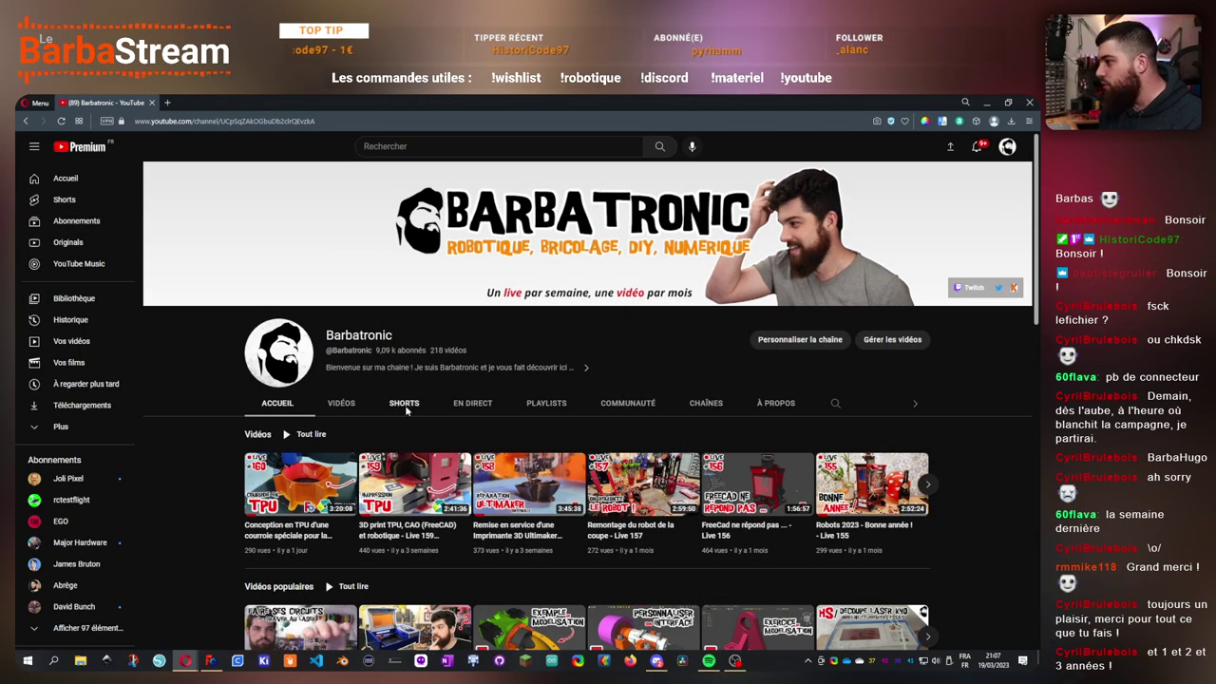
- Open the short "Prototype d'élévateur à balles - Coupe de Robotique 2023" from the channel's Shorts and watch it
{"action": "left_click", "coordinate": [404, 404]}
{"action": "scroll", "coordinate": [568, 550], "scroll_direction": "down", "scroll_amount": 1}
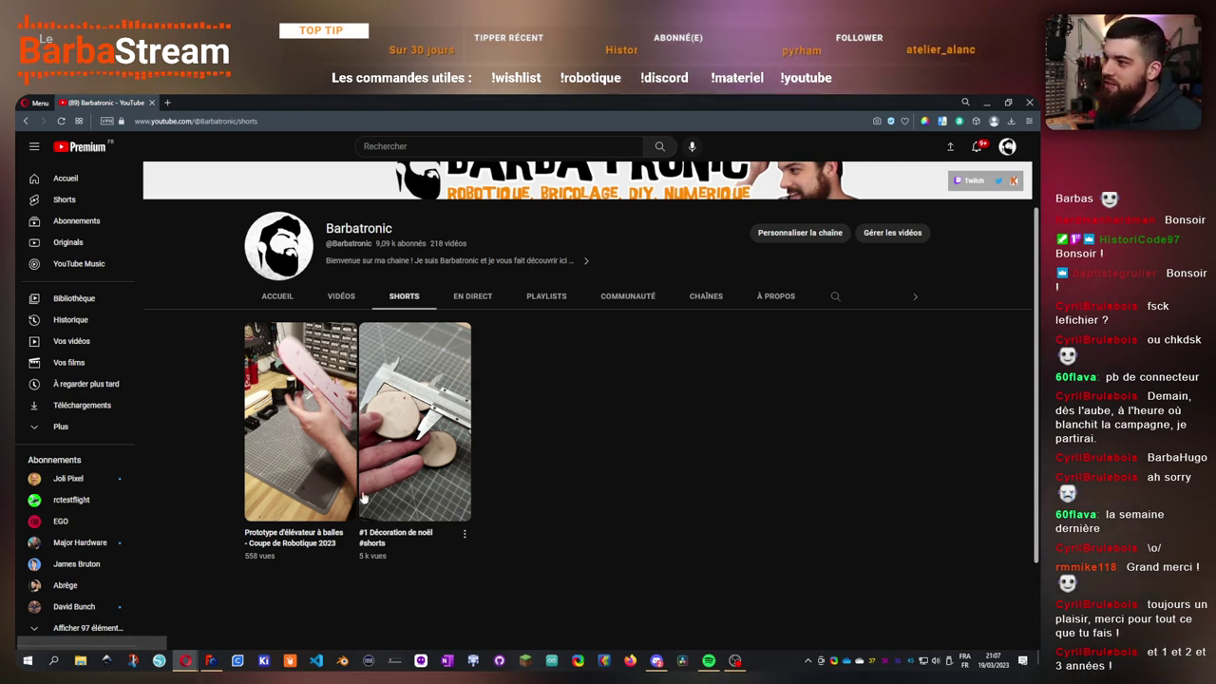
{"action": "left_click", "coordinate": [307, 539]}
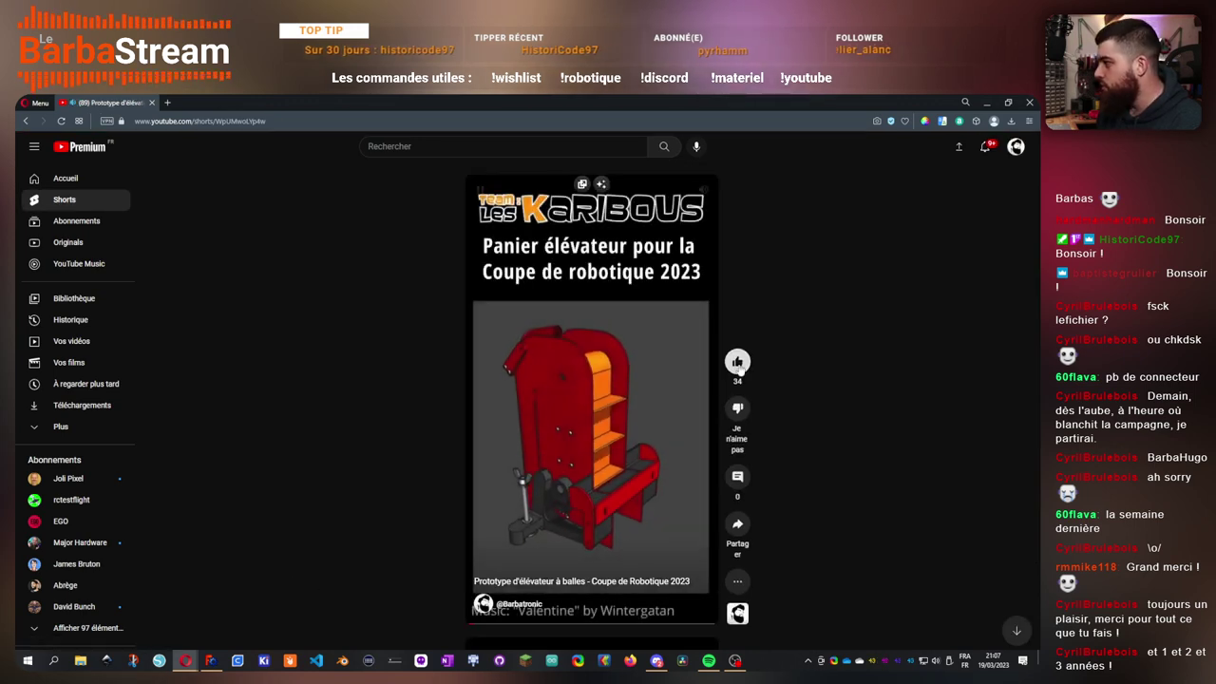
{"action": "left_click", "coordinate": [585, 449]}
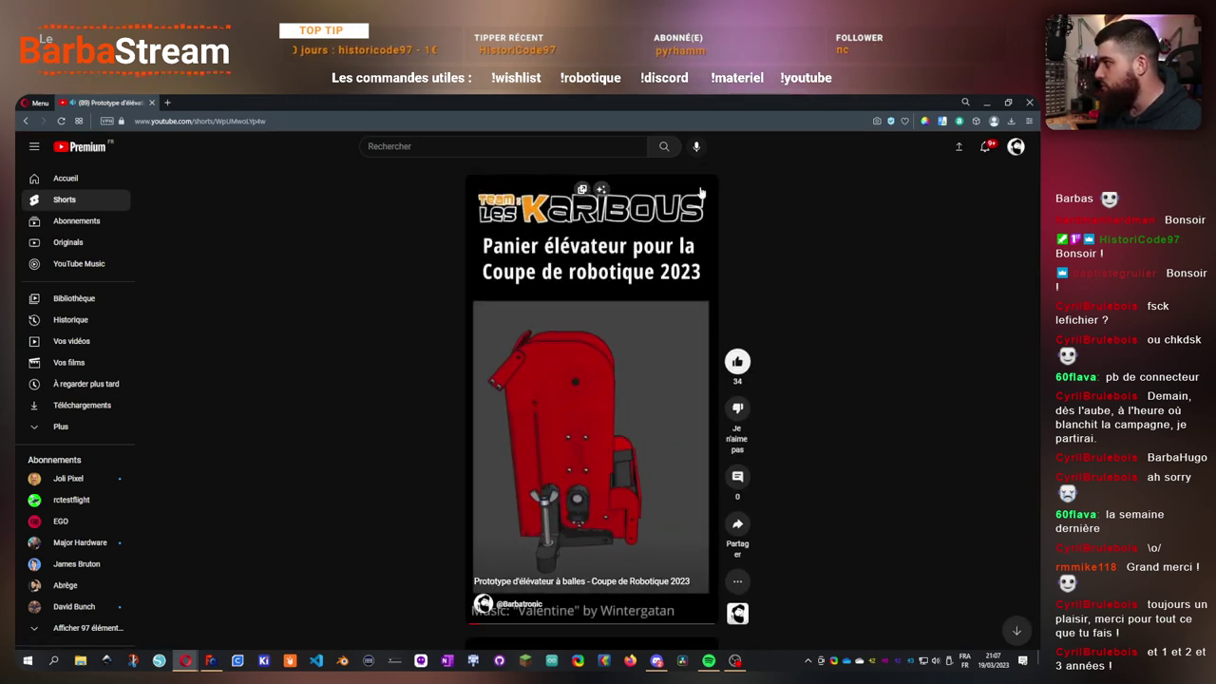
{"action": "left_click", "coordinate": [582, 469]}
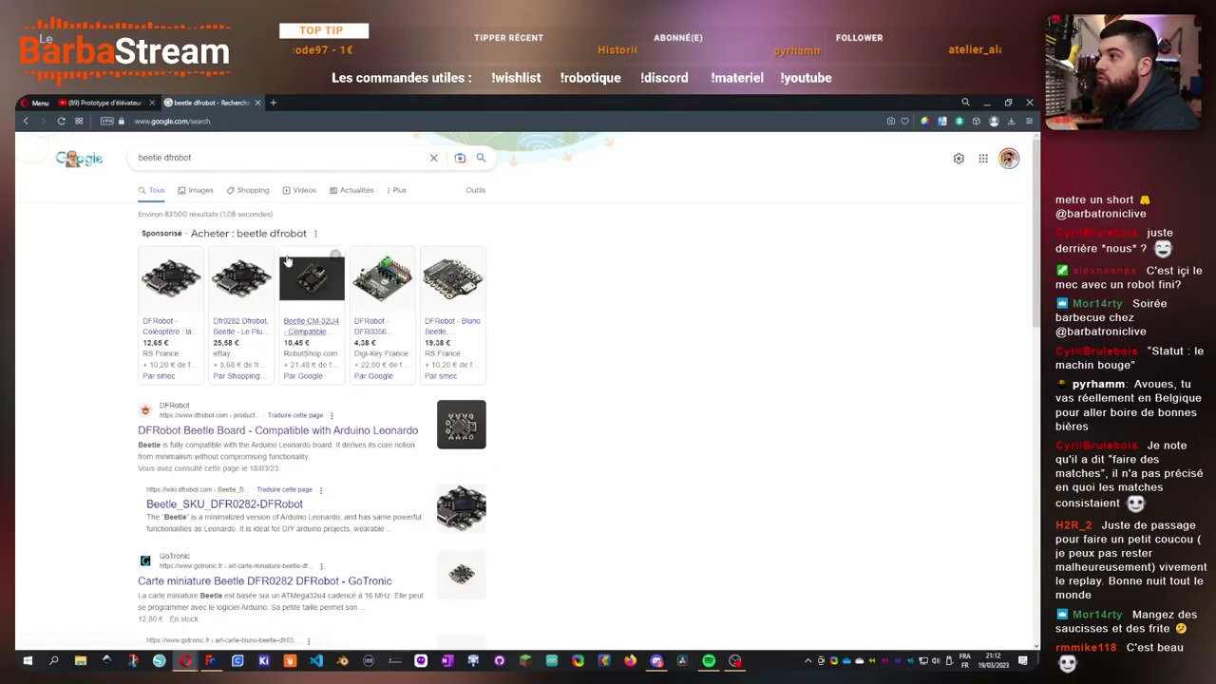
- Open the DFRobot wiki page for the Beetle DFR0282 from the "beetle dfrobot" image results and examine its specifications and pinout
{"action": "left_click", "coordinate": [193, 191]}
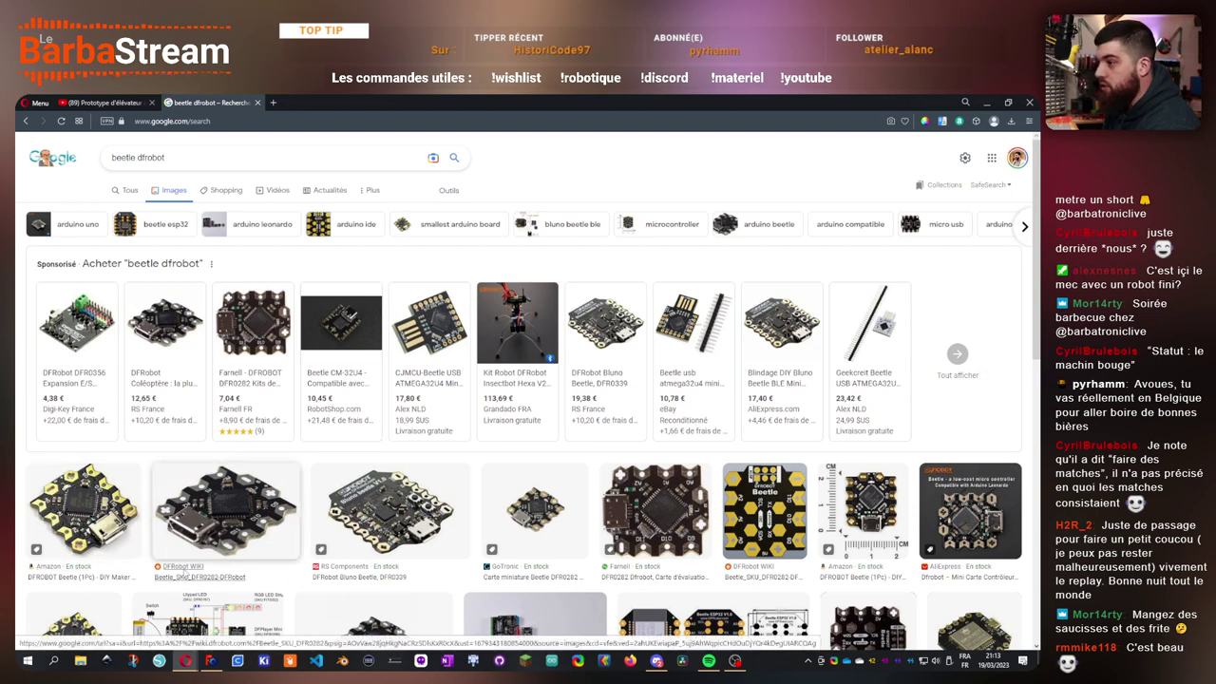
{"action": "left_click", "coordinate": [185, 572]}
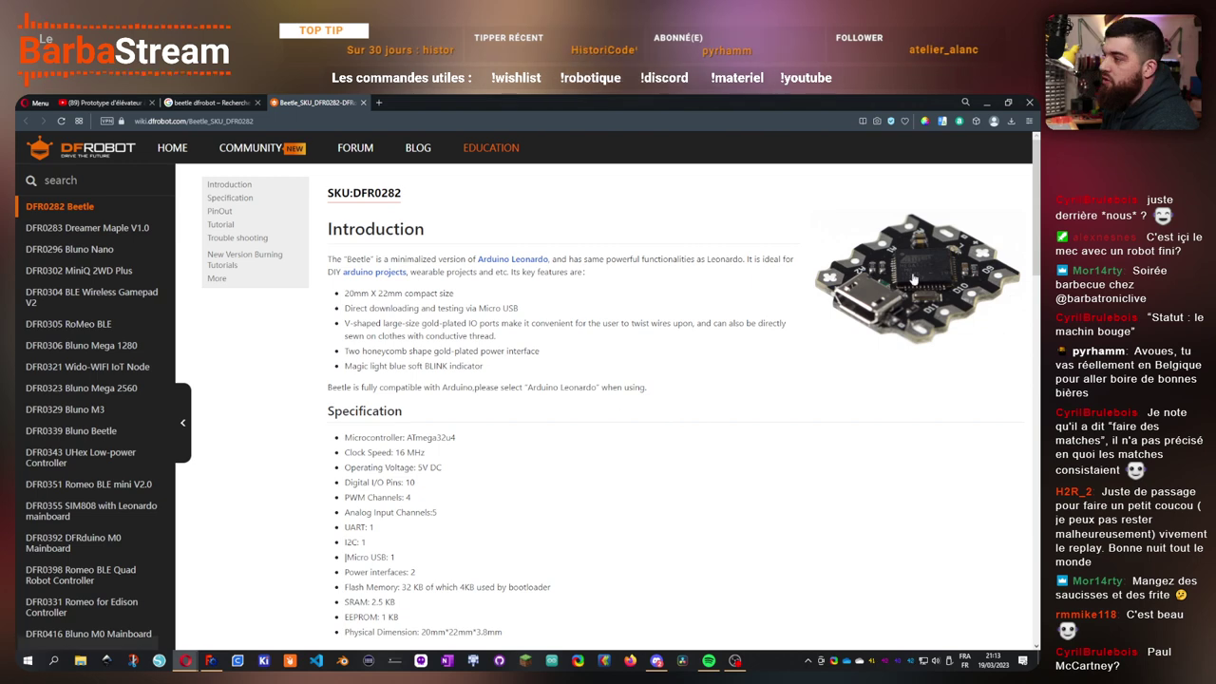
{"action": "scroll", "coordinate": [771, 437], "scroll_direction": "down", "scroll_amount": 5}
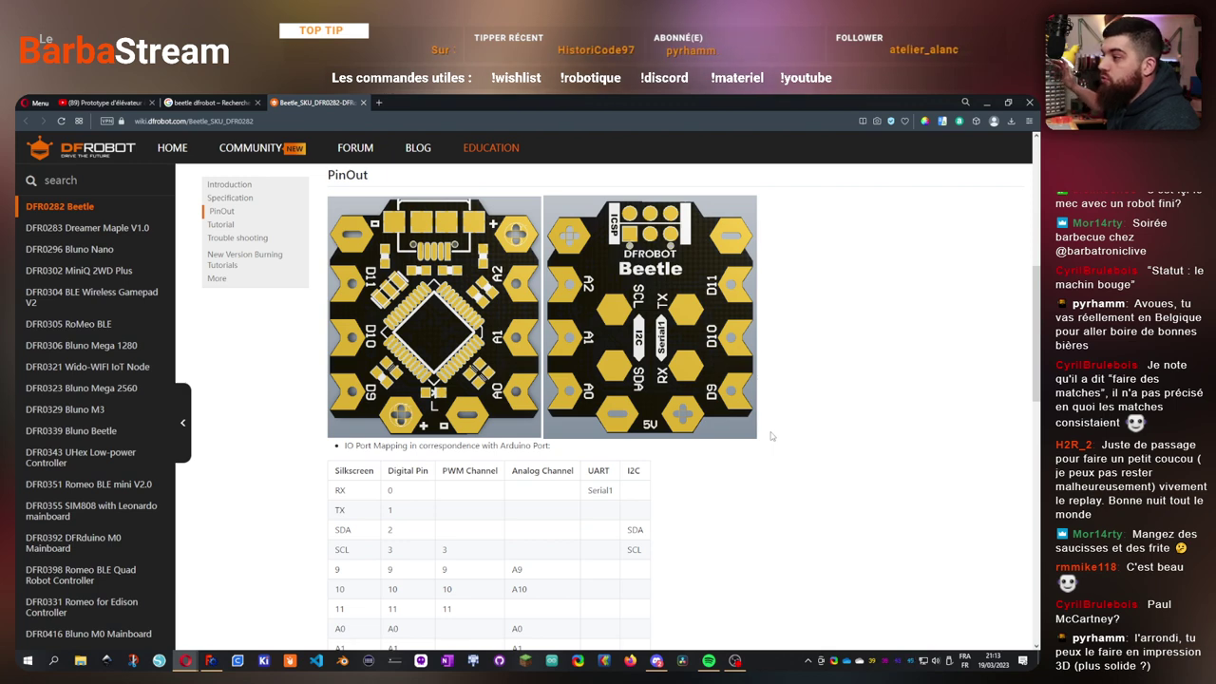
{"action": "scroll", "coordinate": [700, 491], "scroll_direction": "down", "scroll_amount": 3}
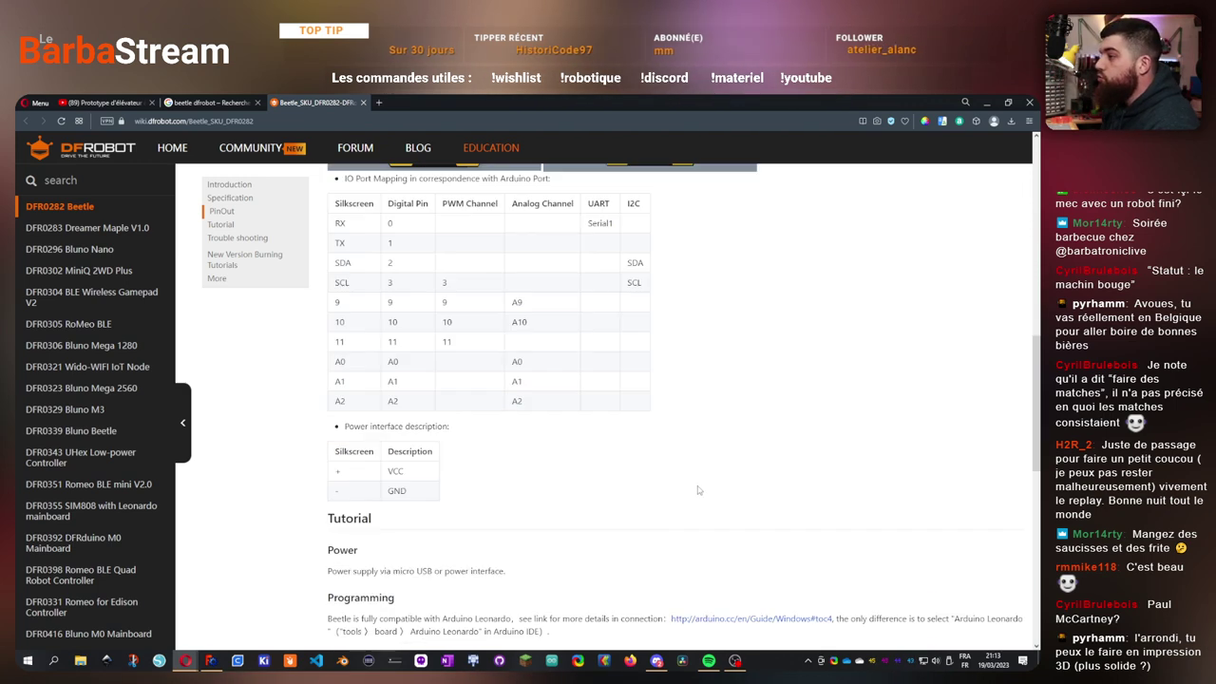
{"action": "scroll", "coordinate": [698, 490], "scroll_direction": "up", "scroll_amount": 3}
{"action": "scroll", "coordinate": [698, 490], "scroll_direction": "up", "scroll_amount": 4}
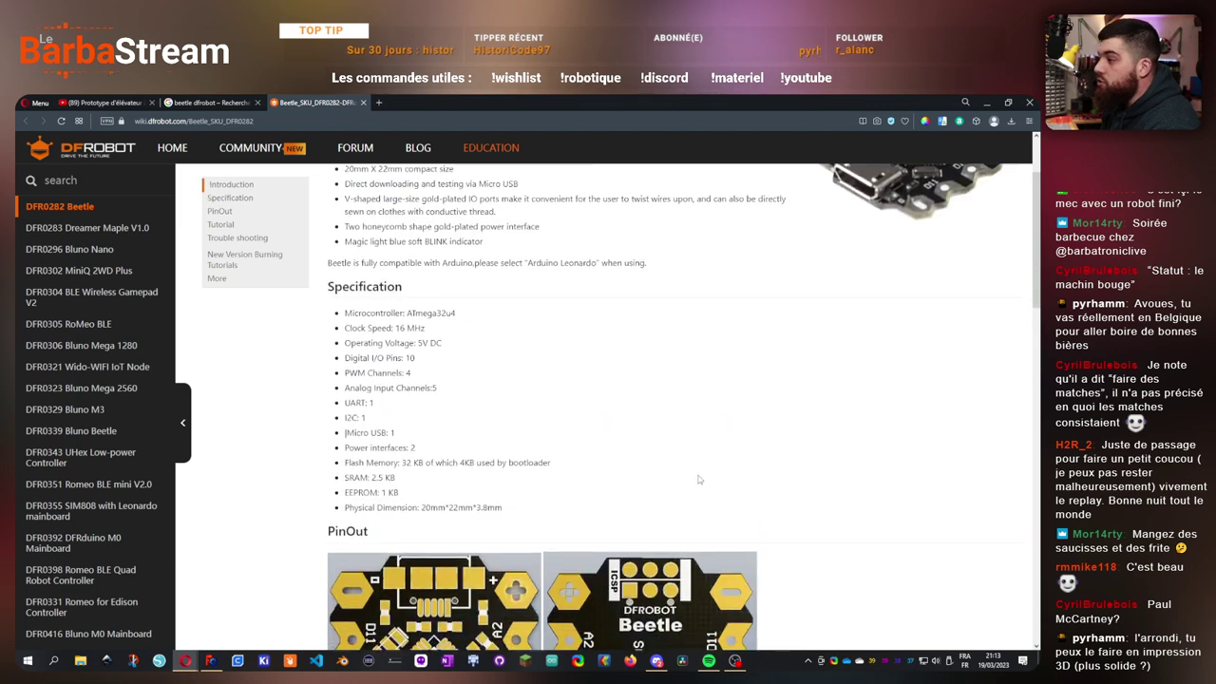
{"action": "scroll", "coordinate": [339, 387], "scroll_direction": "down", "scroll_amount": 2}
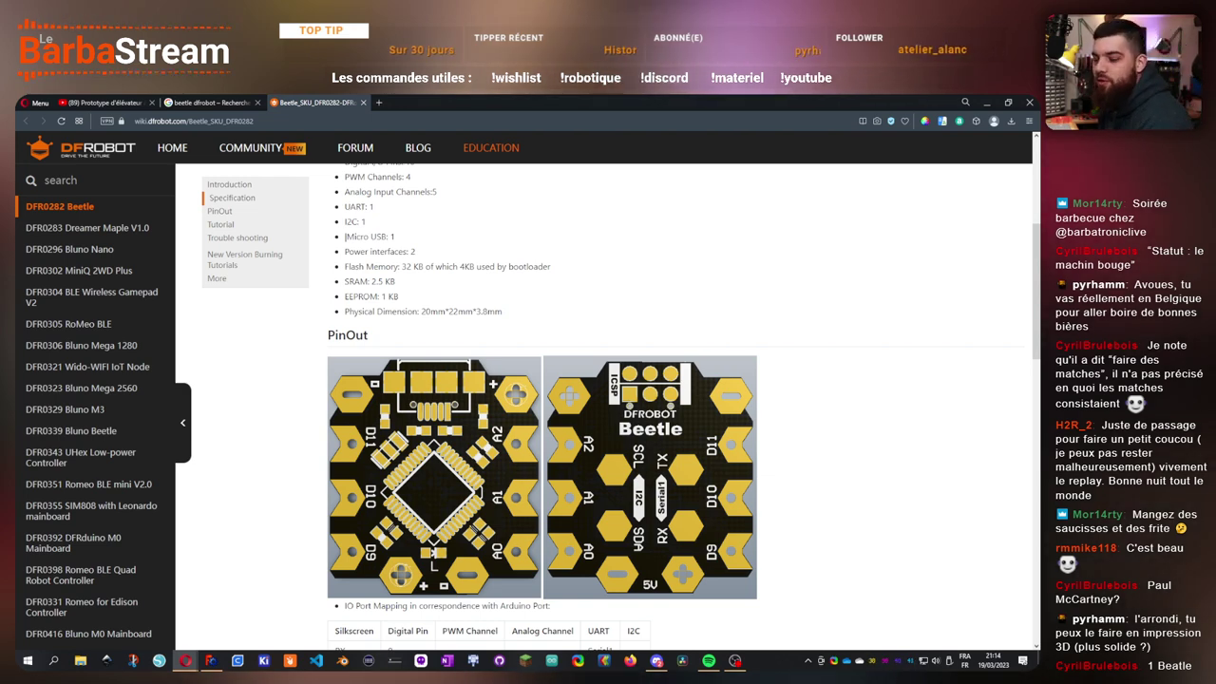
{"action": "scroll", "coordinate": [593, 438], "scroll_direction": "down", "scroll_amount": 3}
{"action": "scroll", "coordinate": [593, 438], "scroll_direction": "up", "scroll_amount": 3}
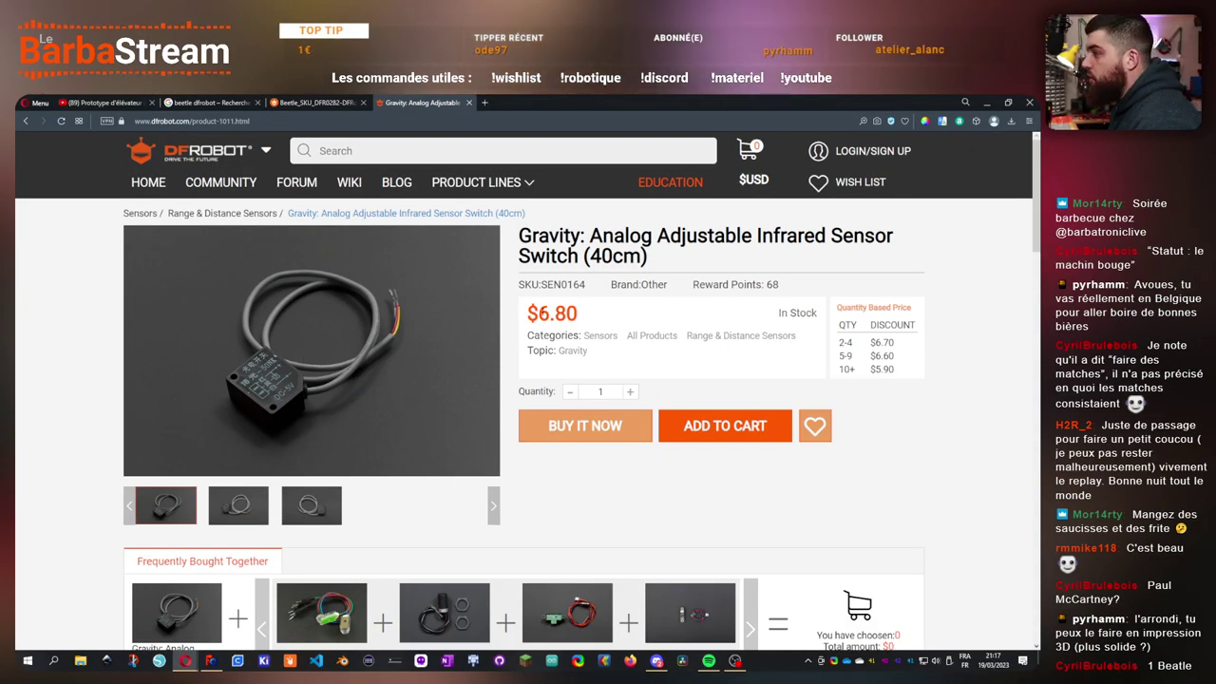
- Look through the product photos and description of the Gravity analog adjustable infrared sensor switch
{"action": "left_click", "coordinate": [220, 517]}
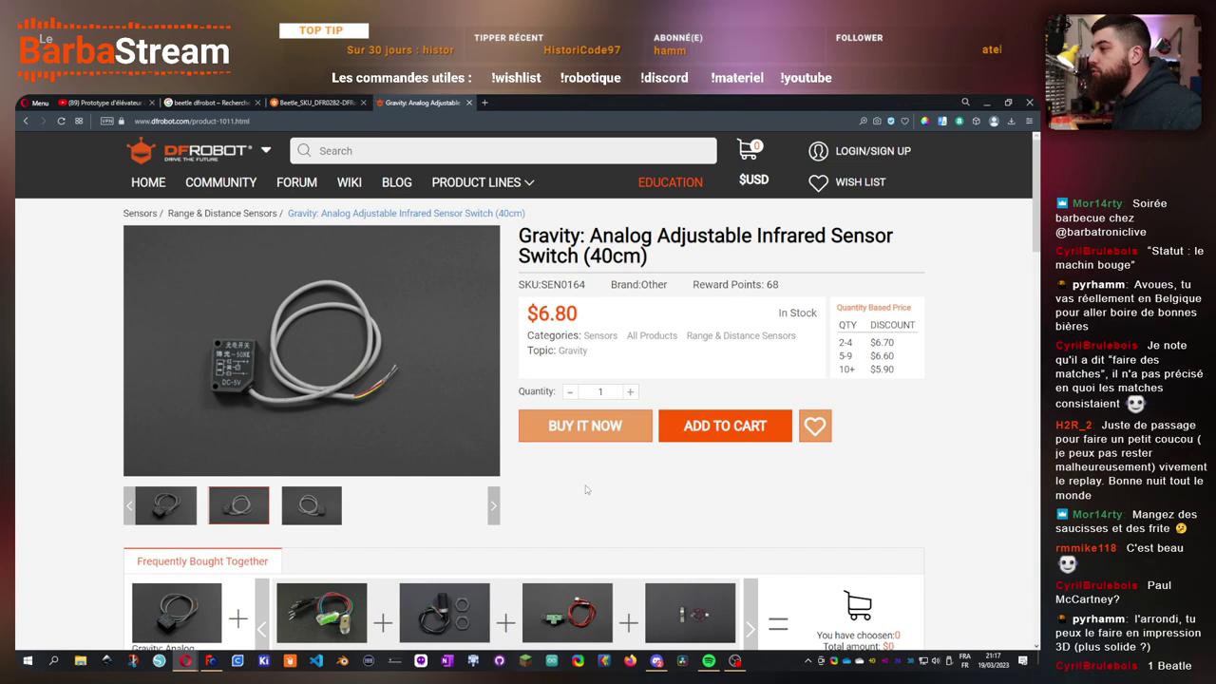
{"action": "left_click", "coordinate": [311, 505]}
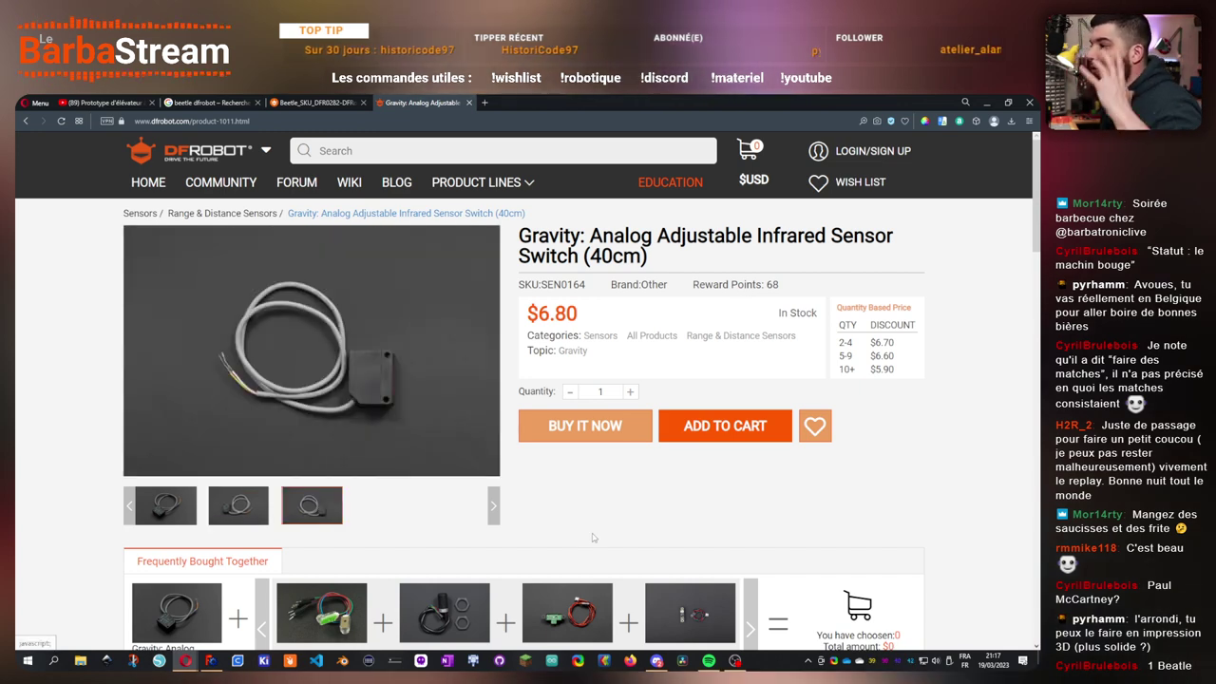
{"action": "scroll", "coordinate": [592, 538], "scroll_direction": "down", "scroll_amount": 3}
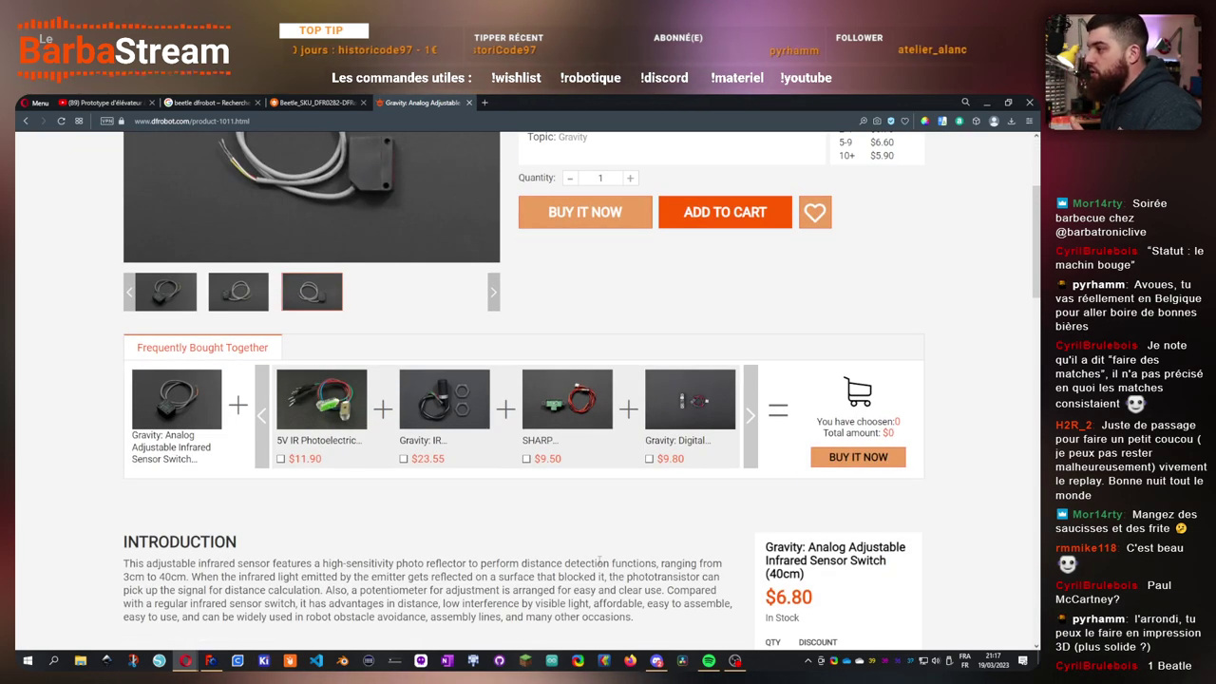
{"action": "scroll", "coordinate": [600, 561], "scroll_direction": "down", "scroll_amount": 3}
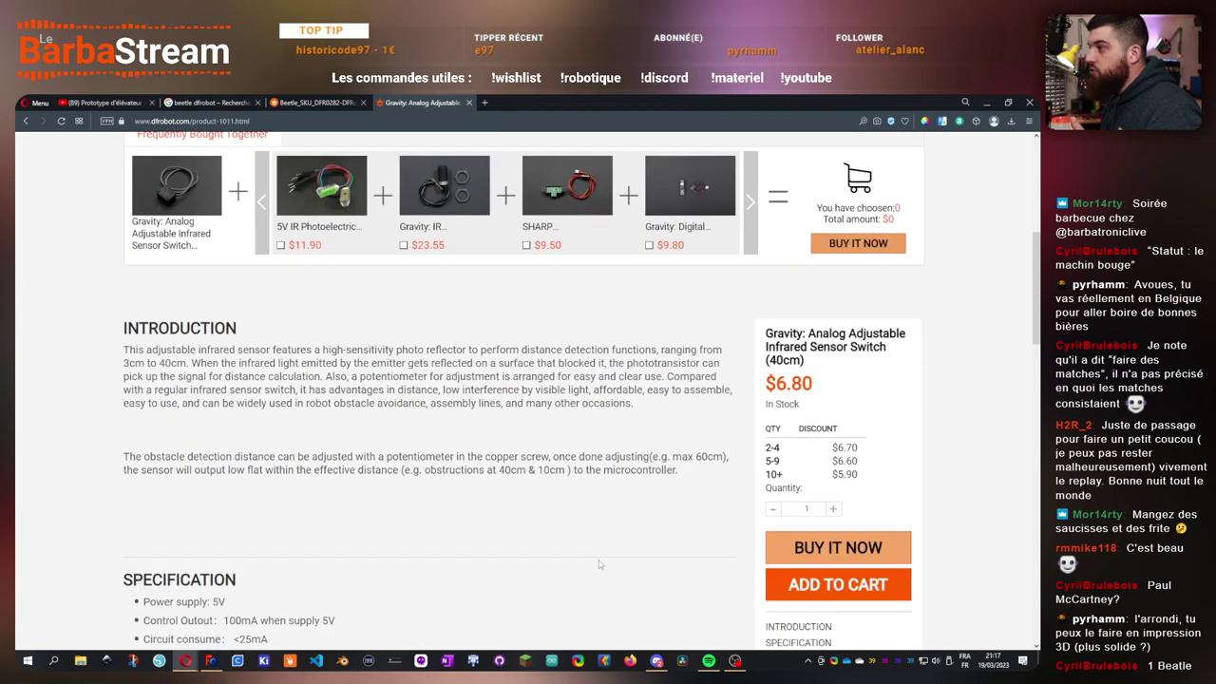
{"action": "scroll", "coordinate": [599, 564], "scroll_direction": "up", "scroll_amount": 2}
{"action": "scroll", "coordinate": [565, 542], "scroll_direction": "up", "scroll_amount": 2}
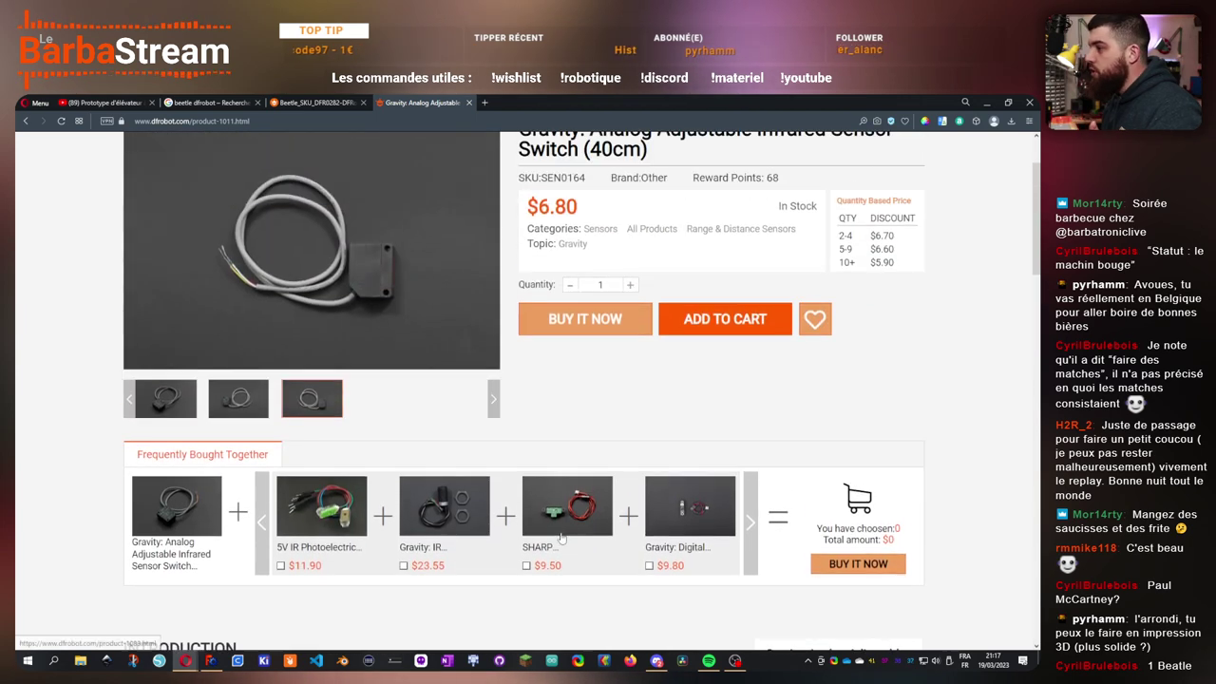
- Inspect the SHARP GP2Y0A41SK0F infrared distance sensor's product page, and return to the Gravity sensor page
{"action": "left_click", "coordinate": [564, 513]}
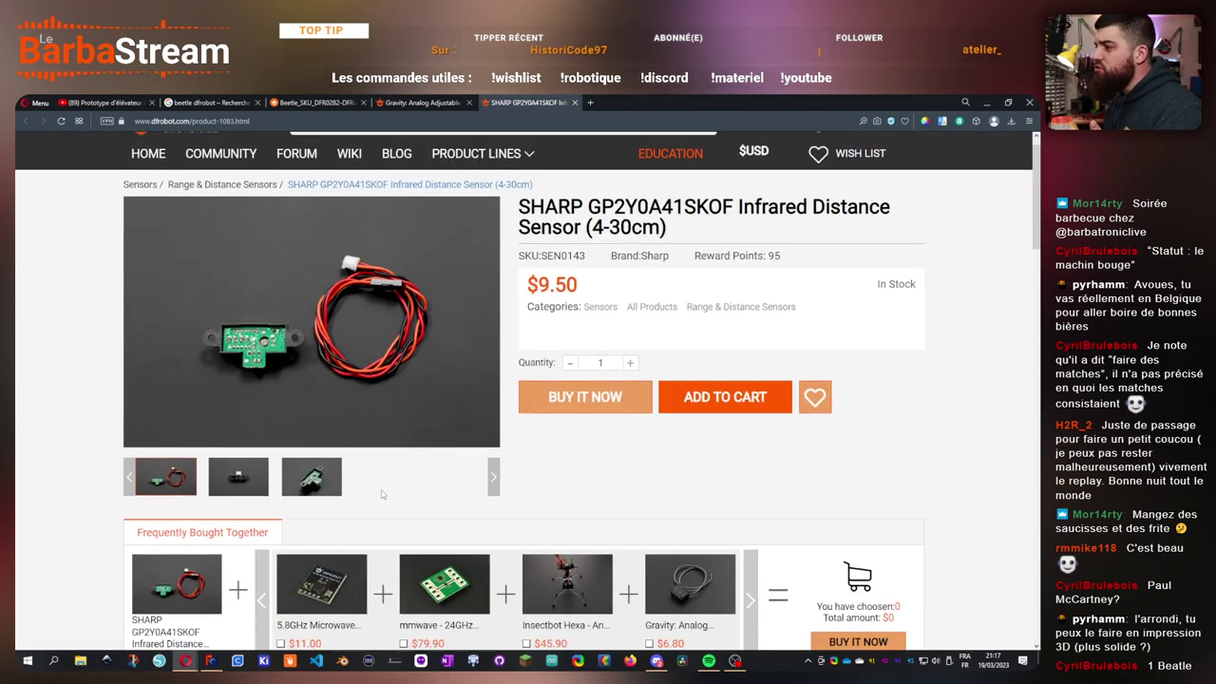
{"action": "scroll", "coordinate": [379, 491], "scroll_direction": "down", "scroll_amount": 3}
{"action": "scroll", "coordinate": [372, 449], "scroll_direction": "up", "scroll_amount": 2}
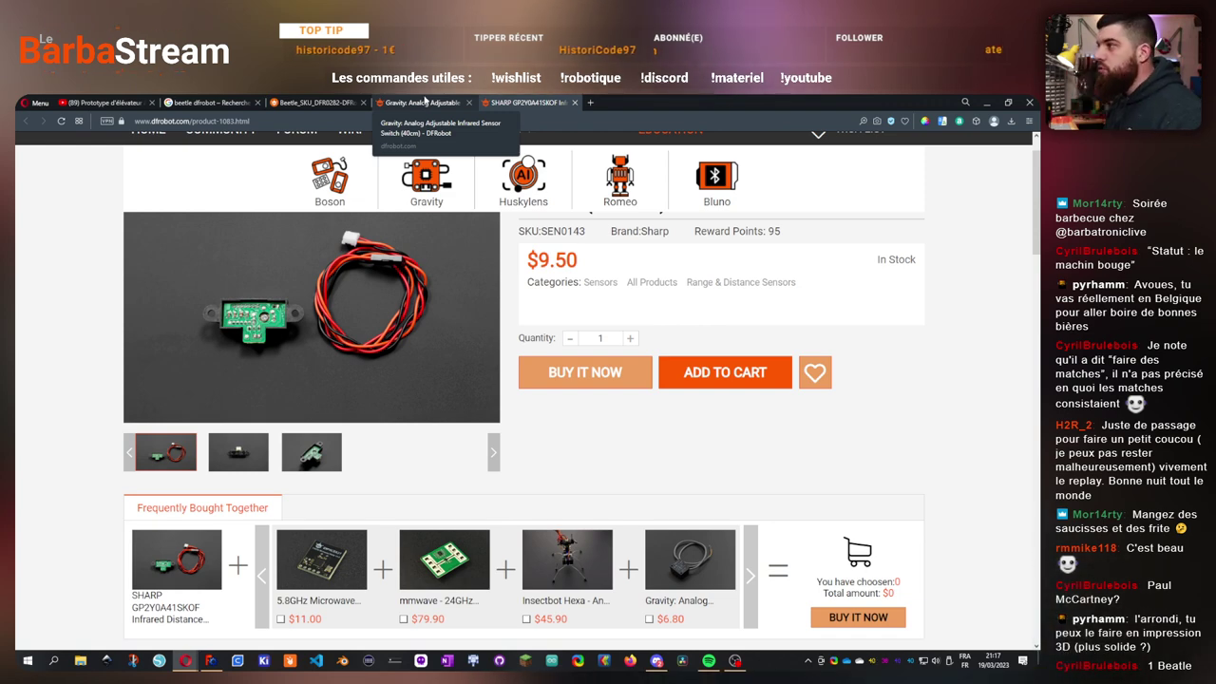
{"action": "left_click", "coordinate": [424, 102]}
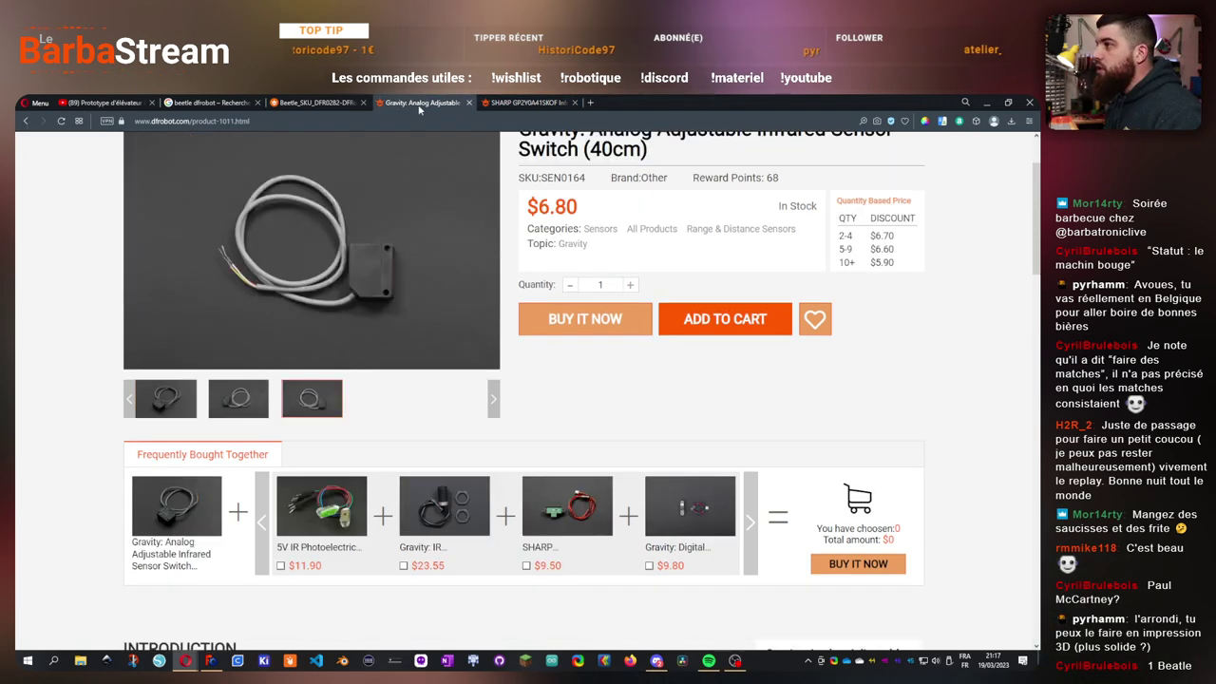
- Search the web for "50NK dfrobot", shorten the query to "50NK" and browse the image results
{"action": "left_click", "coordinate": [590, 102]}
{"action": "type", "text": "50NK dfrobot"}
{"action": "key", "text": "Return"}
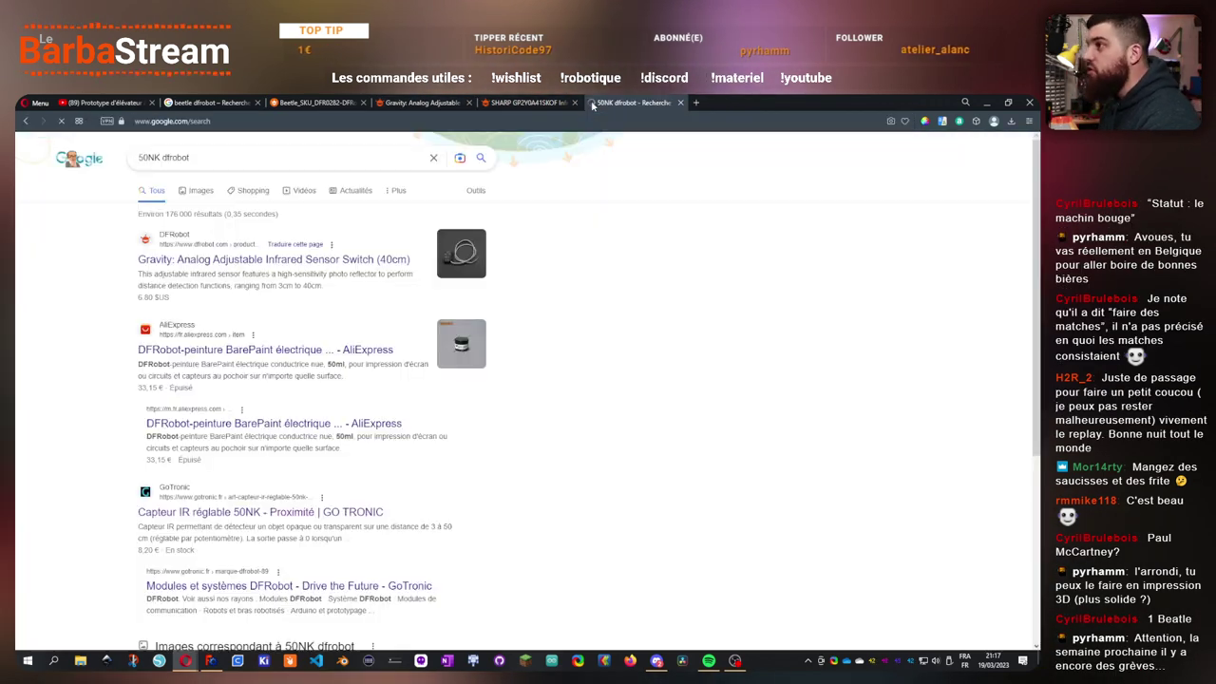
{"action": "double_click", "coordinate": [181, 156]}
{"action": "key", "text": "BackSpace"}
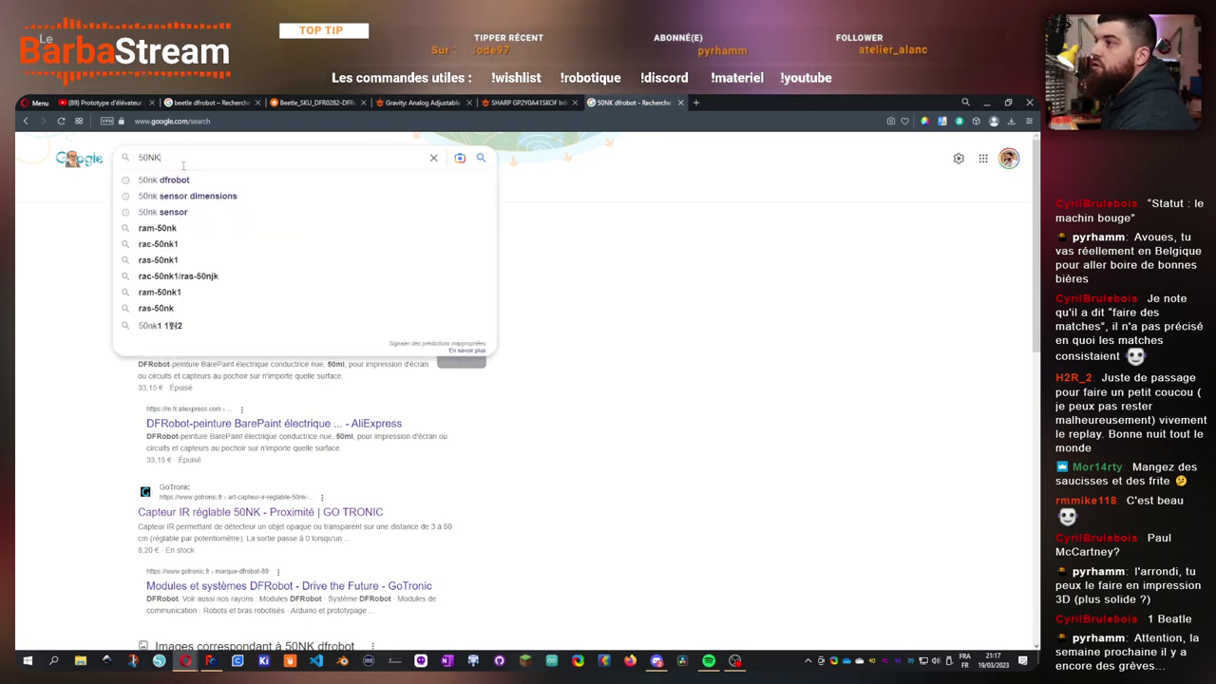
{"action": "key", "text": "Return"}
{"action": "left_click", "coordinate": [197, 190]}
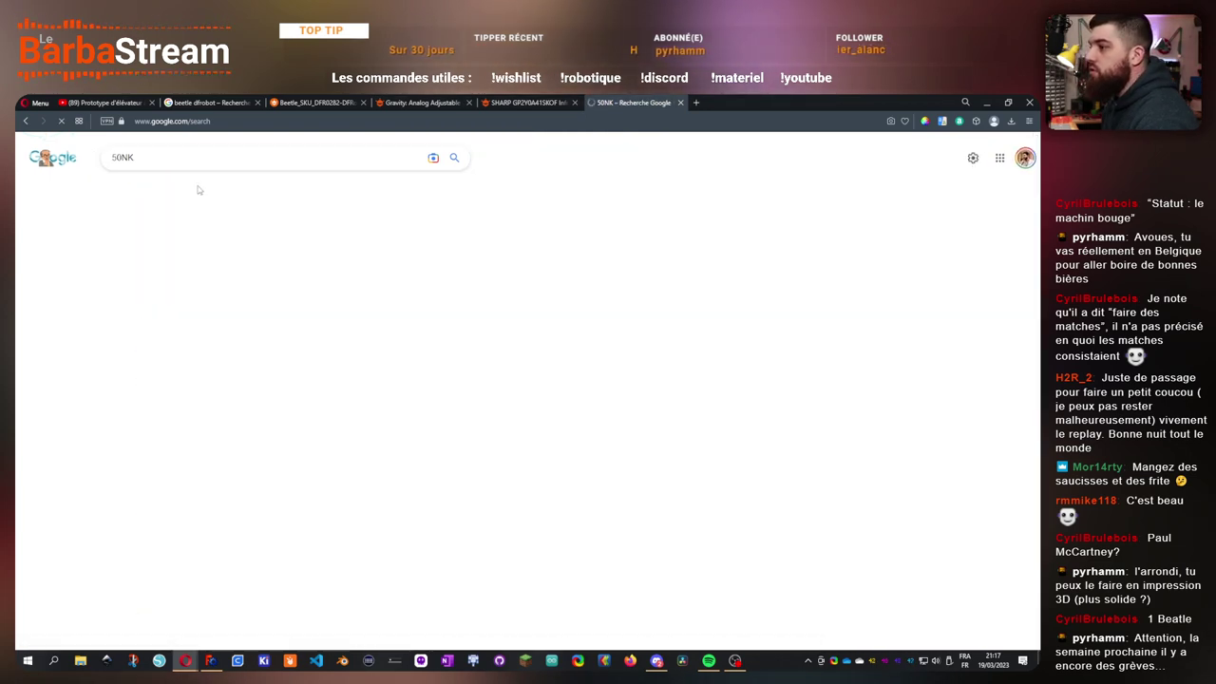
{"action": "scroll", "coordinate": [353, 437], "scroll_direction": "down", "scroll_amount": 5}
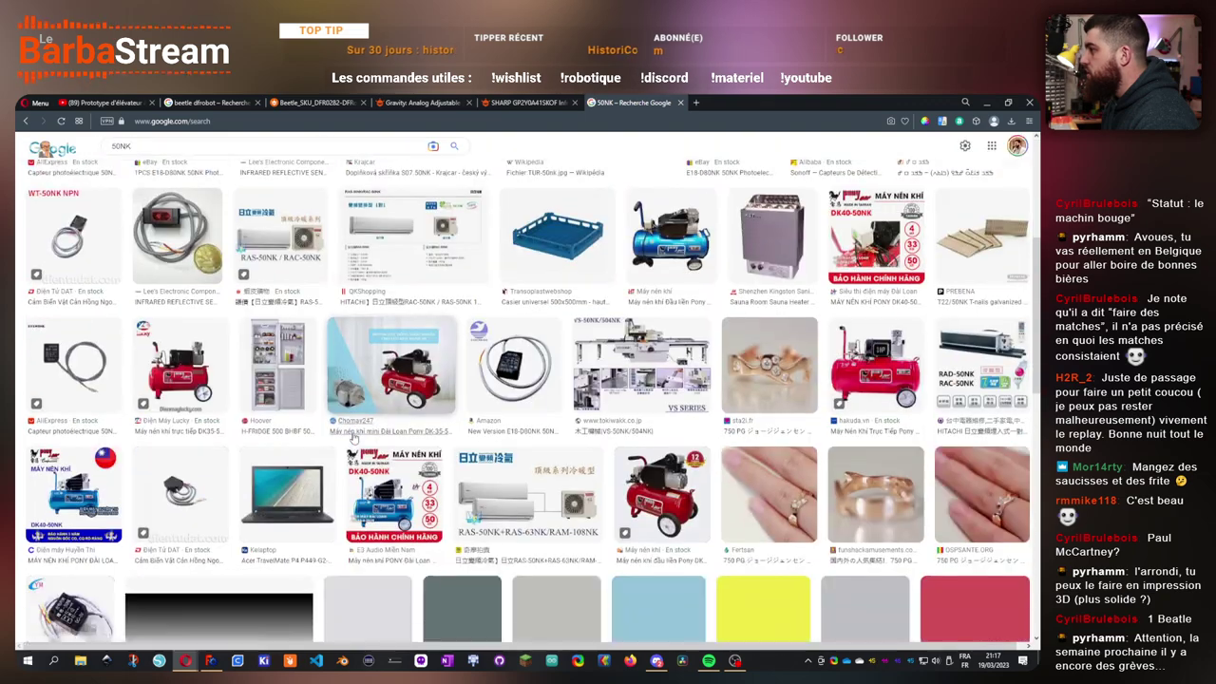
{"action": "scroll", "coordinate": [354, 437], "scroll_direction": "up", "scroll_amount": 5}
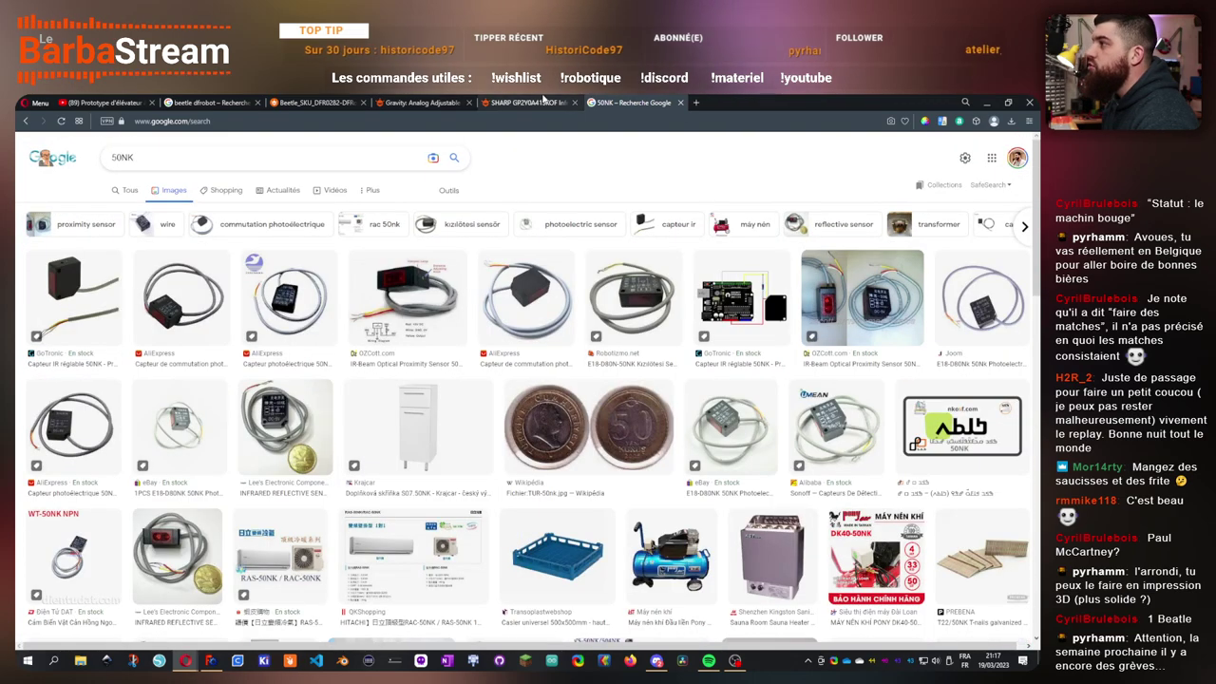
- Close the 50NK image search and go back to the product photo of the Gravity infrared sensor switch
{"action": "left_click", "coordinate": [678, 102]}
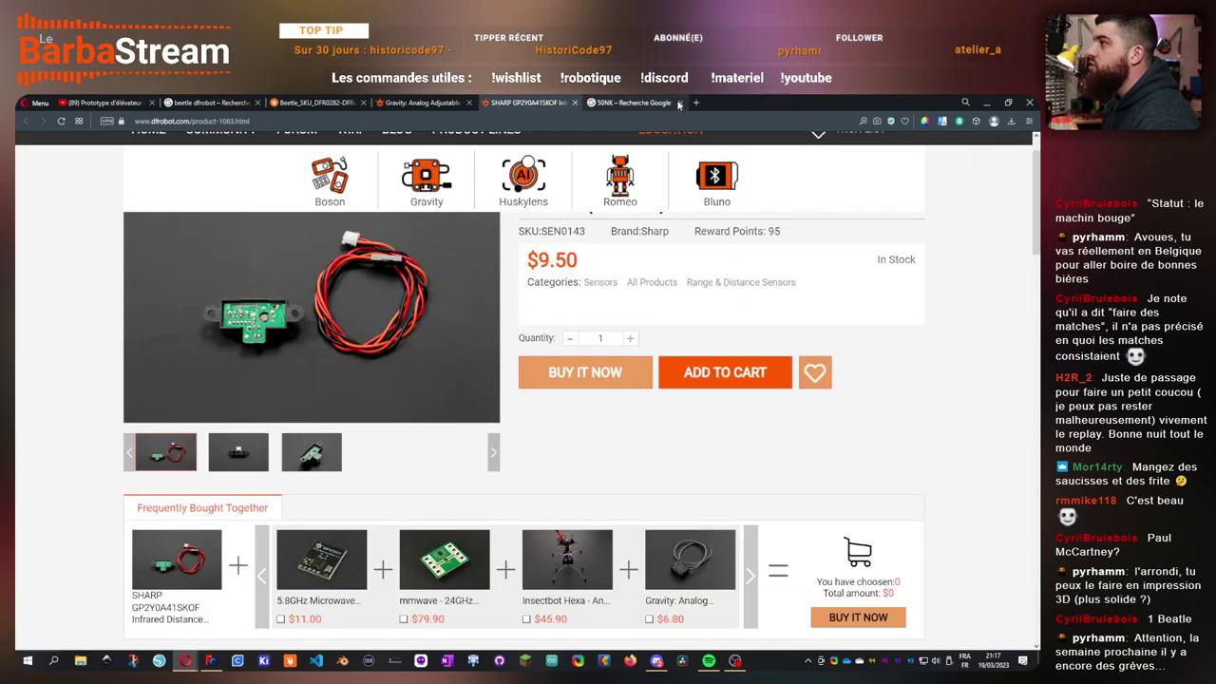
{"action": "left_click", "coordinate": [442, 100]}
{"action": "scroll", "coordinate": [501, 416], "scroll_direction": "up", "scroll_amount": 1}
{"action": "scroll", "coordinate": [501, 415], "scroll_direction": "up", "scroll_amount": 1}
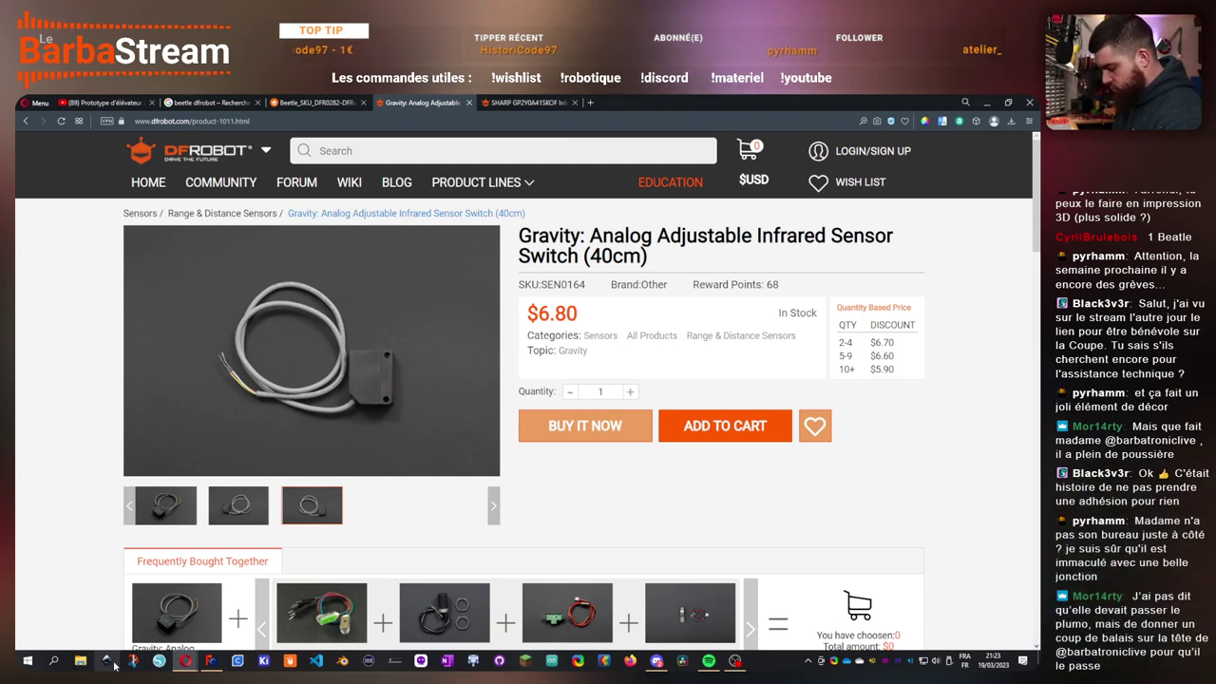
- Switch to Inkscape and paste the copied photo of the red ball elevator into the new document
{"action": "left_click", "coordinate": [110, 662]}
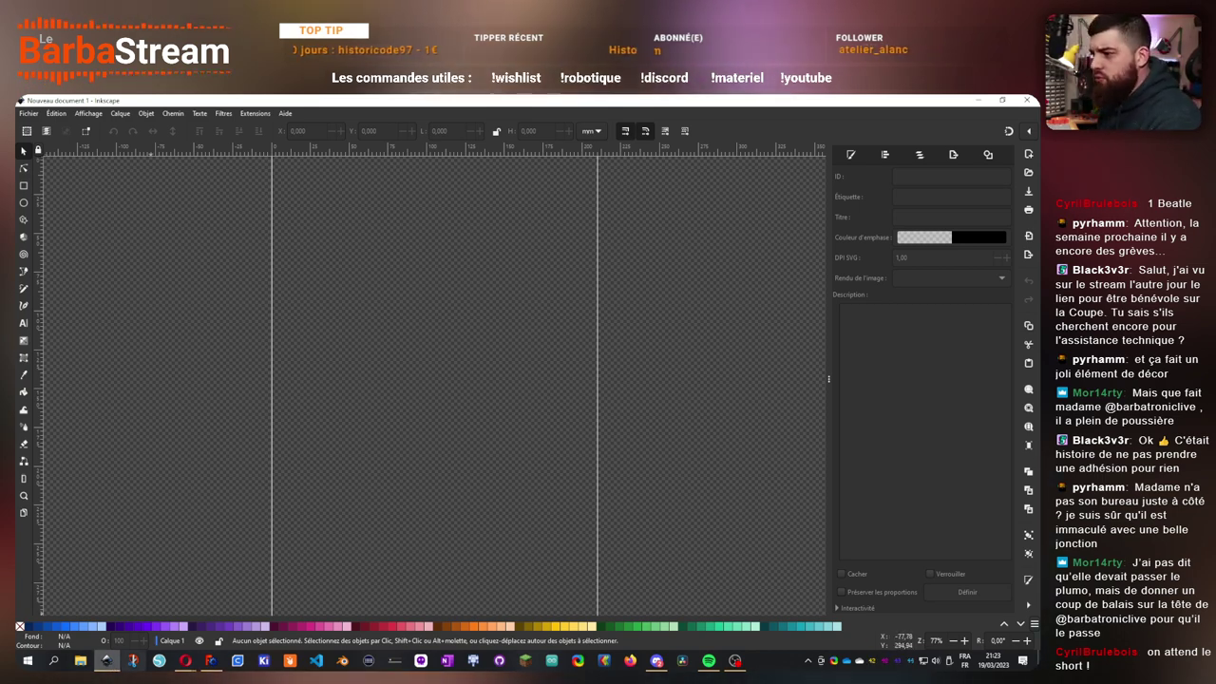
{"action": "mouse_move", "coordinate": [185, 660]}
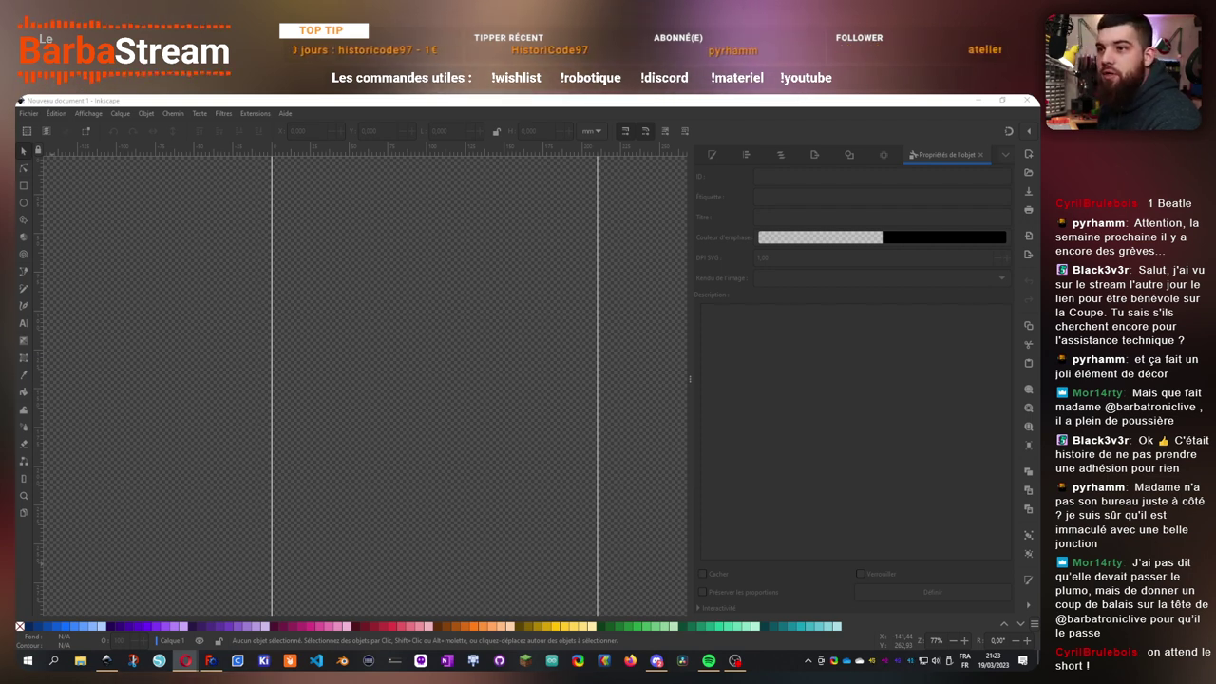
{"action": "key", "text": "ctrl+v"}
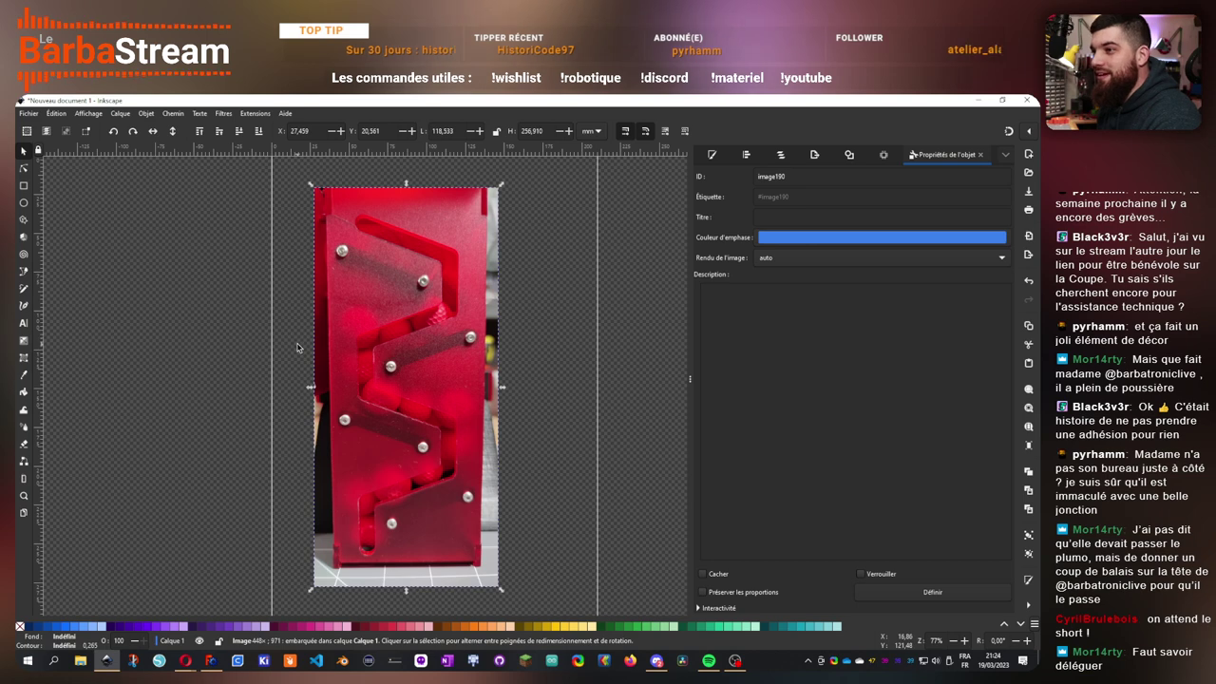
- Scale the elevator photo proportionally to about 88 by 191 mm and move it near the page's left edge
{"action": "left_click", "coordinate": [496, 132]}
{"action": "left_click", "coordinate": [516, 588]}
{"action": "left_click", "coordinate": [494, 581]}
{"action": "left_click_drag", "start_coordinate": [501, 588], "coordinate": [453, 486]}
{"action": "left_click_drag", "start_coordinate": [399, 337], "coordinate": [362, 345]}
{"action": "left_click", "coordinate": [483, 342]}
{"action": "left_click", "coordinate": [29, 113]}
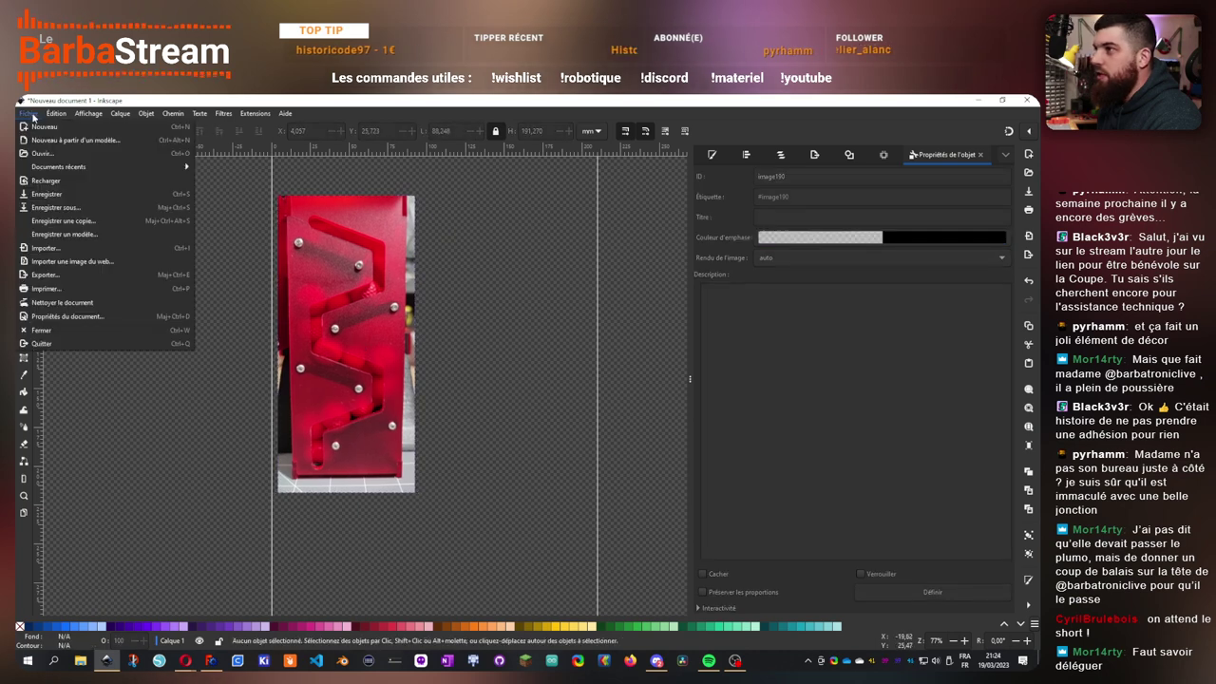
{"action": "left_click", "coordinate": [42, 153]}
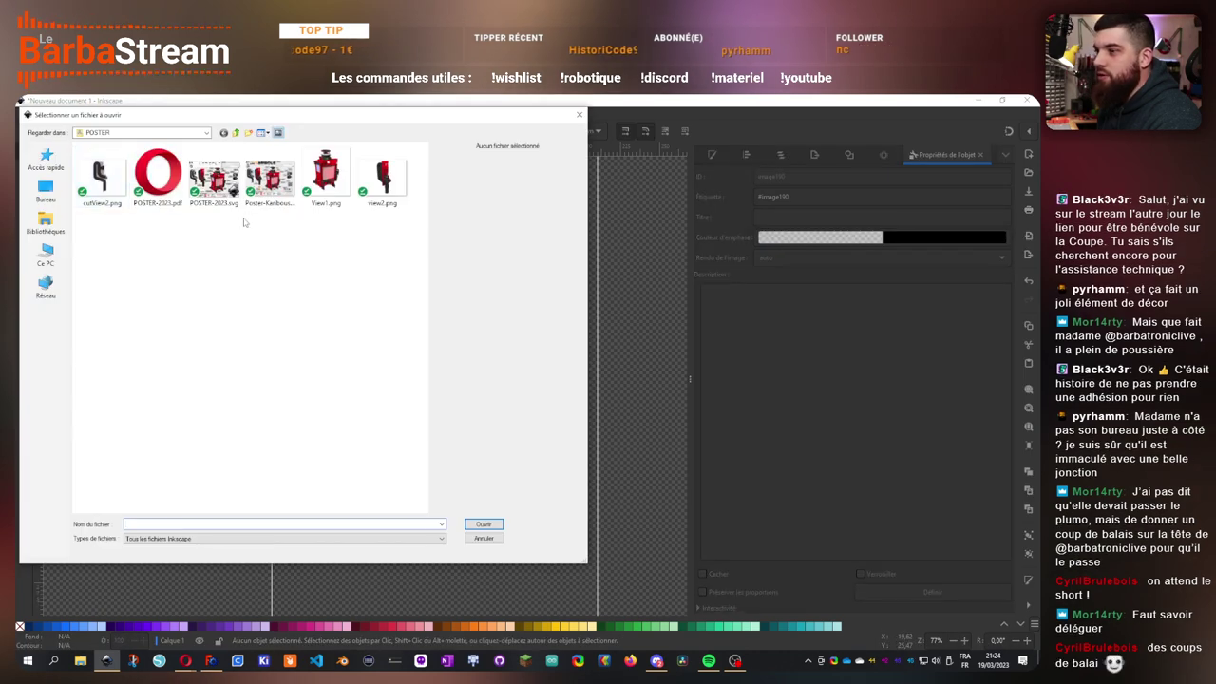
{"action": "left_click", "coordinate": [483, 537]}
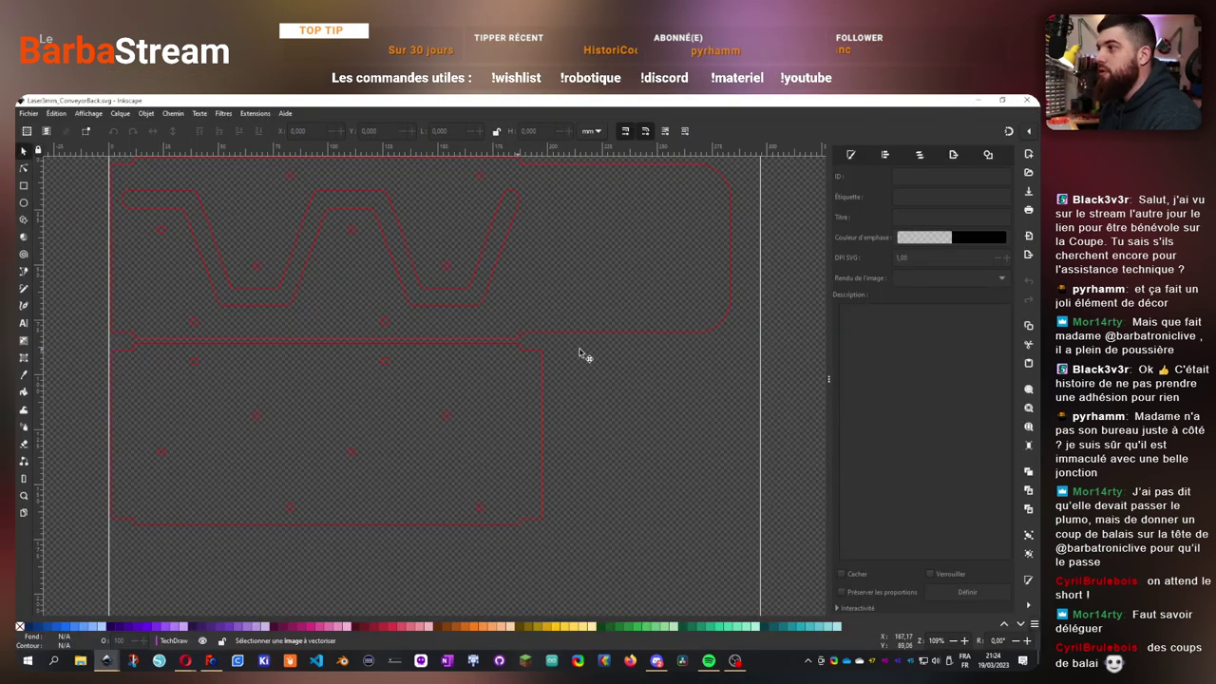
- Copy the whole drawing group from Laser3mm_ConveyorBack.svg into the document containing the elevator photo
{"action": "left_click", "coordinate": [640, 333]}
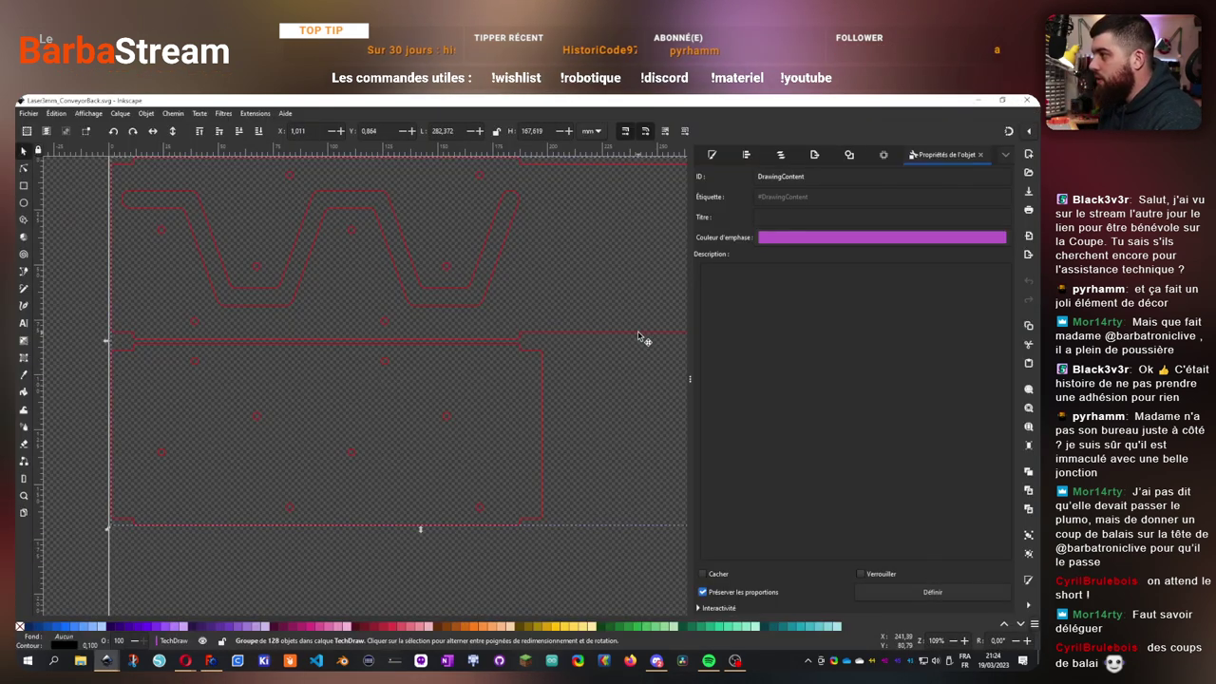
{"action": "left_click", "coordinate": [980, 100]}
{"action": "scroll", "coordinate": [305, 414], "scroll_direction": "down", "scroll_amount": 3}
{"action": "scroll", "coordinate": [426, 404], "scroll_direction": "up", "scroll_amount": 2}
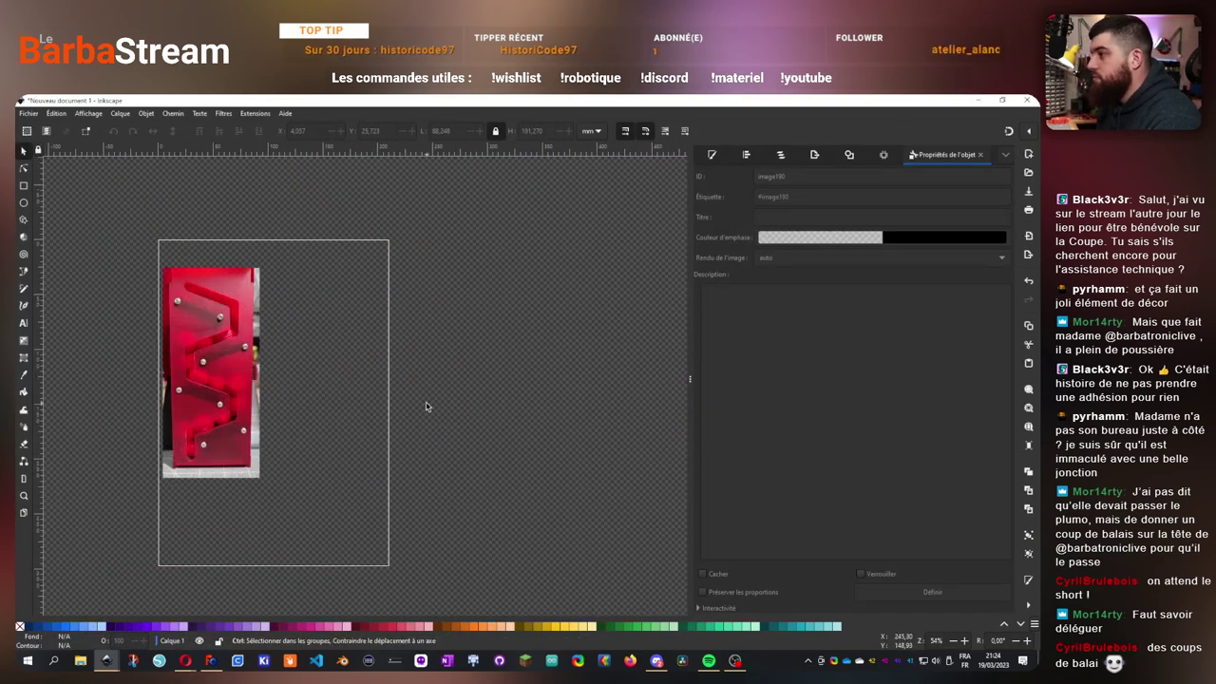
{"action": "key", "text": "ctrl+v"}
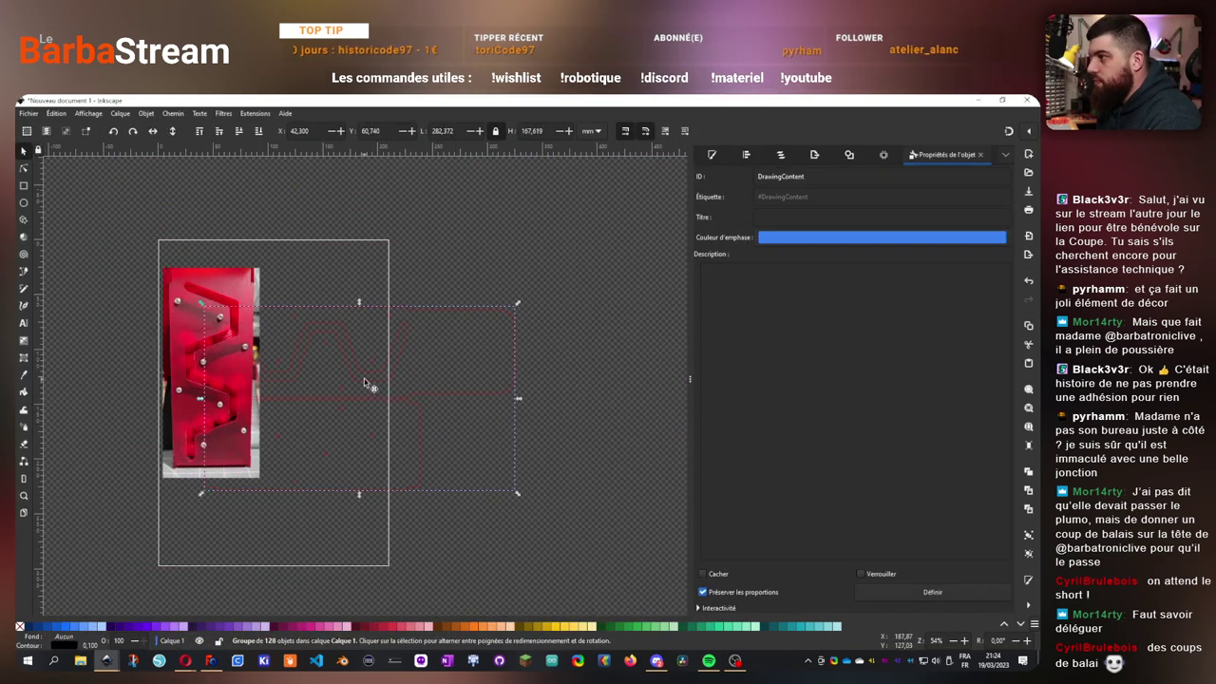
- Move the pasted drawing slightly, rotate it 90° counterclockwise beside the elevator photo, and enter its group for editing
{"action": "mouse_move", "coordinate": [364, 378]}
{"action": "left_mouse_down"}
{"action": "mouse_move", "coordinate": [466, 399]}
{"action": "mouse_move", "coordinate": [449, 380]}
{"action": "mouse_move", "coordinate": [374, 366]}
{"action": "left_mouse_up"}
{"action": "left_click", "coordinate": [114, 132]}
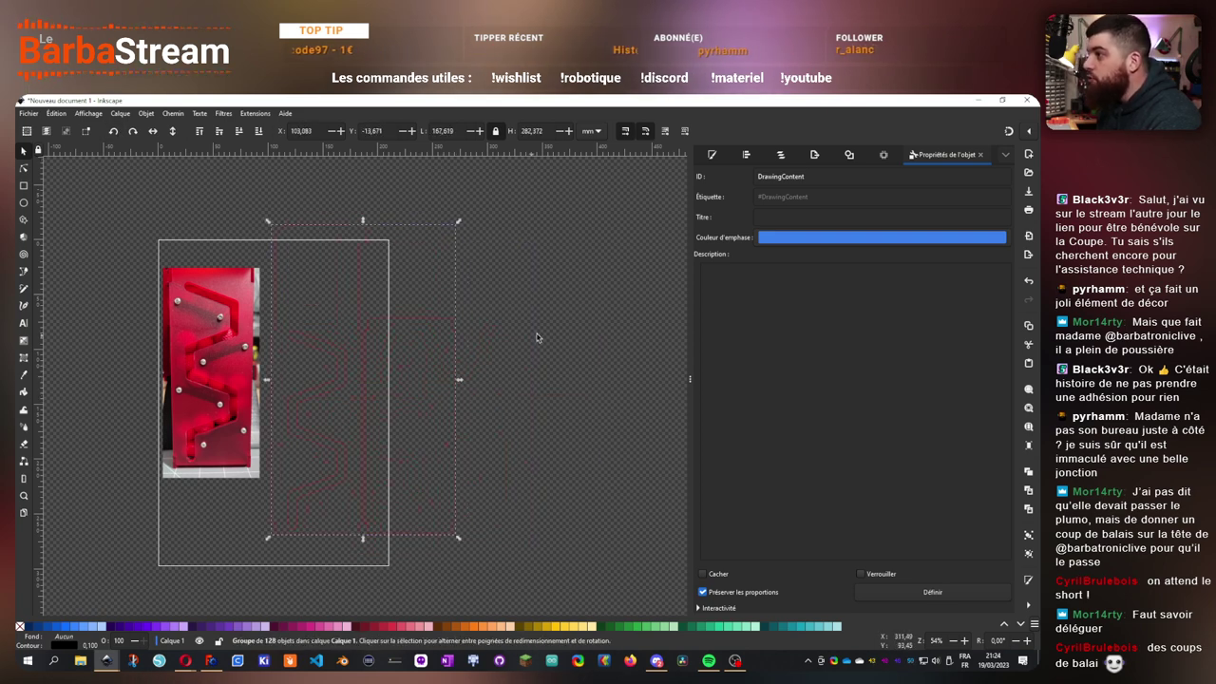
{"action": "left_click", "coordinate": [441, 331]}
{"action": "left_click", "coordinate": [435, 322]}
{"action": "double_click", "coordinate": [412, 320]}
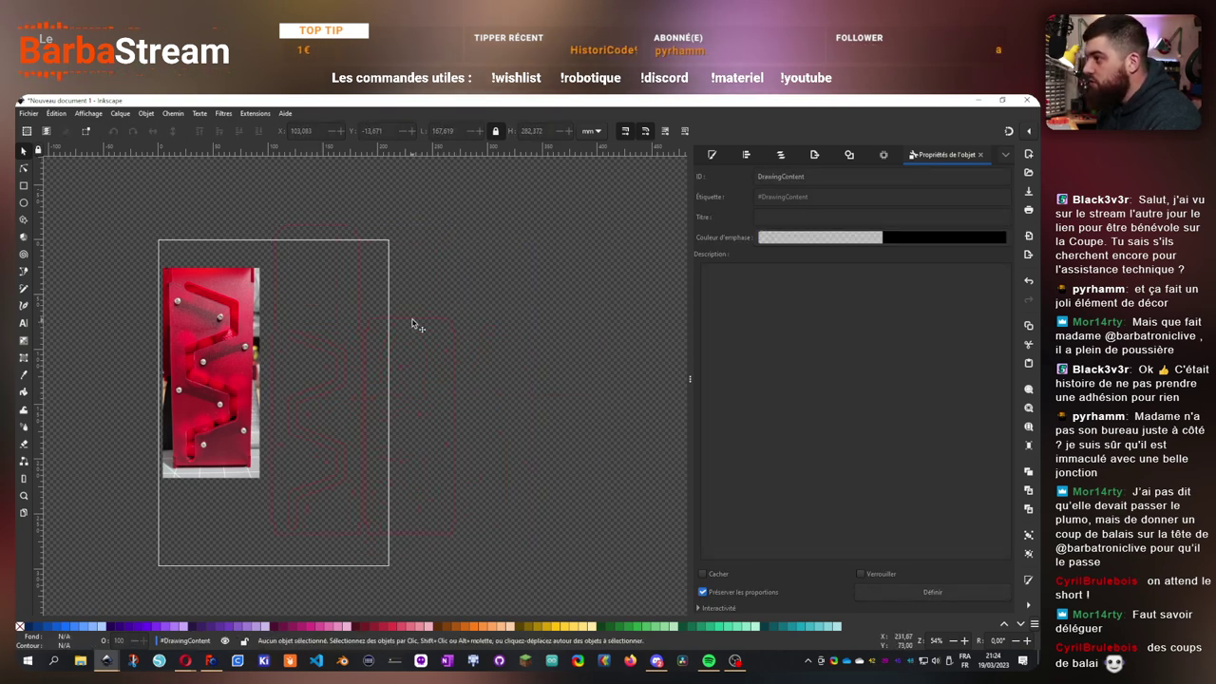
- Group all 37 objects of the plain plate without the groove and move the group away from the grooved plate
{"action": "left_click", "coordinate": [411, 319]}
{"action": "scroll", "coordinate": [306, 340], "scroll_direction": "up", "scroll_amount": 1}
{"action": "left_click", "coordinate": [569, 275]}
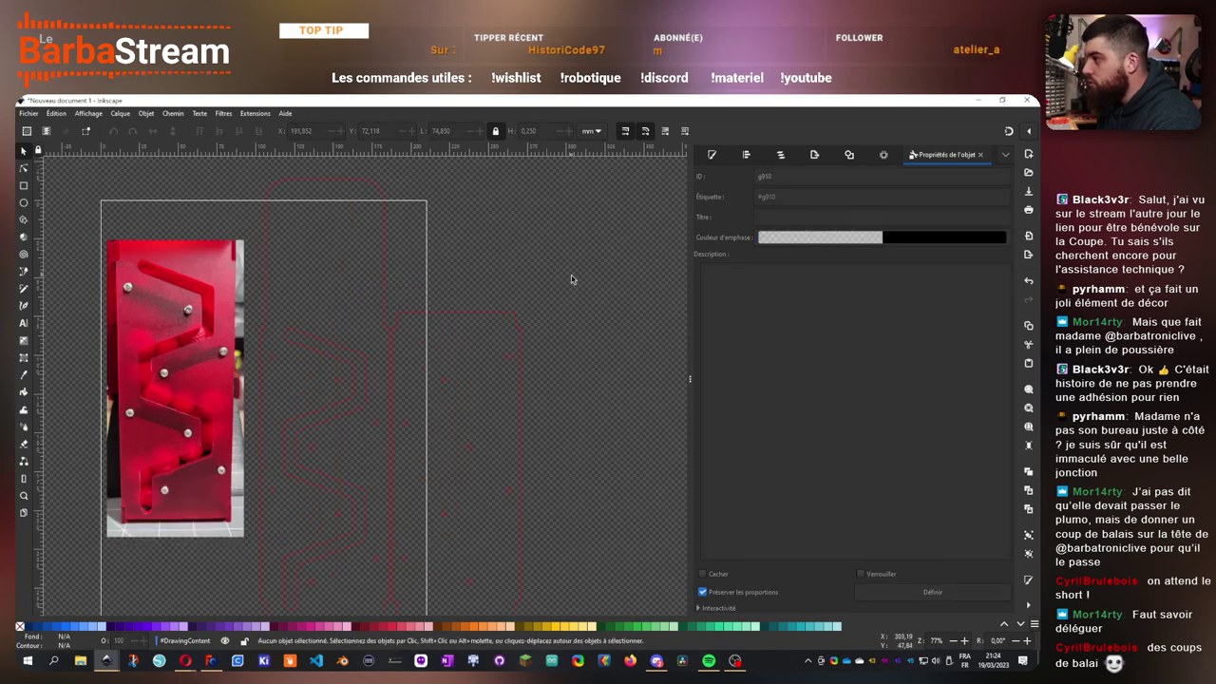
{"action": "scroll", "coordinate": [567, 323], "scroll_direction": "down", "scroll_amount": 2}
{"action": "scroll", "coordinate": [562, 298], "scroll_direction": "up", "scroll_amount": 1}
{"action": "left_click_drag", "start_coordinate": [598, 225], "coordinate": [390, 602]}
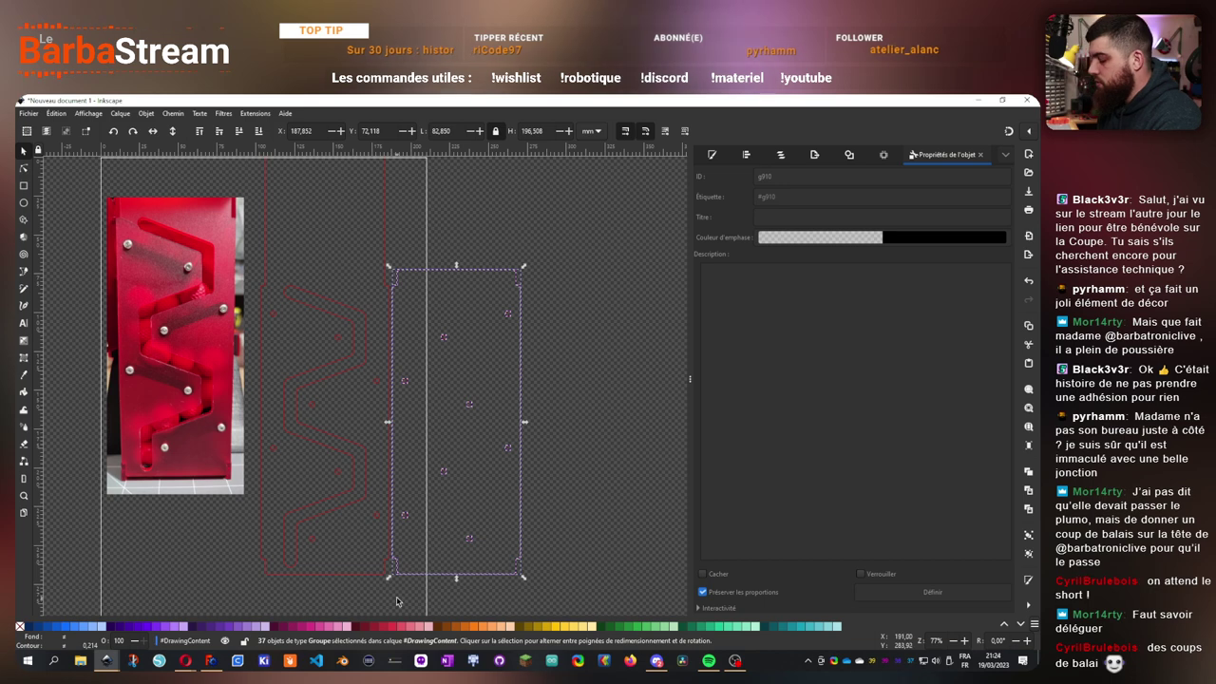
{"action": "scroll", "coordinate": [412, 506], "scroll_direction": "down", "scroll_amount": 1}
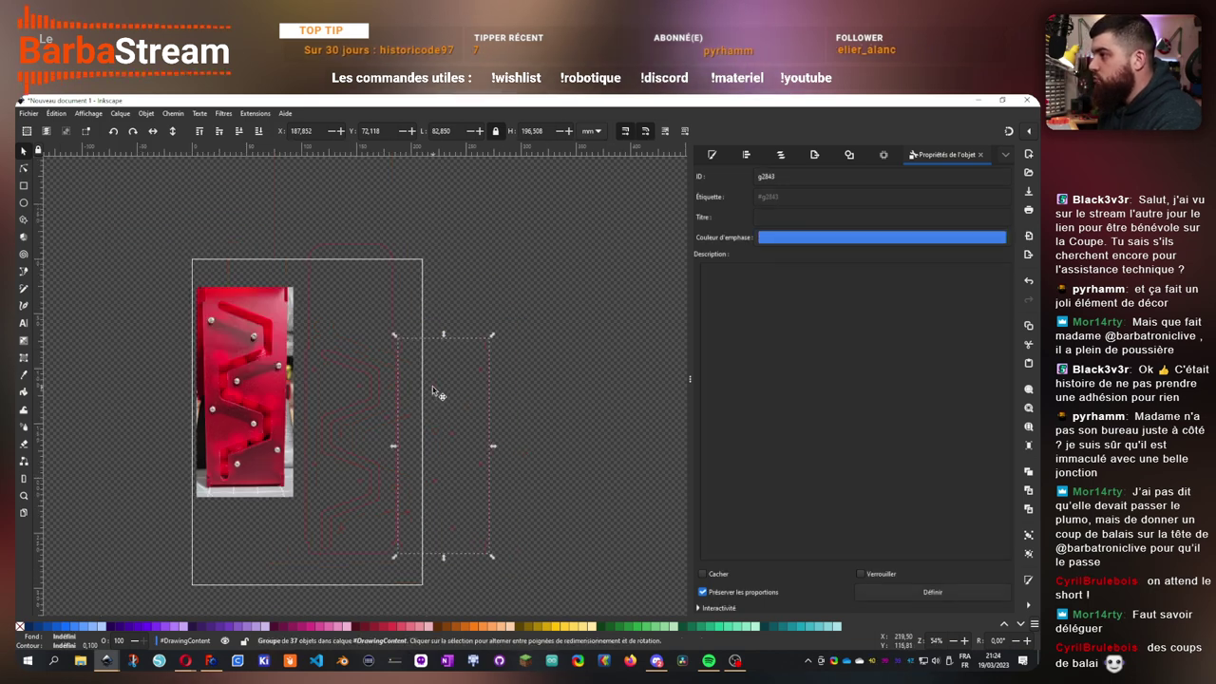
{"action": "left_click_drag", "start_coordinate": [434, 391], "coordinate": [493, 392]}
- Group all 70 objects of the tall grooved plate and move the group slightly away from the photo
{"action": "left_click_drag", "start_coordinate": [292, 229], "coordinate": [401, 493]}
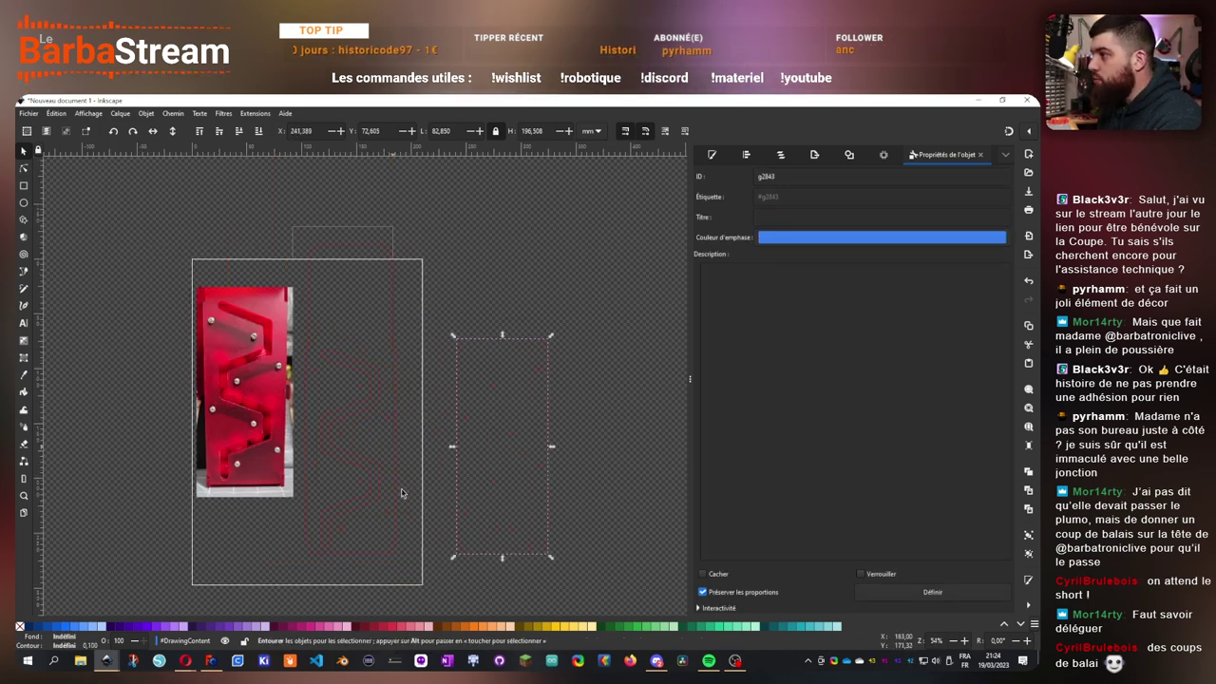
{"action": "left_click_drag", "start_coordinate": [418, 589], "coordinate": [410, 568]}
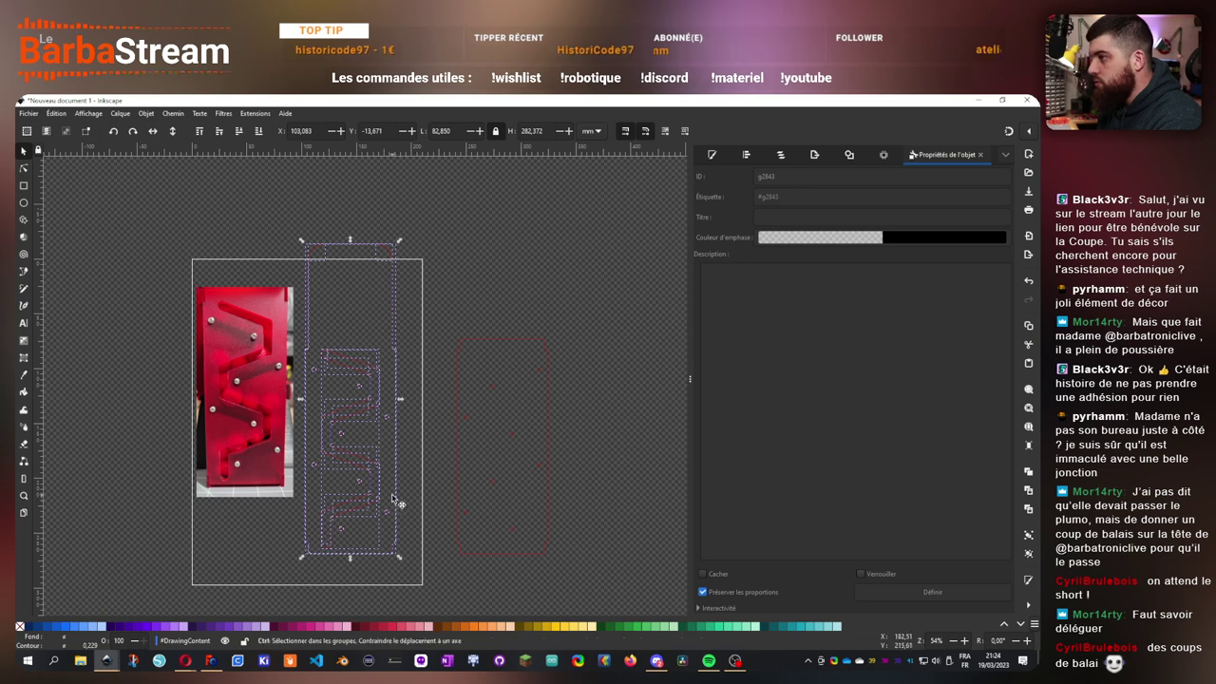
{"action": "key", "text": "ctrl+g"}
{"action": "left_click", "coordinate": [430, 363]}
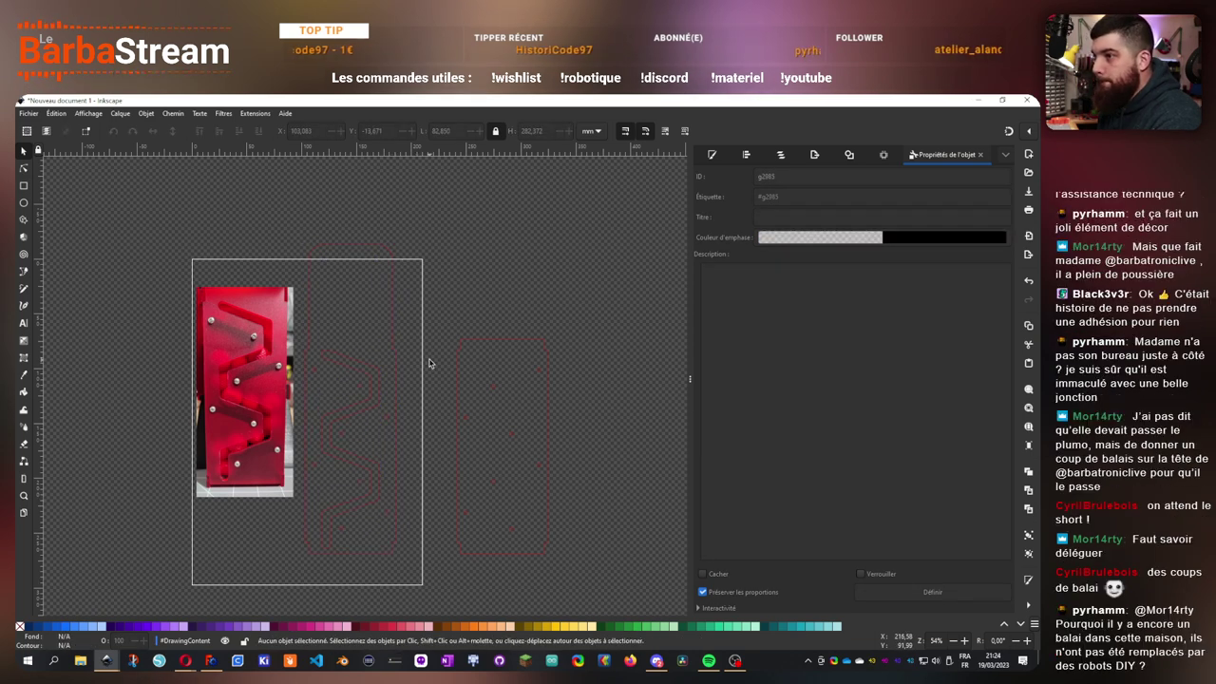
{"action": "left_click_drag", "start_coordinate": [355, 375], "coordinate": [377, 377]}
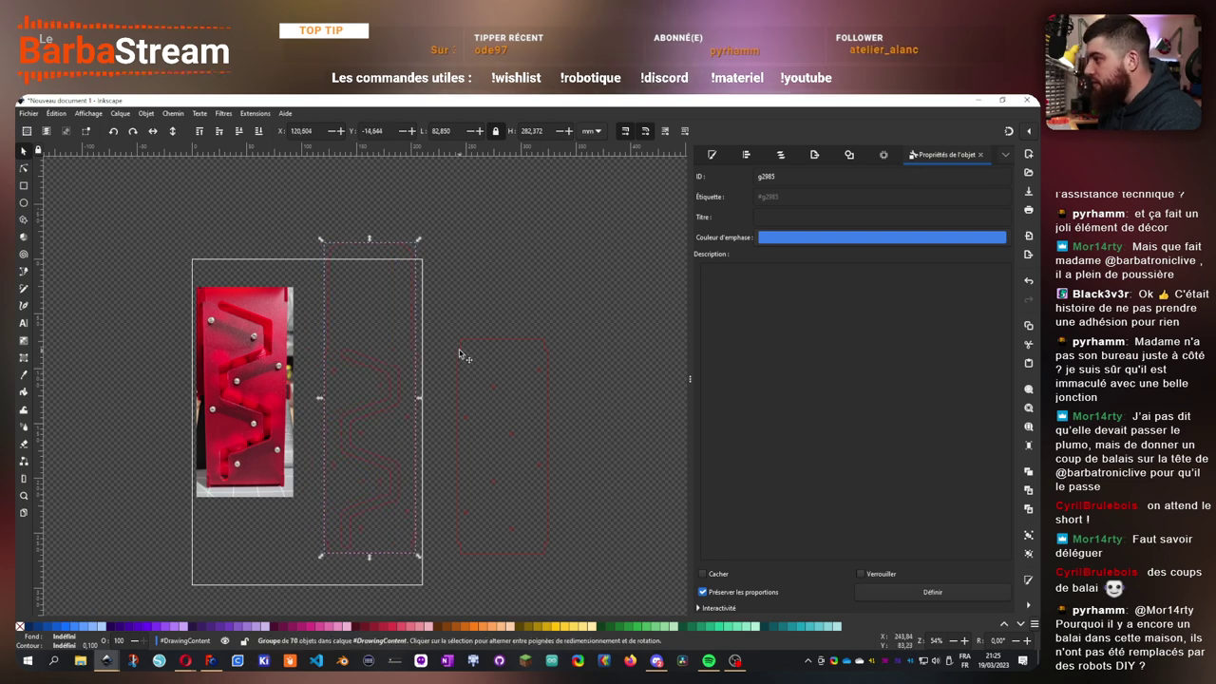
- Move the plain plate group closer to the grooved plate and shift the elevator photo slightly down and to the right
{"action": "key", "text": "Escape"}
{"action": "left_click", "coordinate": [460, 352]}
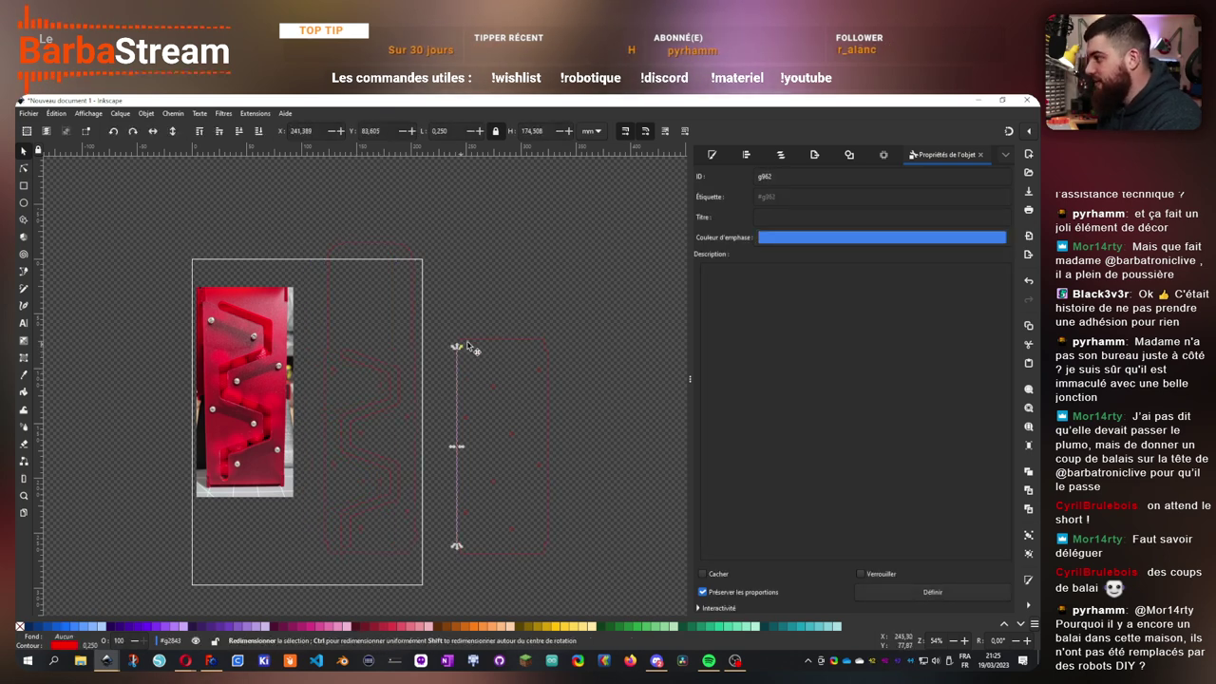
{"action": "double_click", "coordinate": [478, 304]}
{"action": "left_click", "coordinate": [494, 344]}
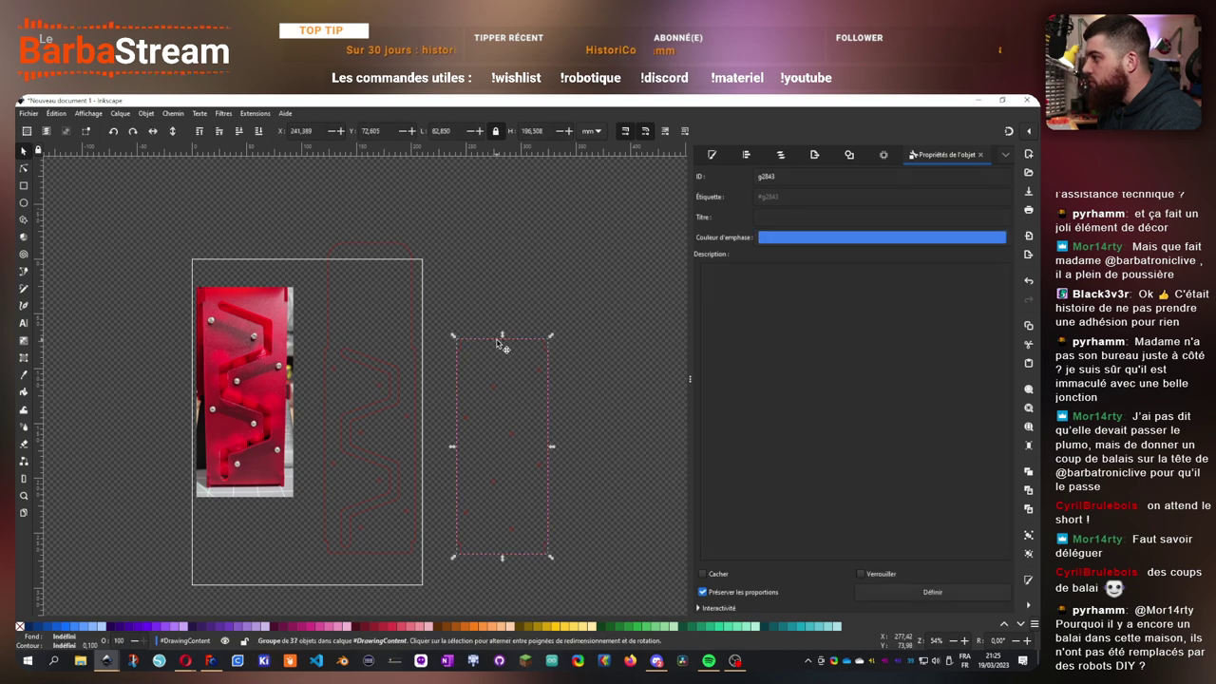
{"action": "left_click_drag", "start_coordinate": [494, 343], "coordinate": [468, 327]}
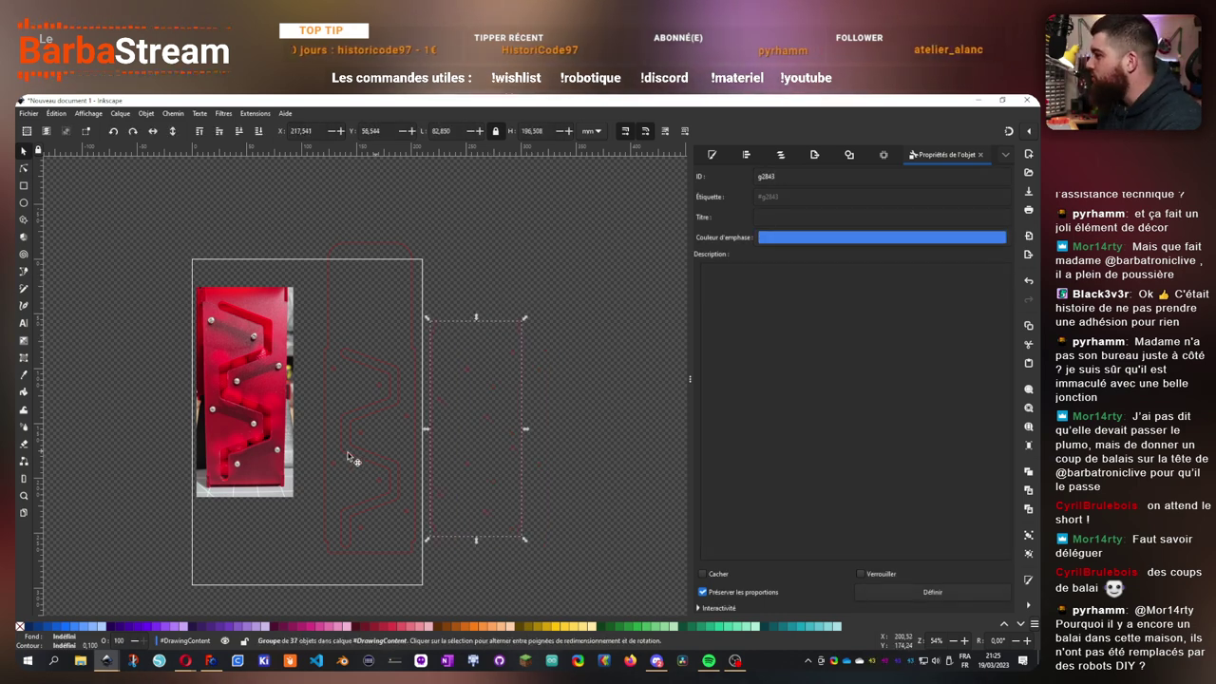
{"action": "scroll", "coordinate": [281, 523], "scroll_direction": "up", "scroll_amount": 1, "text": "ctrl"}
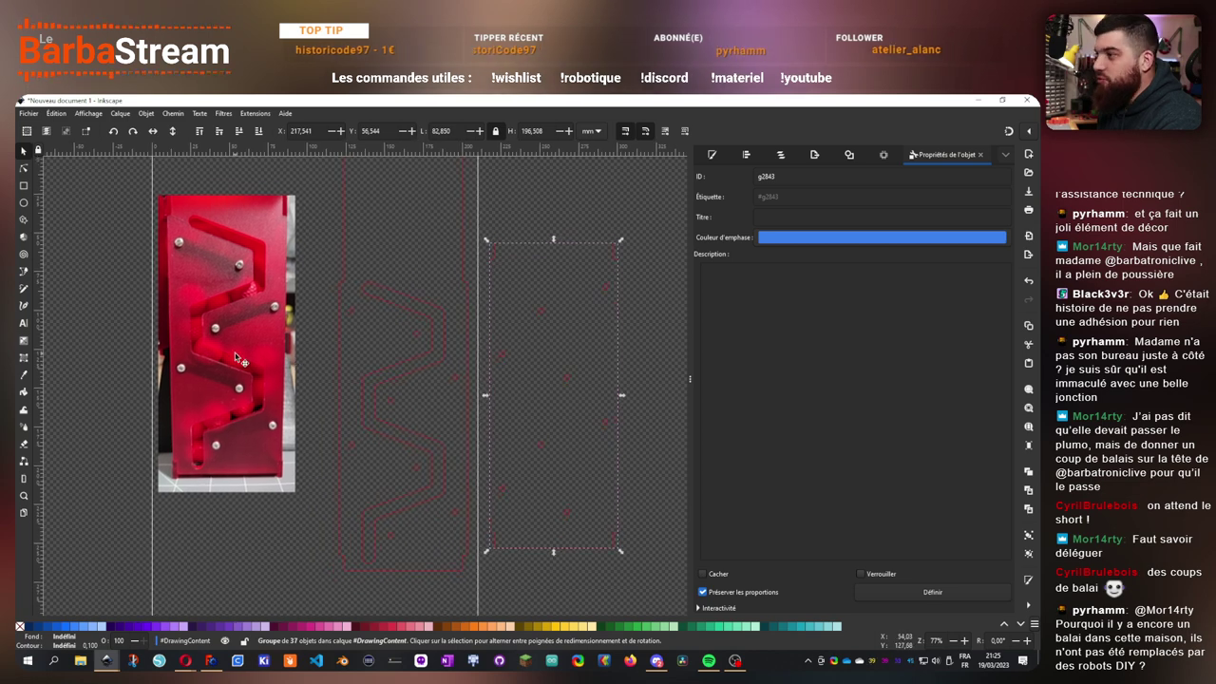
{"action": "left_click_drag", "start_coordinate": [266, 344], "coordinate": [268, 375]}
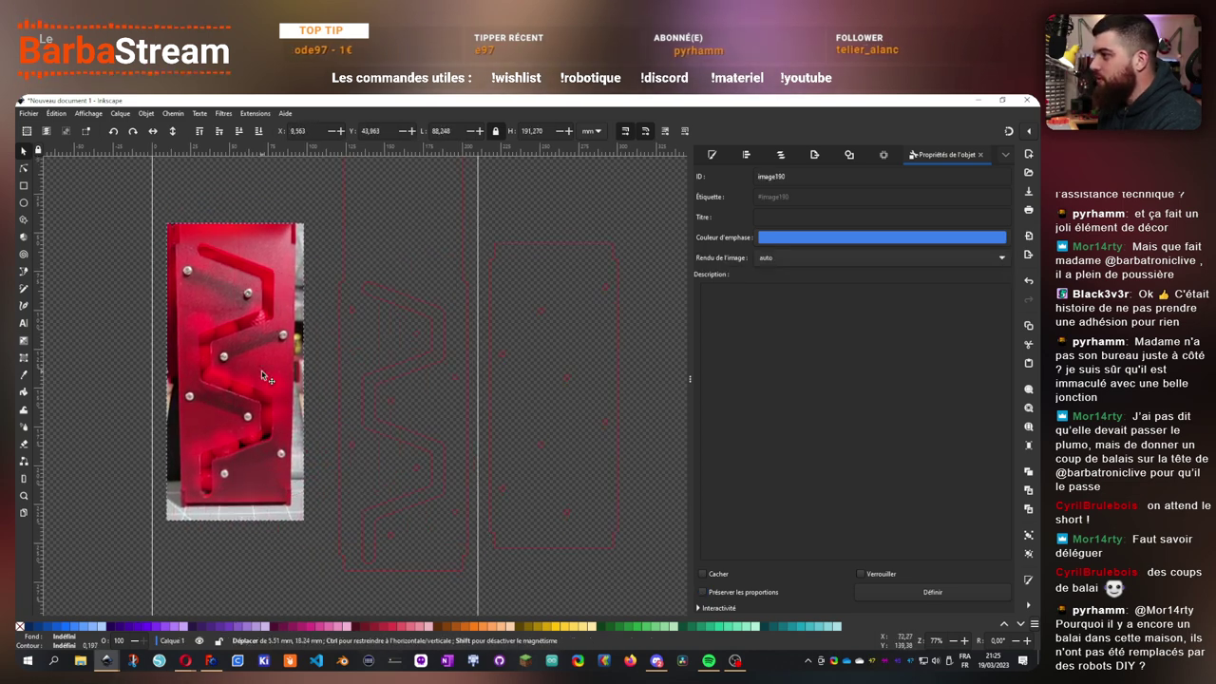
- Set the stroke colour of the whole drawing group to blue, RGBA 0200dbff
{"action": "left_click", "coordinate": [565, 245]}
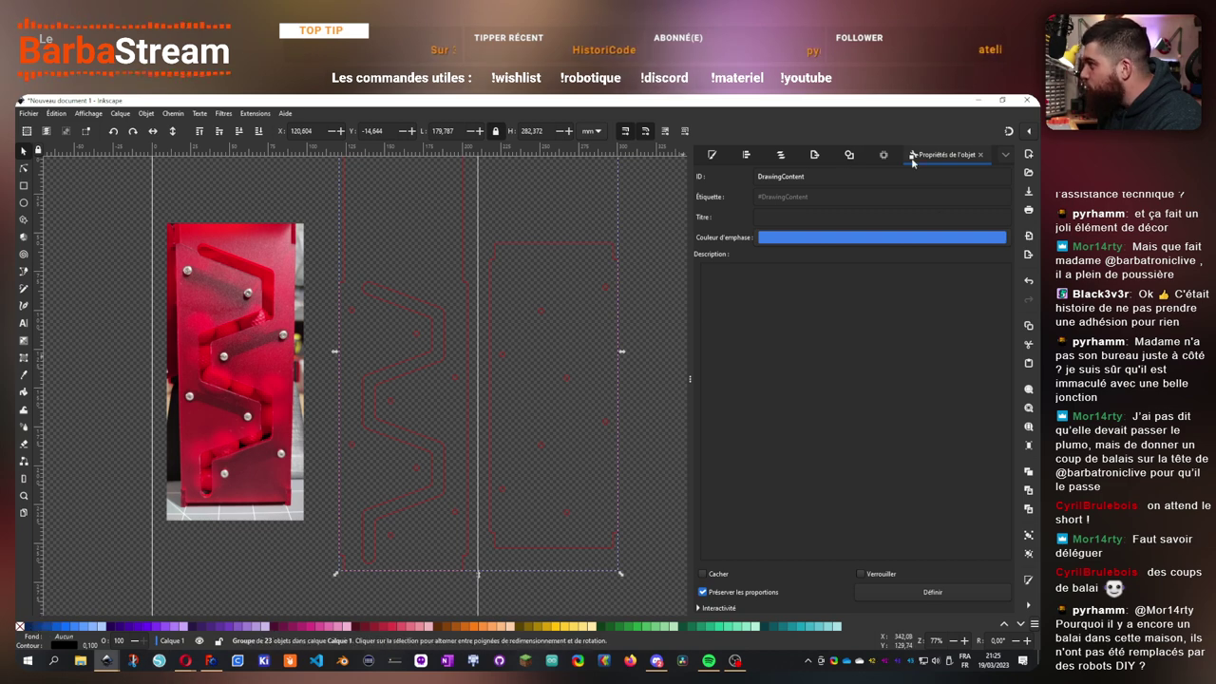
{"action": "key", "text": "ctrl+shift+f"}
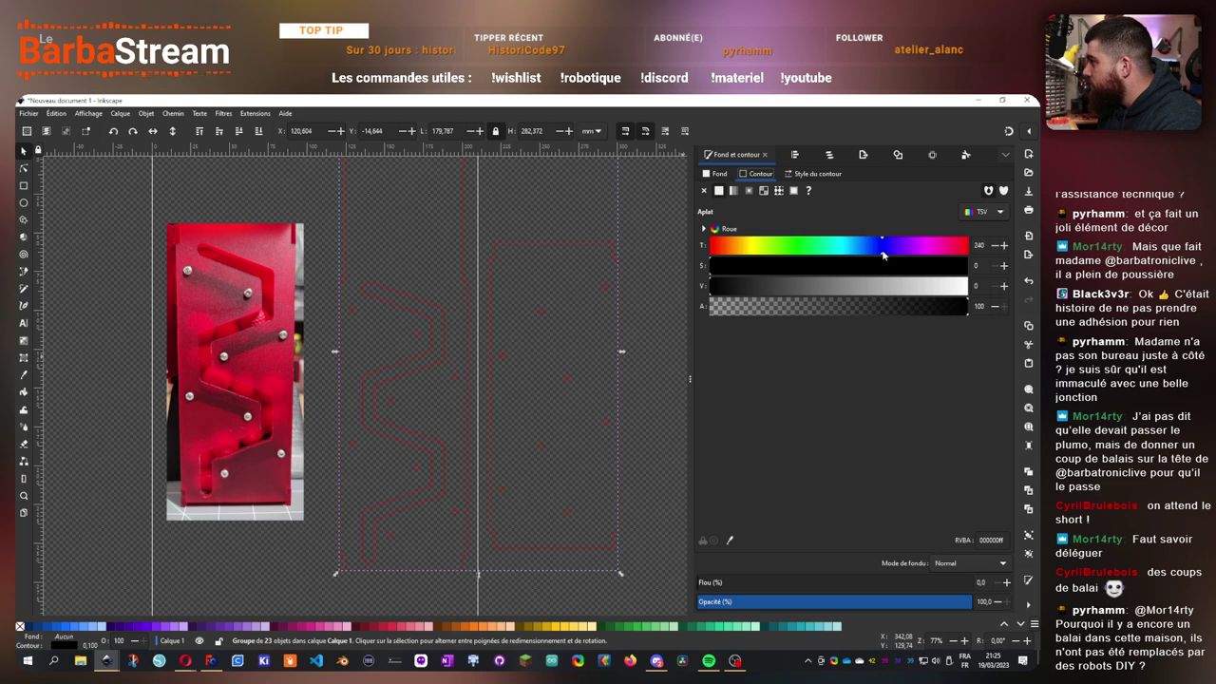
{"action": "left_click", "coordinate": [869, 265]}
{"action": "left_click", "coordinate": [927, 289]}
{"action": "left_click_drag", "start_coordinate": [916, 262], "coordinate": [968, 265]}
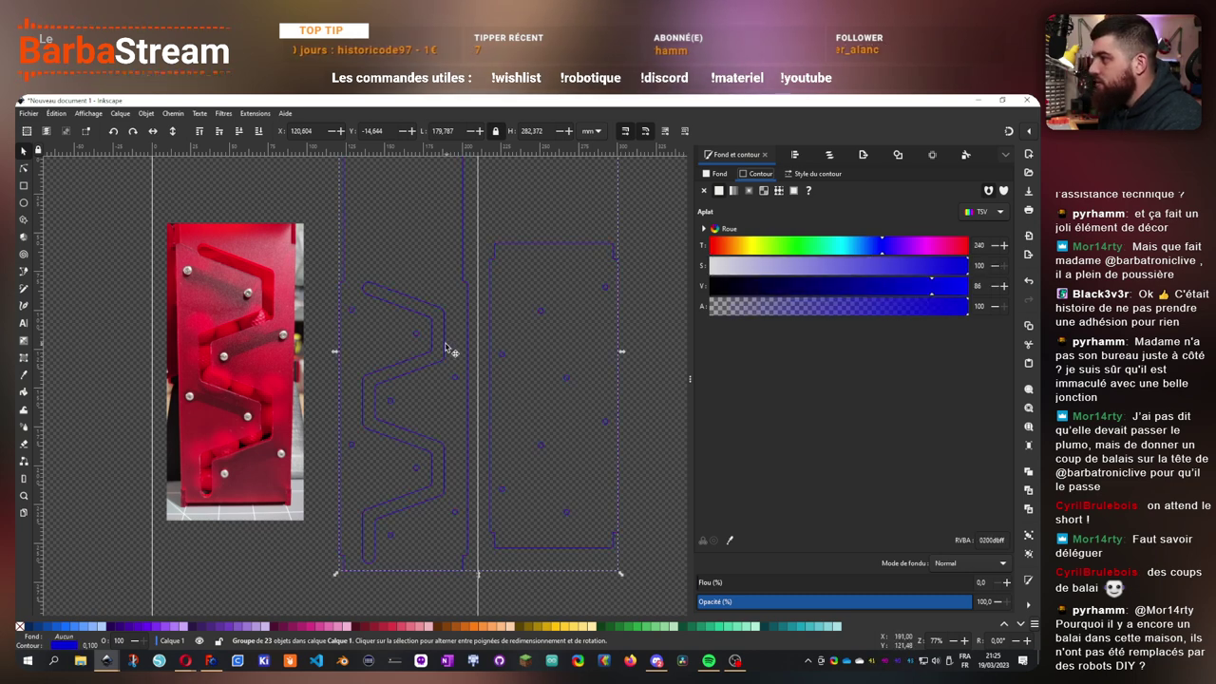
- Move the whole blue drawing so that the grooved plate lies over the elevator photo
{"action": "left_click_drag", "start_coordinate": [447, 348], "coordinate": [280, 284]}
{"action": "scroll", "coordinate": [434, 405], "scroll_direction": "down", "scroll_amount": 1}
{"action": "scroll", "coordinate": [323, 287], "scroll_direction": "up", "scroll_amount": 1}
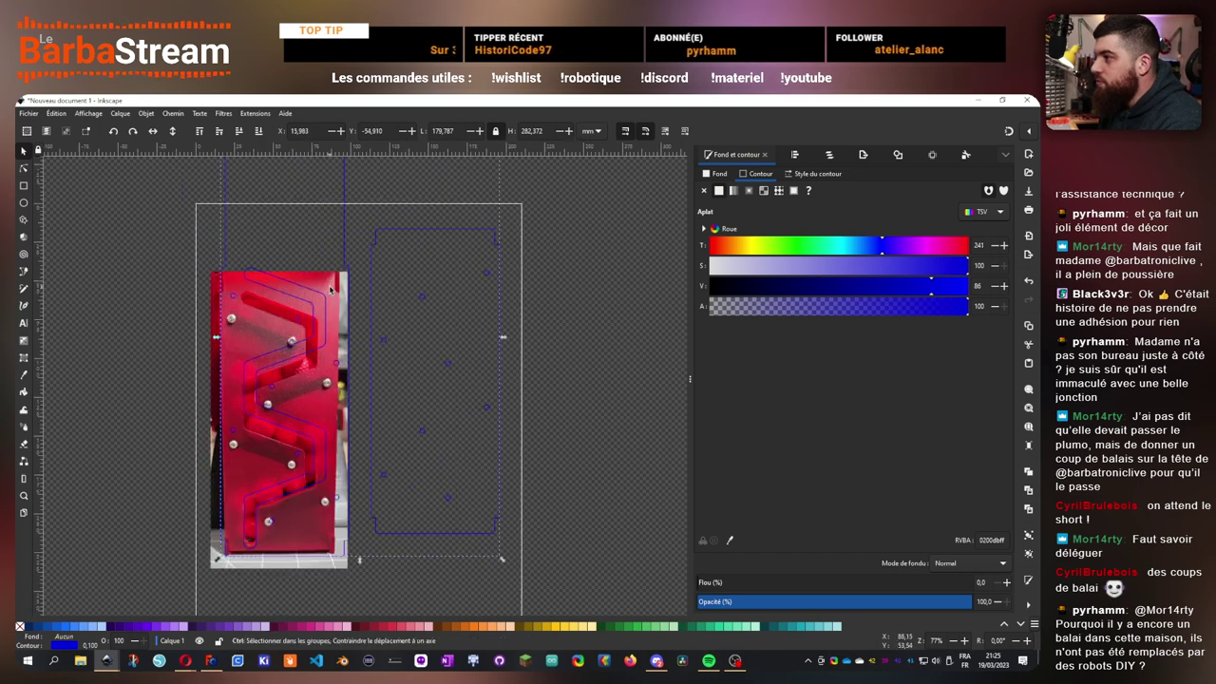
- Move the plain plate onto the grooved plate over the photo and compare the holes and groove with the real part
{"action": "double_click", "coordinate": [420, 232]}
{"action": "left_click_drag", "start_coordinate": [447, 232], "coordinate": [299, 254]}
{"action": "scroll", "coordinate": [300, 254], "scroll_direction": "down", "scroll_amount": 2}
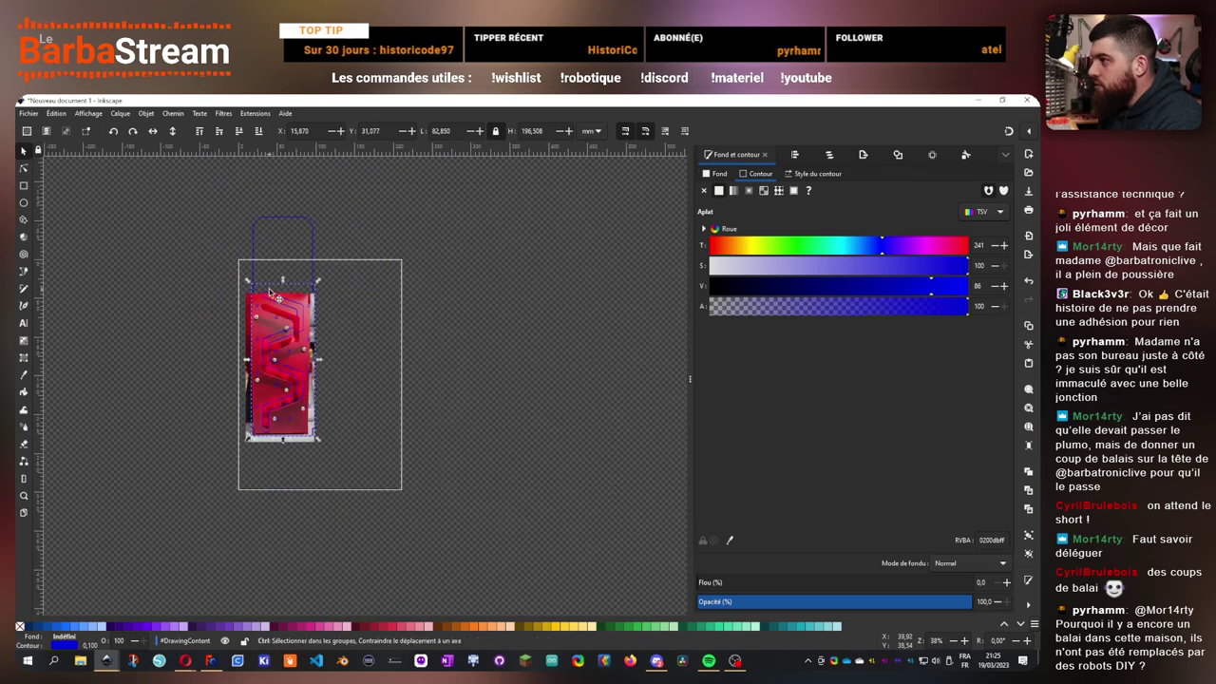
{"action": "scroll", "coordinate": [271, 220], "scroll_direction": "up", "scroll_amount": 2}
{"action": "scroll", "coordinate": [268, 368], "scroll_direction": "up", "scroll_amount": 6}
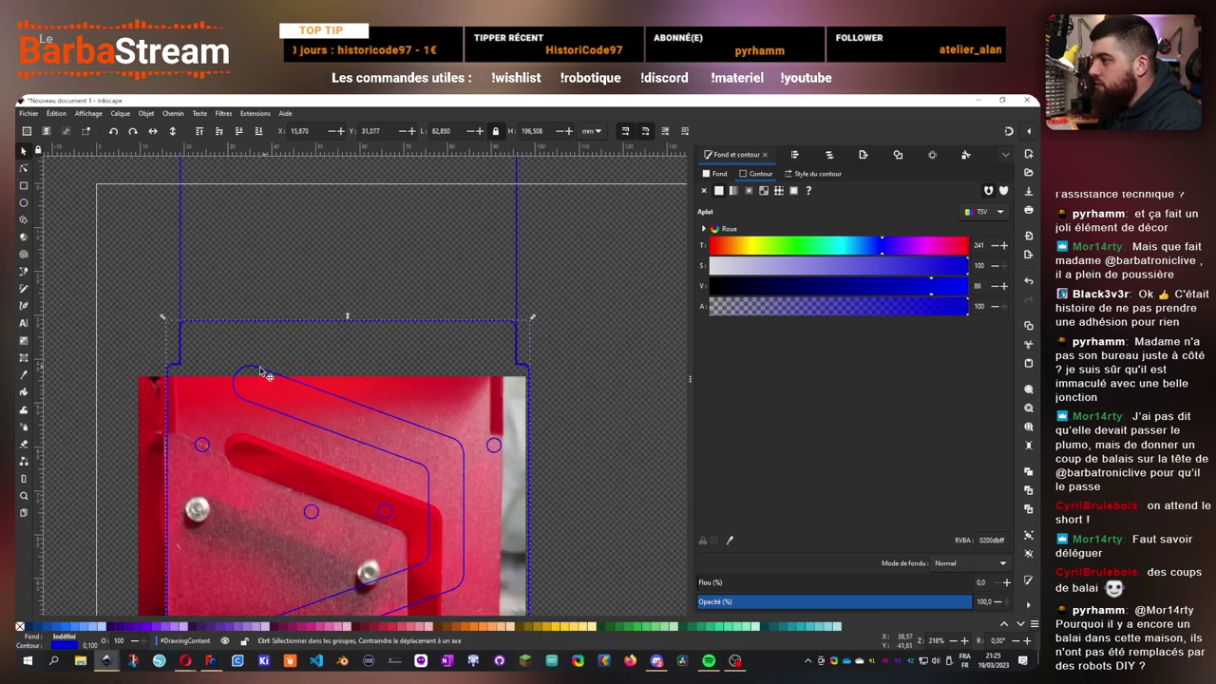
{"action": "scroll", "coordinate": [220, 322], "scroll_direction": "down", "scroll_amount": 5}
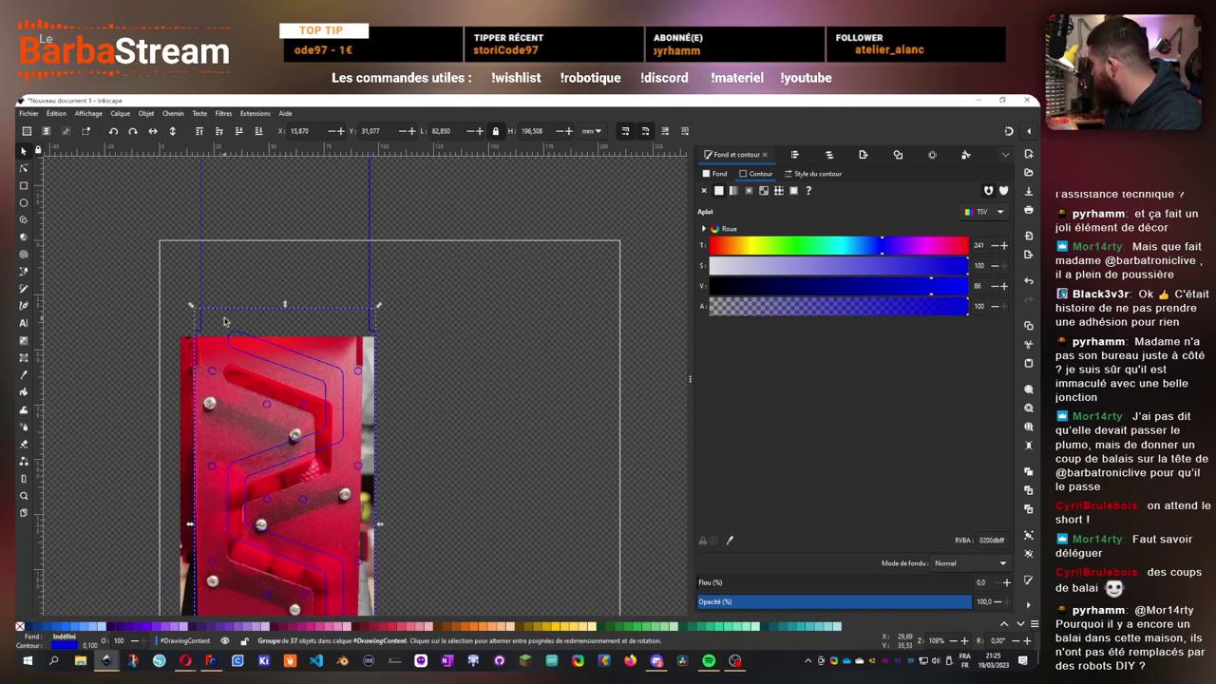
{"action": "scroll", "coordinate": [306, 377], "scroll_direction": "down", "scroll_amount": 1}
{"action": "scroll", "coordinate": [308, 375], "scroll_direction": "down", "scroll_amount": 1}
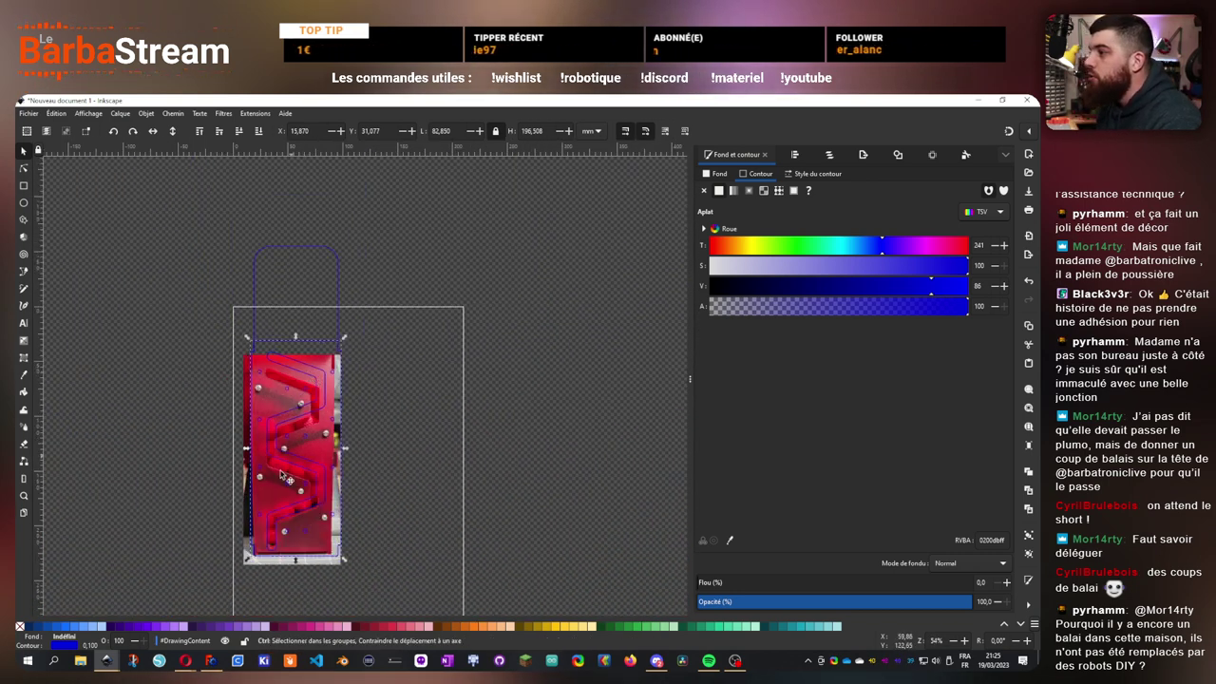
{"action": "scroll", "coordinate": [280, 472], "scroll_direction": "up", "scroll_amount": 1}
- Align the plain plate with the grooved plate so they overlap, placing both outlines to the right of the elevator photo
{"action": "left_click_drag", "start_coordinate": [328, 288], "coordinate": [518, 286]}
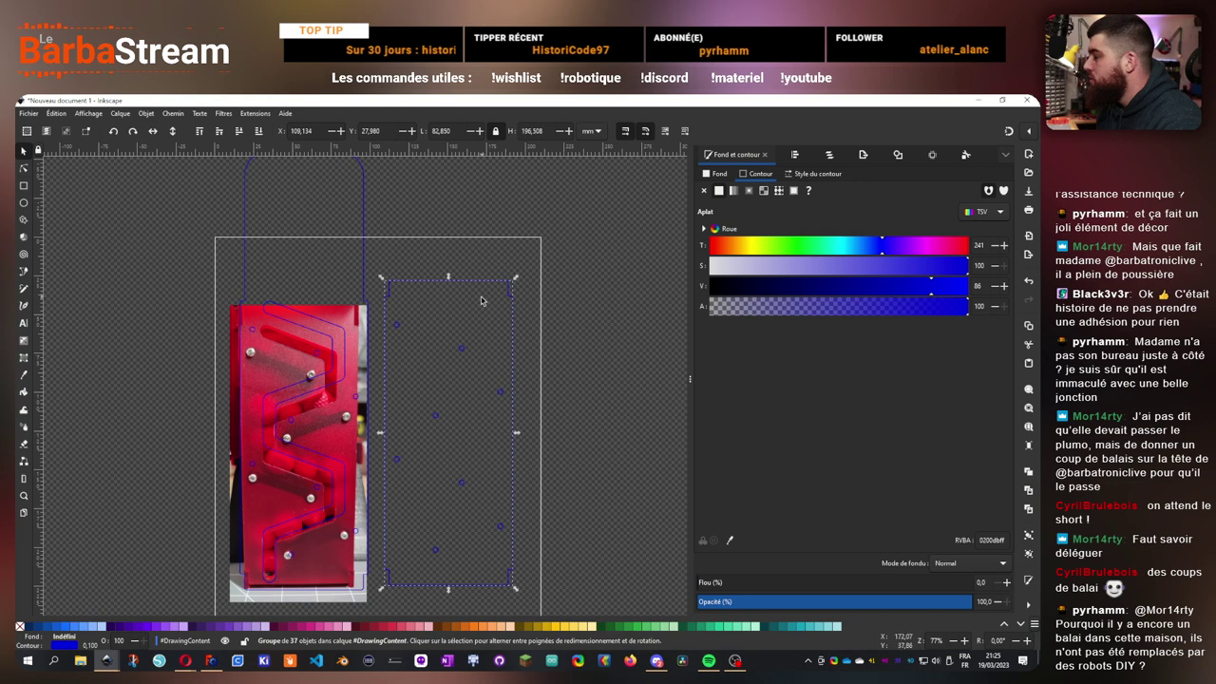
{"action": "left_click", "coordinate": [368, 261]}
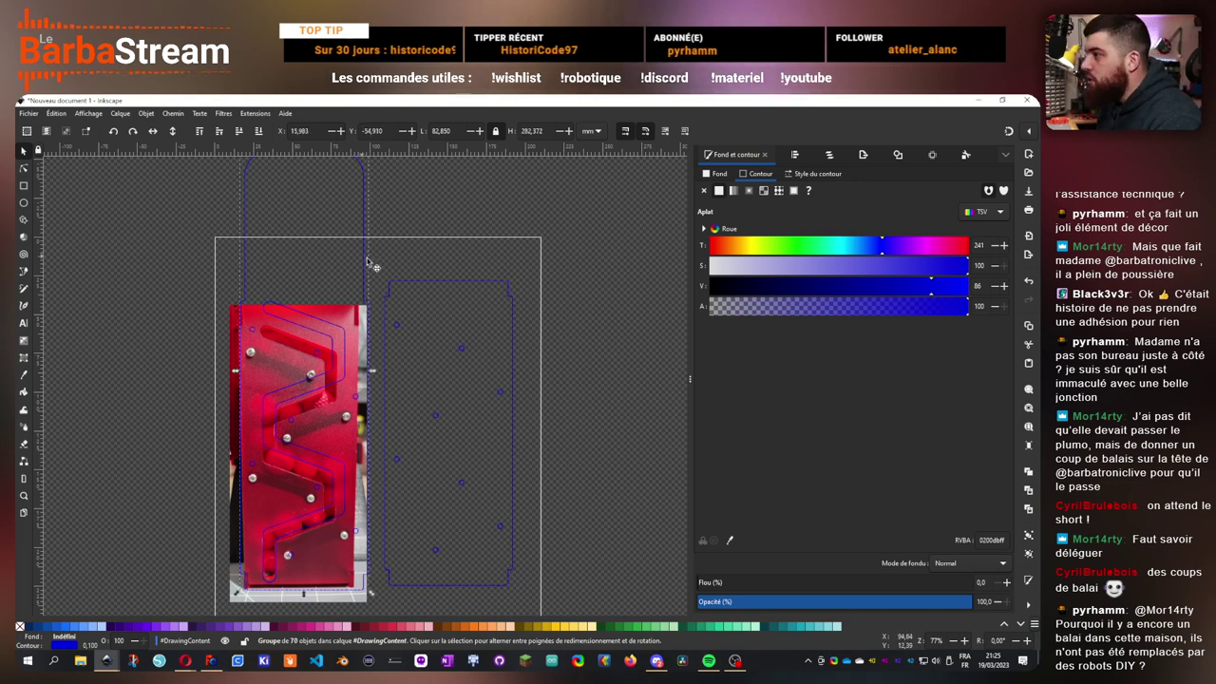
{"action": "left_click", "coordinate": [441, 282], "text": "shift"}
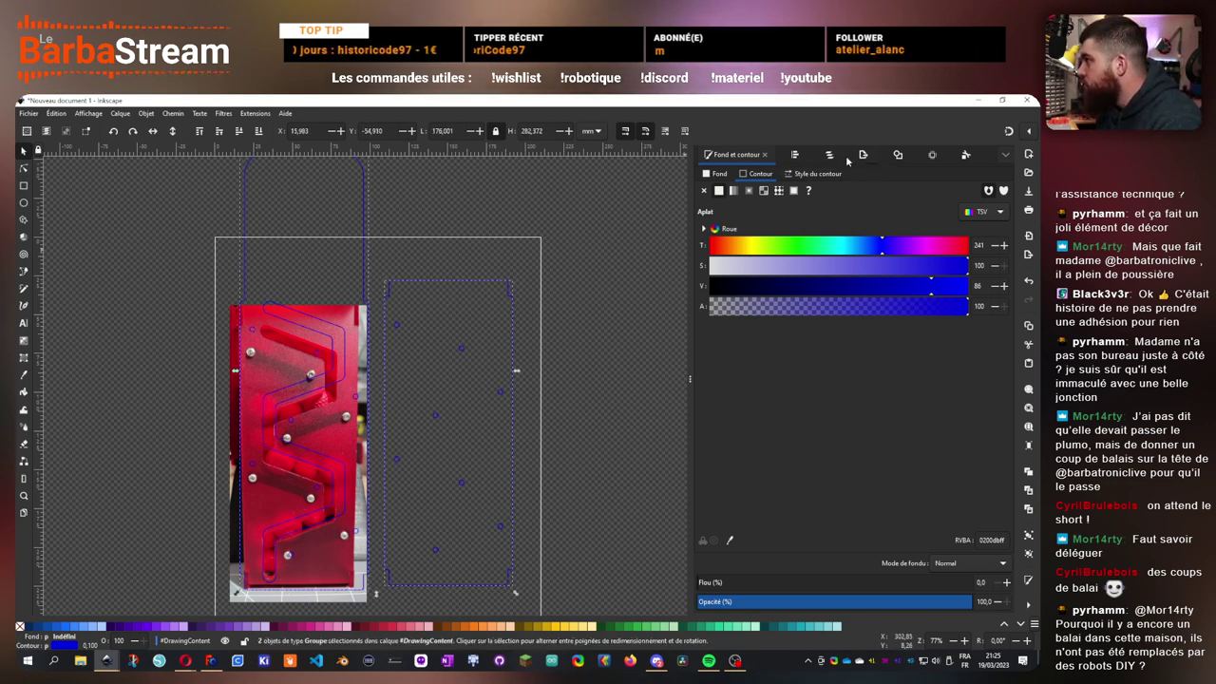
{"action": "left_click", "coordinate": [796, 156]}
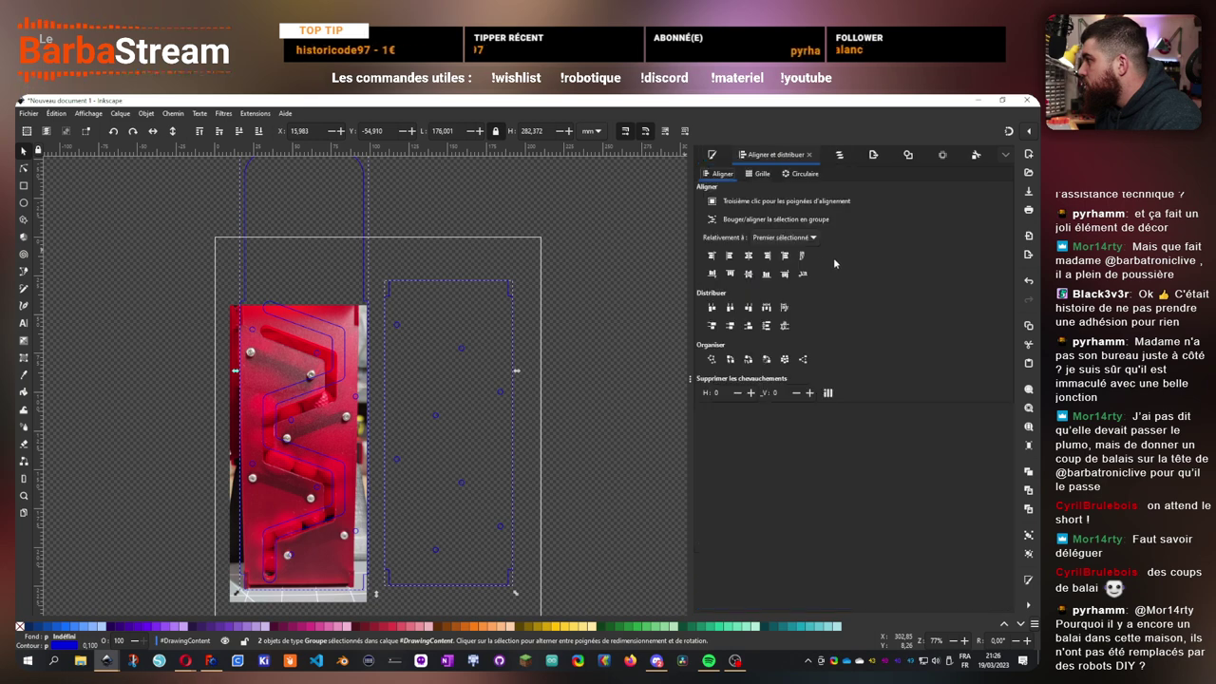
{"action": "left_click_drag", "start_coordinate": [368, 258], "coordinate": [510, 262]}
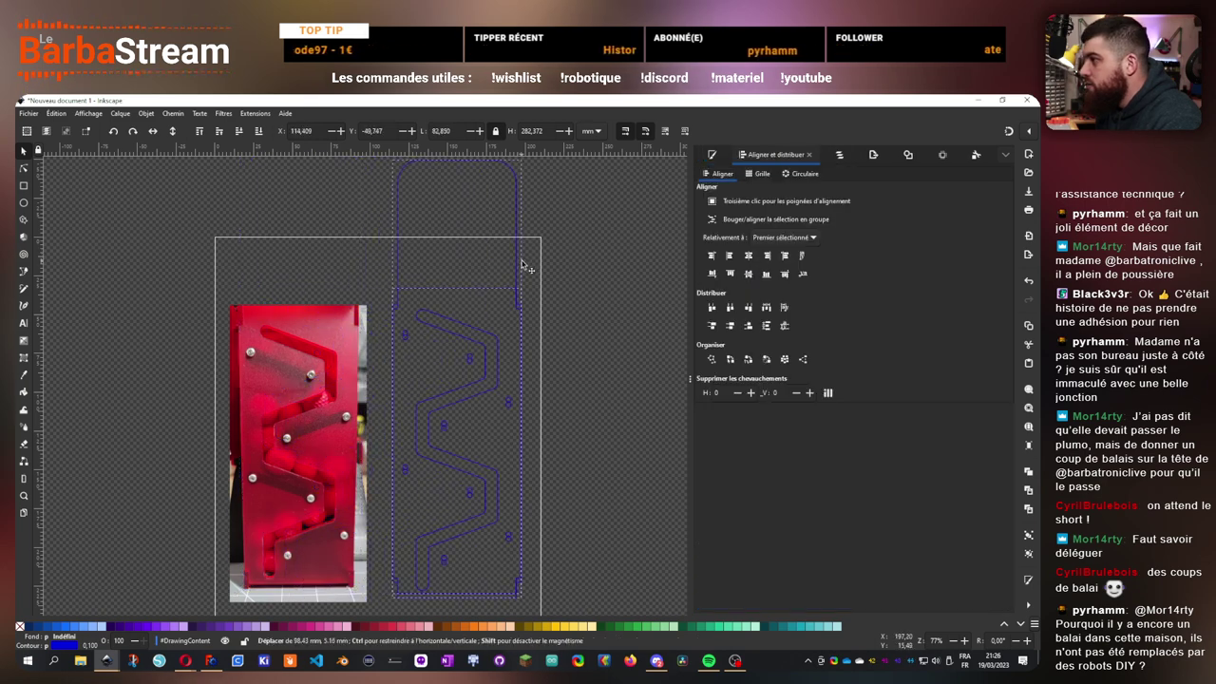
{"action": "scroll", "coordinate": [441, 508], "scroll_direction": "down", "scroll_amount": 3}
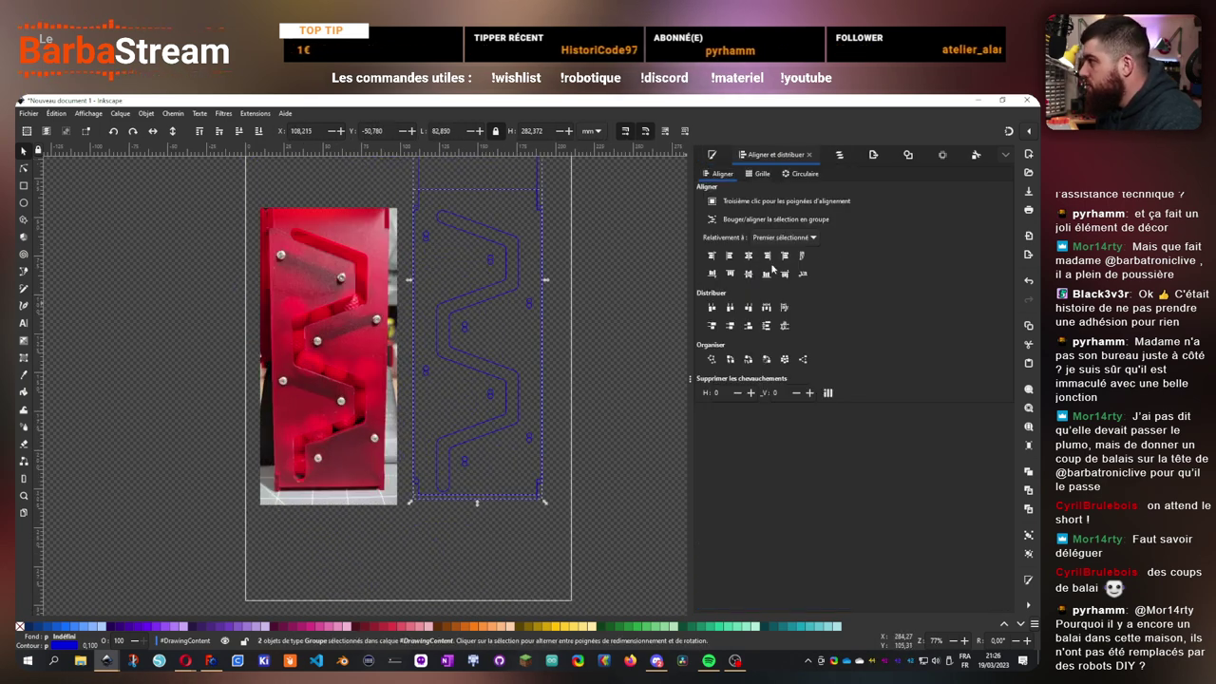
{"action": "left_click", "coordinate": [497, 288]}
{"action": "scroll", "coordinate": [497, 287], "scroll_direction": "up", "scroll_amount": 2}
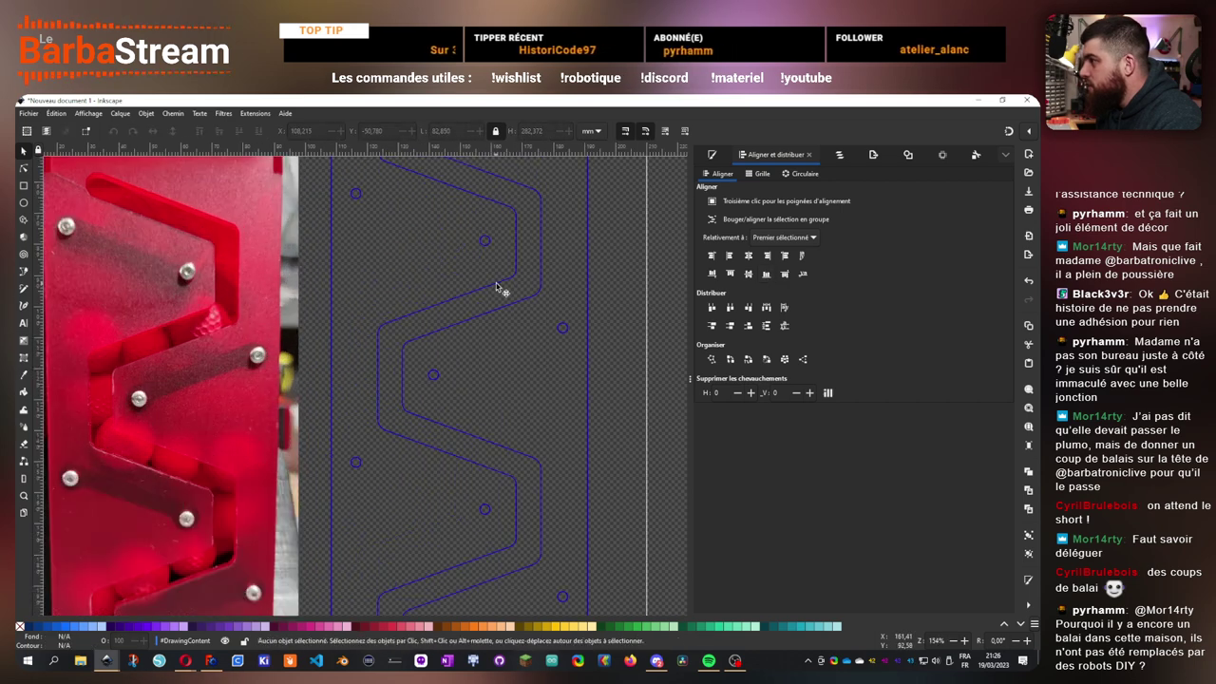
{"action": "scroll", "coordinate": [505, 325], "scroll_direction": "down", "scroll_amount": 2}
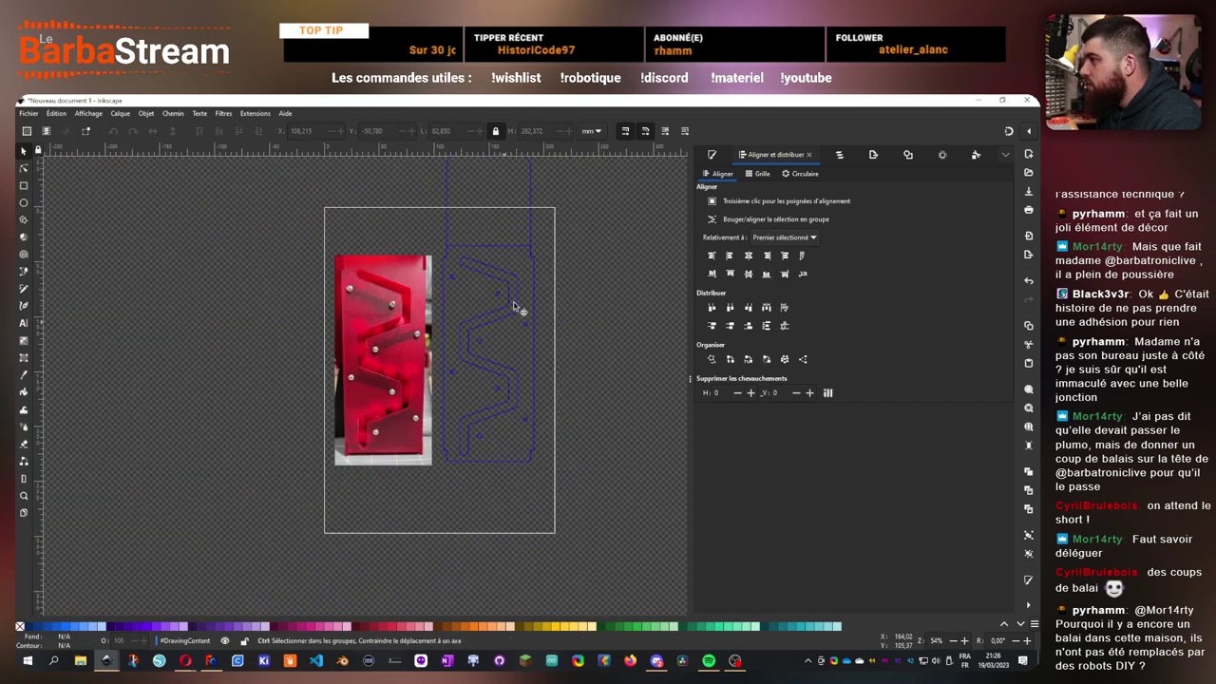
- Ungroup the grooved plate and select the zigzag groove outline together with the holes it encloses
{"action": "double_click", "coordinate": [505, 241]}
{"action": "left_click", "coordinate": [529, 230]}
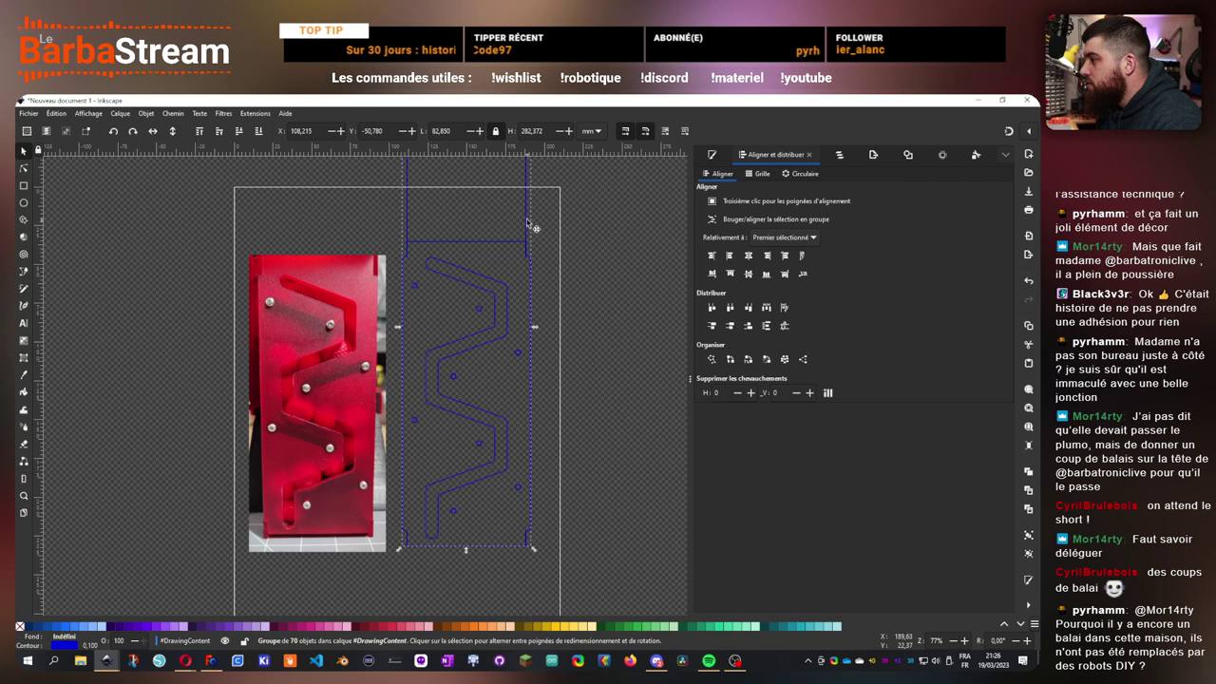
{"action": "left_click", "coordinate": [573, 250]}
{"action": "left_click_drag", "start_coordinate": [429, 258], "coordinate": [463, 294]}
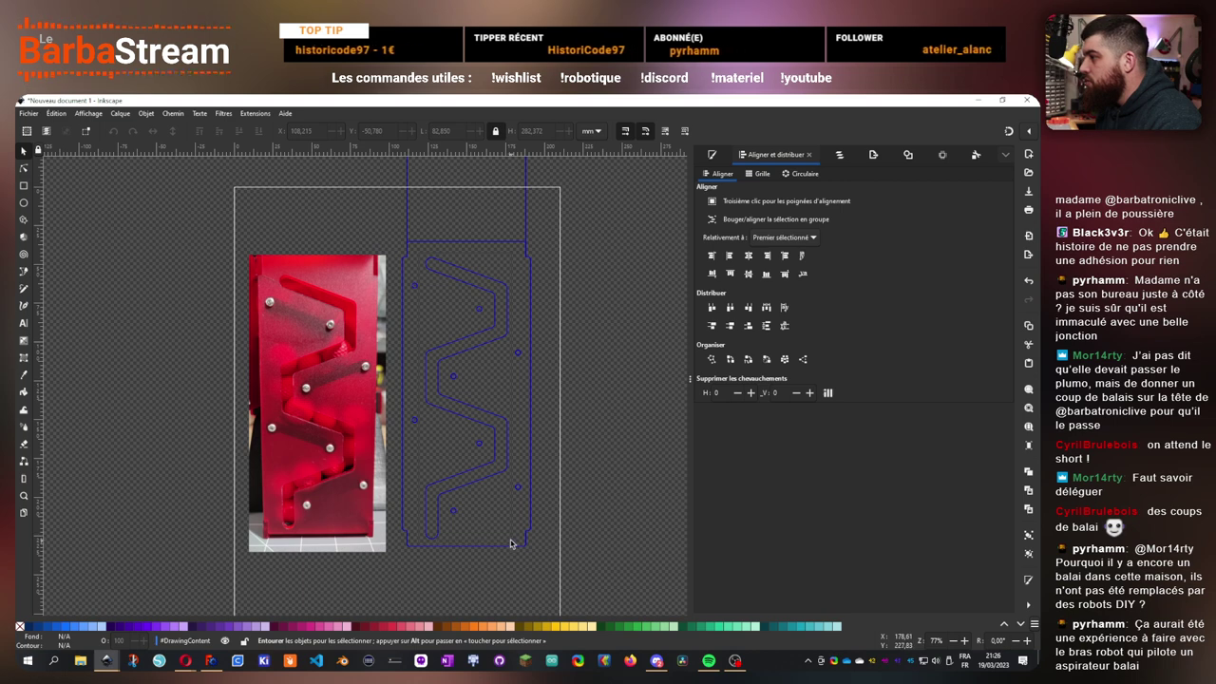
{"action": "left_click_drag", "start_coordinate": [510, 544], "coordinate": [510, 544]}
{"action": "scroll", "coordinate": [472, 304], "scroll_direction": "up", "scroll_amount": 2, "text": "ctrl"}
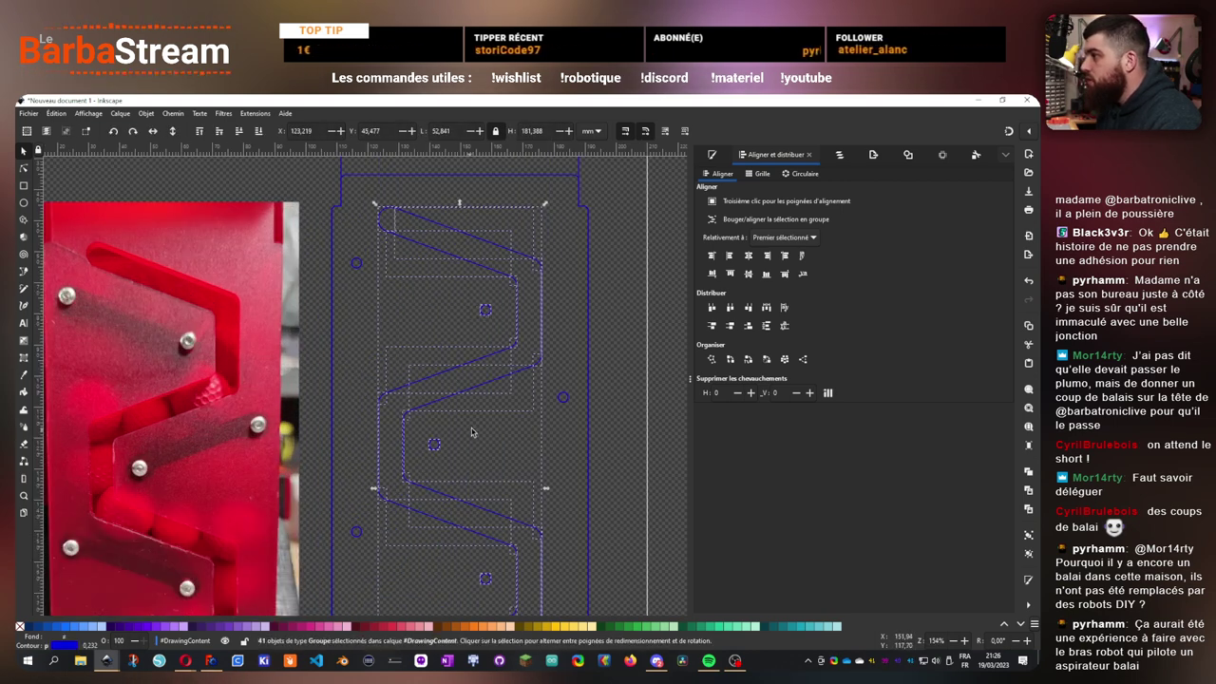
{"action": "key", "text": "ctrl"}
{"action": "left_click", "coordinate": [486, 309]}
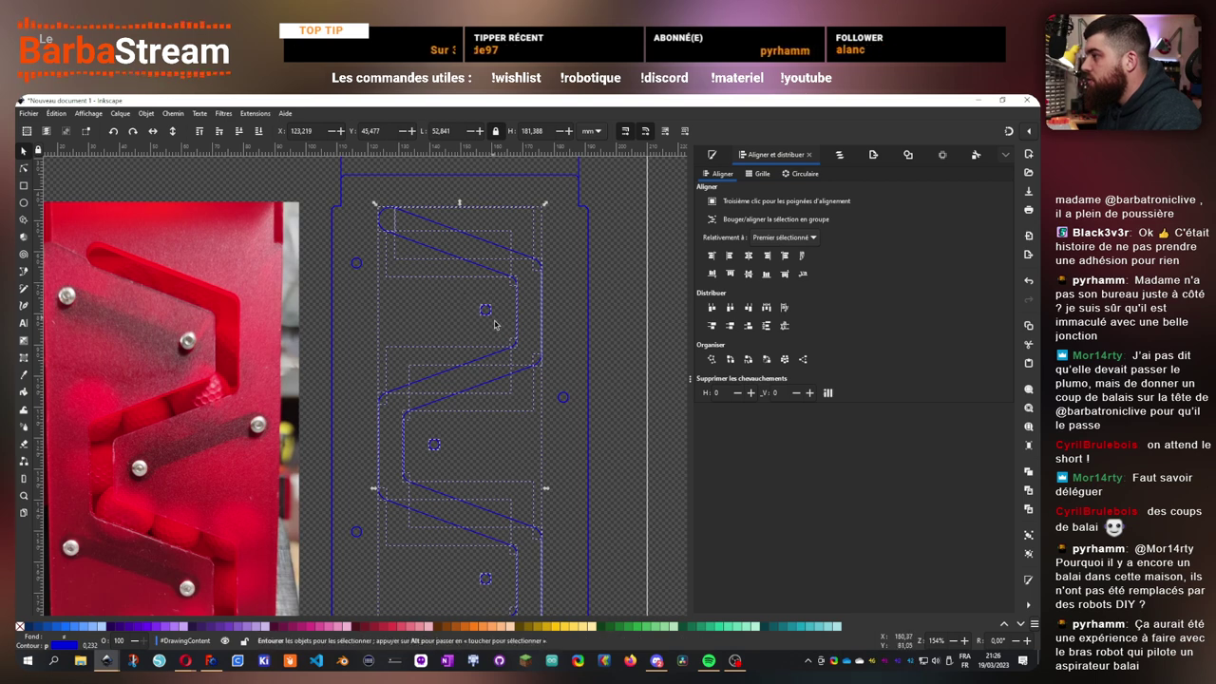
{"action": "scroll", "coordinate": [472, 310], "scroll_direction": "down", "scroll_amount": 5}
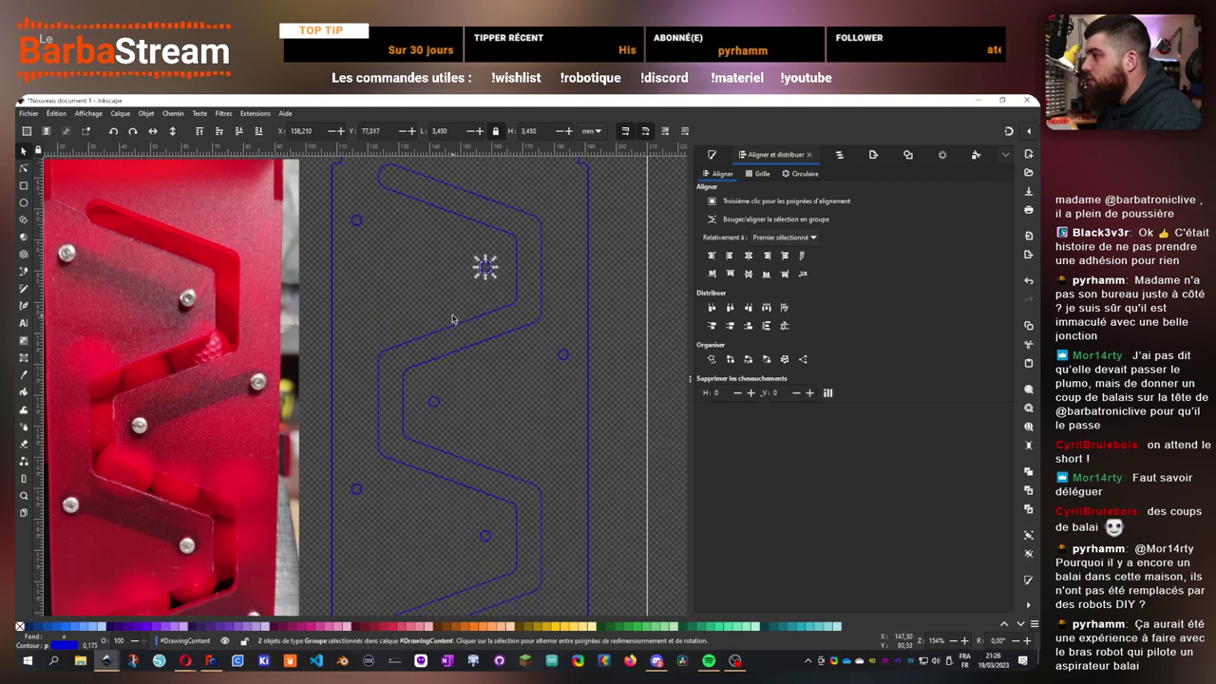
{"action": "left_click", "coordinate": [456, 317]}
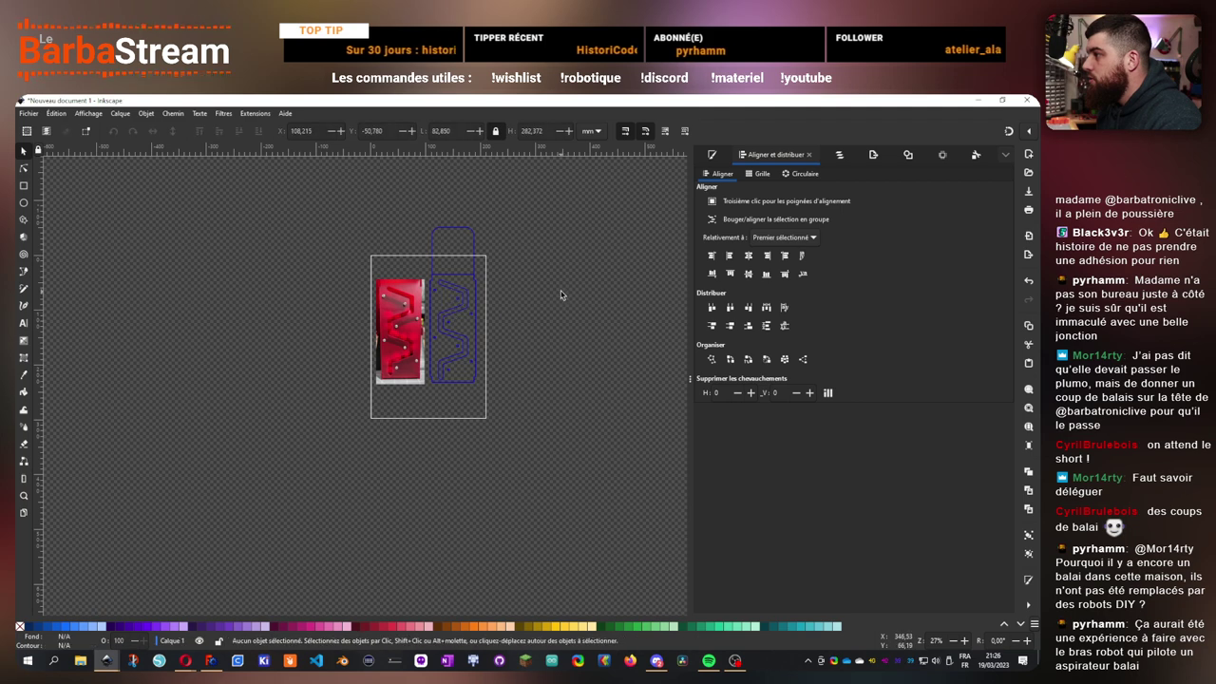
{"action": "scroll", "coordinate": [475, 264], "scroll_direction": "up", "scroll_amount": 3}
{"action": "mouse_move", "coordinate": [484, 246]}
{"action": "left_mouse_down"}
{"action": "mouse_move", "coordinate": [412, 249]}
{"action": "mouse_move", "coordinate": [500, 254]}
{"action": "left_mouse_up"}
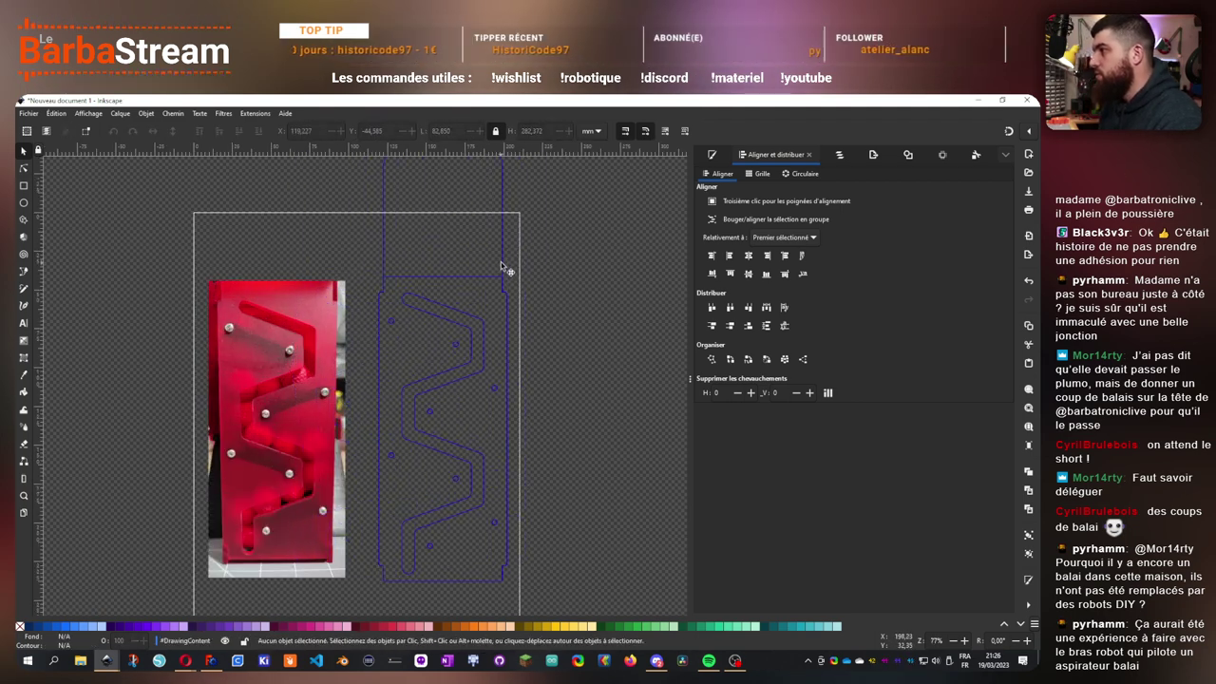
{"action": "left_click", "coordinate": [502, 265]}
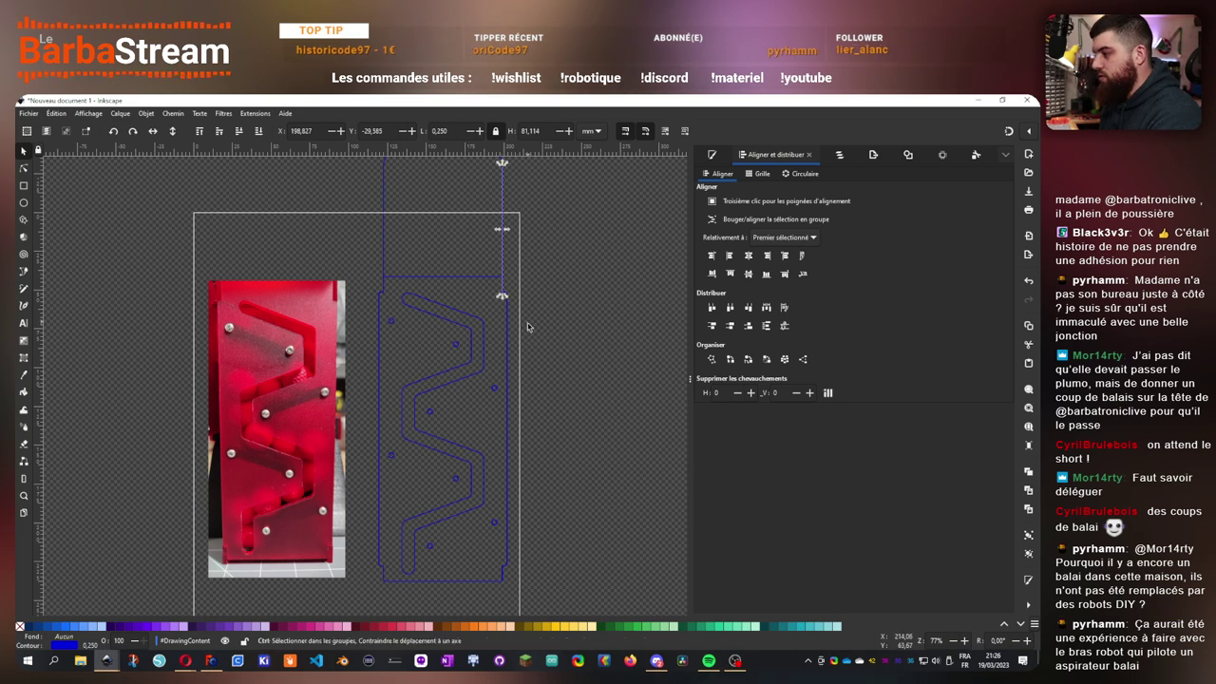
- Undo the recent changes until both plates are grouped again, and align the plates by their bottom edges
{"action": "key", "text": "ctrl+z"}
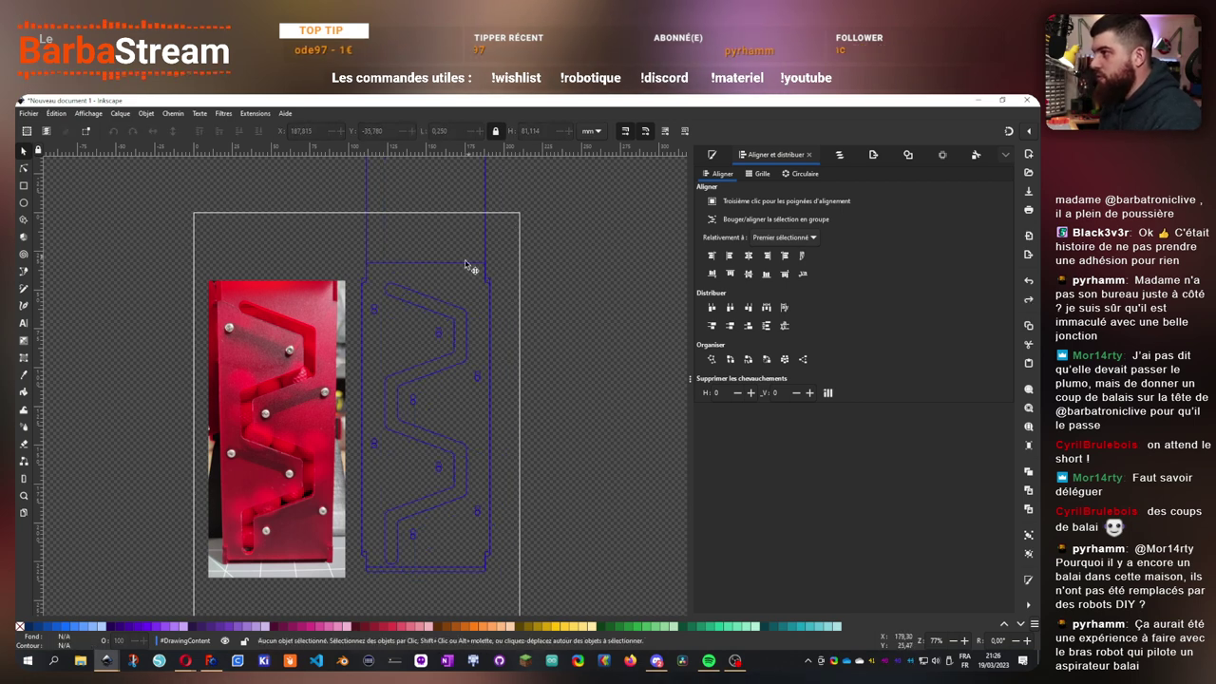
{"action": "left_click", "coordinate": [465, 264]}
{"action": "left_click", "coordinate": [485, 244], "text": "shift"}
{"action": "left_click", "coordinate": [766, 274]}
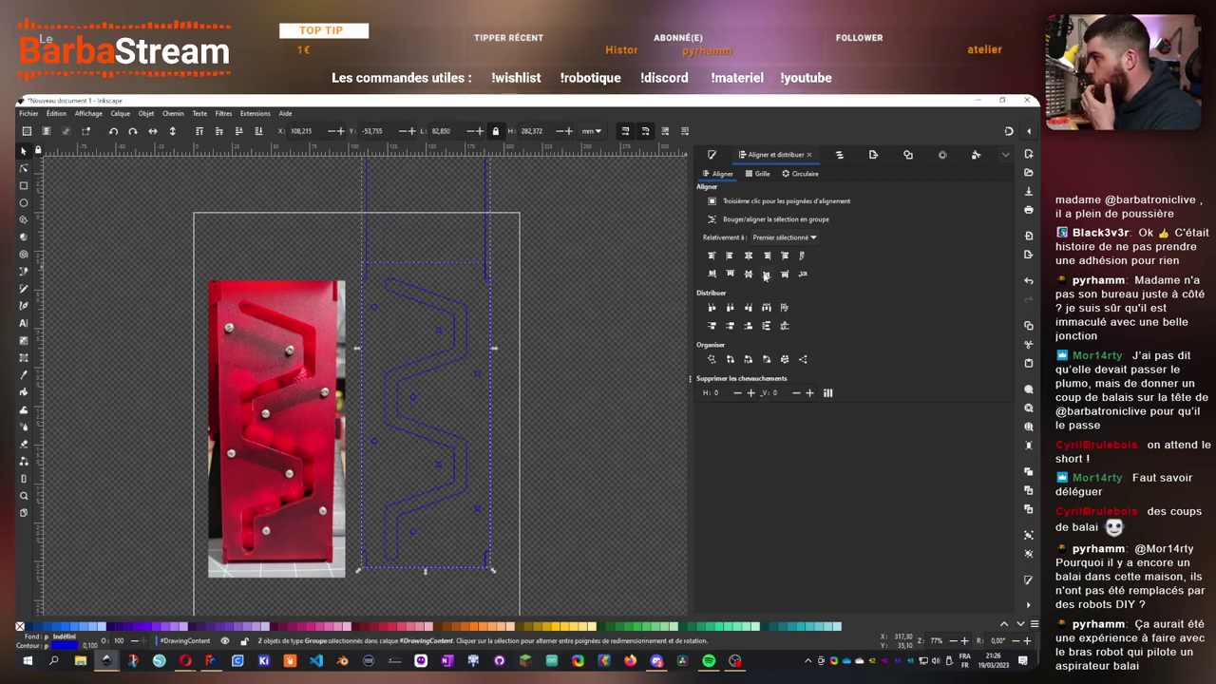
- Move the plain plate to the right of the grooved plate and delete its eight screw holes
{"action": "left_click", "coordinate": [460, 266]}
{"action": "left_click", "coordinate": [463, 263]}
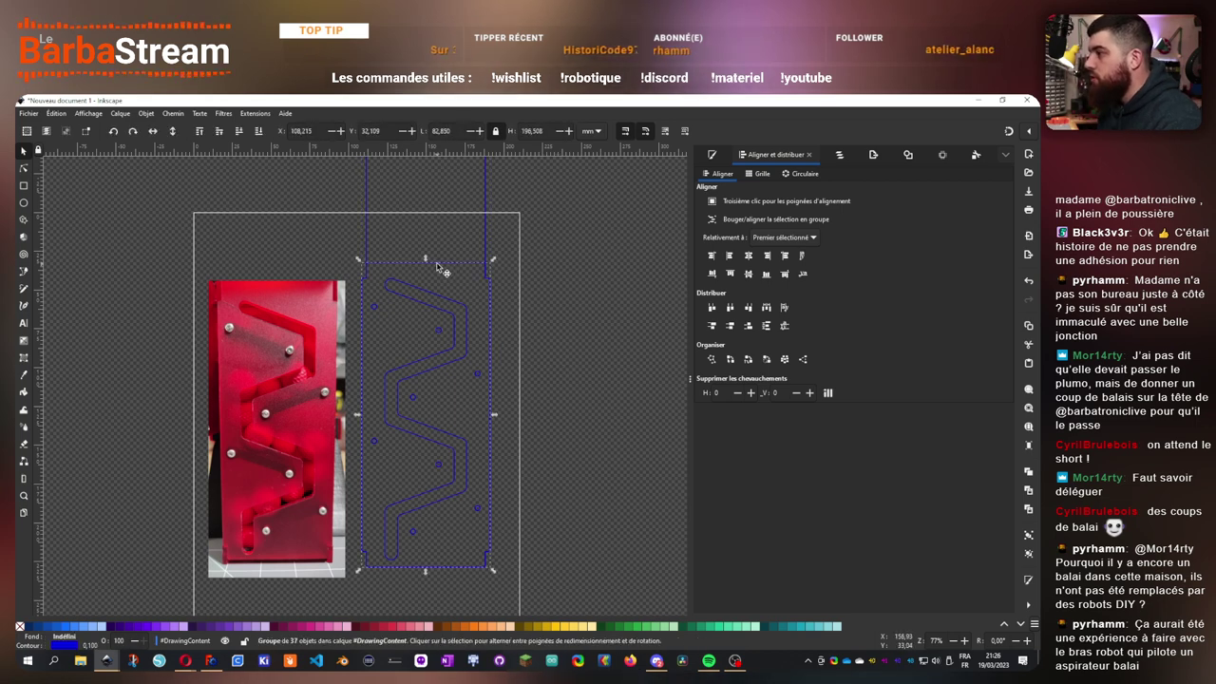
{"action": "left_click_drag", "start_coordinate": [440, 267], "coordinate": [609, 268]}
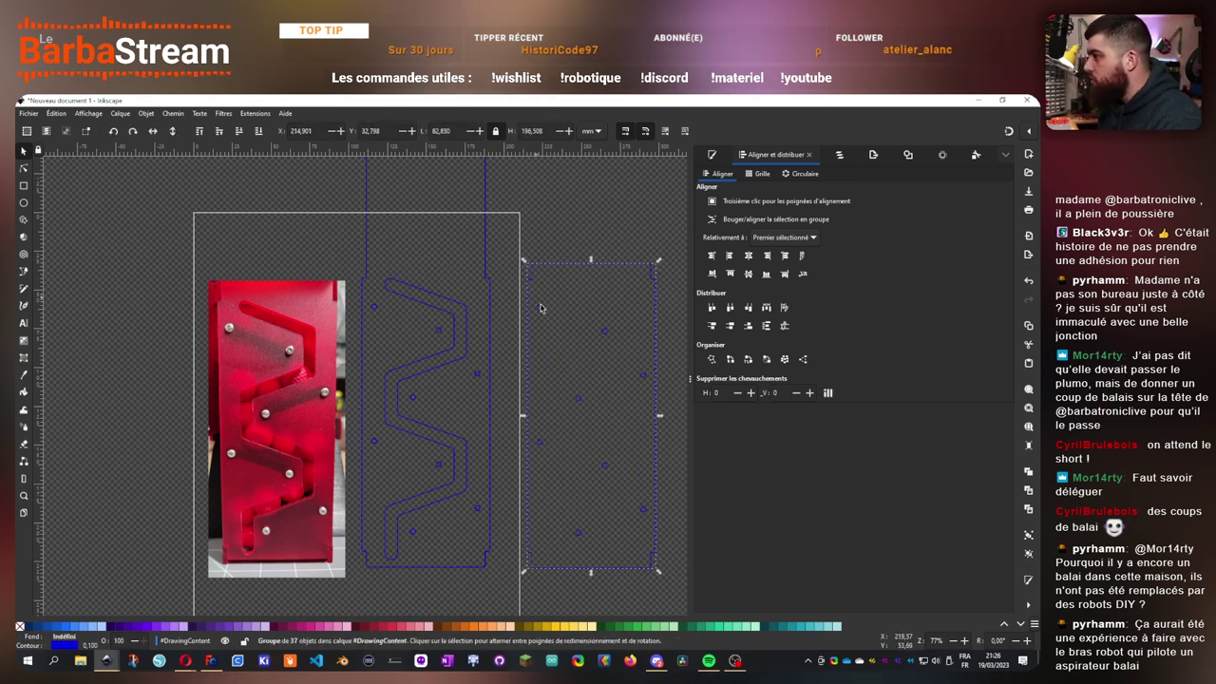
{"action": "left_click_drag", "start_coordinate": [540, 306], "coordinate": [665, 554]}
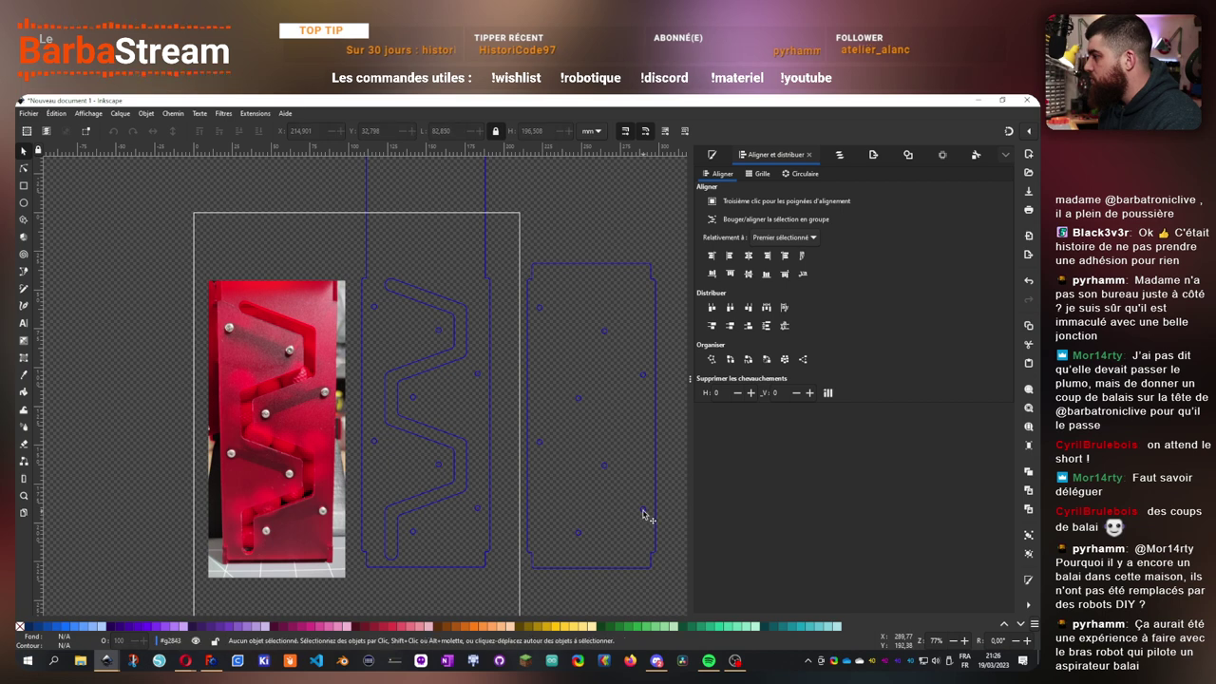
{"action": "left_click_drag", "start_coordinate": [536, 293], "coordinate": [654, 547]}
{"action": "key", "text": "Delete"}
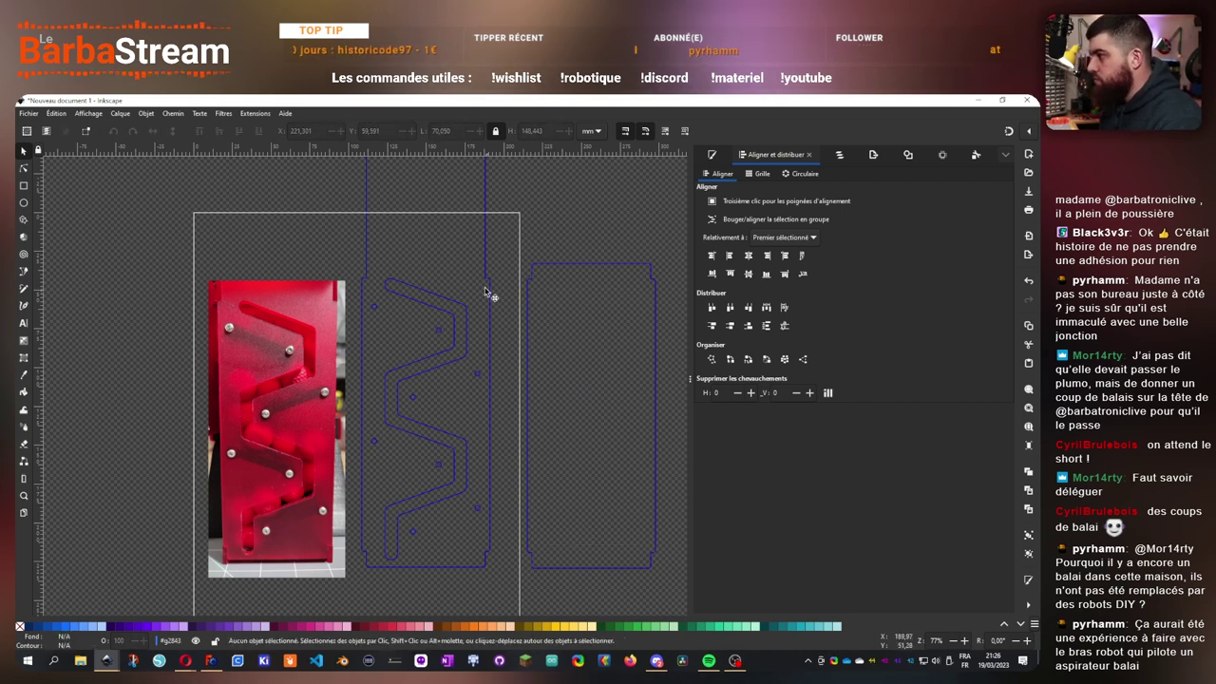
- Delete the grooved plate's right side edge together with the small notch pieces at its upper end
{"action": "left_click", "coordinate": [490, 290]}
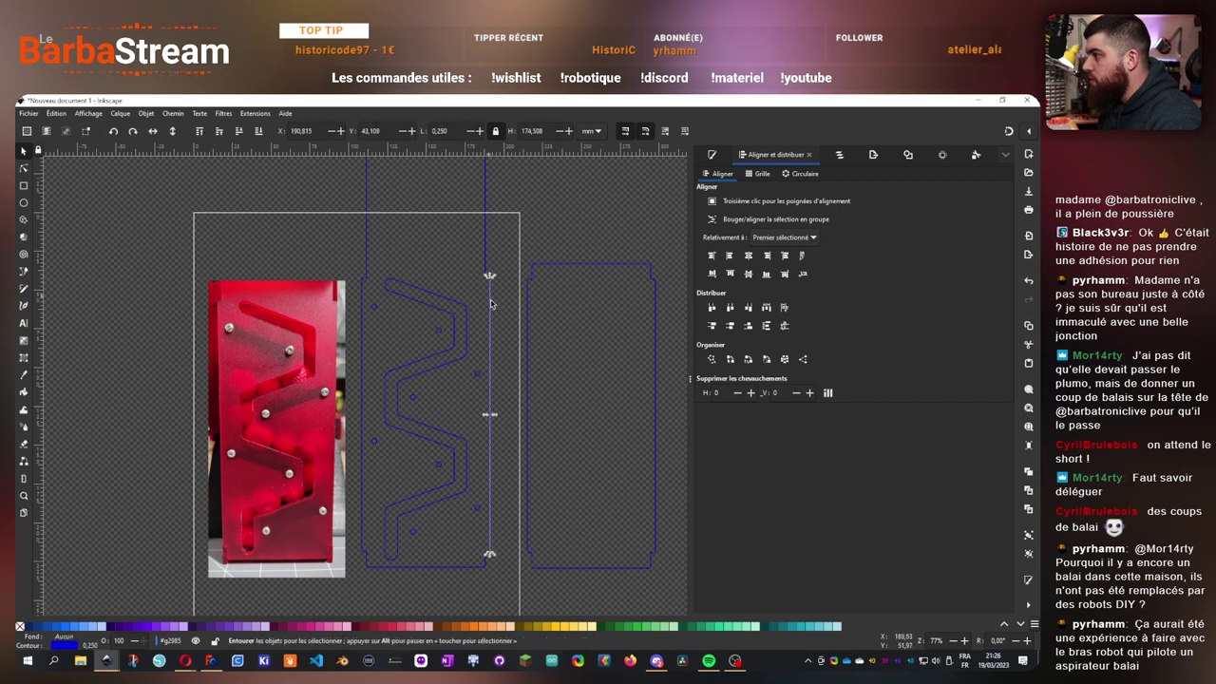
{"action": "left_click_drag", "start_coordinate": [497, 314], "coordinate": [496, 313]}
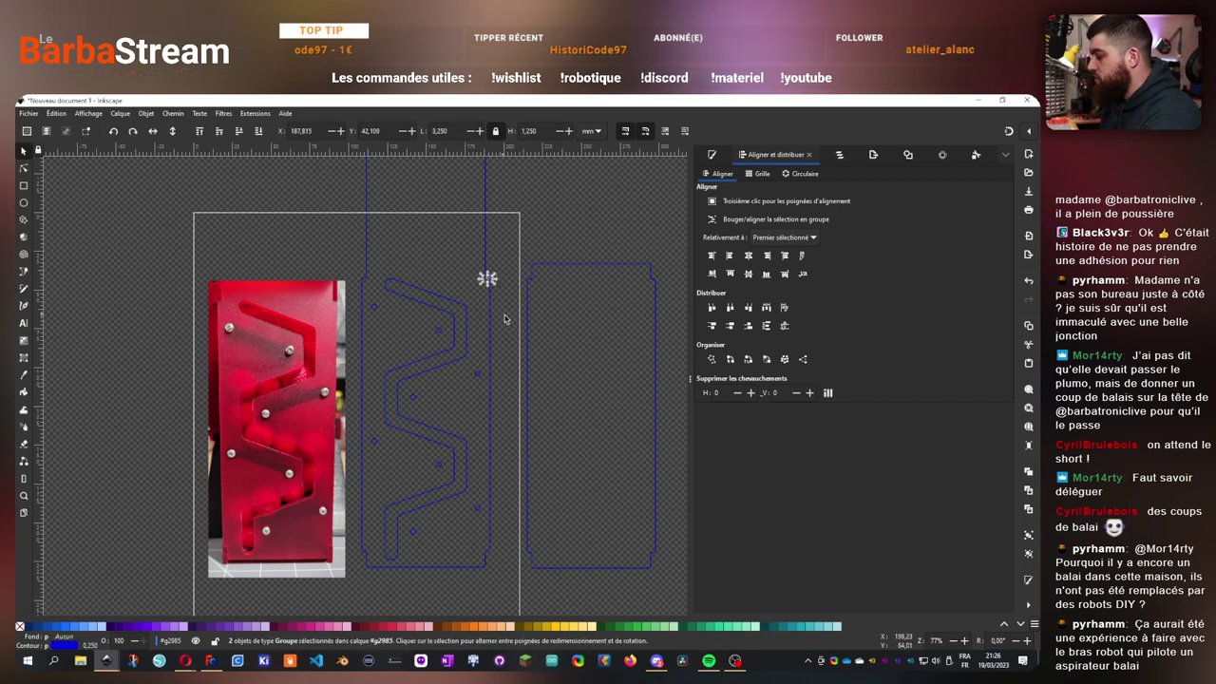
{"action": "key", "text": "Delete"}
{"action": "left_click", "coordinate": [489, 298]}
{"action": "key", "text": "Delete"}
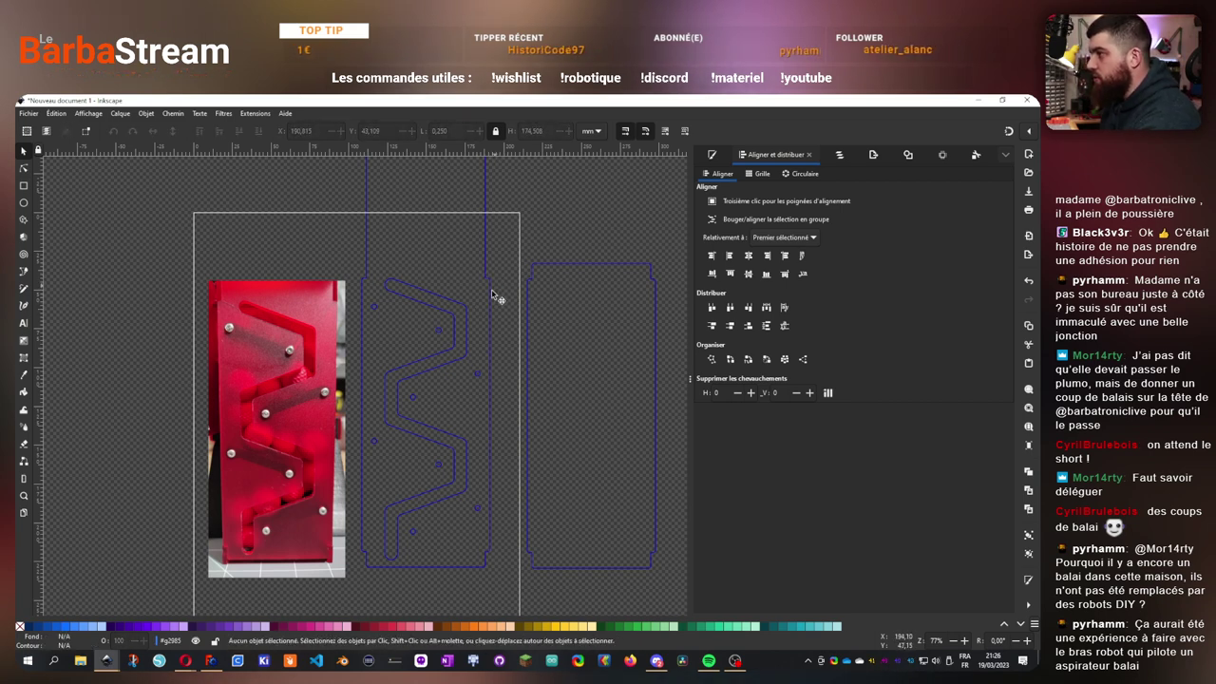
{"action": "left_click", "coordinate": [491, 292]}
{"action": "key", "text": "Delete"}
{"action": "key", "text": "ctrl+z"}
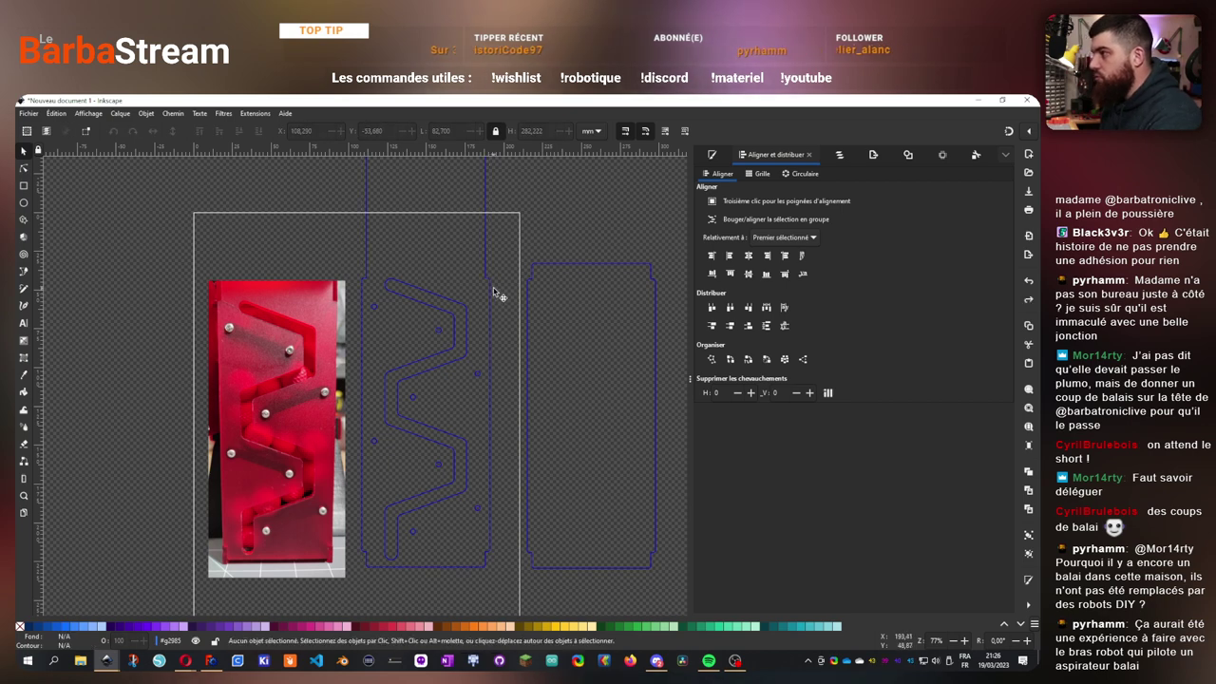
{"action": "left_click", "coordinate": [491, 292]}
{"action": "key", "text": "Delete"}
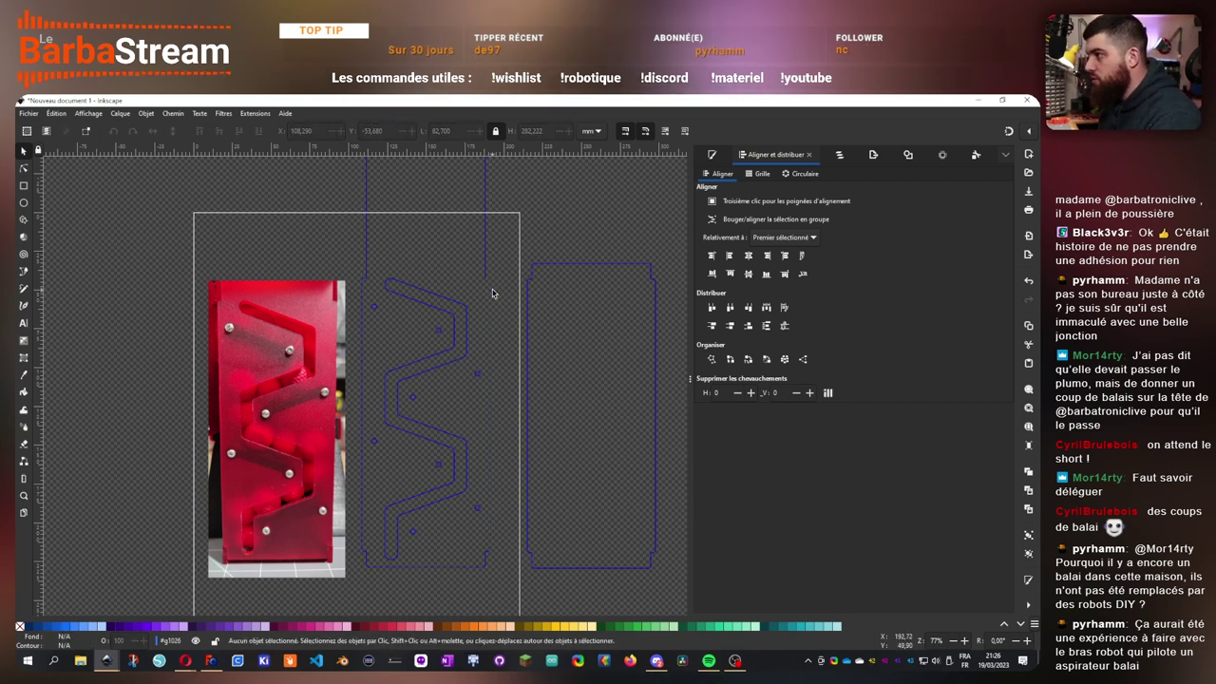
- Delete the short outline pieces forming the grooved plate's lower-right notch
{"action": "left_click", "coordinate": [492, 555]}
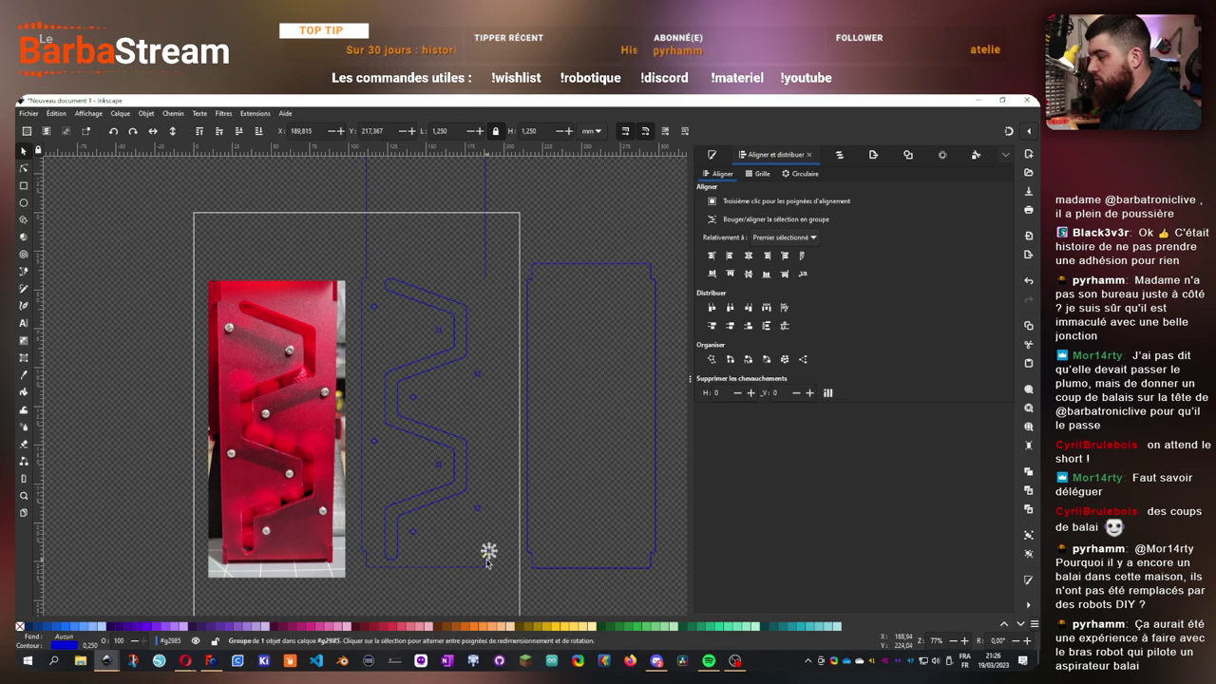
{"action": "scroll", "coordinate": [494, 532], "scroll_direction": "up", "scroll_amount": 4, "text": "ctrl"}
{"action": "left_click", "coordinate": [537, 560]}
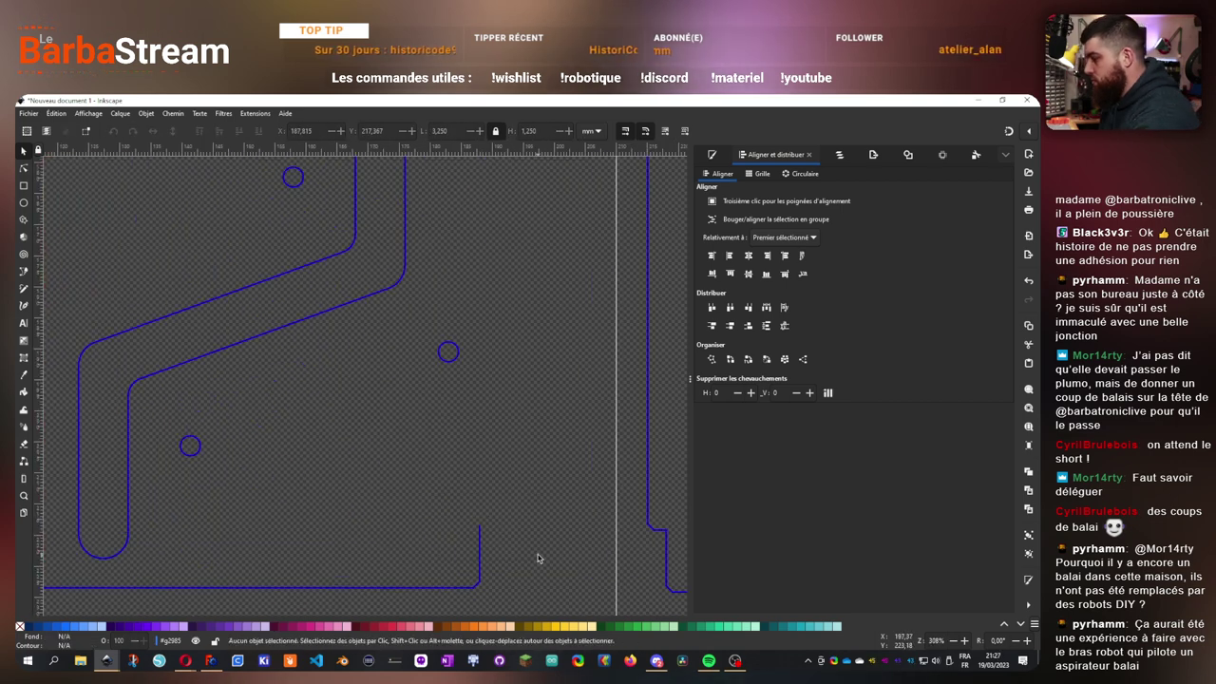
{"action": "left_click", "coordinate": [481, 546]}
{"action": "key", "text": "Delete"}
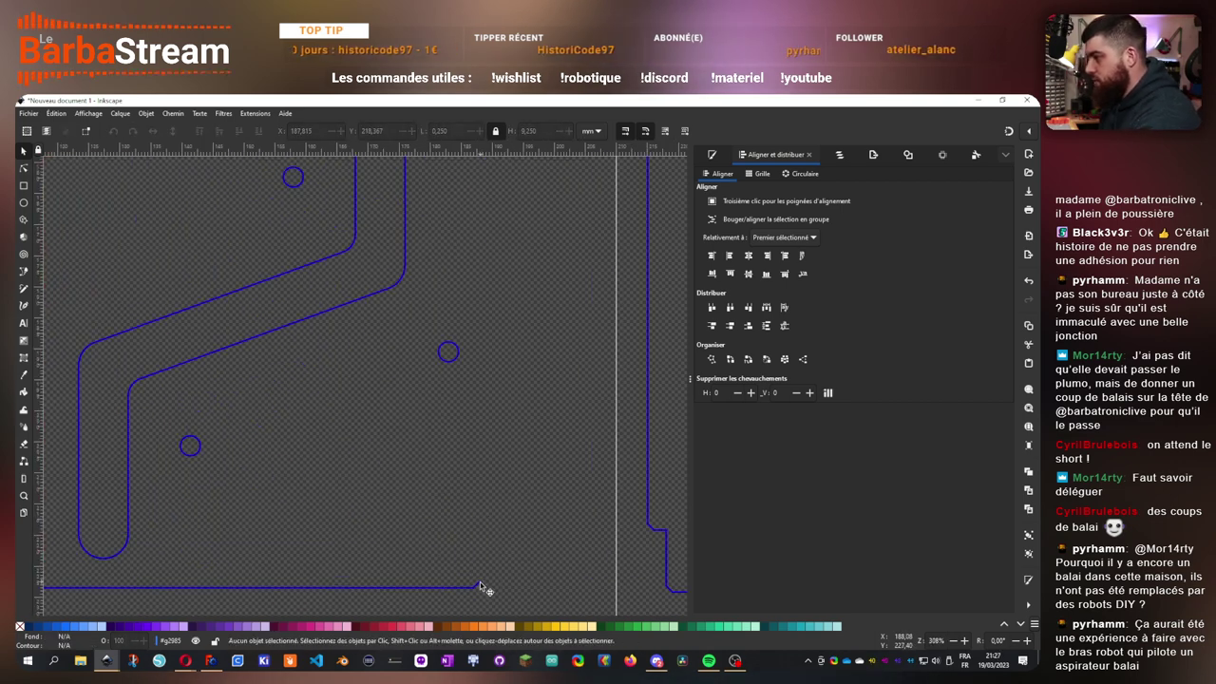
- Delete the grooved plate's lower-left notch pieces and its long left side edge
{"action": "scroll", "coordinate": [380, 520], "scroll_direction": "down", "scroll_amount": 3, "text": "ctrl"}
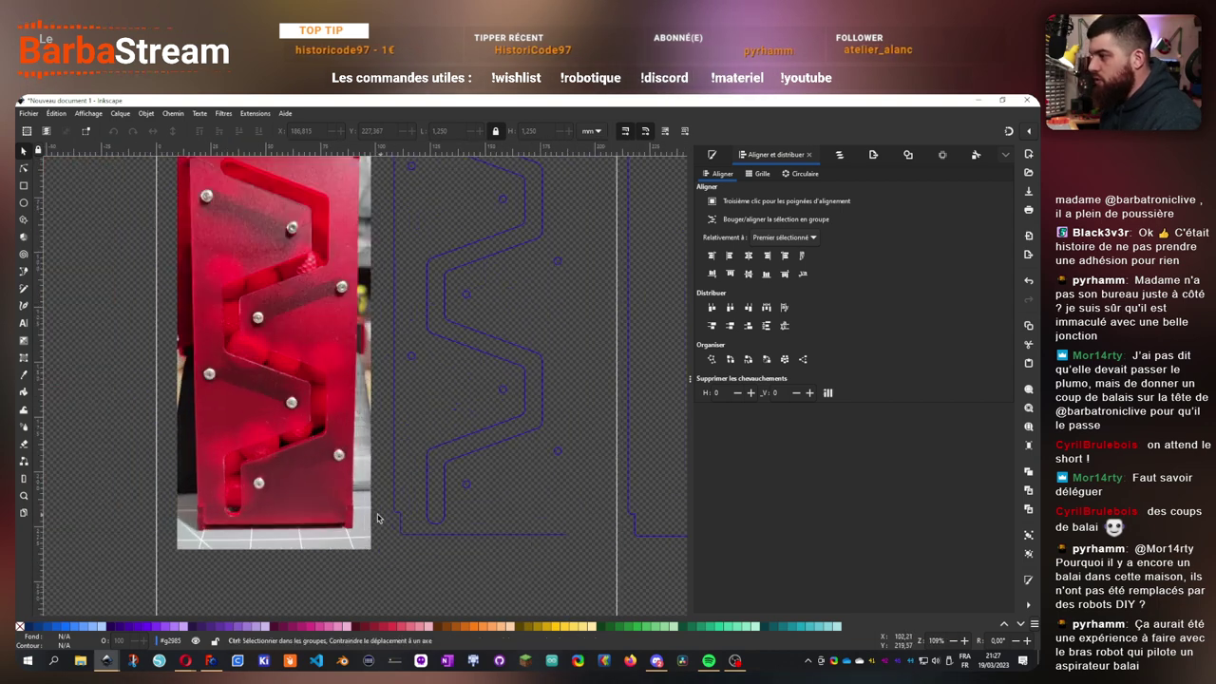
{"action": "scroll", "coordinate": [377, 518], "scroll_direction": "up", "scroll_amount": 4, "text": "ctrl"}
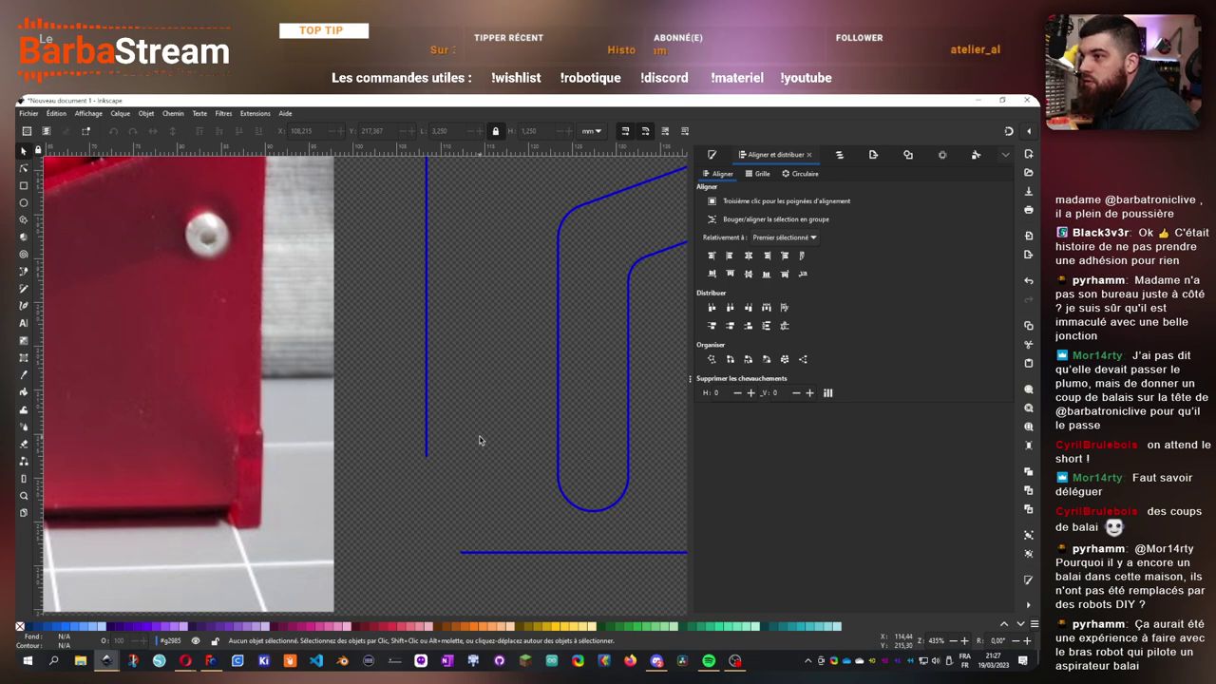
{"action": "scroll", "coordinate": [480, 439], "scroll_direction": "down", "scroll_amount": 5, "text": "ctrl"}
{"action": "scroll", "coordinate": [456, 344], "scroll_direction": "up", "scroll_amount": 3, "text": "ctrl"}
{"action": "left_click", "coordinate": [449, 342]}
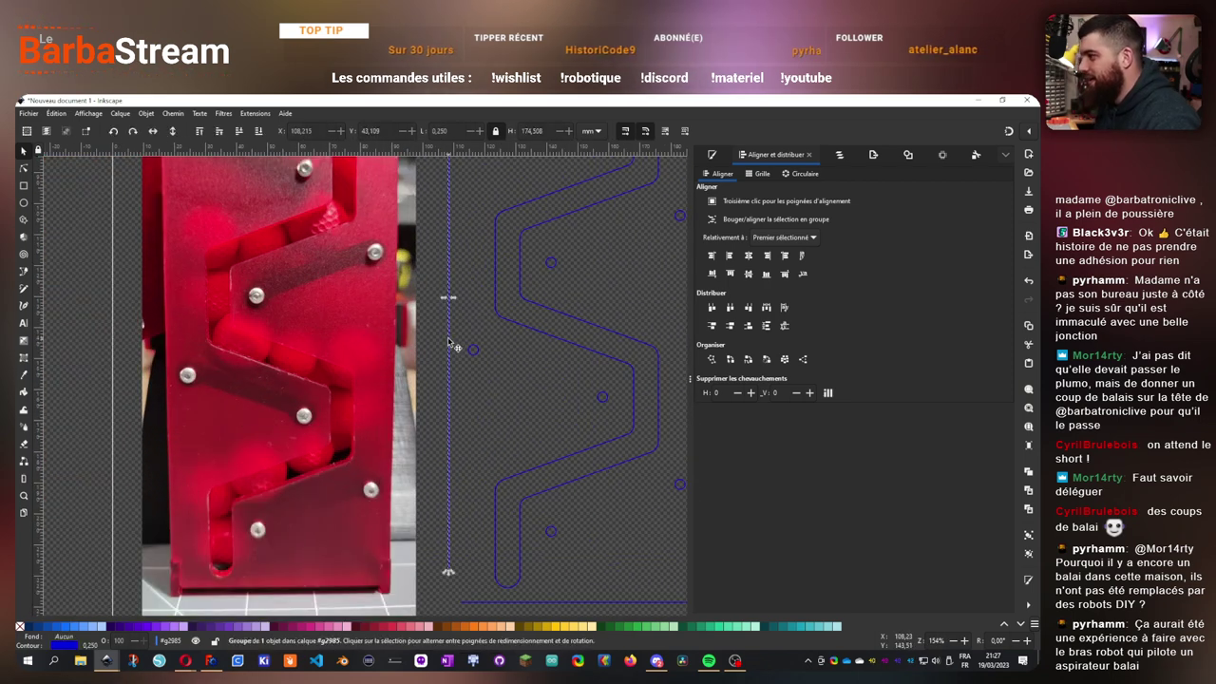
{"action": "key", "text": "Delete"}
- Delete the small outline pieces of the grooved plate's upper-left notch
{"action": "left_click_drag", "start_coordinate": [464, 313], "coordinate": [456, 389]}
{"action": "left_click_drag", "start_coordinate": [487, 183], "coordinate": [459, 362]}
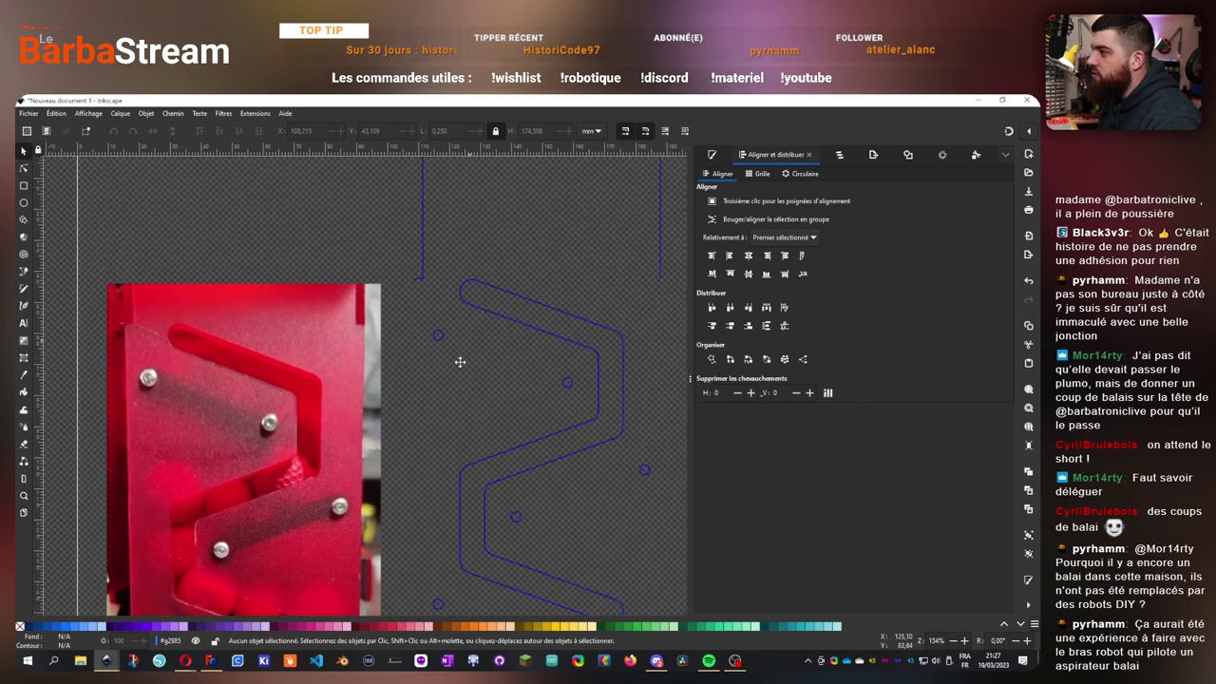
{"action": "scroll", "coordinate": [429, 396], "scroll_direction": "up", "scroll_amount": 3}
{"action": "scroll", "coordinate": [393, 425], "scroll_direction": "down", "scroll_amount": 3}
{"action": "scroll", "coordinate": [393, 426], "scroll_direction": "up", "scroll_amount": 3}
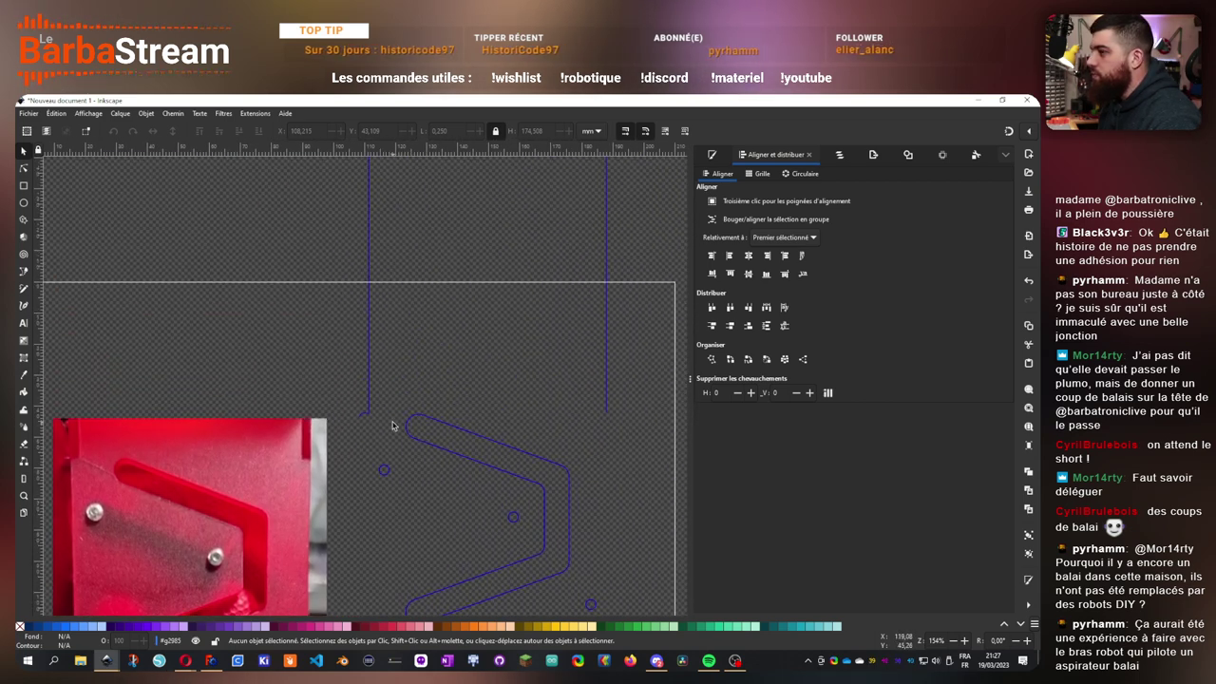
{"action": "scroll", "coordinate": [393, 425], "scroll_direction": "down", "scroll_amount": 3, "text": "ctrl"}
{"action": "scroll", "coordinate": [393, 425], "scroll_direction": "up", "scroll_amount": 3, "text": "ctrl"}
{"action": "left_click_drag", "start_coordinate": [352, 405], "coordinate": [384, 434]}
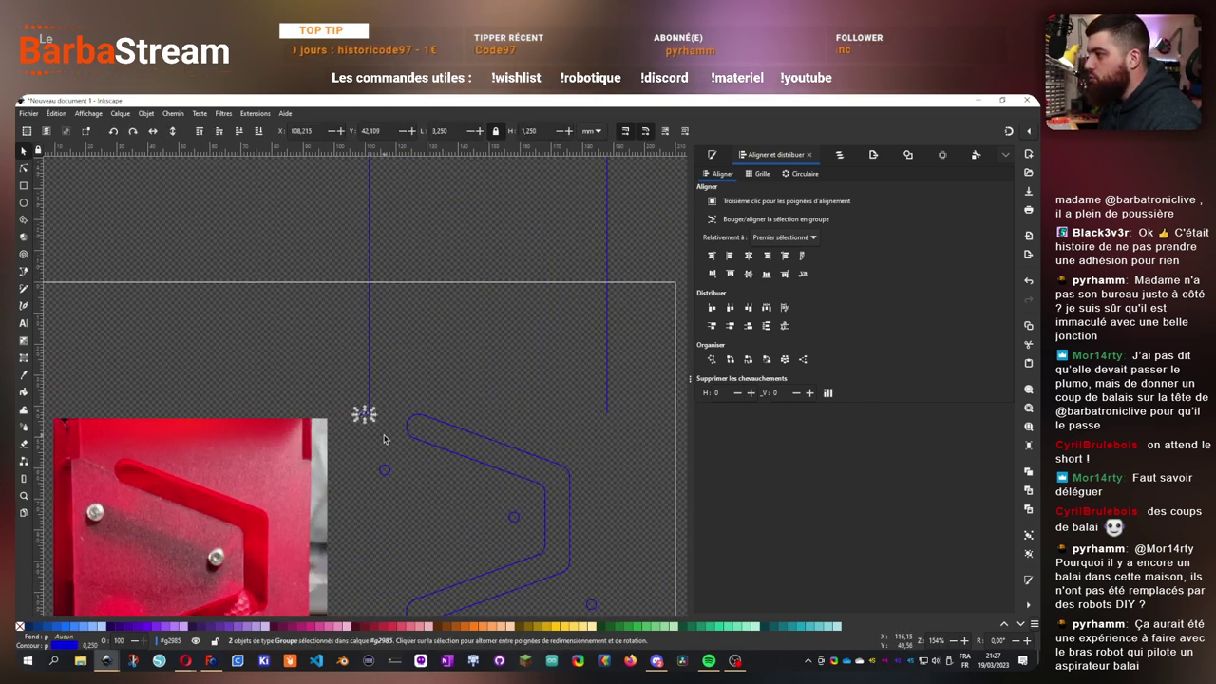
{"action": "key", "text": "Delete"}
- Center the plain plate horizontally on the grooved plate and align their bottom edges so its outline surrounds the groove
{"action": "scroll", "coordinate": [528, 491], "scroll_direction": "down", "scroll_amount": 2, "text": "ctrl"}
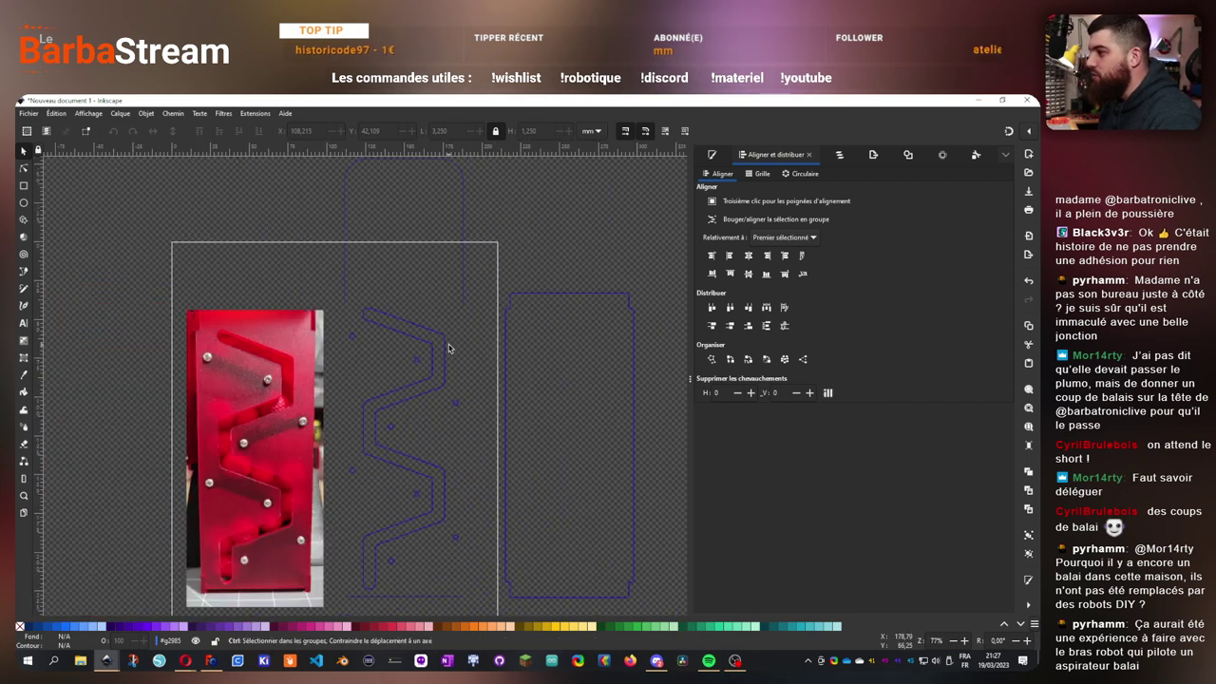
{"action": "left_click", "coordinate": [498, 413]}
{"action": "left_click_drag", "start_coordinate": [507, 413], "coordinate": [544, 410]}
{"action": "left_click", "coordinate": [463, 285]}
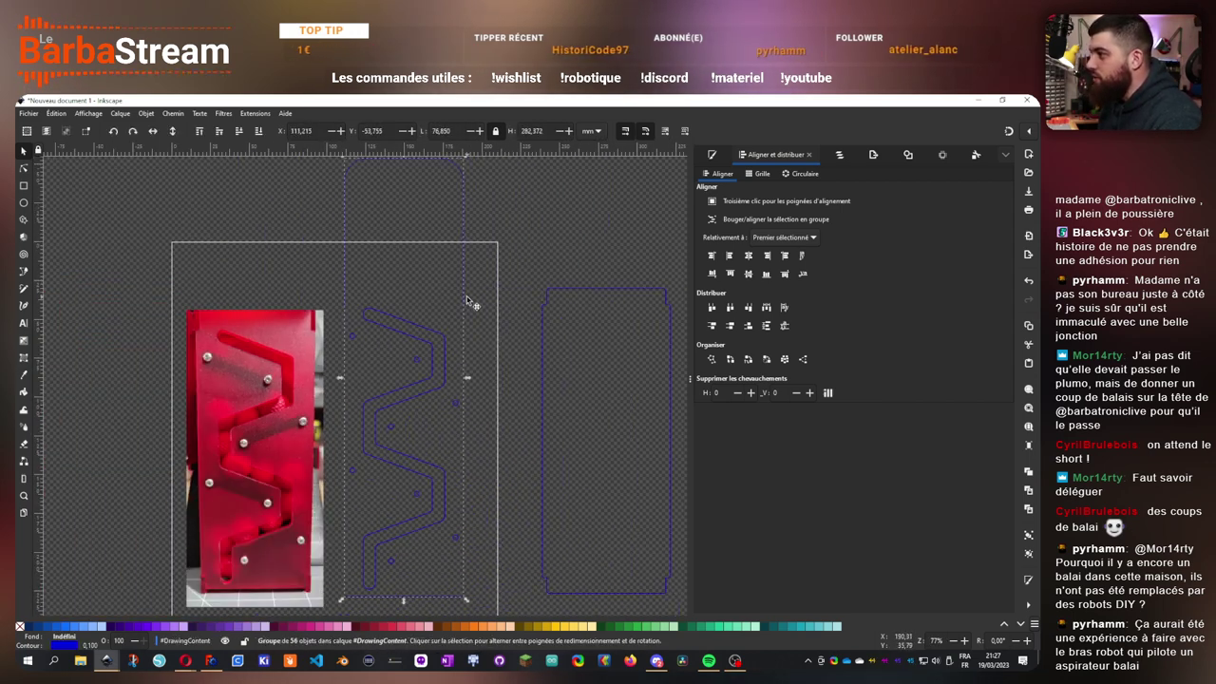
{"action": "left_click", "coordinate": [544, 329], "text": "shift"}
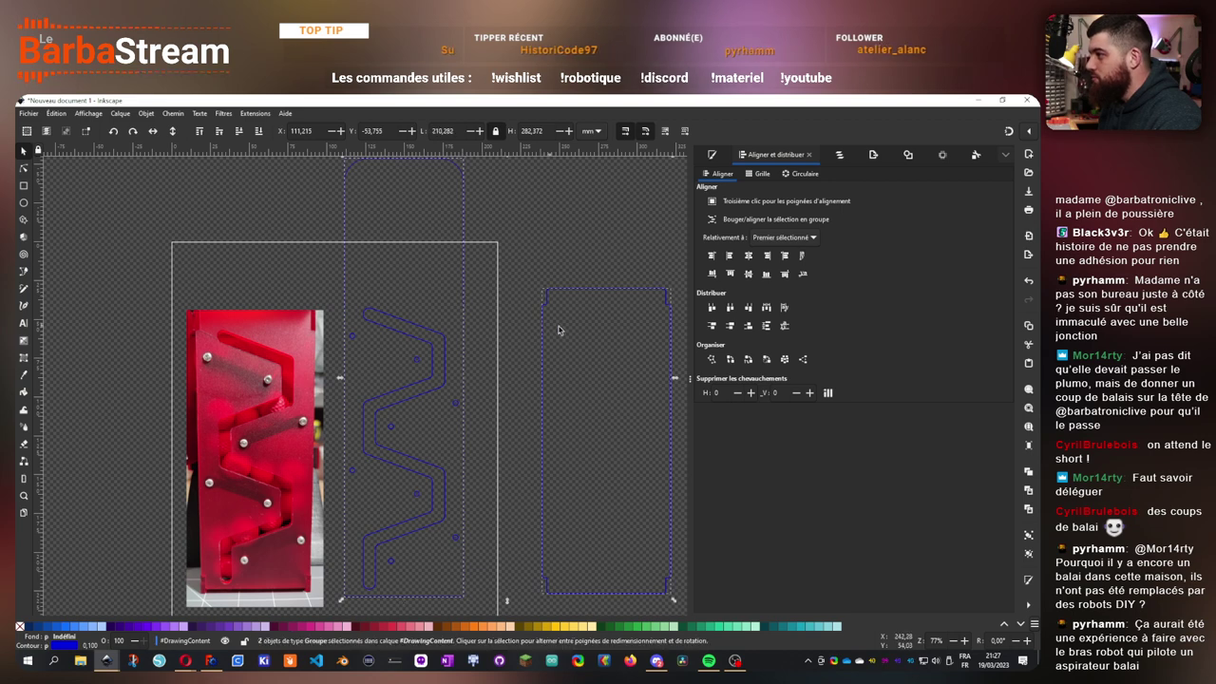
{"action": "left_click", "coordinate": [749, 255]}
{"action": "left_click", "coordinate": [602, 355]}
- Delete the two vertical side lines of the grooved plate that extend above the plain plate's outline
{"action": "scroll", "coordinate": [390, 271], "scroll_direction": "up", "scroll_amount": 2}
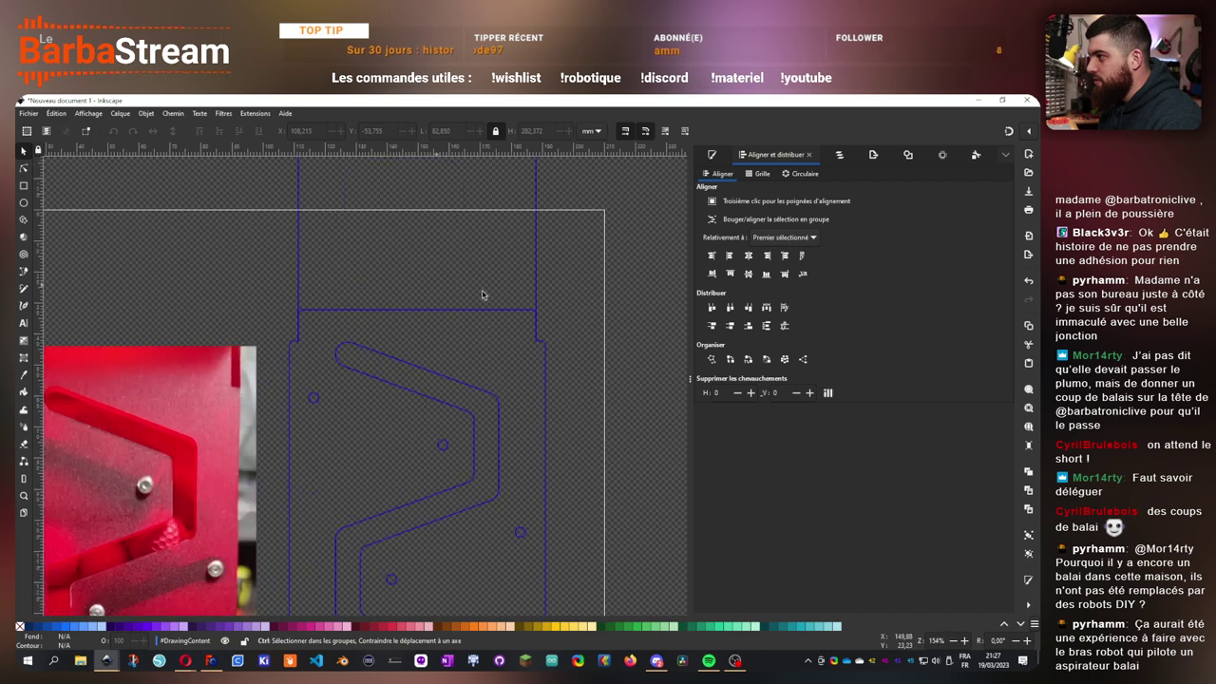
{"action": "left_click", "coordinate": [537, 280]}
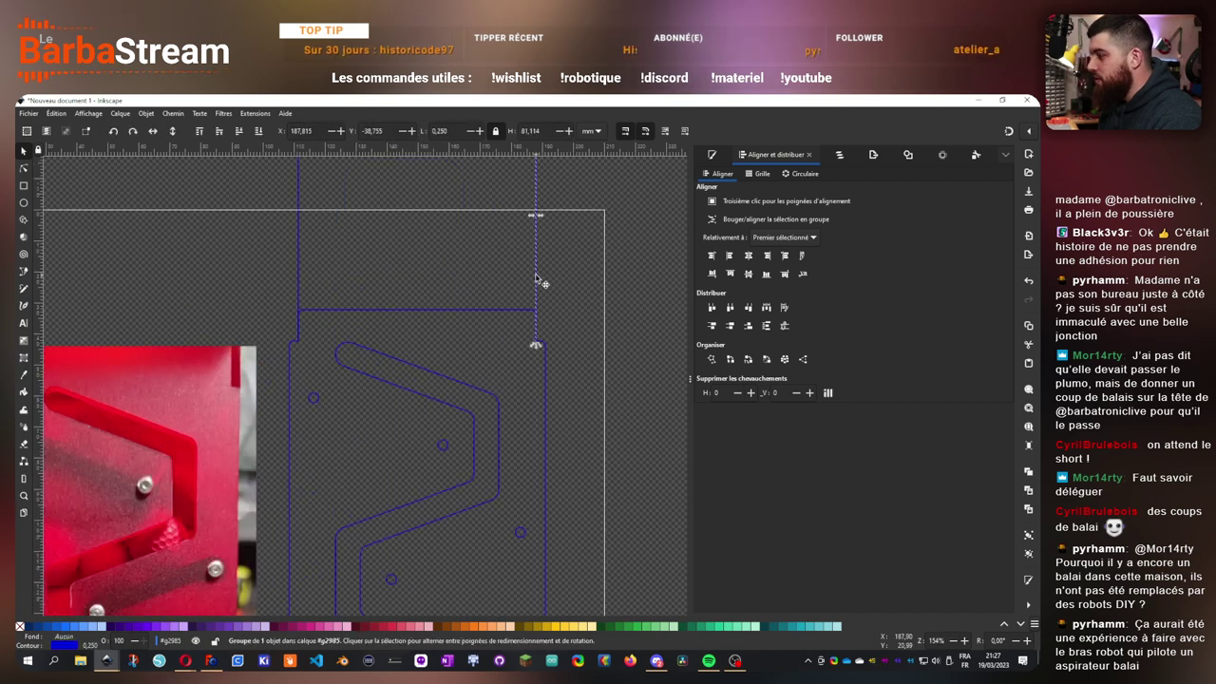
{"action": "key", "text": "Delete"}
{"action": "left_click", "coordinate": [298, 283]}
{"action": "key", "text": "Delete"}
- Delete the remaining top outline of the grooved plate's extension above the combined plate
{"action": "left_click_drag", "start_coordinate": [624, 459], "coordinate": [617, 297]}
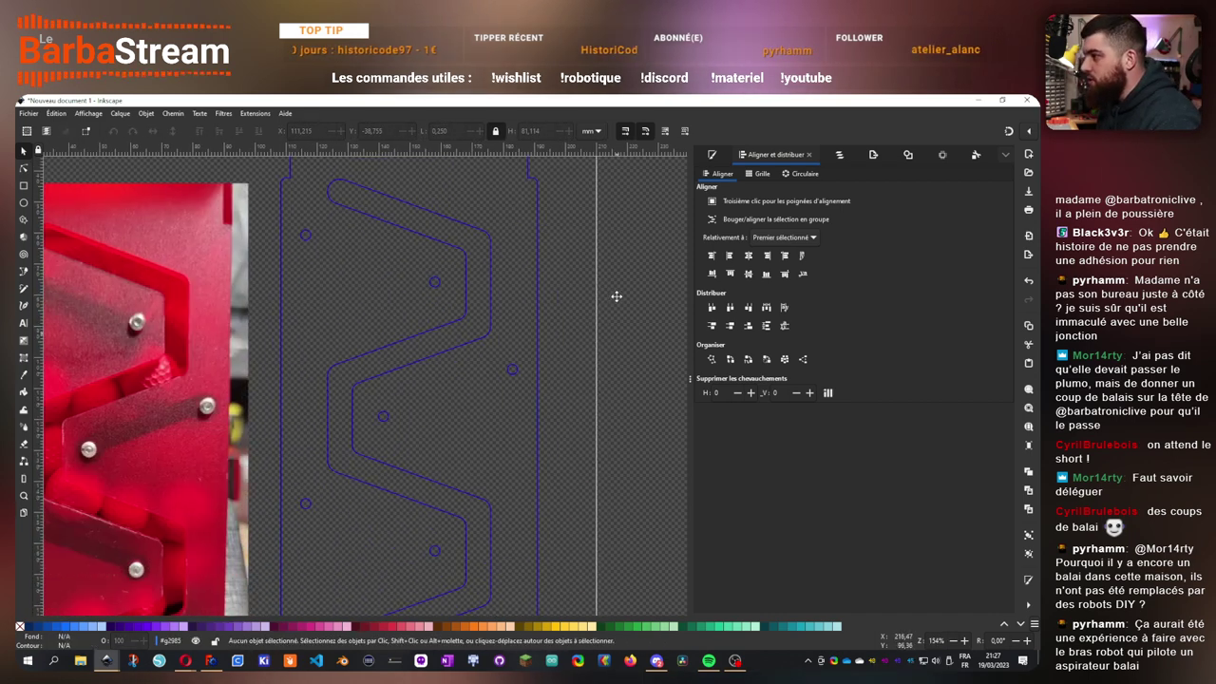
{"action": "scroll", "coordinate": [570, 361], "scroll_direction": "down", "scroll_amount": 3}
{"action": "left_click", "coordinate": [456, 434]}
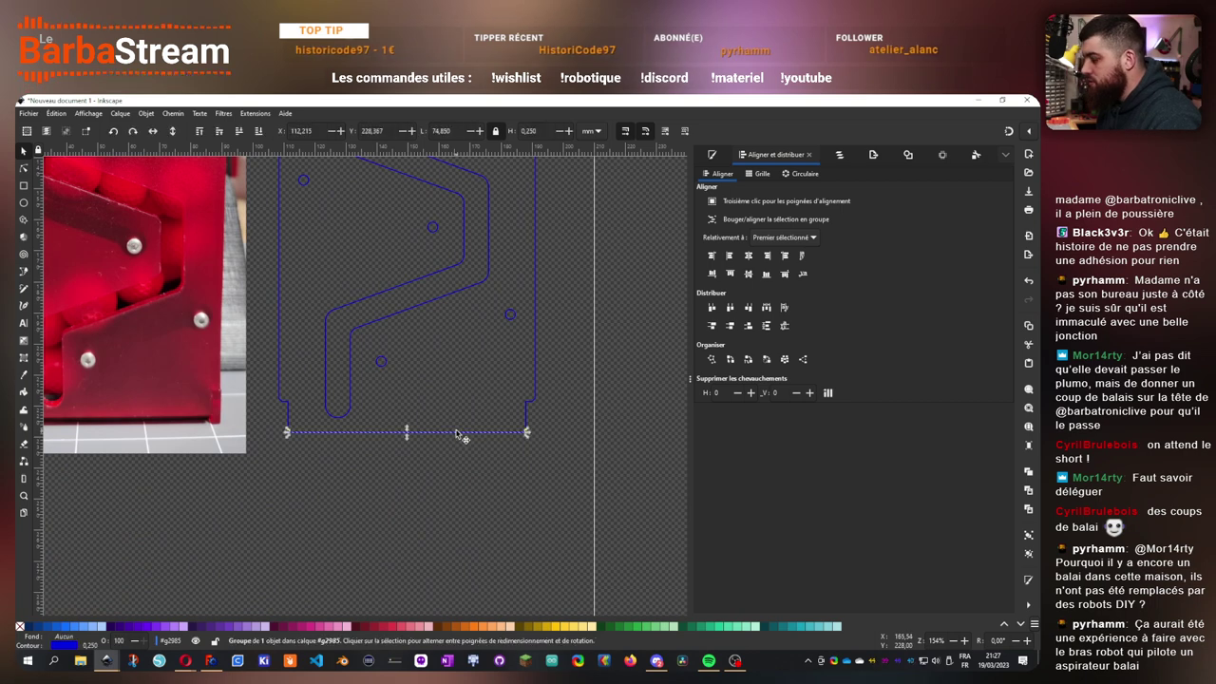
{"action": "left_click", "coordinate": [465, 479]}
{"action": "scroll", "coordinate": [461, 478], "scroll_direction": "down", "scroll_amount": 4}
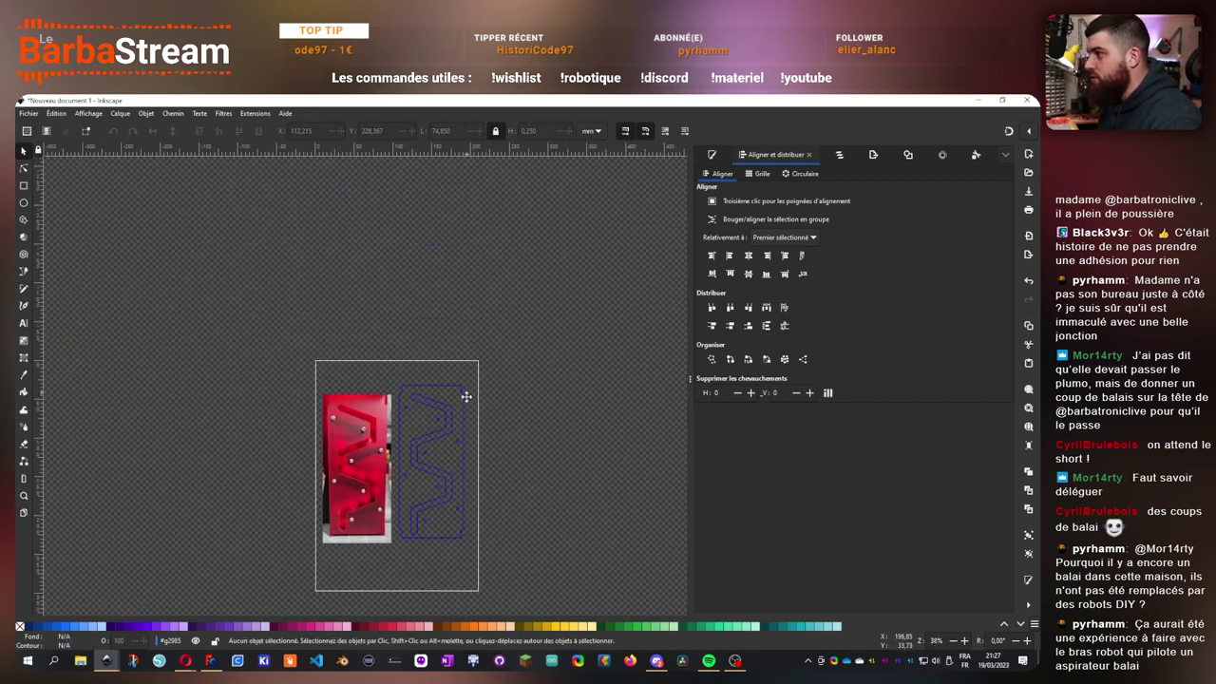
{"action": "left_click_drag", "start_coordinate": [377, 315], "coordinate": [520, 378]}
{"action": "key", "text": "Delete"}
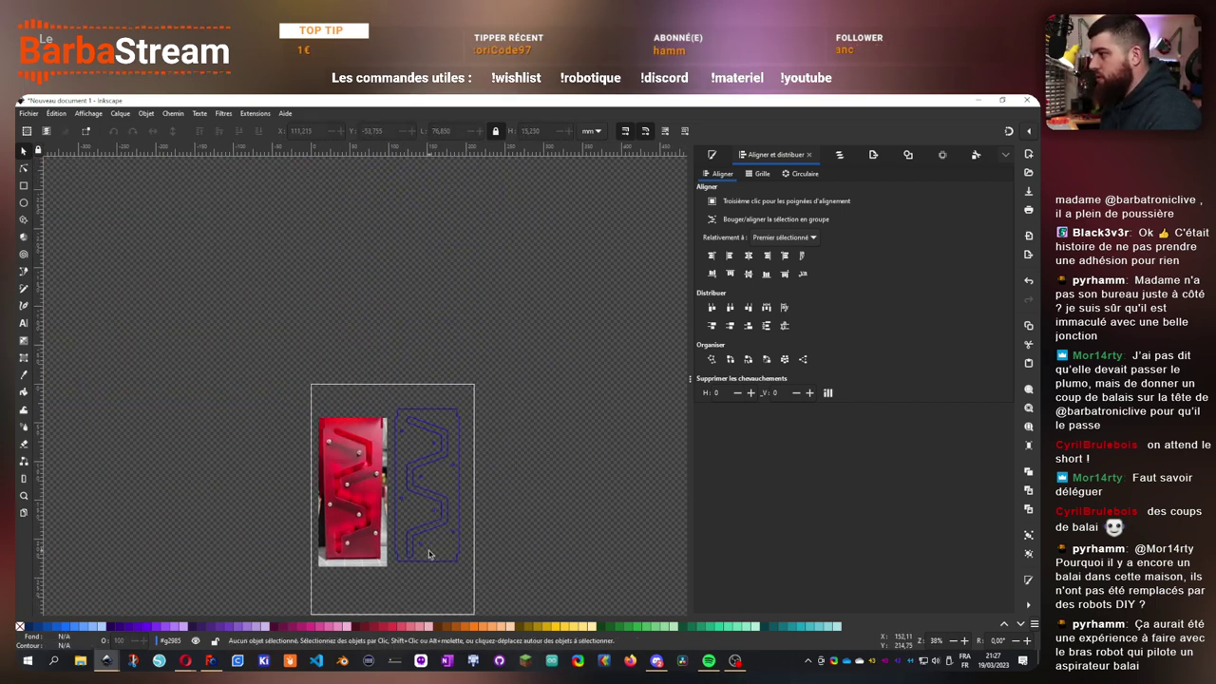
{"action": "scroll", "coordinate": [429, 553], "scroll_direction": "up", "scroll_amount": 3}
{"action": "scroll", "coordinate": [415, 437], "scroll_direction": "down", "scroll_amount": 1}
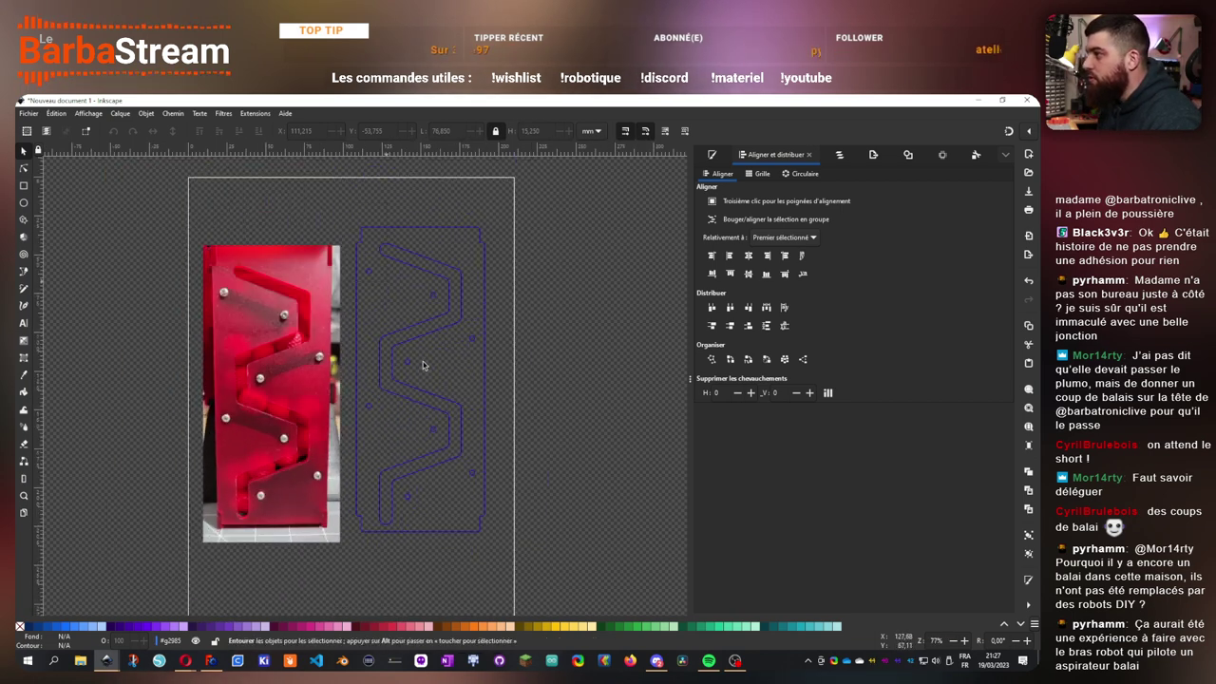
- Group all pieces of the combined plate outline and move the group over the photo
{"action": "key", "text": "ctrl+a"}
{"action": "key", "text": "ctrl+shift+g"}
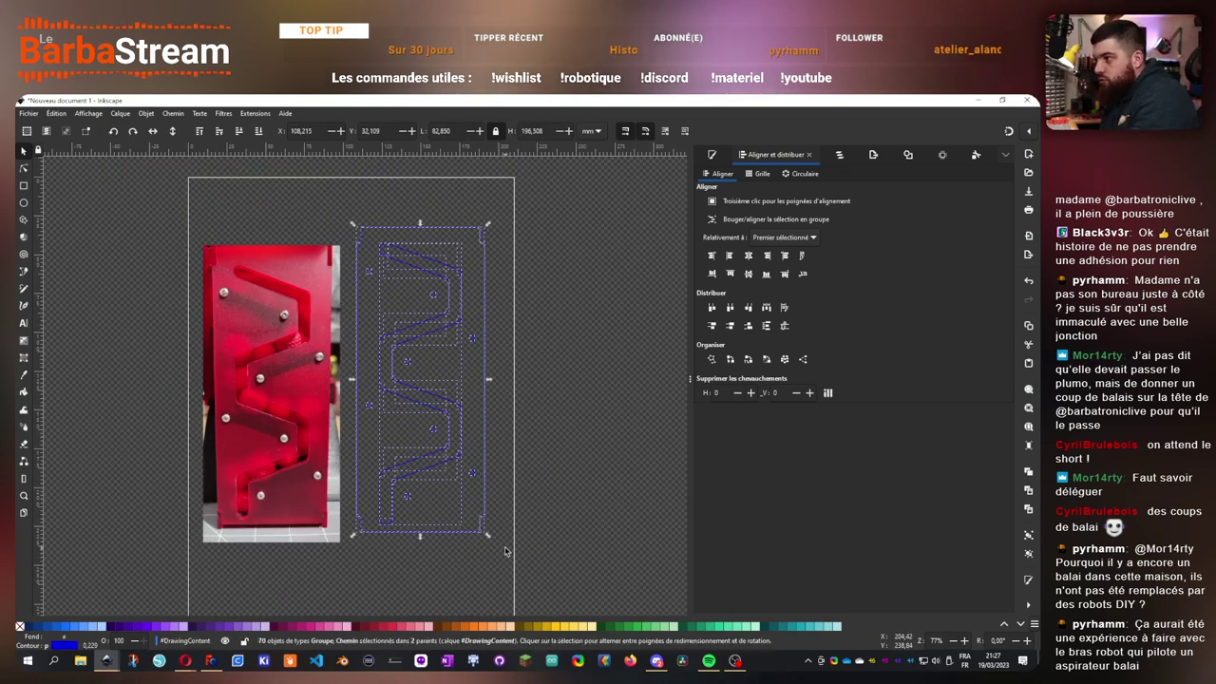
{"action": "mouse_move", "coordinate": [517, 288]}
{"action": "left_mouse_down"}
{"action": "mouse_move", "coordinate": [528, 290]}
{"action": "mouse_move", "coordinate": [509, 290]}
{"action": "left_mouse_up"}
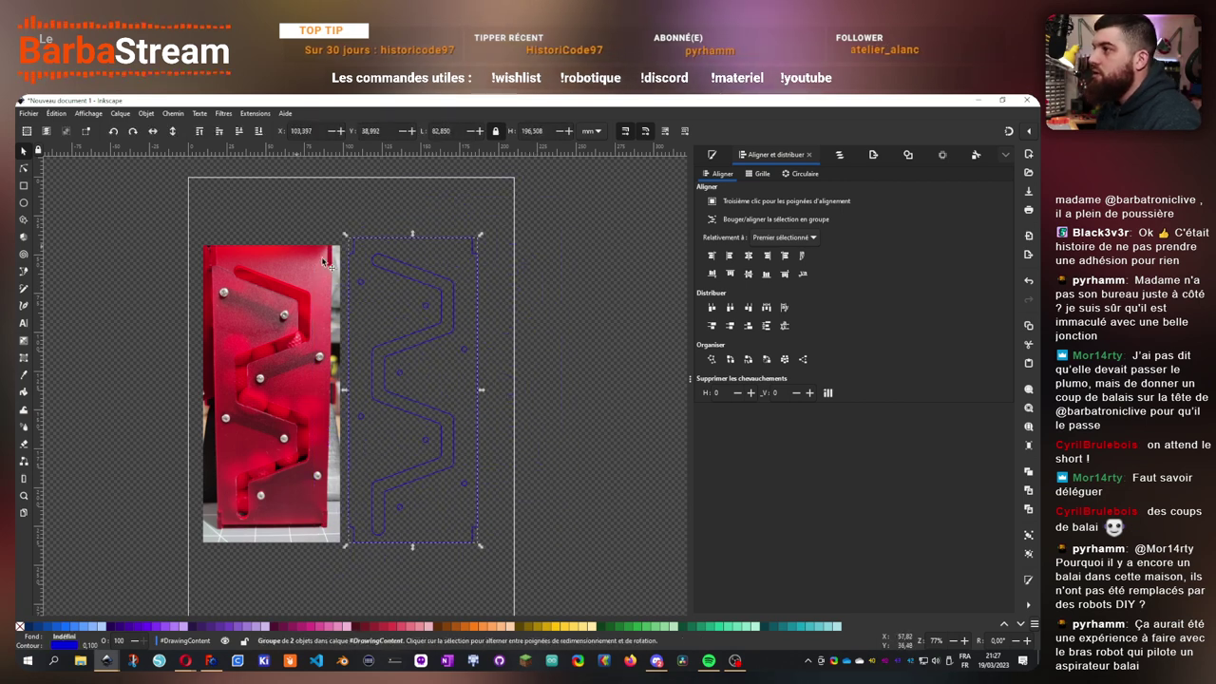
{"action": "scroll", "coordinate": [428, 295], "scroll_direction": "up", "scroll_amount": 2}
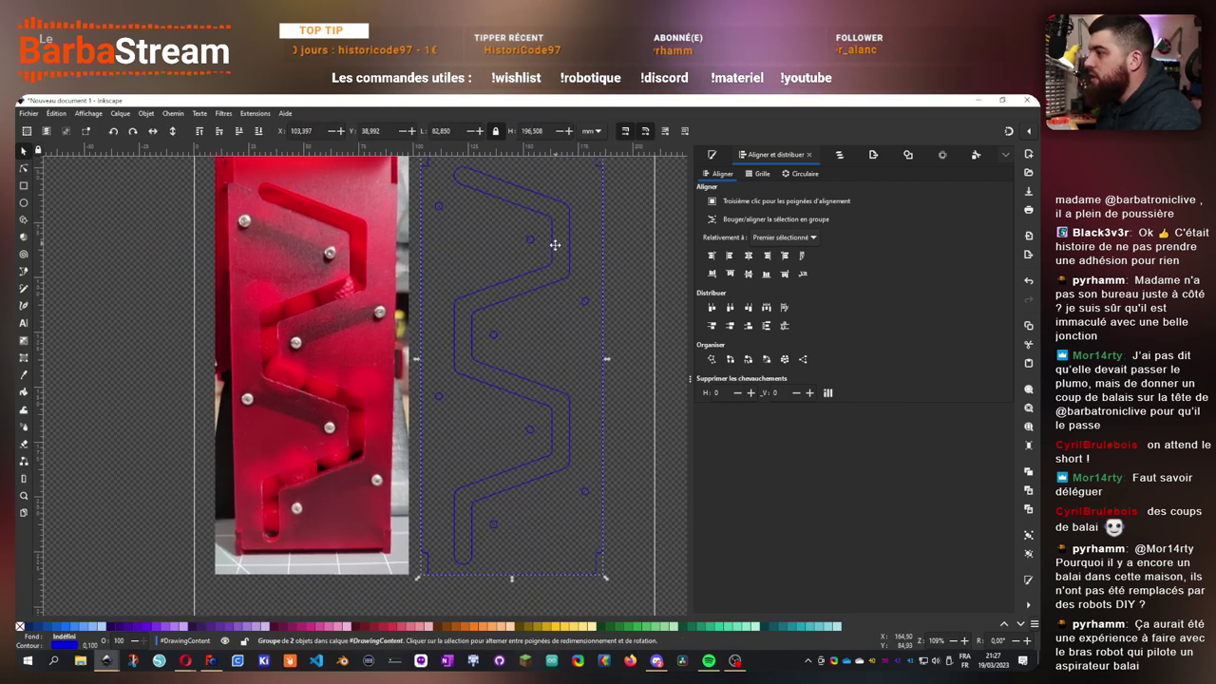
{"action": "left_click_drag", "start_coordinate": [549, 293], "coordinate": [356, 279]}
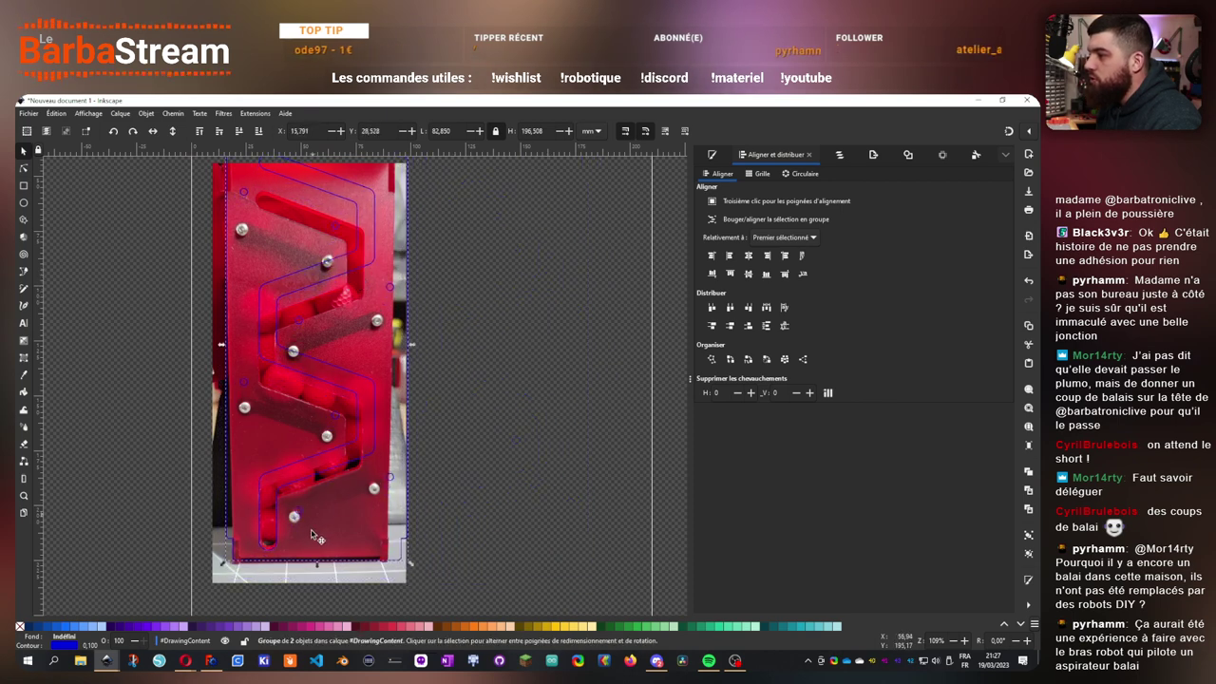
- Enlarge the photo proportionally to about 97.5 × 211.3 mm and shift it so its groove matches the plate outline
{"action": "left_click", "coordinate": [324, 579]}
{"action": "scroll", "coordinate": [392, 532], "scroll_direction": "down", "scroll_amount": 2}
{"action": "scroll", "coordinate": [372, 406], "scroll_direction": "up", "scroll_amount": 2}
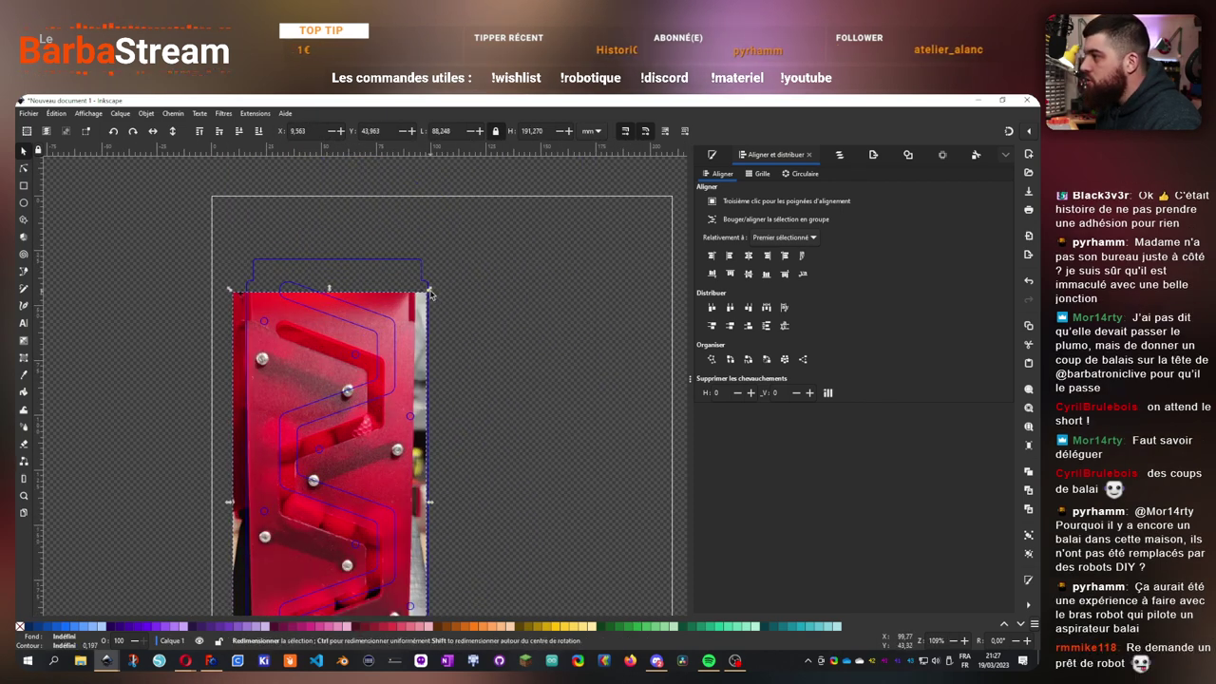
{"action": "left_click_drag", "start_coordinate": [430, 291], "coordinate": [448, 245]}
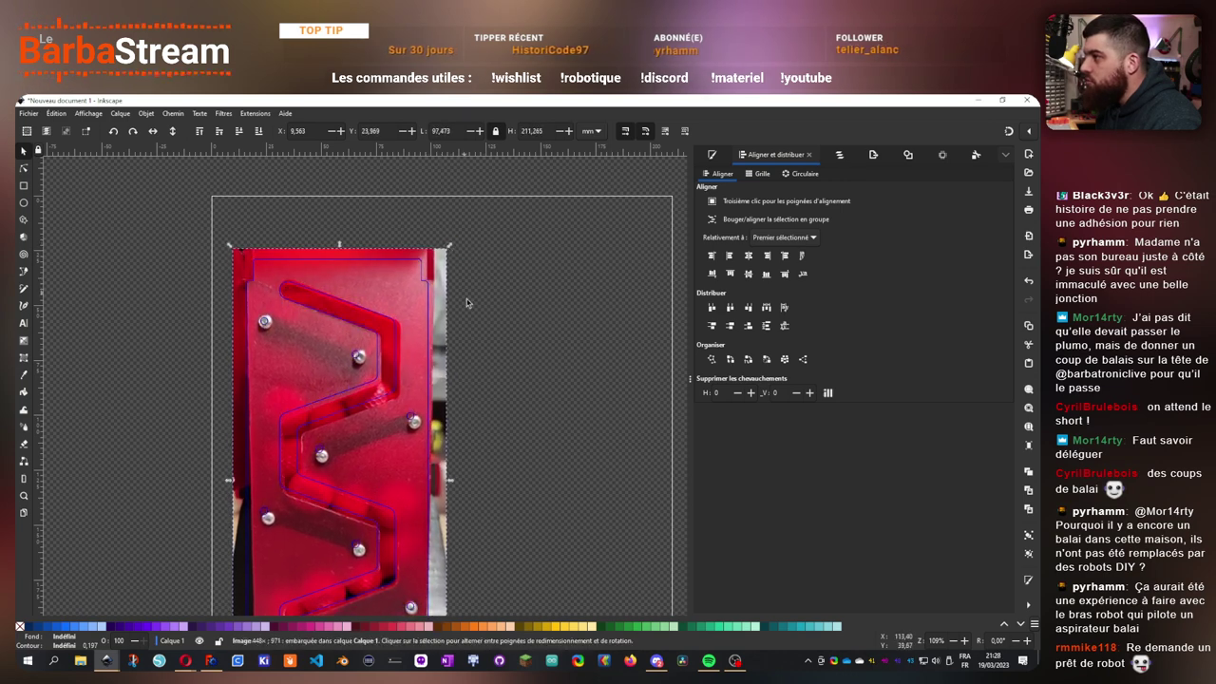
{"action": "scroll", "coordinate": [464, 313], "scroll_direction": "down", "scroll_amount": 4}
{"action": "left_click_drag", "start_coordinate": [344, 534], "coordinate": [345, 529]}
{"action": "left_click_drag", "start_coordinate": [476, 319], "coordinate": [493, 449]}
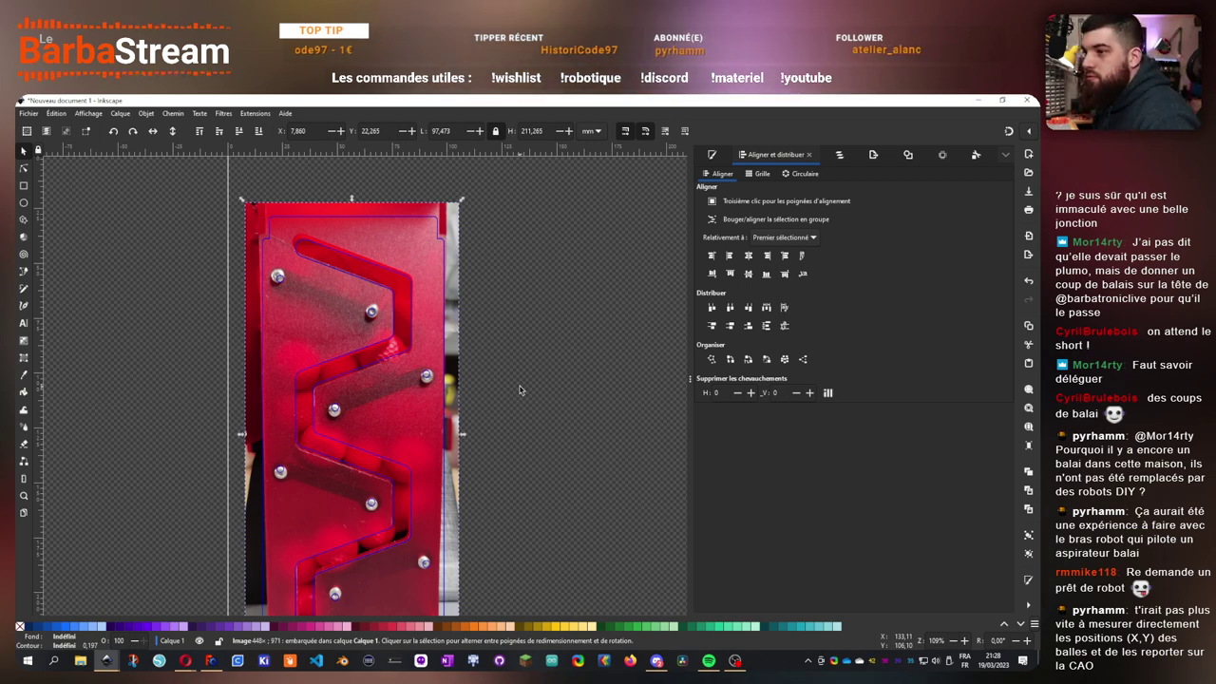
- Lower the photo's opacity to 26.7% so the plate outline stands out over it
{"action": "left_click", "coordinate": [549, 348]}
{"action": "left_click_drag", "start_coordinate": [549, 347], "coordinate": [601, 353]}
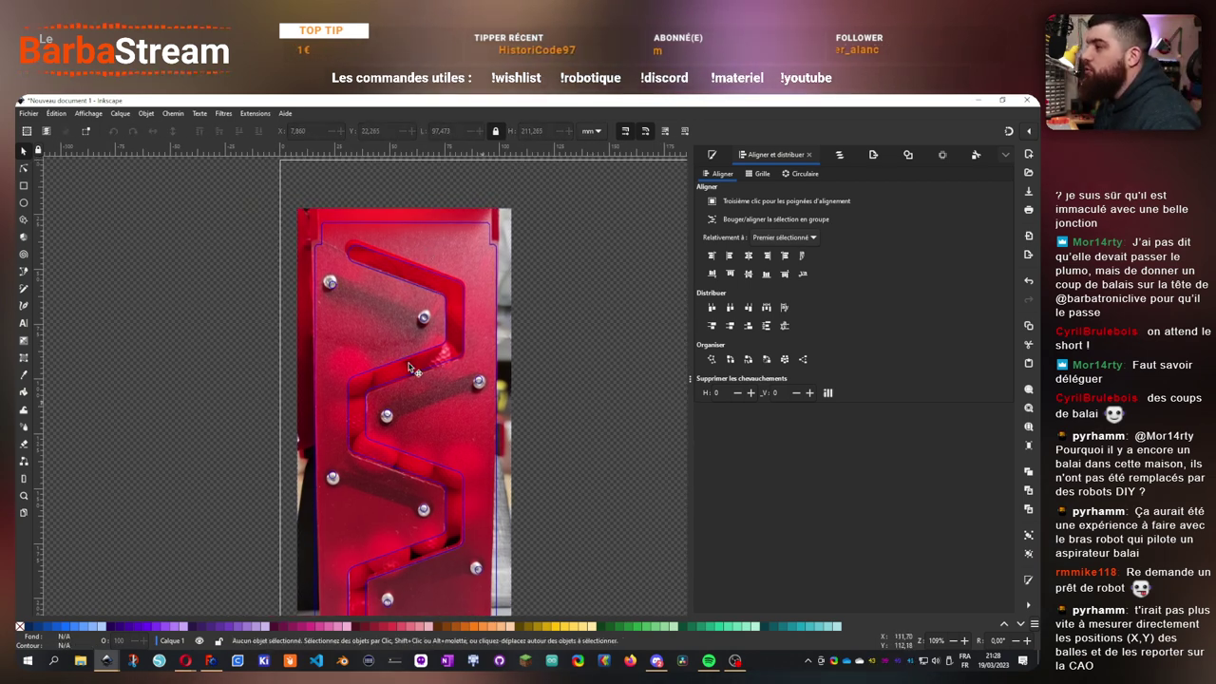
{"action": "left_click", "coordinate": [396, 219]}
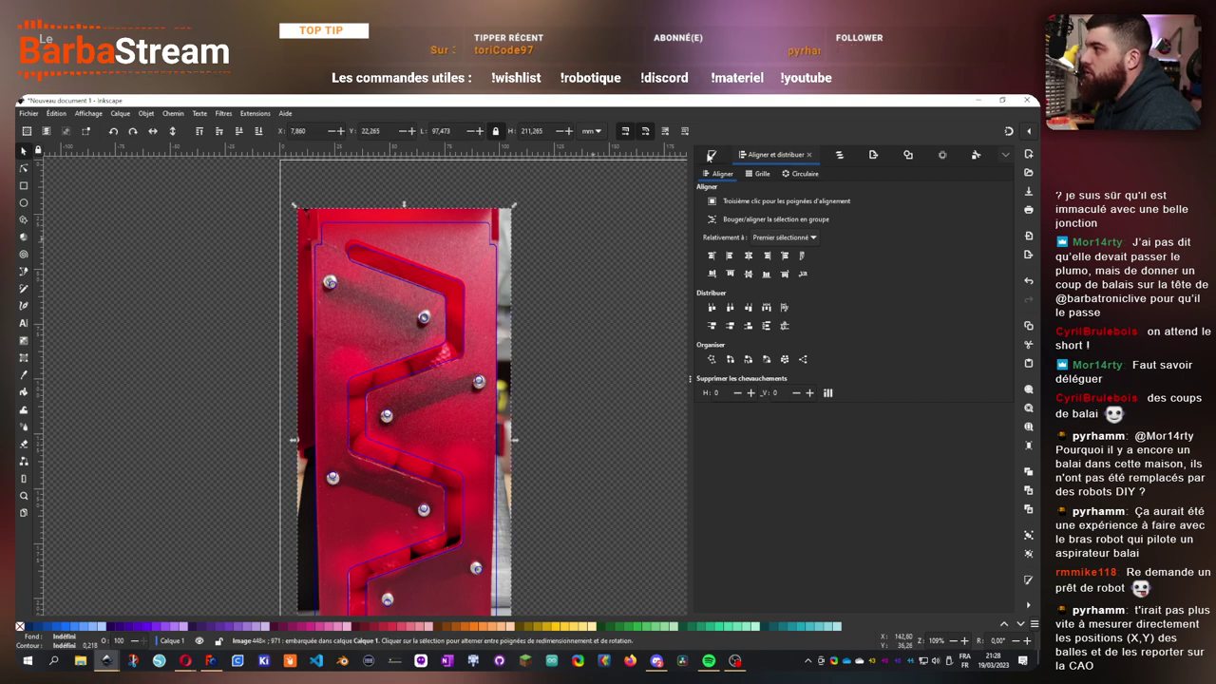
{"action": "left_click", "coordinate": [710, 155]}
{"action": "left_click_drag", "start_coordinate": [837, 601], "coordinate": [784, 604]}
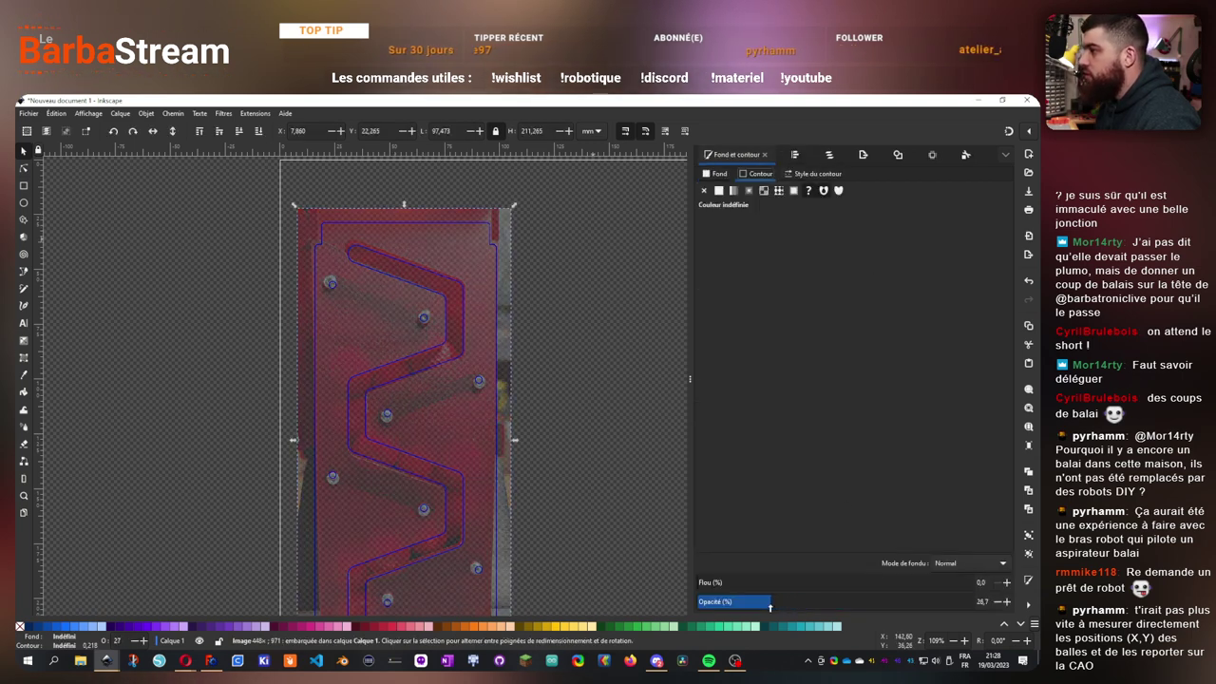
{"action": "left_click", "coordinate": [535, 384]}
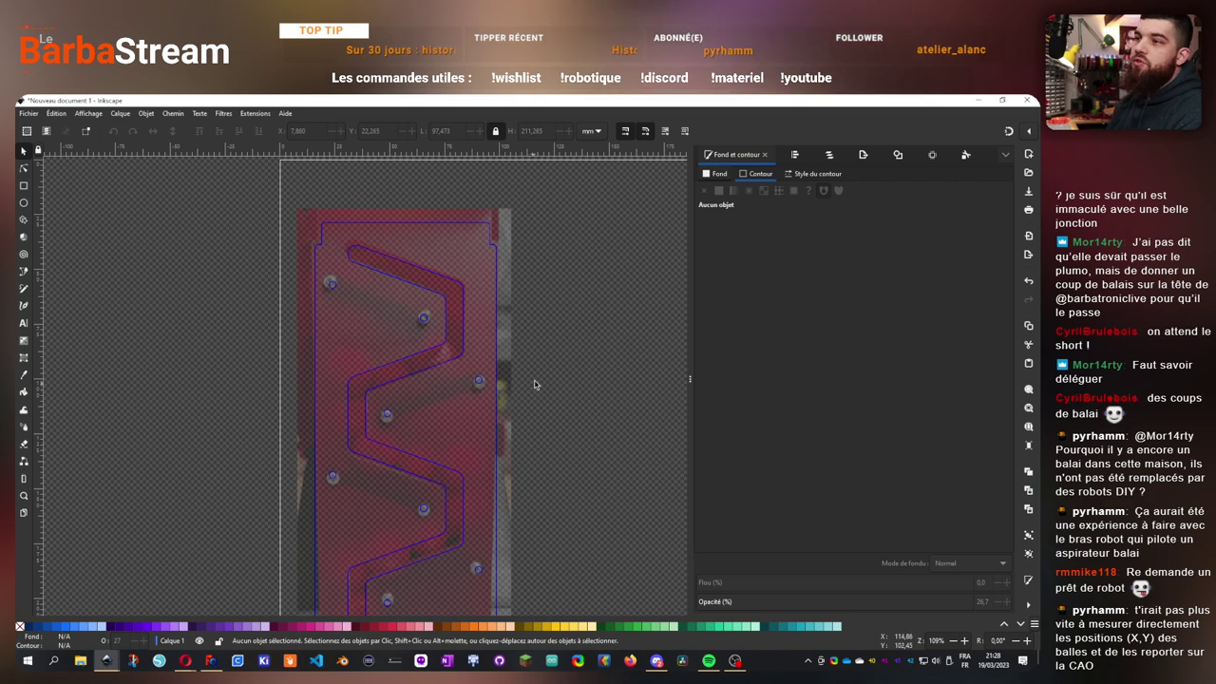
- Set the photo's opacity to 83.8%
{"action": "scroll", "coordinate": [534, 314], "scroll_direction": "down", "scroll_amount": 2}
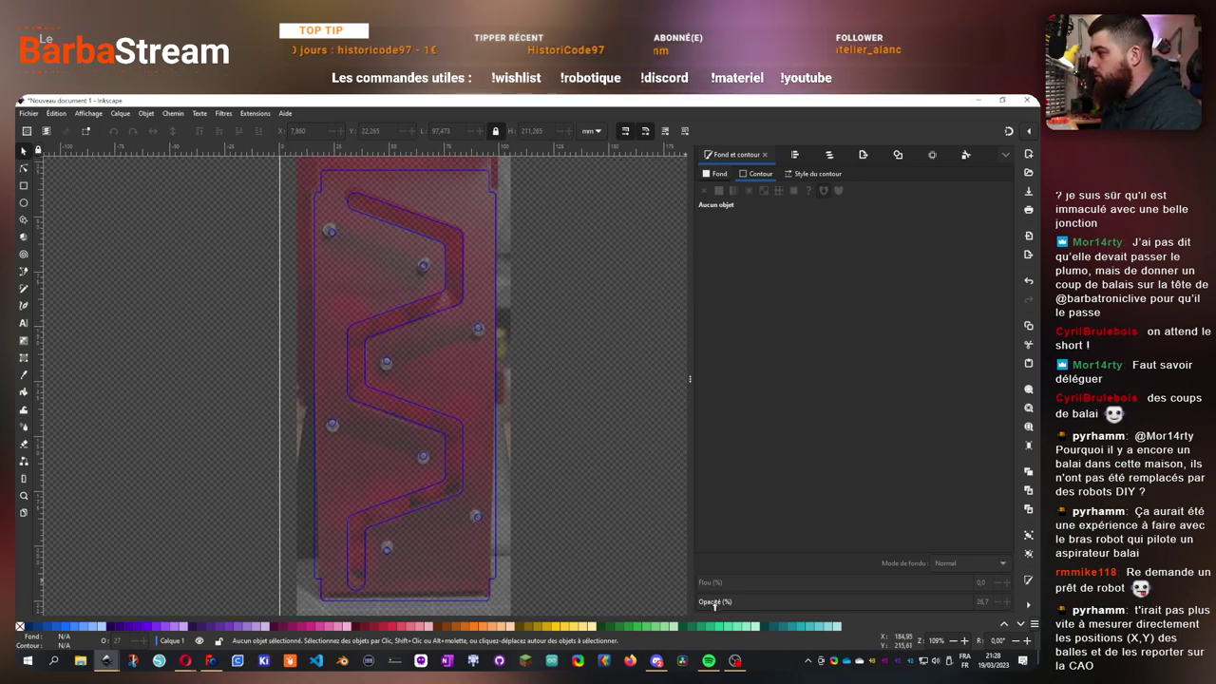
{"action": "left_click", "coordinate": [508, 596]}
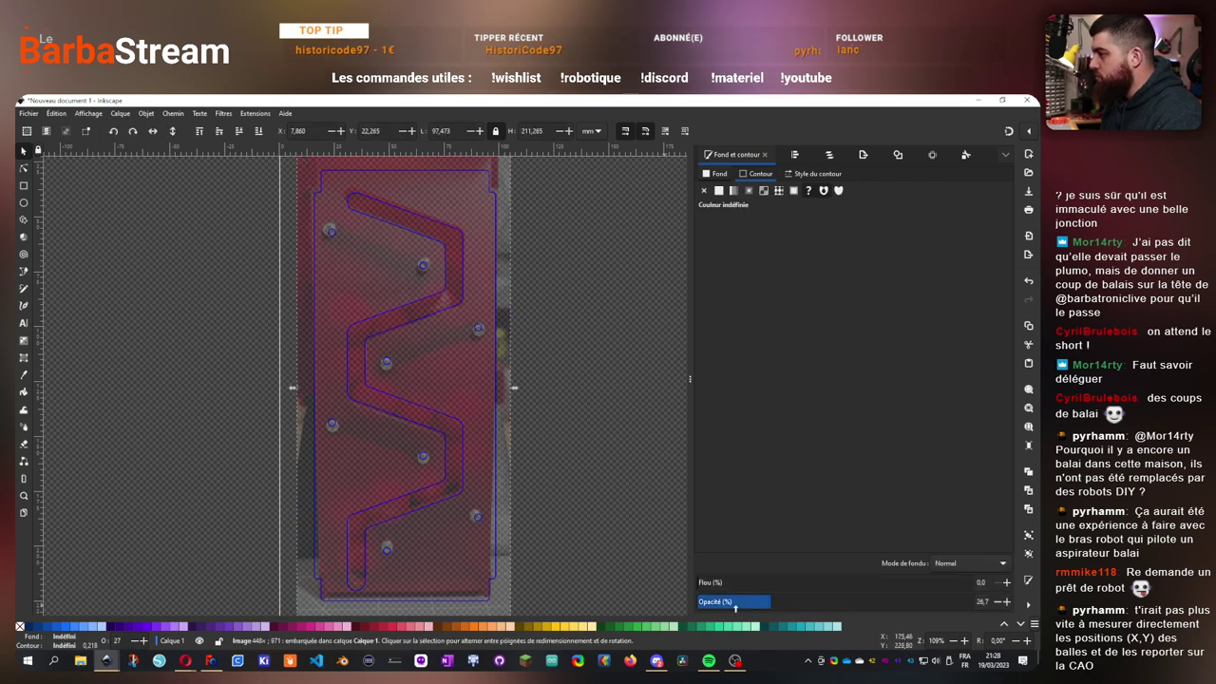
{"action": "left_click_drag", "start_coordinate": [771, 600], "coordinate": [916, 600]}
- Examine how the plate outline lines up with the groove and screws in the photo
{"action": "left_click_drag", "start_coordinate": [568, 306], "coordinate": [532, 423]}
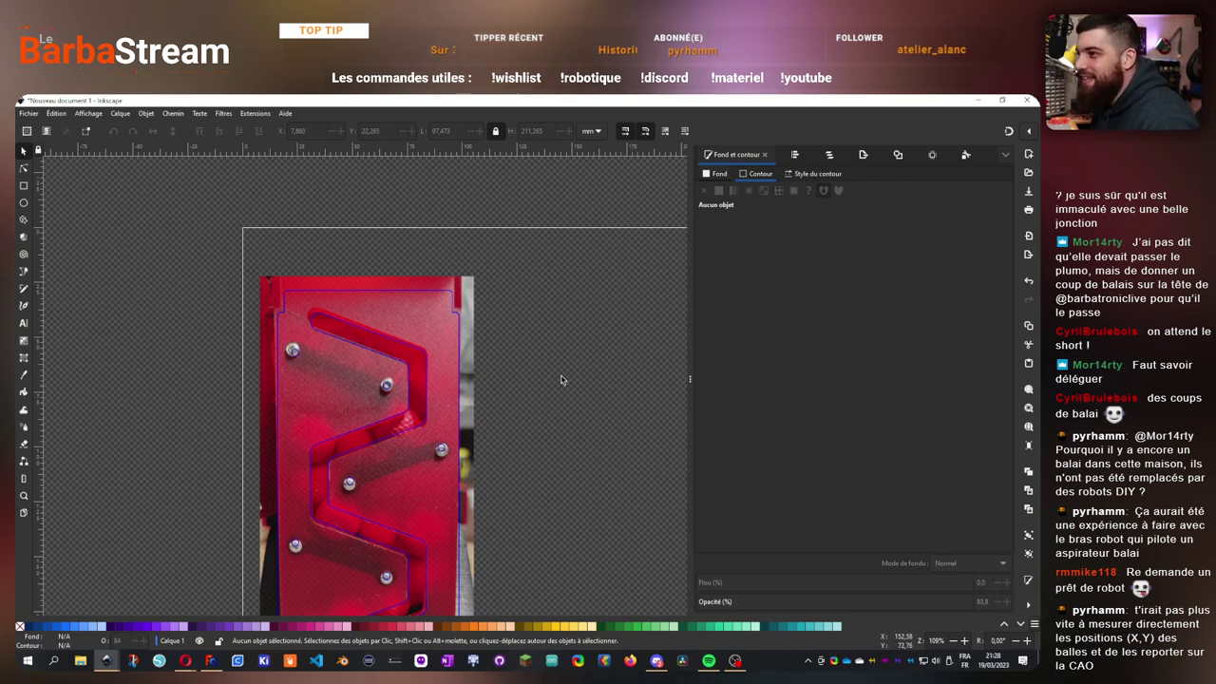
{"action": "left_click_drag", "start_coordinate": [555, 333], "coordinate": [598, 255]}
{"action": "scroll", "coordinate": [378, 255], "scroll_direction": "up", "scroll_amount": 2}
{"action": "scroll", "coordinate": [588, 305], "scroll_direction": "down", "scroll_amount": 4}
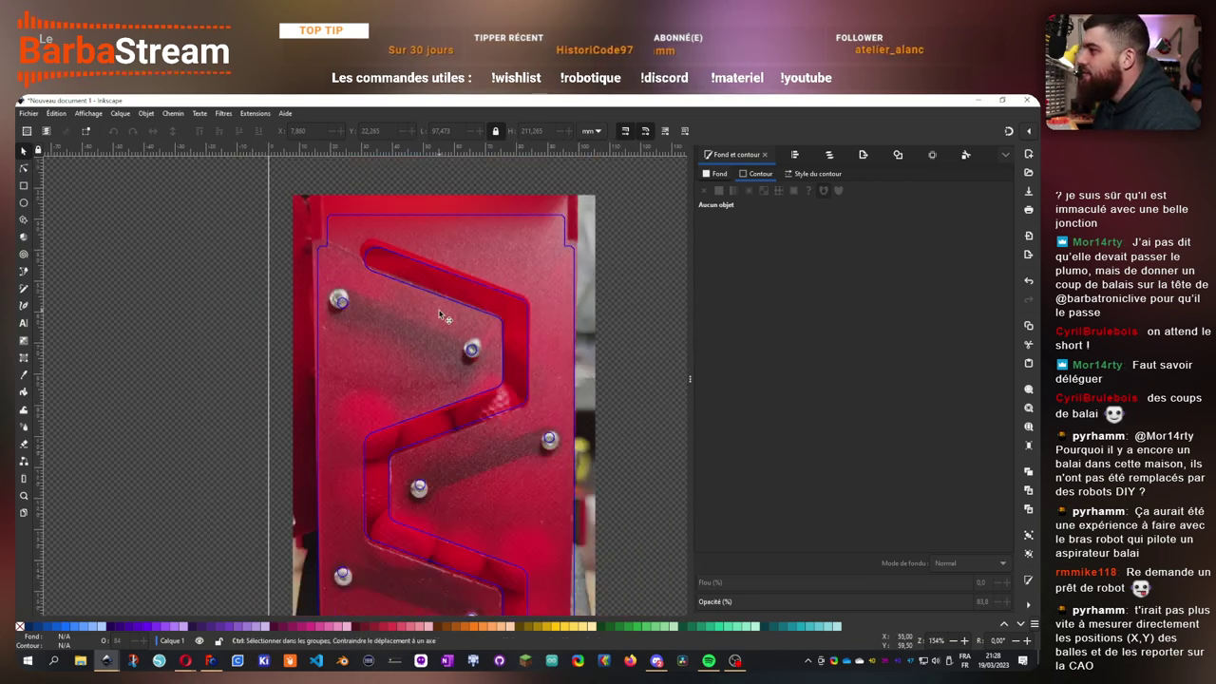
{"action": "left_click_drag", "start_coordinate": [588, 305], "coordinate": [585, 302]}
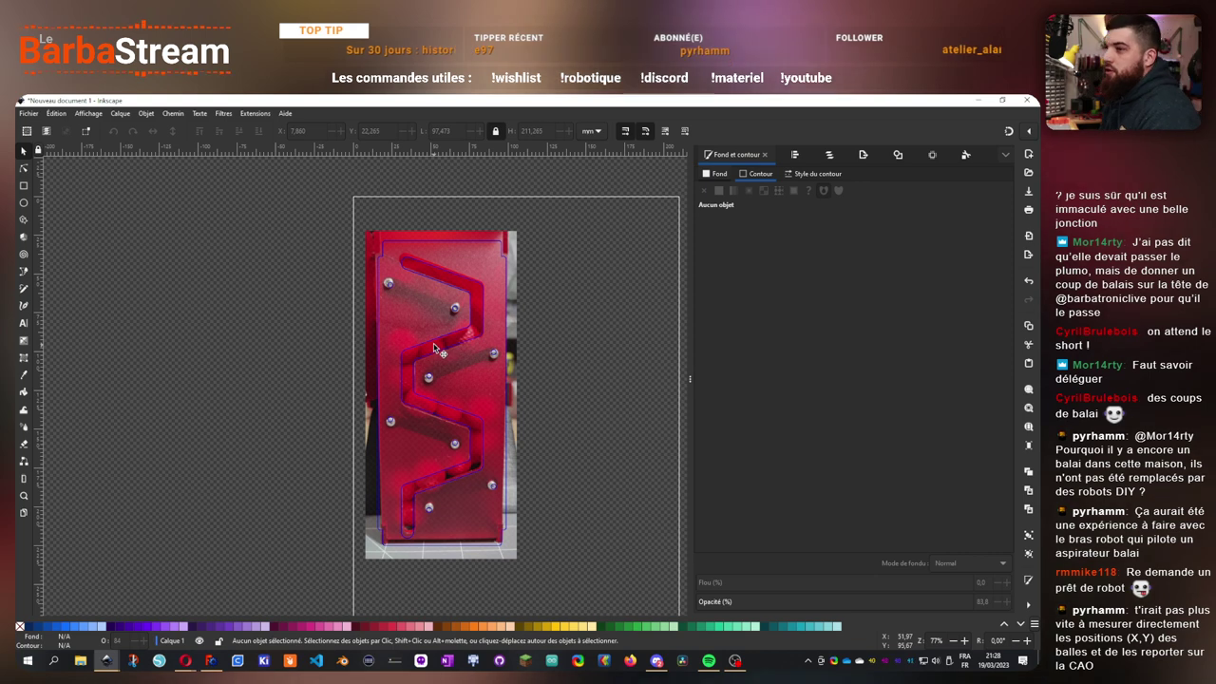
{"action": "scroll", "coordinate": [419, 340], "scroll_direction": "up", "scroll_amount": 2}
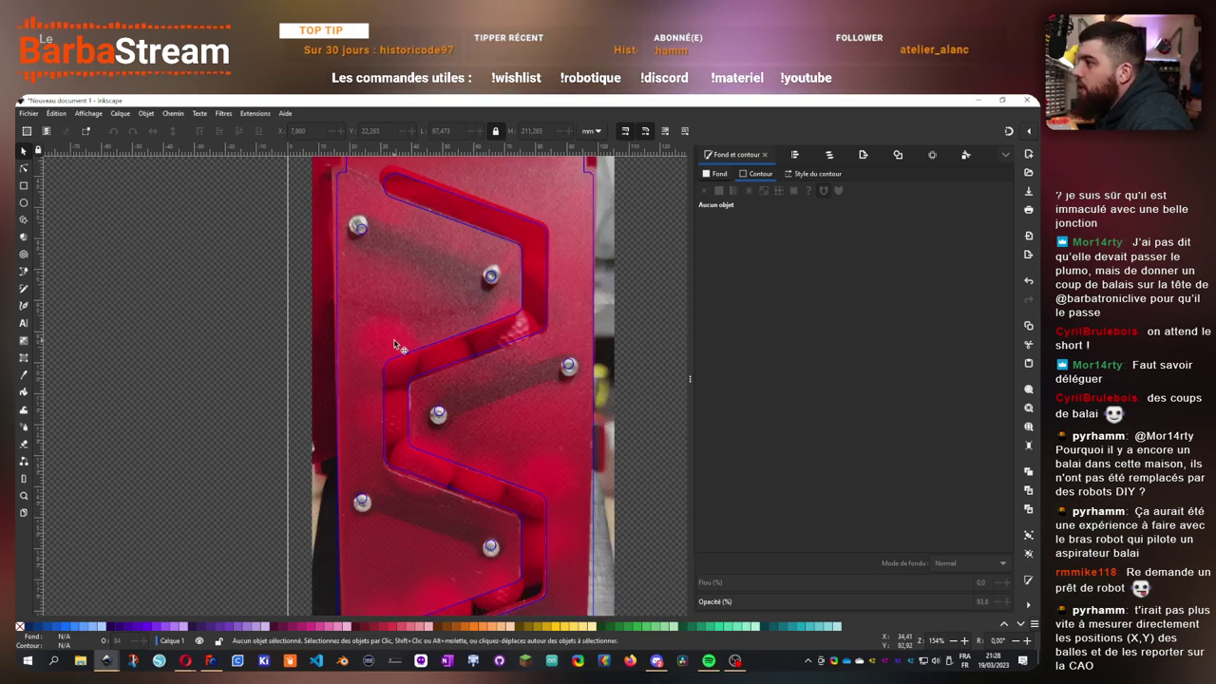
{"action": "scroll", "coordinate": [396, 340], "scroll_direction": "down", "scroll_amount": 1}
{"action": "left_click_drag", "start_coordinate": [629, 315], "coordinate": [617, 348]}
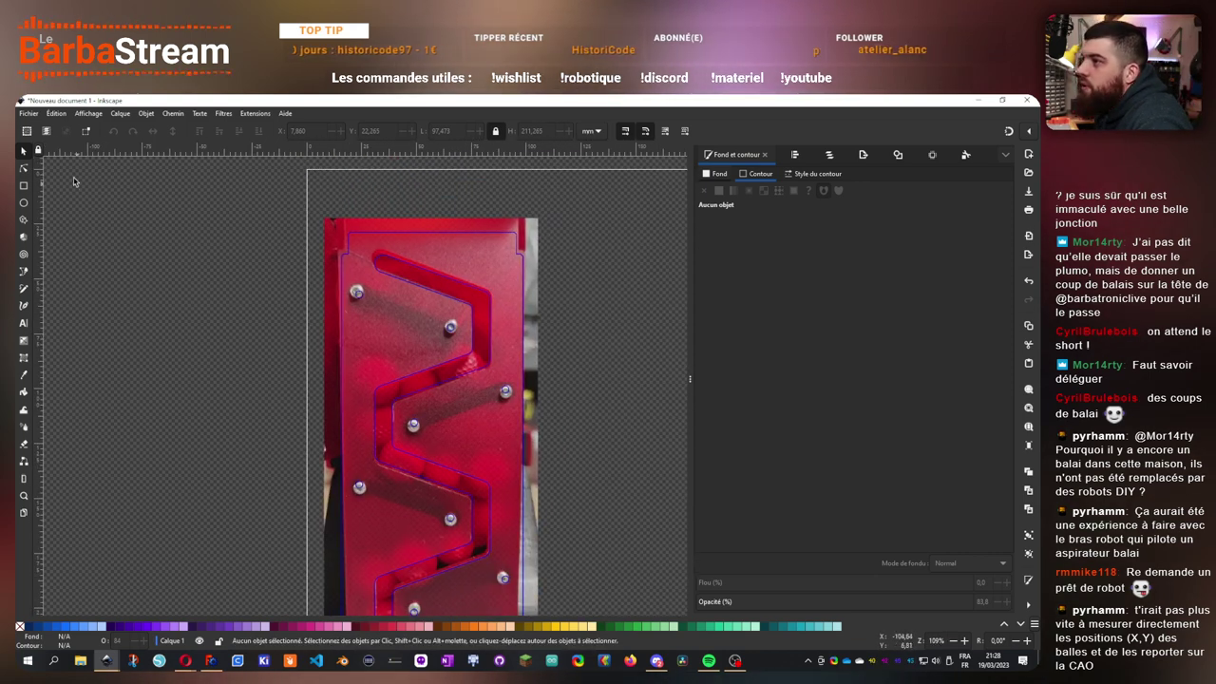
- Add the text "1" on the empty canvas beside the photo and enlarge it to about 100.83 pt
{"action": "left_click", "coordinate": [24, 324]}
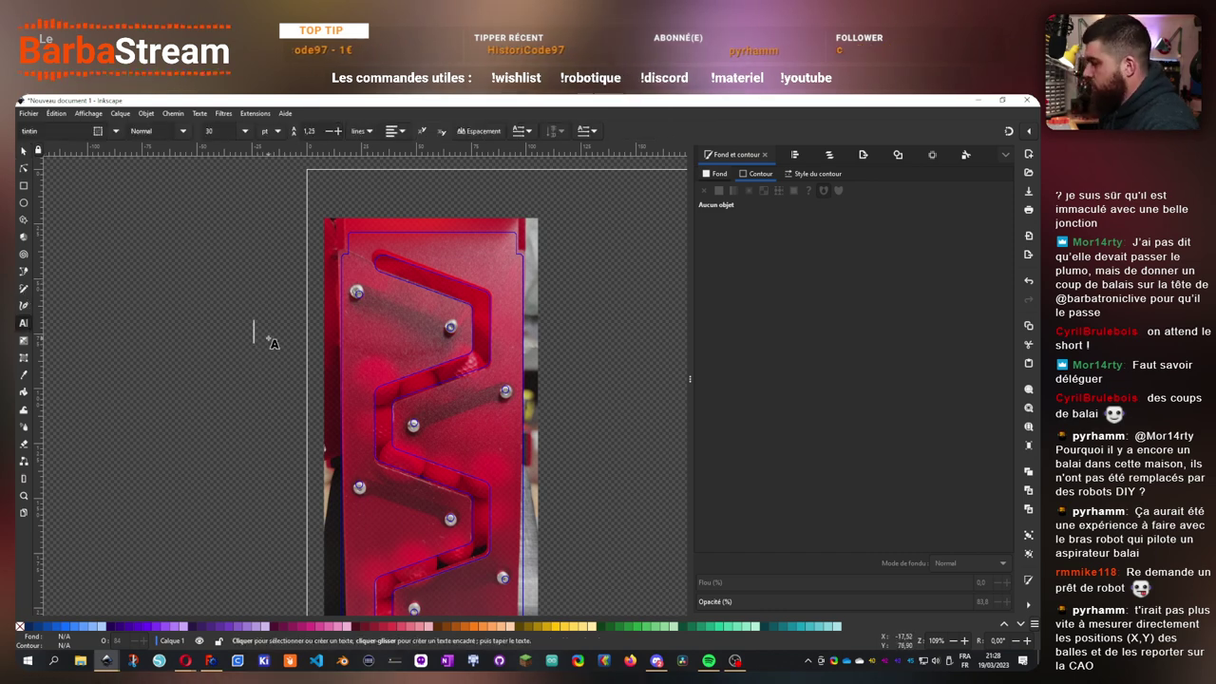
{"action": "left_click", "coordinate": [256, 336]}
{"action": "left_click", "coordinate": [22, 153]}
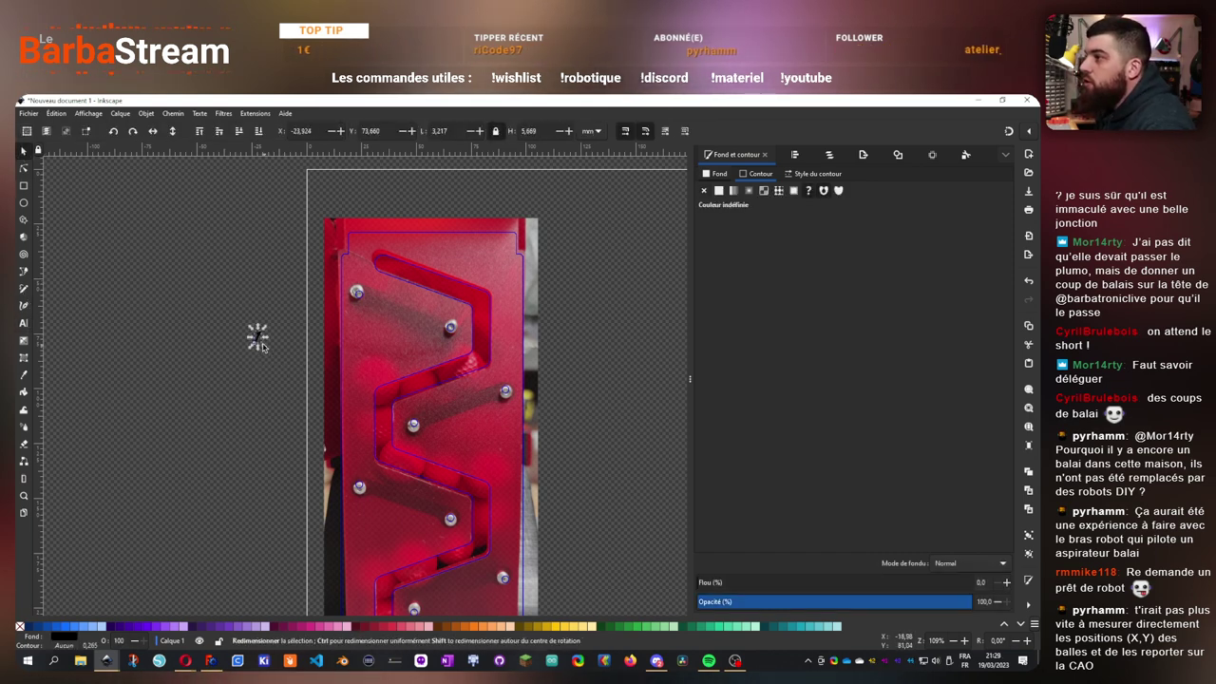
{"action": "left_click_drag", "start_coordinate": [257, 338], "coordinate": [305, 403]}
{"action": "left_click_drag", "start_coordinate": [286, 367], "coordinate": [271, 370]}
- Try the fonts OpenDyslexic and OpenDyslexicAlta on the number 1
{"action": "double_click", "coordinate": [271, 373]}
{"action": "double_click", "coordinate": [270, 371]}
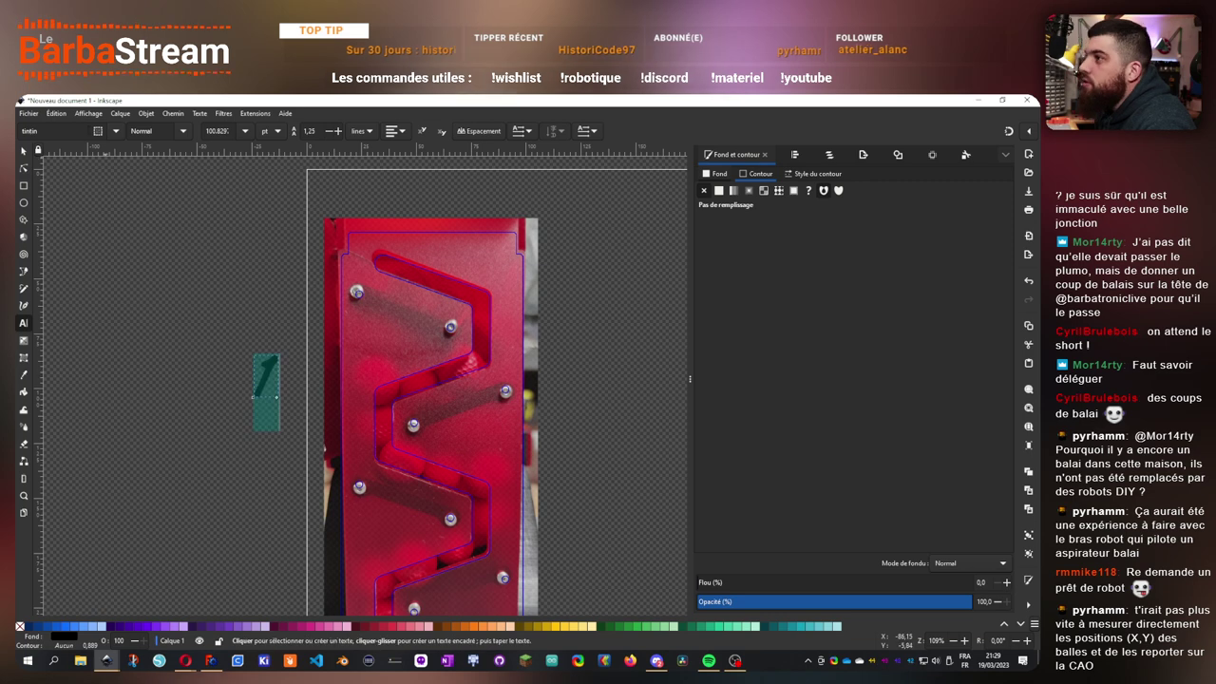
{"action": "left_click", "coordinate": [117, 131]}
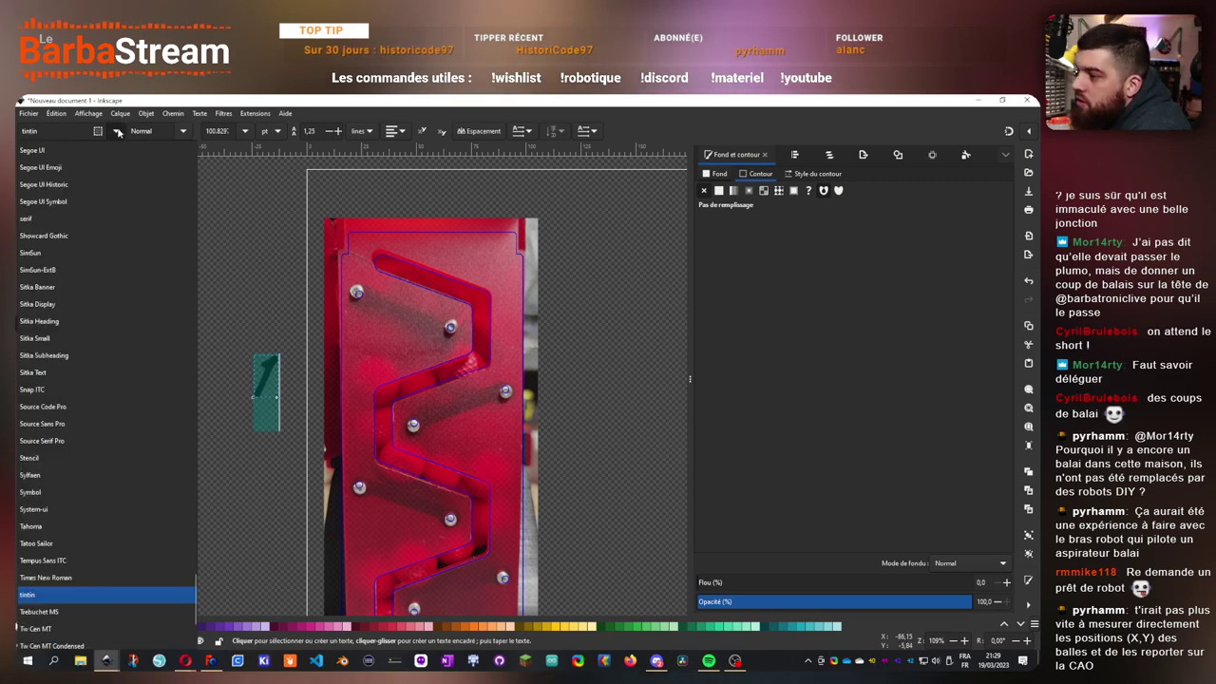
{"action": "scroll", "coordinate": [102, 308], "scroll_direction": "up", "scroll_amount": 10}
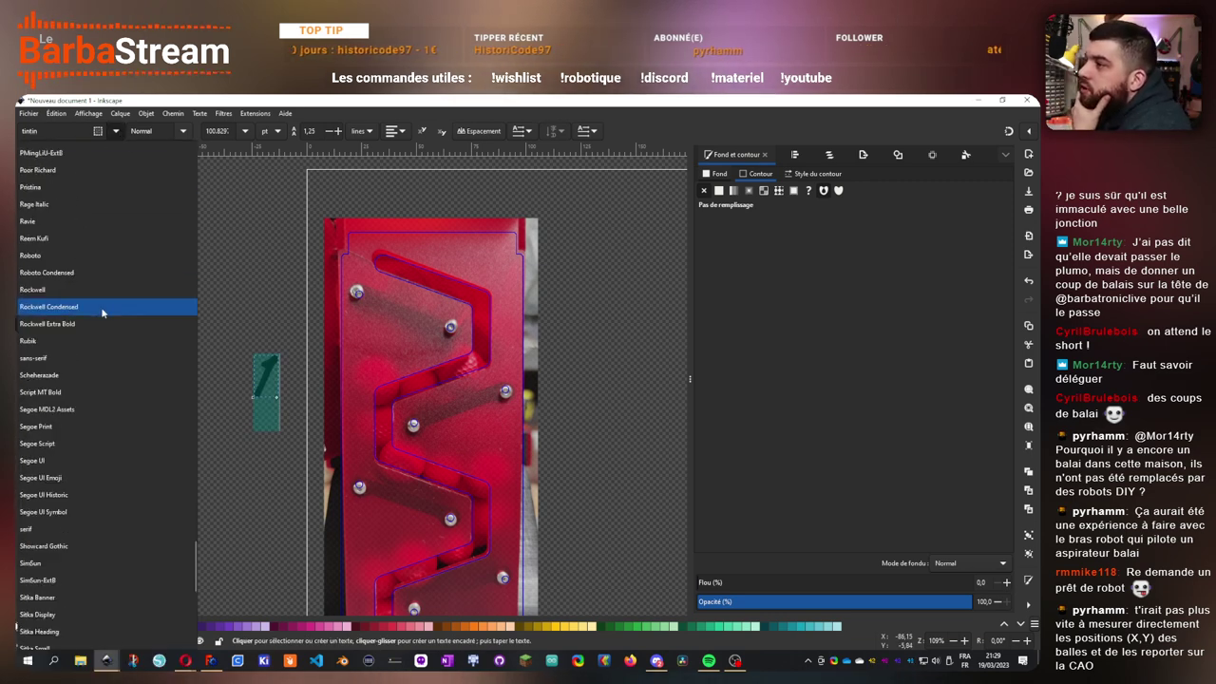
{"action": "scroll", "coordinate": [102, 310], "scroll_direction": "down", "scroll_amount": 3}
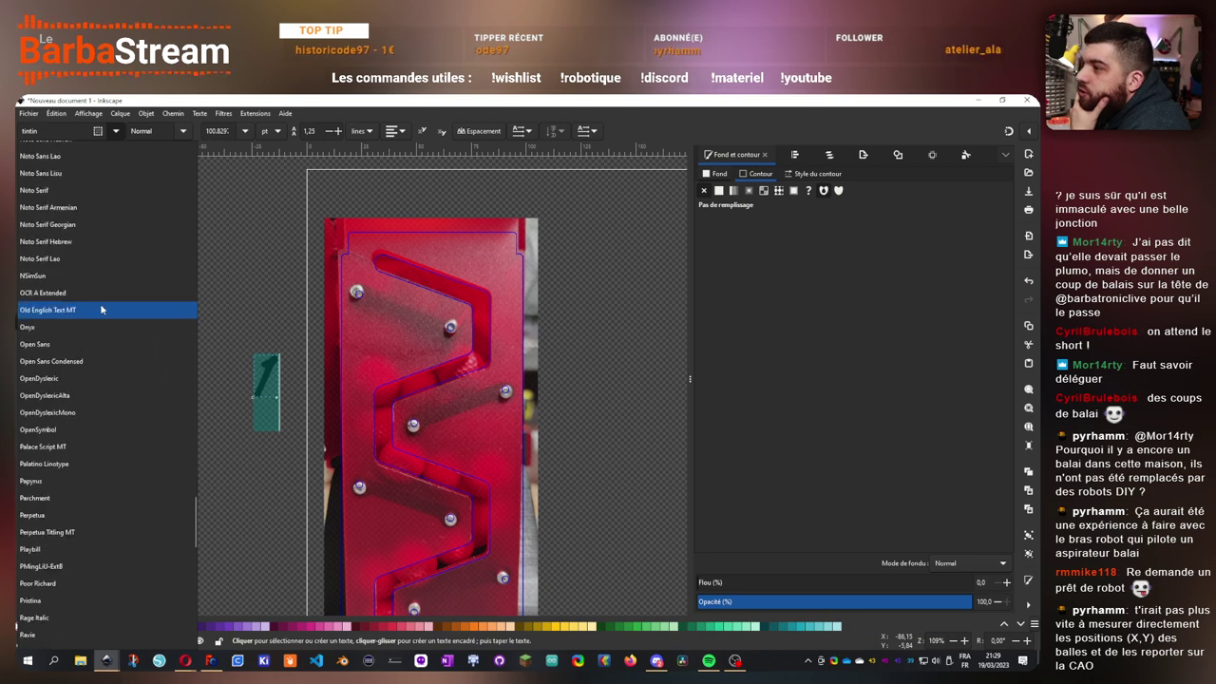
{"action": "left_click", "coordinate": [84, 383]}
{"action": "left_click", "coordinate": [115, 131]}
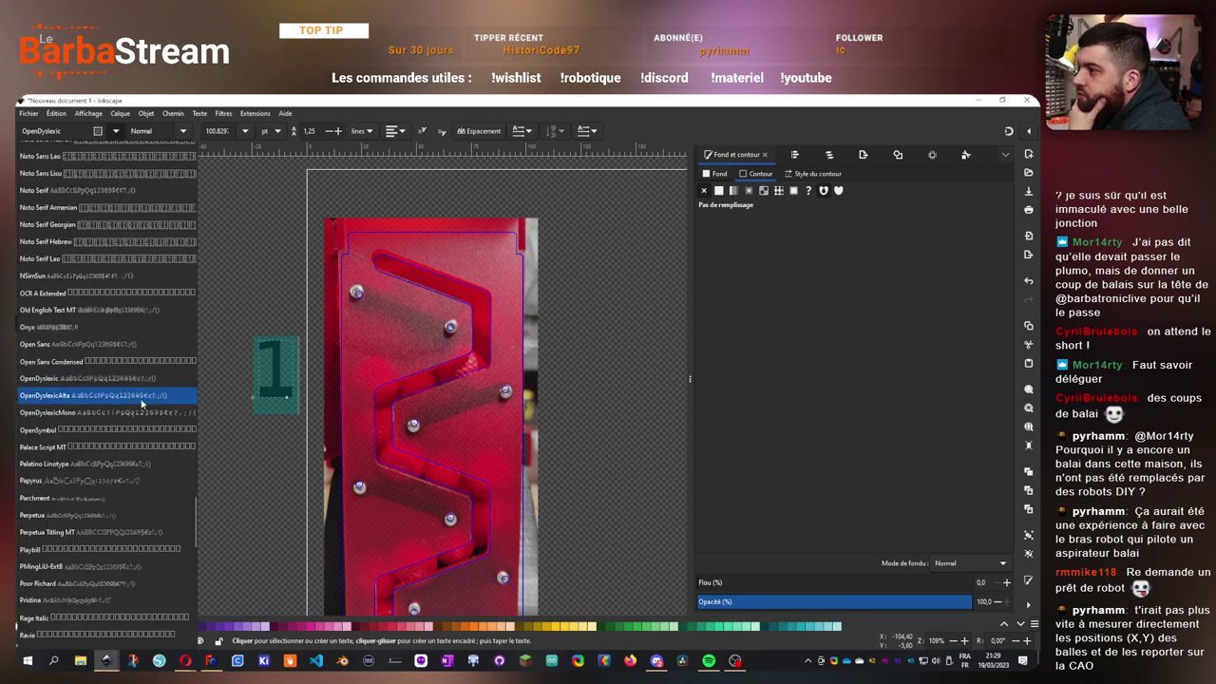
{"action": "left_click", "coordinate": [141, 395]}
- Set the font of the number 1 to Hey August
{"action": "left_click", "coordinate": [115, 131]}
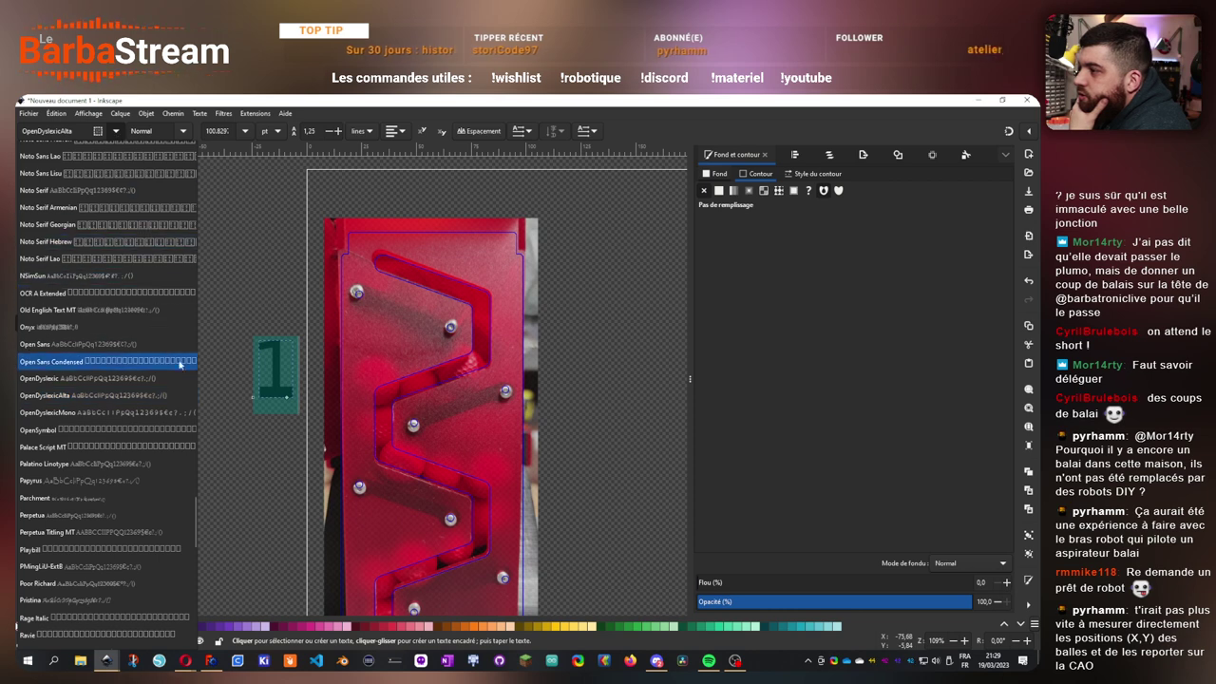
{"action": "scroll", "coordinate": [147, 390], "scroll_direction": "up", "scroll_amount": 10}
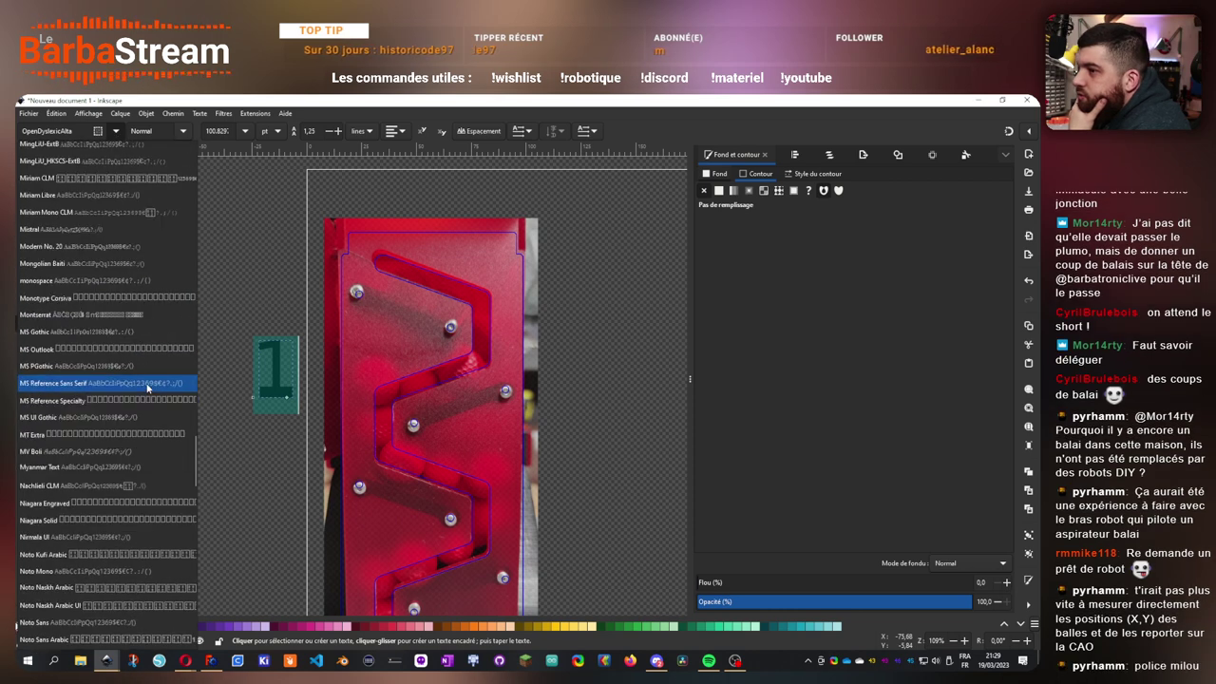
{"action": "scroll", "coordinate": [147, 389], "scroll_direction": "down", "scroll_amount": 3}
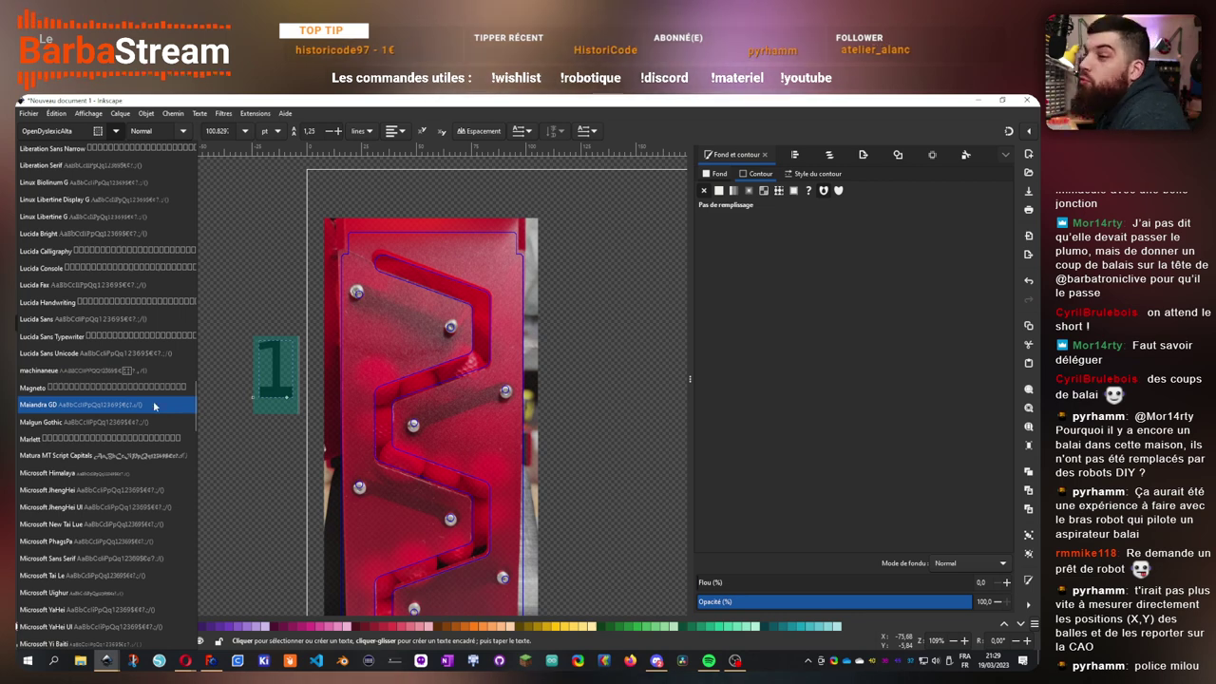
{"action": "scroll", "coordinate": [134, 404], "scroll_direction": "up", "scroll_amount": 8}
{"action": "scroll", "coordinate": [135, 404], "scroll_direction": "up", "scroll_amount": 6}
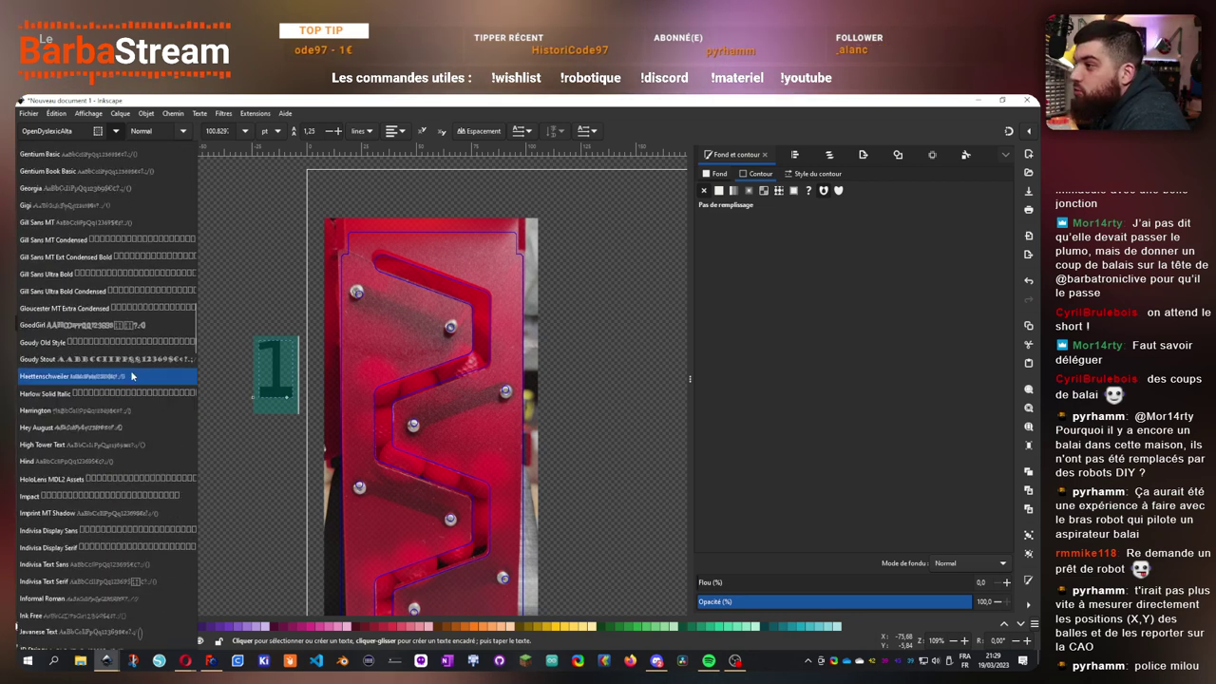
{"action": "left_click", "coordinate": [147, 427]}
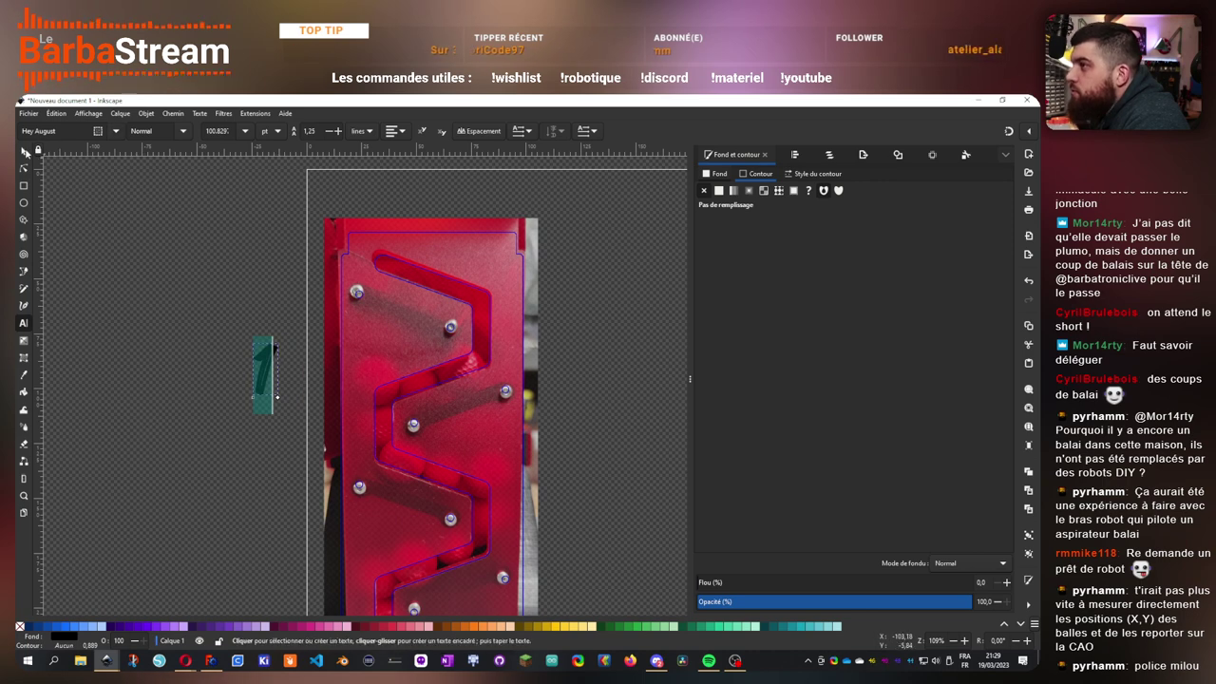
{"action": "left_click", "coordinate": [23, 150]}
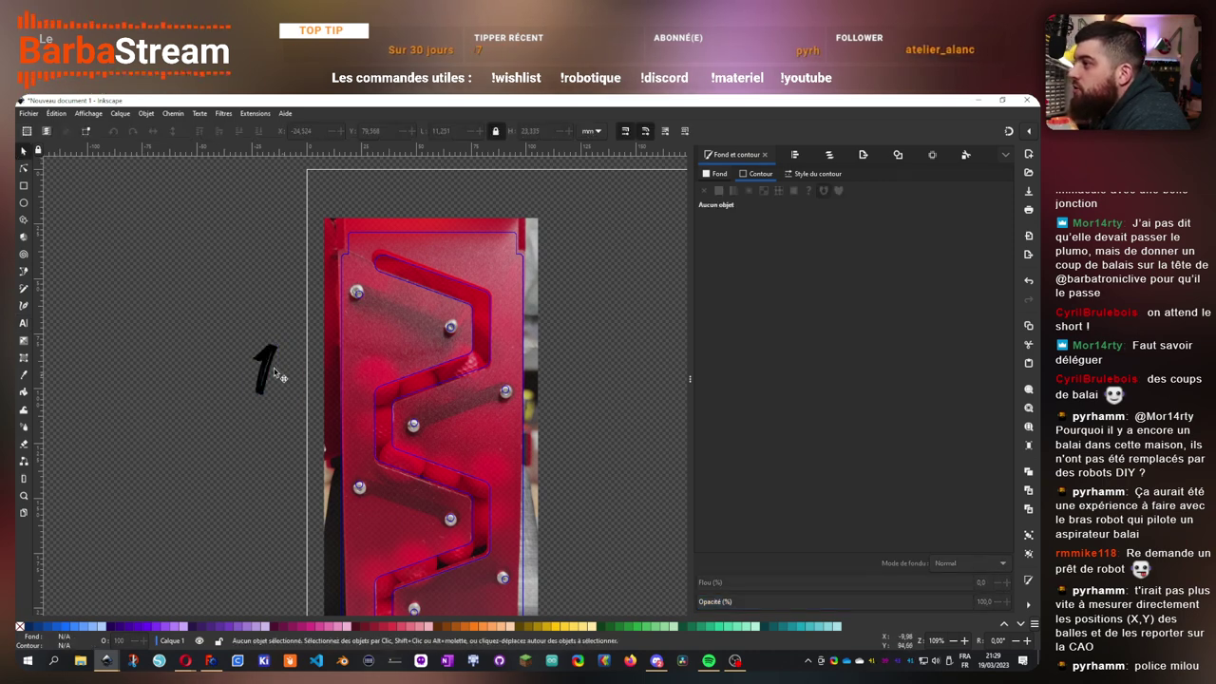
- Move the number 1 farther from the photo and paste a copy of it between them
{"action": "left_click_drag", "start_coordinate": [273, 373], "coordinate": [168, 314]}
{"action": "key", "text": "ctrl+c"}
{"action": "key", "text": "ctrl+v"}
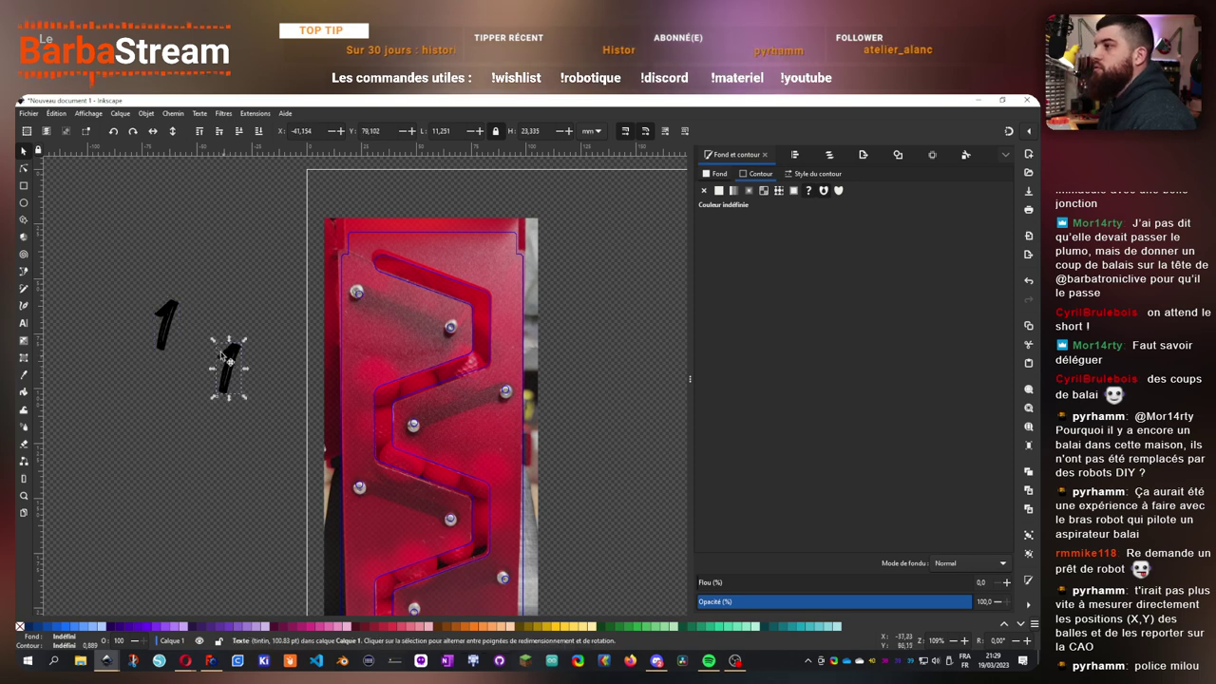
- Change the copied number's text to "2" and place it directly beneath the 1
{"action": "double_click", "coordinate": [228, 363]}
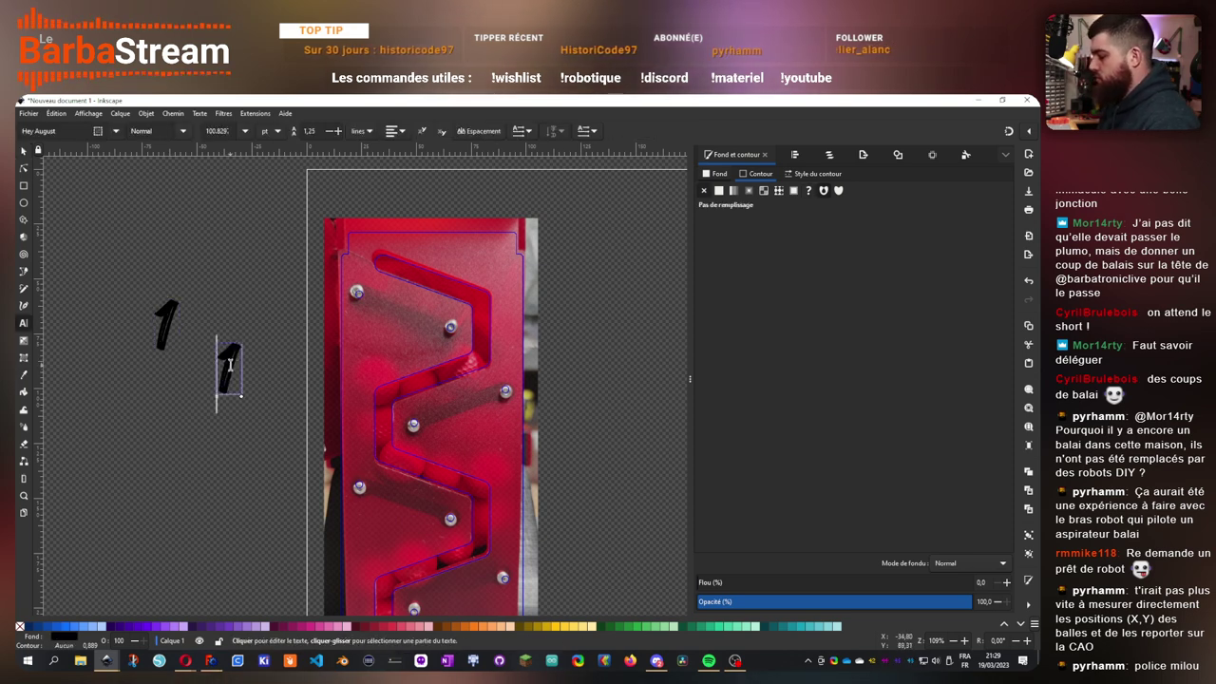
{"action": "type", "text": "2"}
{"action": "key", "text": "Delete"}
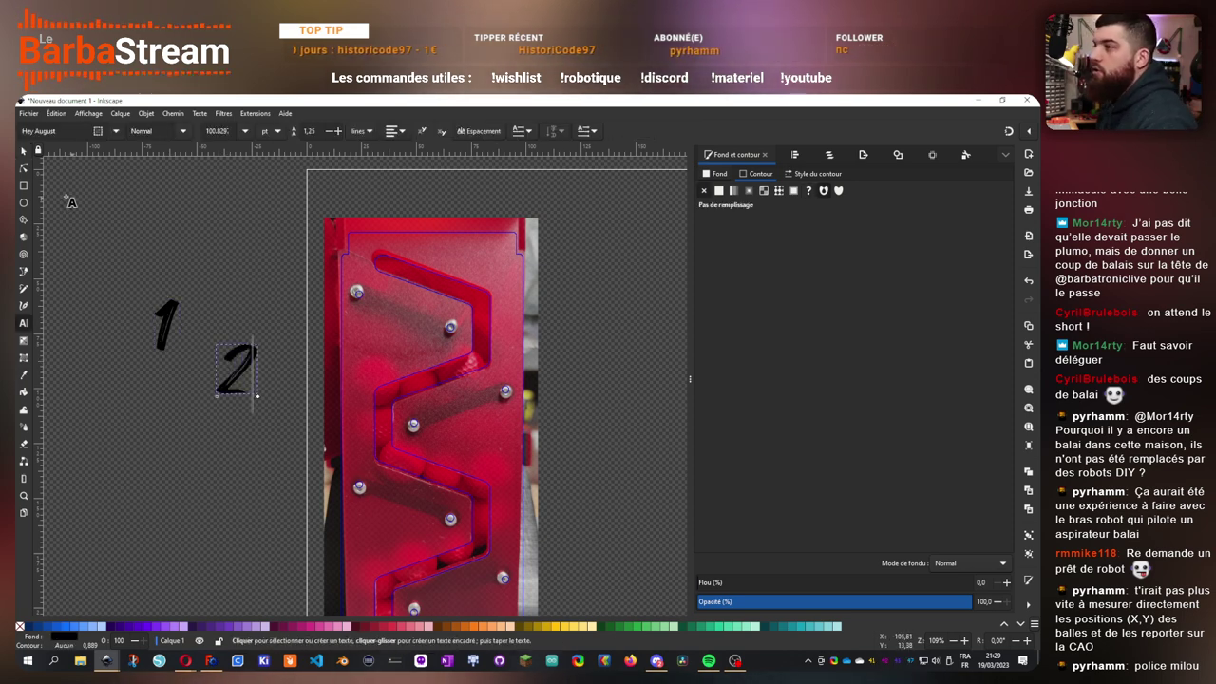
{"action": "left_click", "coordinate": [23, 151]}
{"action": "left_click_drag", "start_coordinate": [249, 364], "coordinate": [178, 385]}
{"action": "left_click", "coordinate": [236, 375]}
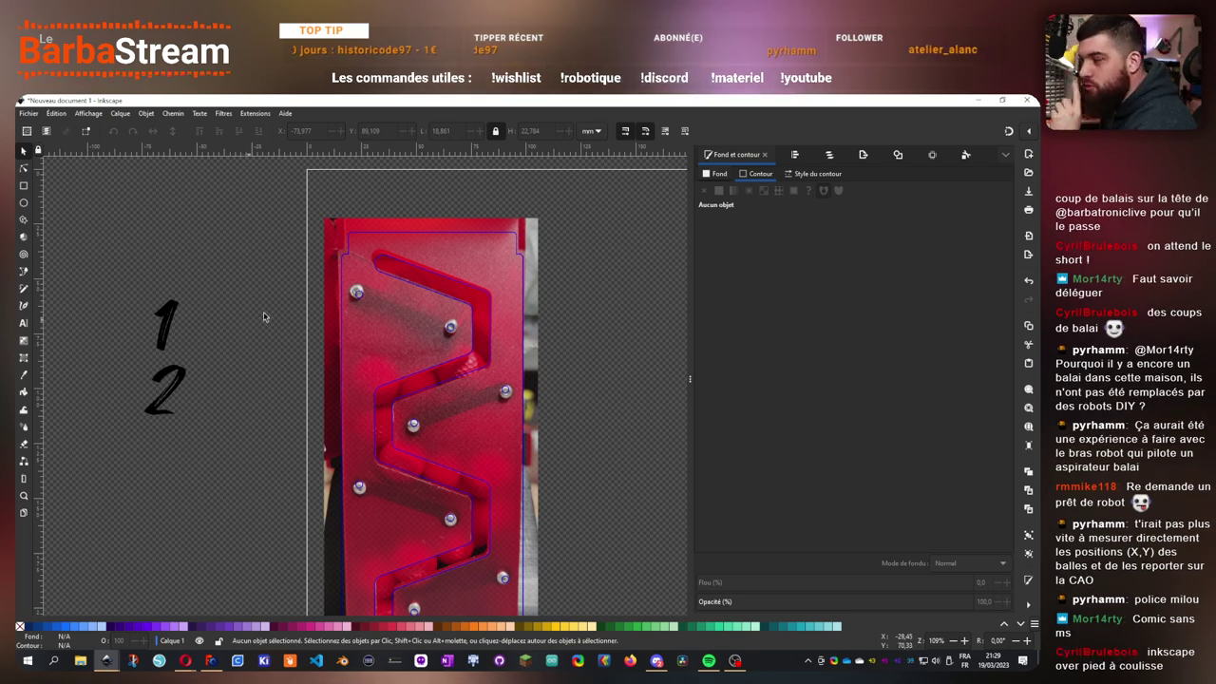
- Move the number 1 onto the plate beside the groove's lower end and the 2 just outside the photo near it
{"action": "left_click_drag", "start_coordinate": [591, 370], "coordinate": [618, 370]}
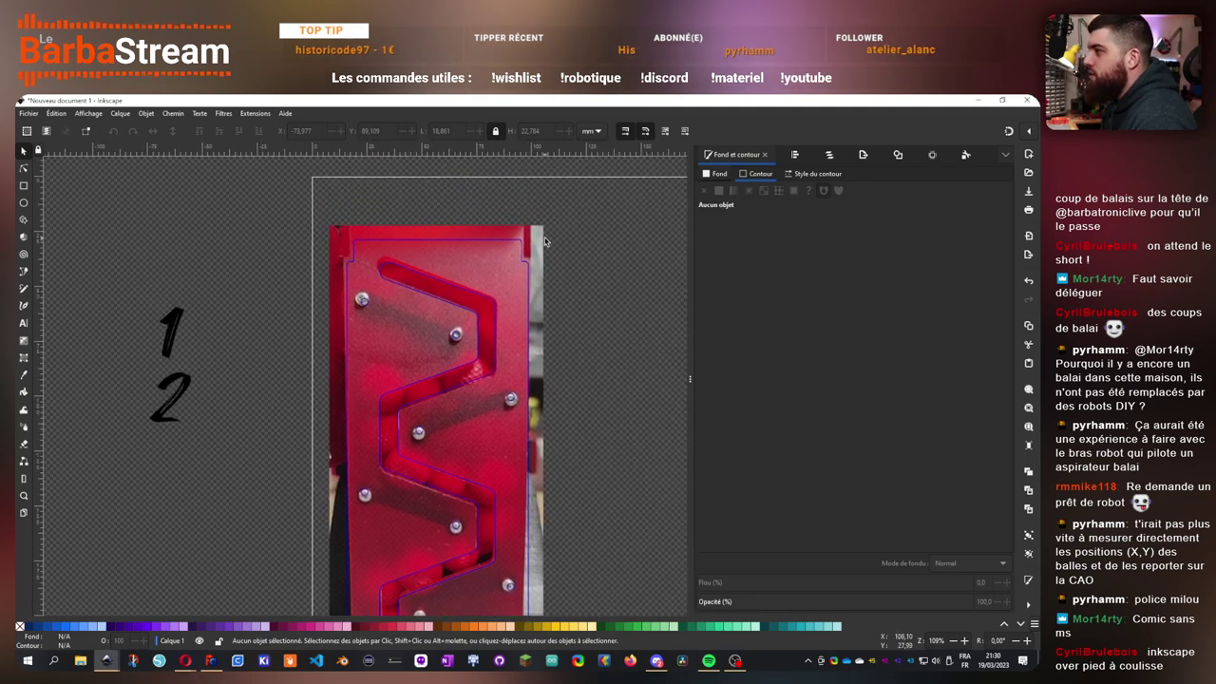
{"action": "left_click", "coordinate": [539, 243]}
{"action": "left_click", "coordinate": [623, 317]}
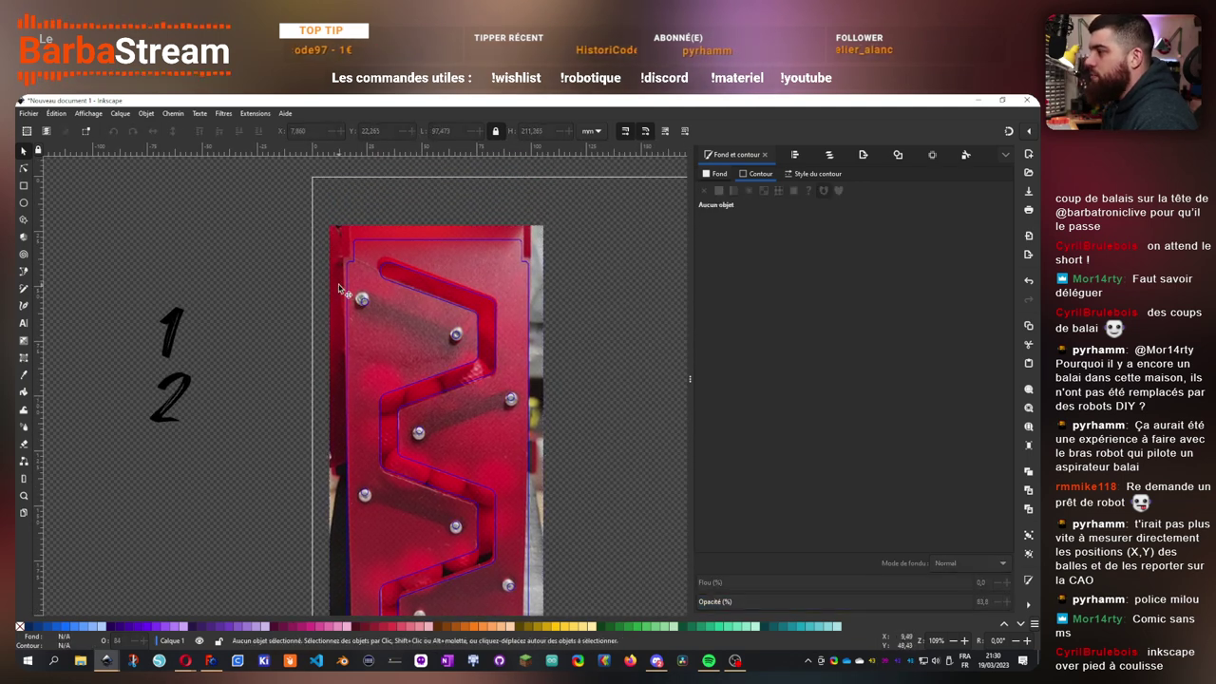
{"action": "scroll", "coordinate": [436, 364], "scroll_direction": "up", "scroll_amount": 2}
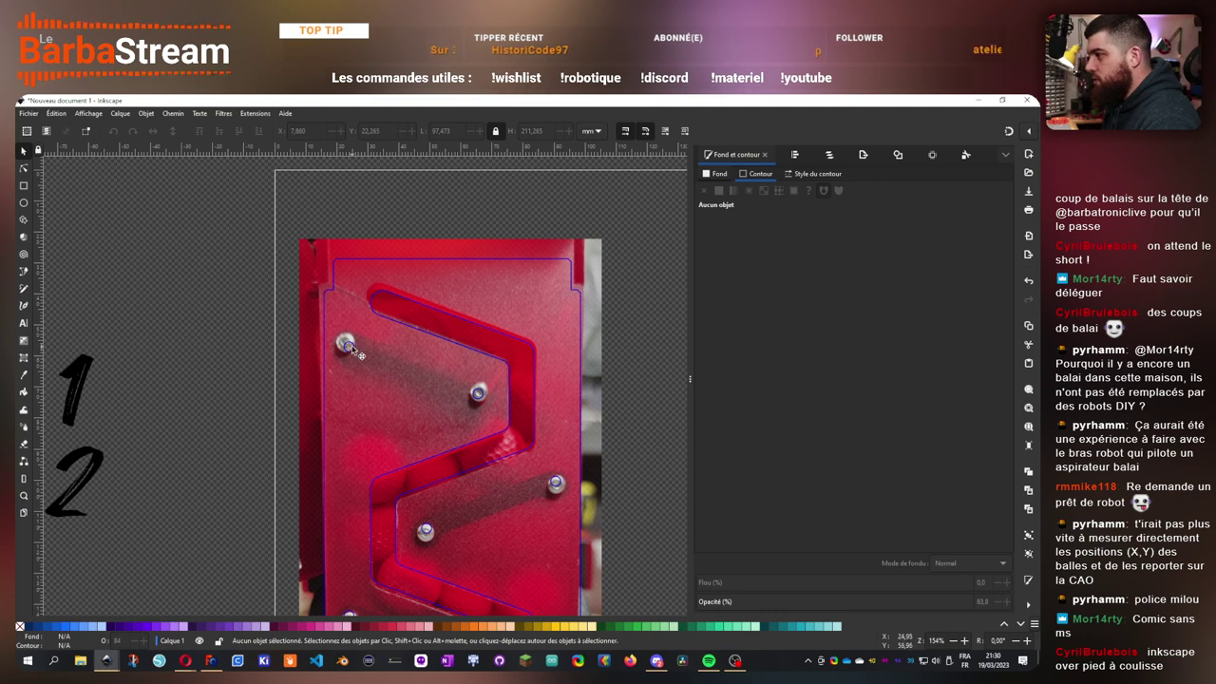
{"action": "left_click_drag", "start_coordinate": [85, 388], "coordinate": [266, 534]}
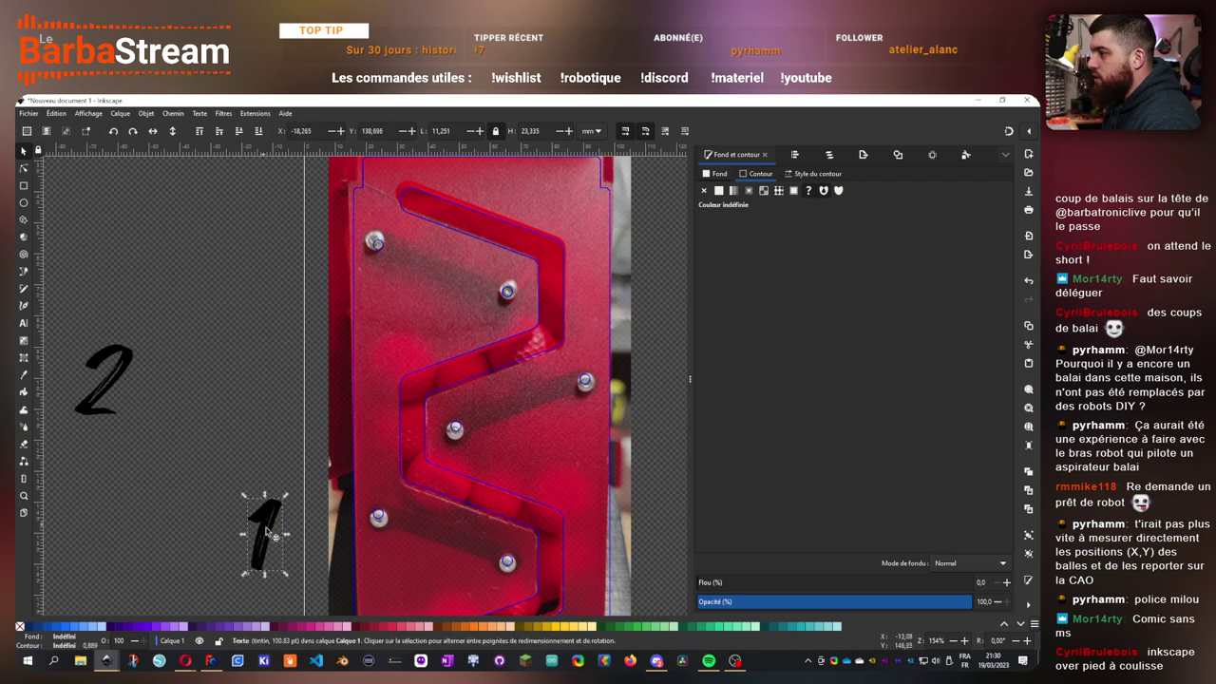
{"action": "left_click_drag", "start_coordinate": [117, 456], "coordinate": [171, 274]}
{"action": "left_click", "coordinate": [157, 225]}
{"action": "left_click_drag", "start_coordinate": [328, 375], "coordinate": [447, 538]}
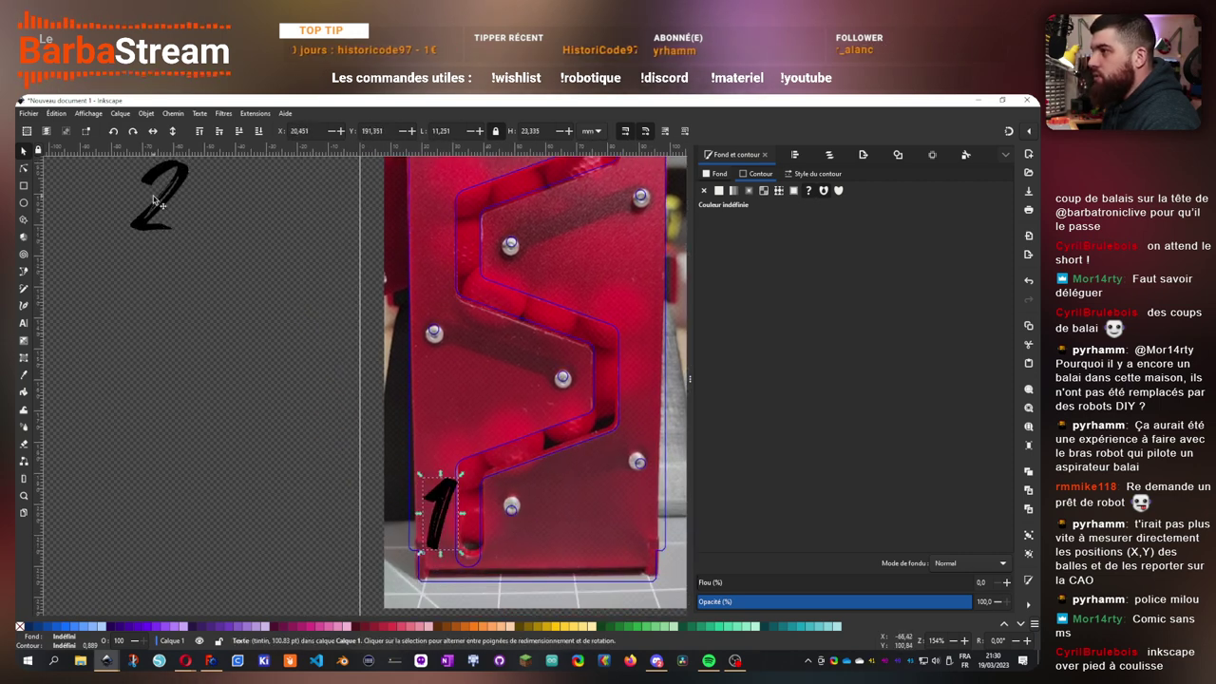
{"action": "left_click_drag", "start_coordinate": [162, 201], "coordinate": [315, 495]}
- Scale the number 1 down to about 5.3 by 11 mm and keep it beside the groove's lower end
{"action": "scroll", "coordinate": [432, 494], "scroll_direction": "up", "scroll_amount": 3}
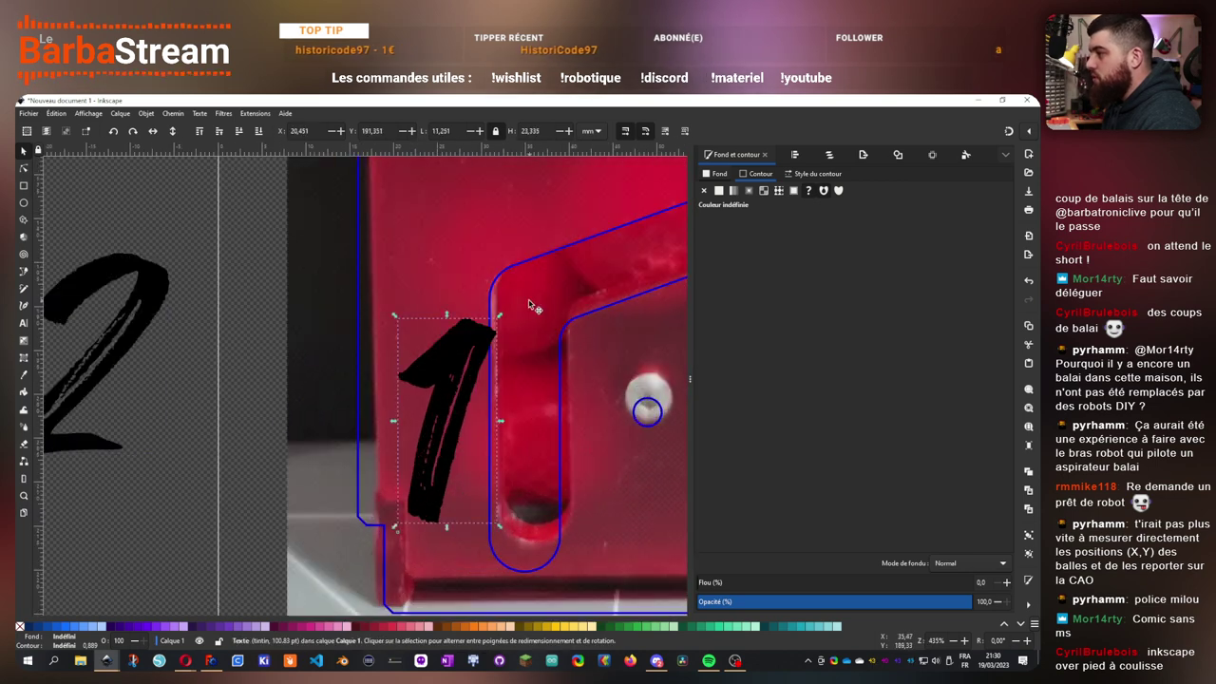
{"action": "left_click_drag", "start_coordinate": [499, 315], "coordinate": [451, 410]}
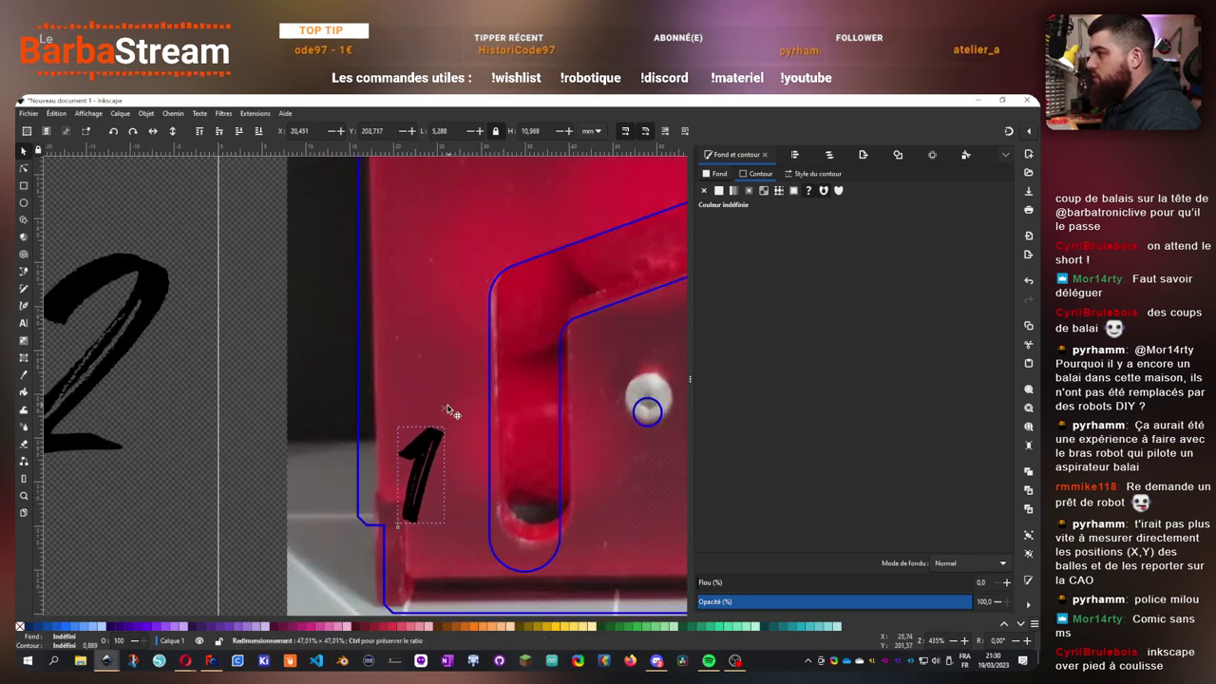
{"action": "left_click_drag", "start_coordinate": [421, 462], "coordinate": [407, 439]}
{"action": "left_click", "coordinate": [426, 441]}
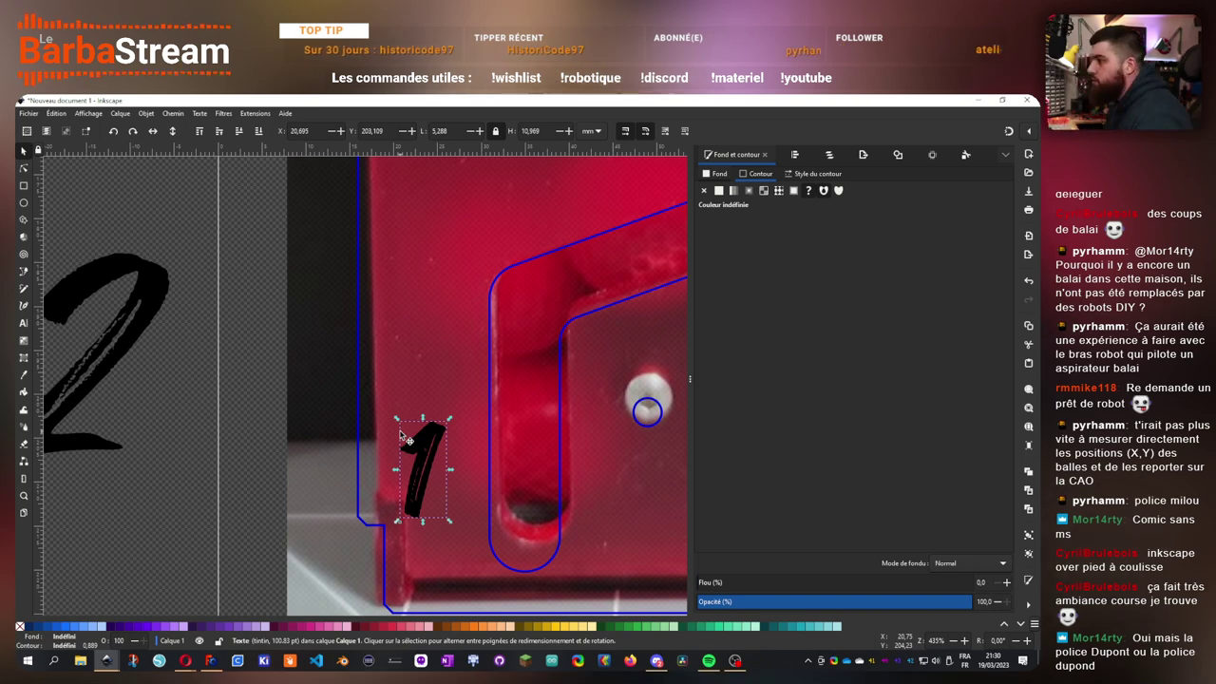
- Shift the small 1 slightly closer to the groove's lower end
{"action": "scroll", "coordinate": [480, 499], "scroll_direction": "down", "scroll_amount": 4}
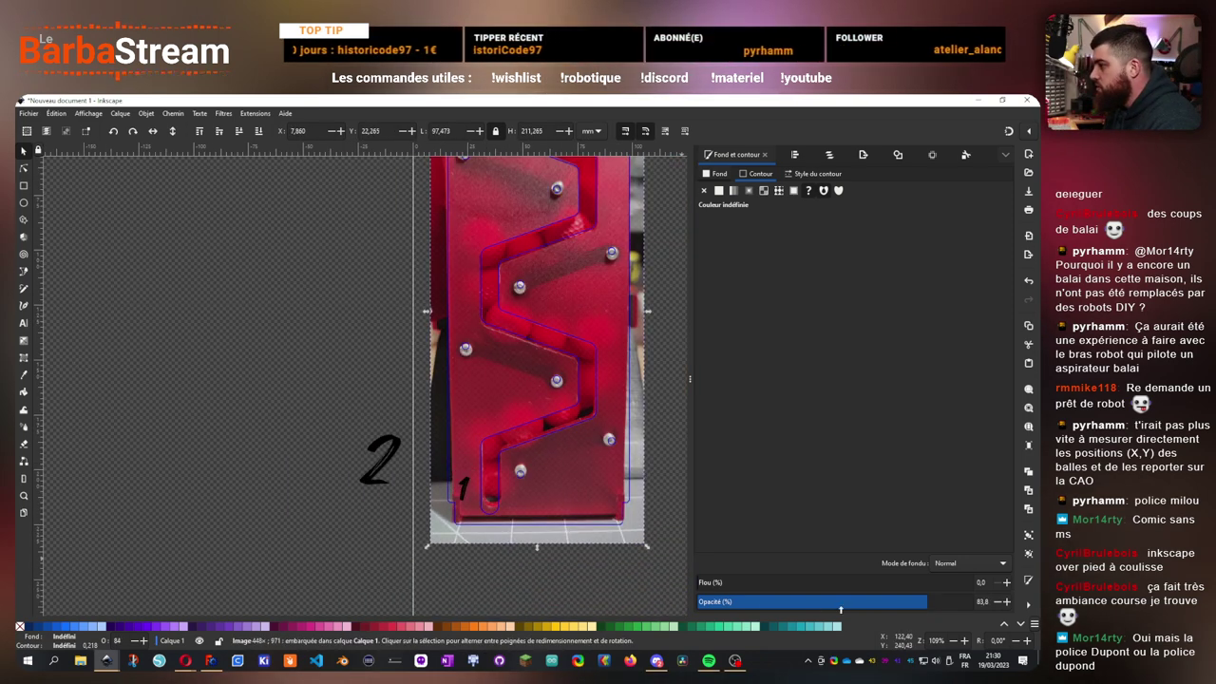
{"action": "left_click", "coordinate": [485, 501]}
{"action": "scroll", "coordinate": [505, 504], "scroll_direction": "up", "scroll_amount": 3}
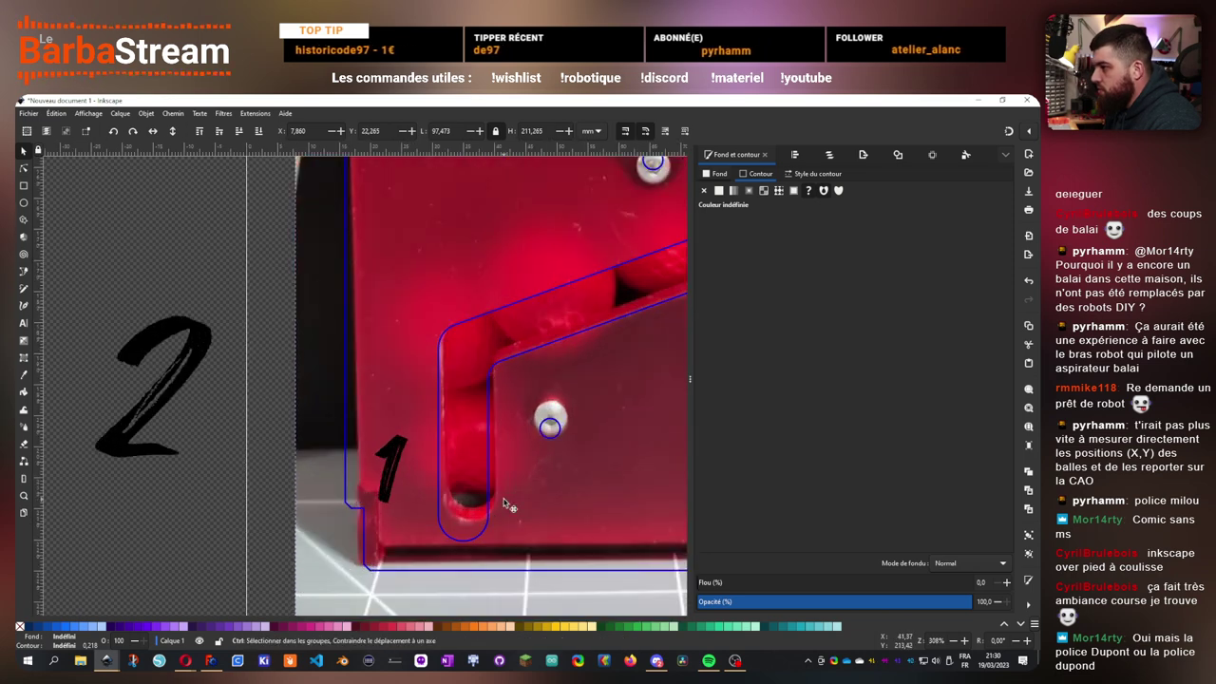
{"action": "scroll", "coordinate": [505, 503], "scroll_direction": "down", "scroll_amount": 4}
{"action": "scroll", "coordinate": [508, 508], "scroll_direction": "up", "scroll_amount": 3}
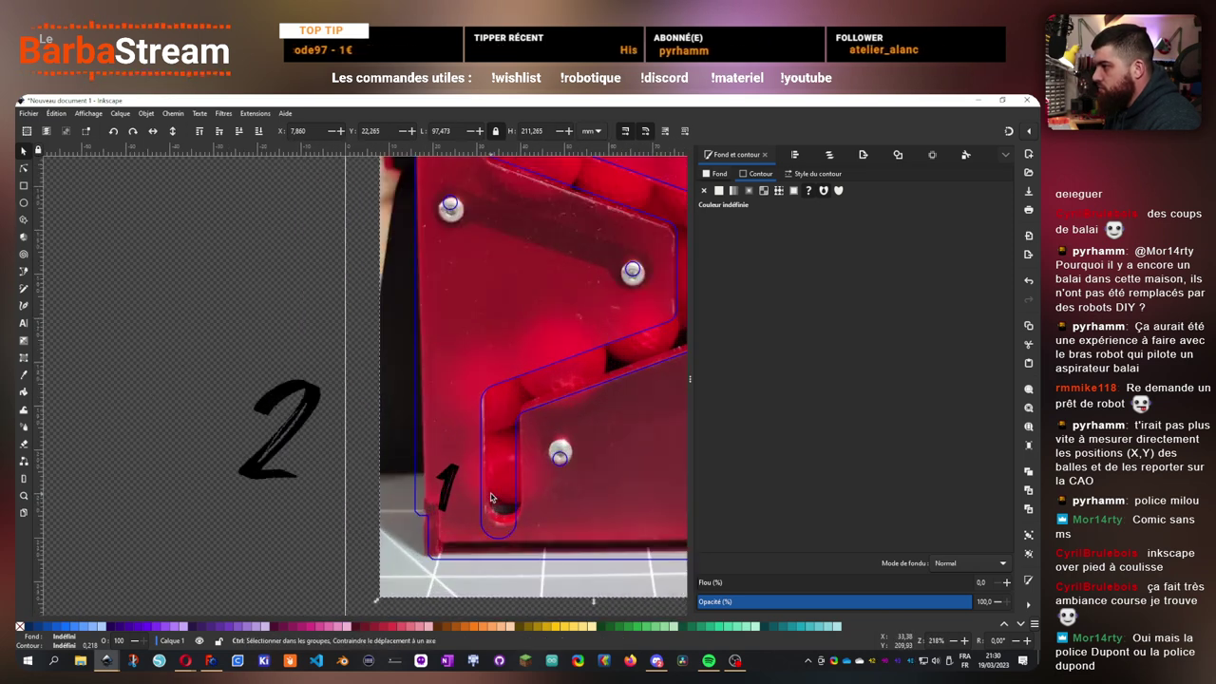
{"action": "scroll", "coordinate": [501, 504], "scroll_direction": "down", "scroll_amount": 2}
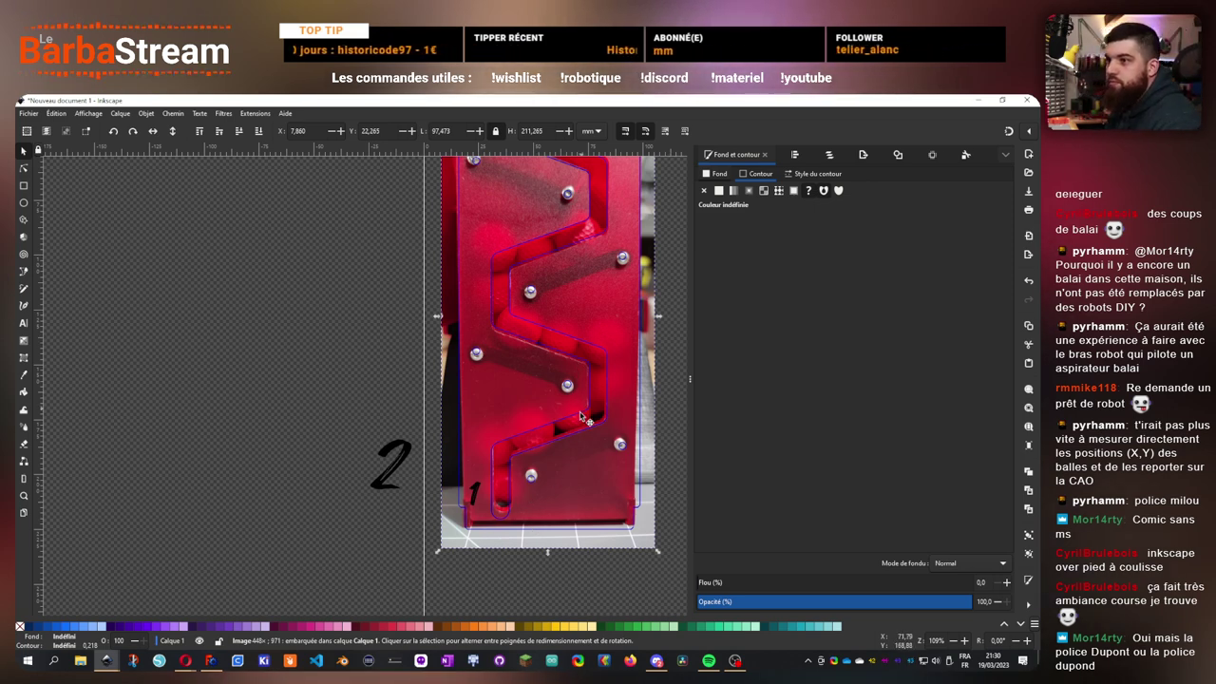
{"action": "scroll", "coordinate": [532, 475], "scroll_direction": "up", "scroll_amount": 2}
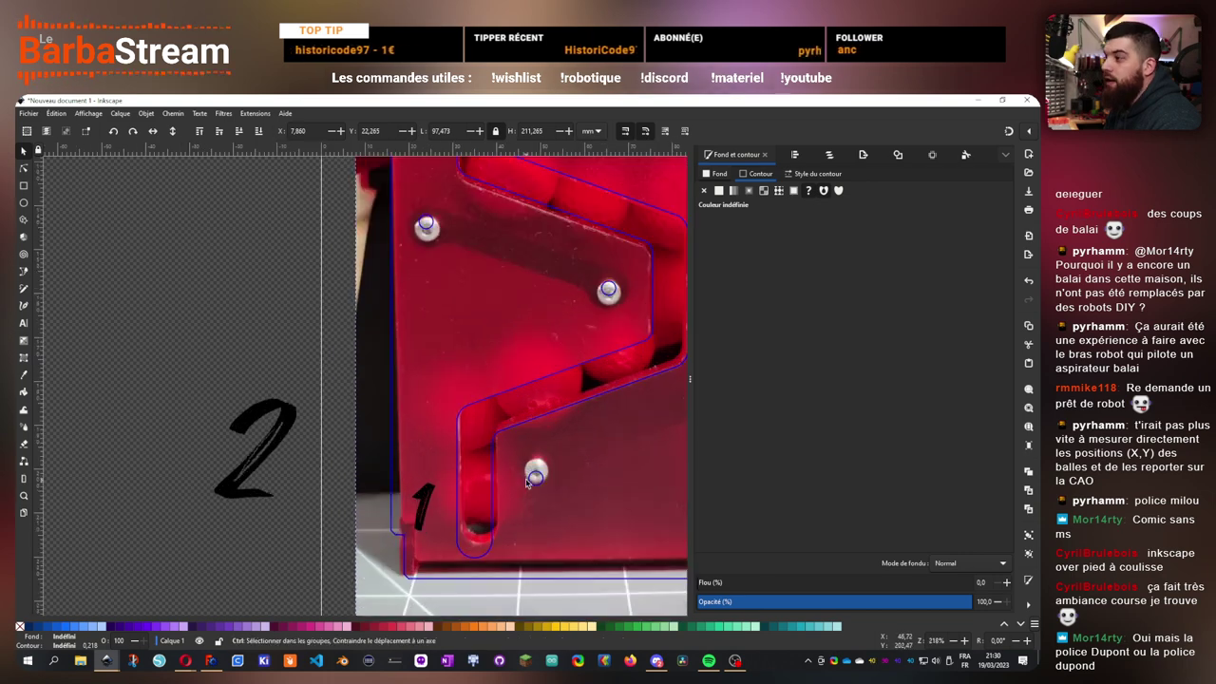
{"action": "mouse_move", "coordinate": [434, 508]}
{"action": "left_mouse_down"}
{"action": "mouse_move", "coordinate": [446, 510]}
{"action": "mouse_move", "coordinate": [438, 504]}
{"action": "left_mouse_up"}
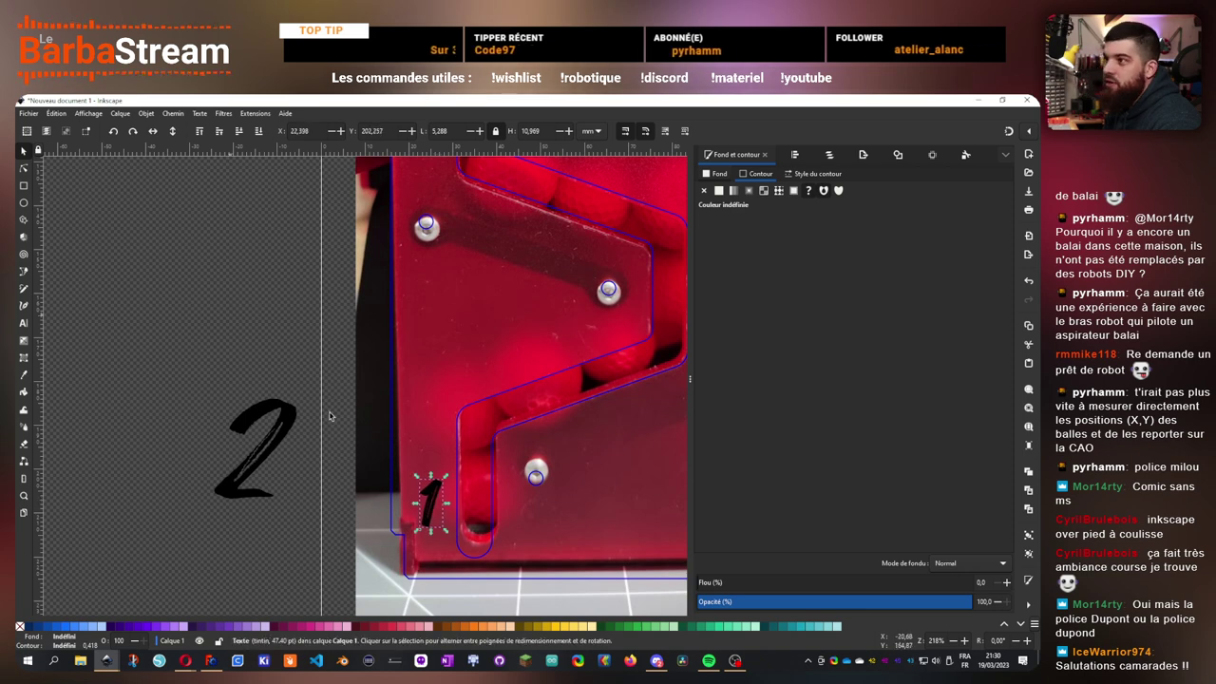
- Paste a copy of the large 2 above it and replace the copy's text with an underscore
{"action": "left_click", "coordinate": [280, 453]}
{"action": "key", "text": "ctrl+c"}
{"action": "key", "text": "ctrl+v"}
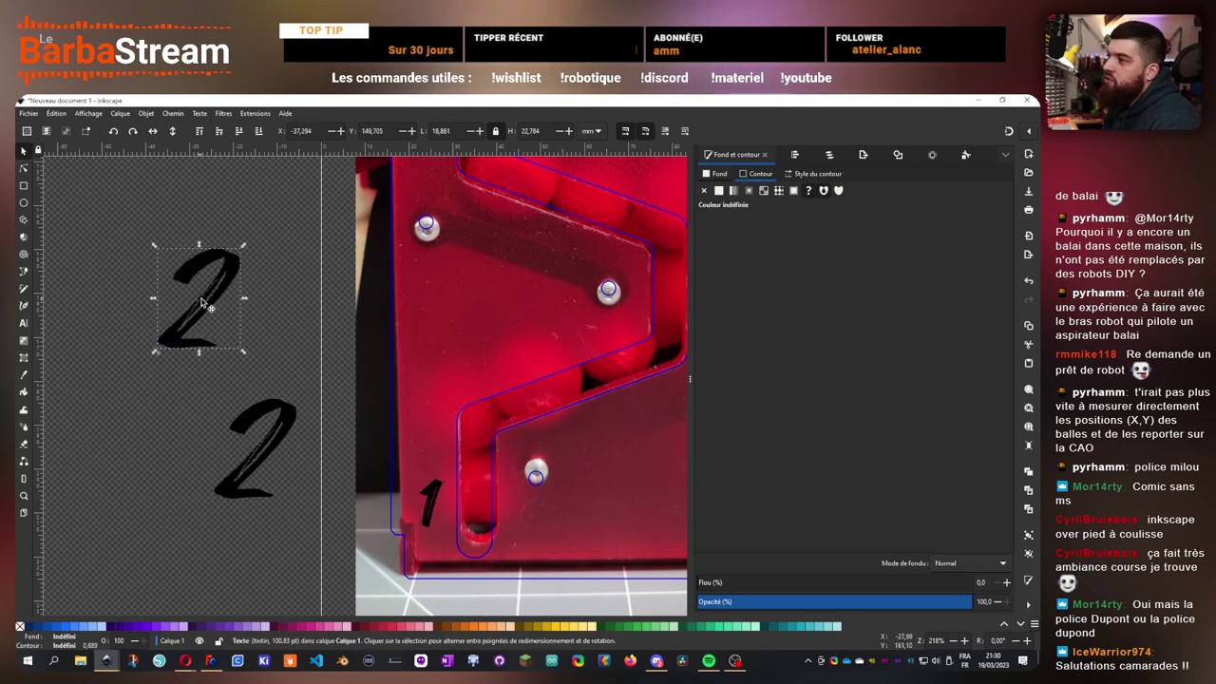
{"action": "key", "text": "t"}
{"action": "key", "text": "minus"}
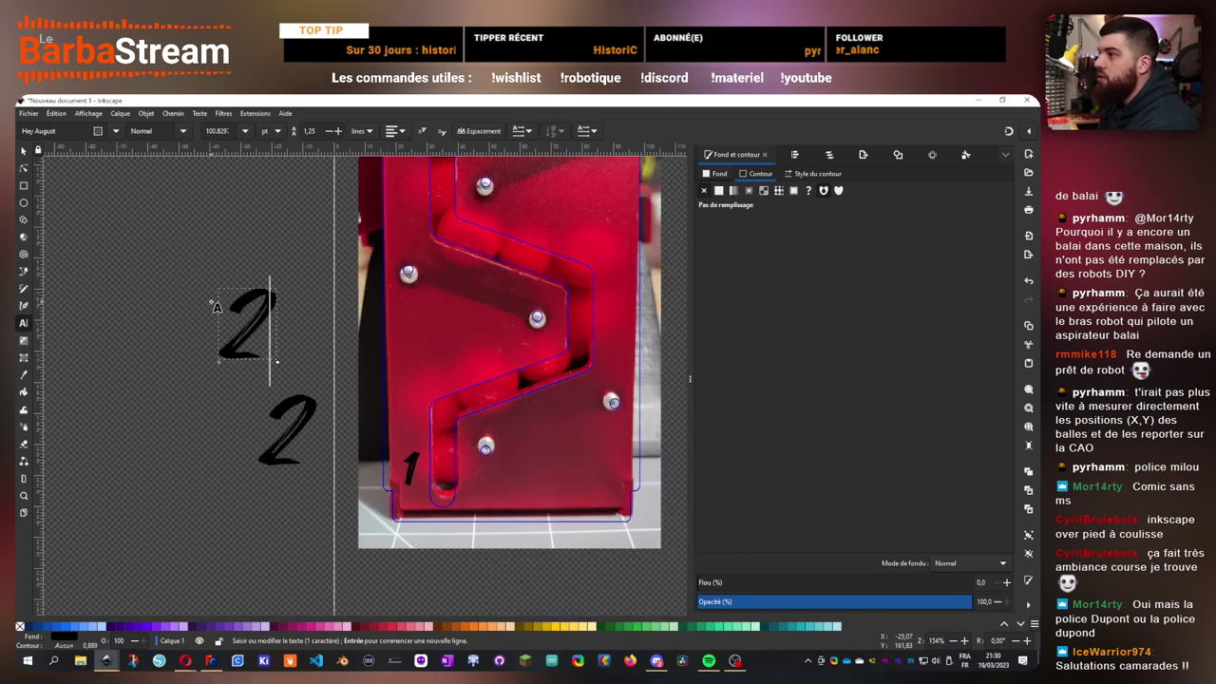
{"action": "type", "text": "_"}
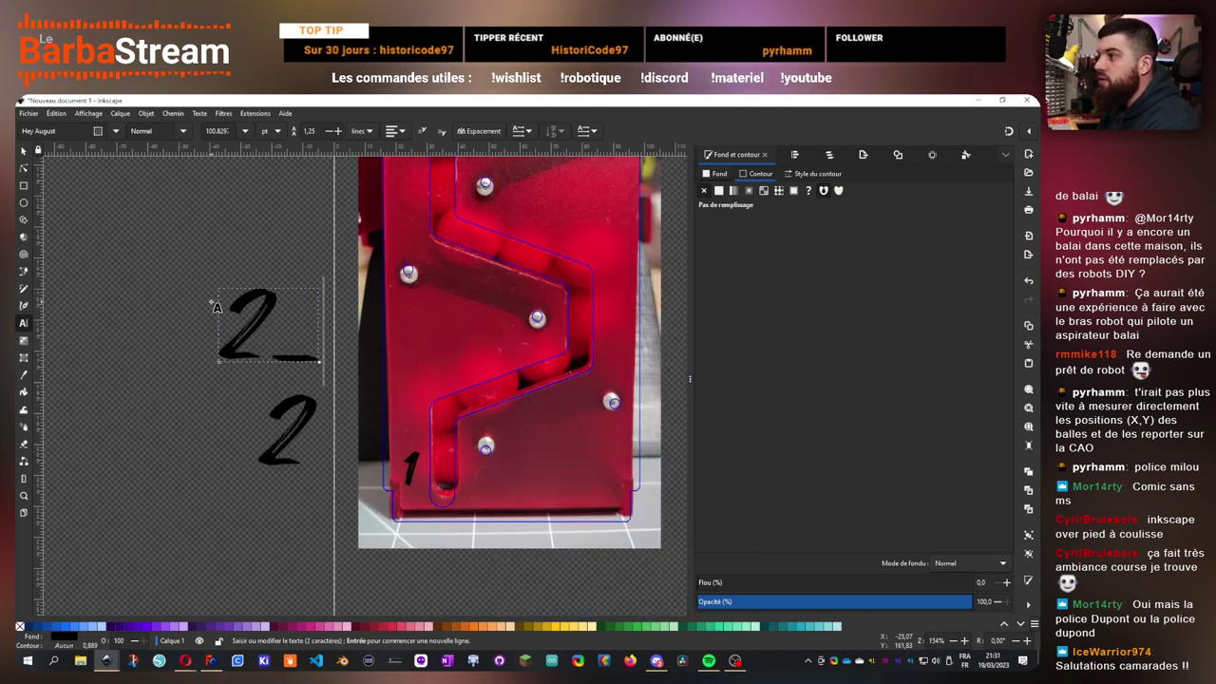
{"action": "key", "text": "BackSpace"}
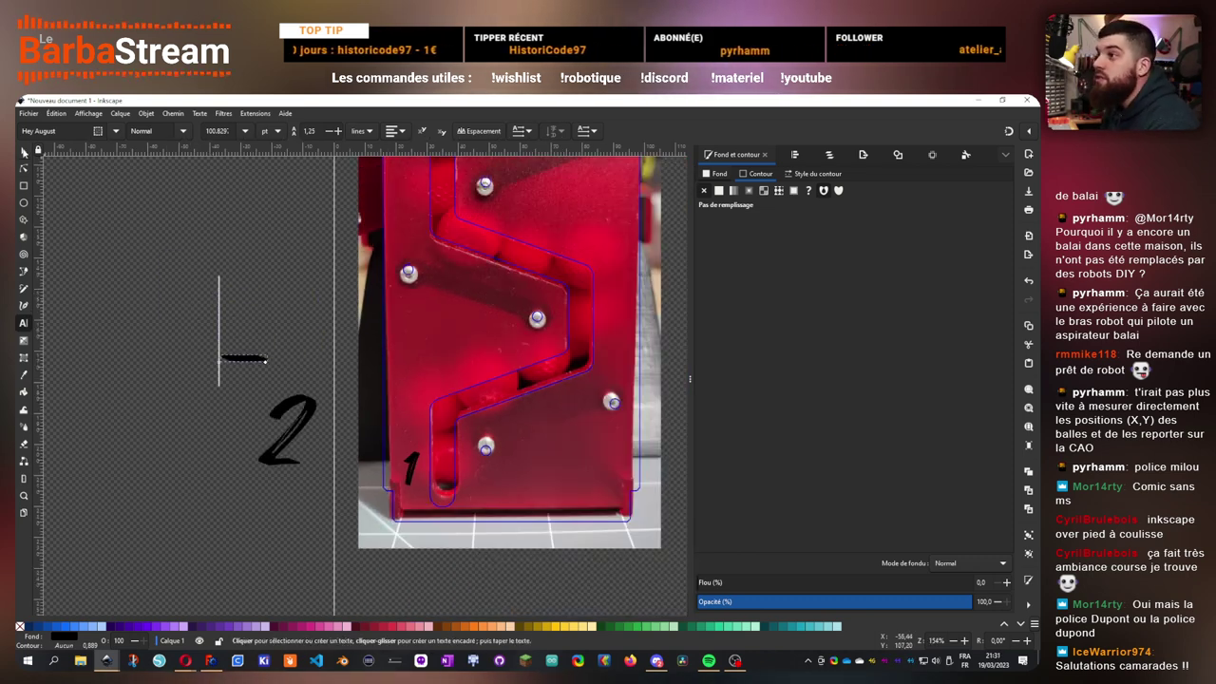
- Place the underscore on the plate just above the 1 and scale it to about 10 mm long
{"action": "key", "text": "F1"}
{"action": "left_click_drag", "start_coordinate": [247, 357], "coordinate": [433, 440]}
{"action": "scroll", "coordinate": [435, 436], "scroll_direction": "up", "scroll_amount": 1}
{"action": "left_click_drag", "start_coordinate": [248, 290], "coordinate": [206, 362]}
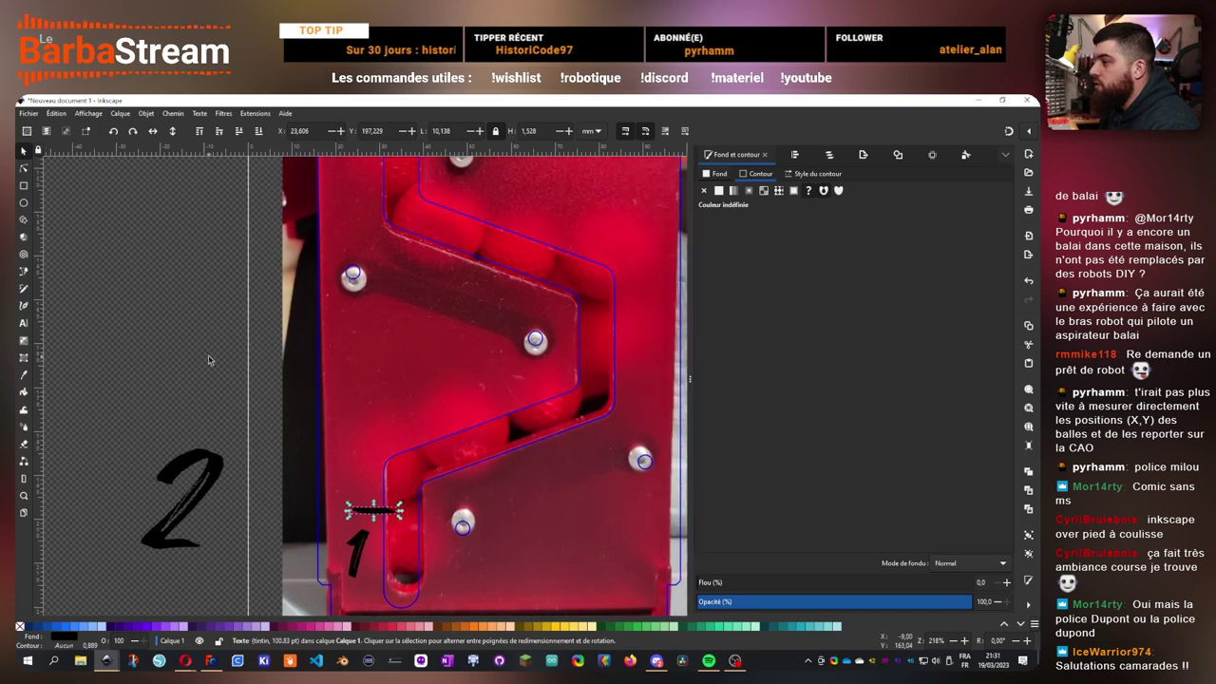
- Paste a copy of the dash beside the groove's next upper corner and shift the original off the groove above the 1
{"action": "key", "text": "ctrl+v"}
{"action": "left_click_drag", "start_coordinate": [455, 496], "coordinate": [546, 365]}
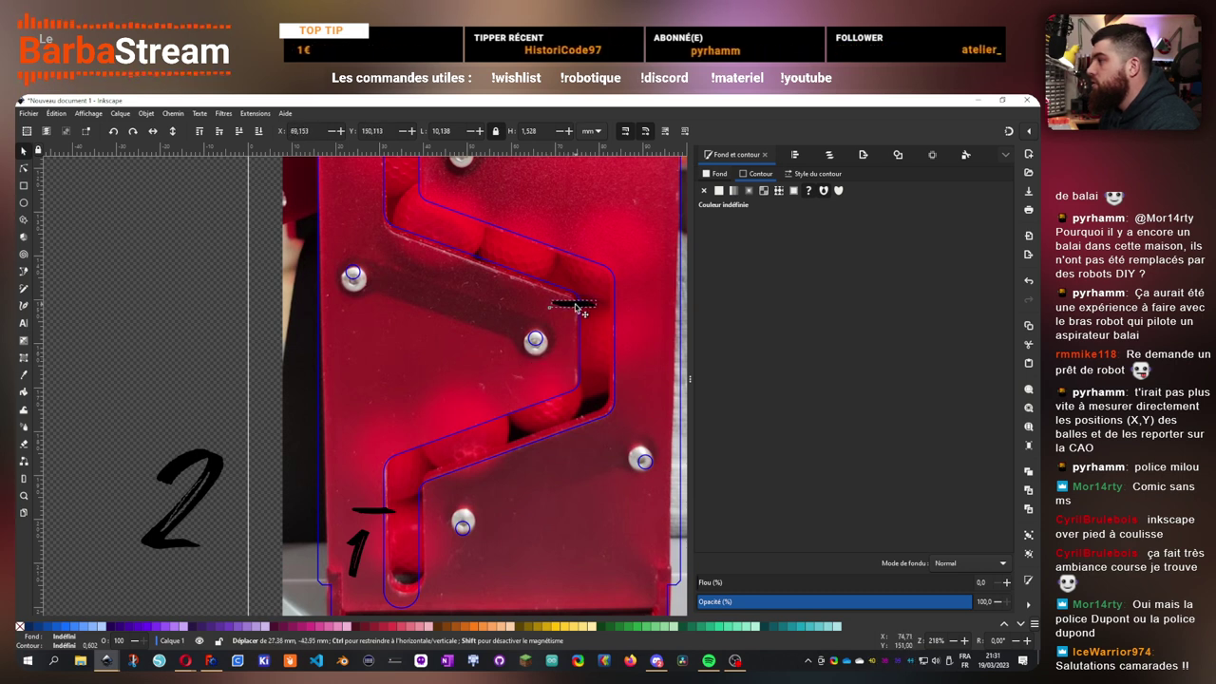
{"action": "left_click_drag", "start_coordinate": [575, 308], "coordinate": [554, 309]}
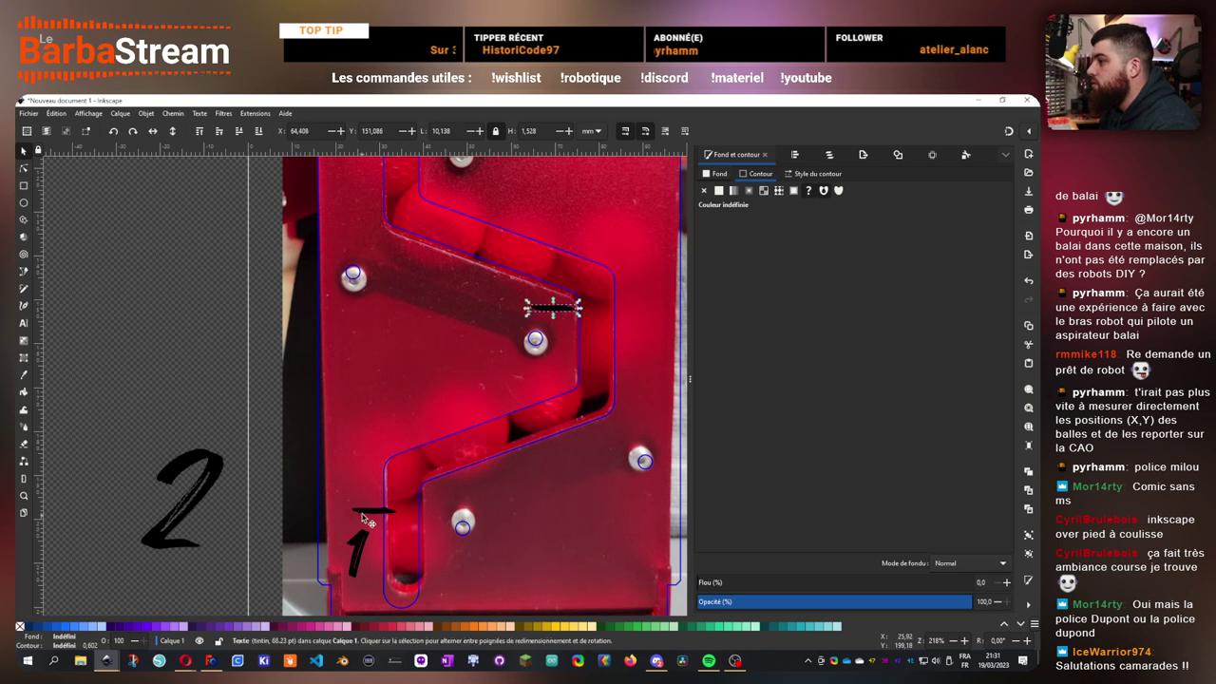
{"action": "left_click", "coordinate": [374, 510]}
{"action": "left_click_drag", "start_coordinate": [374, 511], "coordinate": [358, 510]}
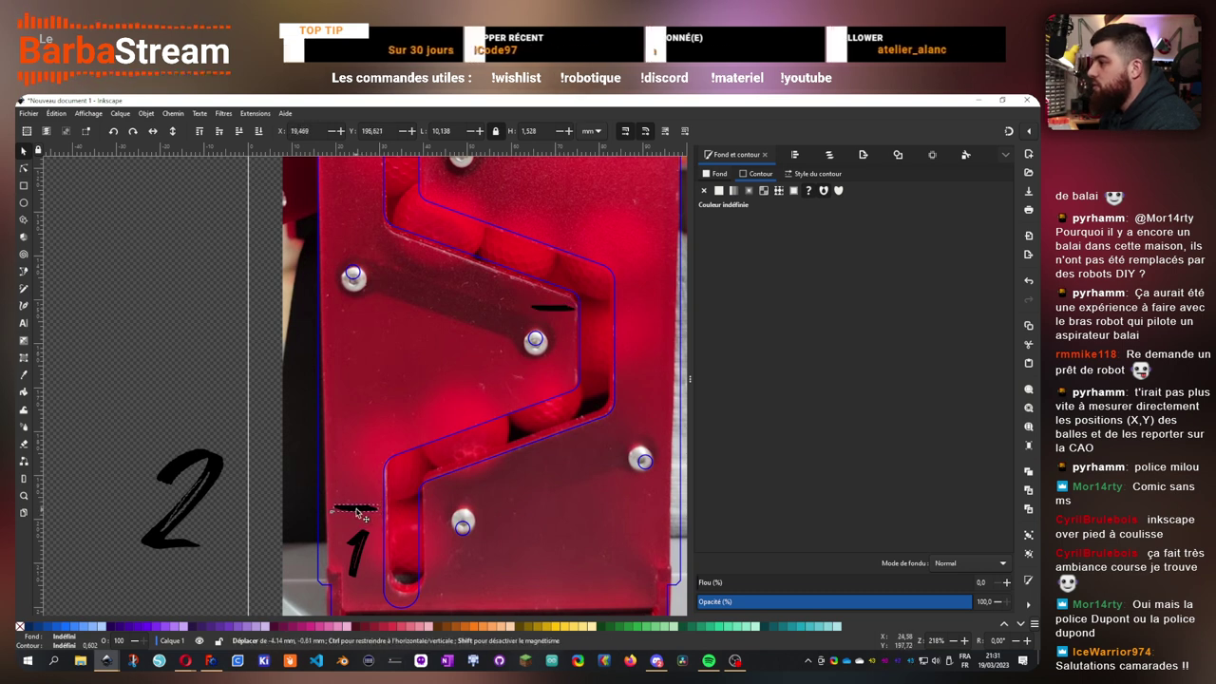
- Add a dash rotated perpendicular to the groove's lowest slanted section and paste a copy of it farther along that section
{"action": "key", "text": "ctrl+v"}
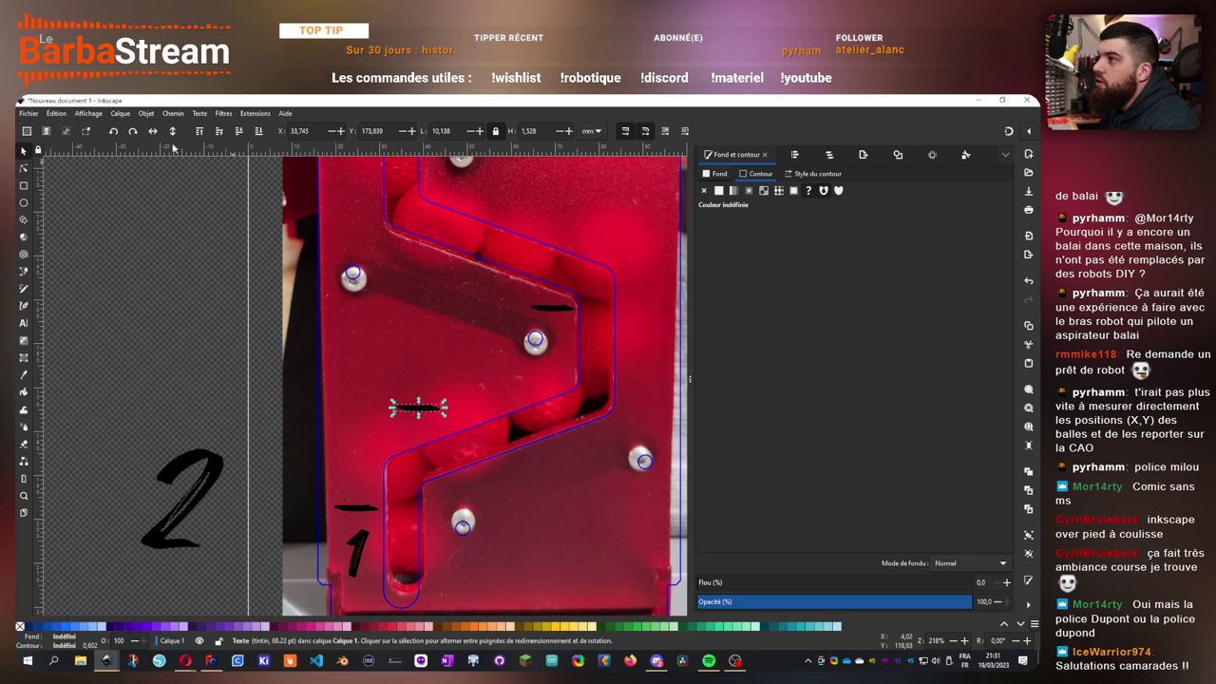
{"action": "left_click_drag", "start_coordinate": [450, 408], "coordinate": [412, 433]}
{"action": "key", "text": "ctrl+c"}
{"action": "key", "text": "ctrl+v"}
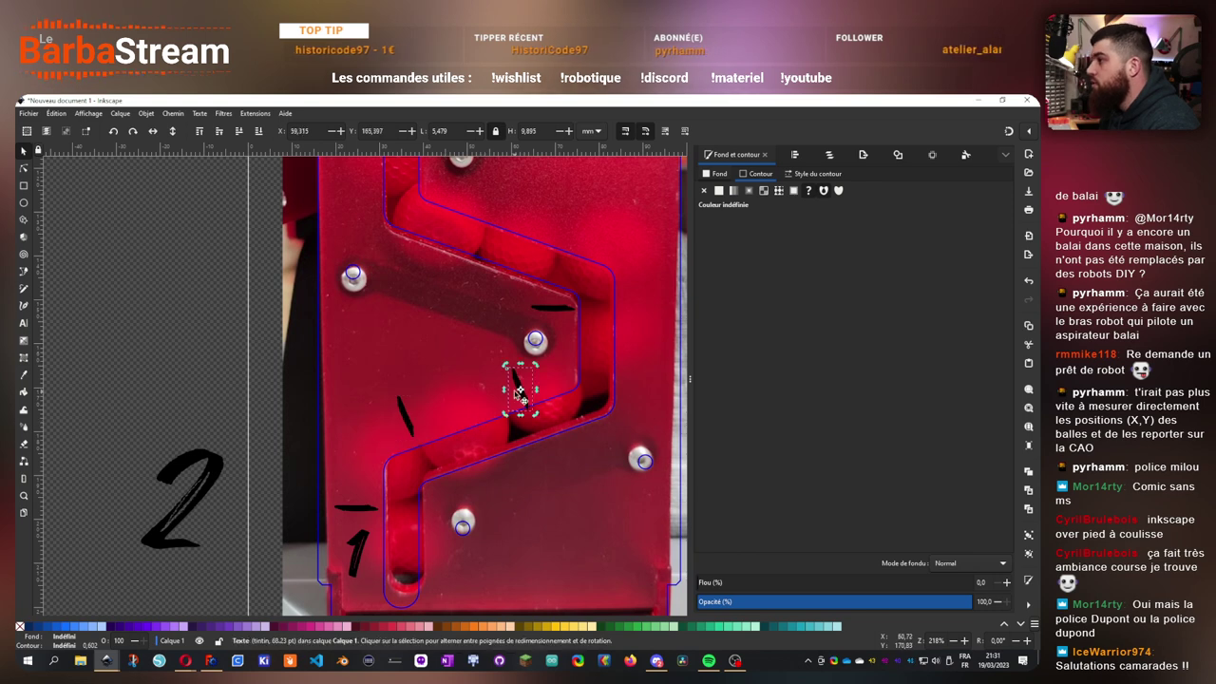
{"action": "left_click_drag", "start_coordinate": [519, 389], "coordinate": [498, 390]}
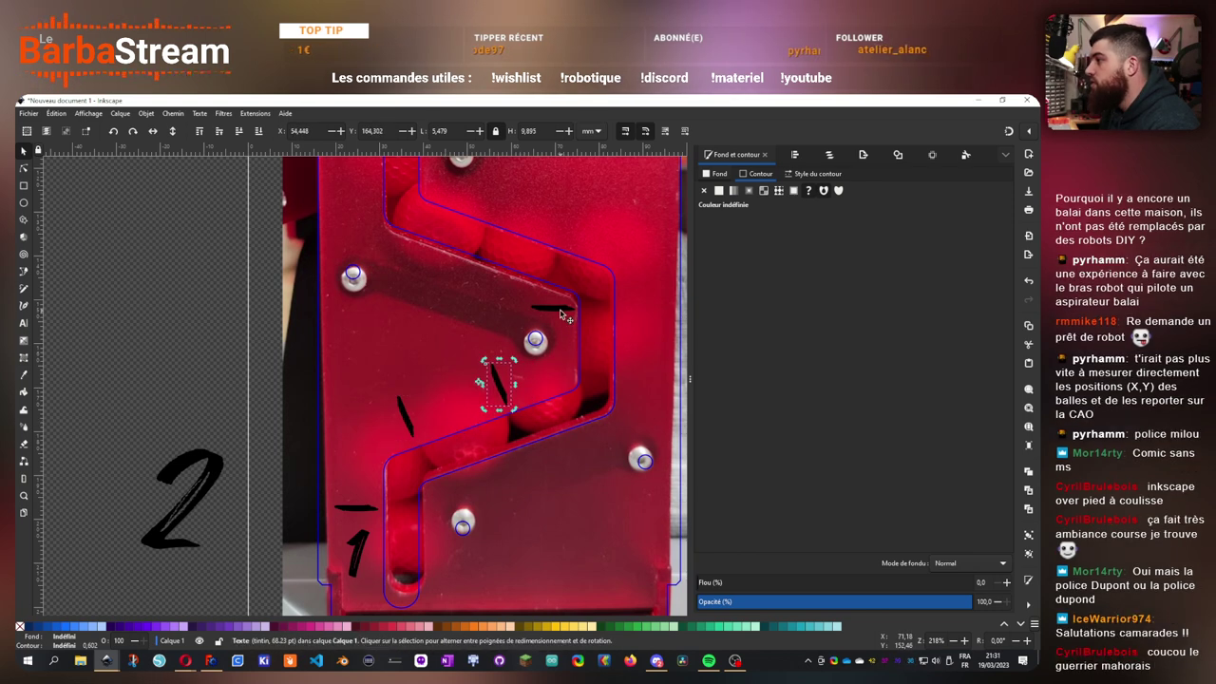
- Move the horizontal dash from the upper corner down to the groove's outer bend past the slanted dashes
{"action": "mouse_move", "coordinate": [560, 313]}
{"action": "left_mouse_down"}
{"action": "mouse_move", "coordinate": [566, 380]}
{"action": "mouse_move", "coordinate": [654, 399]}
{"action": "mouse_move", "coordinate": [553, 475]}
{"action": "mouse_move", "coordinate": [499, 489]}
{"action": "mouse_move", "coordinate": [595, 404]}
{"action": "mouse_move", "coordinate": [614, 415]}
{"action": "left_mouse_up"}
{"action": "left_click", "coordinate": [615, 415]}
{"action": "left_click_drag", "start_coordinate": [545, 344], "coordinate": [504, 384]}
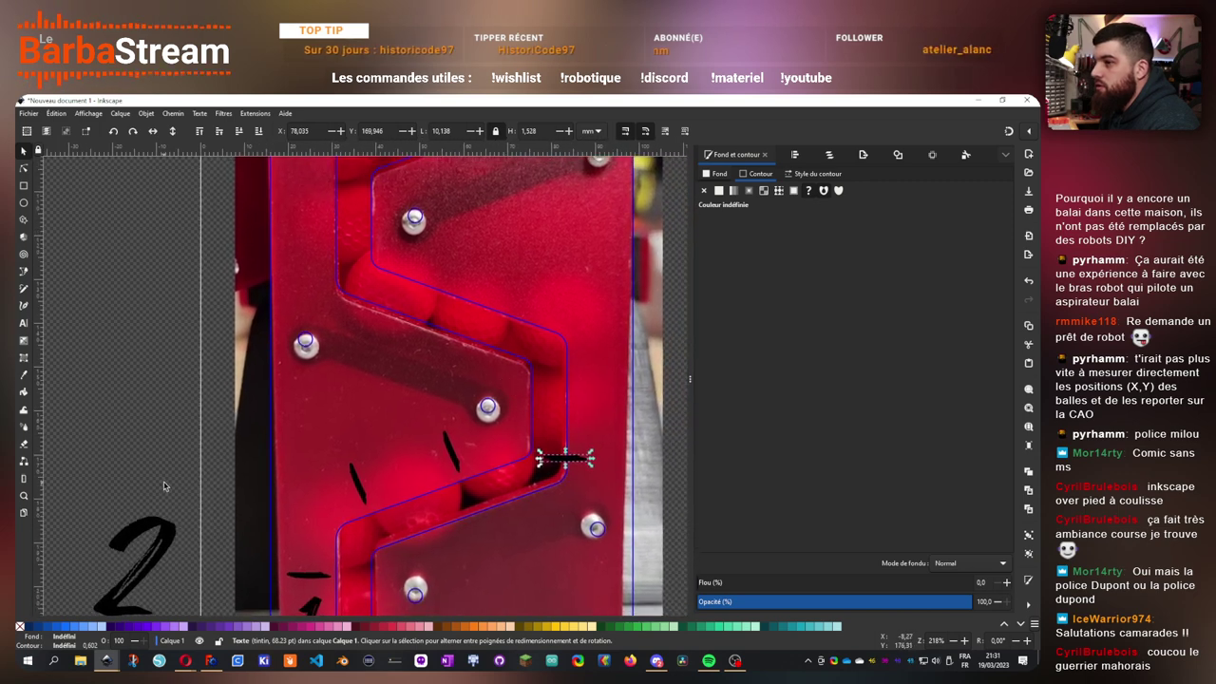
- Delete the large number 2 outside the photo
{"action": "left_click", "coordinate": [164, 522]}
{"action": "left_click_drag", "start_coordinate": [173, 537], "coordinate": [187, 432]}
{"action": "left_click_drag", "start_coordinate": [372, 395], "coordinate": [383, 343]}
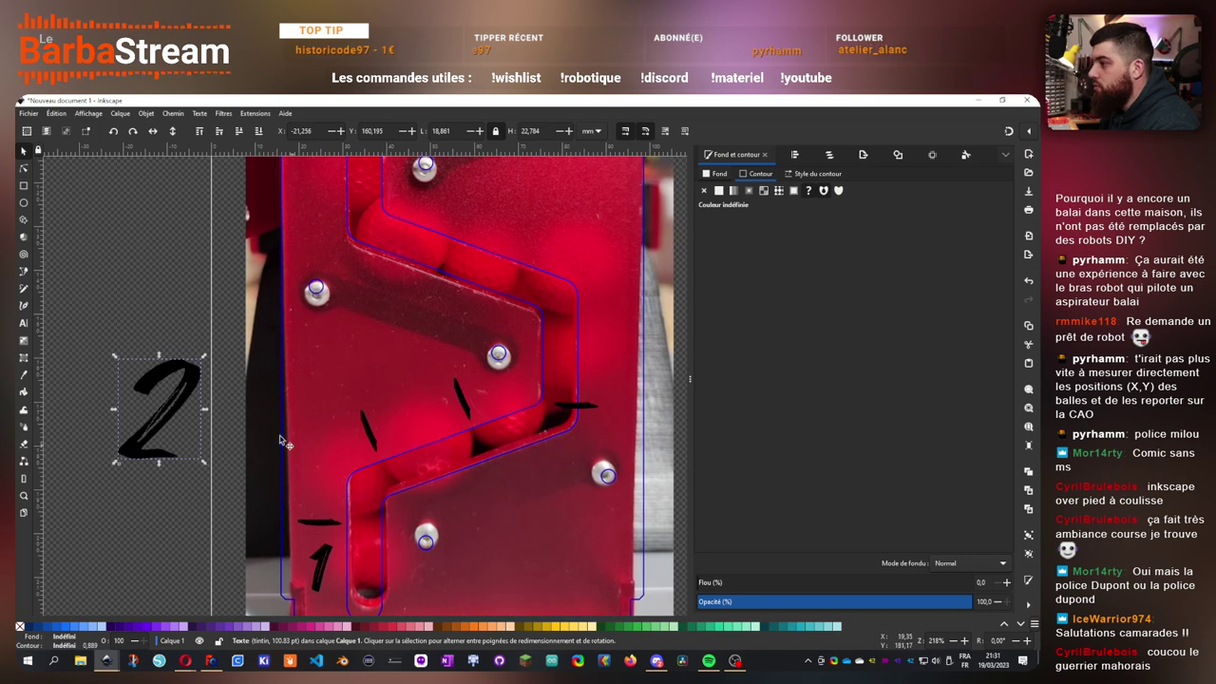
{"action": "key", "text": "Delete"}
- Paste a copy of the small 1 above the lowest dash and change its text to "2"
{"action": "left_click", "coordinate": [321, 562]}
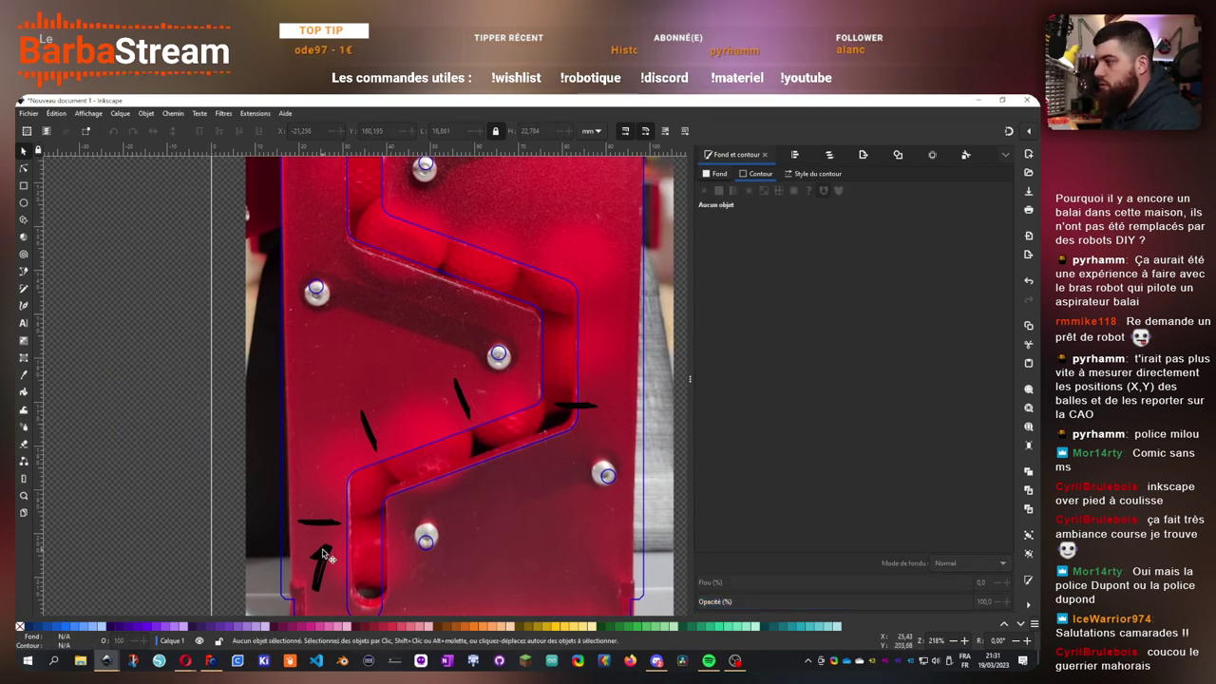
{"action": "key", "text": "ctrl+c"}
{"action": "key", "text": "ctrl+v"}
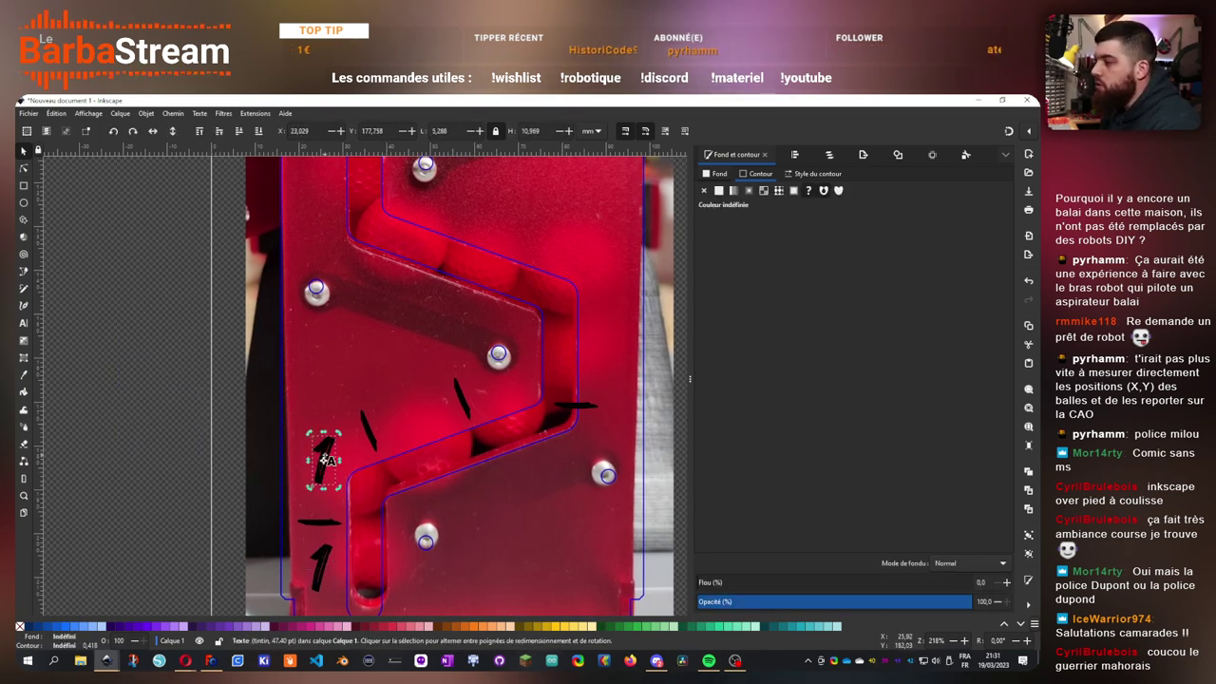
{"action": "double_click", "coordinate": [324, 460]}
{"action": "type", "text": "2"}
{"action": "key", "text": "Left"}
{"action": "key", "text": "BackSpace"}
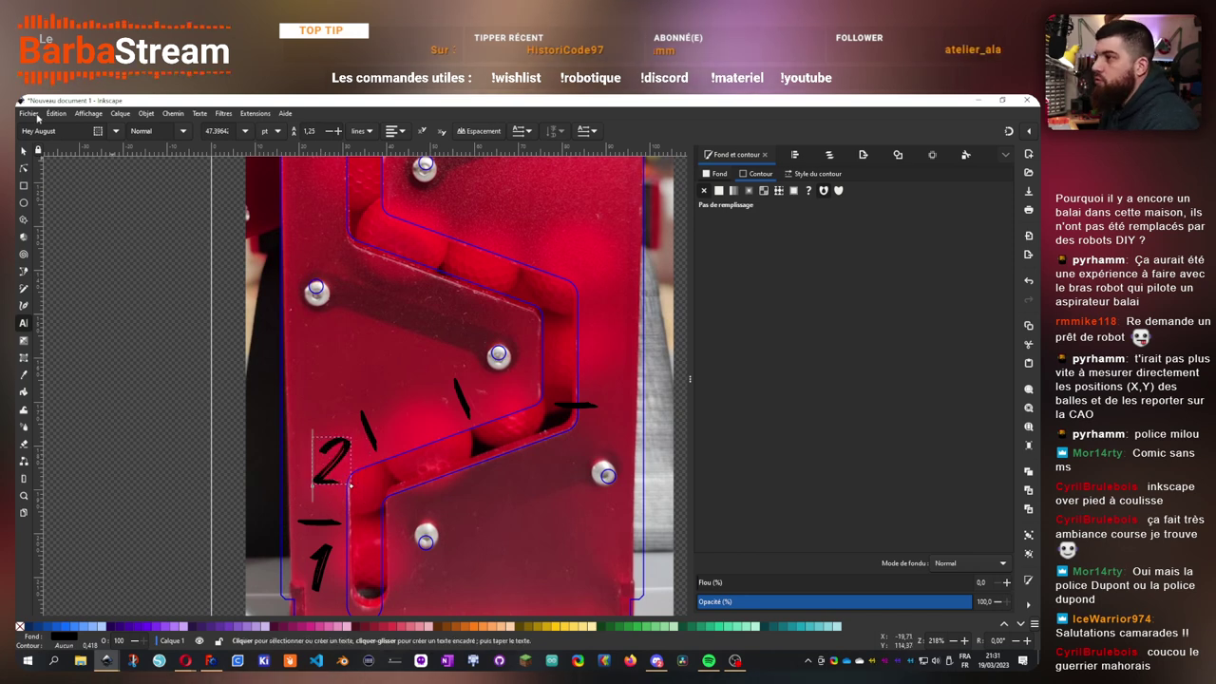
{"action": "left_click", "coordinate": [22, 151]}
- Try to place a copy of the small 2 between the two slanted dashes and edit its text
{"action": "key", "text": "ctrl+c"}
{"action": "key", "text": "ctrl+v"}
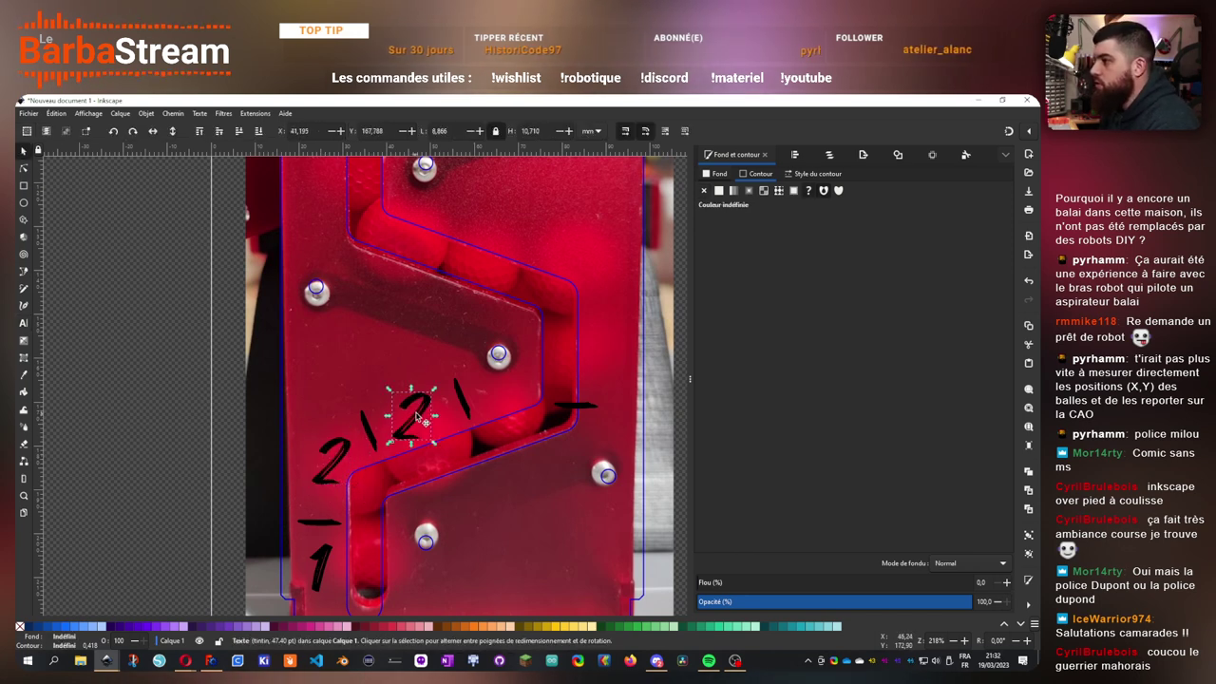
{"action": "double_click", "coordinate": [421, 410]}
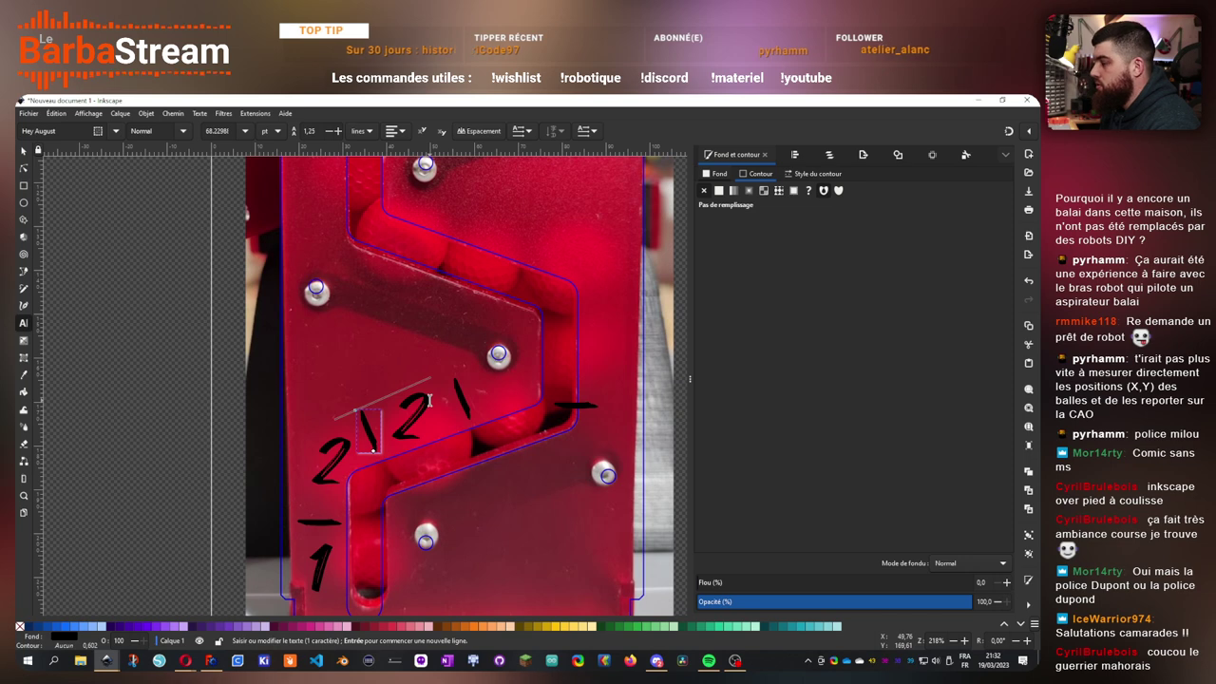
{"action": "key", "text": "Escape"}
{"action": "left_click", "coordinate": [24, 150]}
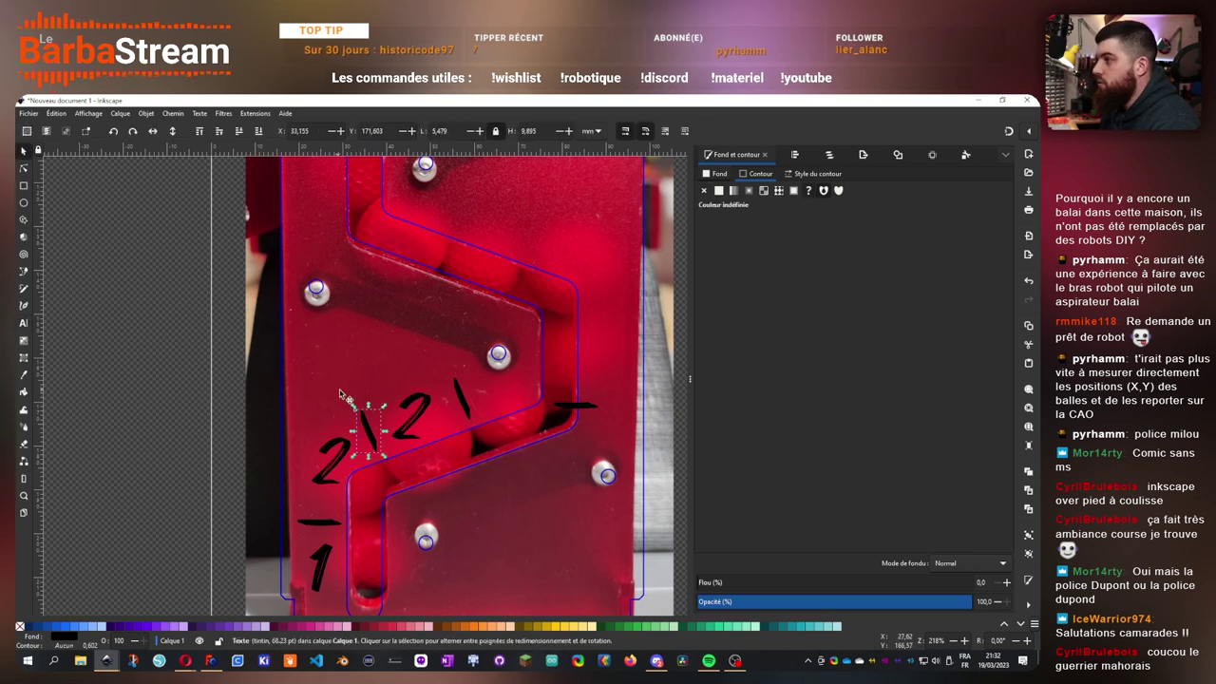
{"action": "left_click", "coordinate": [450, 399]}
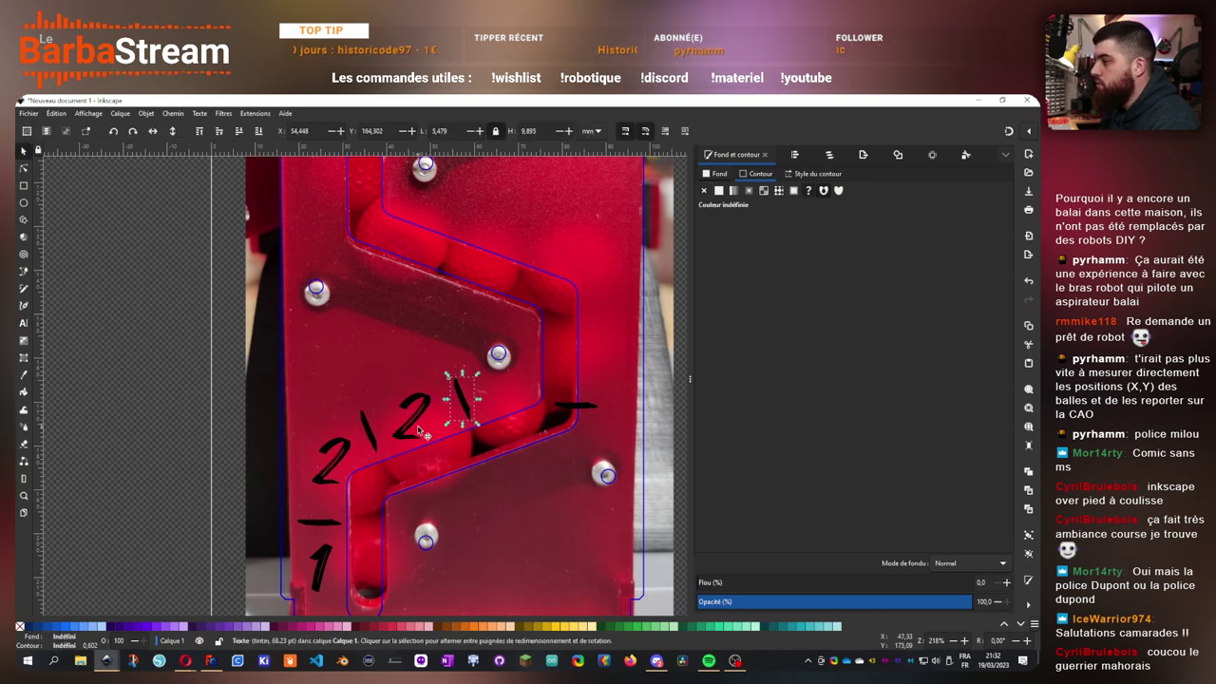
{"action": "key", "text": "ctrl+z"}
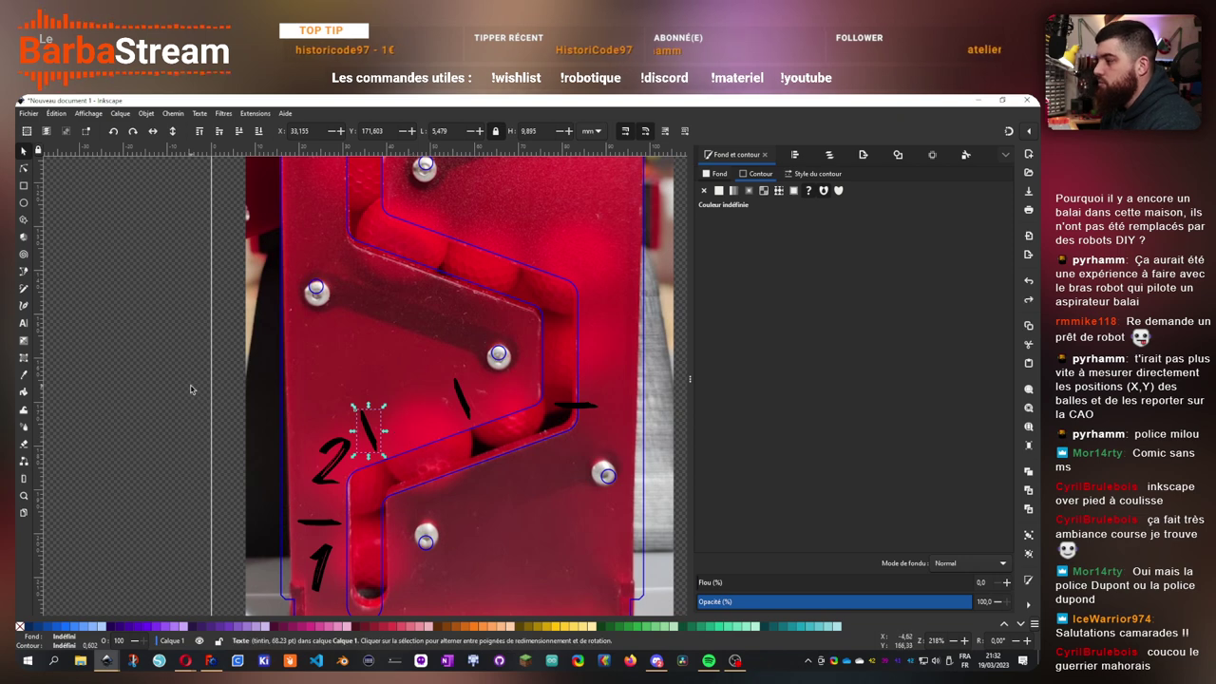
- Paste a copy of the small 2, change its text to "3" and place it between the two slanted dashes above the groove
{"action": "key", "text": "ctrl+v"}
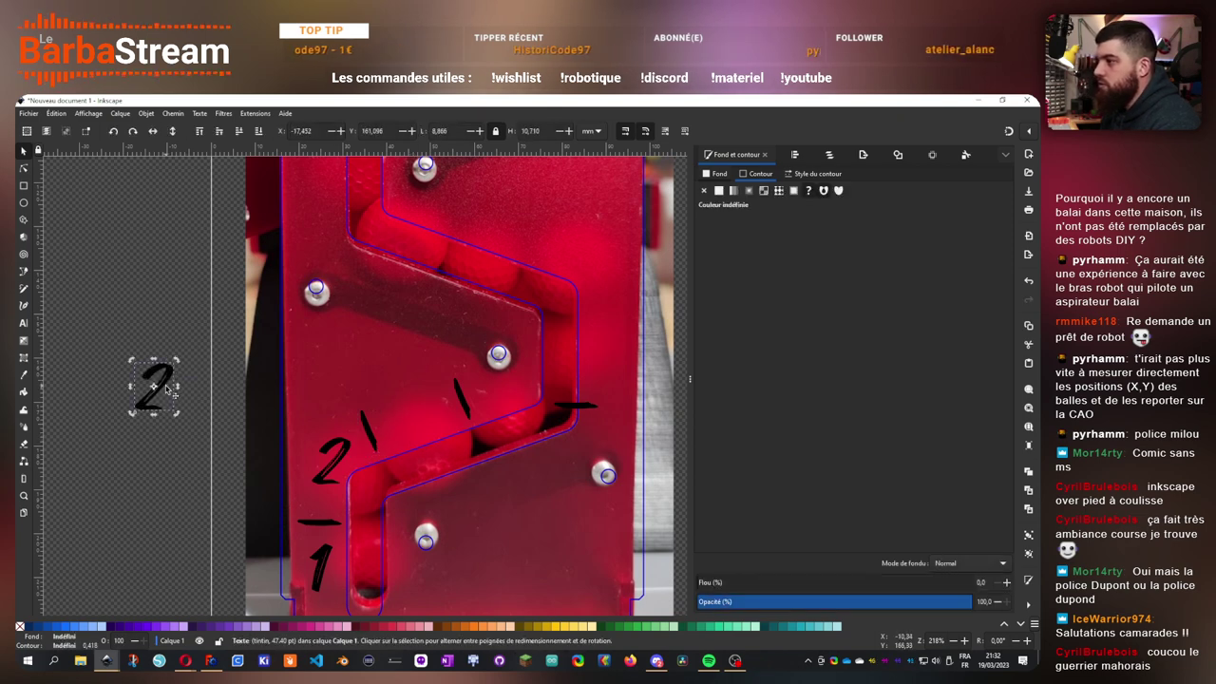
{"action": "double_click", "coordinate": [166, 389]}
{"action": "key", "text": "BackSpace"}
{"action": "type", "text": "3"}
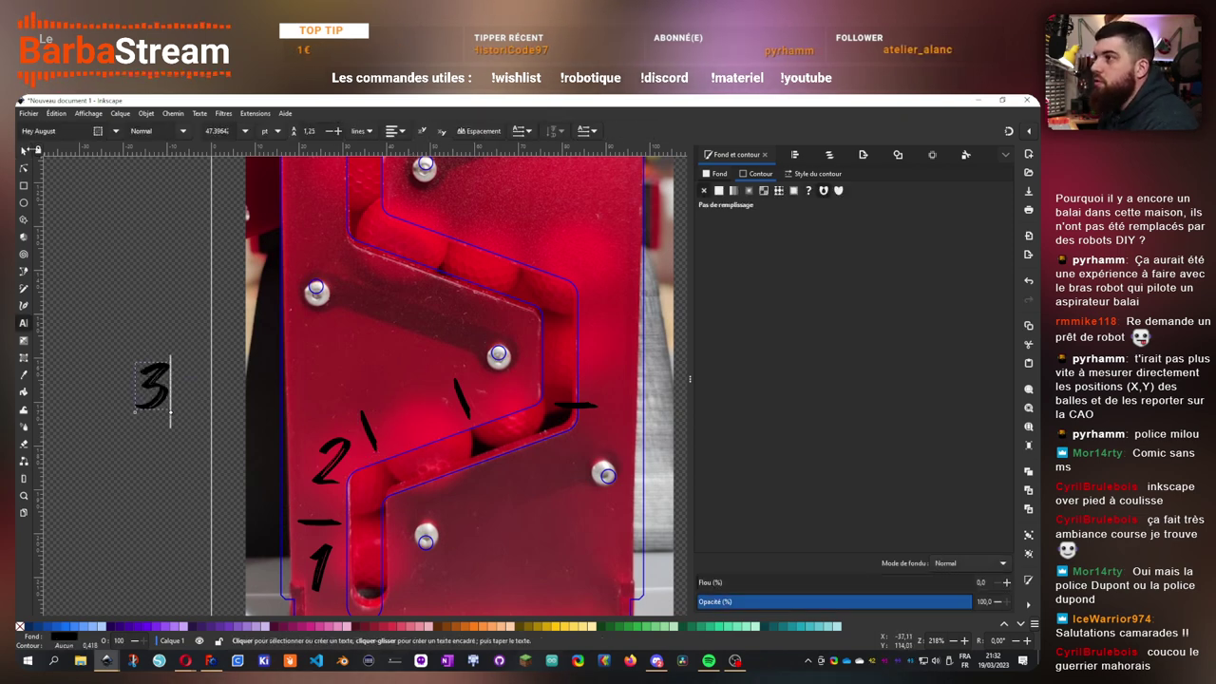
{"action": "left_click", "coordinate": [23, 150]}
{"action": "left_click_drag", "start_coordinate": [166, 391], "coordinate": [429, 412]}
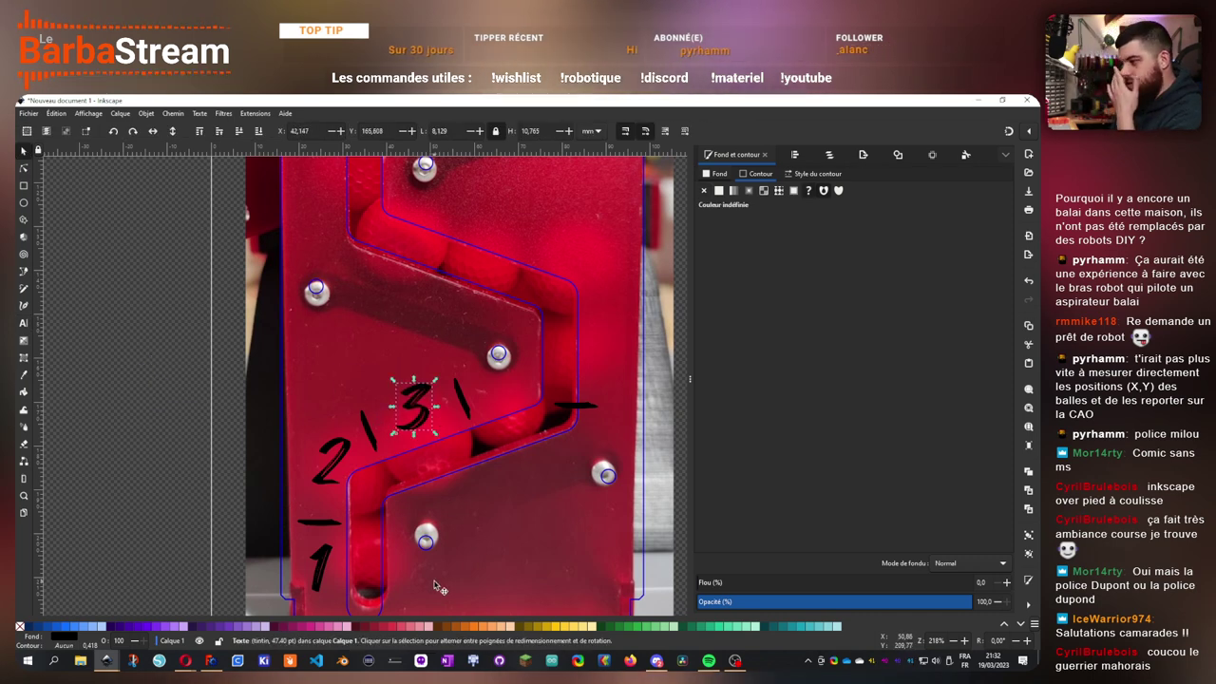
{"action": "scroll", "coordinate": [339, 461], "scroll_direction": "down", "scroll_amount": 3}
{"action": "scroll", "coordinate": [355, 424], "scroll_direction": "up", "scroll_amount": 4}
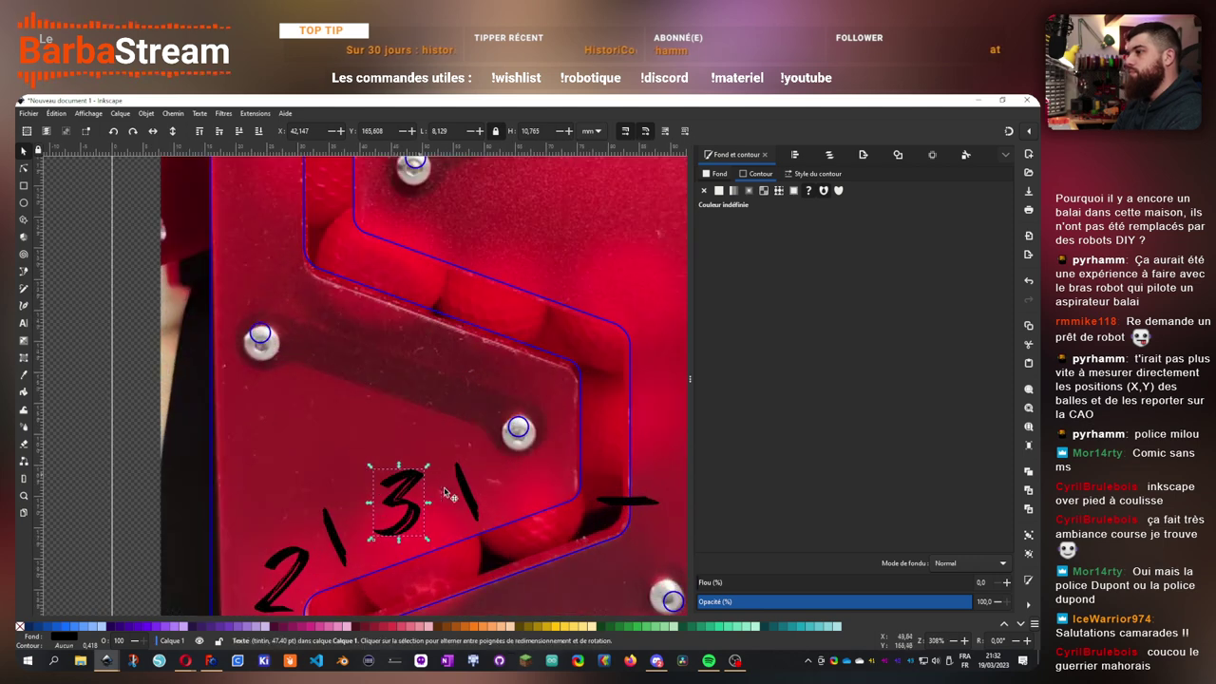
{"action": "left_click_drag", "start_coordinate": [429, 460], "coordinate": [332, 401]}
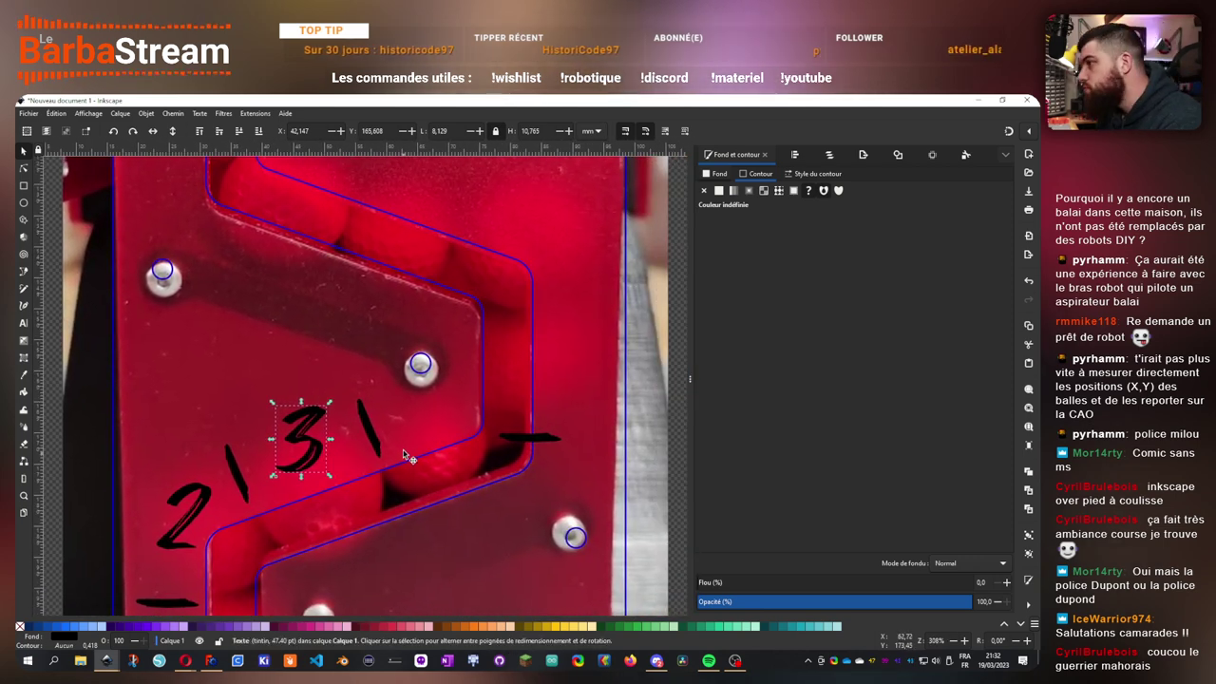
{"action": "left_click_drag", "start_coordinate": [307, 450], "coordinate": [313, 458]}
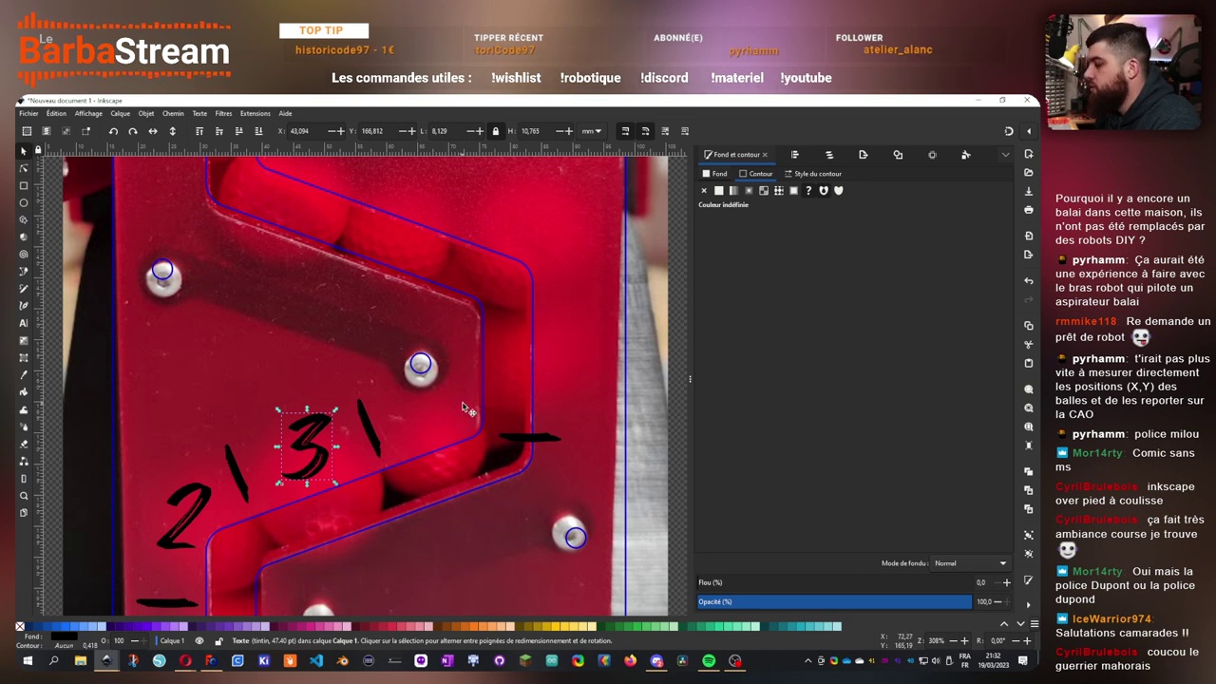
- Paste another copy of the number, change its text to "4" and place it below the groove's lower slanted section
{"action": "key", "text": "ctrl+v"}
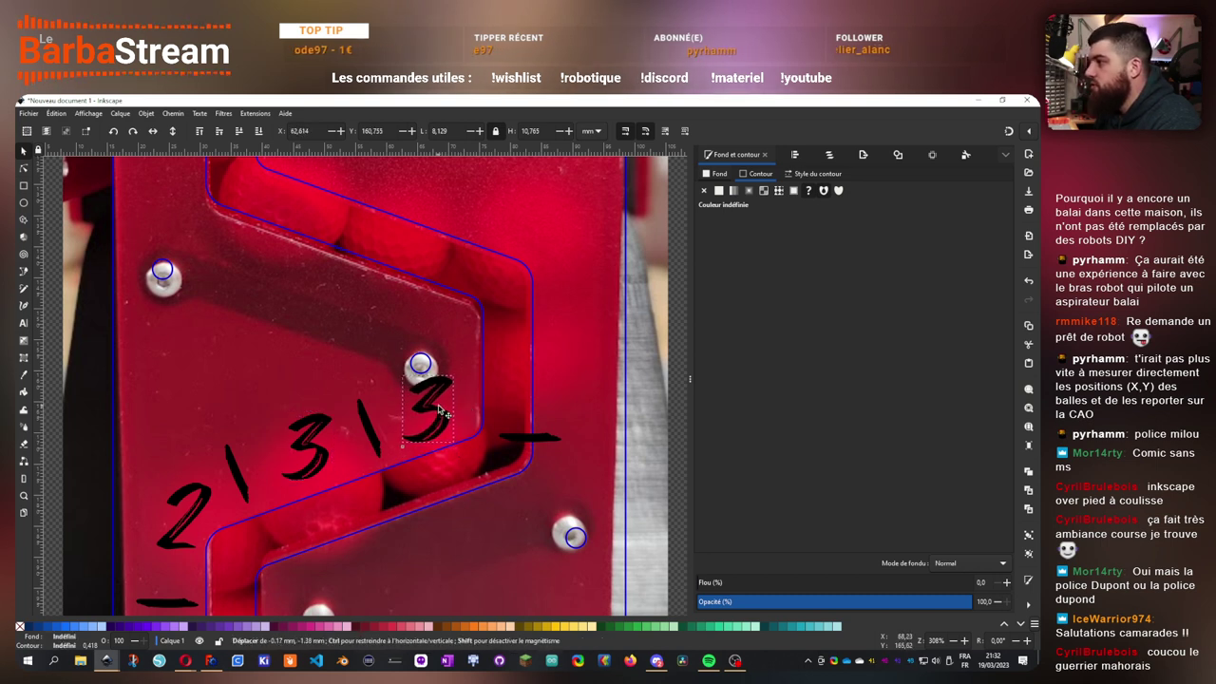
{"action": "double_click", "coordinate": [442, 421]}
{"action": "type", "text": "4"}
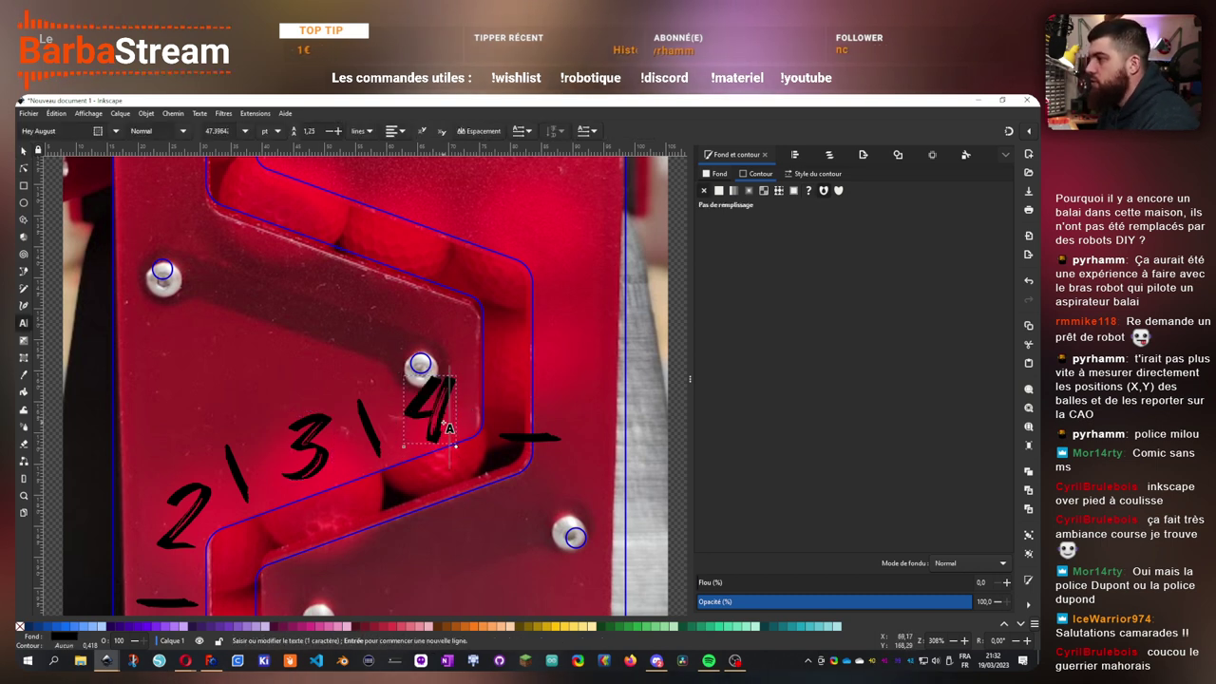
{"action": "left_click", "coordinate": [24, 151]}
{"action": "left_click_drag", "start_coordinate": [444, 398], "coordinate": [479, 522]}
{"action": "left_click_drag", "start_coordinate": [480, 530], "coordinate": [463, 376]}
{"action": "scroll", "coordinate": [465, 320], "scroll_direction": "right", "scroll_amount": 2}
{"action": "scroll", "coordinate": [465, 320], "scroll_direction": "up", "scroll_amount": 1}
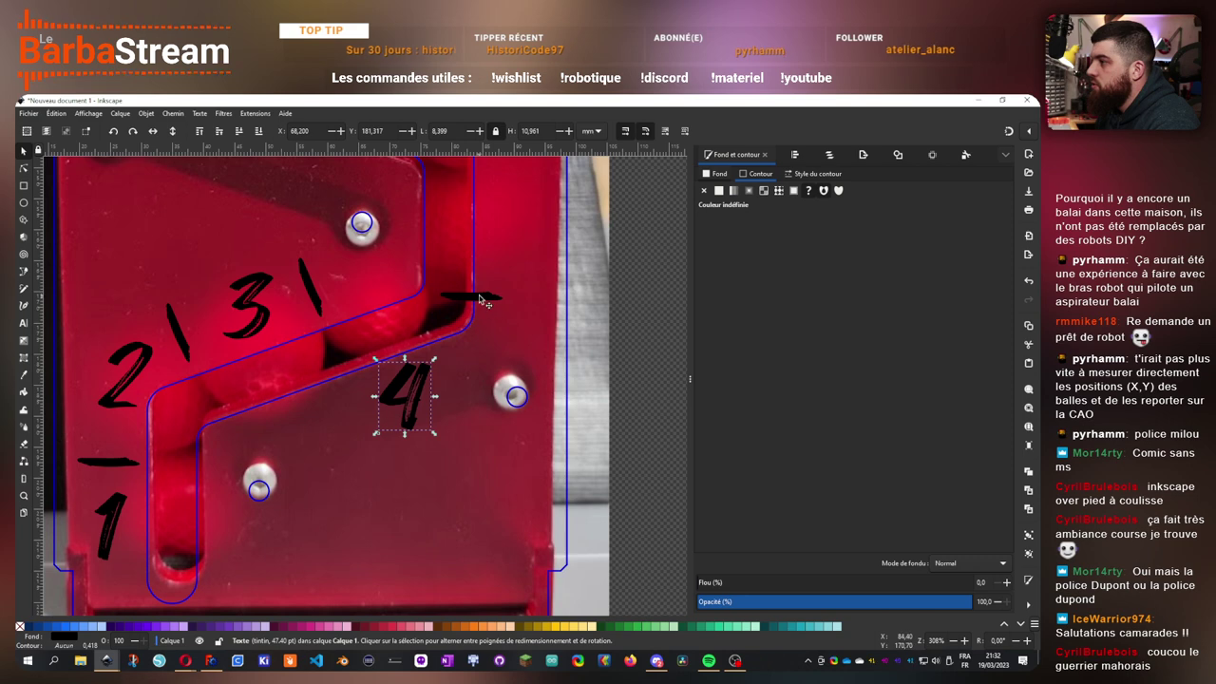
- Paste a copy of the slanted dash just before the 4 and shift the horizontal dash outside the groove's outer edge
{"action": "left_click", "coordinate": [479, 299]}
{"action": "left_click", "coordinate": [309, 284]}
{"action": "key", "text": "ctrl+c"}
{"action": "key", "text": "ctrl+v"}
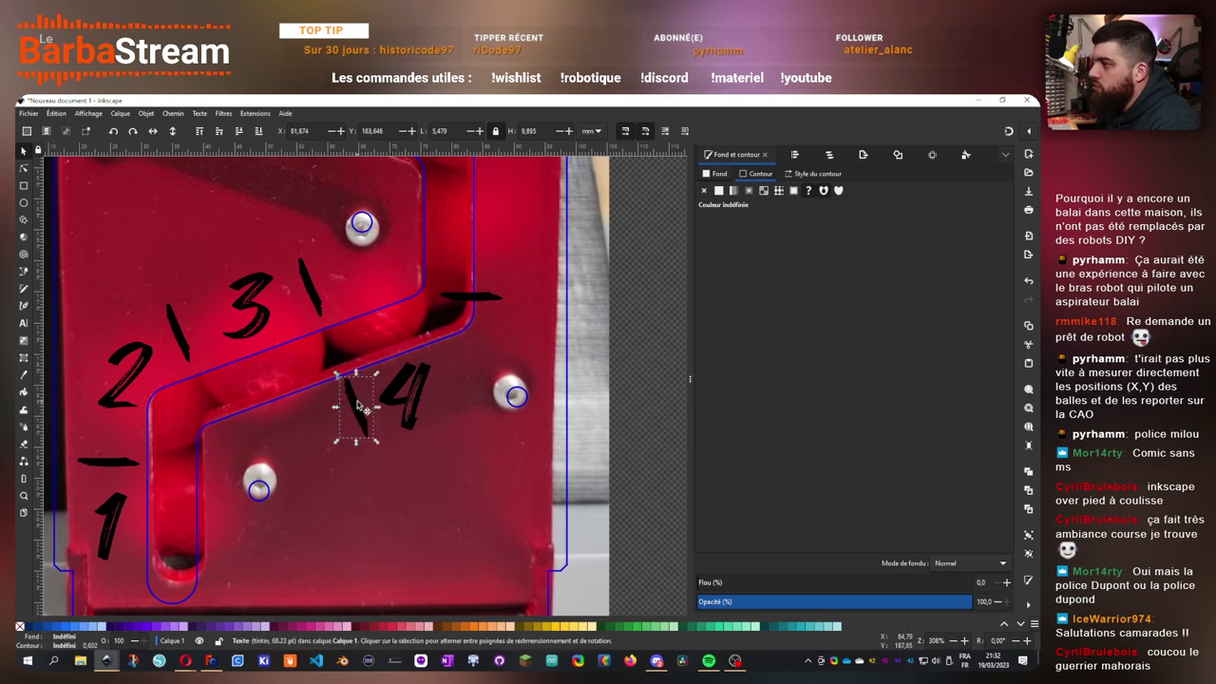
{"action": "left_click_drag", "start_coordinate": [361, 406], "coordinate": [446, 407]}
{"action": "scroll", "coordinate": [399, 459], "scroll_direction": "up", "scroll_amount": 3}
{"action": "scroll", "coordinate": [399, 459], "scroll_direction": "right", "scroll_amount": 2}
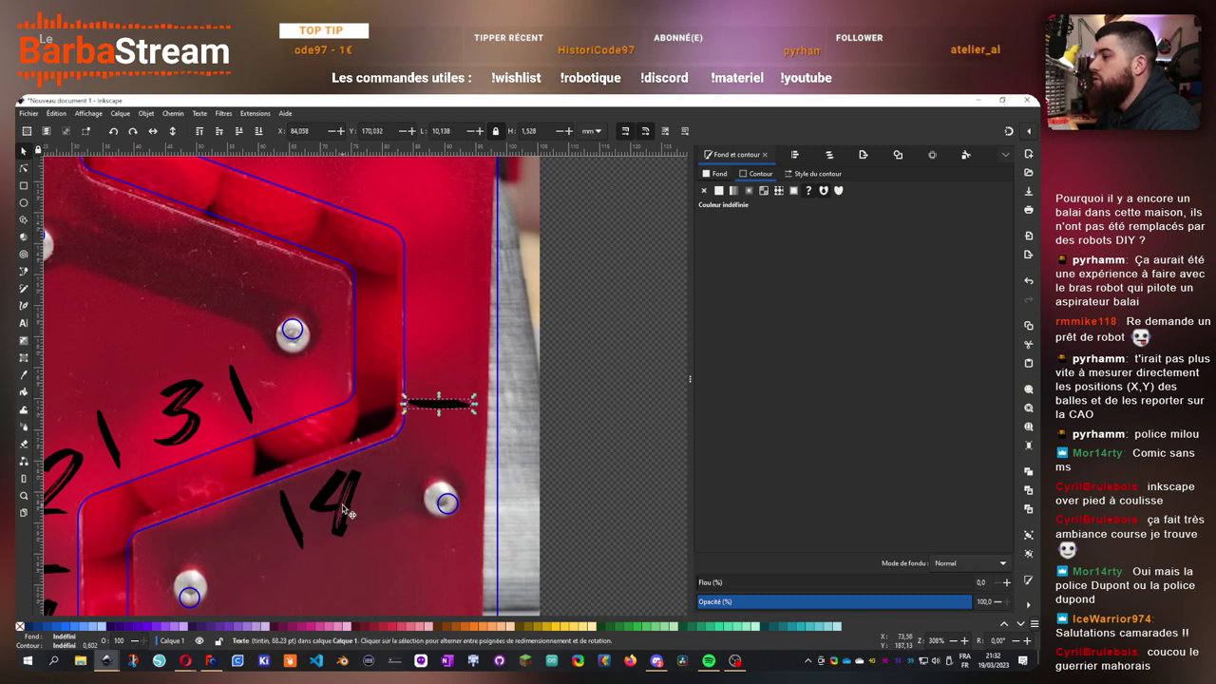
{"action": "mouse_move", "coordinate": [348, 513]}
{"action": "left_mouse_down"}
{"action": "mouse_move", "coordinate": [369, 510]}
{"action": "mouse_move", "coordinate": [358, 513]}
{"action": "left_mouse_up"}
- Place a copy of the 3 above the horizontal dash at the groove's outer bend and change its text to "5"
{"action": "left_click", "coordinate": [185, 405]}
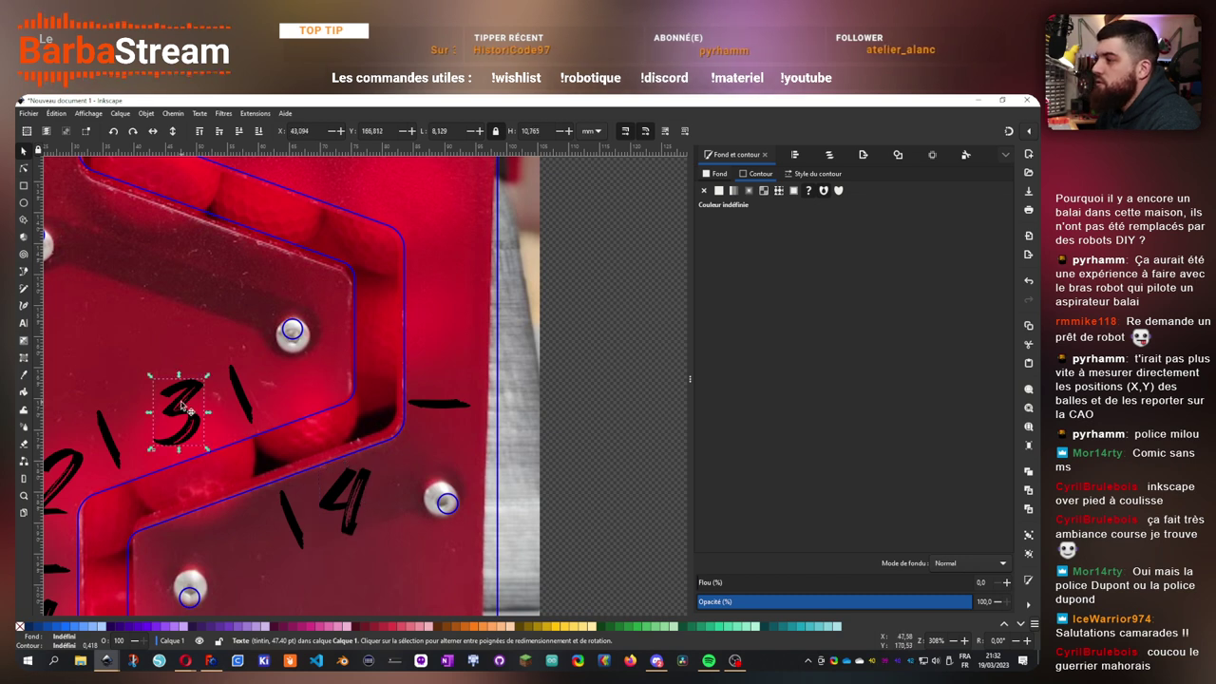
{"action": "left_click_drag", "start_coordinate": [184, 407], "coordinate": [443, 344]}
{"action": "double_click", "coordinate": [459, 344]}
{"action": "key", "text": "BackSpace"}
{"action": "type", "text": "5"}
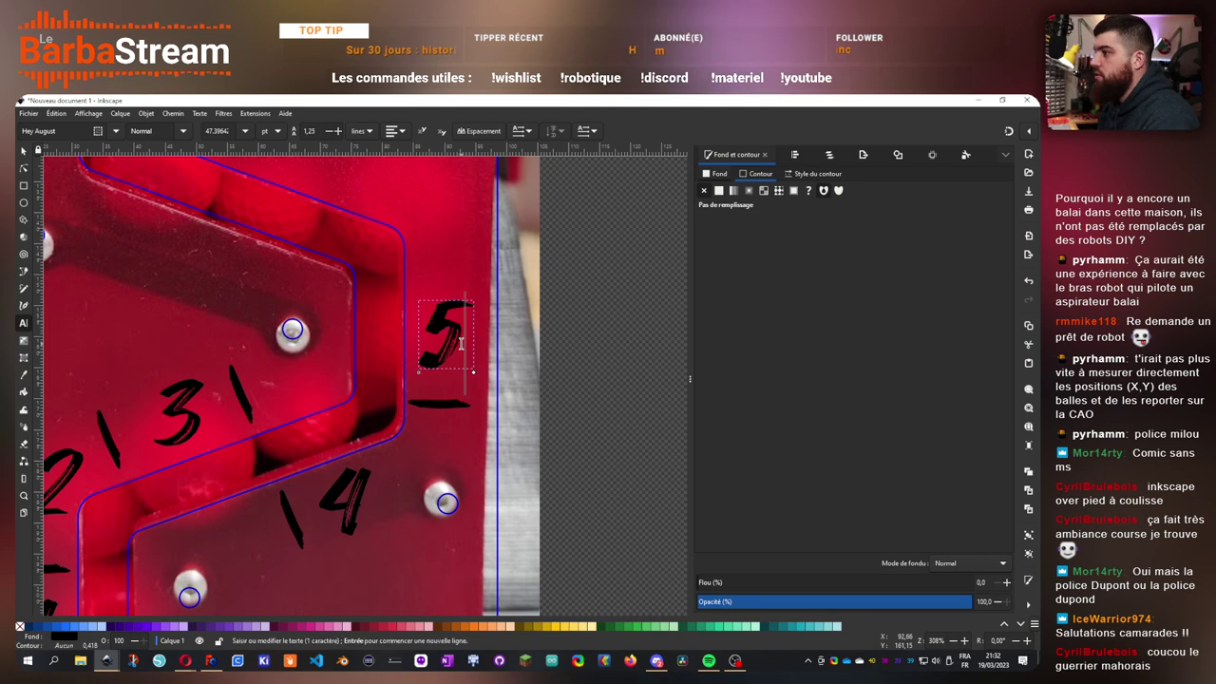
{"action": "left_click_drag", "start_coordinate": [425, 300], "coordinate": [464, 412]}
{"action": "key", "text": "F1"}
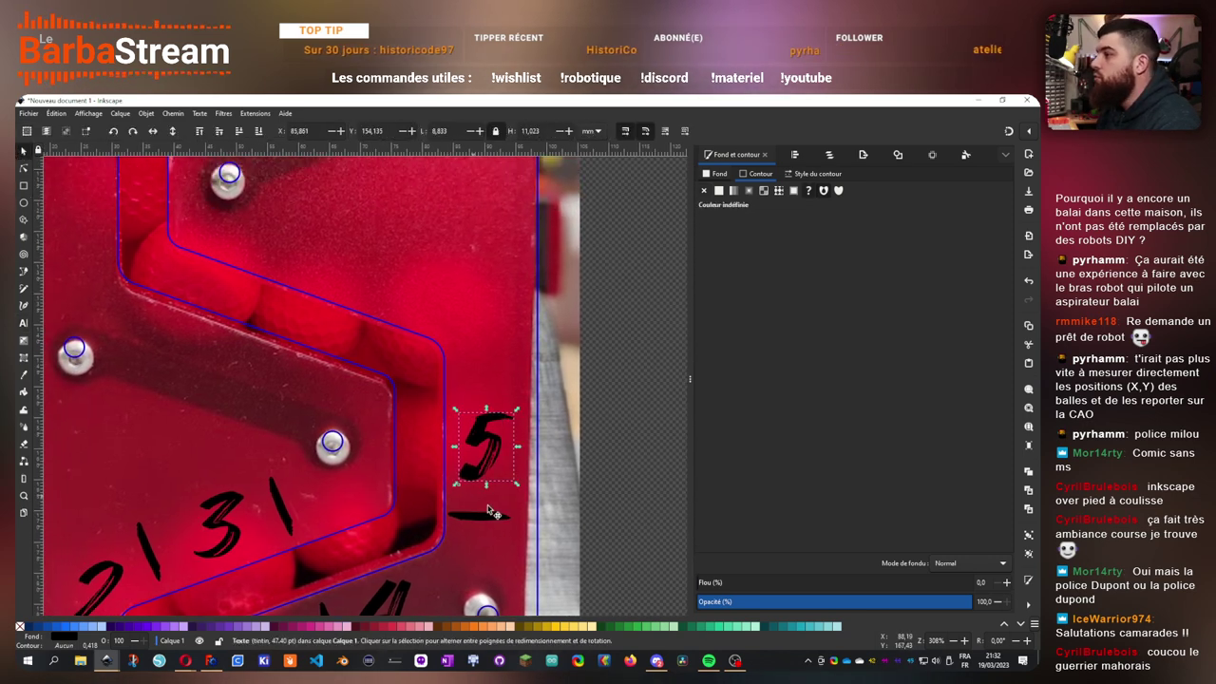
- Place a copy of the horizontal dash above the 5 and center the 5 between the two dashes
{"action": "left_click", "coordinate": [480, 516]}
{"action": "left_click_drag", "start_coordinate": [479, 516], "coordinate": [486, 404]}
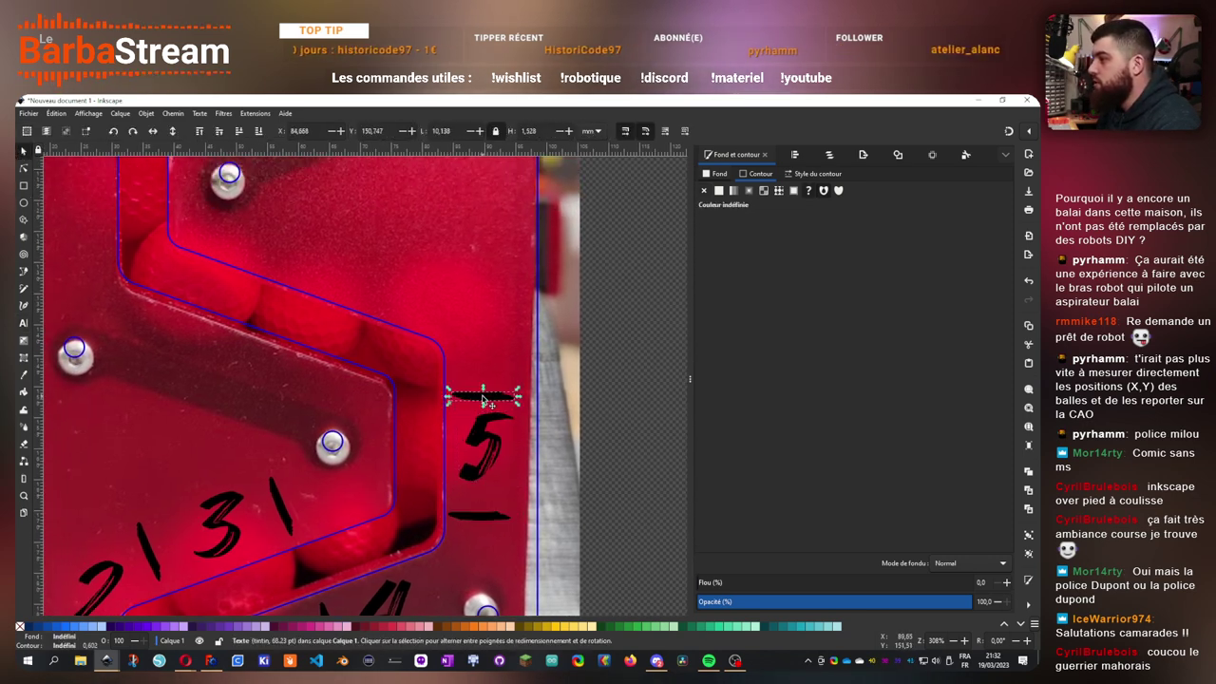
{"action": "left_click_drag", "start_coordinate": [487, 454], "coordinate": [490, 465]}
- Duplicate the 5 above the upper horizontal dash and change its text to "6"
{"action": "scroll", "coordinate": [477, 464], "scroll_direction": "down", "scroll_amount": 3}
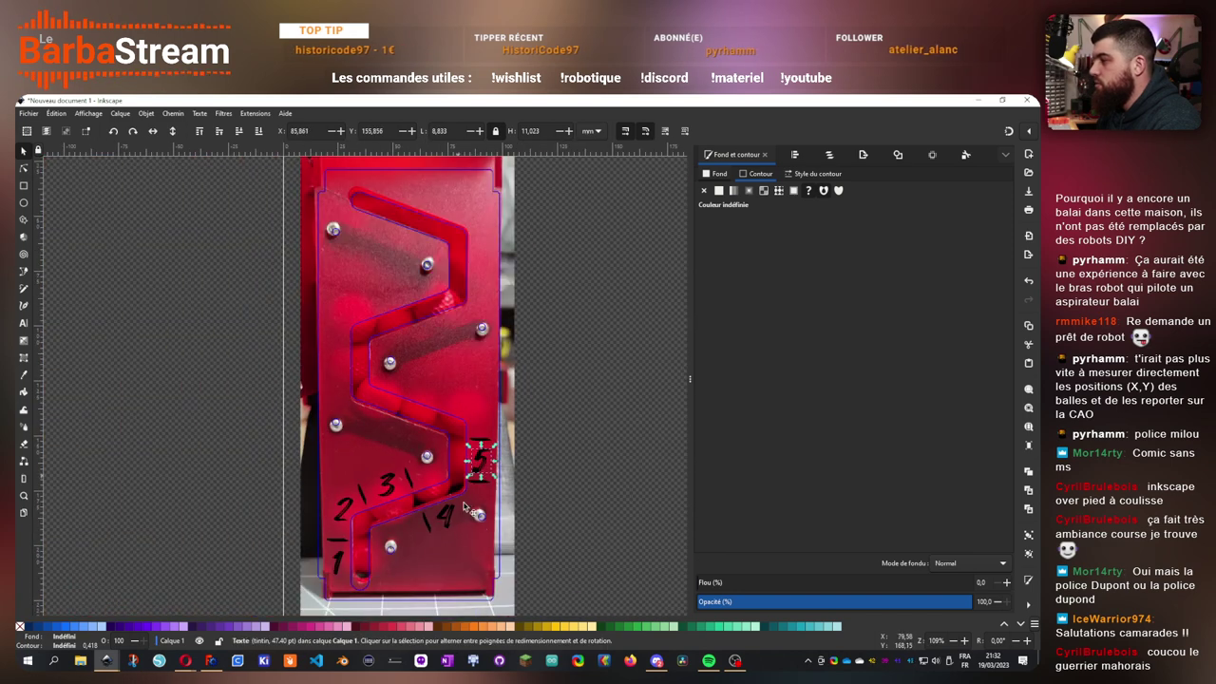
{"action": "scroll", "coordinate": [465, 508], "scroll_direction": "up", "scroll_amount": 3}
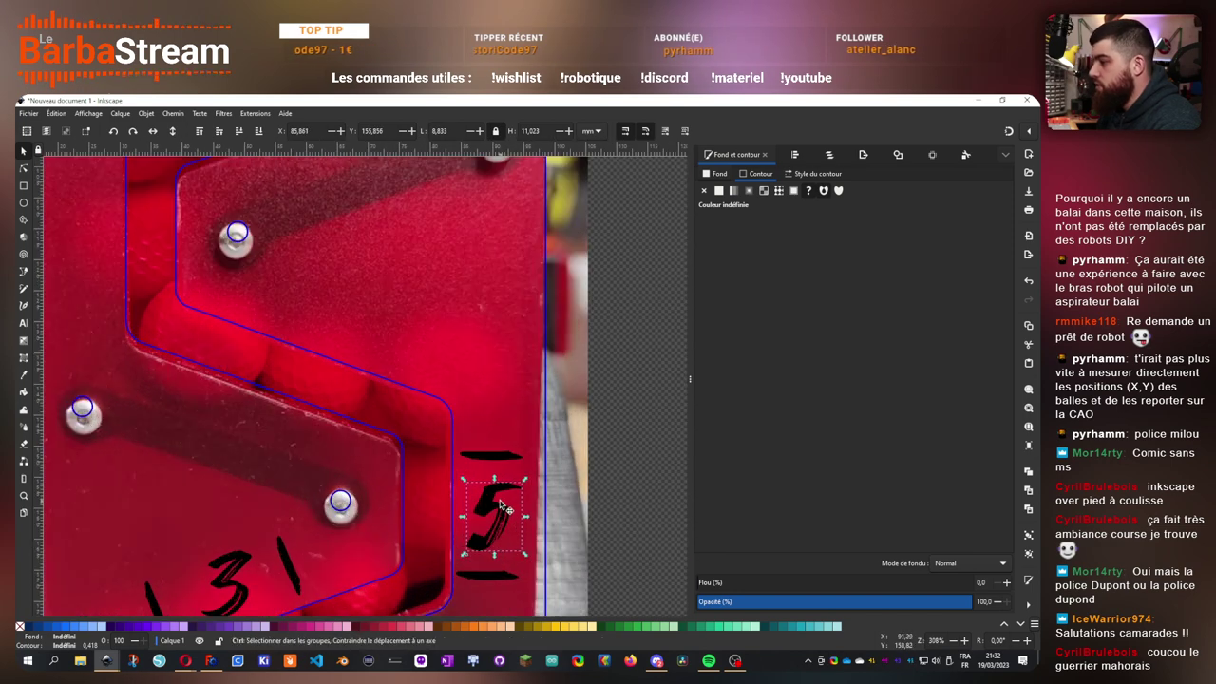
{"action": "key", "text": "ctrl+d"}
{"action": "left_click_drag", "start_coordinate": [501, 506], "coordinate": [494, 377]}
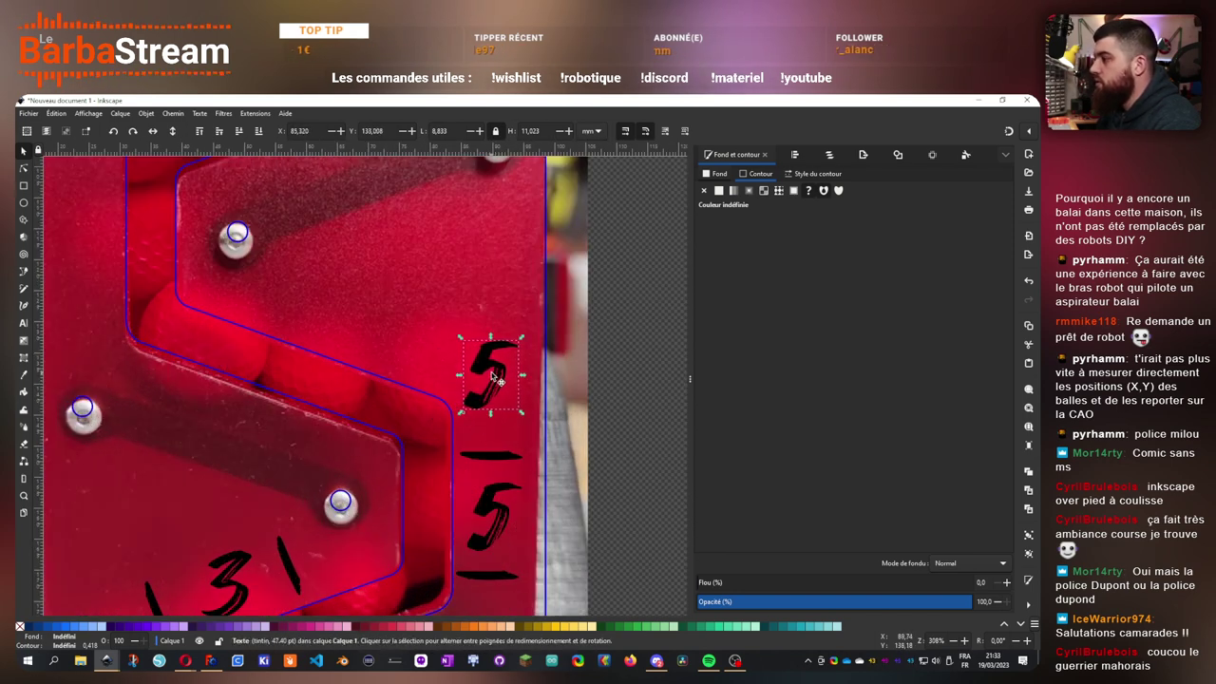
{"action": "double_click", "coordinate": [494, 377]}
{"action": "key", "text": "BackSpace"}
{"action": "type", "text": "6"}
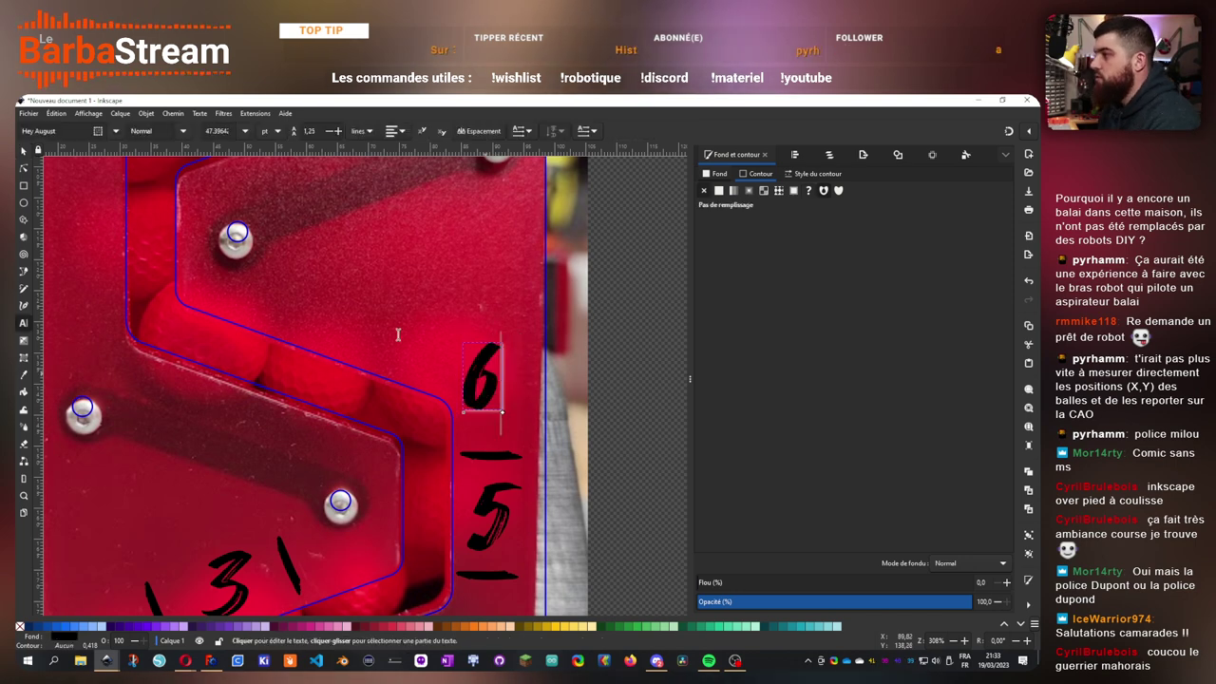
{"action": "left_click", "coordinate": [26, 151]}
- Paste a copy of the slanted dash, mirror it horizontally and place it above the groove beside the 6
{"action": "left_click", "coordinate": [491, 456]}
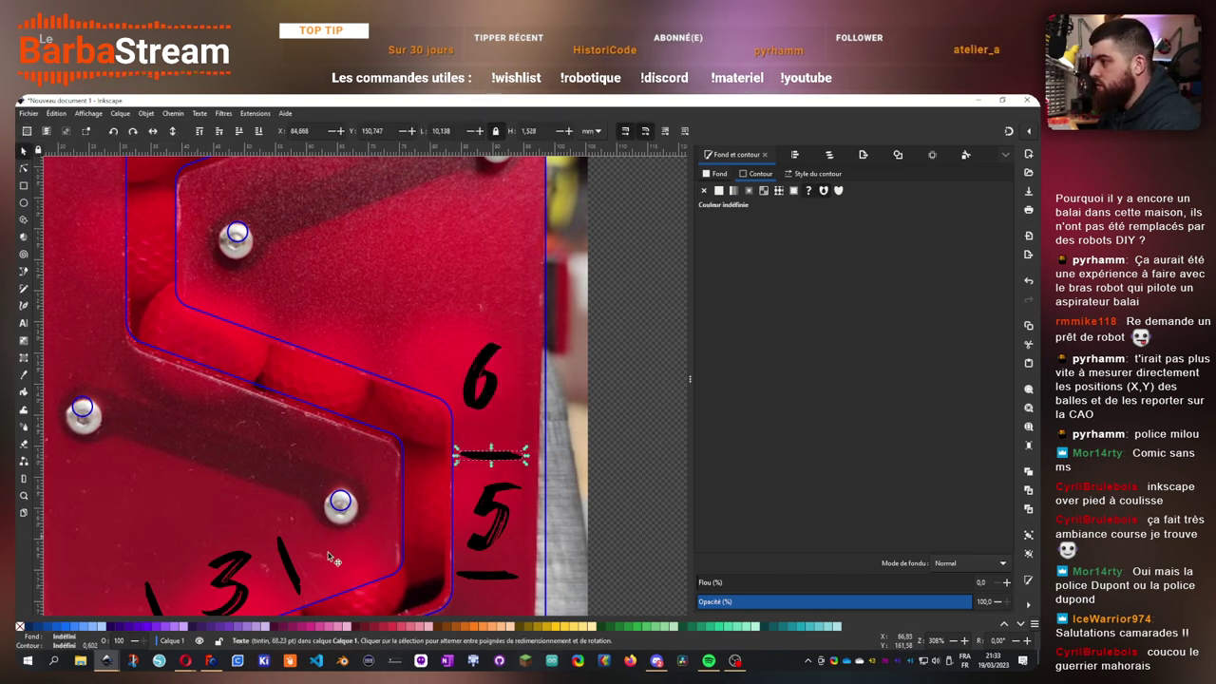
{"action": "left_click", "coordinate": [291, 575]}
{"action": "key", "text": "ctrl+c"}
{"action": "key", "text": "ctrl+v"}
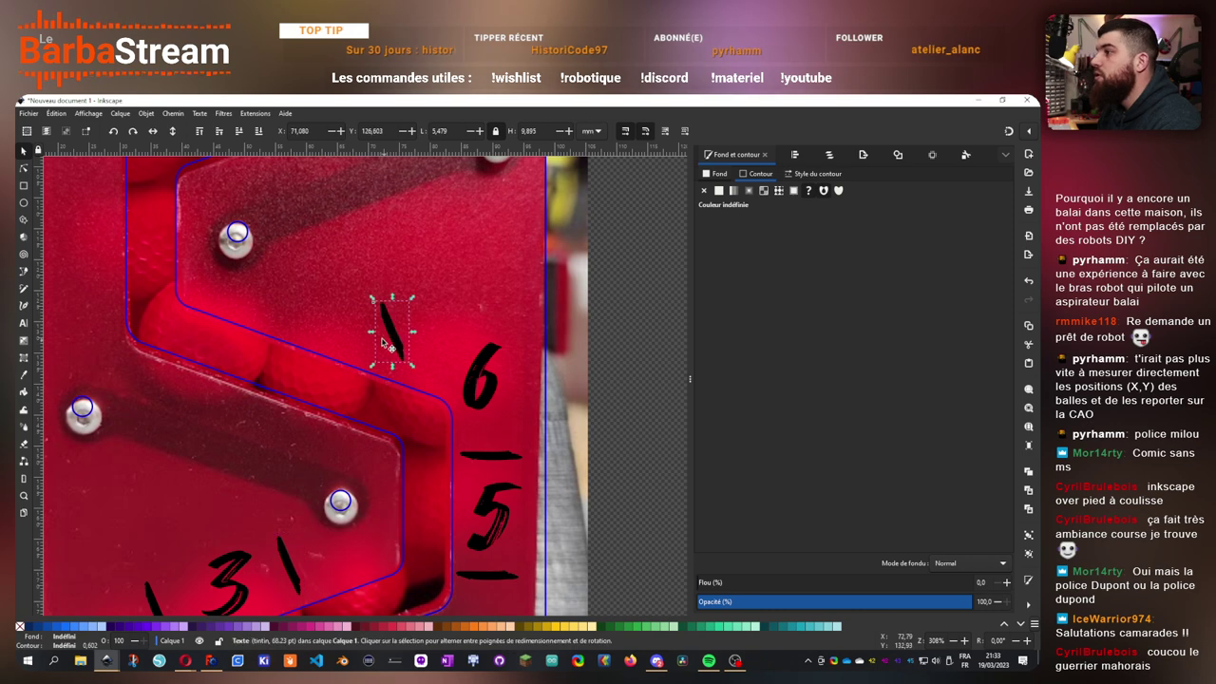
{"action": "mouse_move", "coordinate": [390, 325]}
{"action": "left_mouse_down"}
{"action": "mouse_move", "coordinate": [347, 339]}
{"action": "mouse_move", "coordinate": [416, 331]}
{"action": "mouse_move", "coordinate": [382, 373]}
{"action": "left_mouse_up"}
{"action": "scroll", "coordinate": [381, 373], "scroll_direction": "up", "scroll_amount": 1}
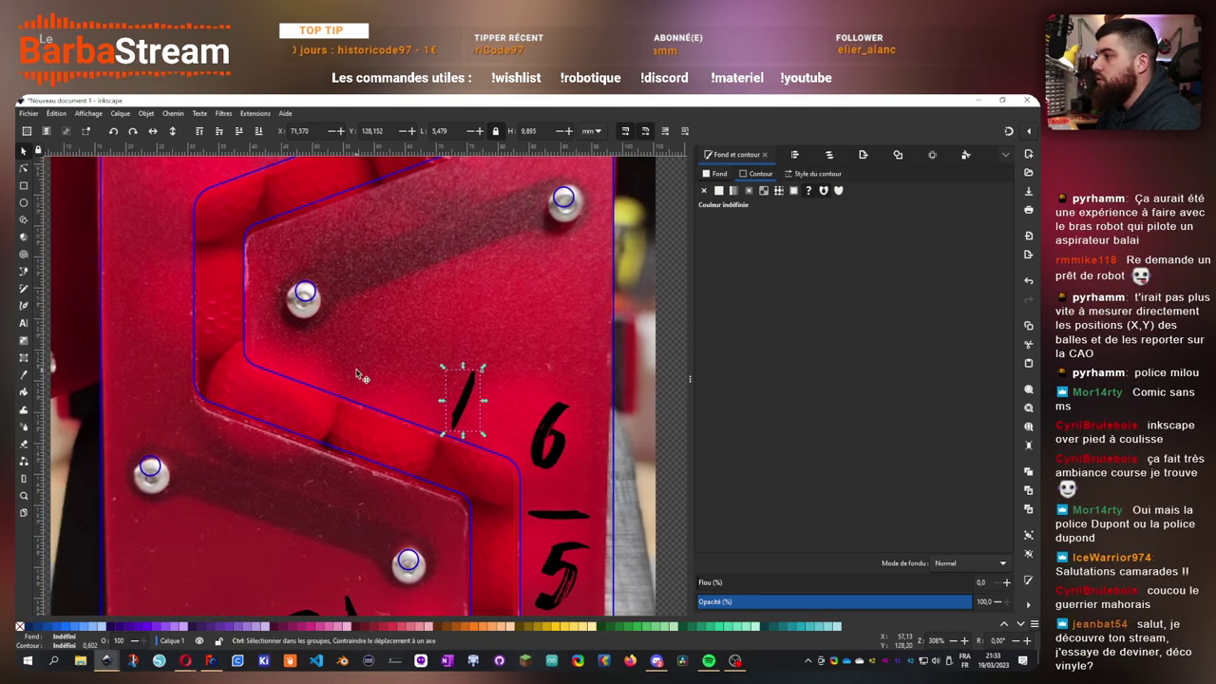
- Paste a second slanted dash farther up the groove, mirror it horizontally and nudge both mirrored dashes against the groove's edge
{"action": "key", "text": "ctrl+v"}
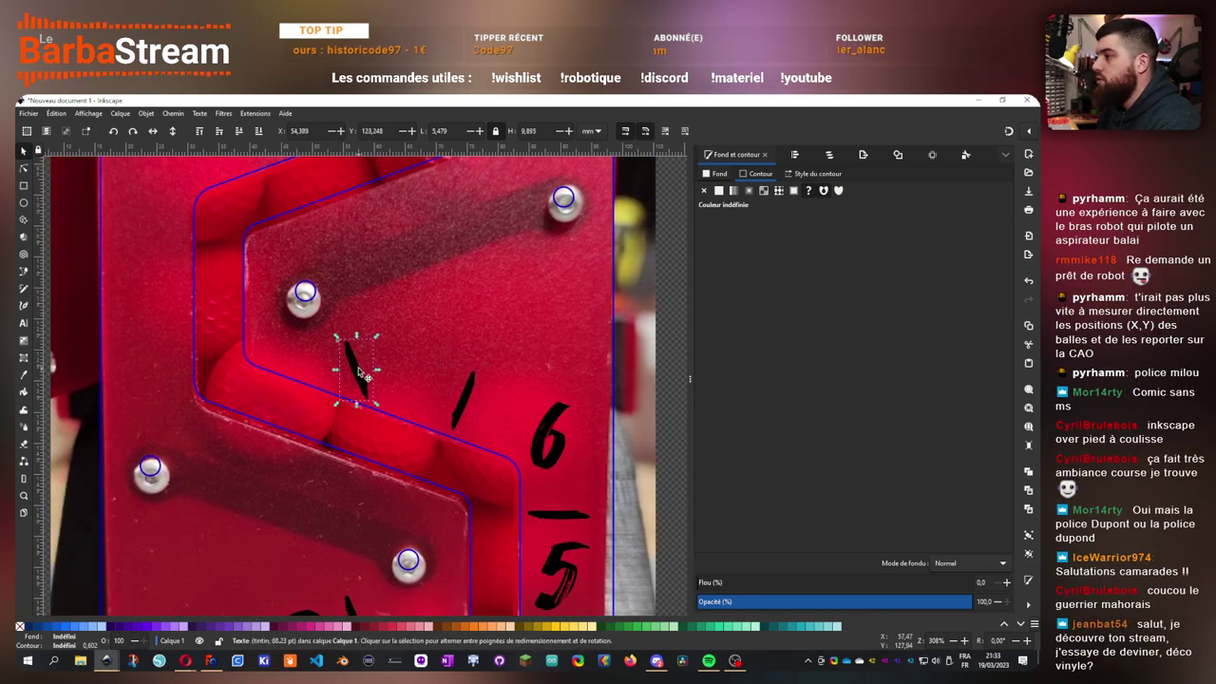
{"action": "left_click", "coordinate": [153, 132]}
{"action": "left_click_drag", "start_coordinate": [298, 372], "coordinate": [357, 359]}
{"action": "scroll", "coordinate": [407, 400], "scroll_direction": "down", "scroll_amount": 3}
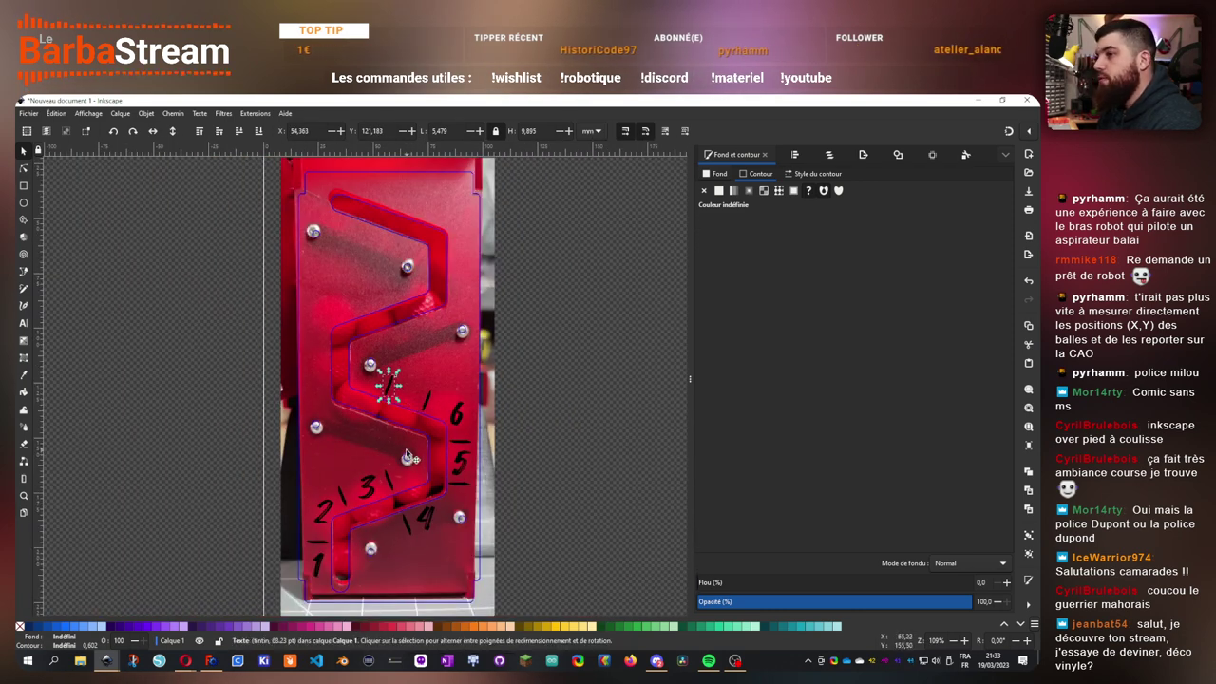
{"action": "scroll", "coordinate": [407, 435], "scroll_direction": "up", "scroll_amount": 2}
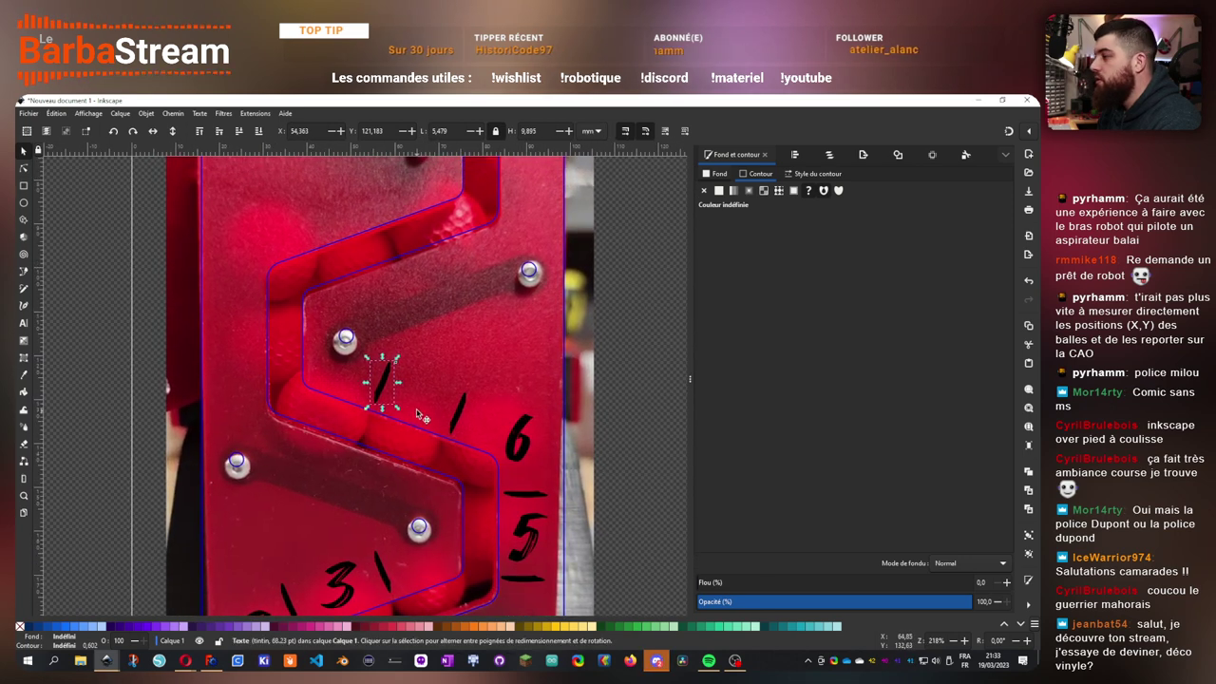
{"action": "scroll", "coordinate": [378, 379], "scroll_direction": "up", "scroll_amount": 1}
{"action": "left_click_drag", "start_coordinate": [375, 379], "coordinate": [371, 386]}
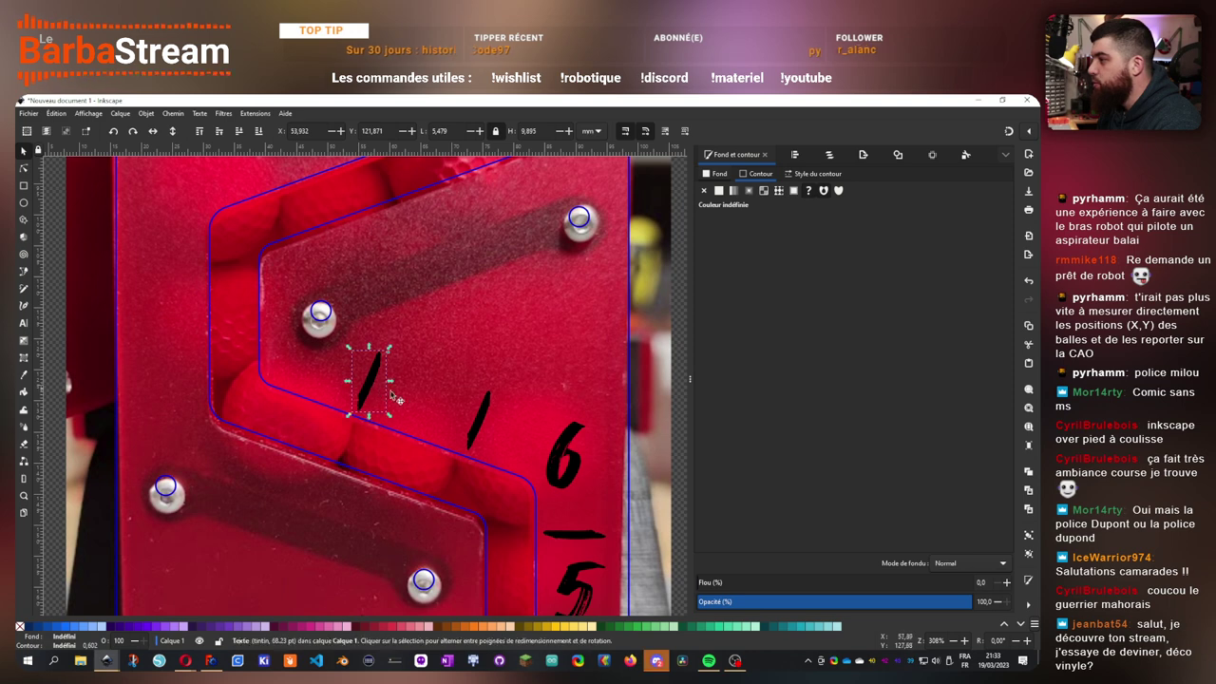
{"action": "scroll", "coordinate": [452, 436], "scroll_direction": "down", "scroll_amount": 2}
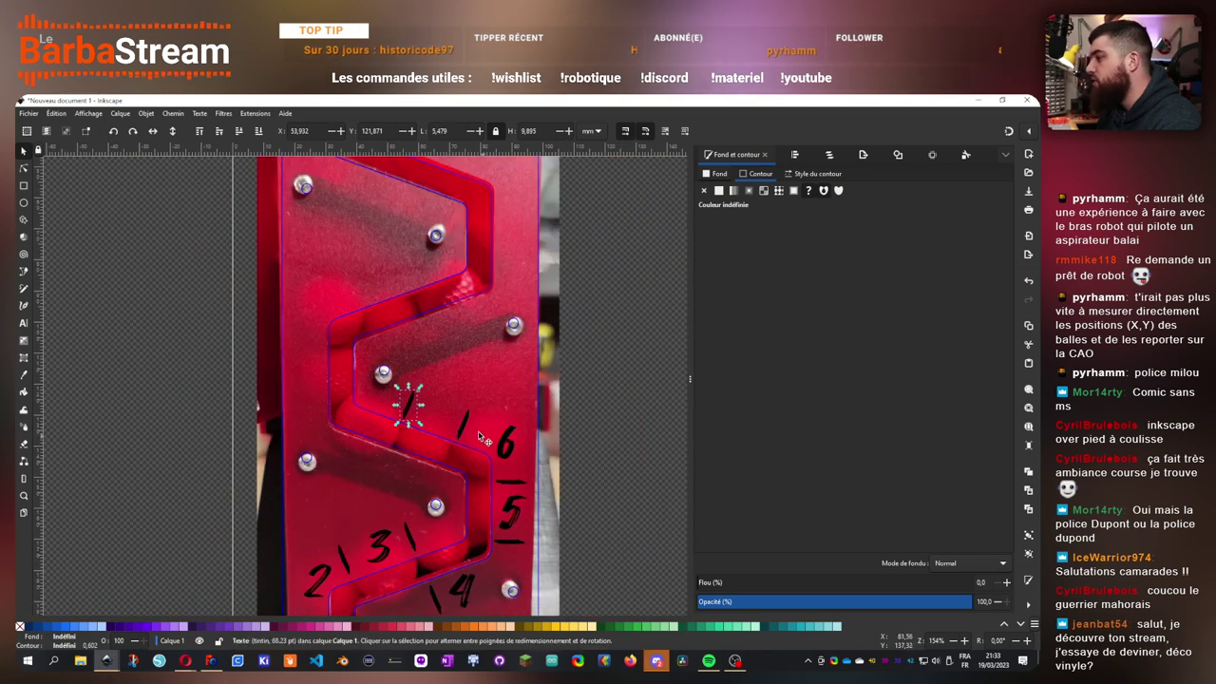
{"action": "scroll", "coordinate": [484, 439], "scroll_direction": "up", "scroll_amount": 2}
{"action": "left_click_drag", "start_coordinate": [466, 428], "coordinate": [460, 425]}
- Duplicate the 6 between the two mirrored slanted dashes and change its text to "7"
{"action": "left_click", "coordinate": [547, 452]}
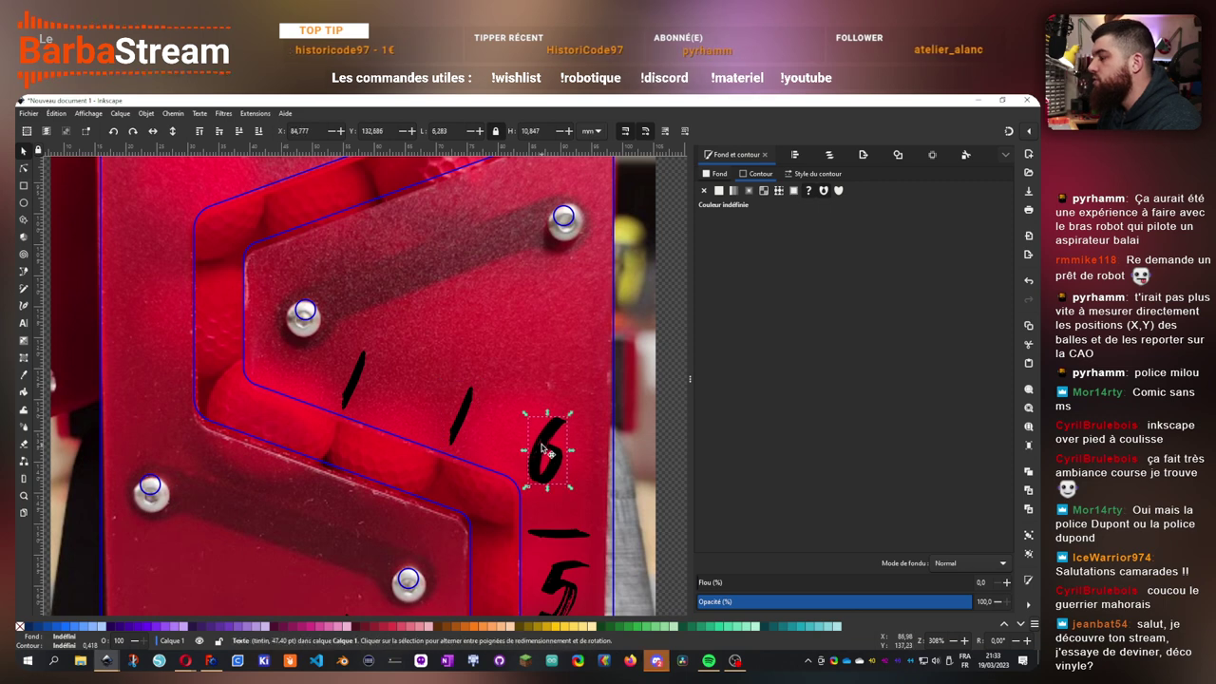
{"action": "key", "text": "ctrl+d"}
{"action": "left_click_drag", "start_coordinate": [546, 452], "coordinate": [401, 393]}
{"action": "double_click", "coordinate": [401, 392]}
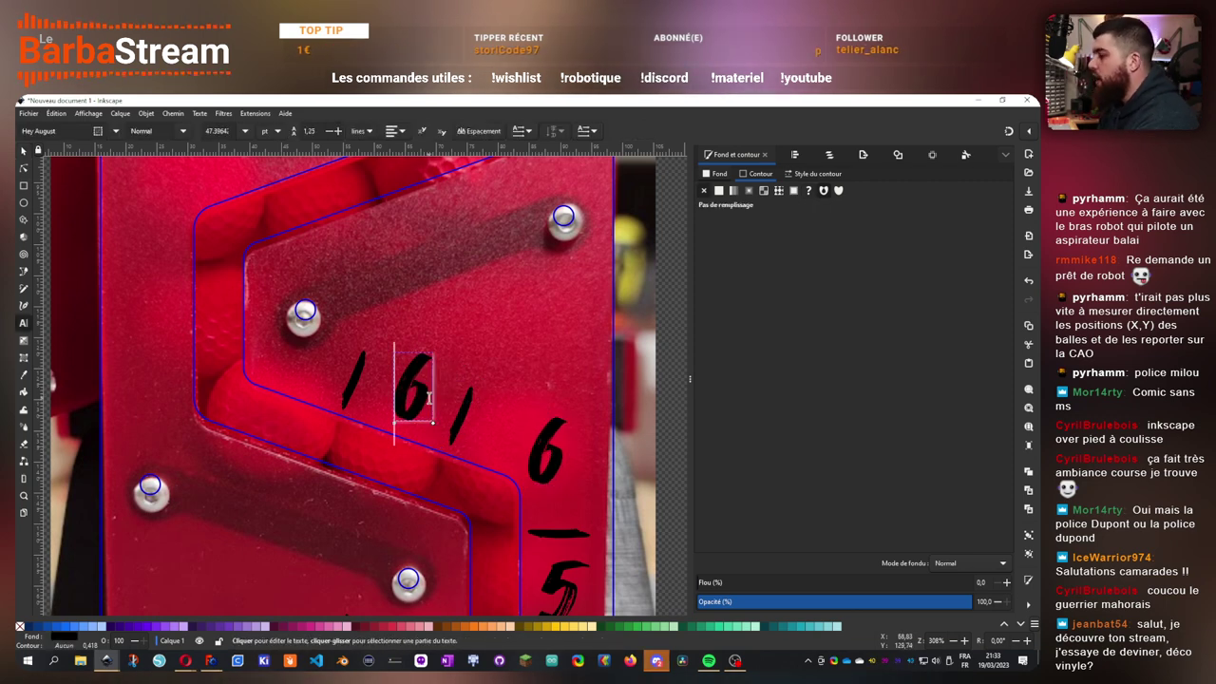
{"action": "type", "text": "7"}
{"action": "key", "text": "Delete"}
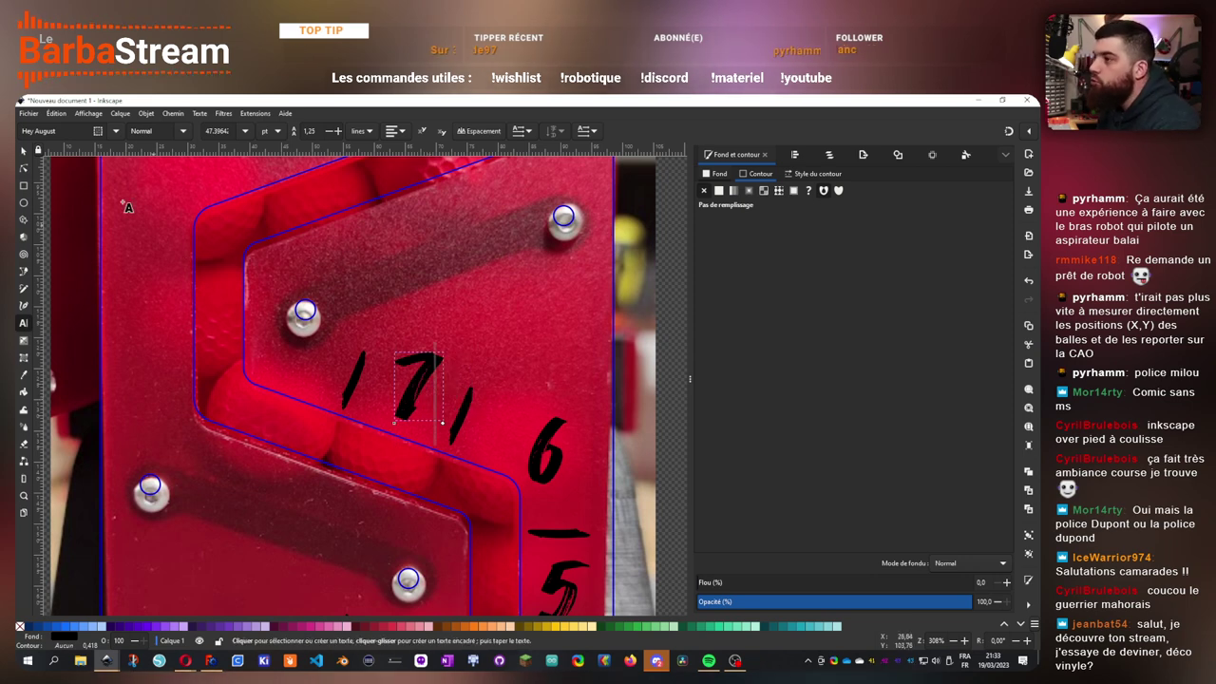
{"action": "left_click", "coordinate": [24, 151]}
{"action": "left_click_drag", "start_coordinate": [413, 374], "coordinate": [411, 373]}
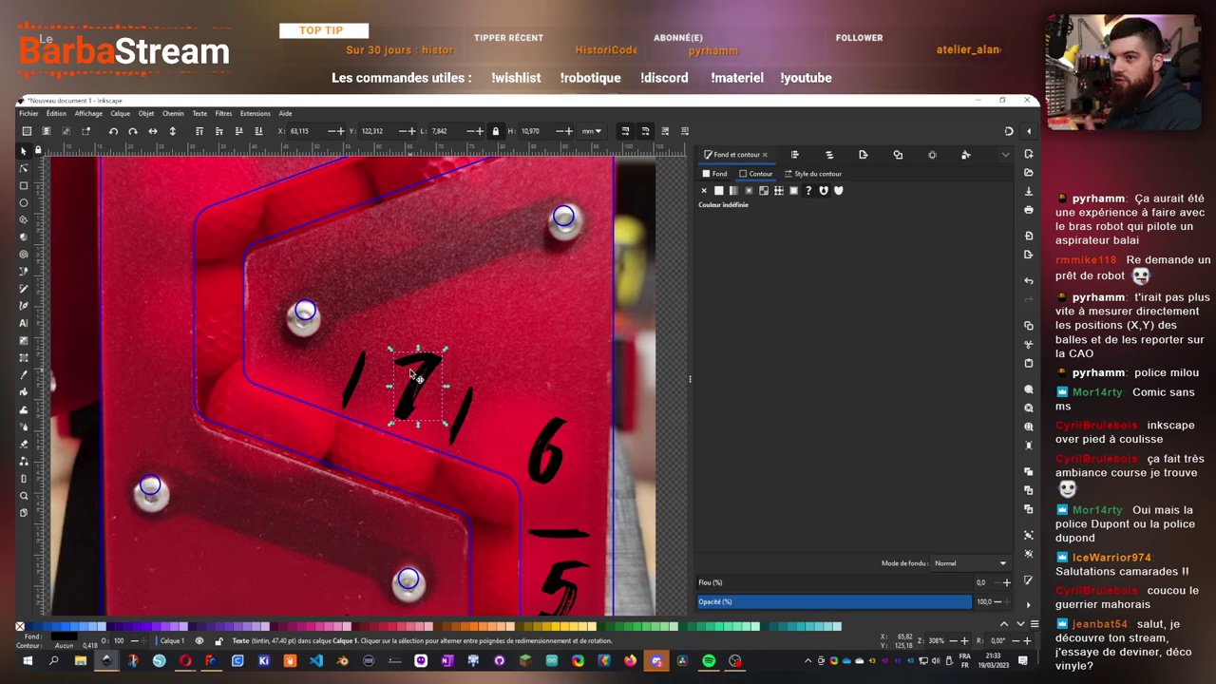
{"action": "scroll", "coordinate": [410, 375], "scroll_direction": "down", "scroll_amount": 4}
{"action": "scroll", "coordinate": [411, 375], "scroll_direction": "up", "scroll_amount": 4}
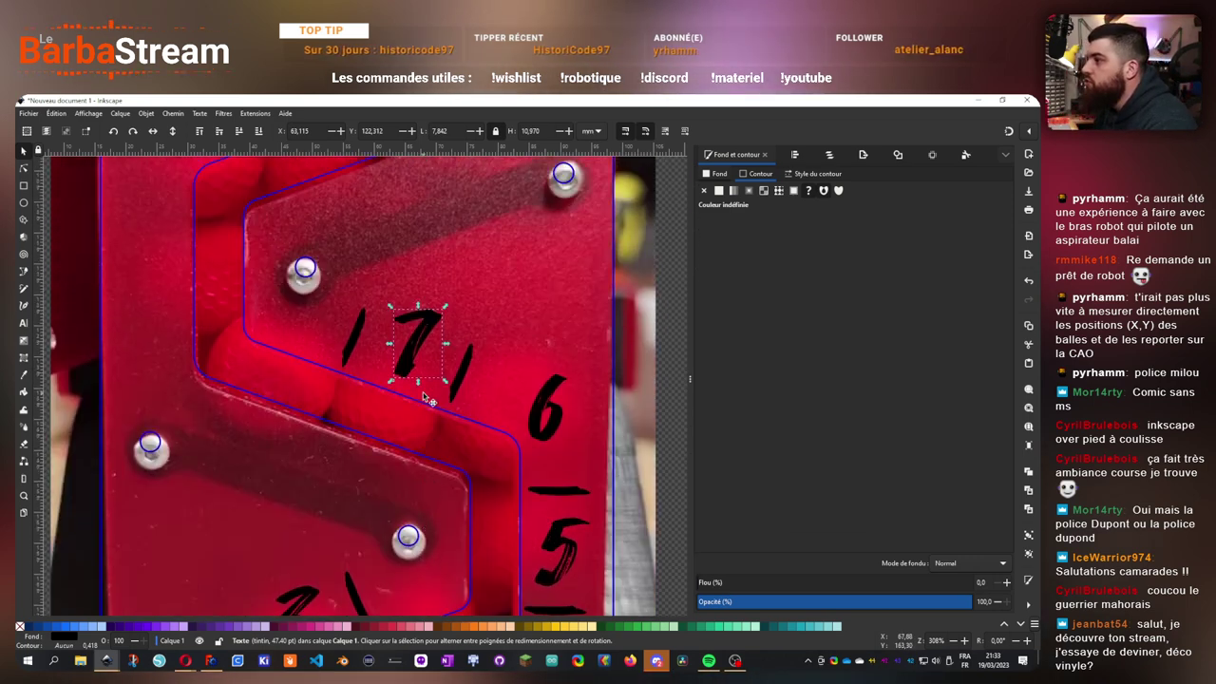
{"action": "scroll", "coordinate": [417, 385], "scroll_direction": "down", "scroll_amount": 4, "text": "ctrl"}
{"action": "scroll", "coordinate": [418, 385], "scroll_direction": "up", "scroll_amount": 3, "text": "ctrl"}
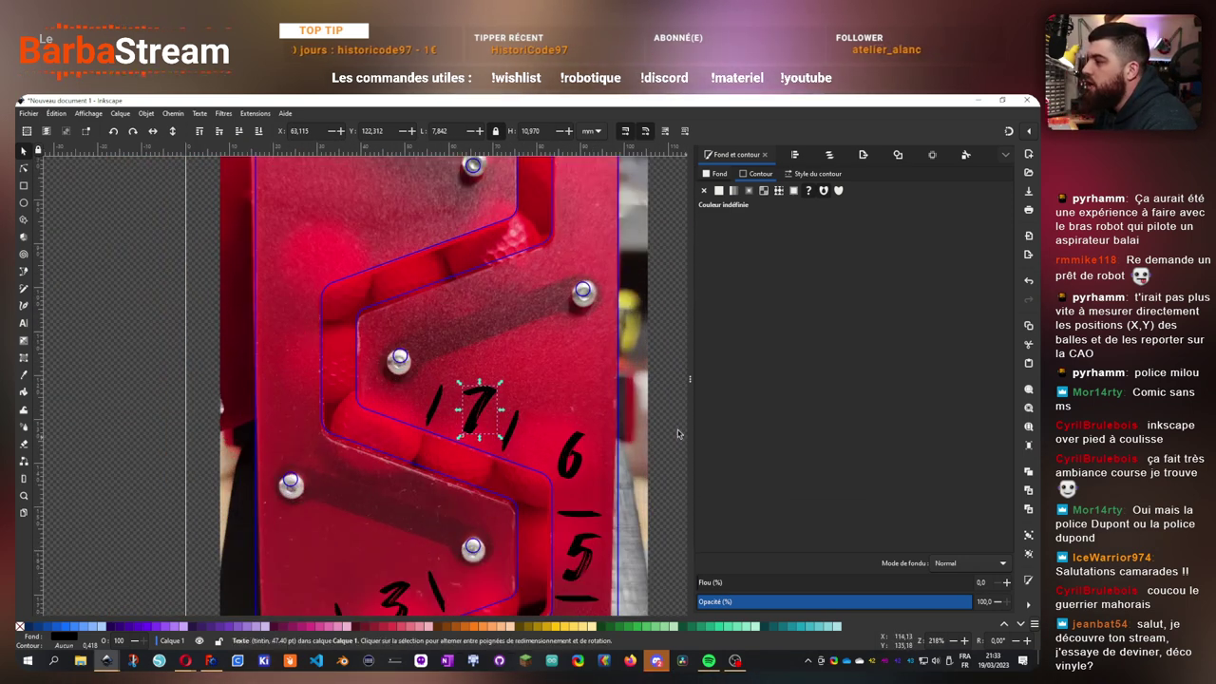
{"action": "left_click", "coordinate": [655, 424]}
{"action": "scroll", "coordinate": [455, 416], "scroll_direction": "up", "scroll_amount": 1, "text": "ctrl"}
{"action": "scroll", "coordinate": [452, 418], "scroll_direction": "down", "scroll_amount": 2, "text": "ctrl"}
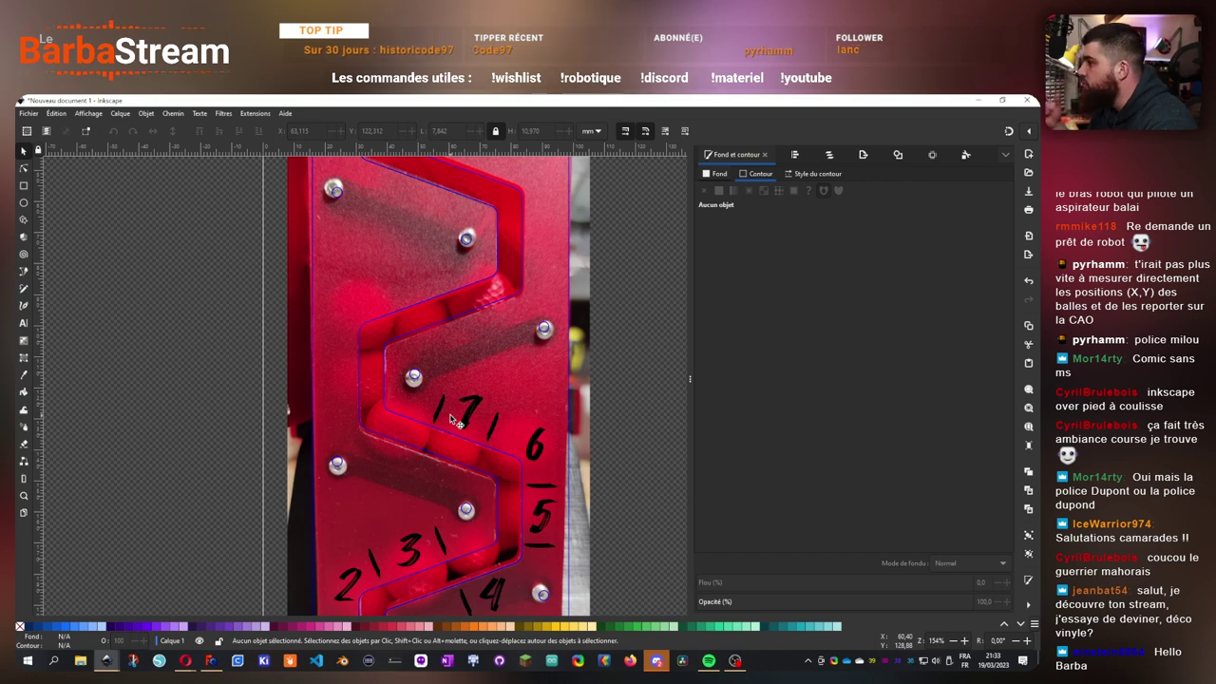
{"action": "scroll", "coordinate": [449, 424], "scroll_direction": "up", "scroll_amount": 2}
{"action": "scroll", "coordinate": [445, 428], "scroll_direction": "down", "scroll_amount": 2}
{"action": "scroll", "coordinate": [446, 428], "scroll_direction": "up", "scroll_amount": 3}
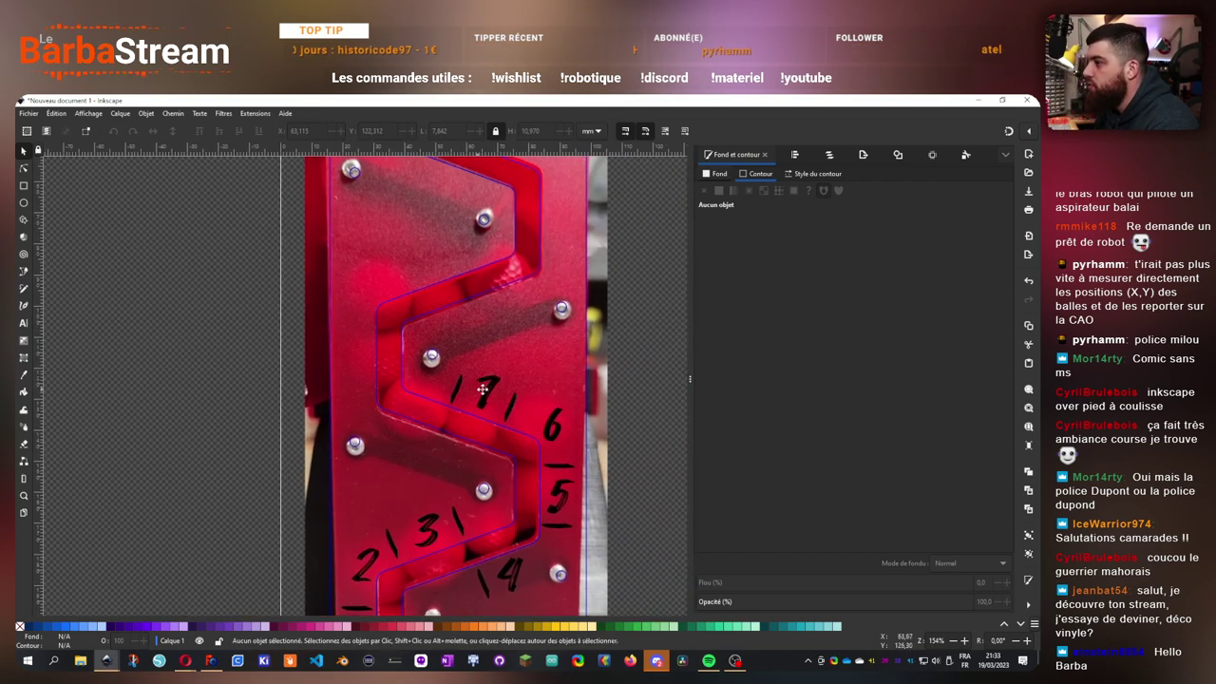
- Move the slanted dash on the far side of the 7 onto the groove's edge and place a copy on the opposite edge
{"action": "left_click", "coordinate": [475, 378], "text": "ctrl"}
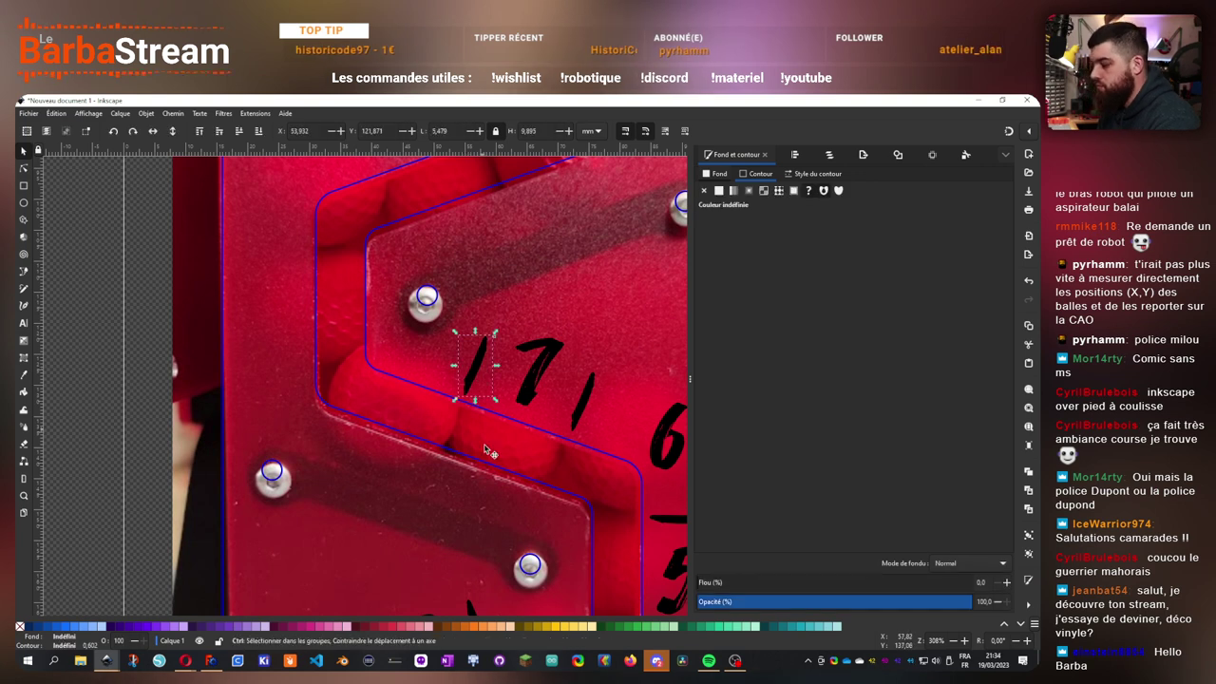
{"action": "mouse_move", "coordinate": [475, 378]}
{"action": "left_mouse_down"}
{"action": "mouse_move", "coordinate": [444, 428]}
{"action": "mouse_move", "coordinate": [448, 465]}
{"action": "mouse_move", "coordinate": [474, 396]}
{"action": "left_mouse_up"}
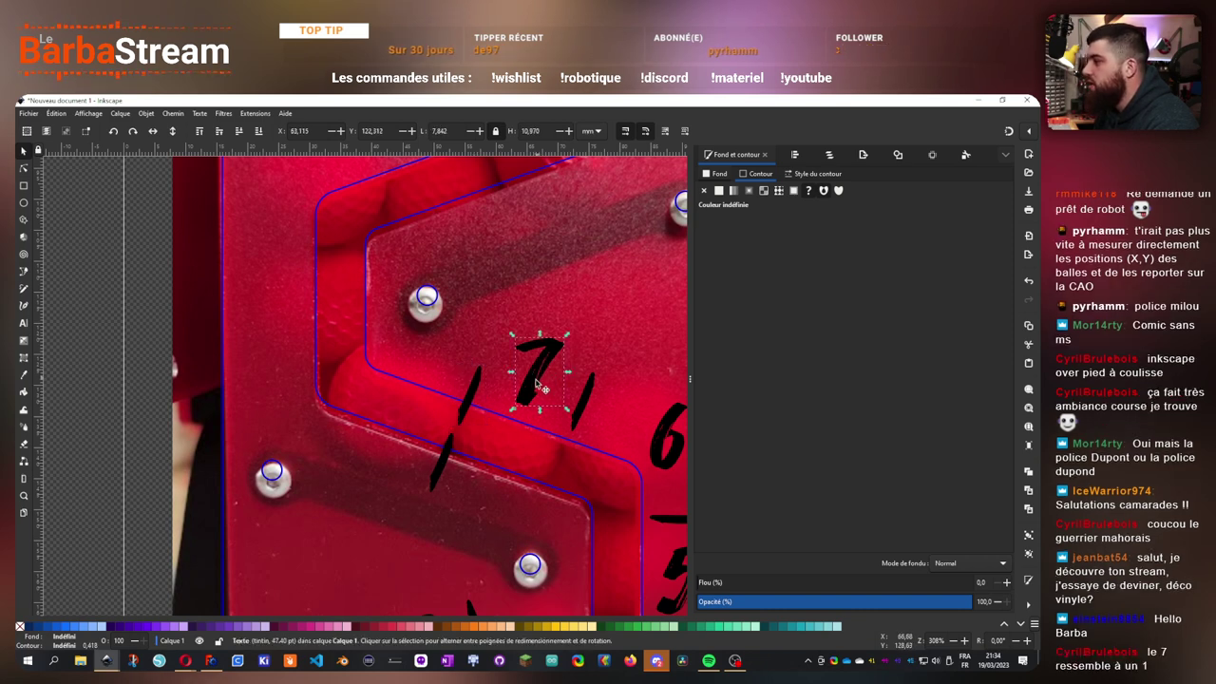
- Tilt the 7 slightly, and move it up clear of a pasted copy of the slanted dash
{"action": "mouse_move", "coordinate": [566, 336]}
{"action": "left_mouse_down"}
{"action": "mouse_move", "coordinate": [543, 331]}
{"action": "mouse_move", "coordinate": [560, 344]}
{"action": "left_mouse_up"}
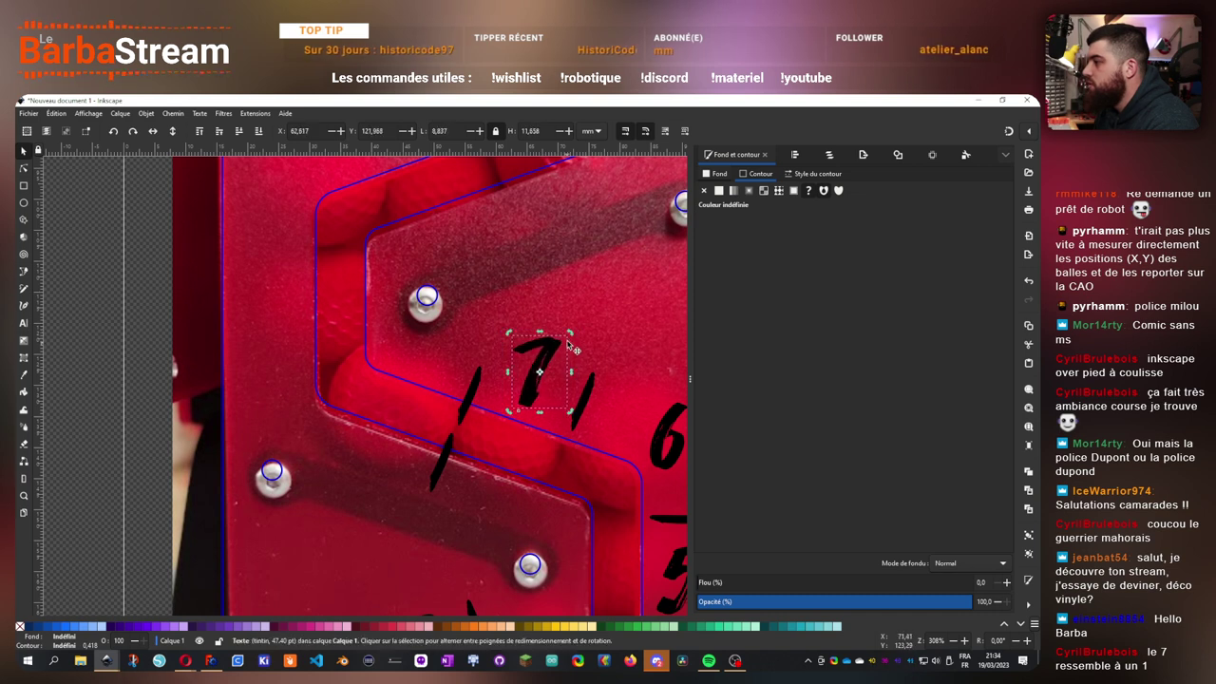
{"action": "left_click", "coordinate": [477, 391]}
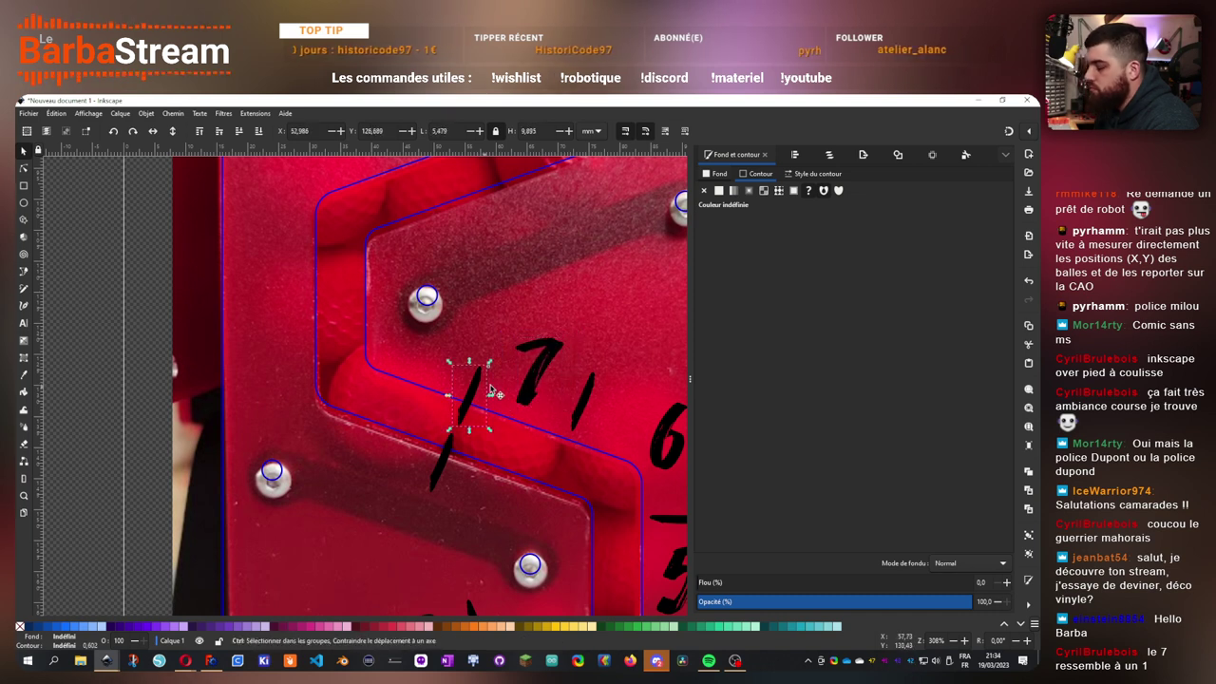
{"action": "left_click", "coordinate": [573, 380]}
{"action": "scroll", "coordinate": [574, 375], "scroll_direction": "up", "scroll_amount": 3}
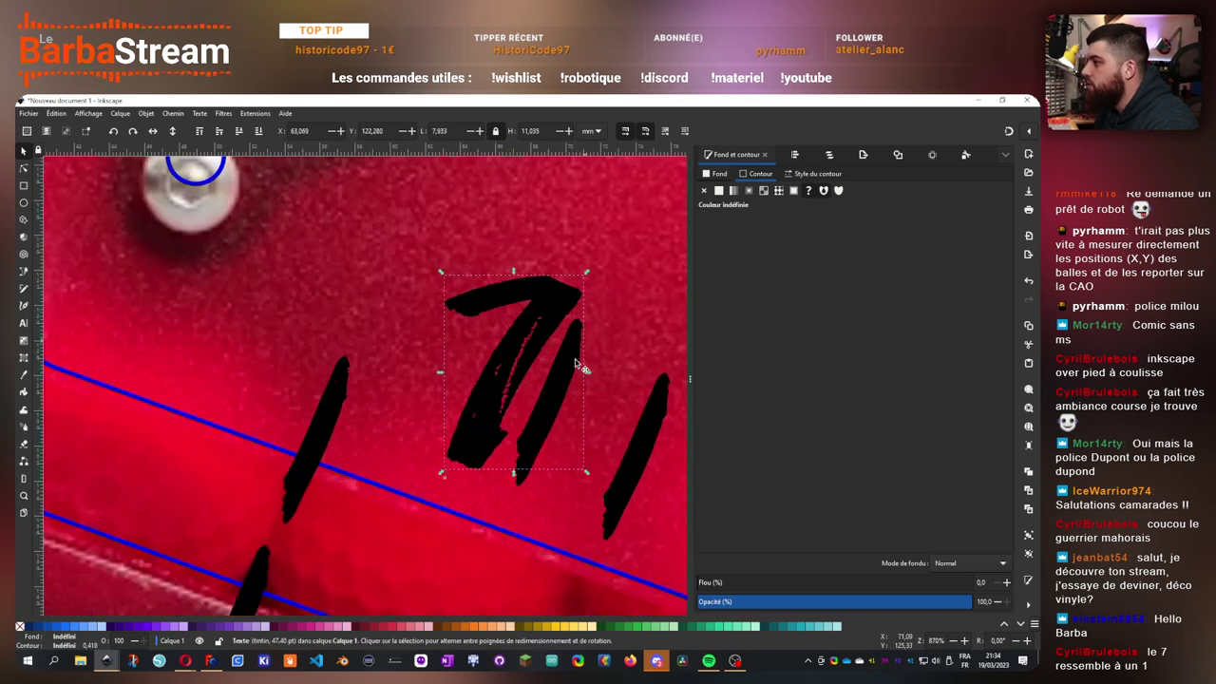
{"action": "left_click_drag", "start_coordinate": [501, 372], "coordinate": [501, 268]}
- Rotate the pasted slanted dash below the 7 until it is horizontal
{"action": "left_click", "coordinate": [532, 467]}
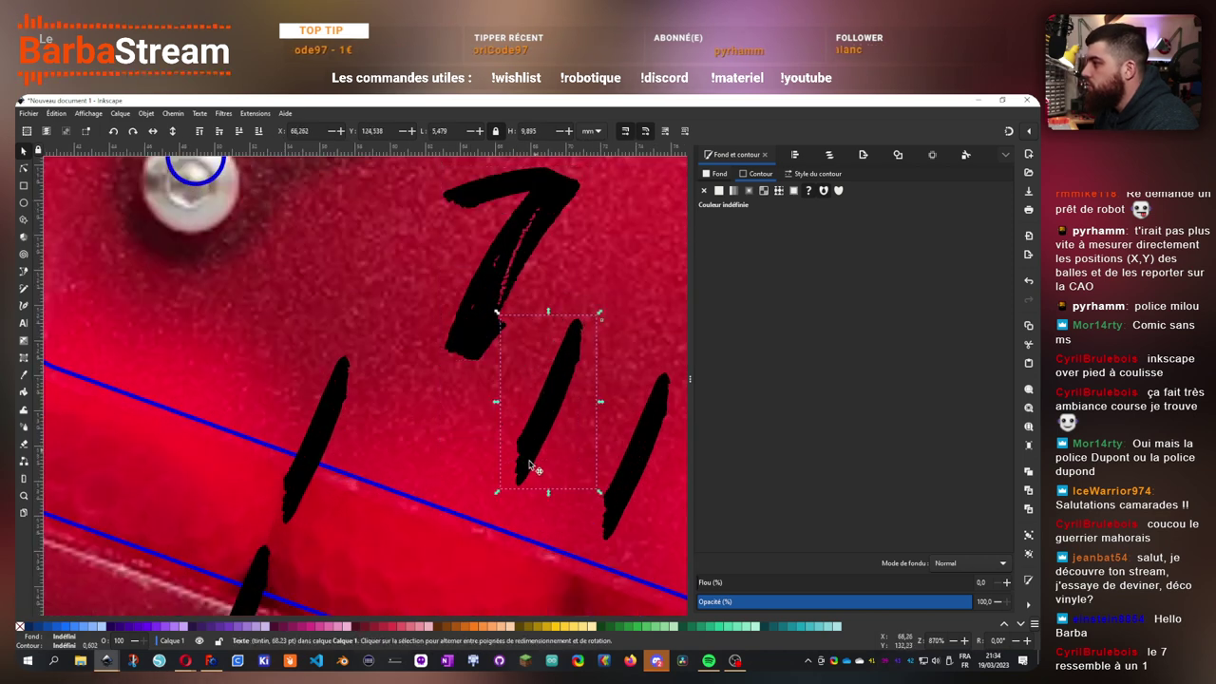
{"action": "left_click", "coordinate": [583, 338]}
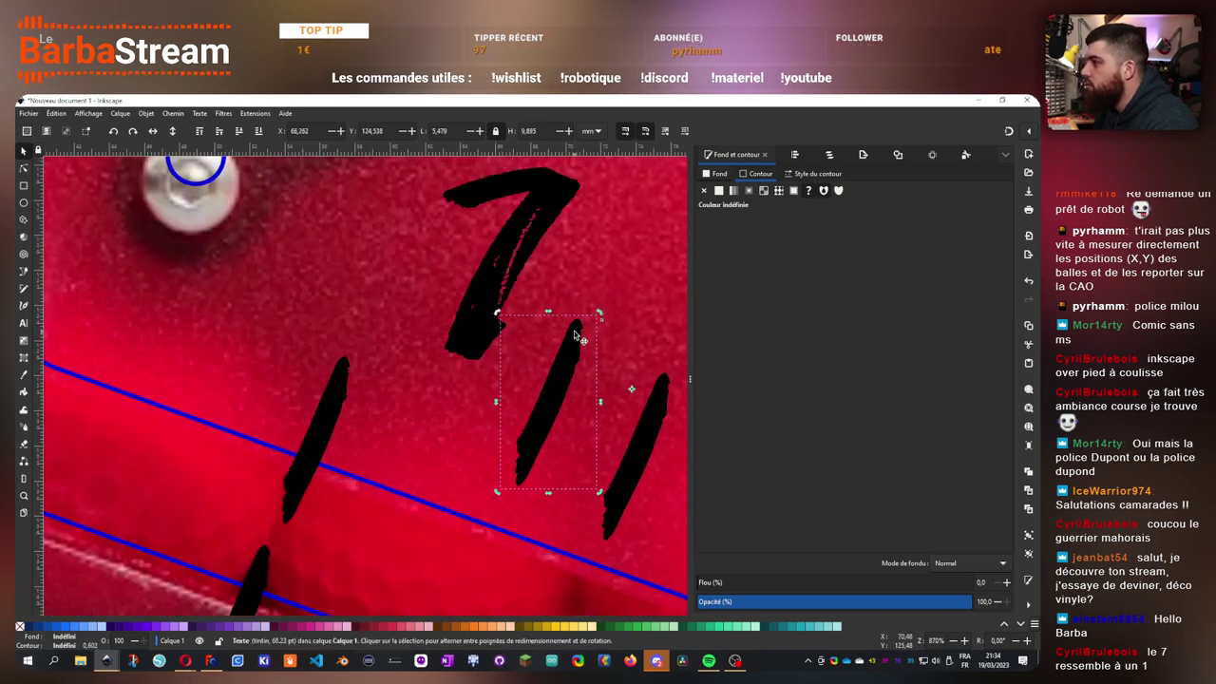
{"action": "mouse_move", "coordinate": [599, 313]}
{"action": "left_mouse_down"}
{"action": "mouse_move", "coordinate": [623, 432]}
{"action": "mouse_move", "coordinate": [586, 420]}
{"action": "mouse_move", "coordinate": [594, 429]}
{"action": "left_mouse_up"}
{"action": "scroll", "coordinate": [589, 427], "scroll_direction": "down", "scroll_amount": 2}
{"action": "scroll", "coordinate": [560, 408], "scroll_direction": "up", "scroll_amount": 1}
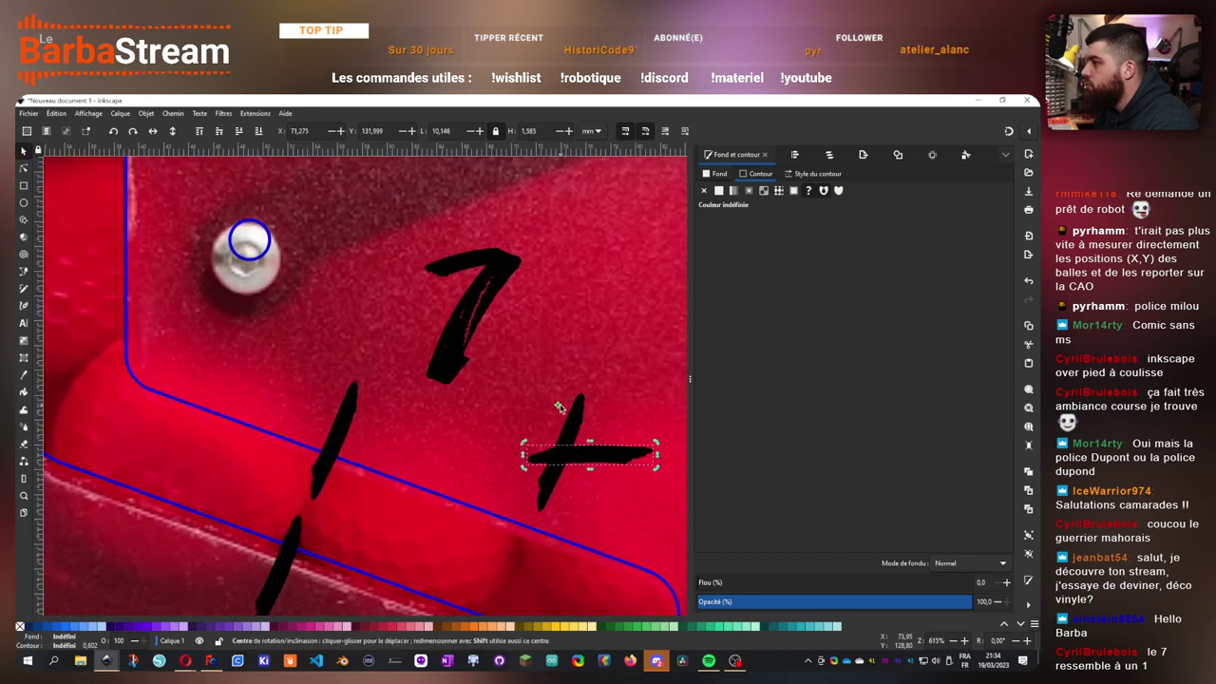
- Place the horizontal dash across the 7's stem as a crossbar and shorten it to about 7.6 mm
{"action": "left_click_drag", "start_coordinate": [634, 453], "coordinate": [501, 319]}
{"action": "scroll", "coordinate": [461, 323], "scroll_direction": "up", "scroll_amount": 2}
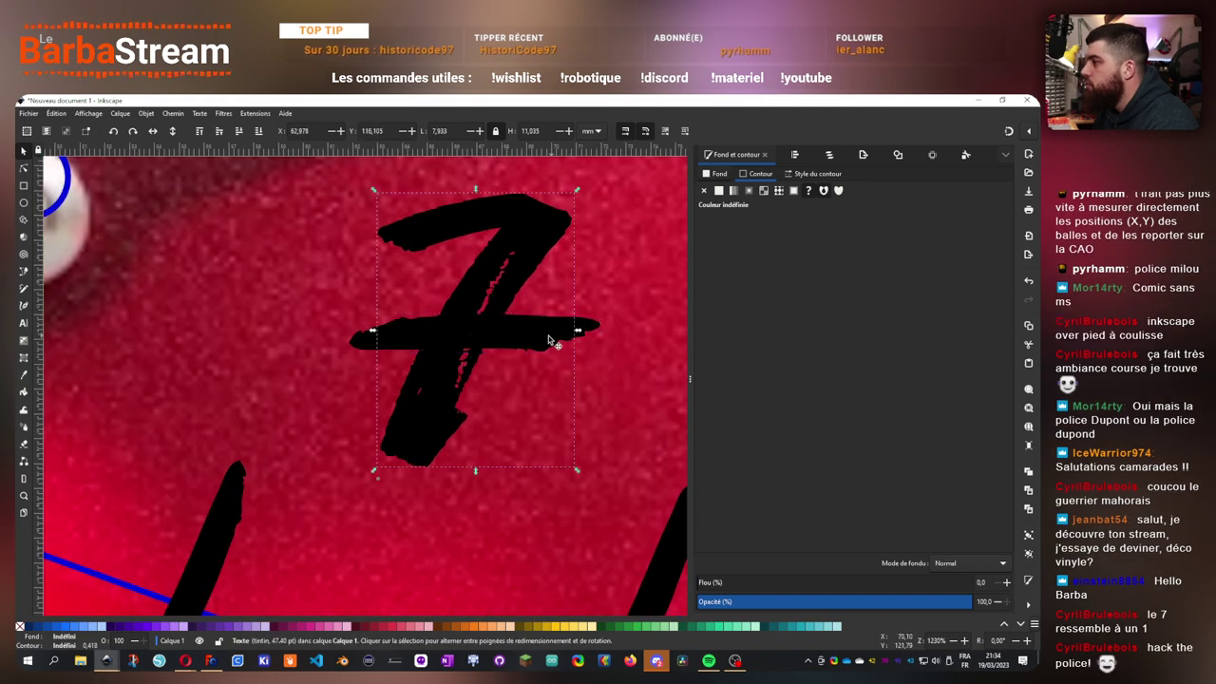
{"action": "left_click_drag", "start_coordinate": [603, 332], "coordinate": [536, 333]}
{"action": "mouse_move", "coordinate": [442, 339]}
{"action": "left_mouse_down"}
{"action": "mouse_move", "coordinate": [472, 337]}
{"action": "mouse_move", "coordinate": [421, 331]}
{"action": "mouse_move", "coordinate": [428, 342]}
{"action": "left_mouse_up"}
{"action": "key", "text": "Escape"}
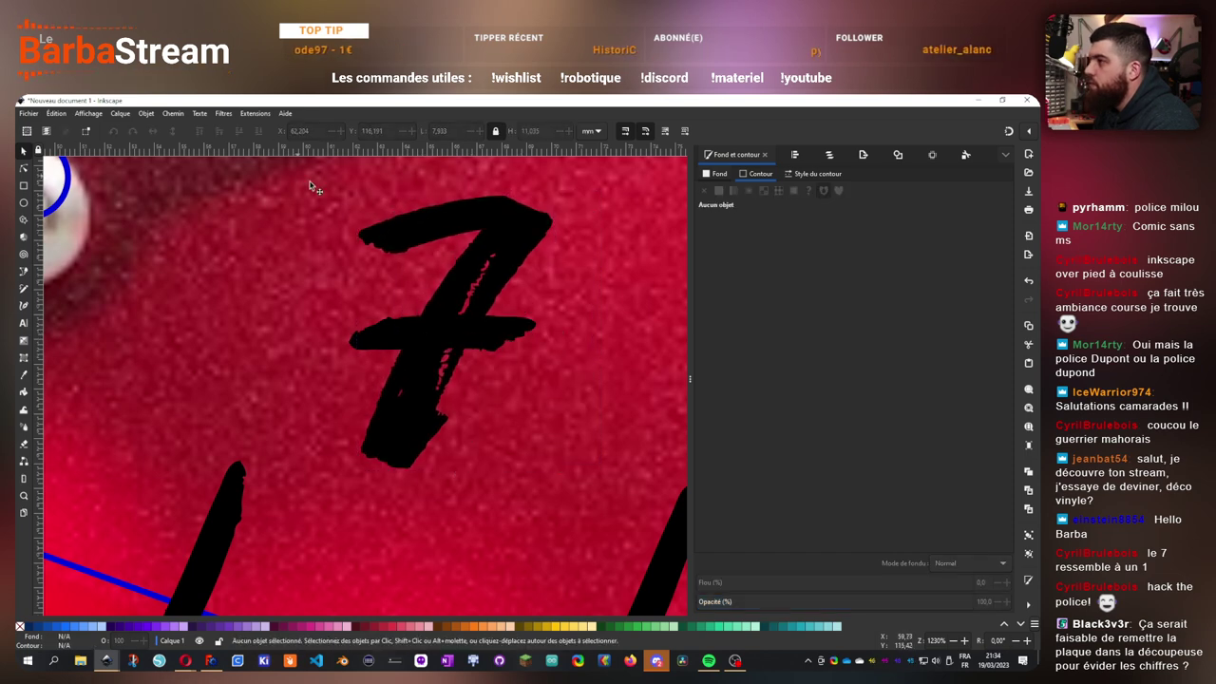
{"action": "left_click_drag", "start_coordinate": [310, 186], "coordinate": [461, 339]}
{"action": "key", "text": "ctrl+z"}
{"action": "scroll", "coordinate": [418, 393], "scroll_direction": "down", "scroll_amount": 3}
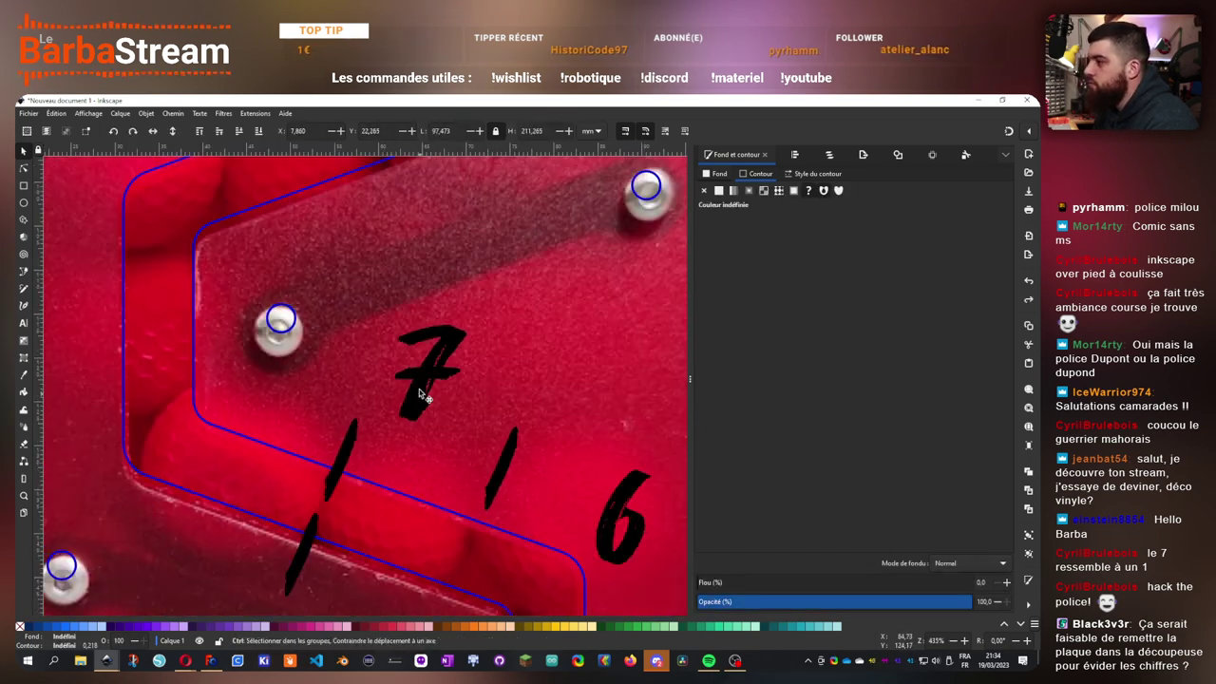
{"action": "scroll", "coordinate": [421, 397], "scroll_direction": "up", "scroll_amount": 3}
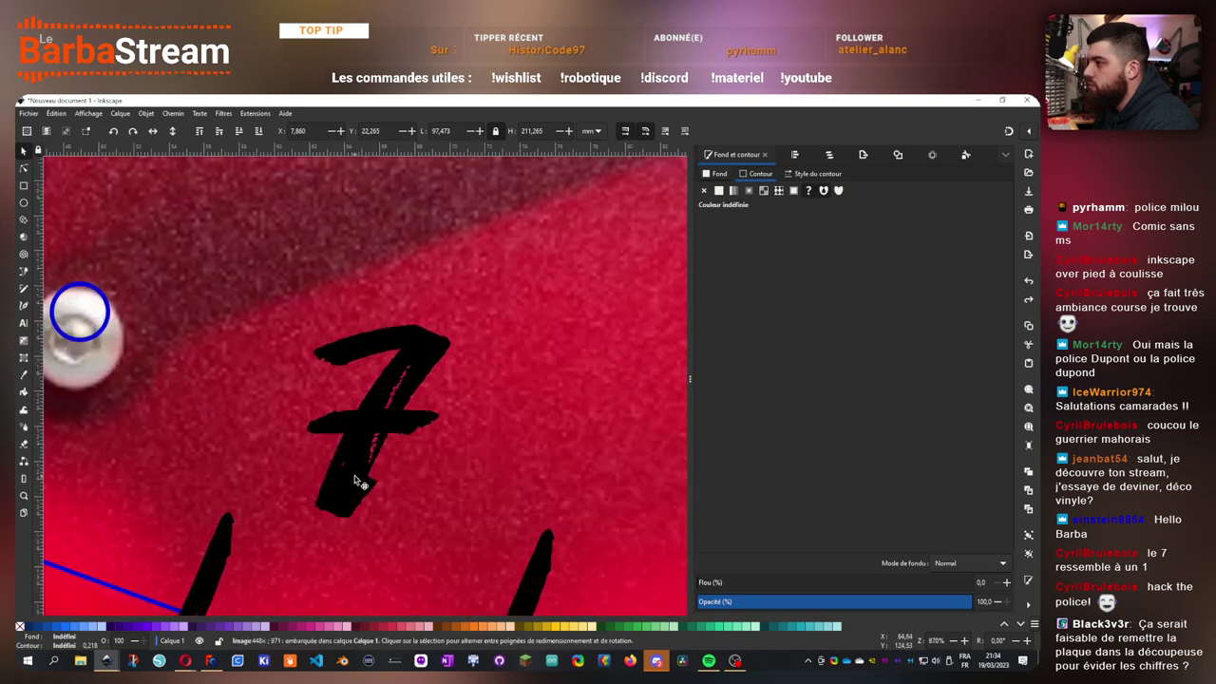
{"action": "left_click", "coordinate": [355, 478]}
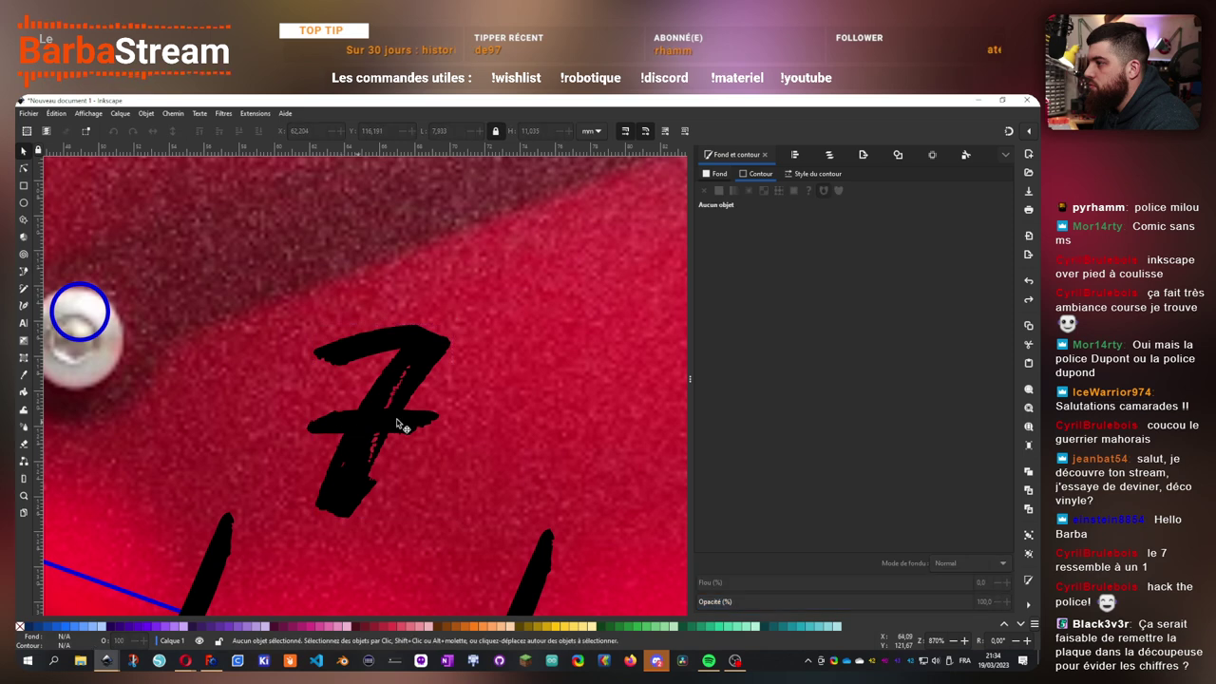
- Look through the layer's object list for the text objects that form the 7 and its crossbar
{"action": "left_click", "coordinate": [795, 155]}
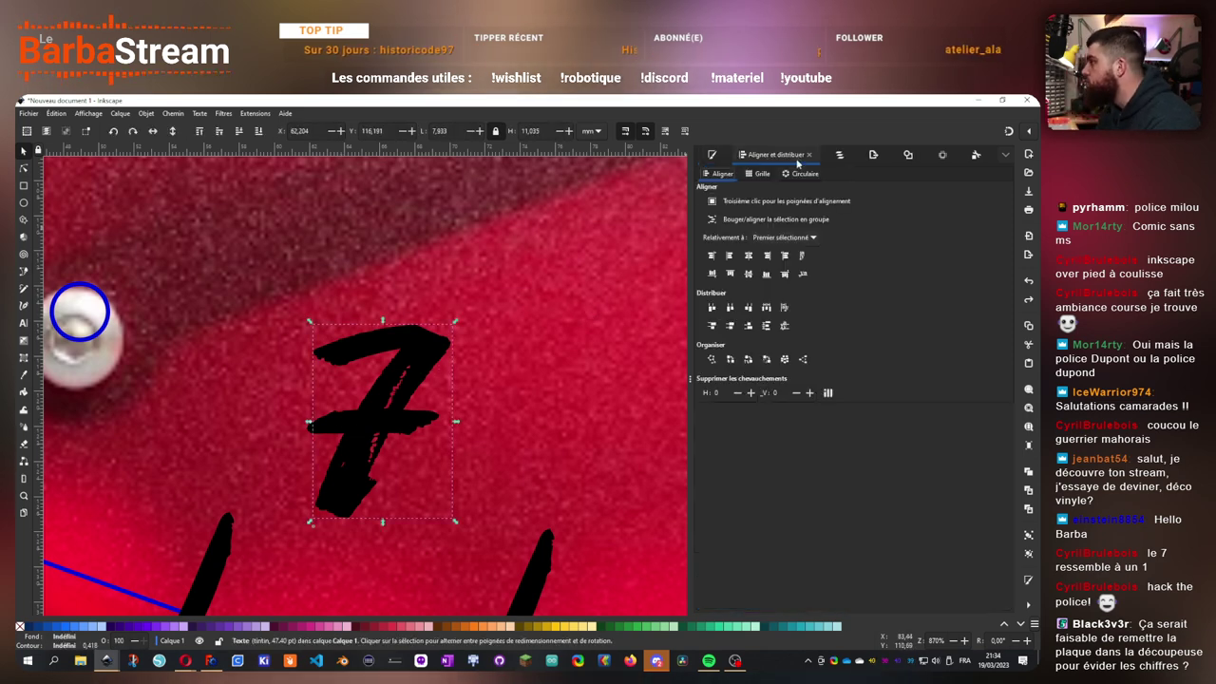
{"action": "left_click", "coordinate": [839, 156]}
{"action": "left_click", "coordinate": [756, 204]}
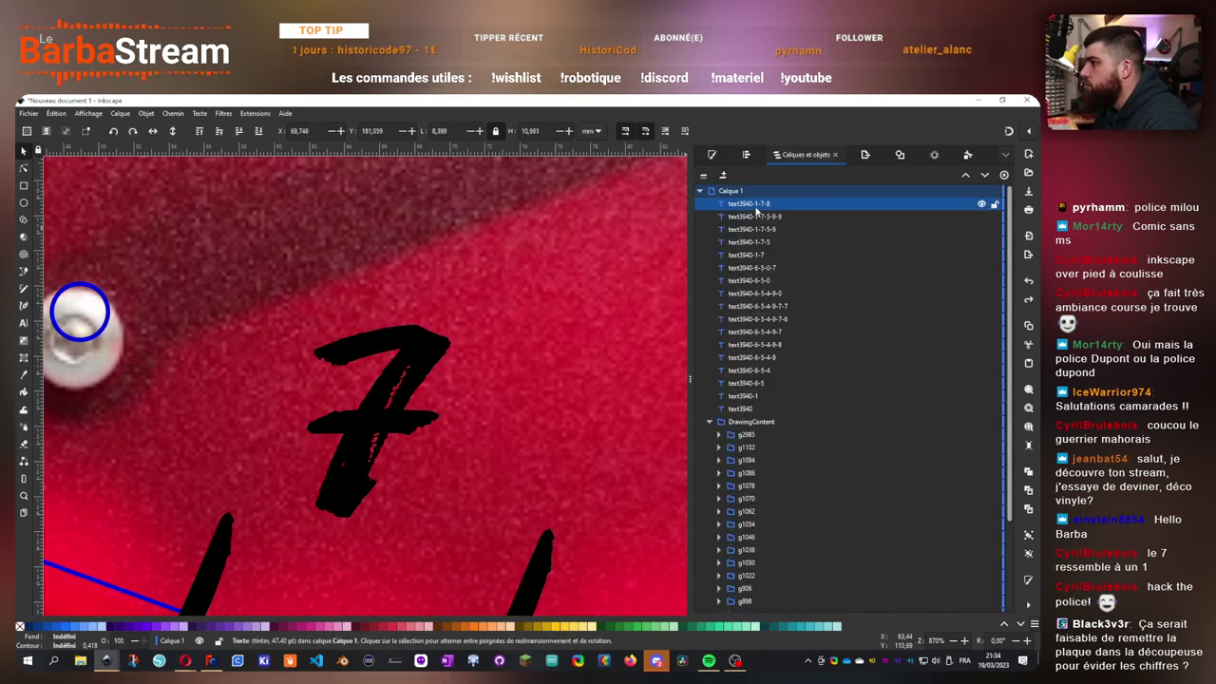
{"action": "left_click", "coordinate": [757, 217]}
{"action": "left_click", "coordinate": [759, 230]}
{"action": "left_click", "coordinate": [756, 243]}
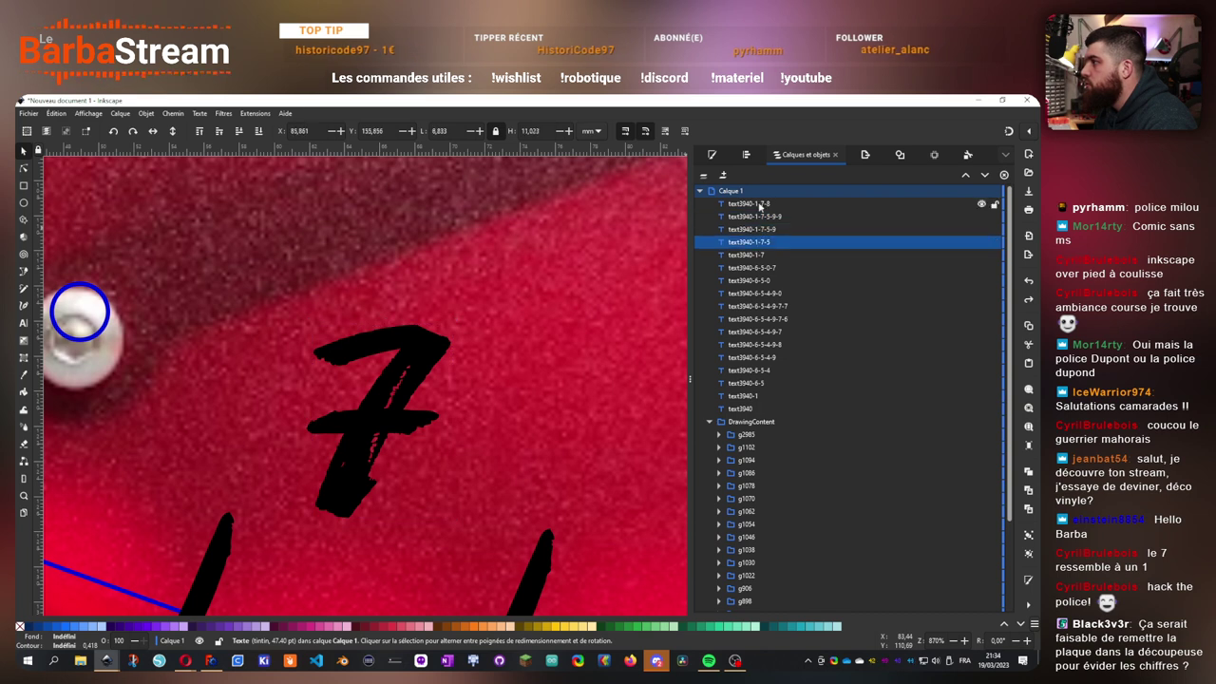
{"action": "left_click", "coordinate": [758, 204]}
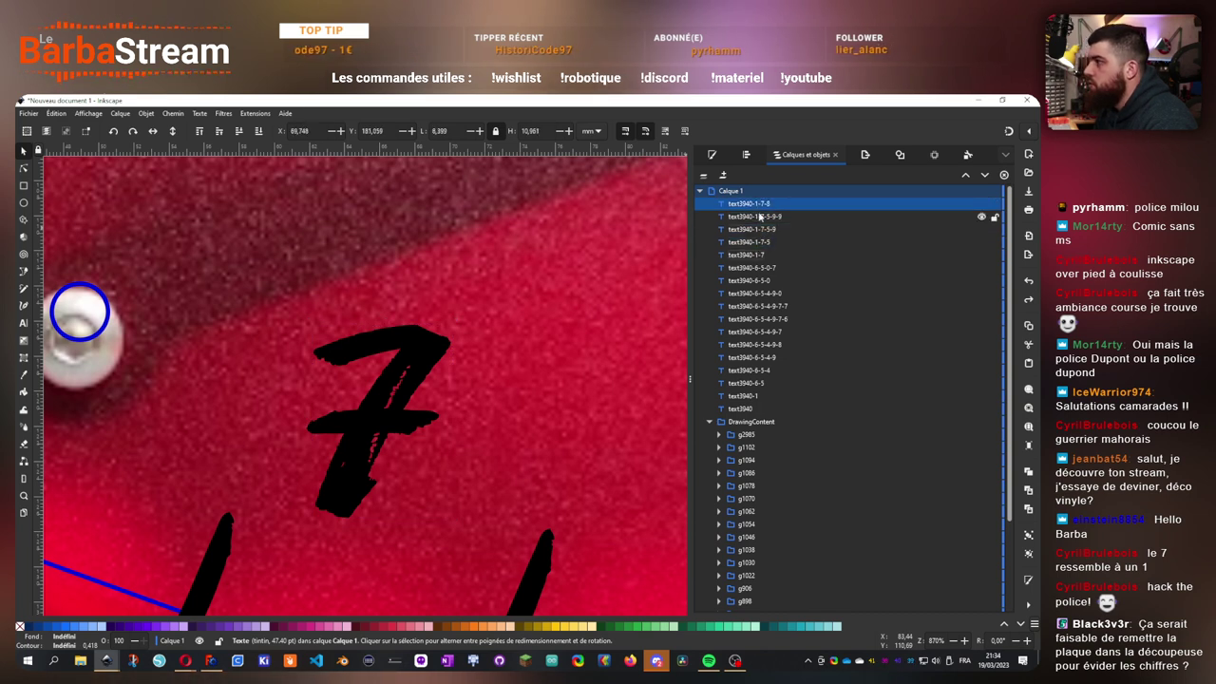
{"action": "left_click", "coordinate": [750, 255]}
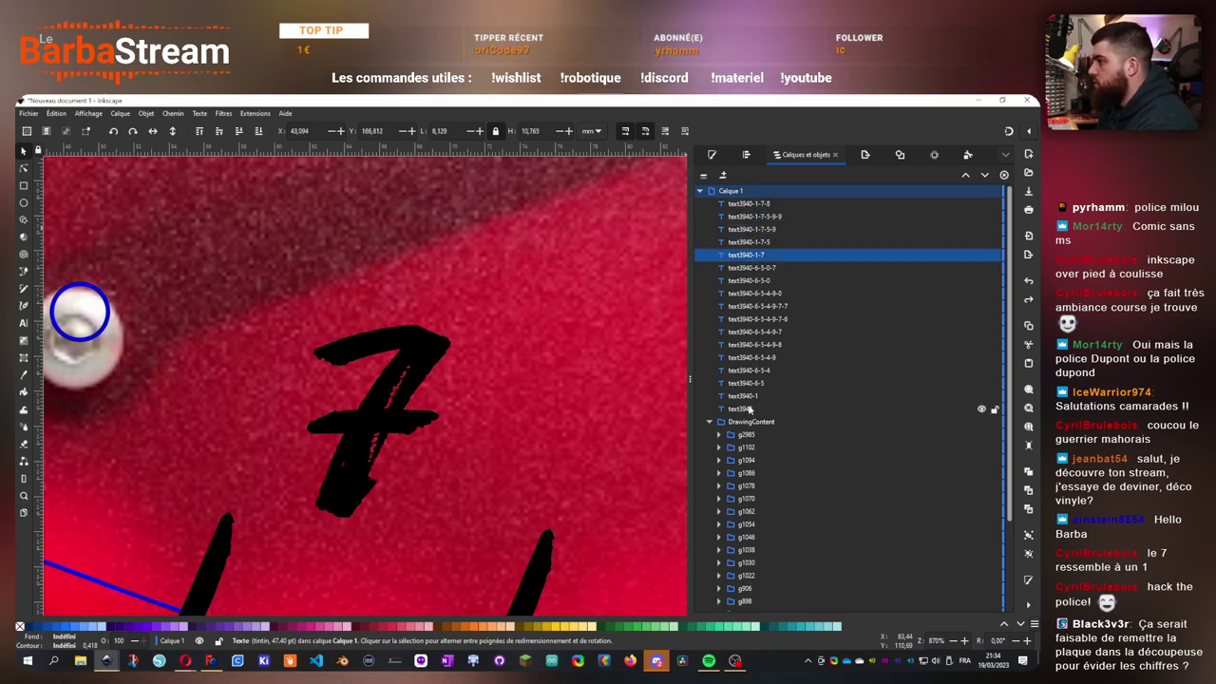
{"action": "left_click", "coordinate": [751, 408]}
{"action": "left_click", "coordinate": [752, 395]}
{"action": "left_click", "coordinate": [755, 370]}
{"action": "left_click", "coordinate": [757, 357]}
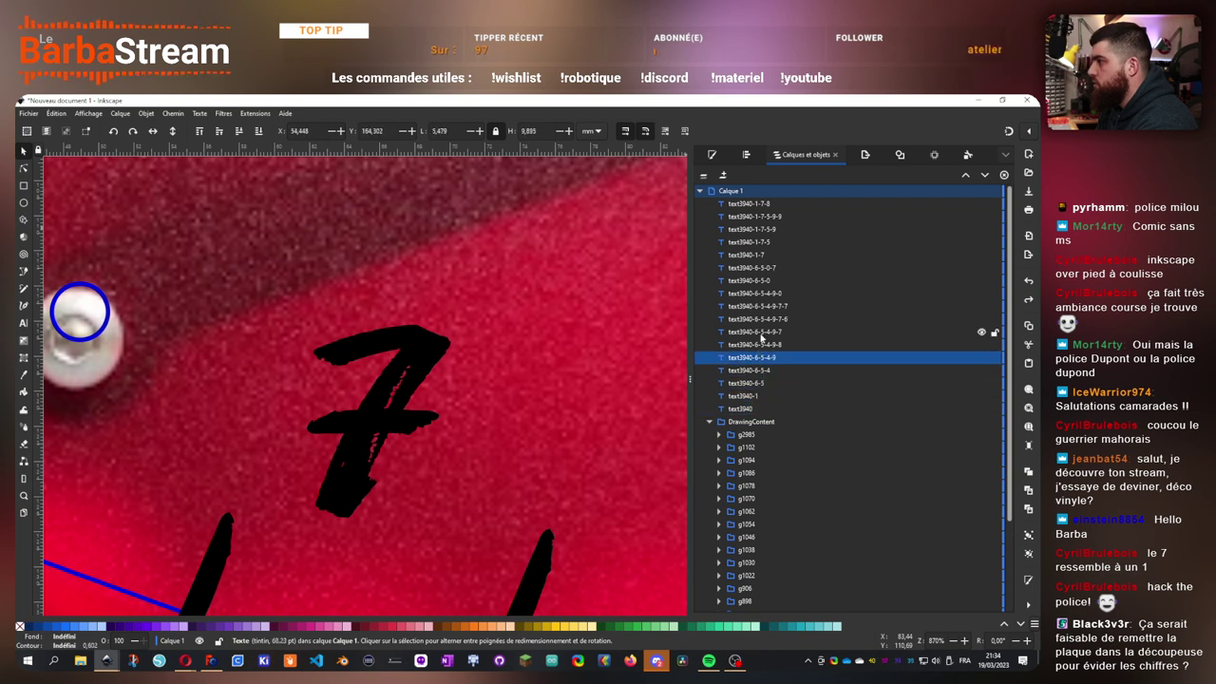
{"action": "left_click", "coordinate": [753, 216]}
{"action": "left_click", "coordinate": [756, 229]}
{"action": "left_click", "coordinate": [756, 204]}
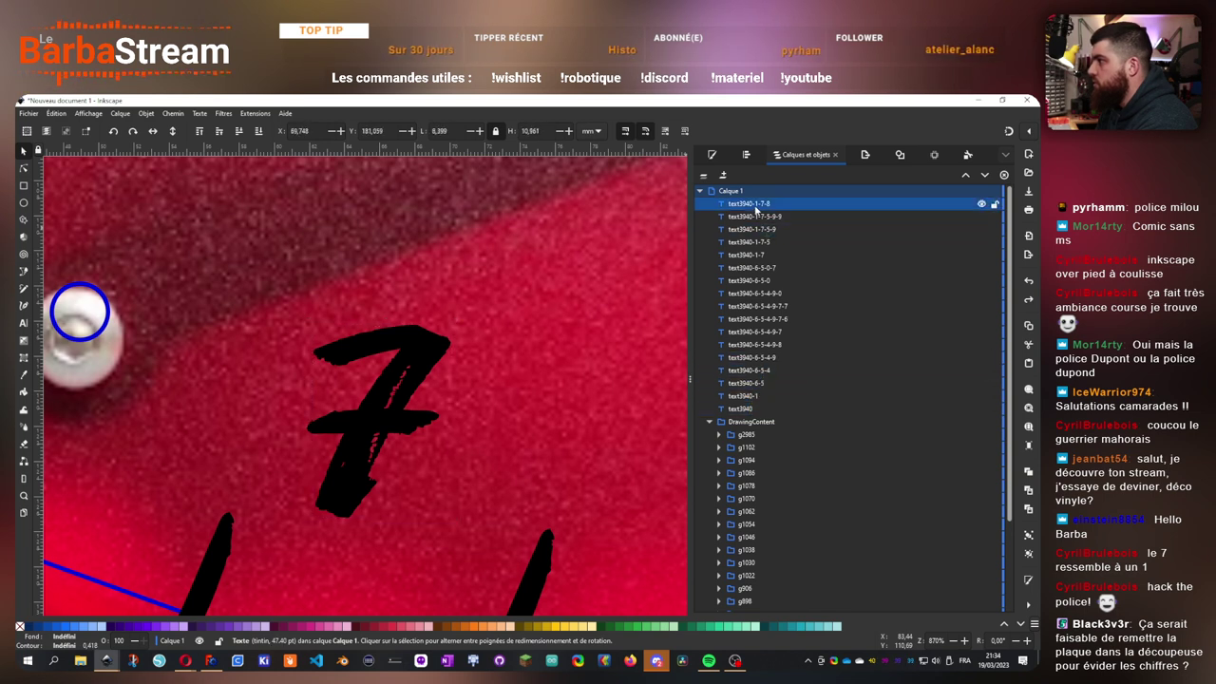
{"action": "left_click", "coordinate": [757, 243]}
{"action": "left_click", "coordinate": [756, 255]}
{"action": "left_click", "coordinate": [757, 268]}
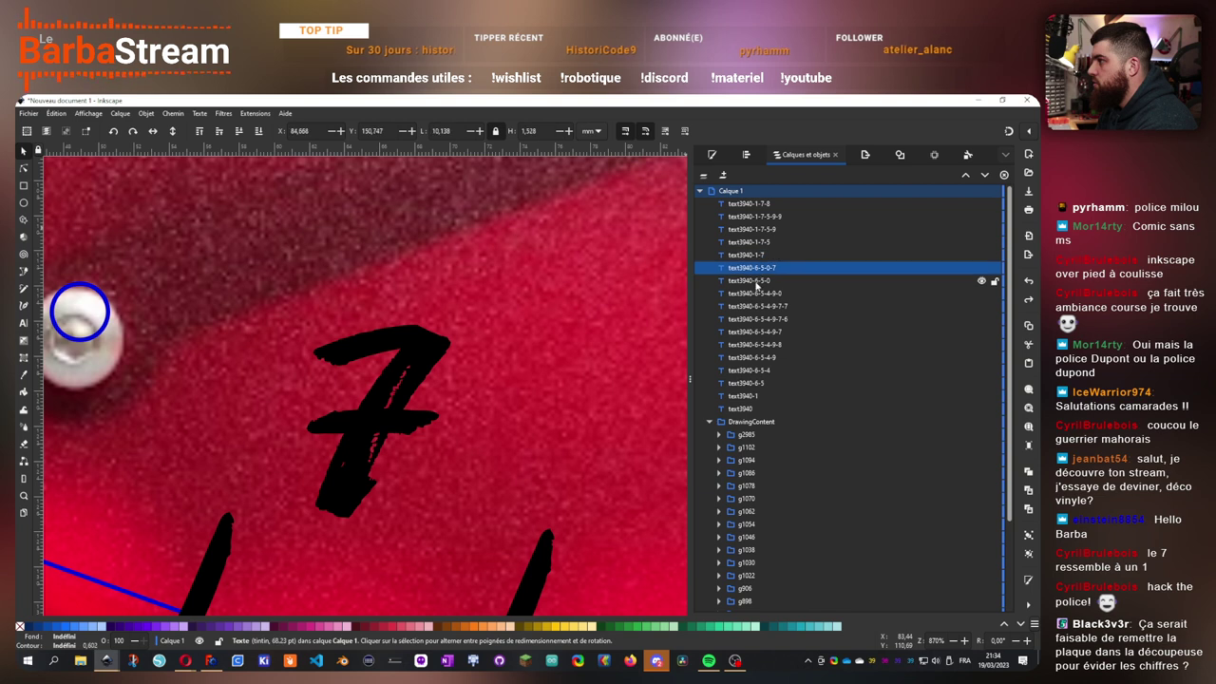
{"action": "left_click", "coordinate": [756, 280]}
{"action": "left_click", "coordinate": [757, 293]}
{"action": "left_click", "coordinate": [710, 423]}
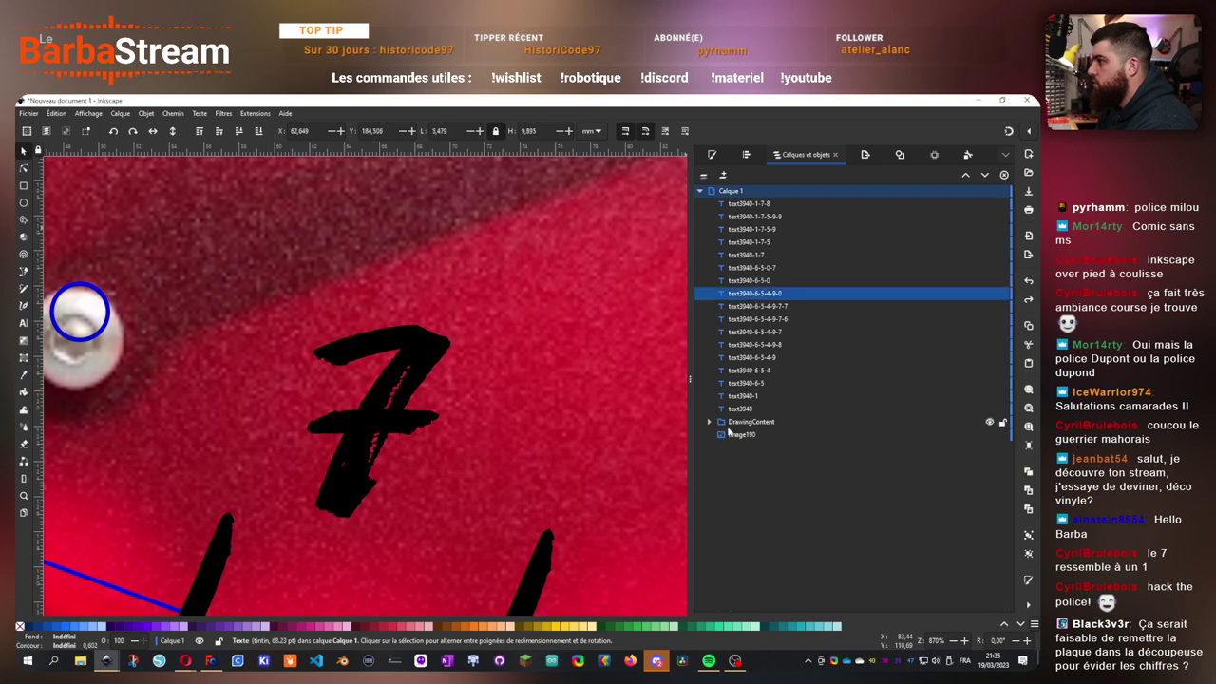
{"action": "left_click", "coordinate": [745, 408]}
{"action": "left_click", "coordinate": [747, 395]}
{"action": "left_click", "coordinate": [749, 382]}
{"action": "left_click", "coordinate": [750, 369]}
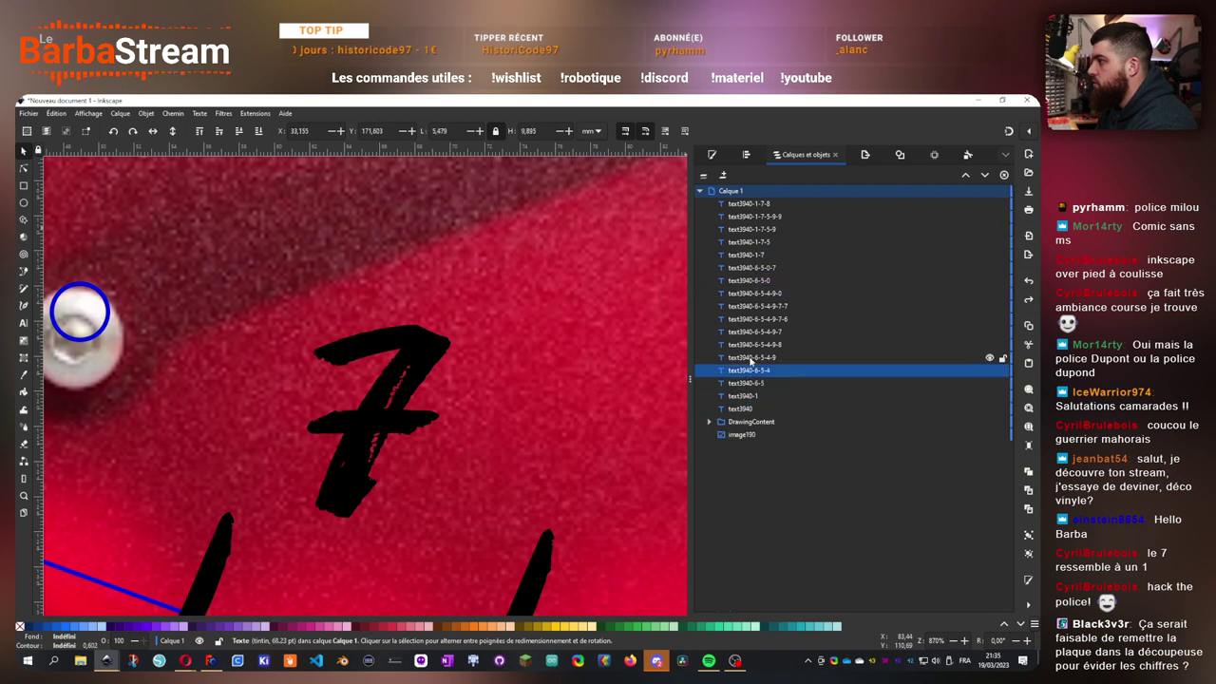
{"action": "left_click", "coordinate": [751, 357]}
{"action": "left_click", "coordinate": [760, 343]}
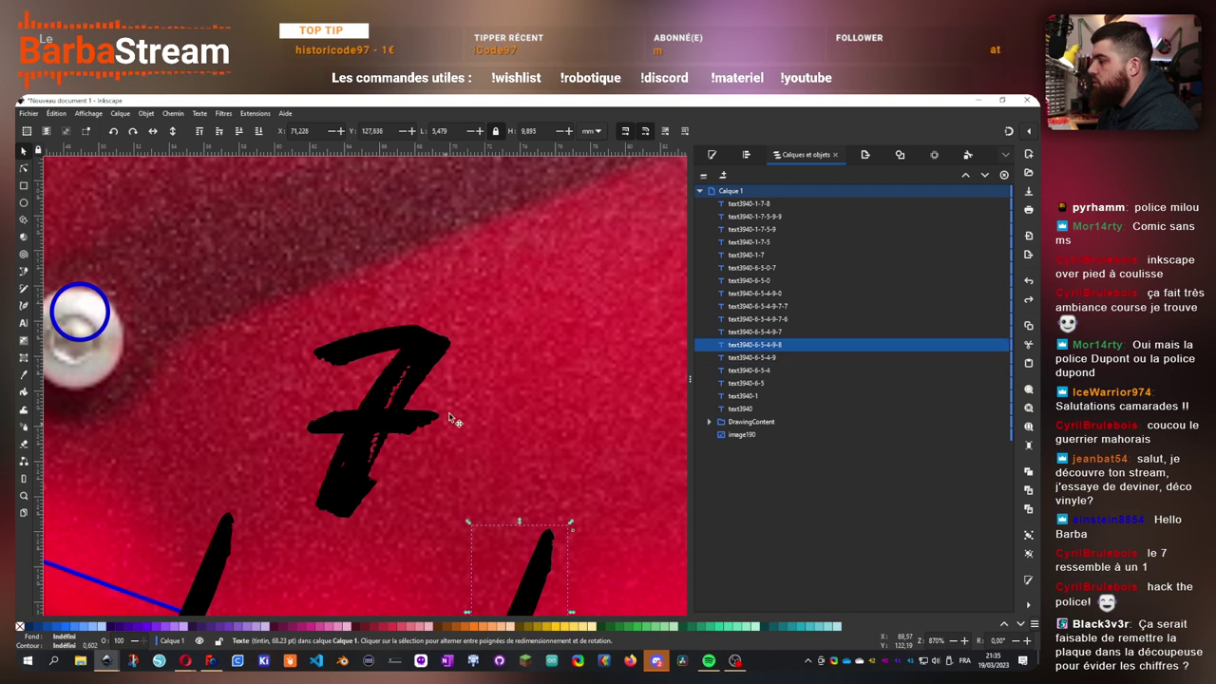
{"action": "left_click", "coordinate": [767, 319]}
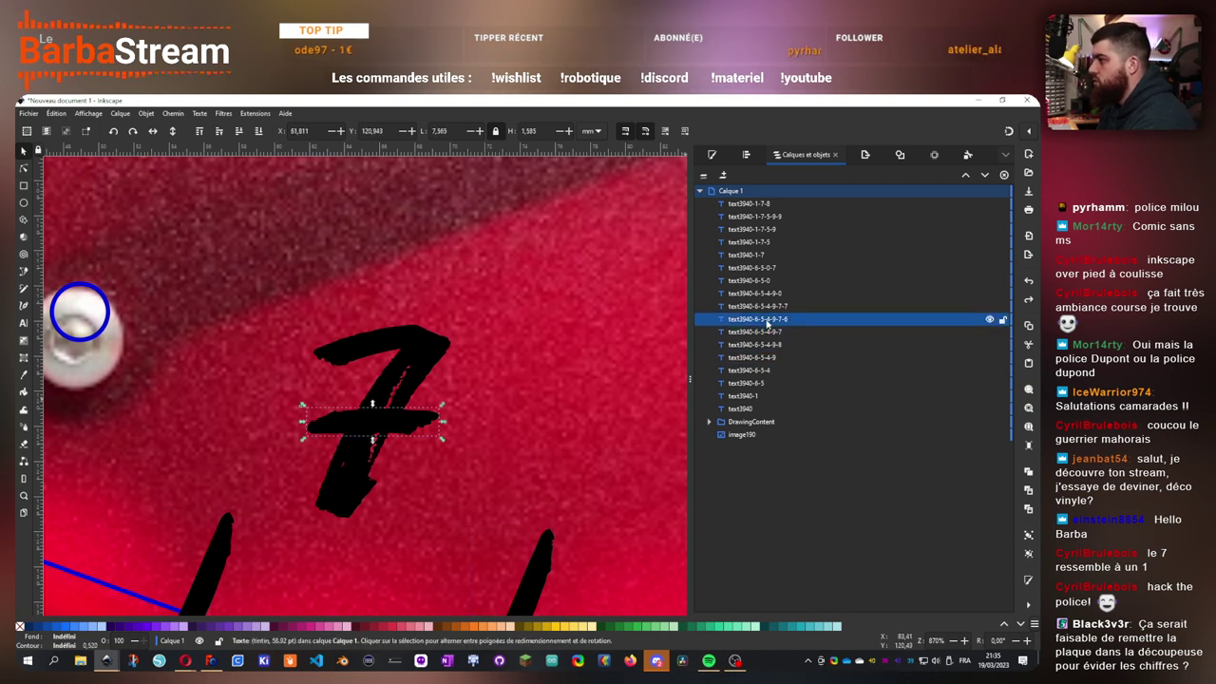
{"action": "left_click", "coordinate": [755, 217], "text": "ctrl"}
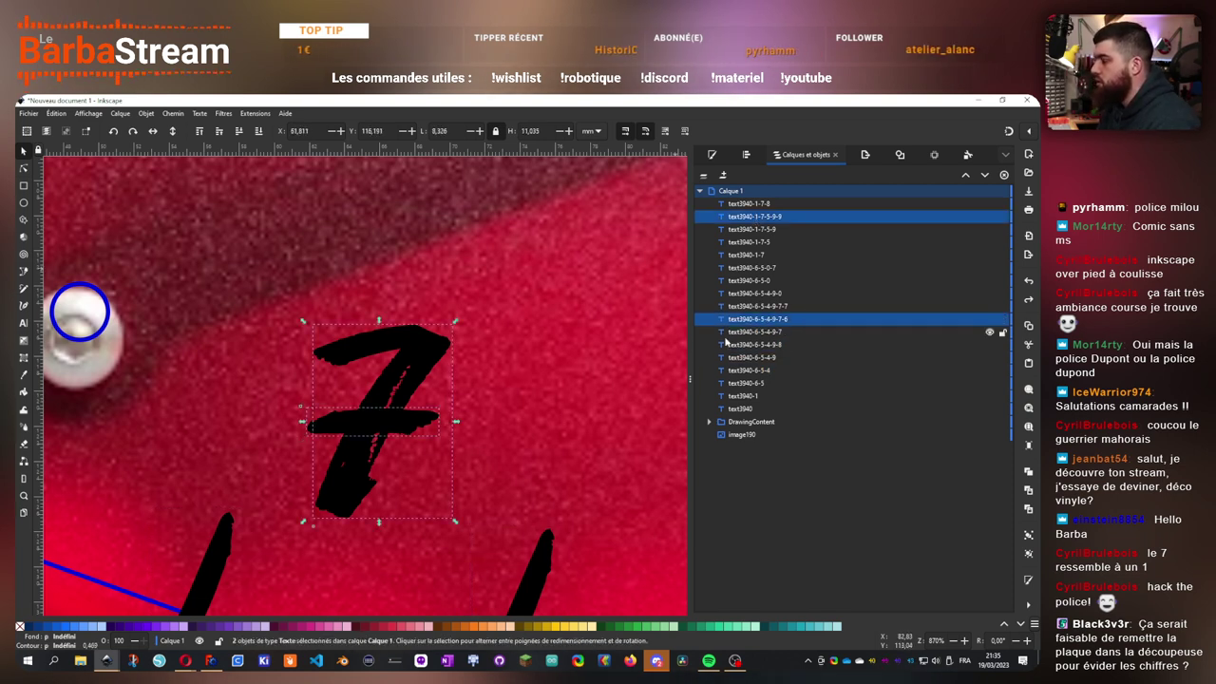
{"action": "key", "text": "ctrl+g"}
- Move the grouped 7 down between the slanted dashes and shift the dash between the 7 and 6 onto the groove's edge
{"action": "scroll", "coordinate": [399, 462], "scroll_direction": "down", "scroll_amount": 4}
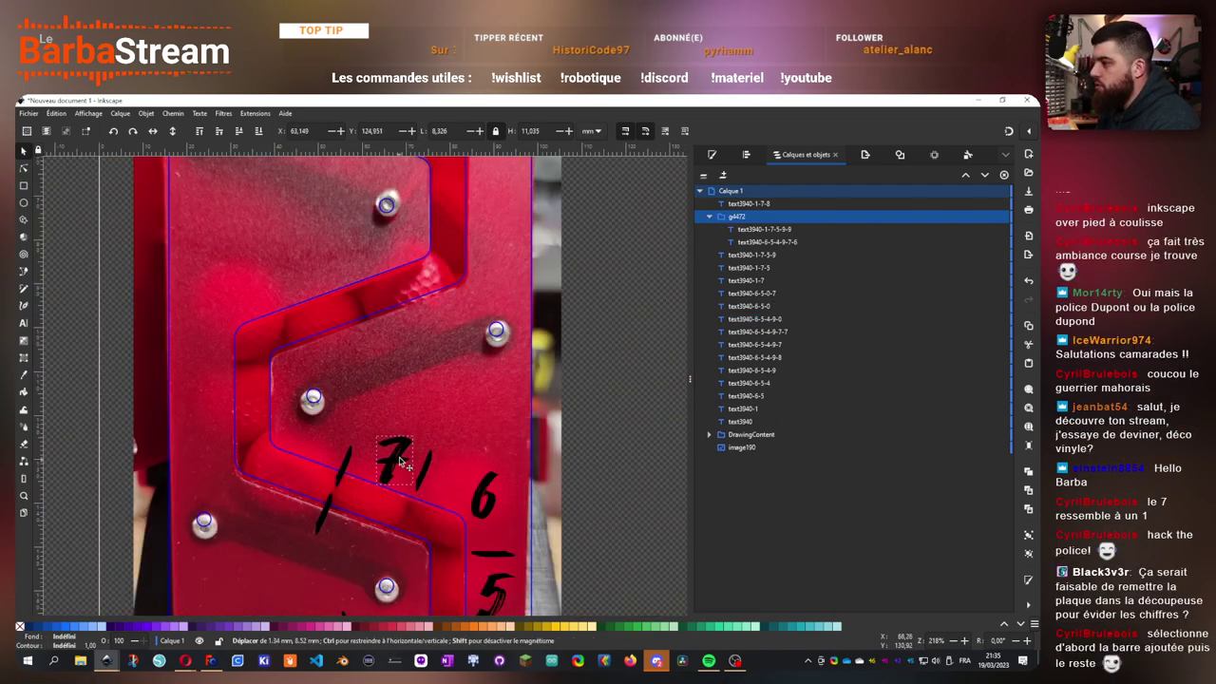
{"action": "left_click", "coordinate": [386, 463]}
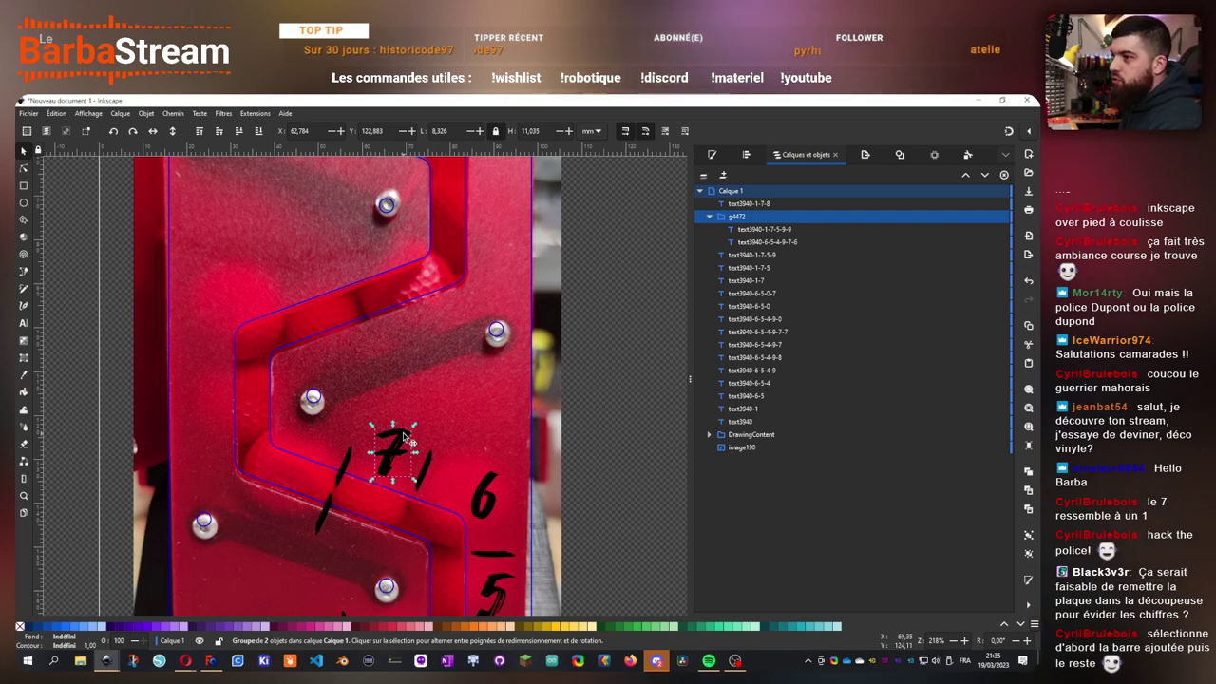
{"action": "scroll", "coordinate": [437, 390], "scroll_direction": "up", "scroll_amount": 3}
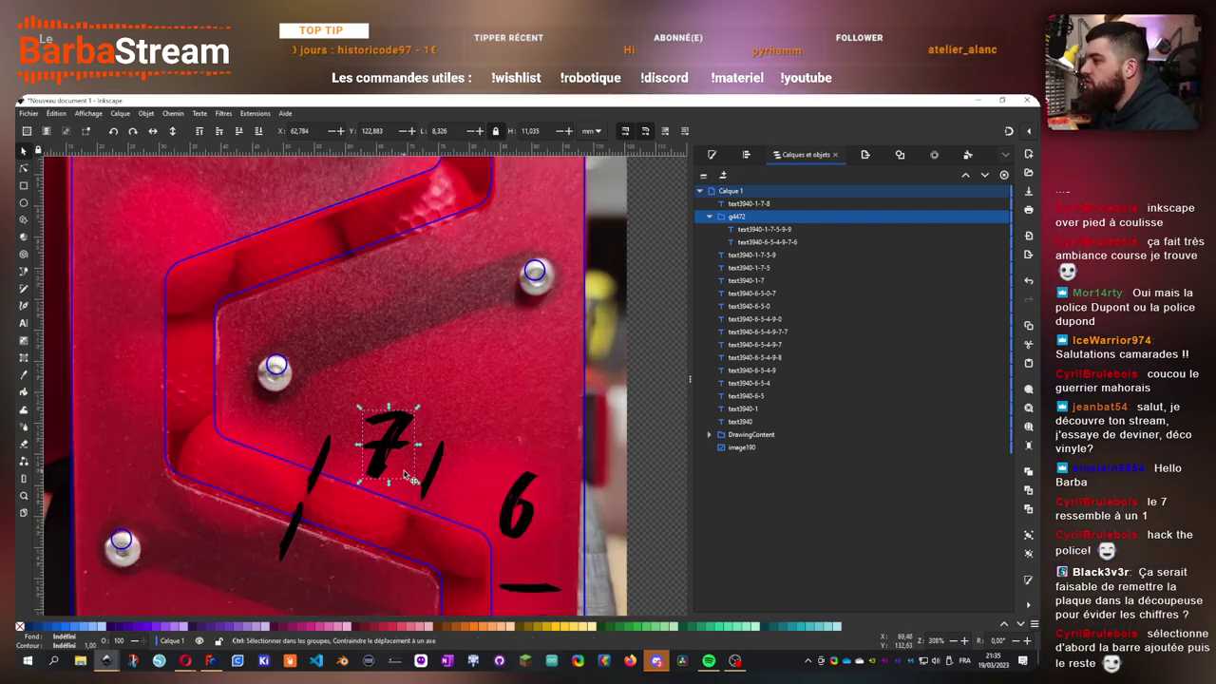
{"action": "scroll", "coordinate": [439, 390], "scroll_direction": "up", "scroll_amount": 2}
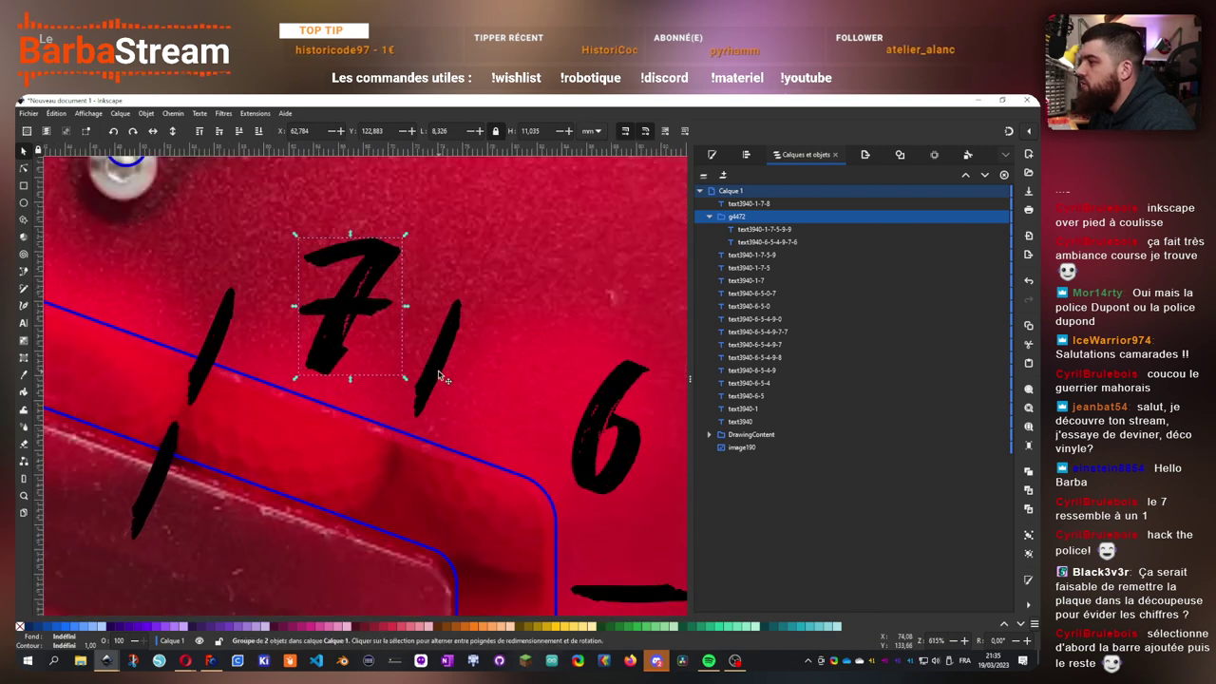
{"action": "left_click_drag", "start_coordinate": [441, 391], "coordinate": [420, 427]}
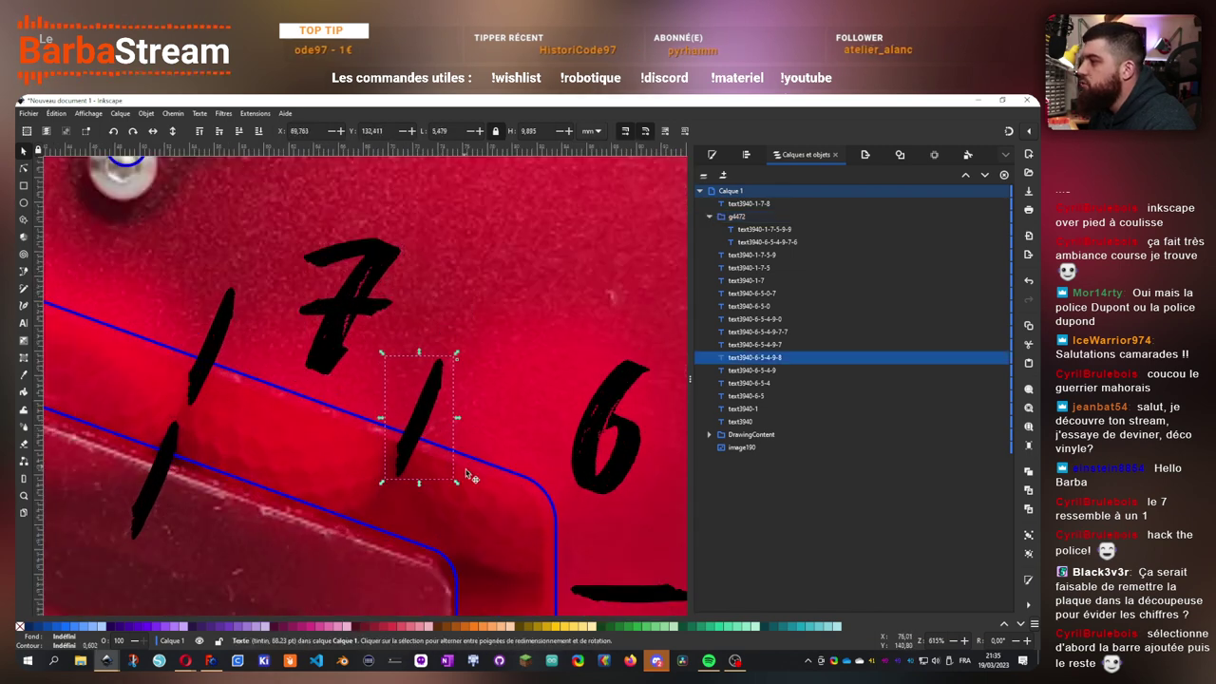
- Move the horizontal dashes above and below the 5 sideways so they straddle the groove's edge
{"action": "scroll", "coordinate": [475, 475], "scroll_direction": "down", "scroll_amount": 3}
{"action": "left_click", "coordinate": [639, 472]}
{"action": "left_click_drag", "start_coordinate": [639, 472], "coordinate": [583, 473]}
{"action": "scroll", "coordinate": [583, 473], "scroll_direction": "down", "scroll_amount": 3}
{"action": "scroll", "coordinate": [560, 475], "scroll_direction": "down", "scroll_amount": 2}
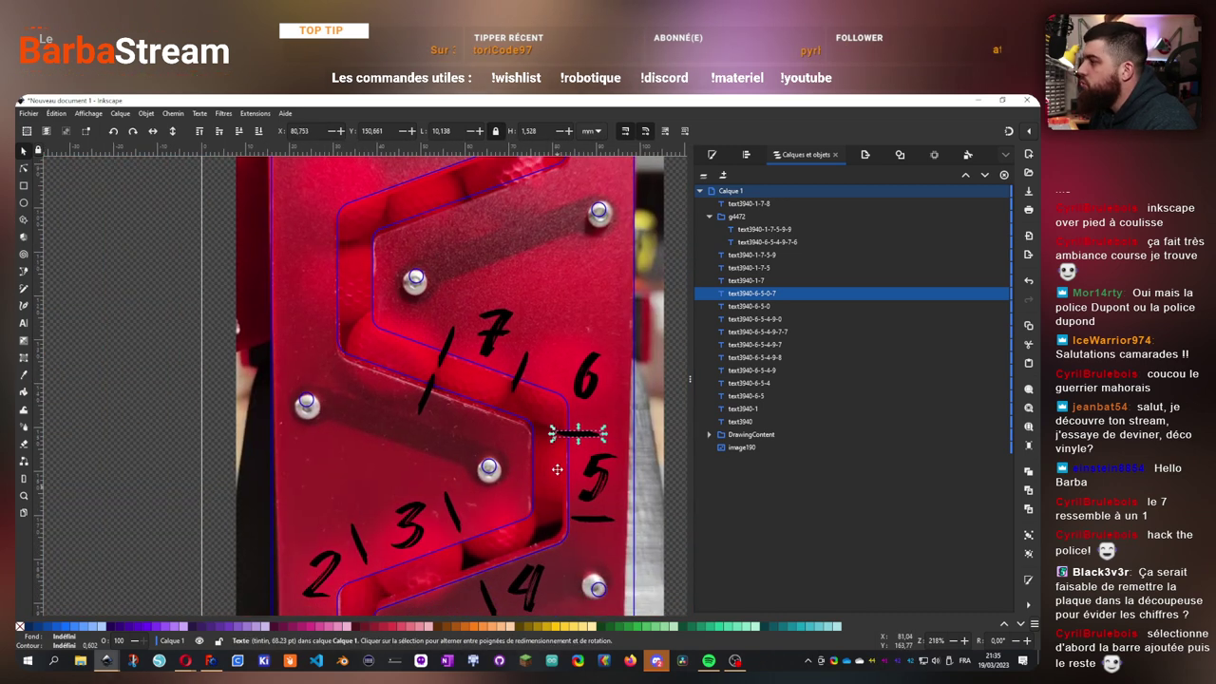
{"action": "scroll", "coordinate": [549, 473], "scroll_direction": "up", "scroll_amount": 1}
{"action": "scroll", "coordinate": [549, 475], "scroll_direction": "up", "scroll_amount": 1}
{"action": "left_click", "coordinate": [594, 442]}
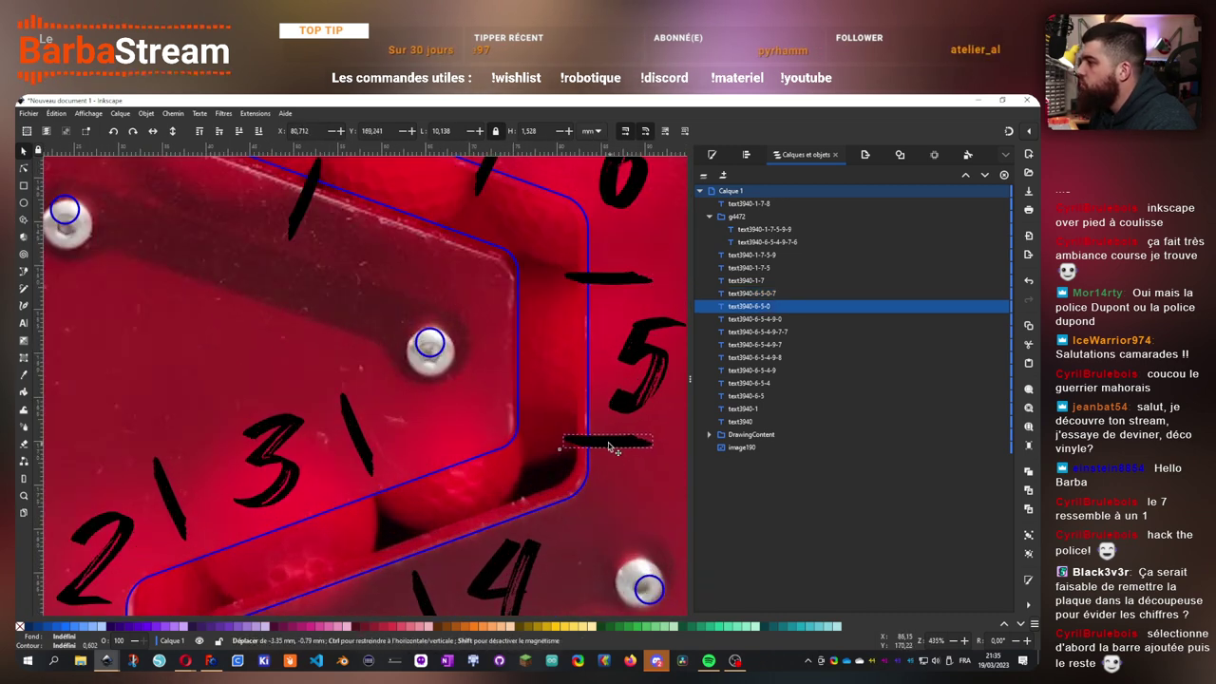
- Move the slanted dashes beside the 4, the 3 and the 2 onto the groove's edges
{"action": "left_click_drag", "start_coordinate": [470, 598], "coordinate": [445, 501]}
{"action": "left_click", "coordinate": [465, 540]}
{"action": "left_click_drag", "start_coordinate": [405, 386], "coordinate": [467, 351]}
{"action": "left_click", "coordinate": [324, 374]}
{"action": "left_click_drag", "start_coordinate": [326, 373], "coordinate": [343, 419]}
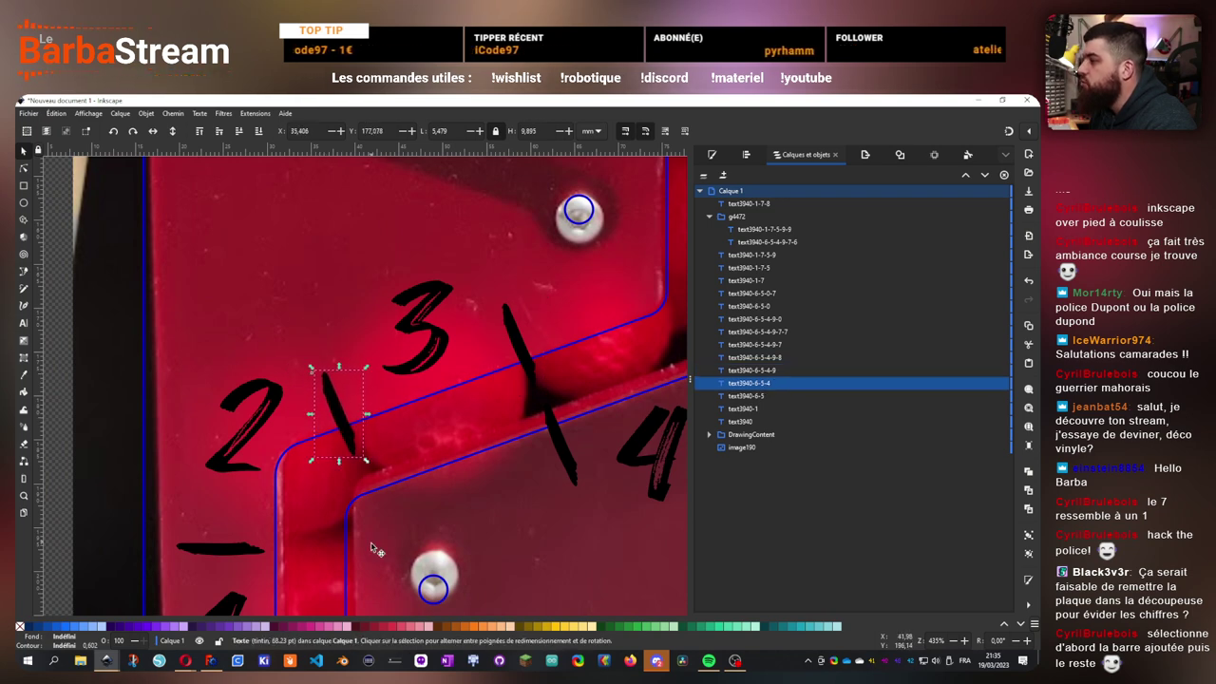
- Move the horizontal dash between the 1 and the 2 sideways onto the groove's edge
{"action": "left_click_drag", "start_coordinate": [377, 546], "coordinate": [453, 383]}
{"action": "left_click", "coordinate": [283, 389]}
{"action": "left_click_drag", "start_coordinate": [283, 389], "coordinate": [339, 389]}
{"action": "scroll", "coordinate": [342, 398], "scroll_direction": "down", "scroll_amount": 3}
{"action": "scroll", "coordinate": [371, 531], "scroll_direction": "up", "scroll_amount": 5}
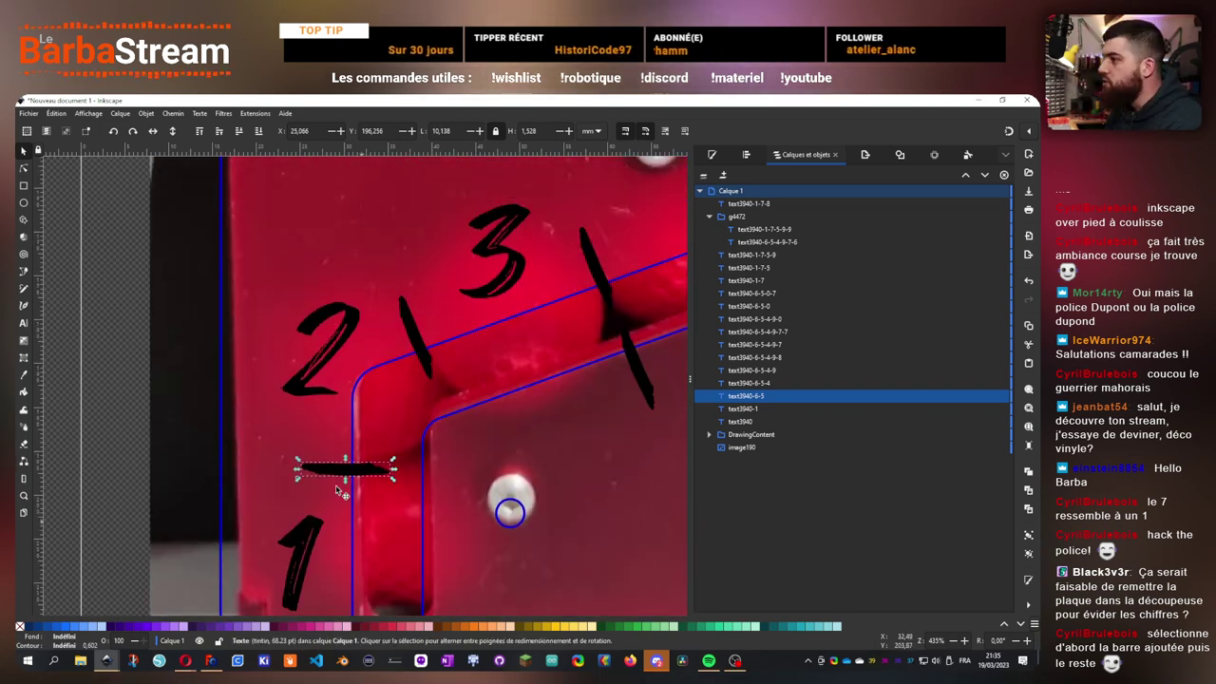
- Check the numbers and dashes along the whole groove and the still unlabelled upper section of the plate
{"action": "scroll", "coordinate": [371, 536], "scroll_direction": "down", "scroll_amount": 3}
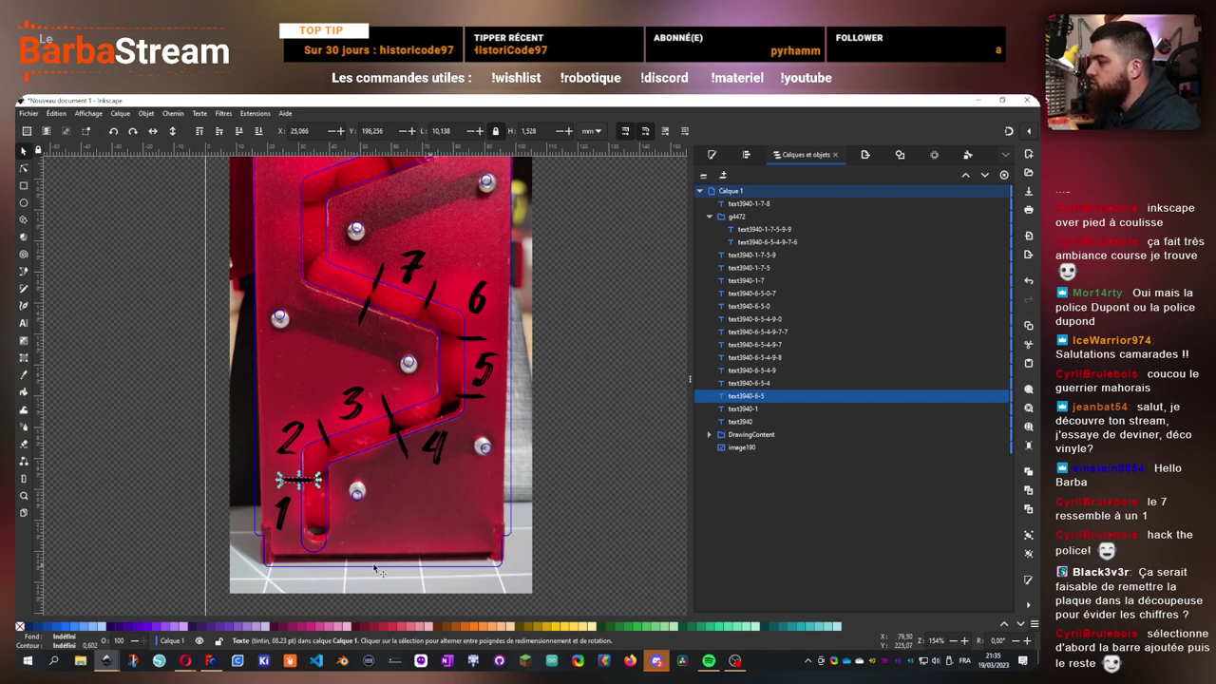
{"action": "scroll", "coordinate": [348, 271], "scroll_direction": "up", "scroll_amount": 8}
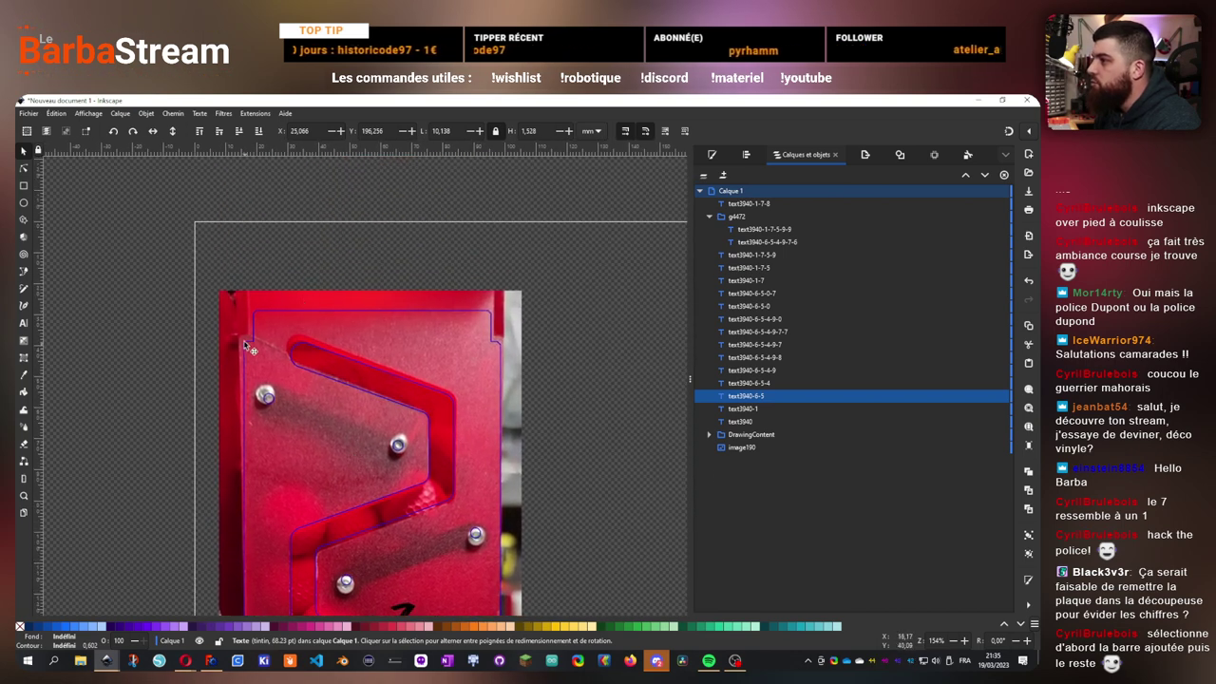
{"action": "scroll", "coordinate": [324, 347], "scroll_direction": "down", "scroll_amount": 3}
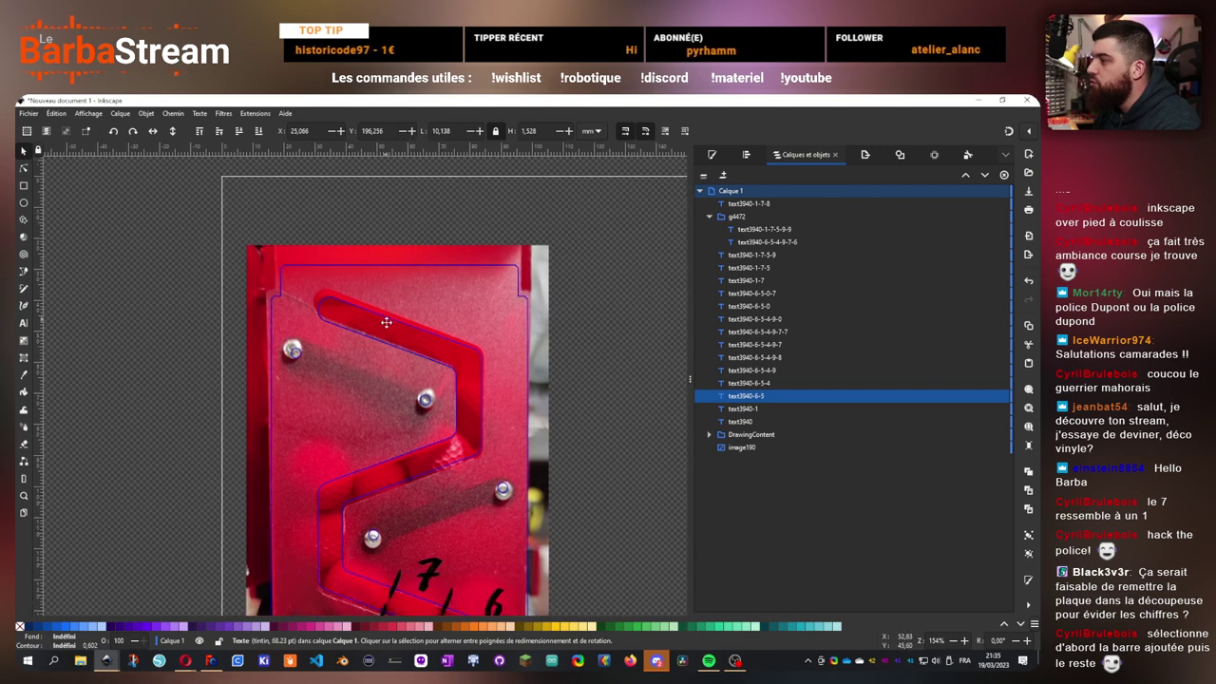
{"action": "scroll", "coordinate": [321, 353], "scroll_direction": "up", "scroll_amount": 2}
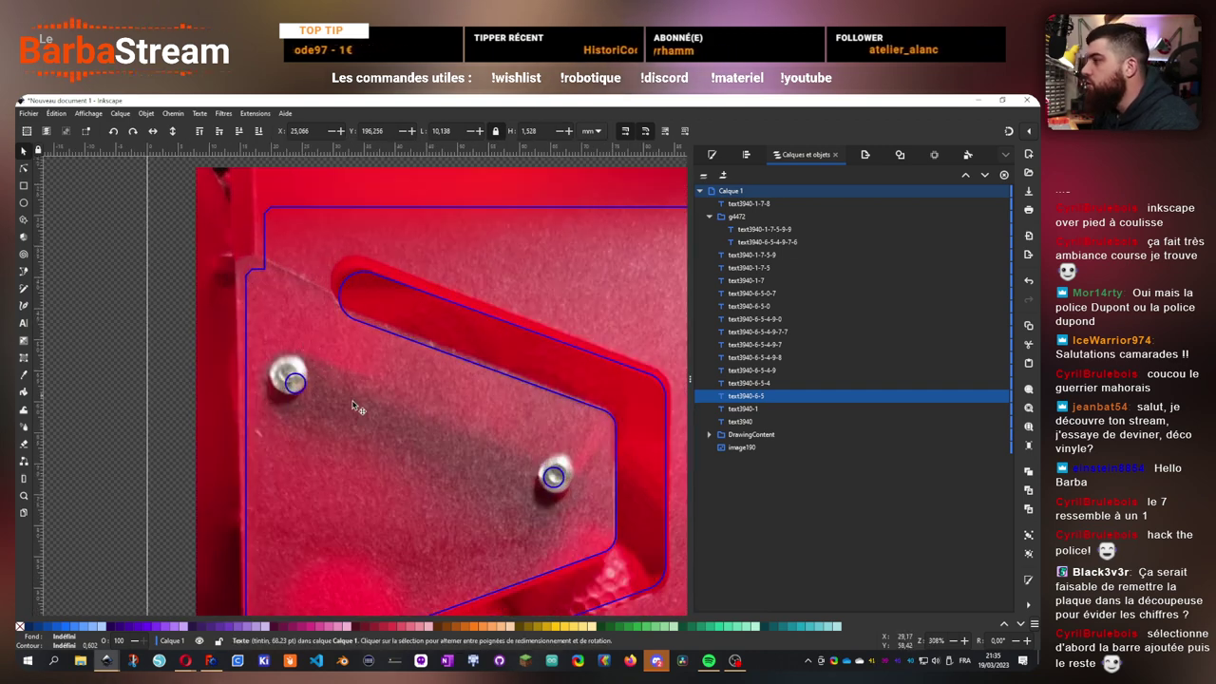
{"action": "left_click_drag", "start_coordinate": [362, 400], "coordinate": [253, 308]}
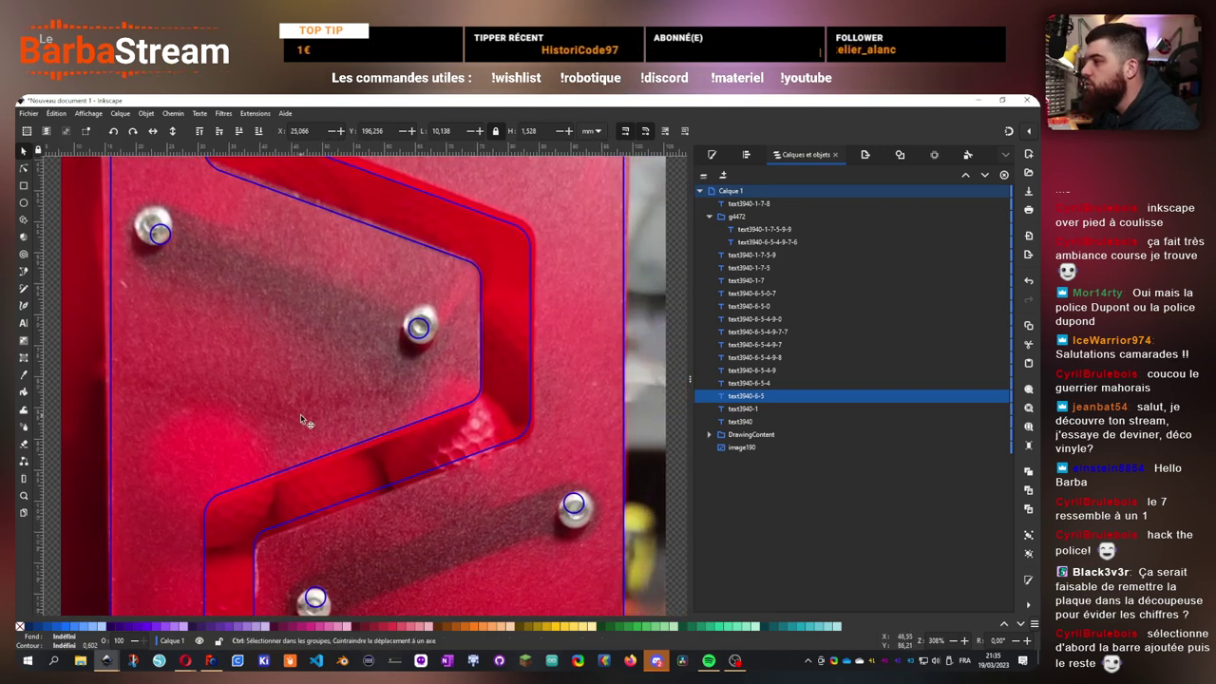
{"action": "scroll", "coordinate": [302, 419], "scroll_direction": "down", "scroll_amount": 2}
{"action": "scroll", "coordinate": [355, 380], "scroll_direction": "down", "scroll_amount": 5}
{"action": "scroll", "coordinate": [343, 396], "scroll_direction": "up", "scroll_amount": 1}
{"action": "scroll", "coordinate": [346, 398], "scroll_direction": "up", "scroll_amount": 1}
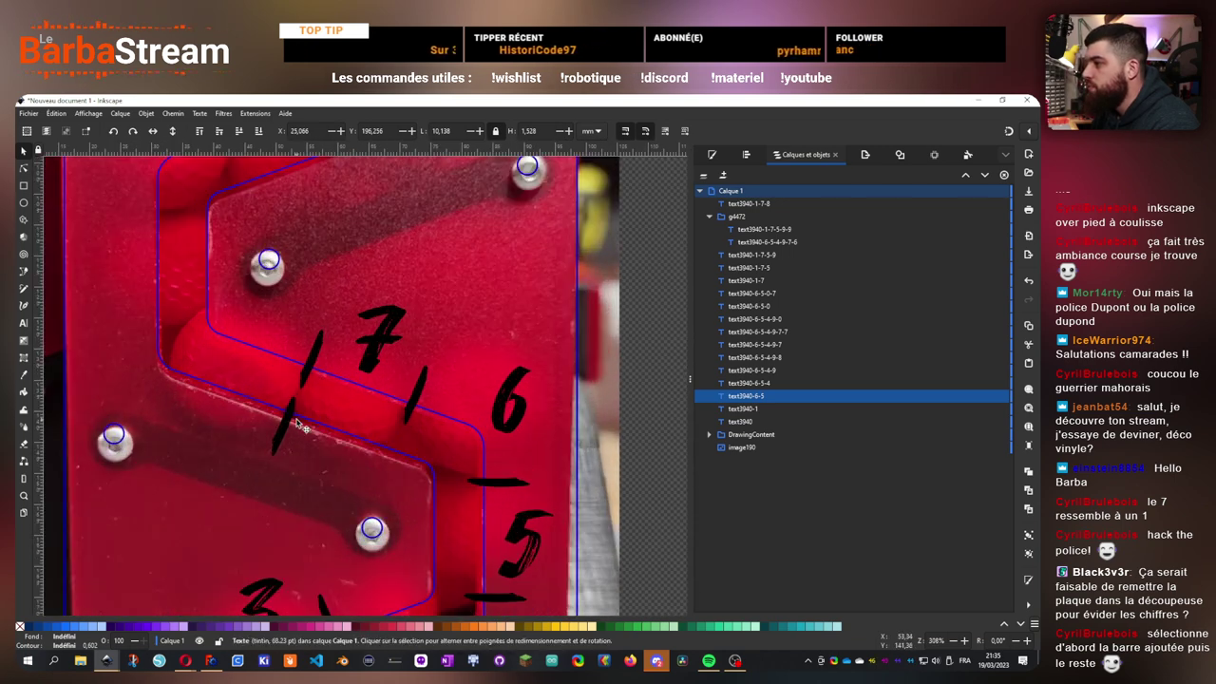
{"action": "scroll", "coordinate": [338, 369], "scroll_direction": "down", "scroll_amount": 3}
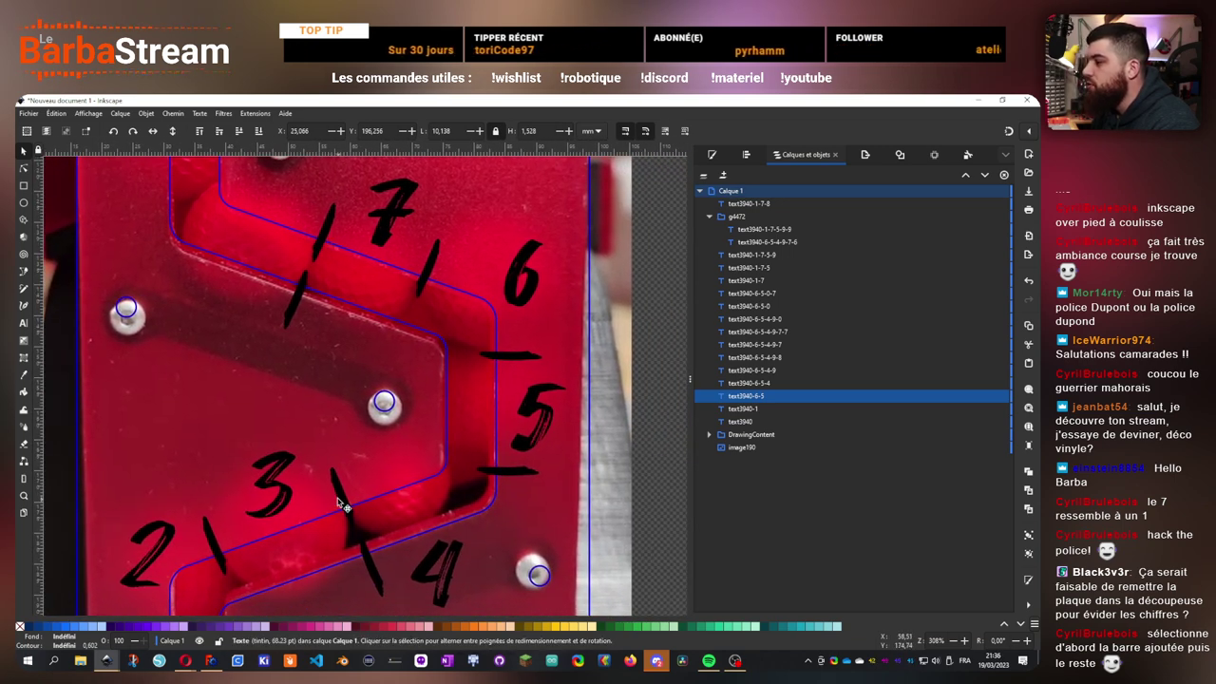
{"action": "left_click_drag", "start_coordinate": [338, 498], "coordinate": [418, 553]}
{"action": "left_click_drag", "start_coordinate": [414, 384], "coordinate": [445, 459]}
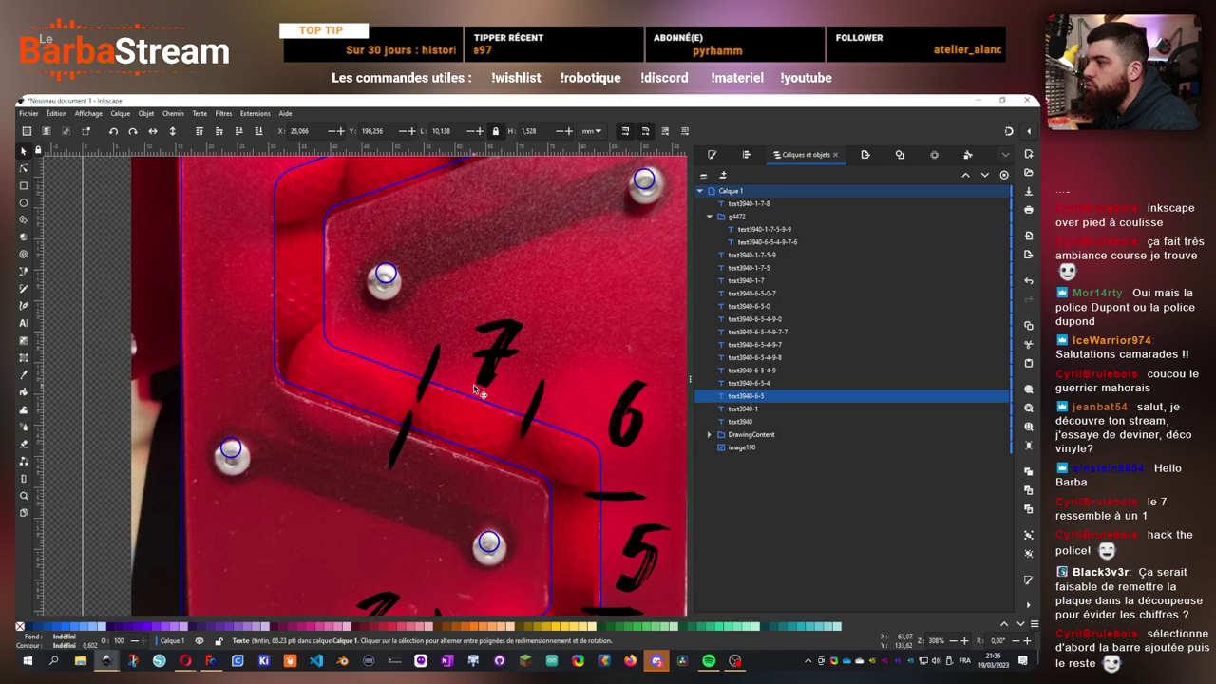
- Duplicate the 6, place the copy below the groove beside the slanted dash, and change it to 8
{"action": "left_click", "coordinate": [509, 340]}
{"action": "left_click", "coordinate": [641, 427]}
{"action": "key", "text": "ctrl+d"}
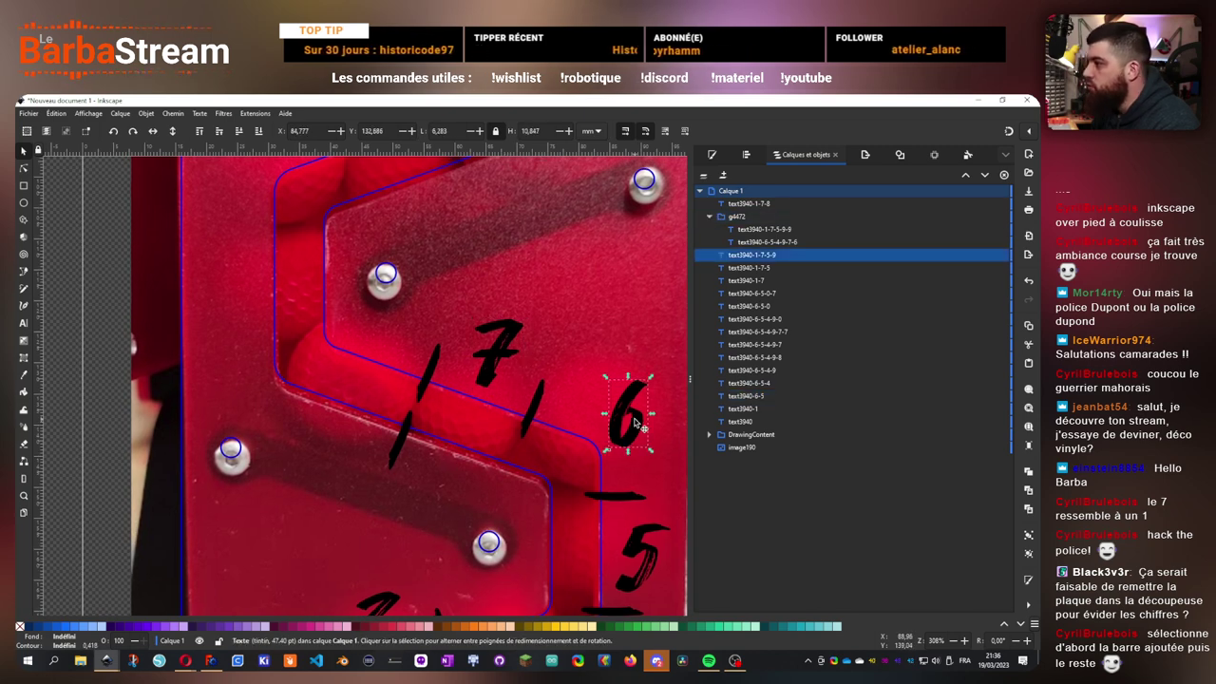
{"action": "left_click_drag", "start_coordinate": [634, 432], "coordinate": [316, 488]}
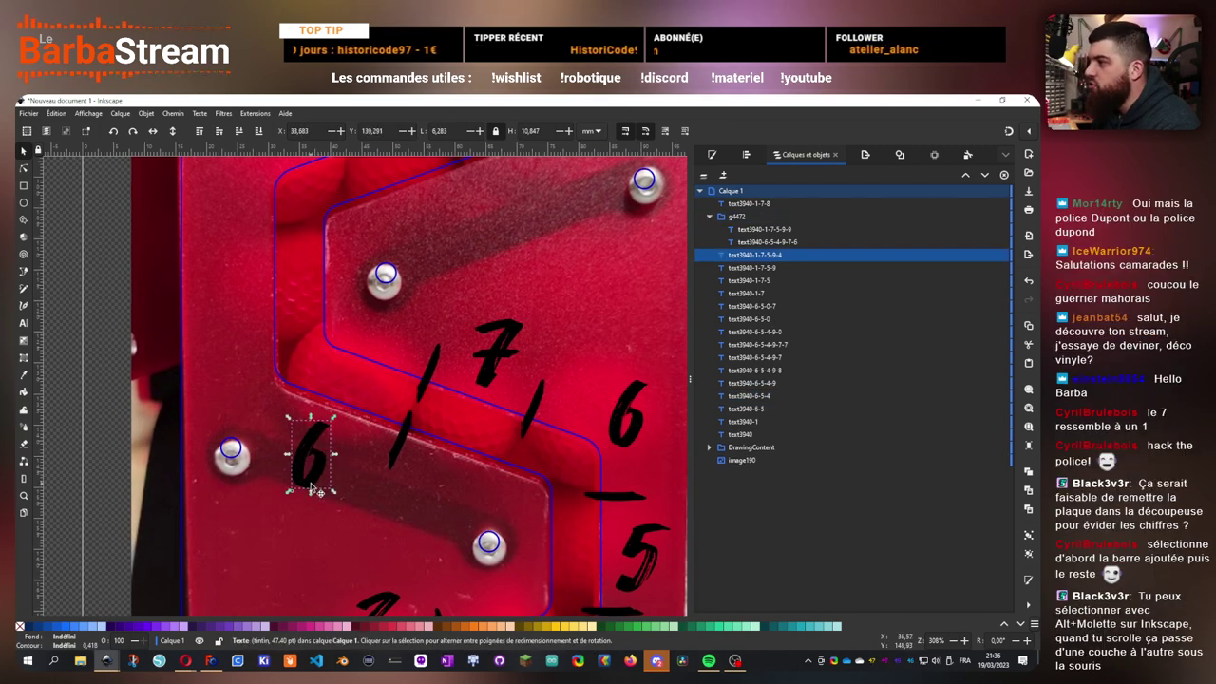
{"action": "double_click", "coordinate": [316, 489]}
{"action": "key", "text": "BackSpace"}
{"action": "type", "text": "8"}
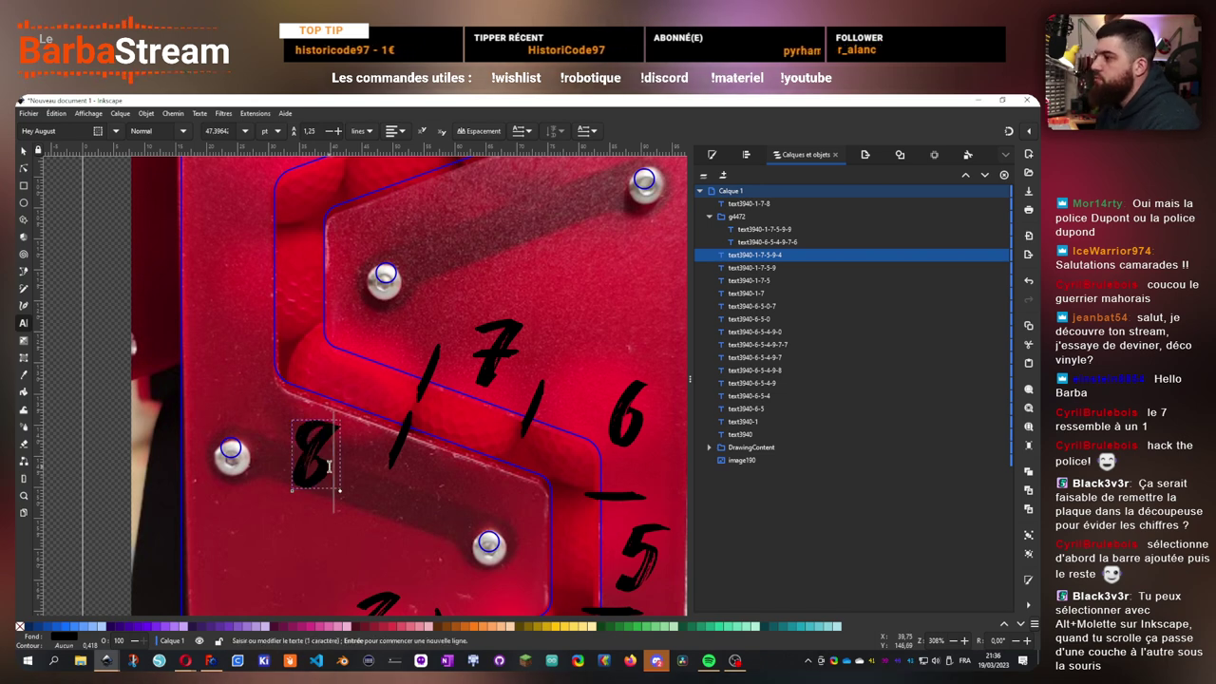
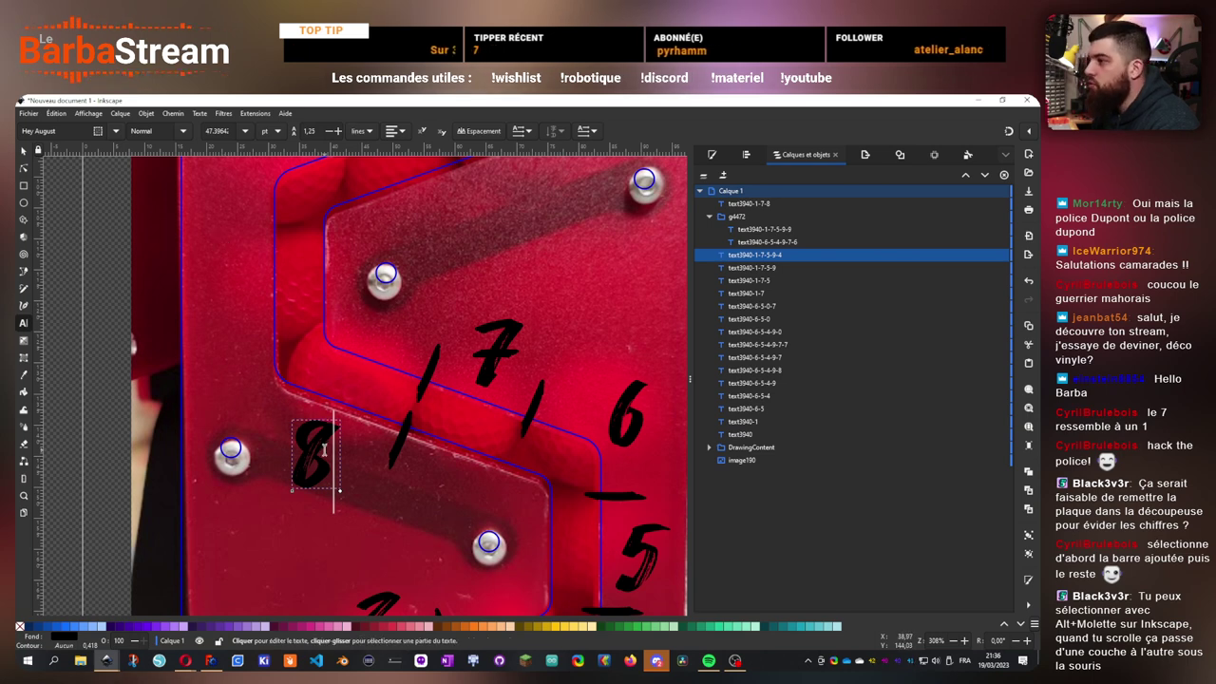
{"action": "scroll", "coordinate": [323, 381], "scroll_direction": "down", "scroll_amount": 1}
{"action": "left_click", "coordinate": [25, 151]}
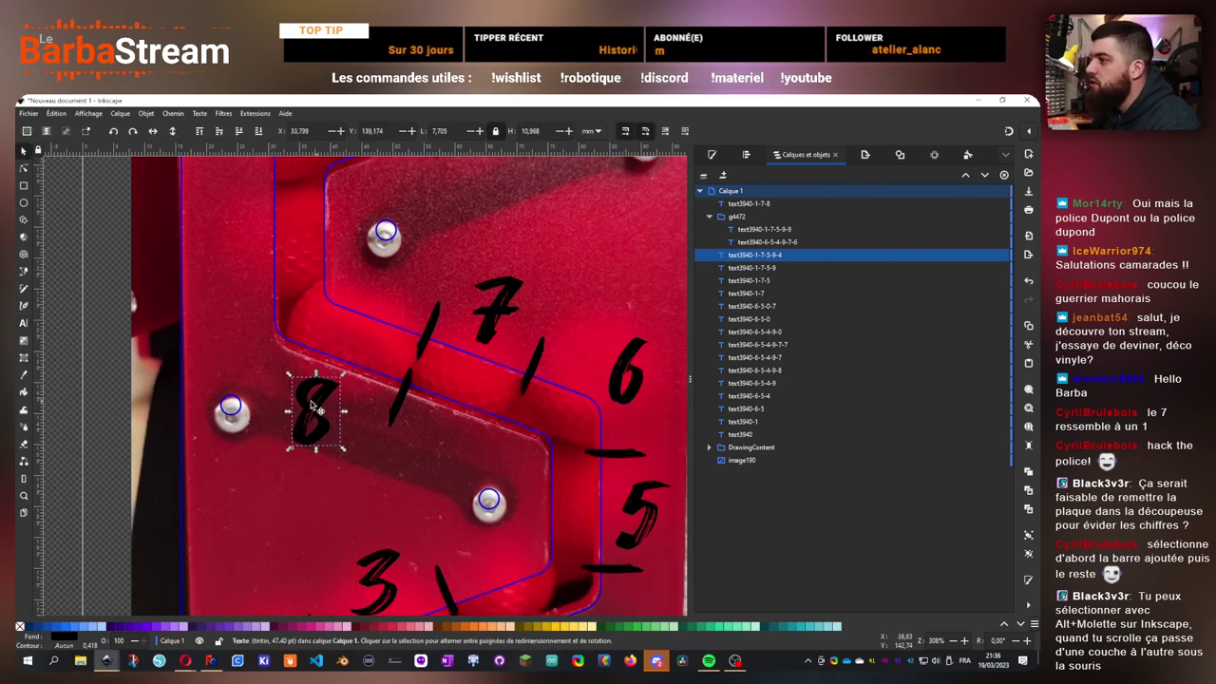
{"action": "scroll", "coordinate": [310, 406], "scroll_direction": "down", "scroll_amount": 1}
{"action": "scroll", "coordinate": [307, 405], "scroll_direction": "up", "scroll_amount": 1}
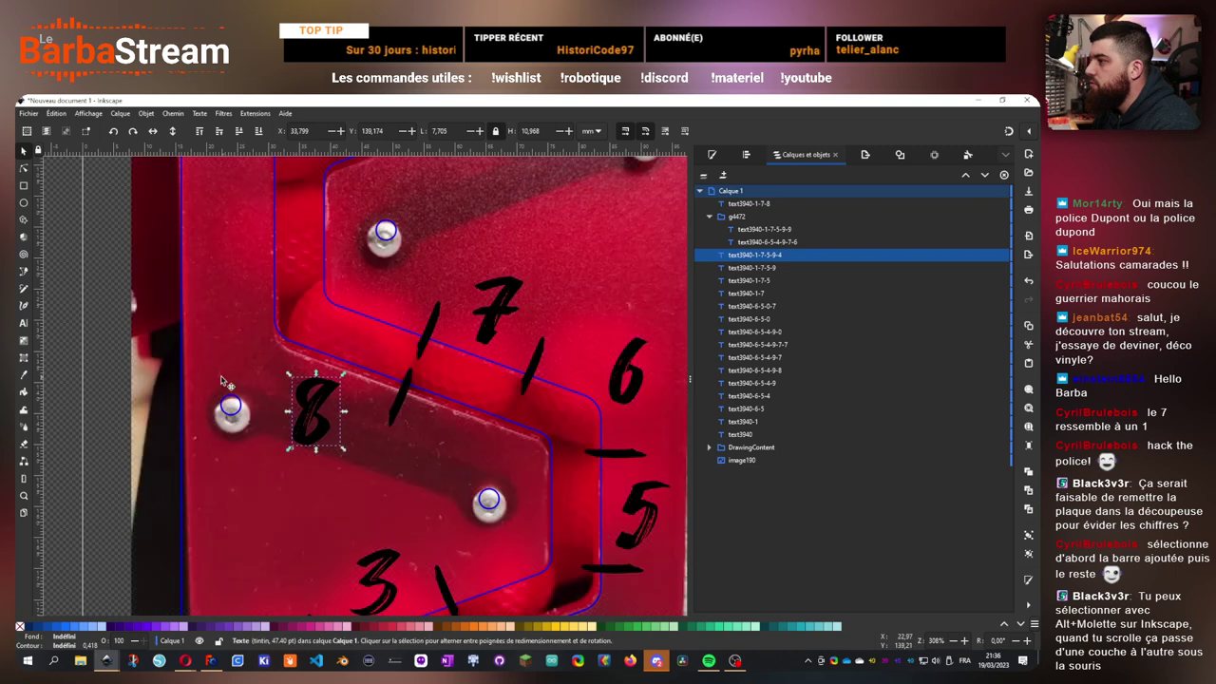
{"action": "key", "text": "Delete"}
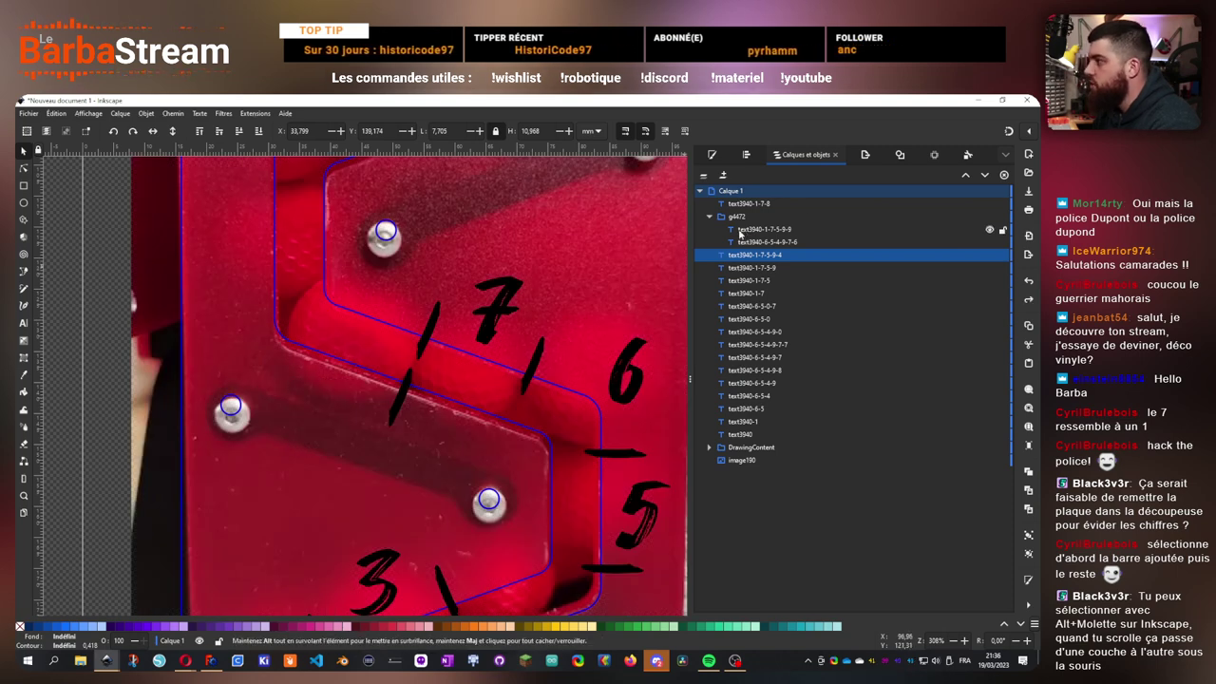
{"action": "key", "text": "ctrl+z"}
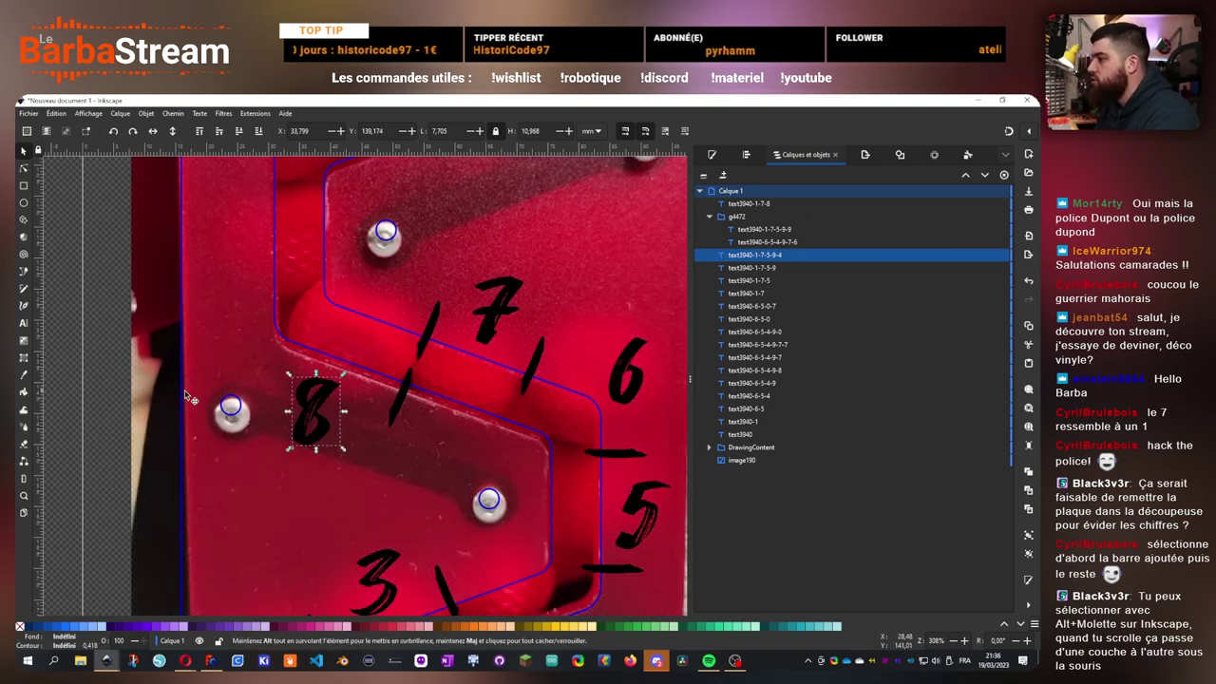
{"action": "left_click", "coordinate": [88, 395]}
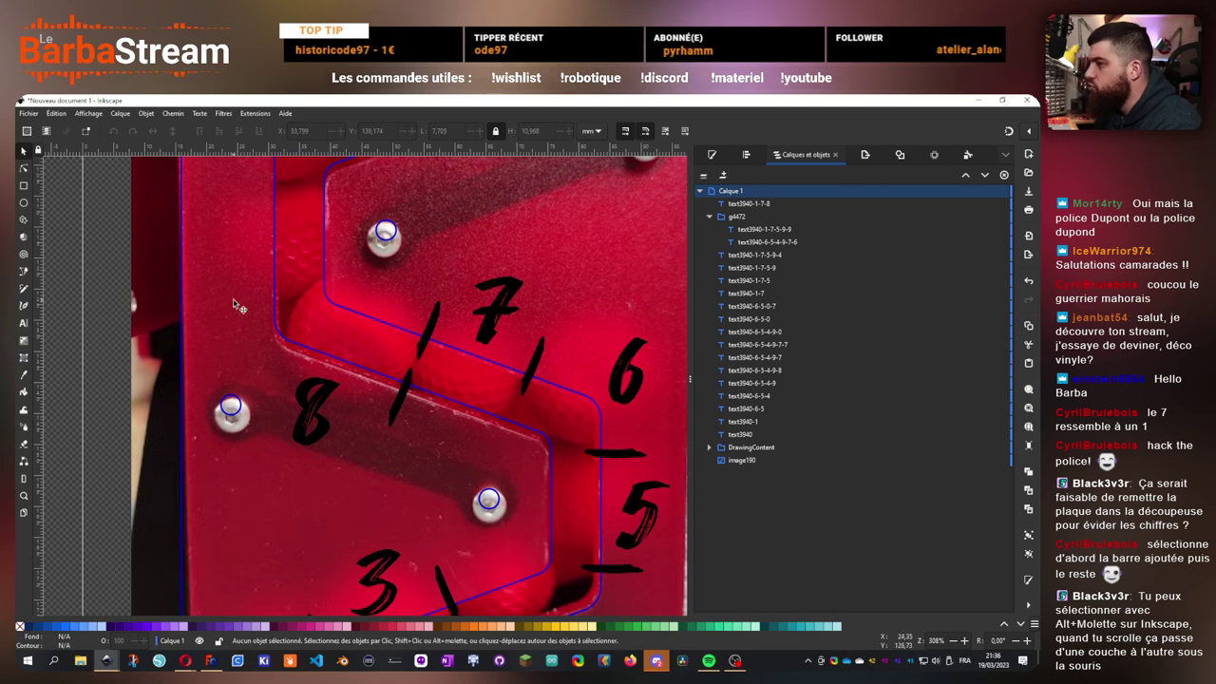
- Nudge the 8 slightly sideways toward the slanted dash beneath the groove
{"action": "left_click_drag", "start_coordinate": [237, 306], "coordinate": [253, 349]}
{"action": "left_click", "coordinate": [330, 465]}
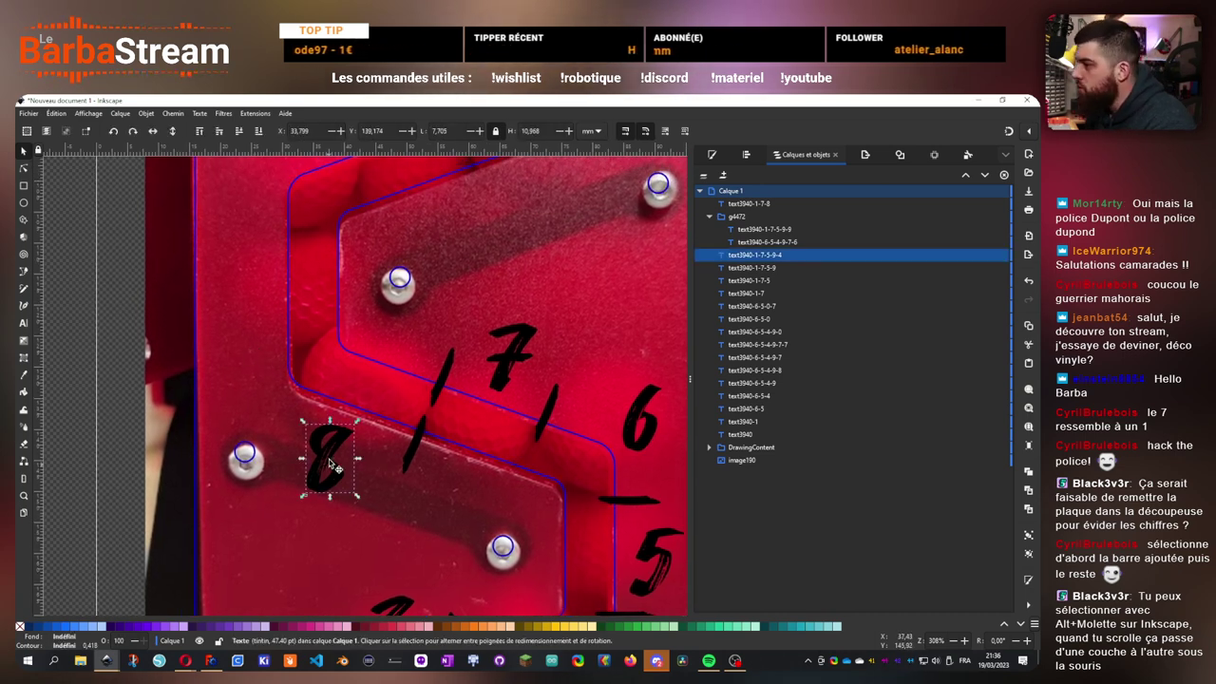
{"action": "left_click_drag", "start_coordinate": [330, 465], "coordinate": [347, 462]}
- Copy the horizontal dash between the 6 and the 5 and place it across the groove's outer edge above the 8
{"action": "scroll", "coordinate": [404, 453], "scroll_direction": "up", "scroll_amount": 2}
{"action": "scroll", "coordinate": [403, 453], "scroll_direction": "left", "scroll_amount": 1}
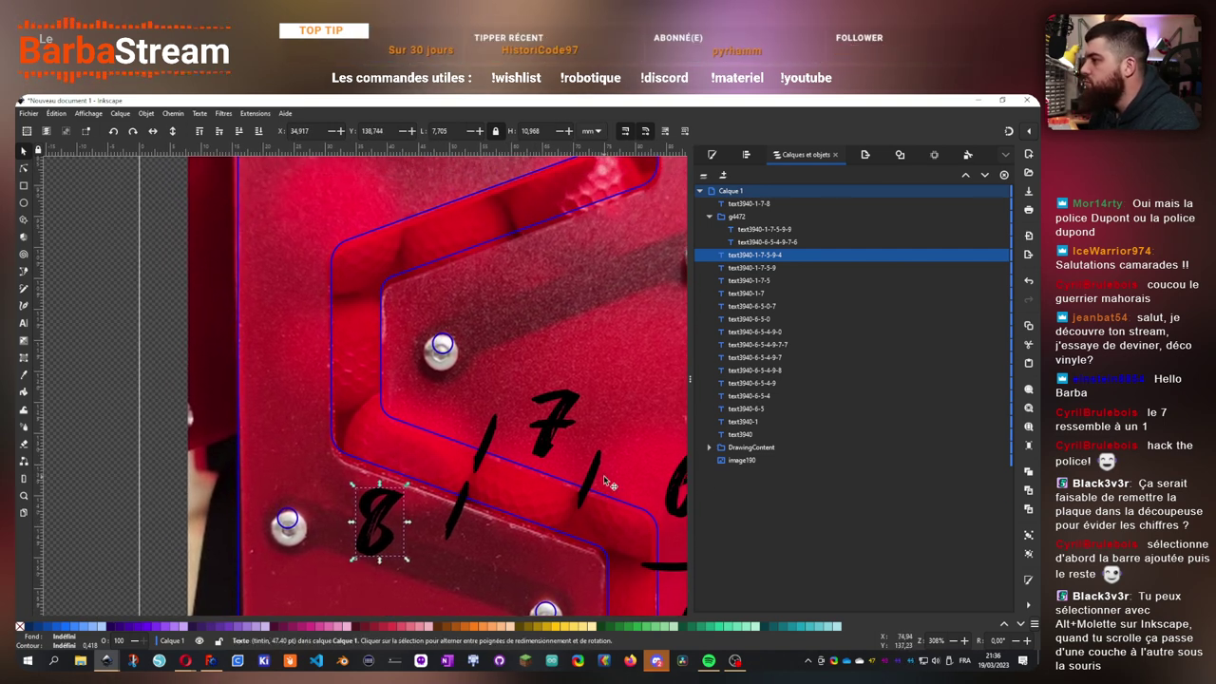
{"action": "left_click", "coordinate": [666, 566]}
{"action": "key", "text": "ctrl+c"}
{"action": "key", "text": "ctrl+v"}
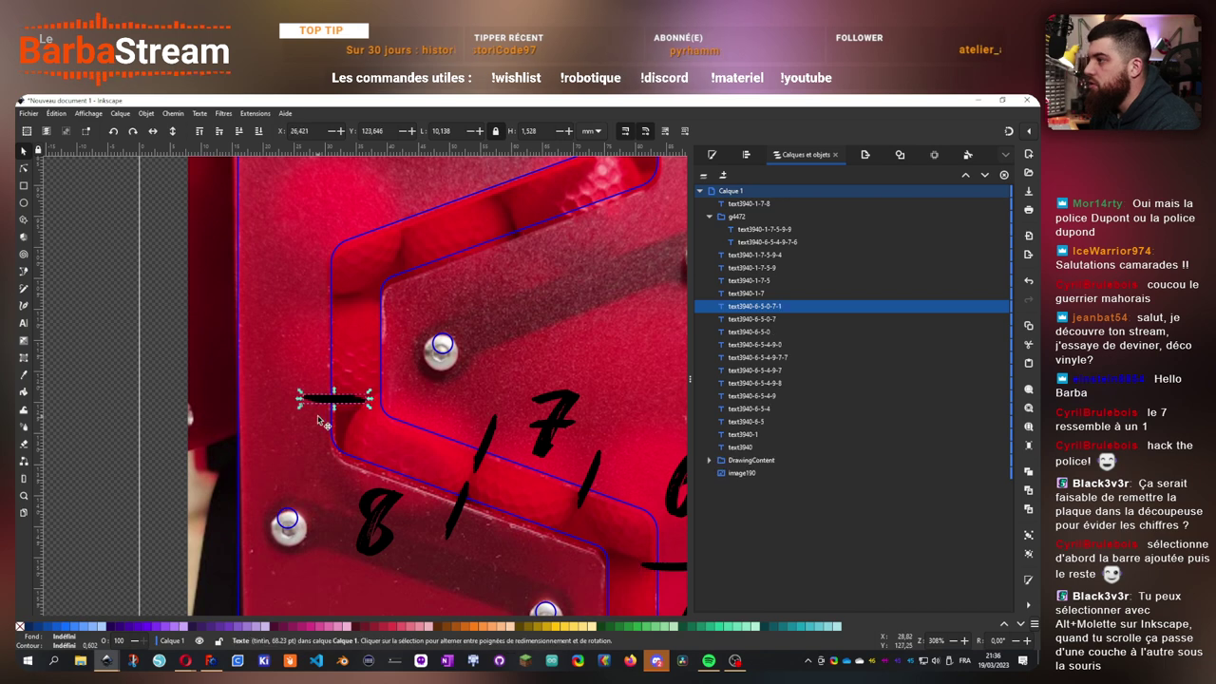
{"action": "left_click_drag", "start_coordinate": [335, 399], "coordinate": [317, 419]}
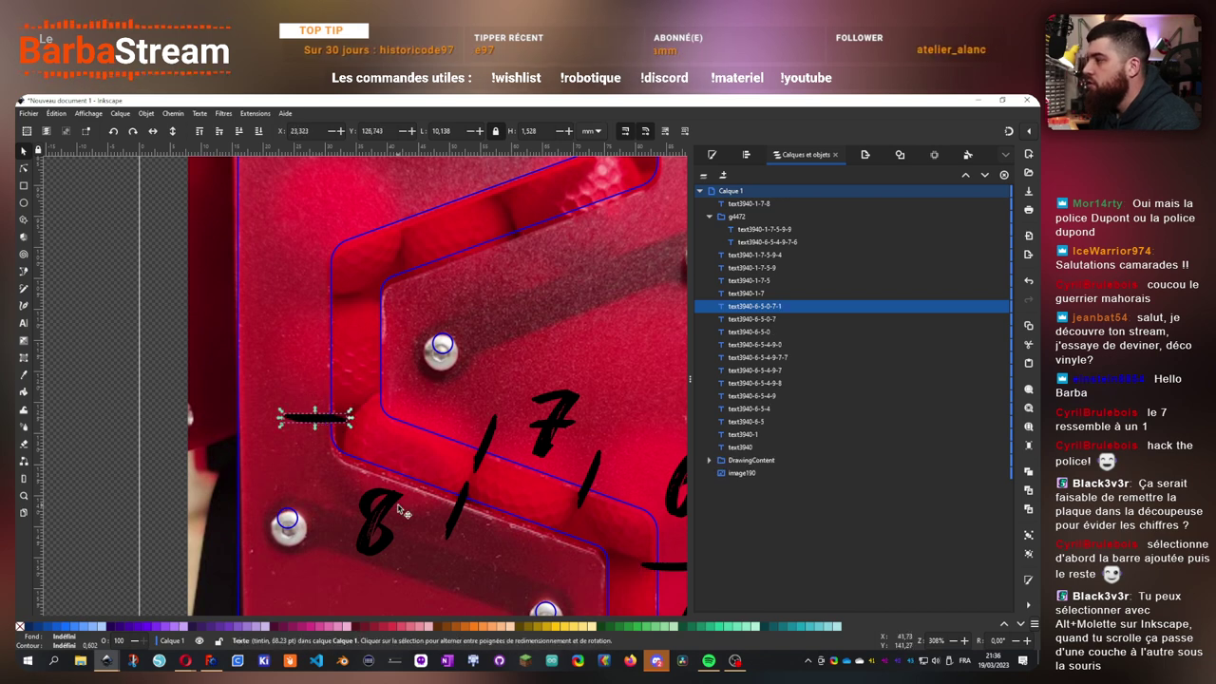
- Paste a copy of the 8 just above the new horizontal dash, beside the vertical groove section, and change it to 9
{"action": "left_click", "coordinate": [380, 521]}
{"action": "left_click_drag", "start_coordinate": [324, 322], "coordinate": [357, 358]}
{"action": "key", "text": "ctrl+c"}
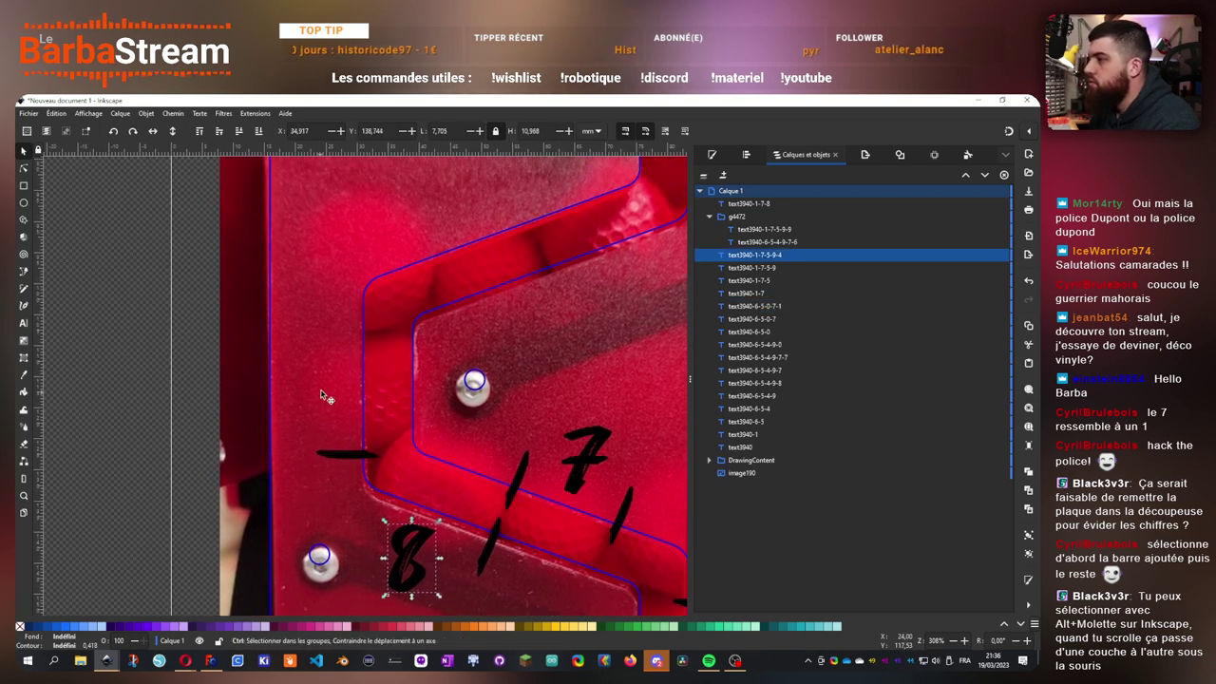
{"action": "key", "text": "ctrl+v"}
{"action": "double_click", "coordinate": [323, 387]}
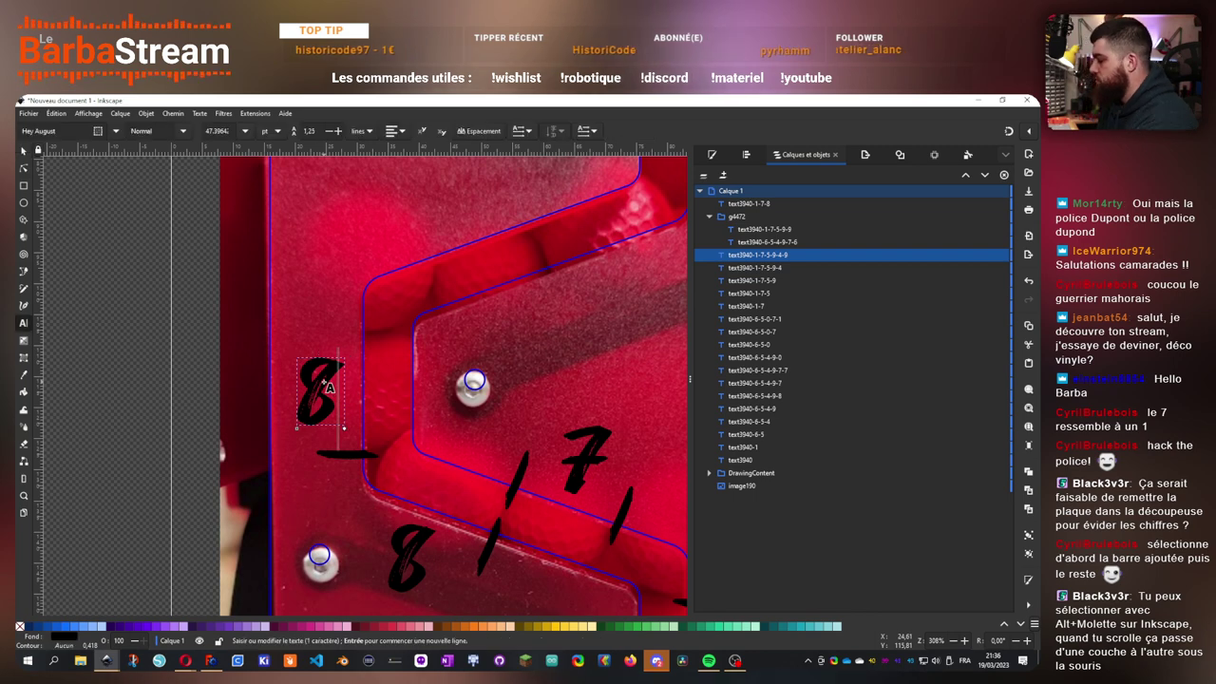
{"action": "key", "text": "BackSpace"}
{"action": "type", "text": "9"}
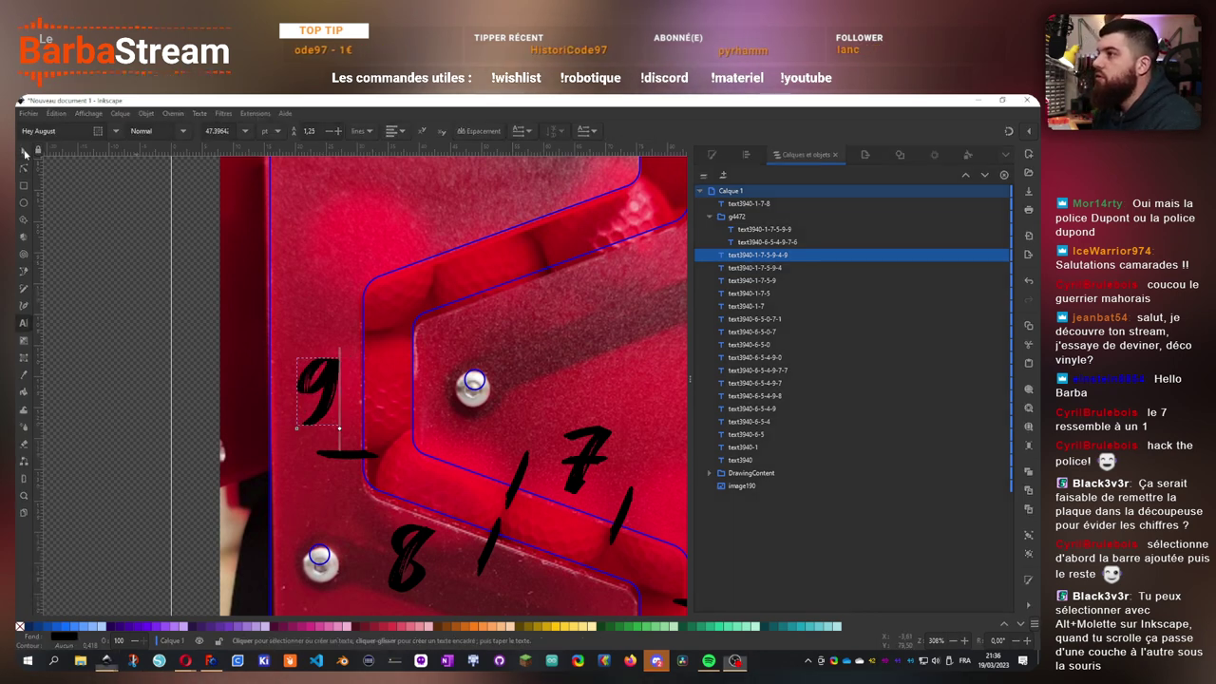
{"action": "left_click", "coordinate": [24, 151]}
- Bracket the 9 with horizontal dashes on the groove's edge by shifting the lower dash and pasting a copy above
{"action": "left_click", "coordinate": [355, 457]}
{"action": "left_click_drag", "start_coordinate": [355, 458], "coordinate": [380, 477]}
{"action": "key", "text": "ctrl+c"}
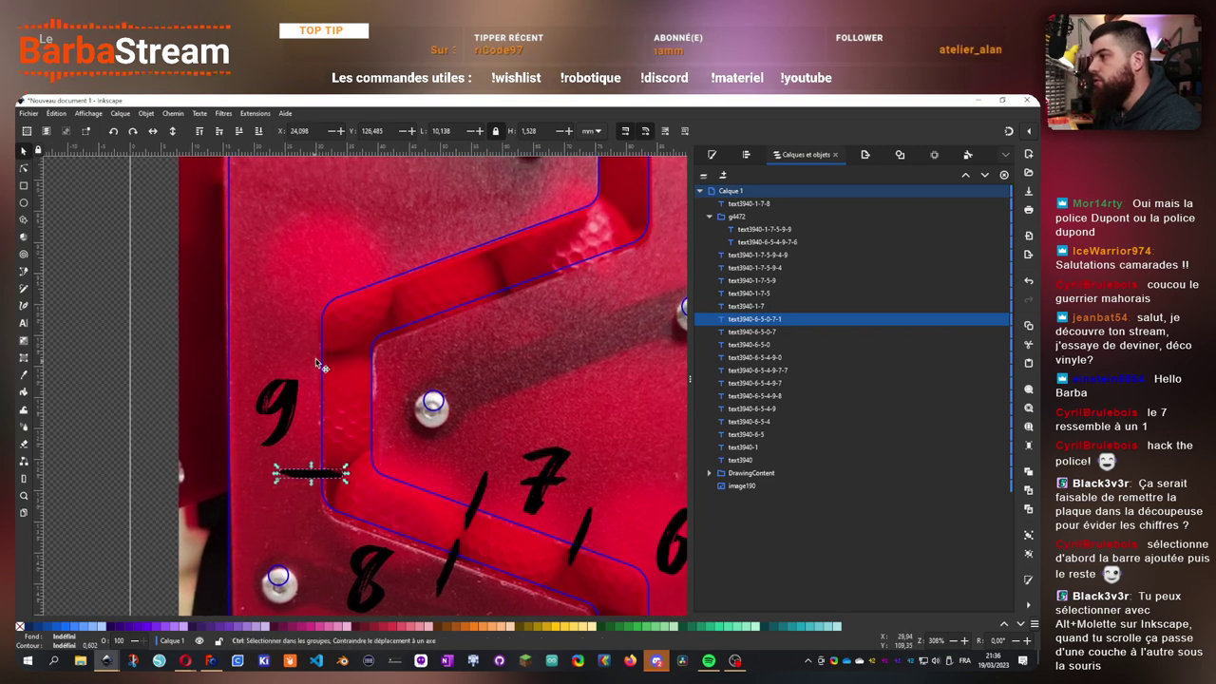
{"action": "key", "text": "ctrl+v"}
{"action": "left_click_drag", "start_coordinate": [319, 362], "coordinate": [323, 359]}
{"action": "left_click_drag", "start_coordinate": [293, 420], "coordinate": [291, 417]}
- Paste a copy of the 9 above the upper dash, change it to 10, and position it beside the groove's bend
{"action": "key", "text": "ctrl+c"}
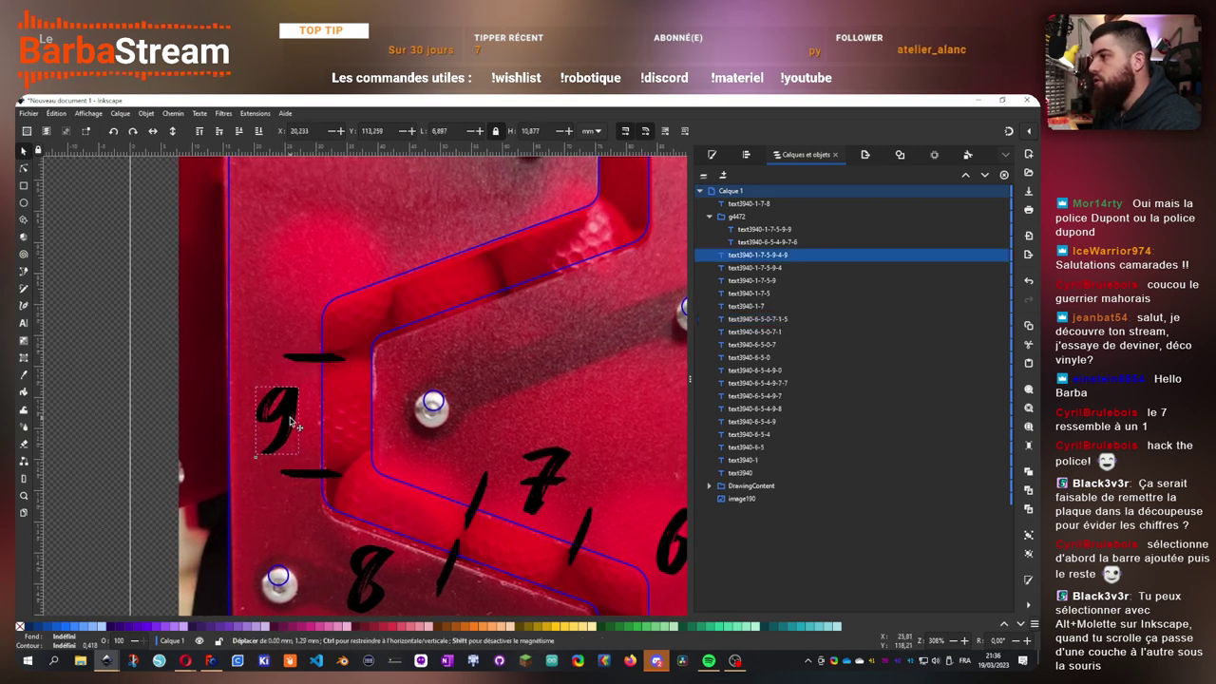
{"action": "scroll", "coordinate": [321, 311], "scroll_direction": "up", "scroll_amount": 2}
{"action": "key", "text": "ctrl+v"}
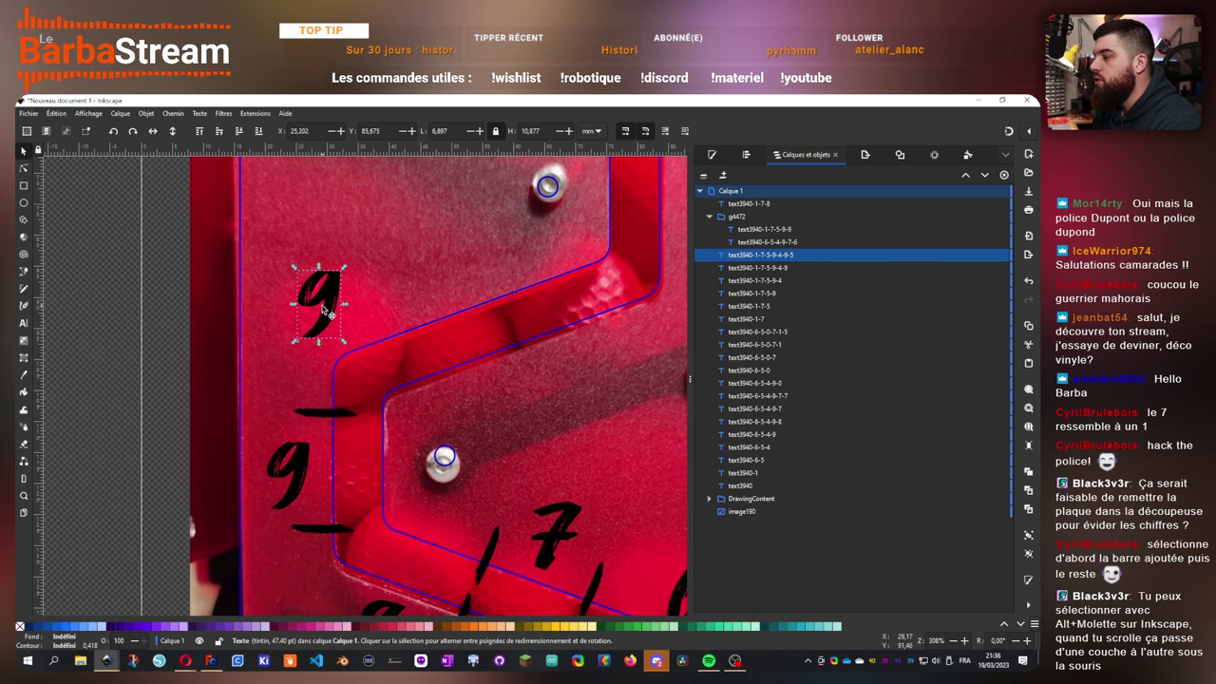
{"action": "key", "text": "t"}
{"action": "key", "text": "BackSpace"}
{"action": "type", "text": "10"}
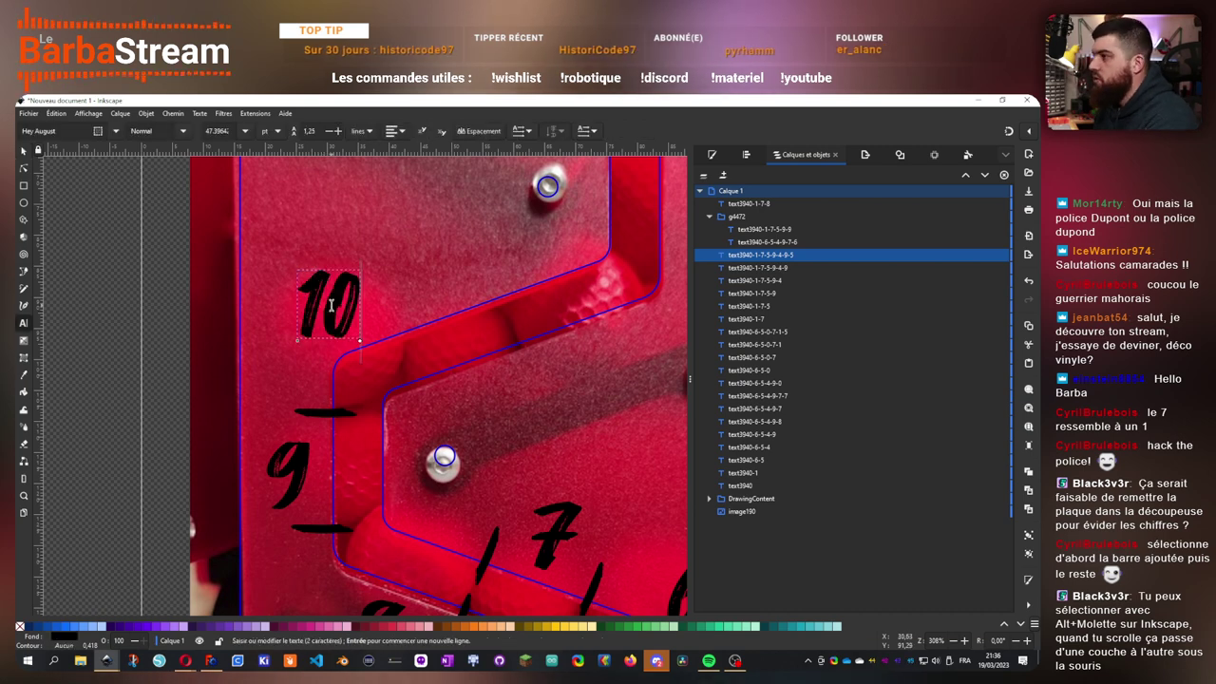
{"action": "left_click", "coordinate": [25, 152]}
{"action": "left_click_drag", "start_coordinate": [336, 309], "coordinate": [318, 320]}
- Copy the slanted dash between the 2 and the 3 and place two copies on the groove's upper edge past the 10
{"action": "scroll", "coordinate": [549, 573], "scroll_direction": "down", "scroll_amount": 10}
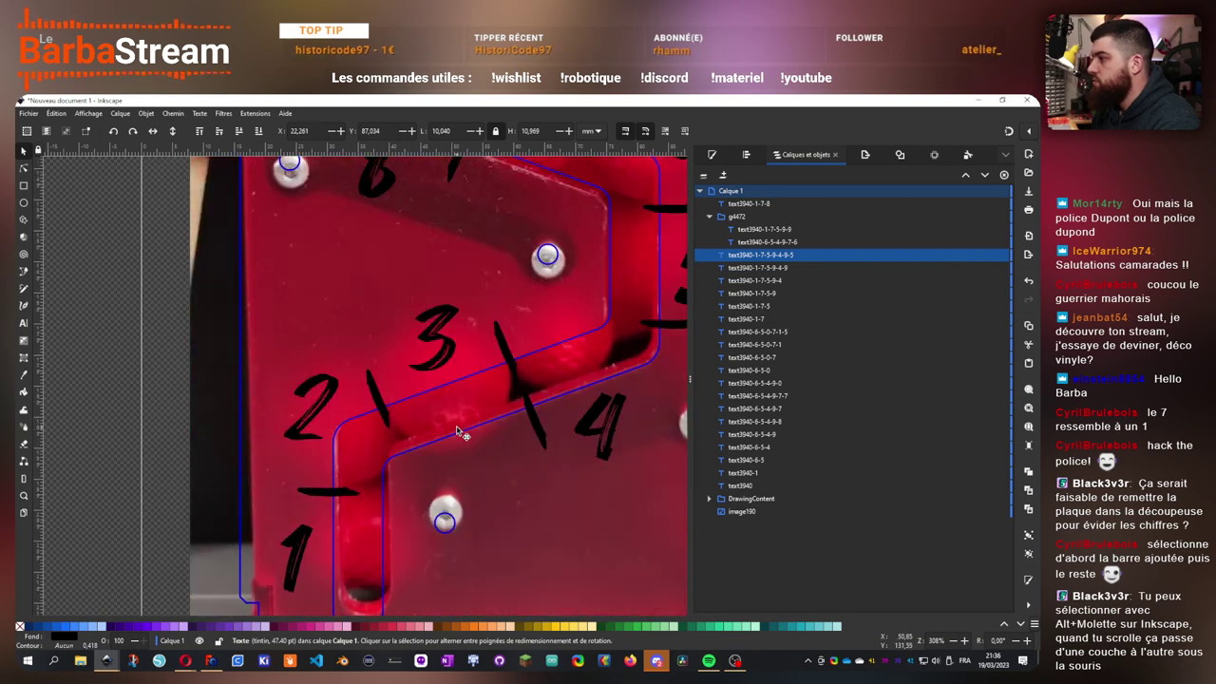
{"action": "left_click", "coordinate": [382, 406]}
{"action": "scroll", "coordinate": [433, 377], "scroll_direction": "up", "scroll_amount": 10}
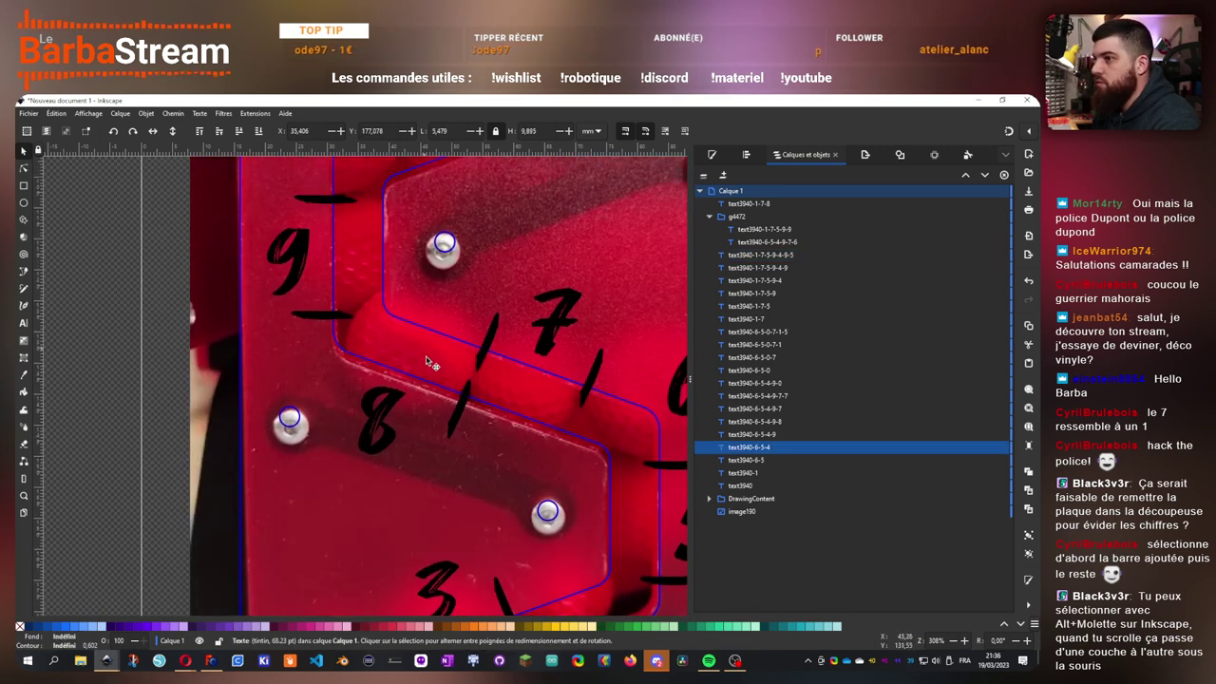
{"action": "scroll", "coordinate": [429, 373], "scroll_direction": "up", "scroll_amount": 1}
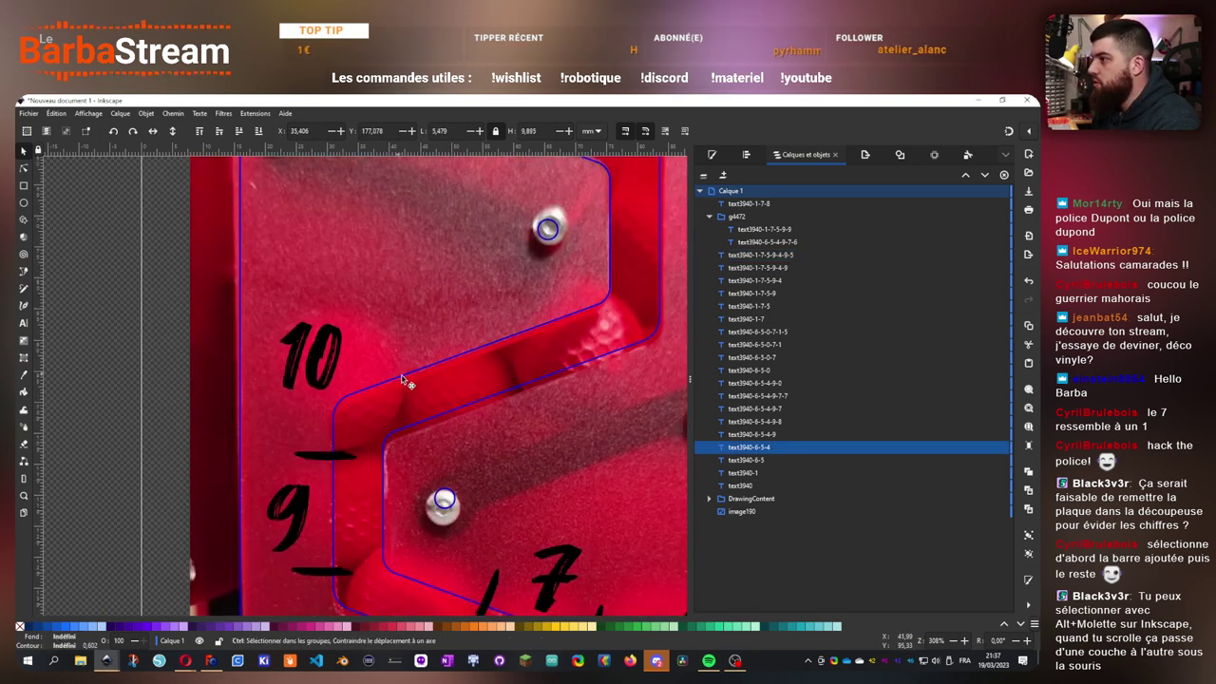
{"action": "key", "text": "ctrl+v"}
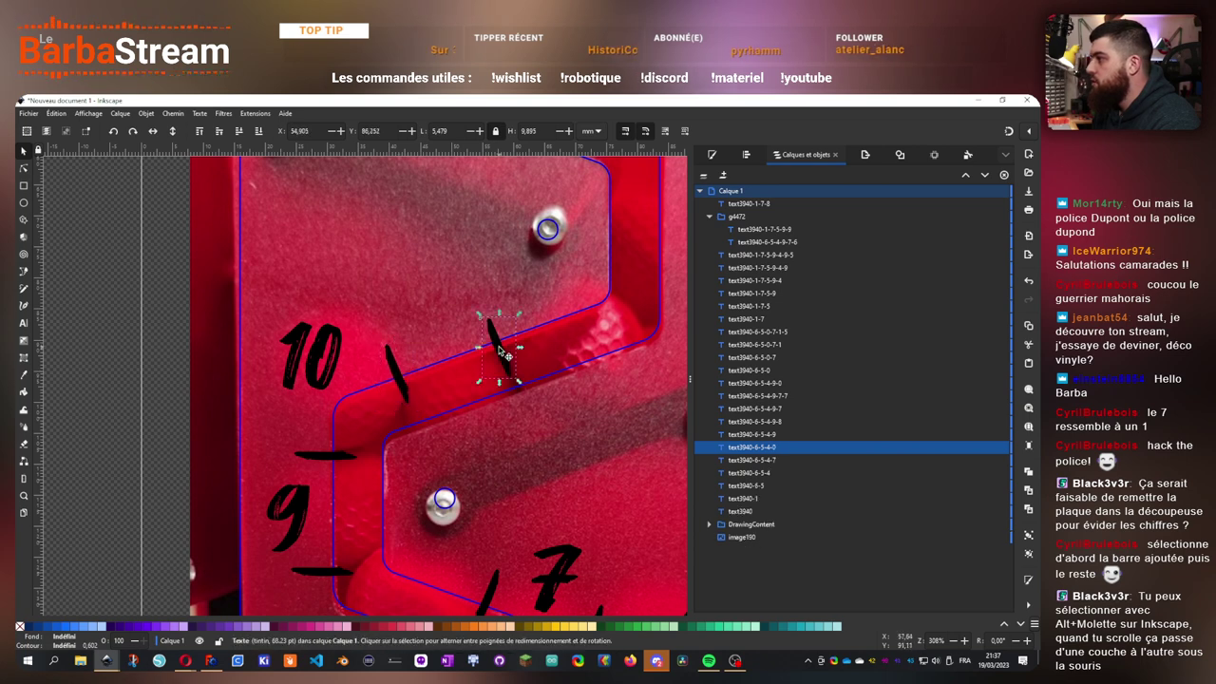
{"action": "key", "text": "ctrl+v"}
- Paste a copy of the 10 between the two new slanted dashes and change it to 11
{"action": "left_click", "coordinate": [313, 354]}
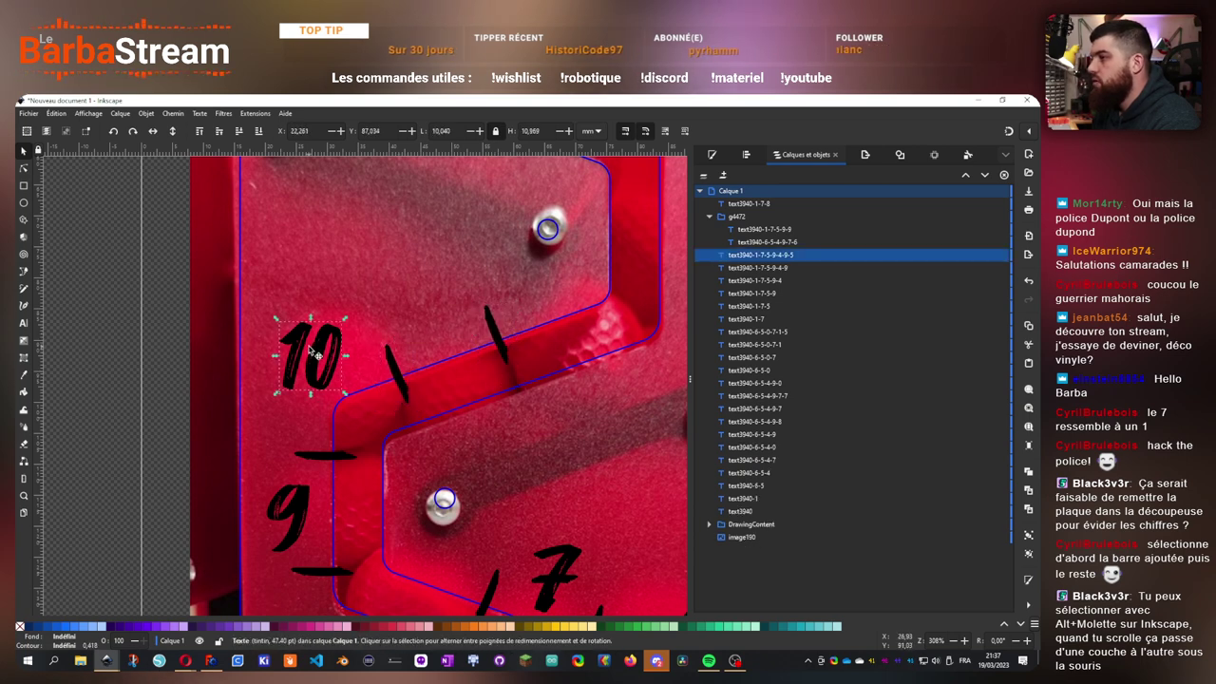
{"action": "scroll", "coordinate": [389, 404], "scroll_direction": "up", "scroll_amount": 2}
{"action": "key", "text": "ctrl+v"}
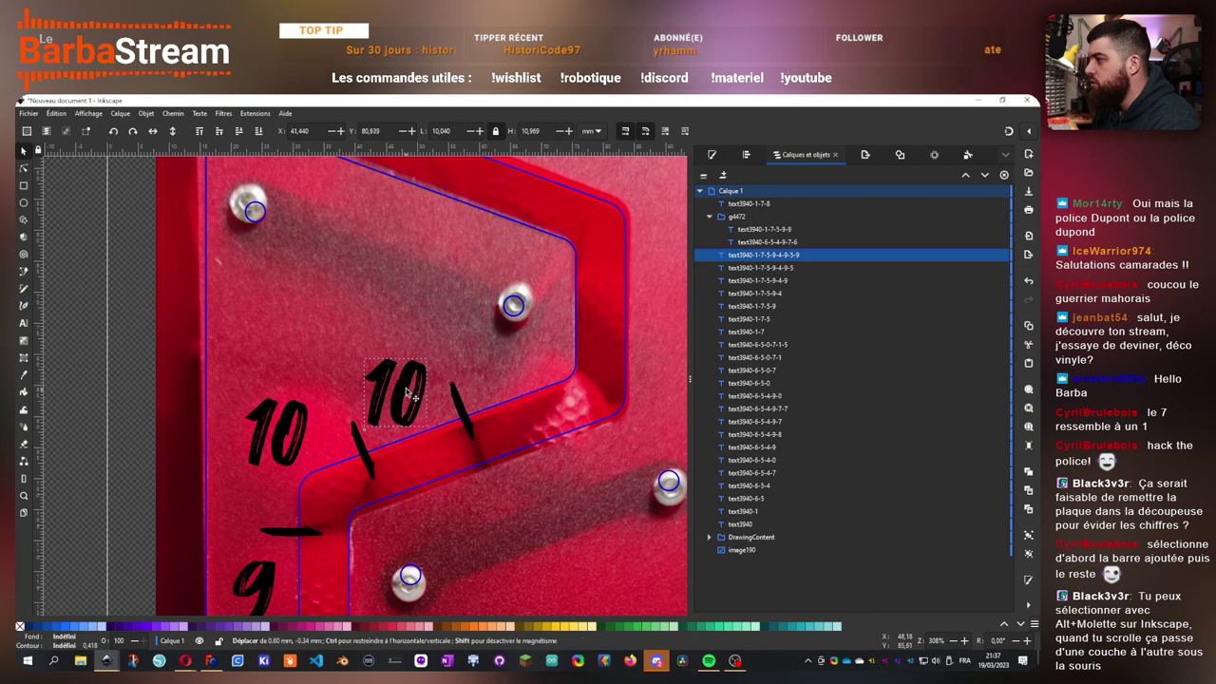
{"action": "double_click", "coordinate": [421, 382]}
{"action": "key", "text": "BackSpace"}
{"action": "type", "text": "1"}
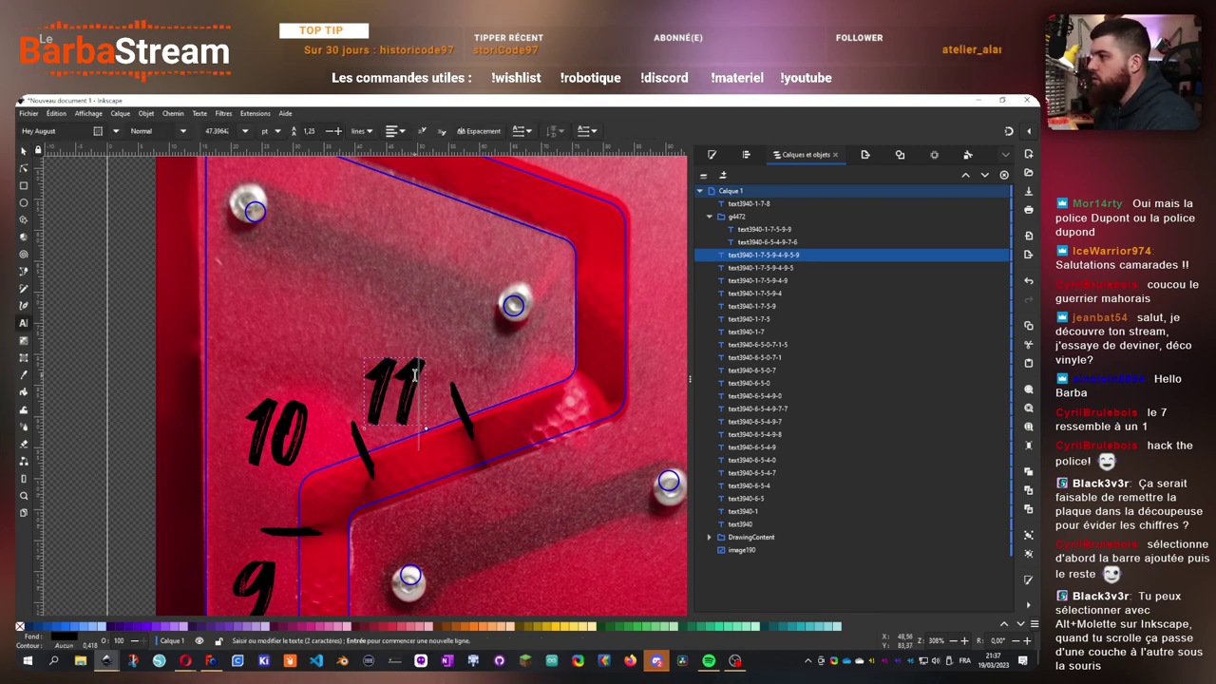
- Adjust the position of the 11 between its two slanted dashes on the groove's upper edge
{"action": "left_click", "coordinate": [24, 151]}
{"action": "left_click_drag", "start_coordinate": [386, 396], "coordinate": [403, 387]}
{"action": "scroll", "coordinate": [404, 387], "scroll_direction": "down", "scroll_amount": 4}
{"action": "key", "text": "Escape"}
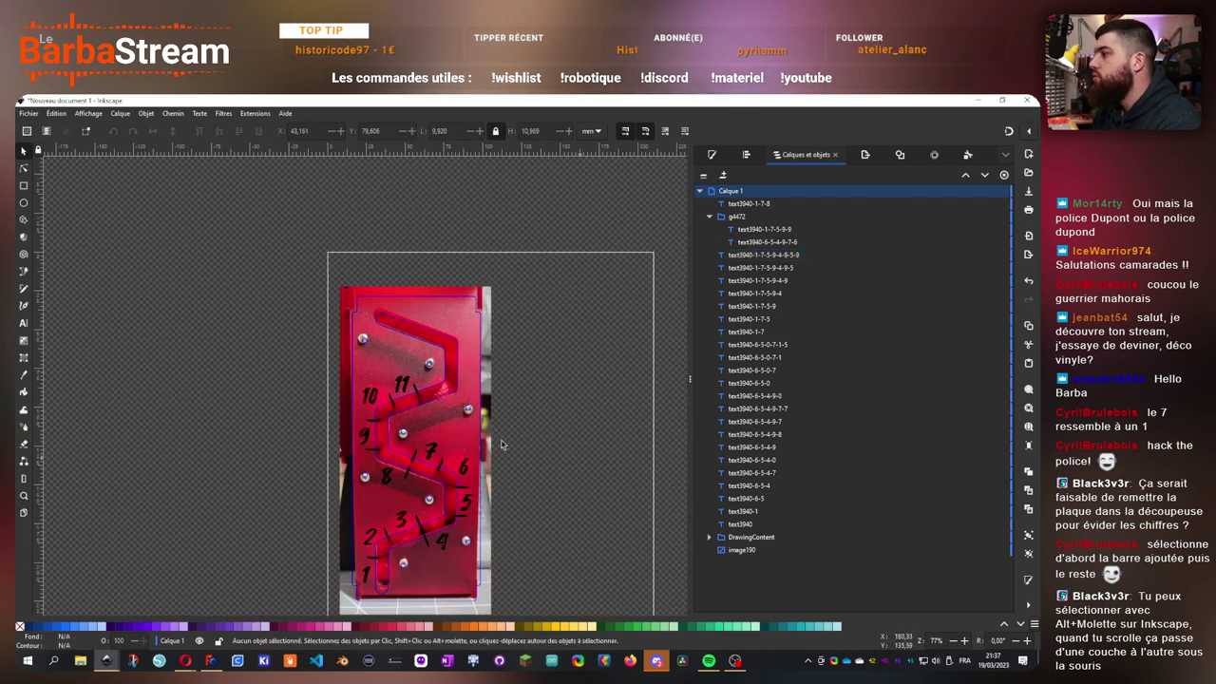
{"action": "scroll", "coordinate": [393, 391], "scroll_direction": "up", "scroll_amount": 3}
{"action": "left_click", "coordinate": [333, 409]}
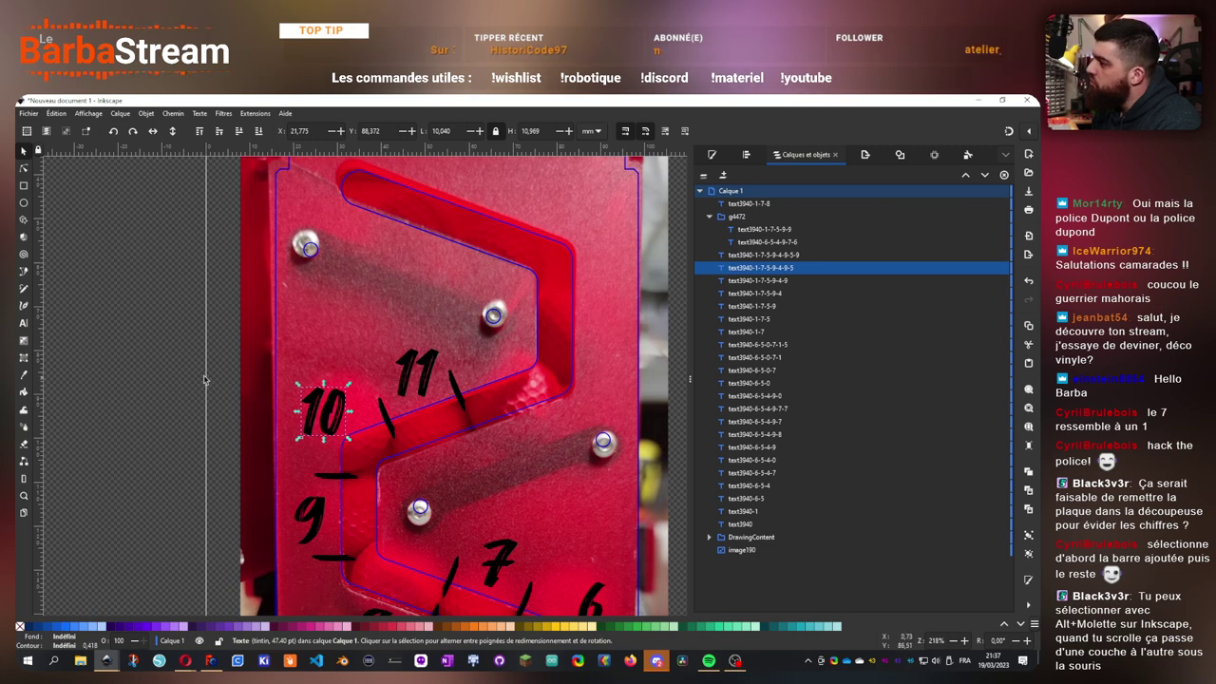
{"action": "left_click_drag", "start_coordinate": [141, 386], "coordinate": [68, 410]}
- Copy the 11, paste it below the groove's next bend, and change the copy to 12
{"action": "left_click", "coordinate": [344, 395]}
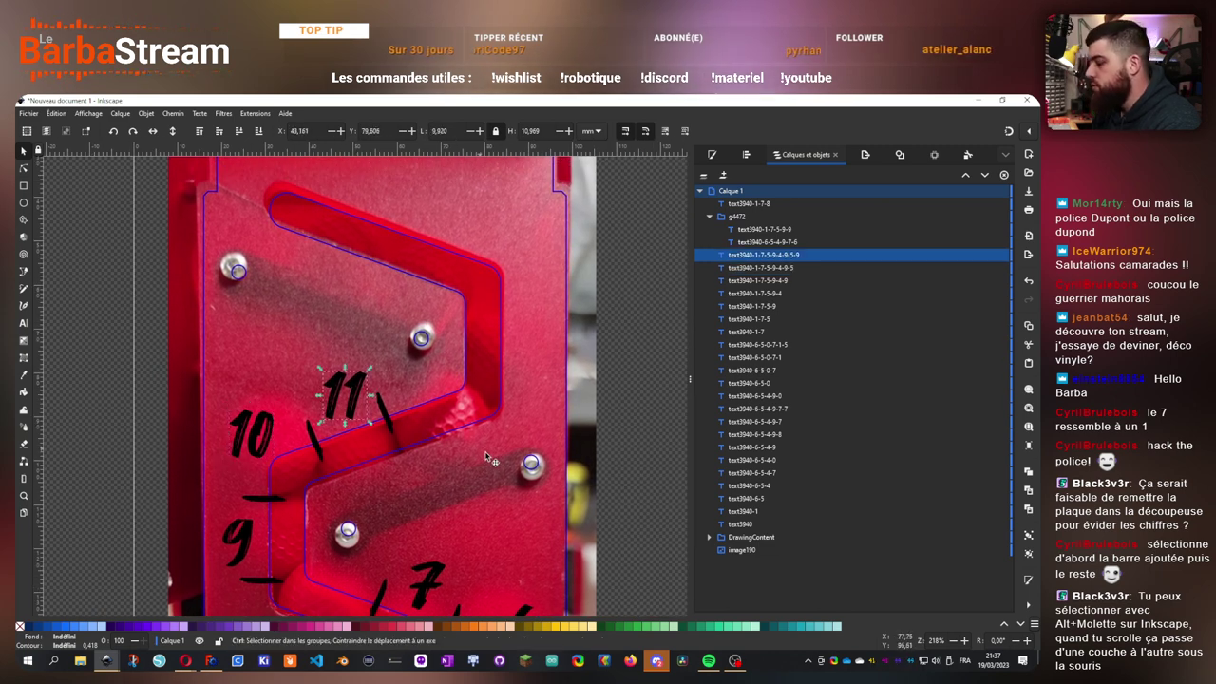
{"action": "key", "text": "ctrl+c"}
{"action": "key", "text": "ctrl+v"}
{"action": "key", "text": "t"}
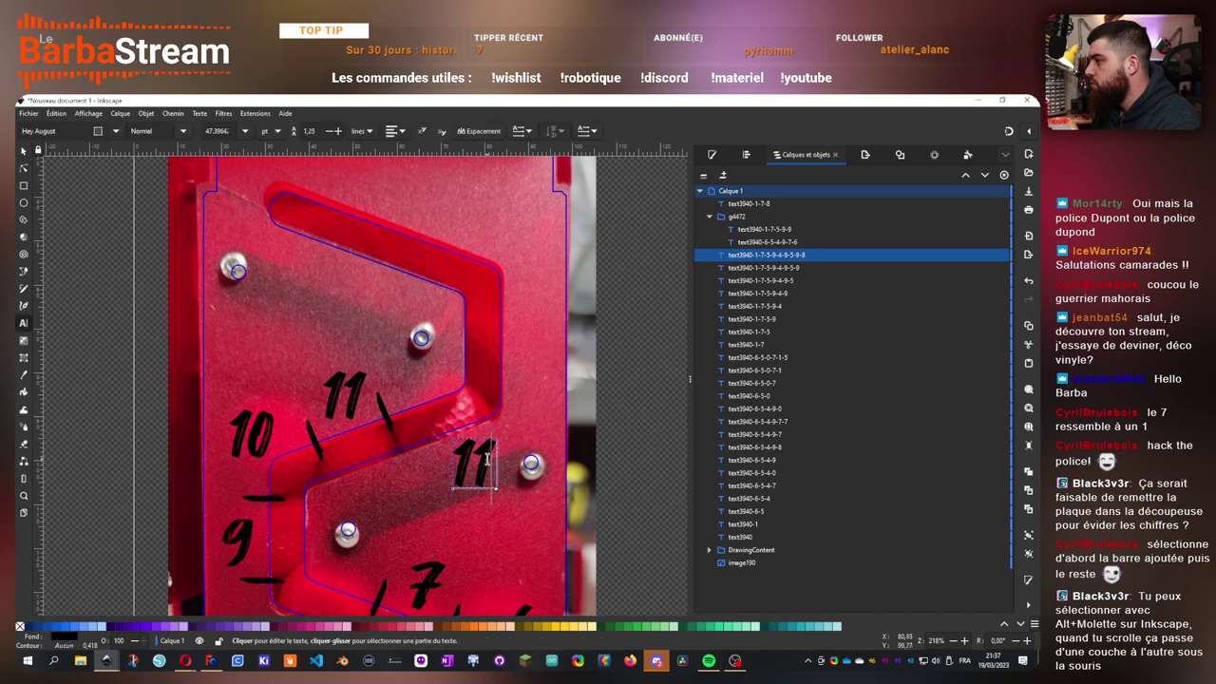
{"action": "left_click", "coordinate": [487, 459]}
{"action": "key", "text": "BackSpace"}
{"action": "type", "text": "2"}
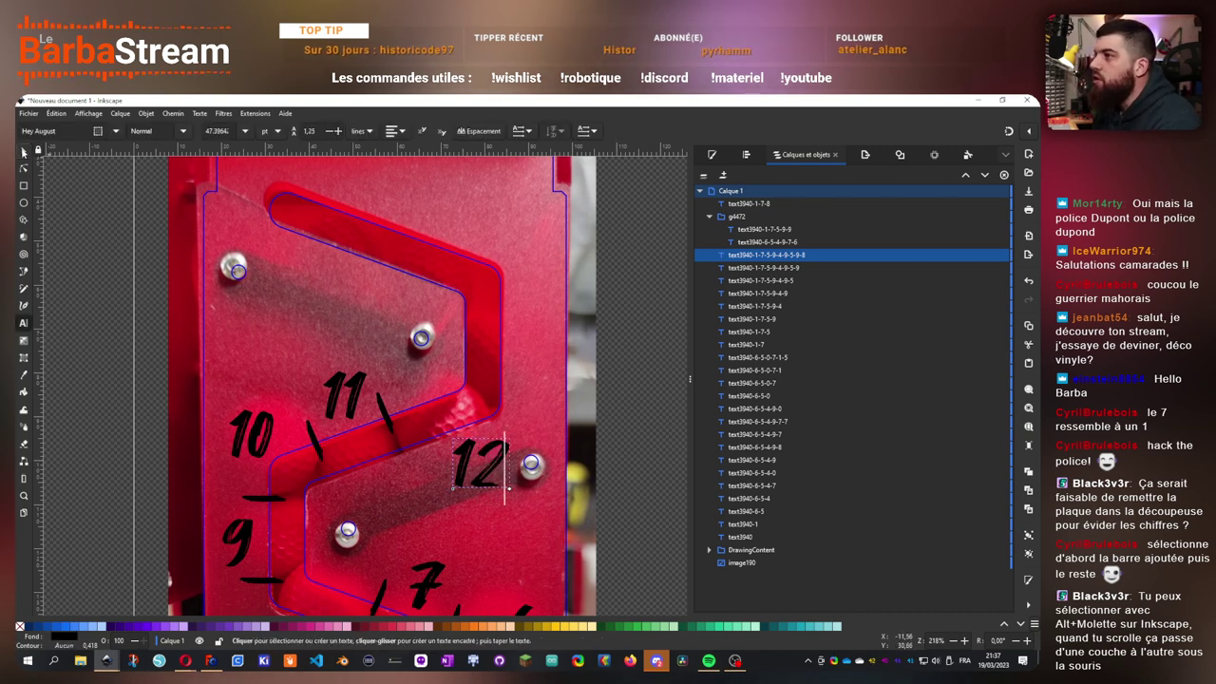
- Paste another copy of the 11 outside the groove's vertical section above the 12, change it to 13, and nudge it closer to the groove
{"action": "left_click", "coordinate": [25, 152]}
{"action": "key", "text": "ctrl+v"}
{"action": "left_click_drag", "start_coordinate": [546, 389], "coordinate": [547, 356]}
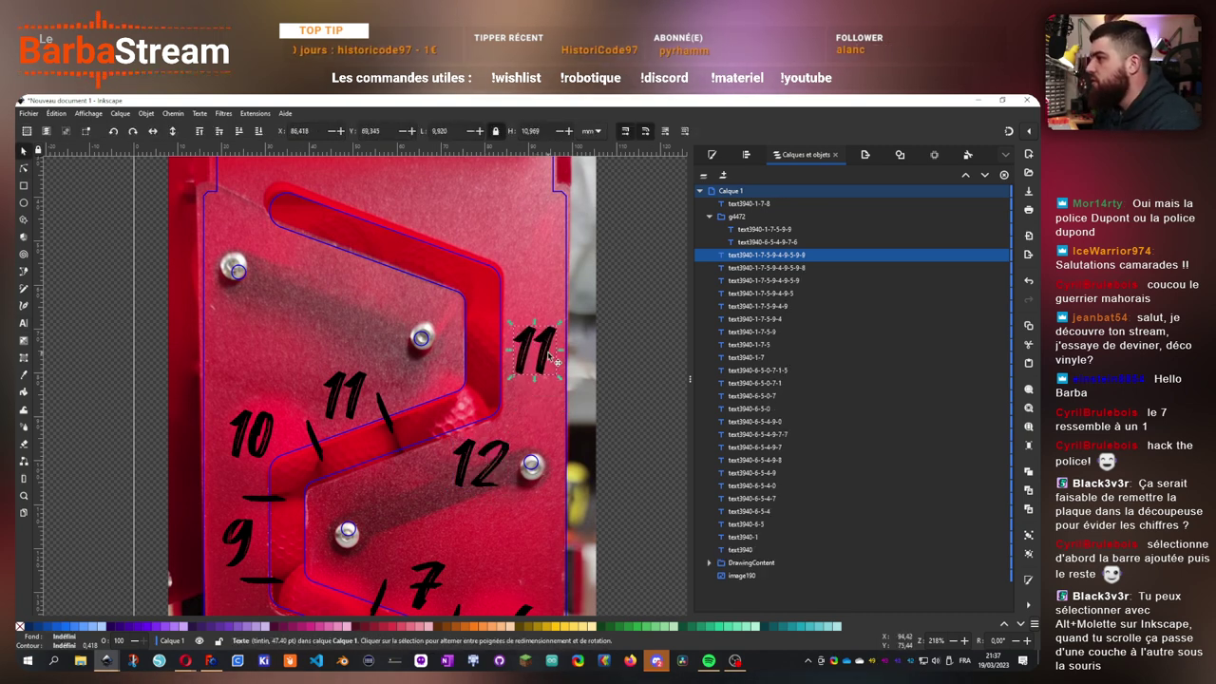
{"action": "key", "text": "t"}
{"action": "key", "text": "BackSpace"}
{"action": "type", "text": "3"}
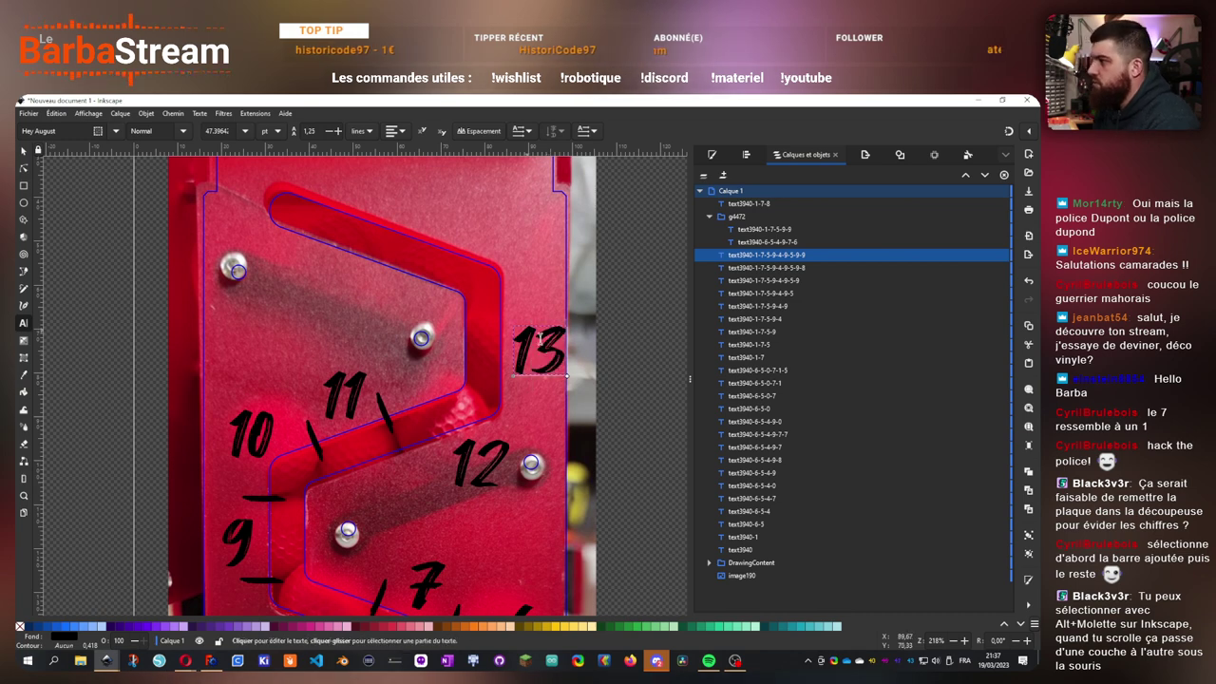
{"action": "left_click", "coordinate": [24, 151]}
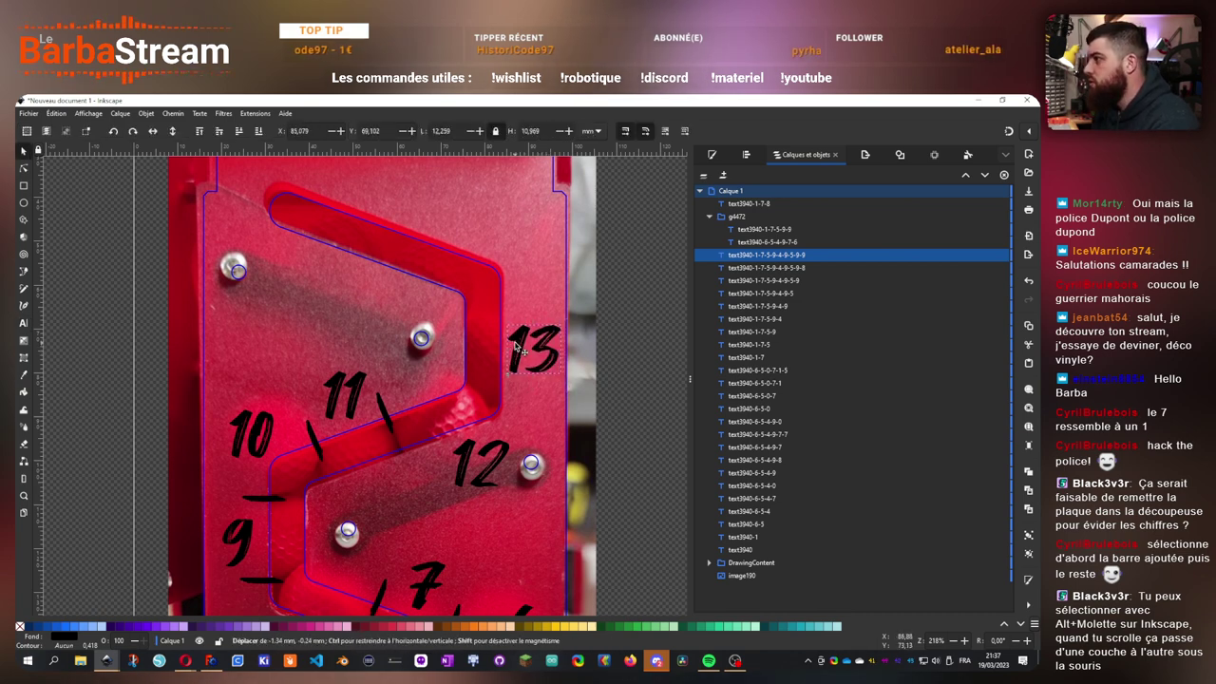
- Paste a copy of the 11 above the groove's uppermost bend and change it to 14
{"action": "left_click_drag", "start_coordinate": [553, 309], "coordinate": [578, 414]}
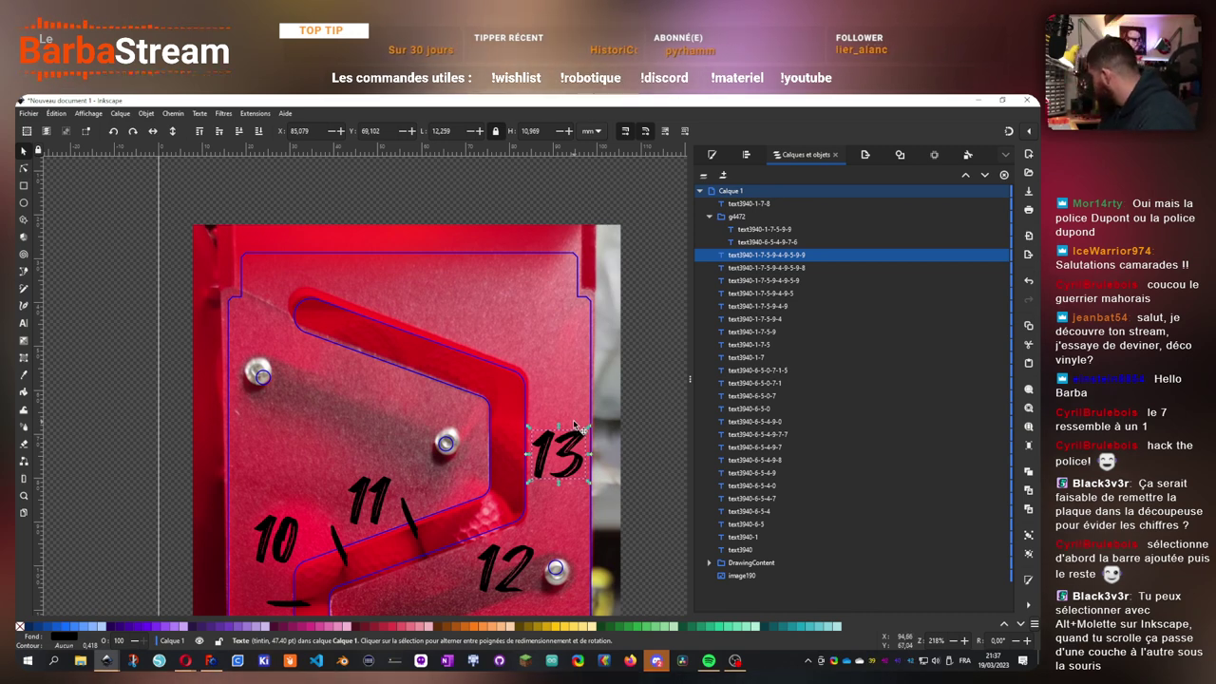
{"action": "key", "text": "ctrl+v"}
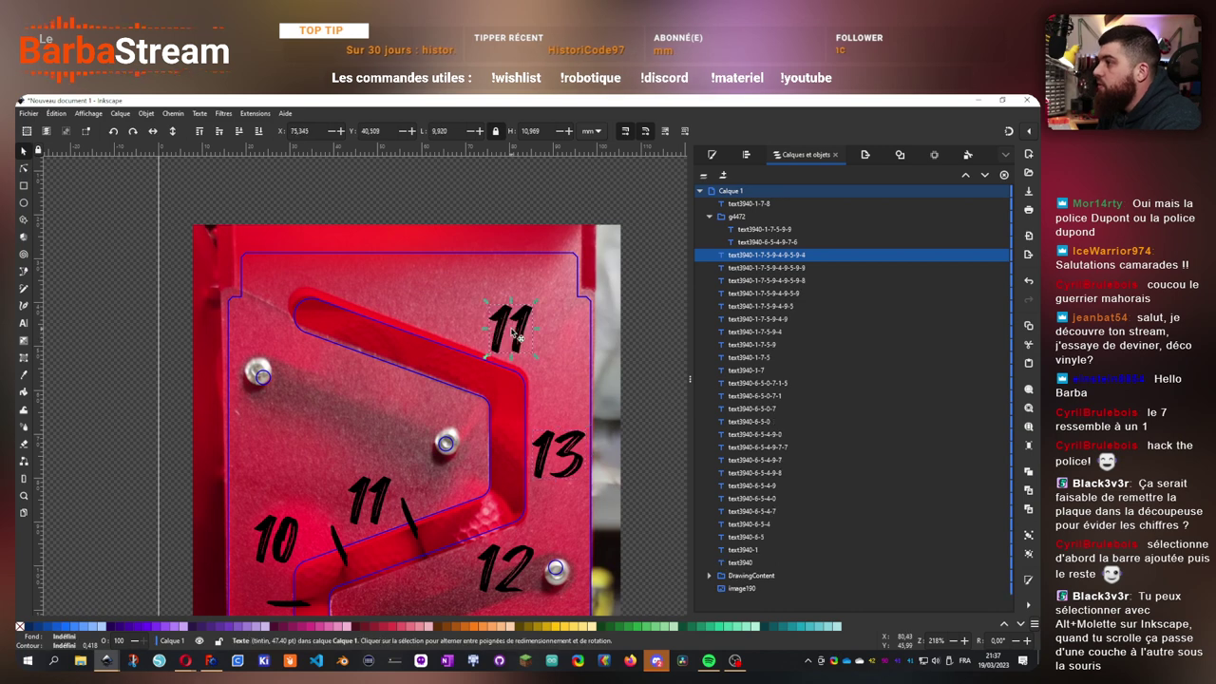
{"action": "double_click", "coordinate": [525, 339]}
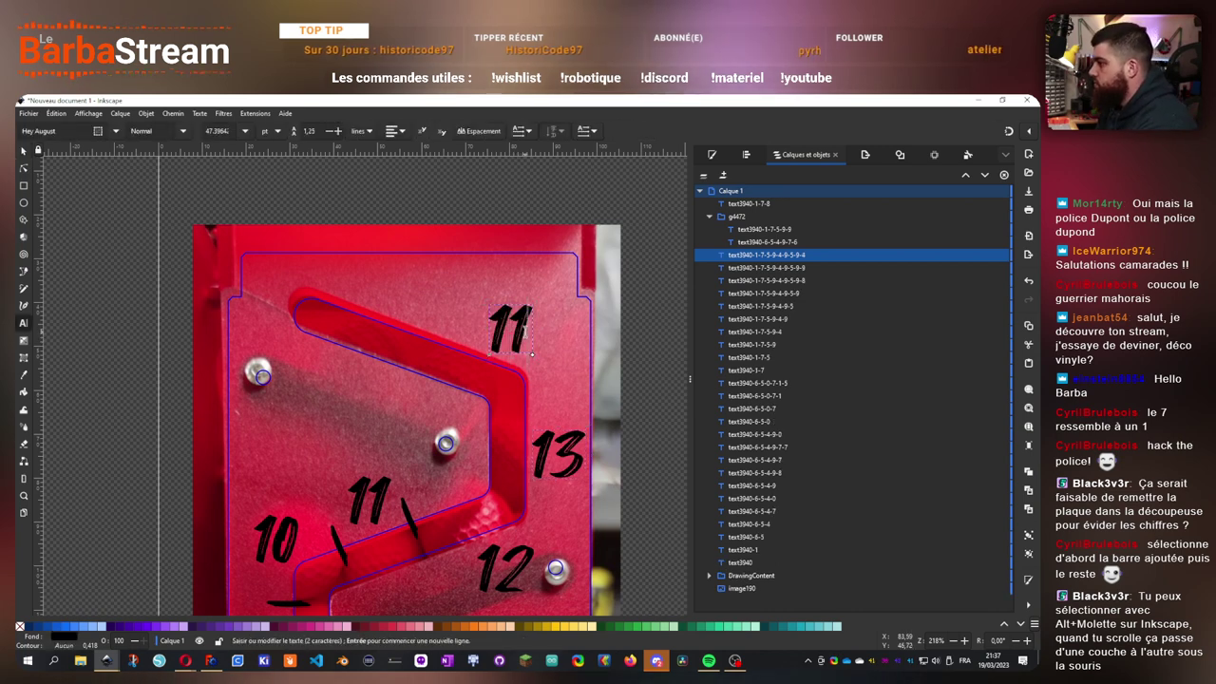
{"action": "key", "text": "BackSpace"}
{"action": "type", "text": "4"}
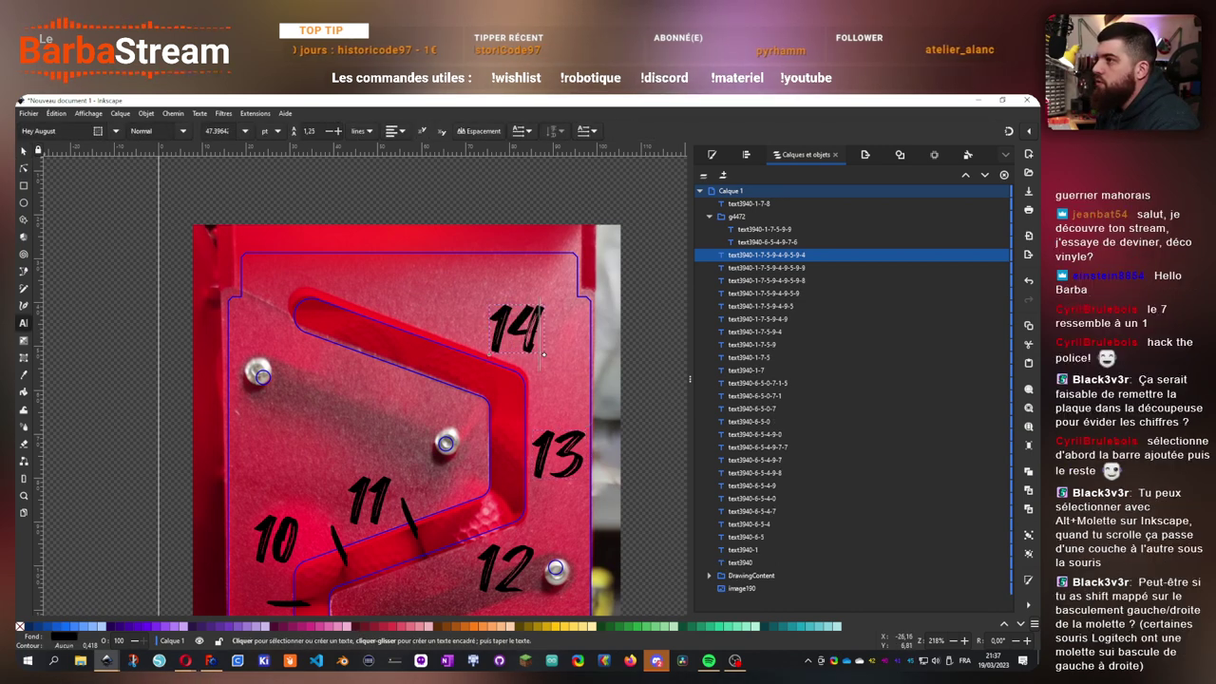
{"action": "key", "text": "Escape"}
{"action": "key", "text": "s"}
- Paste a copy of the 11 above the groove's final slanted section, change it to 15, and nudge it into place
{"action": "key", "text": "ctrl+v"}
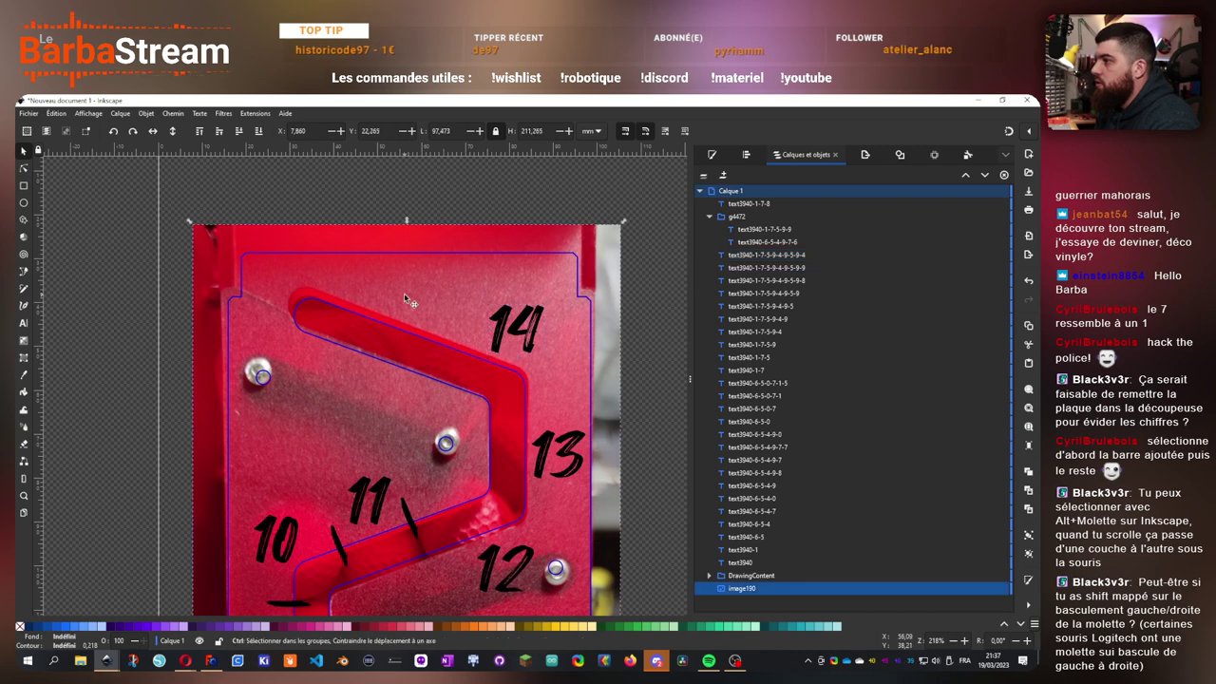
{"action": "left_click_drag", "start_coordinate": [426, 306], "coordinate": [434, 310]}
{"action": "key", "text": "t"}
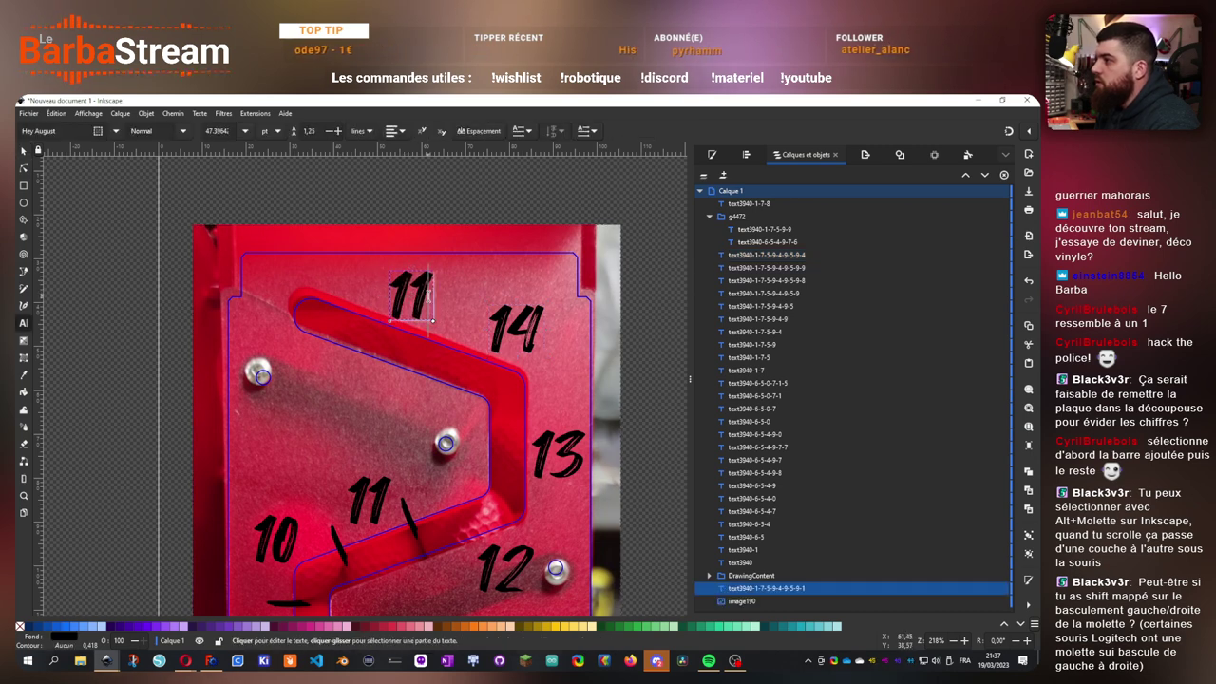
{"action": "left_click", "coordinate": [428, 290]}
{"action": "key", "text": "BackSpace"}
{"action": "type", "text": "5"}
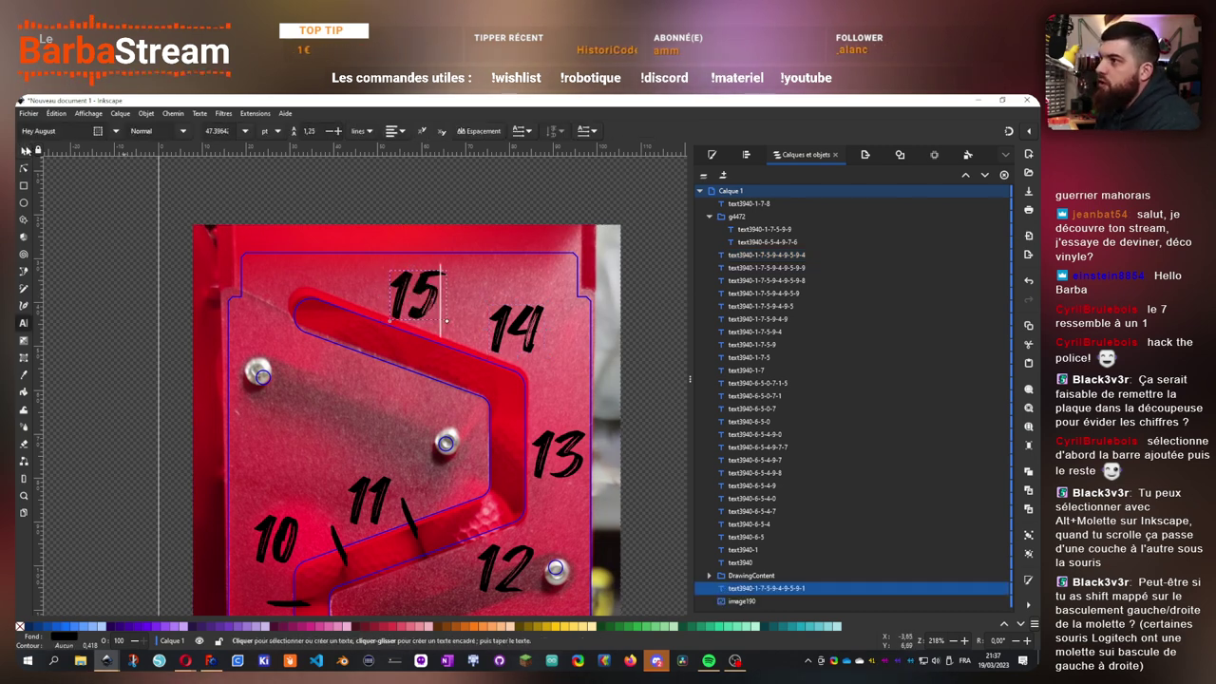
{"action": "key", "text": "Escape"}
{"action": "key", "text": "s"}
{"action": "left_click", "coordinate": [431, 297]}
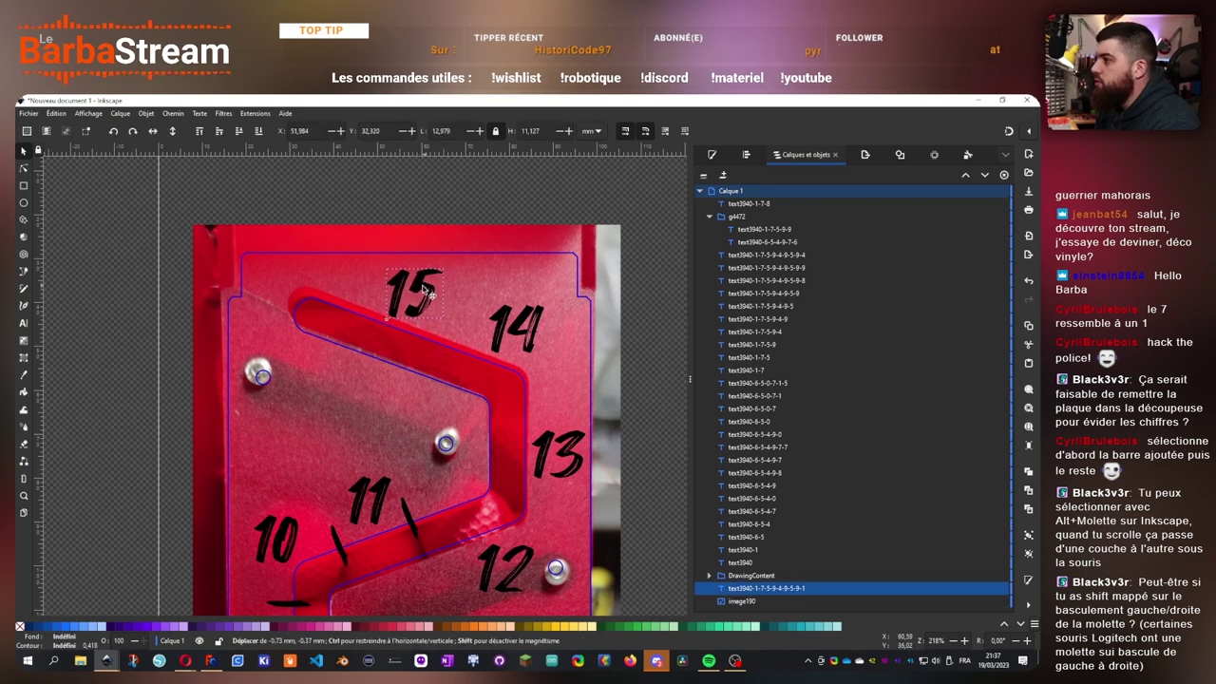
- Duplicate the slanted dash next to the 11 and place the copy on the groove's lower edge before the 12
{"action": "scroll", "coordinate": [430, 313], "scroll_direction": "down", "scroll_amount": 6}
{"action": "left_click", "coordinate": [365, 318]}
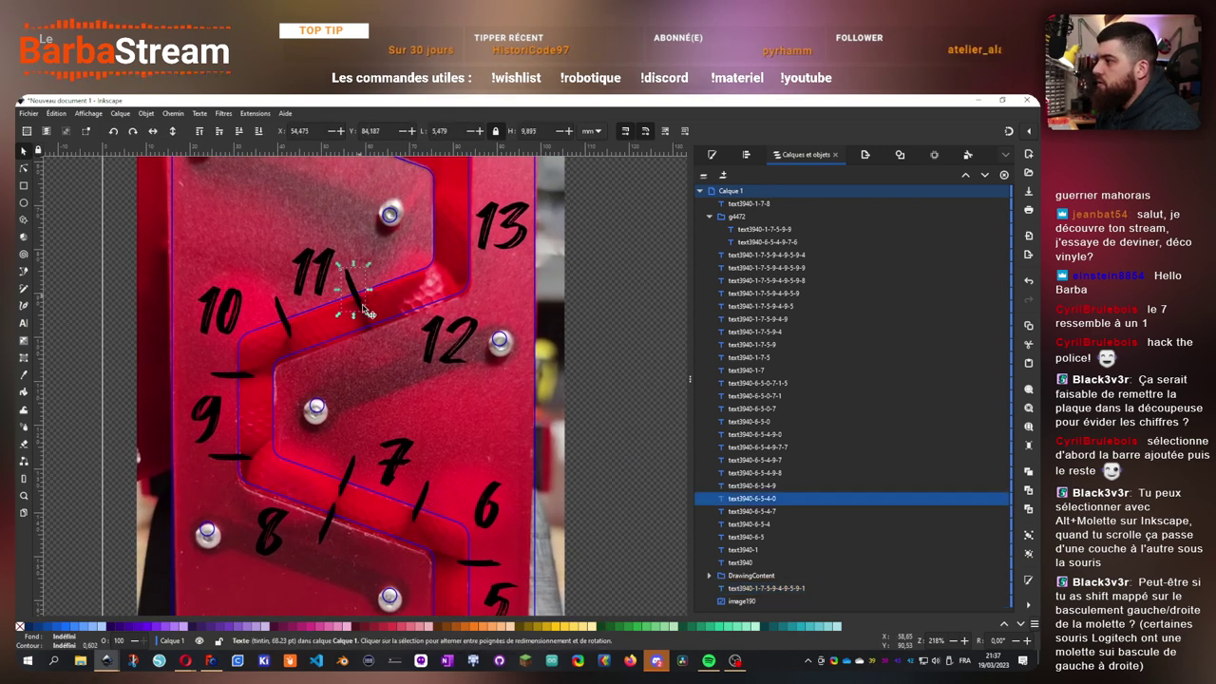
{"action": "left_click_drag", "start_coordinate": [381, 347], "coordinate": [376, 344]}
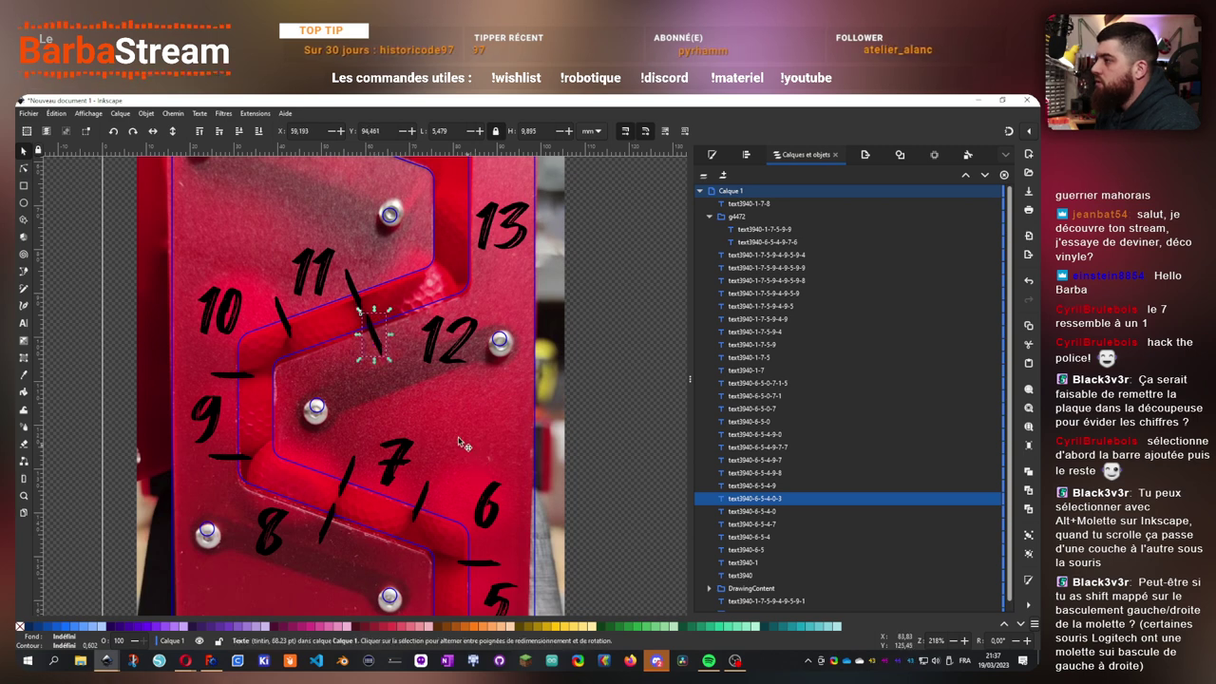
- Copy the horizontal dash between the 5 and the 6 and paste two copies on the groove's edge, one below and one above the 13
{"action": "left_click_drag", "start_coordinate": [458, 440], "coordinate": [423, 450]}
{"action": "left_click", "coordinate": [443, 574]}
{"action": "left_click_drag", "start_coordinate": [393, 362], "coordinate": [413, 431]}
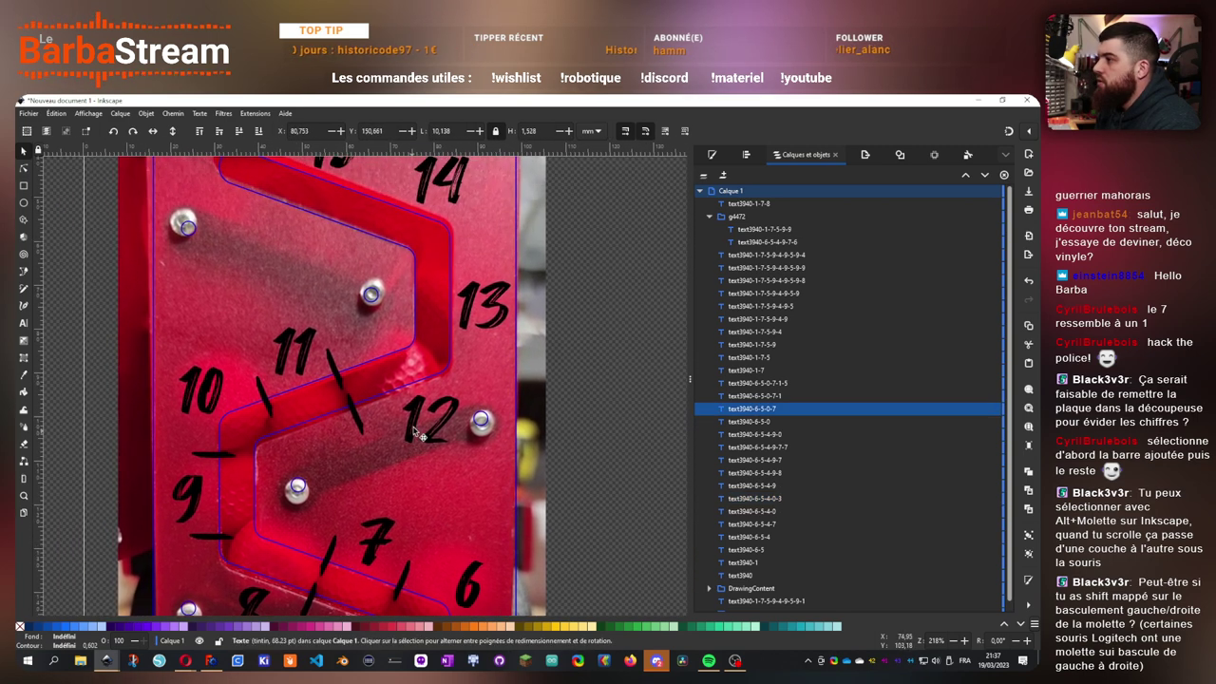
{"action": "key", "text": "ctrl+v"}
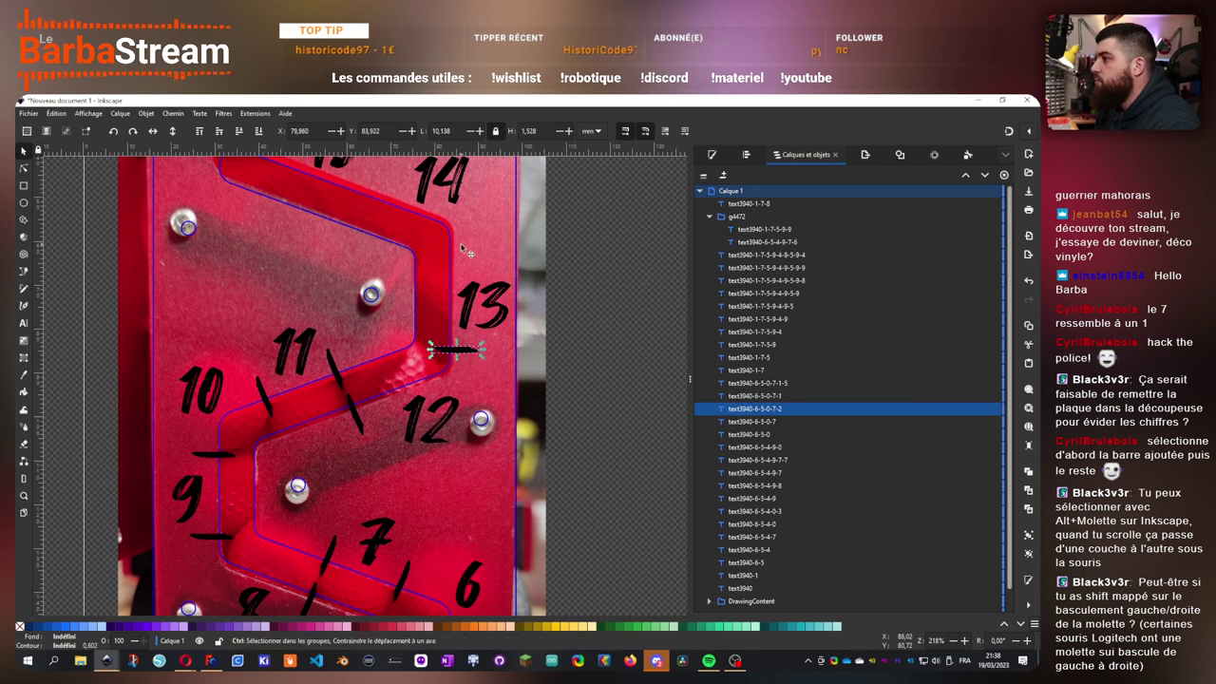
{"action": "key", "text": "ctrl+v"}
{"action": "left_click_drag", "start_coordinate": [466, 251], "coordinate": [451, 258]}
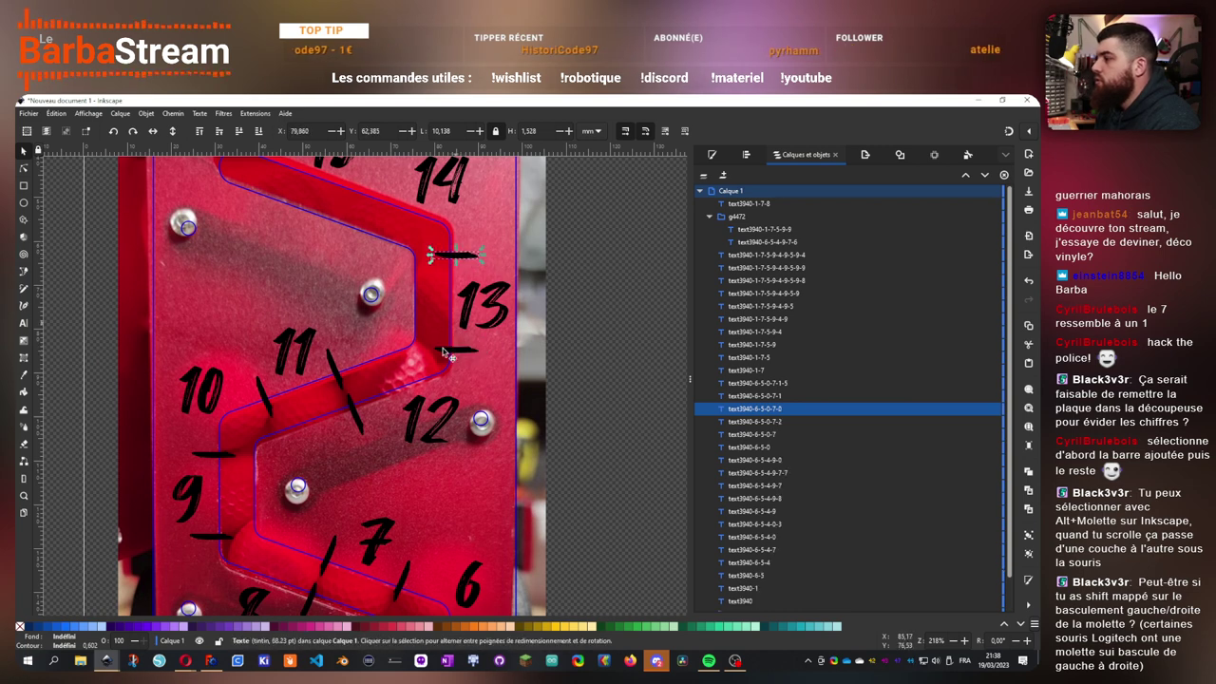
- Copy the two slanted dashes bracketing the 7 and paste them around the 15 on the groove's upper edge
{"action": "left_click_drag", "start_coordinate": [391, 435], "coordinate": [388, 365]}
{"action": "left_click", "coordinate": [358, 476]}
{"action": "left_click", "coordinate": [431, 496], "text": "shift"}
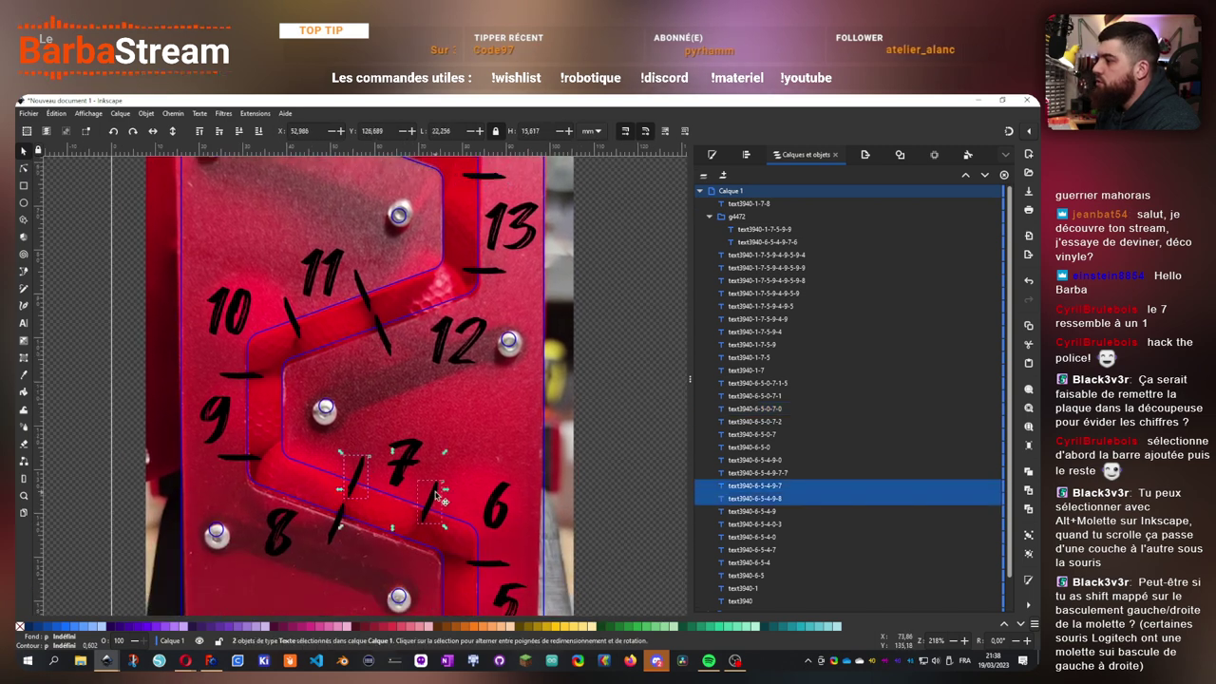
{"action": "scroll", "coordinate": [429, 525], "scroll_direction": "up", "scroll_amount": 4}
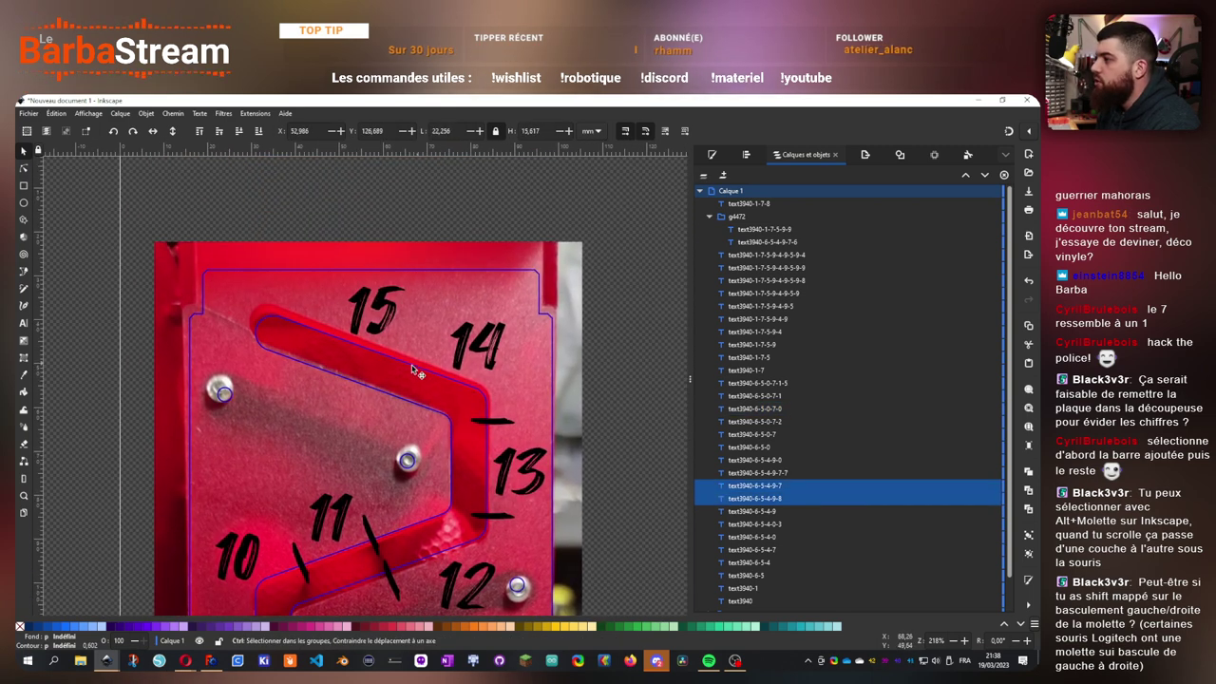
{"action": "key", "text": "ctrl+v"}
{"action": "left_click_drag", "start_coordinate": [442, 378], "coordinate": [313, 324]}
- Fine-tune the positions of the 15, the 14, and the slanted dash between them
{"action": "left_click", "coordinate": [379, 297]}
{"action": "left_click_drag", "start_coordinate": [389, 349], "coordinate": [391, 350]}
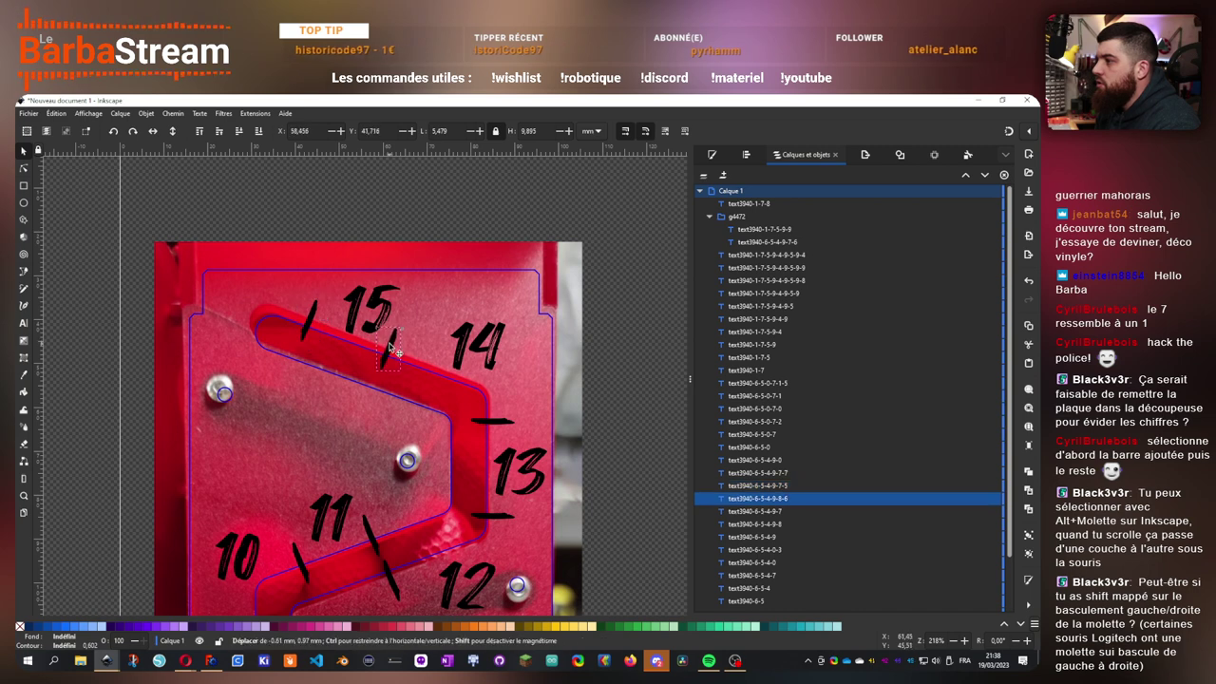
{"action": "key", "text": "Escape"}
{"action": "left_click", "coordinate": [493, 344]}
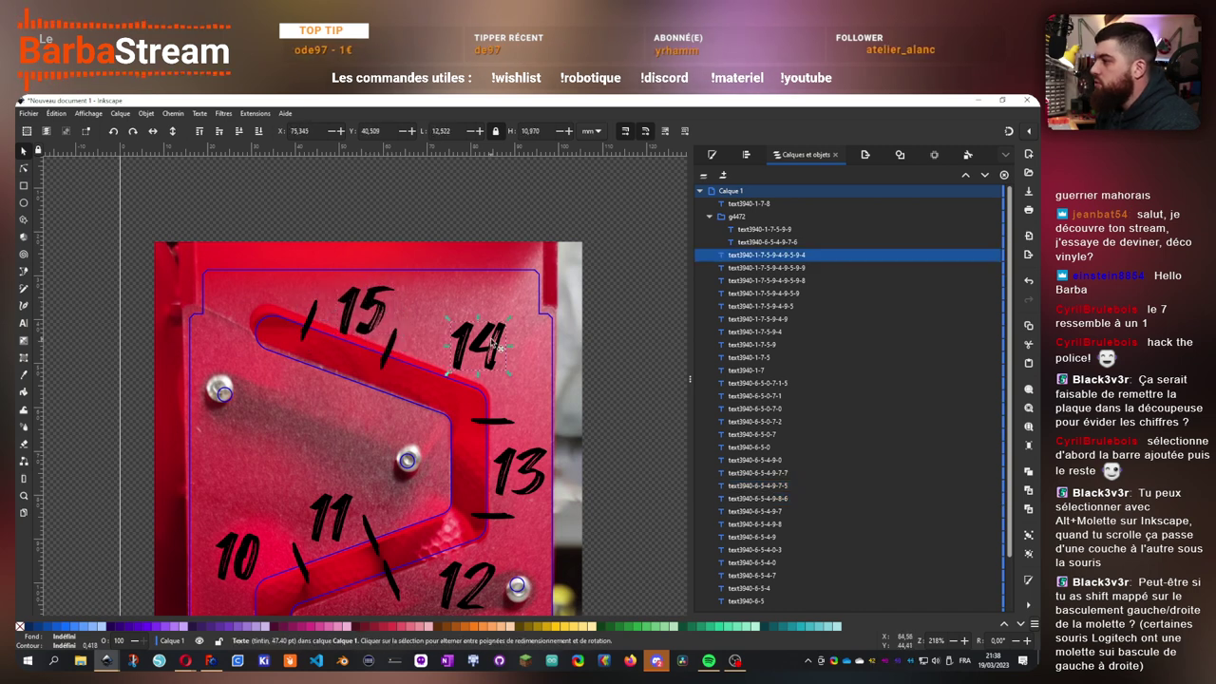
{"action": "left_click_drag", "start_coordinate": [493, 344], "coordinate": [477, 340]}
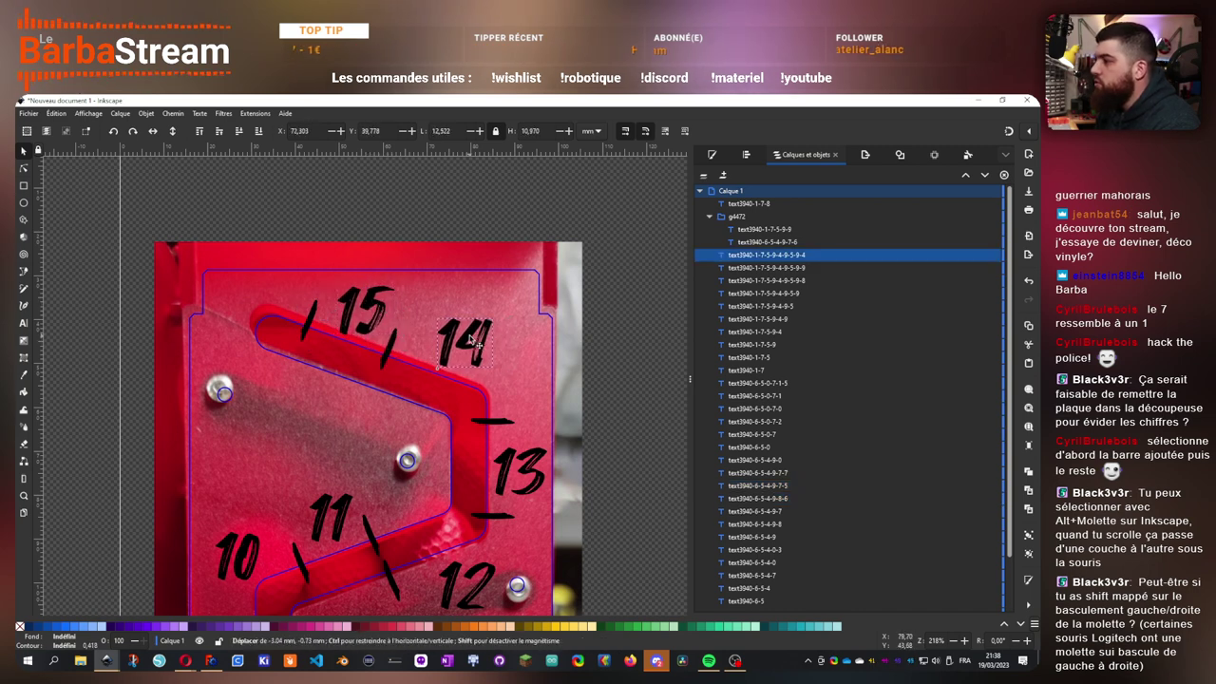
{"action": "double_click", "coordinate": [391, 349]}
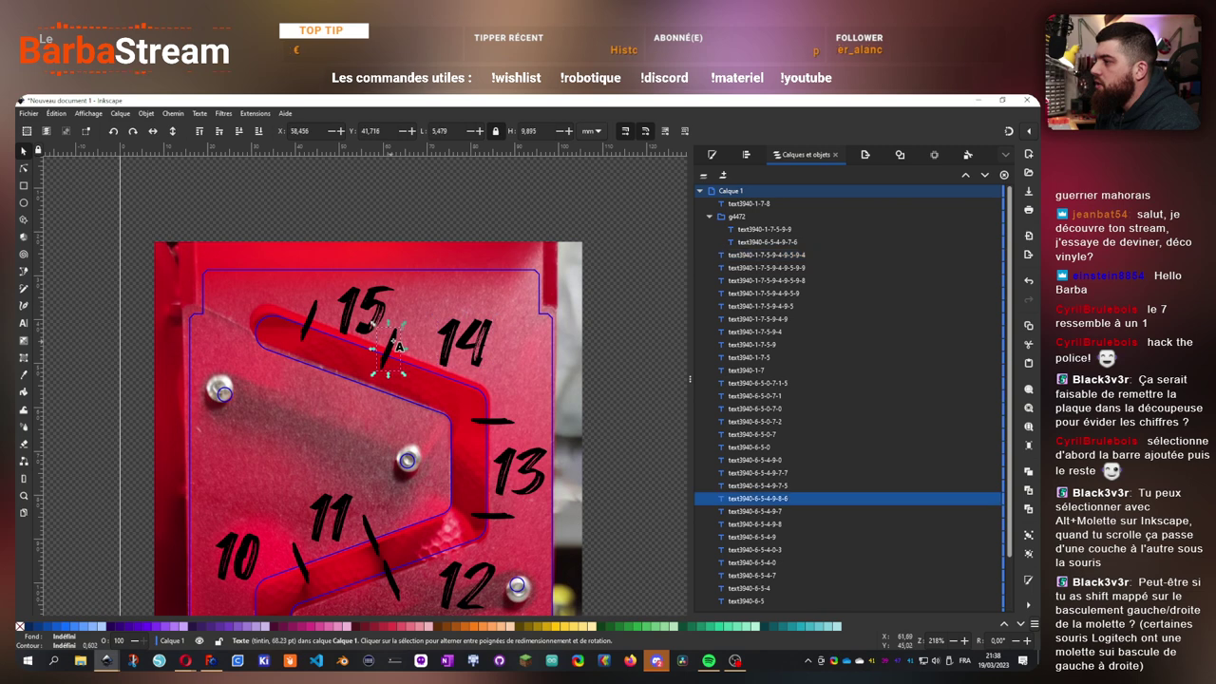
{"action": "left_click", "coordinate": [26, 152]}
{"action": "left_click_drag", "start_coordinate": [387, 342], "coordinate": [394, 339]}
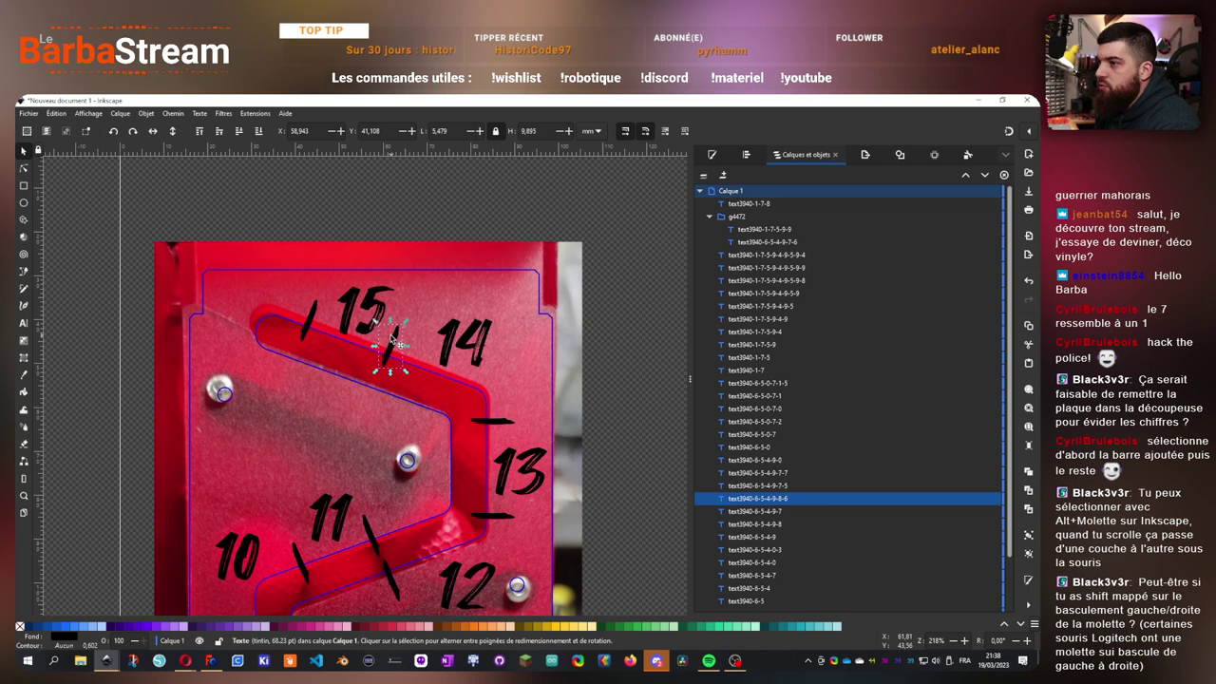
{"action": "key", "text": "Escape"}
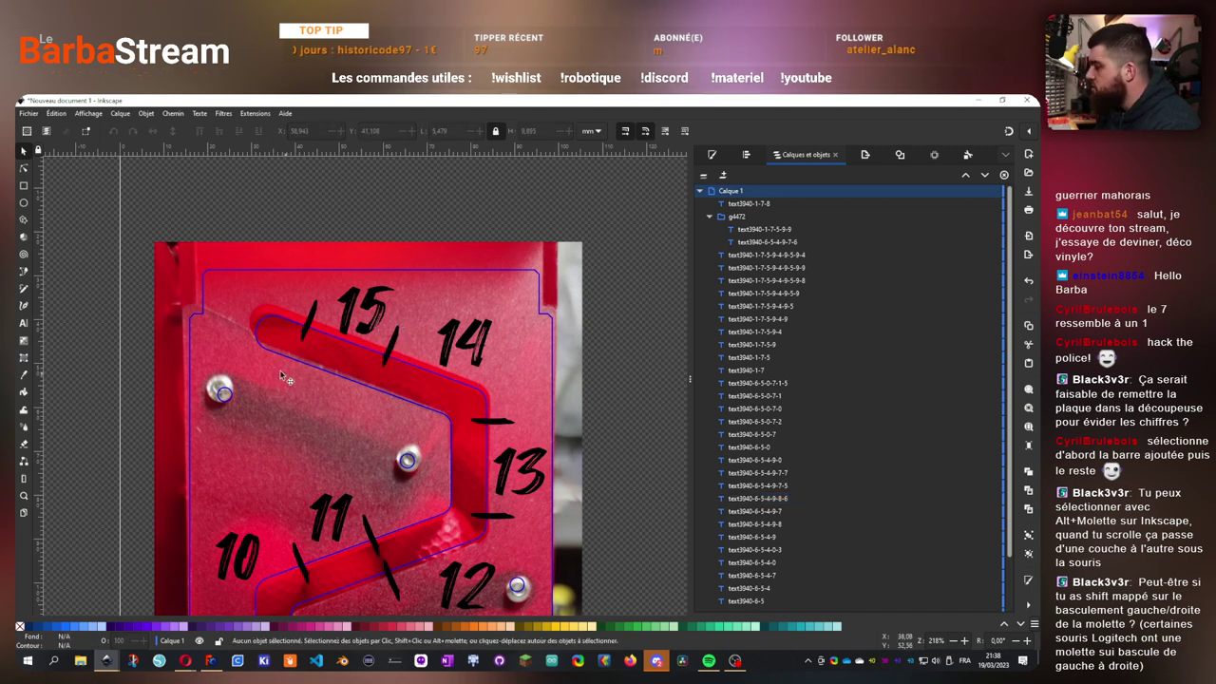
- Nudge the 3 and the 1 closer to the groove at their ball positions
{"action": "scroll", "coordinate": [256, 385], "scroll_direction": "down", "scroll_amount": 4}
{"action": "scroll", "coordinate": [232, 408], "scroll_direction": "down", "scroll_amount": 2, "text": "ctrl"}
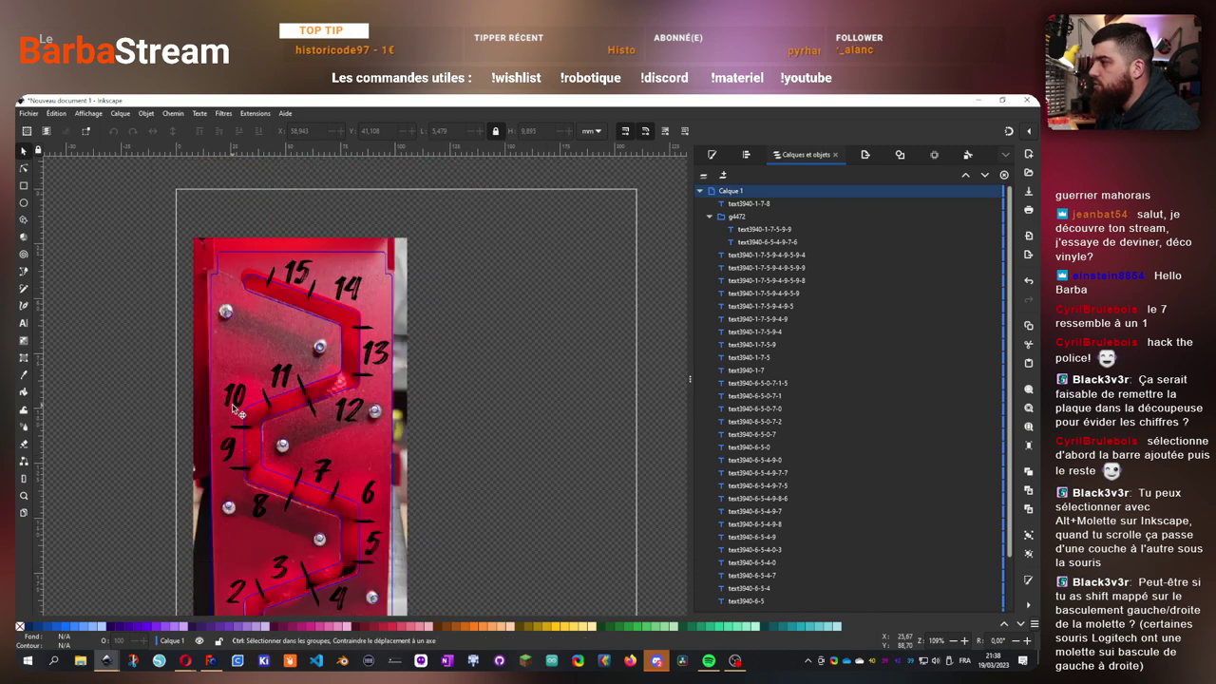
{"action": "left_click_drag", "start_coordinate": [463, 419], "coordinate": [532, 344]}
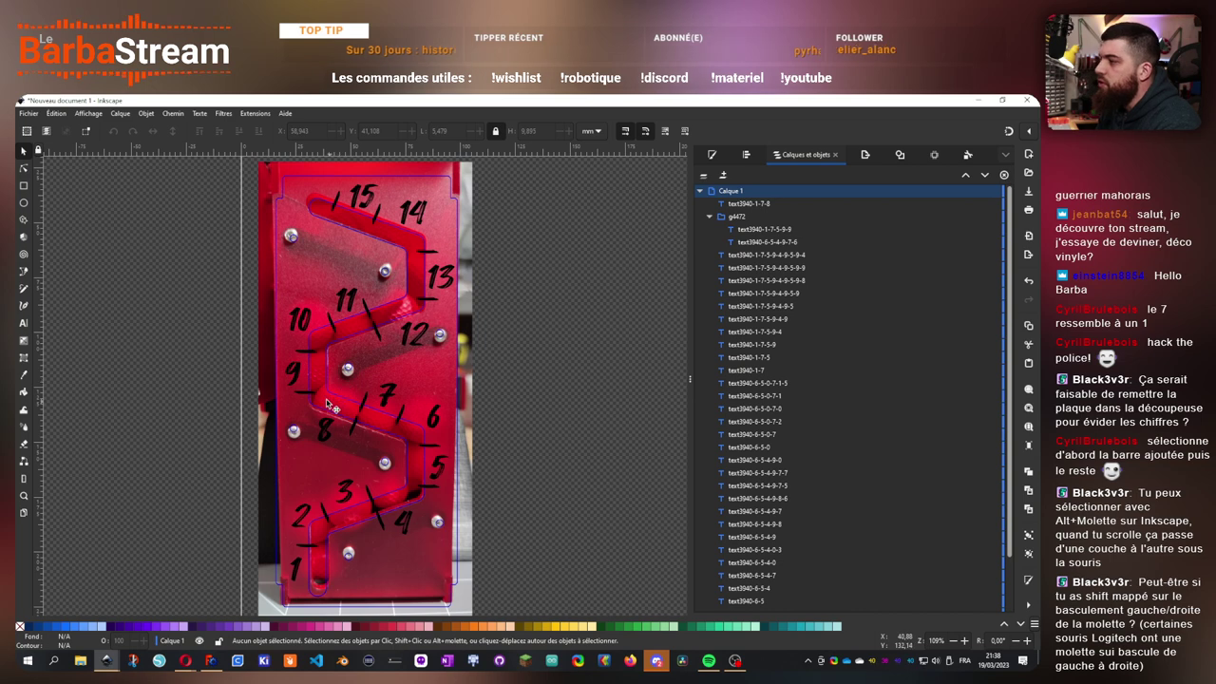
{"action": "scroll", "coordinate": [306, 401], "scroll_direction": "up", "scroll_amount": 3}
{"action": "scroll", "coordinate": [307, 402], "scroll_direction": "down", "scroll_amount": 2}
{"action": "left_click_drag", "start_coordinate": [424, 315], "coordinate": [386, 384]}
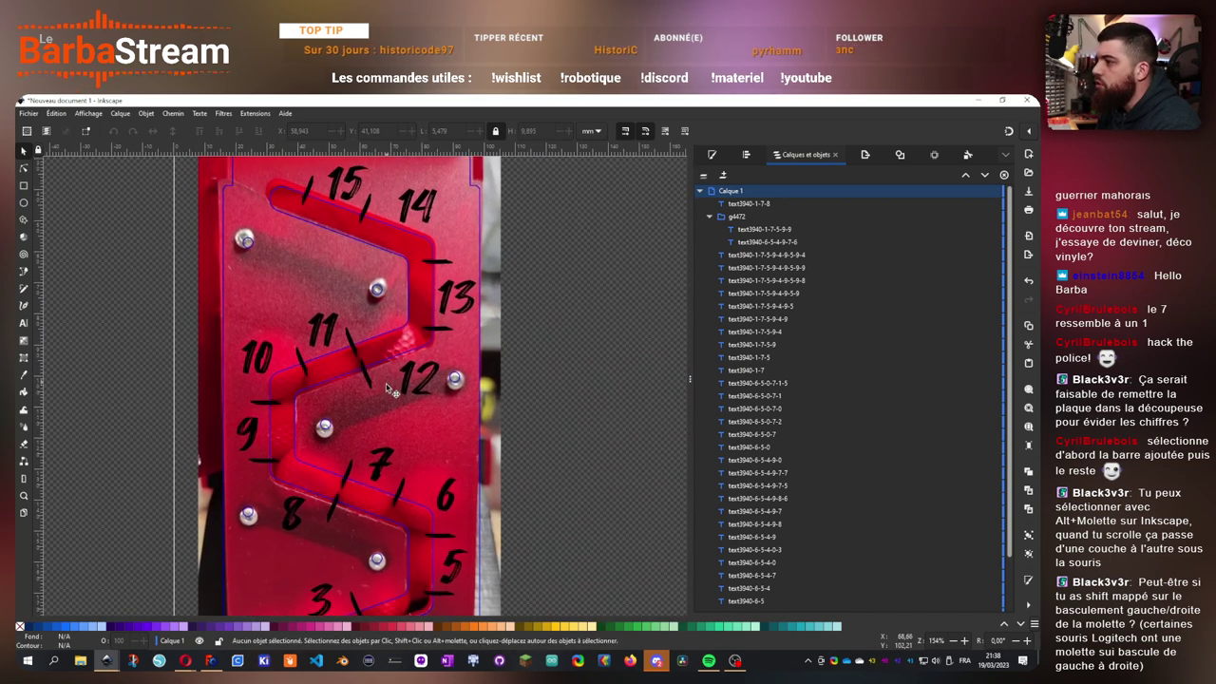
{"action": "scroll", "coordinate": [427, 475], "scroll_direction": "down", "scroll_amount": 5}
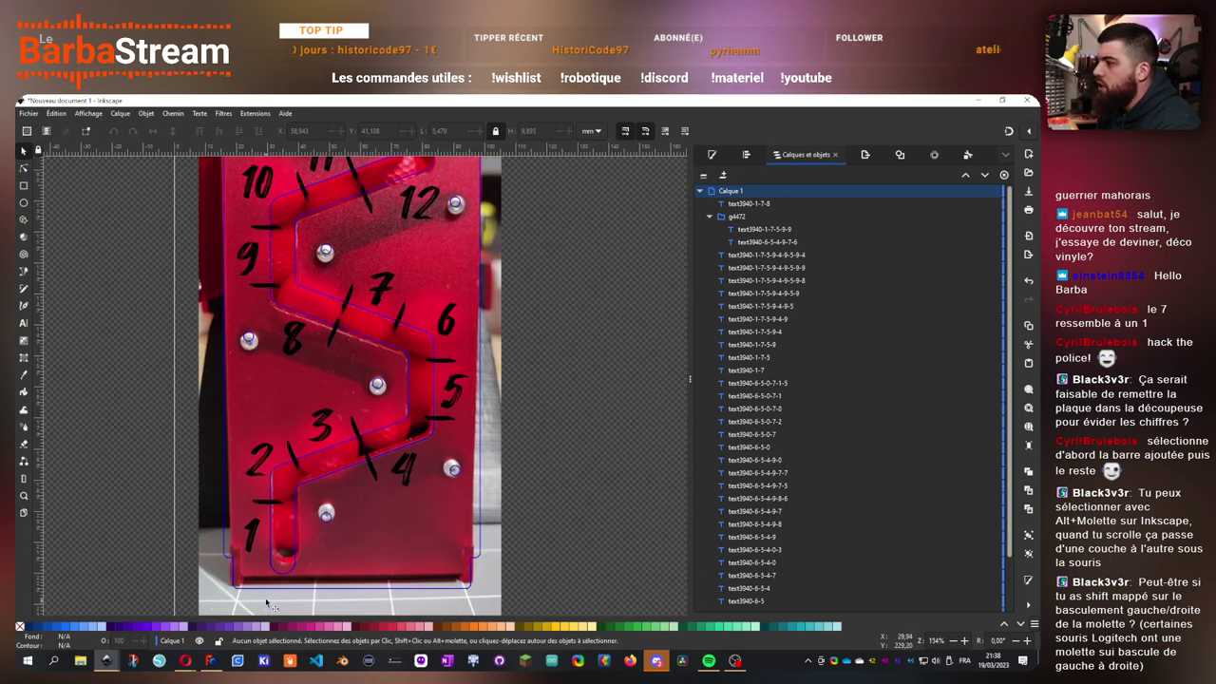
{"action": "scroll", "coordinate": [321, 433], "scroll_direction": "up", "scroll_amount": 3}
{"action": "left_click_drag", "start_coordinate": [344, 439], "coordinate": [347, 460]}
{"action": "scroll", "coordinate": [332, 463], "scroll_direction": "down", "scroll_amount": 4}
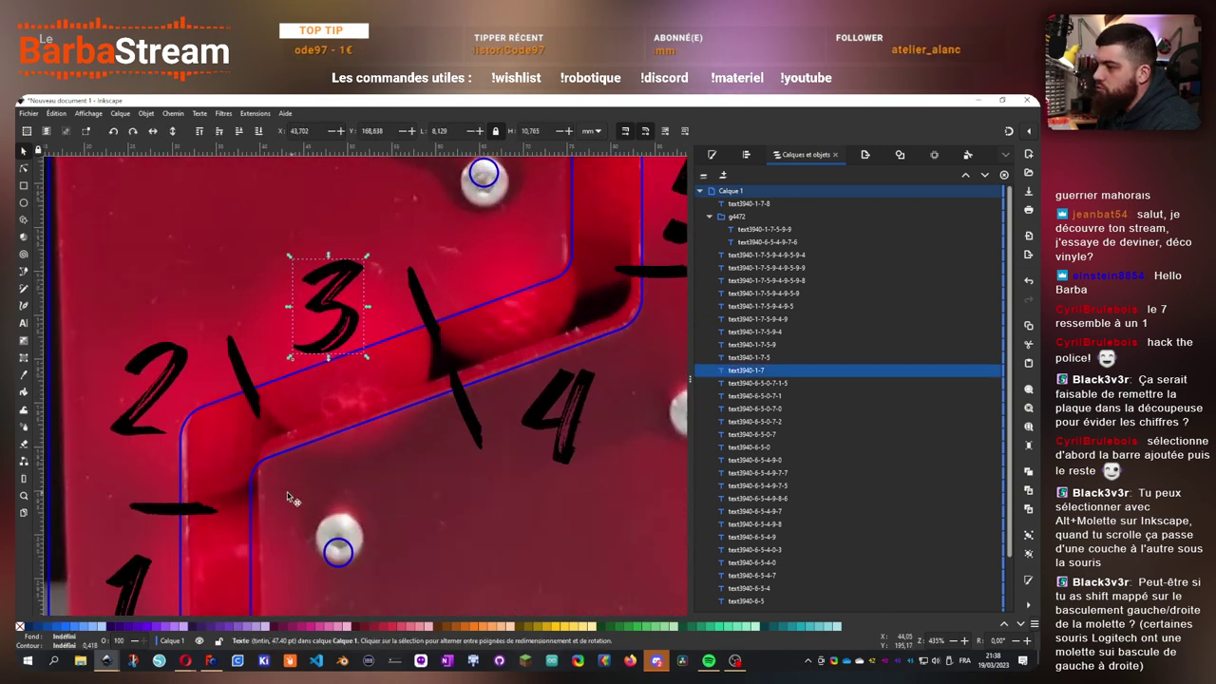
{"action": "scroll", "coordinate": [293, 501], "scroll_direction": "down", "scroll_amount": 4}
{"action": "left_click_drag", "start_coordinate": [129, 466], "coordinate": [152, 463]}
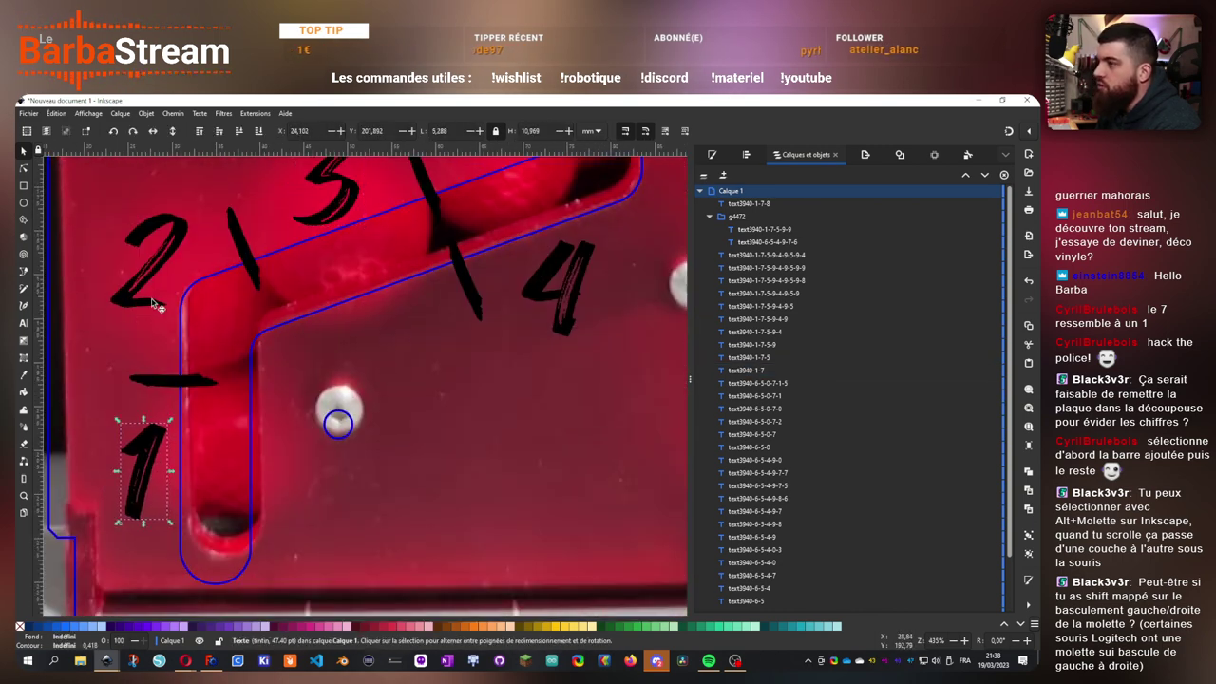
- Nudge the 5, the 6 and the 7 closer to the groove at their ball positions
{"action": "scroll", "coordinate": [396, 295], "scroll_direction": "up", "scroll_amount": 10}
{"action": "scroll", "coordinate": [397, 294], "scroll_direction": "right", "scroll_amount": 7}
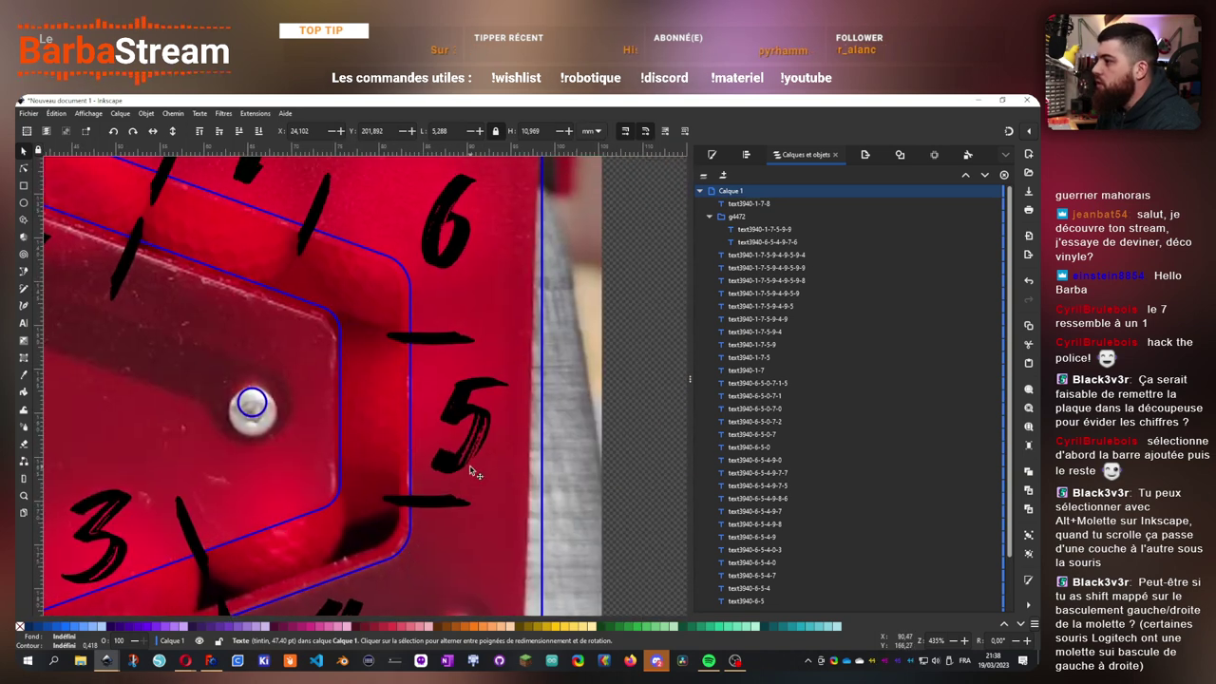
{"action": "left_click", "coordinate": [467, 461]}
{"action": "scroll", "coordinate": [466, 342], "scroll_direction": "up", "scroll_amount": 4}
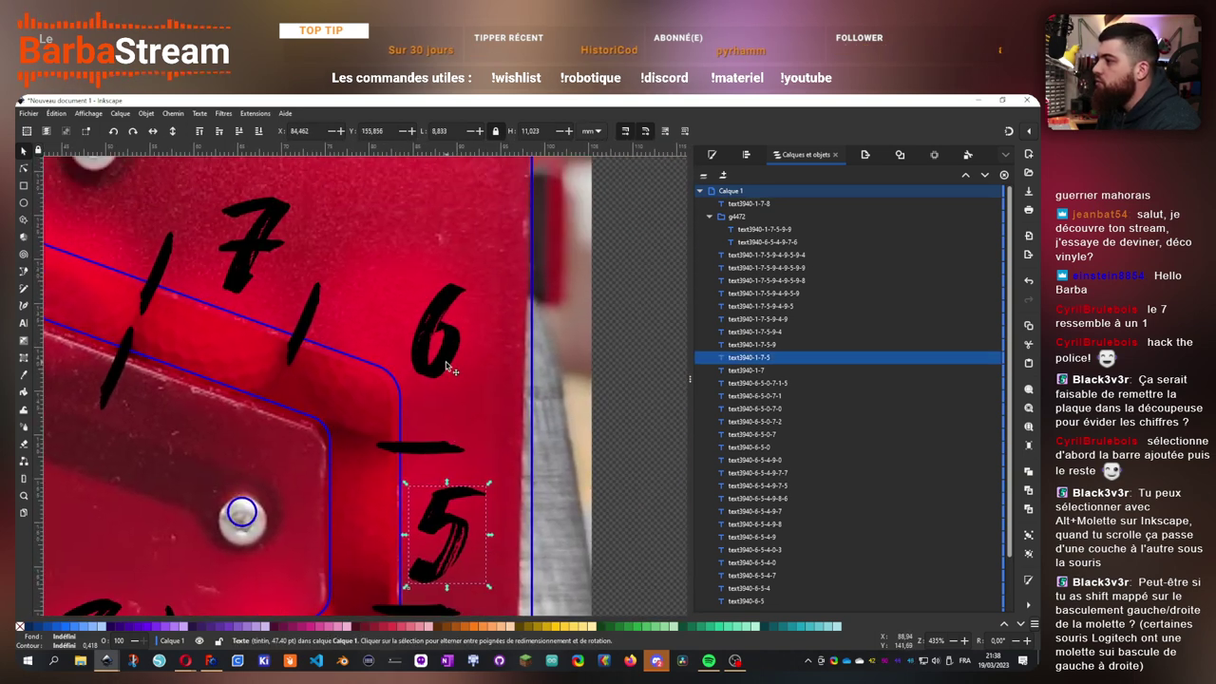
{"action": "left_click", "coordinate": [440, 383]}
{"action": "left_click_drag", "start_coordinate": [439, 381], "coordinate": [380, 411]}
{"action": "scroll", "coordinate": [430, 379], "scroll_direction": "up", "scroll_amount": 4}
{"action": "scroll", "coordinate": [430, 379], "scroll_direction": "left", "scroll_amount": 4}
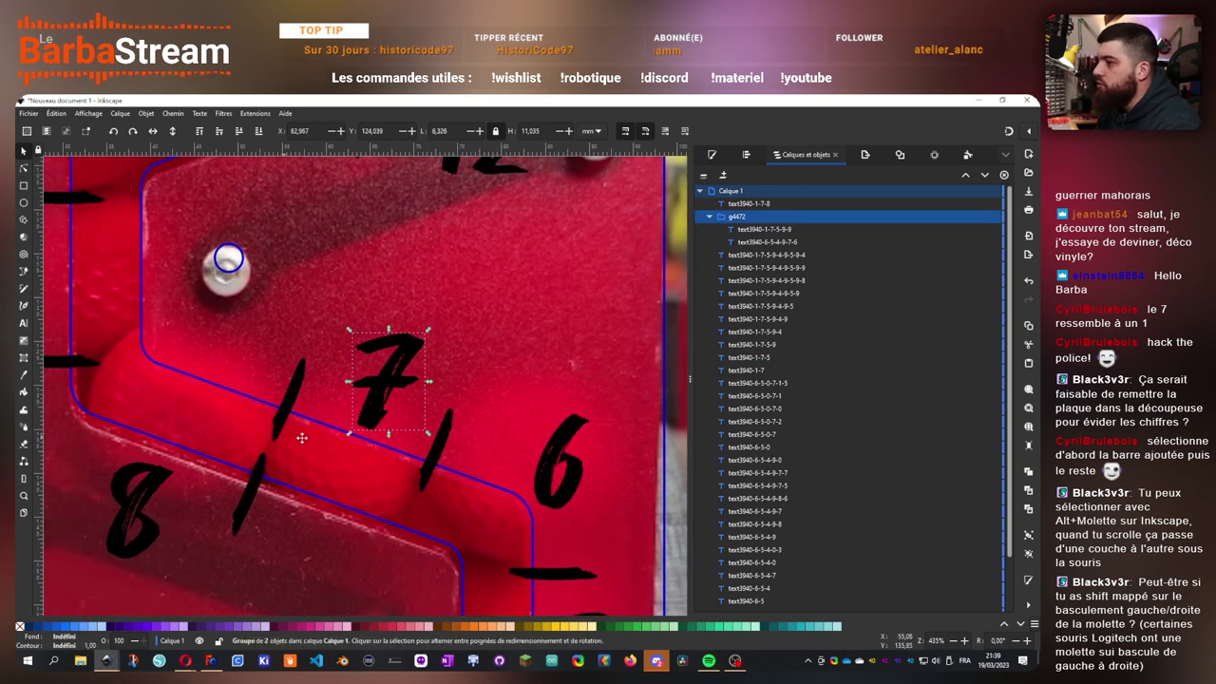
- Fine-tune the positions of the 8, the 9 and the 10 beside the groove
{"action": "scroll", "coordinate": [301, 438], "scroll_direction": "left", "scroll_amount": 4}
{"action": "left_click", "coordinate": [306, 513]}
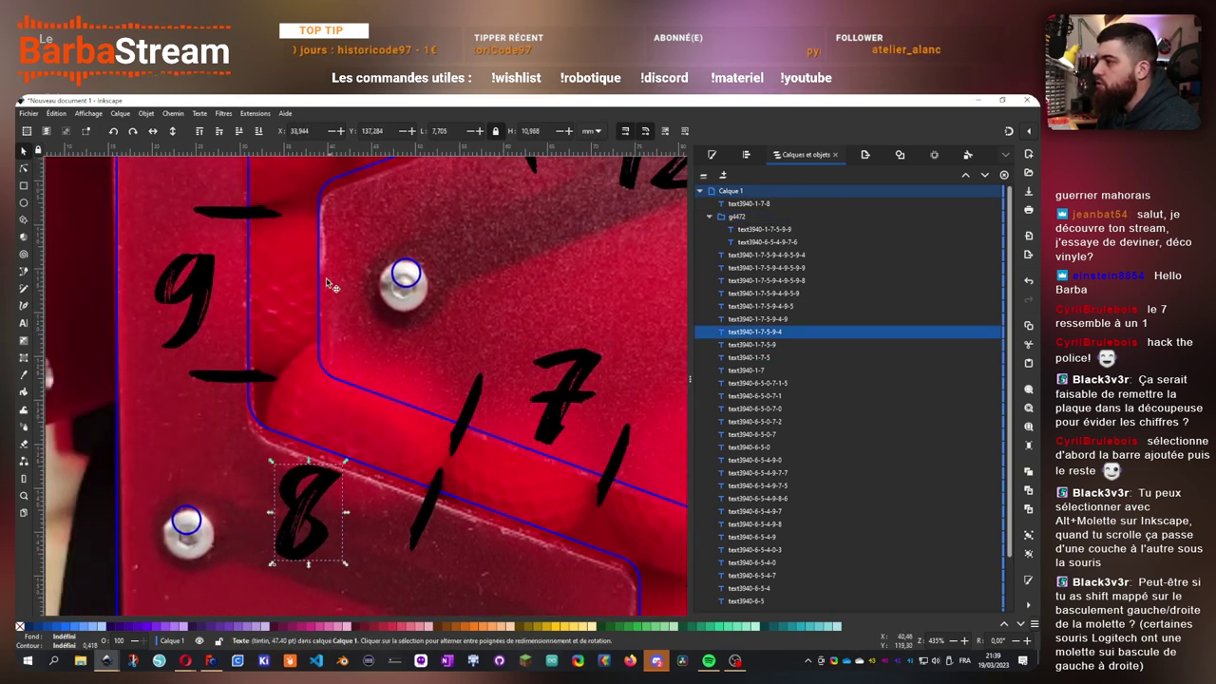
{"action": "scroll", "coordinate": [328, 283], "scroll_direction": "up", "scroll_amount": 3}
{"action": "left_click_drag", "start_coordinate": [211, 360], "coordinate": [211, 378]}
{"action": "scroll", "coordinate": [328, 342], "scroll_direction": "up", "scroll_amount": 4}
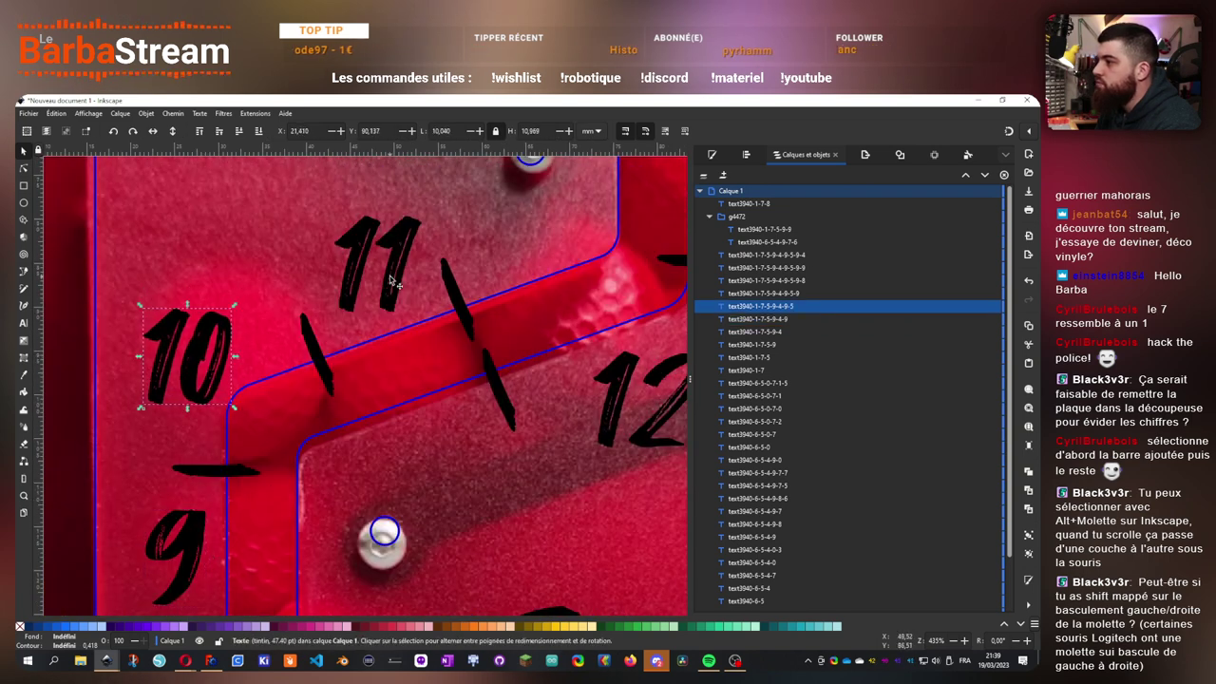
- Nudge the 11 and the 12 closer to the groove's edges
{"action": "left_click_drag", "start_coordinate": [390, 281], "coordinate": [390, 289]}
{"action": "scroll", "coordinate": [434, 399], "scroll_direction": "right", "scroll_amount": 6}
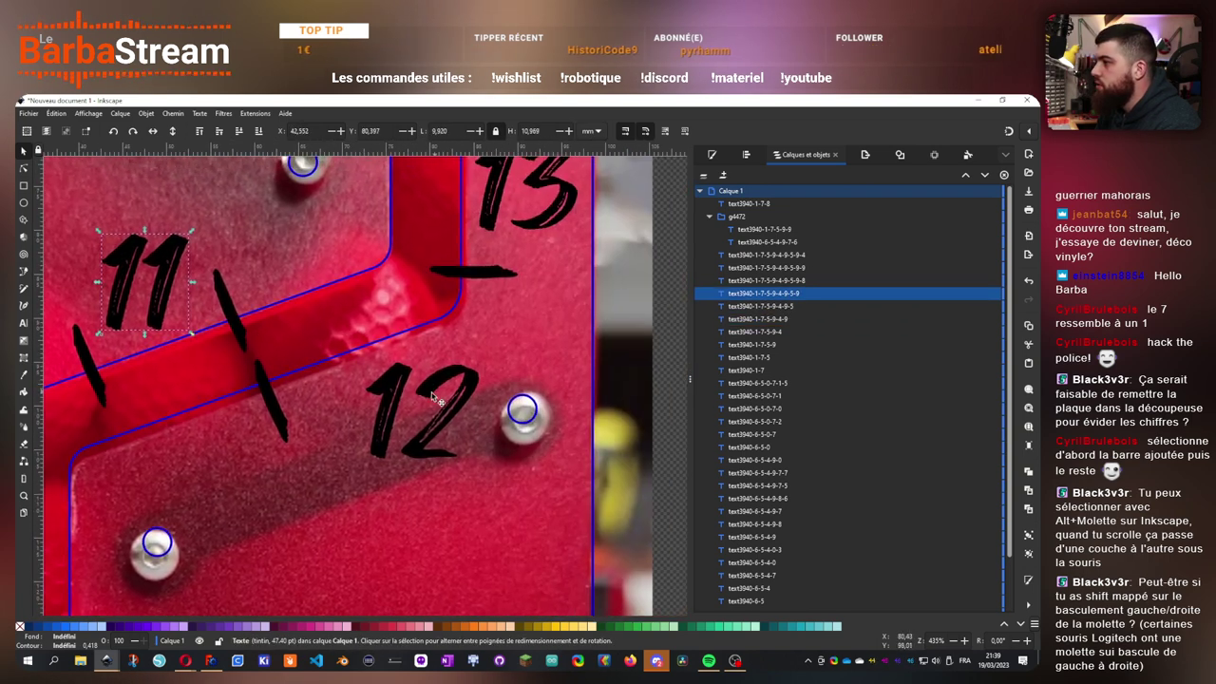
{"action": "left_click", "coordinate": [447, 417]}
{"action": "left_click_drag", "start_coordinate": [447, 417], "coordinate": [441, 408]}
- Fine-tune the positions of the 13 and the 14 beside the upper bend, and clear the selection
{"action": "scroll", "coordinate": [472, 376], "scroll_direction": "up", "scroll_amount": 2}
{"action": "scroll", "coordinate": [457, 443], "scroll_direction": "up", "scroll_amount": 8}
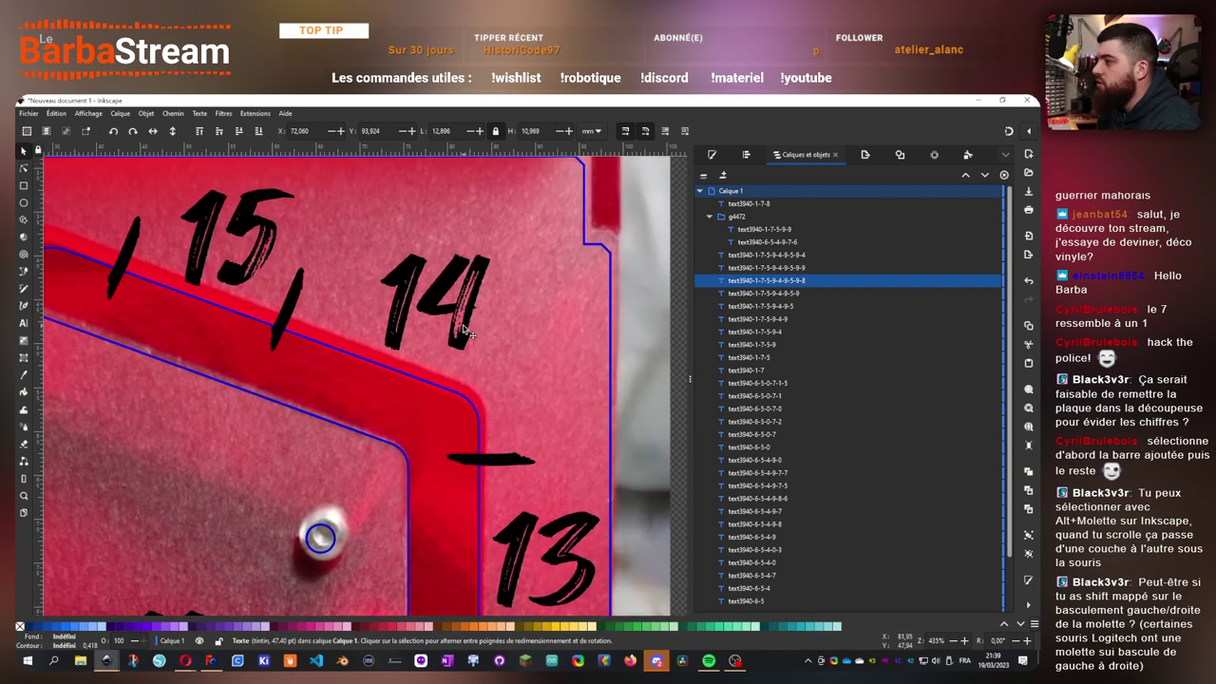
{"action": "left_click_drag", "start_coordinate": [462, 338], "coordinate": [462, 338]}
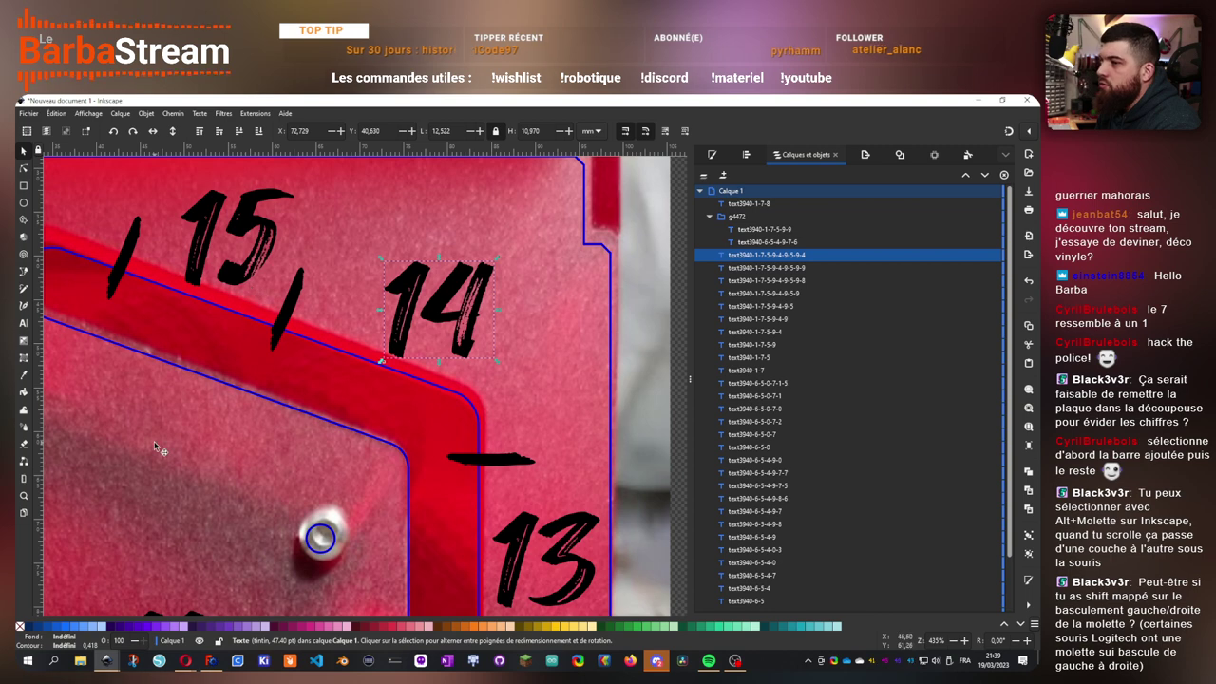
{"action": "scroll", "coordinate": [314, 429], "scroll_direction": "down", "scroll_amount": 4}
{"action": "left_click", "coordinate": [459, 491]}
{"action": "left_click_drag", "start_coordinate": [483, 460], "coordinate": [586, 346]}
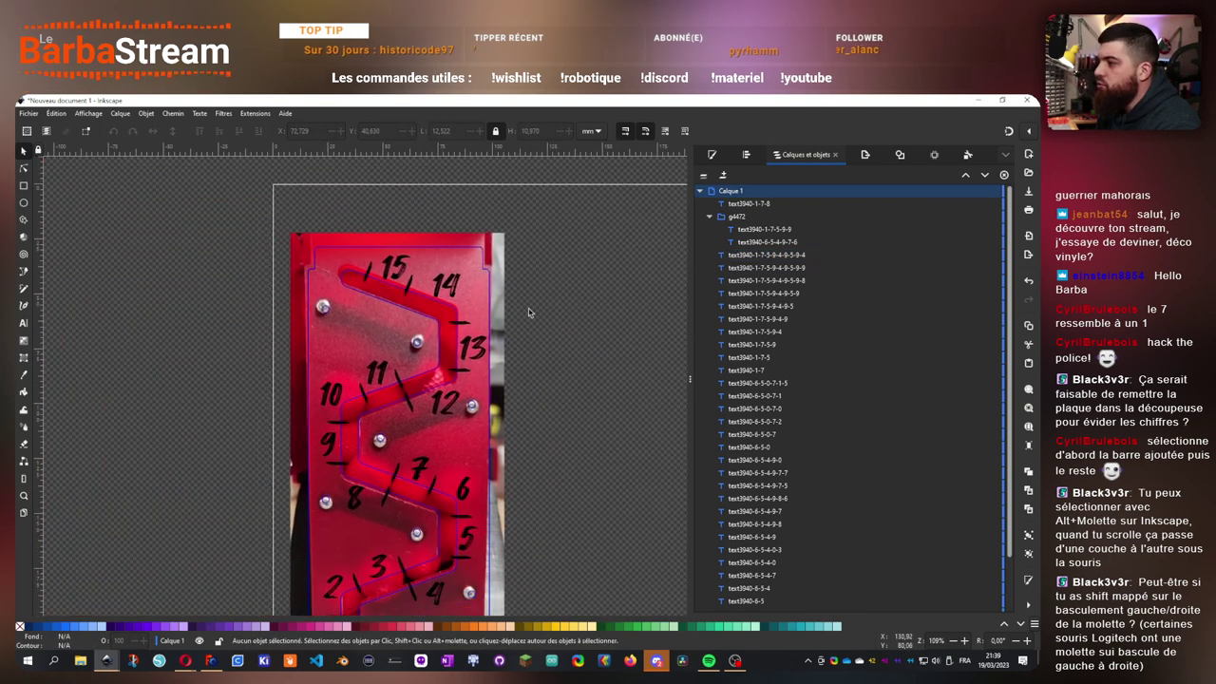
- Shift the horizontal dash below the 5 slightly lower on the groove's edge, and lower the 5 to match
{"action": "scroll", "coordinate": [515, 519], "scroll_direction": "down", "scroll_amount": 2}
{"action": "scroll", "coordinate": [521, 478], "scroll_direction": "up", "scroll_amount": 2}
{"action": "scroll", "coordinate": [465, 530], "scroll_direction": "down", "scroll_amount": 2}
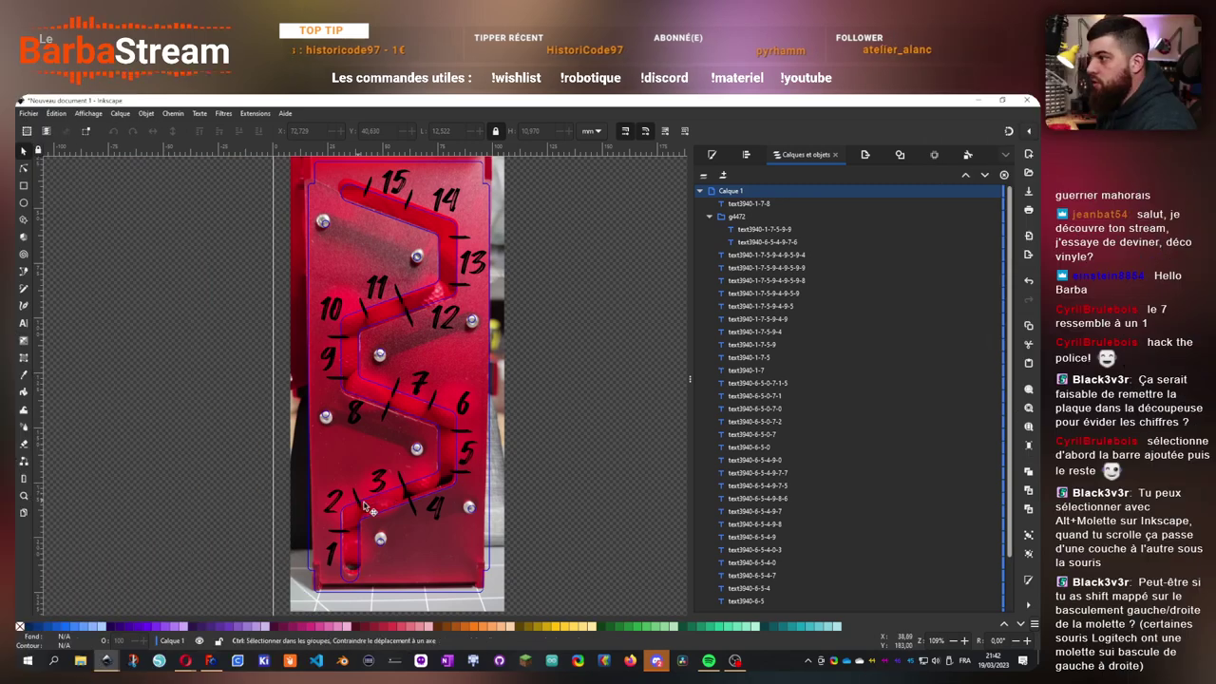
{"action": "scroll", "coordinate": [521, 470], "scroll_direction": "up", "scroll_amount": 3}
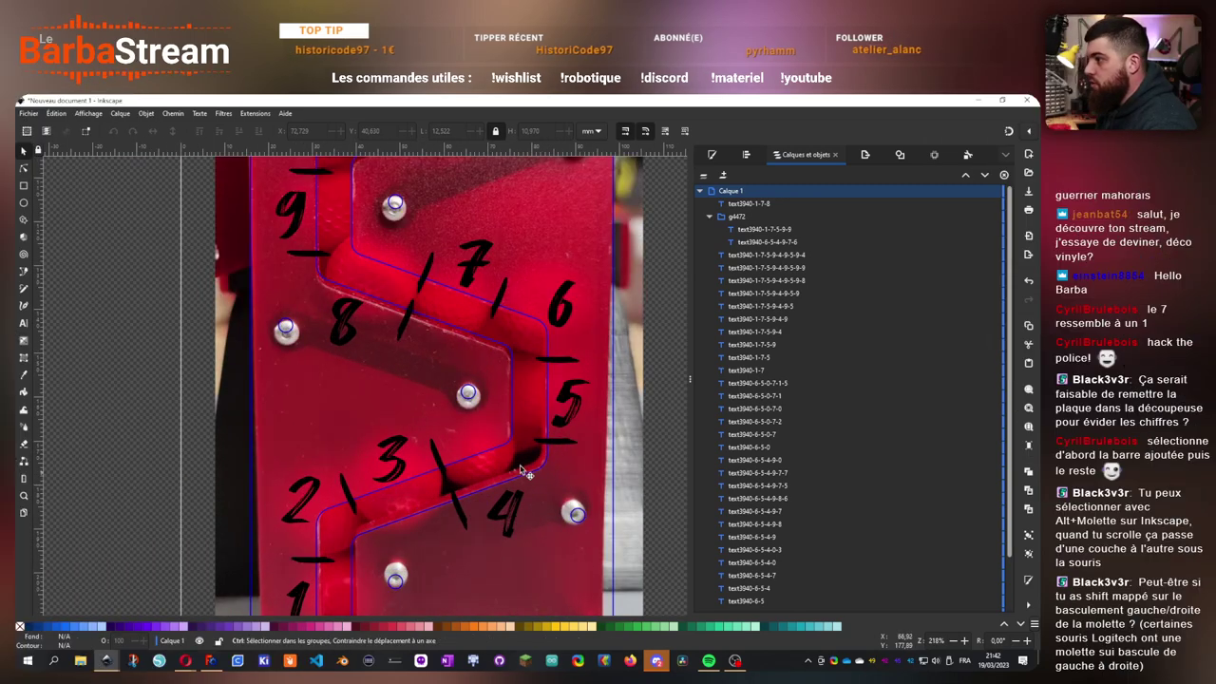
{"action": "left_click_drag", "start_coordinate": [569, 454], "coordinate": [495, 498]}
{"action": "left_click", "coordinate": [490, 482]}
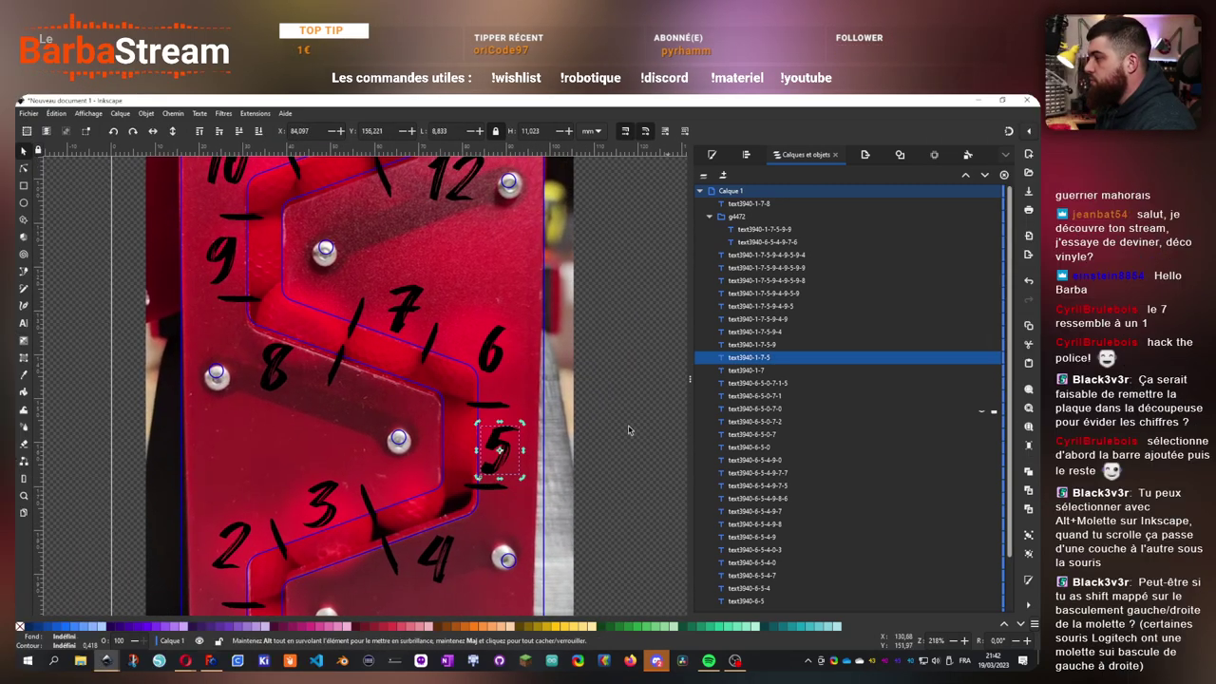
{"action": "left_click", "coordinate": [496, 406]}
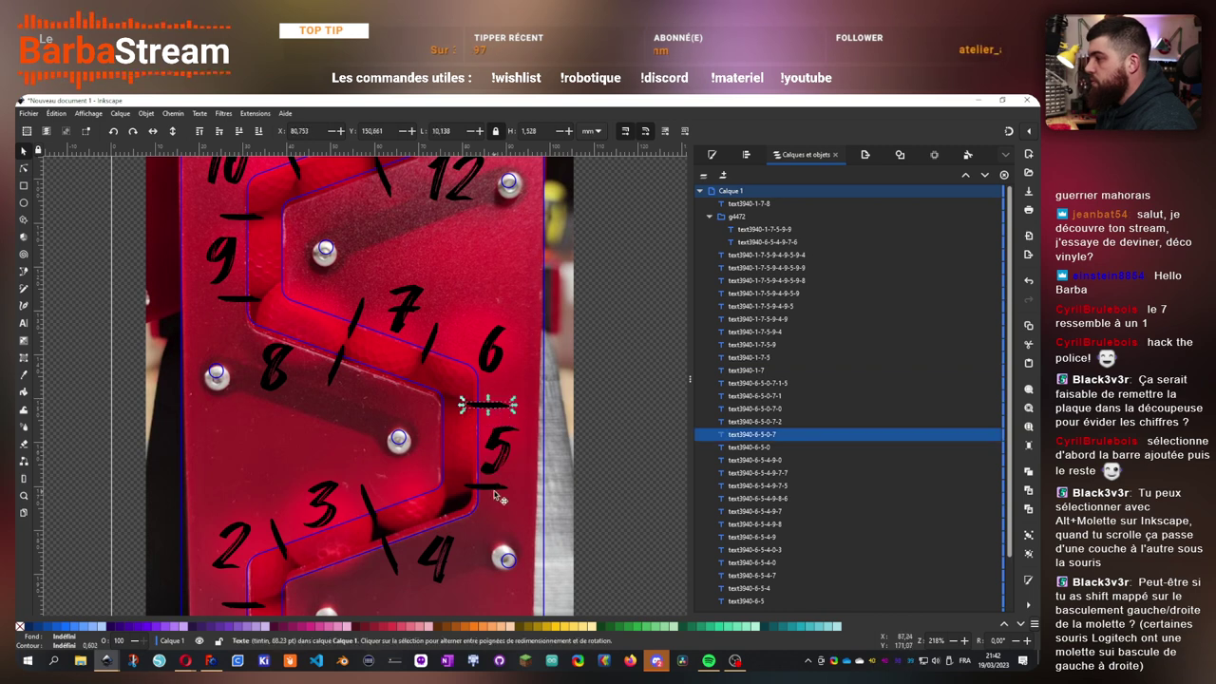
{"action": "scroll", "coordinate": [496, 494], "scroll_direction": "down", "scroll_amount": 1}
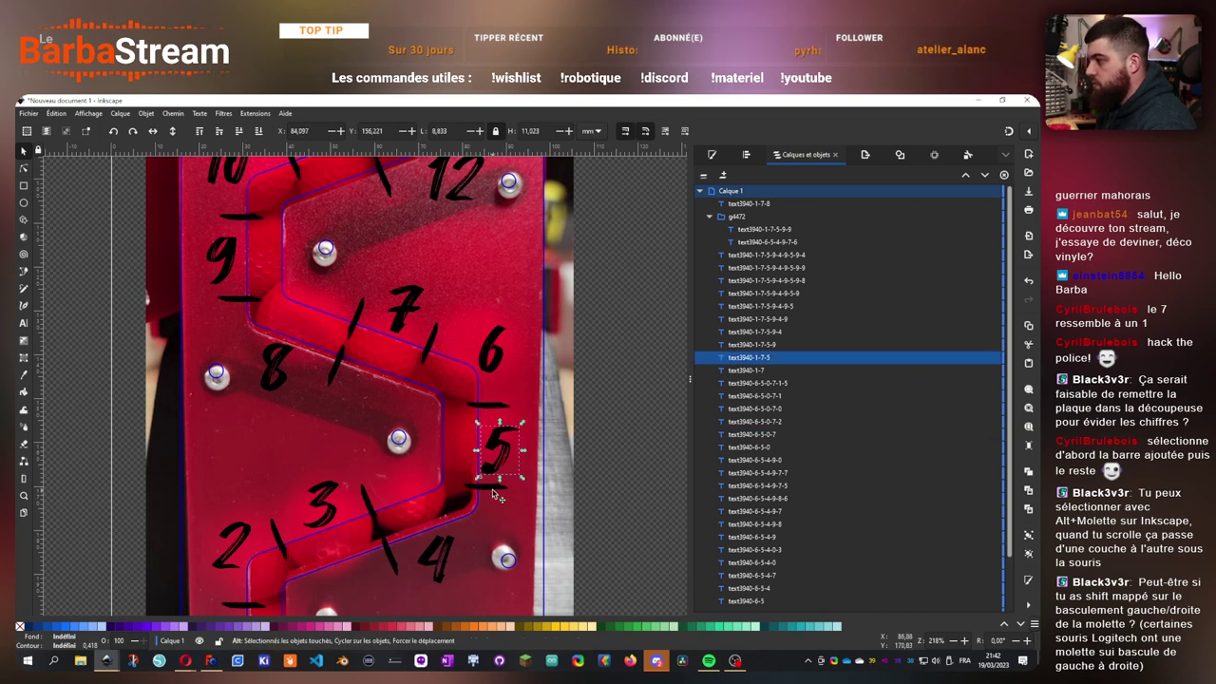
{"action": "scroll", "coordinate": [495, 495], "scroll_direction": "down", "scroll_amount": 1}
{"action": "scroll", "coordinate": [496, 495], "scroll_direction": "down", "scroll_amount": 1}
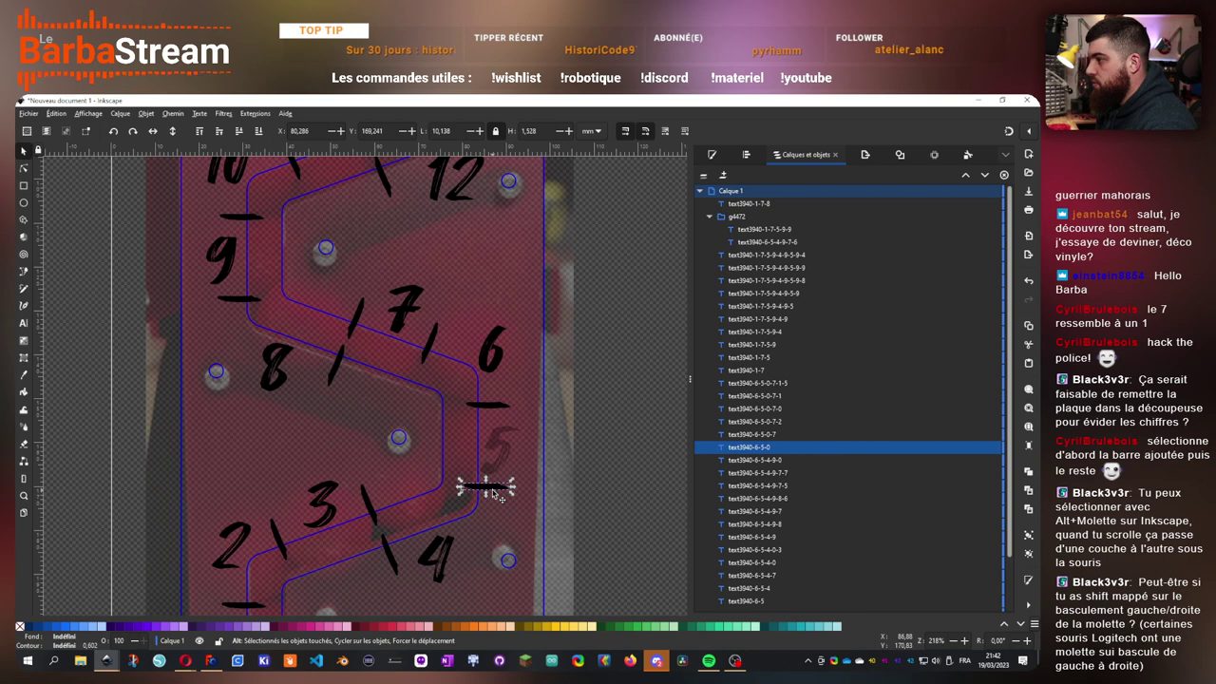
{"action": "scroll", "coordinate": [496, 490], "scroll_direction": "down", "scroll_amount": 1}
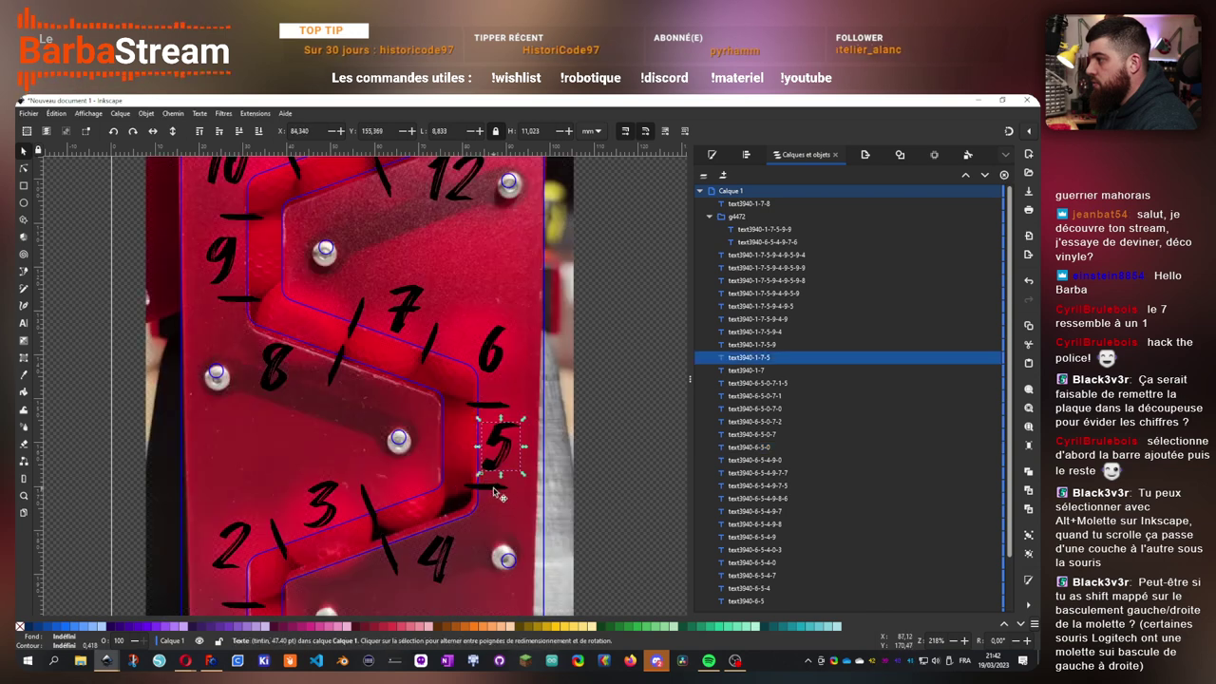
{"action": "scroll", "coordinate": [496, 495], "scroll_direction": "down", "scroll_amount": 2}
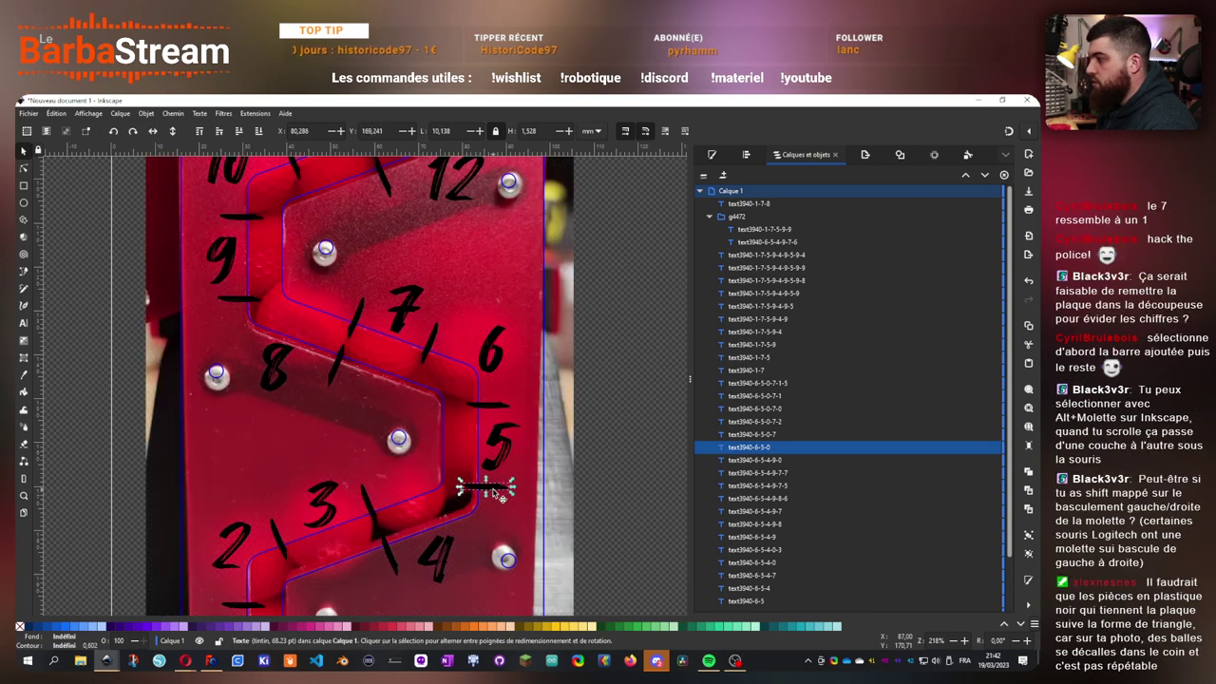
{"action": "mouse_move", "coordinate": [501, 495]}
{"action": "left_mouse_down"}
{"action": "mouse_move", "coordinate": [484, 502]}
{"action": "mouse_move", "coordinate": [496, 478]}
{"action": "left_mouse_up"}
{"action": "left_click", "coordinate": [497, 469]}
- Move the horizontal dash between the 5 and the 6 slightly down along the groove's edge
{"action": "double_click", "coordinate": [496, 408]}
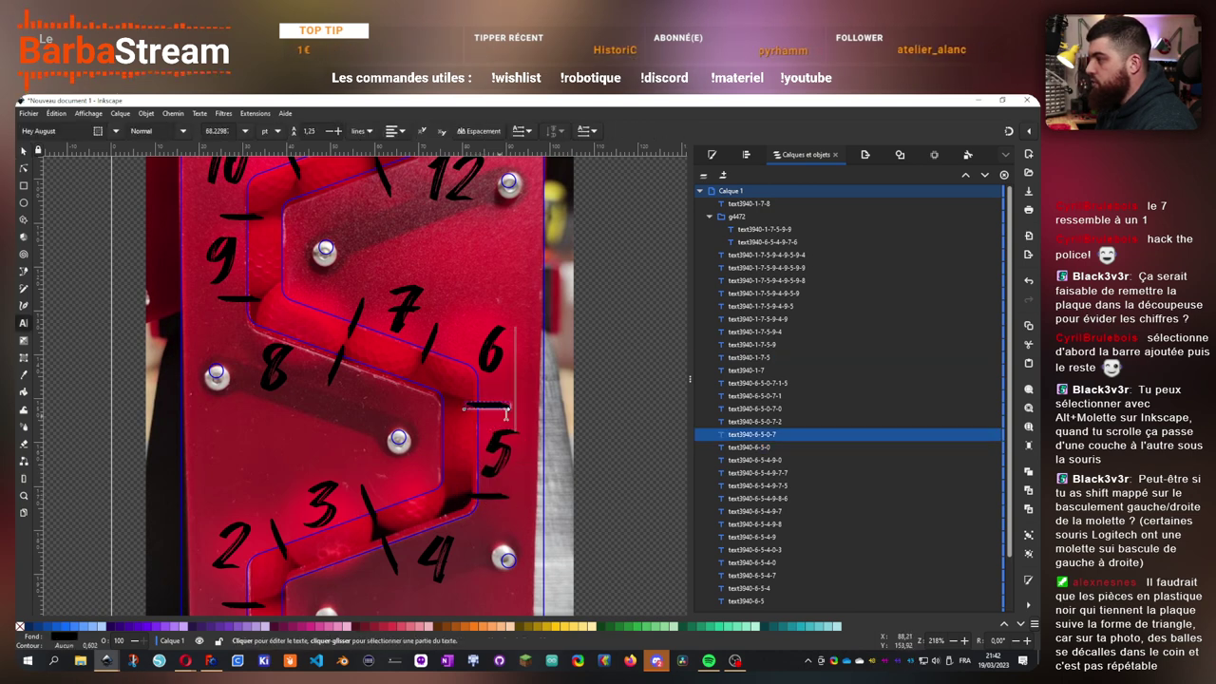
{"action": "left_click", "coordinate": [23, 151]}
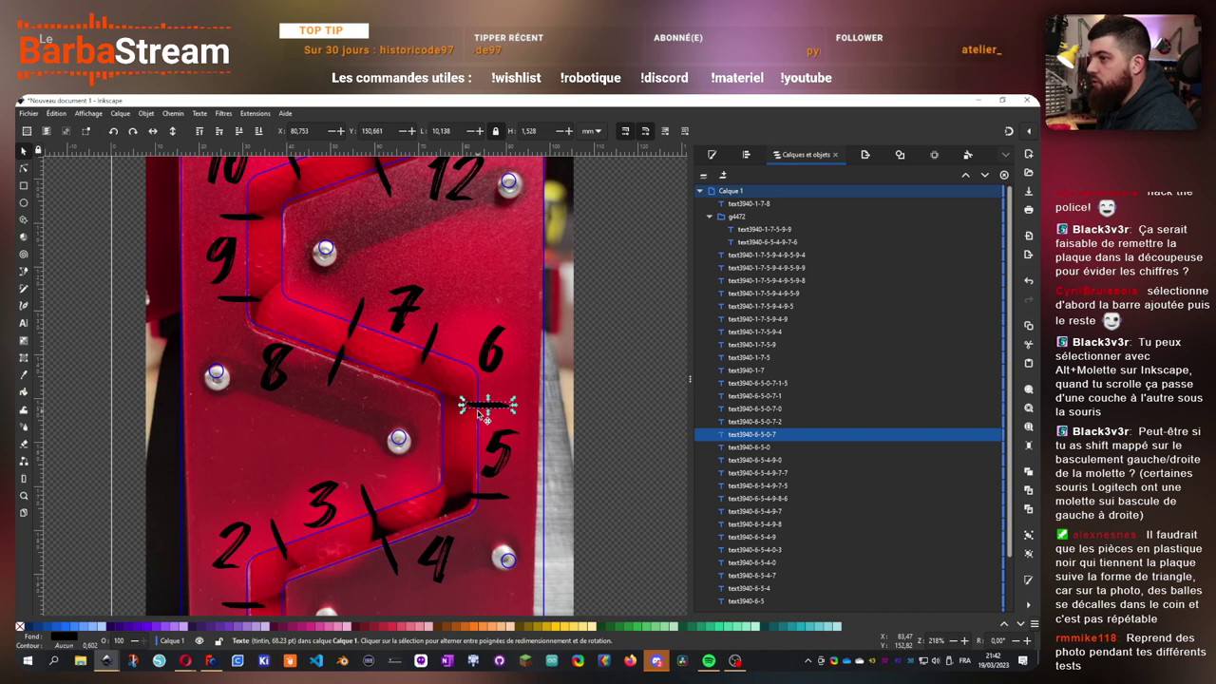
{"action": "left_click_drag", "start_coordinate": [479, 410], "coordinate": [491, 416]}
{"action": "left_click_drag", "start_coordinate": [378, 269], "coordinate": [402, 307]}
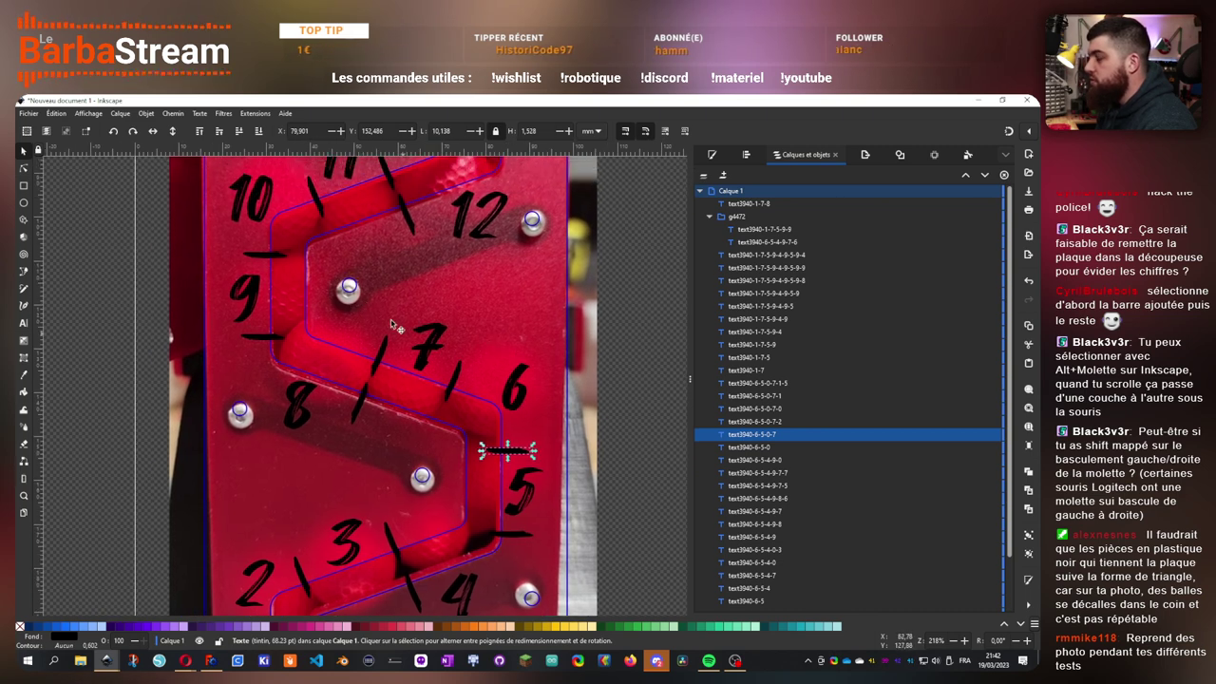
- Shift the 6 slightly down, and move the 7 and the slanted dash between them toward the 6
{"action": "left_click", "coordinate": [517, 404]}
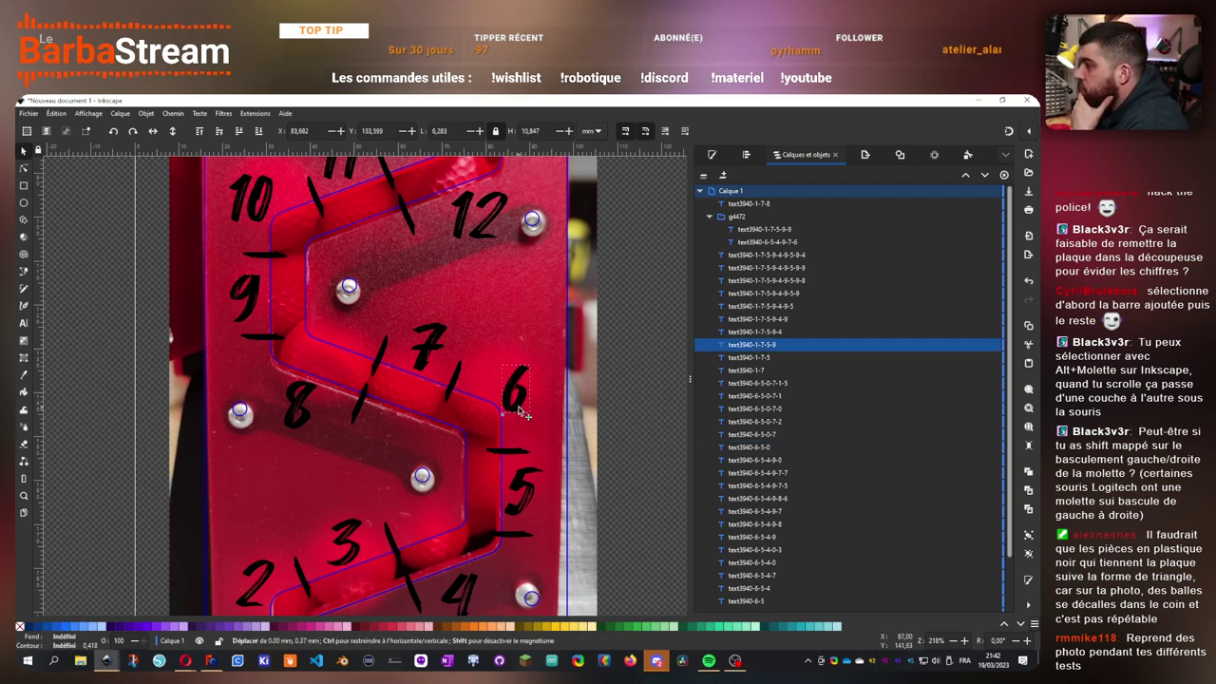
{"action": "left_click", "coordinate": [455, 383]}
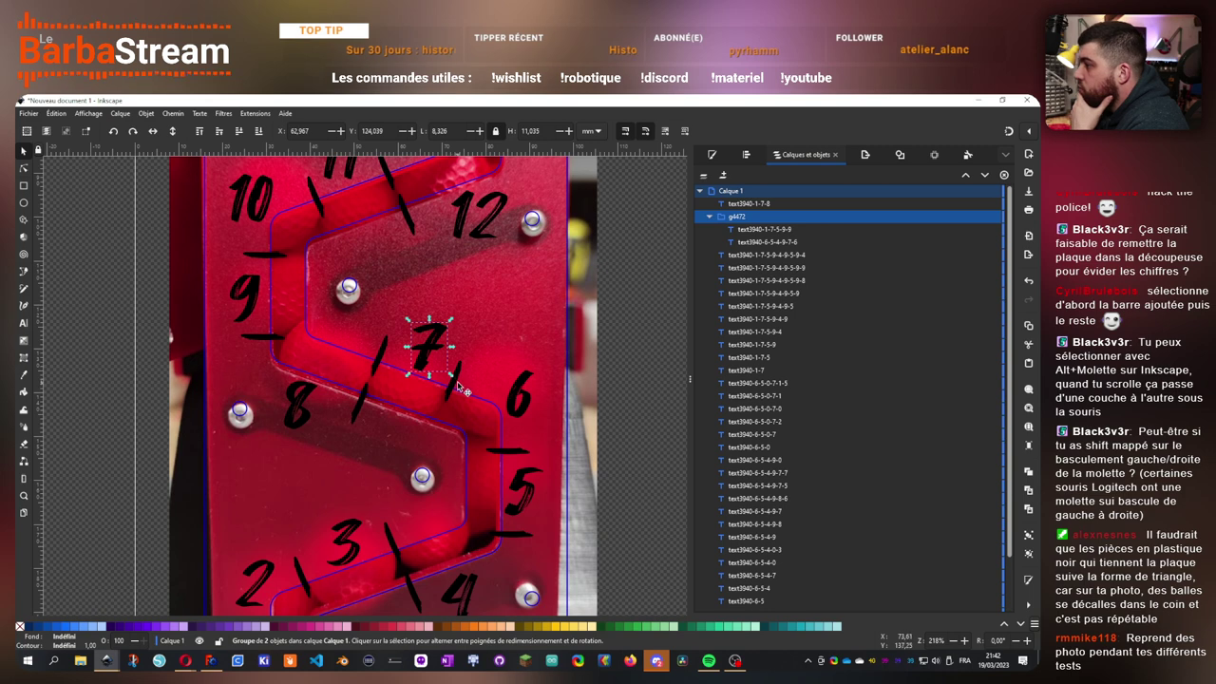
{"action": "left_click_drag", "start_coordinate": [457, 384], "coordinate": [458, 396]}
{"action": "left_click", "coordinate": [429, 348]}
{"action": "left_click_drag", "start_coordinate": [429, 348], "coordinate": [435, 349]}
{"action": "scroll", "coordinate": [385, 317], "scroll_direction": "down", "scroll_amount": 2}
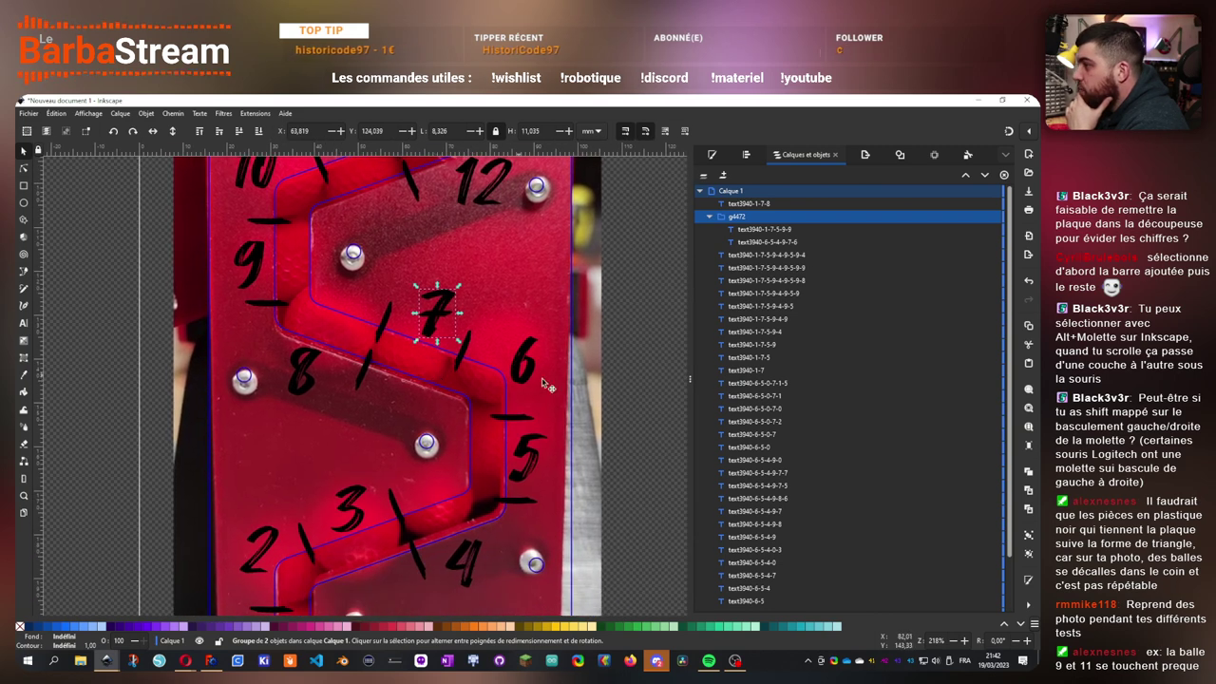
{"action": "left_click", "coordinate": [457, 376]}
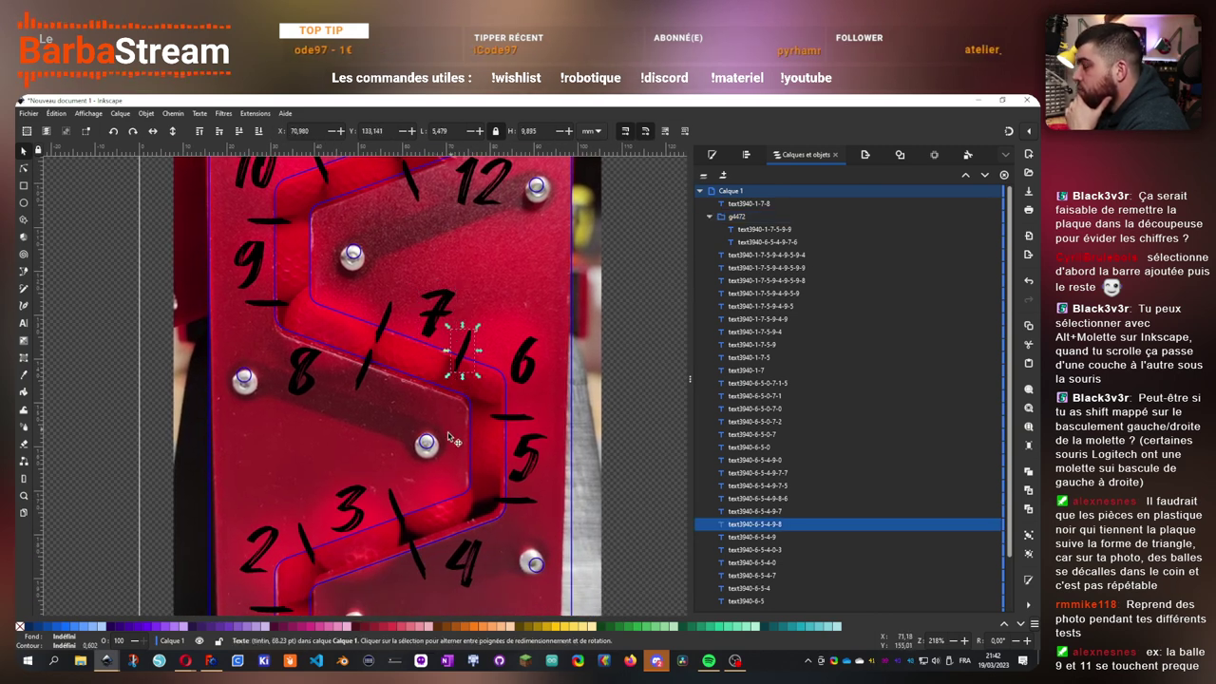
- Nudge the horizontal dash below the 5 slightly toward the groove
{"action": "scroll", "coordinate": [407, 418], "scroll_direction": "down", "scroll_amount": 2}
{"action": "left_click", "coordinate": [528, 472]}
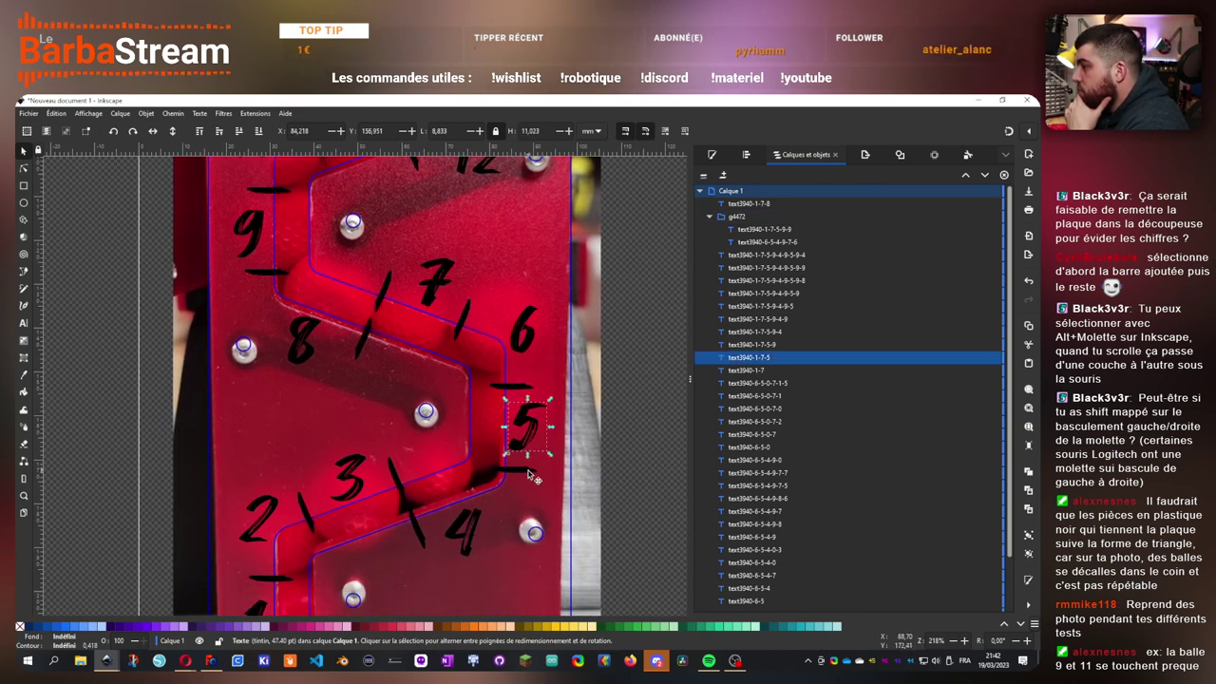
{"action": "left_click", "coordinate": [528, 480]}
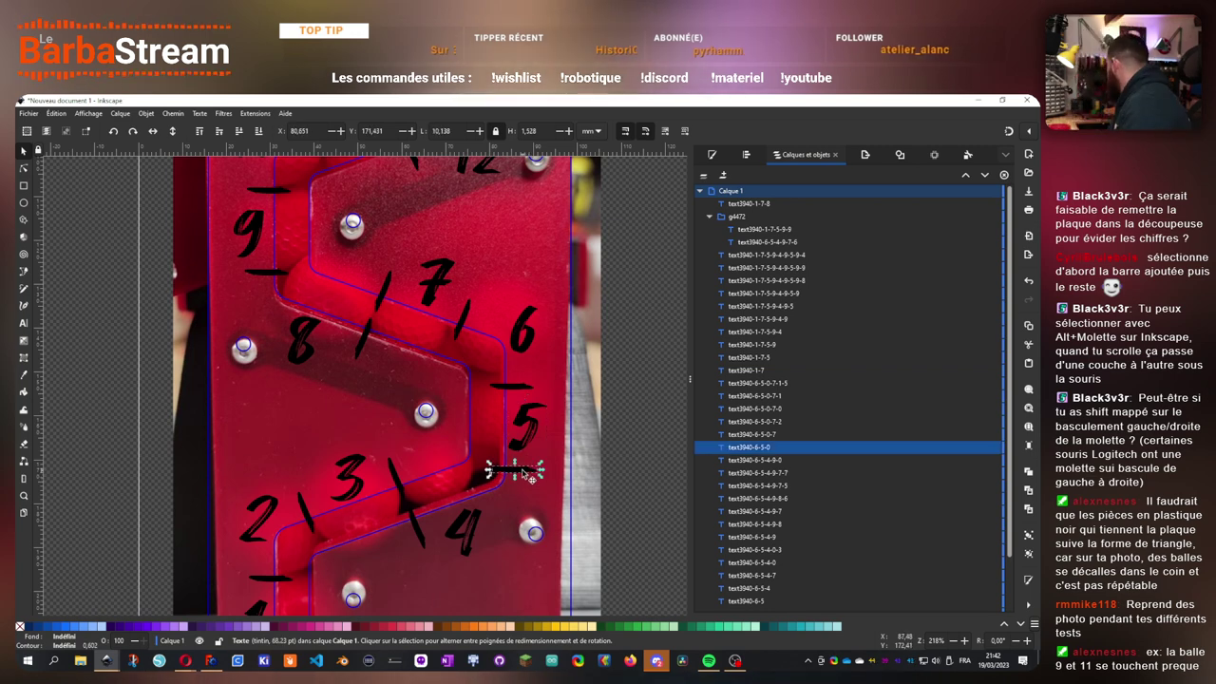
{"action": "key", "text": "Left"}
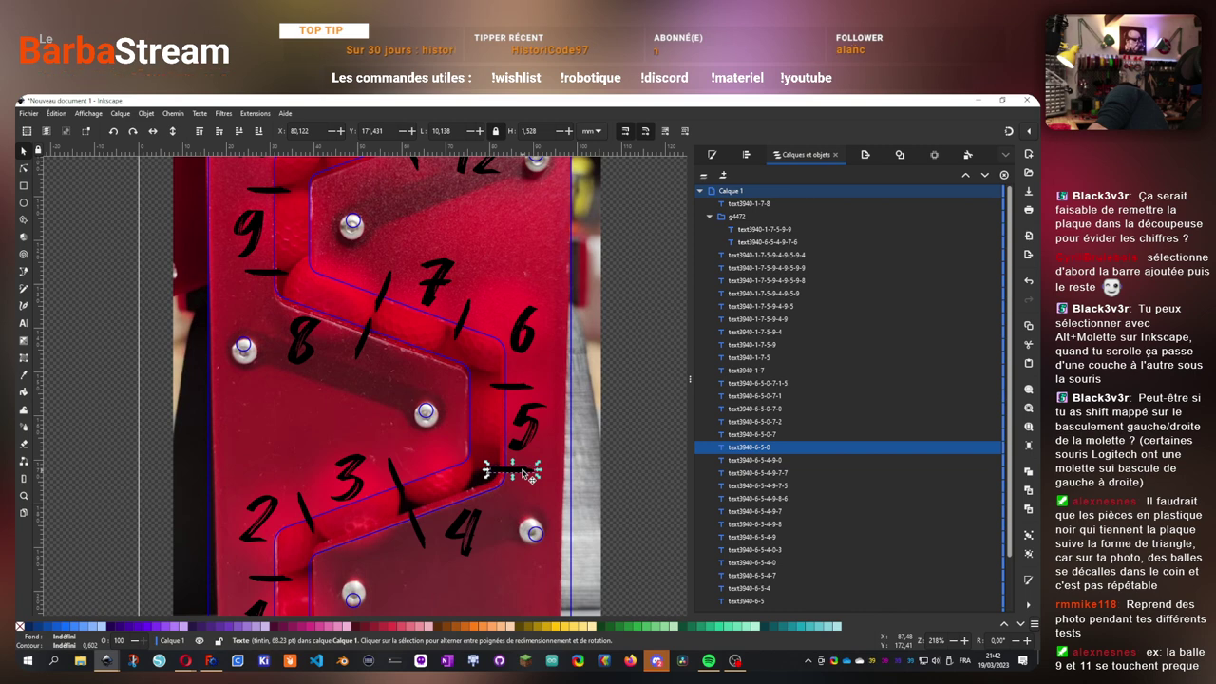
- Check the placement of the dashes above and below the 9, and review the whole annotated plate
{"action": "scroll", "coordinate": [465, 486], "scroll_direction": "down", "scroll_amount": 3}
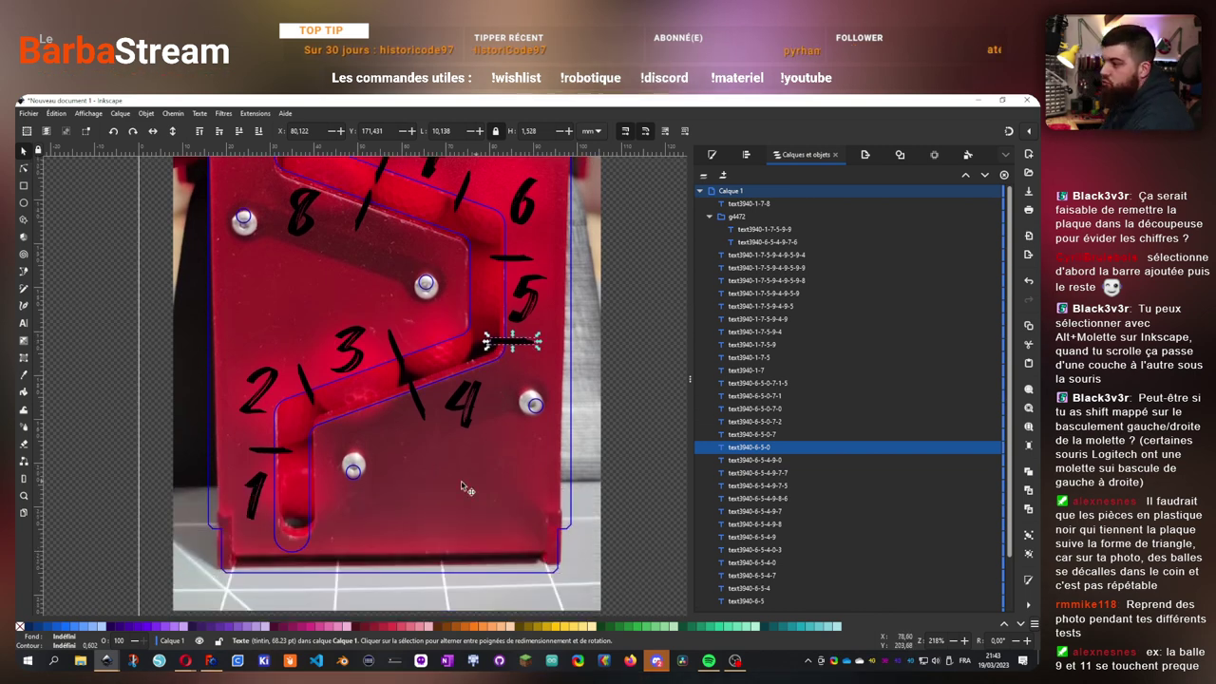
{"action": "scroll", "coordinate": [482, 249], "scroll_direction": "up", "scroll_amount": 5}
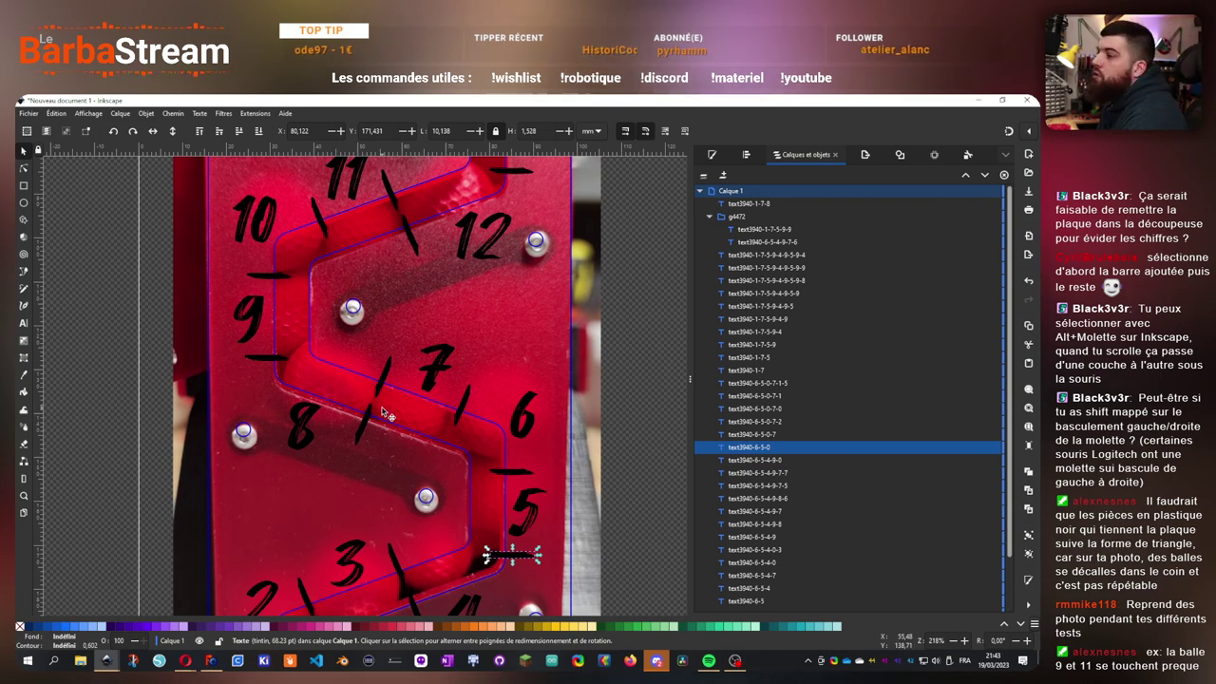
{"action": "scroll", "coordinate": [359, 404], "scroll_direction": "up", "scroll_amount": 3}
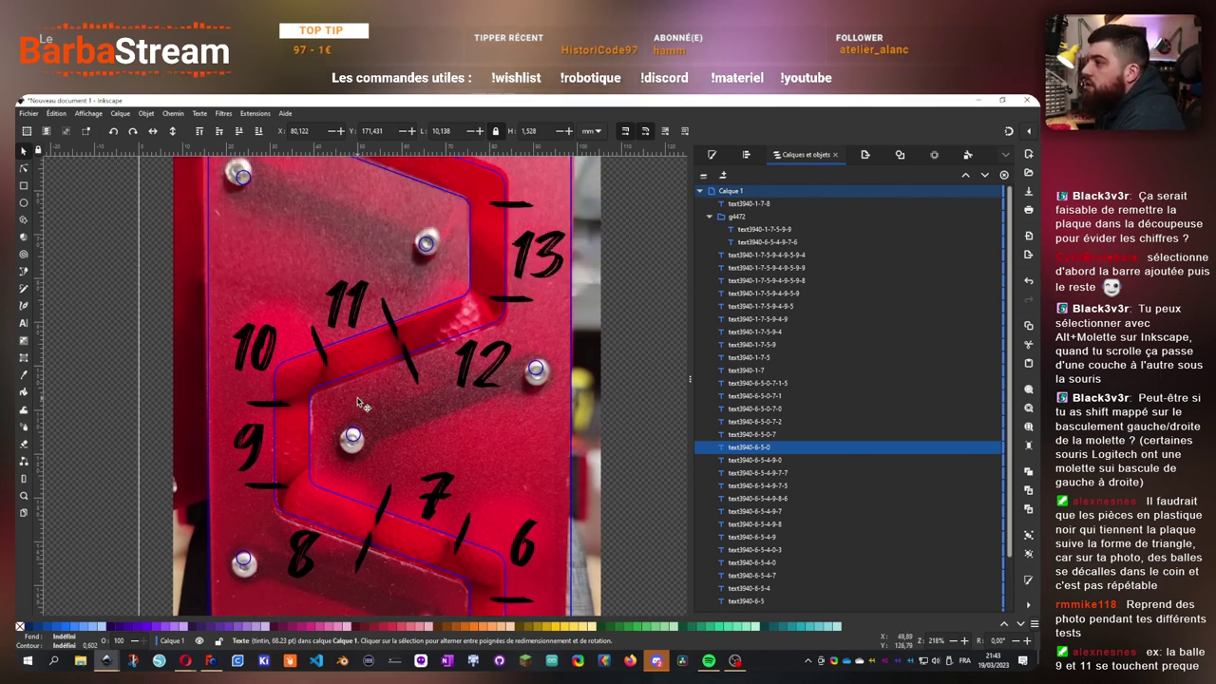
{"action": "left_click", "coordinate": [269, 404]}
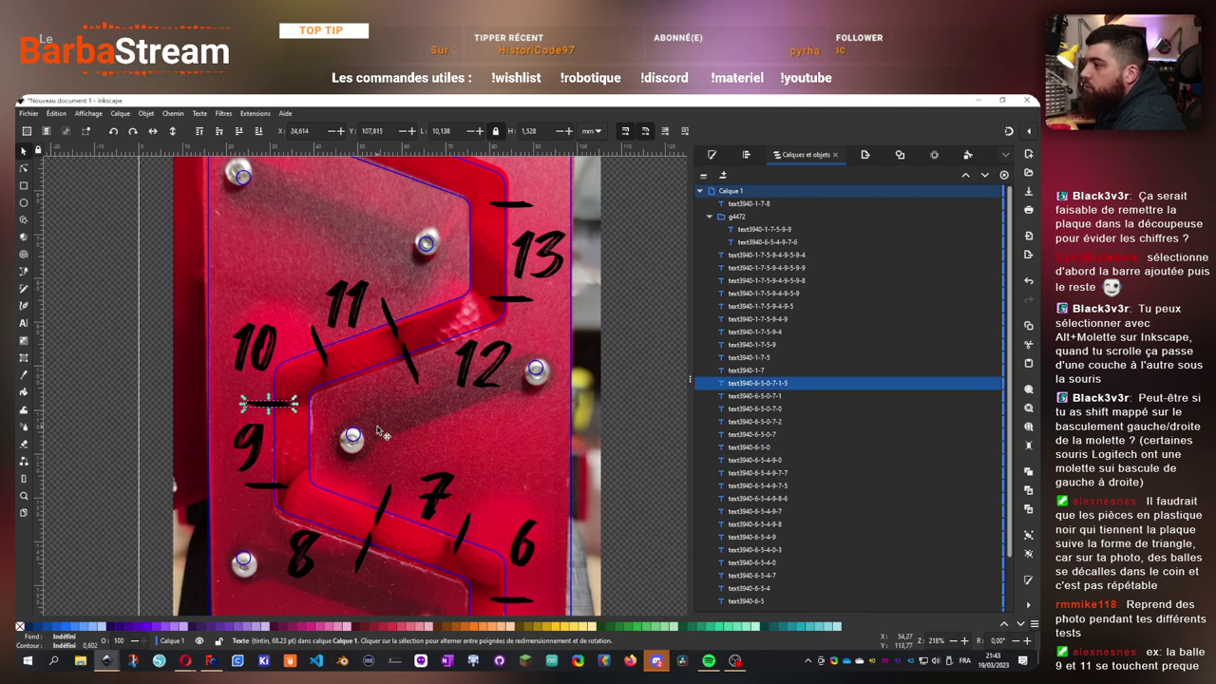
{"action": "scroll", "coordinate": [383, 432], "scroll_direction": "down", "scroll_amount": 2}
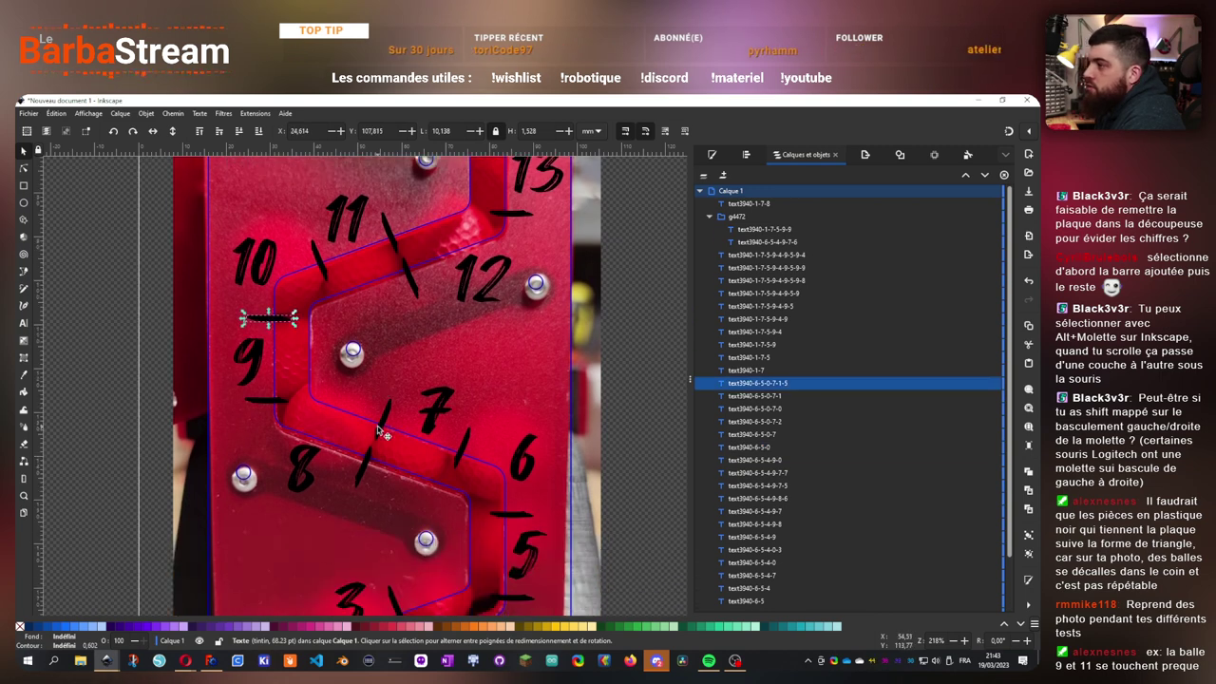
{"action": "left_click", "coordinate": [264, 406]}
{"action": "left_click", "coordinate": [271, 426], "text": "alt"}
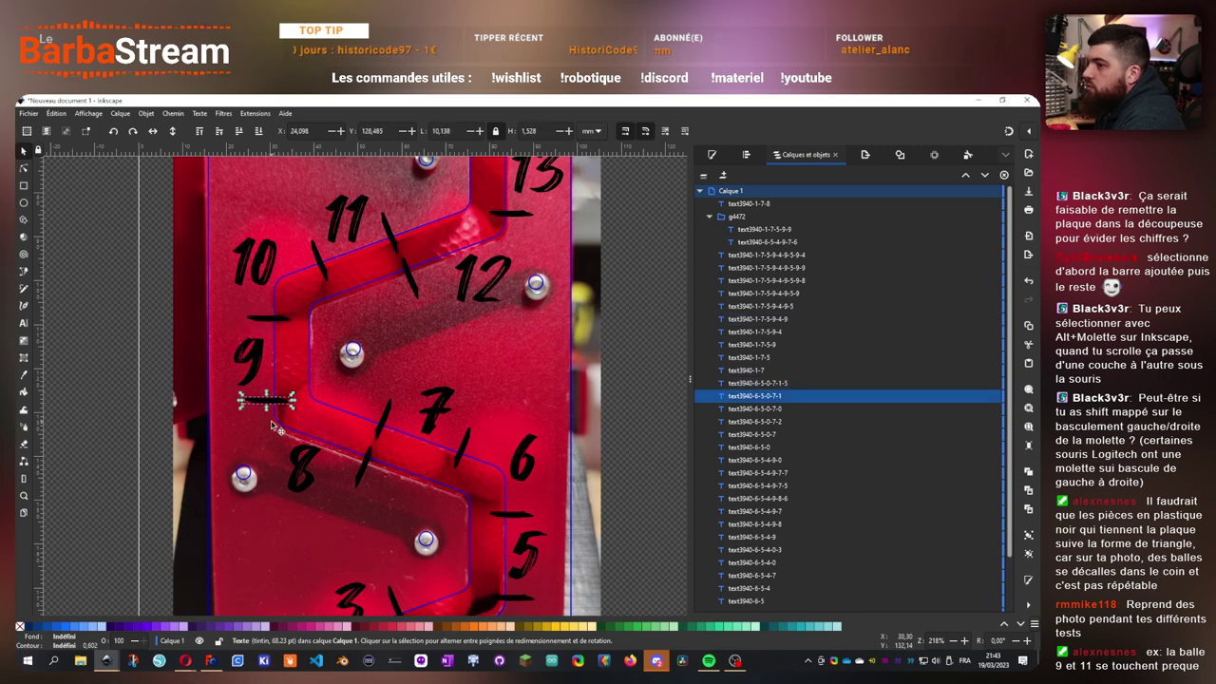
{"action": "scroll", "coordinate": [538, 423], "scroll_direction": "down", "scroll_amount": 5}
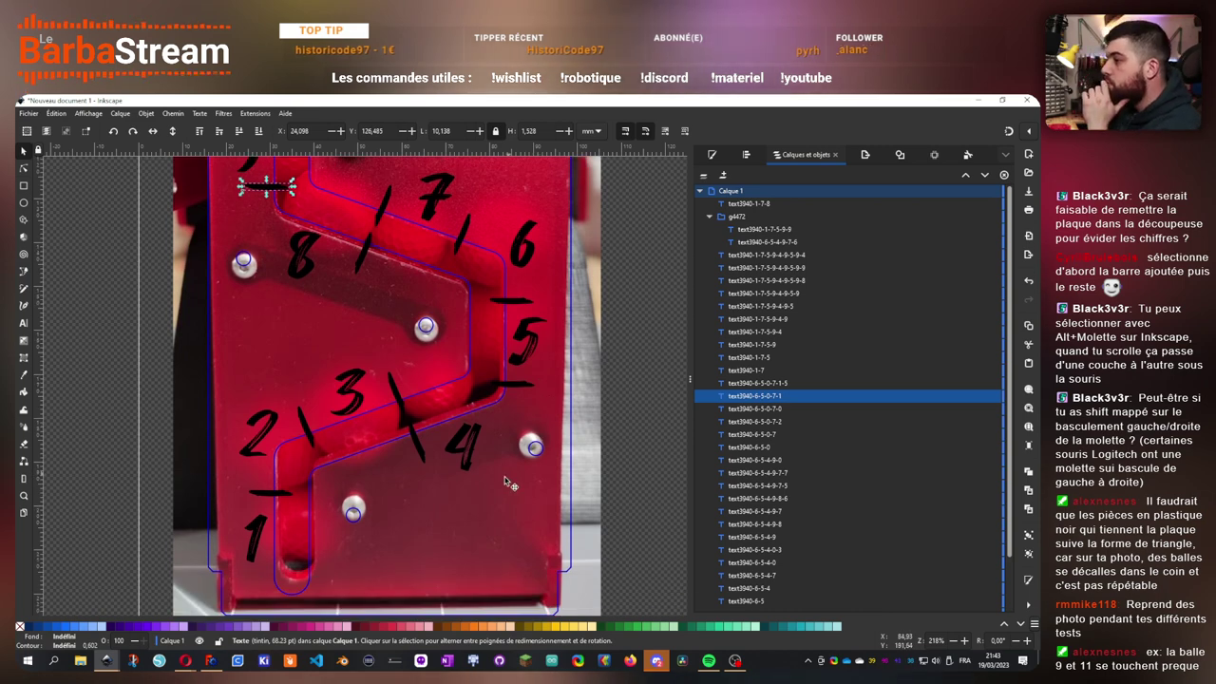
{"action": "key", "text": "ctrl"}
{"action": "scroll", "coordinate": [455, 433], "scroll_direction": "down", "scroll_amount": 4}
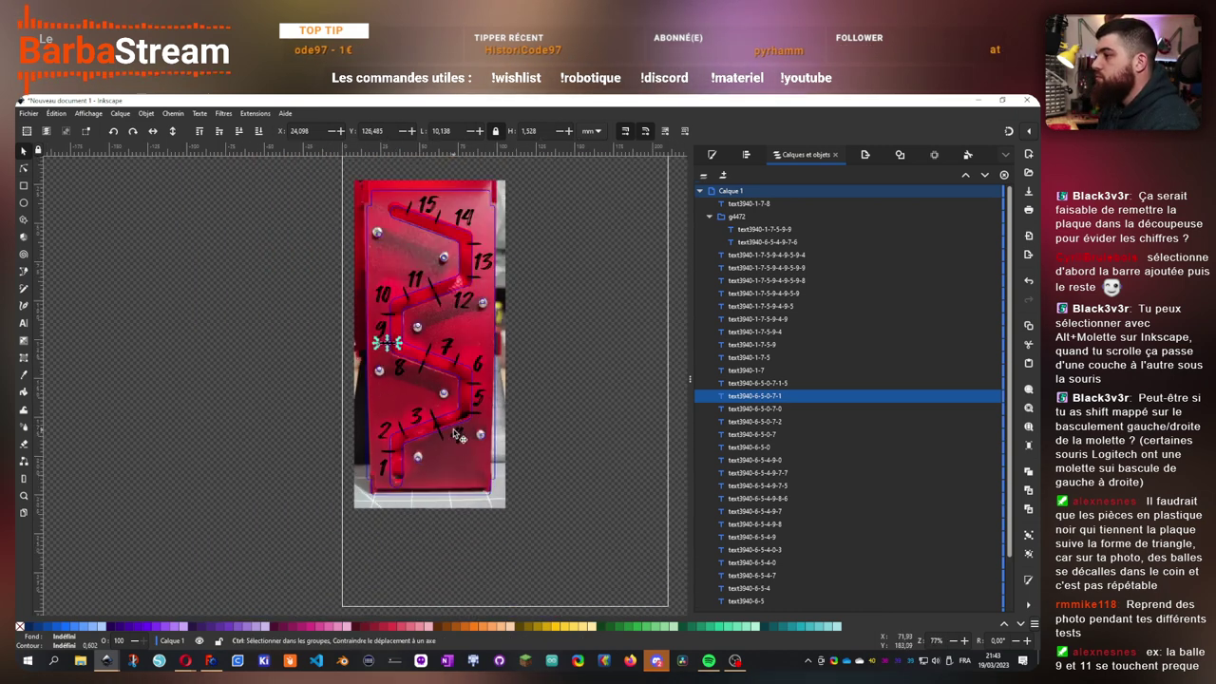
- Enlarge the plate photo behind the annotations to about 99.8 by 216.4 mm to match the blue outline
{"action": "scroll", "coordinate": [525, 495], "scroll_direction": "up", "scroll_amount": 4}
{"action": "left_click_drag", "start_coordinate": [604, 537], "coordinate": [583, 523]}
{"action": "scroll", "coordinate": [510, 408], "scroll_direction": "down", "scroll_amount": 2}
{"action": "scroll", "coordinate": [491, 384], "scroll_direction": "down", "scroll_amount": 2}
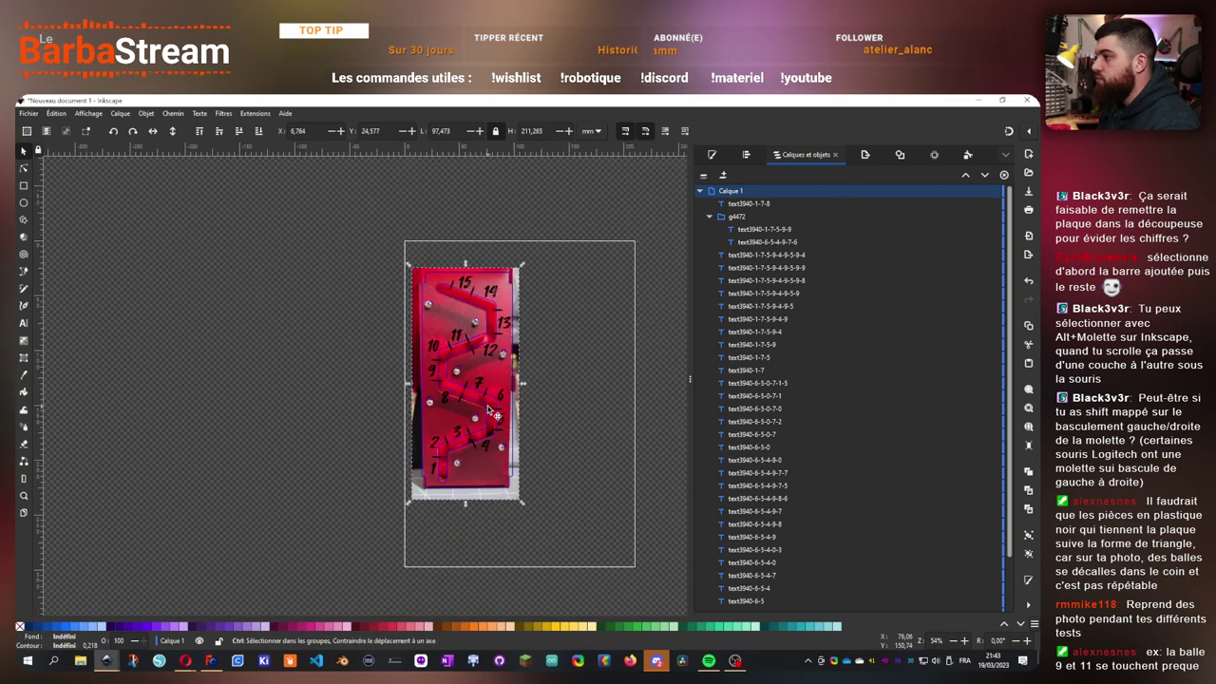
{"action": "scroll", "coordinate": [503, 304], "scroll_direction": "up", "scroll_amount": 2}
{"action": "left_click_drag", "start_coordinate": [559, 242], "coordinate": [564, 235]}
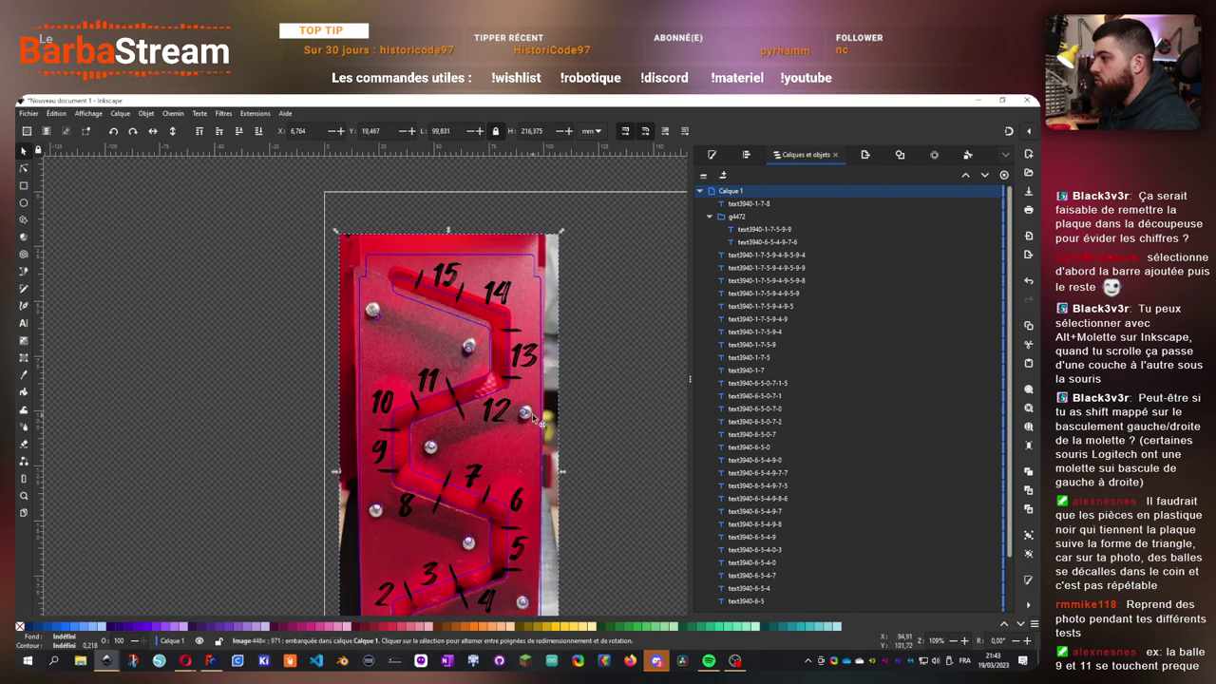
{"action": "scroll", "coordinate": [534, 417], "scroll_direction": "down", "scroll_amount": 2}
{"action": "scroll", "coordinate": [528, 323], "scroll_direction": "up", "scroll_amount": 2}
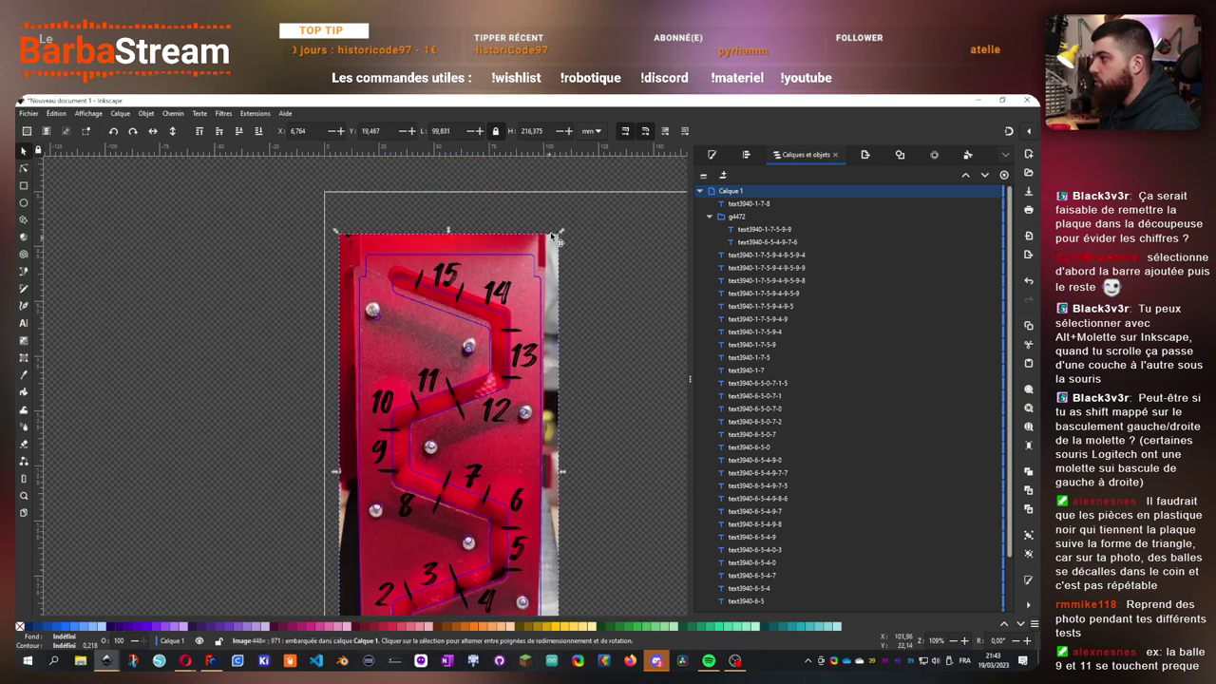
{"action": "left_click_drag", "start_coordinate": [560, 236], "coordinate": [565, 235]}
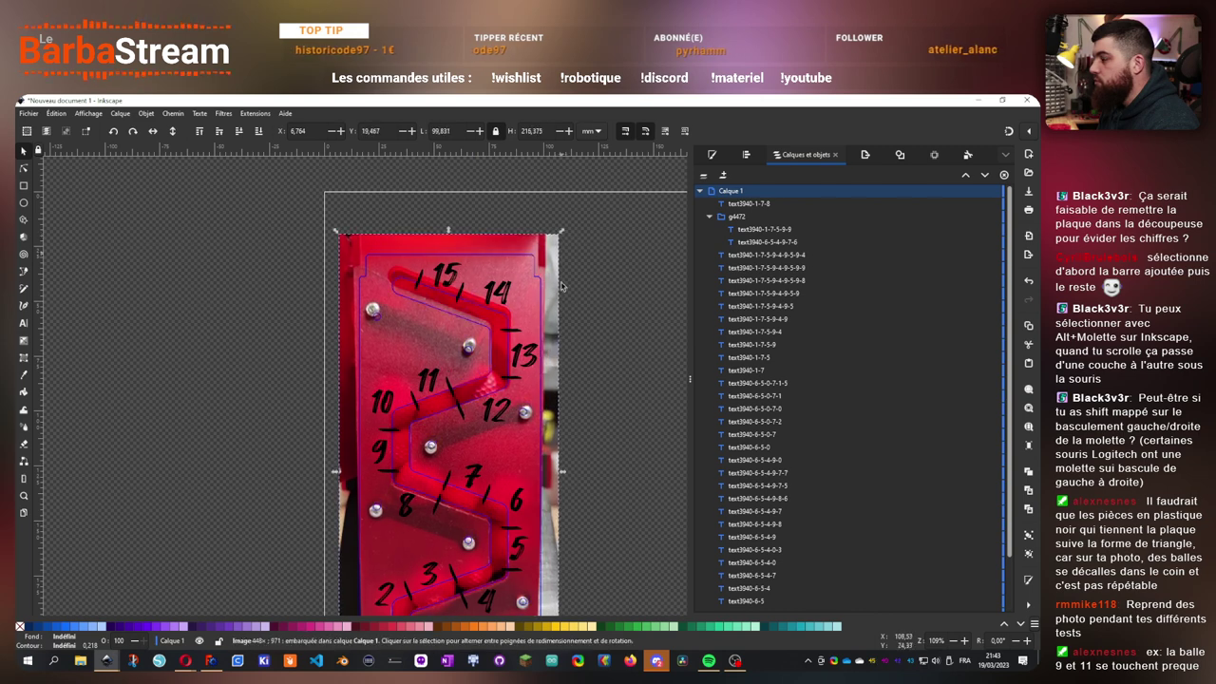
{"action": "scroll", "coordinate": [592, 421], "scroll_direction": "down", "scroll_amount": 4}
{"action": "scroll", "coordinate": [591, 421], "scroll_direction": "up", "scroll_amount": 2}
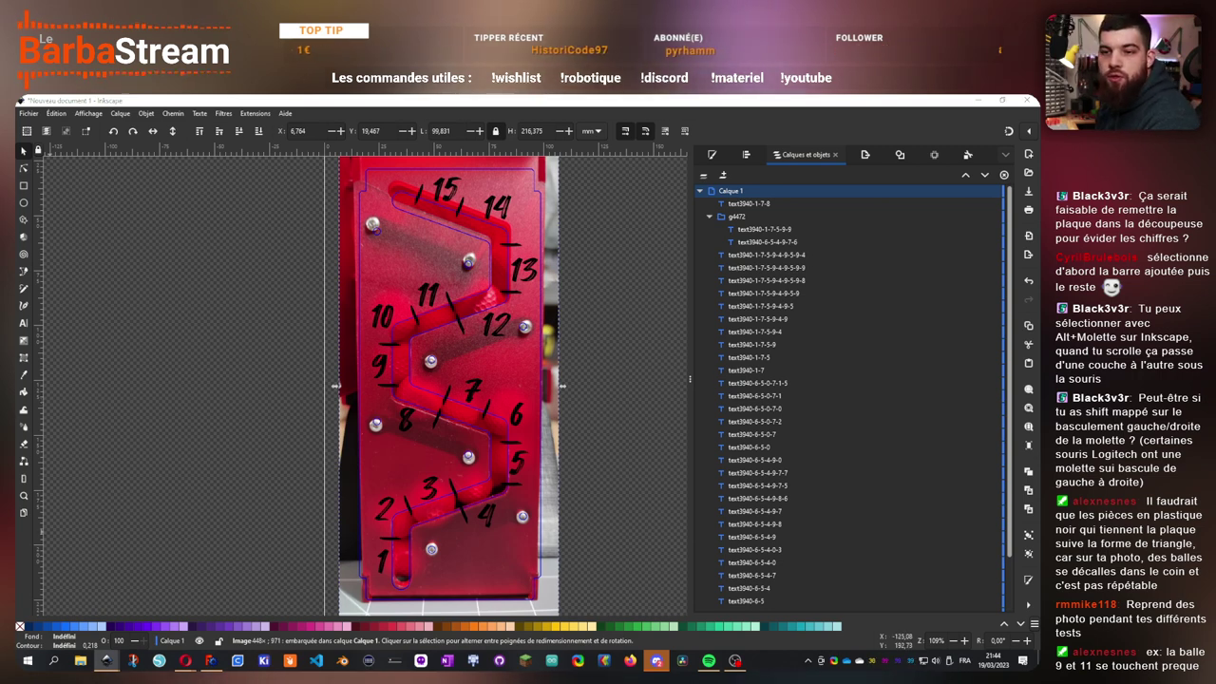
- Paste the new photo of the ball-filled plate beside the annotated one and shrink it to about 84 by 182 mm
{"action": "key", "text": "alt+Tab"}
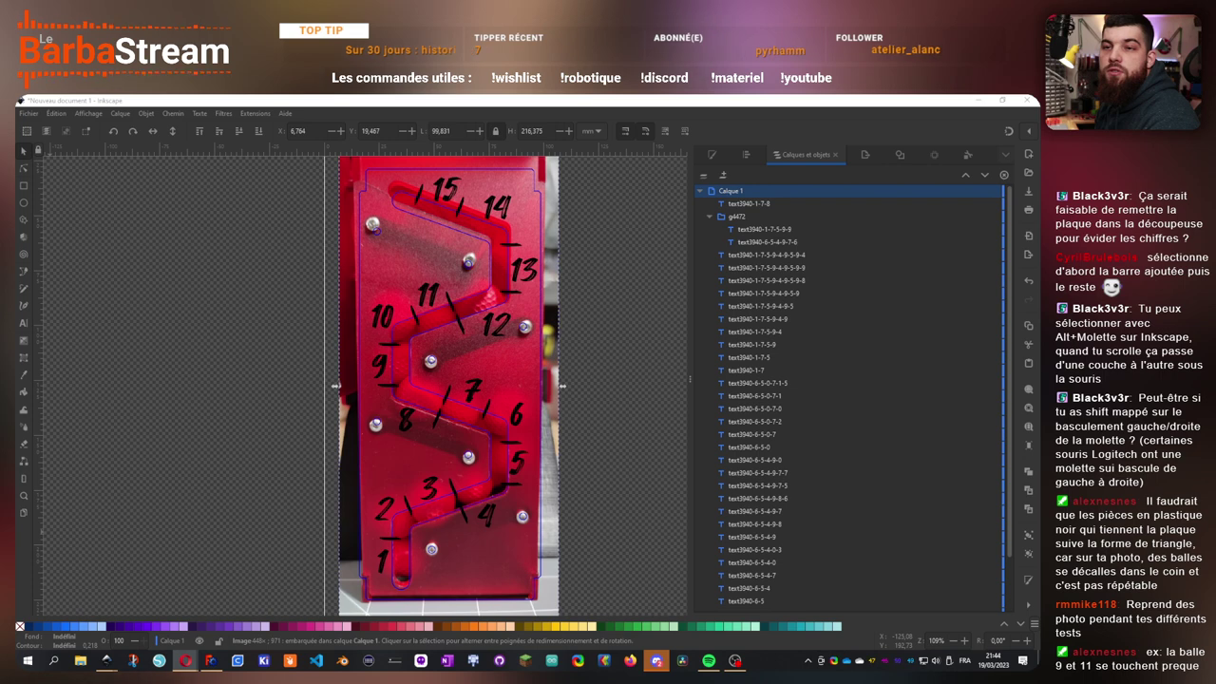
{"action": "left_click", "coordinate": [231, 420]}
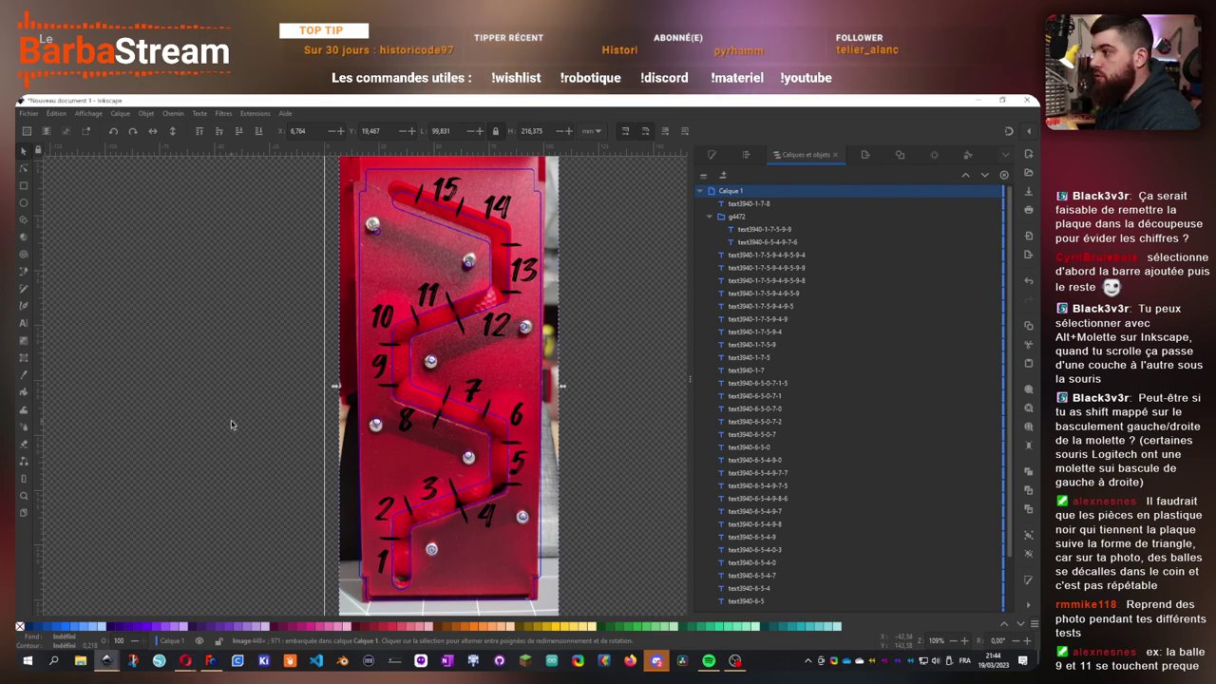
{"action": "left_click", "coordinate": [561, 567]}
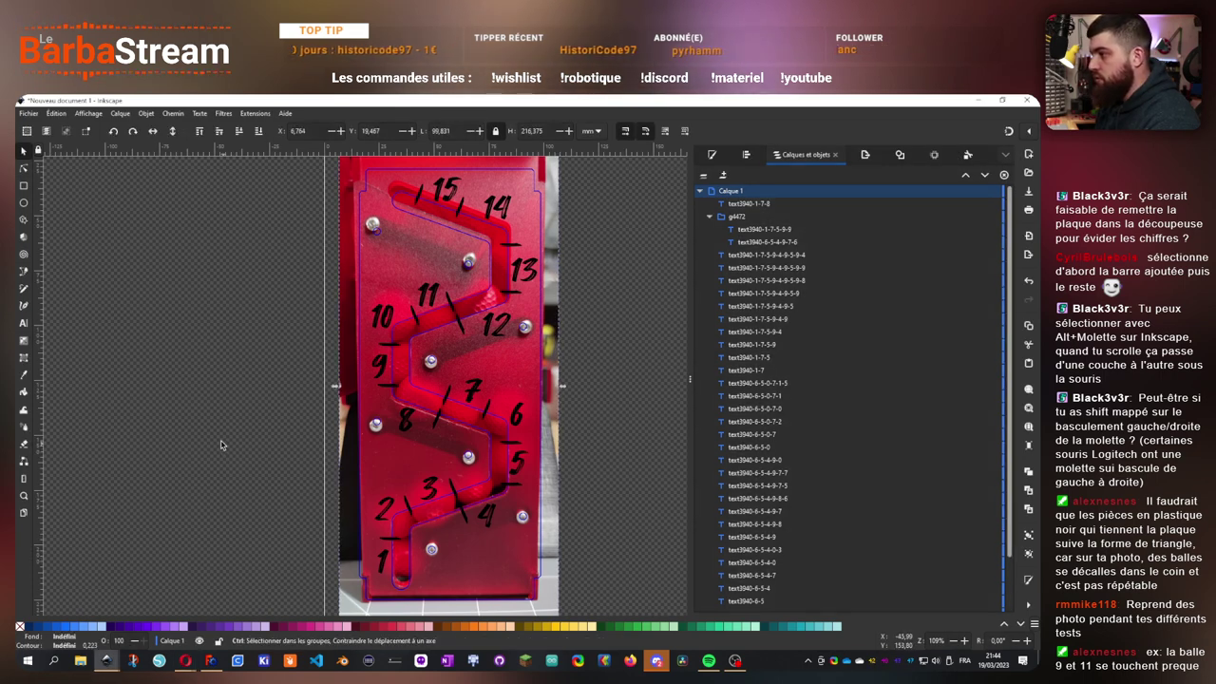
{"action": "key", "text": "ctrl+v"}
{"action": "scroll", "coordinate": [339, 383], "scroll_direction": "down", "scroll_amount": 2}
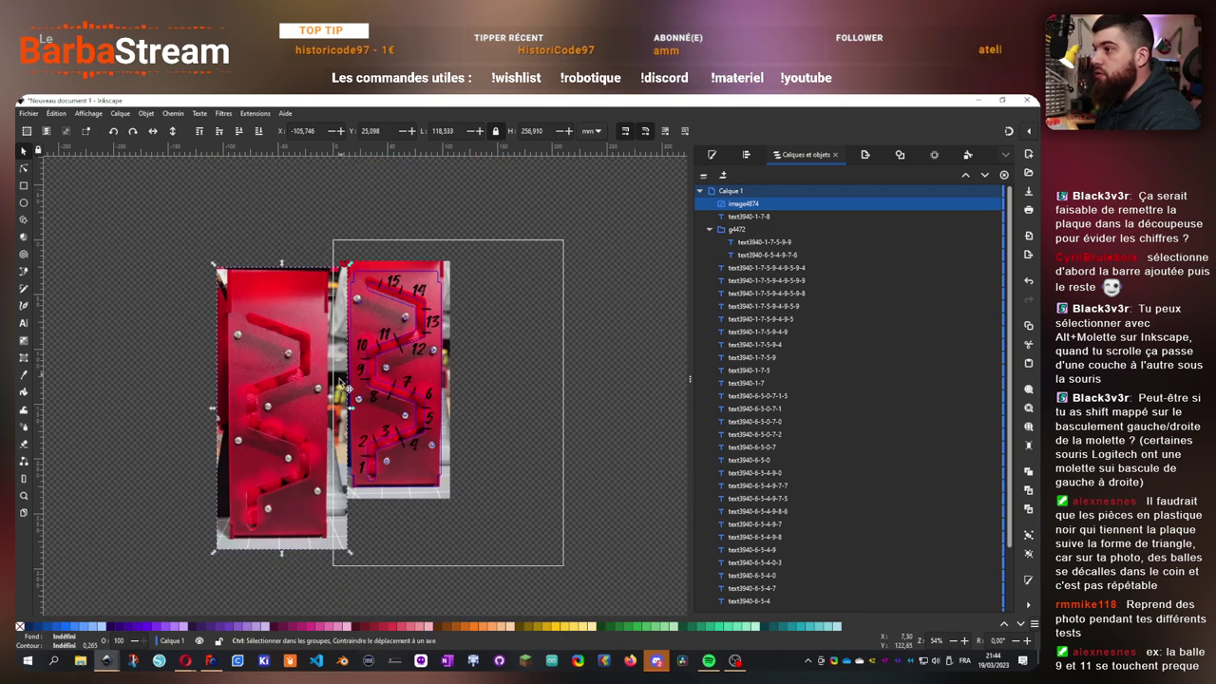
{"action": "scroll", "coordinate": [323, 403], "scroll_direction": "up", "scroll_amount": 1}
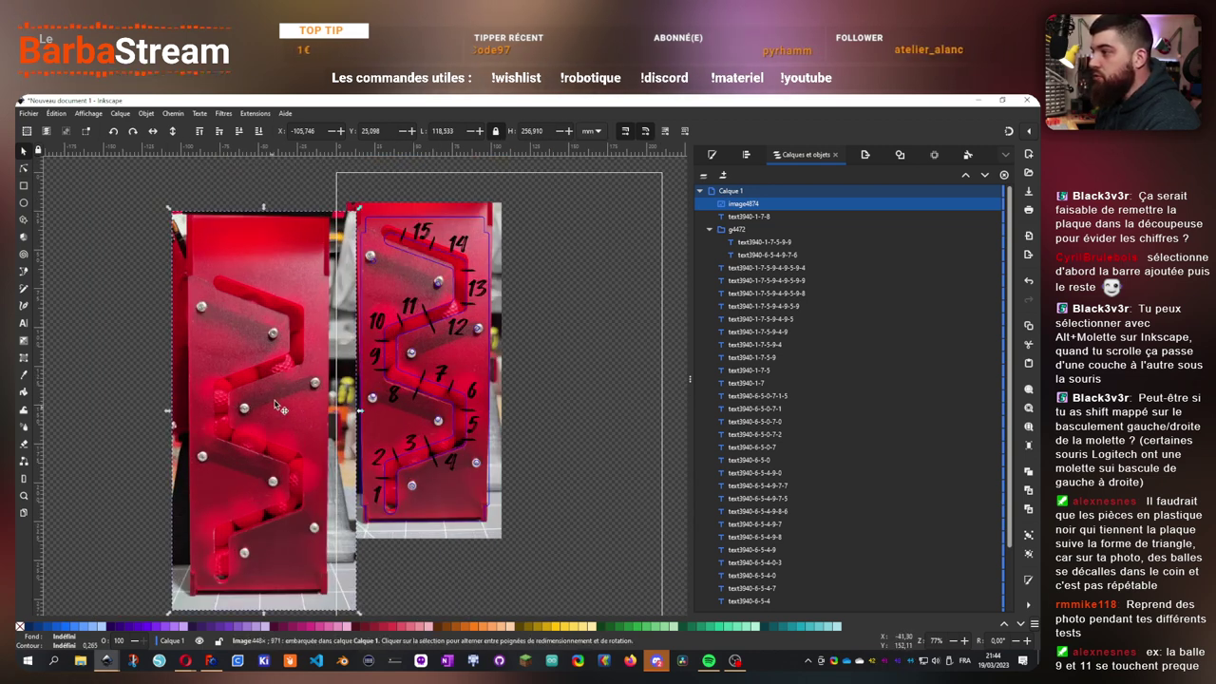
{"action": "left_click_drag", "start_coordinate": [357, 208], "coordinate": [302, 269]}
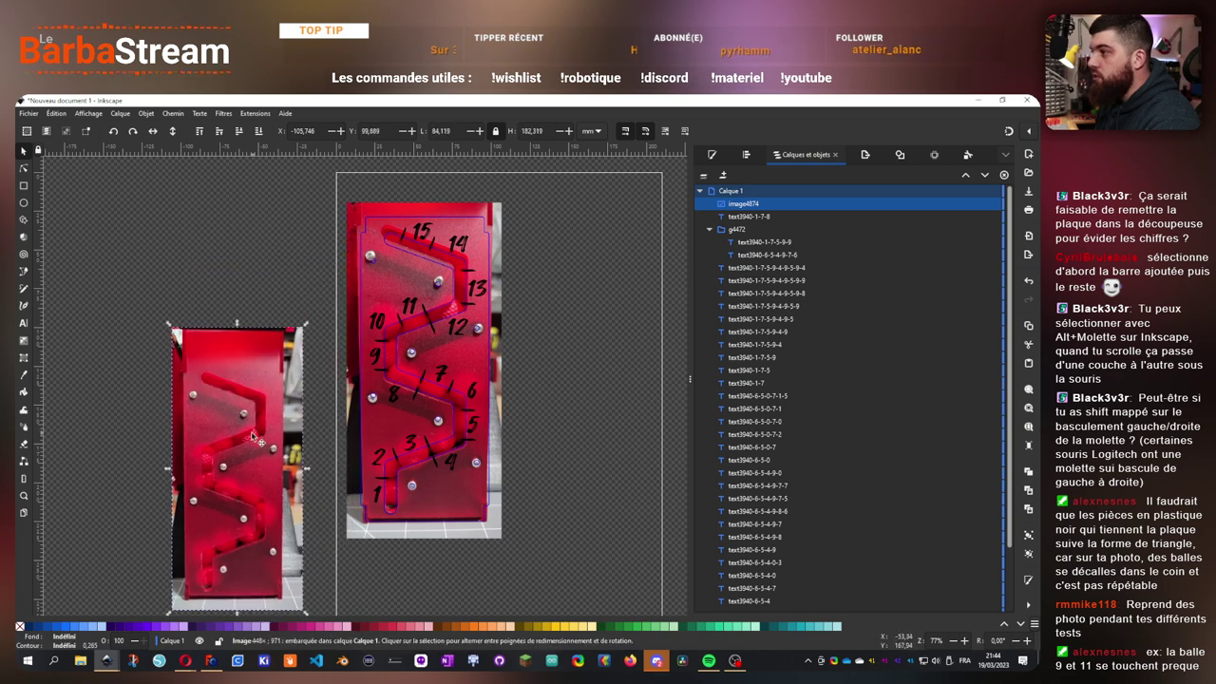
- Move the new photo over the old one, stacking it below the numbers and outline but above the old photo
{"action": "left_click_drag", "start_coordinate": [264, 429], "coordinate": [362, 323]}
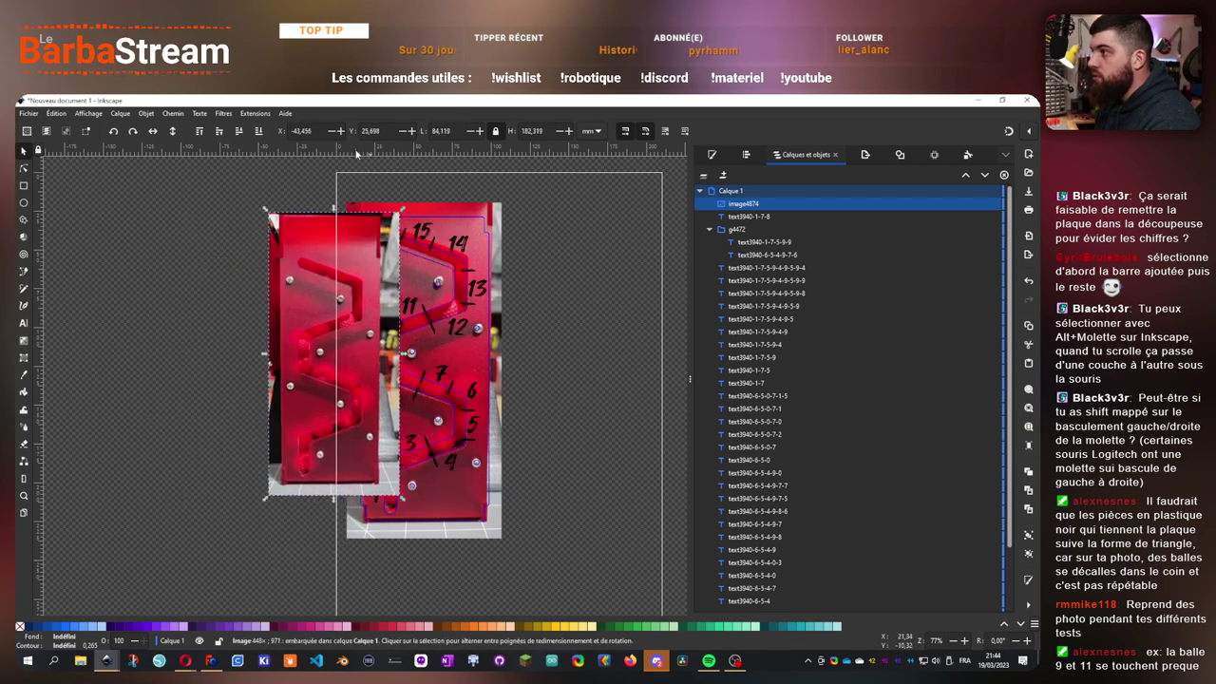
{"action": "left_click", "coordinate": [258, 131]}
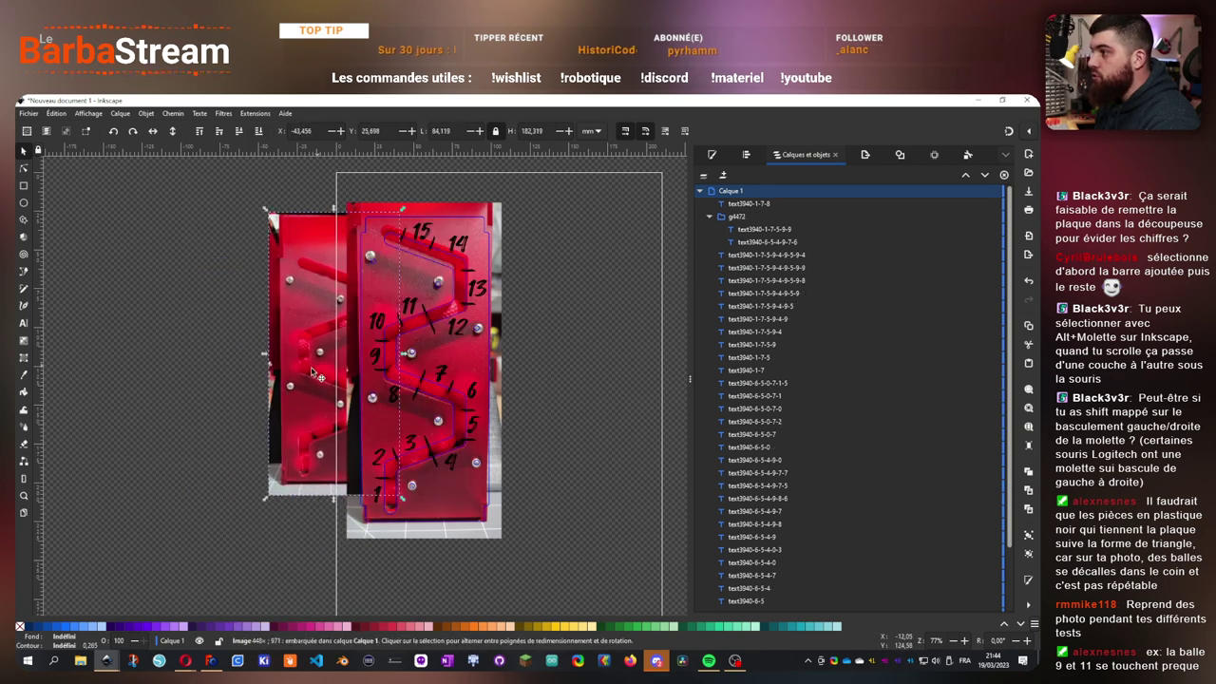
{"action": "left_click", "coordinate": [487, 211]}
{"action": "left_click", "coordinate": [258, 131]}
{"action": "left_click", "coordinate": [351, 278]}
{"action": "left_click_drag", "start_coordinate": [352, 279], "coordinate": [428, 273]}
- Enlarge the new photo to about 108.2 by 230.2 mm so its plate approaches the blue outline
{"action": "scroll", "coordinate": [427, 274], "scroll_direction": "up", "scroll_amount": 3}
{"action": "scroll", "coordinate": [461, 237], "scroll_direction": "down", "scroll_amount": 2}
{"action": "scroll", "coordinate": [460, 237], "scroll_direction": "up", "scroll_amount": 1}
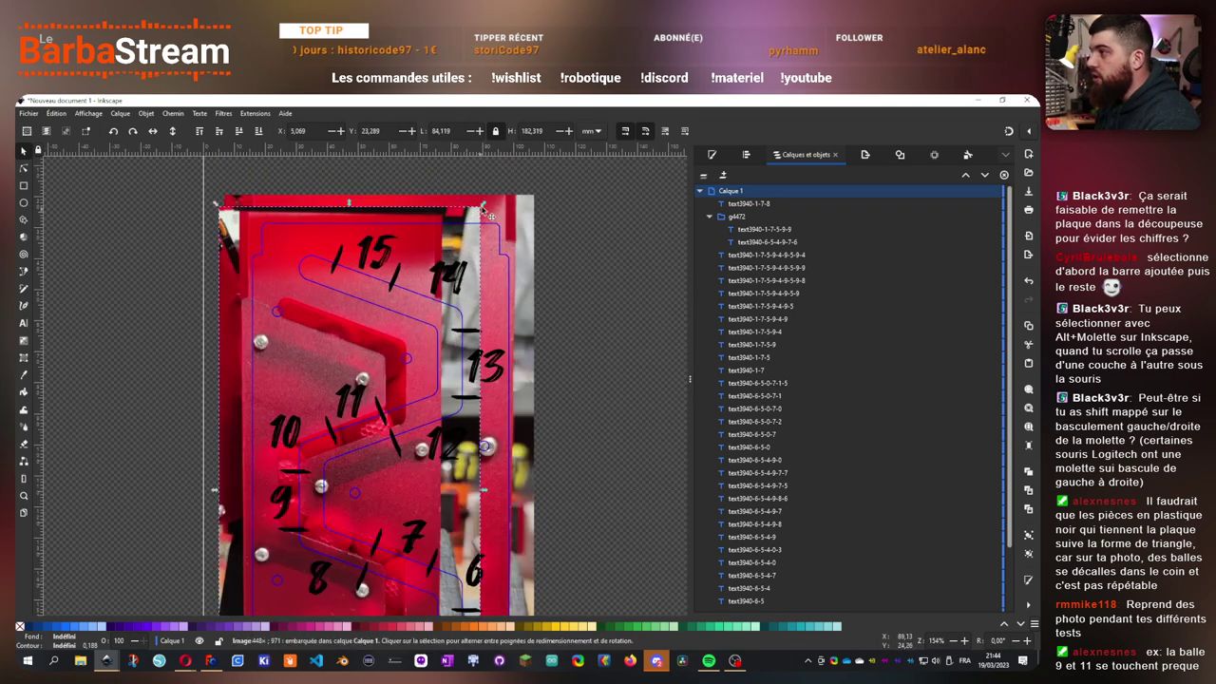
{"action": "left_click_drag", "start_coordinate": [518, 195], "coordinate": [537, 159]}
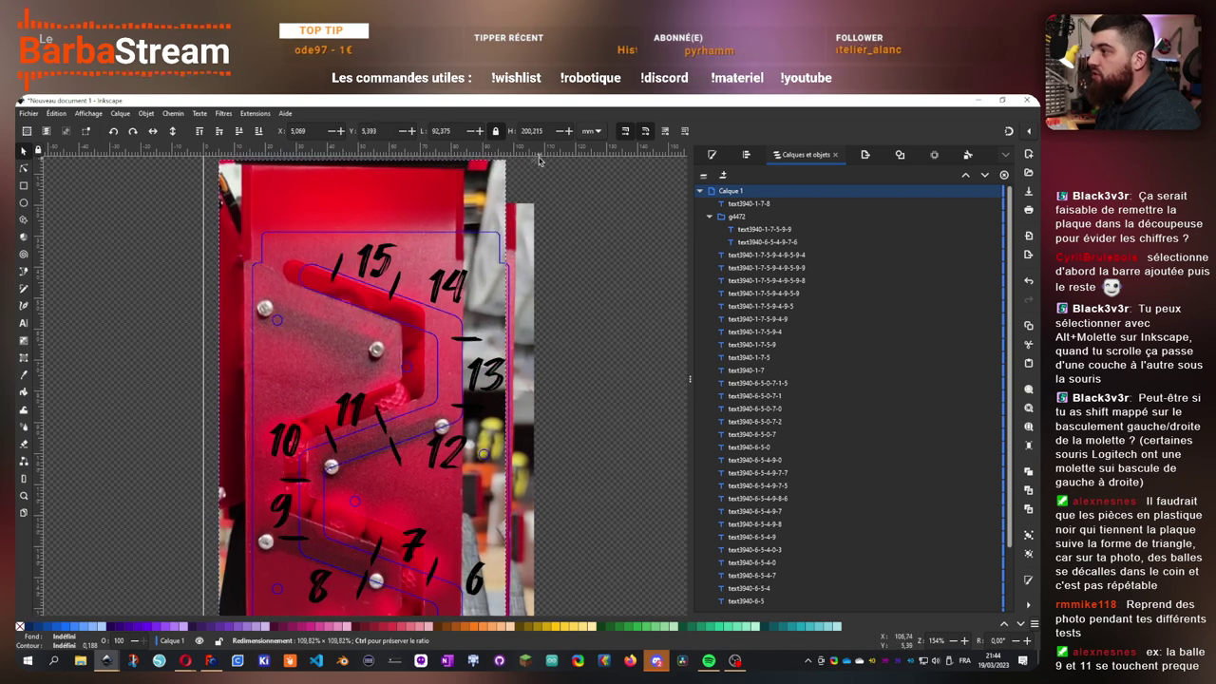
{"action": "scroll", "coordinate": [333, 493], "scroll_direction": "down", "scroll_amount": 5}
{"action": "scroll", "coordinate": [333, 493], "scroll_direction": "down", "scroll_amount": 3}
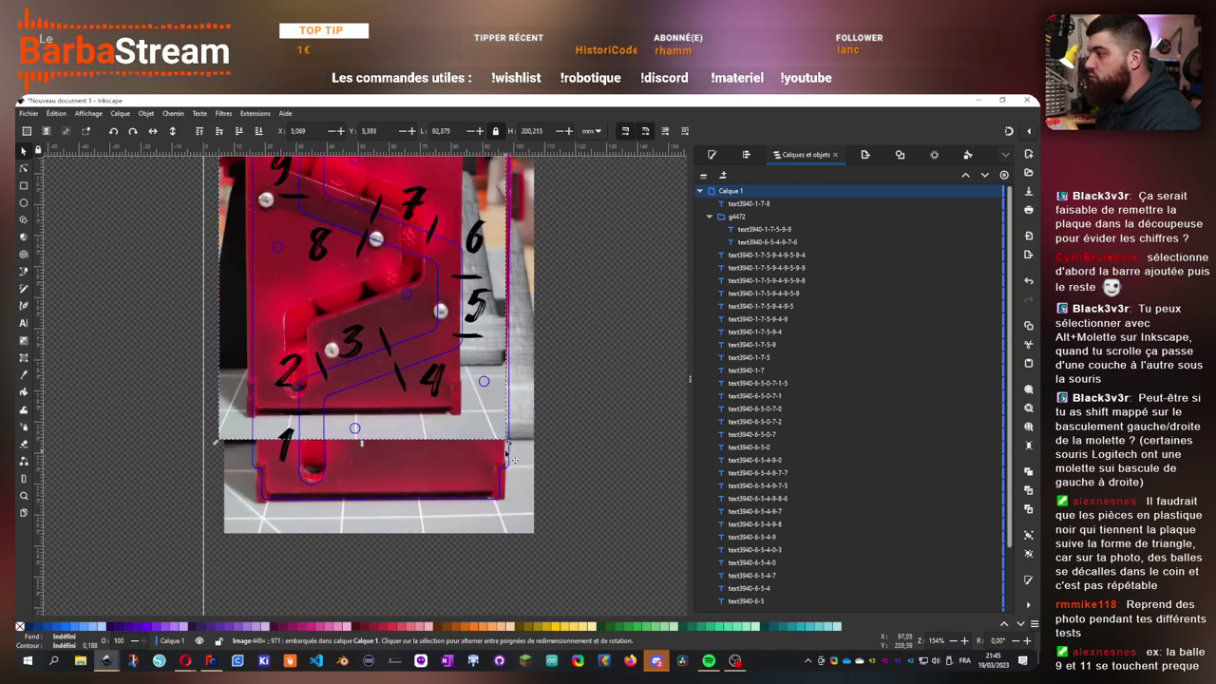
{"action": "left_click_drag", "start_coordinate": [510, 444], "coordinate": [549, 576]}
{"action": "scroll", "coordinate": [425, 490], "scroll_direction": "up", "scroll_amount": 9}
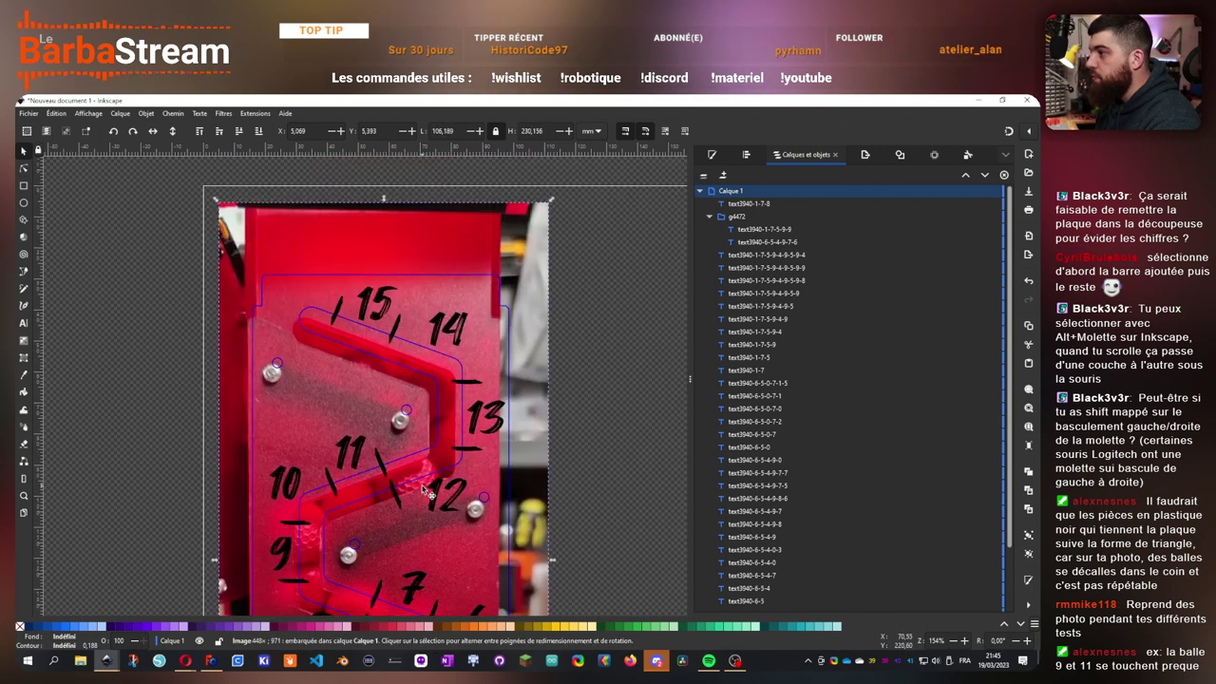
- Stretch the new photo to about 108.7 by 235.7 mm and check its groove and screws against the blue outline
{"action": "left_click", "coordinate": [552, 246]}
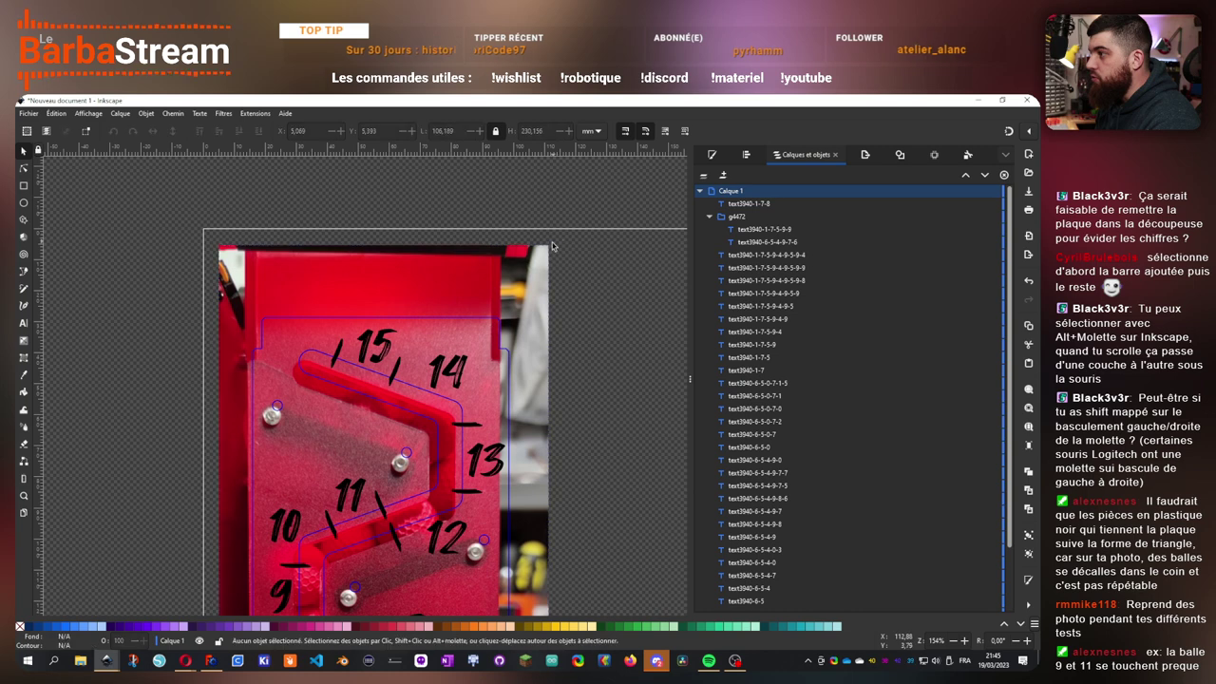
{"action": "left_click", "coordinate": [512, 282]}
{"action": "left_click_drag", "start_coordinate": [551, 244], "coordinate": [572, 228]}
{"action": "scroll", "coordinate": [439, 341], "scroll_direction": "down", "scroll_amount": 8}
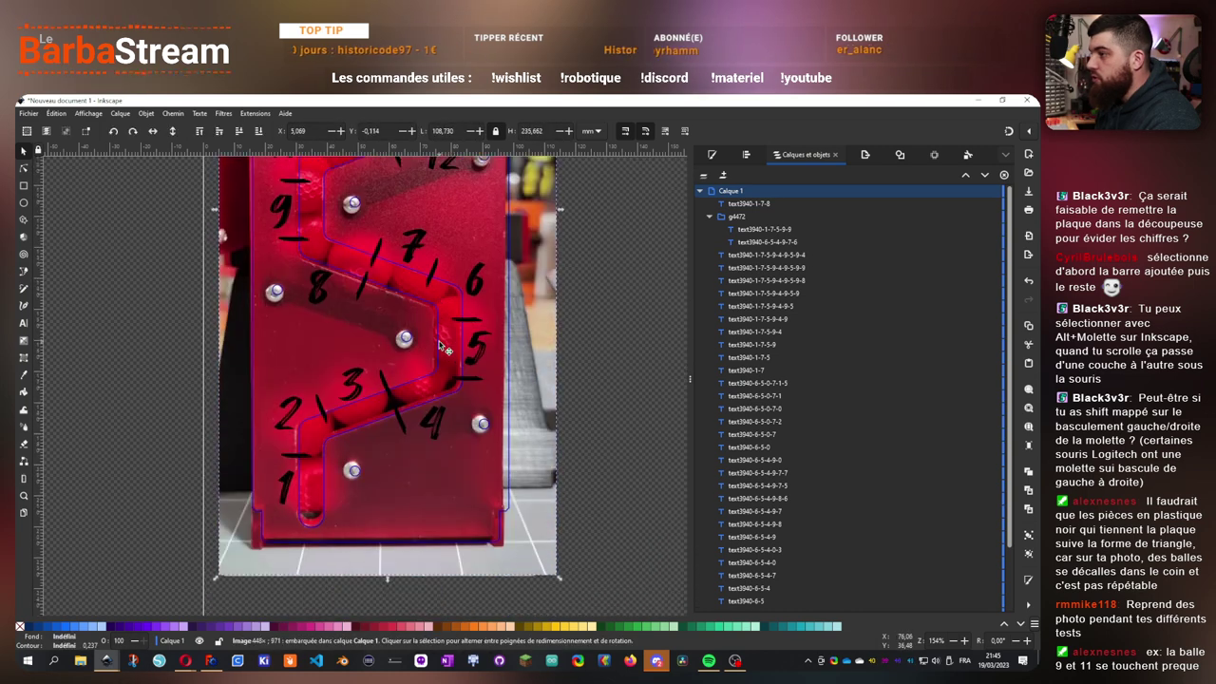
{"action": "scroll", "coordinate": [439, 347], "scroll_direction": "up", "scroll_amount": 1}
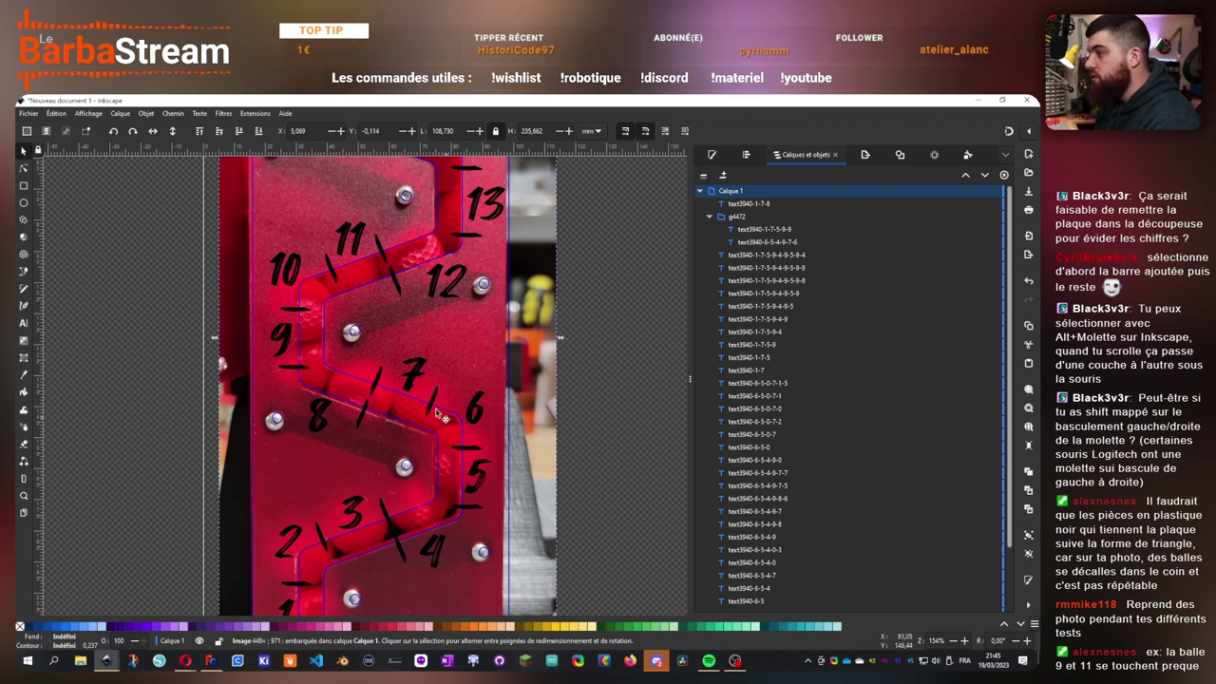
{"action": "scroll", "coordinate": [453, 499], "scroll_direction": "down", "scroll_amount": 3}
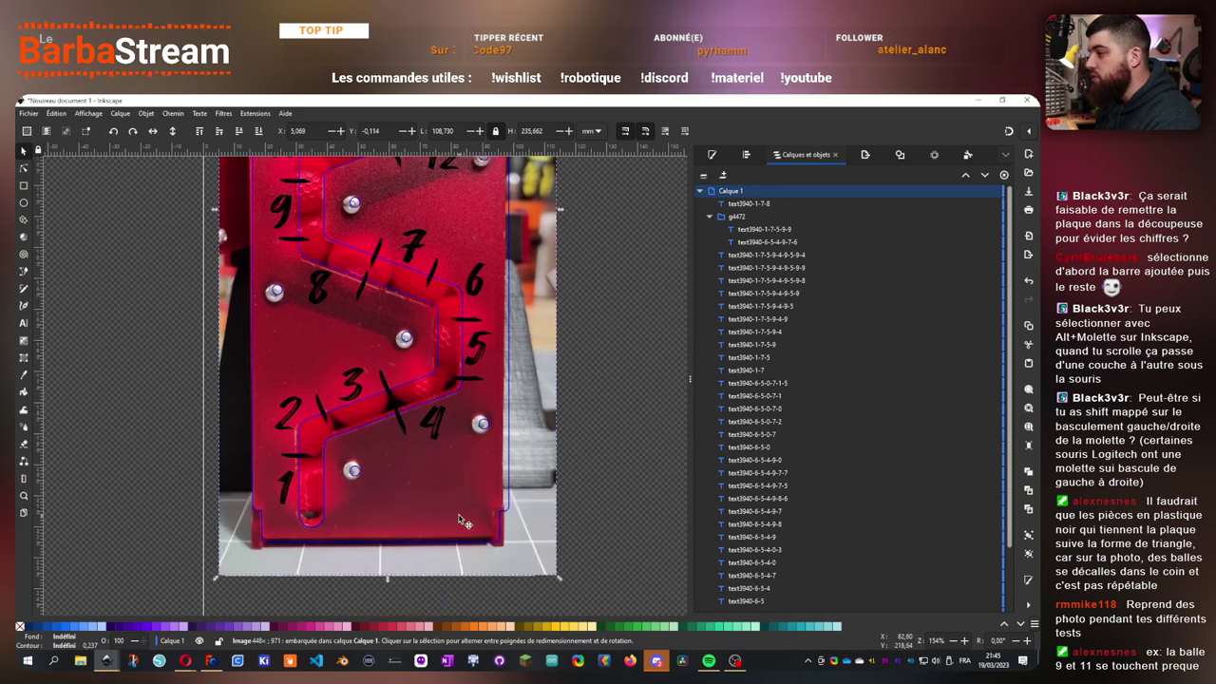
- Nudge the dash between the 1 and the 2 slightly down, and the slanted dash after the 2 toward the 3
{"action": "scroll", "coordinate": [350, 488], "scroll_direction": "up", "scroll_amount": 3}
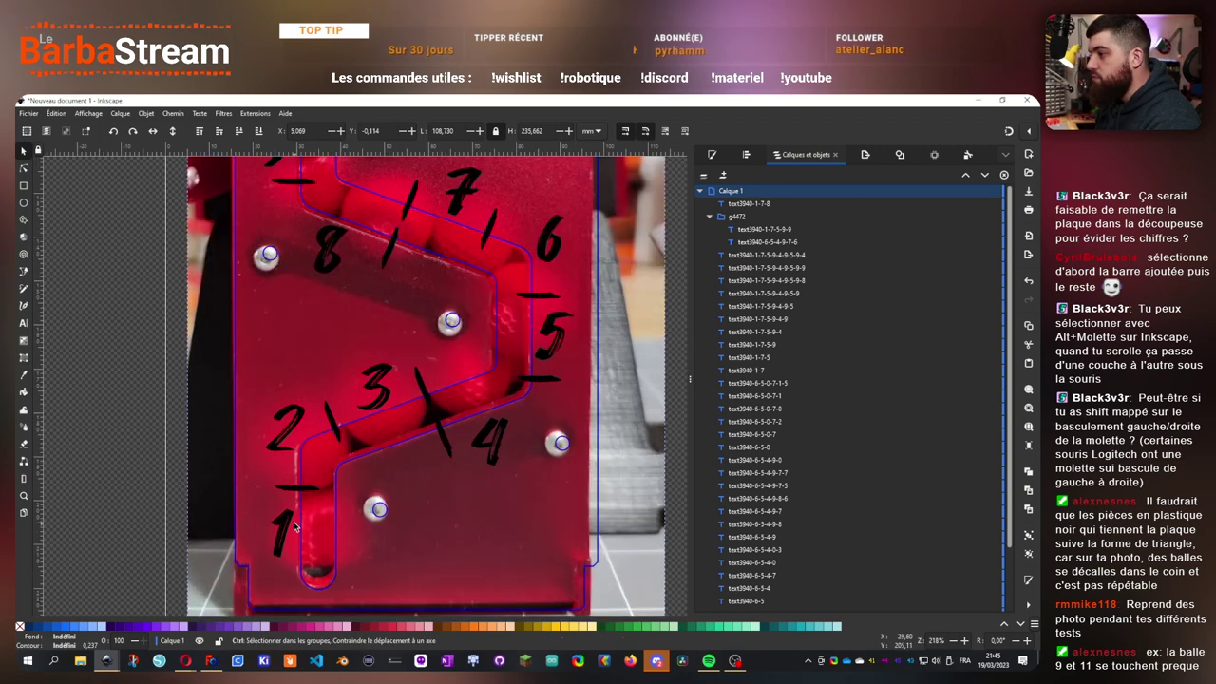
{"action": "left_click", "coordinate": [300, 475]}
{"action": "left_click_drag", "start_coordinate": [302, 483], "coordinate": [291, 485]}
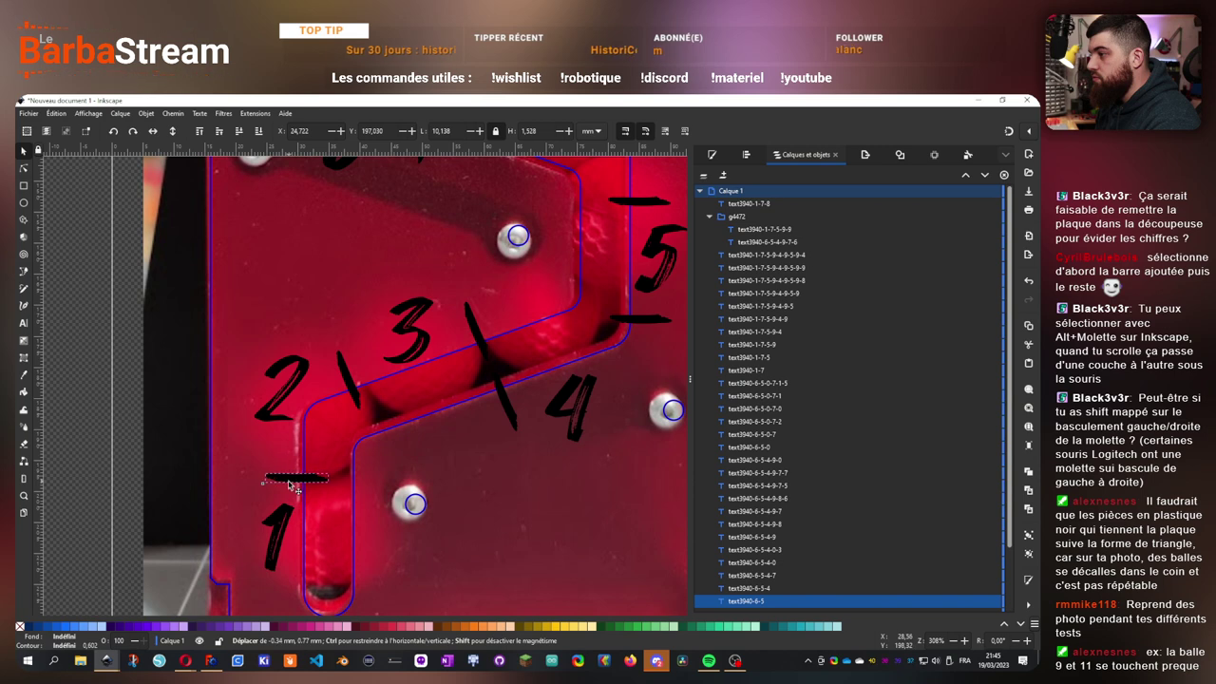
{"action": "key", "text": "t"}
{"action": "left_click", "coordinate": [351, 366]}
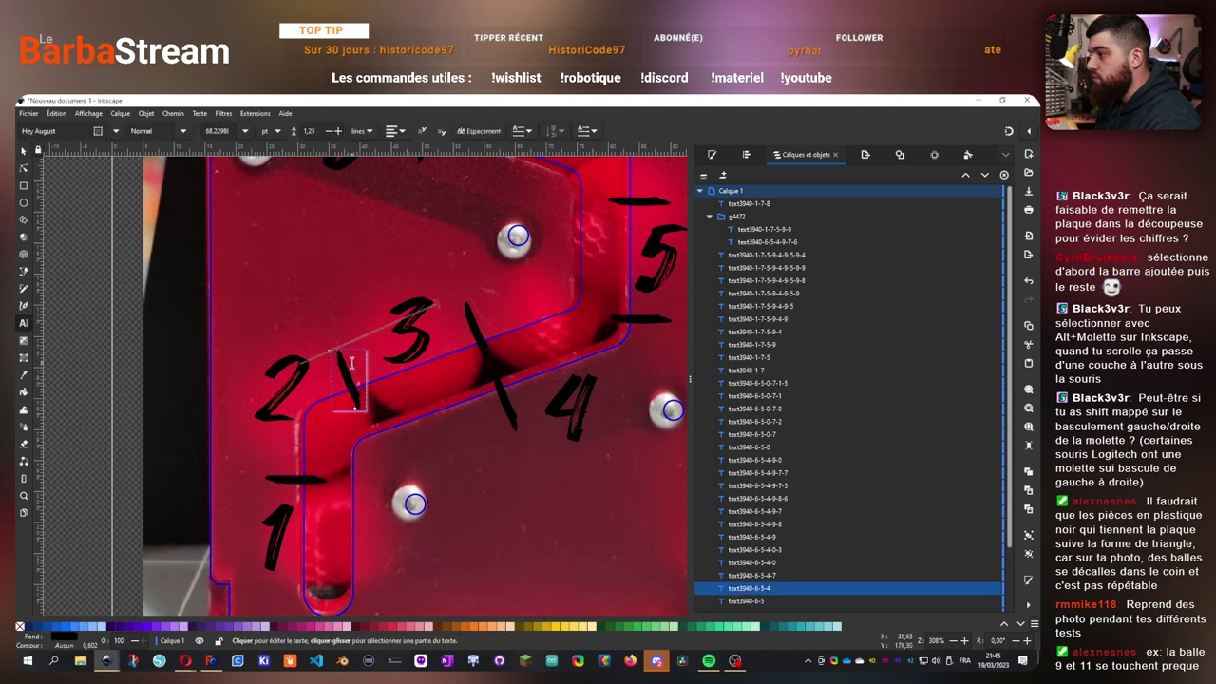
{"action": "left_click", "coordinate": [25, 152]}
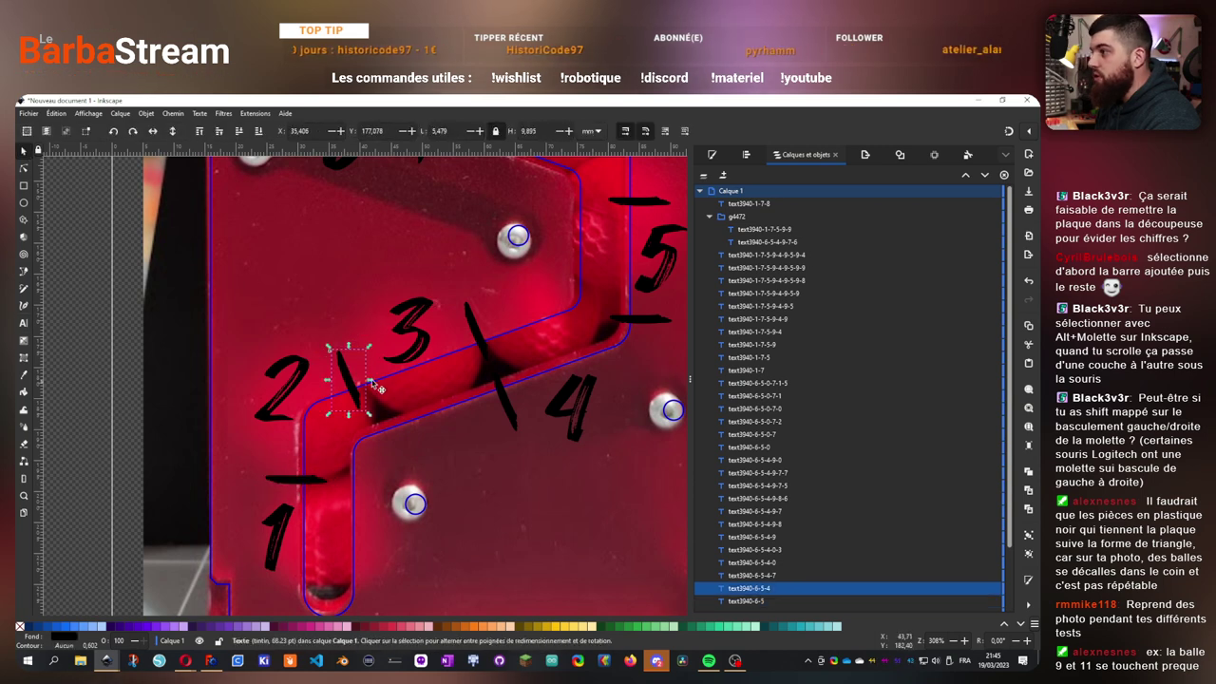
{"action": "left_click_drag", "start_coordinate": [348, 377], "coordinate": [359, 372]}
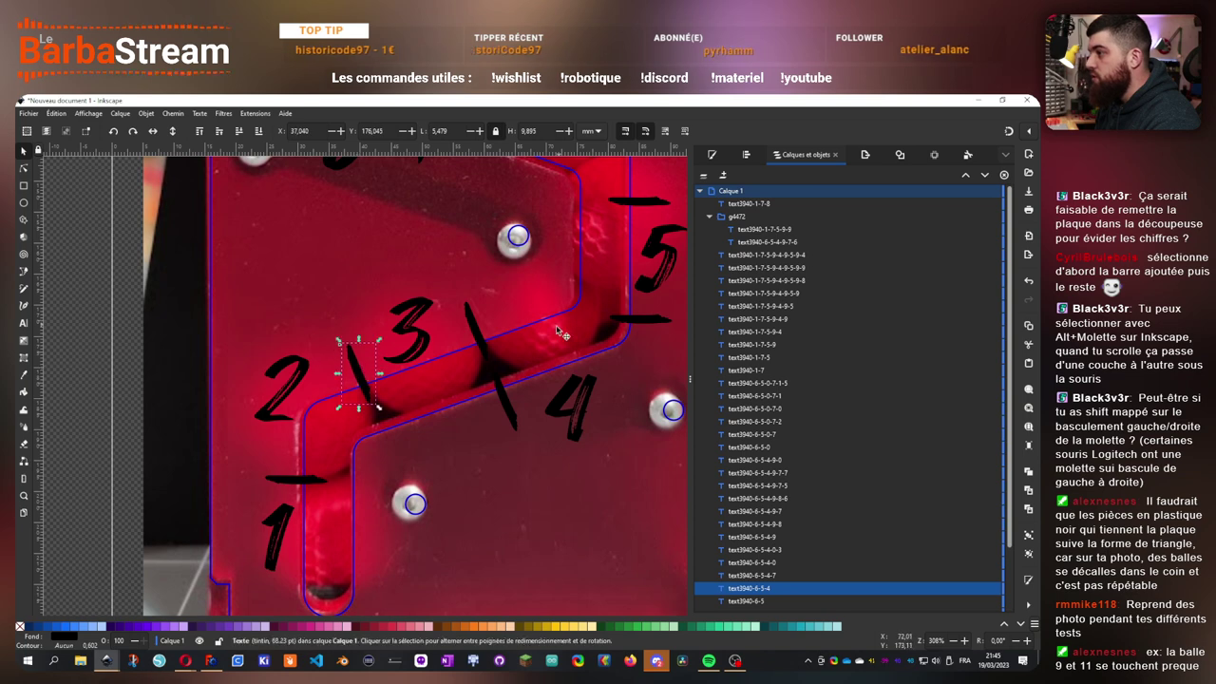
- Move the horizontal dashes below and above the 5 slightly up along the groove to match the balls
{"action": "left_click_drag", "start_coordinate": [555, 330], "coordinate": [340, 474]}
{"action": "left_click", "coordinate": [439, 465]}
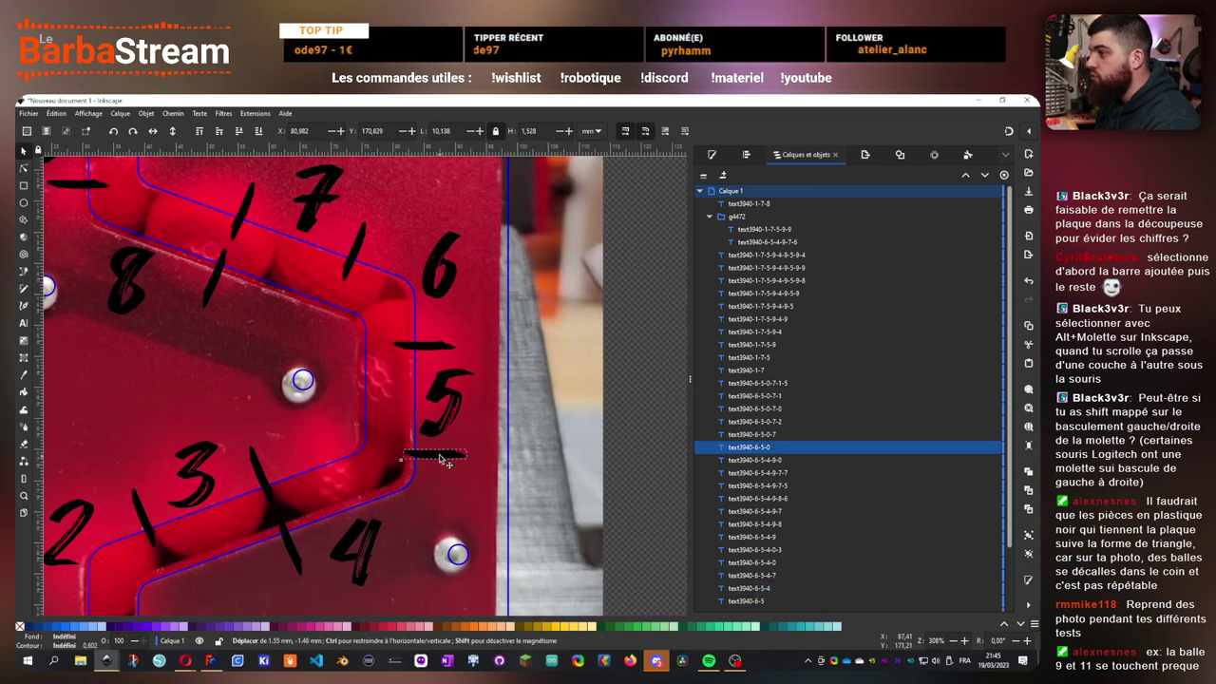
{"action": "left_click", "coordinate": [436, 355]}
{"action": "left_click_drag", "start_coordinate": [439, 355], "coordinate": [443, 317]}
{"action": "scroll", "coordinate": [445, 323], "scroll_direction": "up", "scroll_amount": 3}
{"action": "scroll", "coordinate": [446, 361], "scroll_direction": "left", "scroll_amount": 1}
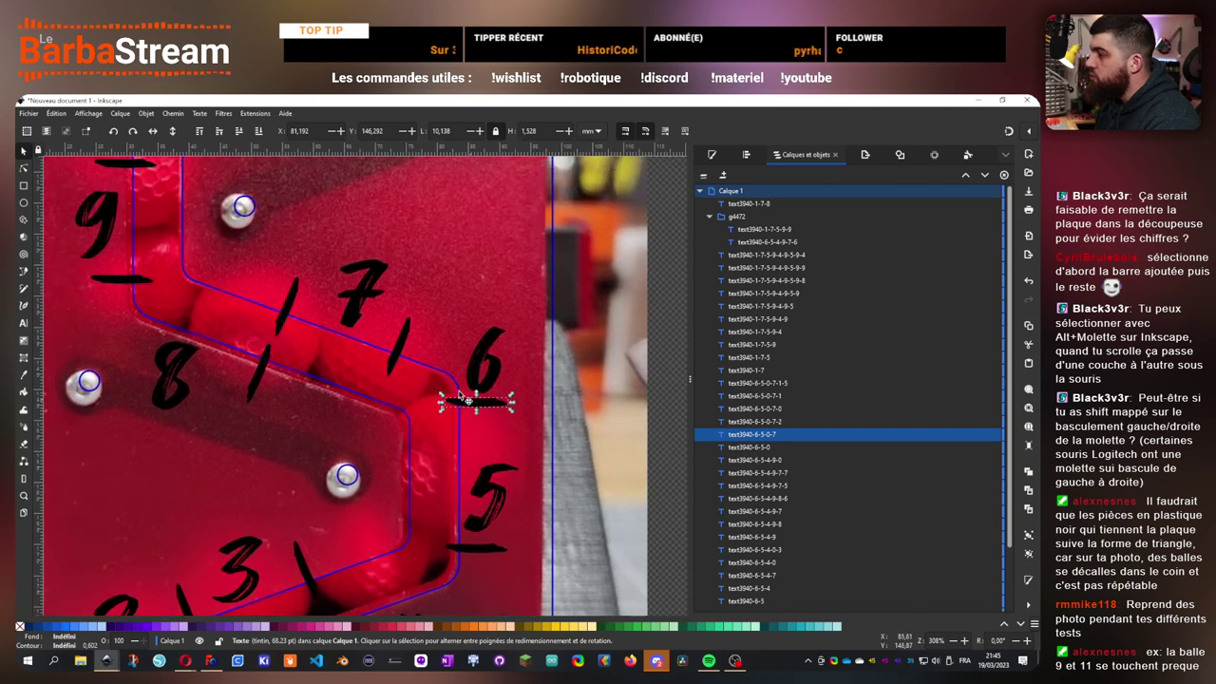
- Move the 8 and the two slanted dashes between the 7 and the 8 up along the groove toward the 9
{"action": "scroll", "coordinate": [364, 304], "scroll_direction": "up", "scroll_amount": 2}
{"action": "scroll", "coordinate": [363, 304], "scroll_direction": "left", "scroll_amount": 2}
{"action": "left_click_drag", "start_coordinate": [354, 363], "coordinate": [286, 340]}
{"action": "left_click_drag", "start_coordinate": [228, 428], "coordinate": [150, 370]}
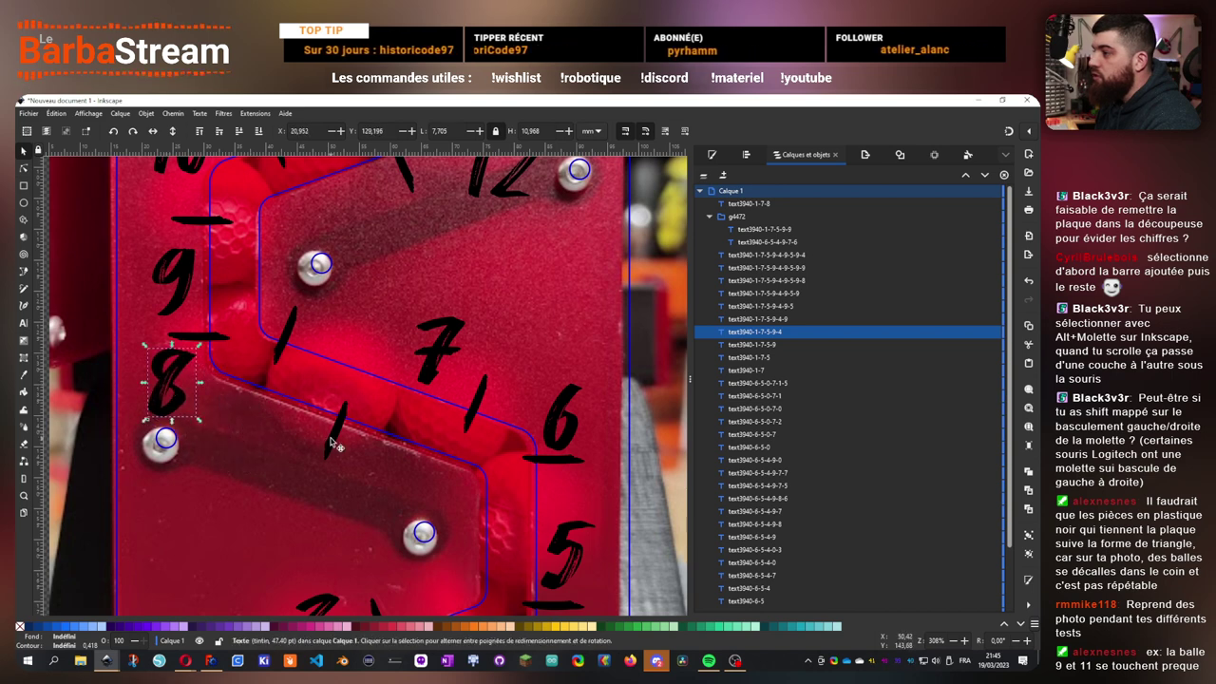
{"action": "left_click", "coordinate": [334, 444]}
{"action": "key", "text": "t"}
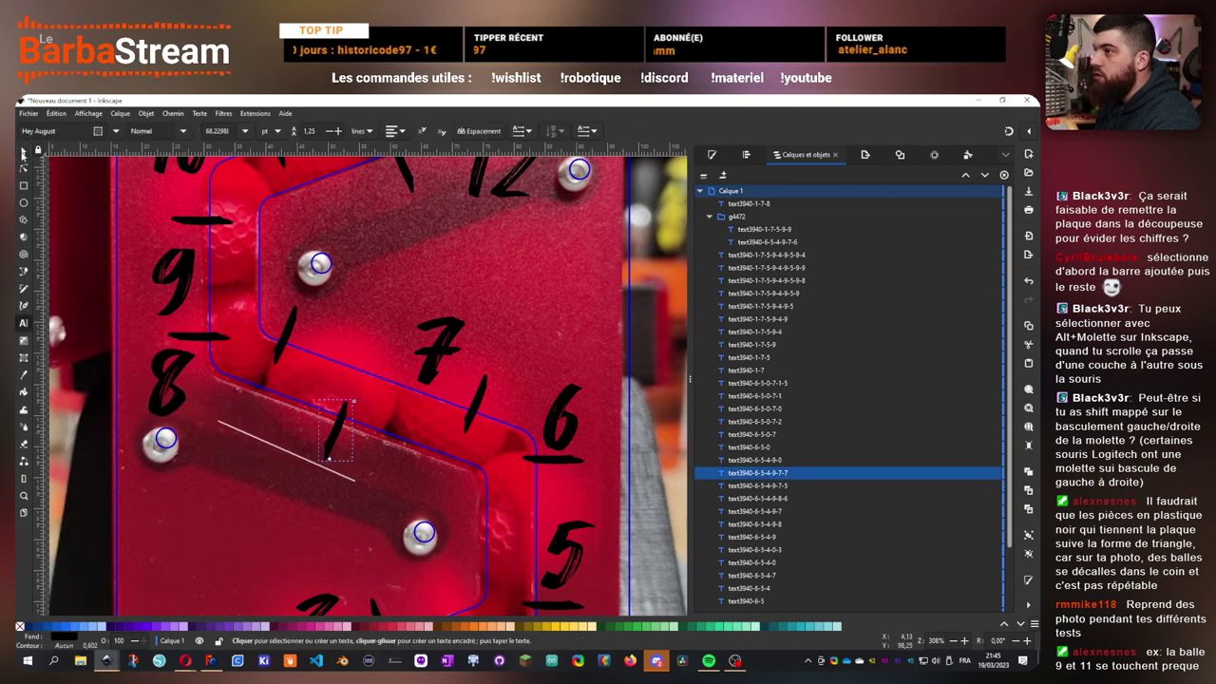
{"action": "key", "text": "s"}
{"action": "left_click_drag", "start_coordinate": [334, 433], "coordinate": [251, 399]}
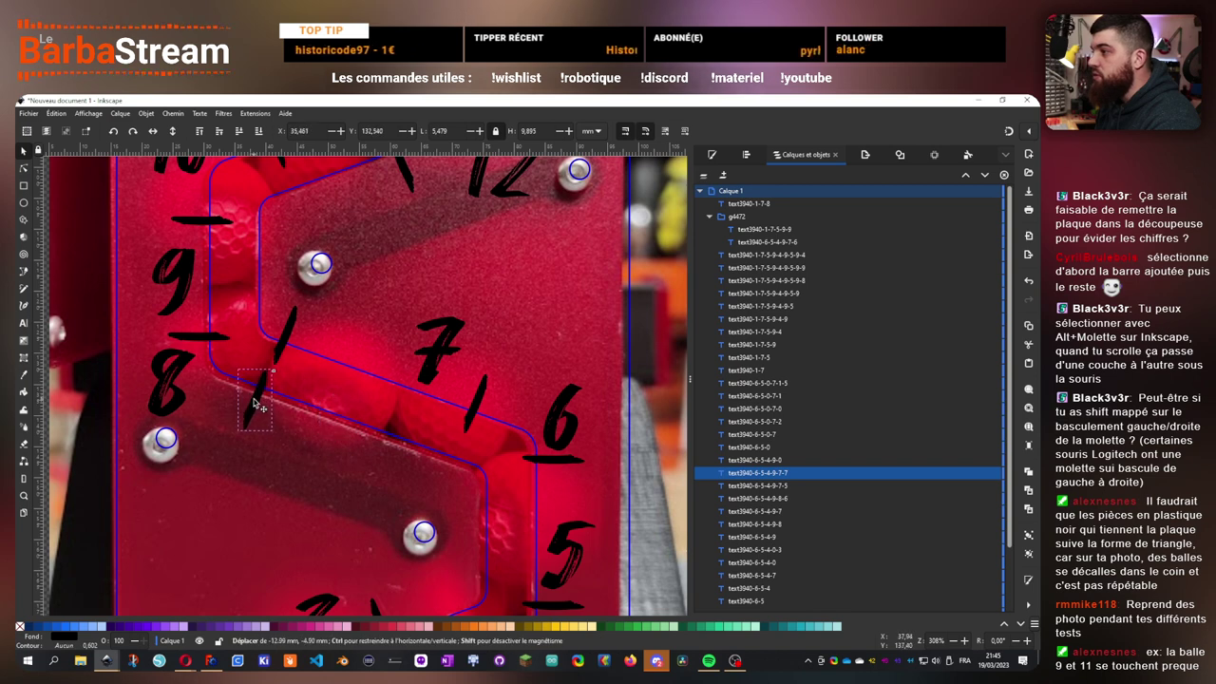
- Move the 7 and the slanted dash between the 6 and the 7 up along the groove toward the 8
{"action": "left_click", "coordinate": [456, 375]}
{"action": "left_click_drag", "start_coordinate": [456, 375], "coordinate": [407, 362]}
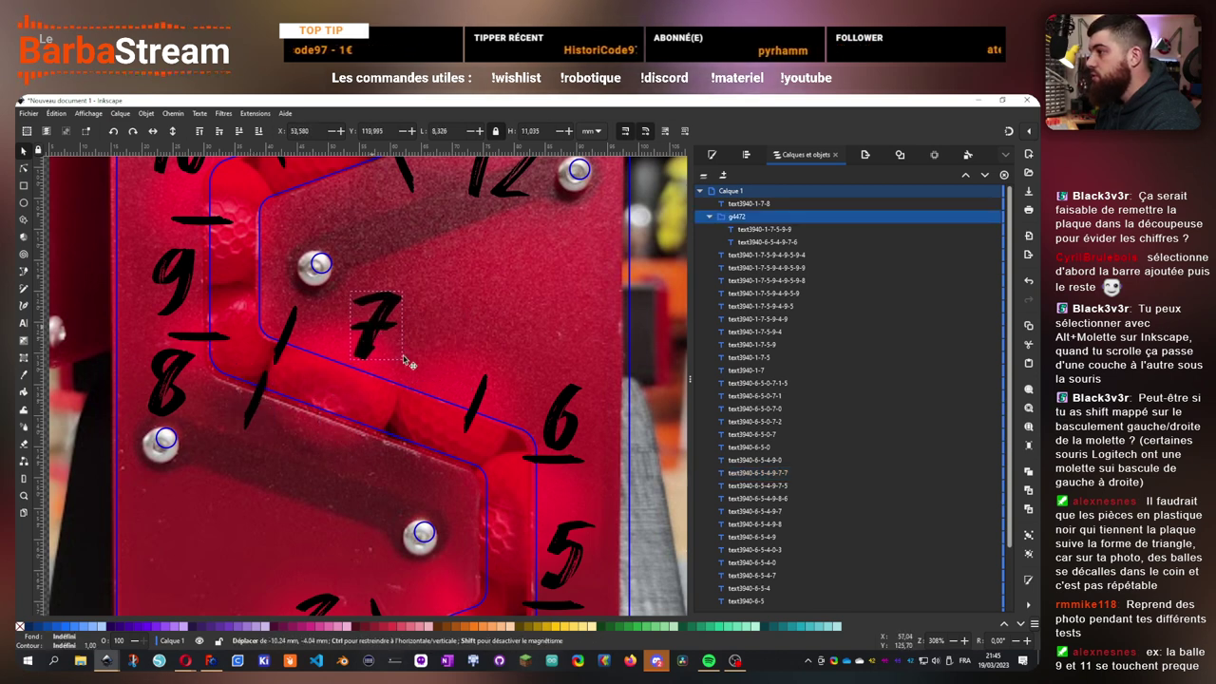
{"action": "left_click", "coordinate": [478, 401]}
{"action": "left_click_drag", "start_coordinate": [477, 401], "coordinate": [418, 370]}
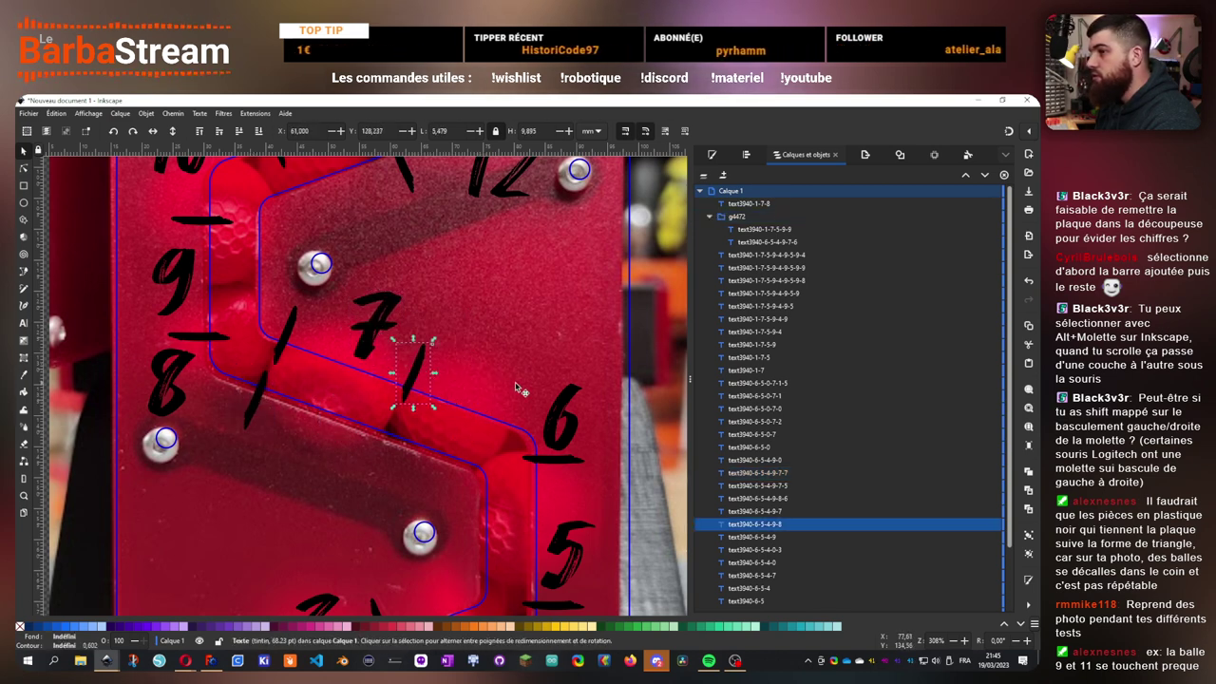
- Move the 6 up toward the 7, and shift the horizontal dash between the 5 and the 6 up to the groove's corner
{"action": "left_click", "coordinate": [565, 428]}
{"action": "left_click_drag", "start_coordinate": [565, 428], "coordinate": [489, 372]}
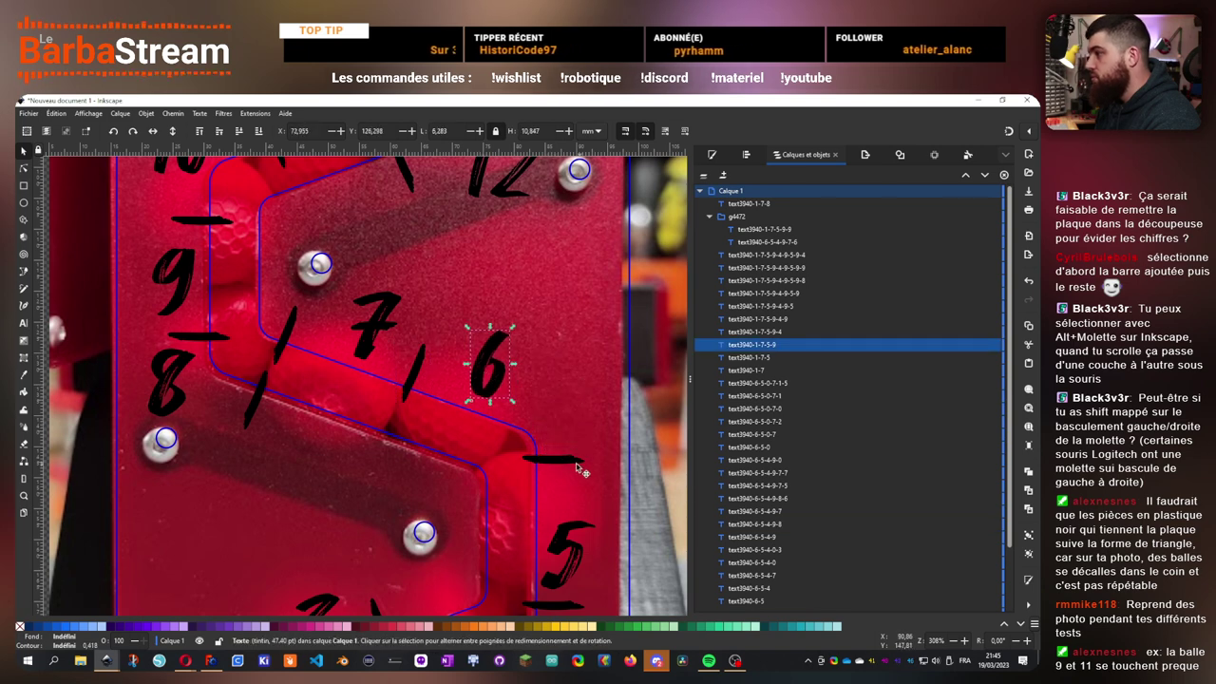
{"action": "left_click", "coordinate": [567, 462]}
{"action": "left_click_drag", "start_coordinate": [566, 463], "coordinate": [549, 442]}
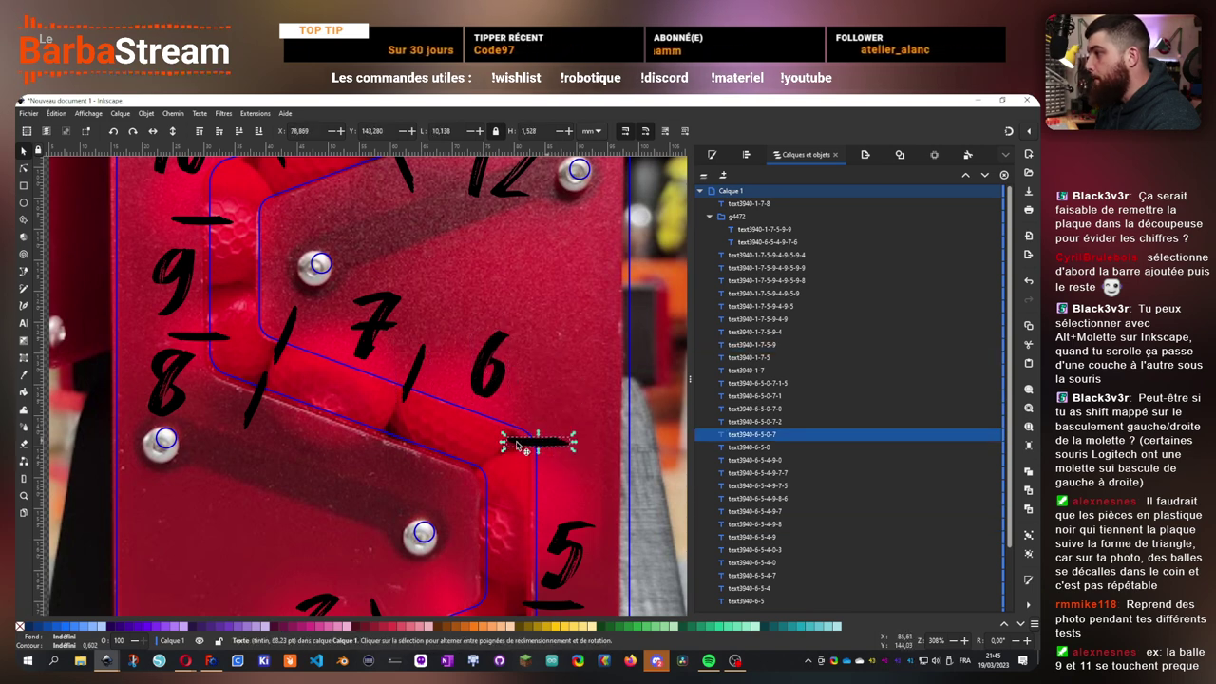
- Move the 10 up beside the 11, and shift the horizontal dash between the 9 and the 10 up to the groove's corner
{"action": "left_click_drag", "start_coordinate": [208, 336], "coordinate": [344, 408]}
{"action": "scroll", "coordinate": [349, 353], "scroll_direction": "up", "scroll_amount": 8}
{"action": "scroll", "coordinate": [350, 353], "scroll_direction": "right", "scroll_amount": 3}
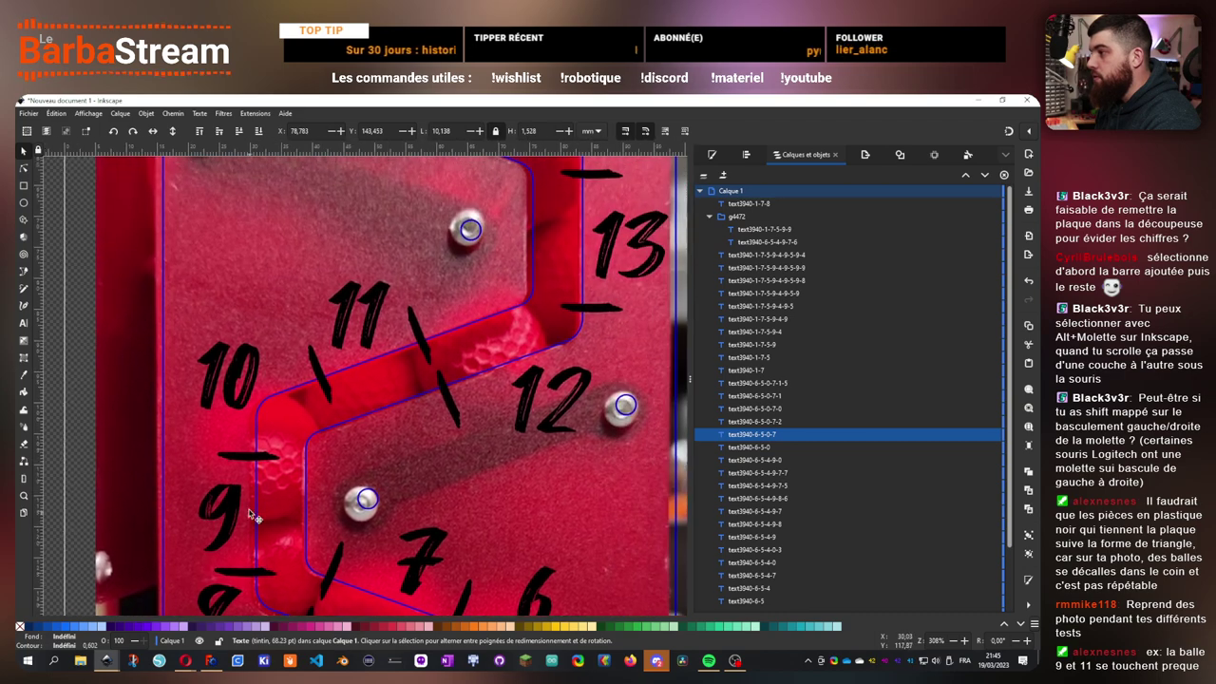
{"action": "scroll", "coordinate": [406, 299], "scroll_direction": "down", "scroll_amount": 7}
{"action": "scroll", "coordinate": [406, 299], "scroll_direction": "left", "scroll_amount": 2}
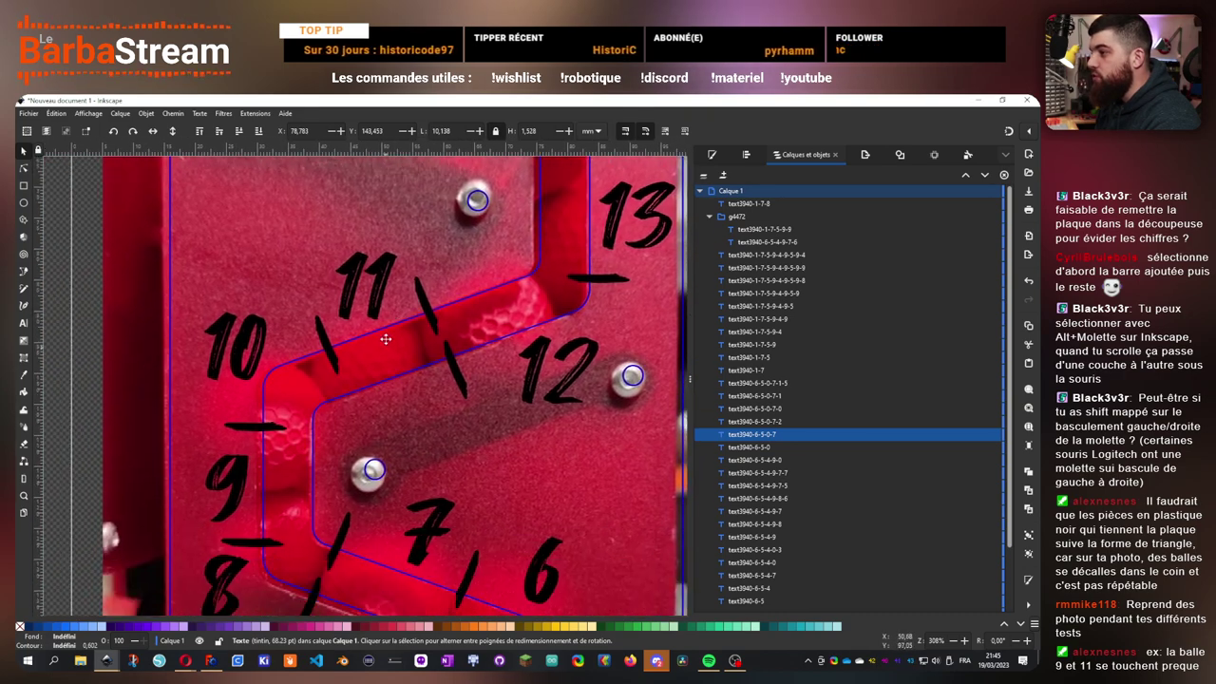
{"action": "left_click", "coordinate": [231, 452]}
{"action": "left_click", "coordinate": [259, 333]}
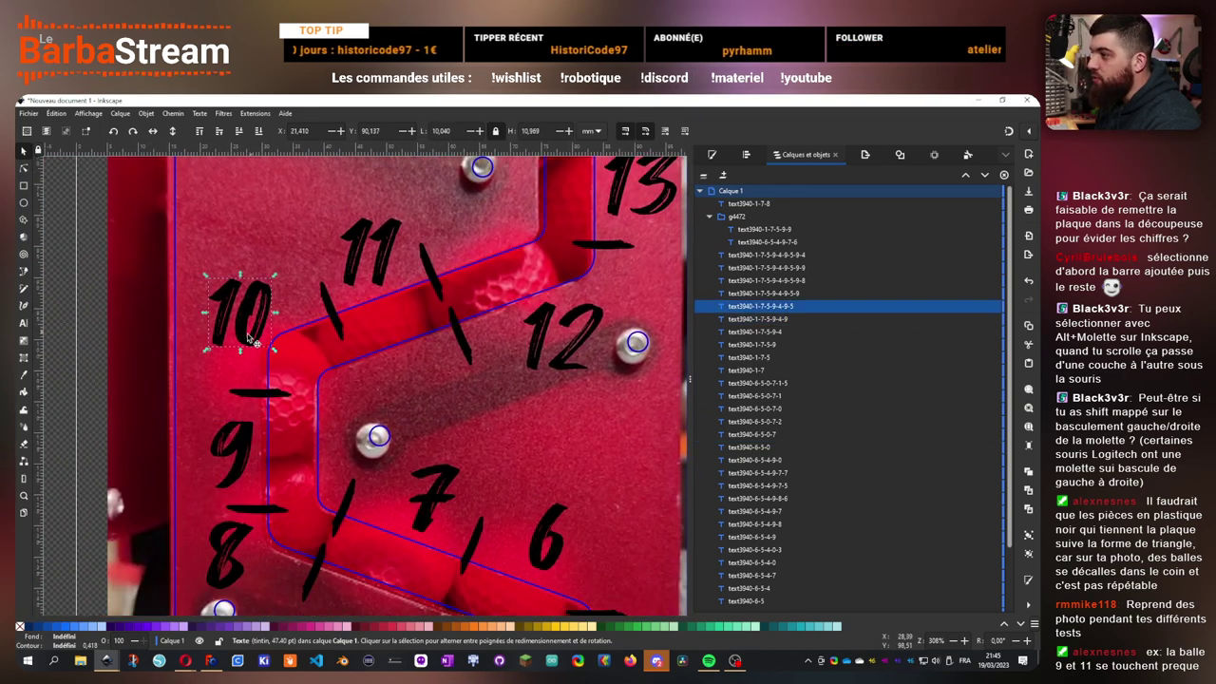
{"action": "left_click_drag", "start_coordinate": [260, 332], "coordinate": [295, 255]}
{"action": "left_click", "coordinate": [252, 394]}
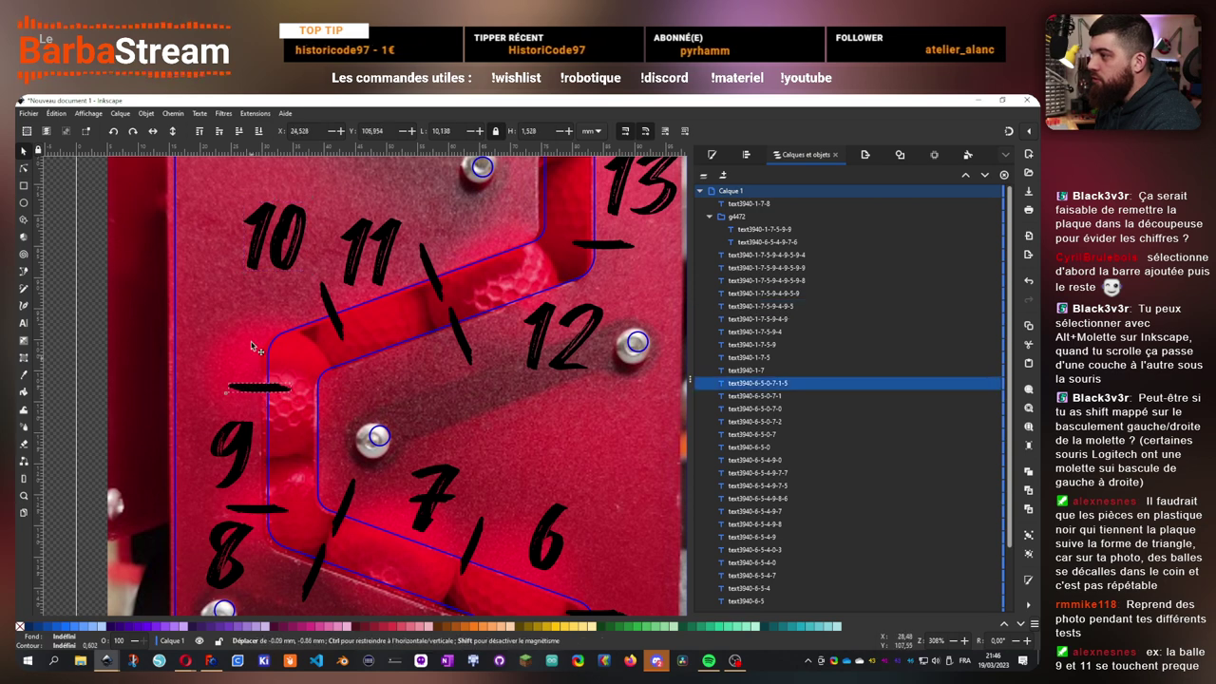
{"action": "left_click_drag", "start_coordinate": [252, 394], "coordinate": [256, 329]}
- Move the 9, the horizontal dash between the 8 and the 9, and the 8 up along the groove
{"action": "left_click", "coordinate": [239, 464]}
{"action": "left_click_drag", "start_coordinate": [240, 464], "coordinate": [241, 401]}
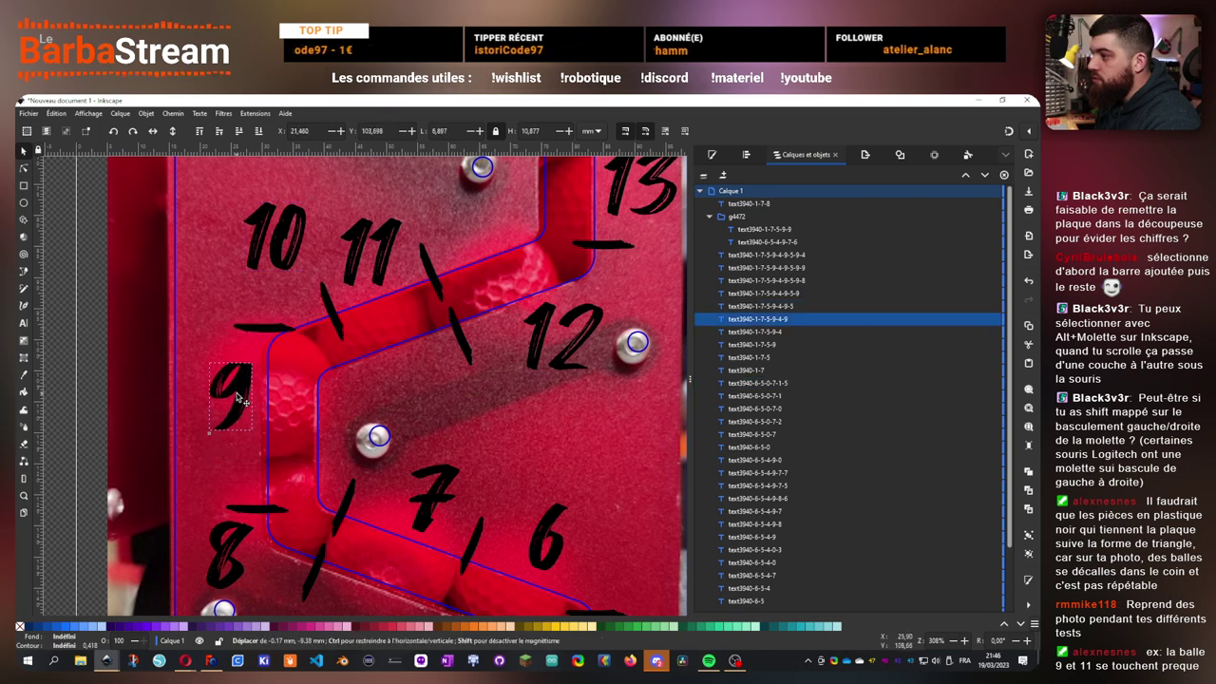
{"action": "left_click_drag", "start_coordinate": [255, 508], "coordinate": [251, 460]}
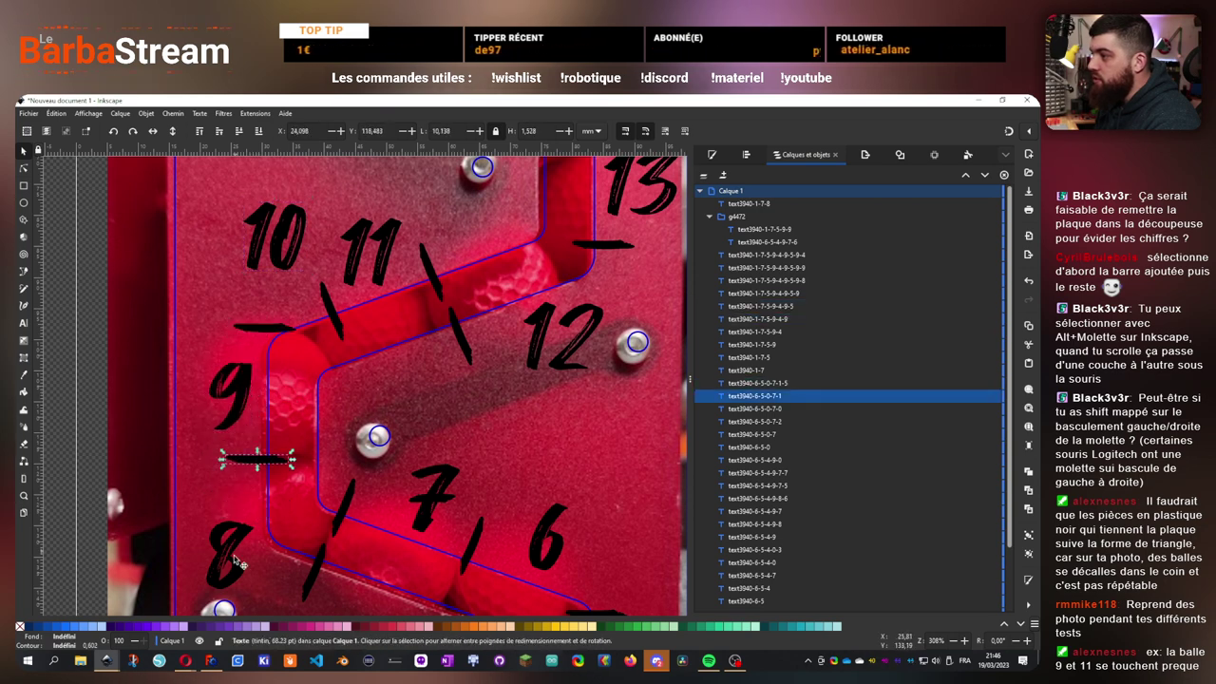
{"action": "left_click_drag", "start_coordinate": [233, 555], "coordinate": [240, 526]}
- Set the horizontal dash above the 9 aside below the 12, and move the slanted dash below the 10 to the groove's corner
{"action": "left_click_drag", "start_coordinate": [291, 430], "coordinate": [264, 527]}
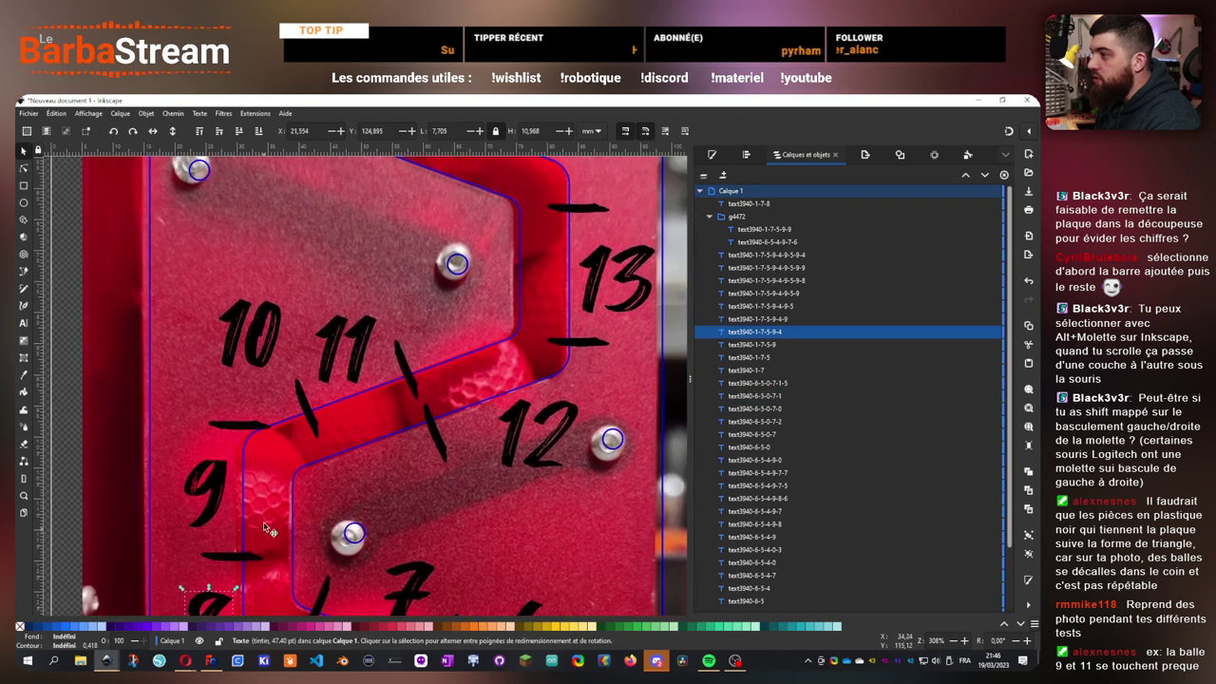
{"action": "left_click", "coordinate": [266, 425]}
{"action": "left_click_drag", "start_coordinate": [274, 421], "coordinate": [575, 511]}
{"action": "left_click", "coordinate": [305, 418]}
{"action": "left_click_drag", "start_coordinate": [309, 418], "coordinate": [282, 427]}
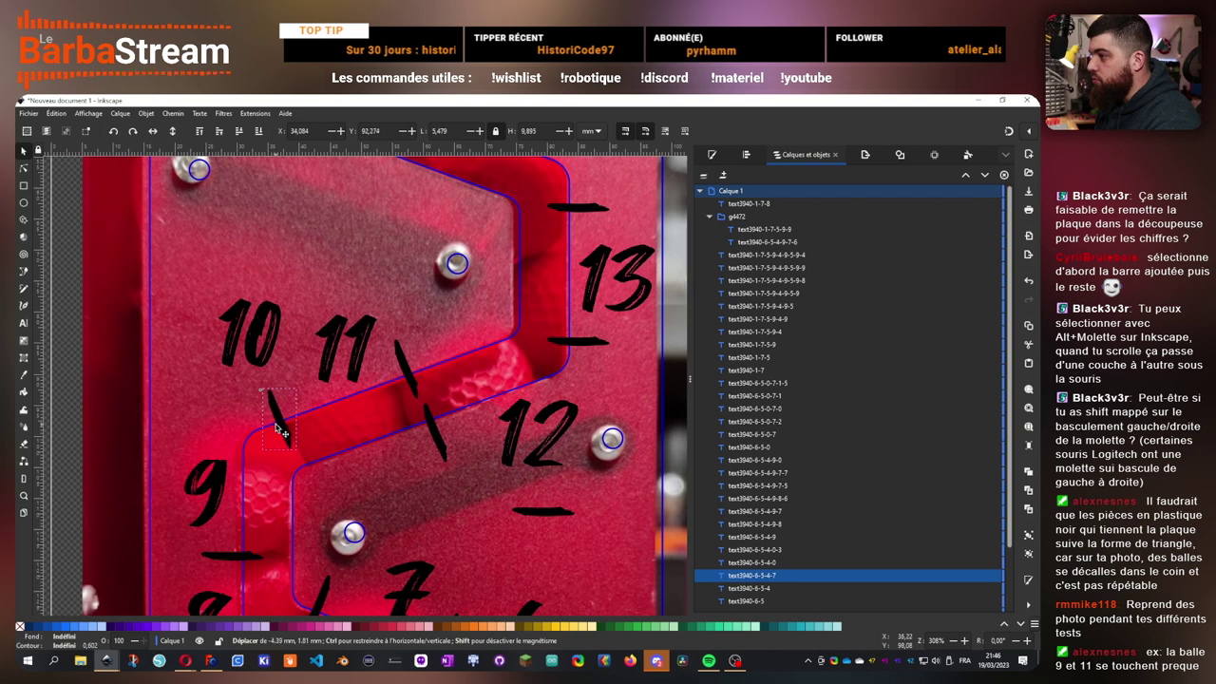
- Move the 11 along the groove to the inner corner near the 13, and the 10 into the 11's former place
{"action": "left_click", "coordinate": [365, 334]}
{"action": "left_click_drag", "start_coordinate": [389, 331], "coordinate": [512, 297]}
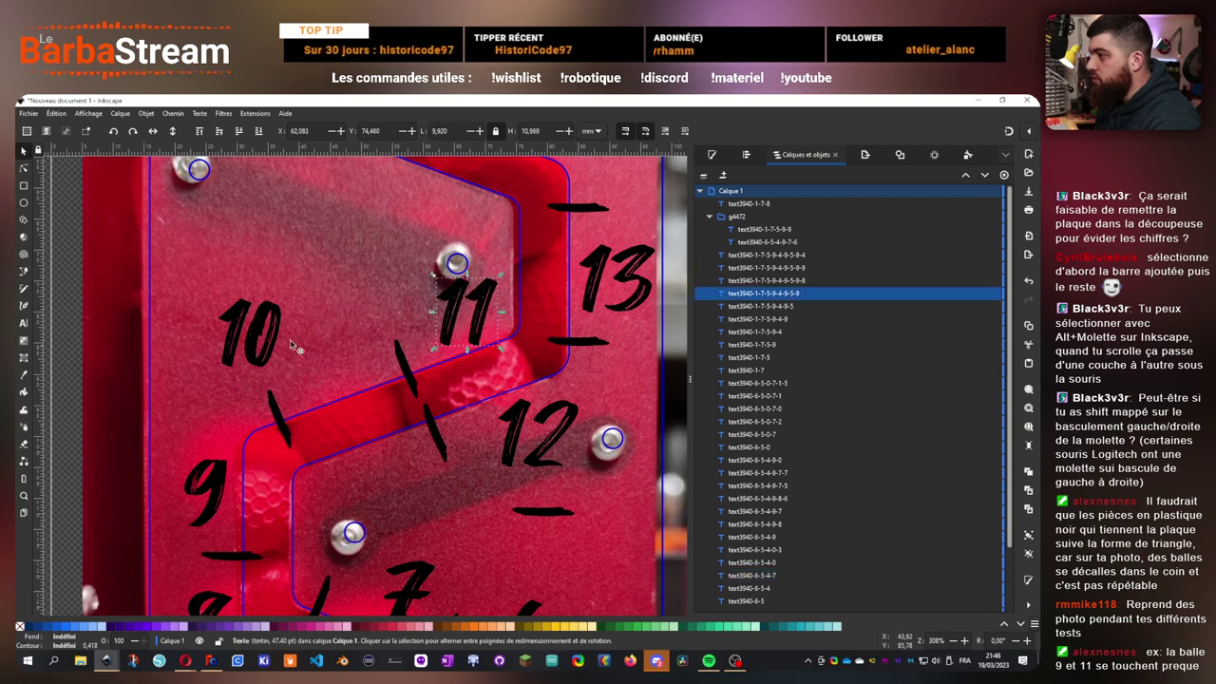
{"action": "left_click_drag", "start_coordinate": [285, 364], "coordinate": [358, 381]}
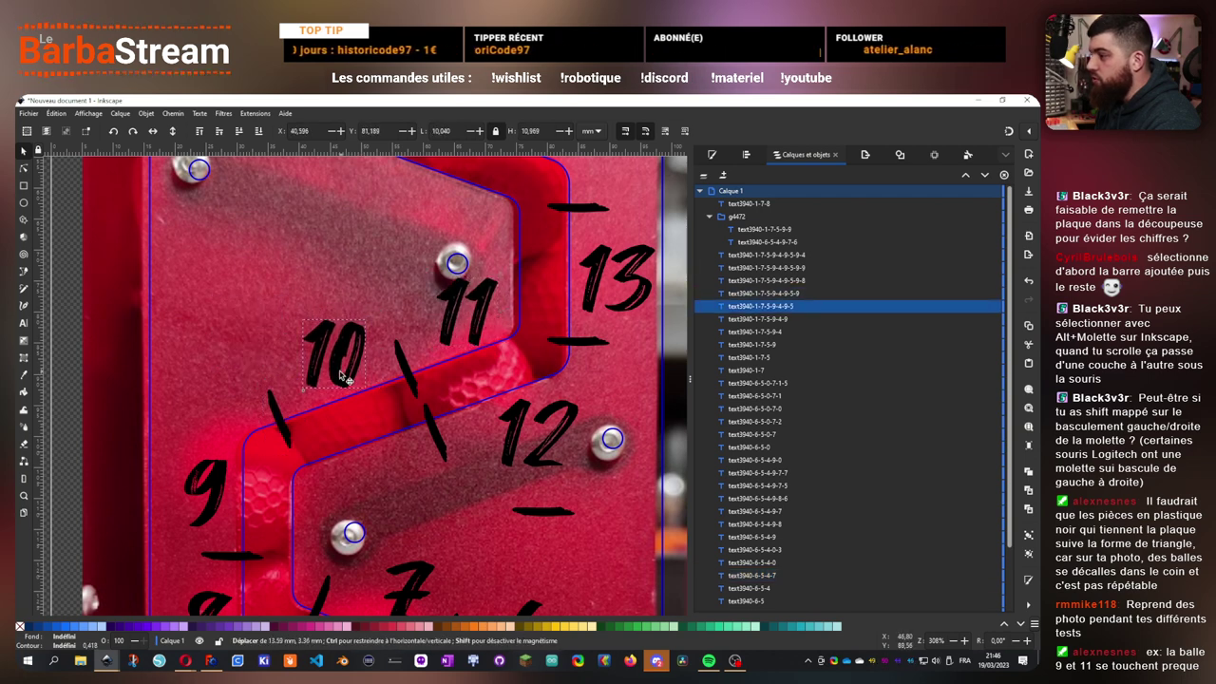
- Shift the two slanted tick marks between the numbers 10 and 11 slightly left so they line up across the channel
{"action": "mouse_move", "coordinate": [402, 430]}
{"action": "left_mouse_down"}
{"action": "mouse_move", "coordinate": [272, 401]}
{"action": "mouse_move", "coordinate": [296, 417]}
{"action": "left_mouse_up"}
{"action": "left_click", "coordinate": [304, 410]}
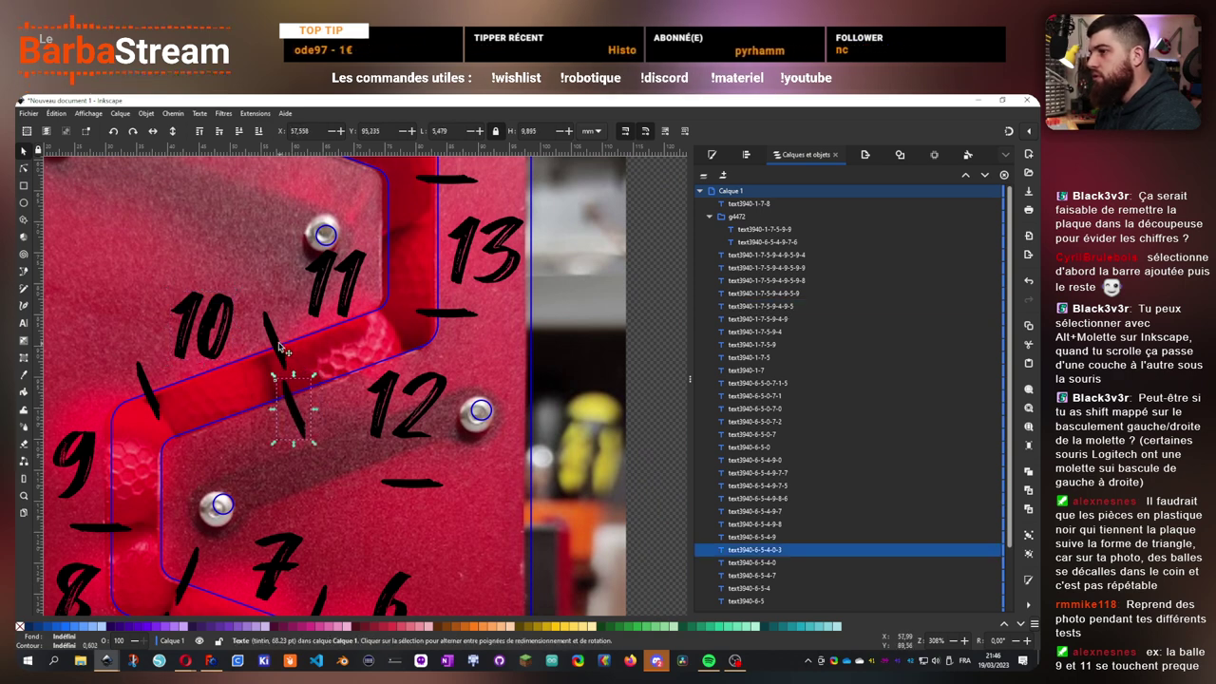
{"action": "left_click", "coordinate": [283, 351]}
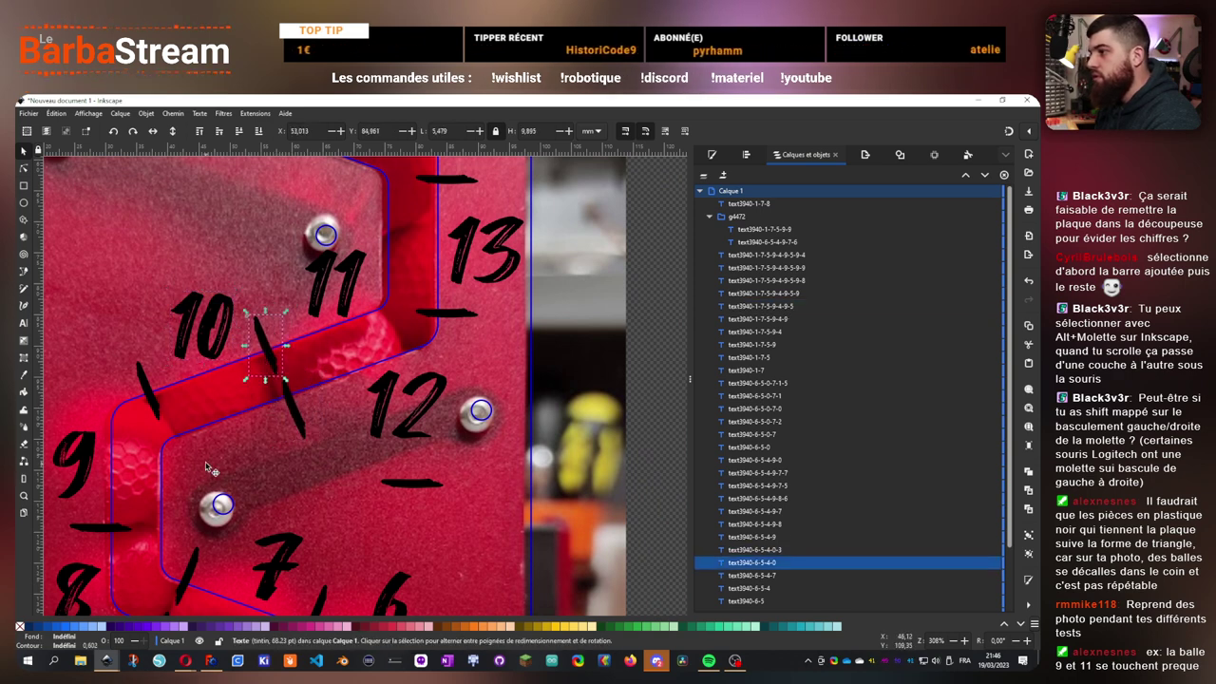
{"action": "scroll", "coordinate": [211, 470], "scroll_direction": "right", "scroll_amount": 2}
{"action": "scroll", "coordinate": [275, 499], "scroll_direction": "up", "scroll_amount": 3}
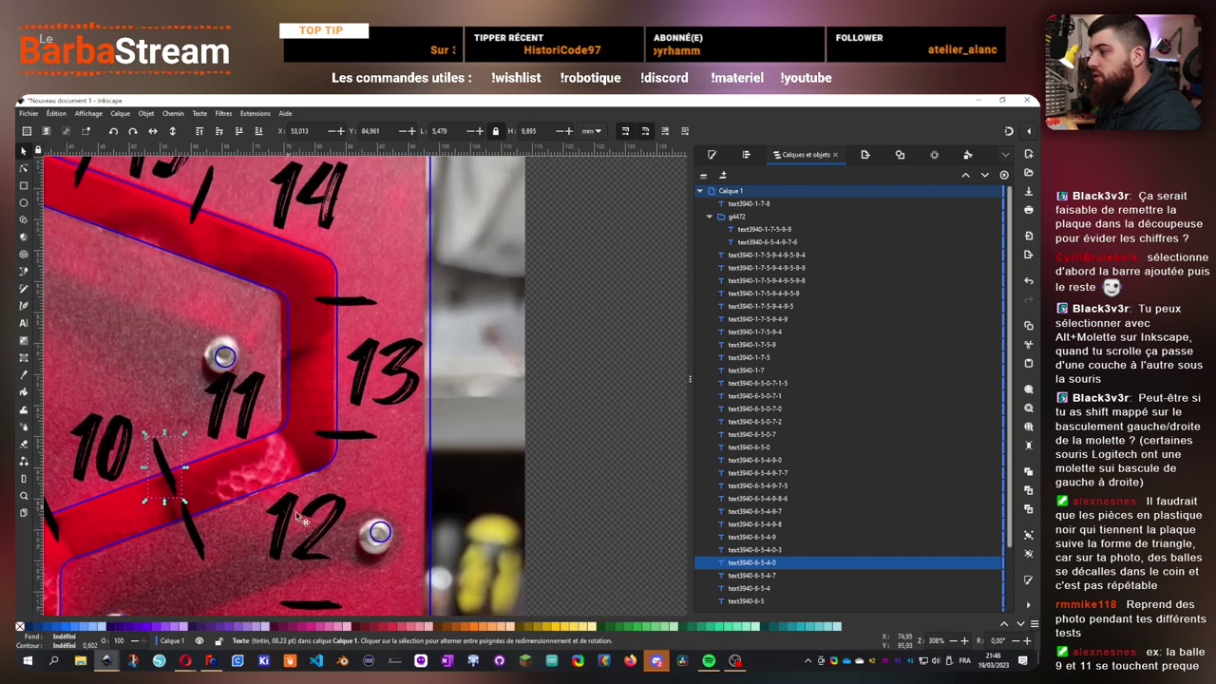
- Move the horizontal tick marks below the numbers 13 and 12 off the photo onto the empty canvas
{"action": "left_click", "coordinate": [360, 439]}
{"action": "left_click_drag", "start_coordinate": [362, 441], "coordinate": [612, 474]}
{"action": "left_click", "coordinate": [323, 609]}
{"action": "left_click_drag", "start_coordinate": [322, 608], "coordinate": [638, 512]}
{"action": "left_click", "coordinate": [622, 521]}
- Duplicate the slanted tick mark below the channel near 10 and place the copy at the channel's lower-right bend
{"action": "left_click", "coordinate": [194, 528]}
{"action": "key", "text": "ctrl+c"}
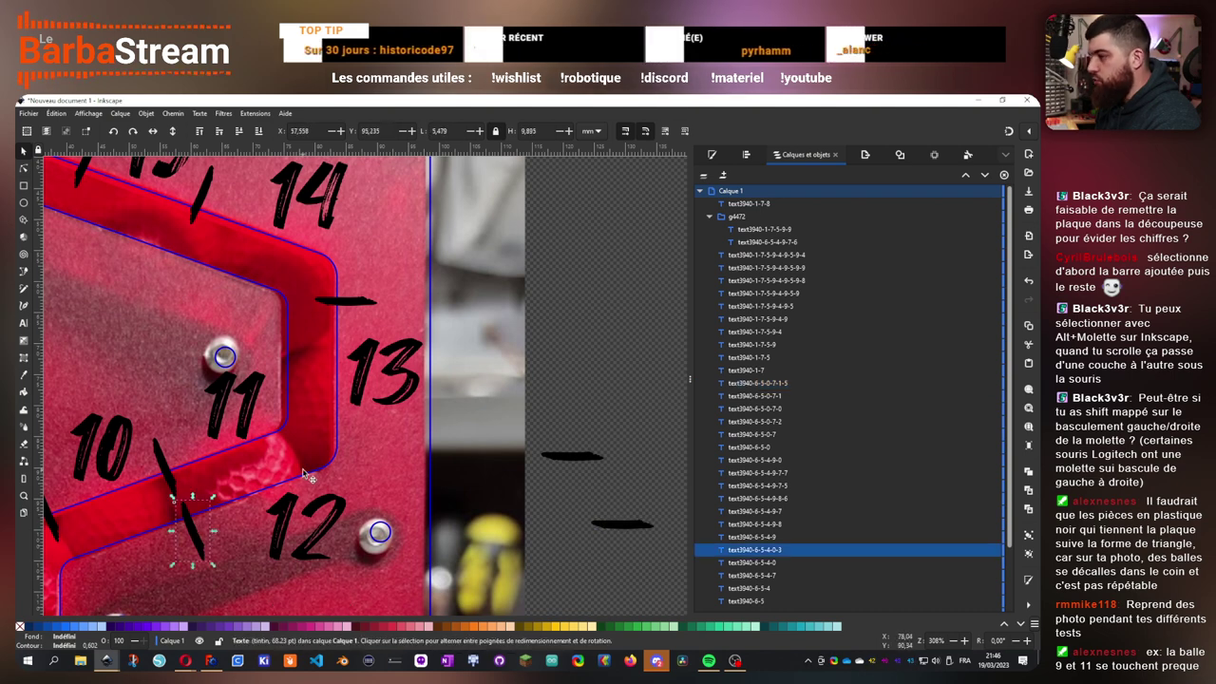
{"action": "key", "text": "ctrl+v"}
{"action": "left_click_drag", "start_coordinate": [327, 472], "coordinate": [311, 513]}
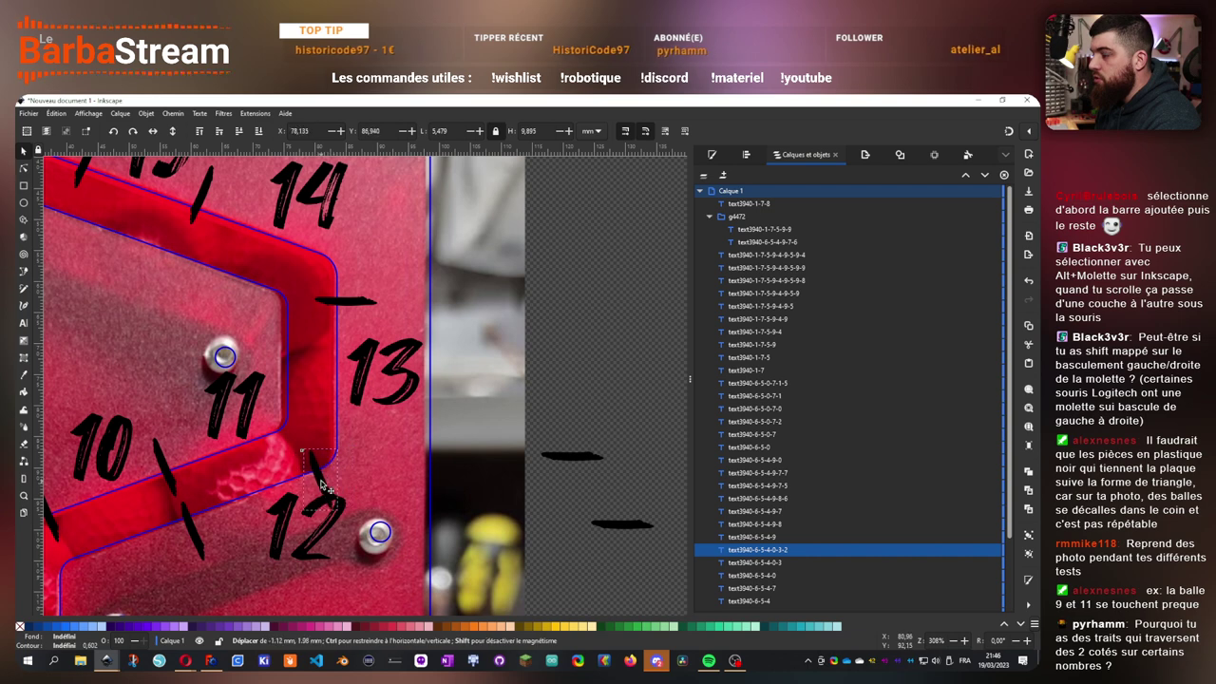
{"action": "left_click", "coordinate": [311, 513]}
- Park the number 13 outside the photo and place the number 12 beside the lower part of the right vertical channel section
{"action": "left_click", "coordinate": [281, 537]}
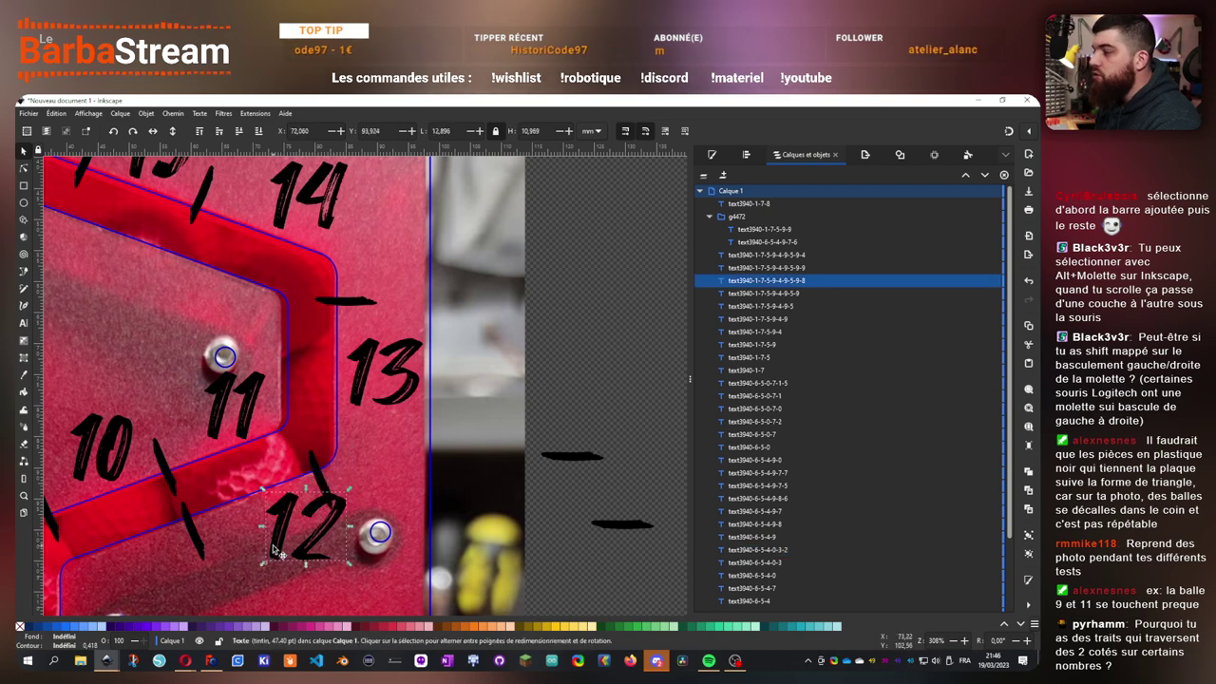
{"action": "left_click_drag", "start_coordinate": [276, 551], "coordinate": [359, 465]}
{"action": "left_click", "coordinate": [399, 375]}
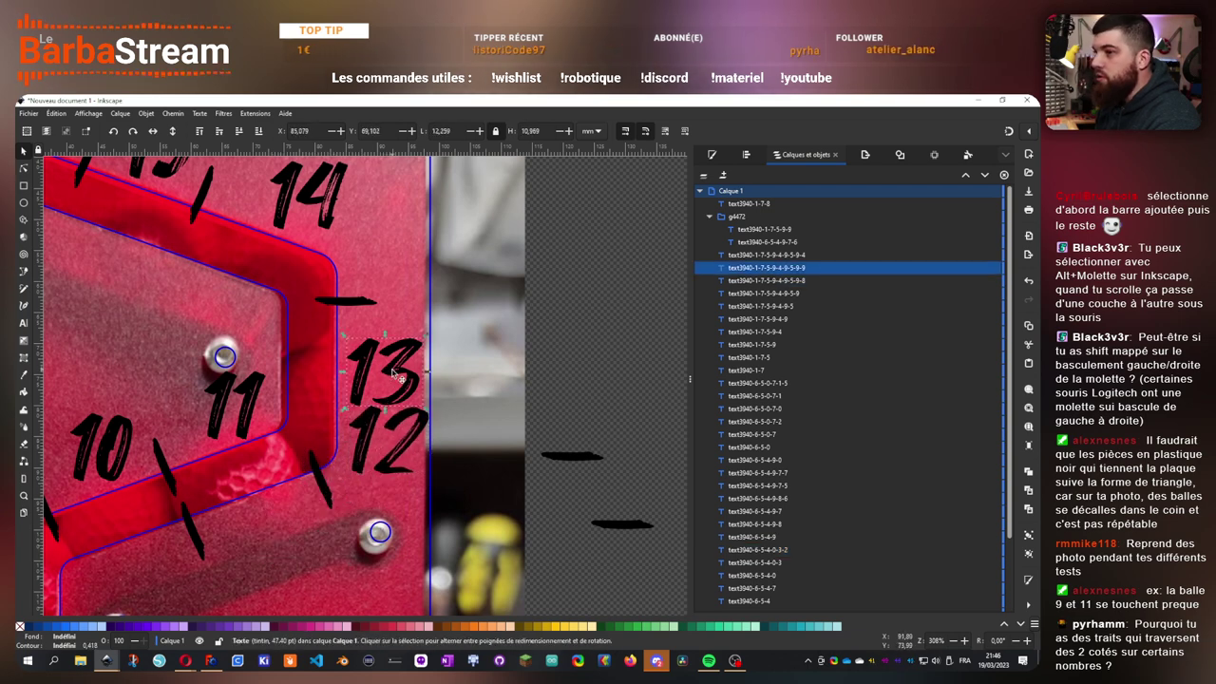
{"action": "left_click_drag", "start_coordinate": [398, 375], "coordinate": [610, 360]}
{"action": "left_click_drag", "start_coordinate": [388, 467], "coordinate": [382, 434]}
- Lower the horizontal tick mark to the middle of the right vertical channel and bring the number 13 back above it
{"action": "scroll", "coordinate": [370, 380], "scroll_direction": "up", "scroll_amount": 2}
{"action": "left_click", "coordinate": [361, 350]}
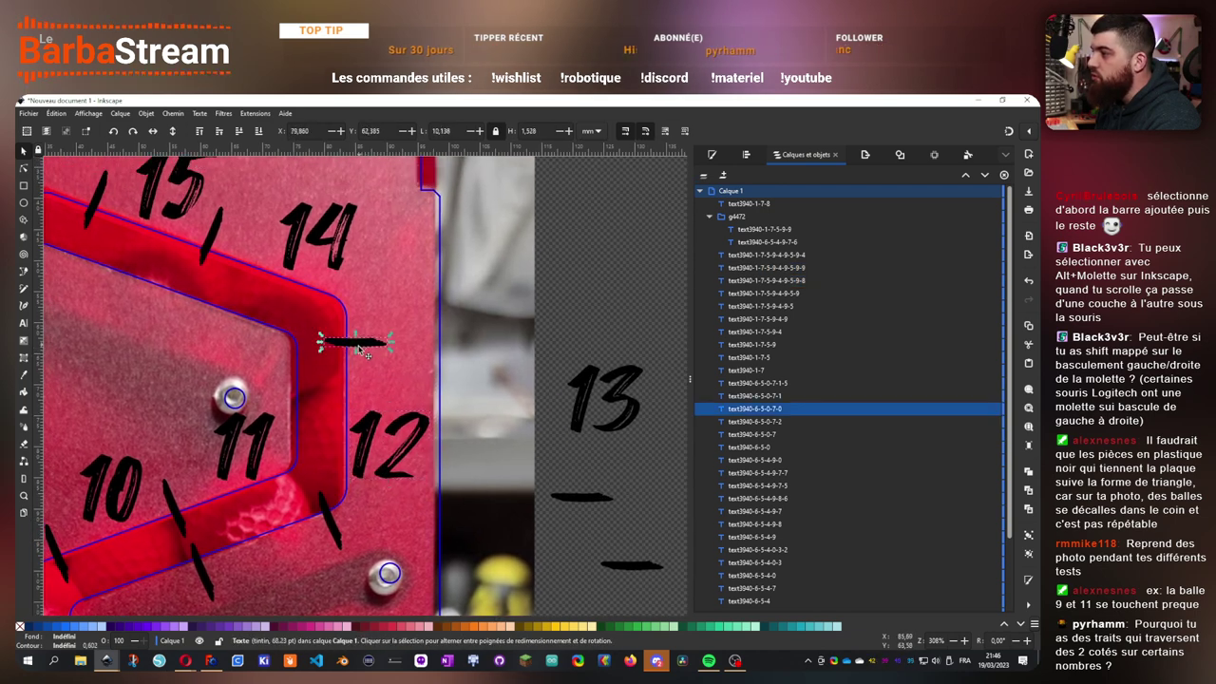
{"action": "left_click_drag", "start_coordinate": [361, 351], "coordinate": [361, 387]}
{"action": "scroll", "coordinate": [361, 389], "scroll_direction": "up", "scroll_amount": 3}
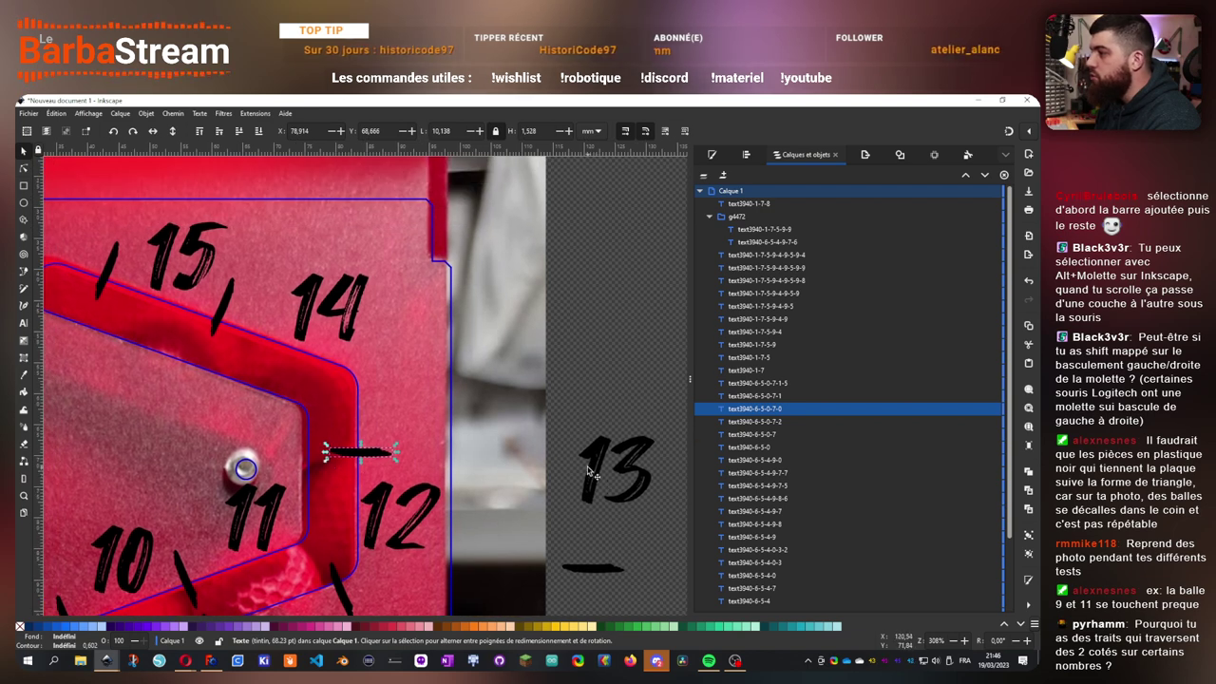
{"action": "left_click_drag", "start_coordinate": [589, 470], "coordinate": [380, 392]}
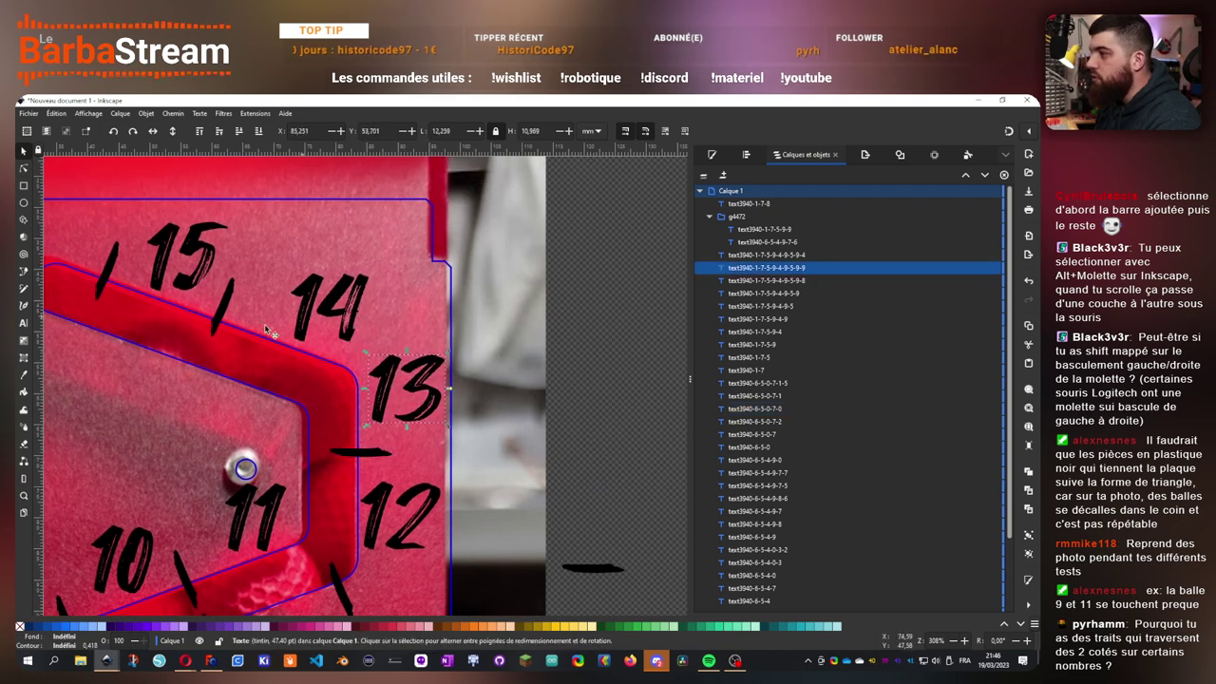
- Move the number 14 next to 15 and shift the tick mark between them down the upper channel toward the bend
{"action": "scroll", "coordinate": [271, 332], "scroll_direction": "left", "scroll_amount": 1}
{"action": "left_click", "coordinate": [638, 573]}
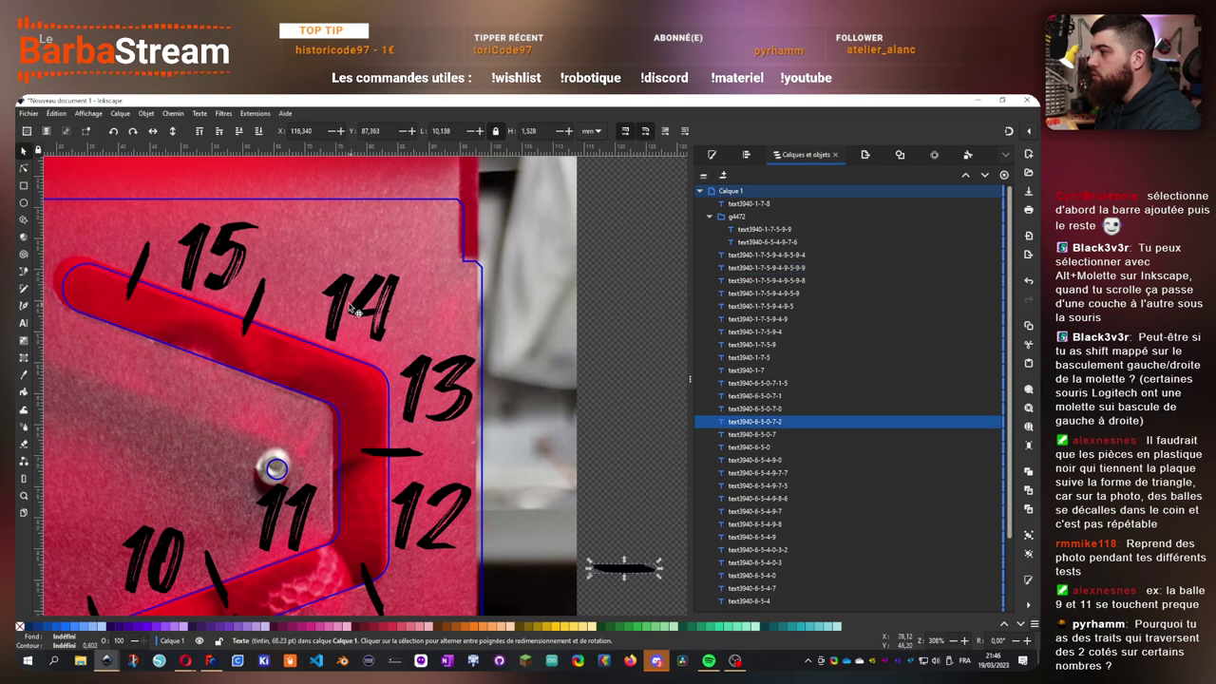
{"action": "mouse_move", "coordinate": [356, 311]}
{"action": "left_mouse_down"}
{"action": "mouse_move", "coordinate": [328, 308]}
{"action": "mouse_move", "coordinate": [323, 269]}
{"action": "left_mouse_up"}
{"action": "mouse_move", "coordinate": [264, 319]}
{"action": "left_mouse_down"}
{"action": "mouse_move", "coordinate": [385, 356]}
{"action": "mouse_move", "coordinate": [295, 337]}
{"action": "mouse_move", "coordinate": [402, 396]}
{"action": "left_mouse_up"}
- Shift the leftmost tick mark right along the upper channel and place the number 15 to its left
{"action": "left_click", "coordinate": [243, 336]}
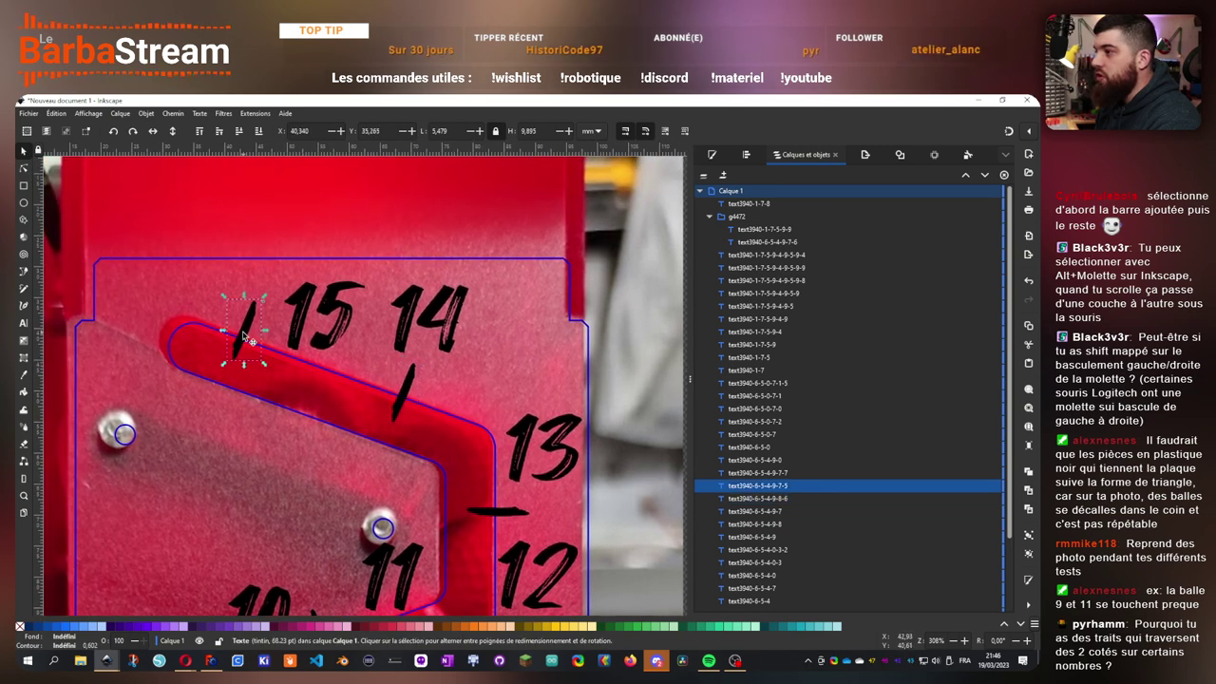
{"action": "key", "text": "t"}
{"action": "left_click", "coordinate": [25, 153]}
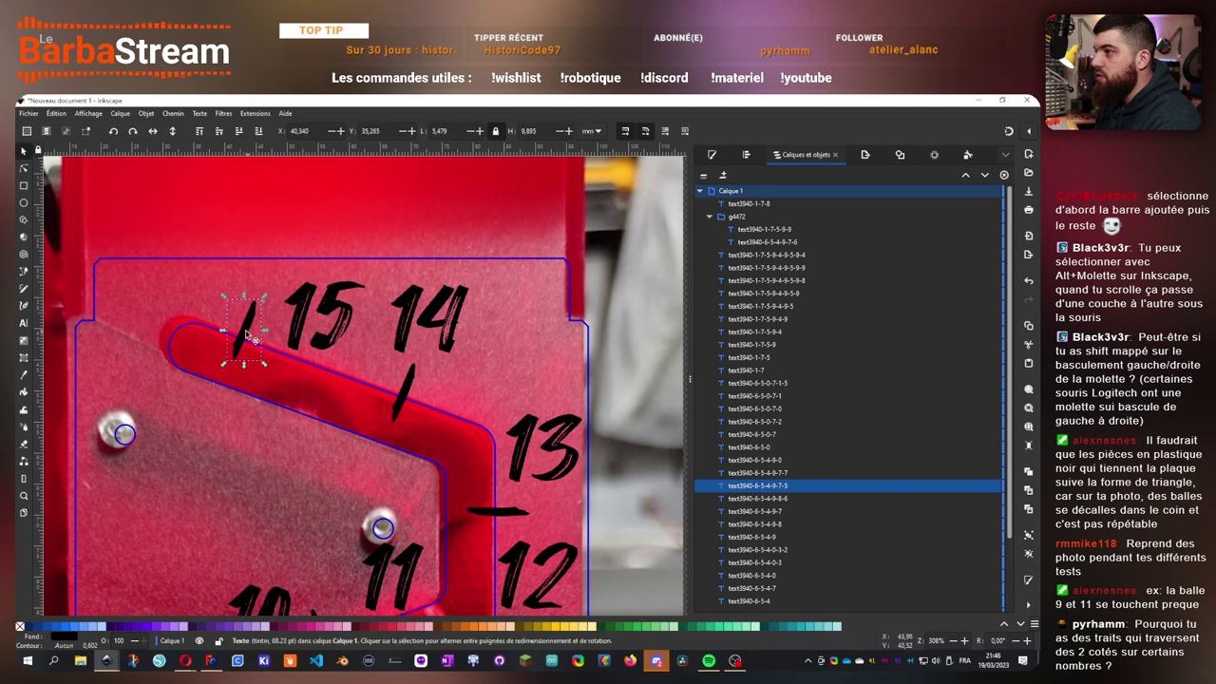
{"action": "mouse_move", "coordinate": [243, 331]}
{"action": "left_mouse_down"}
{"action": "mouse_move", "coordinate": [269, 339]}
{"action": "mouse_move", "coordinate": [244, 318]}
{"action": "left_mouse_up"}
{"action": "left_click", "coordinate": [332, 336]}
- Place the number 14 between the two tick marks above the upper channel
{"action": "left_click", "coordinate": [444, 330]}
{"action": "key", "text": "t"}
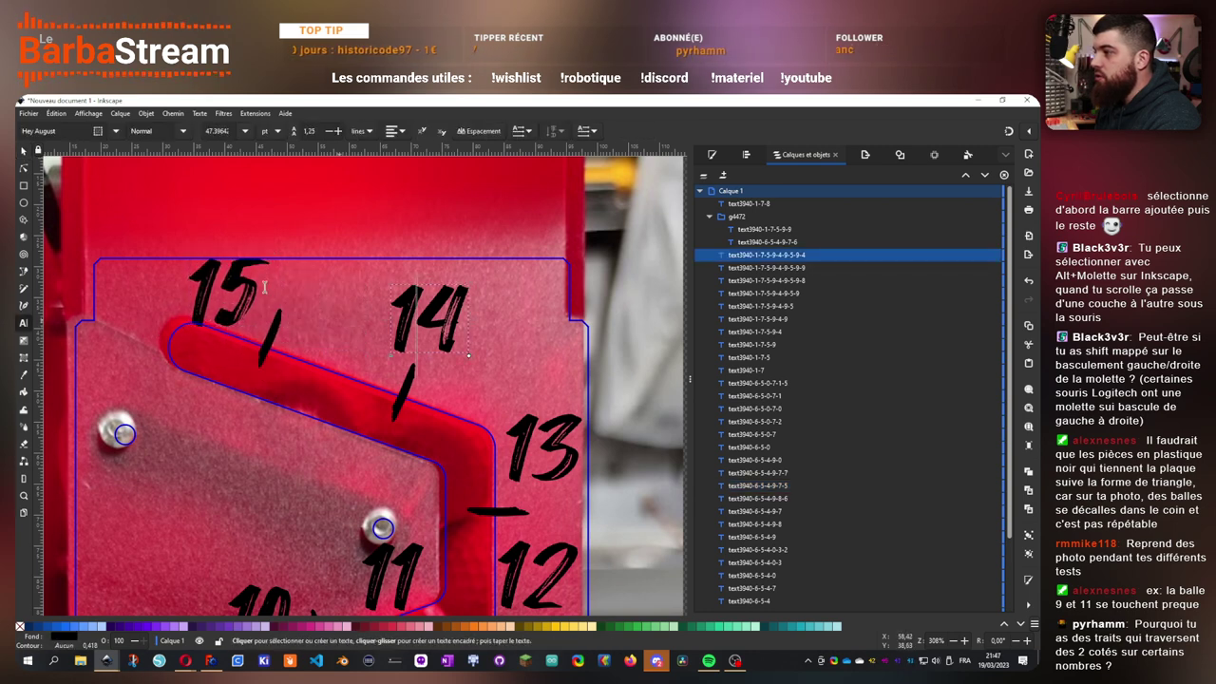
{"action": "key", "text": "s"}
{"action": "left_click_drag", "start_coordinate": [429, 323], "coordinate": [348, 323]}
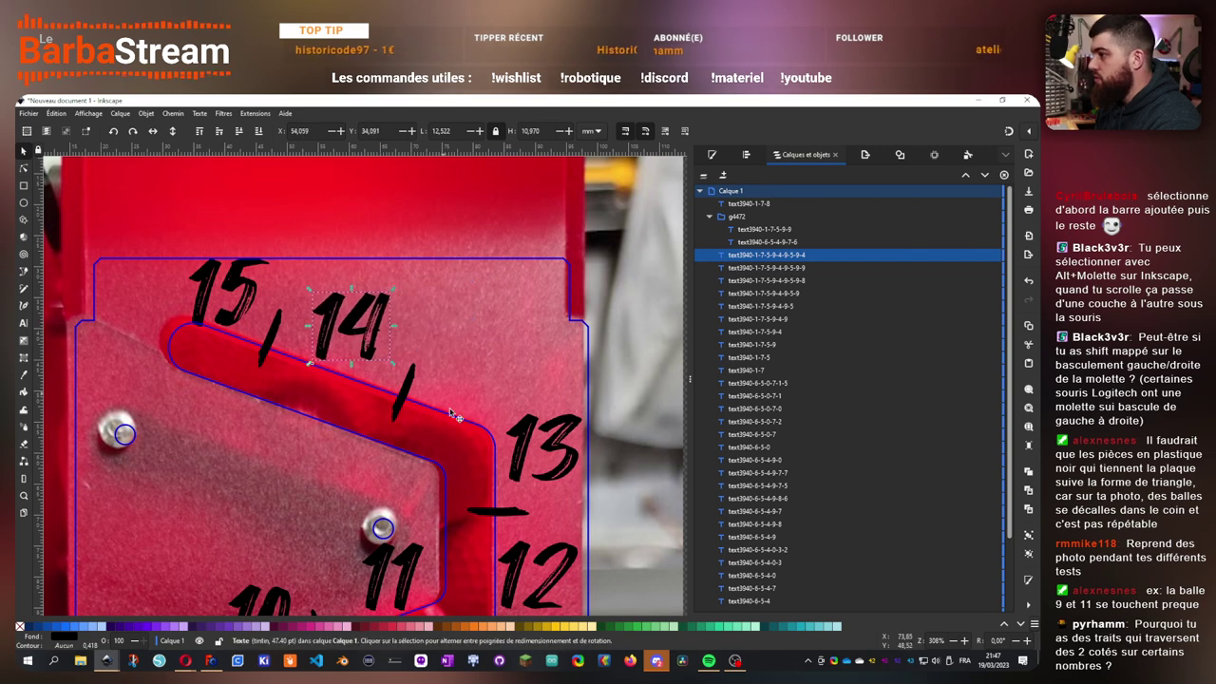
- Fine-tune the positions of the number 14 and the tick marks on either side of it along the upper channel
{"action": "scroll", "coordinate": [446, 428], "scroll_direction": "down", "scroll_amount": 3}
{"action": "scroll", "coordinate": [444, 421], "scroll_direction": "up", "scroll_amount": 2}
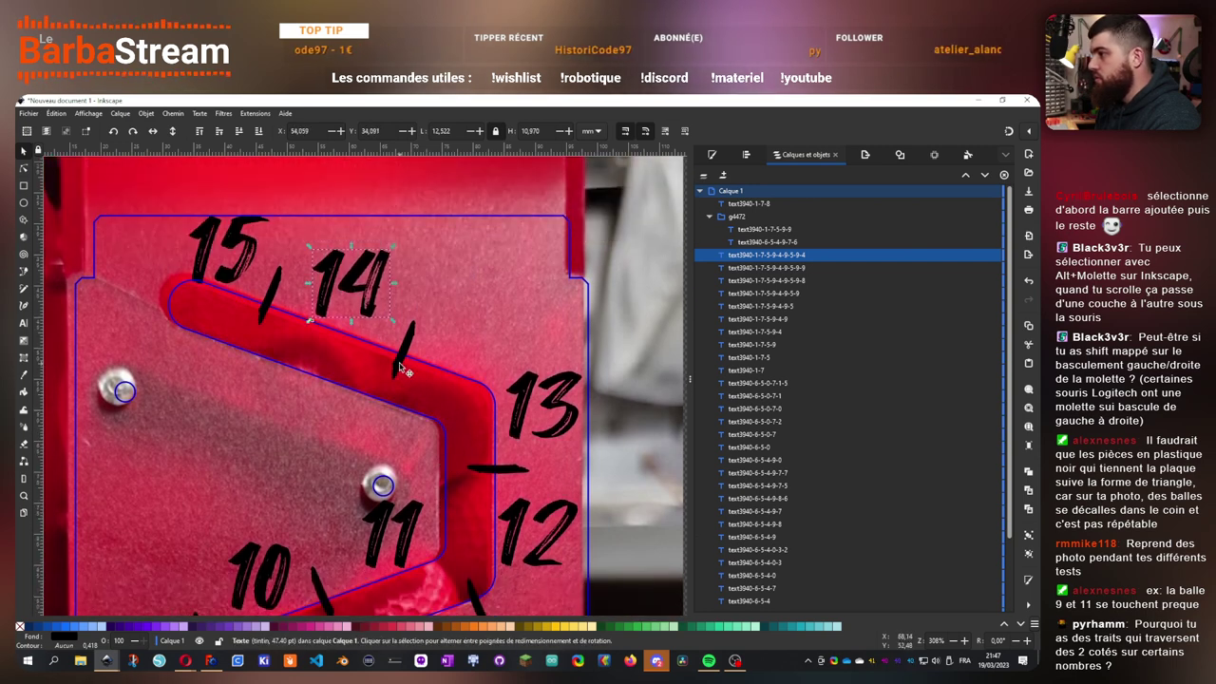
{"action": "left_click", "coordinate": [400, 366]}
{"action": "left_click_drag", "start_coordinate": [397, 368], "coordinate": [401, 368]}
{"action": "left_click", "coordinate": [372, 299]}
{"action": "left_click_drag", "start_coordinate": [372, 299], "coordinate": [375, 305]}
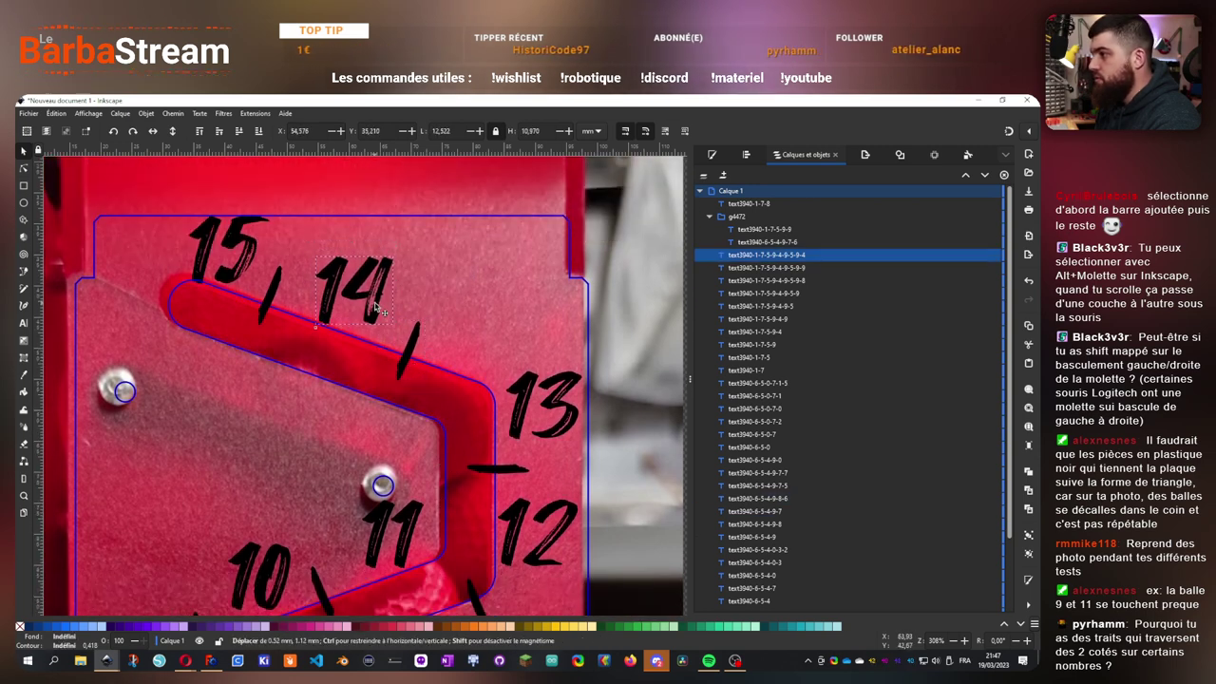
{"action": "left_click", "coordinate": [281, 303]}
{"action": "left_click_drag", "start_coordinate": [290, 308], "coordinate": [292, 309]}
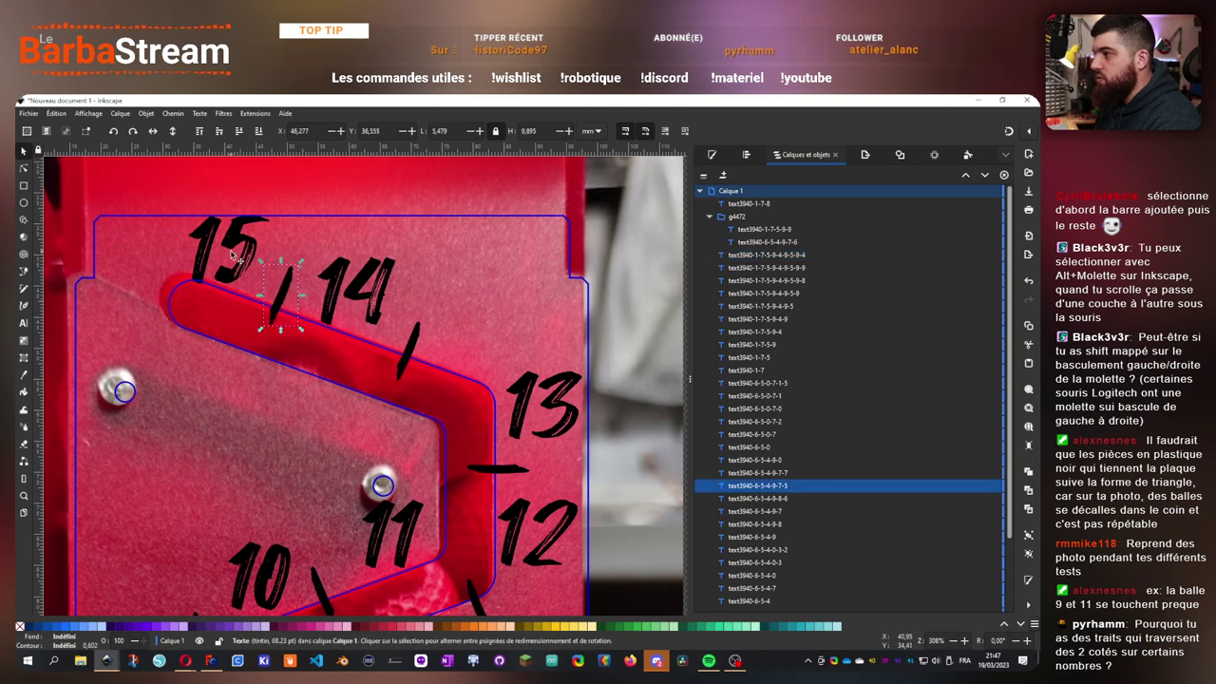
- Move the number 15 below the upper channel and place a copy of the slanted tick mark beside it
{"action": "left_click_drag", "start_coordinate": [239, 233], "coordinate": [253, 359]}
{"action": "left_click", "coordinate": [281, 298]}
{"action": "key", "text": "ctrl+v"}
{"action": "scroll", "coordinate": [281, 408], "scroll_direction": "down", "scroll_amount": 3}
{"action": "left_click", "coordinate": [490, 462]}
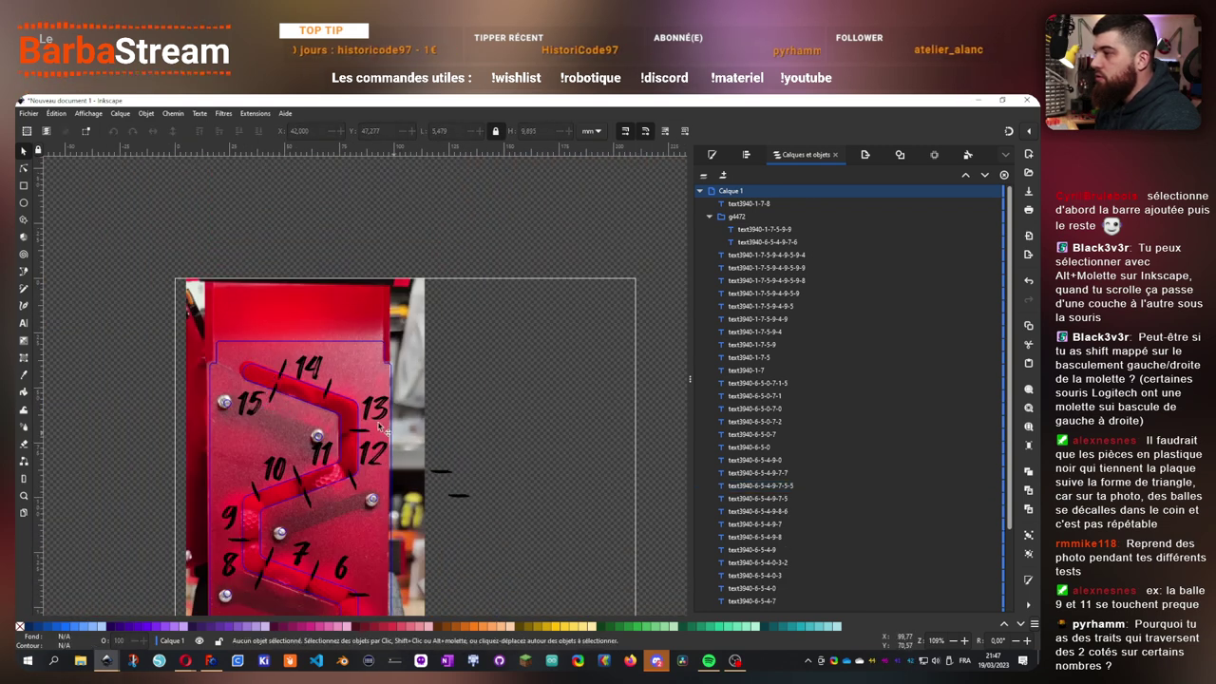
- Move the number 13 slightly up, closer to the upper-right bend of the channel
{"action": "scroll", "coordinate": [378, 427], "scroll_direction": "up", "scroll_amount": 3}
{"action": "left_click_drag", "start_coordinate": [380, 403], "coordinate": [428, 356]}
{"action": "scroll", "coordinate": [425, 463], "scroll_direction": "down", "scroll_amount": 3}
{"action": "left_click", "coordinate": [496, 465]}
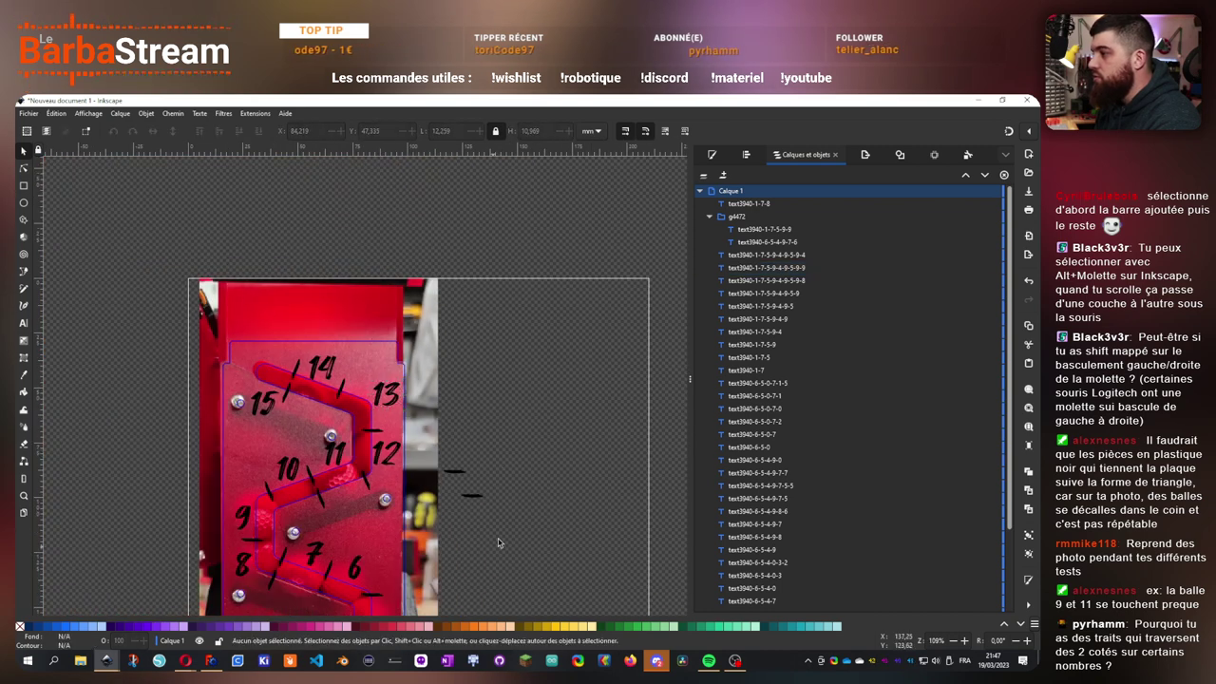
{"action": "left_click_drag", "start_coordinate": [500, 539], "coordinate": [529, 437]}
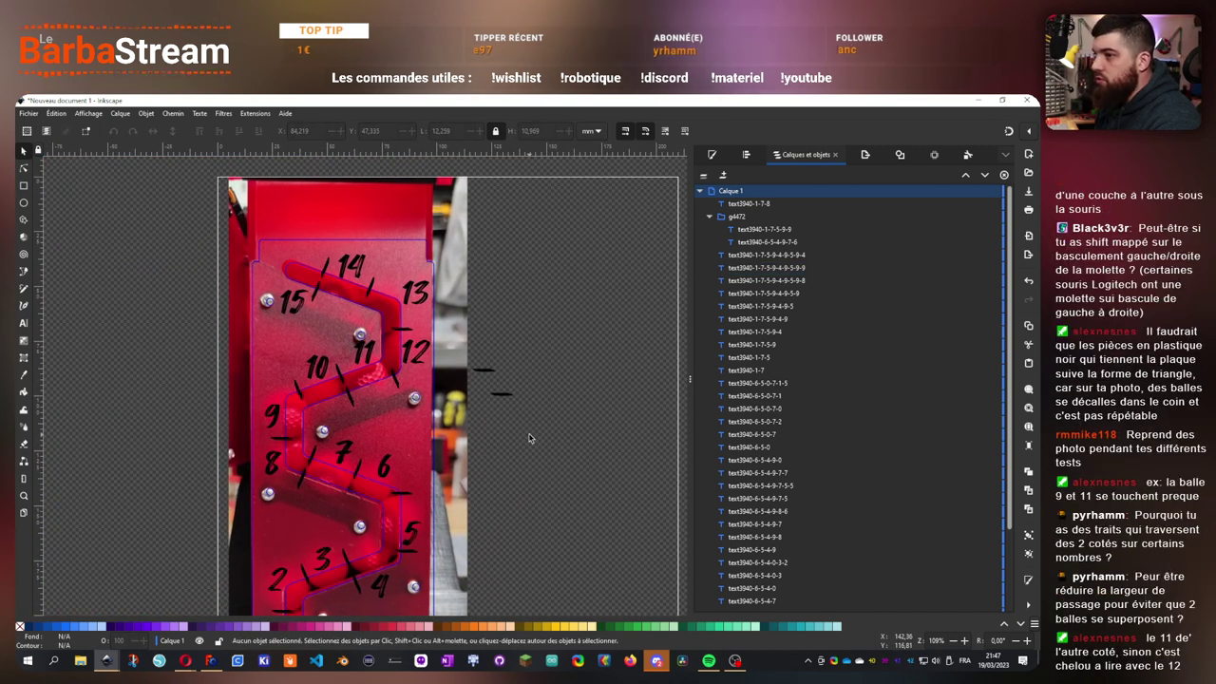
- Move the number 11 to the underside of the channel, between the tick marks before 12
{"action": "scroll", "coordinate": [365, 373], "scroll_direction": "up", "scroll_amount": 2}
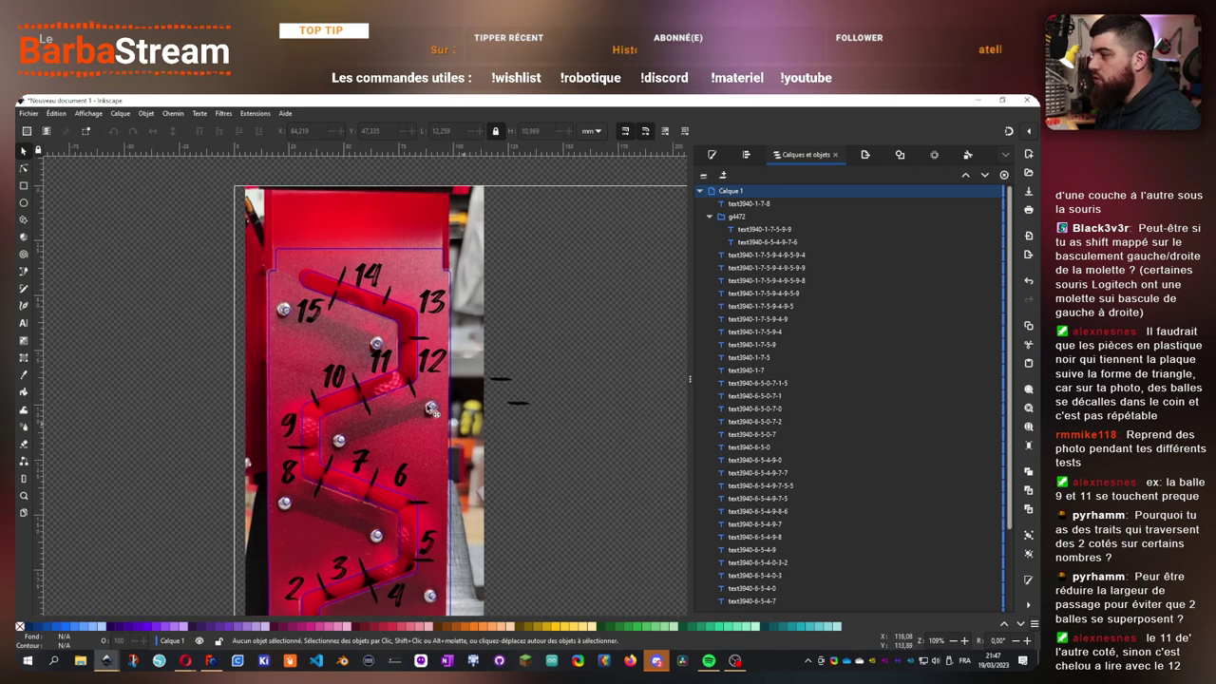
{"action": "left_click_drag", "start_coordinate": [393, 397], "coordinate": [404, 435]}
{"action": "scroll", "coordinate": [403, 435], "scroll_direction": "down", "scroll_amount": 2}
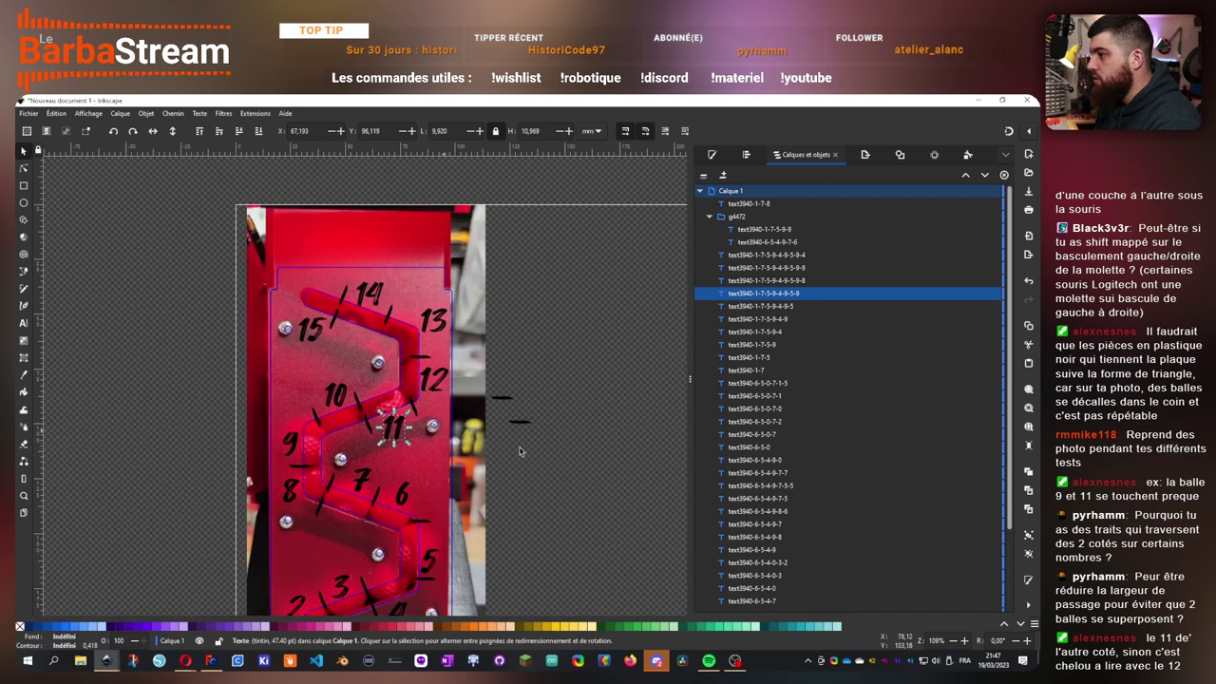
{"action": "left_click", "coordinate": [531, 455]}
- Examine the placement of the numbers 1 to 15 and their tick marks along the whole channel
{"action": "scroll", "coordinate": [549, 435], "scroll_direction": "down", "scroll_amount": 1}
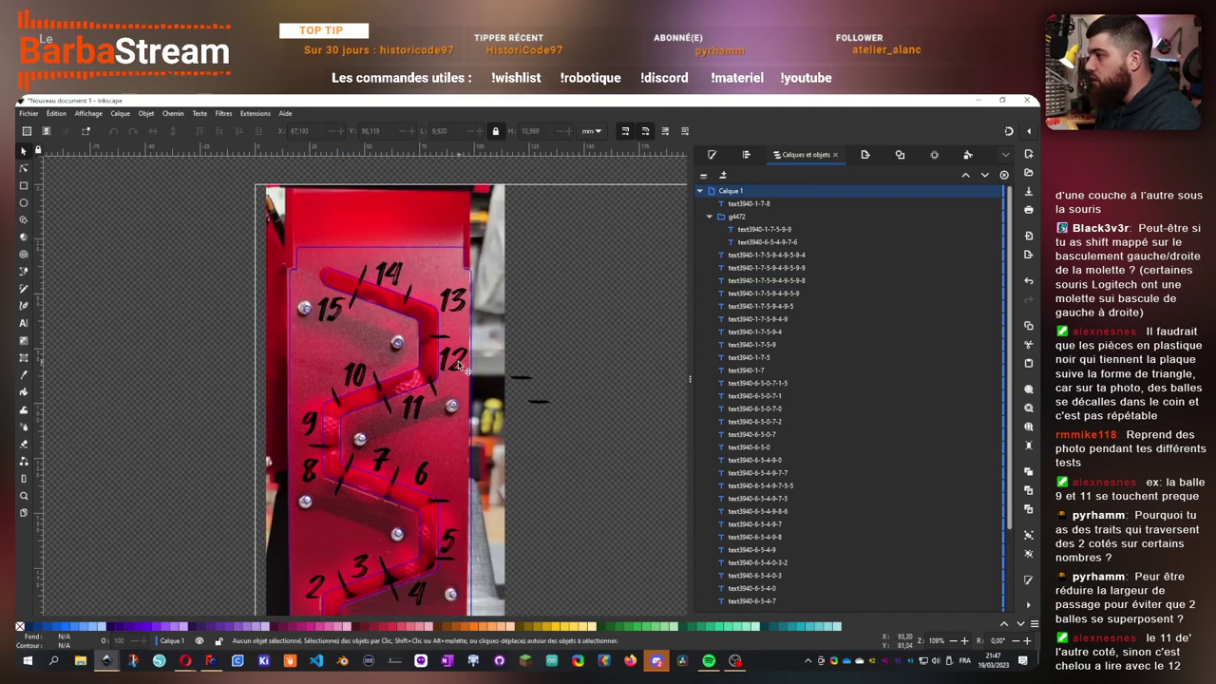
{"action": "scroll", "coordinate": [439, 351], "scroll_direction": "up", "scroll_amount": 2}
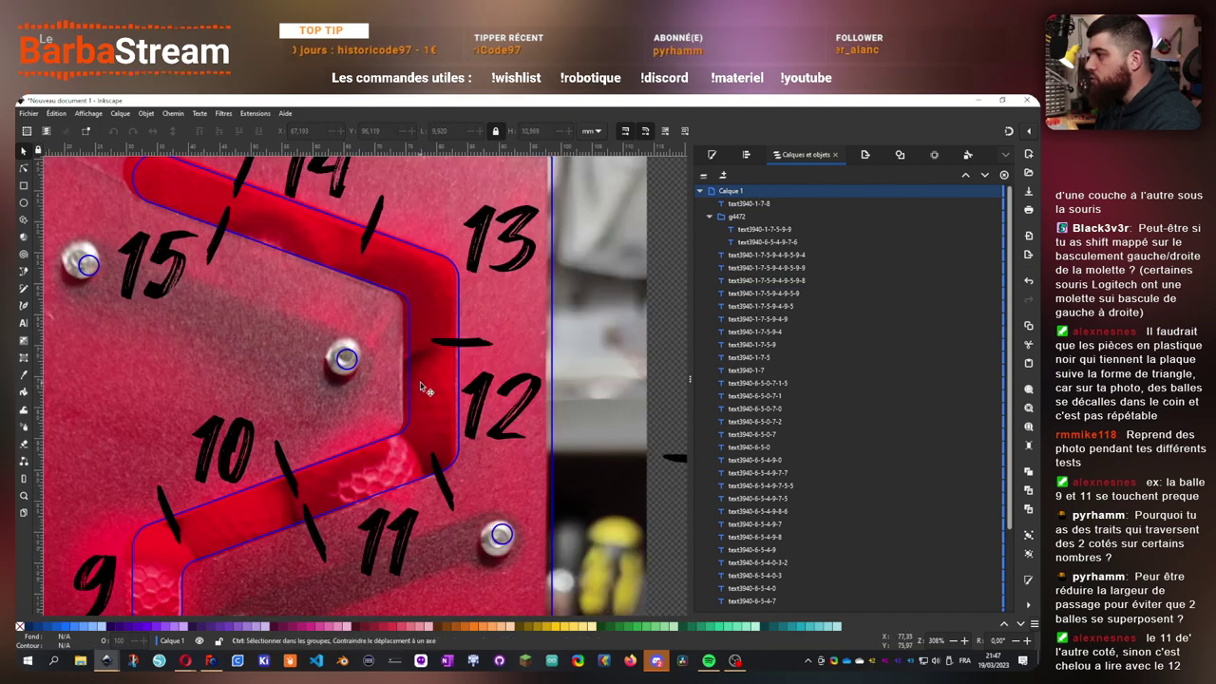
{"action": "scroll", "coordinate": [424, 388], "scroll_direction": "down", "scroll_amount": 2}
{"action": "scroll", "coordinate": [421, 384], "scroll_direction": "down", "scroll_amount": 2}
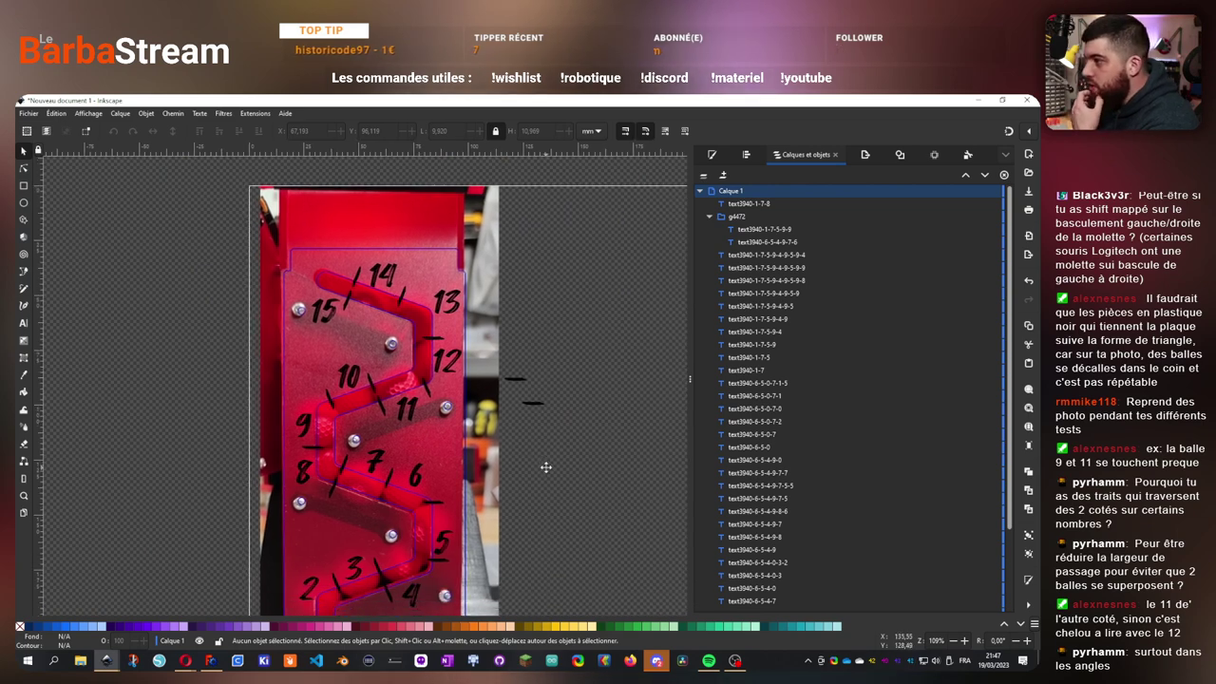
{"action": "scroll", "coordinate": [340, 429], "scroll_direction": "down", "scroll_amount": 2}
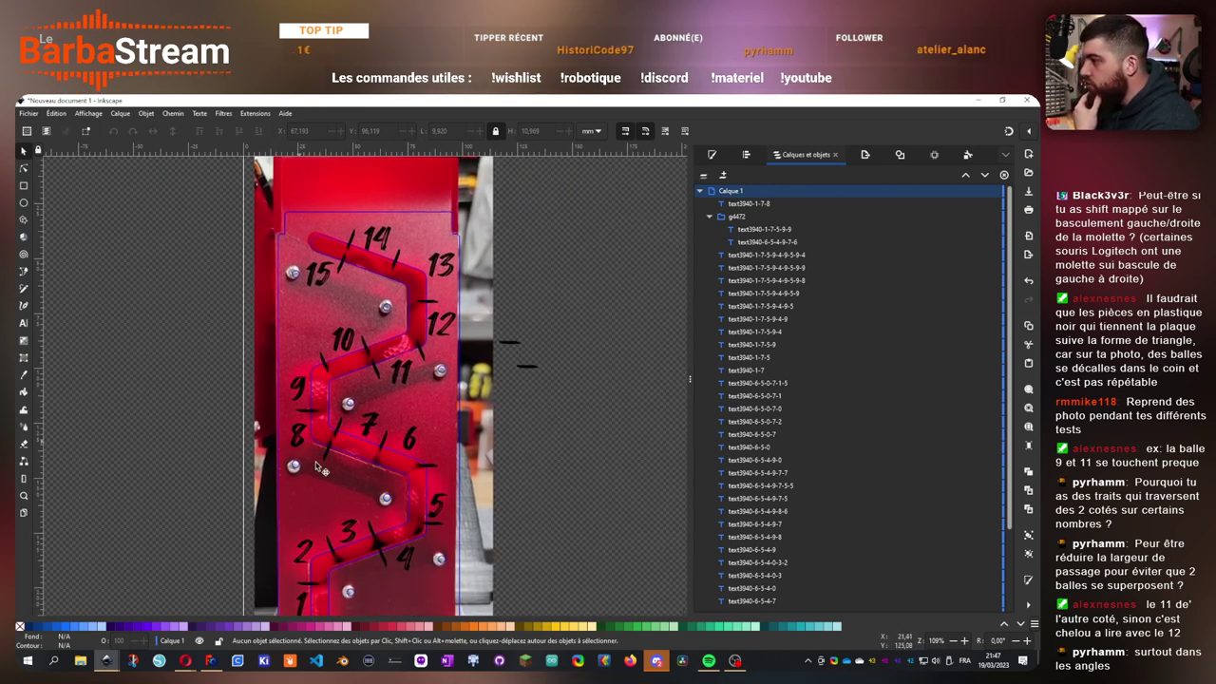
{"action": "scroll", "coordinate": [523, 445], "scroll_direction": "down", "scroll_amount": 3}
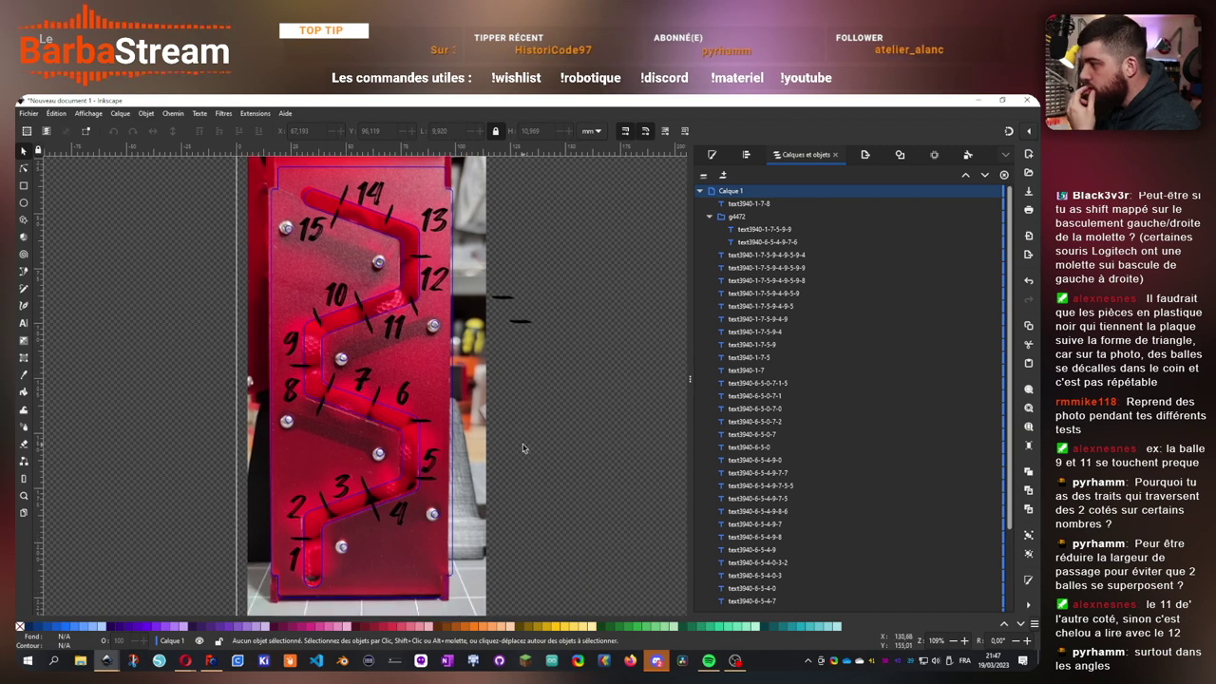
{"action": "scroll", "coordinate": [522, 451], "scroll_direction": "up", "scroll_amount": 2}
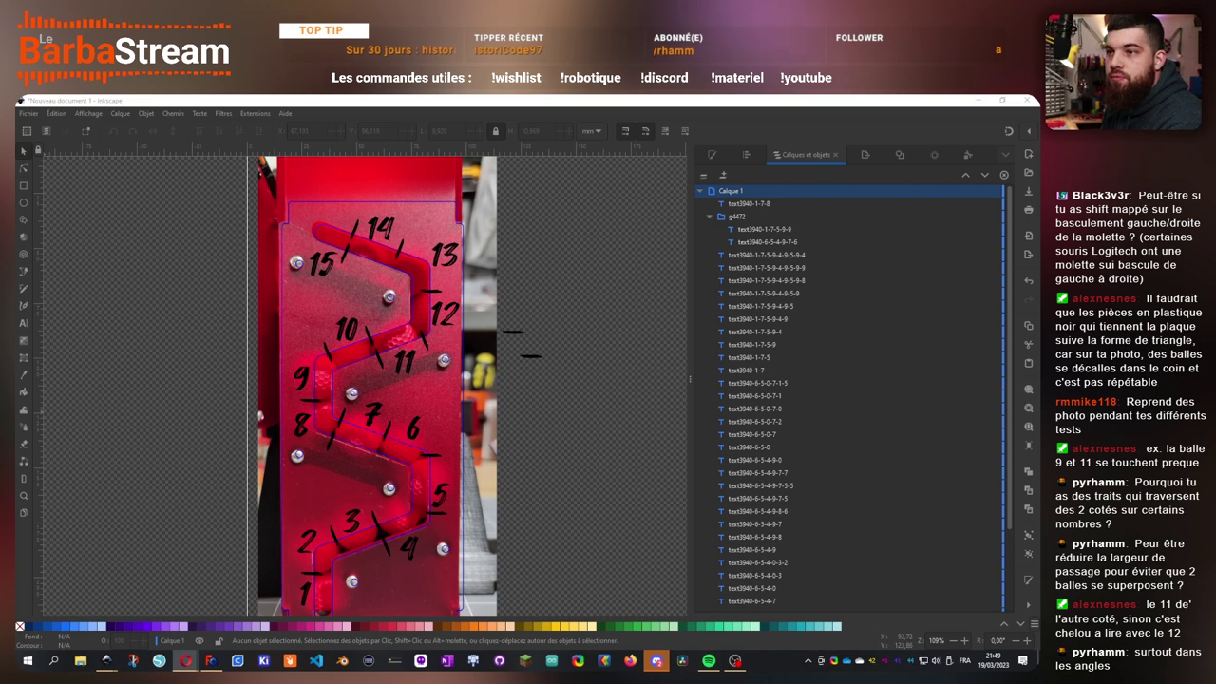
- Paste the new photo of the plate into the drawing and move it to the left of the numbered photo
{"action": "left_click", "coordinate": [583, 425]}
{"action": "key", "text": "ctrl+v"}
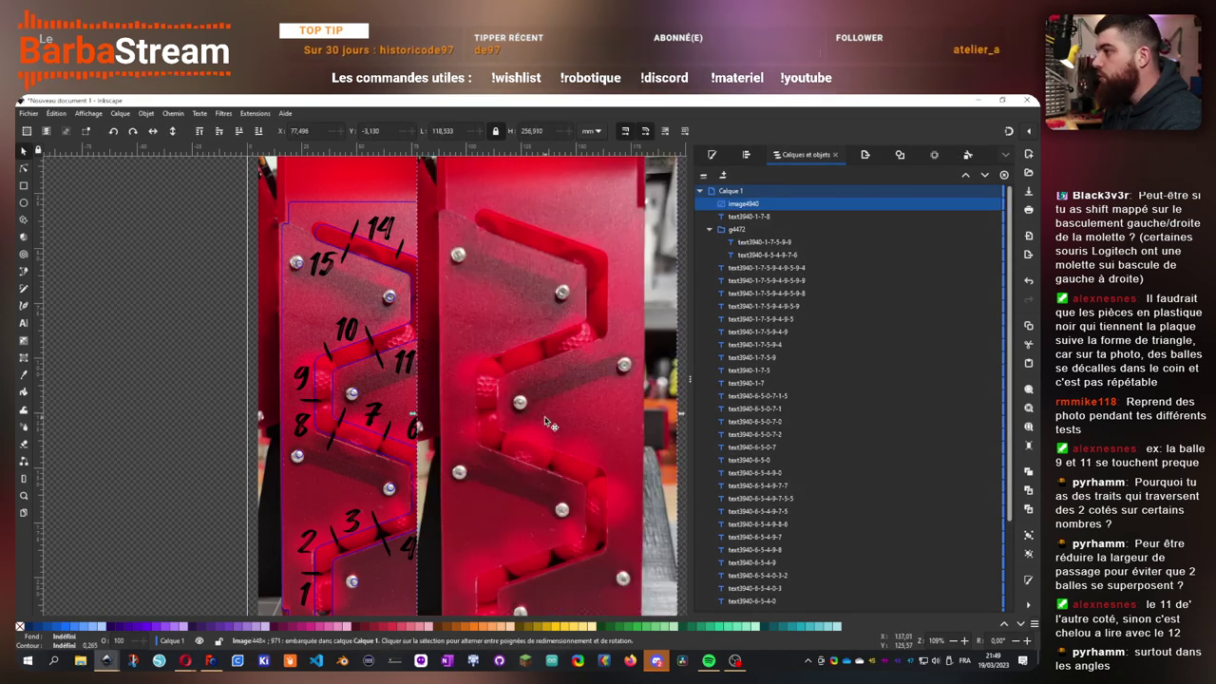
{"action": "left_click_drag", "start_coordinate": [586, 411], "coordinate": [211, 411]}
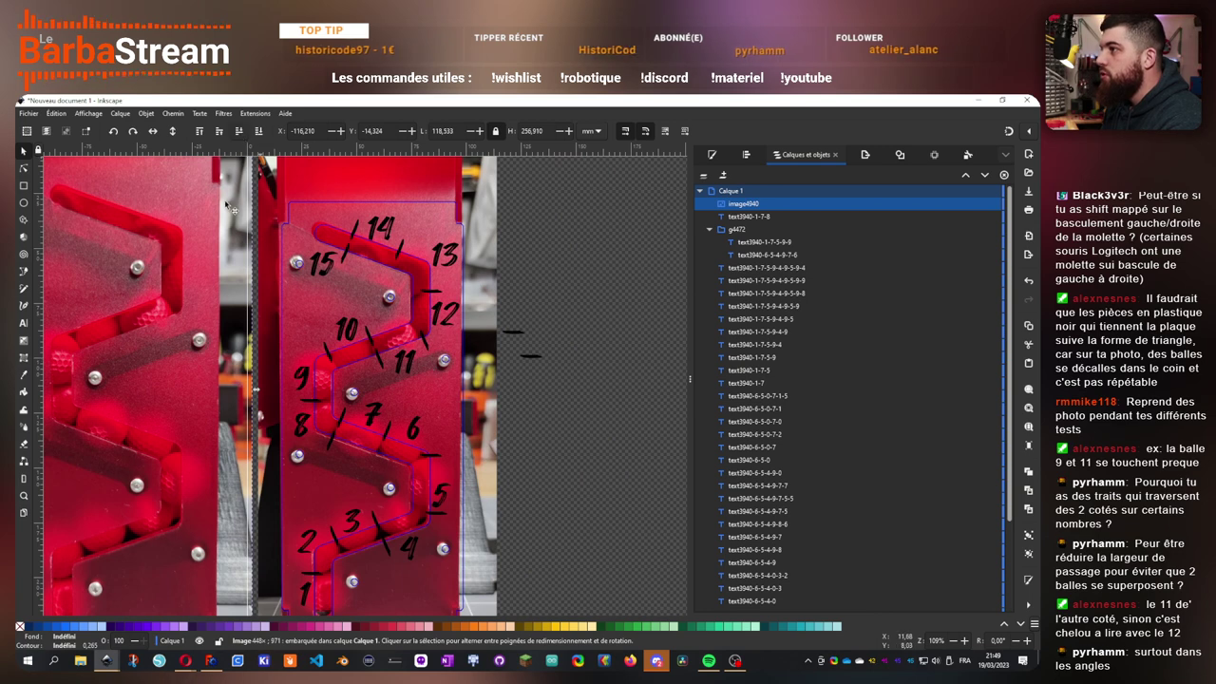
{"action": "mouse_move", "coordinate": [135, 346]}
{"action": "left_mouse_down"}
{"action": "mouse_move", "coordinate": [361, 342]}
{"action": "mouse_move", "coordinate": [128, 349]}
{"action": "left_mouse_up"}
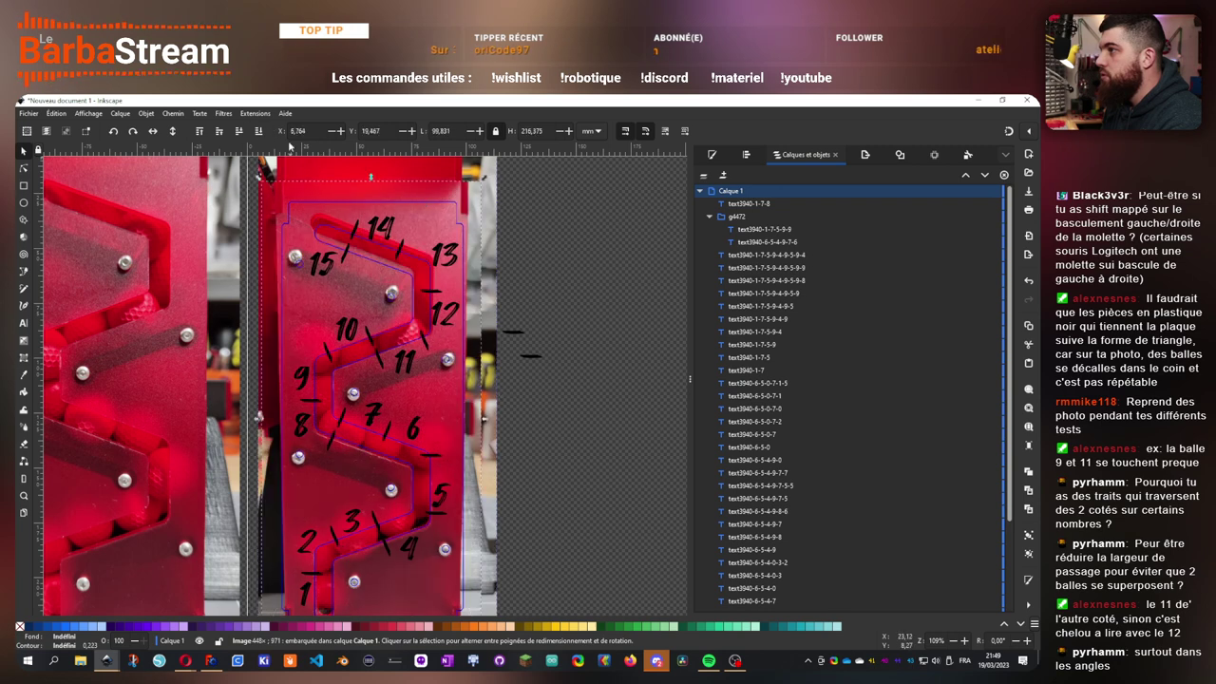
- Move the new photo behind the numbers and scale it to about 107.5 by 233 mm, aligning it with the plate outline
{"action": "left_click_drag", "start_coordinate": [109, 402], "coordinate": [388, 380]}
{"action": "scroll", "coordinate": [341, 371], "scroll_direction": "down", "scroll_amount": 2}
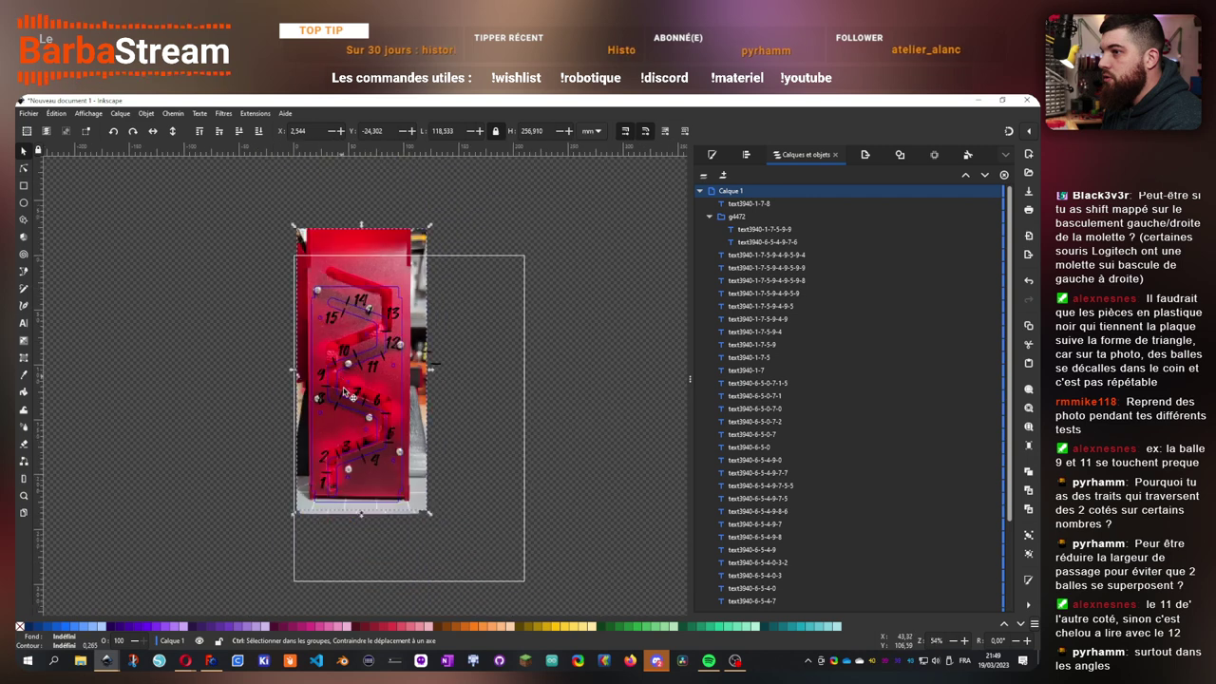
{"action": "scroll", "coordinate": [345, 394], "scroll_direction": "up", "scroll_amount": 1}
{"action": "scroll", "coordinate": [367, 359], "scroll_direction": "down", "scroll_amount": 1}
{"action": "scroll", "coordinate": [367, 359], "scroll_direction": "up", "scroll_amount": 1}
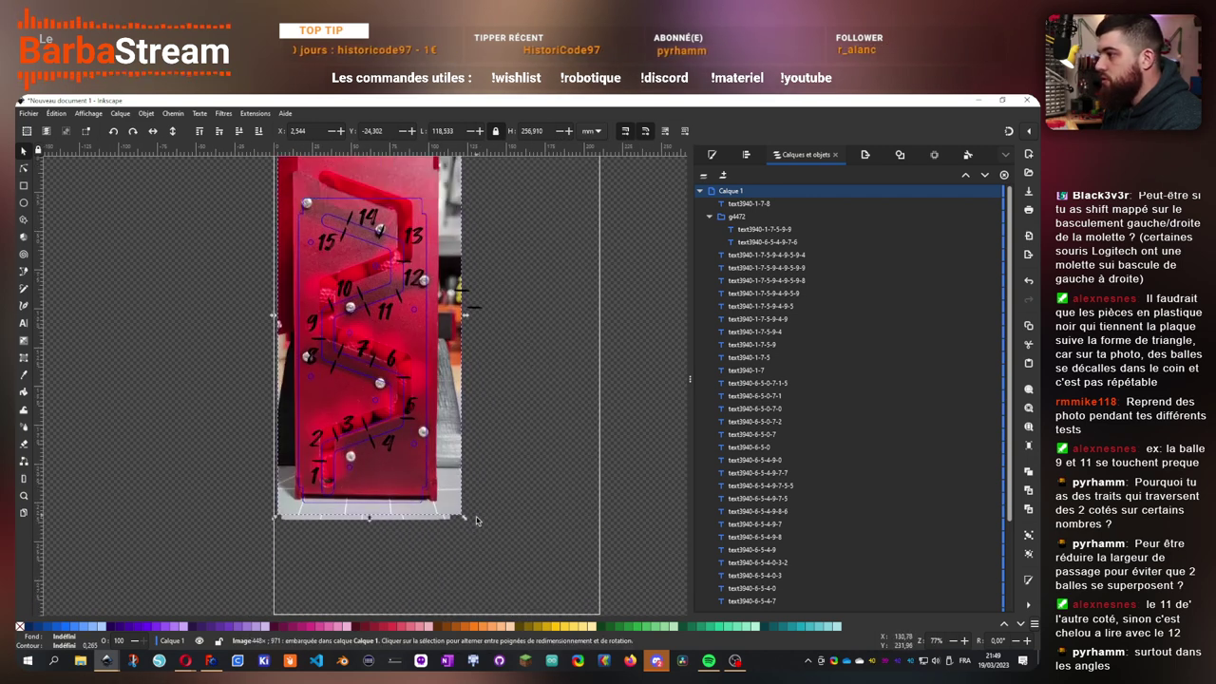
{"action": "left_click_drag", "start_coordinate": [463, 519], "coordinate": [446, 483]}
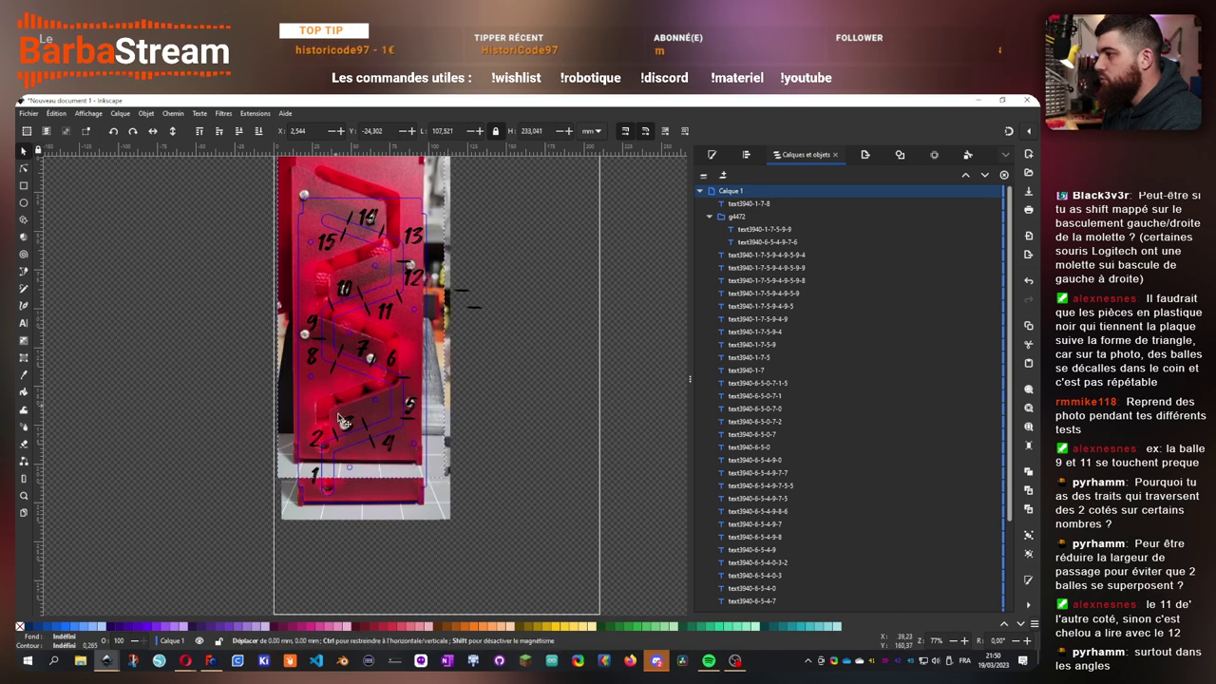
{"action": "left_click_drag", "start_coordinate": [339, 416], "coordinate": [340, 447]}
{"action": "scroll", "coordinate": [384, 353], "scroll_direction": "down", "scroll_amount": 1}
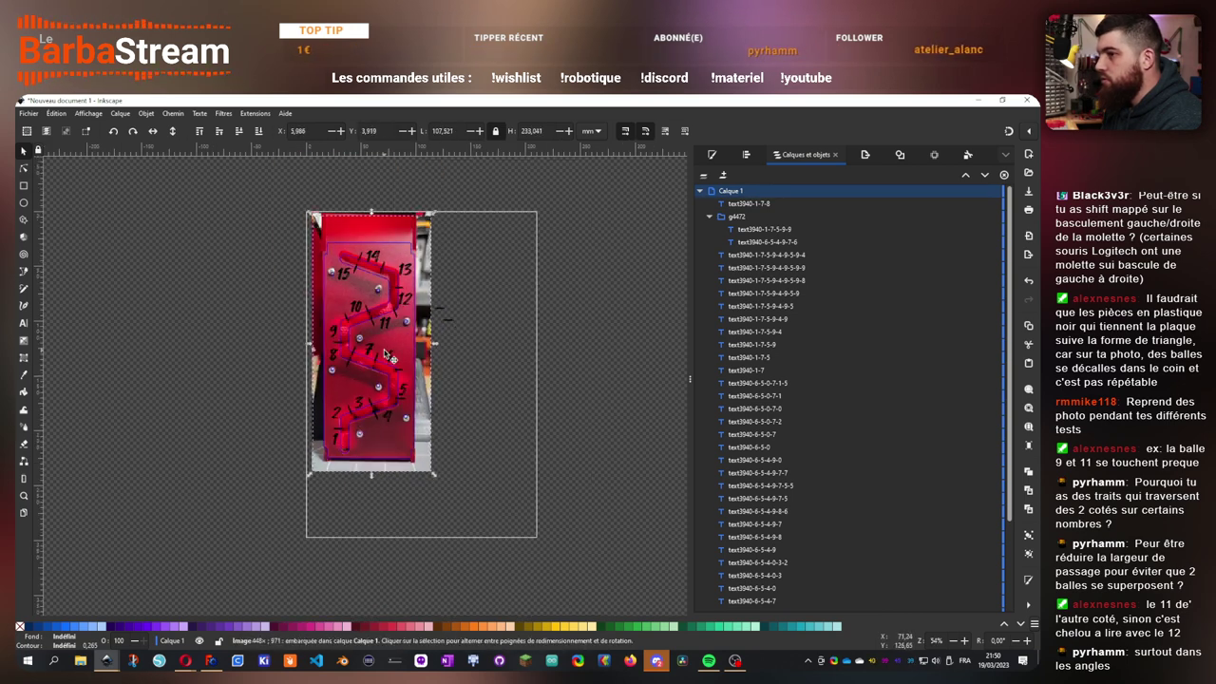
- Shrink the photo slightly from its upper-right corner to about 230 mm high so the plate fits the drawn outline
{"action": "scroll", "coordinate": [453, 255], "scroll_direction": "up", "scroll_amount": 1}
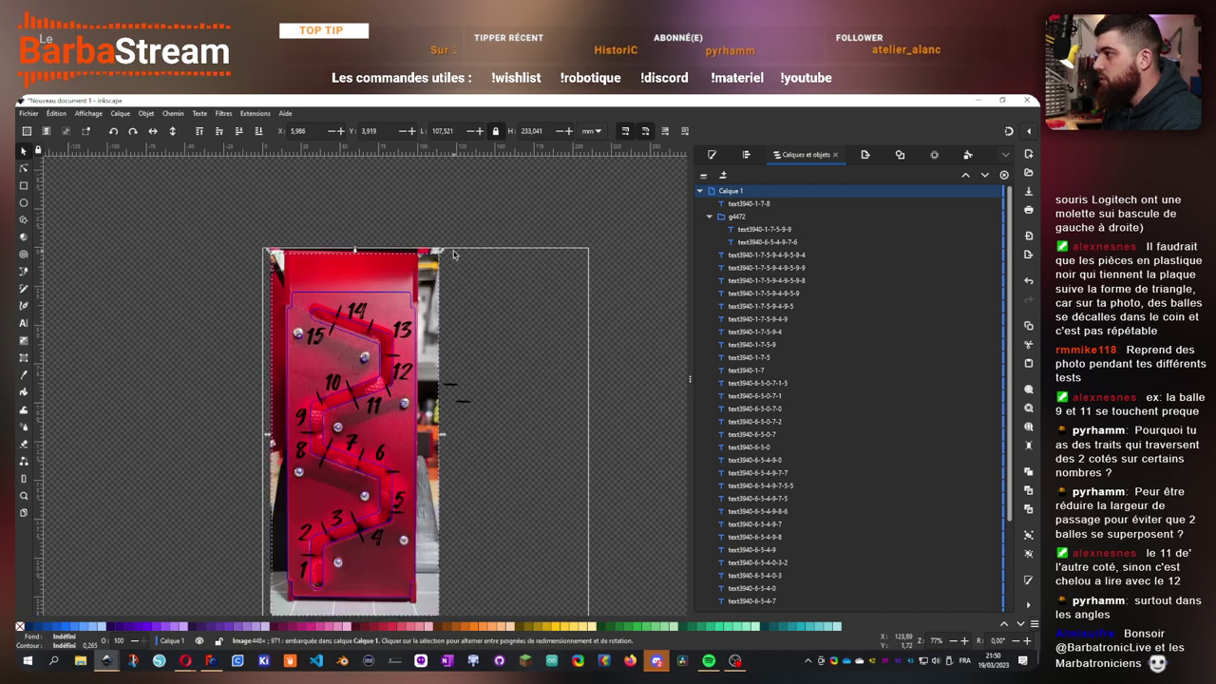
{"action": "left_click_drag", "start_coordinate": [441, 253], "coordinate": [441, 255]}
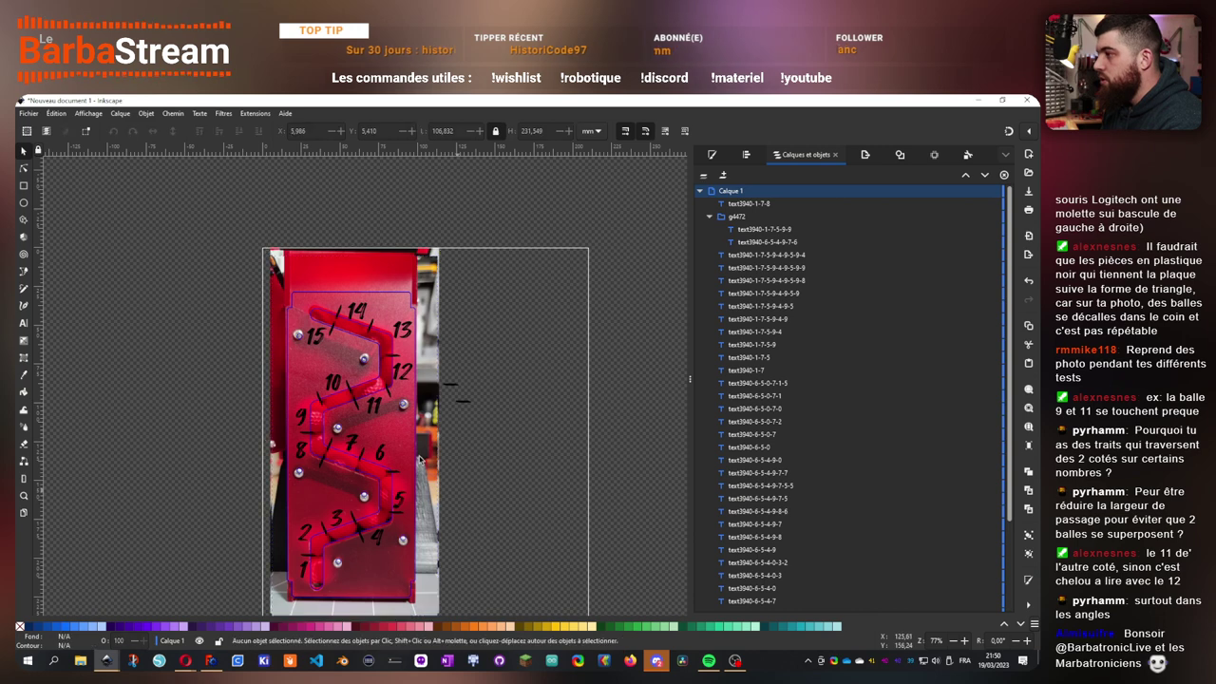
{"action": "key", "text": "Escape"}
{"action": "scroll", "coordinate": [352, 370], "scroll_direction": "up", "scroll_amount": 3}
{"action": "scroll", "coordinate": [353, 369], "scroll_direction": "down", "scroll_amount": 1}
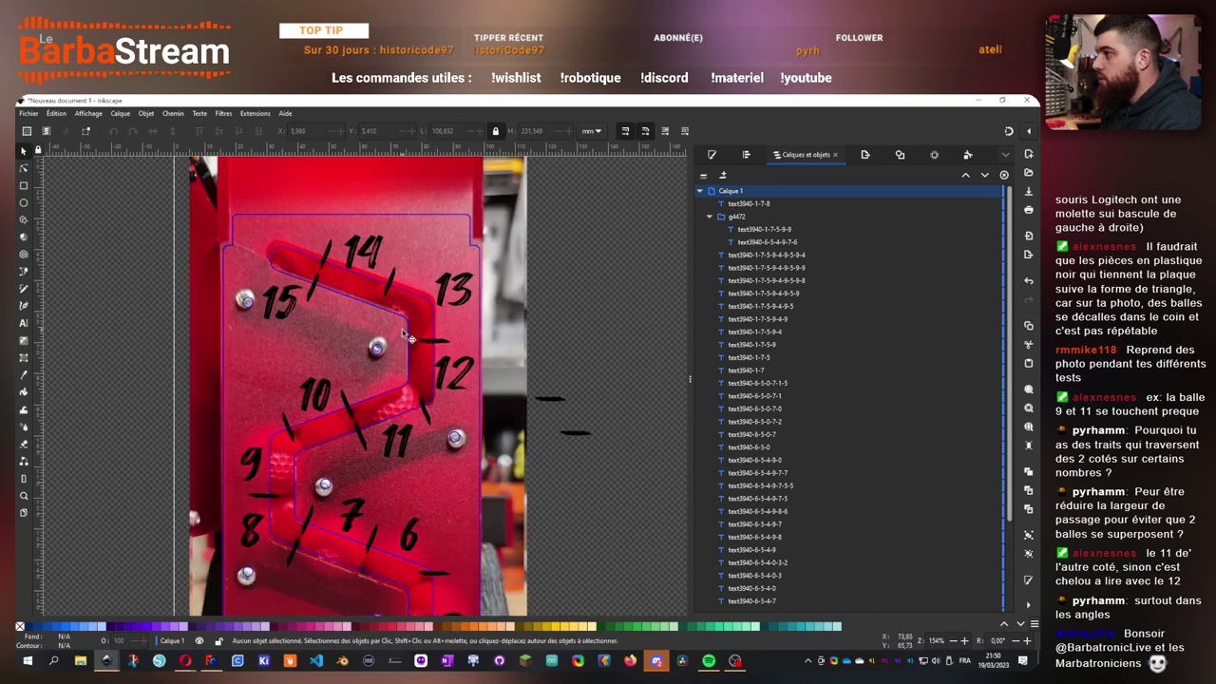
{"action": "scroll", "coordinate": [502, 288], "scroll_direction": "up", "scroll_amount": 3}
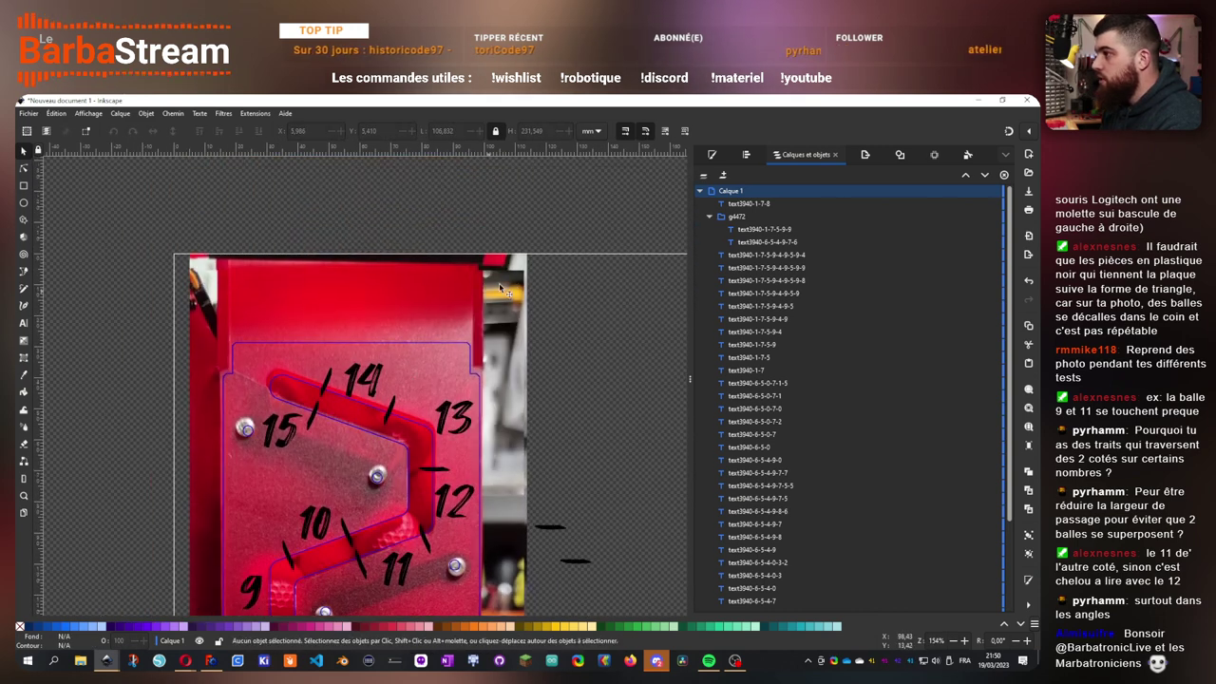
{"action": "left_click", "coordinate": [430, 378]}
{"action": "left_click_drag", "start_coordinate": [525, 254], "coordinate": [524, 274]}
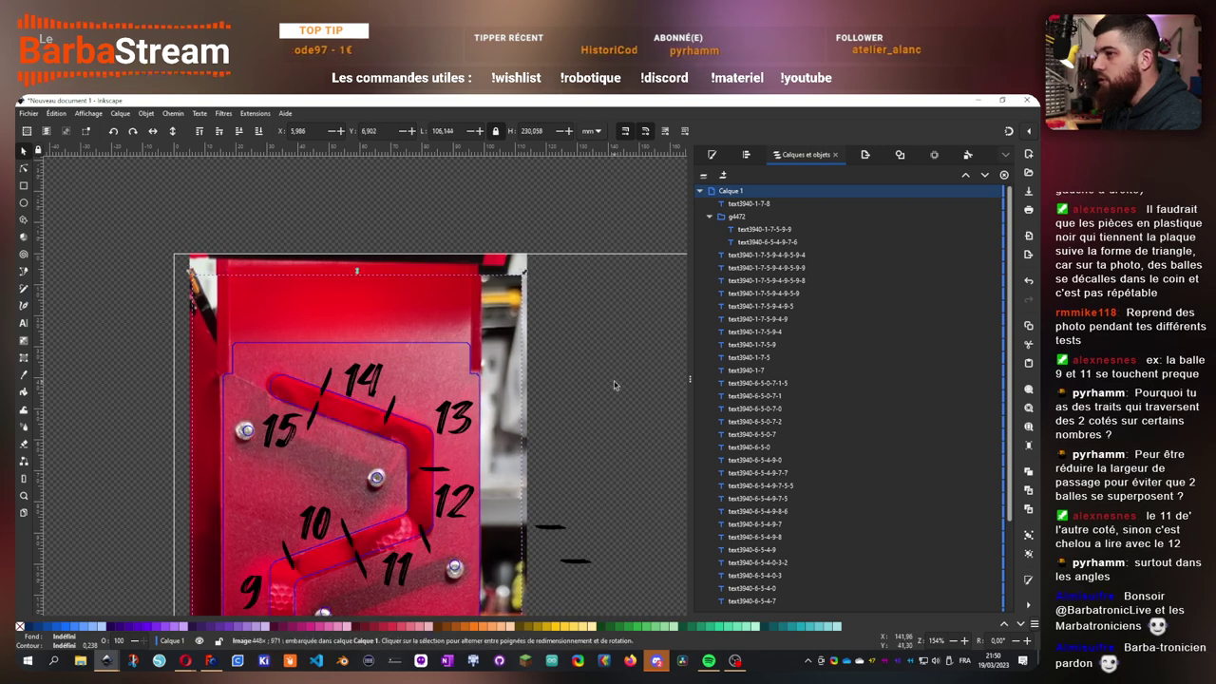
- Shrink the photo slightly from its lower-left corner to about 105.8 by 229.3 mm
{"action": "scroll", "coordinate": [602, 399], "scroll_direction": "down", "scroll_amount": 8}
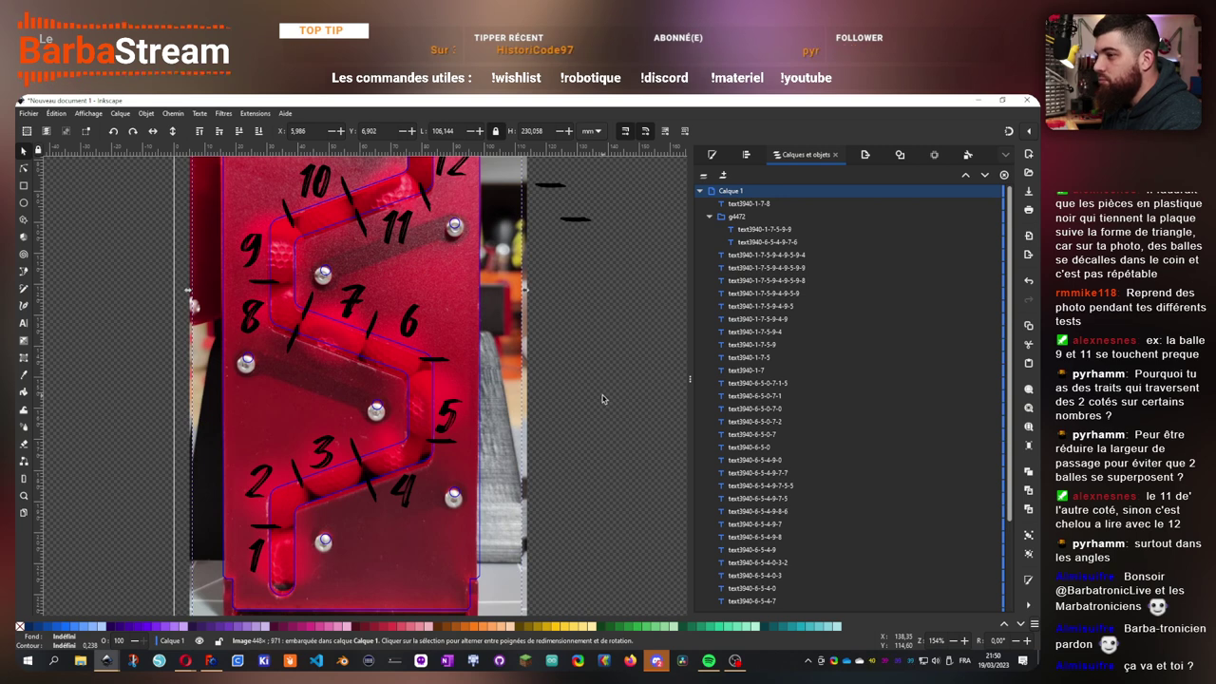
{"action": "scroll", "coordinate": [278, 526], "scroll_direction": "down", "scroll_amount": 3}
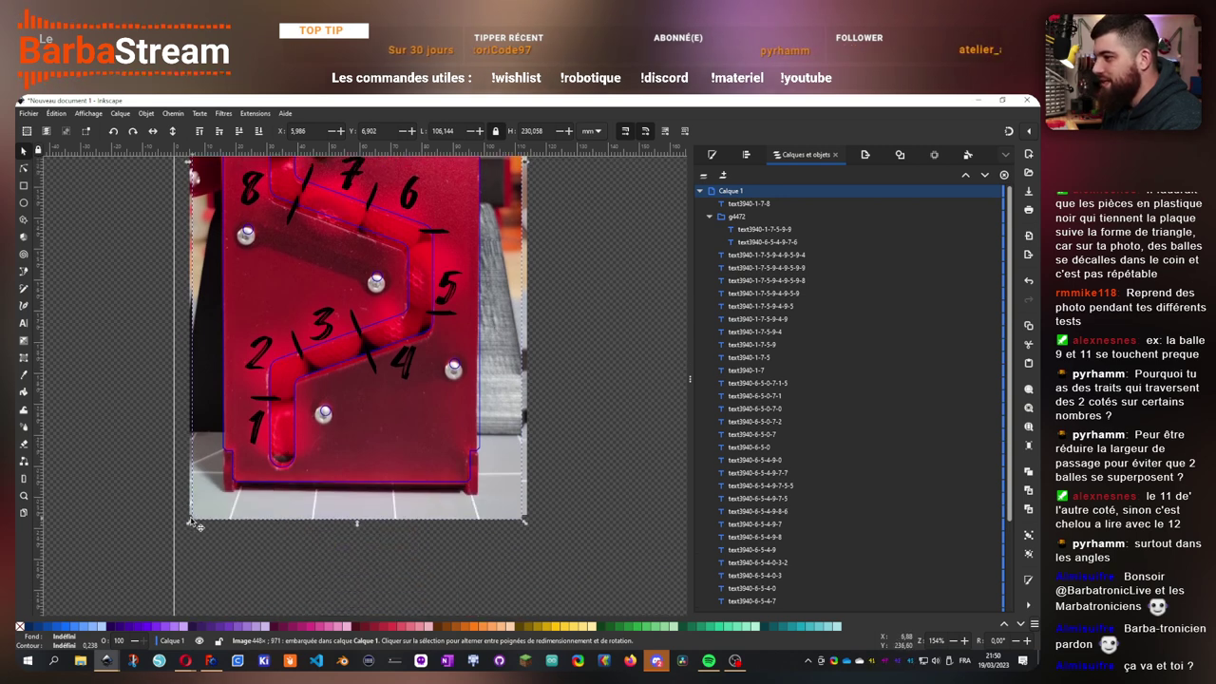
{"action": "left_click_drag", "start_coordinate": [193, 522], "coordinate": [196, 525]}
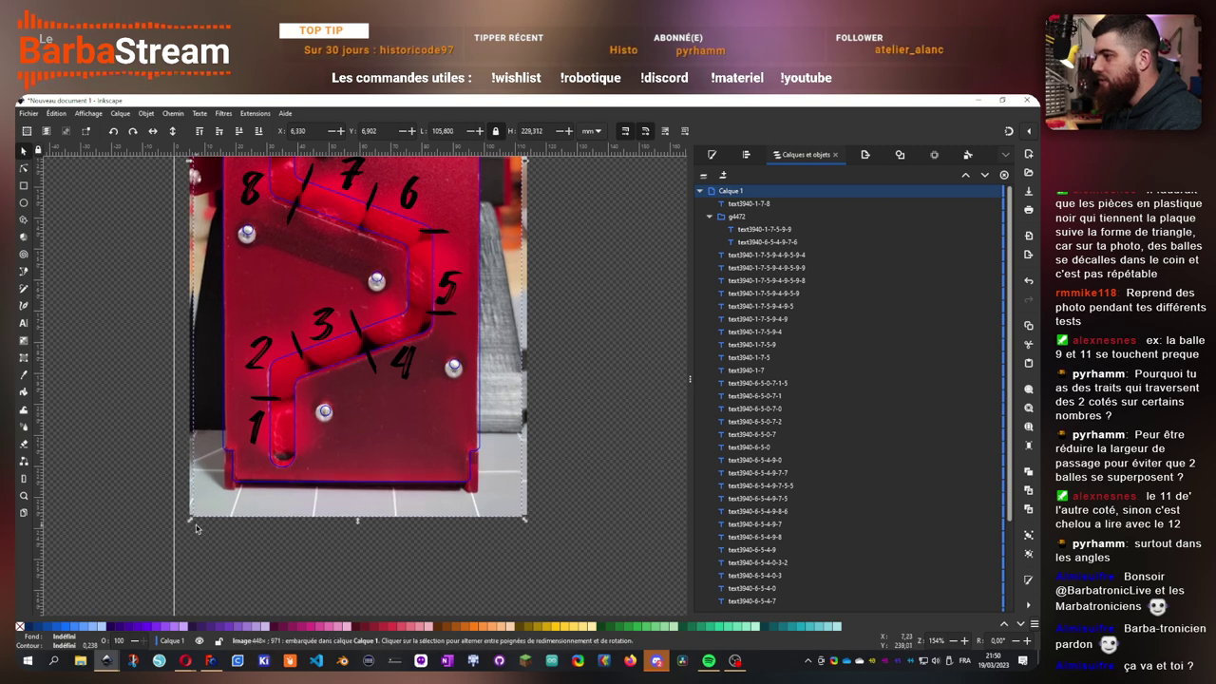
{"action": "left_click", "coordinate": [622, 407]}
- Move the tick mark between 13 and 14 slightly up and left along the channel's upper edge
{"action": "scroll", "coordinate": [583, 425], "scroll_direction": "up", "scroll_amount": 8}
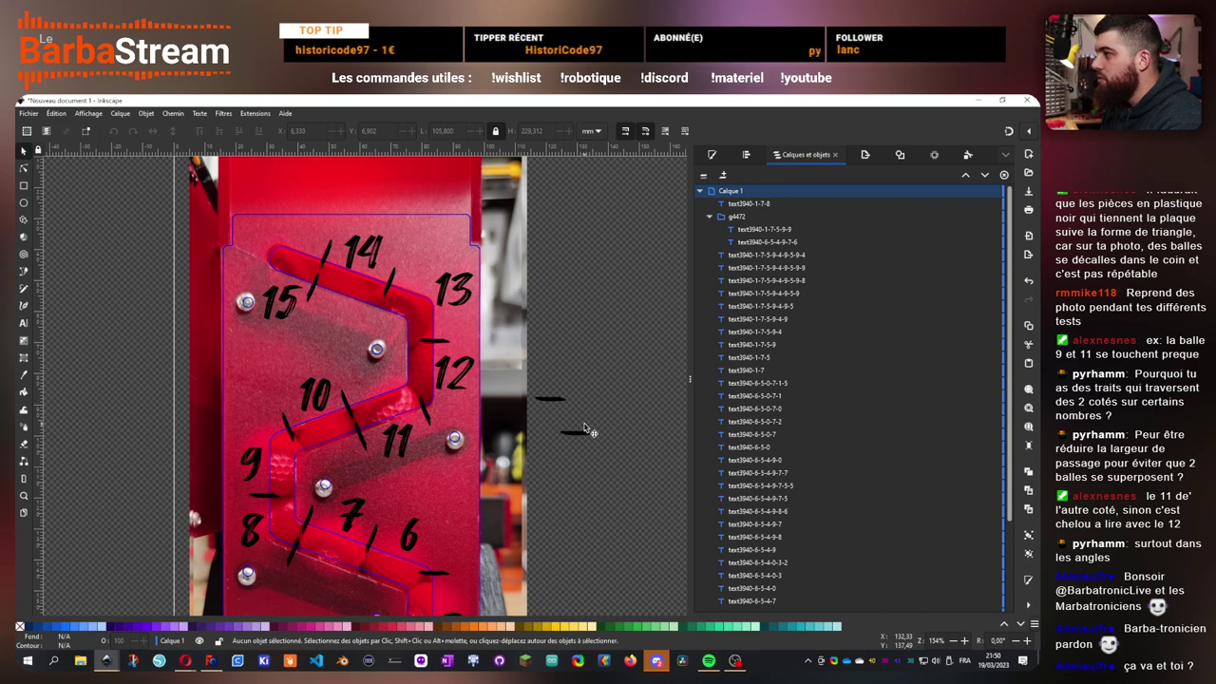
{"action": "scroll", "coordinate": [584, 427], "scroll_direction": "up", "scroll_amount": 2}
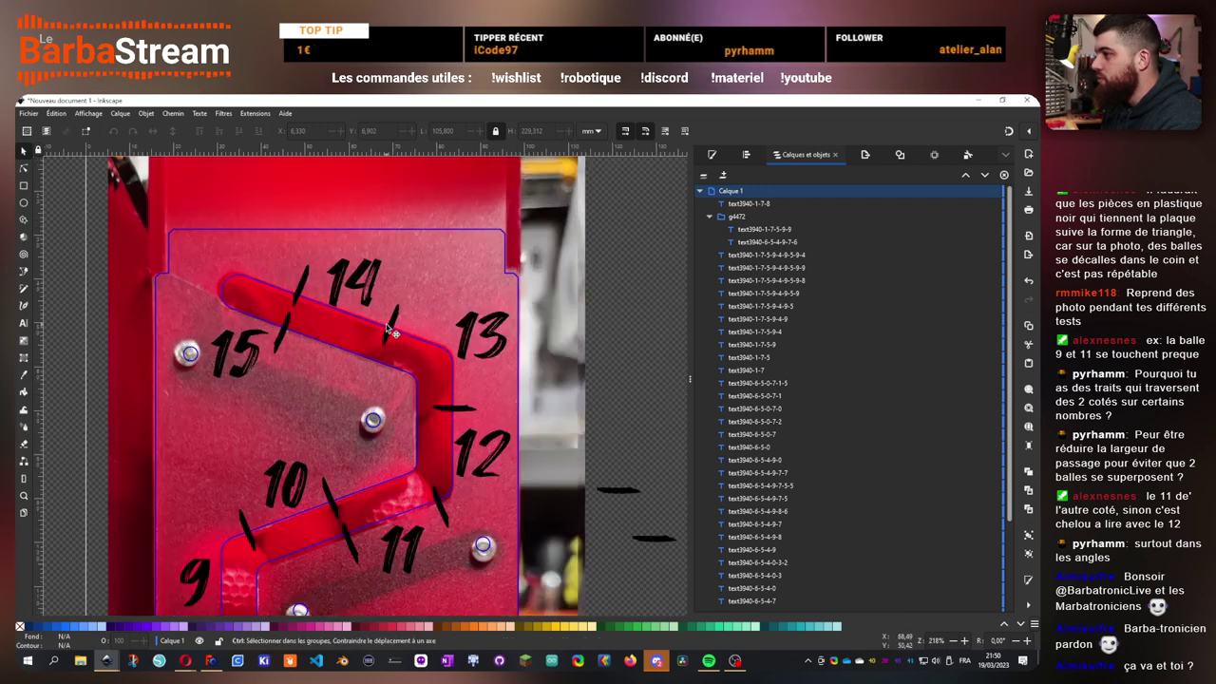
{"action": "scroll", "coordinate": [384, 323], "scroll_direction": "up", "scroll_amount": 1}
{"action": "left_click_drag", "start_coordinate": [397, 325], "coordinate": [387, 315]}
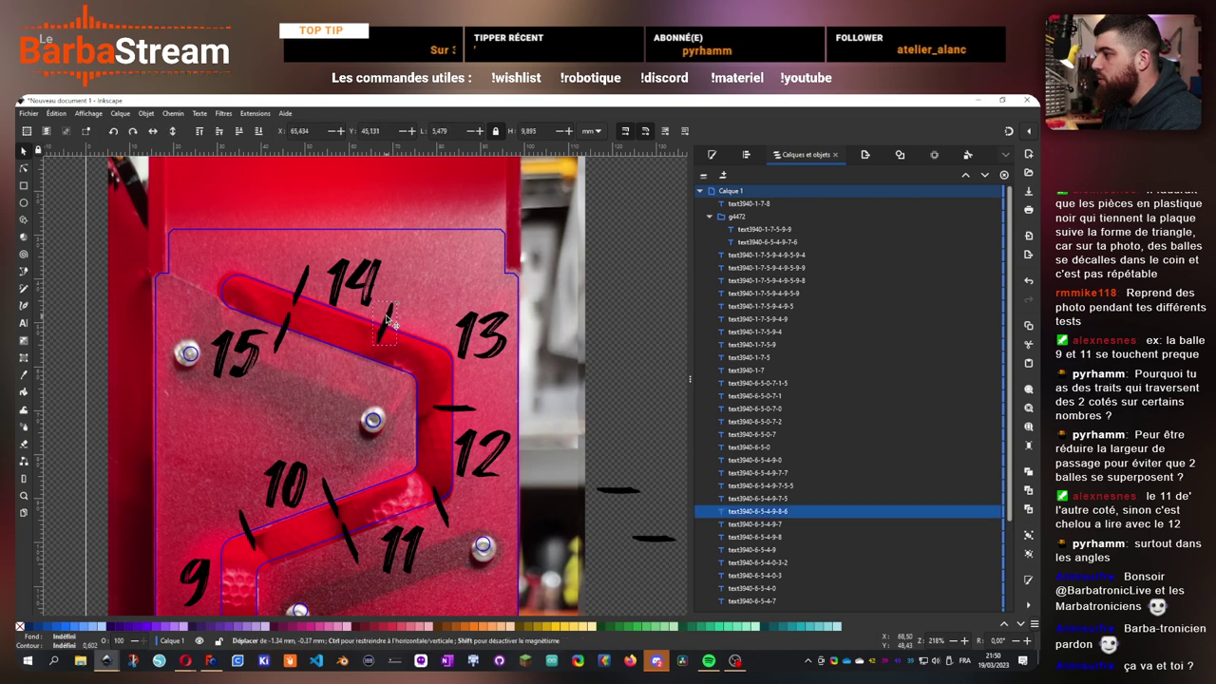
- Nudge the photo in small moves until its channel and screws line up with the drawn outline and holes
{"action": "scroll", "coordinate": [487, 373], "scroll_direction": "down", "scroll_amount": 3}
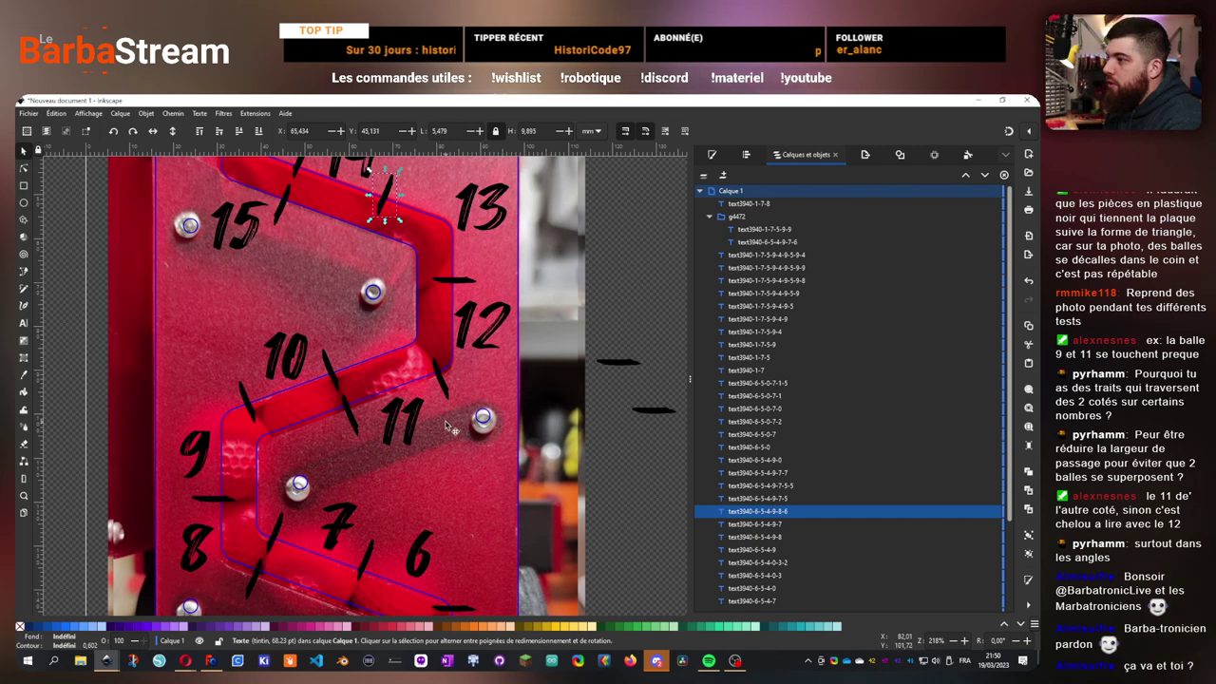
{"action": "scroll", "coordinate": [324, 458], "scroll_direction": "down", "scroll_amount": 4}
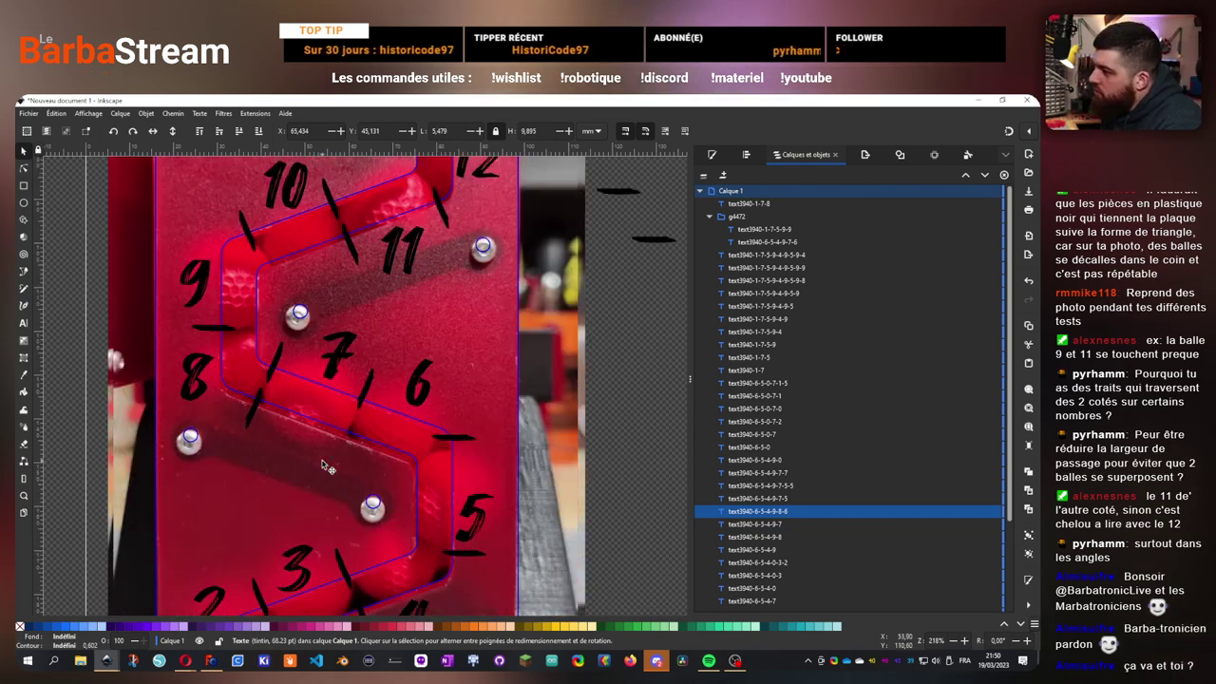
{"action": "scroll", "coordinate": [324, 465], "scroll_direction": "down", "scroll_amount": 3}
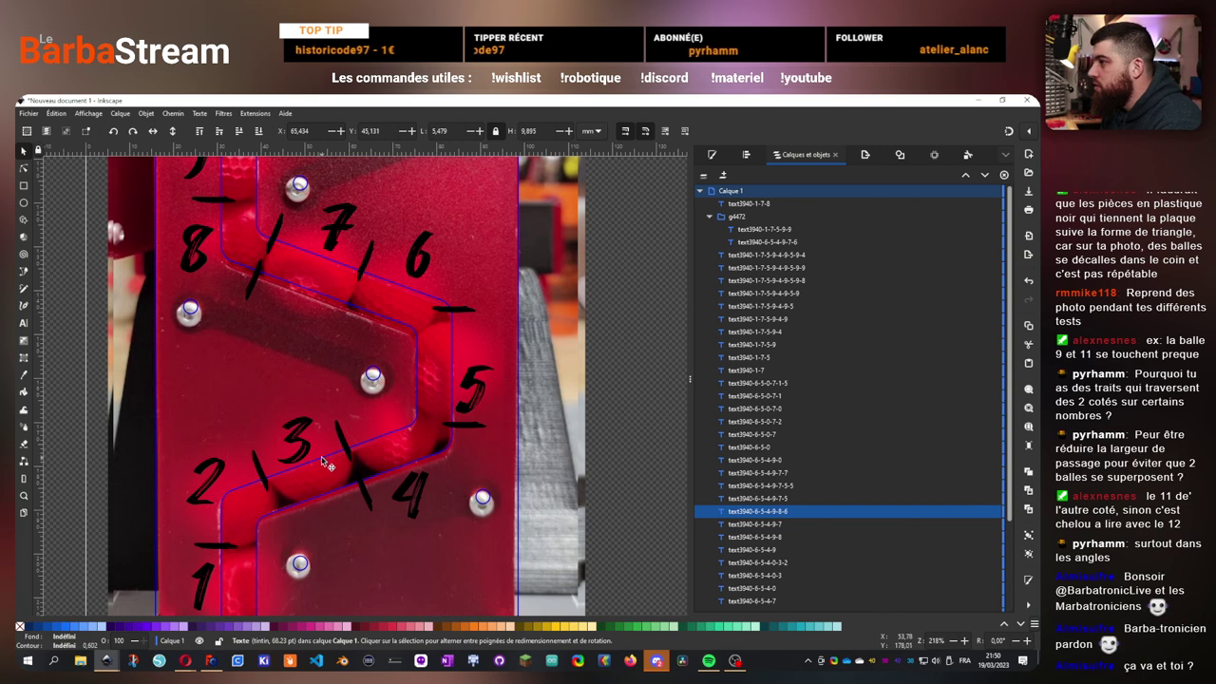
{"action": "left_click_drag", "start_coordinate": [302, 388], "coordinate": [294, 358]}
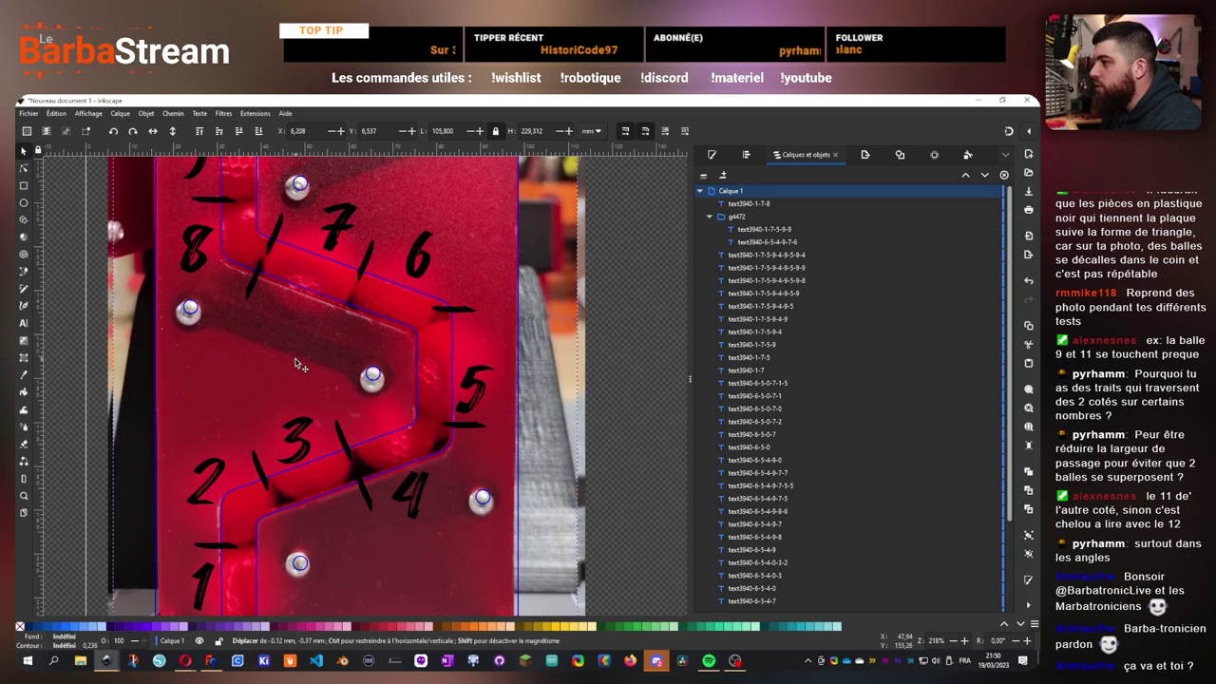
{"action": "left_click_drag", "start_coordinate": [295, 360], "coordinate": [297, 357]}
{"action": "scroll", "coordinate": [333, 313], "scroll_direction": "up", "scroll_amount": 1}
{"action": "scroll", "coordinate": [334, 313], "scroll_direction": "up", "scroll_amount": 4}
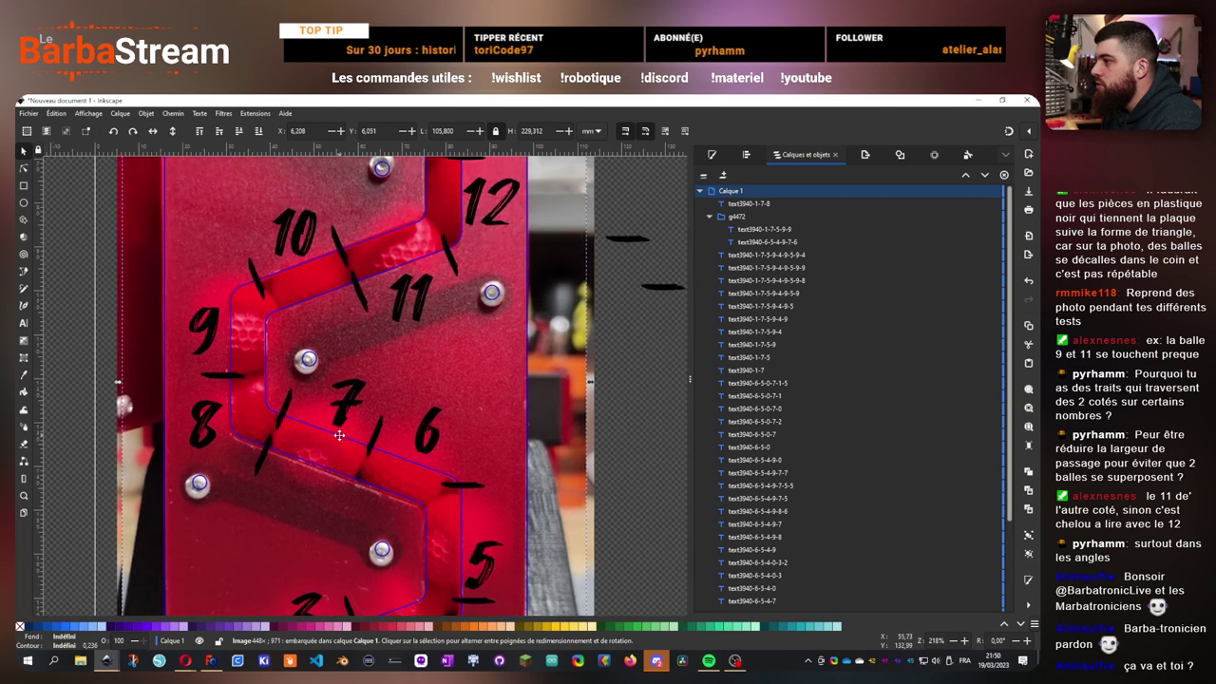
{"action": "scroll", "coordinate": [281, 343], "scroll_direction": "up", "scroll_amount": 1}
{"action": "scroll", "coordinate": [281, 343], "scroll_direction": "up", "scroll_amount": 3}
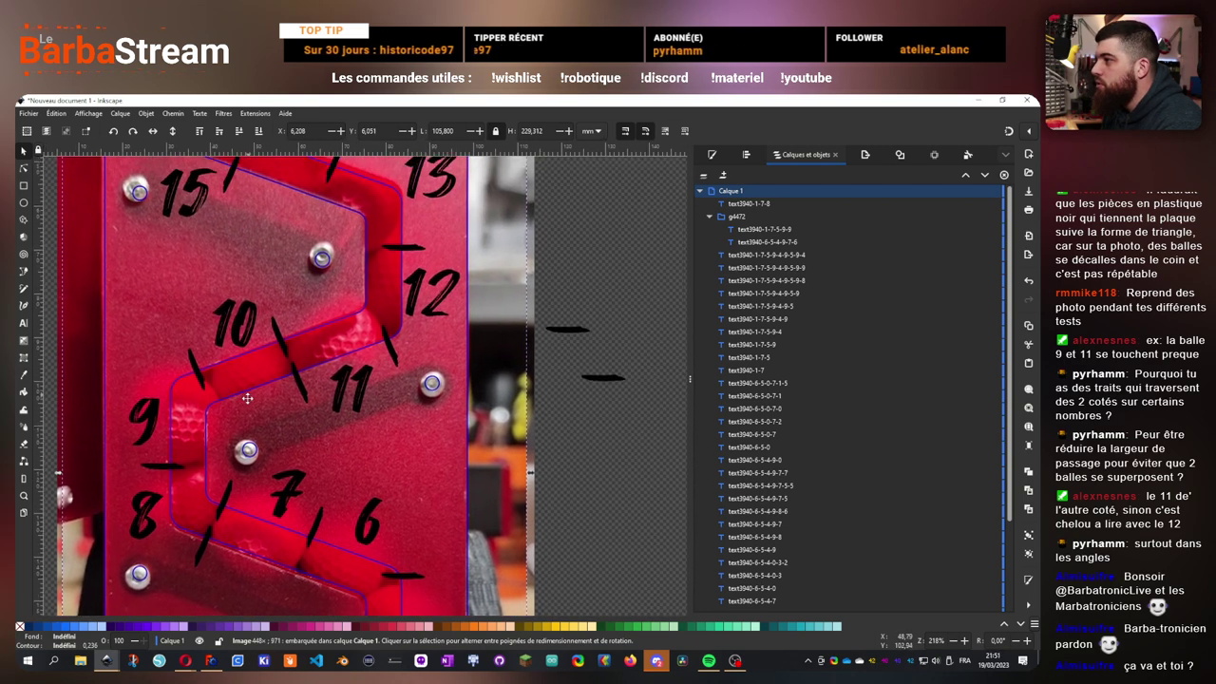
{"action": "scroll", "coordinate": [347, 236], "scroll_direction": "up", "scroll_amount": 3}
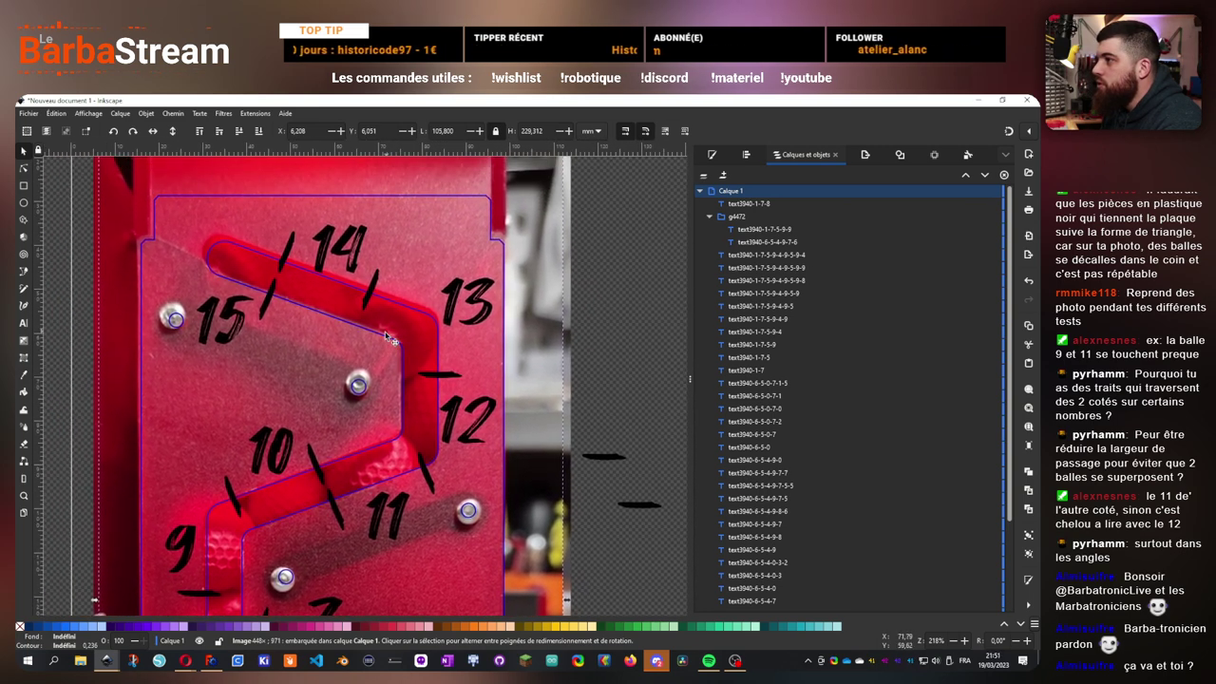
{"action": "left_click_drag", "start_coordinate": [284, 368], "coordinate": [290, 375]}
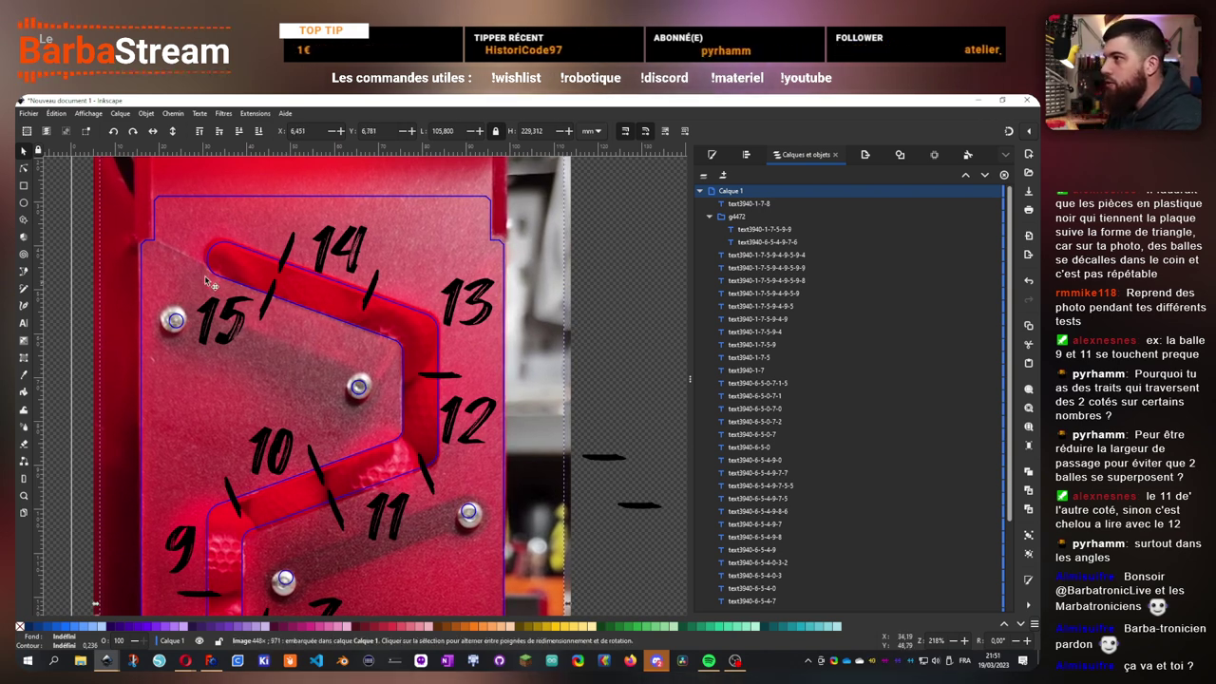
- Rotate the tick mark between 11 and 12 to a diagonal and place it across the channel bend's outer corner
{"action": "scroll", "coordinate": [409, 324], "scroll_direction": "down", "scroll_amount": 3}
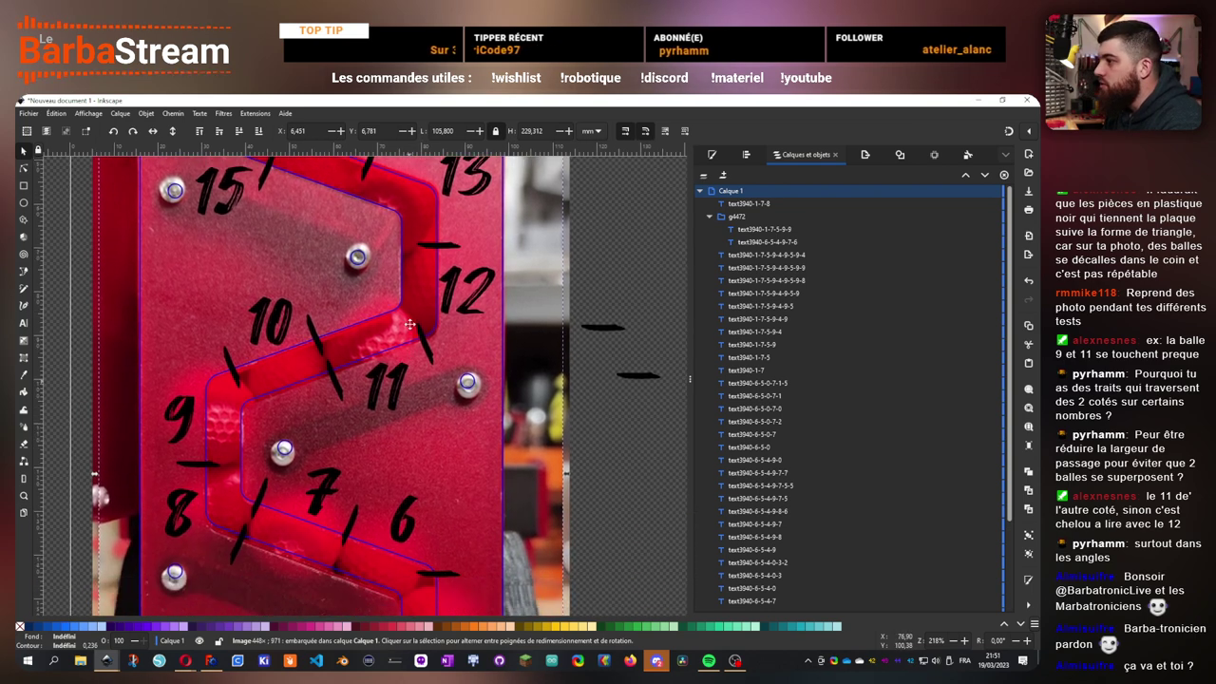
{"action": "mouse_move", "coordinate": [409, 324]}
{"action": "left_mouse_down"}
{"action": "mouse_move", "coordinate": [408, 260]}
{"action": "mouse_move", "coordinate": [431, 332]}
{"action": "left_mouse_up"}
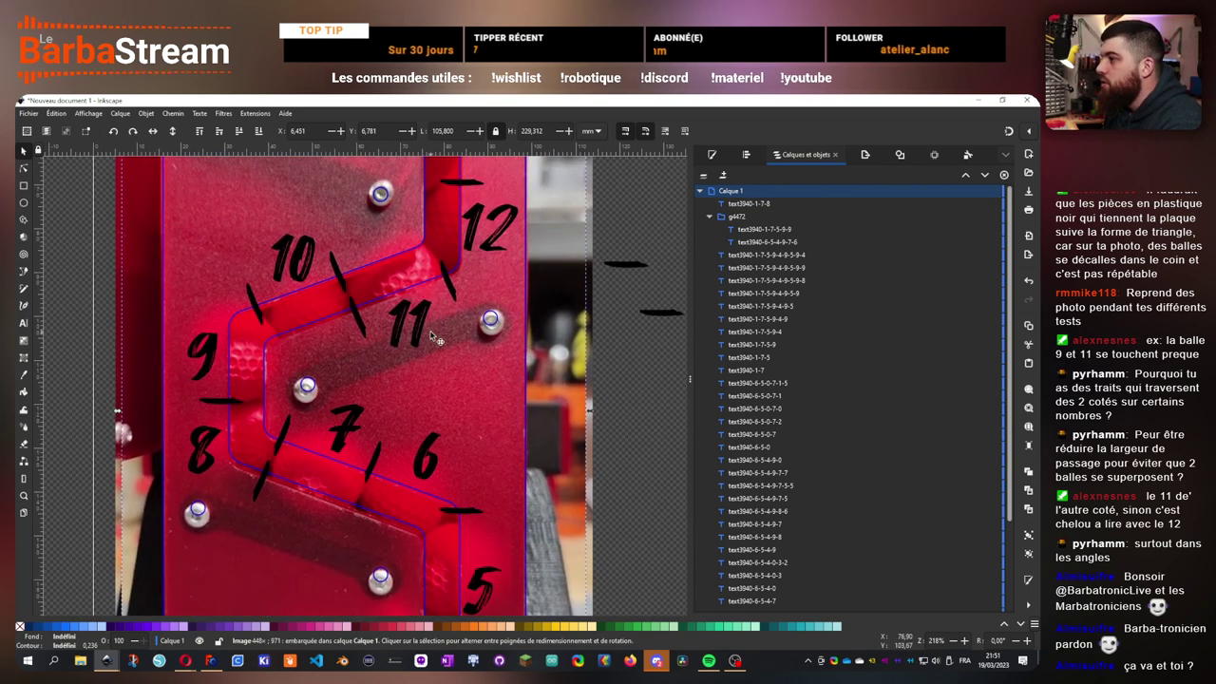
{"action": "scroll", "coordinate": [429, 326], "scroll_direction": "up", "scroll_amount": 3}
{"action": "left_click", "coordinate": [462, 407]}
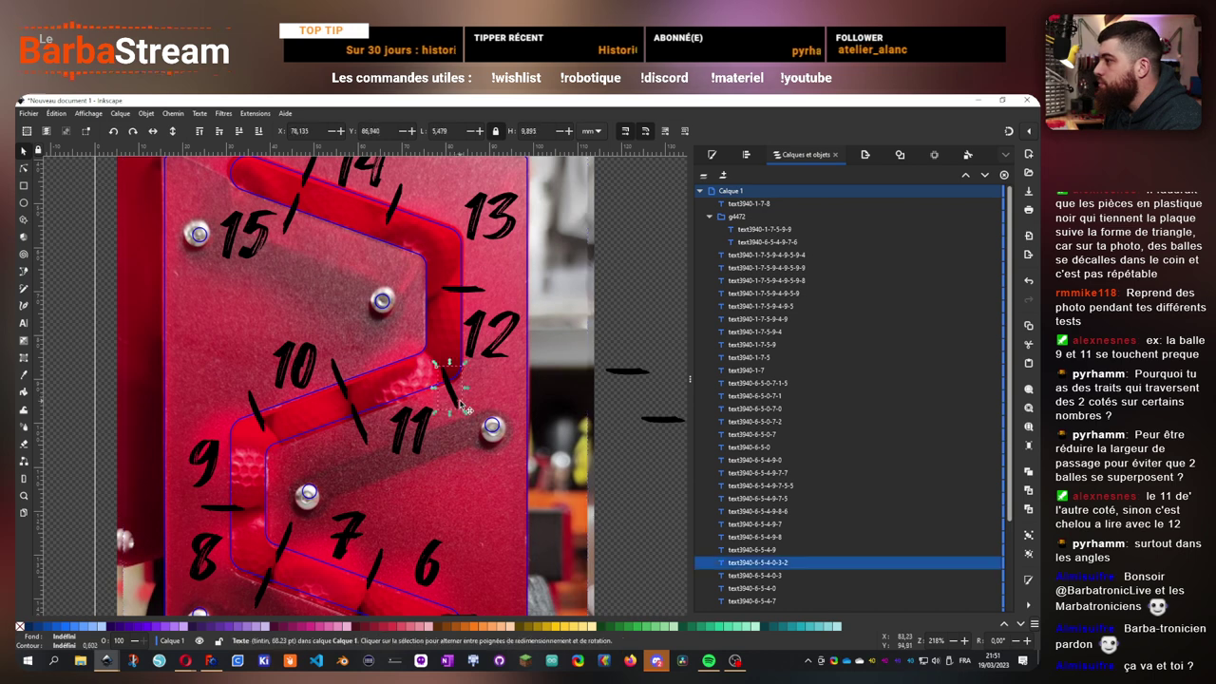
{"action": "left_click_drag", "start_coordinate": [460, 407], "coordinate": [446, 370]}
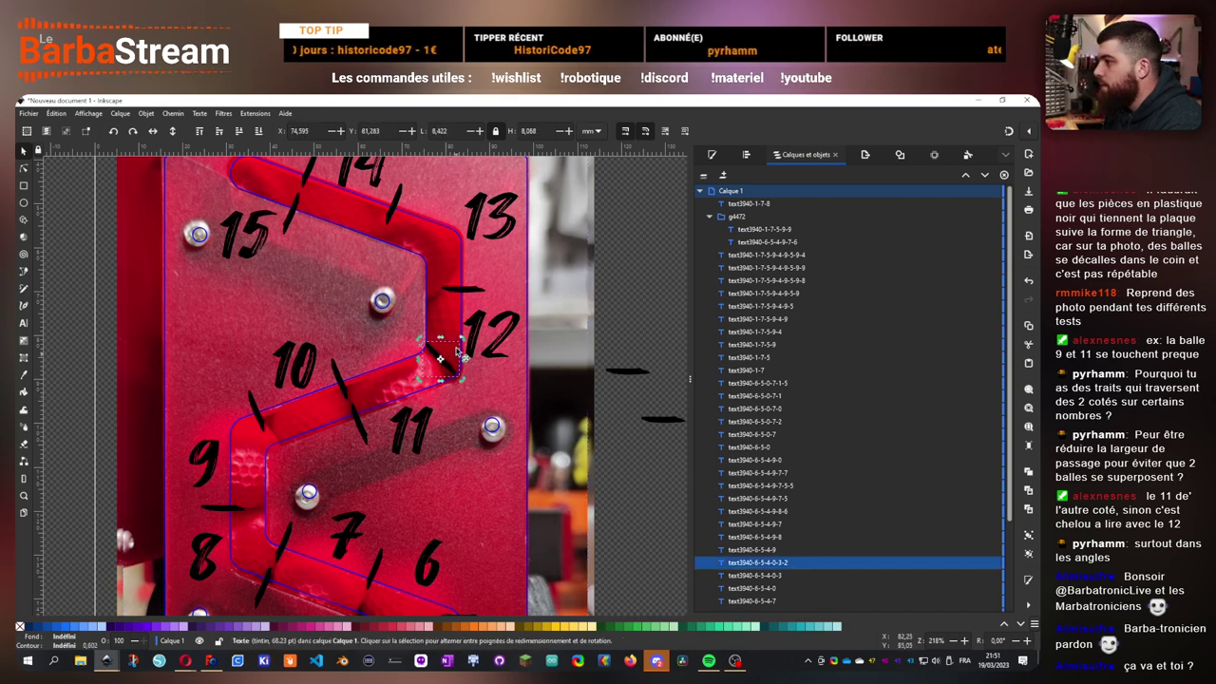
{"action": "scroll", "coordinate": [451, 358], "scroll_direction": "up", "scroll_amount": 1}
{"action": "scroll", "coordinate": [451, 358], "scroll_direction": "up", "scroll_amount": 2}
{"action": "left_click_drag", "start_coordinate": [474, 319], "coordinate": [470, 310]}
{"action": "left_click_drag", "start_coordinate": [453, 388], "coordinate": [506, 439]}
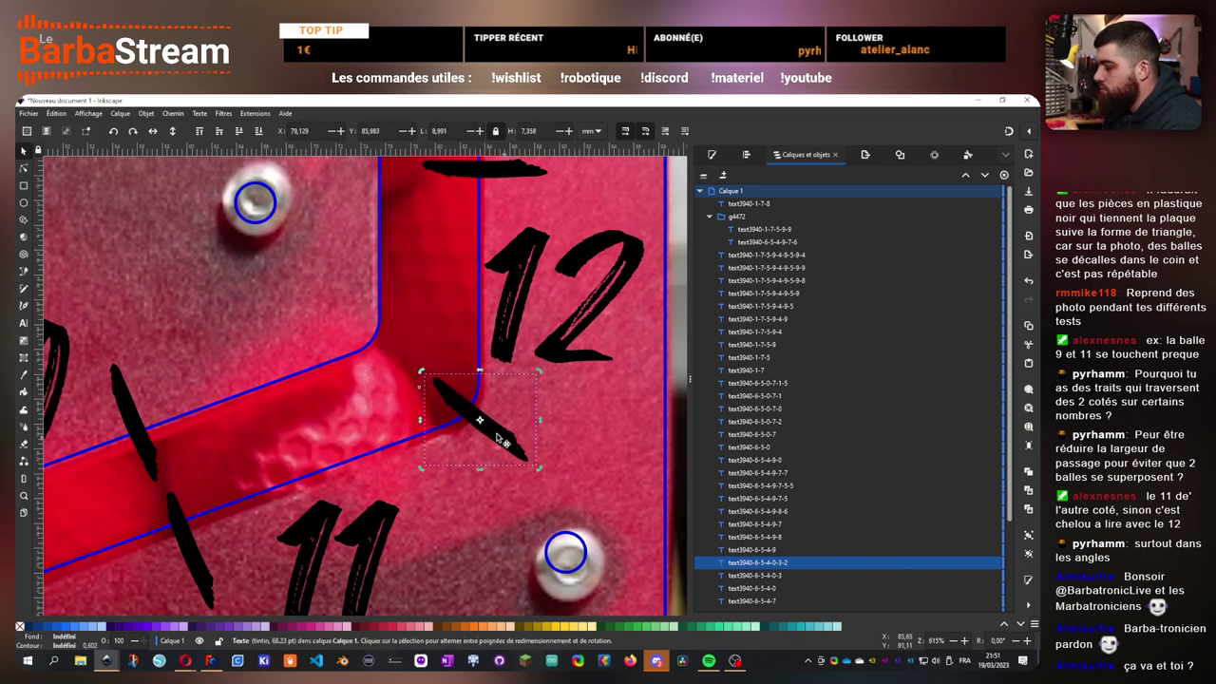
- Duplicate the diagonal tick mark and place the copy across the inner corner of the same bend
{"action": "key", "text": "ctrl+c"}
{"action": "key", "text": "ctrl+v"}
{"action": "left_click_drag", "start_coordinate": [408, 349], "coordinate": [395, 353]}
{"action": "scroll", "coordinate": [395, 353], "scroll_direction": "down", "scroll_amount": 3}
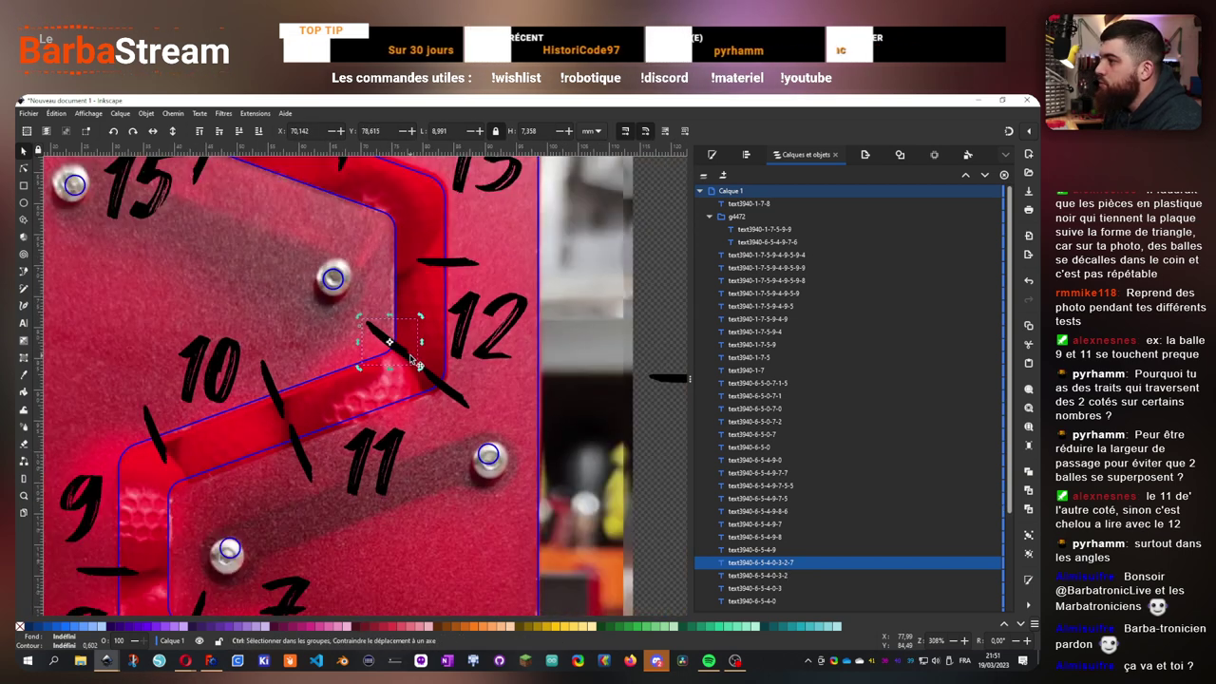
- Move the tick mark between 9 and 10 slightly up and right, and place a copy on the channel's opposite edge
{"action": "scroll", "coordinate": [314, 381], "scroll_direction": "up", "scroll_amount": 1}
{"action": "scroll", "coordinate": [314, 382], "scroll_direction": "up", "scroll_amount": 2}
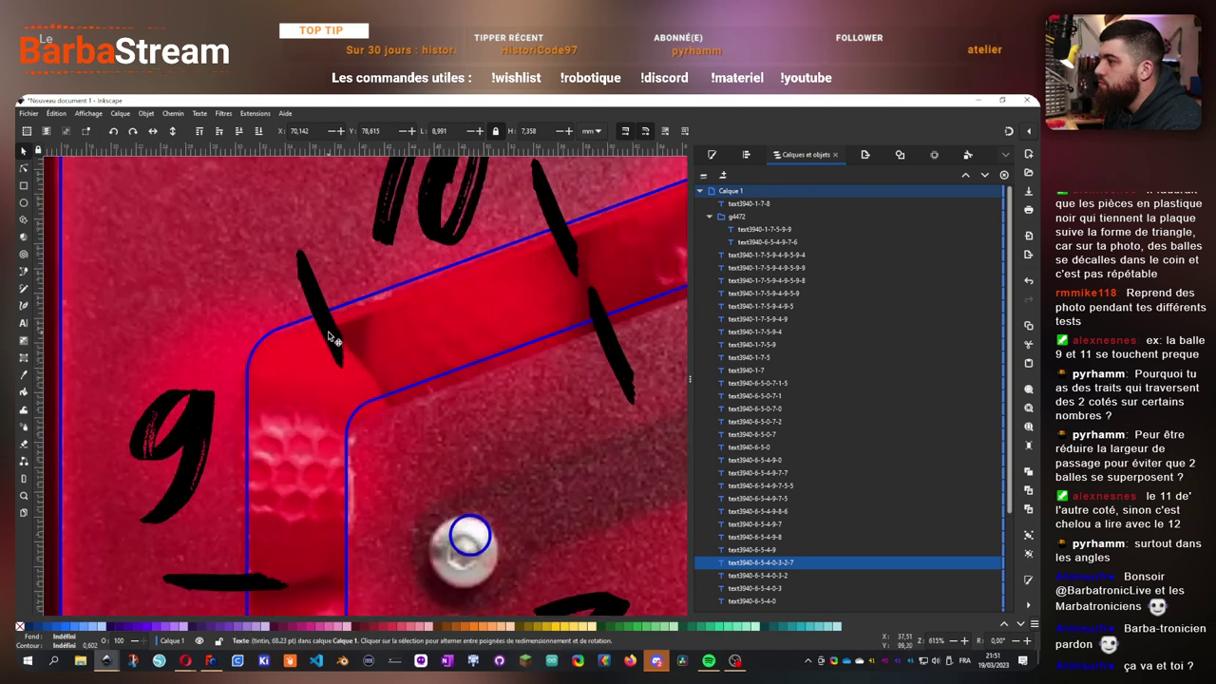
{"action": "left_click_drag", "start_coordinate": [334, 340], "coordinate": [346, 328]}
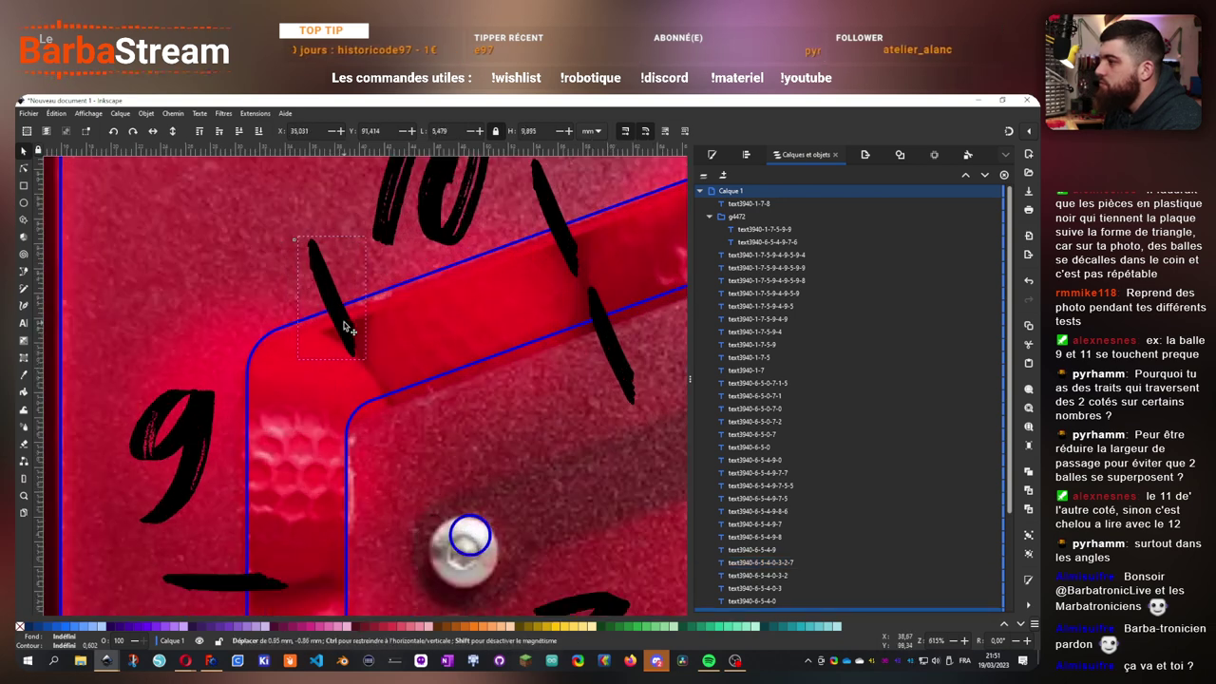
{"action": "left_click_drag", "start_coordinate": [344, 322], "coordinate": [344, 322]}
{"action": "key", "text": "ctrl+c"}
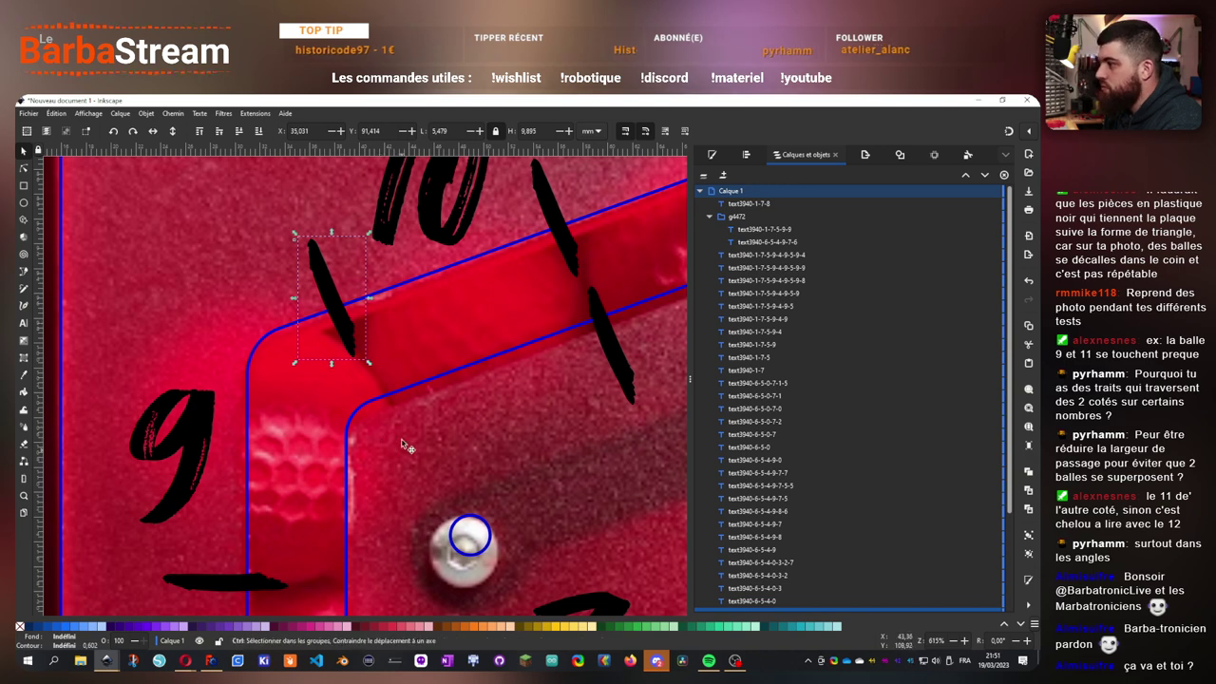
{"action": "key", "text": "ctrl+v"}
{"action": "left_click_drag", "start_coordinate": [403, 439], "coordinate": [391, 420]}
- Place a copy of the tick mark between 8 and 9 on the channel's opposite edge and nudge the original slightly right
{"action": "scroll", "coordinate": [320, 452], "scroll_direction": "down", "scroll_amount": 6}
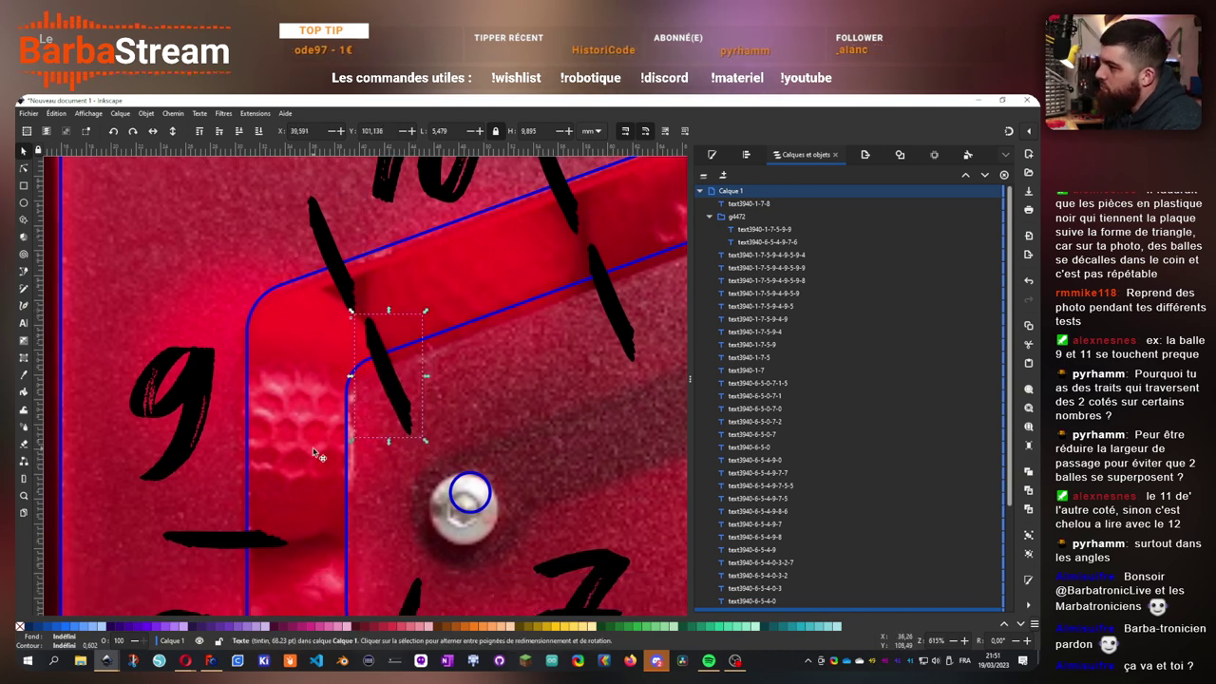
{"action": "scroll", "coordinate": [316, 446], "scroll_direction": "up", "scroll_amount": 2}
{"action": "left_click", "coordinate": [220, 411]}
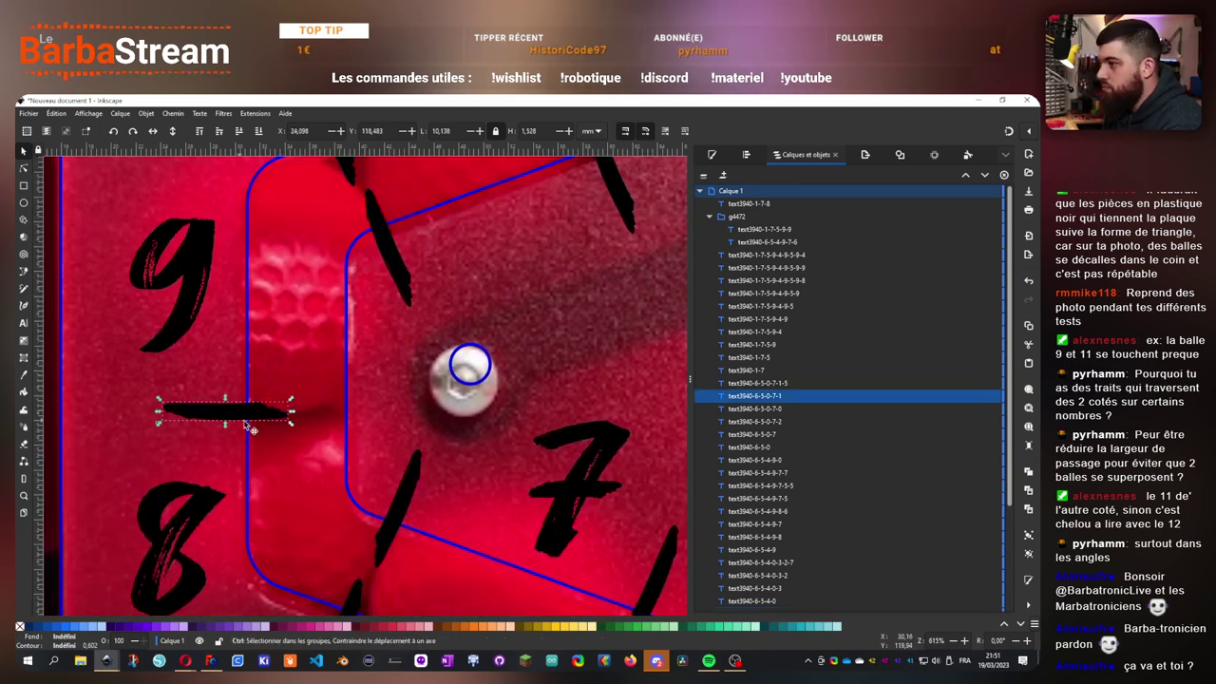
{"action": "key", "text": "ctrl+v"}
{"action": "left_click_drag", "start_coordinate": [349, 427], "coordinate": [352, 413]}
{"action": "left_click", "coordinate": [250, 414]}
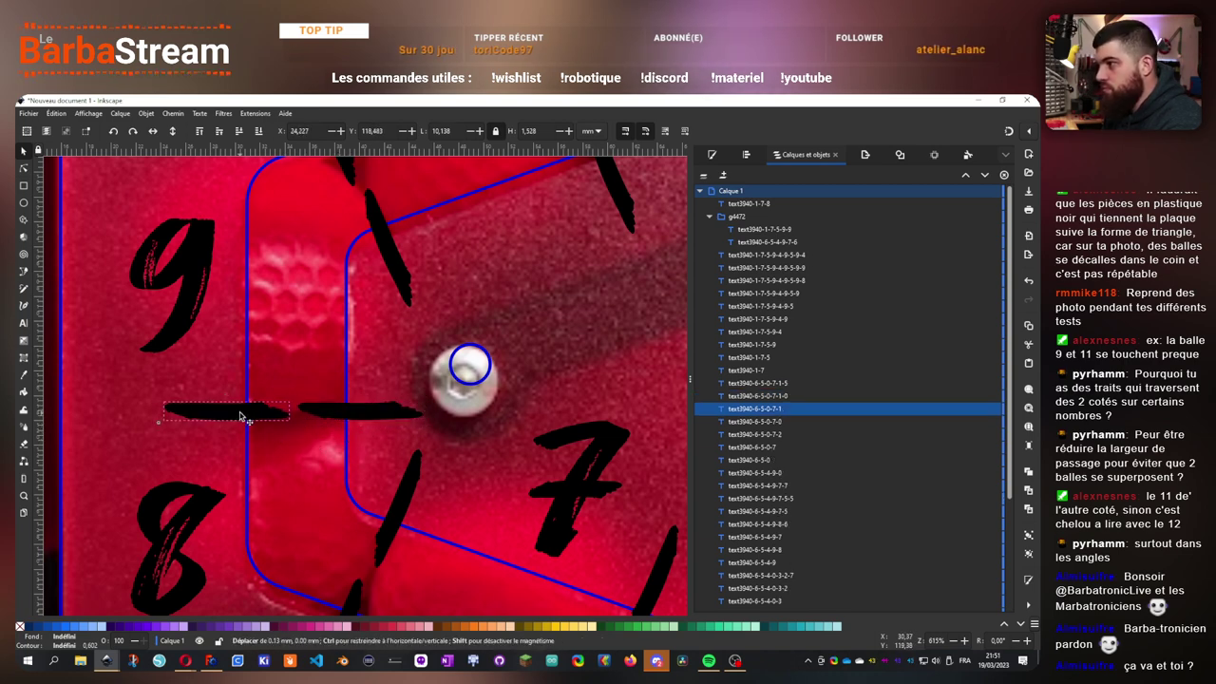
- Nudge the tick mark between 6 and 7 and the upper tick mark between 7 and 8 slightly down and left
{"action": "left_click", "coordinate": [366, 414]}
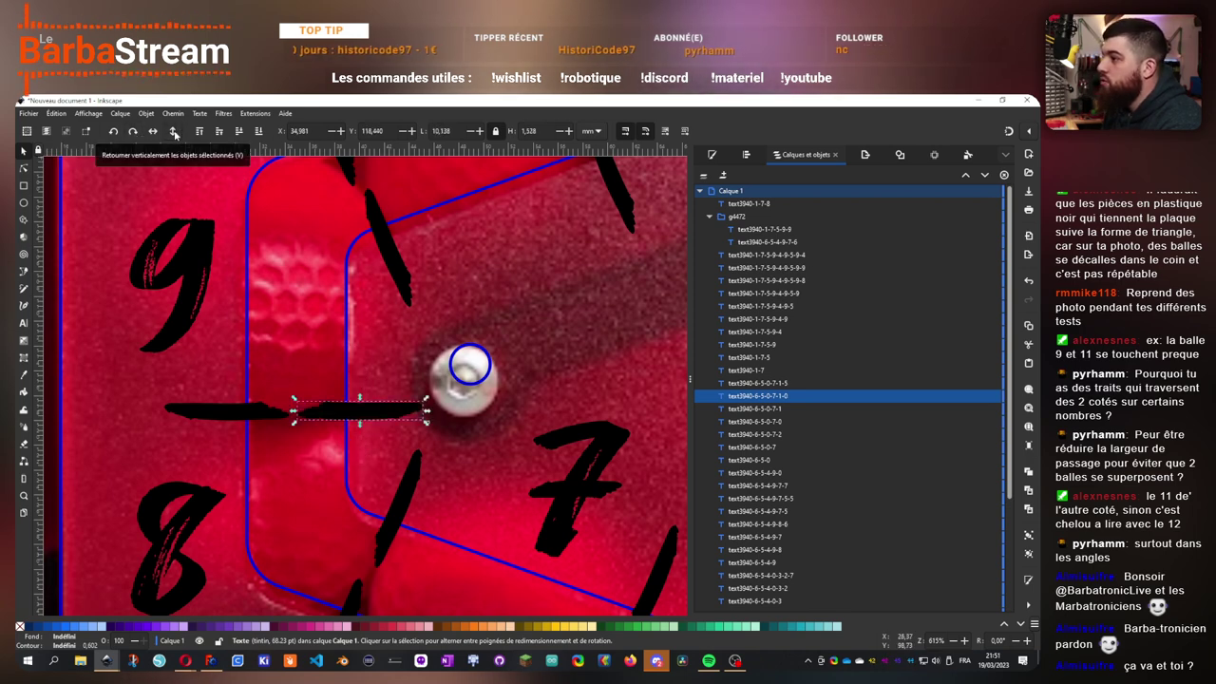
{"action": "scroll", "coordinate": [381, 385], "scroll_direction": "down", "scroll_amount": 4}
{"action": "scroll", "coordinate": [434, 335], "scroll_direction": "right", "scroll_amount": 2}
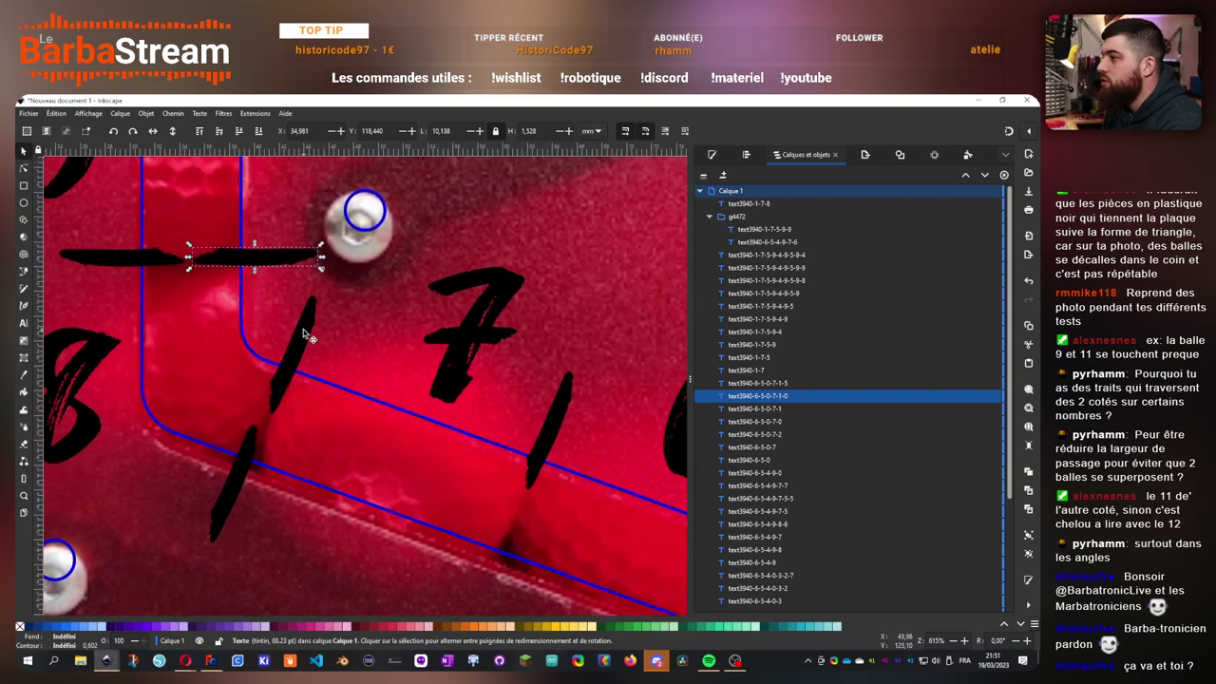
{"action": "left_click", "coordinate": [304, 337]}
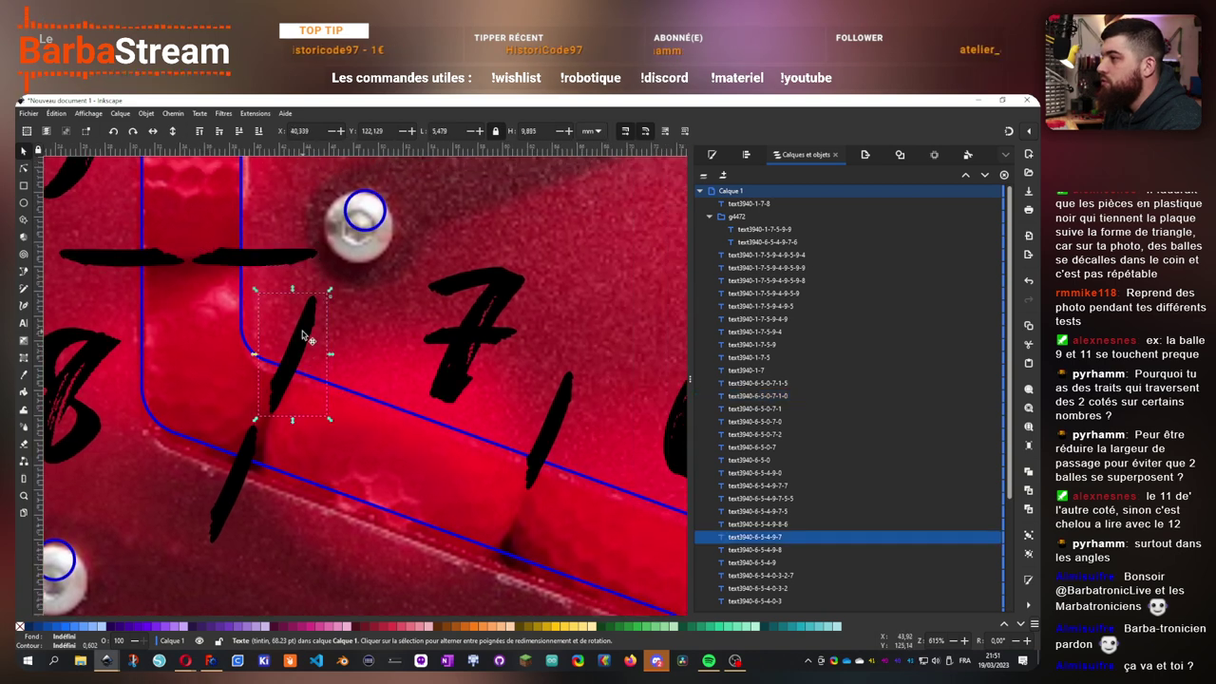
{"action": "left_click", "coordinate": [242, 468]}
{"action": "scroll", "coordinate": [244, 474], "scroll_direction": "down", "scroll_amount": 3}
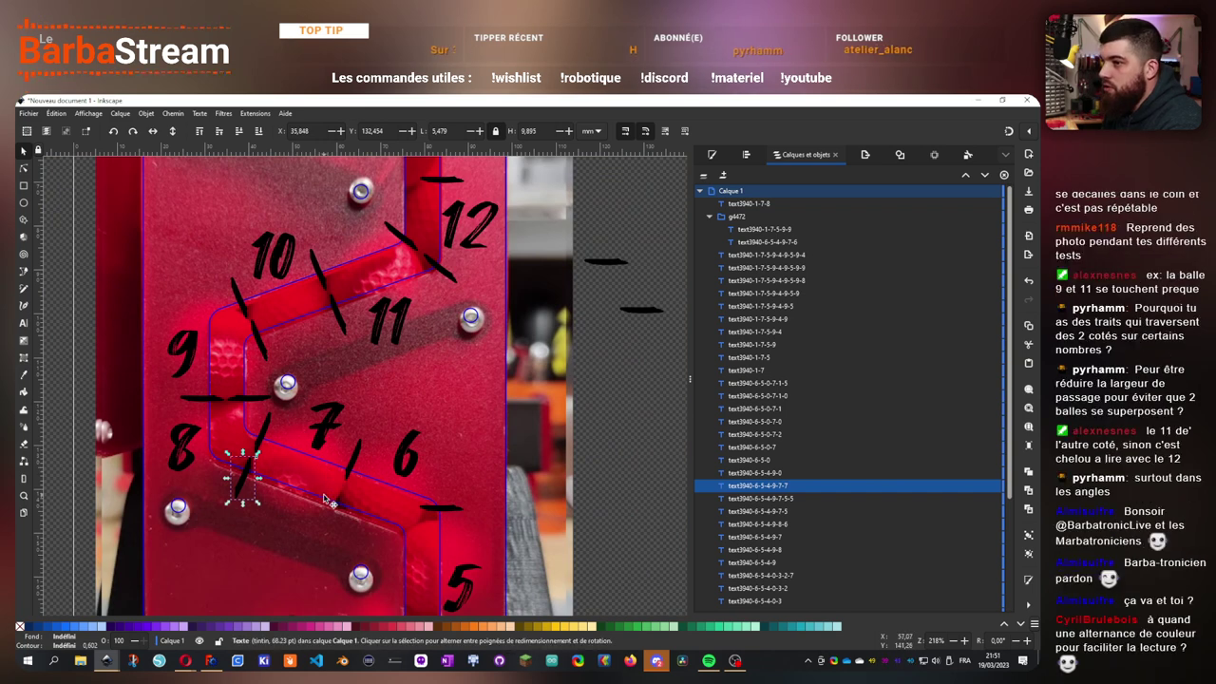
{"action": "scroll", "coordinate": [312, 506], "scroll_direction": "up", "scroll_amount": 2}
{"action": "left_click", "coordinate": [408, 418]}
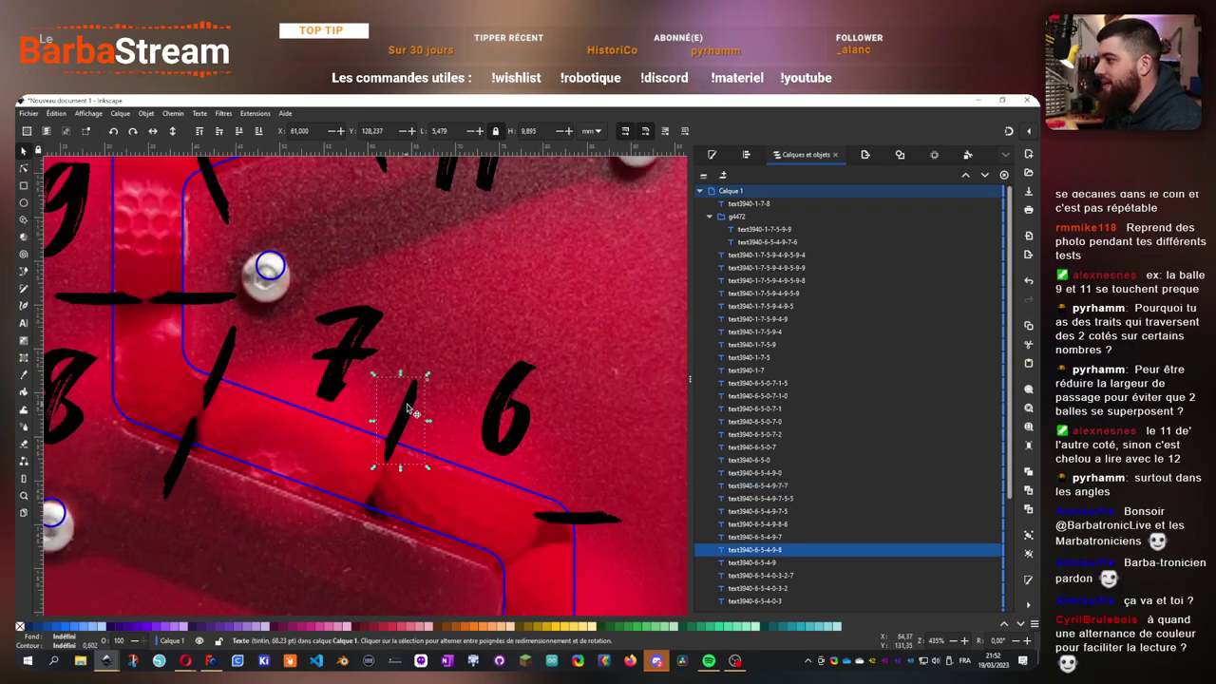
{"action": "left_click", "coordinate": [218, 373]}
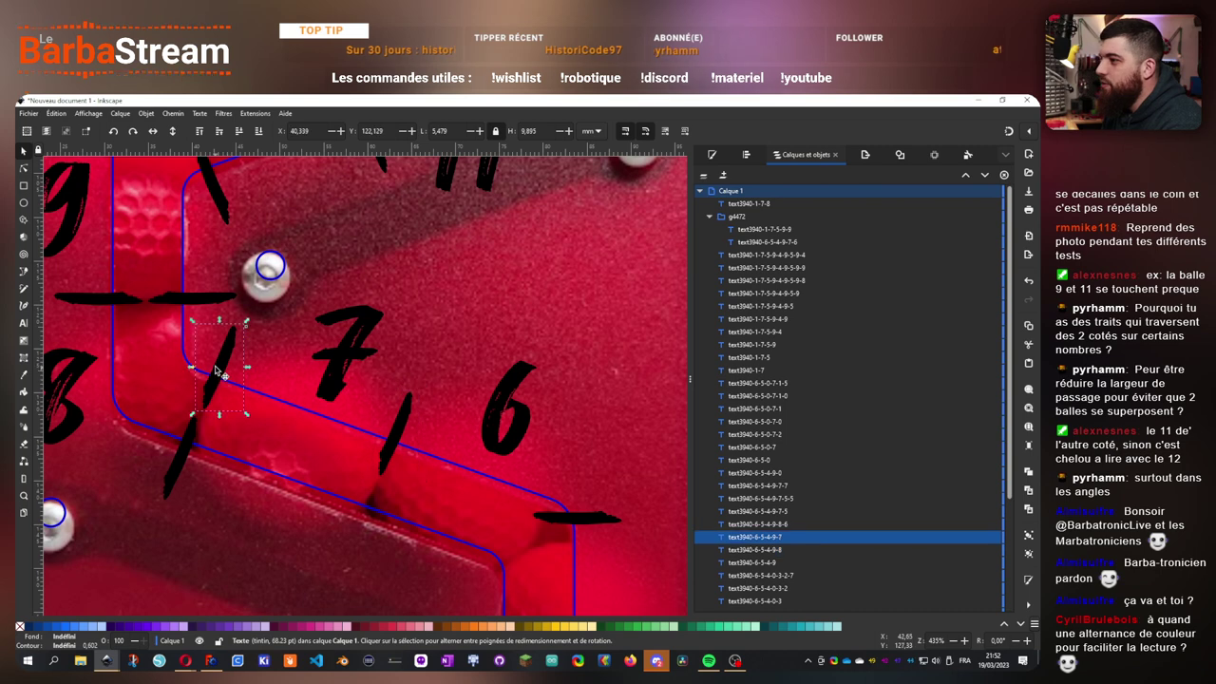
{"action": "left_click_drag", "start_coordinate": [214, 373], "coordinate": [213, 373]}
{"action": "left_click_drag", "start_coordinate": [354, 401], "coordinate": [366, 352]}
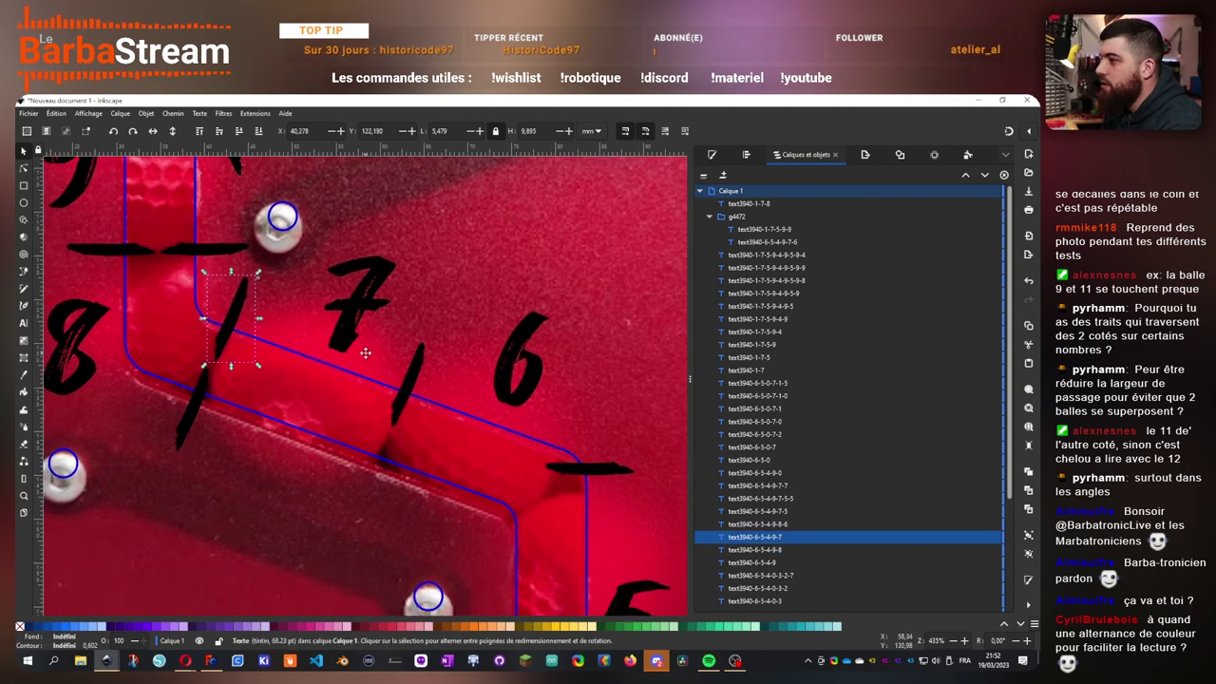
- Duplicate the tick mark between 6 and 7 and place the copy on the channel's opposite edge
{"action": "left_click", "coordinate": [408, 389]}
{"action": "key", "text": "ctrl+c"}
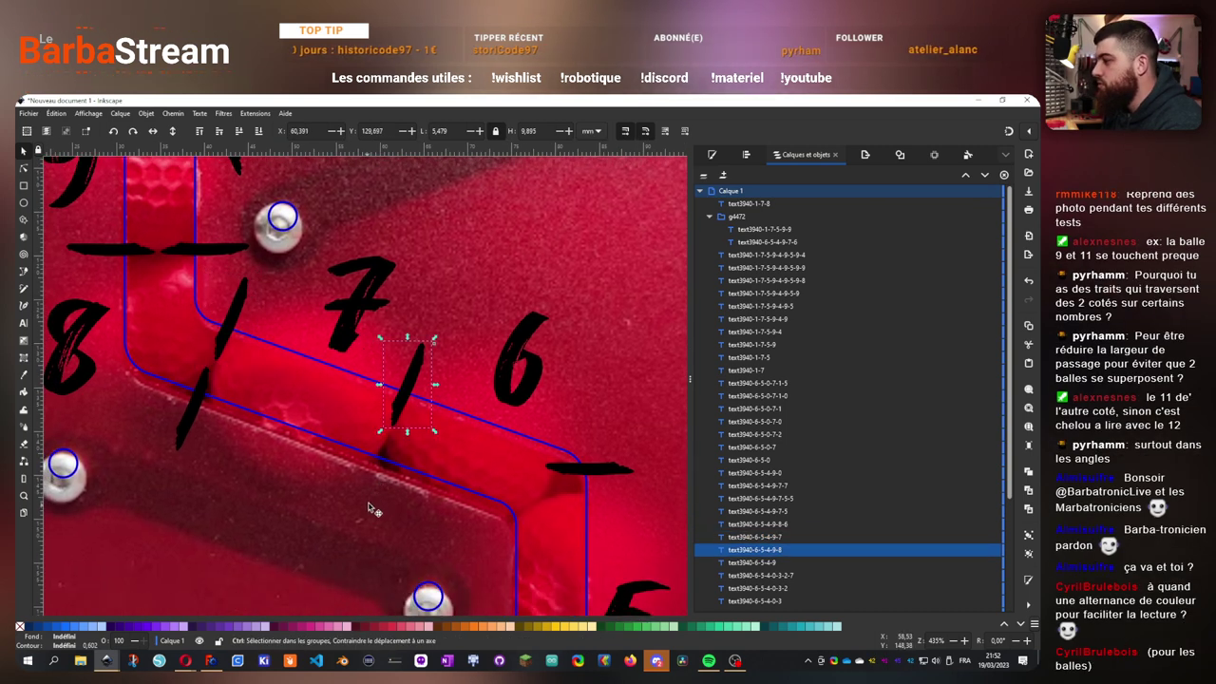
{"action": "key", "text": "ctrl+v"}
{"action": "left_click_drag", "start_coordinate": [375, 485], "coordinate": [374, 466]}
{"action": "mouse_move", "coordinate": [375, 466]}
{"action": "left_mouse_down"}
{"action": "mouse_move", "coordinate": [322, 453]}
{"action": "mouse_move", "coordinate": [198, 506]}
{"action": "left_mouse_up"}
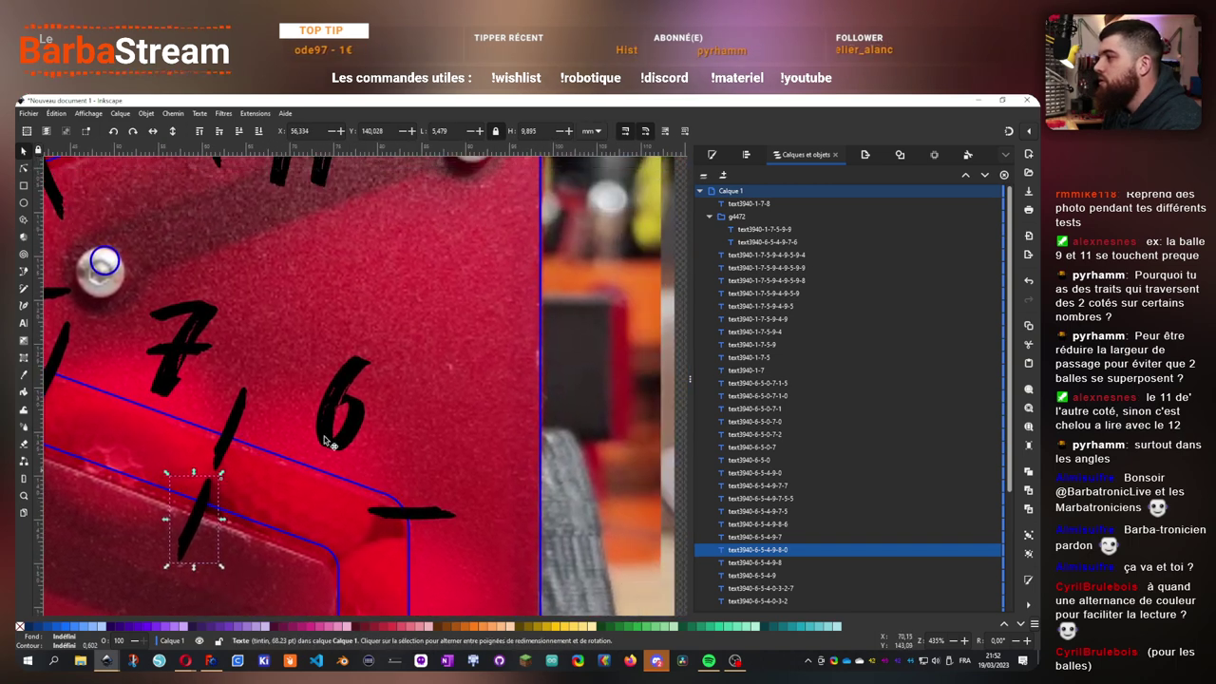
- Paste a copy of the diagonal tick mark from the bend between 11 and 12 beside the 6 and rotate it 90° counter-clockwise
{"action": "left_click_drag", "start_coordinate": [339, 289], "coordinate": [341, 522]}
{"action": "left_click", "coordinate": [434, 285]}
{"action": "scroll", "coordinate": [441, 361], "scroll_direction": "down", "scroll_amount": 7}
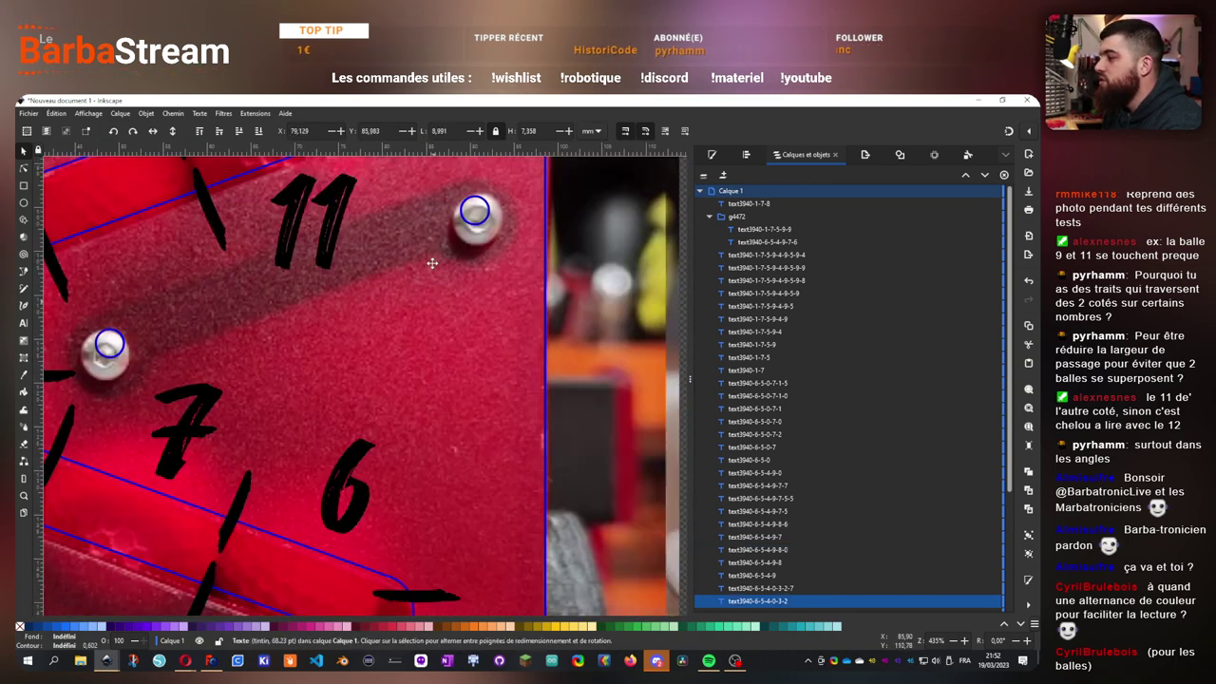
{"action": "key", "text": "ctrl+v"}
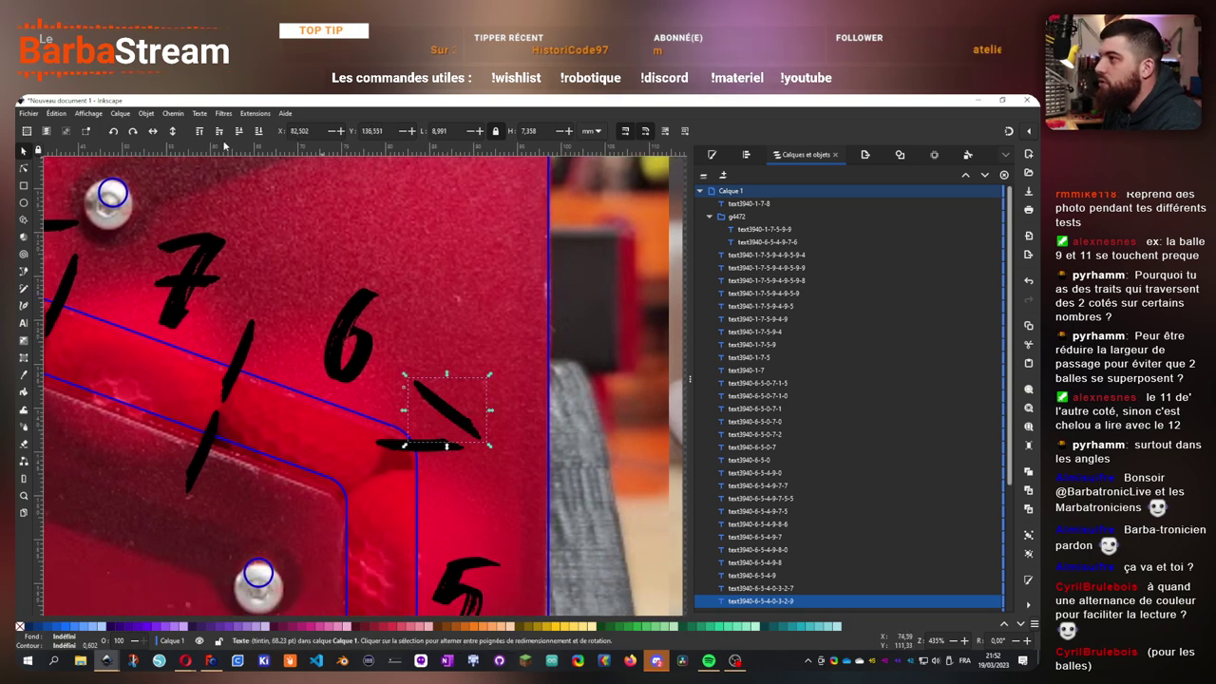
{"action": "left_click", "coordinate": [115, 132]}
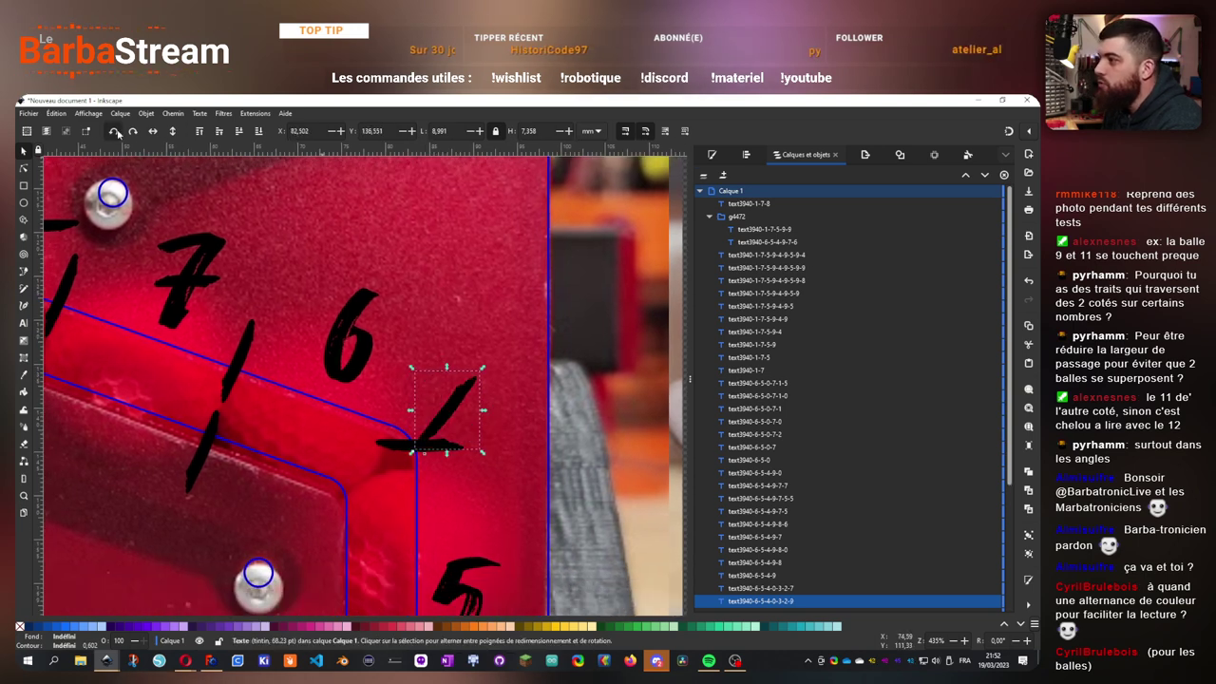
- Delete the horizontal tick mark between 5 and 6 and place the diagonal one across the bend's outer corner
{"action": "left_click", "coordinate": [399, 442]}
{"action": "key", "text": "Delete"}
{"action": "left_click", "coordinate": [453, 410]}
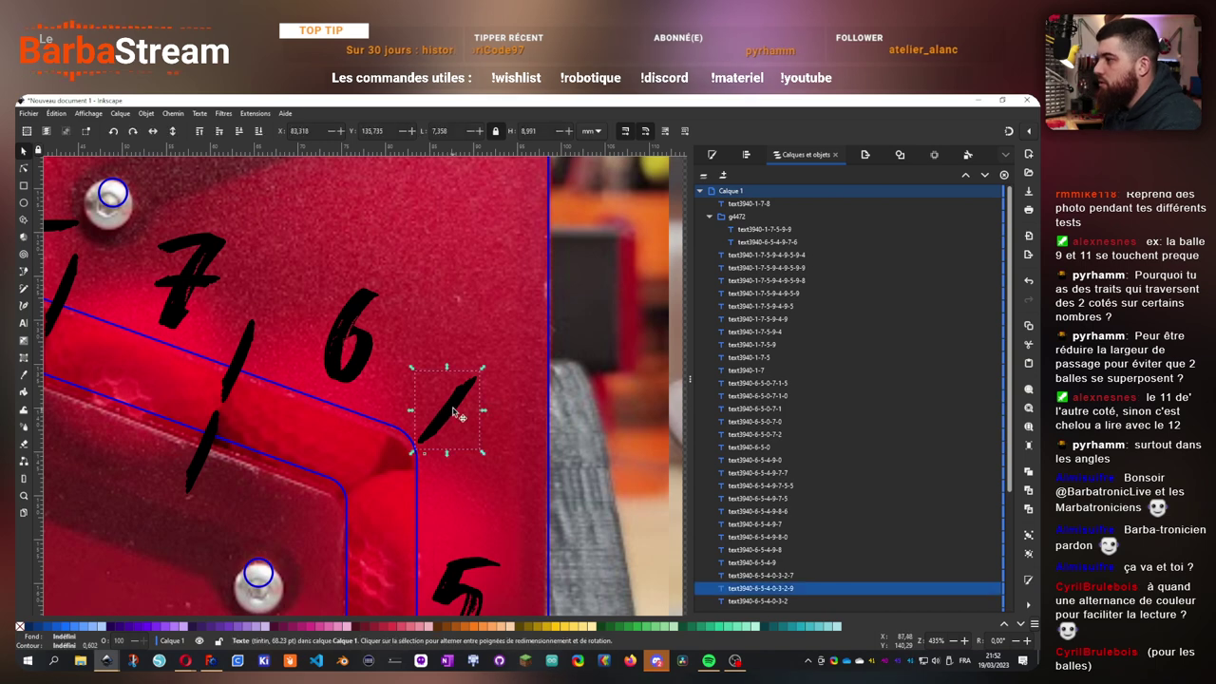
{"action": "left_click_drag", "start_coordinate": [454, 414], "coordinate": [421, 435]}
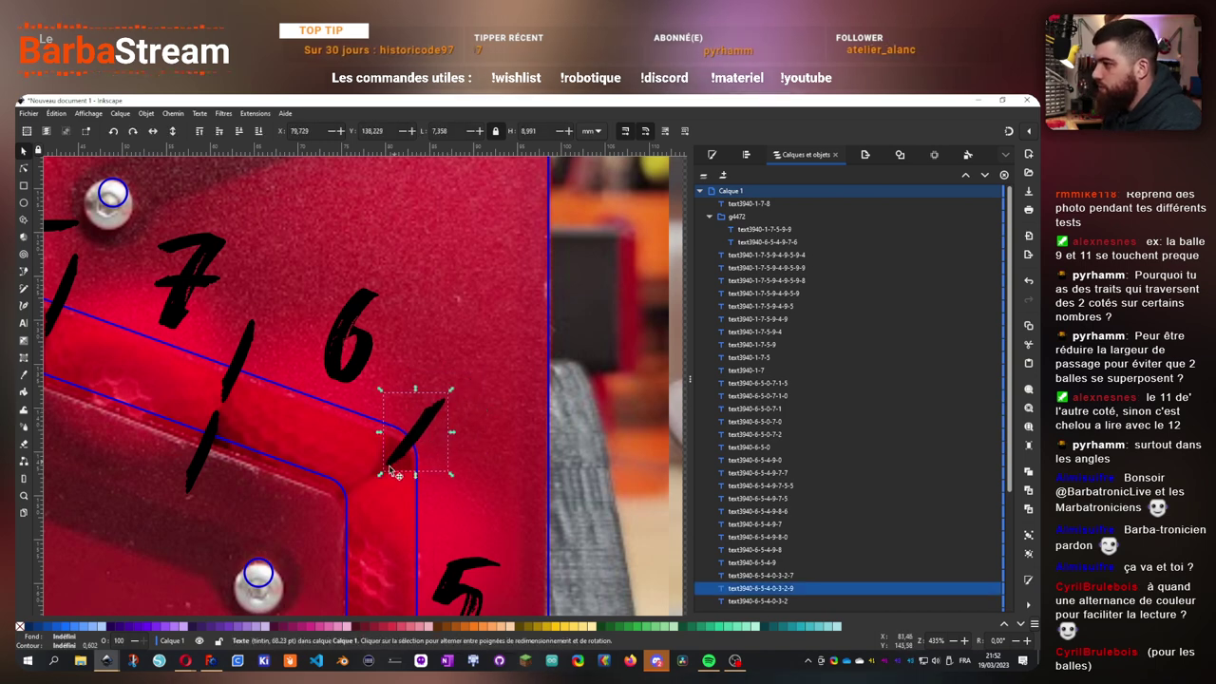
- Duplicate the diagonal tick mark and place the copy below and left of the bend's inner corner
{"action": "key", "text": "ctrl+c"}
{"action": "key", "text": "ctrl+v"}
{"action": "mouse_move", "coordinate": [395, 478]}
{"action": "left_mouse_down"}
{"action": "mouse_move", "coordinate": [269, 533]}
{"action": "mouse_move", "coordinate": [155, 541]}
{"action": "left_mouse_up"}
- Rotate the diagonal tick mark between 5 and 6 to a flatter angle and reposition it across the bend's outer corner
{"action": "scroll", "coordinate": [361, 495], "scroll_direction": "up", "scroll_amount": 2}
{"action": "left_click", "coordinate": [491, 343]}
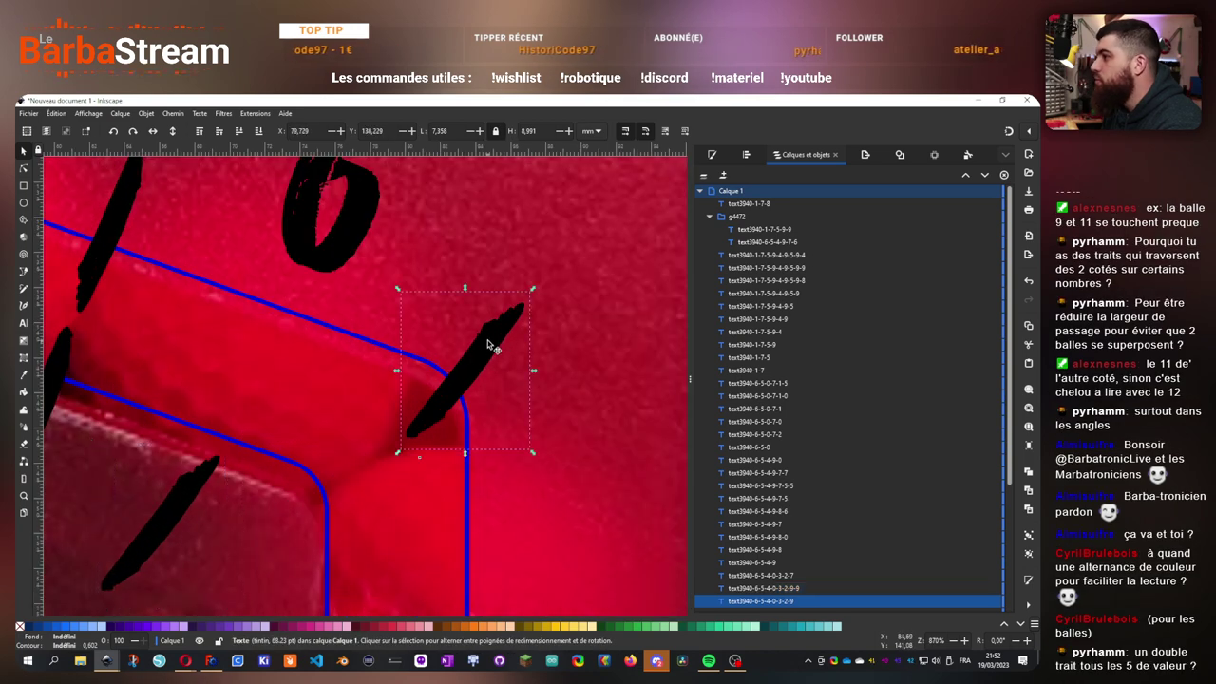
{"action": "left_click_drag", "start_coordinate": [491, 344], "coordinate": [393, 442]}
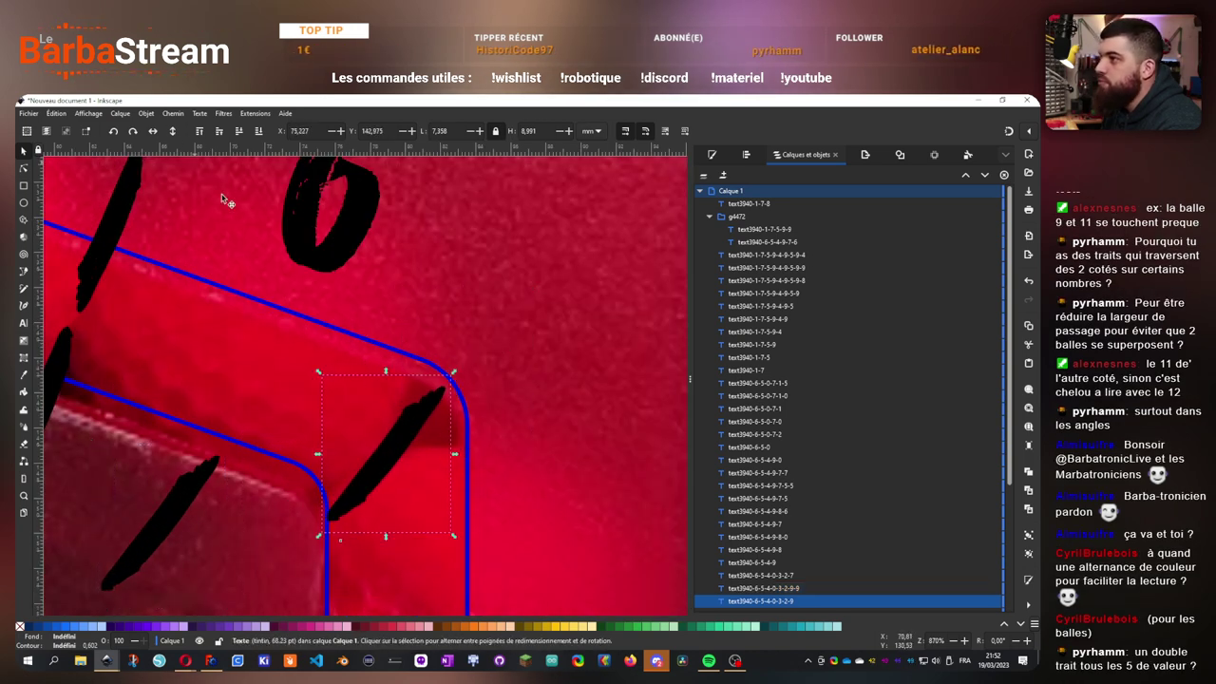
{"action": "left_click_drag", "start_coordinate": [452, 372], "coordinate": [469, 406]}
{"action": "mouse_move", "coordinate": [416, 456]}
{"action": "left_mouse_down"}
{"action": "mouse_move", "coordinate": [542, 352]}
{"action": "mouse_move", "coordinate": [504, 368]}
{"action": "left_mouse_up"}
- Delete the steeper copy near the inner corner and place a duplicate of the flatter tick mark across that corner
{"action": "left_click", "coordinate": [190, 505]}
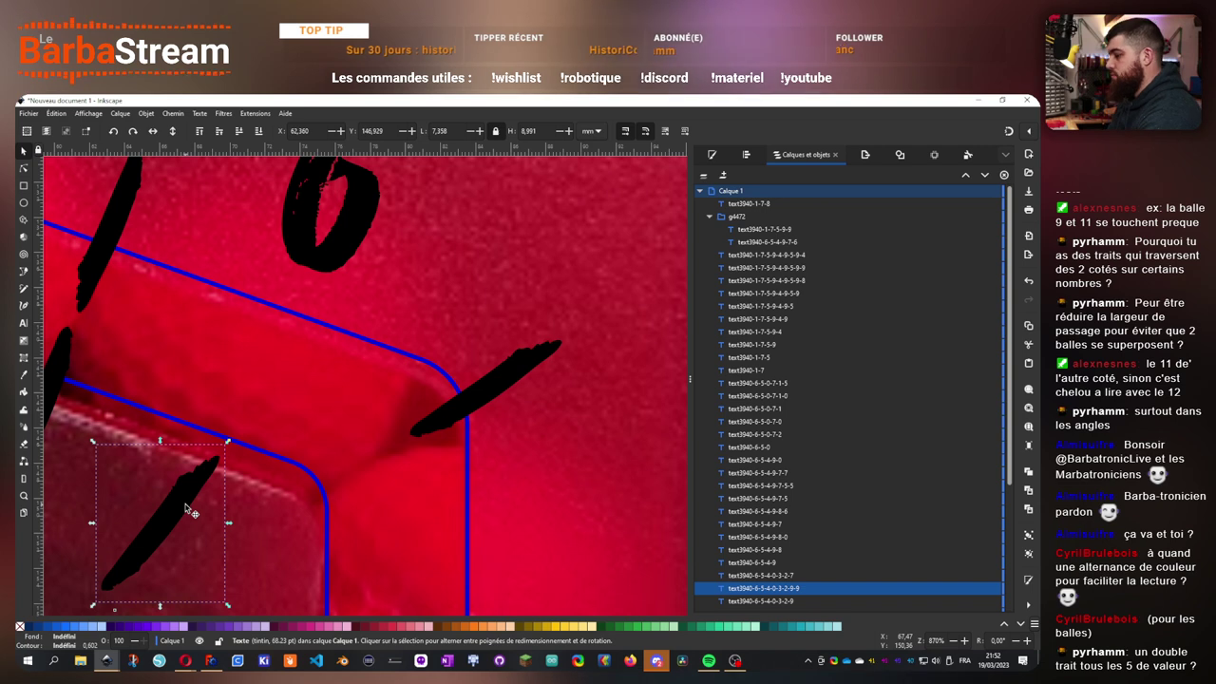
{"action": "key", "text": "Delete"}
{"action": "left_click", "coordinate": [506, 388]}
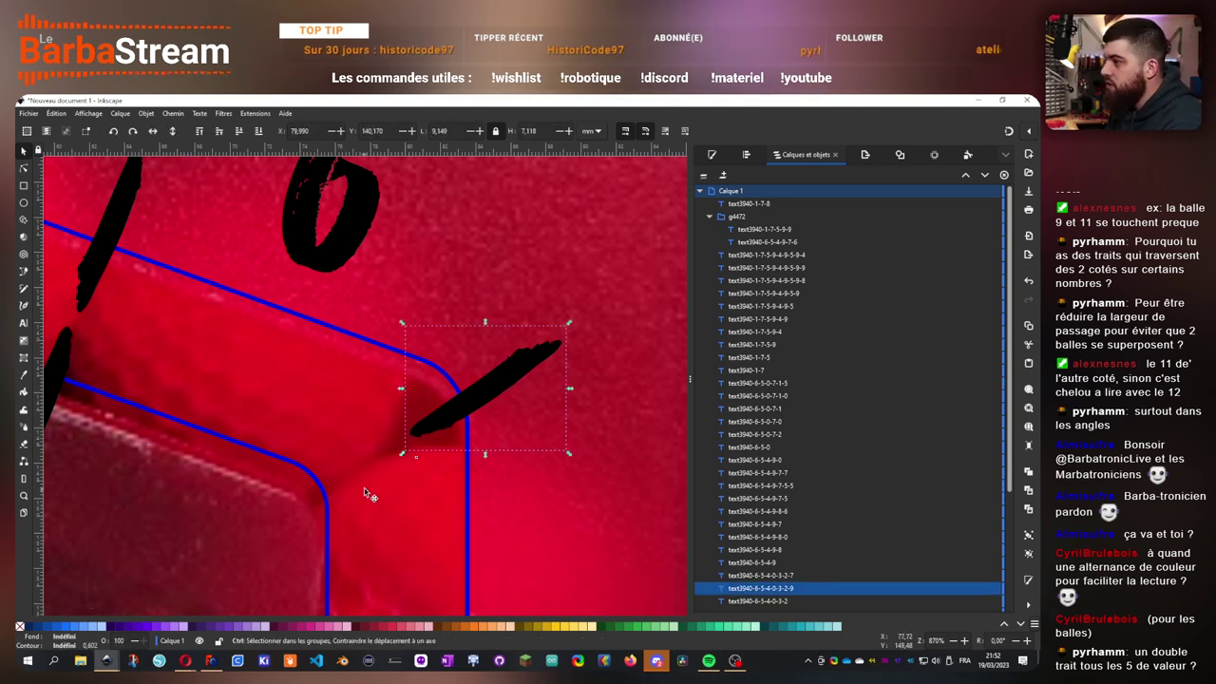
{"action": "key", "text": "ctrl+v"}
{"action": "mouse_move", "coordinate": [371, 483]}
{"action": "left_mouse_down"}
{"action": "mouse_move", "coordinate": [326, 488]}
{"action": "mouse_move", "coordinate": [340, 495]}
{"action": "left_mouse_up"}
{"action": "scroll", "coordinate": [397, 453], "scroll_direction": "down", "scroll_amount": 2}
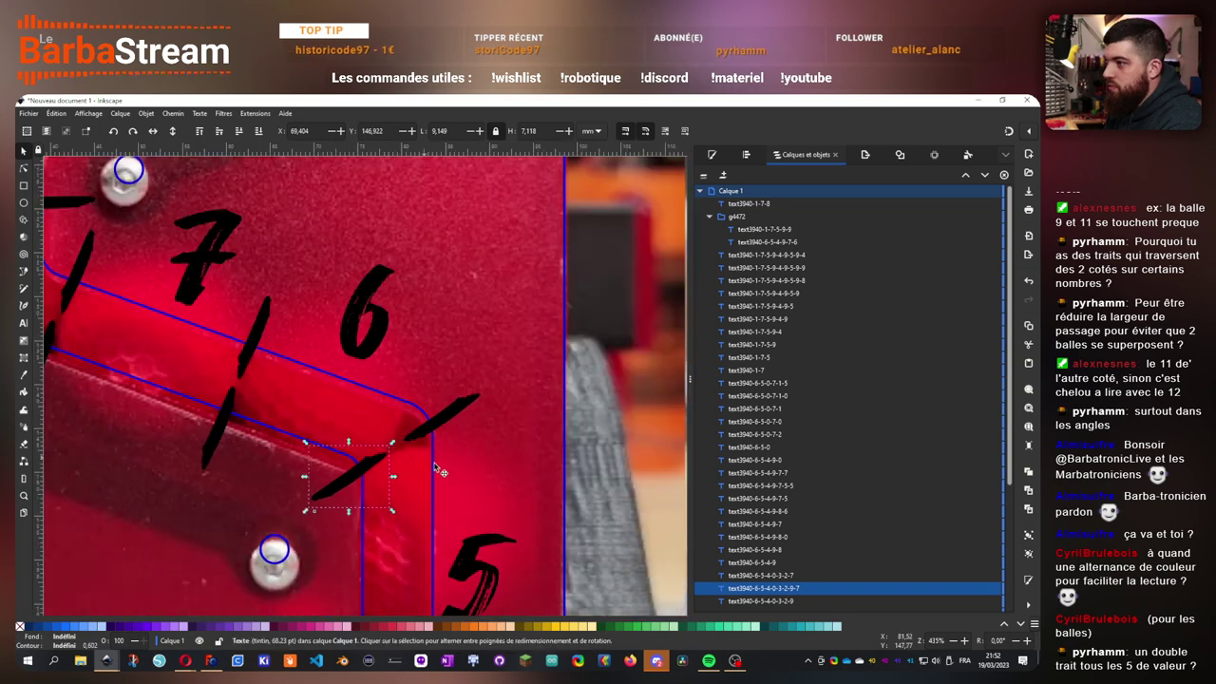
- Move the number 5 slightly up and right, away from the channel and the tick mark below it
{"action": "scroll", "coordinate": [456, 483], "scroll_direction": "down", "scroll_amount": 4}
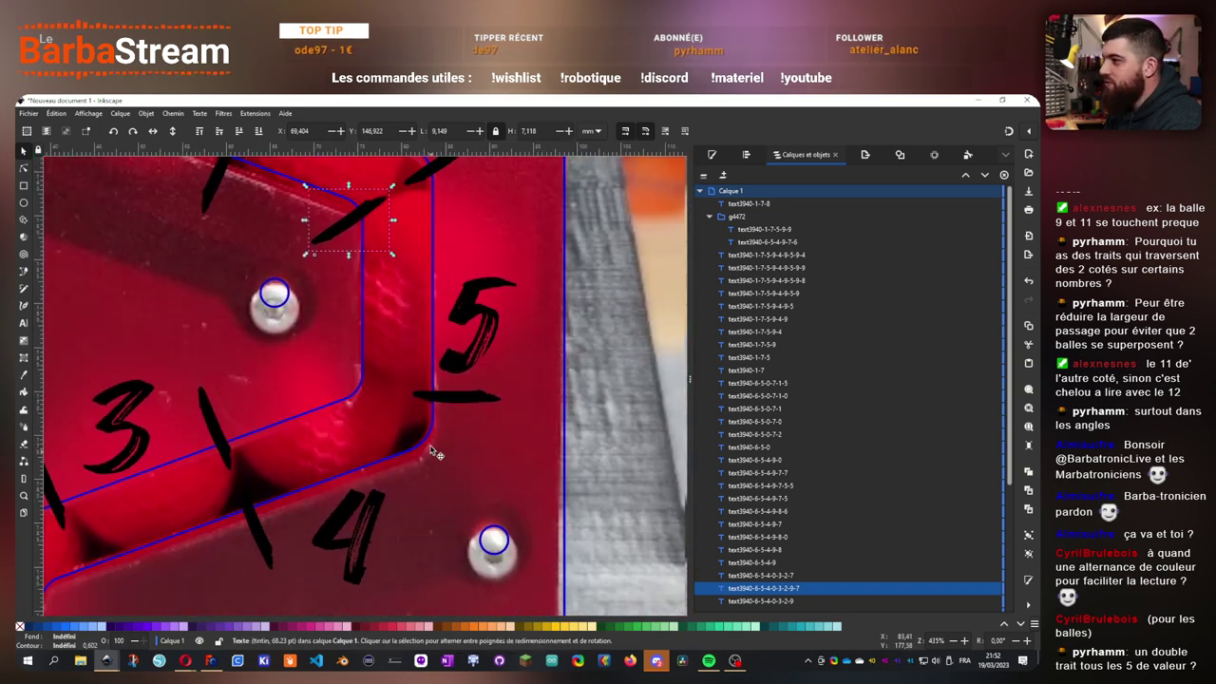
{"action": "scroll", "coordinate": [437, 475], "scroll_direction": "up", "scroll_amount": 2}
{"action": "scroll", "coordinate": [424, 468], "scroll_direction": "down", "scroll_amount": 1}
{"action": "scroll", "coordinate": [424, 467], "scroll_direction": "up", "scroll_amount": 1}
{"action": "left_click", "coordinate": [475, 491]}
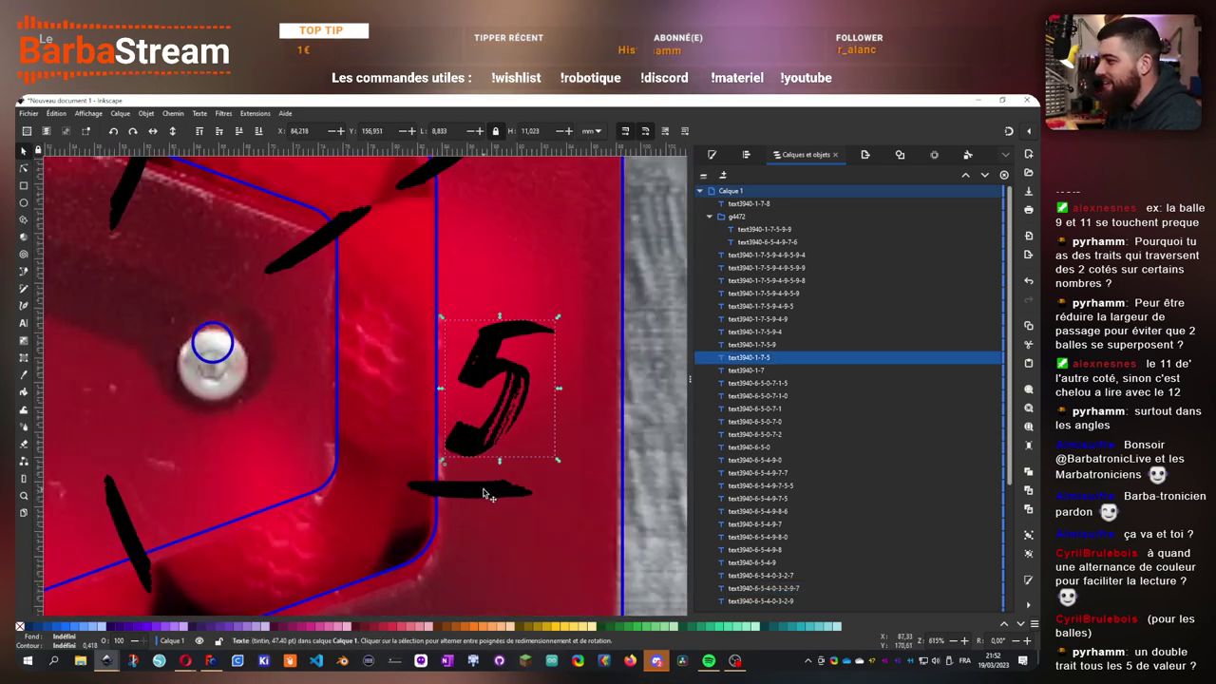
{"action": "scroll", "coordinate": [494, 502], "scroll_direction": "down", "scroll_amount": 2}
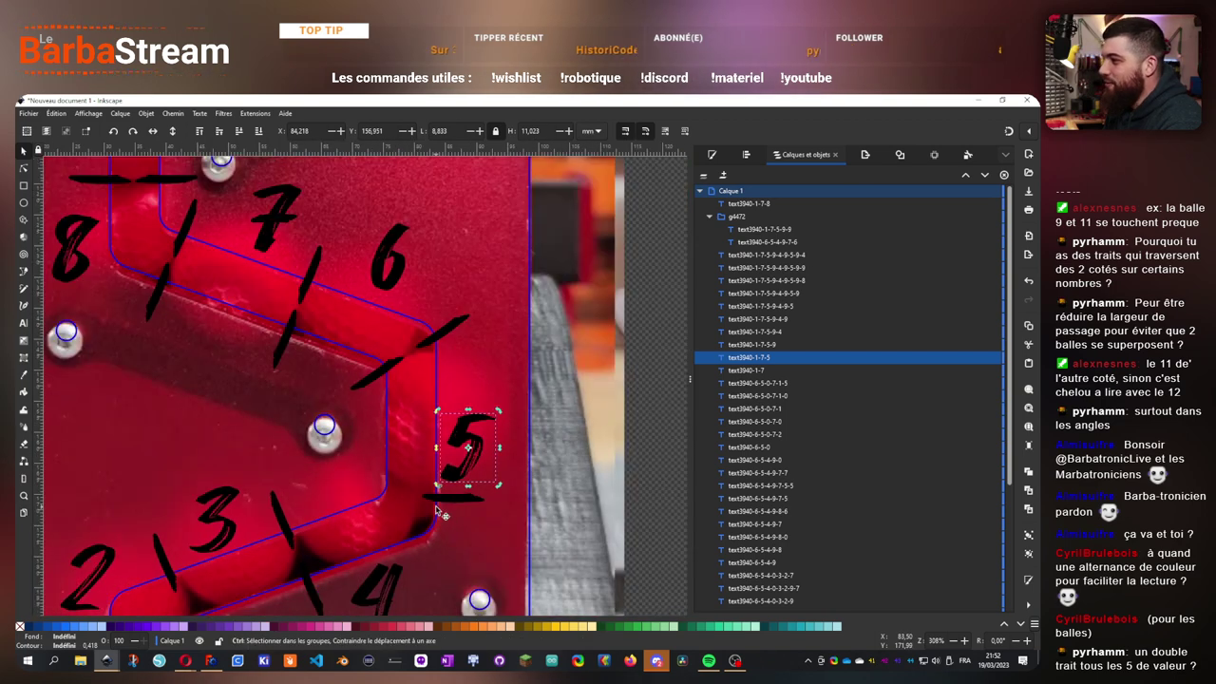
{"action": "scroll", "coordinate": [442, 476], "scroll_direction": "up", "scroll_amount": 1}
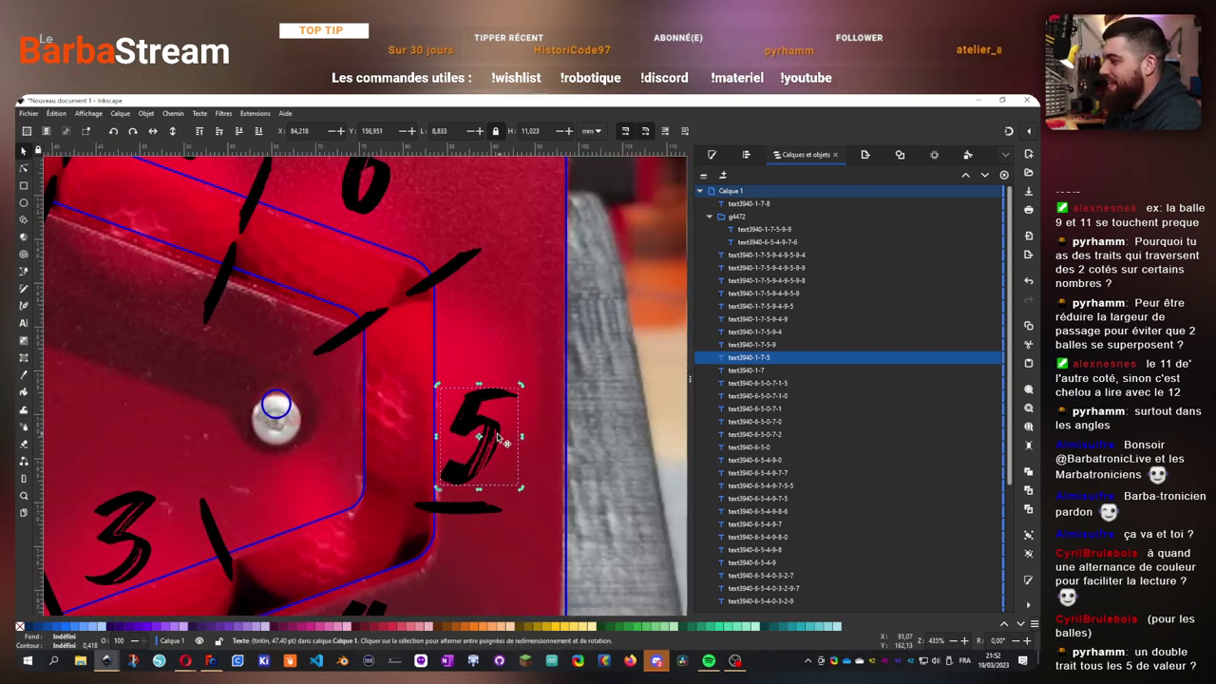
{"action": "left_click_drag", "start_coordinate": [491, 433], "coordinate": [509, 399]}
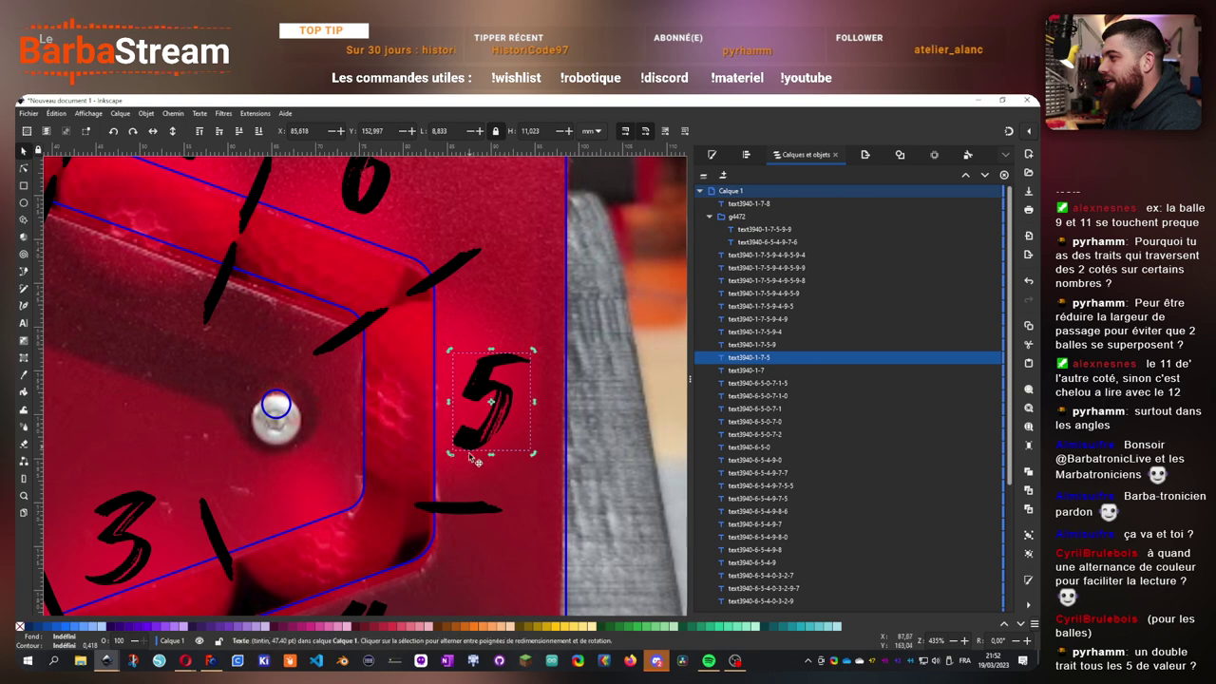
{"action": "scroll", "coordinate": [508, 446], "scroll_direction": "down", "scroll_amount": 1}
{"action": "left_click", "coordinate": [507, 486]}
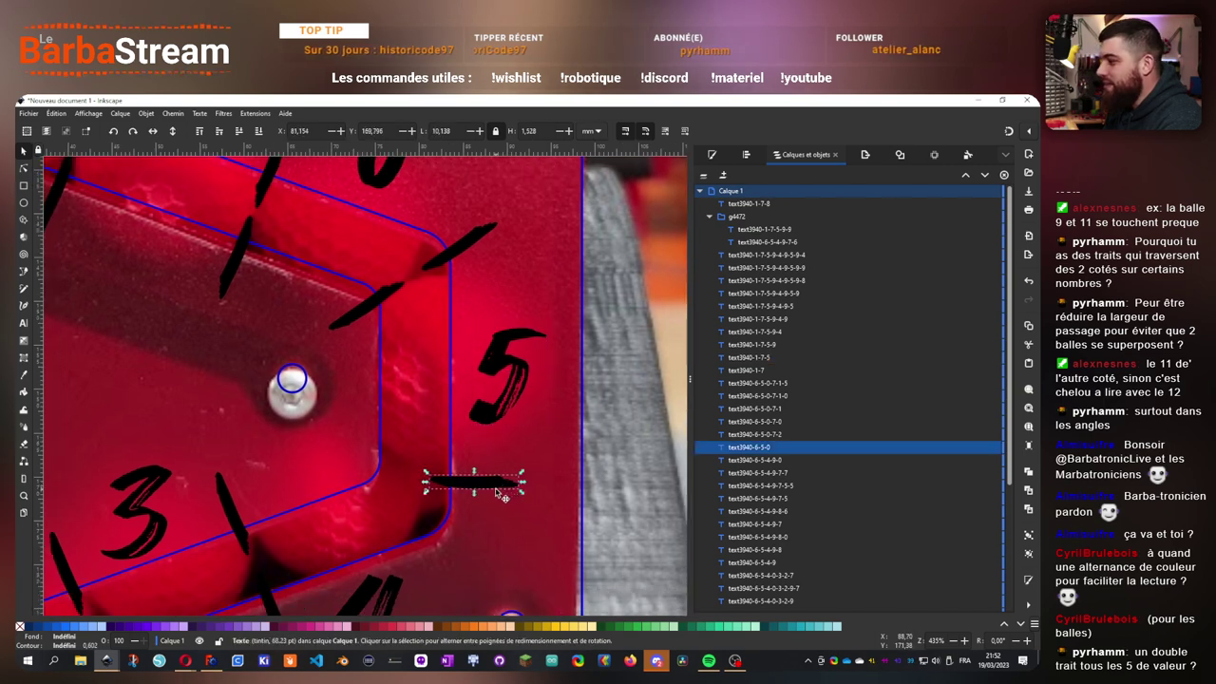
- Nudge both tick marks between 3 and 4 slightly up and right on the channel's edges
{"action": "left_click_drag", "start_coordinate": [197, 605], "coordinate": [432, 378]}
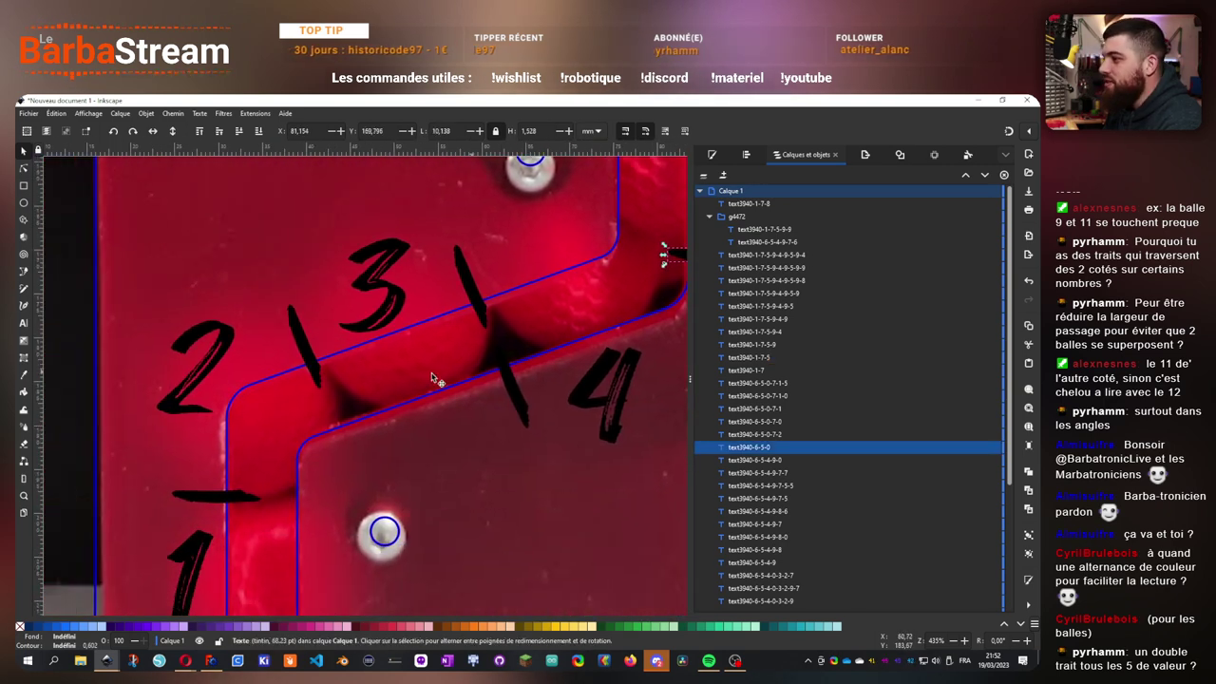
{"action": "left_click", "coordinate": [518, 401]}
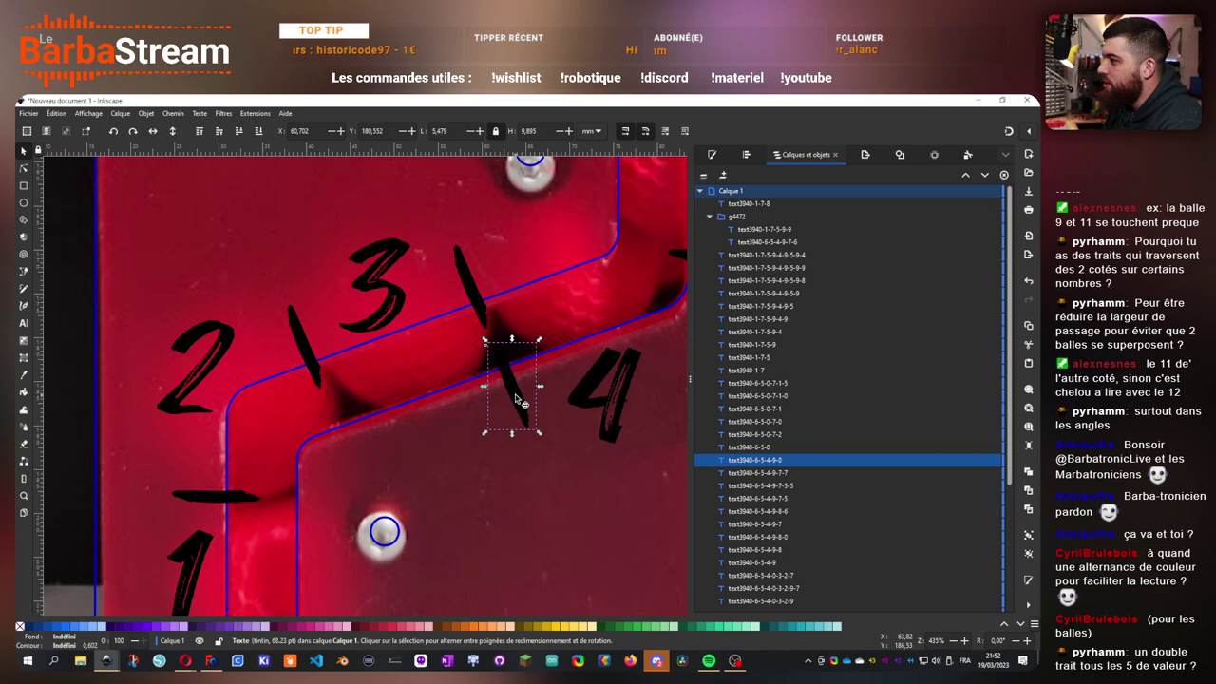
{"action": "left_click", "coordinate": [399, 494]}
{"action": "scroll", "coordinate": [439, 477], "scroll_direction": "up", "scroll_amount": 1}
{"action": "scroll", "coordinate": [439, 478], "scroll_direction": "right", "scroll_amount": 1}
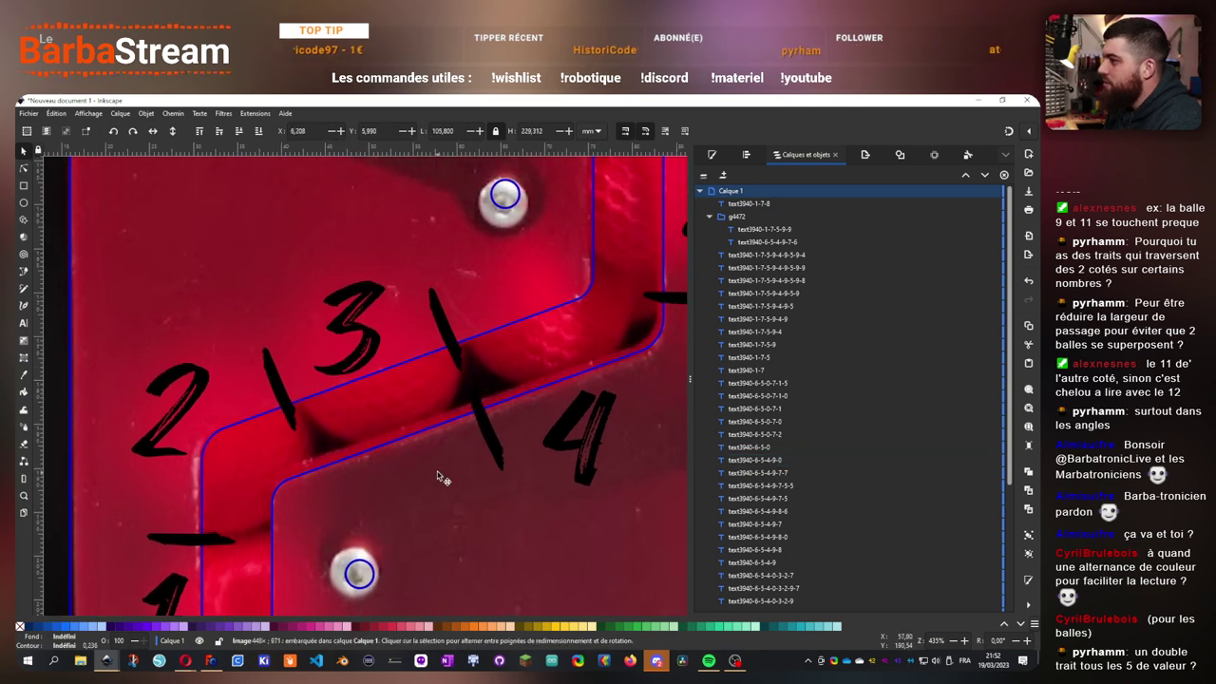
{"action": "left_click", "coordinate": [457, 354]}
{"action": "left_click_drag", "start_coordinate": [494, 452], "coordinate": [503, 433]}
{"action": "left_click_drag", "start_coordinate": [373, 466], "coordinate": [397, 458]}
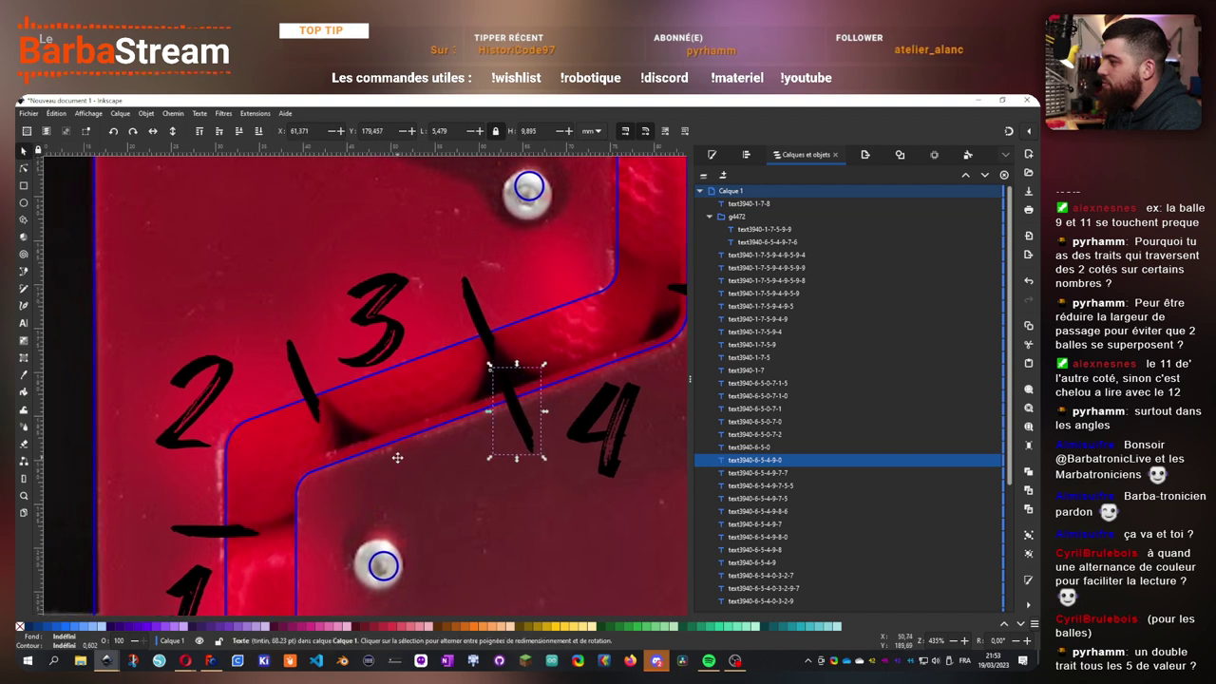
- Move the tick mark between 2 and 3 slightly right and place a copy on the channel's opposite edge
{"action": "left_click_drag", "start_coordinate": [310, 380], "coordinate": [327, 383]}
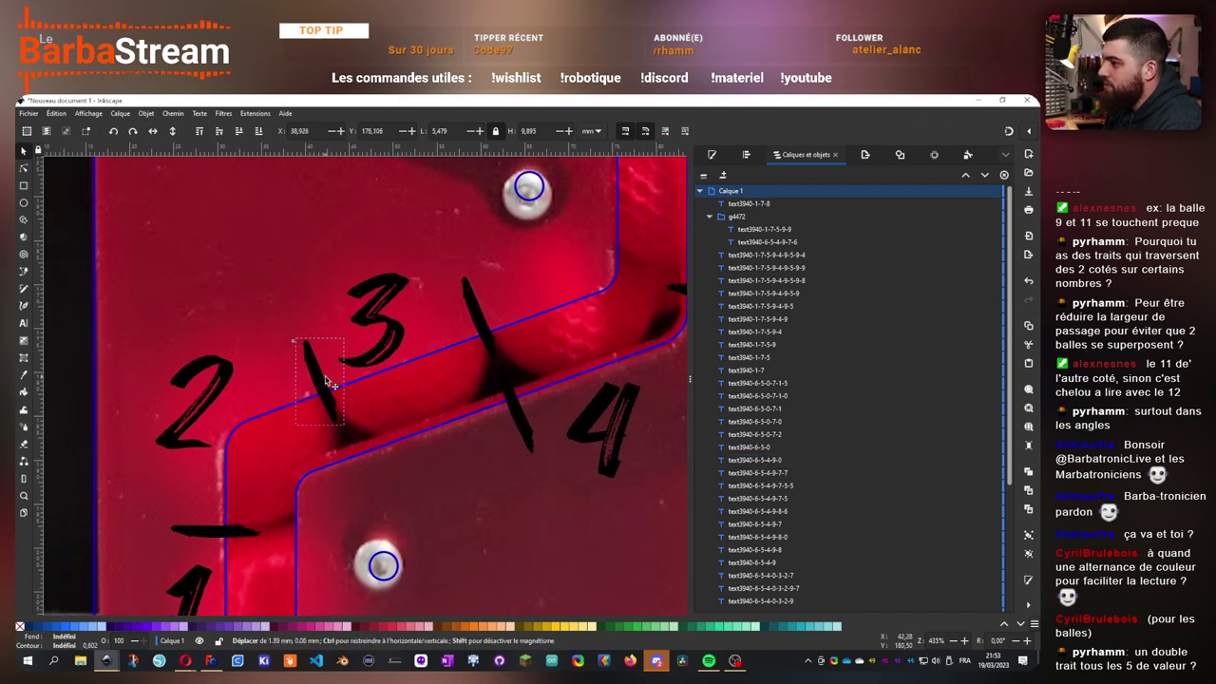
{"action": "left_click", "coordinate": [483, 330]}
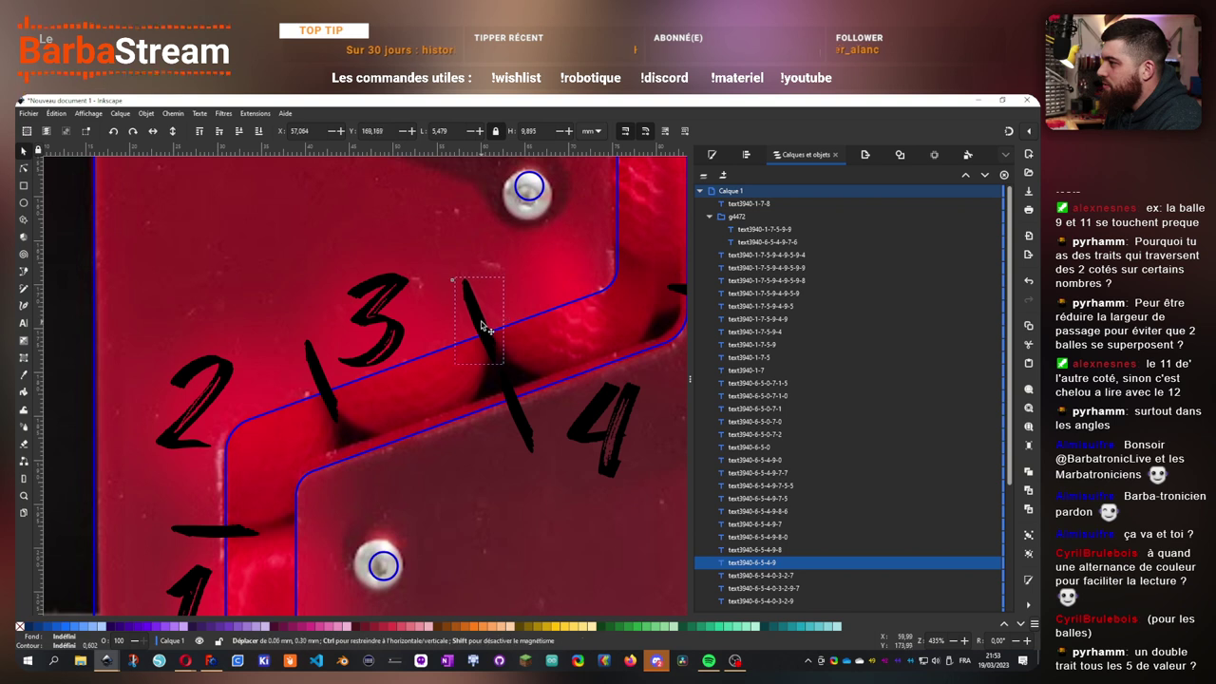
{"action": "left_click", "coordinate": [321, 385]}
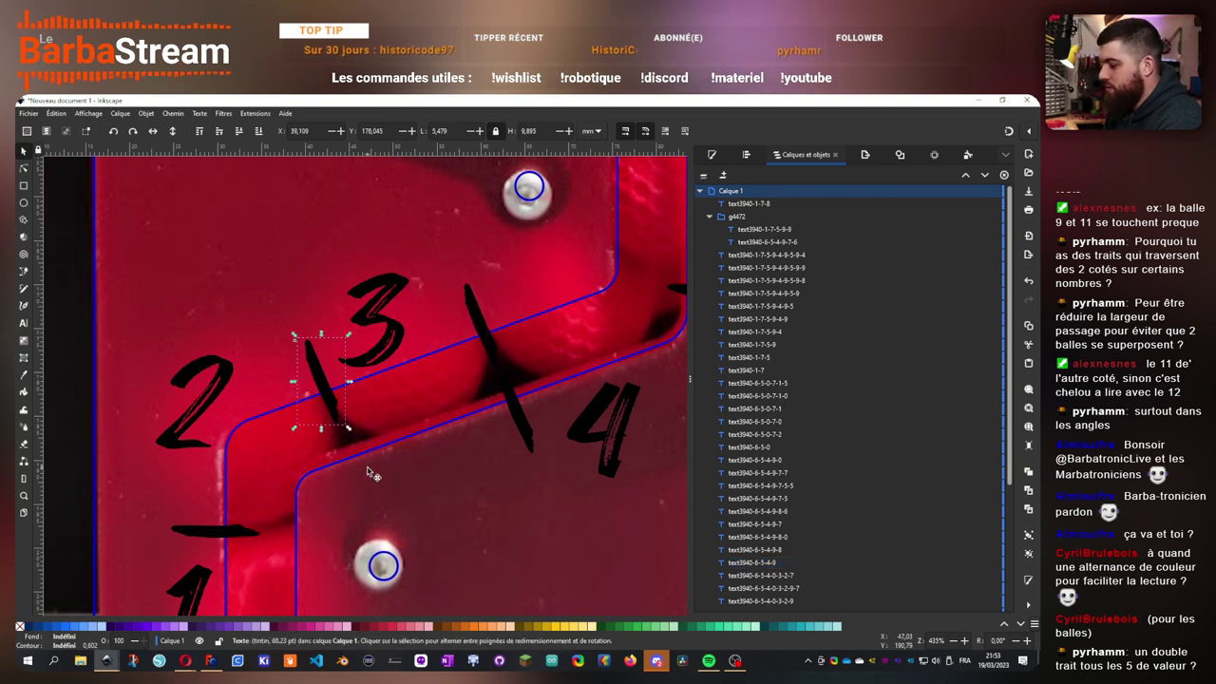
{"action": "mouse_move", "coordinate": [314, 373]}
{"action": "left_mouse_down"}
{"action": "mouse_move", "coordinate": [358, 462]}
{"action": "mouse_move", "coordinate": [408, 353]}
{"action": "left_mouse_up"}
- Place a copy of the horizontal tick mark between 1 and 2 on the channel's opposite edge and clear the selection
{"action": "double_click", "coordinate": [269, 427]}
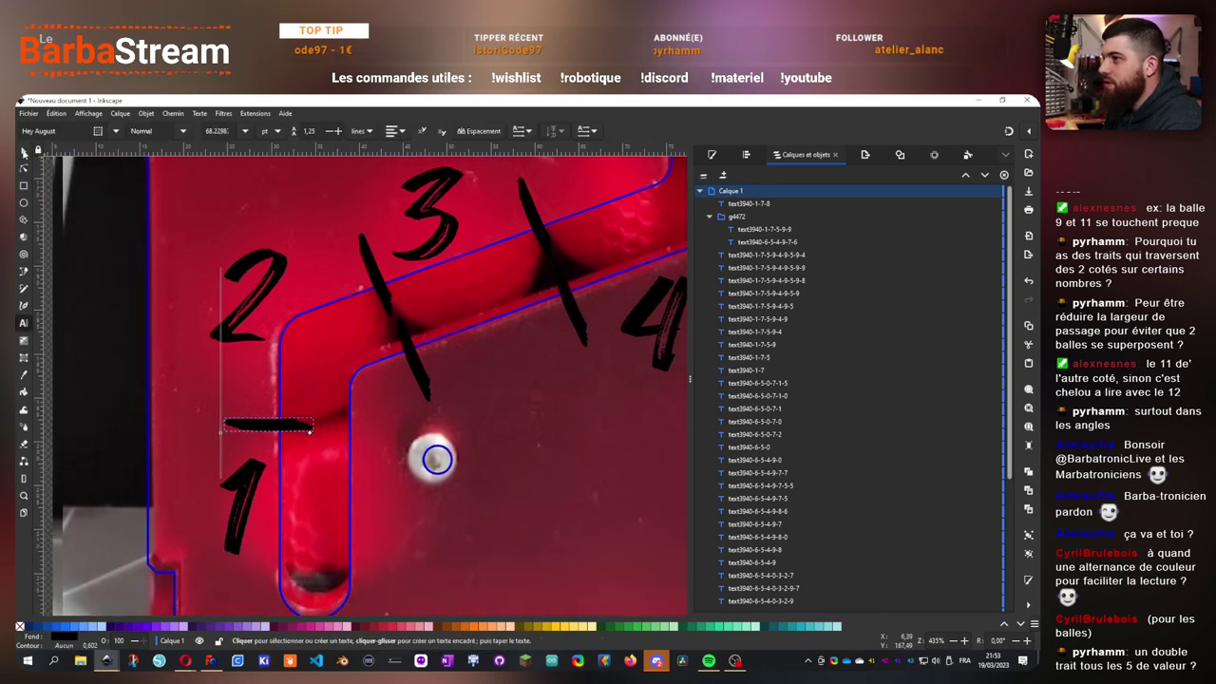
{"action": "key", "text": "F1"}
{"action": "key", "text": "ctrl+v"}
{"action": "left_click_drag", "start_coordinate": [367, 428], "coordinate": [246, 428]}
{"action": "scroll", "coordinate": [246, 433], "scroll_direction": "down", "scroll_amount": 4}
{"action": "left_click", "coordinate": [326, 390]}
{"action": "left_click_drag", "start_coordinate": [481, 407], "coordinate": [522, 520]}
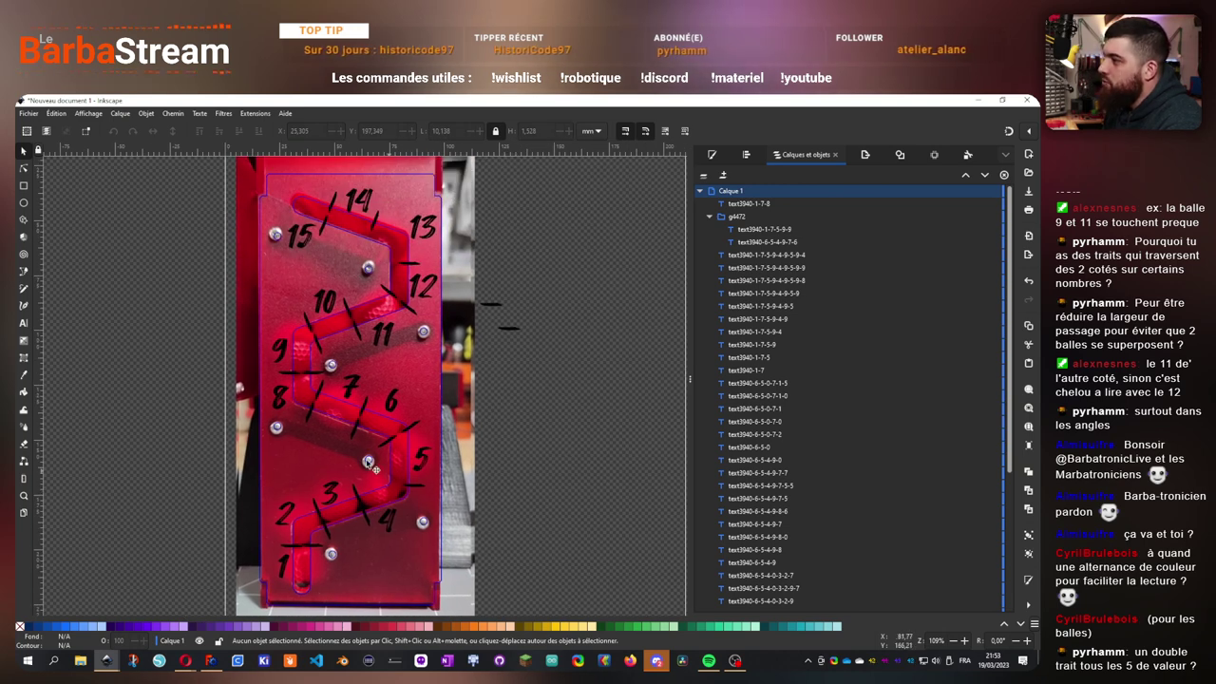
{"action": "scroll", "coordinate": [366, 207], "scroll_direction": "up", "scroll_amount": 4}
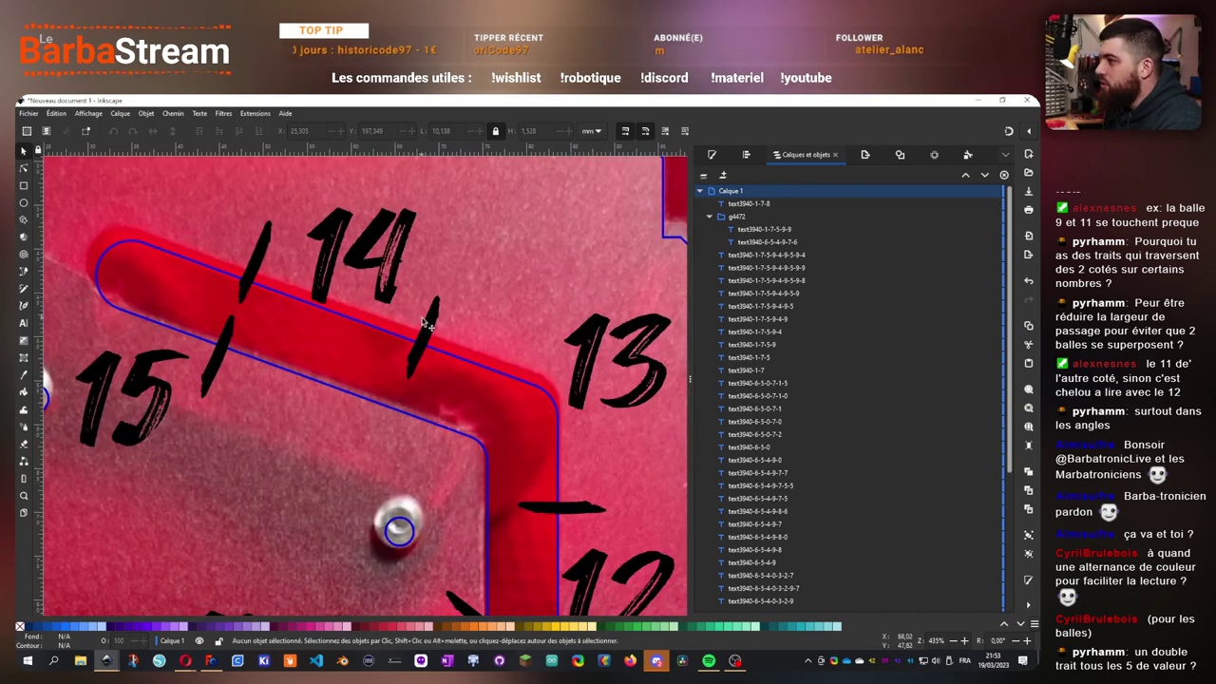
- Move the tick mark between 13 and 14 slightly up and place a copy on the channel's opposite edge
{"action": "left_click_drag", "start_coordinate": [425, 324], "coordinate": [425, 337]}
{"action": "key", "text": "ctrl+v"}
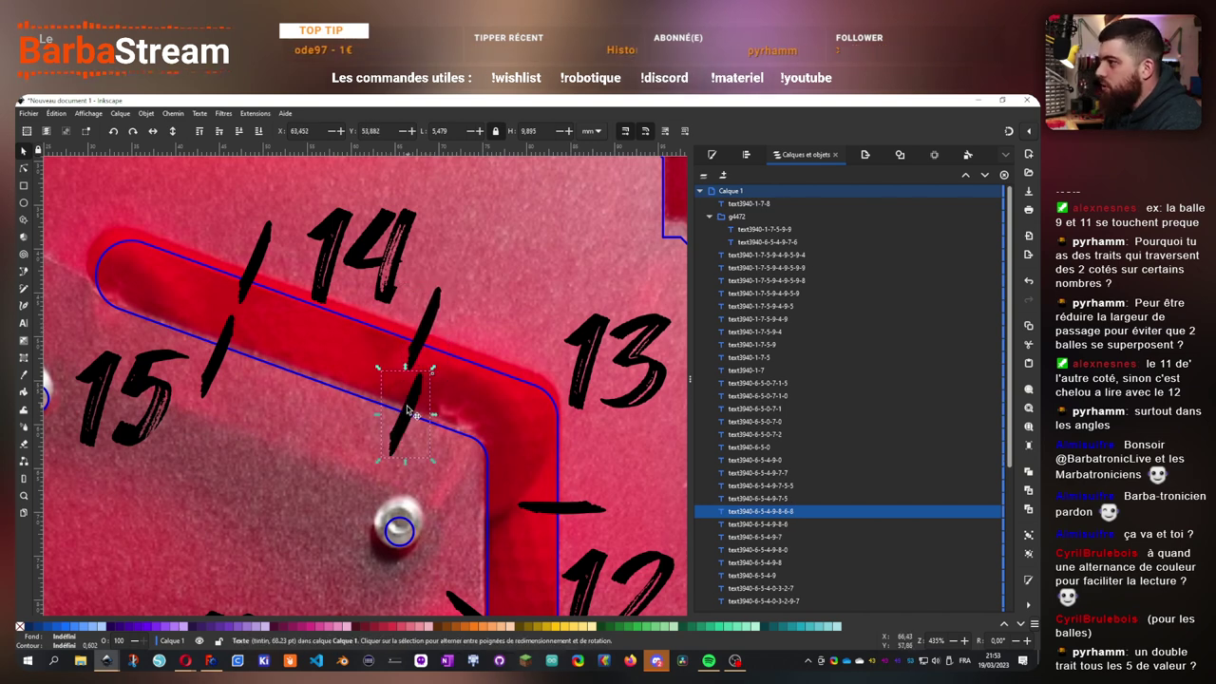
{"action": "left_click_drag", "start_coordinate": [412, 414], "coordinate": [380, 413]}
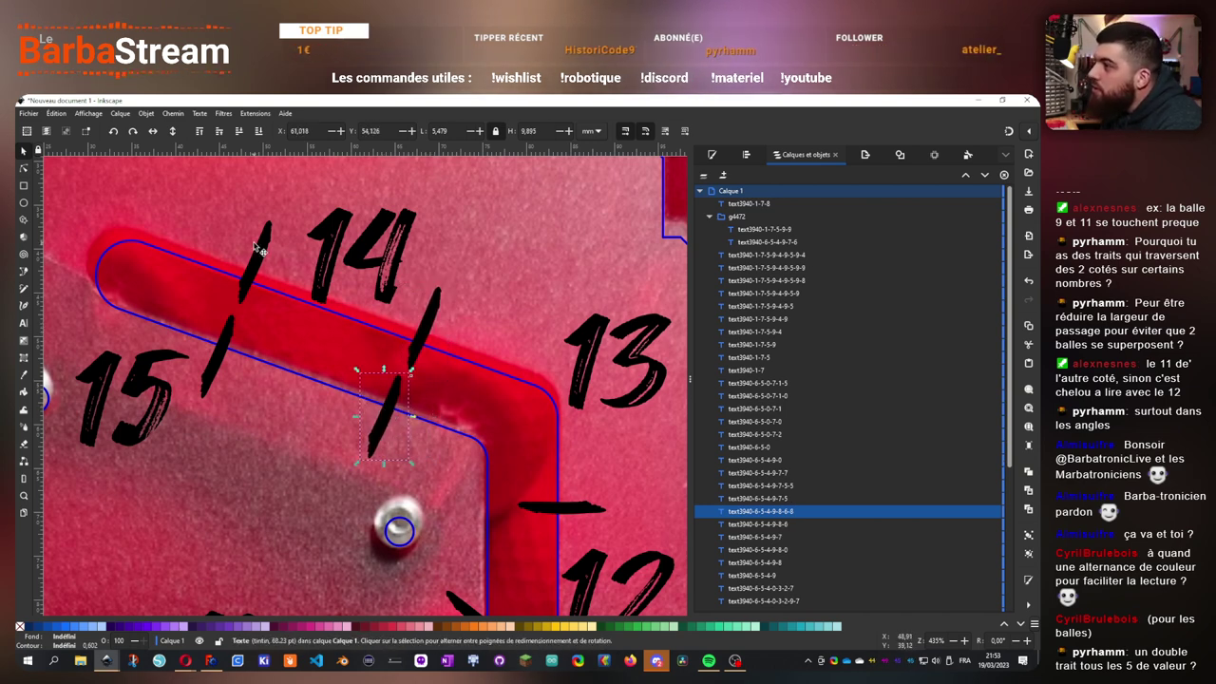
- Move the upper tick mark between 14 and 15 down about 1.2 mm and clear the selection
{"action": "left_click_drag", "start_coordinate": [266, 258], "coordinate": [272, 268]}
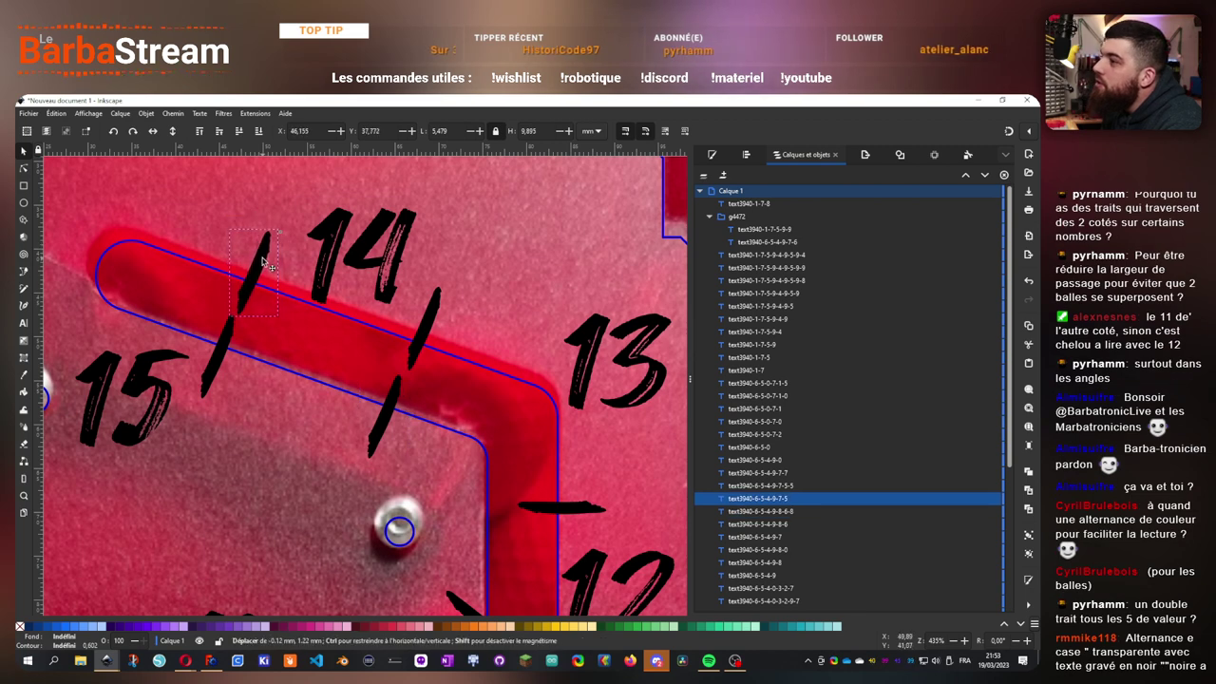
{"action": "scroll", "coordinate": [257, 331], "scroll_direction": "down", "scroll_amount": 3}
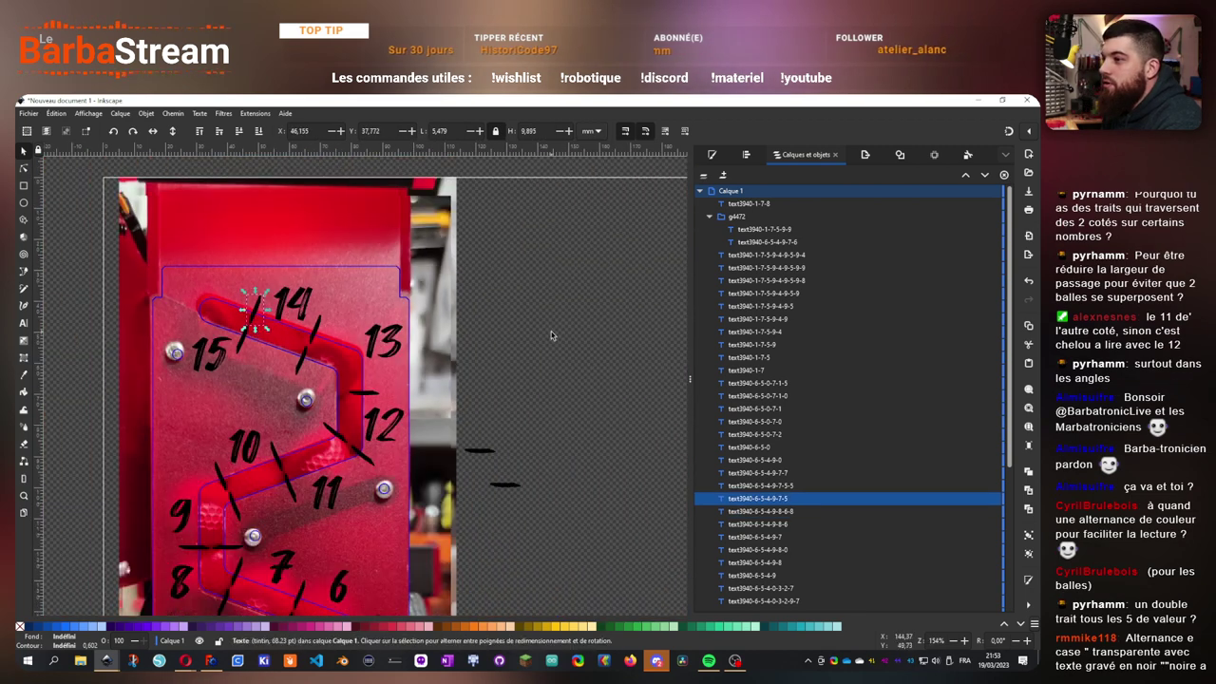
{"action": "left_click", "coordinate": [548, 380]}
{"action": "scroll", "coordinate": [594, 390], "scroll_direction": "down", "scroll_amount": 3}
{"action": "scroll", "coordinate": [608, 394], "scroll_direction": "left", "scroll_amount": 2}
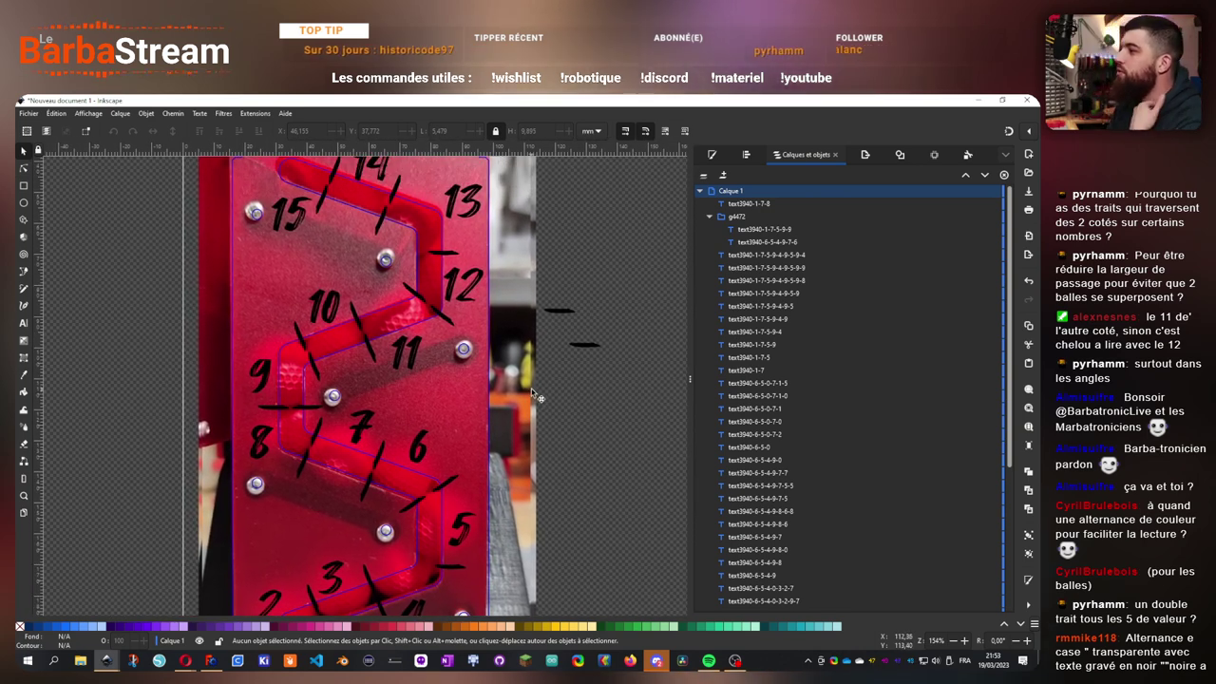
{"action": "scroll", "coordinate": [597, 452], "scroll_direction": "up", "scroll_amount": 1}
{"action": "scroll", "coordinate": [598, 452], "scroll_direction": "left", "scroll_amount": 1}
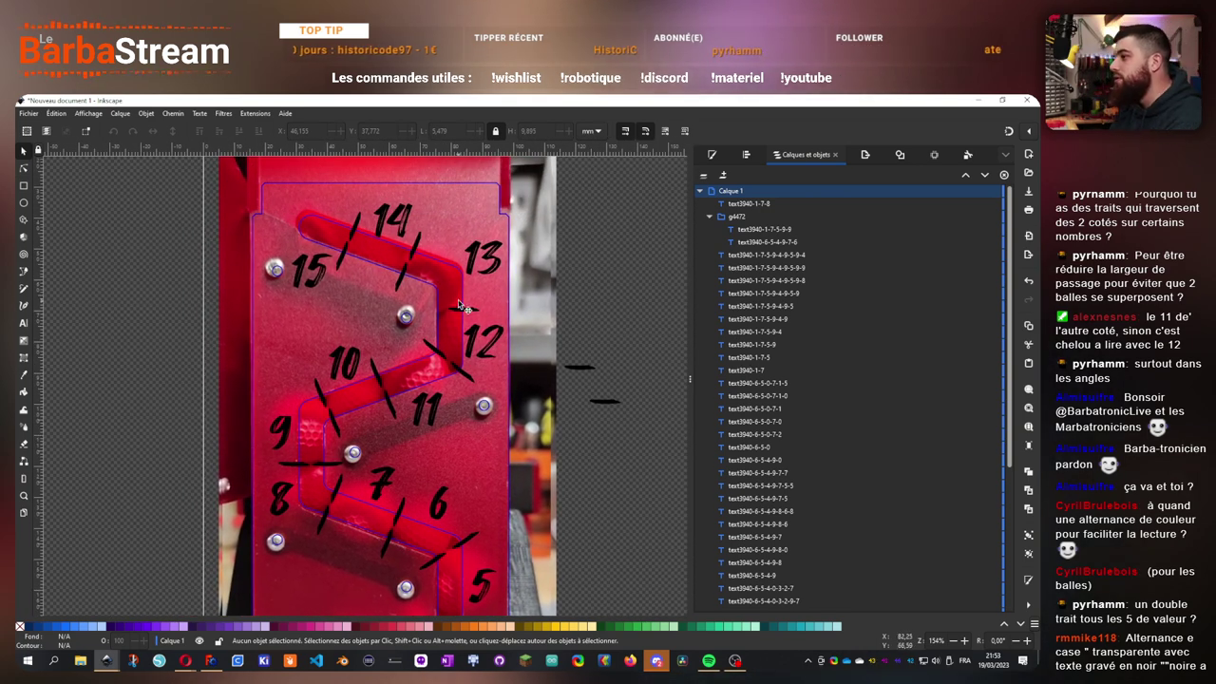
- Duplicate the tick mark between 12 and 13 onto the channel's inner edge and adjust the outer one's position slightly
{"action": "scroll", "coordinate": [478, 335], "scroll_direction": "up", "scroll_amount": 4}
{"action": "left_click", "coordinate": [477, 334]}
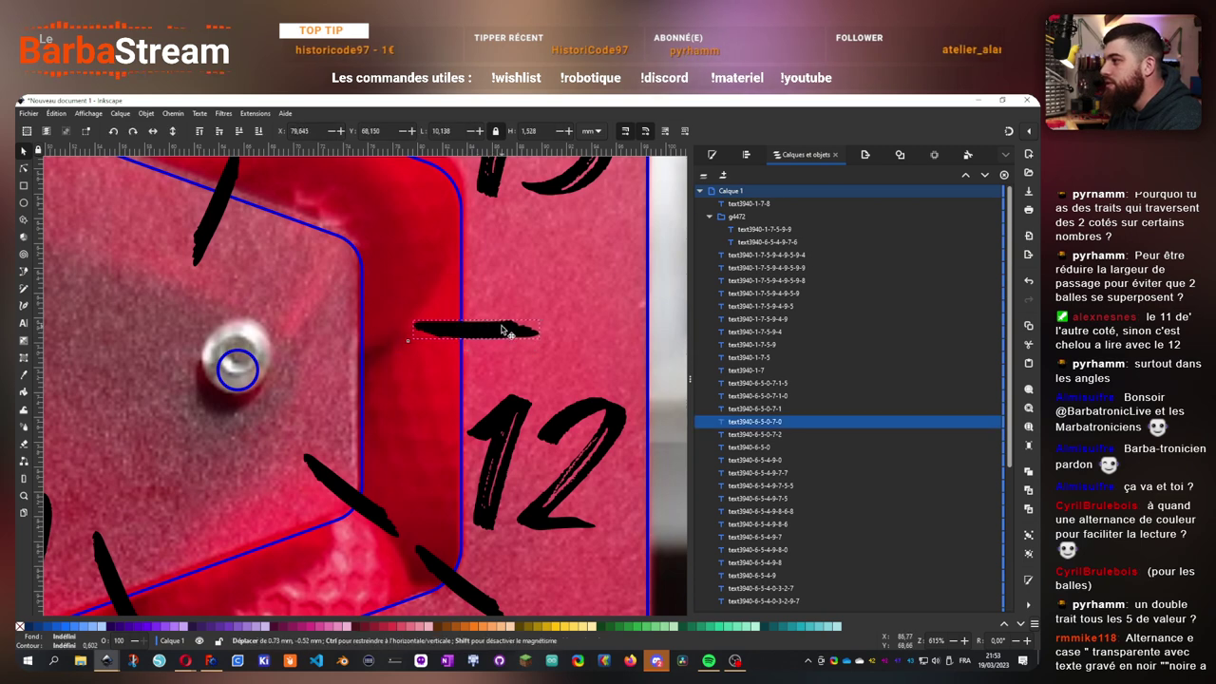
{"action": "key", "text": "ctrl+d"}
{"action": "left_click_drag", "start_coordinate": [415, 349], "coordinate": [339, 341]}
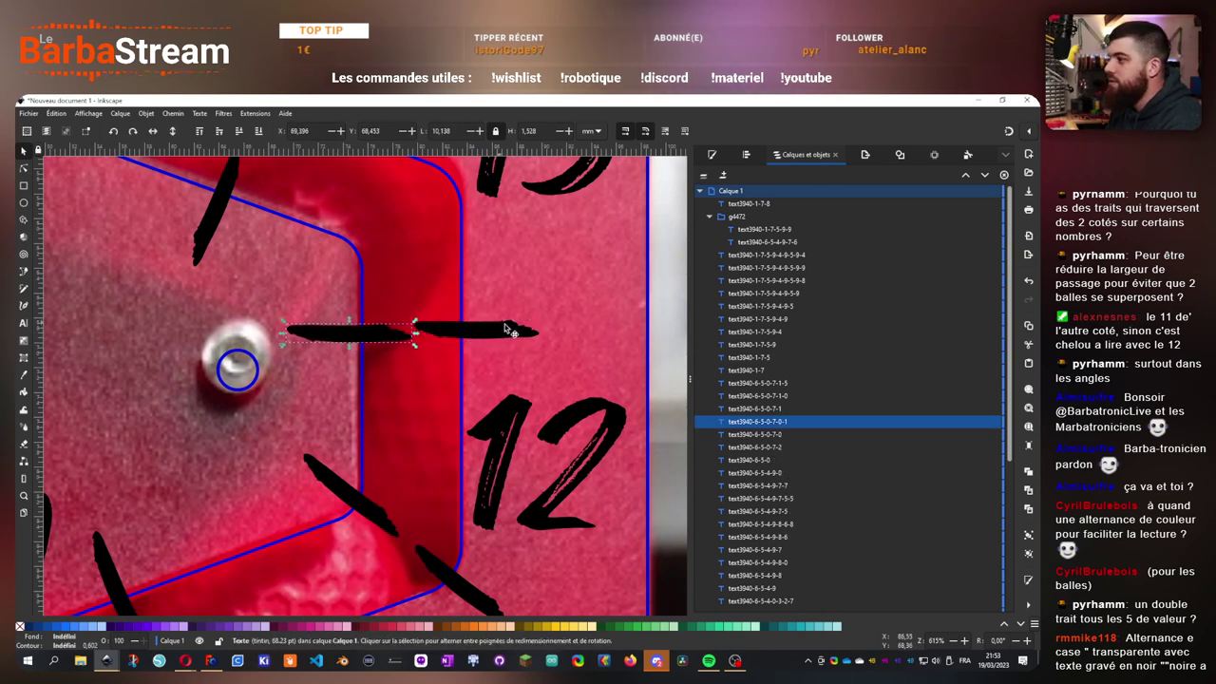
{"action": "left_click_drag", "start_coordinate": [514, 331], "coordinate": [502, 332]}
{"action": "scroll", "coordinate": [499, 334], "scroll_direction": "down", "scroll_amount": 3}
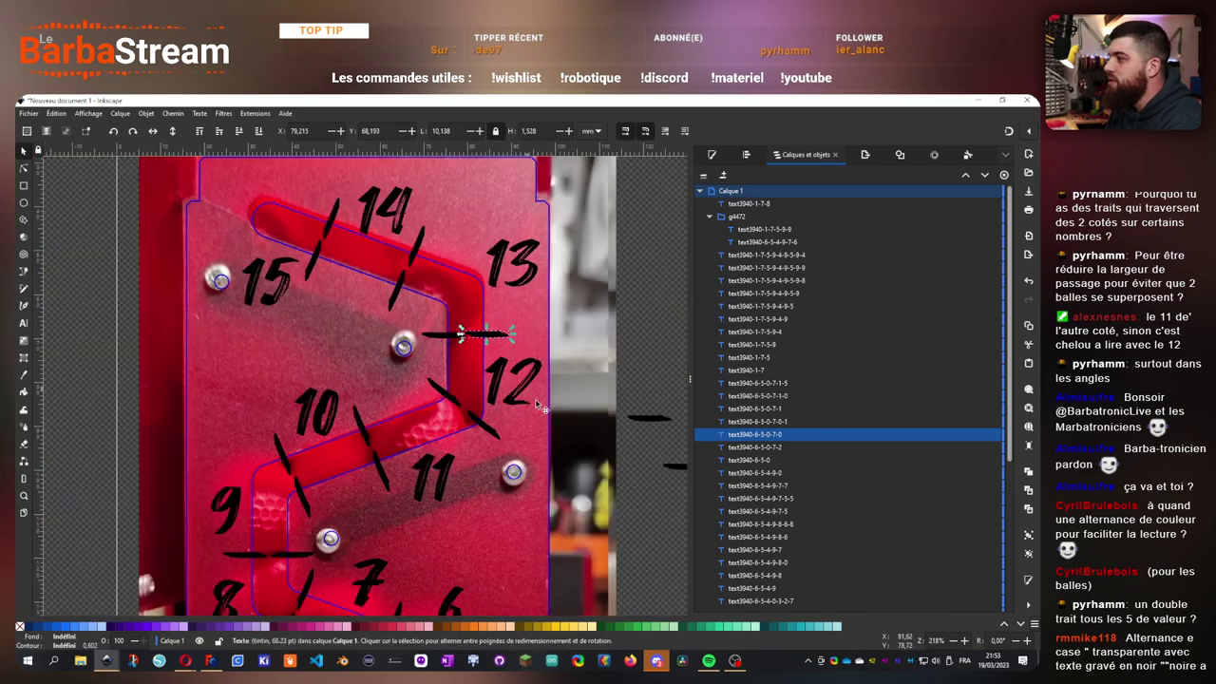
{"action": "scroll", "coordinate": [476, 417], "scroll_direction": "up", "scroll_amount": 3}
{"action": "scroll", "coordinate": [482, 421], "scroll_direction": "down", "scroll_amount": 5}
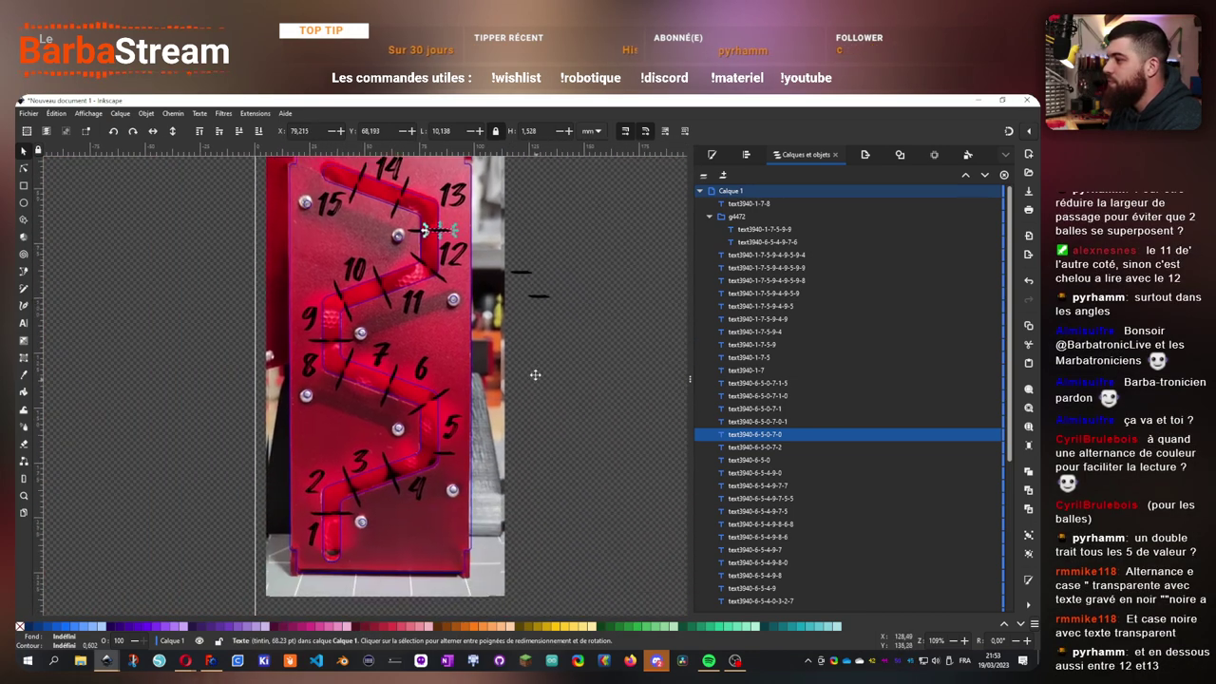
- Tilt the tick mark between 4 and 5 slightly and place a copy on the channel's opposite edge
{"action": "scroll", "coordinate": [428, 444], "scroll_direction": "up", "scroll_amount": 5}
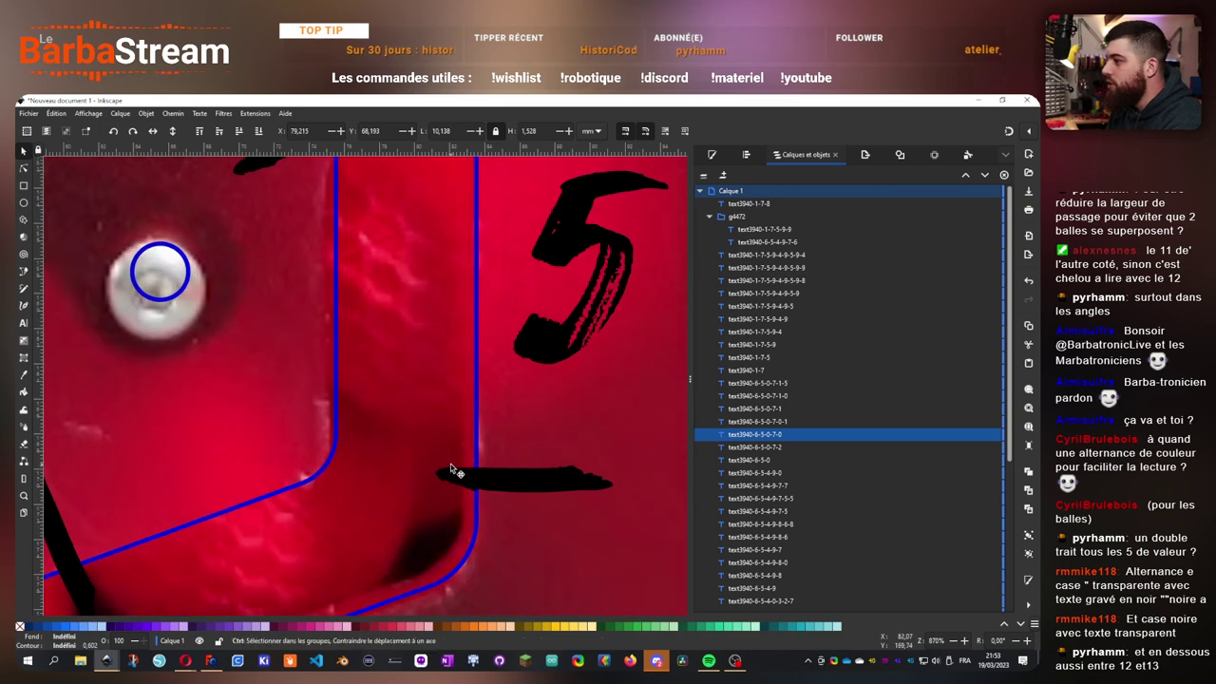
{"action": "scroll", "coordinate": [504, 481], "scroll_direction": "down", "scroll_amount": 1}
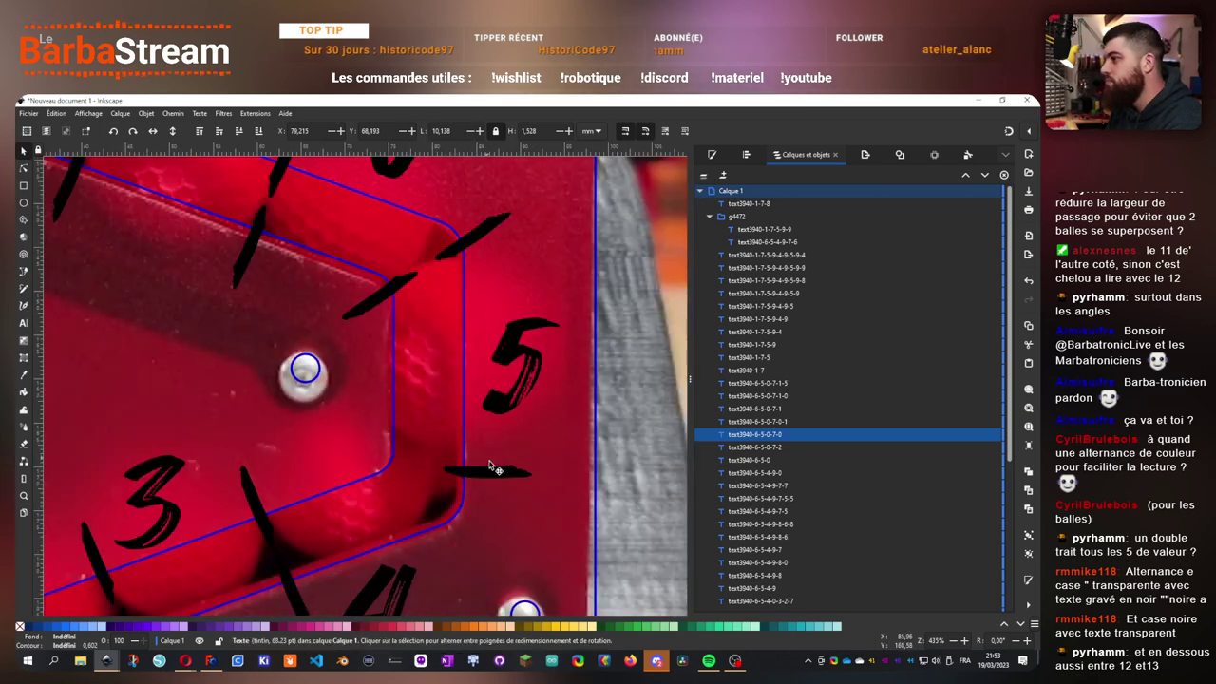
{"action": "left_click", "coordinate": [489, 467]}
{"action": "left_click_drag", "start_coordinate": [533, 463], "coordinate": [400, 453]}
{"action": "key", "text": "ctrl+v"}
{"action": "scroll", "coordinate": [397, 449], "scroll_direction": "down", "scroll_amount": 2}
{"action": "left_click", "coordinate": [642, 462]}
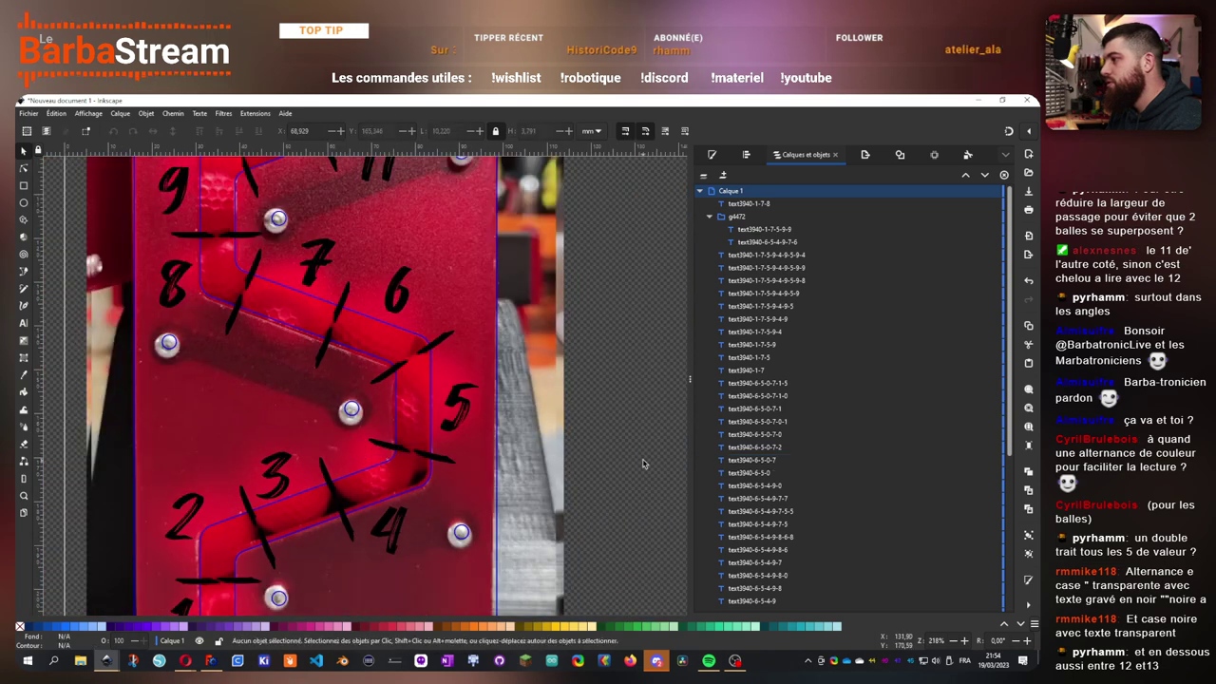
- Move the outer tick mark between 12 and 13 about 0.4 mm right and clear the selection
{"action": "scroll", "coordinate": [453, 475], "scroll_direction": "down", "scroll_amount": 3}
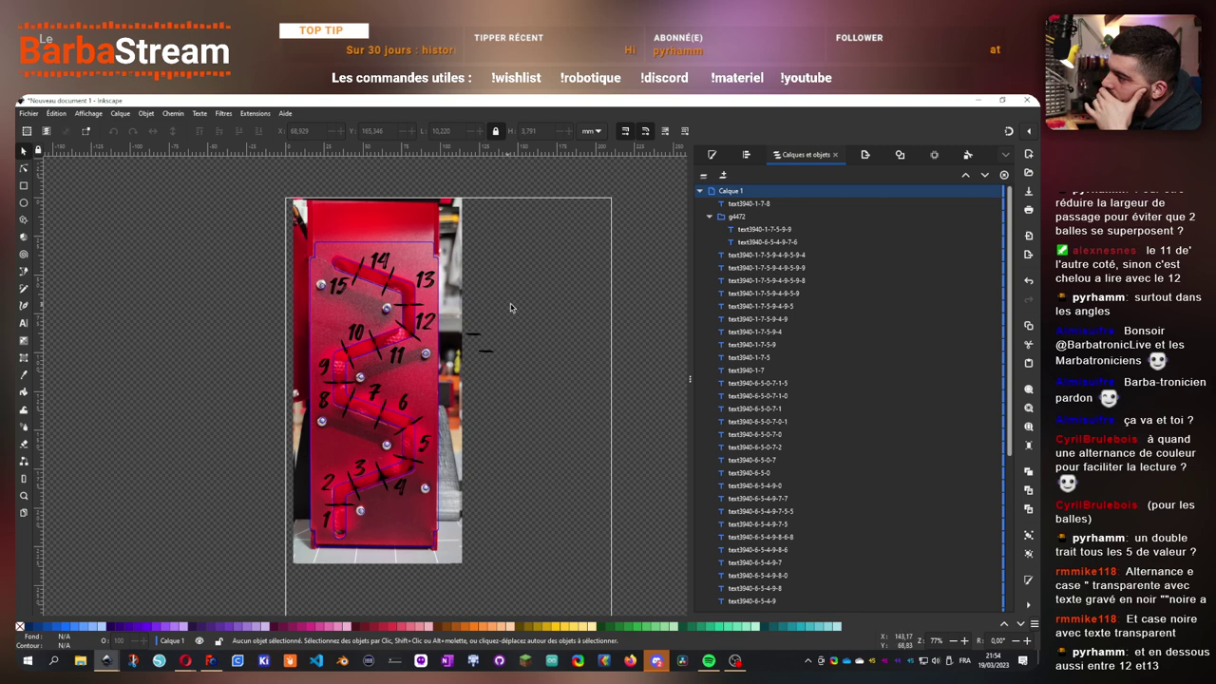
{"action": "left_click_drag", "start_coordinate": [510, 306], "coordinate": [525, 322]}
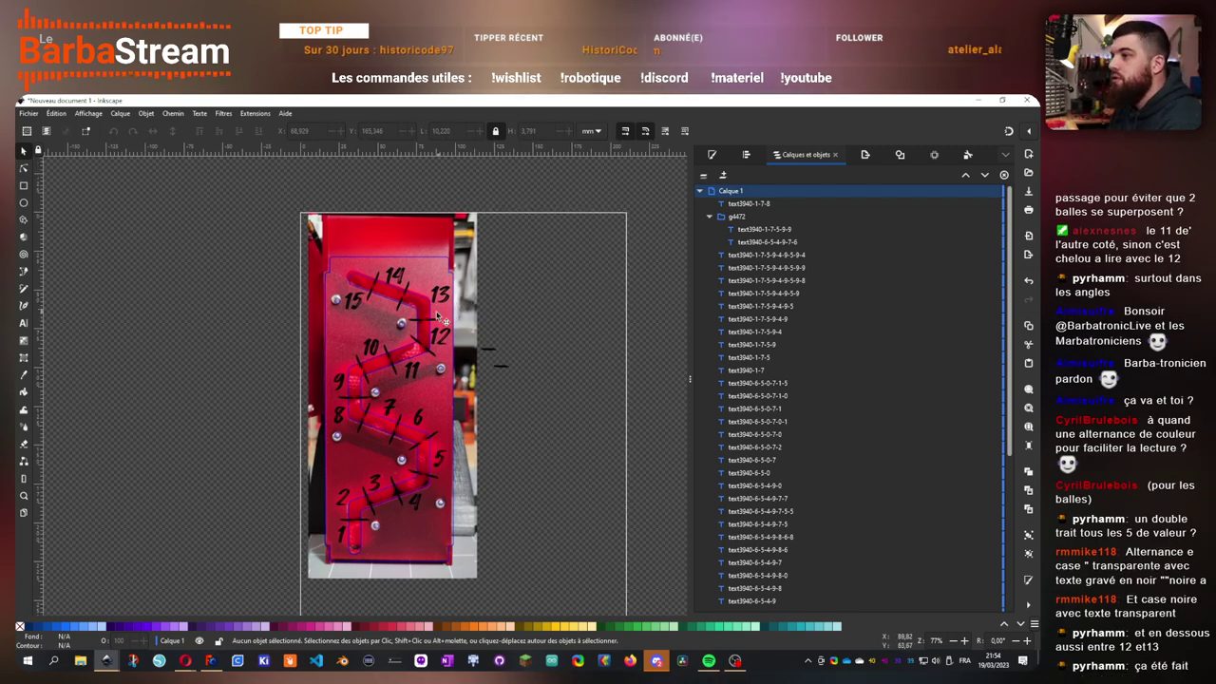
{"action": "scroll", "coordinate": [444, 321], "scroll_direction": "up", "scroll_amount": 5}
{"action": "left_click_drag", "start_coordinate": [459, 390], "coordinate": [466, 392]}
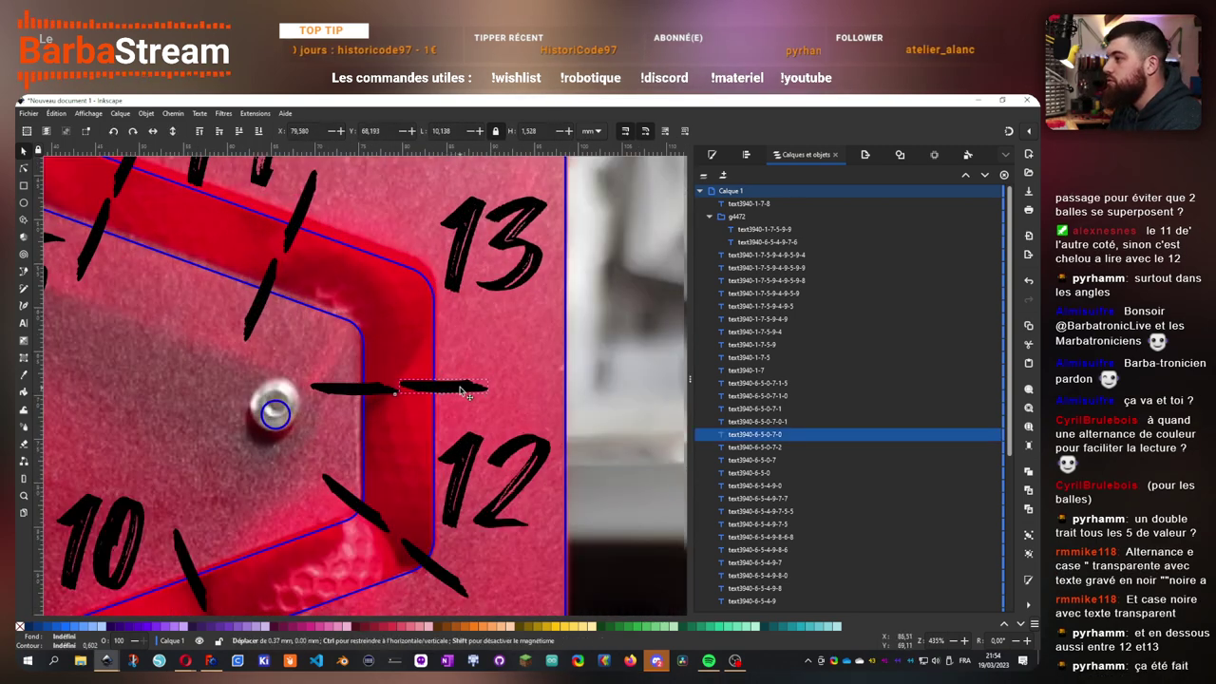
{"action": "left_click", "coordinate": [397, 389]}
{"action": "key", "text": "t"}
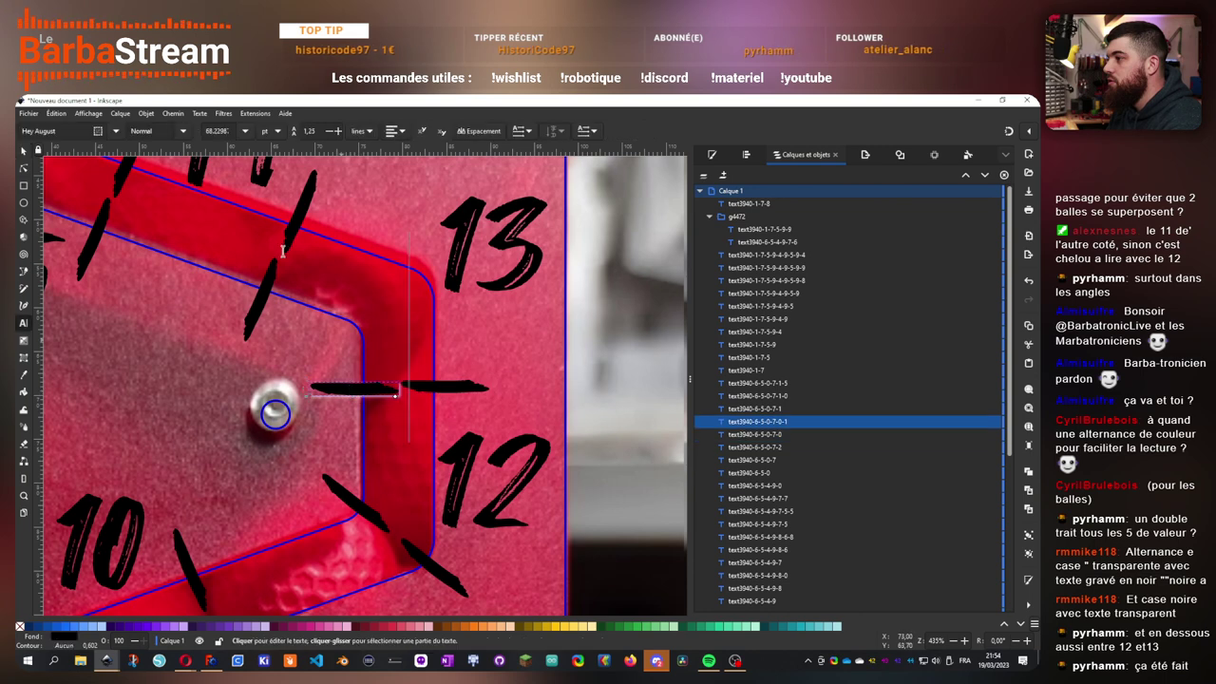
{"action": "left_click", "coordinate": [24, 151]}
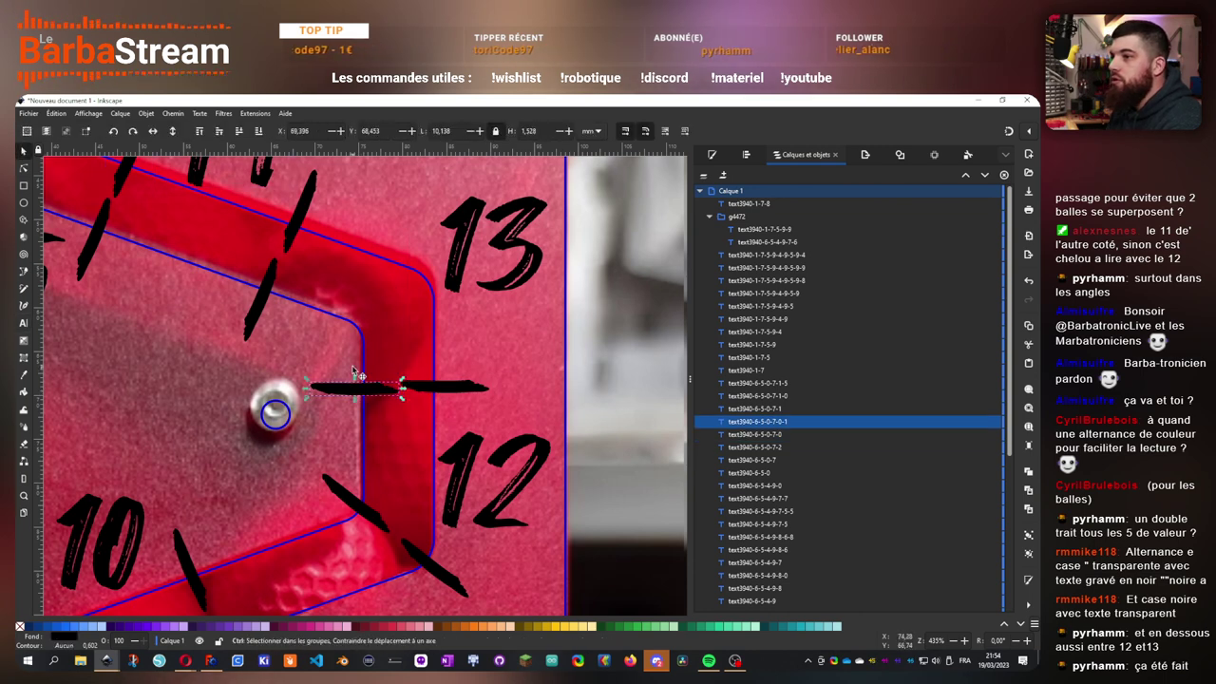
{"action": "scroll", "coordinate": [352, 369], "scroll_direction": "down", "scroll_amount": 3}
{"action": "left_click", "coordinate": [557, 377]}
{"action": "left_click_drag", "start_coordinate": [545, 405], "coordinate": [542, 297]}
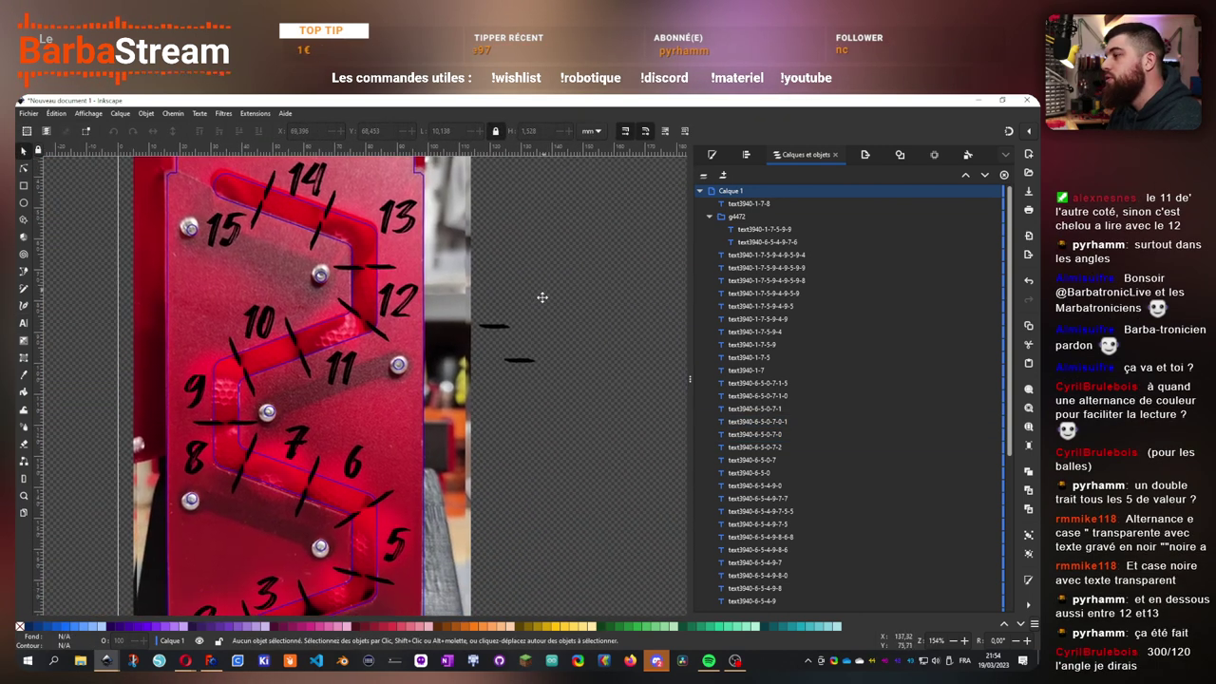
- Nudge the upper tick mark between 13 and 14 very slightly and clear the selection
{"action": "scroll", "coordinate": [321, 204], "scroll_direction": "up", "scroll_amount": 3}
{"action": "left_click", "coordinate": [323, 256]}
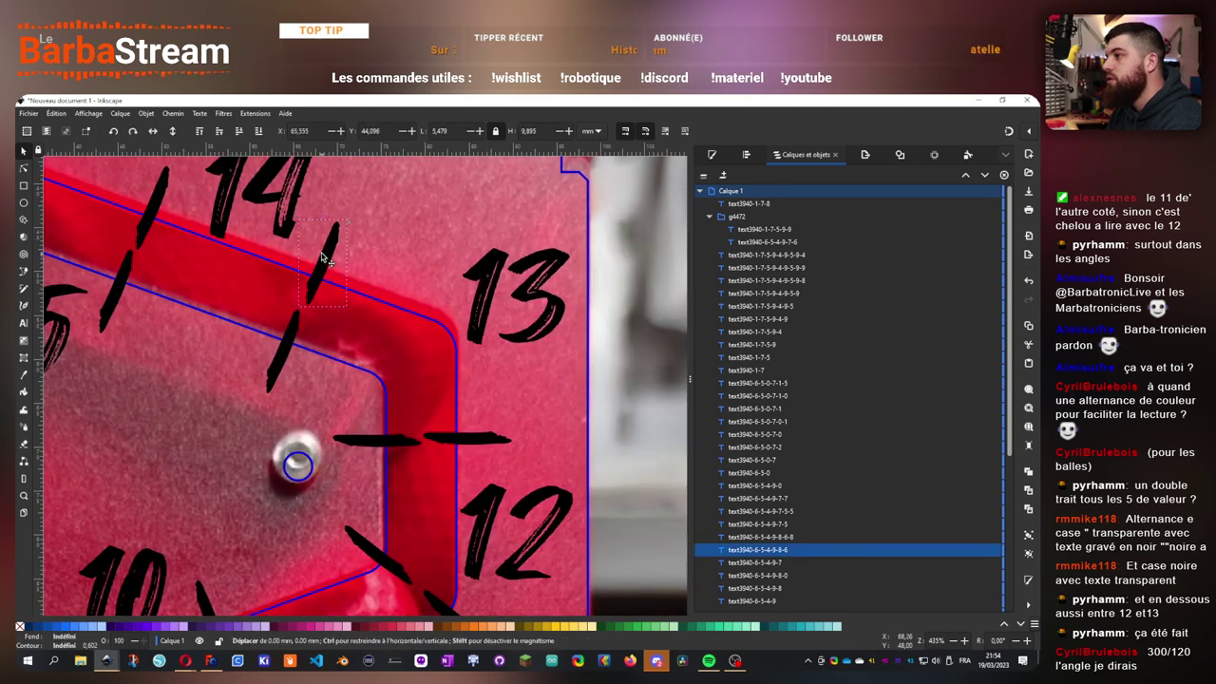
{"action": "scroll", "coordinate": [323, 256], "scroll_direction": "down", "scroll_amount": 4}
{"action": "left_click", "coordinate": [513, 347]}
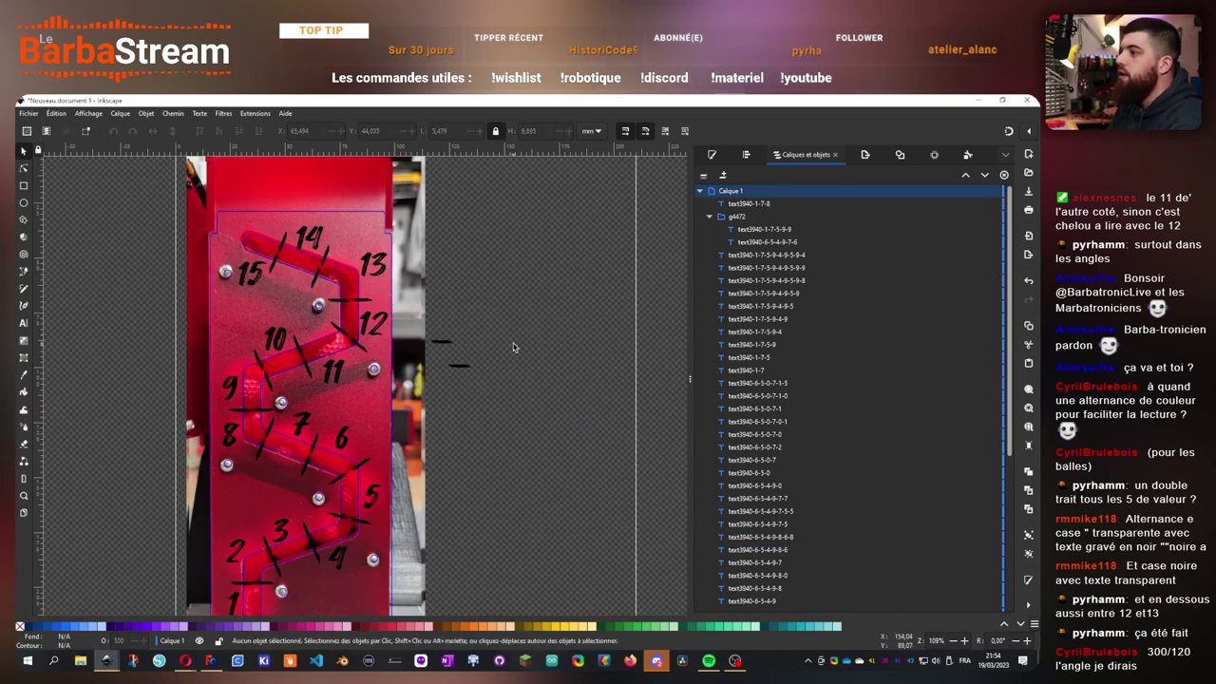
{"action": "left_click_drag", "start_coordinate": [506, 549], "coordinate": [550, 480]}
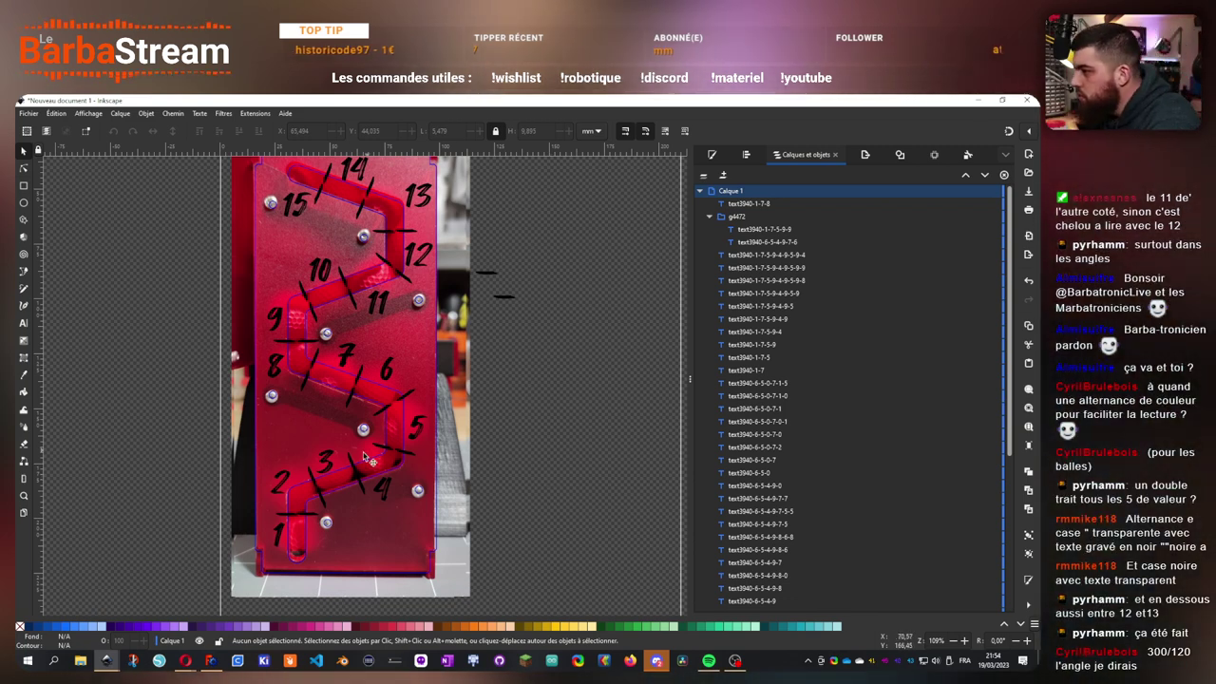
- Nudge the number 3 slightly right above the channel
{"action": "left_click_drag", "start_coordinate": [323, 460], "coordinate": [332, 463]}
{"action": "scroll", "coordinate": [494, 352], "scroll_direction": "up", "scroll_amount": 2}
{"action": "scroll", "coordinate": [494, 352], "scroll_direction": "left", "scroll_amount": 1}
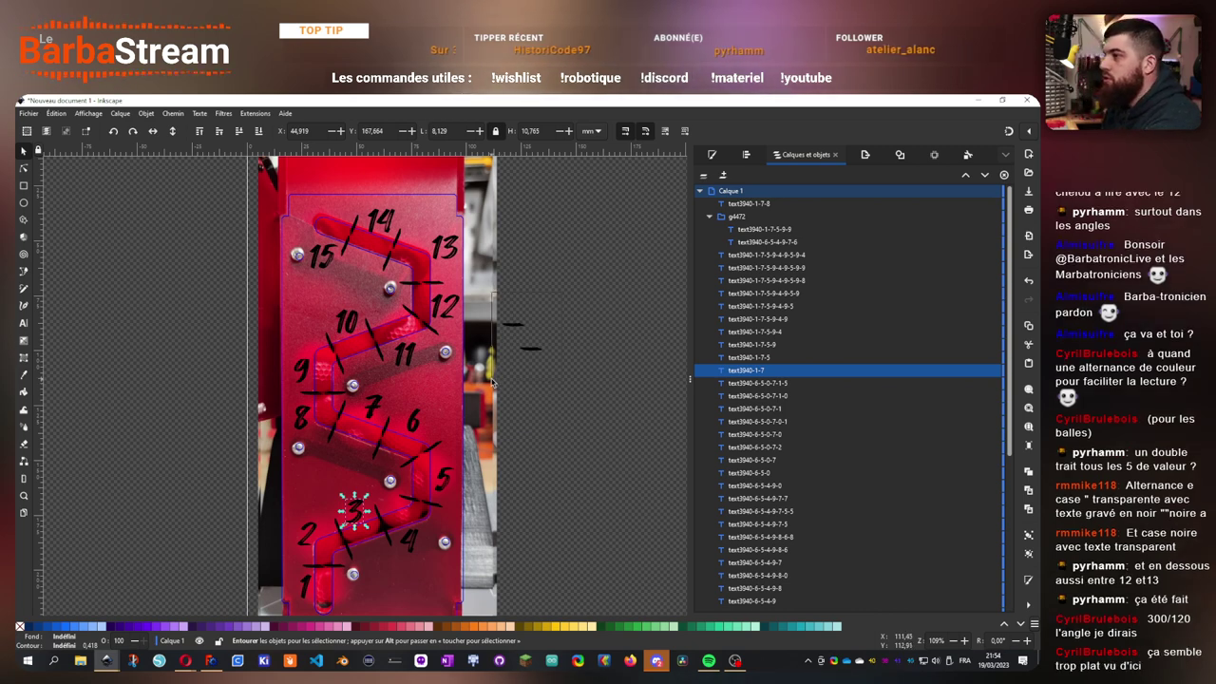
- Delete the two spare horizontal tick marks lying outside the plate
{"action": "key", "text": "Escape"}
{"action": "scroll", "coordinate": [598, 388], "scroll_direction": "left", "scroll_amount": 1}
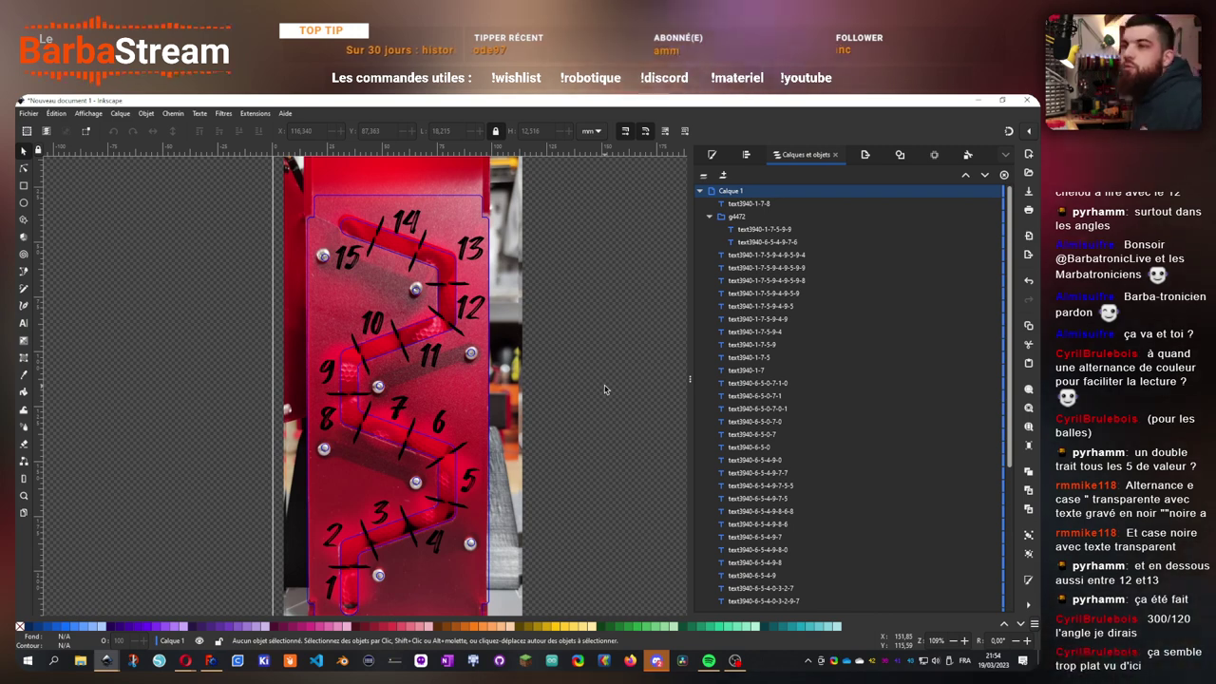
{"action": "scroll", "coordinate": [617, 470], "scroll_direction": "down", "scroll_amount": 2}
{"action": "scroll", "coordinate": [617, 470], "scroll_direction": "left", "scroll_amount": 1}
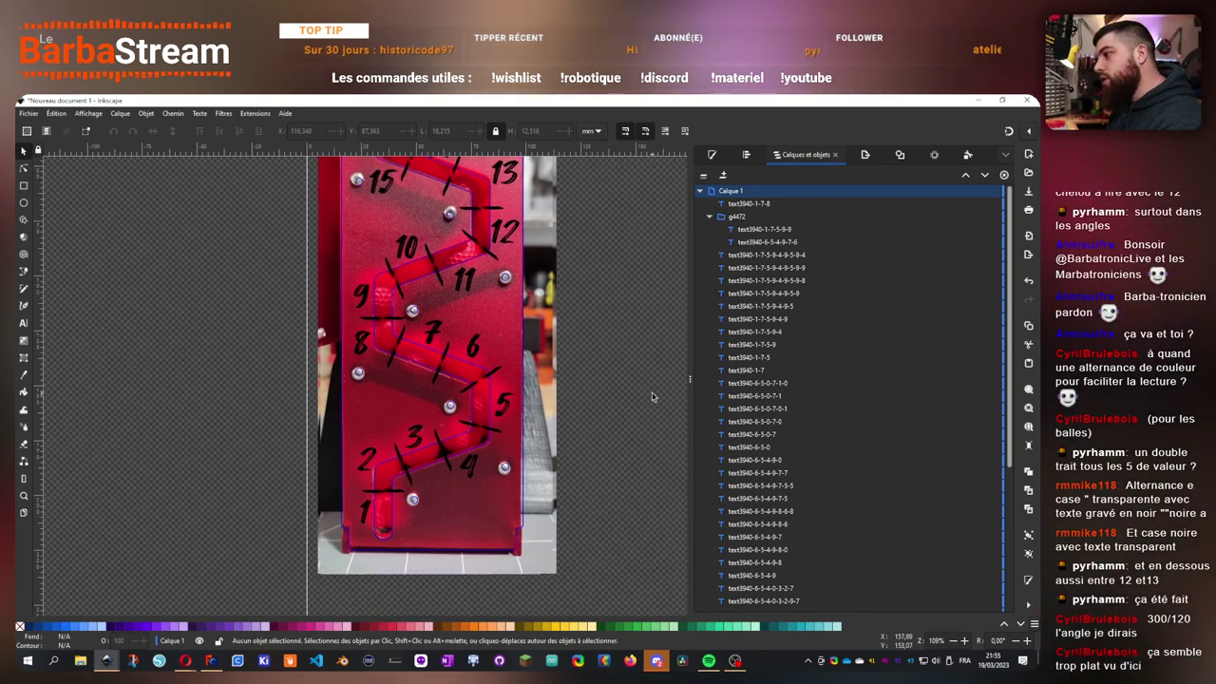
{"action": "left_click_drag", "start_coordinate": [584, 422], "coordinate": [583, 502]}
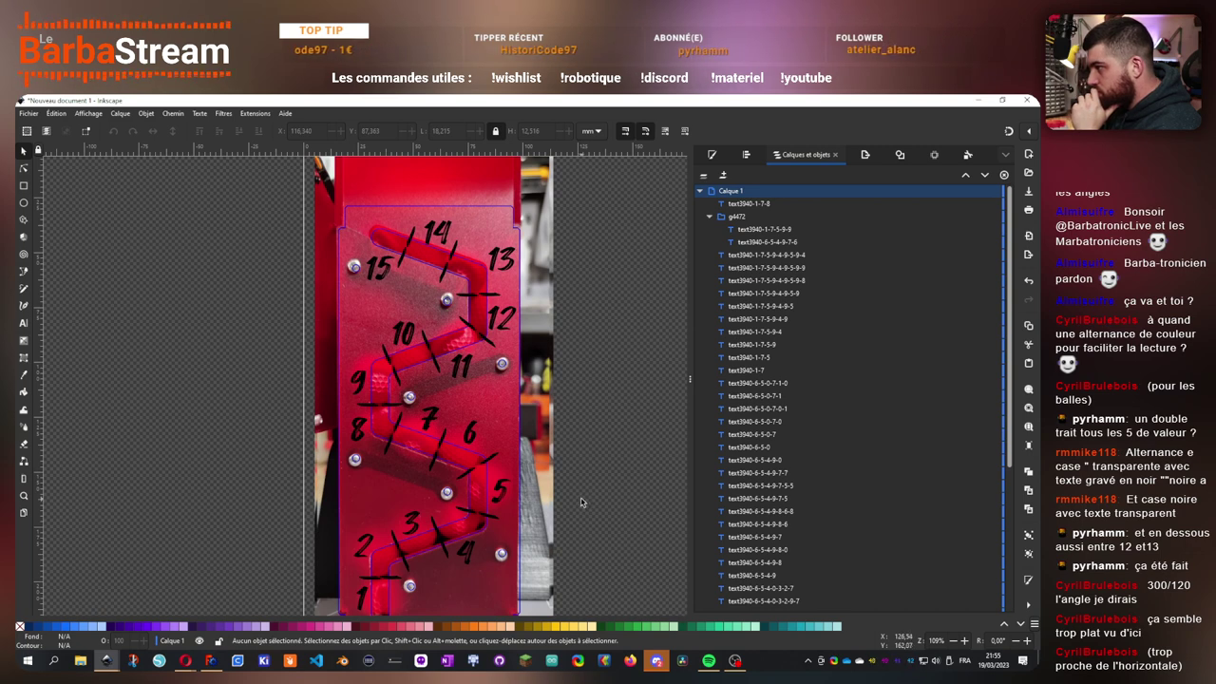
{"action": "scroll", "coordinate": [581, 502], "scroll_direction": "down", "scroll_amount": 2}
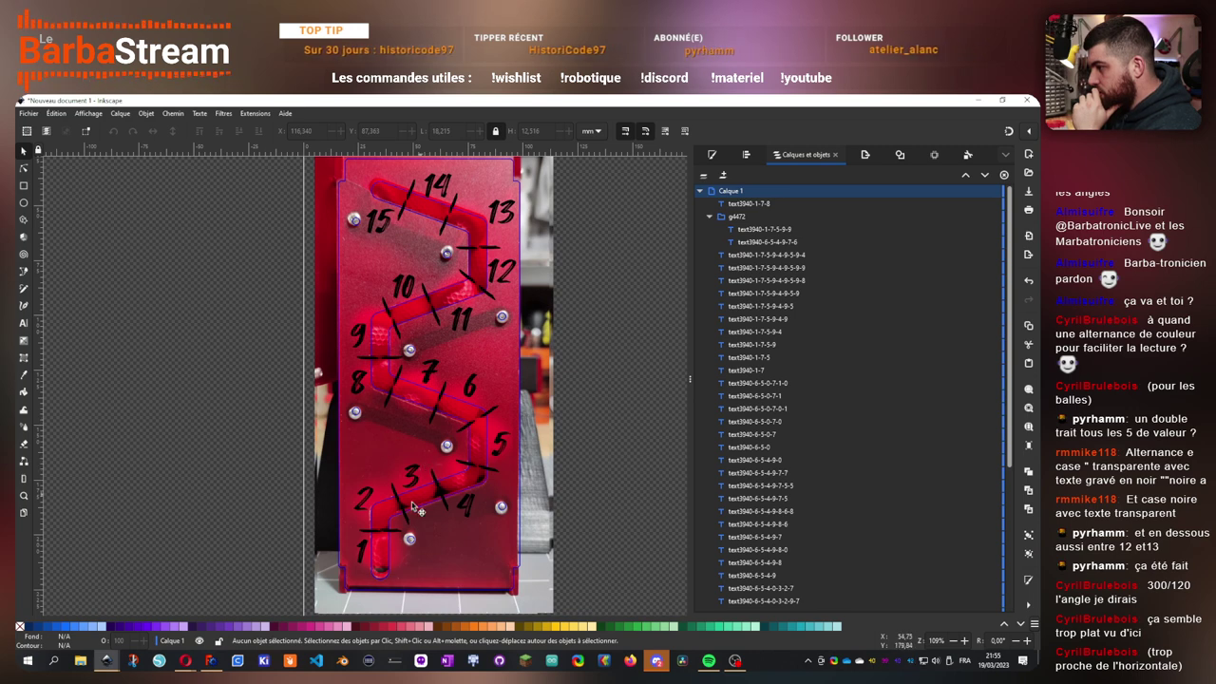
{"action": "scroll", "coordinate": [398, 580], "scroll_direction": "up", "scroll_amount": 8}
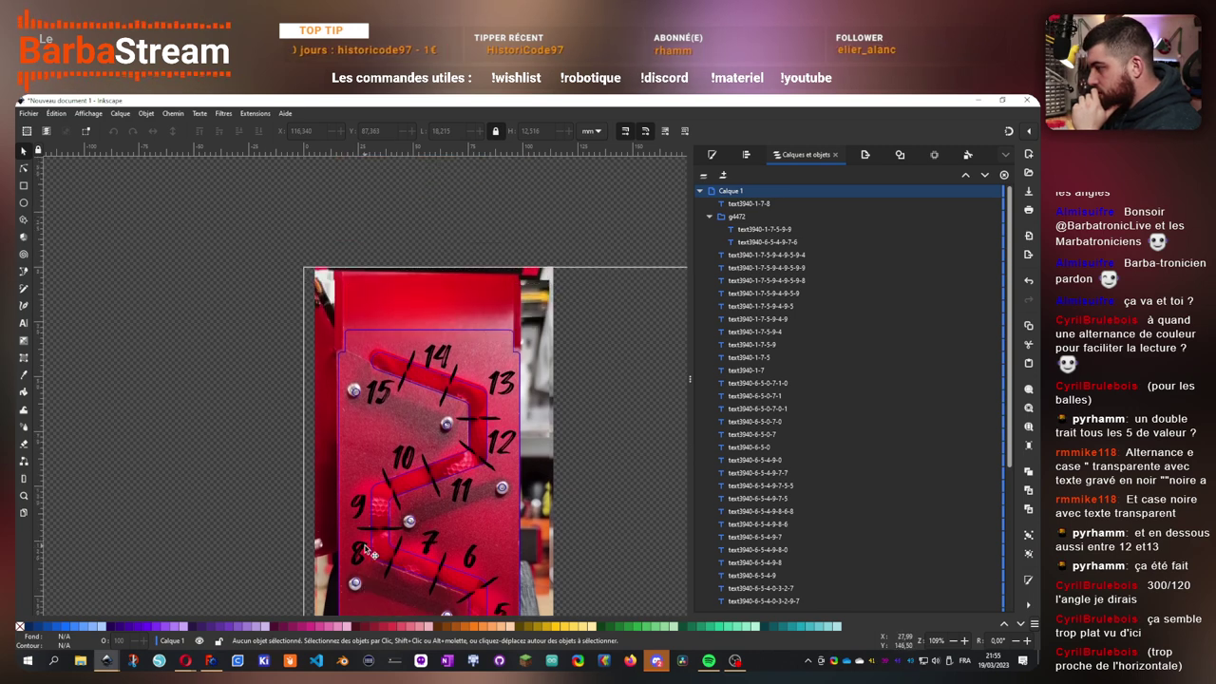
{"action": "scroll", "coordinate": [398, 580], "scroll_direction": "down", "scroll_amount": 6}
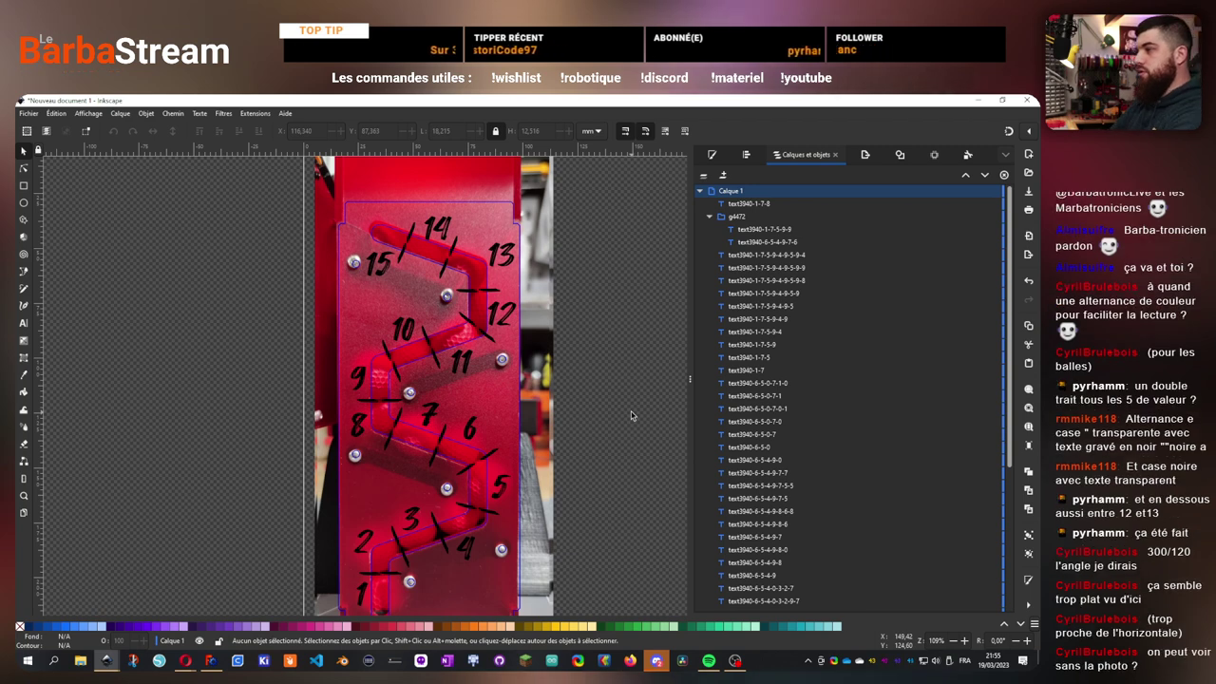
- Hide the three background photos image4940, image4874 and image190 so only the plate outline, numbers and tick marks show
{"action": "scroll", "coordinate": [456, 380], "scroll_direction": "down", "scroll_amount": 3}
{"action": "scroll", "coordinate": [477, 375], "scroll_direction": "up", "scroll_amount": 1}
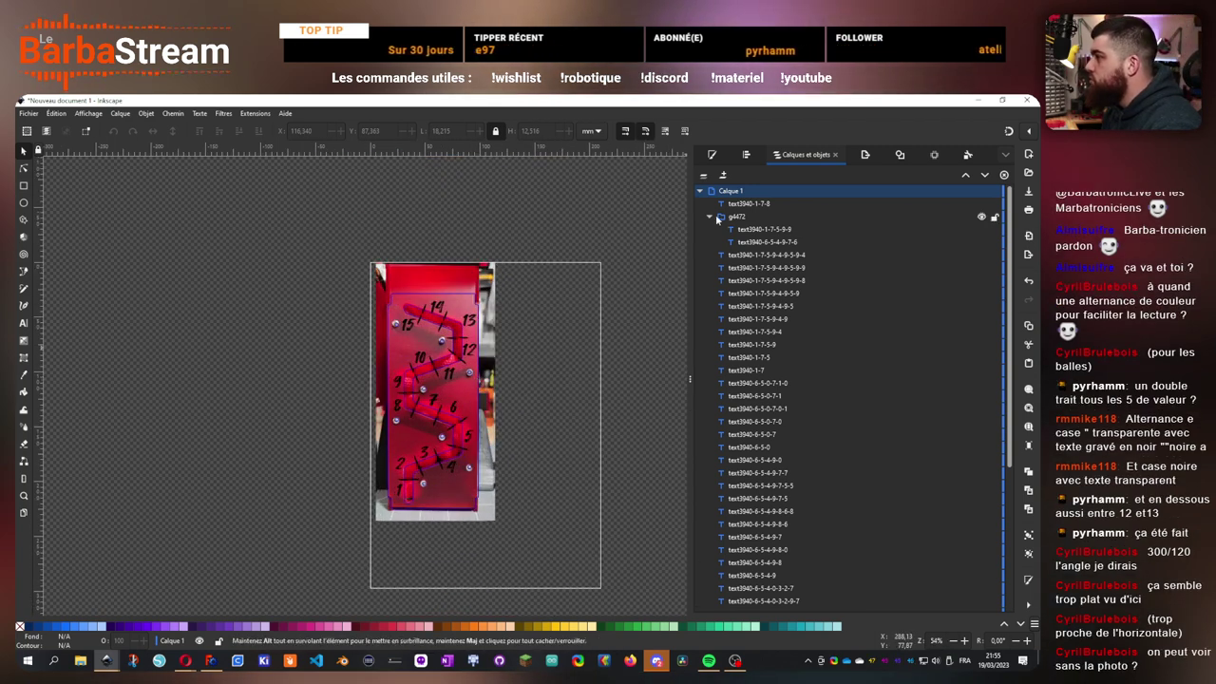
{"action": "left_click", "coordinate": [699, 191]}
{"action": "left_click", "coordinate": [700, 191]}
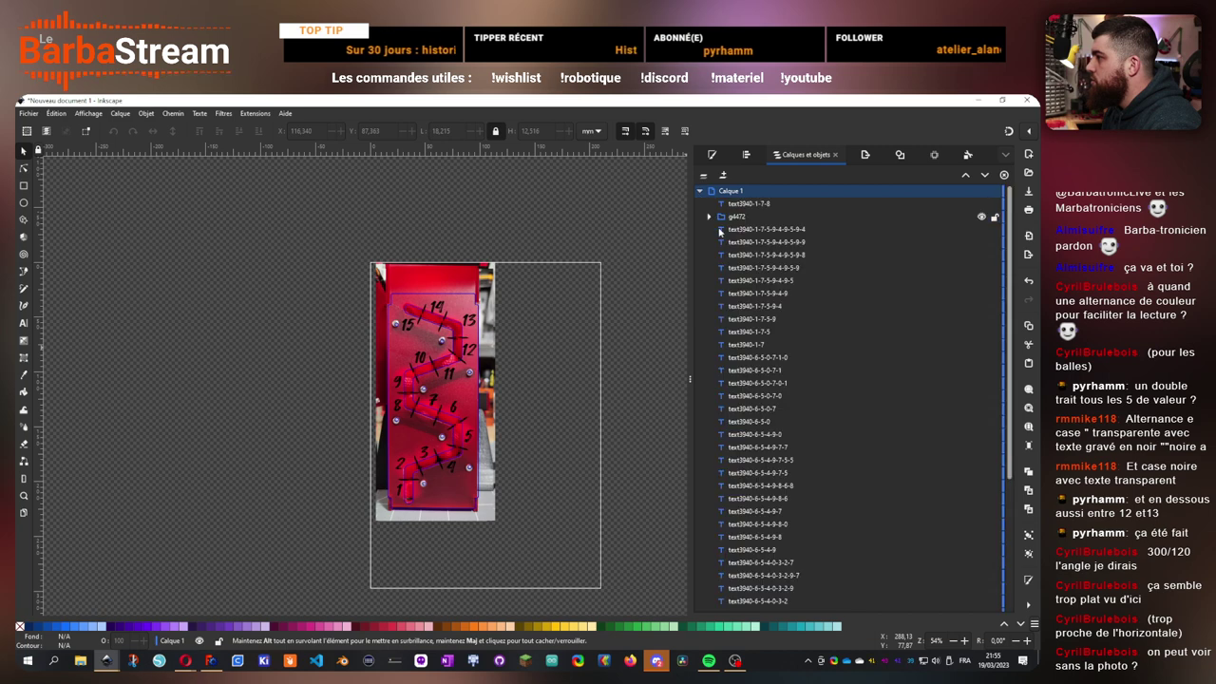
{"action": "scroll", "coordinate": [732, 531], "scroll_direction": "down", "scroll_amount": 5}
{"action": "left_click", "coordinate": [741, 579]}
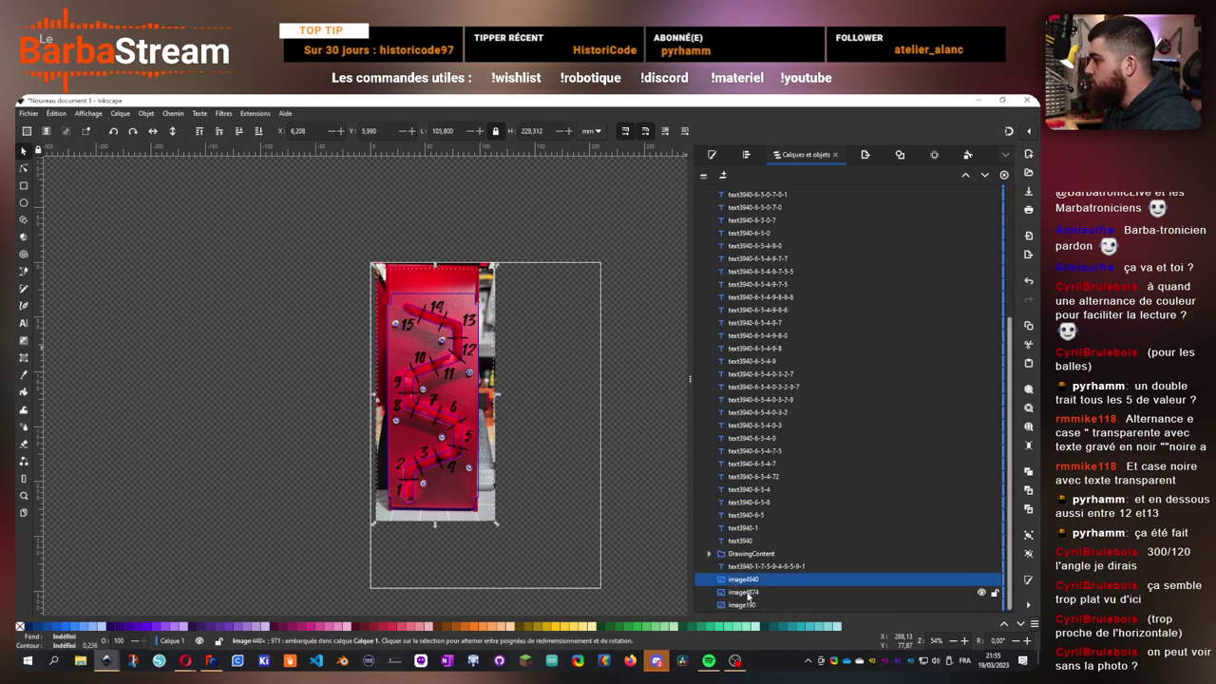
{"action": "left_click", "coordinate": [743, 591], "text": "ctrl"}
{"action": "left_click", "coordinate": [739, 604], "text": "ctrl"}
{"action": "left_click", "coordinate": [981, 580]}
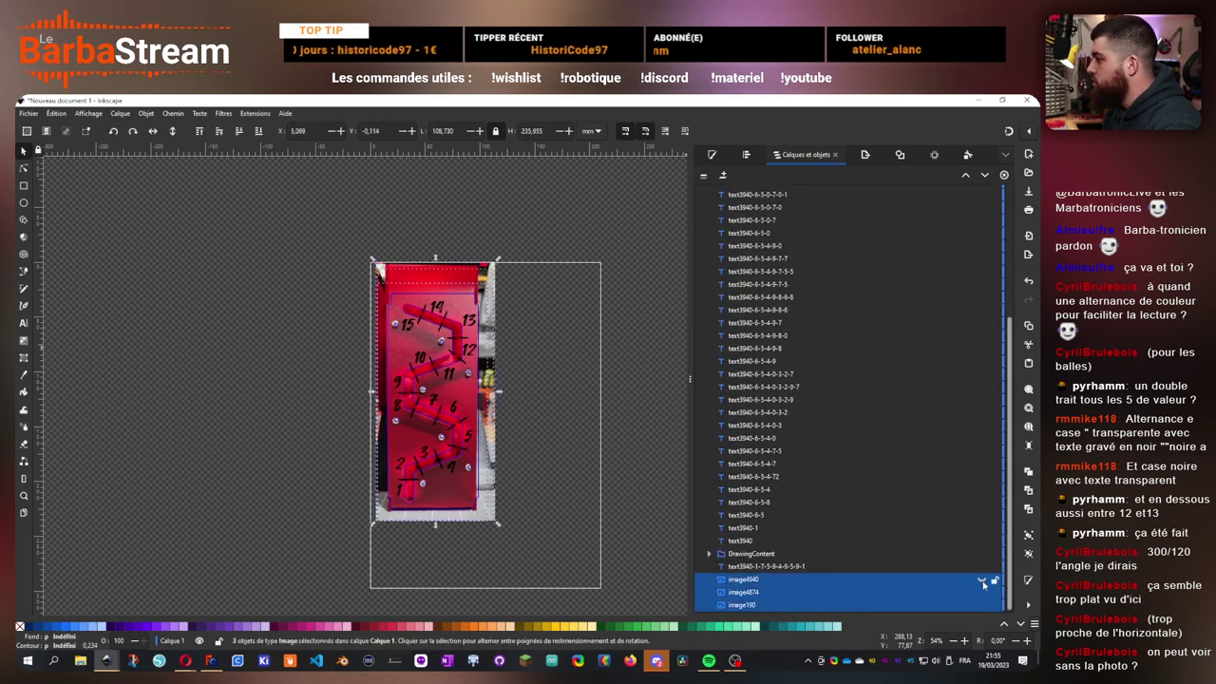
{"action": "left_click", "coordinate": [574, 421]}
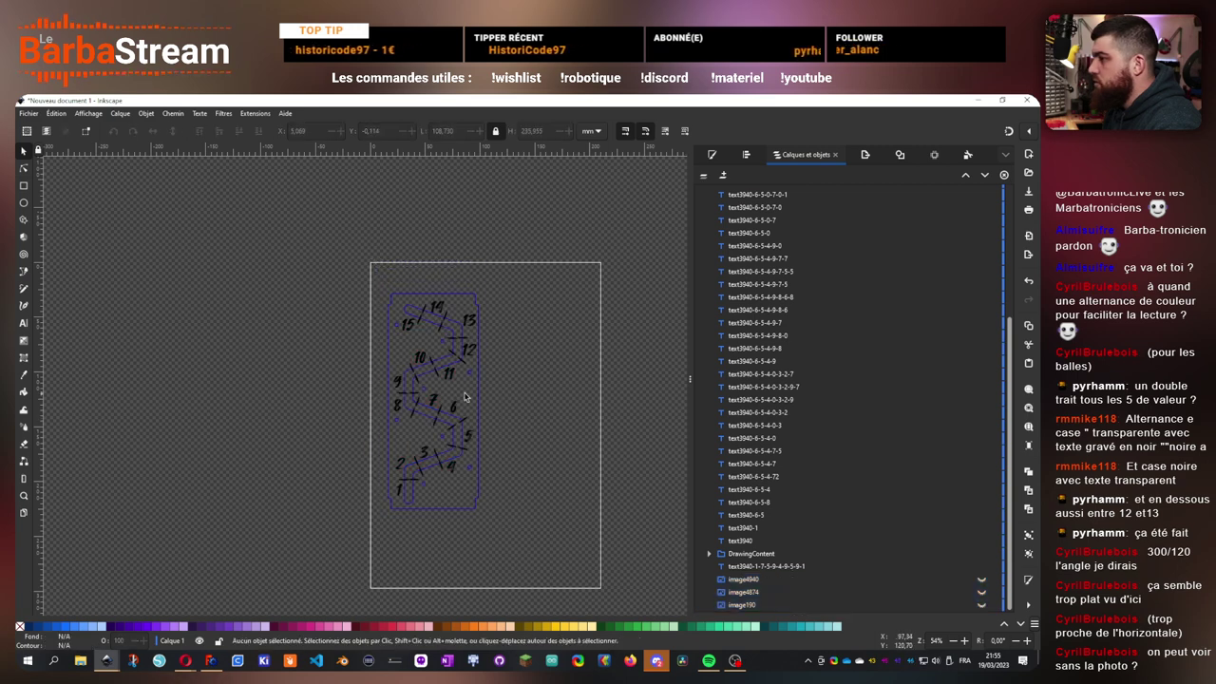
{"action": "scroll", "coordinate": [584, 399], "scroll_direction": "up", "scroll_amount": 4}
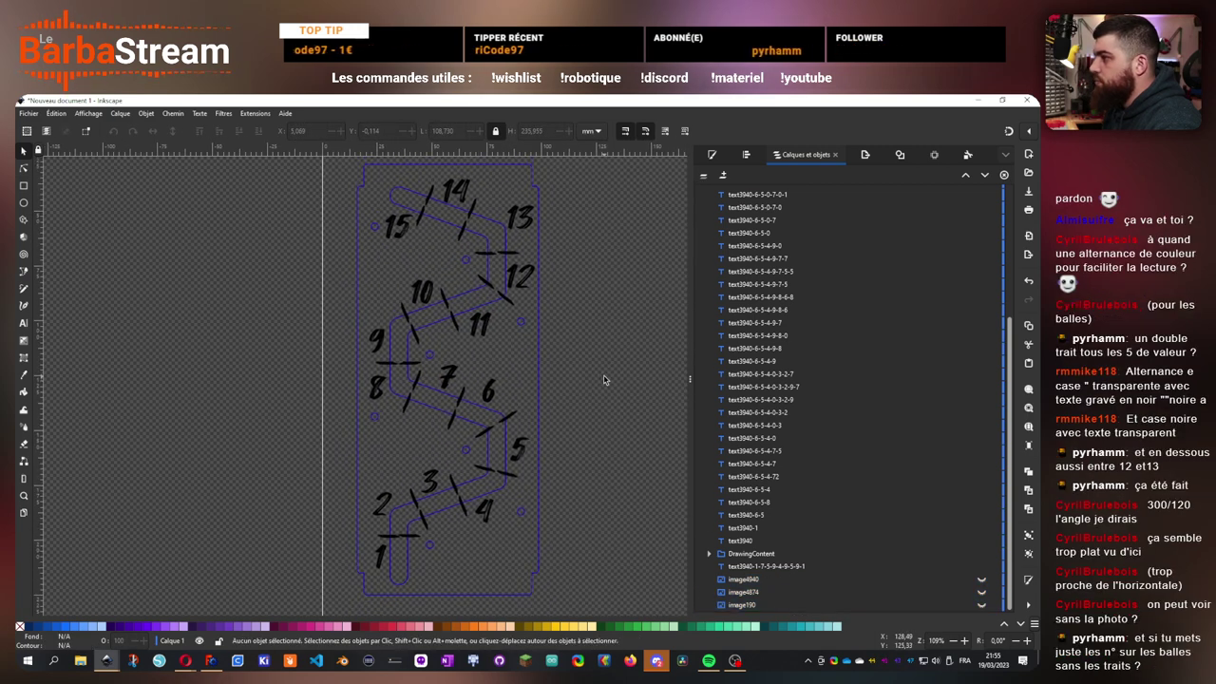
- Save the drawing as Laser3mm_ConveyorBackNumber.svg
{"action": "key", "text": "ctrl+s"}
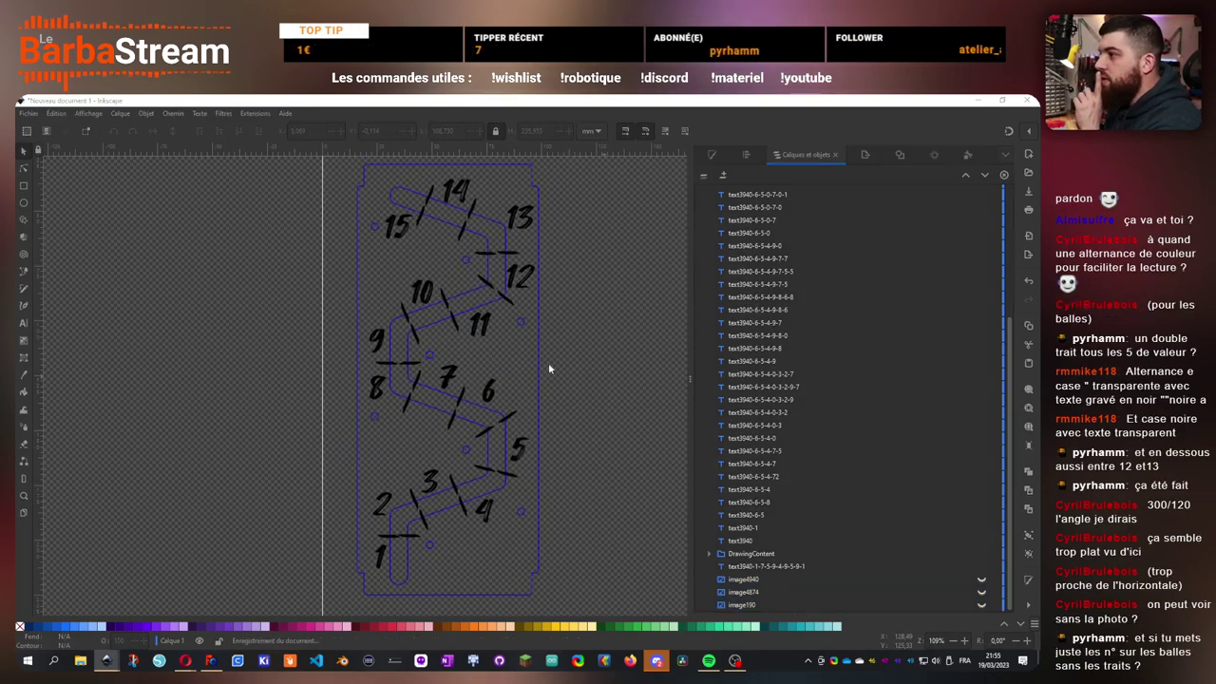
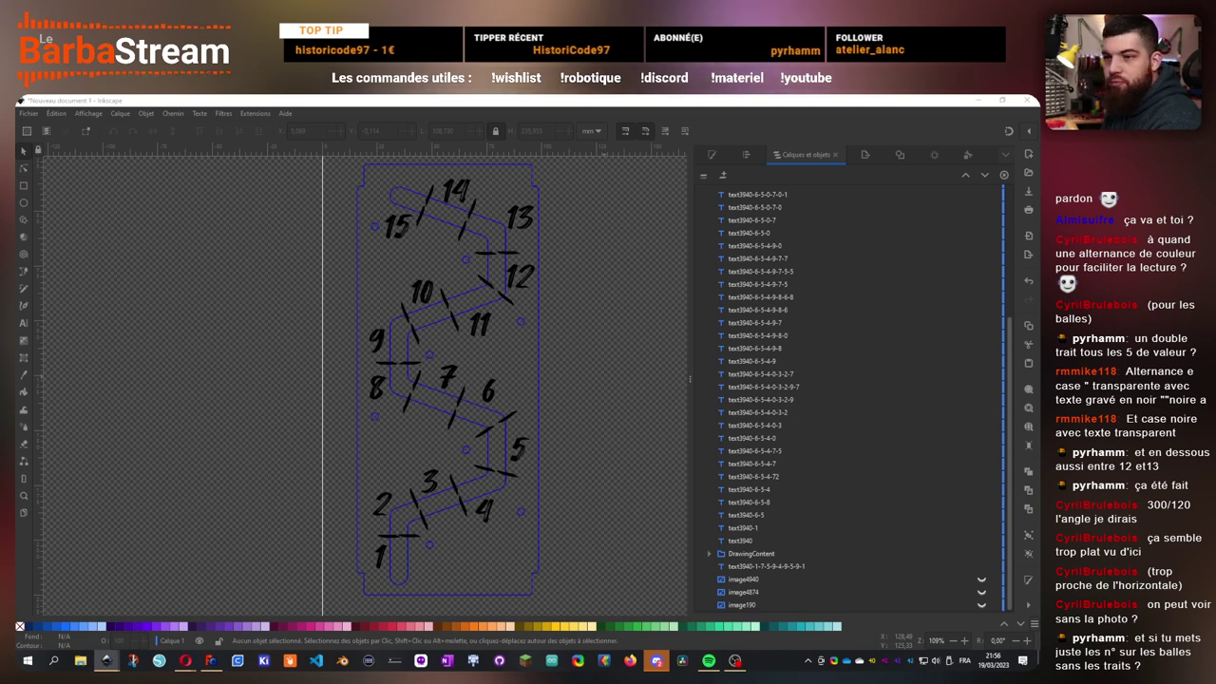
{"action": "key", "text": "ctrl+s"}
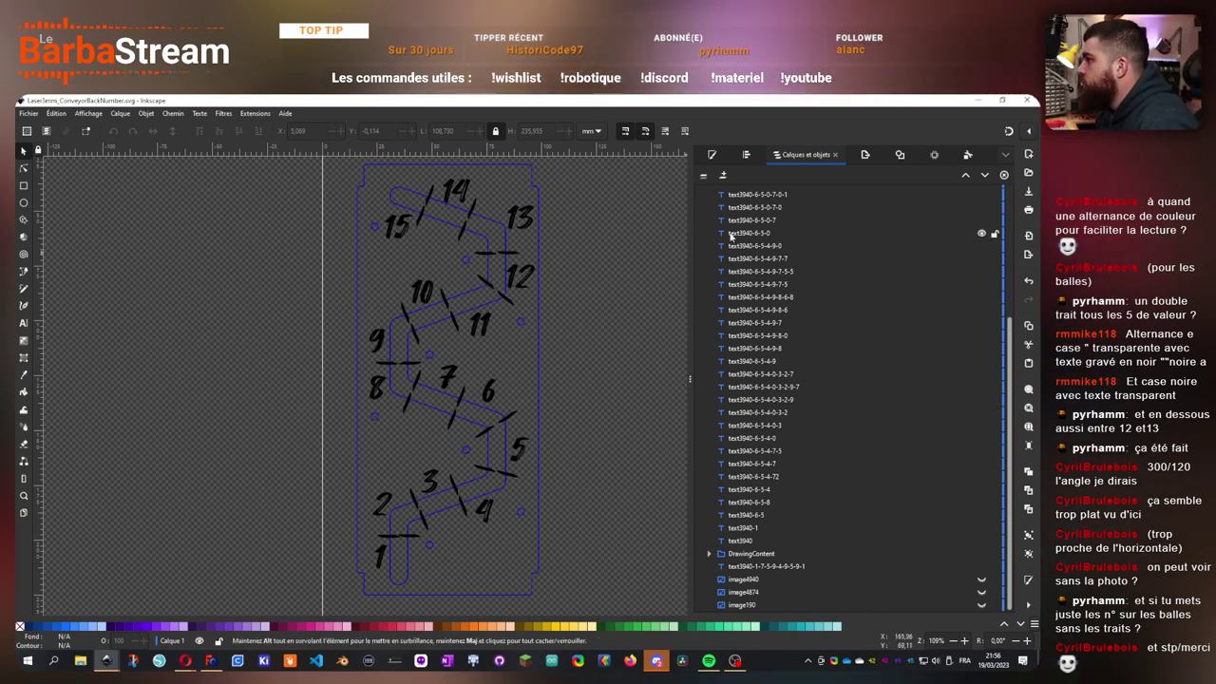
{"action": "scroll", "coordinate": [779, 342], "scroll_direction": "up", "scroll_amount": 5}
{"action": "left_click", "coordinate": [769, 230]}
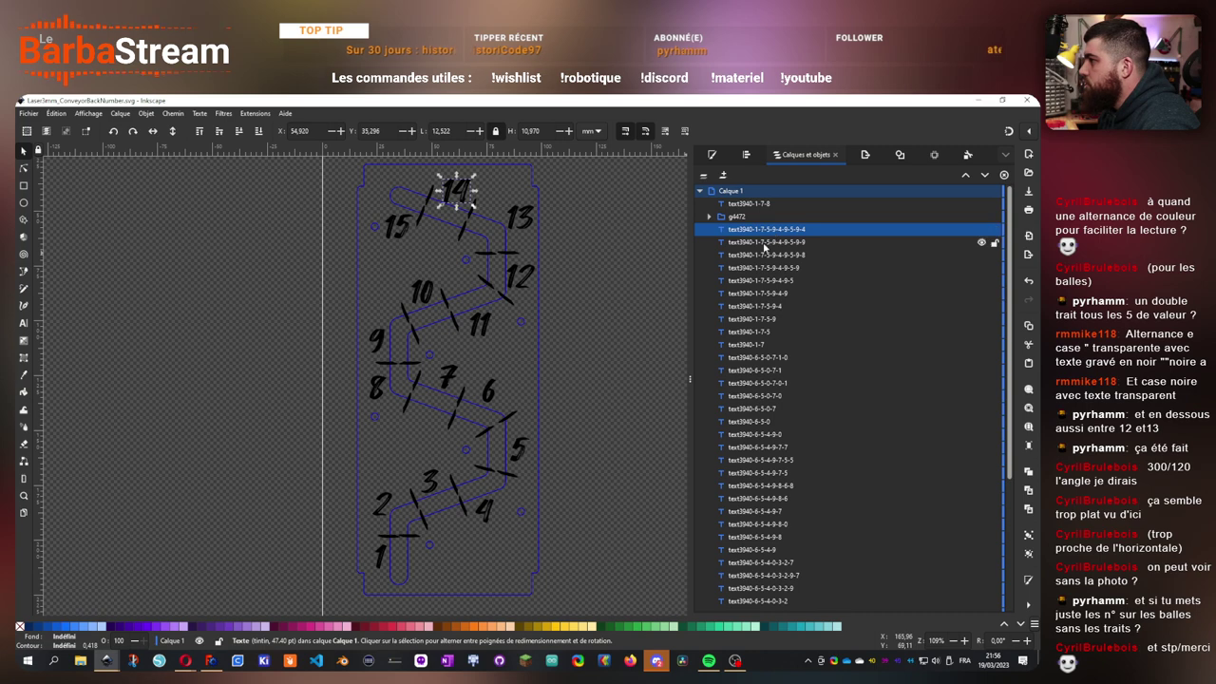
{"action": "left_click", "coordinate": [764, 242], "text": "shift"}
{"action": "left_click", "coordinate": [764, 254], "text": "shift"}
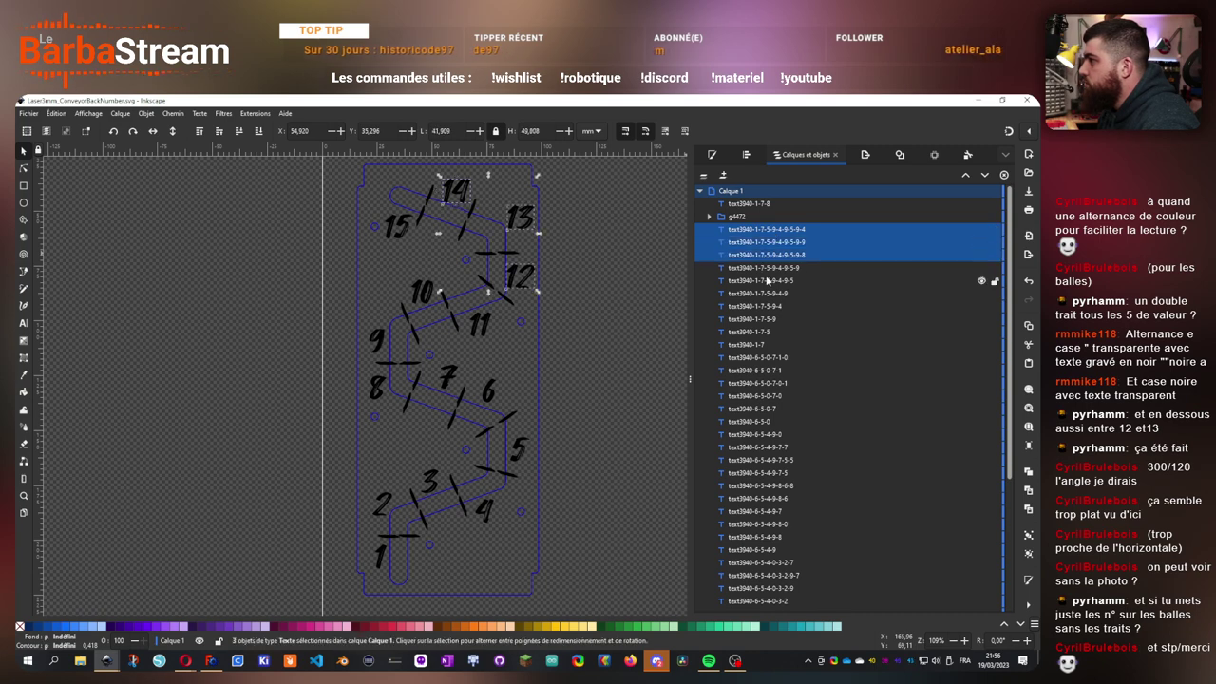
{"action": "left_click", "coordinate": [764, 268], "text": "shift"}
{"action": "left_click", "coordinate": [765, 280], "text": "shift"}
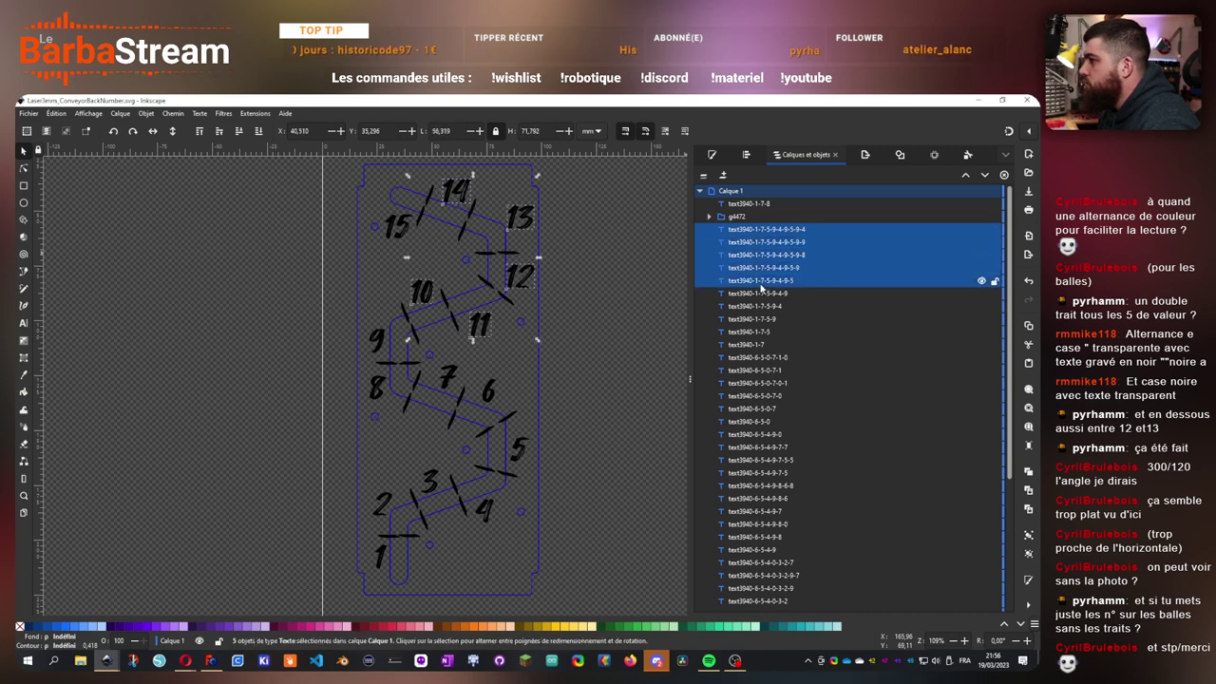
{"action": "left_click", "coordinate": [761, 294], "text": "shift"}
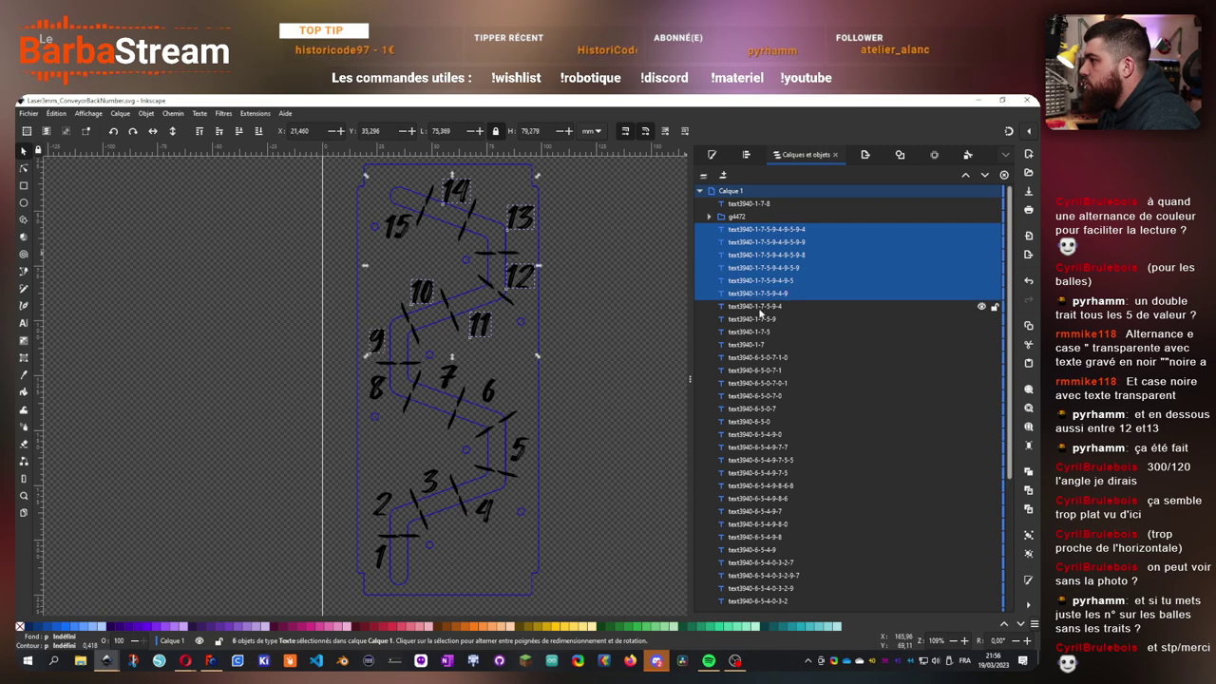
{"action": "left_click", "coordinate": [760, 313], "text": "shift"}
{"action": "left_click", "coordinate": [759, 320], "text": "shift"}
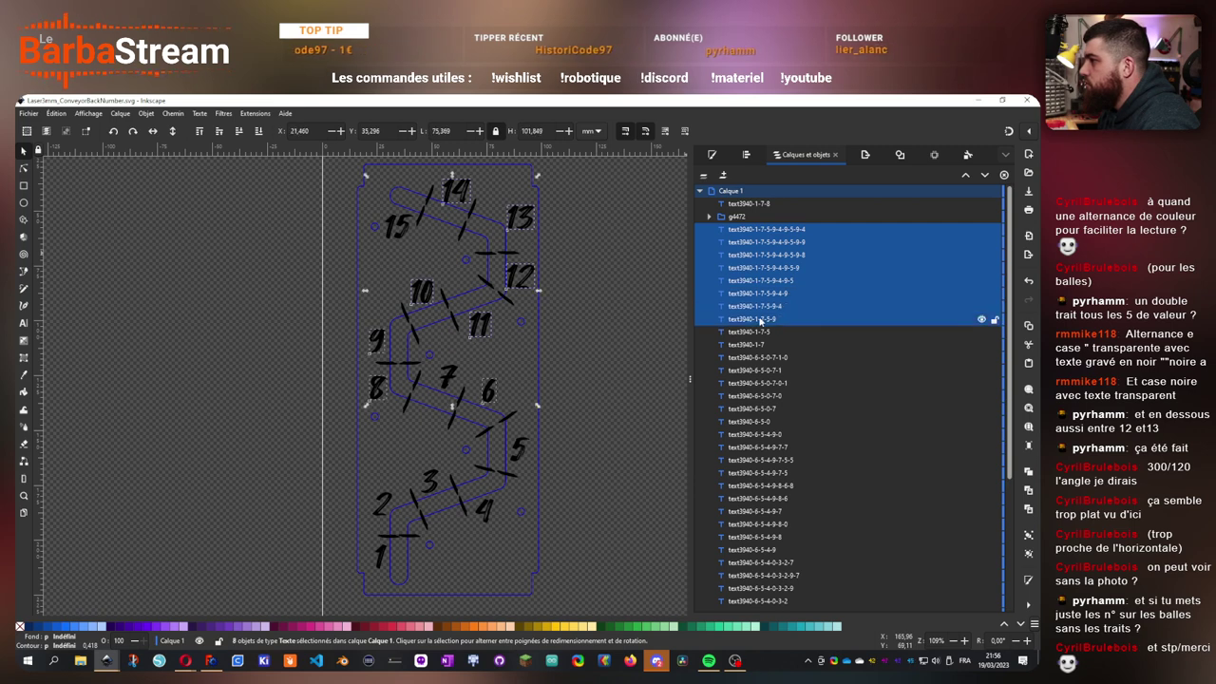
{"action": "left_click", "coordinate": [757, 332], "text": "shift"}
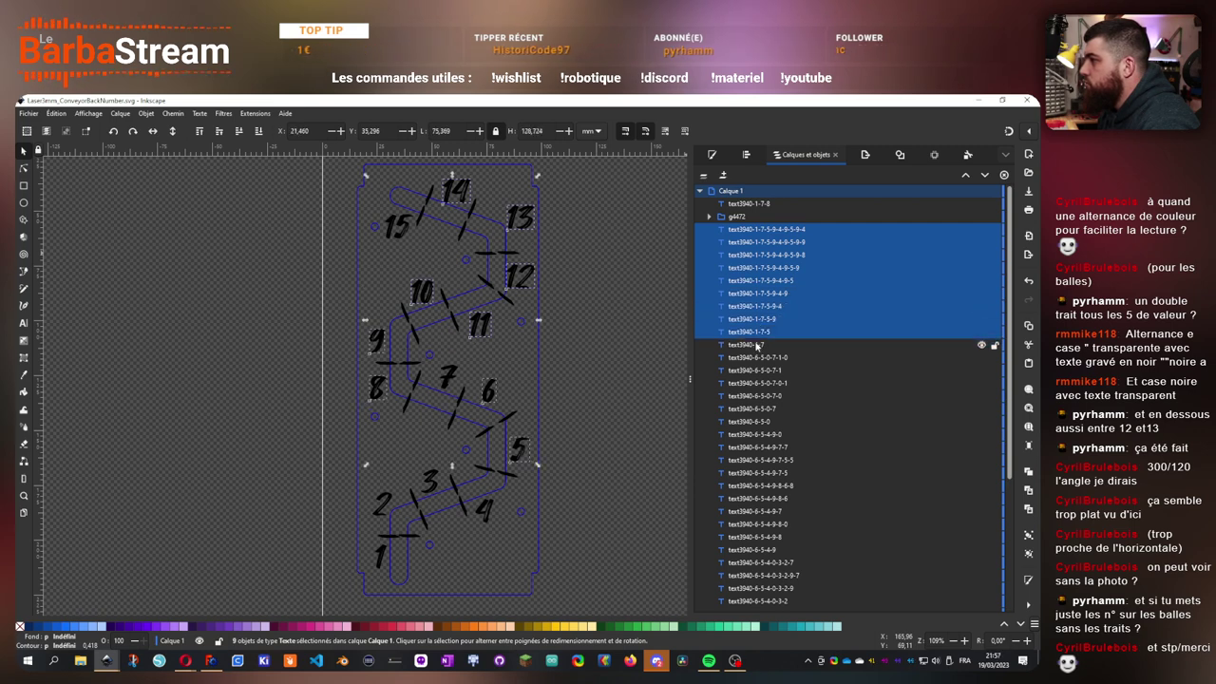
{"action": "left_click", "coordinate": [765, 346], "text": "shift"}
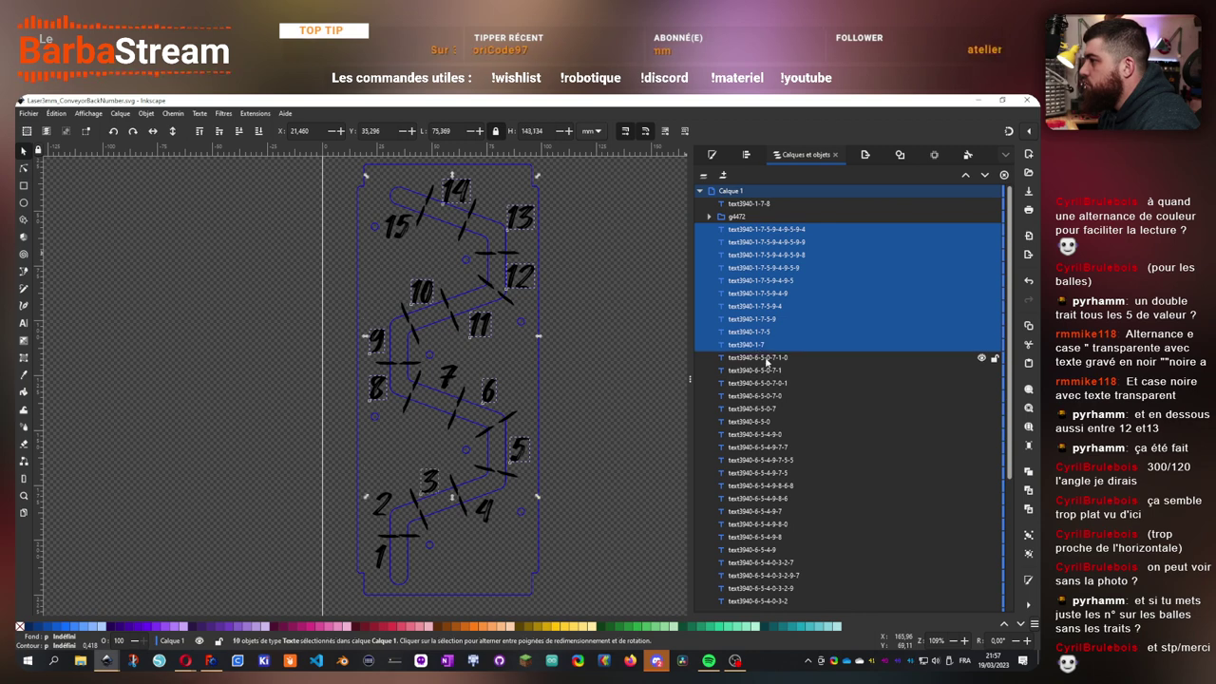
{"action": "left_click", "coordinate": [765, 359], "text": "shift"}
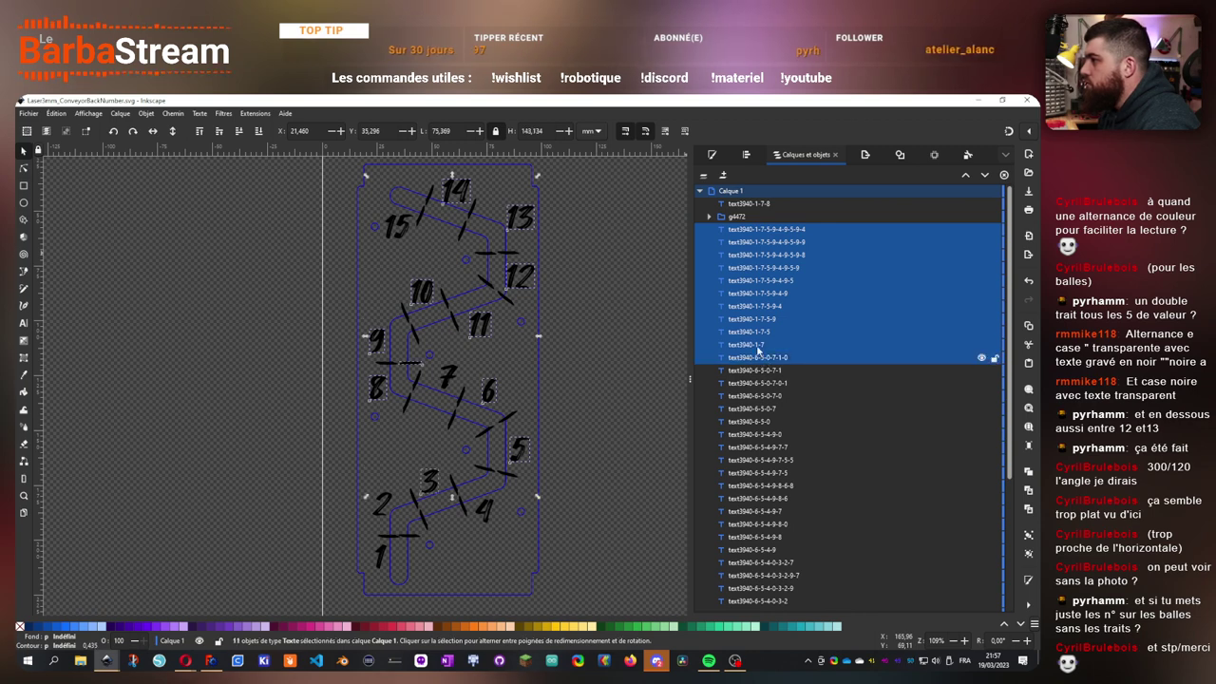
{"action": "left_click", "coordinate": [760, 358], "text": "ctrl"}
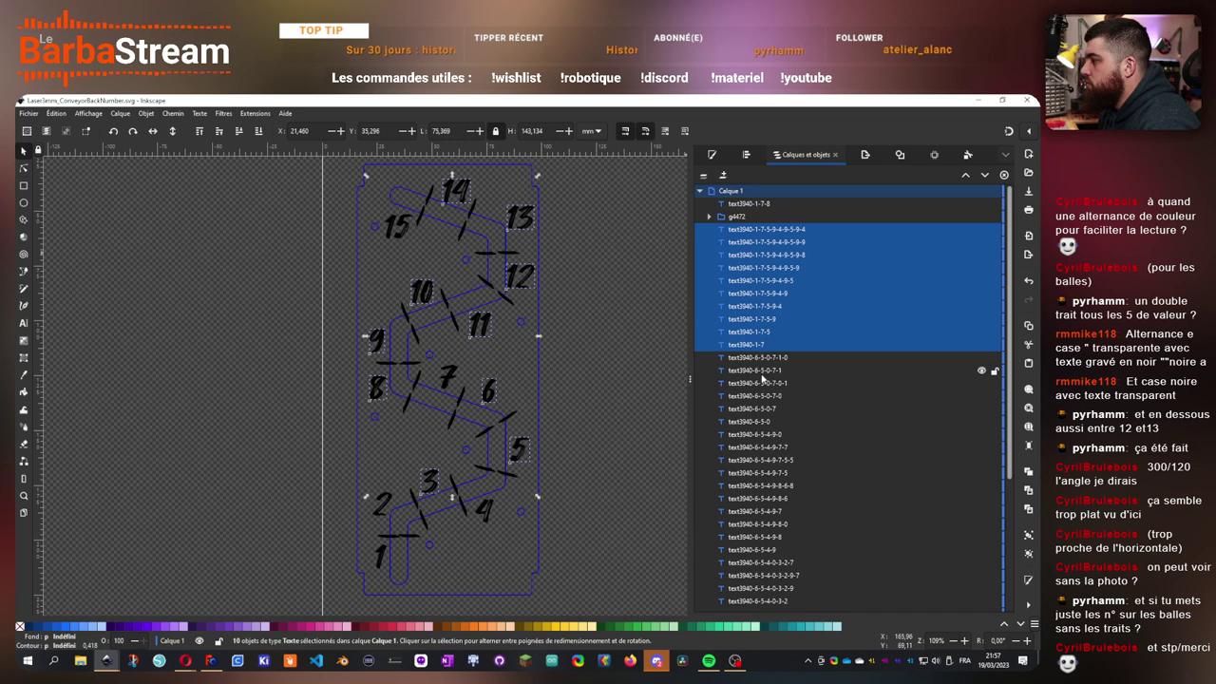
{"action": "left_click", "coordinate": [761, 370], "text": "ctrl"}
{"action": "left_click", "coordinate": [765, 372], "text": "ctrl"}
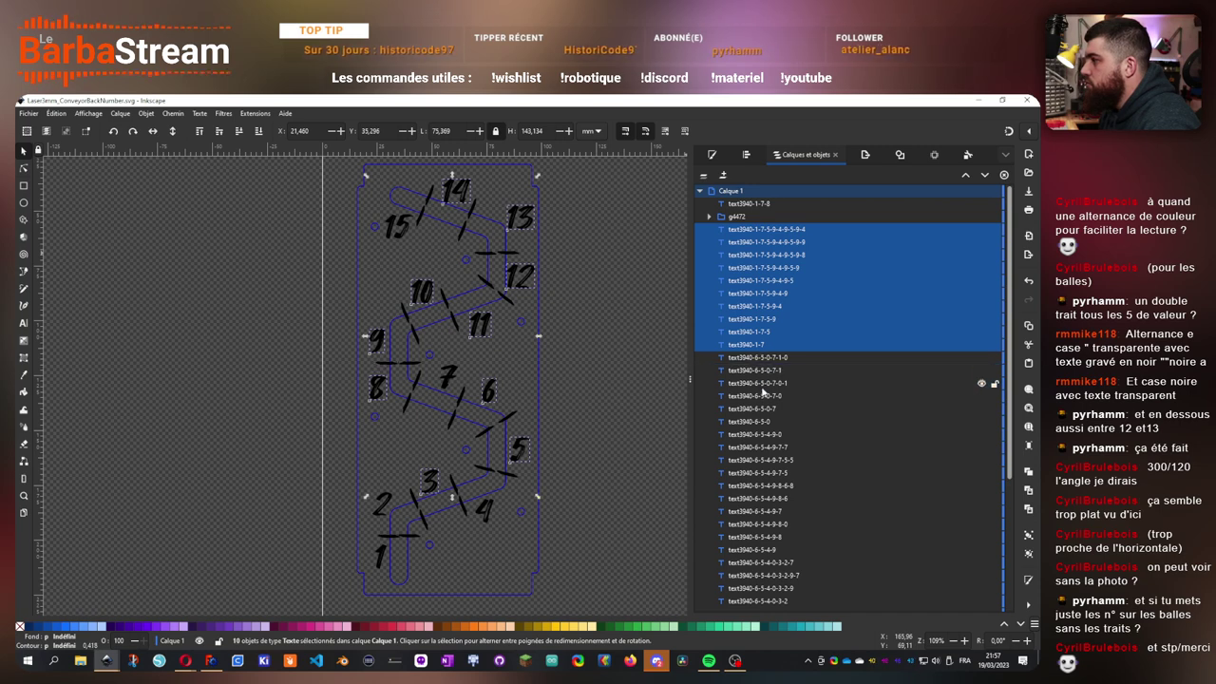
{"action": "scroll", "coordinate": [774, 404], "scroll_direction": "down", "scroll_amount": 5}
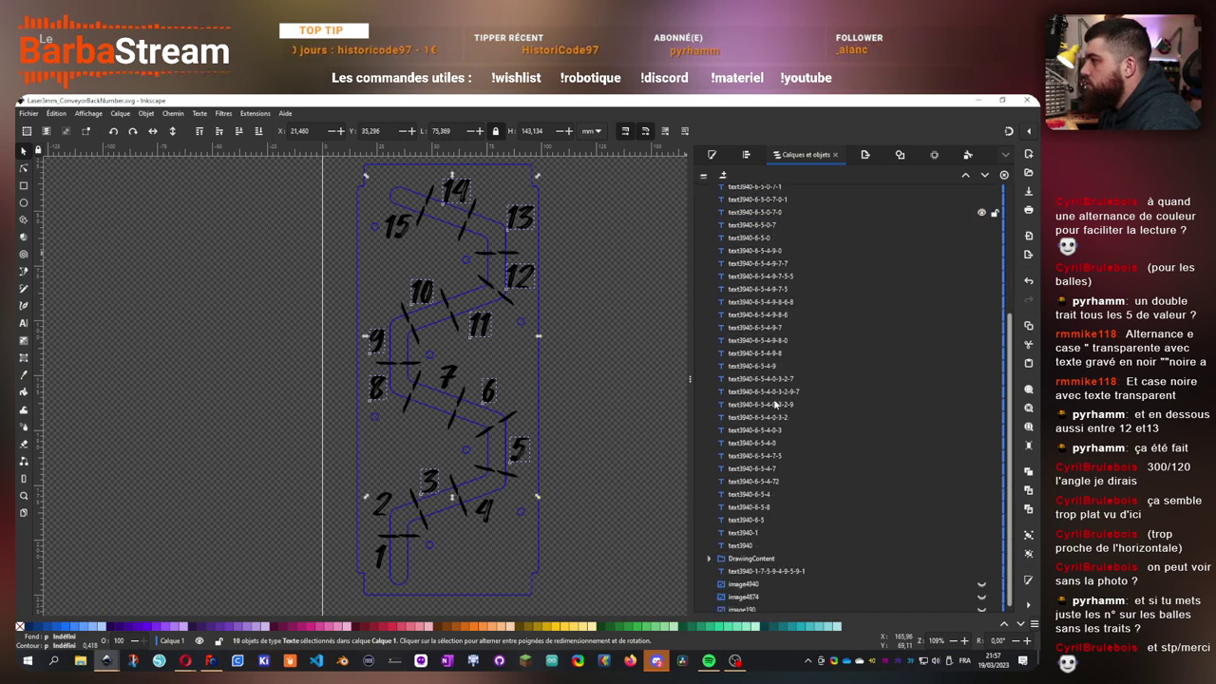
{"action": "left_click", "coordinate": [747, 541], "text": "ctrl"}
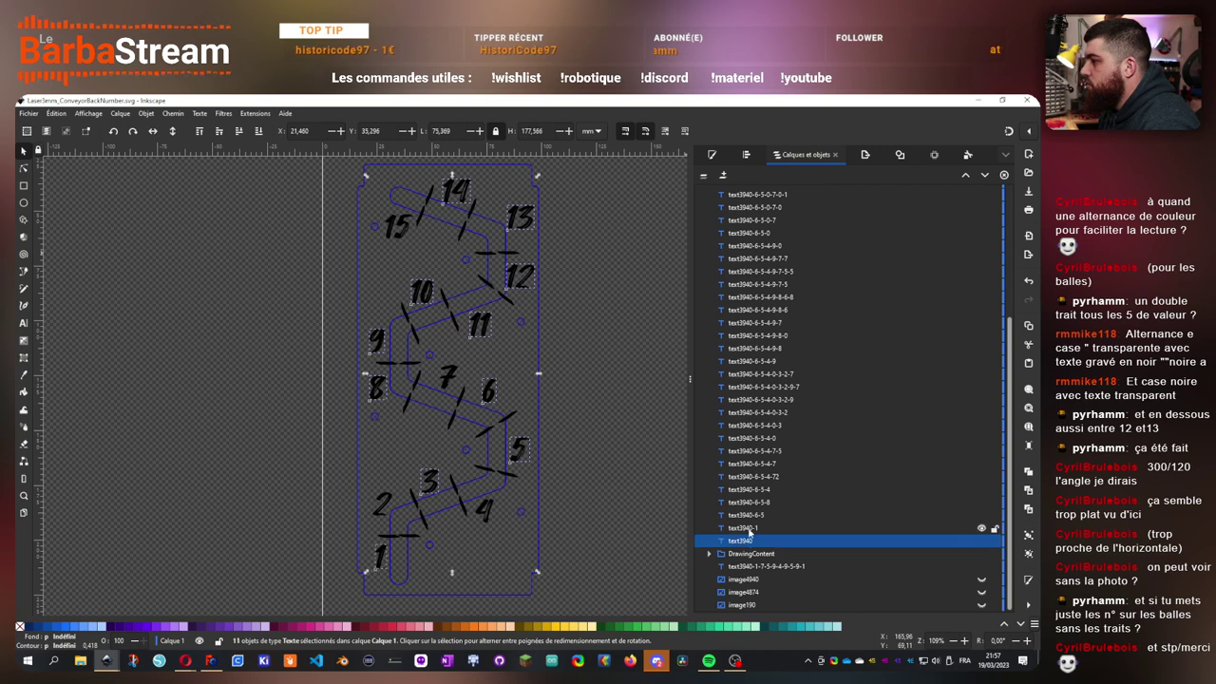
{"action": "left_click", "coordinate": [749, 528], "text": "ctrl"}
{"action": "left_click", "coordinate": [750, 516], "text": "ctrl"}
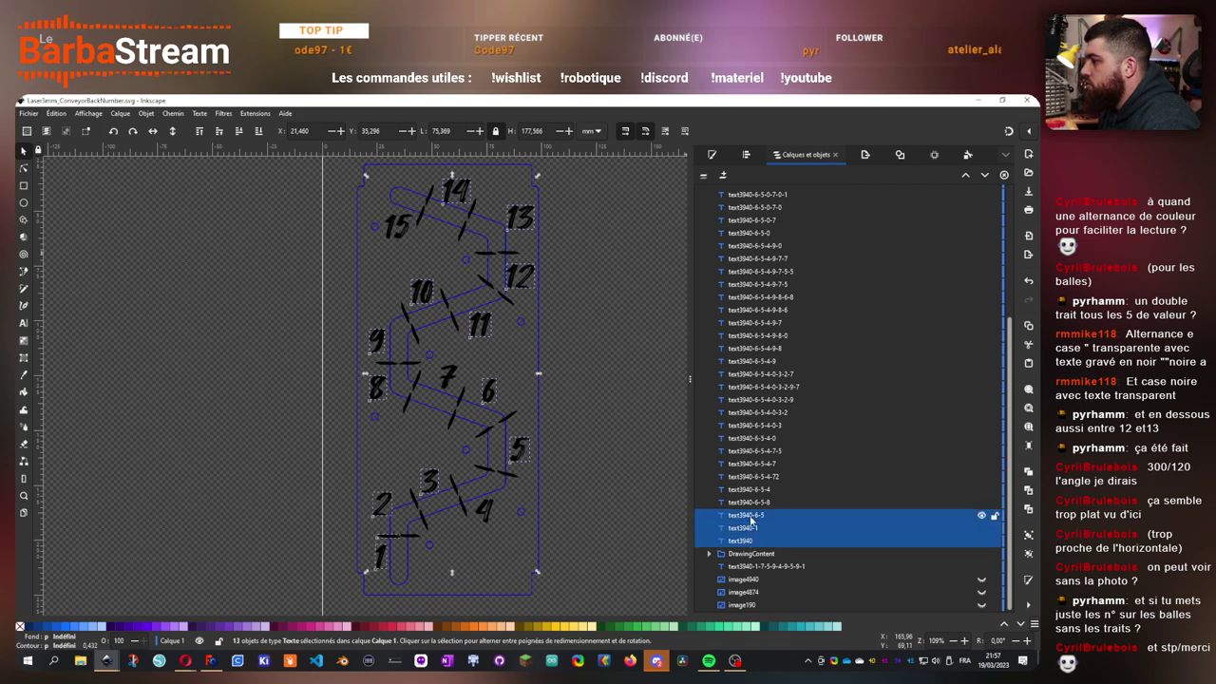
{"action": "left_click", "coordinate": [750, 518], "text": "ctrl"}
{"action": "left_click", "coordinate": [755, 503], "text": "ctrl"}
{"action": "left_click", "coordinate": [755, 502], "text": "ctrl"}
{"action": "left_click", "coordinate": [756, 492], "text": "ctrl"}
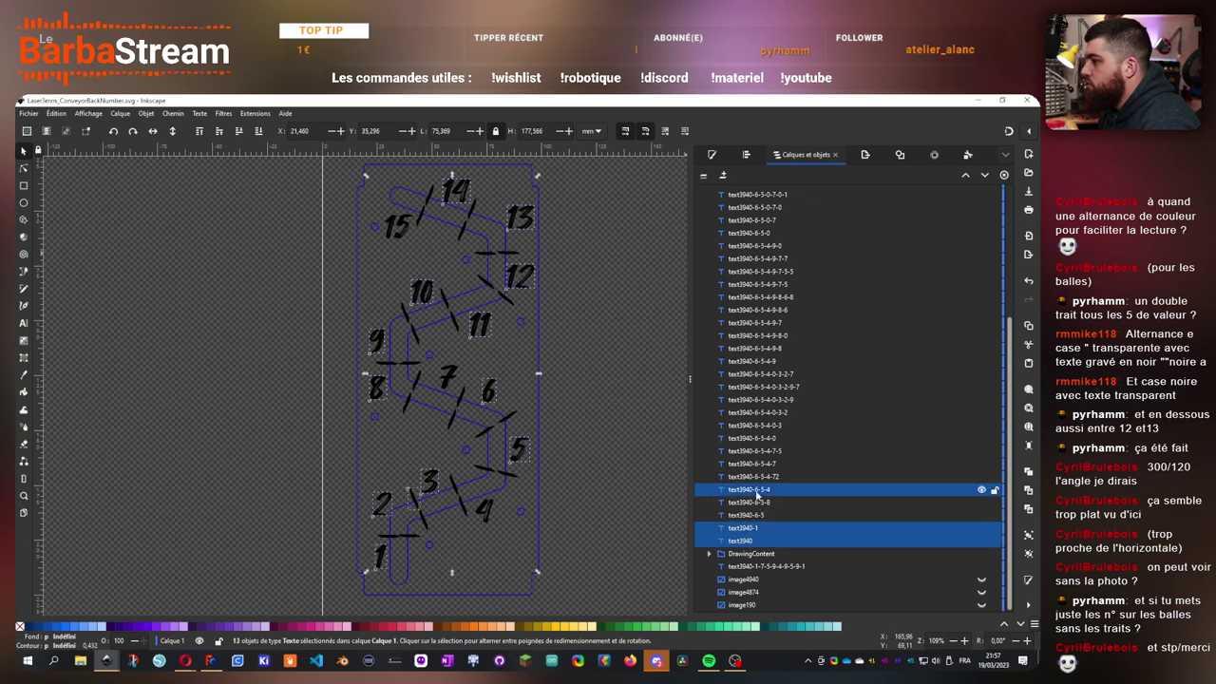
{"action": "left_click", "coordinate": [756, 490], "text": "ctrl"}
{"action": "left_click", "coordinate": [781, 477], "text": "ctrl"}
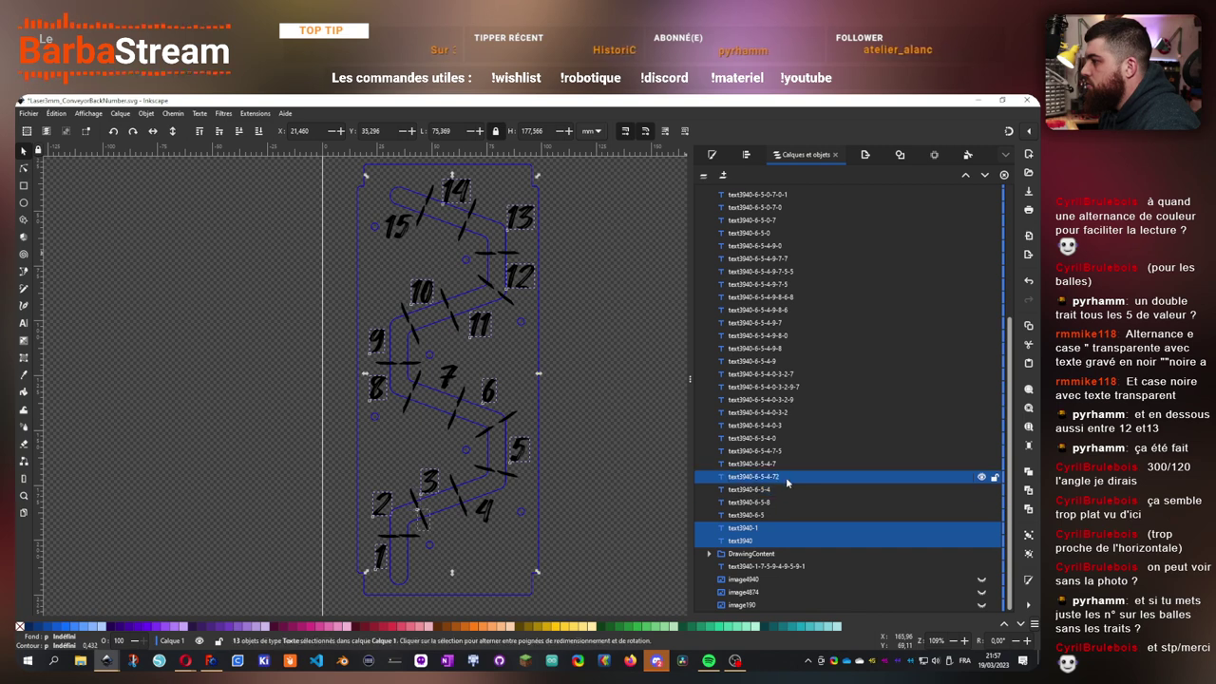
{"action": "left_click", "coordinate": [786, 476], "text": "ctrl"}
{"action": "left_click", "coordinate": [484, 511]}
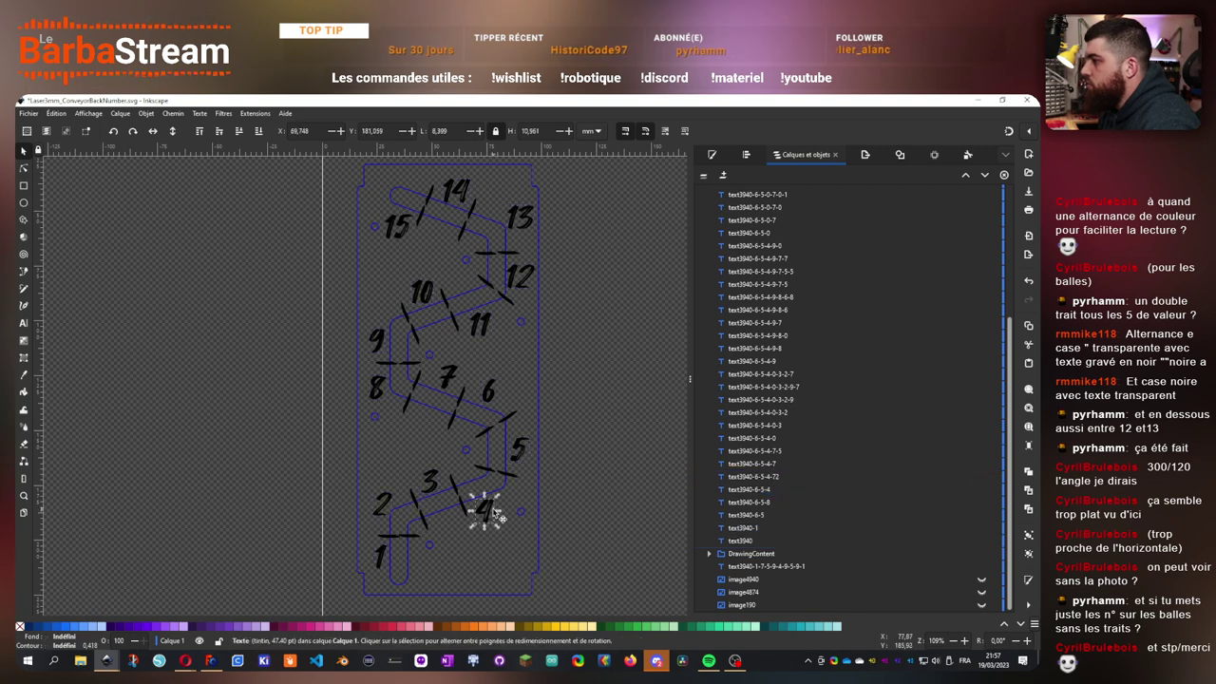
{"action": "key", "text": "Tab"}
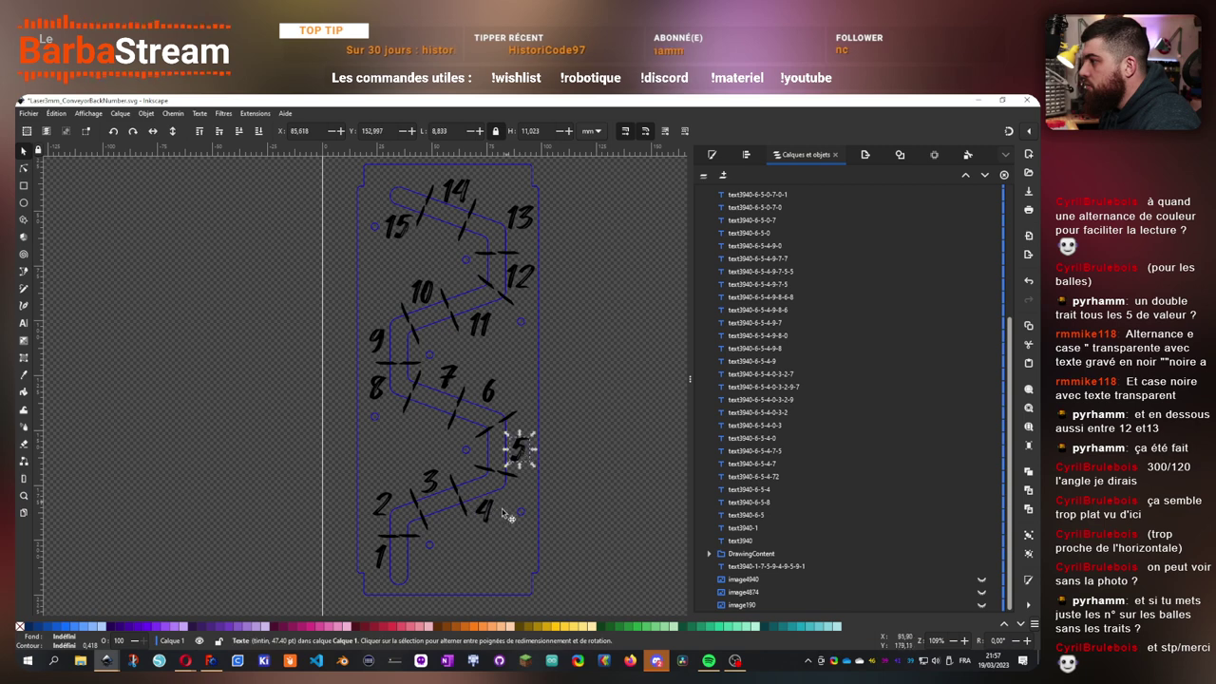
{"action": "left_click", "coordinate": [486, 511], "text": "shift"}
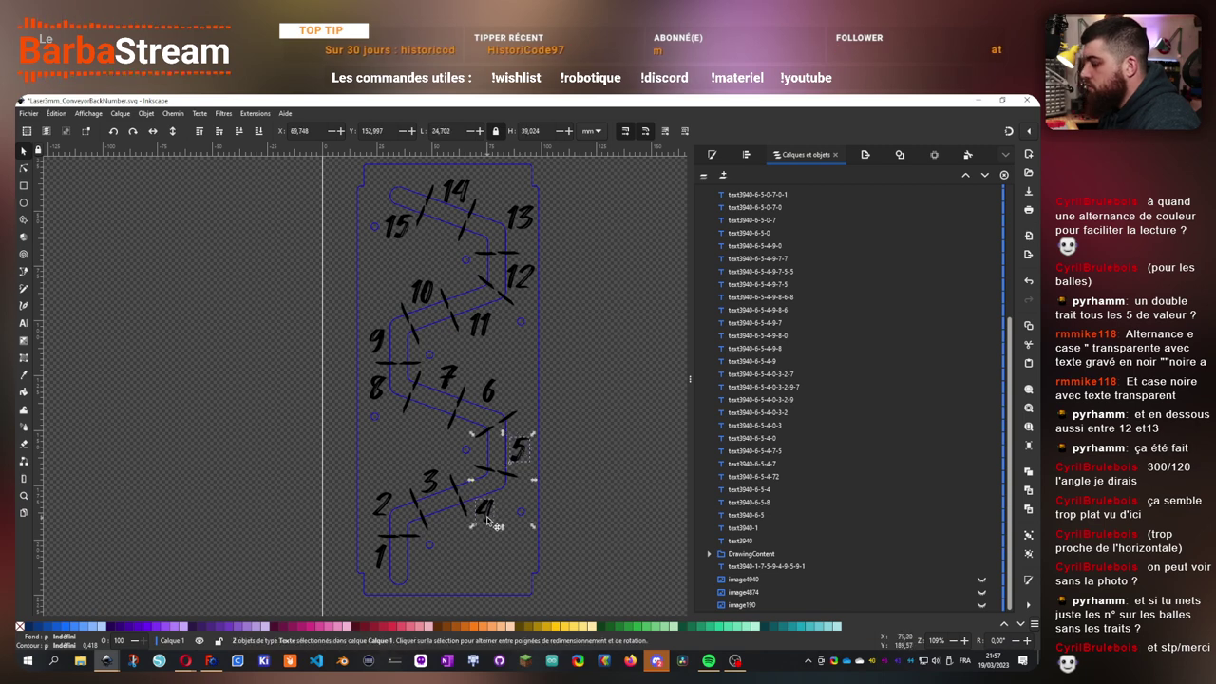
{"action": "left_click", "coordinate": [430, 482], "text": "shift"}
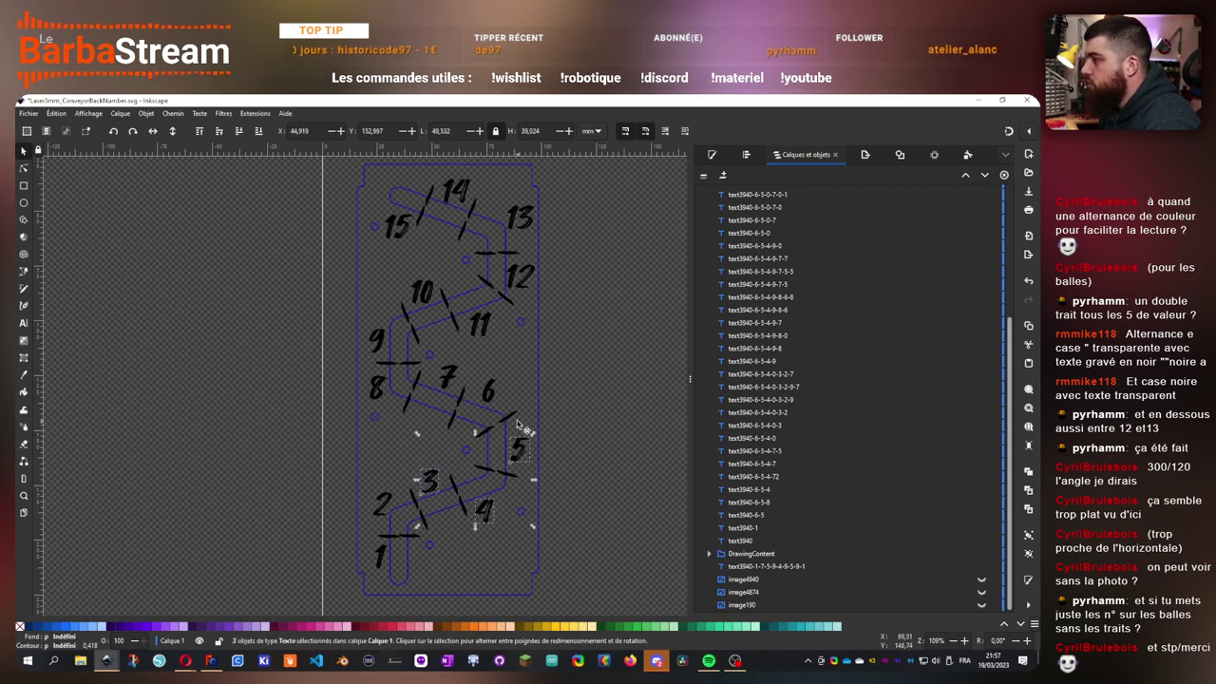
- Select all the numbers from 1 to 15 without the tick marks and group them
{"action": "scroll", "coordinate": [760, 352], "scroll_direction": "up", "scroll_amount": 5}
{"action": "left_click", "coordinate": [780, 231]}
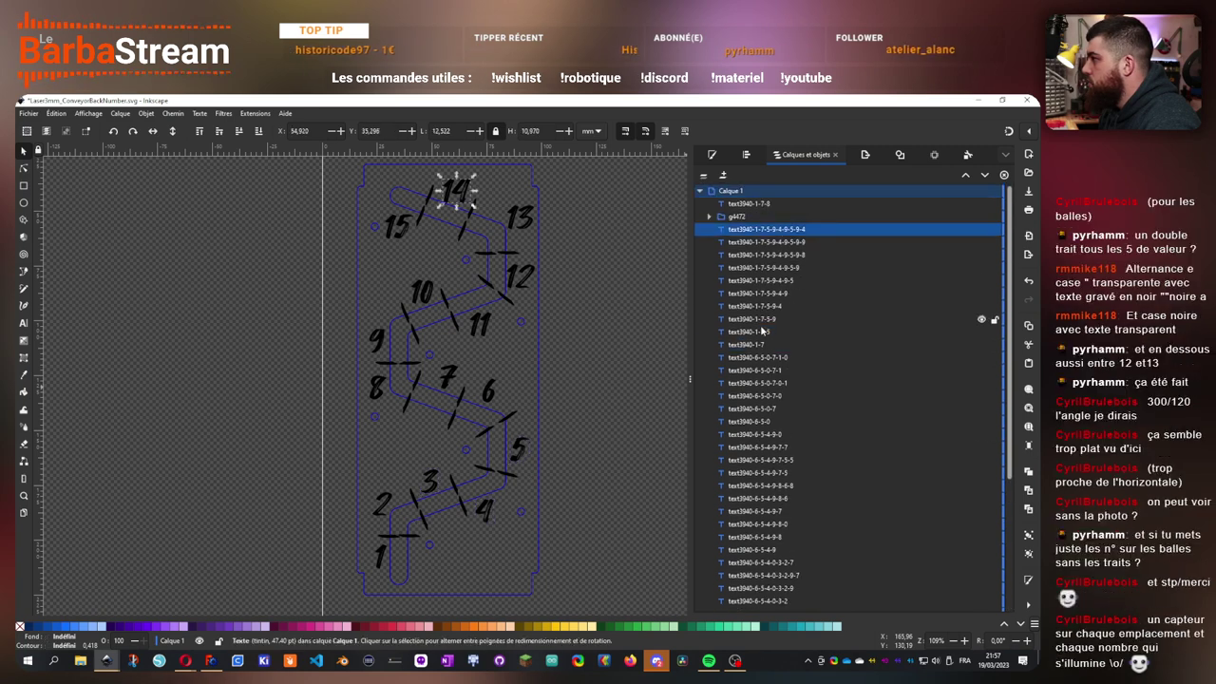
{"action": "left_click", "coordinate": [755, 307], "text": "shift"}
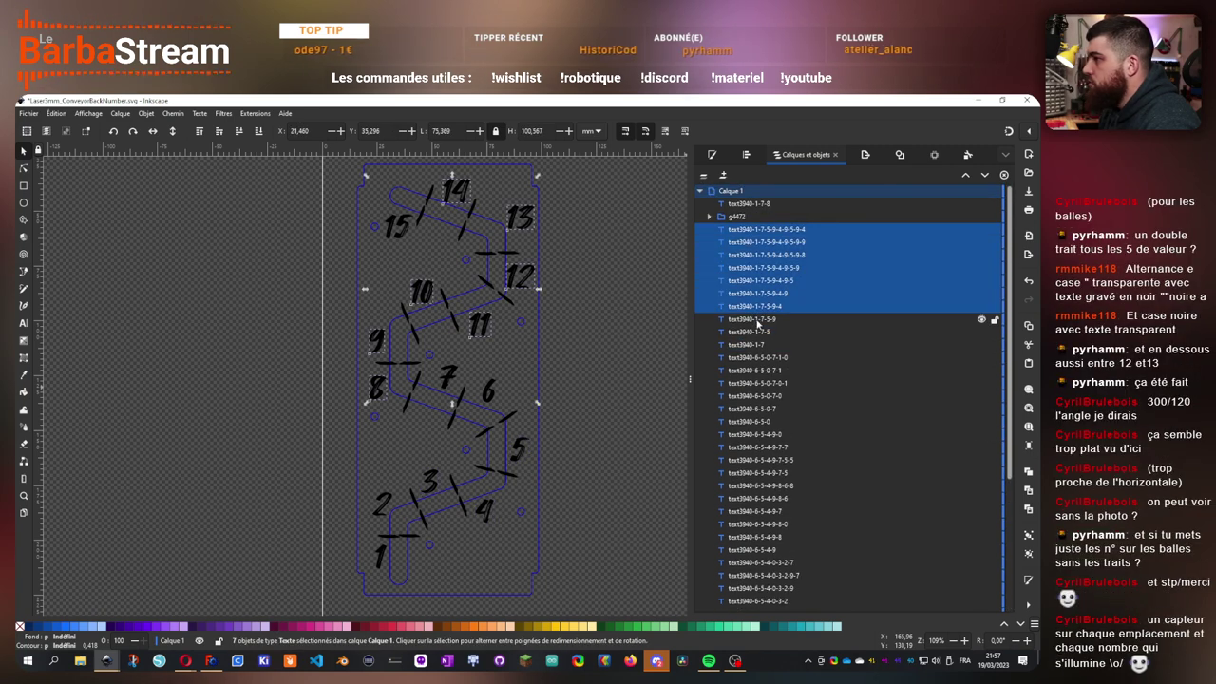
{"action": "left_click", "coordinate": [757, 321], "text": "shift"}
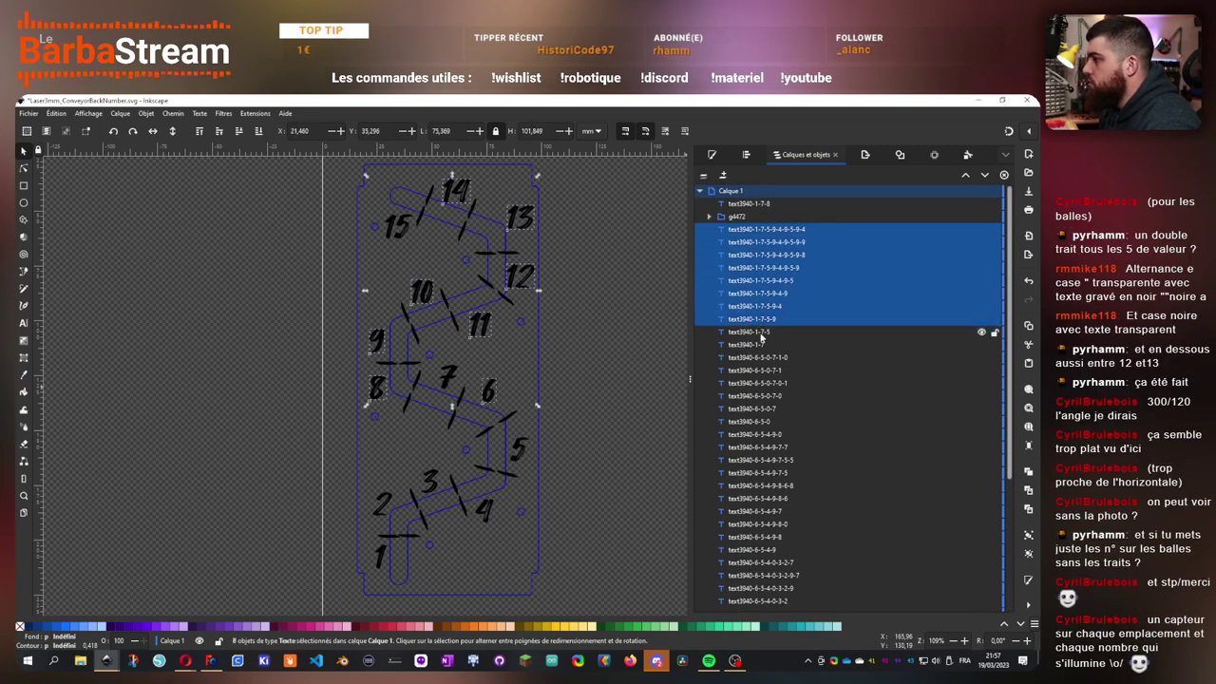
{"action": "left_click", "coordinate": [761, 333], "text": "shift"}
{"action": "left_click", "coordinate": [758, 345], "text": "shift"}
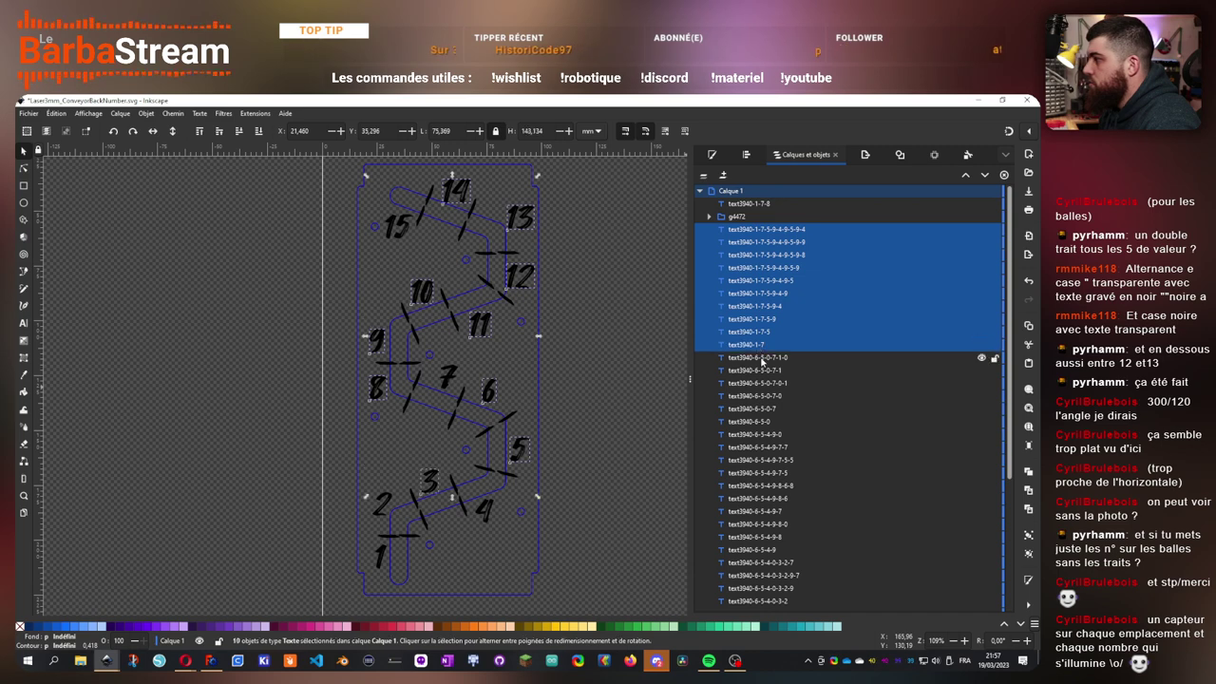
{"action": "left_click", "coordinate": [761, 358], "text": "shift"}
{"action": "left_click", "coordinate": [761, 358], "text": "shift"}
{"action": "left_click", "coordinate": [764, 370], "text": "shift"}
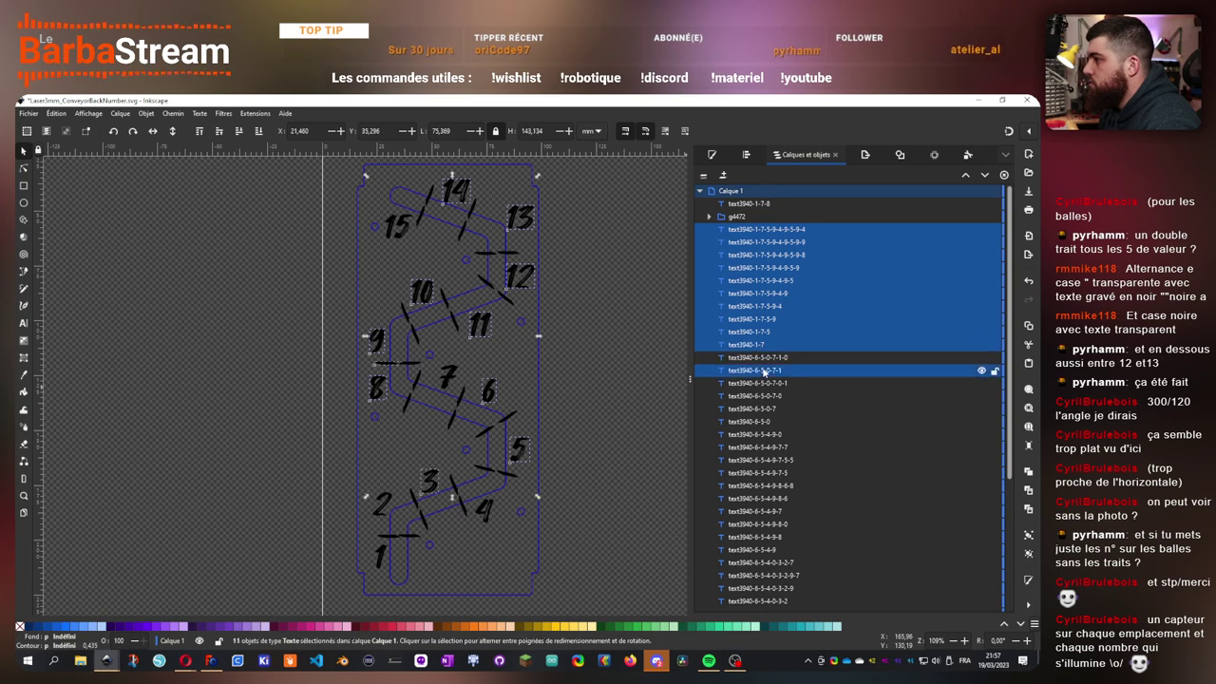
{"action": "left_click", "coordinate": [759, 372], "text": "ctrl"}
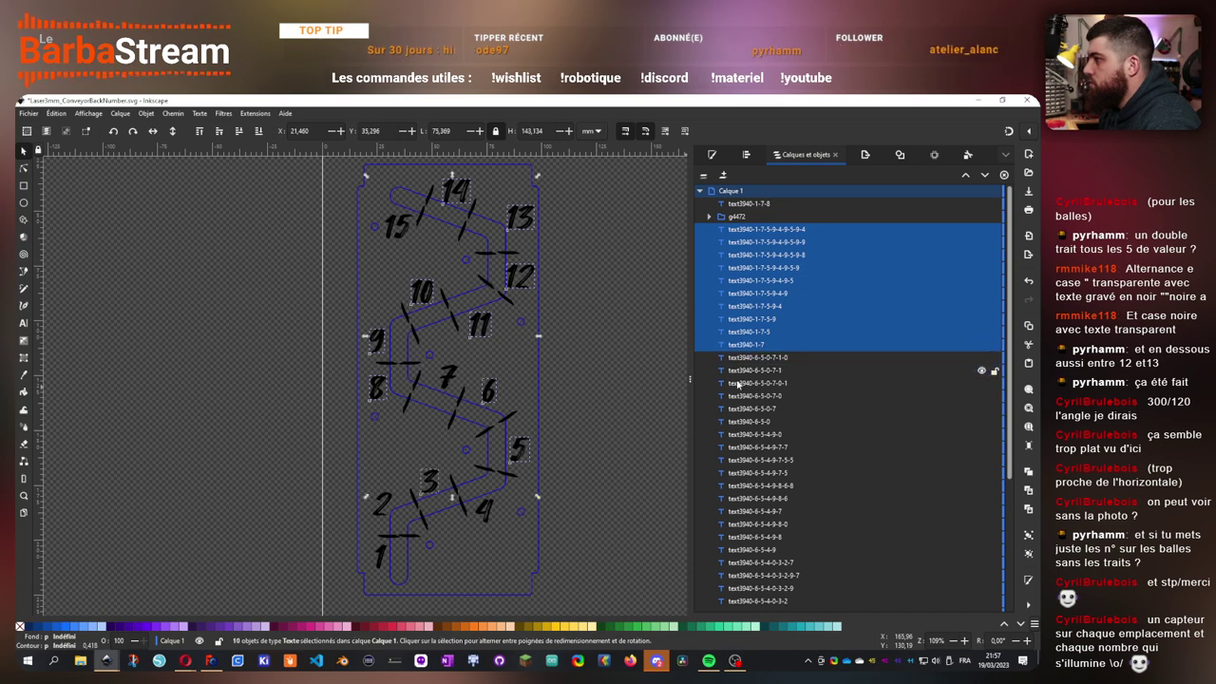
{"action": "left_click", "coordinate": [447, 382], "text": "shift"}
{"action": "left_click", "coordinate": [384, 508], "text": "shift"}
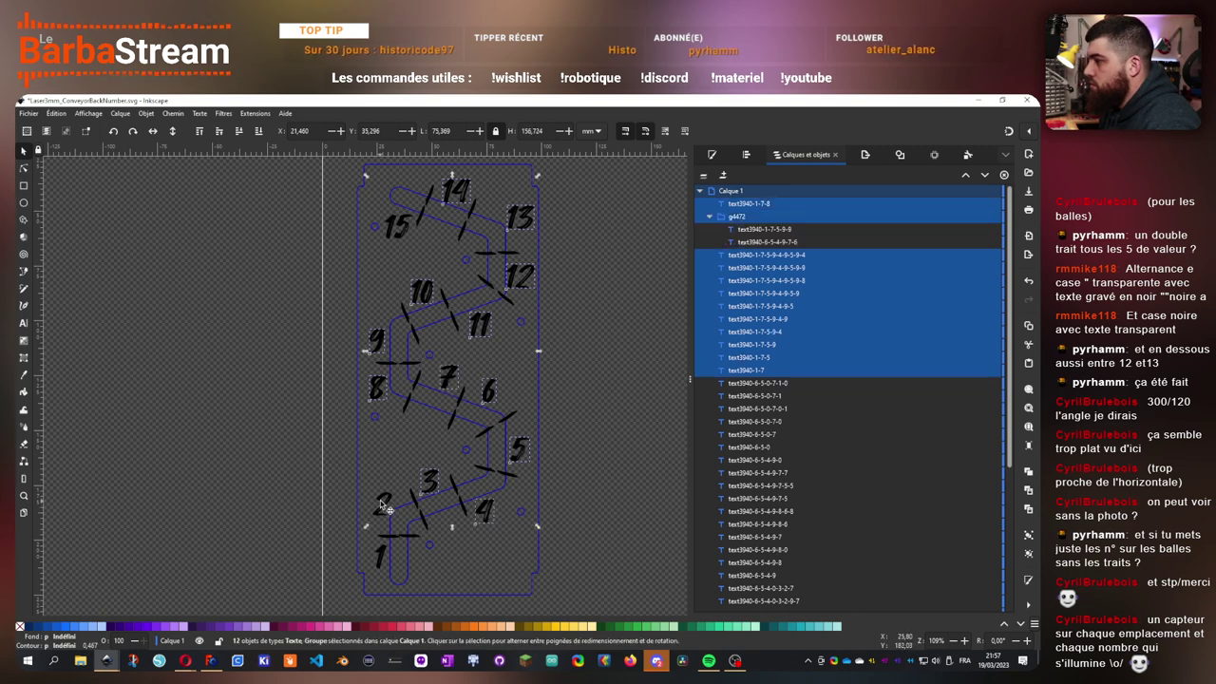
{"action": "left_click", "coordinate": [381, 556], "text": "shift"}
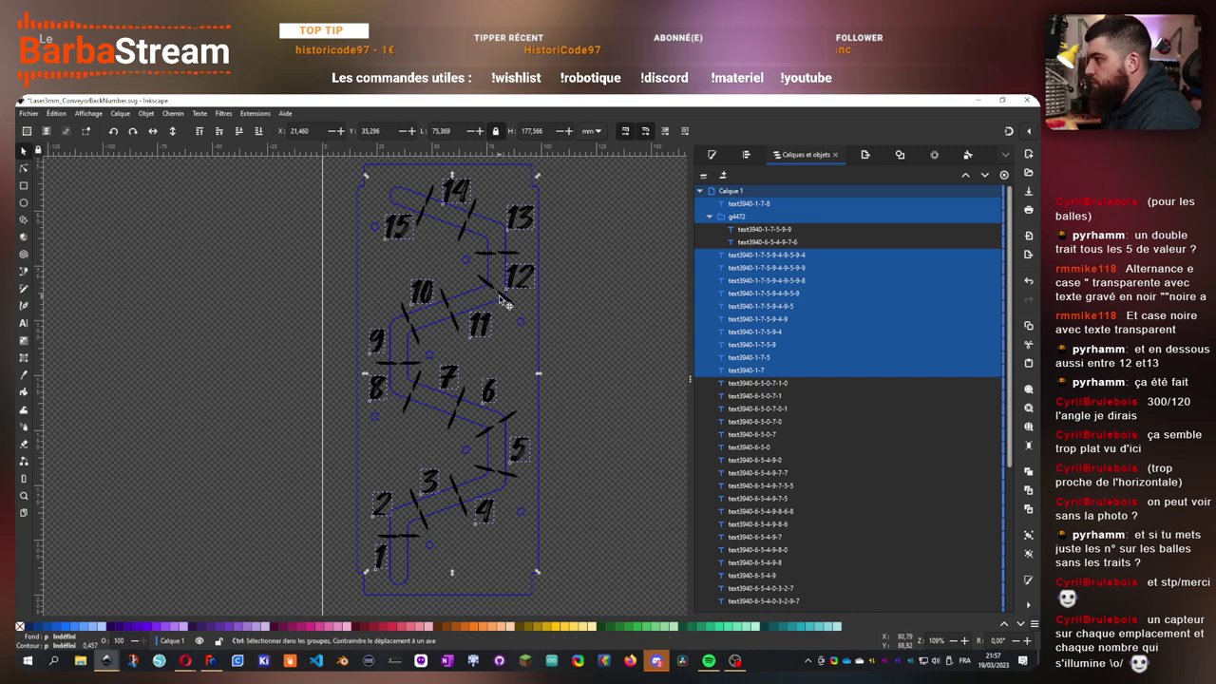
{"action": "key", "text": "ctrl+g"}
- Collapse the nested group of the 7 and the numbers group in the object list, and hide the numbers group
{"action": "left_click", "coordinate": [719, 229]}
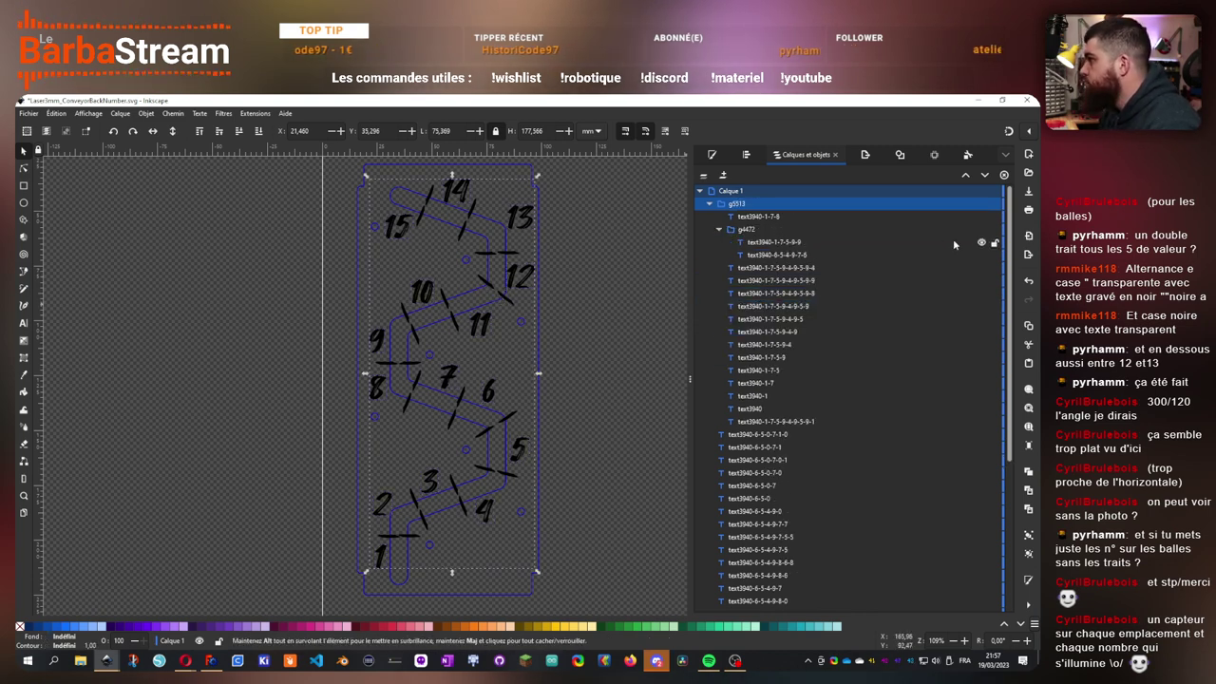
{"action": "left_click", "coordinate": [747, 230]}
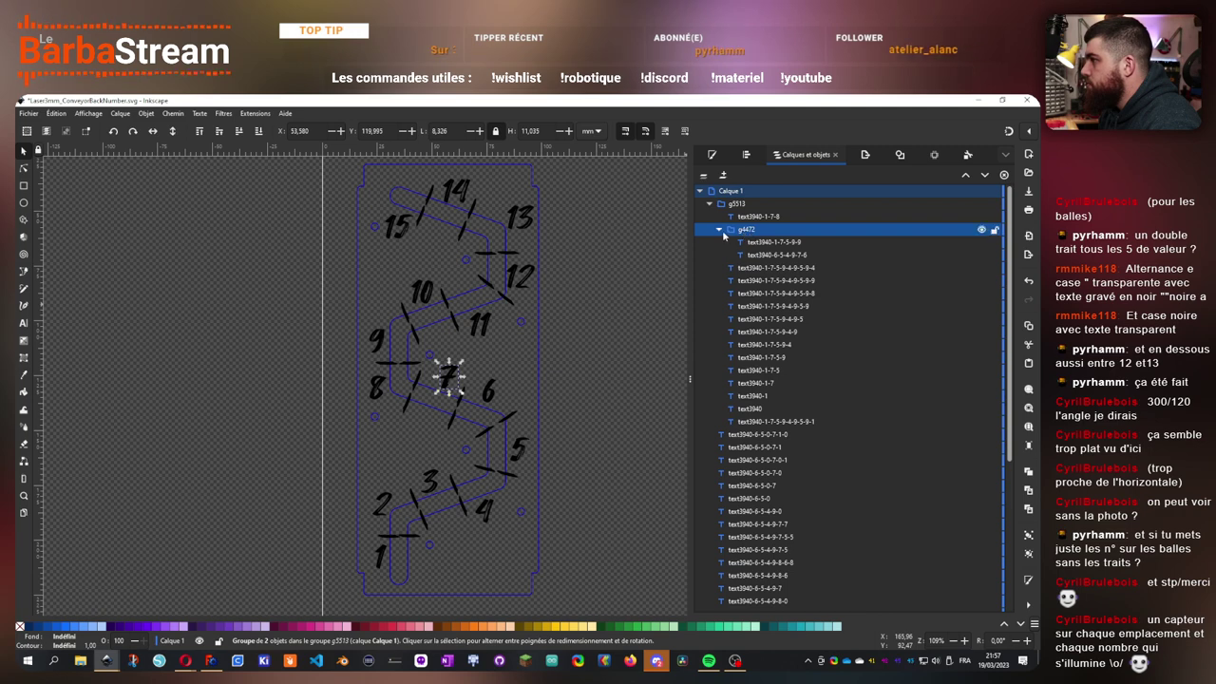
{"action": "left_click", "coordinate": [720, 229]}
{"action": "left_click", "coordinate": [717, 205]}
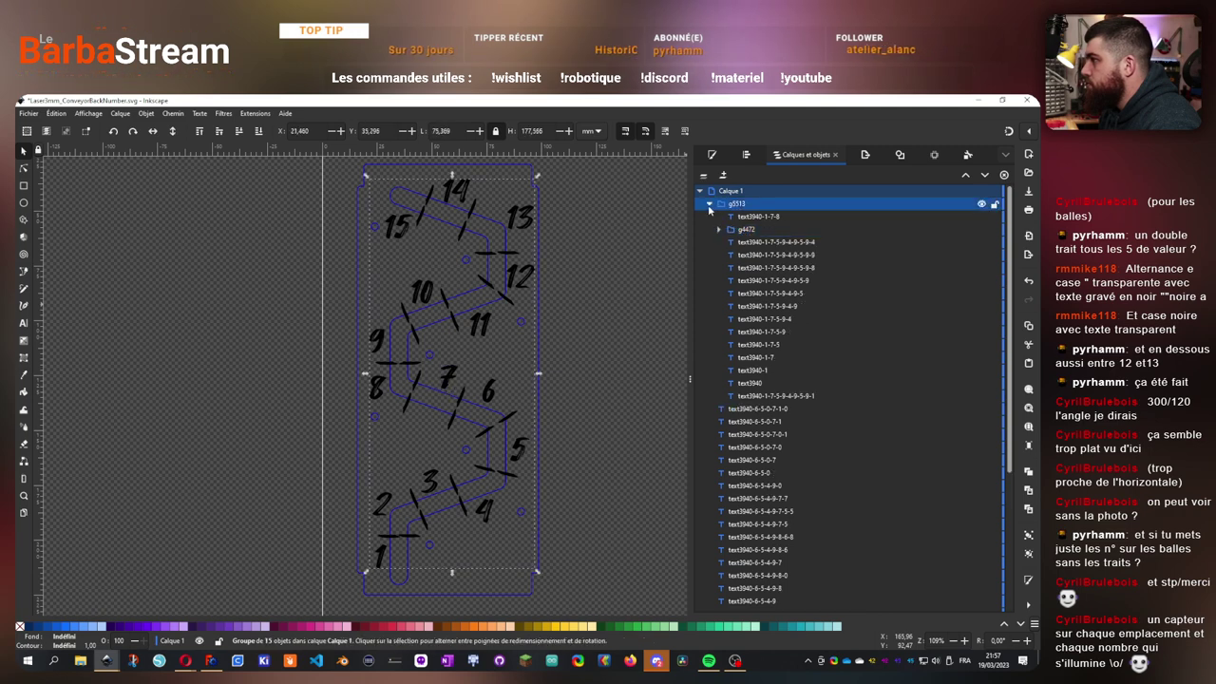
{"action": "left_click", "coordinate": [709, 204]}
{"action": "left_click", "coordinate": [982, 205]}
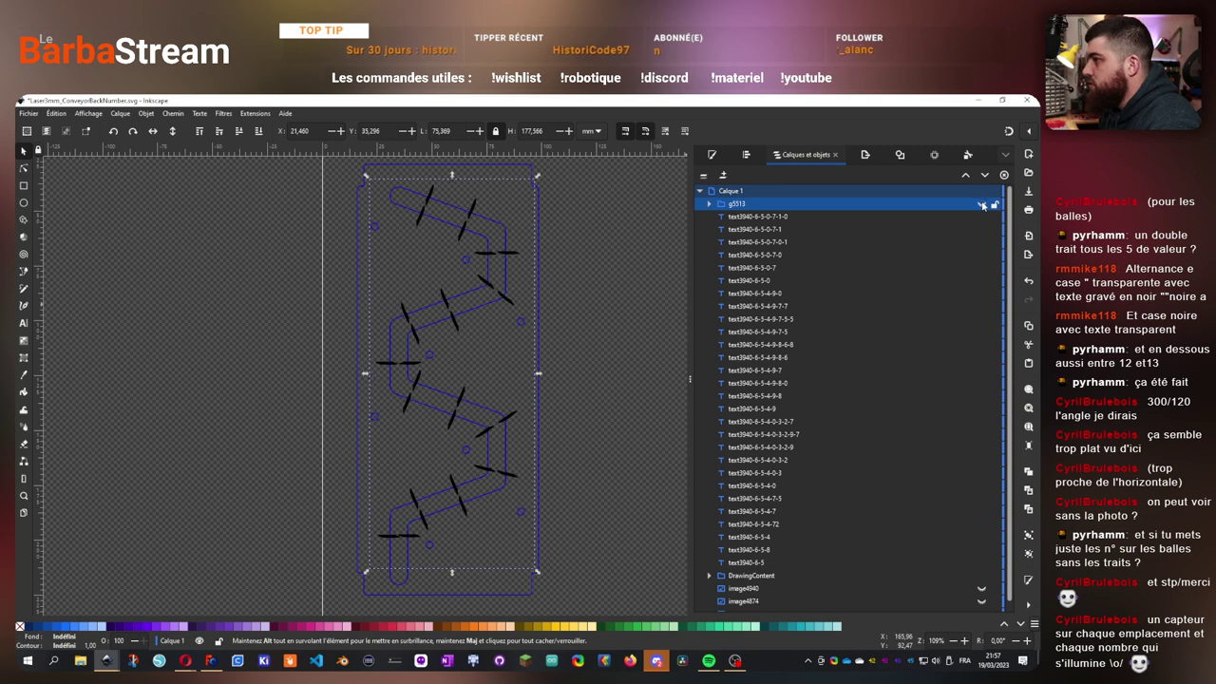
- Group all the tick-mark text objects along the channel and name the group Tirets
{"action": "left_click", "coordinate": [771, 221]}
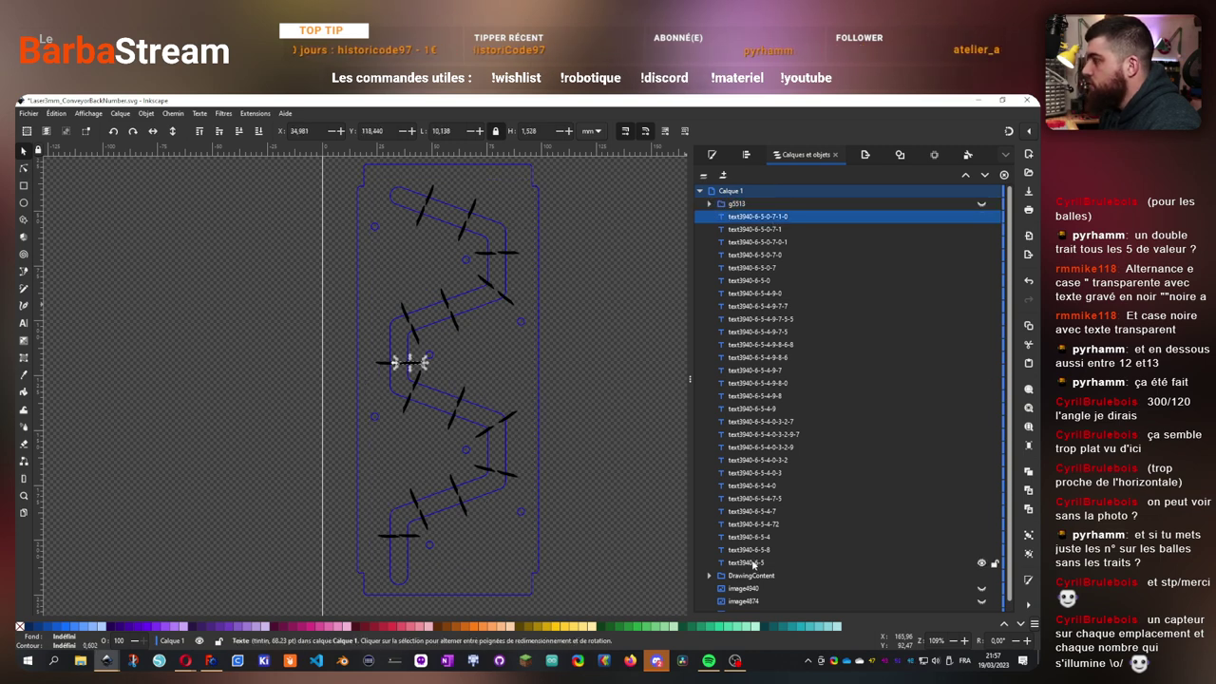
{"action": "key", "text": "ctrl+a"}
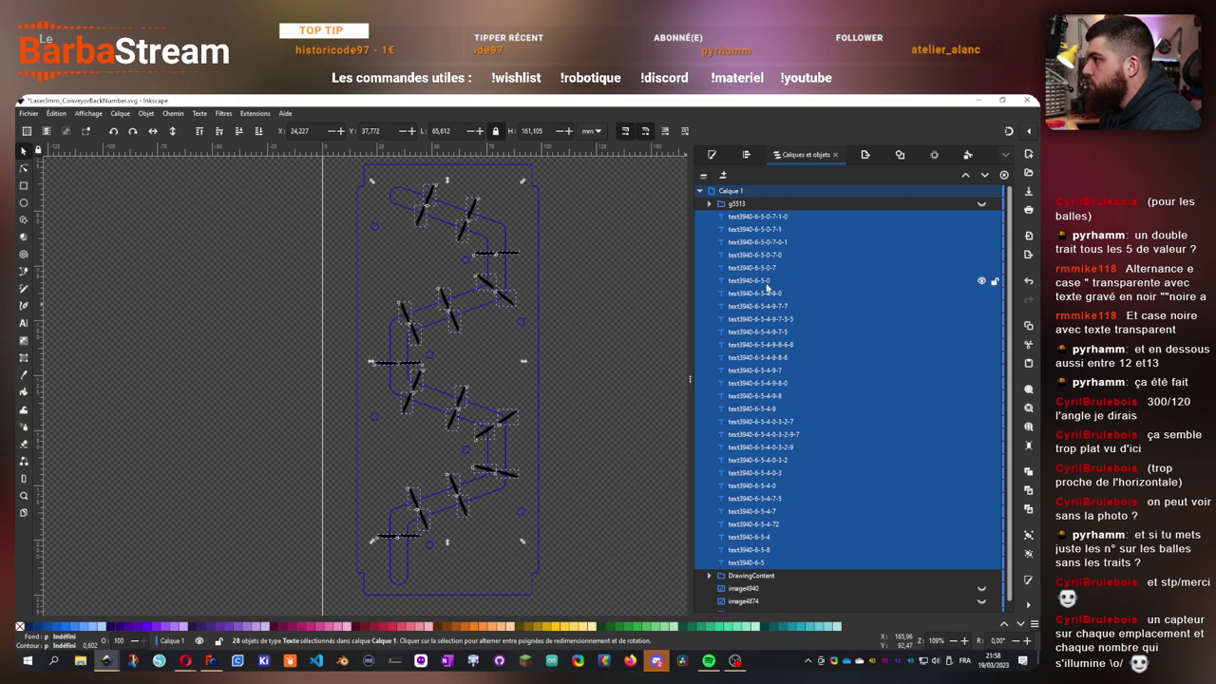
{"action": "key", "text": "ctrl+g"}
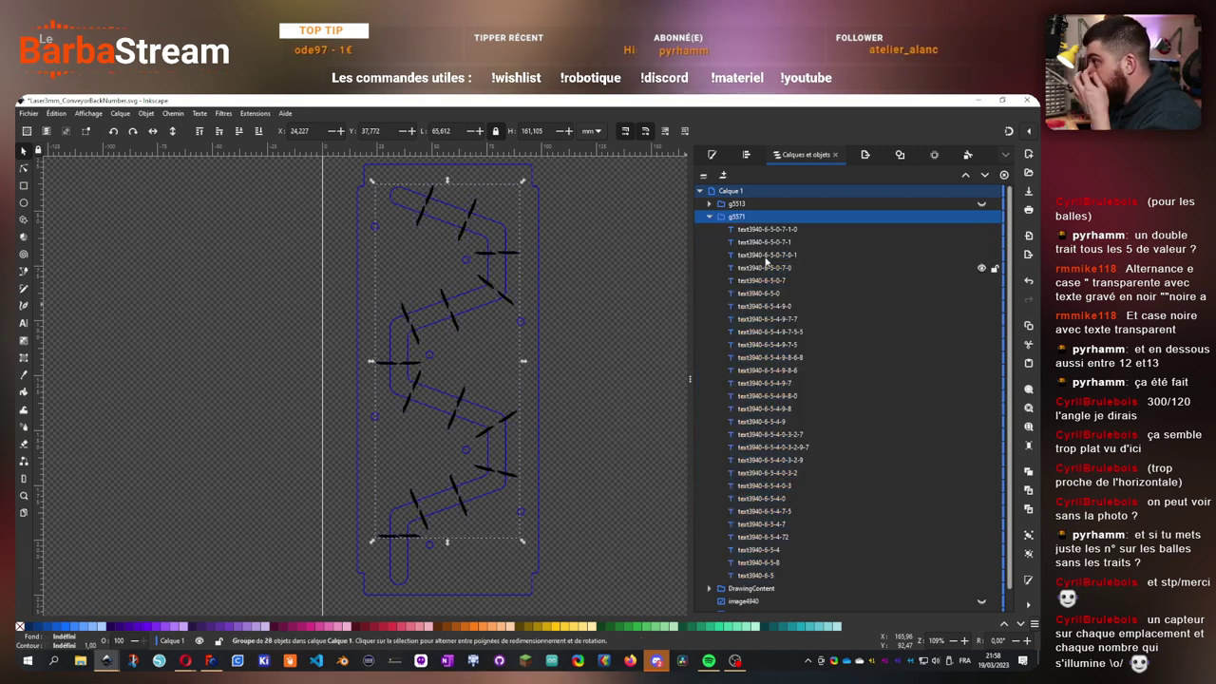
{"action": "right_click", "coordinate": [734, 221]}
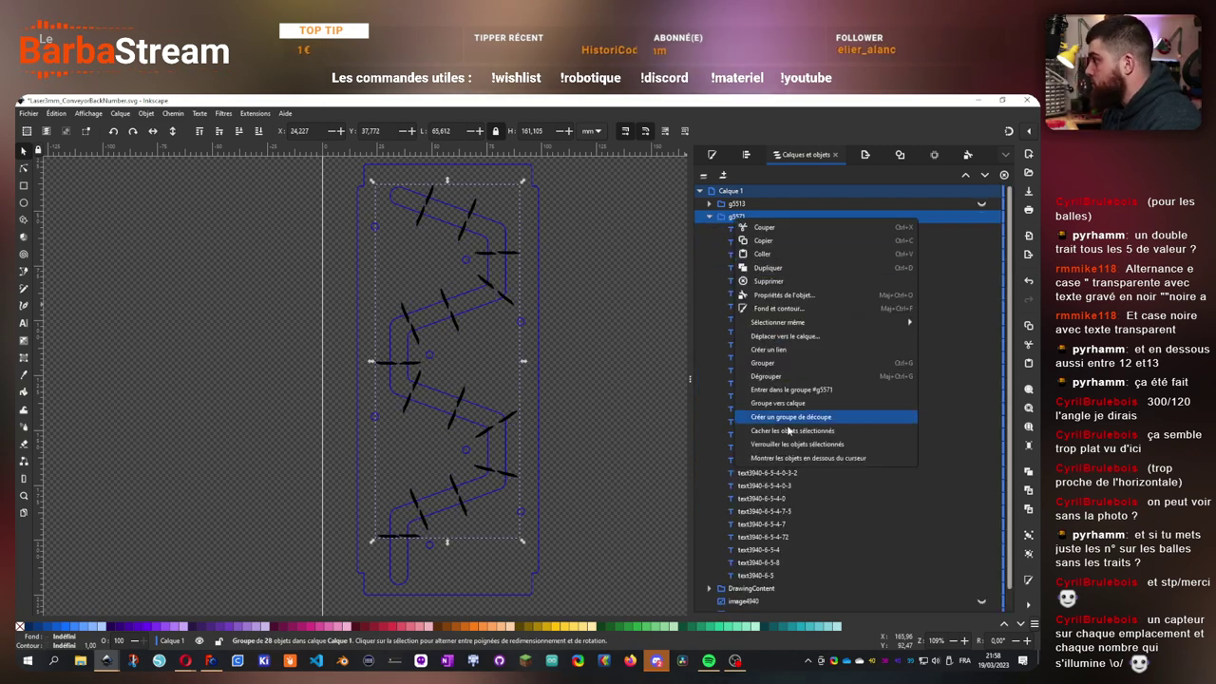
{"action": "left_click", "coordinate": [737, 219]}
{"action": "double_click", "coordinate": [739, 218]}
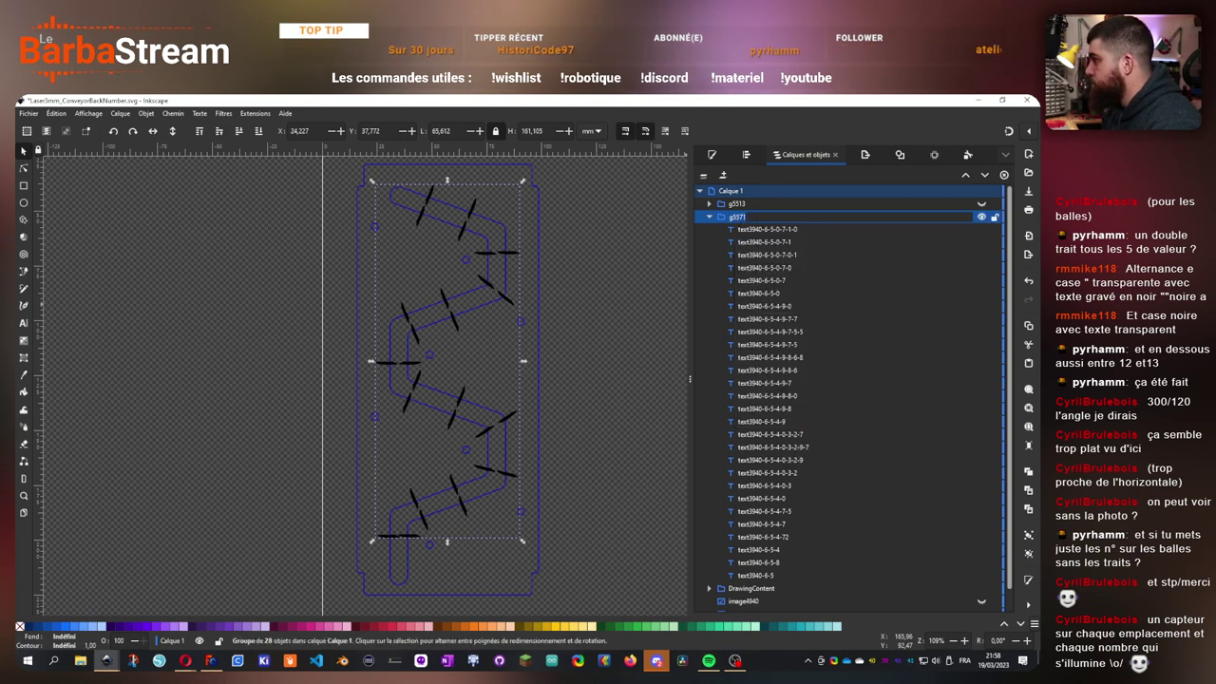
{"action": "type", "text": "Tirets"}
{"action": "key", "text": "Return"}
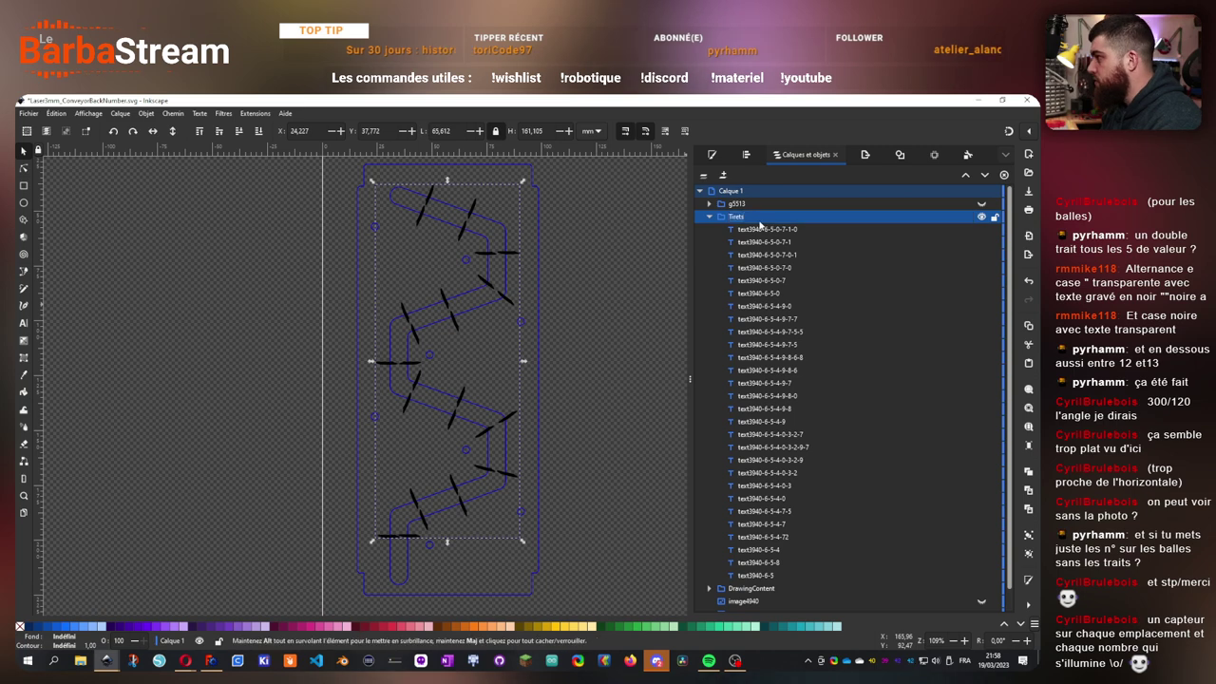
- Rename the hidden numbers group as Nombres and collapse the Nombres and Tirets groups in the object list
{"action": "double_click", "coordinate": [740, 204]}
{"action": "type", "text": "N"}
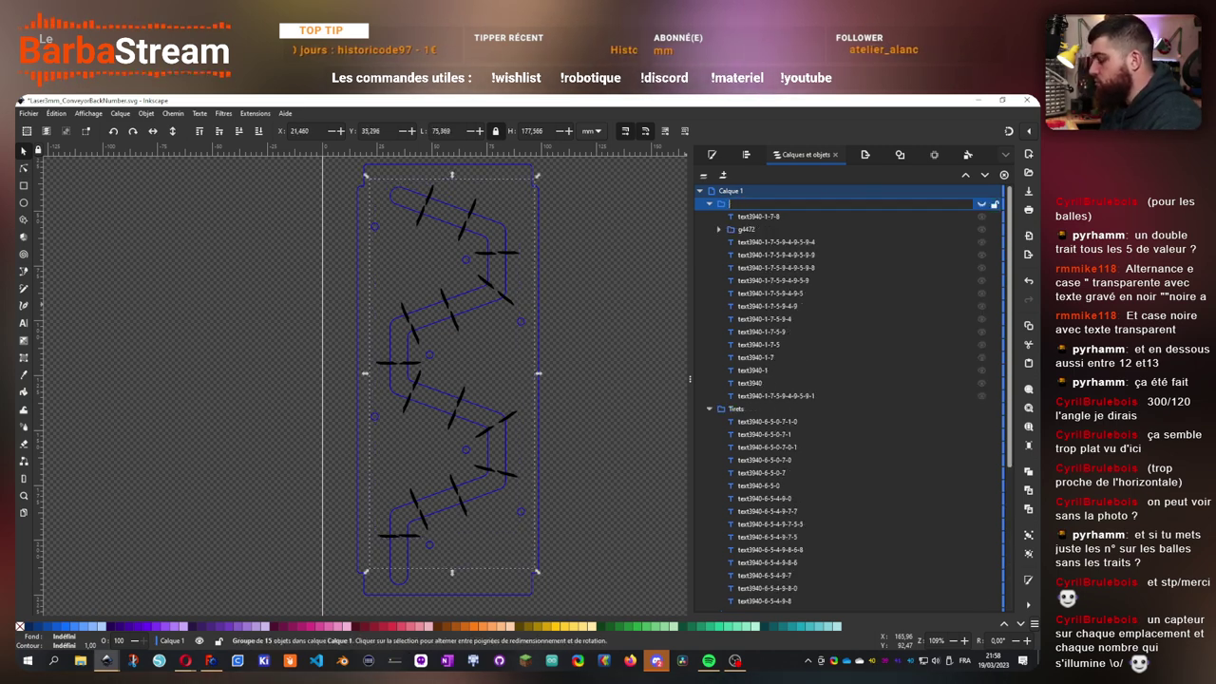
{"action": "type", "text": "ombres"}
{"action": "key", "text": "Return"}
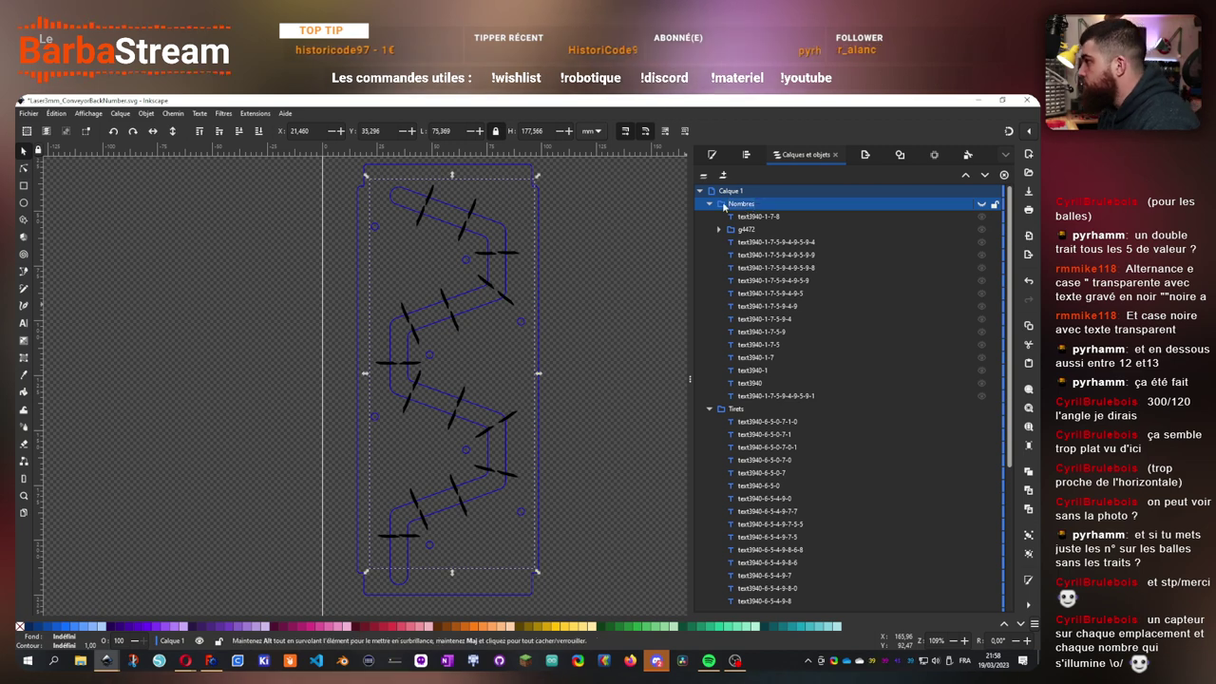
{"action": "left_click", "coordinate": [709, 204]}
{"action": "left_click", "coordinate": [709, 216]}
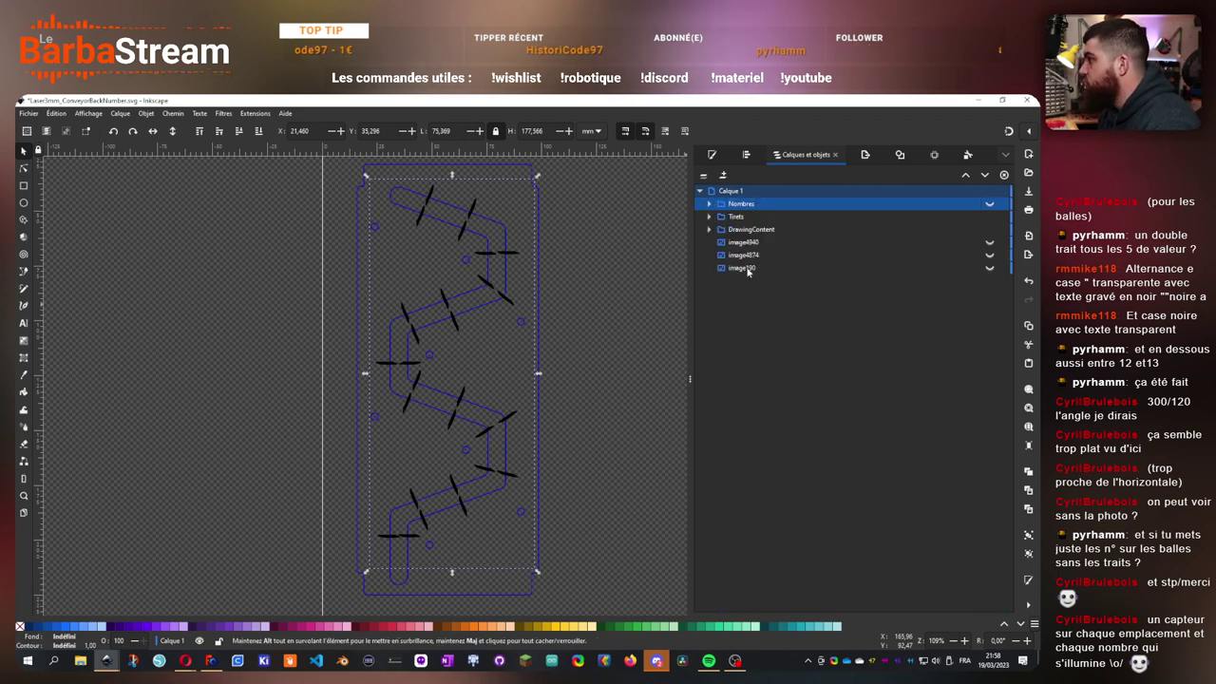
- Rename the DrawingContent group as Laser and collapse it in the object list
{"action": "left_click", "coordinate": [750, 229]}
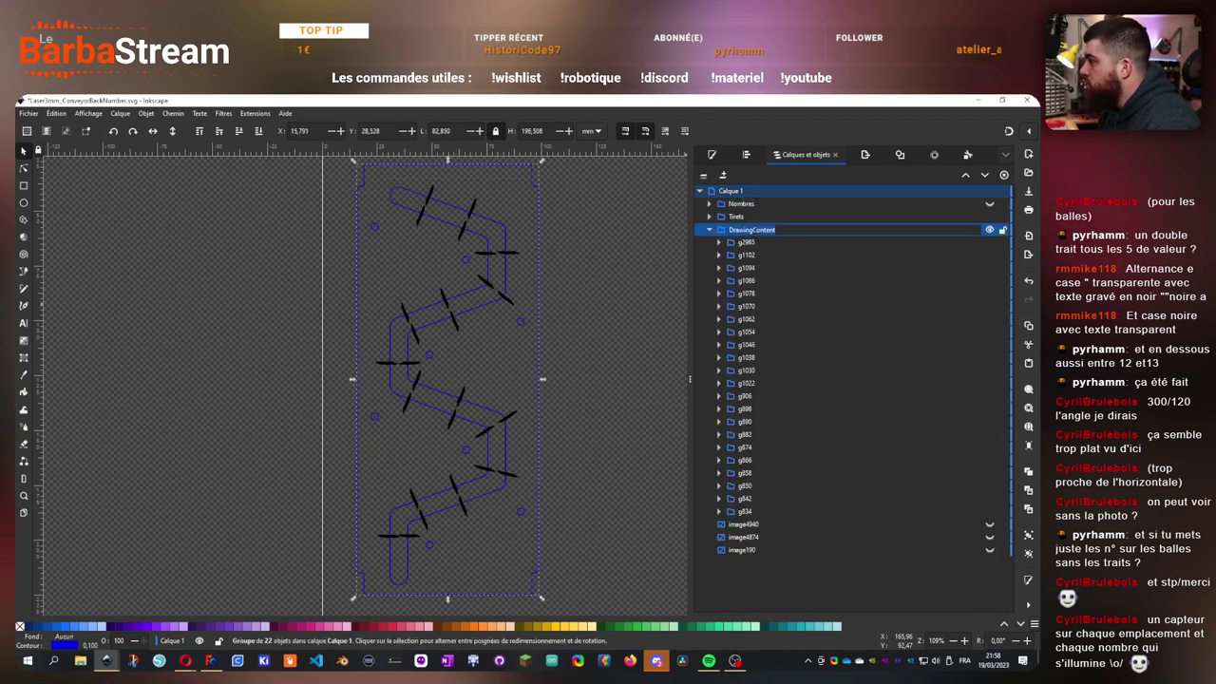
{"action": "type", "text": "Laser"}
{"action": "key", "text": "Return"}
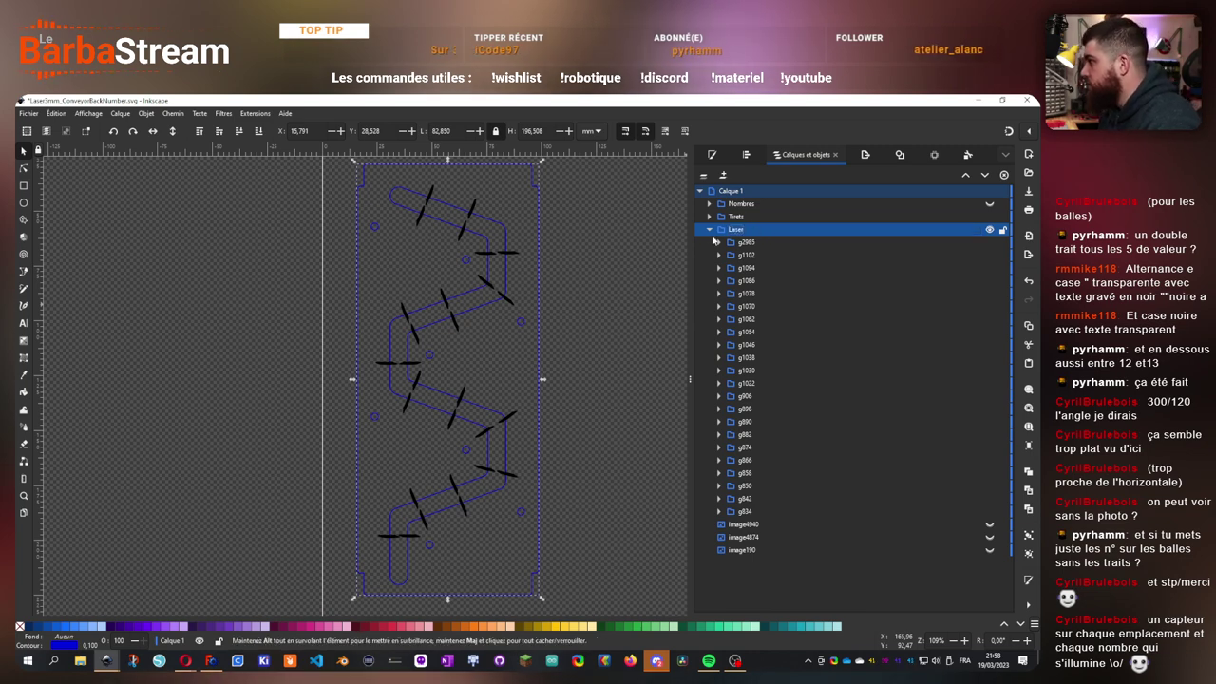
{"action": "left_click", "coordinate": [708, 230]}
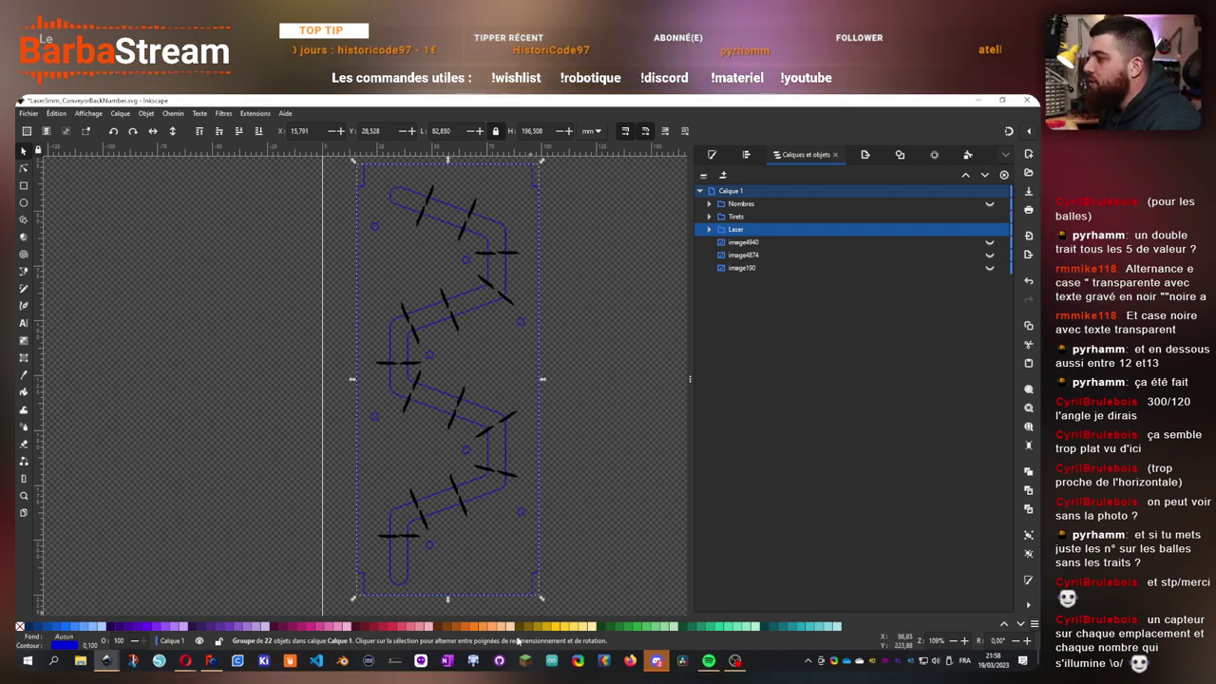
- Show the Nombres group and switch the Tirets group off and back on to compare the plate without tick marks
{"action": "left_click", "coordinate": [478, 247]}
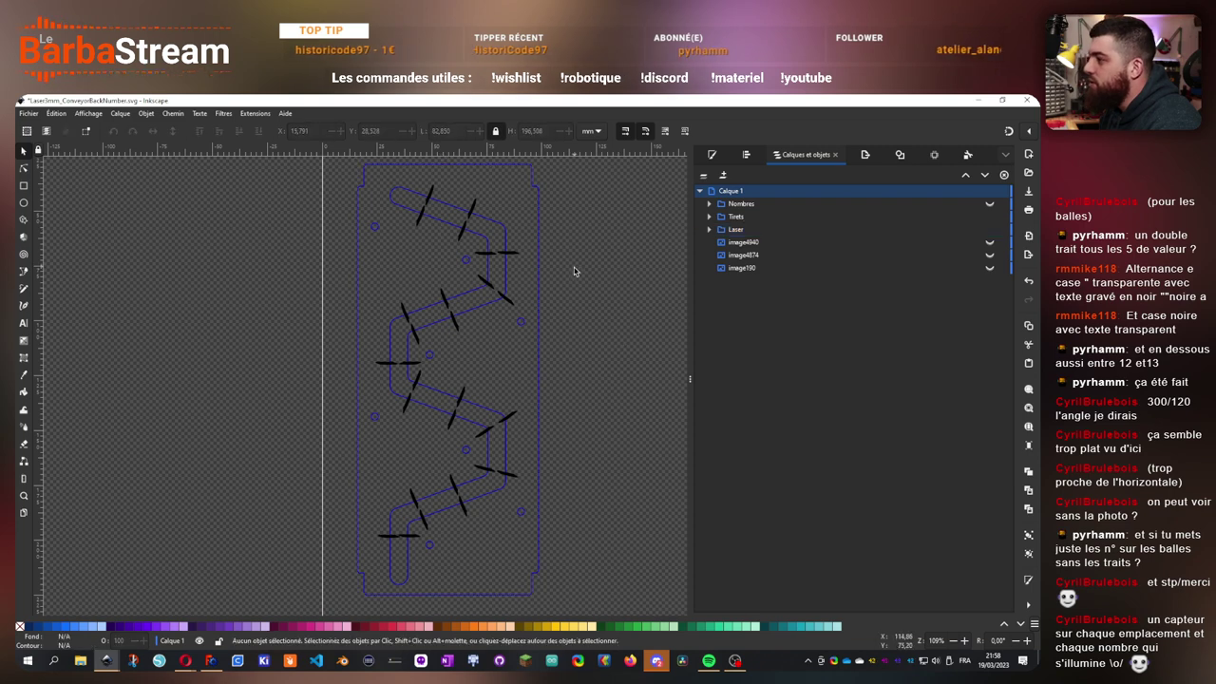
{"action": "scroll", "coordinate": [487, 311], "scroll_direction": "up", "scroll_amount": 2}
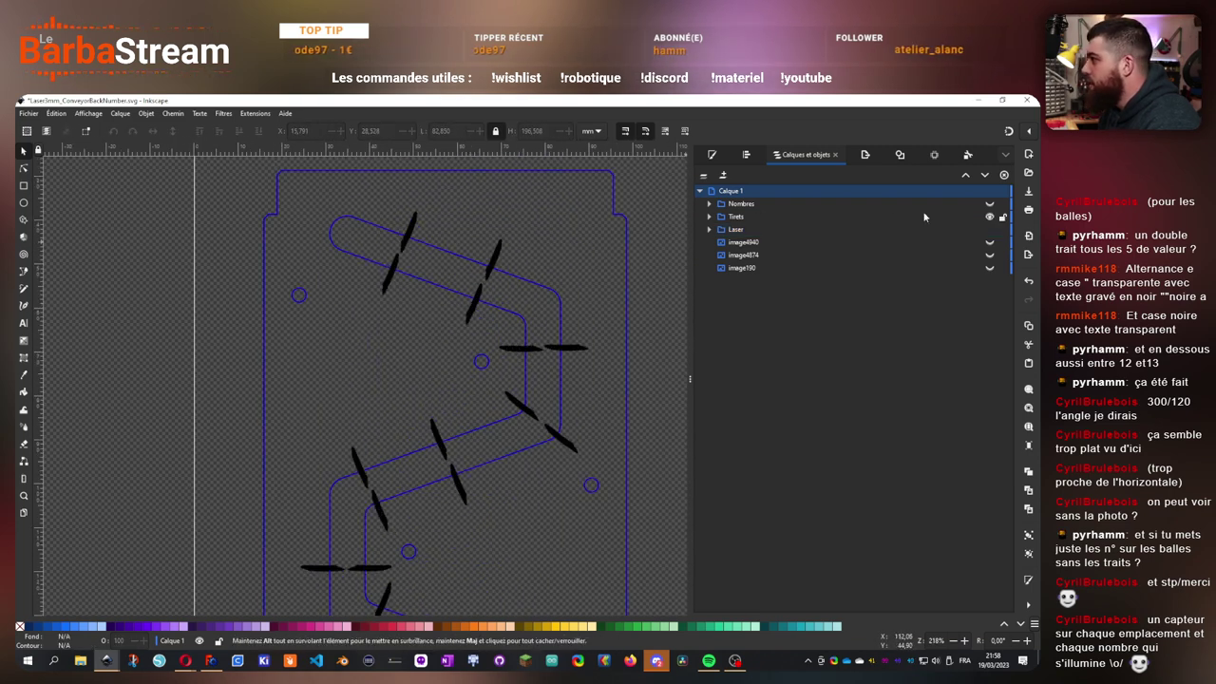
{"action": "left_click", "coordinate": [991, 217]}
{"action": "left_click", "coordinate": [989, 204]}
{"action": "scroll", "coordinate": [363, 420], "scroll_direction": "down", "scroll_amount": 6}
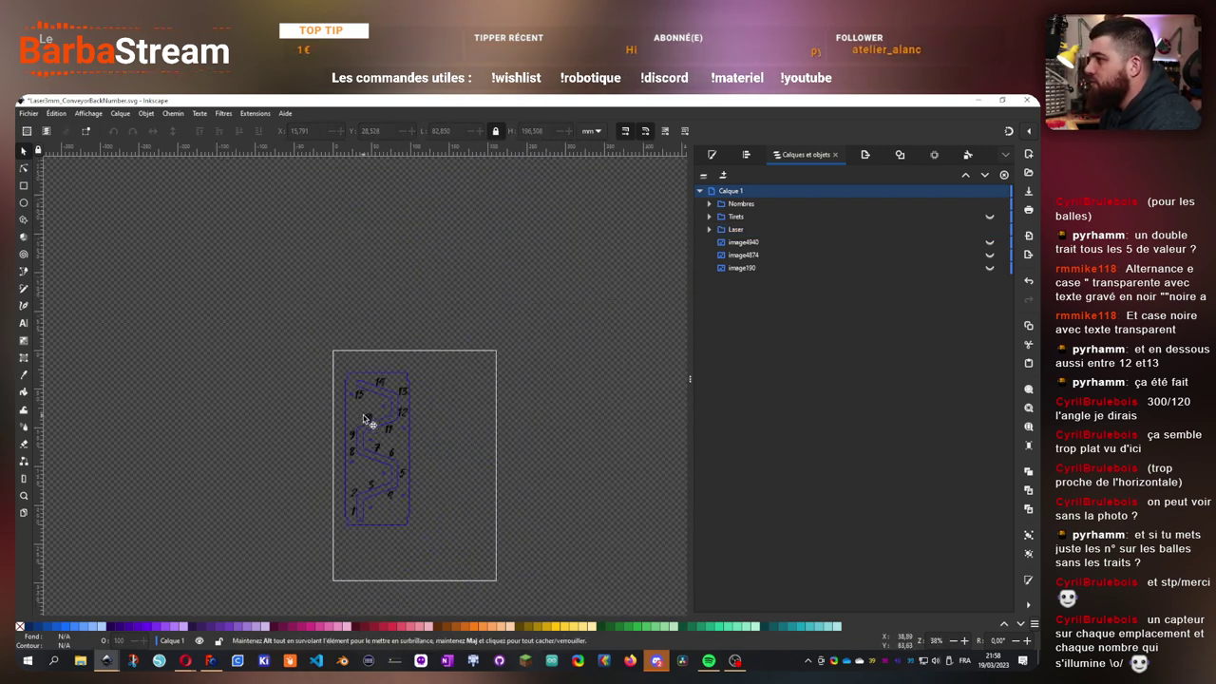
{"action": "scroll", "coordinate": [393, 478], "scroll_direction": "up", "scroll_amount": 4}
{"action": "left_click_drag", "start_coordinate": [446, 364], "coordinate": [547, 374]}
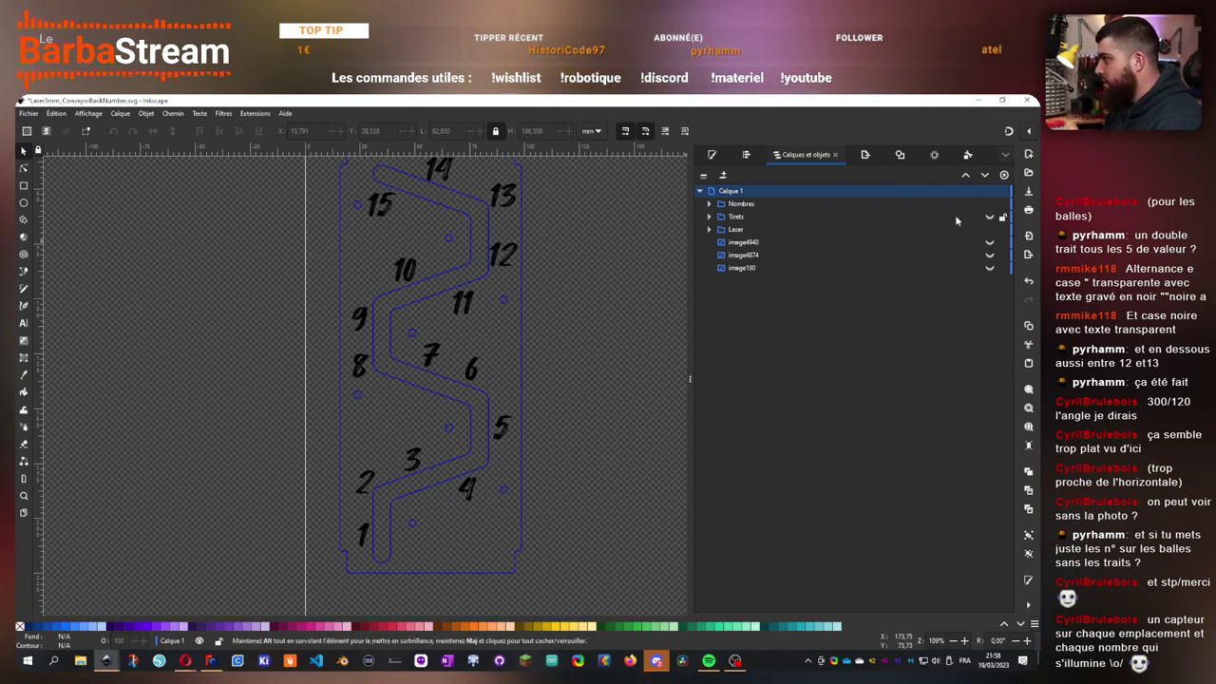
{"action": "left_click", "coordinate": [990, 218]}
- Move the two tick marks between 9 and 10 inside the Tirets group inward so they meet mid-channel
{"action": "scroll", "coordinate": [391, 273], "scroll_direction": "up", "scroll_amount": 4}
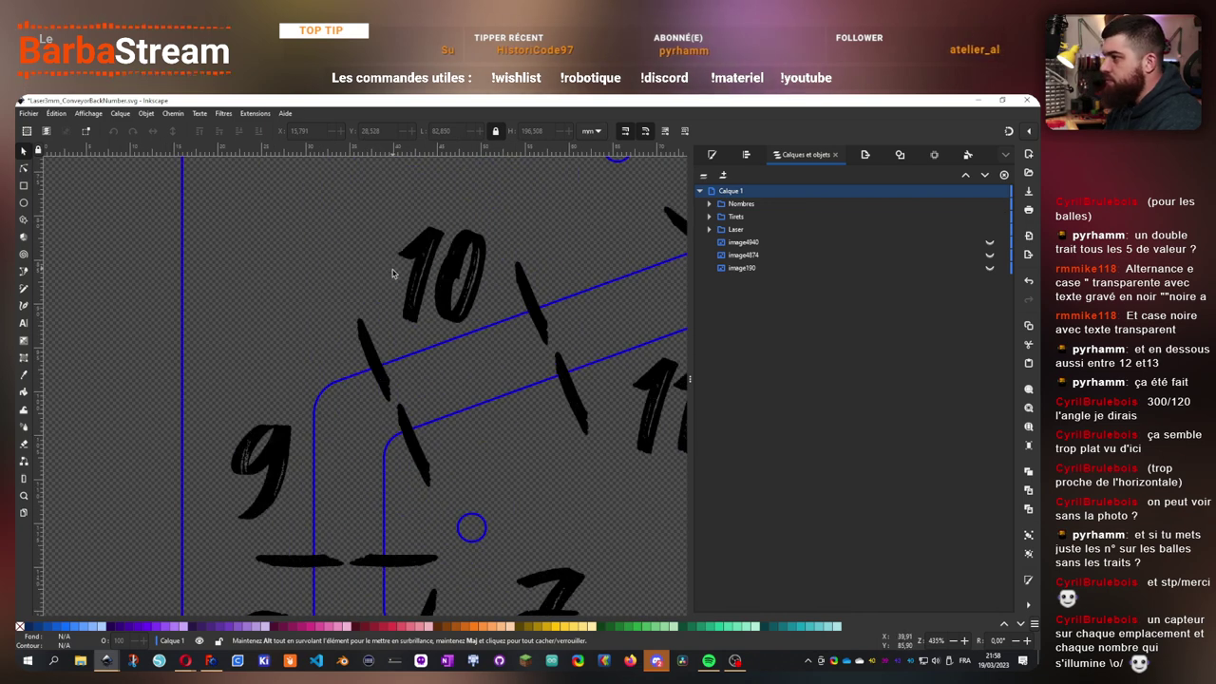
{"action": "left_click", "coordinate": [387, 375]}
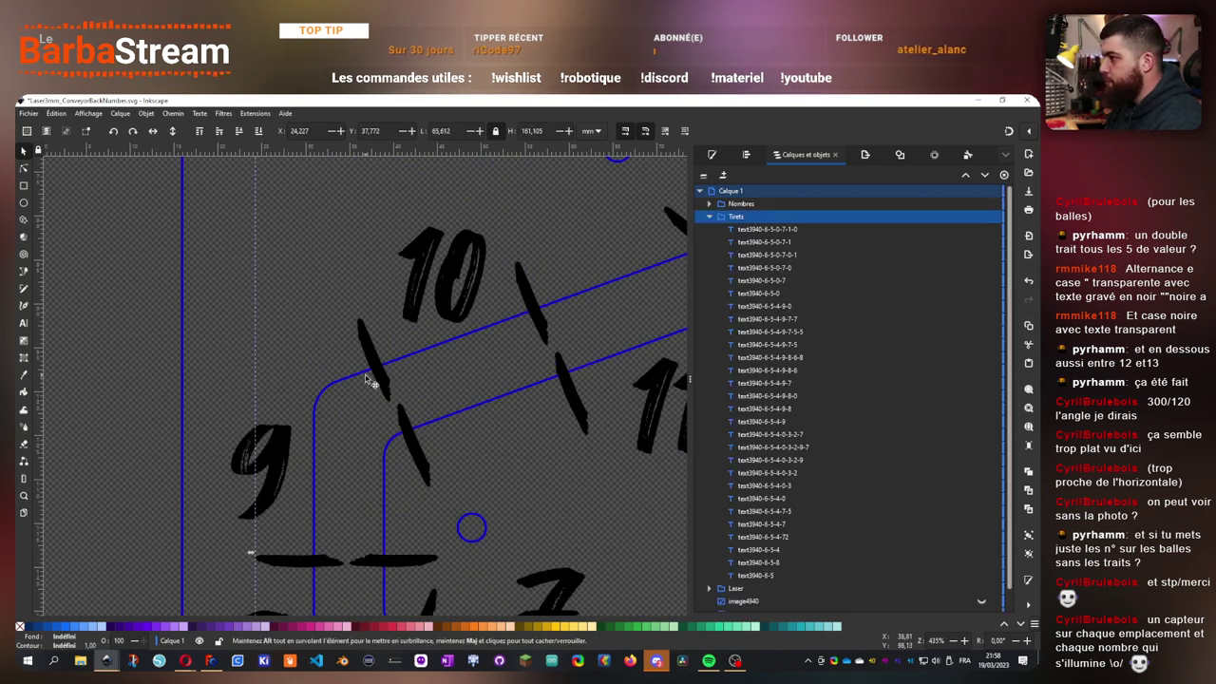
{"action": "double_click", "coordinate": [387, 386]}
{"action": "key", "text": "t"}
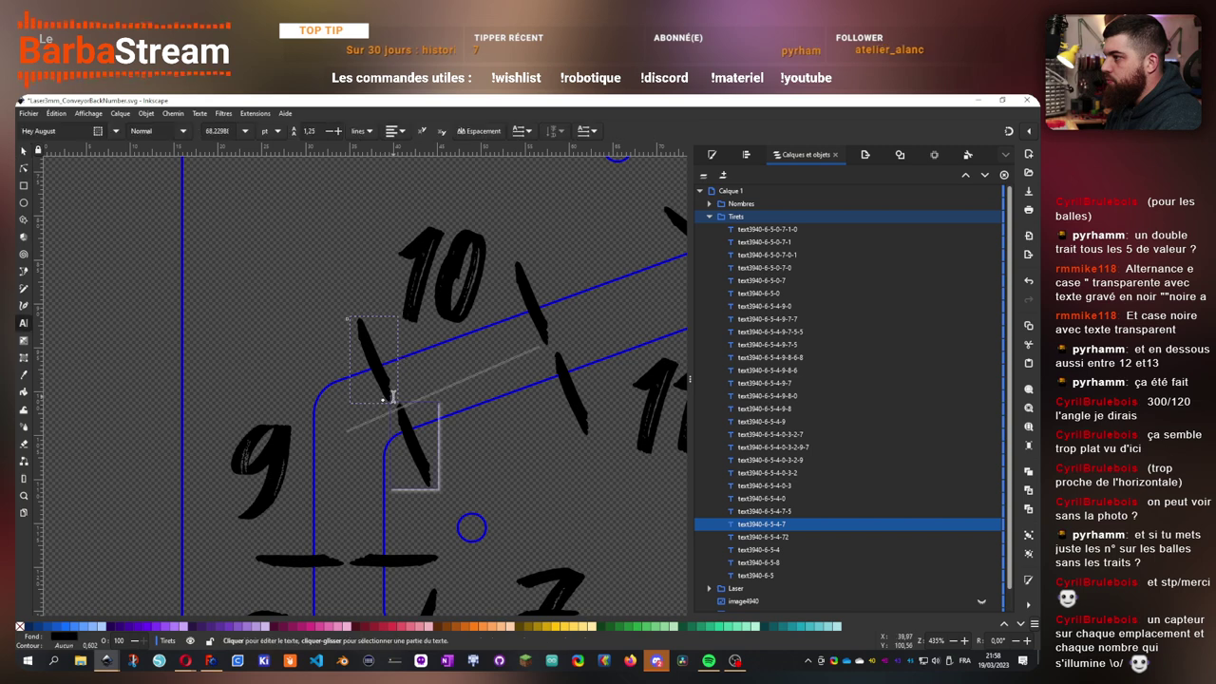
{"action": "key", "text": "s"}
{"action": "left_click_drag", "start_coordinate": [388, 383], "coordinate": [393, 376]}
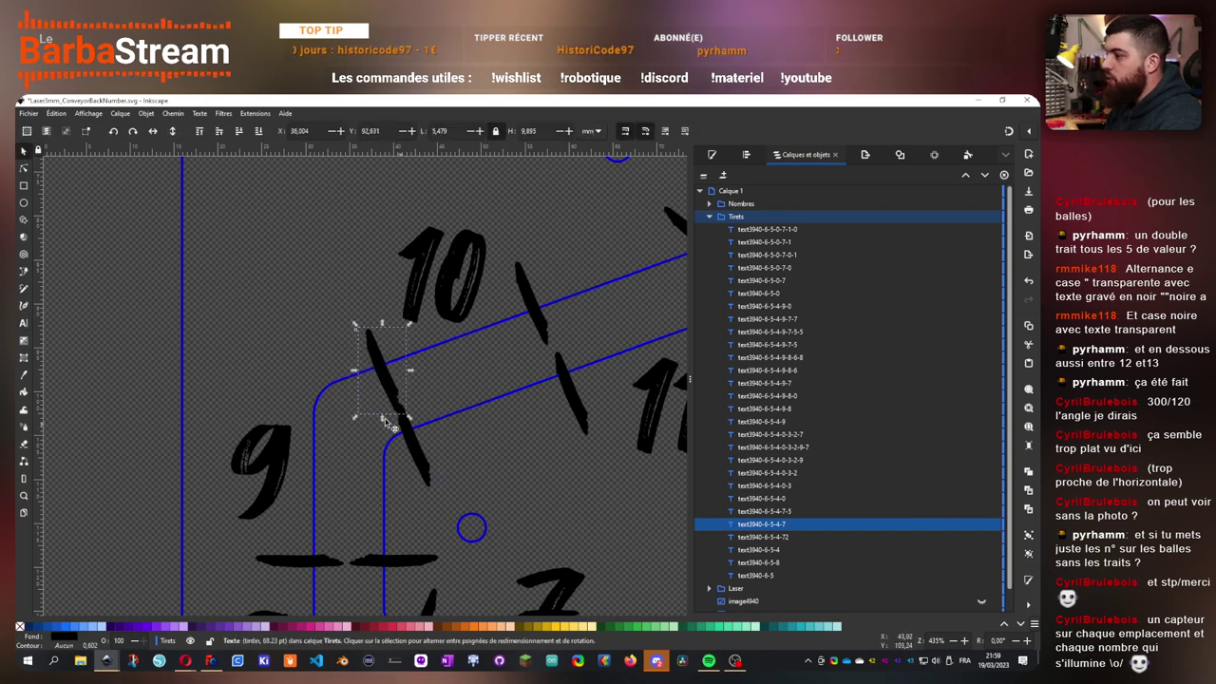
{"action": "left_click", "coordinate": [423, 462]}
{"action": "left_click_drag", "start_coordinate": [425, 469], "coordinate": [418, 468]}
- Close the gap in the tick pairs between 8 and 9 and between 10 and 11 so each meets mid-channel
{"action": "left_click", "coordinate": [293, 562]}
{"action": "left_click_drag", "start_coordinate": [274, 565], "coordinate": [286, 565]}
{"action": "scroll", "coordinate": [313, 532], "scroll_direction": "down", "scroll_amount": 4}
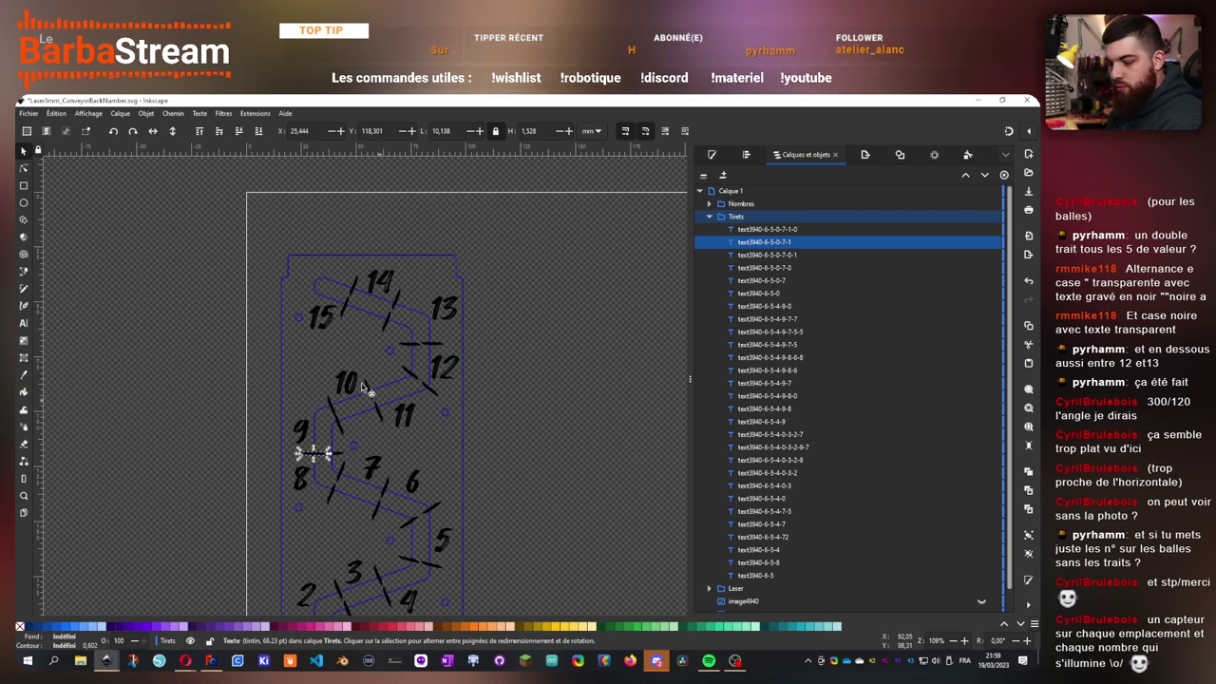
{"action": "scroll", "coordinate": [370, 403], "scroll_direction": "up", "scroll_amount": 5}
{"action": "left_click_drag", "start_coordinate": [338, 487], "coordinate": [341, 490]}
{"action": "left_click_drag", "start_coordinate": [289, 361], "coordinate": [297, 377]}
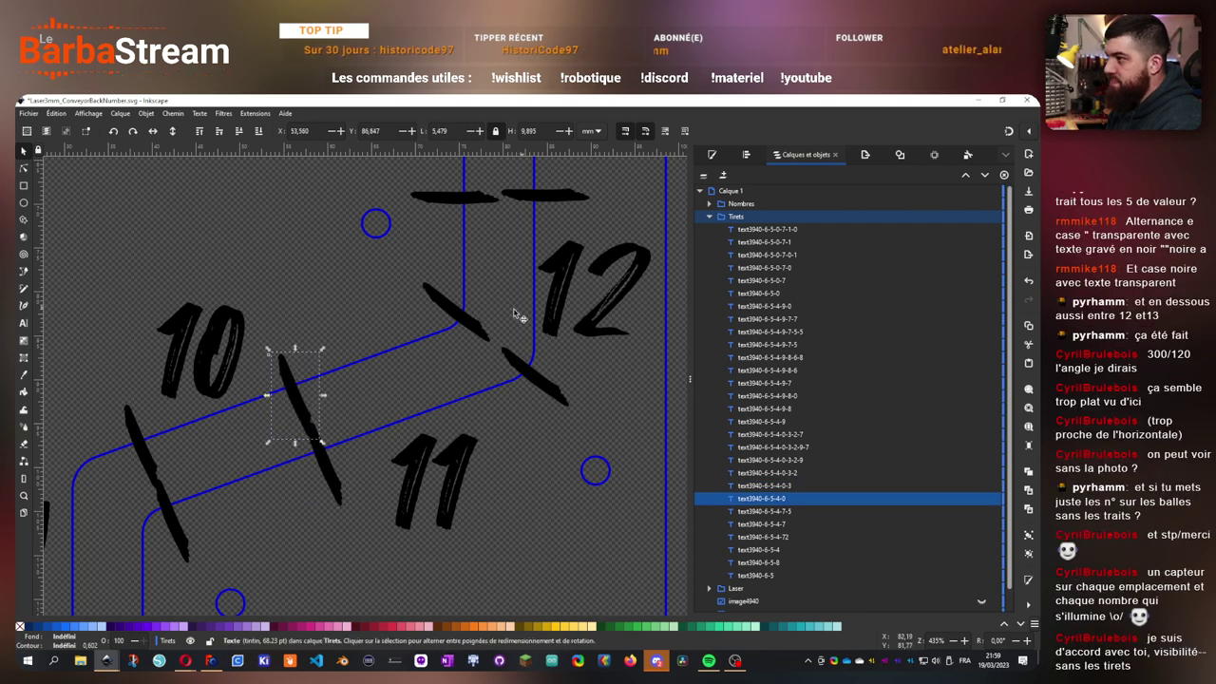
- Move the tick marks between 11 and 12 and between 12 and 13 inward so each pair forms one line
{"action": "left_click_drag", "start_coordinate": [468, 327], "coordinate": [486, 343]}
{"action": "left_click_drag", "start_coordinate": [555, 395], "coordinate": [555, 394]}
{"action": "scroll", "coordinate": [434, 347], "scroll_direction": "up", "scroll_amount": 4}
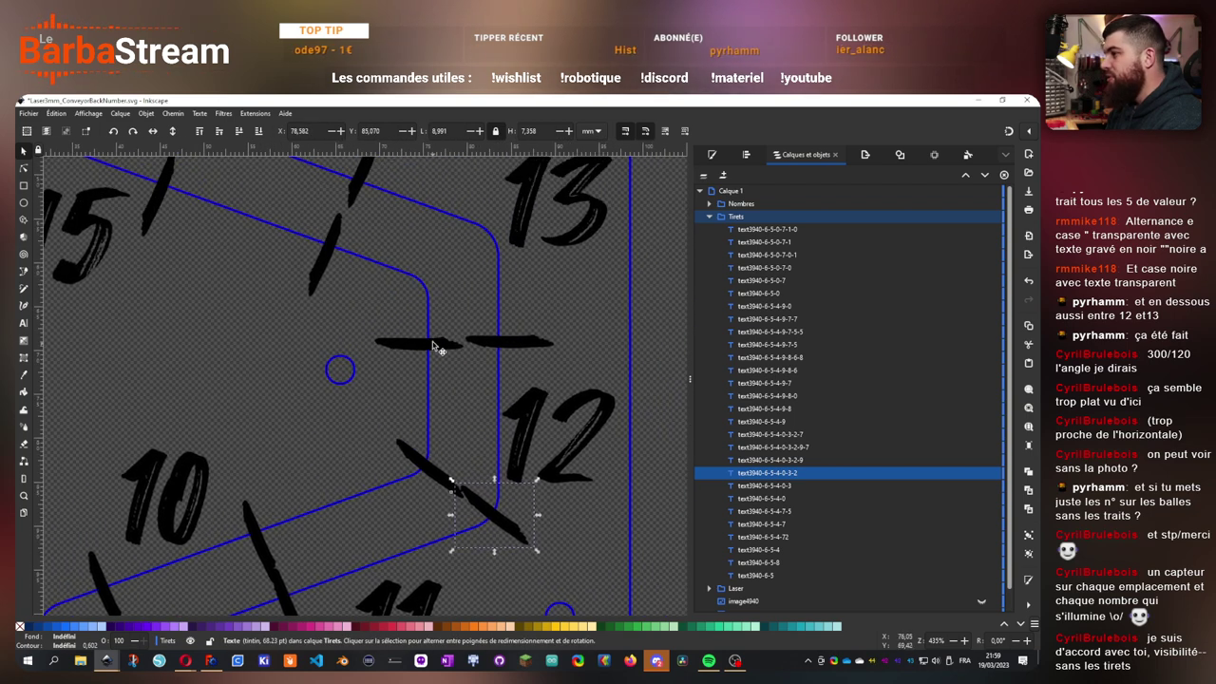
{"action": "left_click_drag", "start_coordinate": [427, 351], "coordinate": [430, 351]}
{"action": "left_click", "coordinate": [490, 342]}
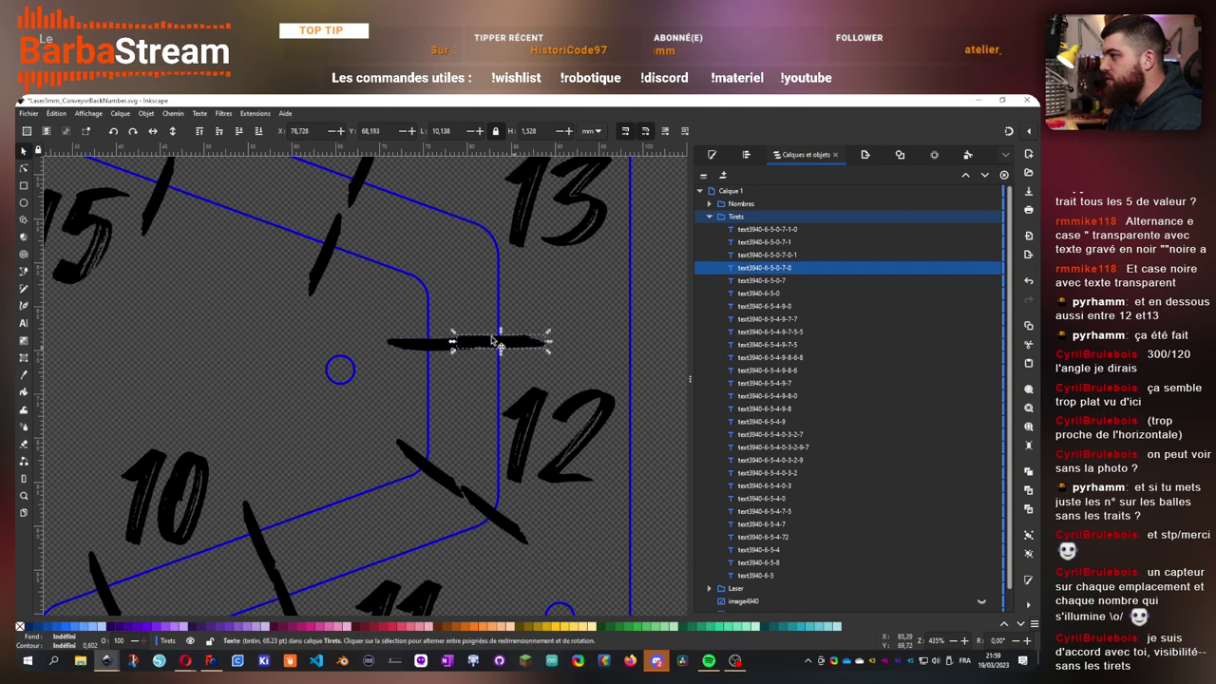
- Join the tick pairs between 13 and 14 and between 14 and 15 into continuous lines across the channel
{"action": "scroll", "coordinate": [492, 339], "scroll_direction": "up", "scroll_amount": 3}
{"action": "left_click_drag", "start_coordinate": [374, 344], "coordinate": [388, 321]}
{"action": "left_click_drag", "start_coordinate": [412, 266], "coordinate": [410, 277]}
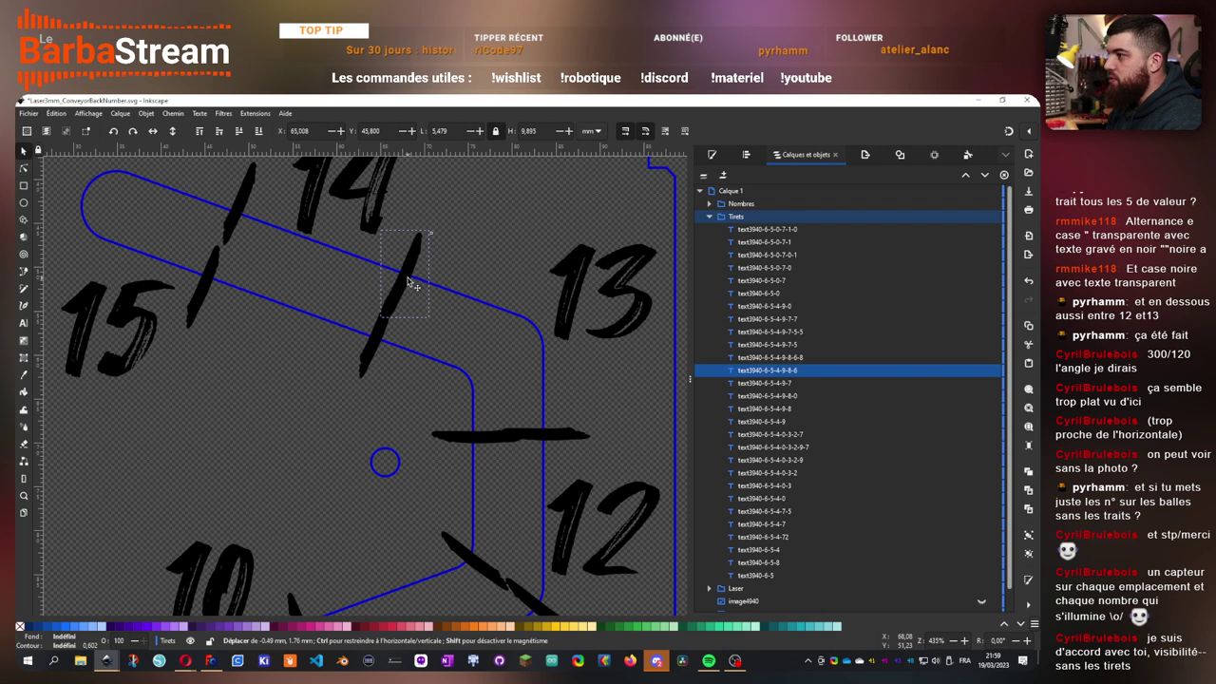
{"action": "scroll", "coordinate": [377, 355], "scroll_direction": "up", "scroll_amount": 3}
{"action": "left_click", "coordinate": [296, 361]}
{"action": "left_click_drag", "start_coordinate": [296, 357], "coordinate": [306, 336]}
{"action": "left_click", "coordinate": [334, 287]}
{"action": "left_click_drag", "start_coordinate": [334, 287], "coordinate": [334, 306]}
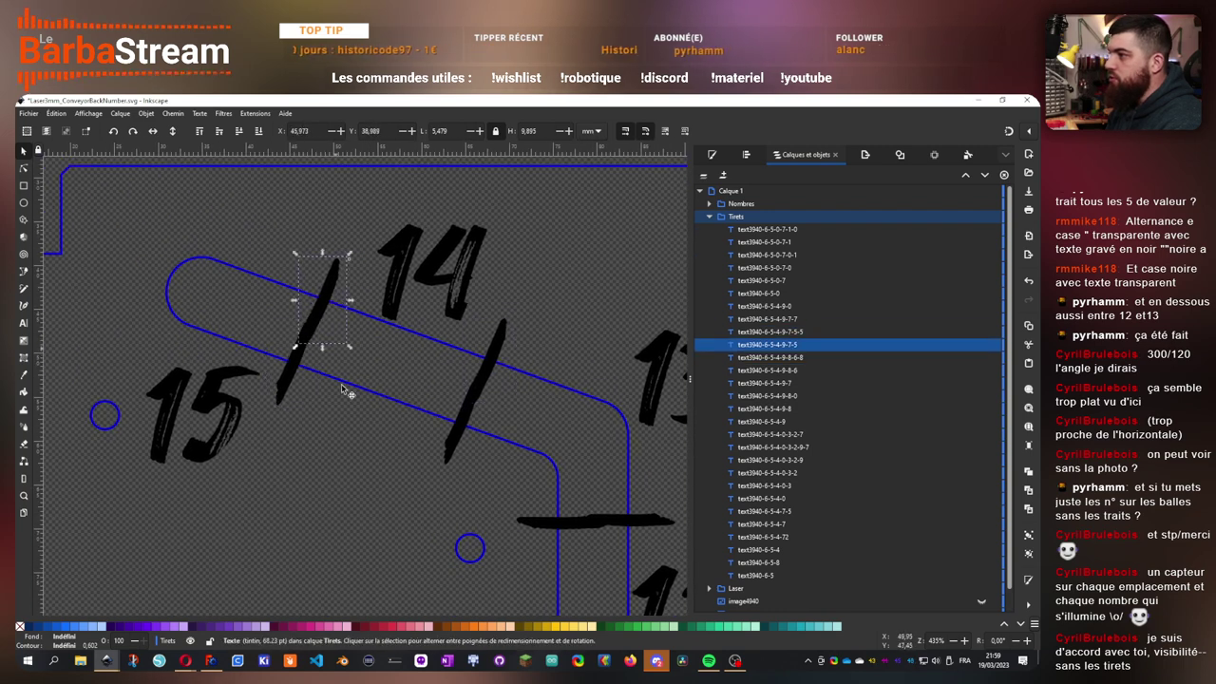
- Bring the tick marks between 7 and 8 and between 6 and 7 together so each pair crosses the channel
{"action": "scroll", "coordinate": [348, 360], "scroll_direction": "down", "scroll_amount": 12}
{"action": "scroll", "coordinate": [370, 283], "scroll_direction": "down", "scroll_amount": 3}
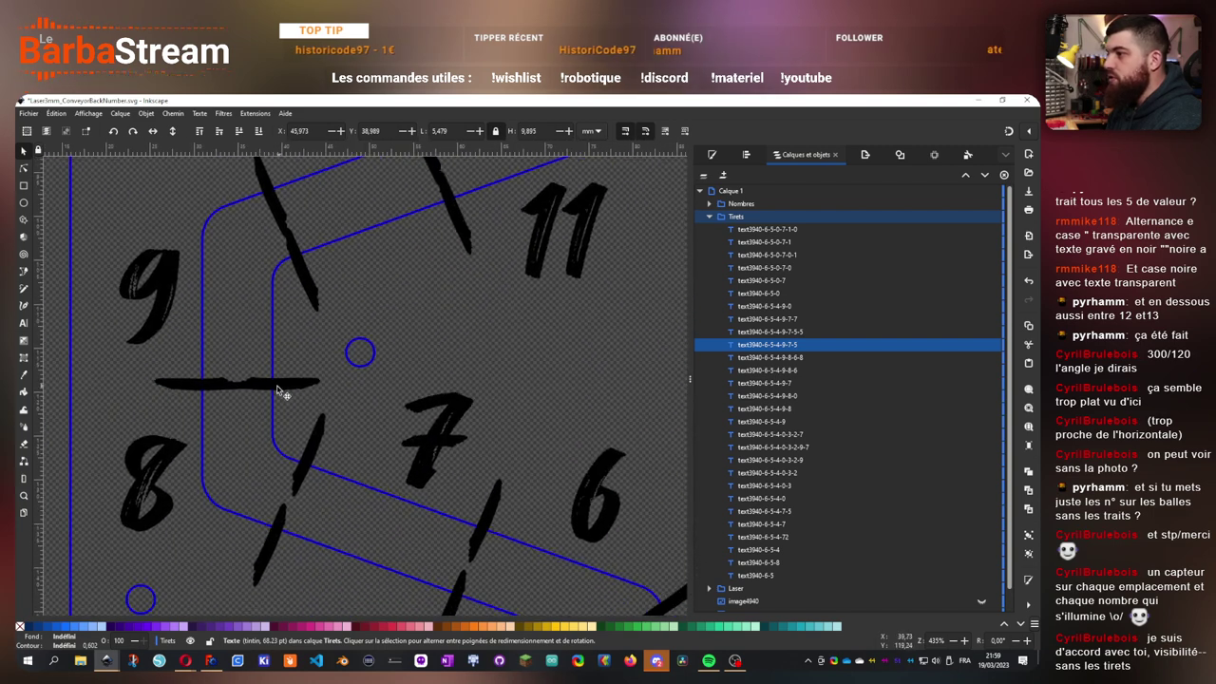
{"action": "left_click", "coordinate": [302, 512]}
{"action": "left_click_drag", "start_coordinate": [302, 513], "coordinate": [298, 502]}
{"action": "left_click_drag", "start_coordinate": [346, 397], "coordinate": [344, 418]}
{"action": "scroll", "coordinate": [376, 452], "scroll_direction": "down", "scroll_amount": 3}
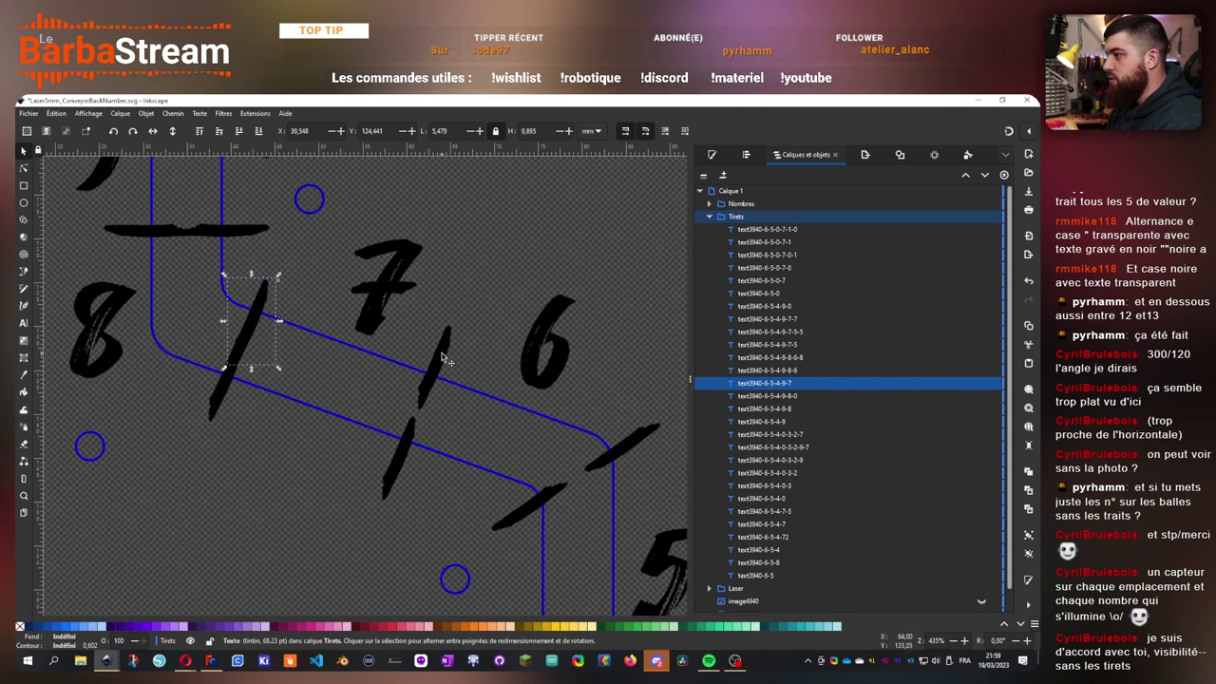
{"action": "left_click", "coordinate": [429, 380]}
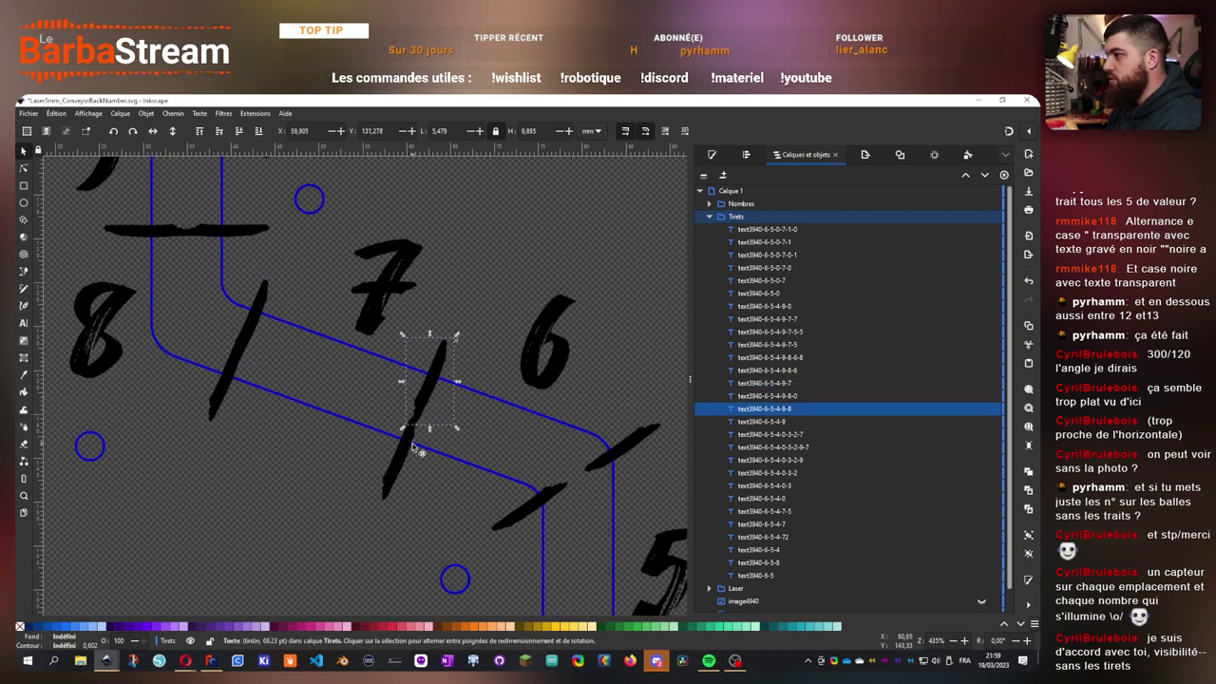
{"action": "left_click_drag", "start_coordinate": [394, 495], "coordinate": [370, 487]}
- Move the tick marks between 5 and 6 and between 4 and 5 inward so each pair meets mid-channel
{"action": "scroll", "coordinate": [393, 462], "scroll_direction": "right", "scroll_amount": 3}
{"action": "left_click", "coordinate": [363, 491]}
{"action": "left_click_drag", "start_coordinate": [484, 415], "coordinate": [470, 427]}
{"action": "left_click", "coordinate": [365, 489]}
{"action": "left_click_drag", "start_coordinate": [366, 489], "coordinate": [374, 485]}
{"action": "scroll", "coordinate": [510, 470], "scroll_direction": "down", "scroll_amount": 1}
{"action": "scroll", "coordinate": [510, 469], "scroll_direction": "down", "scroll_amount": 4}
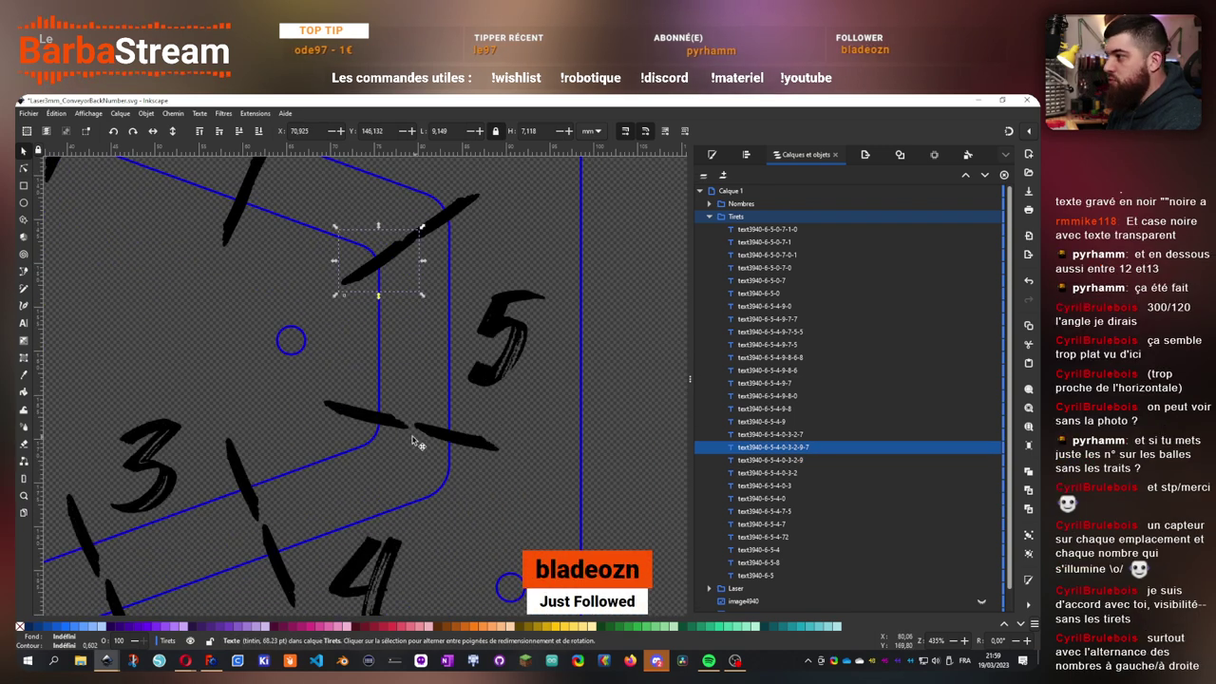
{"action": "left_click_drag", "start_coordinate": [391, 427], "coordinate": [405, 432]}
{"action": "left_click", "coordinate": [479, 446]}
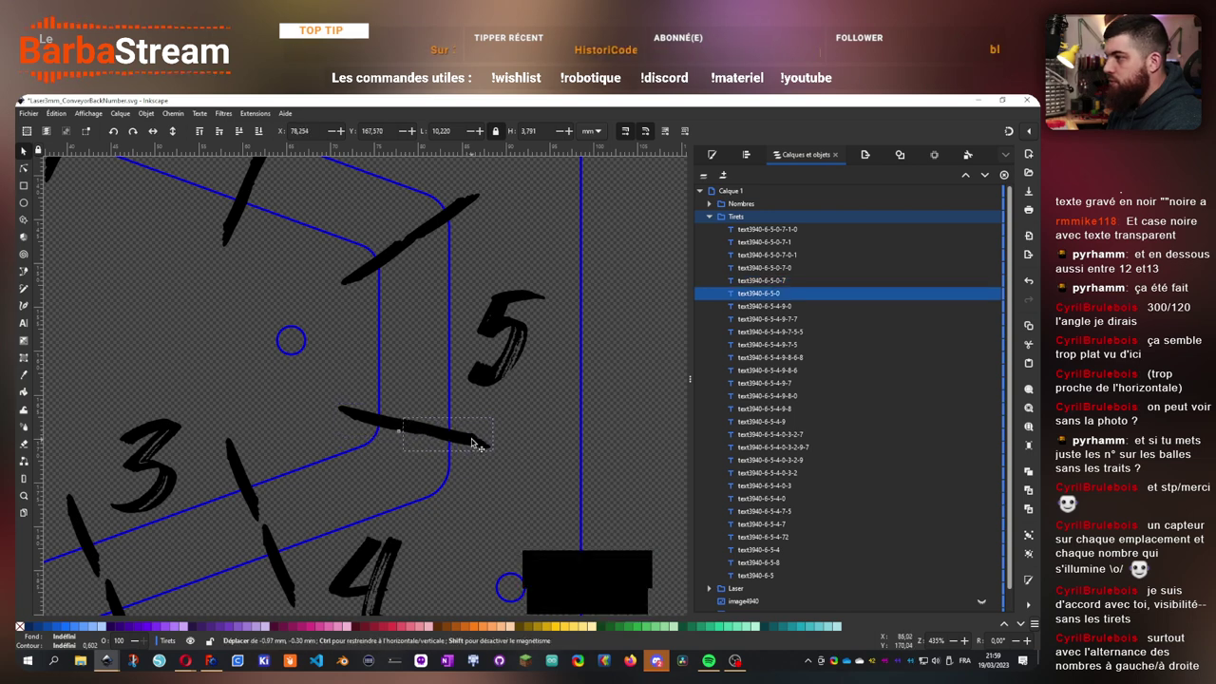
- Move the two tick marks between 3 and 4 toward each other so they form one line across the channel
{"action": "scroll", "coordinate": [339, 497], "scroll_direction": "down", "scroll_amount": 3}
{"action": "scroll", "coordinate": [339, 497], "scroll_direction": "left", "scroll_amount": 3}
{"action": "left_click", "coordinate": [401, 464]}
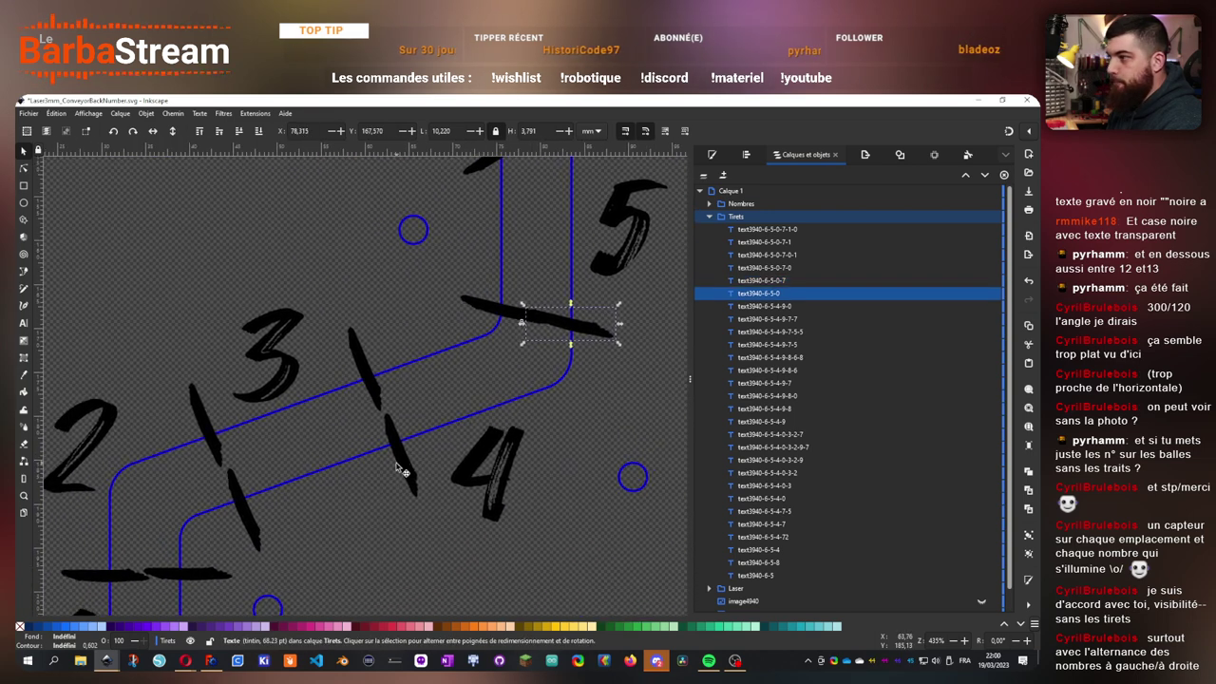
{"action": "left_click", "coordinate": [363, 370]}
{"action": "key", "text": "t"}
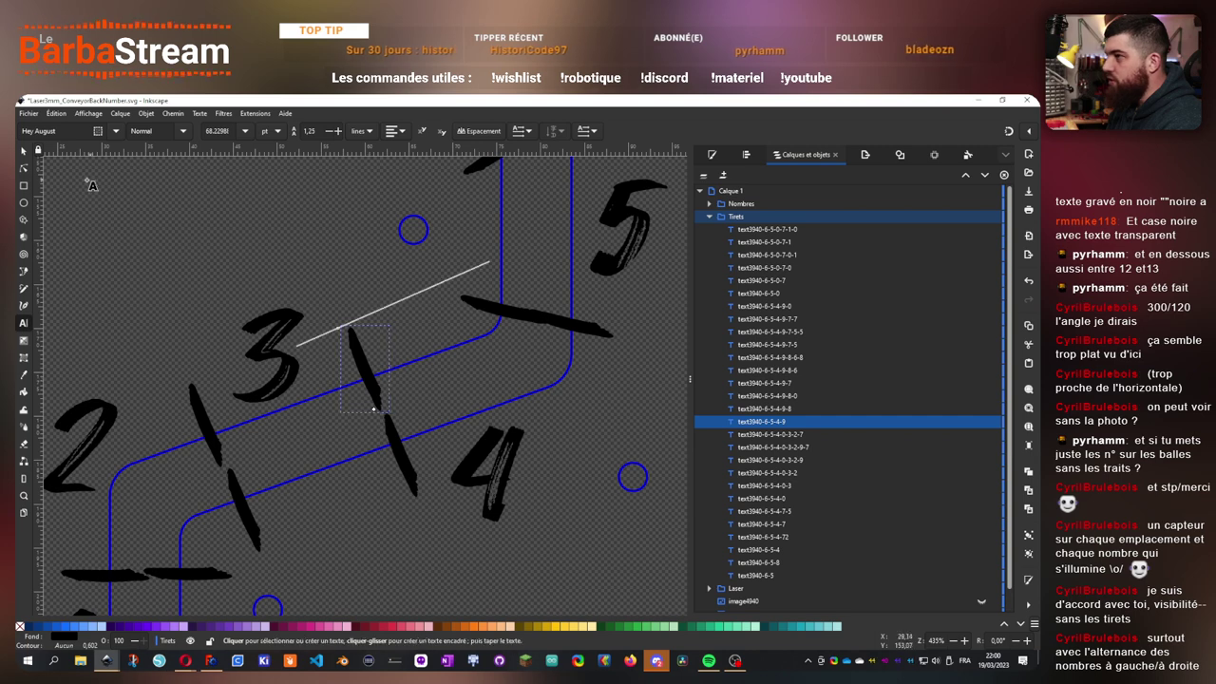
{"action": "key", "text": "s"}
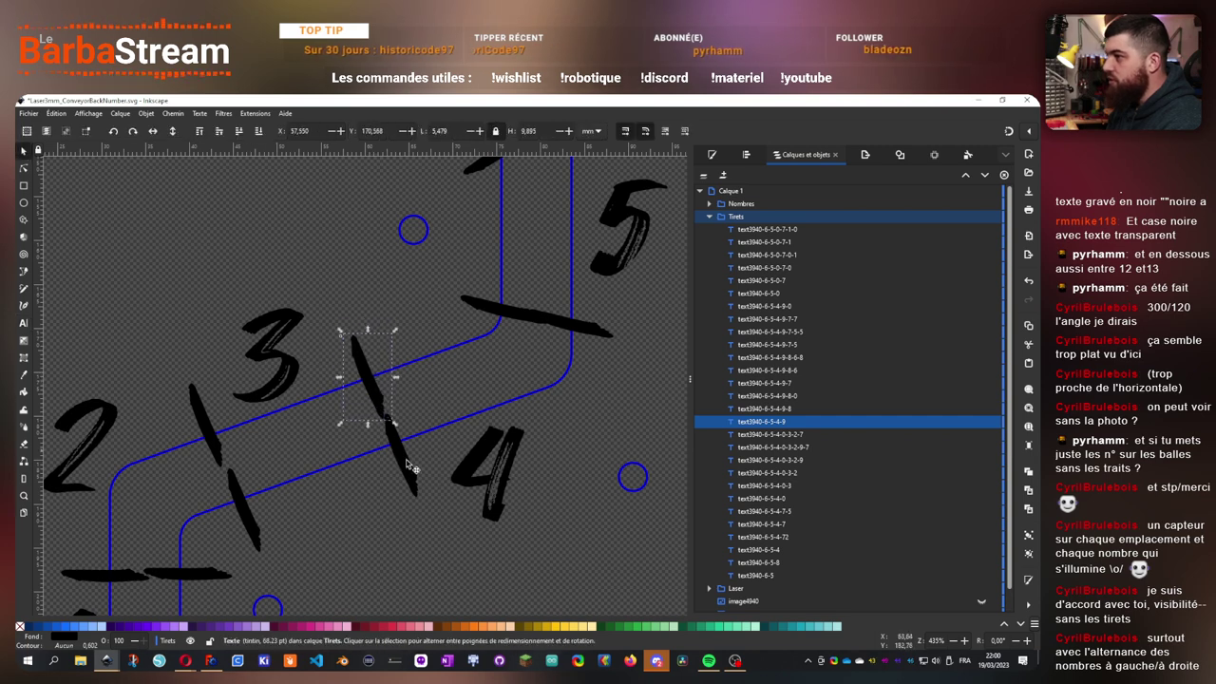
{"action": "left_click", "coordinate": [413, 472]}
{"action": "left_click_drag", "start_coordinate": [410, 471], "coordinate": [410, 460]}
{"action": "left_click_drag", "start_coordinate": [262, 472], "coordinate": [348, 455]}
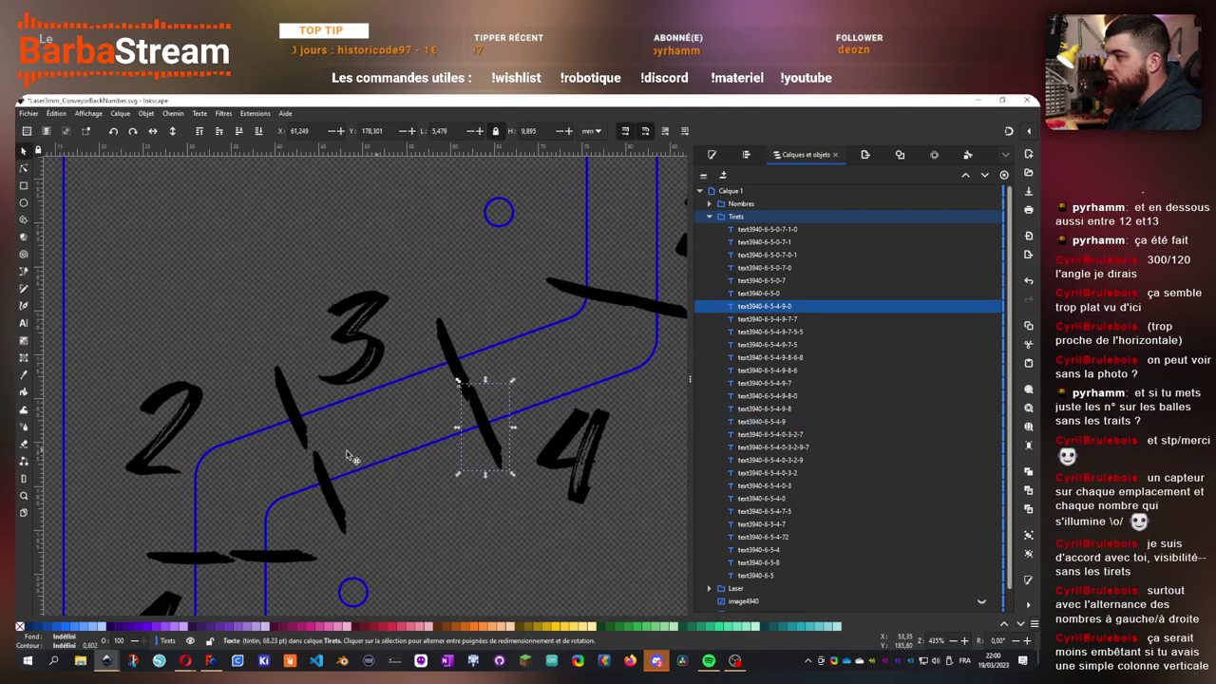
- Bring the tick marks between 2 and 3 and between 1 and 2 together so each pair crosses the channel
{"action": "left_click", "coordinate": [309, 436]}
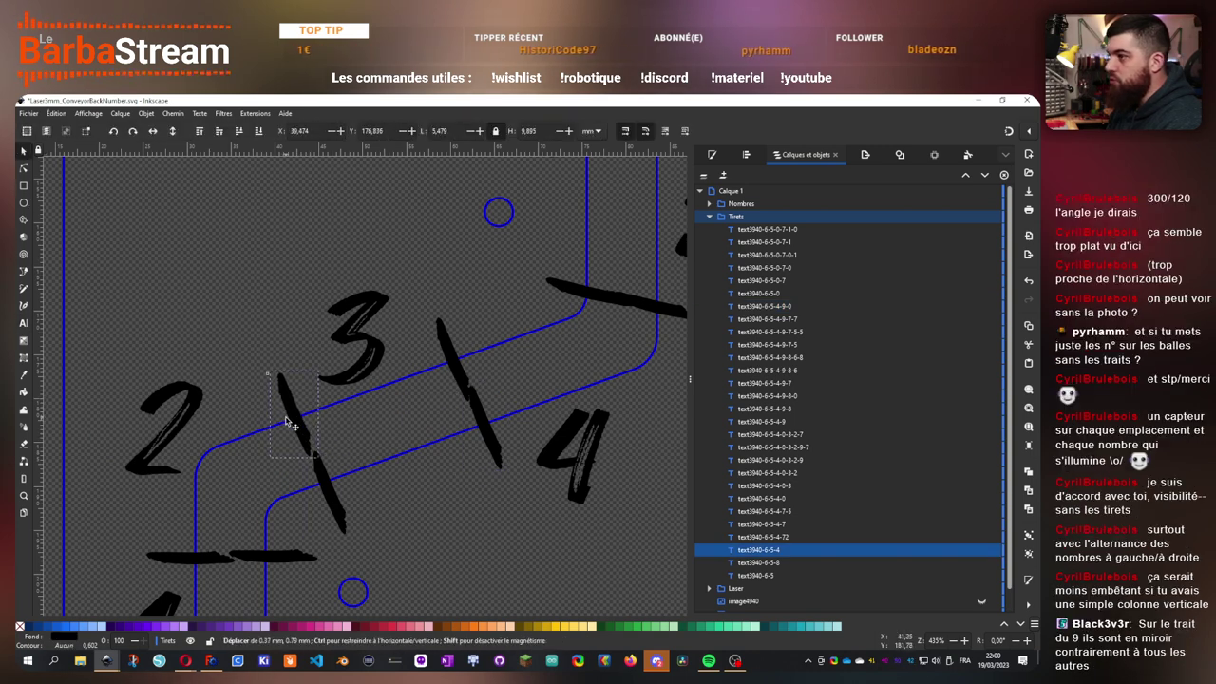
{"action": "left_click_drag", "start_coordinate": [338, 518], "coordinate": [408, 436]}
{"action": "left_click", "coordinate": [277, 487]}
{"action": "left_click_drag", "start_coordinate": [276, 488], "coordinate": [289, 487]}
{"action": "left_click_drag", "start_coordinate": [369, 485], "coordinate": [365, 486]}
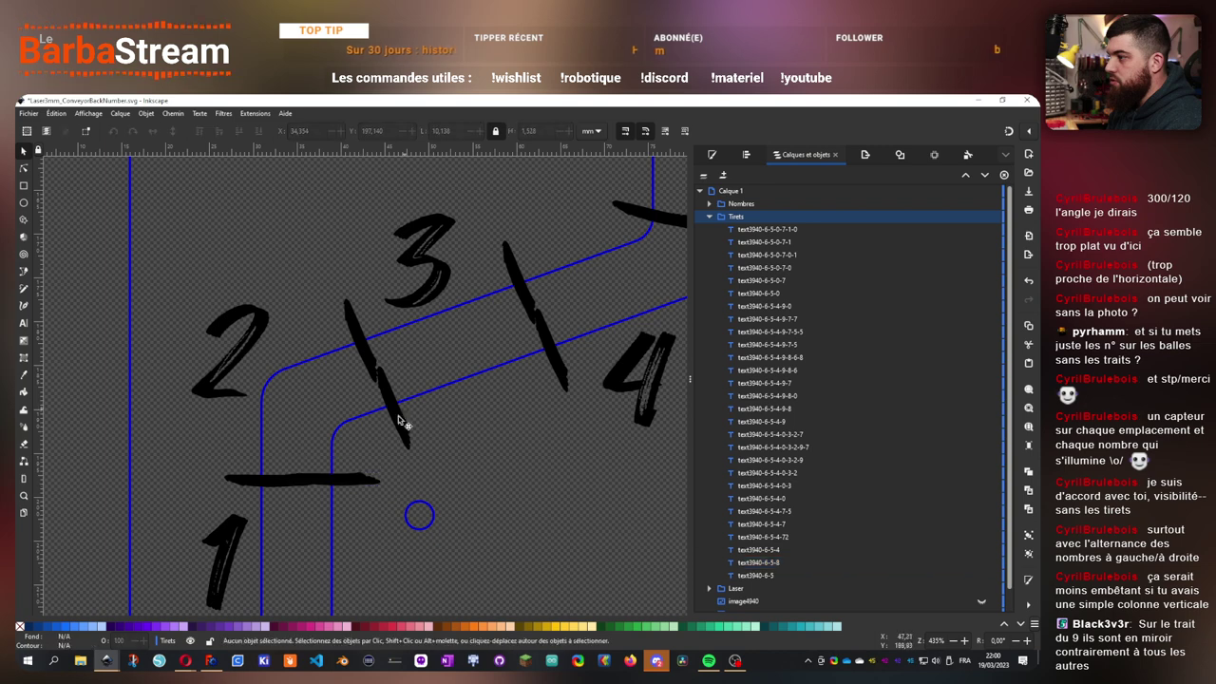
{"action": "left_click_drag", "start_coordinate": [408, 437], "coordinate": [402, 426]}
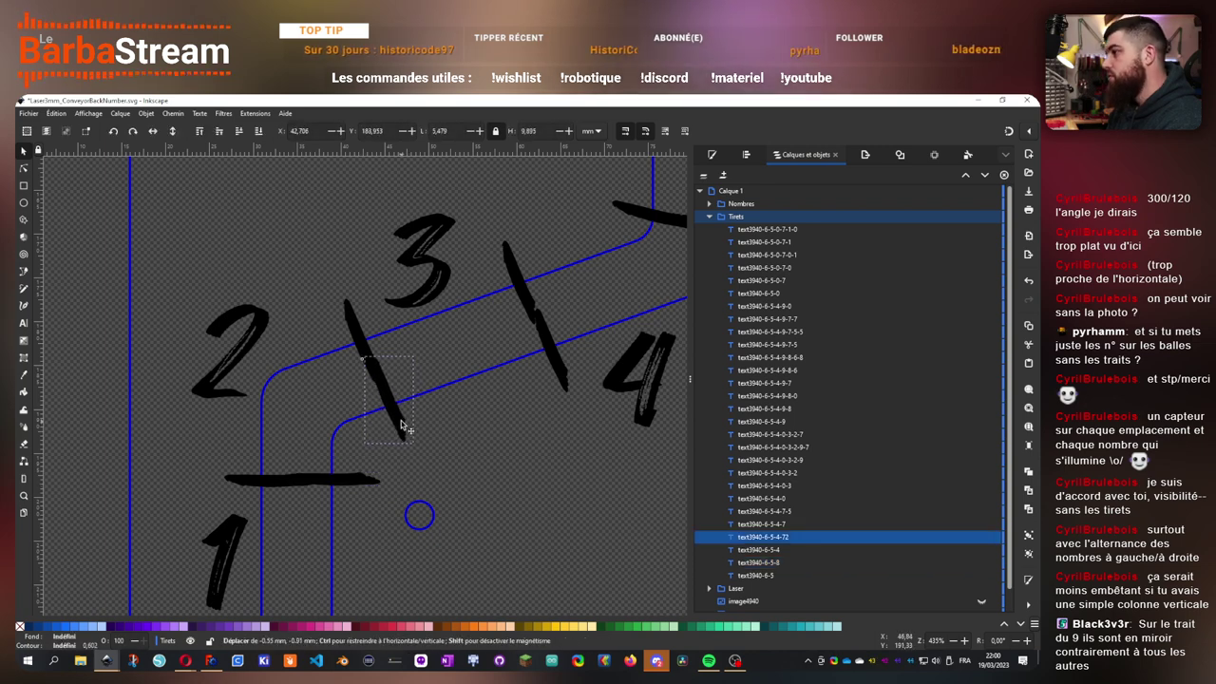
{"action": "left_click_drag", "start_coordinate": [554, 369], "coordinate": [560, 369]}
{"action": "left_click", "coordinate": [397, 427]}
- Nudge the two tick marks between 8 and 9 into alignment so they form one continuous line
{"action": "scroll", "coordinate": [365, 480], "scroll_direction": "down", "scroll_amount": 10}
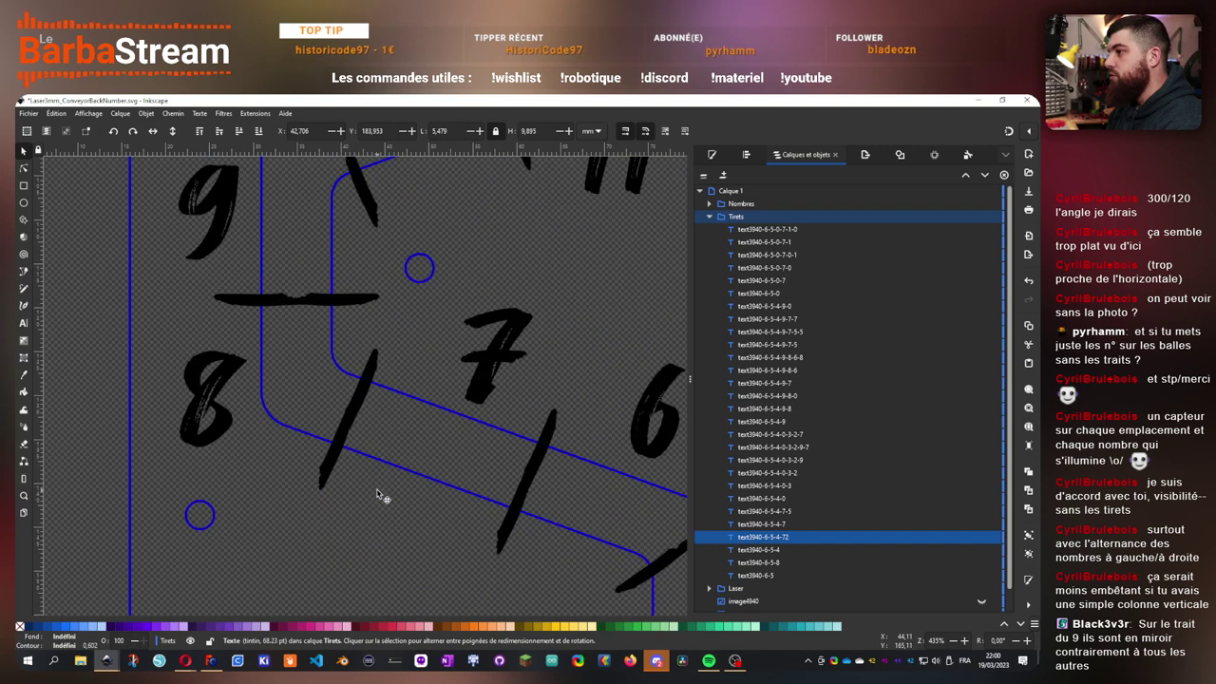
{"action": "scroll", "coordinate": [380, 489], "scroll_direction": "up", "scroll_amount": 2}
{"action": "left_click", "coordinate": [339, 385]}
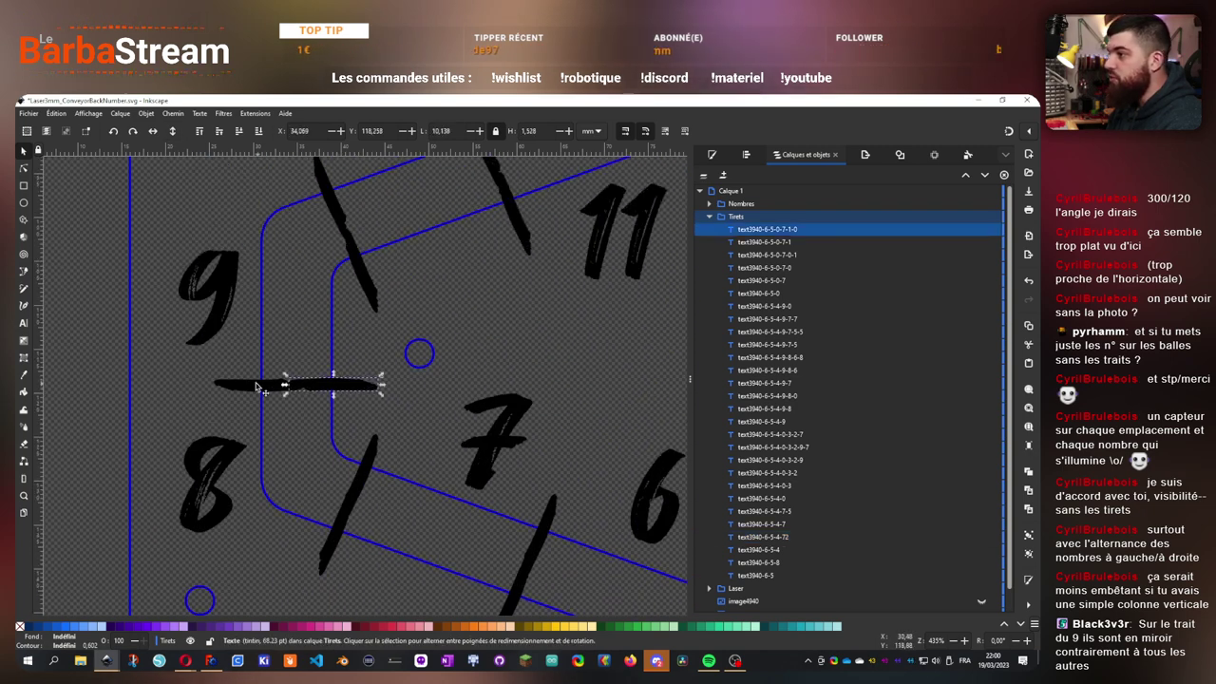
{"action": "left_click", "coordinate": [288, 385]}
{"action": "left_click_drag", "start_coordinate": [240, 391], "coordinate": [244, 391]}
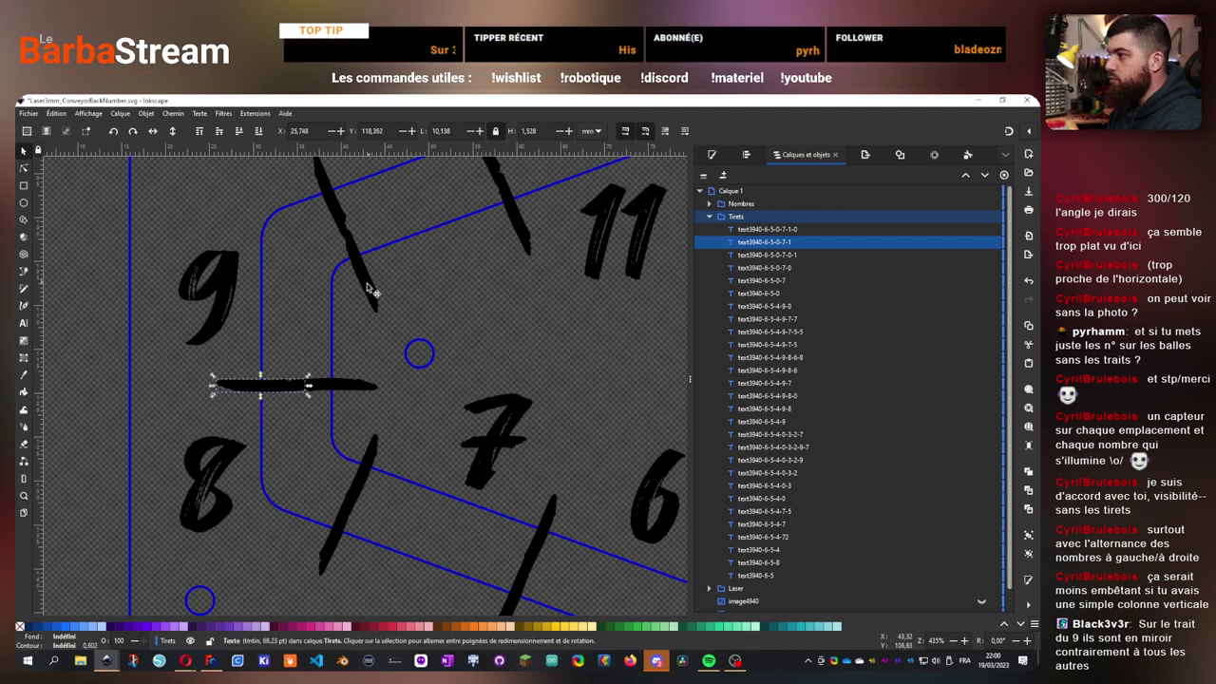
- Move the lower tick marks between 9 and 10, 10 and 11, and 11 and 12 to meet their upper partners
{"action": "left_click_drag", "start_coordinate": [367, 296], "coordinate": [368, 271]}
{"action": "left_click_drag", "start_coordinate": [529, 224], "coordinate": [389, 358]}
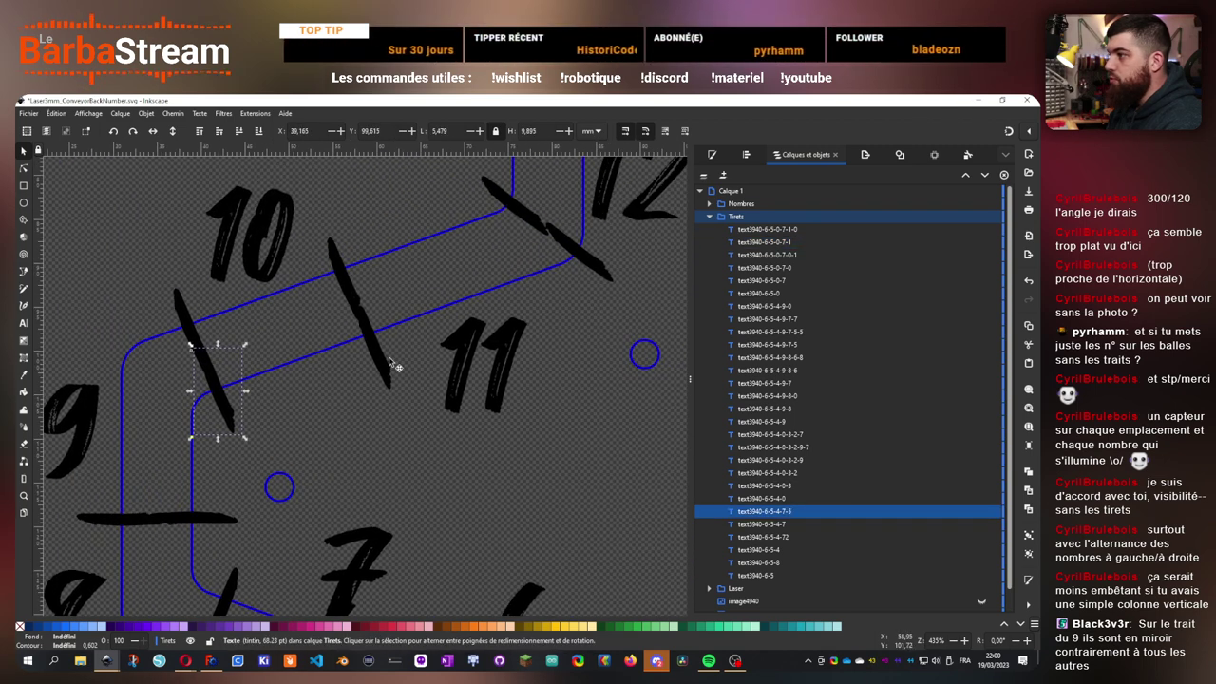
{"action": "left_click", "coordinate": [385, 360]}
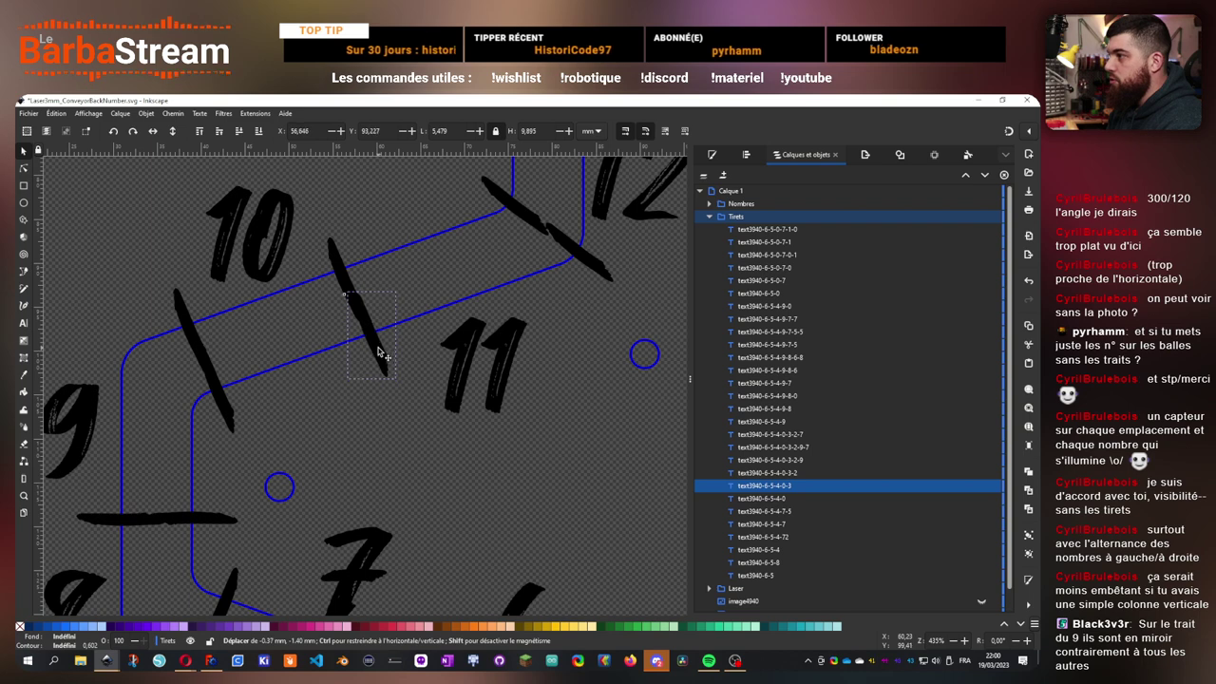
{"action": "left_click_drag", "start_coordinate": [559, 311], "coordinate": [414, 407]}
{"action": "left_click_drag", "start_coordinate": [451, 369], "coordinate": [434, 365]}
{"action": "scroll", "coordinate": [418, 379], "scroll_direction": "up", "scroll_amount": 6}
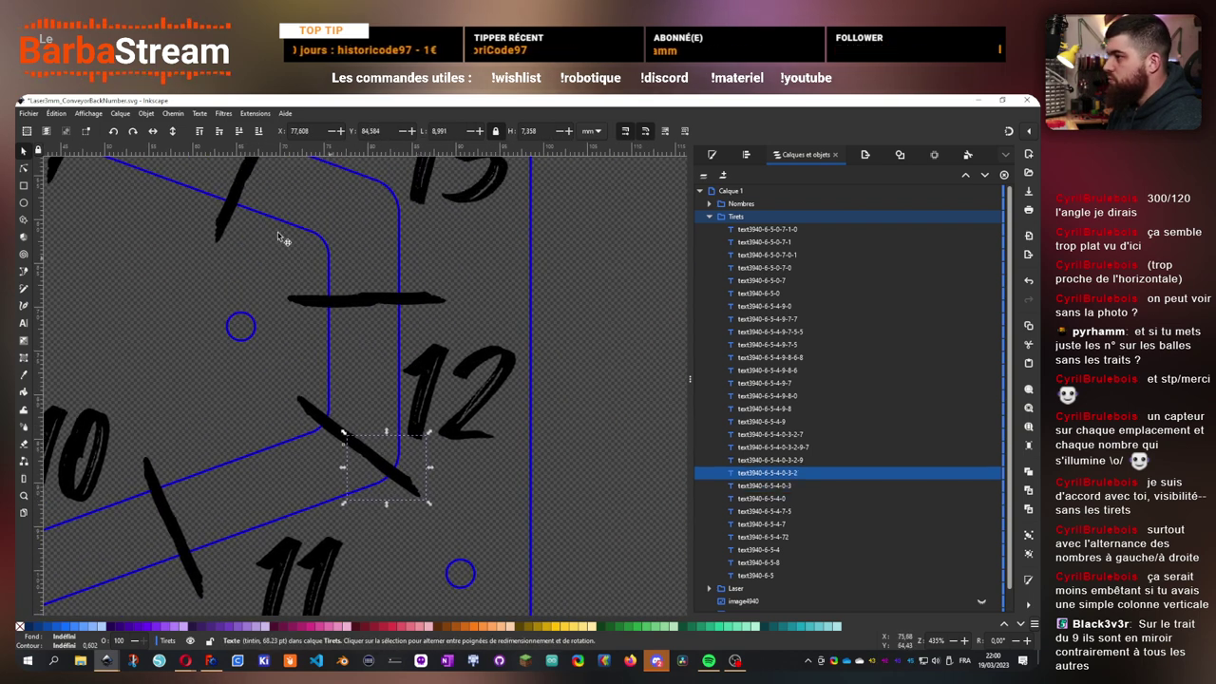
- Deselect the tick mark and save the plate drawing
{"action": "scroll", "coordinate": [311, 344], "scroll_direction": "down", "scroll_amount": 4}
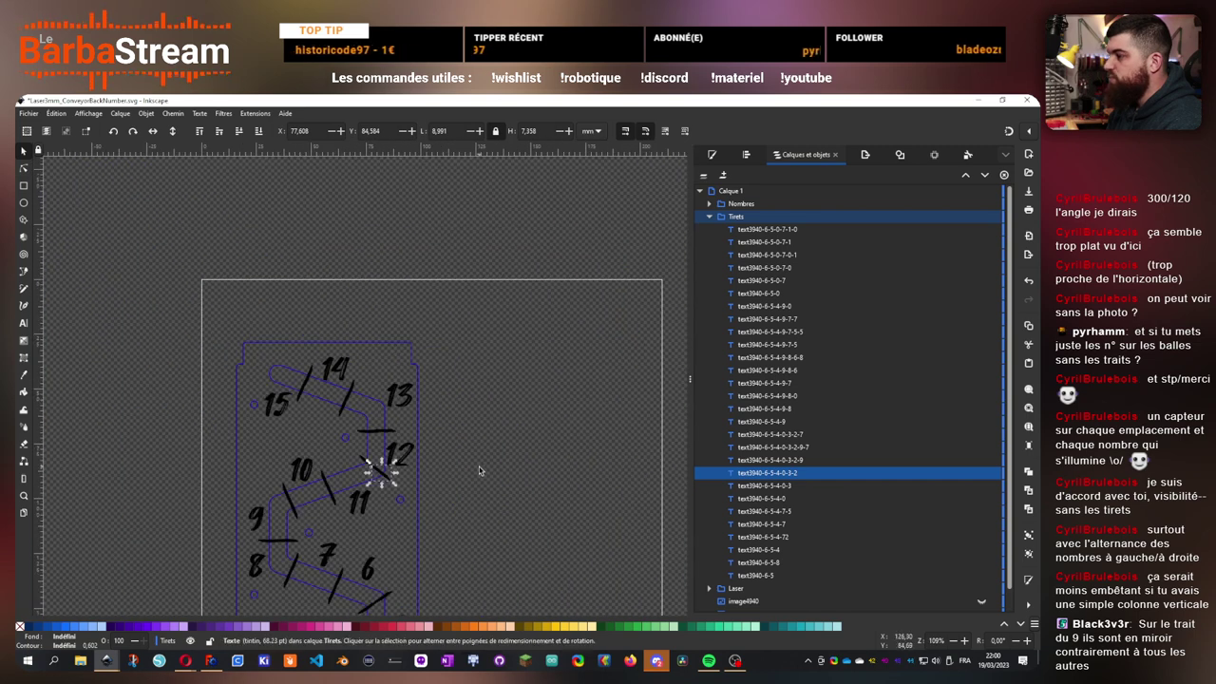
{"action": "key", "text": "Escape"}
{"action": "scroll", "coordinate": [532, 375], "scroll_direction": "down", "scroll_amount": 2}
{"action": "key", "text": "ctrl+s"}
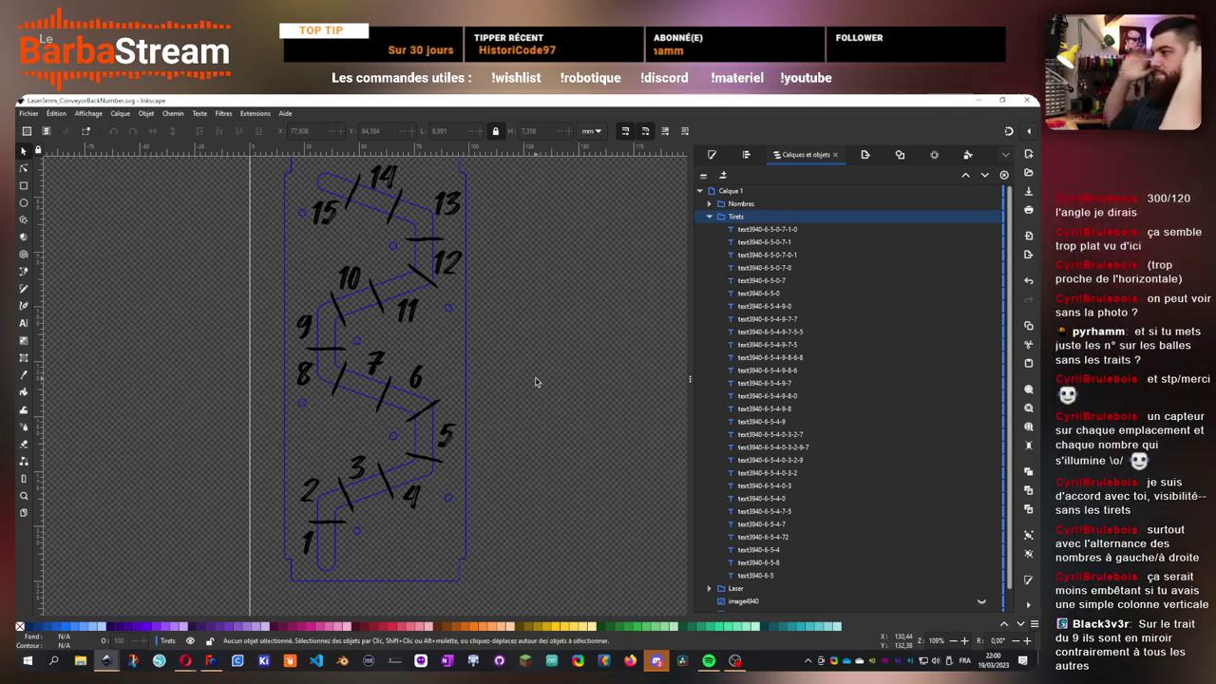
- Examine the joined tick lines over the whole plate and close up around 2, 3 and 4
{"action": "scroll", "coordinate": [313, 490], "scroll_direction": "down", "scroll_amount": 1}
{"action": "scroll", "coordinate": [389, 465], "scroll_direction": "up", "scroll_amount": 3}
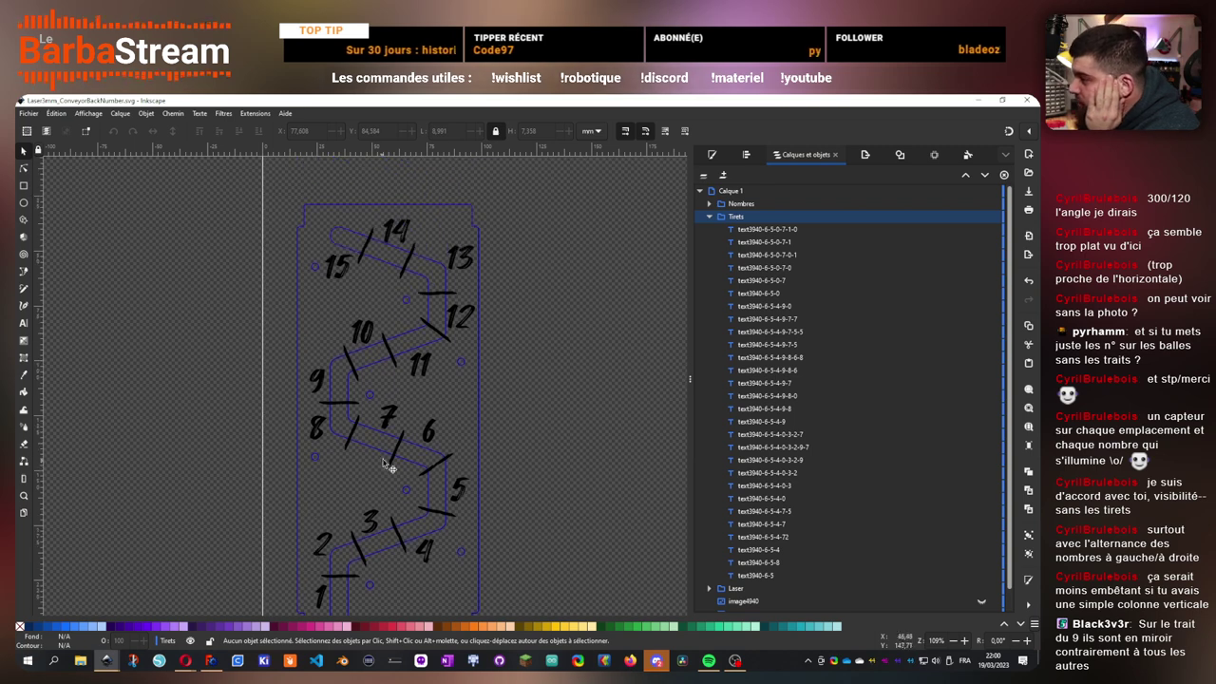
{"action": "scroll", "coordinate": [352, 542], "scroll_direction": "down", "scroll_amount": 3}
{"action": "scroll", "coordinate": [346, 513], "scroll_direction": "up", "scroll_amount": 5}
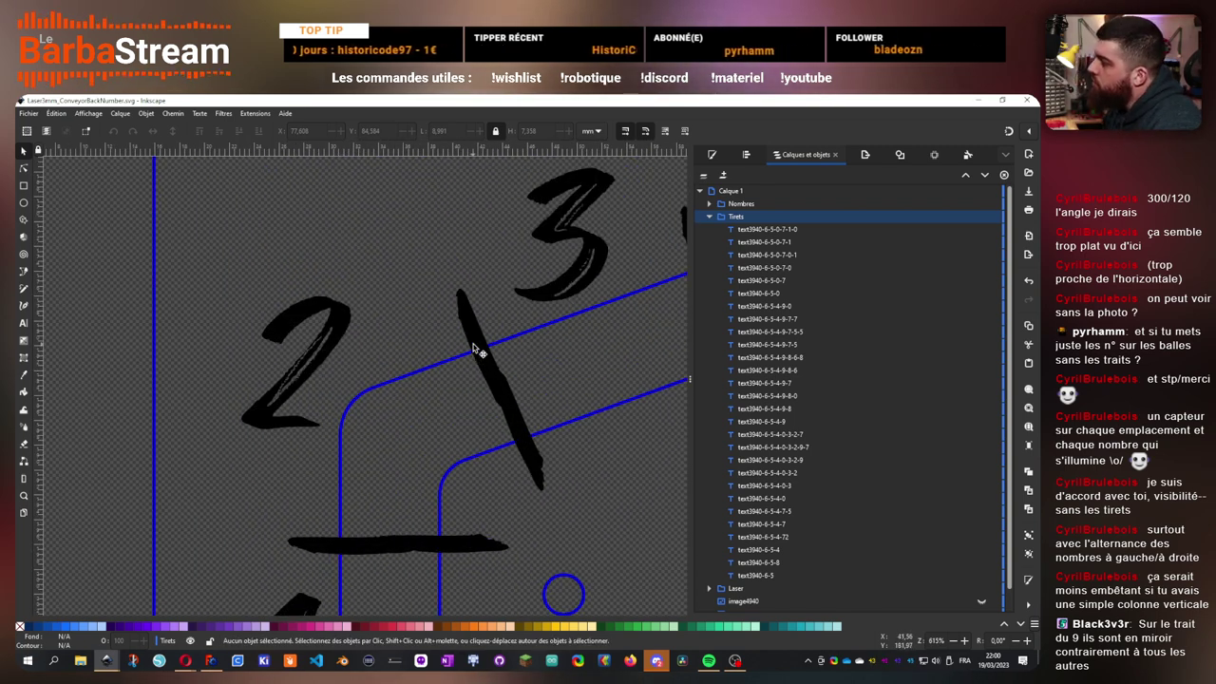
{"action": "left_click_drag", "start_coordinate": [494, 353], "coordinate": [219, 525]}
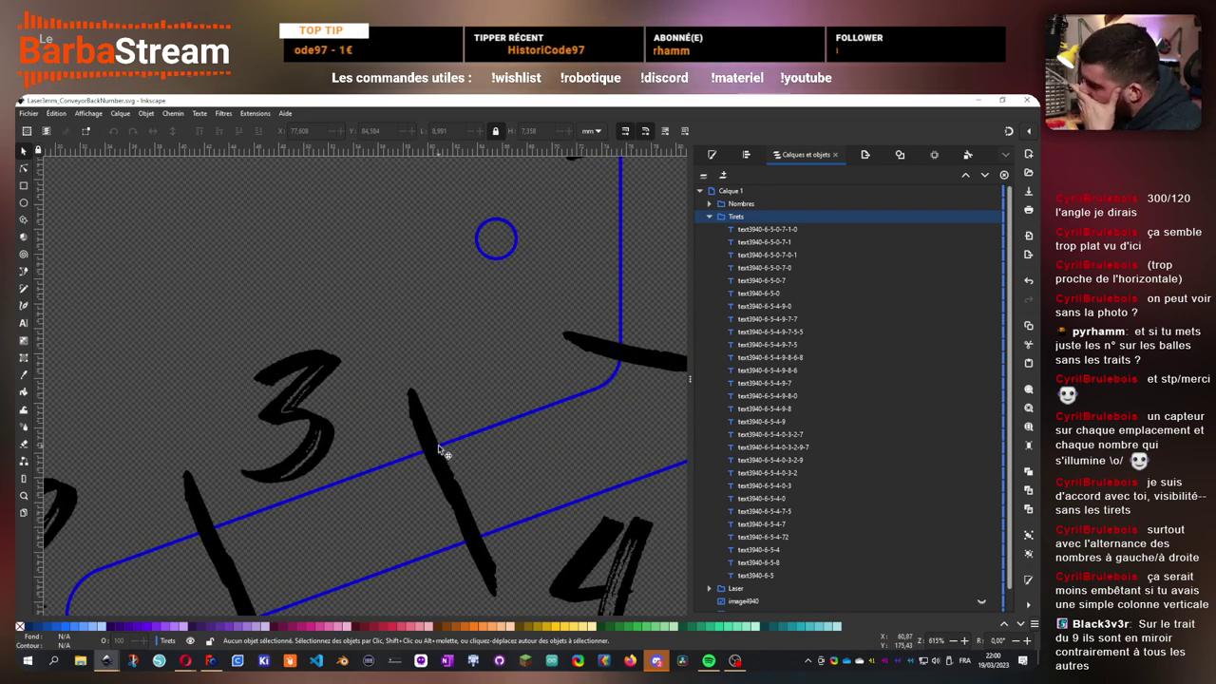
{"action": "scroll", "coordinate": [318, 519], "scroll_direction": "down", "scroll_amount": 2}
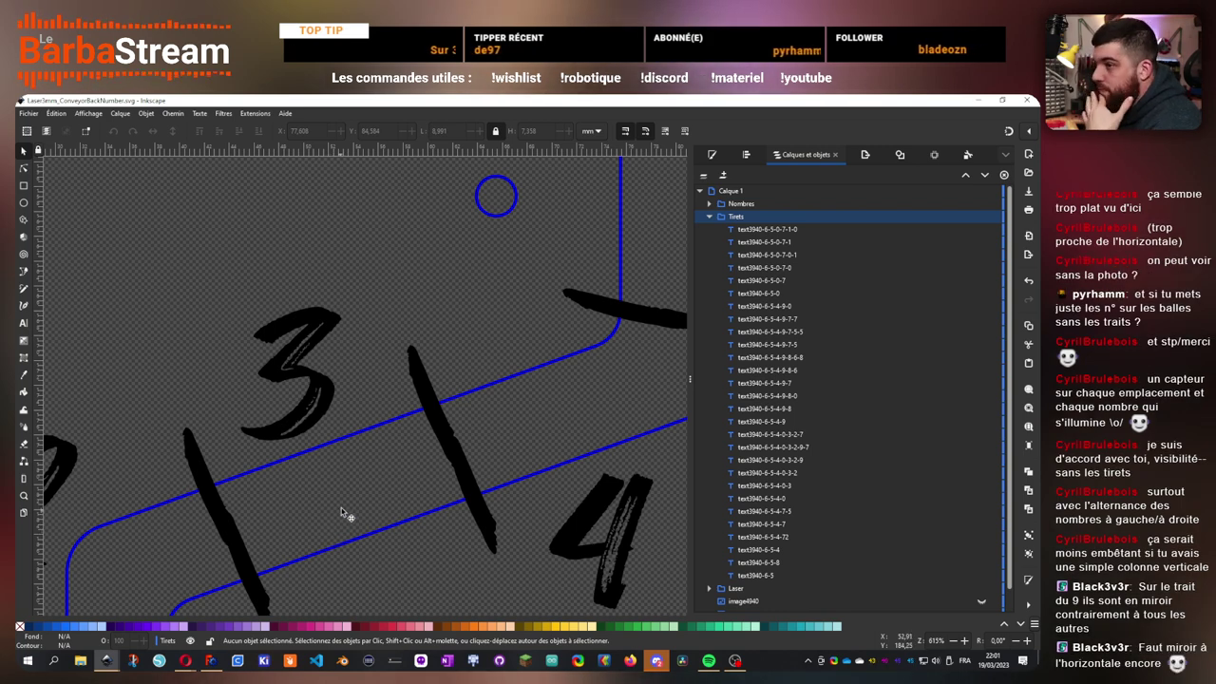
{"action": "scroll", "coordinate": [334, 312], "scroll_direction": "down", "scroll_amount": 2, "text": "ctrl"}
{"action": "scroll", "coordinate": [380, 380], "scroll_direction": "up", "scroll_amount": 3}
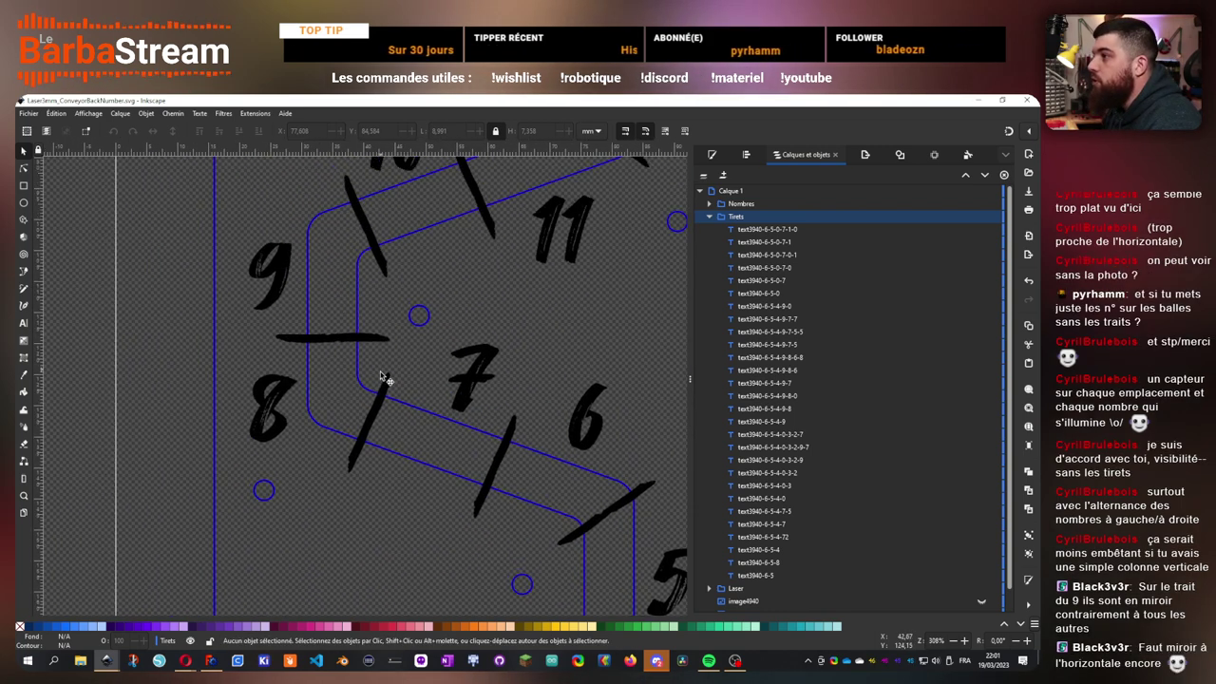
- Flip the inner tick mark between 8 and 9 horizontally and vertically to even out the joined line
{"action": "scroll", "coordinate": [378, 382], "scroll_direction": "up", "scroll_amount": 3, "text": "ctrl"}
{"action": "left_click", "coordinate": [378, 382]}
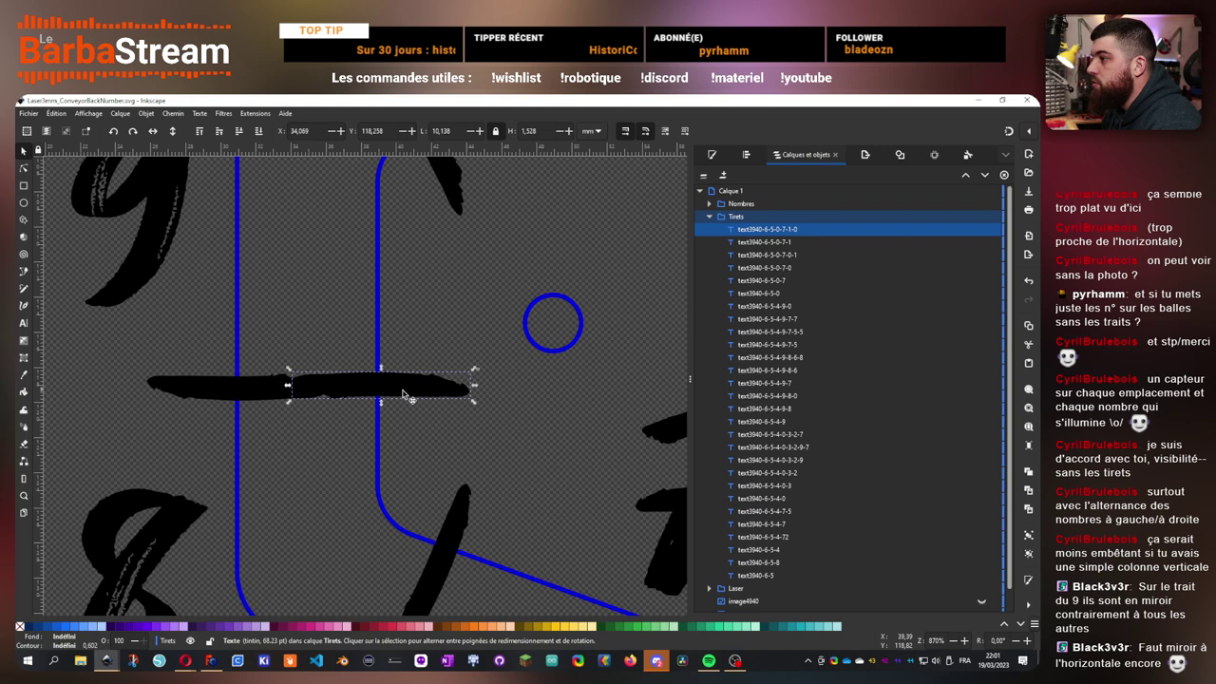
{"action": "left_click", "coordinate": [153, 131]}
{"action": "left_click", "coordinate": [172, 131]}
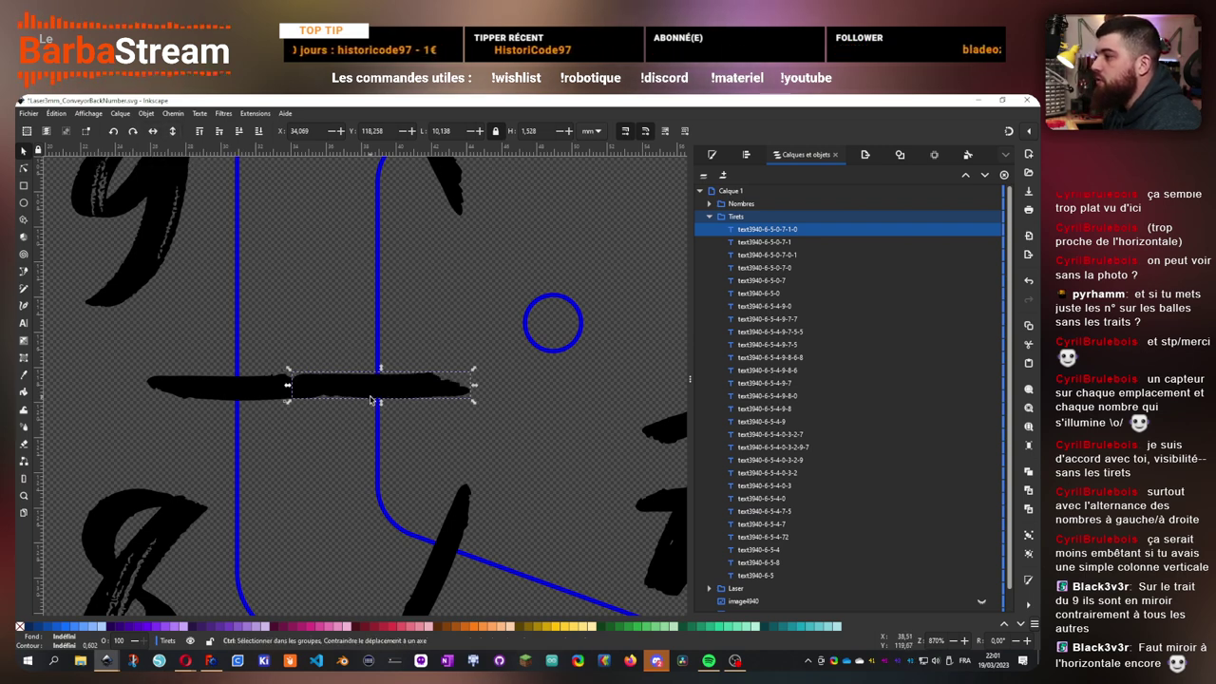
{"action": "scroll", "coordinate": [370, 401], "scroll_direction": "down", "scroll_amount": 2, "text": "ctrl"}
{"action": "scroll", "coordinate": [371, 400], "scroll_direction": "up", "scroll_amount": 1}
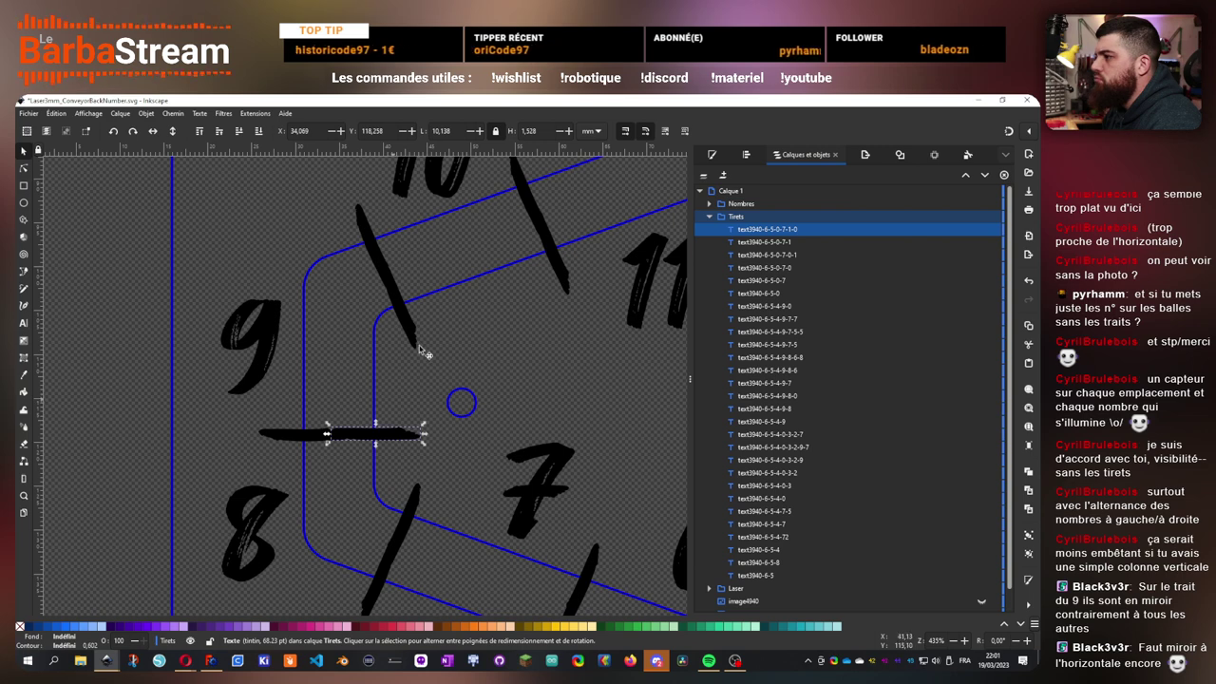
- Examine how the tick pairs from 6 up to 13 line up across the channel
{"action": "left_click_drag", "start_coordinate": [504, 330], "coordinate": [458, 264]}
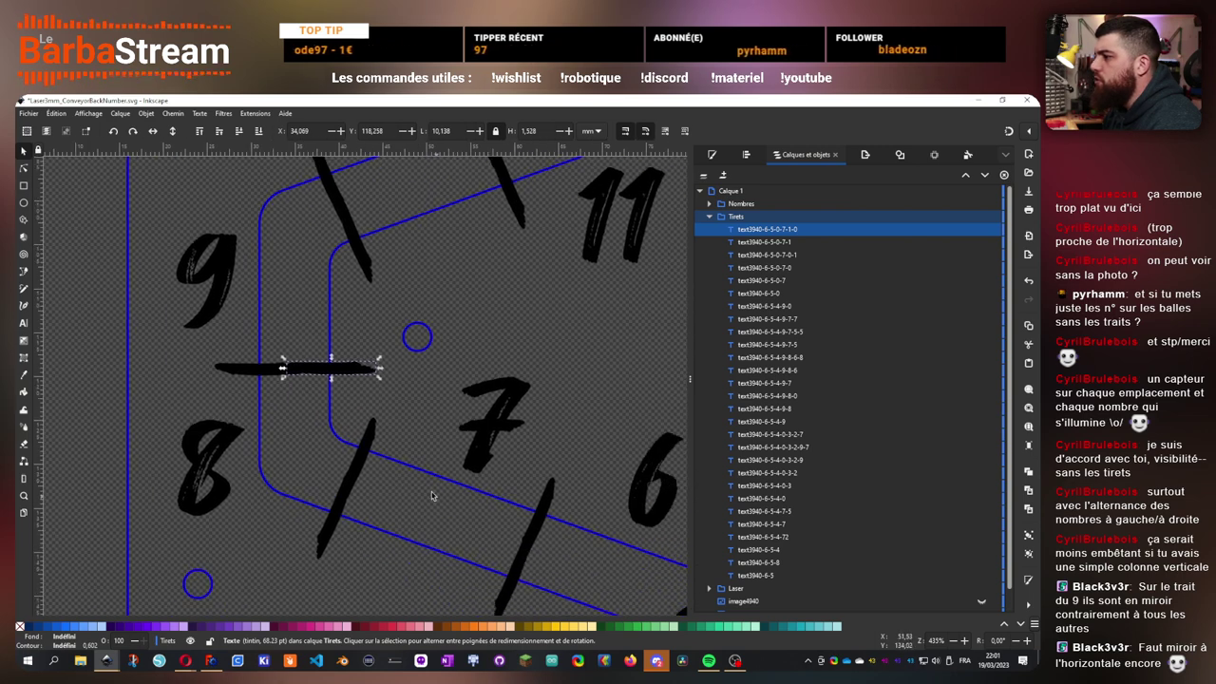
{"action": "left_click_drag", "start_coordinate": [432, 495], "coordinate": [343, 508]}
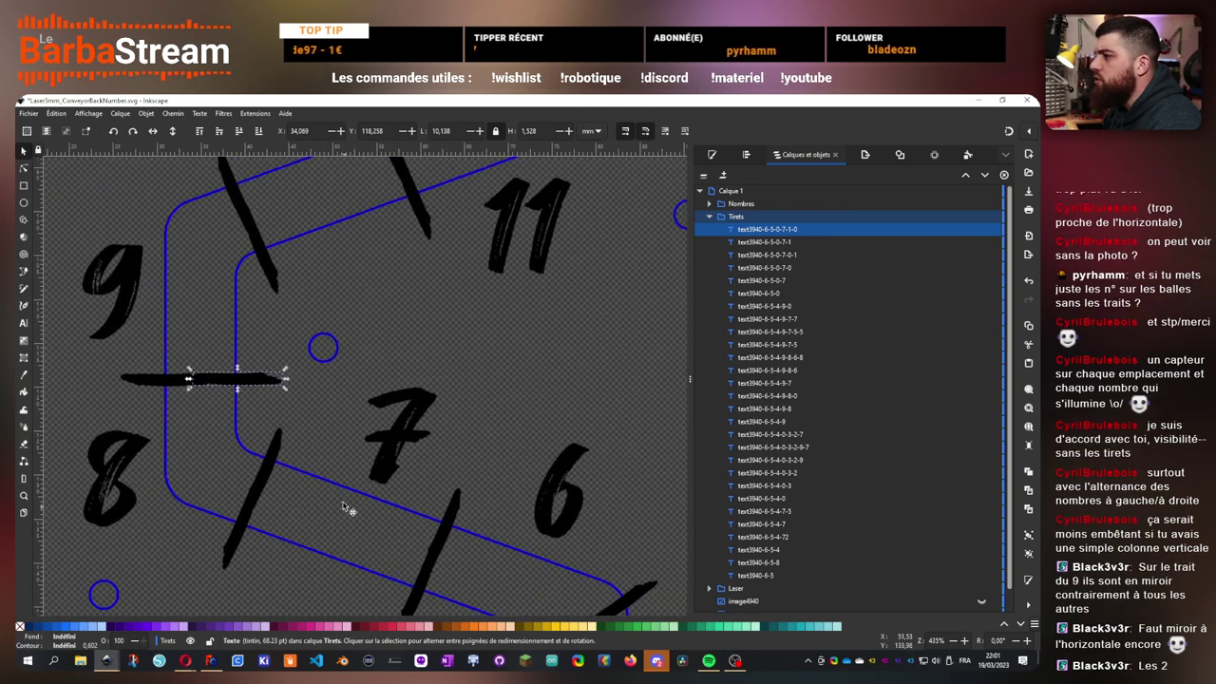
{"action": "left_click", "coordinate": [179, 383]}
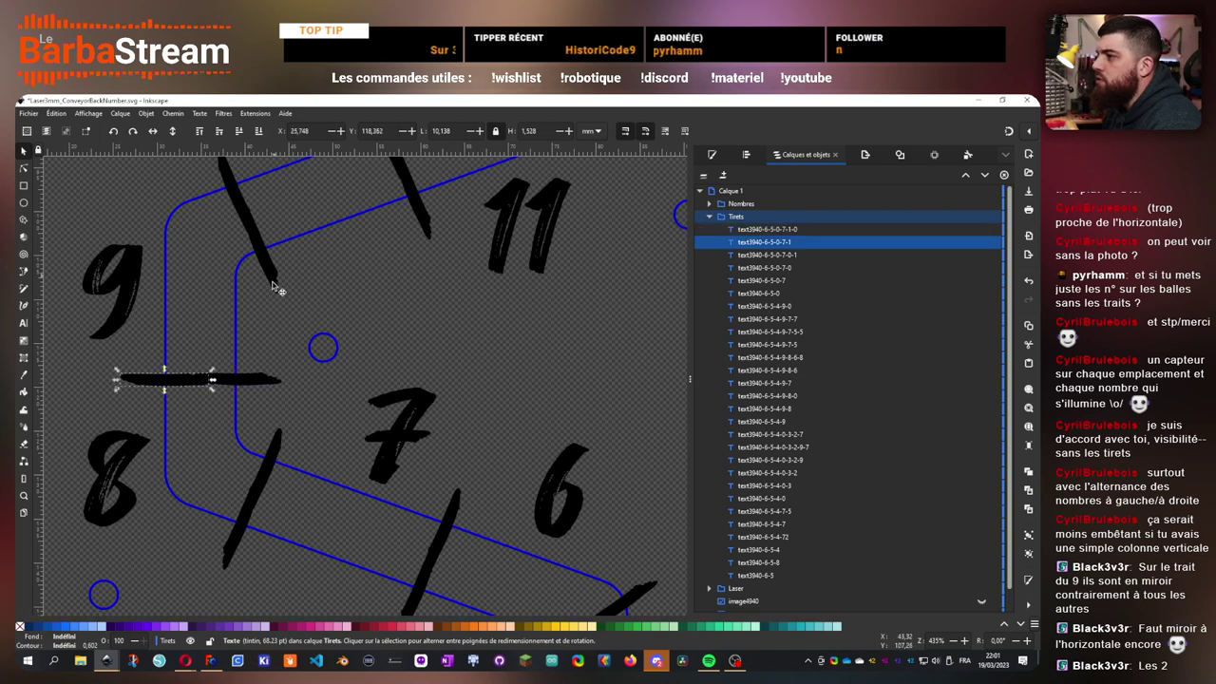
{"action": "left_click_drag", "start_coordinate": [273, 283], "coordinate": [344, 349]}
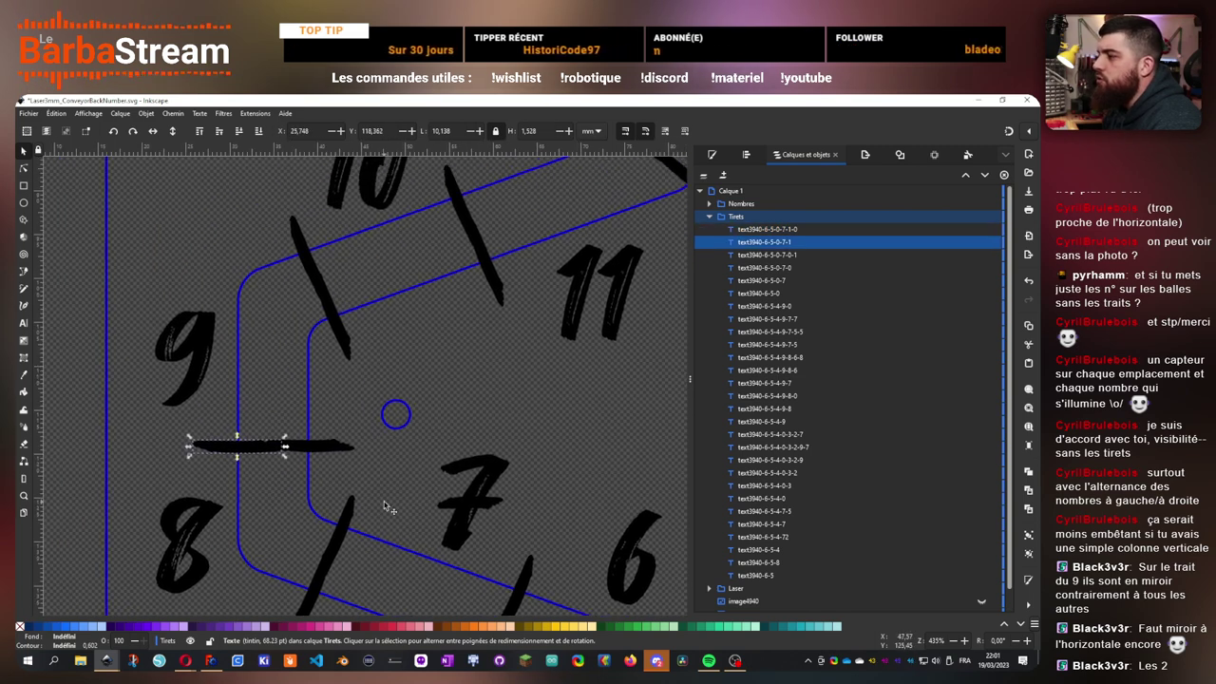
{"action": "left_click", "coordinate": [344, 512]}
{"action": "scroll", "coordinate": [323, 370], "scroll_direction": "down", "scroll_amount": 3}
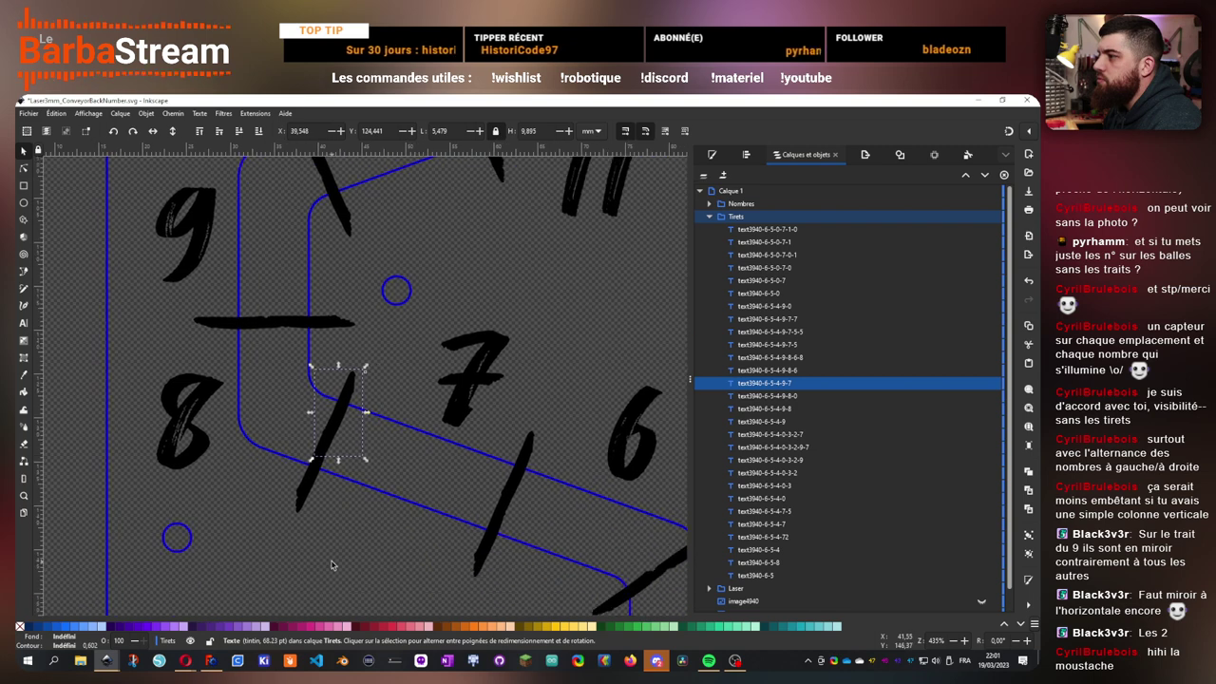
{"action": "left_click", "coordinate": [311, 537]}
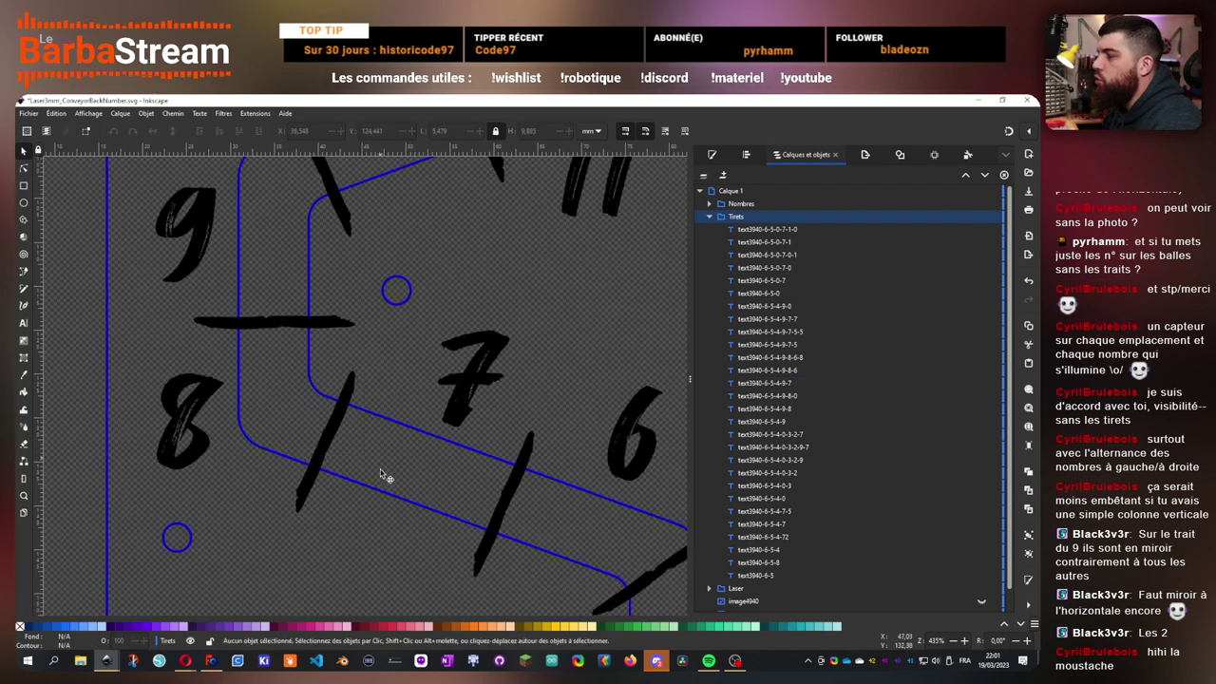
{"action": "left_click_drag", "start_coordinate": [474, 183], "coordinate": [313, 434]}
{"action": "left_click_drag", "start_coordinate": [396, 374], "coordinate": [334, 487]}
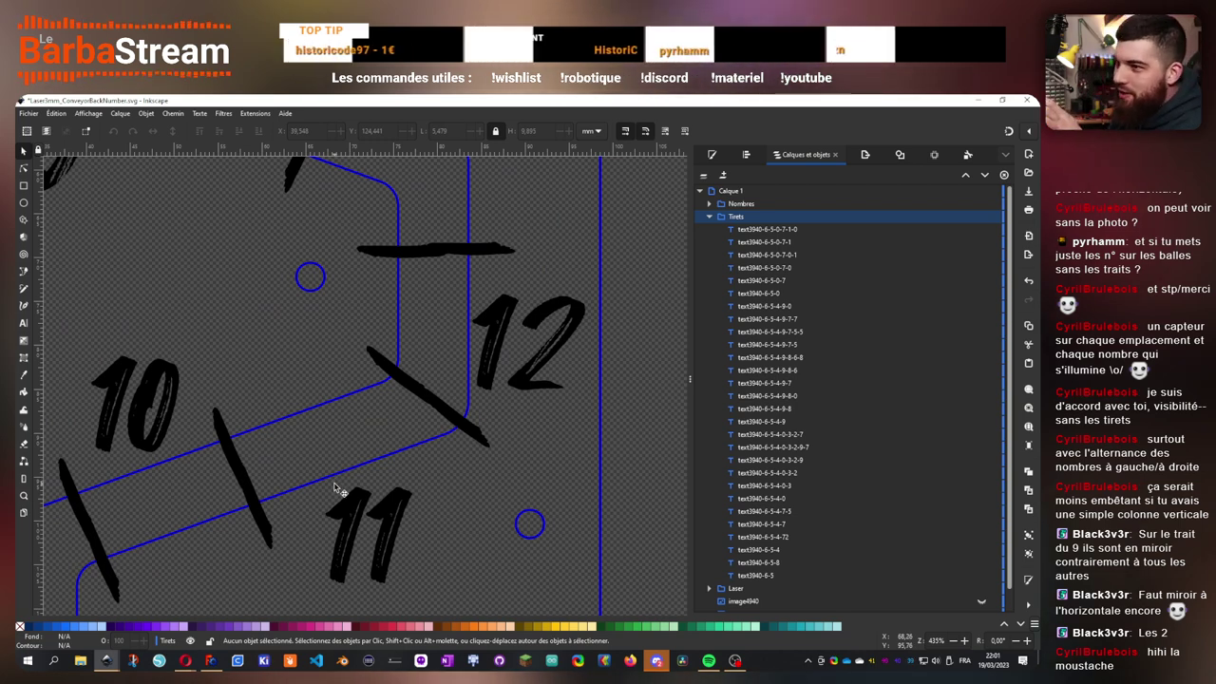
{"action": "scroll", "coordinate": [294, 470], "scroll_direction": "down", "scroll_amount": 1}
{"action": "scroll", "coordinate": [295, 470], "scroll_direction": "left", "scroll_amount": 1}
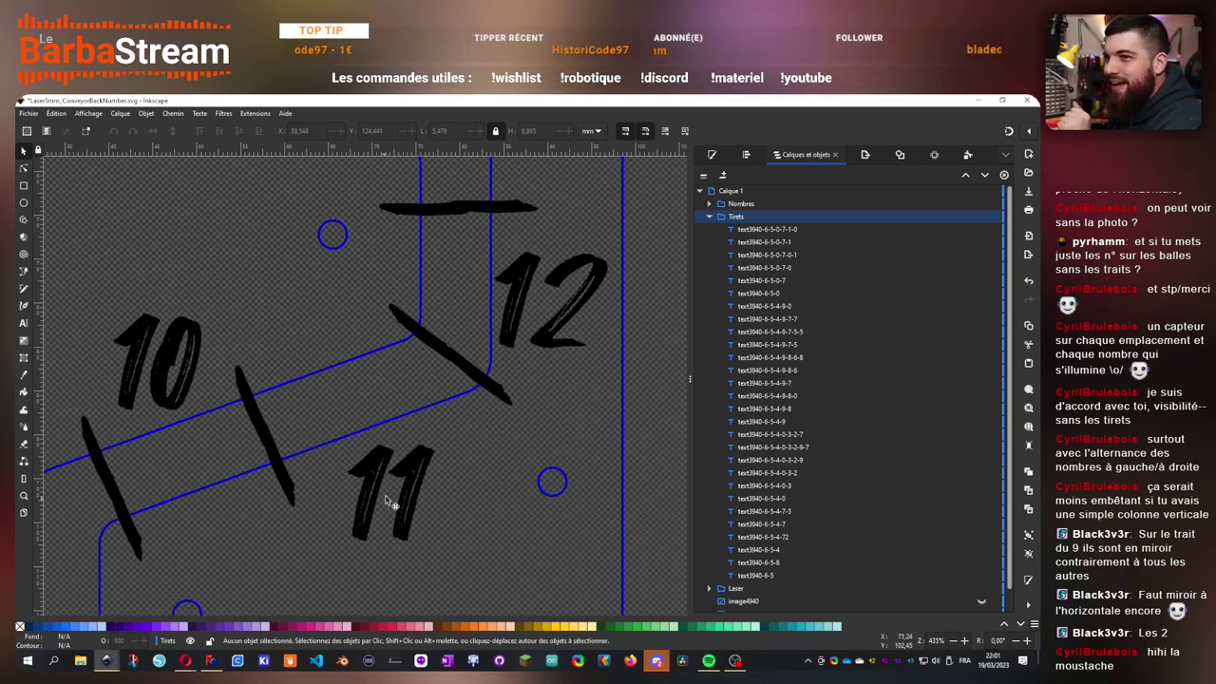
{"action": "scroll", "coordinate": [440, 507], "scroll_direction": "down", "scroll_amount": 2}
{"action": "scroll", "coordinate": [440, 506], "scroll_direction": "left", "scroll_amount": 3}
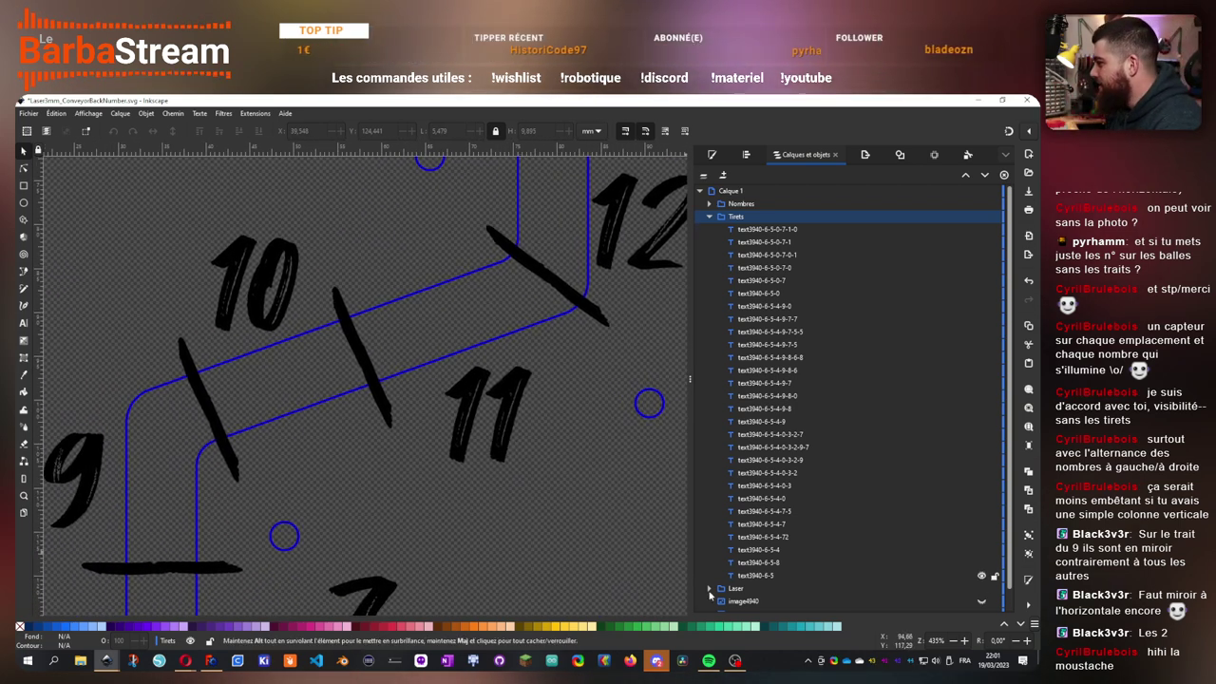
- Show the reference photos image4940 and image190 in turn behind the drawing and compare the tick lines with the channel
{"action": "scroll", "coordinate": [731, 593], "scroll_direction": "down", "scroll_amount": 1}
{"action": "left_click", "coordinate": [981, 580]}
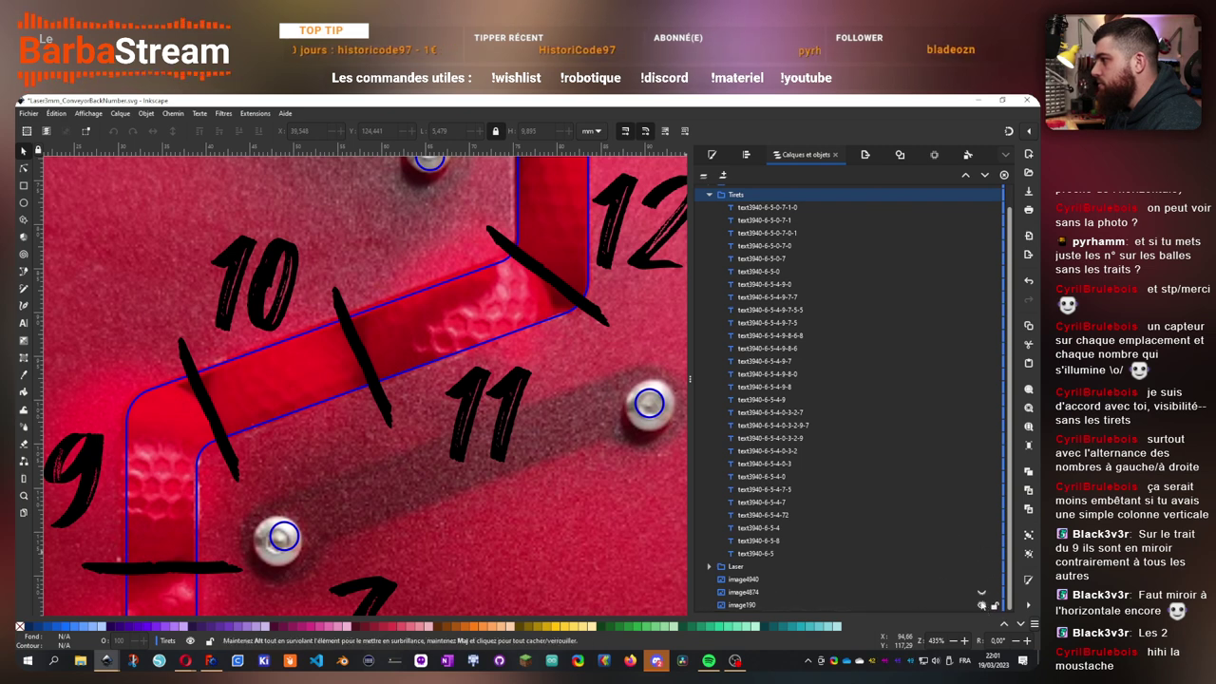
{"action": "left_click", "coordinate": [982, 590]}
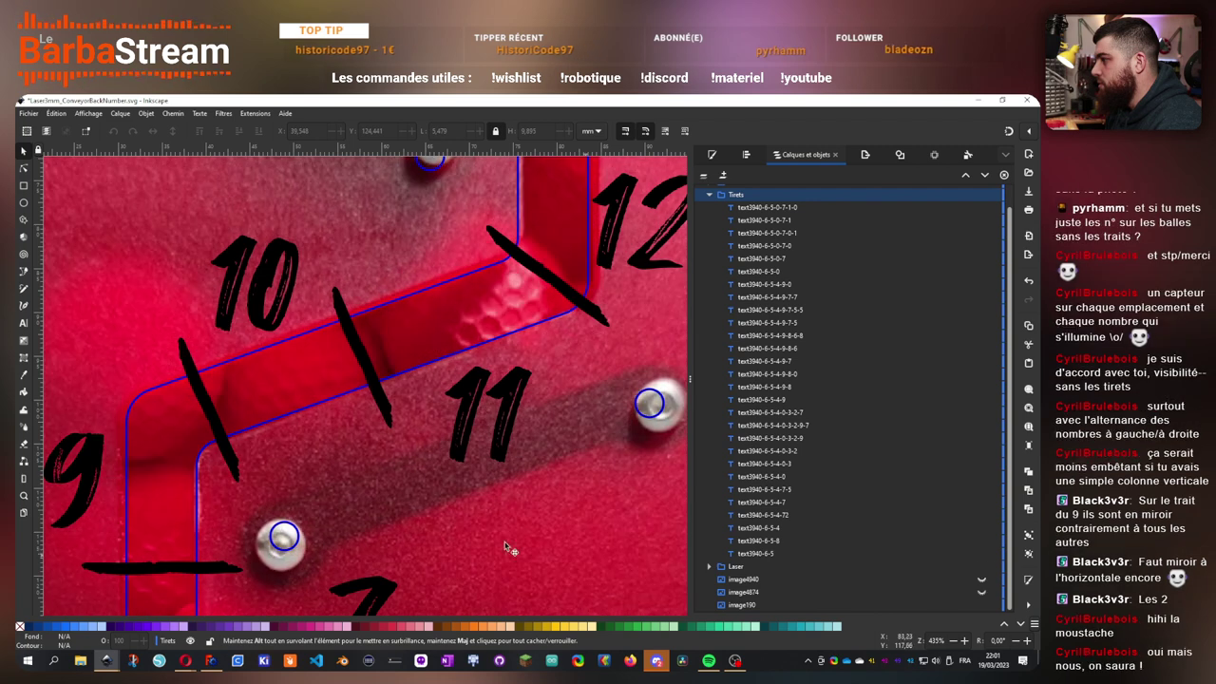
{"action": "scroll", "coordinate": [394, 485], "scroll_direction": "down", "scroll_amount": 4}
{"action": "scroll", "coordinate": [386, 483], "scroll_direction": "up", "scroll_amount": 3}
{"action": "scroll", "coordinate": [386, 482], "scroll_direction": "down", "scroll_amount": 3}
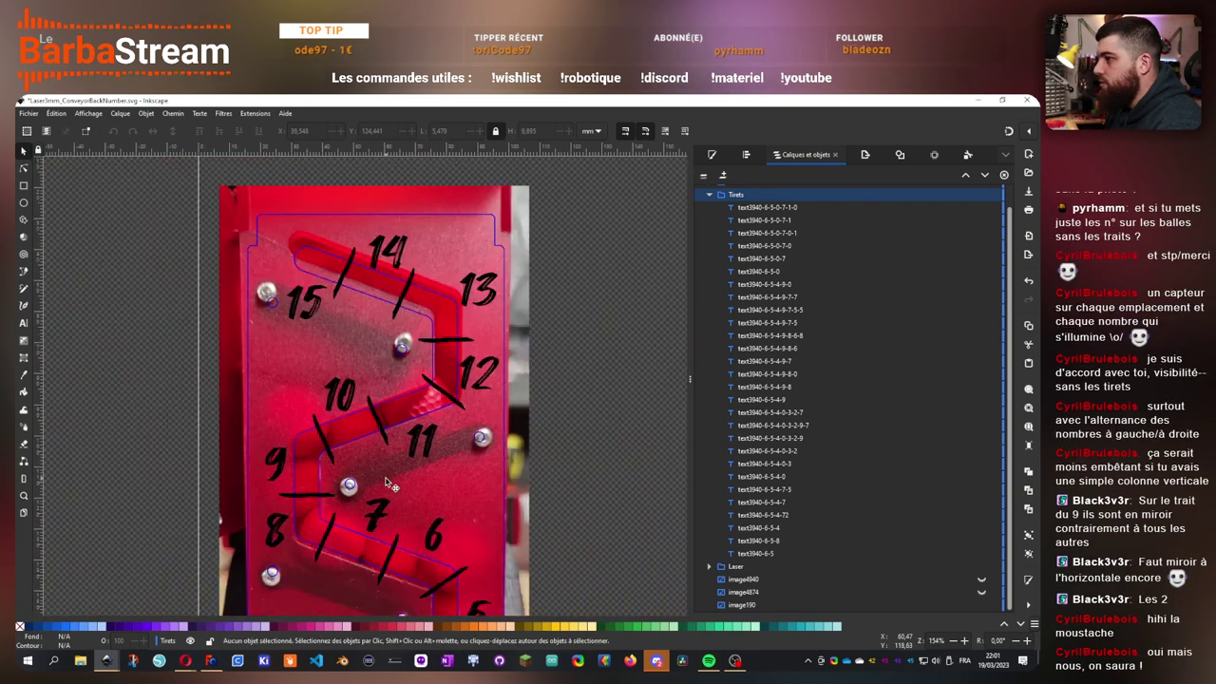
{"action": "scroll", "coordinate": [302, 522], "scroll_direction": "up", "scroll_amount": 1}
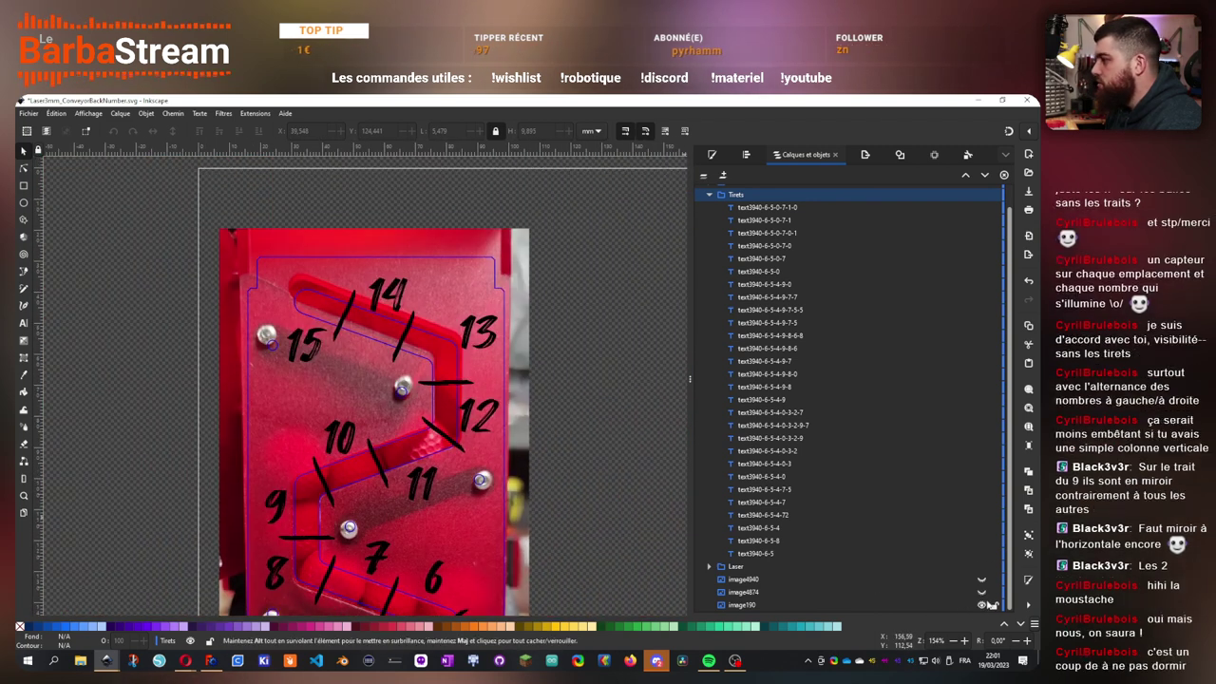
- Hide image190, then compare the drawing against image4874 and image4940 by showing one photo at a time
{"action": "left_click", "coordinate": [981, 605]}
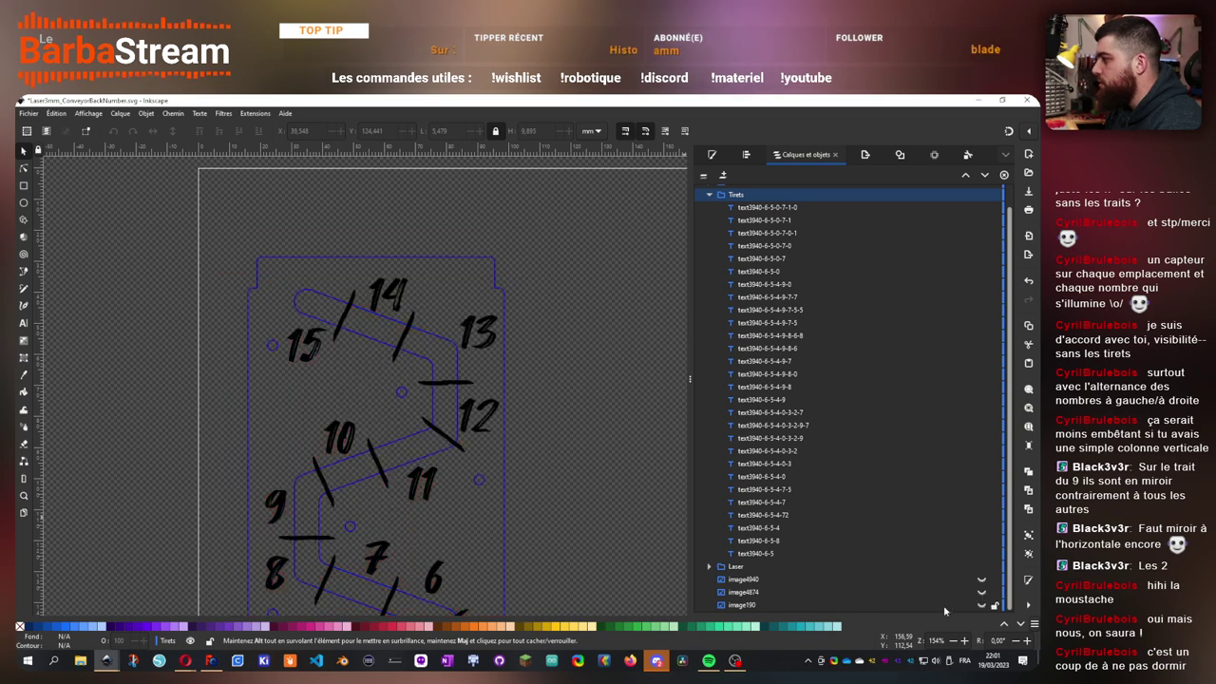
{"action": "left_click", "coordinate": [943, 605]}
{"action": "left_click", "coordinate": [981, 592]}
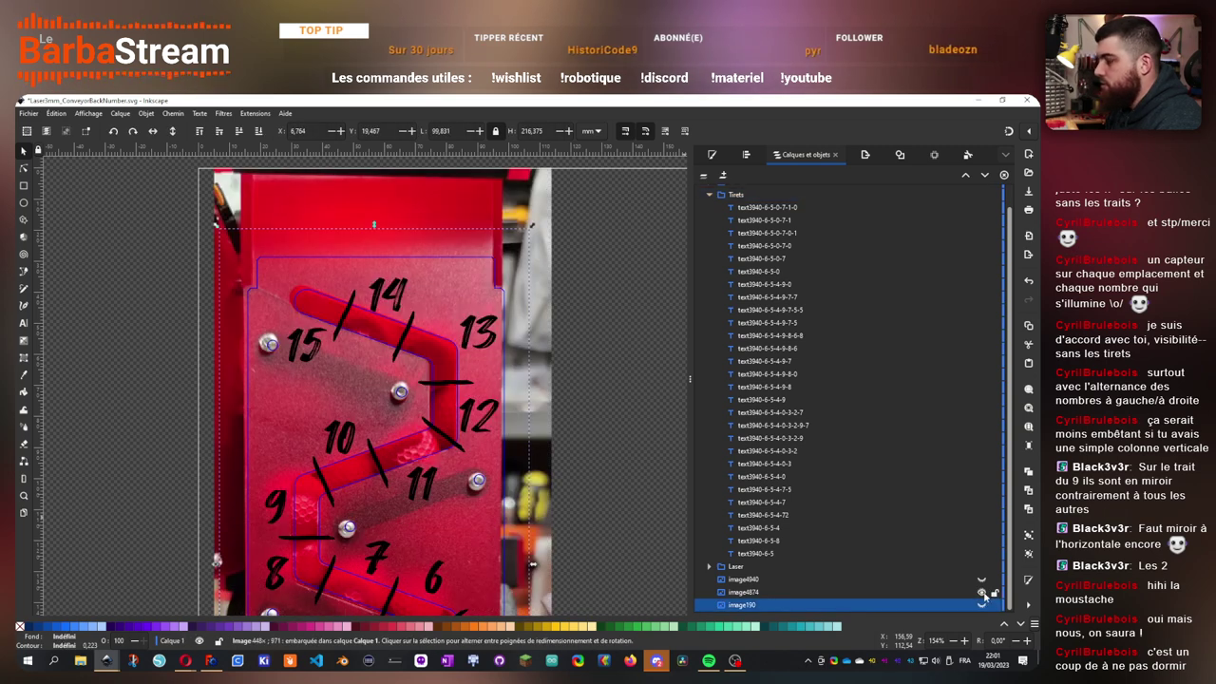
{"action": "left_click", "coordinate": [981, 591]}
{"action": "left_click", "coordinate": [981, 579]}
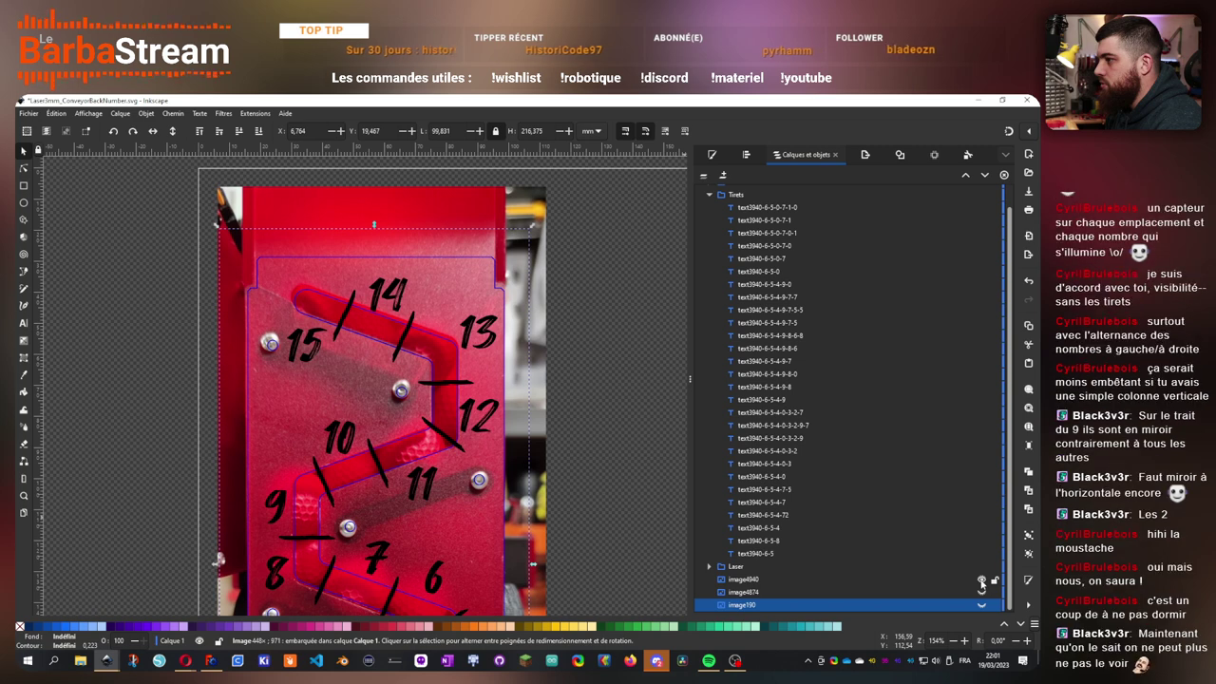
- Examine how the numbers and tick lines from 15 down to 1 fit the channel over the image4940 photo
{"action": "scroll", "coordinate": [605, 503], "scroll_direction": "down", "scroll_amount": 8}
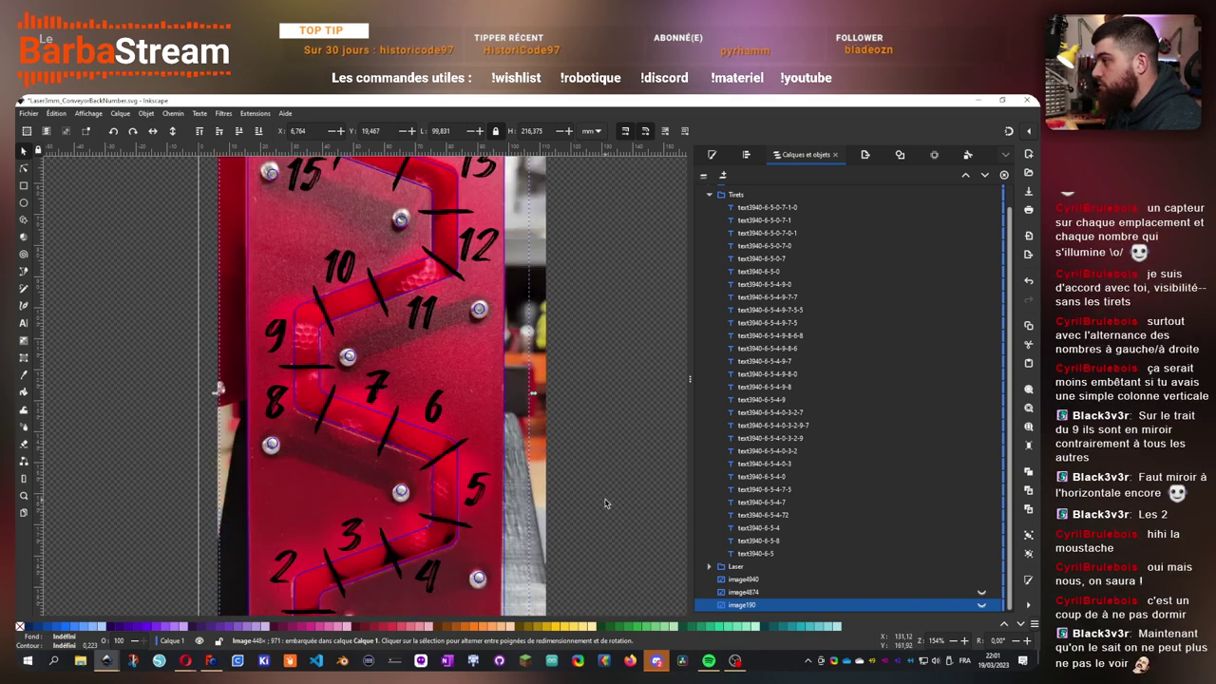
{"action": "scroll", "coordinate": [605, 503], "scroll_direction": "up", "scroll_amount": 2}
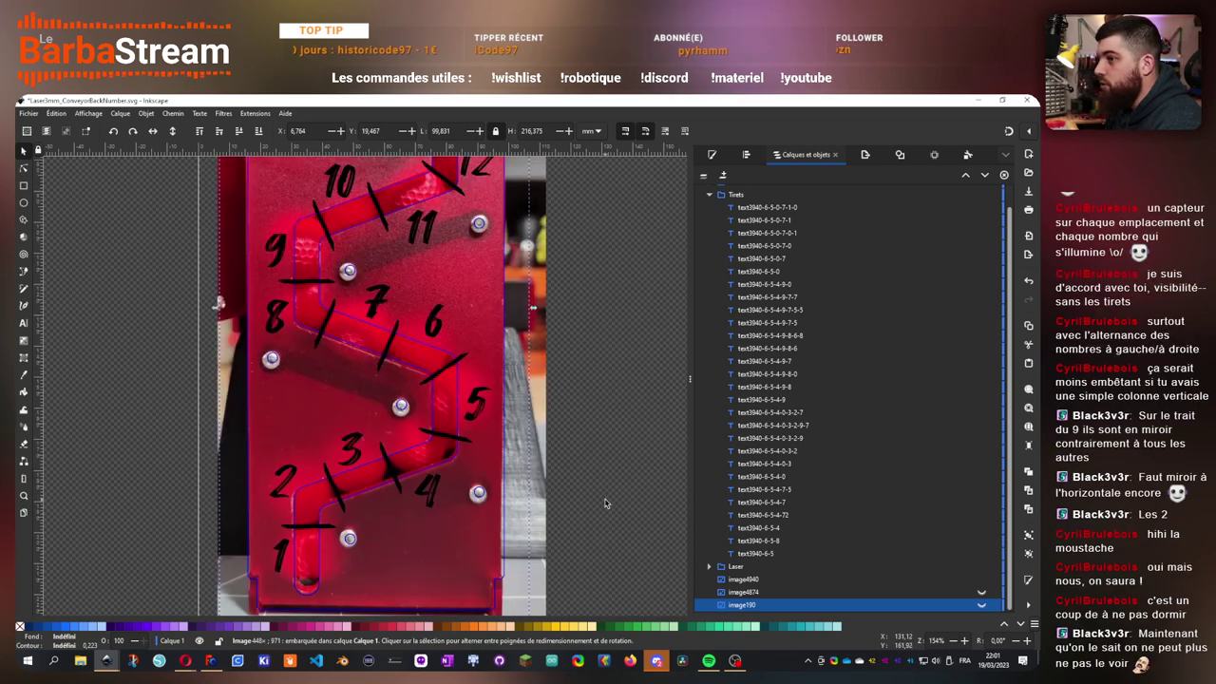
{"action": "scroll", "coordinate": [605, 503], "scroll_direction": "up", "scroll_amount": 1}
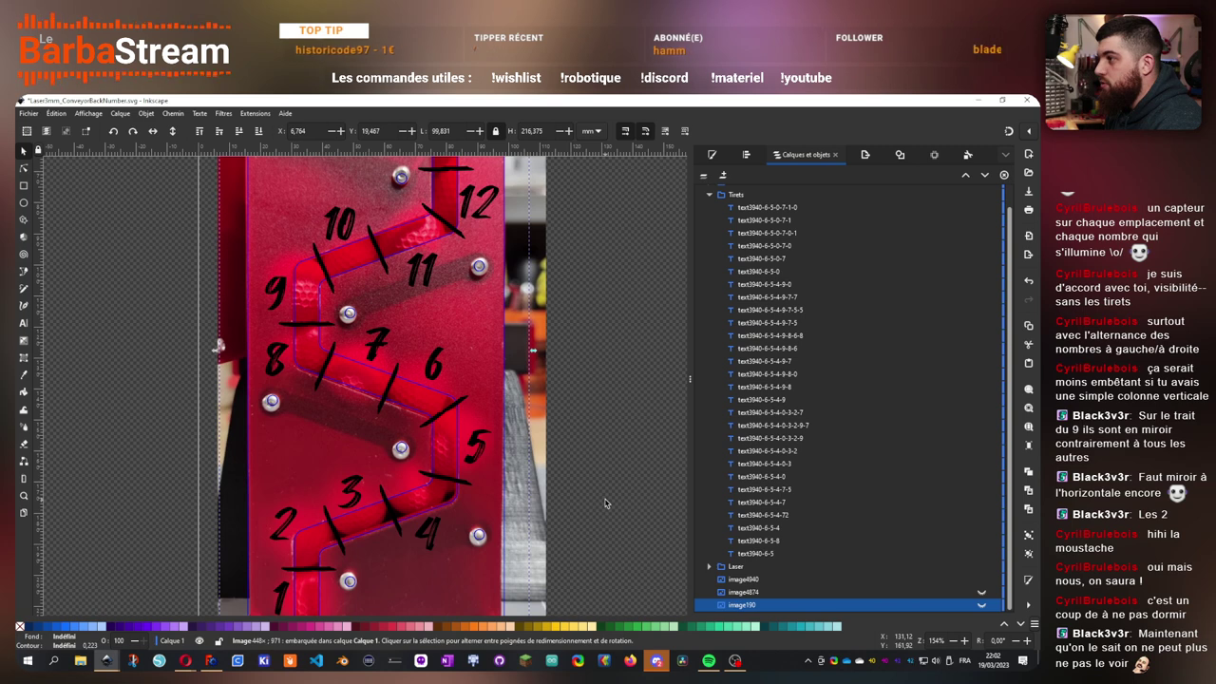
{"action": "left_click", "coordinate": [604, 498]}
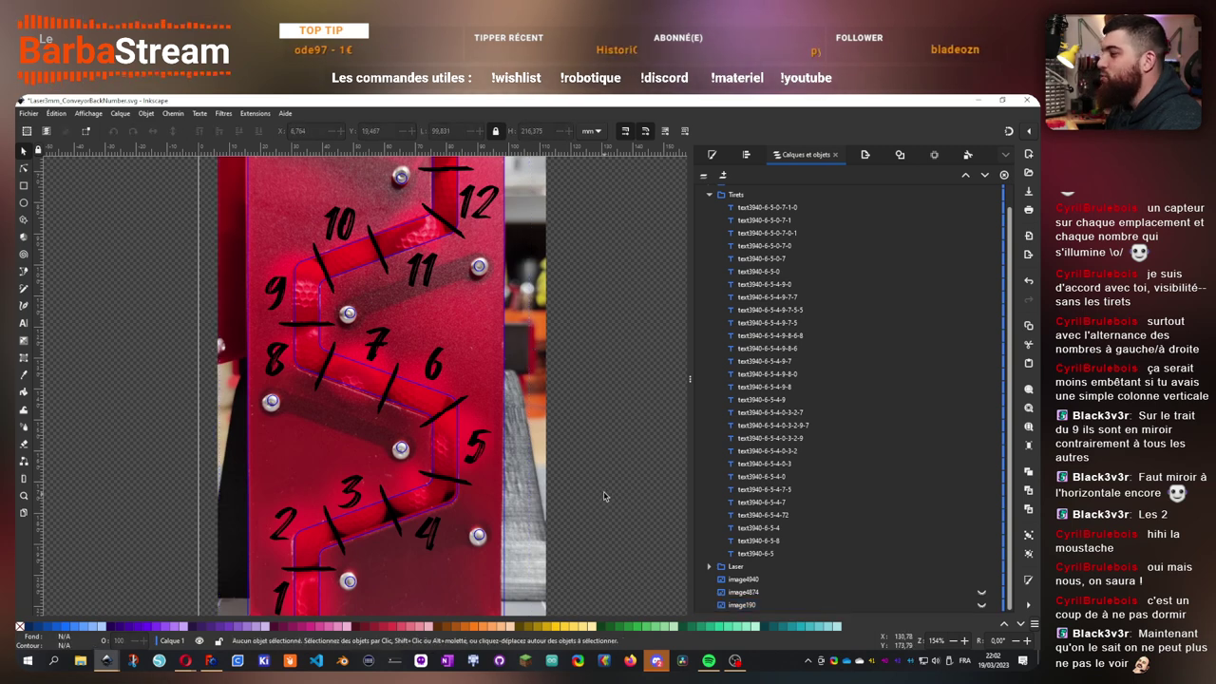
{"action": "left_click_drag", "start_coordinate": [608, 418], "coordinate": [590, 442]}
{"action": "scroll", "coordinate": [591, 441], "scroll_direction": "up", "scroll_amount": 3}
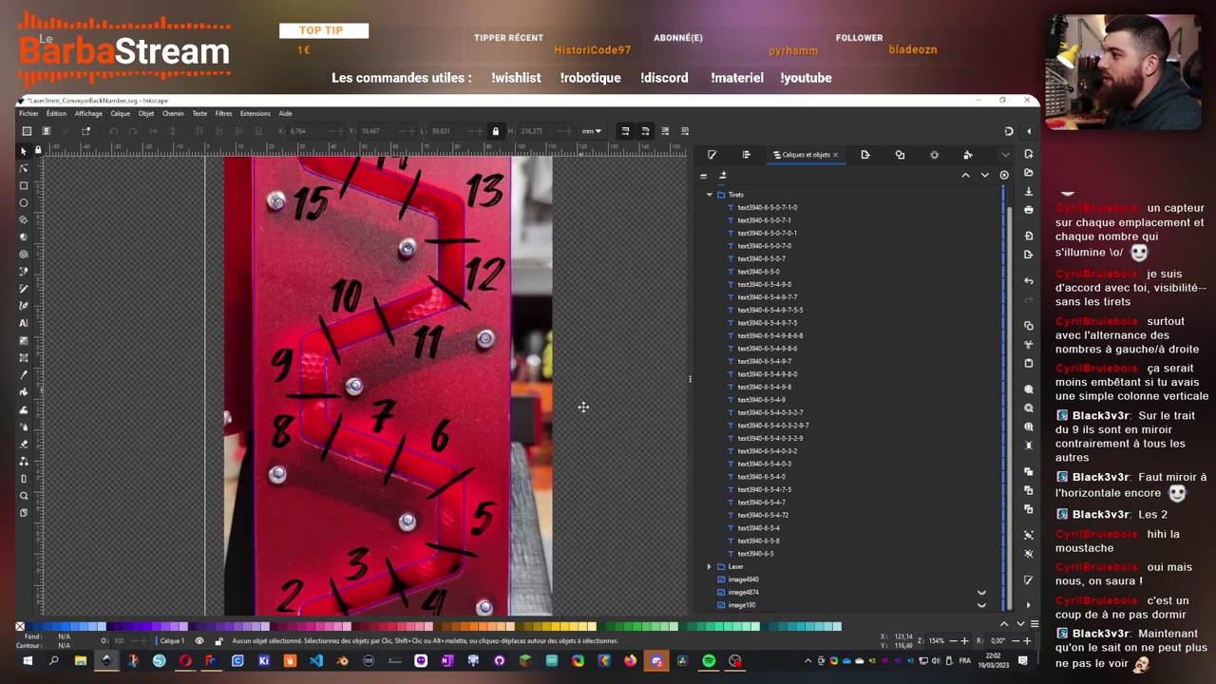
{"action": "scroll", "coordinate": [629, 489], "scroll_direction": "up", "scroll_amount": 1}
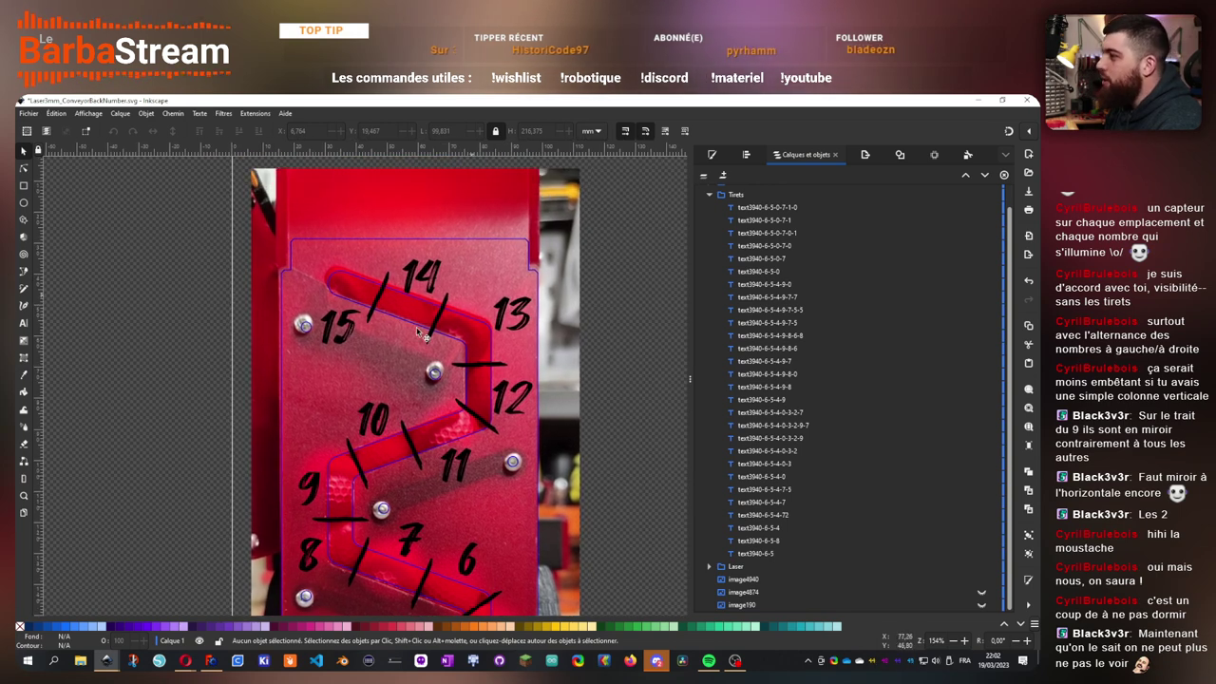
{"action": "scroll", "coordinate": [572, 462], "scroll_direction": "down", "scroll_amount": 6}
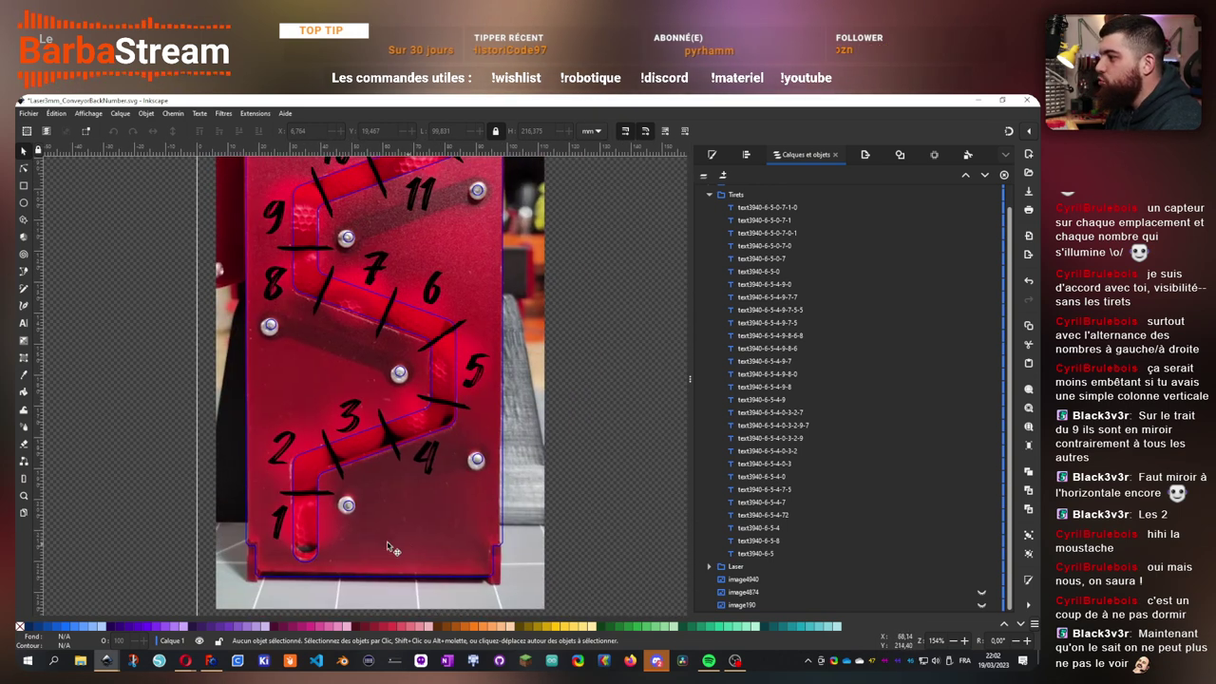
- Switch to the Opera browser and look through the Noun Project icon results for "cherry"
{"action": "left_click", "coordinate": [185, 660]}
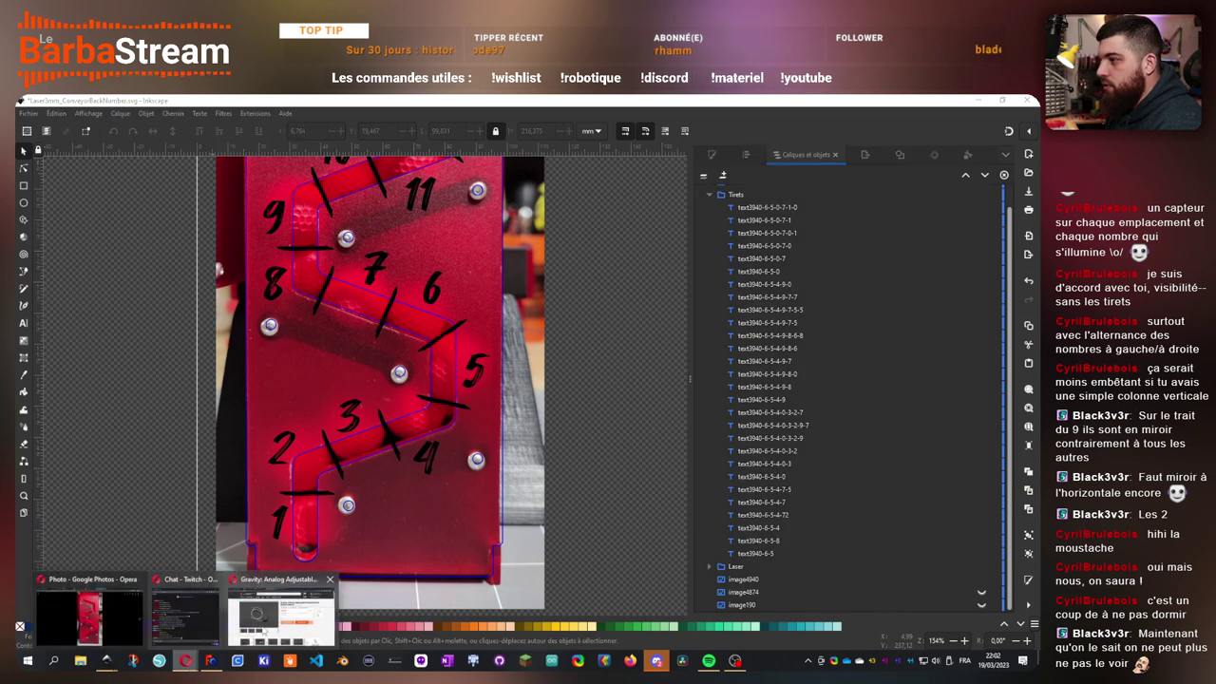
{"action": "left_click", "coordinate": [87, 609]}
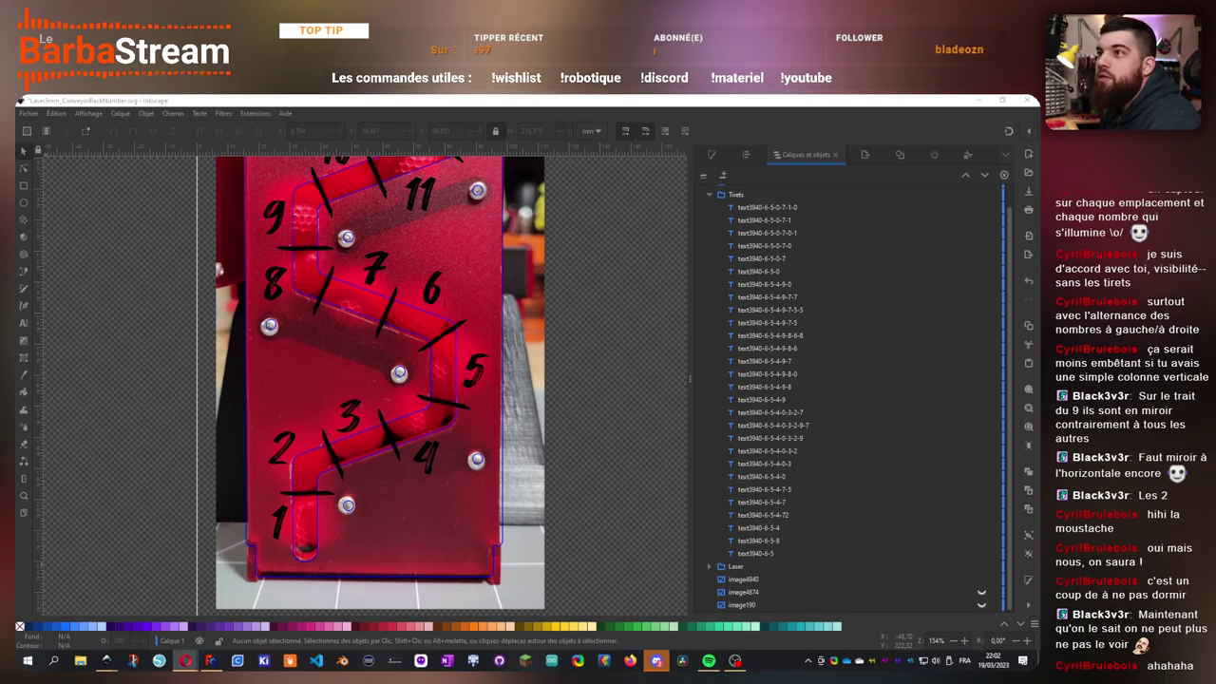
{"action": "left_click_drag", "start_coordinate": [489, 274], "coordinate": [499, 316]}
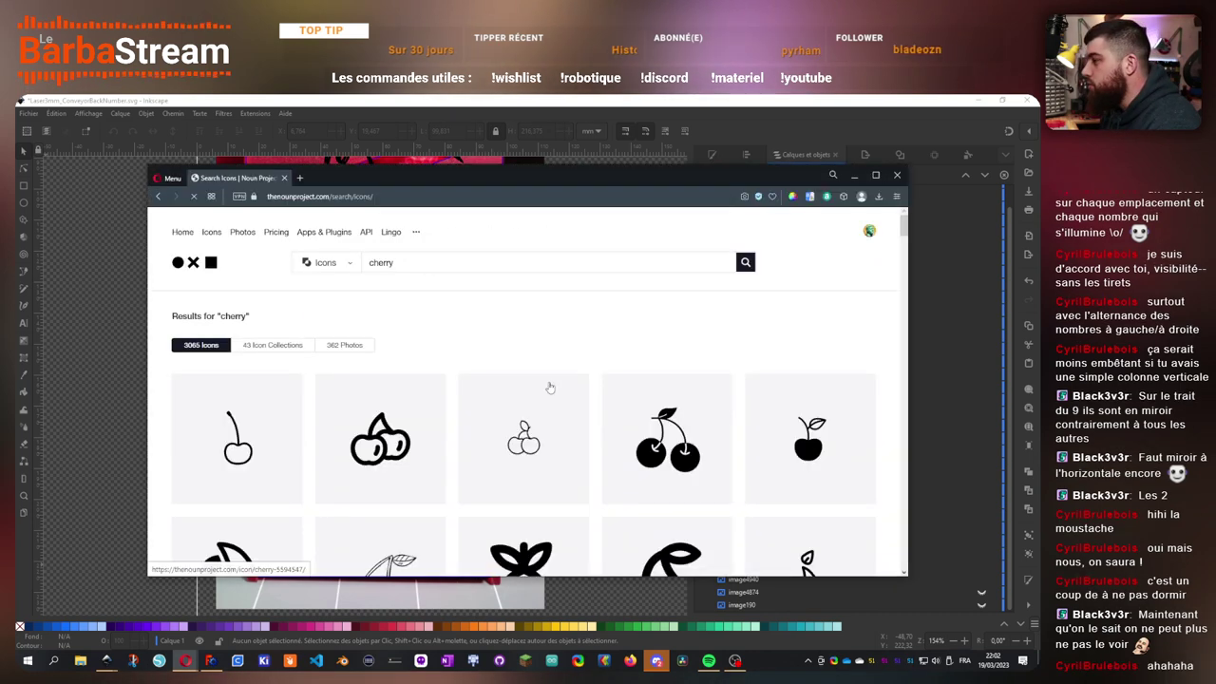
{"action": "scroll", "coordinate": [627, 463], "scroll_direction": "down", "scroll_amount": 3}
{"action": "scroll", "coordinate": [626, 462], "scroll_direction": "up", "scroll_amount": 1}
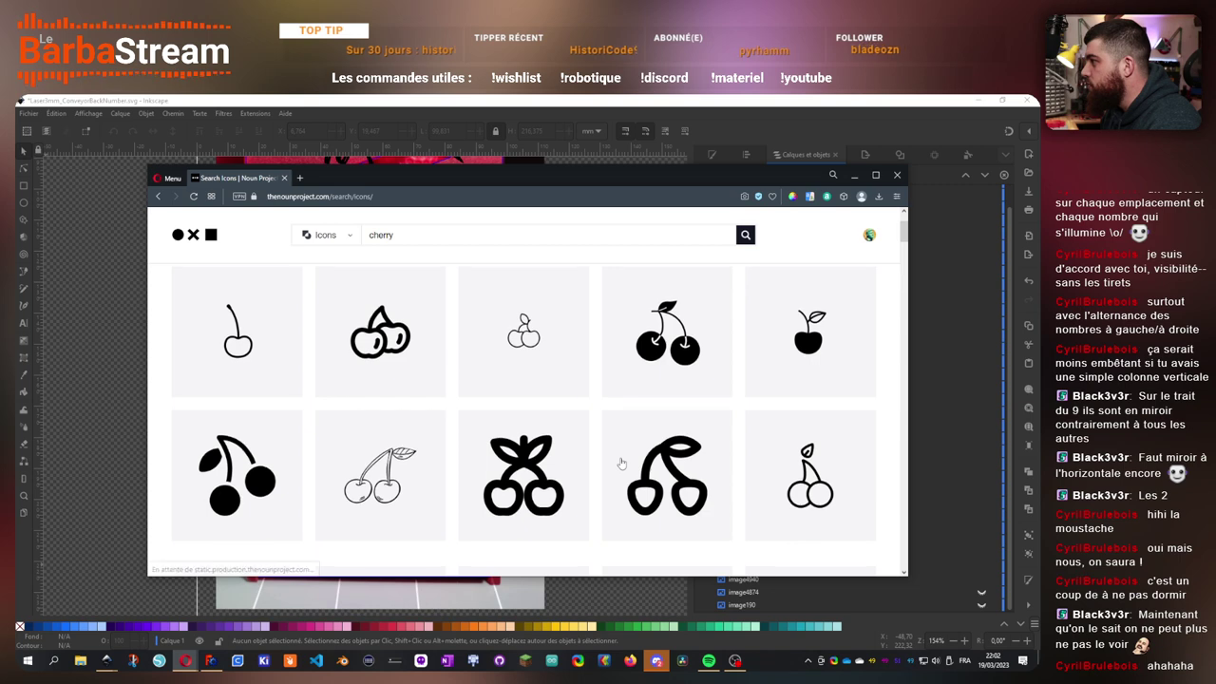
{"action": "scroll", "coordinate": [622, 464], "scroll_direction": "down", "scroll_amount": 2}
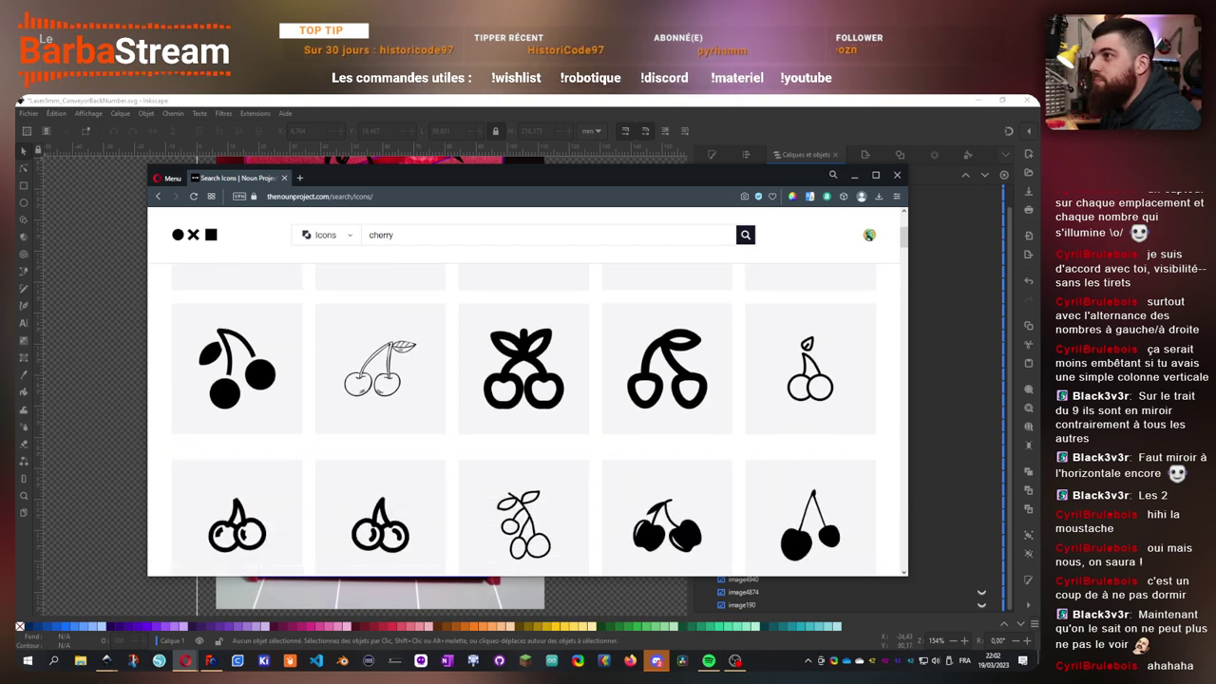
{"action": "scroll", "coordinate": [672, 457], "scroll_direction": "down", "scroll_amount": 1}
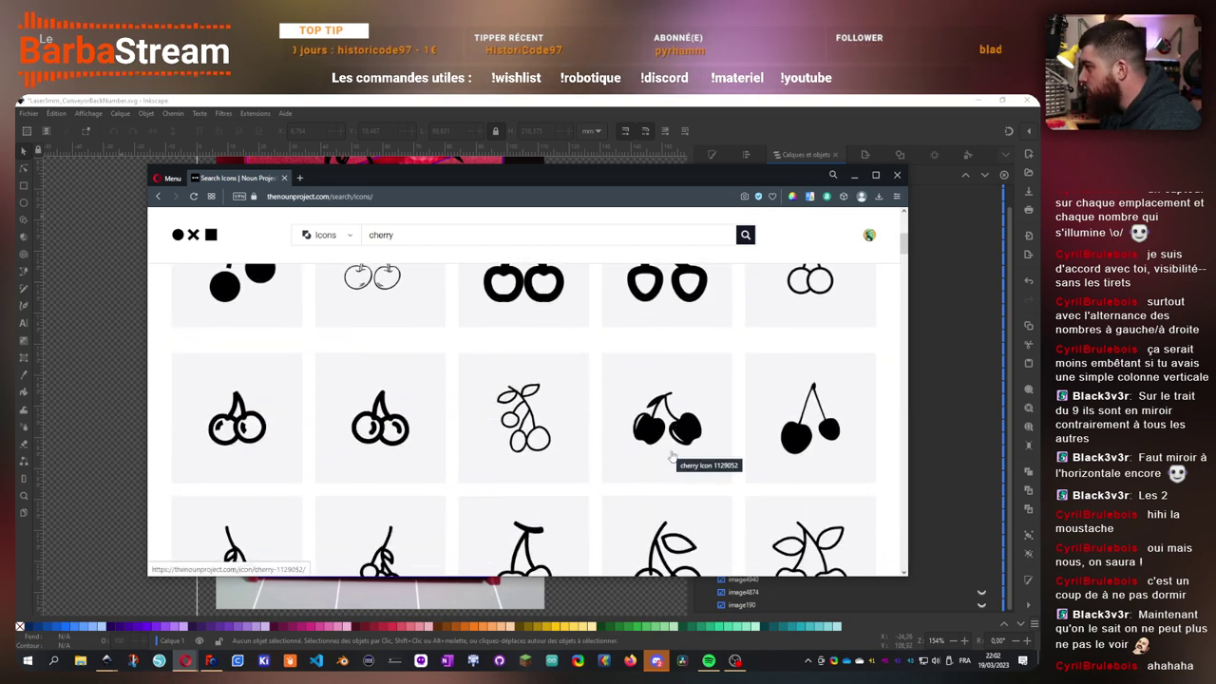
{"action": "scroll", "coordinate": [671, 457], "scroll_direction": "down", "scroll_amount": 2}
{"action": "scroll", "coordinate": [672, 457], "scroll_direction": "down", "scroll_amount": 2}
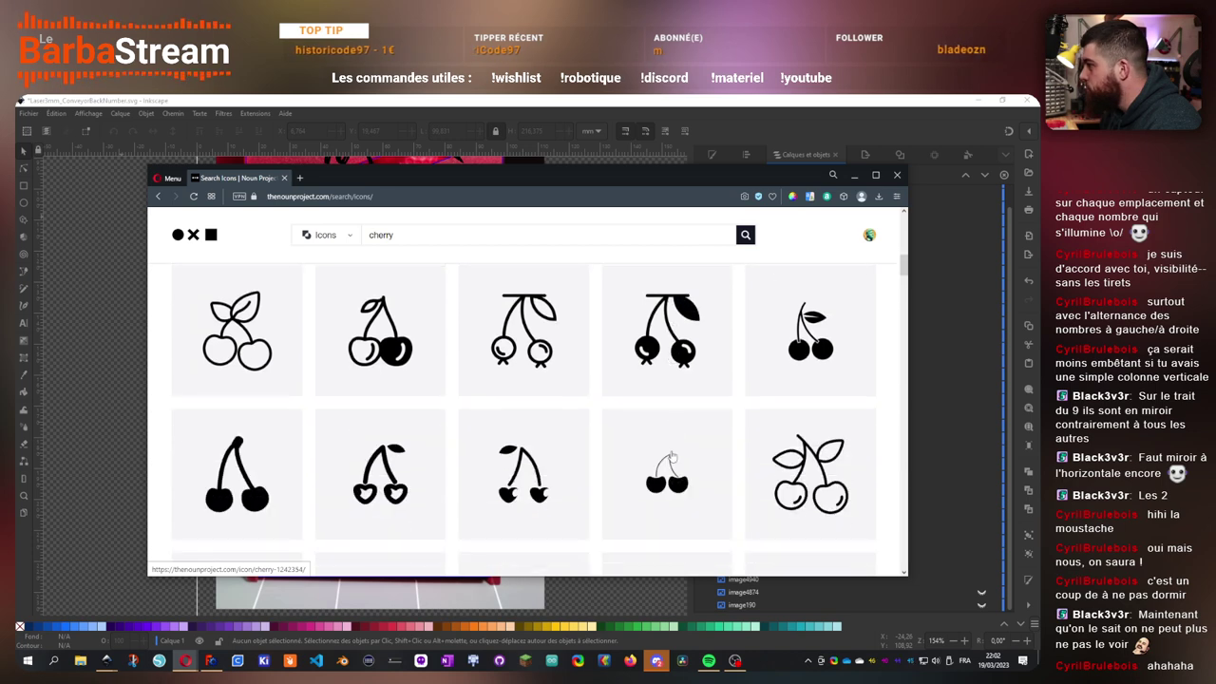
{"action": "scroll", "coordinate": [670, 457], "scroll_direction": "down", "scroll_amount": 2}
{"action": "scroll", "coordinate": [665, 437], "scroll_direction": "down", "scroll_amount": 3}
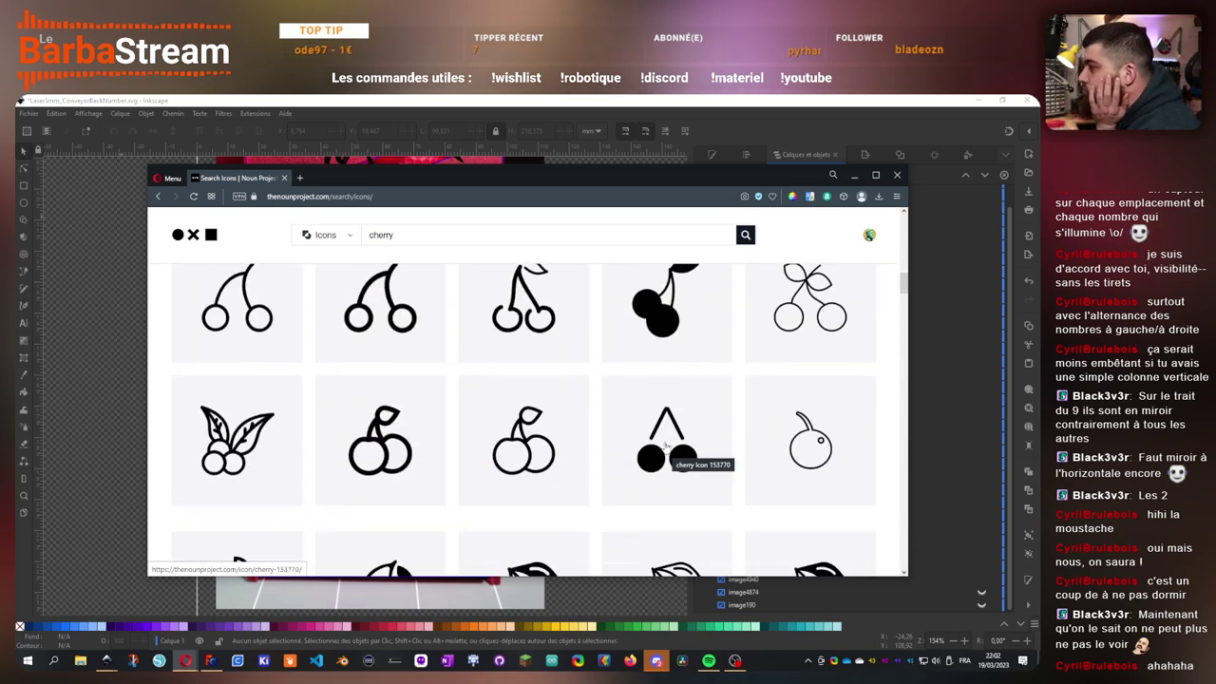
{"action": "scroll", "coordinate": [653, 403], "scroll_direction": "down", "scroll_amount": 1}
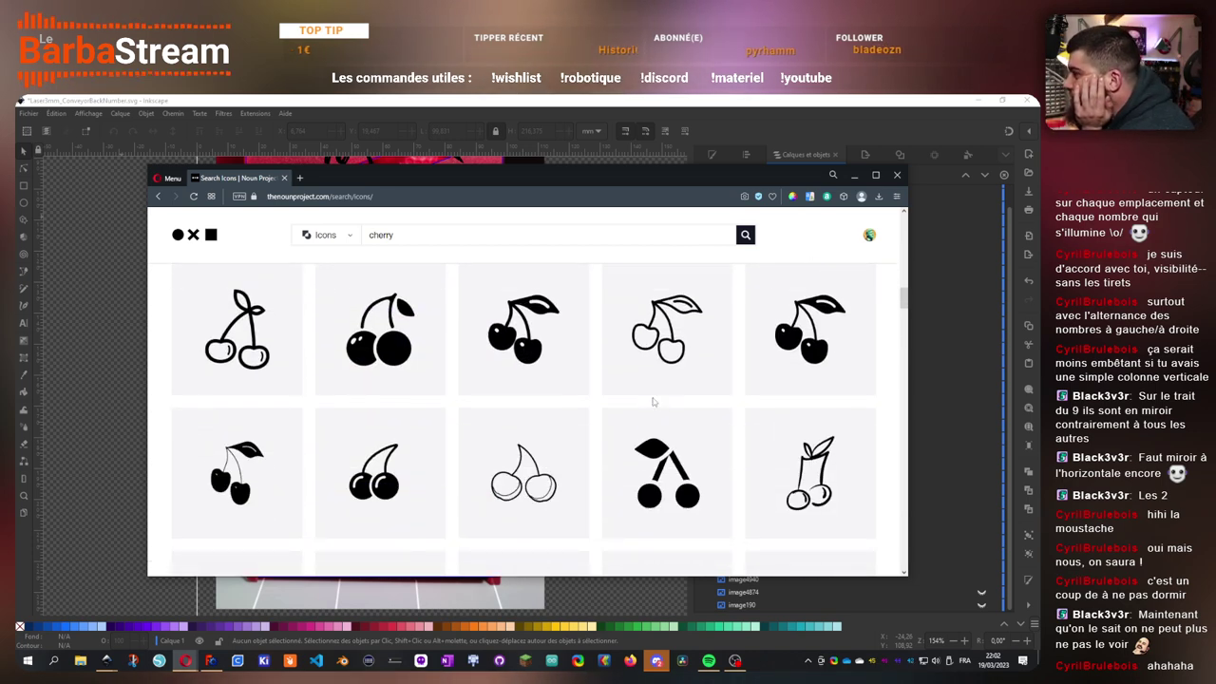
- Copy the solid two-cherry icon with a leaf, paste it into the Inkscape drawing and place it outside the page beside the plate's lower end
{"action": "left_click", "coordinate": [531, 360]}
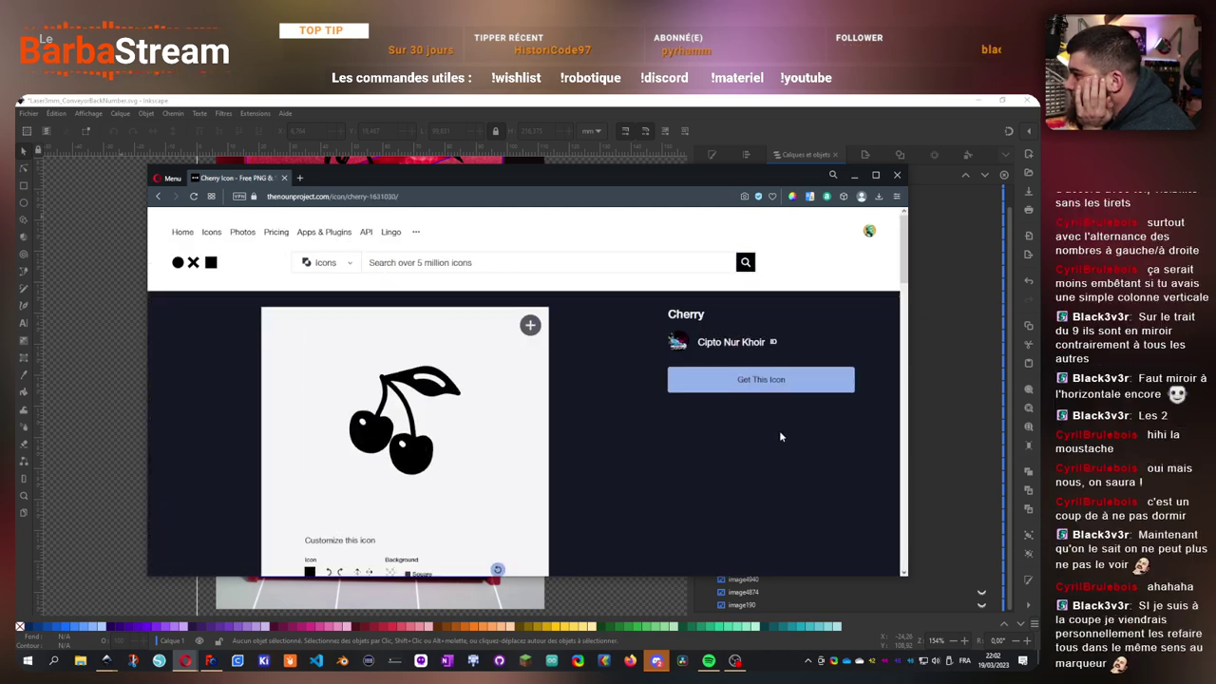
{"action": "right_click", "coordinate": [404, 430]}
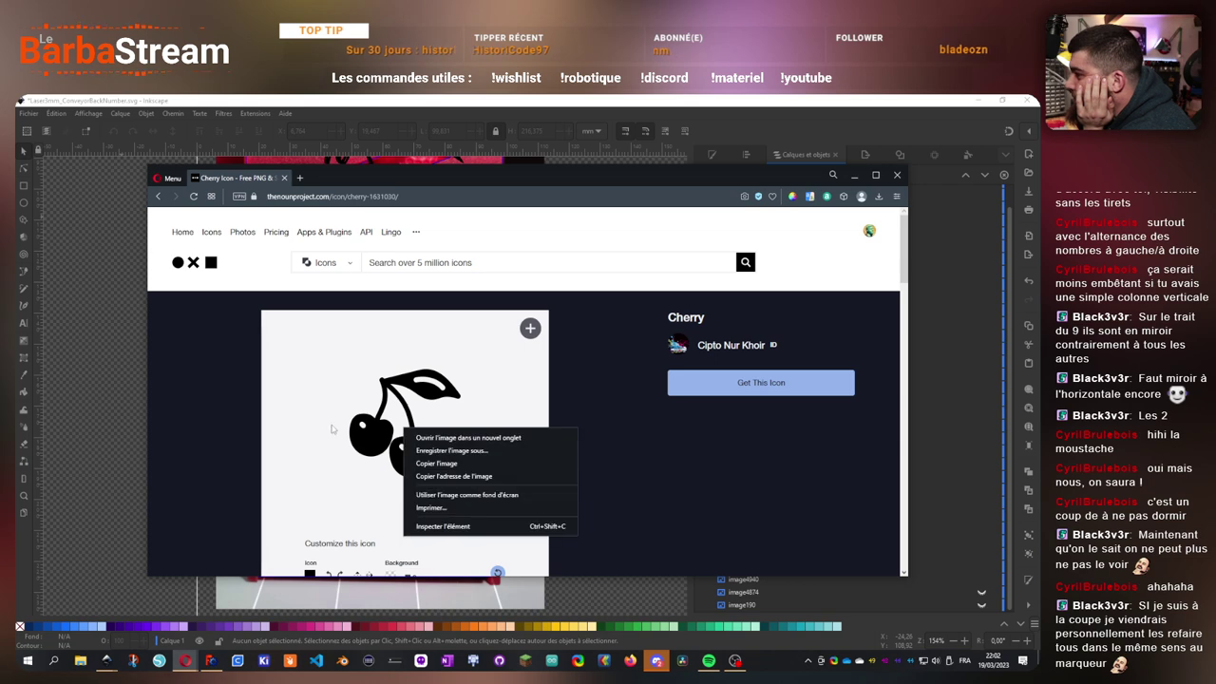
{"action": "left_click", "coordinate": [435, 462]}
{"action": "key", "text": "alt+Tab"}
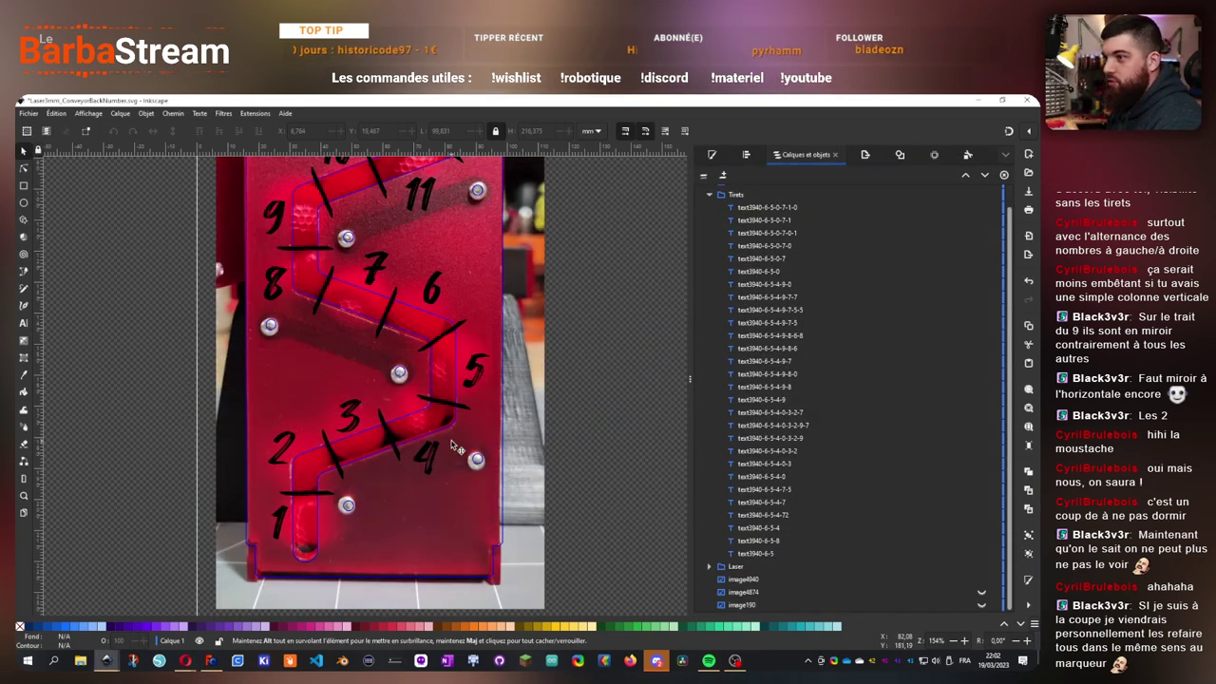
{"action": "left_click_drag", "start_coordinate": [585, 453], "coordinate": [565, 408]}
{"action": "key", "text": "ctrl+v"}
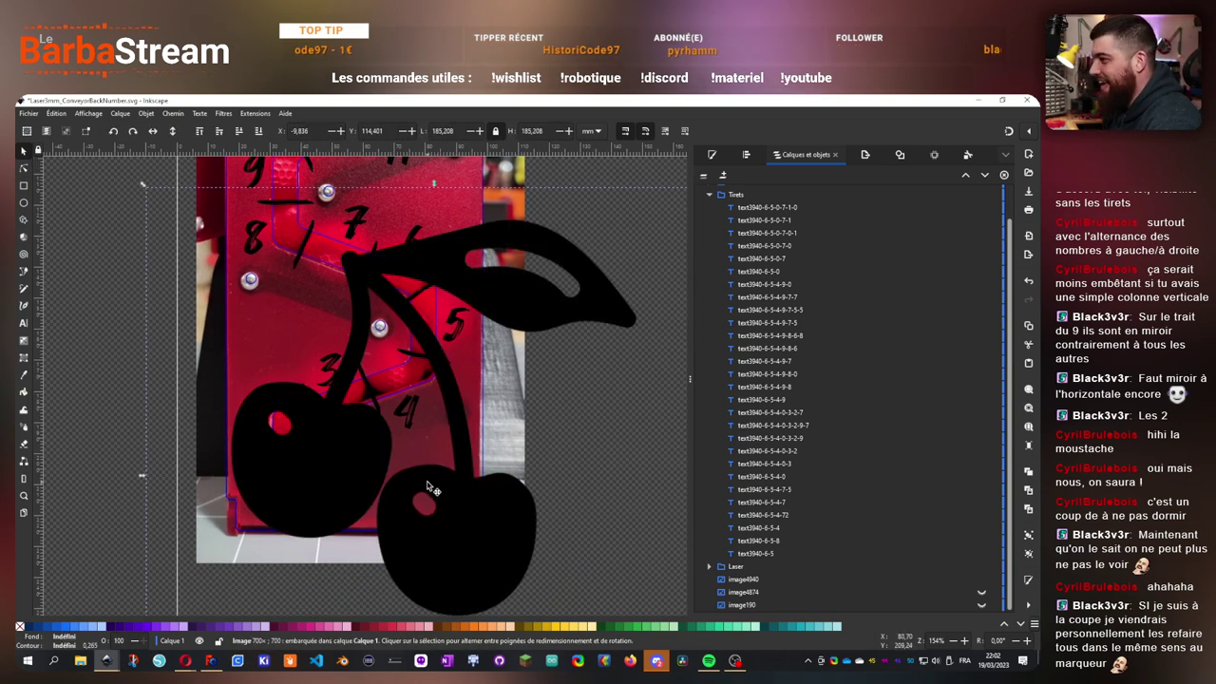
{"action": "scroll", "coordinate": [427, 484], "scroll_direction": "down", "scroll_amount": 3, "text": "ctrl"}
{"action": "left_click_drag", "start_coordinate": [424, 433], "coordinate": [269, 492]}
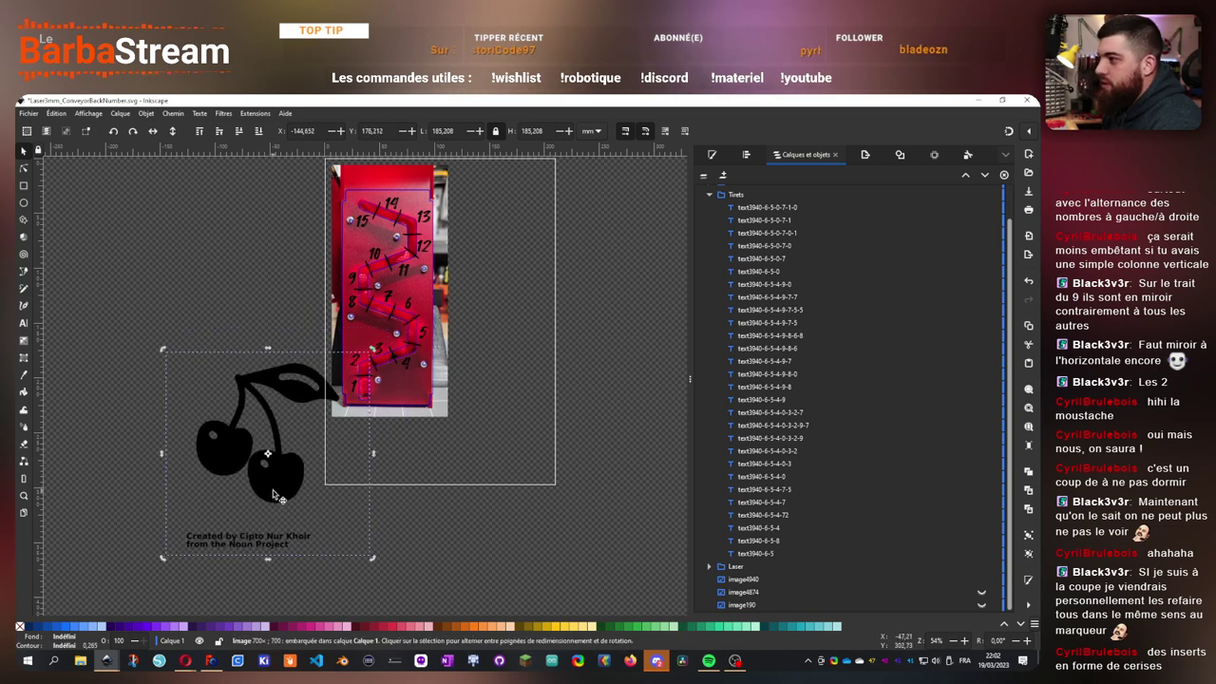
- Vectorise the cherry image in a single pass with a brightness threshold of 0.450 and move the traced path off the original
{"action": "left_click", "coordinate": [172, 113]}
{"action": "left_click", "coordinate": [209, 154]}
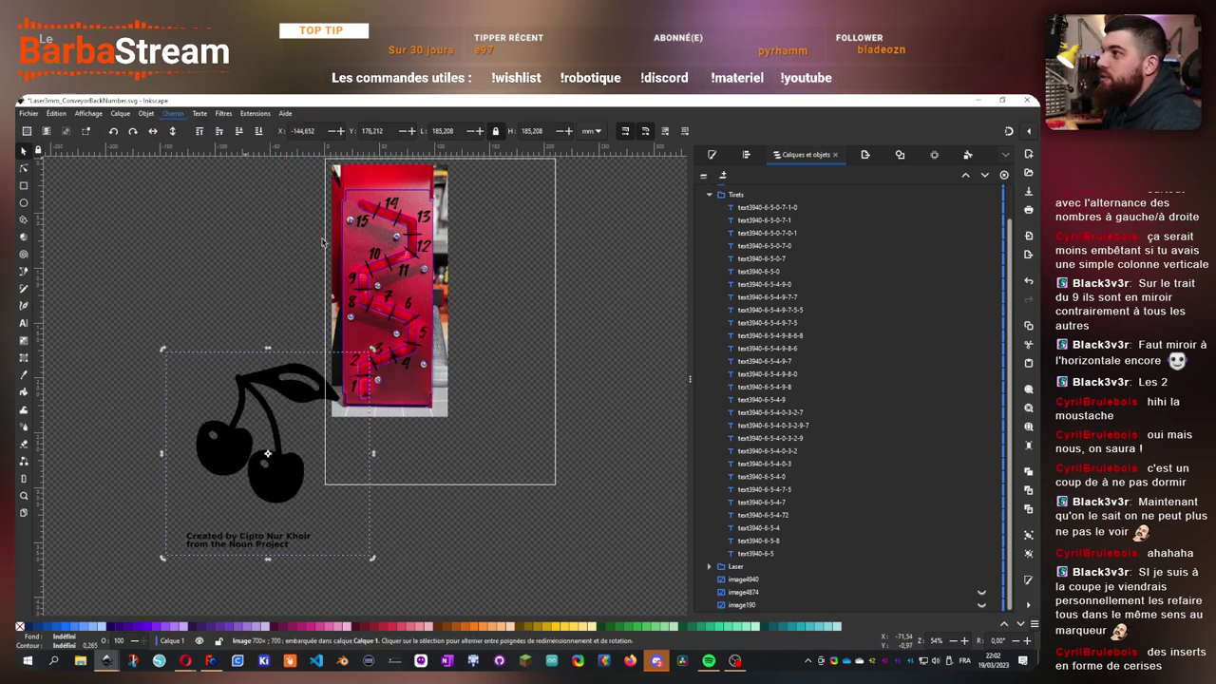
{"action": "left_click", "coordinate": [863, 601]}
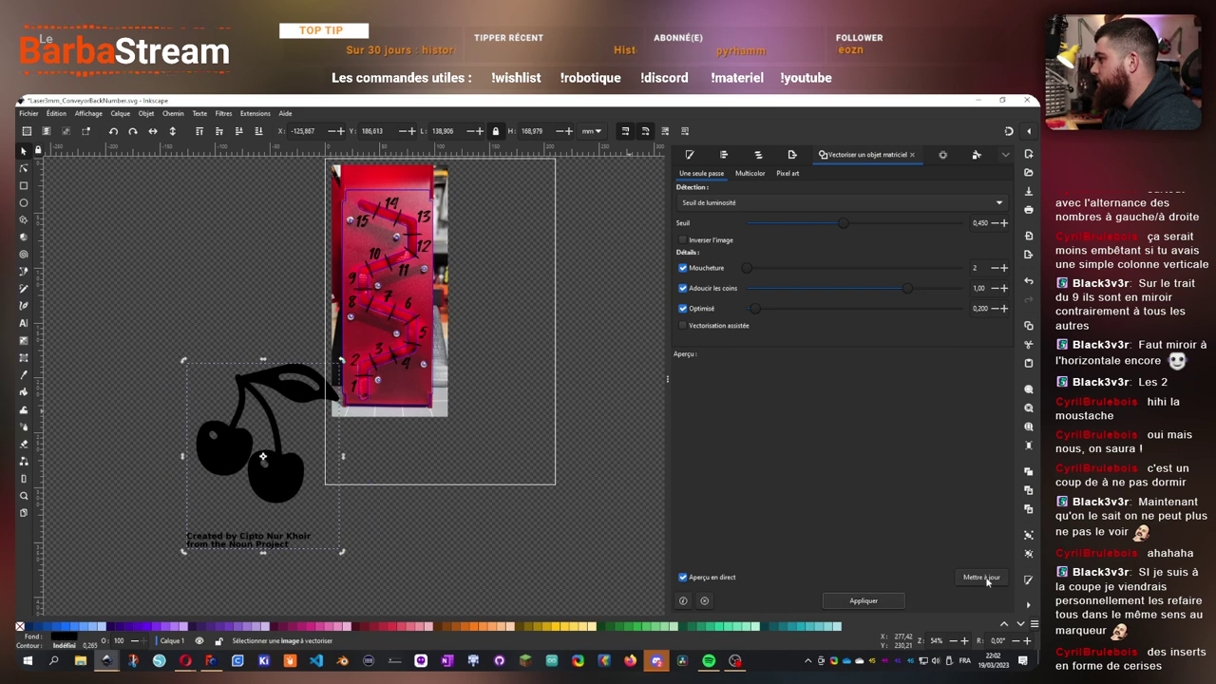
{"action": "left_click_drag", "start_coordinate": [272, 501], "coordinate": [501, 525]}
- Delete the credit text nodes from the traced cherry path, and delete the original cherry bitmap
{"action": "key", "text": "n"}
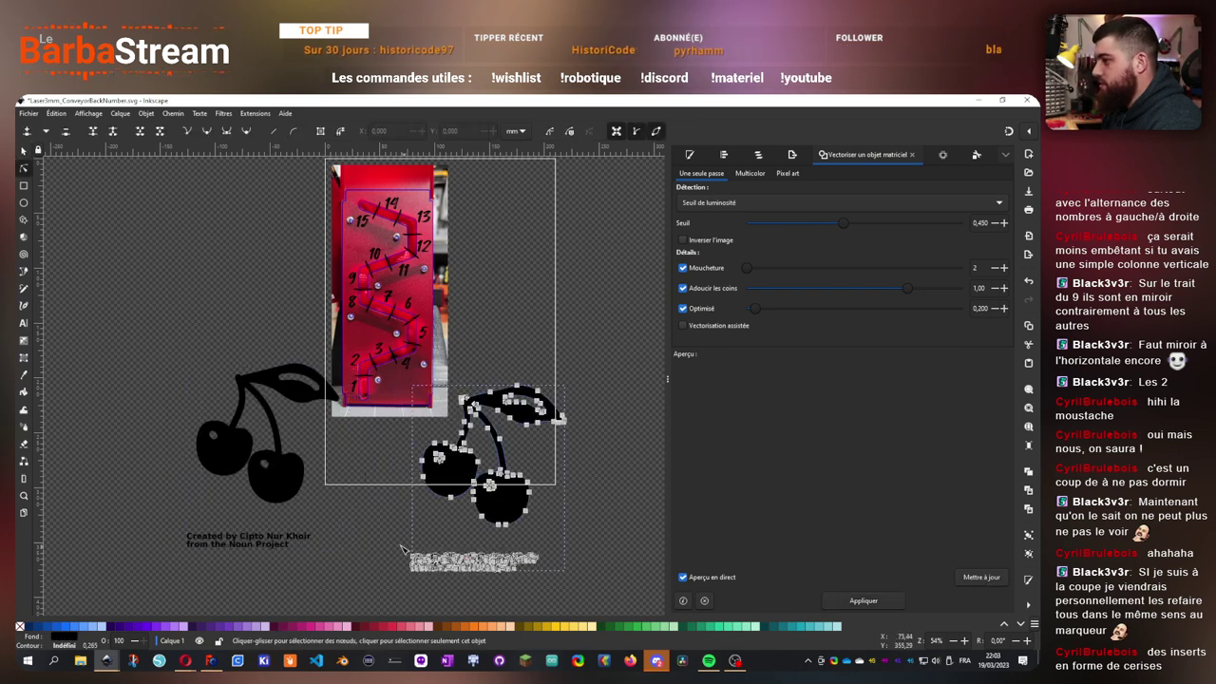
{"action": "left_click_drag", "start_coordinate": [392, 544], "coordinate": [600, 600]}
{"action": "key", "text": "Delete"}
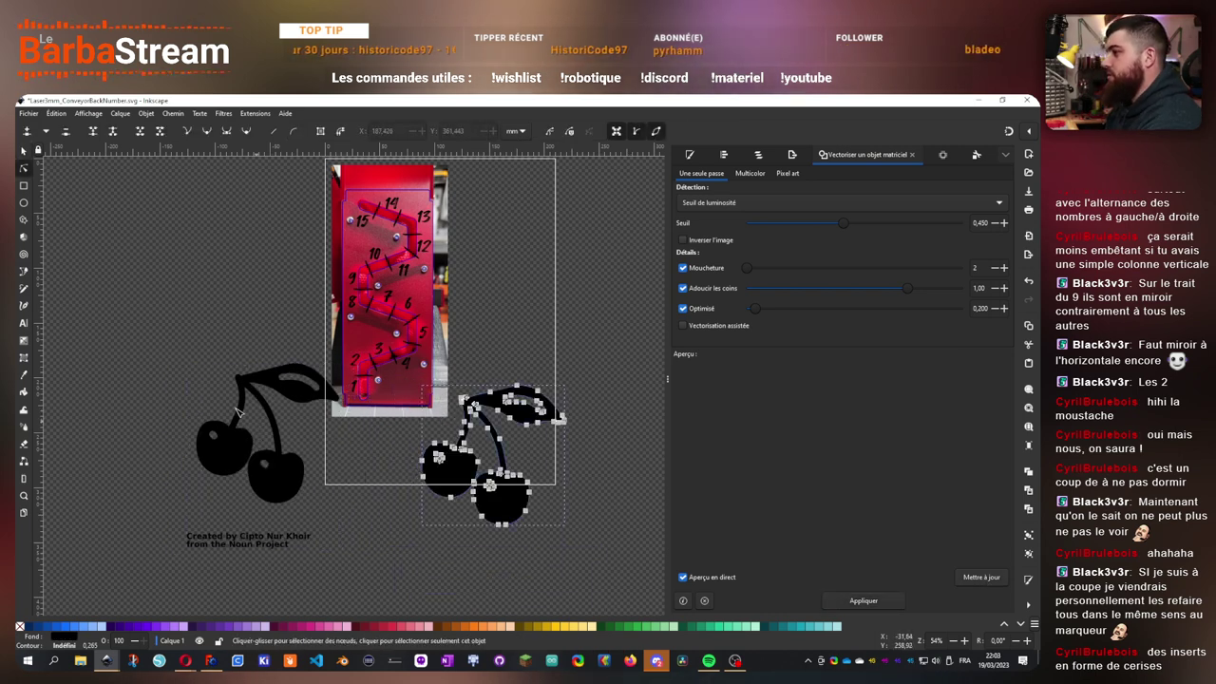
{"action": "left_click", "coordinate": [23, 150]}
{"action": "left_click", "coordinate": [259, 486]}
{"action": "key", "text": "Delete"}
- Scale the traced cherry down to about 23 mm wide and place it below the 4 near the plate's lower edge
{"action": "left_click", "coordinate": [518, 482]}
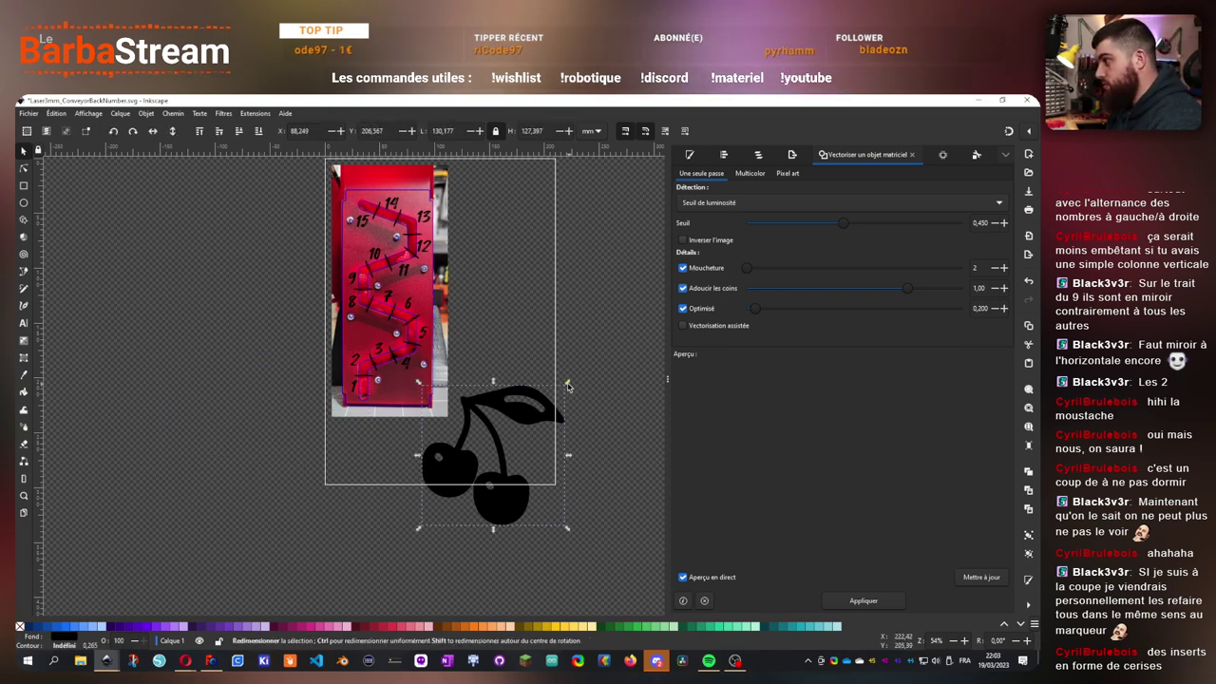
{"action": "left_click_drag", "start_coordinate": [567, 385], "coordinate": [415, 386]}
{"action": "scroll", "coordinate": [414, 383], "scroll_direction": "up", "scroll_amount": 3}
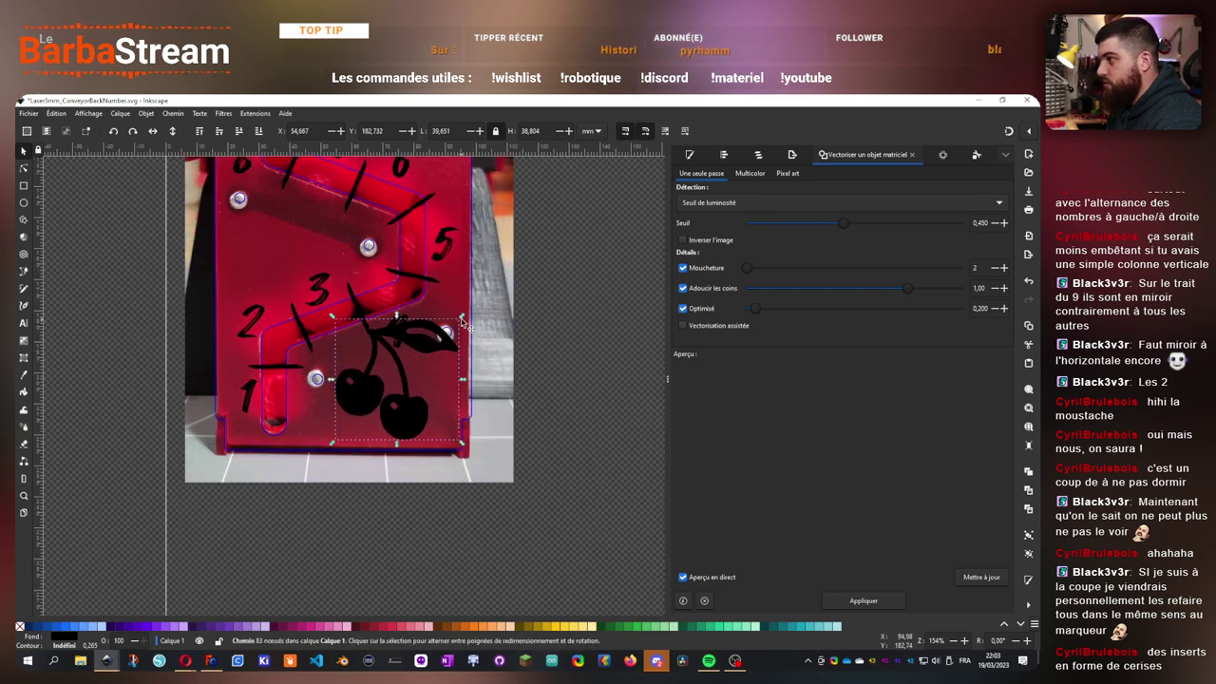
{"action": "left_click_drag", "start_coordinate": [461, 323], "coordinate": [404, 354]}
{"action": "key", "text": "ctrl+z"}
{"action": "left_click", "coordinate": [413, 418]}
{"action": "left_click_drag", "start_coordinate": [385, 428], "coordinate": [419, 421]}
- Place a copy of the cherry between the 15 and the 10, then mirror and rotate it so its stem joint points right
{"action": "scroll", "coordinate": [418, 427], "scroll_direction": "up", "scroll_amount": 5}
{"action": "scroll", "coordinate": [421, 447], "scroll_direction": "left", "scroll_amount": 2}
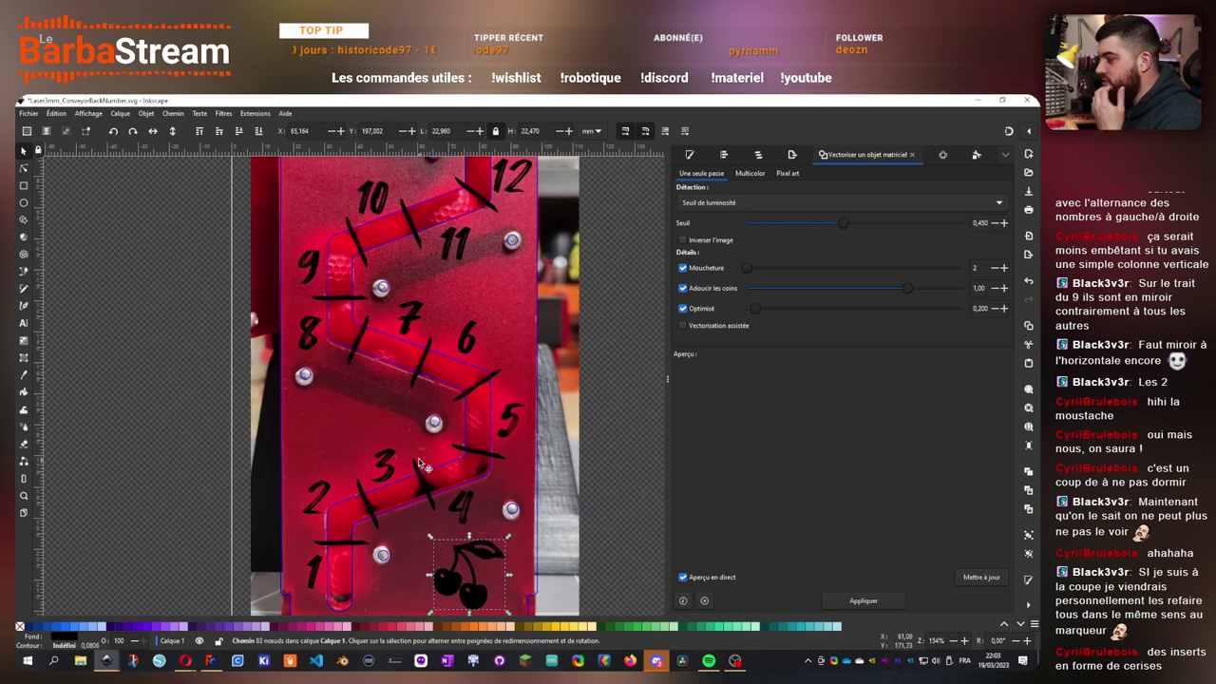
{"action": "scroll", "coordinate": [437, 432], "scroll_direction": "up", "scroll_amount": 5}
{"action": "scroll", "coordinate": [443, 418], "scroll_direction": "left", "scroll_amount": 2}
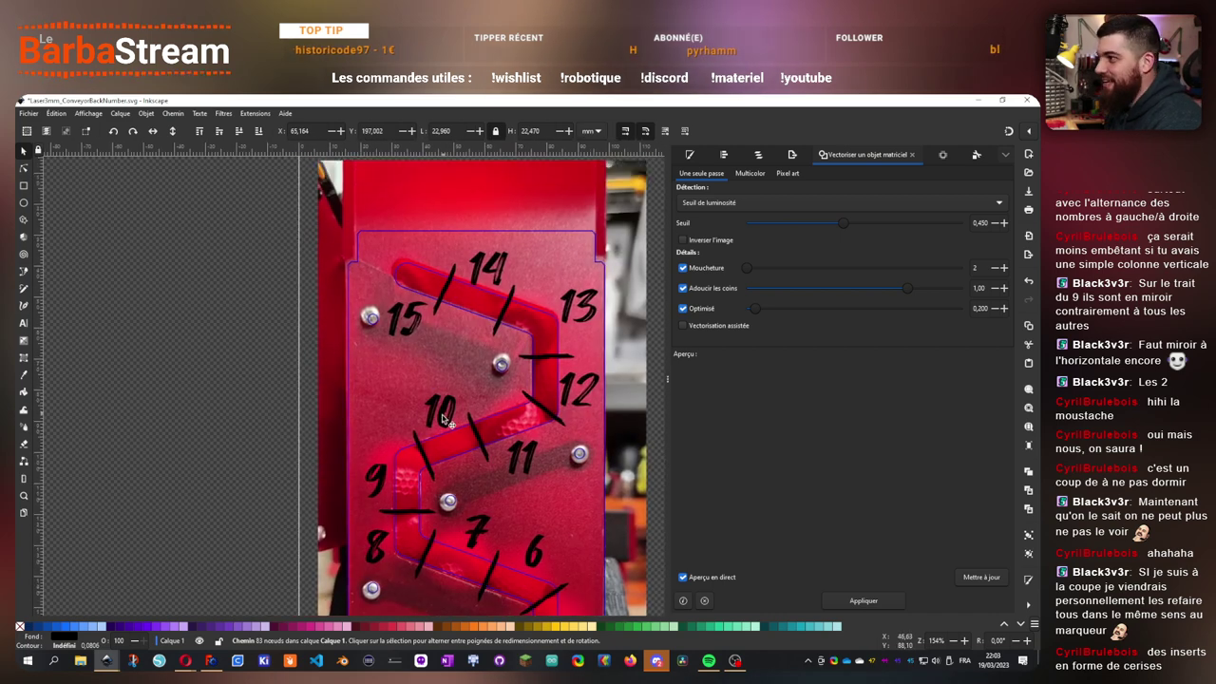
{"action": "scroll", "coordinate": [441, 418], "scroll_direction": "up", "scroll_amount": 1}
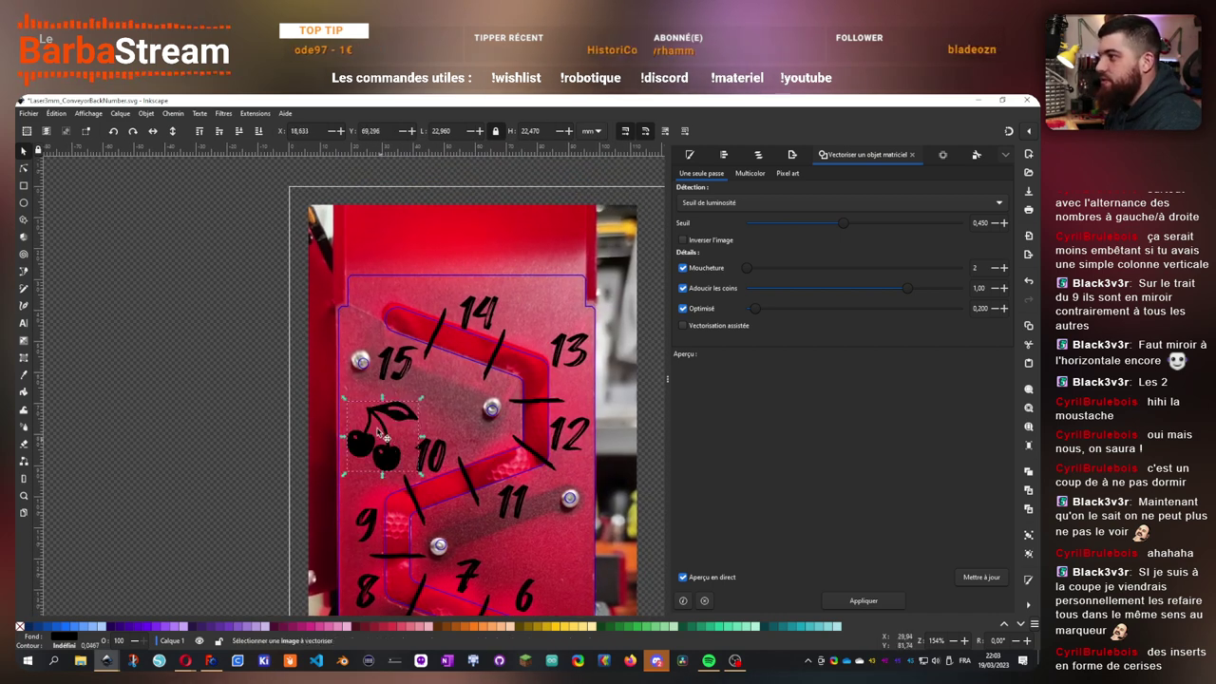
{"action": "left_click", "coordinate": [169, 131]}
{"action": "mouse_move", "coordinate": [420, 400]}
{"action": "left_mouse_down"}
{"action": "mouse_move", "coordinate": [437, 430]}
{"action": "mouse_move", "coordinate": [392, 446]}
{"action": "left_mouse_up"}
{"action": "left_click", "coordinate": [228, 431]}
- Shrink the upper cherry to about 18 mm wide and reposition it in the gap between the 15 and the 10
{"action": "scroll", "coordinate": [230, 431], "scroll_direction": "down", "scroll_amount": 2}
{"action": "left_click_drag", "start_coordinate": [514, 482], "coordinate": [536, 381]}
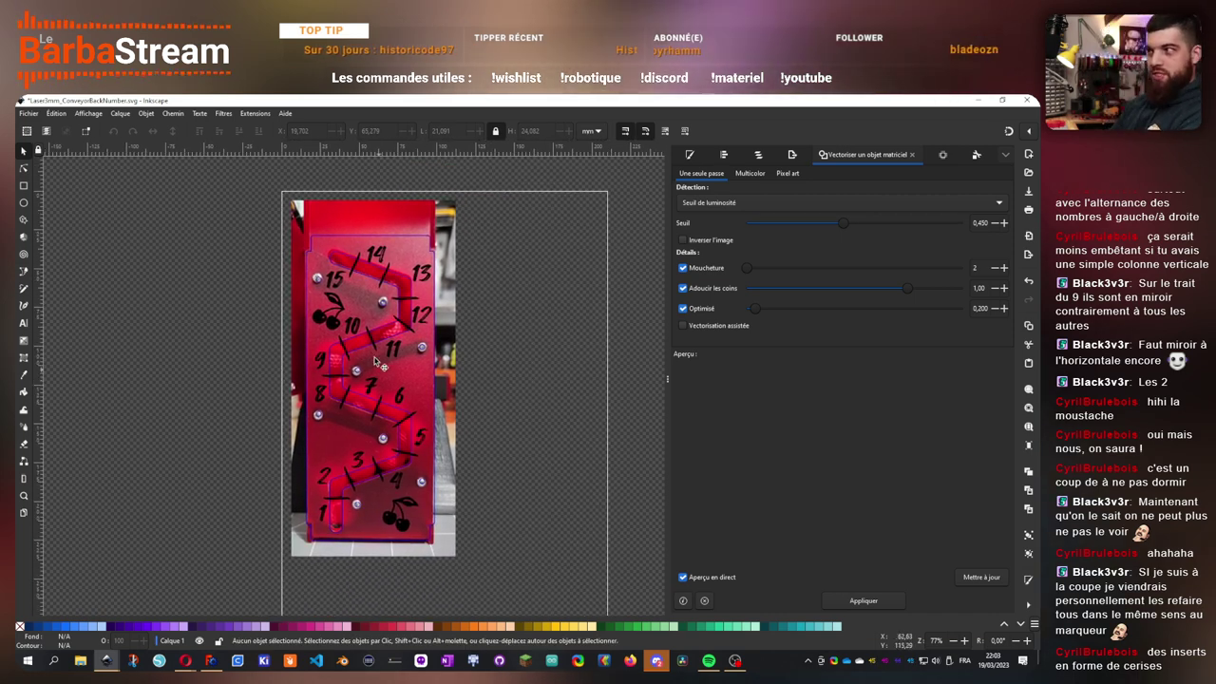
{"action": "scroll", "coordinate": [349, 307], "scroll_direction": "up", "scroll_amount": 2}
{"action": "left_click", "coordinate": [349, 307]}
{"action": "scroll", "coordinate": [353, 308], "scroll_direction": "up", "scroll_amount": 2}
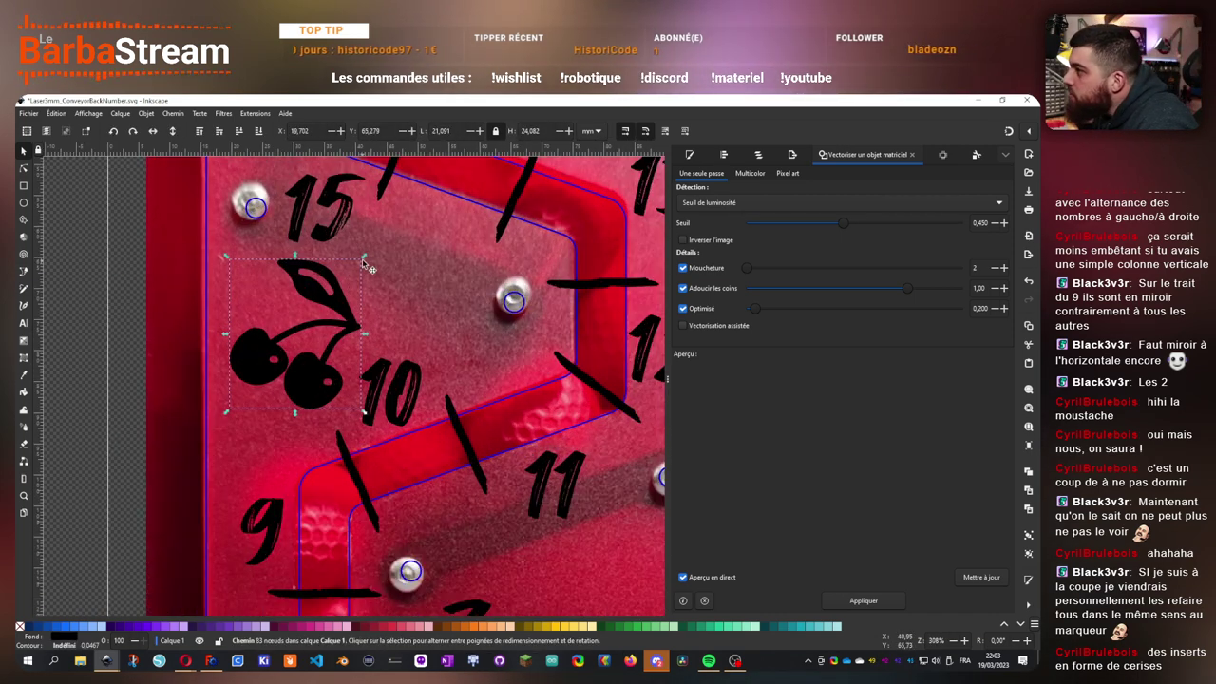
{"action": "left_click_drag", "start_coordinate": [367, 260], "coordinate": [330, 294]}
{"action": "left_click_drag", "start_coordinate": [297, 396], "coordinate": [314, 361]}
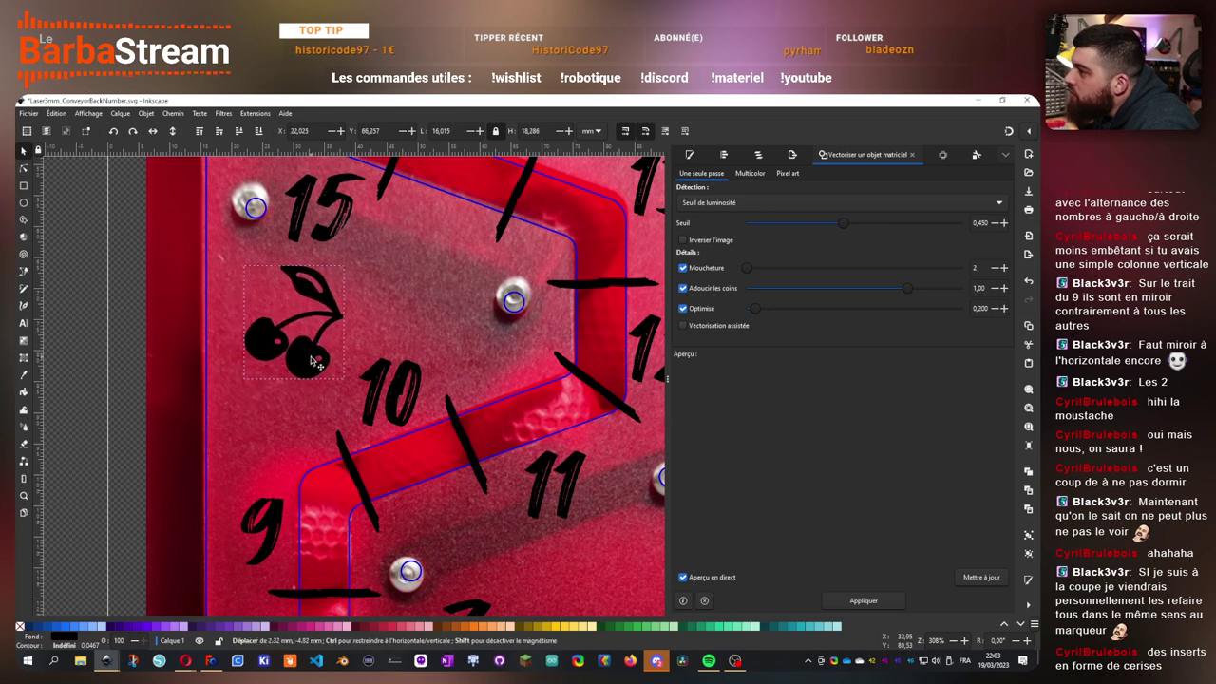
- Paste a copy of the double cherry beside the plate and delete the nodes forming its right-hand fruit
{"action": "scroll", "coordinate": [313, 361], "scroll_direction": "down", "scroll_amount": 4}
{"action": "left_click", "coordinate": [484, 439]}
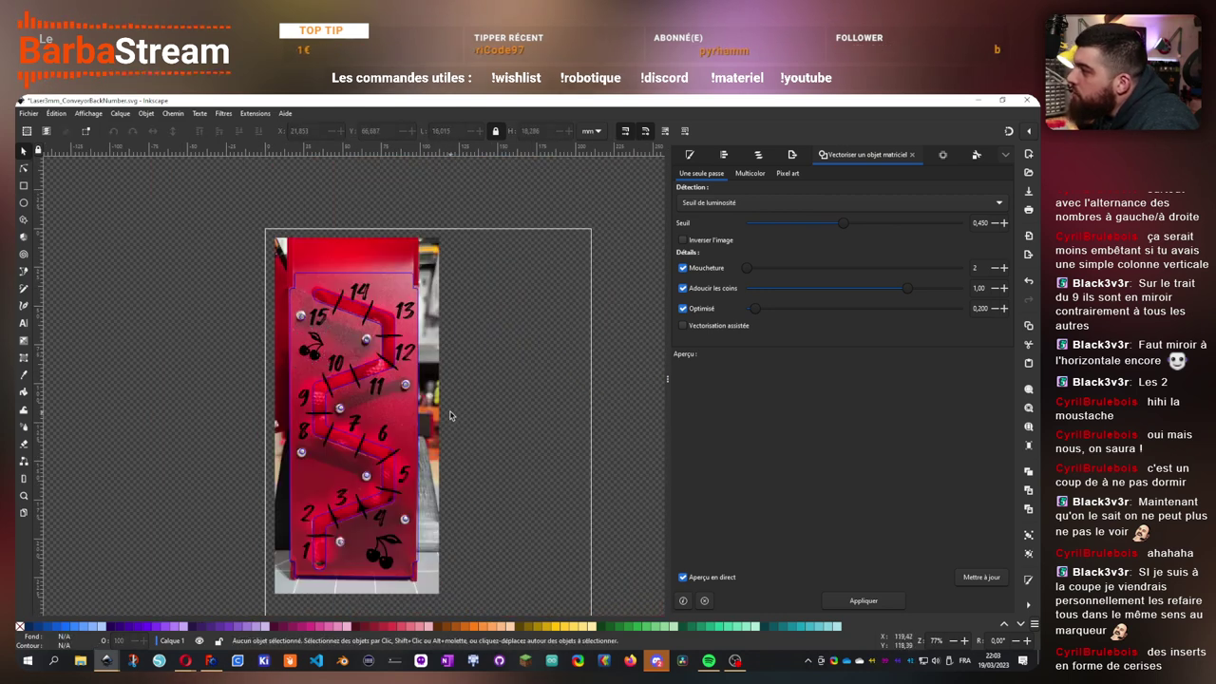
{"action": "key", "text": "ctrl+v"}
{"action": "scroll", "coordinate": [484, 299], "scroll_direction": "up", "scroll_amount": 3}
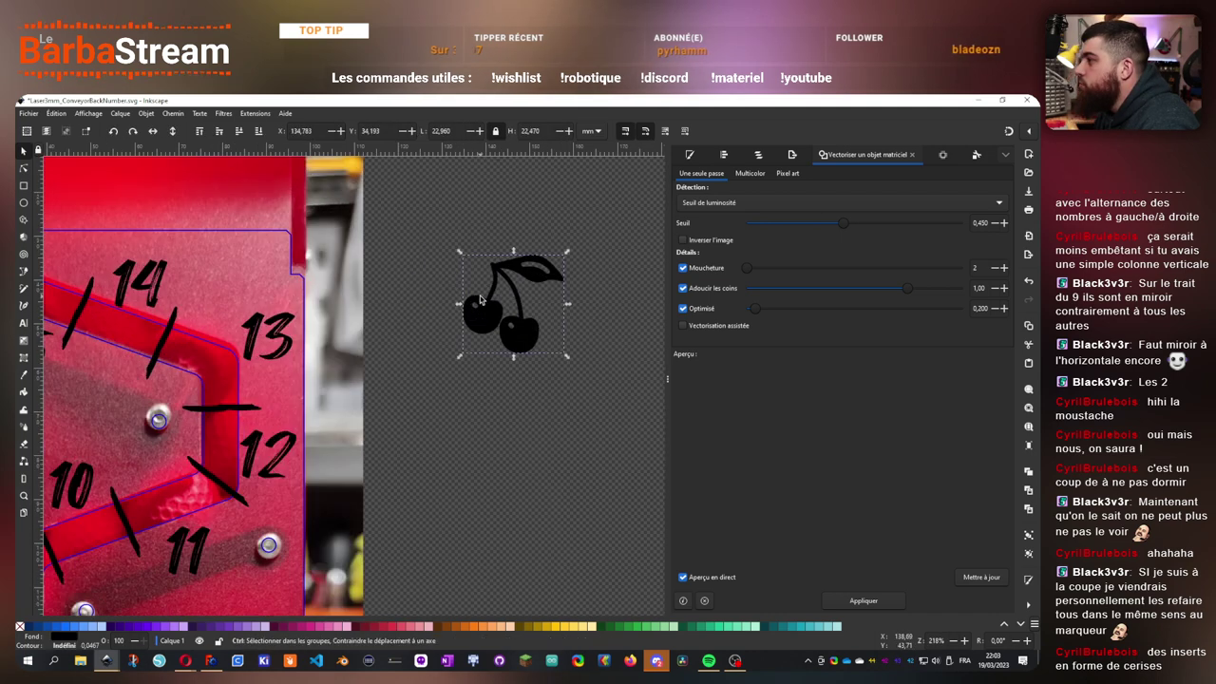
{"action": "scroll", "coordinate": [541, 257], "scroll_direction": "up", "scroll_amount": 3}
{"action": "key", "text": "n"}
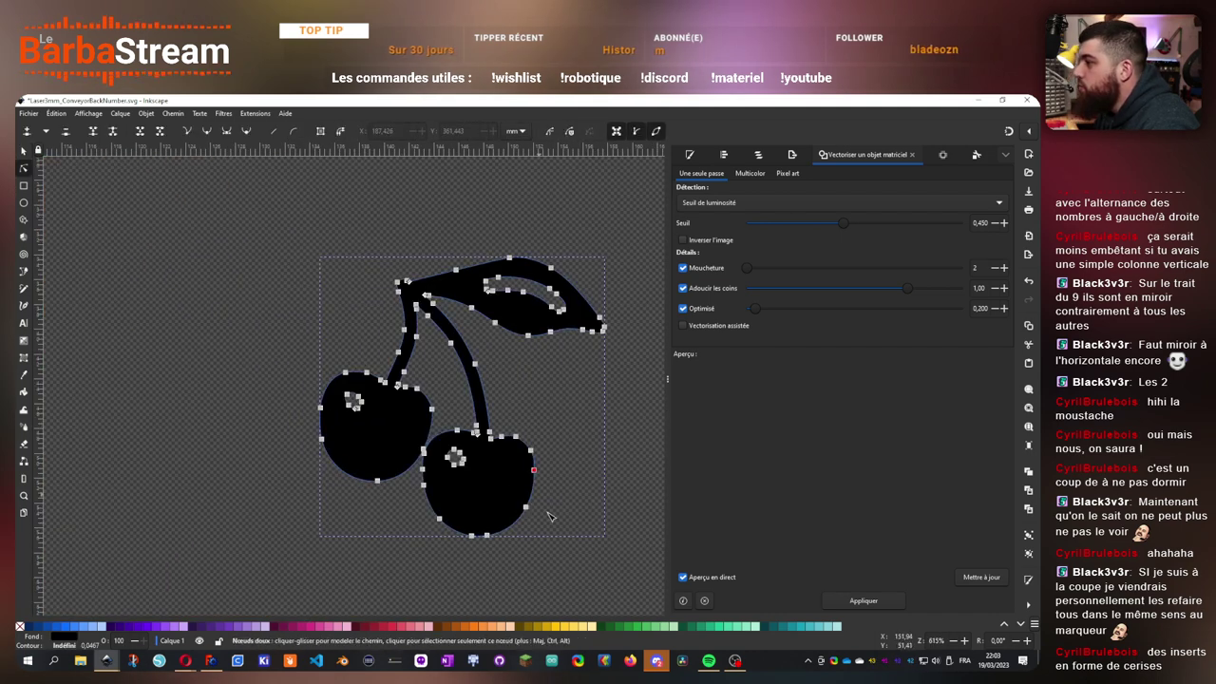
{"action": "left_click_drag", "start_coordinate": [570, 560], "coordinate": [424, 430]}
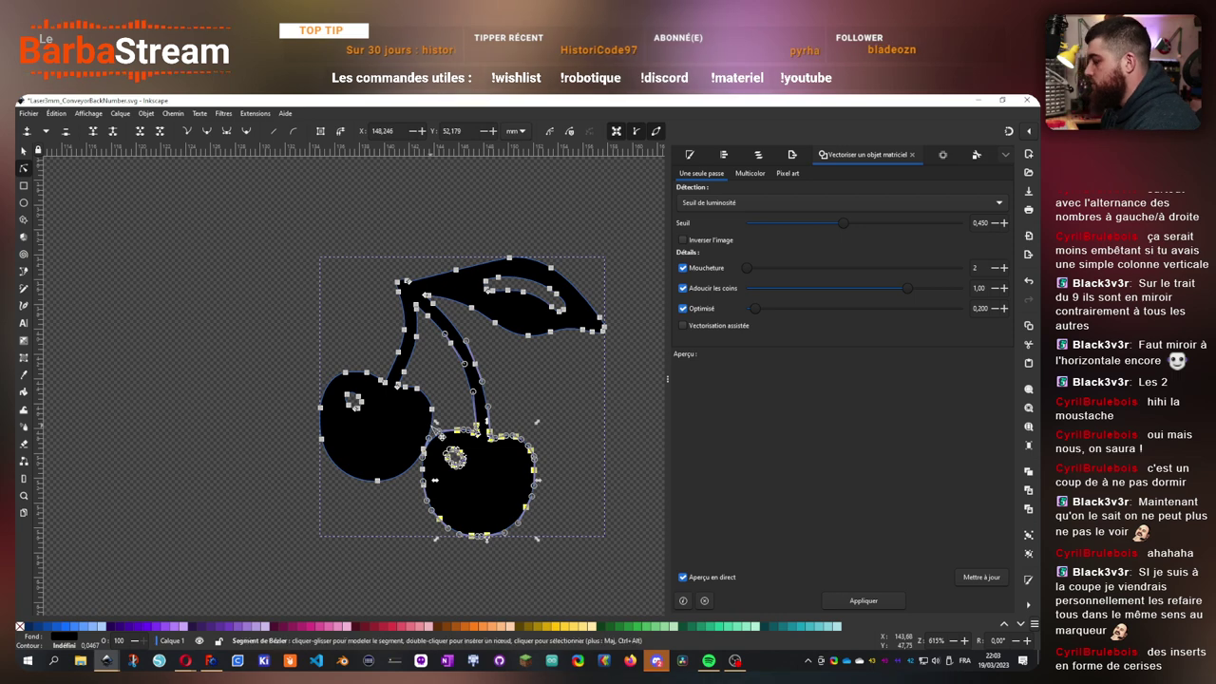
{"action": "key", "text": "Delete"}
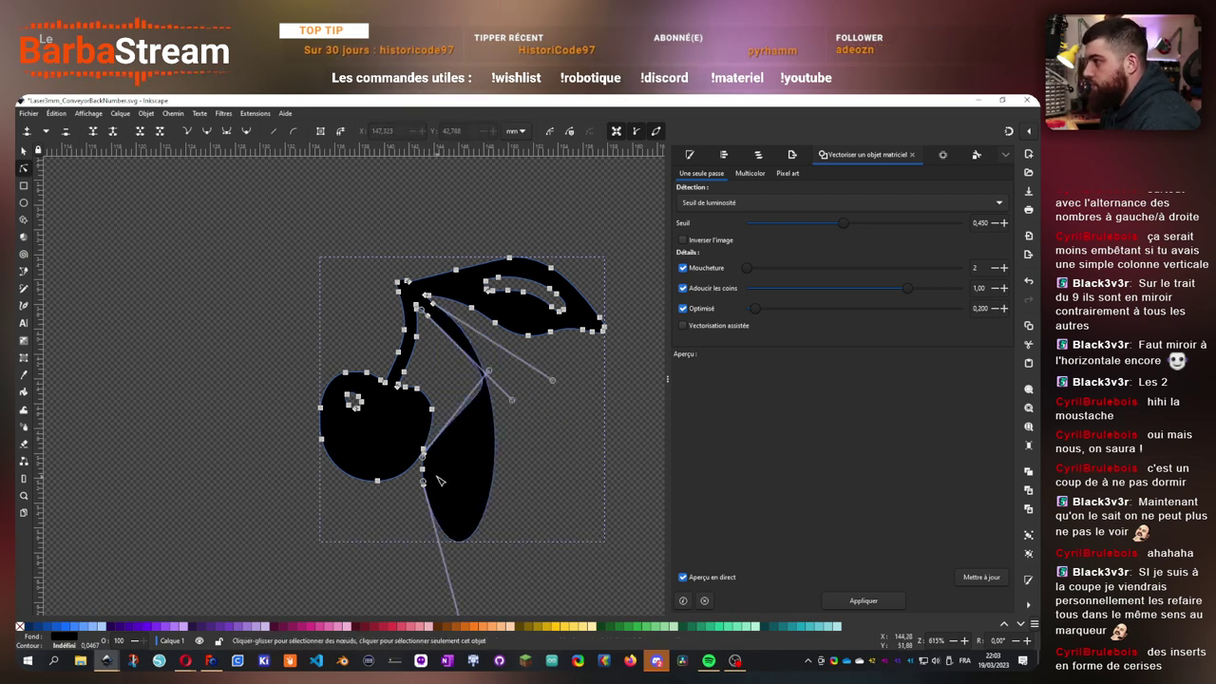
- Delete the leftover nodes of the removed fruit and its stem from the pasted cherry path
{"action": "scroll", "coordinate": [433, 472], "scroll_direction": "up", "scroll_amount": 3}
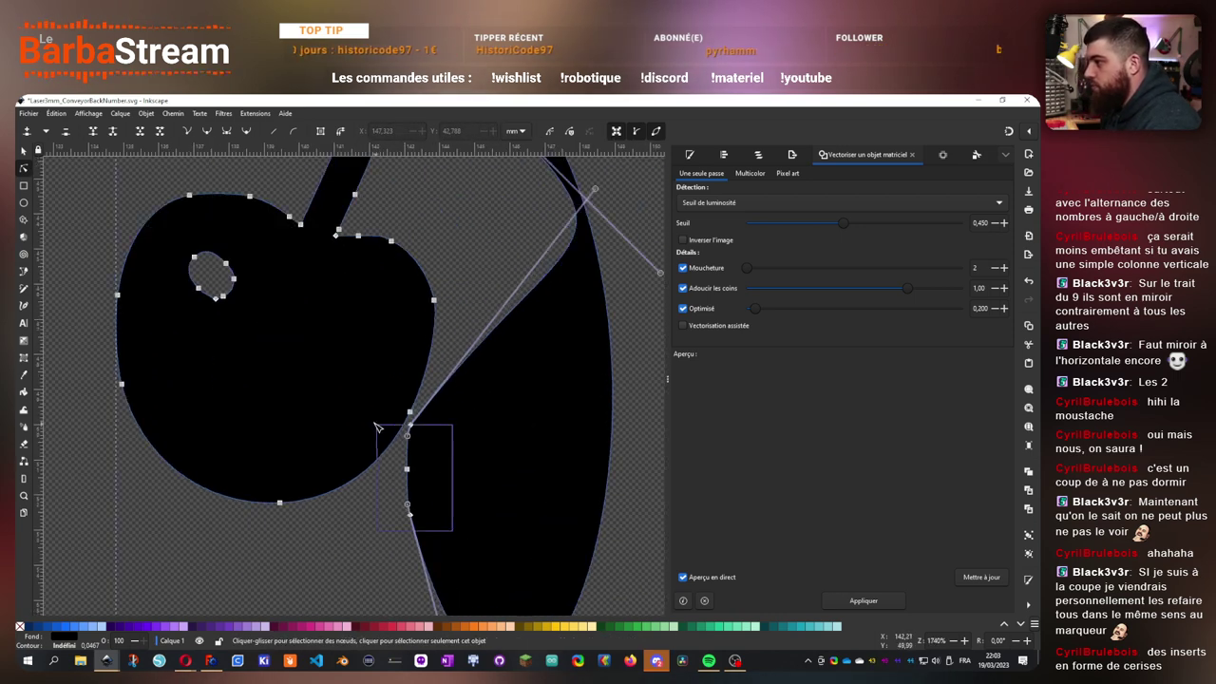
{"action": "left_click_drag", "start_coordinate": [374, 422], "coordinate": [374, 423]}
{"action": "key", "text": "Delete"}
{"action": "scroll", "coordinate": [472, 401], "scroll_direction": "up", "scroll_amount": 8}
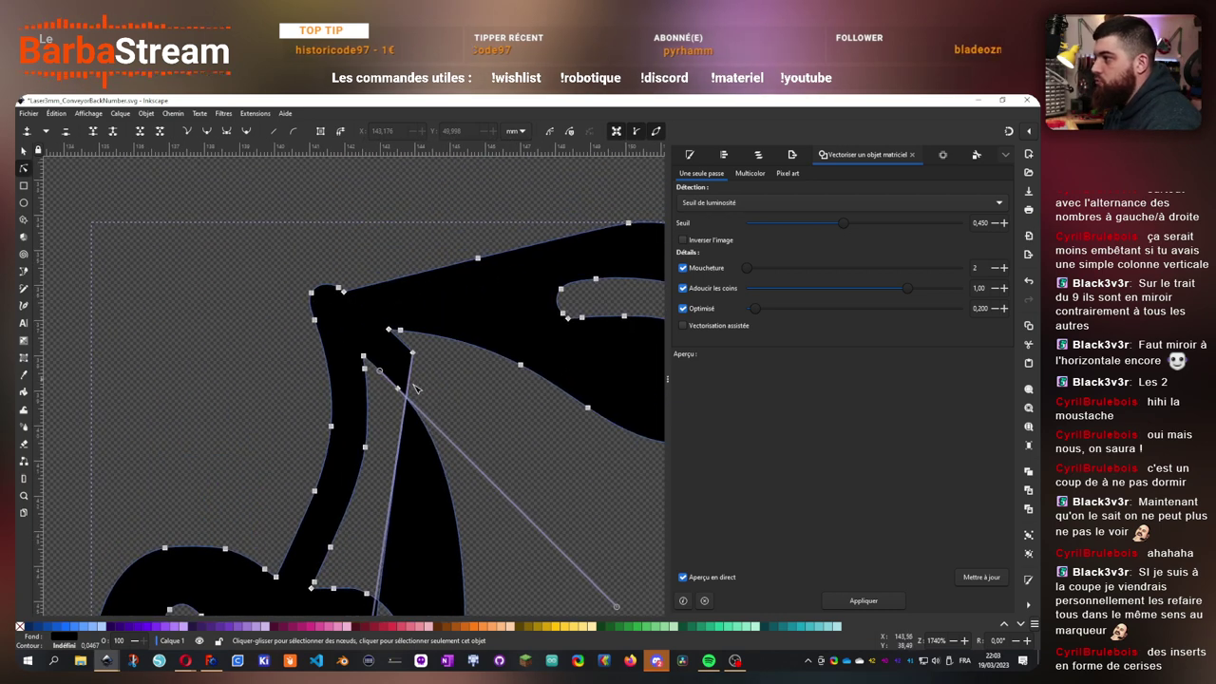
{"action": "left_click_drag", "start_coordinate": [397, 358], "coordinate": [389, 363]}
{"action": "key", "text": "Delete"}
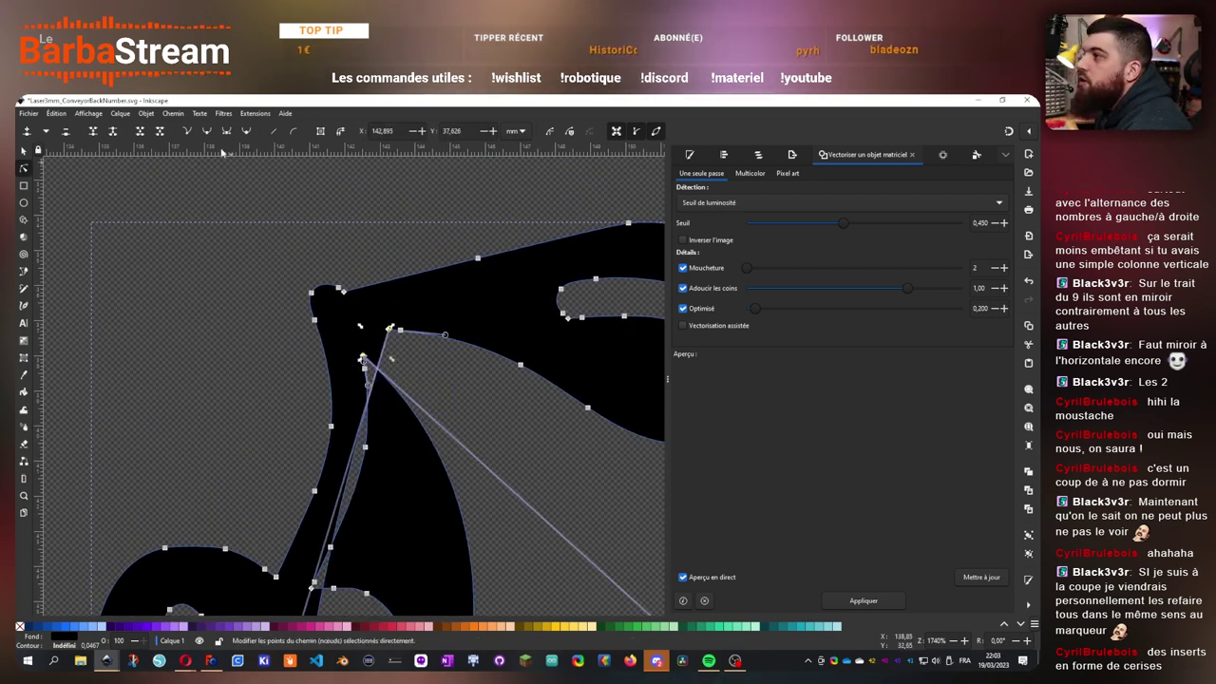
- Turn the two nodes at the cut stem joint into corner nodes and curve the segment between stem and leaf
{"action": "left_click", "coordinate": [187, 133]}
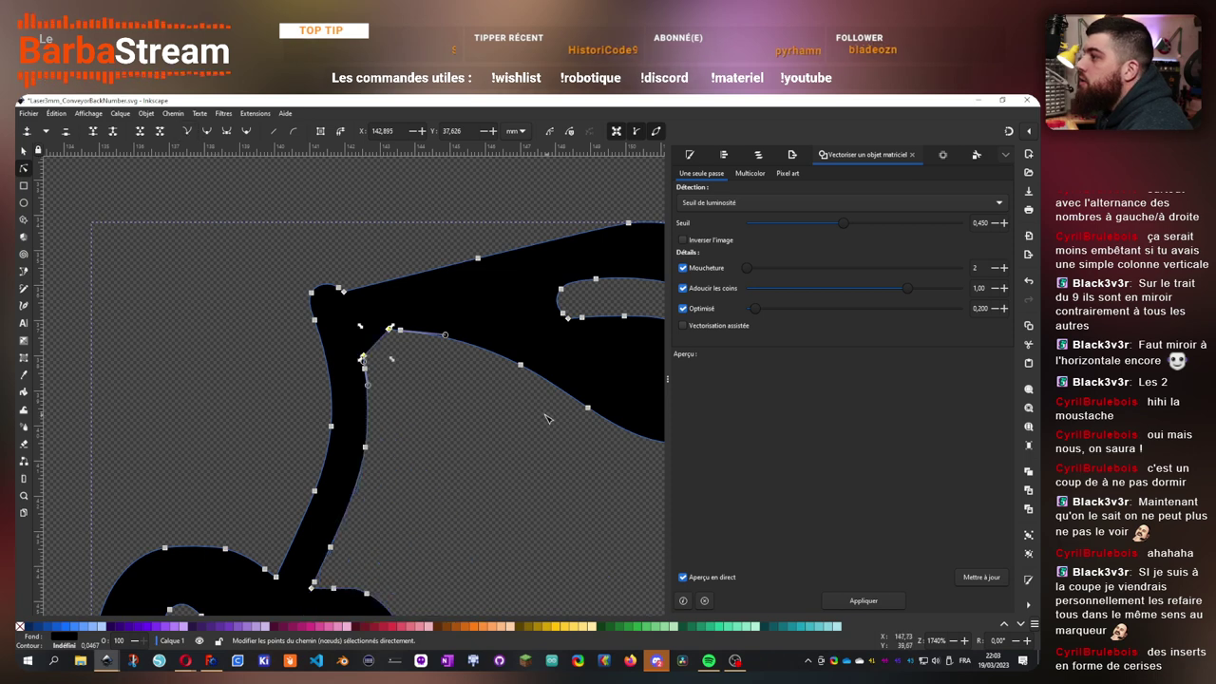
{"action": "scroll", "coordinate": [375, 351], "scroll_direction": "up", "scroll_amount": 4}
{"action": "left_click", "coordinate": [365, 341]}
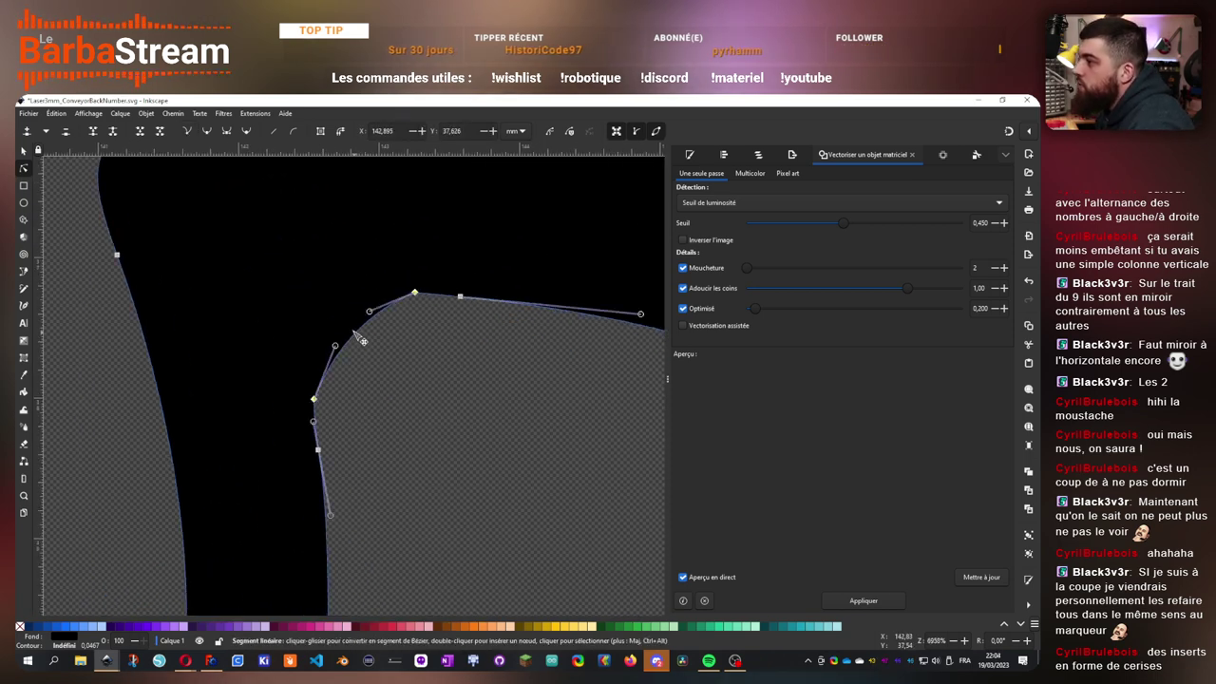
{"action": "left_click", "coordinate": [402, 374]}
{"action": "scroll", "coordinate": [404, 387], "scroll_direction": "down", "scroll_amount": 6}
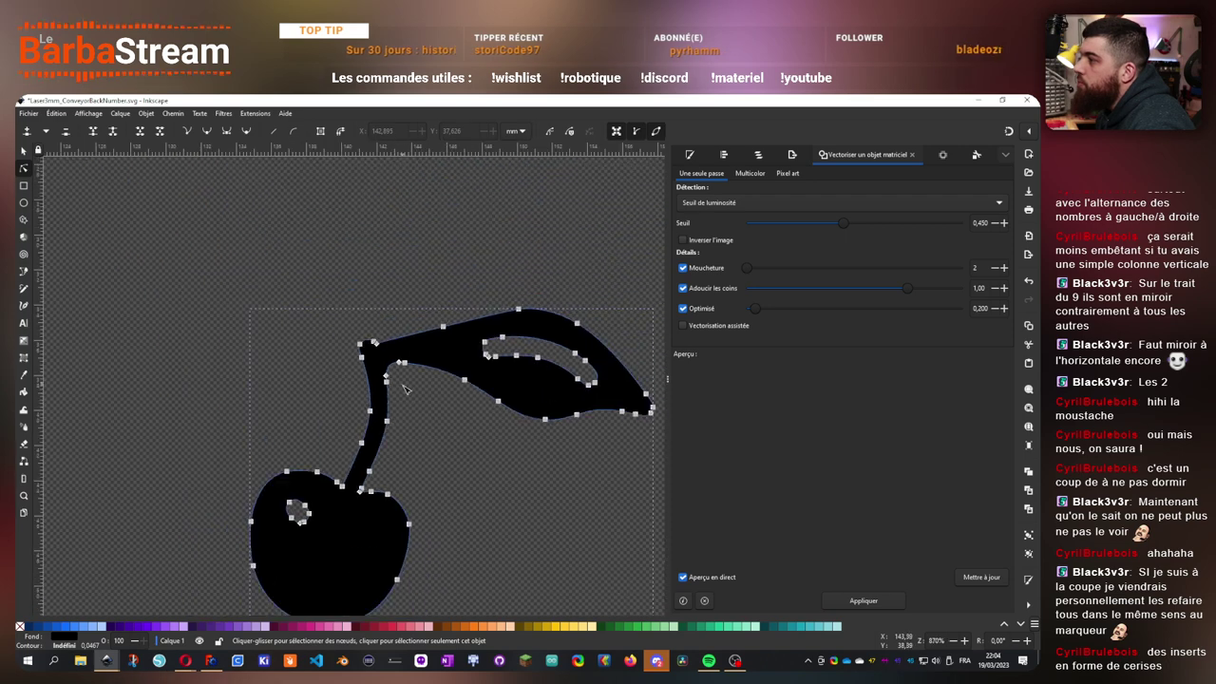
{"action": "left_click", "coordinate": [21, 151]}
{"action": "scroll", "coordinate": [408, 406], "scroll_direction": "down", "scroll_amount": 4}
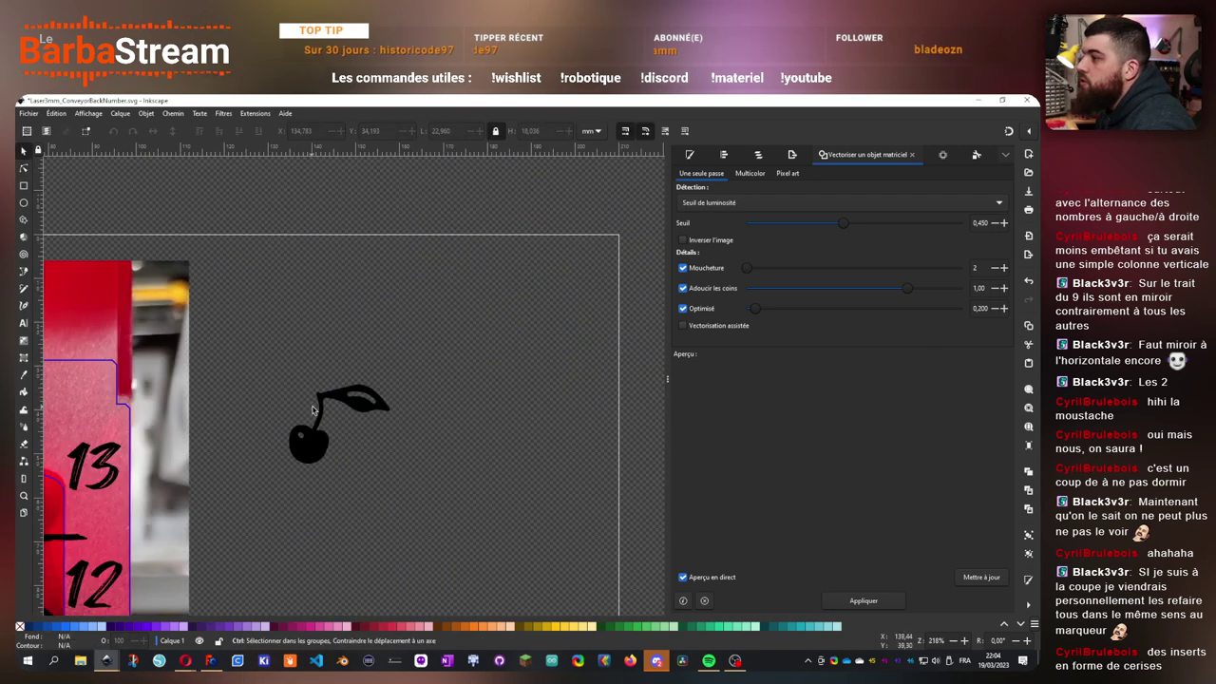
- Test the single cherry above the 13, rotate it counterclockwise so the leaf points upward, and move it back beside the plate
{"action": "left_click_drag", "start_coordinate": [518, 456], "coordinate": [618, 446]}
{"action": "left_click", "coordinate": [507, 550]}
{"action": "left_click_drag", "start_coordinate": [516, 484], "coordinate": [545, 437]}
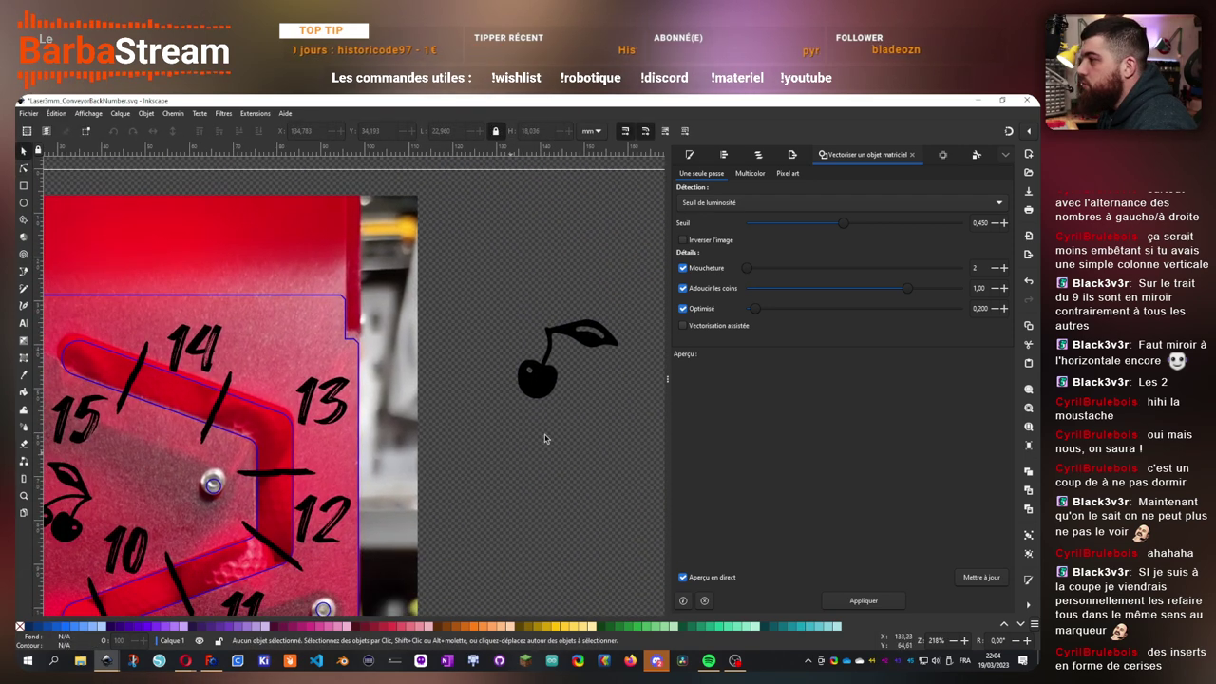
{"action": "left_click", "coordinate": [535, 380]}
{"action": "left_click_drag", "start_coordinate": [535, 380], "coordinate": [291, 359]}
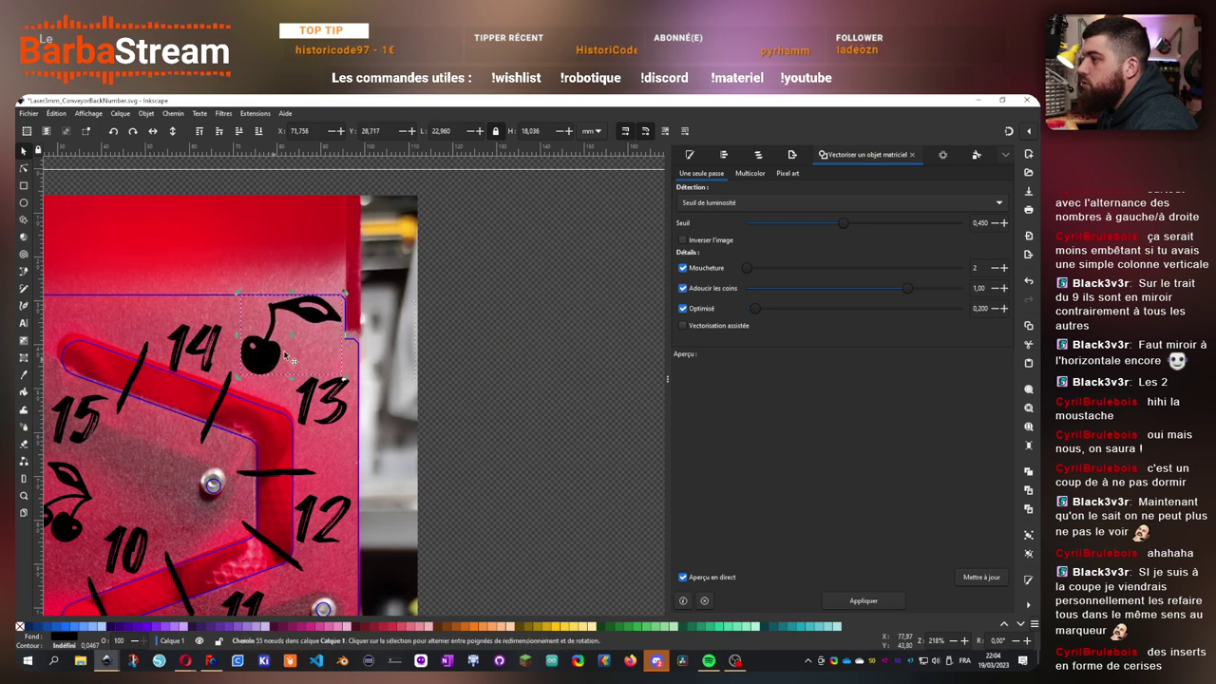
{"action": "left_click_drag", "start_coordinate": [347, 297], "coordinate": [313, 255]}
{"action": "left_click_drag", "start_coordinate": [276, 370], "coordinate": [485, 386]}
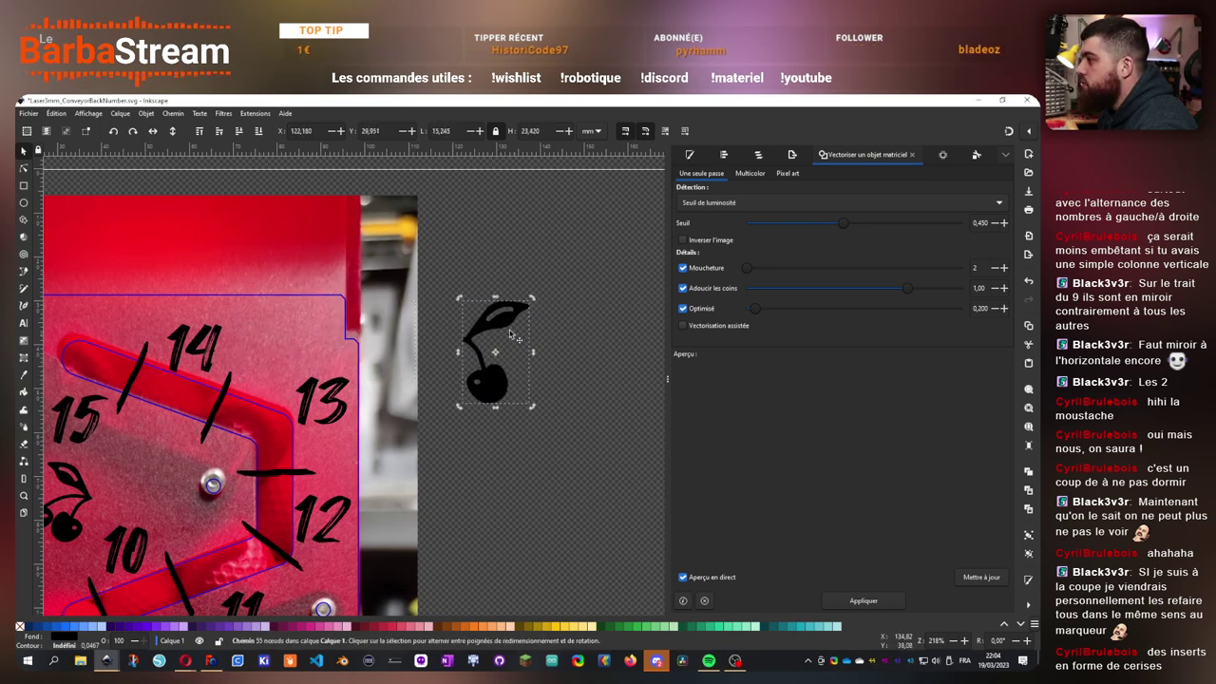
- Scale the leaf's nodes down toward the stem joint, making the whole single cherry about 10 mm wide
{"action": "scroll", "coordinate": [505, 328], "scroll_direction": "up", "scroll_amount": 3}
{"action": "key", "text": "n"}
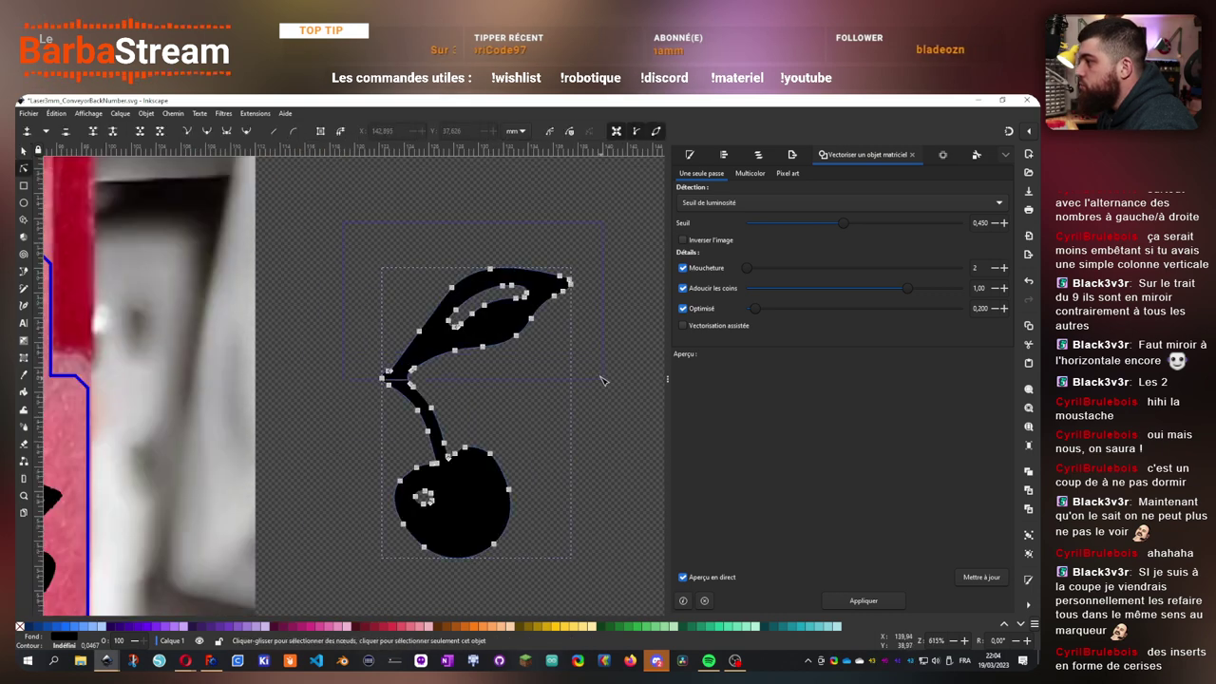
{"action": "left_click_drag", "start_coordinate": [600, 376], "coordinate": [601, 375]}
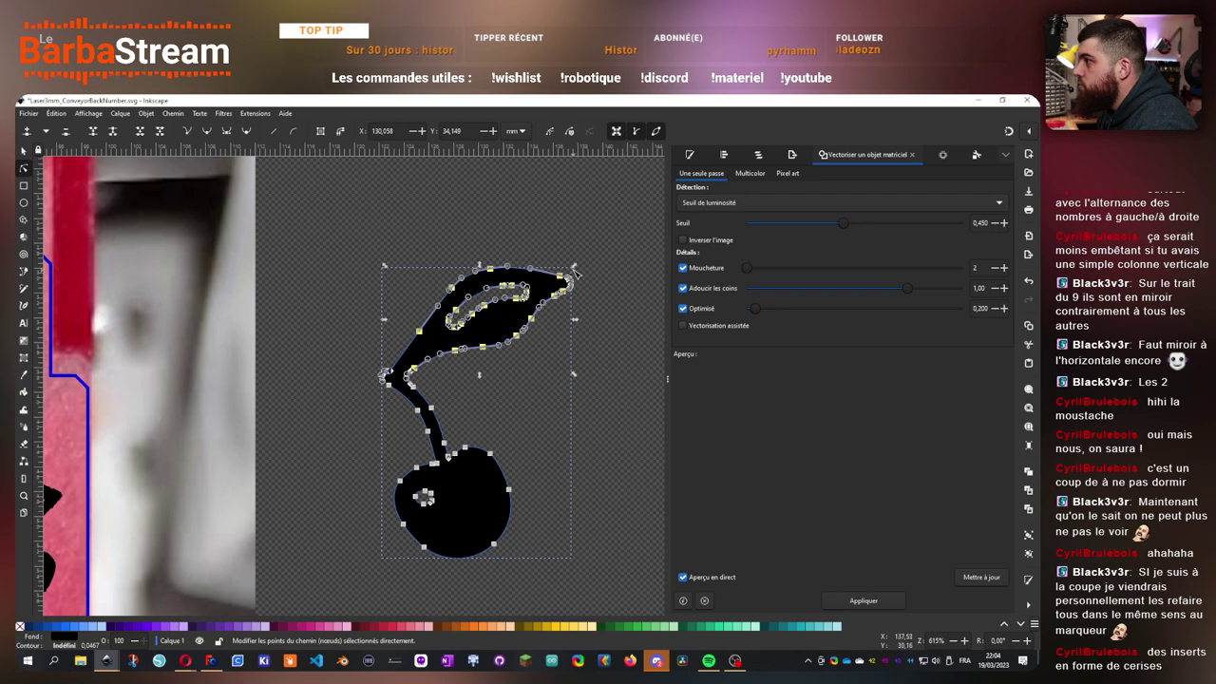
{"action": "left_click_drag", "start_coordinate": [575, 270], "coordinate": [508, 309]}
{"action": "left_click", "coordinate": [586, 392]}
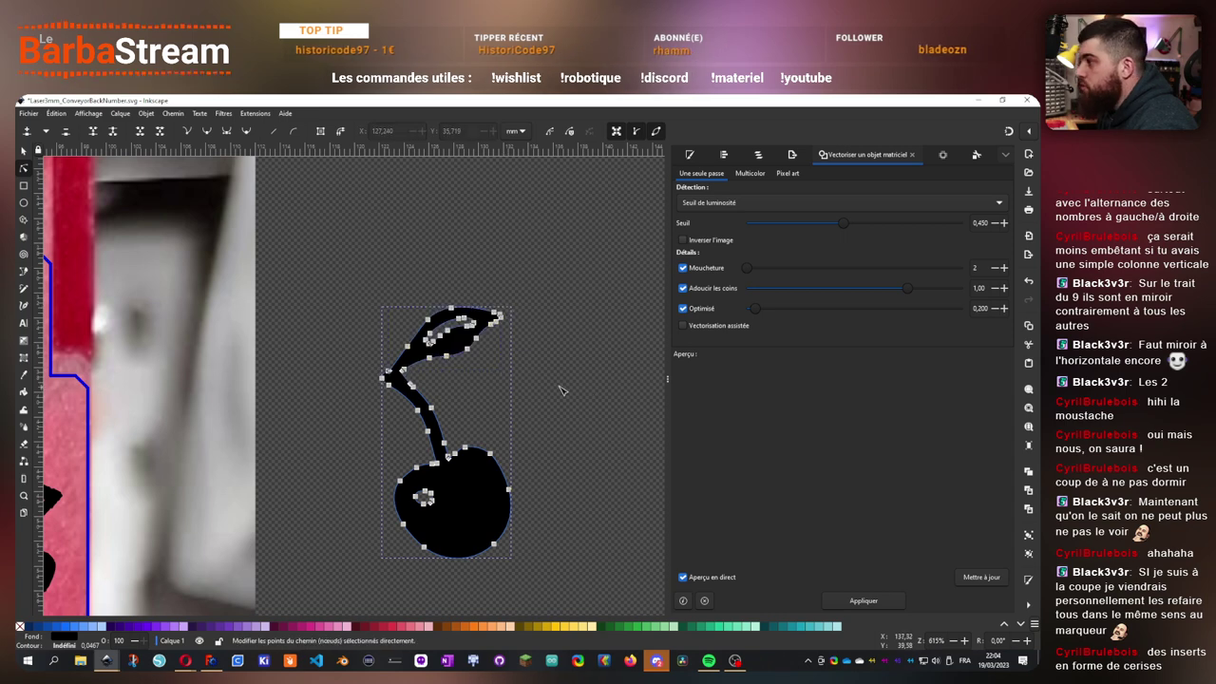
{"action": "key", "text": "s"}
{"action": "scroll", "coordinate": [478, 313], "scroll_direction": "down", "scroll_amount": 4}
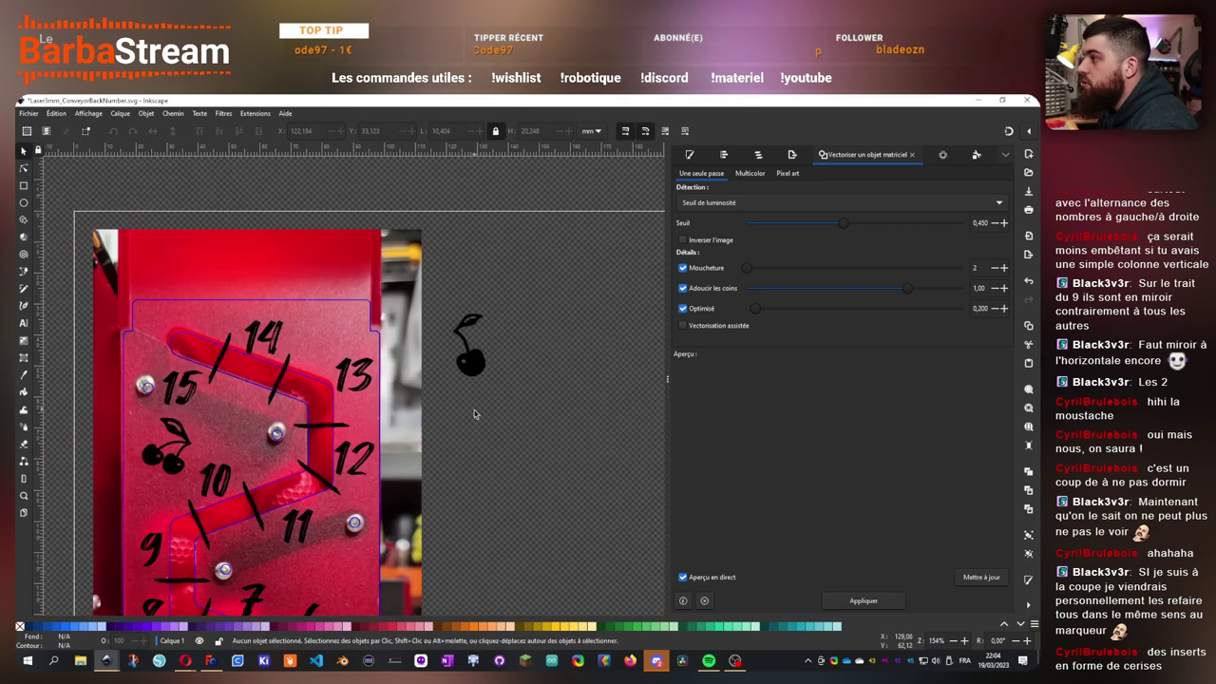
{"action": "key", "text": "n"}
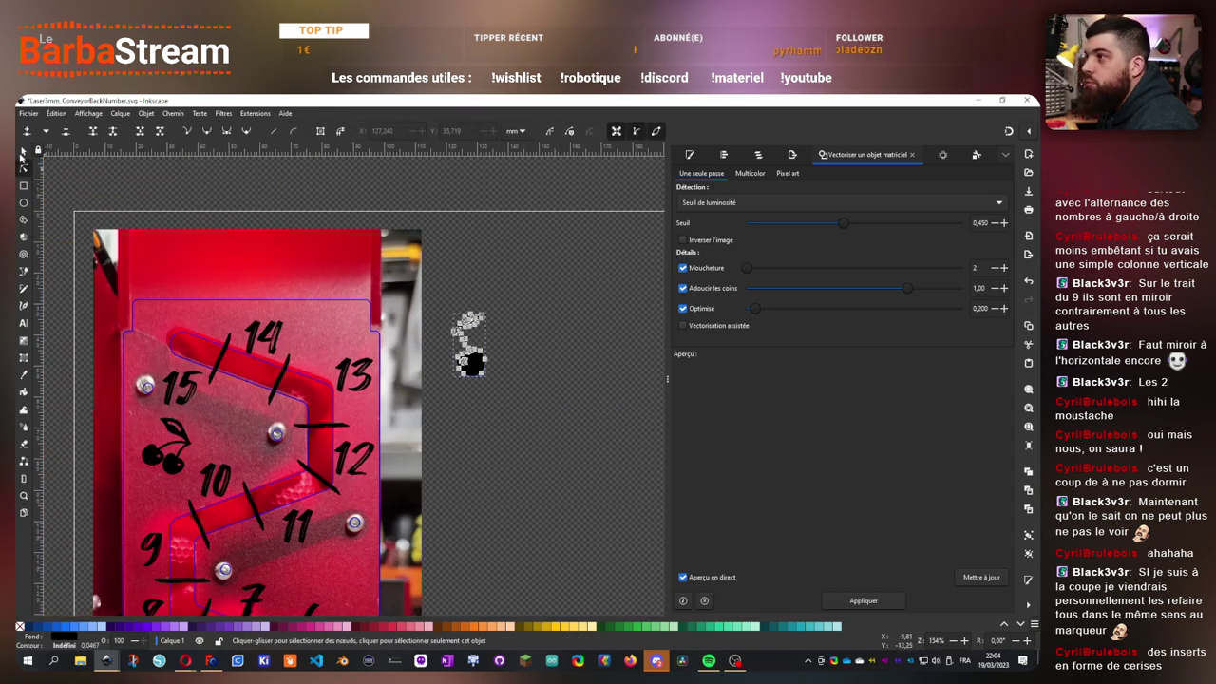
{"action": "key", "text": "s"}
- Shrink the single cherry to about 8 by 15 mm, place it above the 13, and rotate it clockwise so the stem leans right
{"action": "scroll", "coordinate": [402, 323], "scroll_direction": "up", "scroll_amount": 2}
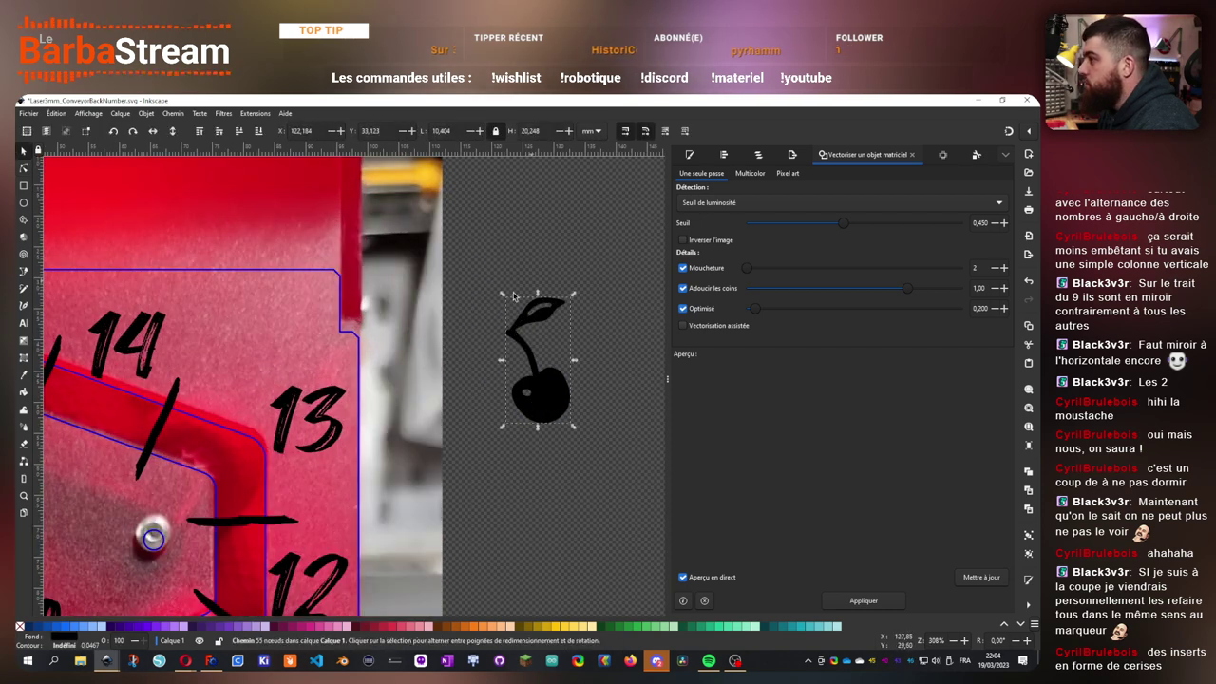
{"action": "left_click_drag", "start_coordinate": [504, 297], "coordinate": [521, 326]}
{"action": "left_click_drag", "start_coordinate": [534, 394], "coordinate": [235, 356]}
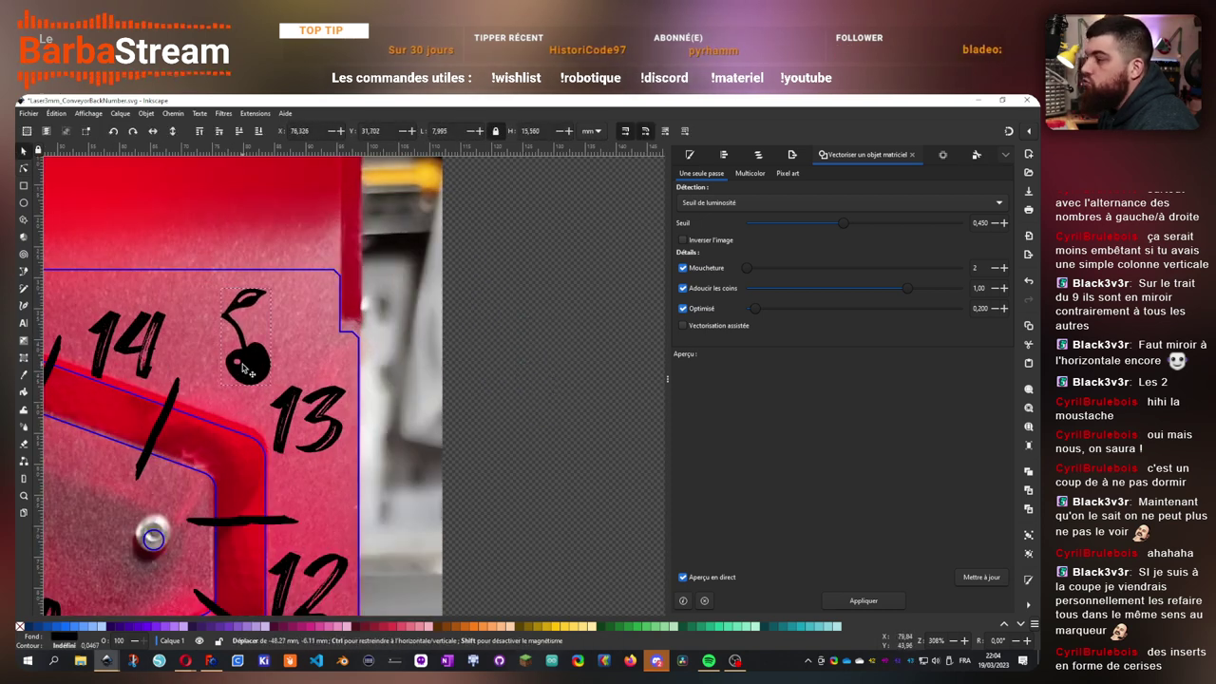
{"action": "left_click", "coordinate": [237, 356]}
{"action": "left_click_drag", "start_coordinate": [273, 285], "coordinate": [317, 339]}
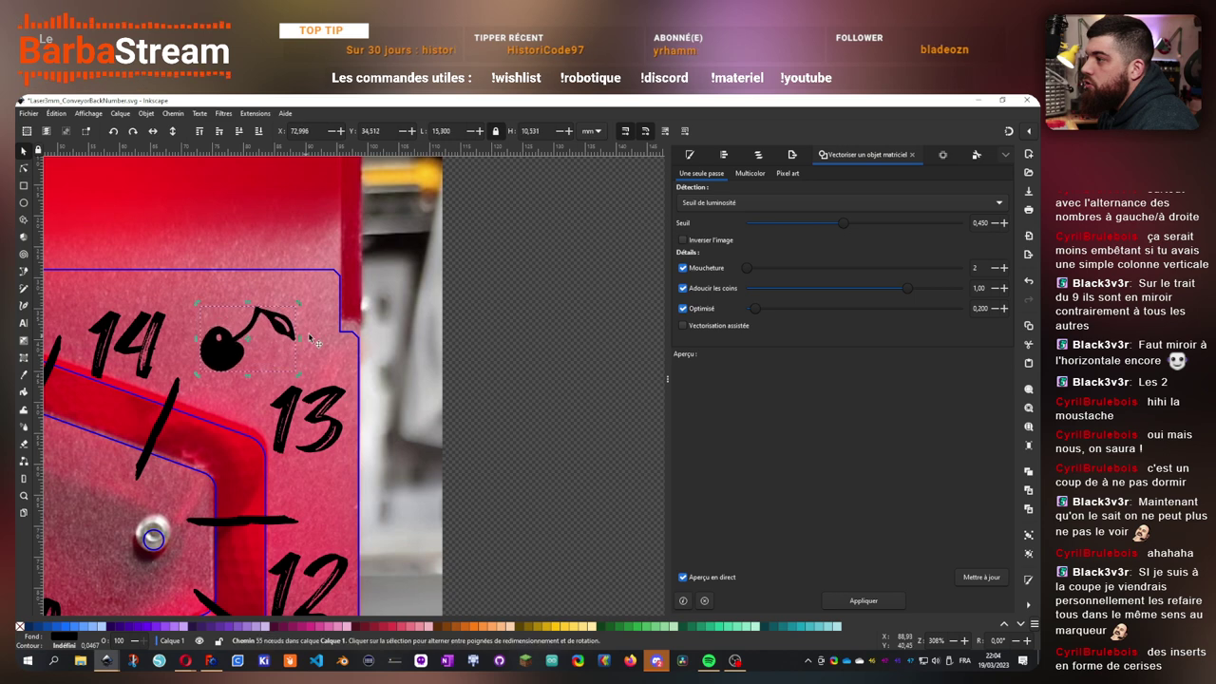
{"action": "left_click_drag", "start_coordinate": [454, 326], "coordinate": [645, 290]}
{"action": "left_click_drag", "start_coordinate": [428, 320], "coordinate": [444, 310]}
- Rotate the single cherry slightly counterclockwise and reposition it between the 14 and the plate's upper right corner
{"action": "scroll", "coordinate": [445, 310], "scroll_direction": "down", "scroll_amount": 4}
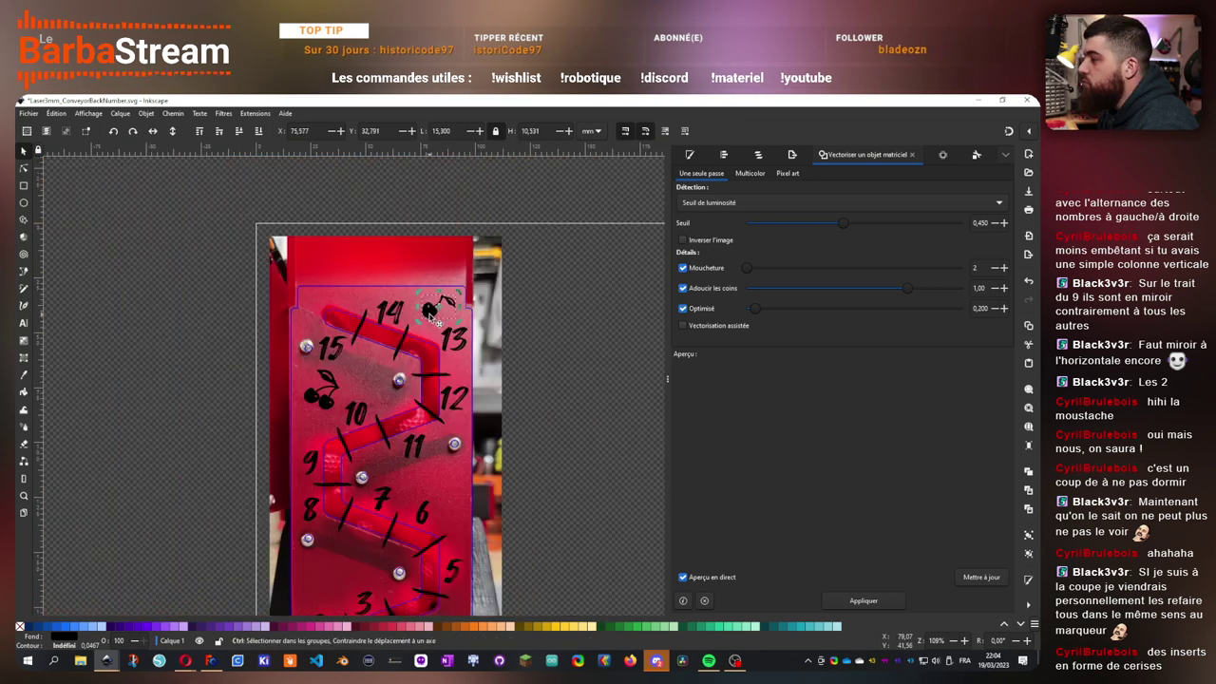
{"action": "scroll", "coordinate": [452, 304], "scroll_direction": "up", "scroll_amount": 3}
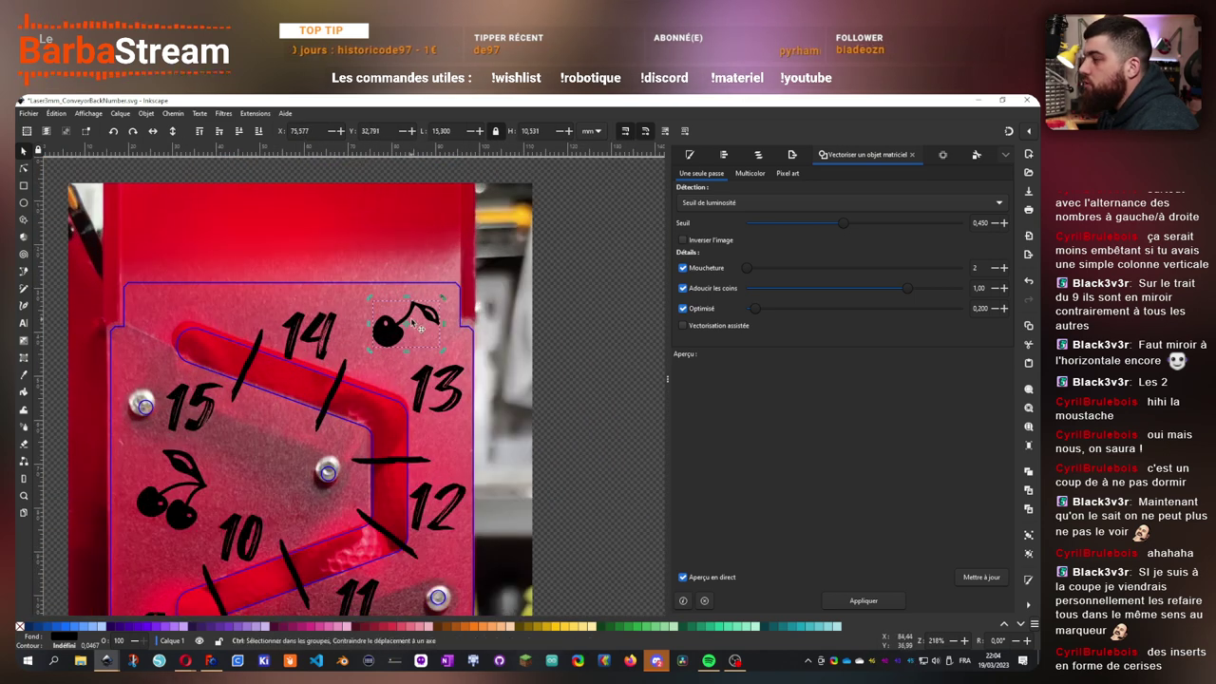
{"action": "scroll", "coordinate": [419, 327], "scroll_direction": "down", "scroll_amount": 3}
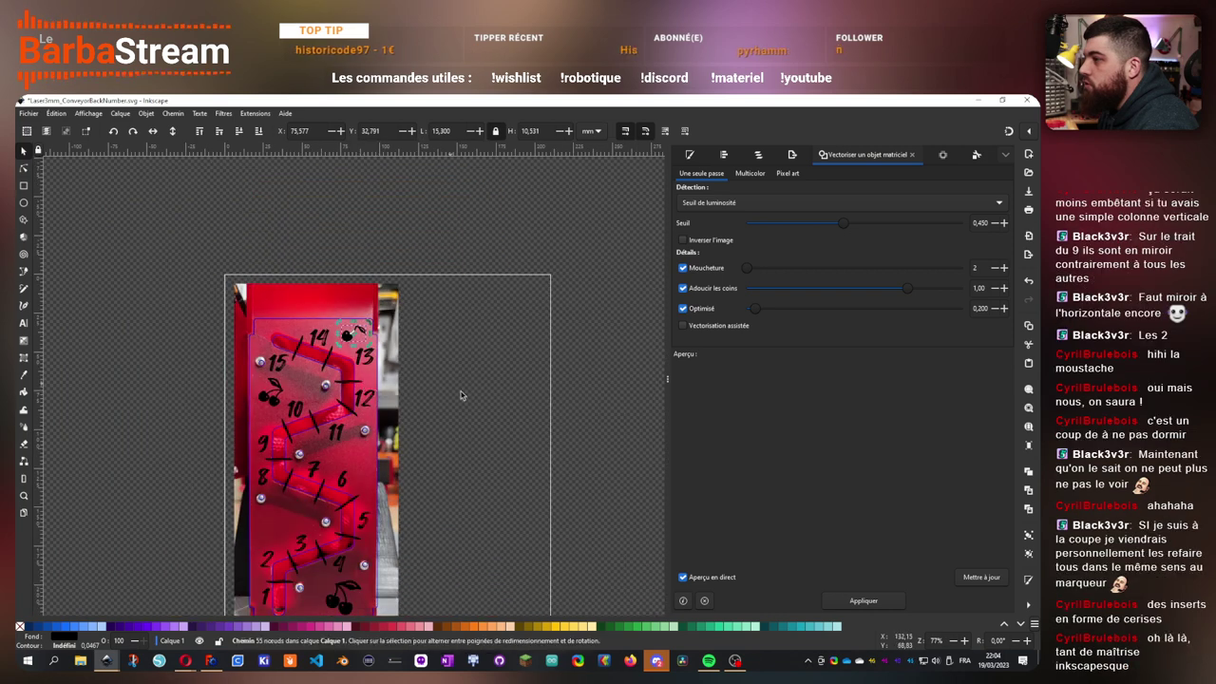
{"action": "scroll", "coordinate": [407, 434], "scroll_direction": "down", "scroll_amount": 3}
{"action": "scroll", "coordinate": [408, 434], "scroll_direction": "up", "scroll_amount": 8}
{"action": "scroll", "coordinate": [351, 382], "scroll_direction": "down", "scroll_amount": 3}
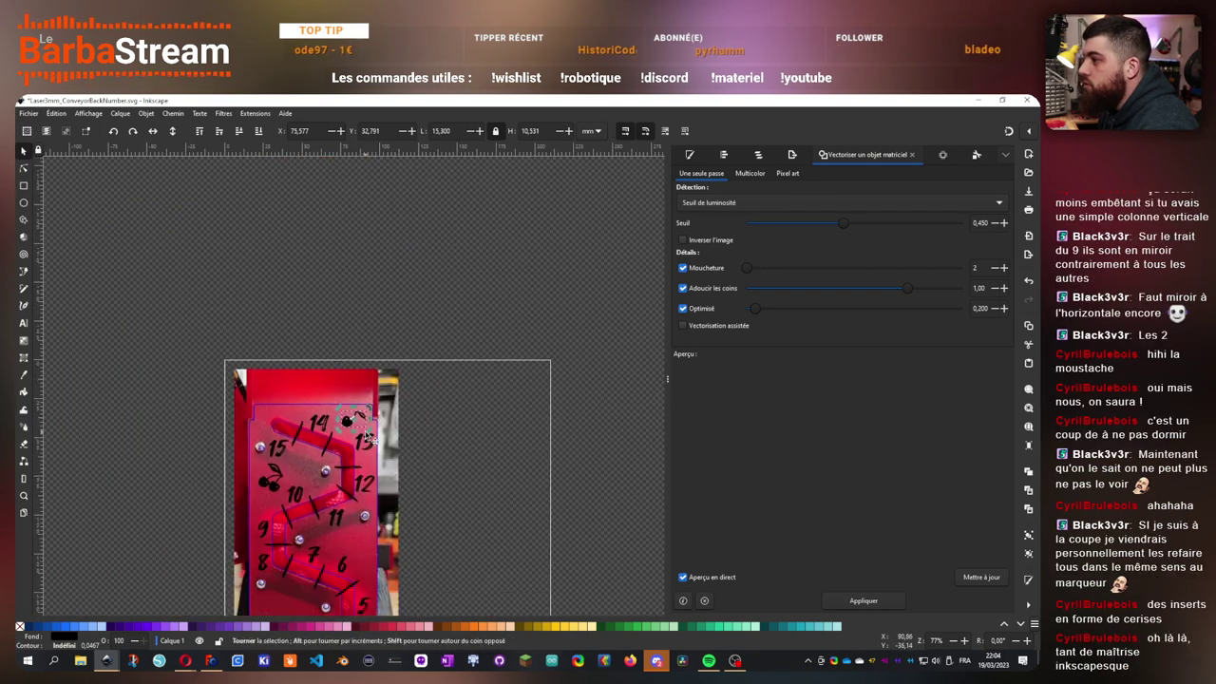
{"action": "scroll", "coordinate": [369, 437], "scroll_direction": "up", "scroll_amount": 4}
{"action": "left_click_drag", "start_coordinate": [363, 288], "coordinate": [380, 299]}
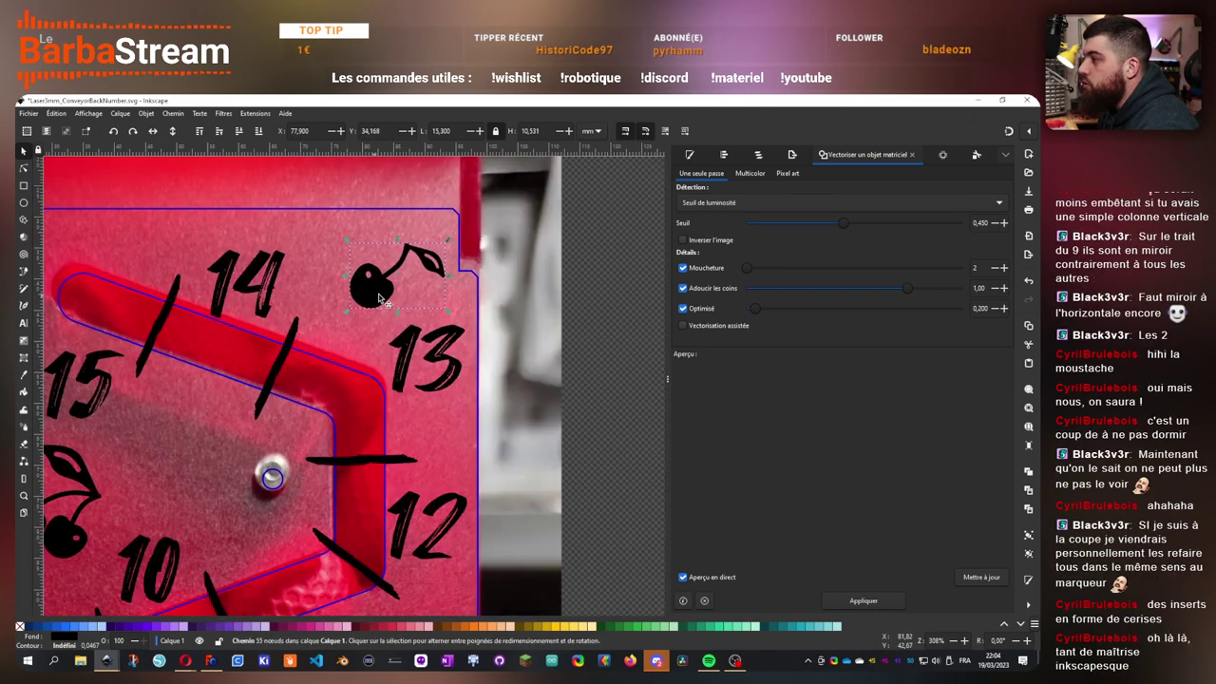
{"action": "left_click_drag", "start_coordinate": [449, 240], "coordinate": [438, 228]}
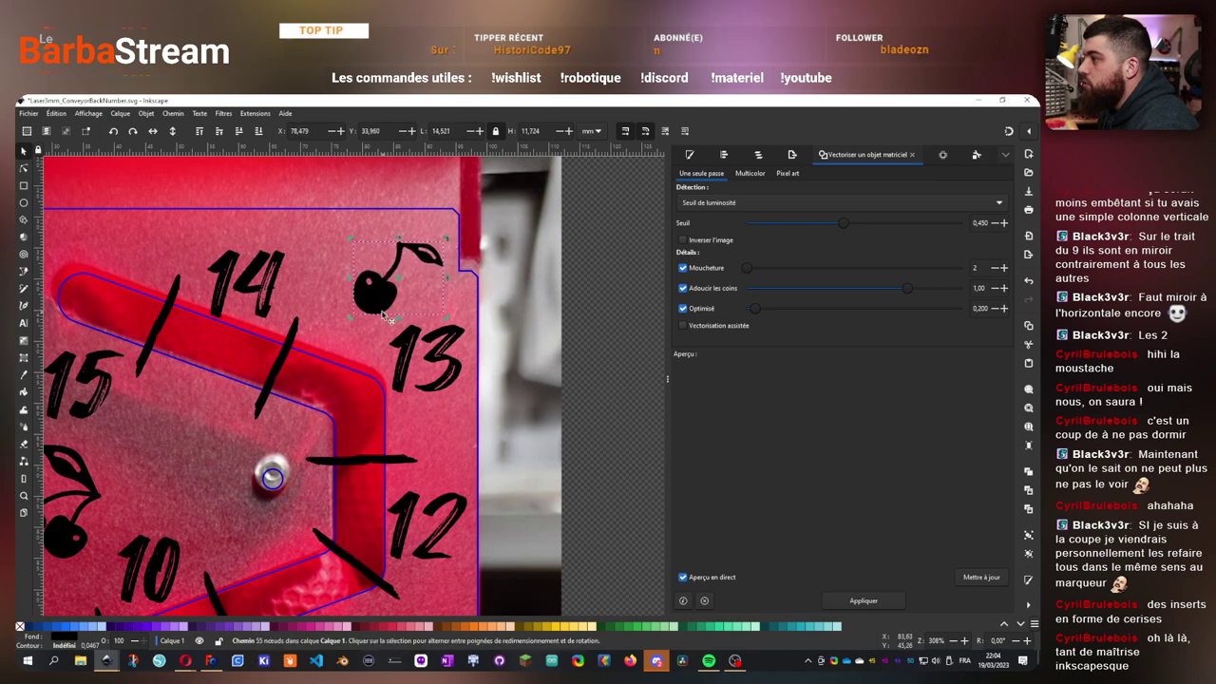
{"action": "left_click_drag", "start_coordinate": [377, 302], "coordinate": [369, 286]}
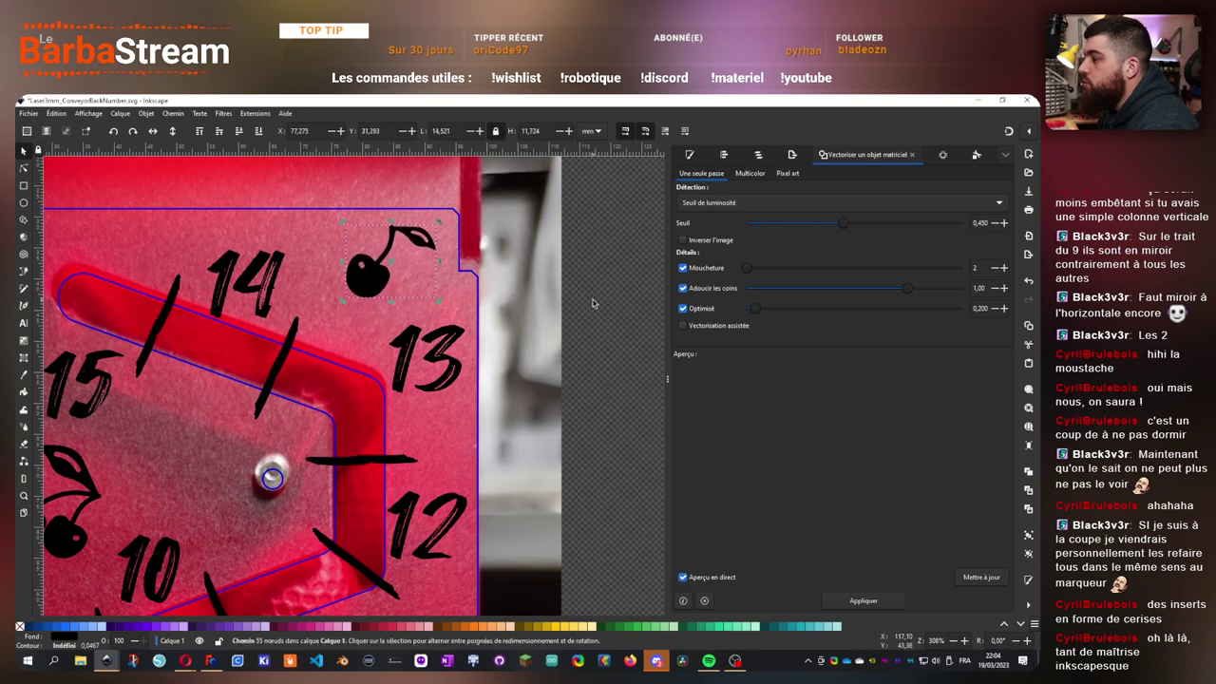
- Deselect the single cherry and save the numbered plate drawing
{"action": "left_click", "coordinate": [594, 304]}
{"action": "scroll", "coordinate": [219, 357], "scroll_direction": "down", "scroll_amount": 3}
{"action": "left_click_drag", "start_coordinate": [344, 408], "coordinate": [414, 303]}
{"action": "key", "text": "ctrl+s"}
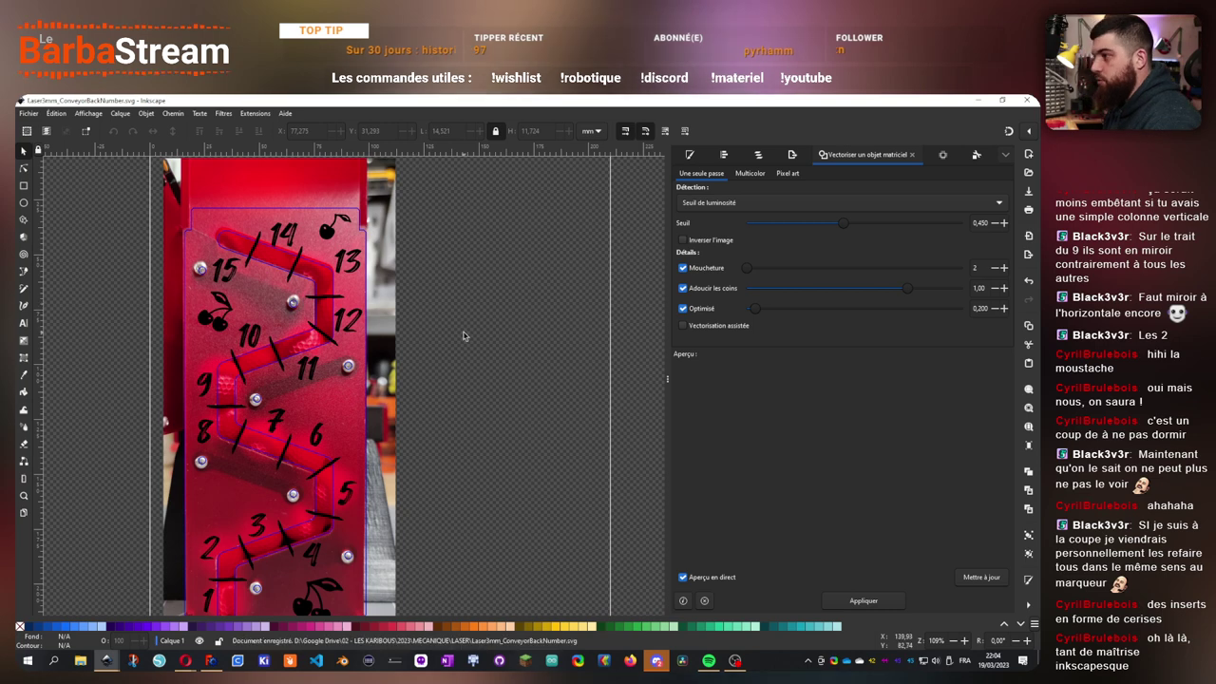
{"action": "left_click_drag", "start_coordinate": [481, 376], "coordinate": [542, 338]}
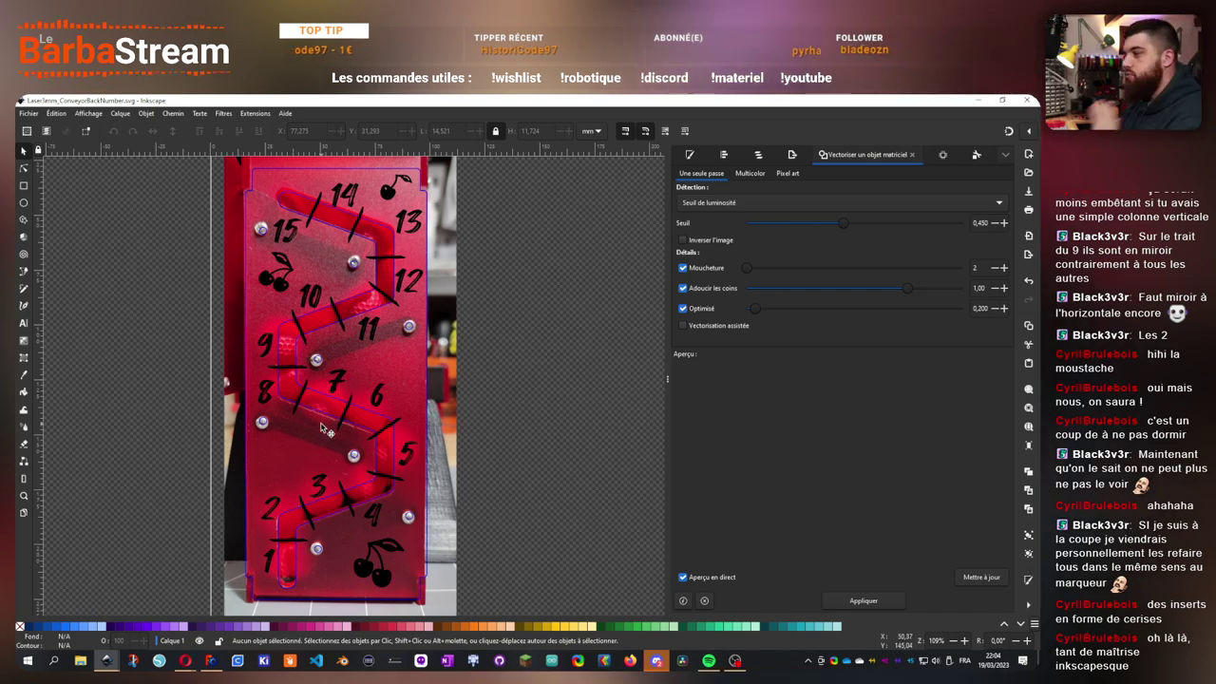
{"action": "left_click_drag", "start_coordinate": [446, 464], "coordinate": [485, 447]}
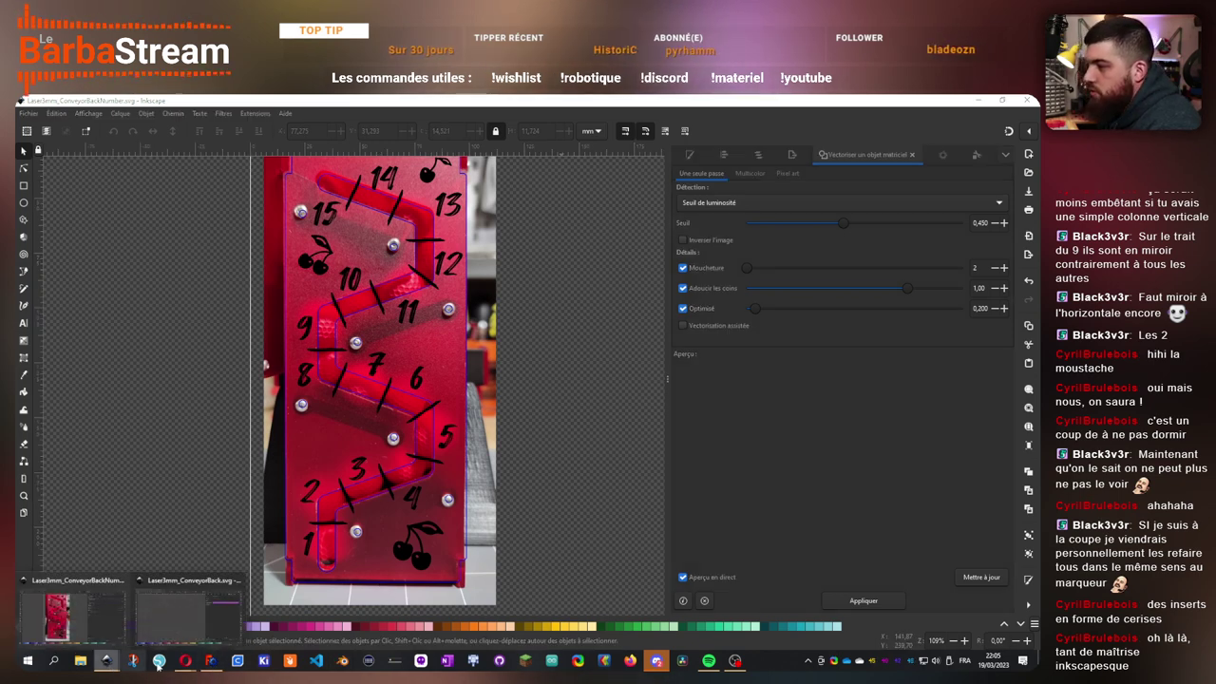
- Switch to the web browser and search the Noun Project icons for "cake"
{"action": "mouse_move", "coordinate": [185, 660]}
{"action": "left_click", "coordinate": [413, 262]}
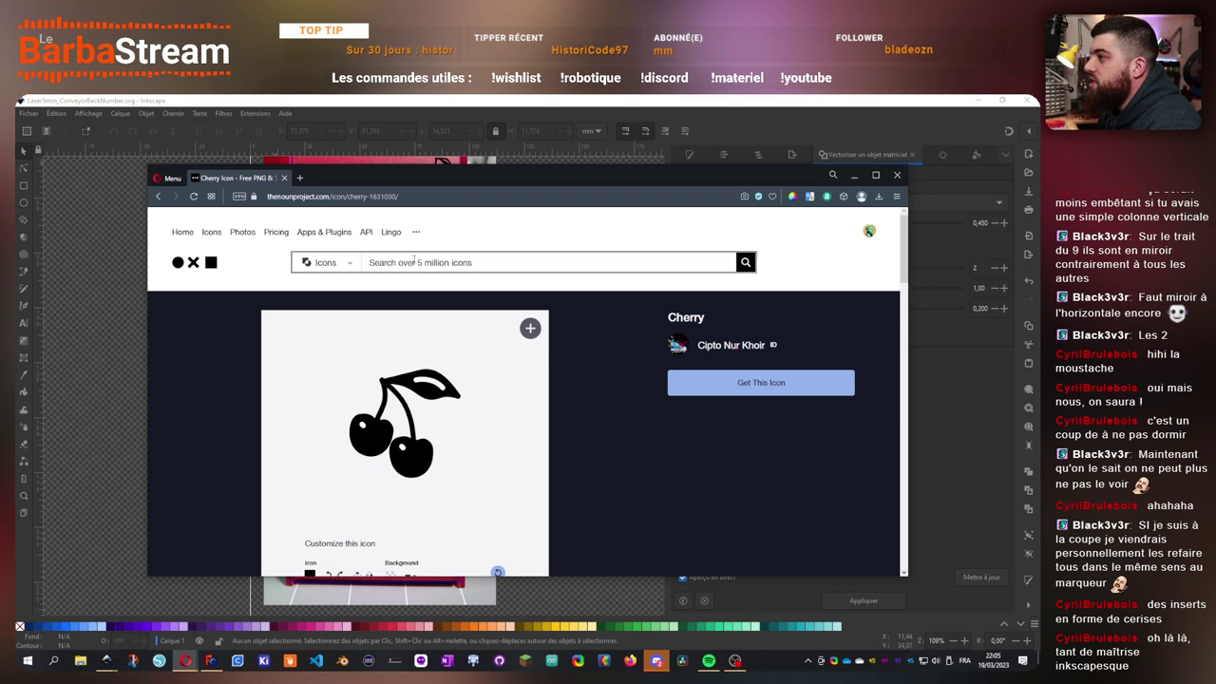
{"action": "type", "text": "cake"}
{"action": "key", "text": "Return"}
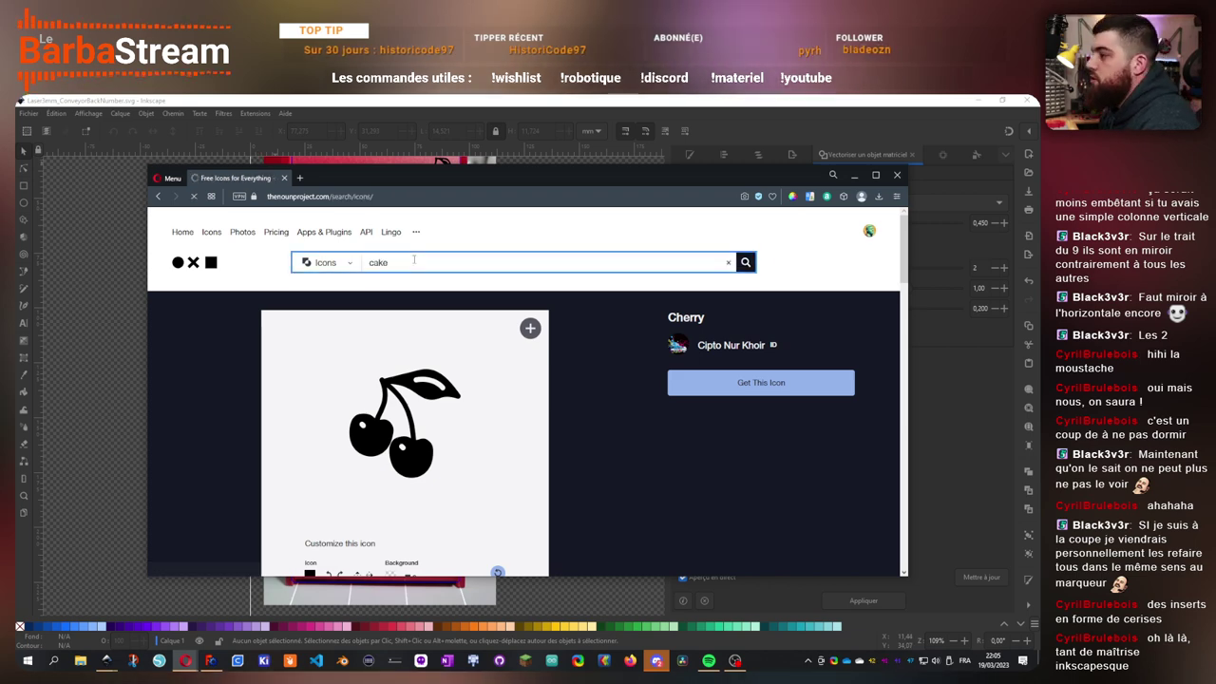
- Browse the cake icon results and open the striped cake slice icon with a cherry on top
{"action": "scroll", "coordinate": [465, 351], "scroll_direction": "down", "scroll_amount": 3}
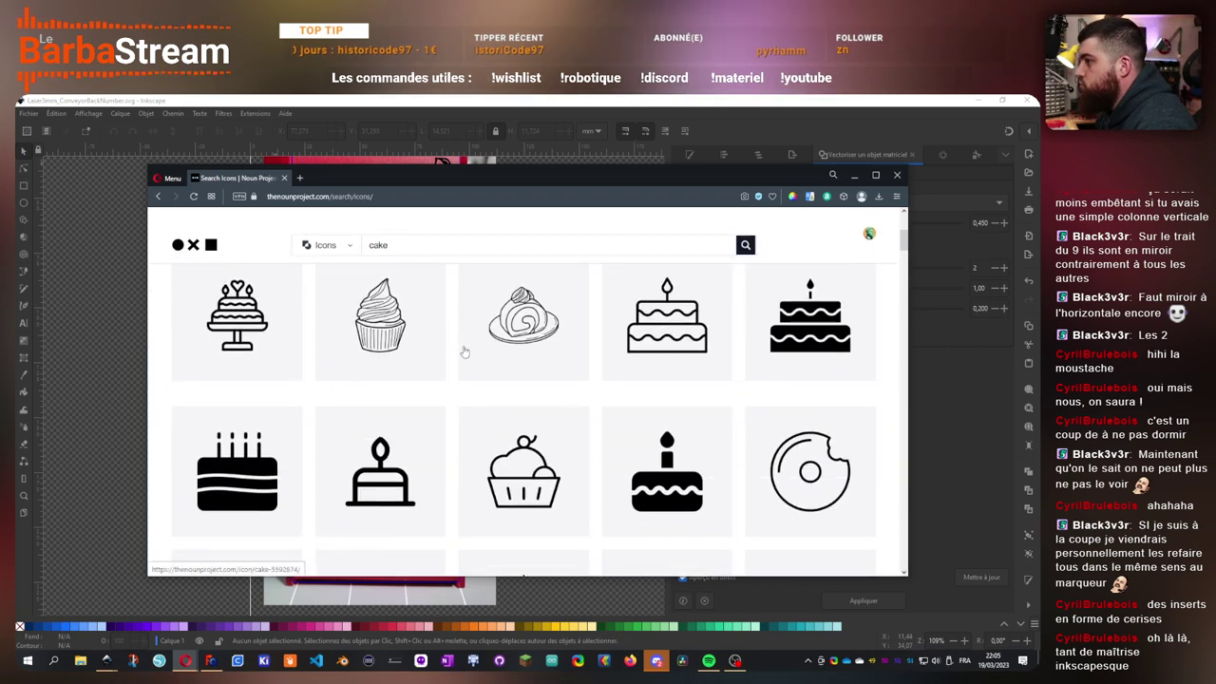
{"action": "scroll", "coordinate": [464, 351], "scroll_direction": "down", "scroll_amount": 10}
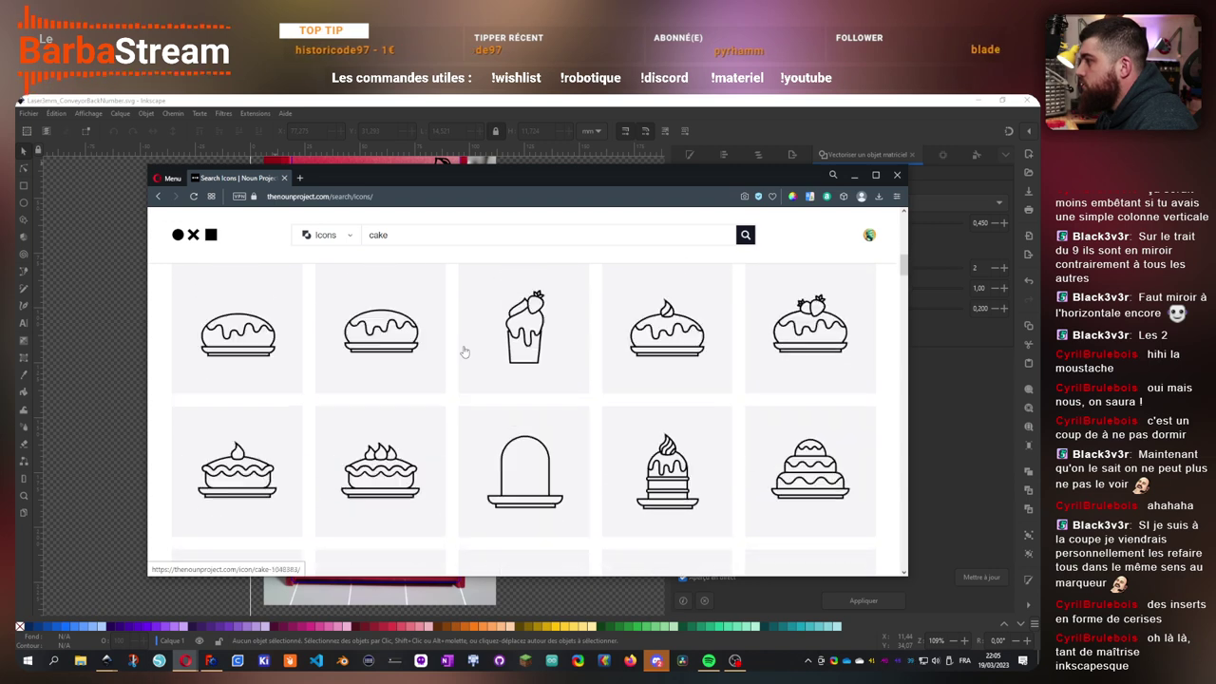
{"action": "scroll", "coordinate": [464, 351], "scroll_direction": "down", "scroll_amount": 3}
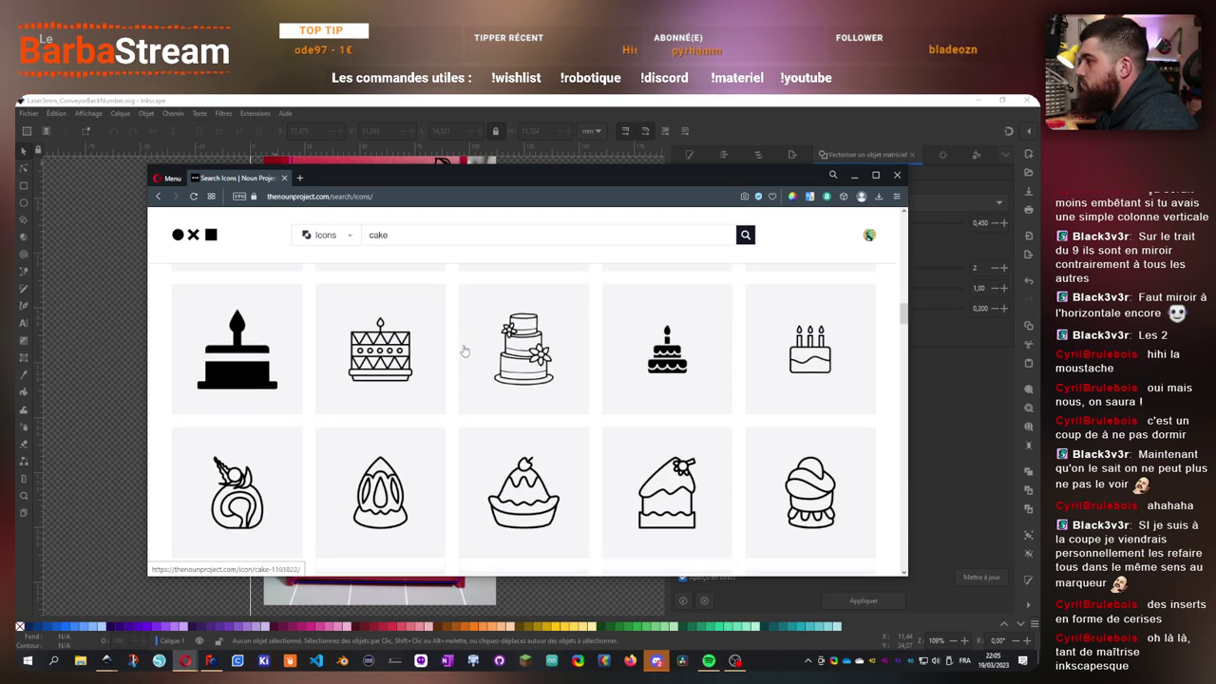
{"action": "scroll", "coordinate": [464, 351], "scroll_direction": "down", "scroll_amount": 10}
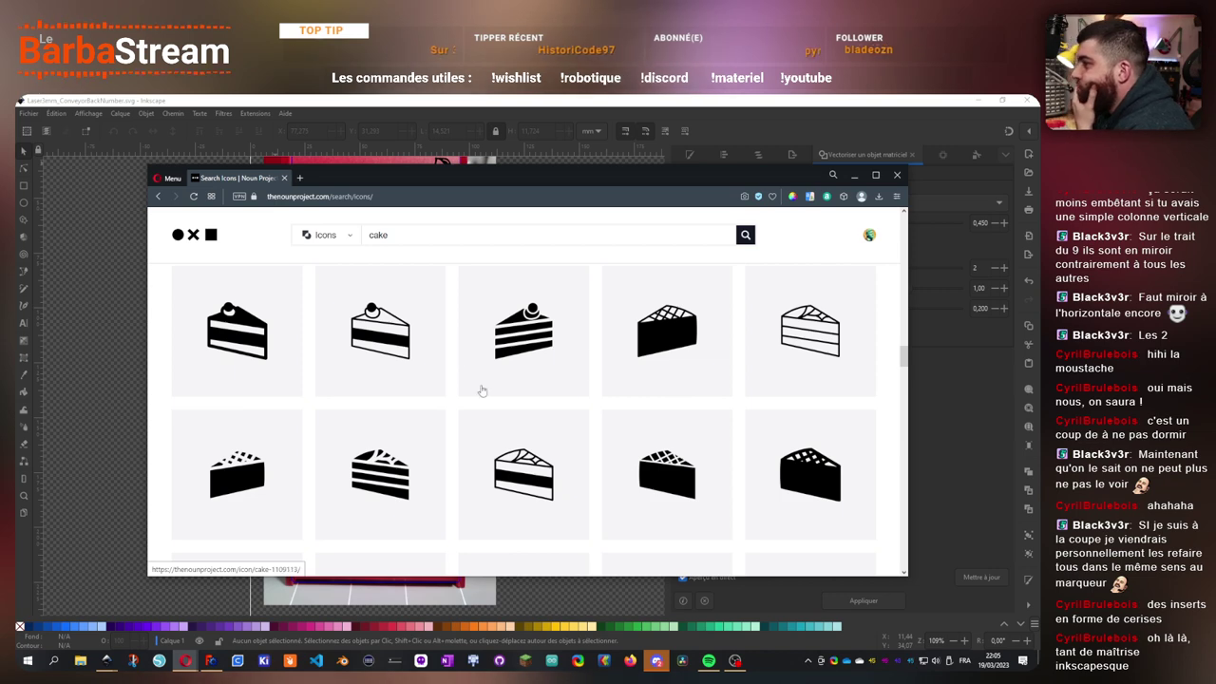
{"action": "scroll", "coordinate": [553, 388], "scroll_direction": "down", "scroll_amount": 10}
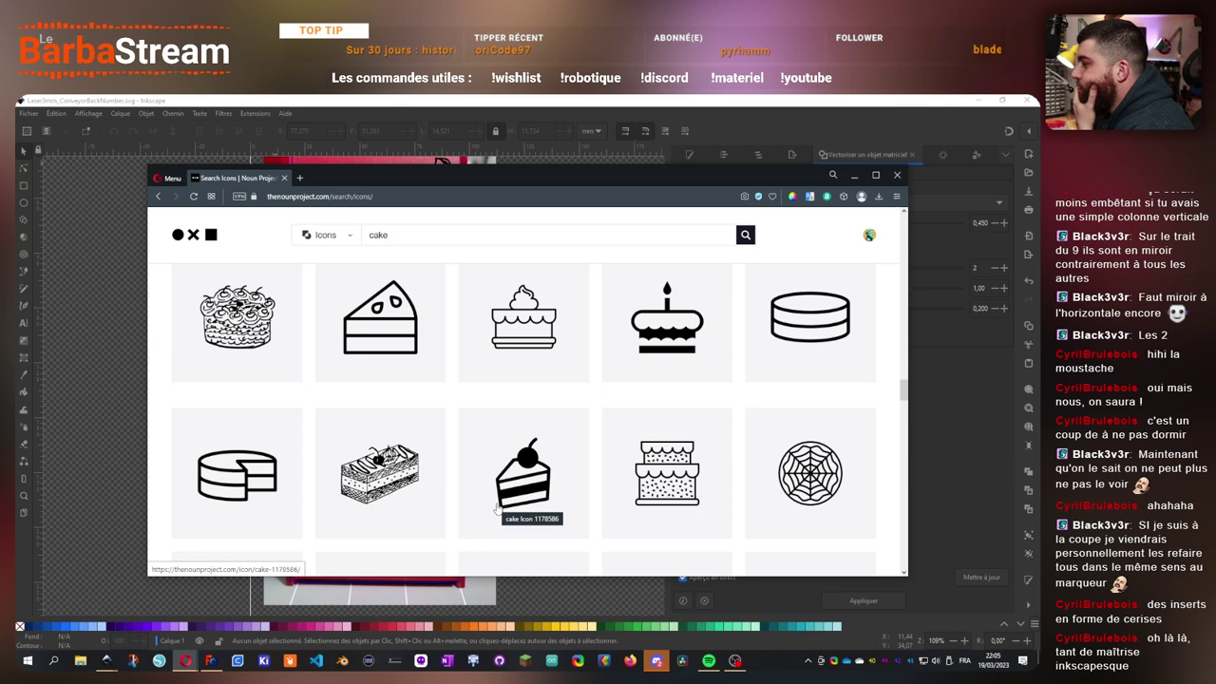
{"action": "scroll", "coordinate": [497, 509], "scroll_direction": "down", "scroll_amount": 2}
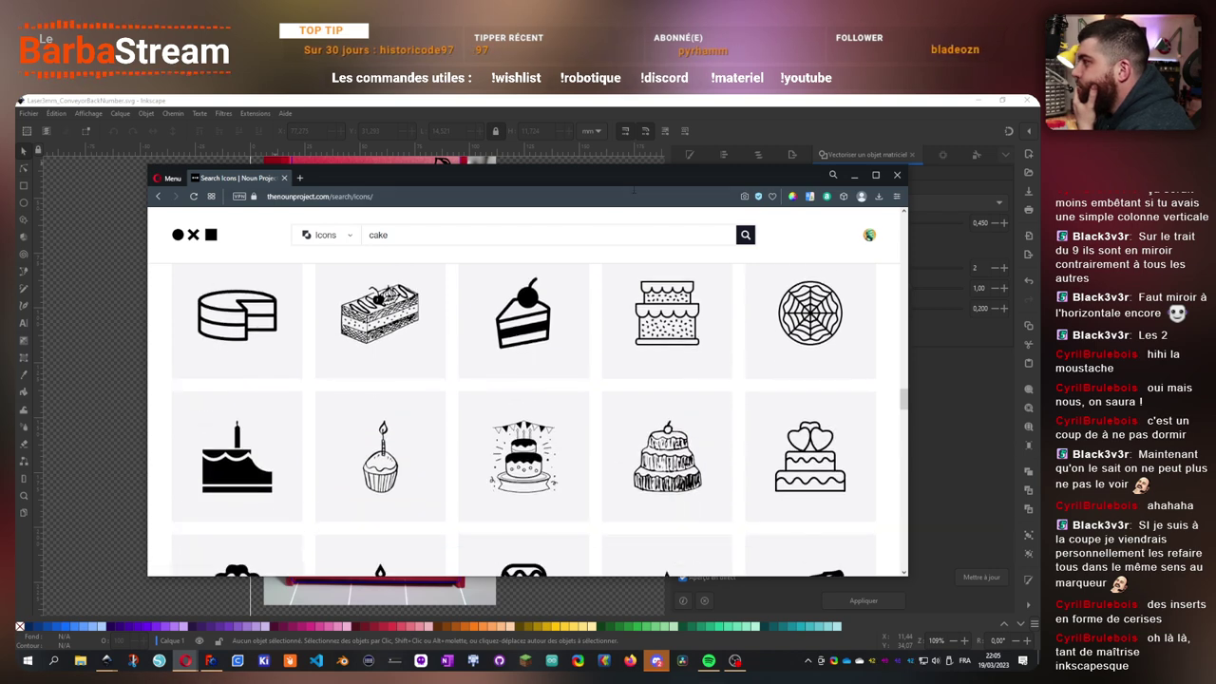
{"action": "mouse_move", "coordinate": [637, 179]}
{"action": "left_mouse_down"}
{"action": "mouse_move", "coordinate": [494, 581]}
{"action": "mouse_move", "coordinate": [561, 235]}
{"action": "mouse_move", "coordinate": [629, 157]}
{"action": "mouse_move", "coordinate": [624, 171]}
{"action": "left_mouse_up"}
{"action": "left_click", "coordinate": [511, 306]}
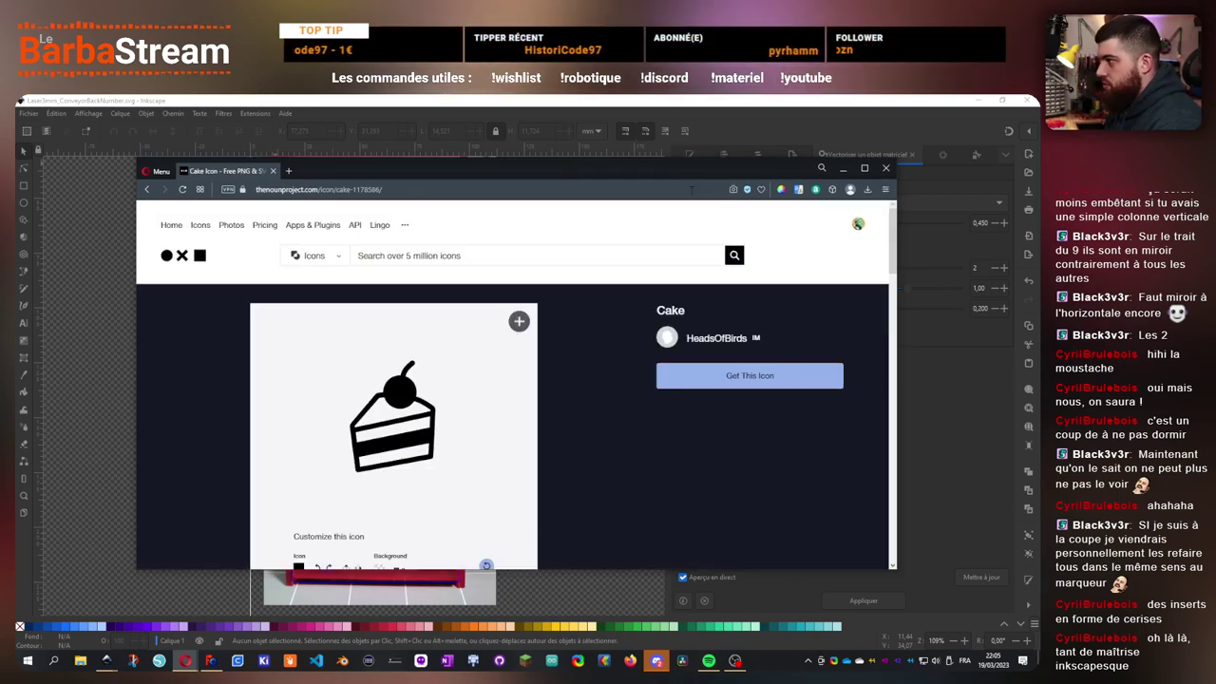
- Copy the striped cake slice image from its icon page and paste it into the numbered plate drawing in Inkscape
{"action": "left_click_drag", "start_coordinate": [684, 171], "coordinate": [17, 275]}
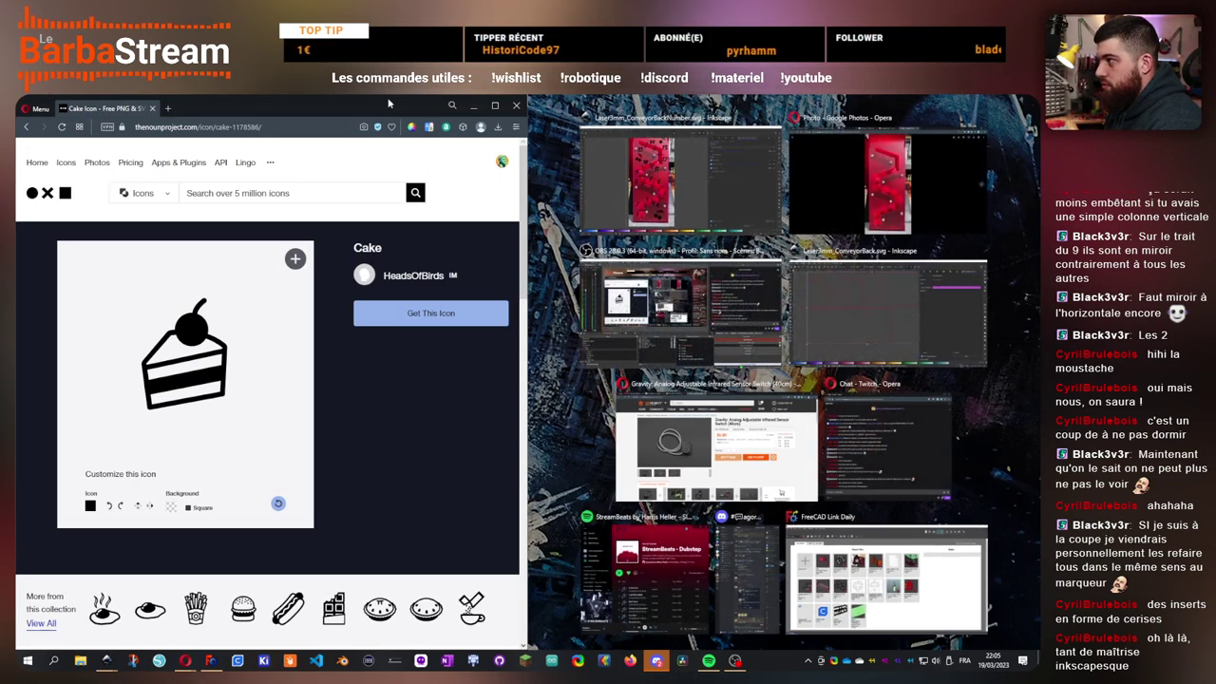
{"action": "left_click", "coordinate": [414, 108]}
{"action": "left_click_drag", "start_coordinate": [414, 108], "coordinate": [16, 108]}
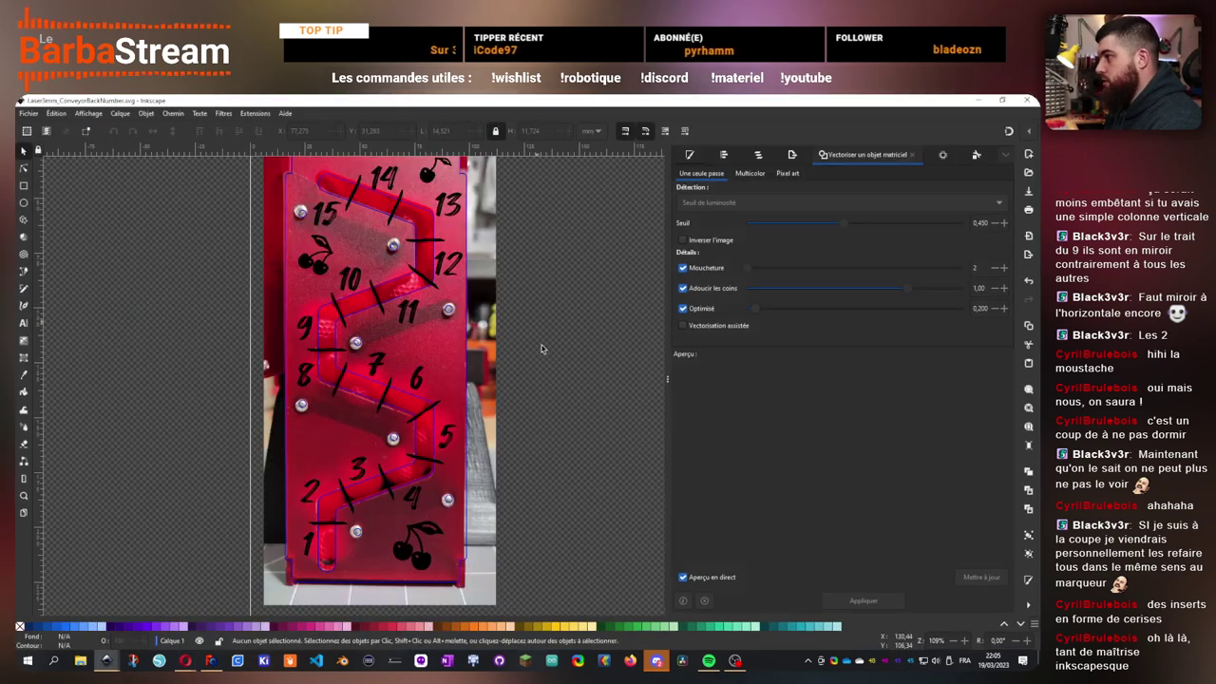
{"action": "key", "text": "ctrl+v"}
- Return to the browser and look through the similar icons suggested below the cake slice for an alternative cake
{"action": "left_click_drag", "start_coordinate": [15, 216], "coordinate": [601, 160]}
{"action": "scroll", "coordinate": [570, 433], "scroll_direction": "down", "scroll_amount": 5}
{"action": "scroll", "coordinate": [569, 436], "scroll_direction": "down", "scroll_amount": 2}
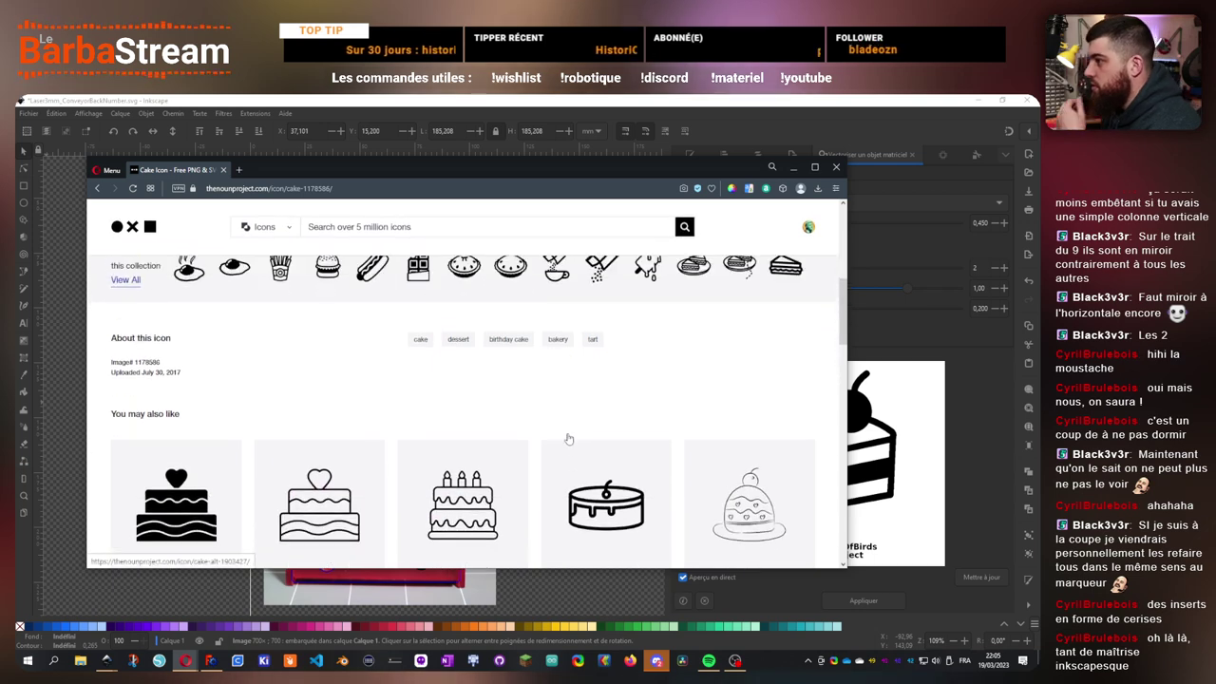
{"action": "scroll", "coordinate": [567, 437], "scroll_direction": "up", "scroll_amount": 3}
{"action": "scroll", "coordinate": [391, 454], "scroll_direction": "down", "scroll_amount": 6}
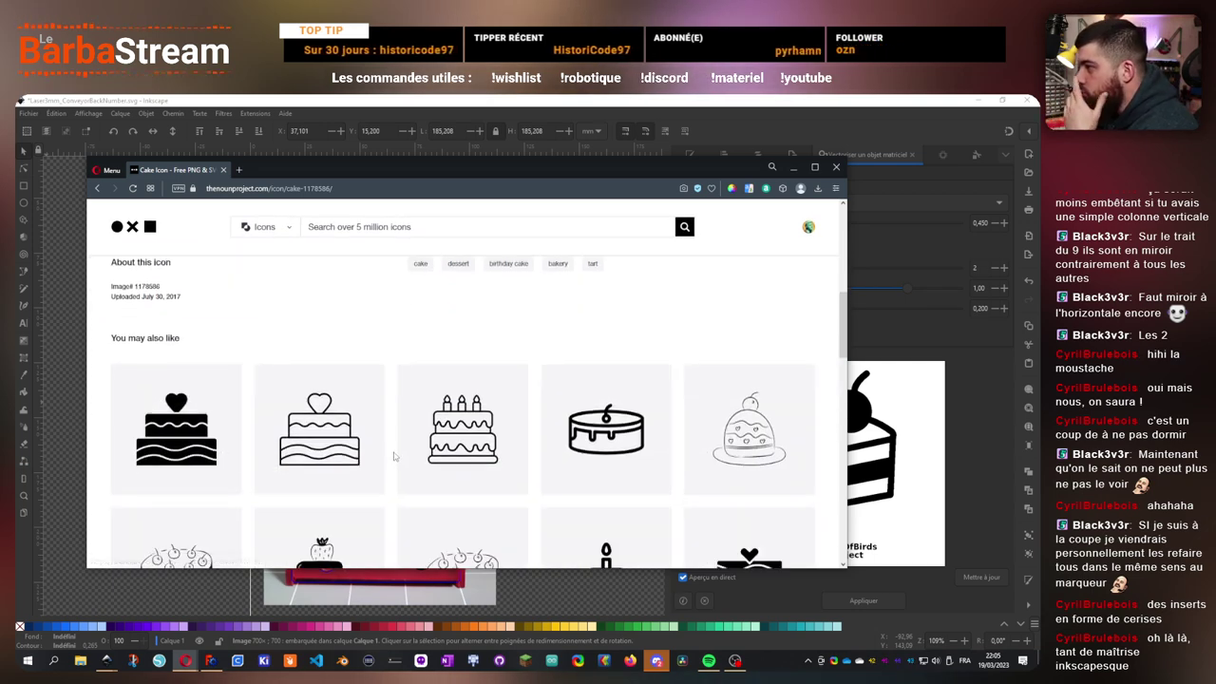
{"action": "scroll", "coordinate": [389, 456], "scroll_direction": "down", "scroll_amount": 2}
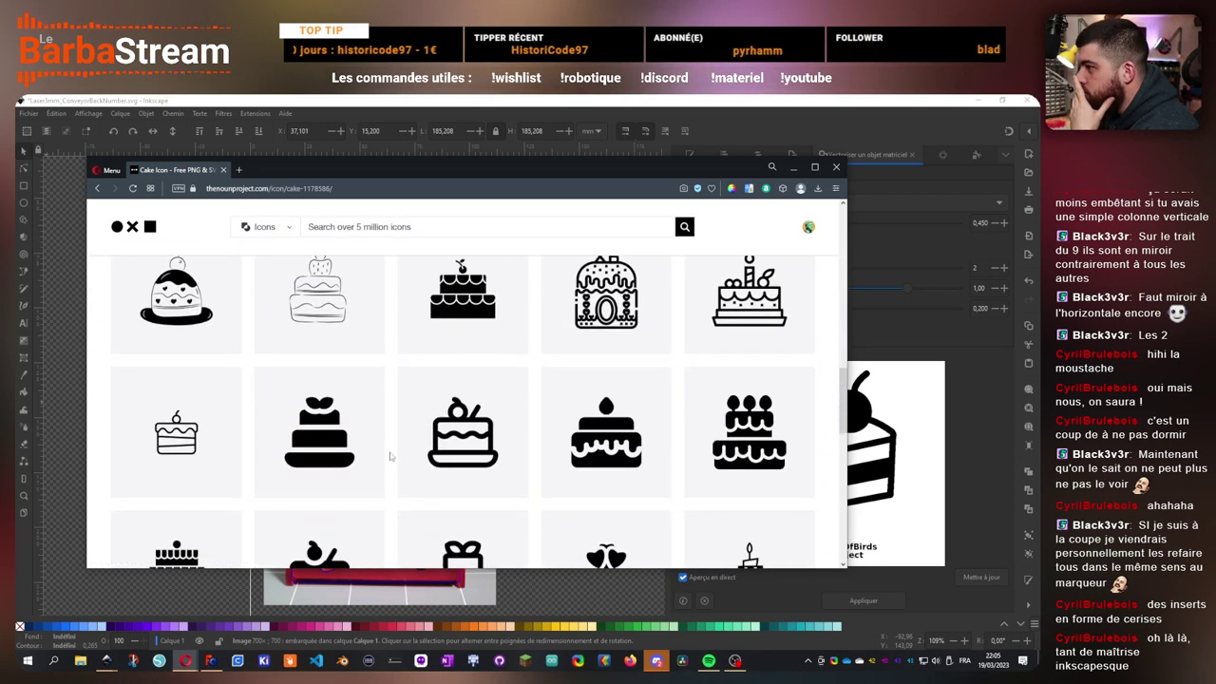
{"action": "scroll", "coordinate": [389, 457], "scroll_direction": "down", "scroll_amount": 2}
{"action": "scroll", "coordinate": [390, 457], "scroll_direction": "down", "scroll_amount": 8}
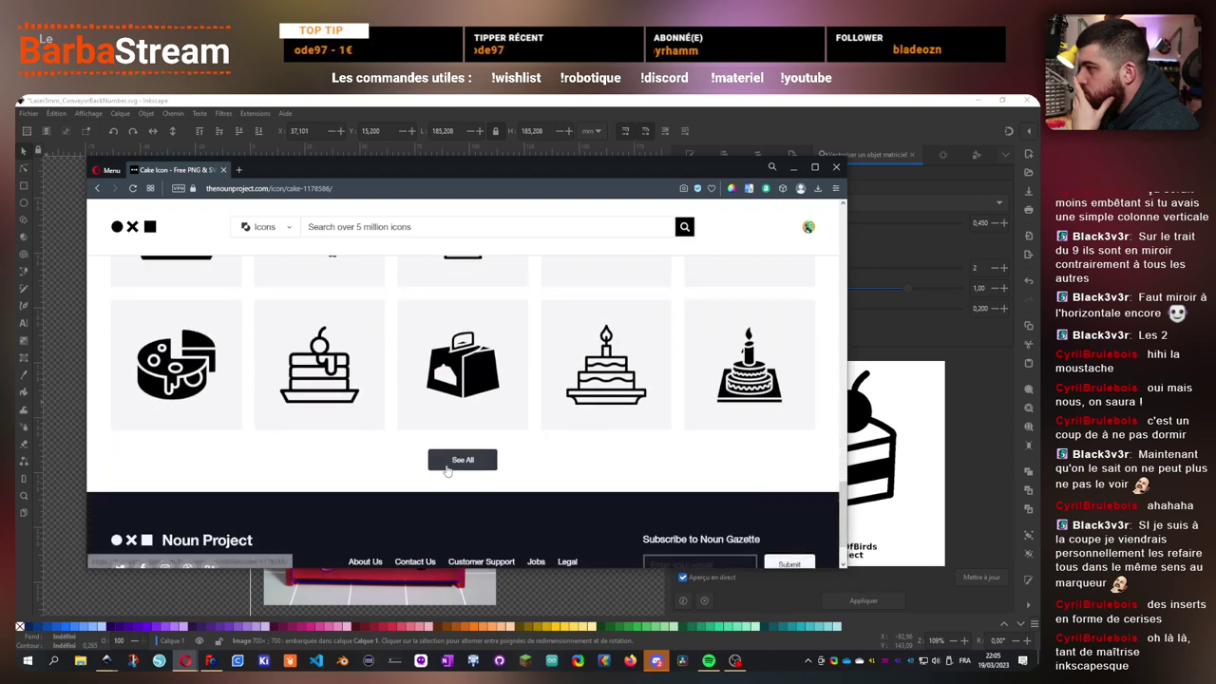
- Go back to the cake search results and examine more of them for a suitable design
{"action": "key", "text": "alt+Left"}
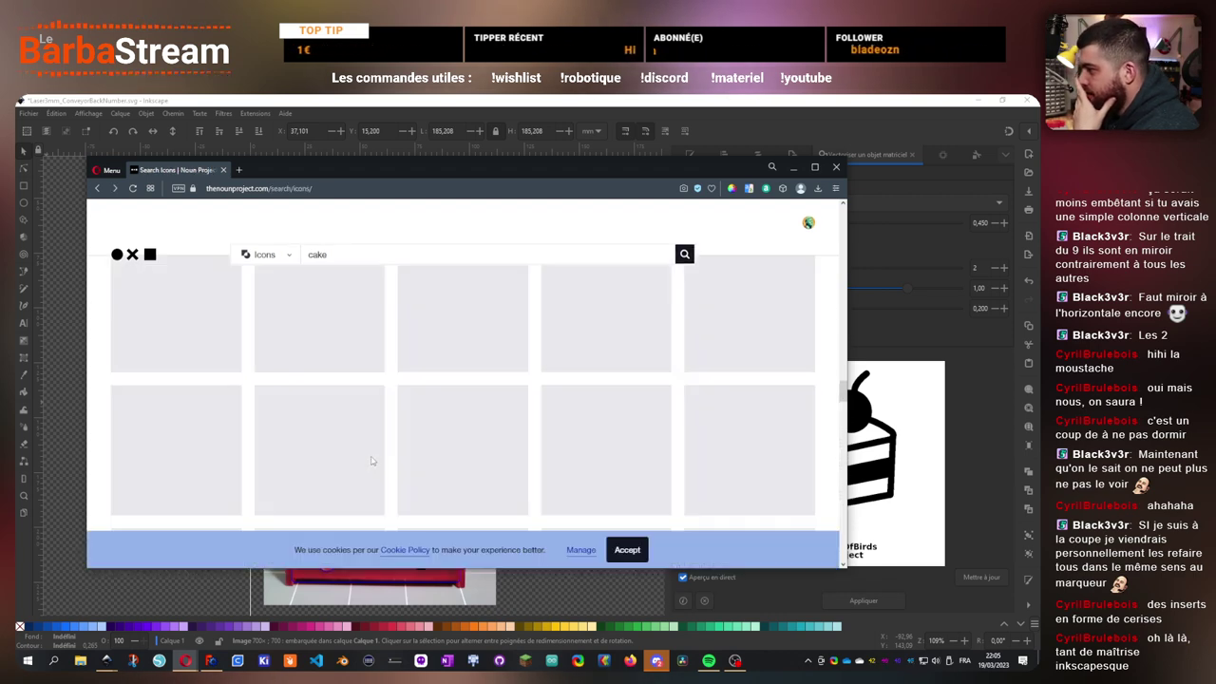
{"action": "scroll", "coordinate": [372, 462], "scroll_direction": "down", "scroll_amount": 8}
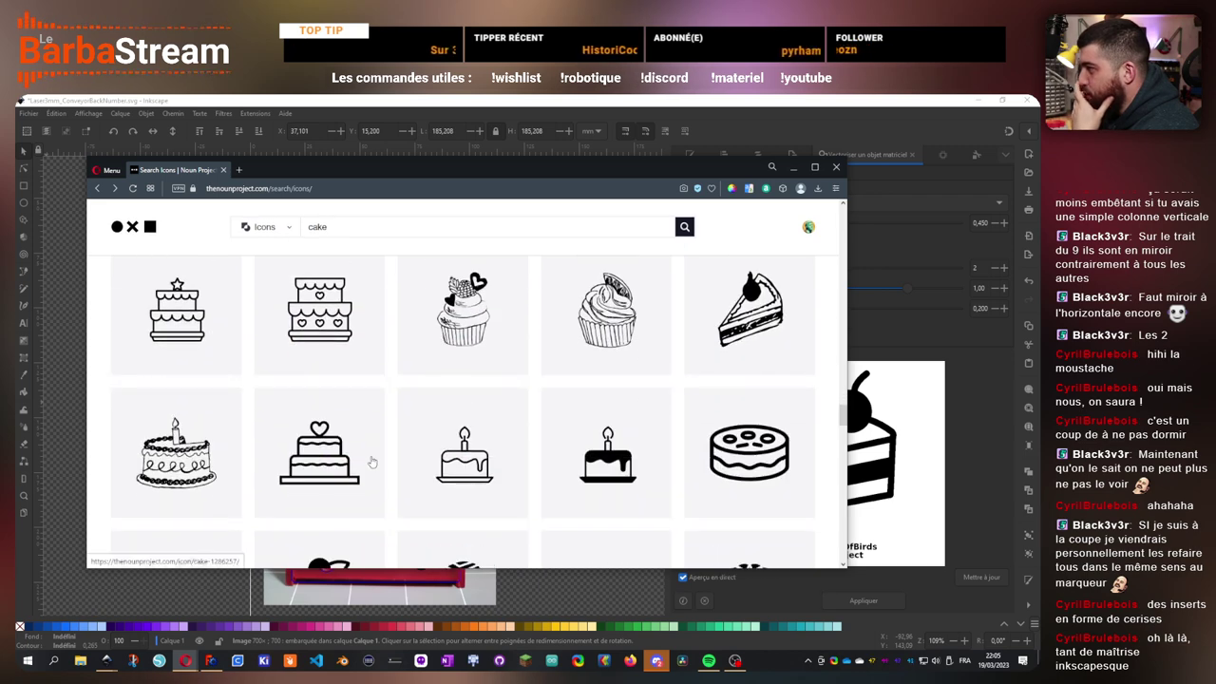
{"action": "scroll", "coordinate": [371, 461], "scroll_direction": "down", "scroll_amount": 2}
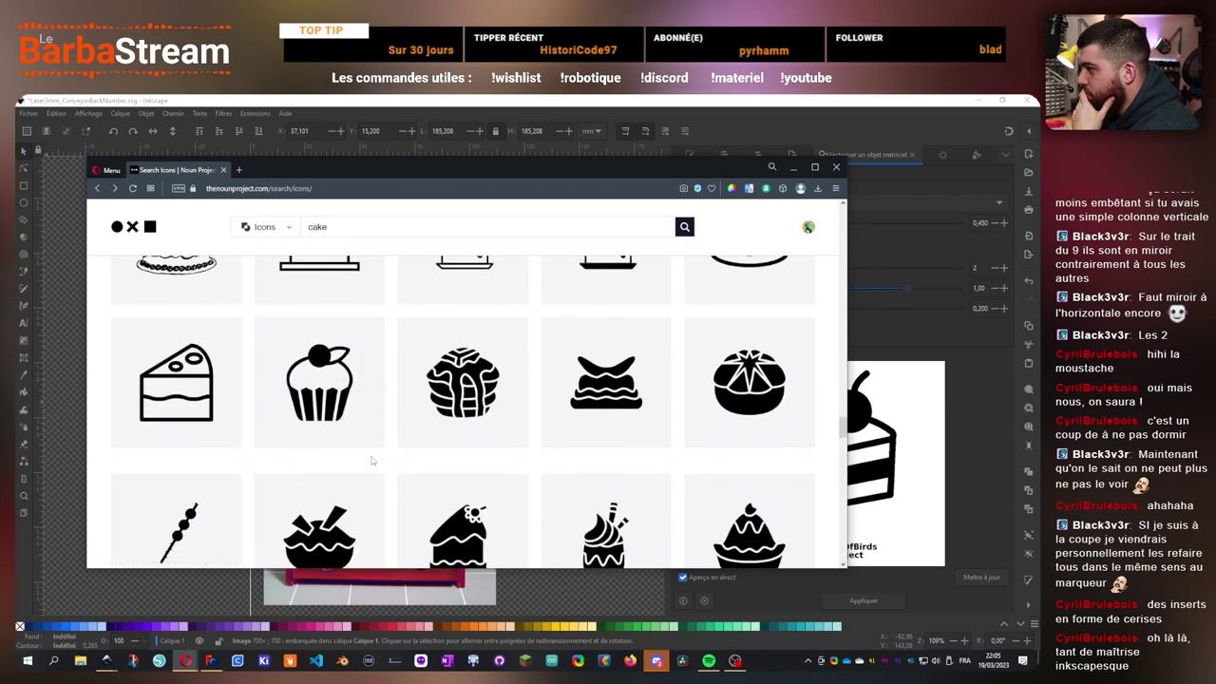
{"action": "scroll", "coordinate": [373, 460], "scroll_direction": "down", "scroll_amount": 1}
{"action": "scroll", "coordinate": [373, 461], "scroll_direction": "up", "scroll_amount": 1}
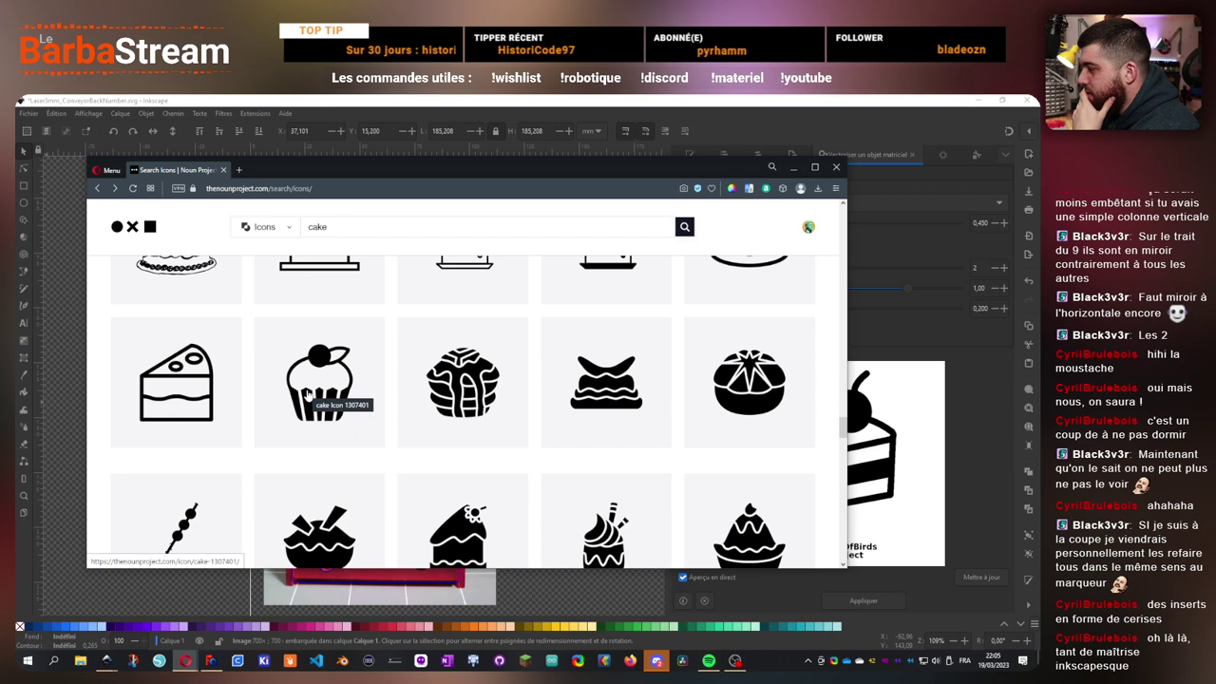
{"action": "scroll", "coordinate": [305, 391], "scroll_direction": "down", "scroll_amount": 4}
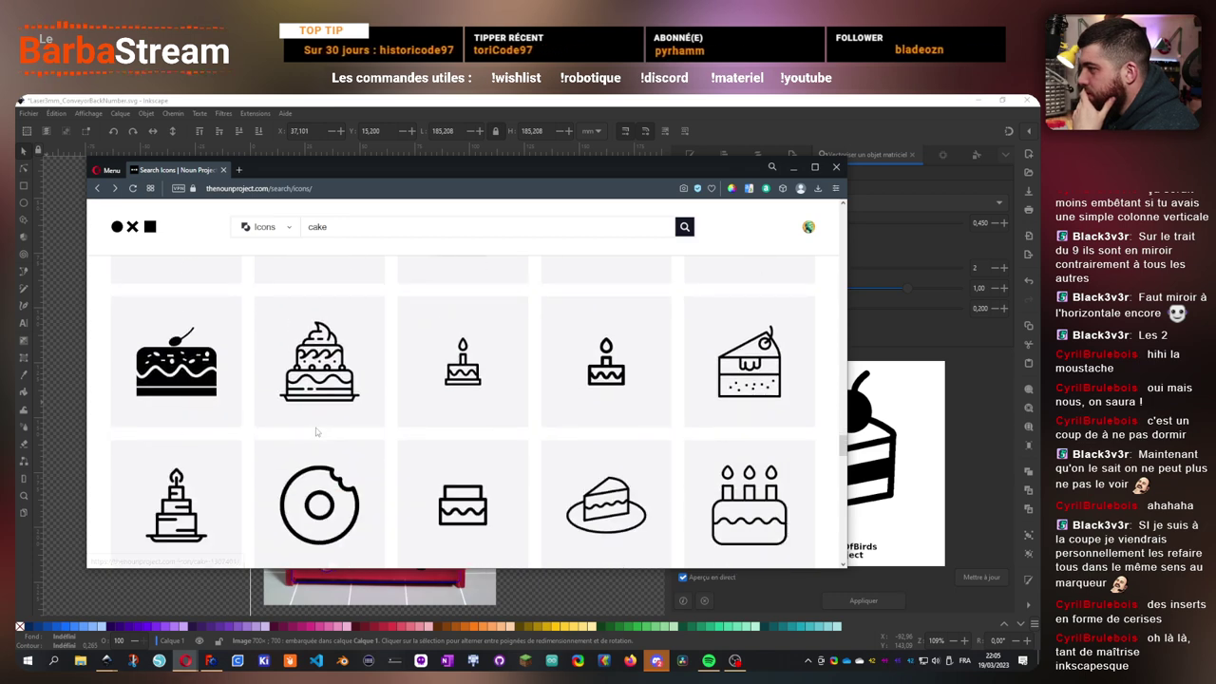
{"action": "scroll", "coordinate": [317, 432], "scroll_direction": "down", "scroll_amount": 8}
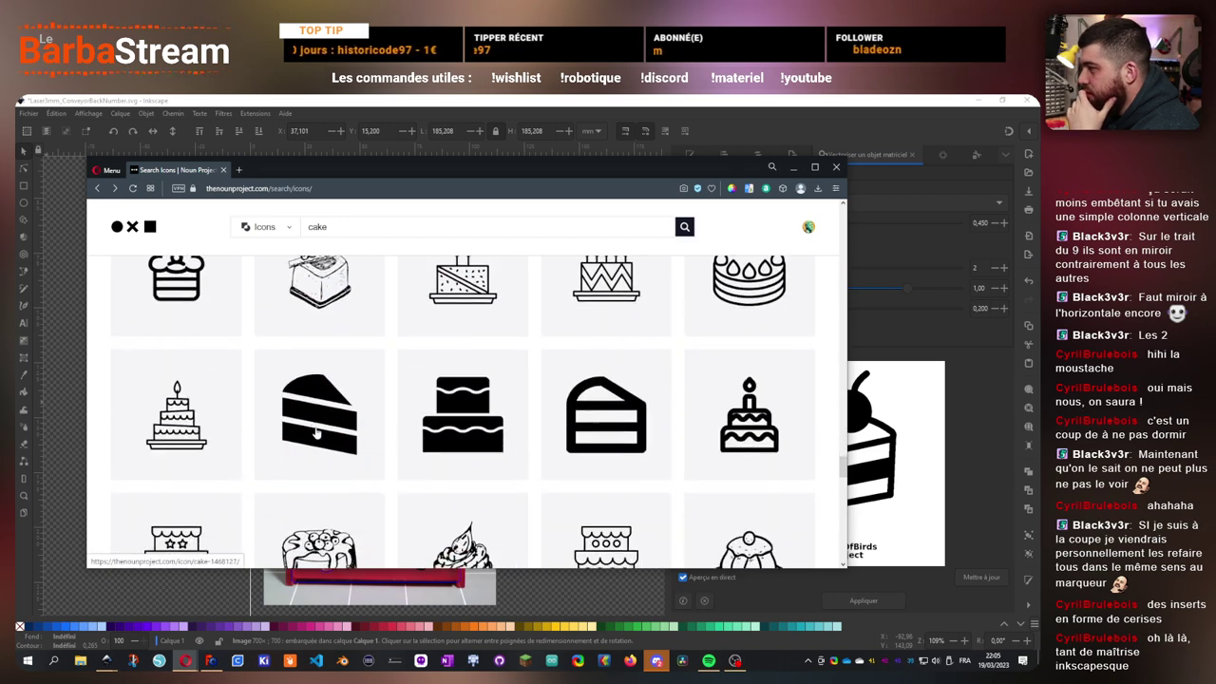
{"action": "scroll", "coordinate": [316, 432], "scroll_direction": "down", "scroll_amount": 6}
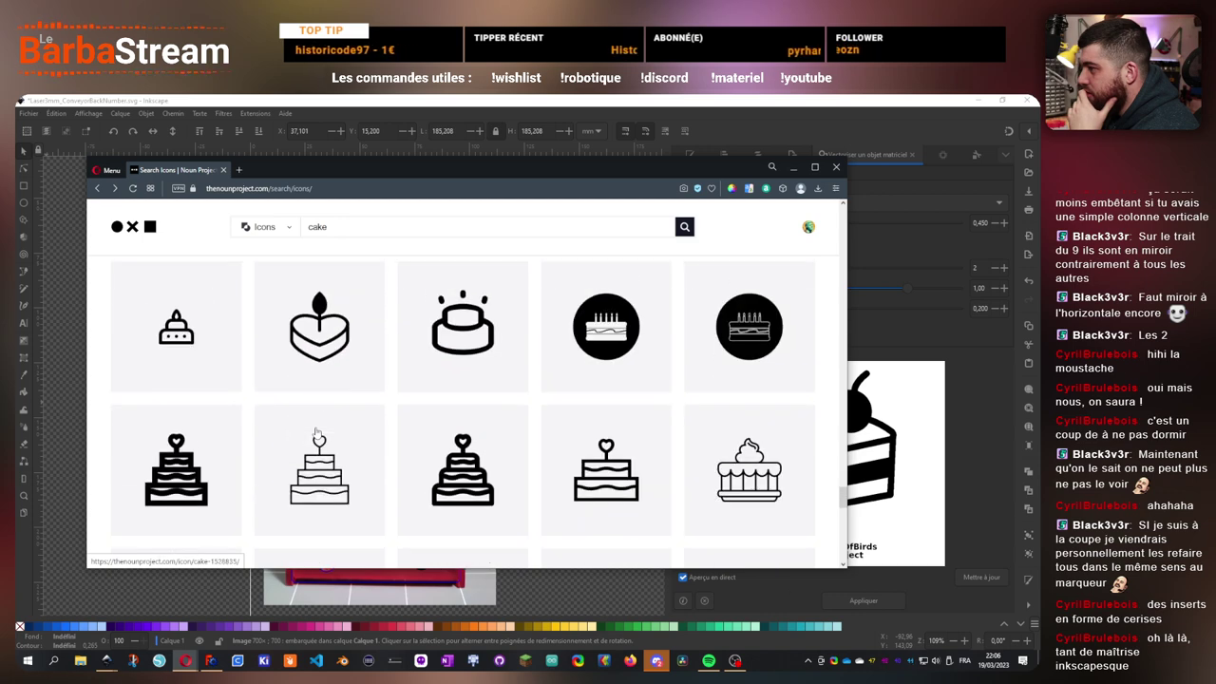
{"action": "scroll", "coordinate": [316, 432], "scroll_direction": "down", "scroll_amount": 10}
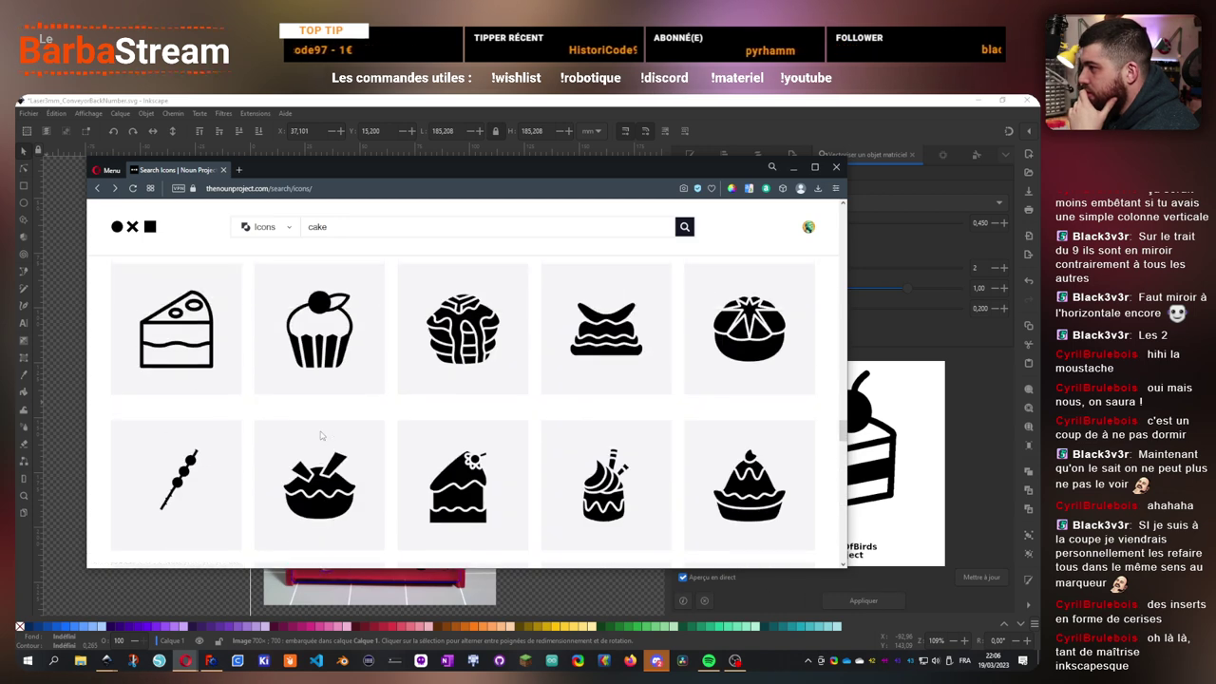
- Open the cupcake icon with a cherry and leaf on top, and look through its similar icons
{"action": "left_click", "coordinate": [324, 343]}
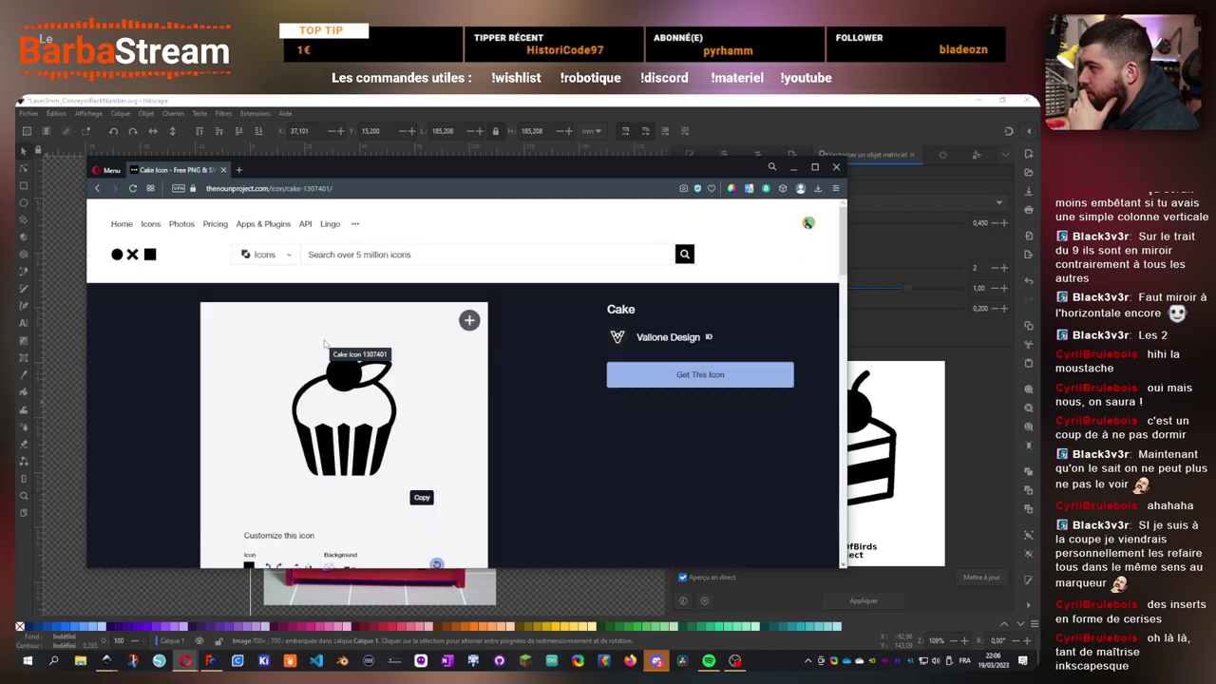
{"action": "scroll", "coordinate": [507, 437], "scroll_direction": "down", "scroll_amount": 5}
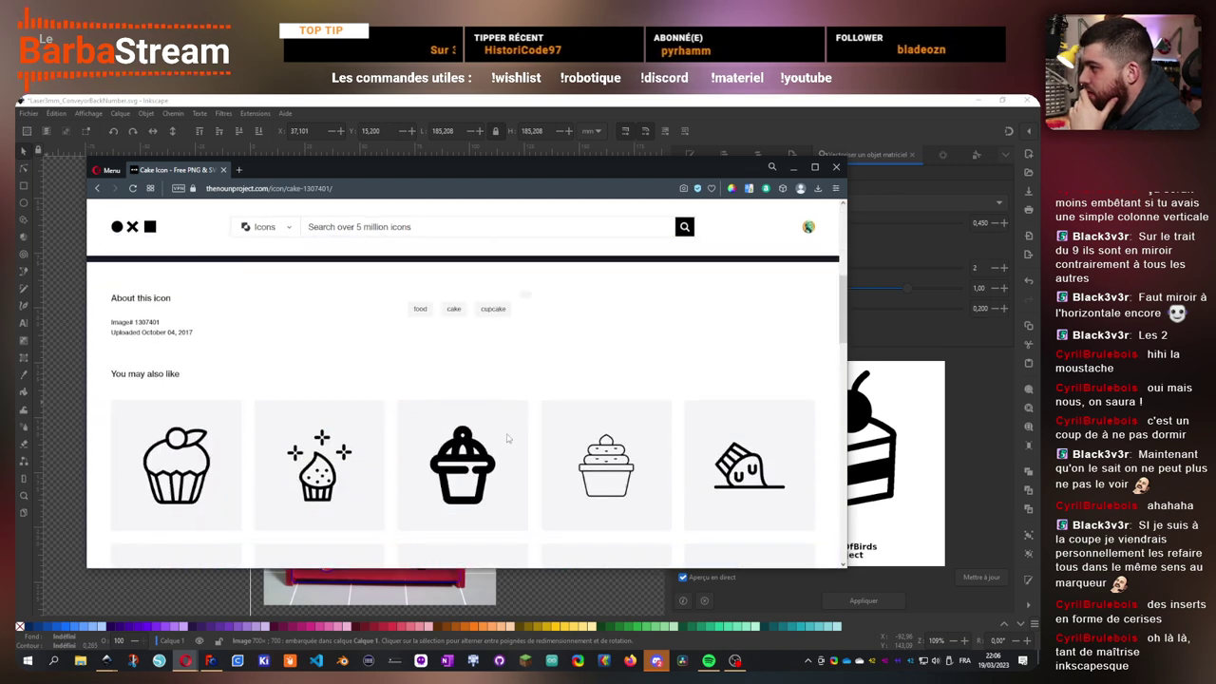
{"action": "scroll", "coordinate": [338, 401], "scroll_direction": "down", "scroll_amount": 2}
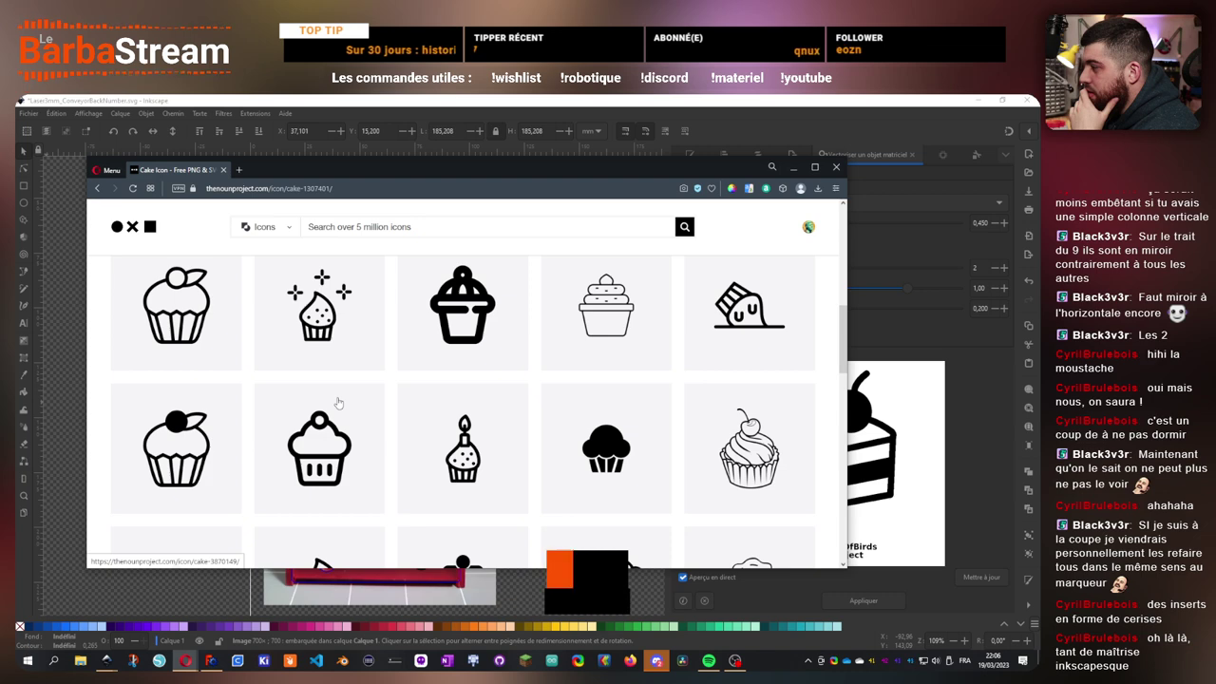
{"action": "scroll", "coordinate": [408, 483], "scroll_direction": "down", "scroll_amount": 2}
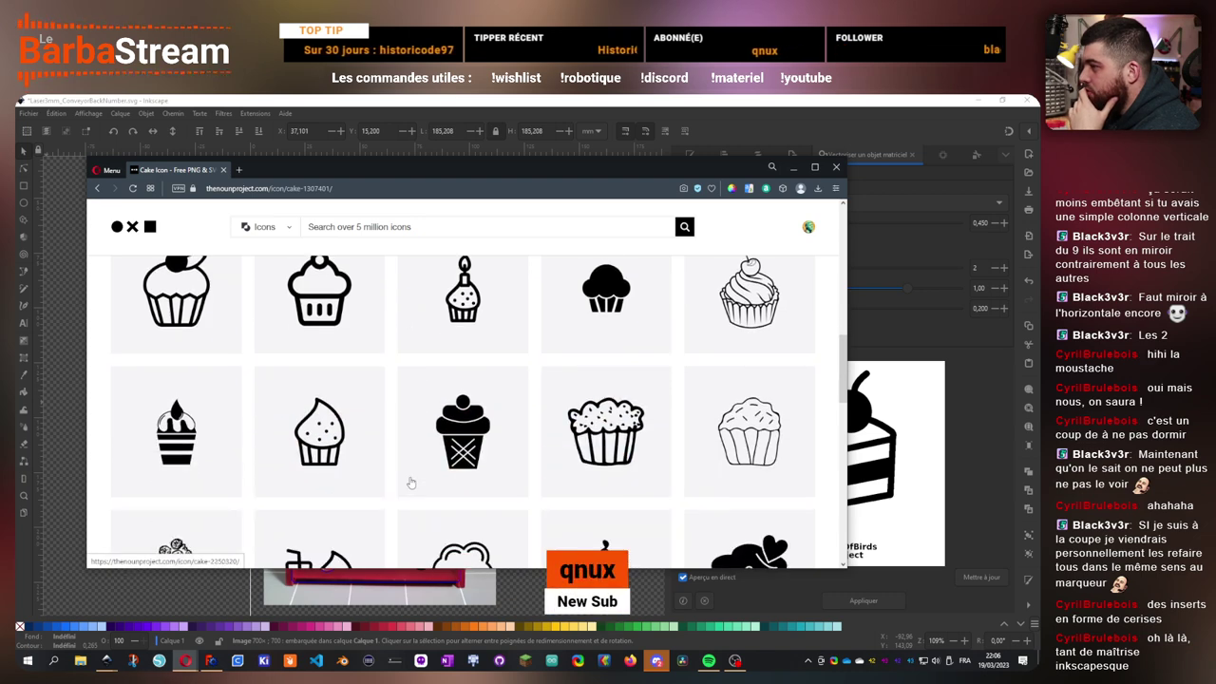
{"action": "scroll", "coordinate": [411, 482], "scroll_direction": "down", "scroll_amount": 5}
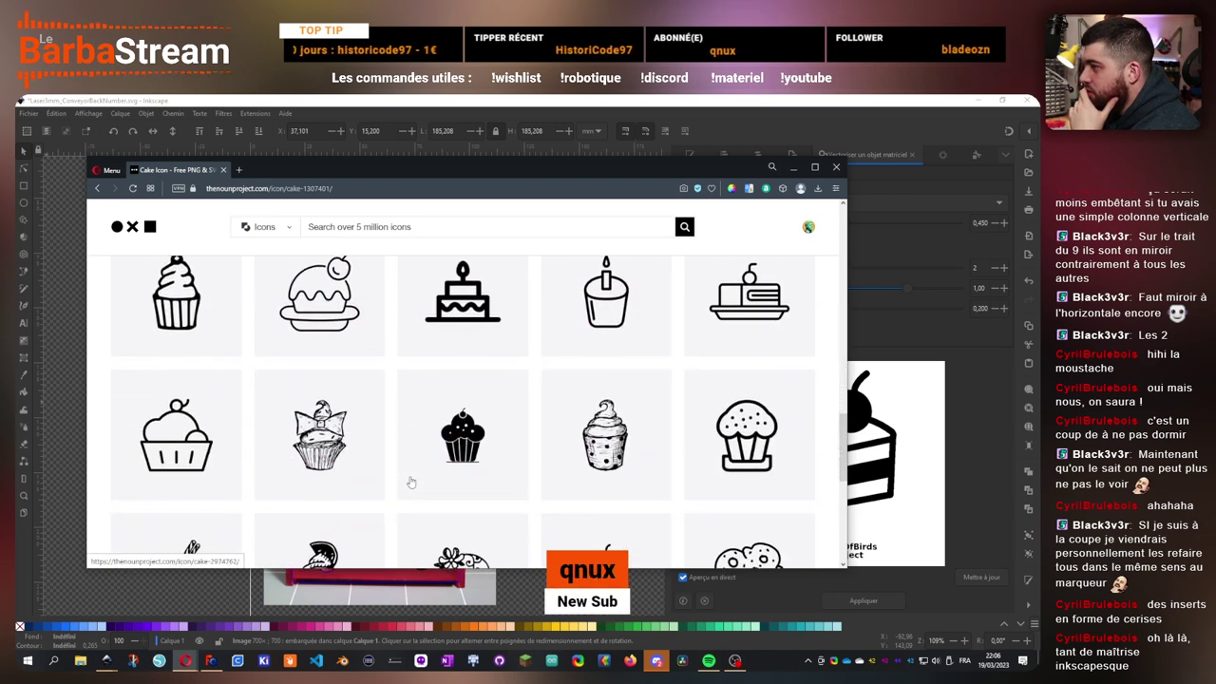
{"action": "scroll", "coordinate": [413, 484], "scroll_direction": "down", "scroll_amount": 2}
{"action": "left_click", "coordinate": [418, 475]}
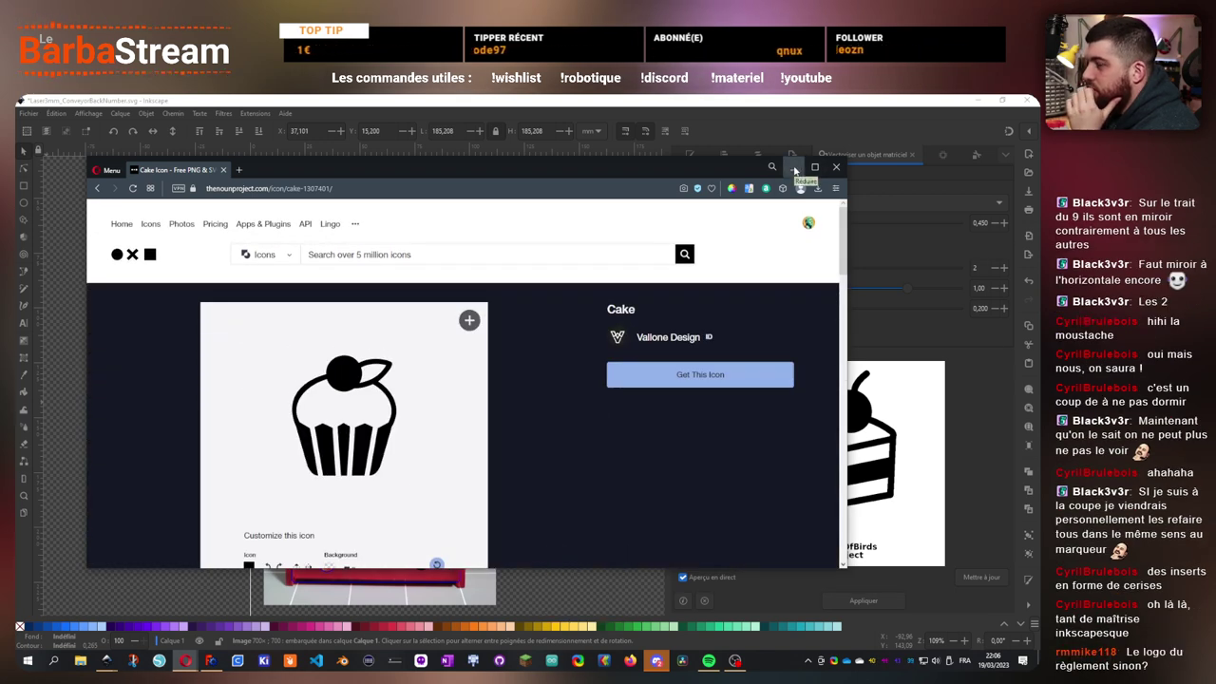
- Switch back to Inkscape and delete the pasted cake slice image from the plate drawing
{"action": "left_click", "coordinate": [793, 167]}
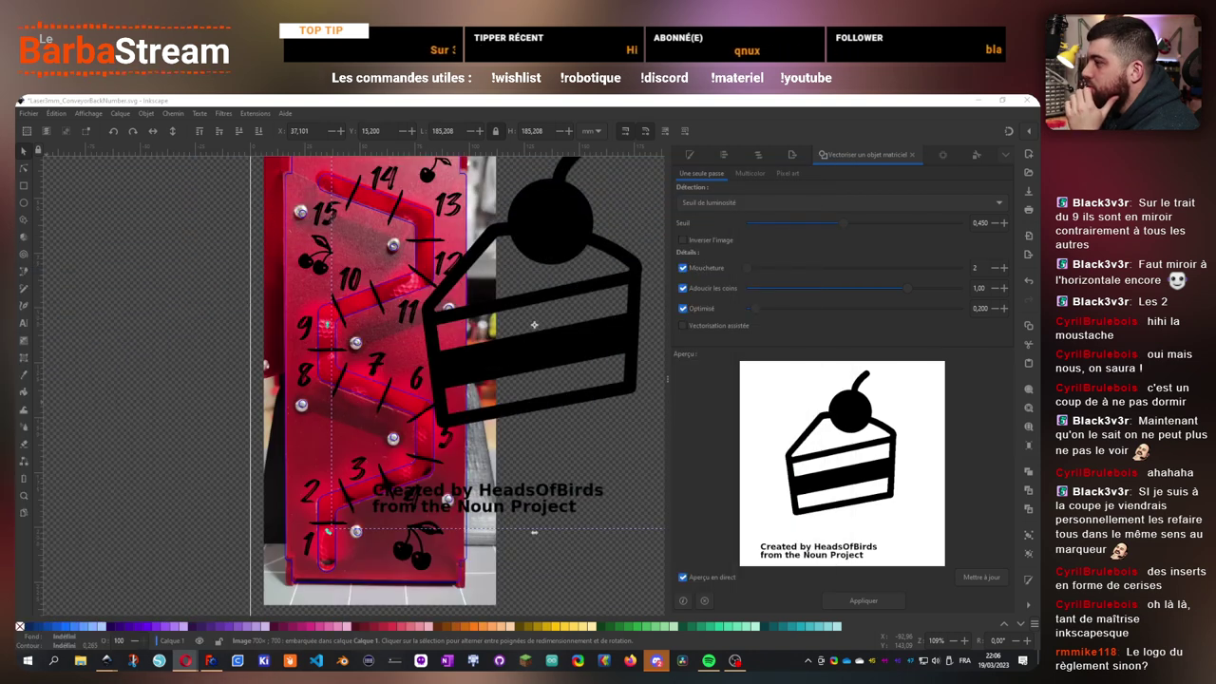
{"action": "left_click_drag", "start_coordinate": [15, 224], "coordinate": [15, 196]}
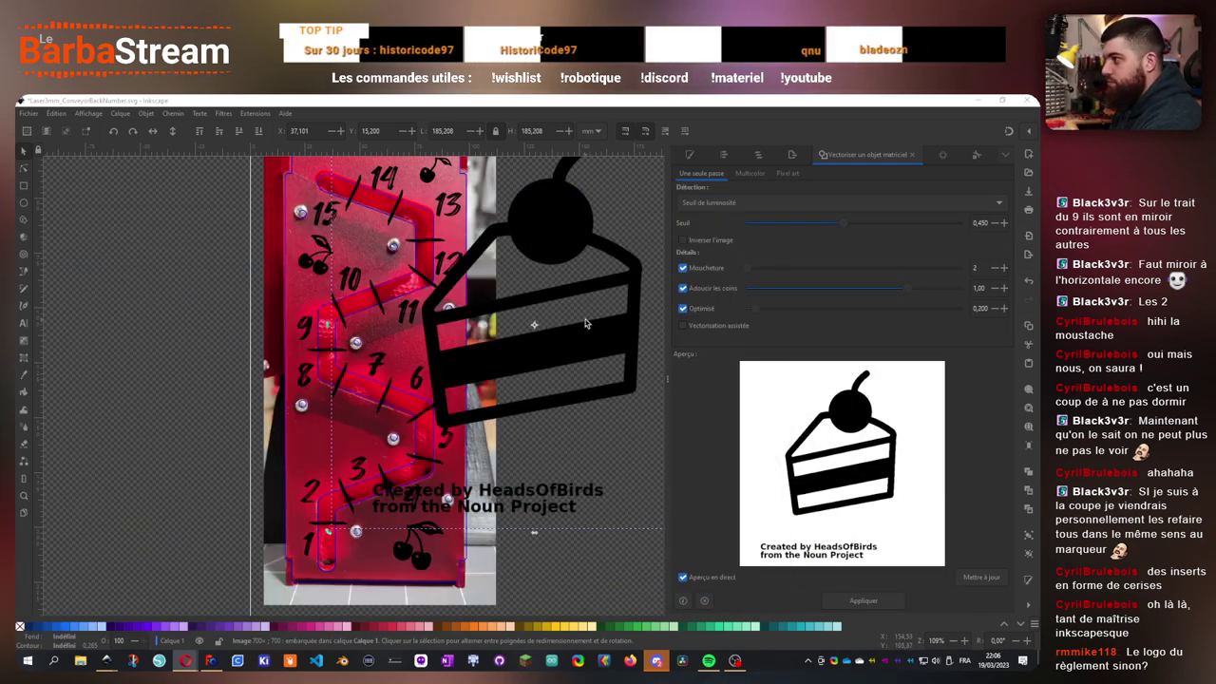
{"action": "key", "text": "Delete"}
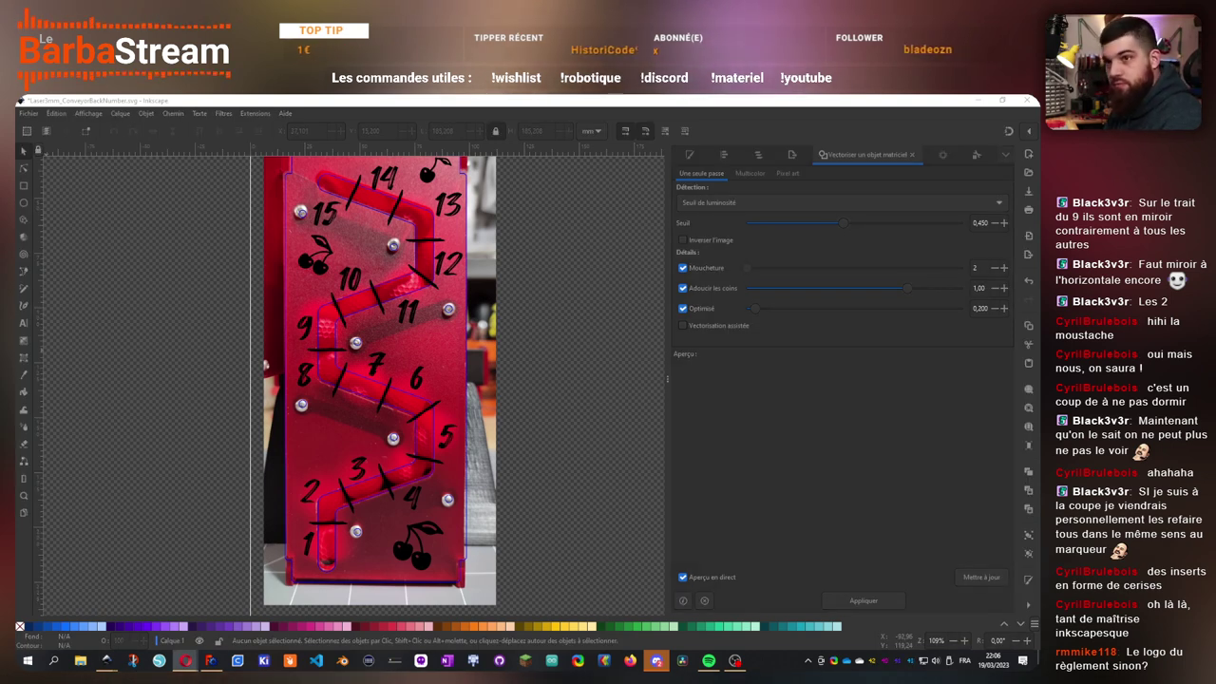
- Open Eurobot2023_Rules_FR_FINALE.pdf in the browser and enlarge the cover's cherry-topped cake logo to 244%
{"action": "left_click_drag", "start_coordinate": [15, 302], "coordinate": [621, 98]}
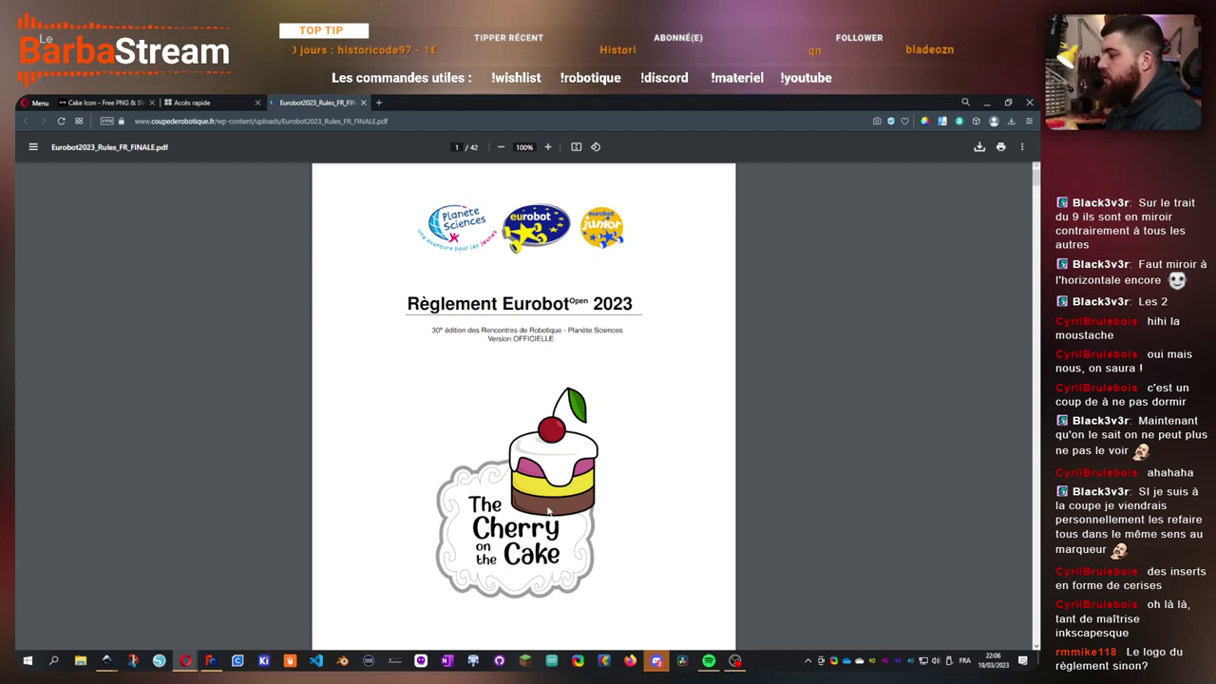
{"action": "scroll", "coordinate": [568, 482], "scroll_direction": "up", "scroll_amount": 5}
{"action": "scroll", "coordinate": [590, 484], "scroll_direction": "up", "scroll_amount": 2}
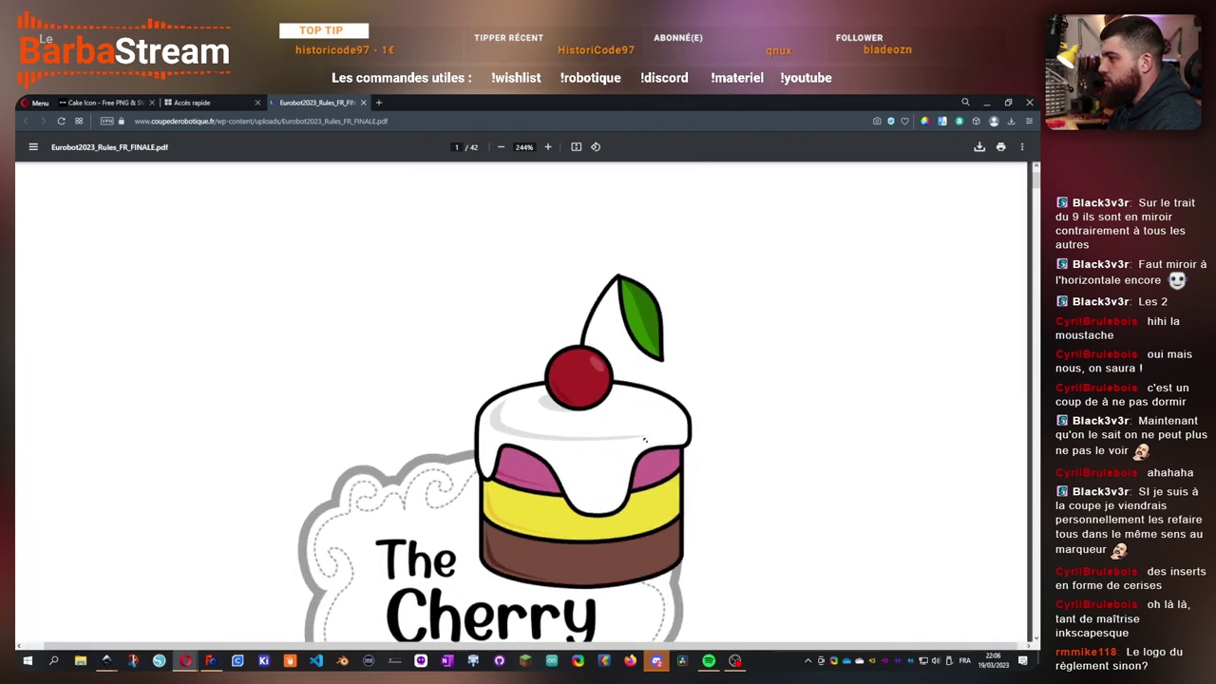
{"action": "scroll", "coordinate": [590, 484], "scroll_direction": "up", "scroll_amount": 1}
{"action": "scroll", "coordinate": [613, 439], "scroll_direction": "right", "scroll_amount": 1}
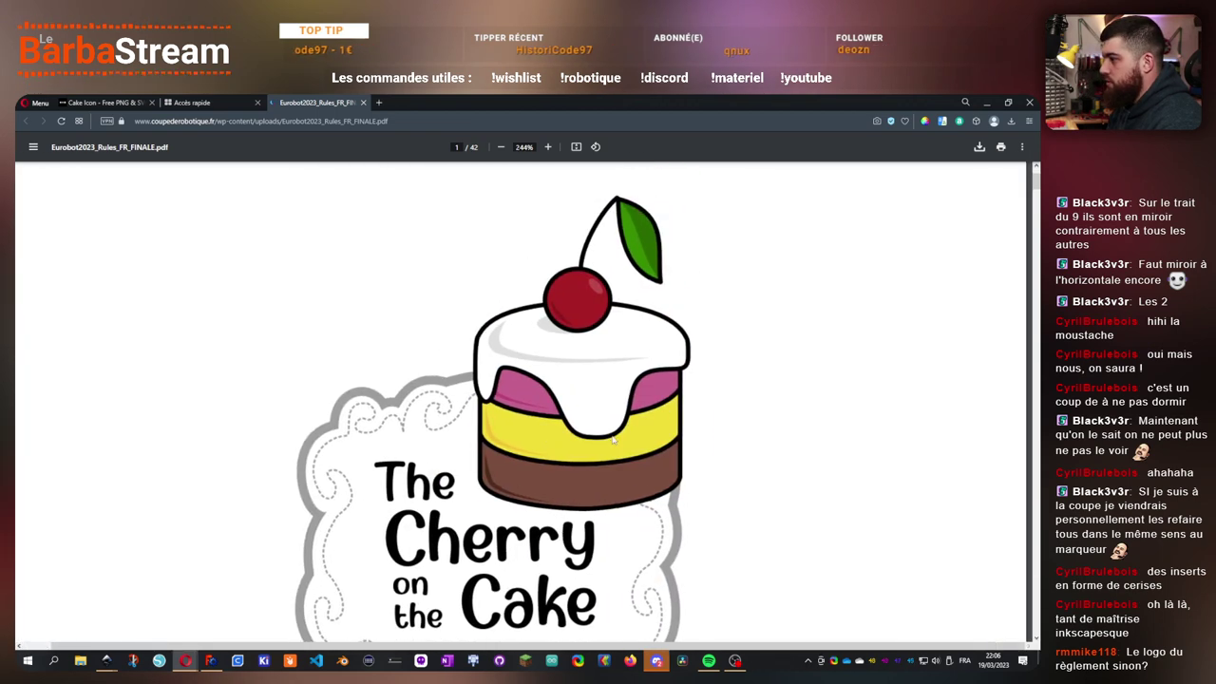
{"action": "scroll", "coordinate": [809, 492], "scroll_direction": "up", "scroll_amount": 1}
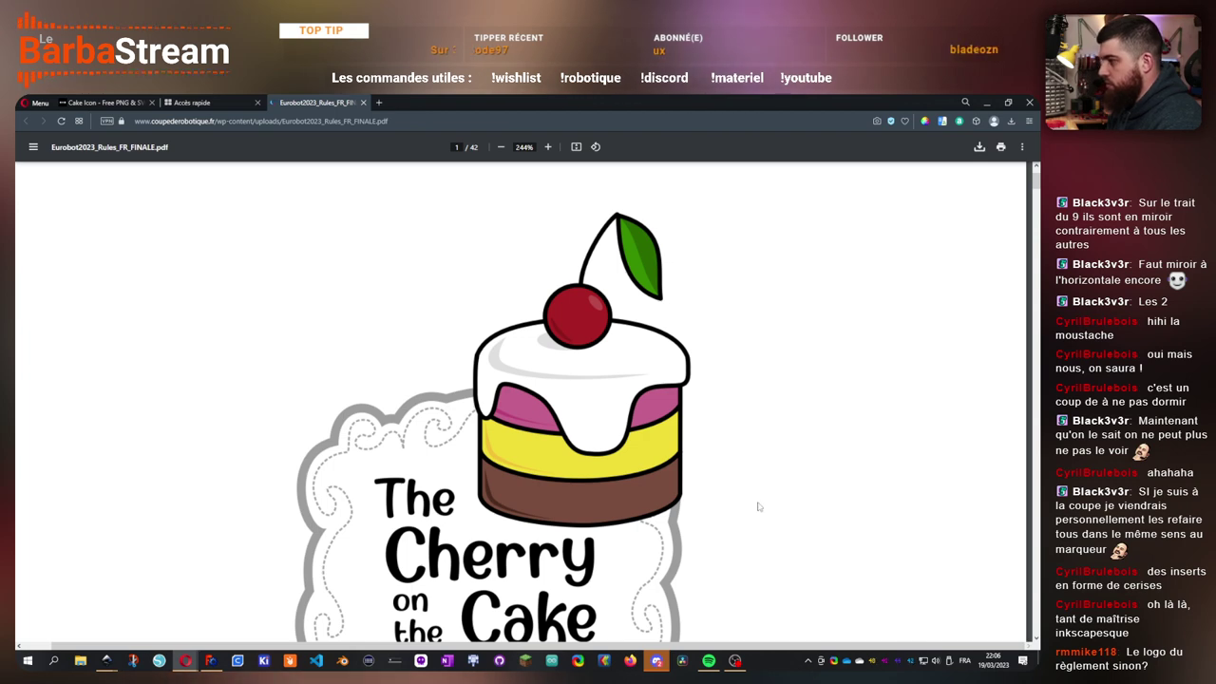
- Capture the cherry-topped cake from the rules cover, return to Inkscape and paste it into the plate drawing
{"action": "left_click", "coordinate": [839, 663]}
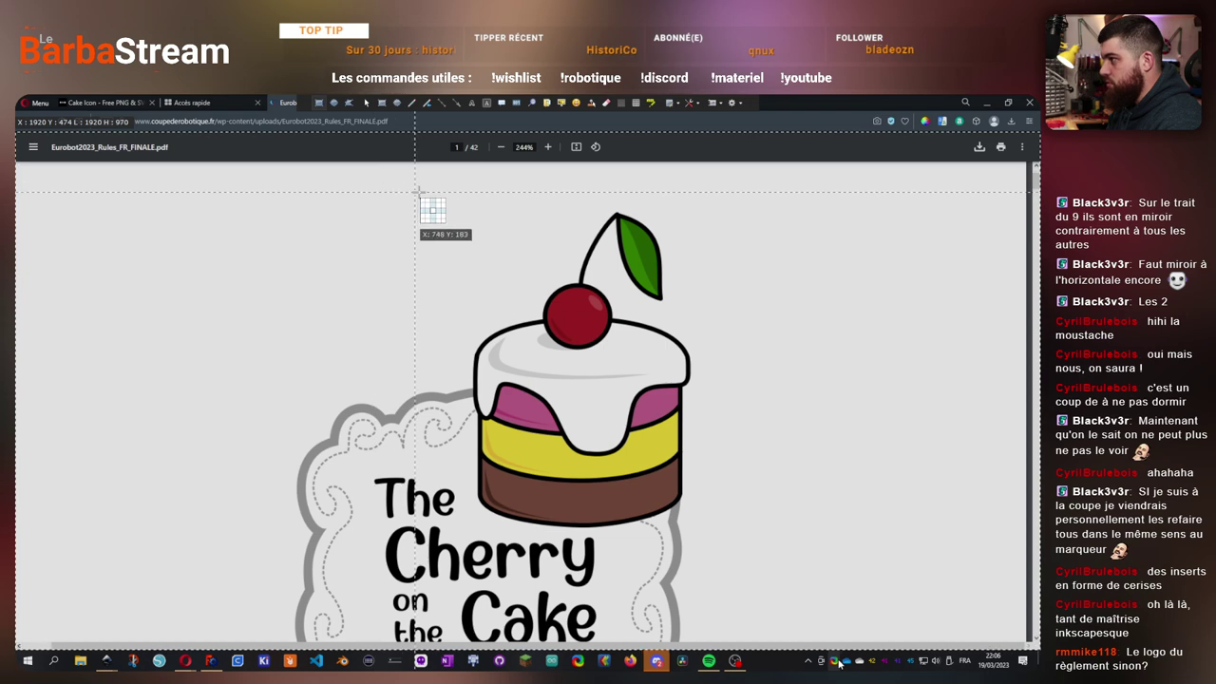
{"action": "left_click_drag", "start_coordinate": [419, 192], "coordinate": [705, 534]}
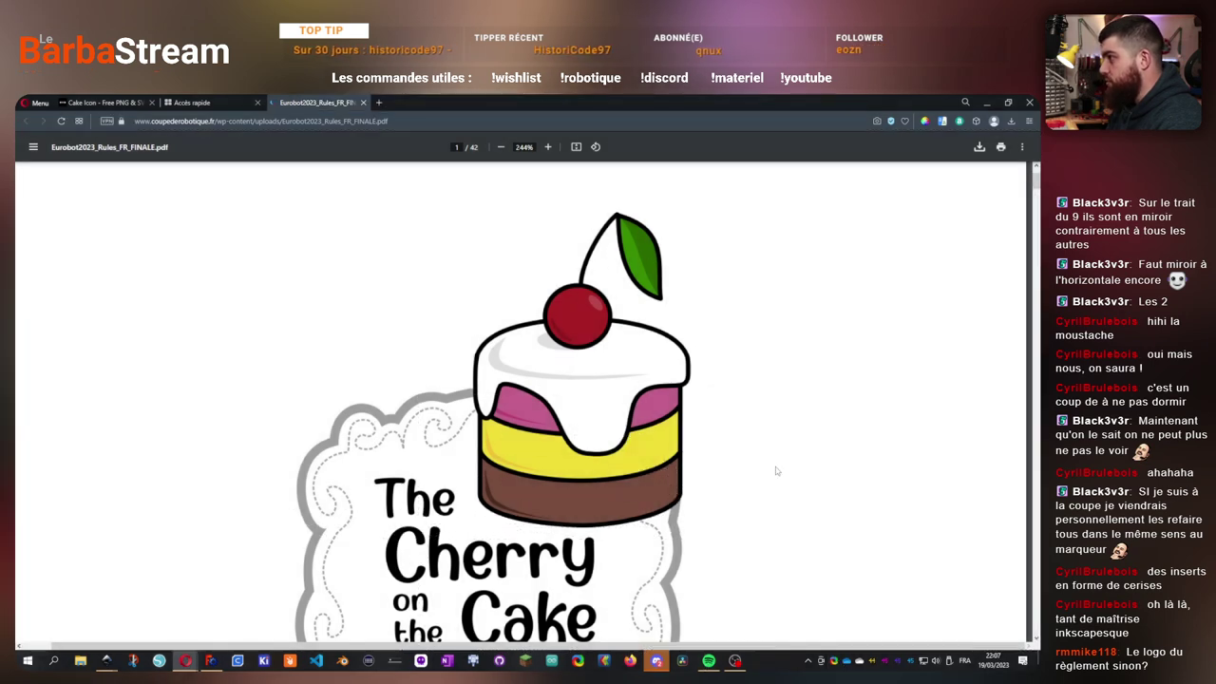
{"action": "left_click", "coordinate": [987, 101]}
{"action": "key", "text": "ctrl+v"}
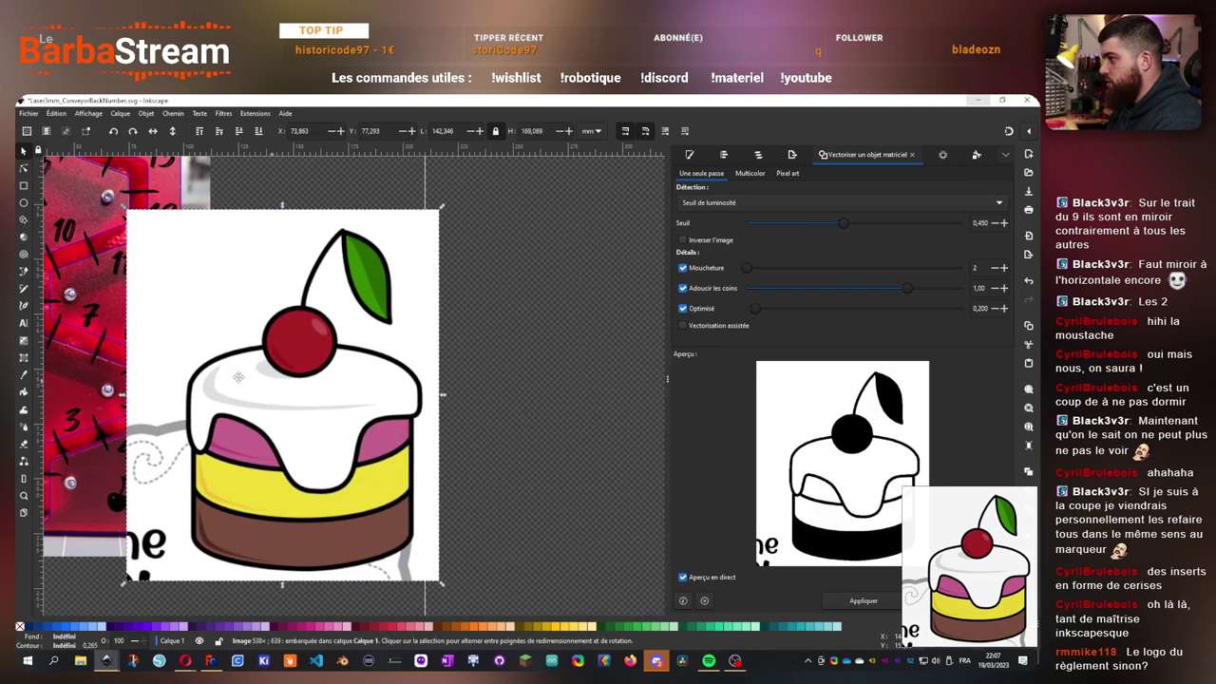
- Trace the pasted cake image with a brightness threshold of 0.450 and delete the source image
{"action": "scroll", "coordinate": [635, 504], "scroll_direction": "down", "scroll_amount": 4}
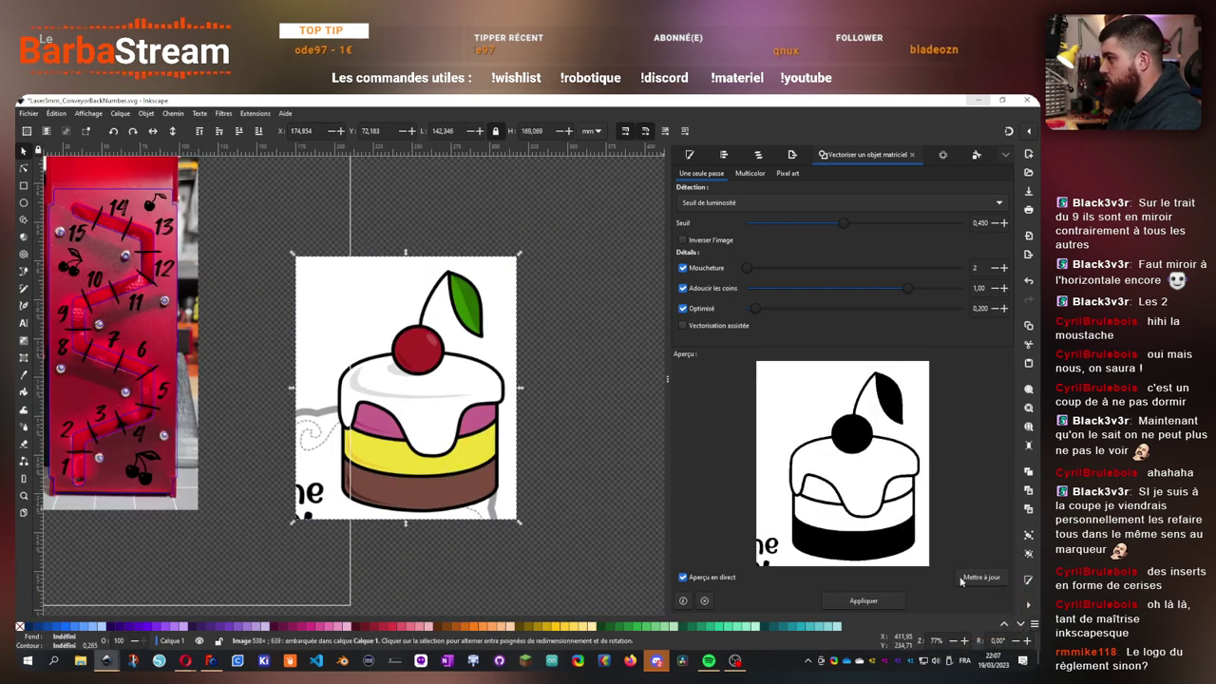
{"action": "left_click", "coordinate": [880, 602]}
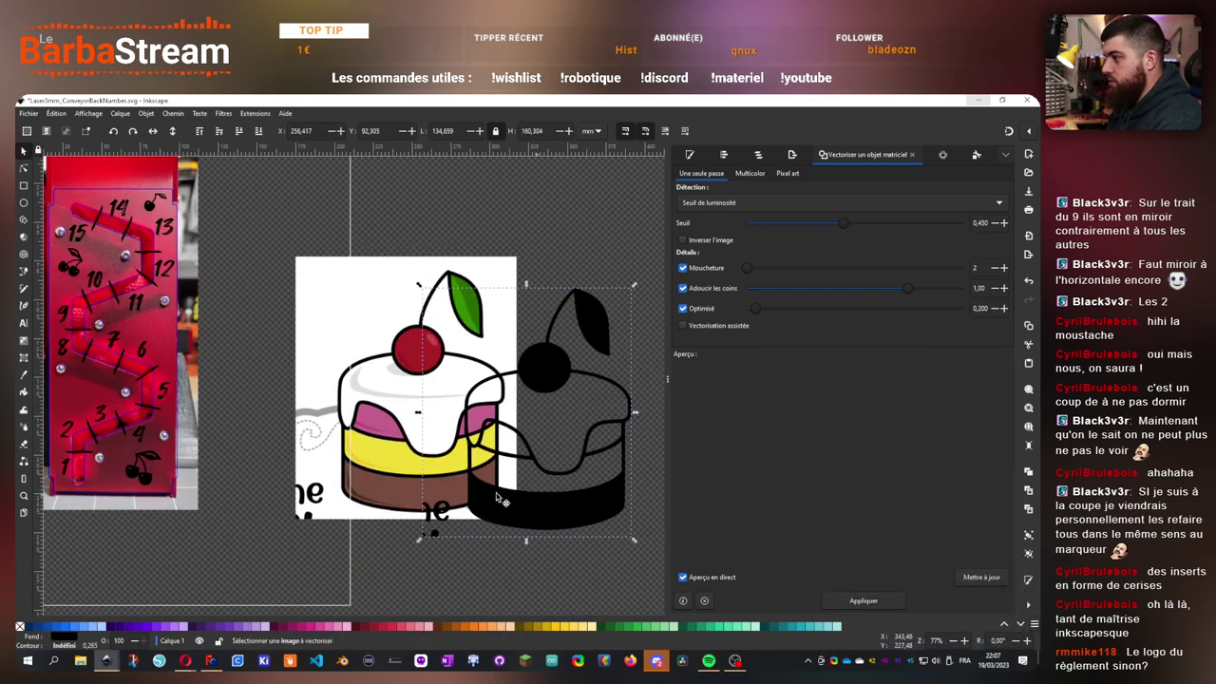
{"action": "left_click", "coordinate": [377, 416]}
{"action": "key", "text": "Delete"}
{"action": "left_click", "coordinate": [471, 467]}
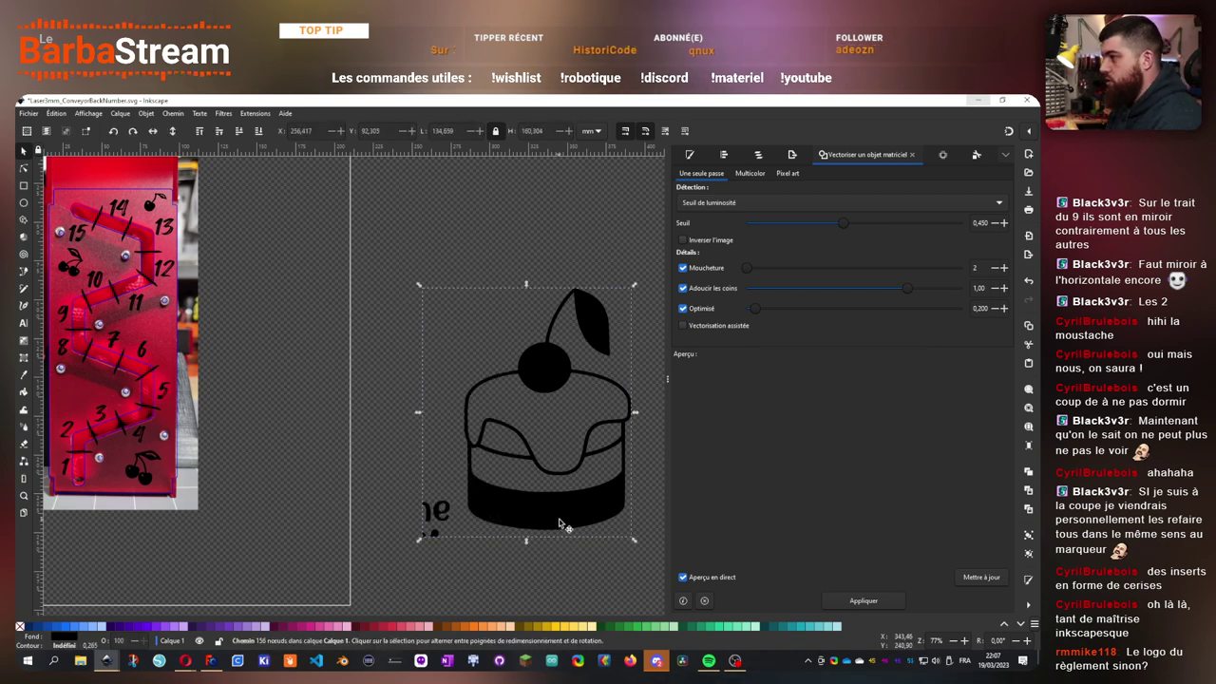
- Delete the stray lettering nodes from the trace and move the cake nearer the page, then undo back to the pasted image
{"action": "key", "text": "n"}
{"action": "left_click_drag", "start_coordinate": [452, 568], "coordinate": [447, 570]}
{"action": "key", "text": "Delete"}
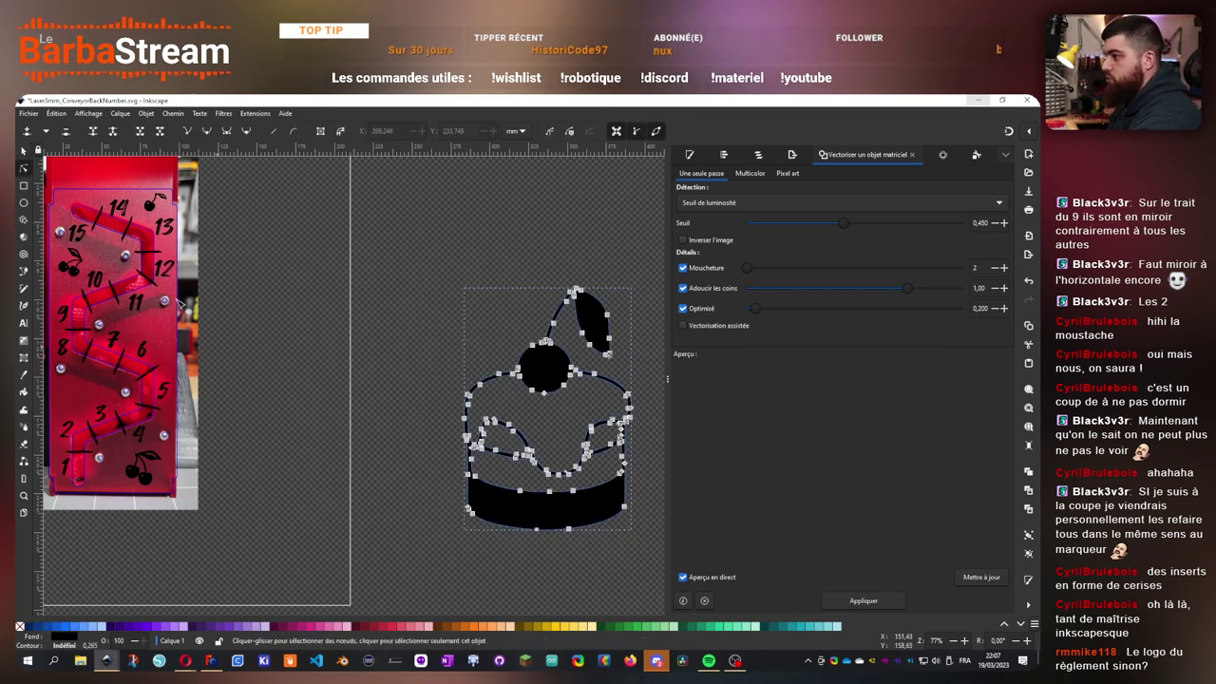
{"action": "key", "text": "s"}
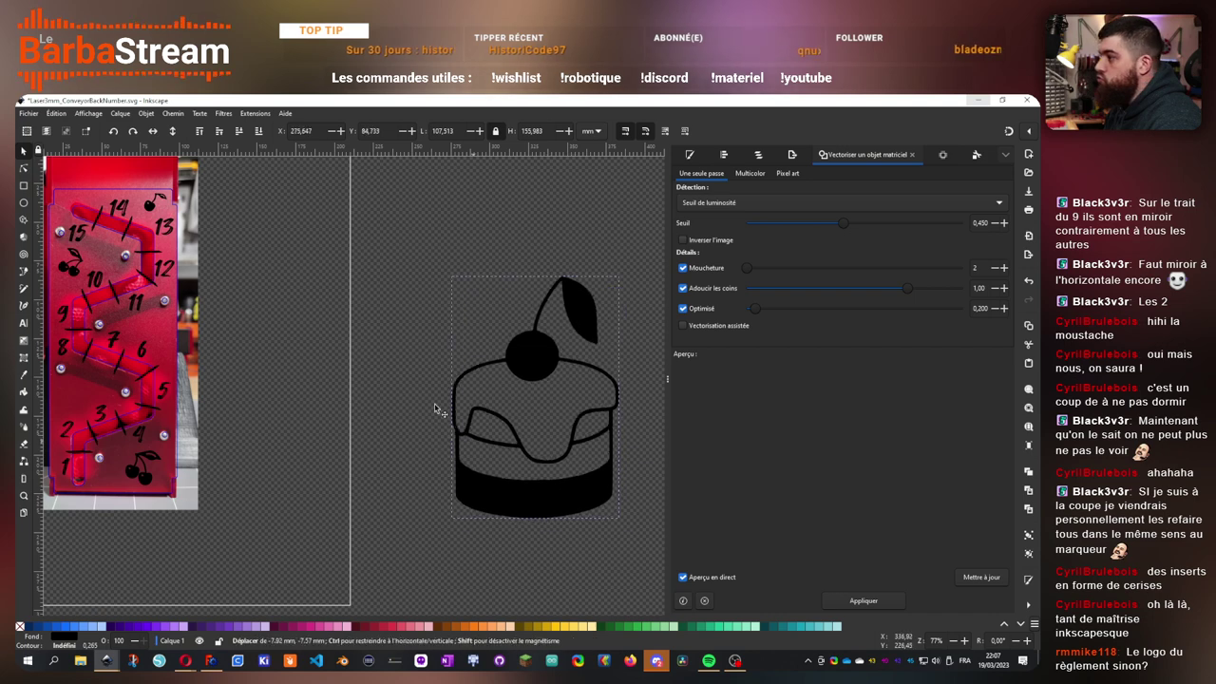
{"action": "left_click_drag", "start_coordinate": [574, 506], "coordinate": [431, 434]}
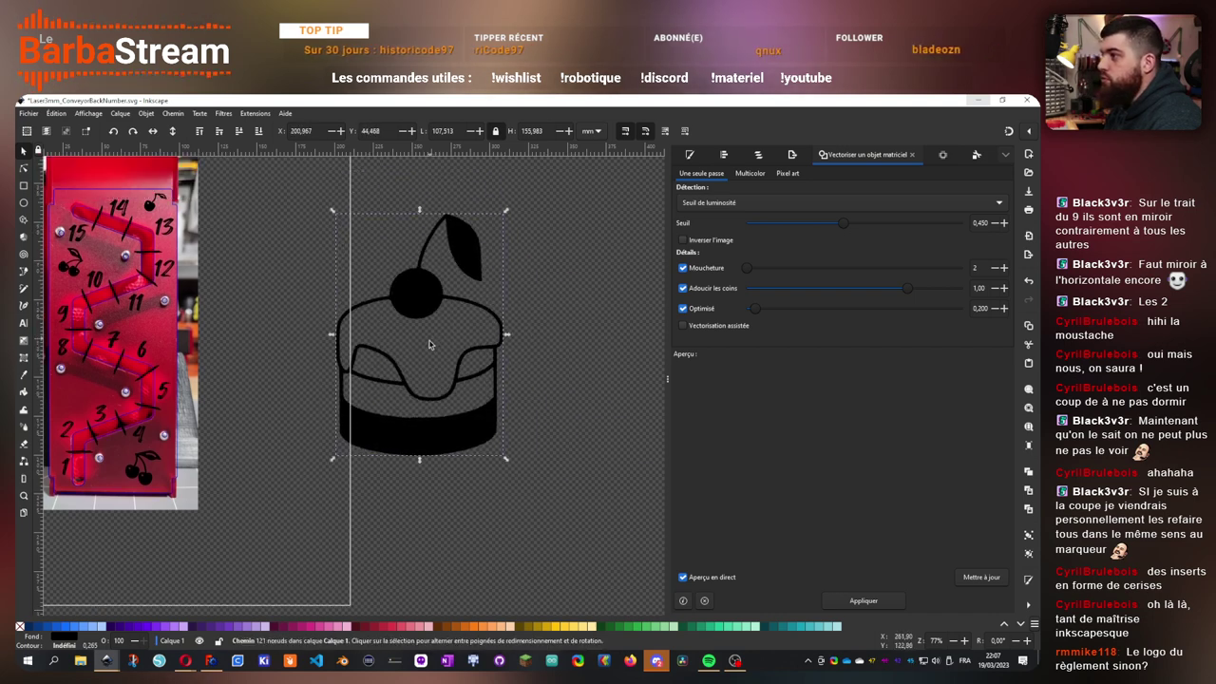
{"action": "scroll", "coordinate": [442, 342], "scroll_direction": "up", "scroll_amount": 1}
{"action": "scroll", "coordinate": [449, 367], "scroll_direction": "down", "scroll_amount": 2}
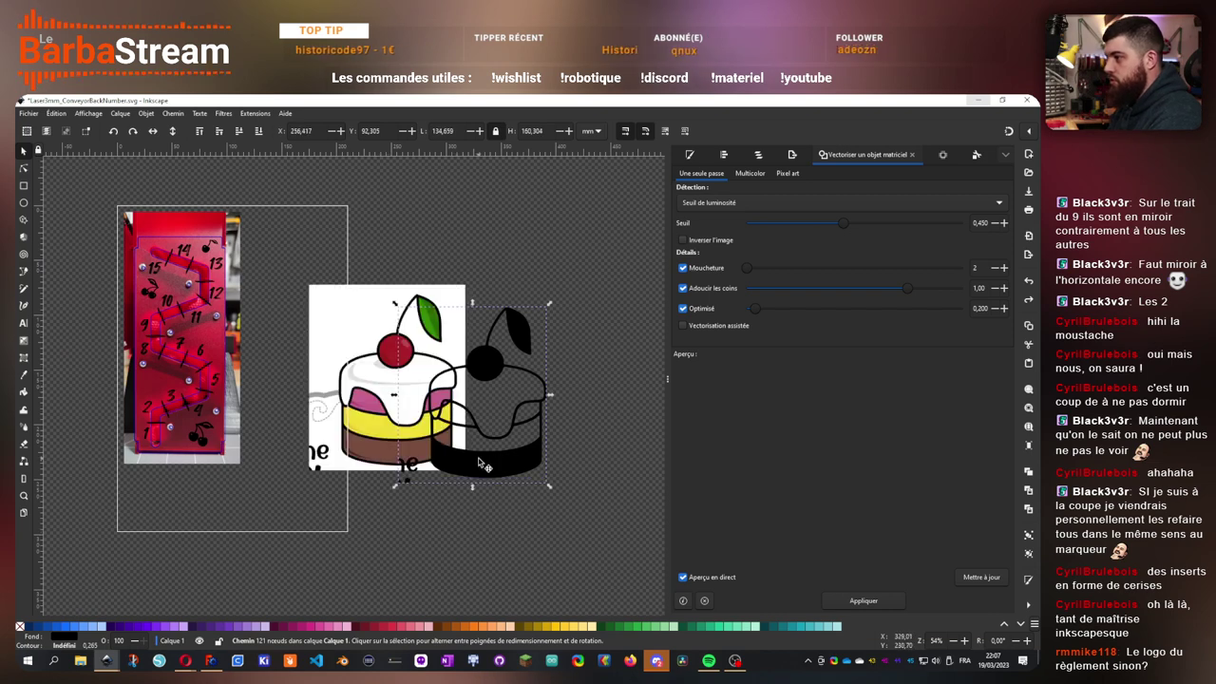
{"action": "key", "text": "ctrl+z"}
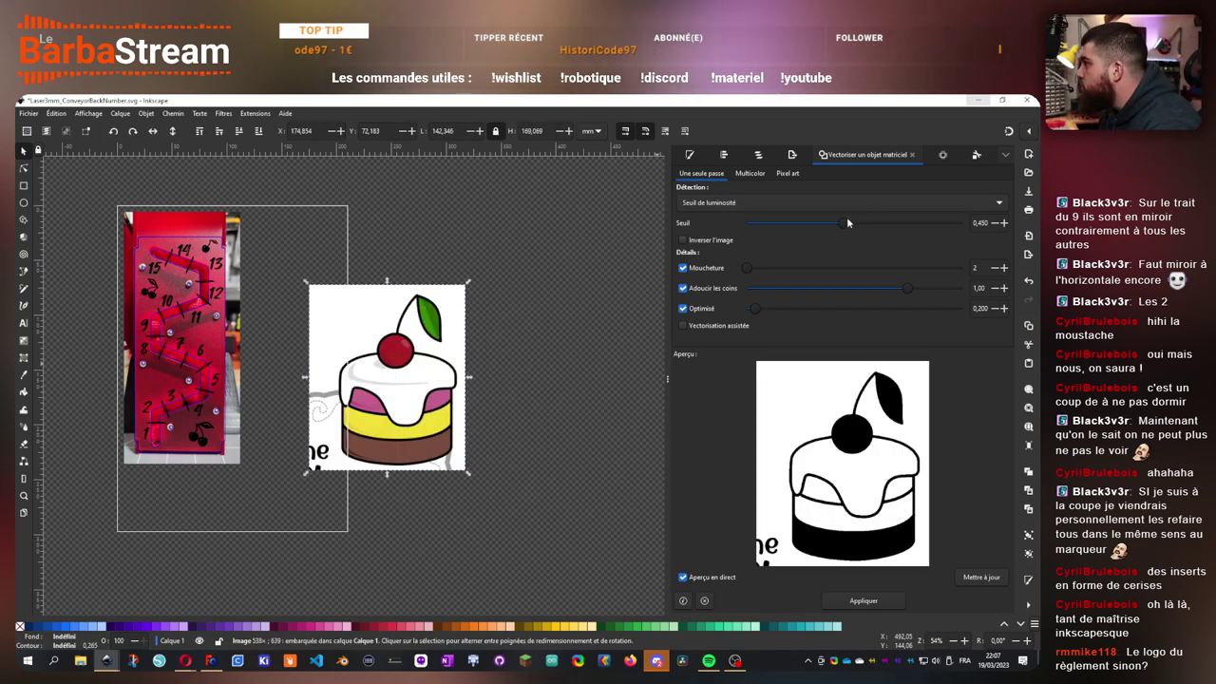
- Trace the cake image again with a brightness threshold of 0.211, delete the source image and set the outline beside the page
{"action": "left_click_drag", "start_coordinate": [820, 224], "coordinate": [792, 225]}
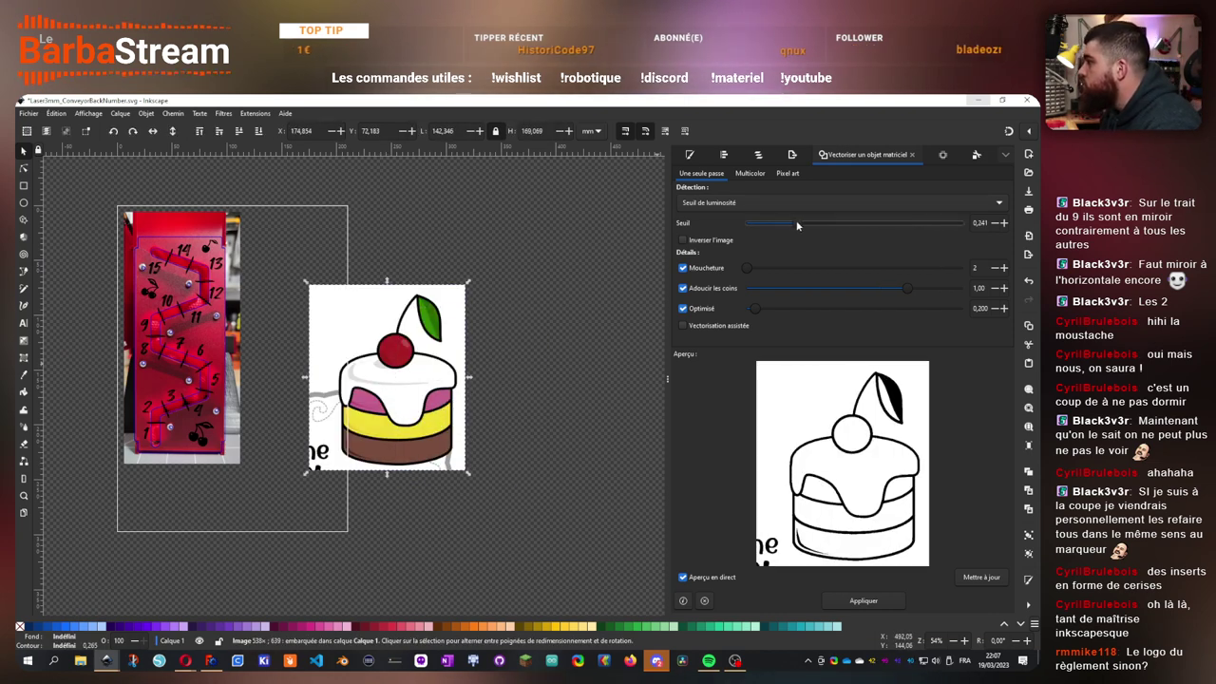
{"action": "left_click", "coordinate": [864, 600]}
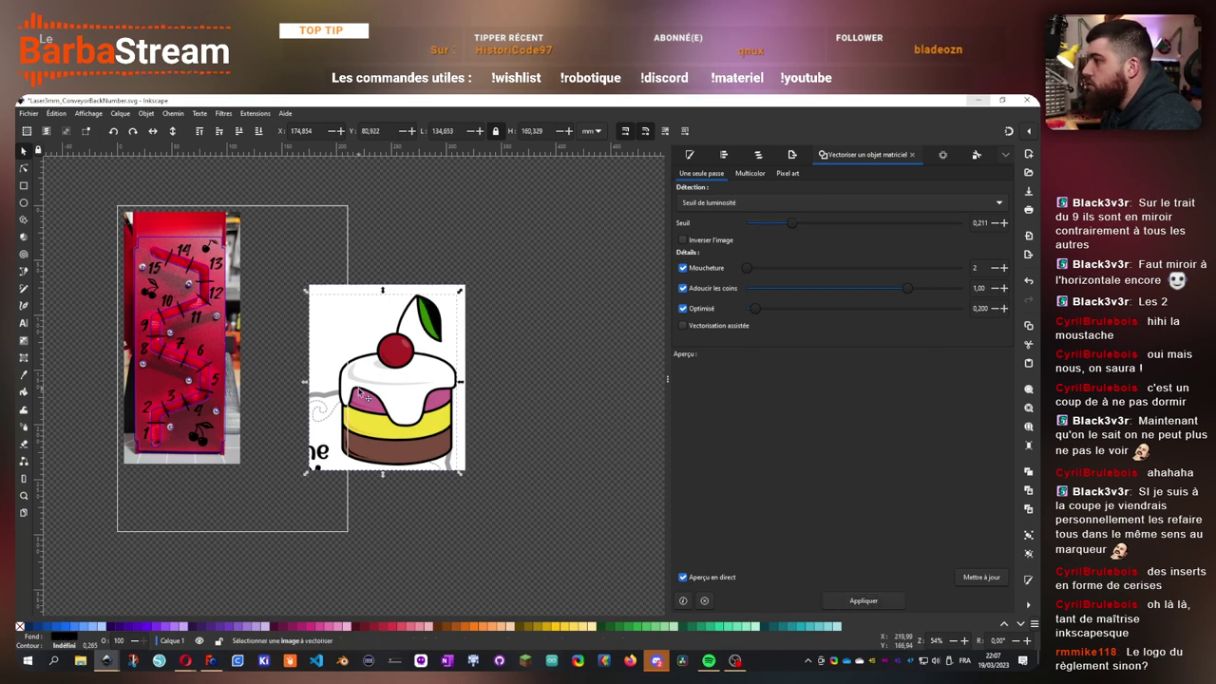
{"action": "mouse_move", "coordinate": [375, 320]}
{"action": "left_mouse_down"}
{"action": "mouse_move", "coordinate": [452, 434]}
{"action": "mouse_move", "coordinate": [405, 271]}
{"action": "left_mouse_up"}
{"action": "left_click", "coordinate": [418, 389]}
{"action": "key", "text": "Delete"}
{"action": "left_click", "coordinate": [440, 560]}
{"action": "left_click_drag", "start_coordinate": [410, 556], "coordinate": [359, 383]}
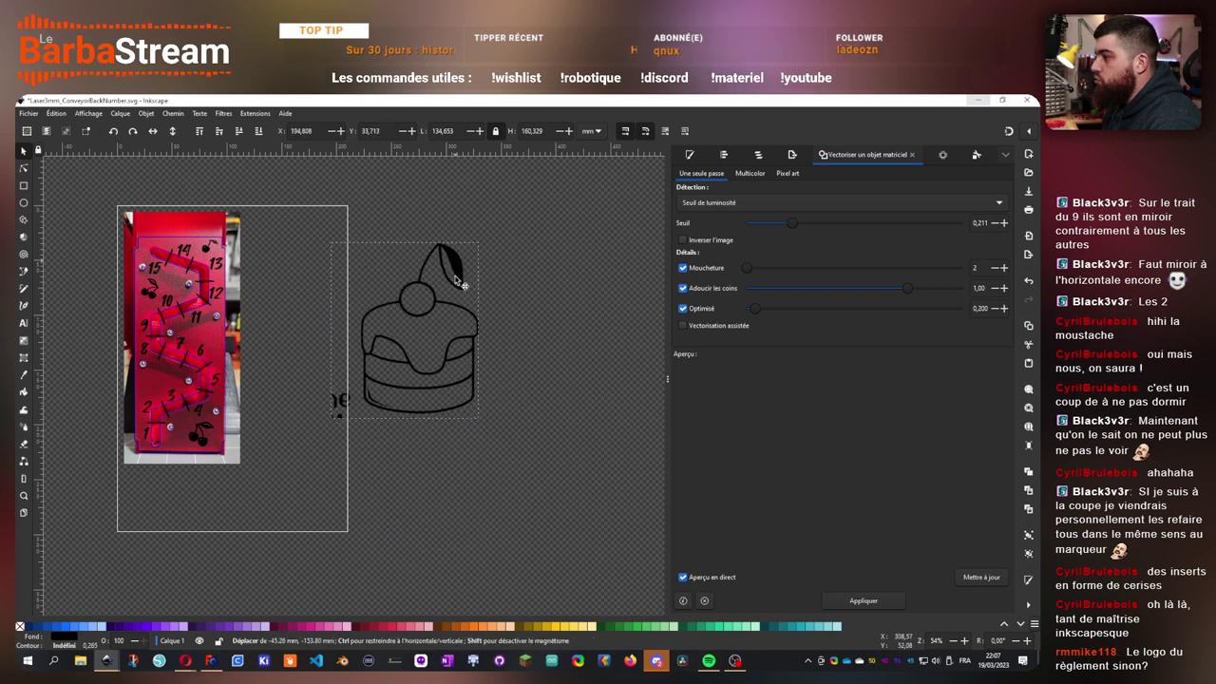
- Delete the stray lettering nodes beside the base of the traced cake
{"action": "scroll", "coordinate": [359, 382], "scroll_direction": "up", "scroll_amount": 3}
{"action": "key", "text": "n"}
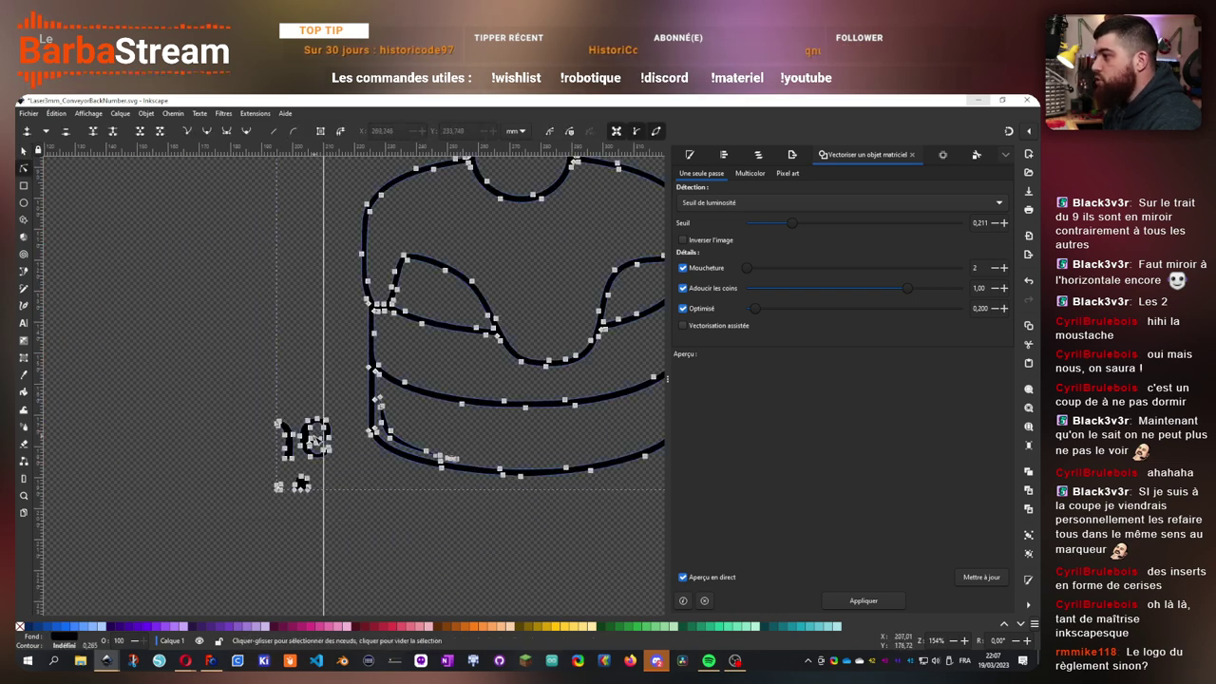
{"action": "left_click_drag", "start_coordinate": [343, 514], "coordinate": [342, 513]}
{"action": "key", "text": "Delete"}
{"action": "scroll", "coordinate": [267, 374], "scroll_direction": "down", "scroll_amount": 3}
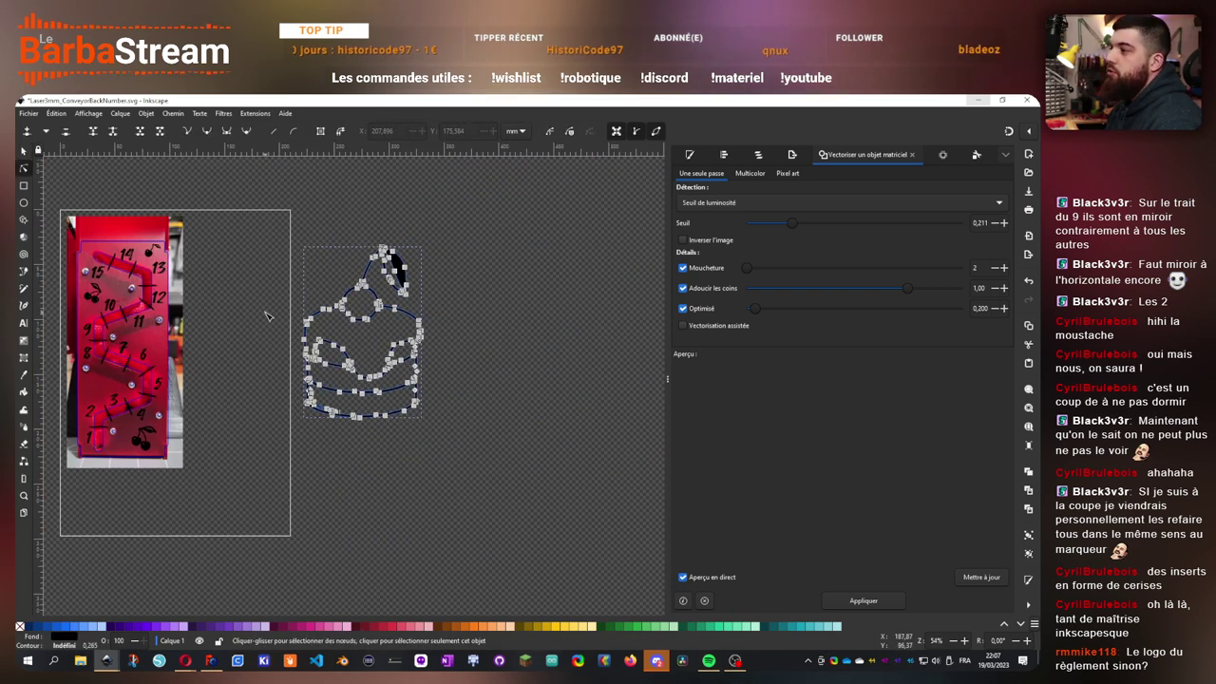
- Place a copy of the small single cherry with its leaf next to the traced cake
{"action": "mouse_move", "coordinate": [266, 314]}
{"action": "left_mouse_down"}
{"action": "mouse_move", "coordinate": [446, 442]}
{"action": "mouse_move", "coordinate": [181, 291]}
{"action": "left_mouse_up"}
{"action": "scroll", "coordinate": [317, 364], "scroll_direction": "up", "scroll_amount": 2}
{"action": "left_click", "coordinate": [24, 151]}
{"action": "left_click", "coordinate": [343, 393]}
{"action": "key", "text": "ctrl+c"}
- Try to remove the large cherry, stem and leaf from the cake by deleting their nodes, and undo the deletions
{"action": "key", "text": "n"}
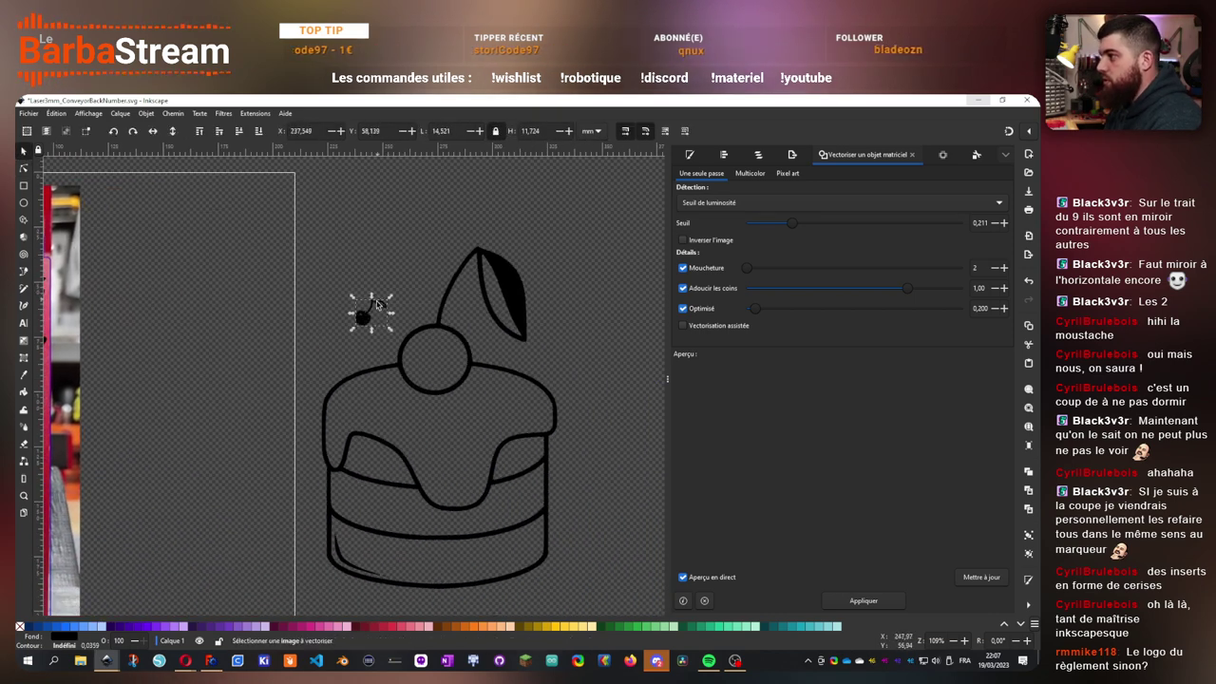
{"action": "scroll", "coordinate": [348, 336], "scroll_direction": "up", "scroll_amount": 1}
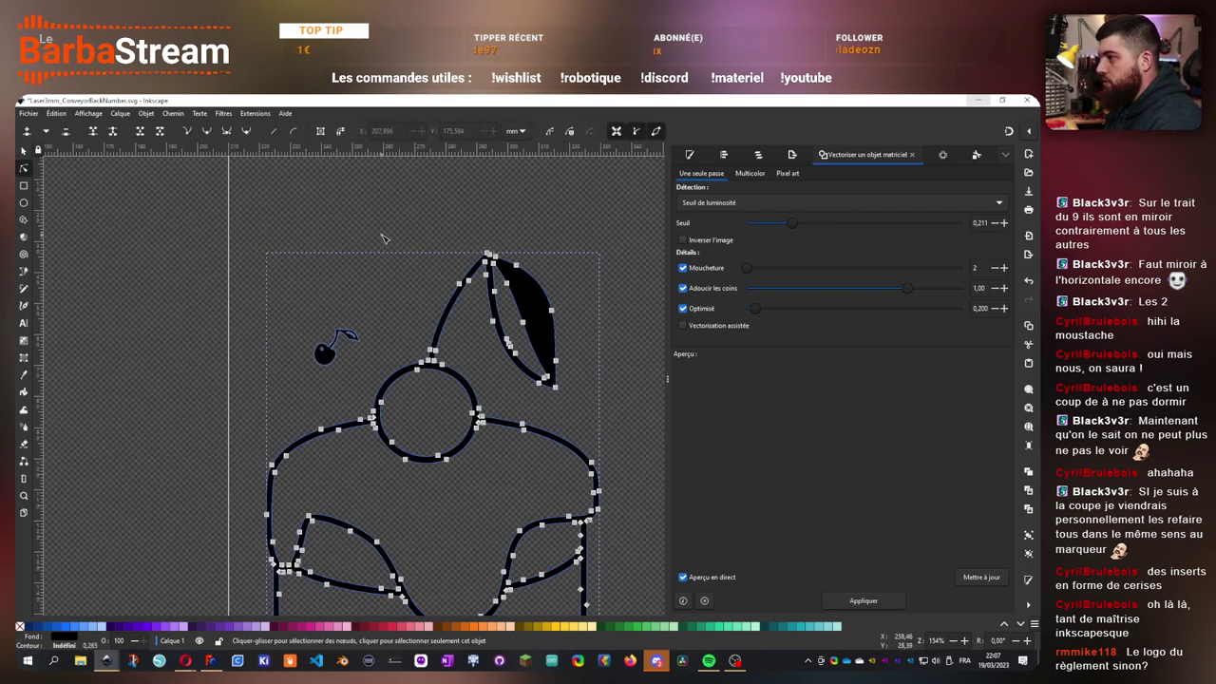
{"action": "left_click_drag", "start_coordinate": [577, 404], "coordinate": [576, 403]}
{"action": "key", "text": "Delete"}
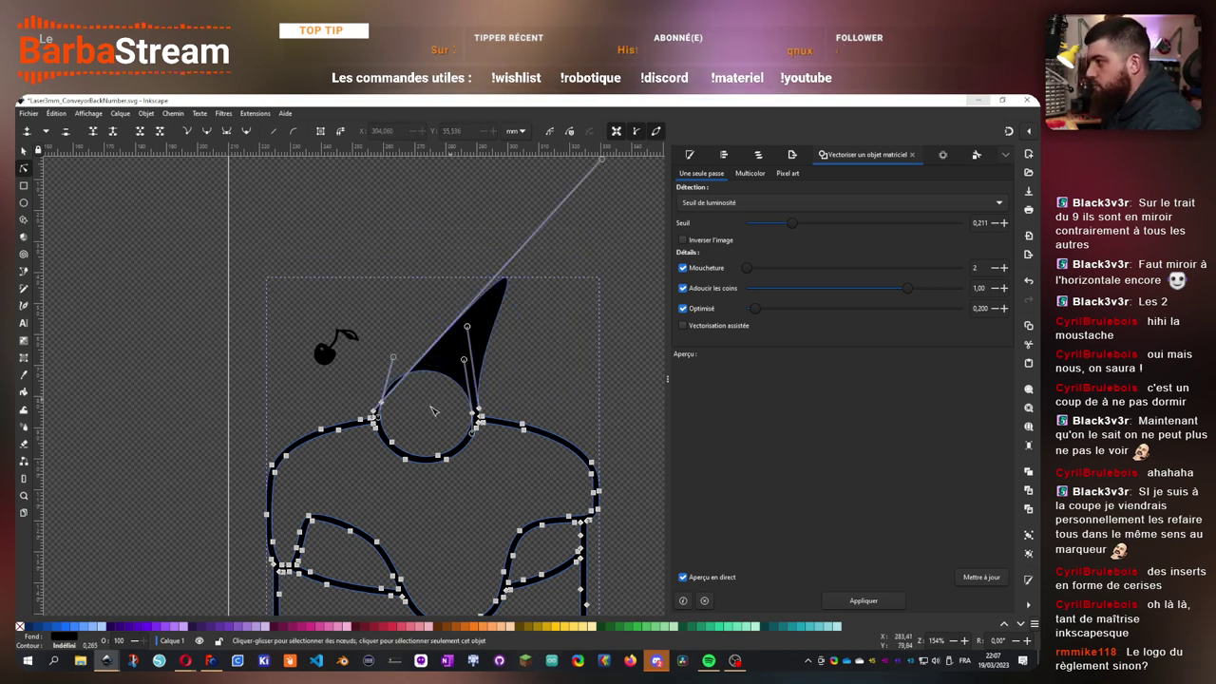
{"action": "scroll", "coordinate": [432, 410], "scroll_direction": "up", "scroll_amount": 4}
{"action": "scroll", "coordinate": [337, 439], "scroll_direction": "down", "scroll_amount": 1}
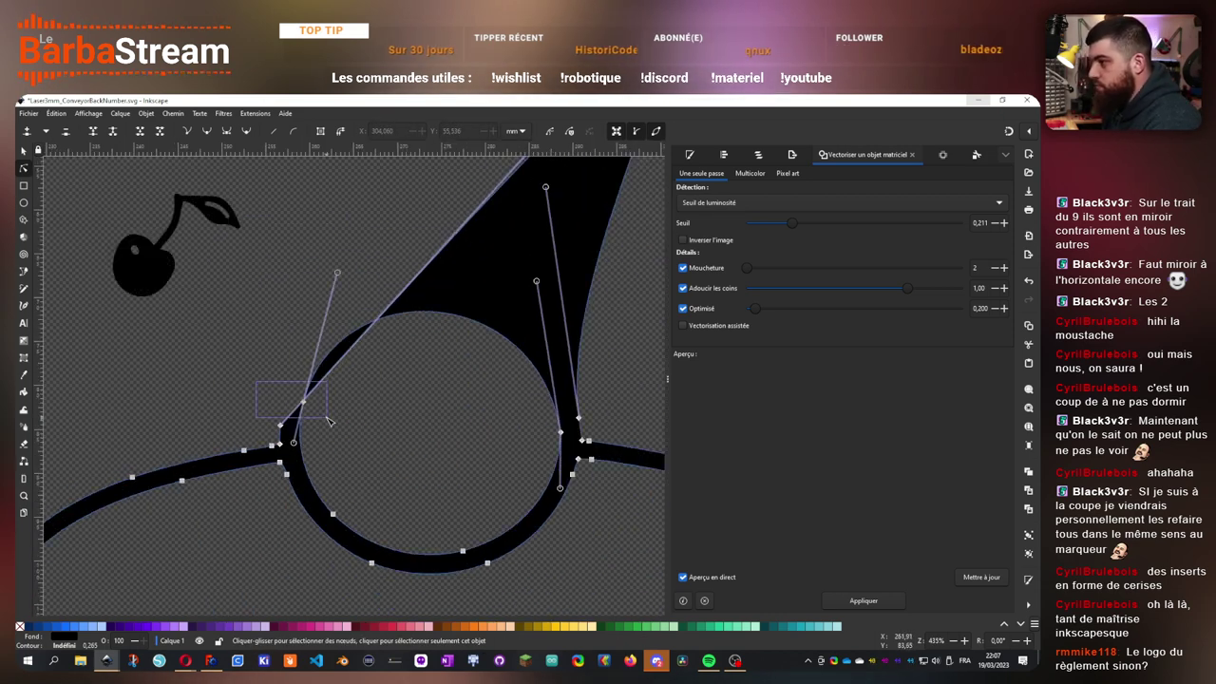
{"action": "left_click_drag", "start_coordinate": [327, 421], "coordinate": [334, 436]}
{"action": "key", "text": "Delete"}
{"action": "left_click_drag", "start_coordinate": [443, 442], "coordinate": [365, 424]}
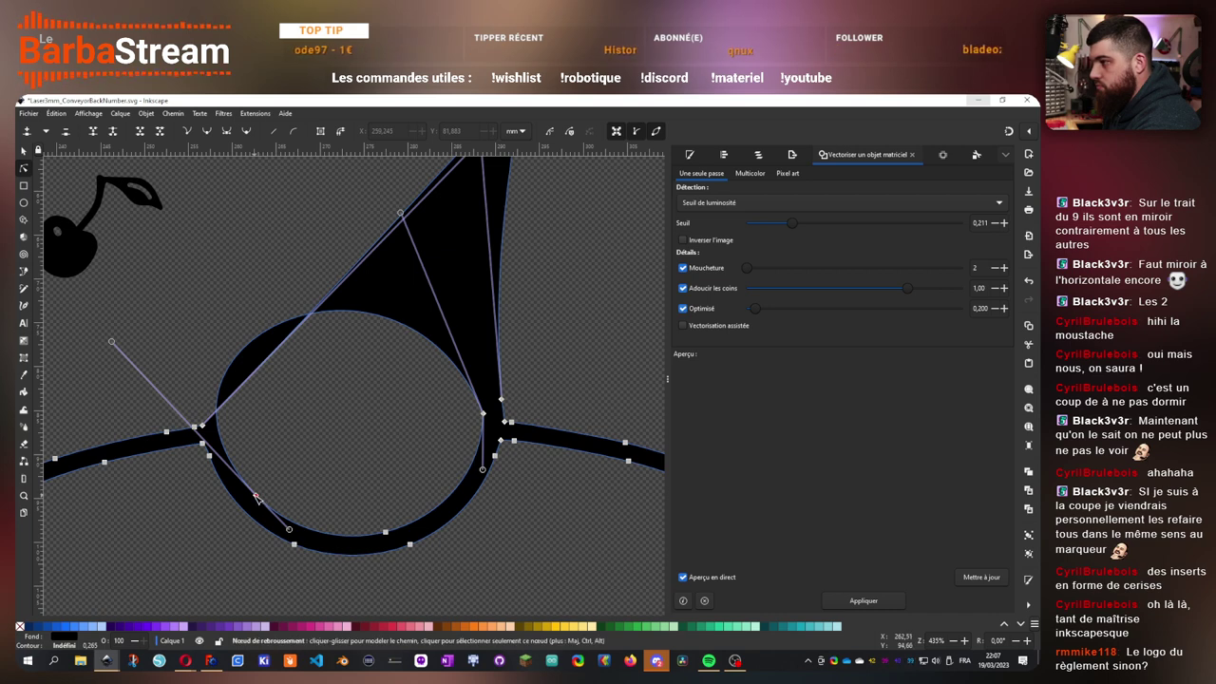
{"action": "key", "text": "ctrl+z"}
{"action": "key", "text": "ctrl+z"}
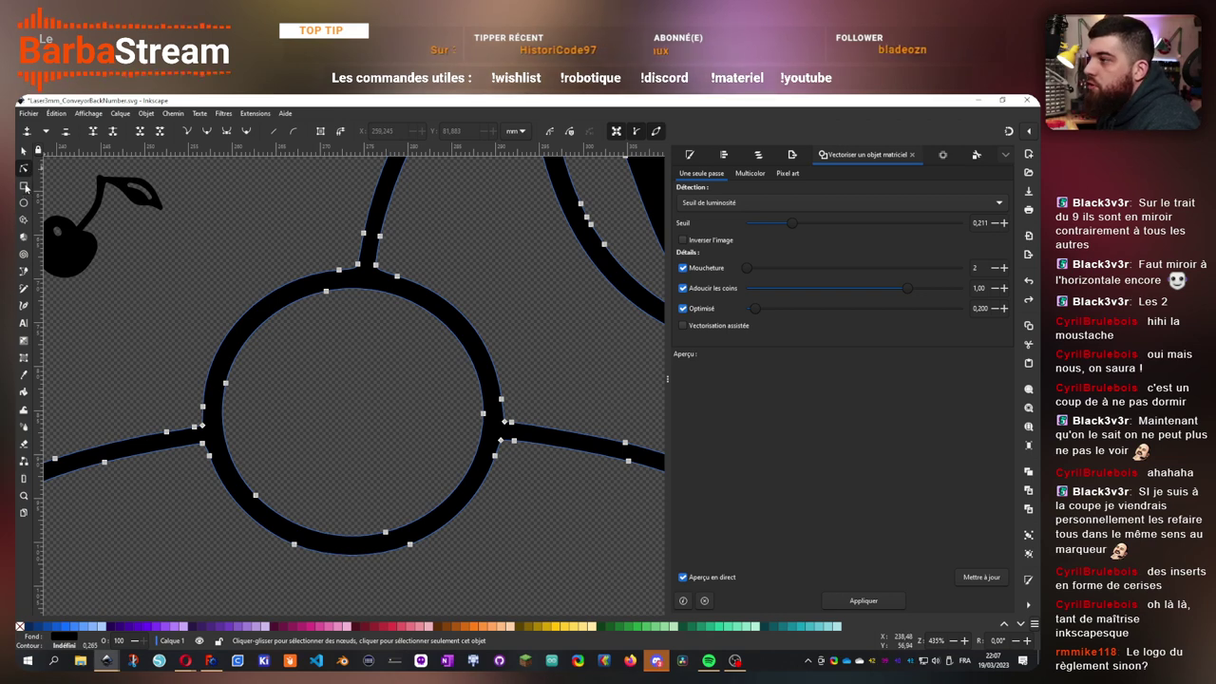
- Draw a closed straight-sided Bezier shape around the lower half of the cake's cherry circle, below the icing line
{"action": "left_click", "coordinate": [24, 285]}
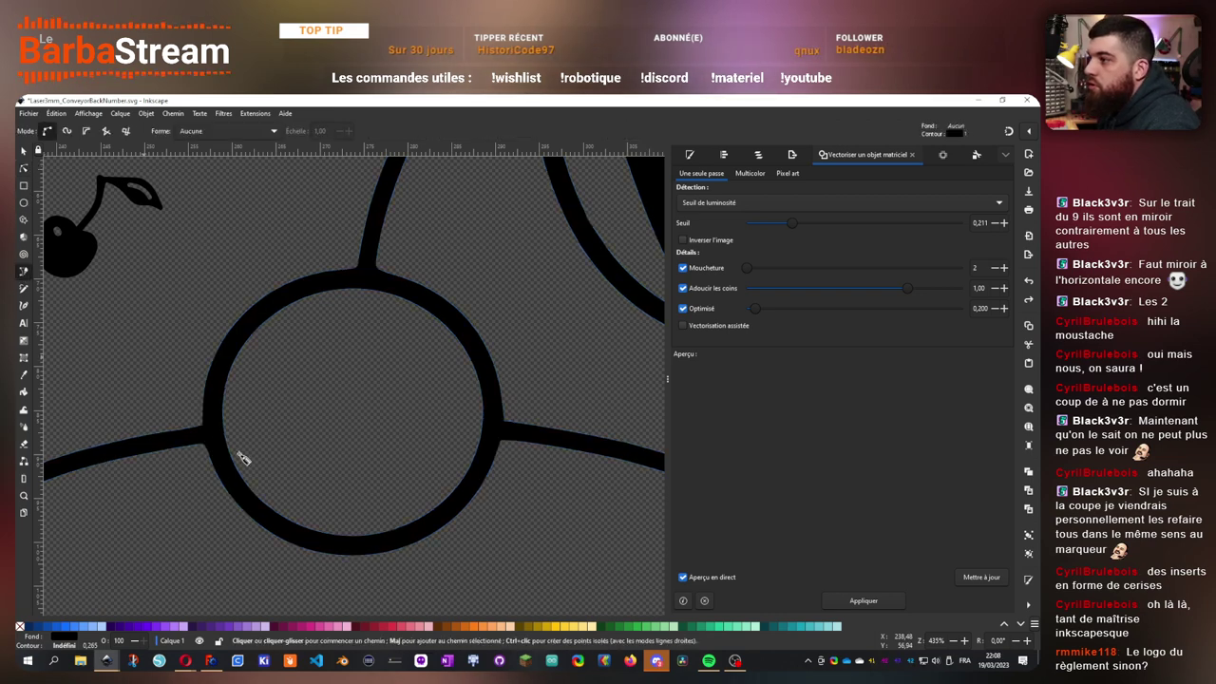
{"action": "left_click", "coordinate": [196, 447]}
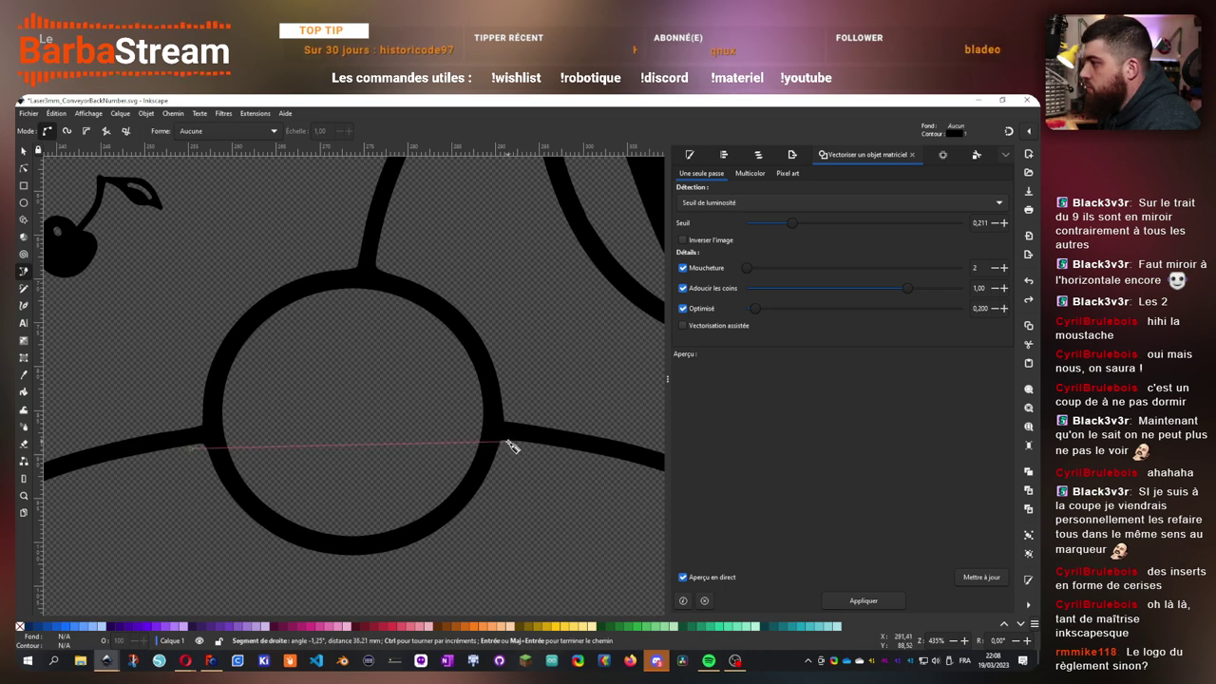
{"action": "left_click", "coordinate": [506, 441]}
{"action": "left_click", "coordinate": [482, 574]}
{"action": "left_click", "coordinate": [245, 576]}
{"action": "left_click", "coordinate": [164, 469]}
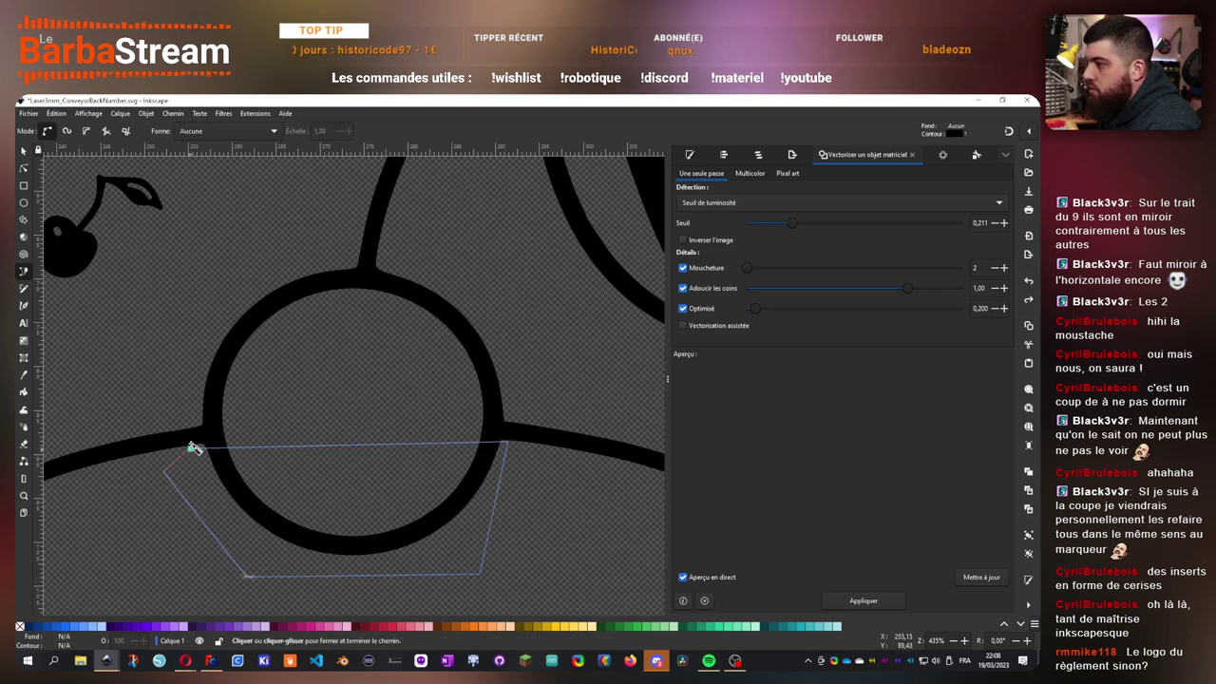
{"action": "left_click", "coordinate": [194, 447]}
- Draw a second closed straight-sided shape around the upper half of the cherry circle, above the icing line
{"action": "left_click", "coordinate": [191, 422]}
{"action": "left_click", "coordinate": [513, 419]}
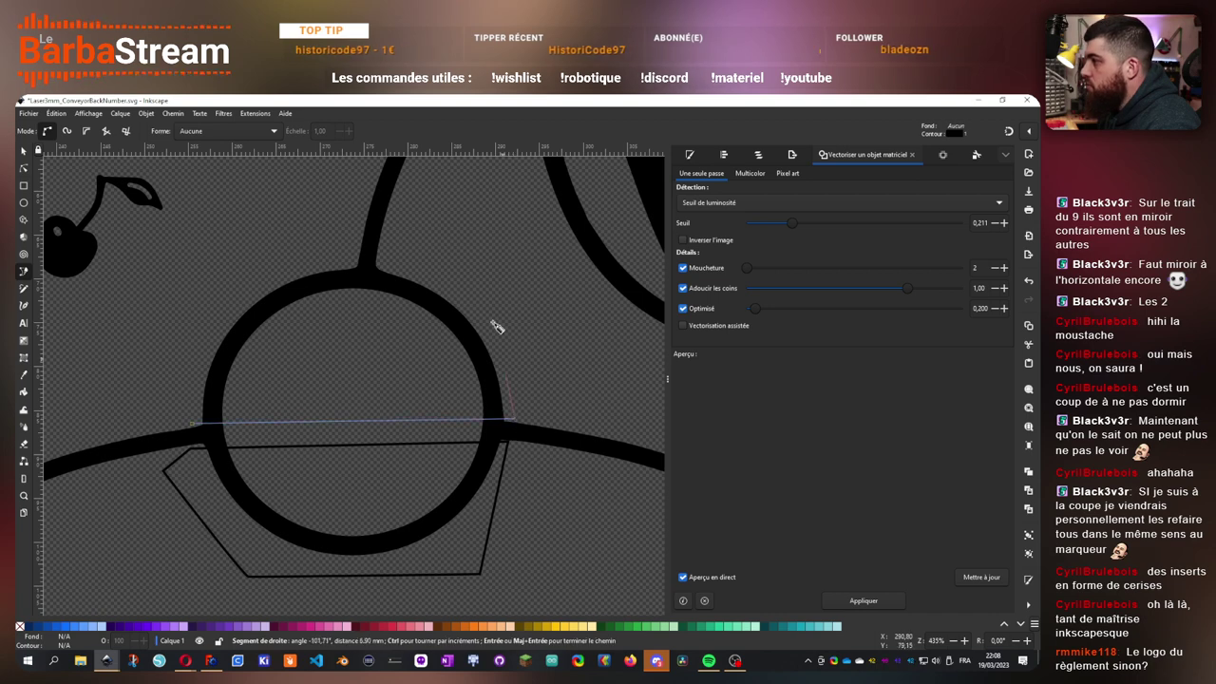
{"action": "left_click", "coordinate": [485, 277]}
{"action": "left_click", "coordinate": [220, 250]}
{"action": "left_click", "coordinate": [141, 369]}
{"action": "left_click", "coordinate": [193, 421]}
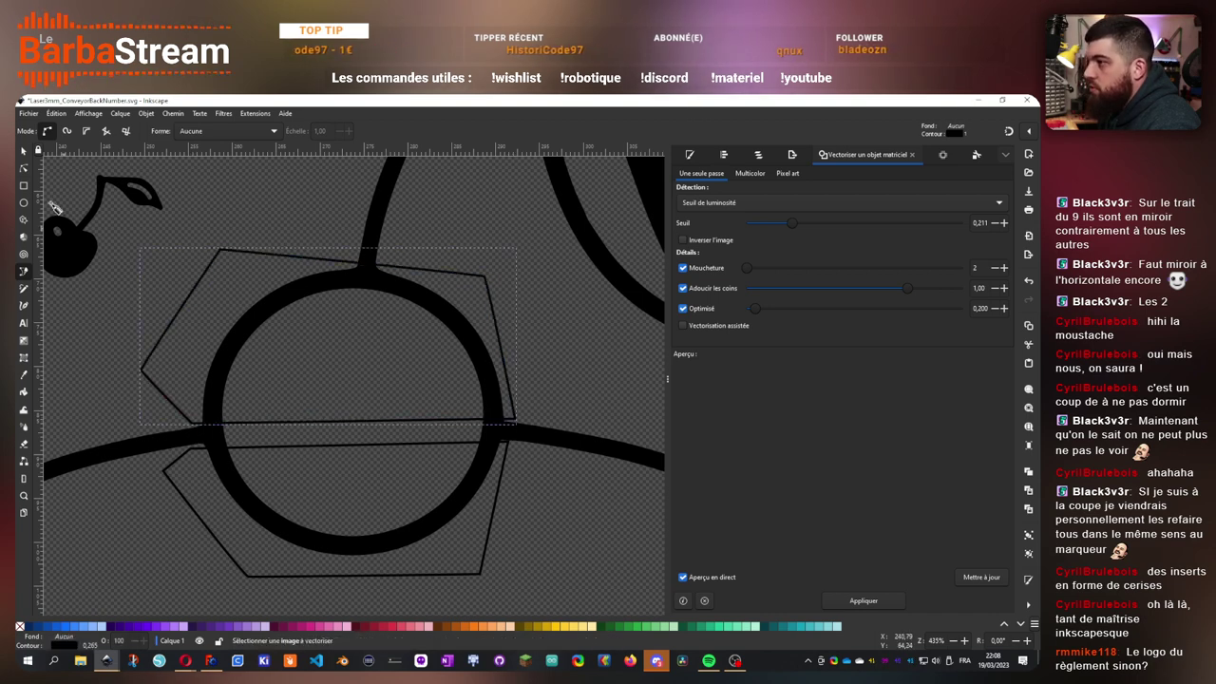
- Subtract the upper and lower shapes from the cake outline with path Difference to cut out the cherry circle
{"action": "left_click", "coordinate": [25, 151]}
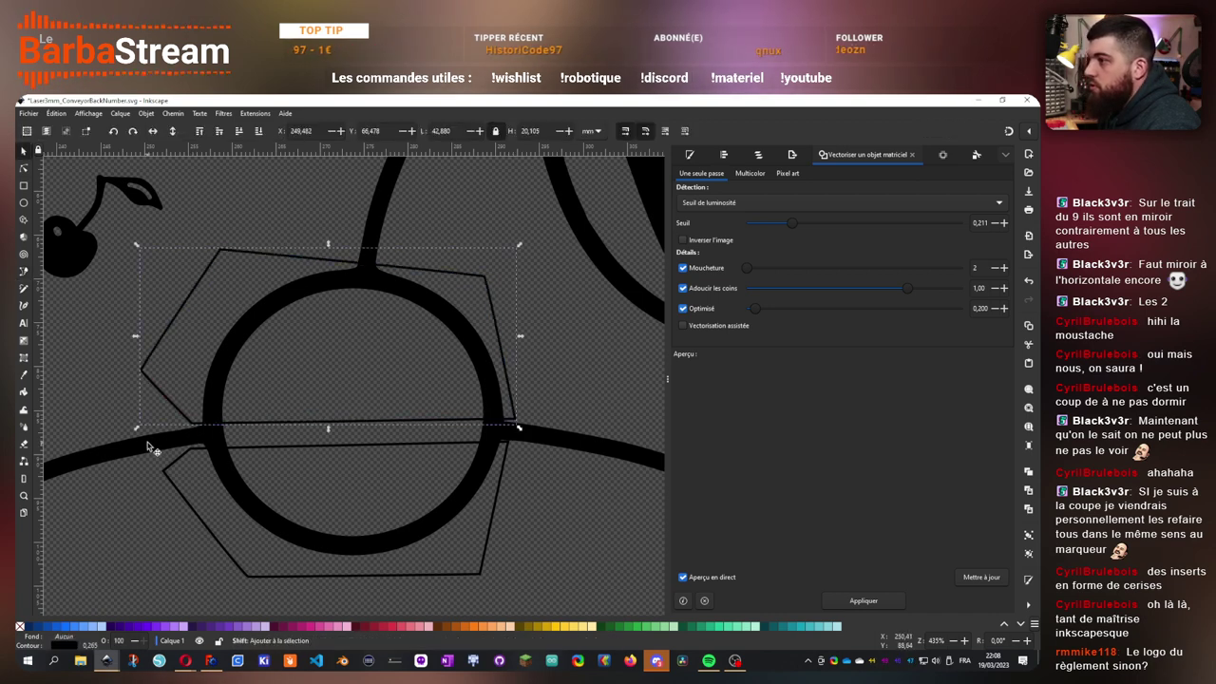
{"action": "left_click", "coordinate": [172, 113]}
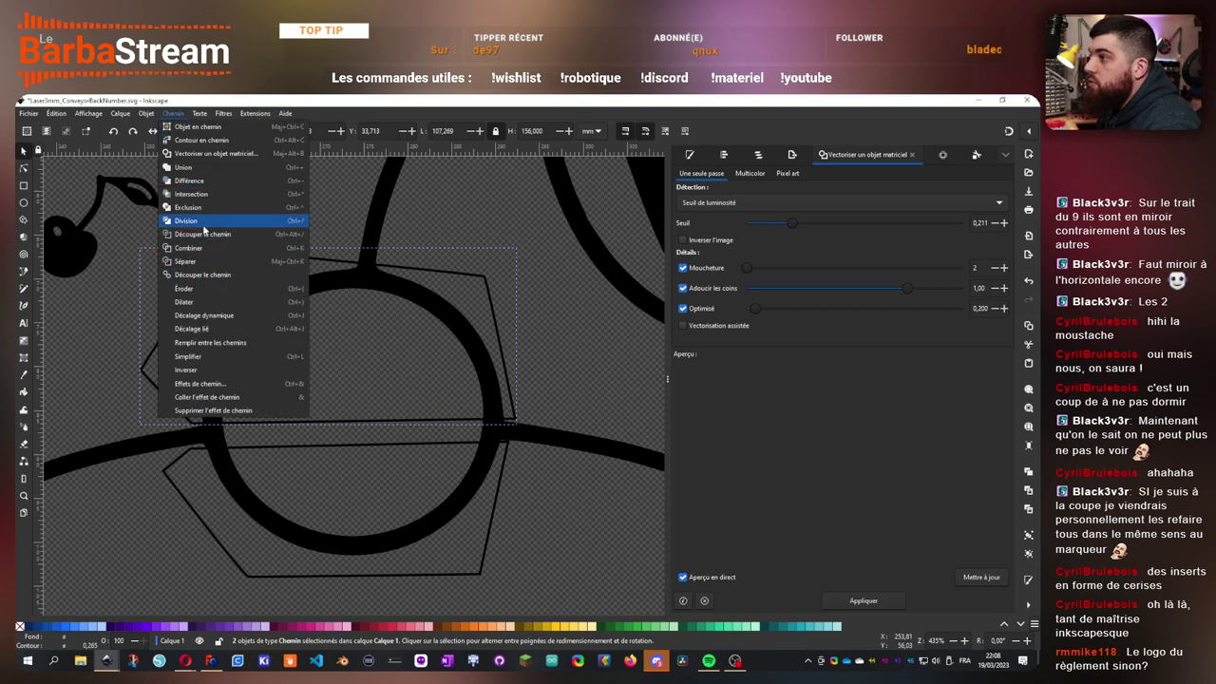
{"action": "left_click", "coordinate": [202, 180]}
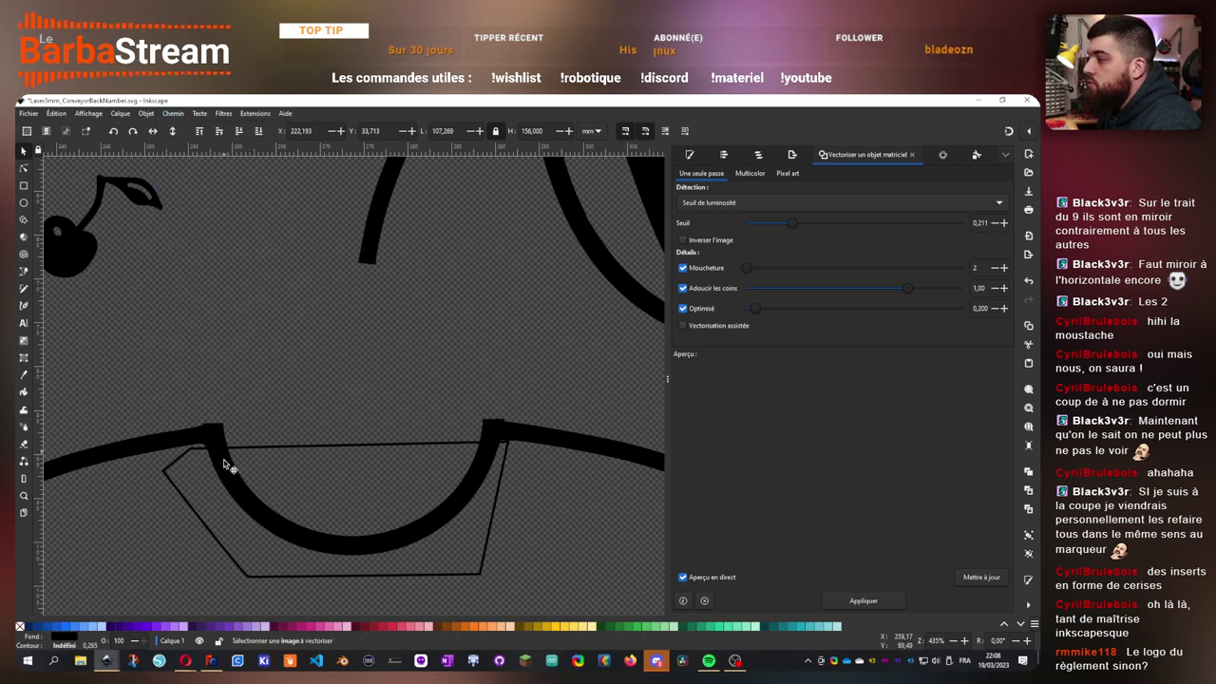
{"action": "left_click", "coordinate": [172, 113]}
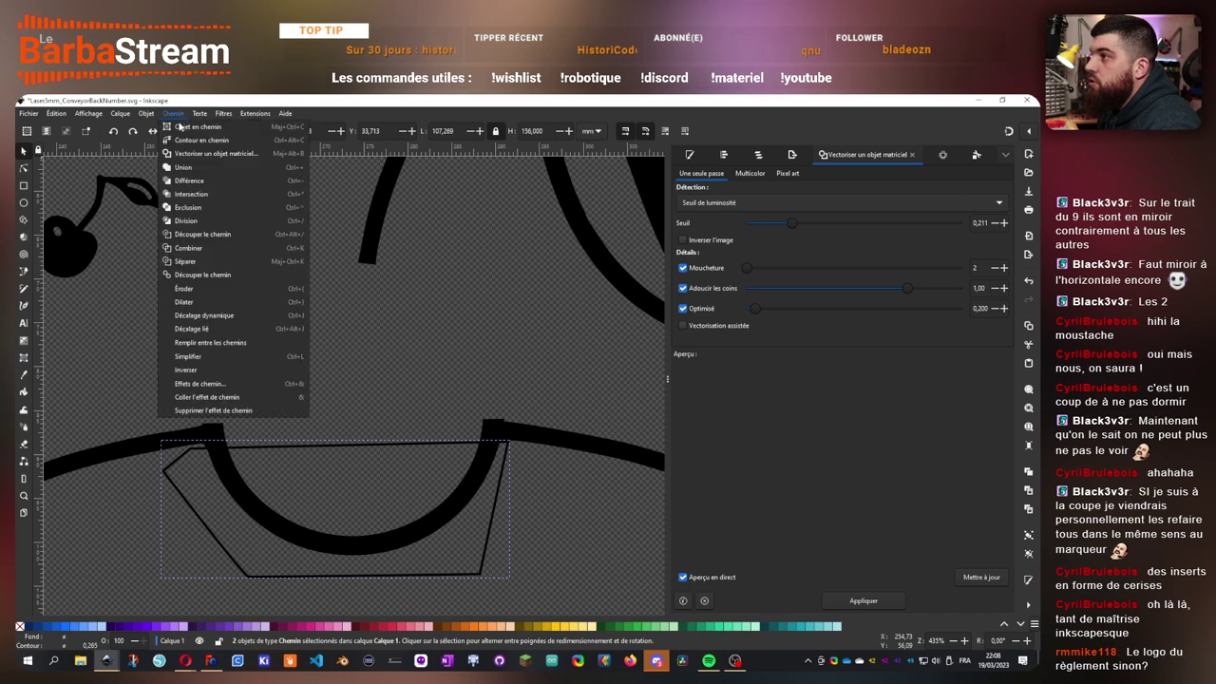
{"action": "left_click", "coordinate": [201, 181]}
- Delete all nodes of the large stem and leaf above the cake
{"action": "scroll", "coordinate": [253, 342], "scroll_direction": "down", "scroll_amount": 2}
{"action": "scroll", "coordinate": [253, 342], "scroll_direction": "down", "scroll_amount": 1}
{"action": "key", "text": "n"}
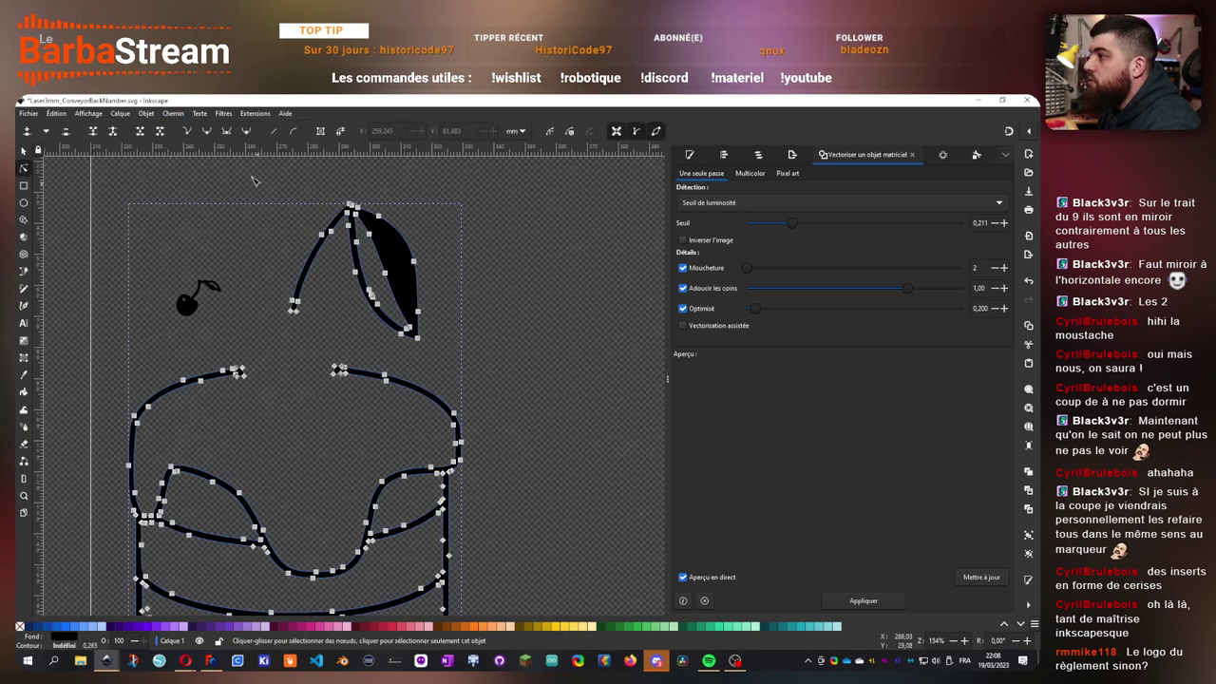
{"action": "left_click_drag", "start_coordinate": [253, 179], "coordinate": [465, 353]}
{"action": "key", "text": "Delete"}
{"action": "scroll", "coordinate": [260, 375], "scroll_direction": "up", "scroll_amount": 3}
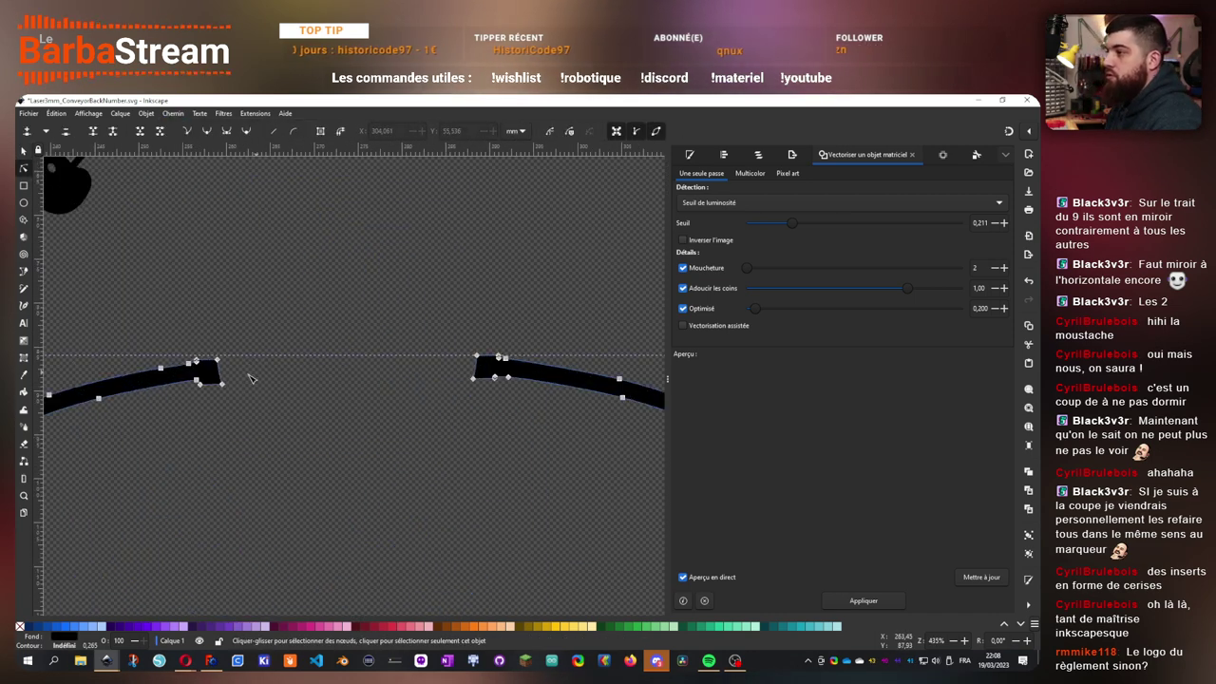
{"action": "left_click_drag", "start_coordinate": [250, 417], "coordinate": [252, 419]}
{"action": "key", "text": "Delete"}
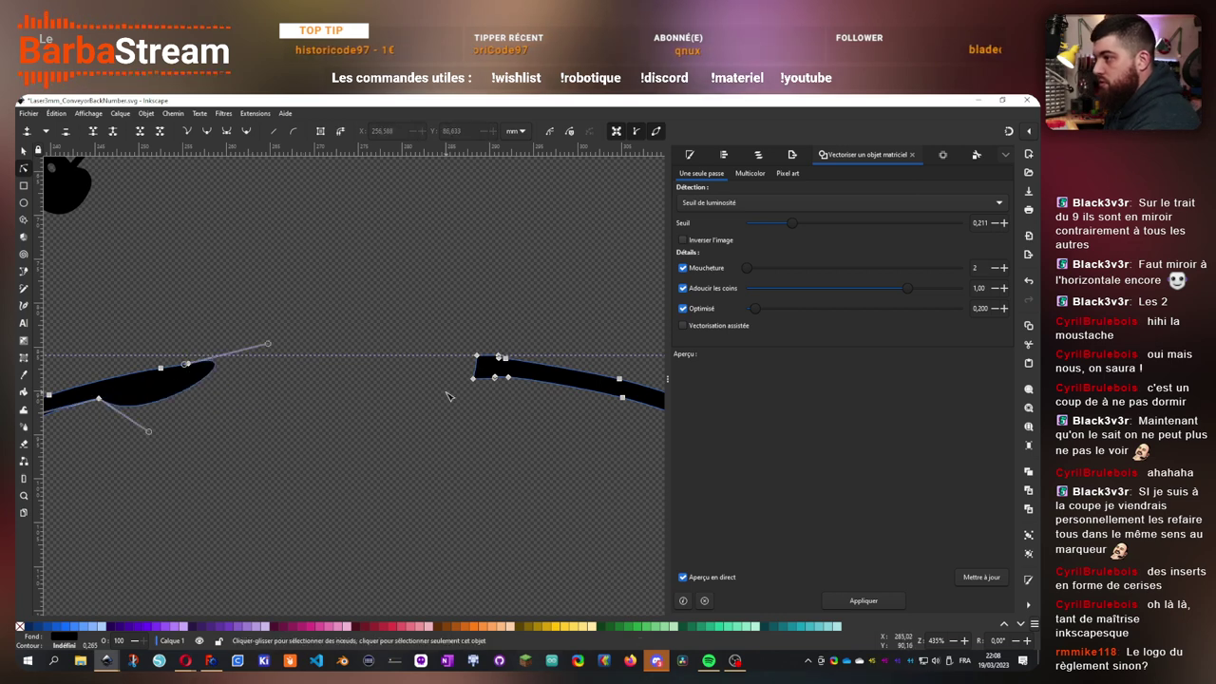
{"action": "mouse_move", "coordinate": [513, 427]}
{"action": "left_mouse_down"}
{"action": "mouse_move", "coordinate": [502, 415]}
{"action": "mouse_move", "coordinate": [502, 425]}
{"action": "left_mouse_up"}
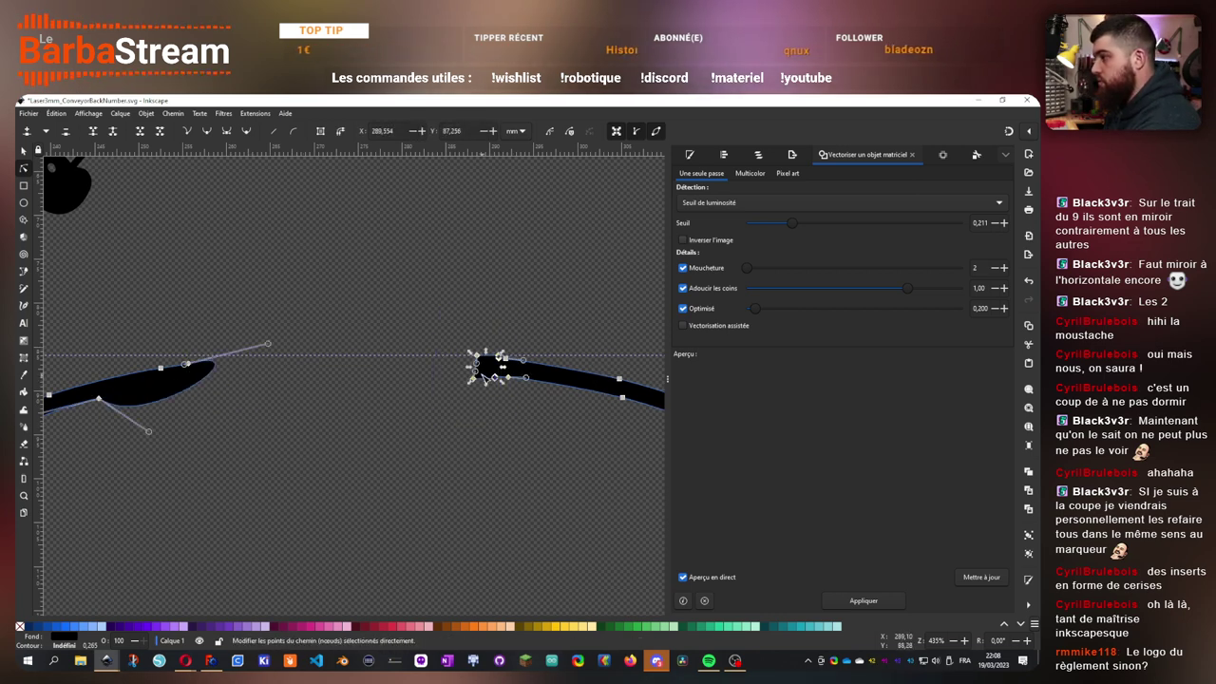
{"action": "left_click_drag", "start_coordinate": [376, 365], "coordinate": [378, 364]}
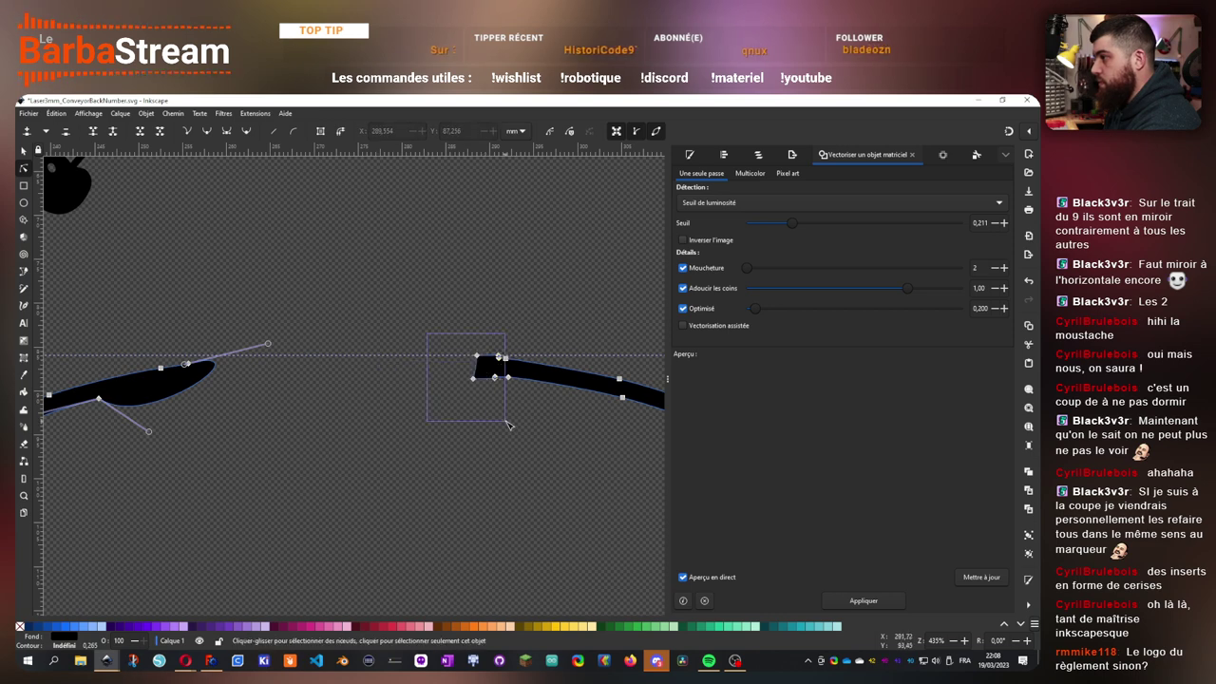
{"action": "left_click_drag", "start_coordinate": [503, 422], "coordinate": [503, 425]}
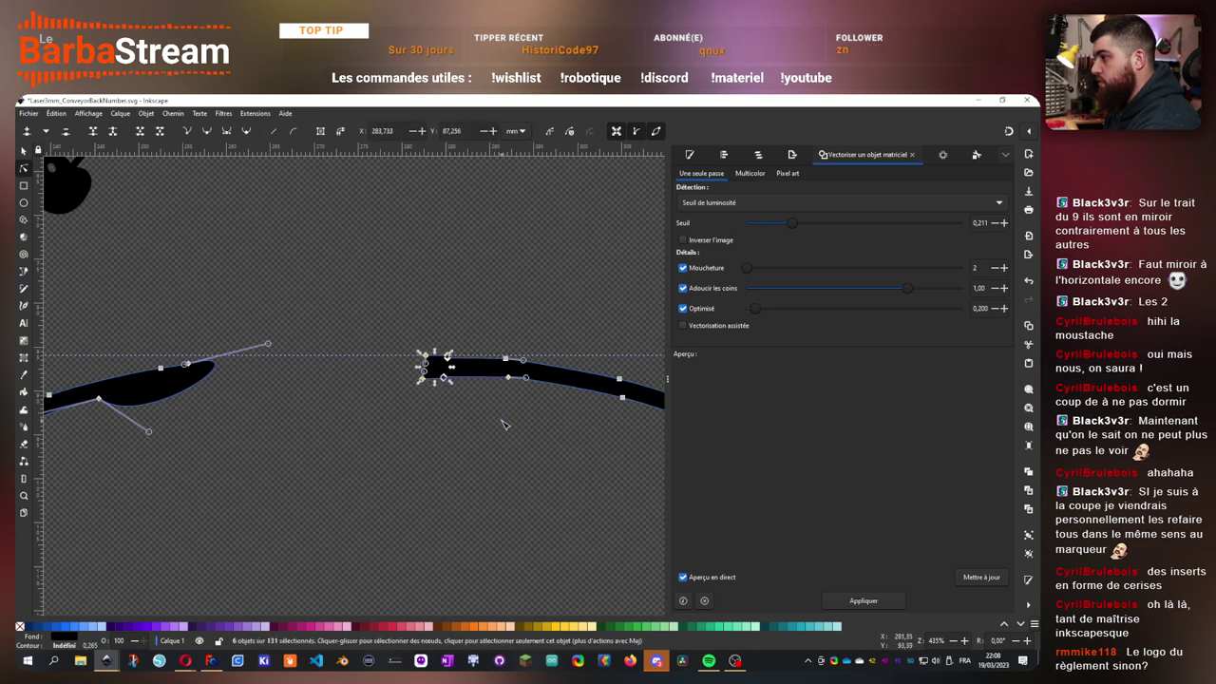
{"action": "key", "text": "Left"}
{"action": "key", "text": "Left"}
{"action": "key", "text": "Up"}
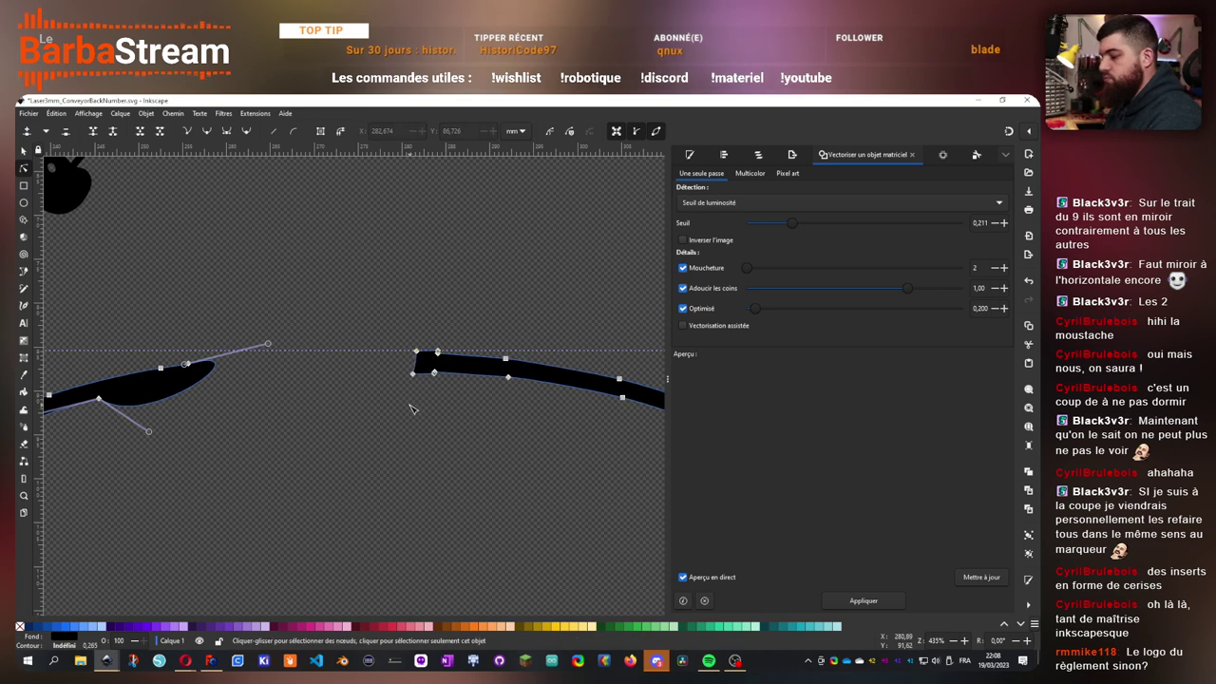
{"action": "key", "text": "ctrl+z"}
{"action": "key", "text": "ctrl+z"}
{"action": "key", "text": "ctrl+z"}
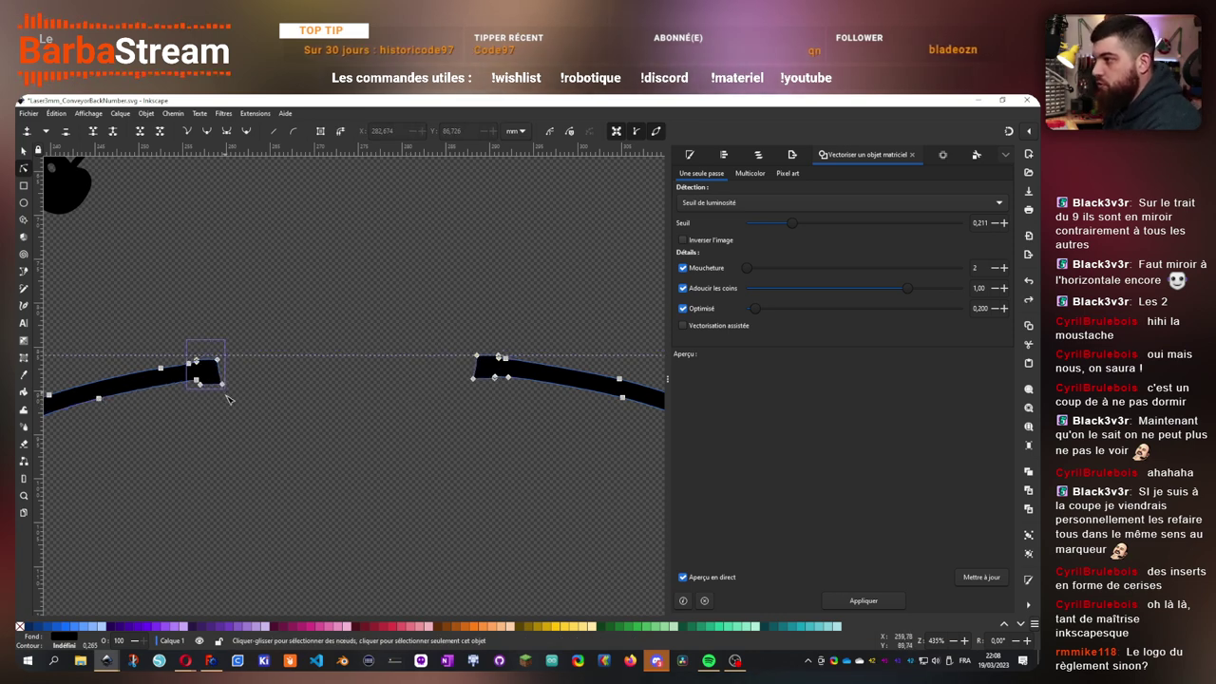
- Shift the end nodes of the cake's left icing line right and slightly up, into the gap left by the cherry
{"action": "left_click_drag", "start_coordinate": [182, 342], "coordinate": [234, 408]}
{"action": "key", "text": "Right"}
{"action": "key", "text": "Right"}
{"action": "key", "text": "Right"}
{"action": "key", "text": "Right"}
{"action": "key", "text": "Right"}
{"action": "key", "text": "Right"}
{"action": "key", "text": "Right"}
{"action": "key", "text": "Right"}
{"action": "key", "text": "Right"}
{"action": "key", "text": "Right"}
{"action": "key", "text": "Right"}
{"action": "key", "text": "Right"}
{"action": "key", "text": "Right"}
{"action": "key", "text": "Right"}
{"action": "key", "text": "Right"}
{"action": "key", "text": "Right"}
{"action": "key", "text": "Right"}
{"action": "key", "text": "Right"}
{"action": "key", "text": "Right"}
{"action": "key", "text": "Right"}
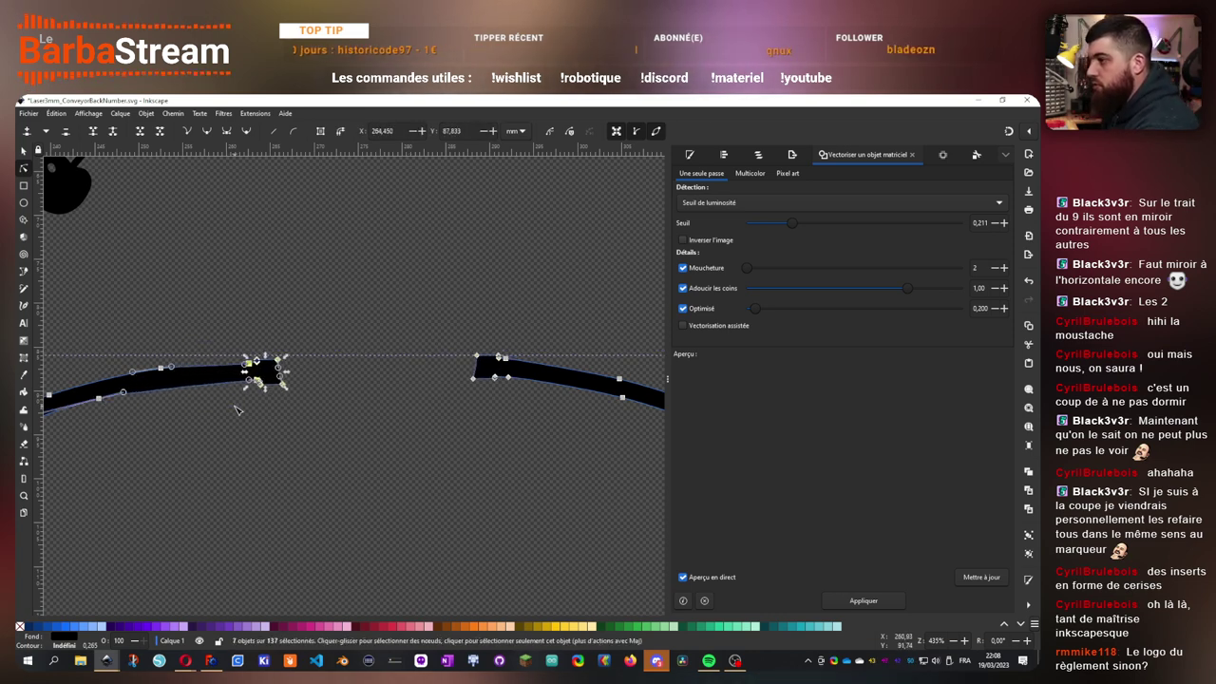
{"action": "key", "text": "Up"}
{"action": "key", "text": "Up"}
{"action": "key", "text": "Up"}
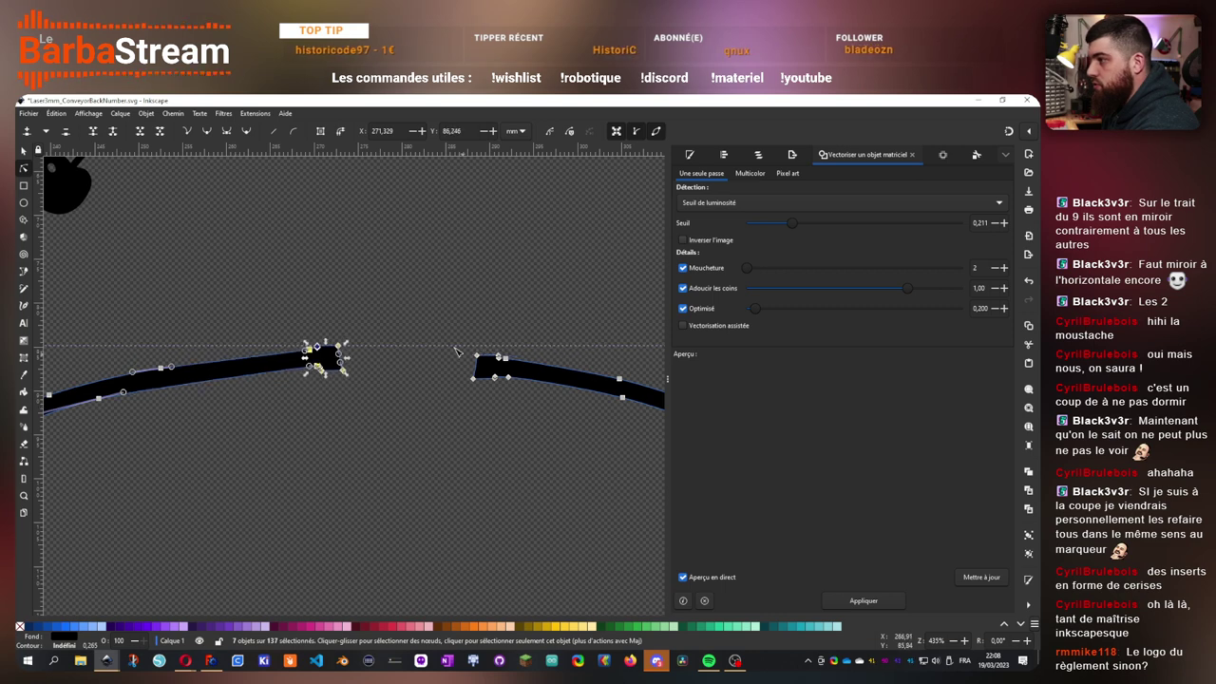
- Shift the end nodes of the right icing line left and slightly up until they overlap the left line's end
{"action": "left_click_drag", "start_coordinate": [518, 432], "coordinate": [519, 432]}
{"action": "key", "text": "Left"}
{"action": "key", "text": "Left"}
{"action": "key", "text": "Left"}
{"action": "key", "text": "Left"}
{"action": "key", "text": "Left"}
{"action": "key", "text": "Left"}
{"action": "key", "text": "Left"}
{"action": "key", "text": "Left"}
{"action": "key", "text": "Left"}
{"action": "key", "text": "Left"}
{"action": "key", "text": "Left"}
{"action": "key", "text": "Left"}
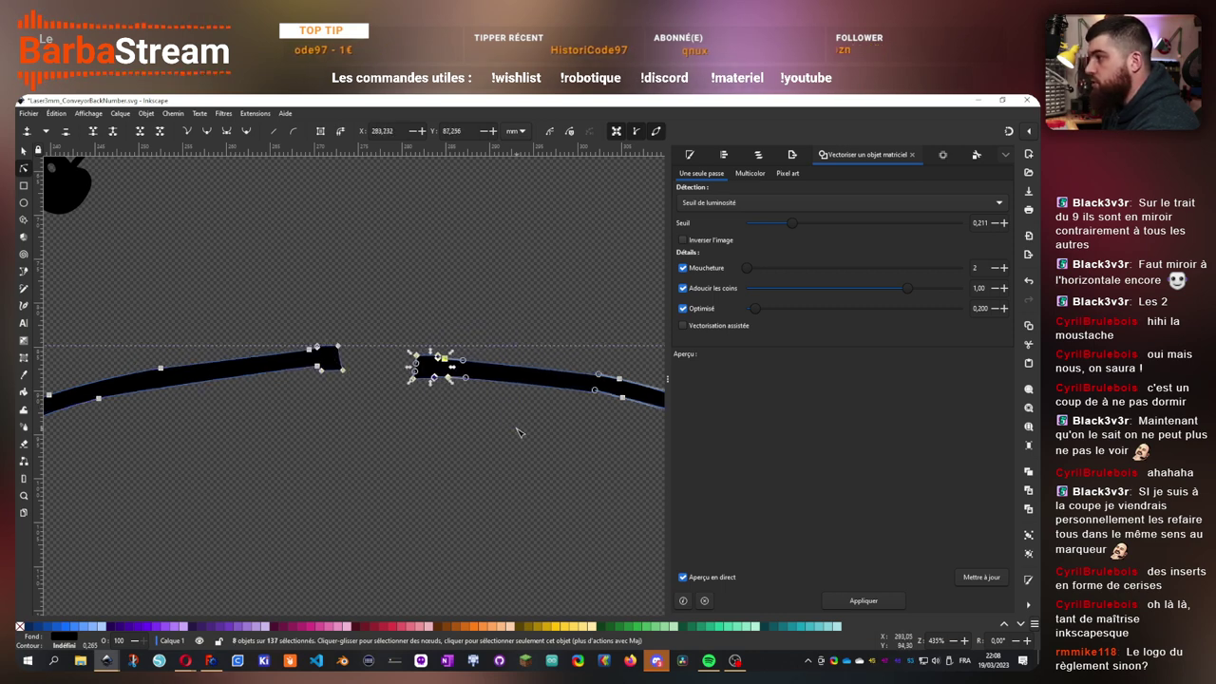
{"action": "key", "text": "Left"}
{"action": "key", "text": "Left"}
{"action": "key", "text": "Left"}
{"action": "key", "text": "Left"}
{"action": "key", "text": "Left"}
{"action": "key", "text": "Left"}
{"action": "key", "text": "Left"}
{"action": "key", "text": "Left"}
{"action": "key", "text": "Left"}
{"action": "key", "text": "Left"}
{"action": "key", "text": "Left"}
{"action": "key", "text": "Left"}
{"action": "key", "text": "Left"}
{"action": "key", "text": "Left"}
{"action": "key", "text": "Left"}
{"action": "key", "text": "Left"}
{"action": "key", "text": "Left"}
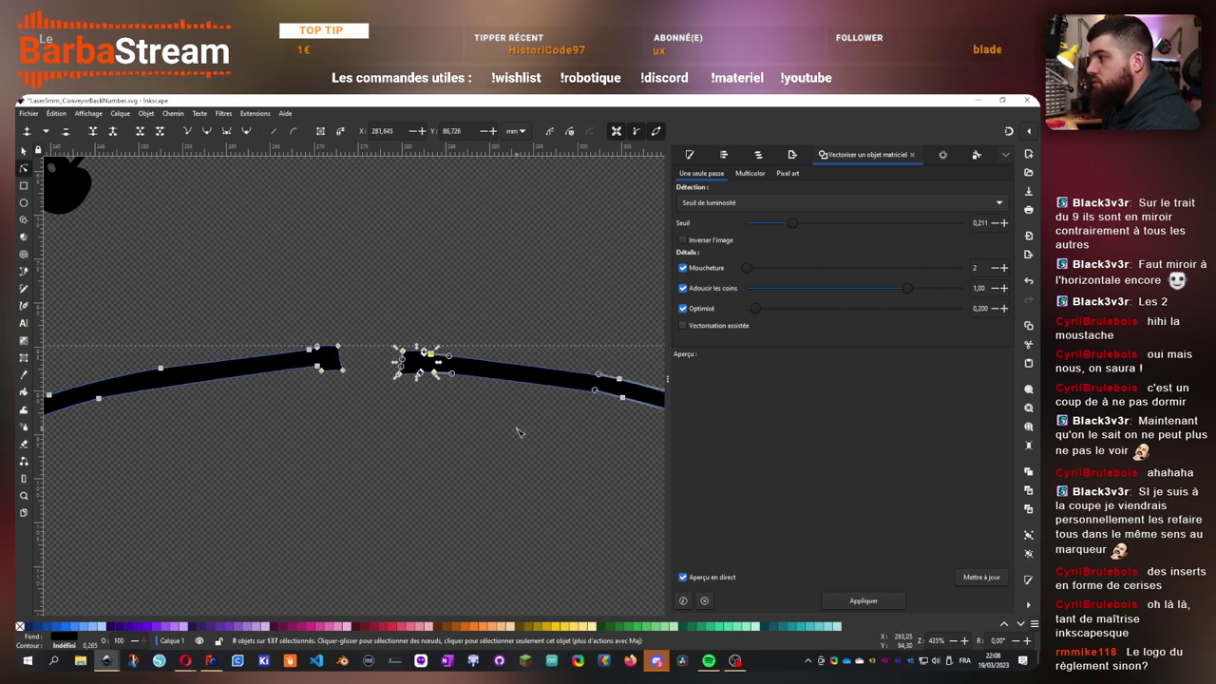
{"action": "key", "text": "Up"}
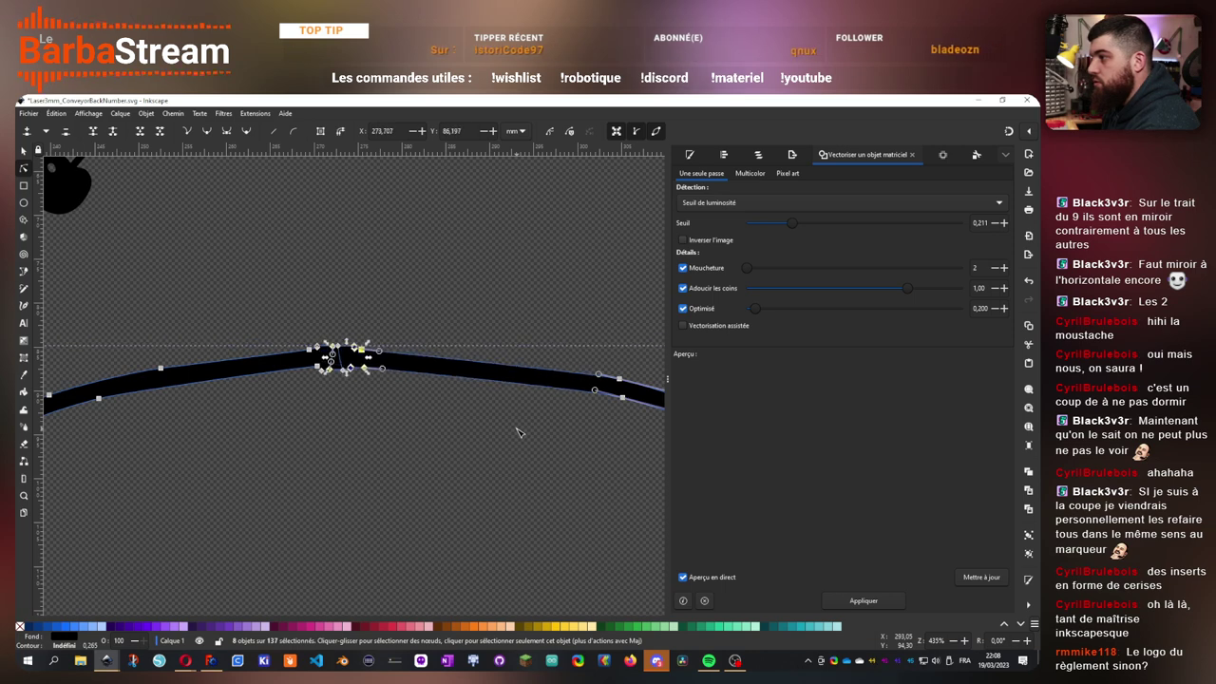
- Merge the overlapping icing line ends into one continuous outline with path Union
{"action": "left_click_drag", "start_coordinate": [260, 292], "coordinate": [378, 384]}
{"action": "left_click", "coordinate": [172, 113]}
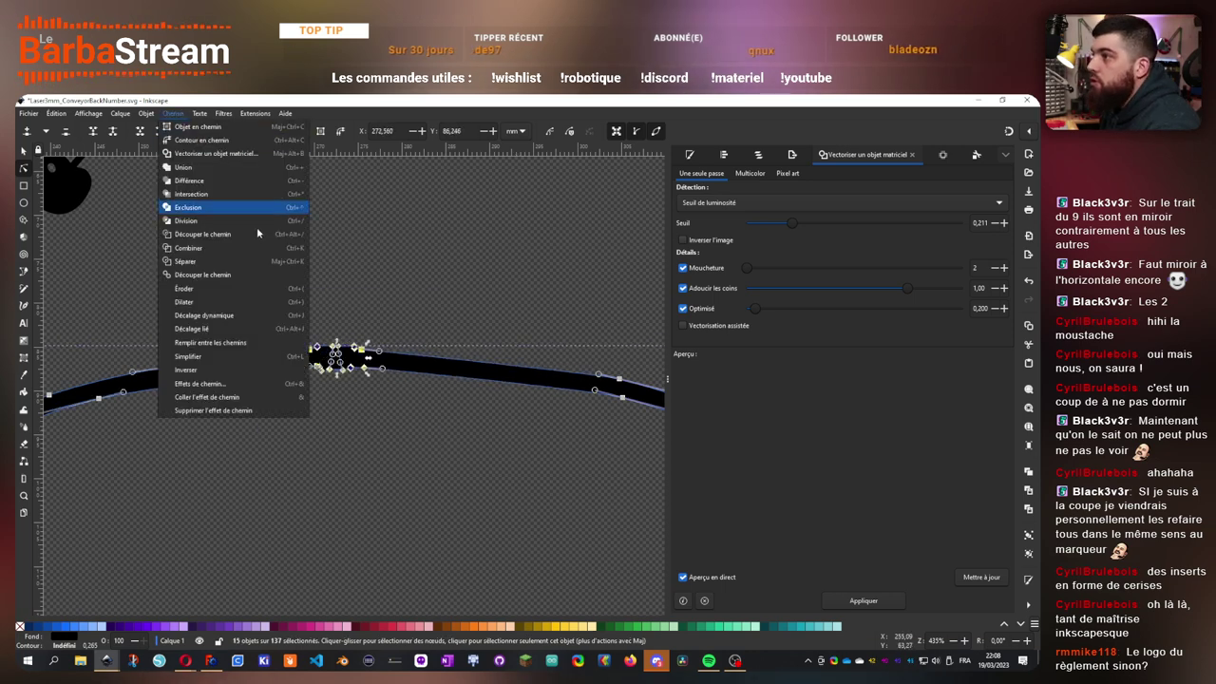
{"action": "left_click", "coordinate": [183, 168]}
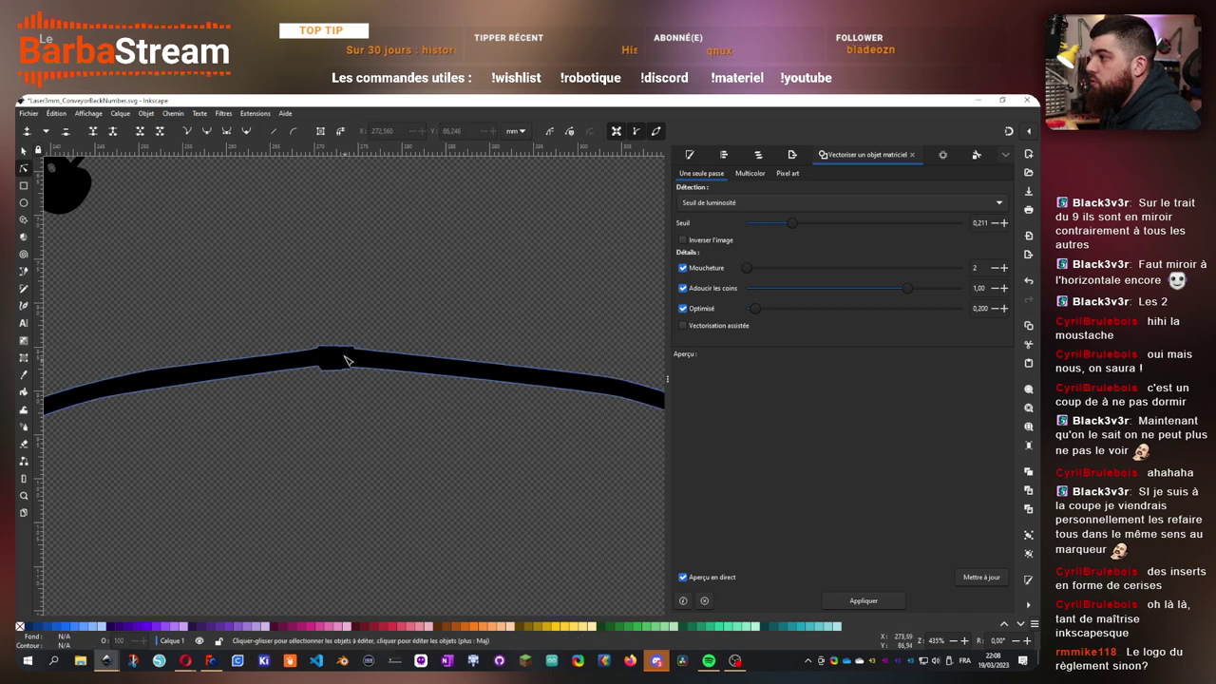
- Delete the surplus nodes on the upper and lower edges of the icing line's joint to smooth out the bump
{"action": "scroll", "coordinate": [346, 435], "scroll_direction": "up", "scroll_amount": 1}
{"action": "left_click", "coordinate": [346, 435]}
{"action": "scroll", "coordinate": [338, 432], "scroll_direction": "up", "scroll_amount": 3}
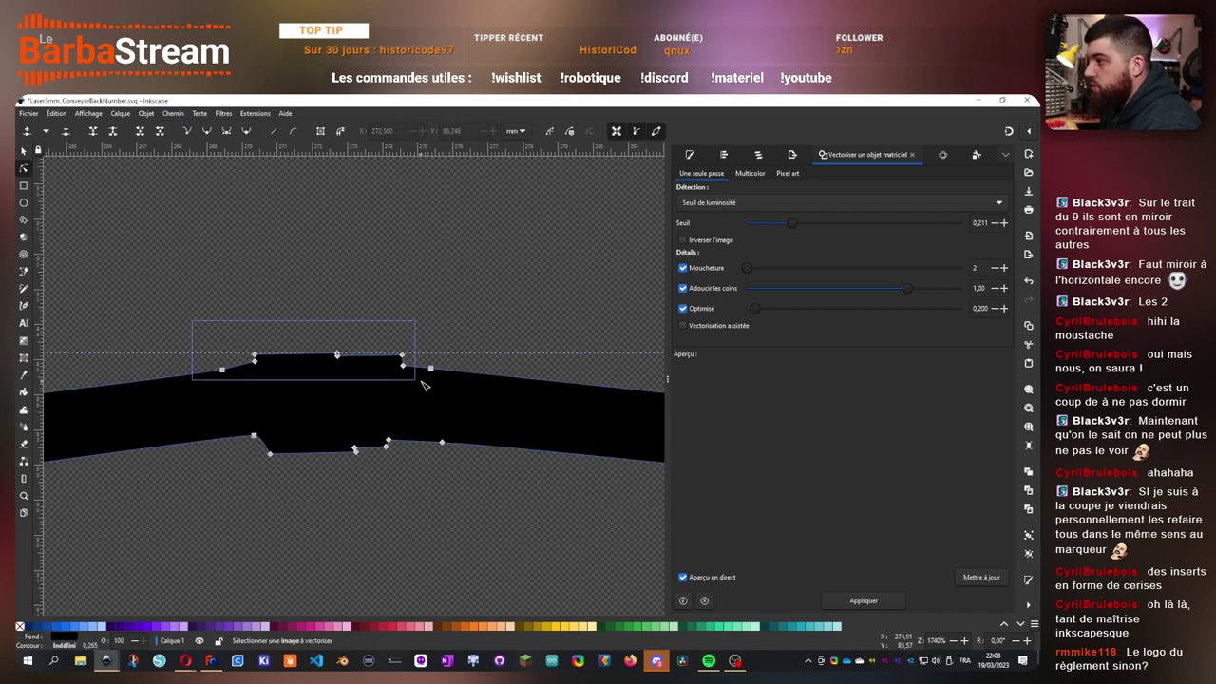
{"action": "left_click_drag", "start_coordinate": [425, 385], "coordinate": [421, 384]}
{"action": "key", "text": "Delete"}
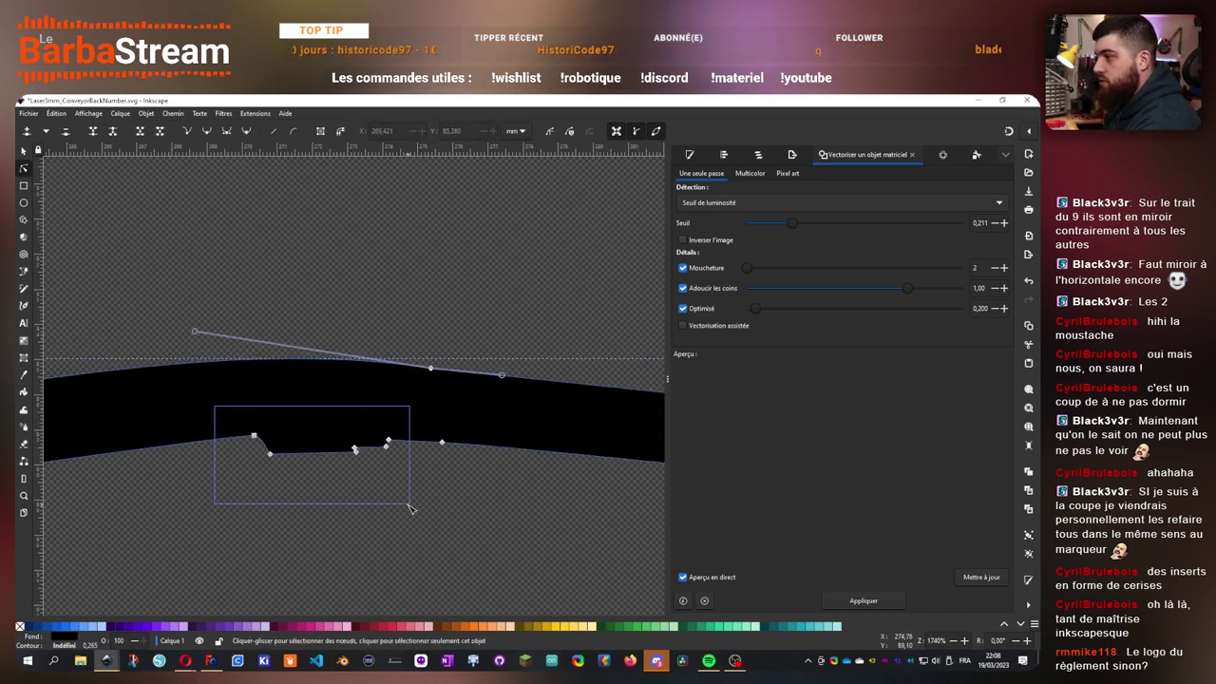
{"action": "left_click_drag", "start_coordinate": [409, 508], "coordinate": [415, 504]}
{"action": "scroll", "coordinate": [393, 447], "scroll_direction": "down", "scroll_amount": 5}
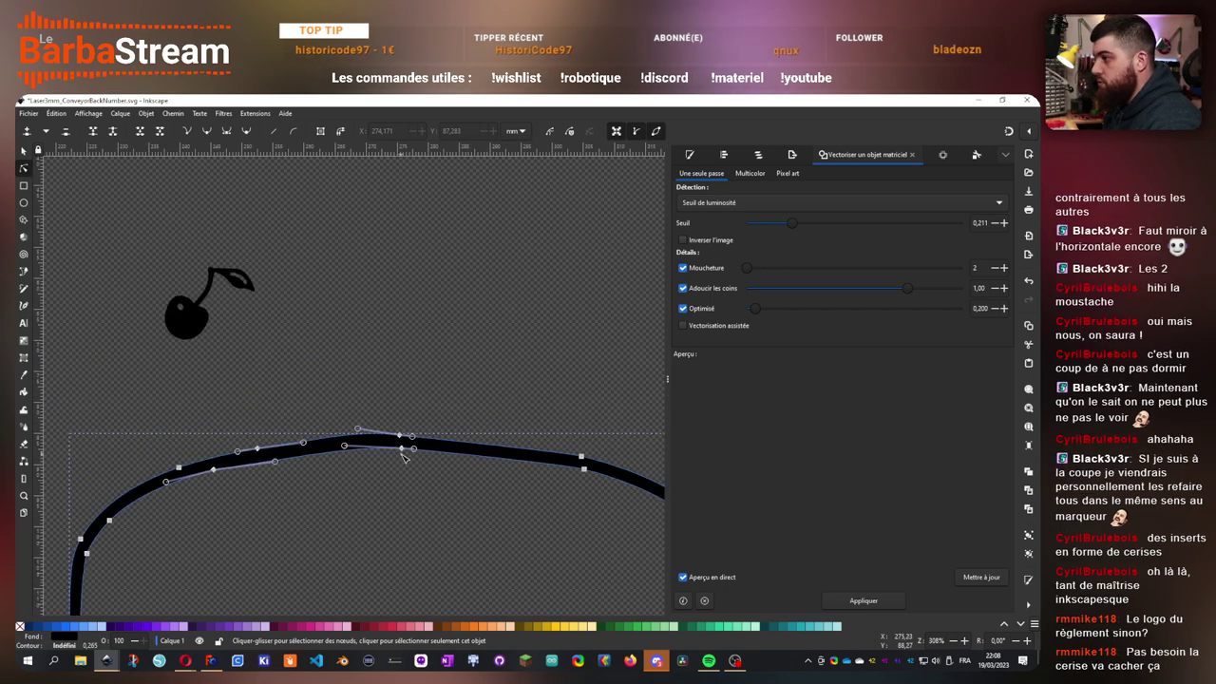
{"action": "scroll", "coordinate": [402, 457], "scroll_direction": "up", "scroll_amount": 2}
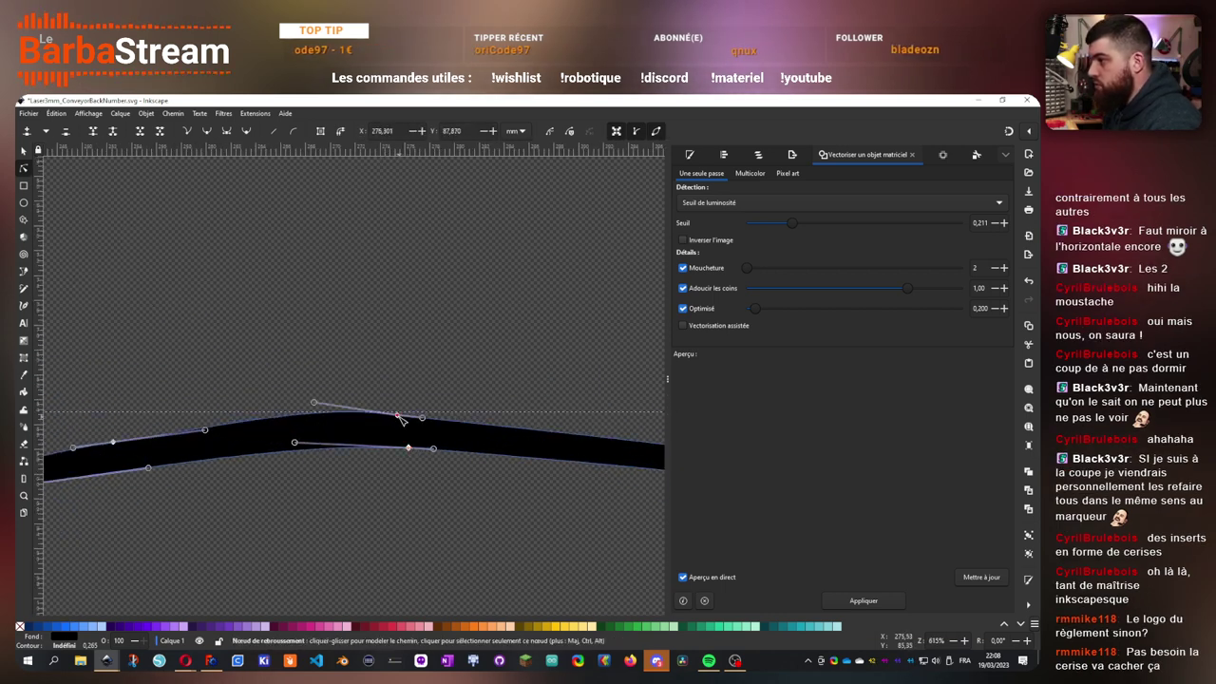
- Reposition the node at the crest of the cake's upper outline and make the outer and inner crest nodes symmetric
{"action": "left_click_drag", "start_coordinate": [398, 417], "coordinate": [422, 422]}
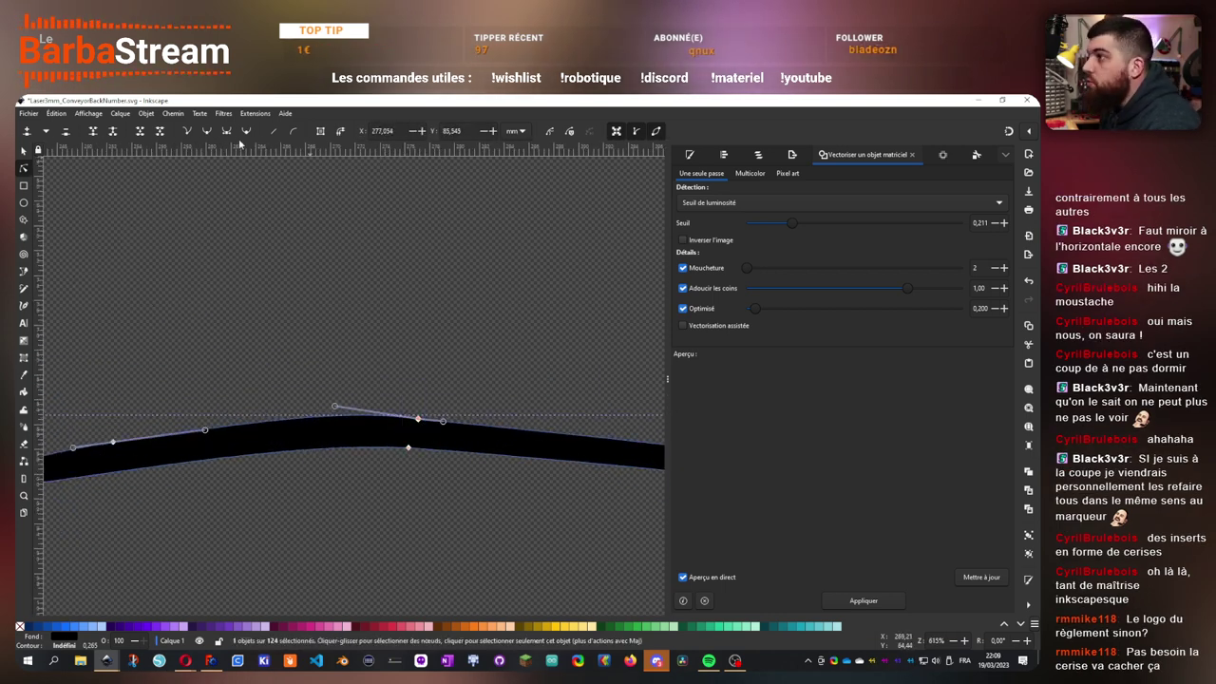
{"action": "key", "text": "shift+y"}
{"action": "left_click", "coordinate": [407, 446]}
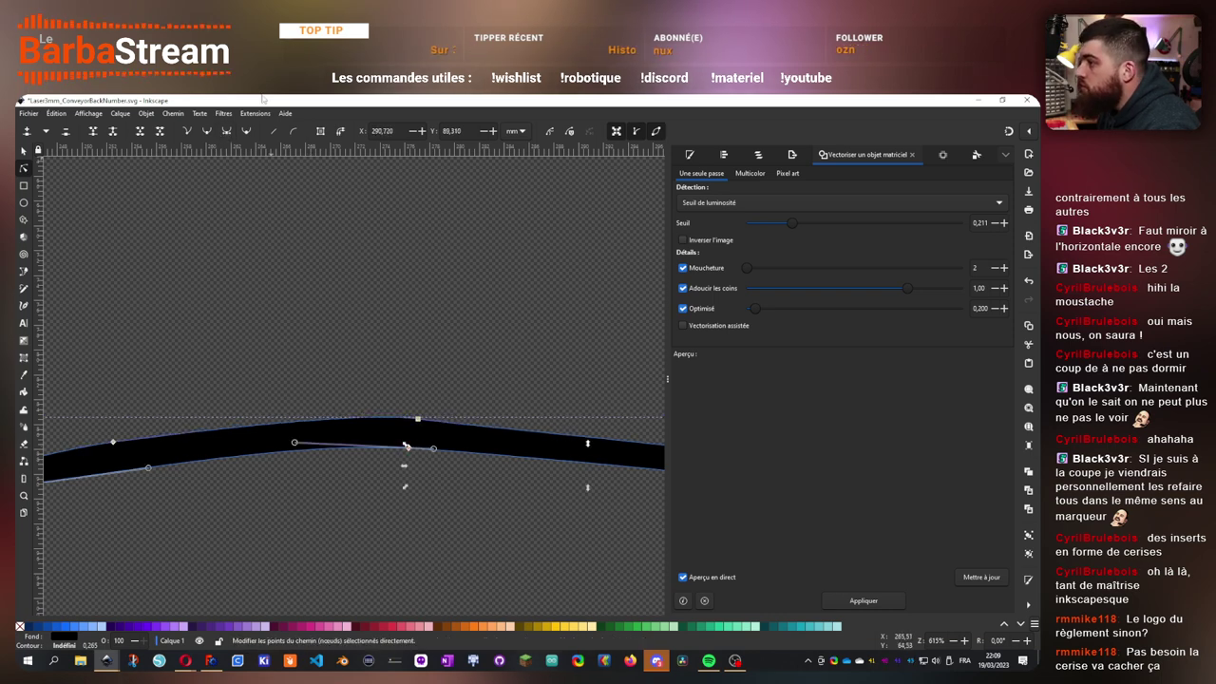
{"action": "left_click", "coordinate": [225, 132]}
{"action": "left_click", "coordinate": [455, 455]}
{"action": "scroll", "coordinate": [437, 433], "scroll_direction": "down", "scroll_amount": 1}
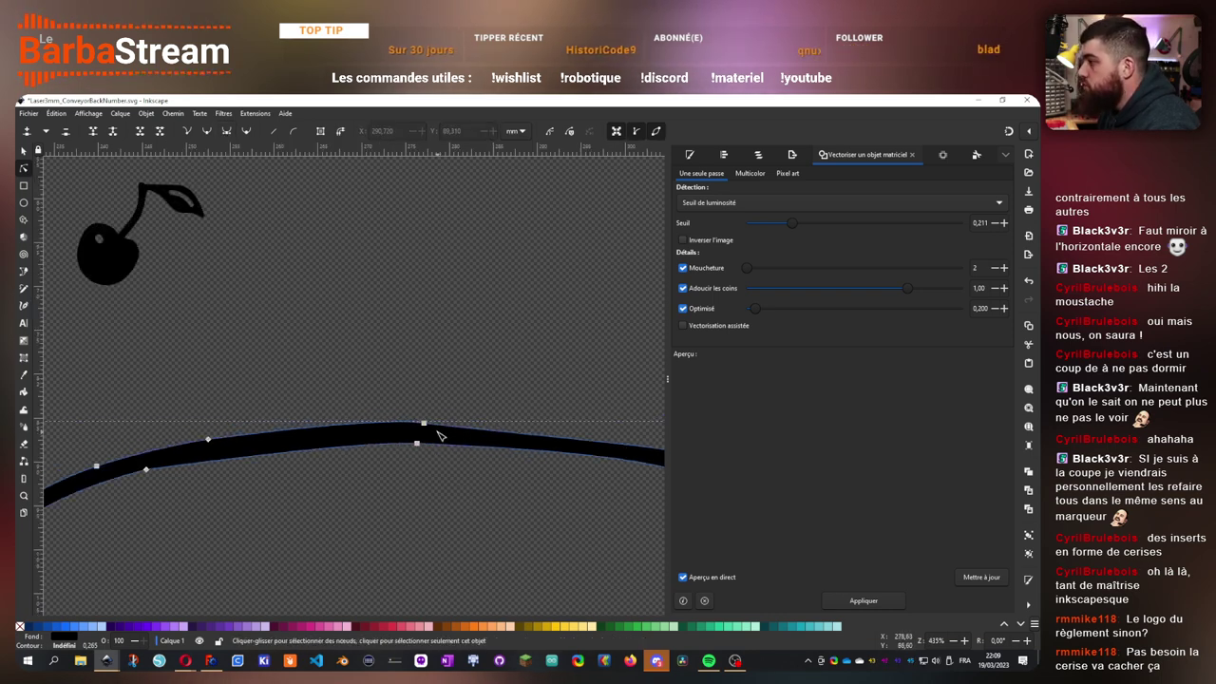
- Adjust the Bezier handles along the cake's top curve, levelling the crest handle to smooth the outline
{"action": "scroll", "coordinate": [494, 454], "scroll_direction": "down", "scroll_amount": 1}
{"action": "left_click_drag", "start_coordinate": [552, 446], "coordinate": [523, 440]}
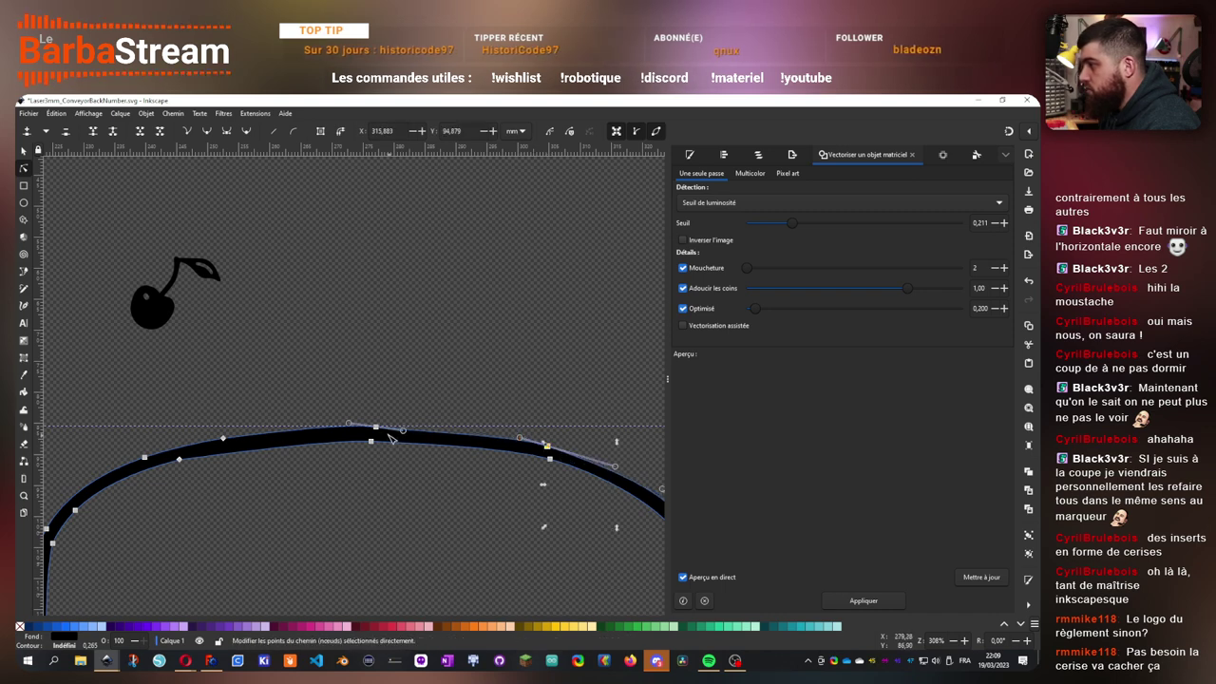
{"action": "left_click_drag", "start_coordinate": [405, 434], "coordinate": [407, 430]}
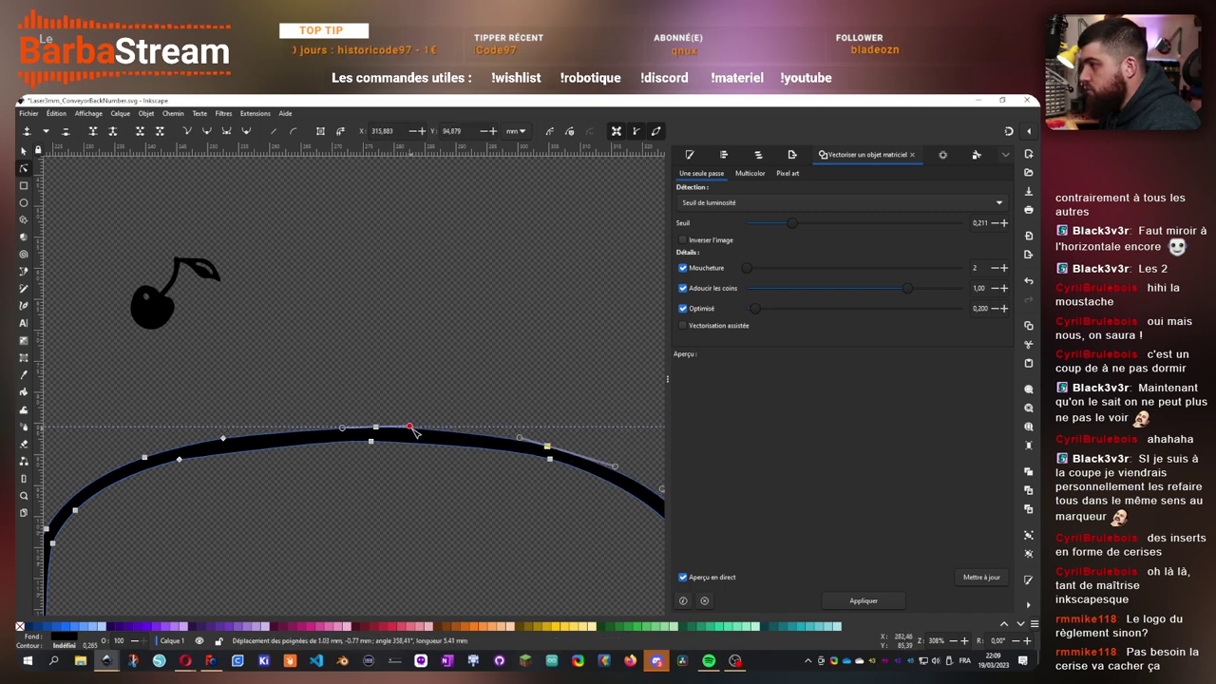
{"action": "left_click", "coordinate": [121, 236]}
{"action": "scroll", "coordinate": [334, 392], "scroll_direction": "down", "scroll_amount": 4}
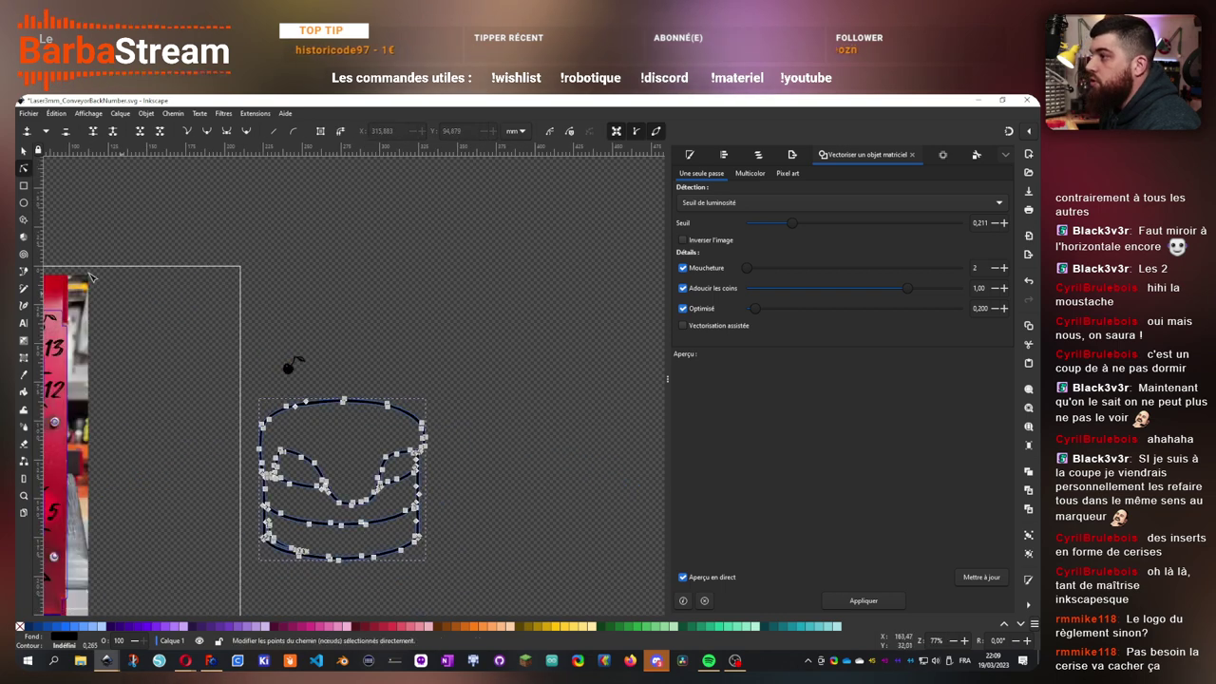
- Enlarge the cherry to about 69 mm wide by 56 mm high and place it on top of the cake
{"action": "key", "text": "s"}
{"action": "scroll", "coordinate": [325, 370], "scroll_direction": "up", "scroll_amount": 2}
{"action": "left_click_drag", "start_coordinate": [255, 364], "coordinate": [562, 298]}
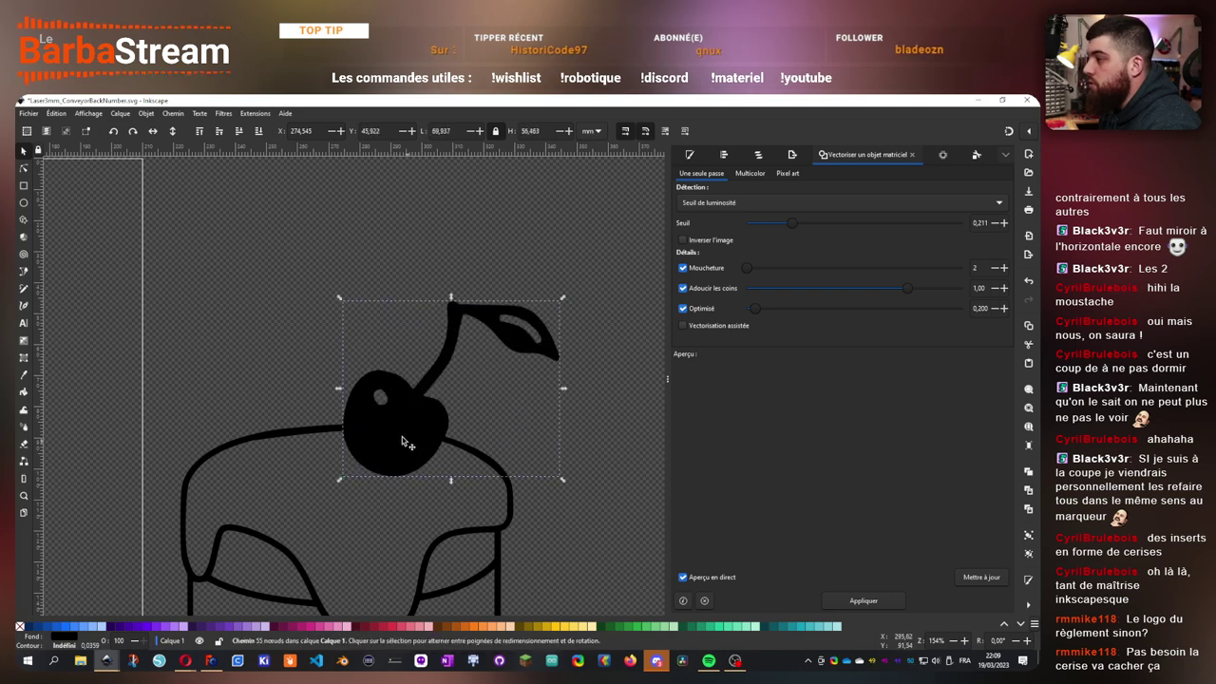
{"action": "left_click_drag", "start_coordinate": [449, 361], "coordinate": [412, 356]}
- Try the cherry tilted counterclockwise, rotate it back clockwise, and settle it on the centre of the cake's top
{"action": "left_click_drag", "start_coordinate": [522, 297], "coordinate": [478, 273]}
{"action": "left_click_drag", "start_coordinate": [380, 450], "coordinate": [371, 426]}
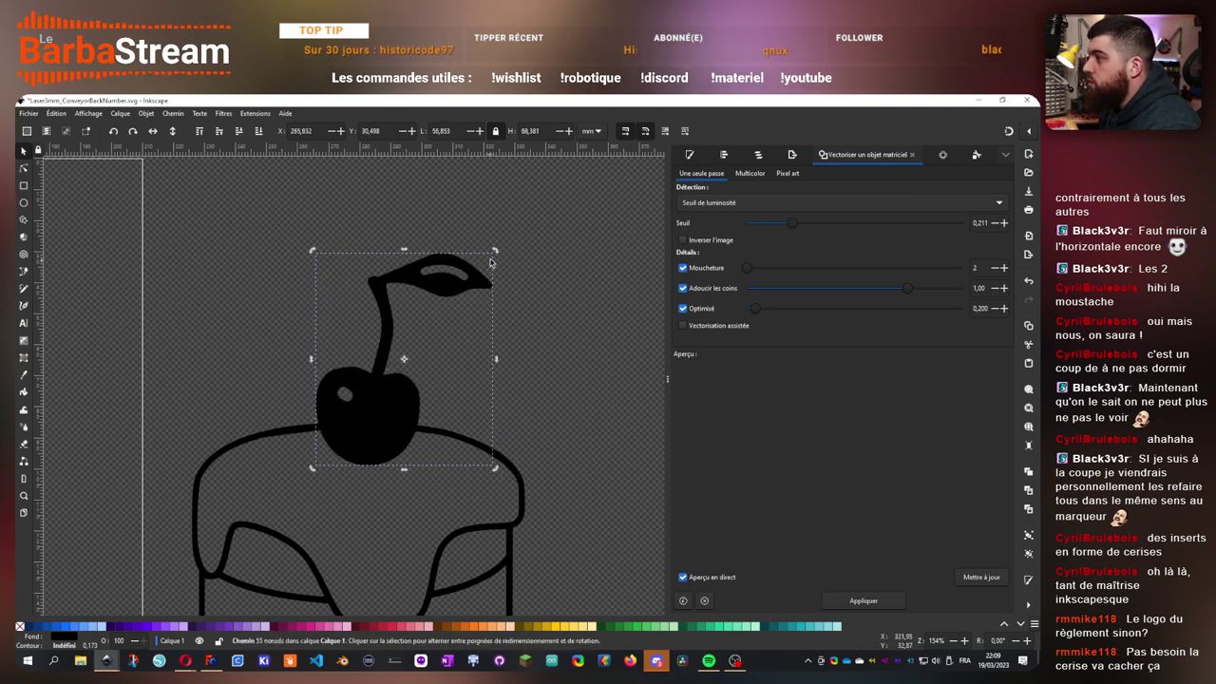
{"action": "left_click_drag", "start_coordinate": [491, 262], "coordinate": [528, 302]}
{"action": "left_click_drag", "start_coordinate": [373, 414], "coordinate": [385, 433]}
- Select the leaf's nodes on the cherry path, scale them horizontally to narrow the leaf, and realign them with the stem
{"action": "scroll", "coordinate": [476, 315], "scroll_direction": "up", "scroll_amount": 2}
{"action": "double_click", "coordinate": [465, 331]}
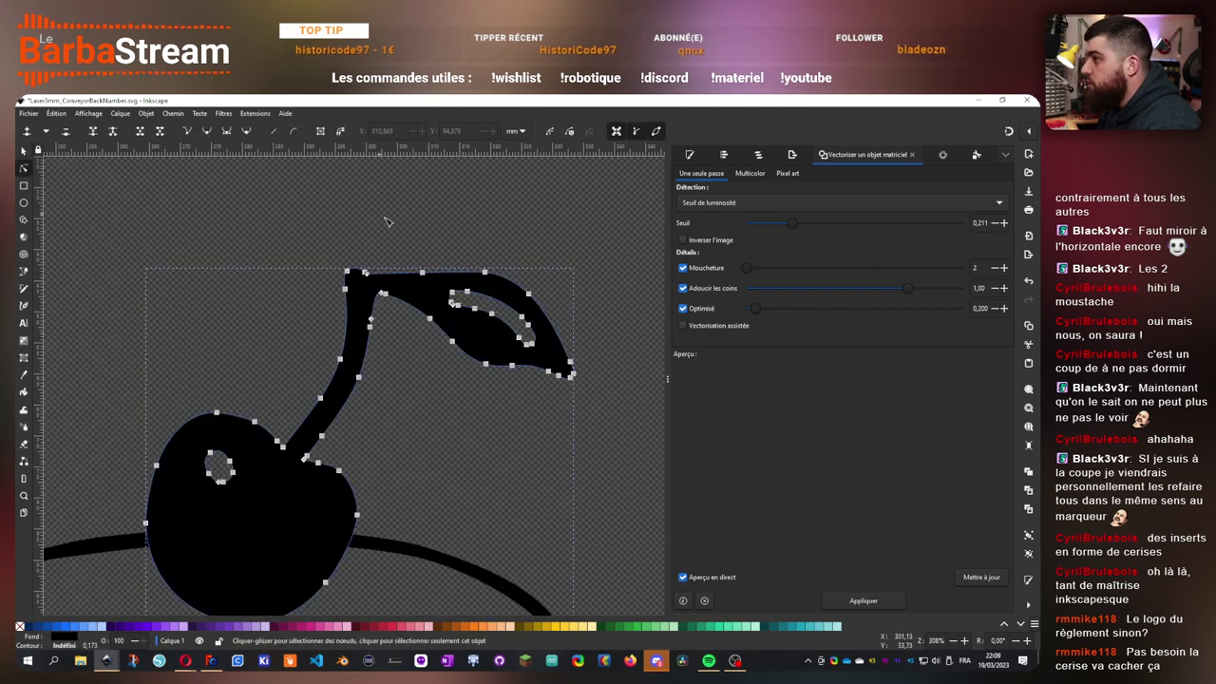
{"action": "left_click_drag", "start_coordinate": [534, 357], "coordinate": [587, 429]}
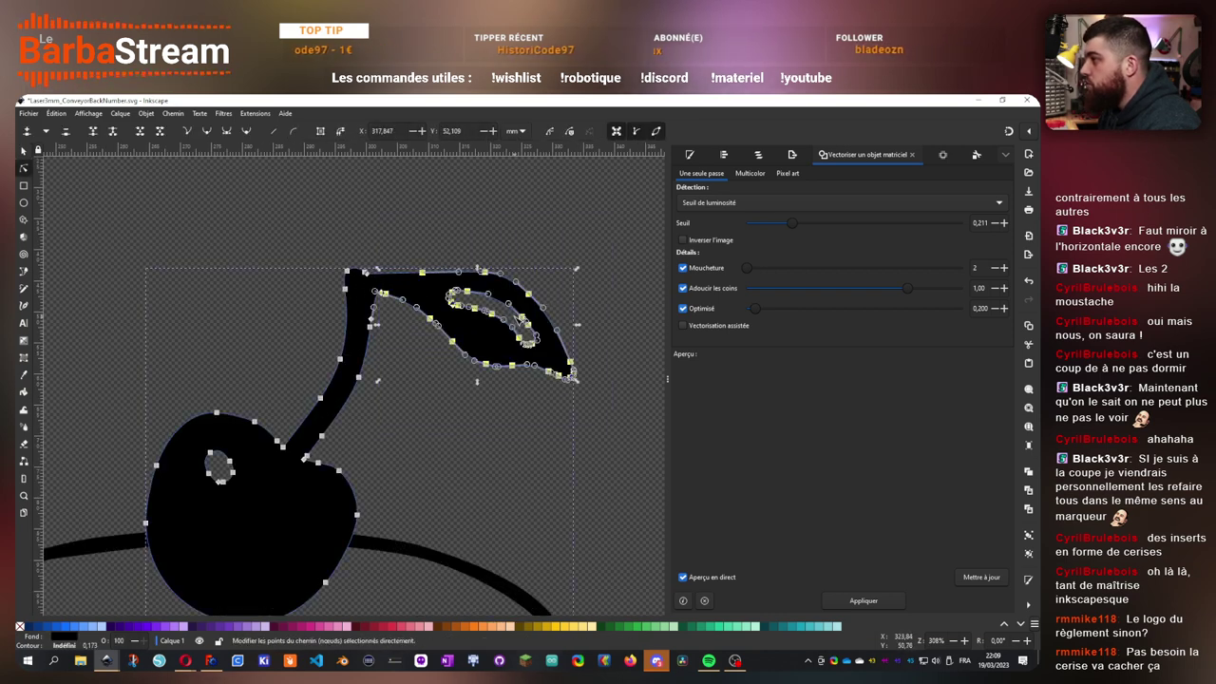
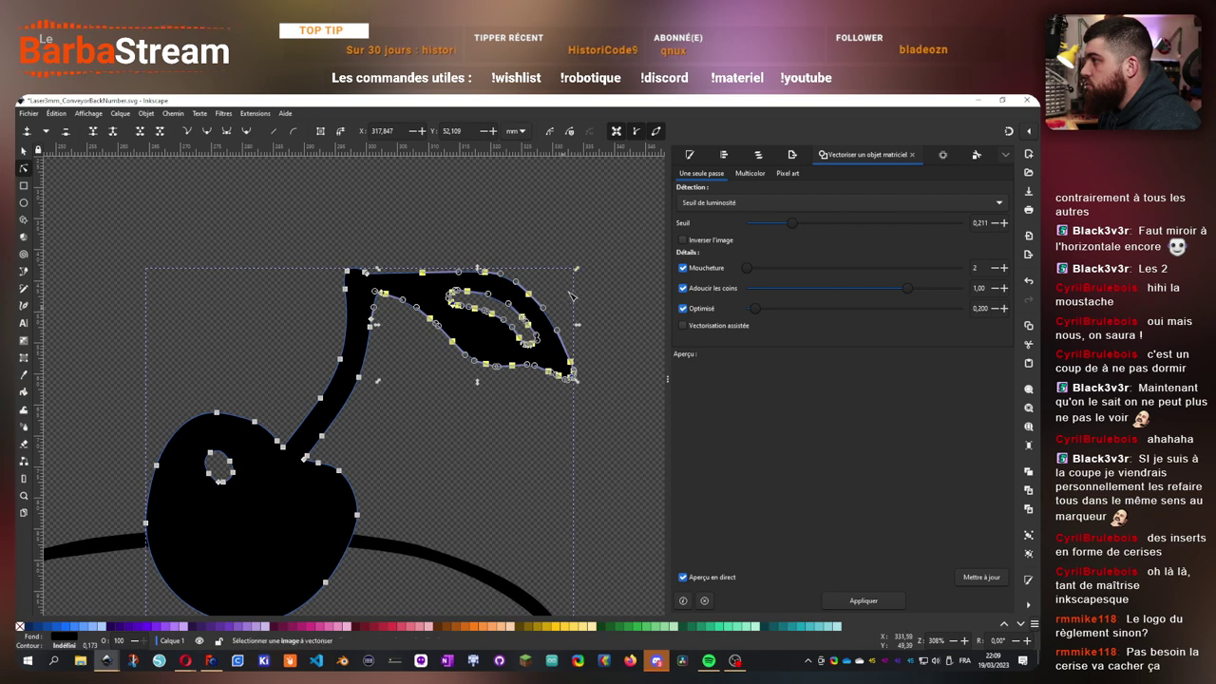
{"action": "left_click_drag", "start_coordinate": [577, 273], "coordinate": [542, 291]}
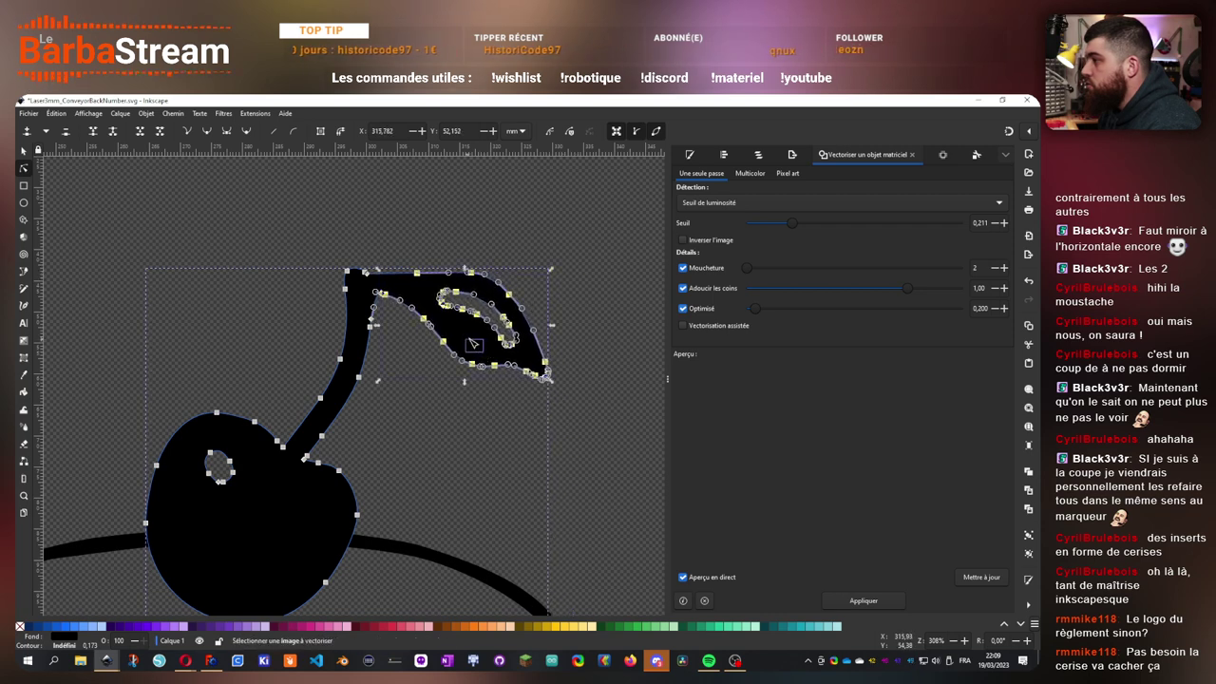
{"action": "left_click_drag", "start_coordinate": [469, 339], "coordinate": [480, 339]}
{"action": "left_click_drag", "start_coordinate": [399, 249], "coordinate": [384, 225]}
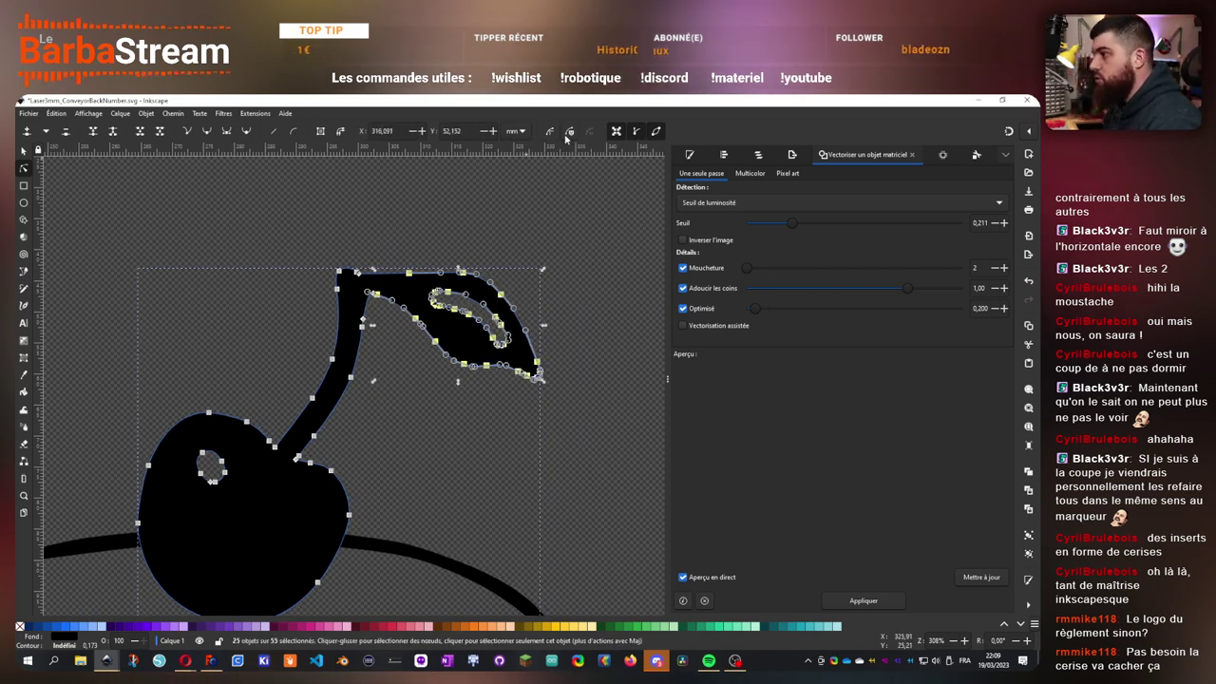
- Nudge the selected leaf nodes slightly right and up, and hide the Bezier handles and path outline
{"action": "key", "text": "shift+Right"}
{"action": "key", "text": "shift+Left"}
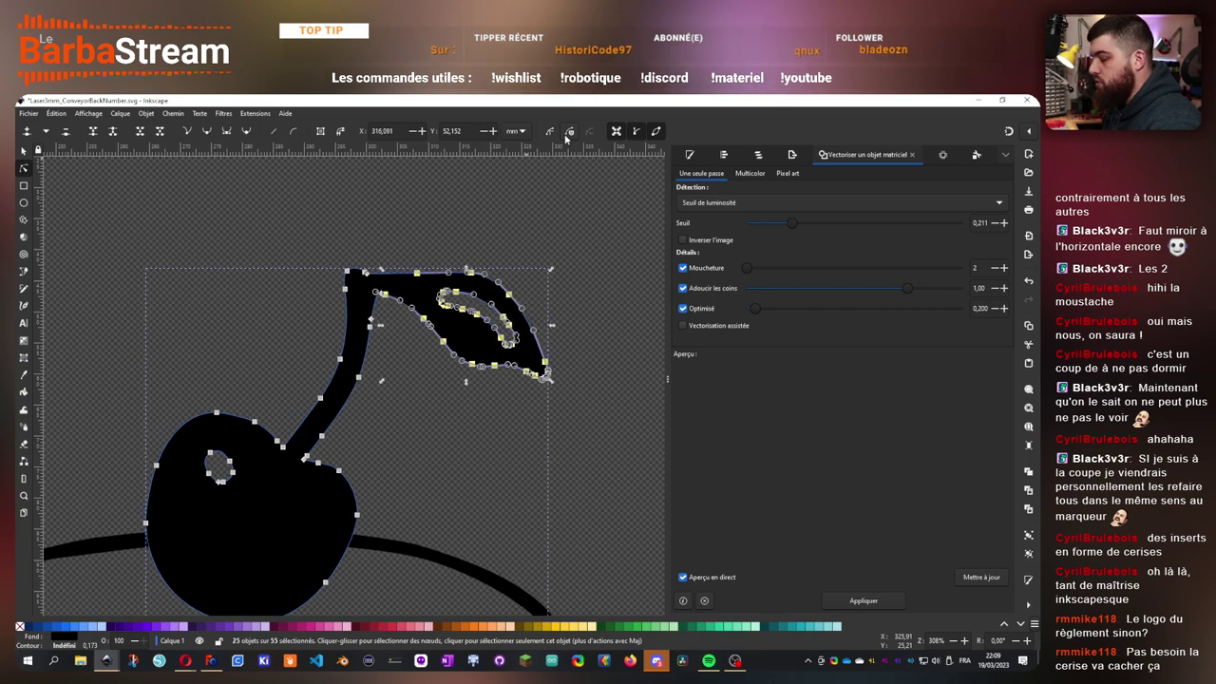
{"action": "key", "text": "alt+Right"}
{"action": "key", "text": "alt+Up"}
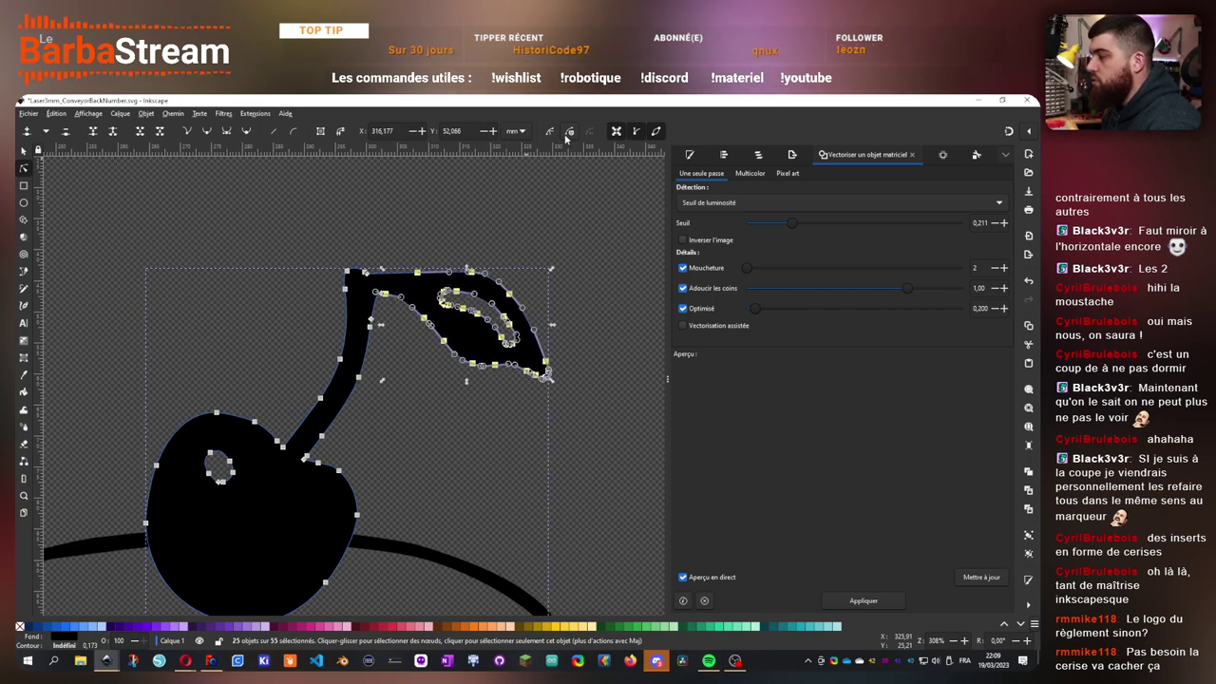
{"action": "left_click", "coordinate": [617, 133]}
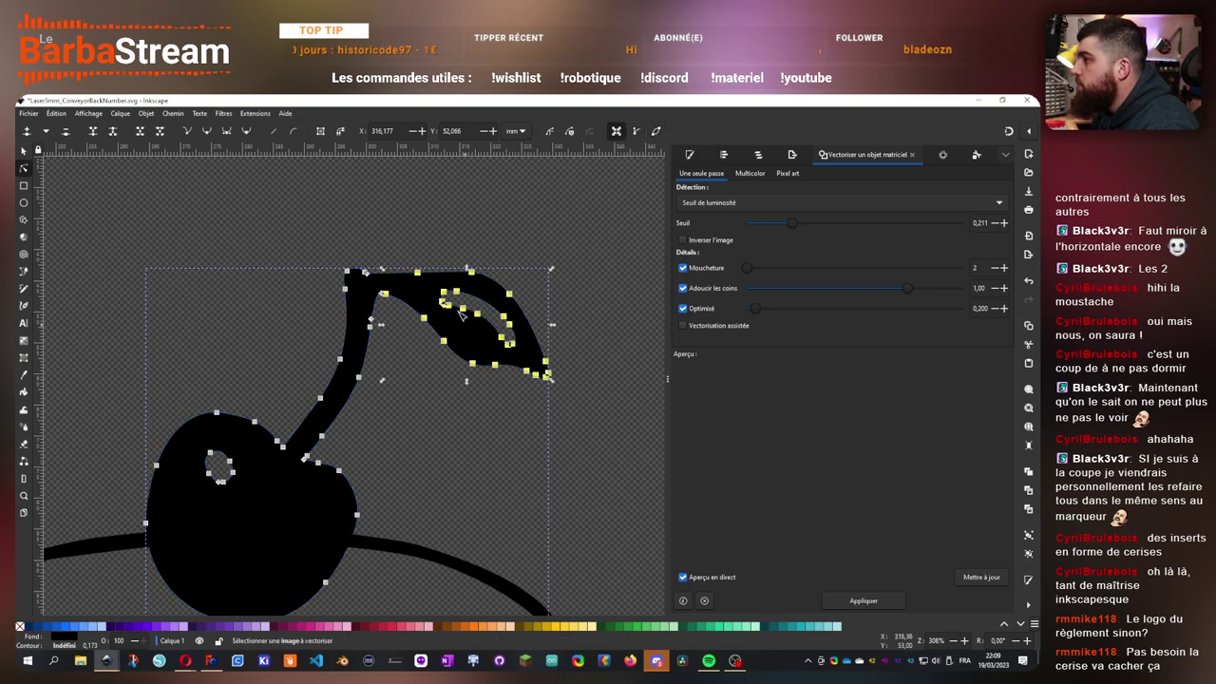
{"action": "left_click", "coordinate": [173, 114]}
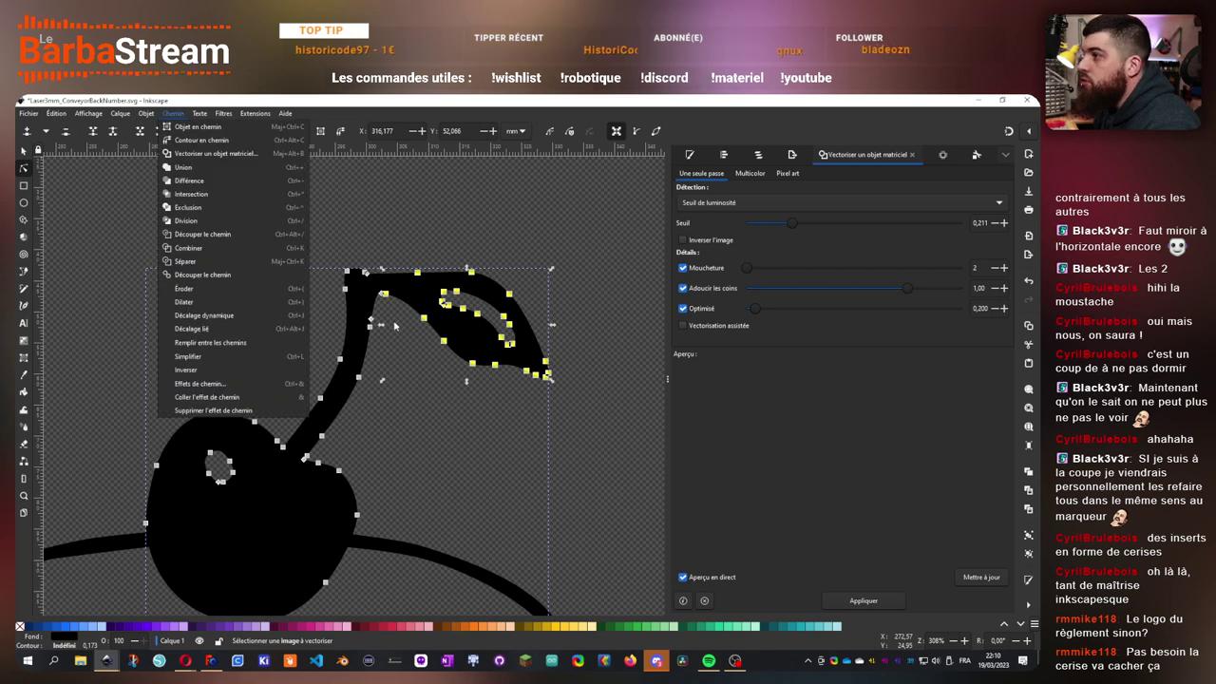
{"action": "key", "text": "Escape"}
{"action": "right_click", "coordinate": [456, 325]}
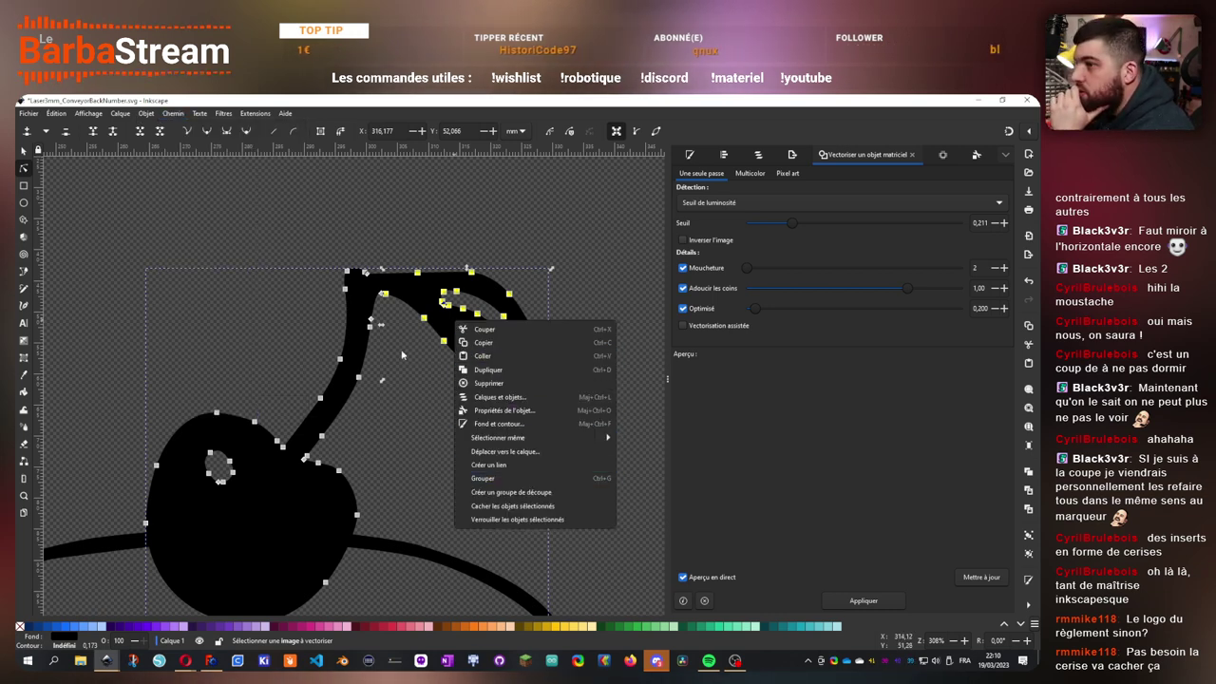
{"action": "left_click", "coordinate": [282, 252]}
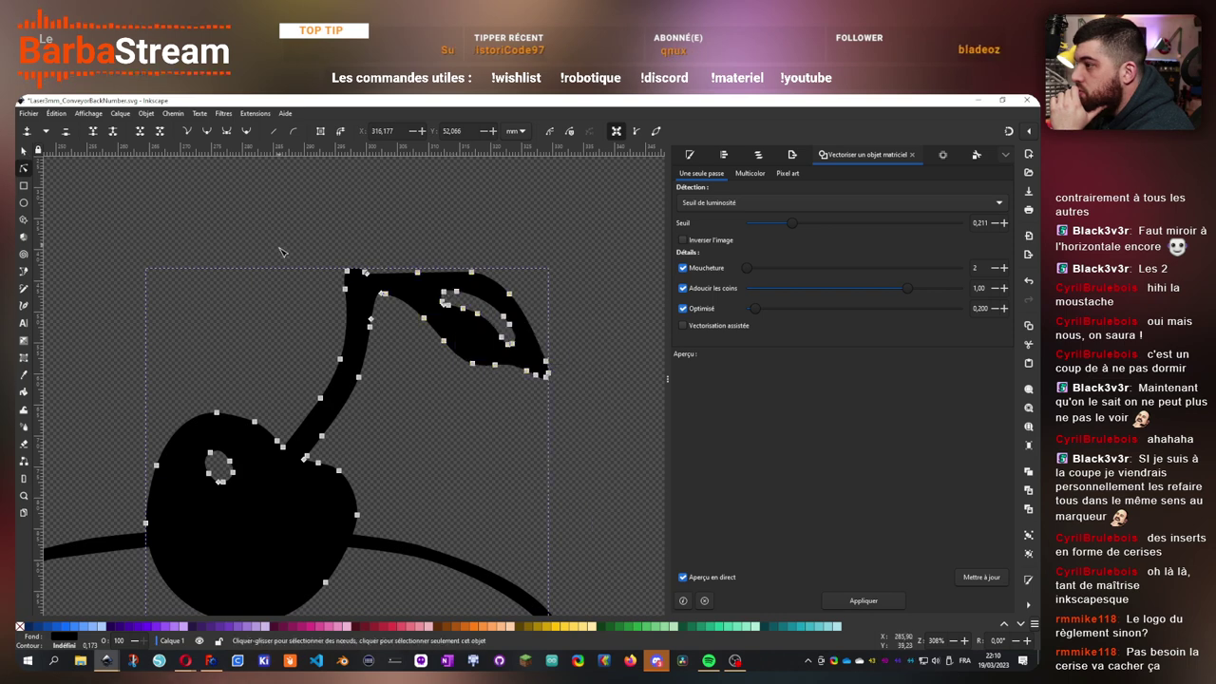
{"action": "left_click", "coordinate": [209, 230]}
{"action": "scroll", "coordinate": [411, 351], "scroll_direction": "down", "scroll_amount": 4}
{"action": "scroll", "coordinate": [413, 350], "scroll_direction": "up", "scroll_amount": 3}
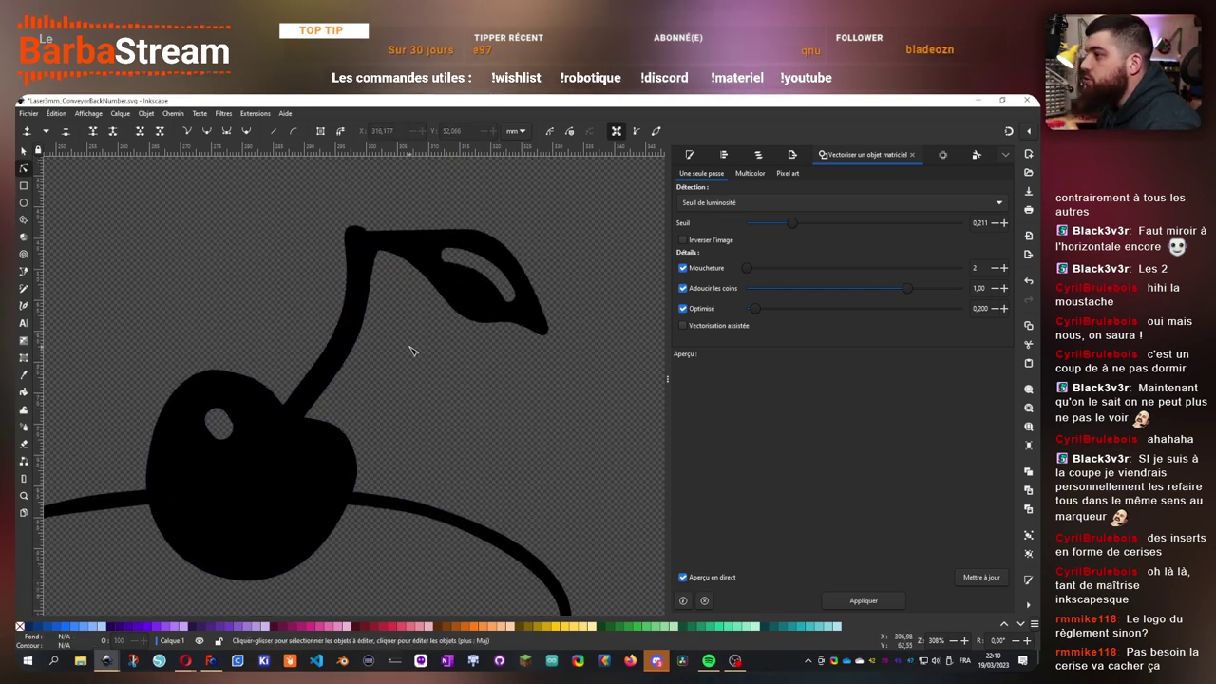
{"action": "scroll", "coordinate": [411, 350], "scroll_direction": "down", "scroll_amount": 4}
{"action": "scroll", "coordinate": [399, 393], "scroll_direction": "up", "scroll_amount": 2}
- Move the cake slightly up and to the right beneath the cherry
{"action": "left_click", "coordinate": [361, 395]}
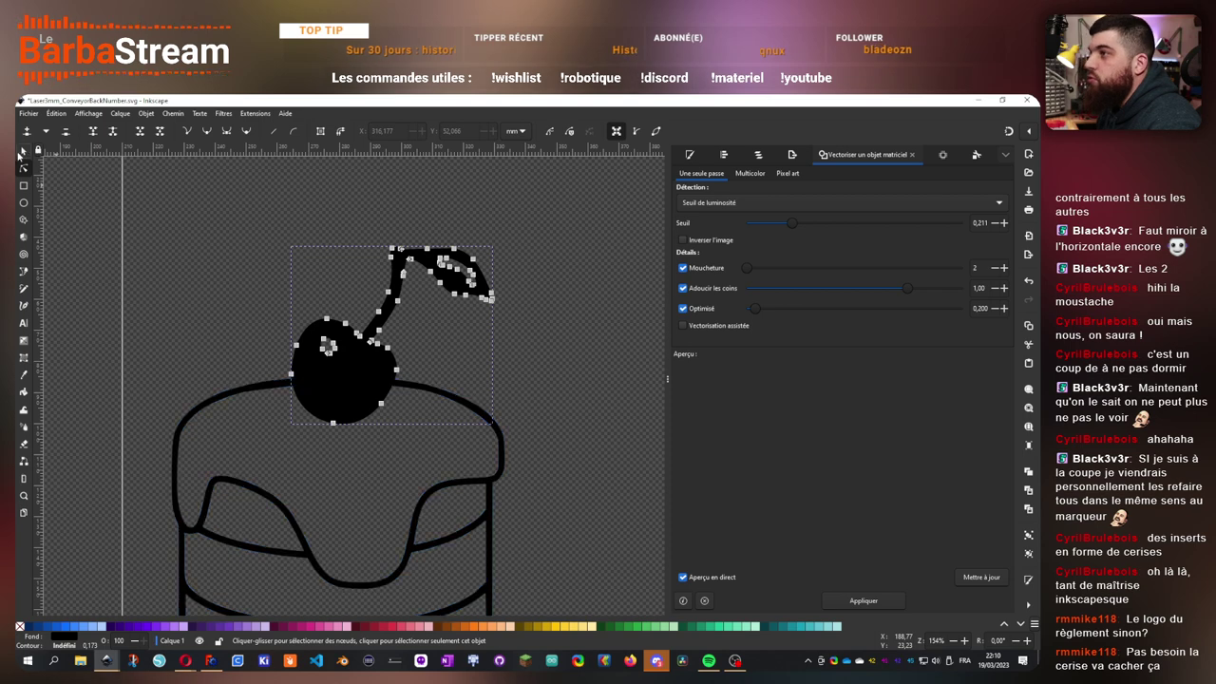
{"action": "key", "text": "s"}
{"action": "left_click_drag", "start_coordinate": [360, 395], "coordinate": [366, 376]}
{"action": "left_click", "coordinate": [394, 304], "text": "shift"}
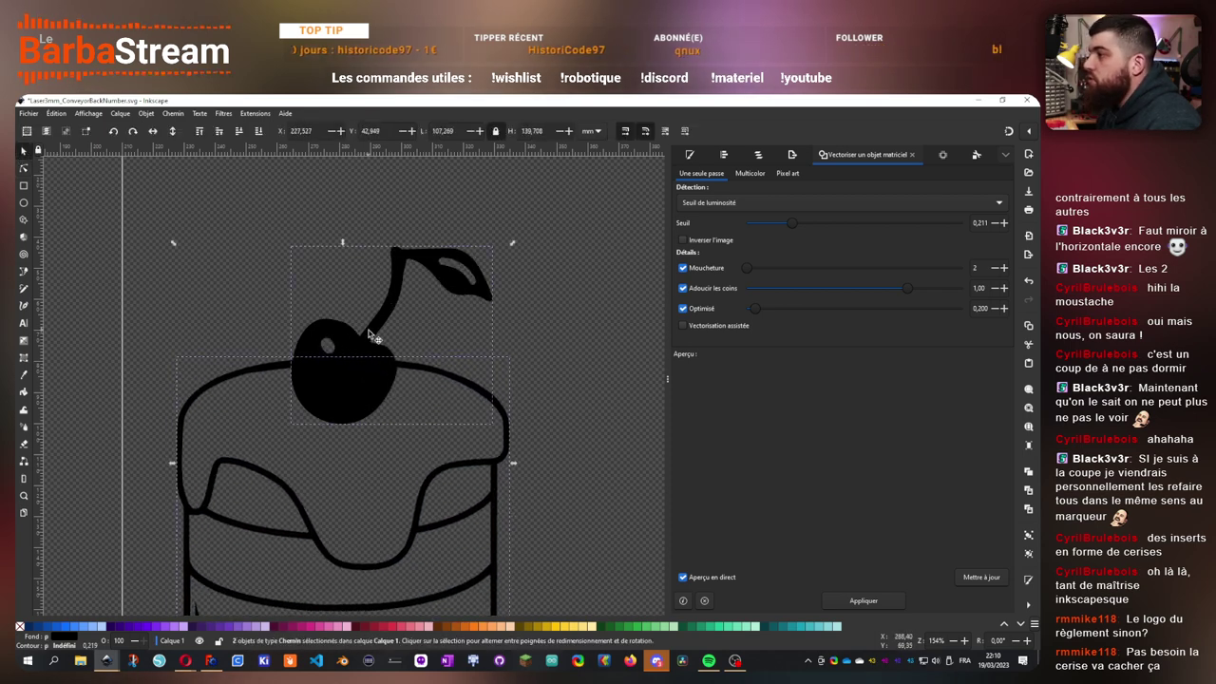
{"action": "scroll", "coordinate": [399, 308], "scroll_direction": "down", "scroll_amount": 3}
{"action": "scroll", "coordinate": [413, 311], "scroll_direction": "up", "scroll_amount": 2}
- Enlarge the cherry slightly and compress the cake vertically to a height of about 96.6 mm
{"action": "left_click", "coordinate": [448, 289]}
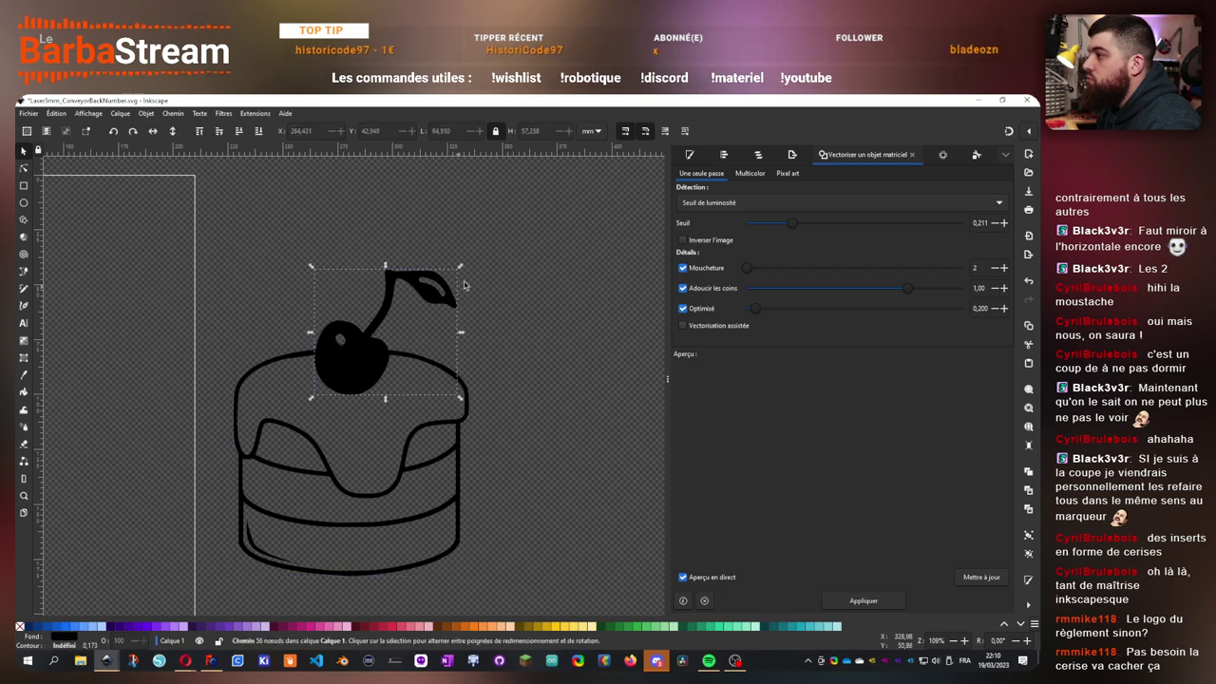
{"action": "left_click_drag", "start_coordinate": [460, 272], "coordinate": [476, 249]}
{"action": "left_click", "coordinate": [376, 488]}
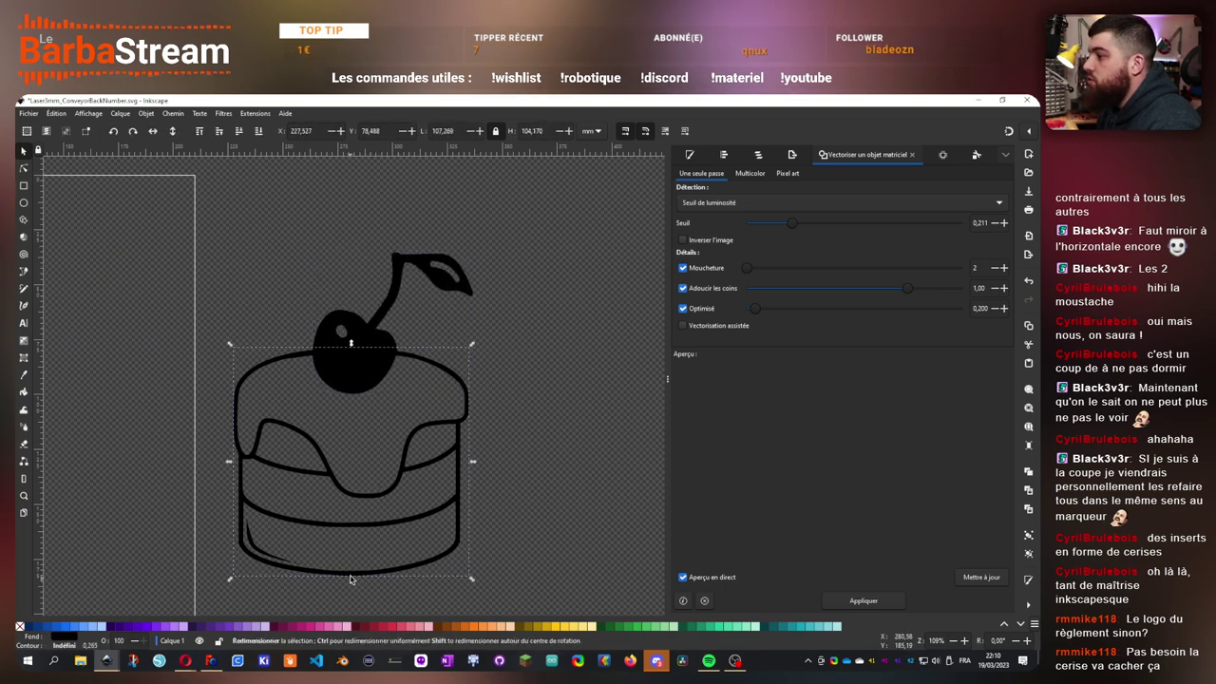
{"action": "left_click_drag", "start_coordinate": [350, 578], "coordinate": [352, 564]}
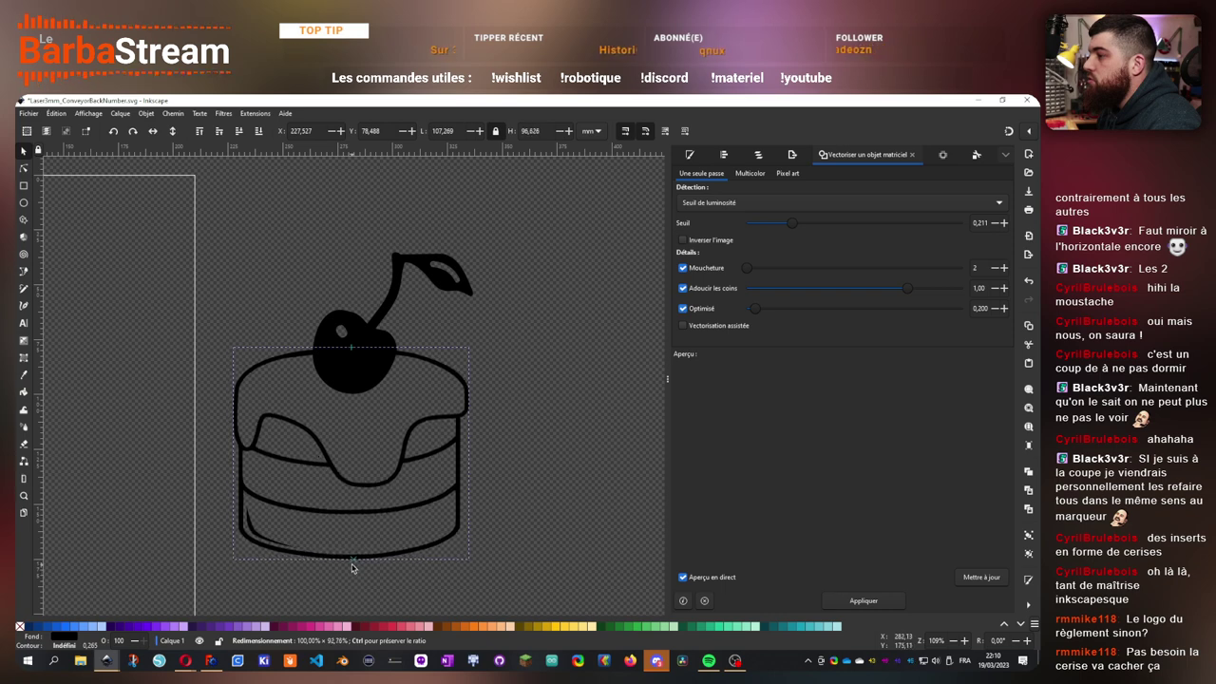
{"action": "scroll", "coordinate": [410, 474], "scroll_direction": "down", "scroll_amount": 4}
{"action": "scroll", "coordinate": [403, 475], "scroll_direction": "up", "scroll_amount": 4}
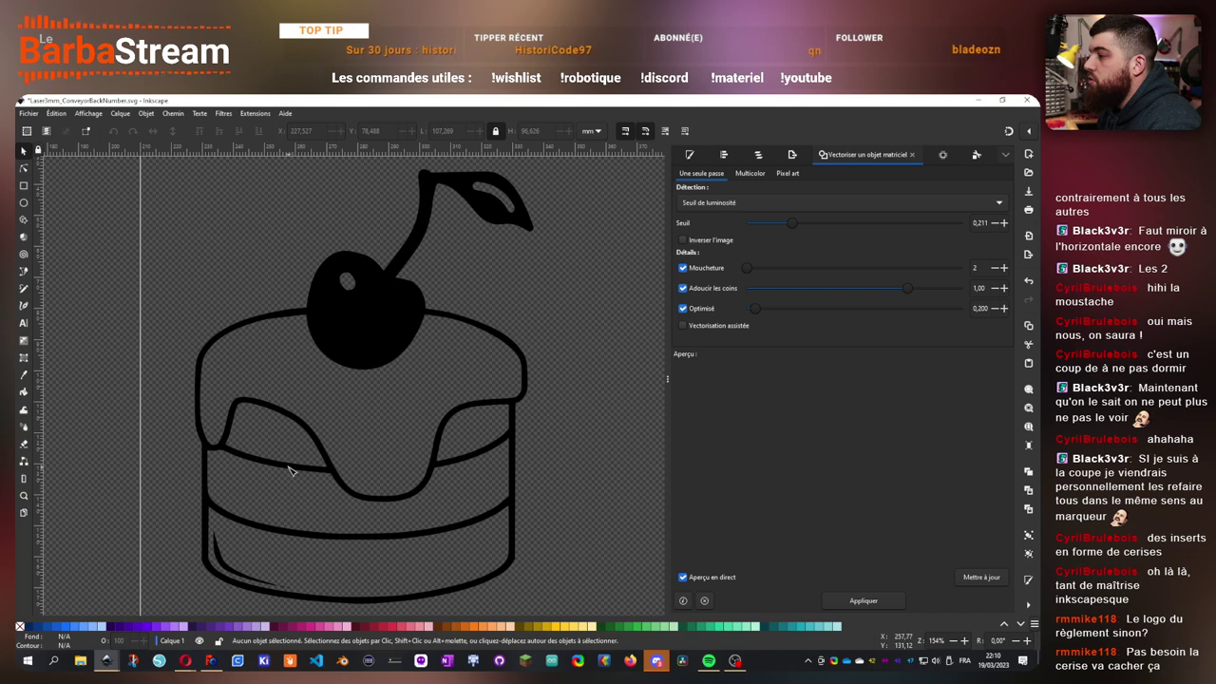
- Open the cake path for node editing and delete the inner nodes at the upper left of its middle layer
{"action": "key", "text": "n"}
{"action": "left_click", "coordinate": [290, 467]}
{"action": "scroll", "coordinate": [285, 461], "scroll_direction": "up", "scroll_amount": 3}
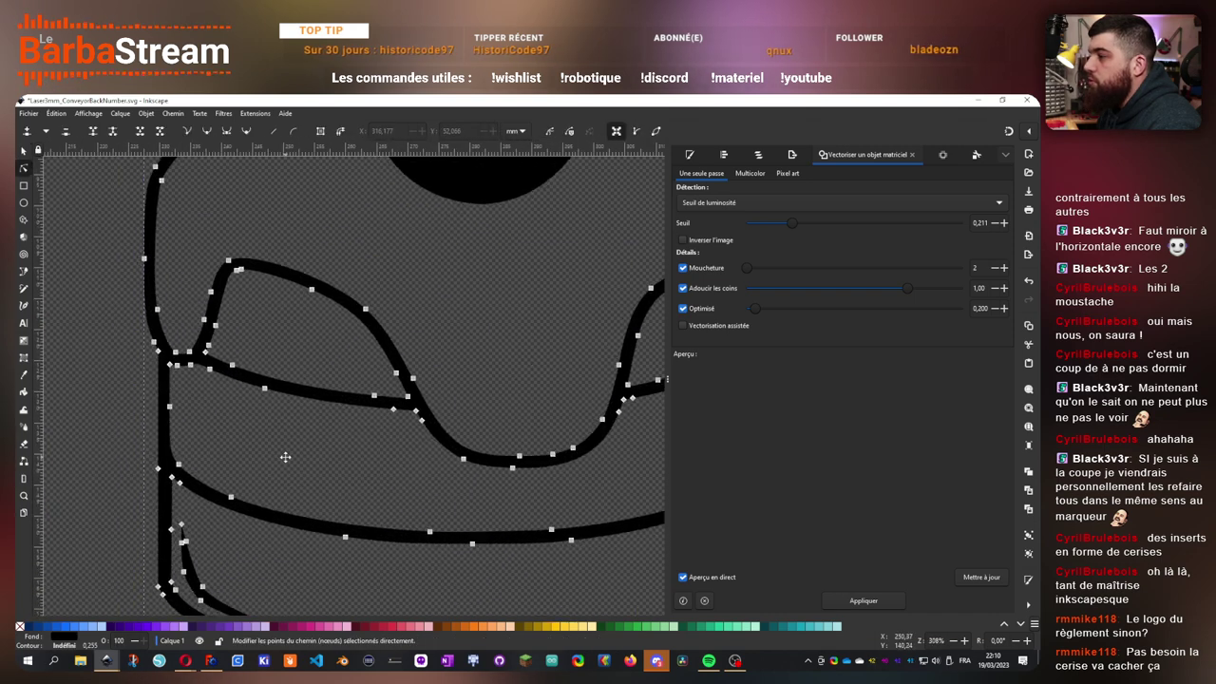
{"action": "scroll", "coordinate": [313, 437], "scroll_direction": "down", "scroll_amount": 3}
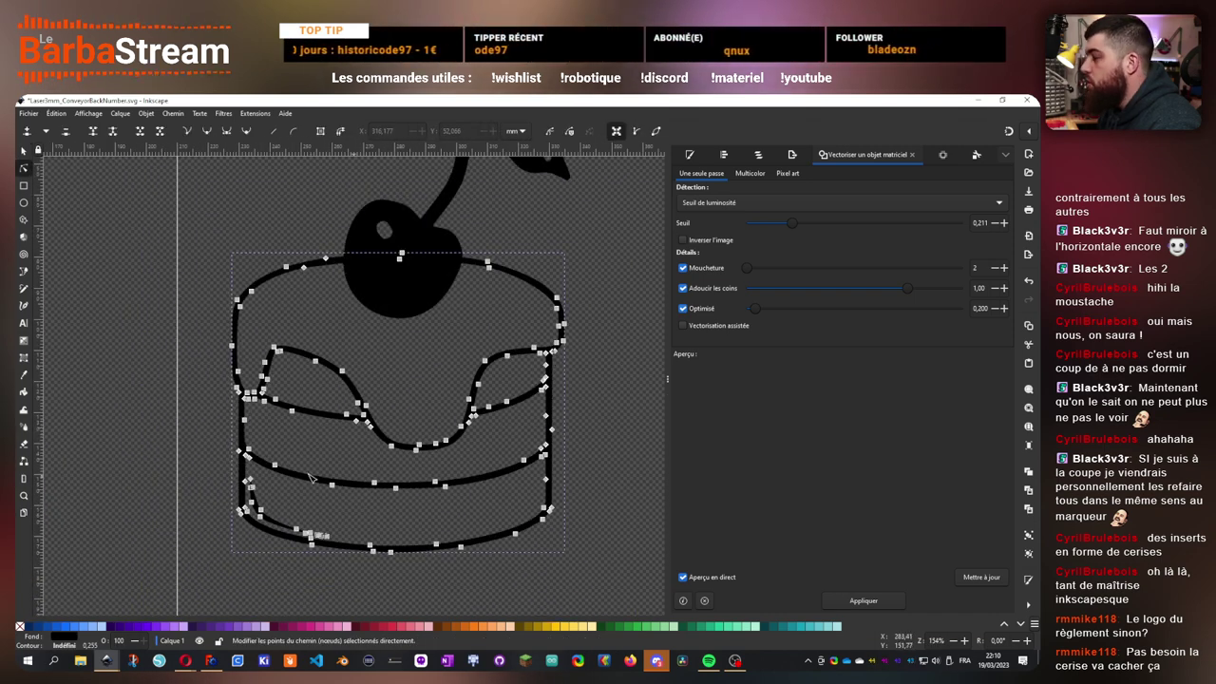
{"action": "scroll", "coordinate": [249, 417], "scroll_direction": "up", "scroll_amount": 5}
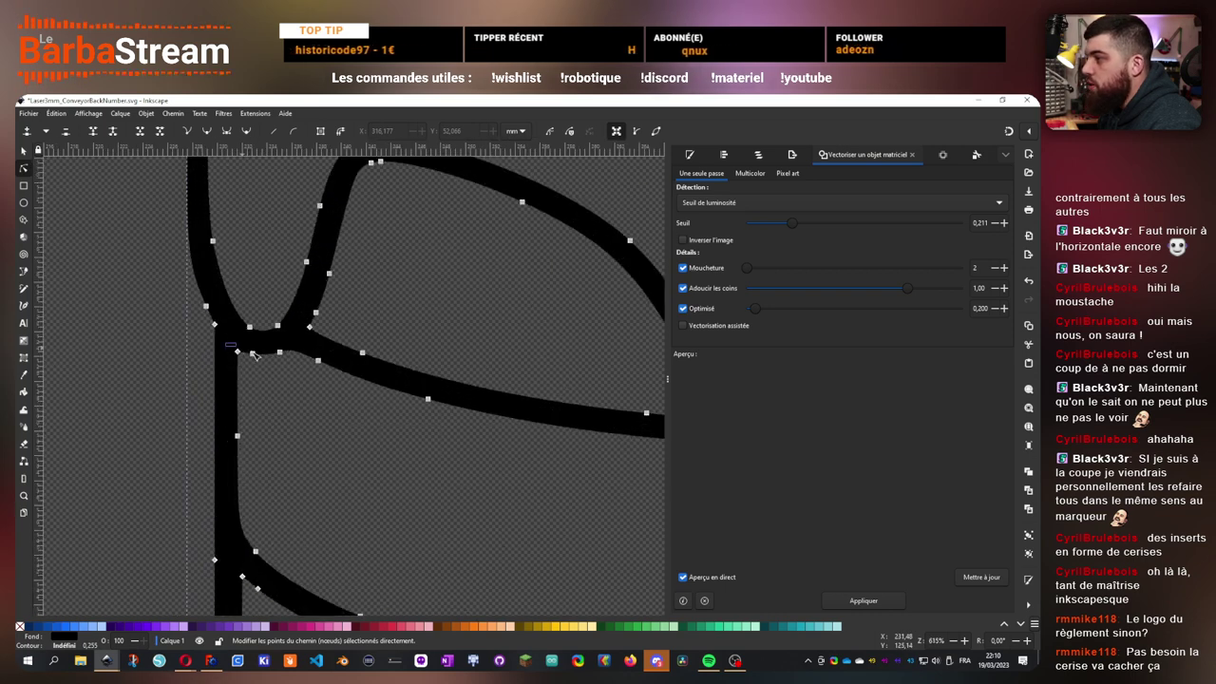
{"action": "left_click_drag", "start_coordinate": [320, 380], "coordinate": [323, 382]}
{"action": "key", "text": "Delete"}
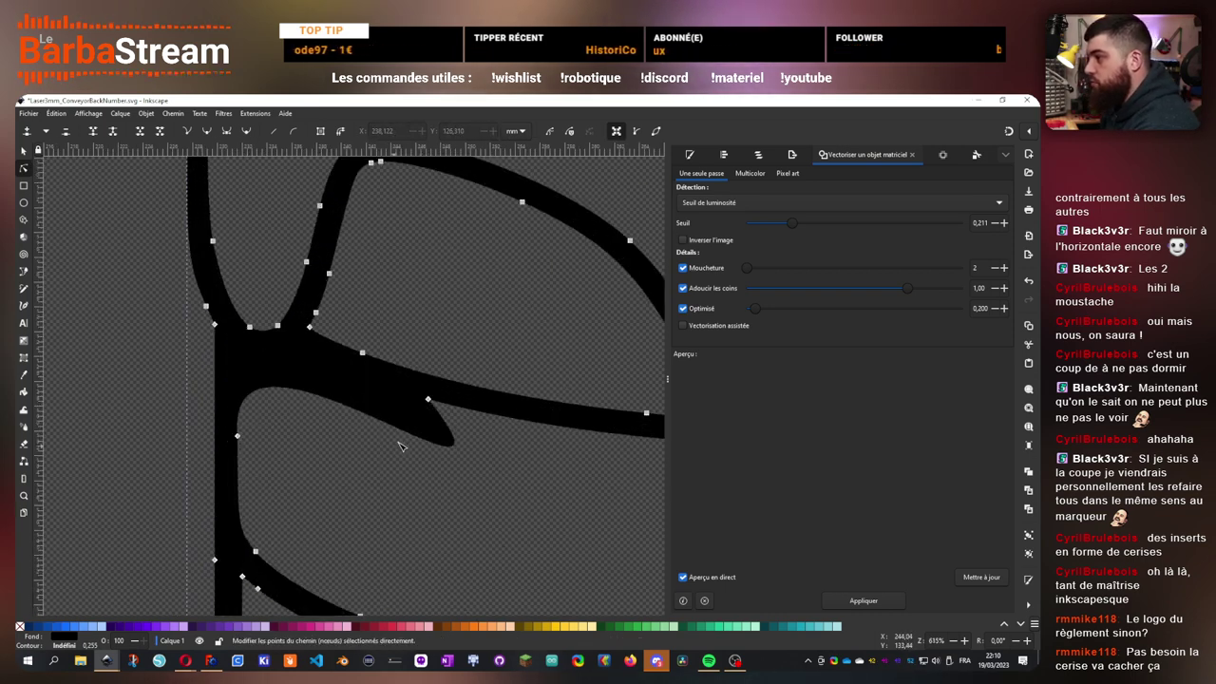
{"action": "left_click_drag", "start_coordinate": [402, 389], "coordinate": [456, 447]}
{"action": "key", "text": "Delete"}
- Delete the inner nodes down the left side of the cake's middle layer and along the start of its lower edge
{"action": "left_click_drag", "start_coordinate": [228, 410], "coordinate": [302, 566]}
{"action": "key", "text": "Delete"}
{"action": "left_click_drag", "start_coordinate": [438, 566], "coordinate": [190, 489]}
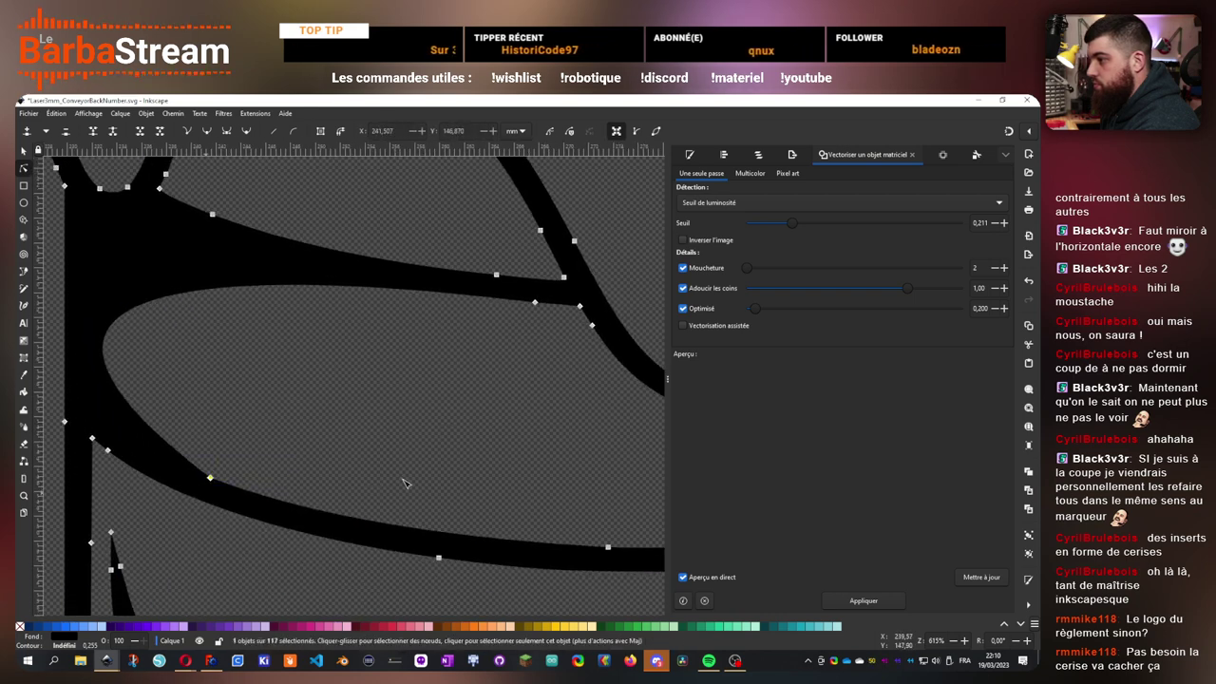
{"action": "key", "text": "Delete"}
{"action": "left_click_drag", "start_coordinate": [470, 472], "coordinate": [160, 457]}
{"action": "left_click_drag", "start_coordinate": [264, 482], "coordinate": [566, 552]}
{"action": "key", "text": "Delete"}
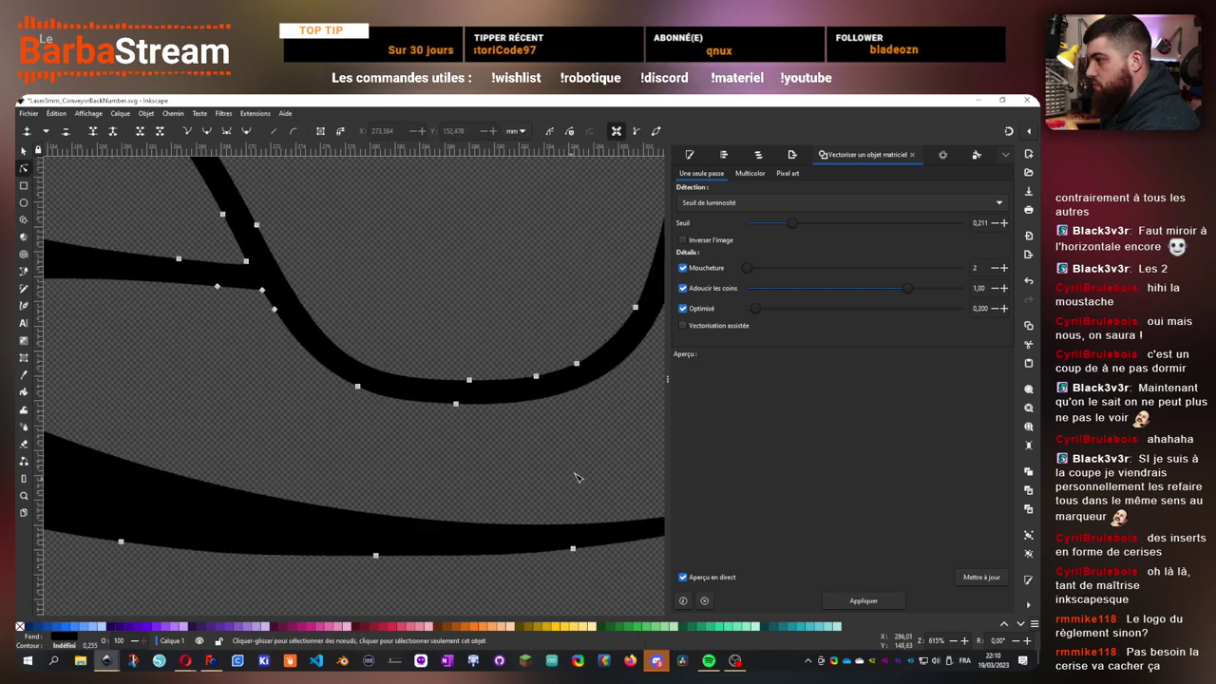
- Delete the inner nodes along the lower edge and right side of the cake's middle layer
{"action": "left_click_drag", "start_coordinate": [566, 471], "coordinate": [96, 514]}
{"action": "scroll", "coordinate": [96, 514], "scroll_direction": "right", "scroll_amount": 1}
{"action": "left_click_drag", "start_coordinate": [441, 551], "coordinate": [442, 551]}
{"action": "key", "text": "Delete"}
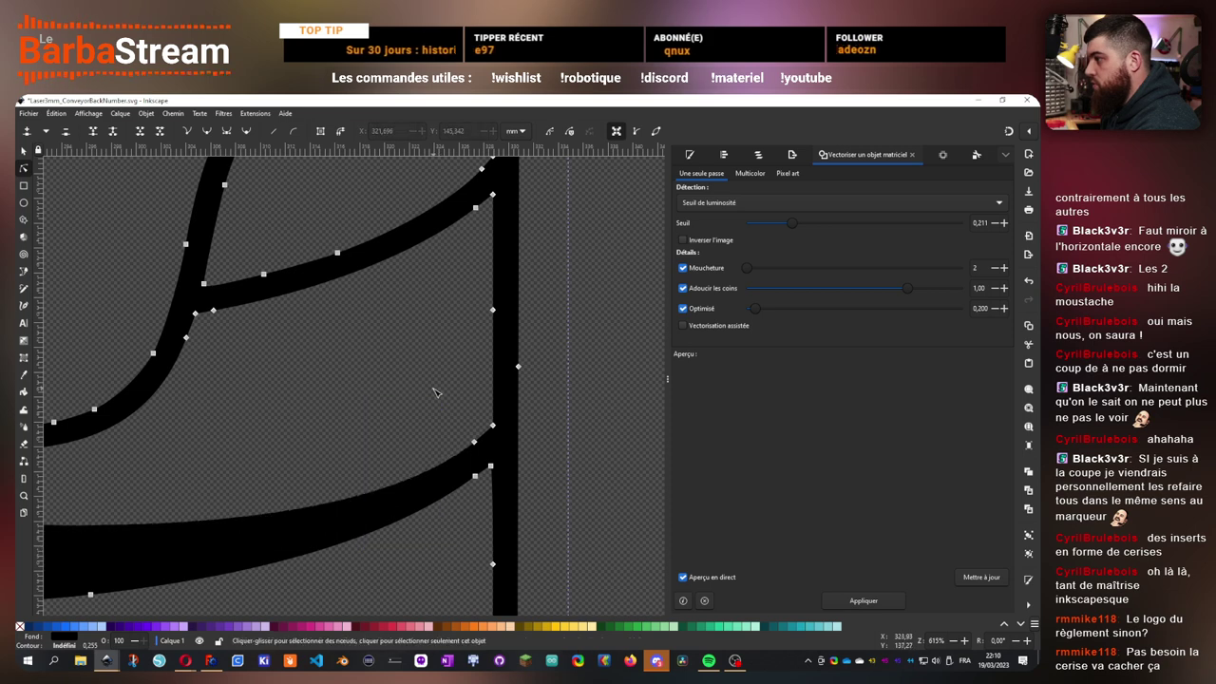
{"action": "left_click_drag", "start_coordinate": [493, 454], "coordinate": [497, 457]}
{"action": "left_click_drag", "start_coordinate": [515, 372], "coordinate": [456, 476]}
{"action": "key", "text": "Delete"}
{"action": "key", "text": "Delete"}
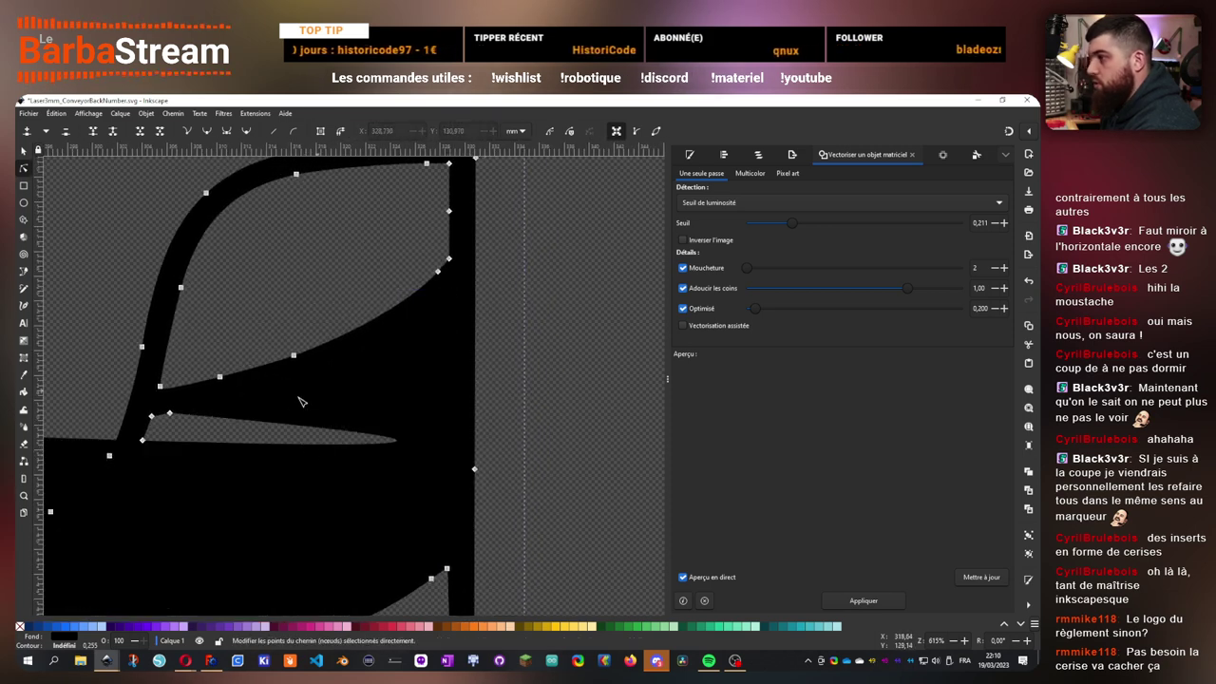
- Delete the middle layer's inner nodes beside the right flank of the icing drip
{"action": "scroll", "coordinate": [298, 401], "scroll_direction": "left", "scroll_amount": 5}
{"action": "scroll", "coordinate": [315, 393], "scroll_direction": "down", "scroll_amount": 1}
{"action": "left_click_drag", "start_coordinate": [371, 418], "coordinate": [567, 403]}
{"action": "key", "text": "Delete"}
{"action": "scroll", "coordinate": [320, 361], "scroll_direction": "down", "scroll_amount": 4}
{"action": "scroll", "coordinate": [323, 383], "scroll_direction": "up", "scroll_amount": 4}
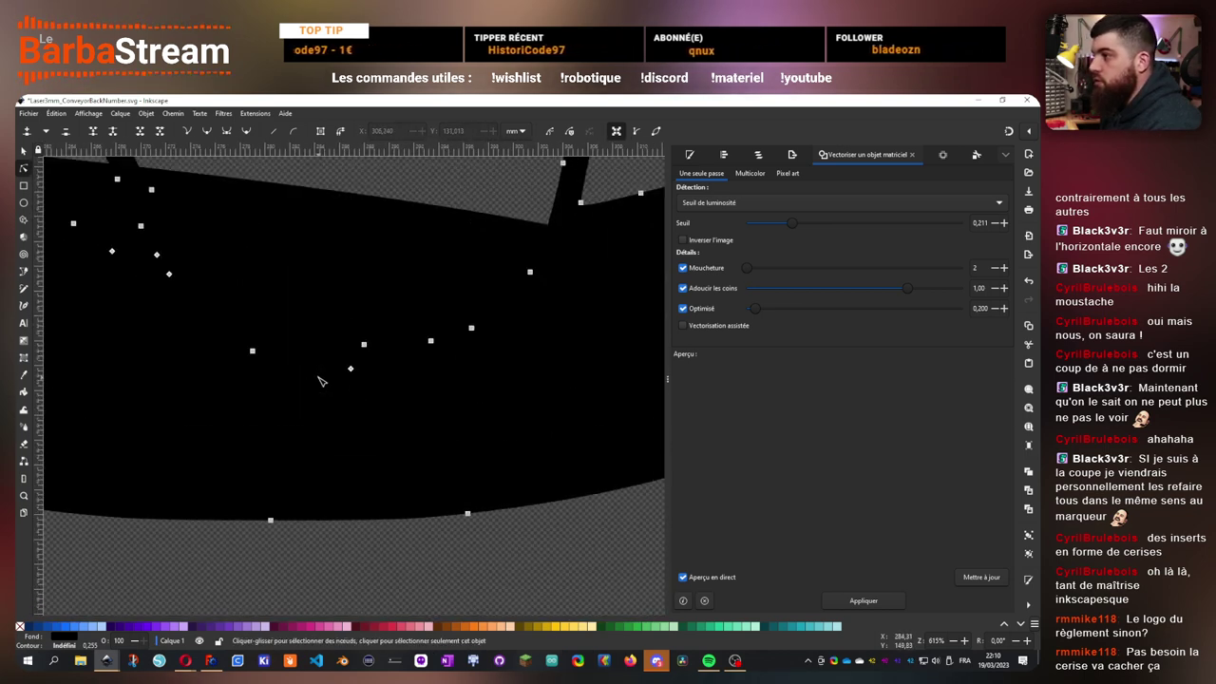
- Delete the middle layer's inner nodes below and beside the left flank of the icing drip
{"action": "left_click_drag", "start_coordinate": [255, 364], "coordinate": [480, 338]}
{"action": "left_click_drag", "start_coordinate": [268, 342], "coordinate": [253, 323]}
{"action": "key", "text": "Escape"}
{"action": "left_click_drag", "start_coordinate": [352, 389], "coordinate": [353, 390]}
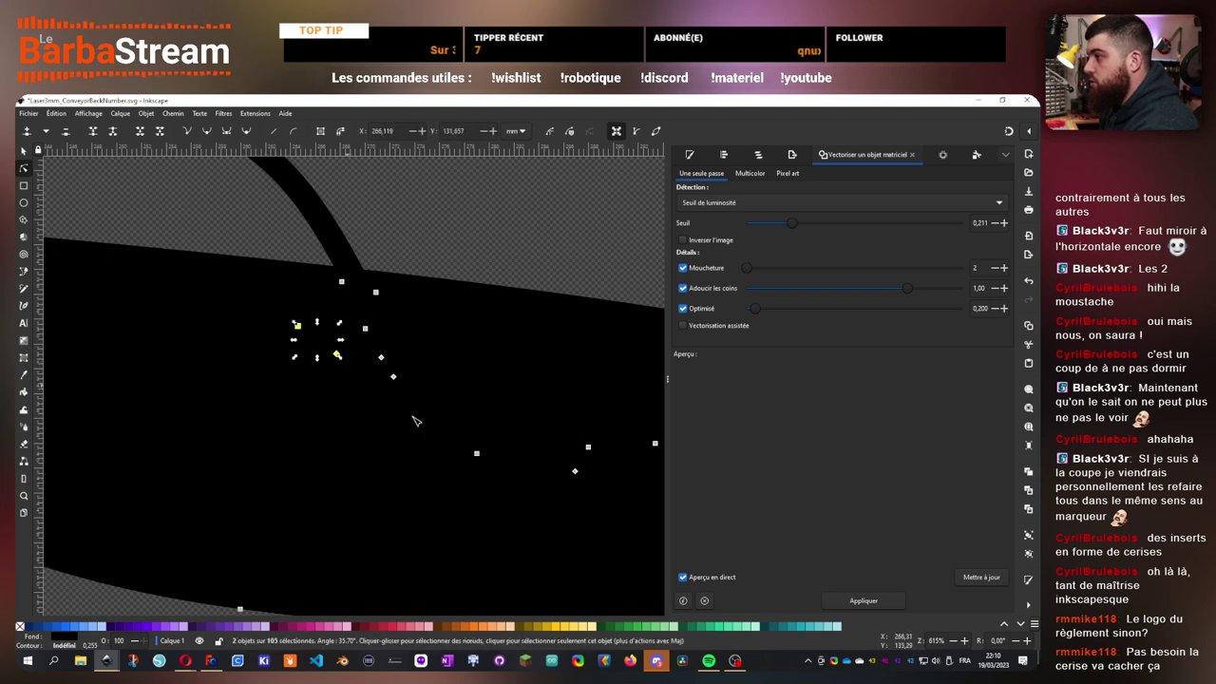
{"action": "key", "text": "Delete"}
{"action": "left_click_drag", "start_coordinate": [517, 452], "coordinate": [576, 493]}
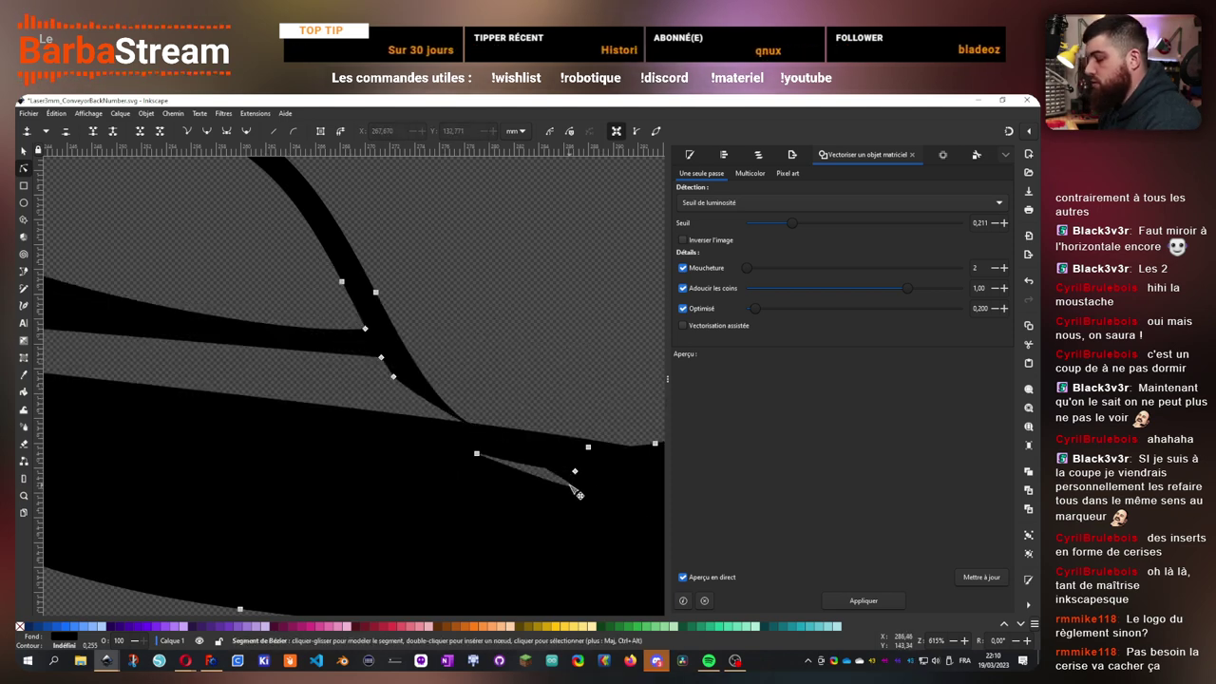
{"action": "key", "text": "Escape"}
{"action": "scroll", "coordinate": [325, 442], "scroll_direction": "down", "scroll_amount": 3}
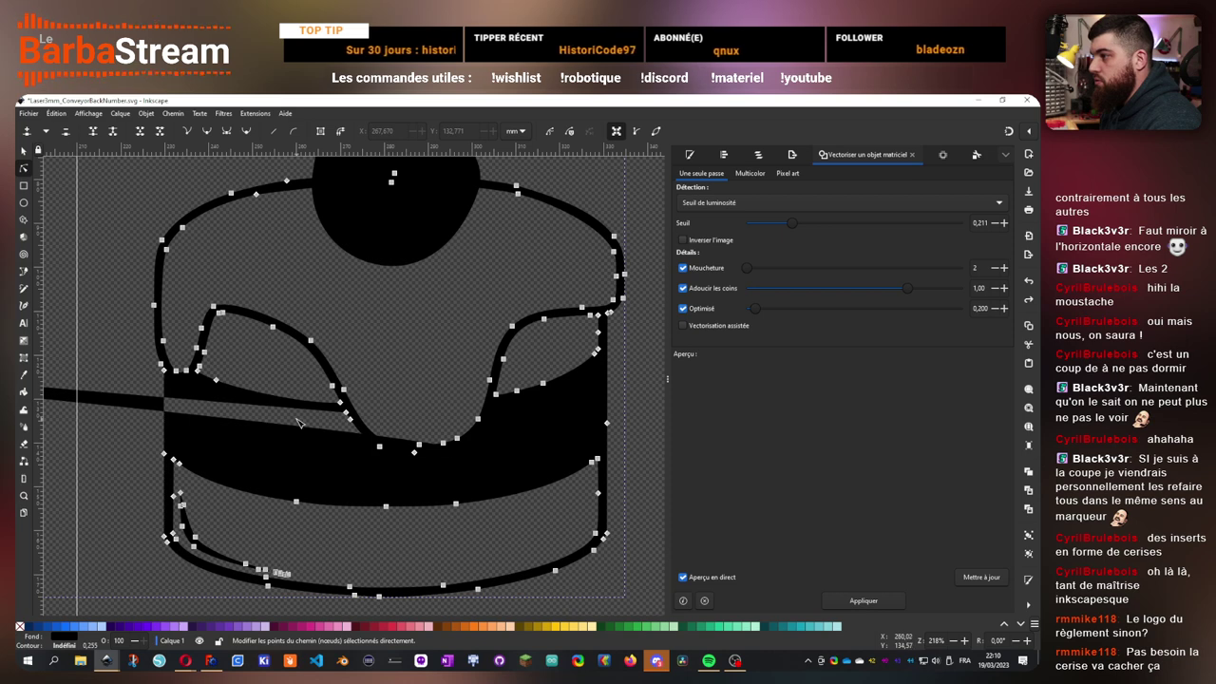
- Delete the middle layer's remaining inner nodes at the lower left flank and tip of the icing drip, then leave node editing
{"action": "scroll", "coordinate": [298, 423], "scroll_direction": "up", "scroll_amount": 2}
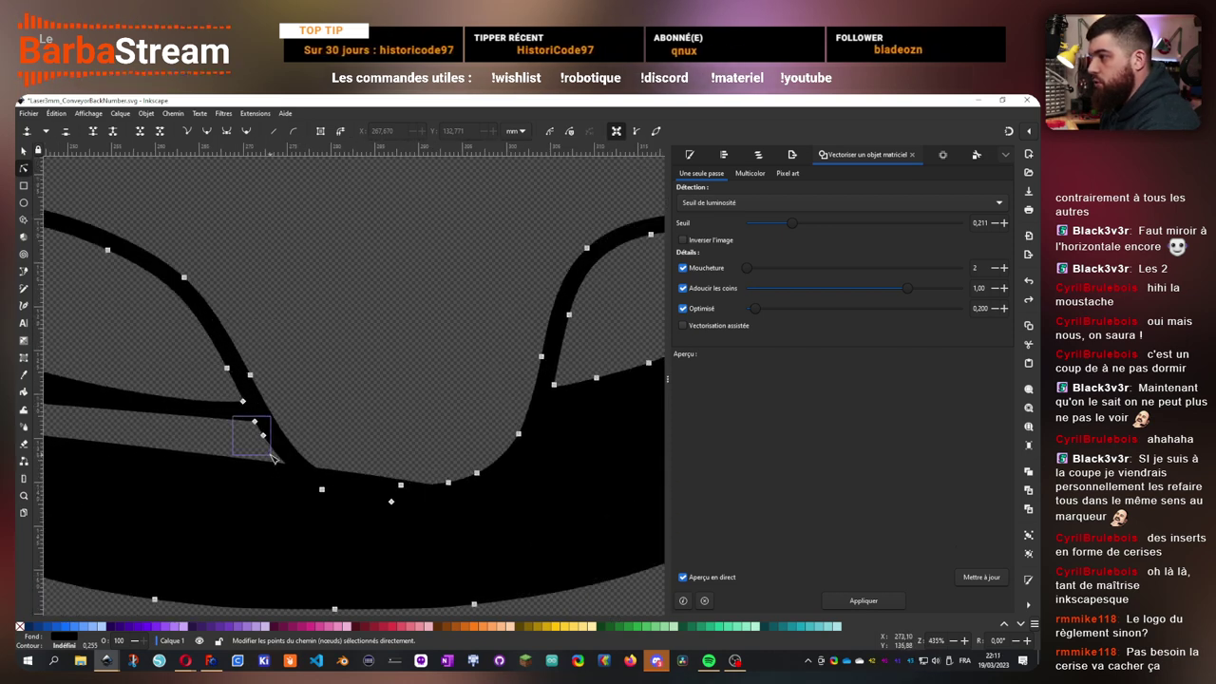
{"action": "left_click_drag", "start_coordinate": [272, 458], "coordinate": [273, 458]}
{"action": "key", "text": "Delete"}
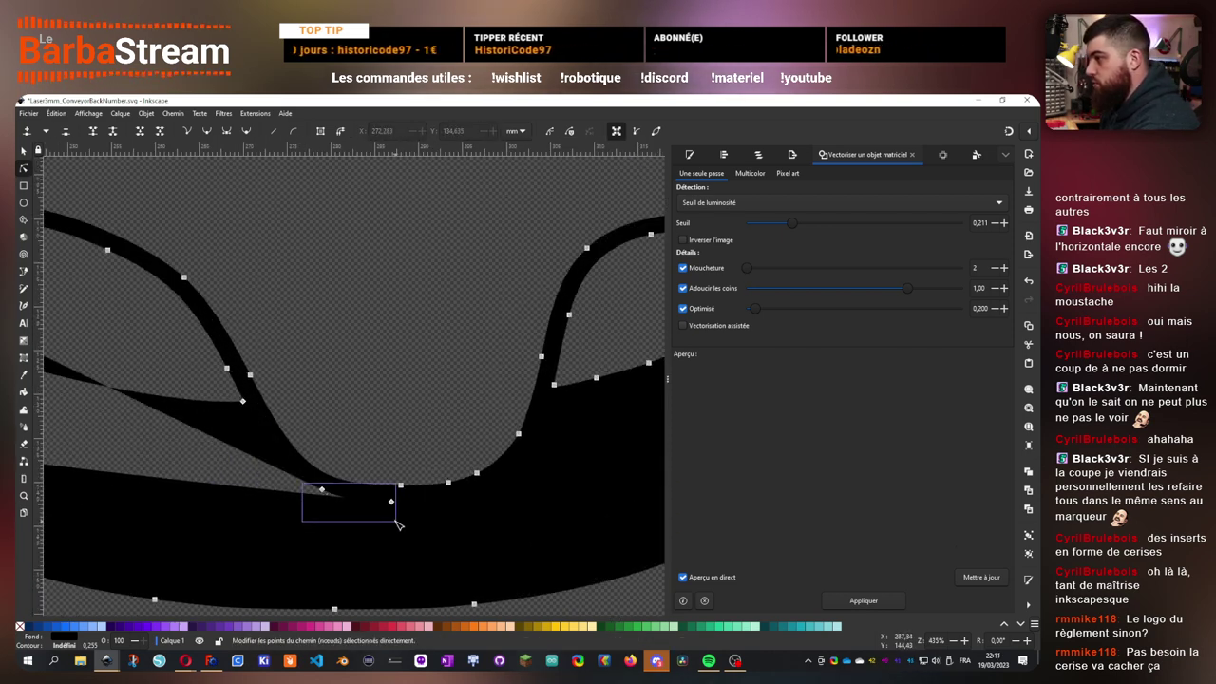
{"action": "left_click_drag", "start_coordinate": [397, 525], "coordinate": [398, 524]}
{"action": "key", "text": "Delete"}
{"action": "scroll", "coordinate": [425, 497], "scroll_direction": "down", "scroll_amount": 3}
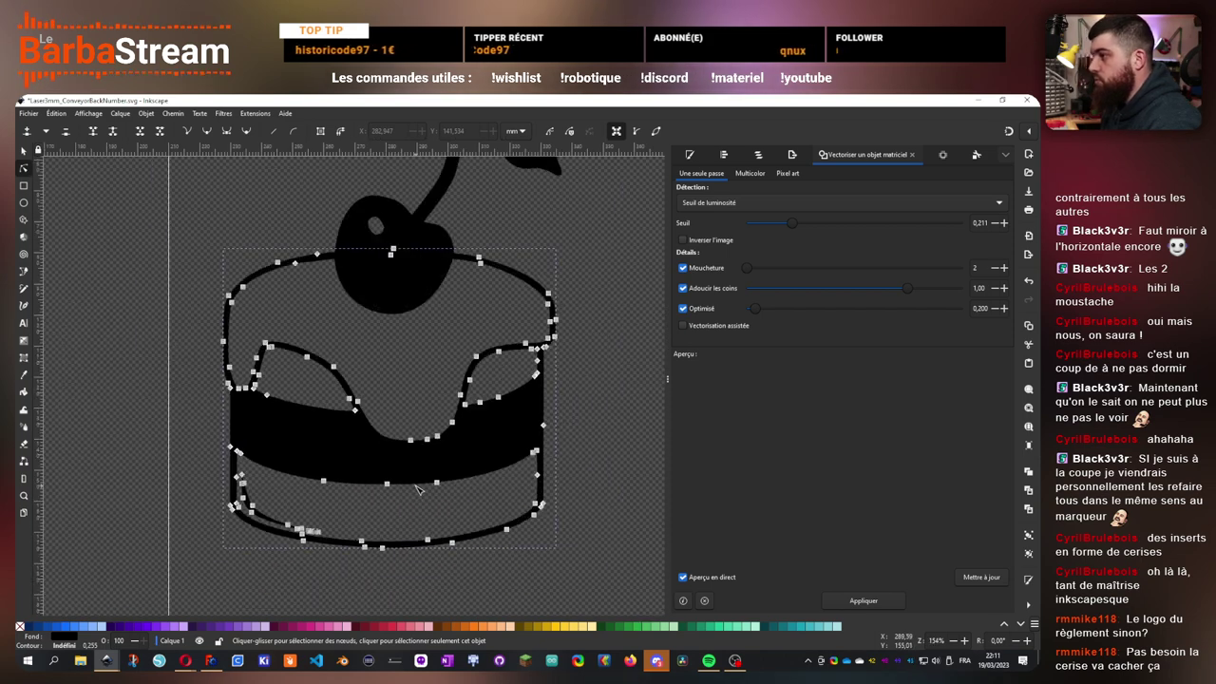
{"action": "scroll", "coordinate": [377, 407], "scroll_direction": "up", "scroll_amount": 2}
{"action": "key", "text": "s"}
{"action": "key", "text": "Escape"}
{"action": "scroll", "coordinate": [379, 409], "scroll_direction": "down", "scroll_amount": 4}
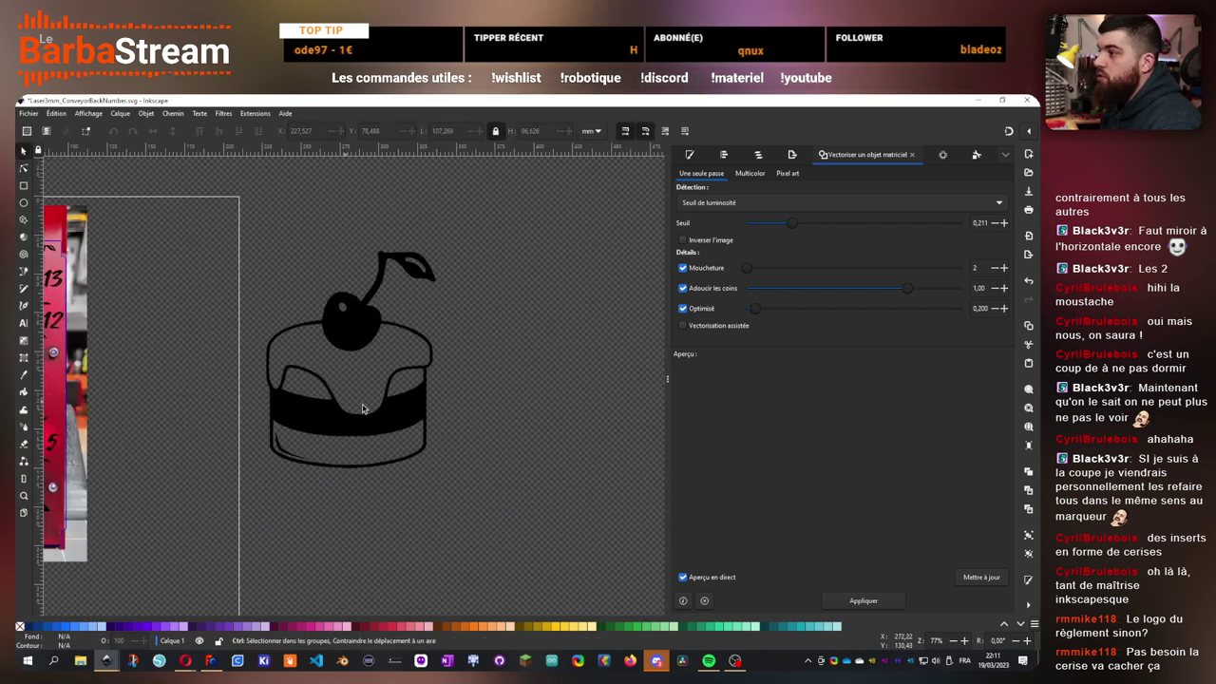
- Merge the cake and cherry paths into a single path
{"action": "scroll", "coordinate": [384, 413], "scroll_direction": "down", "scroll_amount": 2}
{"action": "scroll", "coordinate": [518, 385], "scroll_direction": "left", "scroll_amount": 2}
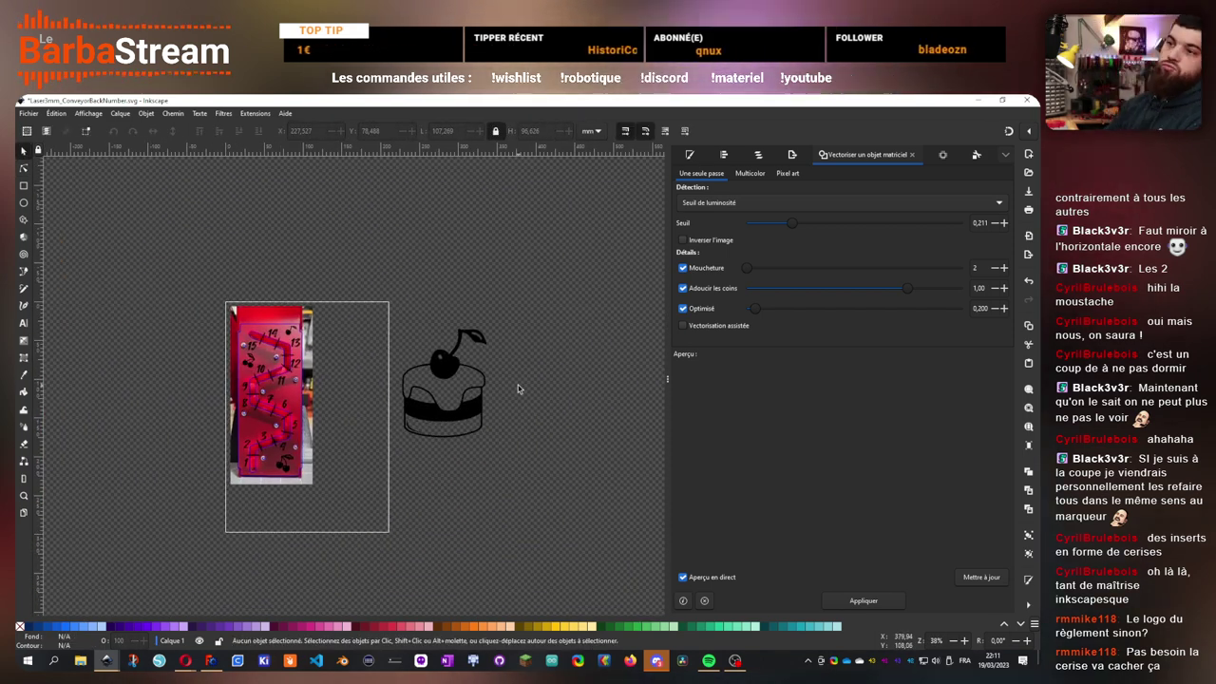
{"action": "left_click", "coordinate": [419, 424]}
{"action": "scroll", "coordinate": [419, 423], "scroll_direction": "up", "scroll_amount": 3}
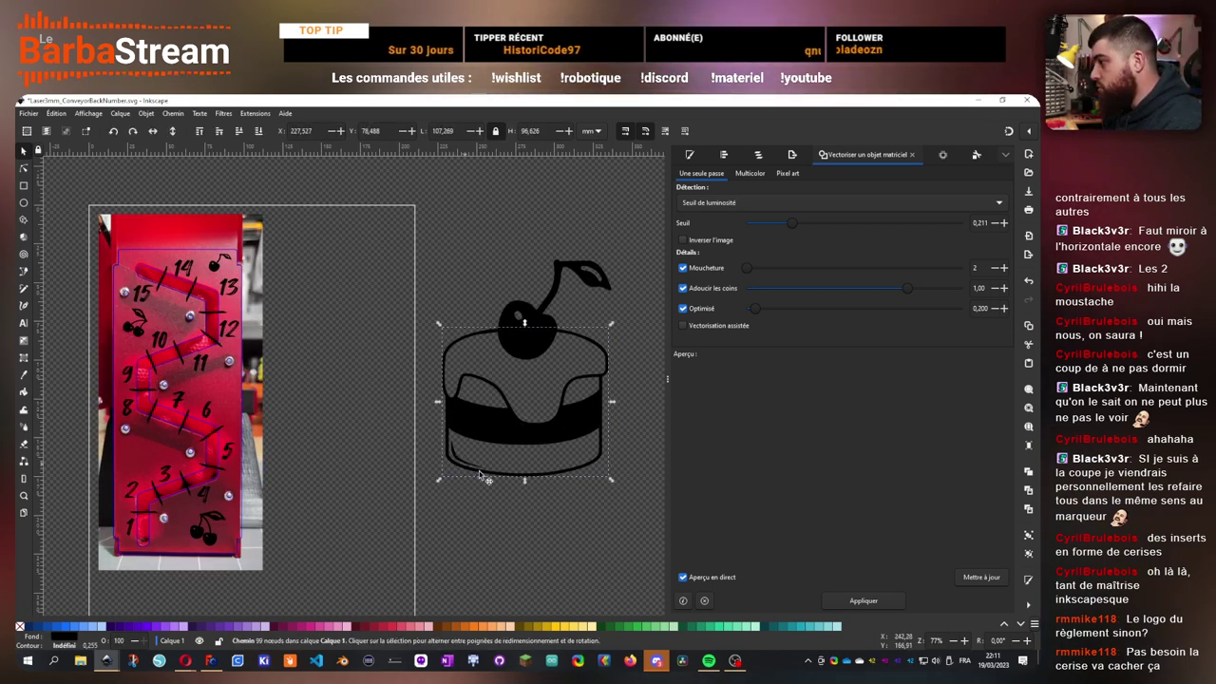
{"action": "left_click", "coordinate": [538, 321], "text": "shift"}
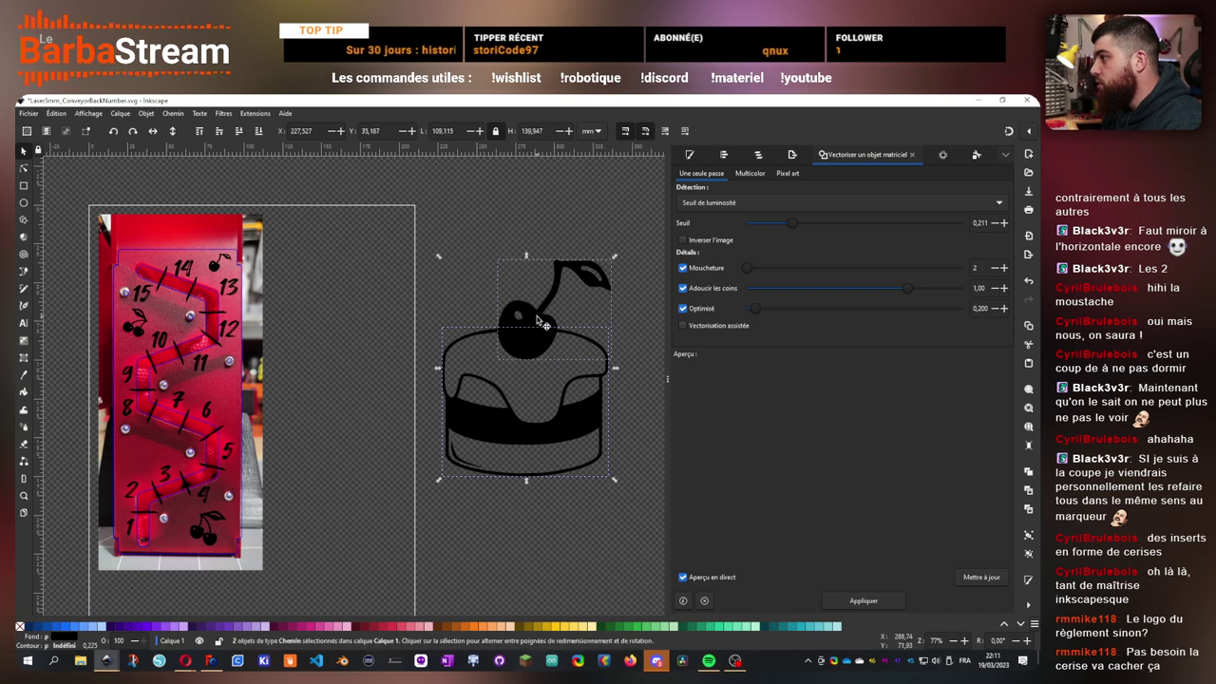
{"action": "left_click", "coordinate": [174, 113]}
{"action": "left_click", "coordinate": [185, 169]}
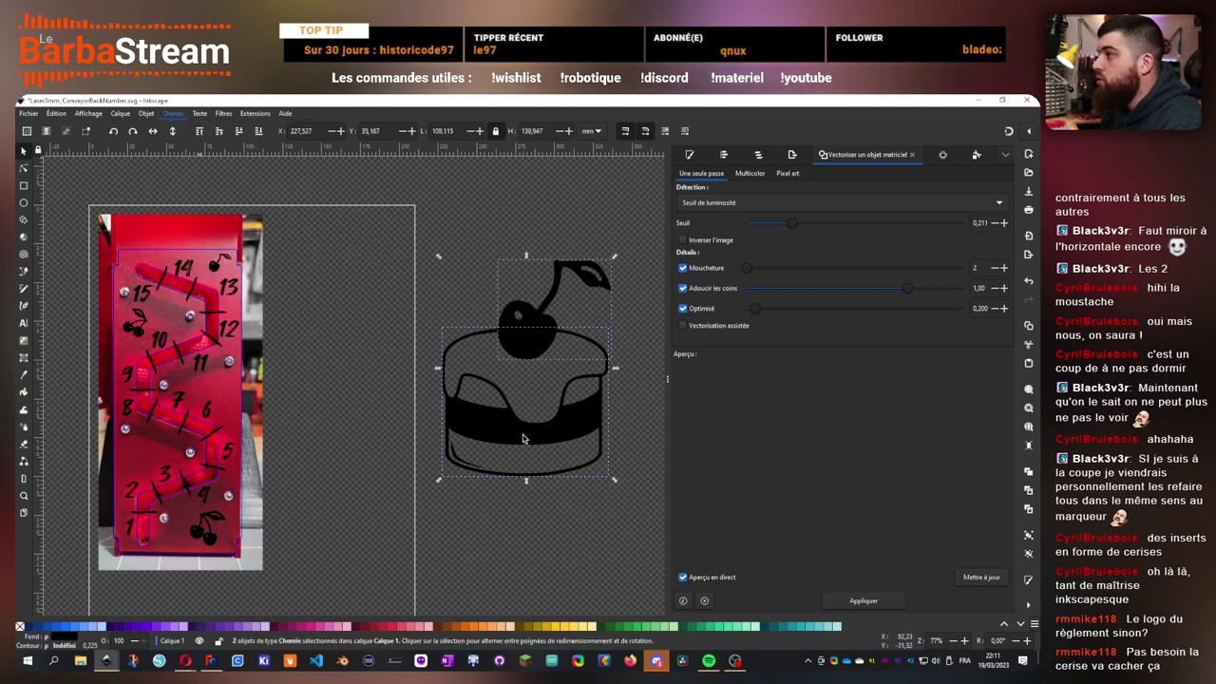
{"action": "left_click", "coordinate": [525, 434]}
- Scale the cake logo down to about 20 mm wide and place it on the panel between numbers 8 and 2
{"action": "left_click_drag", "start_coordinate": [560, 368], "coordinate": [361, 437]}
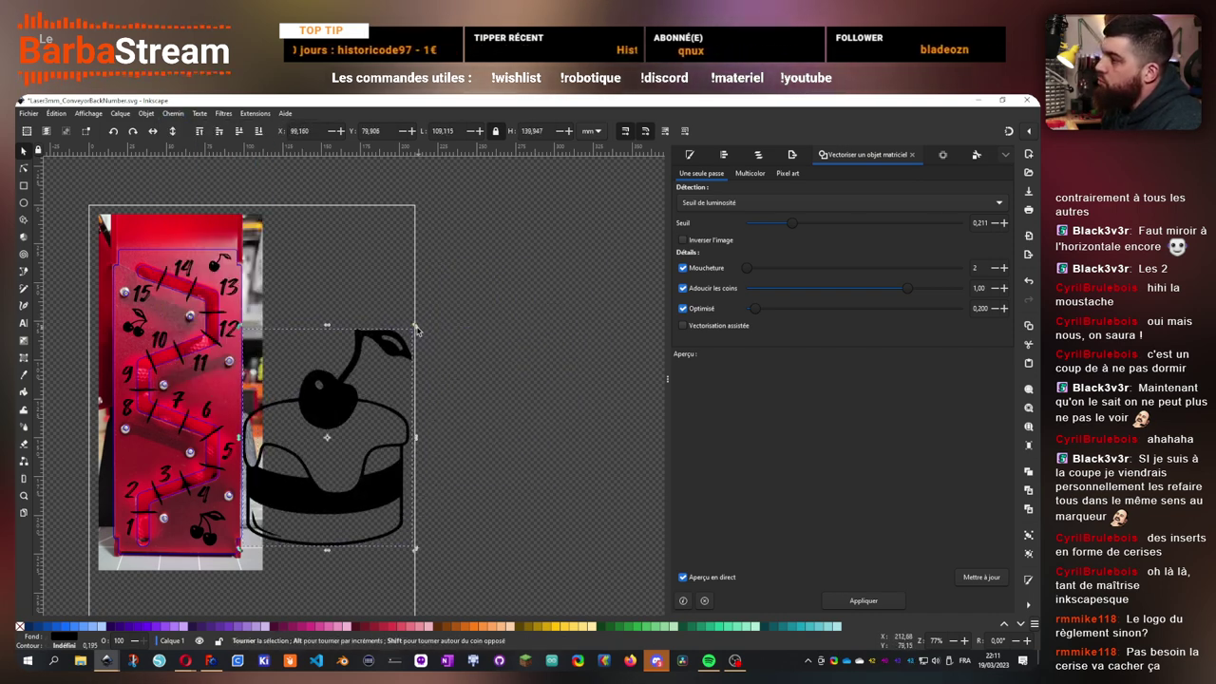
{"action": "left_click_drag", "start_coordinate": [414, 325], "coordinate": [281, 495]}
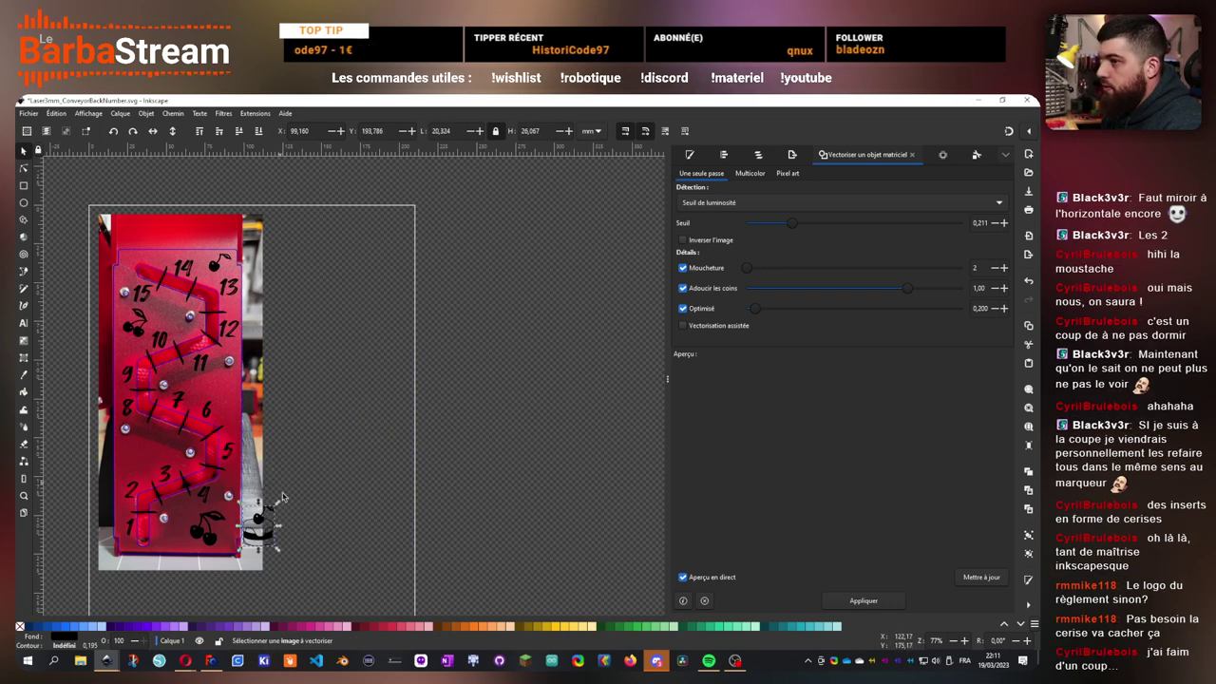
{"action": "left_click_drag", "start_coordinate": [272, 543], "coordinate": [142, 462]}
- Tilt the cake logo slightly counter-clockwise and shrink it proportionally to about 19 mm wide
{"action": "scroll", "coordinate": [141, 460], "scroll_direction": "up", "scroll_amount": 3}
{"action": "left_click", "coordinate": [140, 460]}
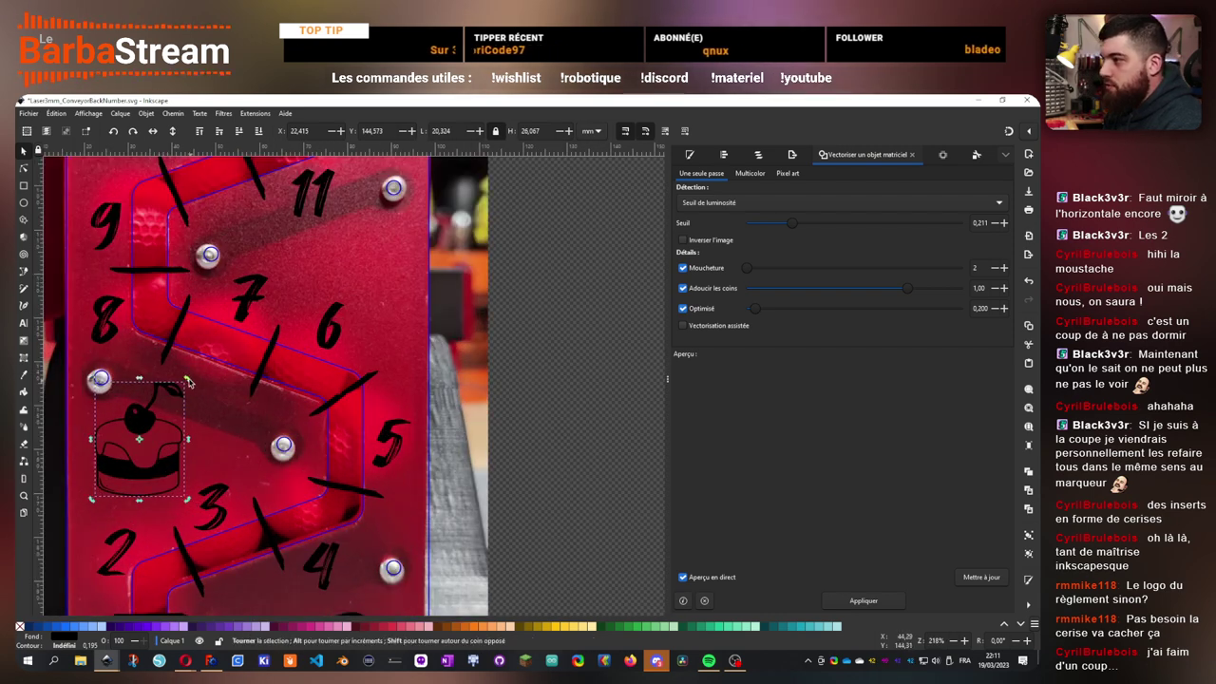
{"action": "left_click_drag", "start_coordinate": [188, 380], "coordinate": [178, 418]}
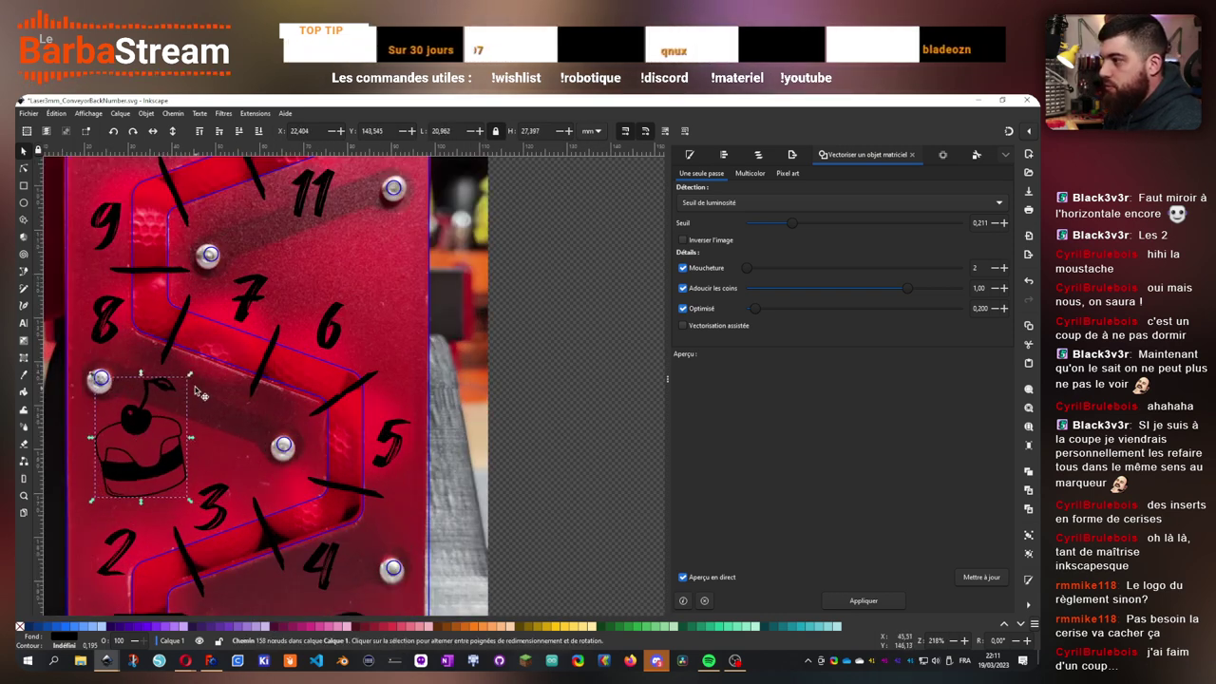
{"action": "left_click_drag", "start_coordinate": [189, 375], "coordinate": [178, 388]}
{"action": "key", "text": "minus"}
{"action": "key", "text": "minus"}
{"action": "left_click", "coordinate": [510, 413]}
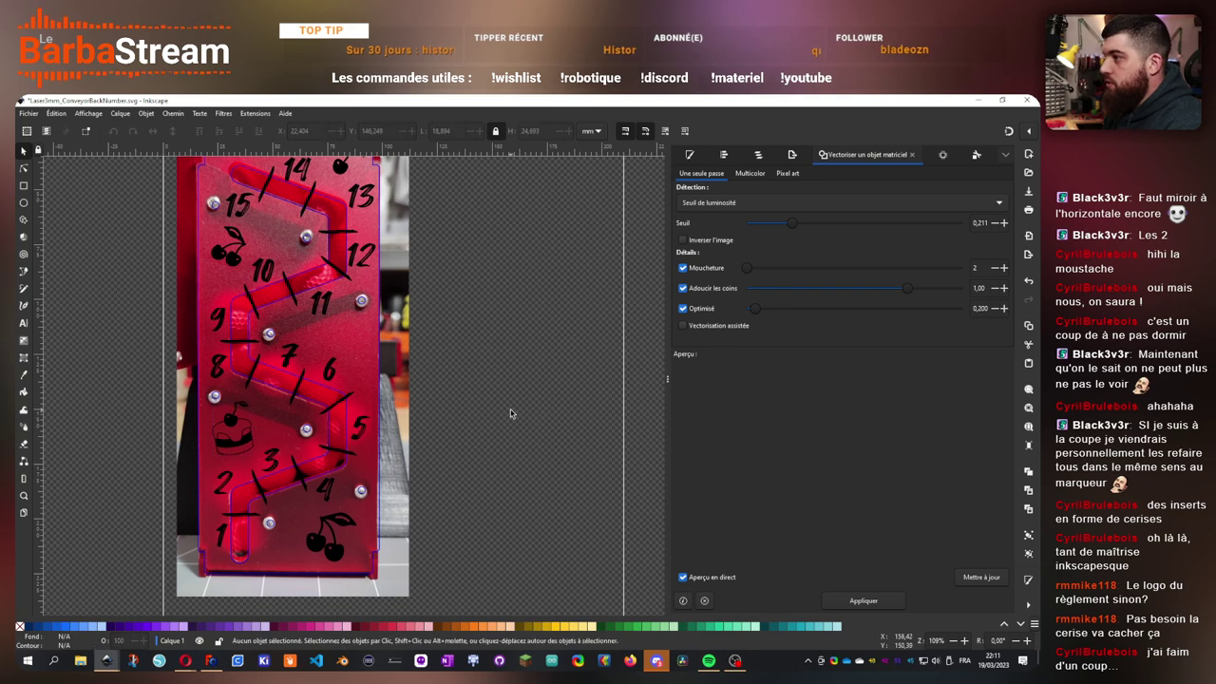
- Nudge the cake logo slightly upward on the panel, by about 1 mm
{"action": "left_click_drag", "start_coordinate": [480, 381], "coordinate": [508, 438]}
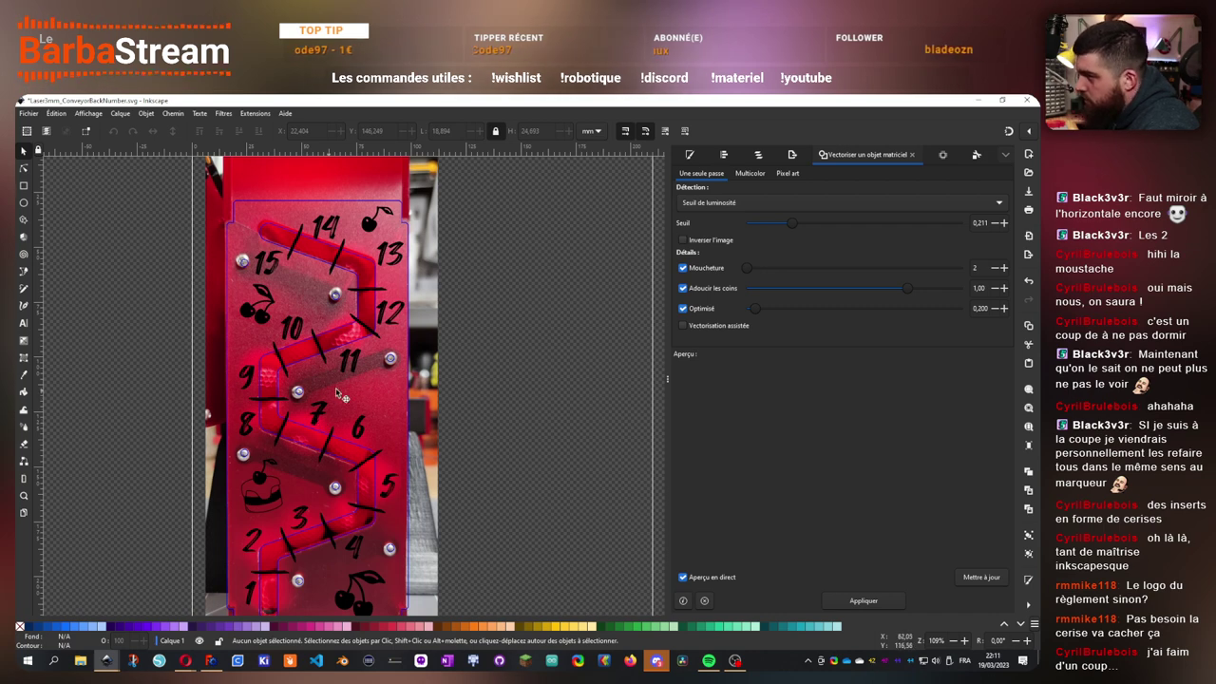
{"action": "scroll", "coordinate": [413, 432], "scroll_direction": "up", "scroll_amount": 2}
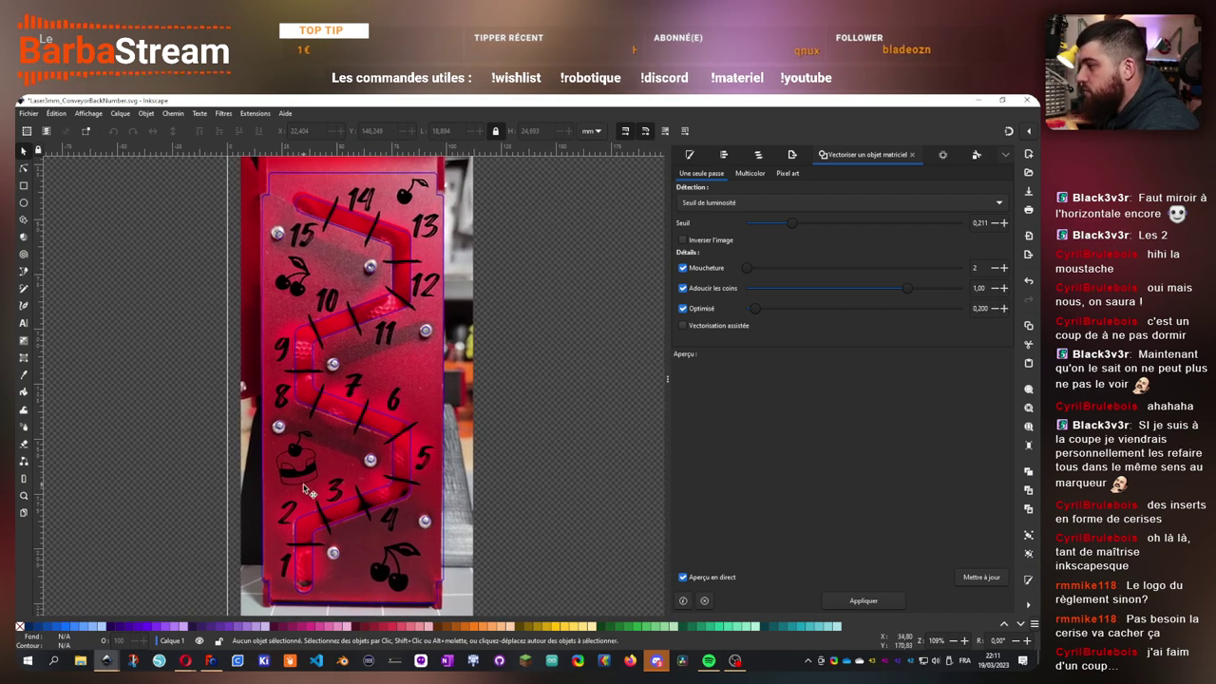
{"action": "left_click", "coordinate": [318, 482]}
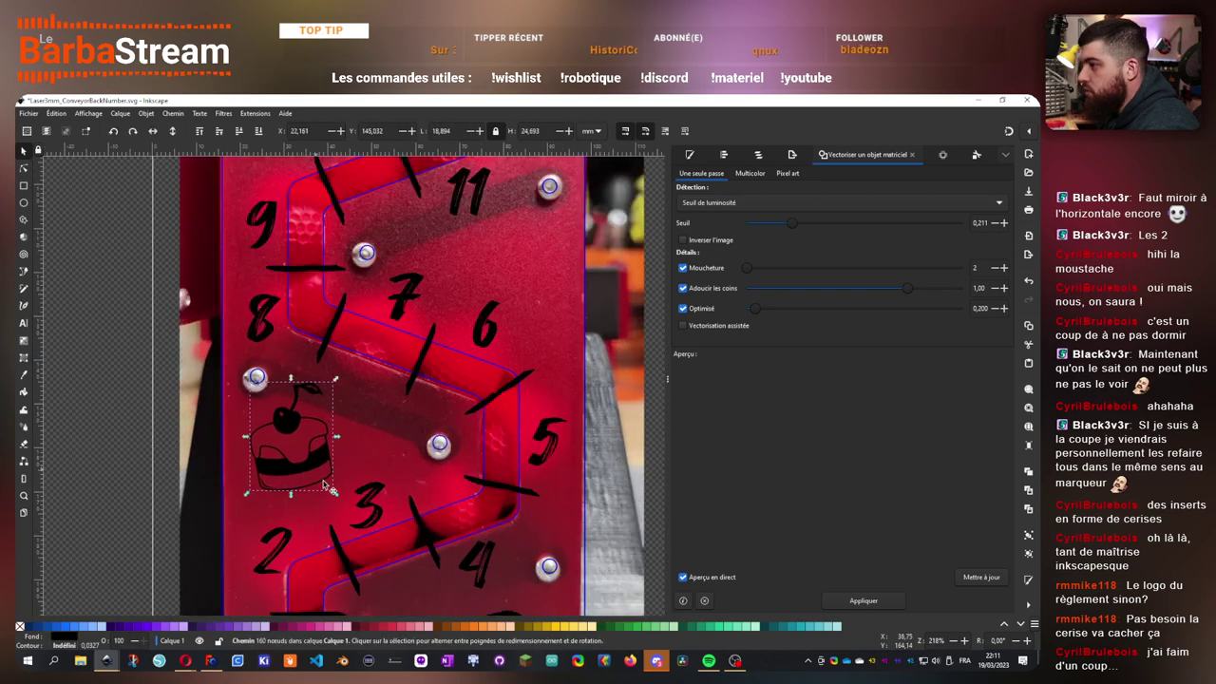
- Switch to the browser and examine the cover cake and page 8 playing-area figure in Eurobot2023_Rules_FR_FINALE.pdf, then return to Inkscape
{"action": "mouse_move", "coordinate": [185, 660]}
{"action": "left_click", "coordinate": [385, 624]}
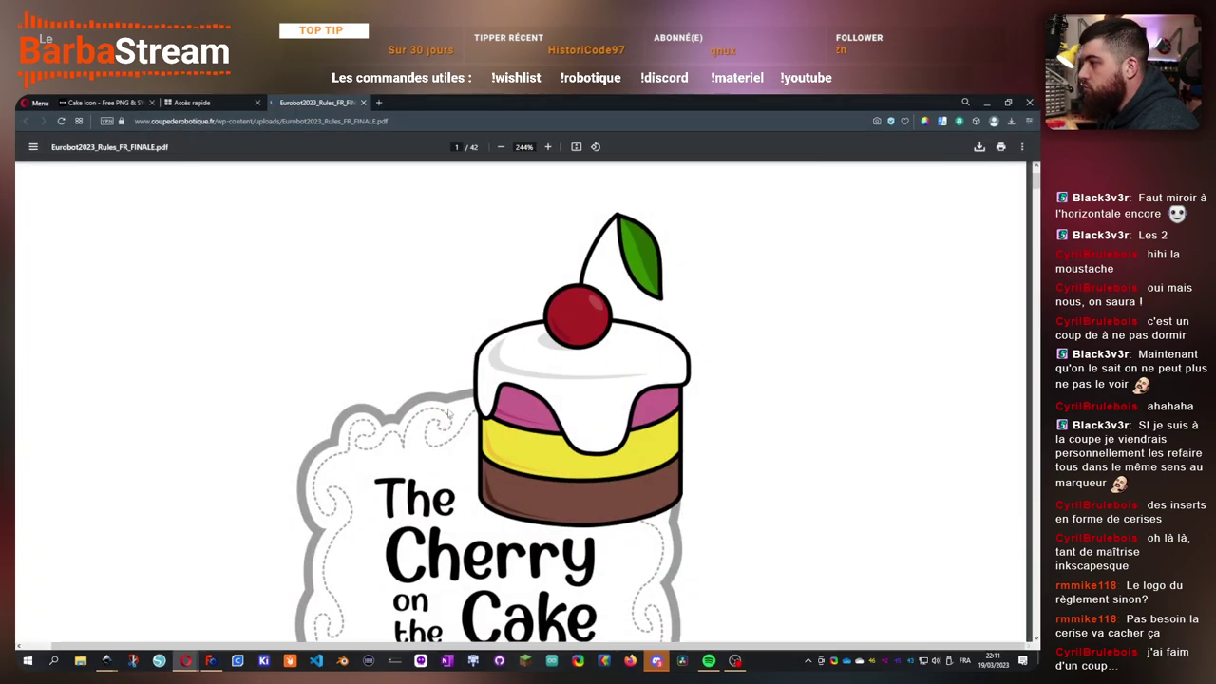
{"action": "scroll", "coordinate": [454, 415], "scroll_direction": "down", "scroll_amount": 5}
{"action": "scroll", "coordinate": [462, 423], "scroll_direction": "down", "scroll_amount": 20}
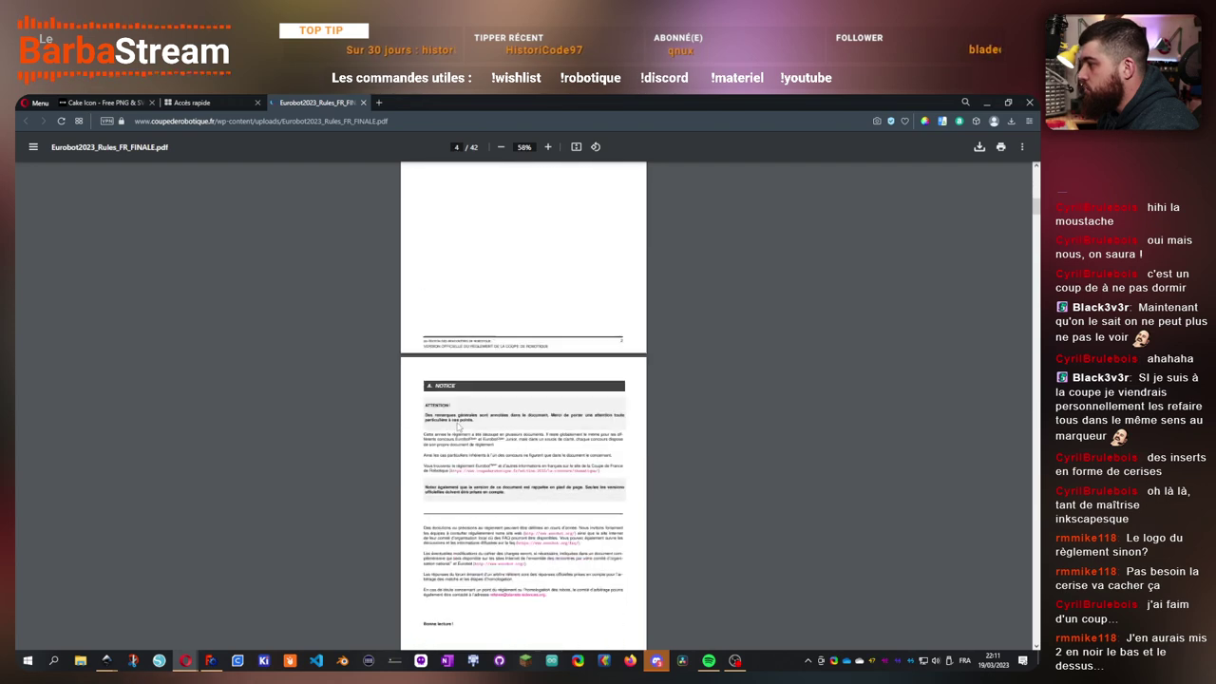
{"action": "scroll", "coordinate": [456, 434], "scroll_direction": "down", "scroll_amount": 4}
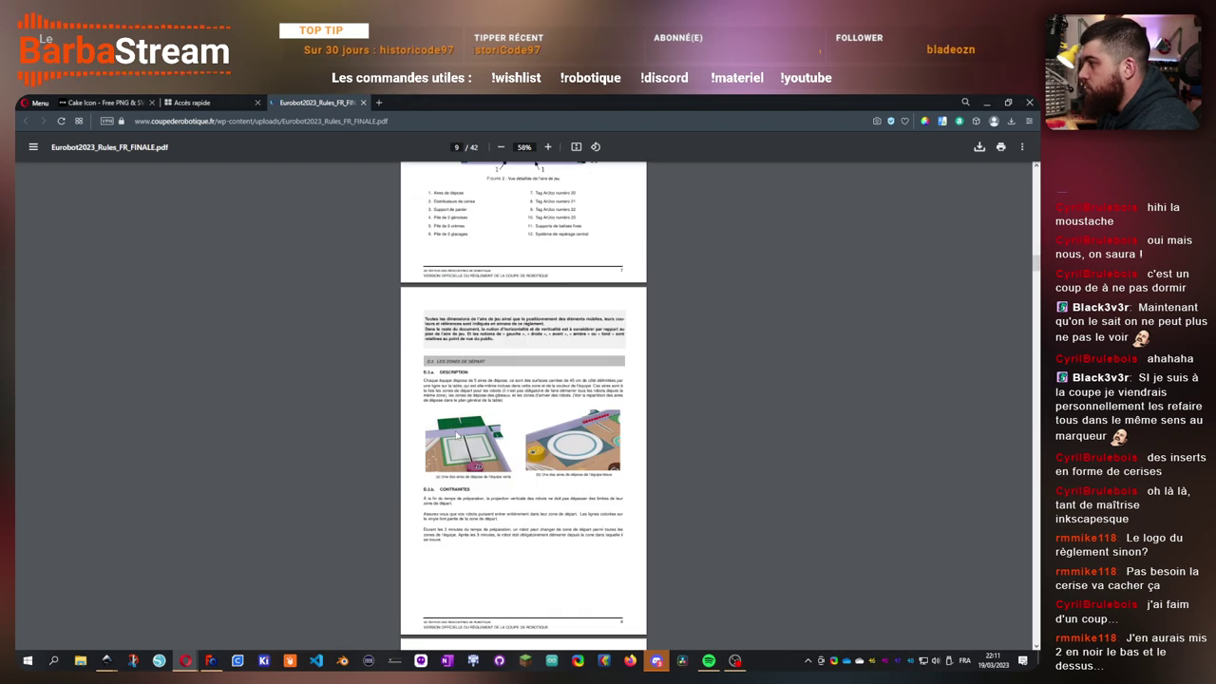
{"action": "scroll", "coordinate": [457, 434], "scroll_direction": "up", "scroll_amount": 3}
{"action": "scroll", "coordinate": [518, 446], "scroll_direction": "up", "scroll_amount": 6}
{"action": "scroll", "coordinate": [521, 454], "scroll_direction": "up", "scroll_amount": 2}
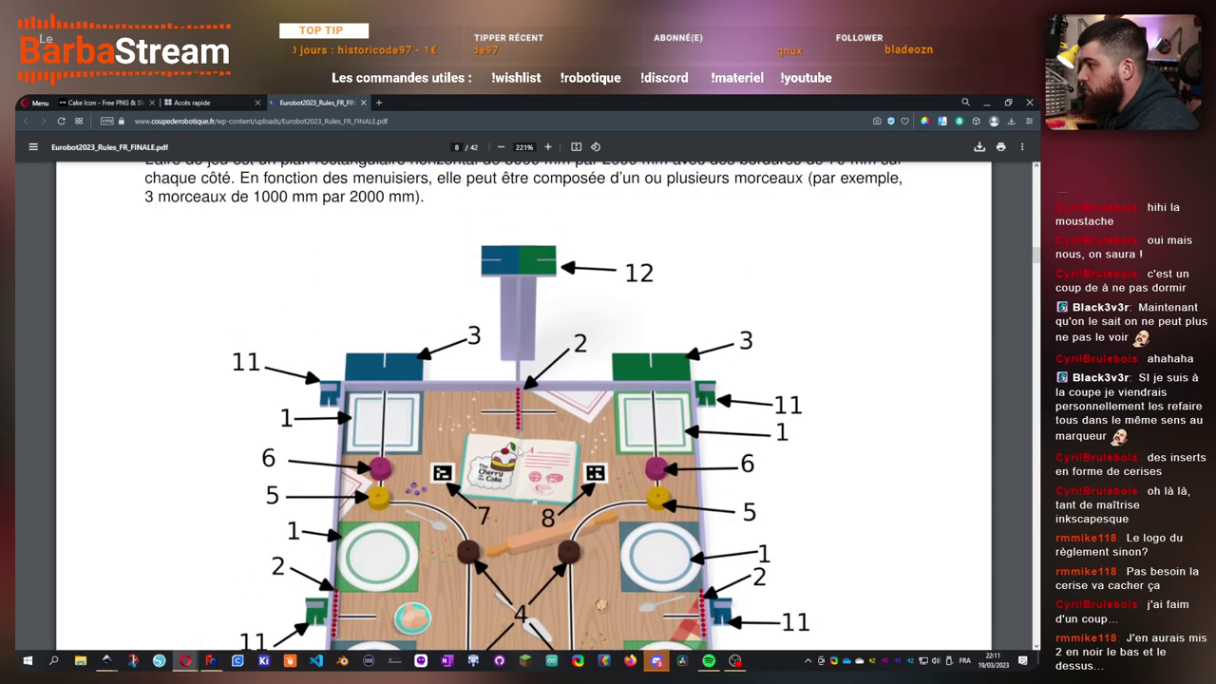
{"action": "scroll", "coordinate": [519, 453], "scroll_direction": "down", "scroll_amount": 4}
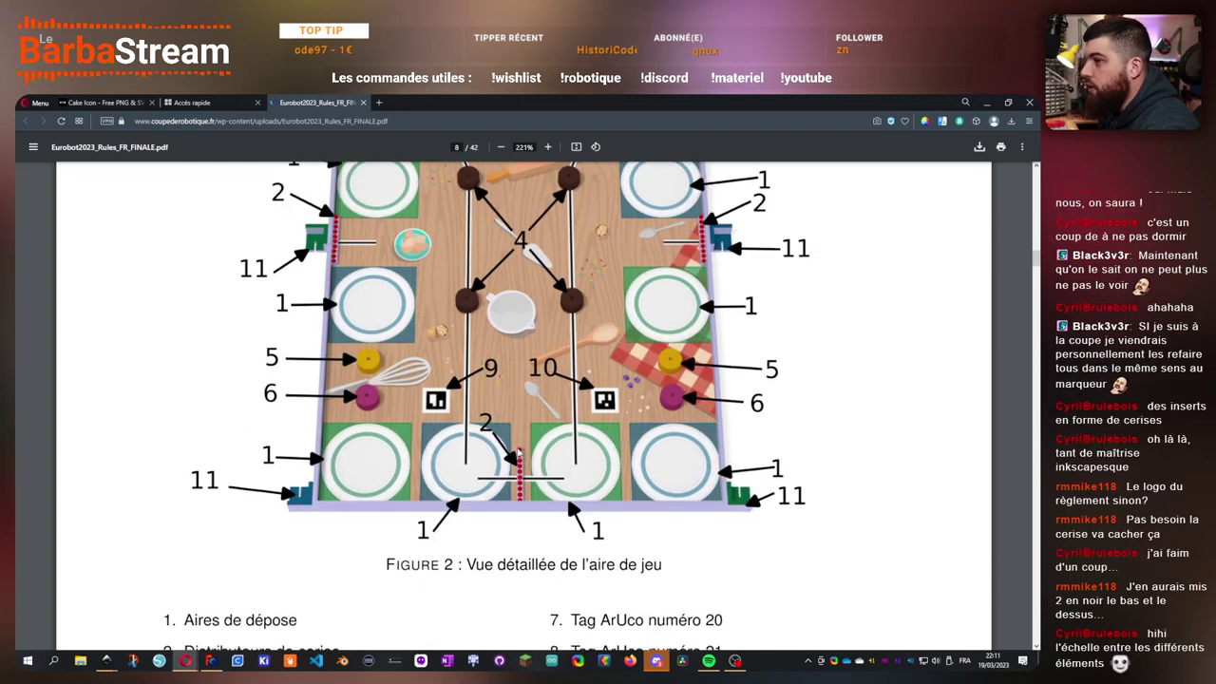
{"action": "scroll", "coordinate": [518, 448], "scroll_direction": "up", "scroll_amount": 2}
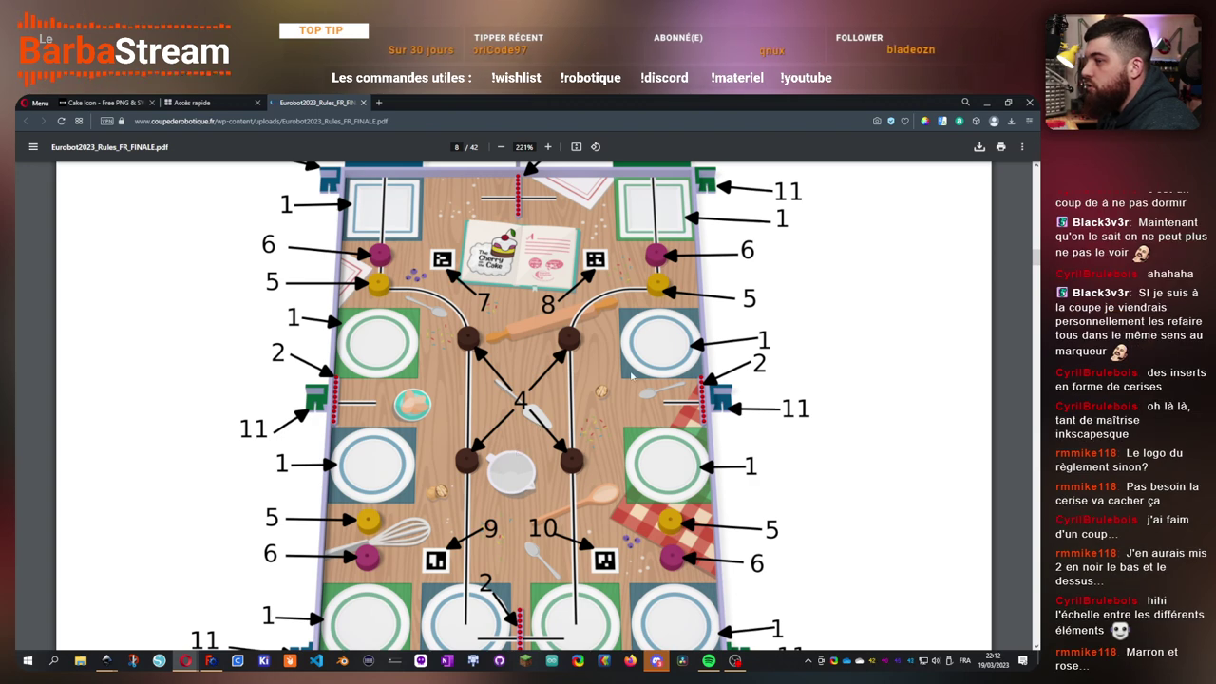
{"action": "left_click", "coordinate": [987, 102]}
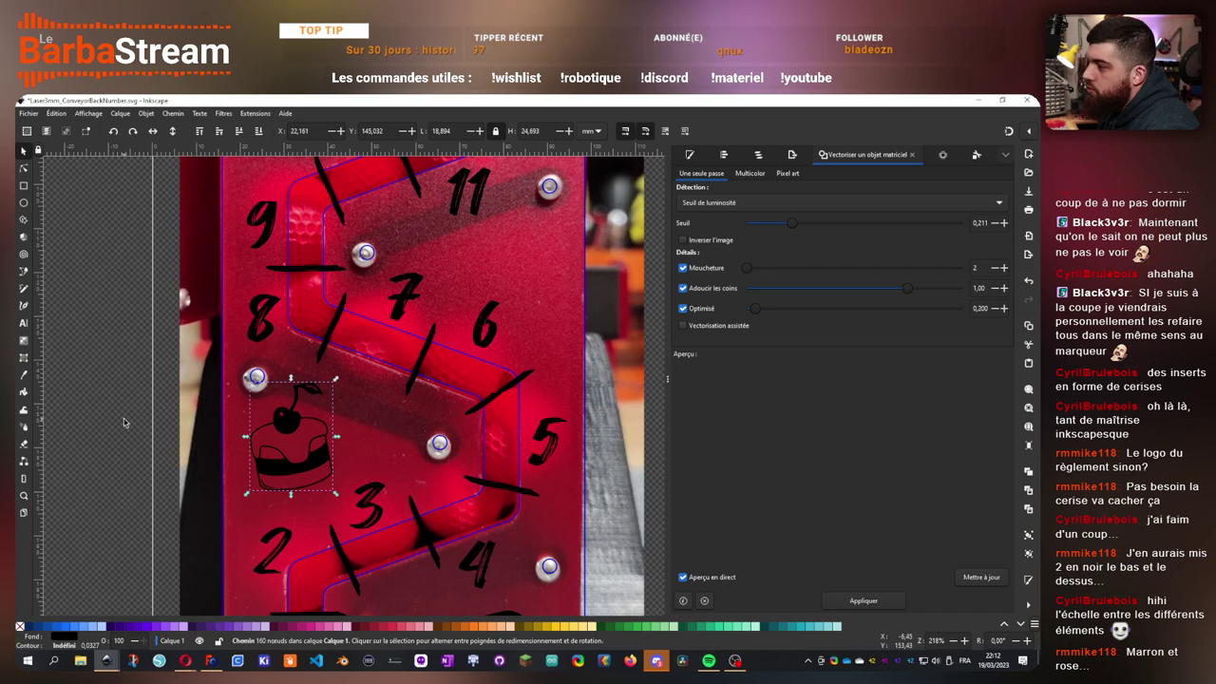
- Shrink the cake logo to about 16 mm wide and recentre it in the space between numbers 8, 2 and 3
{"action": "left_click", "coordinate": [124, 423]}
{"action": "scroll", "coordinate": [309, 465], "scroll_direction": "up", "scroll_amount": 3}
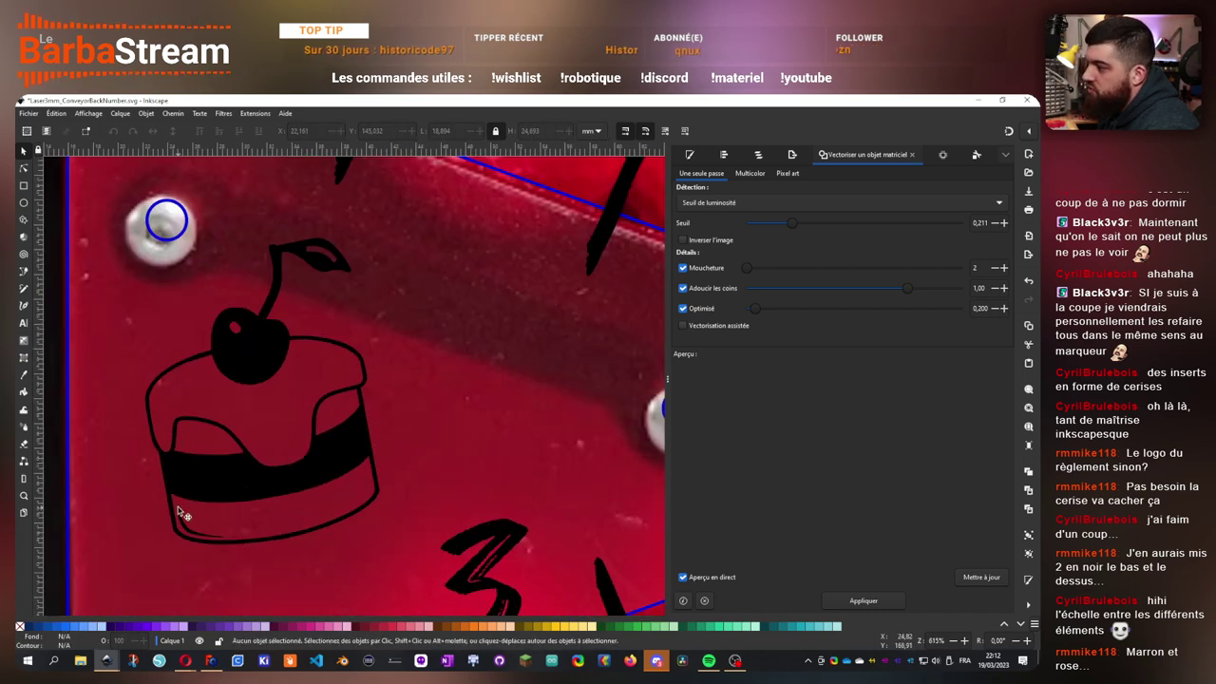
{"action": "scroll", "coordinate": [304, 488], "scroll_direction": "down", "scroll_amount": 5}
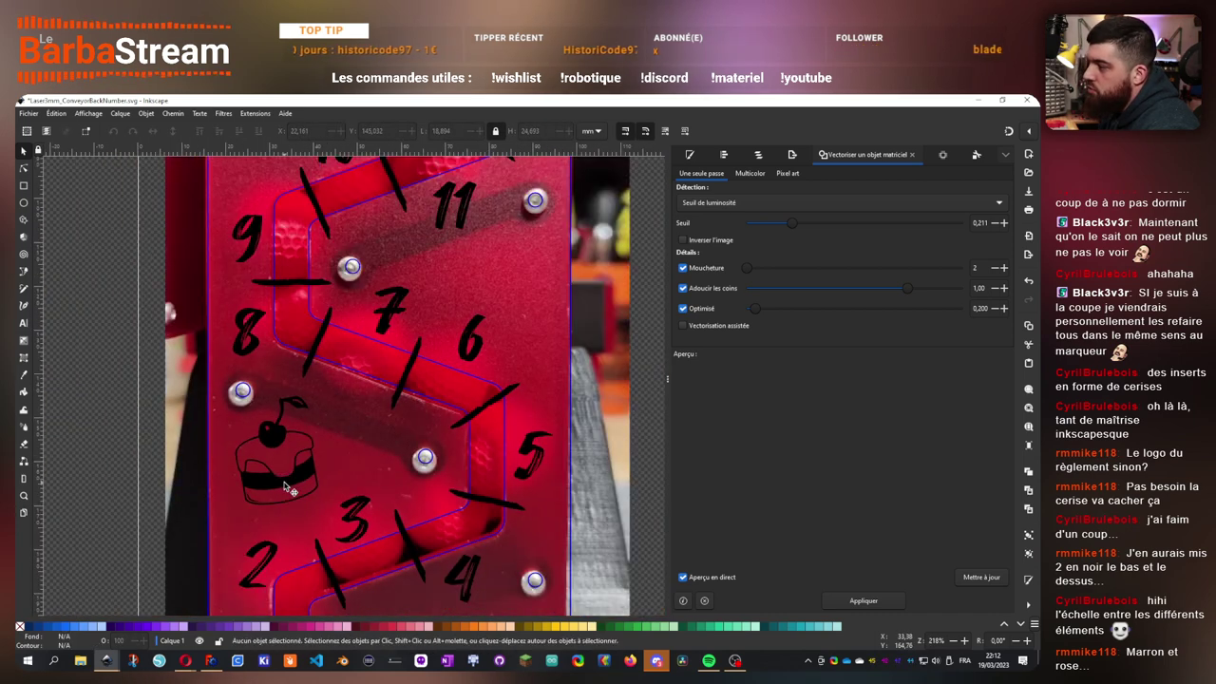
{"action": "scroll", "coordinate": [310, 487], "scroll_direction": "up", "scroll_amount": 3}
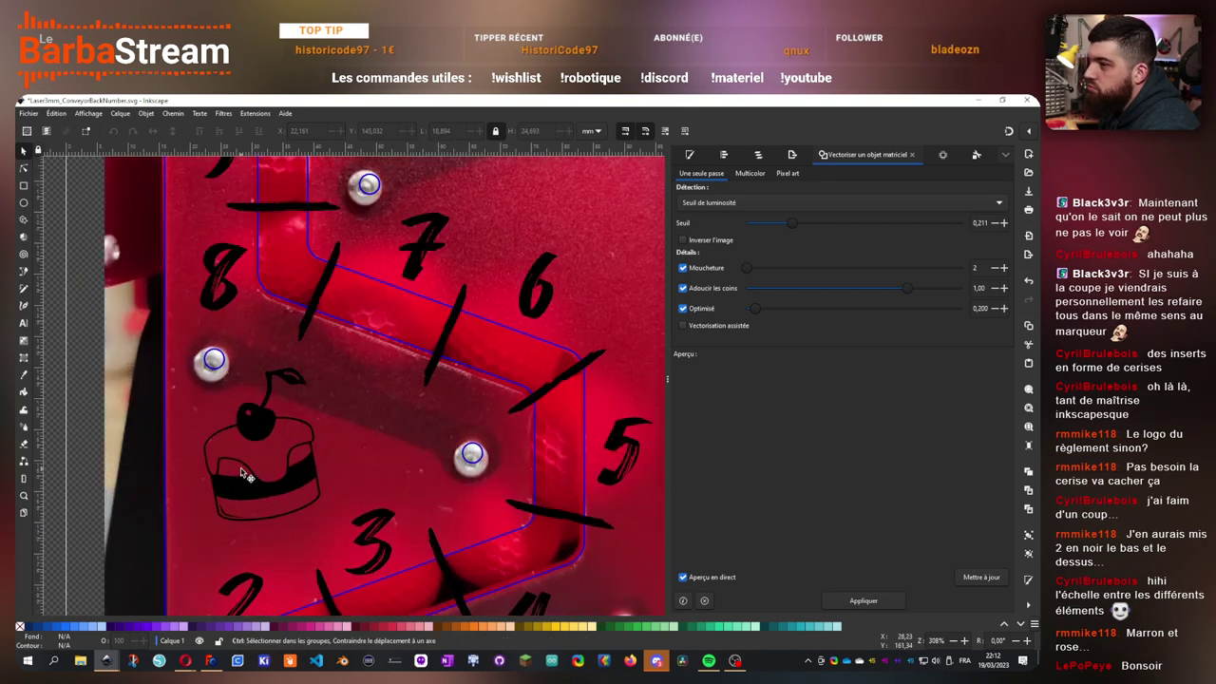
{"action": "left_click", "coordinate": [263, 480]}
{"action": "left_click_drag", "start_coordinate": [325, 365], "coordinate": [308, 384]}
{"action": "left_click_drag", "start_coordinate": [284, 491], "coordinate": [294, 486]}
{"action": "scroll", "coordinate": [313, 475], "scroll_direction": "down", "scroll_amount": 4}
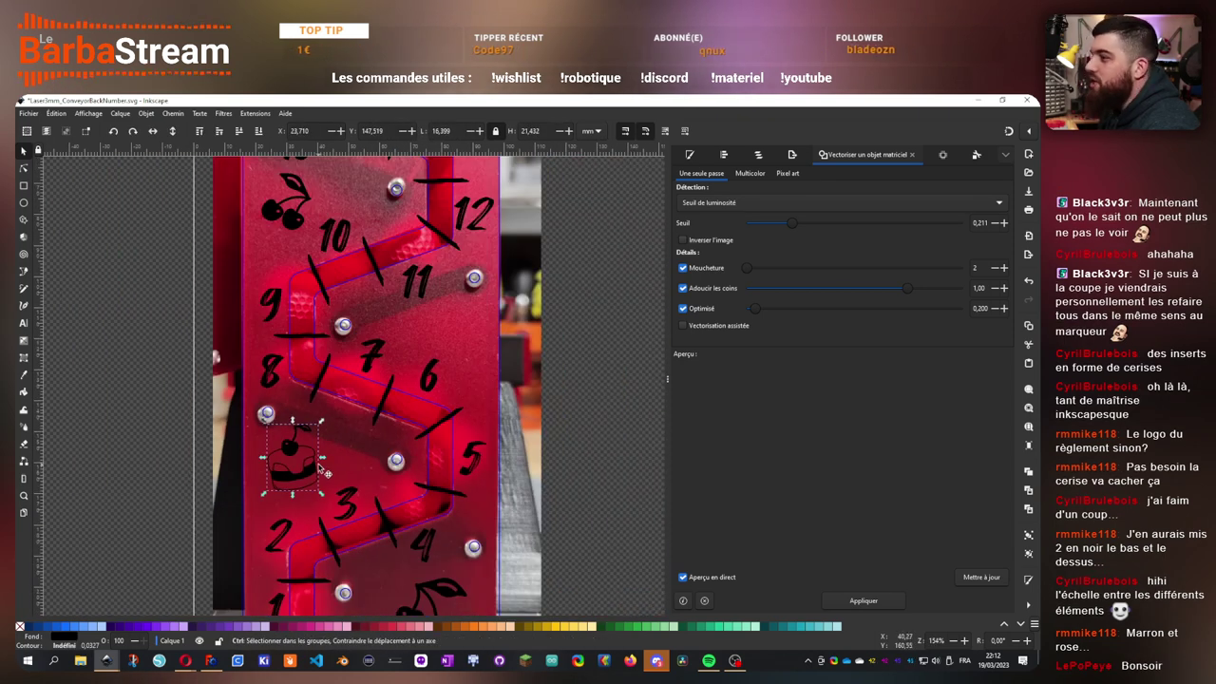
{"action": "left_click", "coordinate": [530, 472]}
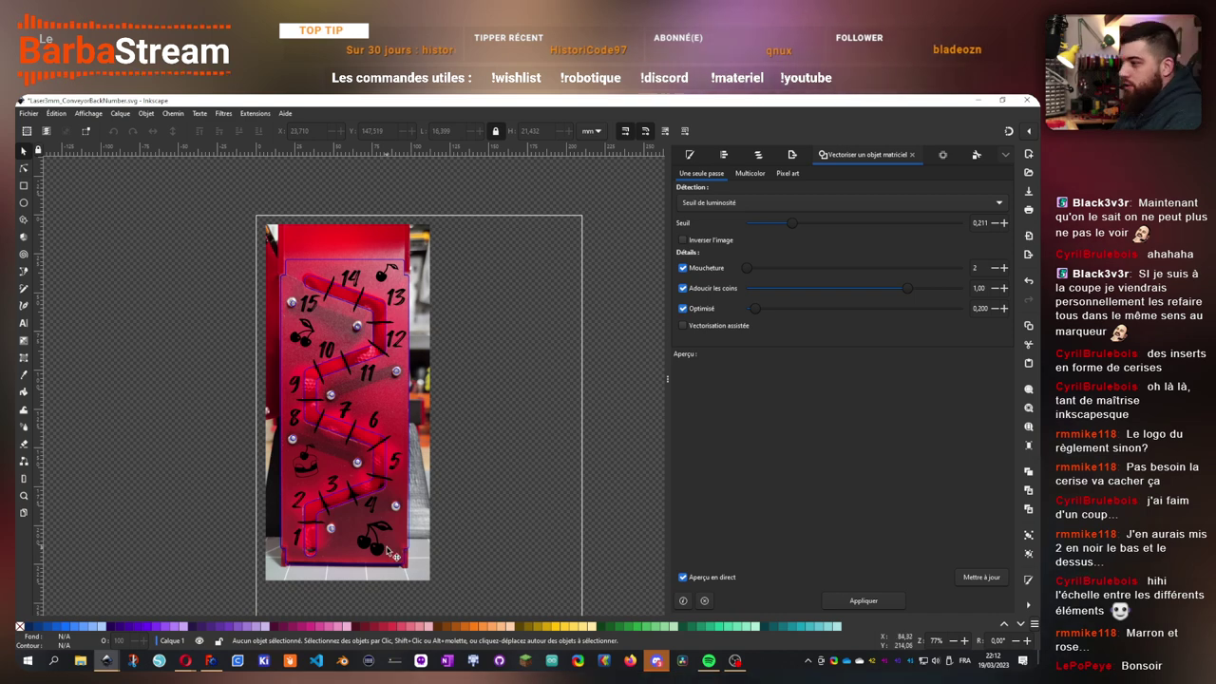
- Shrink the double cherry below number 4 to about 19 mm wide and reposition it in the panel's lower corner
{"action": "scroll", "coordinate": [372, 547], "scroll_direction": "up", "scroll_amount": 3}
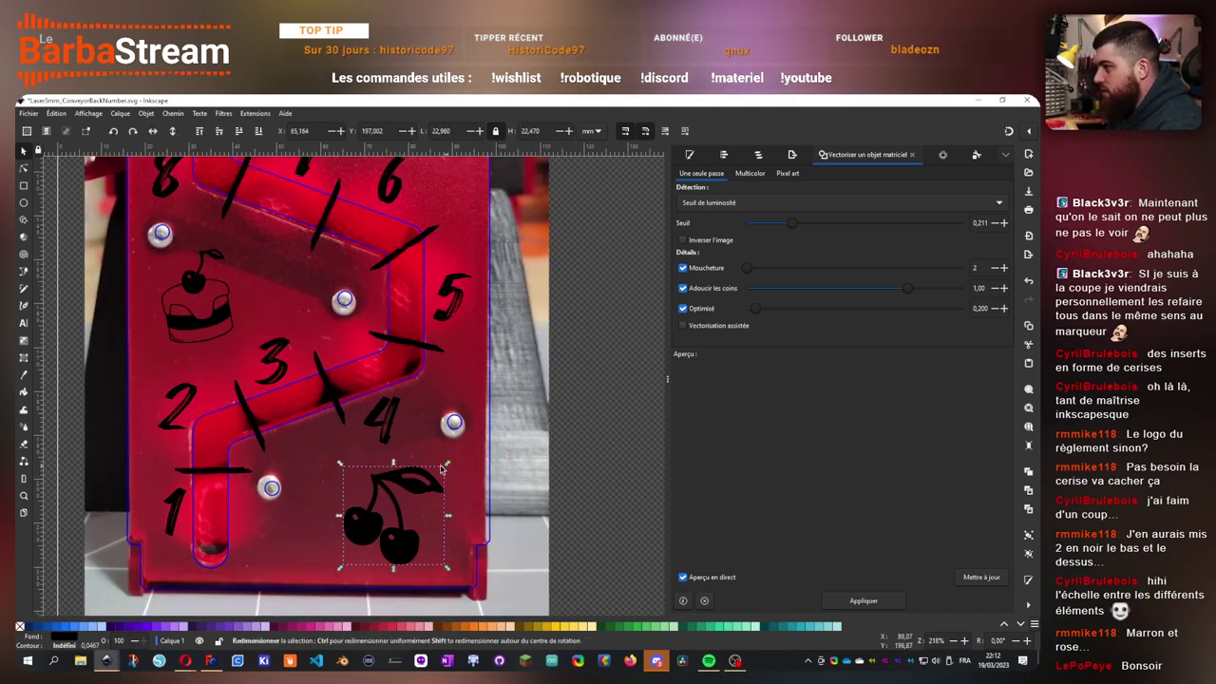
{"action": "left_click_drag", "start_coordinate": [405, 556], "coordinate": [401, 523]}
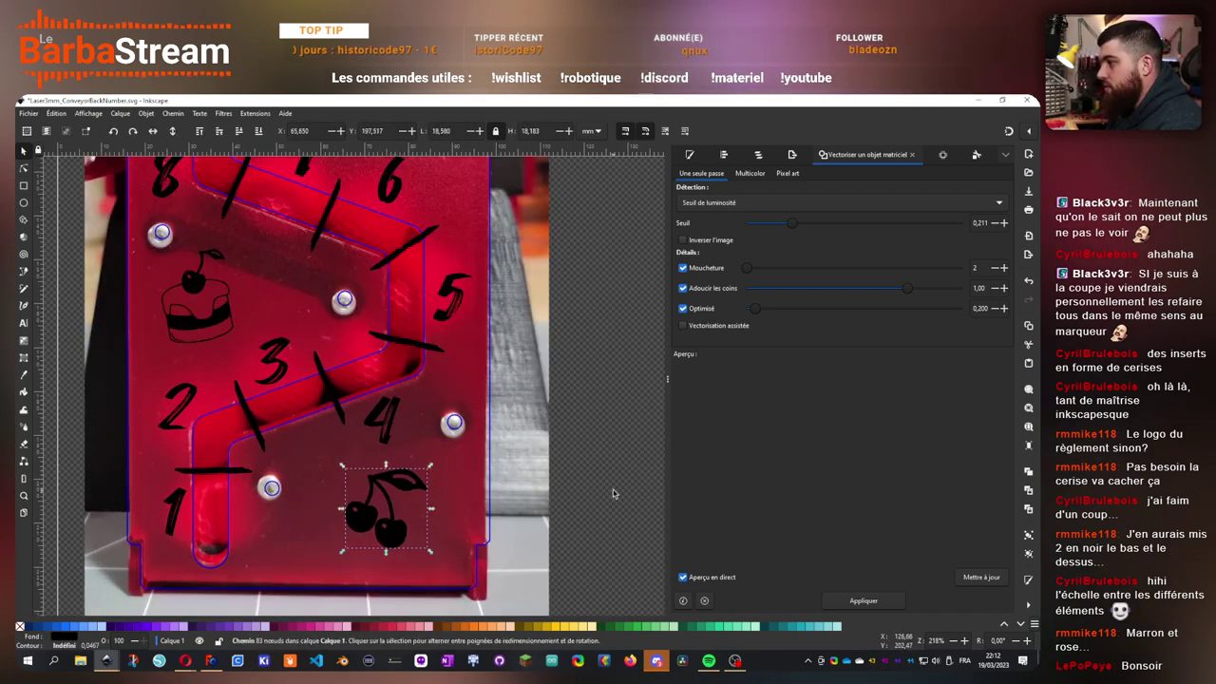
{"action": "left_click", "coordinate": [614, 493]}
{"action": "scroll", "coordinate": [408, 469], "scroll_direction": "down", "scroll_amount": 3}
{"action": "left_click_drag", "start_coordinate": [509, 379], "coordinate": [514, 409]}
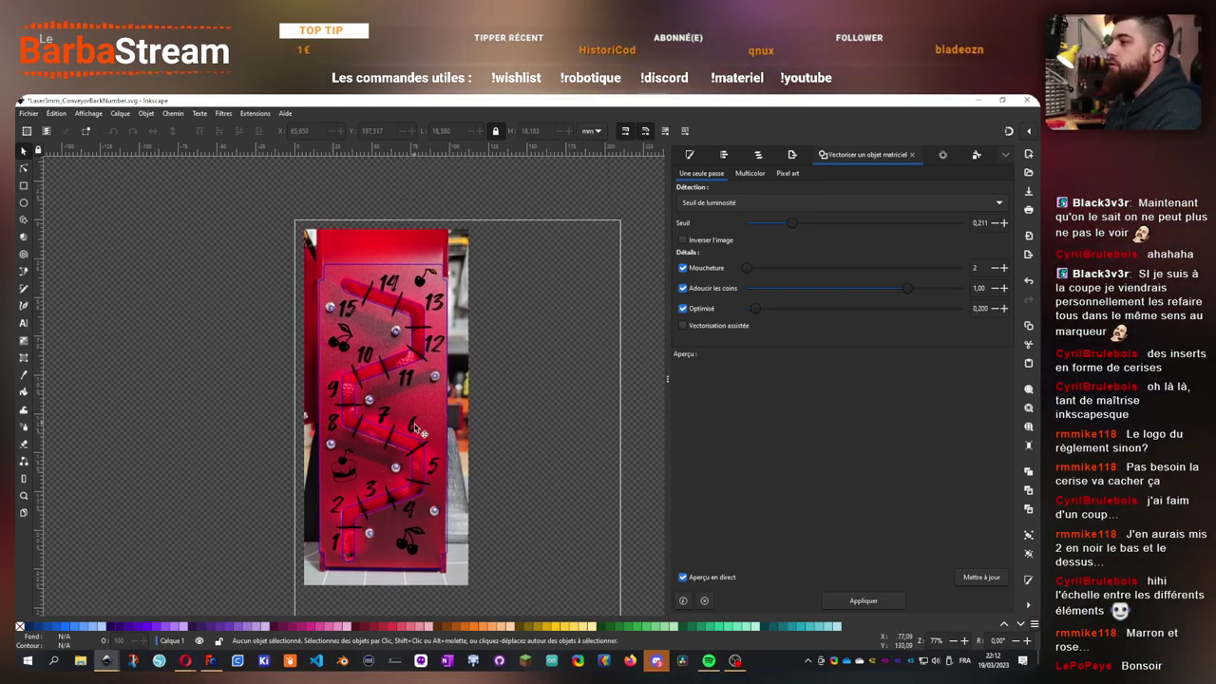
{"action": "scroll", "coordinate": [371, 344], "scroll_direction": "up", "scroll_amount": 5}
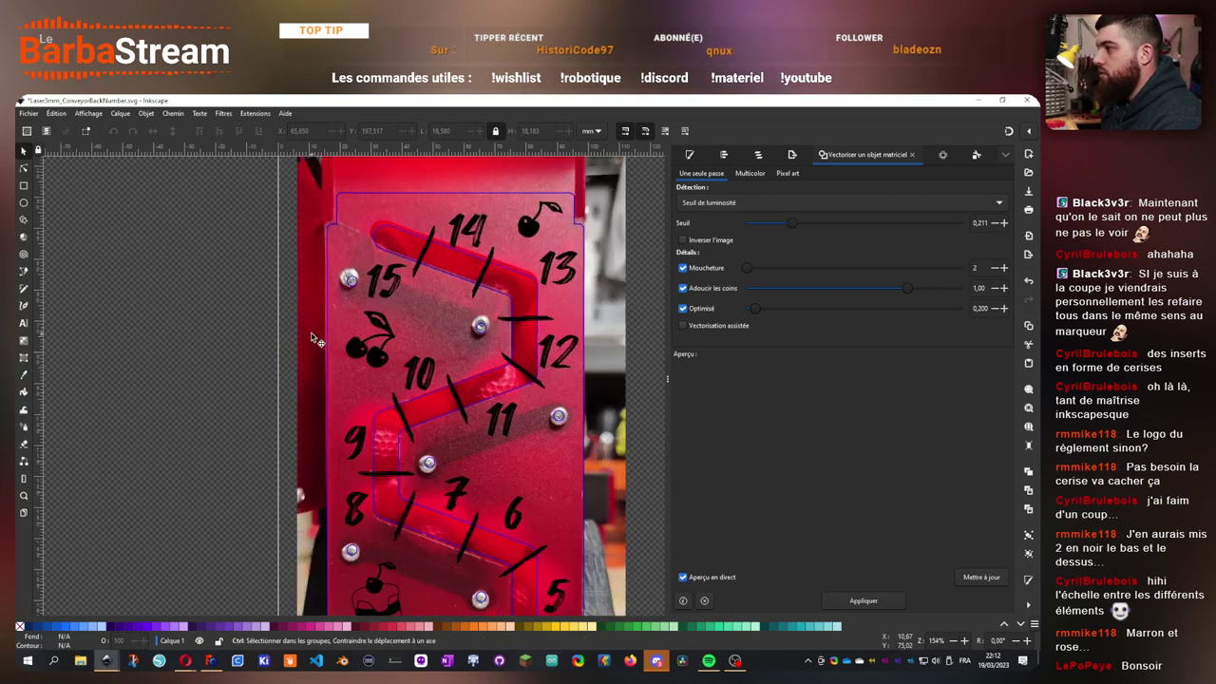
- Move the highlight holes of both cherries in the double cherry below number 15 to the upper left of each fruit
{"action": "scroll", "coordinate": [446, 375], "scroll_direction": "down", "scroll_amount": 4}
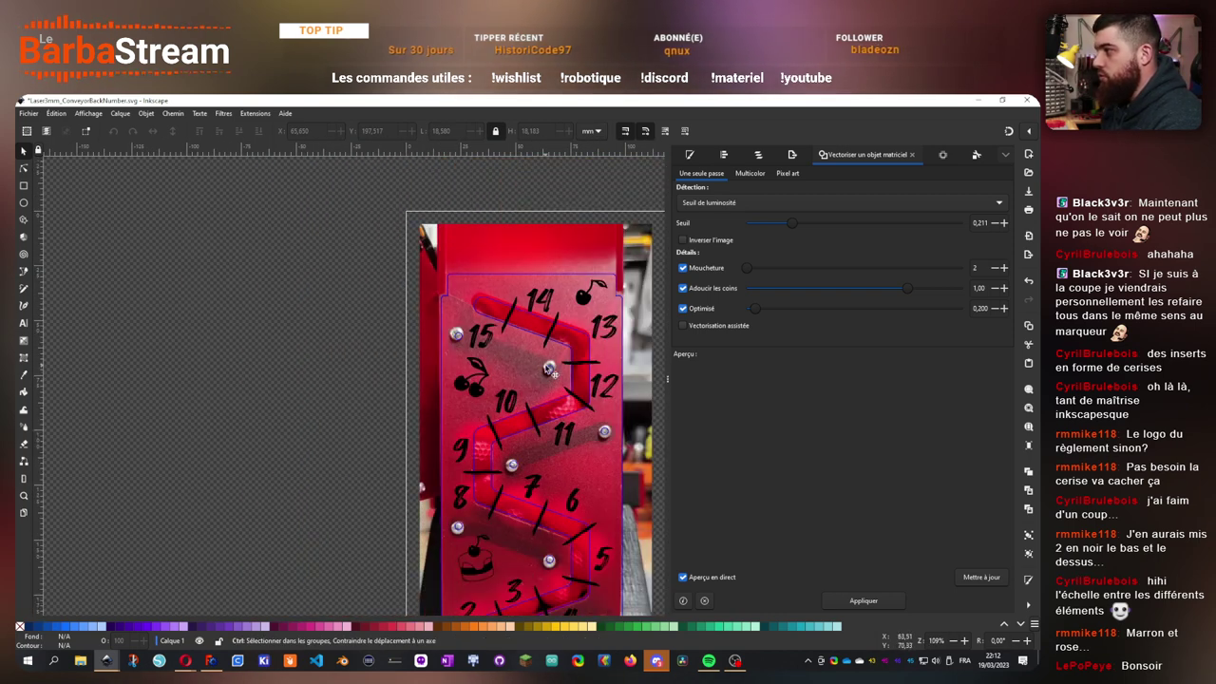
{"action": "scroll", "coordinate": [546, 367], "scroll_direction": "up", "scroll_amount": 3}
{"action": "scroll", "coordinate": [336, 411], "scroll_direction": "up", "scroll_amount": 4}
{"action": "double_click", "coordinate": [261, 449]}
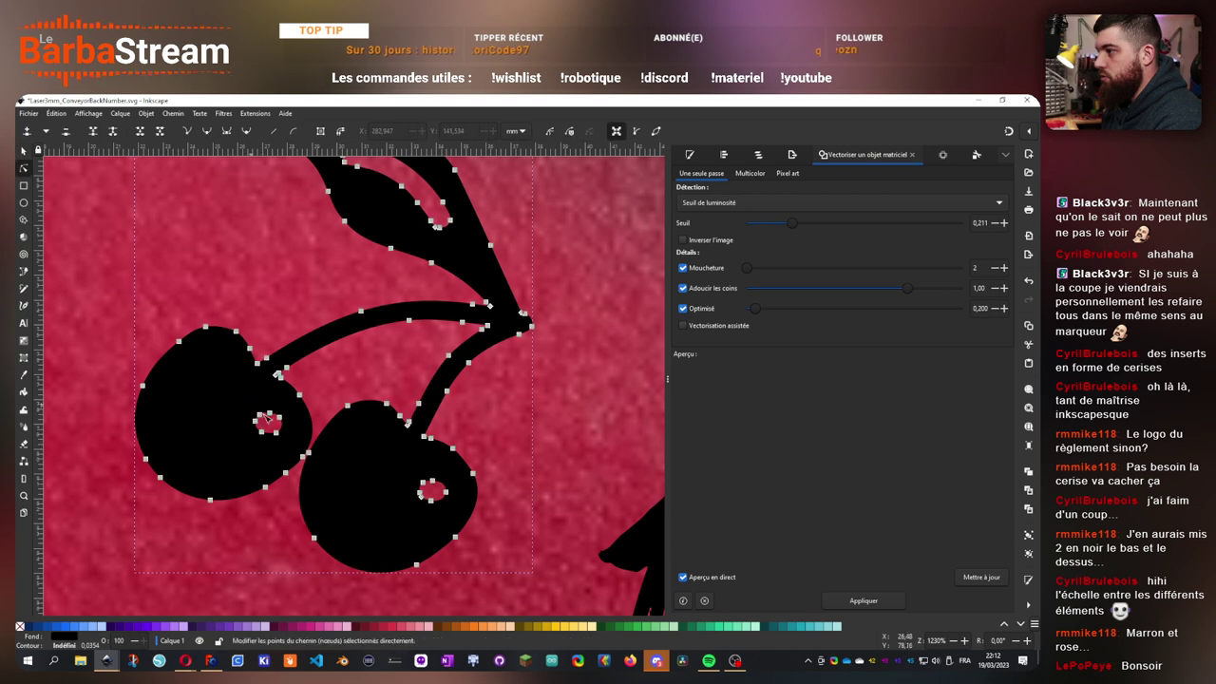
{"action": "left_click_drag", "start_coordinate": [249, 407], "coordinate": [209, 370]}
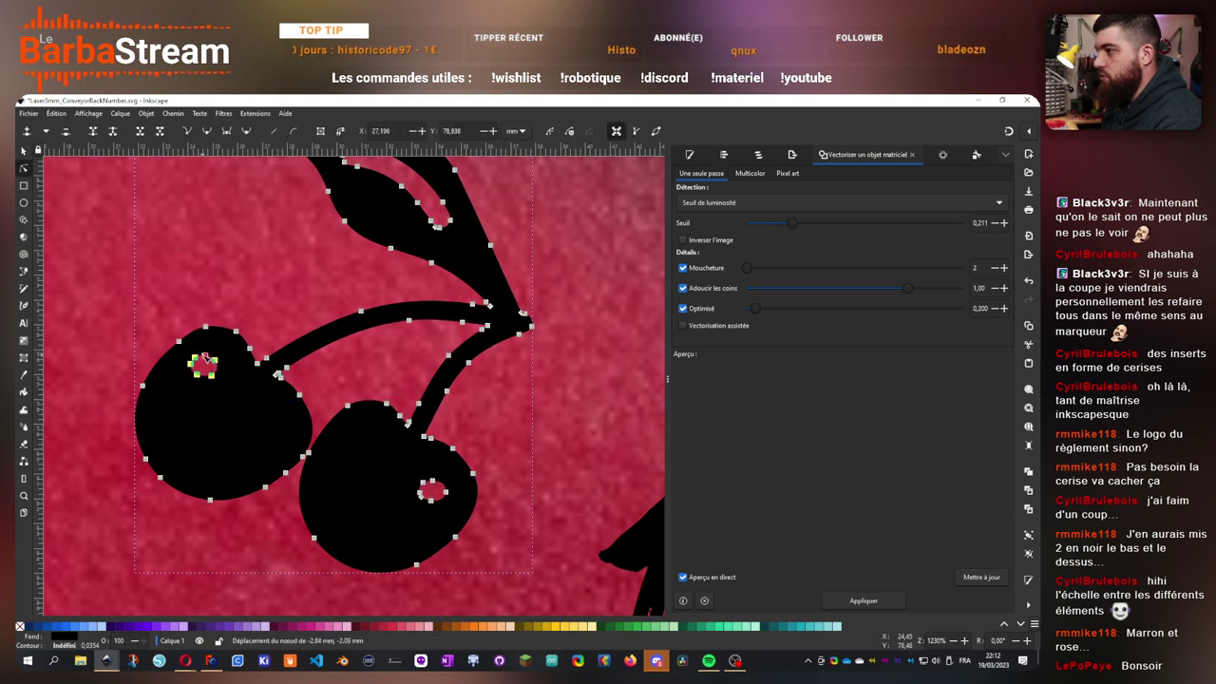
{"action": "left_click_drag", "start_coordinate": [460, 512], "coordinate": [465, 517]}
{"action": "left_click_drag", "start_coordinate": [430, 473], "coordinate": [361, 413]}
{"action": "scroll", "coordinate": [361, 413], "scroll_direction": "down", "scroll_amount": 7}
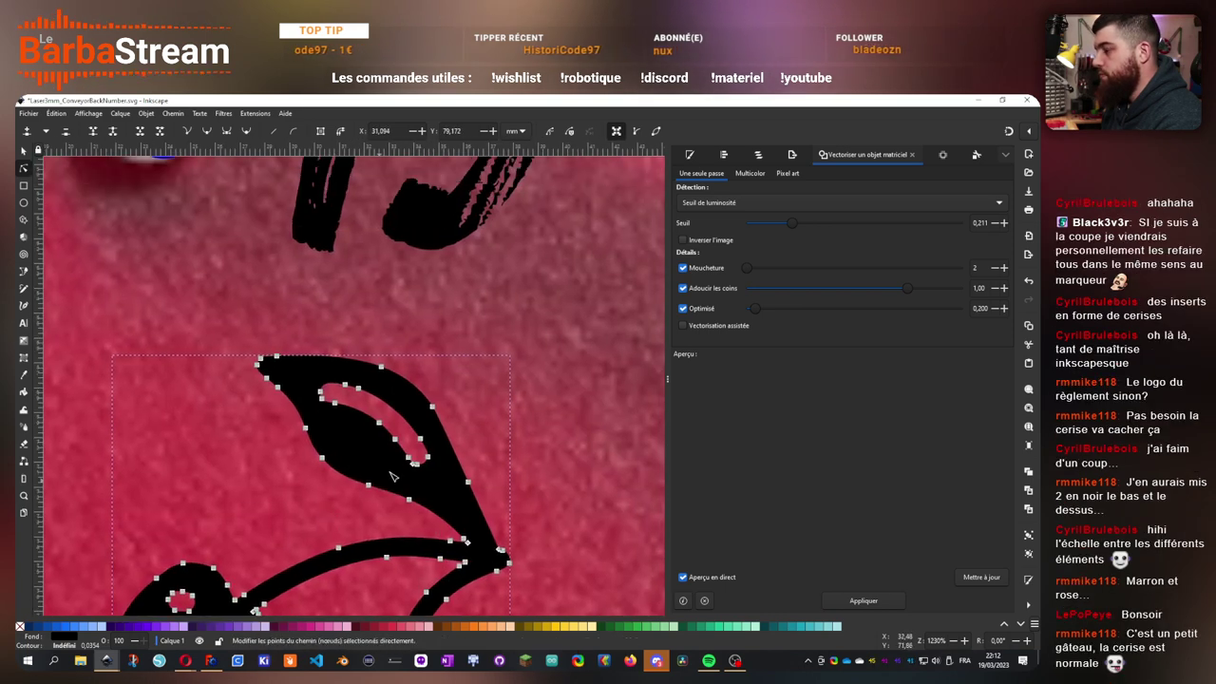
{"action": "left_click_drag", "start_coordinate": [344, 492], "coordinate": [261, 320]}
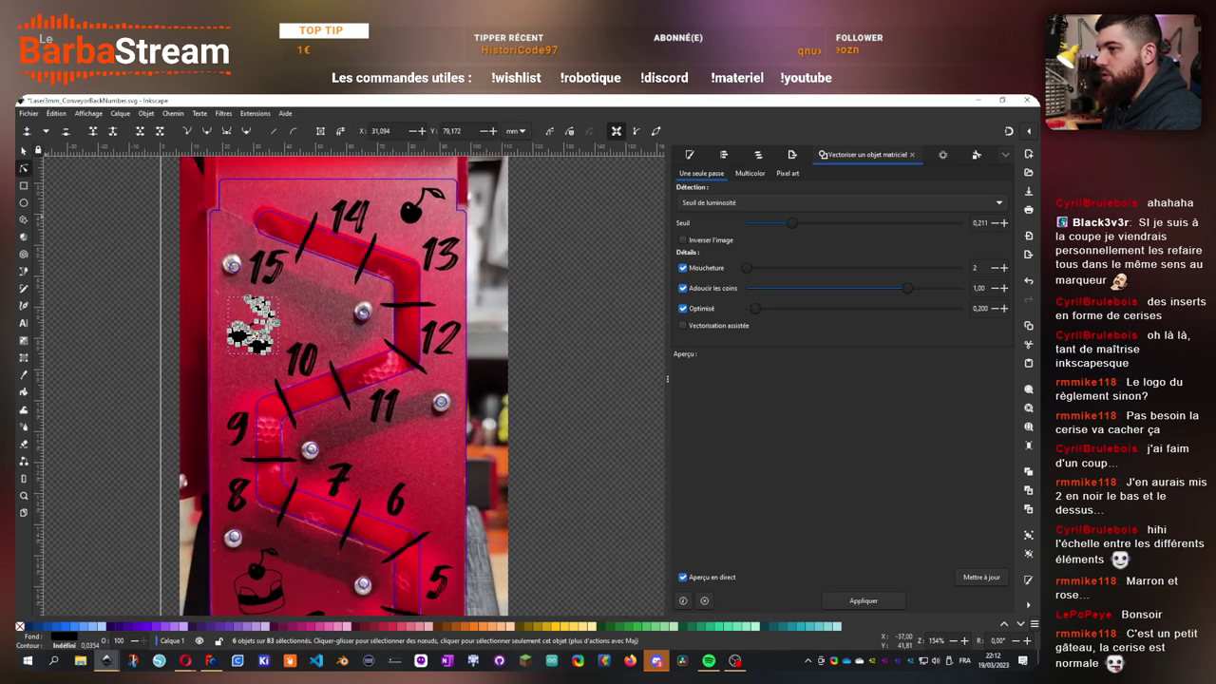
{"action": "left_click", "coordinate": [26, 150]}
{"action": "left_click", "coordinate": [83, 310]}
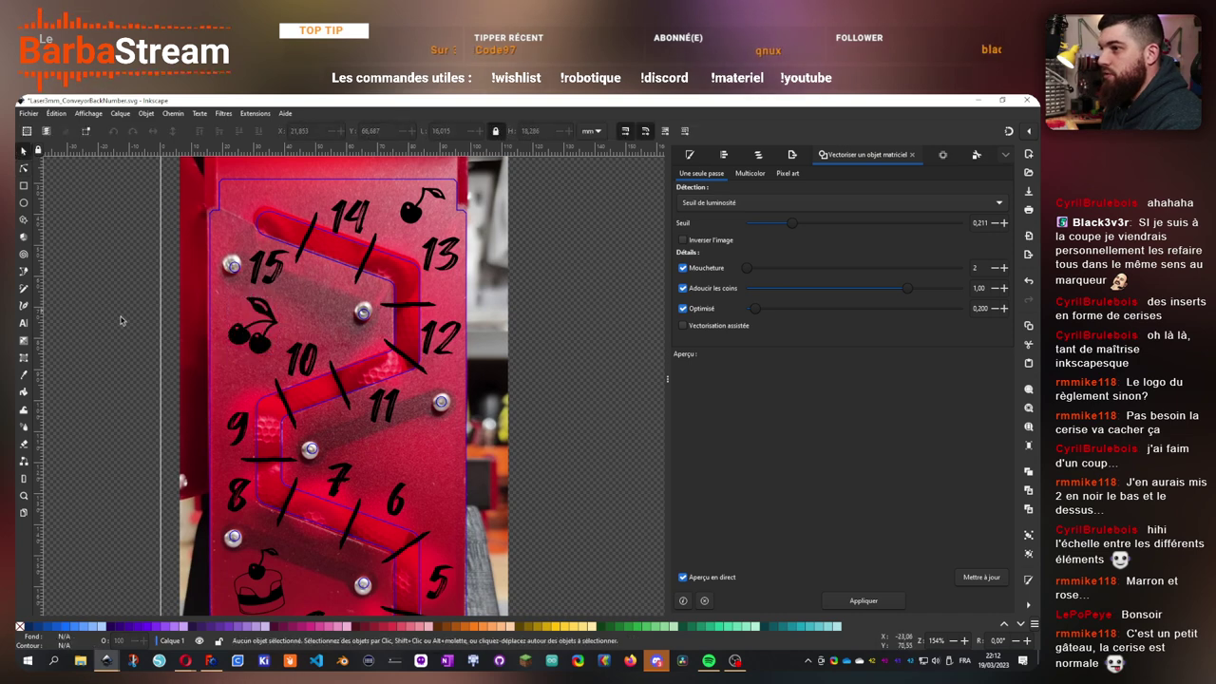
- Examine the whole panel from top to bottom, checking the placement and scale of the cherries, cake and numbers
{"action": "scroll", "coordinate": [365, 390], "scroll_direction": "down", "scroll_amount": 6}
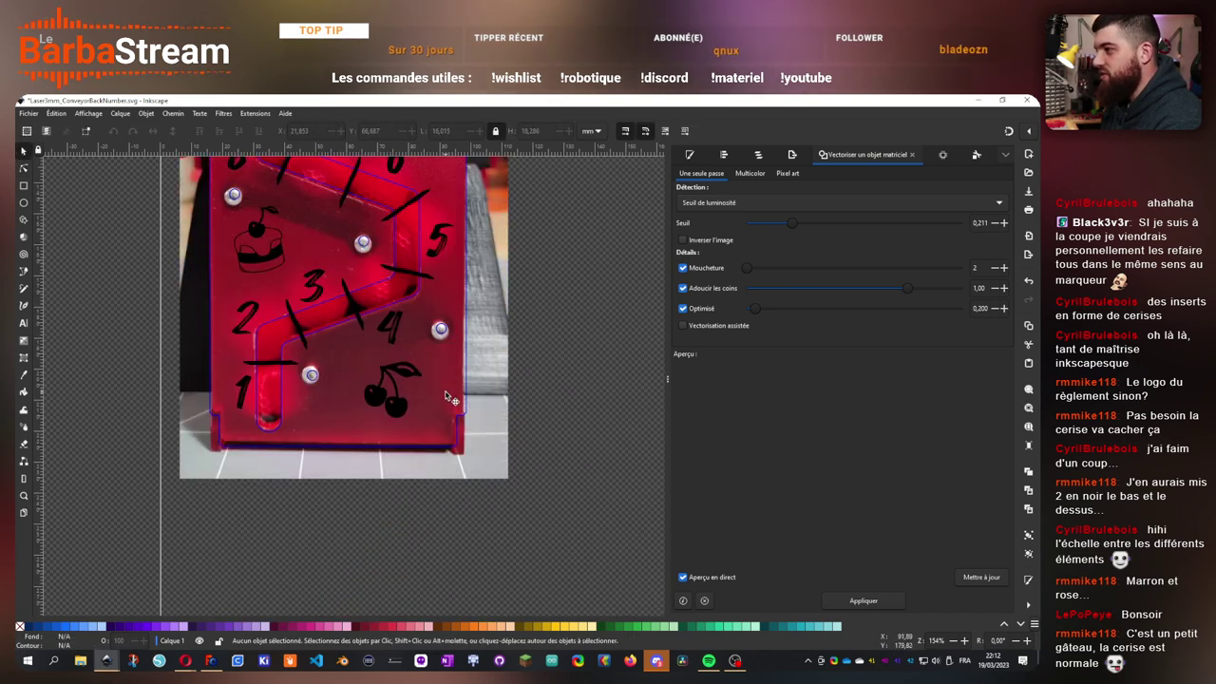
{"action": "scroll", "coordinate": [544, 373], "scroll_direction": "up", "scroll_amount": 5}
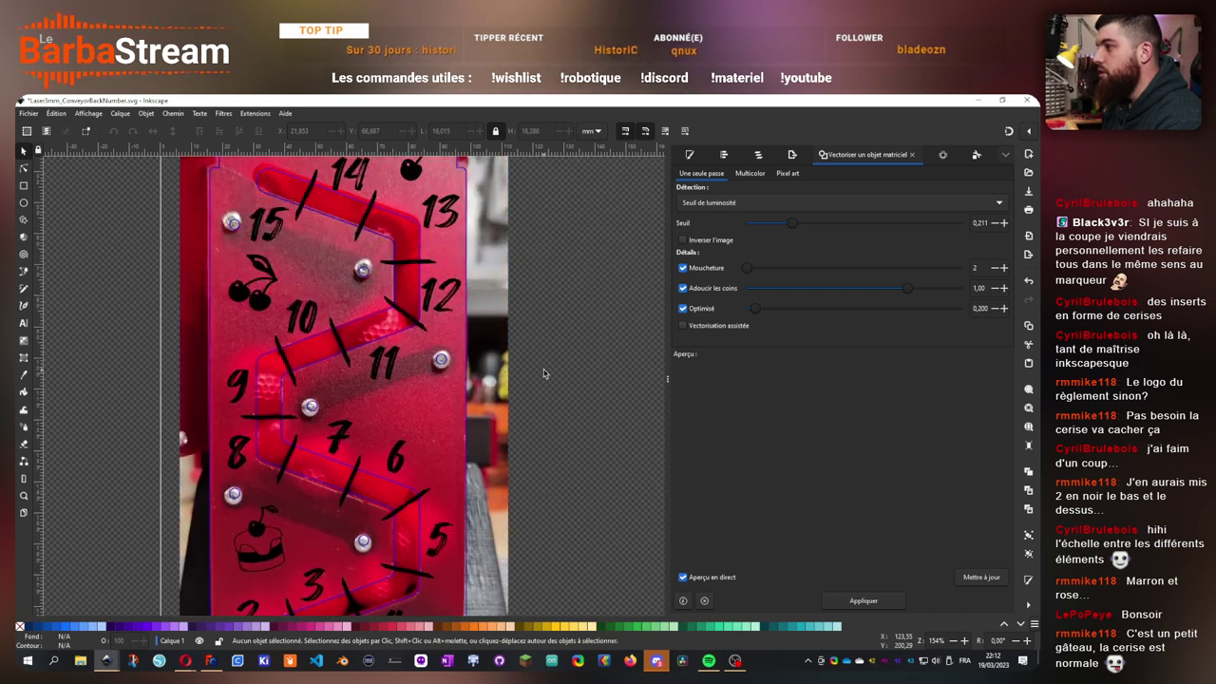
{"action": "scroll", "coordinate": [537, 303], "scroll_direction": "down", "scroll_amount": 4}
{"action": "scroll", "coordinate": [542, 300], "scroll_direction": "up", "scroll_amount": 5}
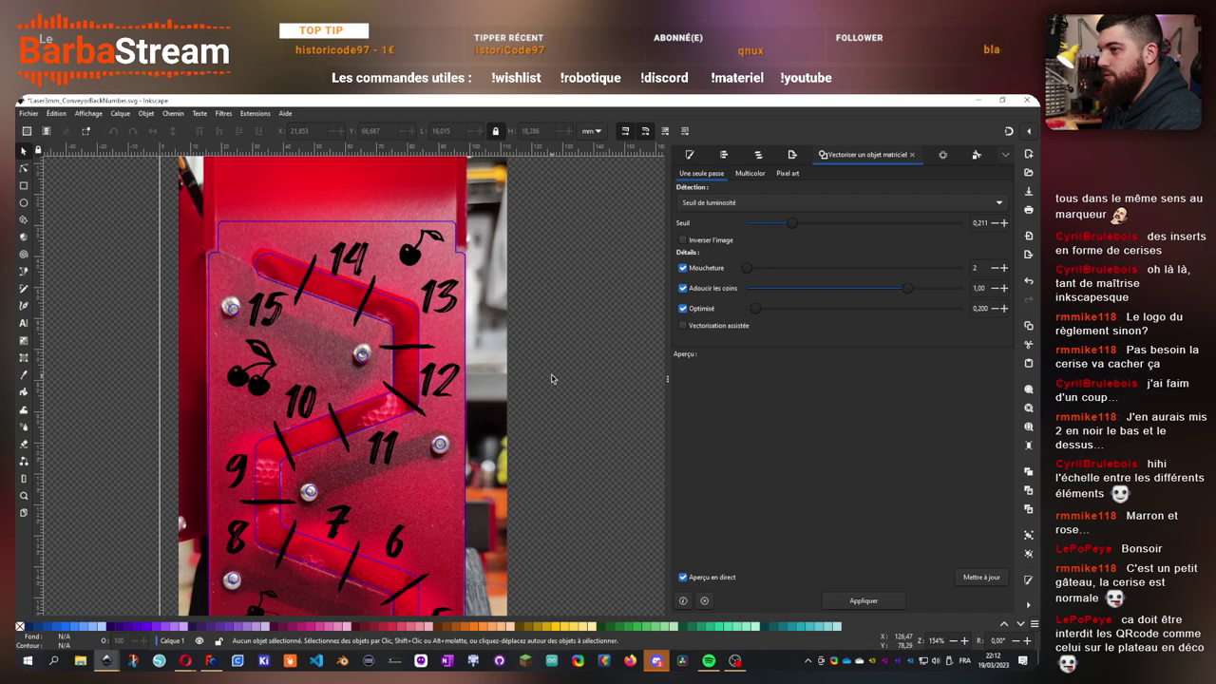
{"action": "scroll", "coordinate": [532, 385], "scroll_direction": "down", "scroll_amount": 2}
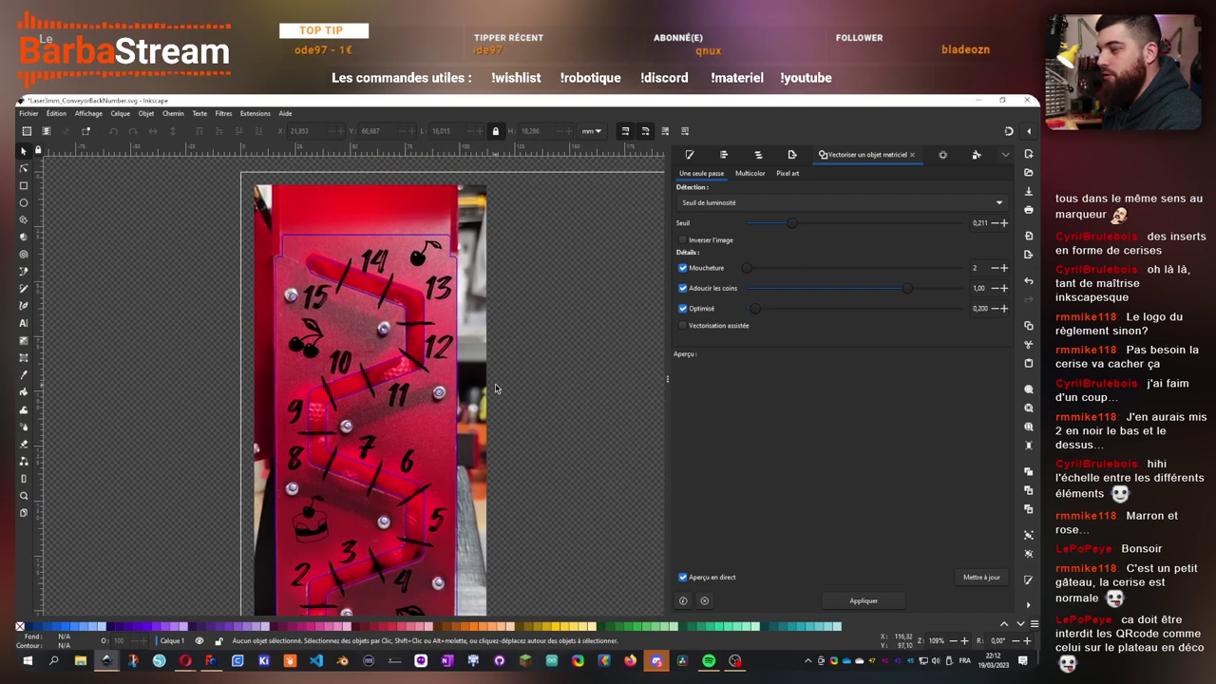
{"action": "scroll", "coordinate": [495, 387], "scroll_direction": "up", "scroll_amount": 1}
{"action": "scroll", "coordinate": [569, 443], "scroll_direction": "up", "scroll_amount": 1}
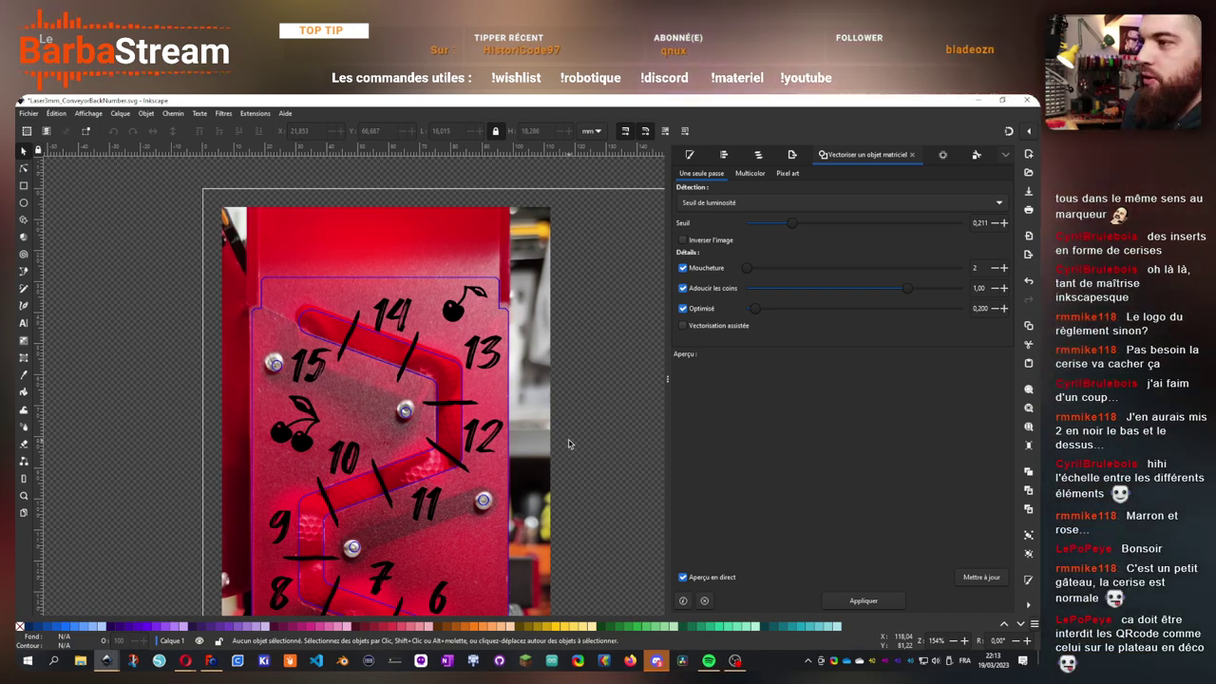
{"action": "scroll", "coordinate": [304, 432], "scroll_direction": "down", "scroll_amount": 4}
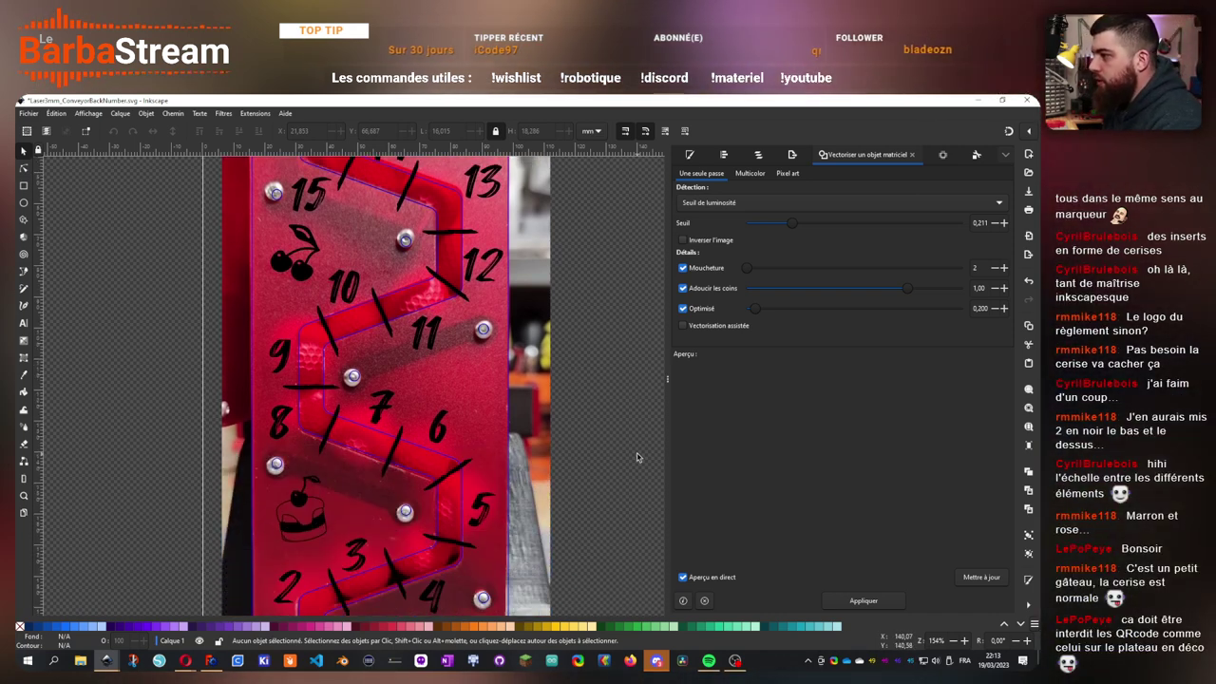
{"action": "scroll", "coordinate": [494, 404], "scroll_direction": "down", "scroll_amount": 4}
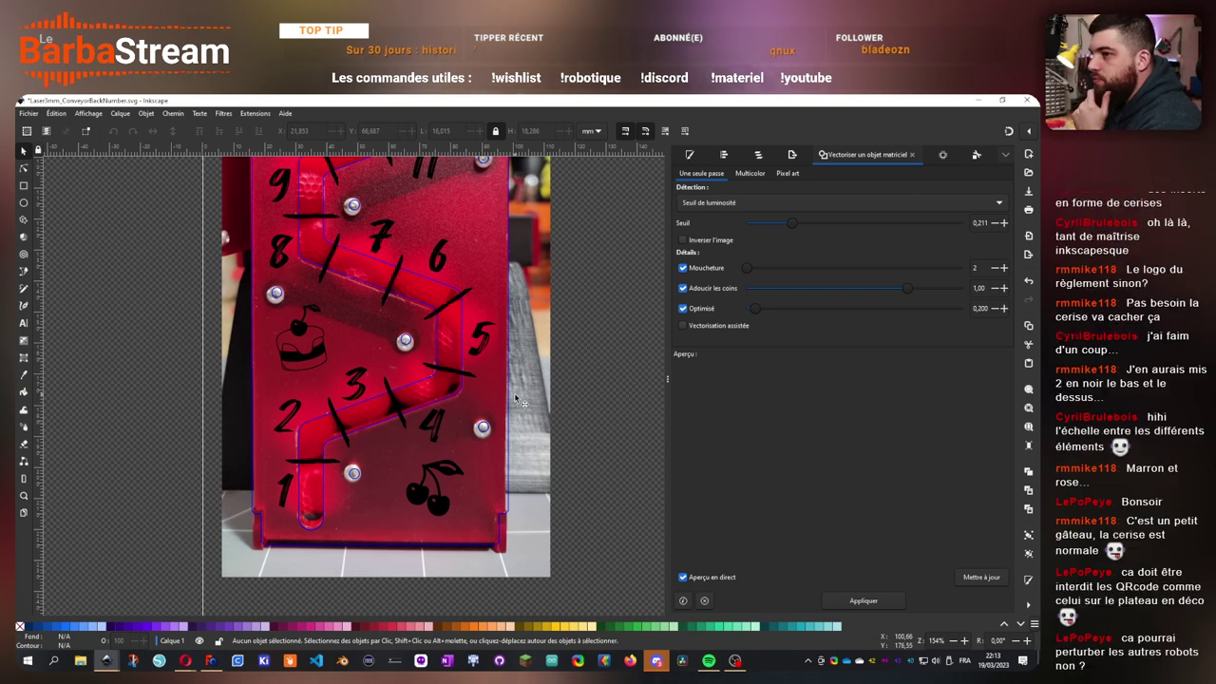
{"action": "scroll", "coordinate": [513, 394], "scroll_direction": "up", "scroll_amount": 4}
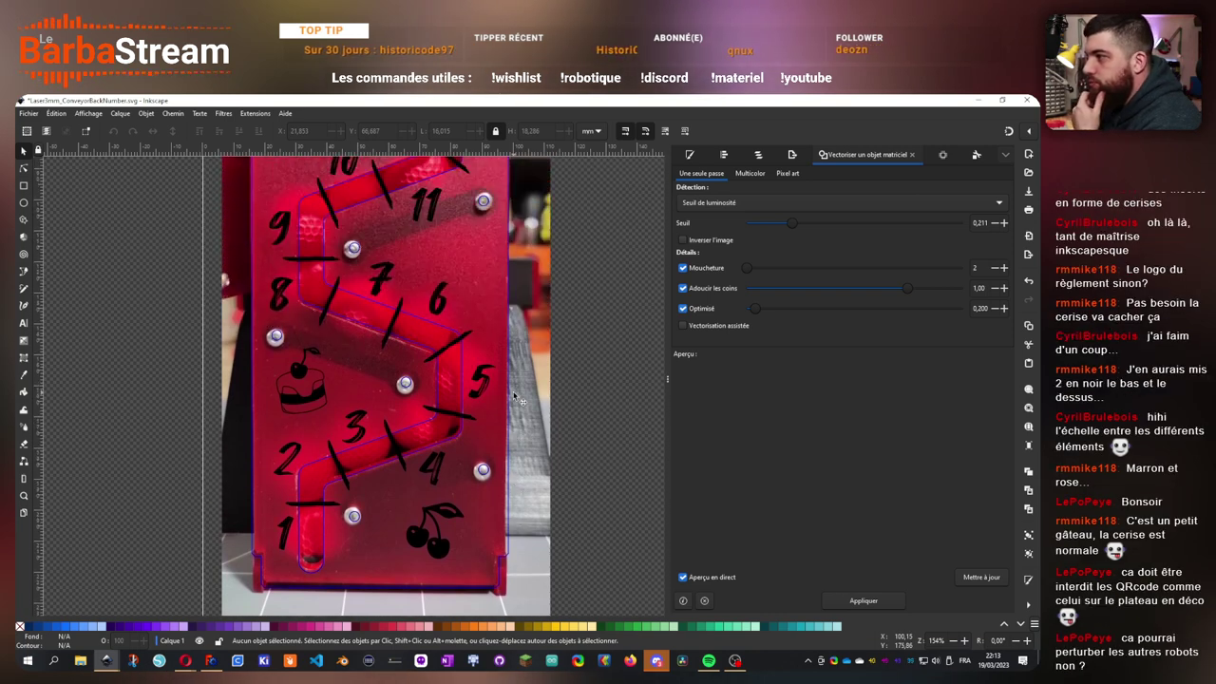
{"action": "scroll", "coordinate": [425, 344], "scroll_direction": "up", "scroll_amount": 5}
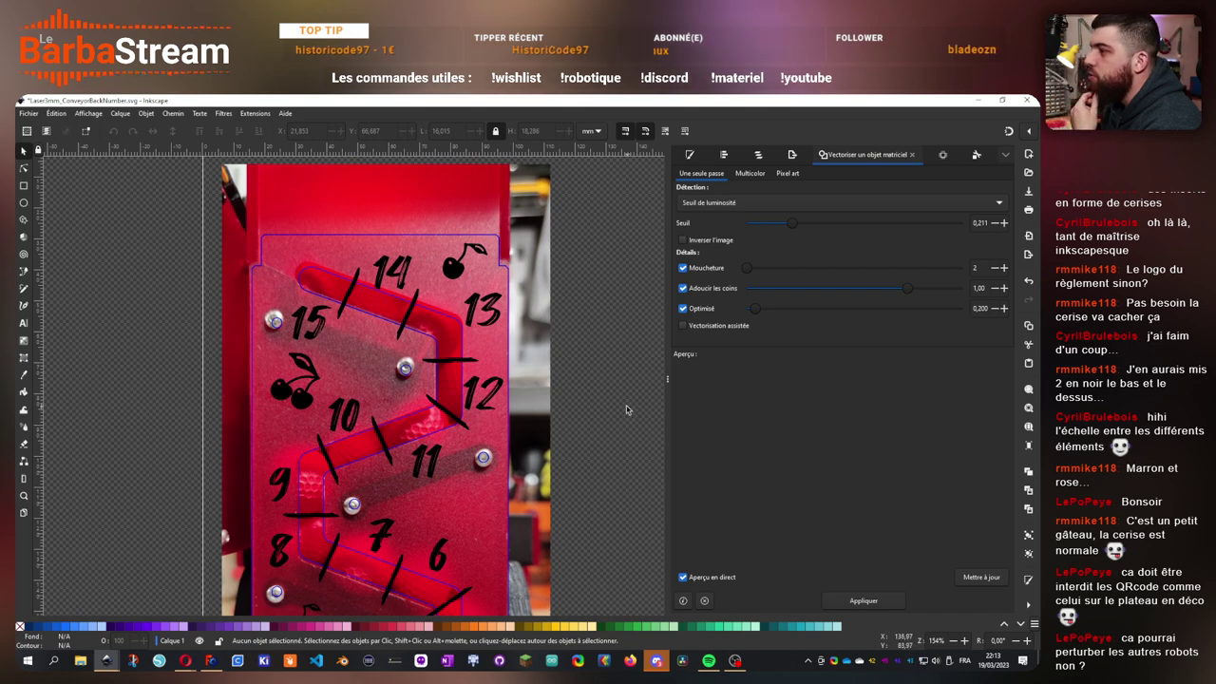
{"action": "scroll", "coordinate": [626, 410], "scroll_direction": "down", "scroll_amount": 3}
{"action": "scroll", "coordinate": [626, 410], "scroll_direction": "down", "scroll_amount": 3}
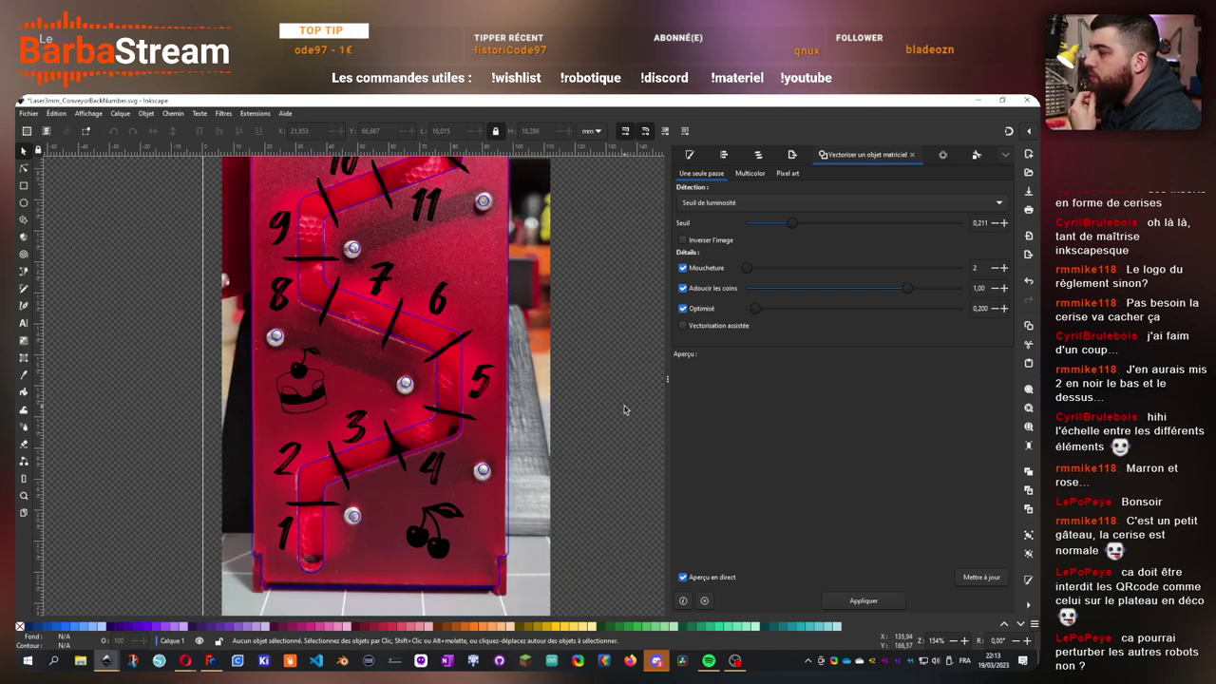
{"action": "scroll", "coordinate": [624, 409], "scroll_direction": "up", "scroll_amount": 3}
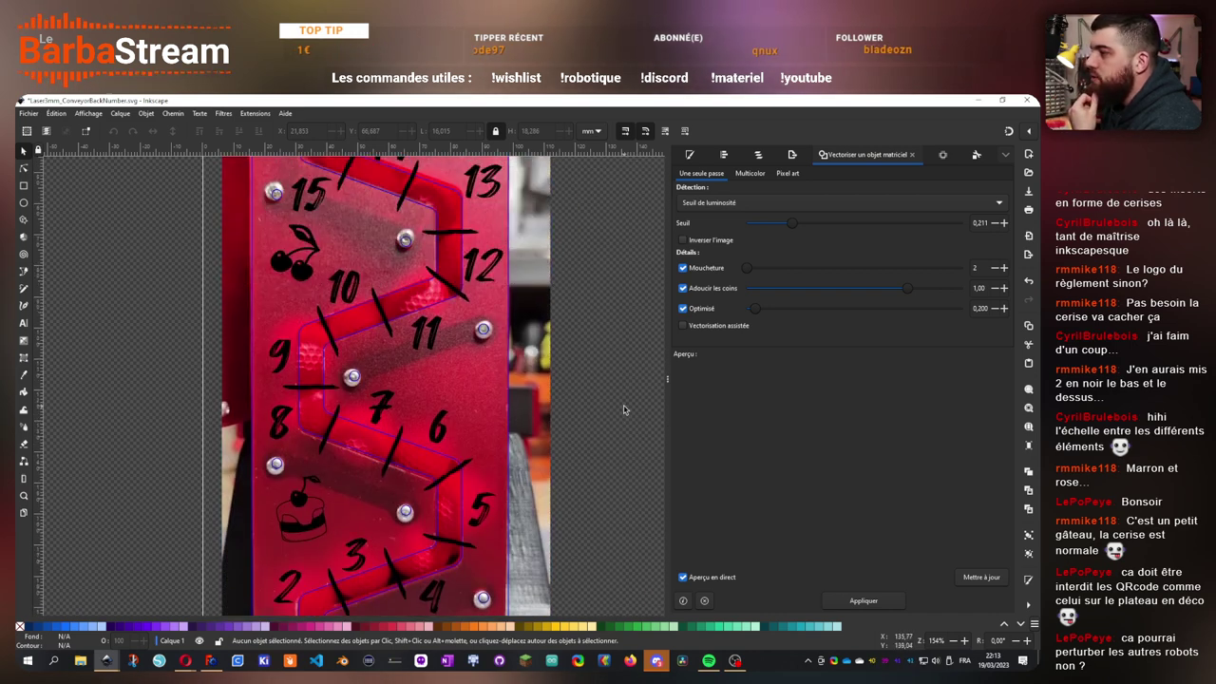
{"action": "scroll", "coordinate": [624, 410], "scroll_direction": "up", "scroll_amount": 3}
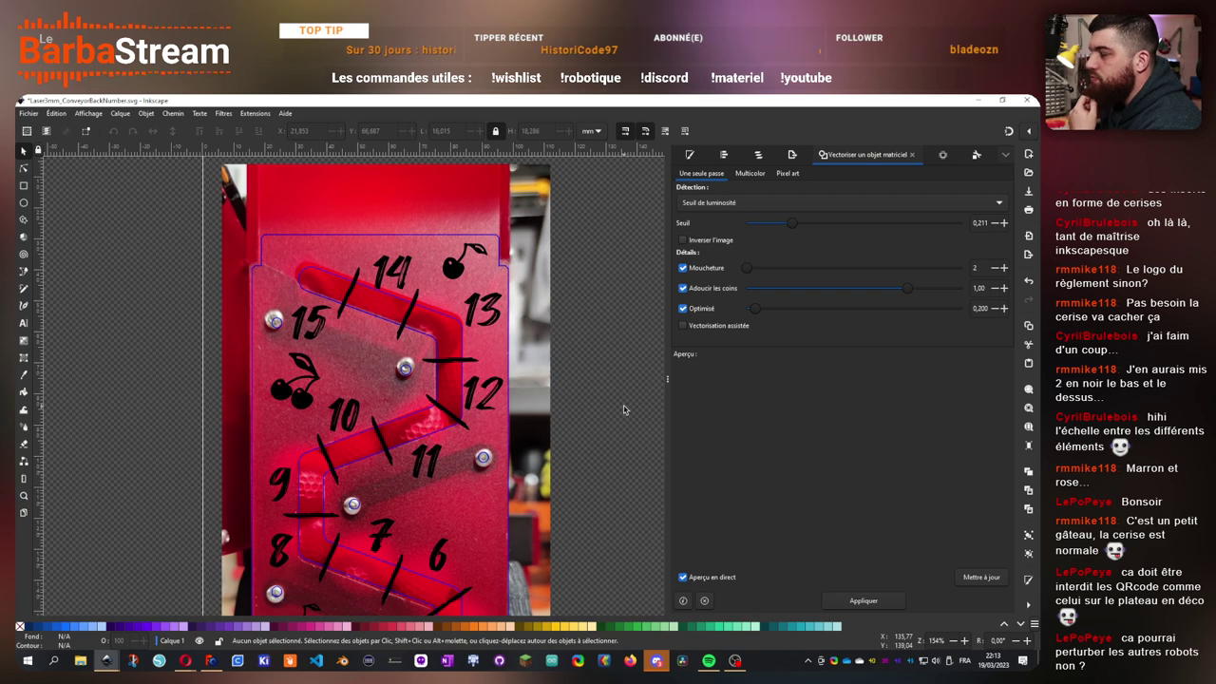
{"action": "scroll", "coordinate": [618, 439], "scroll_direction": "down", "scroll_amount": 3}
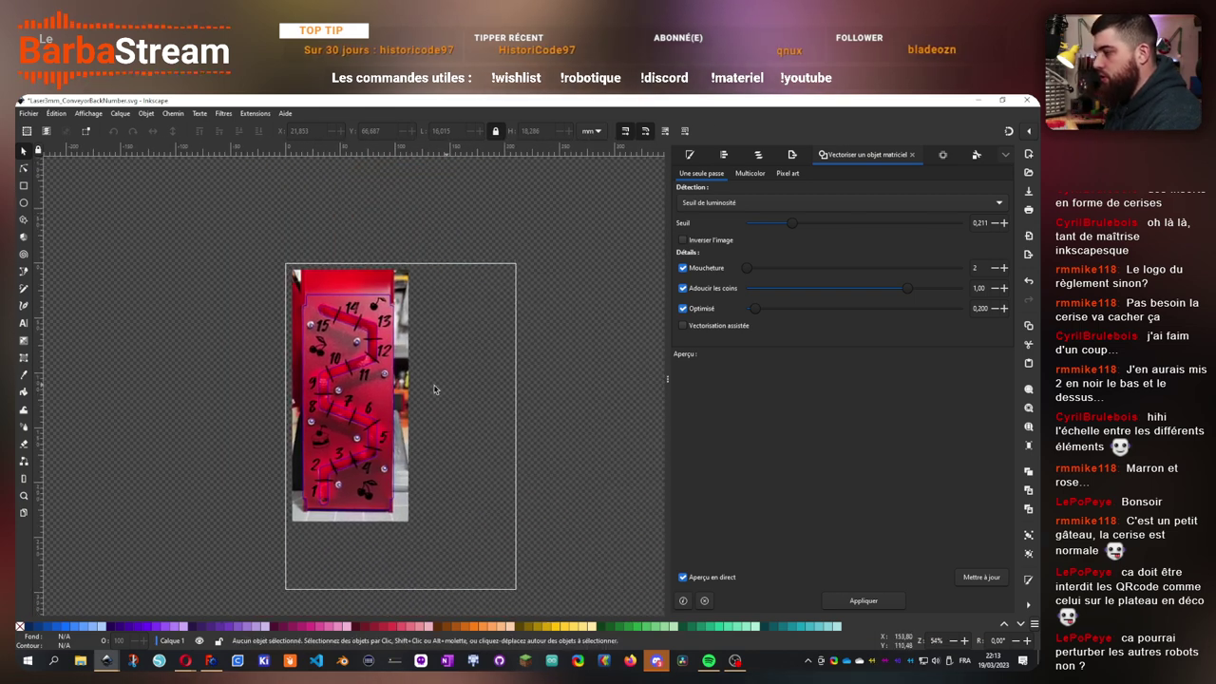
{"action": "scroll", "coordinate": [434, 388], "scroll_direction": "up", "scroll_amount": 1}
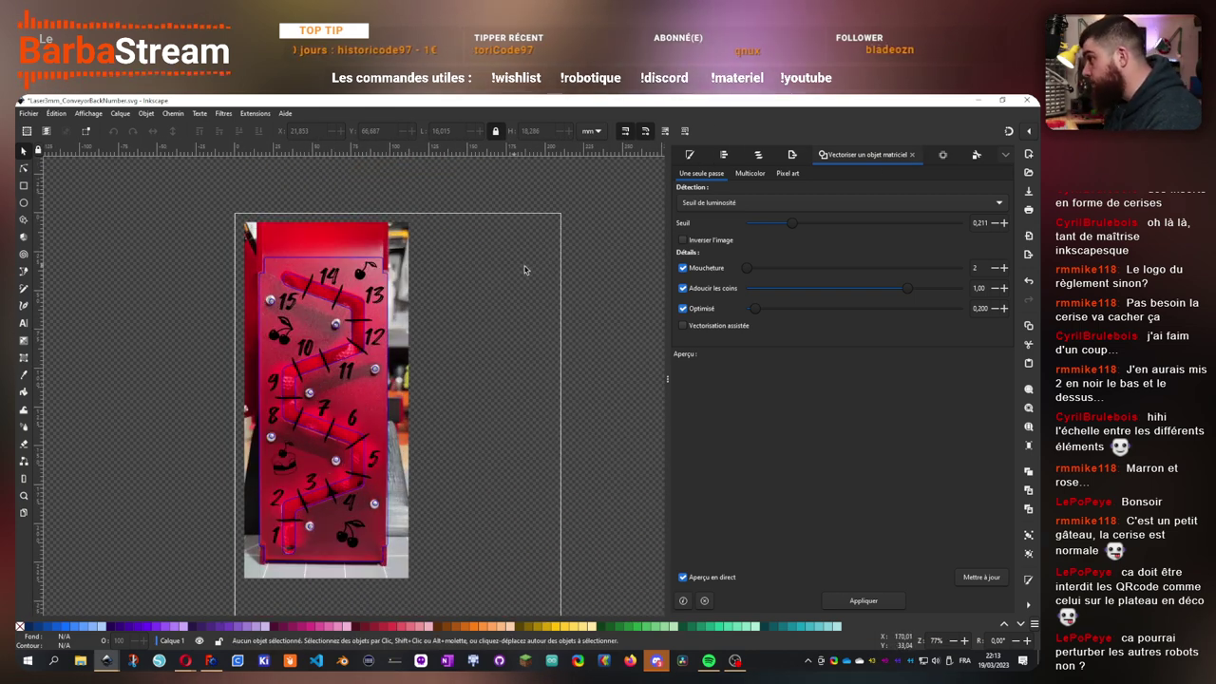
- Save the document, and delete the embedded background photo of the red panel
{"action": "key", "text": "ctrl+s"}
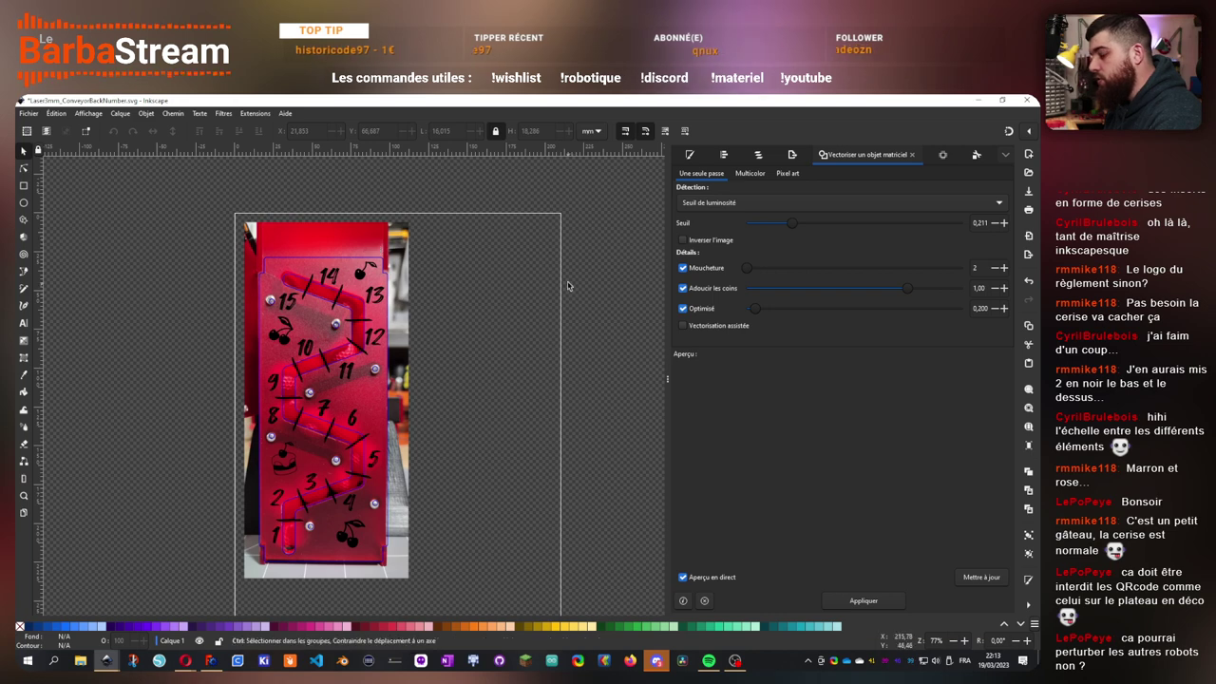
{"action": "left_click", "coordinate": [364, 241]}
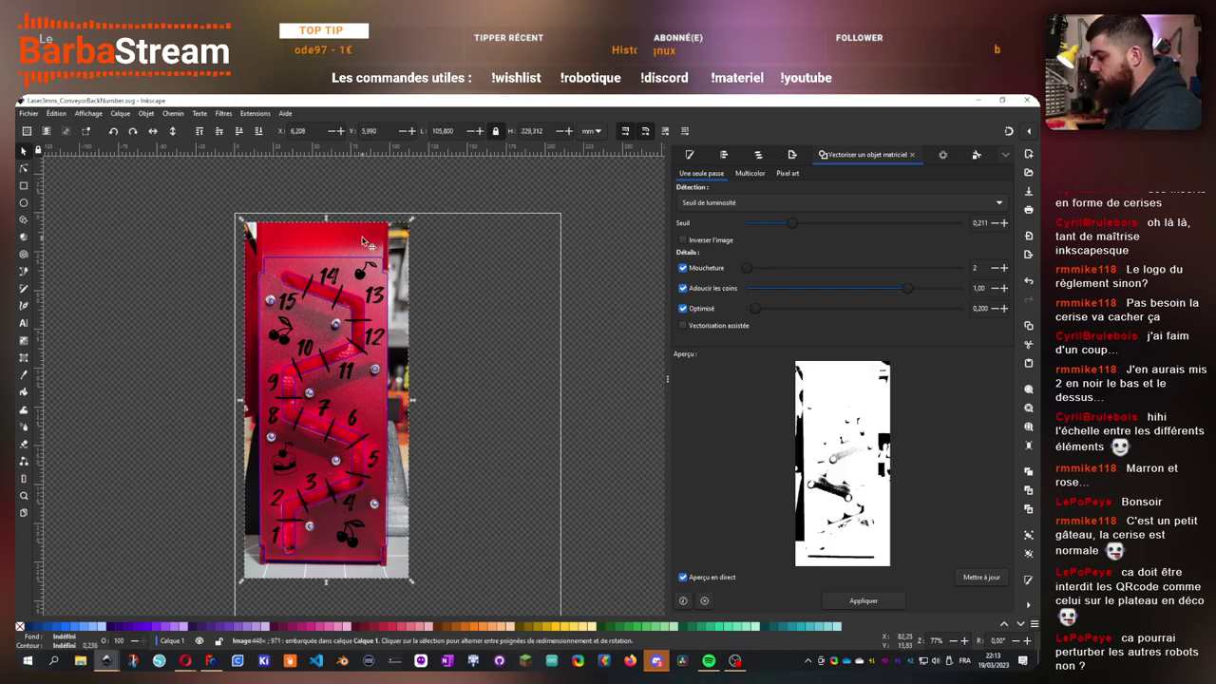
{"action": "key", "text": "Delete"}
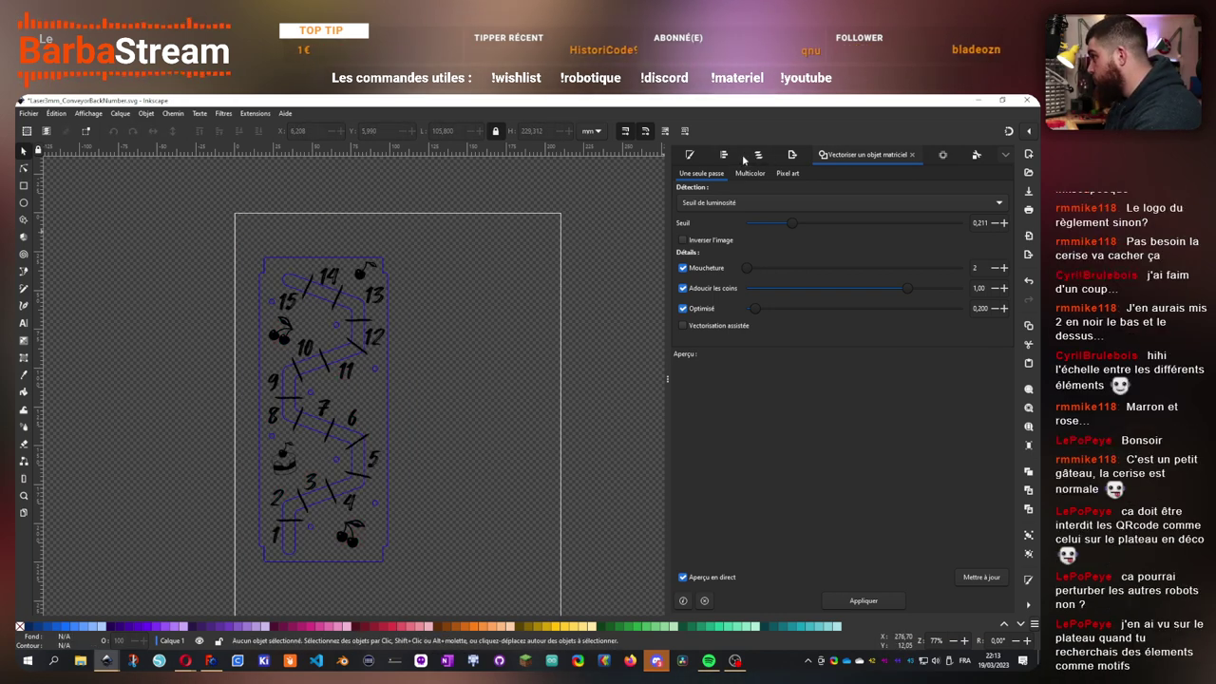
- Delete the two remaining hidden images listed below the Laser group
{"action": "left_click", "coordinate": [691, 154]}
{"action": "left_click", "coordinate": [691, 156]}
{"action": "left_click", "coordinate": [771, 154]}
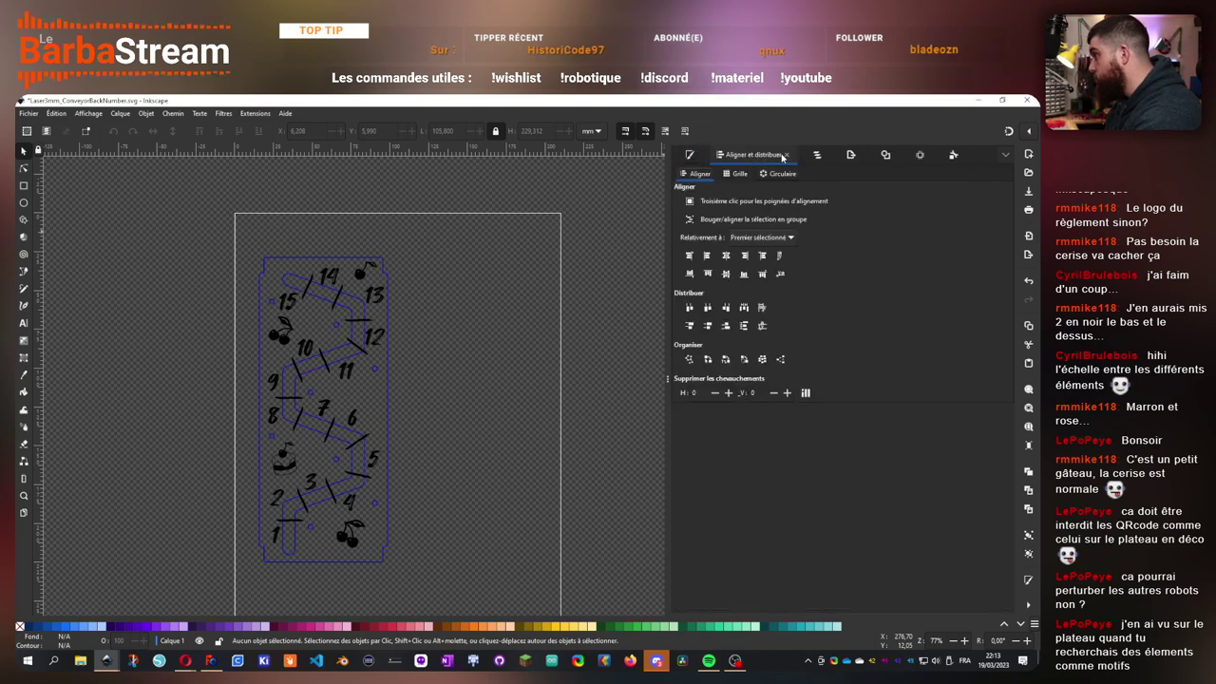
{"action": "left_click", "coordinate": [817, 155]}
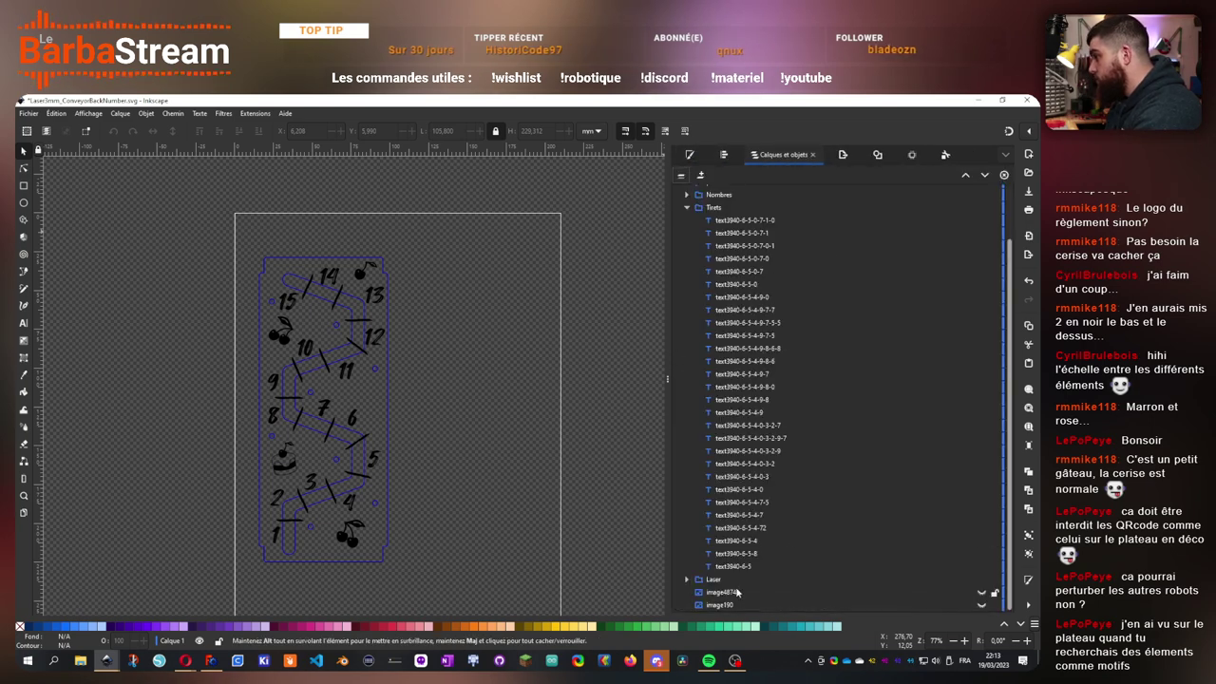
{"action": "left_click", "coordinate": [734, 605]}
{"action": "key", "text": "Delete"}
- Select all subgroups of the Laser group and set their stroke colour to pure red, hue 0 and value 100
{"action": "scroll", "coordinate": [734, 608], "scroll_direction": "up", "scroll_amount": 1}
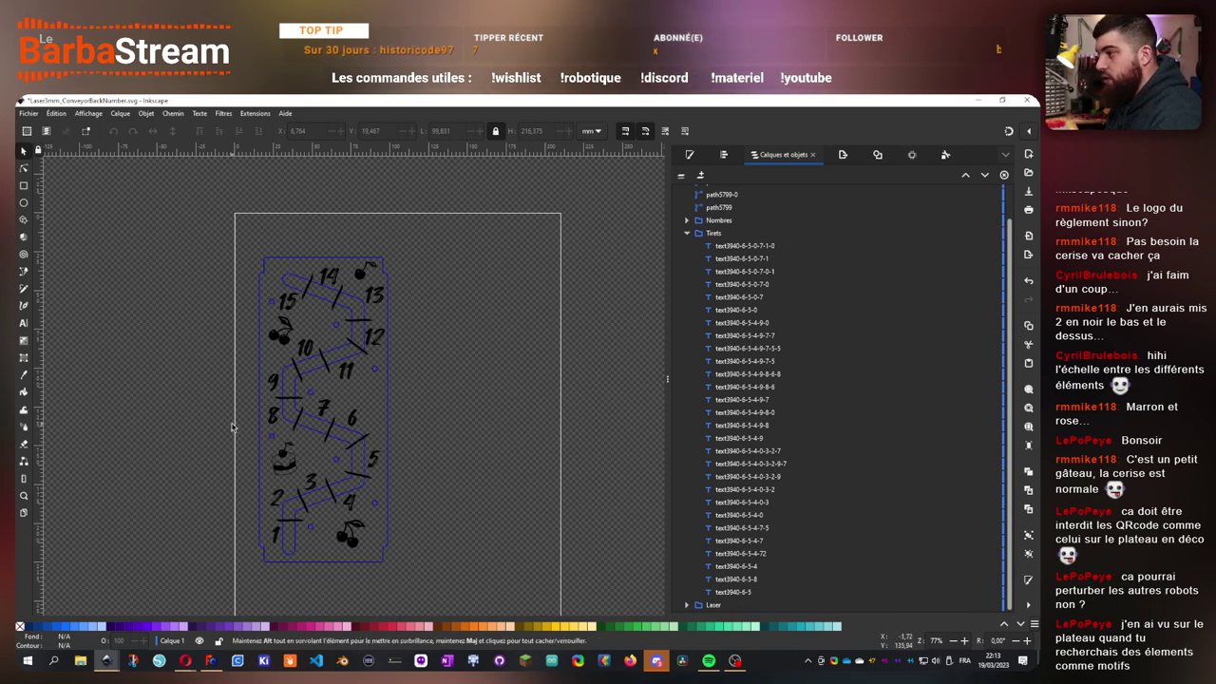
{"action": "scroll", "coordinate": [241, 433], "scroll_direction": "up", "scroll_amount": 1}
{"action": "scroll", "coordinate": [583, 467], "scroll_direction": "down", "scroll_amount": 4}
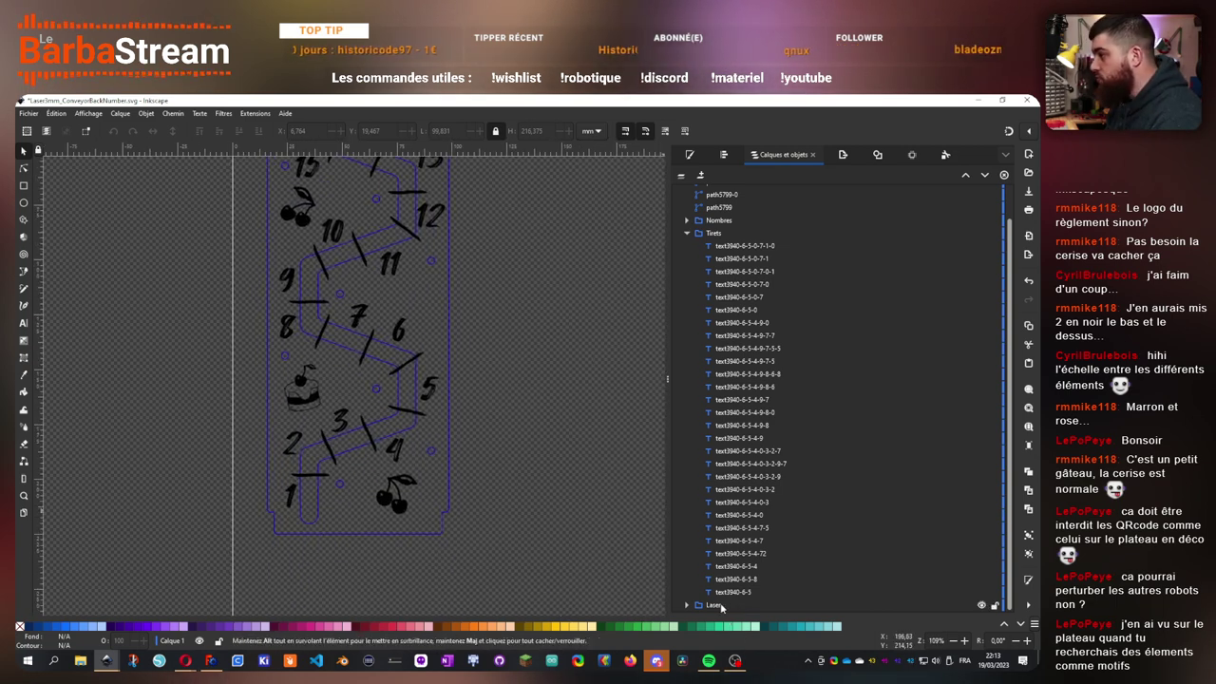
{"action": "left_click", "coordinate": [687, 604]}
{"action": "scroll", "coordinate": [711, 538], "scroll_direction": "down", "scroll_amount": 5}
{"action": "left_click", "coordinate": [726, 336]}
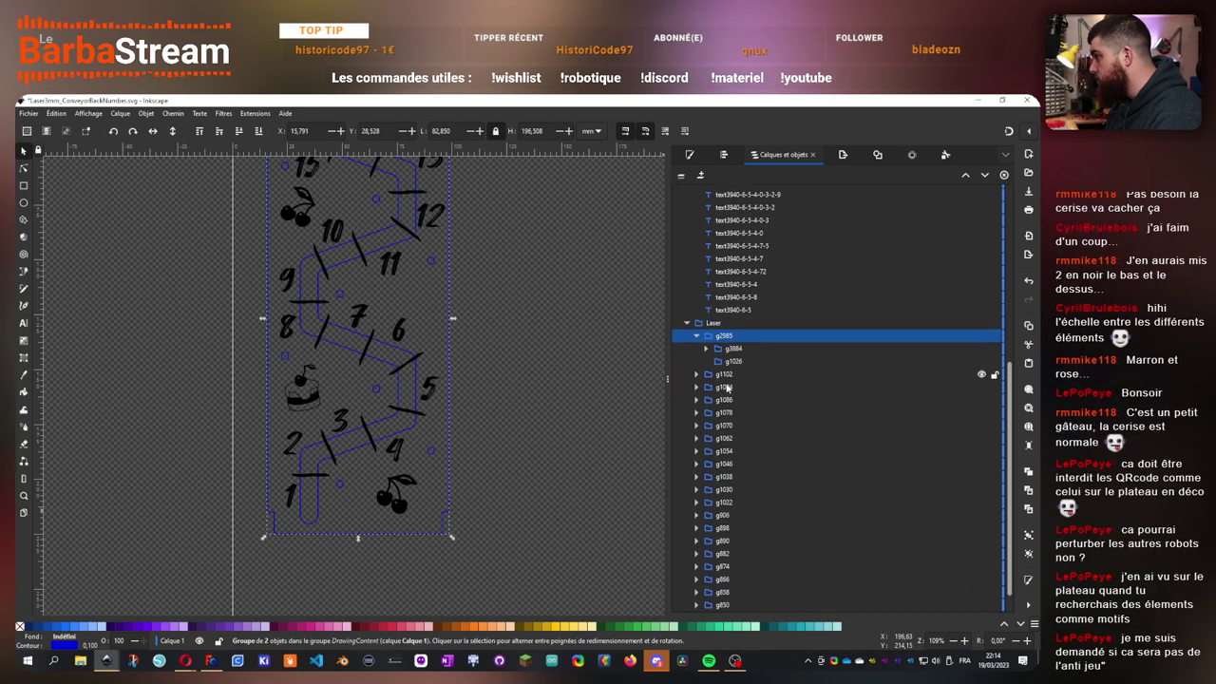
{"action": "left_click", "coordinate": [765, 561], "text": "shift"}
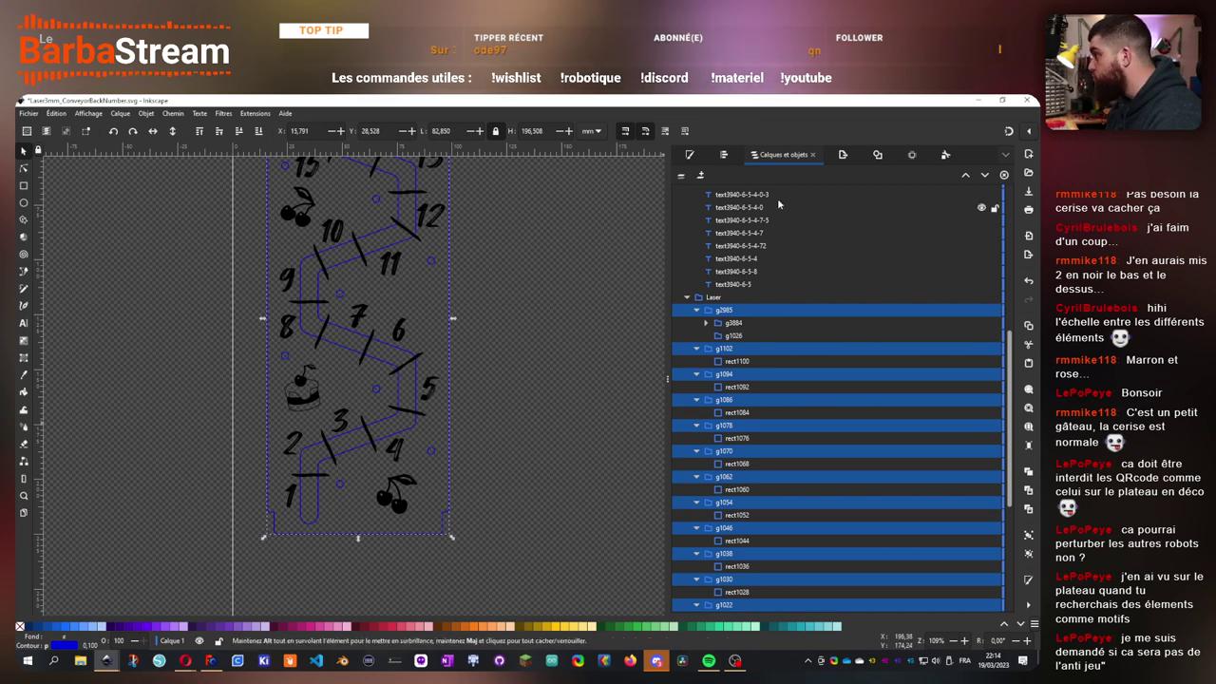
{"action": "left_click", "coordinate": [689, 155]}
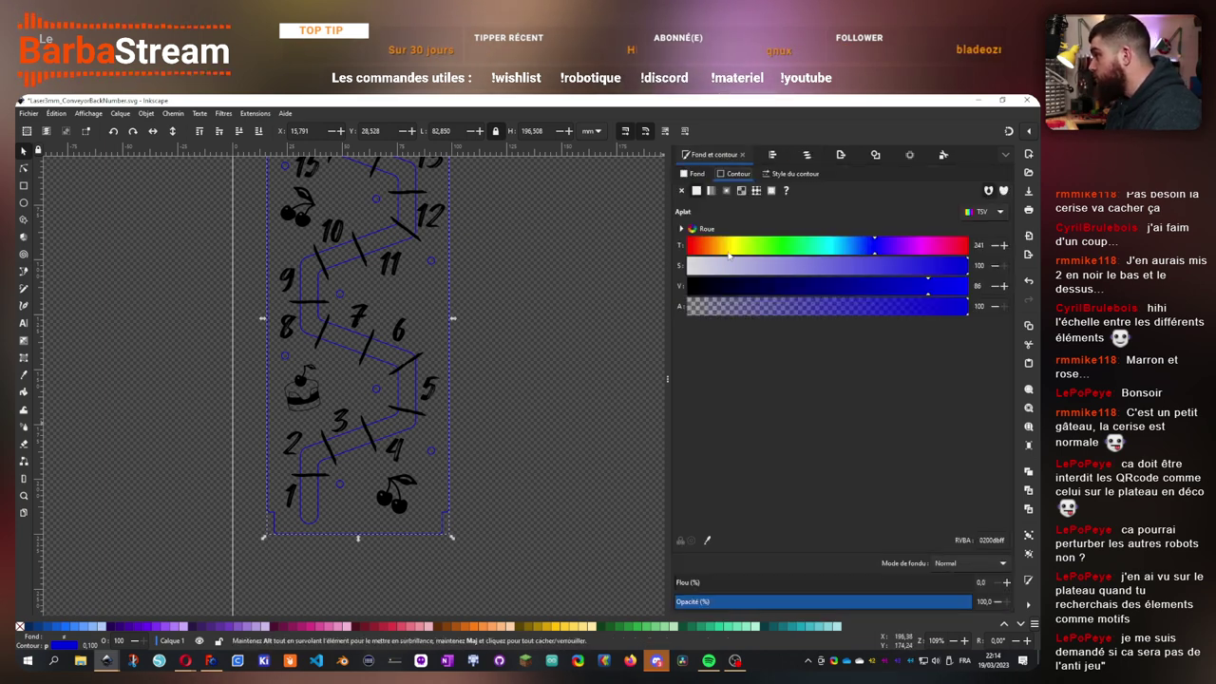
{"action": "left_click_drag", "start_coordinate": [728, 254], "coordinate": [589, 257]}
{"action": "left_click_drag", "start_coordinate": [934, 288], "coordinate": [1013, 287]}
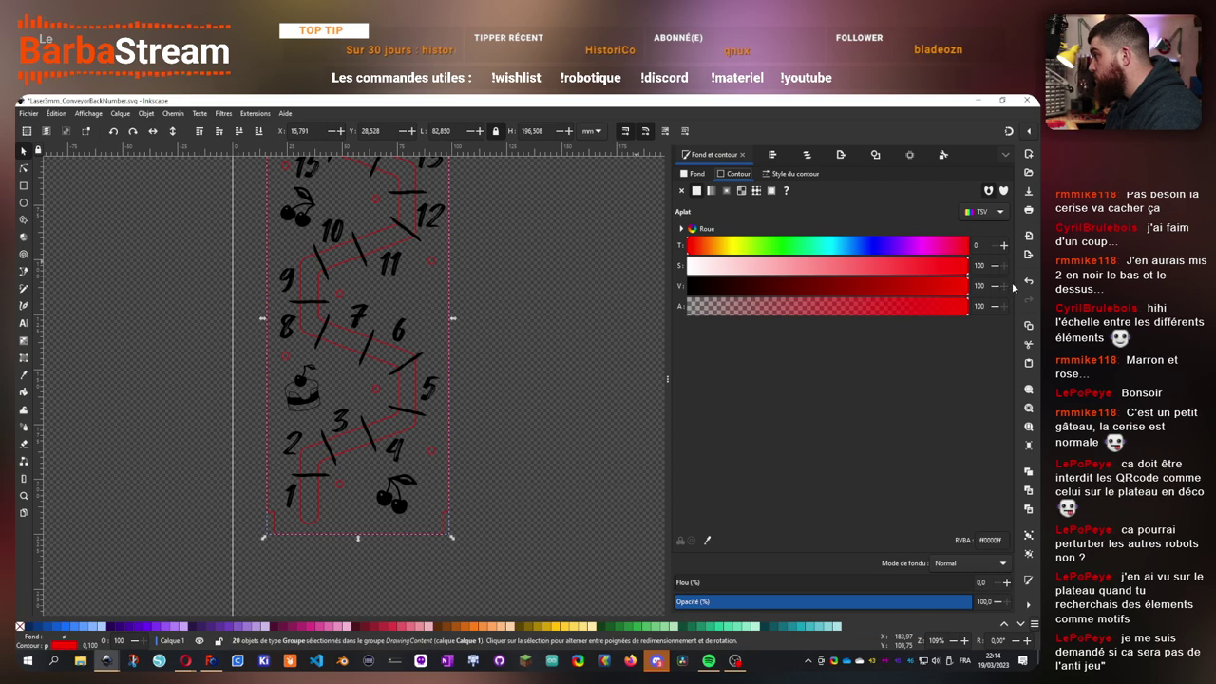
{"action": "left_click", "coordinate": [507, 339]}
{"action": "scroll", "coordinate": [509, 332], "scroll_direction": "up", "scroll_amount": 3}
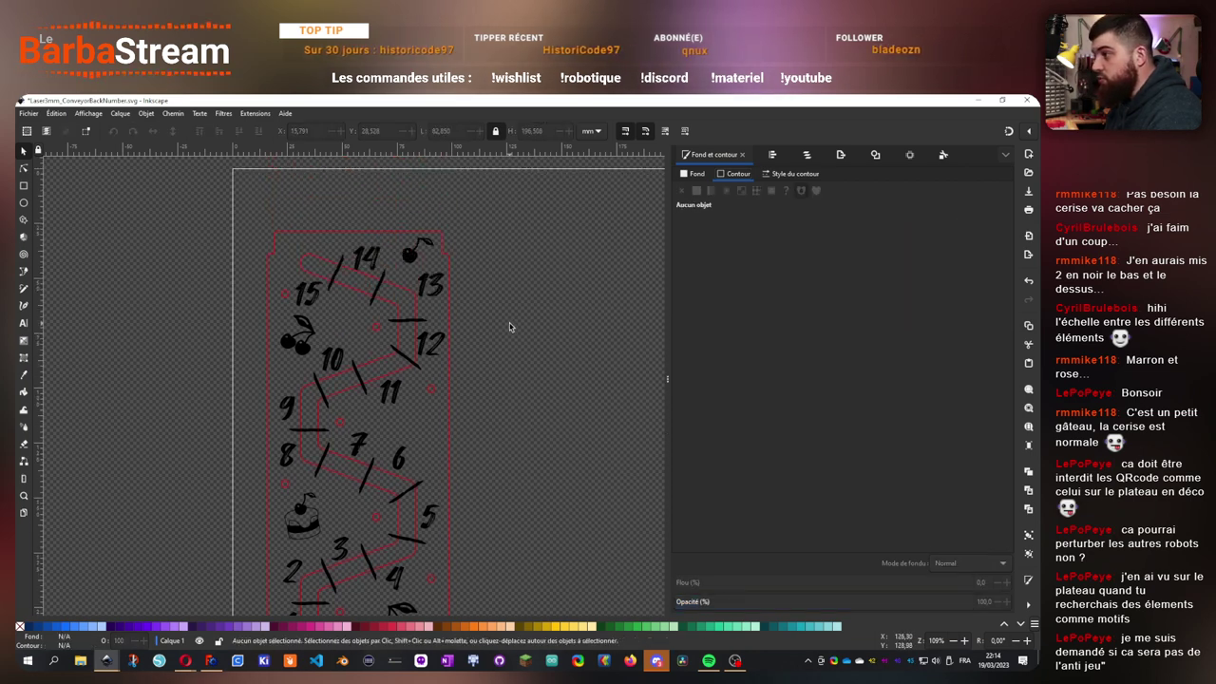
{"action": "scroll", "coordinate": [509, 326], "scroll_direction": "down", "scroll_amount": 1}
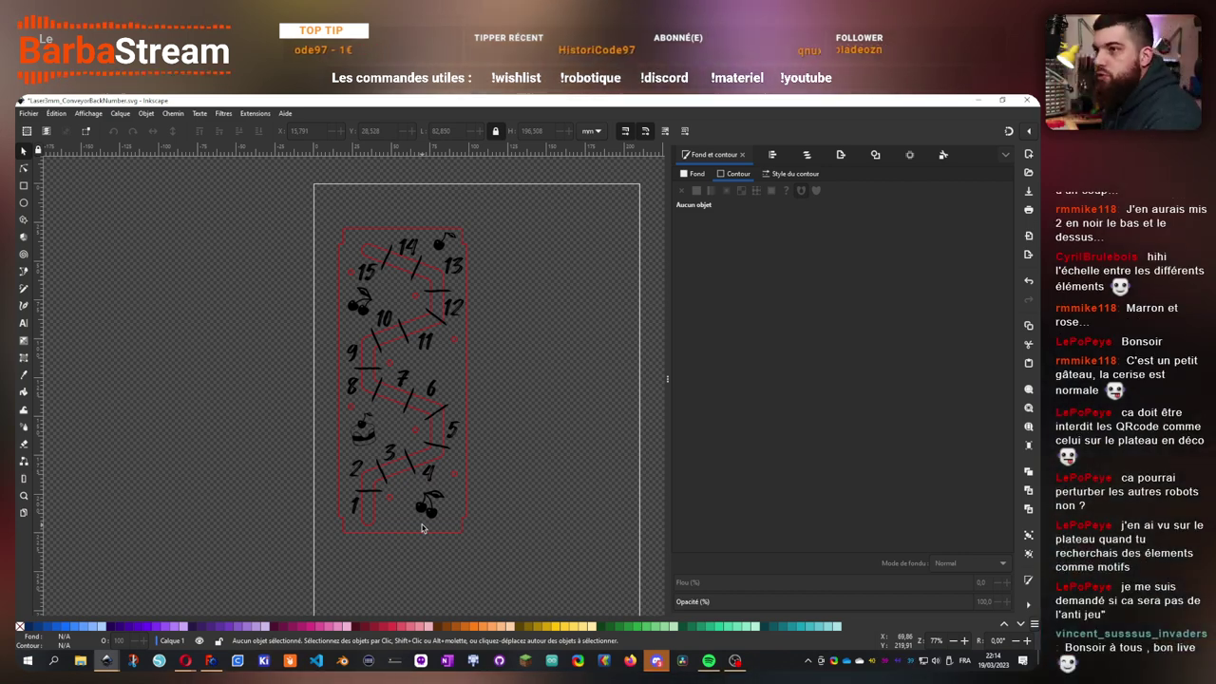
{"action": "scroll", "coordinate": [375, 216], "scroll_direction": "up", "scroll_amount": 5}
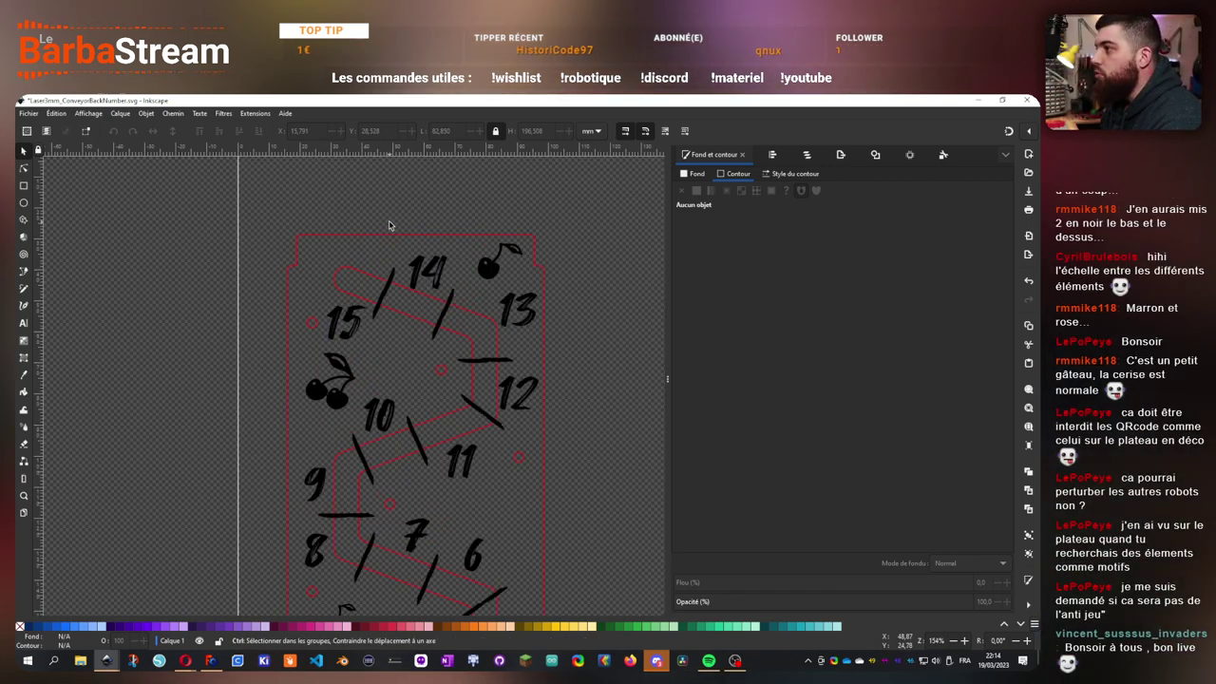
{"action": "scroll", "coordinate": [268, 232], "scroll_direction": "down", "scroll_amount": 1}
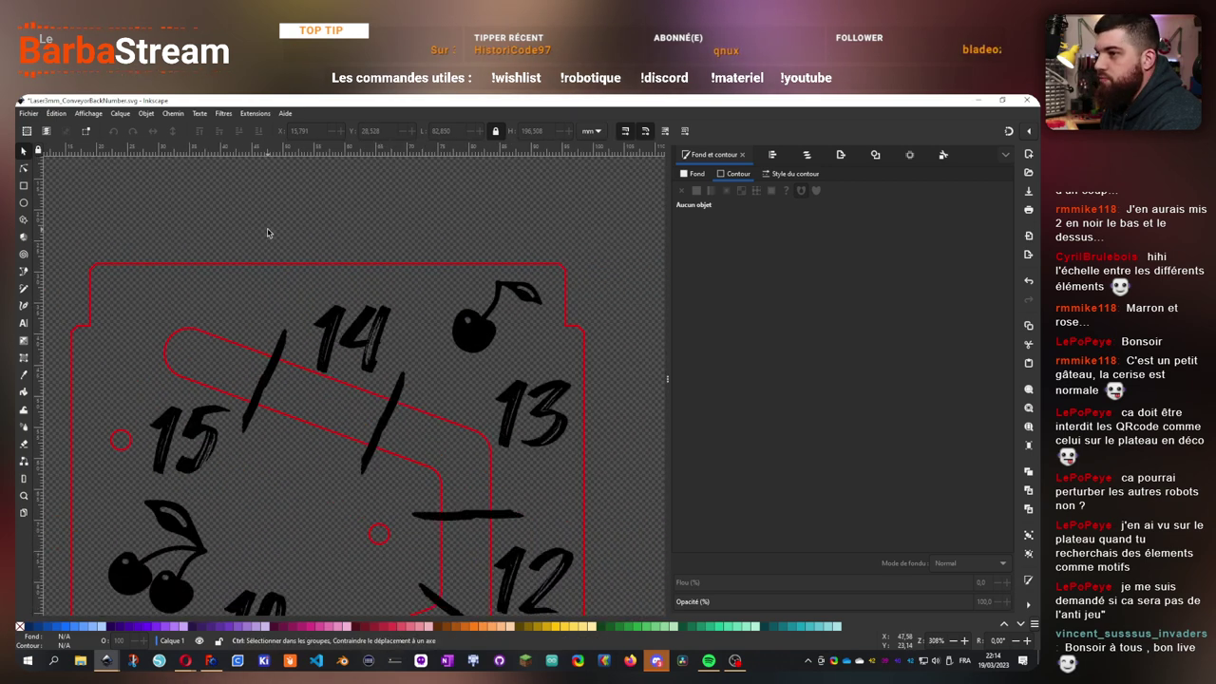
- Draw a rectangle about 82 mm wide and 79 mm high over the upper part of the panel, starting at its upper-left corner
{"action": "left_click_drag", "start_coordinate": [275, 225], "coordinate": [318, 240]}
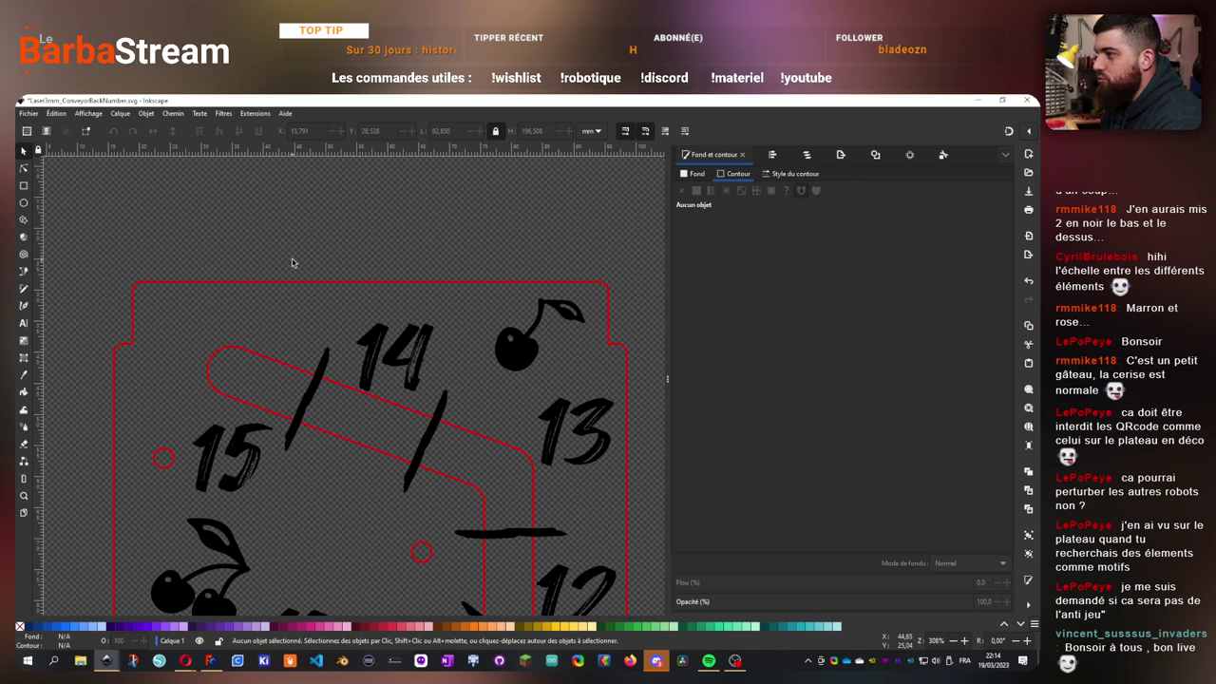
{"action": "scroll", "coordinate": [293, 262], "scroll_direction": "down", "scroll_amount": 2}
{"action": "scroll", "coordinate": [295, 258], "scroll_direction": "down", "scroll_amount": 3}
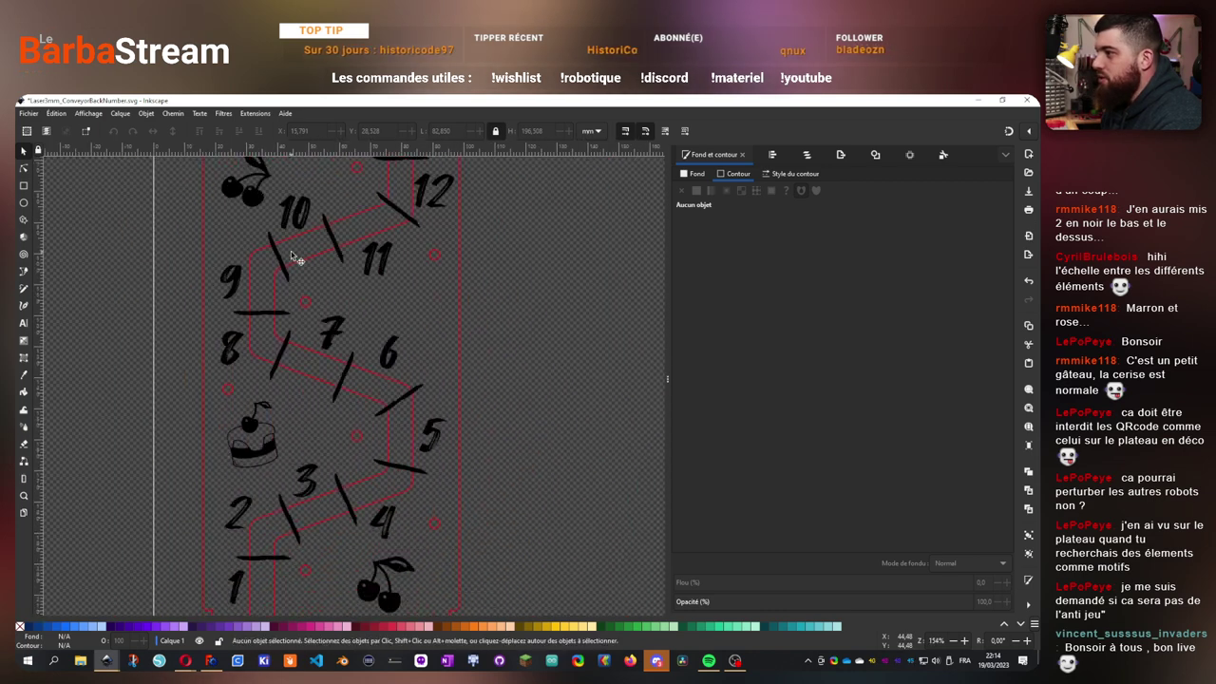
{"action": "scroll", "coordinate": [292, 258], "scroll_direction": "down", "scroll_amount": 5}
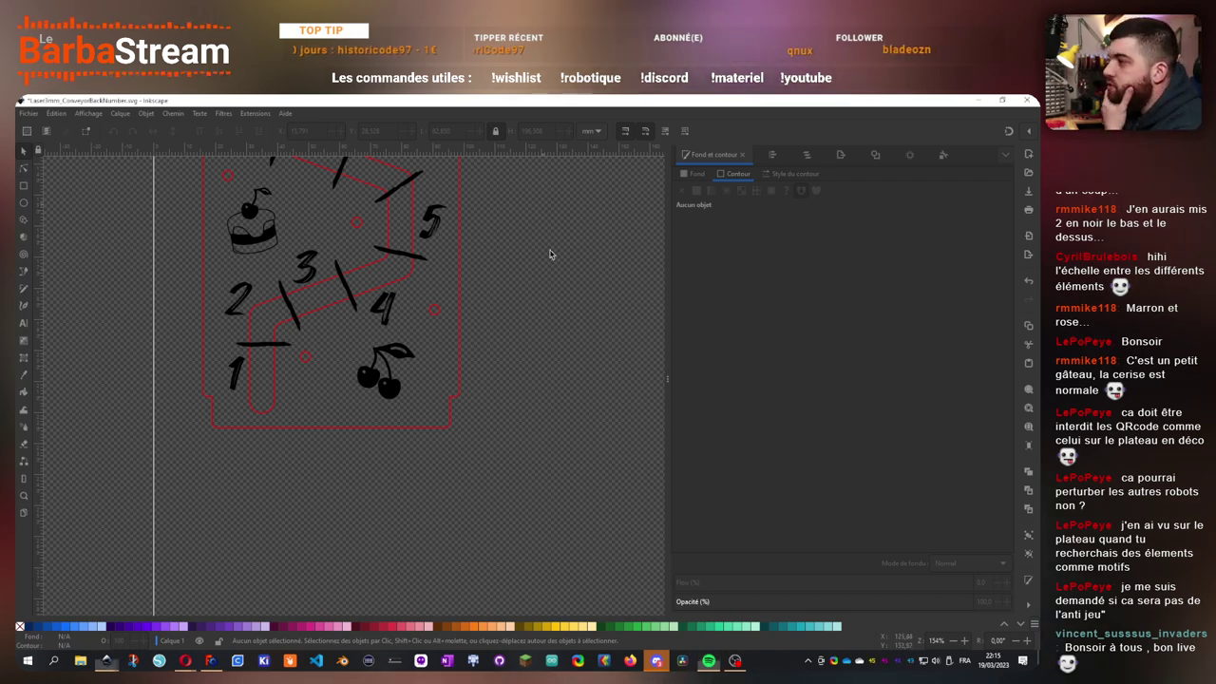
{"action": "scroll", "coordinate": [596, 361], "scroll_direction": "up", "scroll_amount": 4}
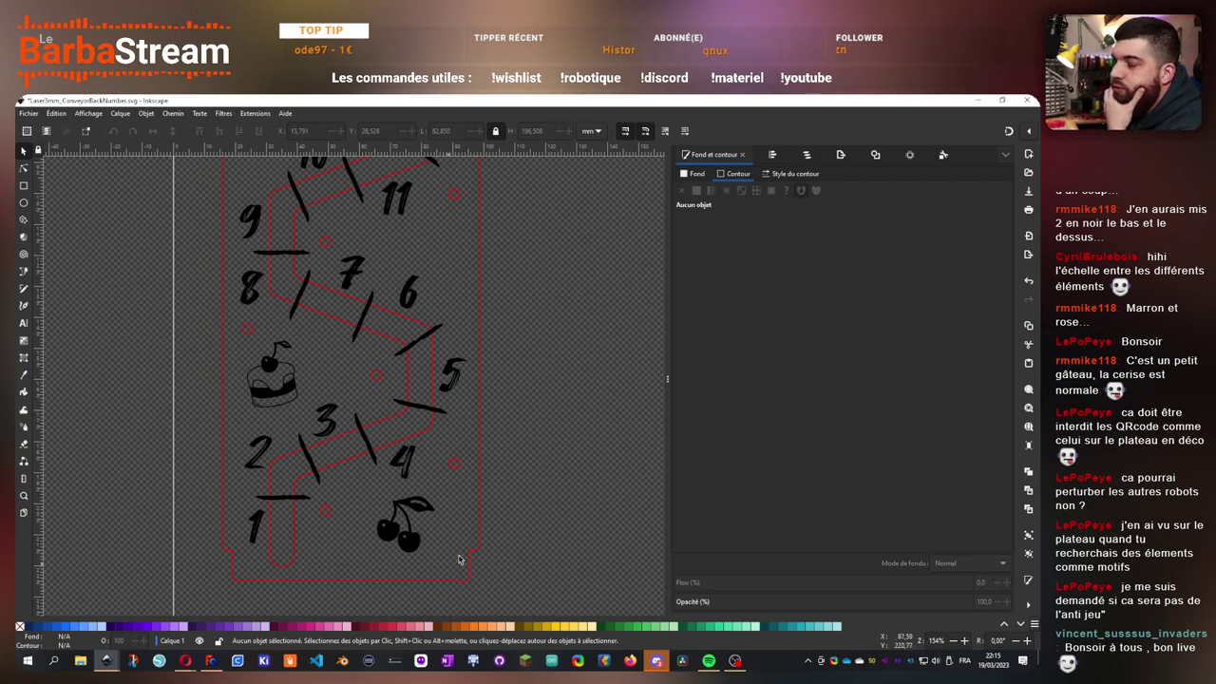
{"action": "scroll", "coordinate": [495, 440], "scroll_direction": "up", "scroll_amount": 6}
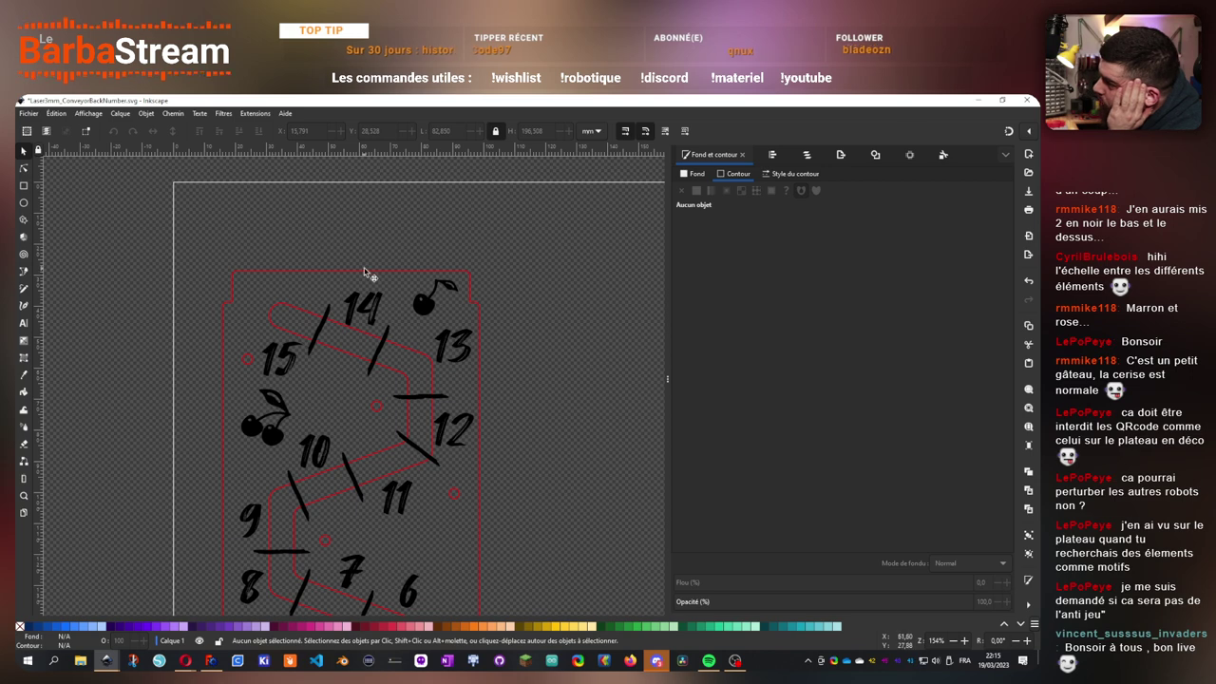
{"action": "left_click", "coordinate": [24, 185]}
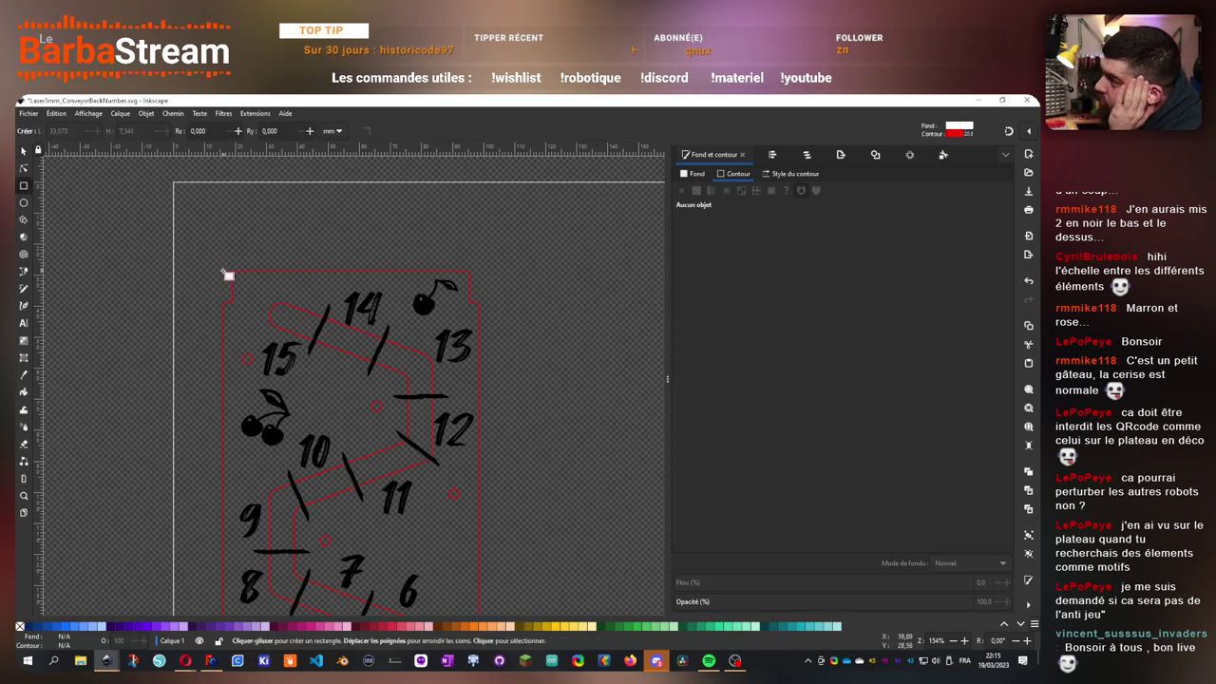
{"action": "mouse_move", "coordinate": [227, 276]}
{"action": "left_mouse_down"}
{"action": "mouse_move", "coordinate": [337, 344]}
{"action": "mouse_move", "coordinate": [478, 517]}
{"action": "left_mouse_up"}
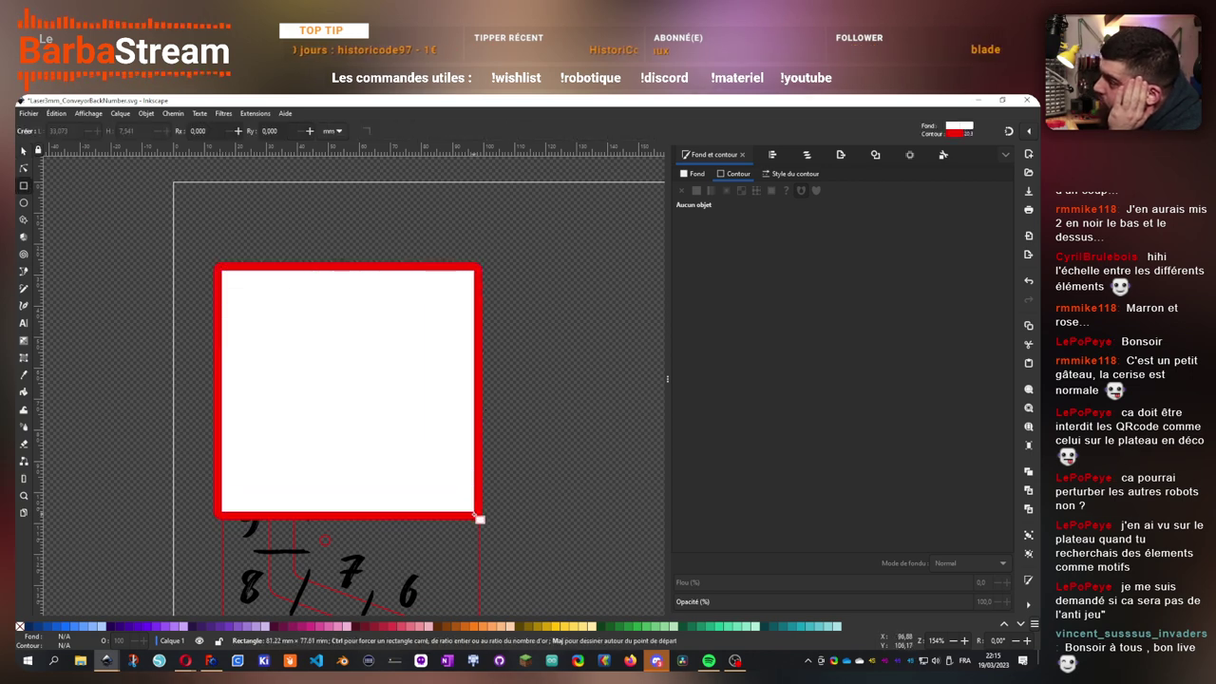
{"action": "left_click", "coordinate": [25, 149]}
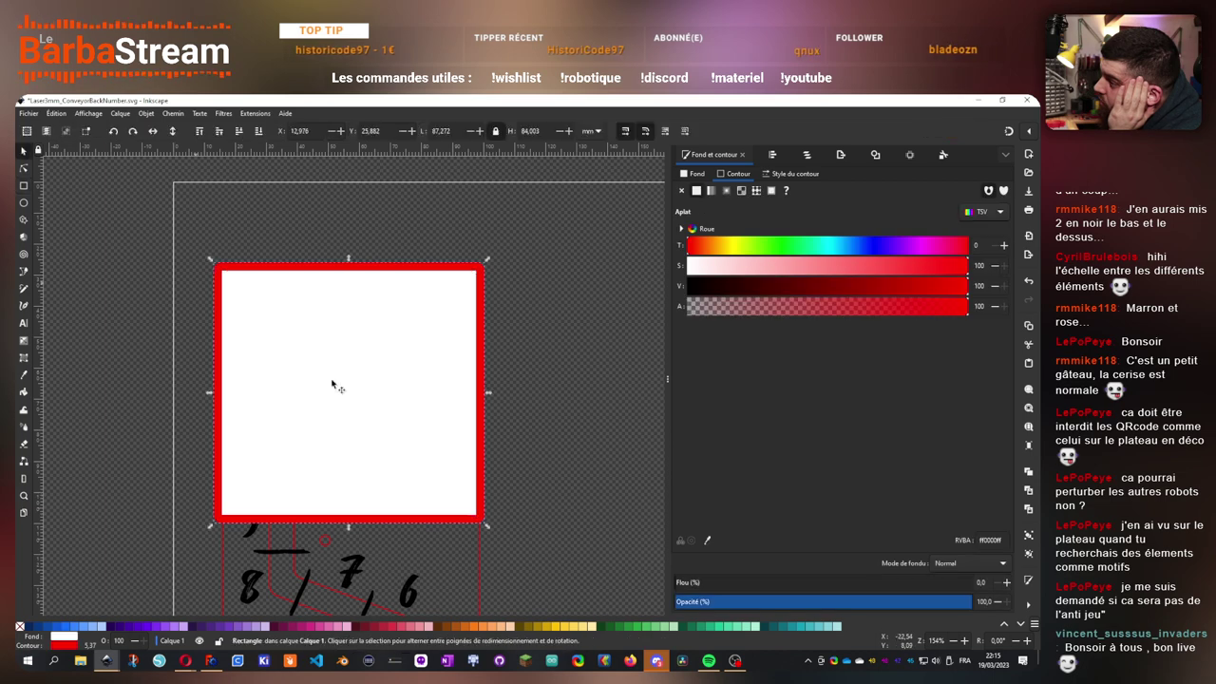
- Remove the rectangle's white fill and keep its solid red stroke
{"action": "left_click", "coordinate": [682, 190]}
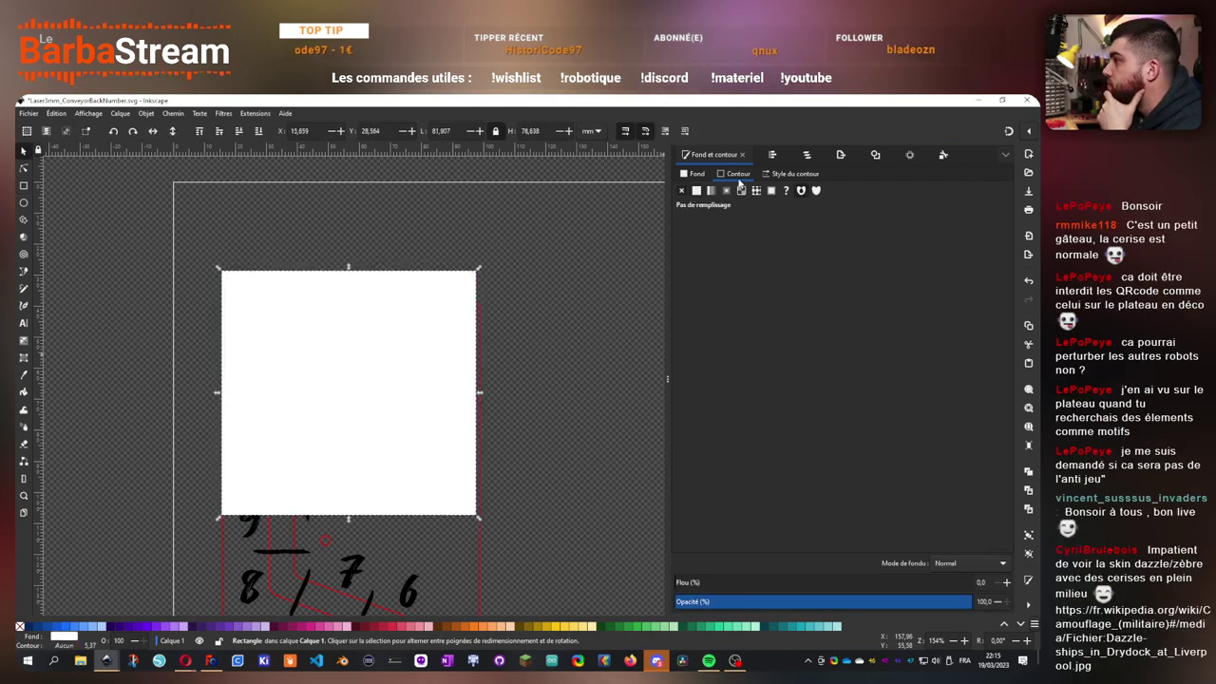
{"action": "left_click", "coordinate": [696, 191]}
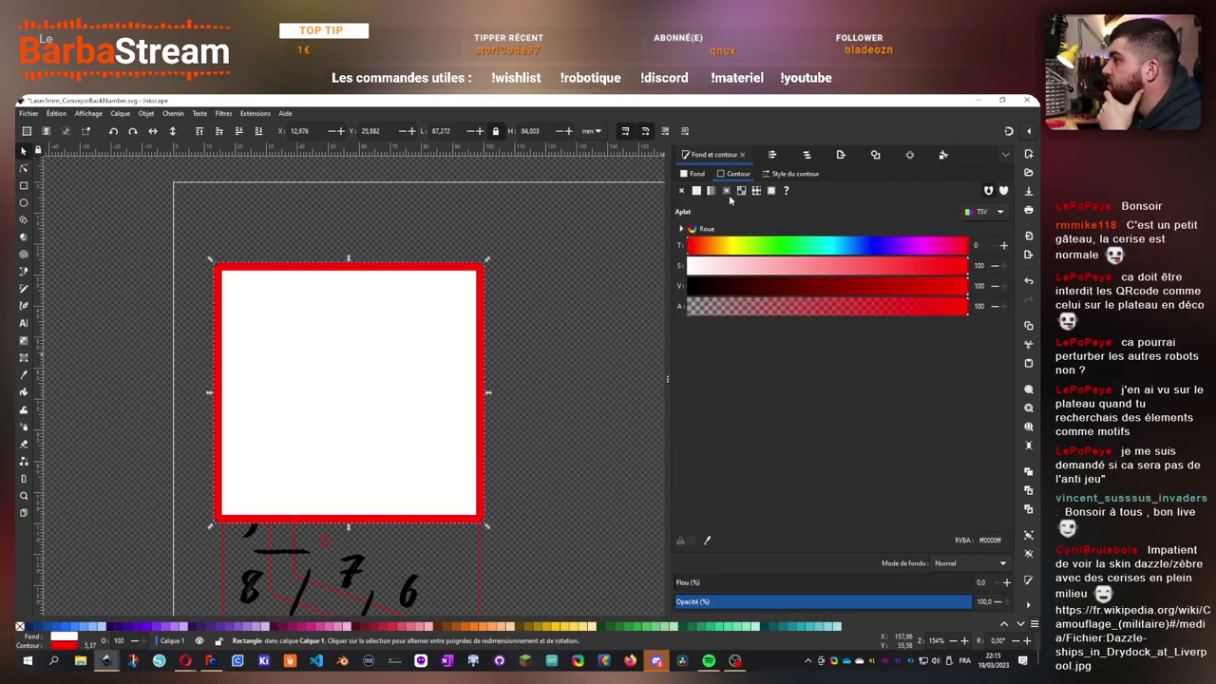
{"action": "left_click", "coordinate": [694, 175]}
{"action": "left_click", "coordinate": [682, 191]}
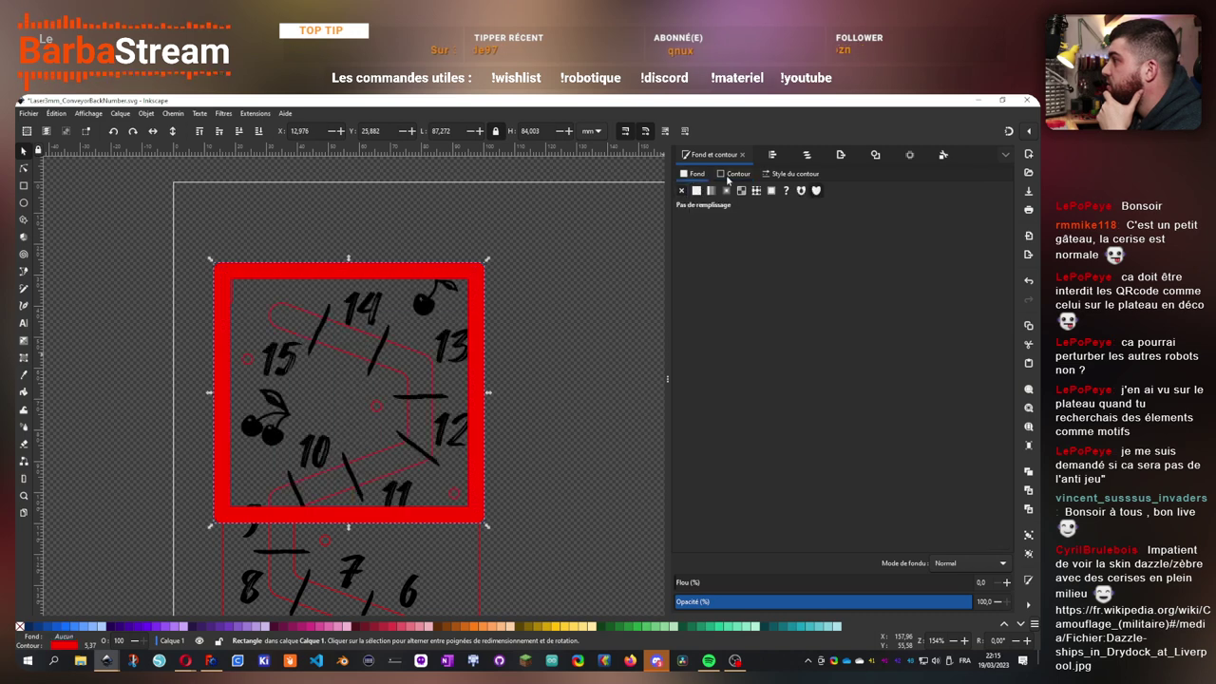
- Reduce the rectangle's stroke thickness to 0.465 mm
{"action": "left_click", "coordinate": [788, 174]}
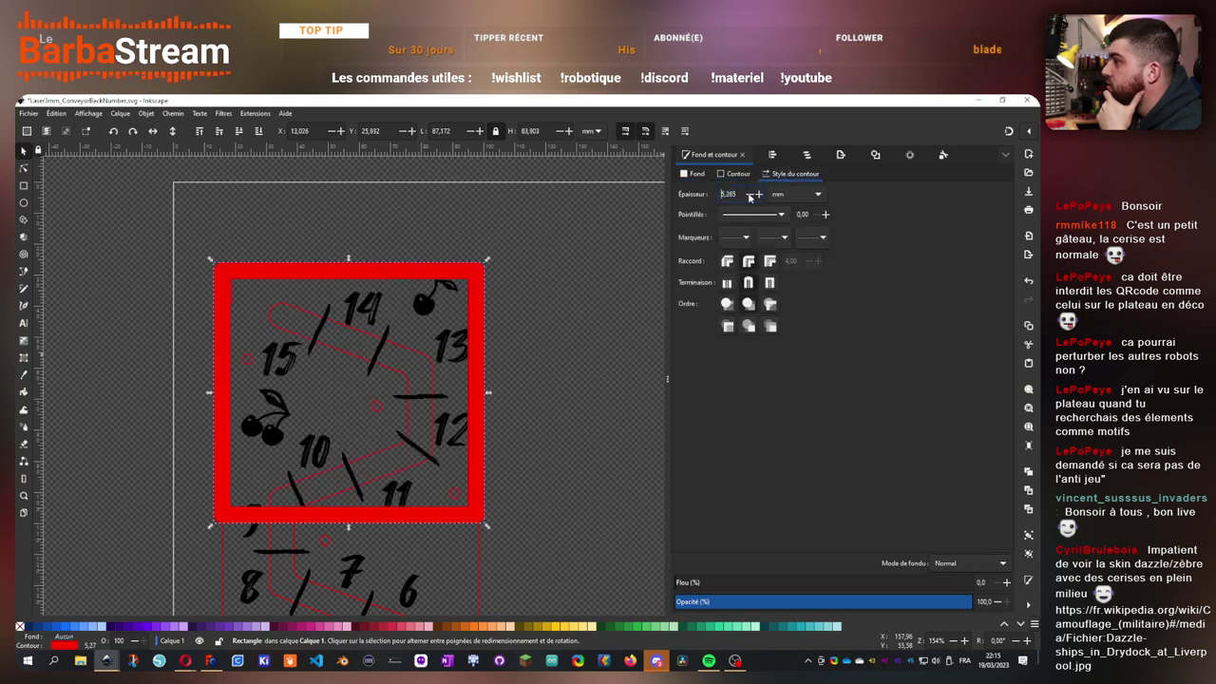
{"action": "left_click", "coordinate": [749, 195]}
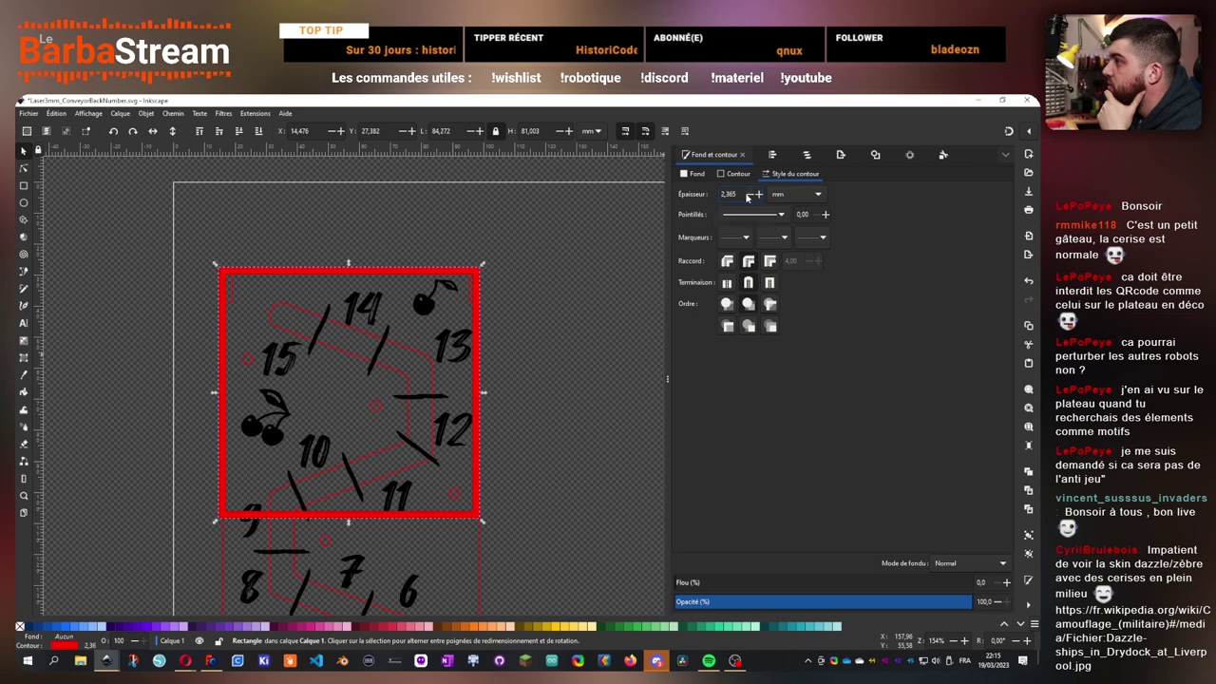
{"action": "scroll", "coordinate": [750, 195], "scroll_direction": "down", "scroll_amount": 6}
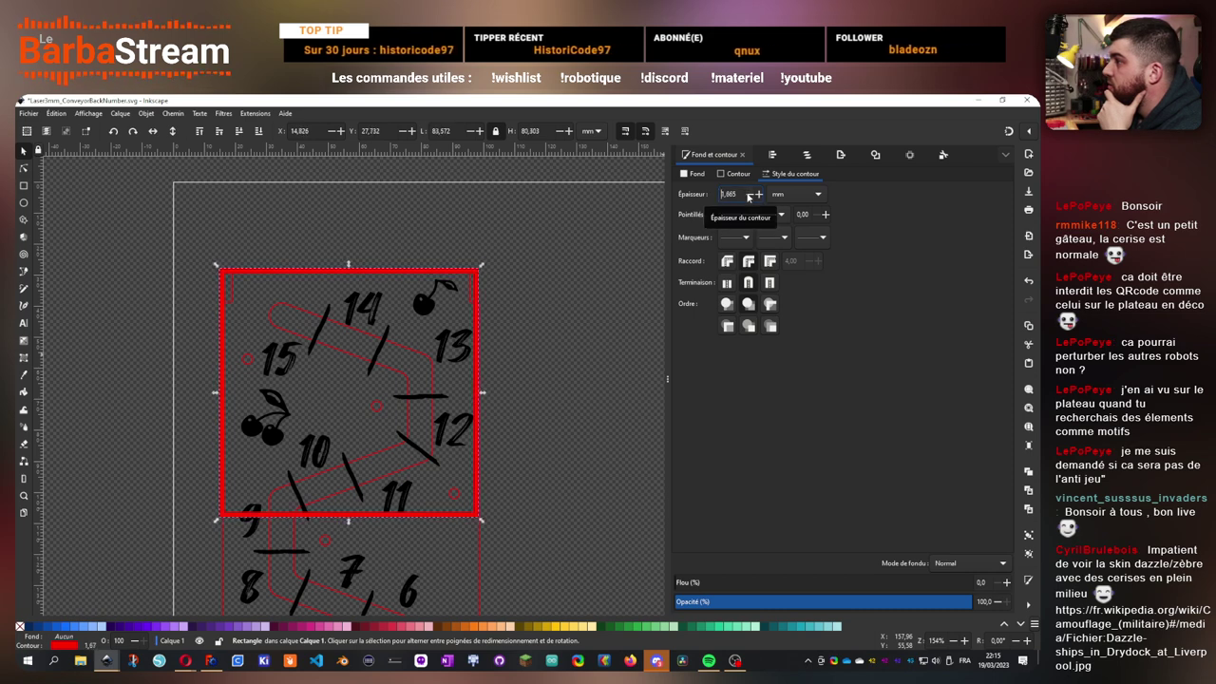
{"action": "scroll", "coordinate": [749, 196], "scroll_direction": "down", "scroll_amount": 11}
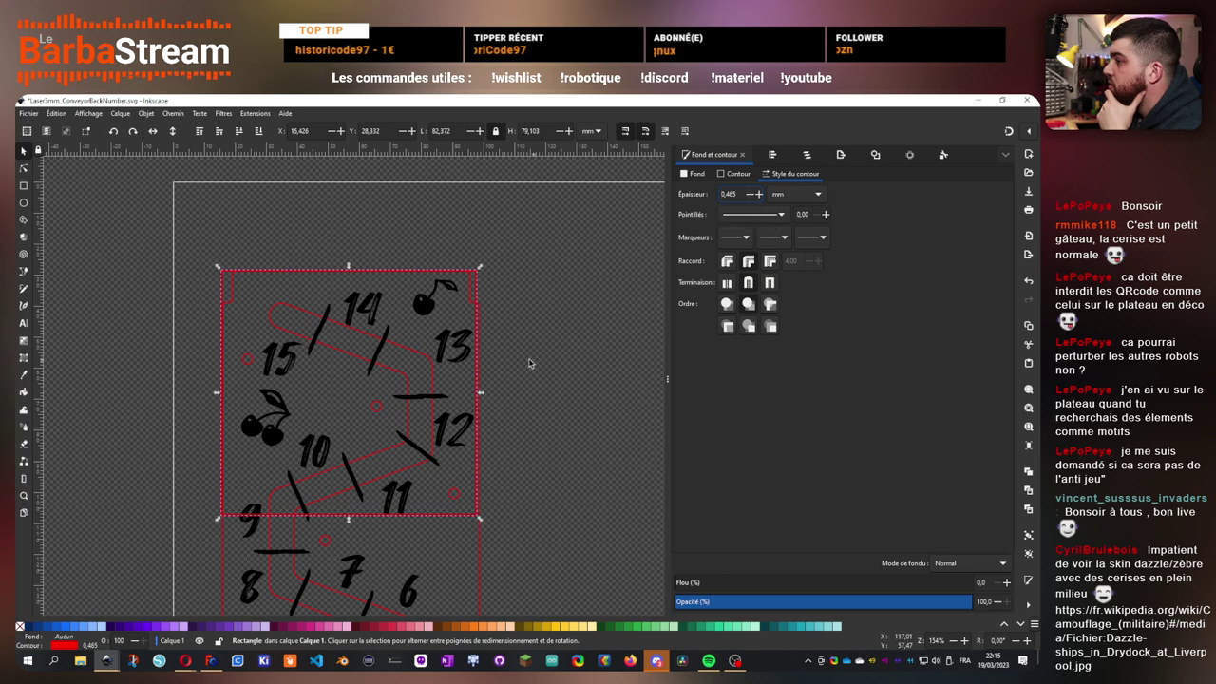
- Set the rectangle's stroke thickness to 0.1 mm and match its width to the panel outline group's 82.850 mm
{"action": "scroll", "coordinate": [521, 361], "scroll_direction": "up", "scroll_amount": 2}
{"action": "scroll", "coordinate": [521, 360], "scroll_direction": "down", "scroll_amount": 3}
{"action": "left_click", "coordinate": [484, 524]}
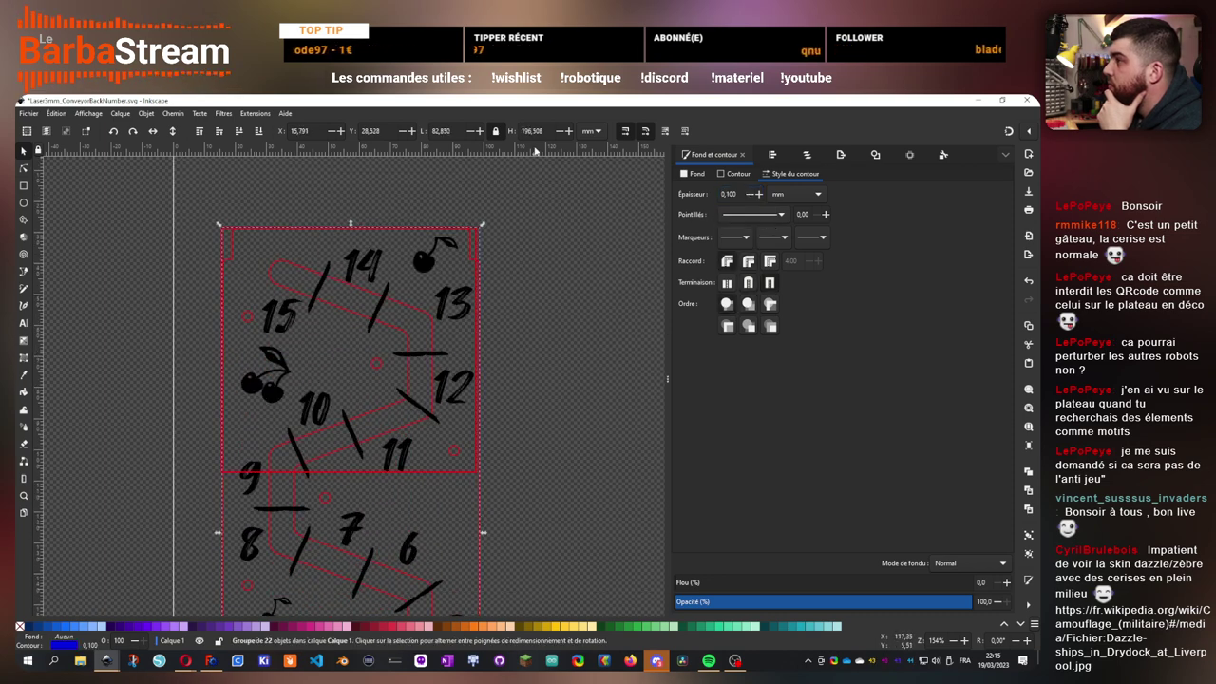
{"action": "left_click_drag", "start_coordinate": [462, 131], "coordinate": [404, 127]}
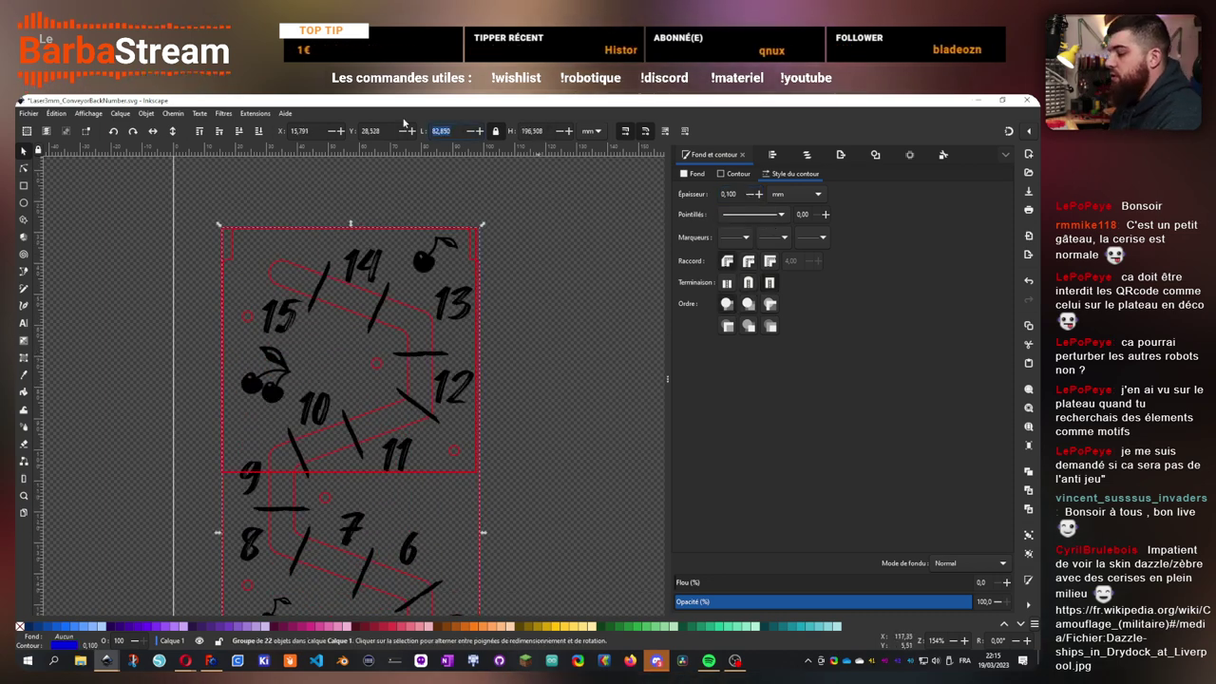
{"action": "left_click", "coordinate": [458, 473]}
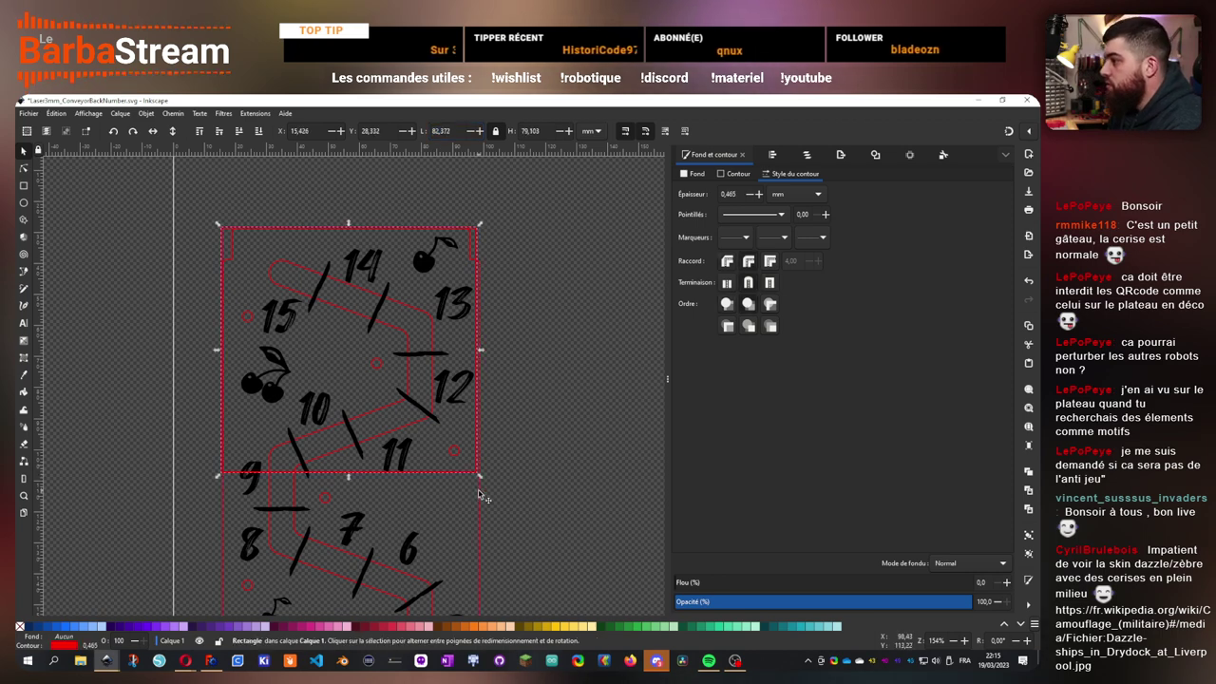
{"action": "left_click", "coordinate": [479, 493]}
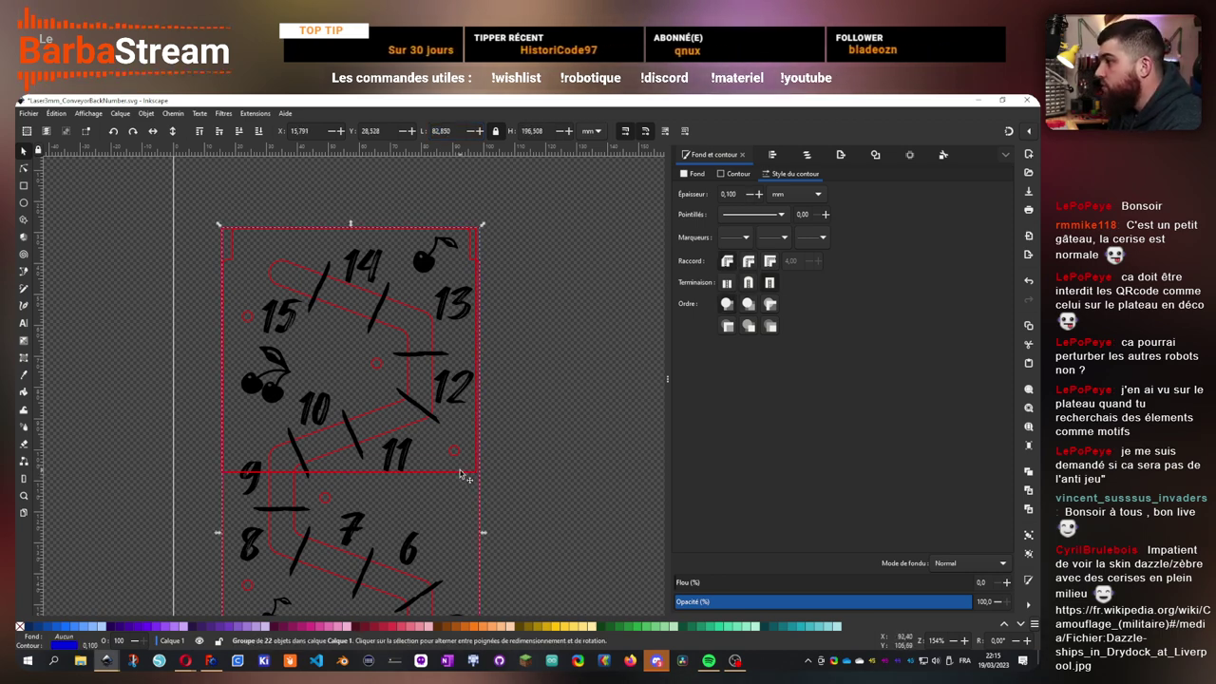
{"action": "left_click", "coordinate": [461, 470]}
{"action": "left_click", "coordinate": [738, 194]}
{"action": "key", "text": "BackSpace"}
{"action": "key", "text": "BackSpace"}
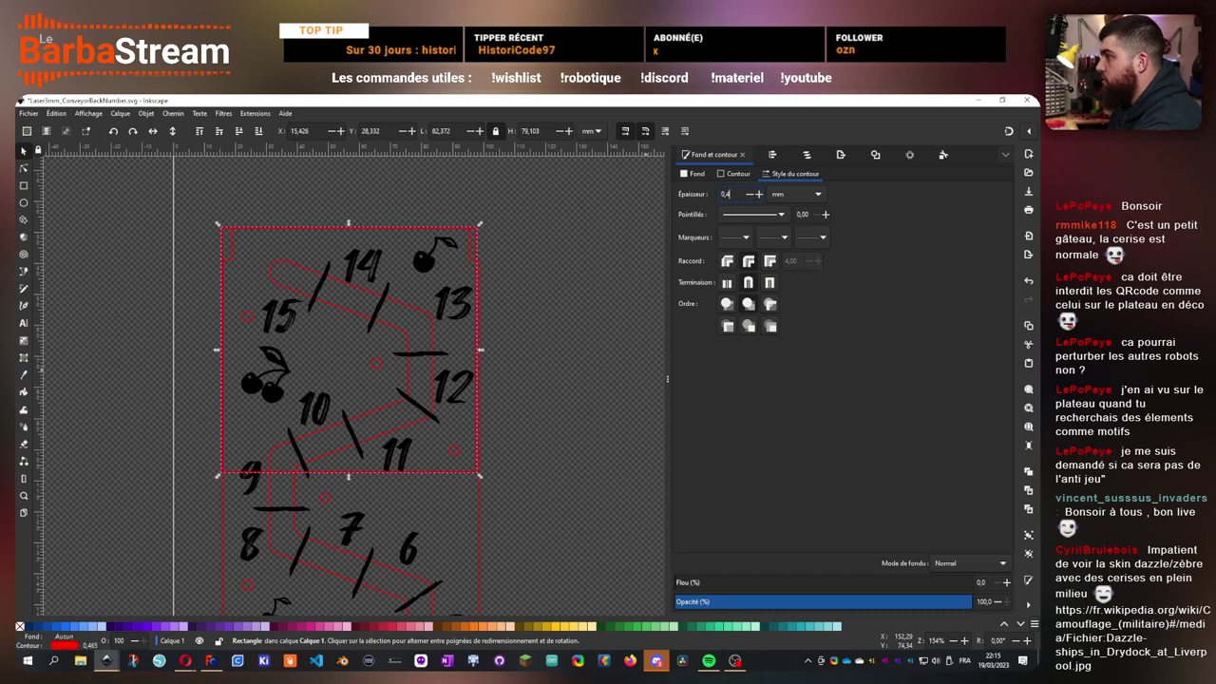
{"action": "key", "text": "Return"}
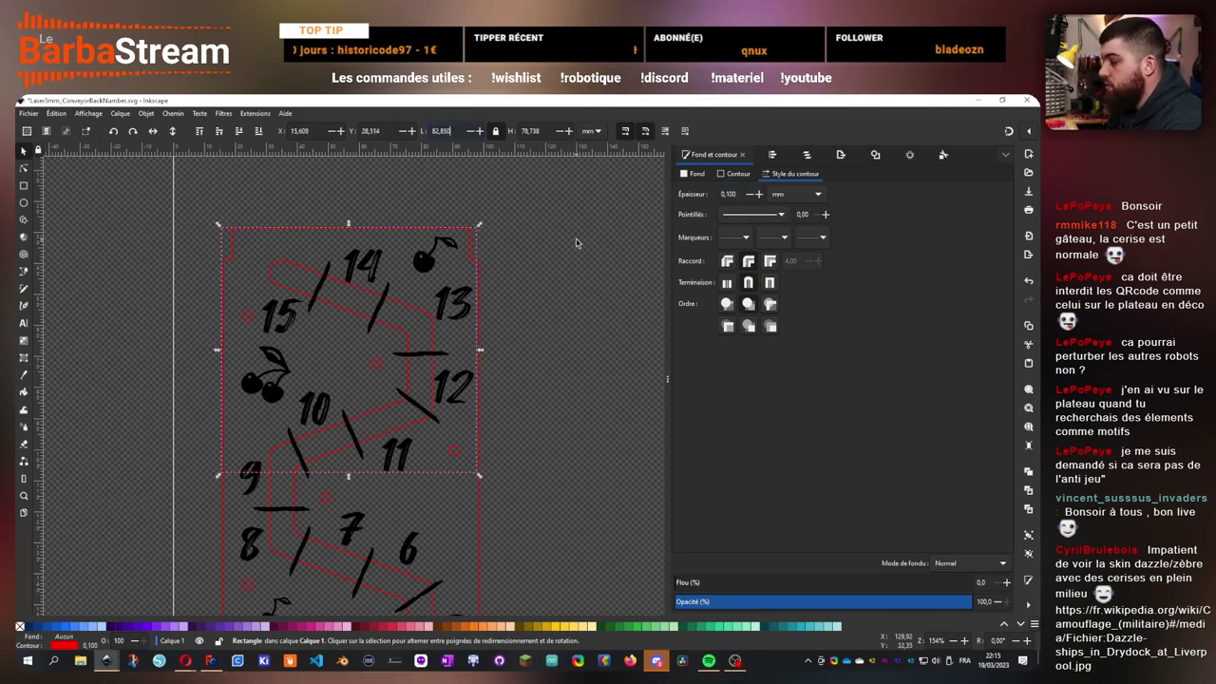
- Select the panel outline group and copy its height value
{"action": "scroll", "coordinate": [468, 272], "scroll_direction": "down", "scroll_amount": 6}
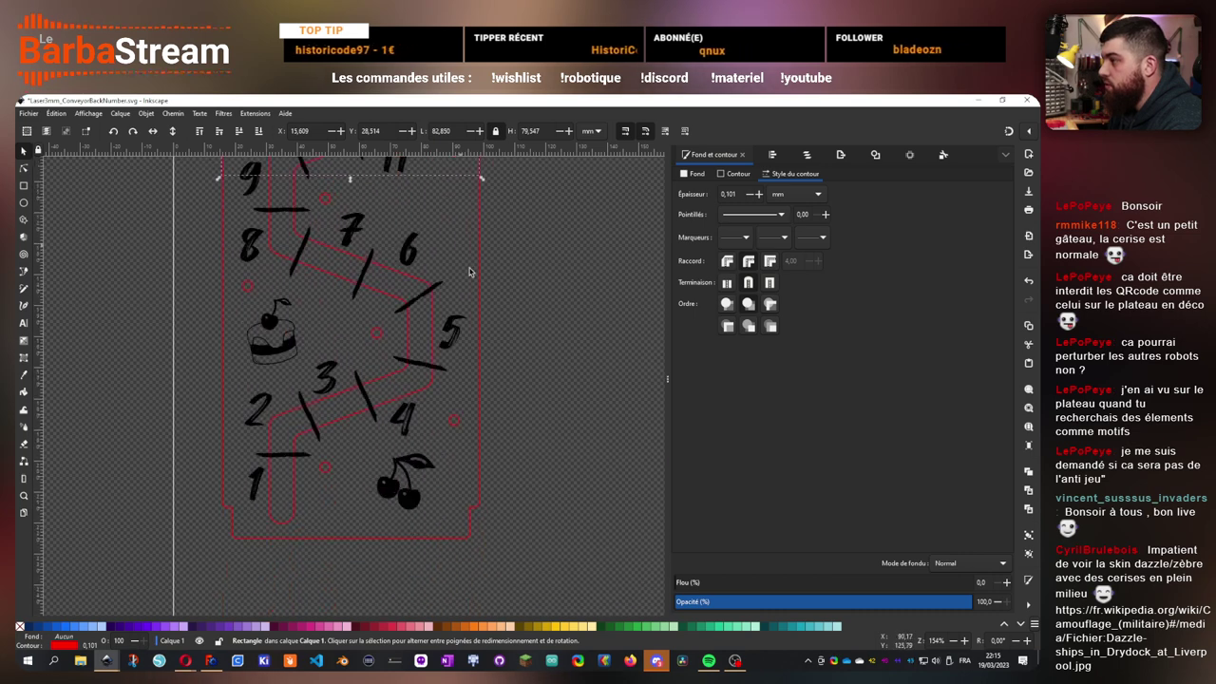
{"action": "left_click", "coordinate": [479, 366]}
{"action": "double_click", "coordinate": [531, 131]}
{"action": "key", "text": "ctrl+c"}
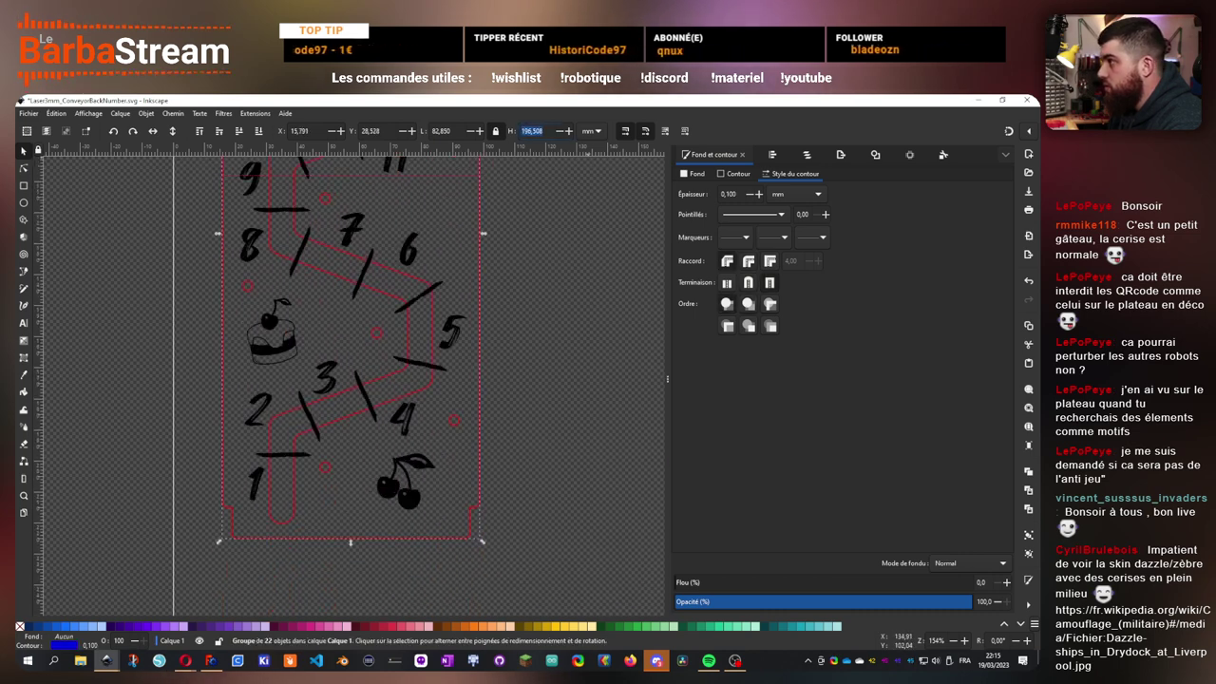
- Try setting the rectangle's height to 196.508 mm with its proportions locked
{"action": "scroll", "coordinate": [457, 392], "scroll_direction": "up", "scroll_amount": 4}
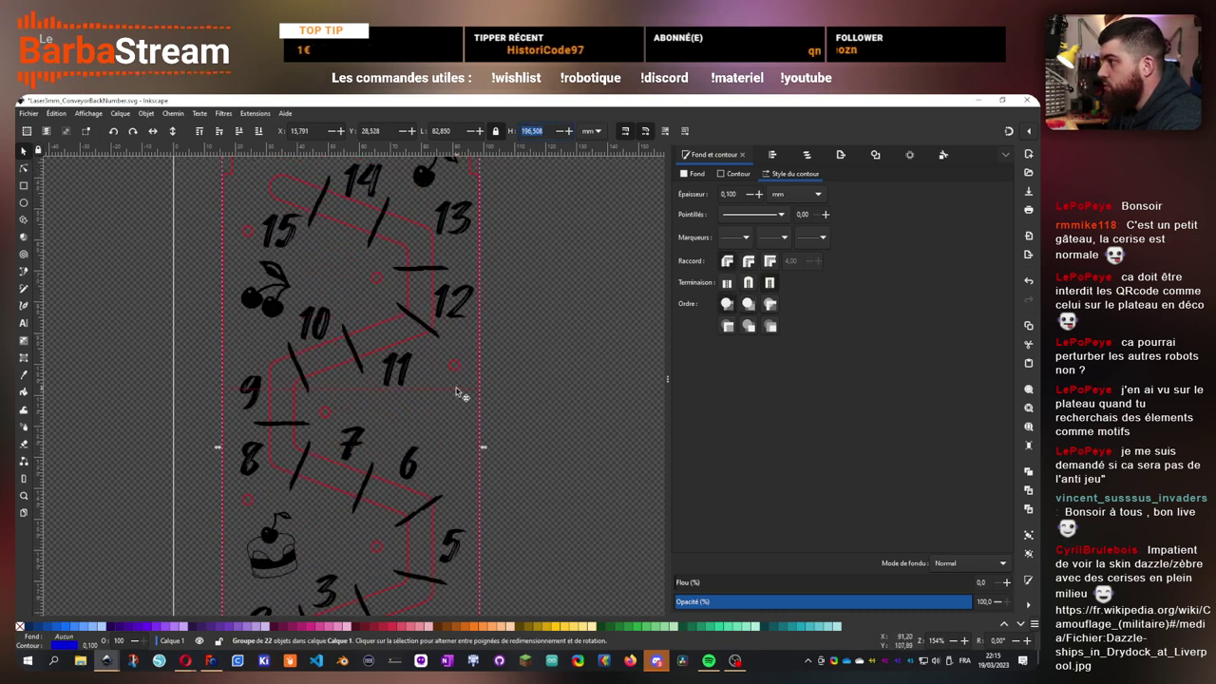
{"action": "left_click", "coordinate": [457, 392], "text": "ctrl"}
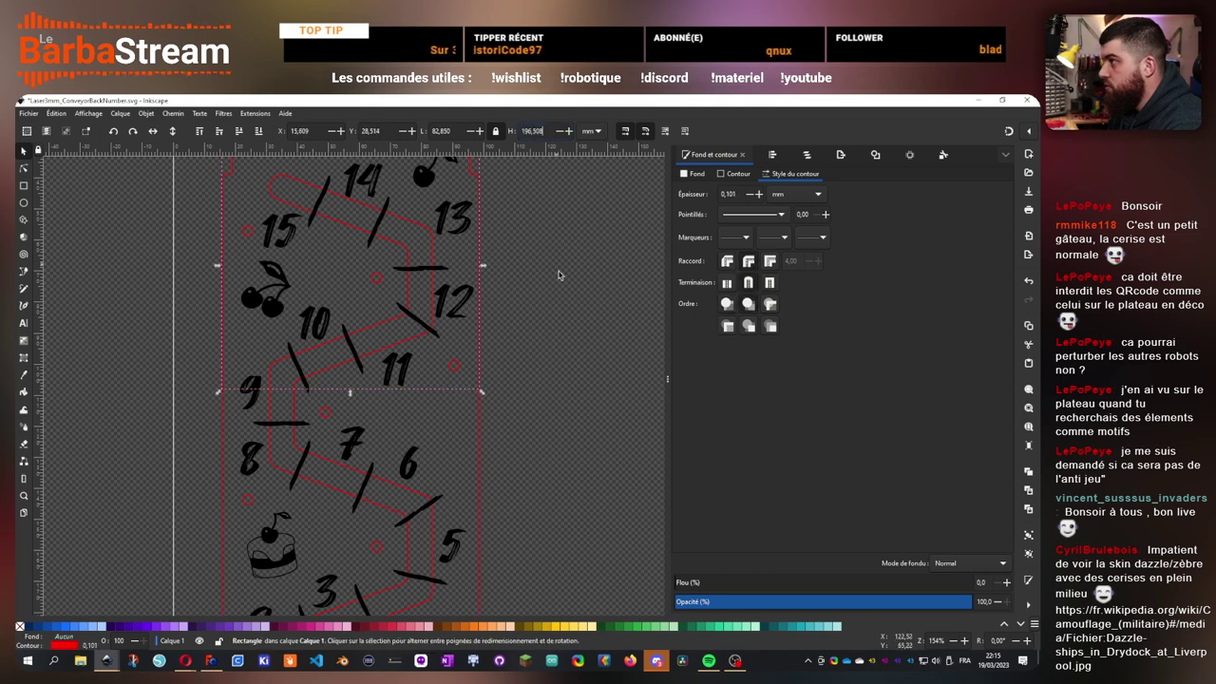
{"action": "key", "text": "Escape"}
{"action": "scroll", "coordinate": [457, 385], "scroll_direction": "down", "scroll_amount": 4}
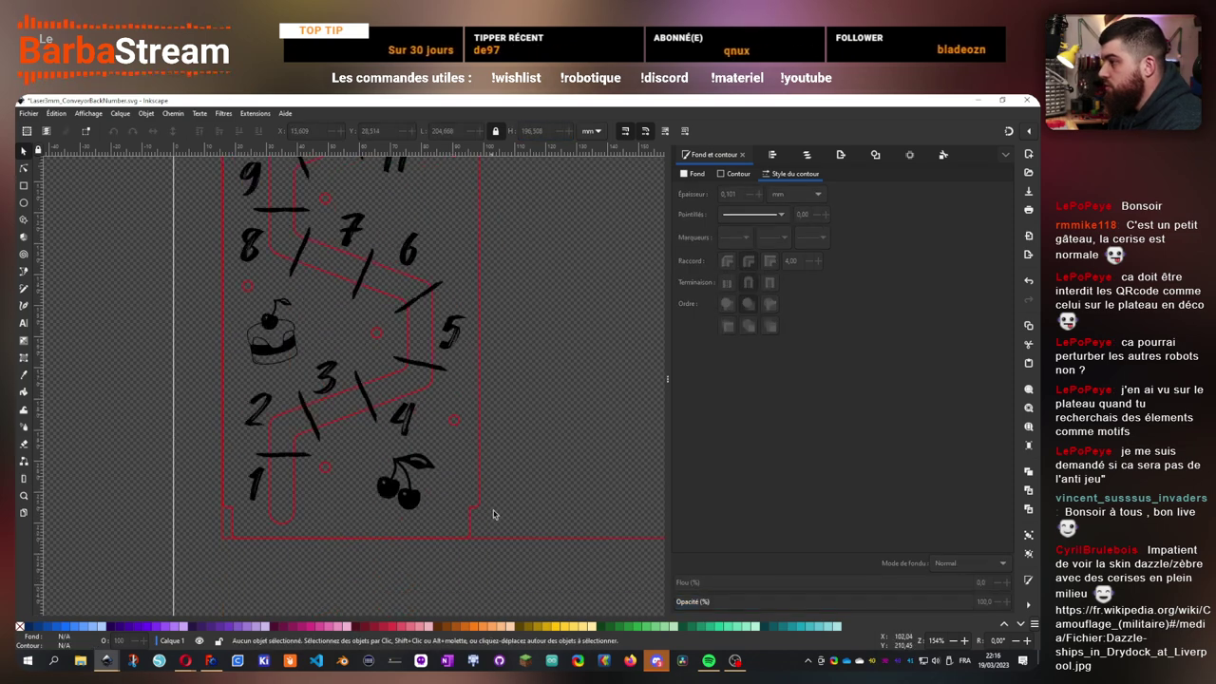
{"action": "scroll", "coordinate": [479, 504], "scroll_direction": "down", "scroll_amount": 4}
{"action": "scroll", "coordinate": [460, 487], "scroll_direction": "up", "scroll_amount": 1}
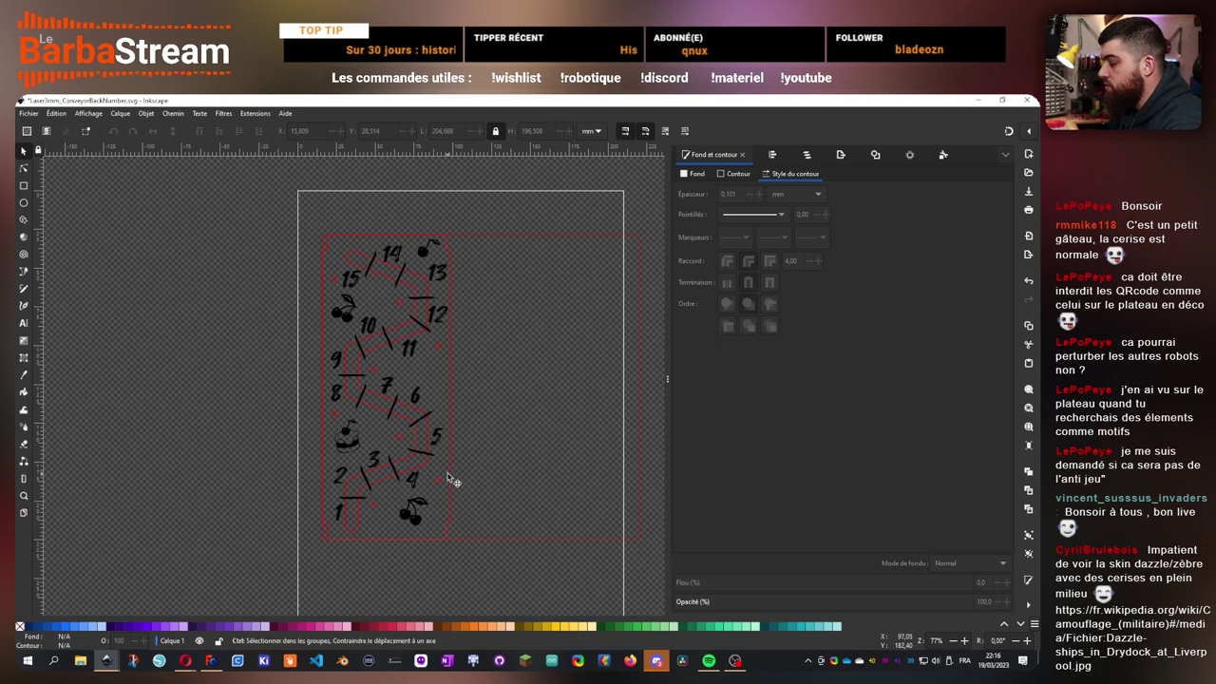
{"action": "scroll", "coordinate": [412, 265], "scroll_direction": "up", "scroll_amount": 3}
- Unlock the rectangle's width-to-height ratio and set its height to 196.508 mm
{"action": "left_click", "coordinate": [444, 534]}
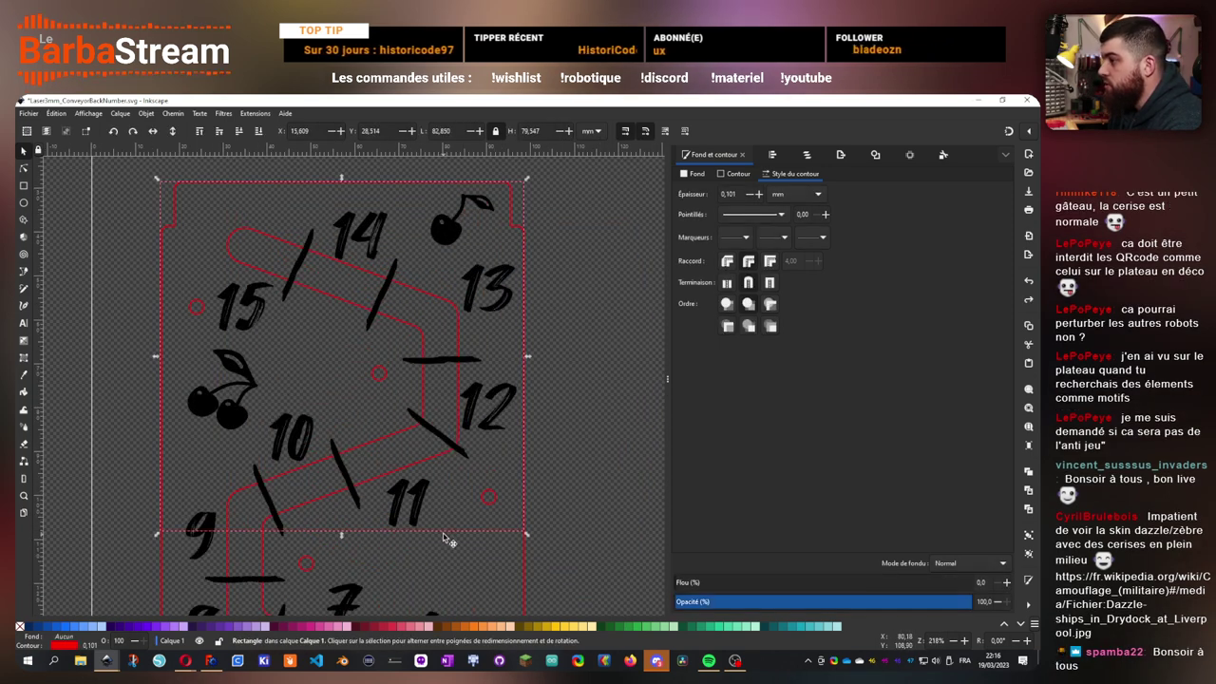
{"action": "left_click", "coordinate": [495, 131]}
{"action": "double_click", "coordinate": [531, 131]}
{"action": "key", "text": "ctrl+v"}
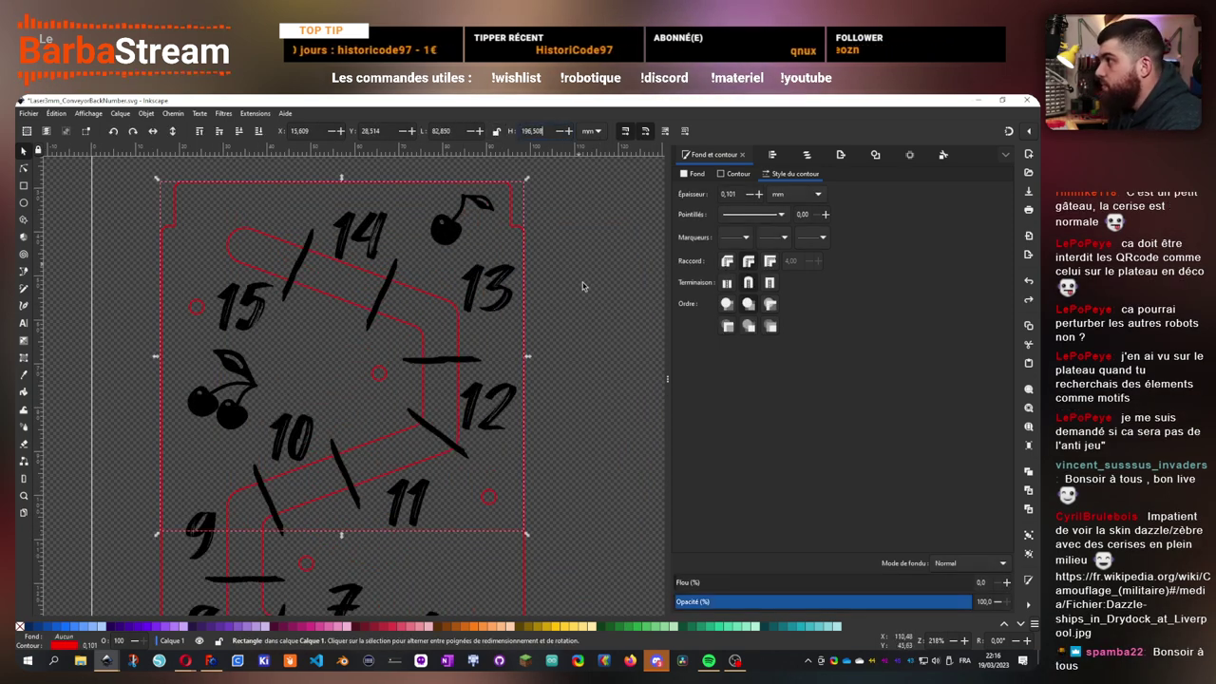
- Check the resized rectangle's edges against the panel outline, minimising the browser with the dazzle-ship painting to return to Inkscape
{"action": "scroll", "coordinate": [484, 366], "scroll_direction": "down", "scroll_amount": 12}
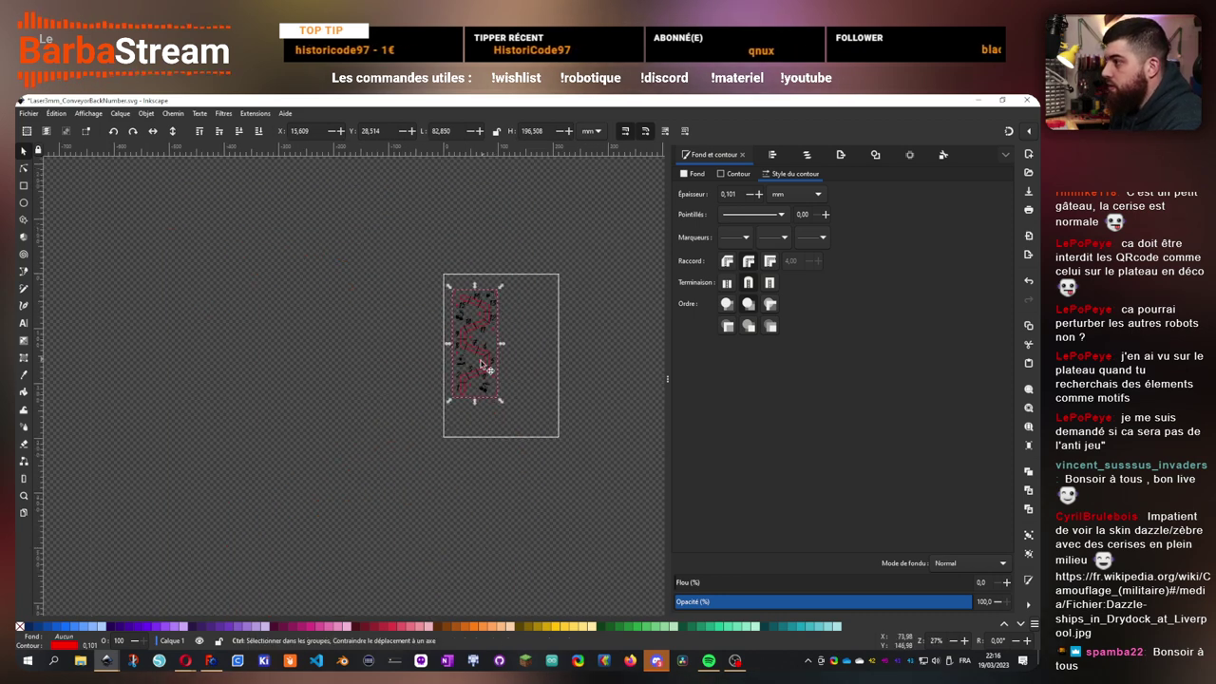
{"action": "scroll", "coordinate": [481, 366], "scroll_direction": "up", "scroll_amount": 10}
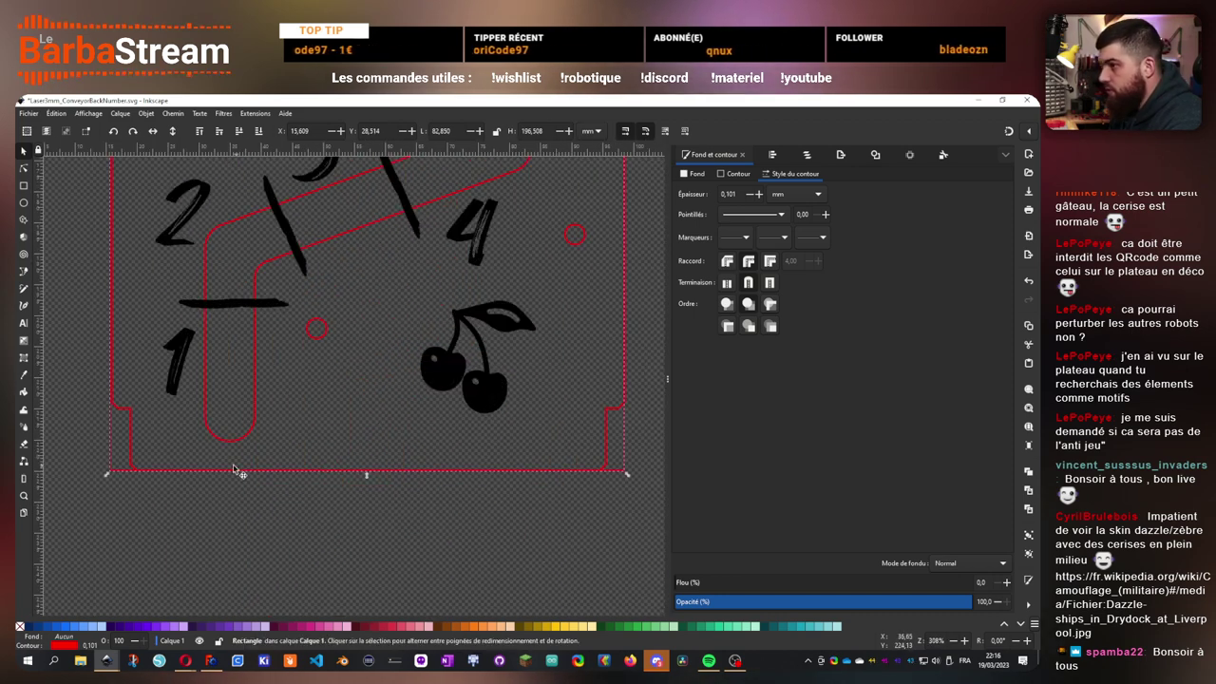
{"action": "scroll", "coordinate": [123, 470], "scroll_direction": "down", "scroll_amount": 2}
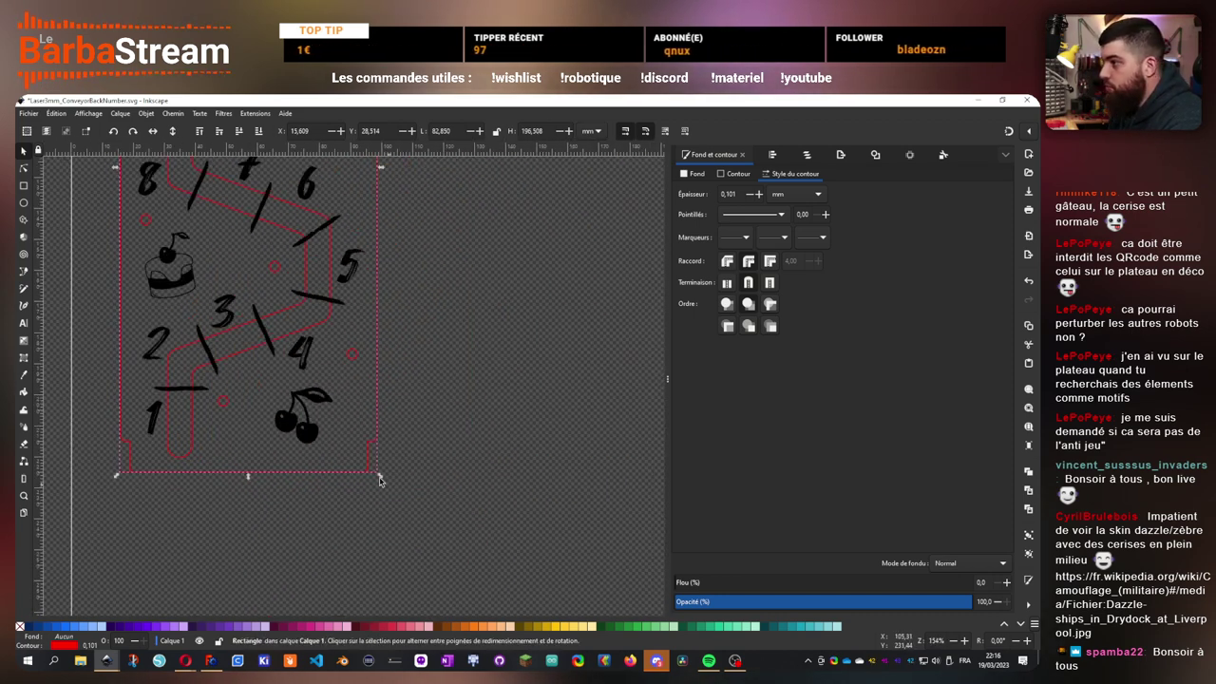
{"action": "scroll", "coordinate": [376, 478], "scroll_direction": "up", "scroll_amount": 15}
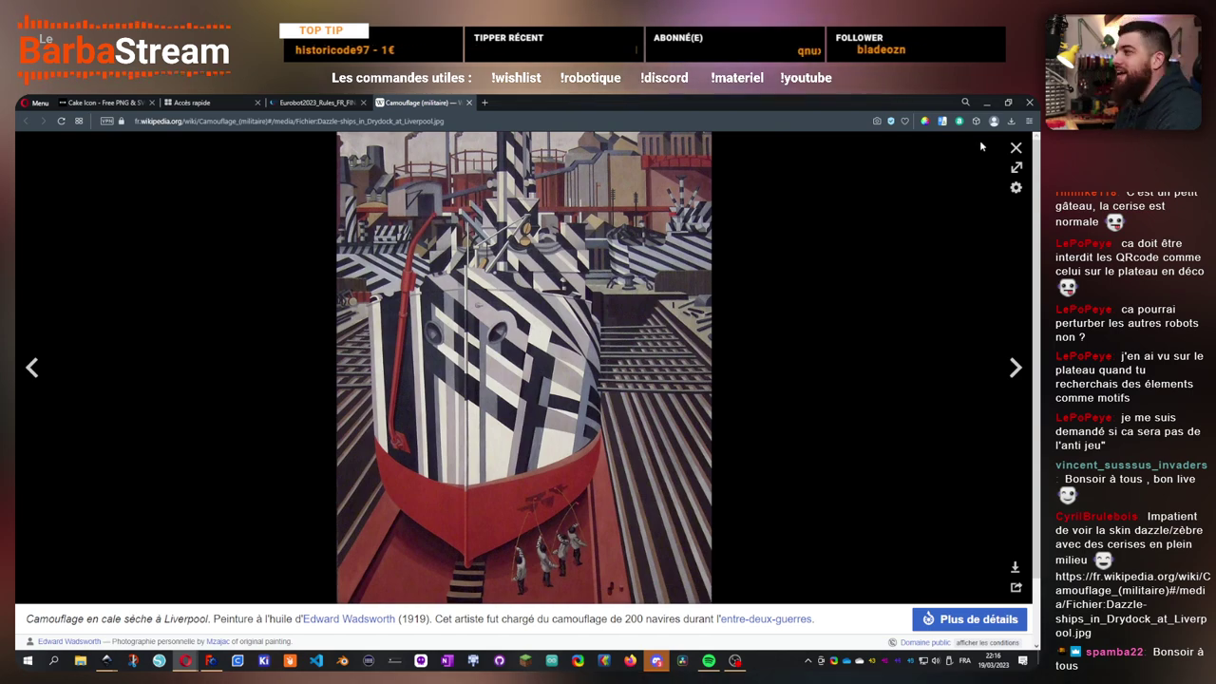
{"action": "left_click", "coordinate": [986, 102]}
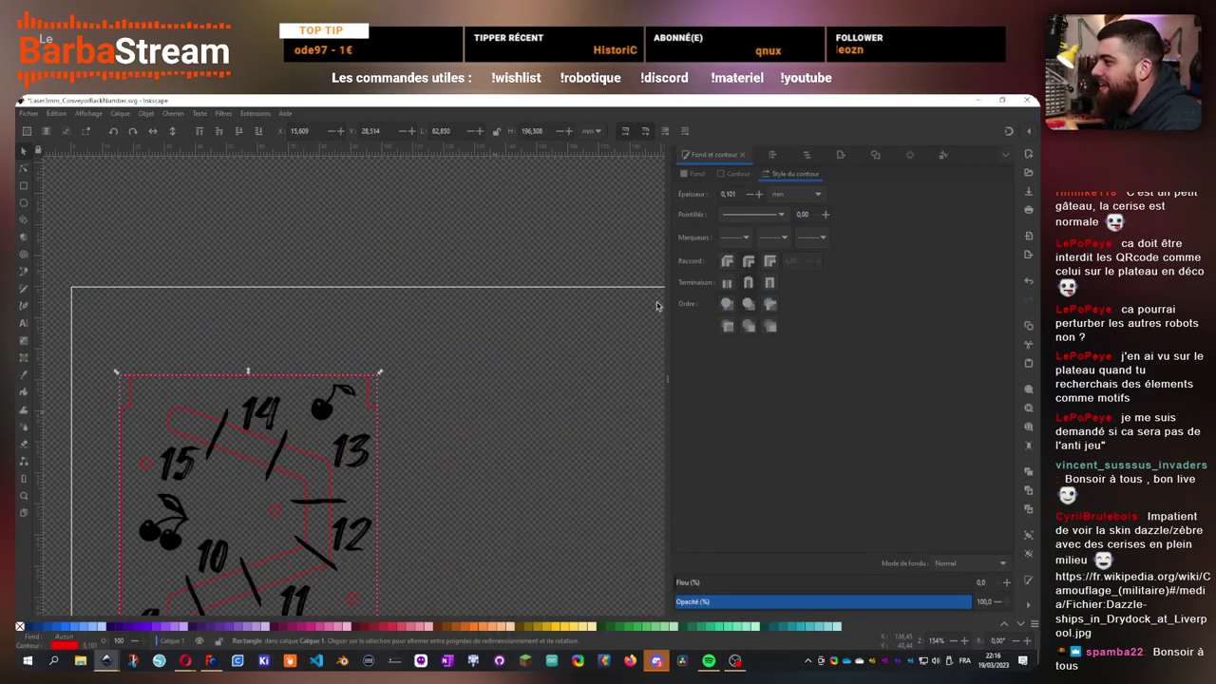
{"action": "scroll", "coordinate": [529, 408], "scroll_direction": "down", "scroll_amount": 10}
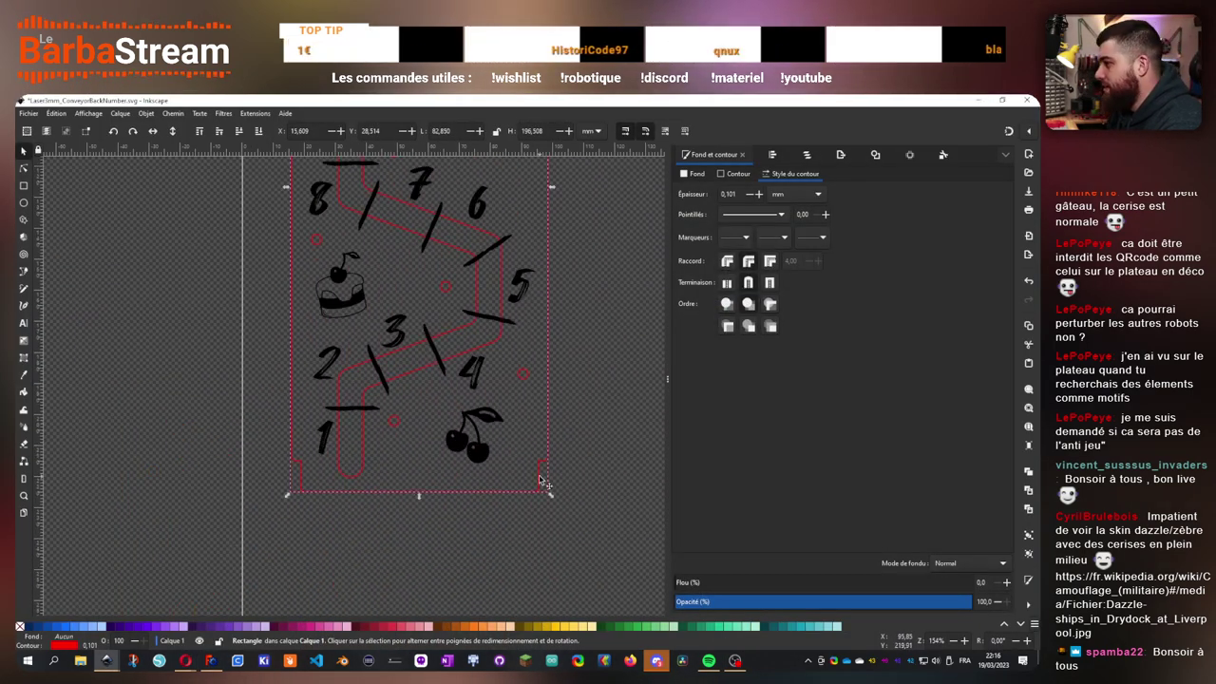
- Compare the panel outline group with the rectangle along the top edge and upper corners
{"action": "key", "text": "Escape"}
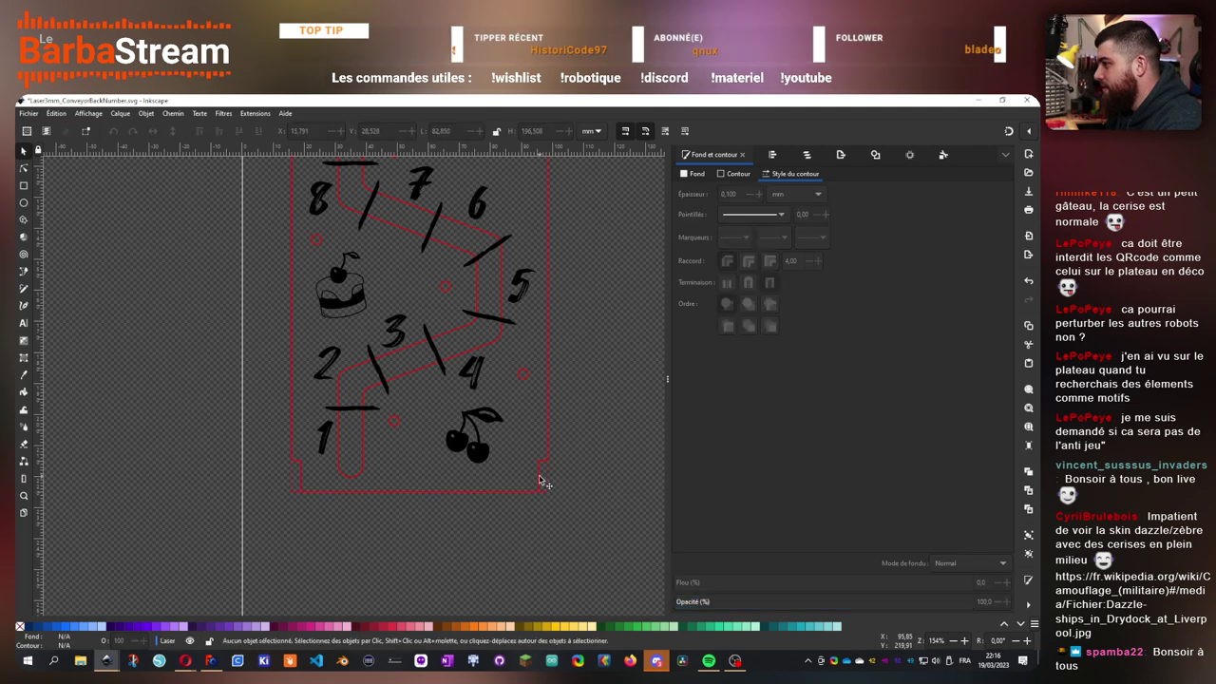
{"action": "left_click", "coordinate": [301, 470]}
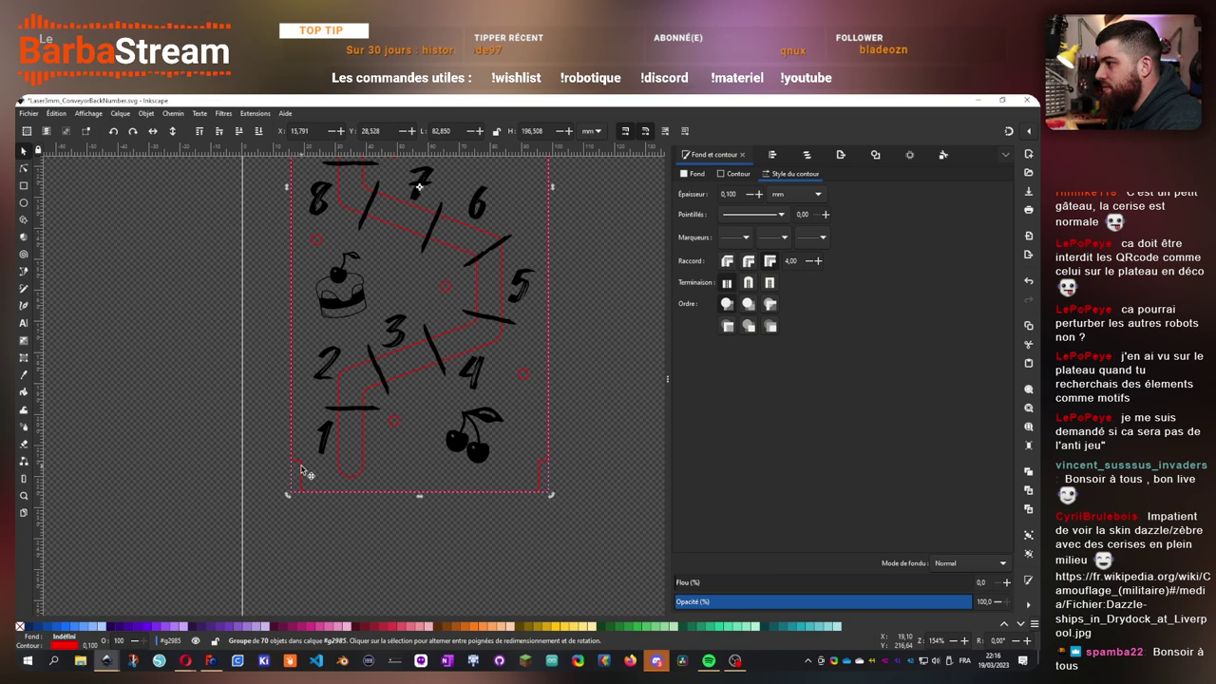
{"action": "scroll", "coordinate": [532, 323], "scroll_direction": "up", "scroll_amount": 10}
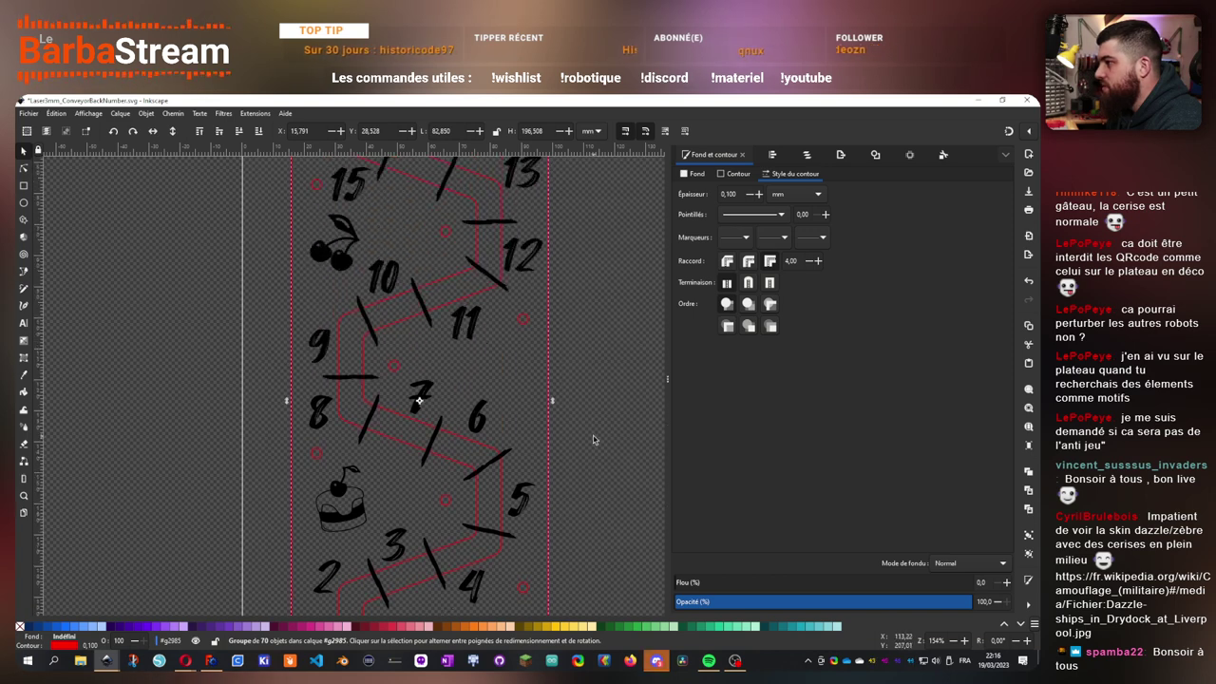
{"action": "scroll", "coordinate": [551, 309], "scroll_direction": "up", "scroll_amount": 4}
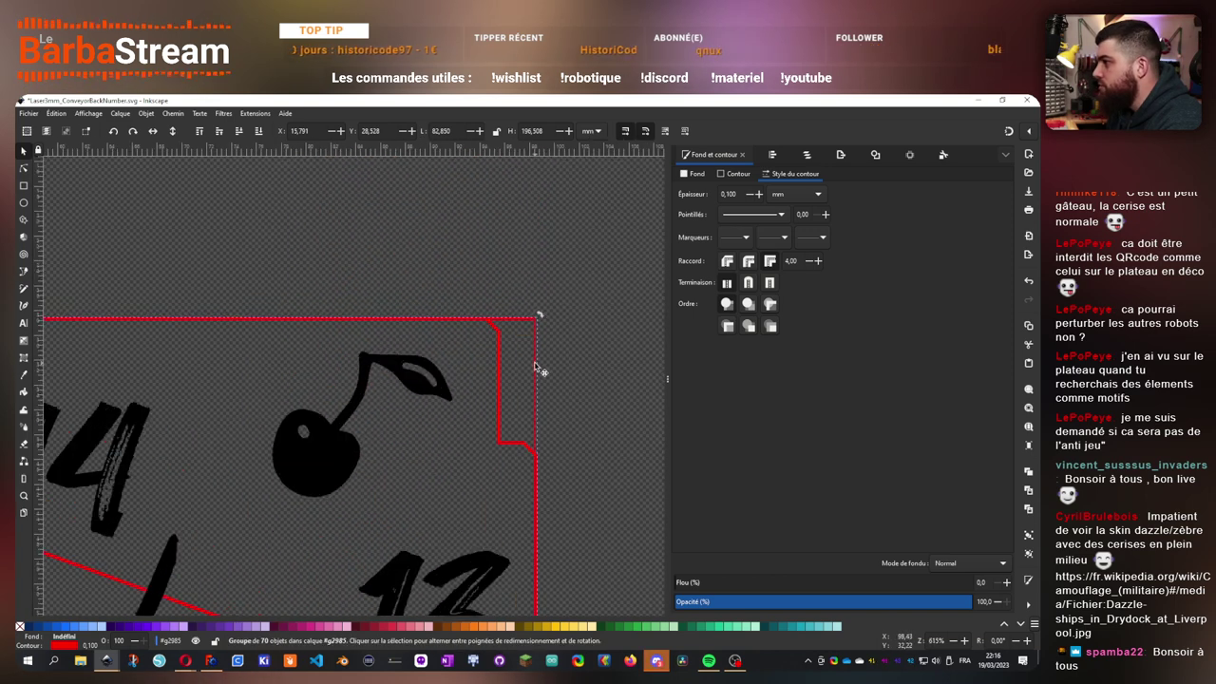
{"action": "key", "text": "r"}
{"action": "scroll", "coordinate": [455, 285], "scroll_direction": "left", "scroll_amount": 6}
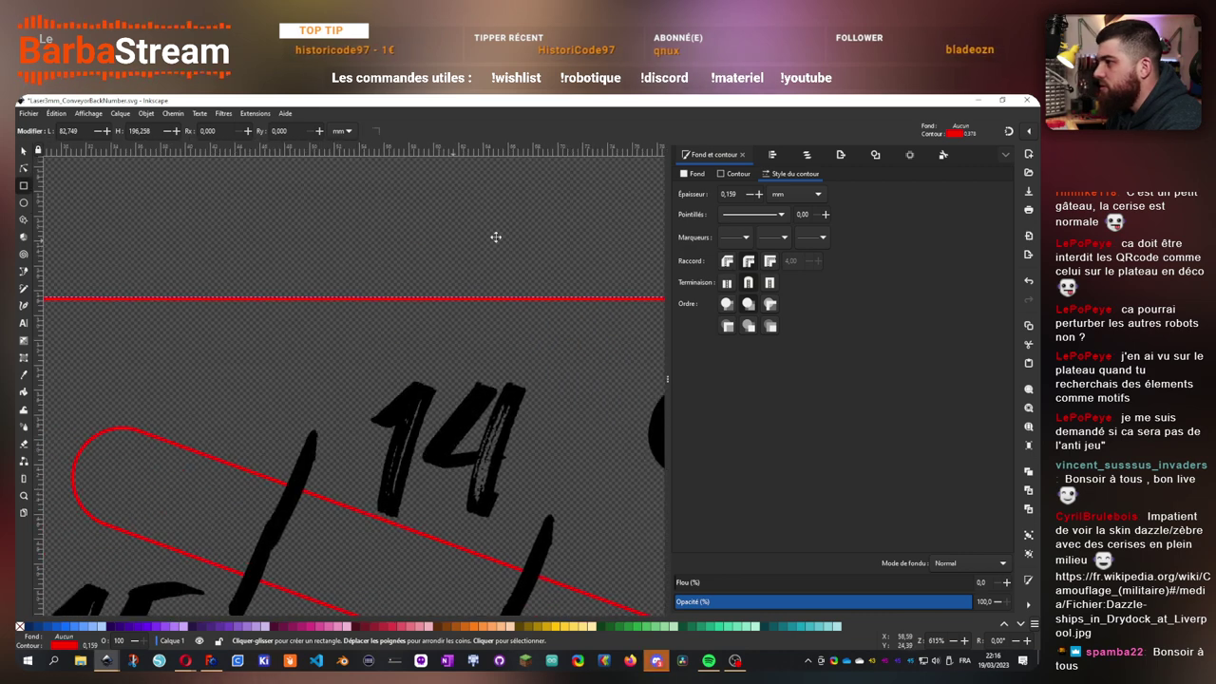
{"action": "scroll", "coordinate": [406, 263], "scroll_direction": "left", "scroll_amount": 5}
{"action": "scroll", "coordinate": [423, 268], "scroll_direction": "right", "scroll_amount": 8}
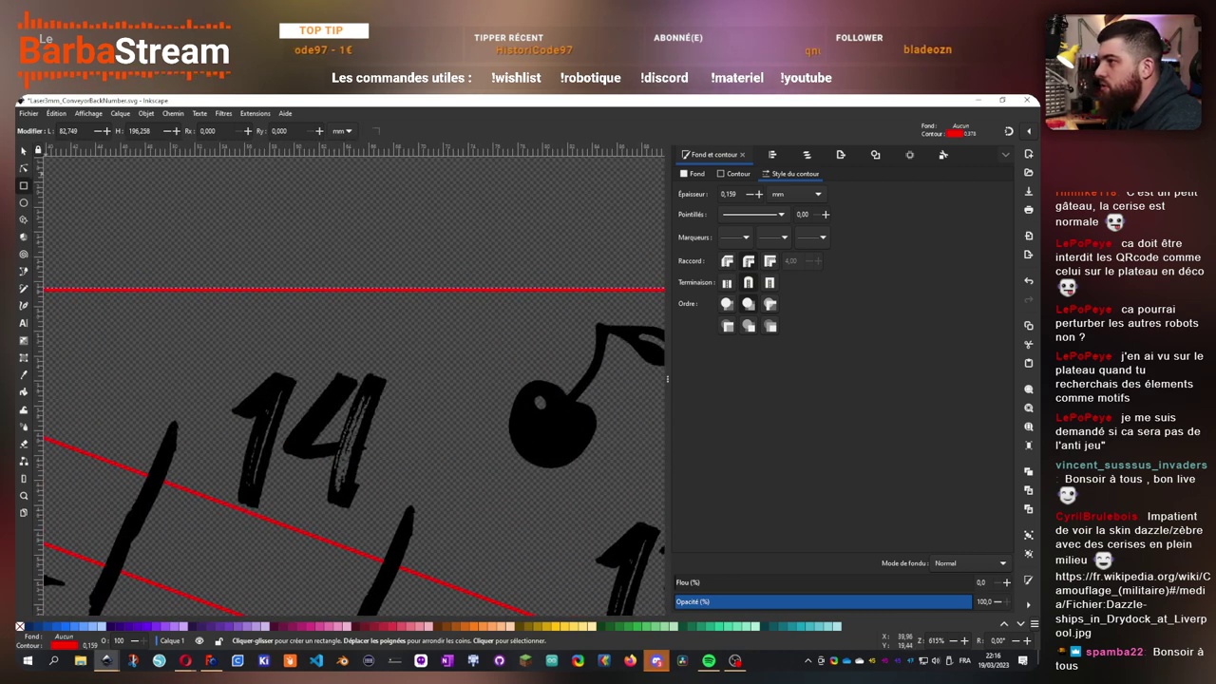
{"action": "left_click", "coordinate": [23, 151]}
{"action": "scroll", "coordinate": [482, 212], "scroll_direction": "left", "scroll_amount": 5}
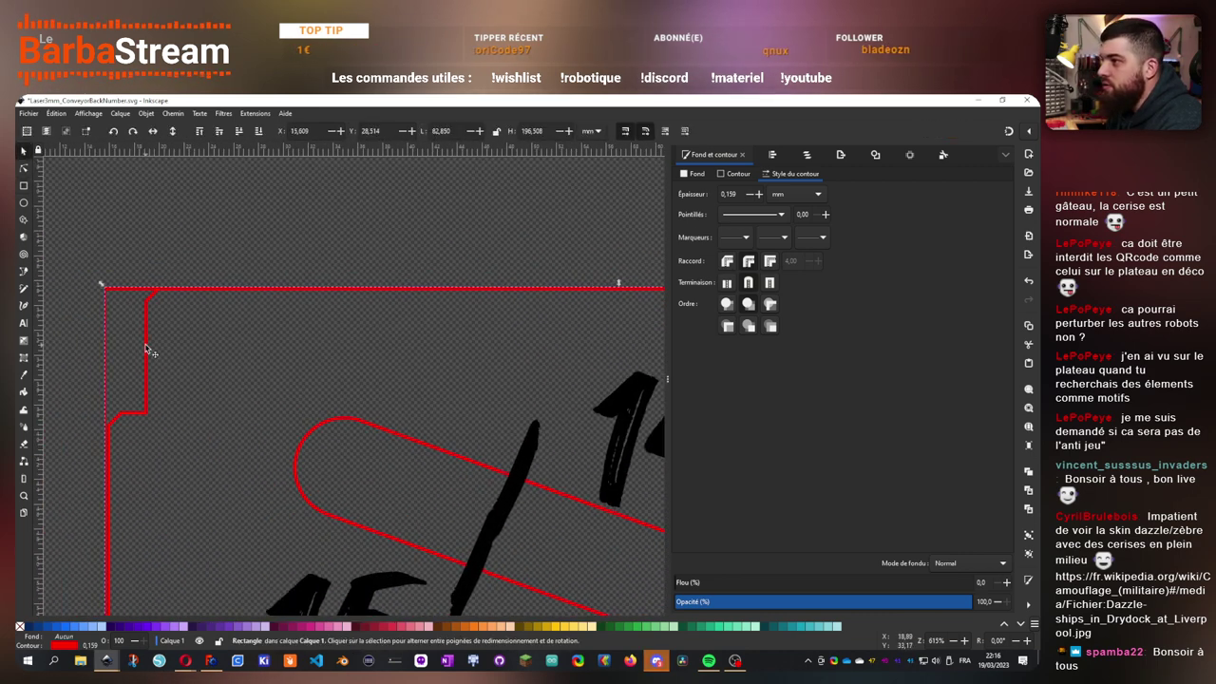
- Align the rectangle to the panel outline group, with alignment relative to the first selected object
{"action": "left_click", "coordinate": [145, 345]}
{"action": "left_click", "coordinate": [106, 304], "text": "shift"}
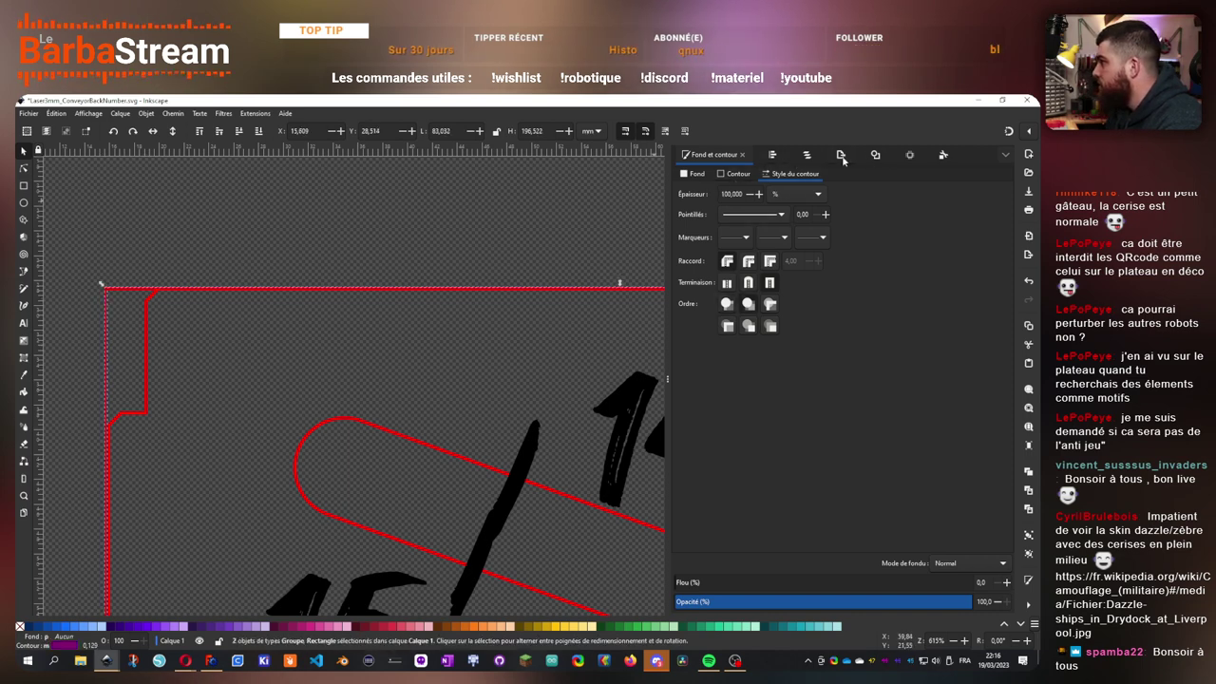
{"action": "left_click", "coordinate": [774, 155]}
{"action": "left_click", "coordinate": [774, 239]}
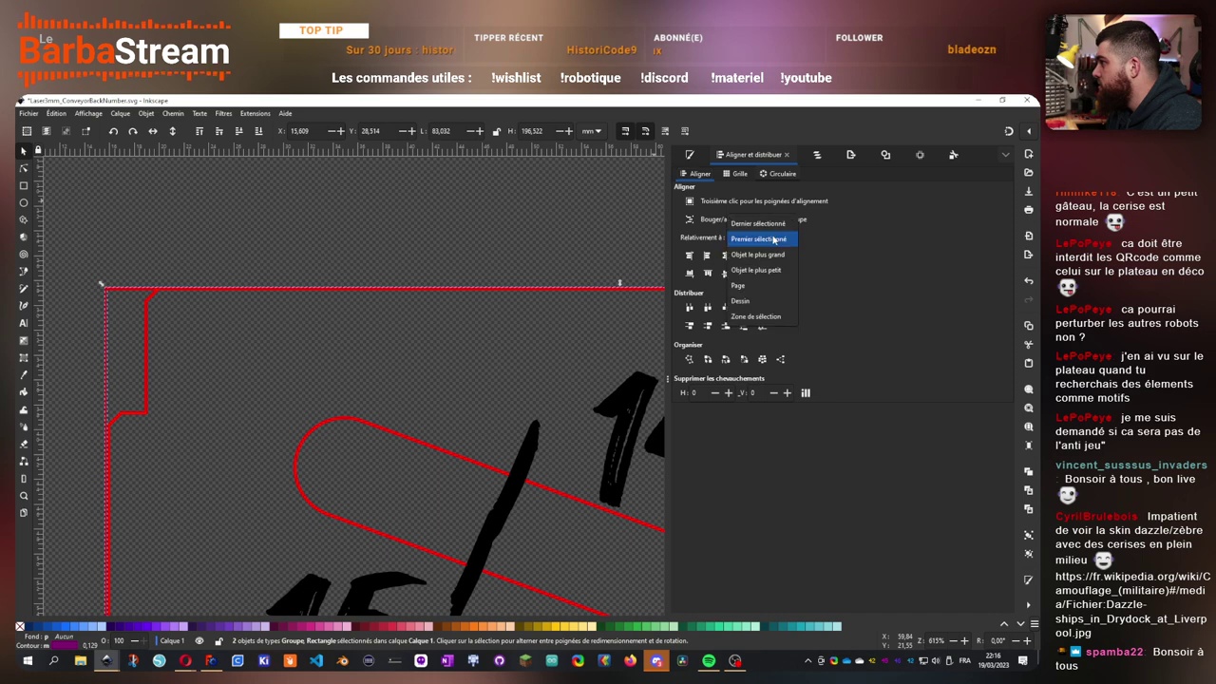
{"action": "left_click", "coordinate": [773, 238]}
{"action": "left_click", "coordinate": [726, 255]}
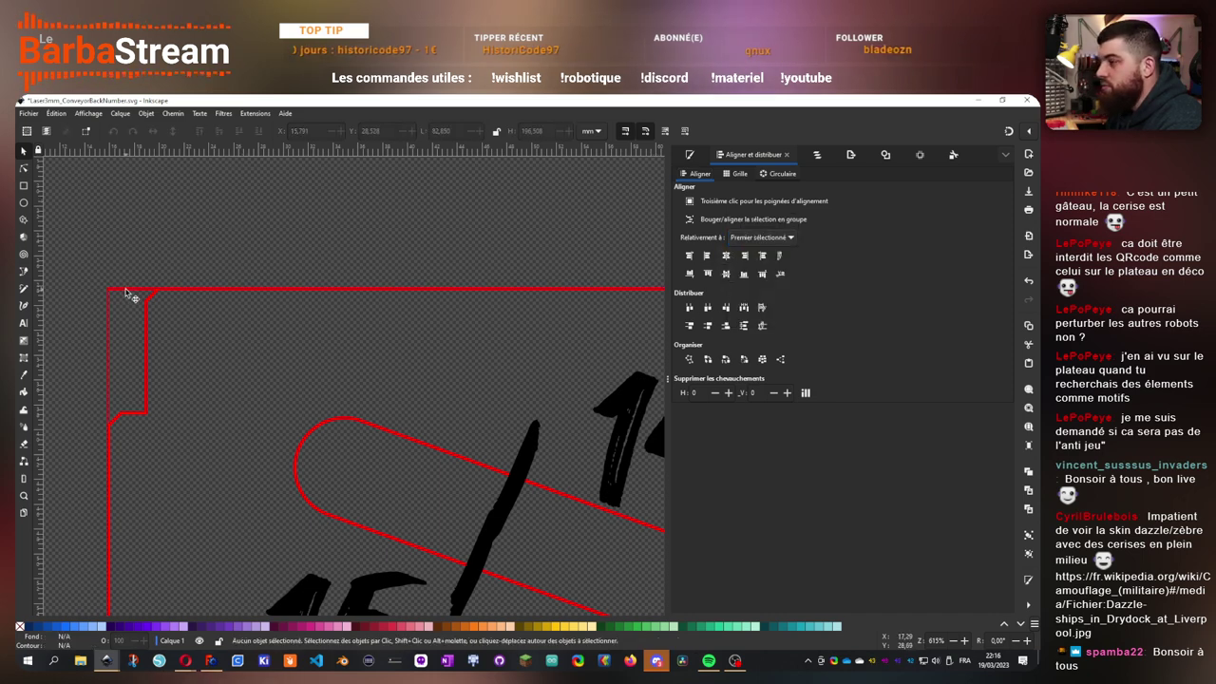
- Try converting the rectangle's stroke to a path, check its corner nodes, and undo the conversion
{"action": "left_click", "coordinate": [126, 290]}
{"action": "left_click", "coordinate": [173, 114]}
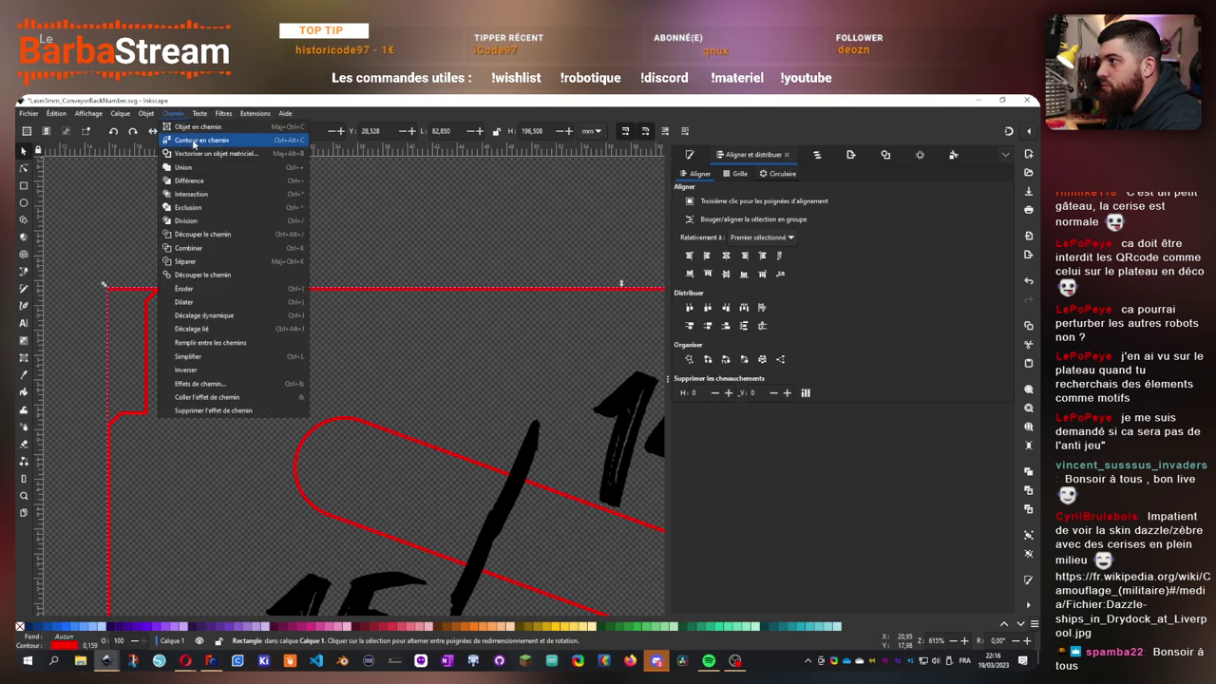
{"action": "left_click", "coordinate": [192, 142]}
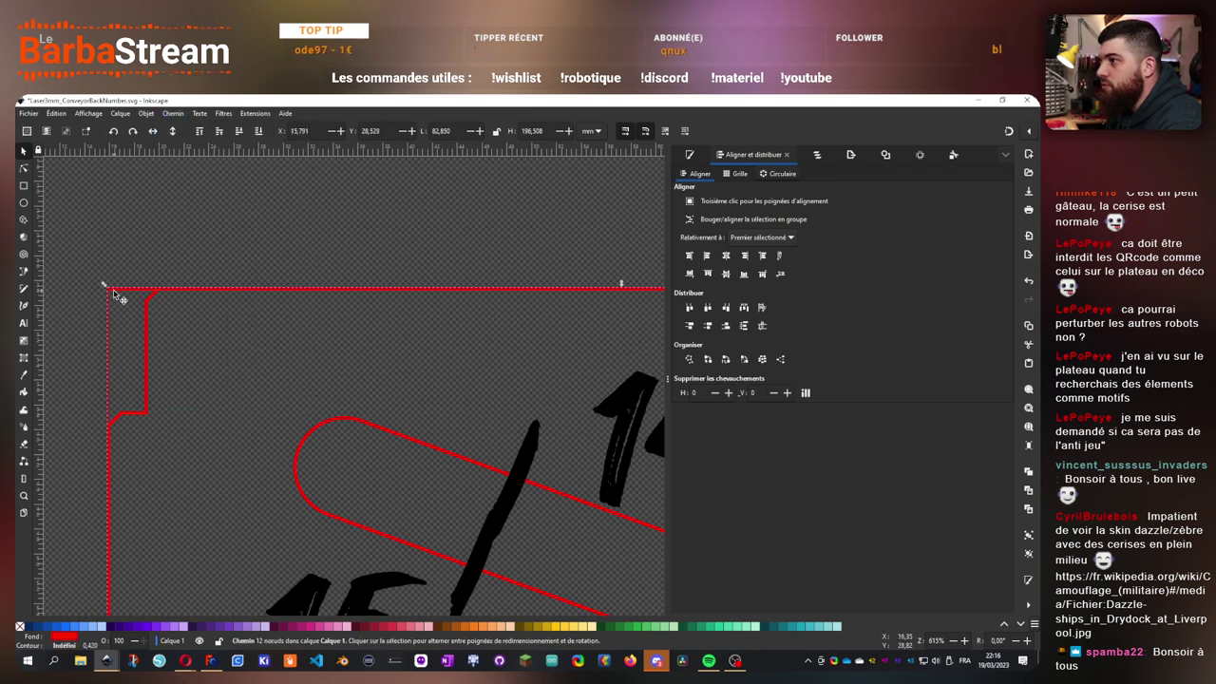
{"action": "key", "text": "n"}
{"action": "scroll", "coordinate": [105, 295], "scroll_direction": "up", "scroll_amount": 7}
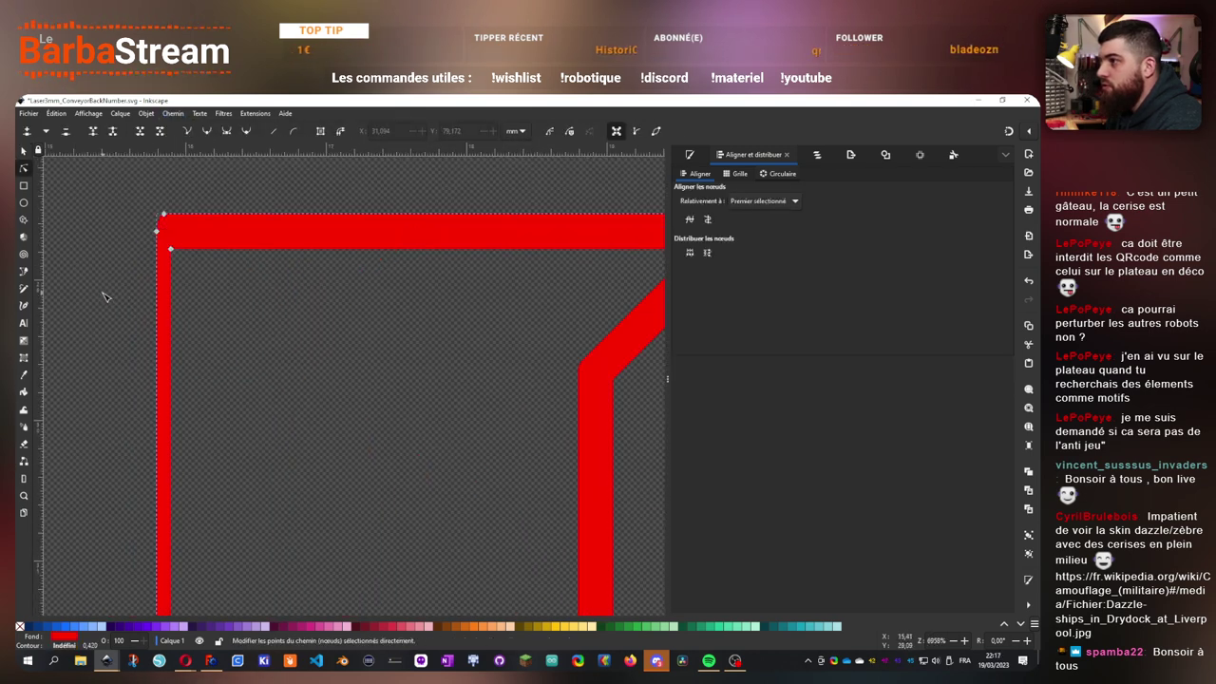
{"action": "left_click", "coordinate": [163, 231]}
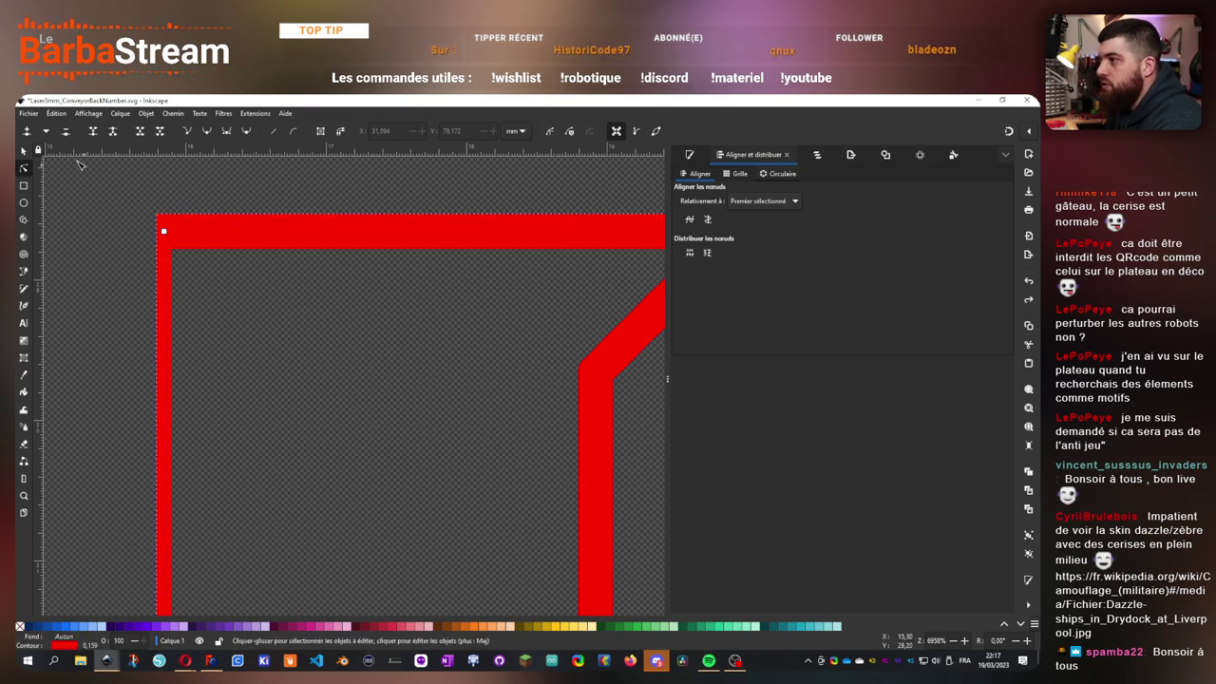
{"action": "key", "text": "s"}
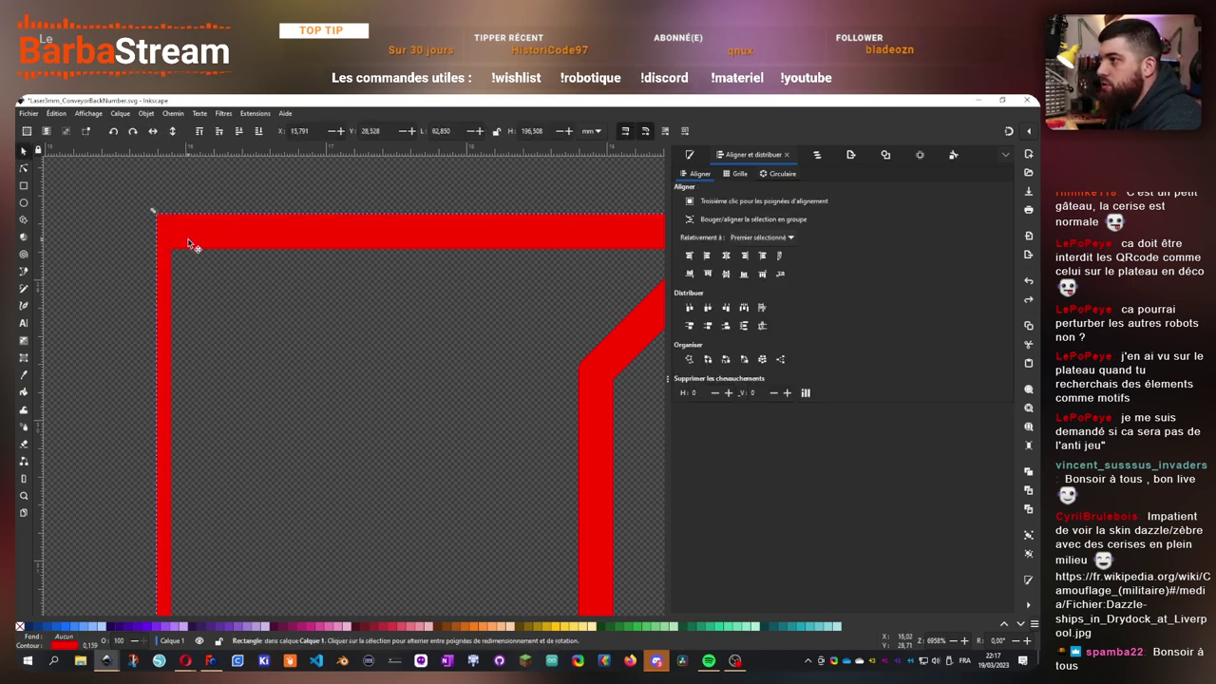
- Try rounding the rectangle's corners with a vertical radius of about 2.4 mm and make them sharp again
{"action": "scroll", "coordinate": [180, 242], "scroll_direction": "down", "scroll_amount": 4}
{"action": "scroll", "coordinate": [179, 242], "scroll_direction": "down", "scroll_amount": 5}
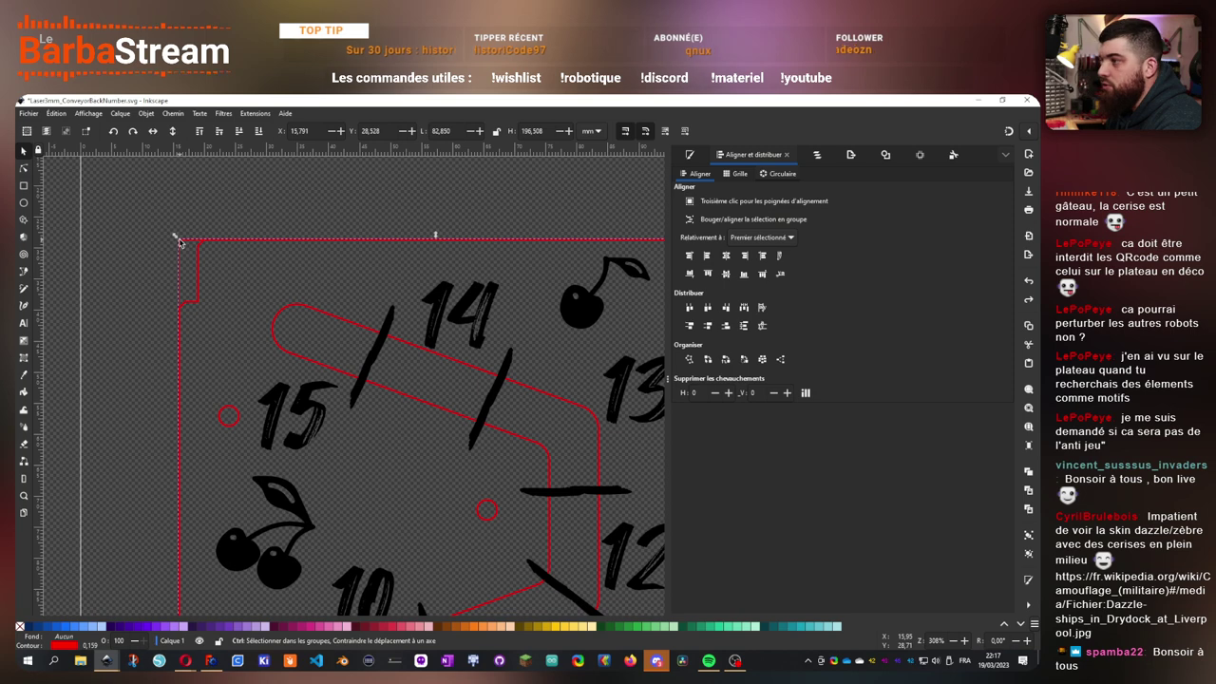
{"action": "scroll", "coordinate": [179, 242], "scroll_direction": "down", "scroll_amount": 2}
{"action": "scroll", "coordinate": [517, 245], "scroll_direction": "up", "scroll_amount": 7}
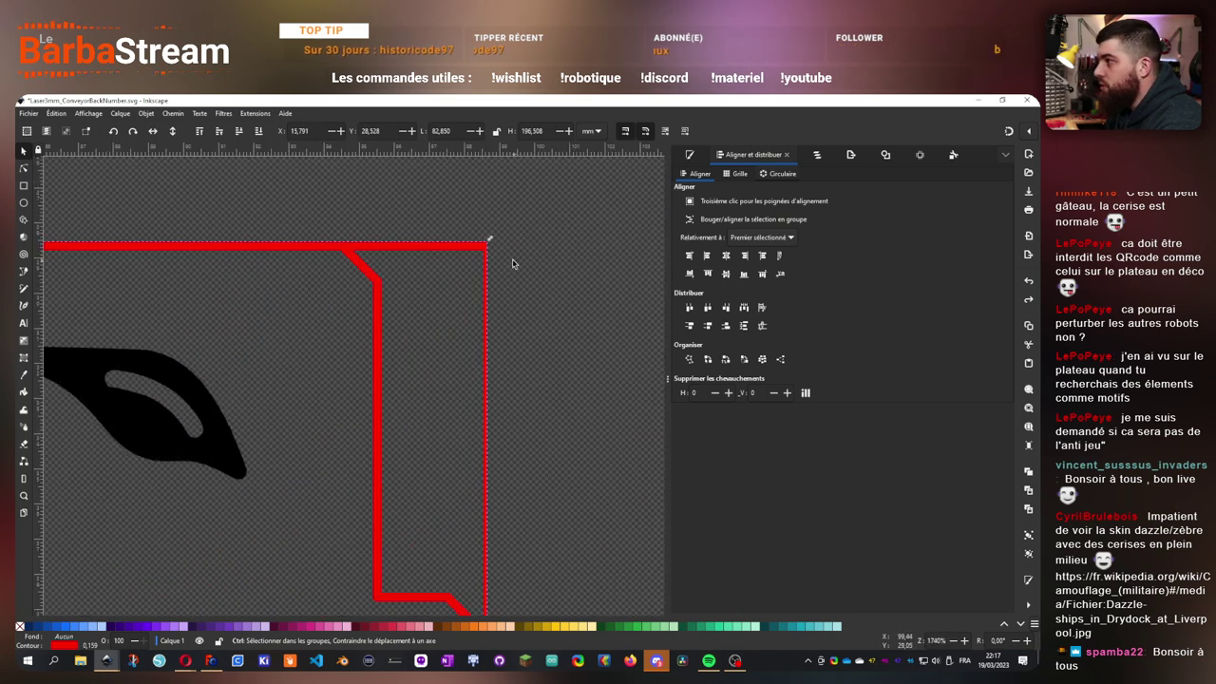
{"action": "key", "text": "r"}
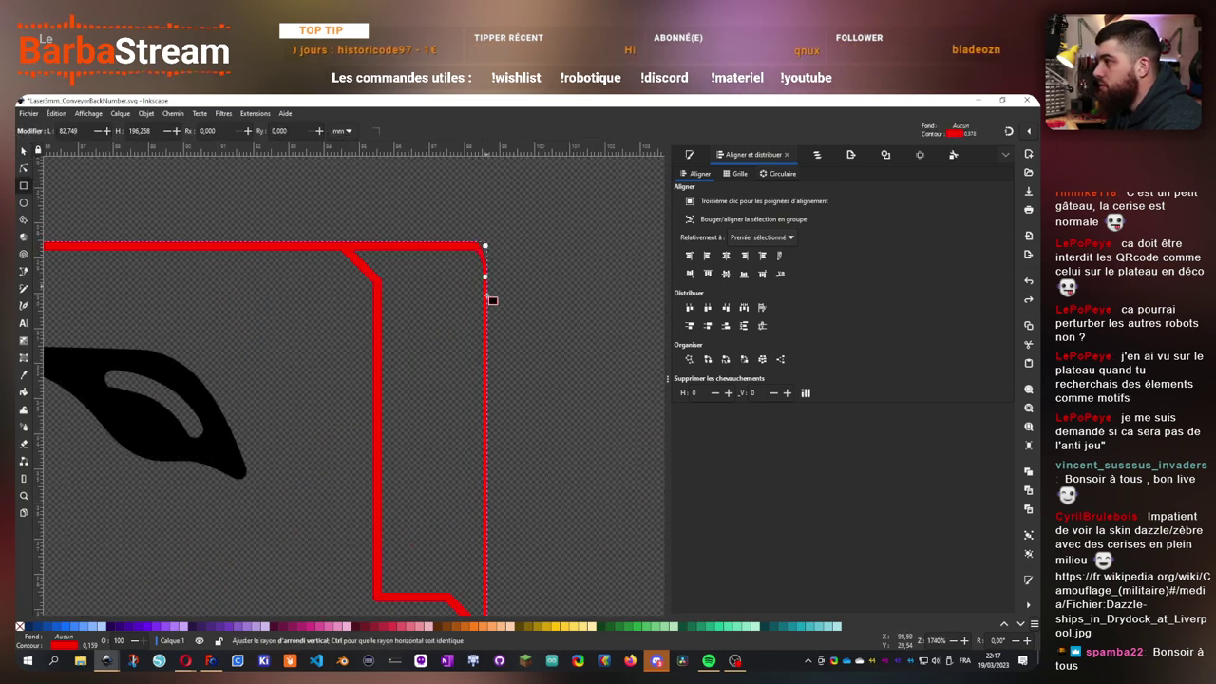
{"action": "left_click_drag", "start_coordinate": [486, 295], "coordinate": [487, 332]}
{"action": "scroll", "coordinate": [493, 336], "scroll_direction": "down", "scroll_amount": 6}
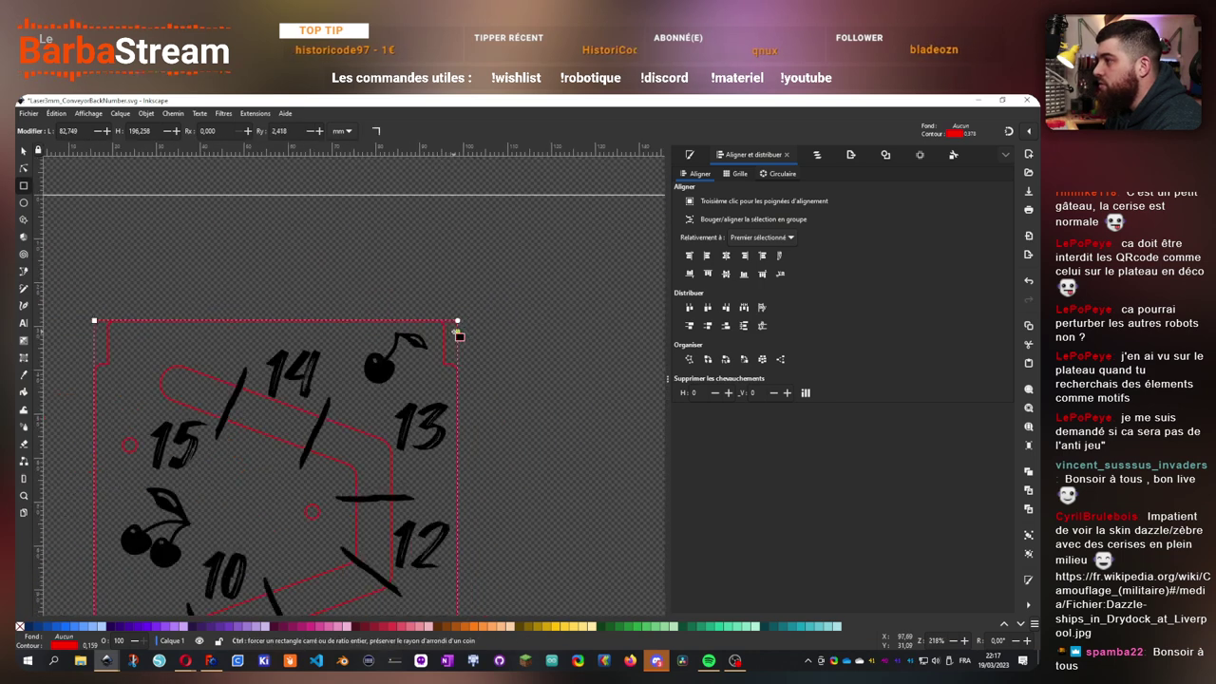
{"action": "scroll", "coordinate": [457, 333], "scroll_direction": "up", "scroll_amount": 2}
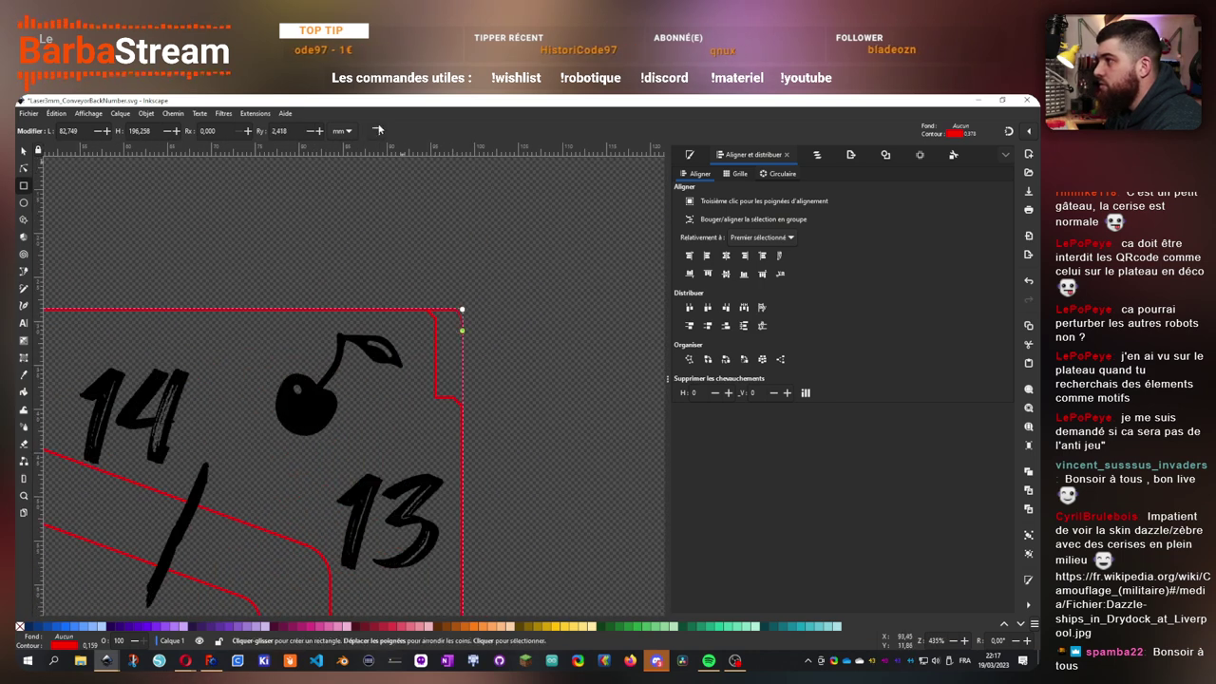
{"action": "left_click", "coordinate": [376, 132]}
{"action": "left_click_drag", "start_coordinate": [479, 299], "coordinate": [579, 290]}
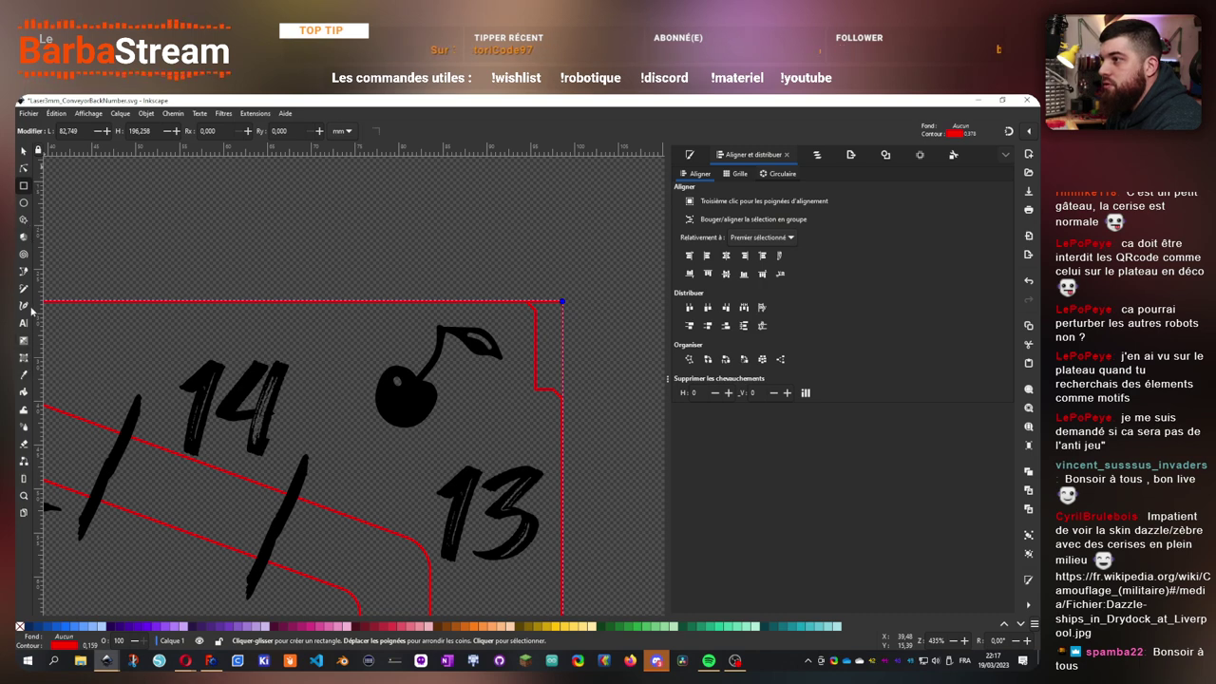
- Turn off stroke width scaling for resized objects and deselect the rectangle
{"action": "left_click", "coordinate": [23, 152]}
{"action": "scroll", "coordinate": [475, 380], "scroll_direction": "up", "scroll_amount": 3}
{"action": "scroll", "coordinate": [532, 389], "scroll_direction": "down", "scroll_amount": 2}
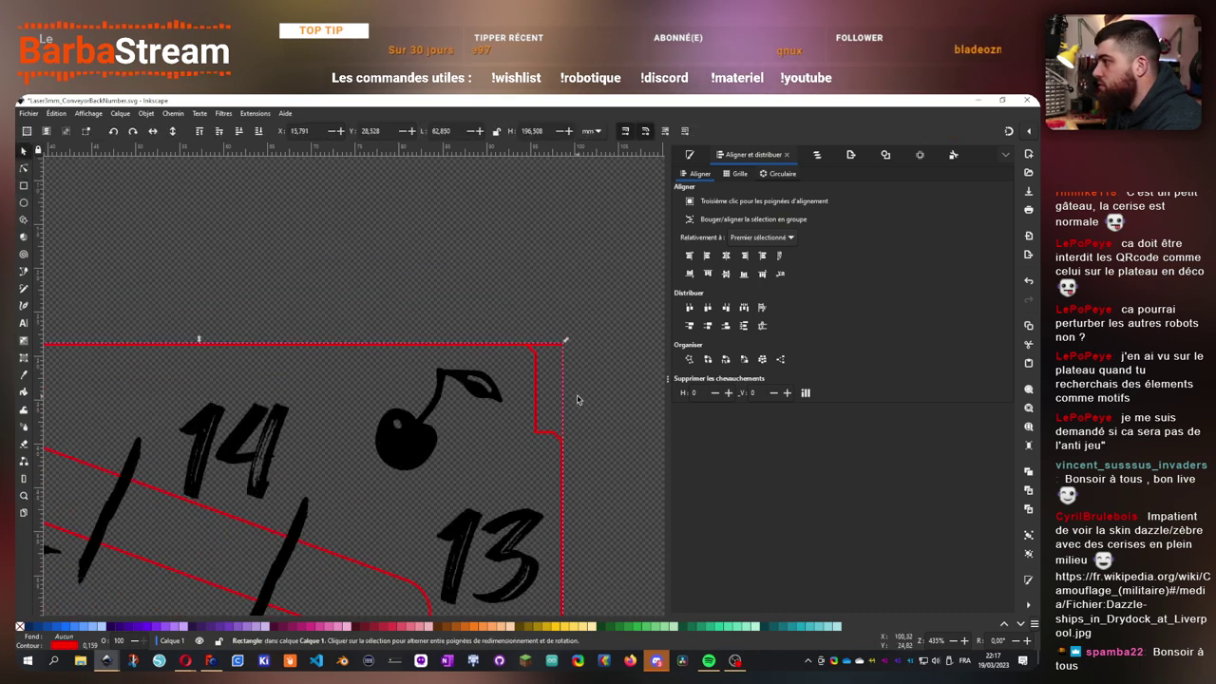
{"action": "scroll", "coordinate": [578, 398], "scroll_direction": "up", "scroll_amount": 2}
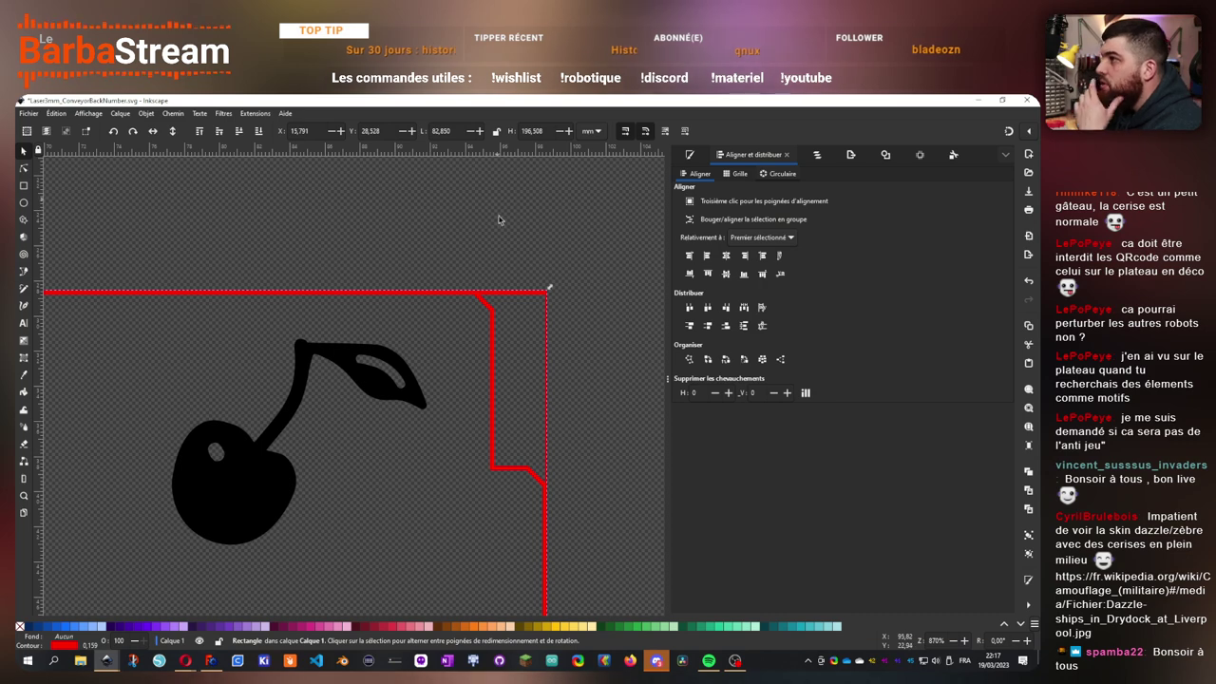
{"action": "left_click", "coordinate": [628, 133]}
{"action": "left_click", "coordinate": [578, 331]}
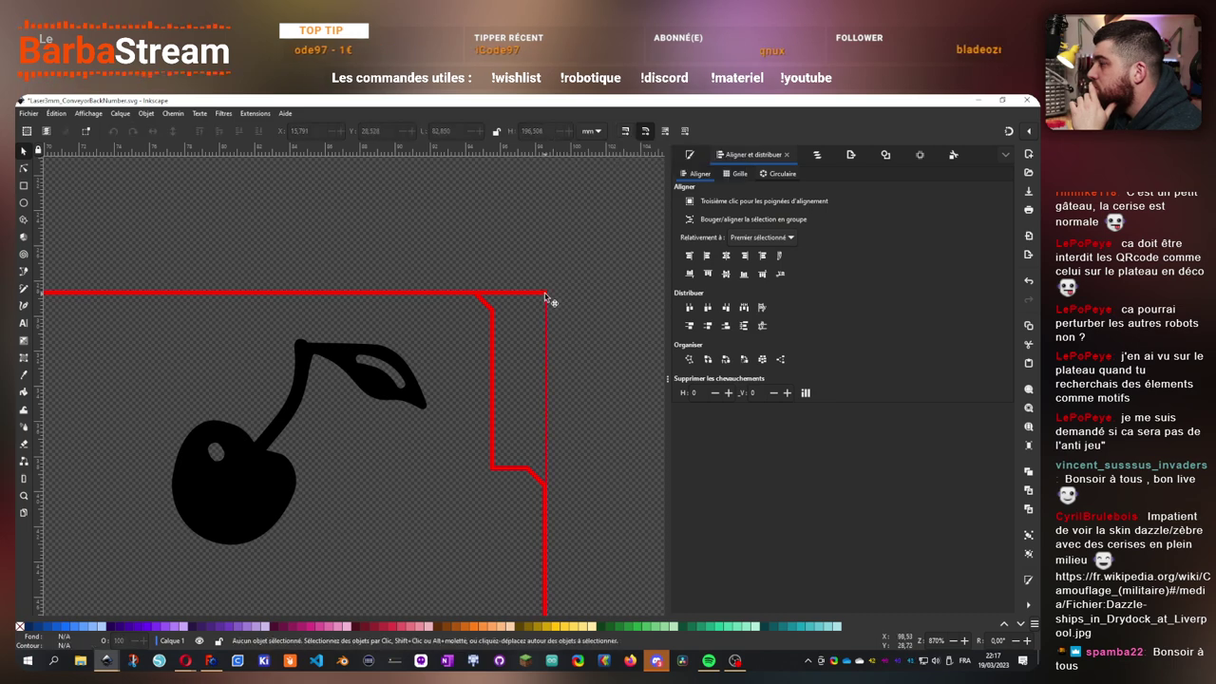
- Undo the rectangle's alignment and width change, and select it to check its upper-right corner against the outline
{"action": "key", "text": "ctrl"}
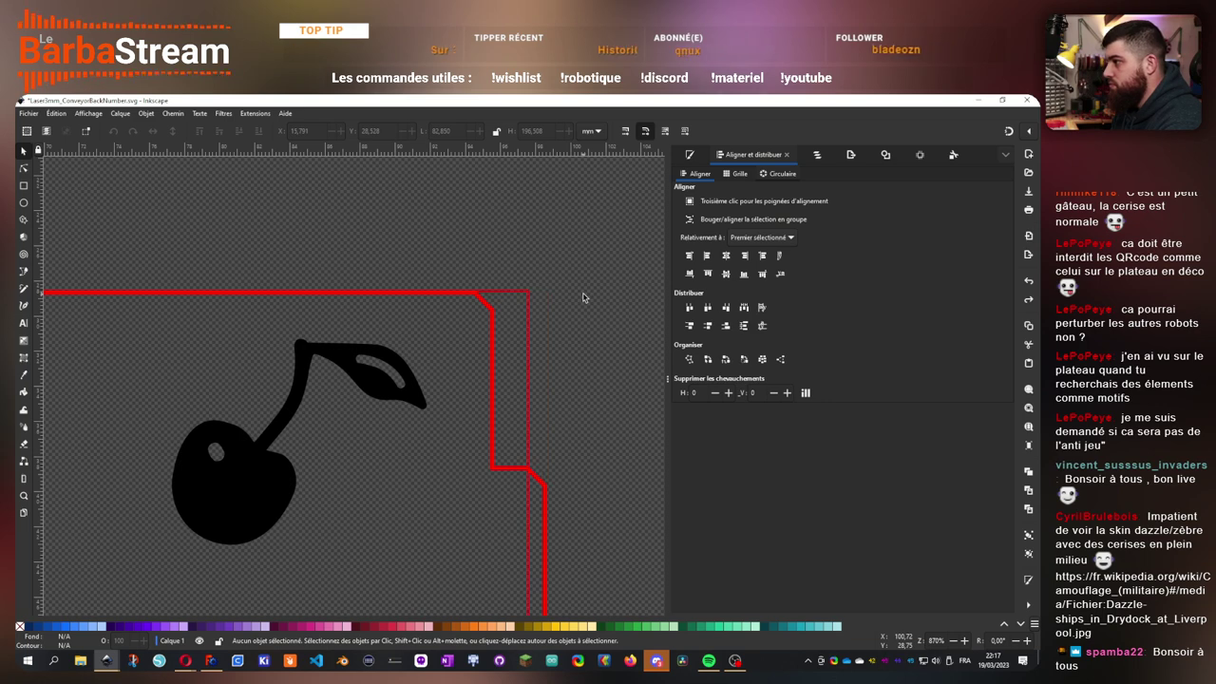
{"action": "left_click", "coordinate": [535, 329]}
{"action": "scroll", "coordinate": [535, 329], "scroll_direction": "down", "scroll_amount": 5, "text": "ctrl"}
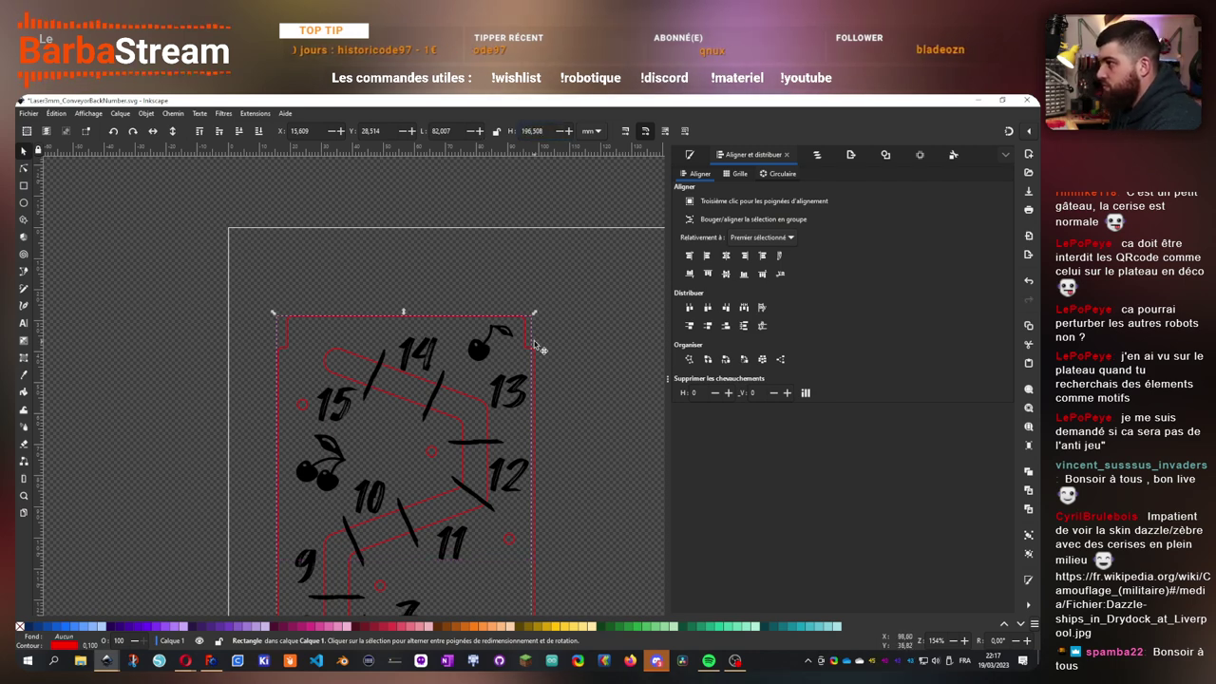
{"action": "scroll", "coordinate": [534, 330], "scroll_direction": "up", "scroll_amount": 2, "text": "ctrl"}
{"action": "left_click", "coordinate": [517, 337]}
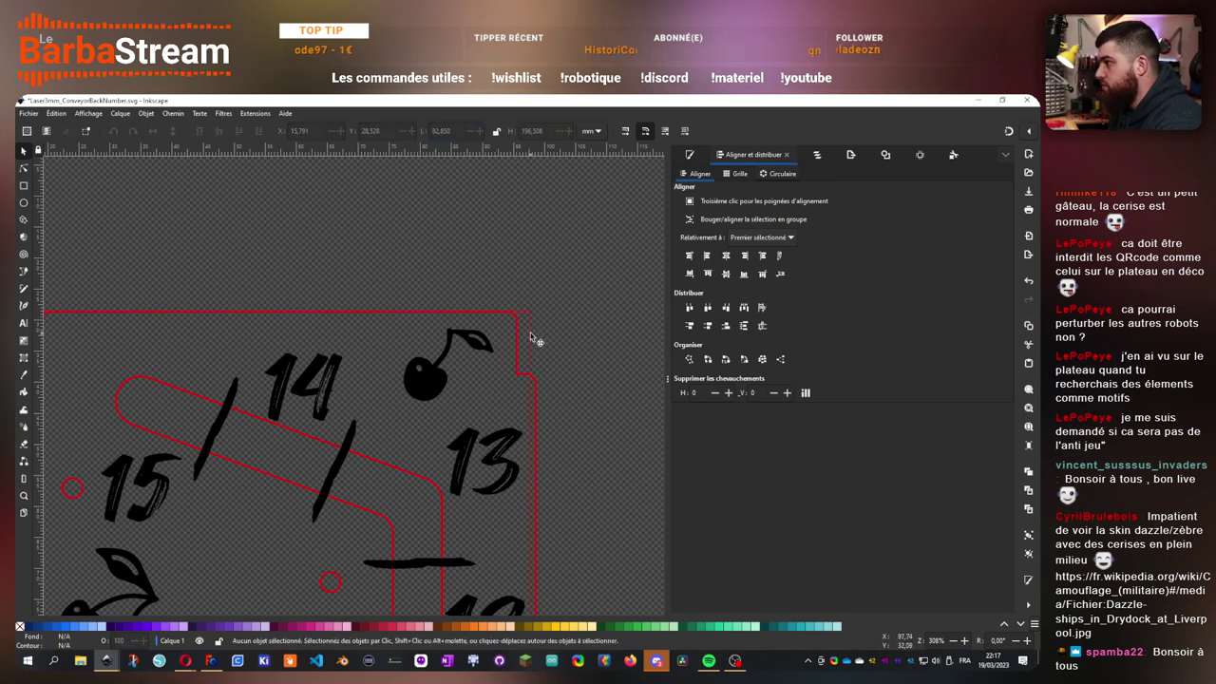
{"action": "left_click", "coordinate": [535, 323], "text": "ctrl"}
{"action": "scroll", "coordinate": [538, 309], "scroll_direction": "up", "scroll_amount": 7, "text": "ctrl"}
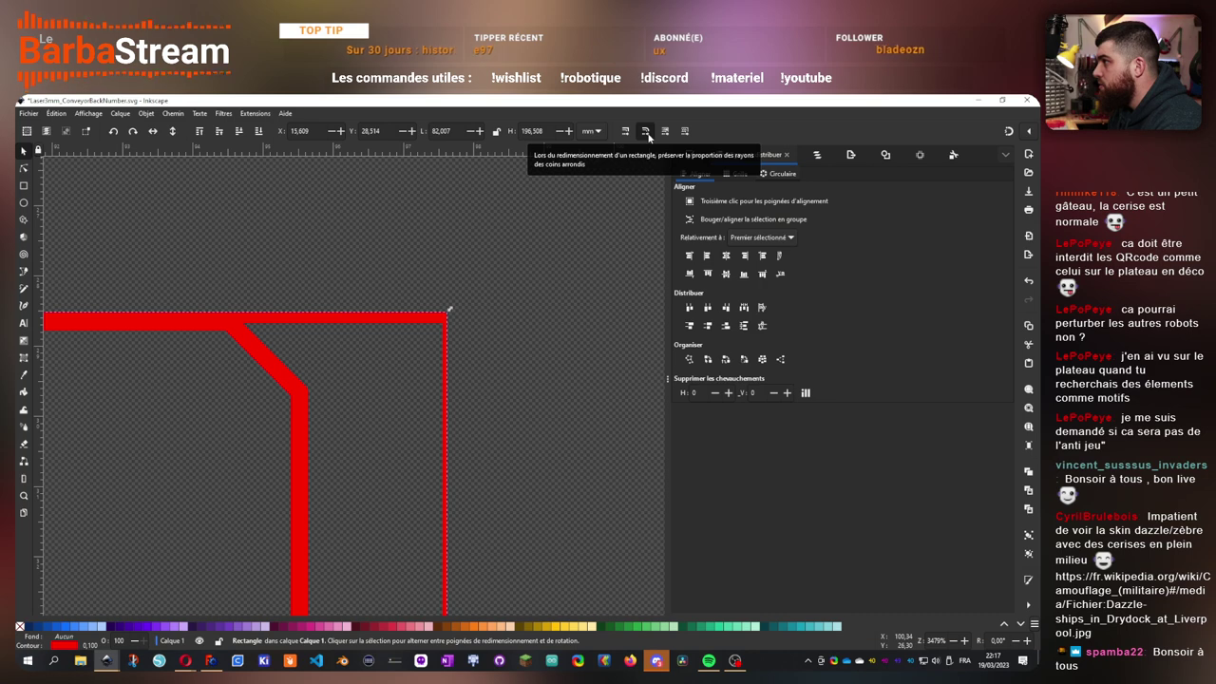
- Turn on stroke width scaling for resized objects and undo the rectangle's 196.508 mm height change
{"action": "left_click", "coordinate": [625, 131]}
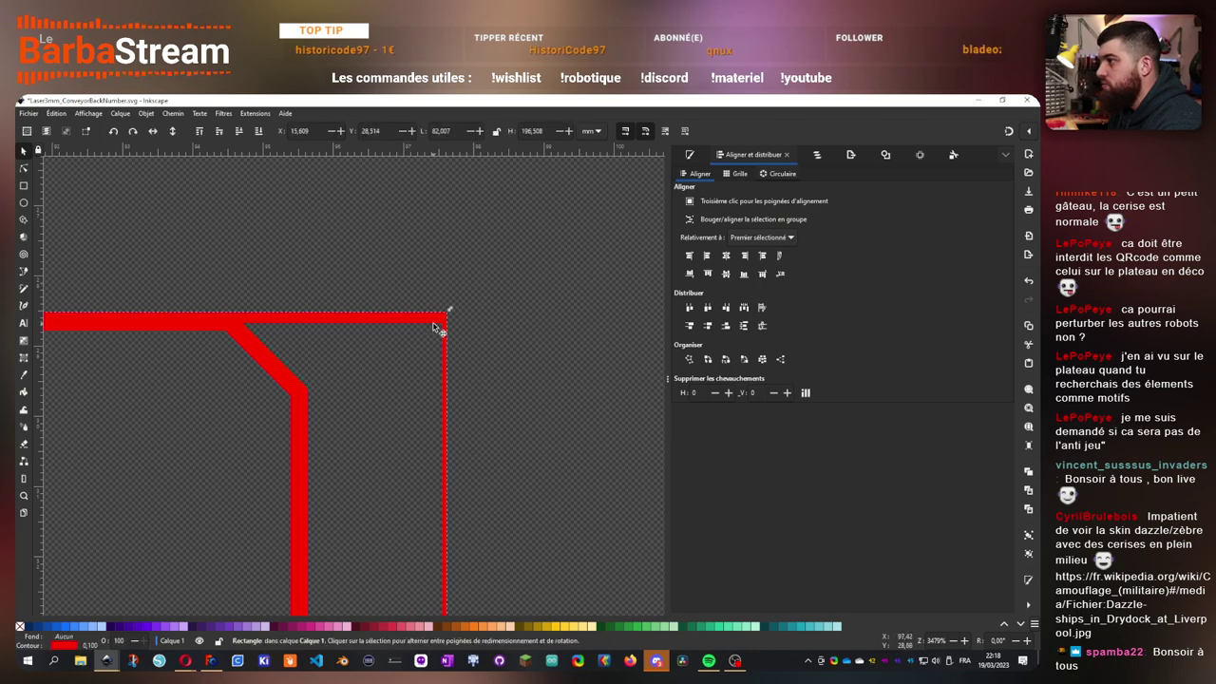
{"action": "key", "text": "ctrl+z"}
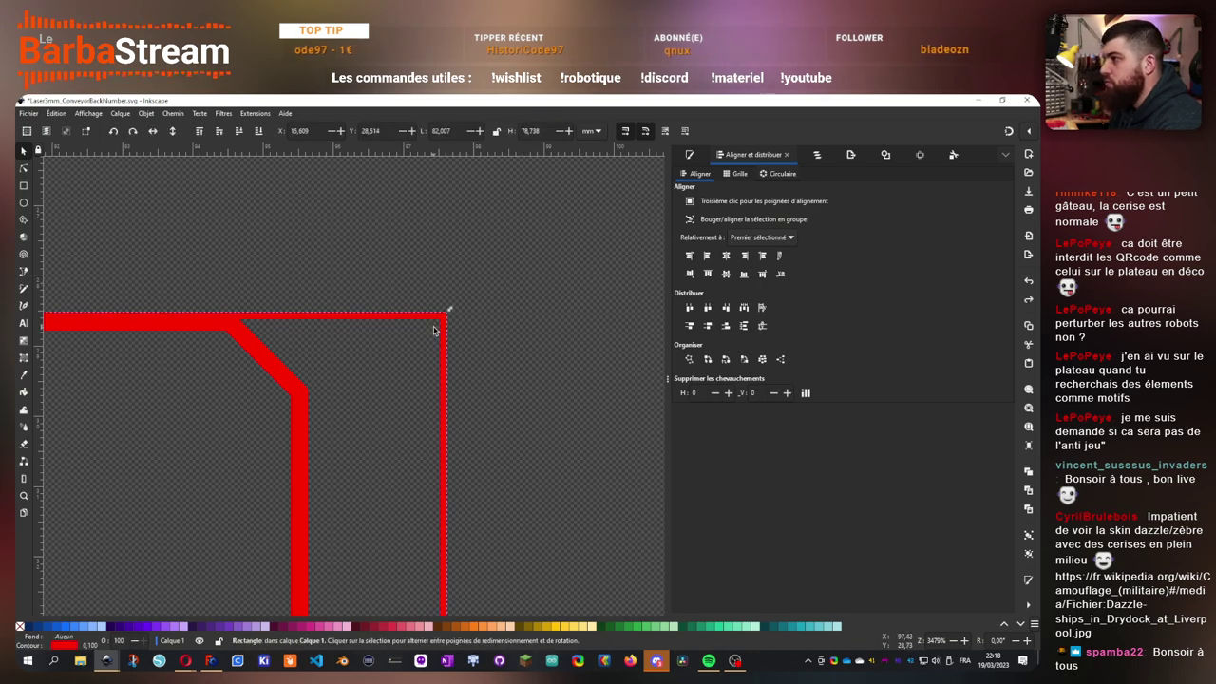
- Try converting the rectangle object to a path and undo the conversion
{"action": "left_click", "coordinate": [172, 113]}
{"action": "left_click", "coordinate": [190, 127]}
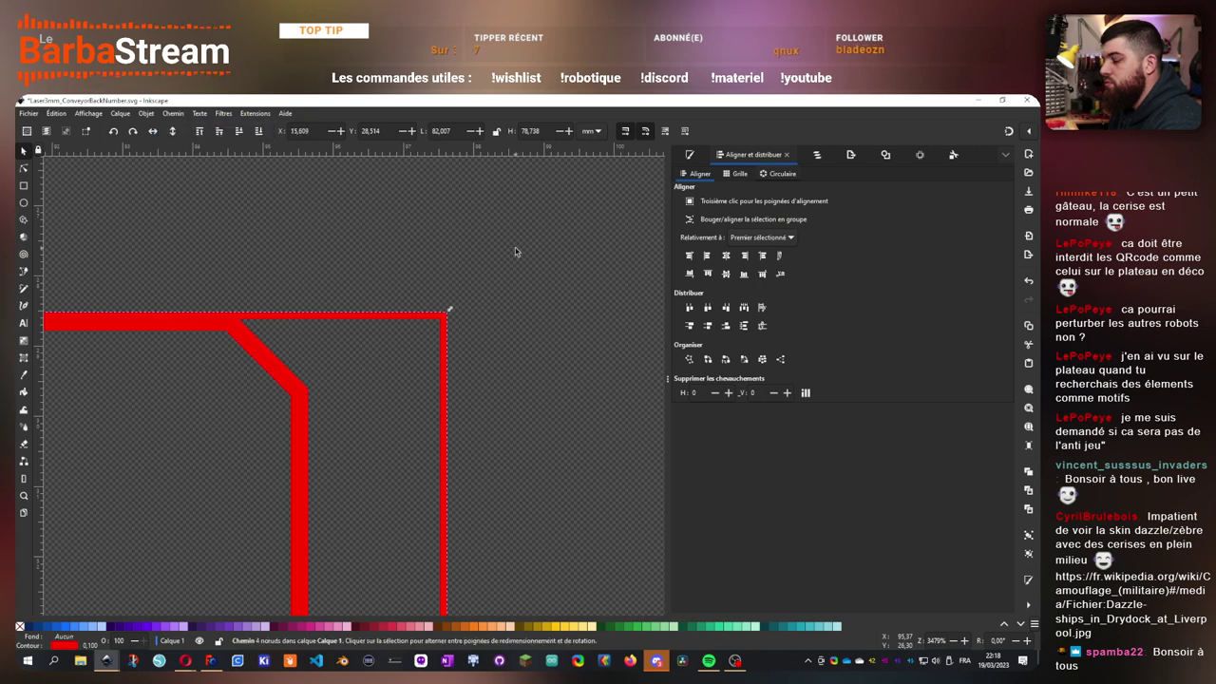
{"action": "key", "text": "ctrl+z"}
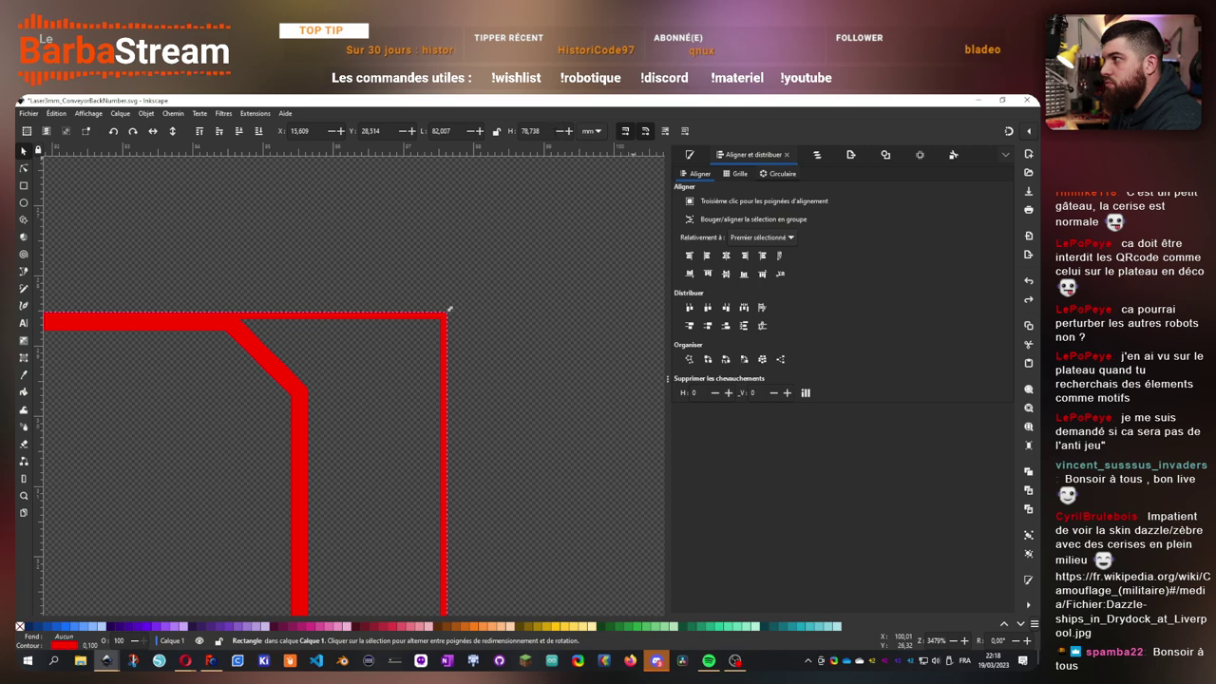
- Deselect the rectangle and examine its top edge and corners against the panel outline
{"action": "left_click", "coordinate": [521, 269]}
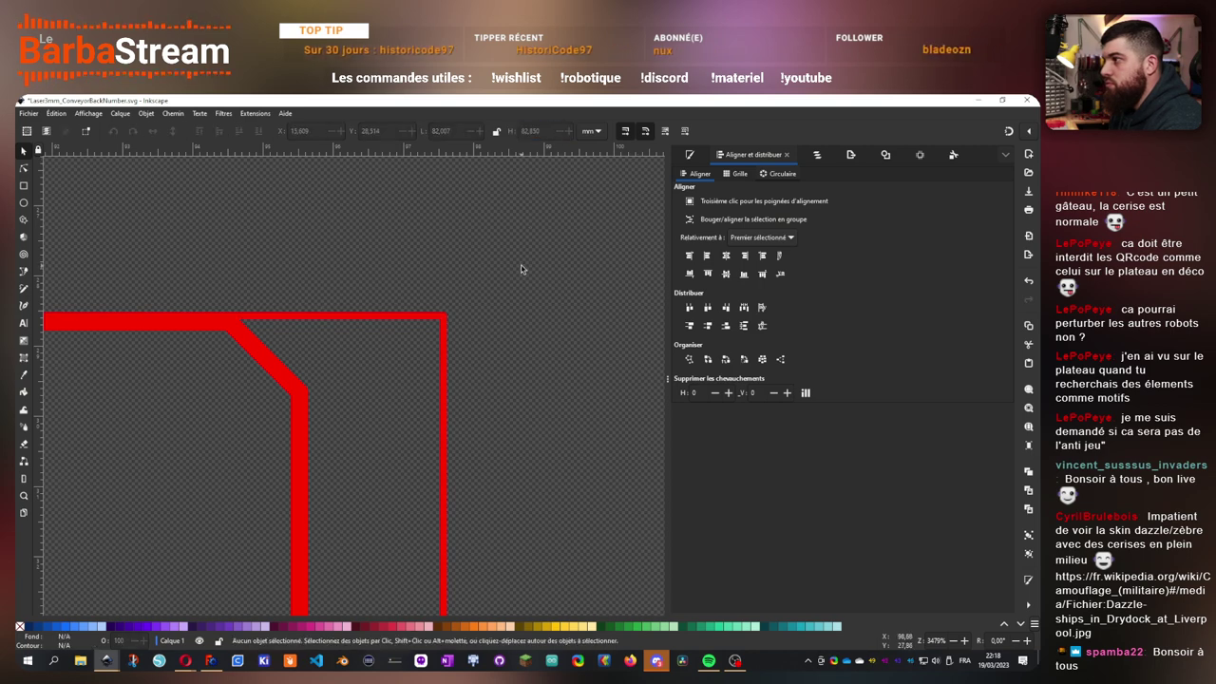
{"action": "scroll", "coordinate": [477, 269], "scroll_direction": "down", "scroll_amount": 5}
{"action": "left_click_drag", "start_coordinate": [420, 241], "coordinate": [599, 228]}
{"action": "left_click_drag", "start_coordinate": [383, 234], "coordinate": [610, 208]}
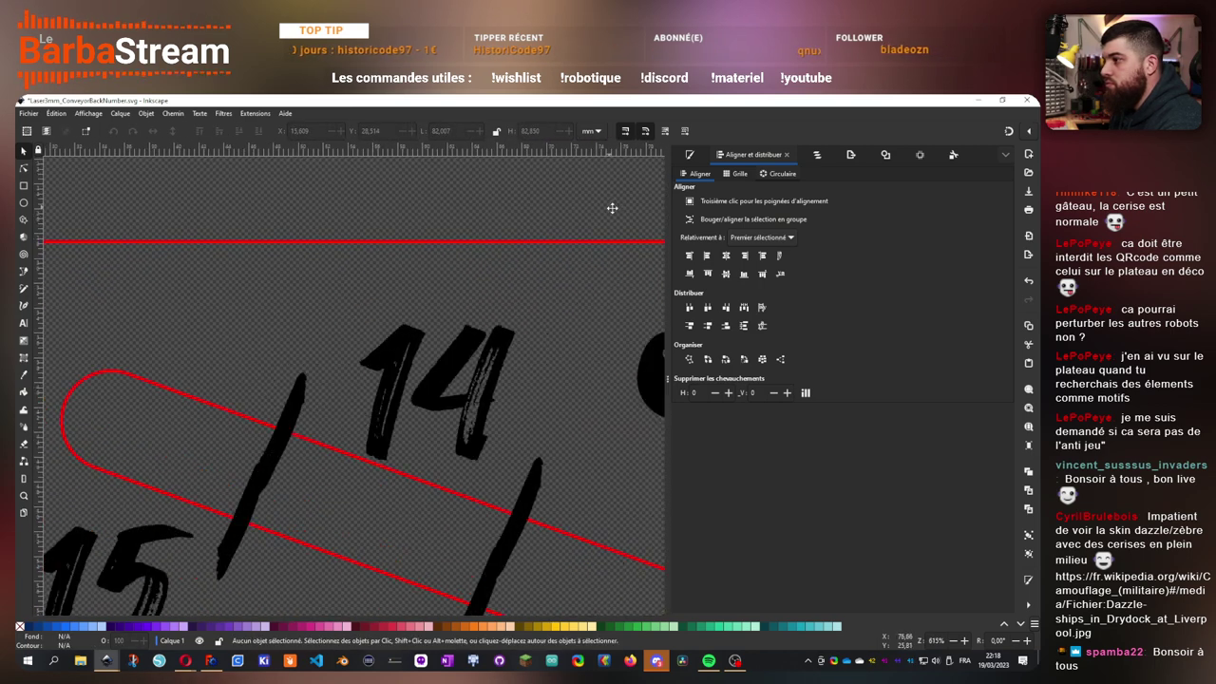
{"action": "left_click_drag", "start_coordinate": [246, 209], "coordinate": [669, 195]}
{"action": "scroll", "coordinate": [176, 239], "scroll_direction": "left", "scroll_amount": 10}
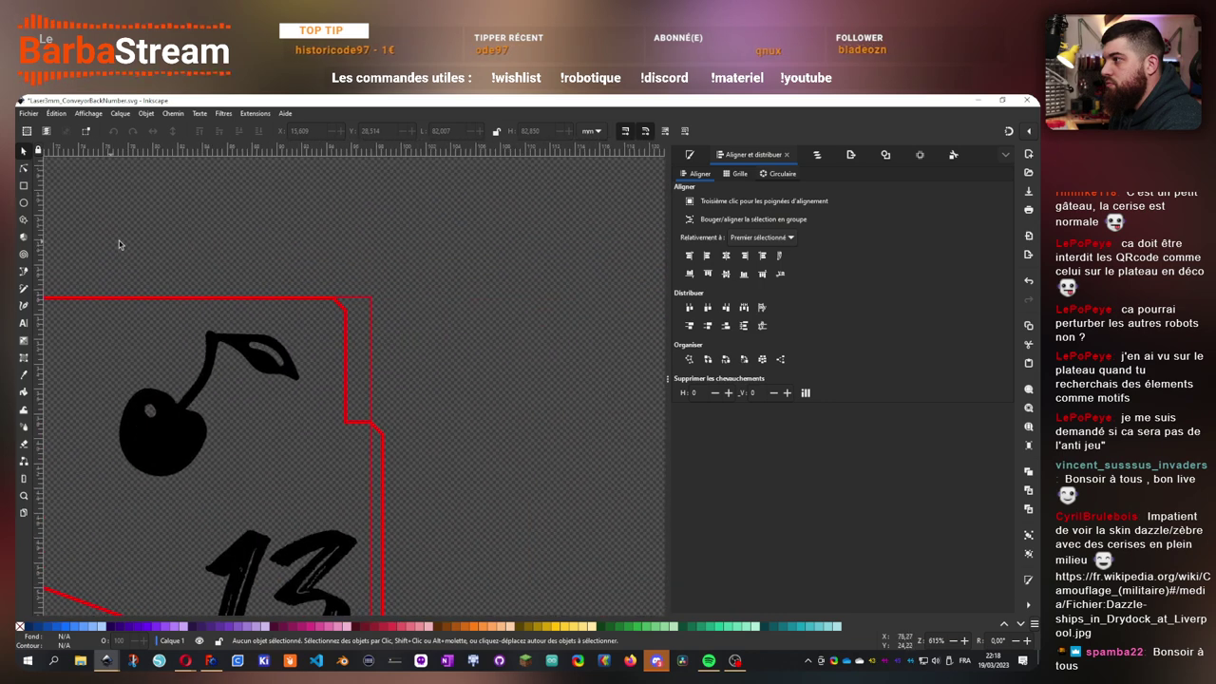
- Check the panel outline group's dimensions and set the red rectangle's width to 82.850 mm
{"action": "left_click", "coordinate": [370, 376]}
{"action": "left_click", "coordinate": [385, 430]}
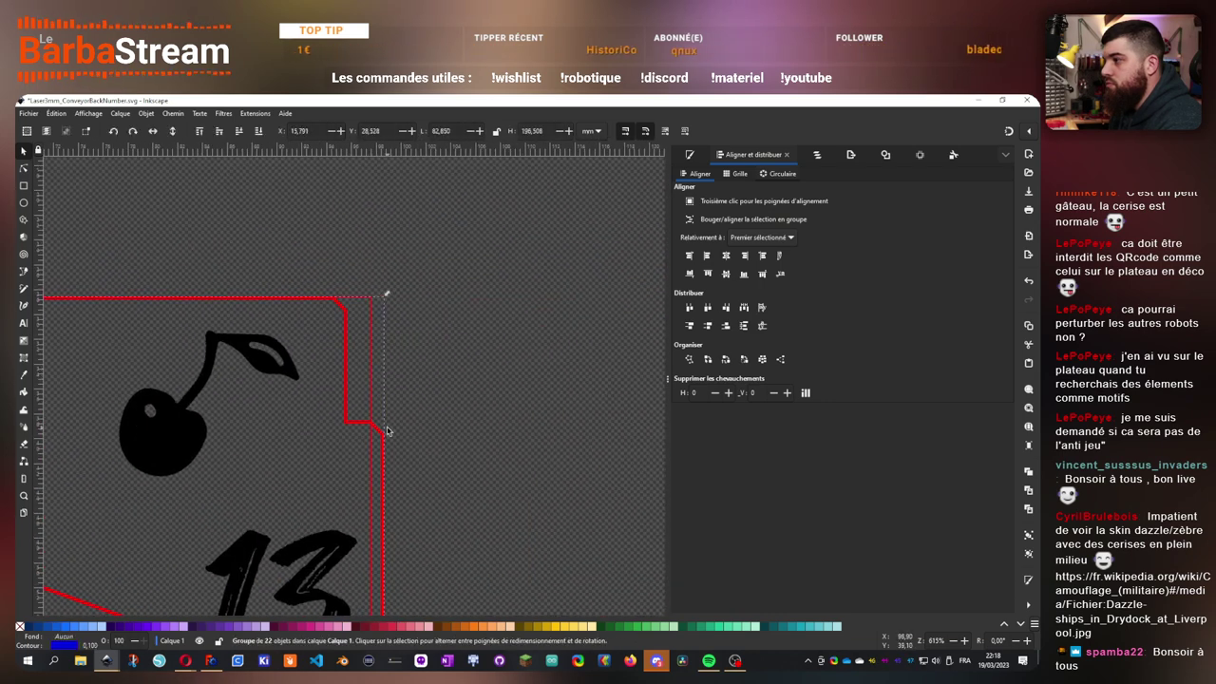
{"action": "left_click", "coordinate": [371, 312]}
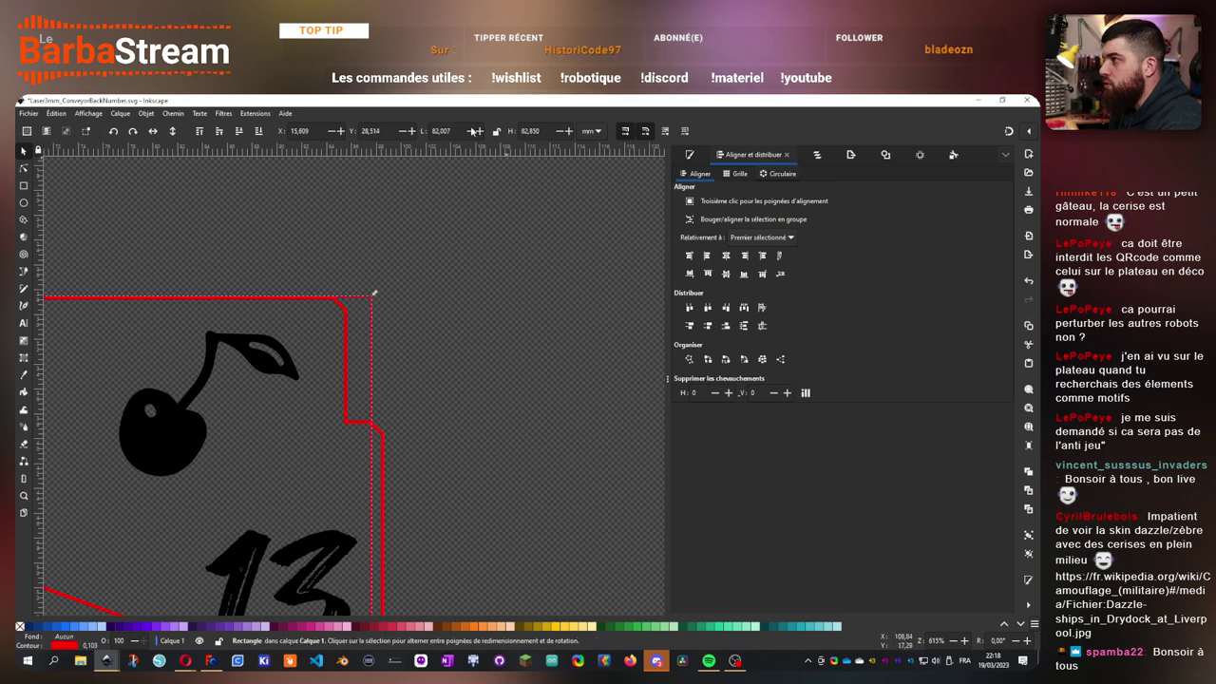
{"action": "double_click", "coordinate": [440, 131]}
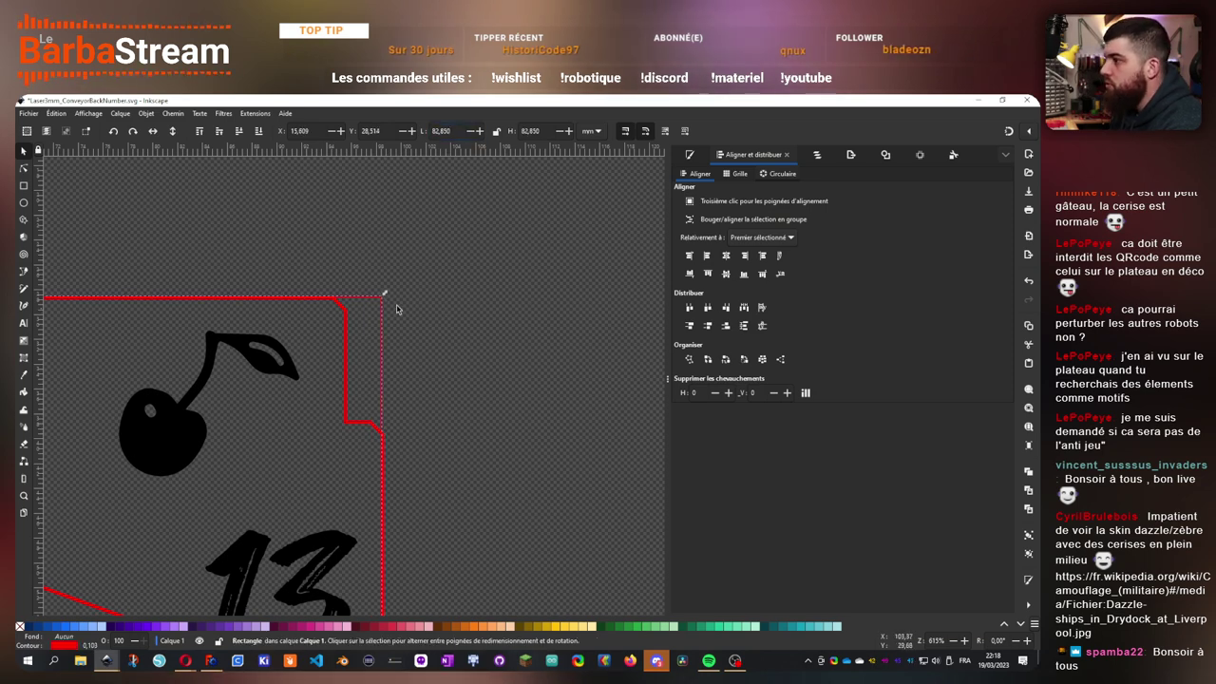
- Try setting the rectangle's height to 196.508 mm and undo the change
{"action": "scroll", "coordinate": [359, 358], "scroll_direction": "up", "scroll_amount": 3, "text": "ctrl"}
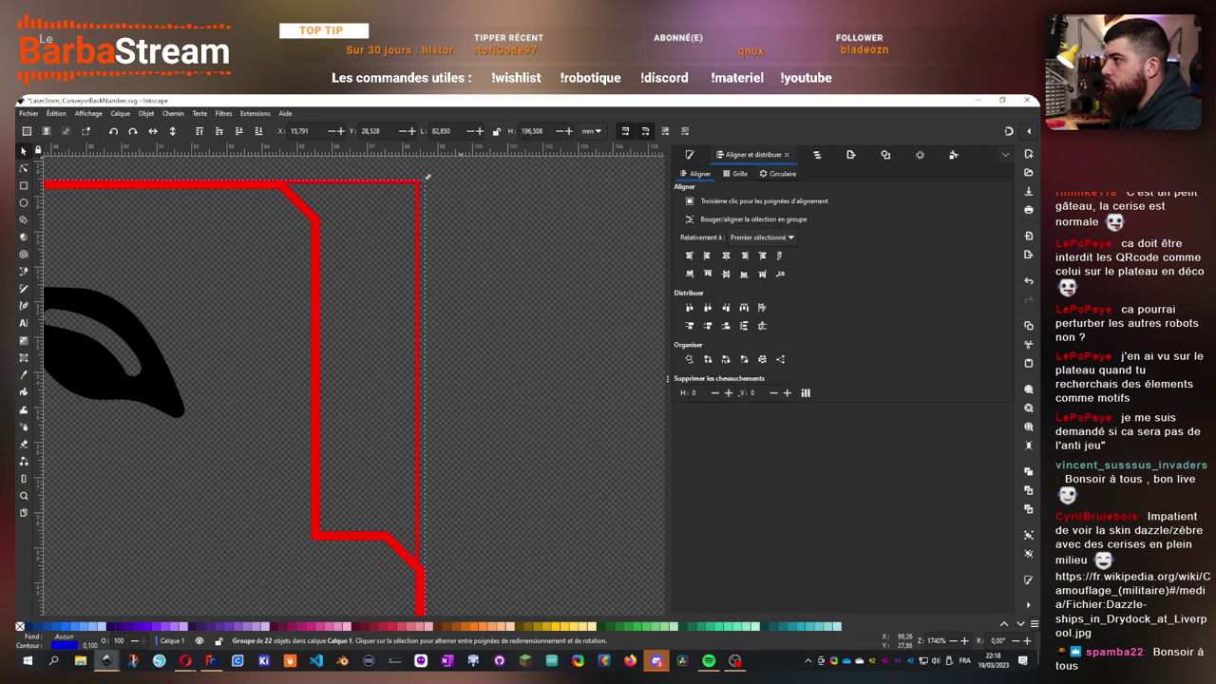
{"action": "left_click", "coordinate": [421, 228]}
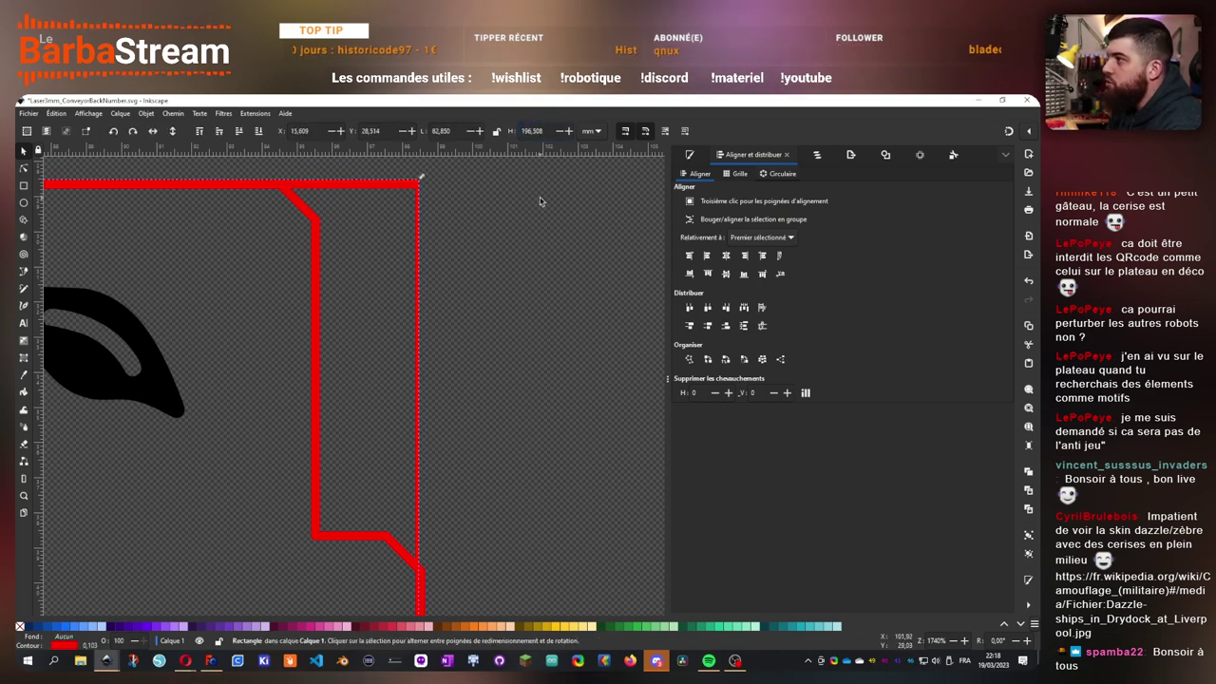
{"action": "key", "text": "ctrl+z"}
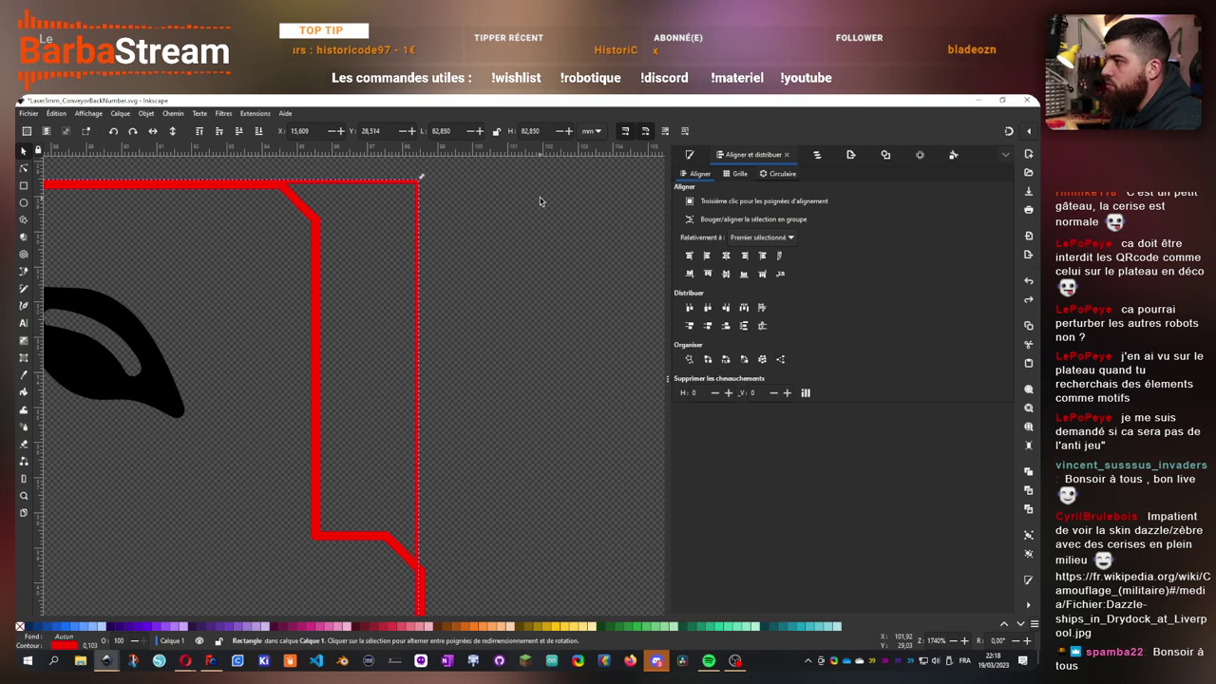
{"action": "left_click", "coordinate": [626, 132]}
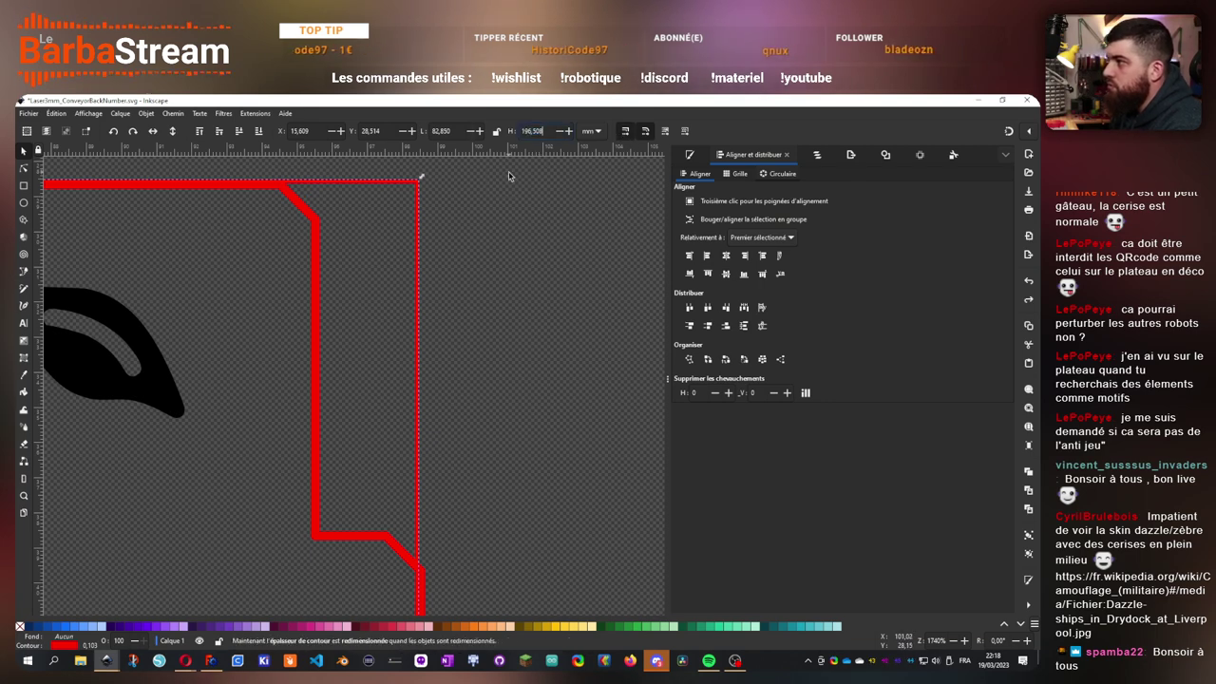
{"action": "key", "text": "Return"}
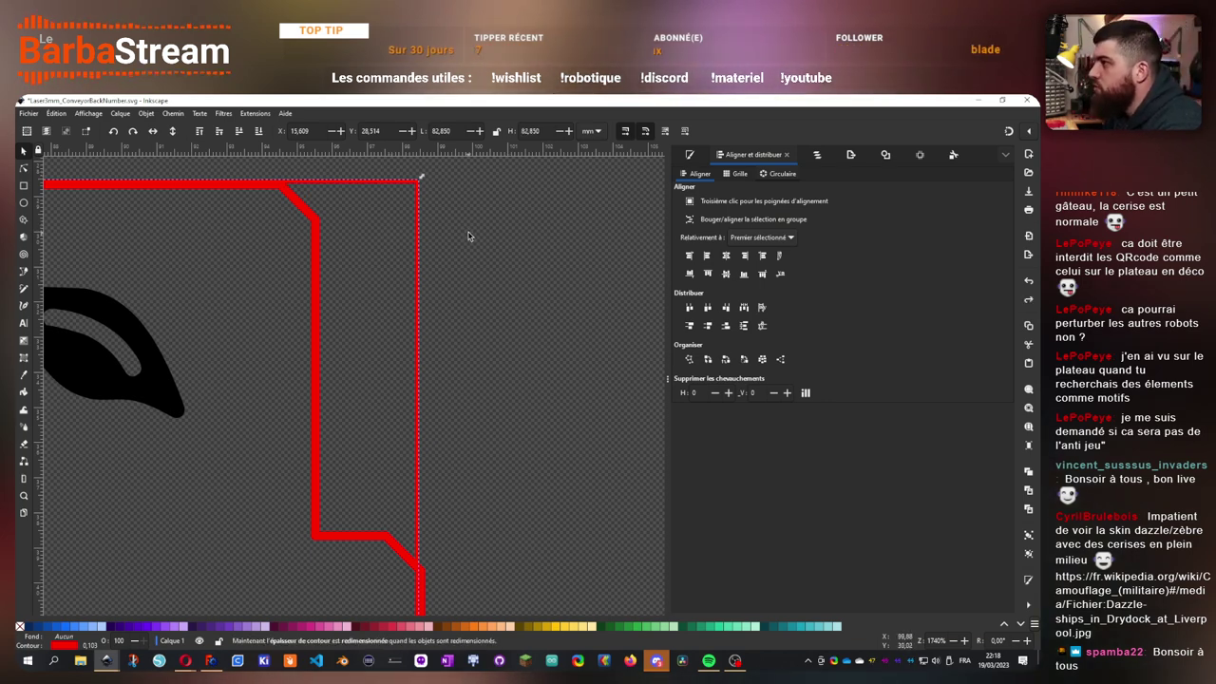
- Round the rectangle's corners to a radius of about 2.373 mm and check the curve against the panel's upper-right corner
{"action": "key", "text": "r"}
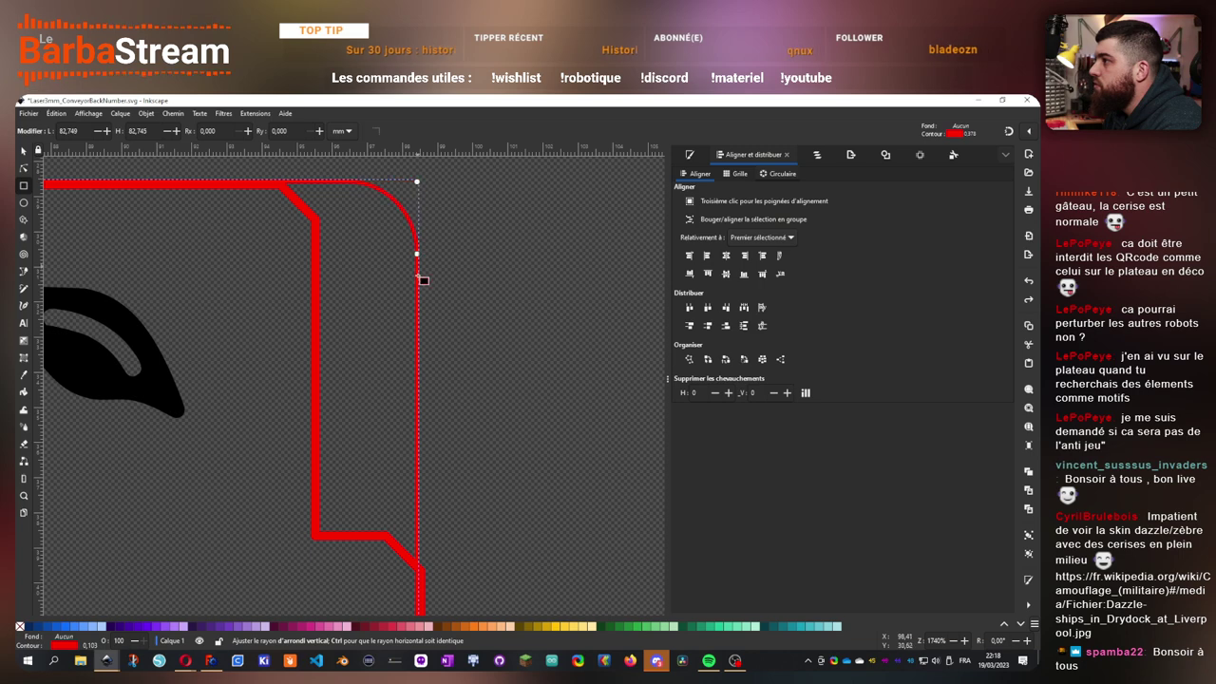
{"action": "left_click_drag", "start_coordinate": [417, 266], "coordinate": [618, 253]}
{"action": "scroll", "coordinate": [420, 266], "scroll_direction": "down", "scroll_amount": 5}
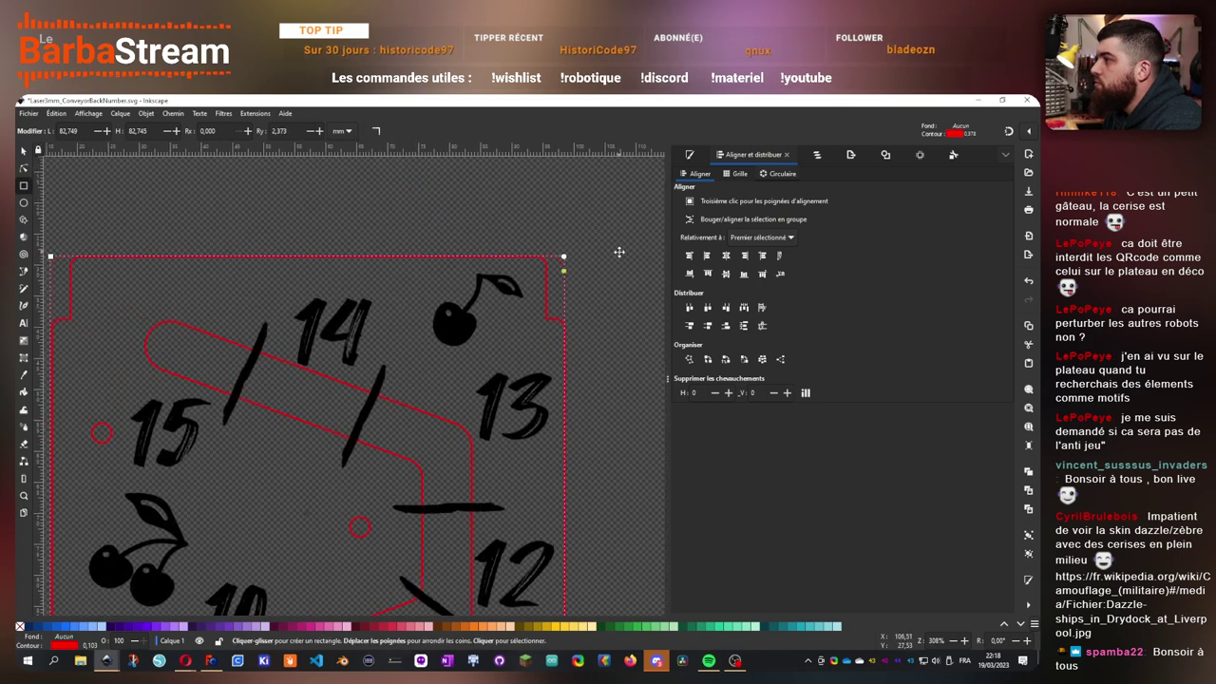
{"action": "left_click_drag", "start_coordinate": [307, 221], "coordinate": [453, 221]}
{"action": "scroll", "coordinate": [453, 221], "scroll_direction": "up", "scroll_amount": 3}
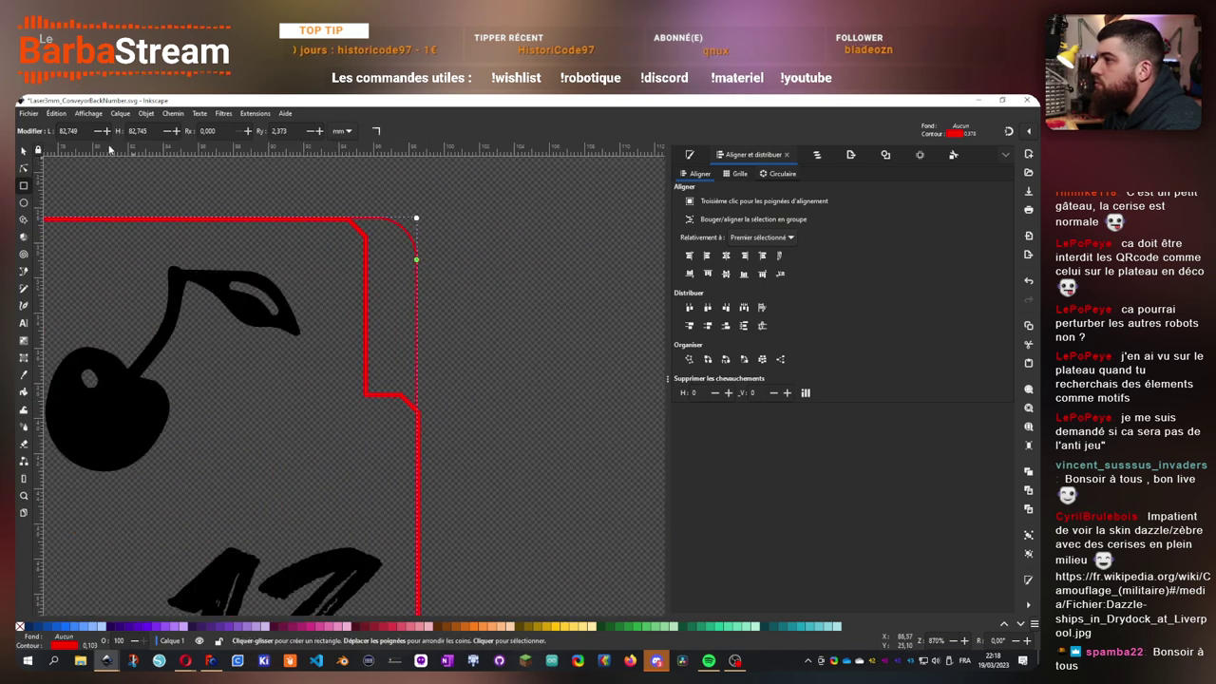
- Try stretching the rectangle down to the panel's lower edge, about 197.451 mm high, and undo the stretch
{"action": "key", "text": "s"}
{"action": "scroll", "coordinate": [432, 267], "scroll_direction": "down", "scroll_amount": 7}
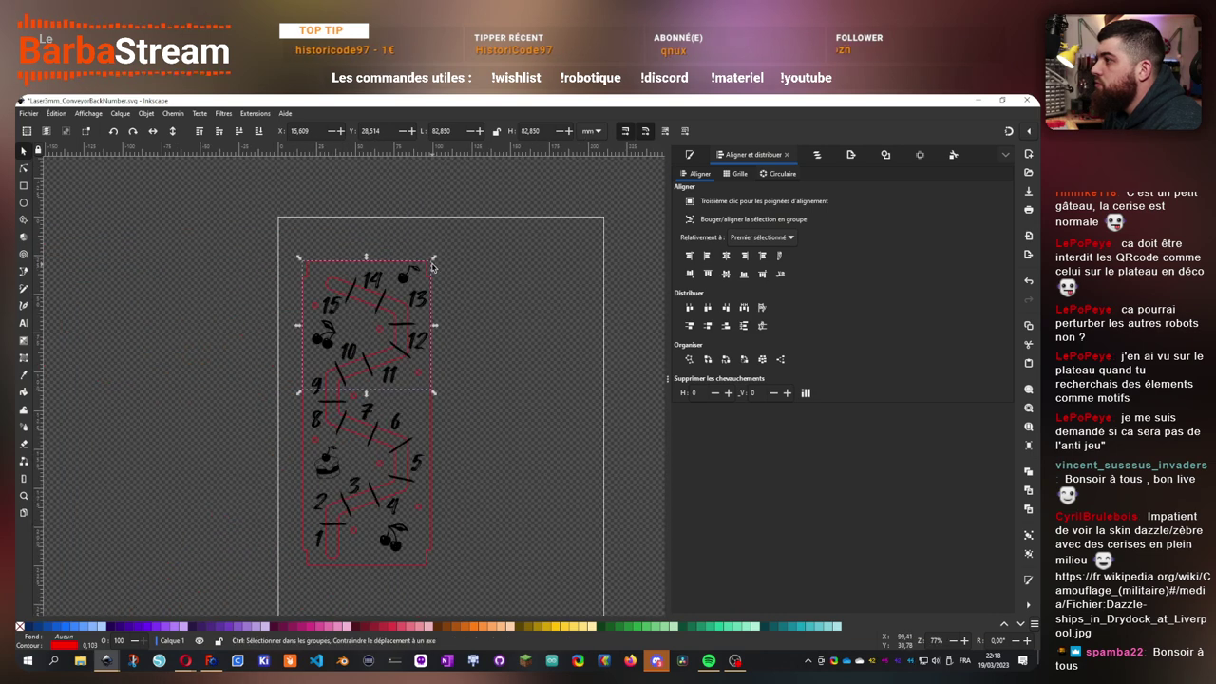
{"action": "left_click_drag", "start_coordinate": [365, 392], "coordinate": [372, 576]}
{"action": "key", "text": "Escape"}
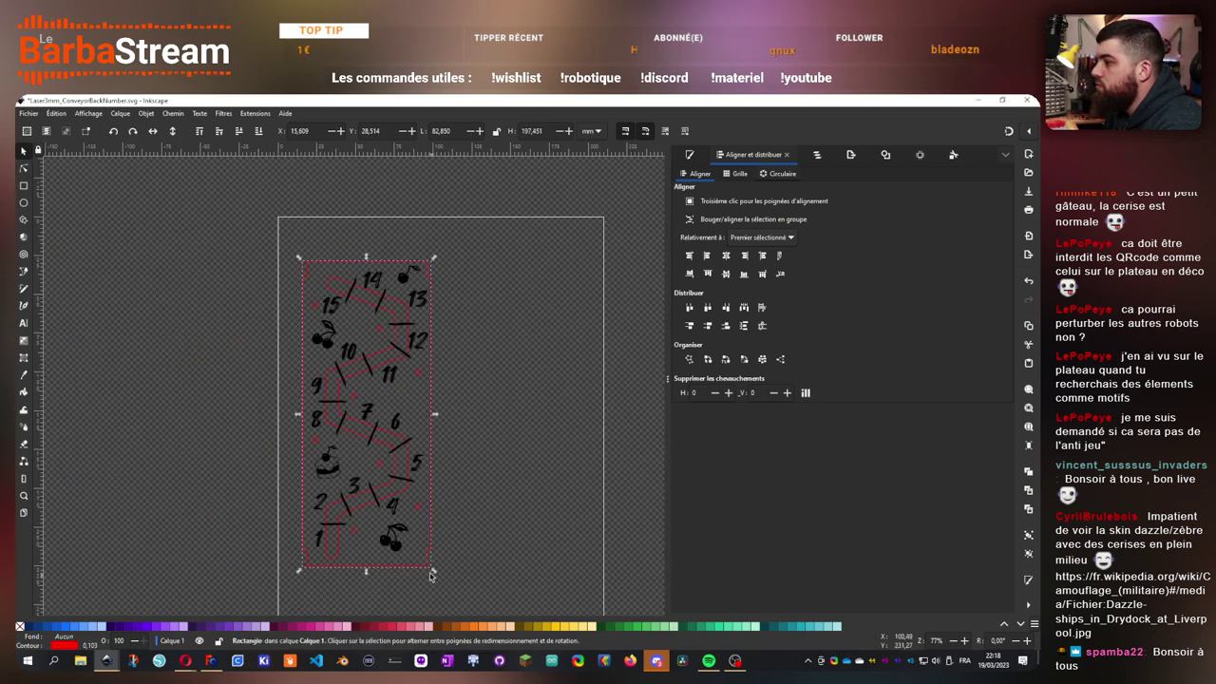
{"action": "scroll", "coordinate": [427, 569], "scroll_direction": "up", "scroll_amount": 5}
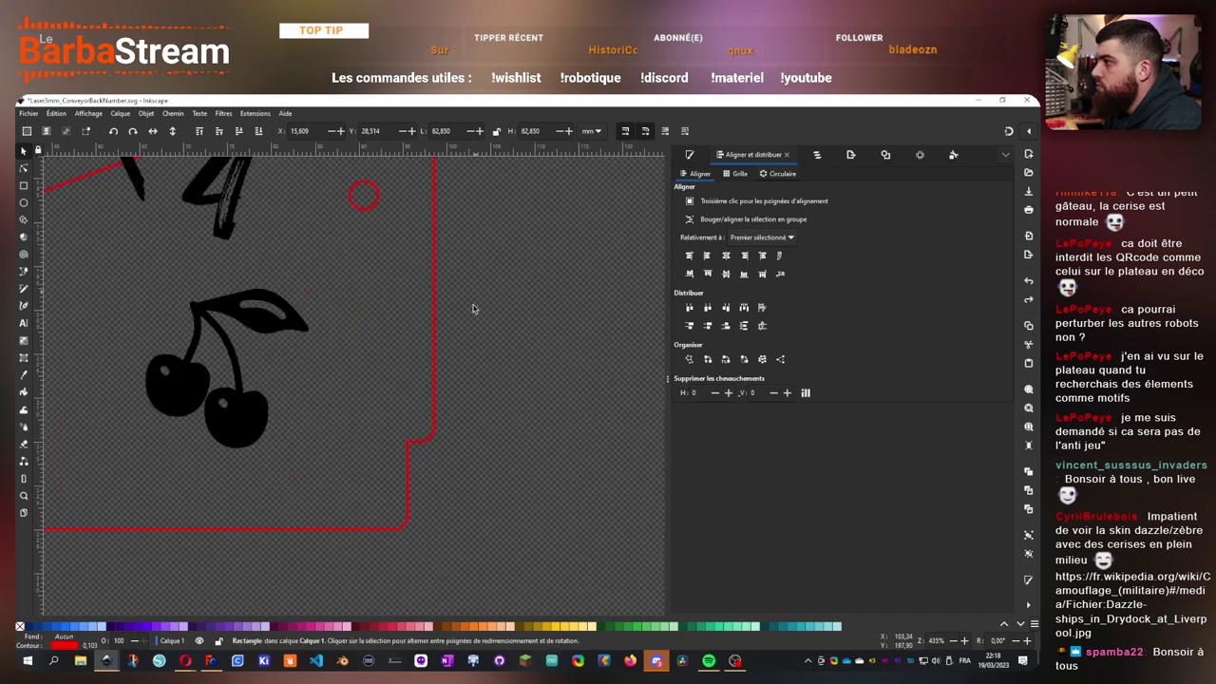
{"action": "scroll", "coordinate": [474, 323], "scroll_direction": "down", "scroll_amount": 3}
- Extend the rectangle's lower-right corner with the Rectangle tool to the panel's lower-right corner, about 82.840 × 196.328 mm
{"action": "scroll", "coordinate": [472, 332], "scroll_direction": "up", "scroll_amount": 10}
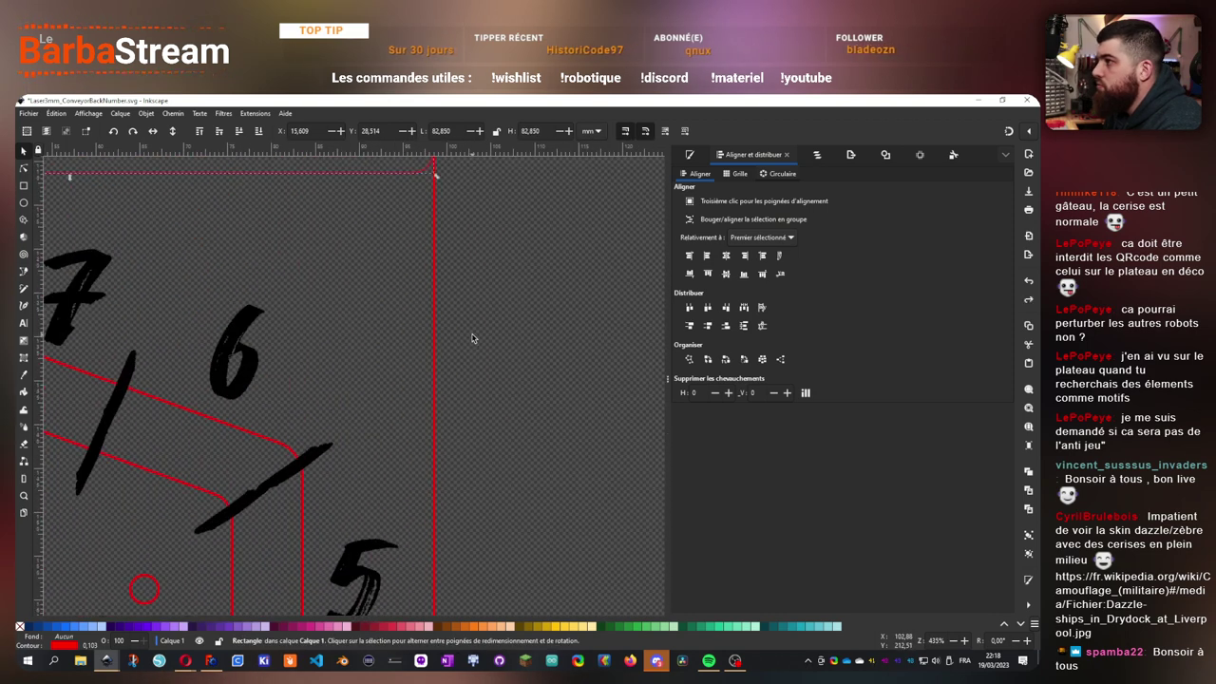
{"action": "scroll", "coordinate": [468, 336], "scroll_direction": "up", "scroll_amount": 4}
{"action": "left_click", "coordinate": [22, 186]}
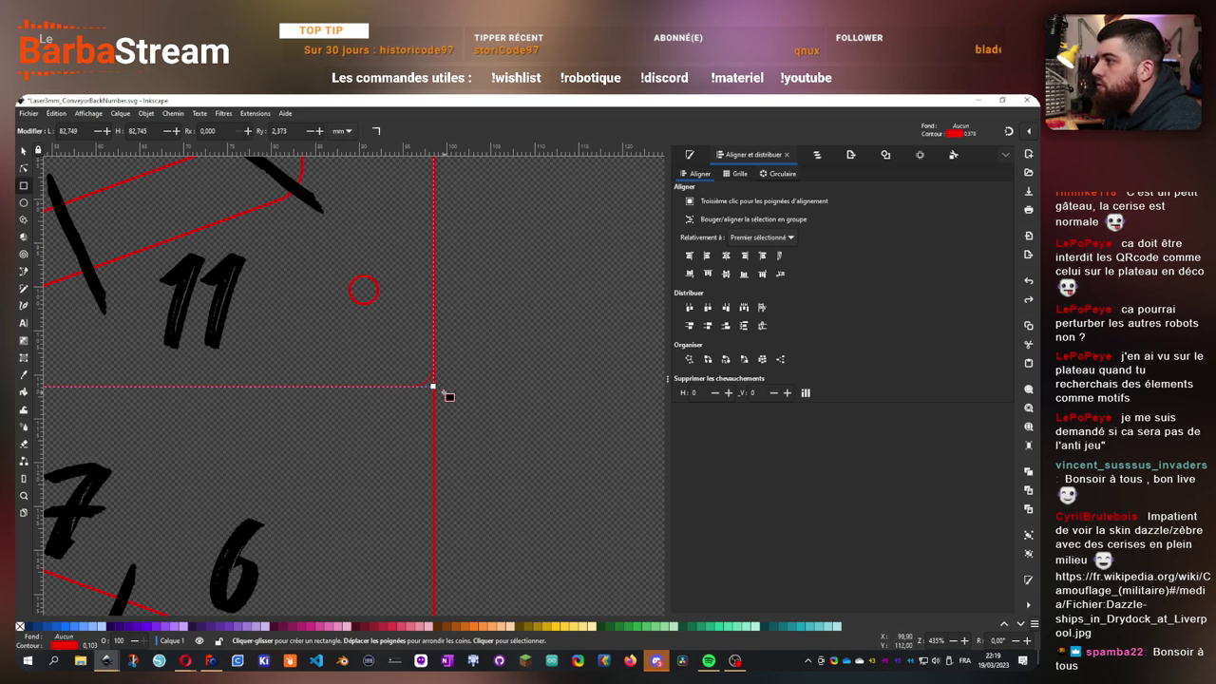
{"action": "left_click_drag", "start_coordinate": [443, 465], "coordinate": [445, 465]}
{"action": "scroll", "coordinate": [459, 428], "scroll_direction": "down", "scroll_amount": 6}
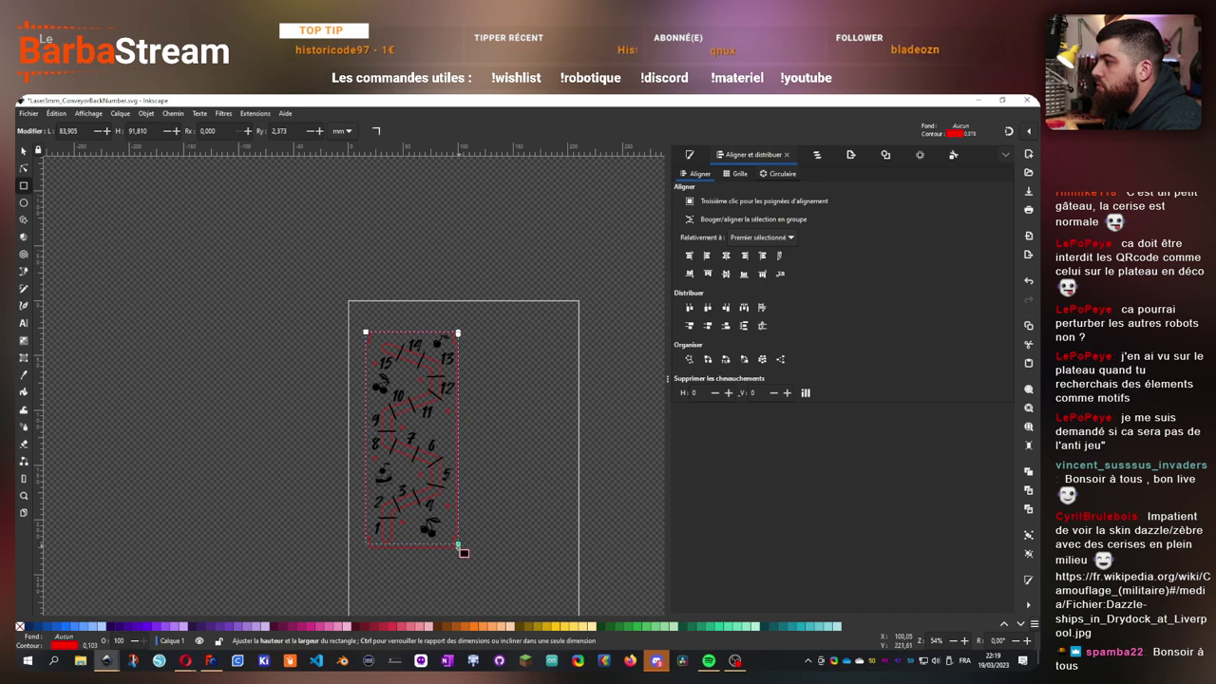
{"action": "left_click_drag", "start_coordinate": [463, 552], "coordinate": [458, 556]}
{"action": "scroll", "coordinate": [459, 556], "scroll_direction": "up", "scroll_amount": 8, "text": "ctrl"}
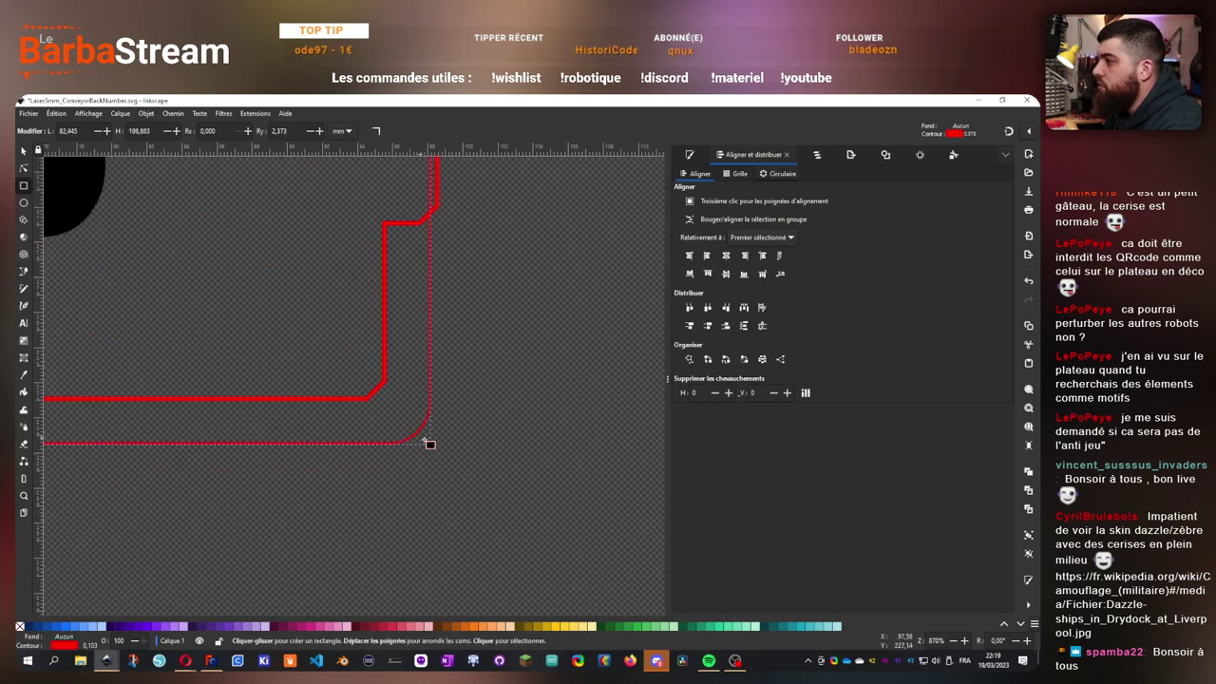
{"action": "left_click_drag", "start_coordinate": [430, 444], "coordinate": [439, 403]}
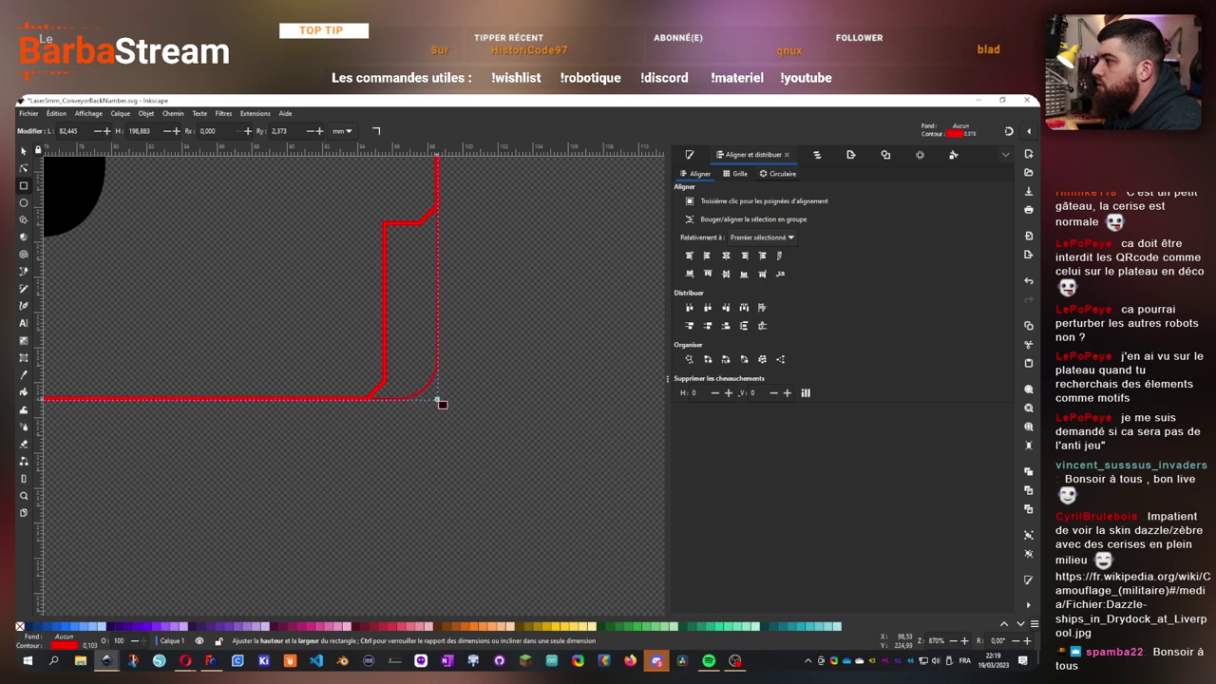
- Align the rectangle's upper-left corner with the panel outline, making it about 82.566 × 196.267 mm, and deselect it
{"action": "scroll", "coordinate": [421, 374], "scroll_direction": "left", "scroll_amount": 15}
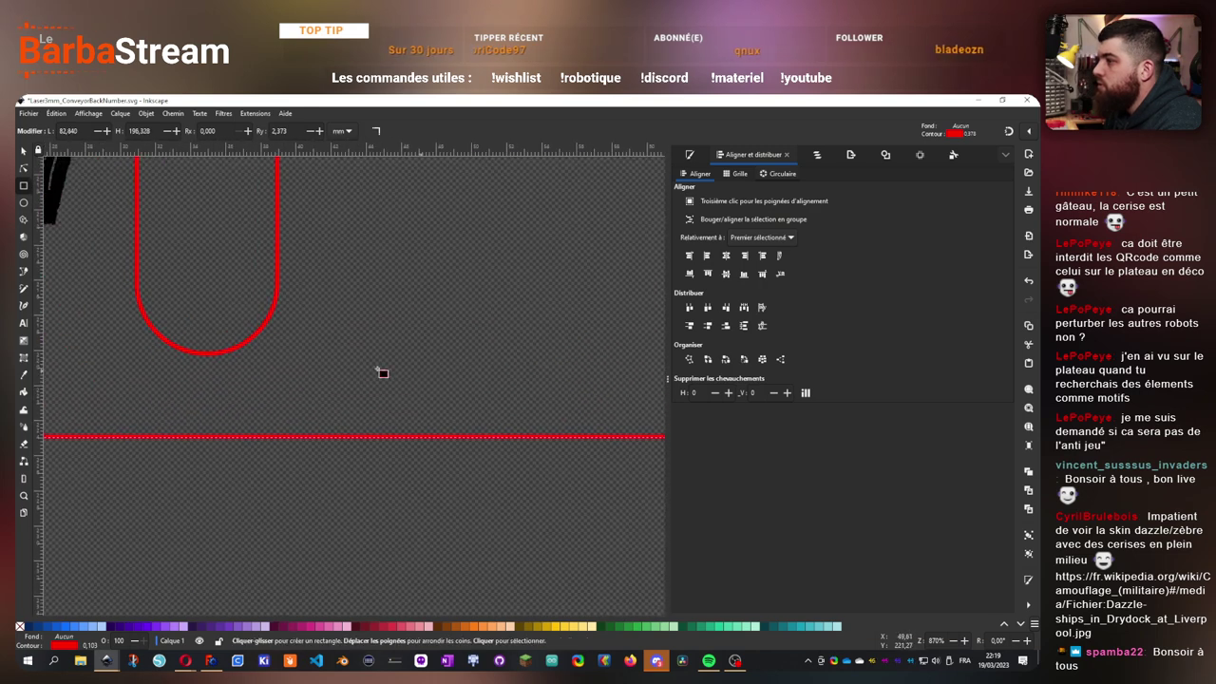
{"action": "scroll", "coordinate": [287, 384], "scroll_direction": "left", "scroll_amount": 4}
{"action": "scroll", "coordinate": [302, 466], "scroll_direction": "down", "scroll_amount": 5}
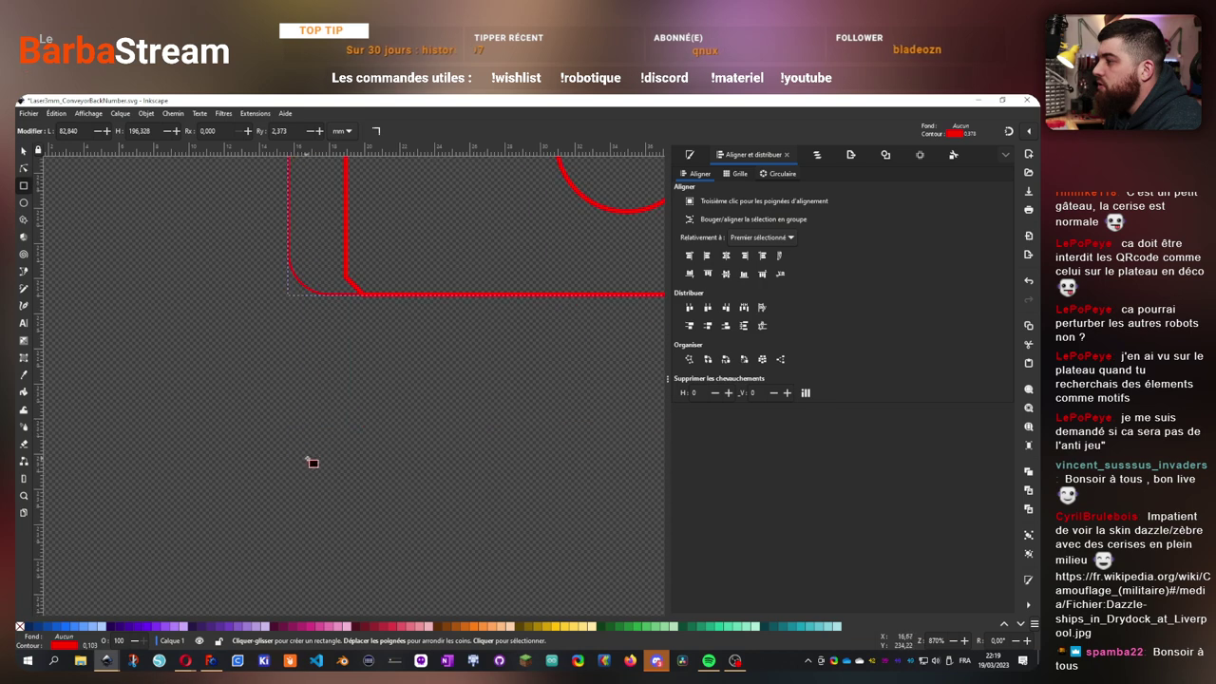
{"action": "scroll", "coordinate": [326, 470], "scroll_direction": "up", "scroll_amount": 15}
{"action": "scroll", "coordinate": [339, 494], "scroll_direction": "up", "scroll_amount": 20}
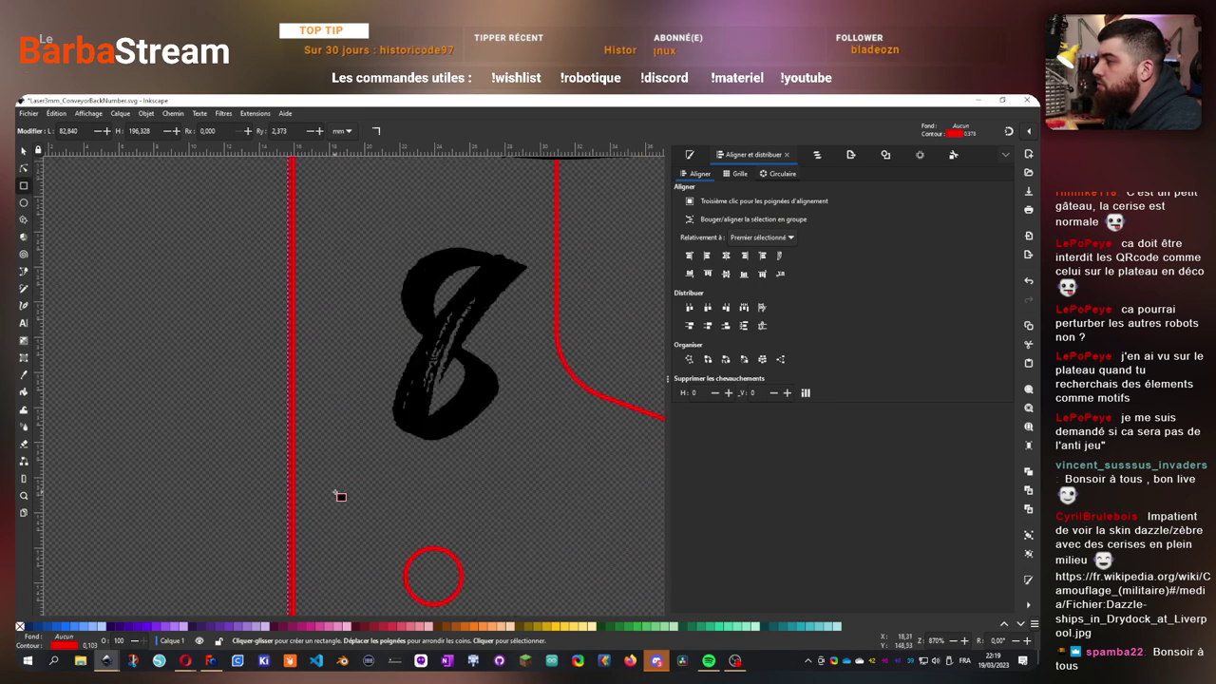
{"action": "scroll", "coordinate": [355, 371], "scroll_direction": "up", "scroll_amount": 10}
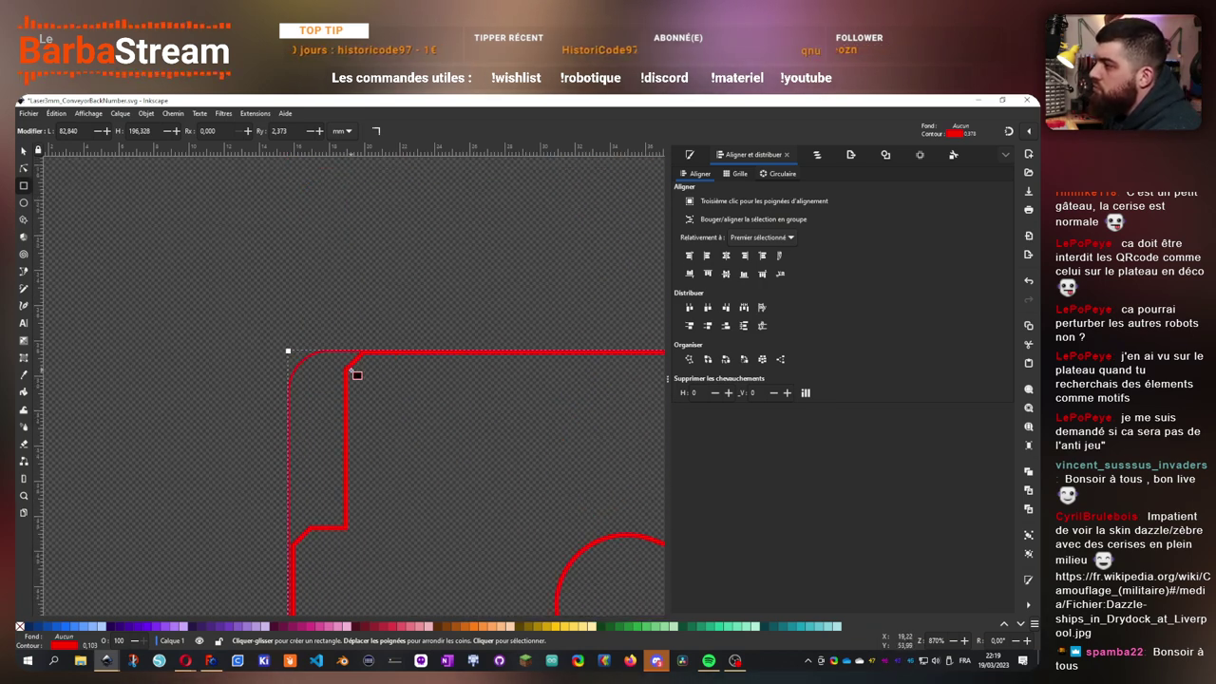
{"action": "scroll", "coordinate": [353, 424], "scroll_direction": "down", "scroll_amount": 4}
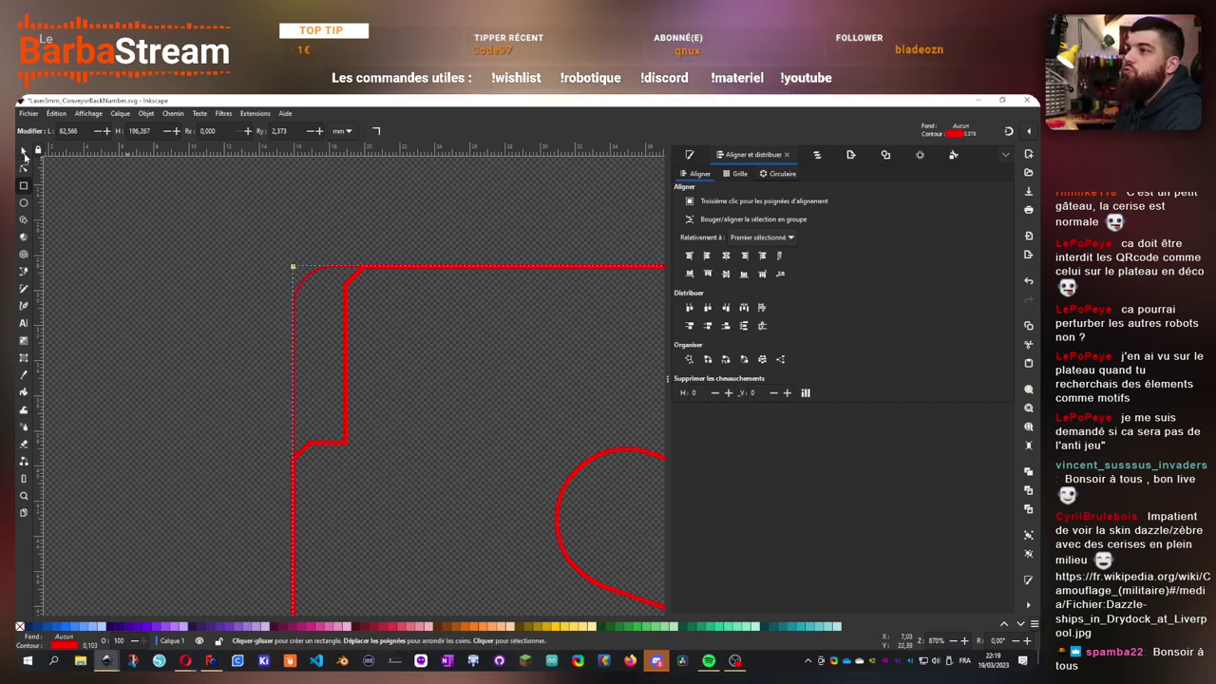
{"action": "key", "text": "s"}
{"action": "scroll", "coordinate": [190, 371], "scroll_direction": "down", "scroll_amount": 5}
{"action": "scroll", "coordinate": [210, 371], "scroll_direction": "up", "scroll_amount": 1}
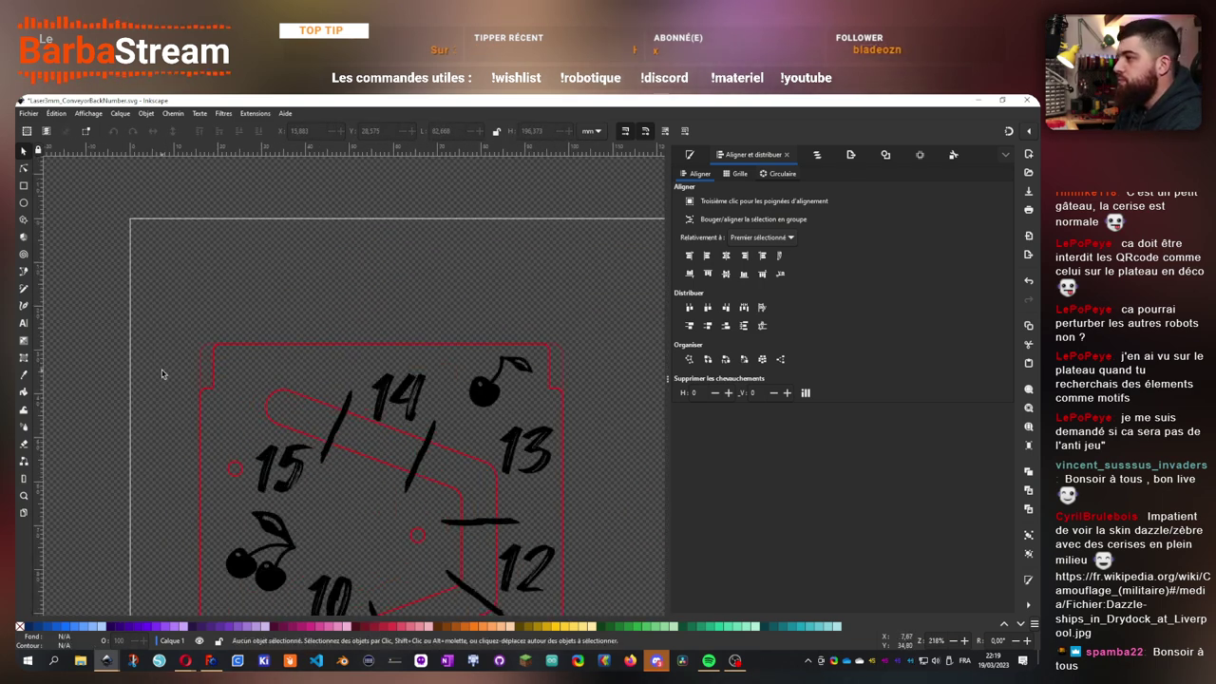
- Select the panel outline group and locate it among the document's layers and objects
{"action": "left_click", "coordinate": [217, 369]}
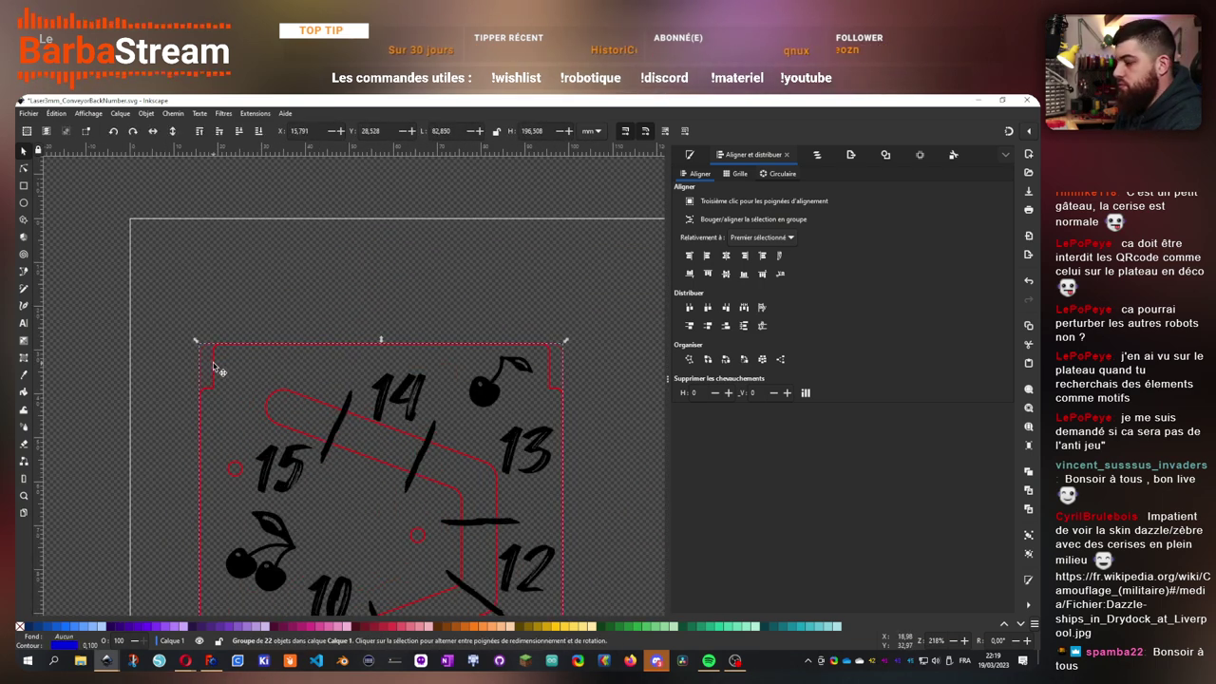
{"action": "left_click", "coordinate": [844, 156]}
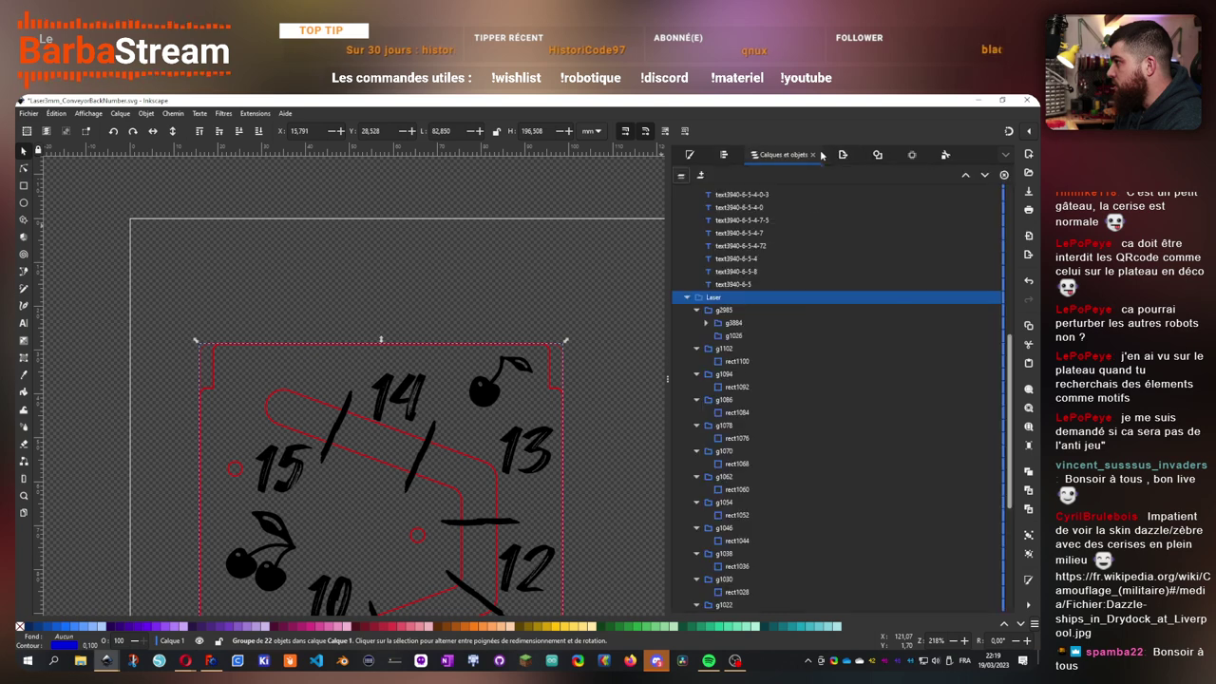
{"action": "scroll", "coordinate": [710, 394], "scroll_direction": "down", "scroll_amount": 5}
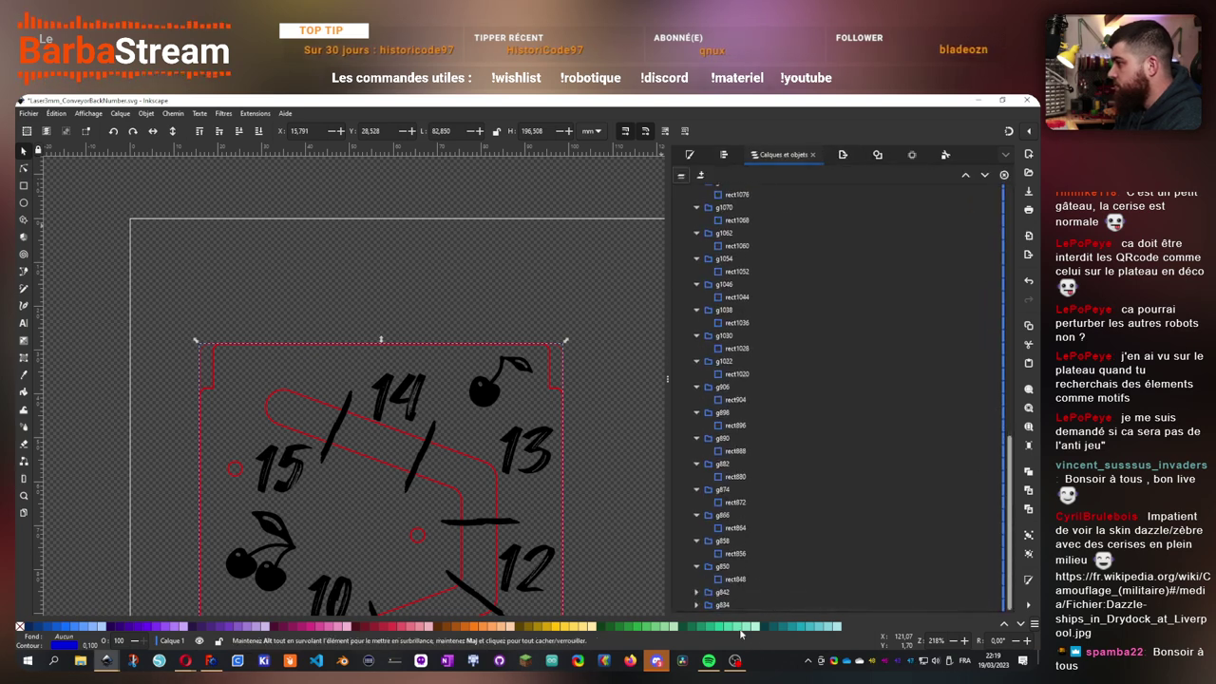
{"action": "scroll", "coordinate": [732, 584], "scroll_direction": "up", "scroll_amount": 6}
- Hide the rounded rectangle and collapse the Tirets and Laser groups in the object list
{"action": "left_click", "coordinate": [217, 351]}
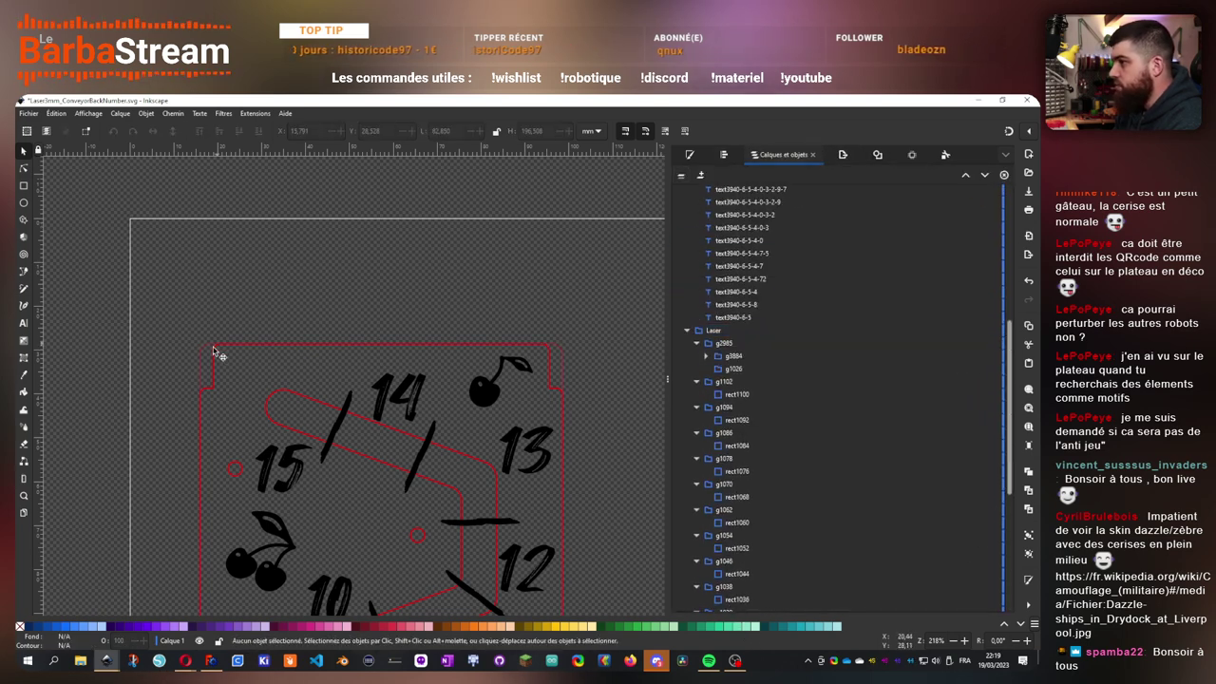
{"action": "left_click", "coordinate": [211, 357]}
{"action": "scroll", "coordinate": [736, 426], "scroll_direction": "down", "scroll_amount": 6}
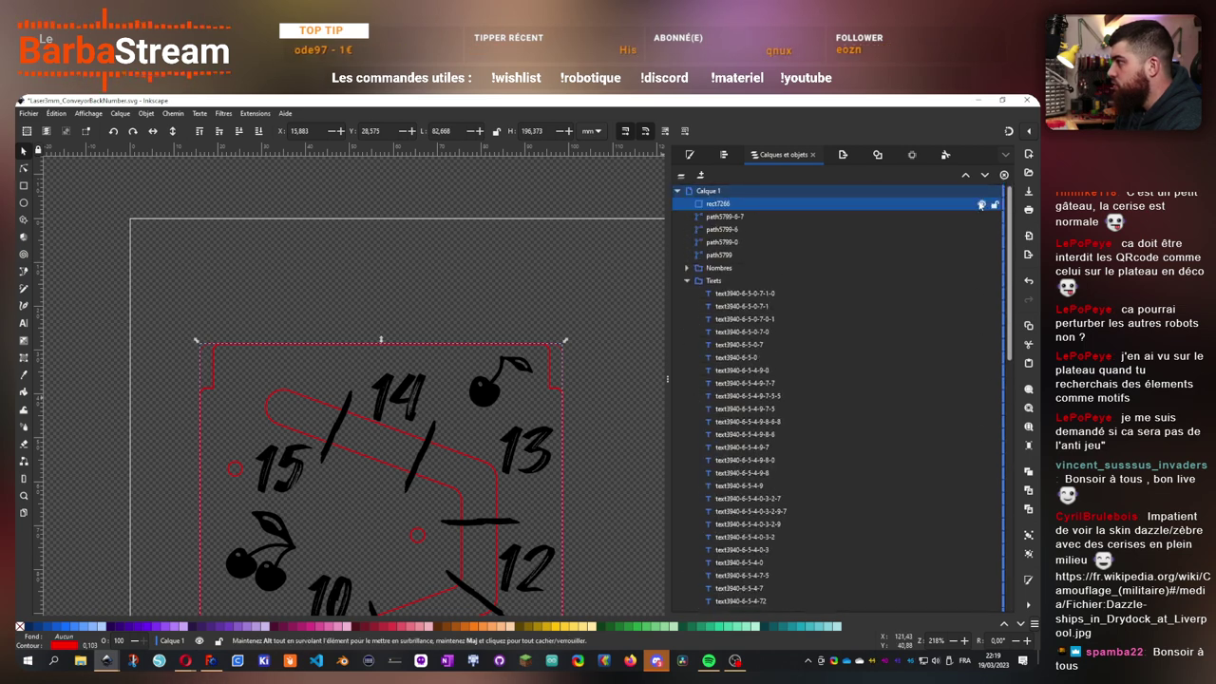
{"action": "left_click", "coordinate": [688, 281]}
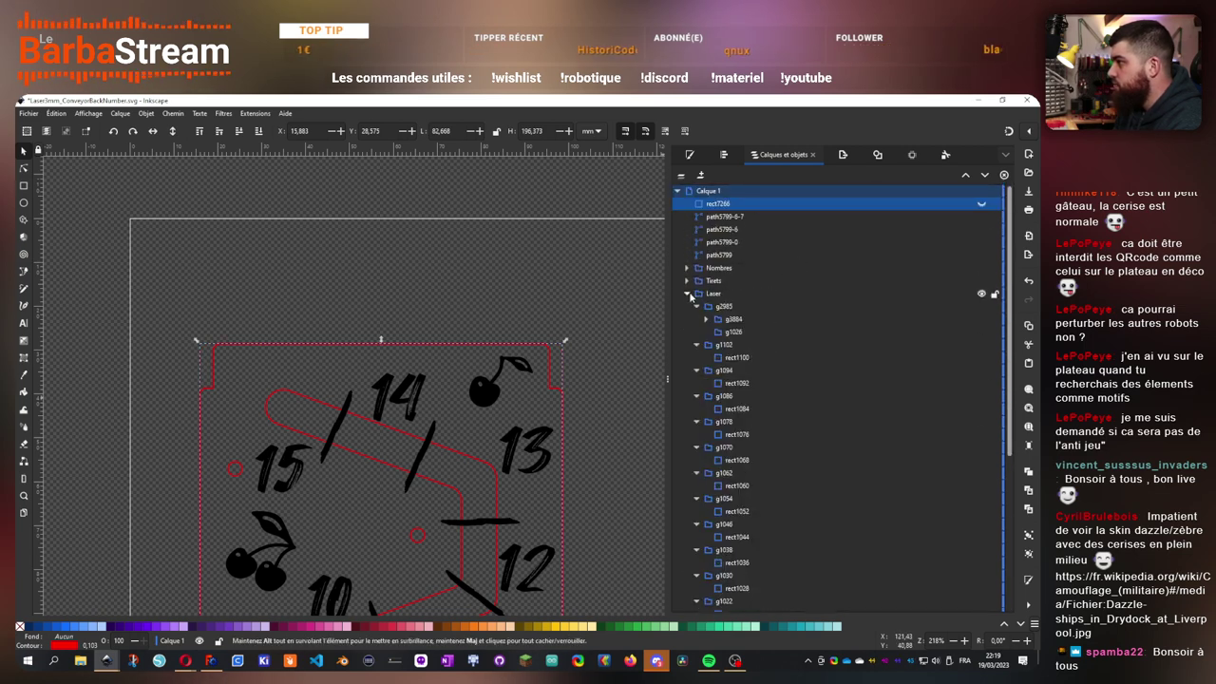
- Group the cake and cherry drawings, path5799-6-7, path5799-6, path5799-0 and path5799, into one group
{"action": "left_click", "coordinate": [736, 217]}
{"action": "scroll", "coordinate": [463, 463], "scroll_direction": "down", "scroll_amount": 10}
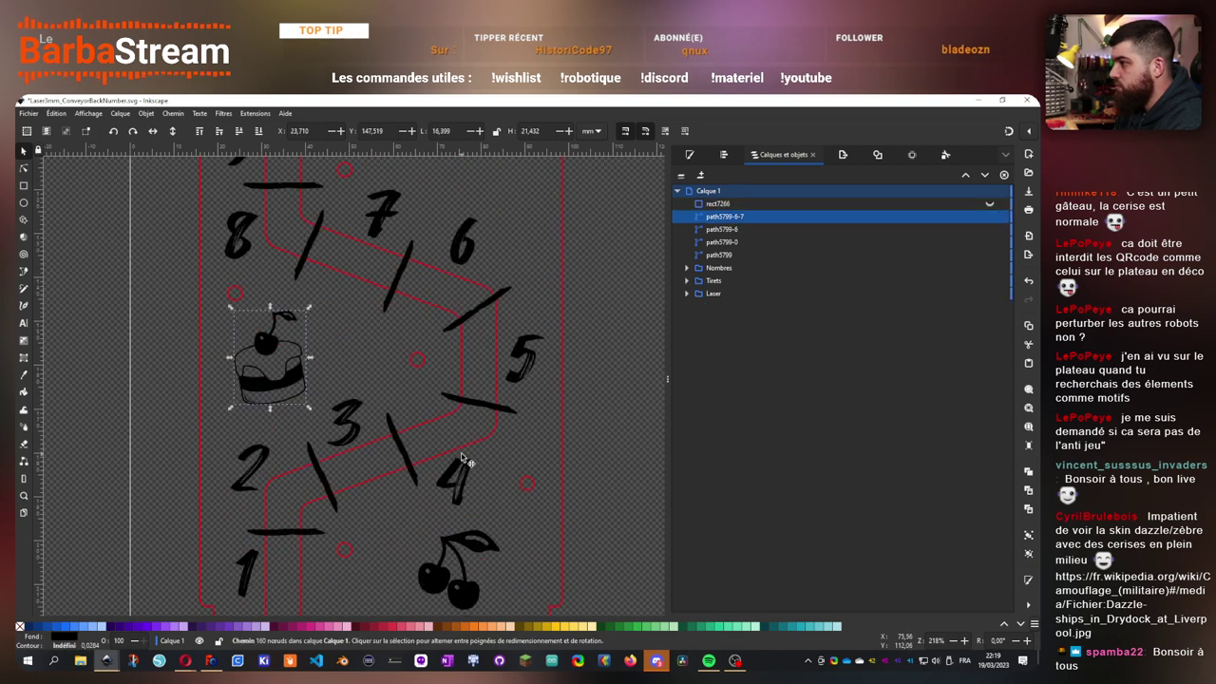
{"action": "scroll", "coordinate": [453, 456], "scroll_direction": "down", "scroll_amount": 2, "text": "ctrl"}
{"action": "left_click", "coordinate": [723, 231], "text": "ctrl"}
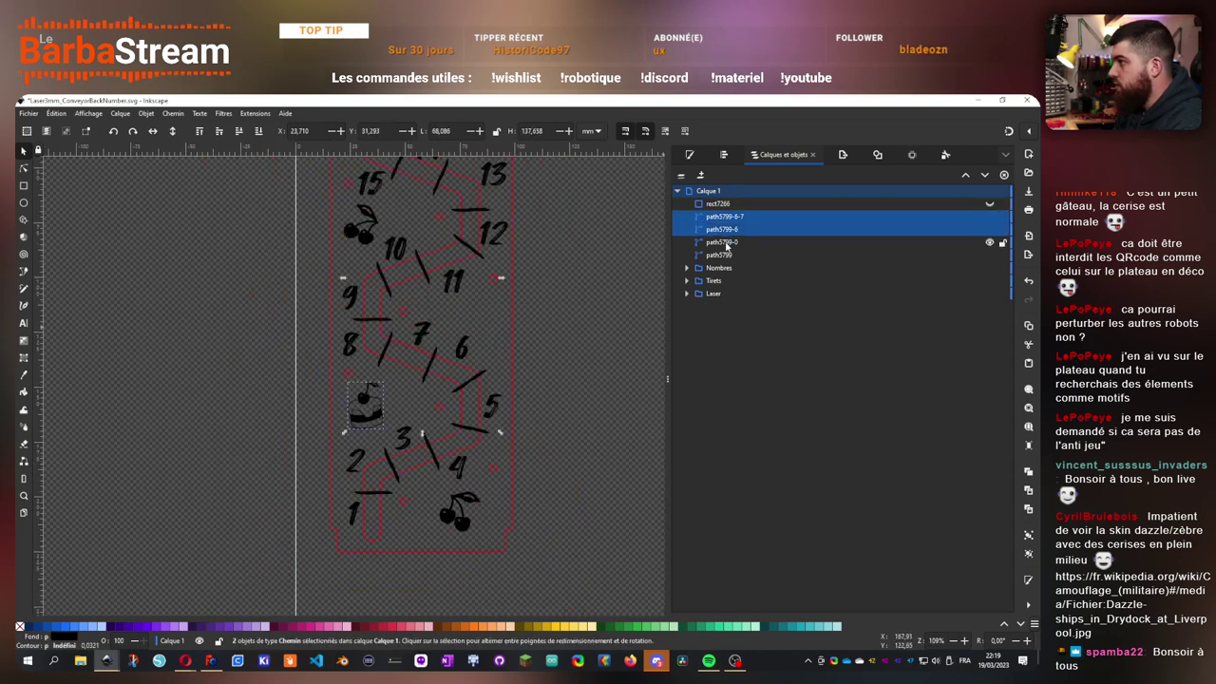
{"action": "left_click", "coordinate": [726, 256], "text": "shift"}
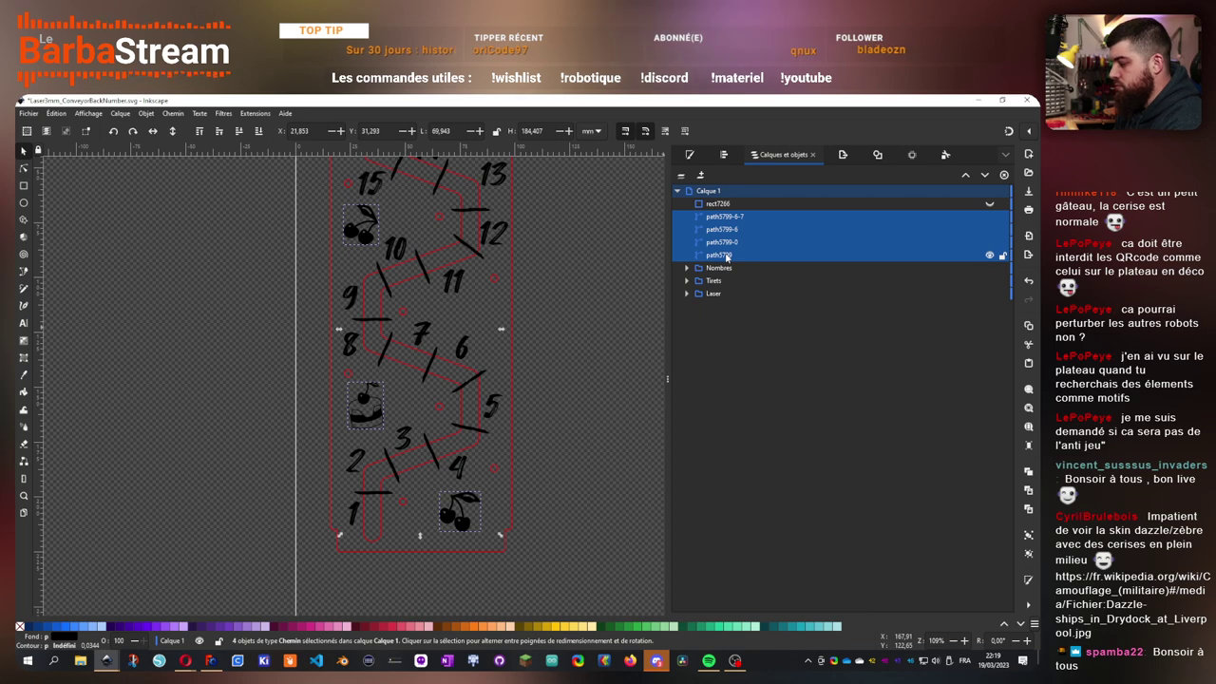
{"action": "key", "text": "ctrl+g"}
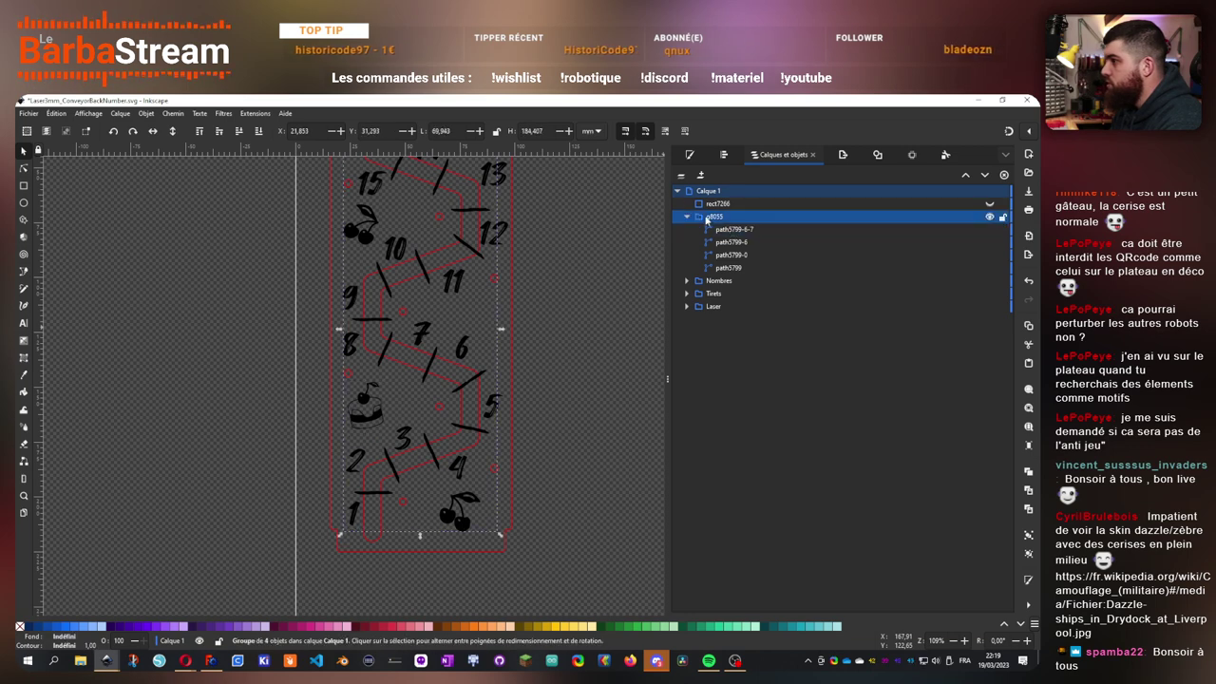
- Rename the group of cake and cherry drawings as "Cerises" and the hidden rounded rectangle as "Contour"
{"action": "double_click", "coordinate": [714, 216]}
{"action": "type", "text": "Cerises"}
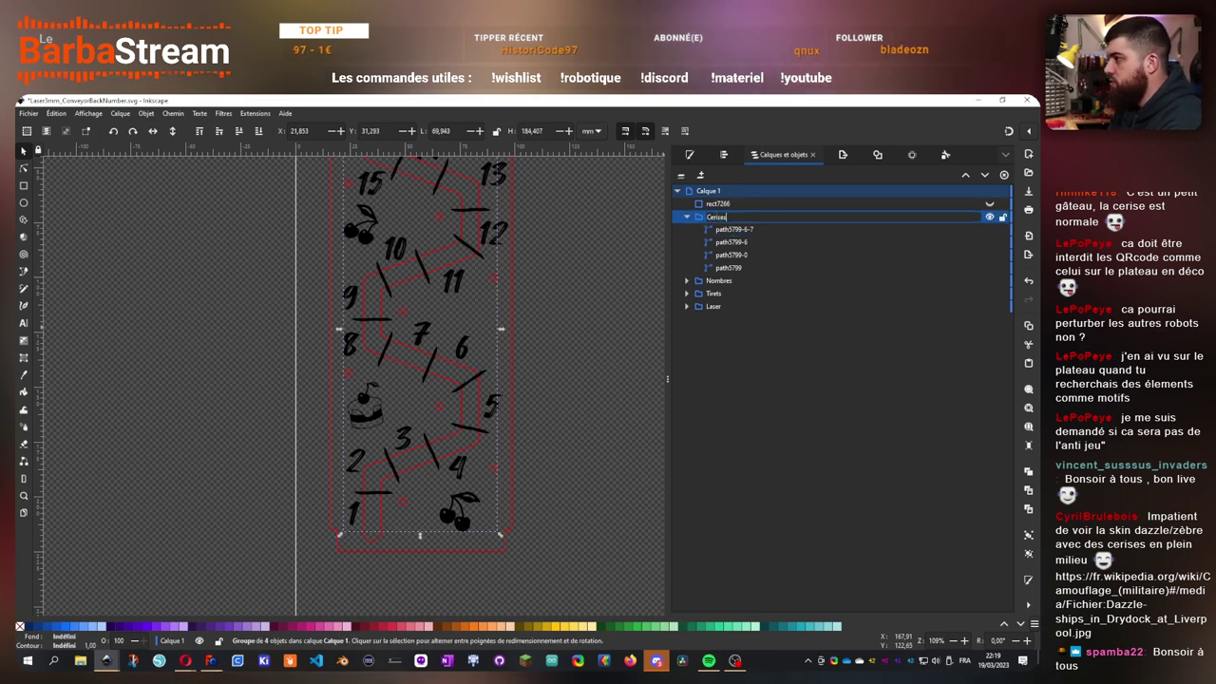
{"action": "key", "text": "Return"}
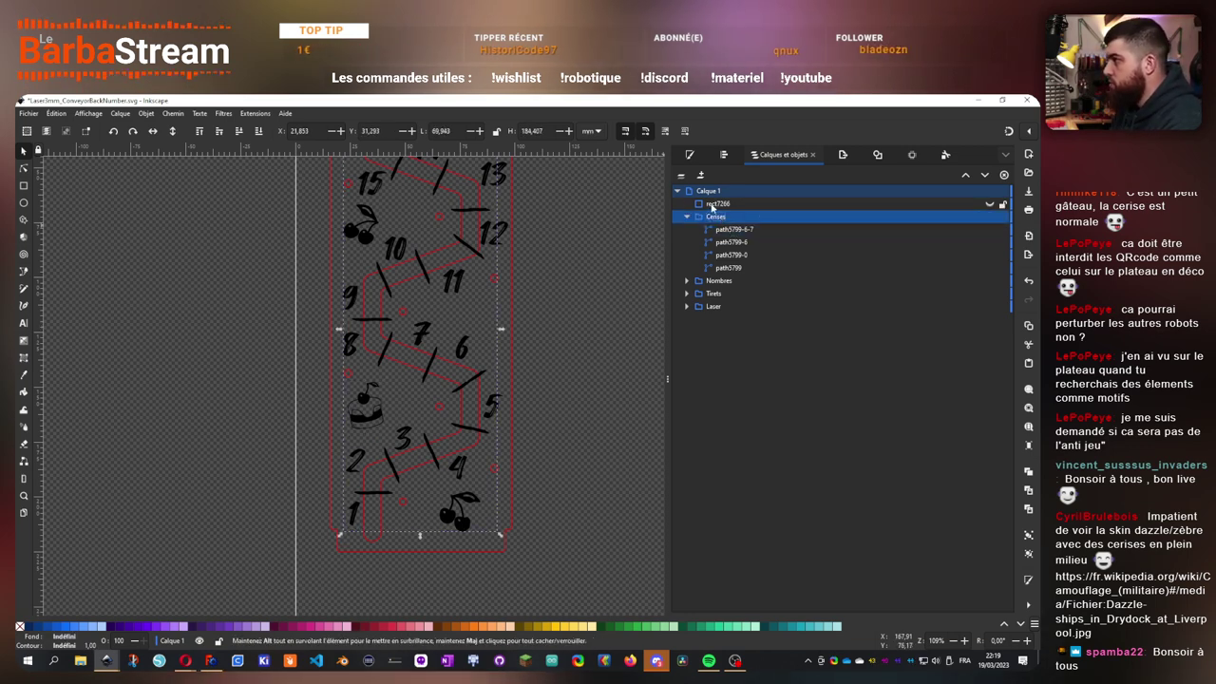
{"action": "double_click", "coordinate": [712, 205]}
{"action": "type", "text": "Contour"}
{"action": "key", "text": "Return"}
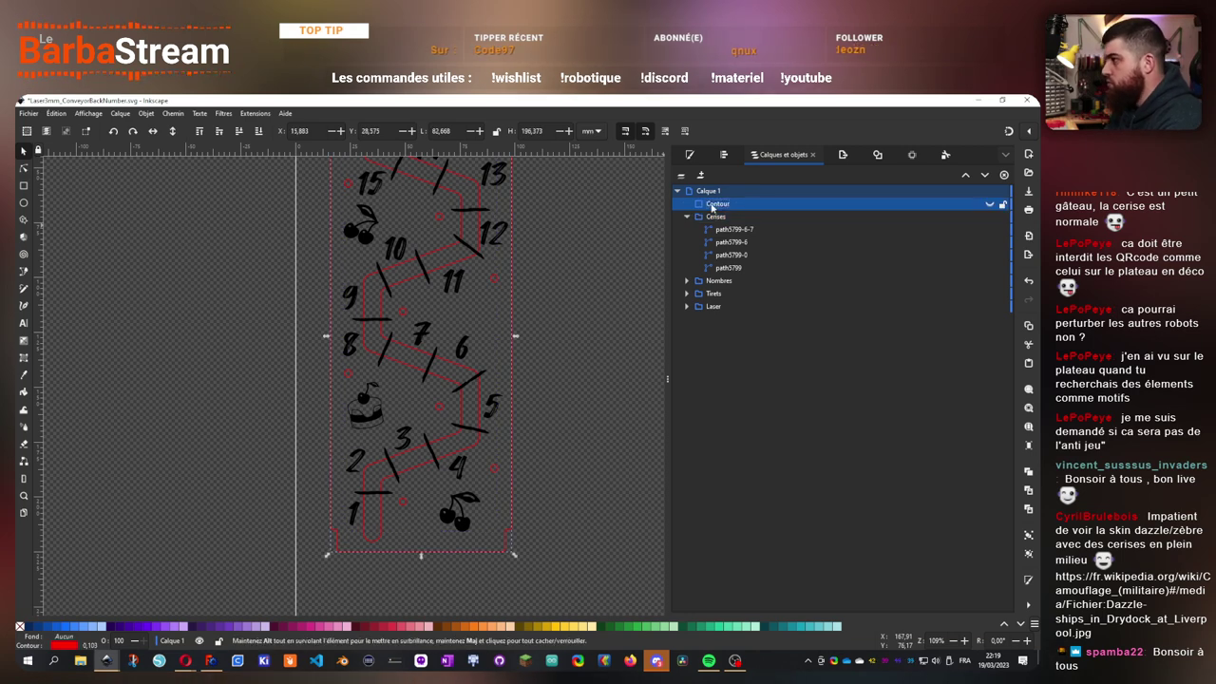
{"action": "left_click", "coordinate": [533, 493]}
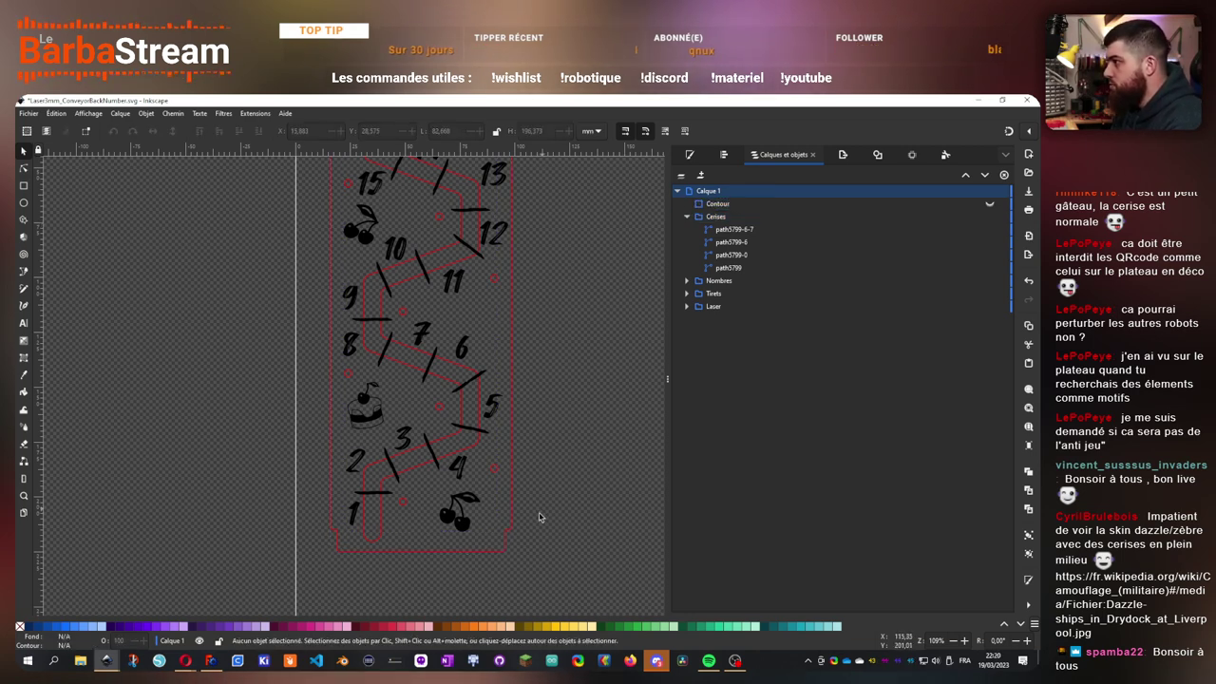
- Enter the nested groups inside Laser down to g3884 and select the old outline's short vertical segment at the lower-right corner
{"action": "left_click", "coordinate": [509, 541]}
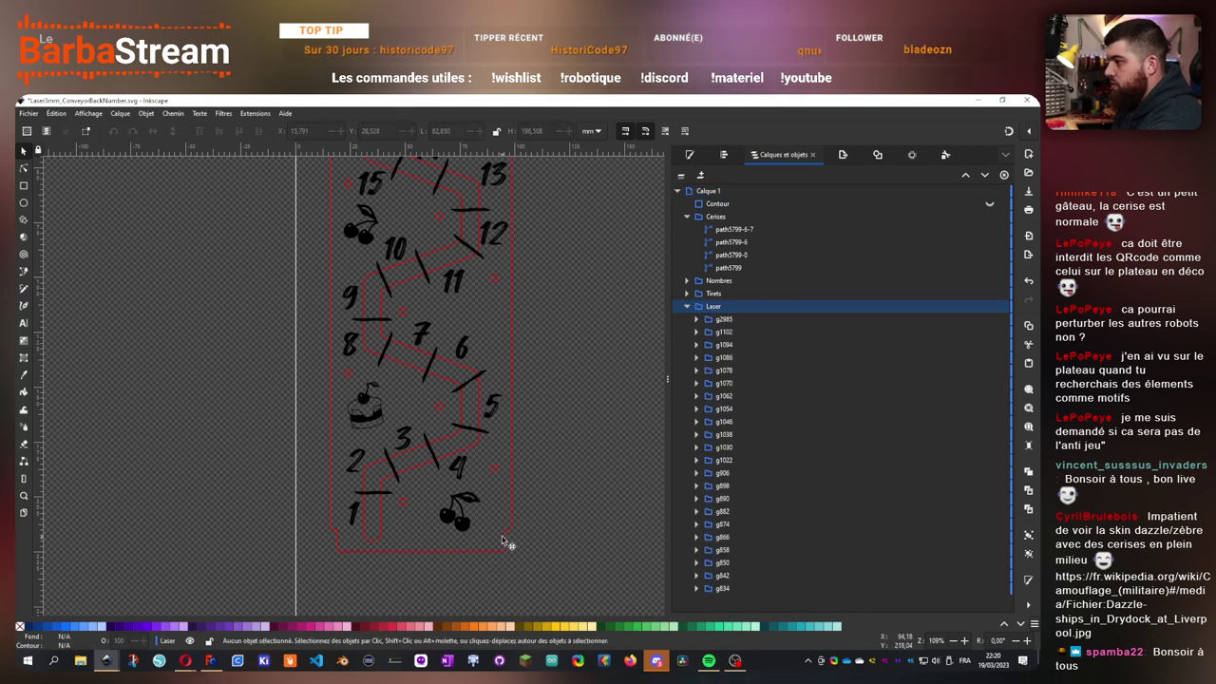
{"action": "double_click", "coordinate": [507, 540]}
{"action": "double_click", "coordinate": [506, 540]}
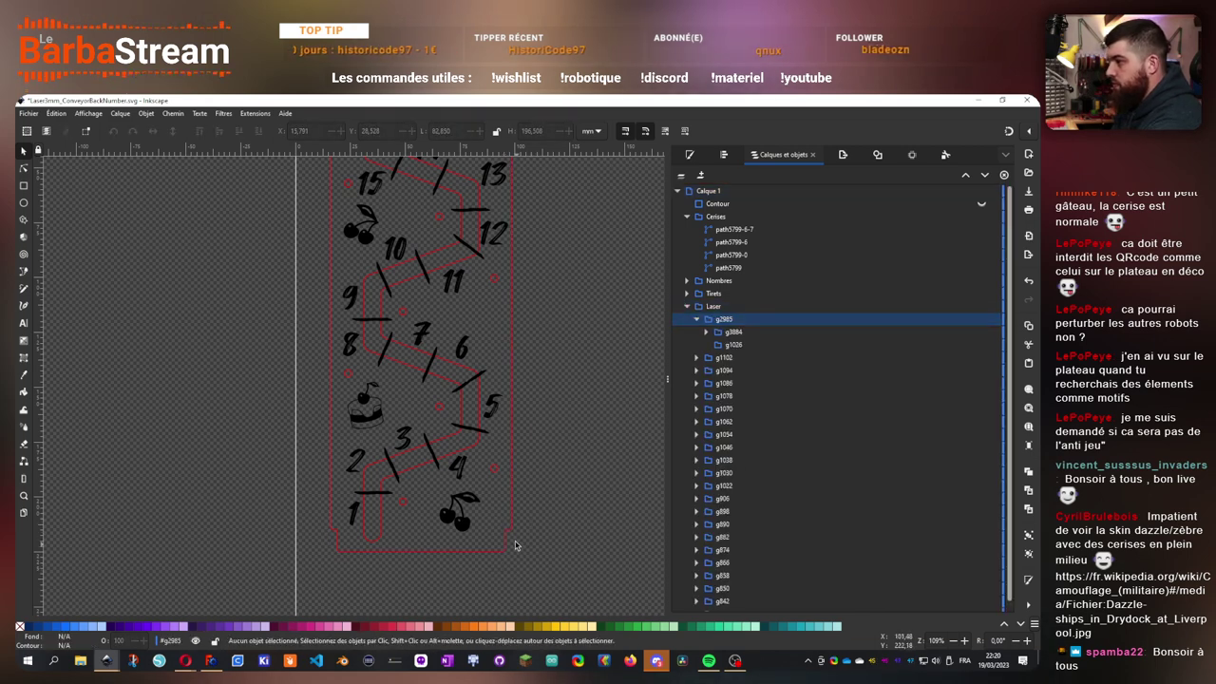
{"action": "double_click", "coordinate": [508, 540]}
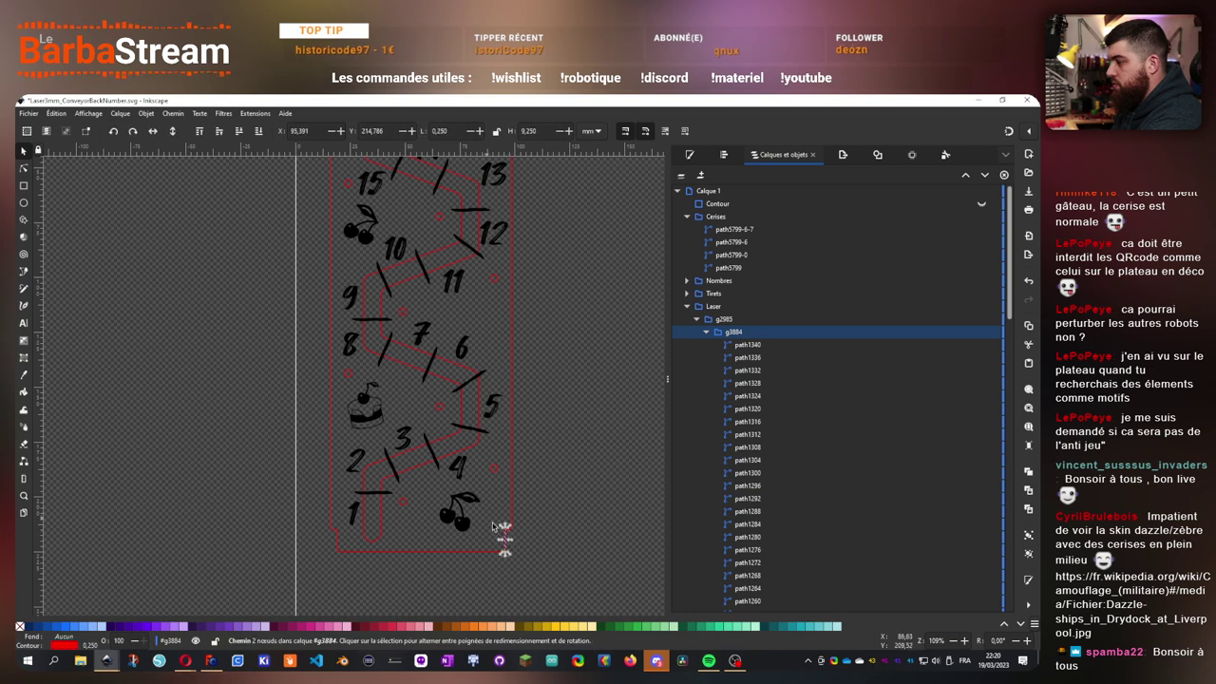
- Remove the old panel outline's lower edge and lower-right corner by deleting their segments and nodes
{"action": "left_click_drag", "start_coordinate": [492, 526], "coordinate": [317, 545]}
{"action": "key", "text": "Delete"}
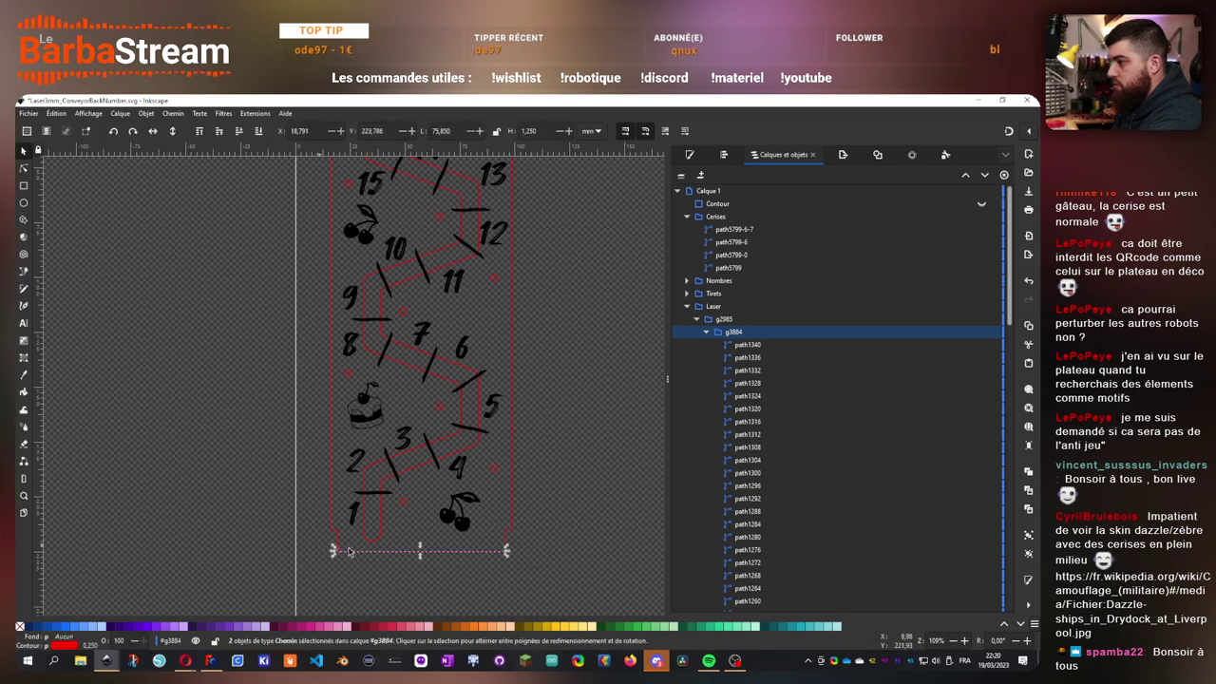
{"action": "left_click", "coordinate": [480, 557]}
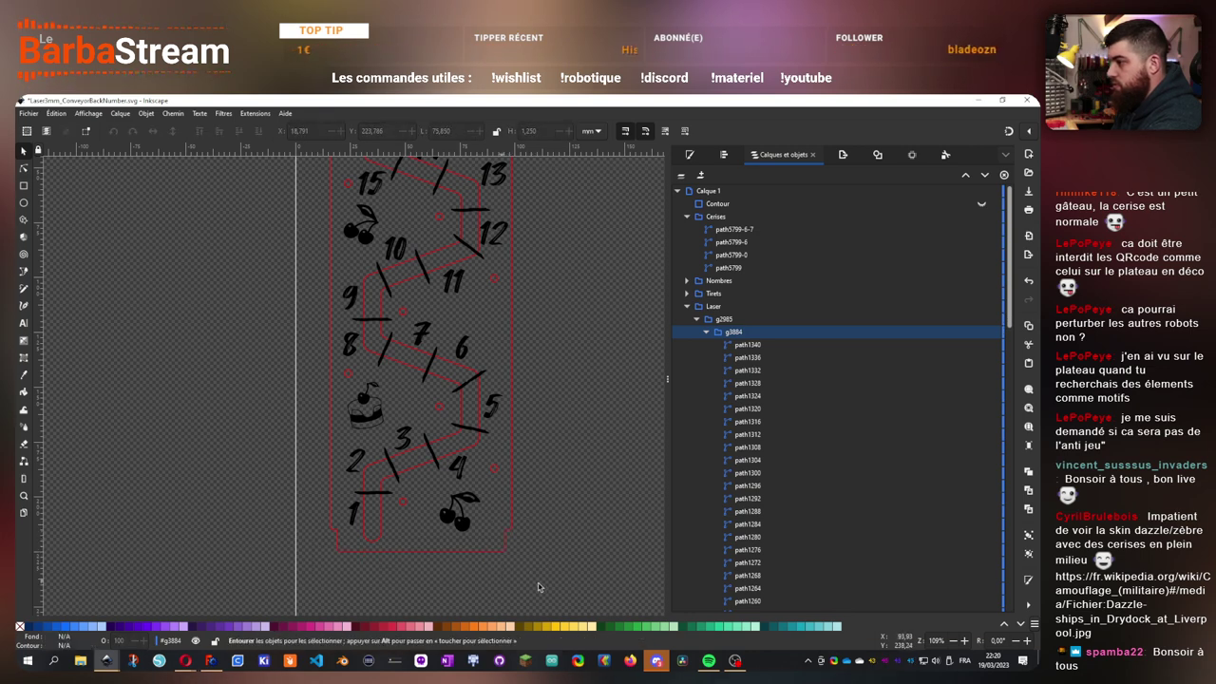
{"action": "double_click", "coordinate": [496, 555]}
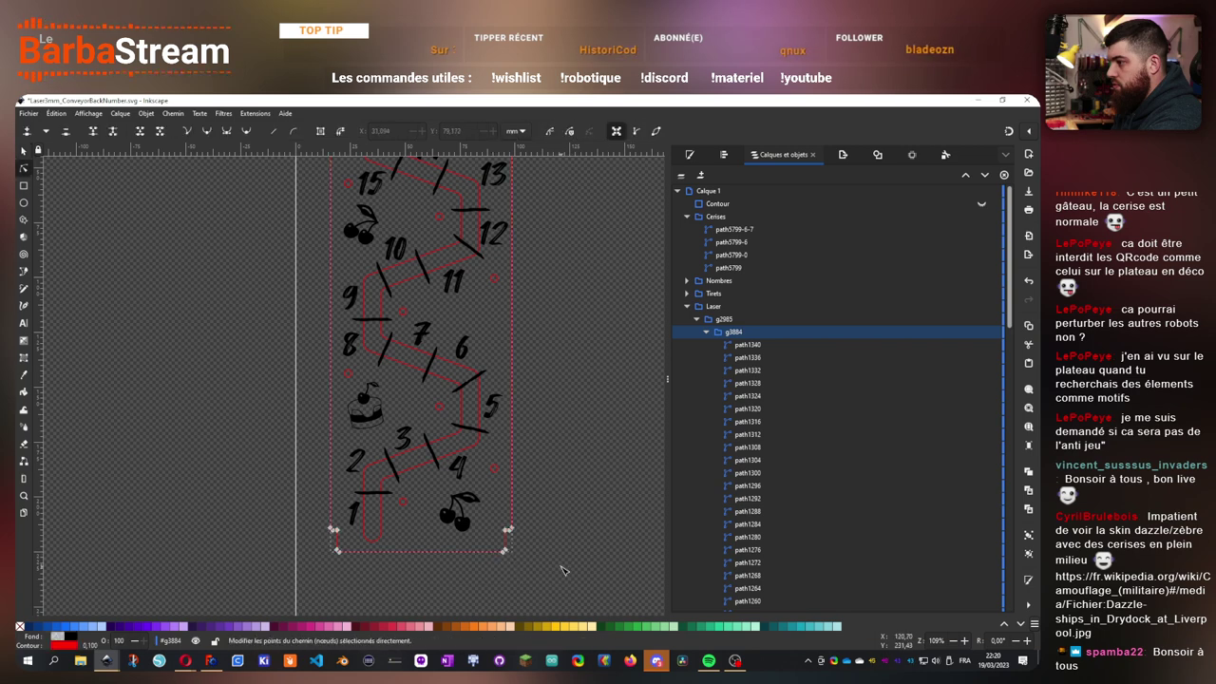
{"action": "left_click_drag", "start_coordinate": [280, 547], "coordinate": [278, 545]}
{"action": "key", "text": "Delete"}
{"action": "left_click", "coordinate": [507, 529]}
{"action": "key", "text": "Delete"}
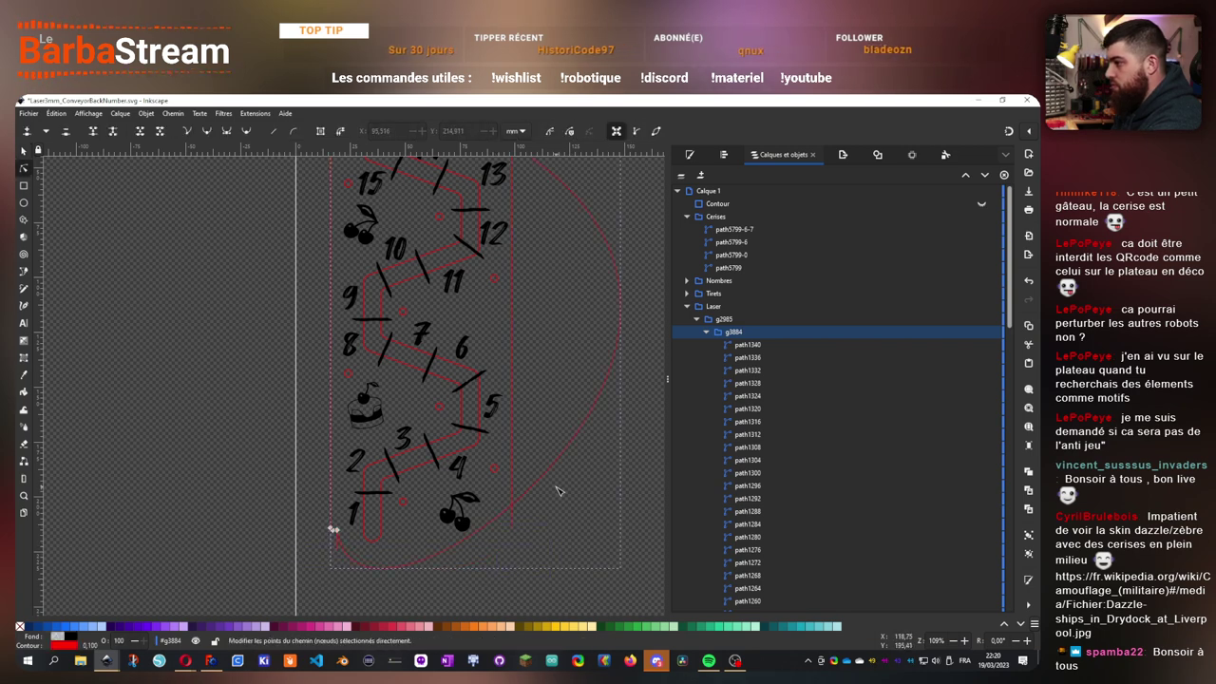
- Delete the old outline's right-hand edge, including its curved segment, from the node at the upper-right corner
{"action": "scroll", "coordinate": [548, 498], "scroll_direction": "up", "scroll_amount": 3}
{"action": "scroll", "coordinate": [547, 499], "scroll_direction": "up", "scroll_amount": 2}
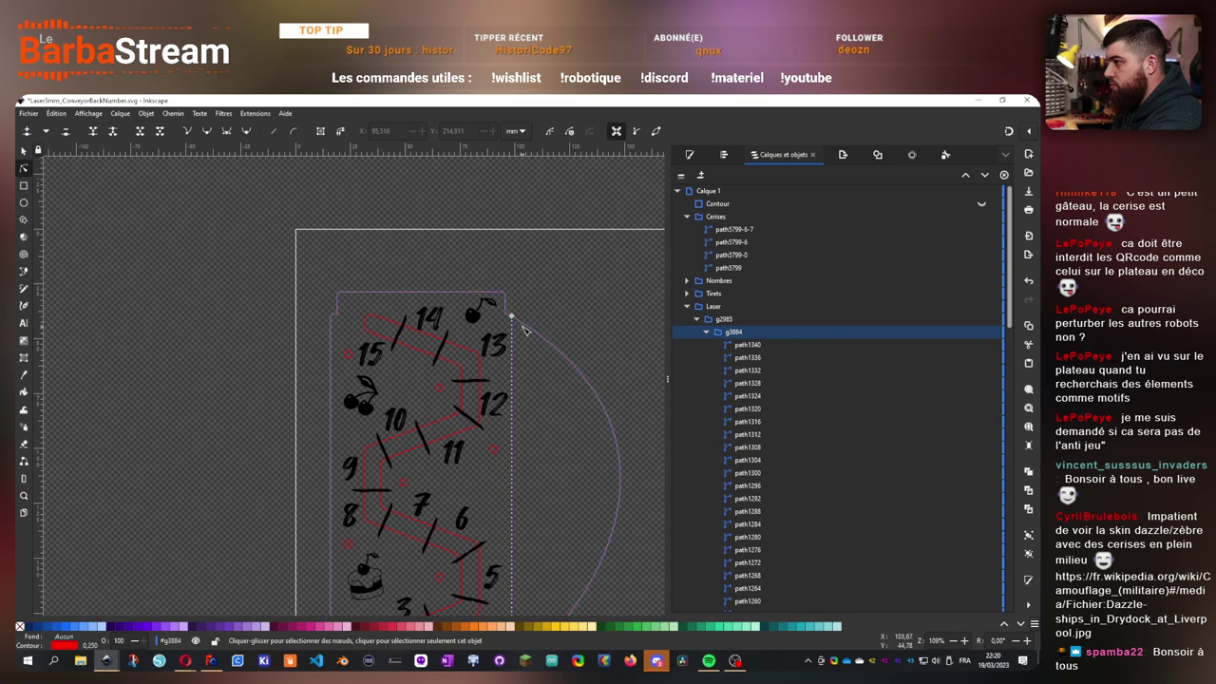
{"action": "scroll", "coordinate": [518, 313], "scroll_direction": "up", "scroll_amount": 3}
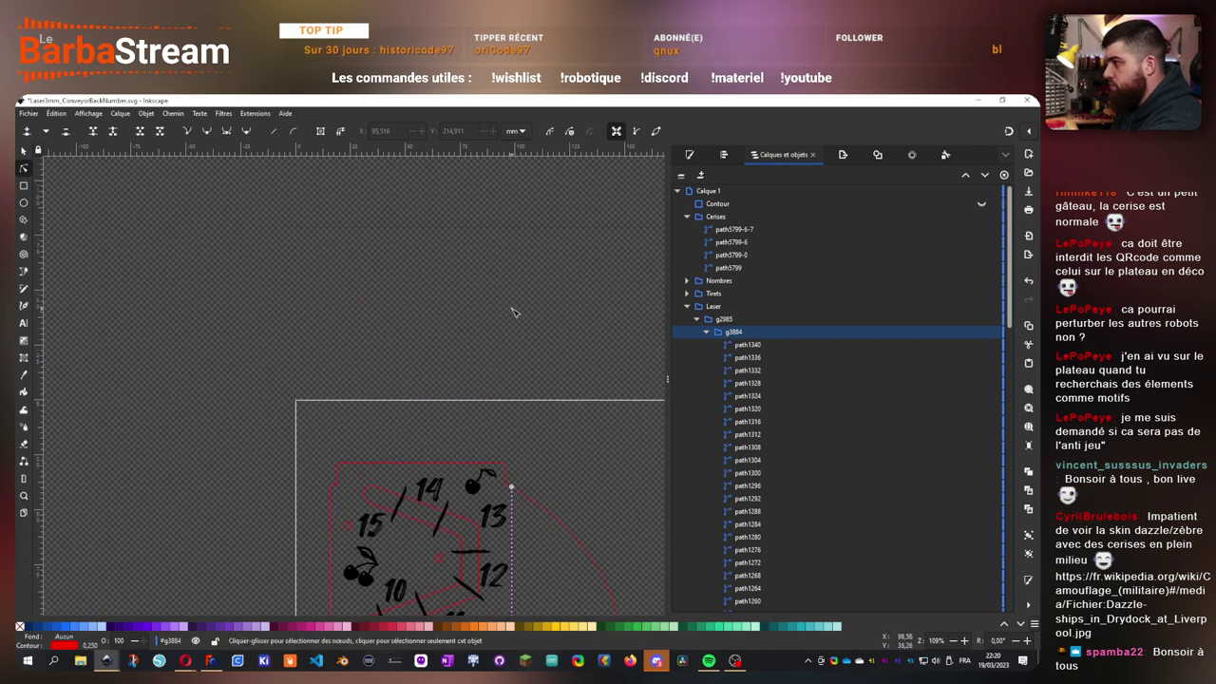
{"action": "scroll", "coordinate": [544, 453], "scroll_direction": "down", "scroll_amount": 1}
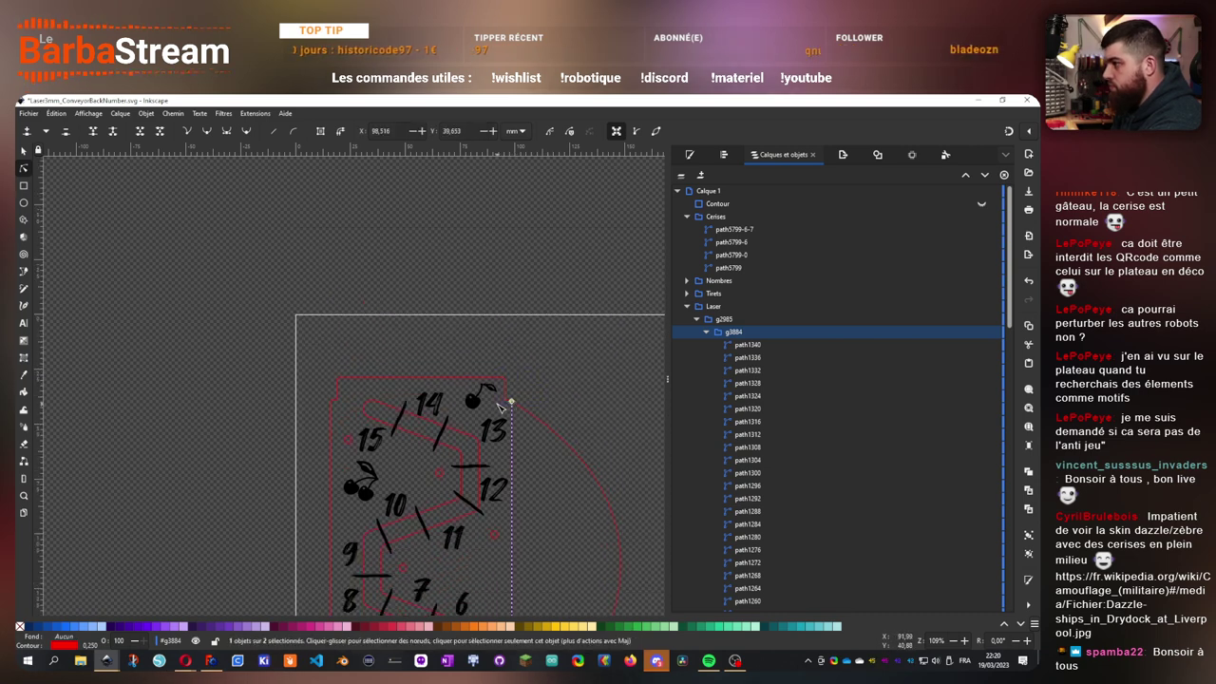
{"action": "left_click", "coordinate": [525, 409]}
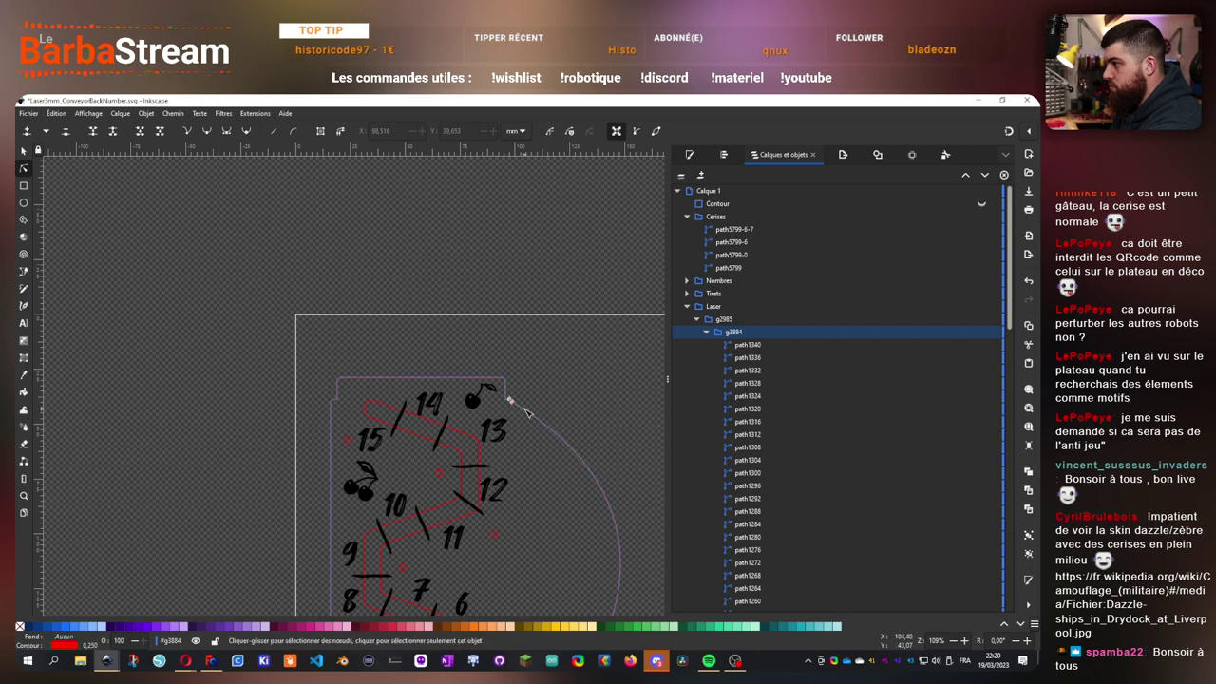
{"action": "mouse_move", "coordinate": [525, 409]}
{"action": "left_mouse_down"}
{"action": "mouse_move", "coordinate": [552, 402]}
{"action": "mouse_move", "coordinate": [497, 412]}
{"action": "left_mouse_up"}
{"action": "key", "text": "Delete"}
- Delete the old outline's left-hand edge and the small leftover fragments at its lower-left corner
{"action": "left_click_drag", "start_coordinate": [306, 361], "coordinate": [344, 412]}
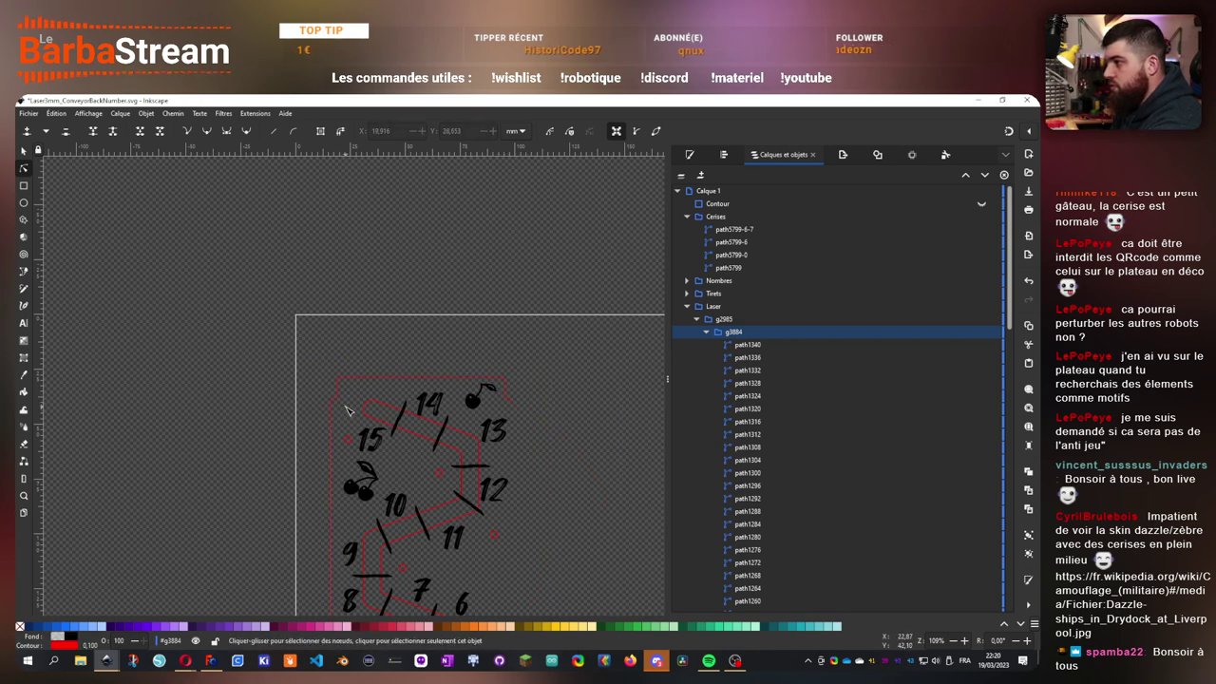
{"action": "scroll", "coordinate": [342, 406], "scroll_direction": "down", "scroll_amount": 8}
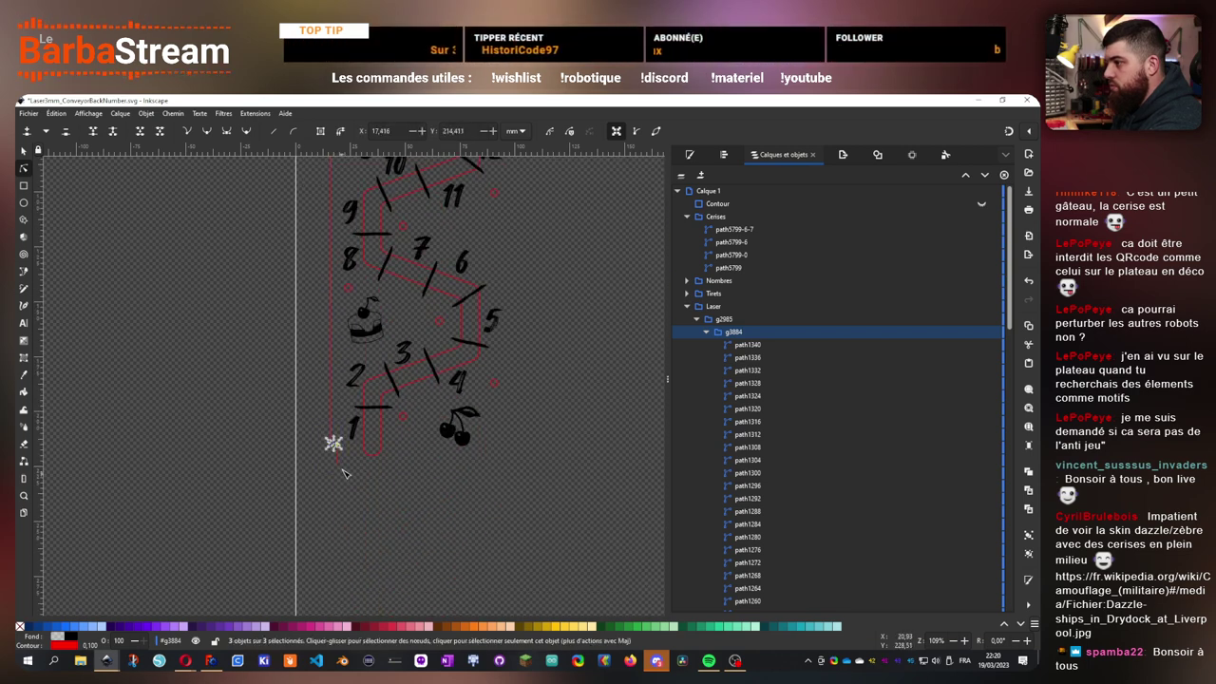
{"action": "key", "text": "Delete"}
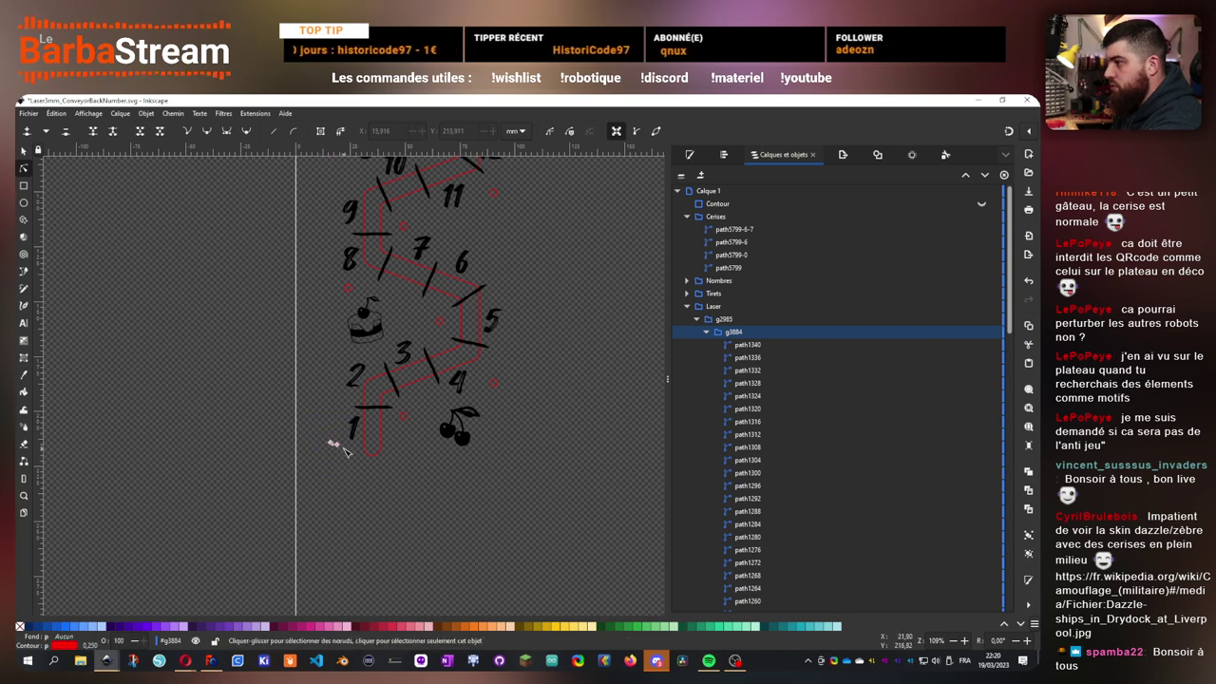
{"action": "scroll", "coordinate": [378, 422], "scroll_direction": "up", "scroll_amount": 1}
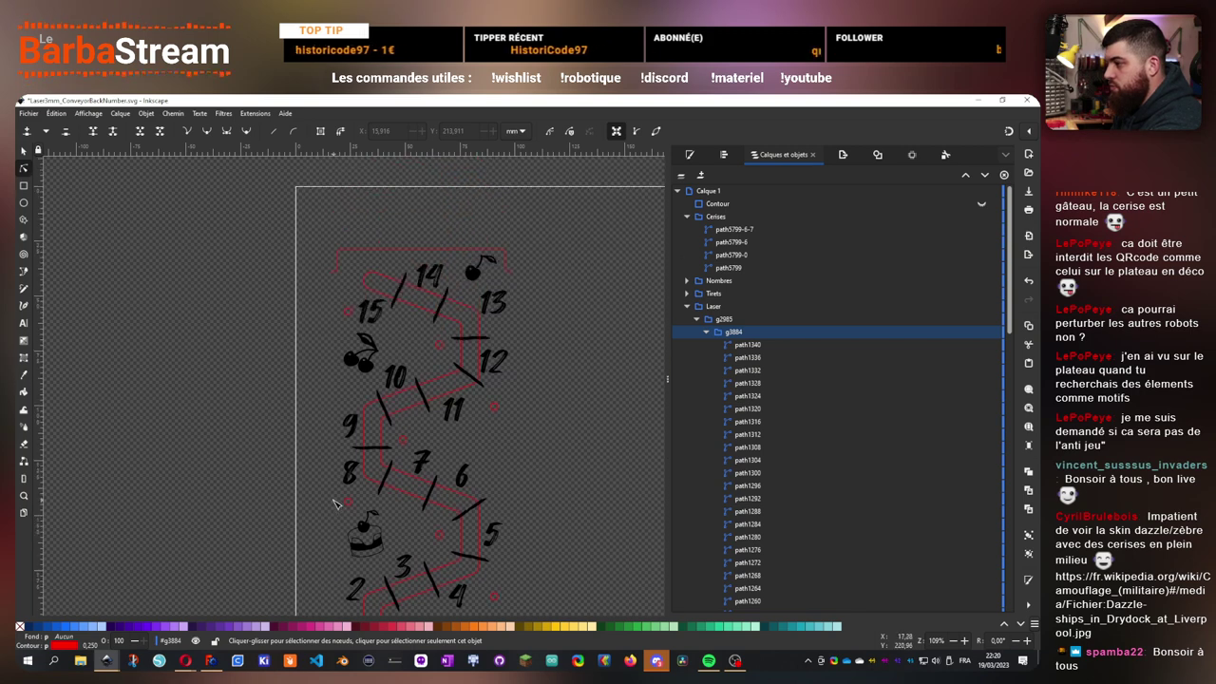
{"action": "scroll", "coordinate": [335, 506], "scroll_direction": "up", "scroll_amount": 5}
{"action": "scroll", "coordinate": [352, 505], "scroll_direction": "up", "scroll_amount": 4}
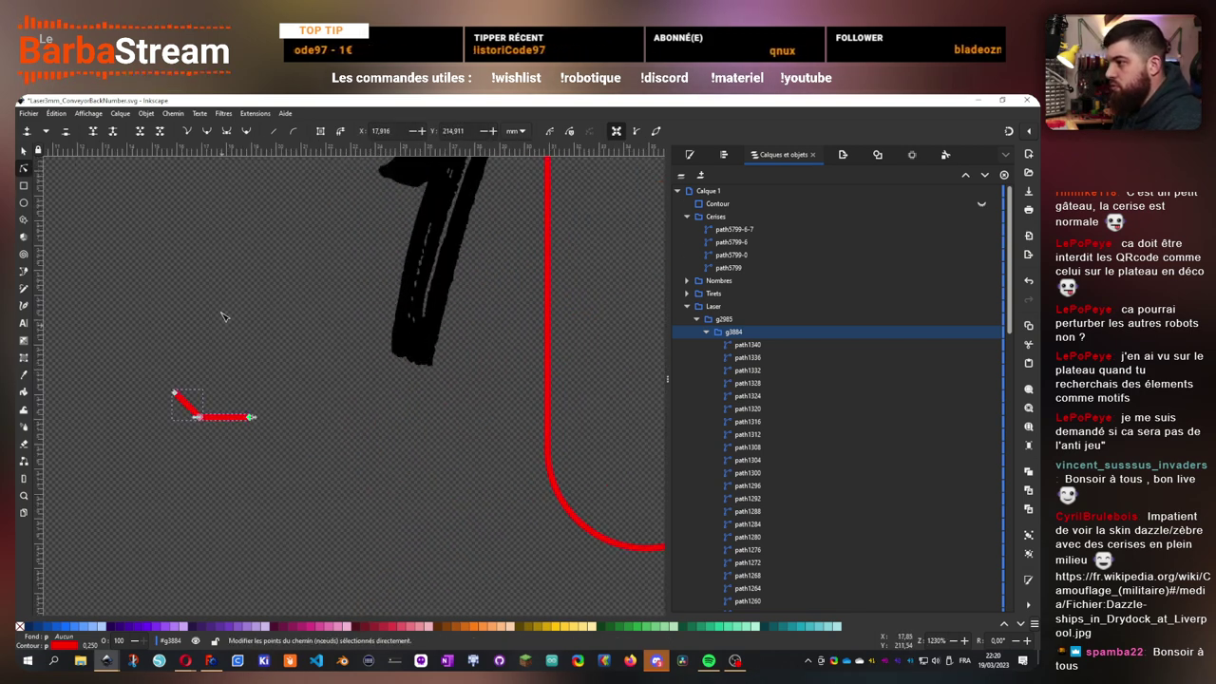
{"action": "key", "text": "s"}
{"action": "key", "text": "Delete"}
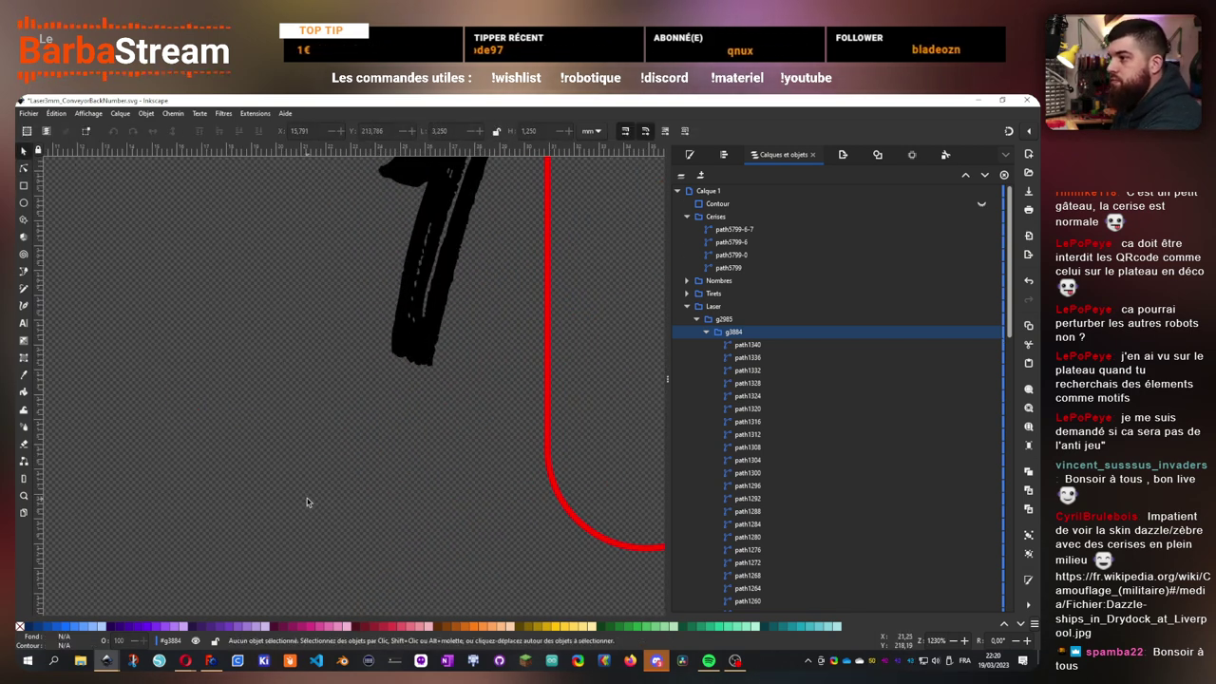
- Delete the old outline's remaining upper edge and corner notches, and show the Contour rectangle again
{"action": "scroll", "coordinate": [301, 479], "scroll_direction": "down", "scroll_amount": 9}
{"action": "scroll", "coordinate": [218, 393], "scroll_direction": "up", "scroll_amount": 4}
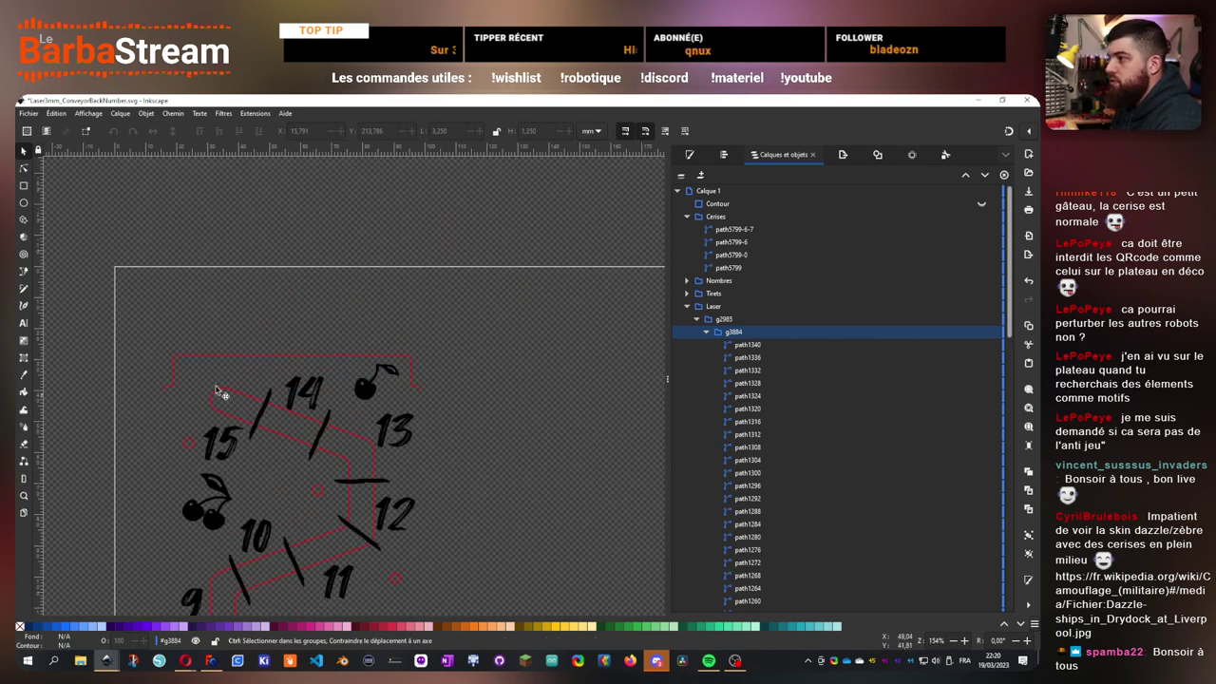
{"action": "left_click", "coordinate": [159, 375]}
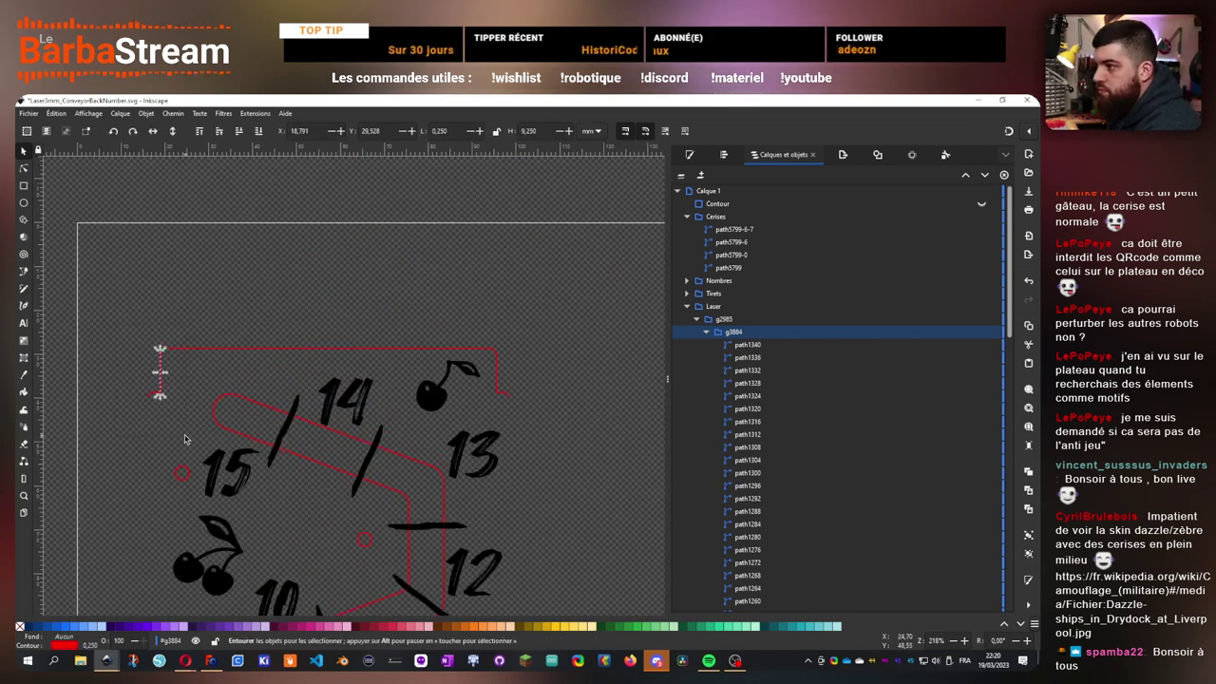
{"action": "key", "text": "Delete"}
{"action": "left_click", "coordinate": [489, 350]}
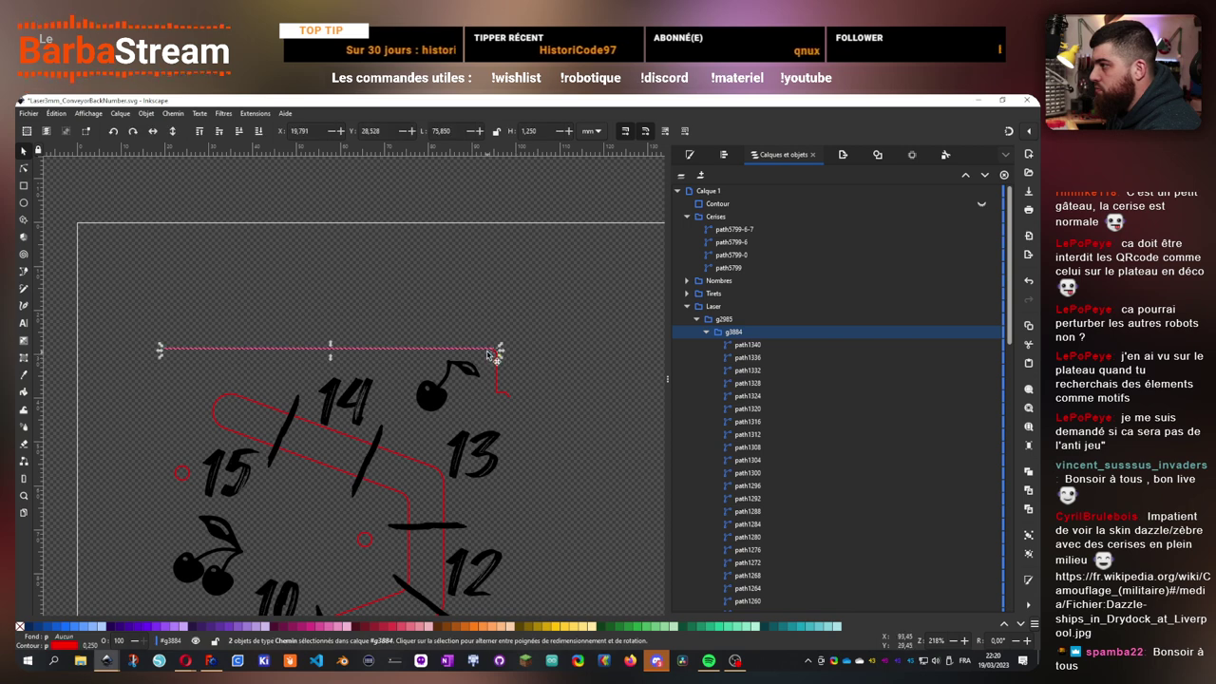
{"action": "key", "text": "Delete"}
{"action": "key", "text": "Tab"}
{"action": "key", "text": "Delete"}
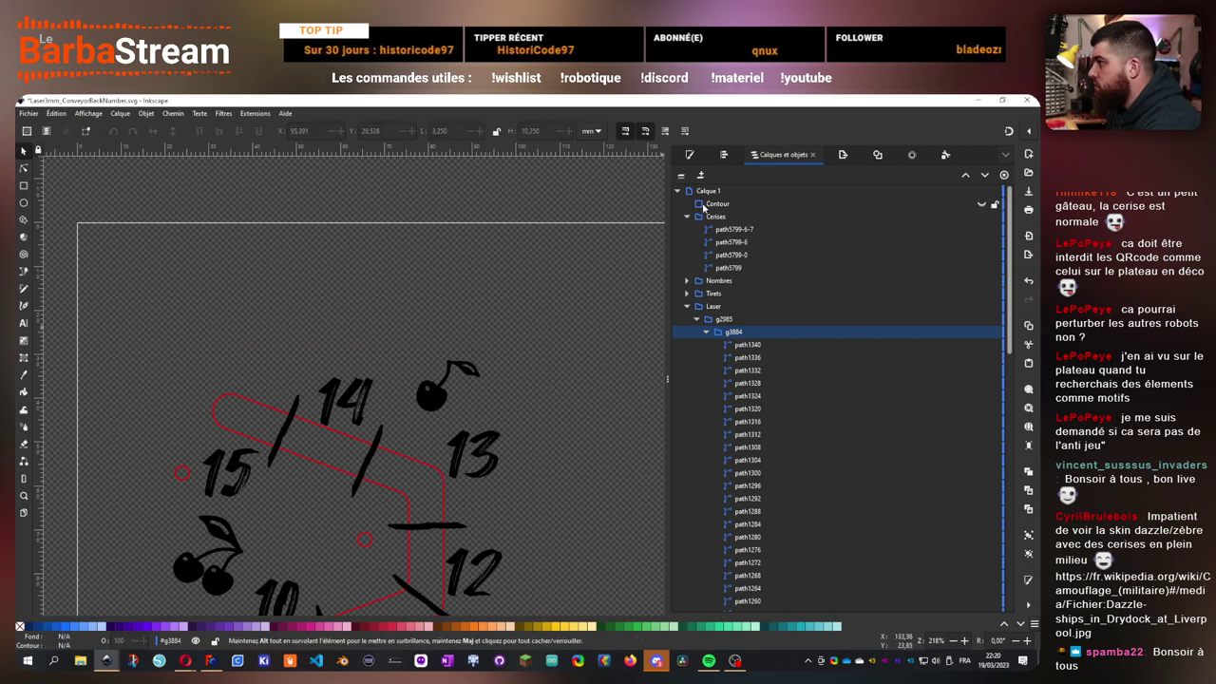
{"action": "scroll", "coordinate": [602, 361], "scroll_direction": "down", "scroll_amount": 3}
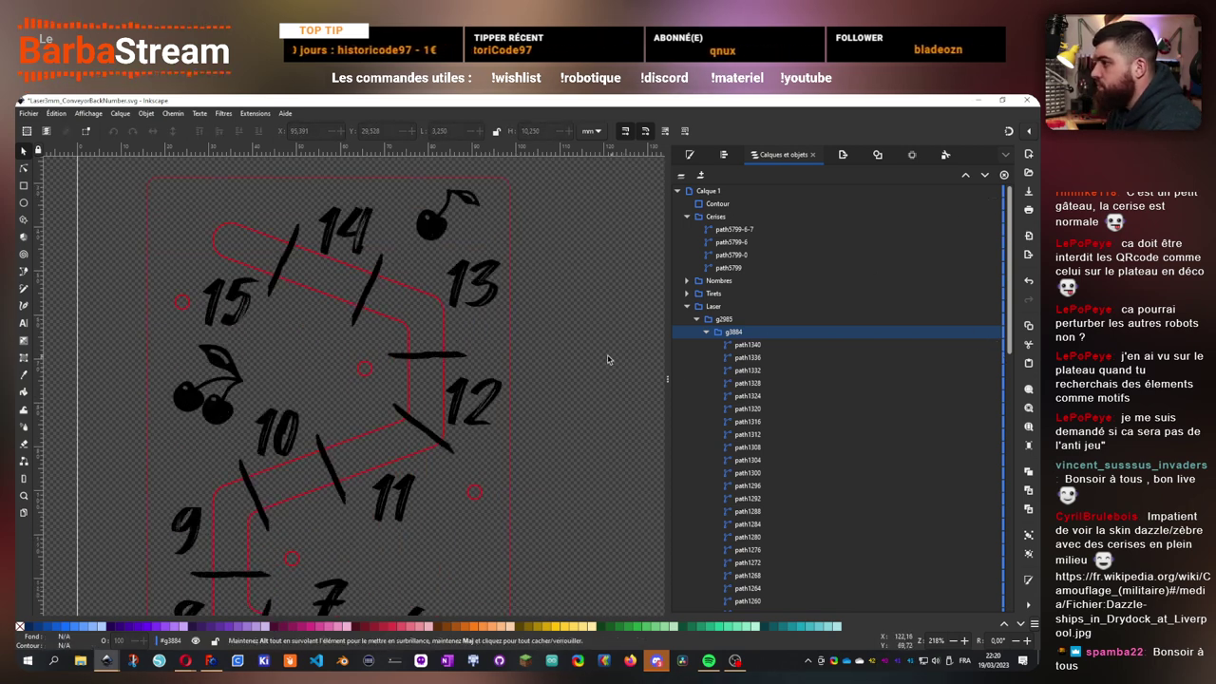
- Hide the Cerises, Nombres and Tirets groups and collapse them in the object list
{"action": "scroll", "coordinate": [247, 275], "scroll_direction": "up", "scroll_amount": 2}
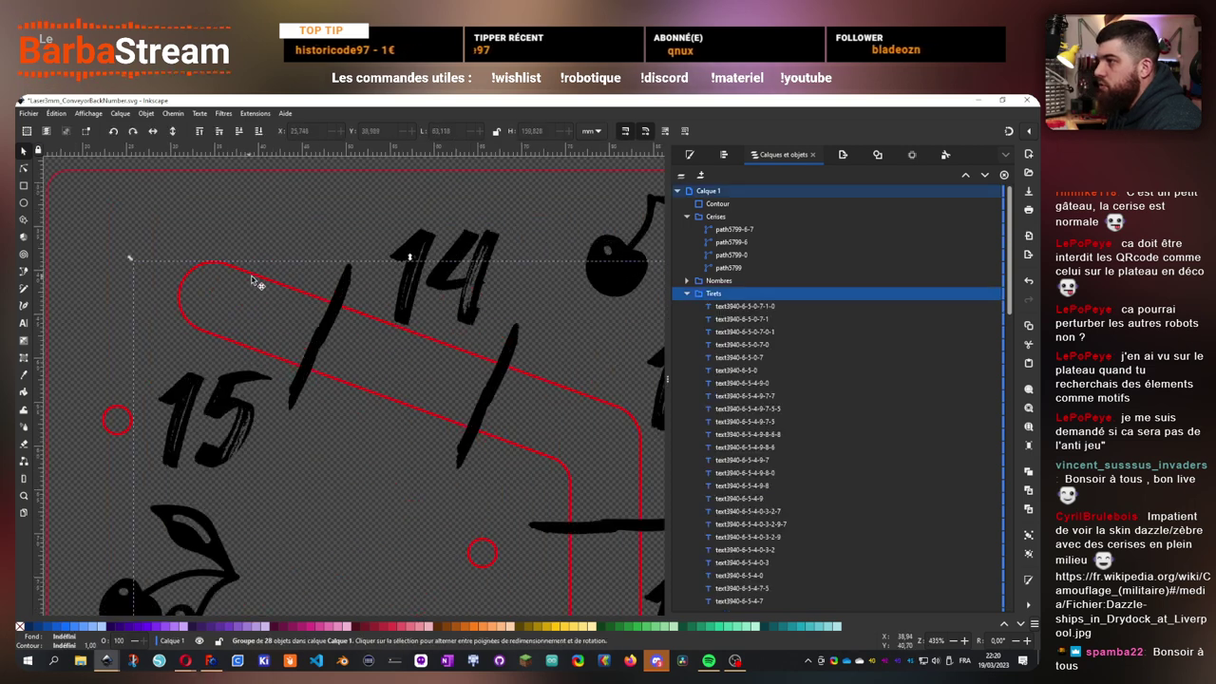
{"action": "key", "text": "Tab"}
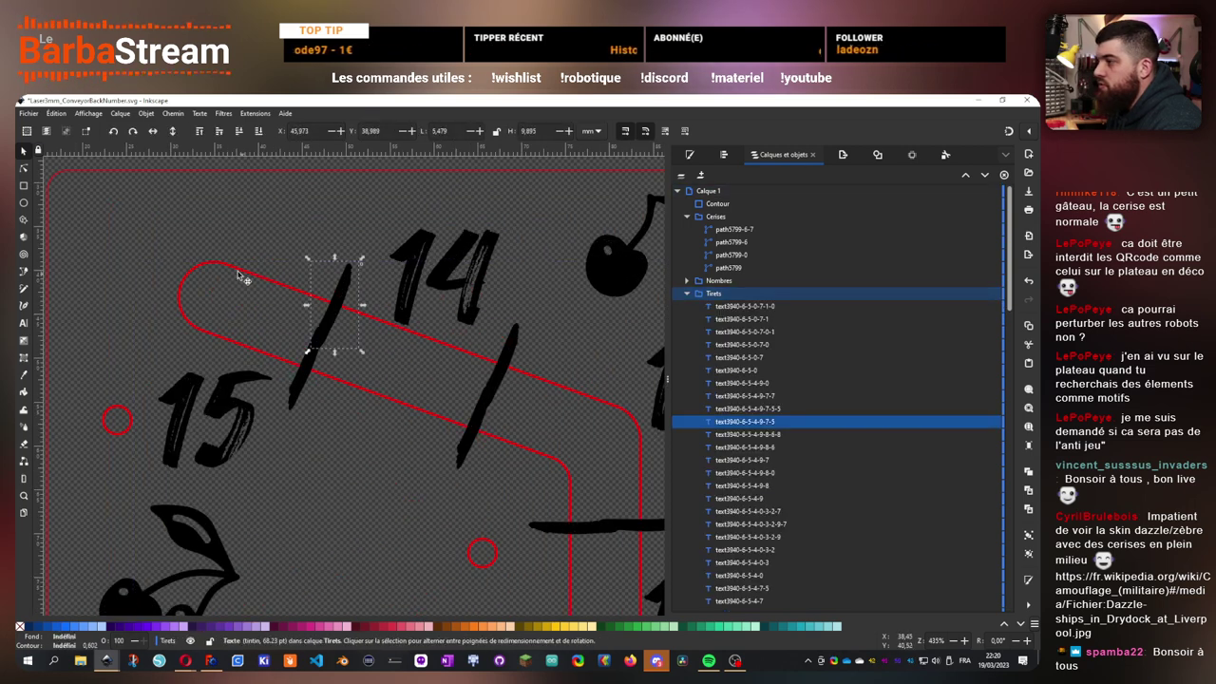
{"action": "left_click", "coordinate": [227, 265]}
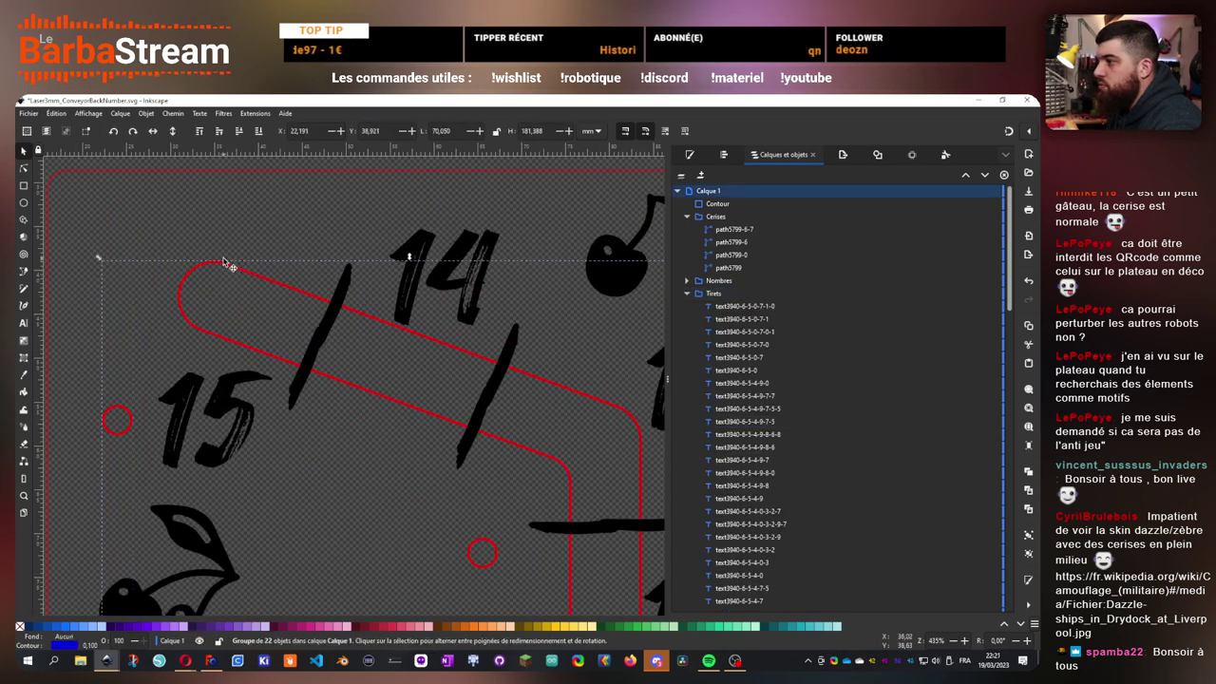
{"action": "left_click", "coordinate": [688, 217]}
{"action": "left_click", "coordinate": [981, 216]}
{"action": "left_click", "coordinate": [981, 229]}
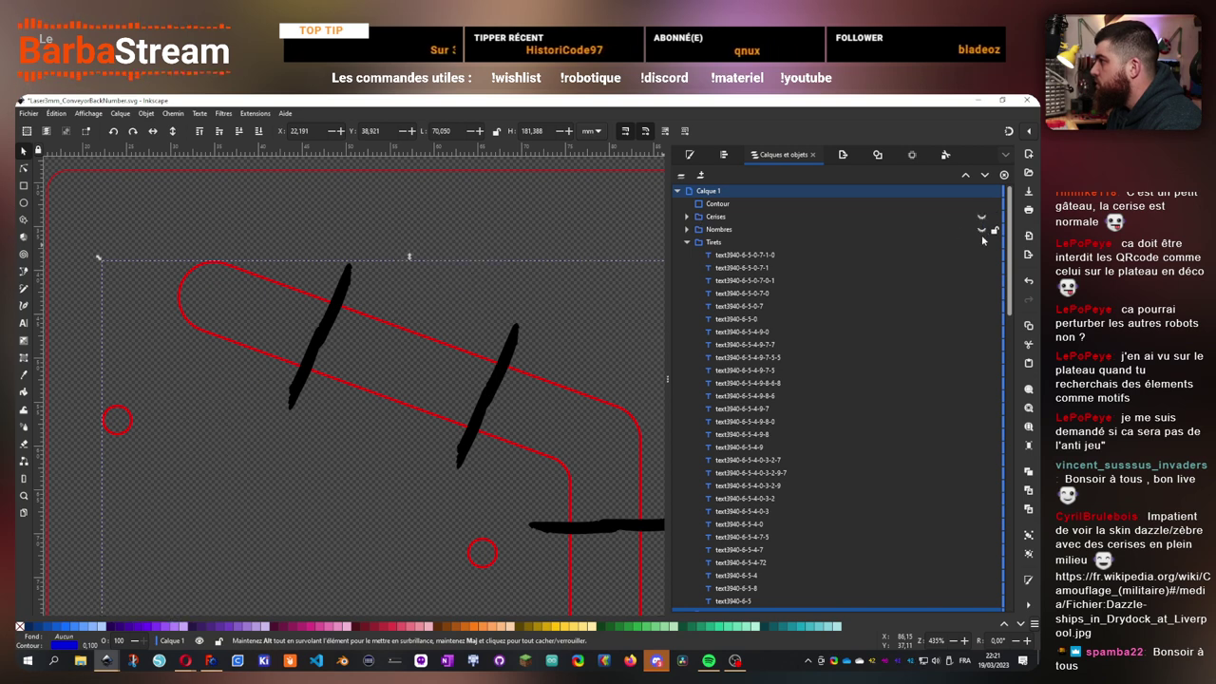
{"action": "left_click", "coordinate": [981, 243]}
{"action": "left_click", "coordinate": [686, 243]}
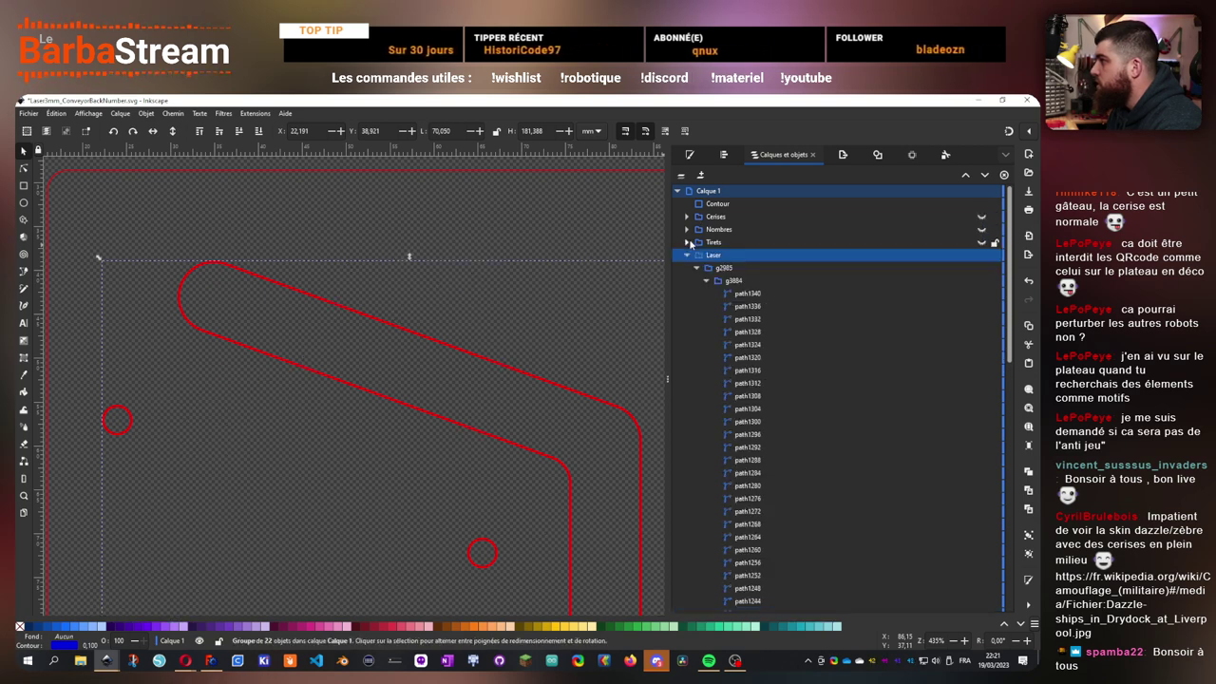
- Examine the Laser group's paths, selecting path1340 and path1336 to locate them on the panel, and enter the Laser group
{"action": "scroll", "coordinate": [745, 378], "scroll_direction": "down", "scroll_amount": 10}
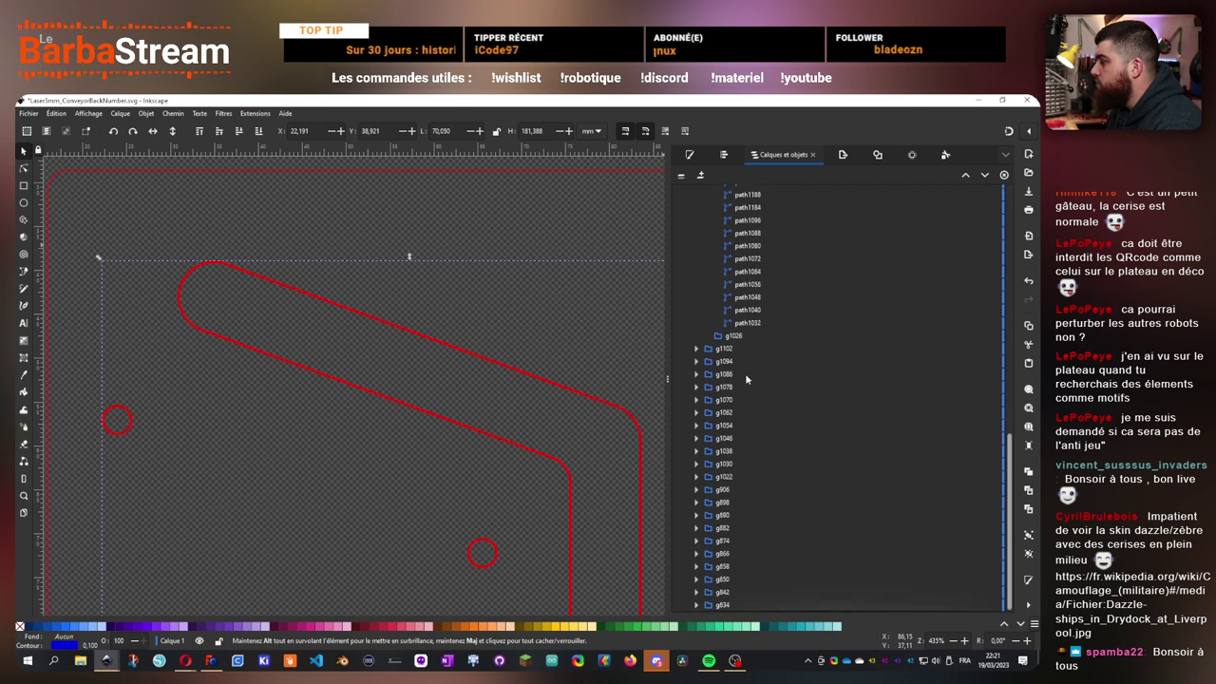
{"action": "scroll", "coordinate": [744, 373], "scroll_direction": "up", "scroll_amount": 10}
{"action": "left_click", "coordinate": [742, 294]}
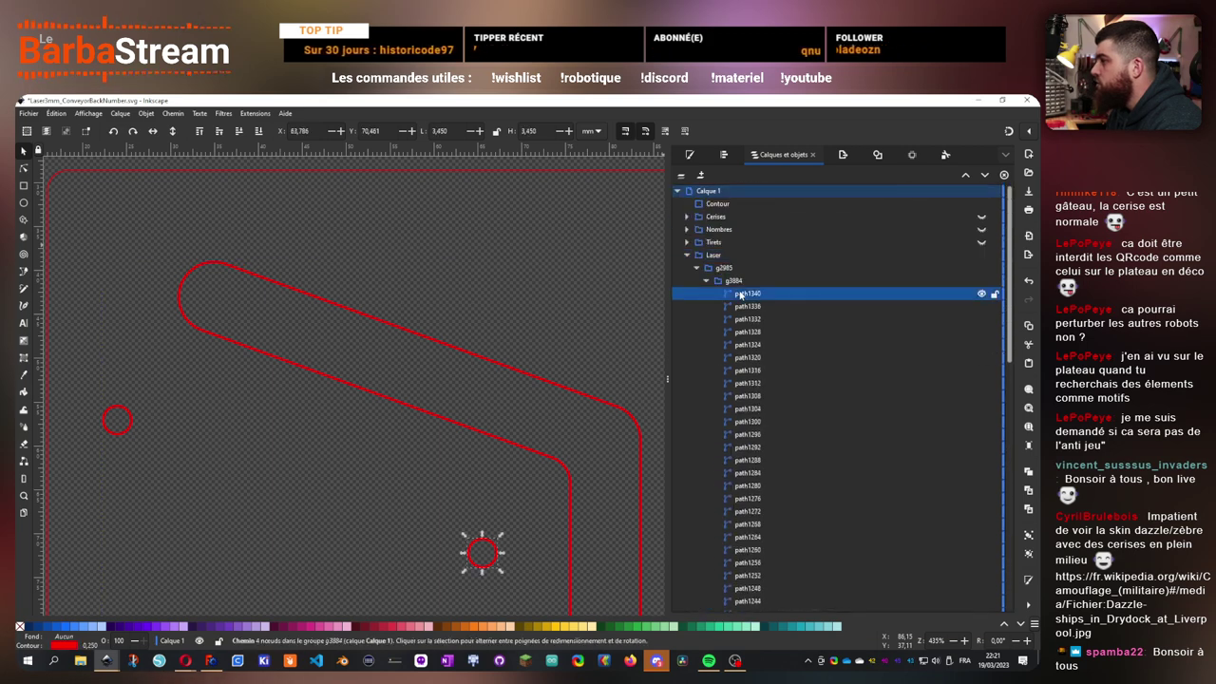
{"action": "left_click", "coordinate": [744, 308]}
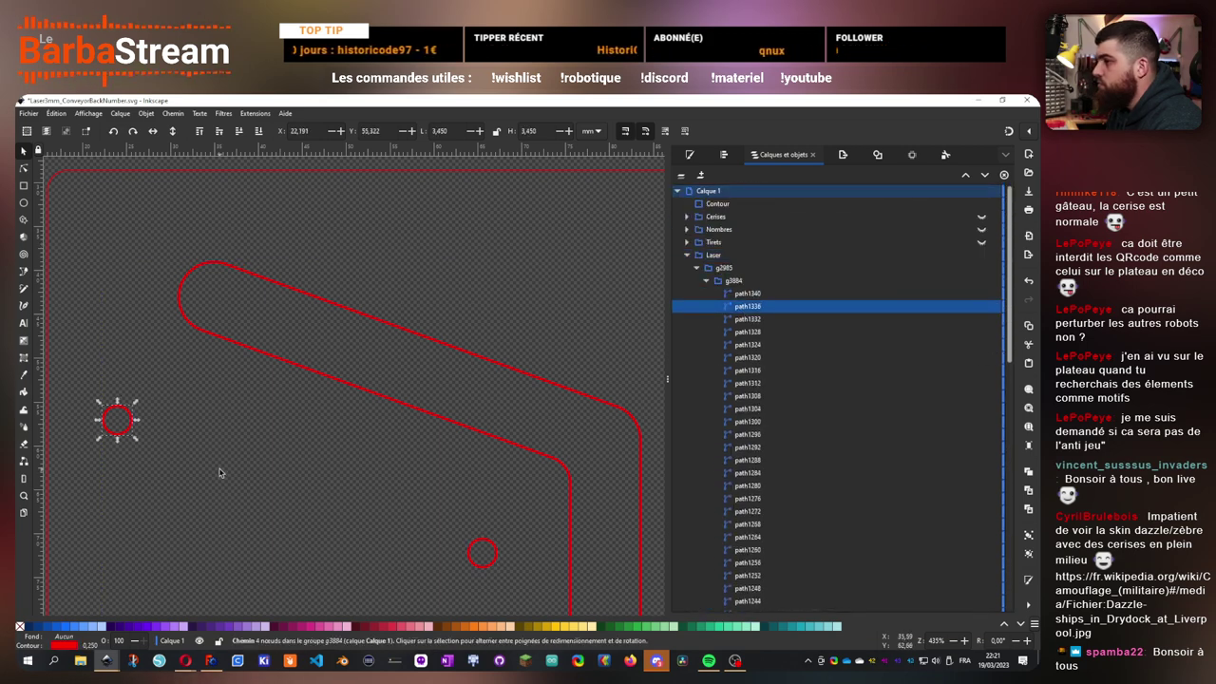
{"action": "left_click", "coordinate": [124, 433]}
{"action": "double_click", "coordinate": [129, 435]}
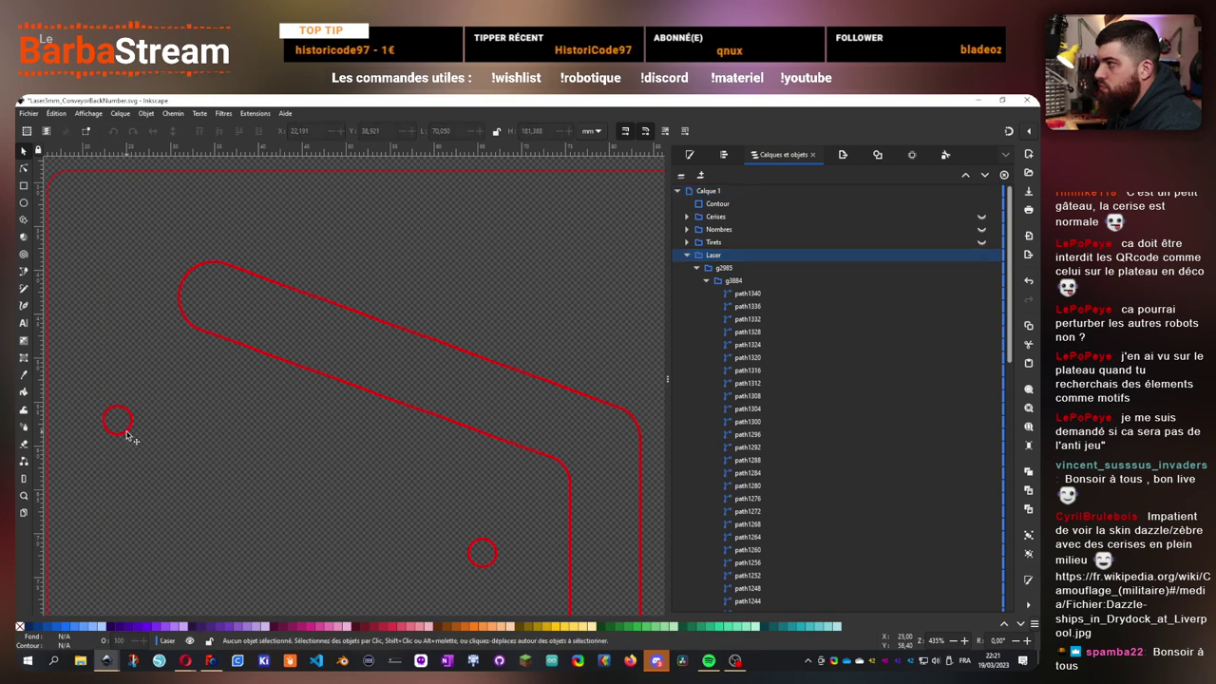
- Inside group g3884, move the thick duplicate circle path1336 off the first hole at the panel's upper left and delete it
{"action": "double_click", "coordinate": [128, 435]}
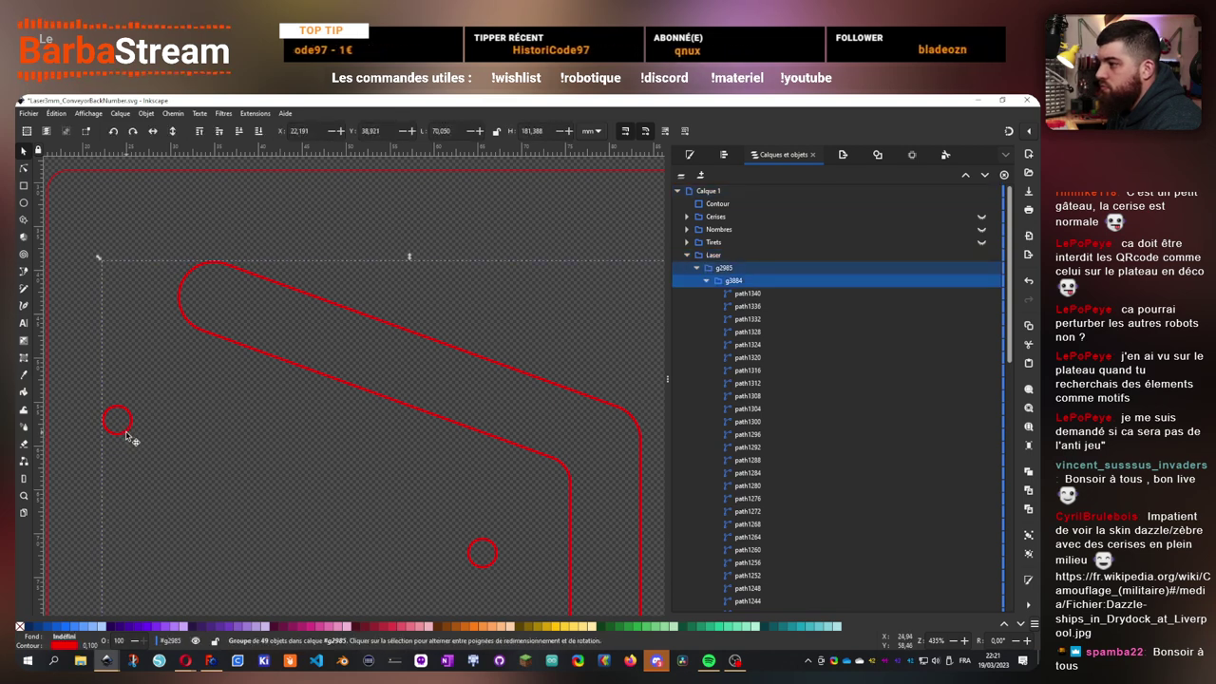
{"action": "left_click_drag", "start_coordinate": [130, 434], "coordinate": [195, 432]}
{"action": "key", "text": "ctrl+z"}
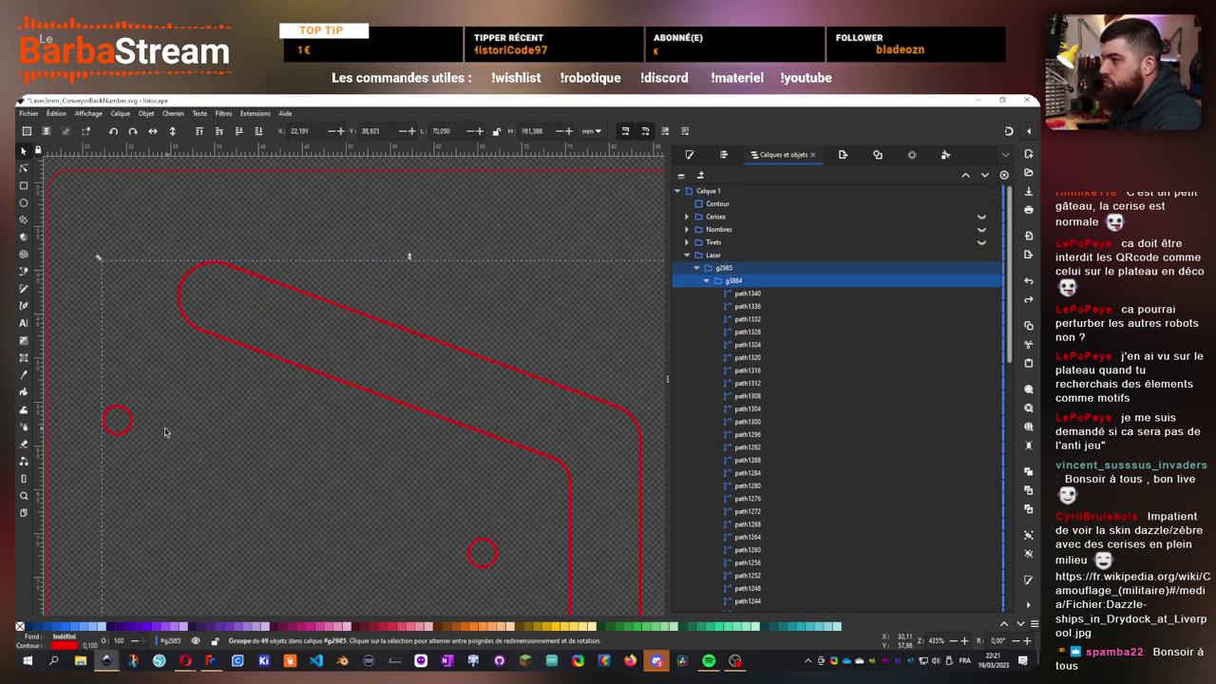
{"action": "double_click", "coordinate": [128, 435]}
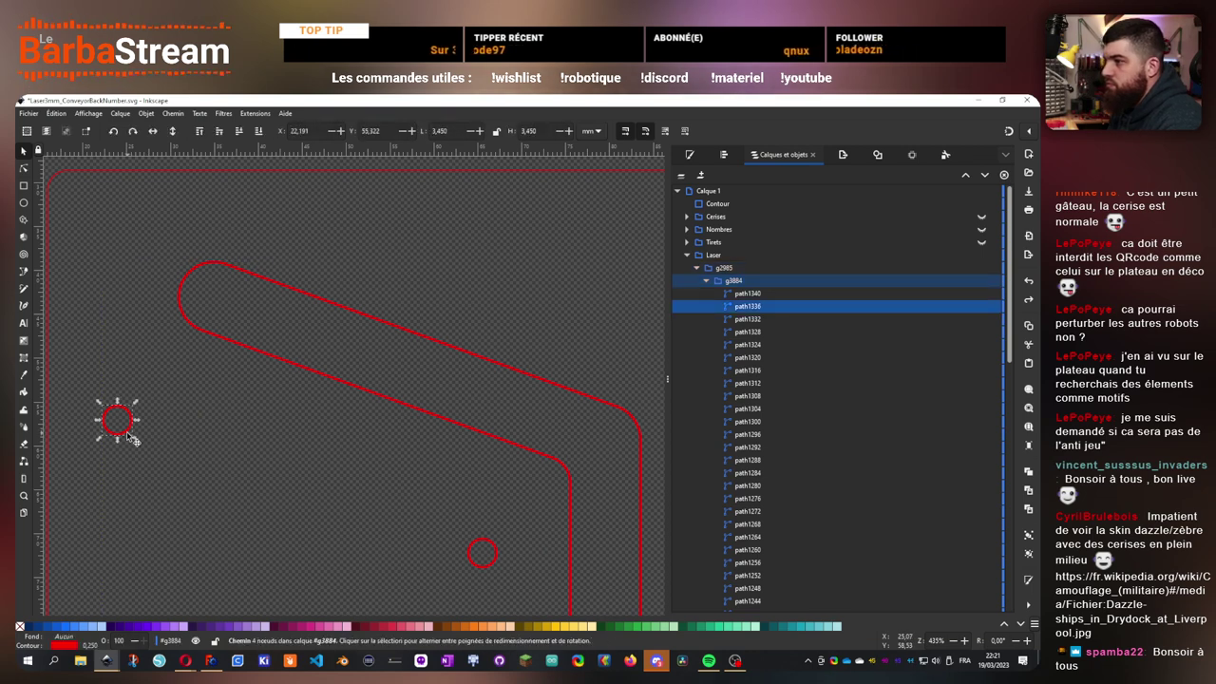
{"action": "left_click_drag", "start_coordinate": [130, 437], "coordinate": [176, 411]}
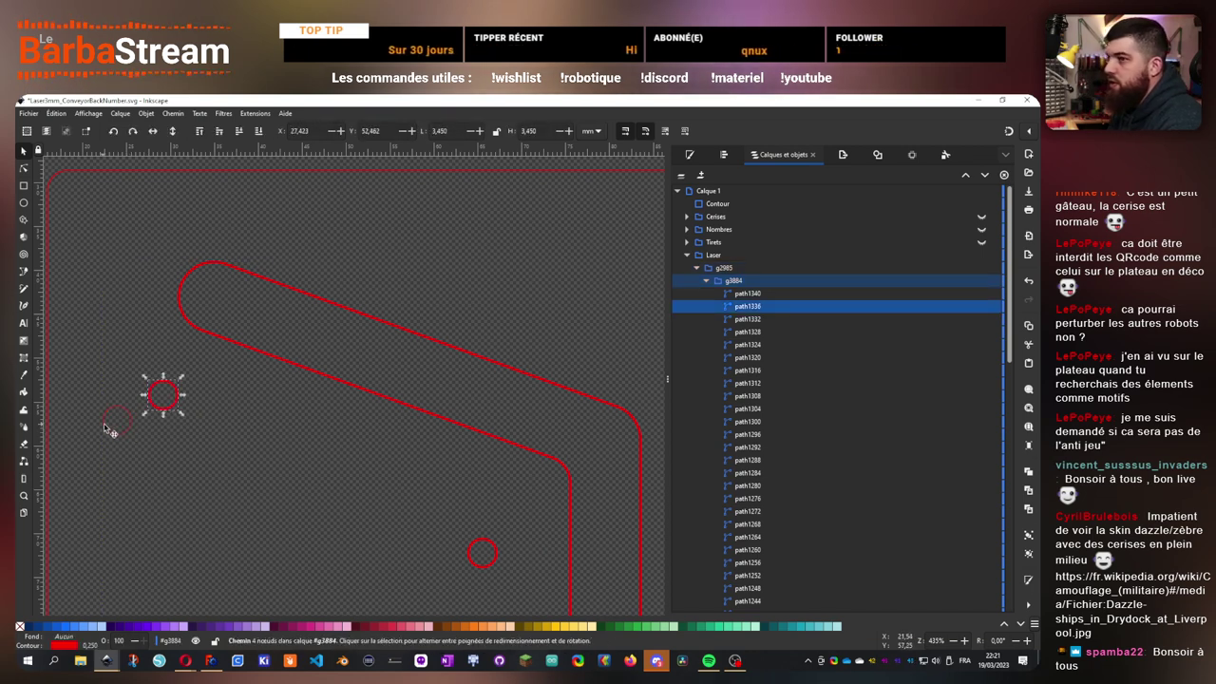
{"action": "key", "text": "Delete"}
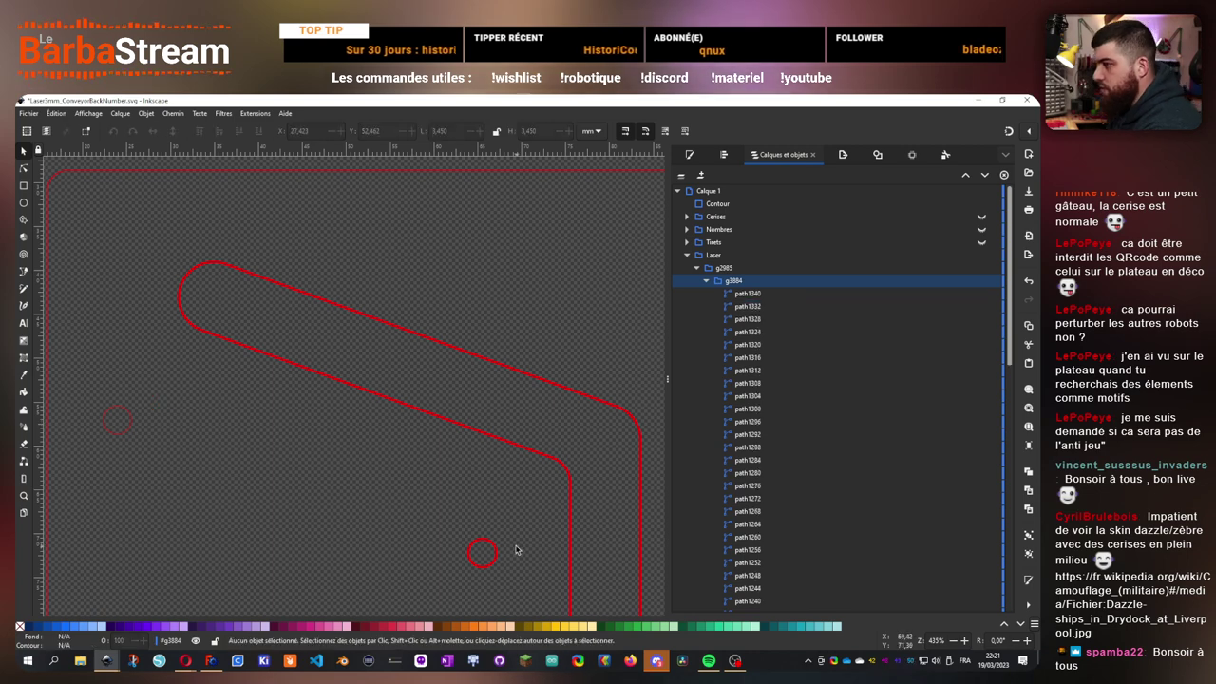
- Delete the thick duplicate circles over the next three holes along the upper half of the zigzag channel
{"action": "left_click", "coordinate": [490, 546]}
{"action": "key", "text": "Delete"}
{"action": "left_click_drag", "start_coordinate": [503, 485], "coordinate": [133, 411]}
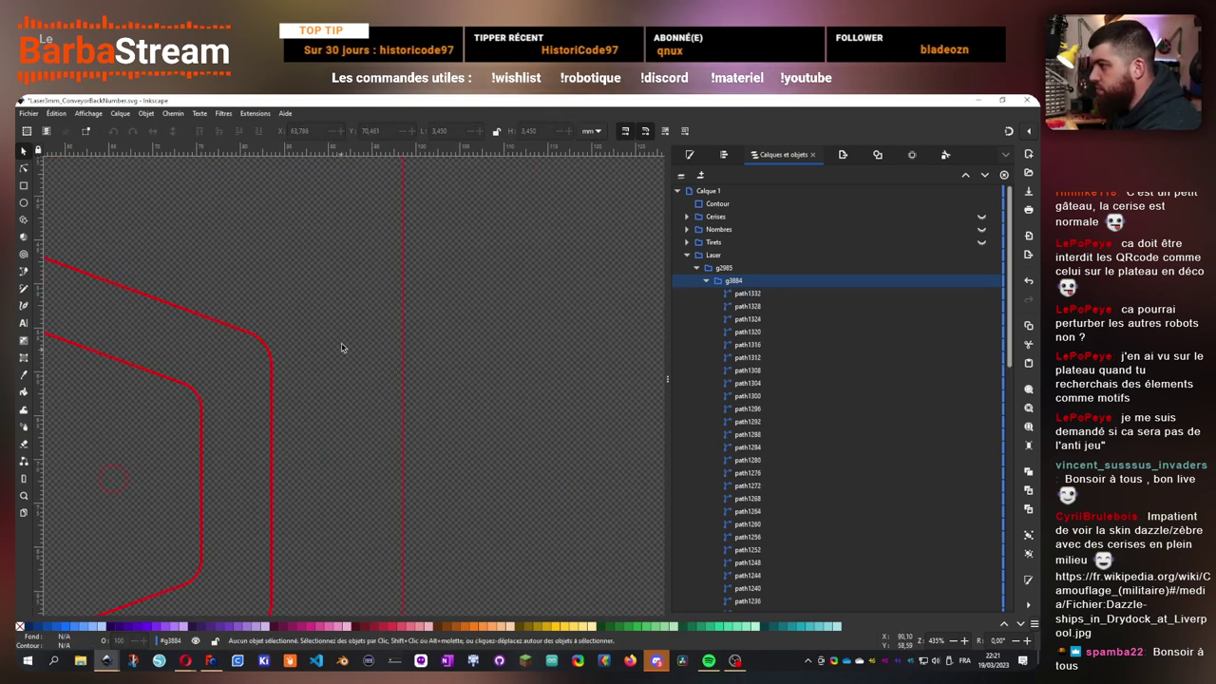
{"action": "left_click_drag", "start_coordinate": [254, 484], "coordinate": [524, 310]}
{"action": "left_click_drag", "start_coordinate": [382, 489], "coordinate": [332, 296]}
{"action": "left_click", "coordinate": [556, 364]}
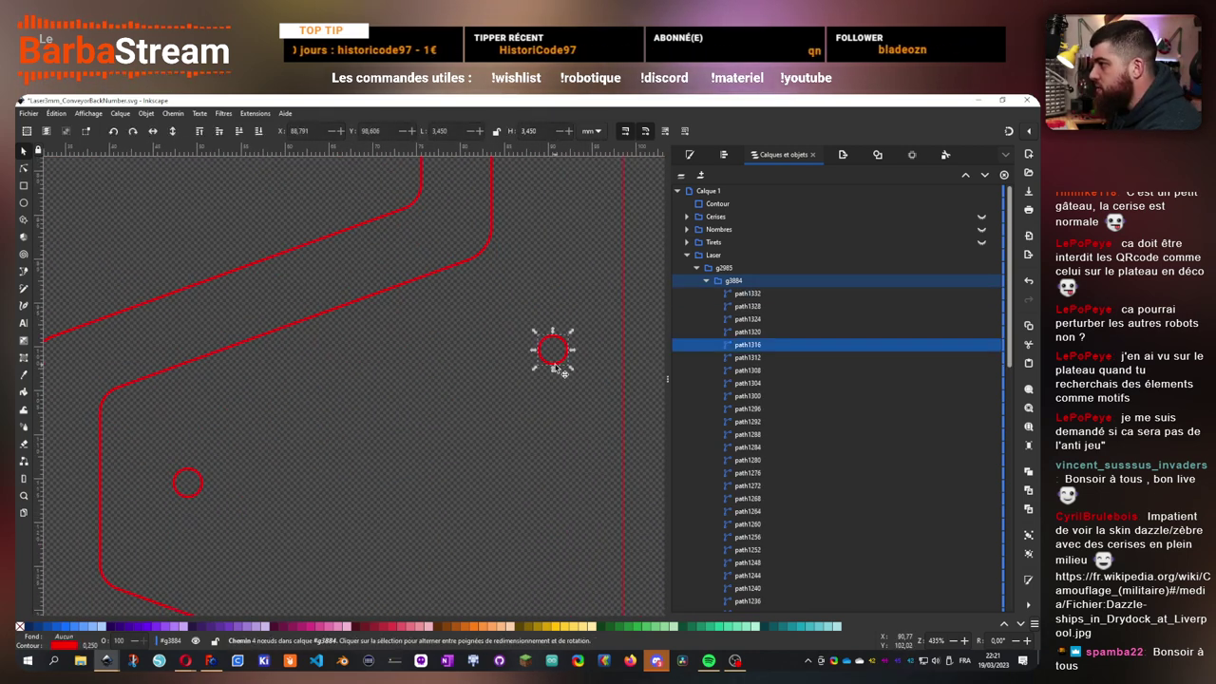
{"action": "key", "text": "Delete"}
{"action": "left_click", "coordinate": [187, 497]}
{"action": "key", "text": "Delete"}
- Delete the thick duplicate circles over the hole near the panel's left edge at mid-height and the hole inside the lower right-hand bend
{"action": "left_click_drag", "start_coordinate": [120, 583], "coordinate": [469, 396]}
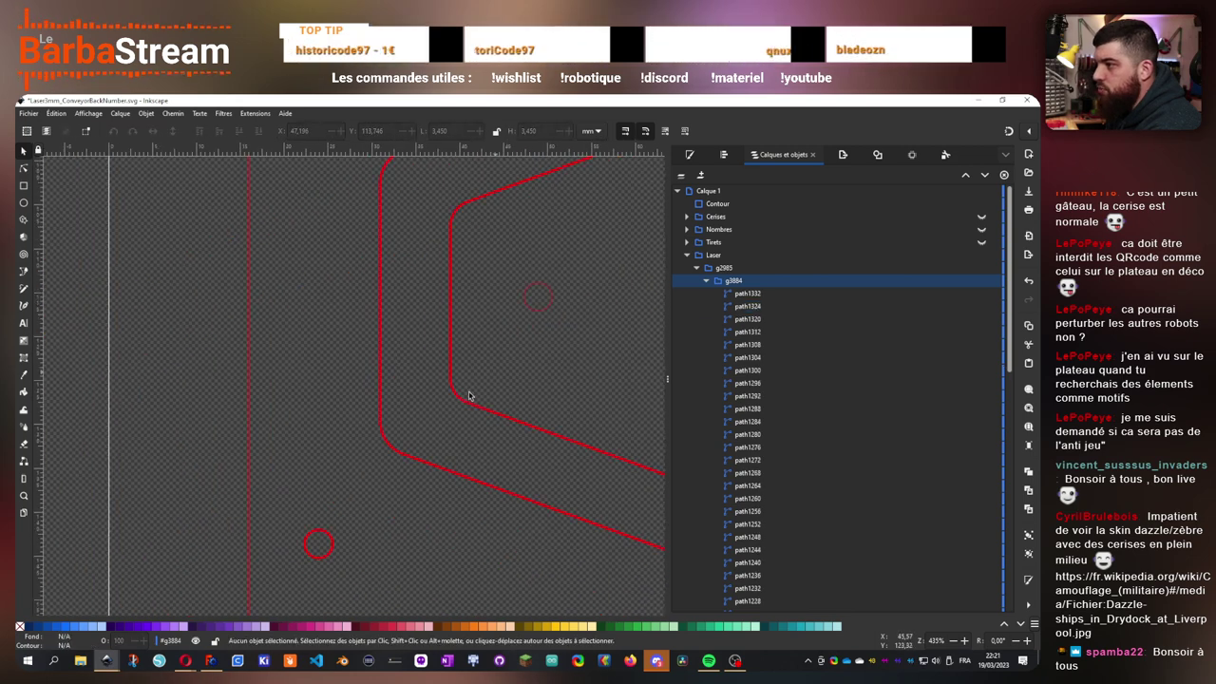
{"action": "left_click", "coordinate": [339, 554]}
{"action": "key", "text": "Delete"}
{"action": "left_click_drag", "start_coordinate": [395, 498], "coordinate": [374, 453]}
{"action": "scroll", "coordinate": [380, 454], "scroll_direction": "right", "scroll_amount": 5}
{"action": "scroll", "coordinate": [399, 456], "scroll_direction": "down", "scroll_amount": 4}
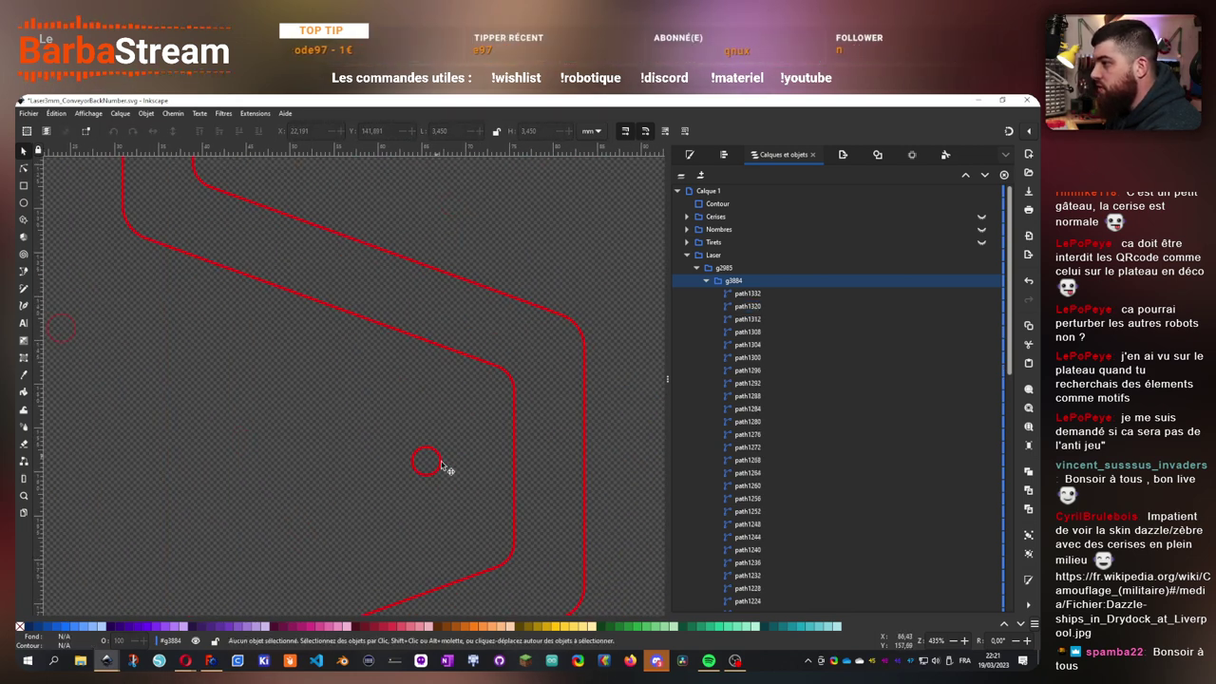
{"action": "left_click", "coordinate": [432, 473]}
{"action": "key", "text": "Delete"}
- Delete the thick duplicate circles over the two remaining holes near the panel's lower end
{"action": "scroll", "coordinate": [427, 418], "scroll_direction": "left", "scroll_amount": 5}
{"action": "scroll", "coordinate": [474, 475], "scroll_direction": "down", "scroll_amount": 4}
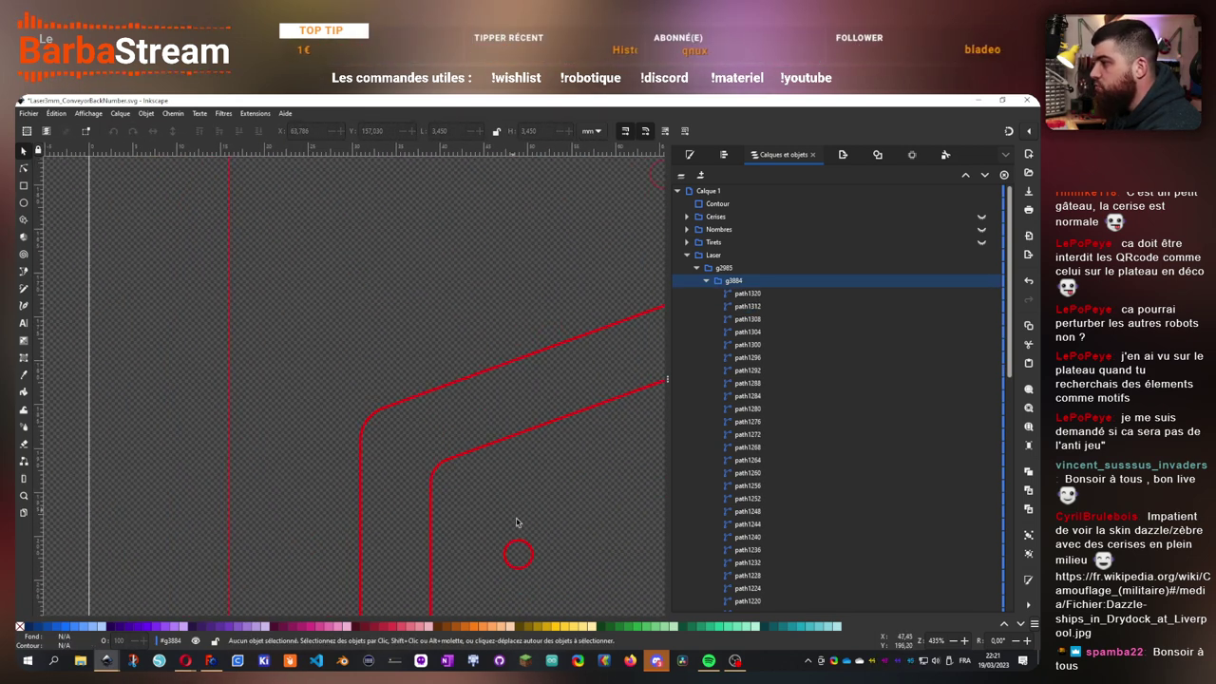
{"action": "left_click", "coordinate": [516, 550]}
{"action": "key", "text": "Delete"}
{"action": "scroll", "coordinate": [456, 475], "scroll_direction": "right", "scroll_amount": 10}
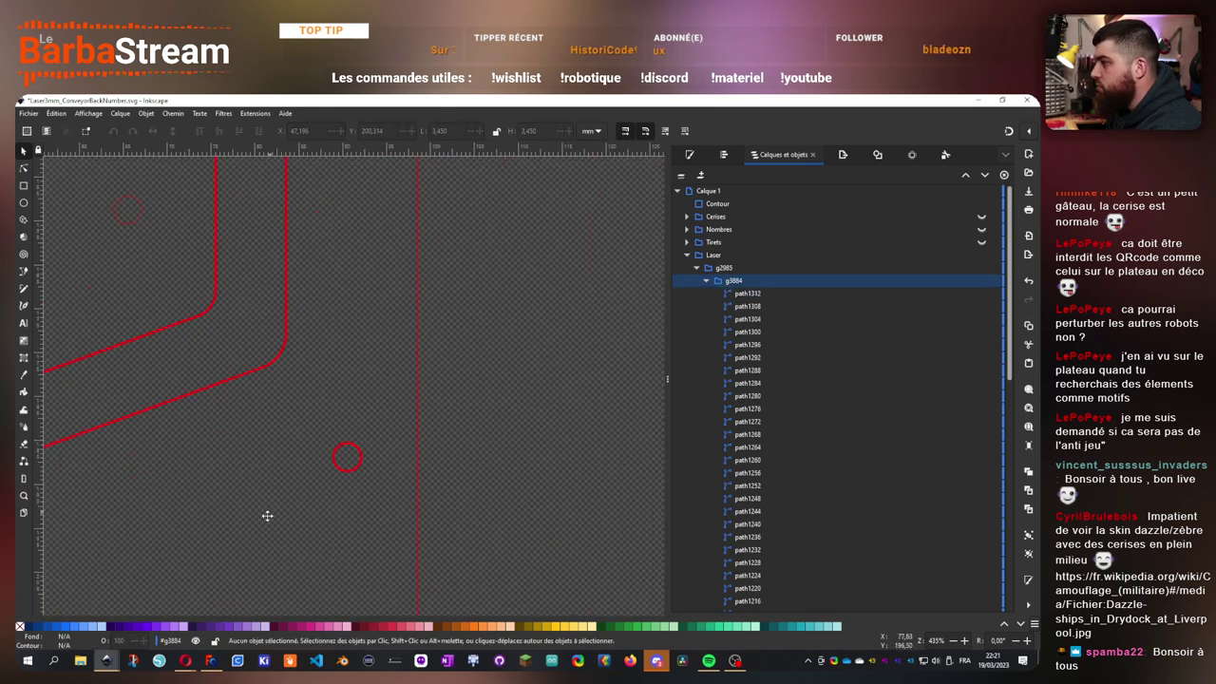
{"action": "scroll", "coordinate": [285, 493], "scroll_direction": "up", "scroll_amount": 2}
{"action": "left_click", "coordinate": [334, 471]}
{"action": "key", "text": "Delete"}
- Delete the thick duplicate outer corner, outer diagonal path1240 and outer vertical line of the channel's lower right-hand bend
{"action": "scroll", "coordinate": [494, 475], "scroll_direction": "left", "scroll_amount": 4}
{"action": "scroll", "coordinate": [427, 466], "scroll_direction": "up", "scroll_amount": 2}
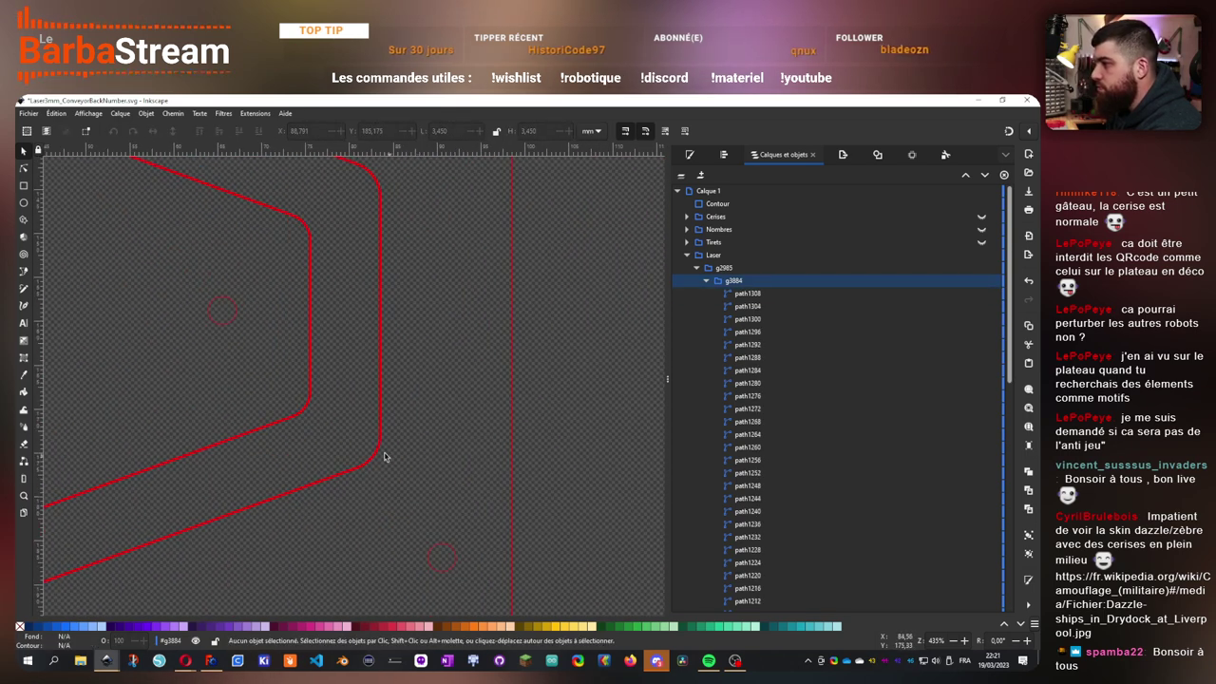
{"action": "left_click", "coordinate": [377, 454]}
{"action": "key", "text": "Delete"}
{"action": "left_click", "coordinate": [345, 478]}
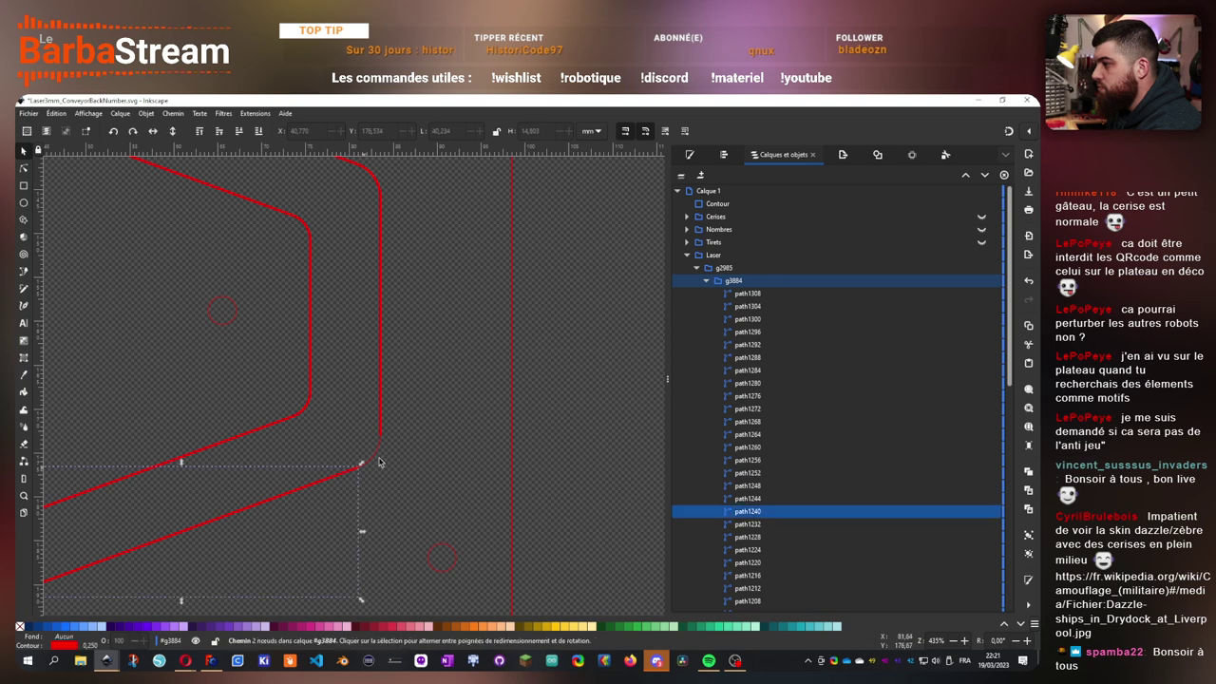
{"action": "key", "text": "Delete"}
{"action": "left_click", "coordinate": [380, 415]}
{"action": "key", "text": "Delete"}
- Delete the thick duplicate corners, inner vertical and both diagonals at the upper part of the lower right-hand bend
{"action": "scroll", "coordinate": [403, 380], "scroll_direction": "up", "scroll_amount": 4}
{"action": "scroll", "coordinate": [402, 384], "scroll_direction": "left", "scroll_amount": 1}
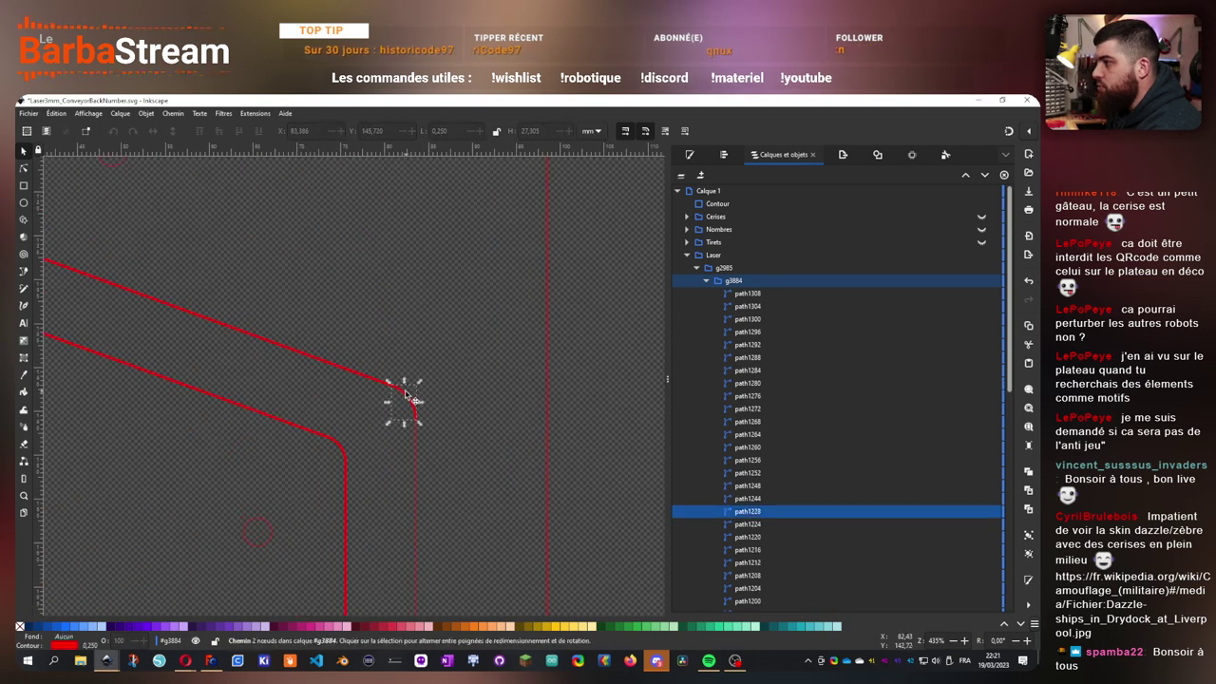
{"action": "left_click", "coordinate": [313, 440]}
{"action": "key", "text": "Delete"}
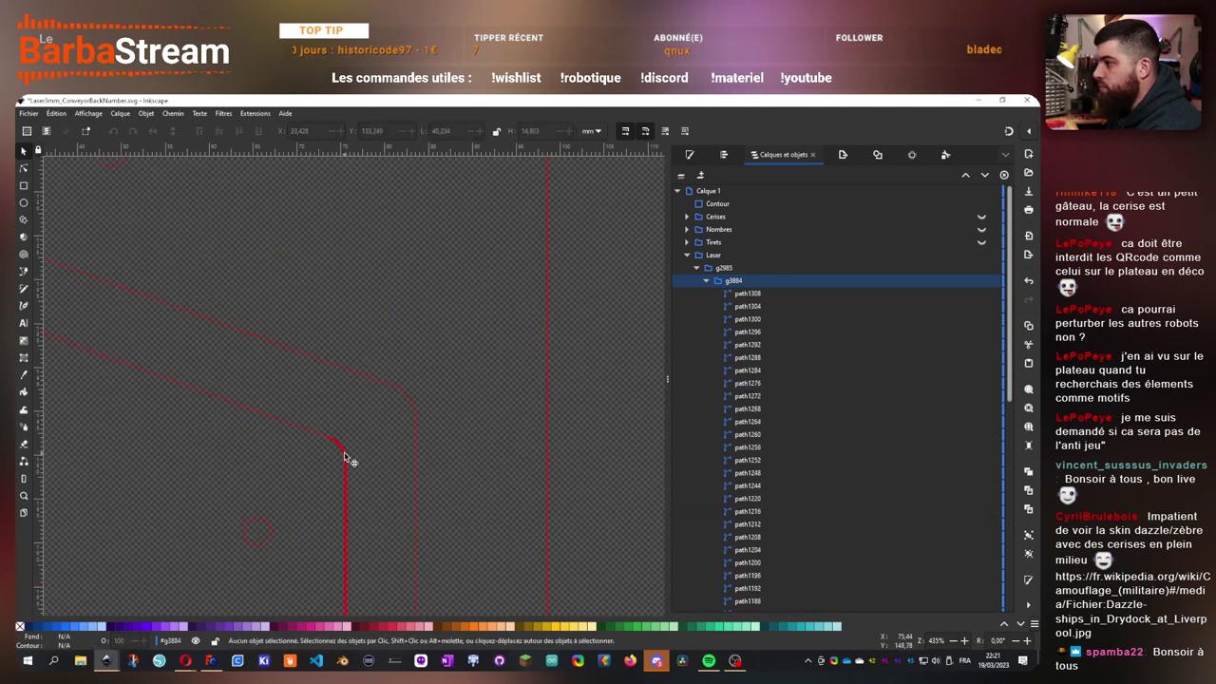
{"action": "scroll", "coordinate": [204, 358], "scroll_direction": "left", "scroll_amount": 6}
{"action": "scroll", "coordinate": [331, 399], "scroll_direction": "up", "scroll_amount": 4}
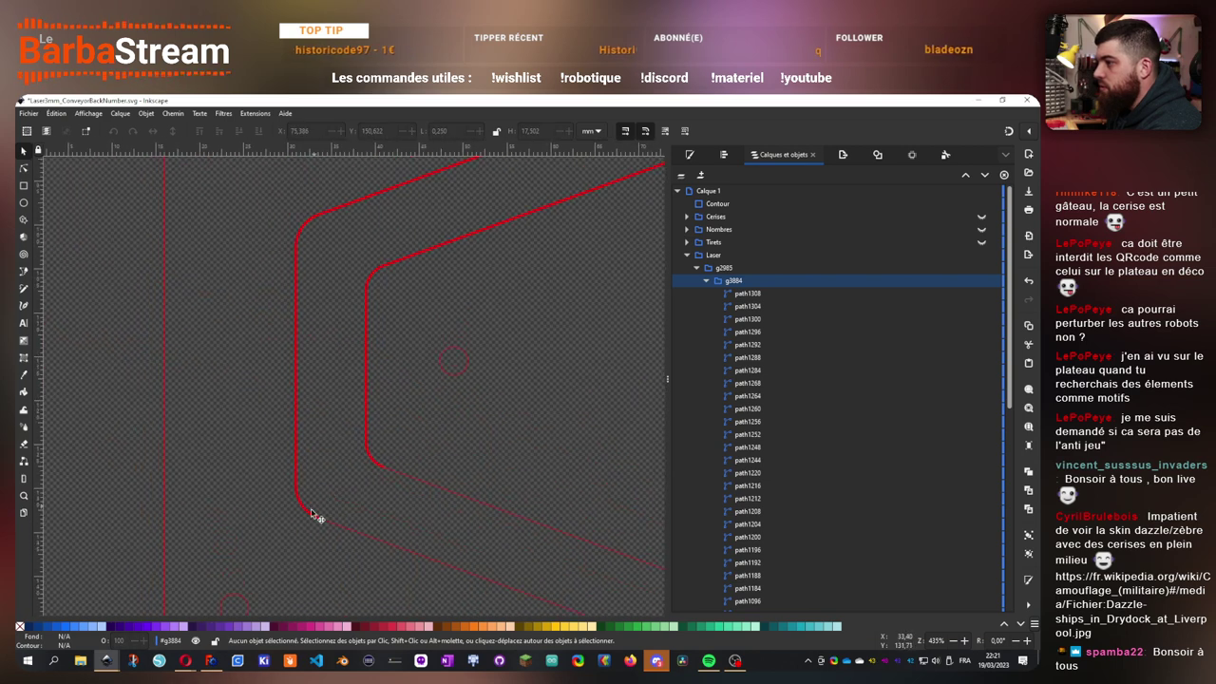
- Delete the thick duplicate lower corners and vertical lines of the channel's middle left-hand bend
{"action": "left_click", "coordinate": [305, 505]}
{"action": "key", "text": "Delete"}
{"action": "left_click", "coordinate": [372, 454]}
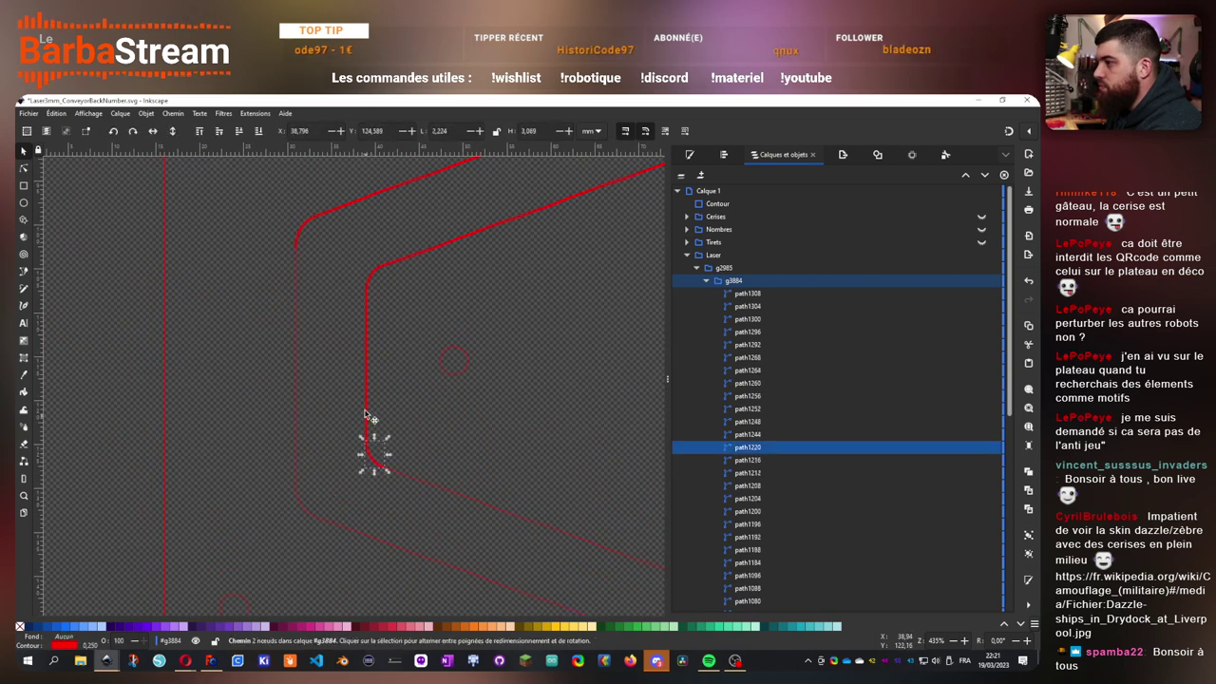
{"action": "key", "text": "Delete"}
{"action": "left_click", "coordinate": [366, 407]}
{"action": "key", "text": "Delete"}
- Delete the thick duplicate upper corner of the middle left-hand bend and the two diagonals rising from it
{"action": "left_click_drag", "start_coordinate": [423, 339], "coordinate": [381, 443]}
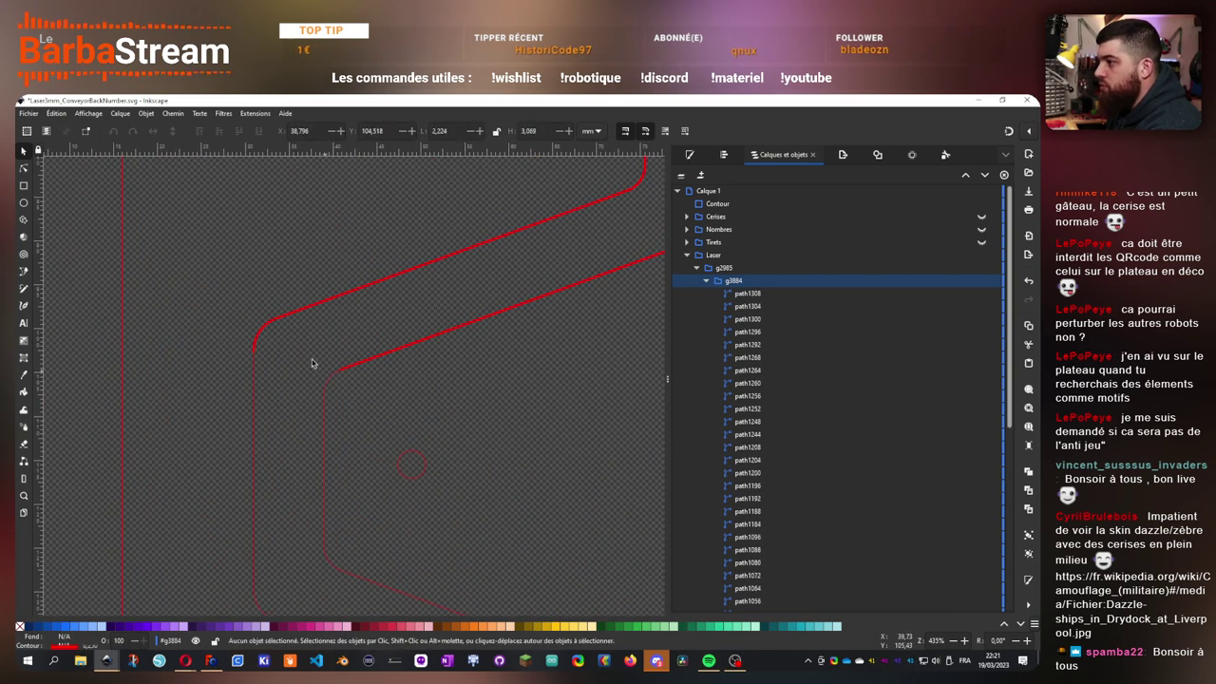
{"action": "left_click", "coordinate": [262, 330]}
{"action": "key", "text": "Delete"}
{"action": "left_click", "coordinate": [415, 345]}
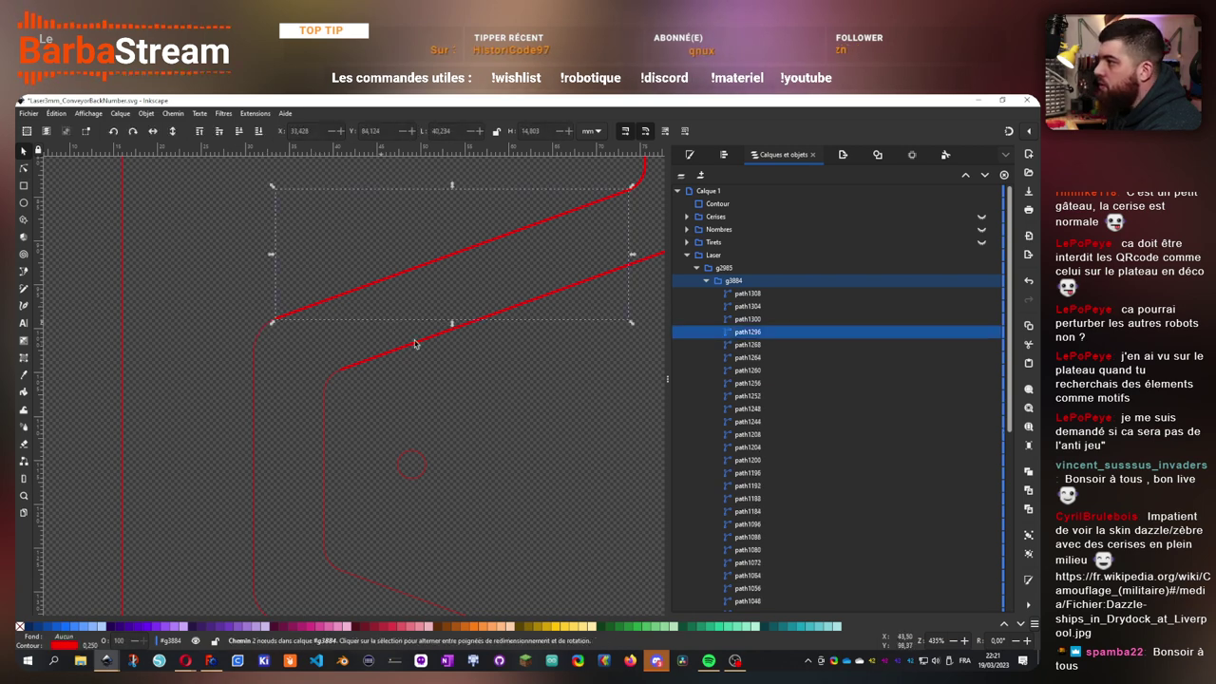
{"action": "key", "text": "Delete"}
{"action": "left_click", "coordinate": [426, 344]}
{"action": "key", "text": "Delete"}
- Delete the thick duplicate lower corners and vertical lines of the channel's upper right-hand bend
{"action": "left_click_drag", "start_coordinate": [569, 324], "coordinate": [368, 480]}
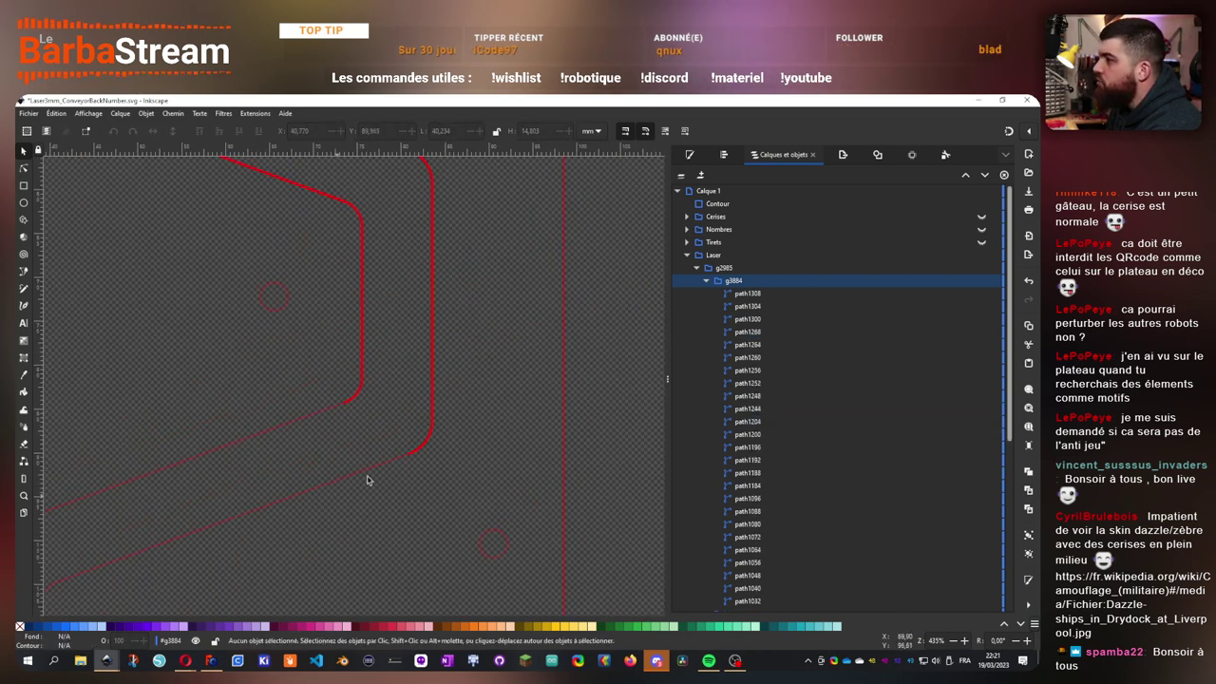
{"action": "left_click", "coordinate": [419, 453]}
{"action": "key", "text": "Delete"}
{"action": "left_click", "coordinate": [355, 398]}
{"action": "key", "text": "Delete"}
{"action": "left_click", "coordinate": [435, 353]}
{"action": "key", "text": "Delete"}
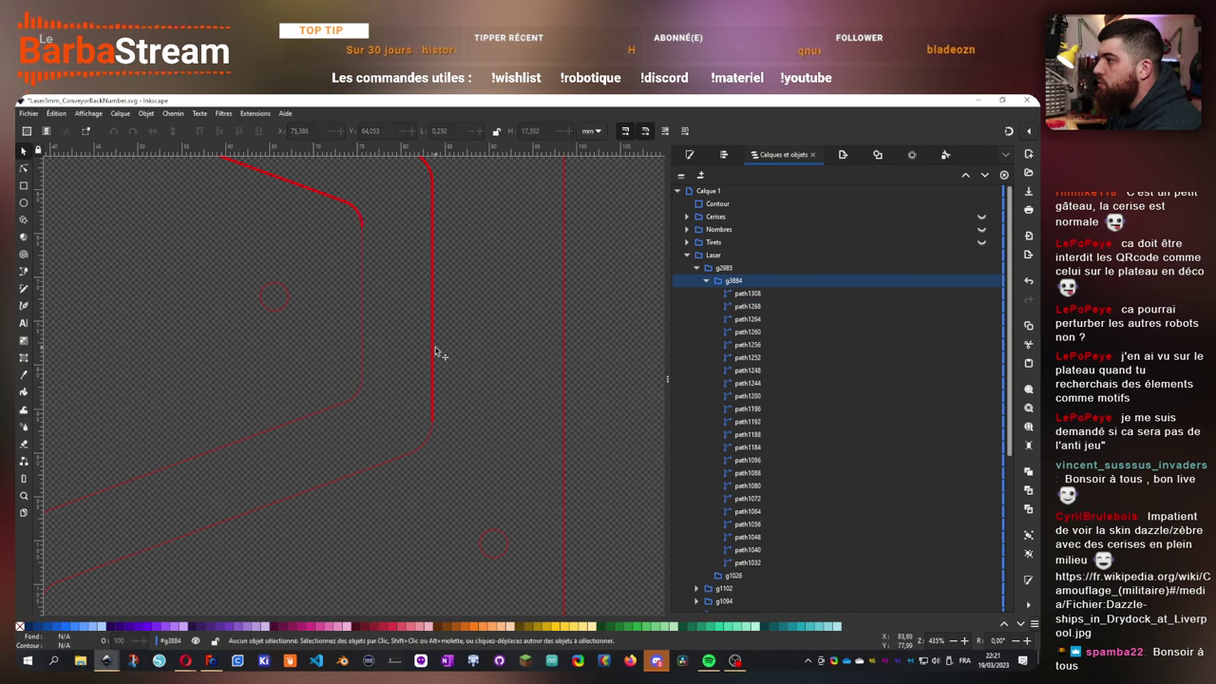
{"action": "left_click", "coordinate": [434, 351]}
{"action": "key", "text": "Delete"}
- Delete the thick duplicate inner and outer corner arcs at the top of the upper right-hand bend
{"action": "left_click_drag", "start_coordinate": [393, 328], "coordinate": [469, 578]}
{"action": "left_click", "coordinate": [437, 462]}
{"action": "key", "text": "Delete"}
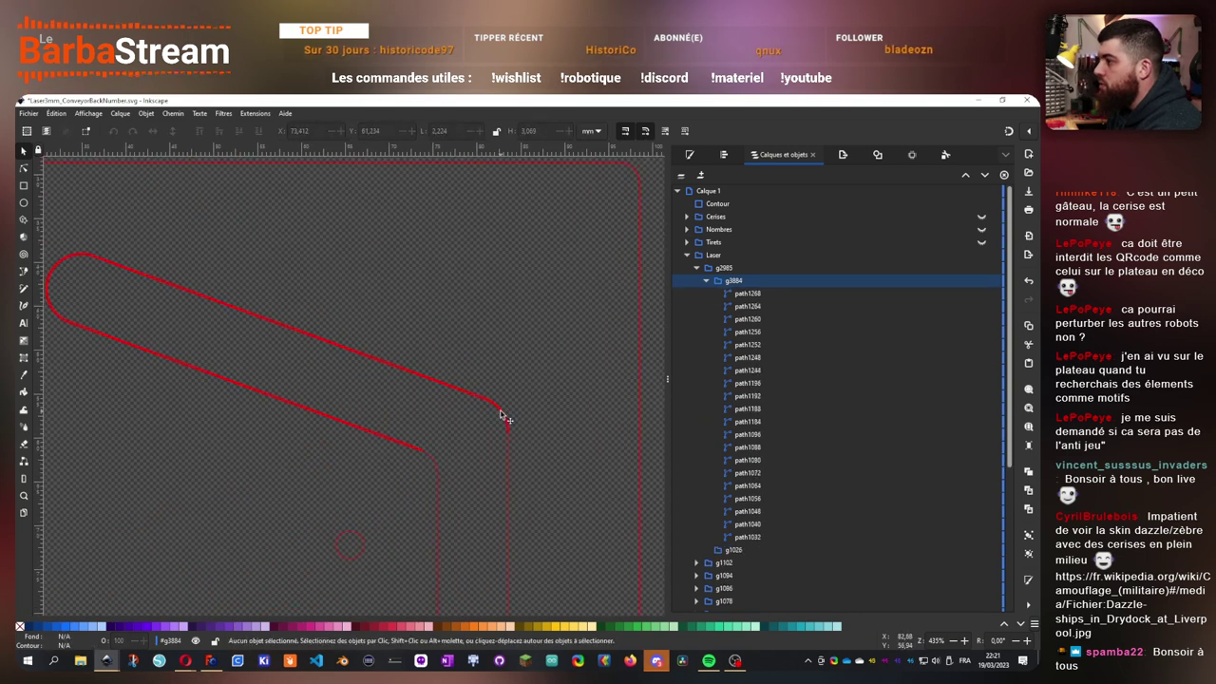
{"action": "left_click", "coordinate": [500, 414]}
{"action": "key", "text": "Delete"}
- Delete the thick duplicates of the channel's two topmost diagonals and its rounded upper end
{"action": "left_click", "coordinate": [462, 391]}
{"action": "key", "text": "Delete"}
{"action": "left_click", "coordinate": [384, 435]}
{"action": "key", "text": "Delete"}
{"action": "left_click_drag", "start_coordinate": [324, 435], "coordinate": [358, 452]}
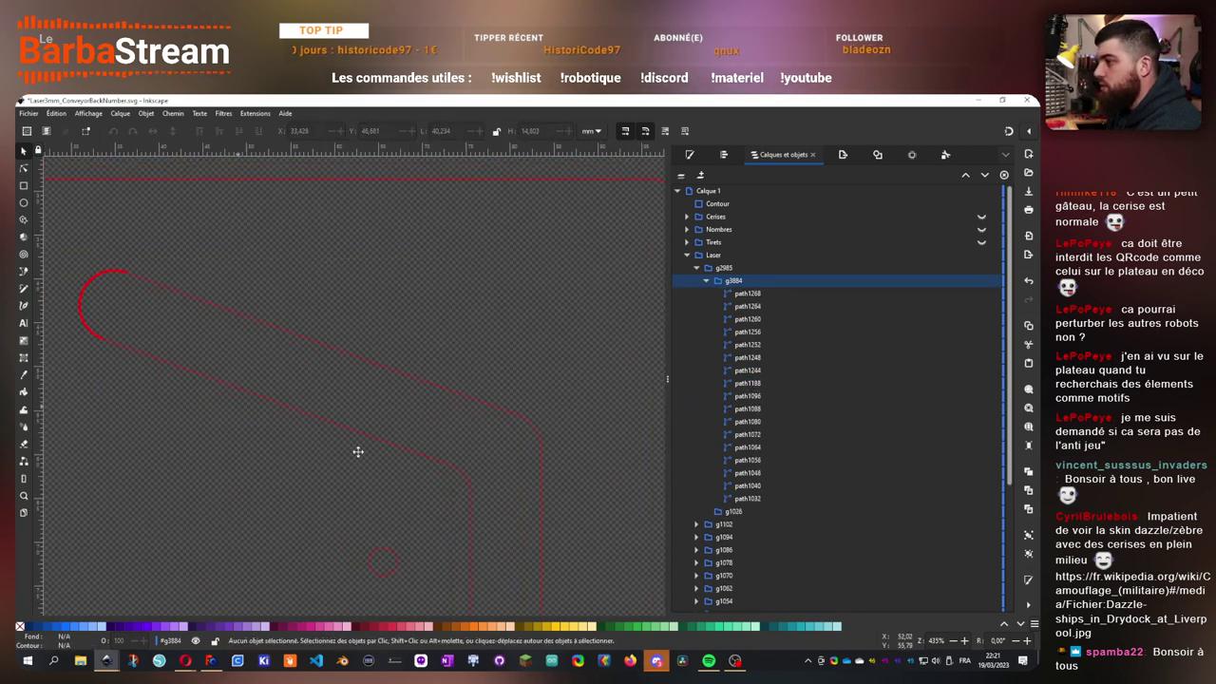
{"action": "scroll", "coordinate": [253, 378], "scroll_direction": "up", "scroll_amount": 2}
{"action": "scroll", "coordinate": [254, 378], "scroll_direction": "left", "scroll_amount": 4}
{"action": "left_click", "coordinate": [264, 379]}
{"action": "key", "text": "Delete"}
- Delete the thick duplicate inner diagonal and inner corner arc below the lower right-hand bend
{"action": "left_click_drag", "start_coordinate": [364, 537], "coordinate": [324, 180]}
{"action": "scroll", "coordinate": [407, 456], "scroll_direction": "down", "scroll_amount": 6}
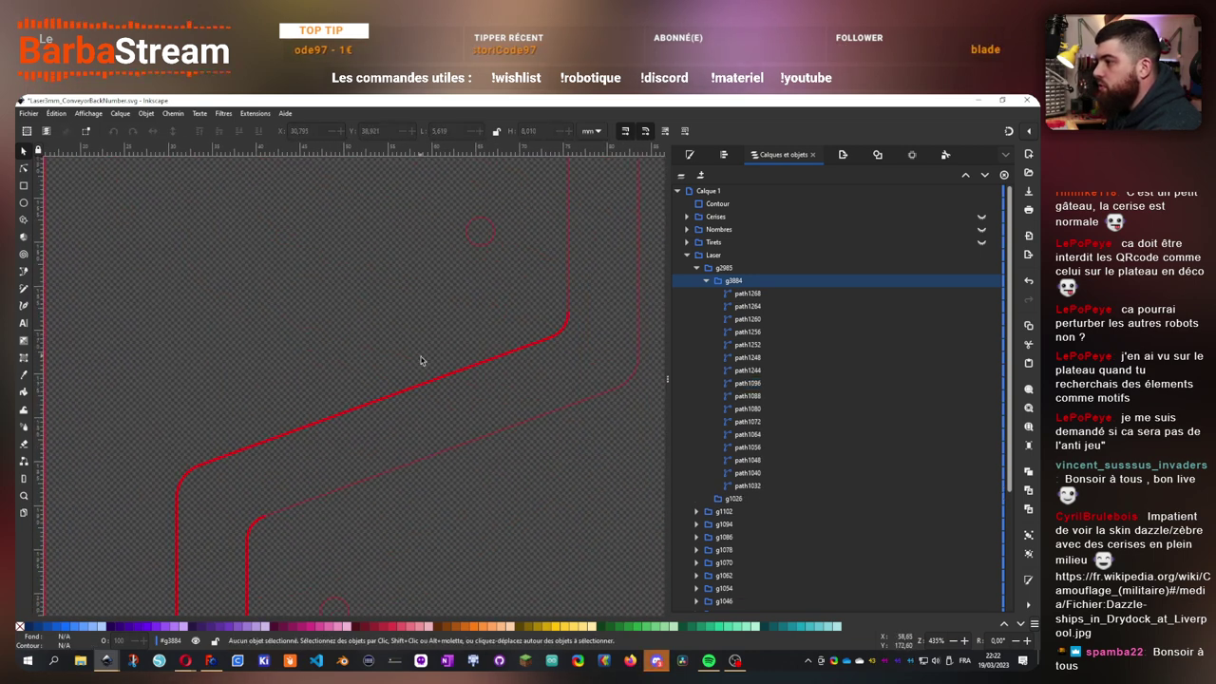
{"action": "left_click", "coordinate": [425, 383]}
{"action": "key", "text": "Delete"}
{"action": "left_click", "coordinate": [561, 328]}
{"action": "key", "text": "Delete"}
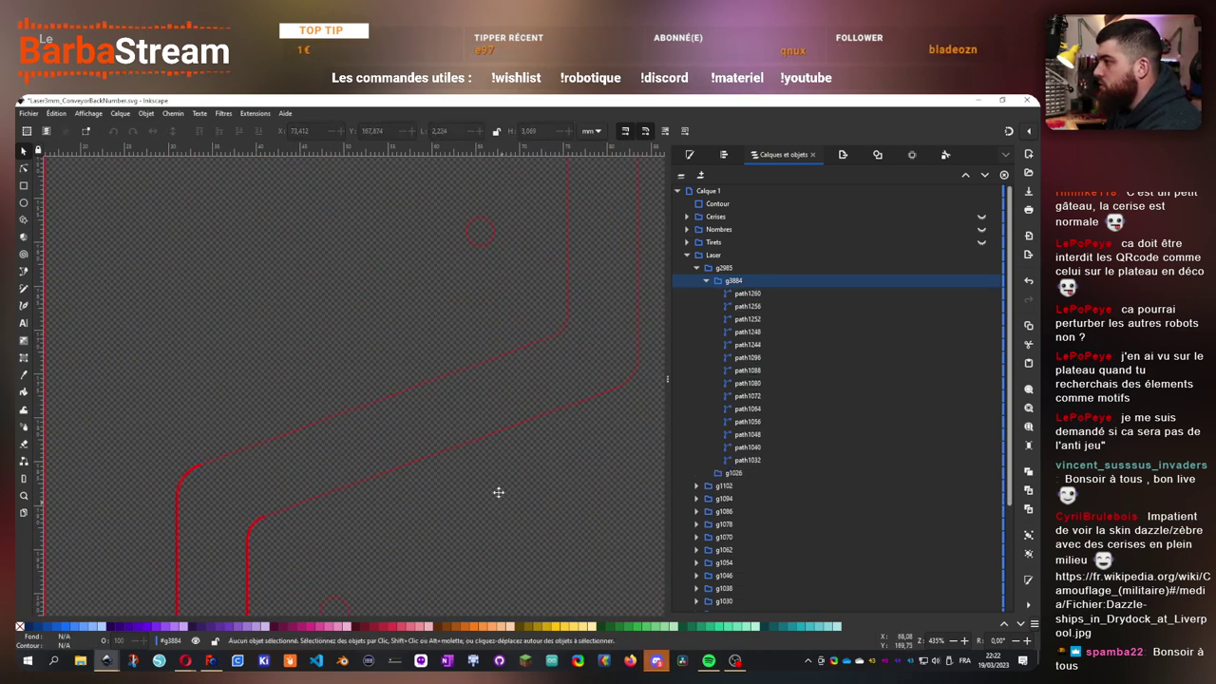
- Delete the thick duplicate corner arcs above the channel's lower end and the left-hand vertical line below them
{"action": "scroll", "coordinate": [211, 299], "scroll_direction": "down", "scroll_amount": 3}
{"action": "left_click", "coordinate": [221, 309]}
{"action": "key", "text": "Delete"}
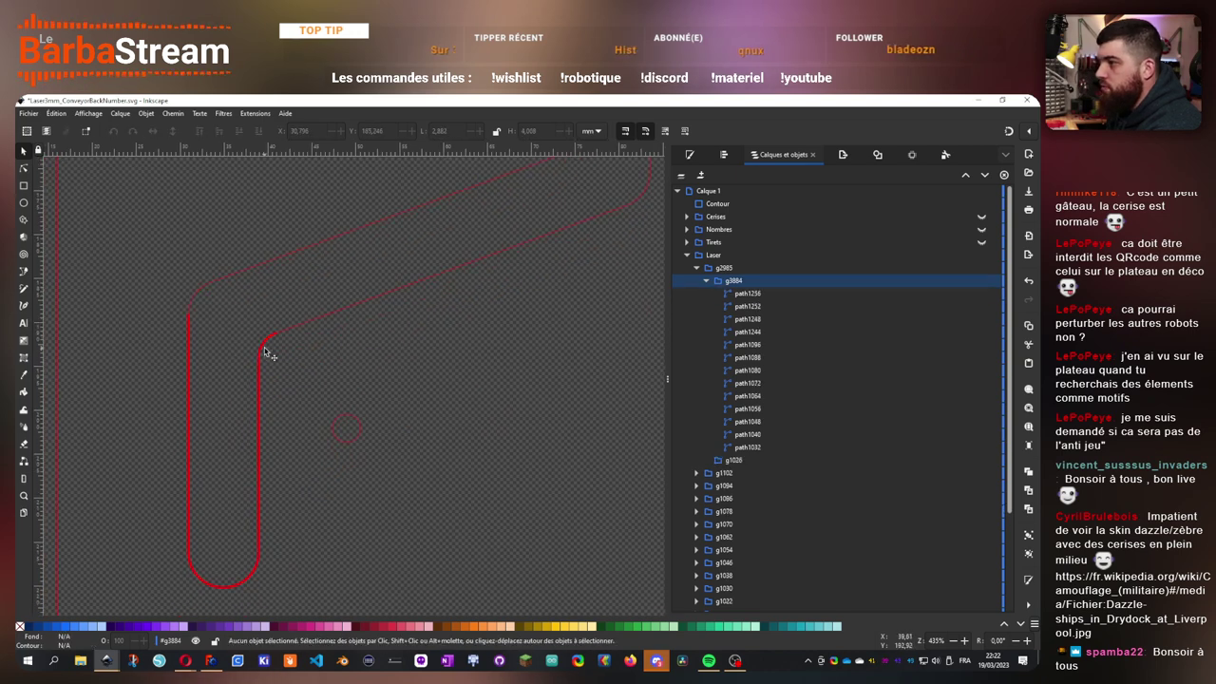
{"action": "left_click", "coordinate": [263, 334]}
{"action": "key", "text": "Delete"}
{"action": "left_click", "coordinate": [187, 347]}
{"action": "key", "text": "Delete"}
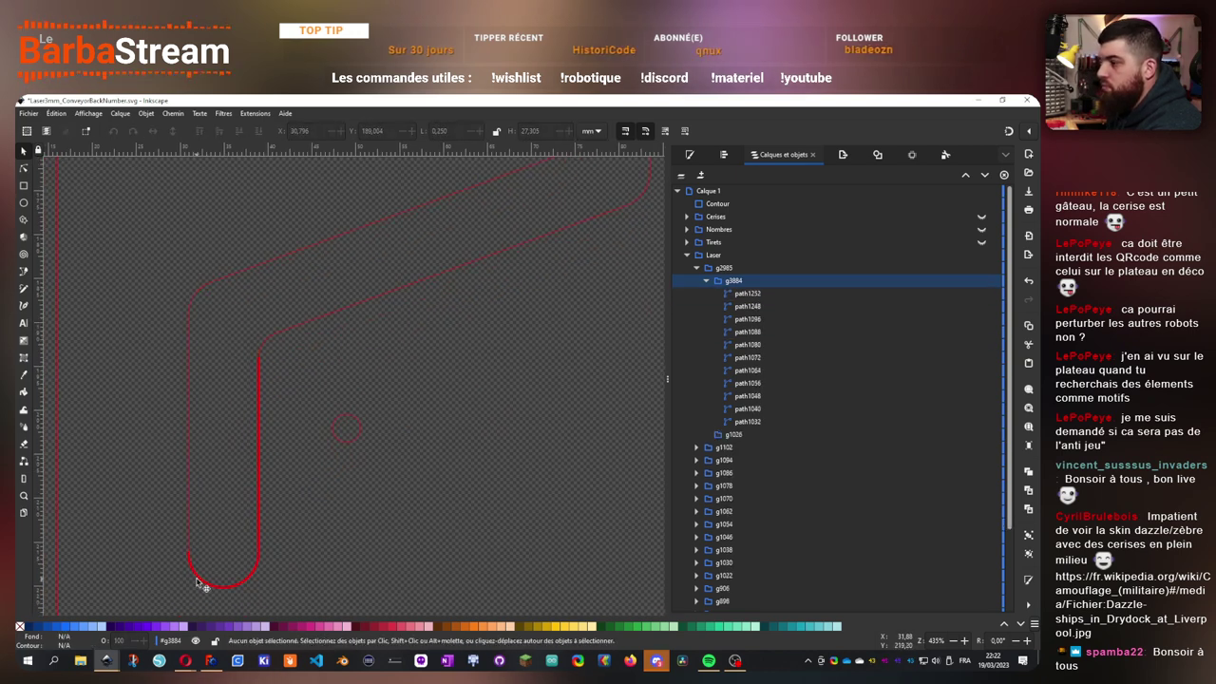
- Delete the thick duplicates of the channel's rounded lower end and its right-hand vertical line, and save the drawing
{"action": "left_click", "coordinate": [199, 584]}
{"action": "key", "text": "Delete"}
{"action": "left_click", "coordinate": [260, 538]}
{"action": "key", "text": "Delete"}
{"action": "scroll", "coordinate": [332, 505], "scroll_direction": "down", "scroll_amount": 3}
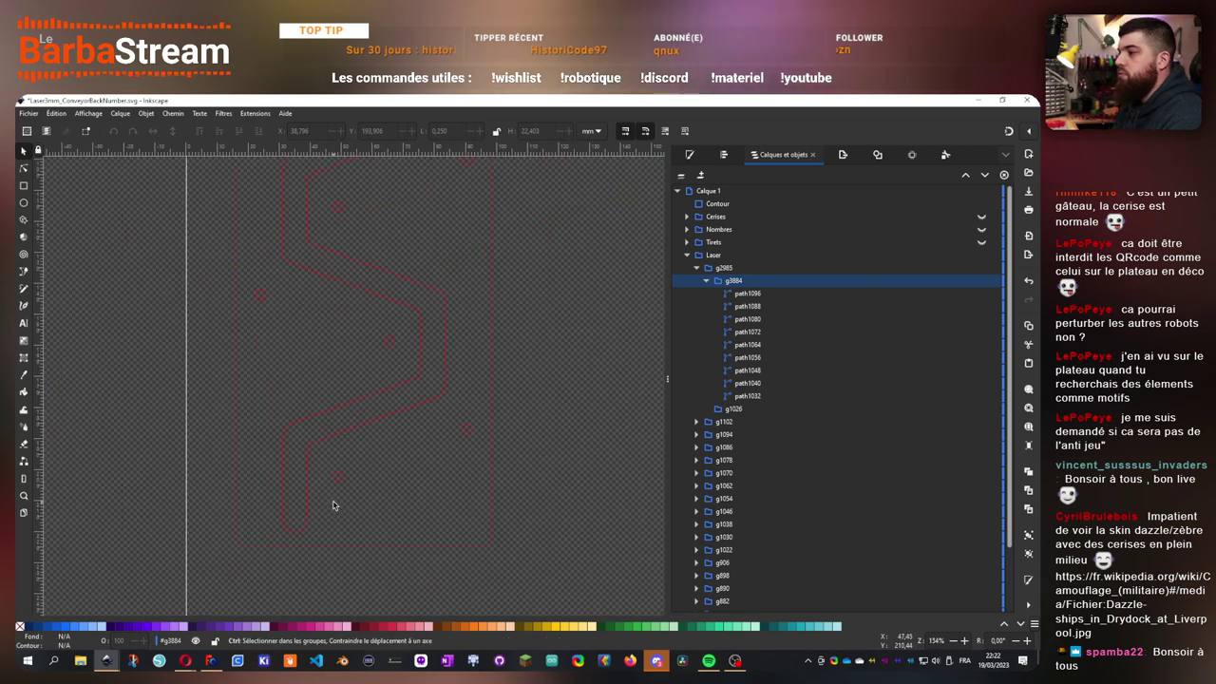
{"action": "scroll", "coordinate": [415, 347], "scroll_direction": "down", "scroll_amount": 2}
{"action": "key", "text": "ctrl+s"}
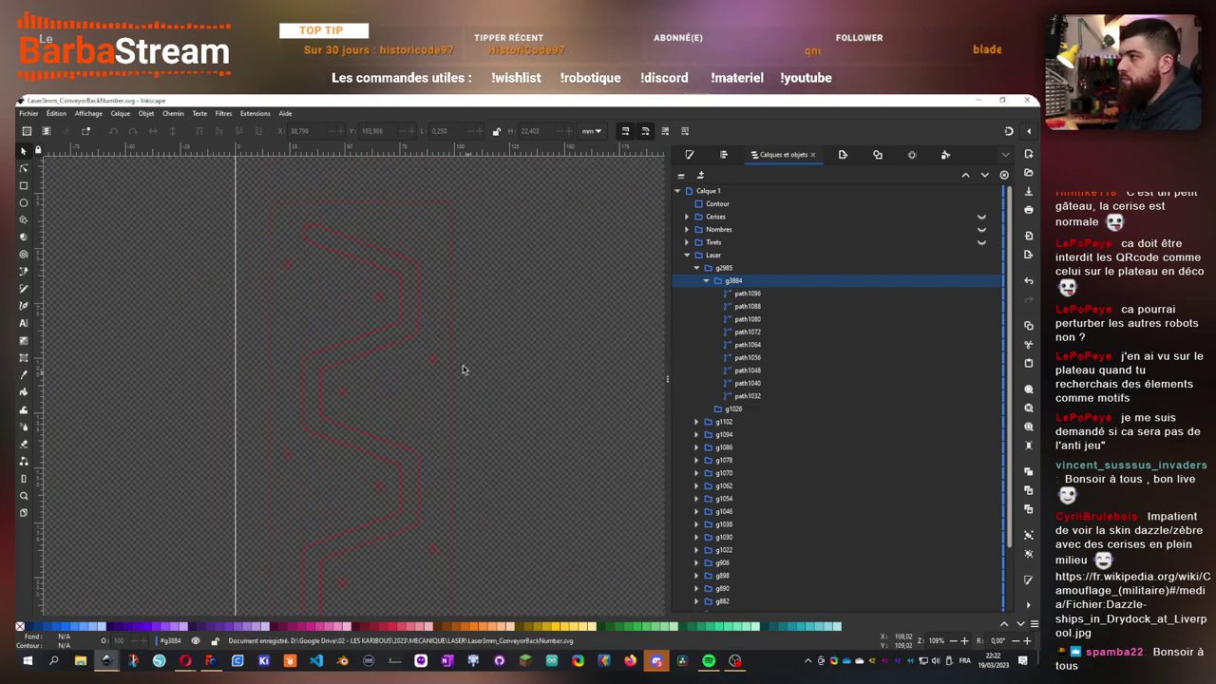
- Check the remaining thin channel outline path1032 with the node tool and deselect it
{"action": "scroll", "coordinate": [377, 254], "scroll_direction": "up", "scroll_amount": 4}
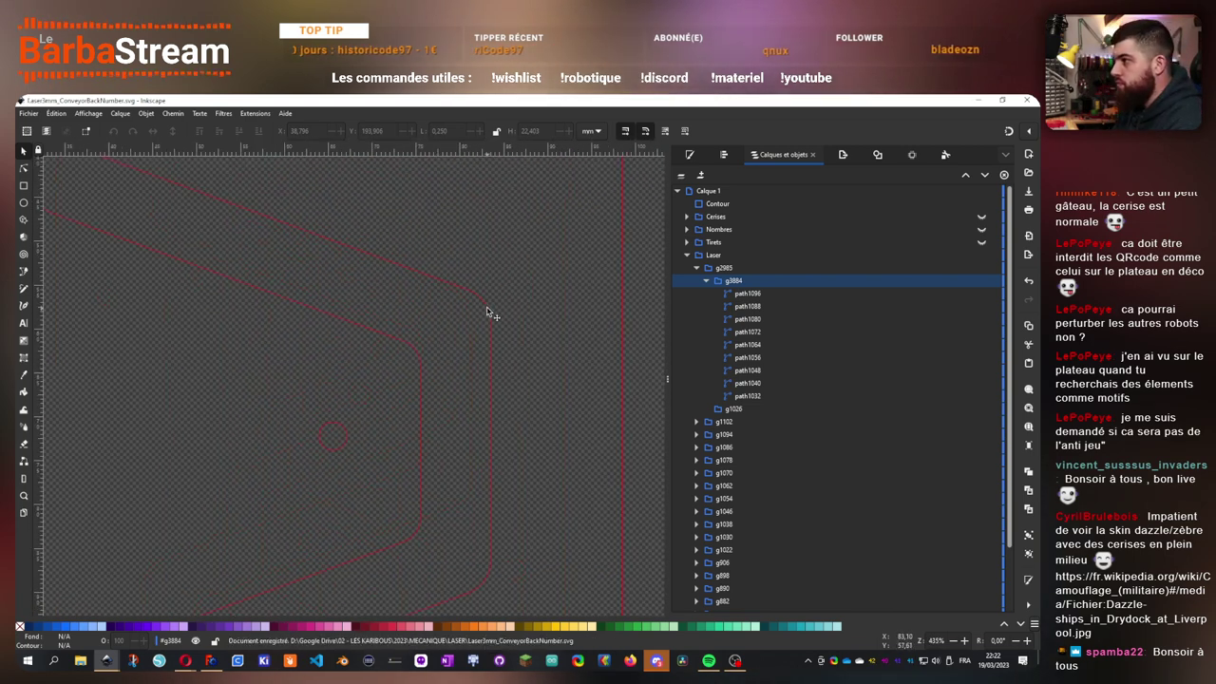
{"action": "double_click", "coordinate": [490, 313]}
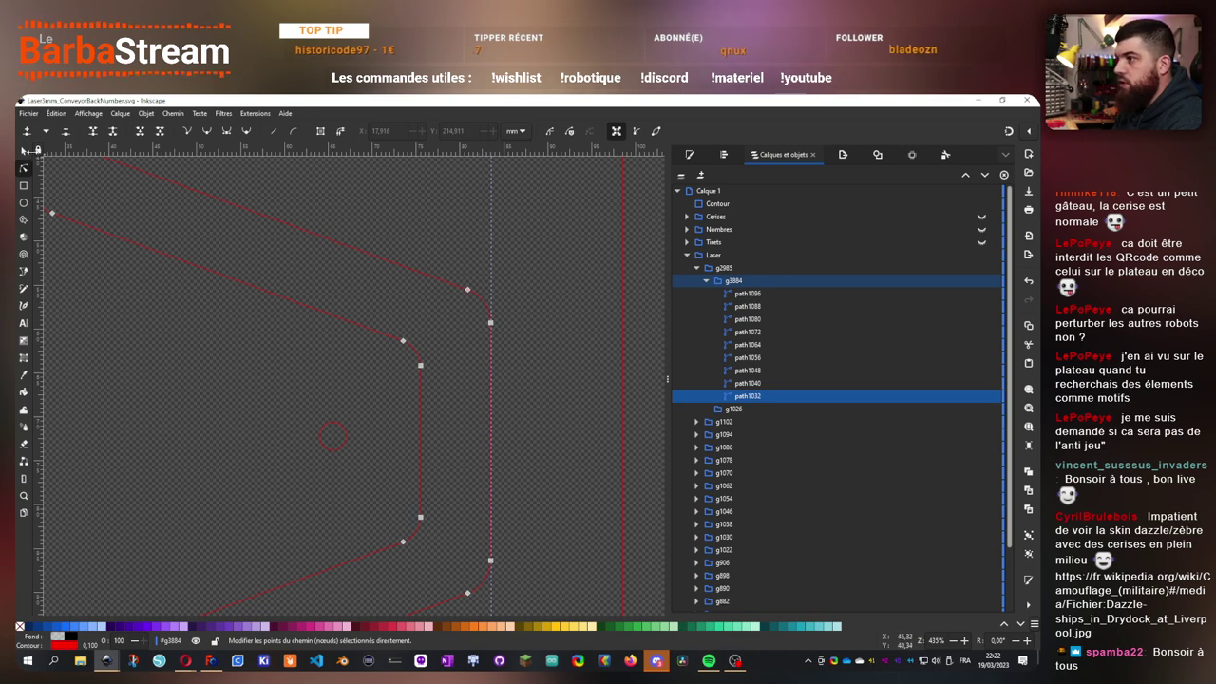
{"action": "left_click", "coordinate": [24, 150]}
{"action": "left_click", "coordinate": [437, 427]}
{"action": "scroll", "coordinate": [439, 425], "scroll_direction": "down", "scroll_amount": 4}
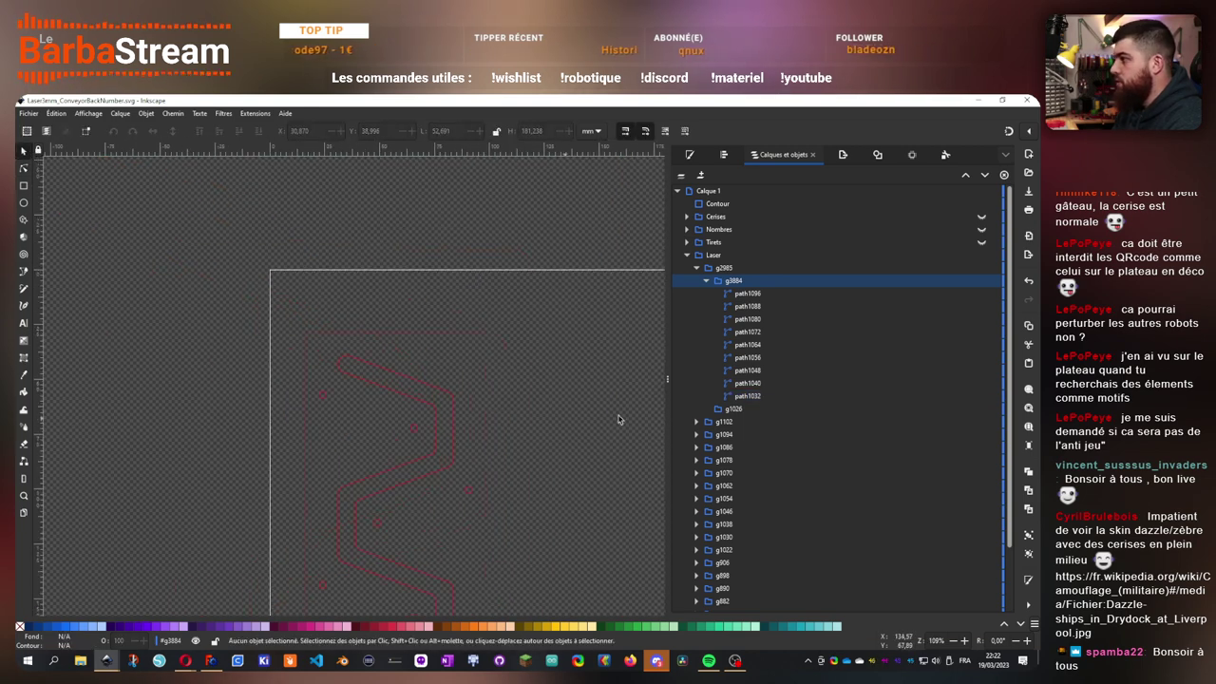
- Inspect the rectangles inside groups g1102, g1094 and g1086 against the cut outline
{"action": "left_click", "coordinate": [719, 423]}
{"action": "scroll", "coordinate": [412, 447], "scroll_direction": "down", "scroll_amount": 3}
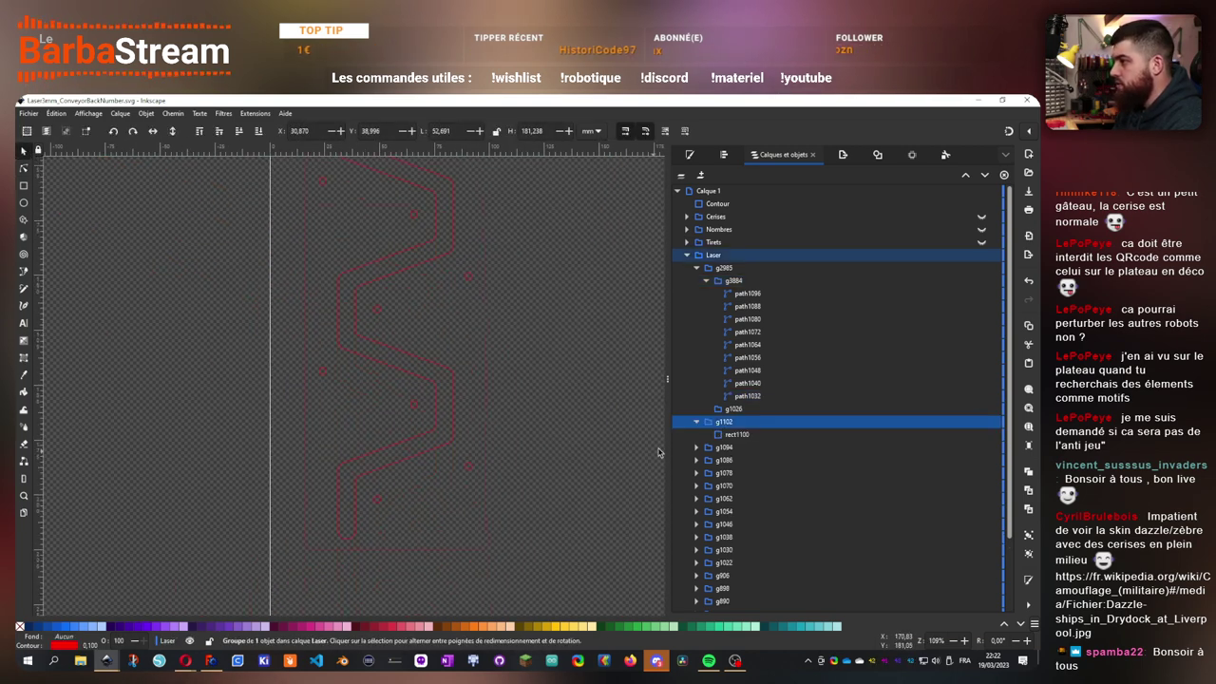
{"action": "left_click", "coordinate": [734, 434]}
{"action": "scroll", "coordinate": [510, 390], "scroll_direction": "up", "scroll_amount": 4}
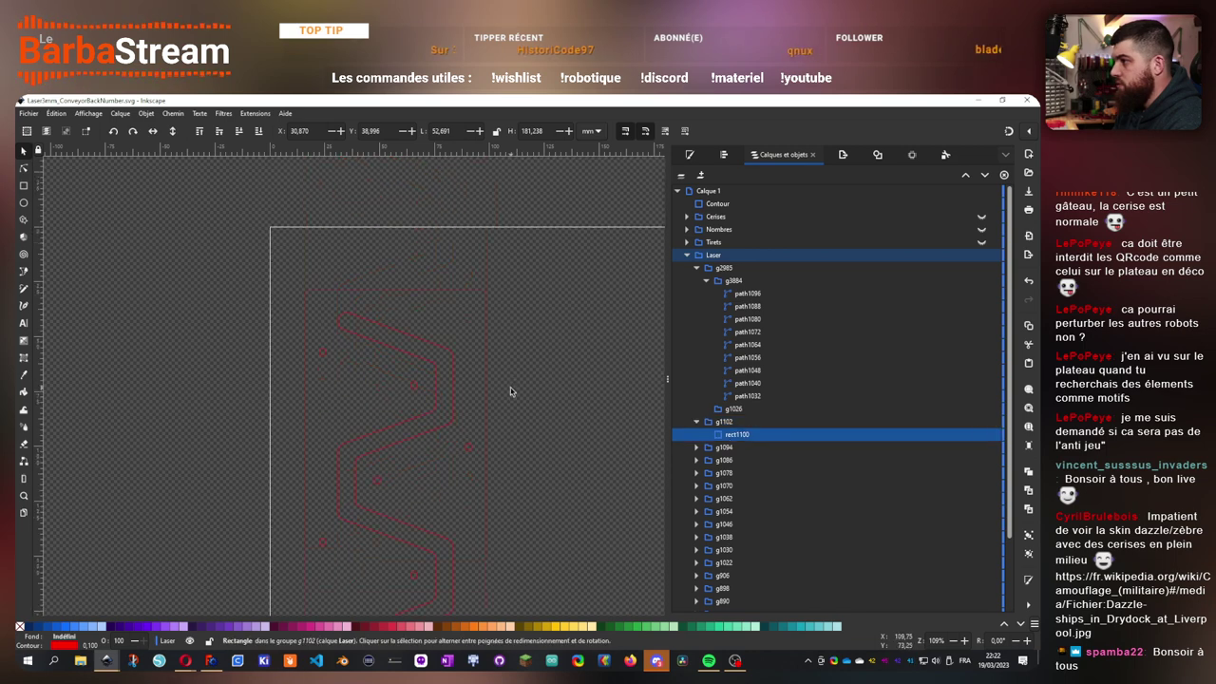
{"action": "scroll", "coordinate": [509, 390], "scroll_direction": "down", "scroll_amount": 3}
{"action": "left_click", "coordinate": [697, 447]}
{"action": "left_click", "coordinate": [728, 460]}
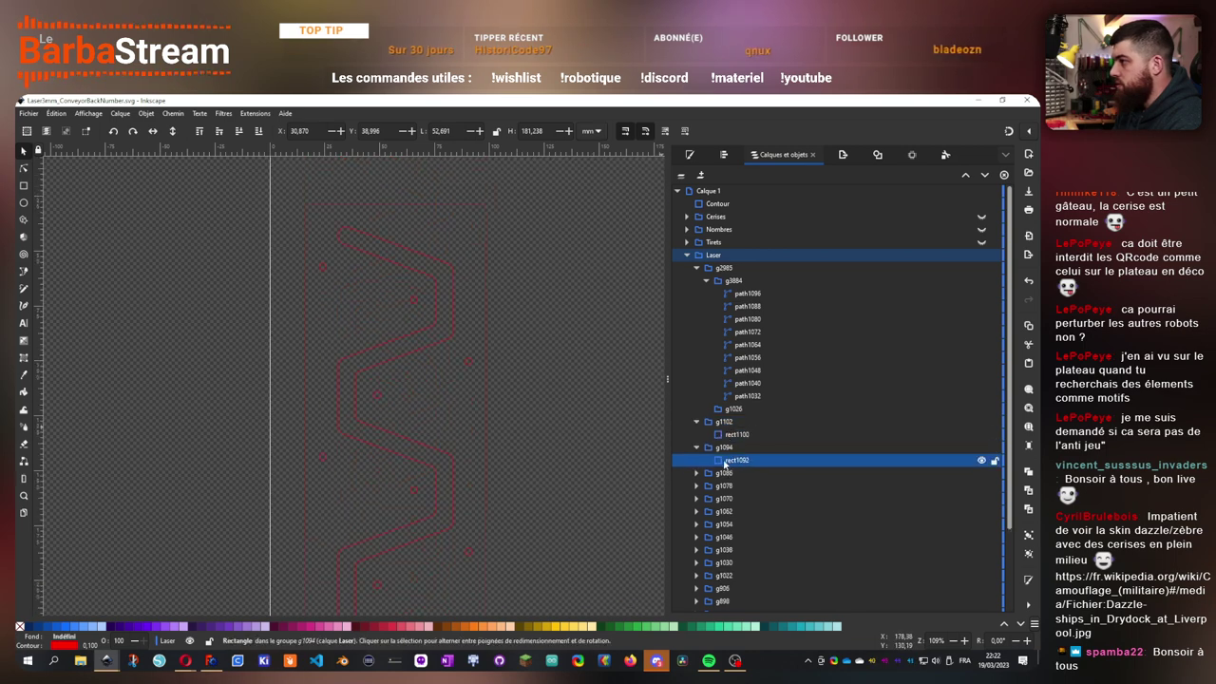
{"action": "scroll", "coordinate": [714, 444], "scroll_direction": "down", "scroll_amount": 2}
{"action": "left_click", "coordinate": [696, 373]}
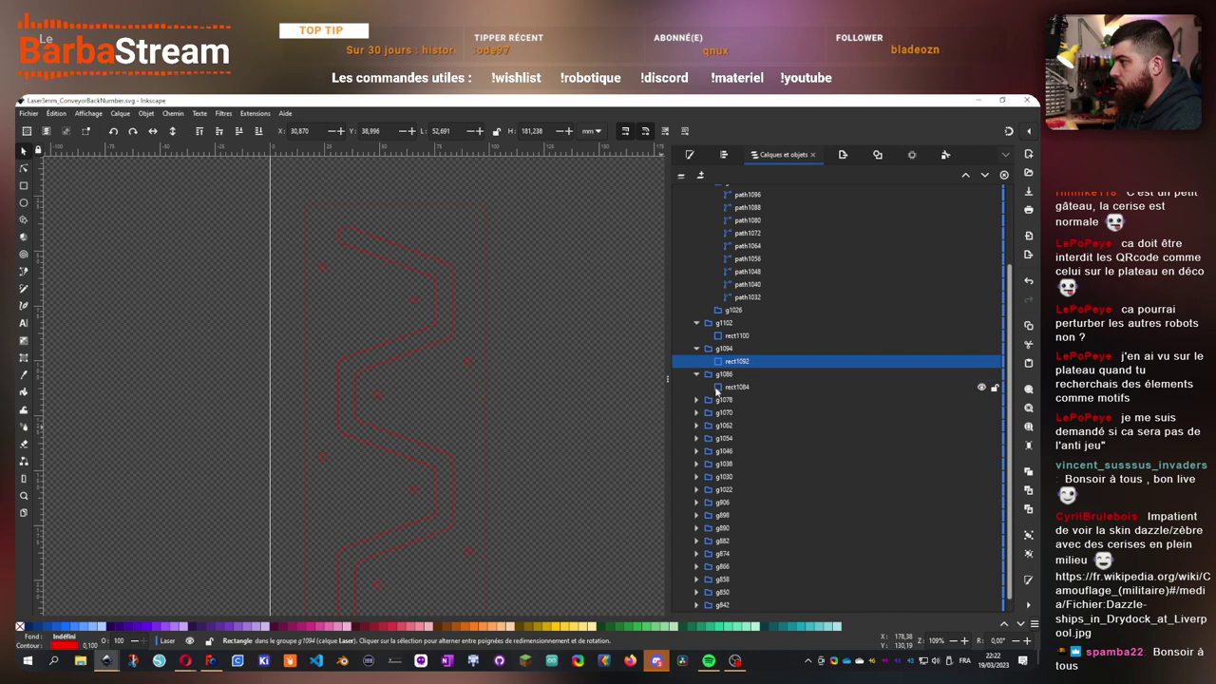
{"action": "double_click", "coordinate": [734, 387]}
- Try to delete the groups from g1102 through g834 in the Laser group
{"action": "left_click", "coordinate": [724, 323]}
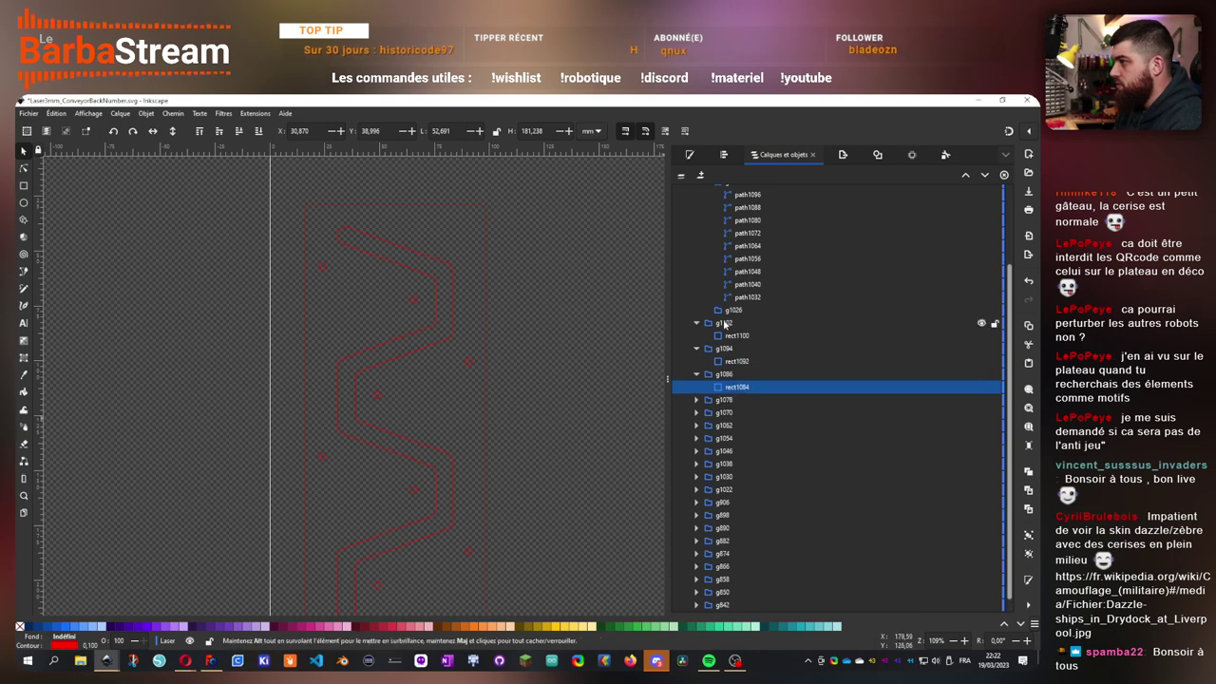
{"action": "scroll", "coordinate": [724, 536], "scroll_direction": "down", "scroll_amount": 1}
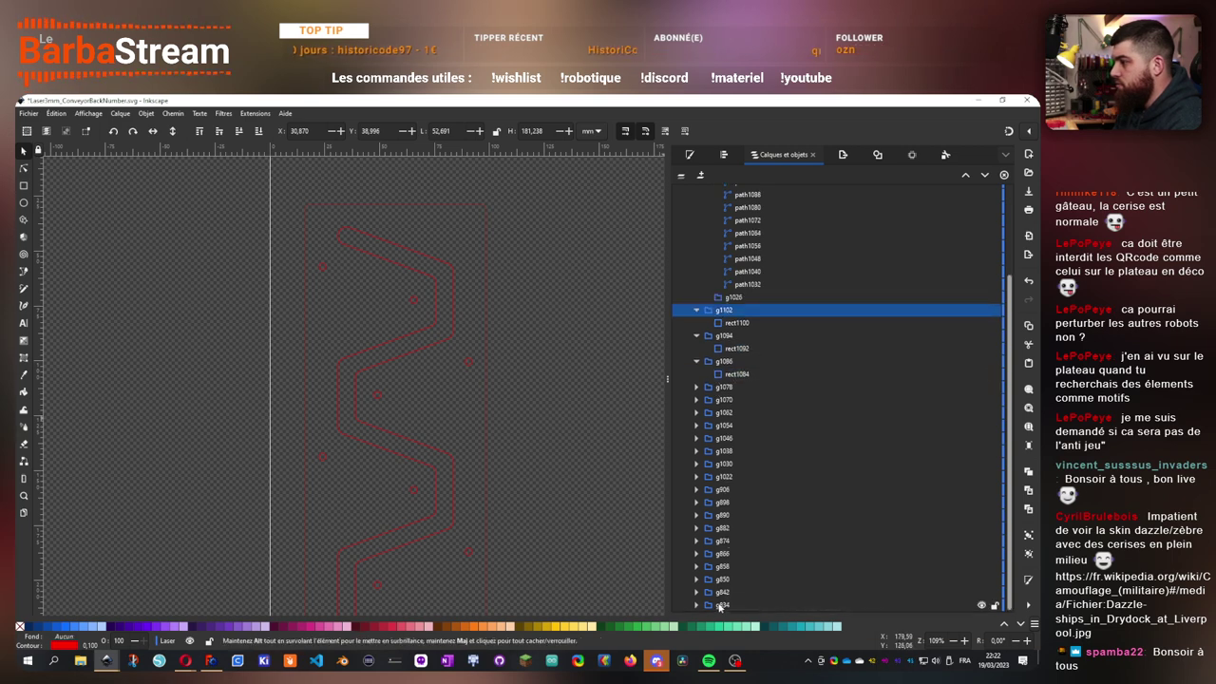
{"action": "left_click", "coordinate": [723, 606], "text": "shift"}
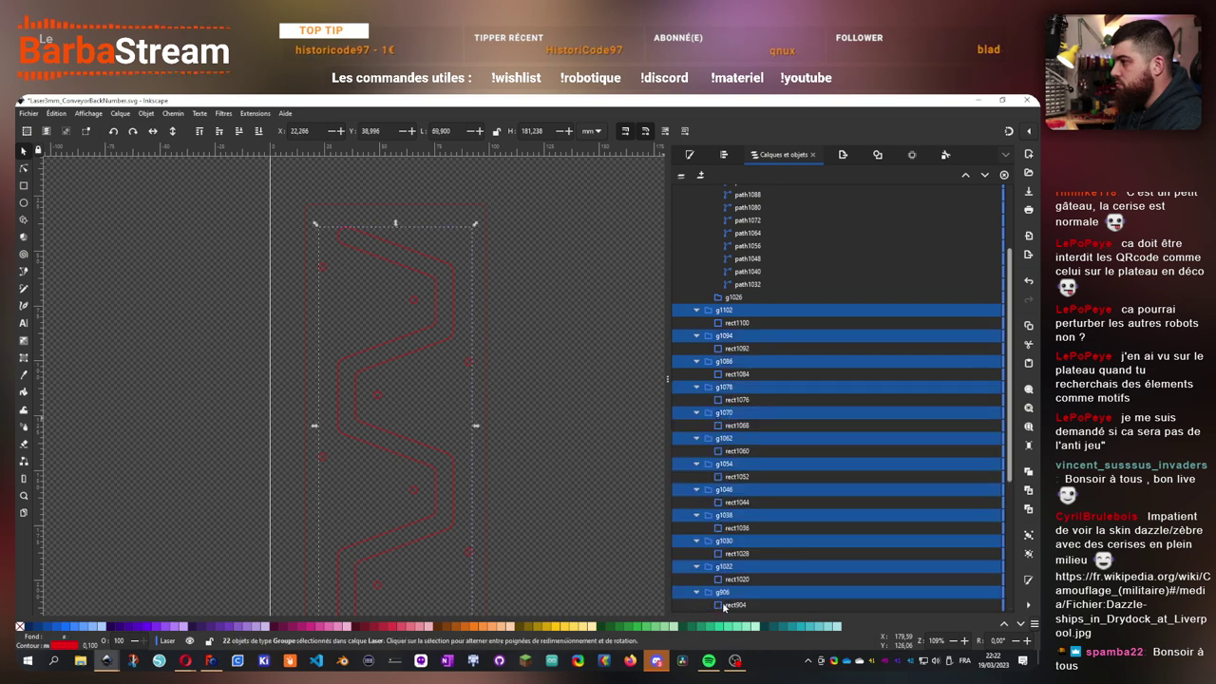
{"action": "scroll", "coordinate": [531, 480], "scroll_direction": "down", "scroll_amount": 1}
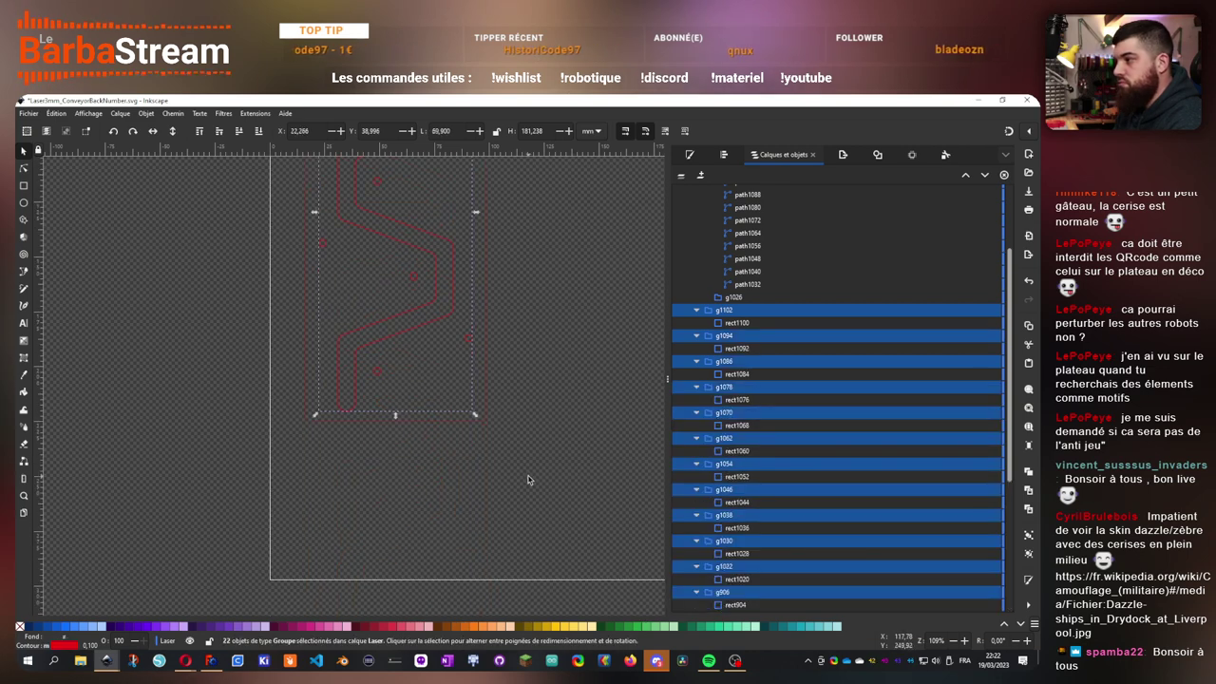
{"action": "scroll", "coordinate": [528, 480], "scroll_direction": "down", "scroll_amount": 1}
{"action": "left_click", "coordinate": [528, 480]}
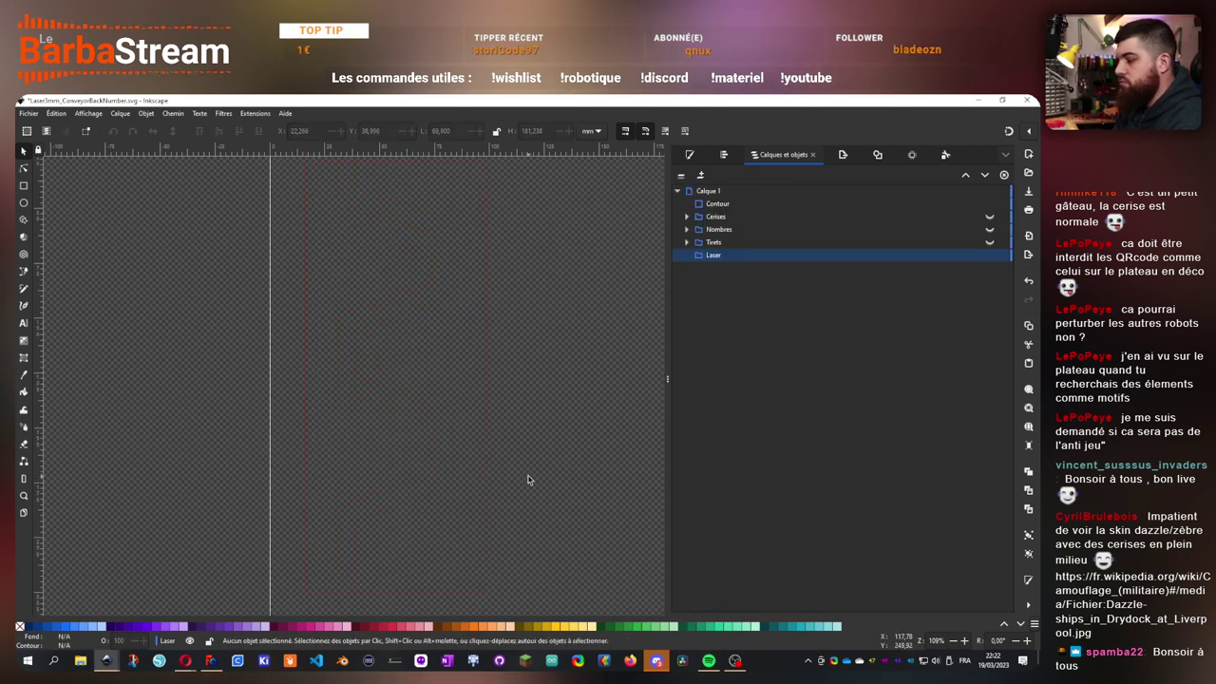
- Collapse g2985 and delete the leftover rectangle groups g1102 through g834 from the Laser group, keeping g2985
{"action": "left_click", "coordinate": [440, 413]}
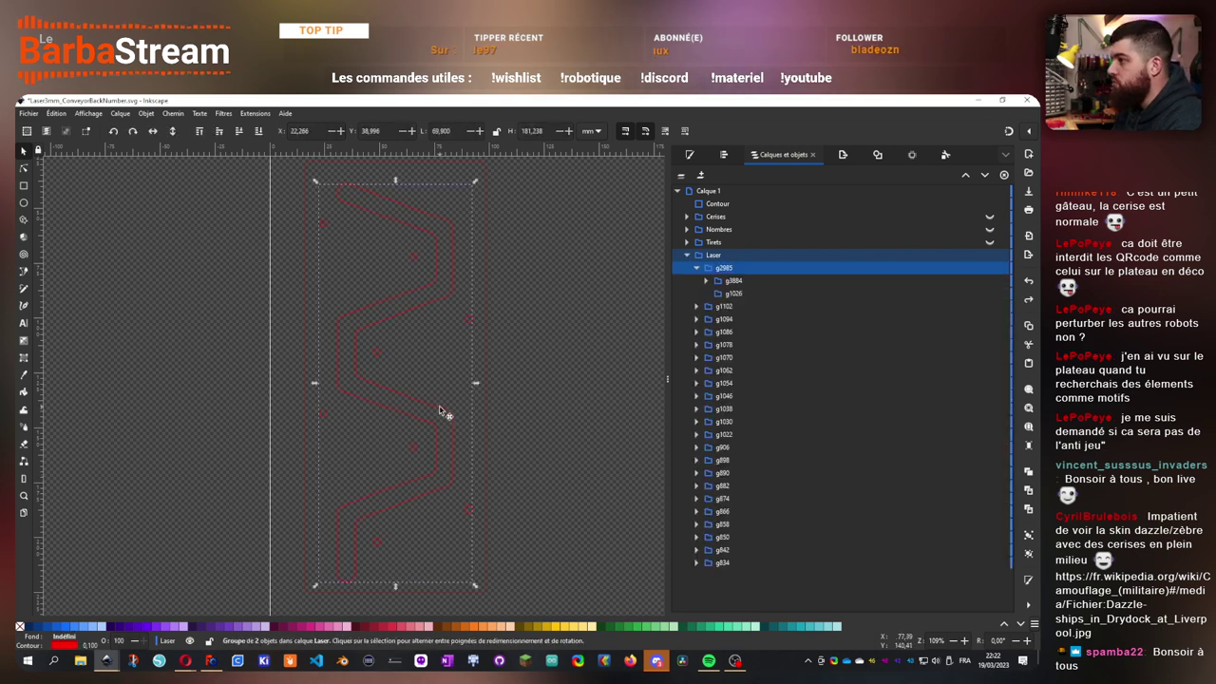
{"action": "left_click", "coordinate": [698, 269]}
{"action": "left_click", "coordinate": [719, 281]}
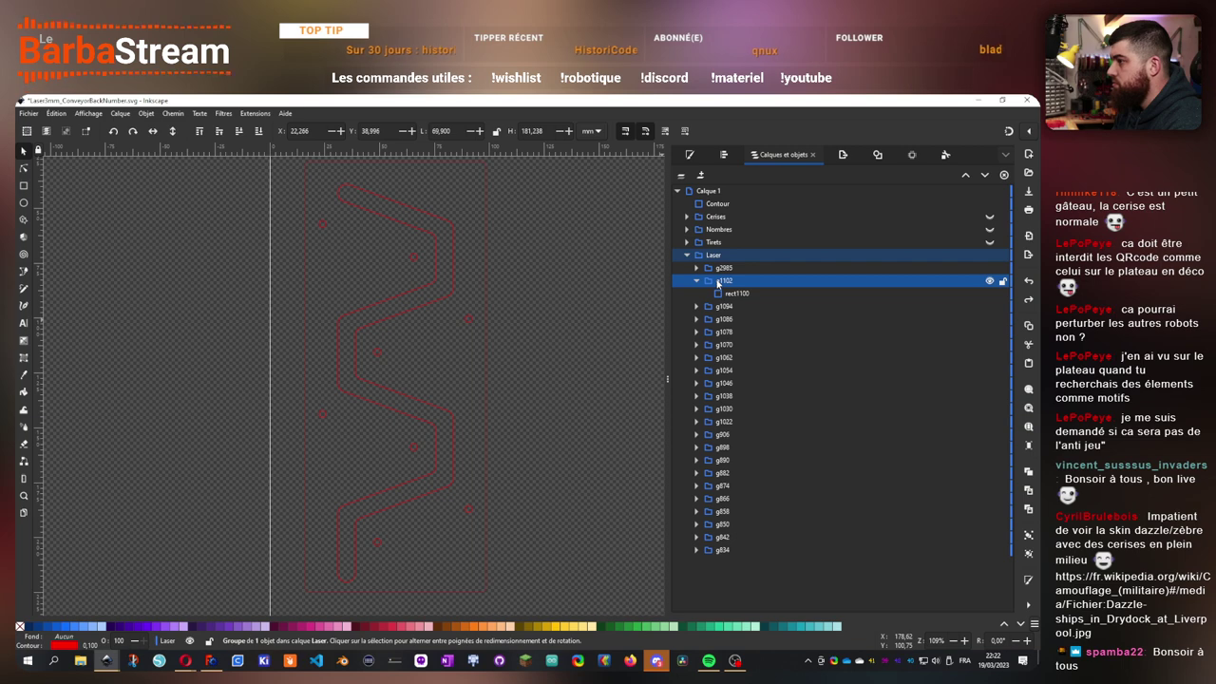
{"action": "left_click", "coordinate": [738, 293]}
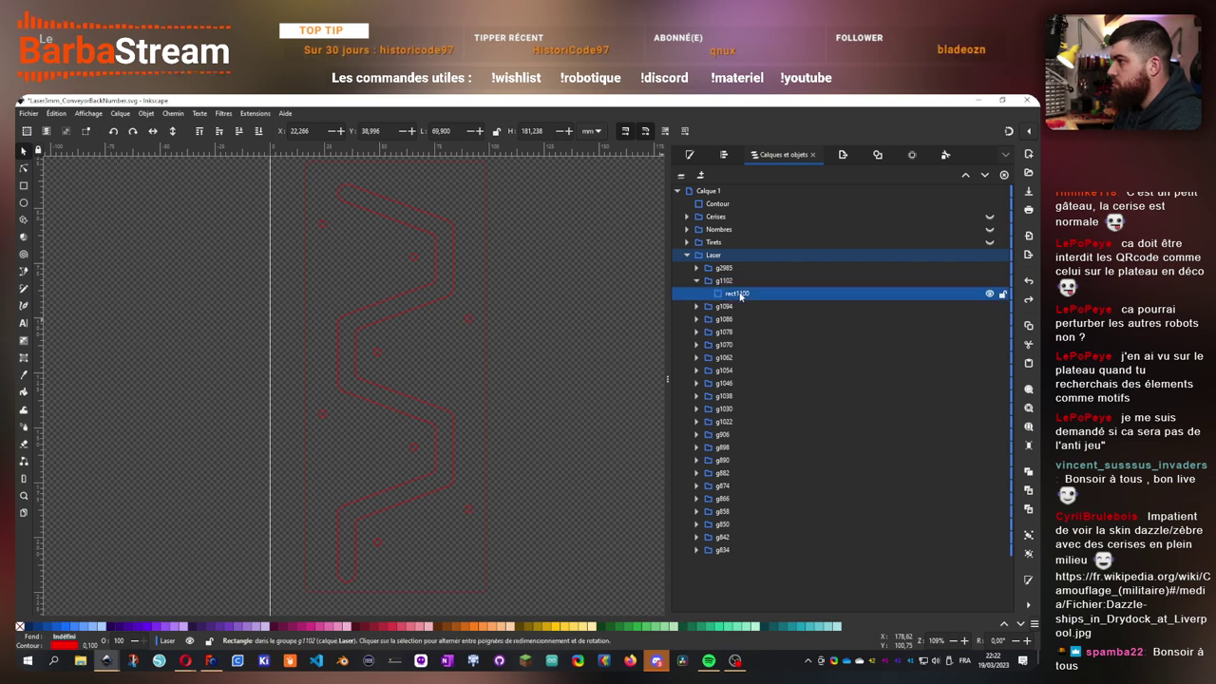
{"action": "left_click", "coordinate": [719, 280]}
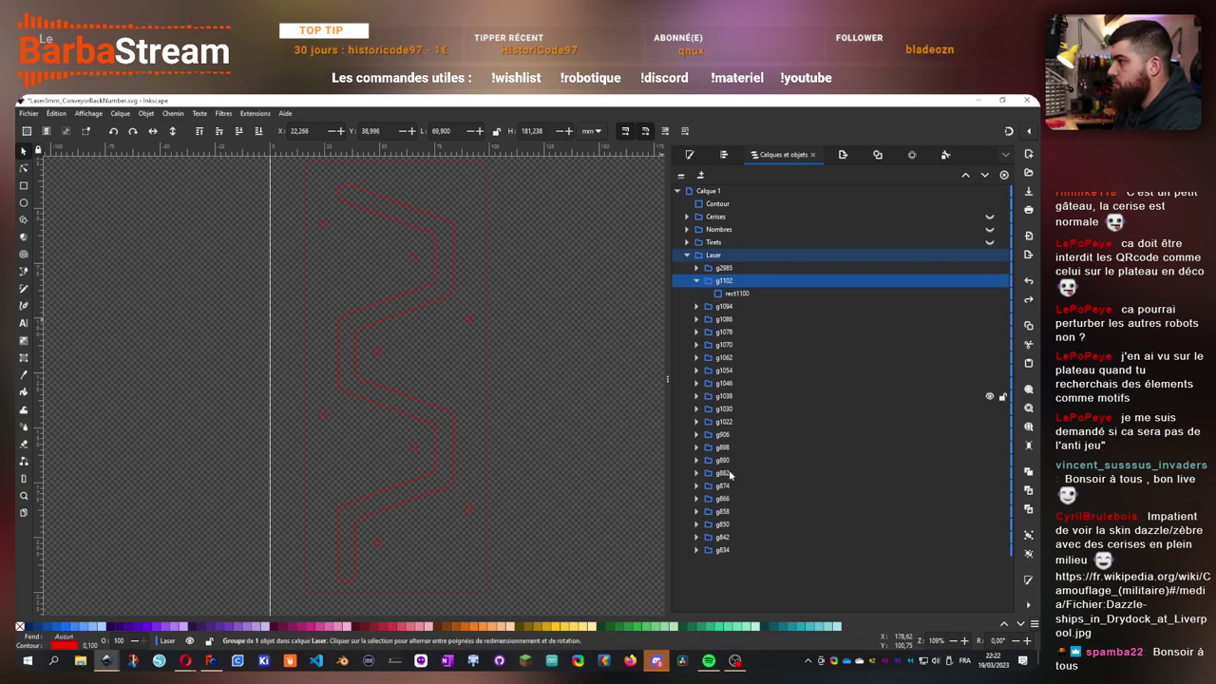
{"action": "left_click", "coordinate": [715, 555], "text": "shift"}
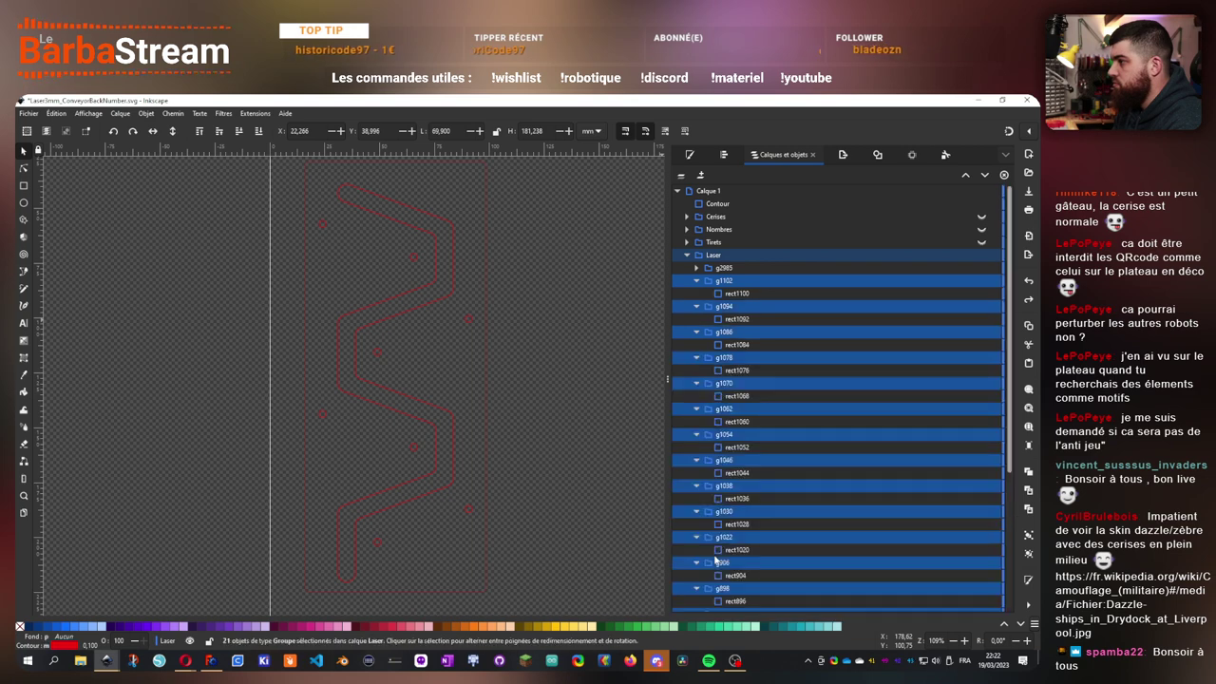
{"action": "scroll", "coordinate": [903, 393], "scroll_direction": "down", "scroll_amount": 4}
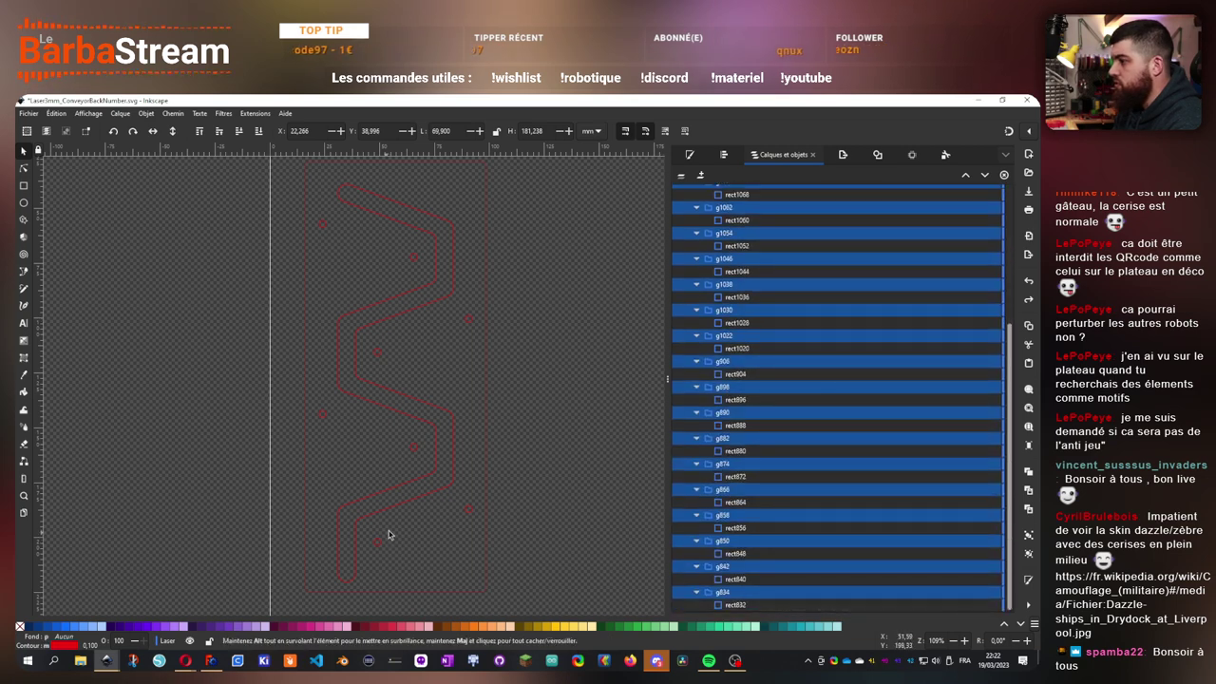
{"action": "key", "text": "ctrl+g"}
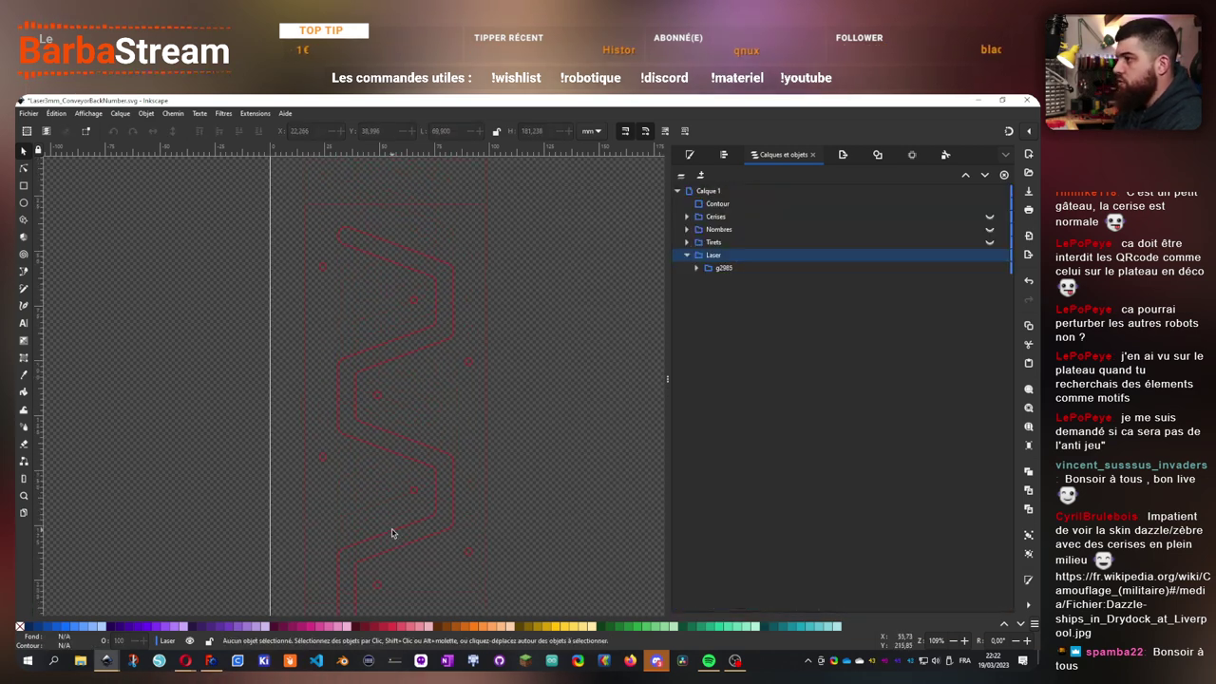
- Delete the empty group g1026 inside g2985
{"action": "left_click", "coordinate": [695, 268]}
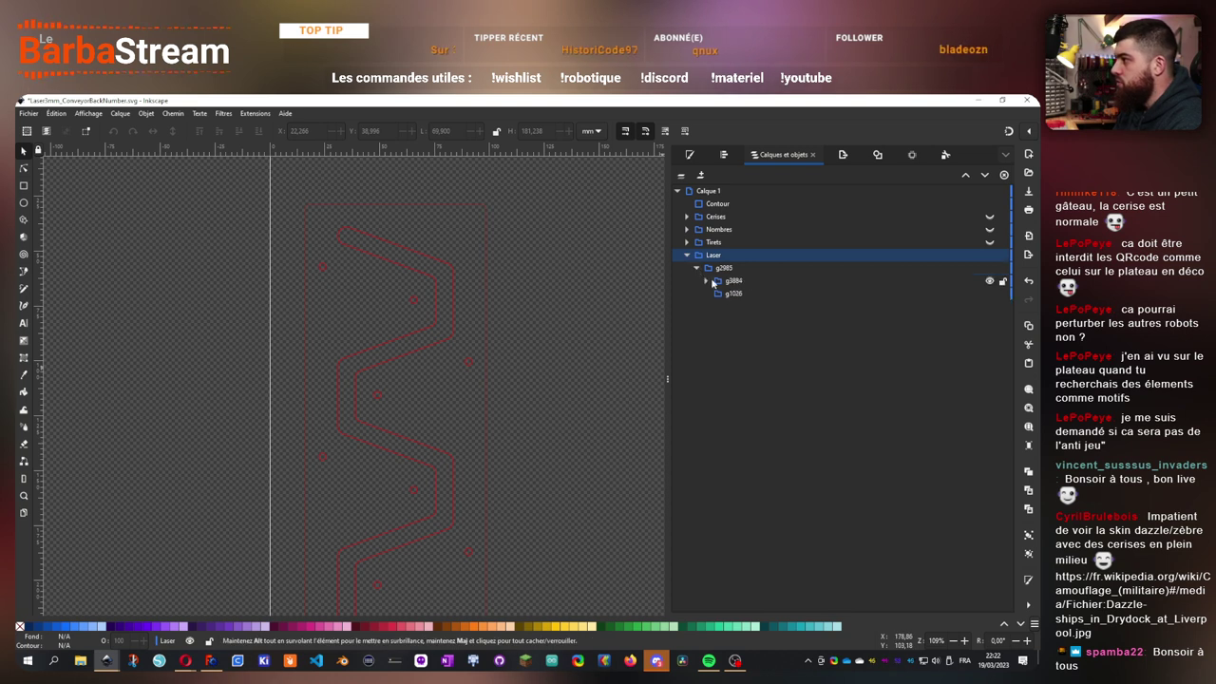
{"action": "left_click", "coordinate": [737, 282]}
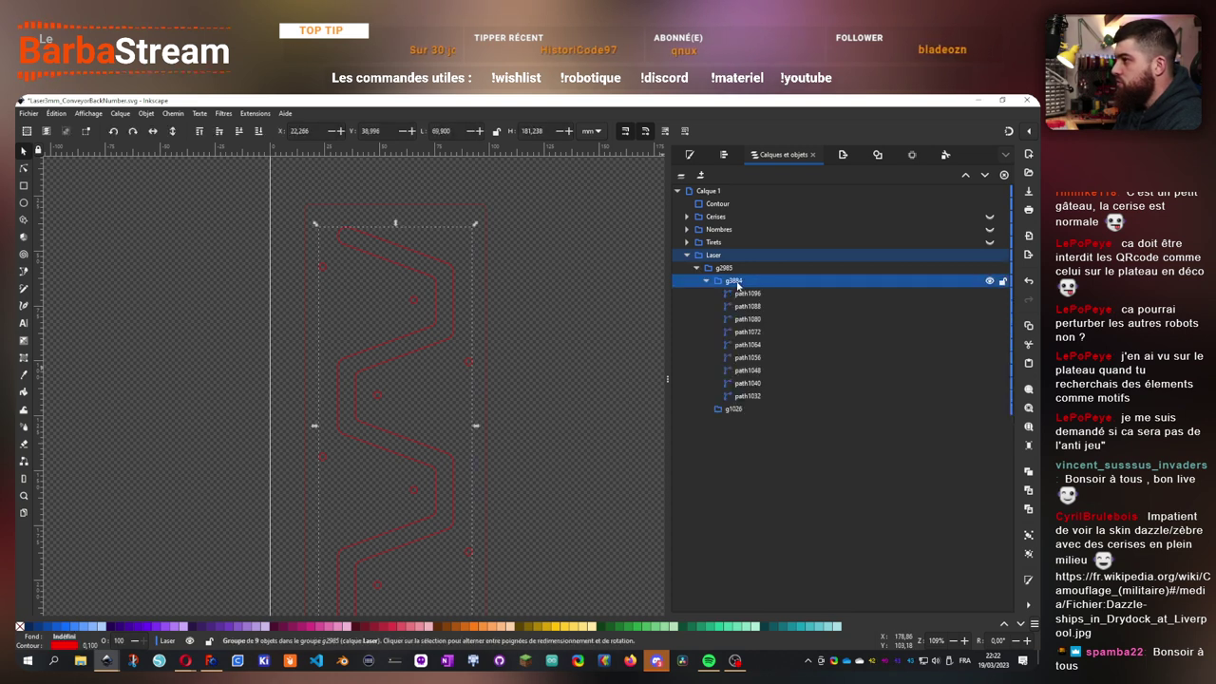
{"action": "left_click", "coordinate": [727, 409]}
{"action": "key", "text": "Delete"}
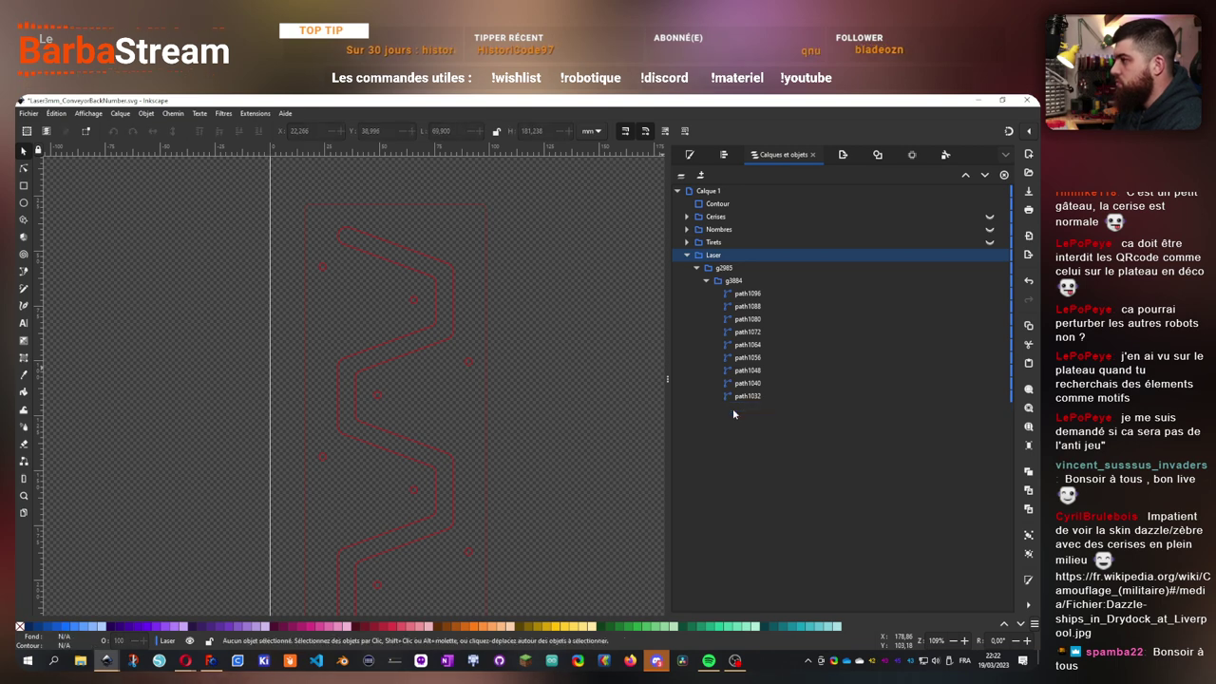
- Check each path in group g3884, from path1096 to path1032, to identify its shape on the drawing
{"action": "left_click", "coordinate": [705, 282]}
{"action": "left_click", "coordinate": [705, 281]}
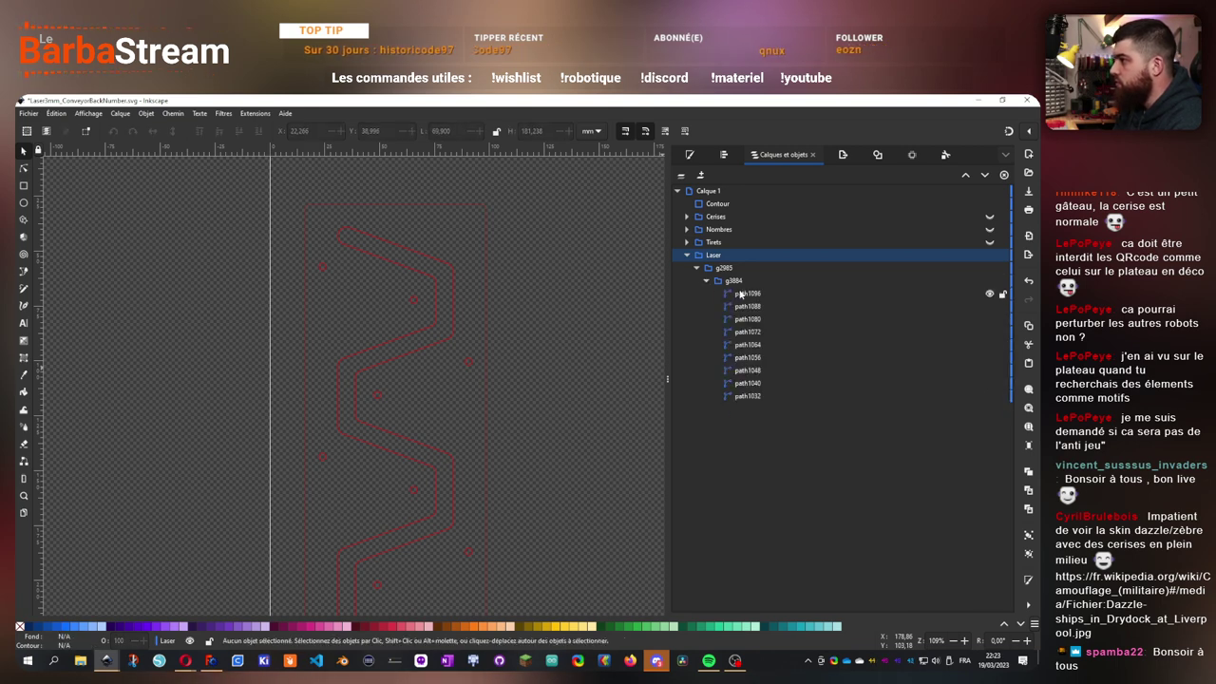
{"action": "left_click", "coordinate": [739, 295]}
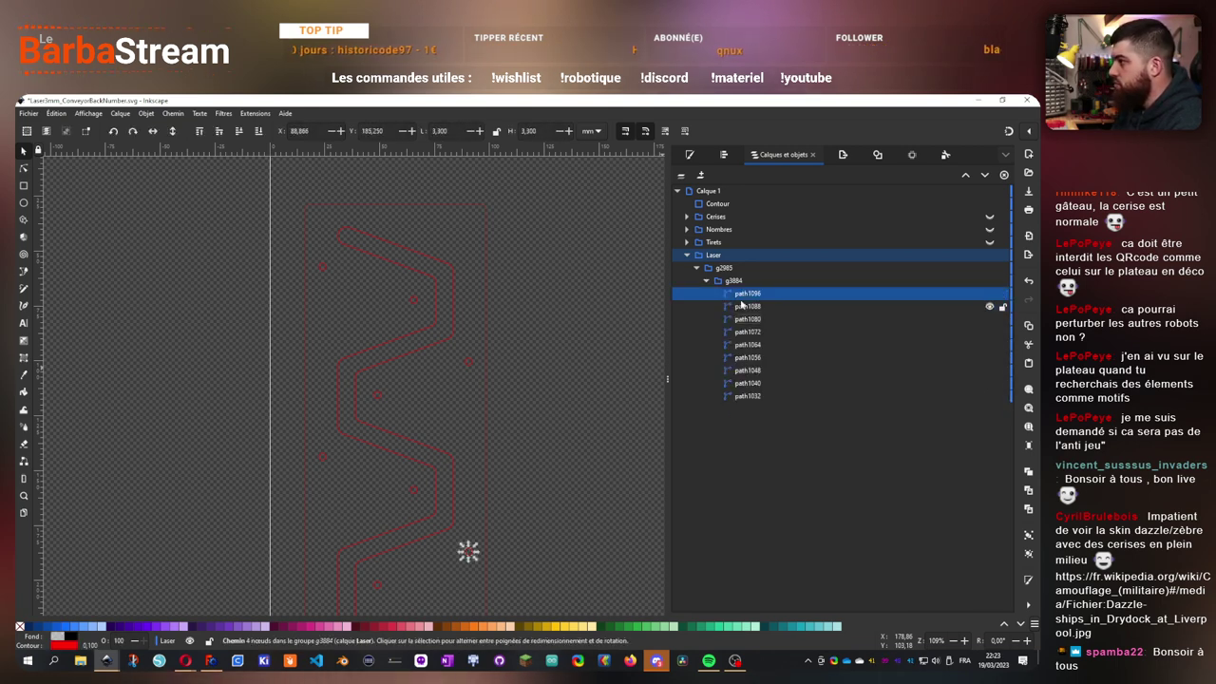
{"action": "left_click", "coordinate": [741, 306]}
{"action": "left_click", "coordinate": [744, 319]}
{"action": "left_click", "coordinate": [747, 332]}
{"action": "left_click", "coordinate": [750, 345]}
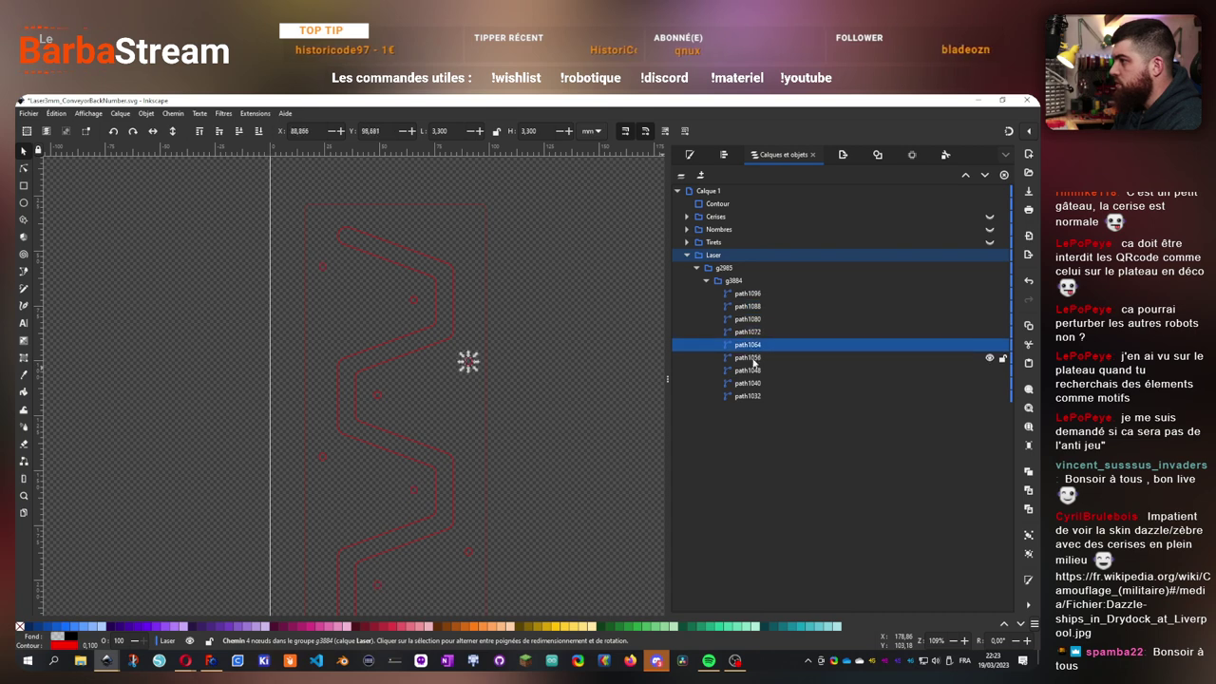
{"action": "left_click", "coordinate": [749, 357]}
{"action": "left_click", "coordinate": [749, 371]}
{"action": "left_click", "coordinate": [750, 383]}
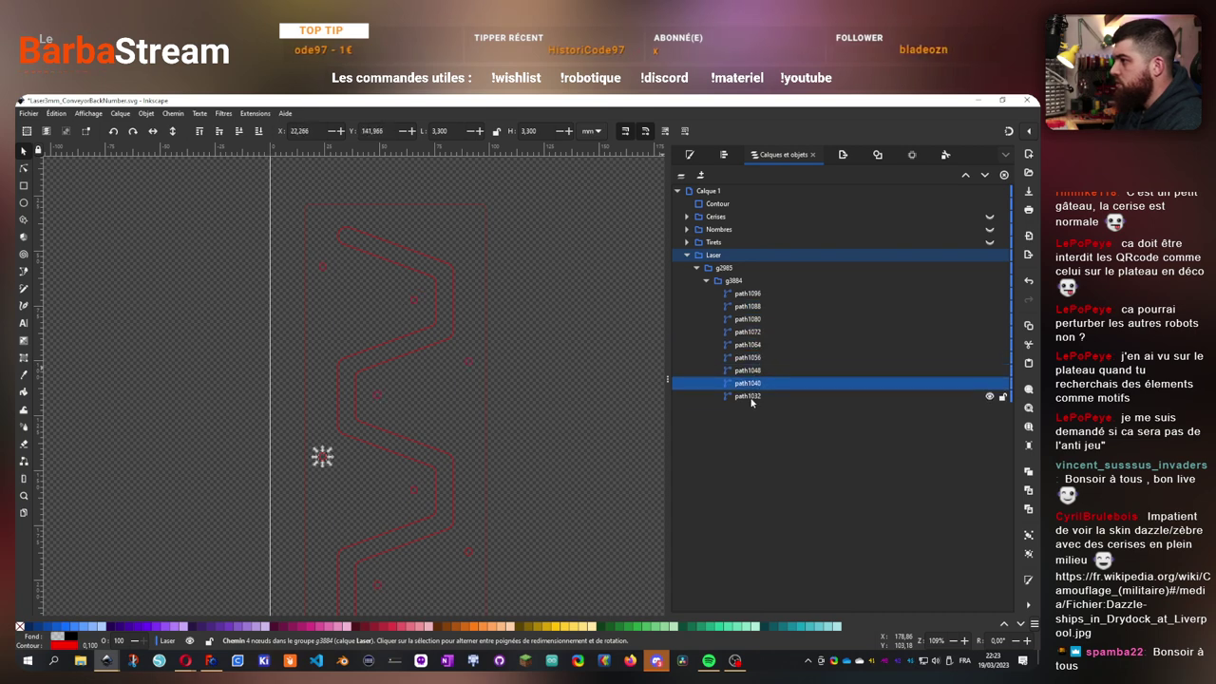
{"action": "left_click", "coordinate": [751, 399]}
{"action": "left_click", "coordinate": [461, 298]}
{"action": "scroll", "coordinate": [409, 210], "scroll_direction": "up", "scroll_amount": 1}
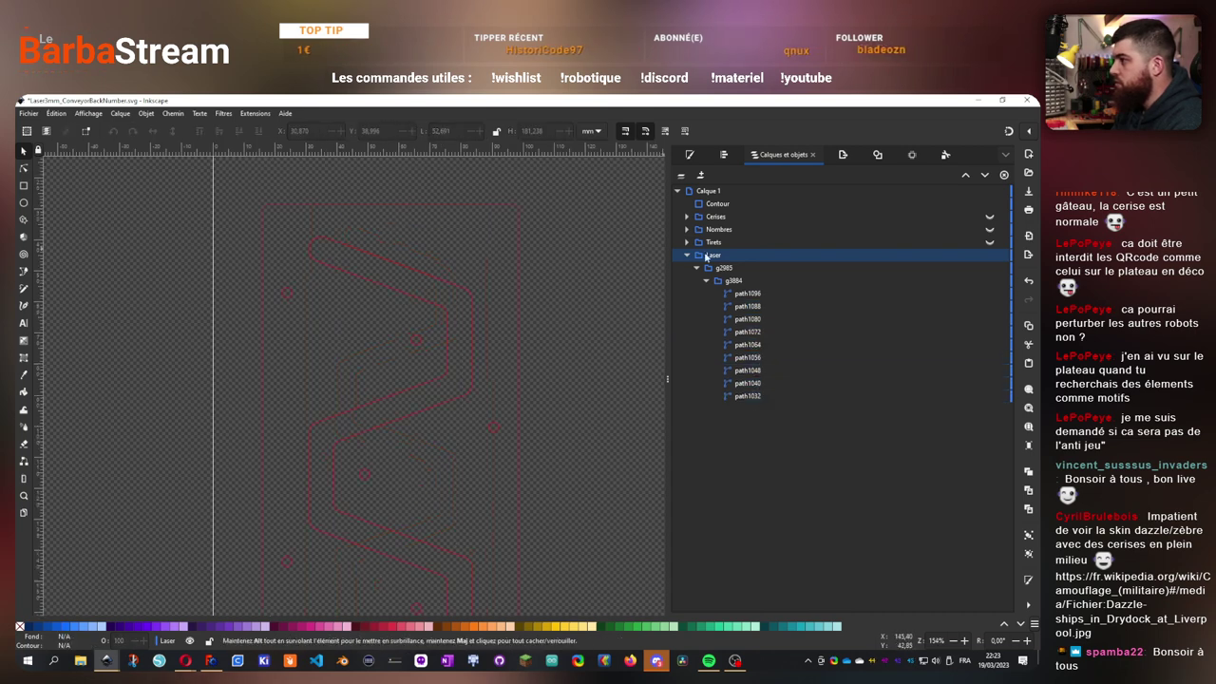
- Move Contour and the nine paths of g3884 directly into the Laser group, and delete the emptied group g2985
{"action": "left_click_drag", "start_coordinate": [717, 204], "coordinate": [729, 271]}
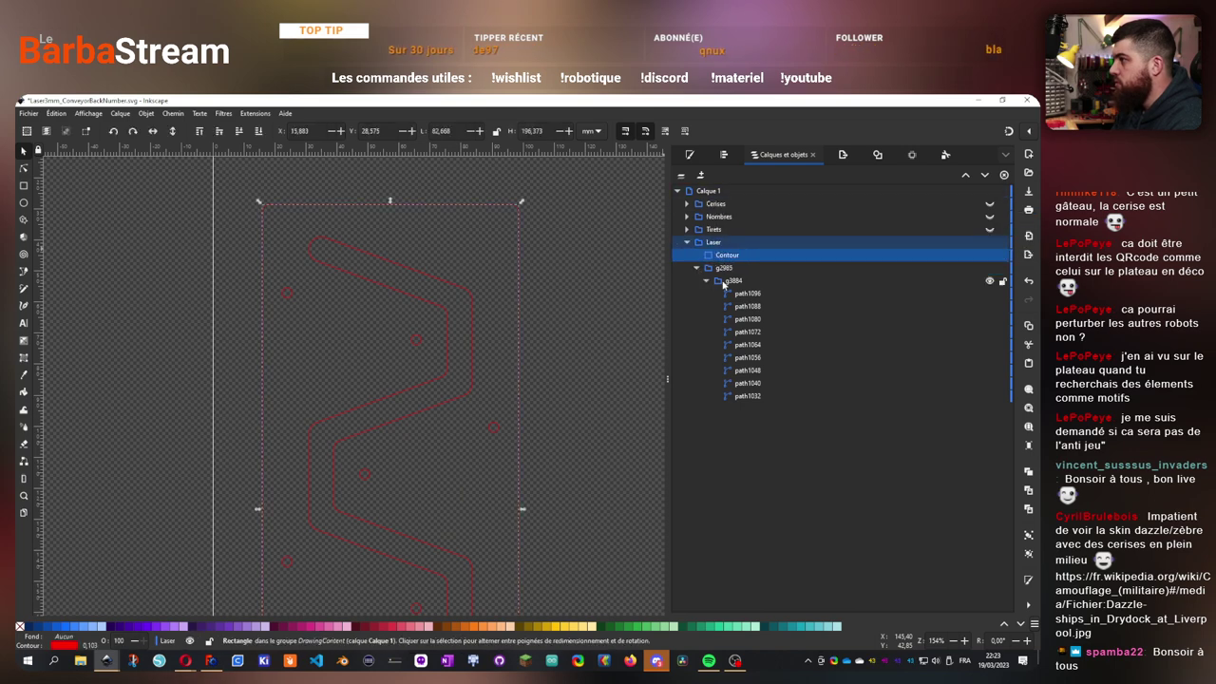
{"action": "left_click", "coordinate": [728, 281]}
{"action": "left_click", "coordinate": [747, 294]}
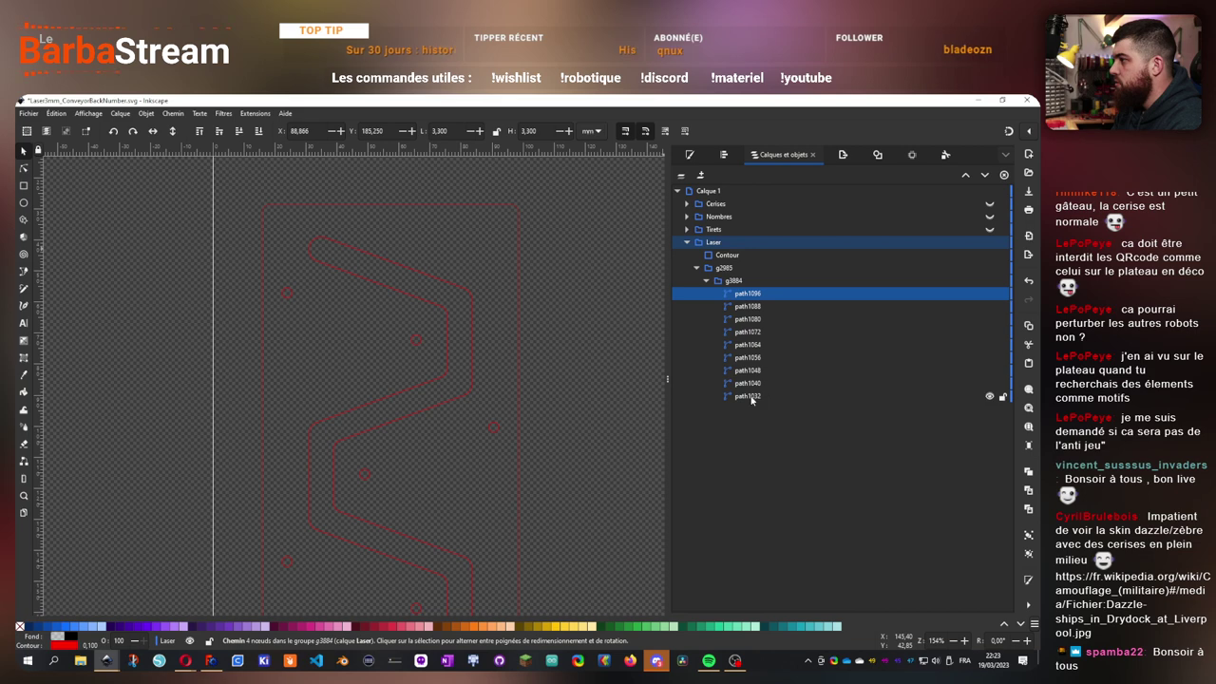
{"action": "left_click", "coordinate": [748, 396], "text": "shift"}
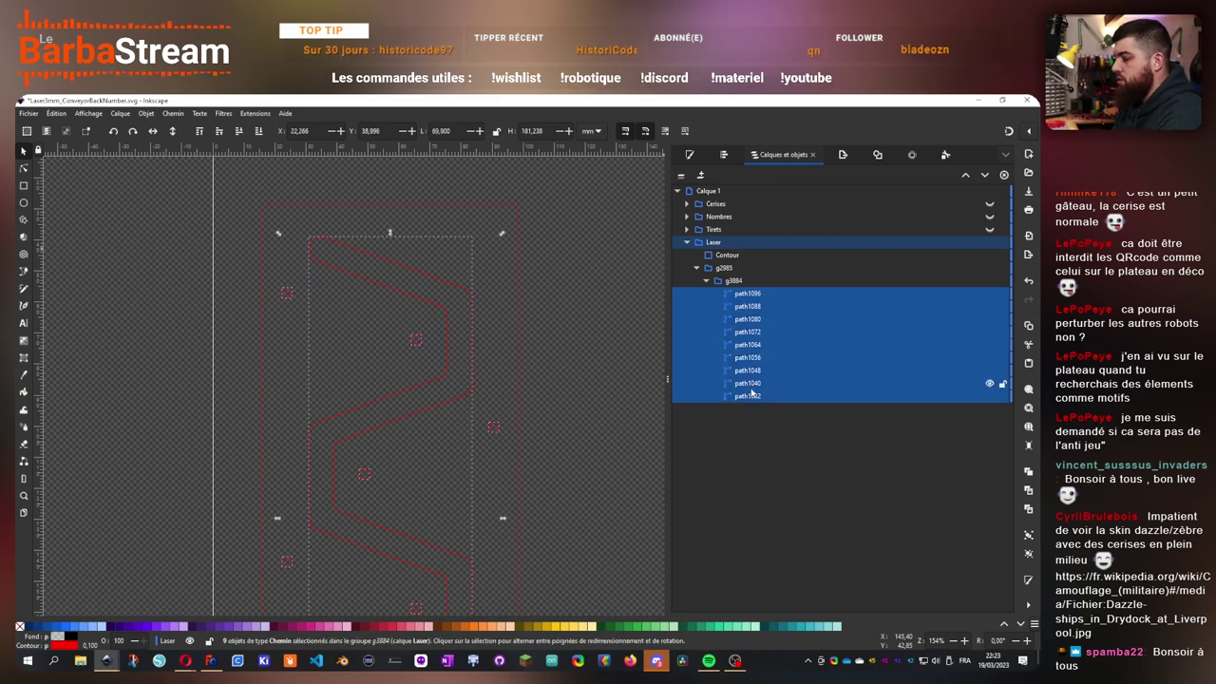
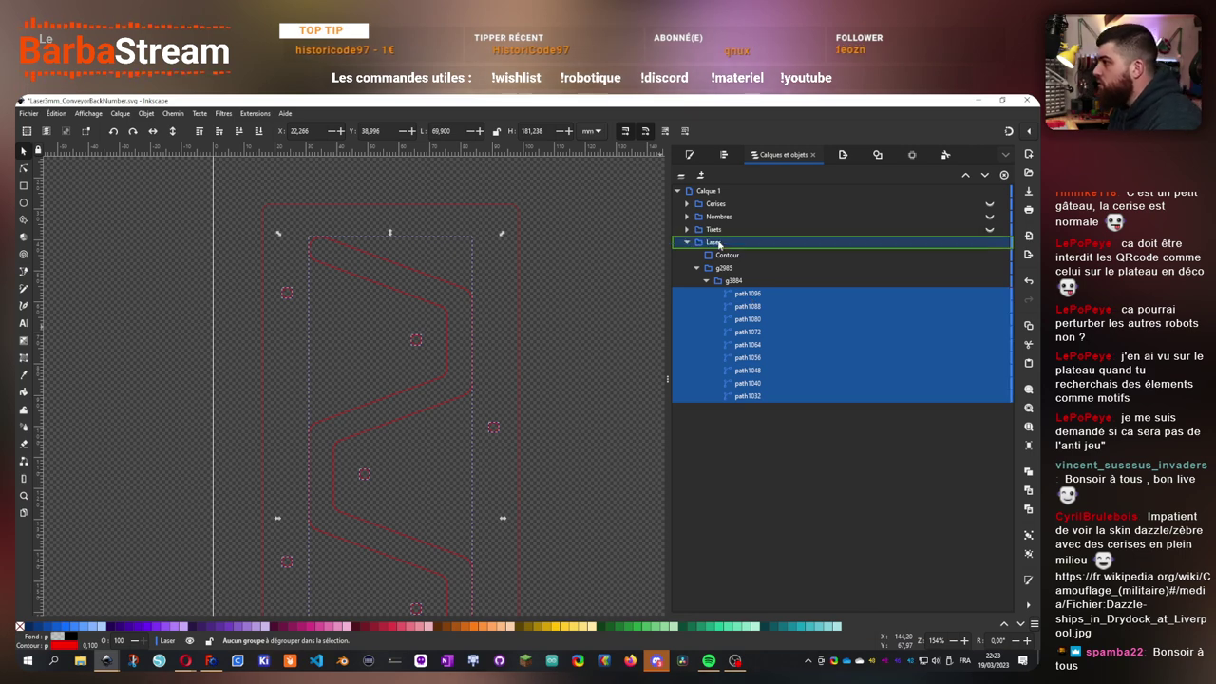
{"action": "left_click_drag", "start_coordinate": [719, 244], "coordinate": [721, 245]}
{"action": "left_click", "coordinate": [727, 383]}
{"action": "key", "text": "Delete"}
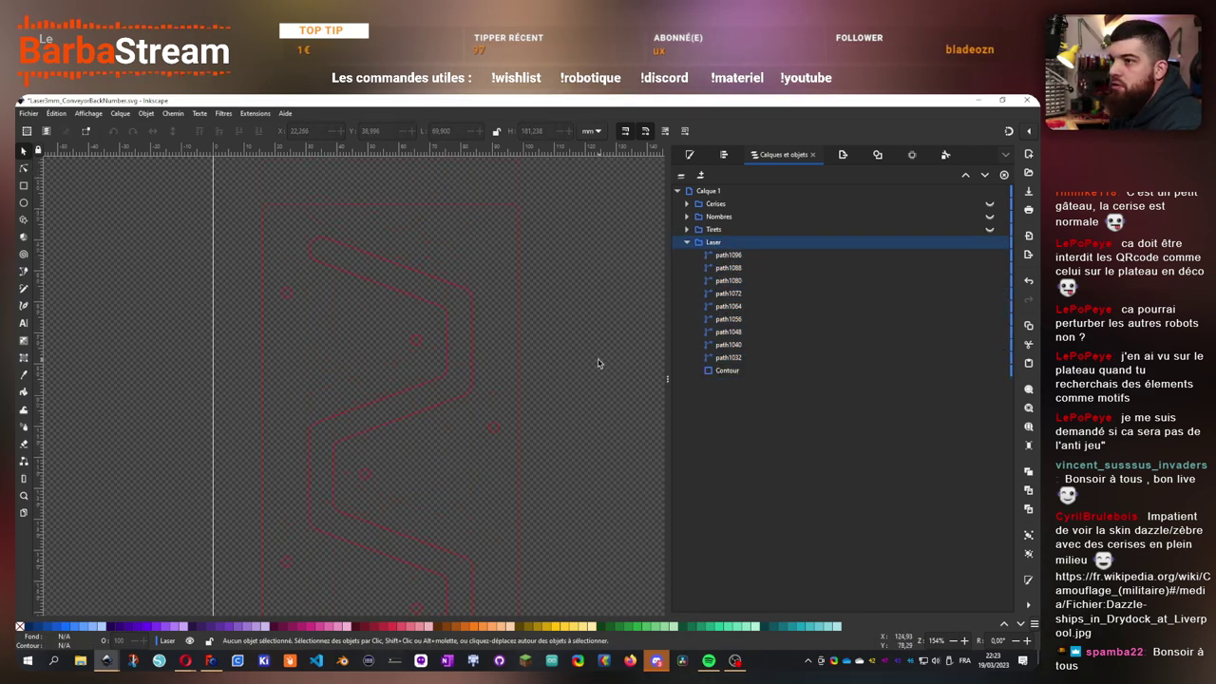
- Review the contents of the Tirets, Nombres and Cerises groups, collapsing each again
{"action": "scroll", "coordinate": [532, 340], "scroll_direction": "up", "scroll_amount": 1}
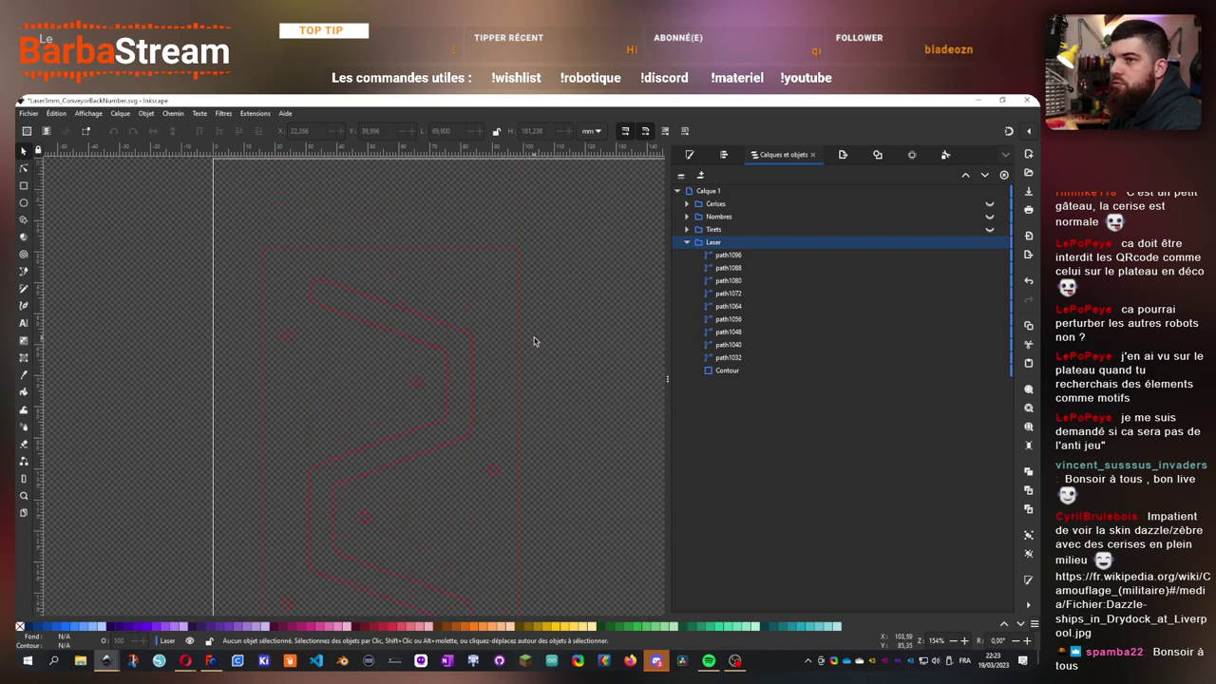
{"action": "left_click", "coordinate": [687, 230]}
{"action": "left_click", "coordinate": [687, 230]}
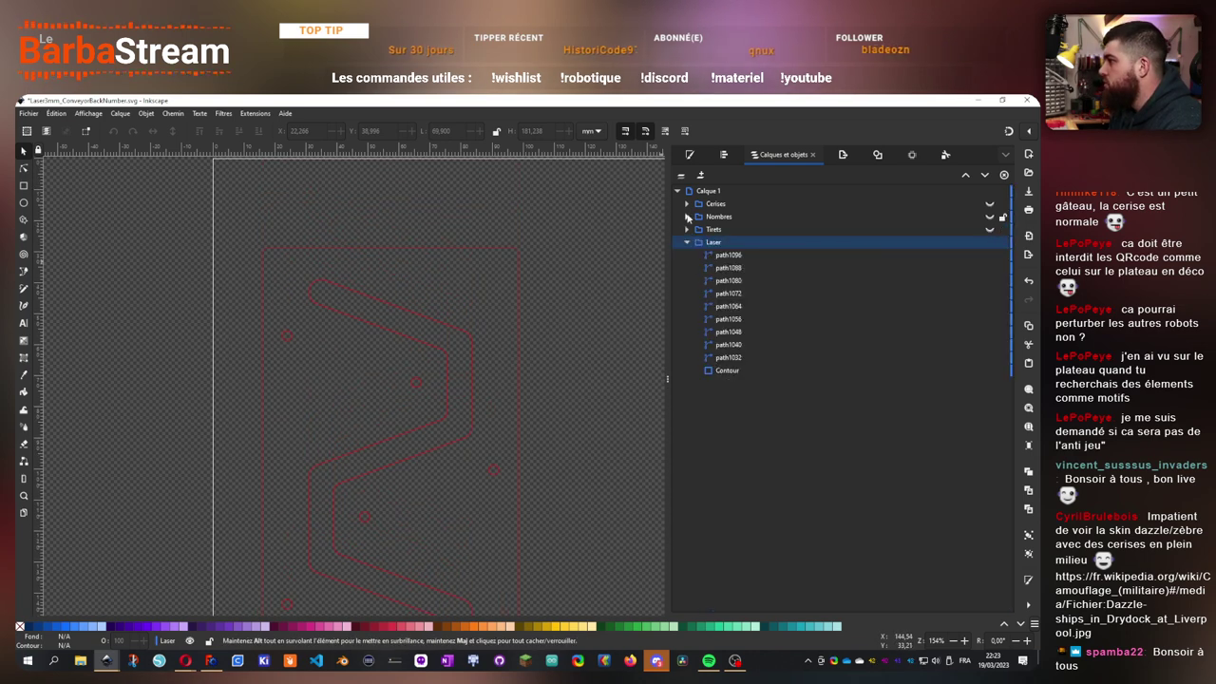
{"action": "left_click", "coordinate": [687, 217]}
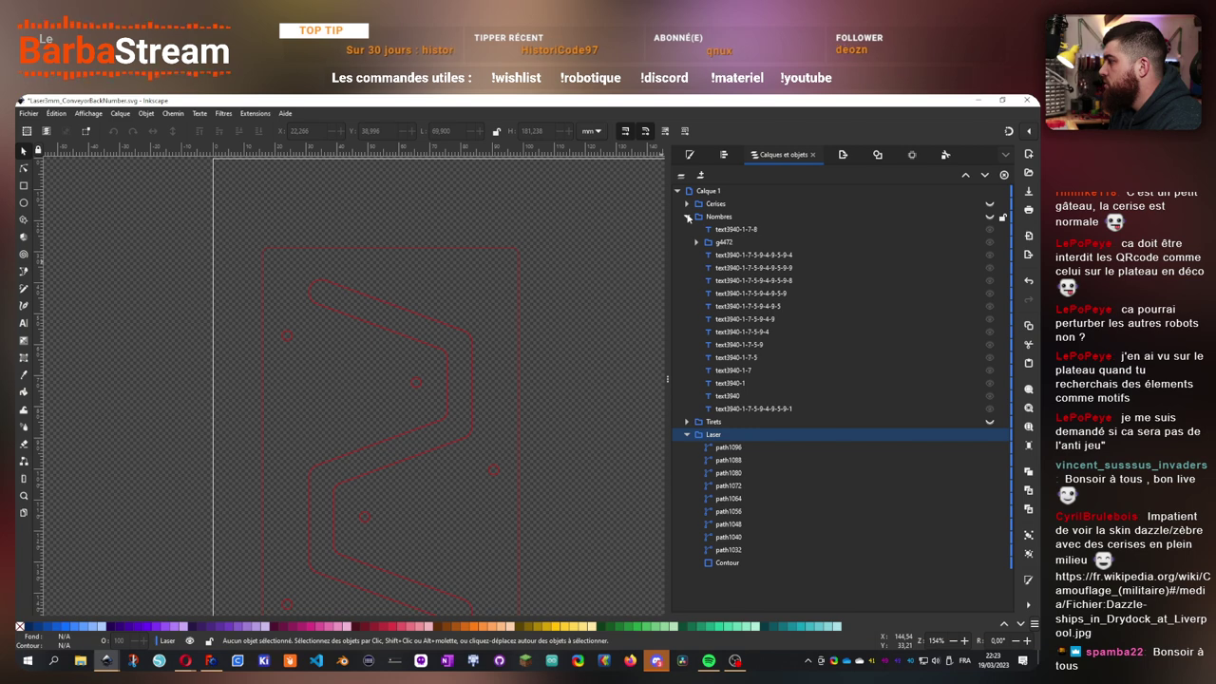
{"action": "left_click", "coordinate": [687, 216]}
{"action": "left_click", "coordinate": [687, 204]}
{"action": "left_click", "coordinate": [686, 205]}
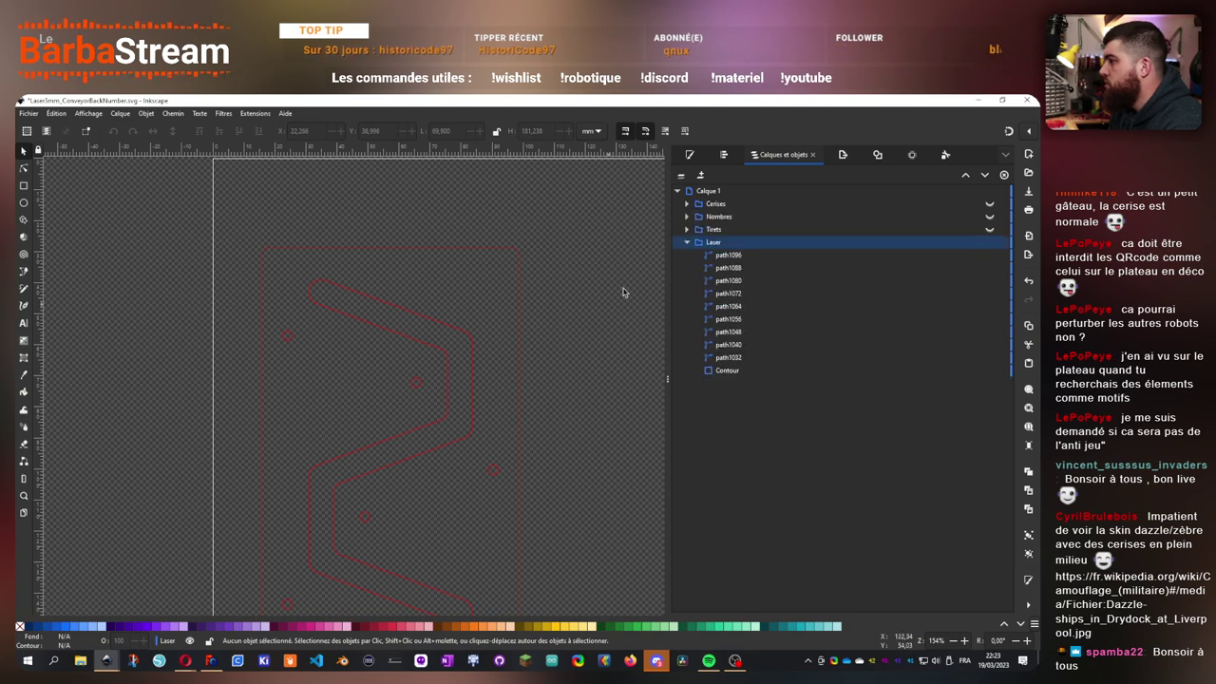
- Show the hidden Nombres, Tirets and Cerises groups and bring the whole panel into view
{"action": "left_click", "coordinate": [989, 217]}
{"action": "left_click", "coordinate": [989, 229]}
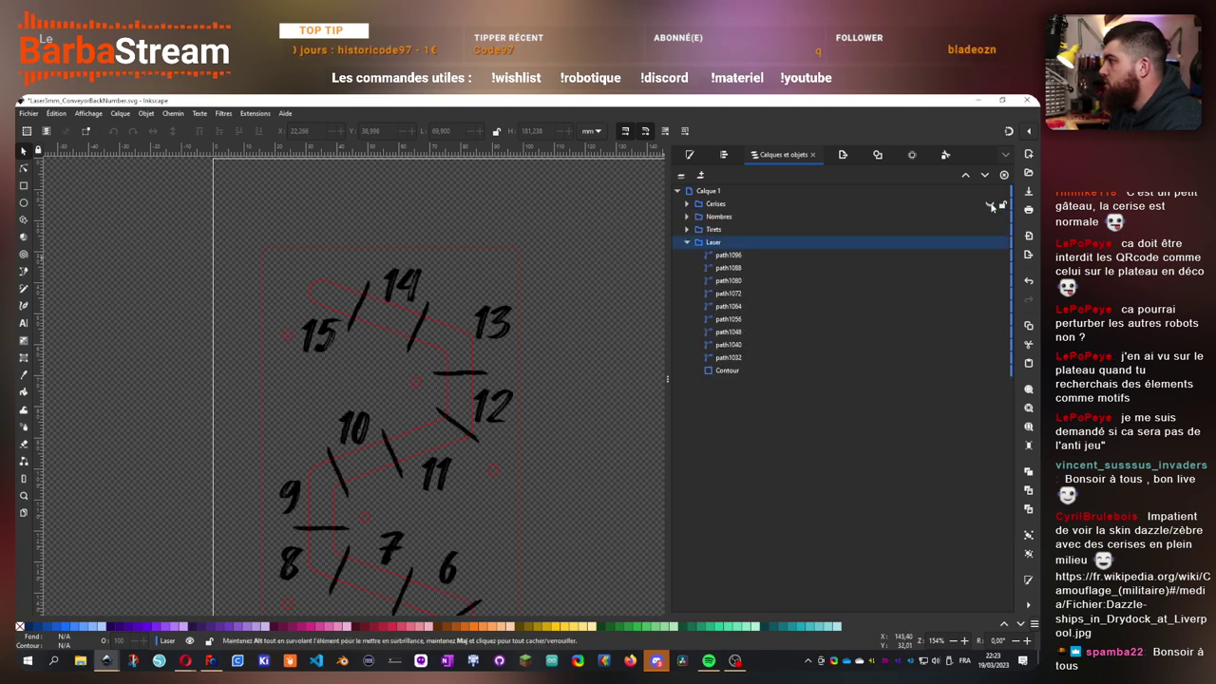
{"action": "left_click", "coordinate": [989, 203]}
{"action": "scroll", "coordinate": [588, 414], "scroll_direction": "down", "scroll_amount": 5}
{"action": "scroll", "coordinate": [586, 413], "scroll_direction": "down", "scroll_amount": 2, "text": "ctrl"}
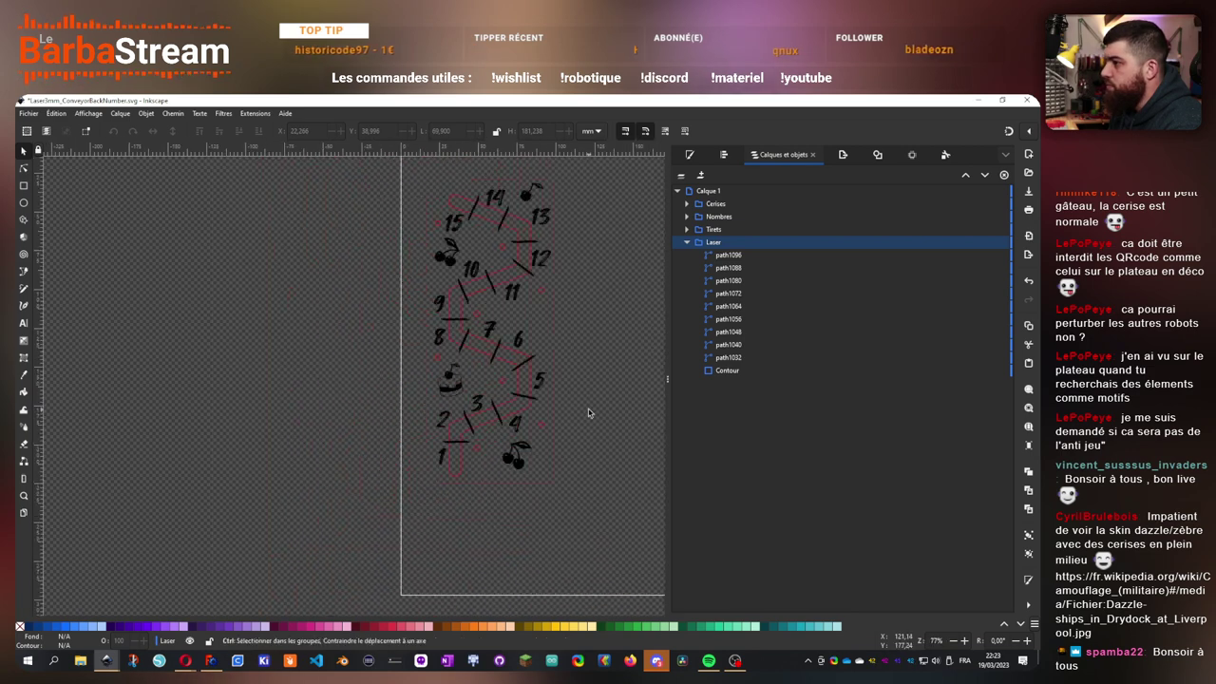
- Check the Laser group's path1096, path1088, path1056 and path1032 to identify where each lies on the panel
{"action": "scroll", "coordinate": [448, 247], "scroll_direction": "up", "scroll_amount": 5, "text": "ctrl"}
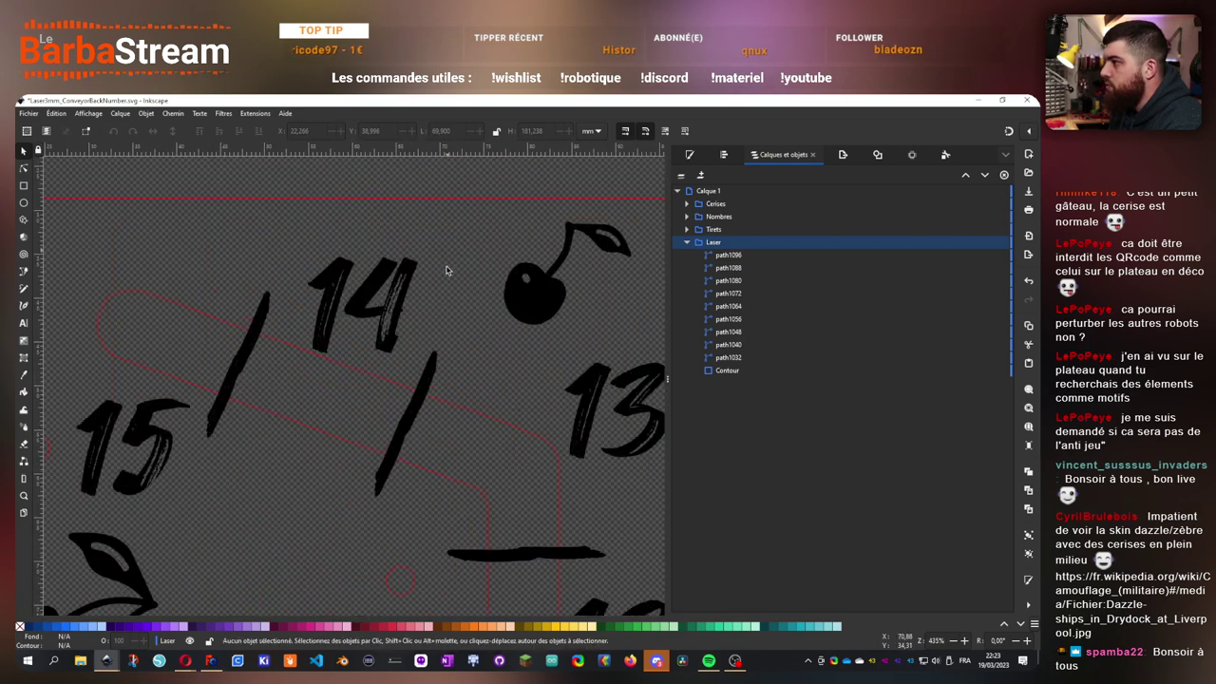
{"action": "left_click", "coordinate": [472, 412]}
{"action": "scroll", "coordinate": [471, 411], "scroll_direction": "down", "scroll_amount": 3, "text": "ctrl"}
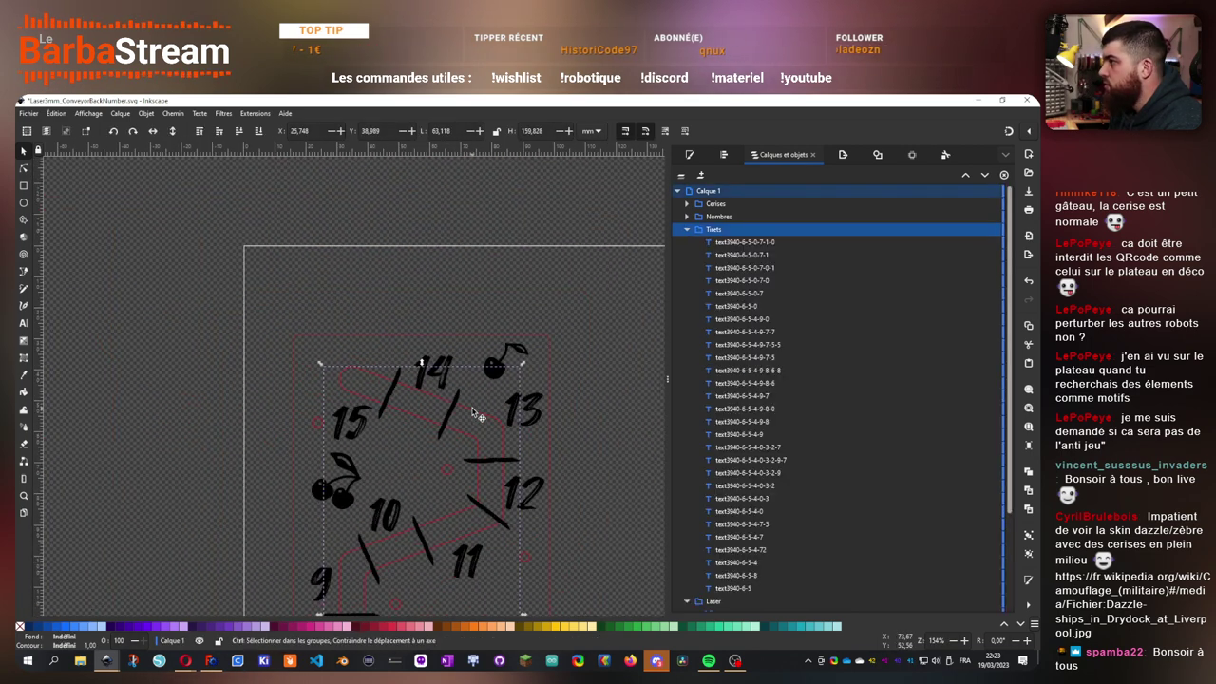
{"action": "left_click", "coordinate": [687, 230]}
{"action": "left_click", "coordinate": [724, 254]}
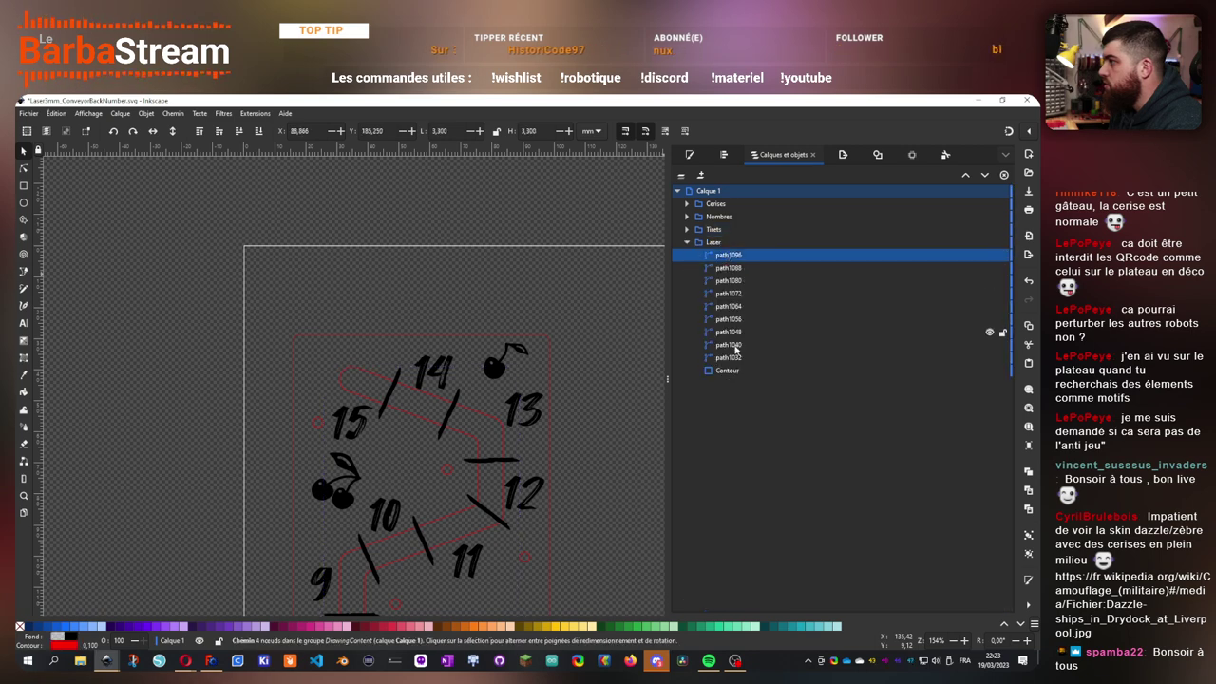
{"action": "key", "text": "Escape"}
{"action": "left_click", "coordinate": [738, 256]}
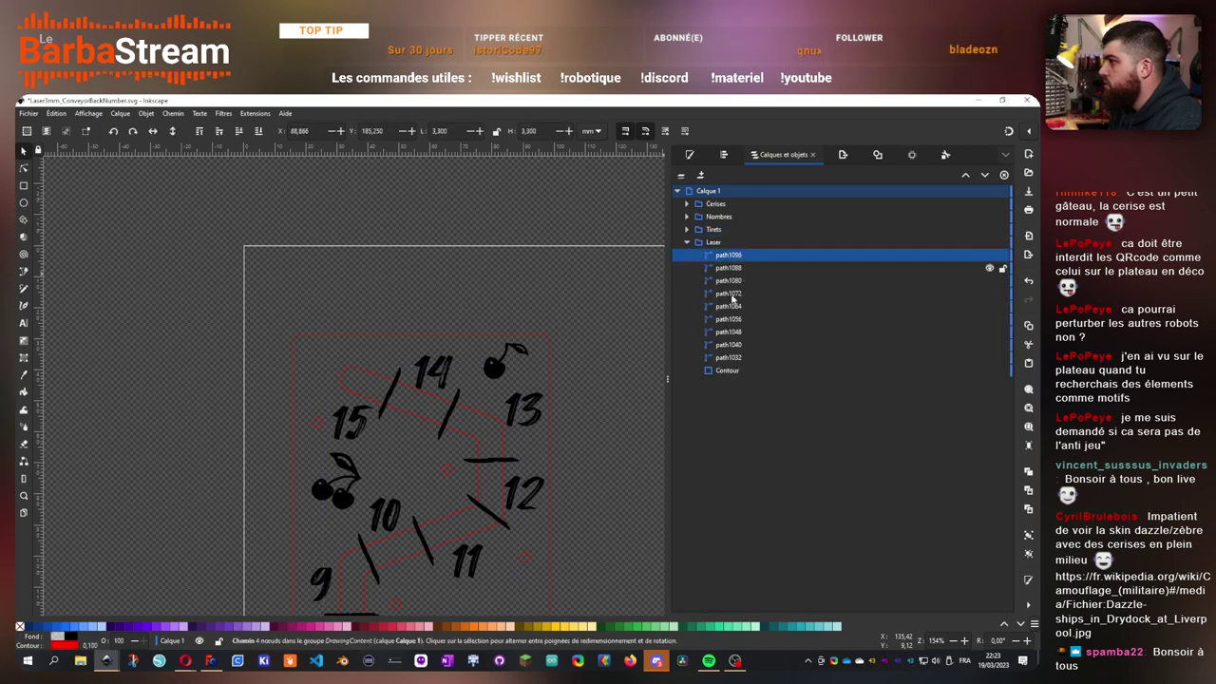
{"action": "key", "text": "Escape"}
{"action": "left_click", "coordinate": [733, 256]}
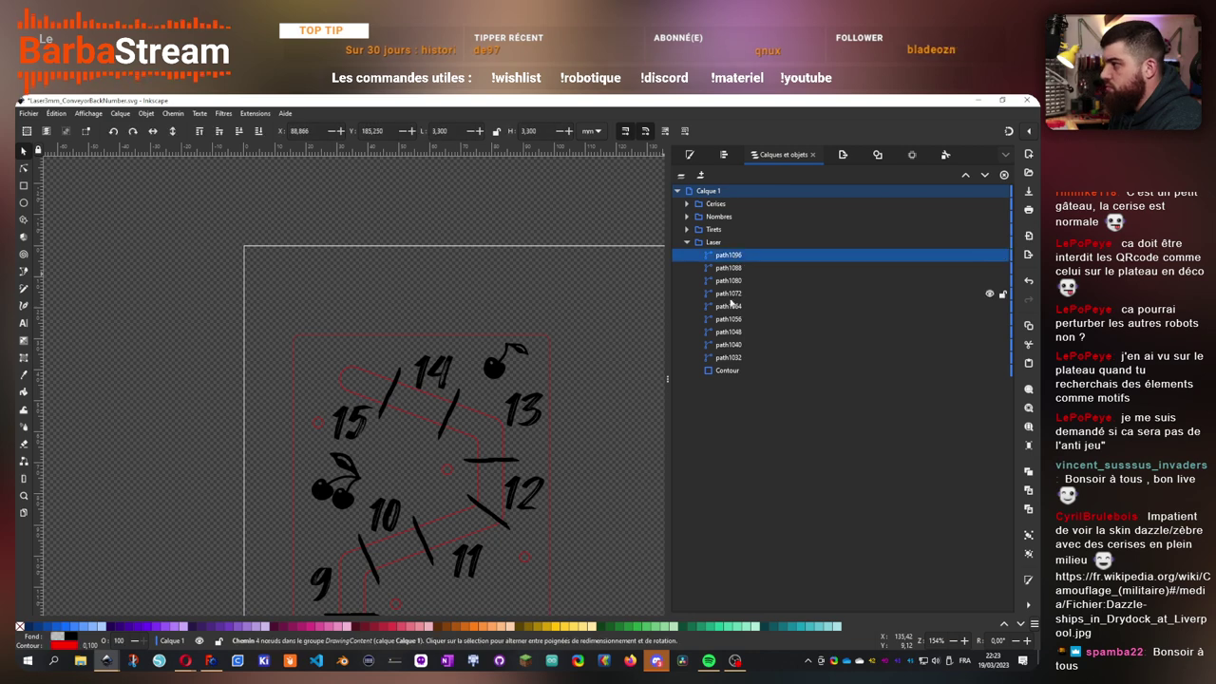
{"action": "left_click", "coordinate": [728, 269]}
{"action": "key", "text": "Escape"}
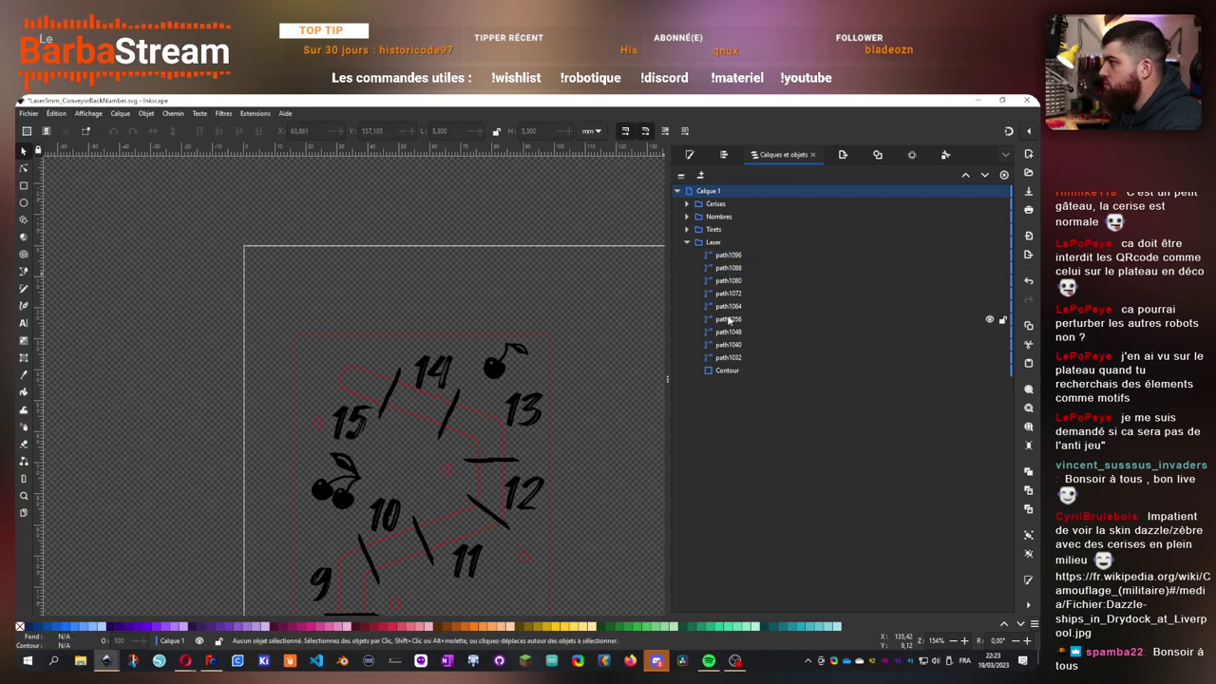
{"action": "left_click", "coordinate": [728, 319]}
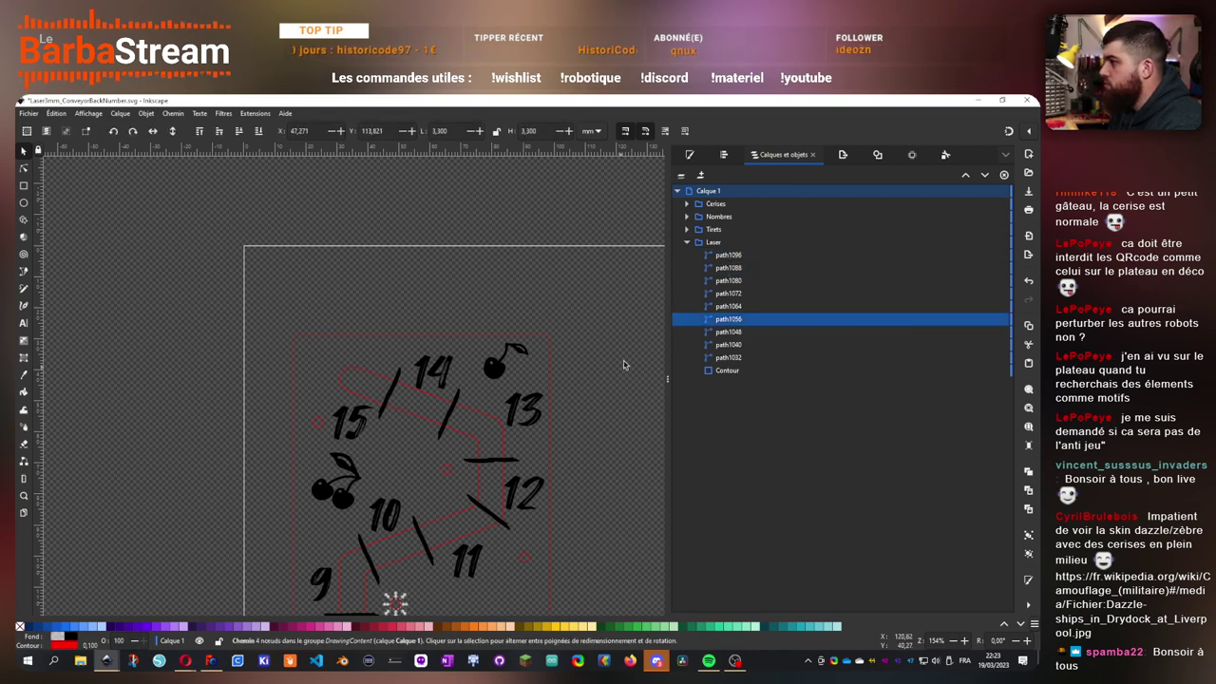
{"action": "left_click", "coordinate": [728, 255]}
{"action": "scroll", "coordinate": [516, 417], "scroll_direction": "down", "scroll_amount": 8}
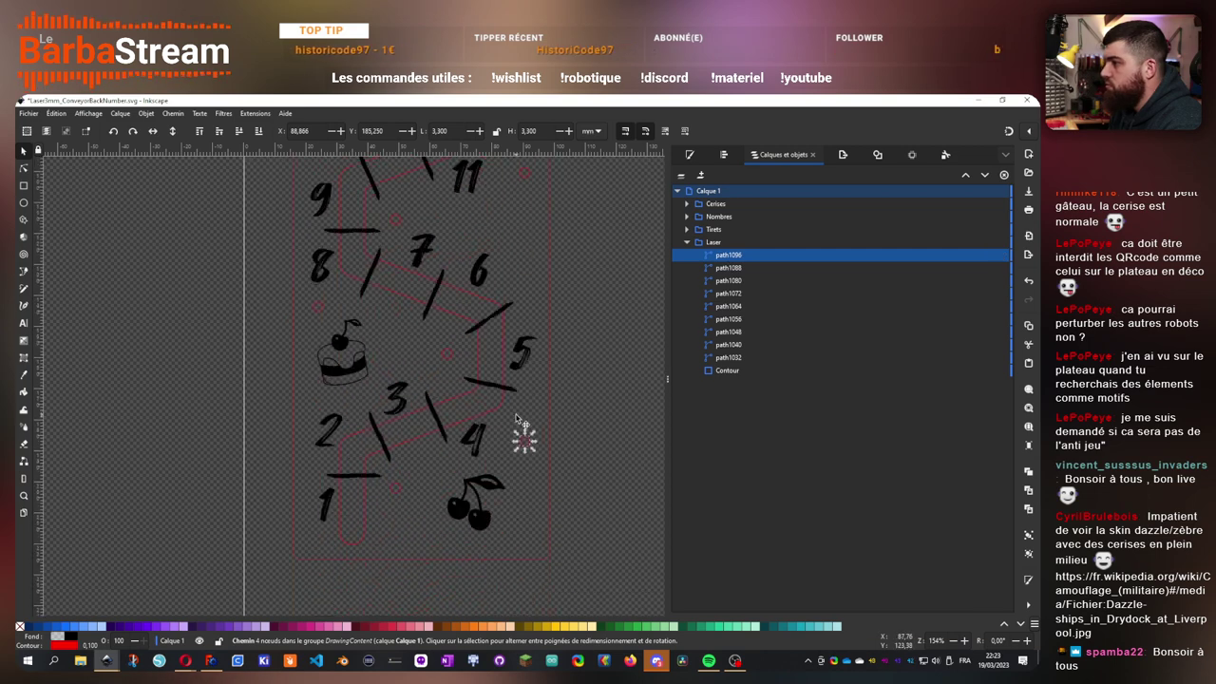
{"action": "left_click", "coordinate": [728, 357]}
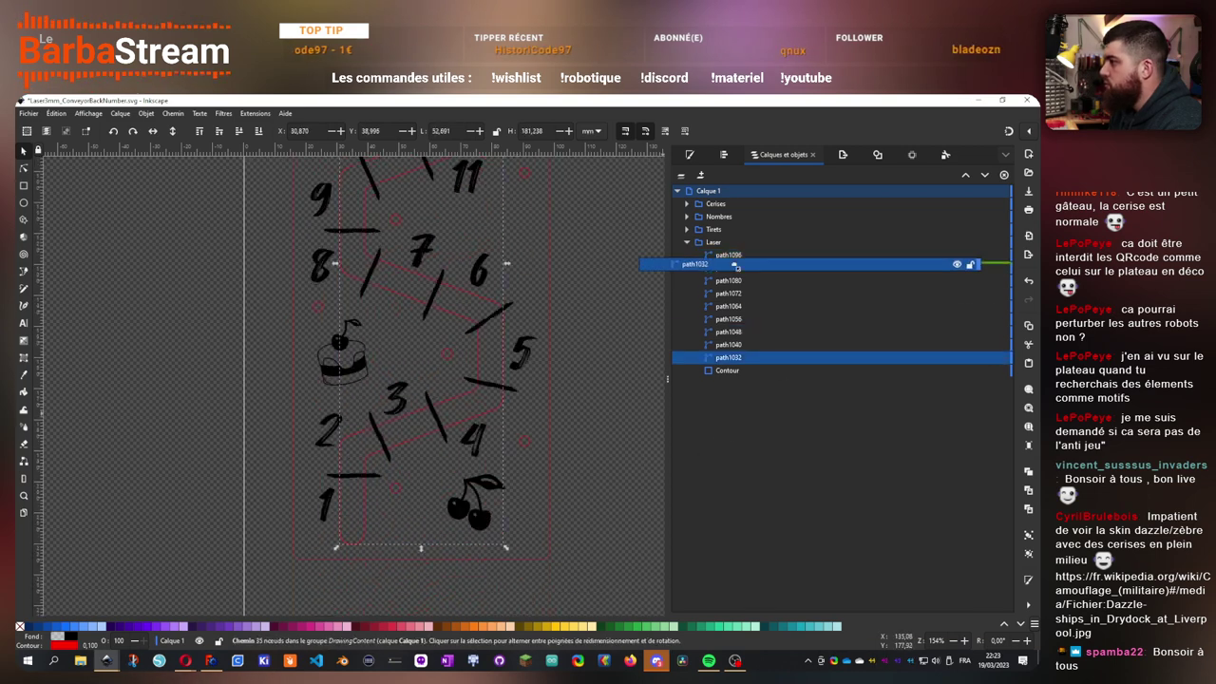
- Set the stroke width of all nine paths and Contour in the Laser group to 0.2 mm
{"action": "left_click", "coordinate": [728, 254]}
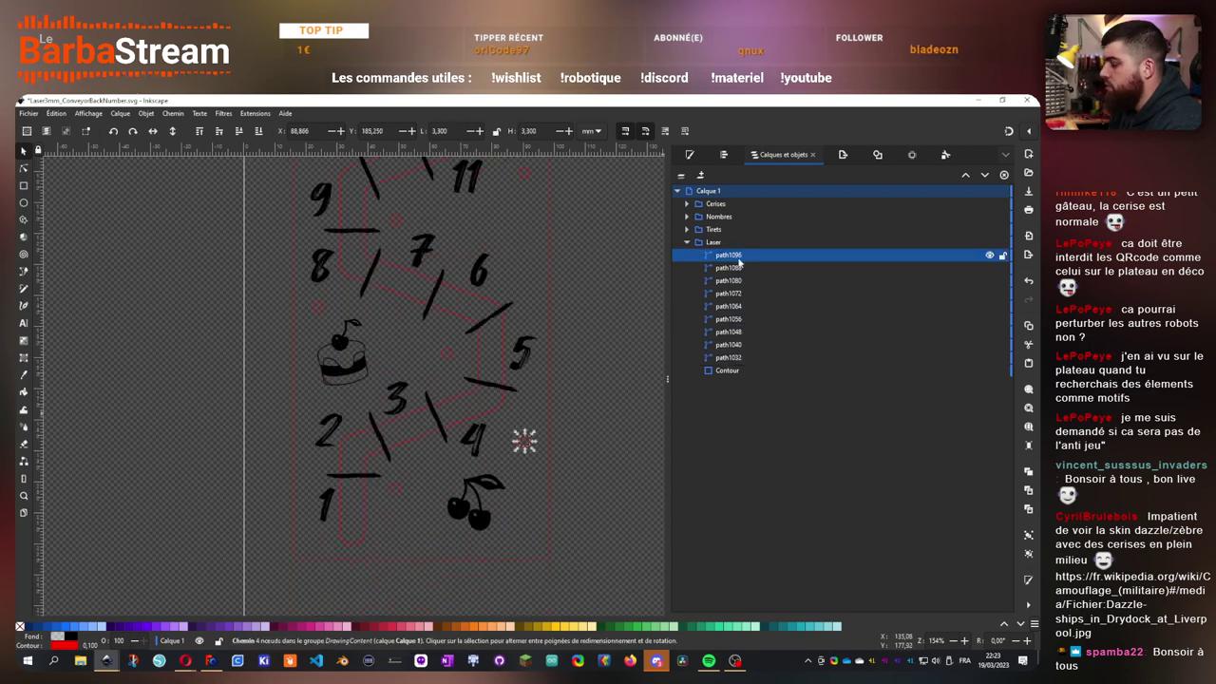
{"action": "left_click", "coordinate": [729, 268], "text": "shift"}
{"action": "left_click", "coordinate": [730, 280], "text": "shift"}
{"action": "left_click", "coordinate": [730, 293], "text": "shift"}
{"action": "left_click", "coordinate": [729, 305], "text": "shift"}
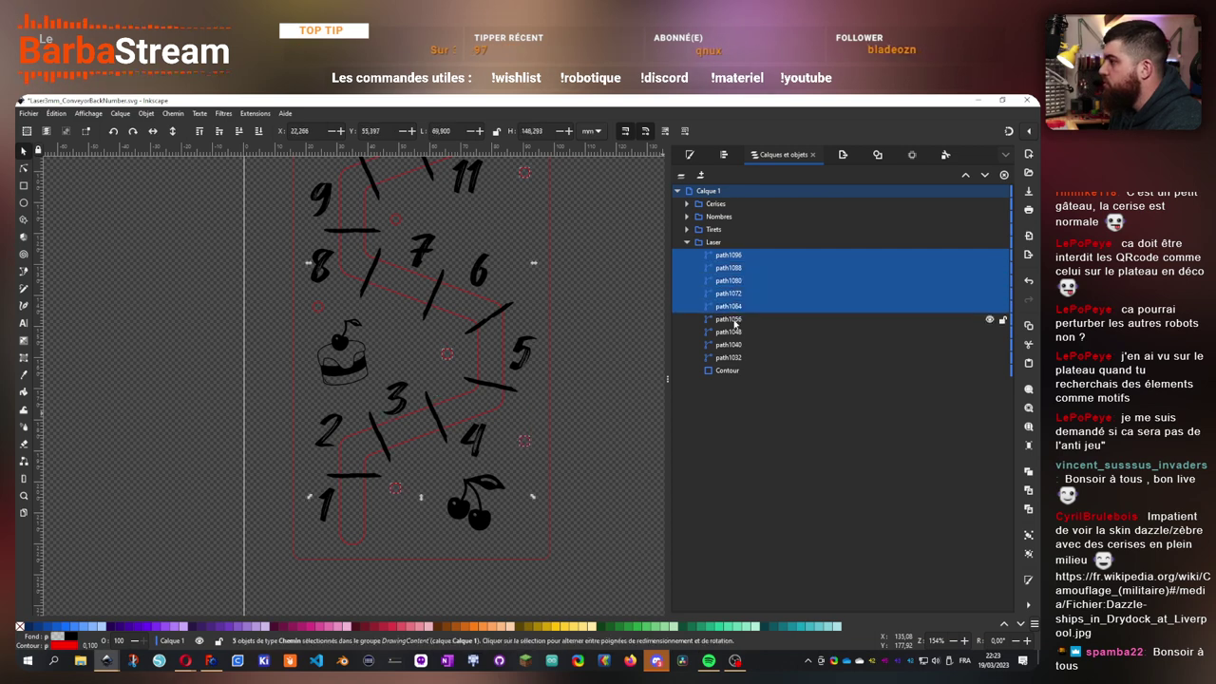
{"action": "left_click", "coordinate": [729, 319], "text": "shift"}
{"action": "left_click", "coordinate": [729, 331], "text": "shift"}
{"action": "left_click", "coordinate": [728, 344], "text": "shift"}
{"action": "left_click", "coordinate": [728, 357], "text": "shift"}
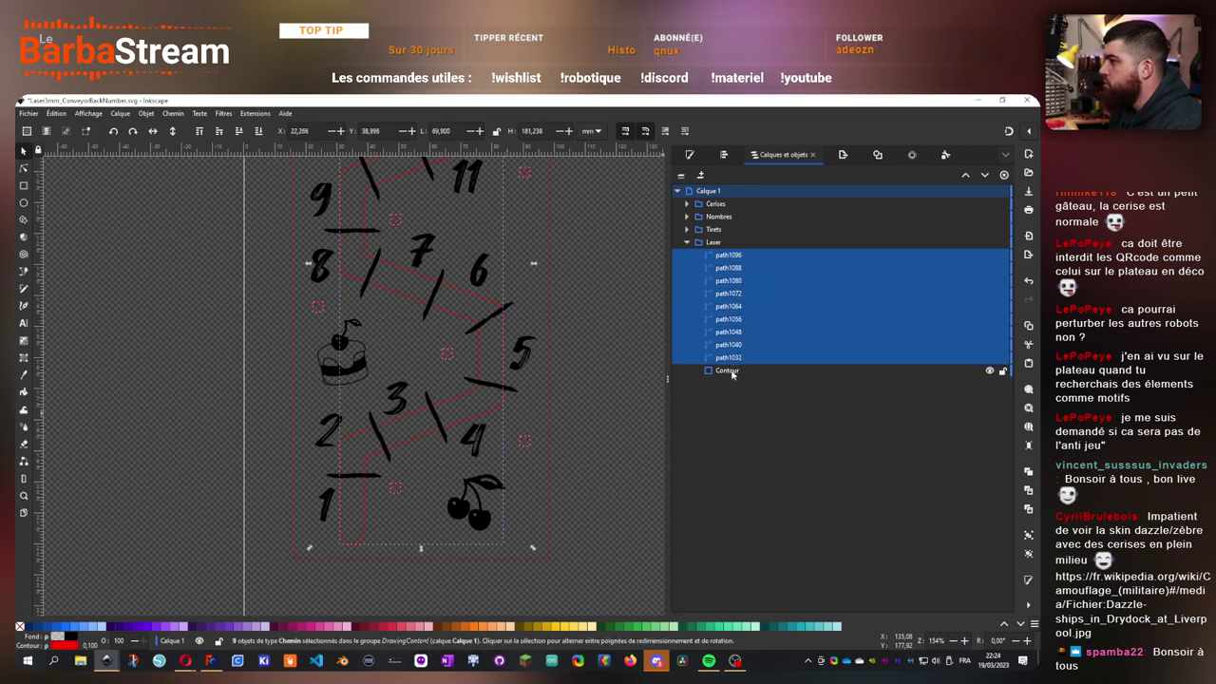
{"action": "left_click", "coordinate": [726, 369], "text": "shift"}
{"action": "left_click", "coordinate": [691, 155]}
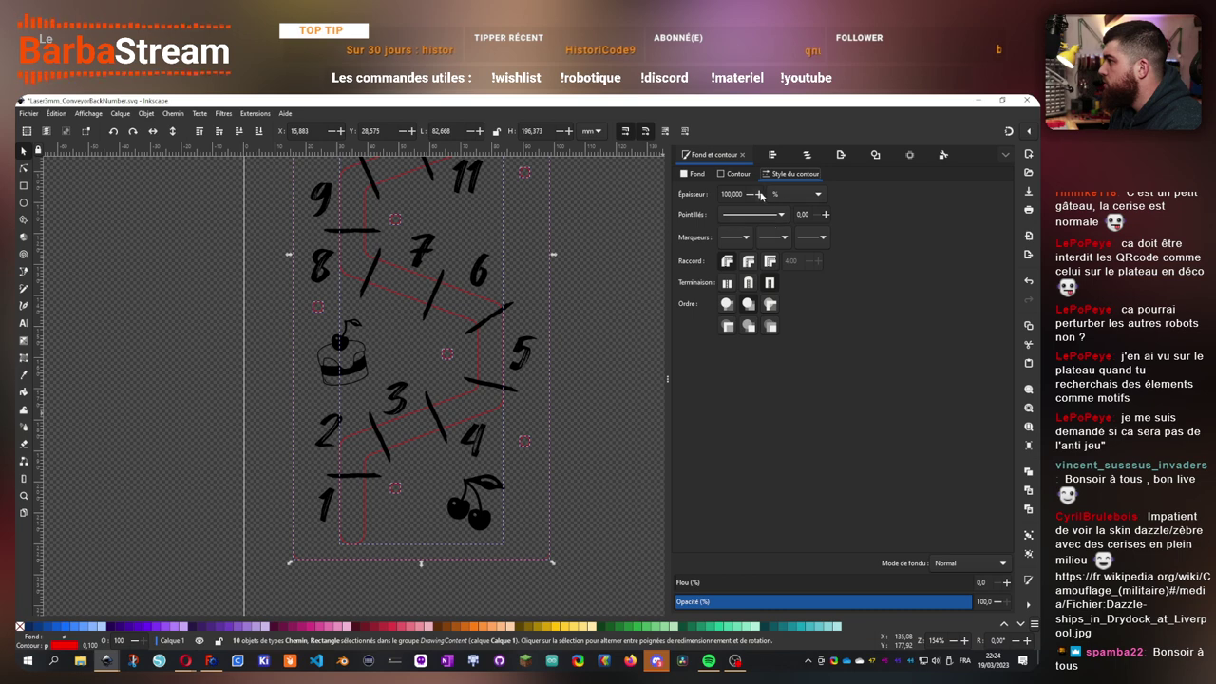
{"action": "left_click", "coordinate": [796, 194]}
{"action": "left_click", "coordinate": [784, 162]}
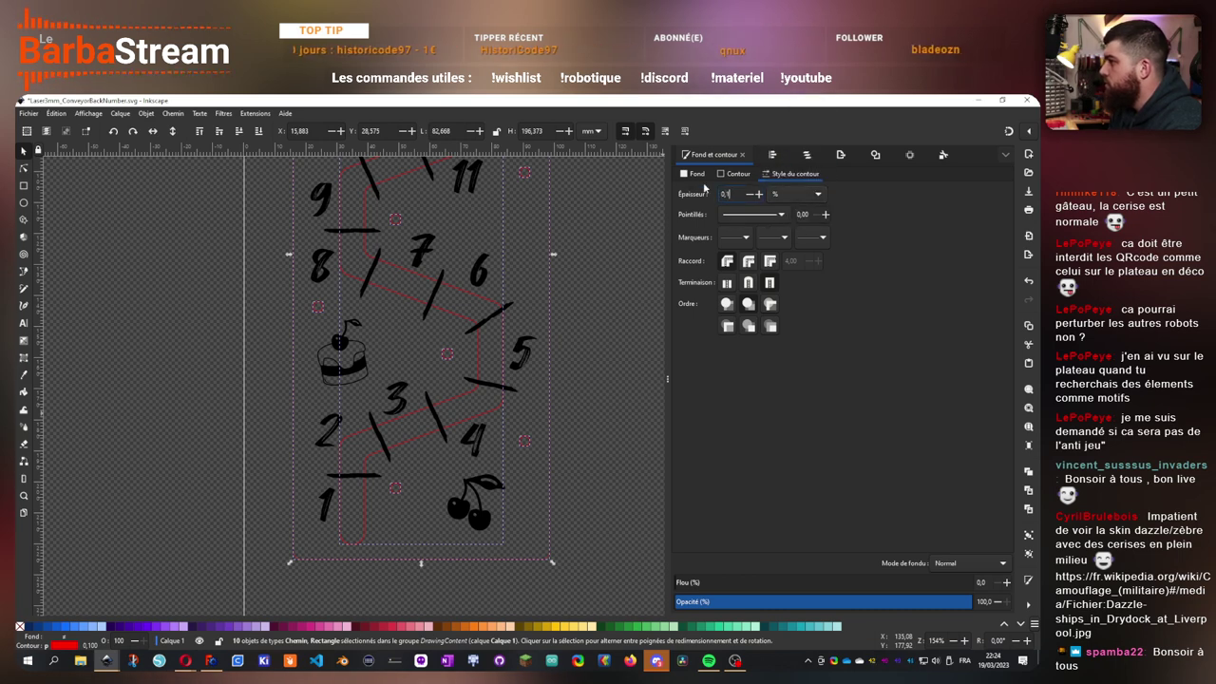
{"action": "left_click", "coordinate": [796, 193]}
{"action": "left_click", "coordinate": [778, 164]}
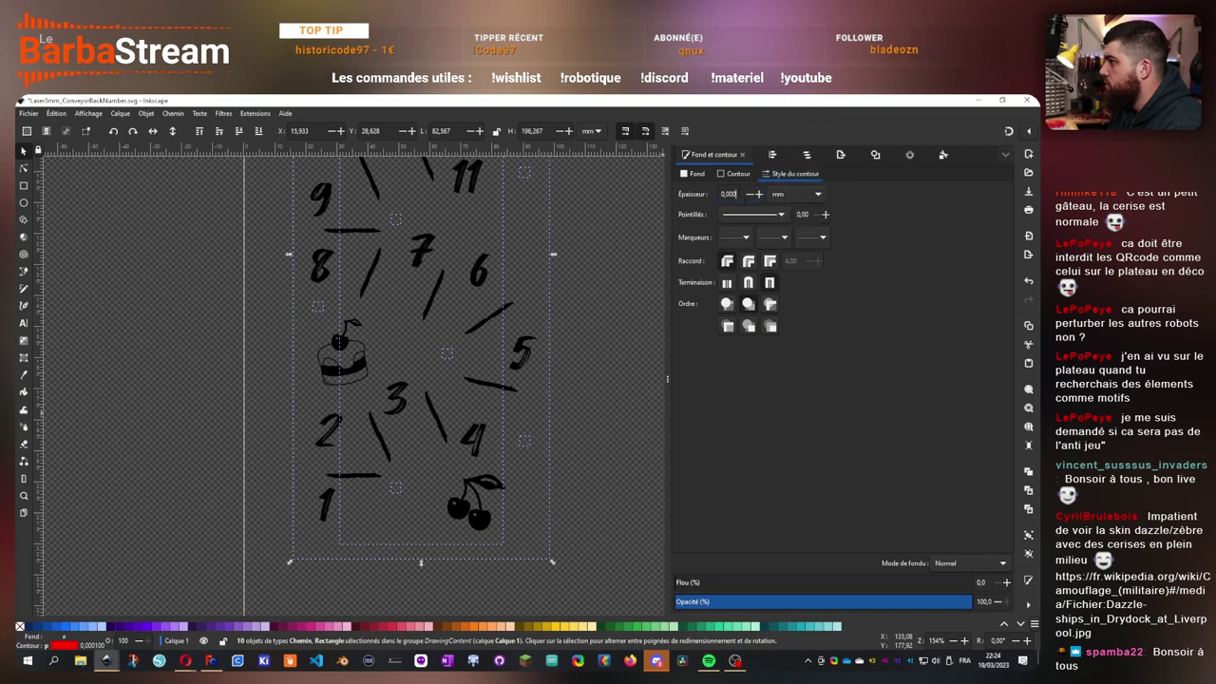
{"action": "key", "text": "BackSpace"}
{"action": "key", "text": "BackSpace"}
{"action": "key", "text": "BackSpace"}
{"action": "type", "text": "2"}
{"action": "key", "text": "Return"}
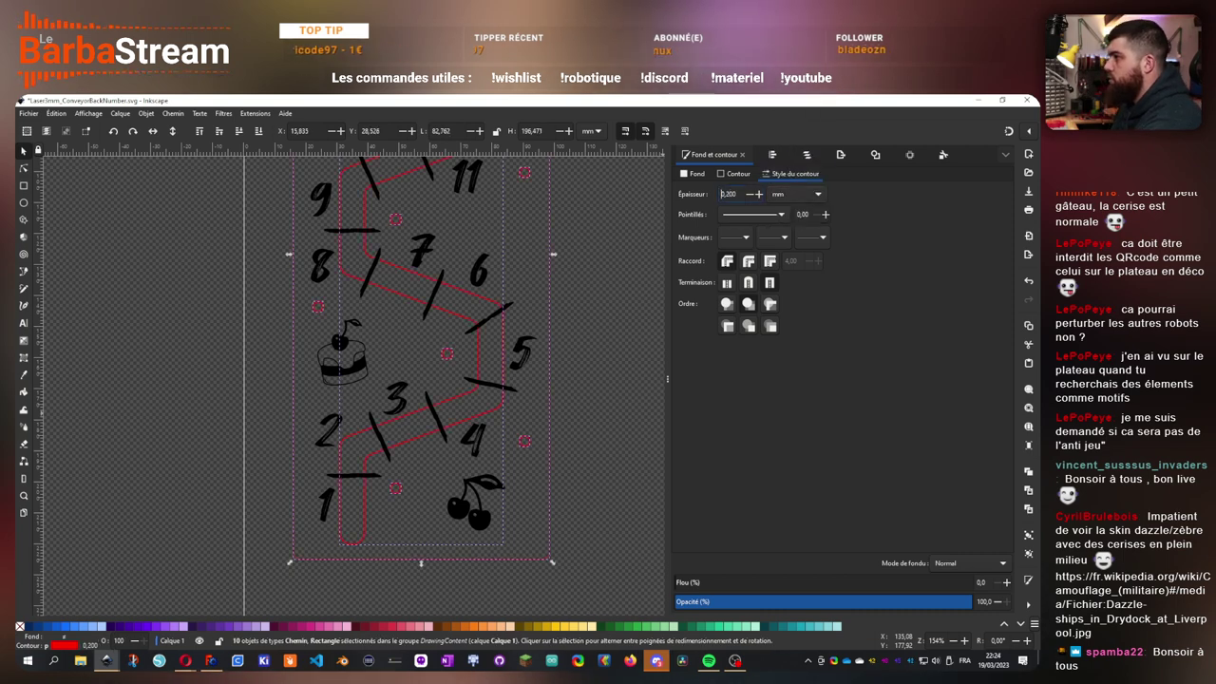
{"action": "left_click", "coordinate": [616, 324]}
{"action": "scroll", "coordinate": [603, 265], "scroll_direction": "up", "scroll_amount": 6}
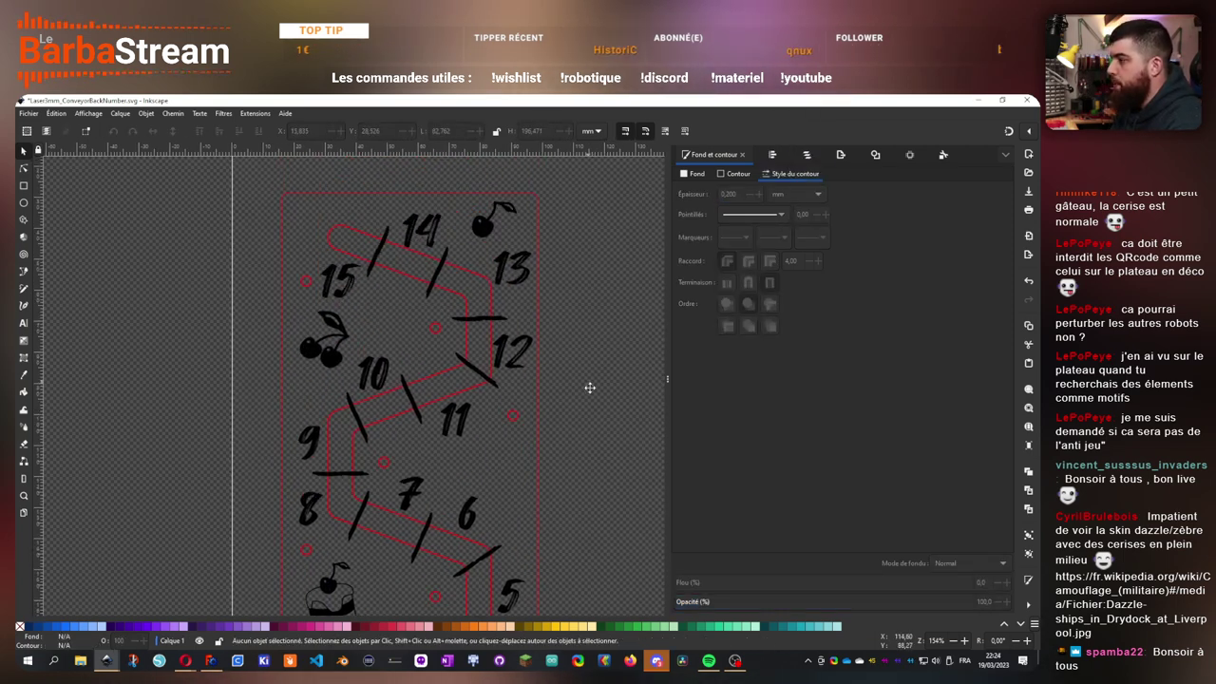
- Set the stroke width of the Laser group as a whole to 0.2 mm
{"action": "left_click", "coordinate": [549, 278]}
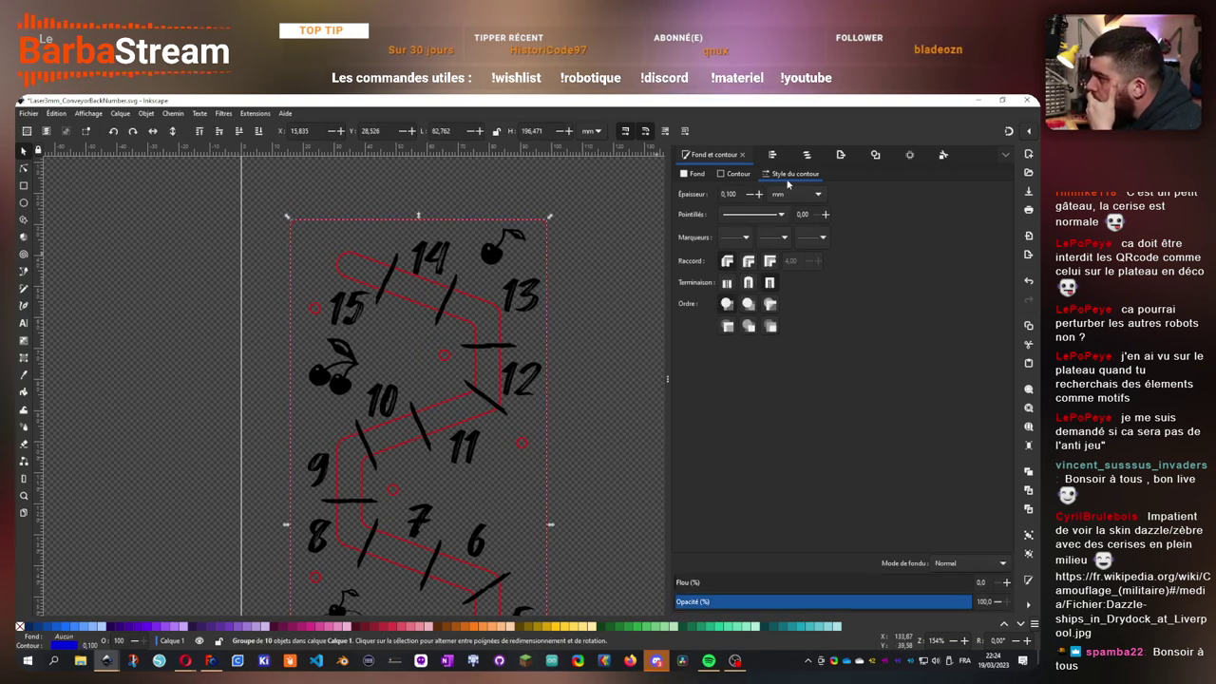
{"action": "left_click", "coordinate": [731, 194]}
{"action": "key", "text": "BackSpace"}
{"action": "type", "text": "2"}
{"action": "key", "text": "Return"}
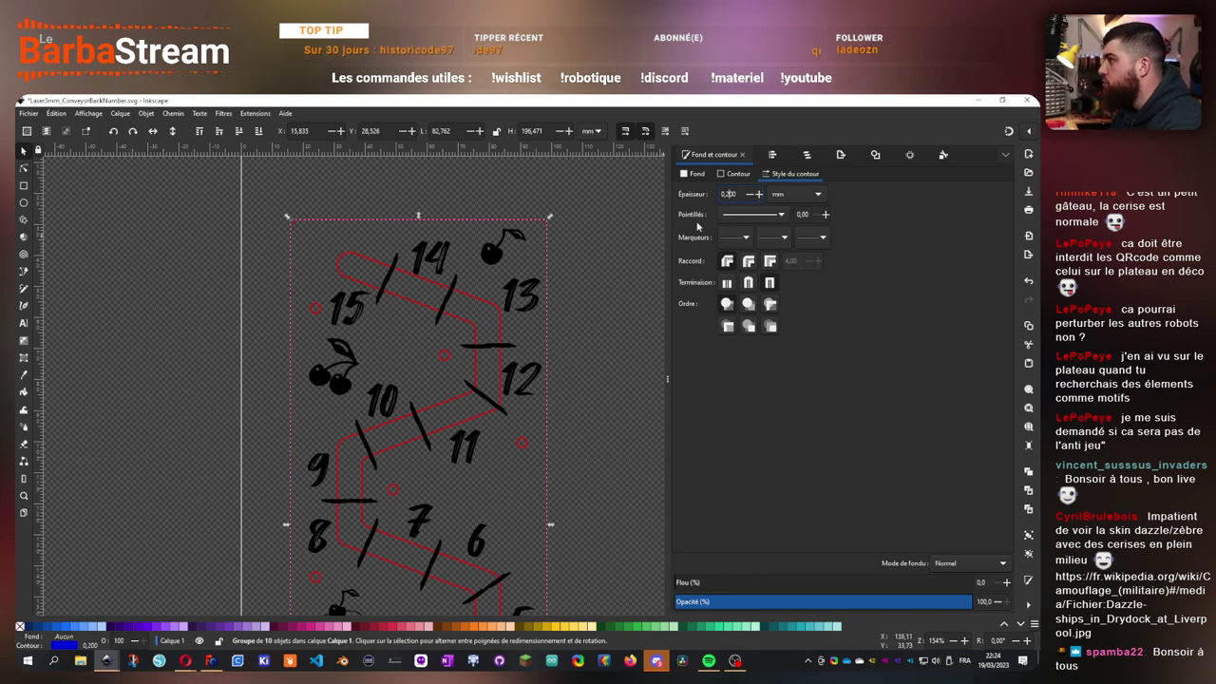
- Check the panel's red cut outline up close and save the document
{"action": "left_click", "coordinate": [534, 296]}
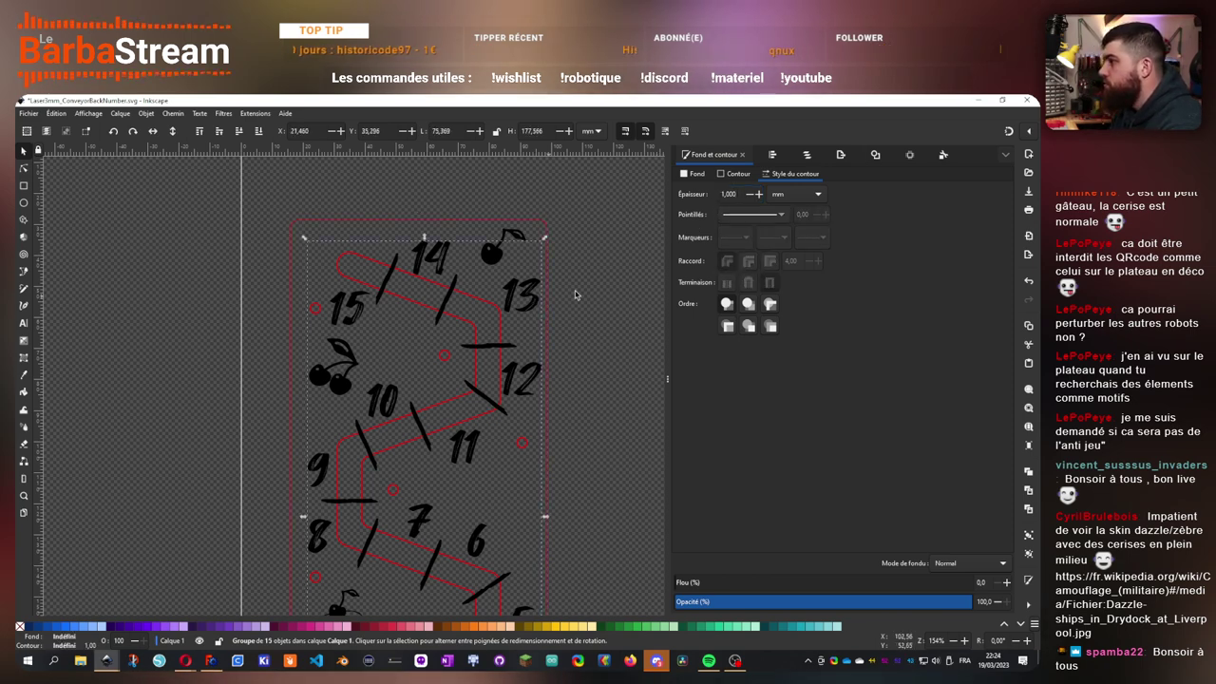
{"action": "left_click", "coordinate": [547, 226]}
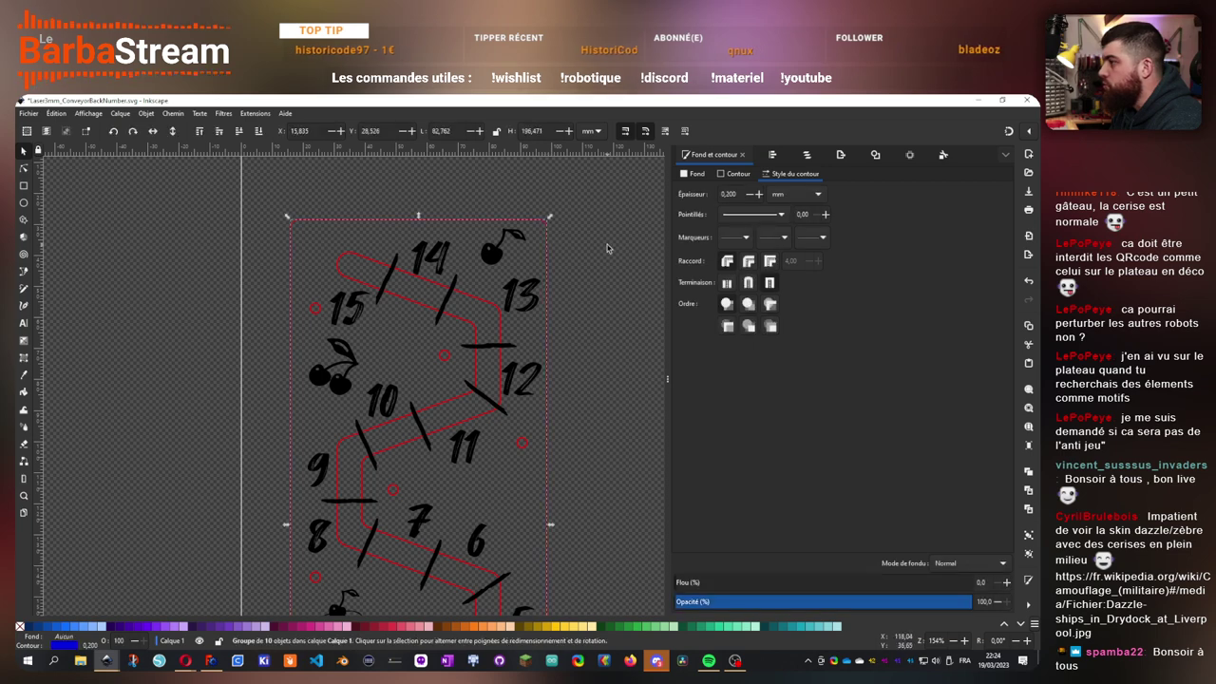
{"action": "left_click", "coordinate": [561, 239]}
{"action": "scroll", "coordinate": [549, 244], "scroll_direction": "up", "scroll_amount": 3}
{"action": "scroll", "coordinate": [547, 247], "scroll_direction": "down", "scroll_amount": 2}
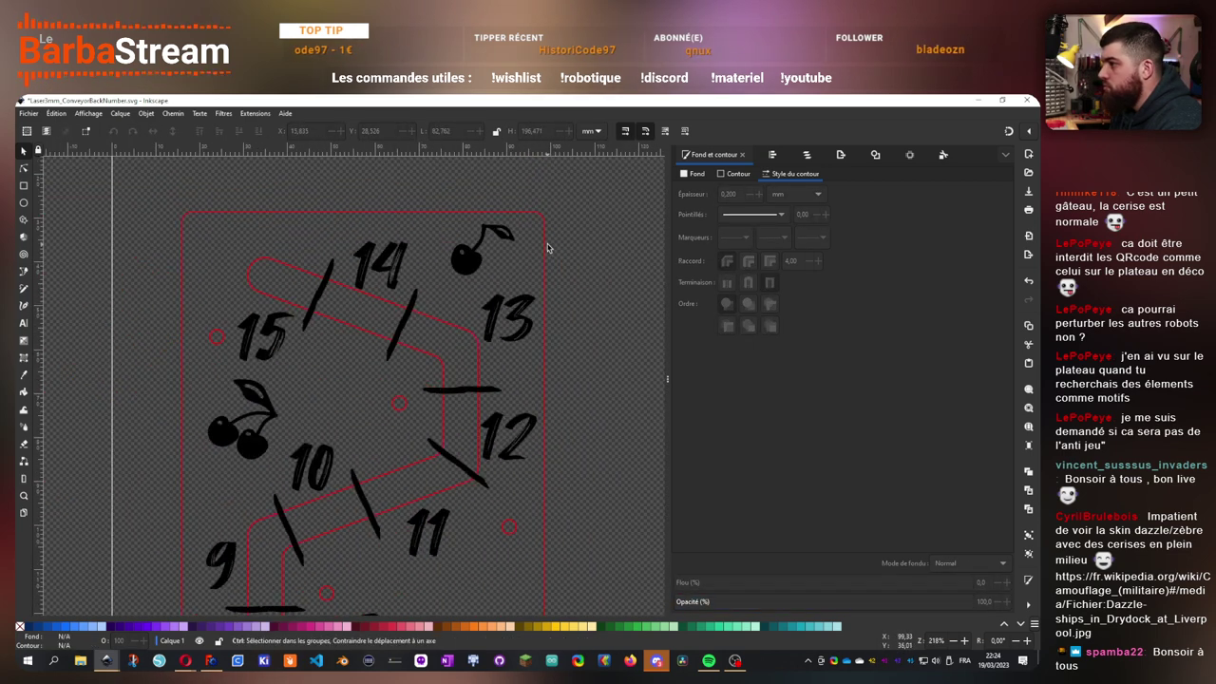
{"action": "scroll", "coordinate": [556, 258], "scroll_direction": "down", "scroll_amount": 4}
{"action": "scroll", "coordinate": [552, 283], "scroll_direction": "up", "scroll_amount": 3}
{"action": "key", "text": "ctrl+s"}
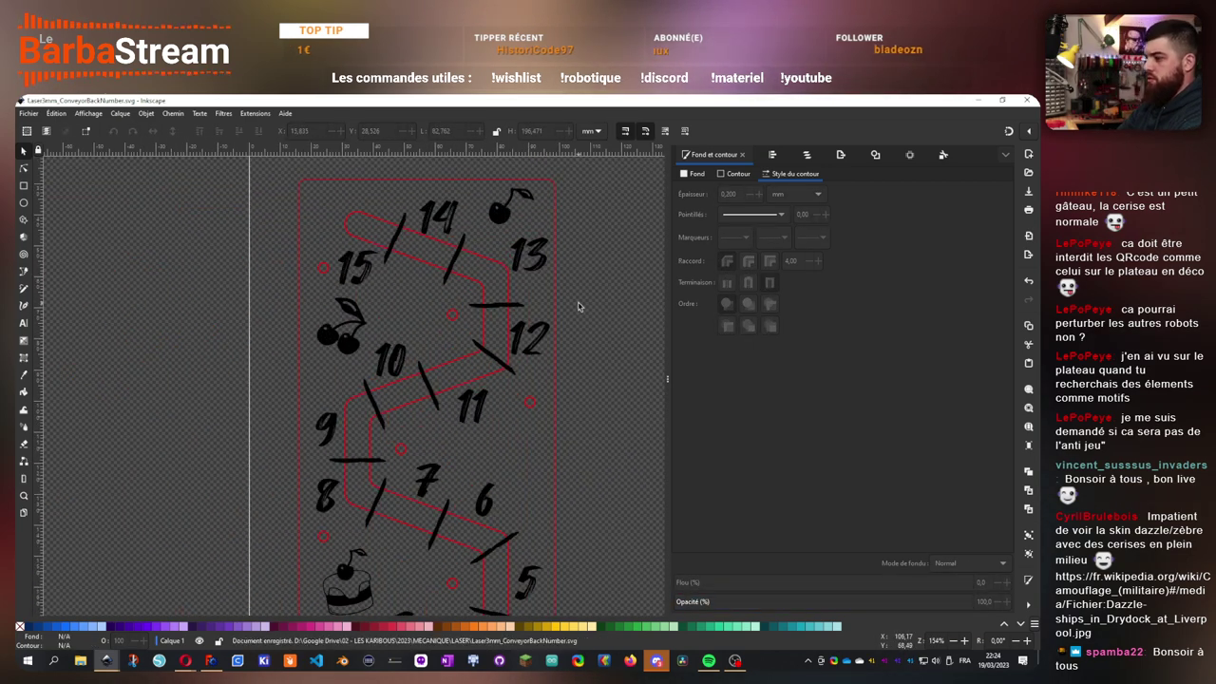
- Inspect the stroke settings of the cut lines and the dash between numbers 12 and 13, and save the document again
{"action": "scroll", "coordinate": [539, 313], "scroll_direction": "up", "scroll_amount": 2}
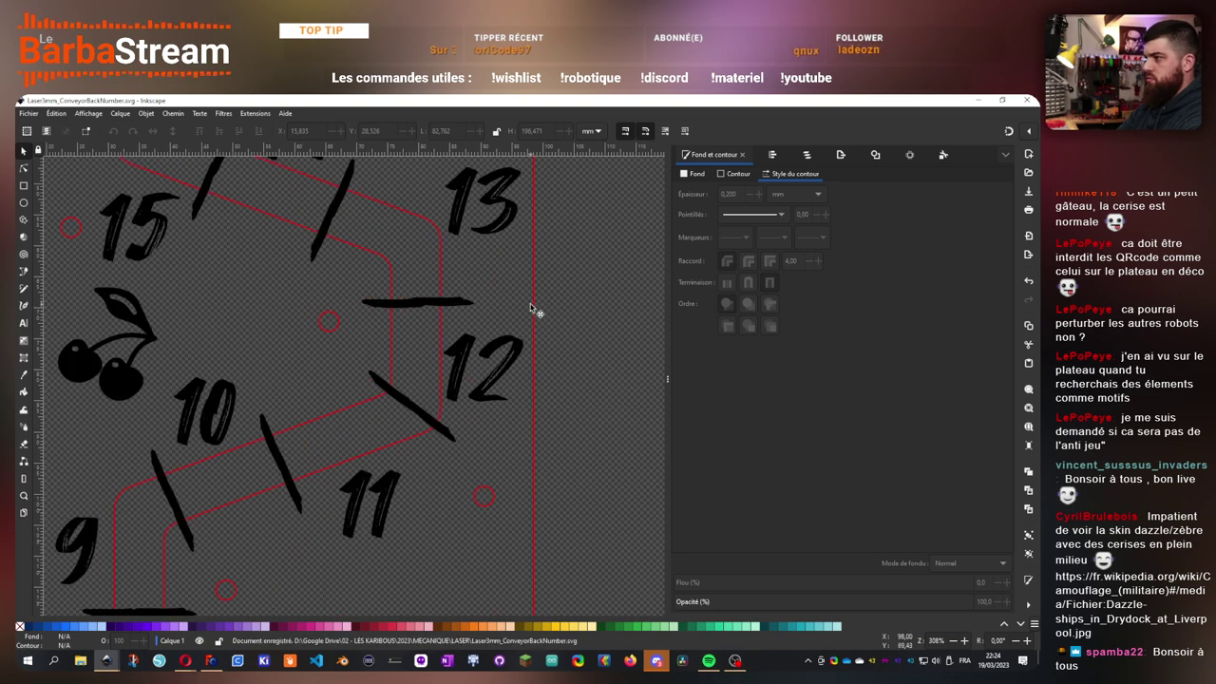
{"action": "left_click", "coordinate": [533, 309]}
{"action": "left_click", "coordinate": [440, 271]}
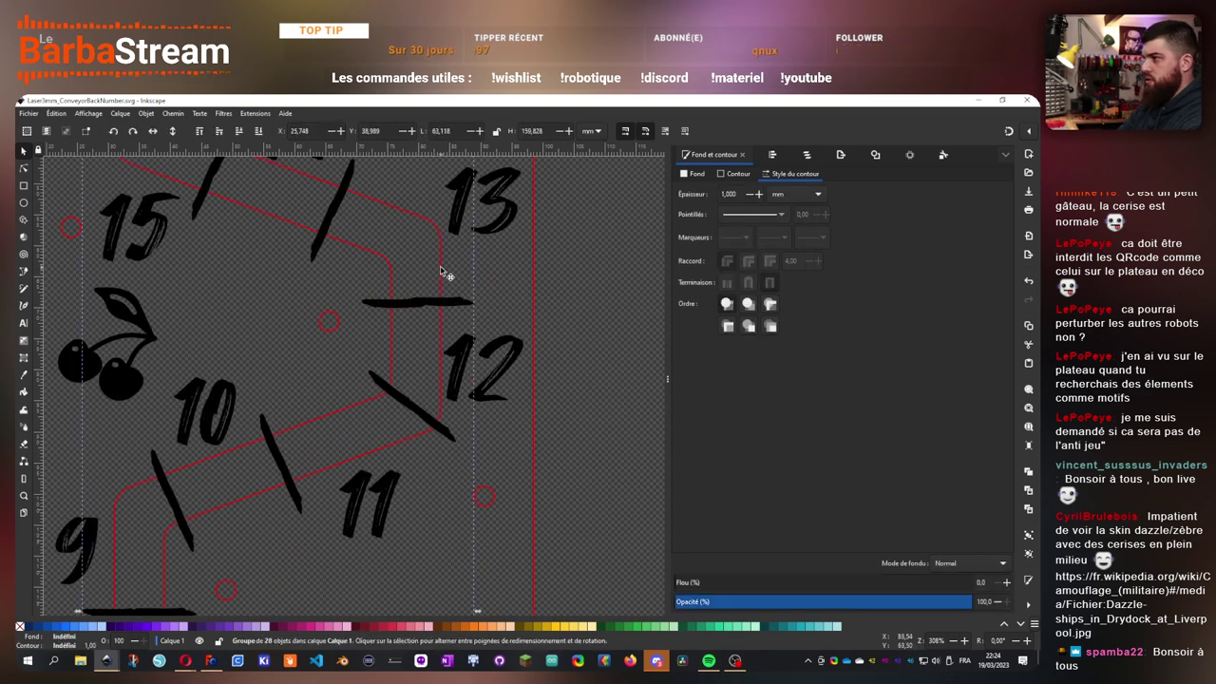
{"action": "double_click", "coordinate": [441, 271]}
{"action": "left_click", "coordinate": [443, 271]}
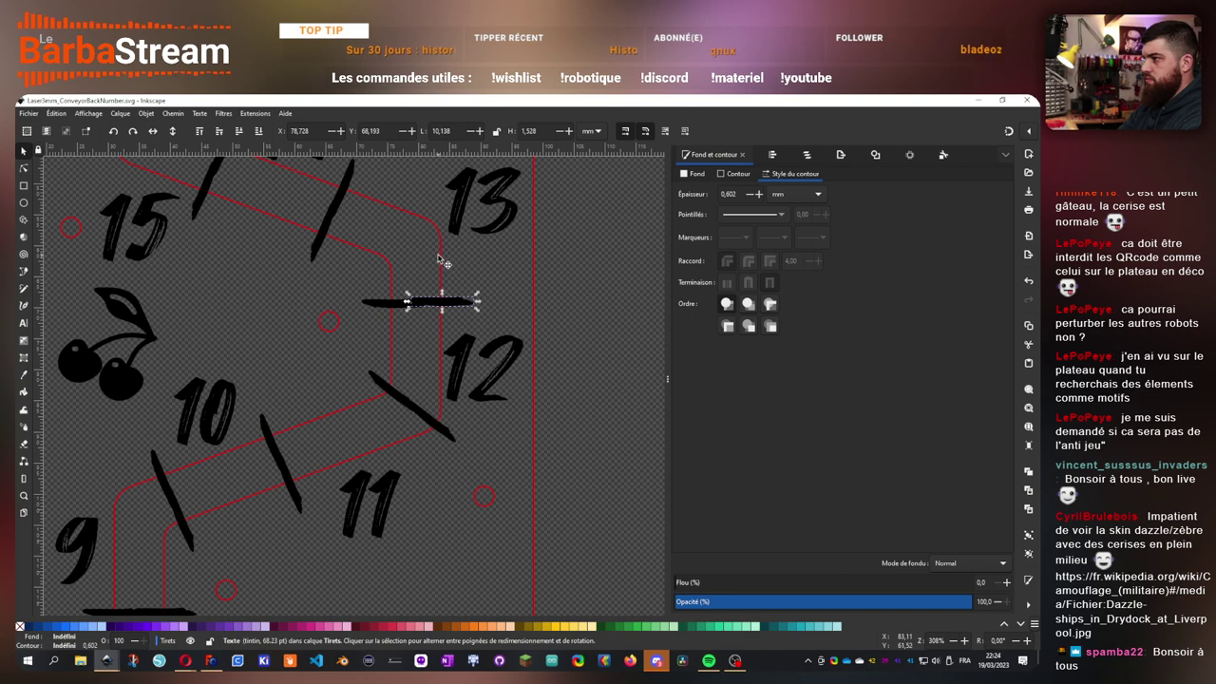
{"action": "left_click", "coordinate": [433, 225]}
{"action": "left_click", "coordinate": [640, 311]}
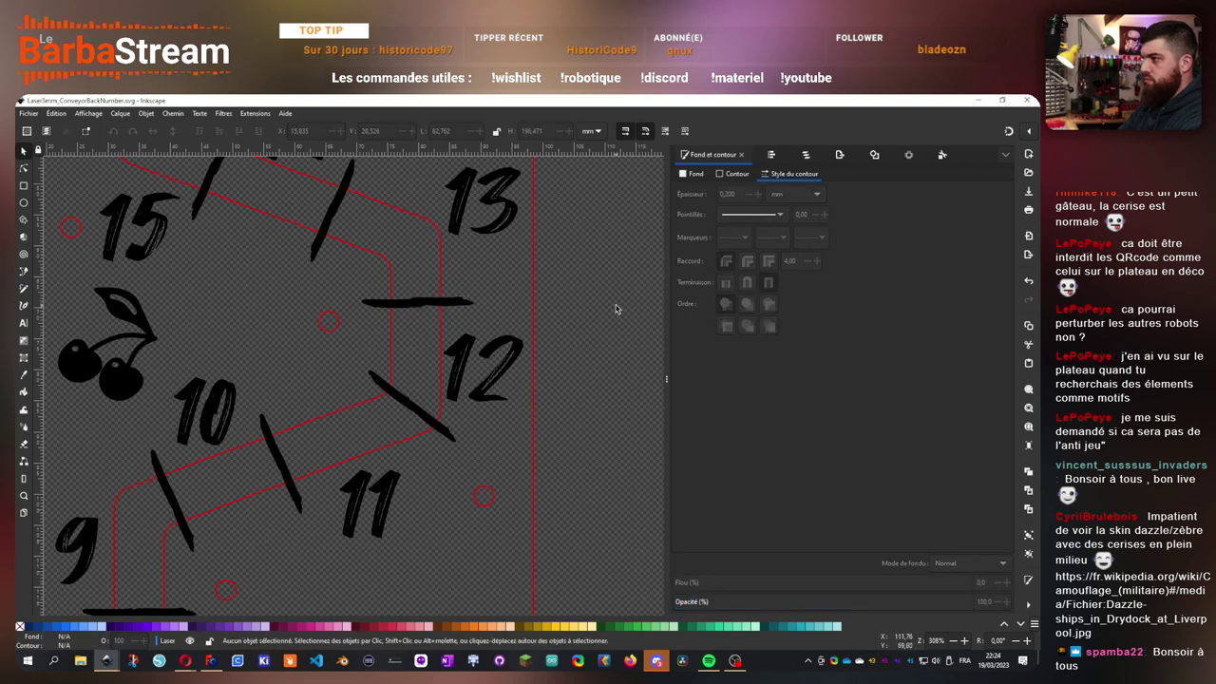
{"action": "key", "text": "ctrl+s"}
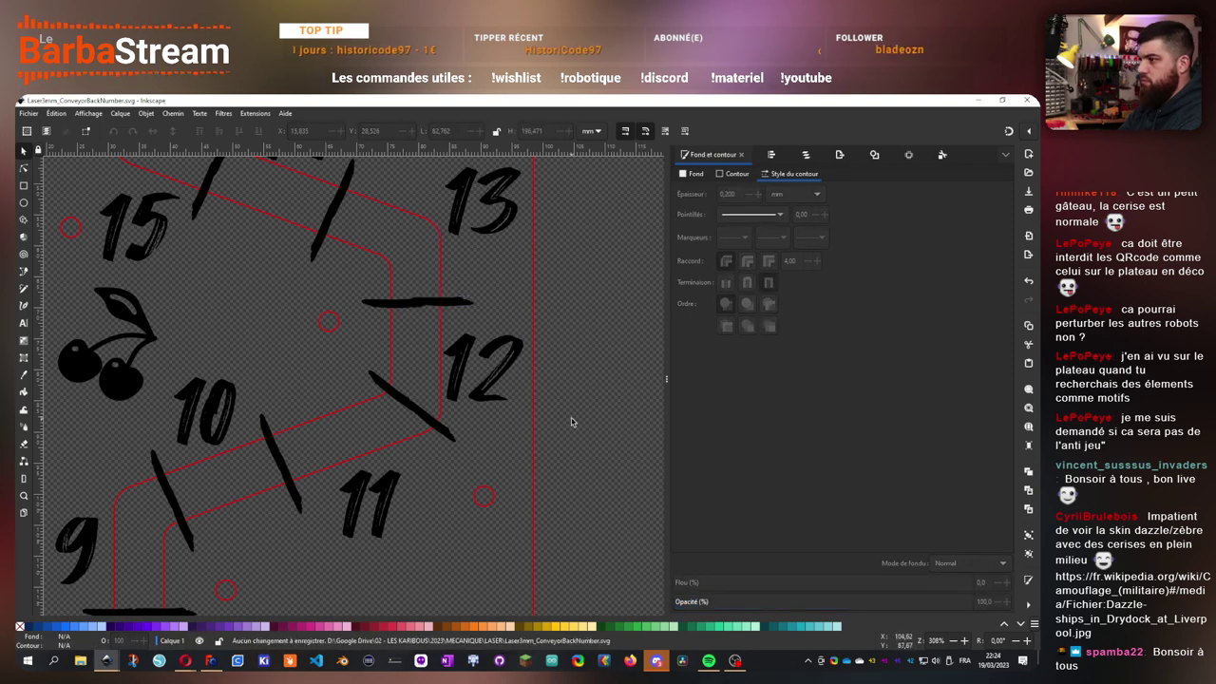
- Group the whole panel's four groups into one and rotate it 90° clockwise
{"action": "scroll", "coordinate": [571, 422], "scroll_direction": "down", "scroll_amount": 4}
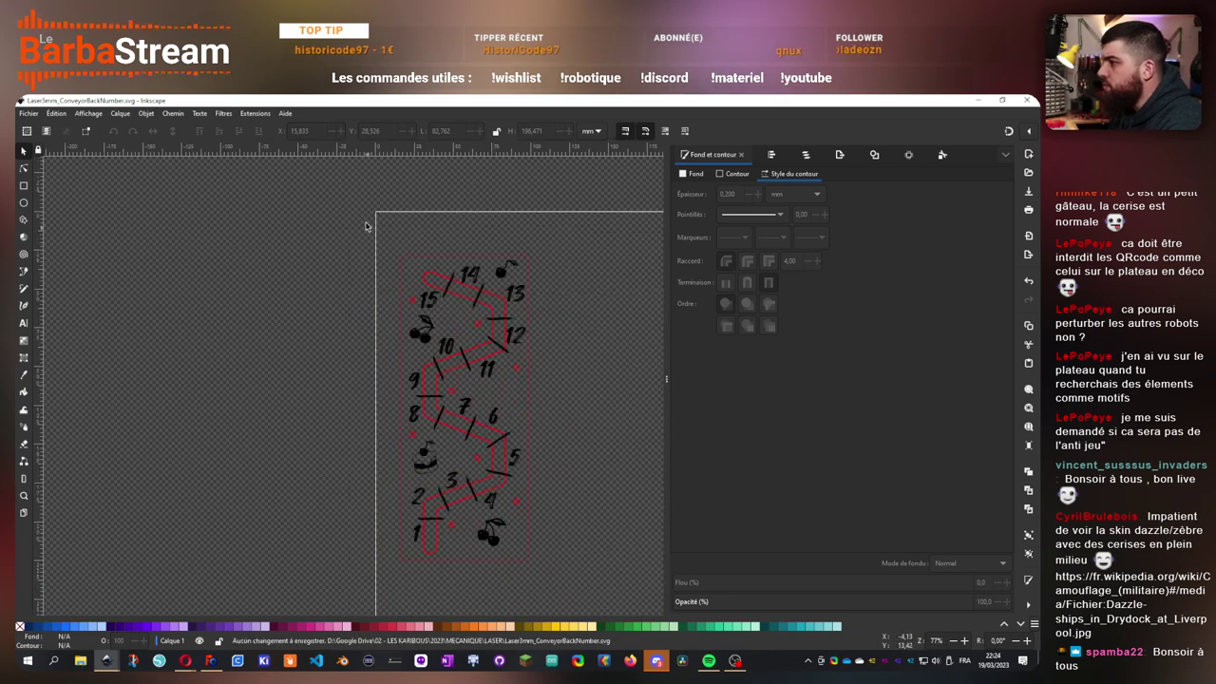
{"action": "left_click_drag", "start_coordinate": [366, 226], "coordinate": [608, 591]}
{"action": "left_click_drag", "start_coordinate": [603, 497], "coordinate": [430, 480]}
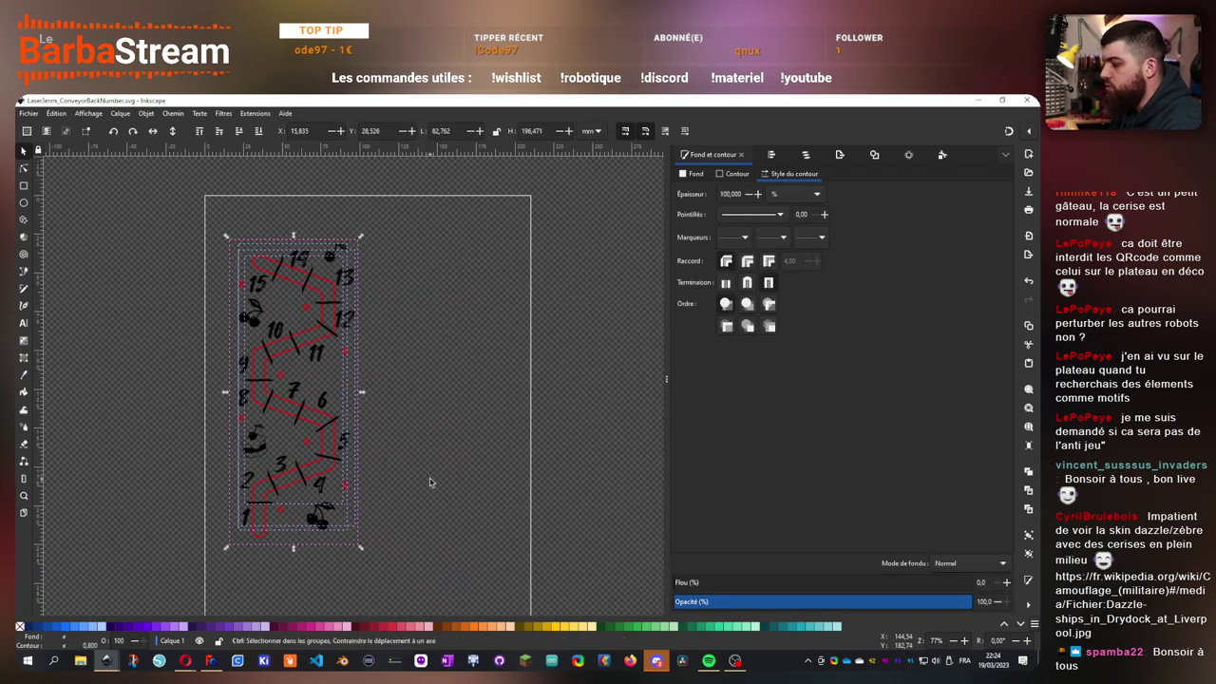
{"action": "key", "text": "ctrl+g"}
{"action": "left_click", "coordinate": [132, 131]}
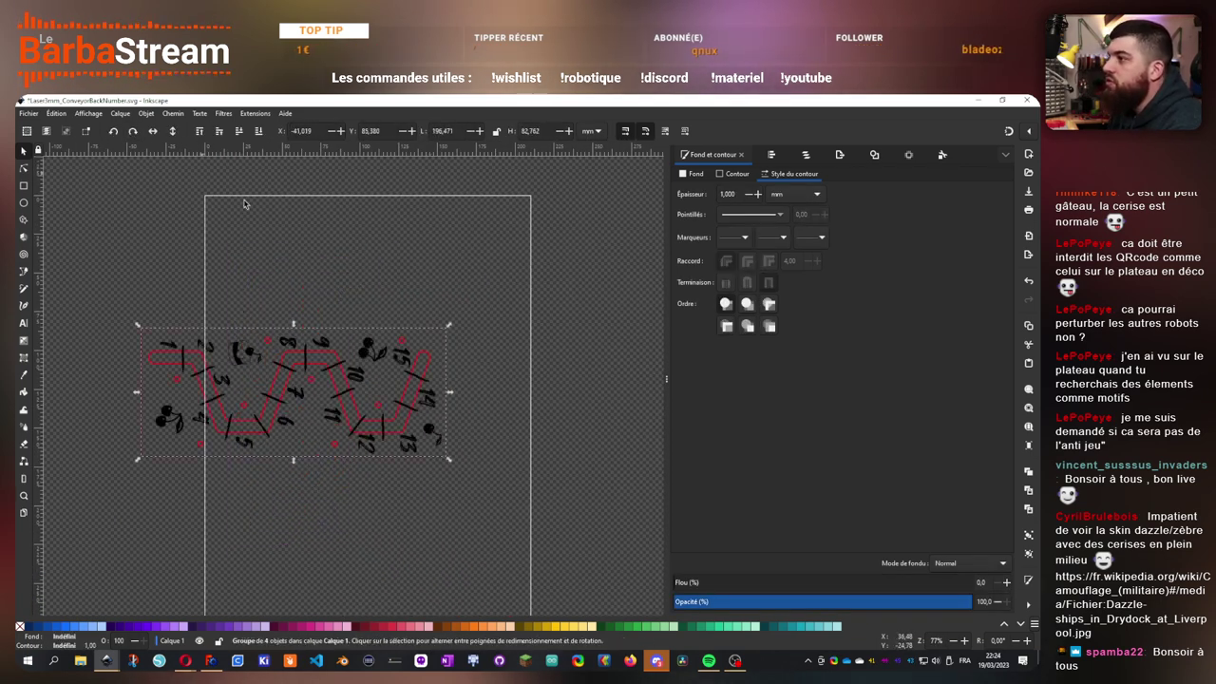
- Move the panel to about X 2.3 mm, Y 1.8 mm at the page's upper-left corner and switch the page to landscape orientation
{"action": "left_click_drag", "start_coordinate": [320, 339], "coordinate": [358, 241]}
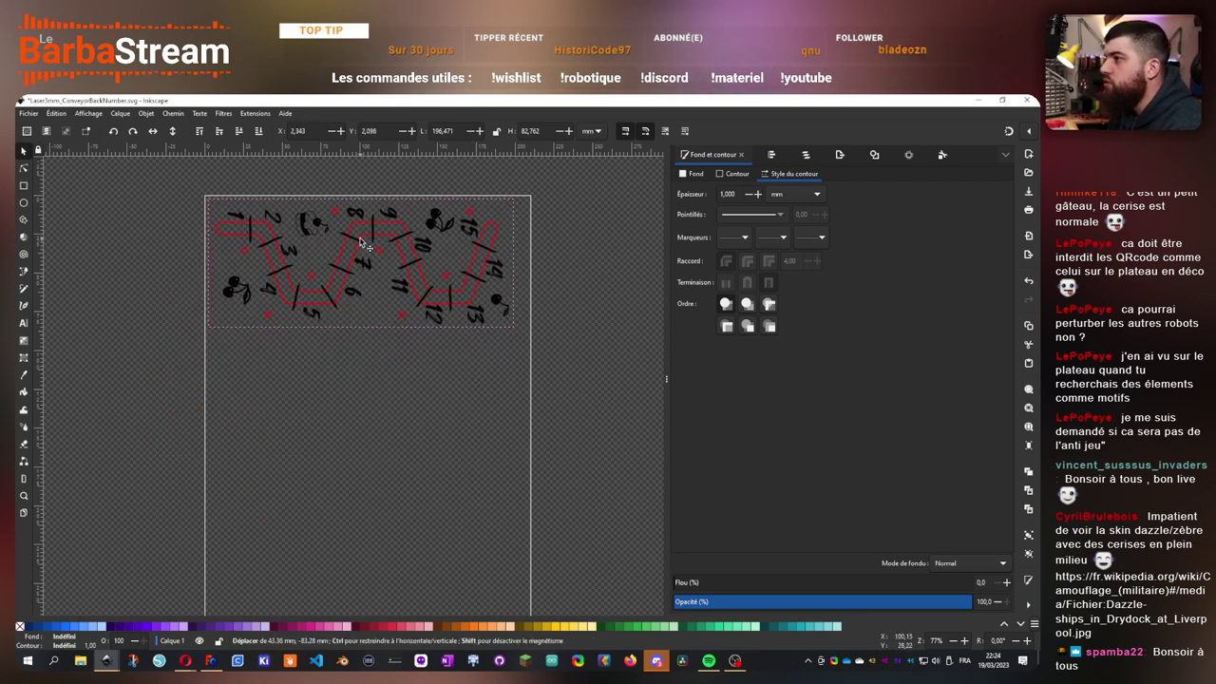
{"action": "left_click", "coordinate": [27, 113]}
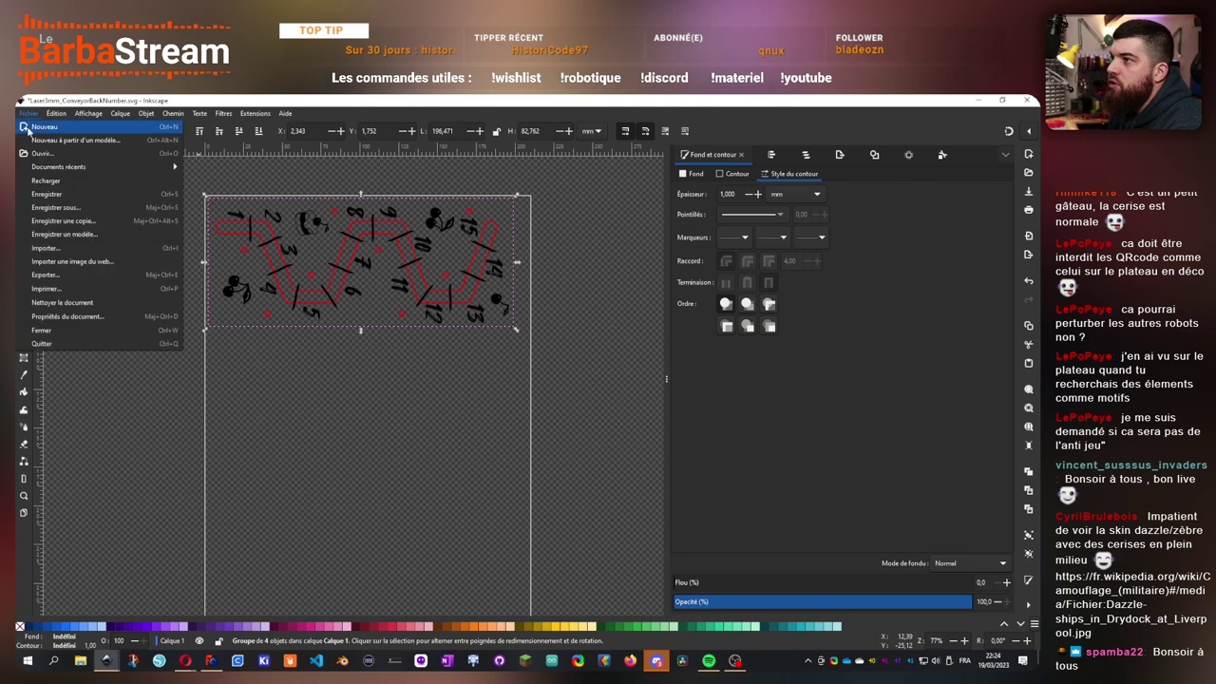
{"action": "left_click", "coordinate": [81, 318]}
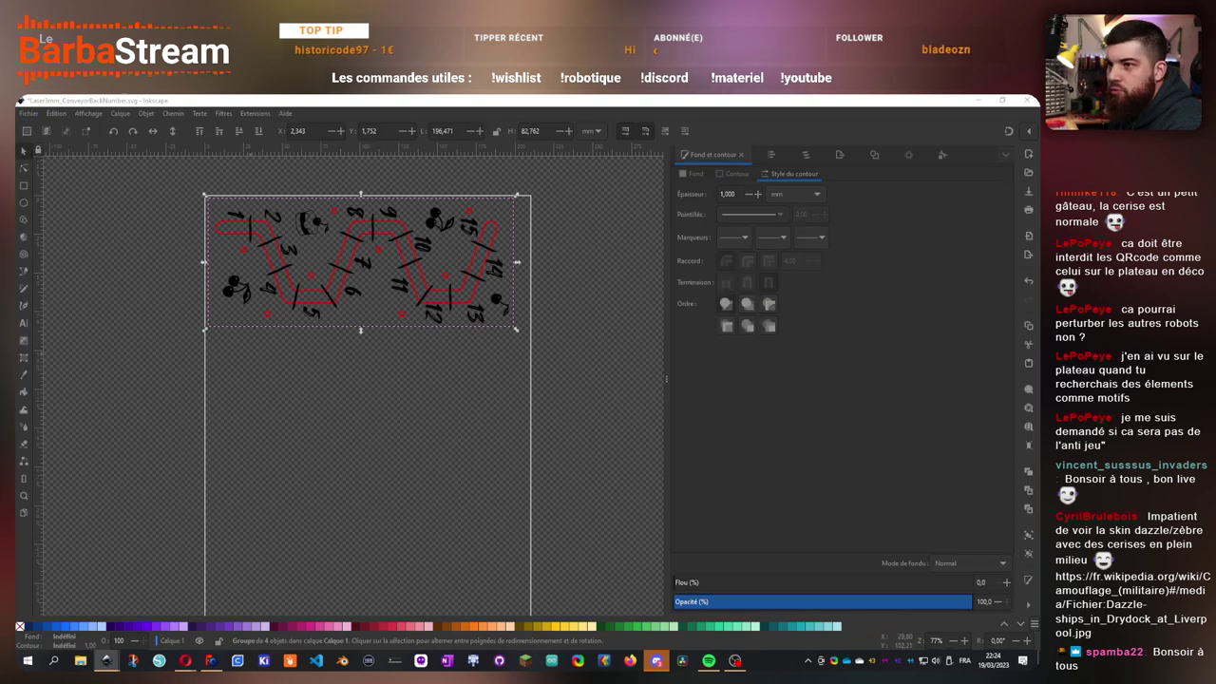
{"action": "left_click", "coordinate": [351, 399]}
{"action": "left_click_drag", "start_coordinate": [584, 380], "coordinate": [587, 447]}
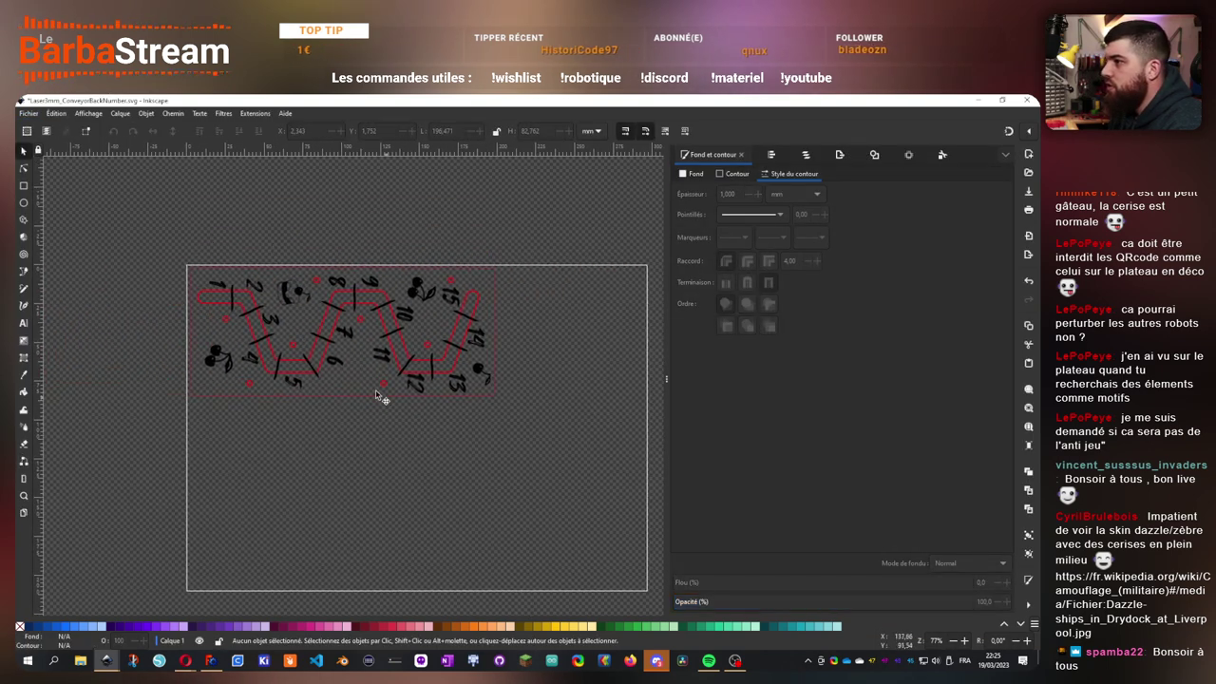
- Move the panel group to about X 0.8 mm, Y 0.5 mm in the page's upper-left corner and save the document
{"action": "scroll", "coordinate": [283, 292], "scroll_direction": "up", "scroll_amount": 1}
{"action": "left_click", "coordinate": [220, 321]}
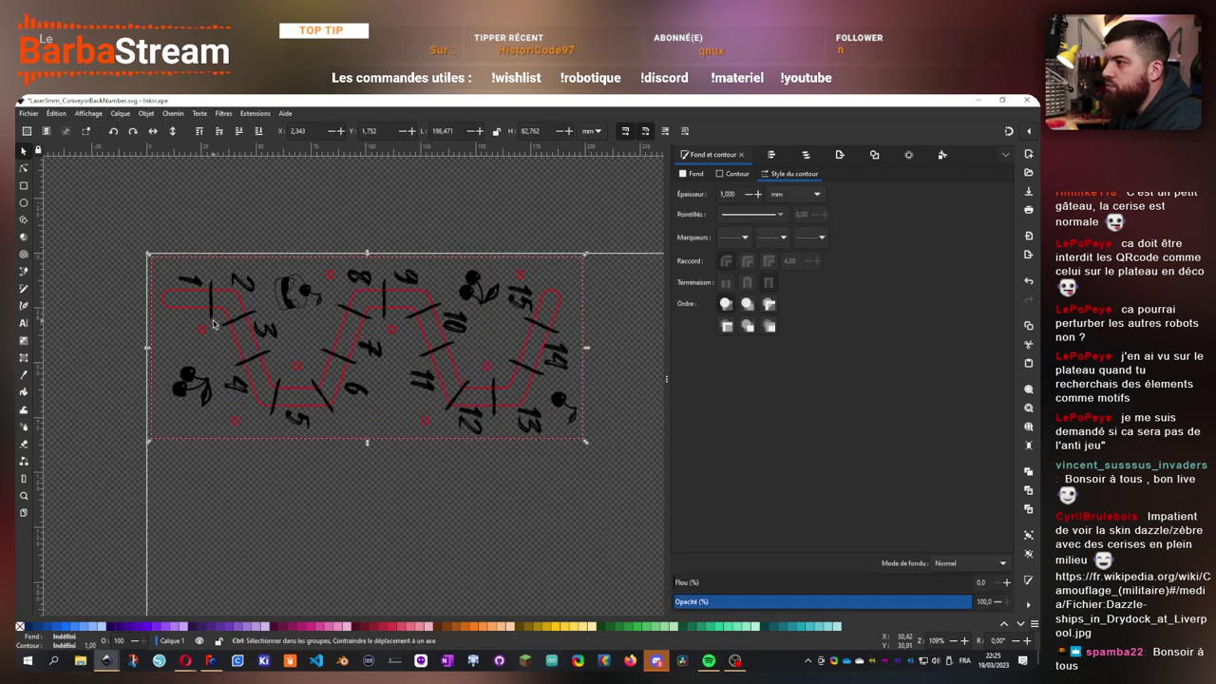
{"action": "scroll", "coordinate": [213, 319], "scroll_direction": "up", "scroll_amount": 1}
{"action": "left_click_drag", "start_coordinate": [225, 312], "coordinate": [221, 314]}
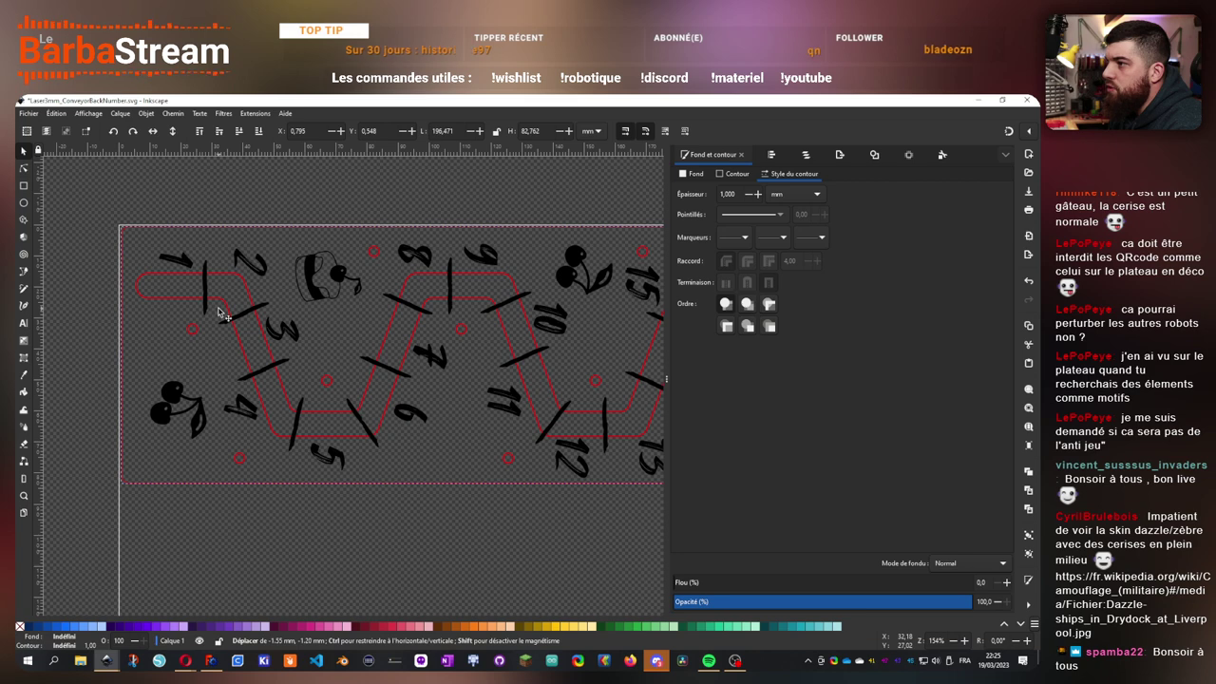
{"action": "left_click", "coordinate": [241, 516]}
{"action": "scroll", "coordinate": [241, 516], "scroll_direction": "down", "scroll_amount": 1}
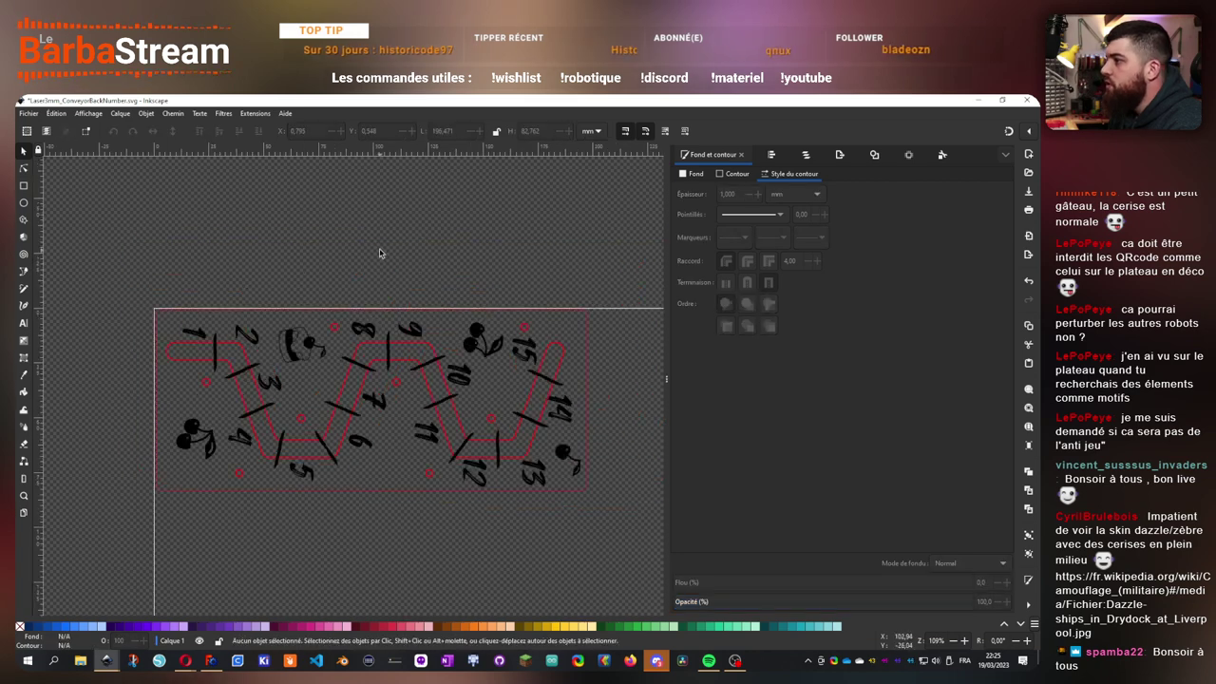
{"action": "scroll", "coordinate": [390, 238], "scroll_direction": "down", "scroll_amount": 1}
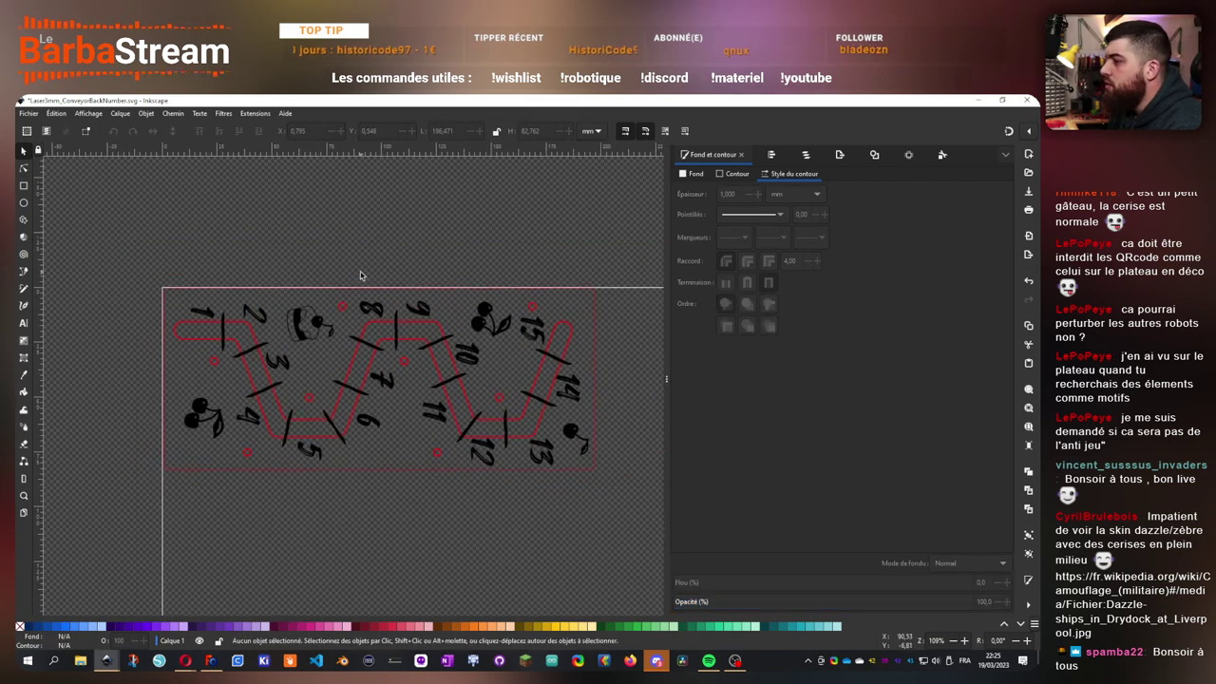
{"action": "key", "text": "ctrl+s"}
{"action": "left_click", "coordinate": [26, 116]}
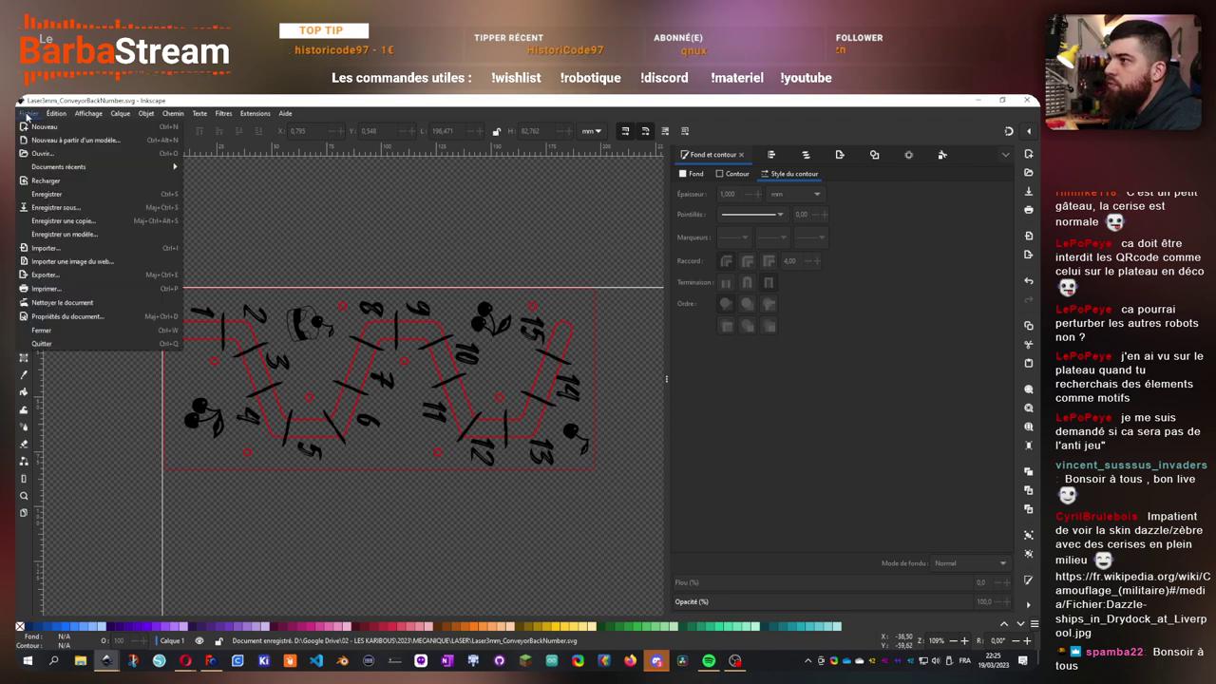
{"action": "left_click", "coordinate": [340, 389]}
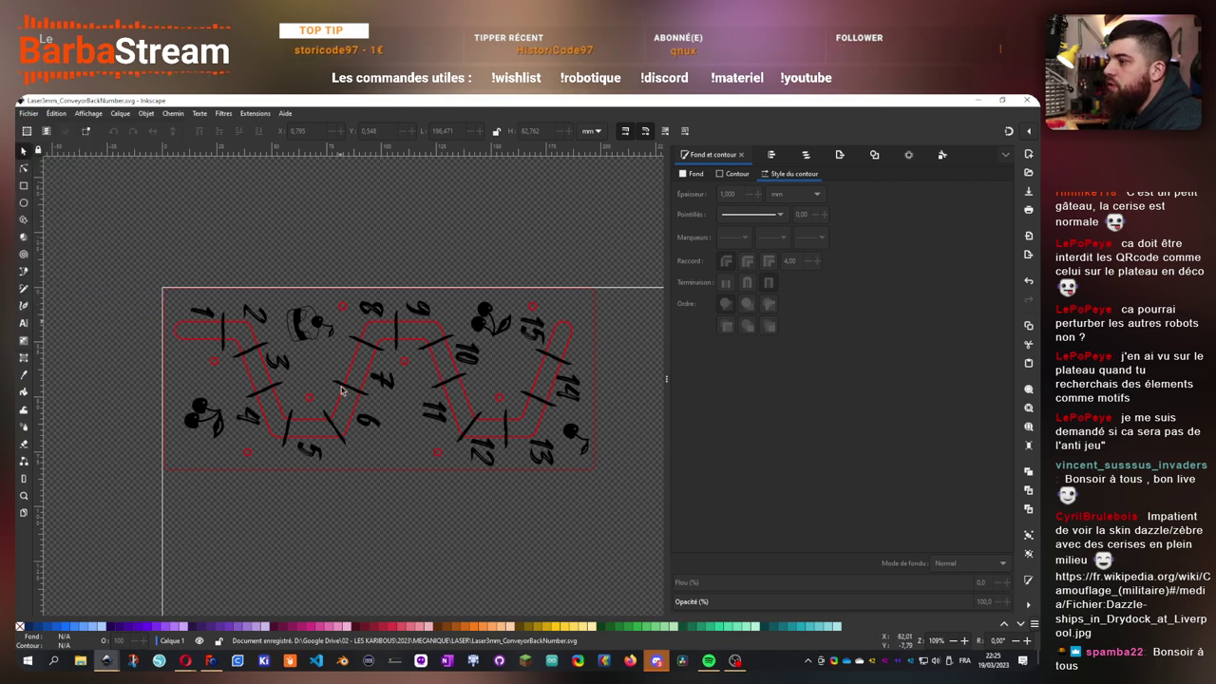
- Switch to K40 Whisperer, open the design Laser3mm_ConveyorBackNumber.svg and maximize the window
{"action": "left_click", "coordinate": [29, 664]}
{"action": "left_click", "coordinate": [406, 289]}
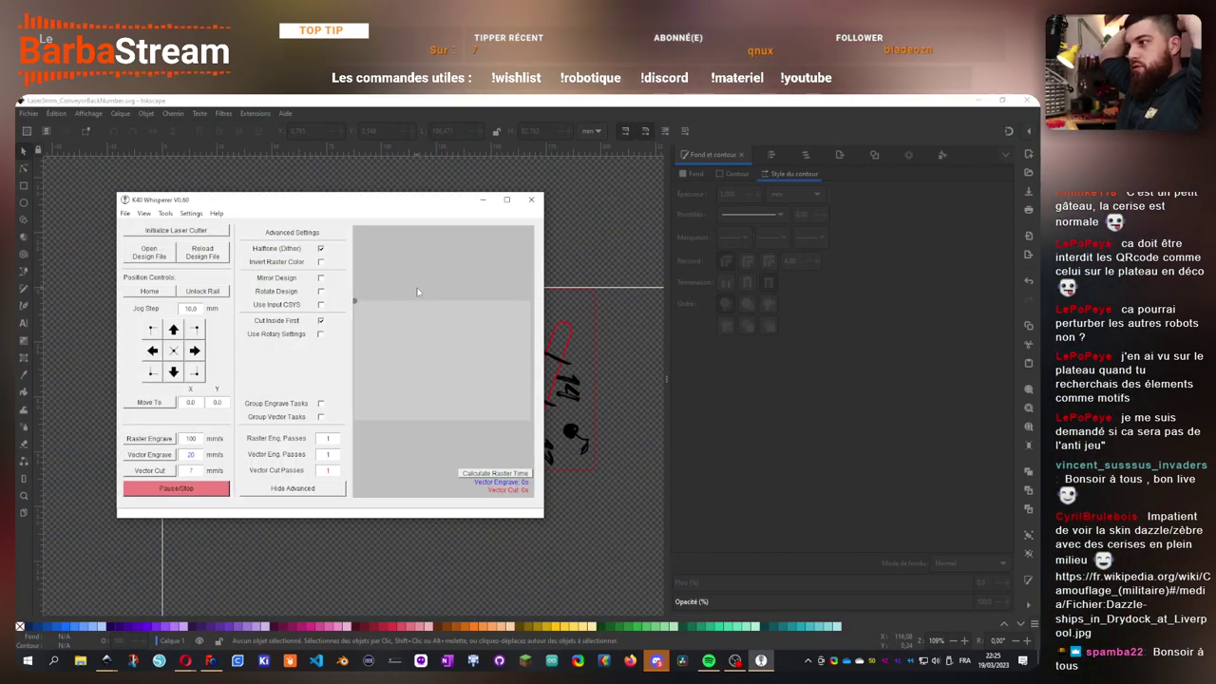
{"action": "left_click", "coordinate": [162, 263]}
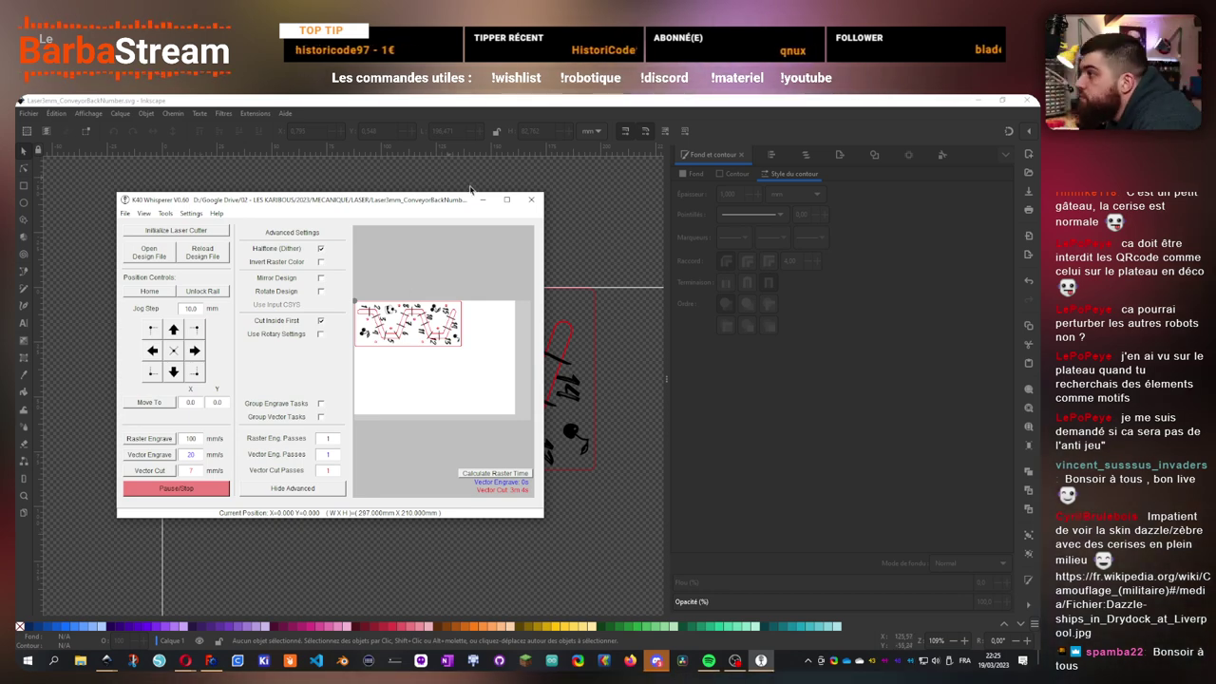
{"action": "left_click", "coordinate": [506, 200]}
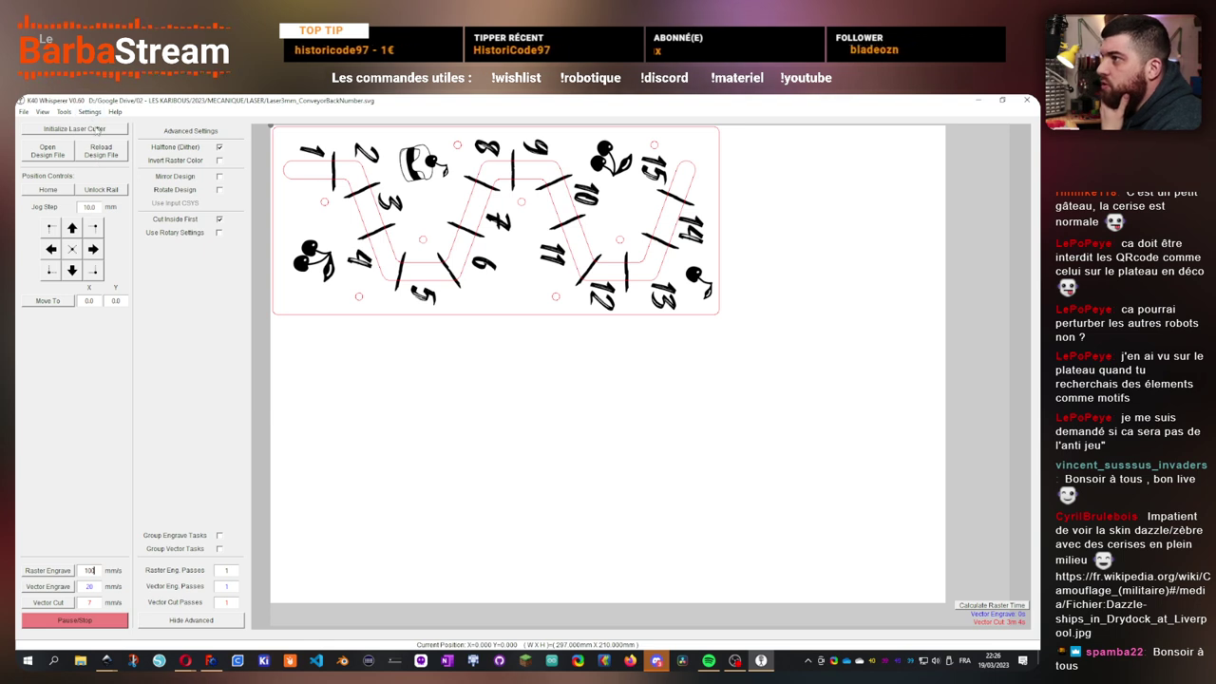
- Unlock the rail and trace the design's boundary with the laser head, keeping the laser off and a 0 mm gap
{"action": "left_click", "coordinate": [63, 111]}
{"action": "left_click", "coordinate": [78, 135]}
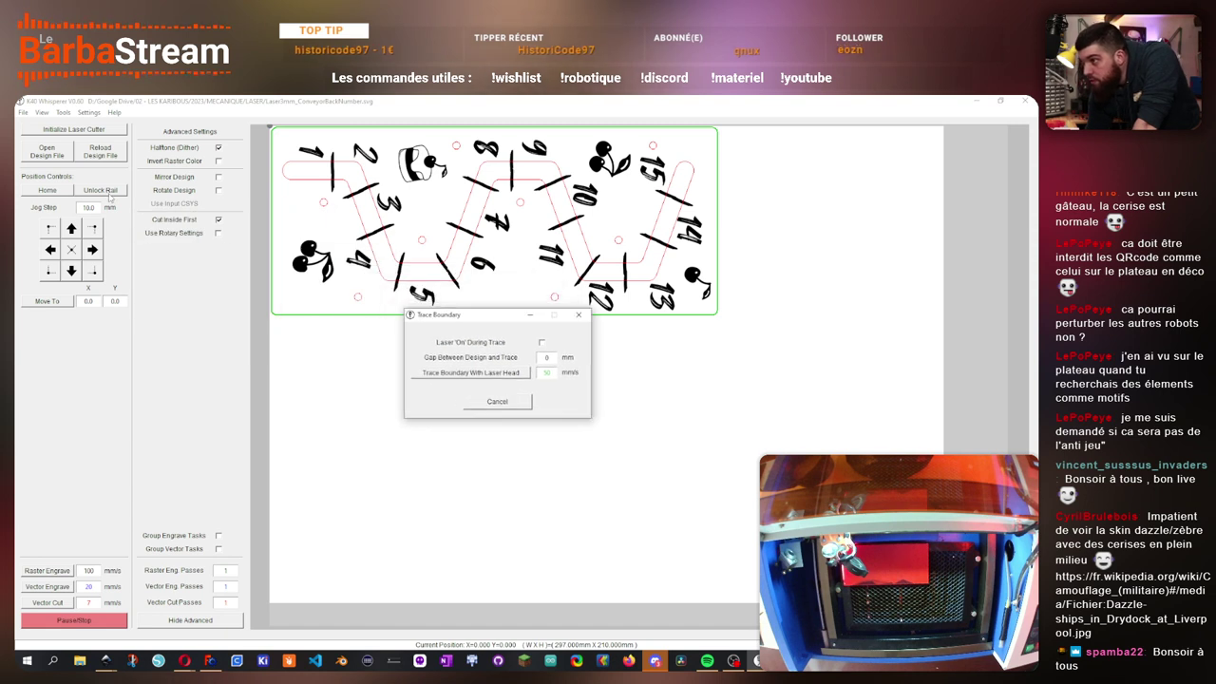
{"action": "left_click", "coordinate": [496, 401]}
{"action": "left_click", "coordinate": [88, 112]}
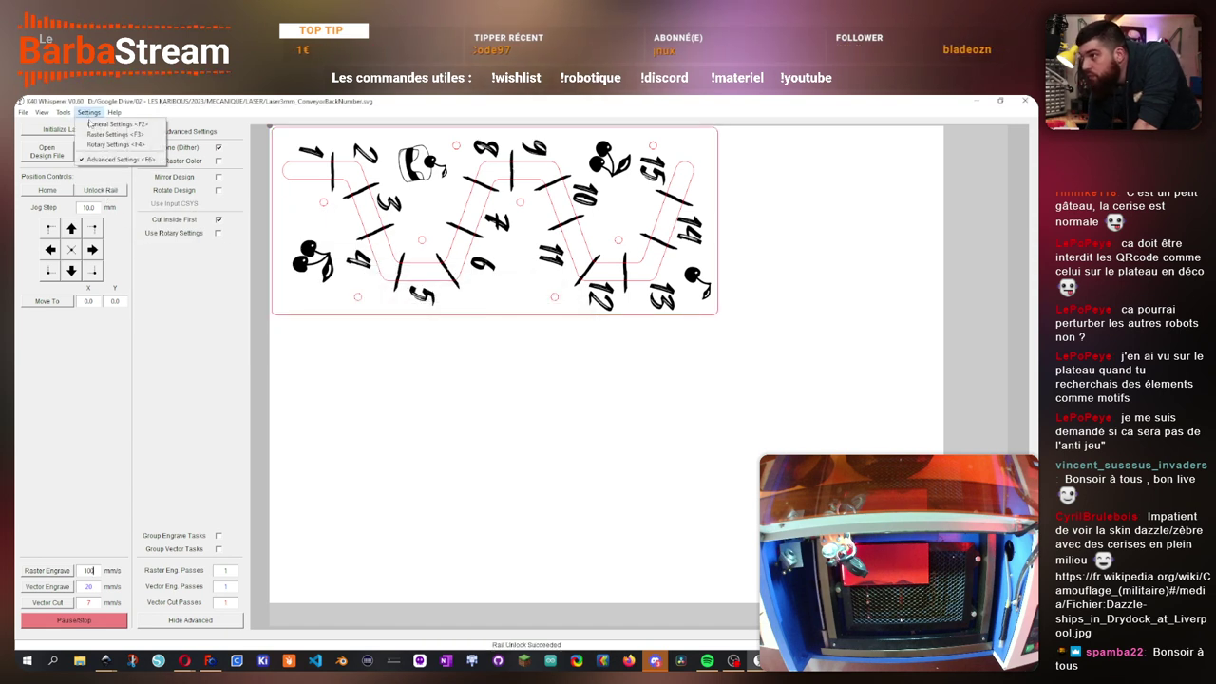
{"action": "left_click", "coordinate": [95, 125]}
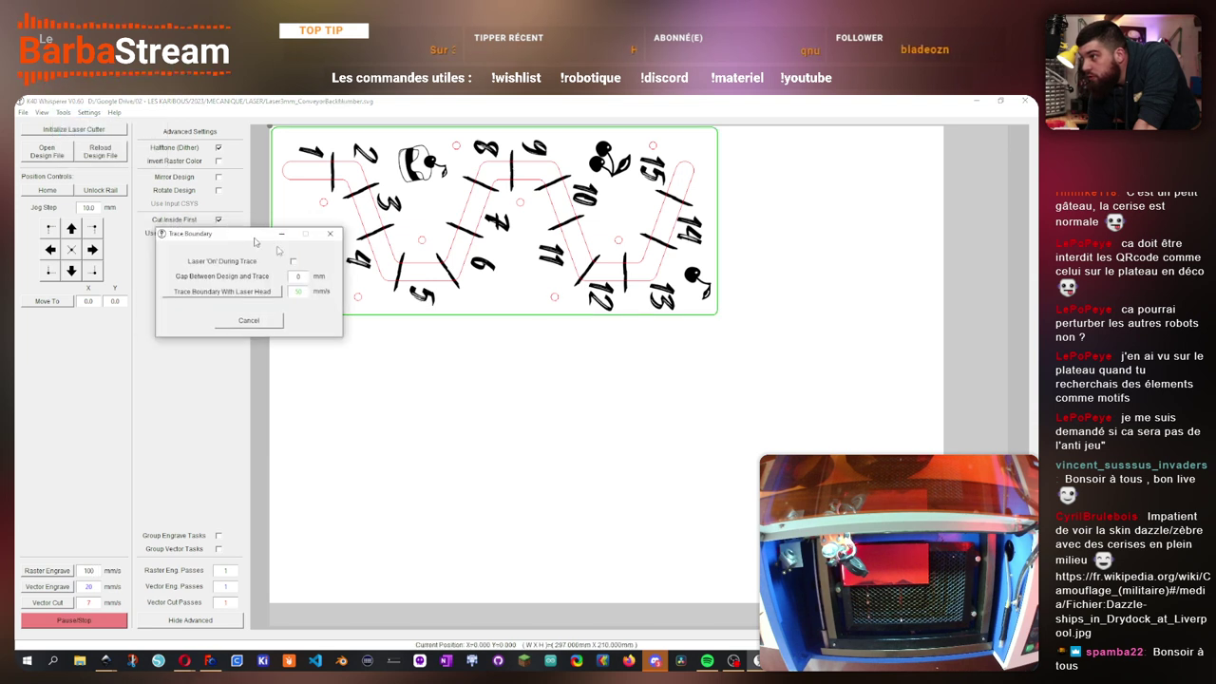
{"action": "left_click_drag", "start_coordinate": [254, 243], "coordinate": [612, 367]}
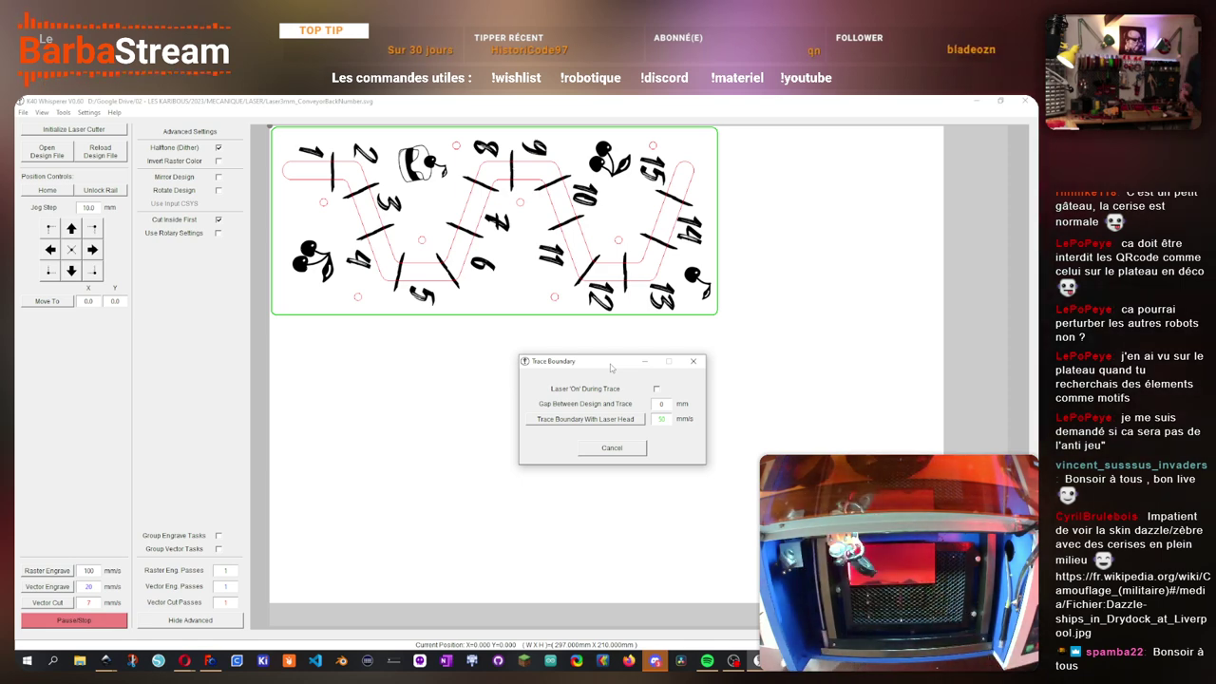
{"action": "left_click", "coordinate": [602, 418]}
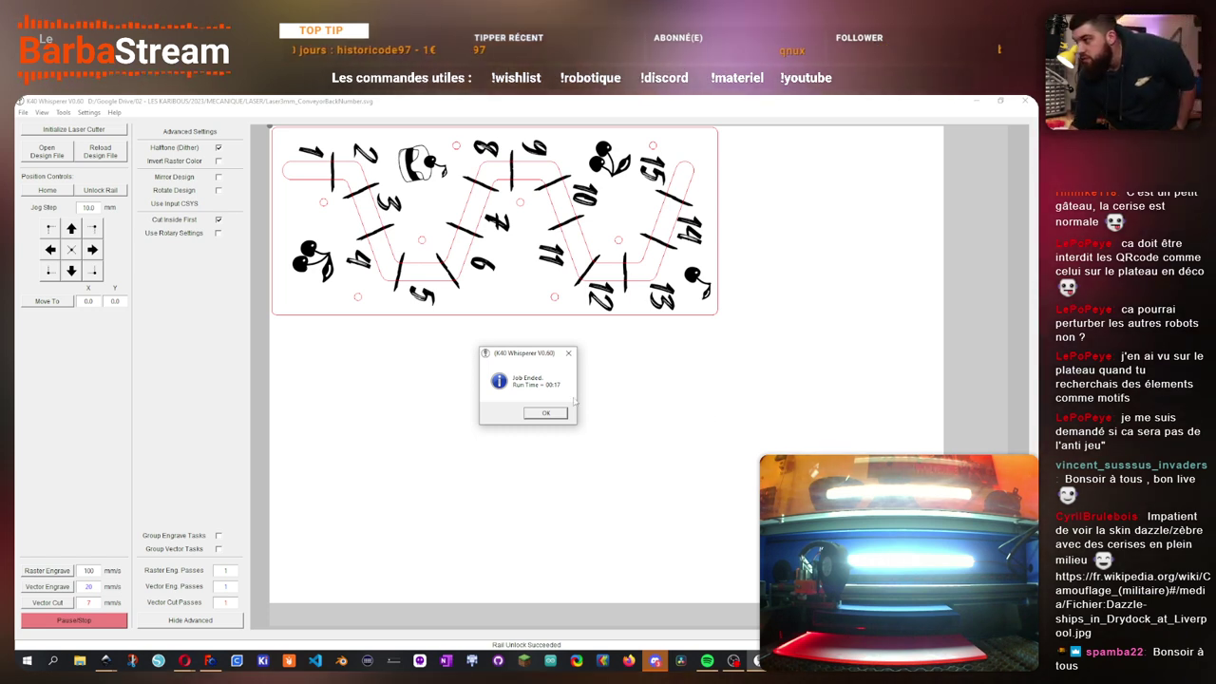
{"action": "key", "text": "Return"}
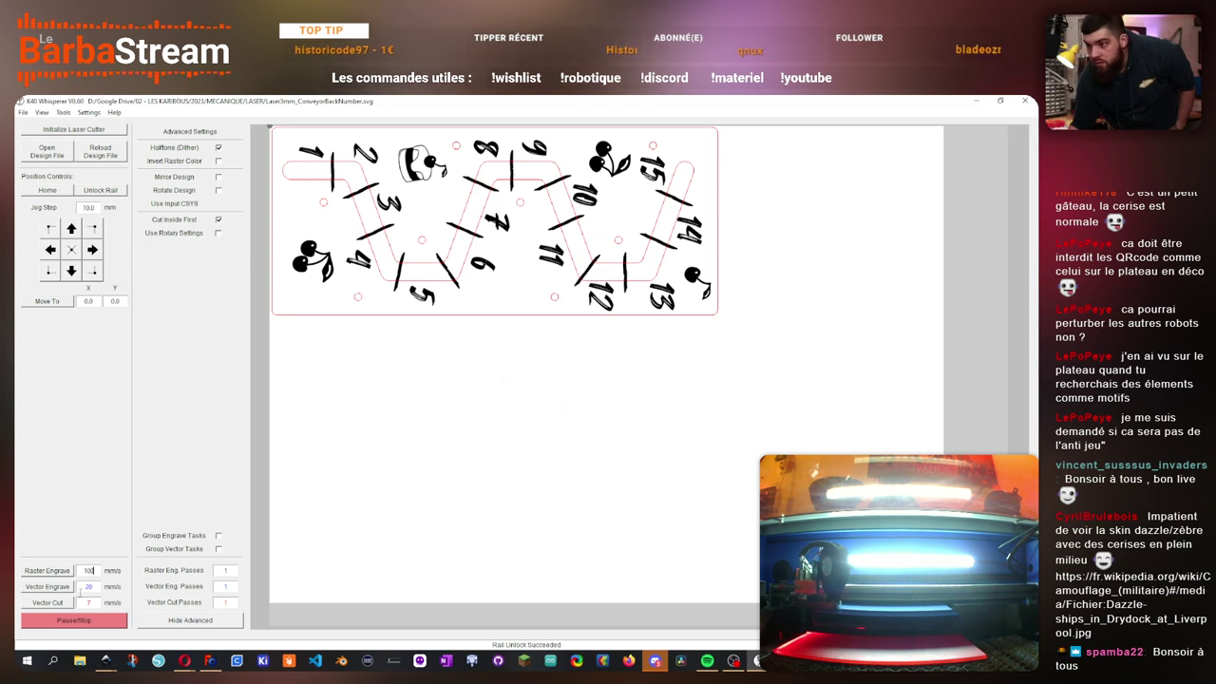
- Start raster engraving the panel at 100 mm/s, then clear K40 Whisperer and Inkscape off the screen
{"action": "left_click", "coordinate": [59, 569]}
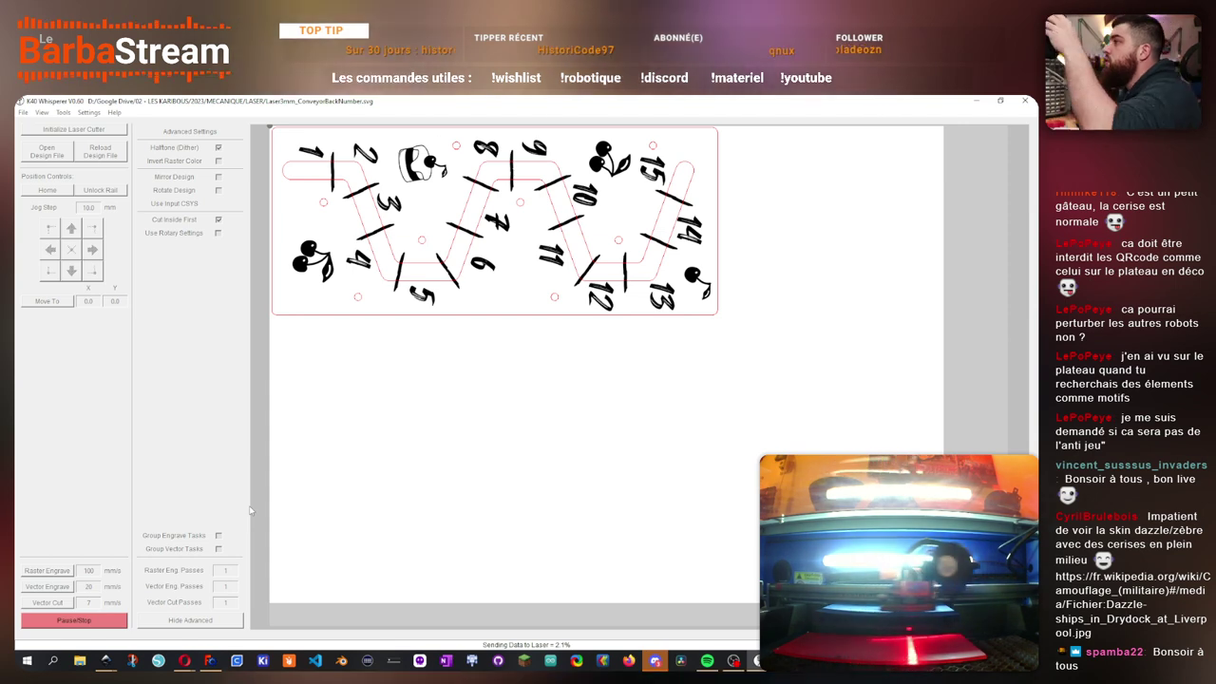
{"action": "left_click", "coordinate": [976, 99]}
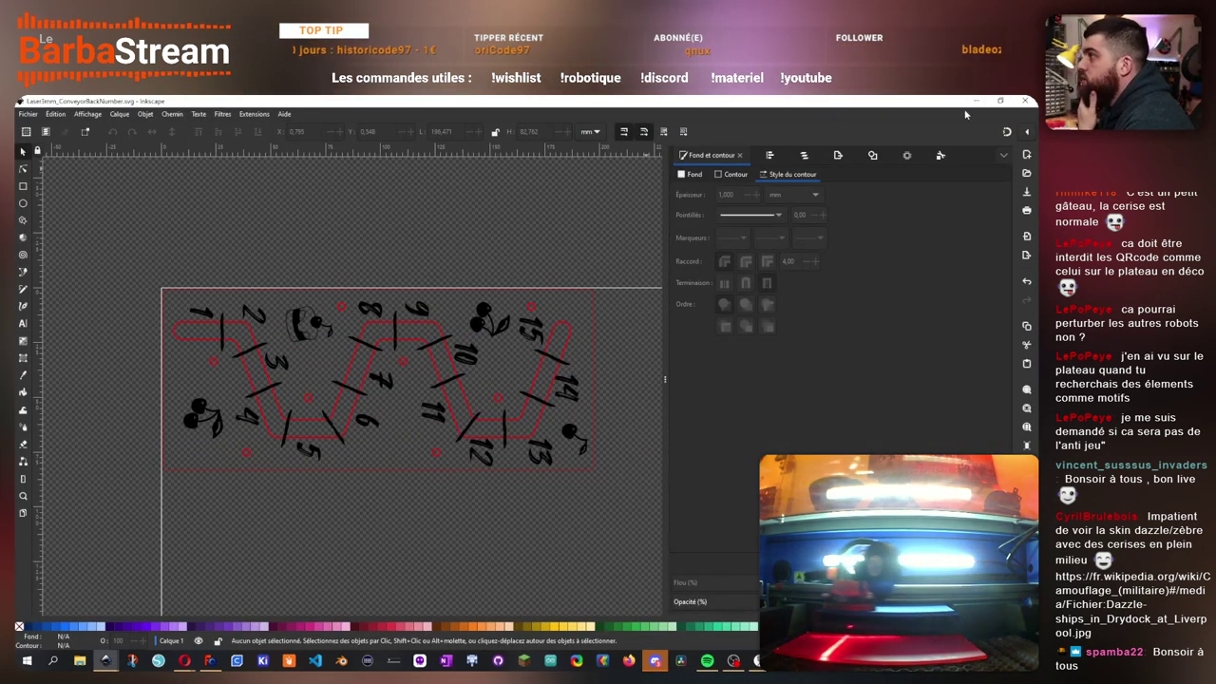
{"action": "left_click", "coordinate": [1024, 100]}
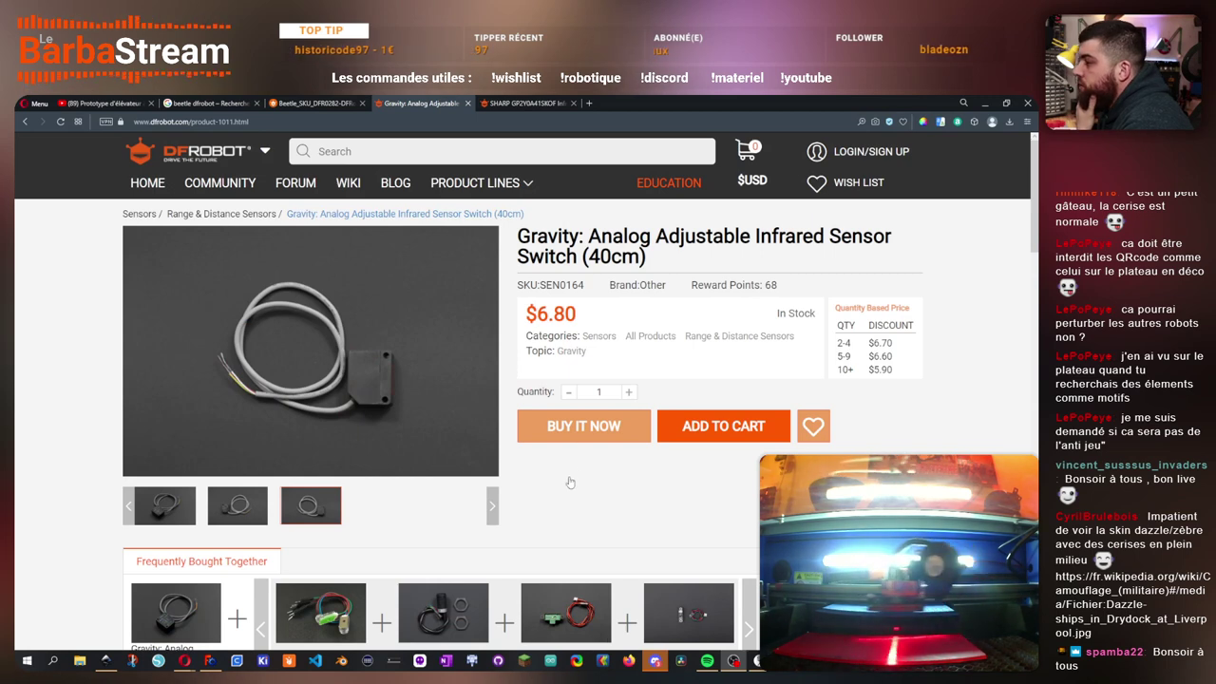
- Reset the browser page zoom to 100% and look over the DFRobot Gravity analog adjustable infrared sensor page
{"action": "scroll", "coordinate": [745, 306], "scroll_direction": "down", "scroll_amount": 2}
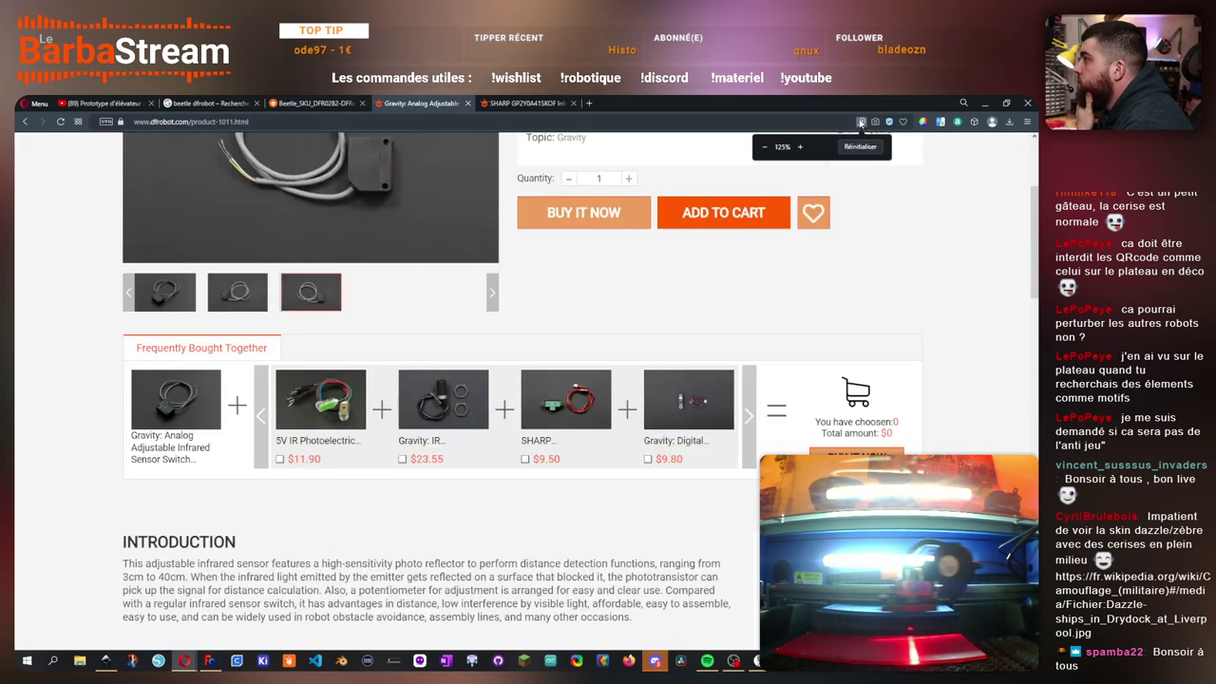
{"action": "scroll", "coordinate": [784, 307], "scroll_direction": "down", "scroll_amount": 2}
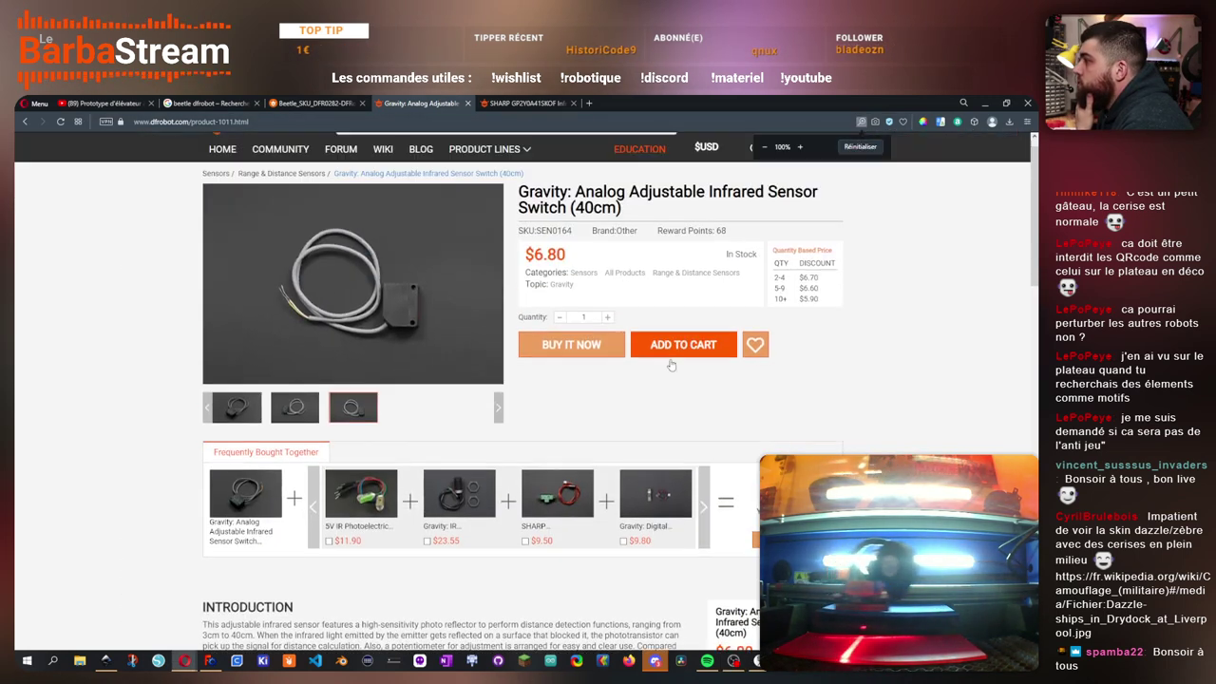
{"action": "left_click", "coordinate": [984, 102]}
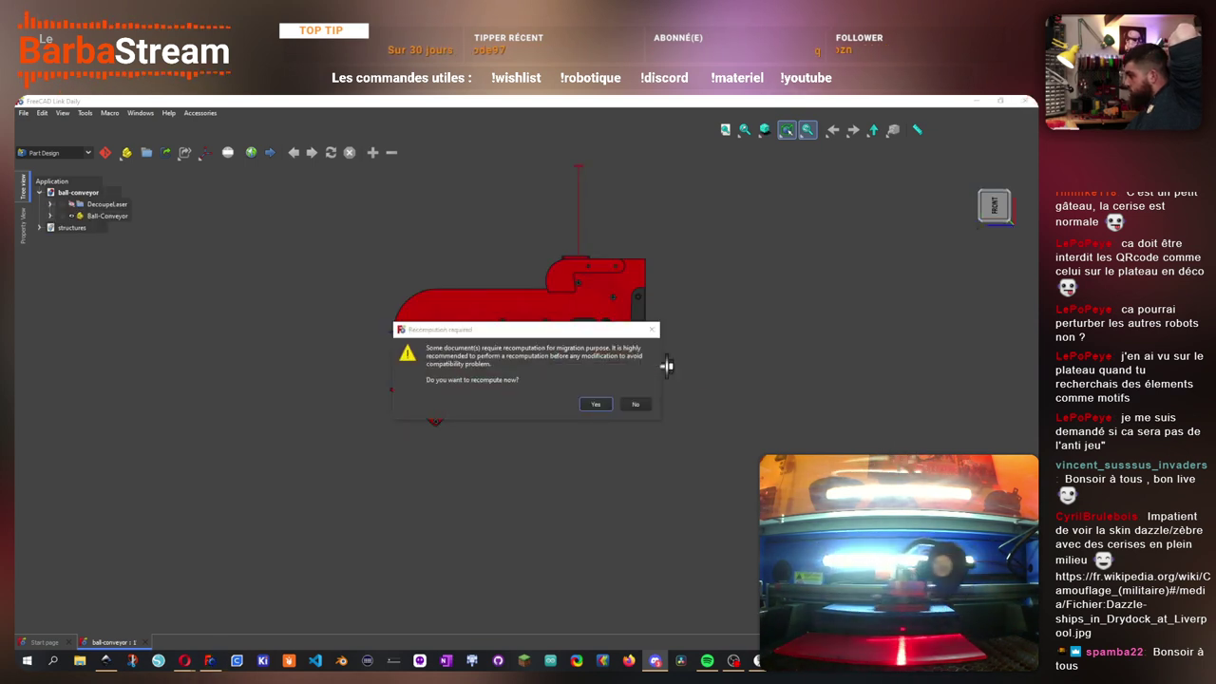
- Recompute the ball-conveyor document in FreeCAD and inspect the red slotted plate across the base from several angles
{"action": "left_click", "coordinate": [595, 403]}
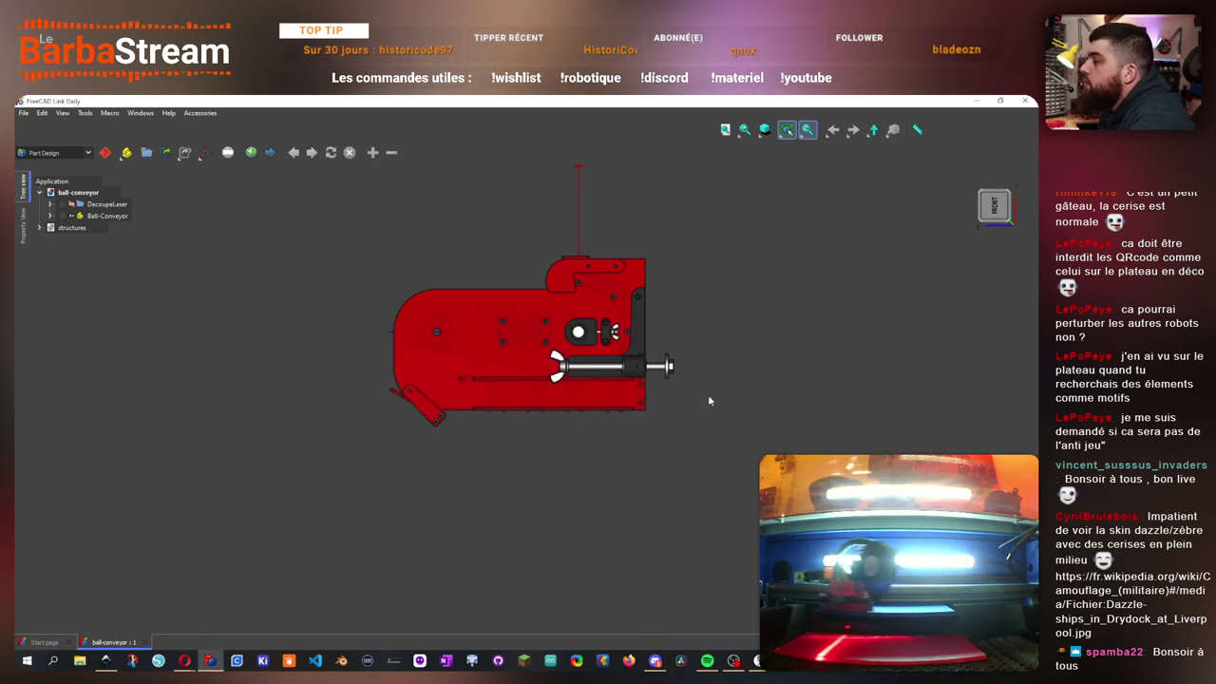
{"action": "left_click_drag", "start_coordinate": [705, 277], "coordinate": [551, 389]}
{"action": "scroll", "coordinate": [380, 471], "scroll_direction": "up", "scroll_amount": 3}
{"action": "left_click_drag", "start_coordinate": [349, 457], "coordinate": [245, 454]}
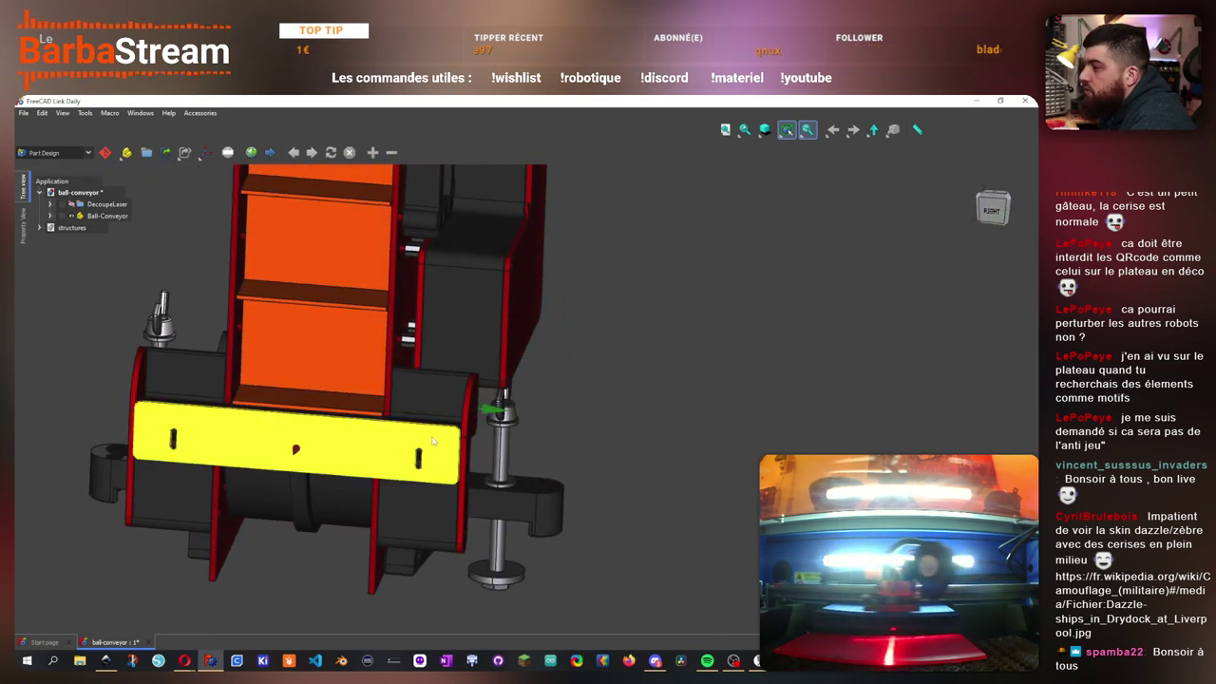
{"action": "left_click_drag", "start_coordinate": [327, 536], "coordinate": [371, 586]}
{"action": "left_click", "coordinate": [376, 410]}
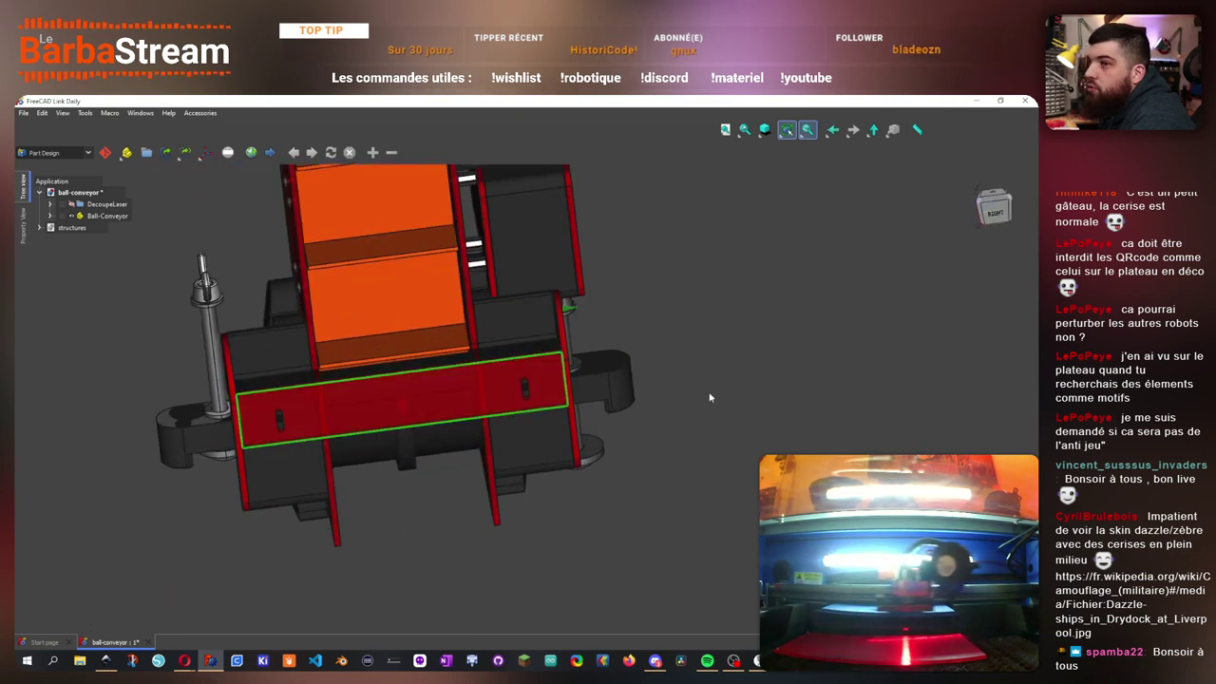
{"action": "scroll", "coordinate": [712, 397], "scroll_direction": "down", "scroll_amount": 3}
{"action": "left_click_drag", "start_coordinate": [556, 309], "coordinate": [754, 385]}
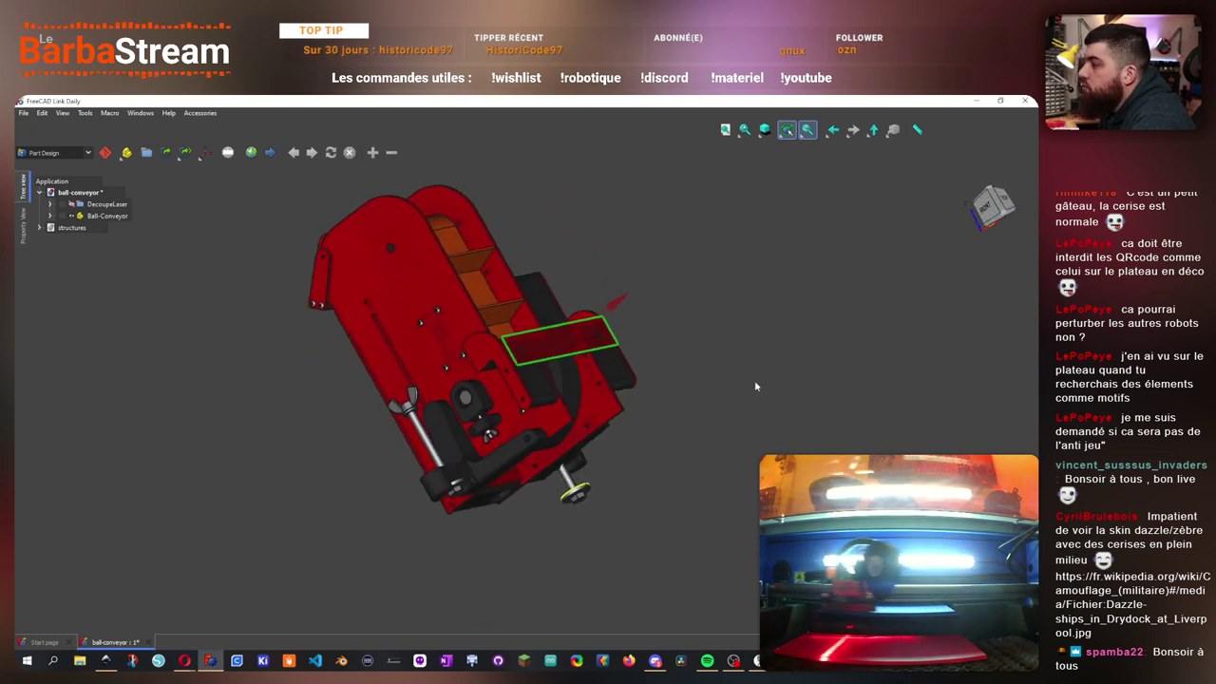
{"action": "scroll", "coordinate": [583, 387], "scroll_direction": "up", "scroll_amount": 4}
{"action": "left_click_drag", "start_coordinate": [556, 399], "coordinate": [564, 481]}
{"action": "left_click_drag", "start_coordinate": [480, 350], "coordinate": [292, 219]}
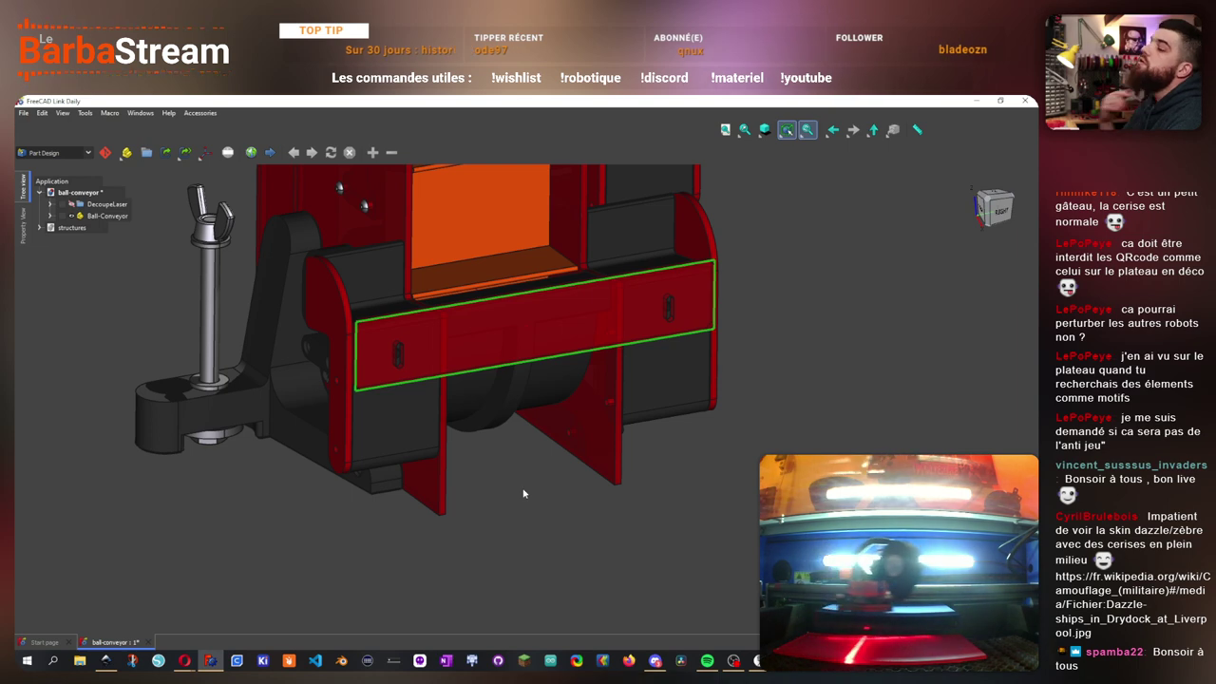
- Switch to the browser to check the infrared sensor's product page again and return to FreeCAD
{"action": "mouse_move", "coordinate": [185, 661]}
{"action": "left_click", "coordinate": [254, 622]}
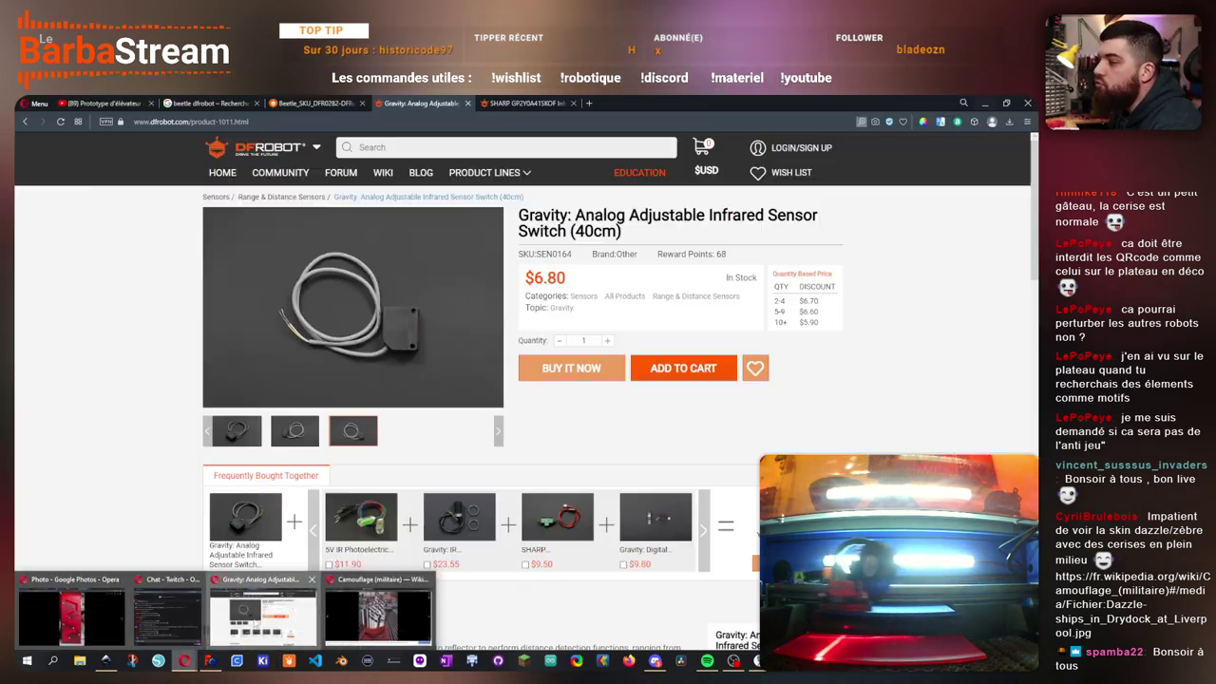
{"action": "left_click", "coordinate": [263, 617]}
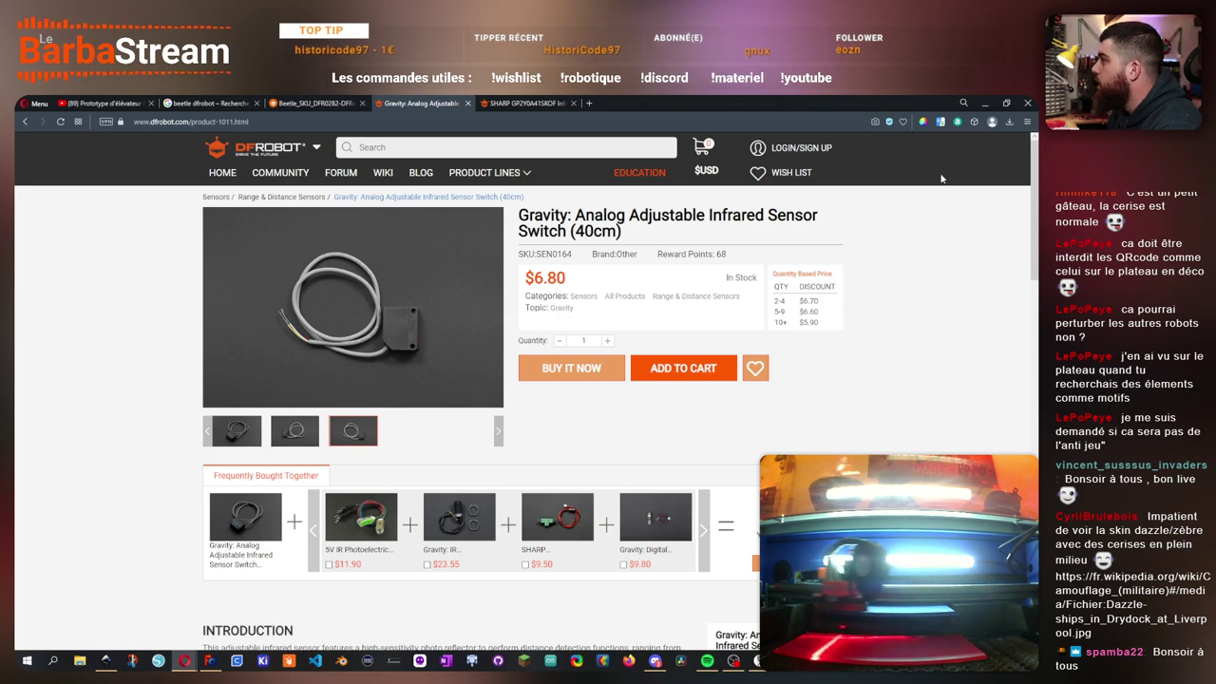
{"action": "left_click", "coordinate": [986, 104]}
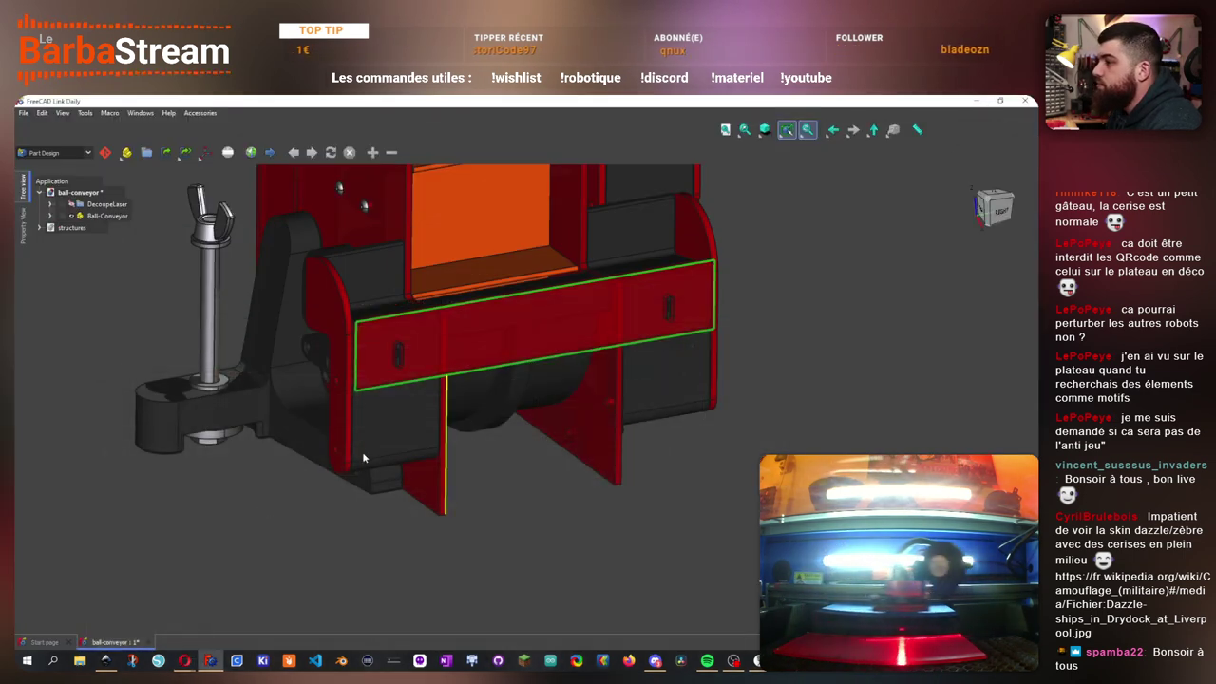
- Expand the Ball-Conveyor assembly and check its Extension, CarterBordExtension and PareBalle components to identify the slotted plate
{"action": "mouse_move", "coordinate": [599, 522]}
{"action": "left_mouse_down"}
{"action": "mouse_move", "coordinate": [570, 462]}
{"action": "mouse_move", "coordinate": [631, 430]}
{"action": "mouse_move", "coordinate": [714, 489]}
{"action": "mouse_move", "coordinate": [592, 514]}
{"action": "mouse_move", "coordinate": [617, 469]}
{"action": "mouse_move", "coordinate": [637, 481]}
{"action": "mouse_move", "coordinate": [624, 507]}
{"action": "mouse_move", "coordinate": [613, 503]}
{"action": "left_mouse_up"}
{"action": "left_click", "coordinate": [51, 216]}
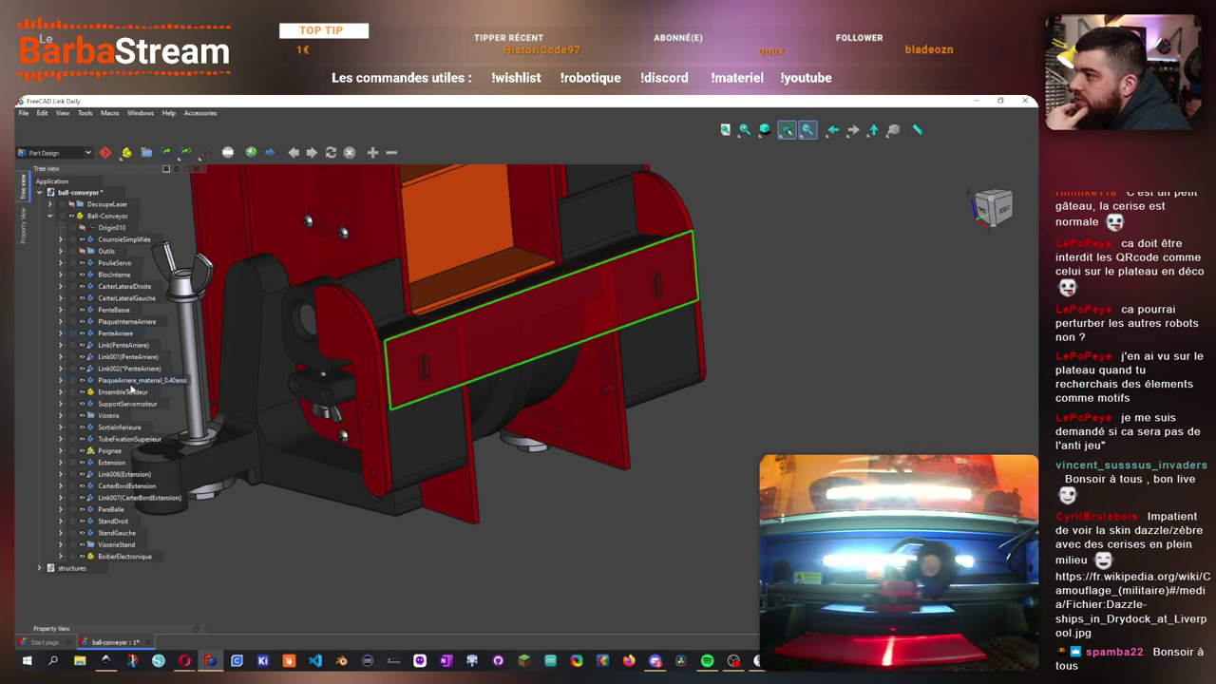
{"action": "key", "text": "0"}
{"action": "left_click", "coordinate": [111, 462]}
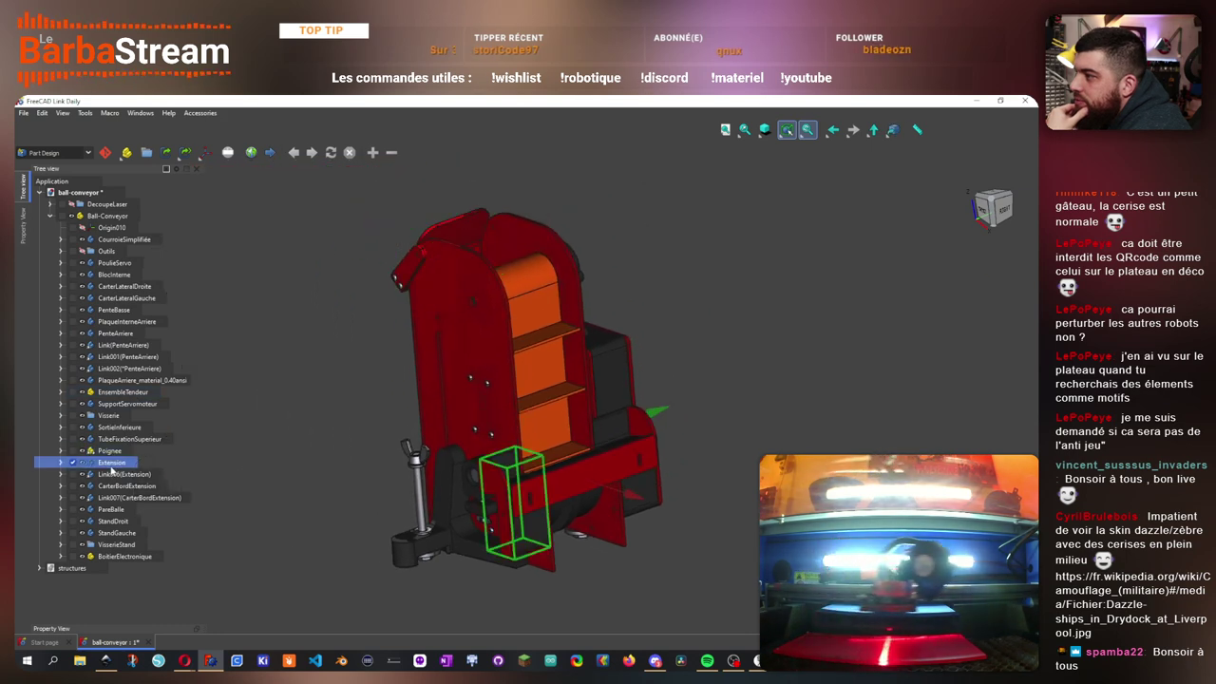
{"action": "left_click", "coordinate": [105, 485]}
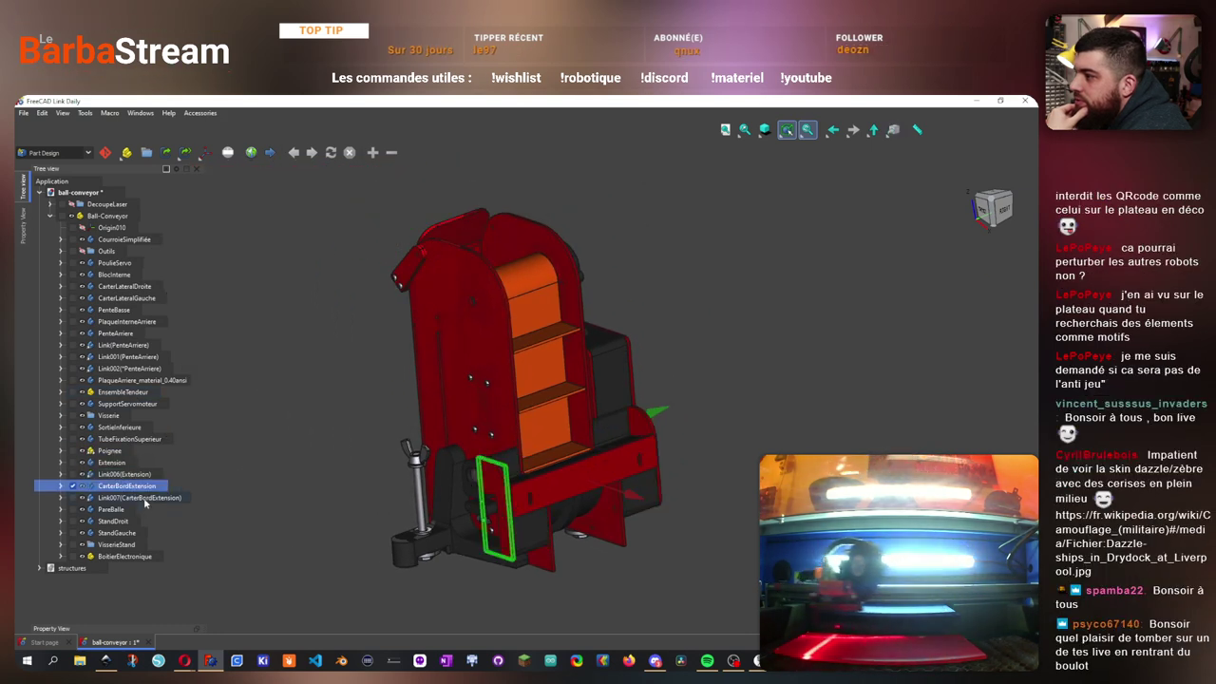
{"action": "left_click", "coordinate": [143, 499]}
{"action": "left_click", "coordinate": [112, 511]}
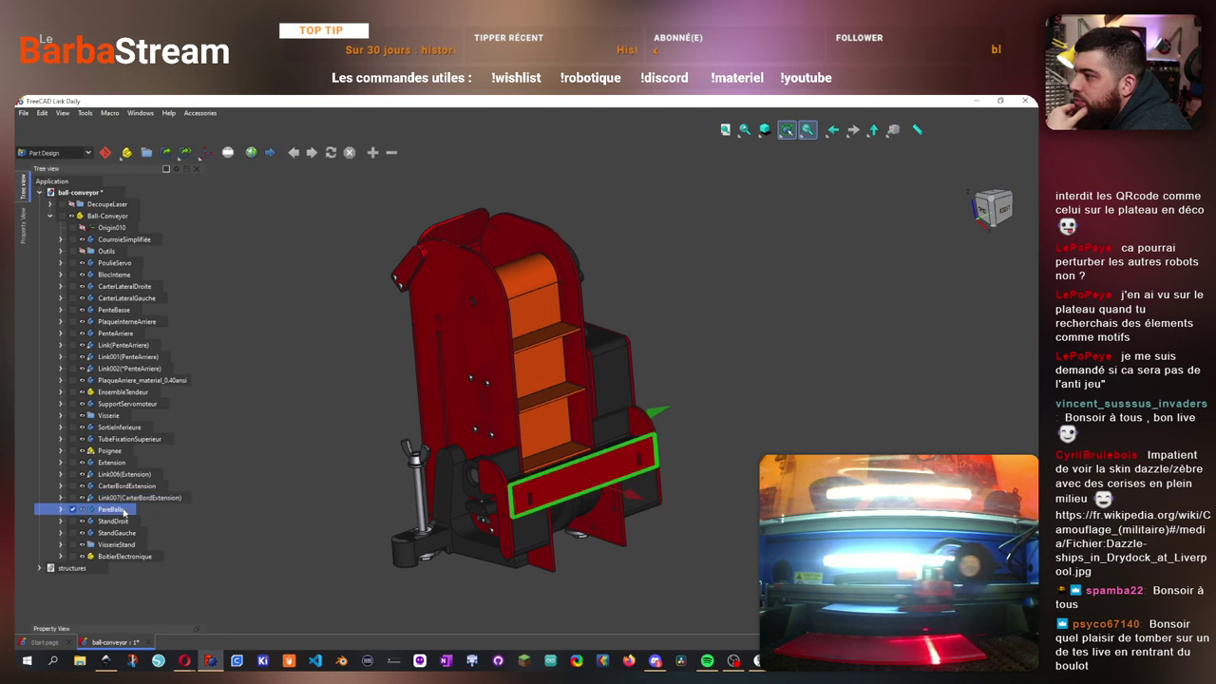
- List the PareBalle body's features and examine the plate edge-on from the front
{"action": "key", "text": "v"}
{"action": "key", "text": "s"}
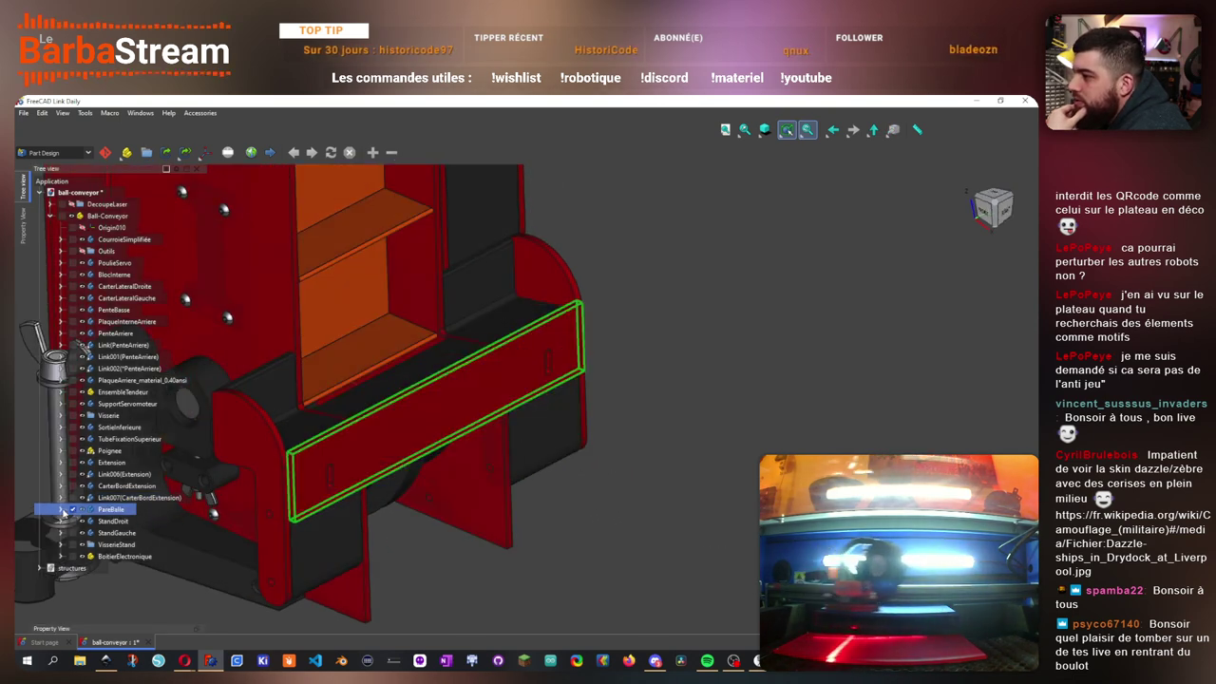
{"action": "left_click", "coordinate": [61, 509]}
{"action": "scroll", "coordinate": [141, 553], "scroll_direction": "down", "scroll_amount": 1}
{"action": "key", "text": "1"}
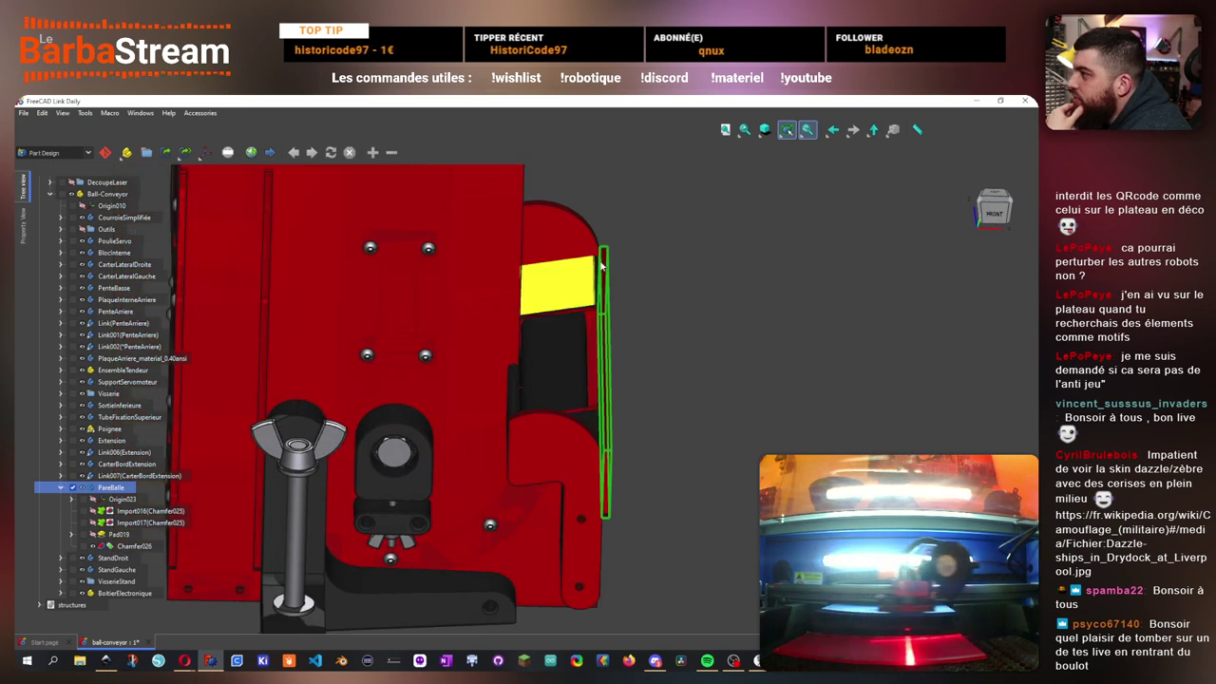
- Examine the PareBalle plate and the adjoining extension blocks from the side, front and above, checking the plate's slotted front face
{"action": "left_click_drag", "start_coordinate": [662, 361], "coordinate": [612, 367]}
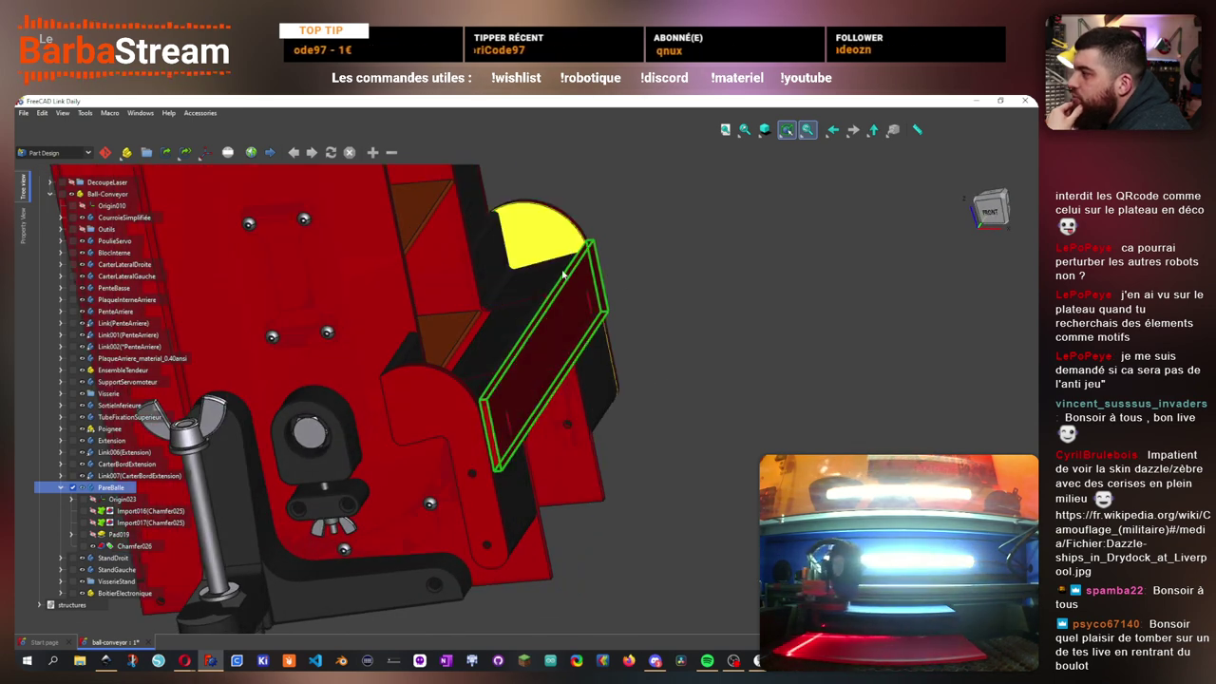
{"action": "left_click_drag", "start_coordinate": [556, 407], "coordinate": [570, 318]}
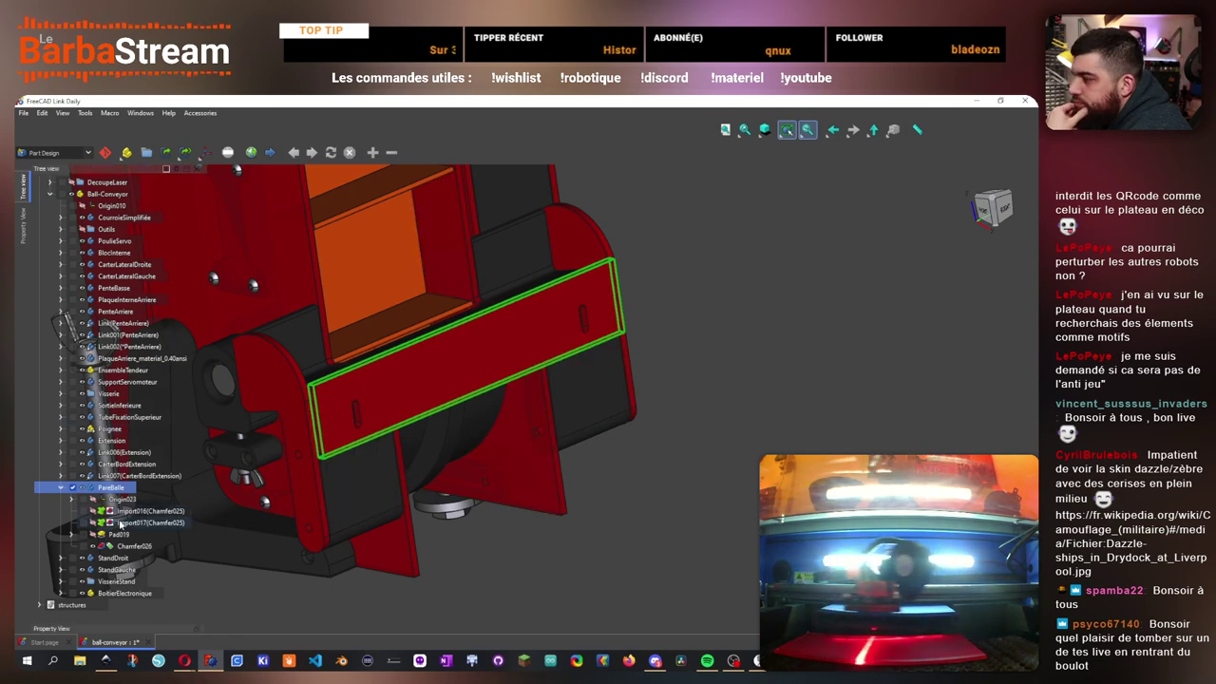
{"action": "left_click_drag", "start_coordinate": [605, 347], "coordinate": [579, 399]}
{"action": "left_click", "coordinate": [549, 304]}
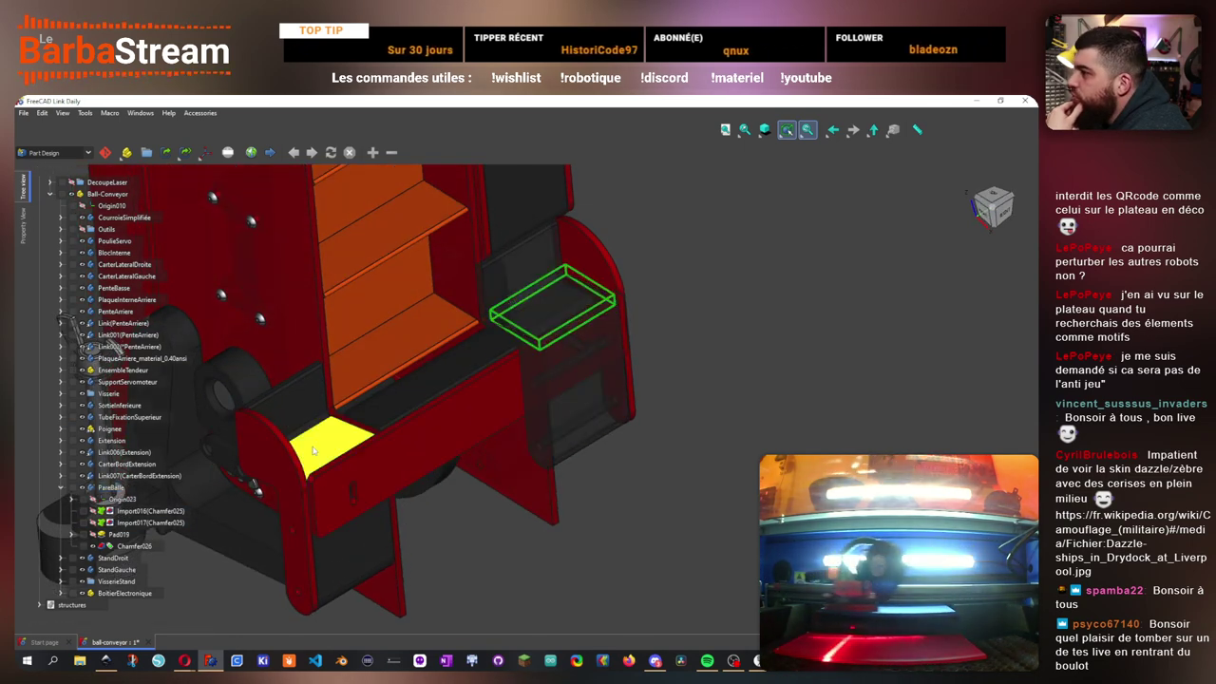
{"action": "left_click", "coordinate": [310, 495]}
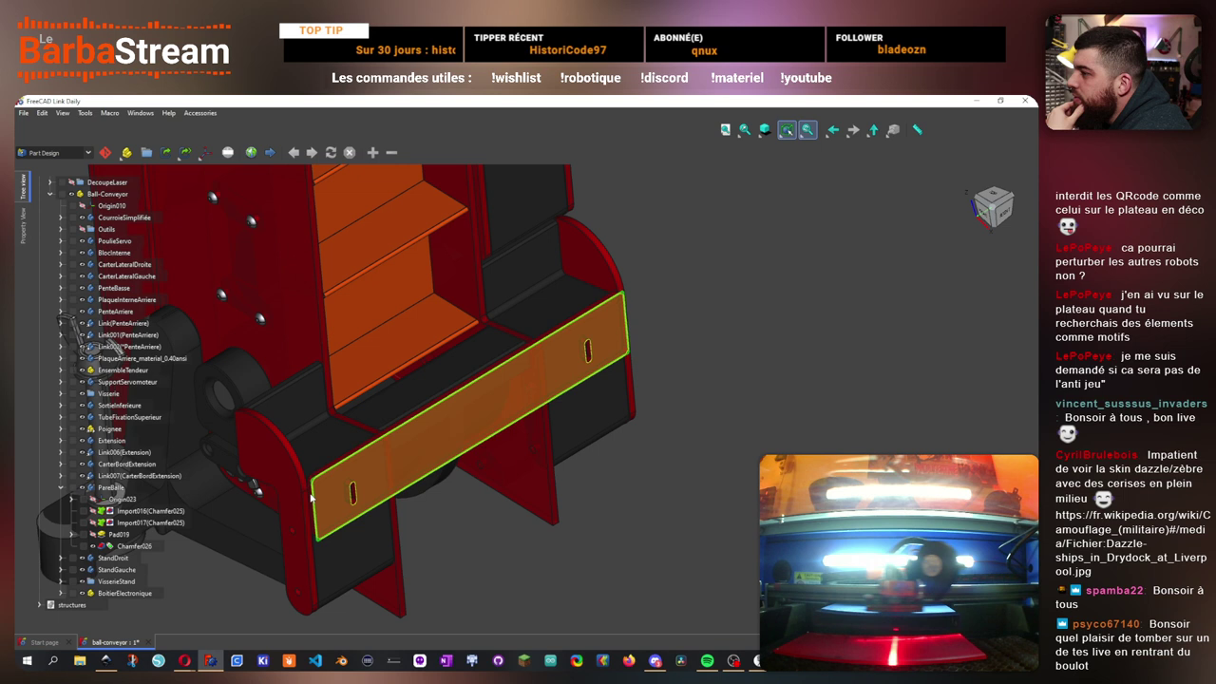
- Activate the PareBalle body and open Pad019's sketch for editing
{"action": "left_click", "coordinate": [110, 488]}
{"action": "double_click", "coordinate": [111, 488]}
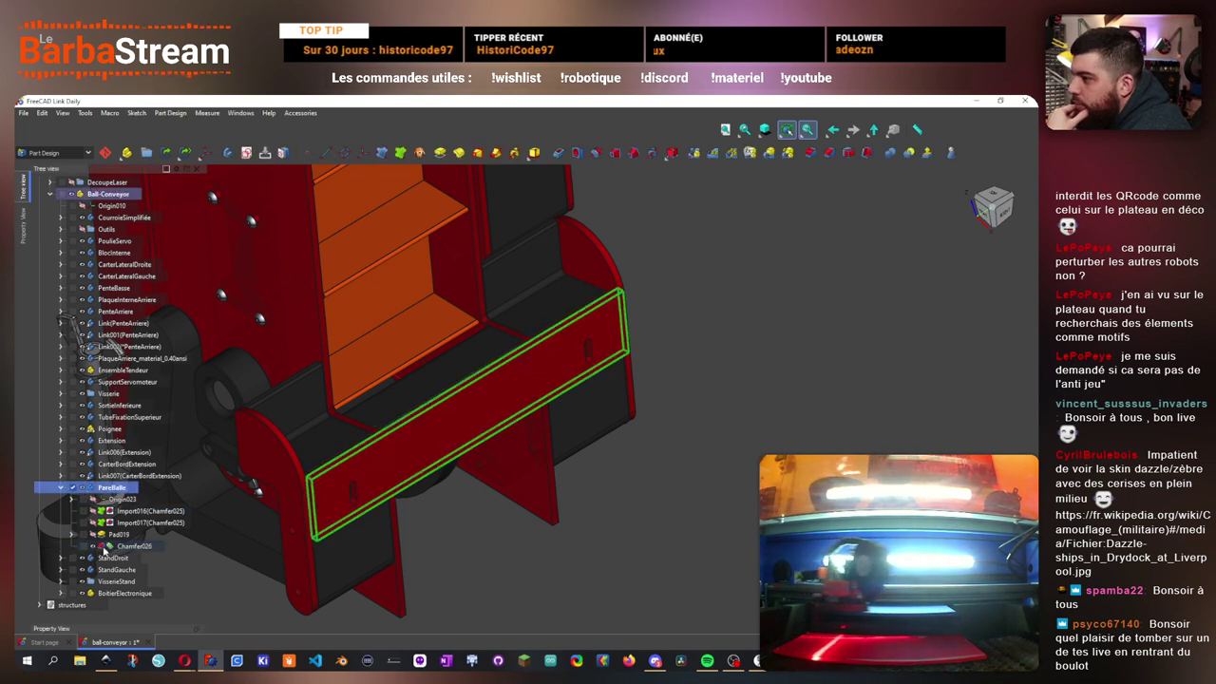
{"action": "left_click", "coordinate": [133, 546]}
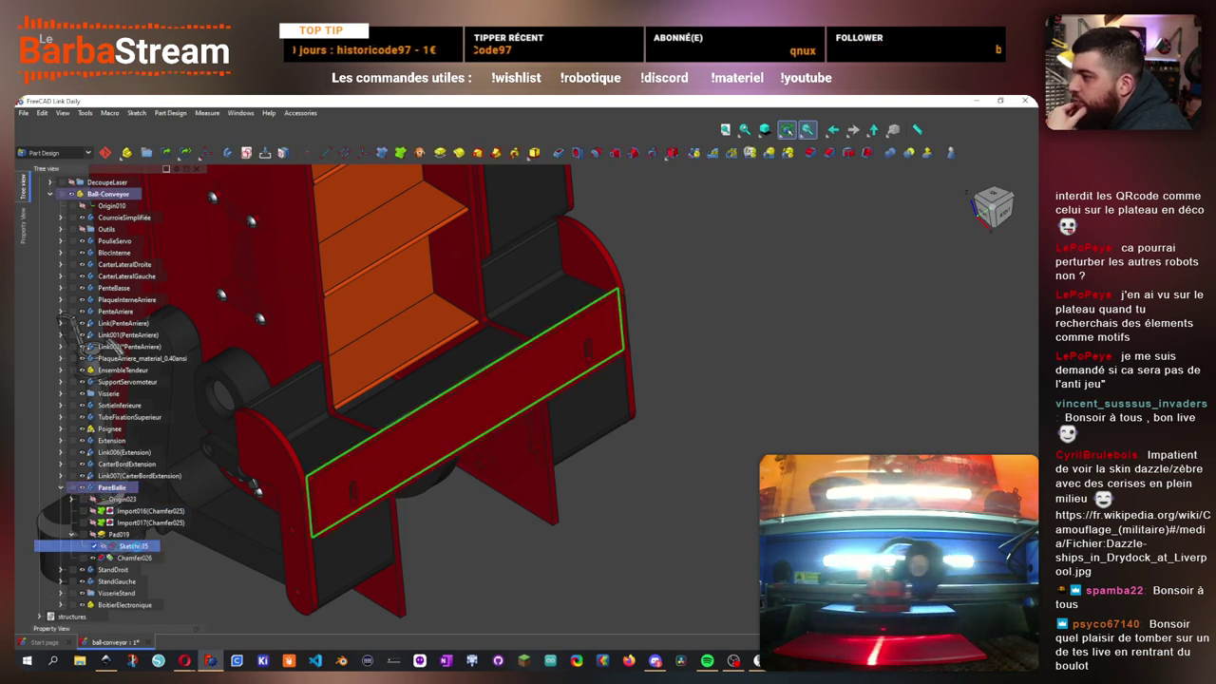
{"action": "double_click", "coordinate": [134, 547]}
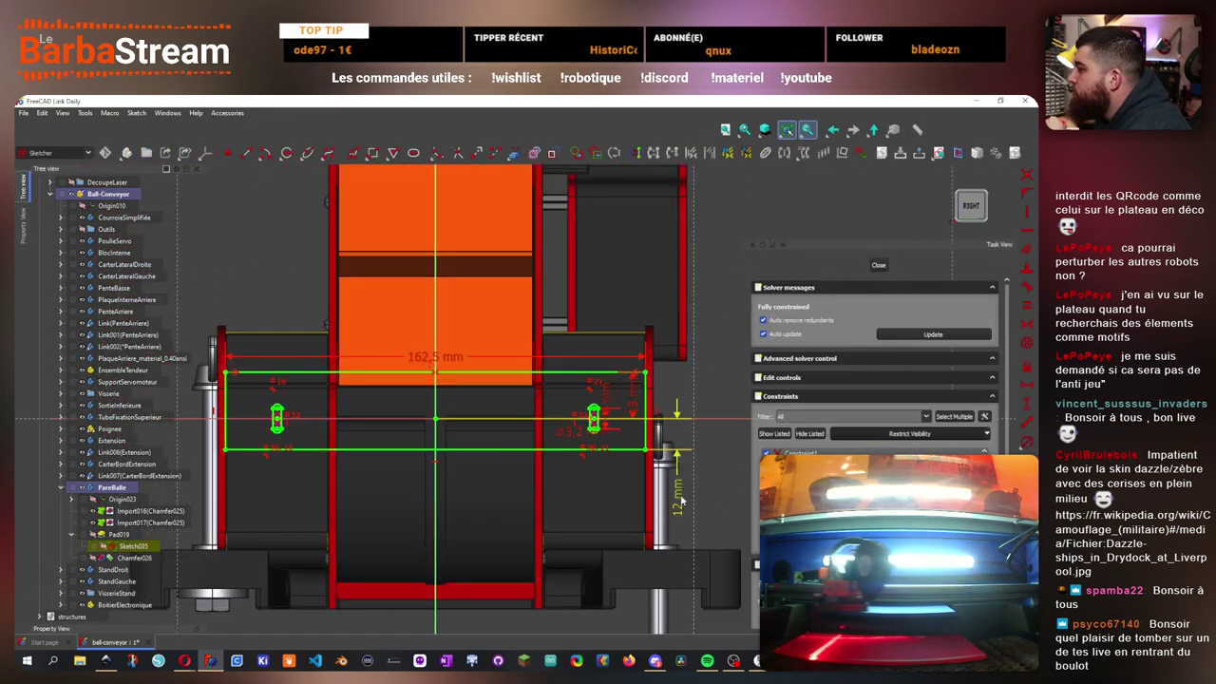
- Delete the 12 mm vertical constraint from the plate sketch and stretch the rectangle's lower edge down to the bottom of the conveyor base
{"action": "scroll", "coordinate": [570, 515], "scroll_direction": "down", "scroll_amount": 3}
{"action": "scroll", "coordinate": [434, 556], "scroll_direction": "up", "scroll_amount": 3}
{"action": "scroll", "coordinate": [402, 538], "scroll_direction": "down", "scroll_amount": 3}
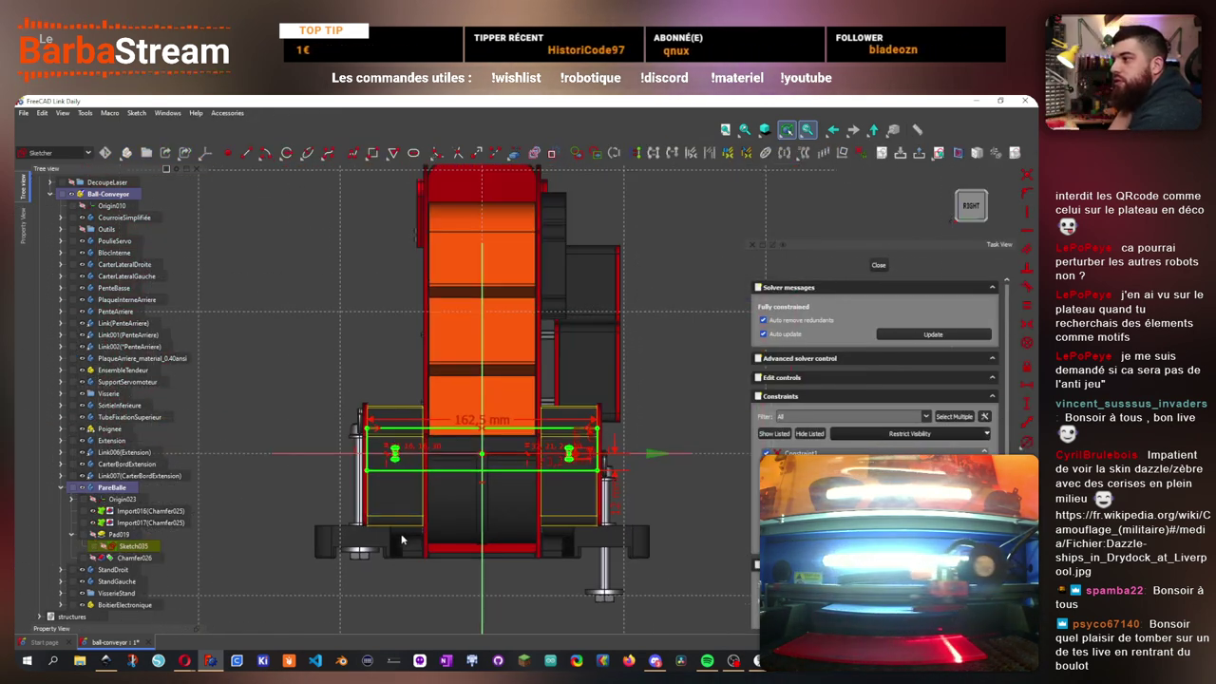
{"action": "scroll", "coordinate": [581, 532], "scroll_direction": "up", "scroll_amount": 2}
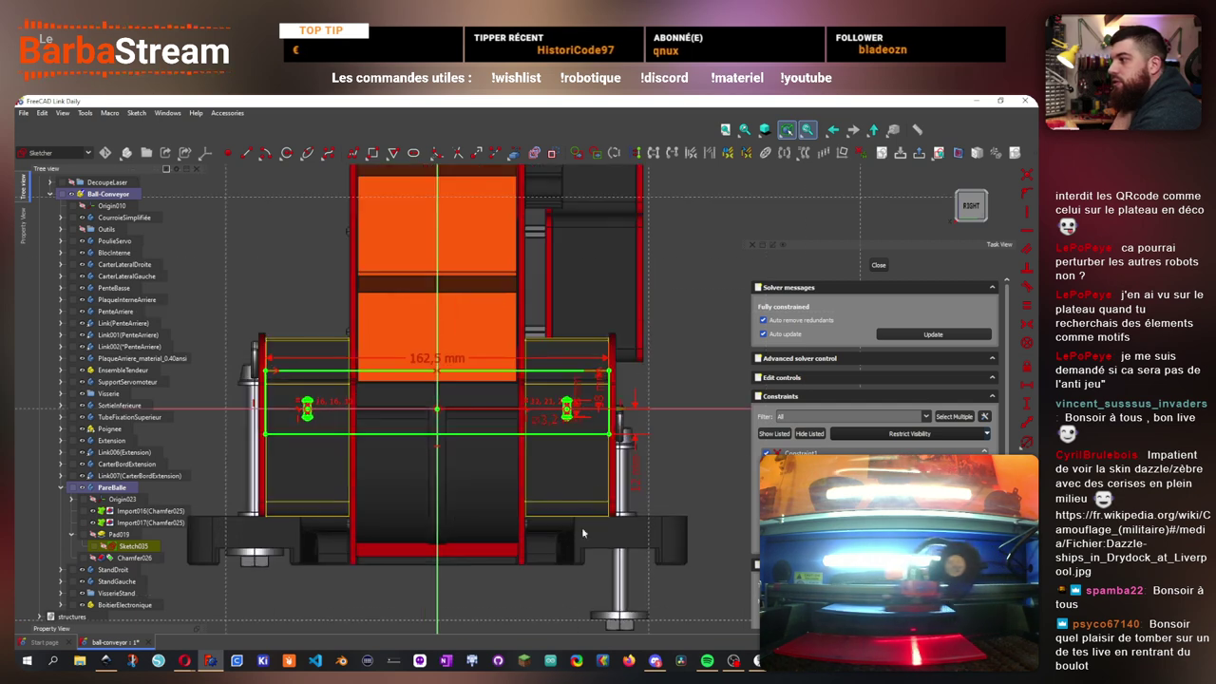
{"action": "left_click", "coordinate": [635, 472]}
{"action": "key", "text": "Delete"}
{"action": "left_click_drag", "start_coordinate": [614, 440], "coordinate": [616, 561]}
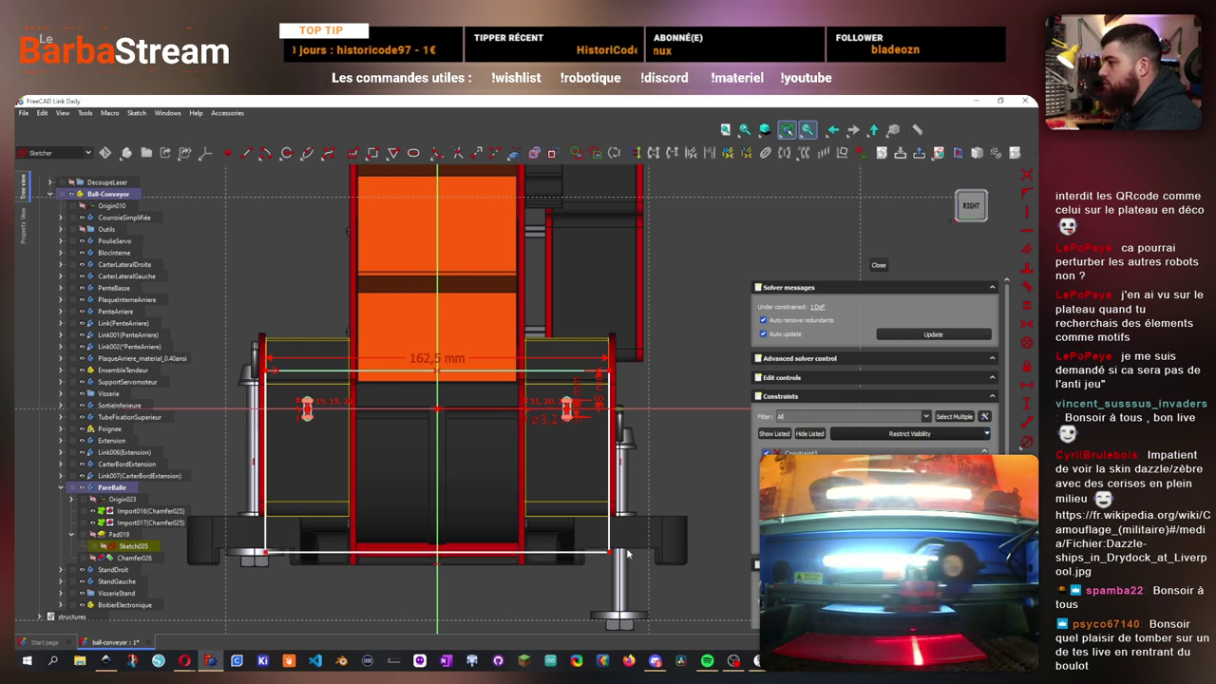
- Constrain the guard rectangle's lower corner to a vertical distance of 68 mm from the sketch origin and close the sketch
{"action": "left_click", "coordinate": [610, 552]}
{"action": "left_click", "coordinate": [437, 408]}
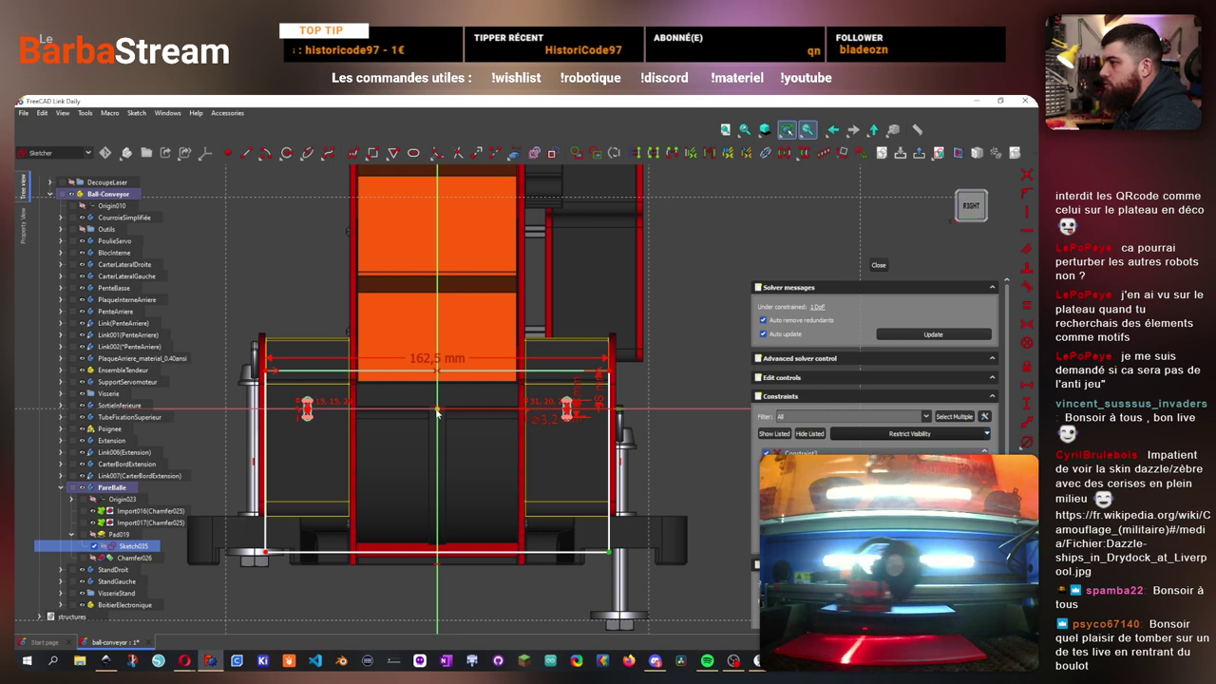
{"action": "left_click", "coordinate": [1025, 404]}
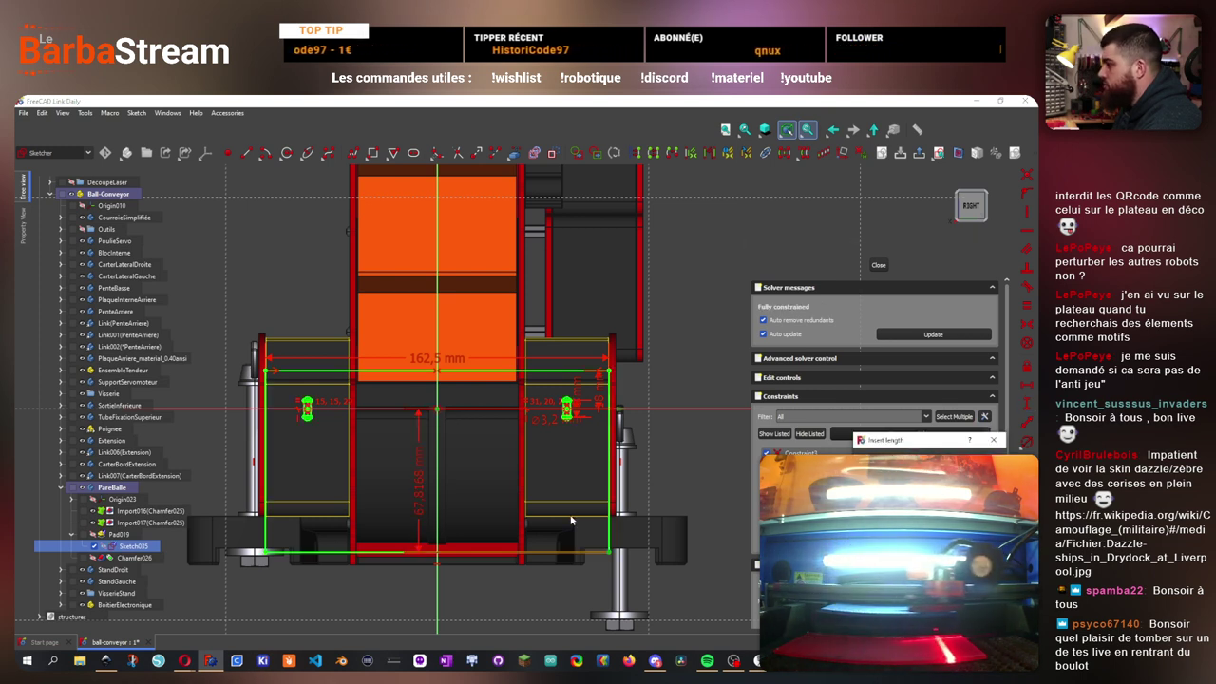
{"action": "type", "text": "68"}
{"action": "key", "text": "Return"}
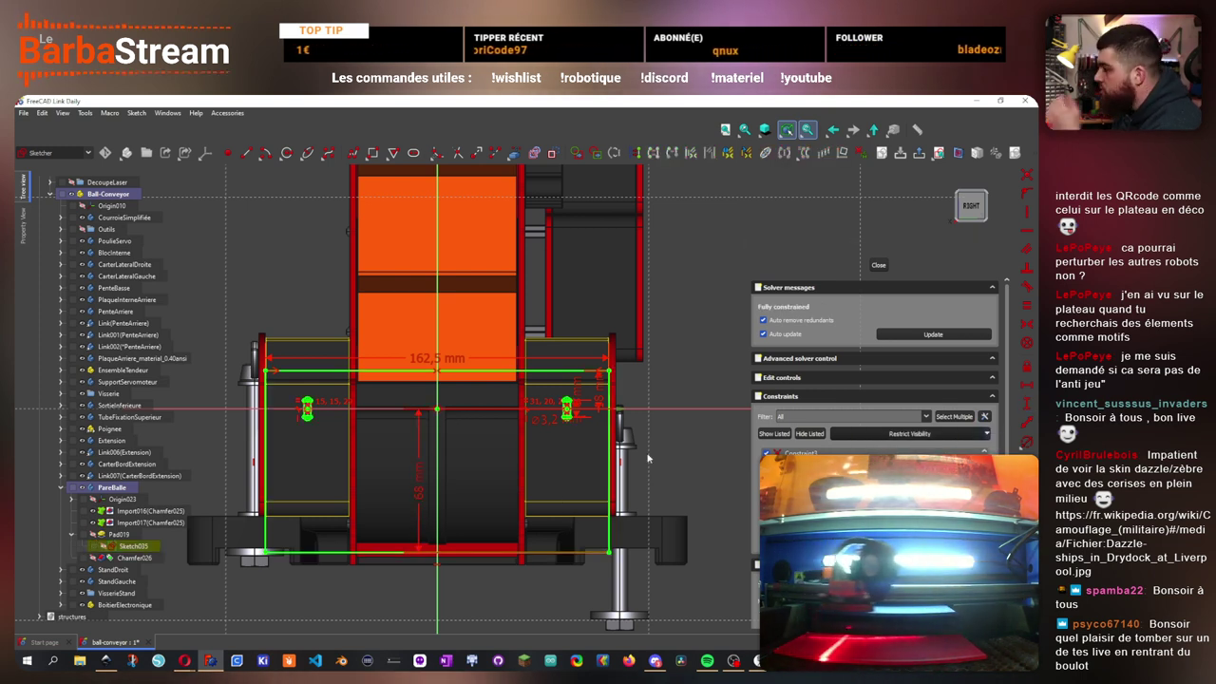
{"action": "left_click", "coordinate": [880, 266]}
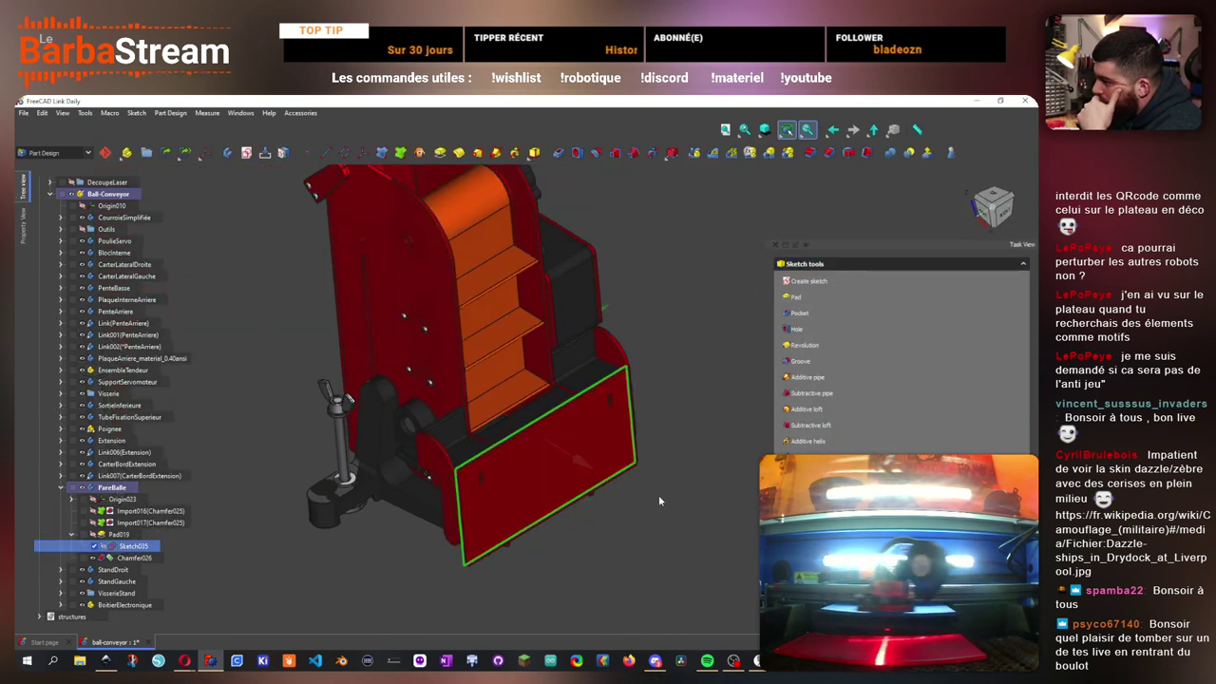
- Examine the PareBalle plate's fit on the conveyor from the front, behind and underneath
{"action": "mouse_move", "coordinate": [659, 495]}
{"action": "left_mouse_down"}
{"action": "mouse_move", "coordinate": [441, 514]}
{"action": "mouse_move", "coordinate": [355, 446]}
{"action": "mouse_move", "coordinate": [719, 461]}
{"action": "mouse_move", "coordinate": [652, 464]}
{"action": "mouse_move", "coordinate": [573, 422]}
{"action": "mouse_move", "coordinate": [538, 352]}
{"action": "mouse_move", "coordinate": [611, 418]}
{"action": "mouse_move", "coordinate": [790, 390]}
{"action": "mouse_move", "coordinate": [723, 397]}
{"action": "mouse_move", "coordinate": [771, 391]}
{"action": "mouse_move", "coordinate": [608, 349]}
{"action": "mouse_move", "coordinate": [564, 391]}
{"action": "left_mouse_up"}
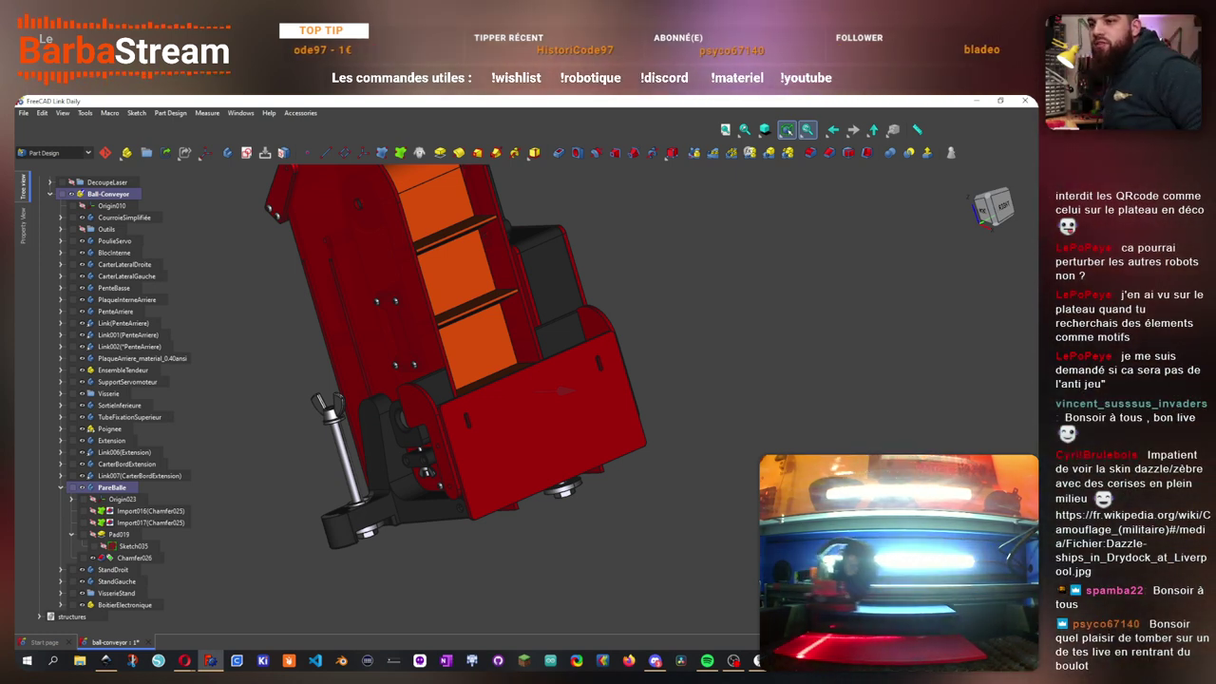
{"action": "left_click_drag", "start_coordinate": [751, 439], "coordinate": [446, 331]}
{"action": "scroll", "coordinate": [456, 337], "scroll_direction": "up", "scroll_amount": 6}
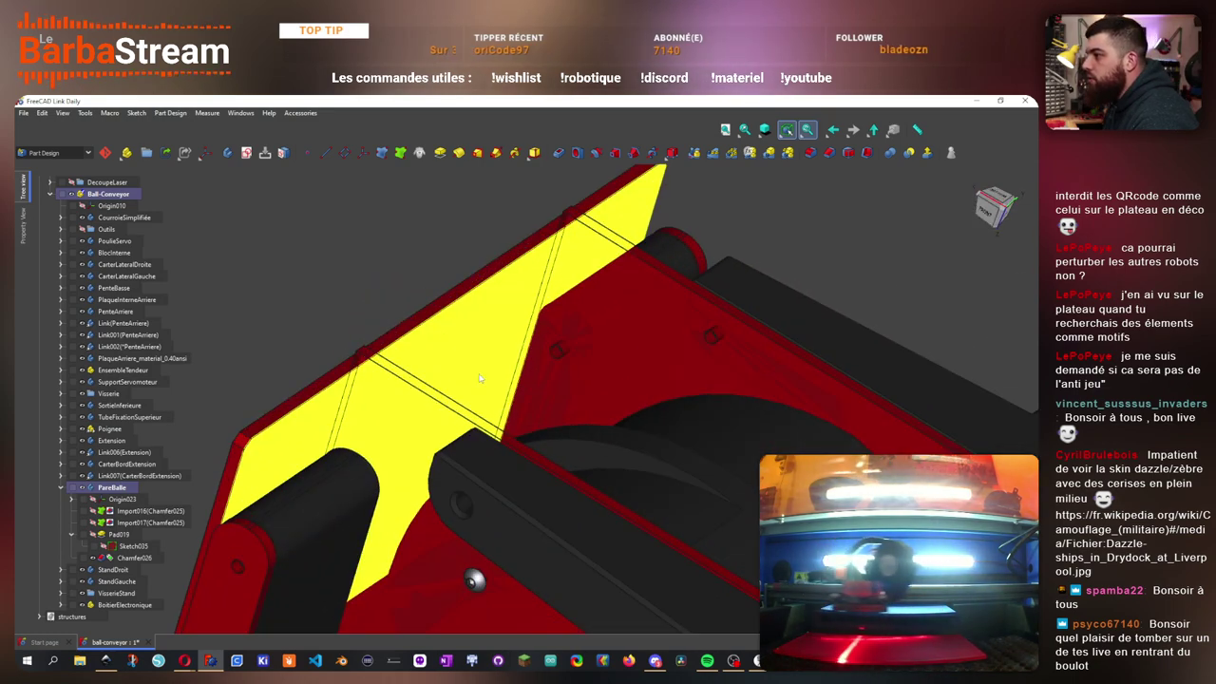
{"action": "left_click_drag", "start_coordinate": [480, 378], "coordinate": [500, 490]}
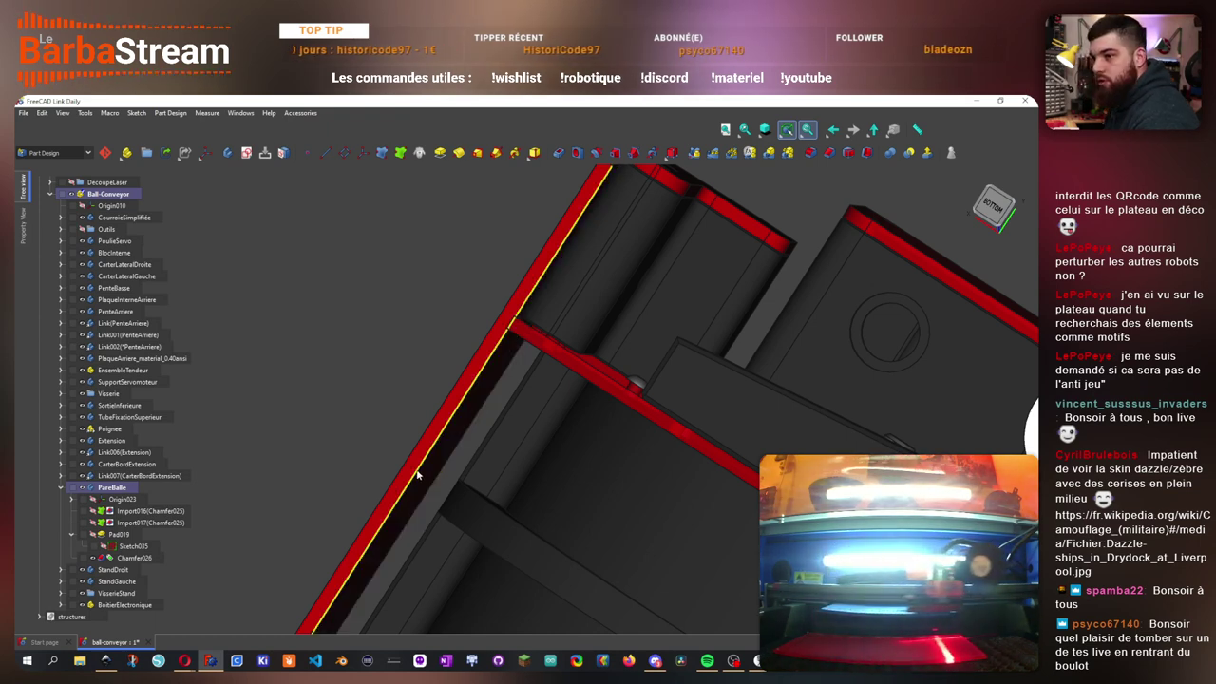
{"action": "scroll", "coordinate": [417, 473], "scroll_direction": "down", "scroll_amount": 5}
{"action": "left_click_drag", "start_coordinate": [417, 474], "coordinate": [740, 408]}
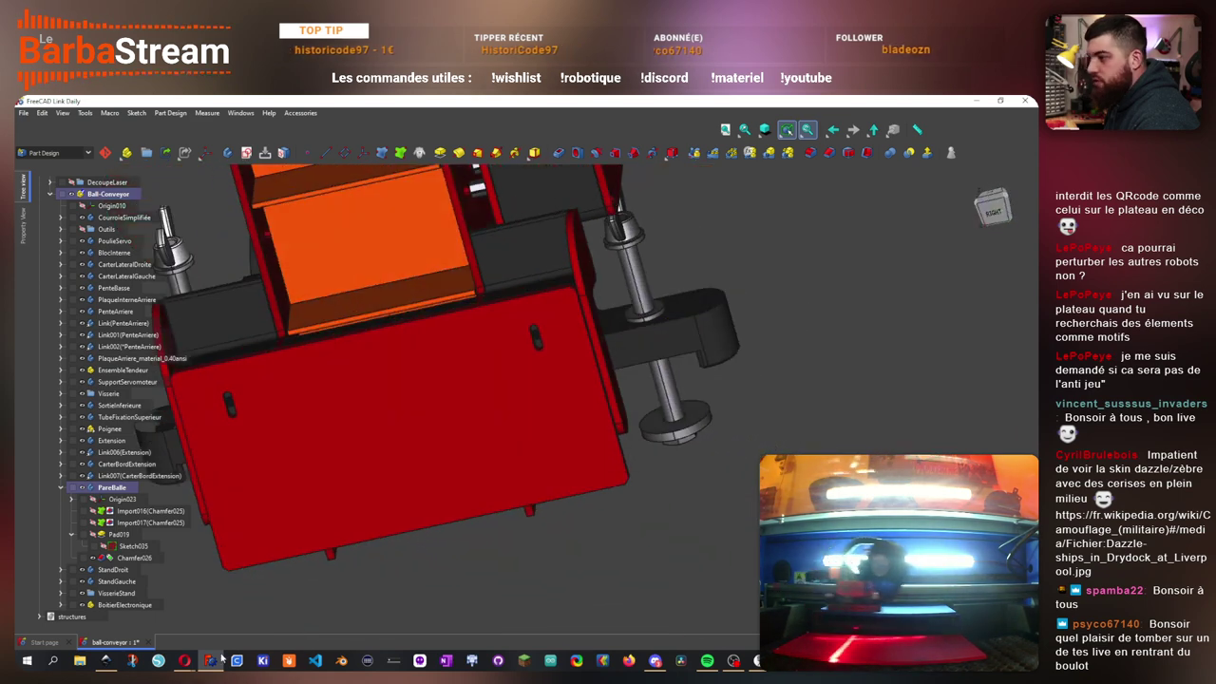
- Switch to Opera's DFRobot infrared sensor page and open the SEN0164 wiki from its documents section in a new tab
{"action": "mouse_move", "coordinate": [184, 660]}
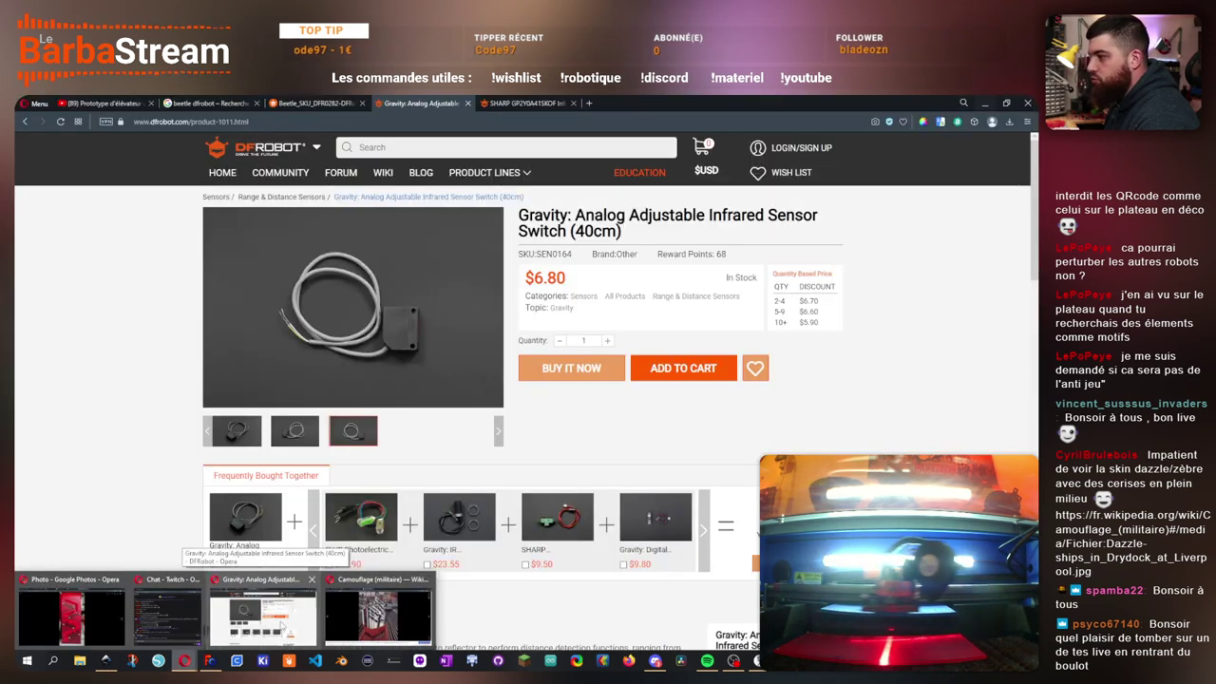
{"action": "left_click", "coordinate": [282, 624]}
{"action": "scroll", "coordinate": [570, 432], "scroll_direction": "down", "scroll_amount": 5}
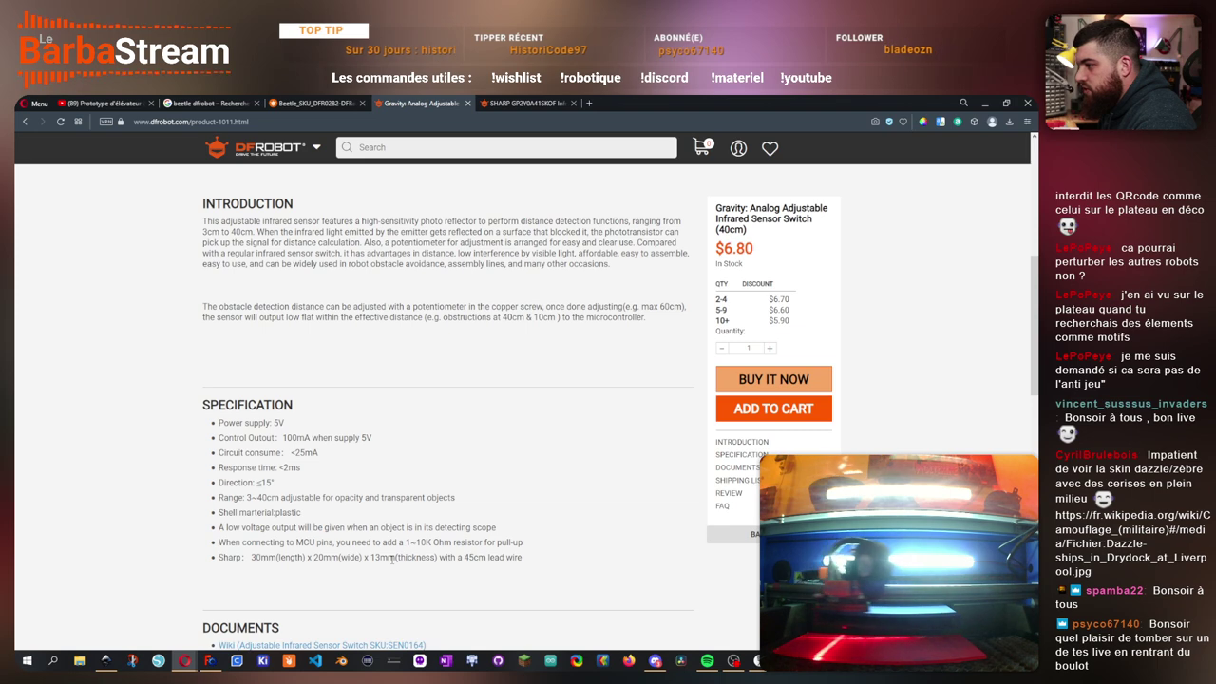
{"action": "scroll", "coordinate": [491, 544], "scroll_direction": "down", "scroll_amount": 2}
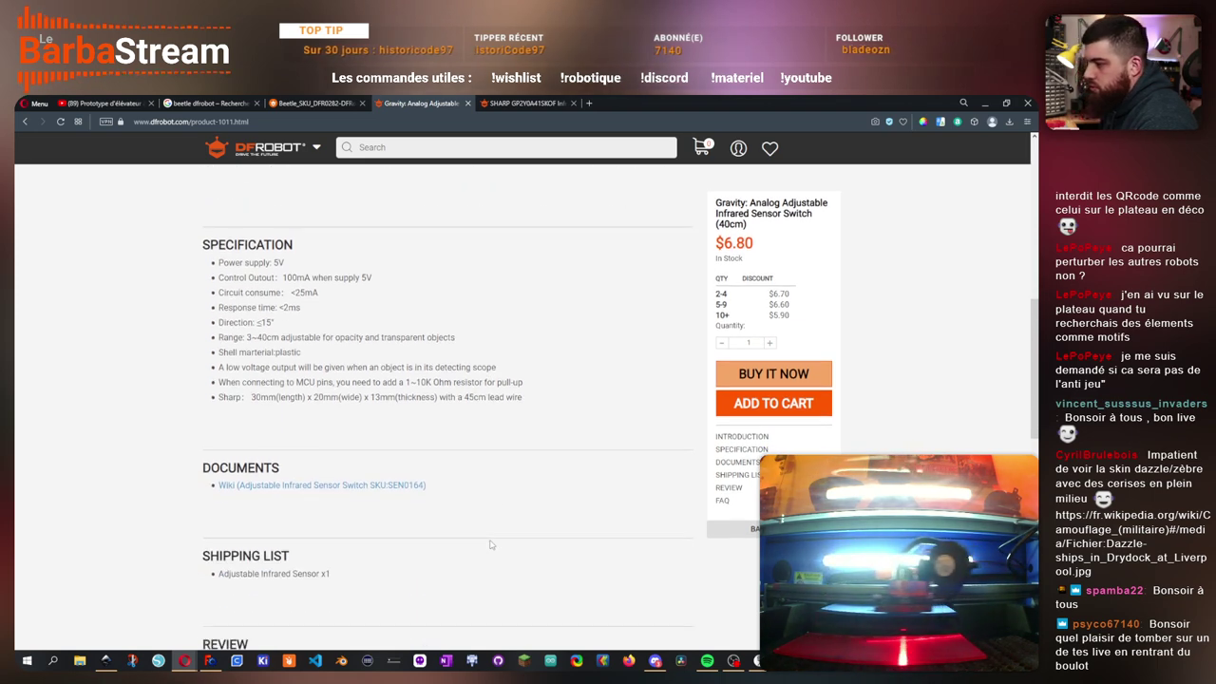
{"action": "right_click", "coordinate": [378, 485]}
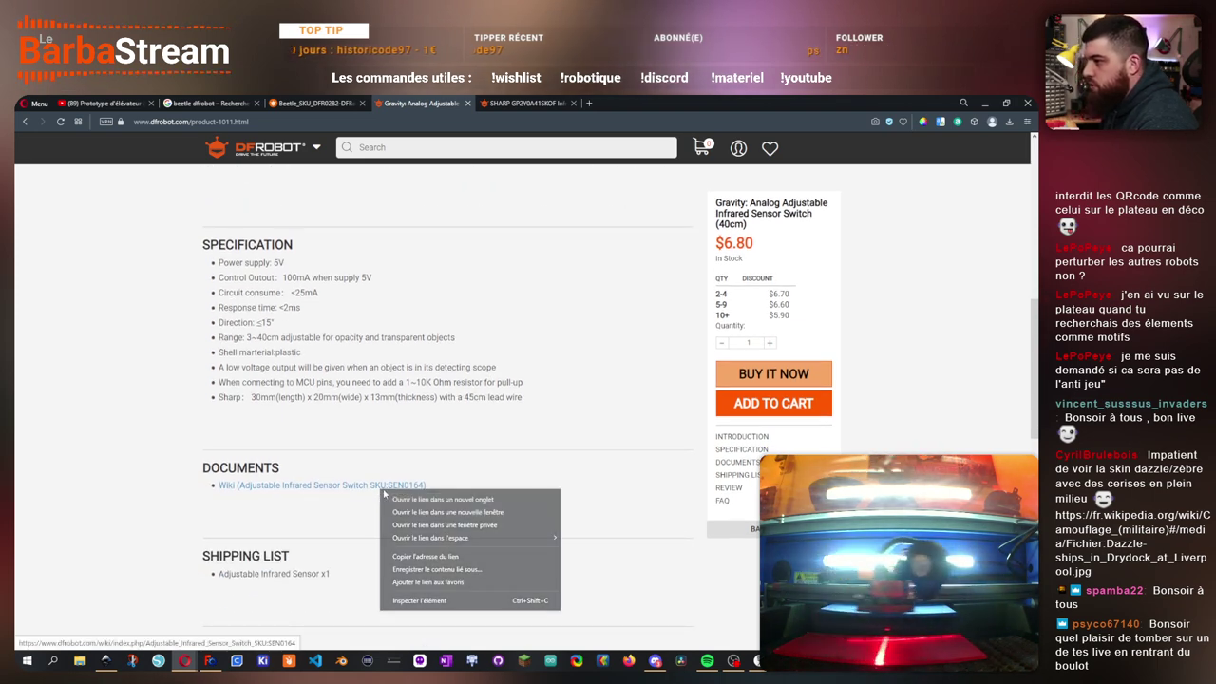
{"action": "left_click", "coordinate": [418, 496]}
{"action": "left_click", "coordinate": [513, 102]}
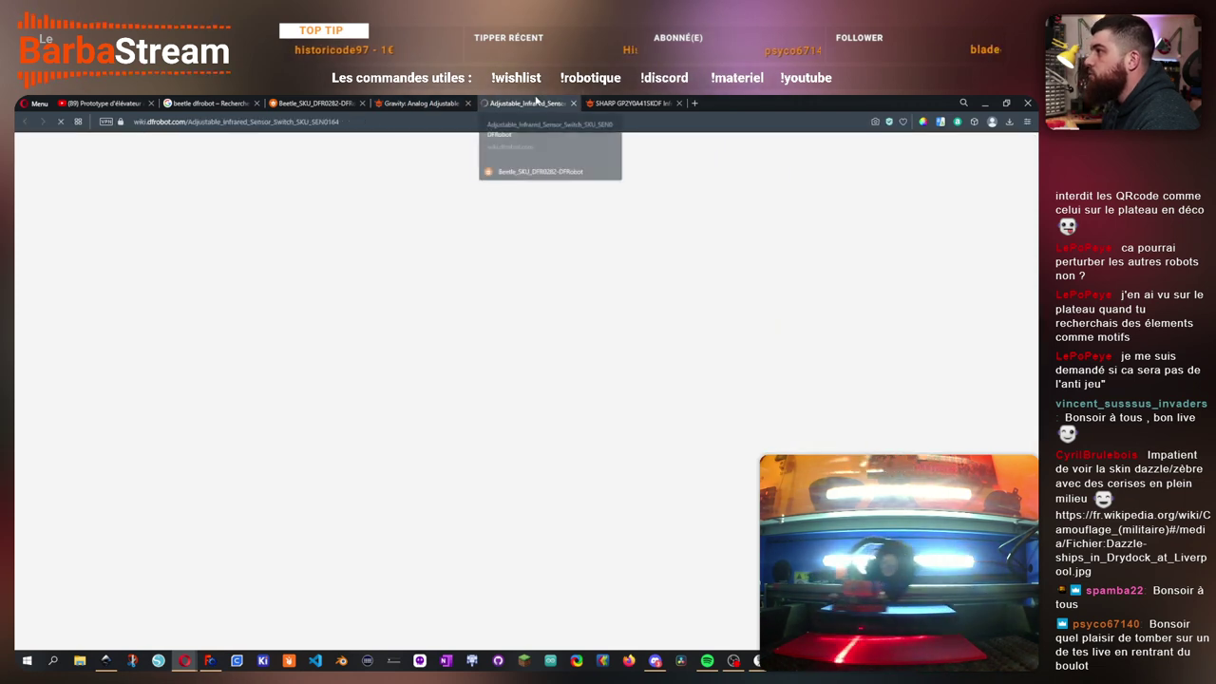
- Read the SEN0164 wiki's specification, connecting diagram, pull-up notice and sample code
{"action": "scroll", "coordinate": [573, 441], "scroll_direction": "down", "scroll_amount": 3}
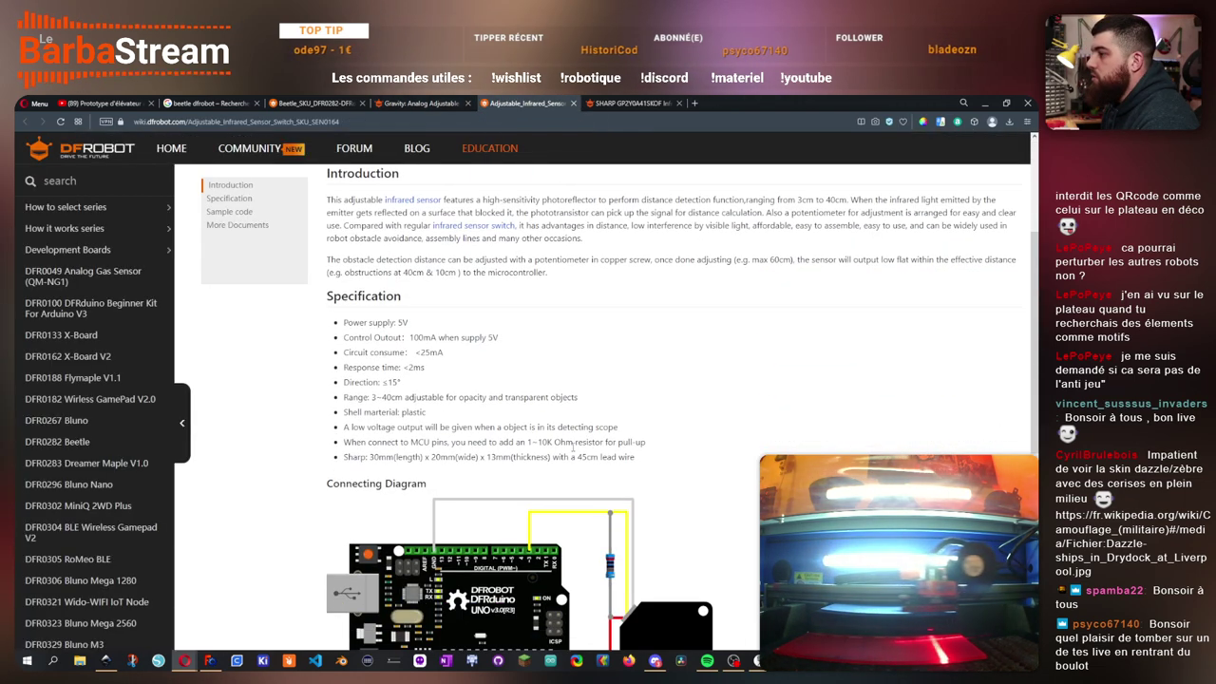
{"action": "scroll", "coordinate": [756, 480], "scroll_direction": "down", "scroll_amount": 5}
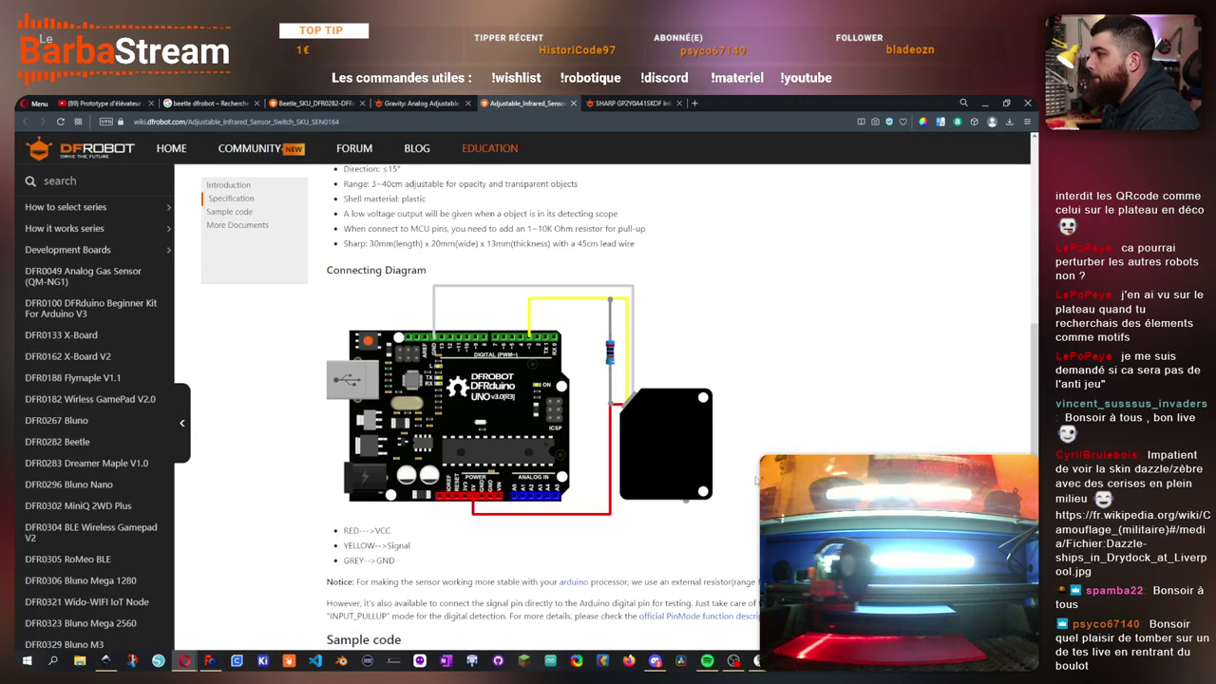
{"action": "scroll", "coordinate": [756, 479], "scroll_direction": "down", "scroll_amount": 2}
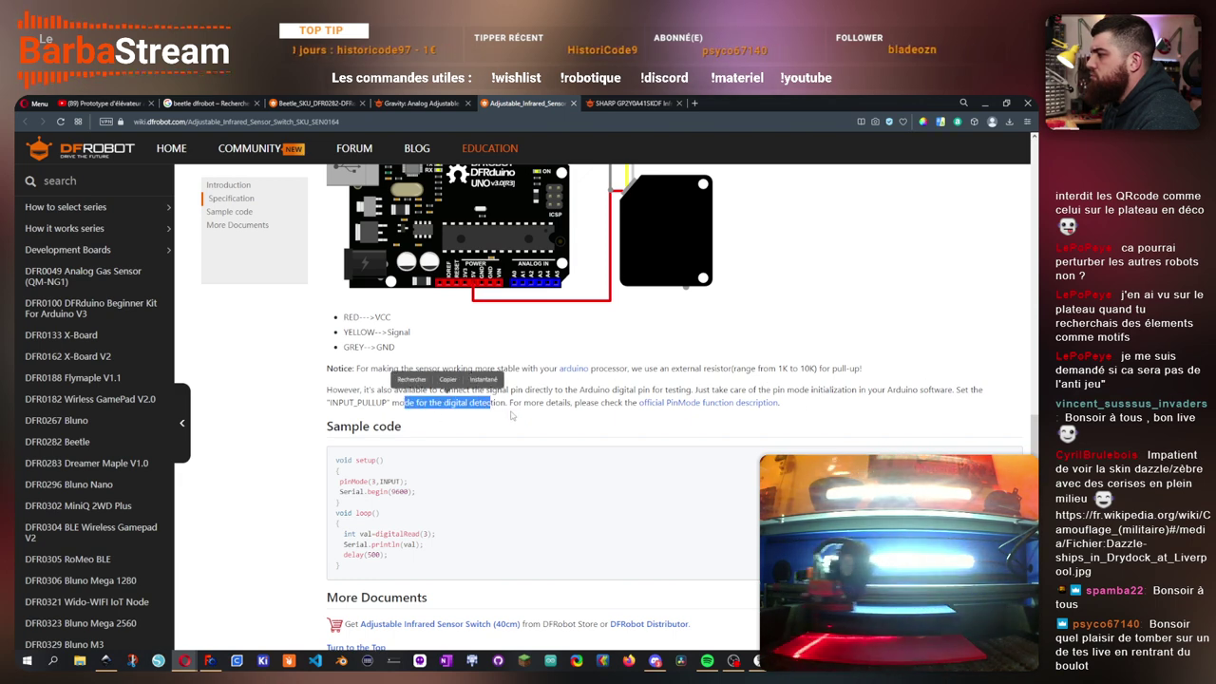
{"action": "scroll", "coordinate": [301, 509], "scroll_direction": "down", "scroll_amount": 1}
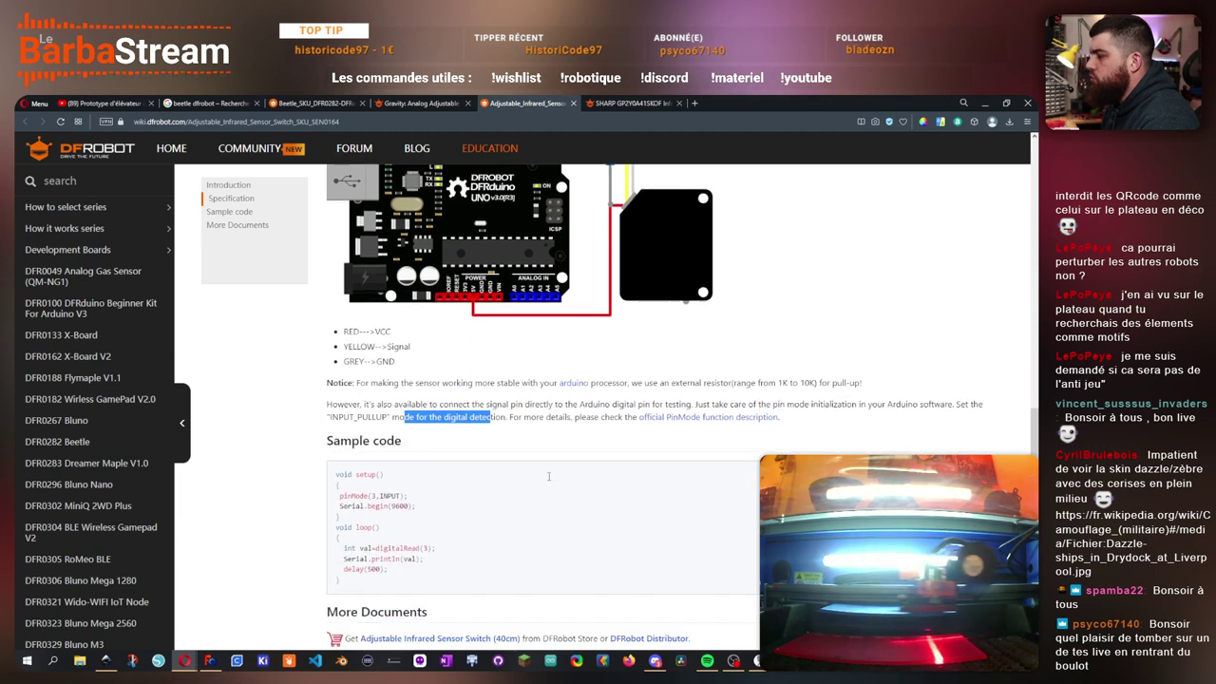
{"action": "left_click", "coordinate": [301, 509]}
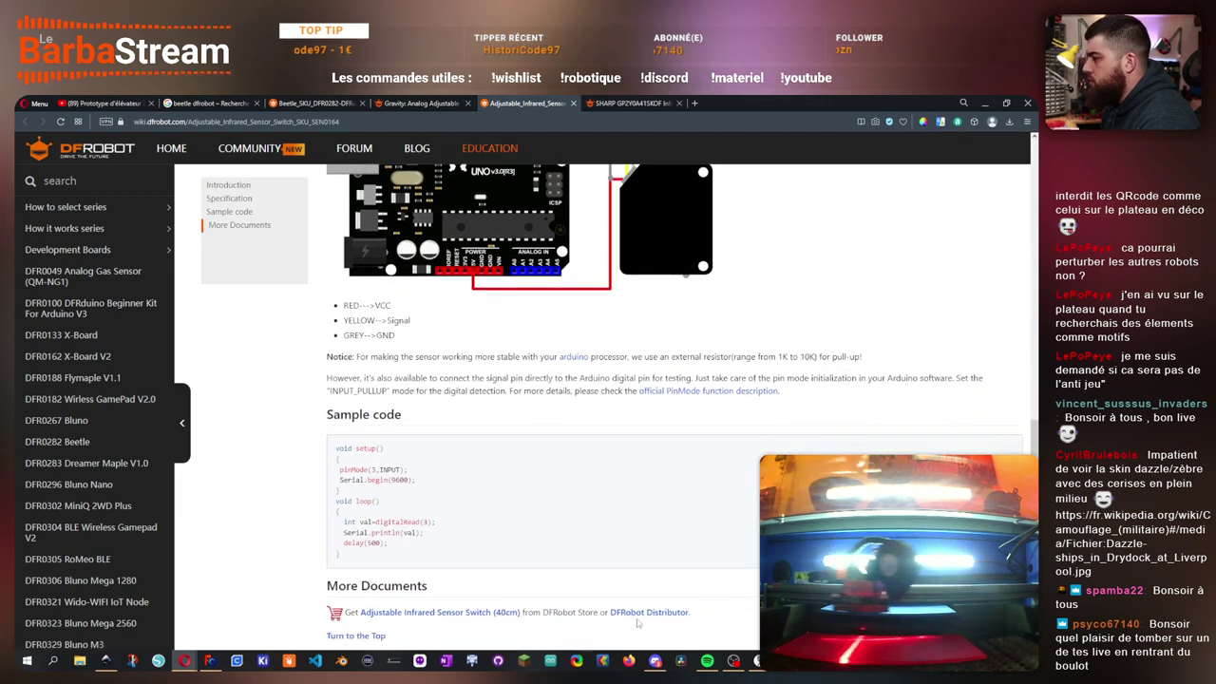
{"action": "scroll", "coordinate": [514, 622], "scroll_direction": "up", "scroll_amount": 12}
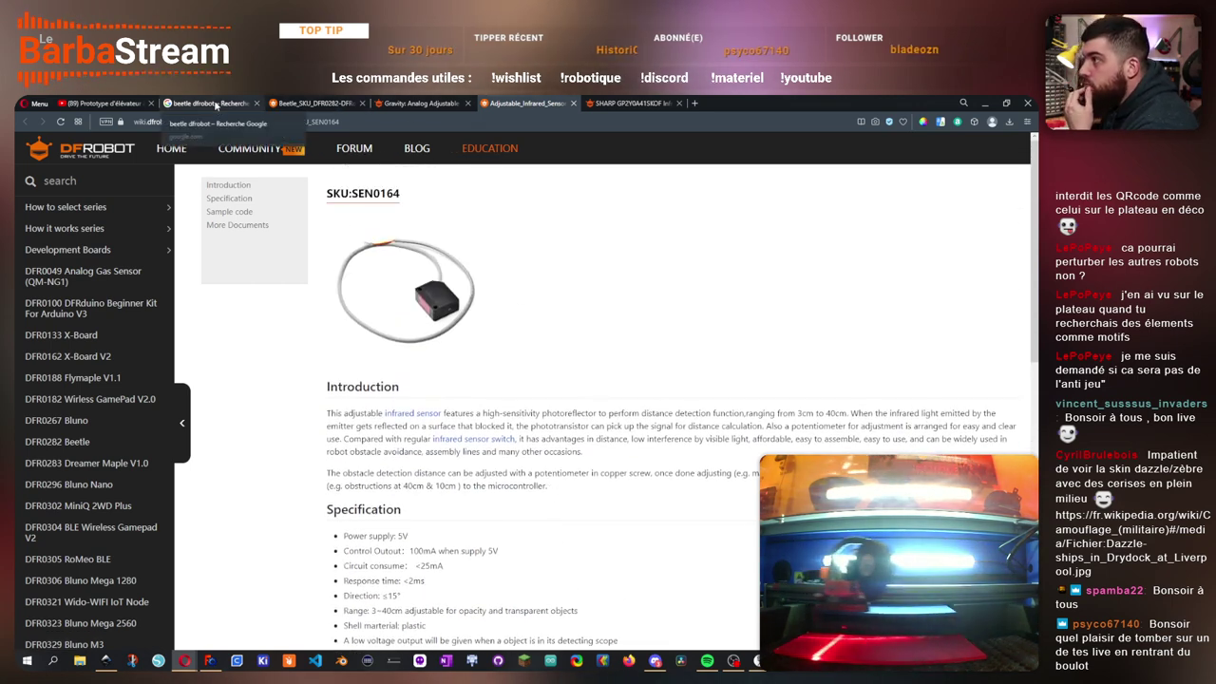
- Review the open DFRobot pages for the adjustable infrared sensor, the Beetle board and the SHARP distance sensor
{"action": "left_click", "coordinate": [429, 104]}
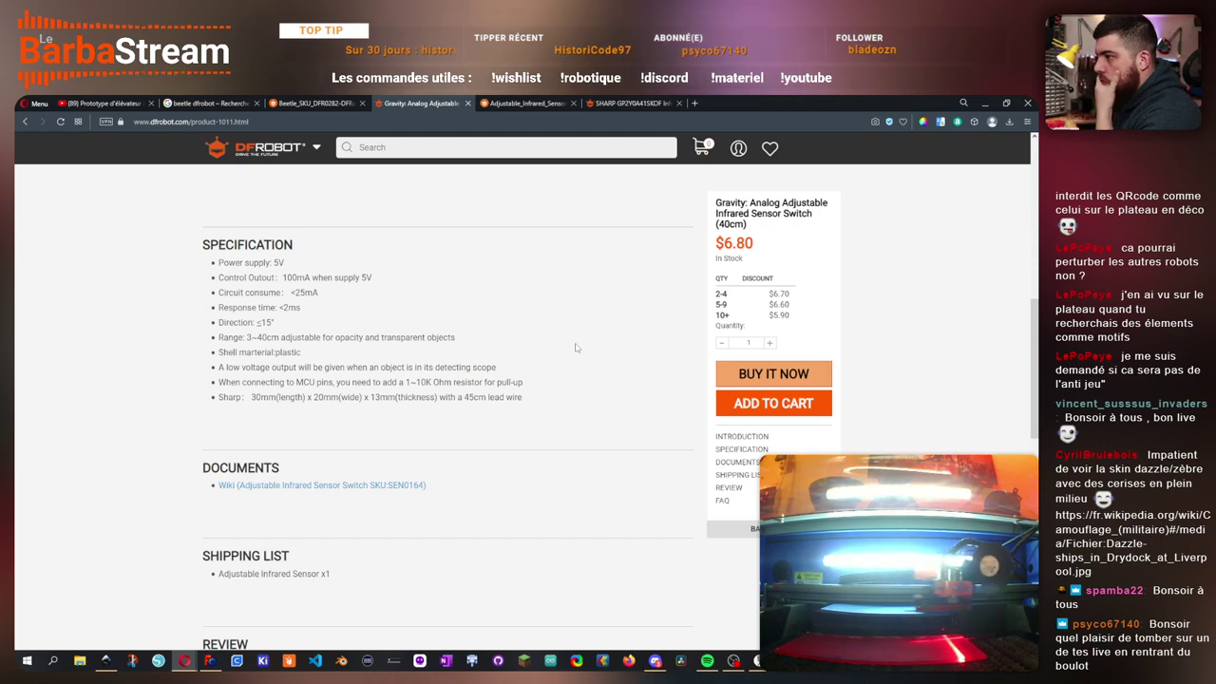
{"action": "scroll", "coordinate": [558, 392], "scroll_direction": "up", "scroll_amount": 1}
{"action": "scroll", "coordinate": [559, 392], "scroll_direction": "up", "scroll_amount": 10}
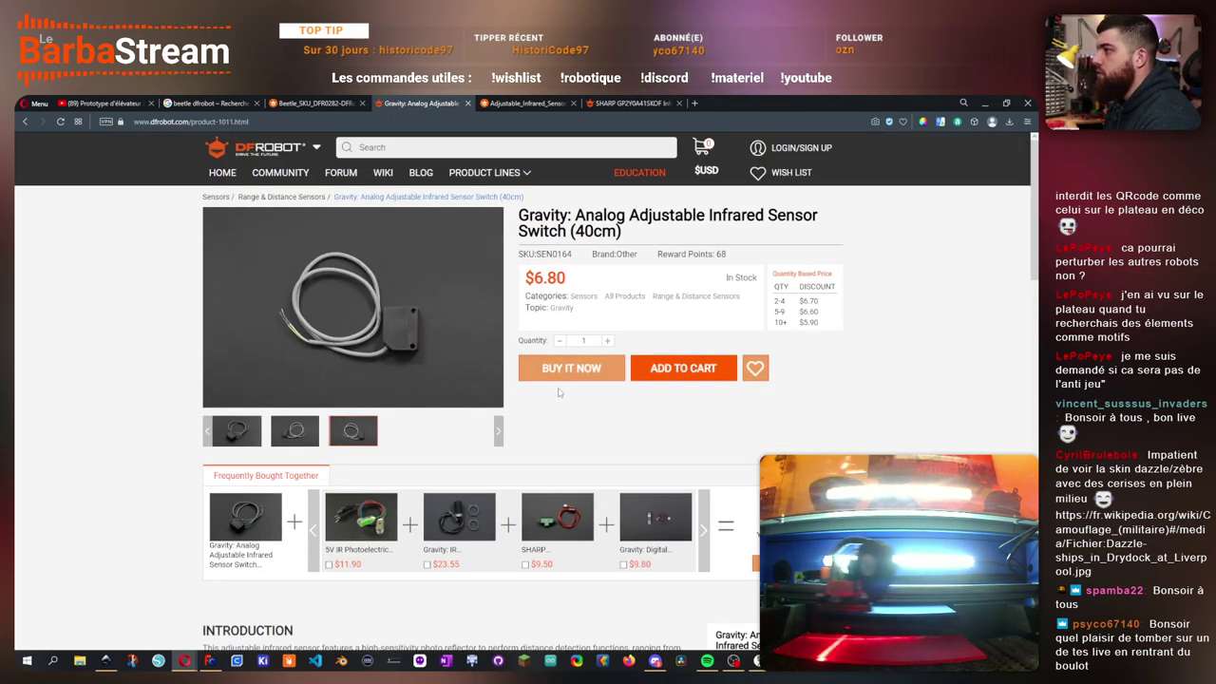
{"action": "scroll", "coordinate": [559, 392], "scroll_direction": "down", "scroll_amount": 3}
{"action": "left_click", "coordinate": [334, 103]}
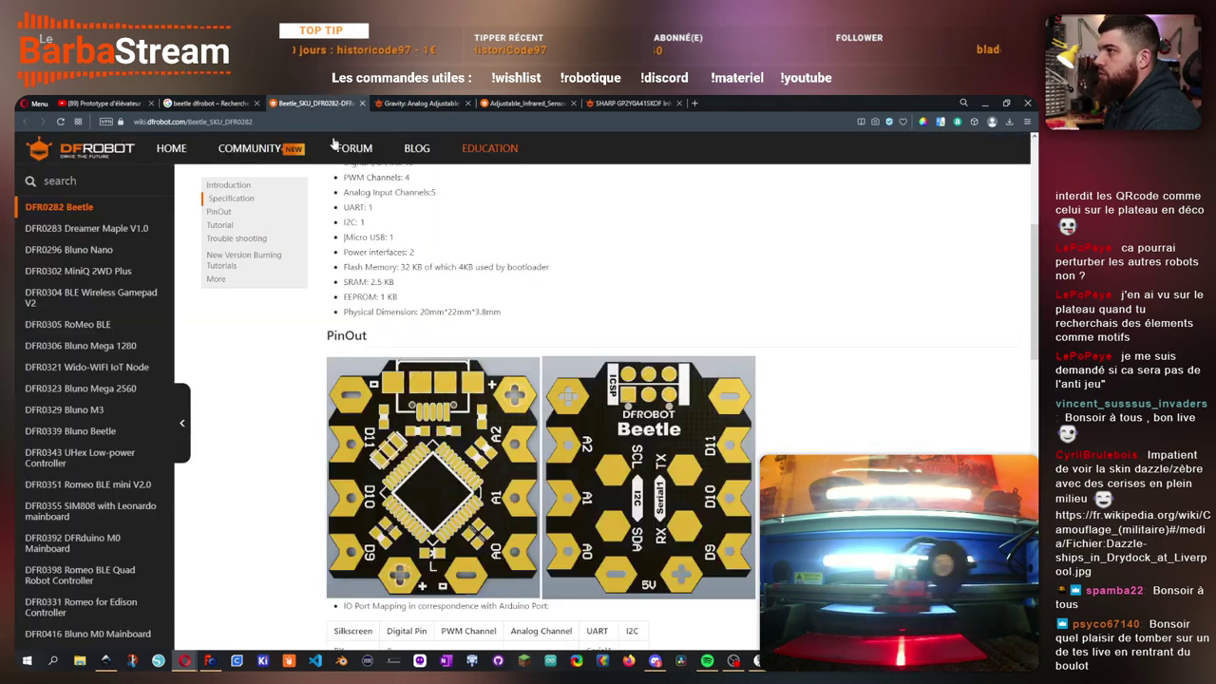
{"action": "left_click", "coordinate": [424, 103]}
{"action": "left_click", "coordinate": [532, 103]}
{"action": "left_click", "coordinate": [630, 102]}
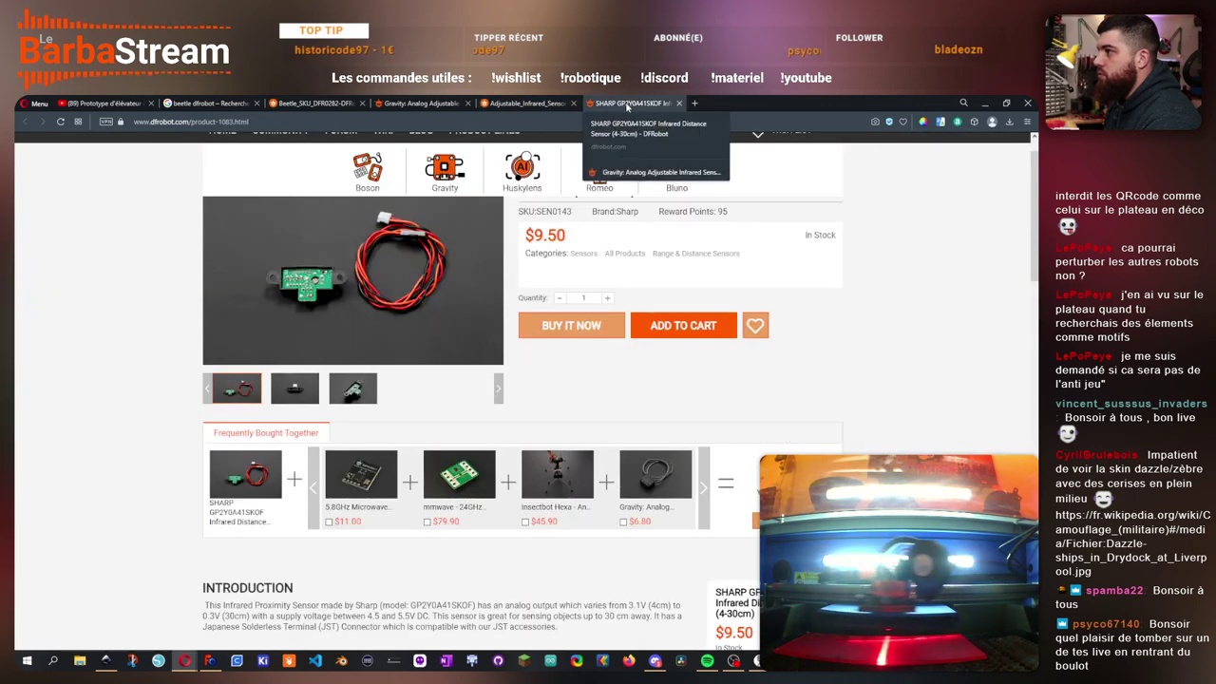
- Replace the Beetle search with a Google search for "KN50 sensor"
{"action": "left_click", "coordinate": [207, 103]}
{"action": "left_click", "coordinate": [129, 190]}
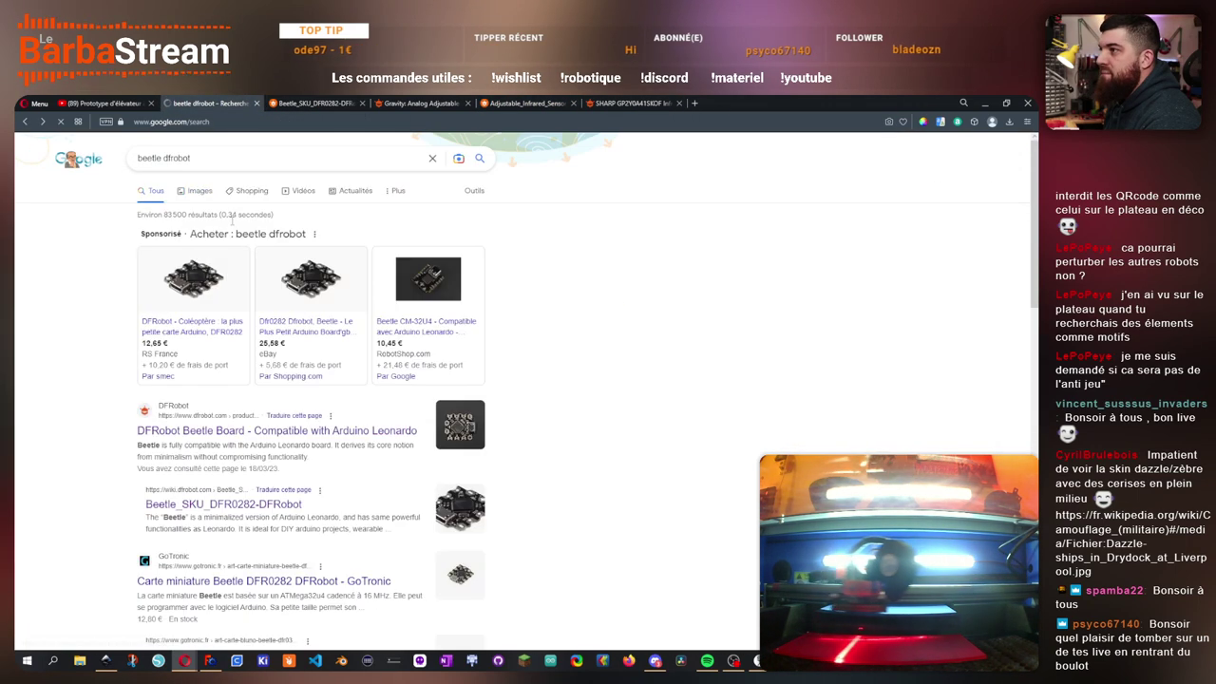
{"action": "key", "text": "alt+Left"}
{"action": "left_click", "coordinate": [220, 121]}
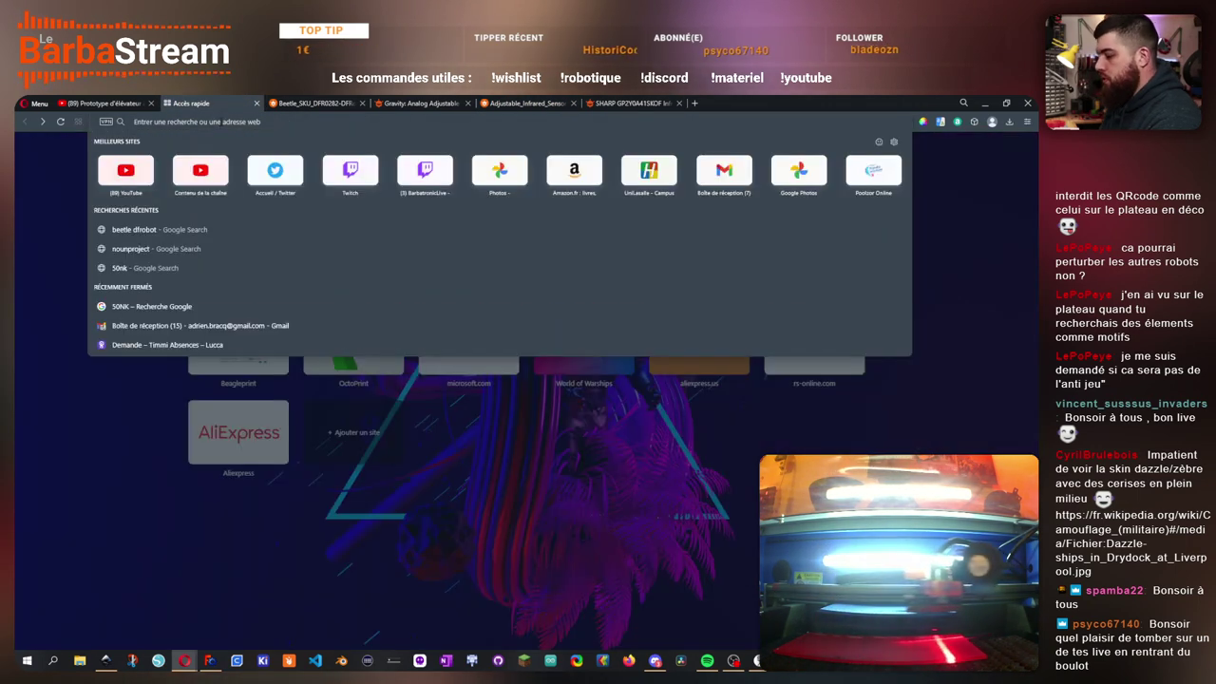
{"action": "type", "text": "KN5"}
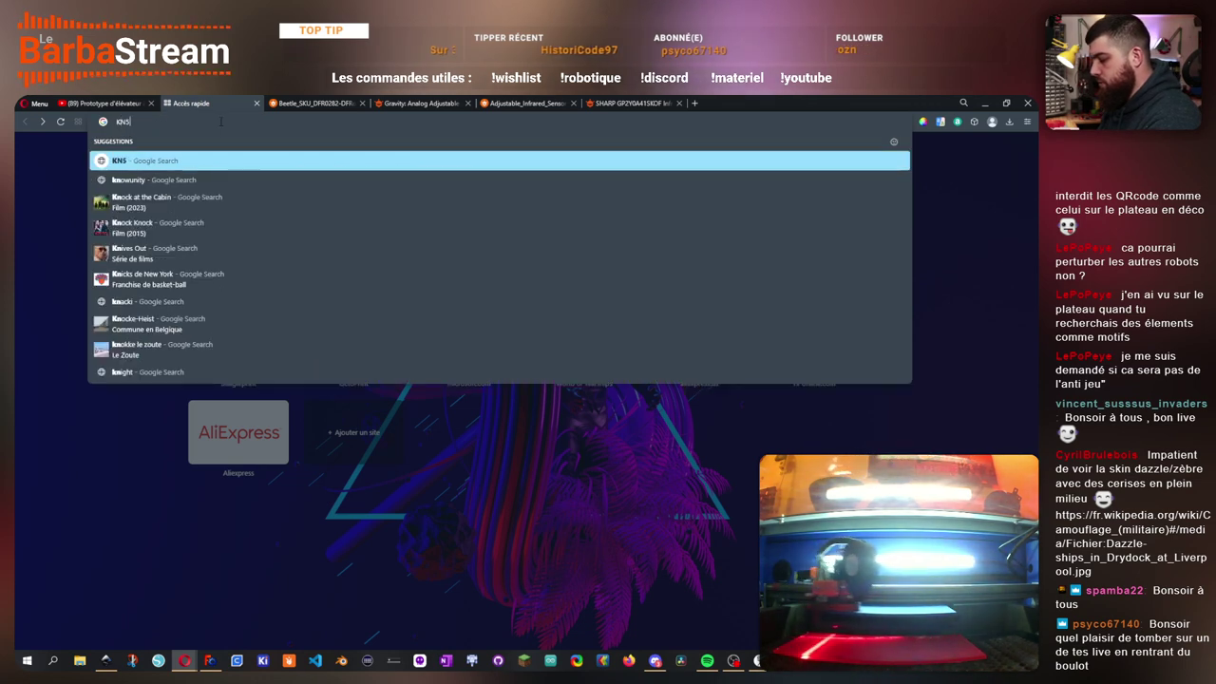
{"action": "type", "text": "0 sensor"}
{"action": "key", "text": "Return"}
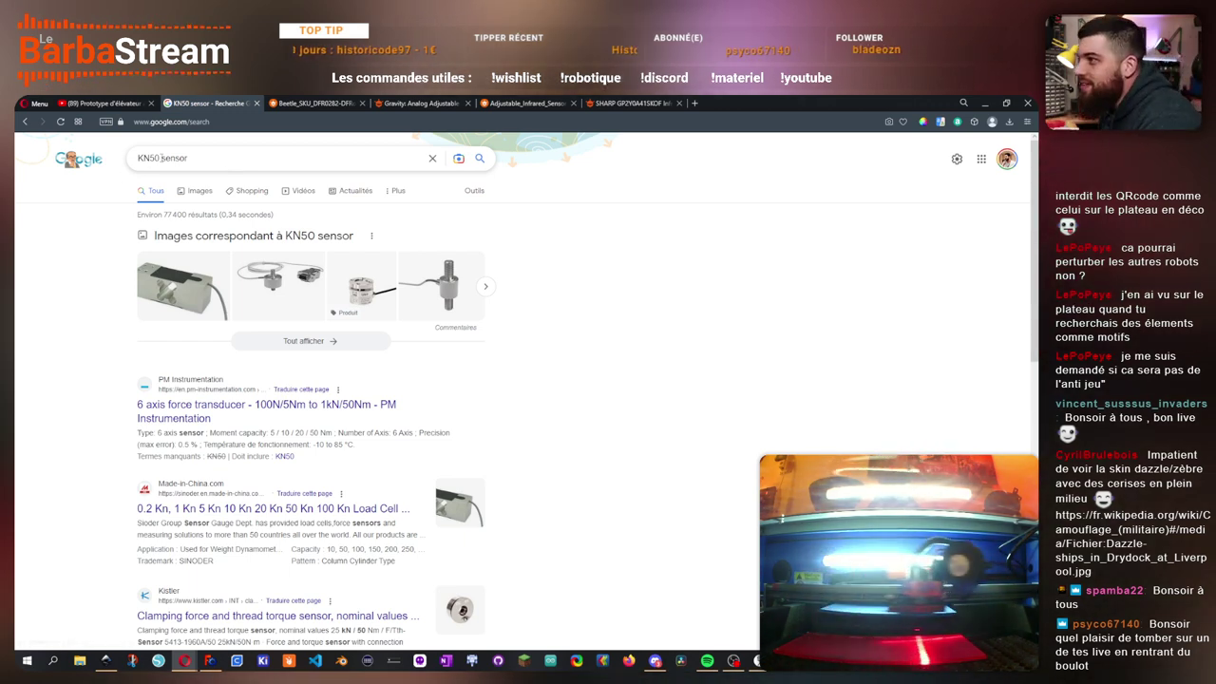
- Correct the Google query to "50NK sensor" and run the search
{"action": "type", "text": "50 N"}
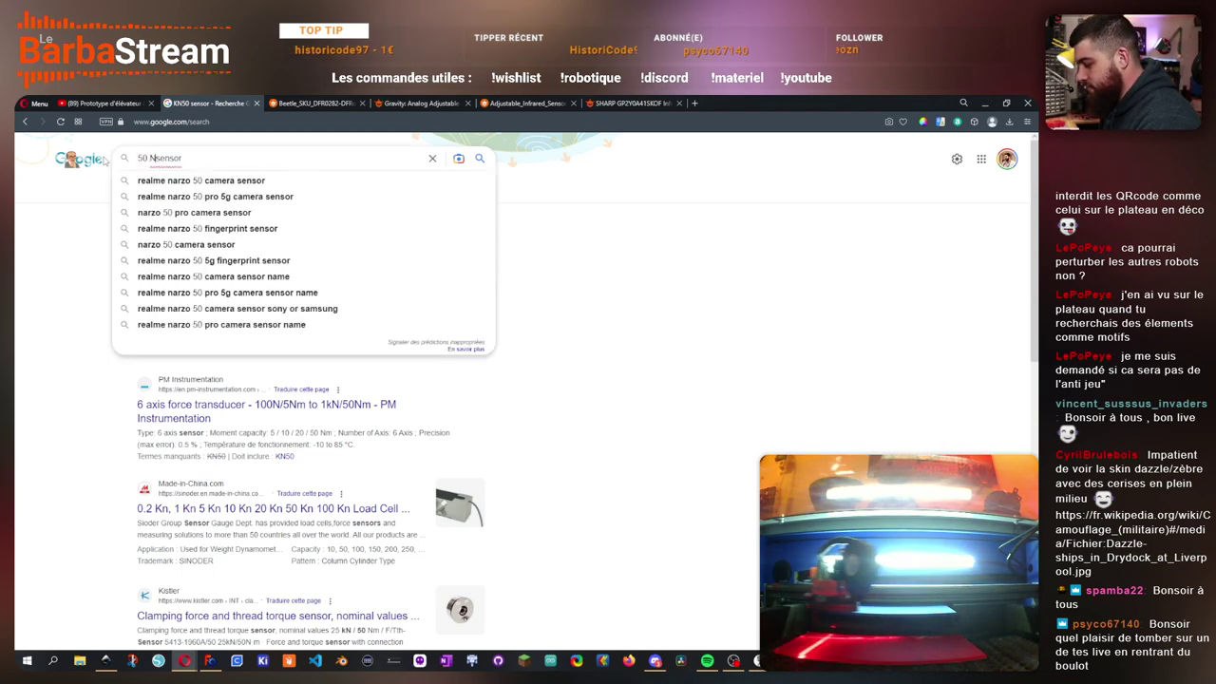
{"action": "key", "text": "BackSpace"}
{"action": "key", "text": "BackSpace"}
{"action": "type", "text": "NK"}
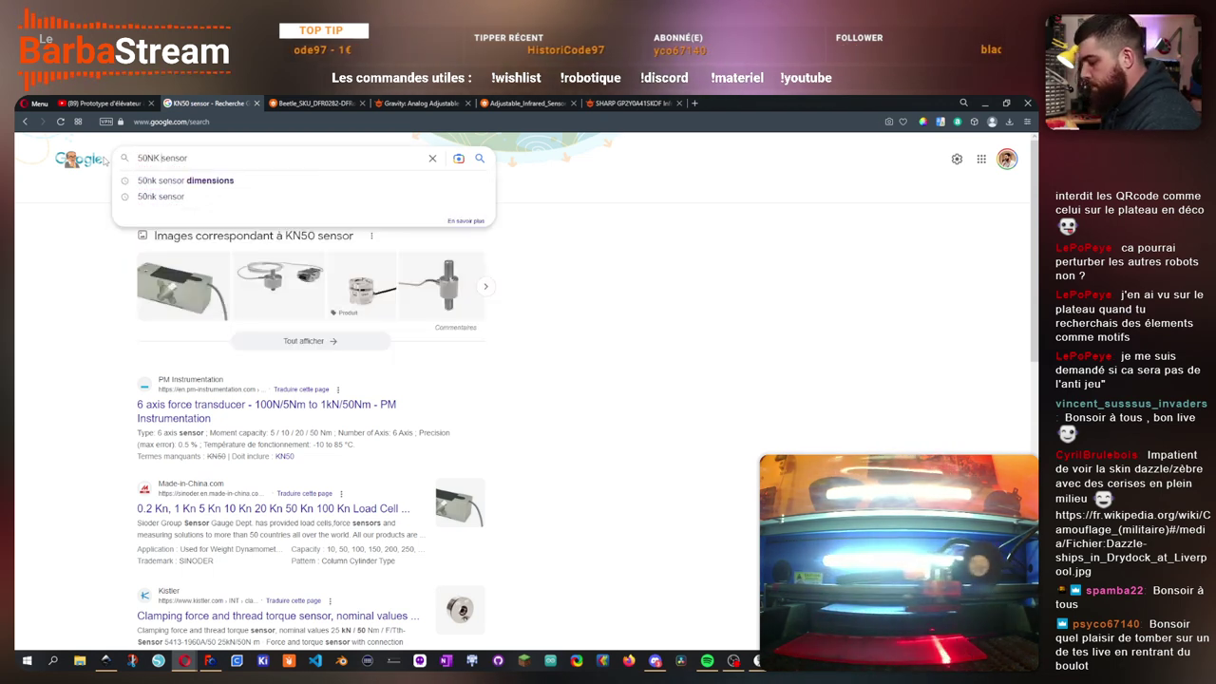
{"action": "key", "text": "Return"}
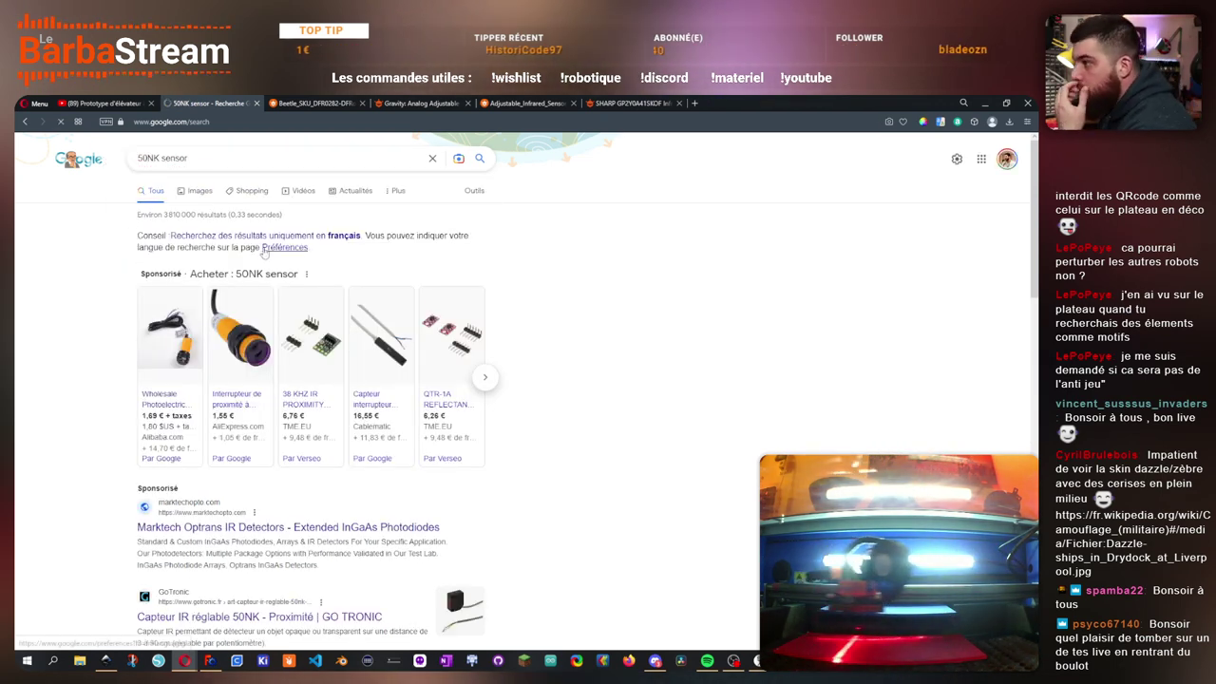
- Open the GoTronic "Capteur IR réglable 50NK" result in a new tab and browse the remaining search results
{"action": "mouse_move", "coordinate": [252, 349]}
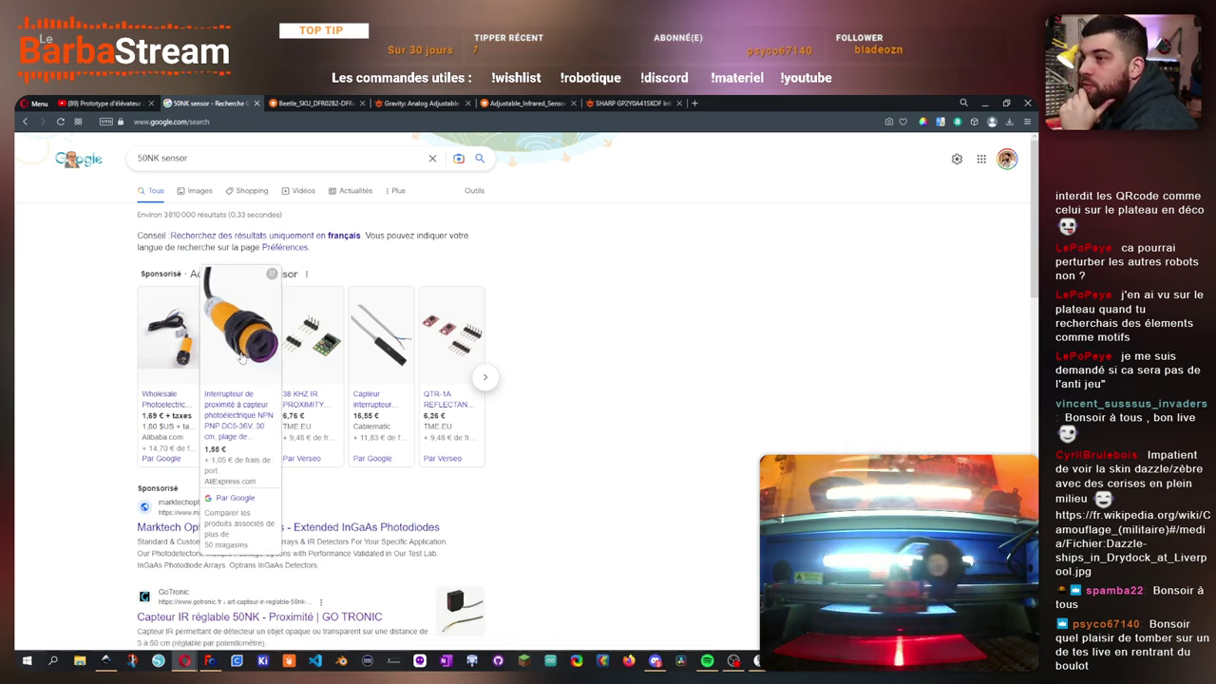
{"action": "scroll", "coordinate": [306, 518], "scroll_direction": "down", "scroll_amount": 1}
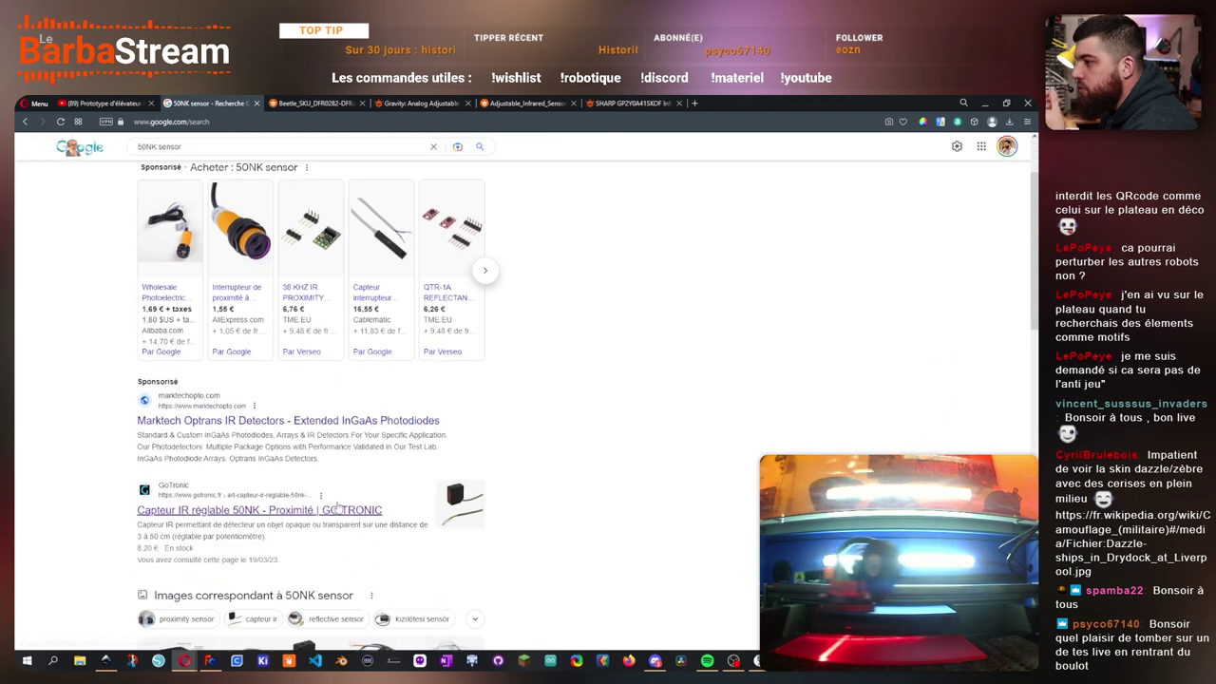
{"action": "right_click", "coordinate": [306, 517]}
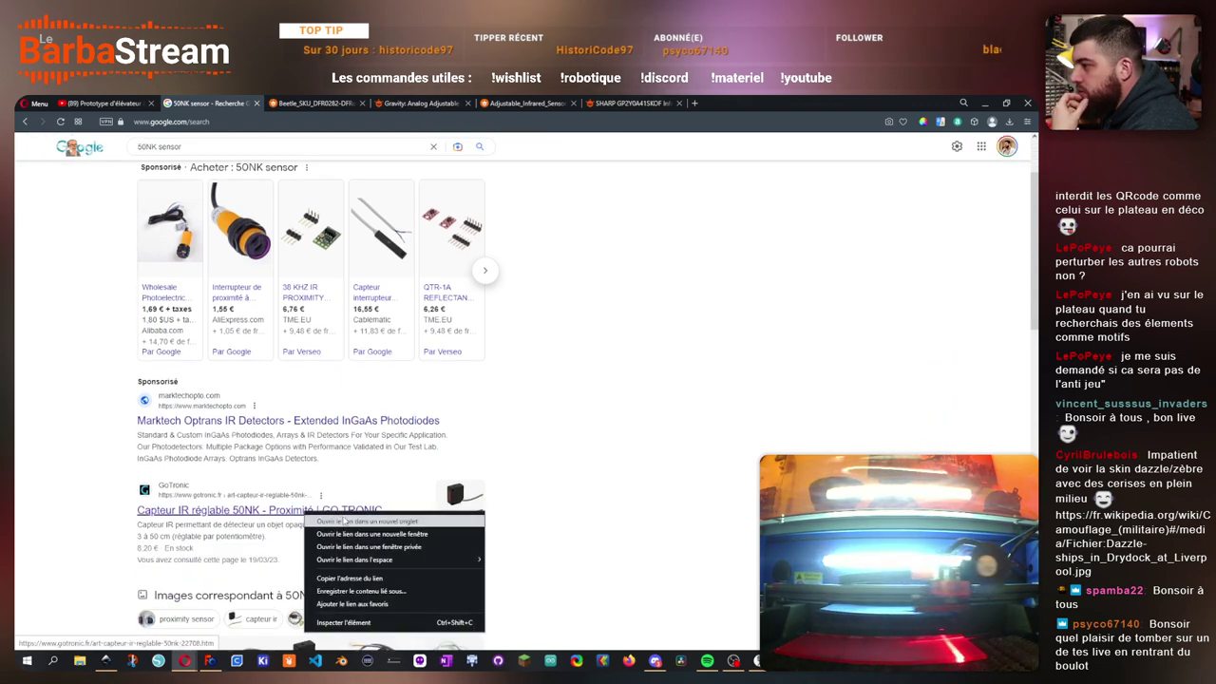
{"action": "left_click", "coordinate": [334, 527]}
{"action": "scroll", "coordinate": [500, 531], "scroll_direction": "down", "scroll_amount": 2}
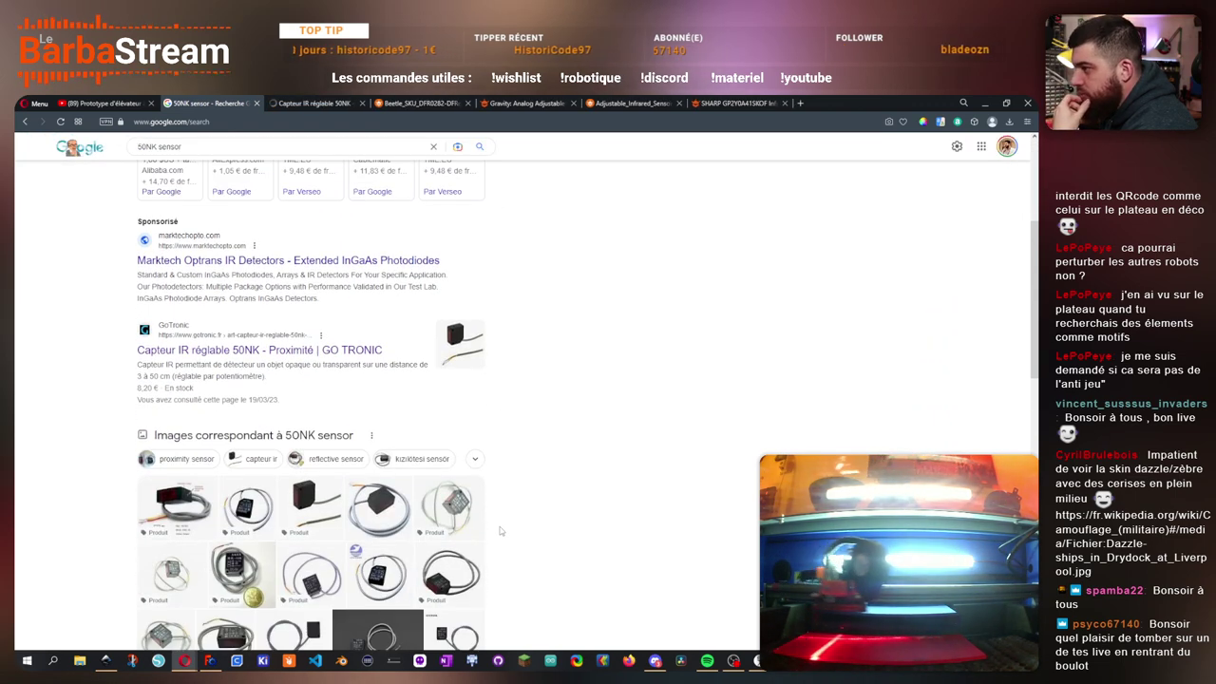
{"action": "scroll", "coordinate": [500, 530], "scroll_direction": "up", "scroll_amount": 2}
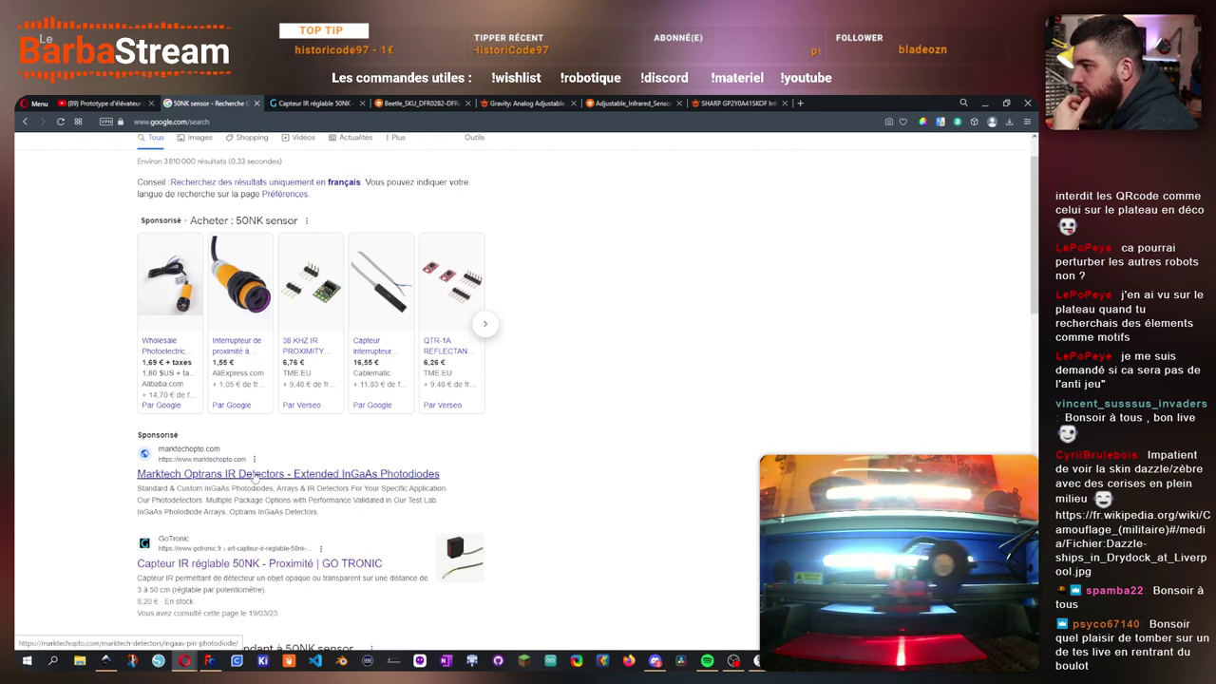
{"action": "right_click", "coordinate": [254, 478]}
{"action": "left_click", "coordinate": [275, 482]}
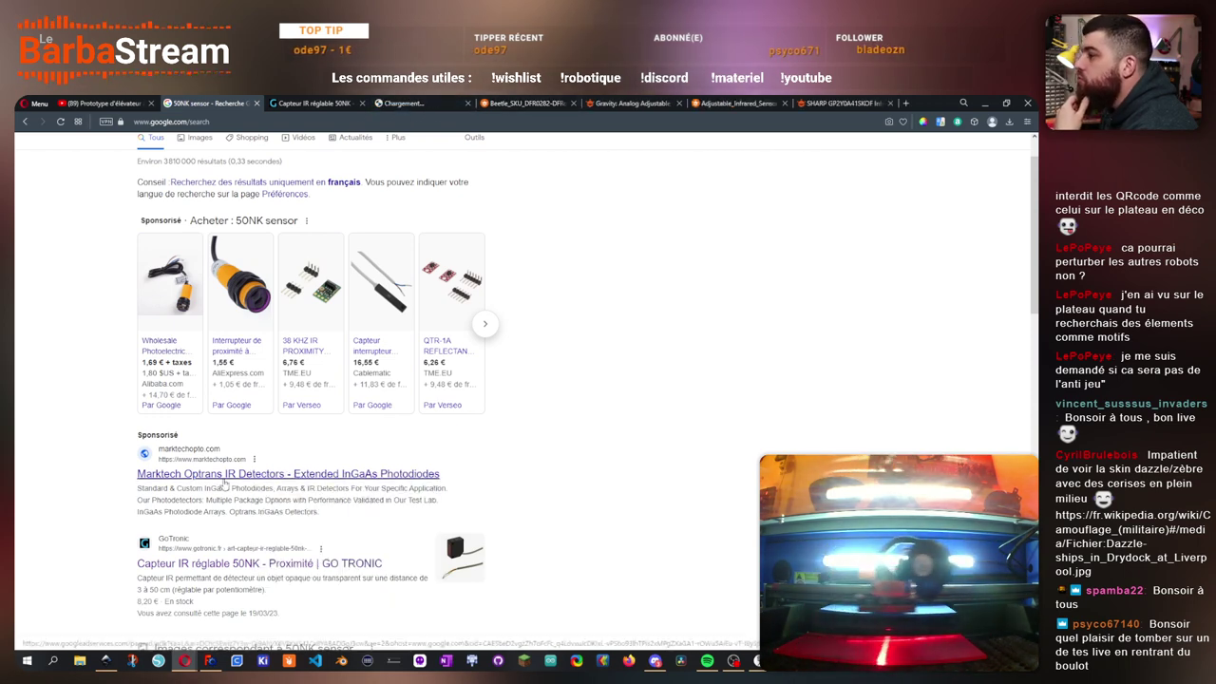
{"action": "left_click", "coordinate": [466, 103]}
- Examine the 50NK sensor's dimensions in the product description on the GoTronic page
{"action": "left_click", "coordinate": [313, 102]}
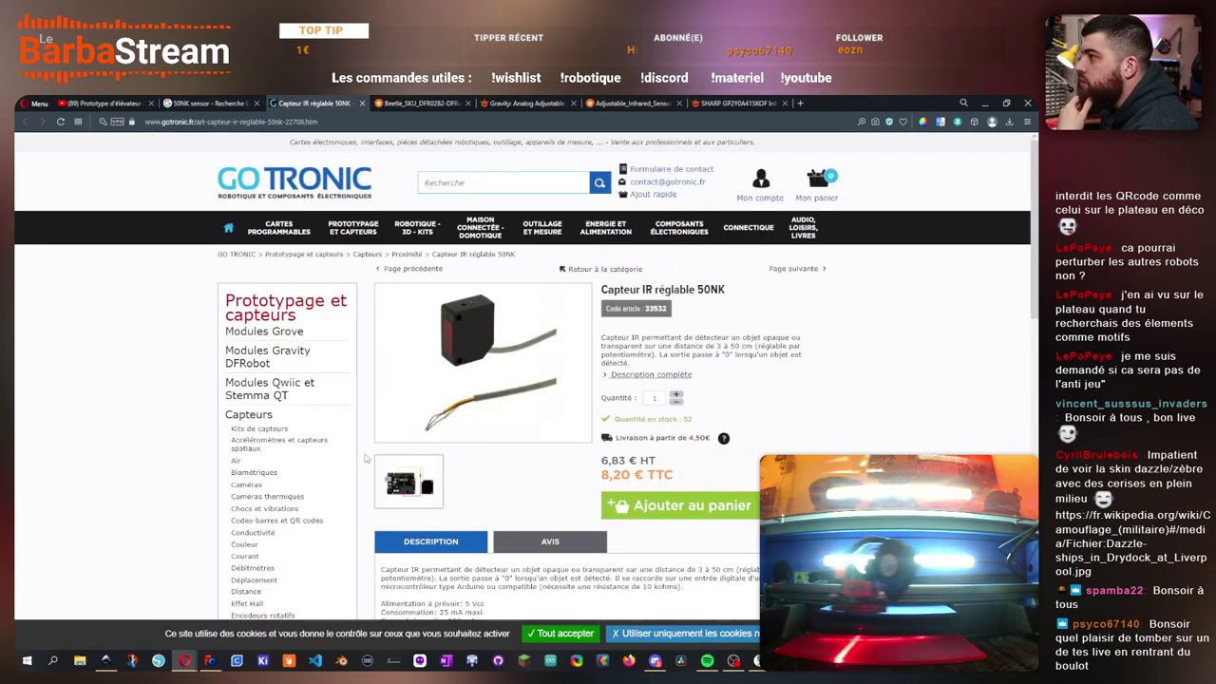
{"action": "scroll", "coordinate": [513, 492], "scroll_direction": "down", "scroll_amount": 3}
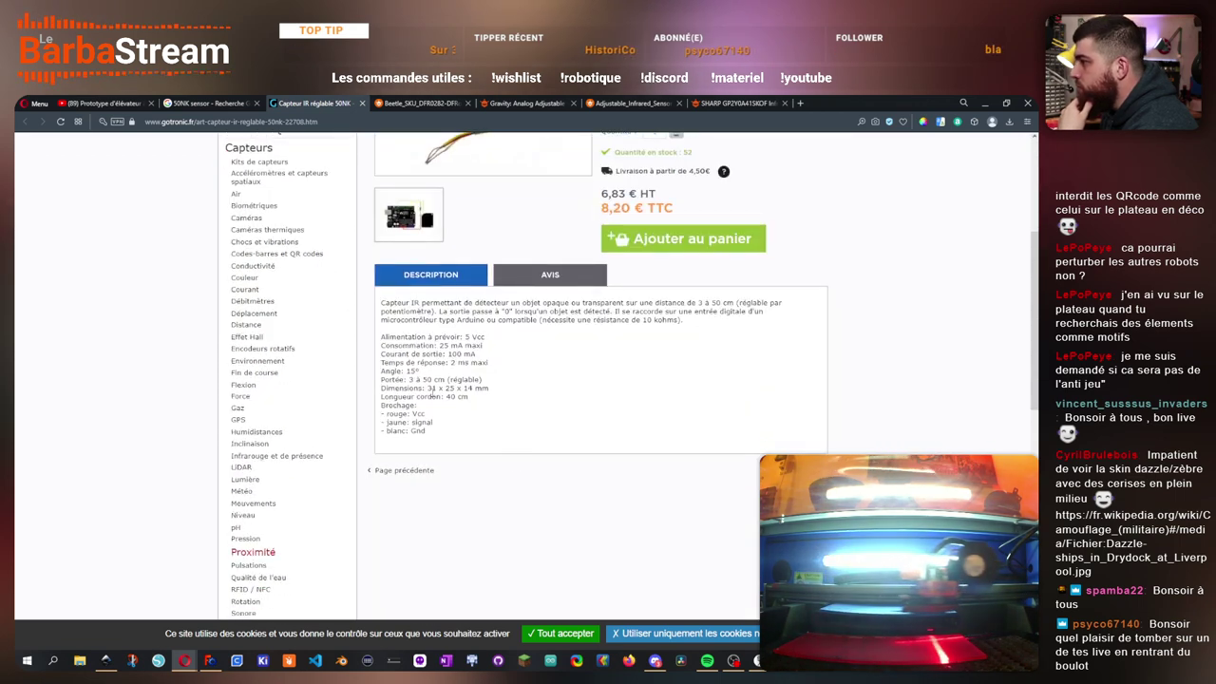
{"action": "left_click_drag", "start_coordinate": [429, 387], "coordinate": [462, 389]}
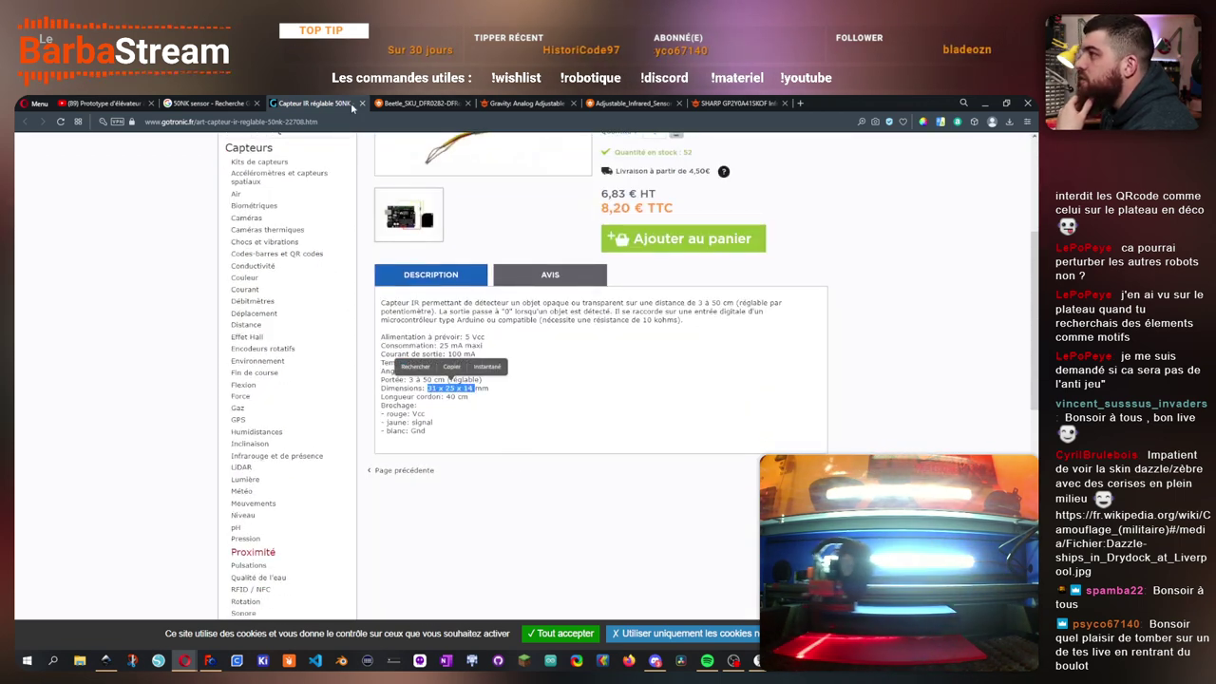
- Compare the sensor size in the DFRobot specification with the GoTronic product page
{"action": "left_click", "coordinate": [525, 103]}
{"action": "scroll", "coordinate": [399, 517], "scroll_direction": "down", "scroll_amount": 2}
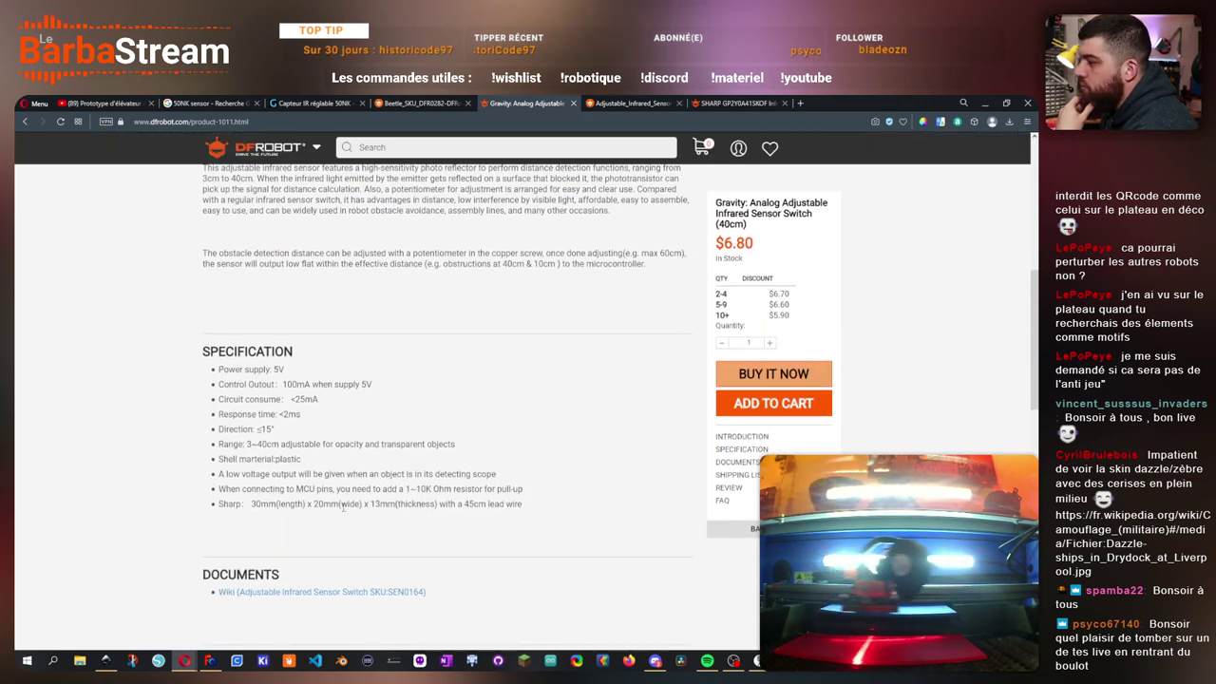
{"action": "scroll", "coordinate": [388, 503], "scroll_direction": "up", "scroll_amount": 5}
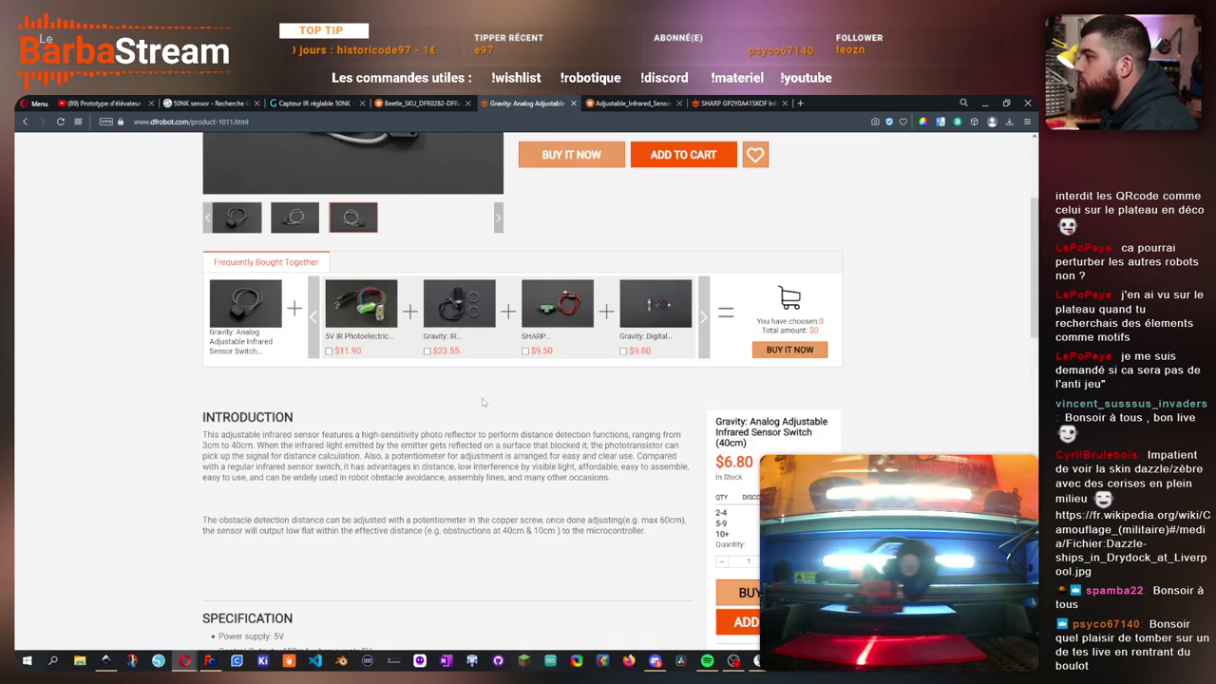
{"action": "left_click", "coordinate": [322, 101]}
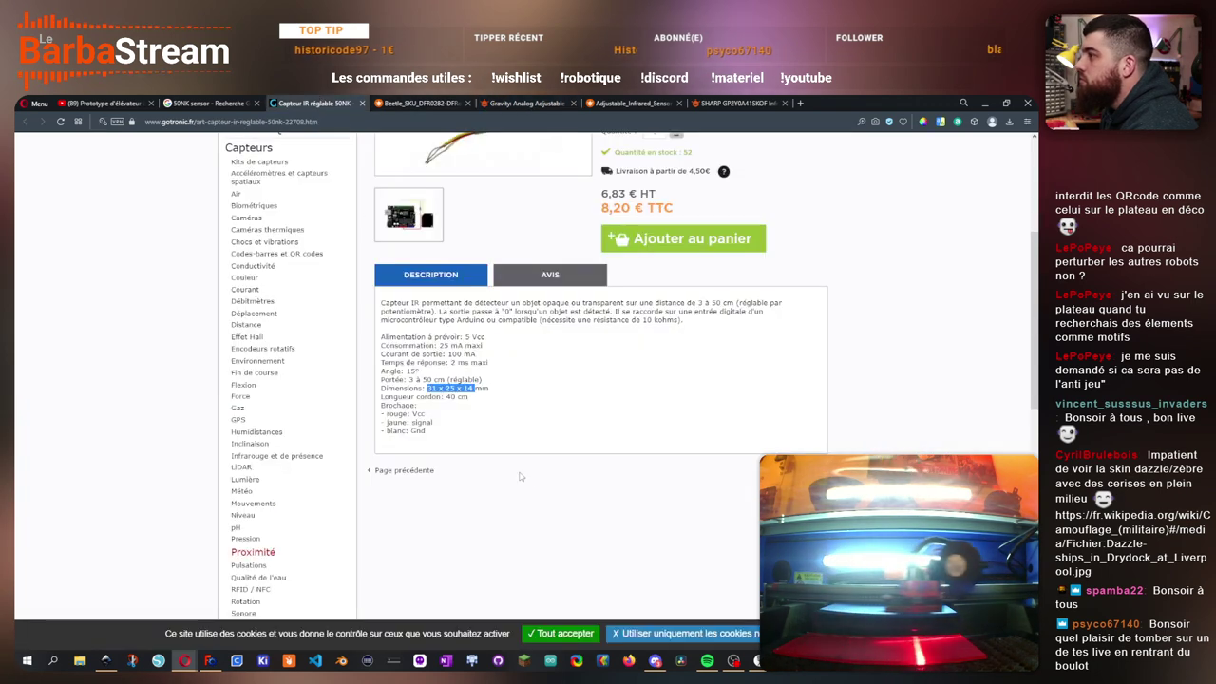
{"action": "left_click", "coordinate": [520, 477]}
{"action": "scroll", "coordinate": [520, 477], "scroll_direction": "up", "scroll_amount": 3}
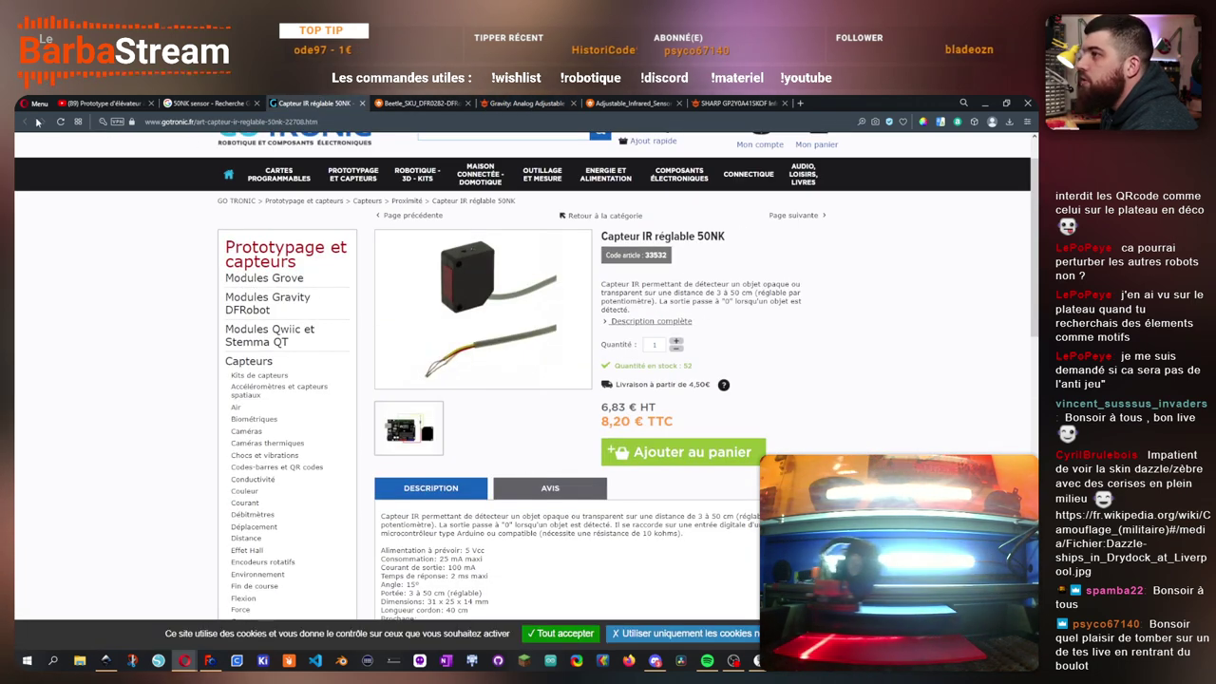
- Browse the image and shop results of the Google search for "50NK sensor"
{"action": "left_click", "coordinate": [211, 102]}
{"action": "scroll", "coordinate": [496, 469], "scroll_direction": "down", "scroll_amount": 4}
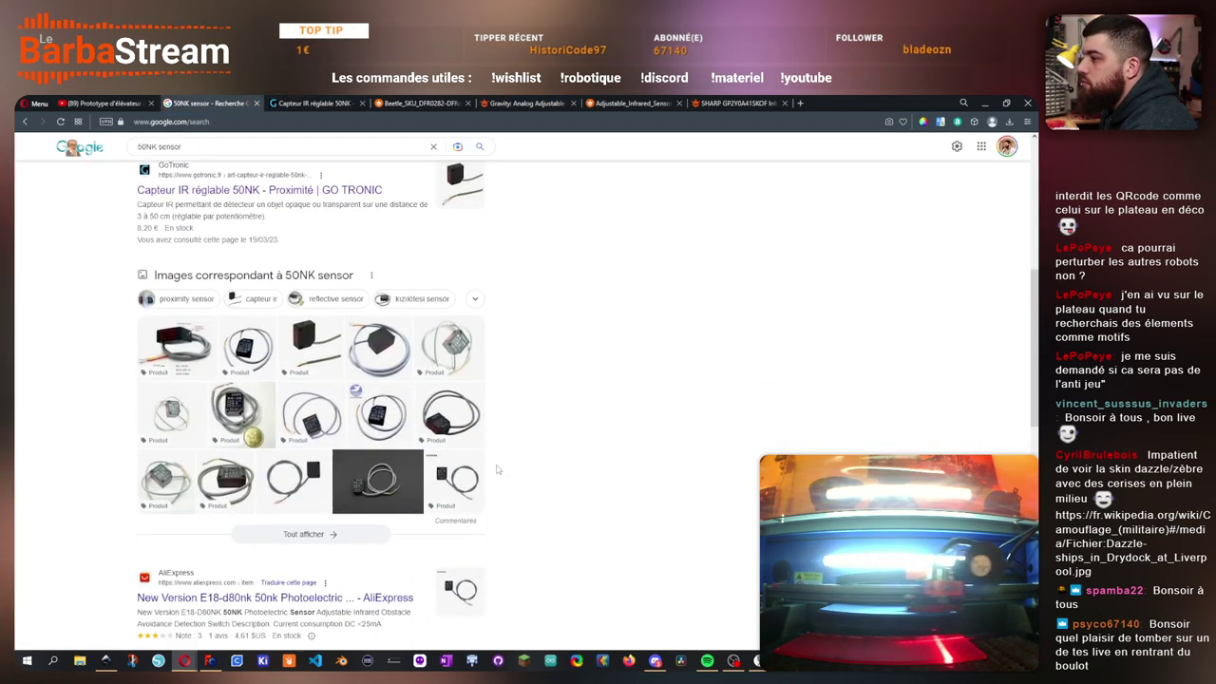
{"action": "scroll", "coordinate": [496, 469], "scroll_direction": "down", "scroll_amount": 2}
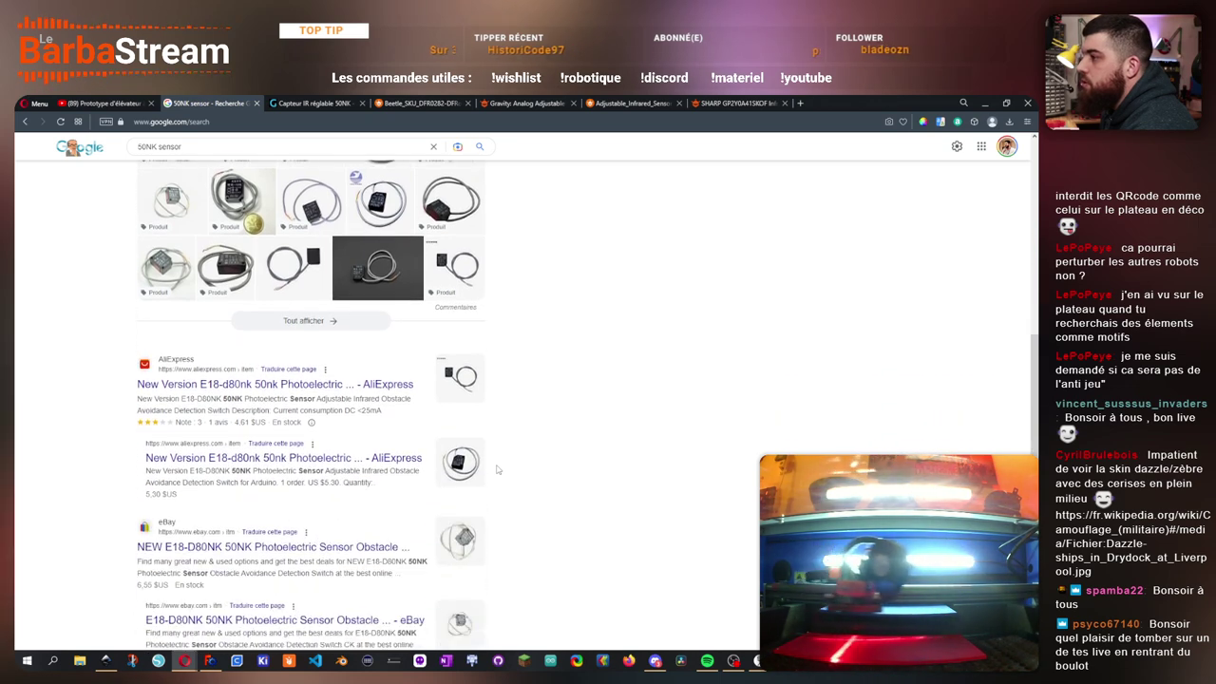
- Switch to FreeCAD, open the vitrine_V1.00 document to inspect its model from behind, and close it
{"action": "key", "text": "alt+Tab"}
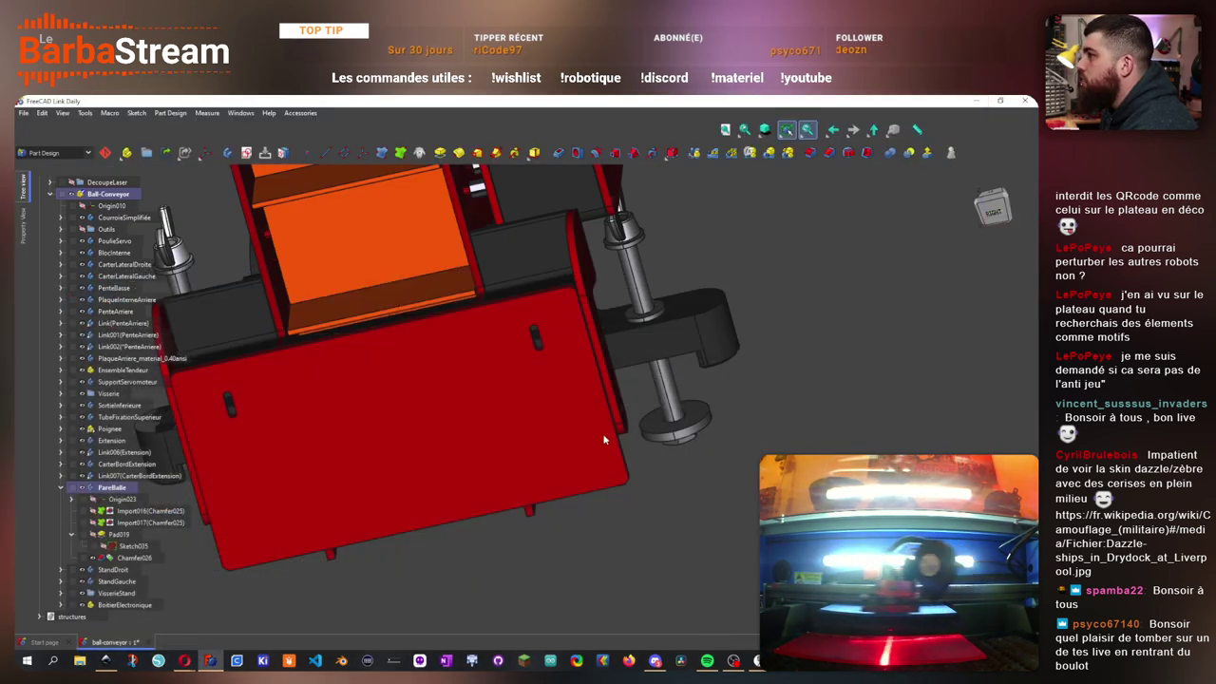
{"action": "left_click_drag", "start_coordinate": [296, 617], "coordinate": [391, 592]}
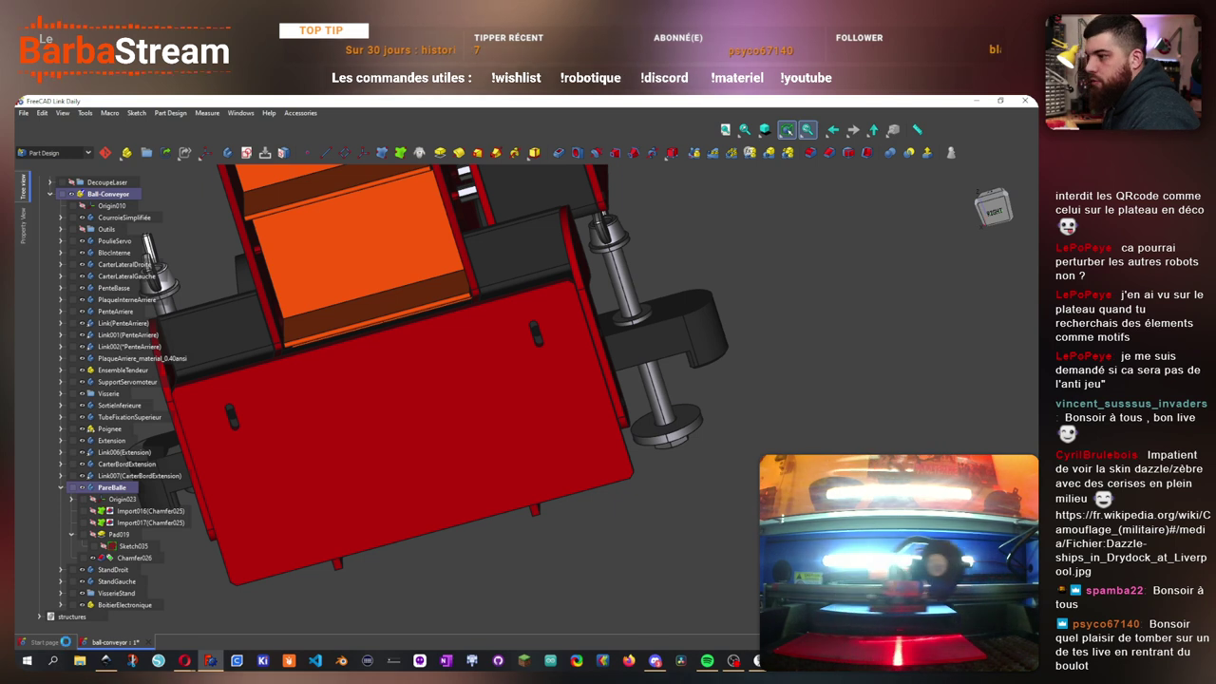
{"action": "left_click", "coordinate": [56, 642]}
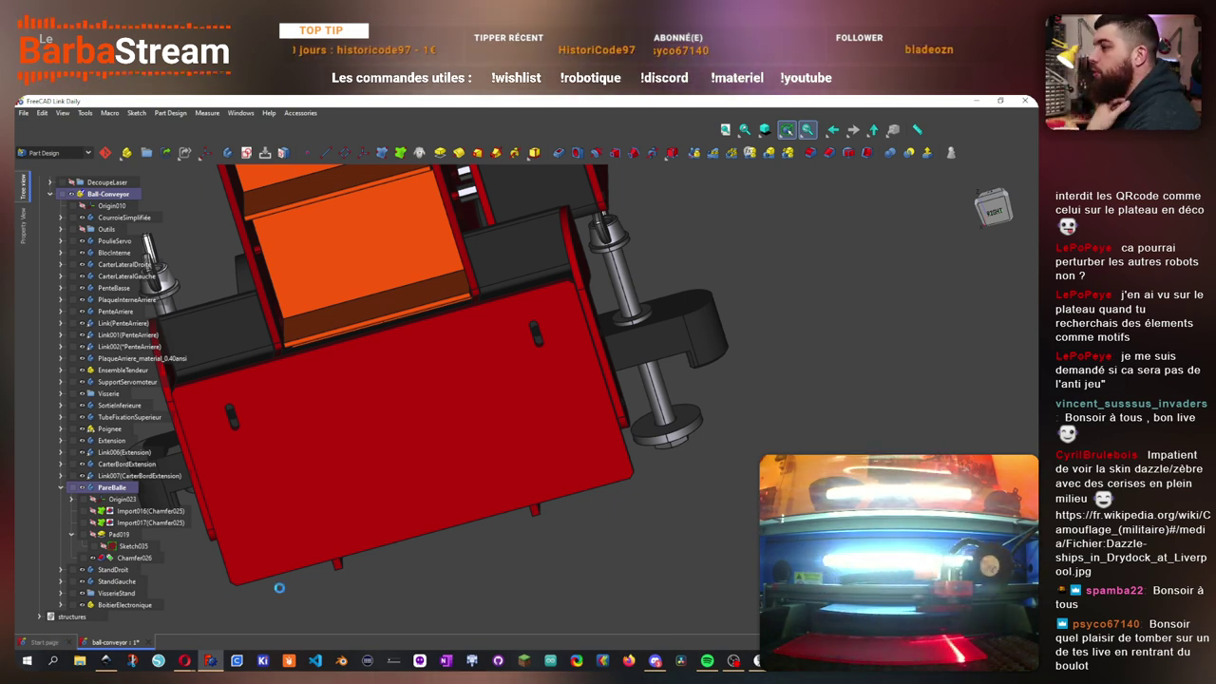
{"action": "left_click", "coordinate": [42, 643]}
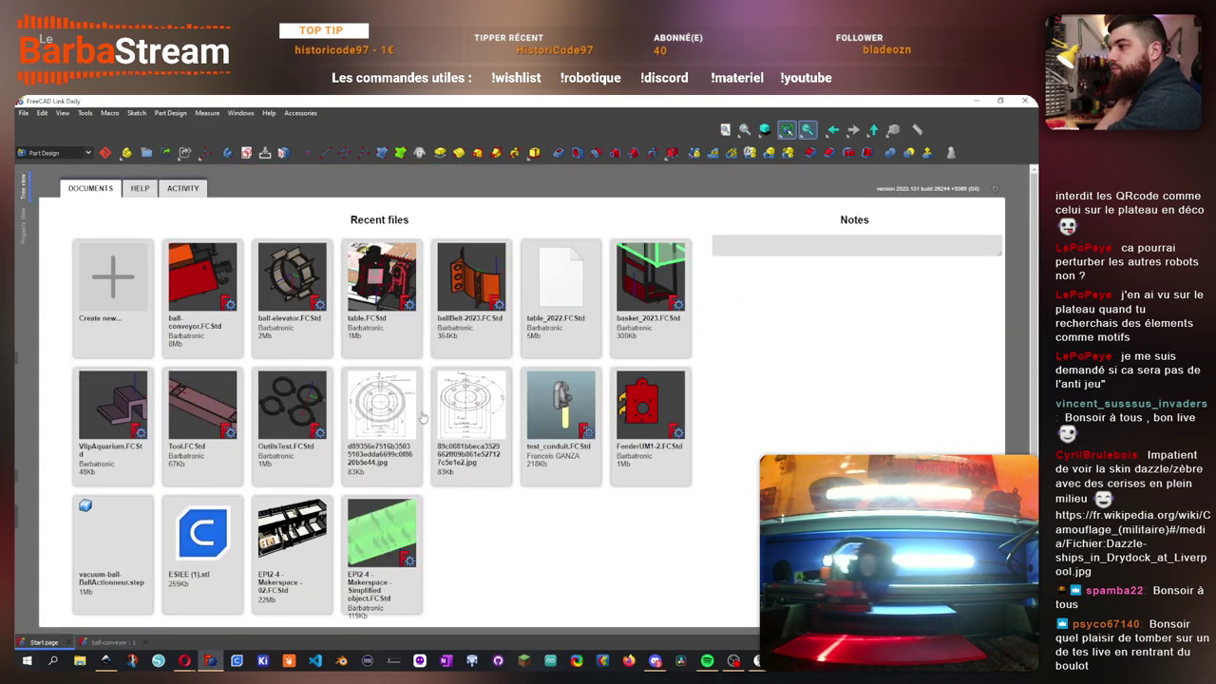
{"action": "left_click", "coordinate": [22, 112]}
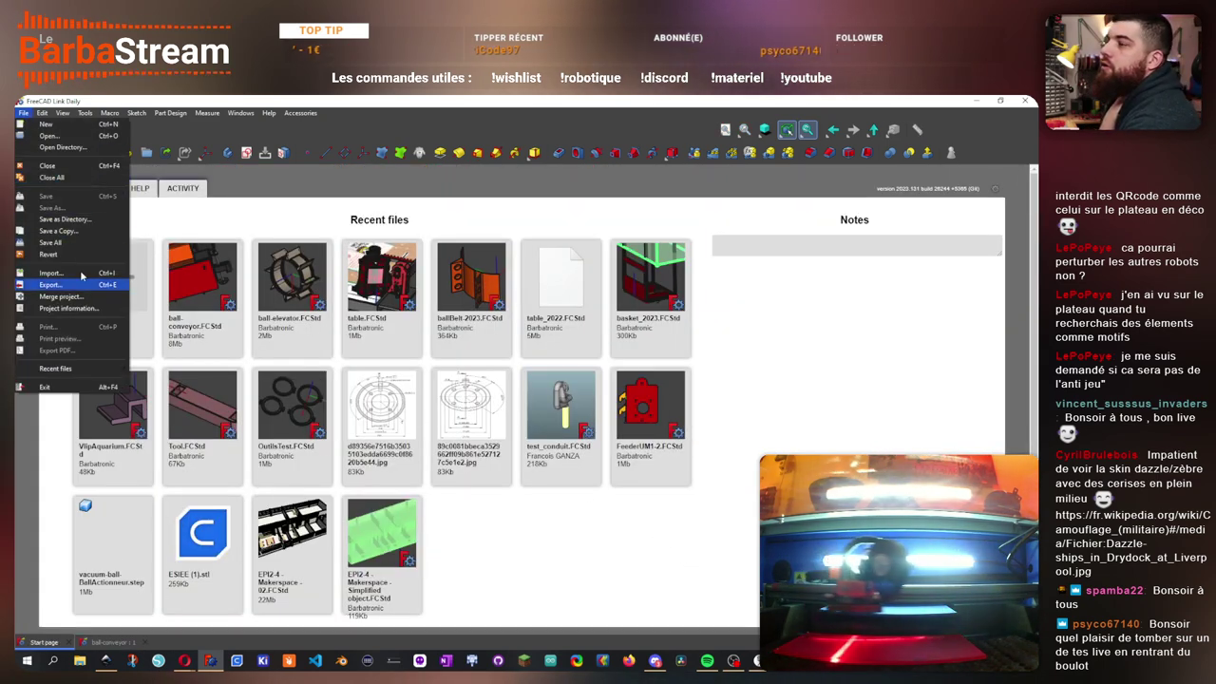
{"action": "left_click", "coordinate": [64, 139]}
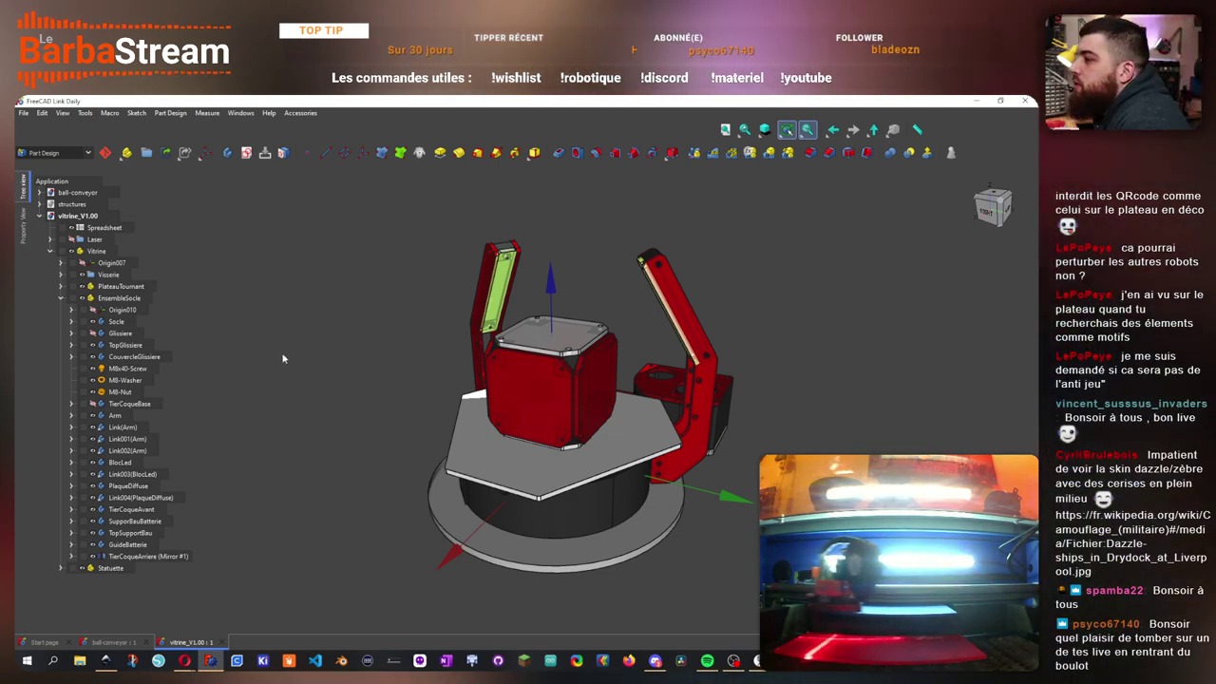
{"action": "left_click_drag", "start_coordinate": [651, 365], "coordinate": [185, 613]}
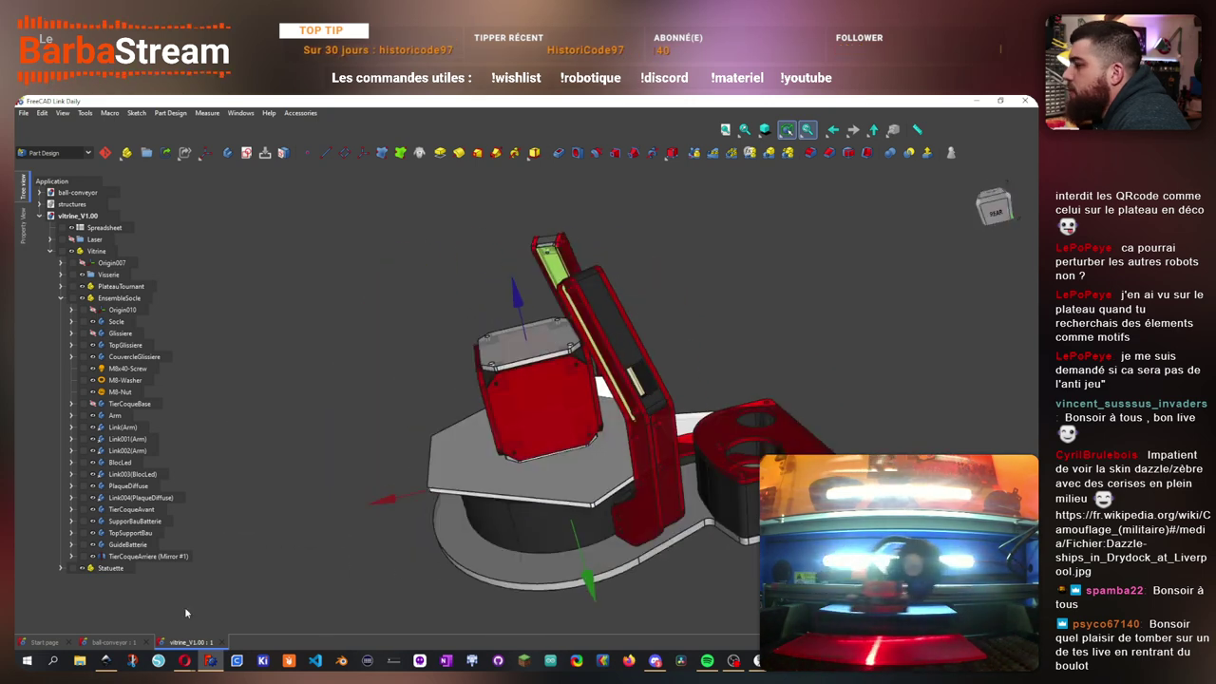
{"action": "left_click", "coordinate": [220, 643]}
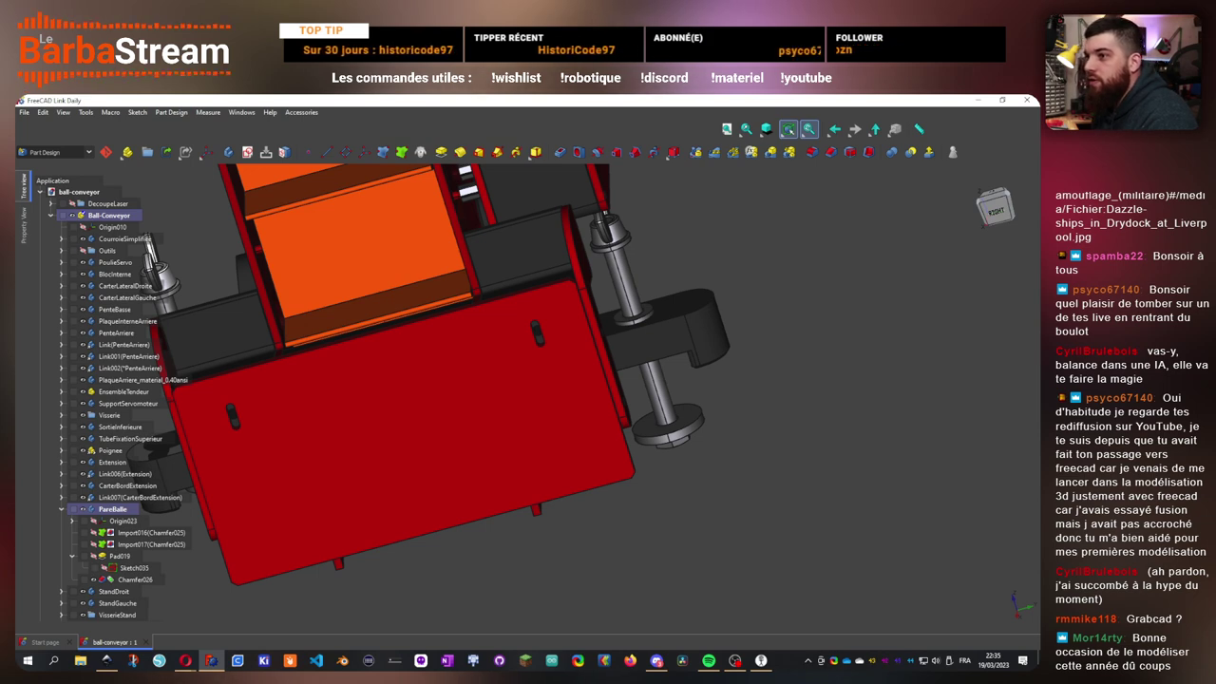
- Create a new sketch in the PareBalle body, attached to the body's YZ plane
{"action": "left_click_drag", "start_coordinate": [660, 500], "coordinate": [779, 351]}
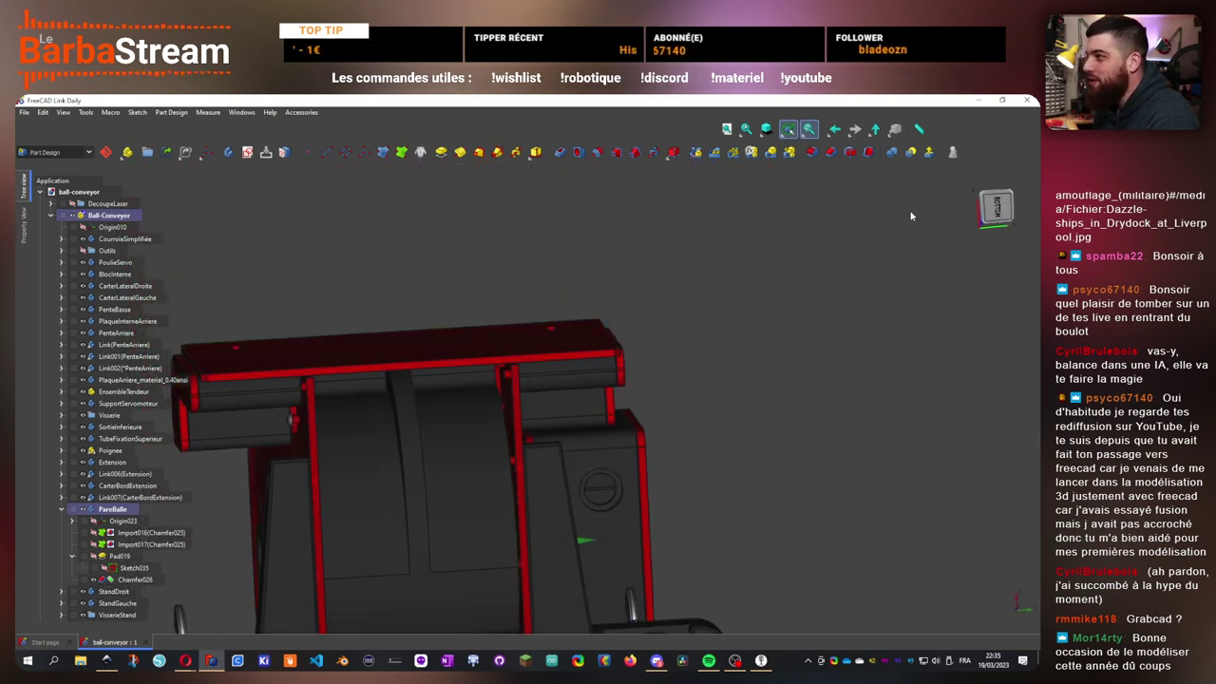
{"action": "left_click", "coordinate": [995, 208]}
{"action": "key", "text": "3"}
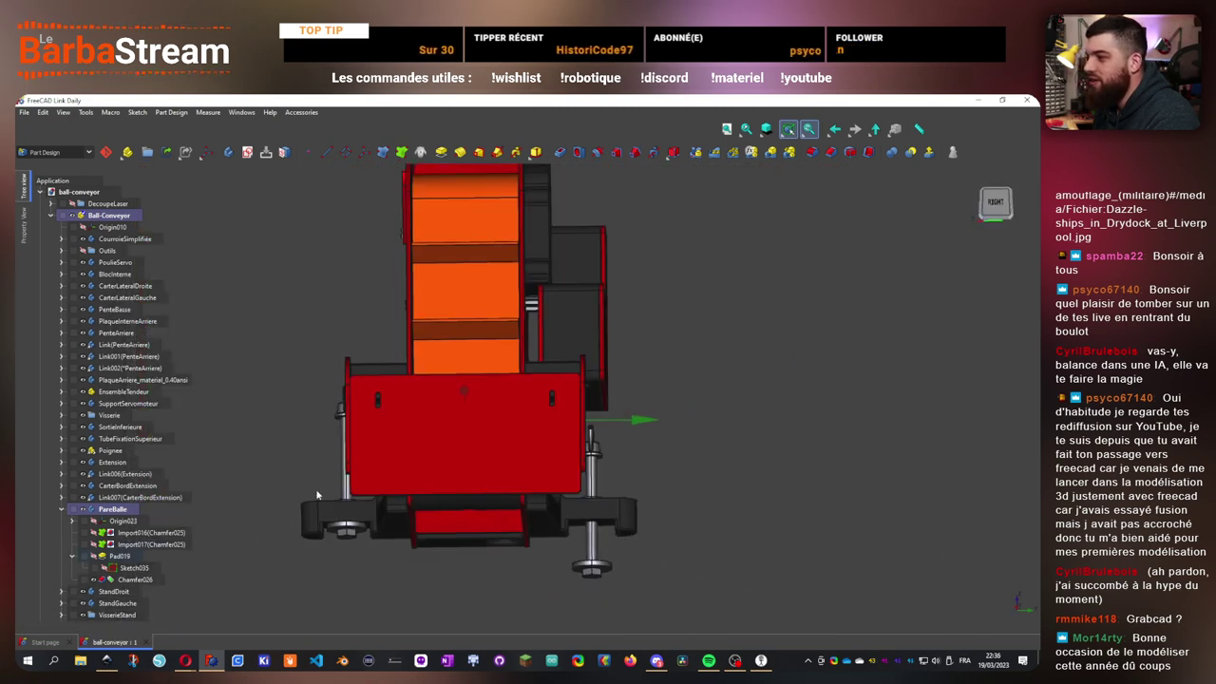
{"action": "left_click_drag", "start_coordinate": [315, 488], "coordinate": [469, 415]}
{"action": "scroll", "coordinate": [469, 415], "scroll_direction": "up", "scroll_amount": 3}
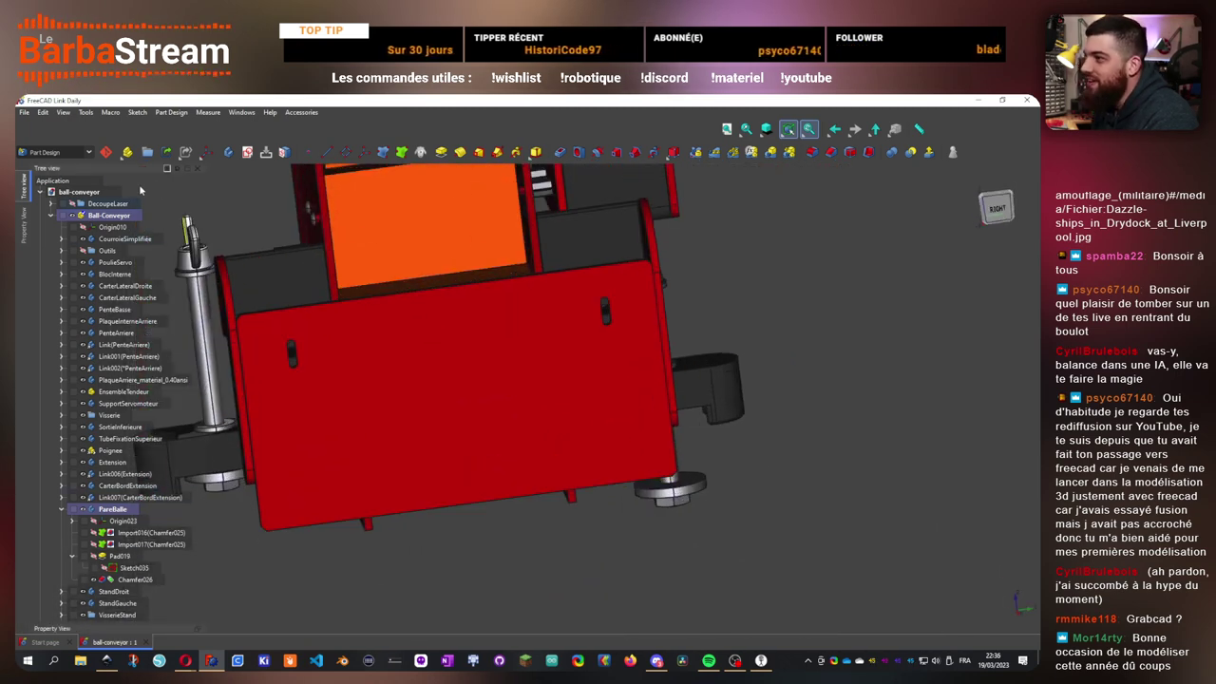
{"action": "left_click", "coordinate": [266, 151]}
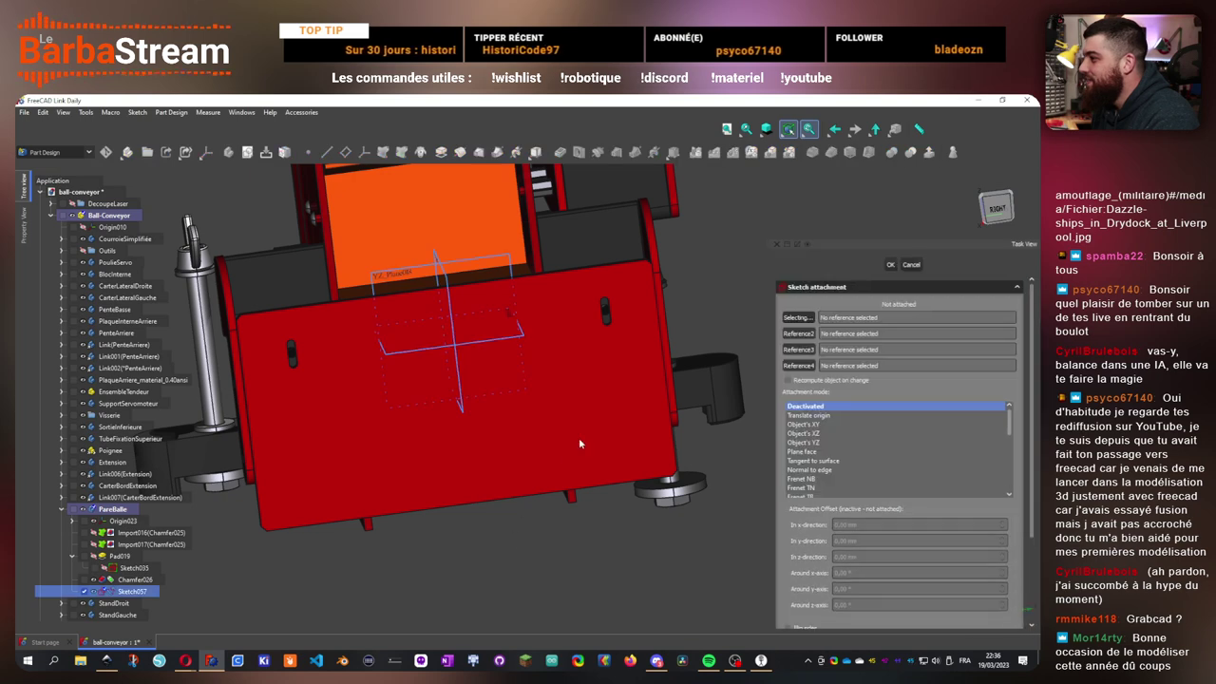
{"action": "left_click_drag", "start_coordinate": [578, 437], "coordinate": [493, 287]}
{"action": "left_click", "coordinate": [492, 288]}
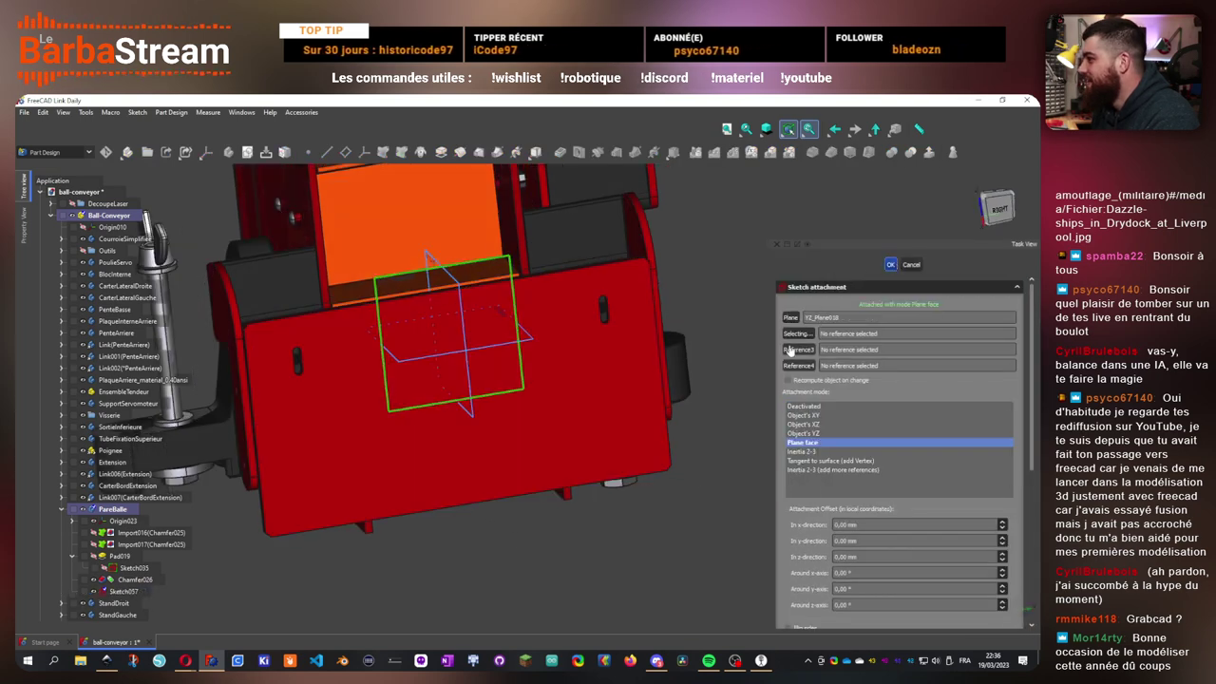
{"action": "left_click", "coordinate": [890, 264]}
- Sketch a rectangle across the vertical axis, with its lower side along the guard plate's bottom edge
{"action": "scroll", "coordinate": [460, 506], "scroll_direction": "up", "scroll_amount": 2}
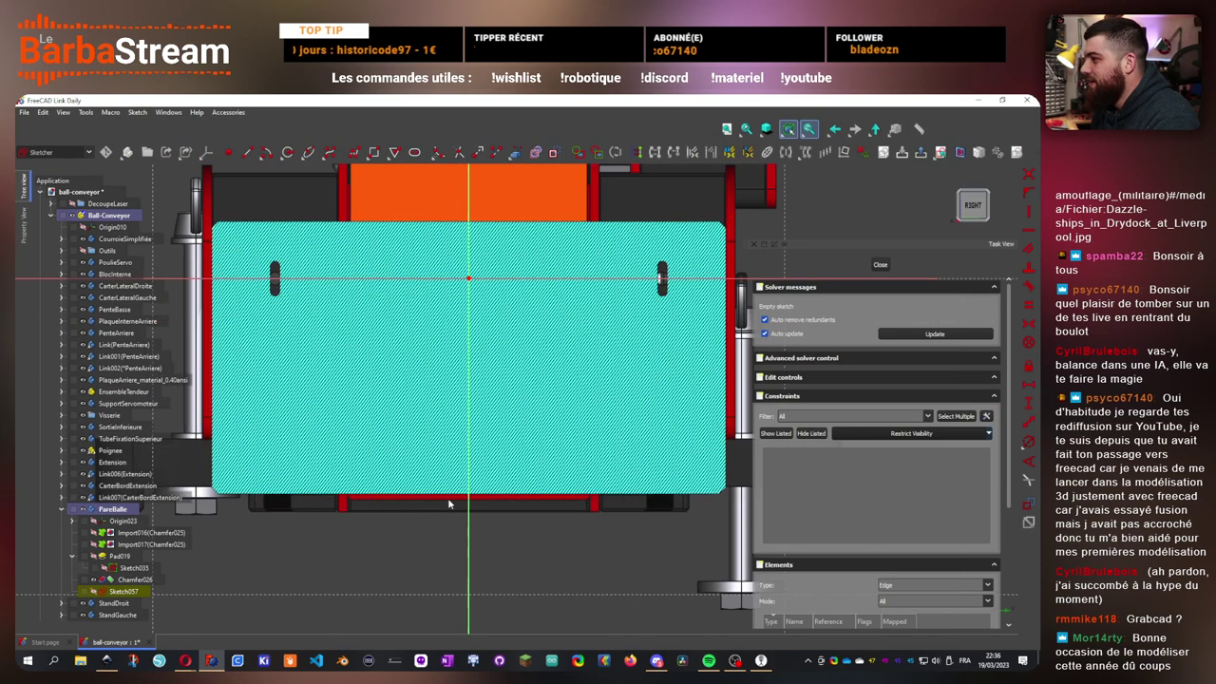
{"action": "scroll", "coordinate": [473, 493], "scroll_direction": "up", "scroll_amount": 2}
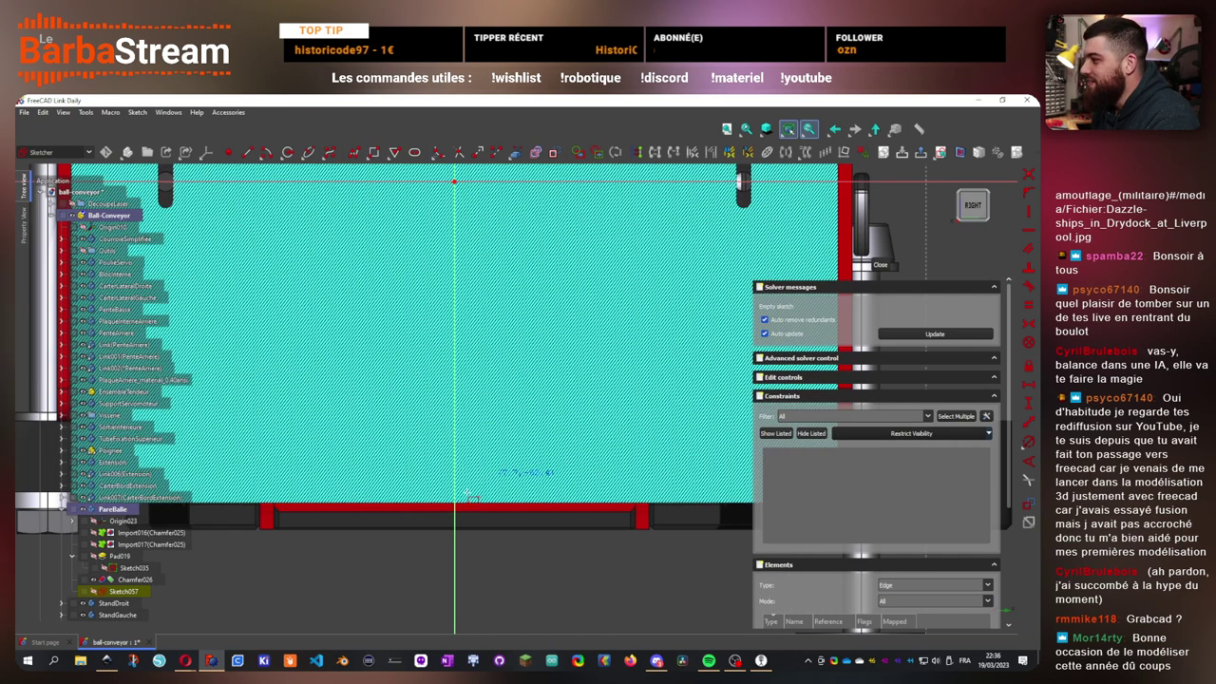
{"action": "left_click", "coordinate": [356, 445]}
{"action": "left_click", "coordinate": [537, 501]}
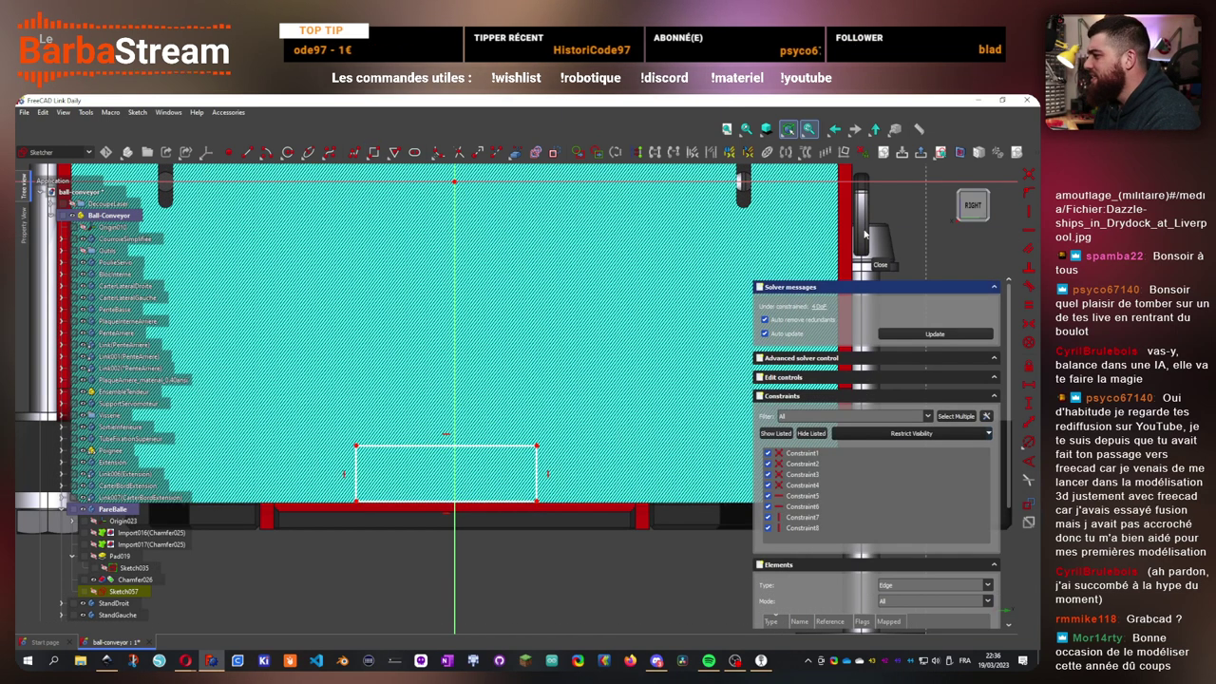
- Turn off the section view and make the rectangle's two upper corners symmetric about the vertical axis
{"action": "left_click", "coordinate": [940, 152]}
{"action": "scroll", "coordinate": [427, 460], "scroll_direction": "down", "scroll_amount": 1}
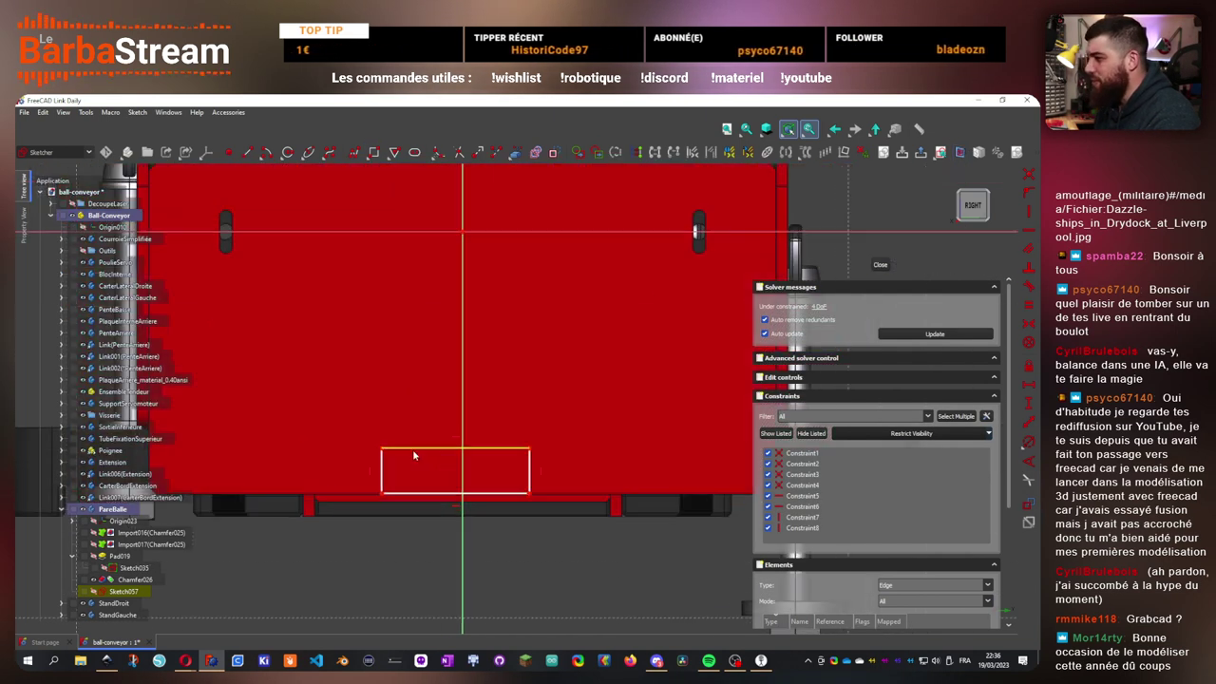
{"action": "left_click", "coordinate": [381, 448]}
{"action": "left_click", "coordinate": [530, 449]}
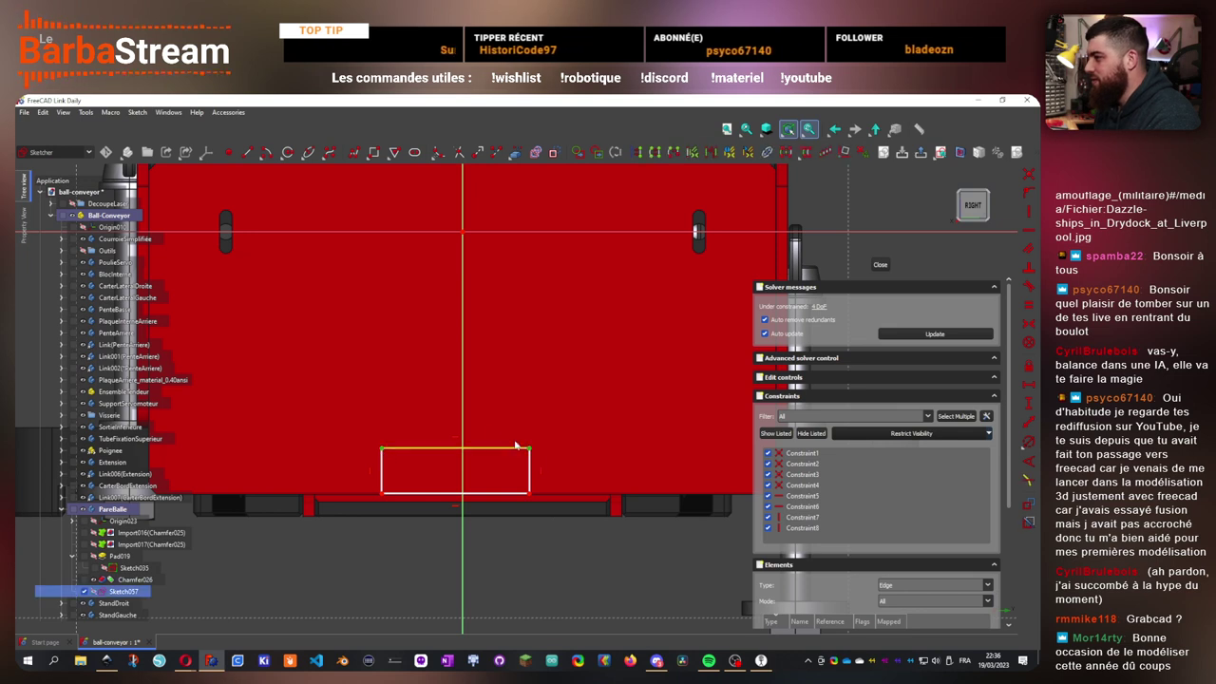
{"action": "left_click", "coordinate": [465, 430]}
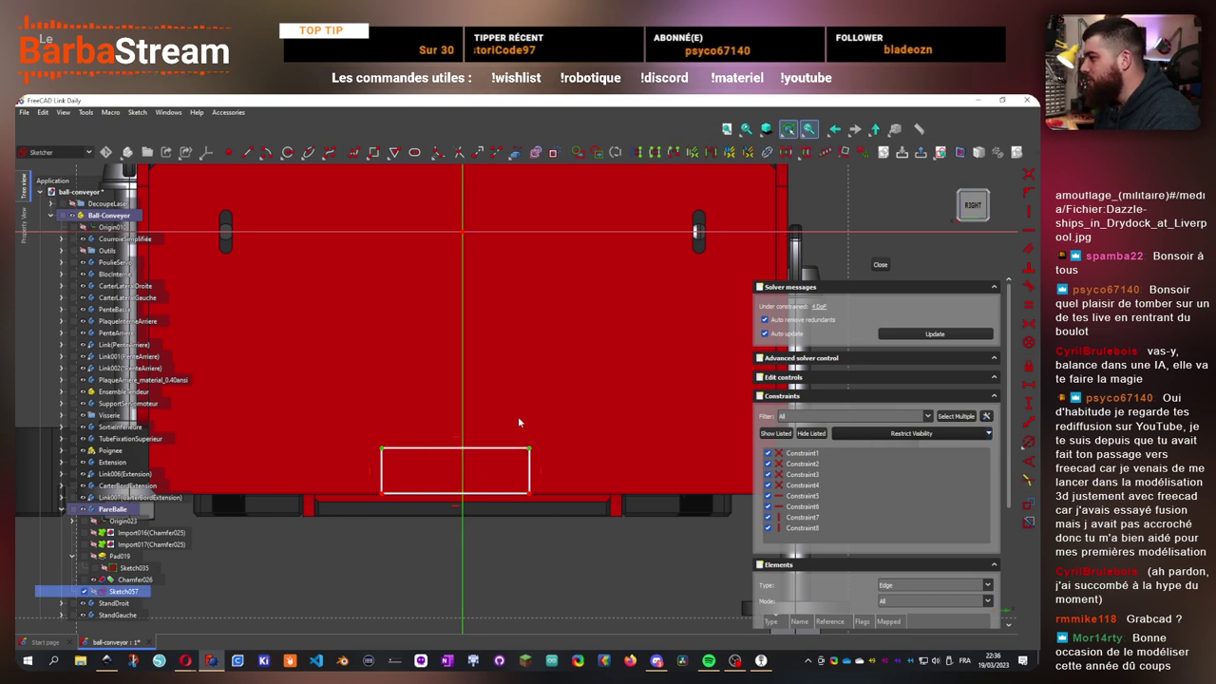
{"action": "left_click", "coordinate": [1026, 326]}
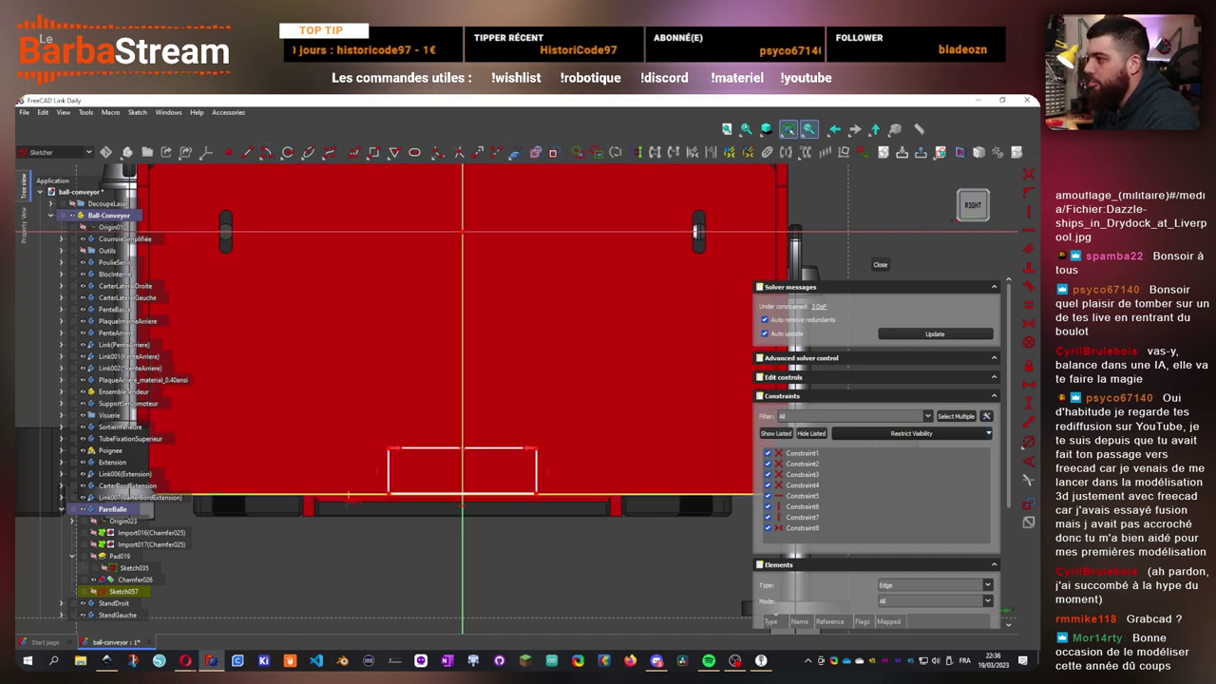
- Constrain the rectangle's lower left corner onto the plate's bottom edge and enlarge the rectangle by moving its upper right corner
{"action": "left_click", "coordinate": [367, 504]}
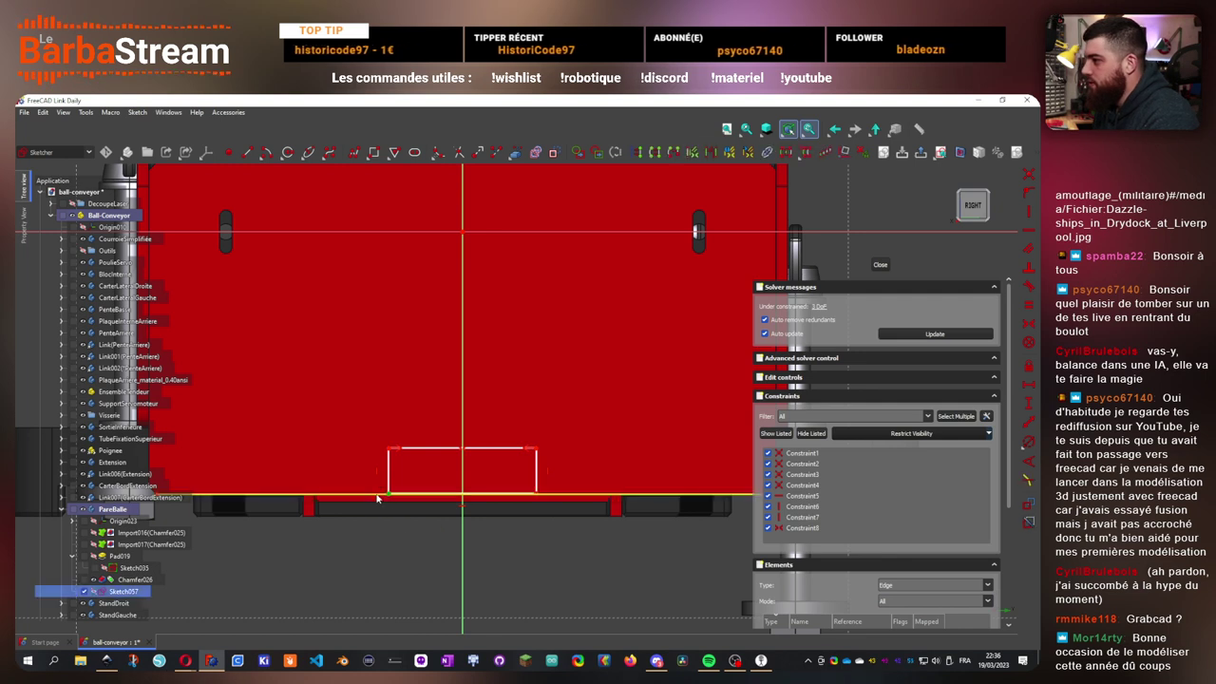
{"action": "left_click", "coordinate": [1026, 209]}
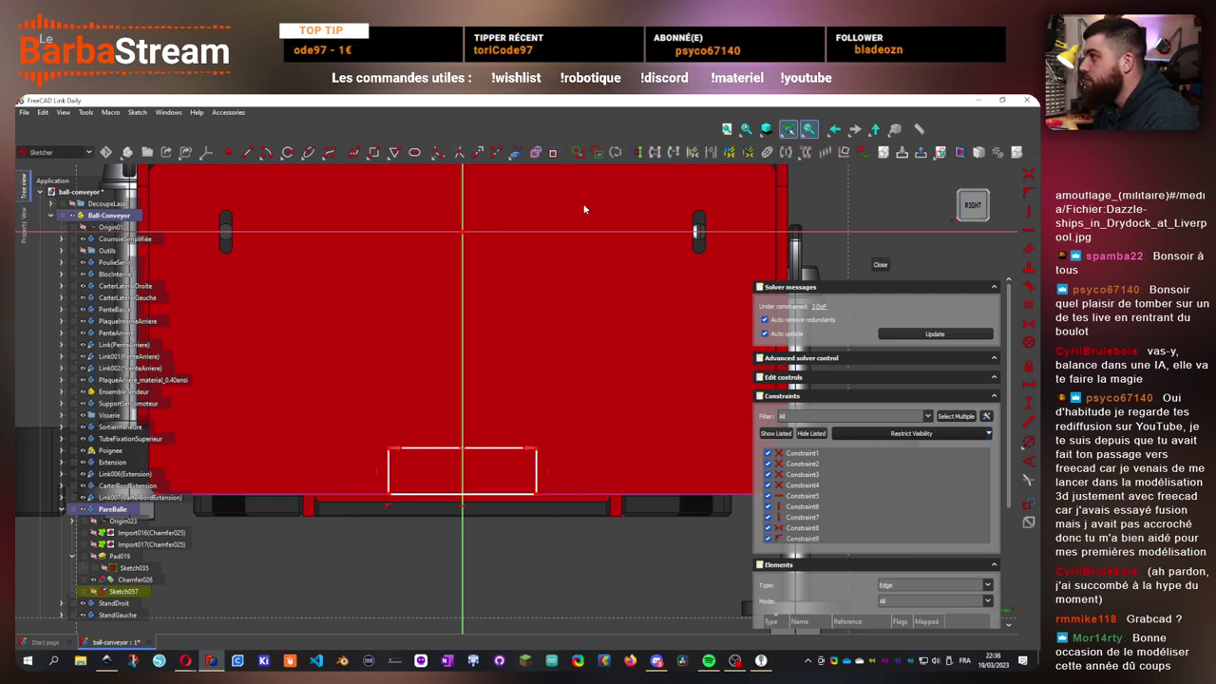
{"action": "left_click", "coordinate": [517, 154]}
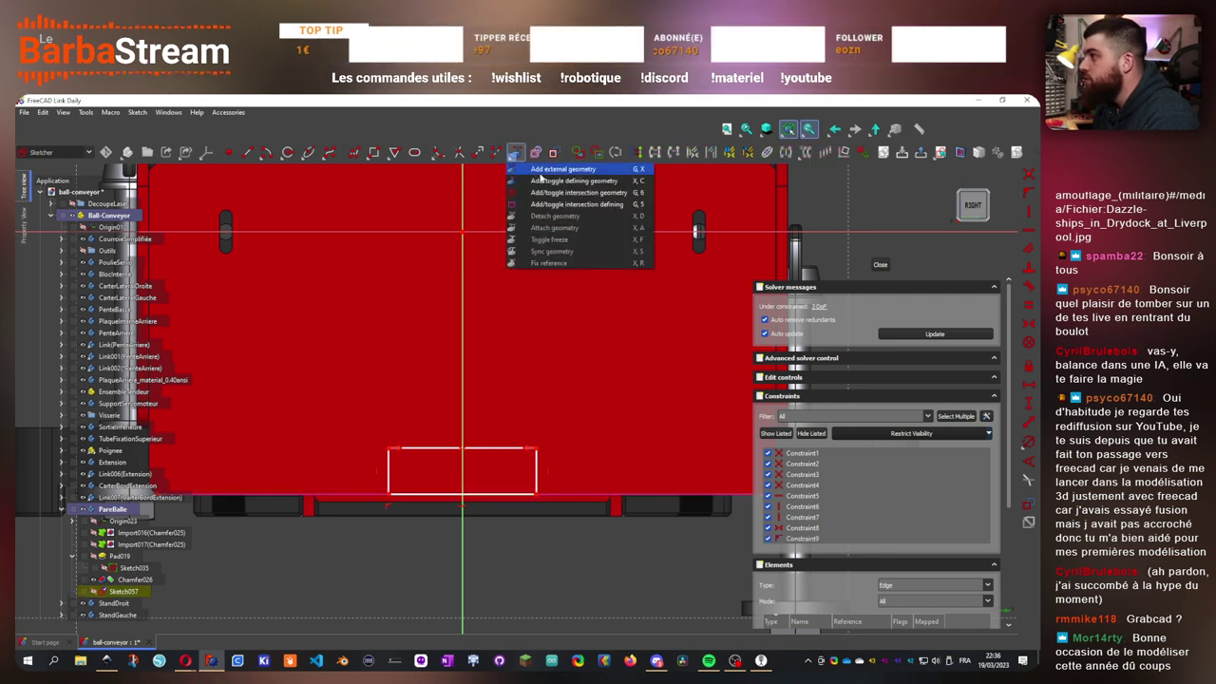
{"action": "left_click", "coordinate": [545, 180]}
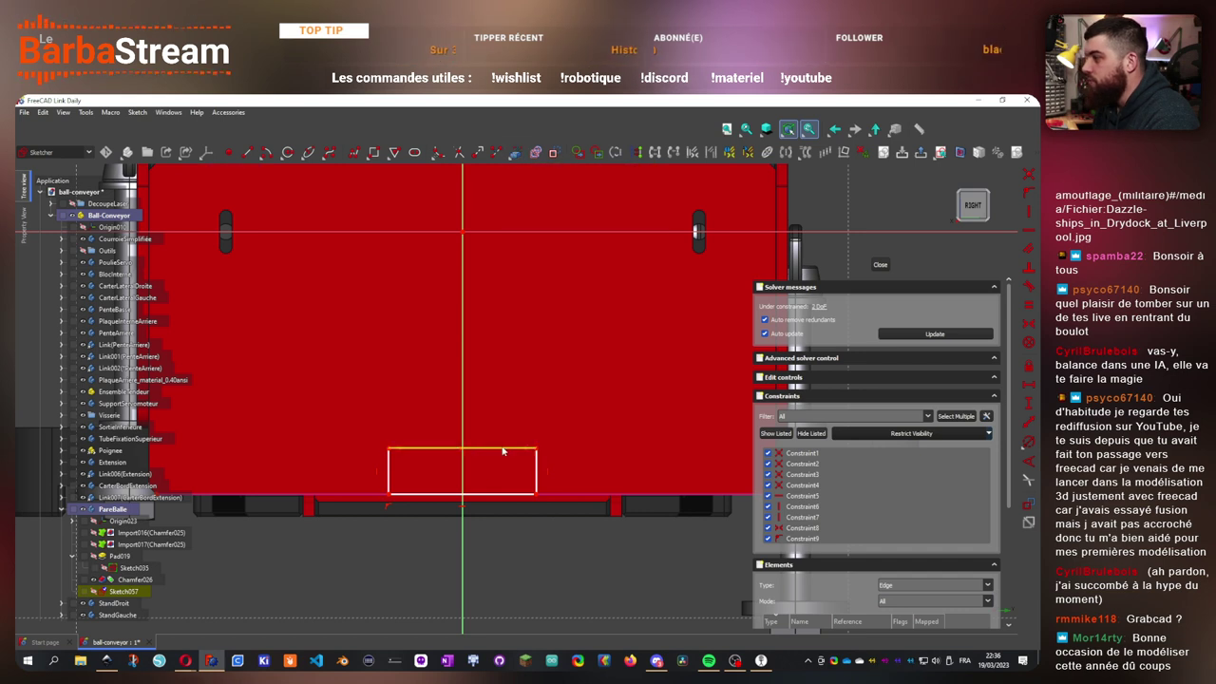
{"action": "mouse_move", "coordinate": [534, 452]}
{"action": "left_mouse_down"}
{"action": "mouse_move", "coordinate": [556, 449]}
{"action": "mouse_move", "coordinate": [557, 431]}
{"action": "left_mouse_up"}
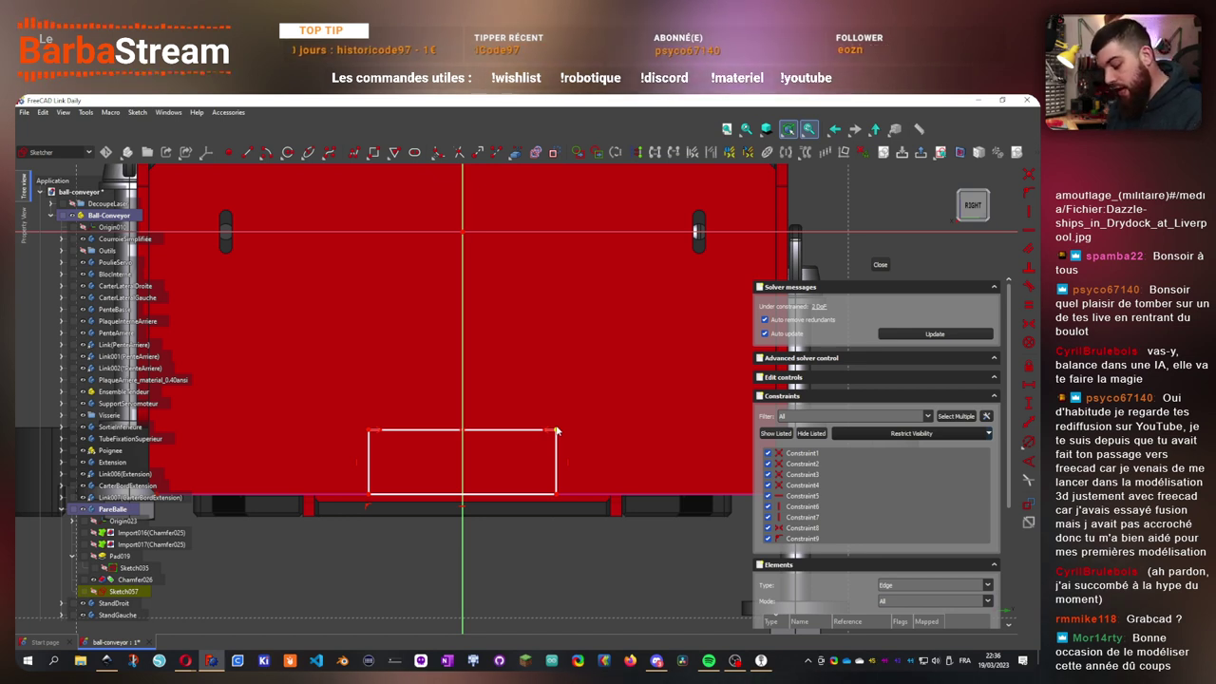
- Dimension the rectangle's upper side to a width of 31 mm
{"action": "left_click", "coordinate": [528, 433]}
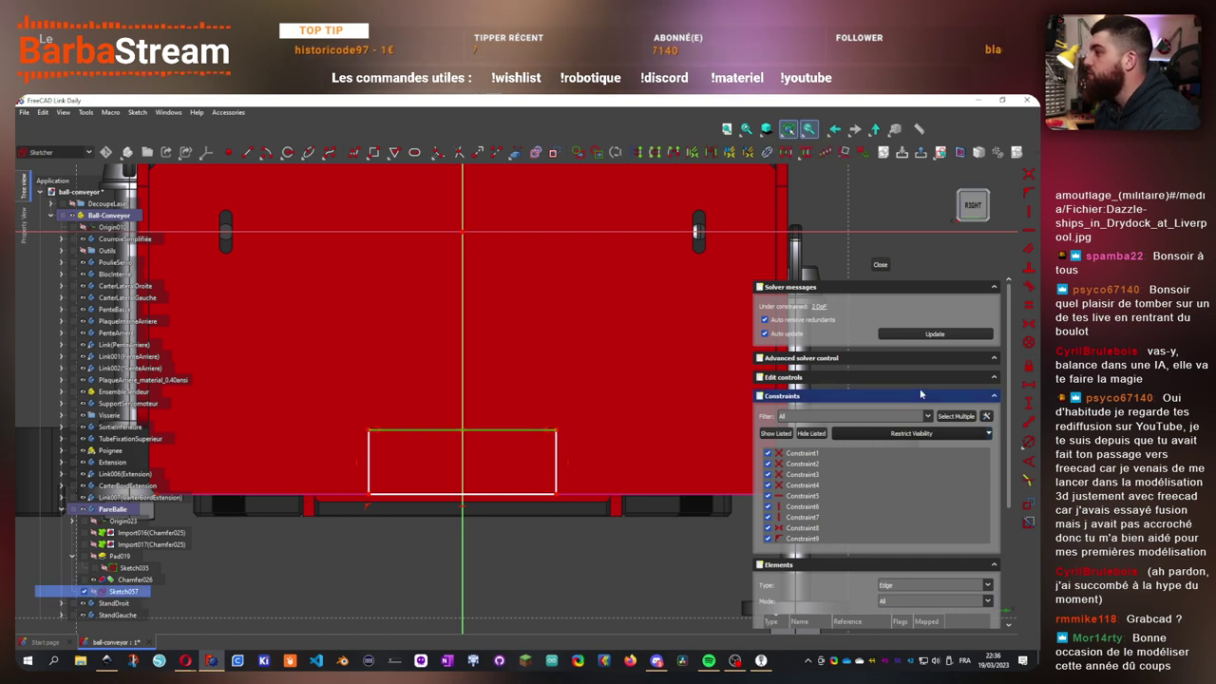
{"action": "type", "text": "l"}
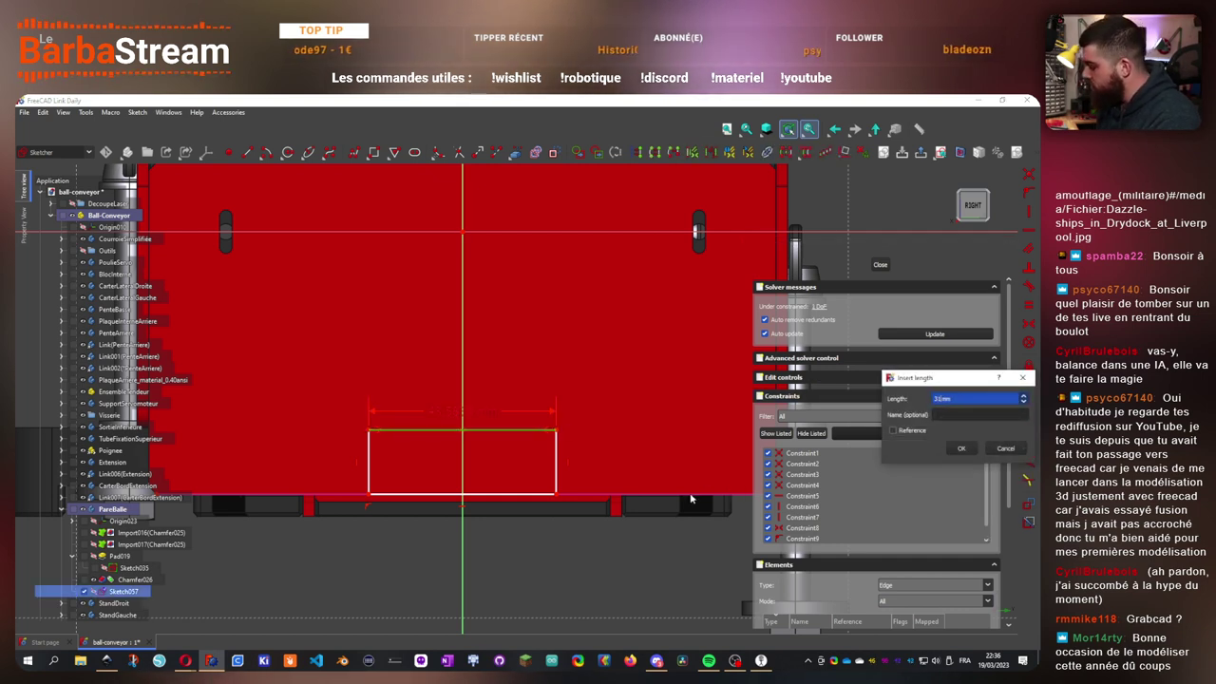
{"action": "type", "text": "31"}
{"action": "key", "text": "Return"}
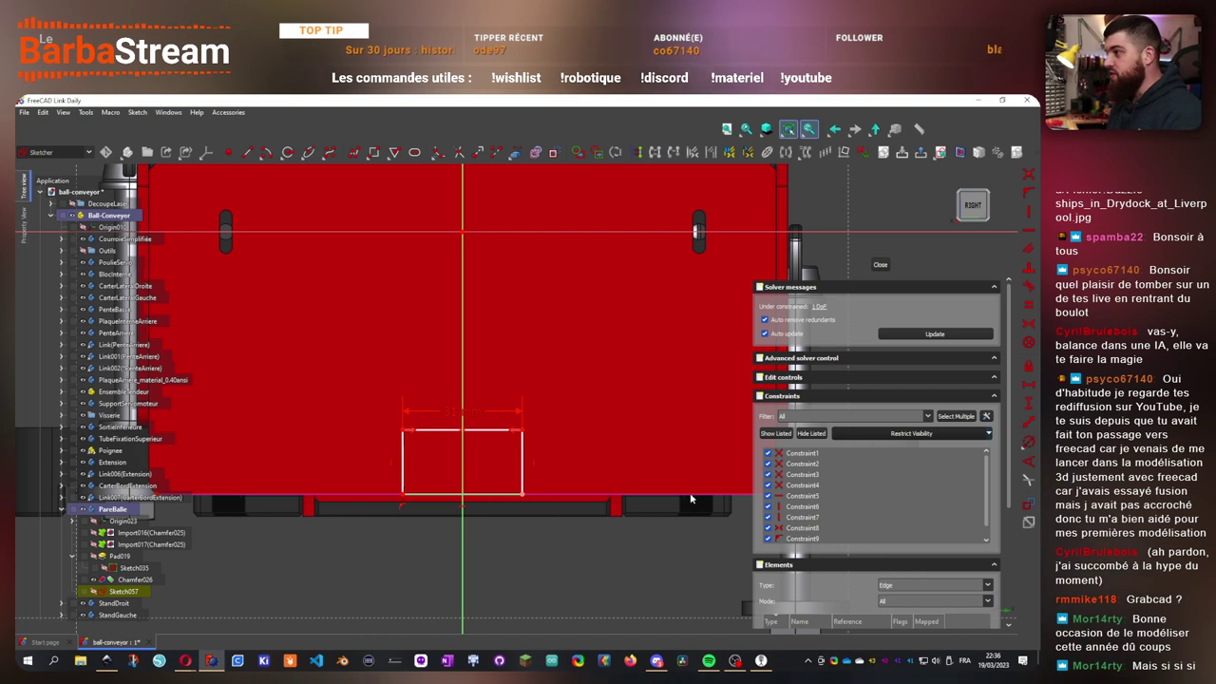
- Set the rectangle's height to 13 mm and move both dimension labels clear of the shape
{"action": "left_click", "coordinate": [402, 460]}
{"action": "left_click", "coordinate": [1029, 405]}
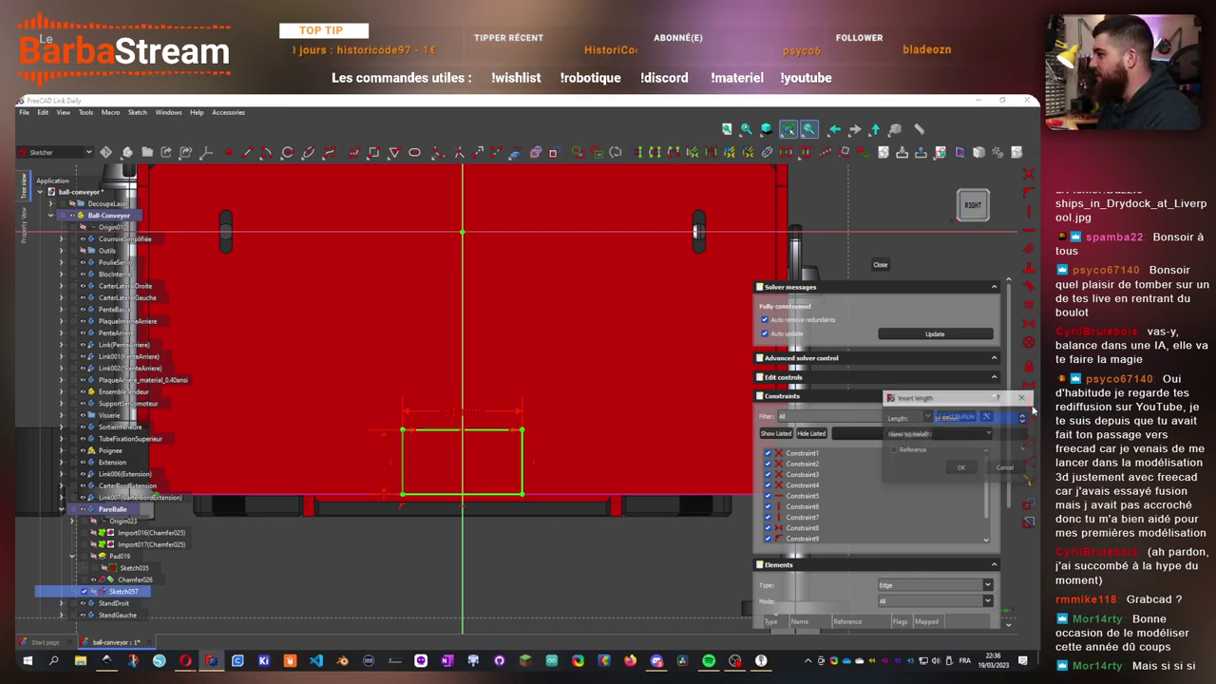
{"action": "type", "text": "13mm"}
{"action": "key", "text": "Return"}
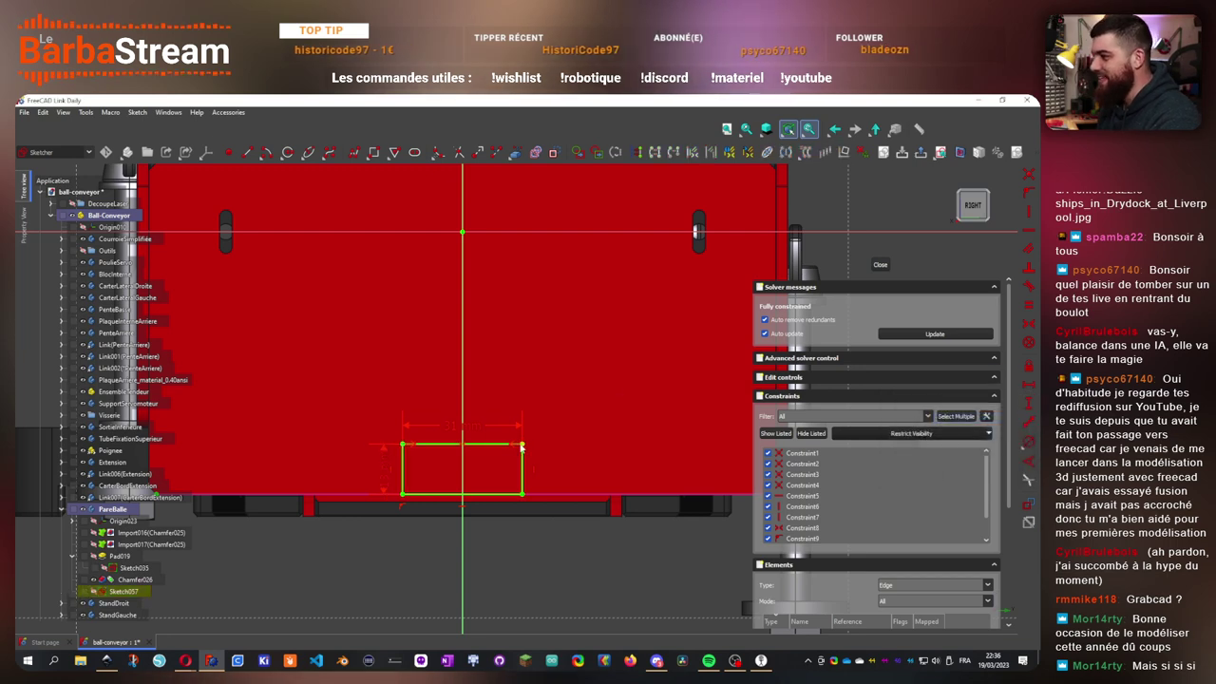
{"action": "left_click_drag", "start_coordinate": [389, 472], "coordinate": [324, 444]}
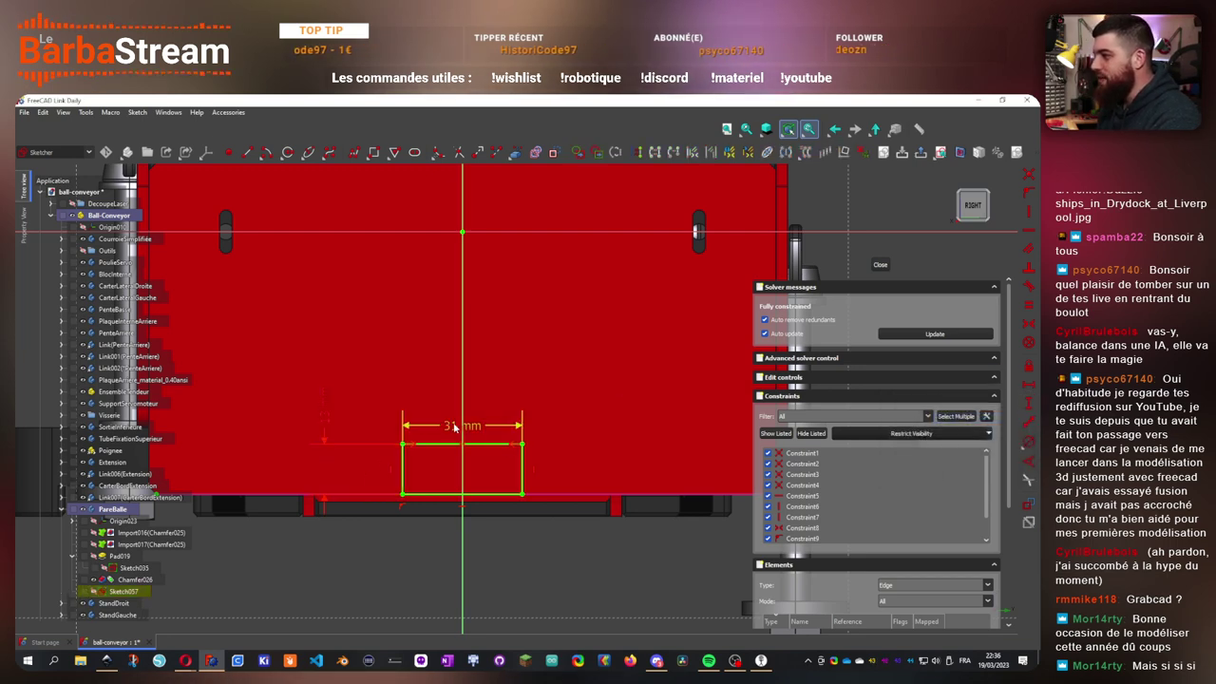
{"action": "left_click_drag", "start_coordinate": [458, 427], "coordinate": [588, 408]}
- Draw two circles about 5 mm across above the rectangle and make their centres symmetric about the vertical axis
{"action": "scroll", "coordinate": [454, 410], "scroll_direction": "up", "scroll_amount": 3}
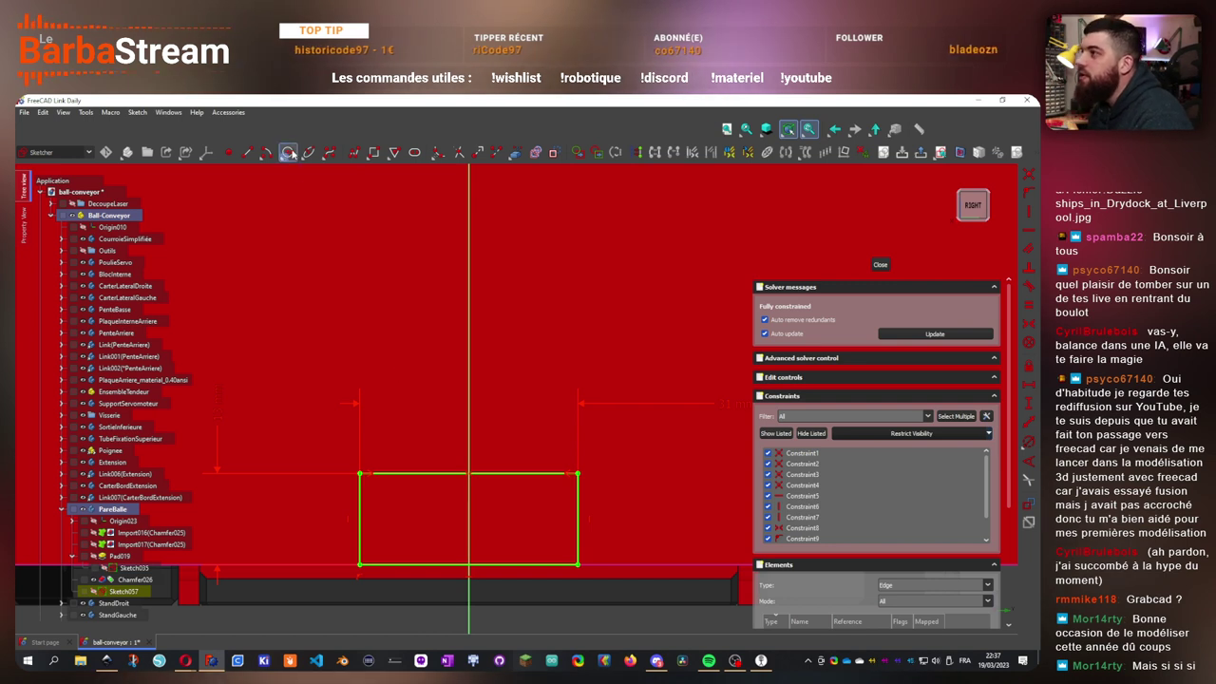
{"action": "left_click", "coordinate": [400, 421]}
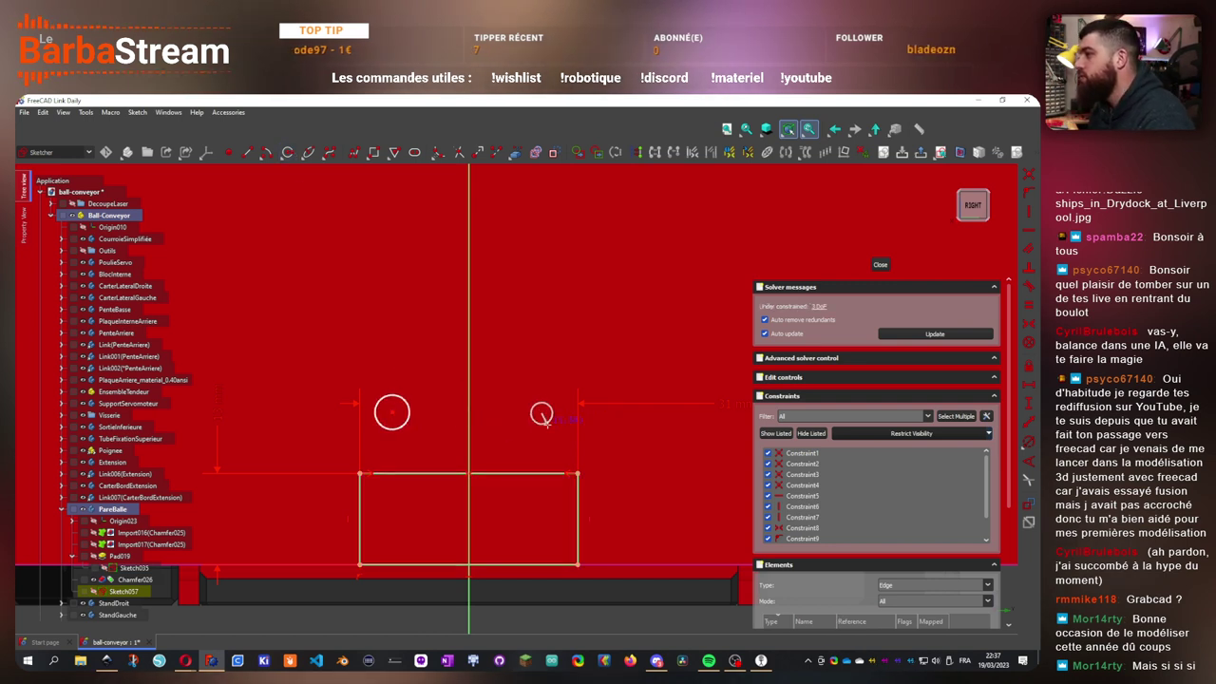
{"action": "left_click", "coordinate": [391, 412]}
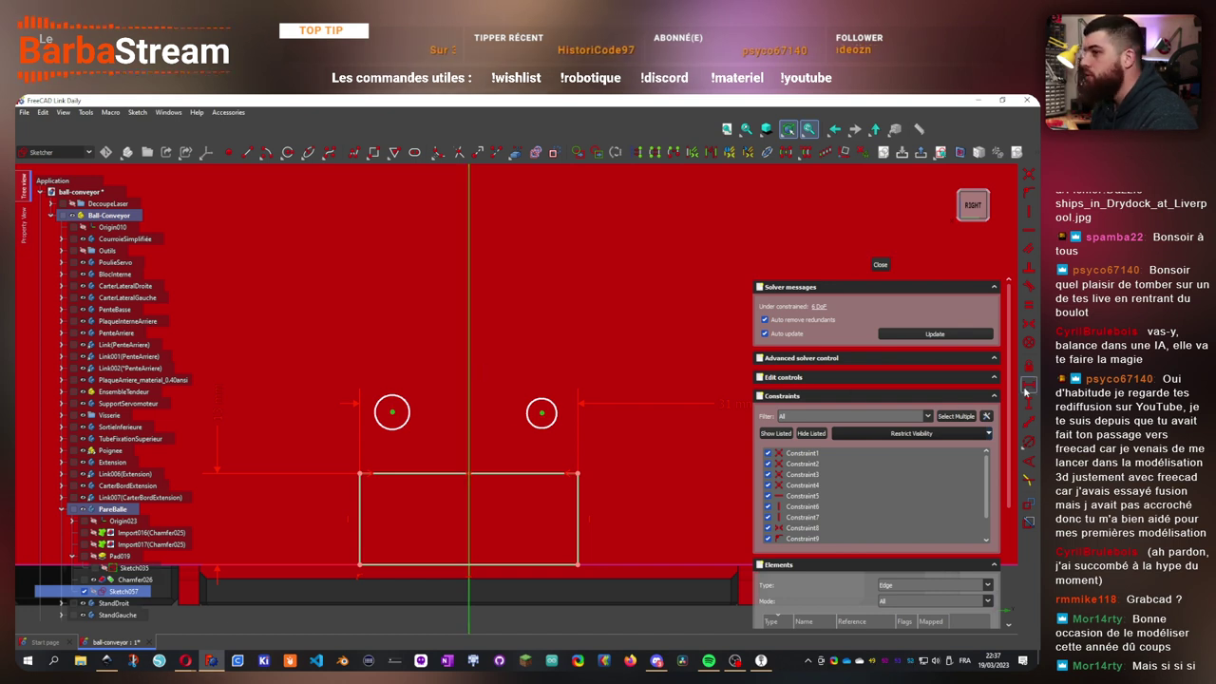
{"action": "left_click", "coordinate": [1028, 324]}
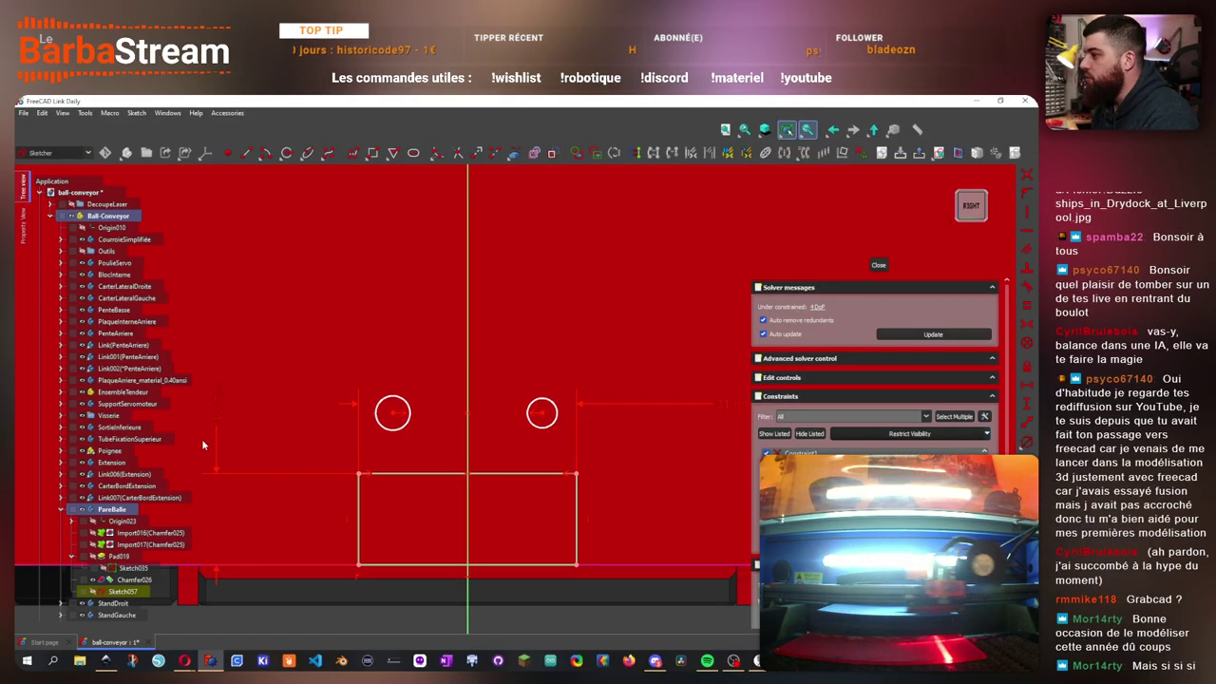
- Constrain the diameter of both circles above the rectangle in one operation
{"action": "left_click", "coordinate": [392, 414]}
{"action": "left_click", "coordinate": [541, 414]}
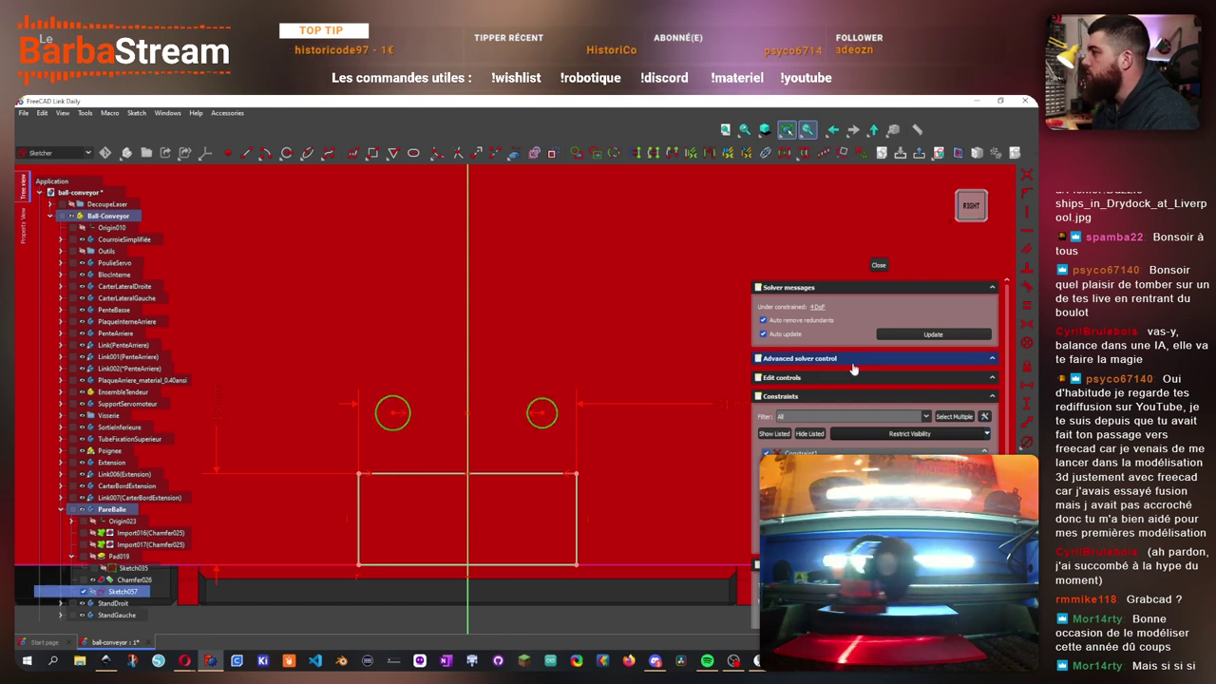
{"action": "left_click", "coordinate": [1025, 444]}
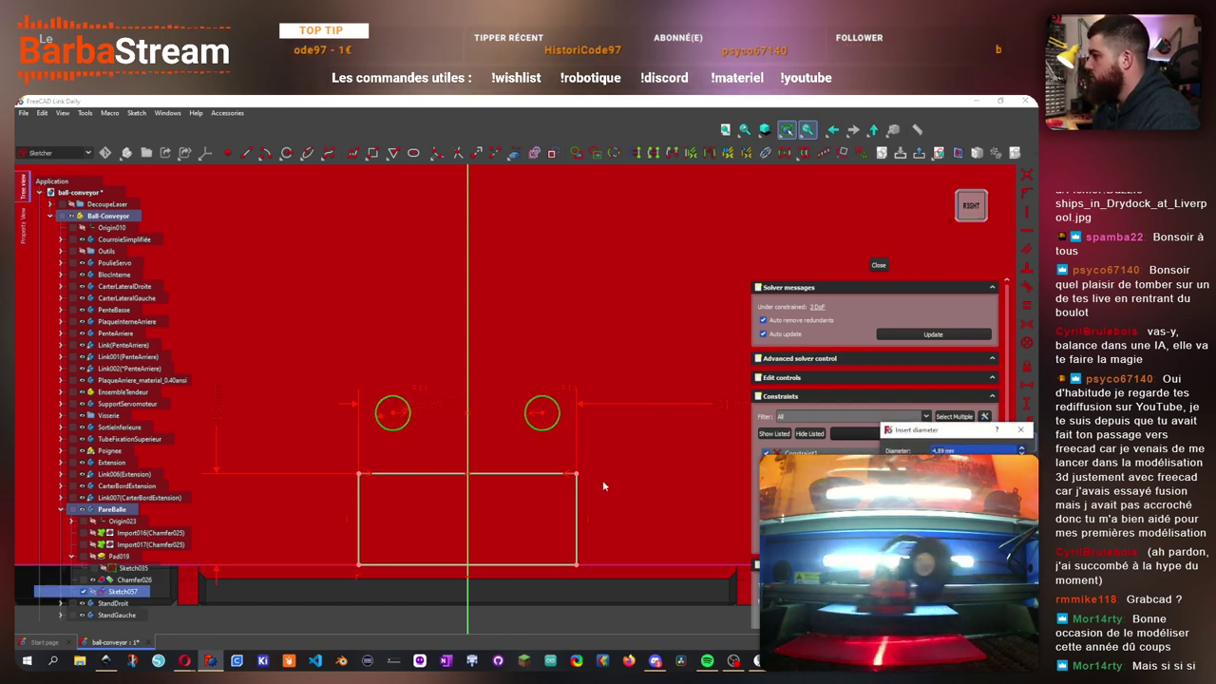
{"action": "key", "text": "Return"}
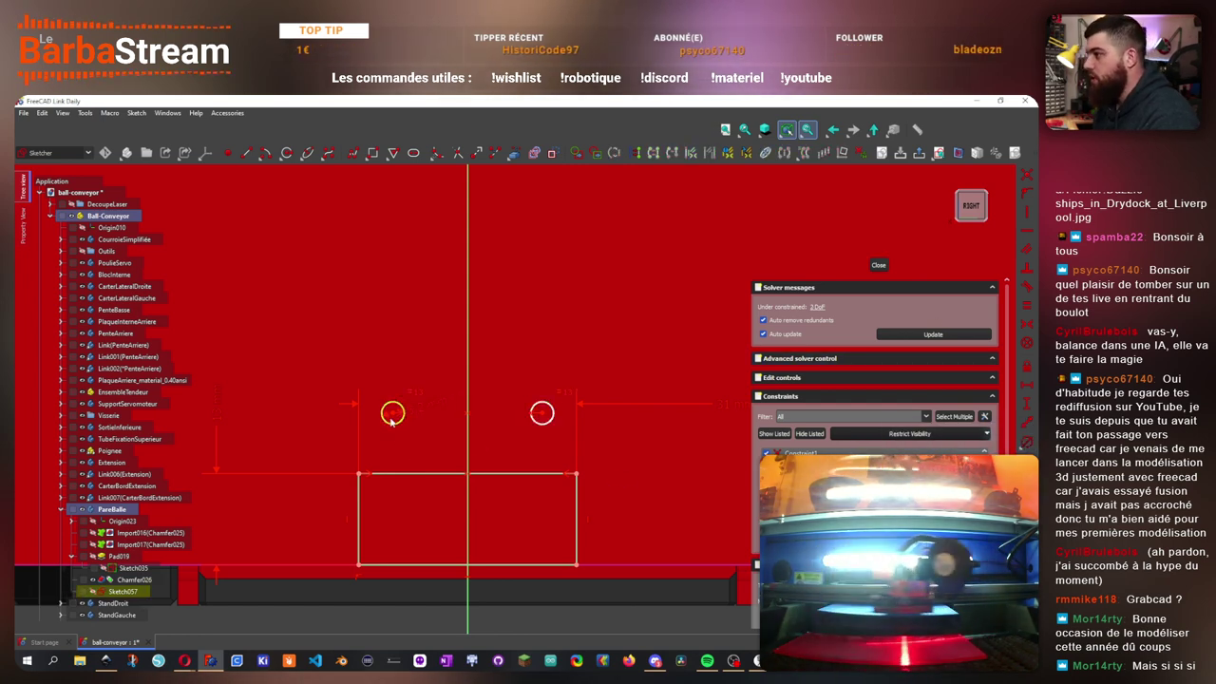
- Constrain the horizontal distance between the two circle centres
{"action": "left_click", "coordinate": [541, 413]}
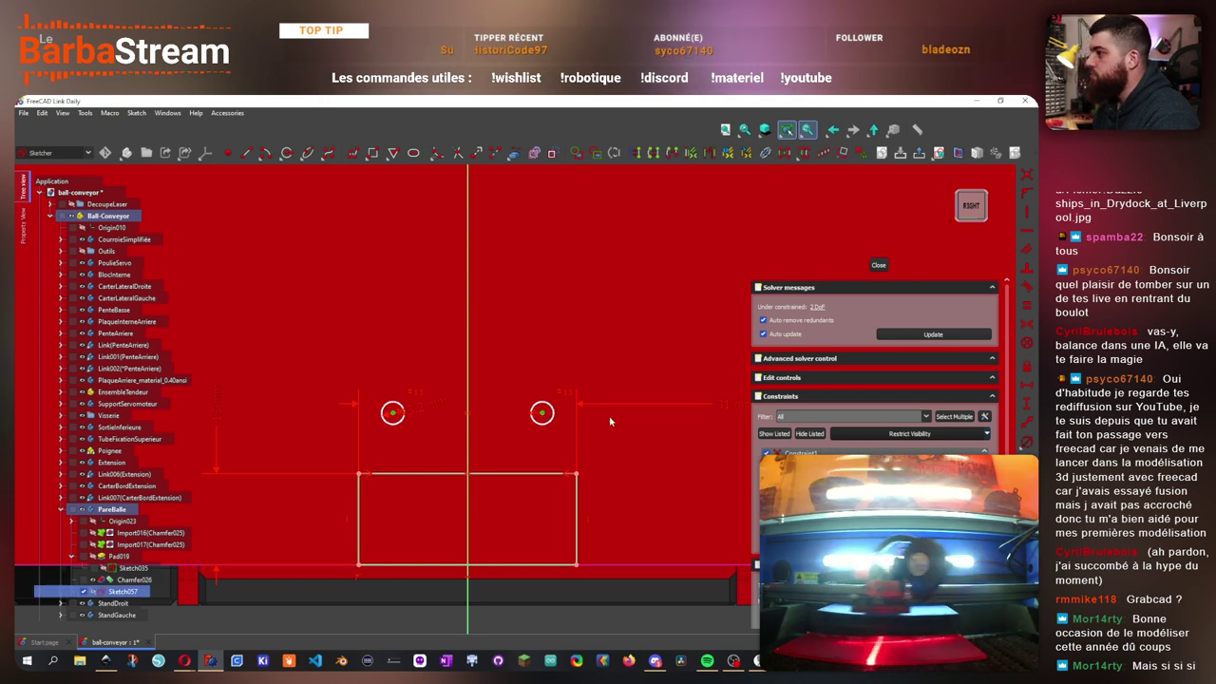
{"action": "left_click", "coordinate": [1032, 424]}
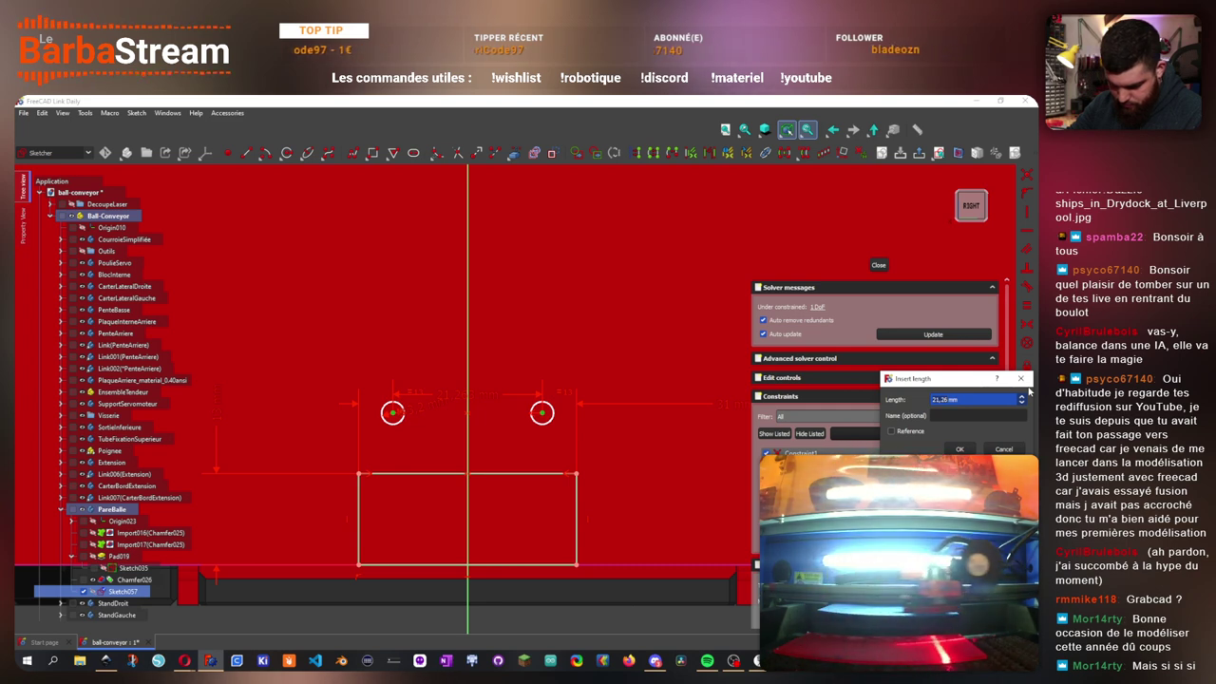
{"action": "type", "text": "21,26mm"}
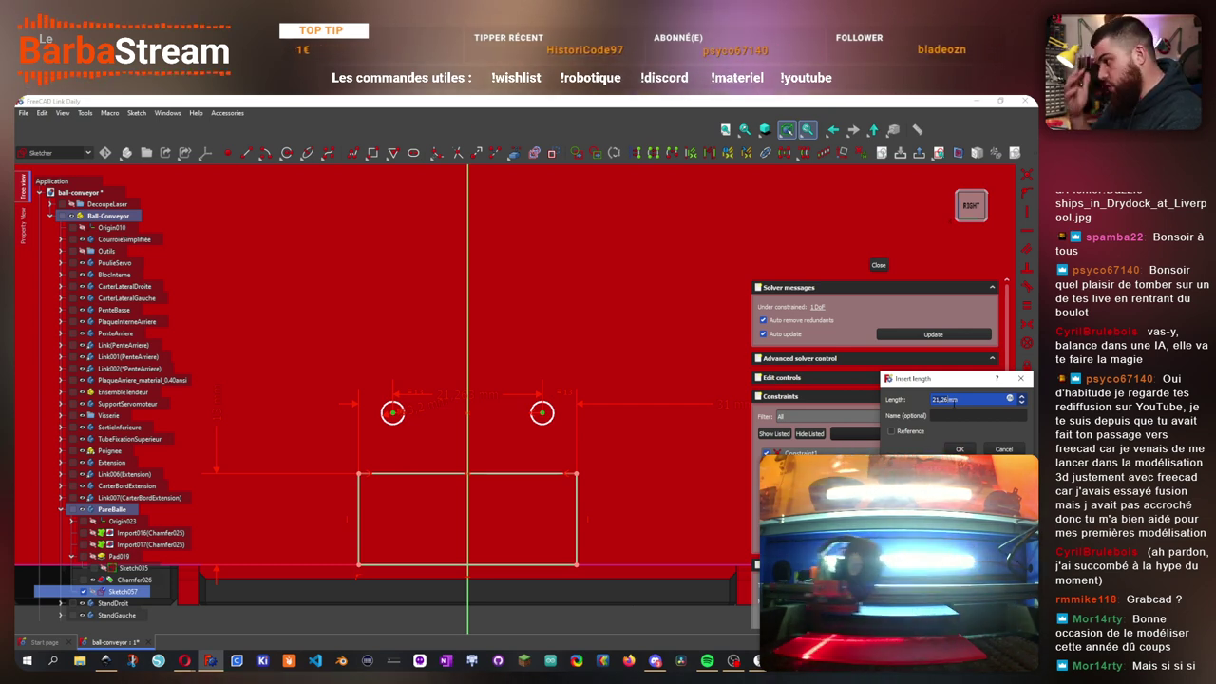
{"action": "key", "text": "Return"}
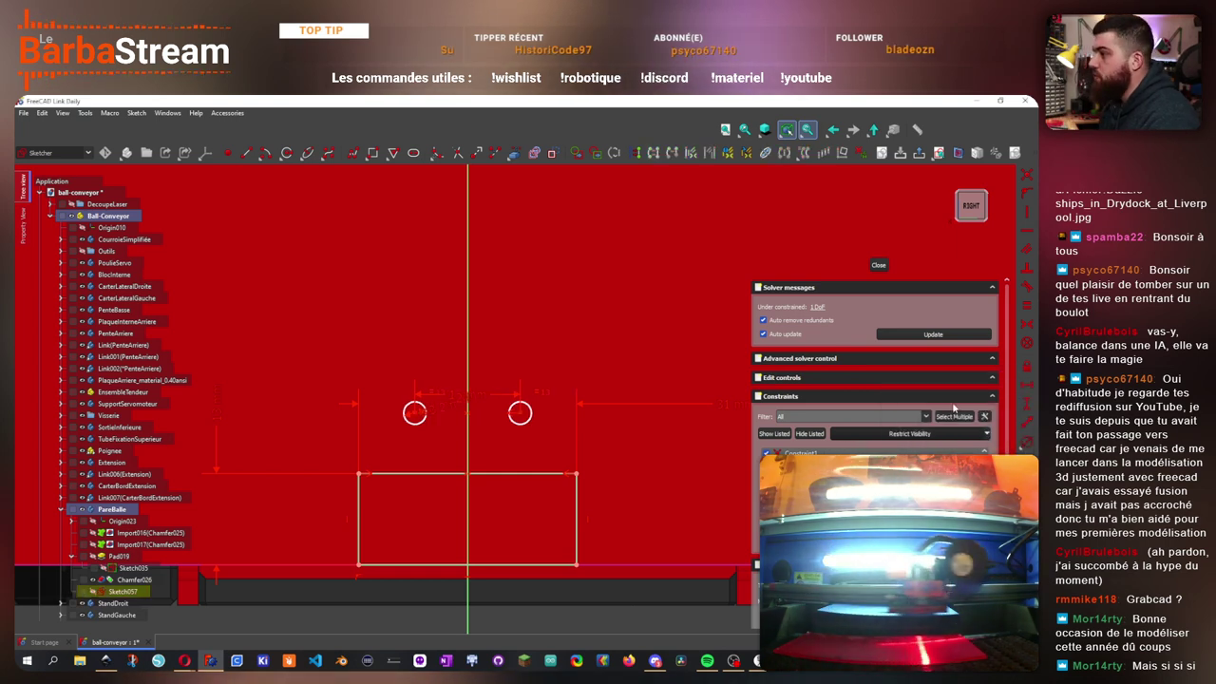
- Set the circle centres 10 mm above the rectangle's upper right corner and close the sketch
{"action": "left_click", "coordinate": [520, 412]}
{"action": "left_click", "coordinate": [575, 473]}
{"action": "left_click", "coordinate": [1025, 404]}
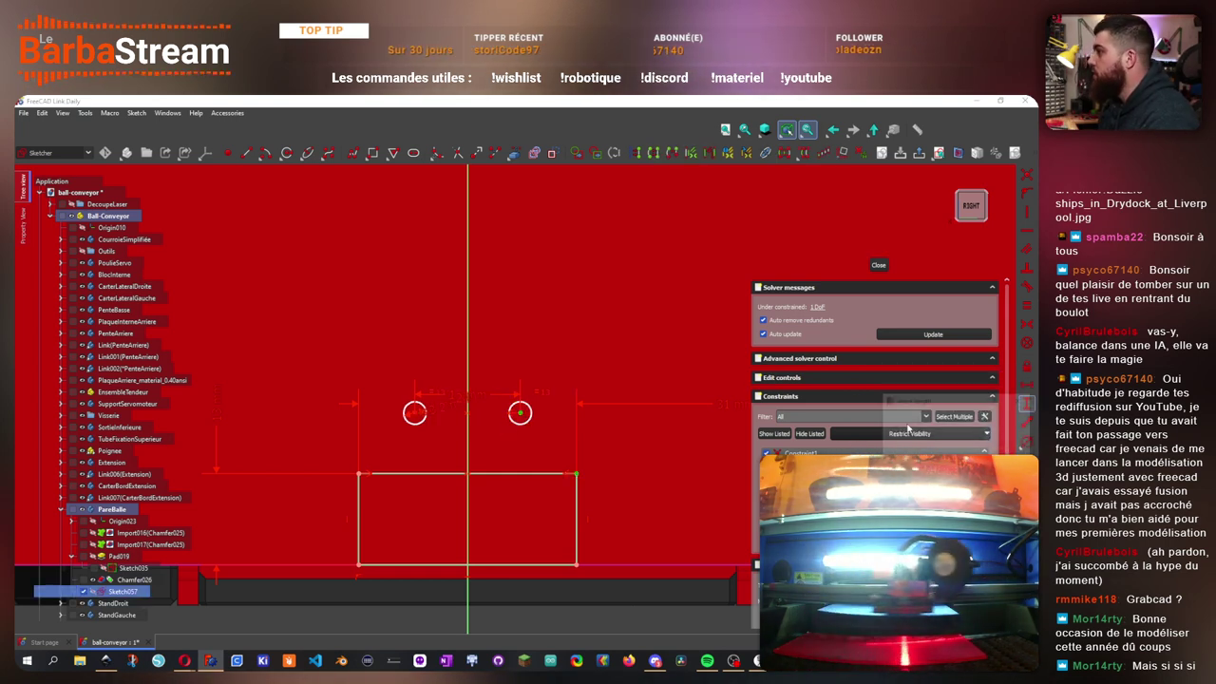
{"action": "type", "text": "10"}
{"action": "key", "text": "Return"}
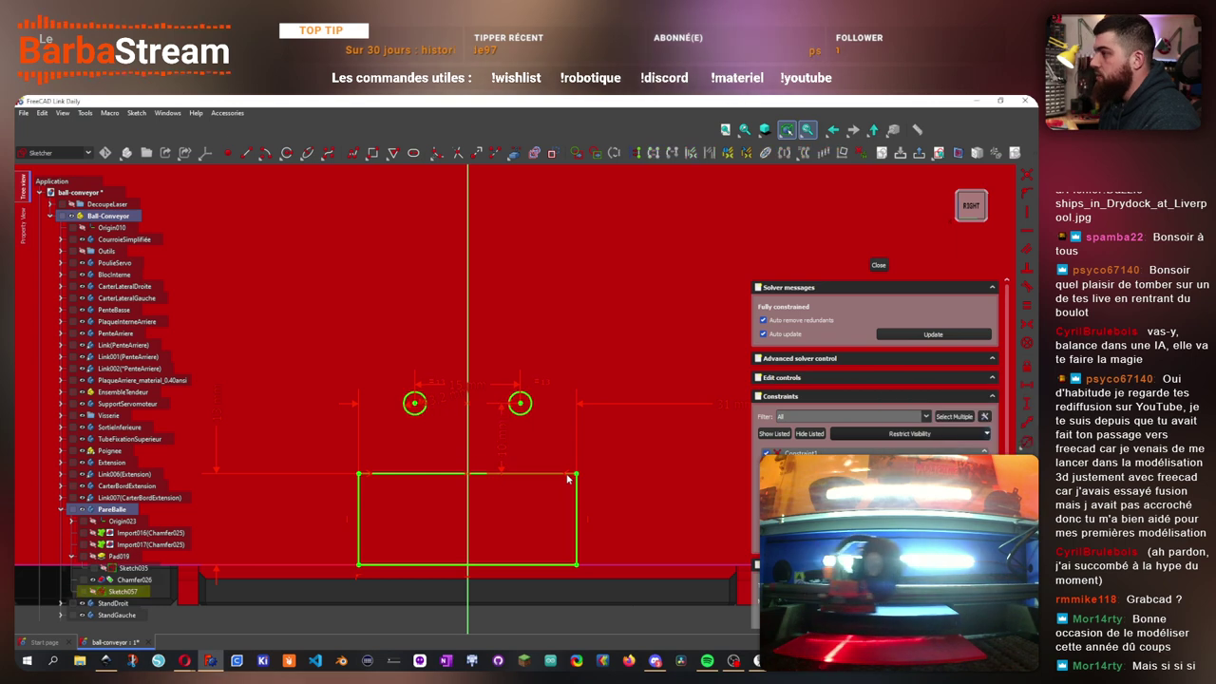
{"action": "key", "text": "Escape"}
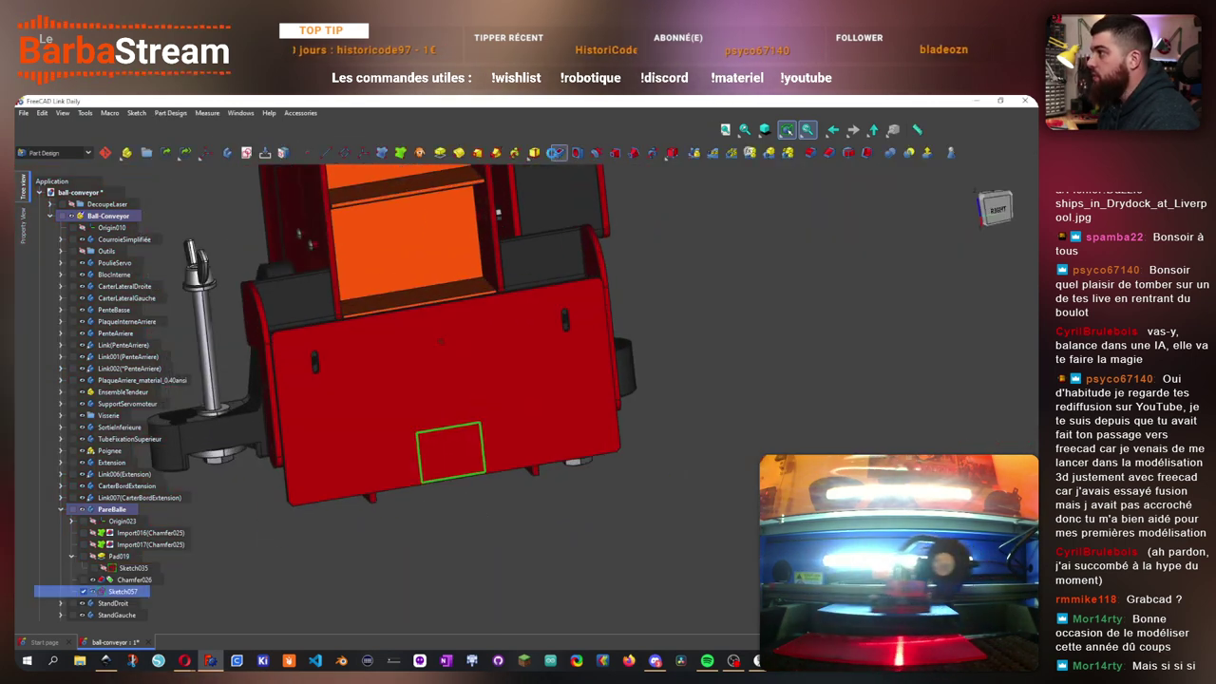
- Pocket the sketch through all of the guard plate in the reversed direction
{"action": "left_click", "coordinate": [595, 153]}
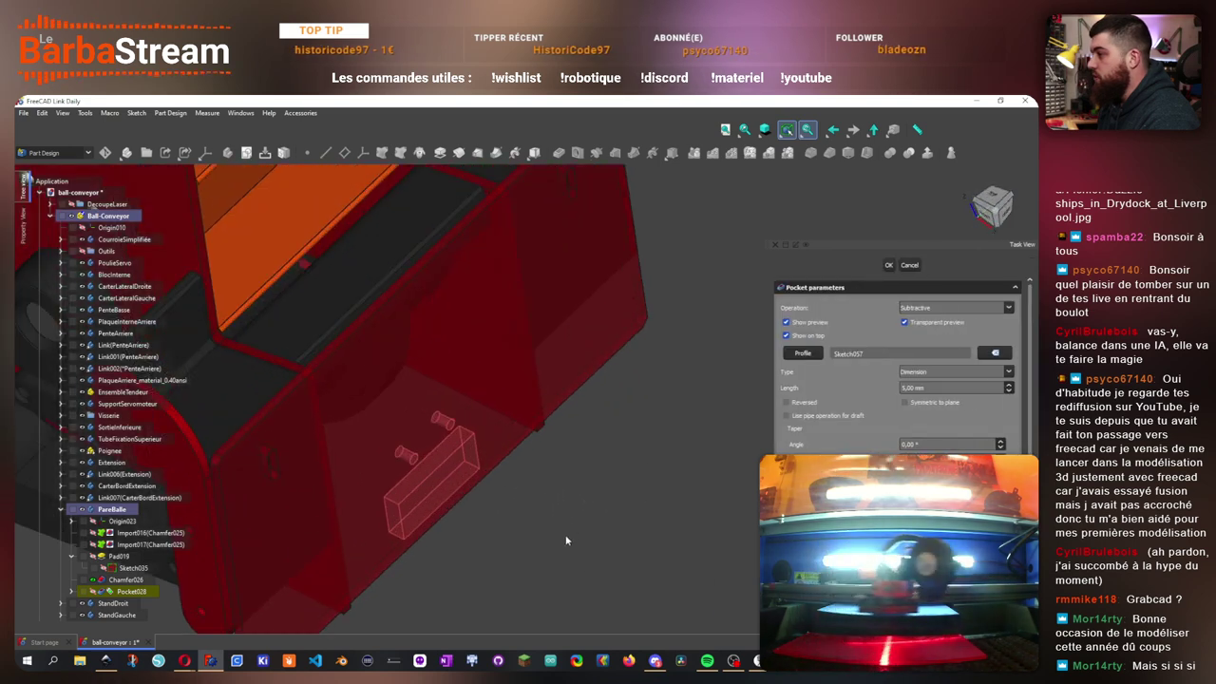
{"action": "left_click", "coordinate": [904, 403]}
{"action": "left_click", "coordinate": [903, 402]}
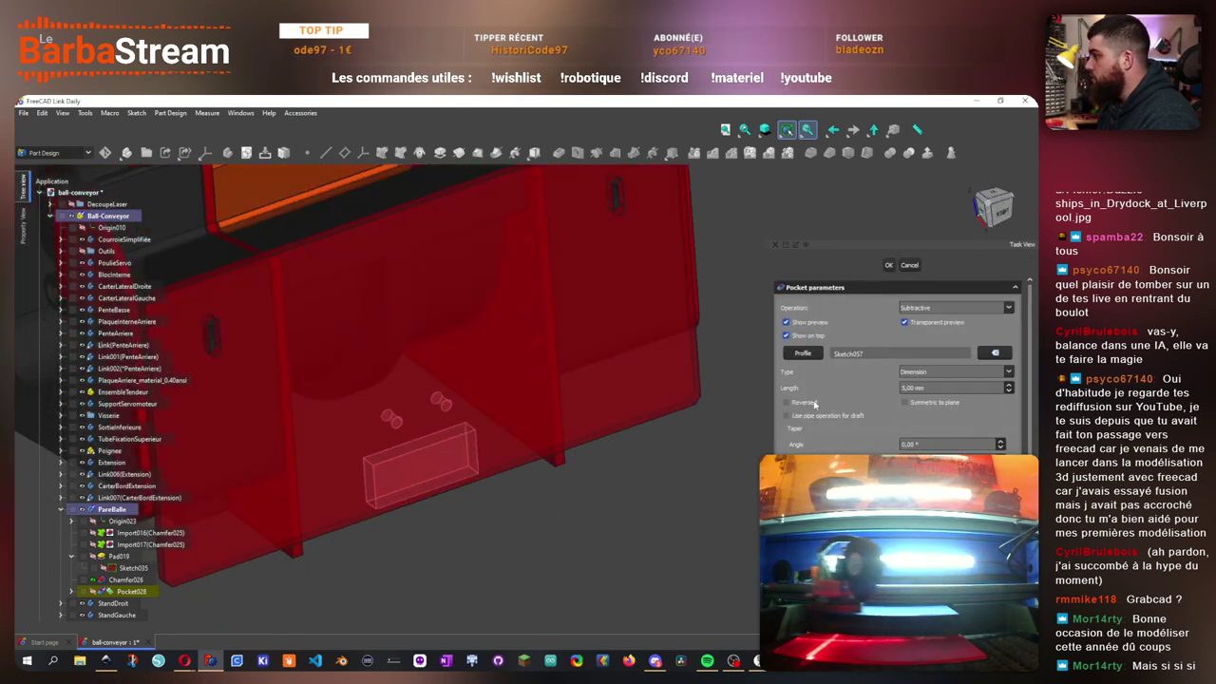
{"action": "left_click", "coordinate": [927, 373]}
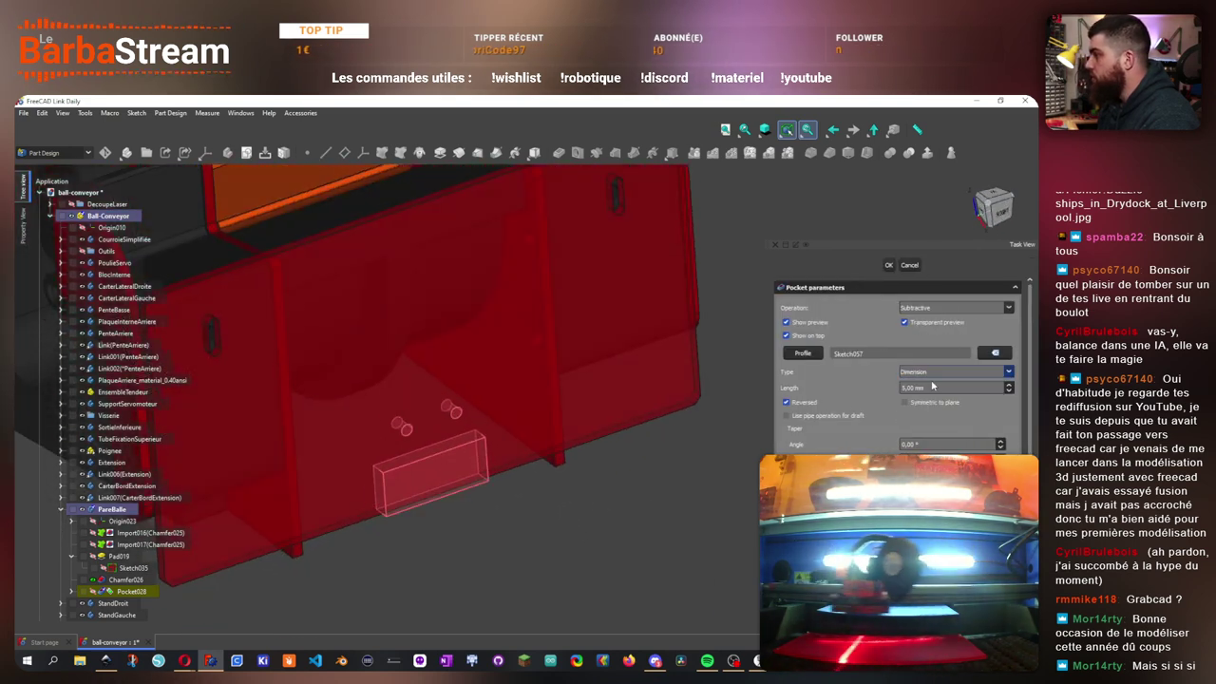
{"action": "left_click", "coordinate": [915, 388]}
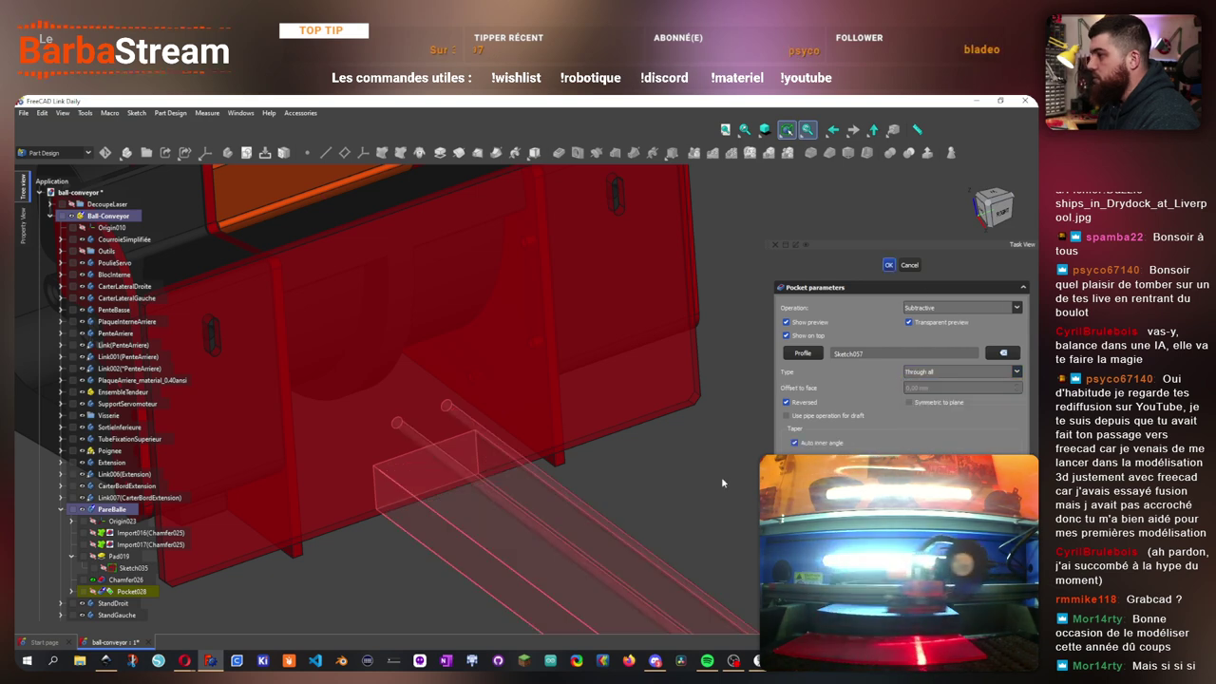
{"action": "left_click_drag", "start_coordinate": [702, 537], "coordinate": [686, 489]}
{"action": "scroll", "coordinate": [472, 529], "scroll_direction": "down", "scroll_amount": 2}
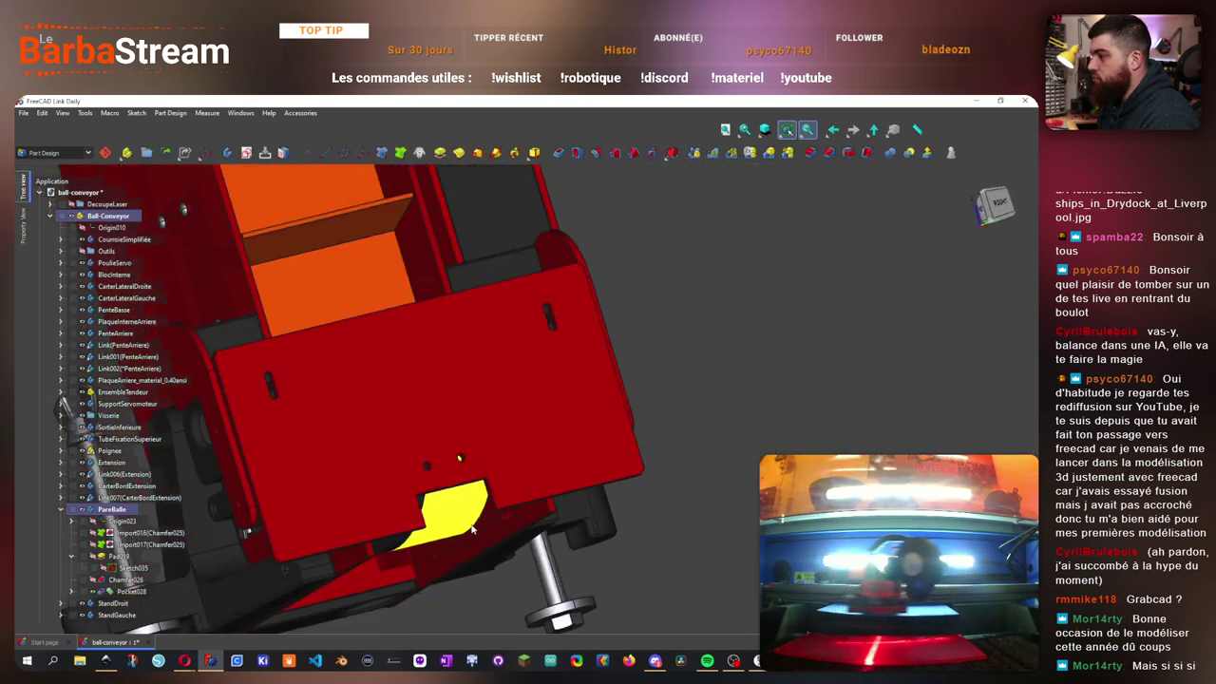
- Chamfer the two edges where the notch's sides meet the guard plate's bottom edge
{"action": "scroll", "coordinate": [472, 529], "scroll_direction": "up", "scroll_amount": 4}
{"action": "scroll", "coordinate": [584, 475], "scroll_direction": "up", "scroll_amount": 5}
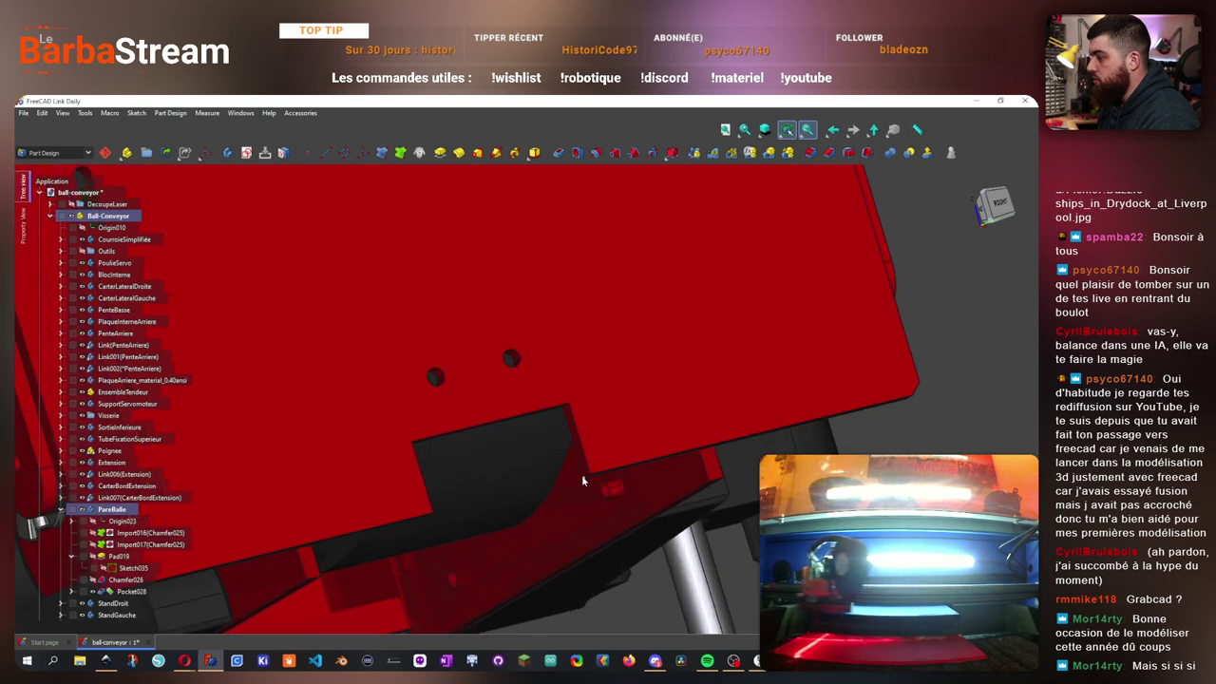
{"action": "left_click", "coordinate": [590, 474]}
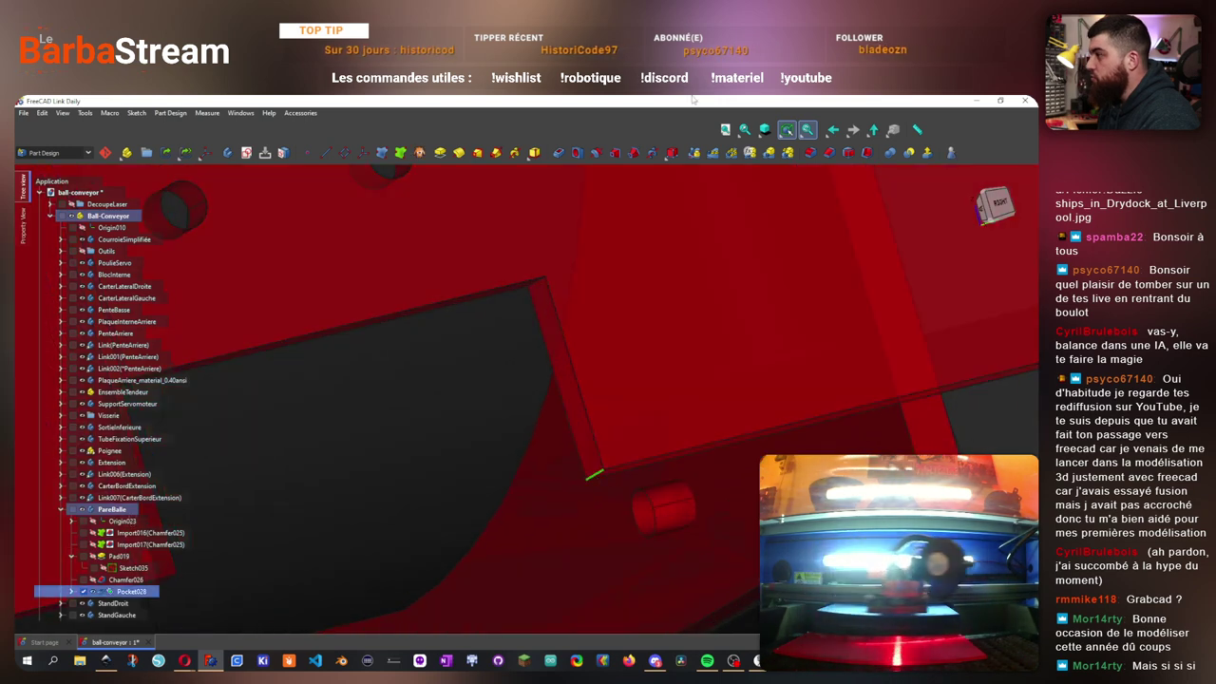
{"action": "left_click", "coordinate": [828, 152]}
{"action": "scroll", "coordinate": [523, 441], "scroll_direction": "down", "scroll_amount": 5}
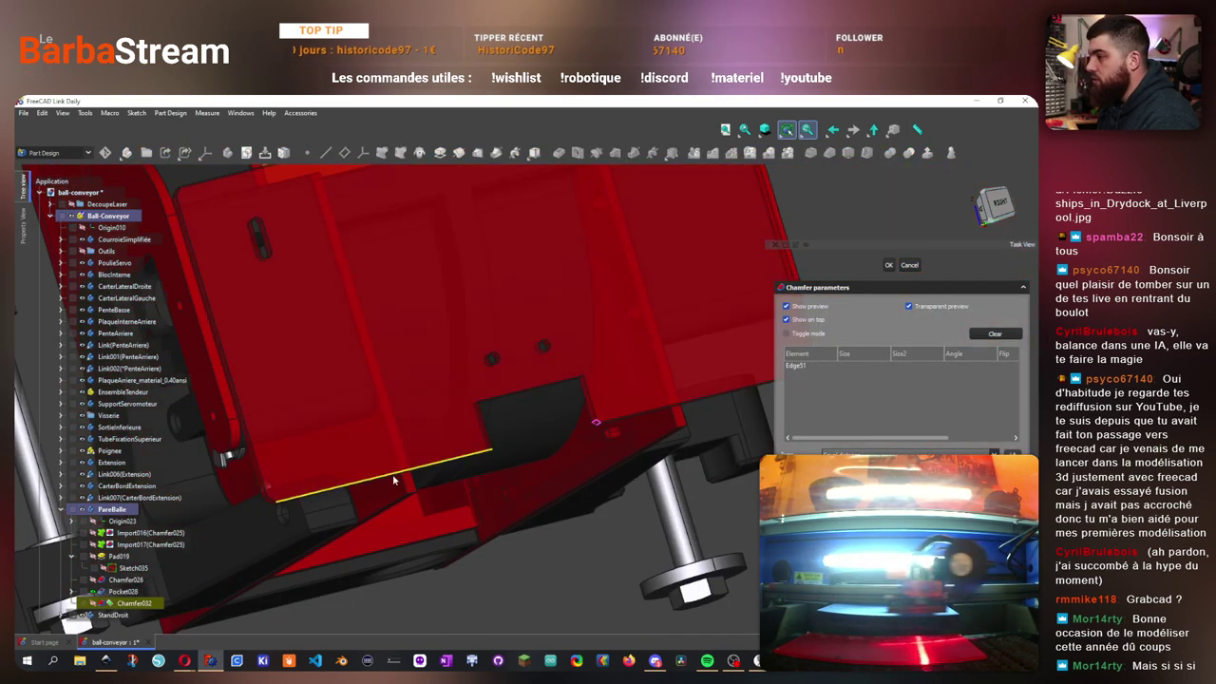
{"action": "left_click_drag", "start_coordinate": [542, 347], "coordinate": [401, 392]}
{"action": "scroll", "coordinate": [461, 425], "scroll_direction": "up", "scroll_amount": 4}
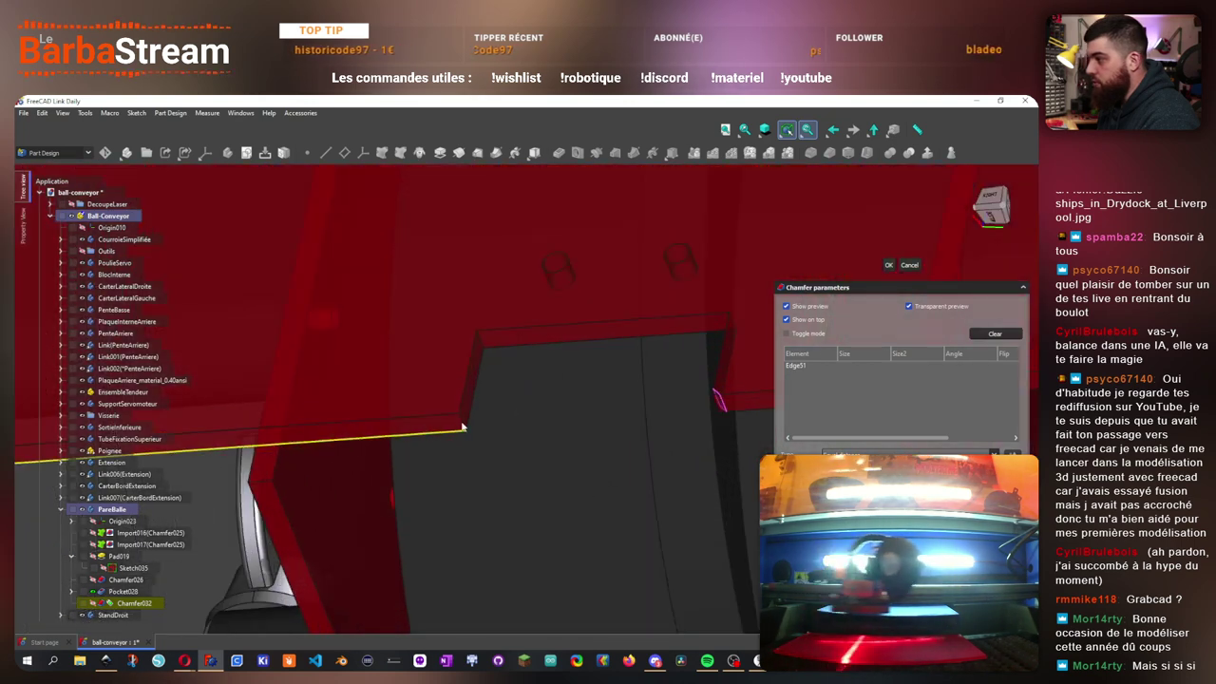
{"action": "left_click", "coordinate": [462, 427]}
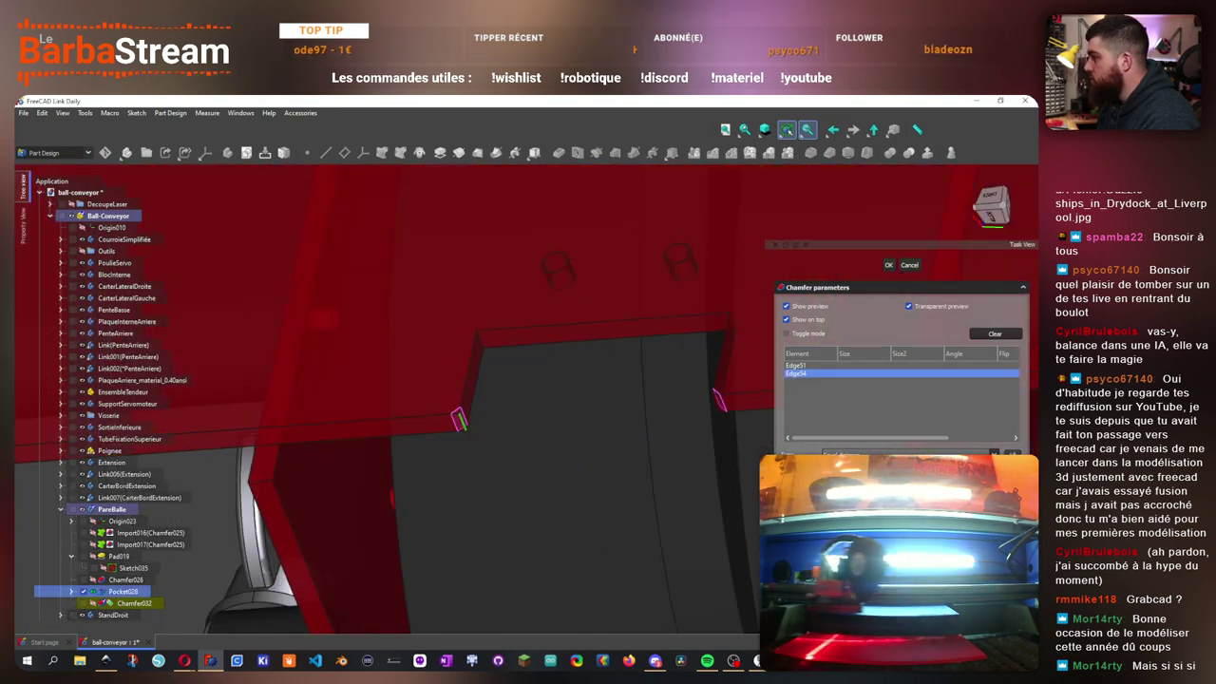
{"action": "scroll", "coordinate": [611, 409], "scroll_direction": "down", "scroll_amount": 5}
{"action": "left_click_drag", "start_coordinate": [608, 441], "coordinate": [655, 380]}
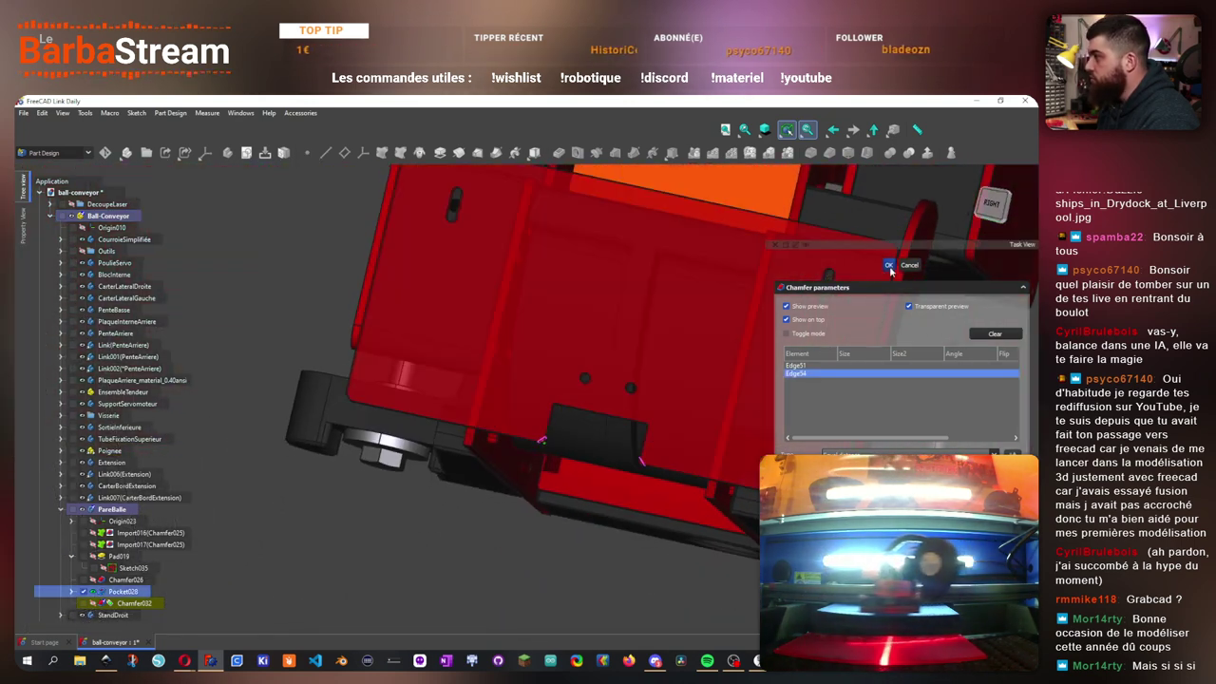
{"action": "left_click", "coordinate": [889, 265]}
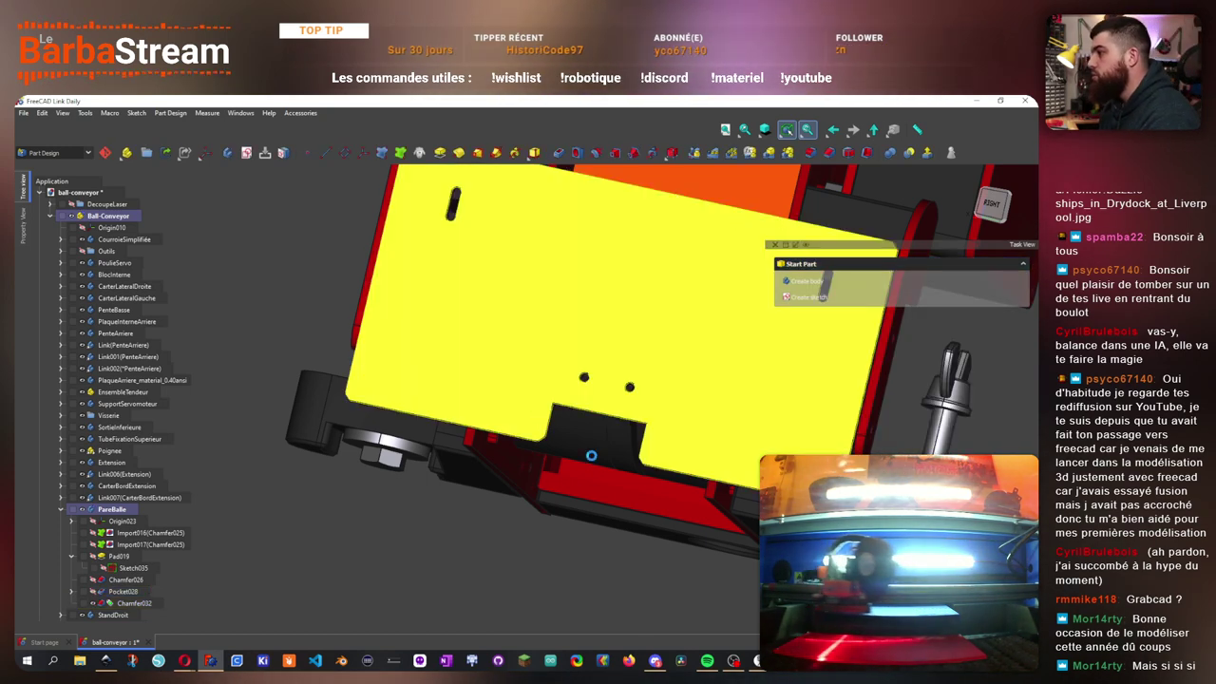
- Add the notch's inner corner edges to the guard plate's existing chamfer and confirm the feature
{"action": "scroll", "coordinate": [590, 456], "scroll_direction": "up", "scroll_amount": 3}
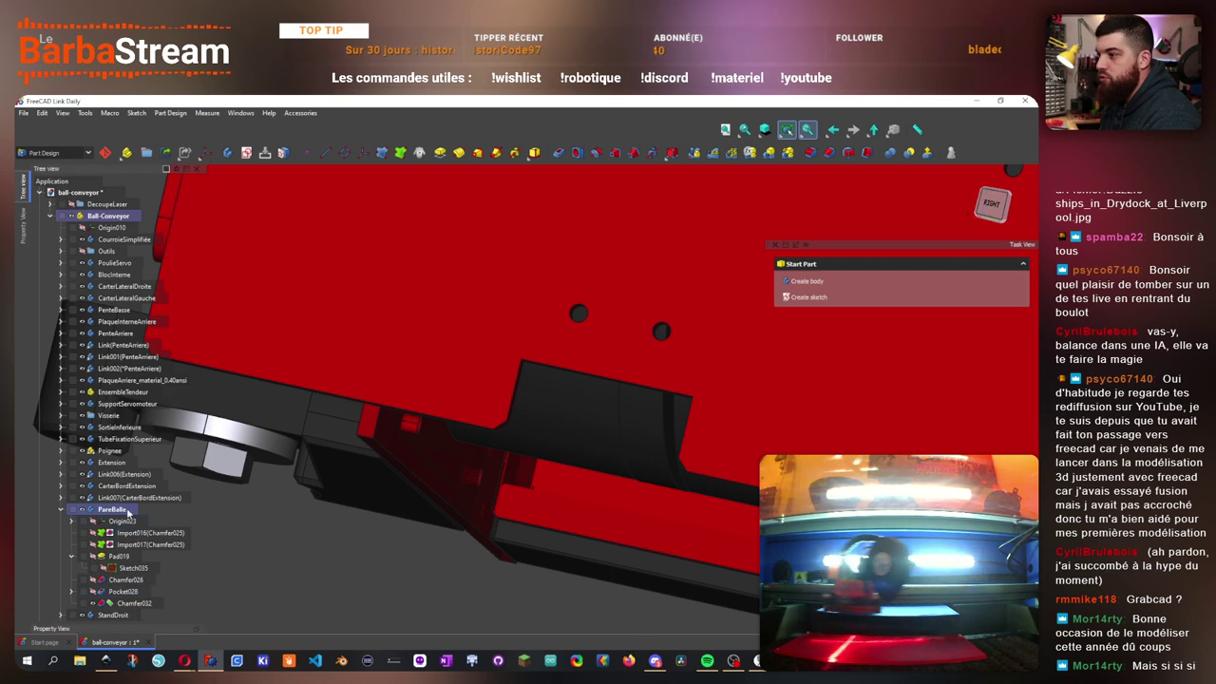
{"action": "double_click", "coordinate": [136, 604]}
{"action": "scroll", "coordinate": [529, 393], "scroll_direction": "up", "scroll_amount": 3}
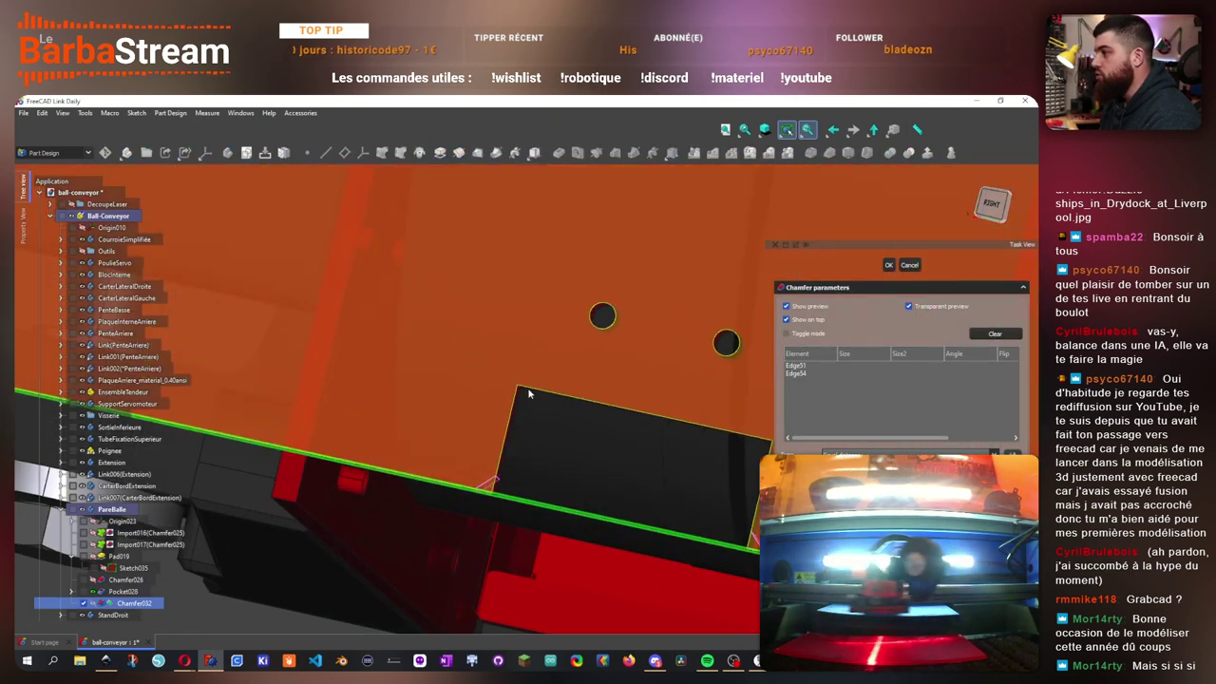
{"action": "scroll", "coordinate": [524, 403], "scroll_direction": "up", "scroll_amount": 3}
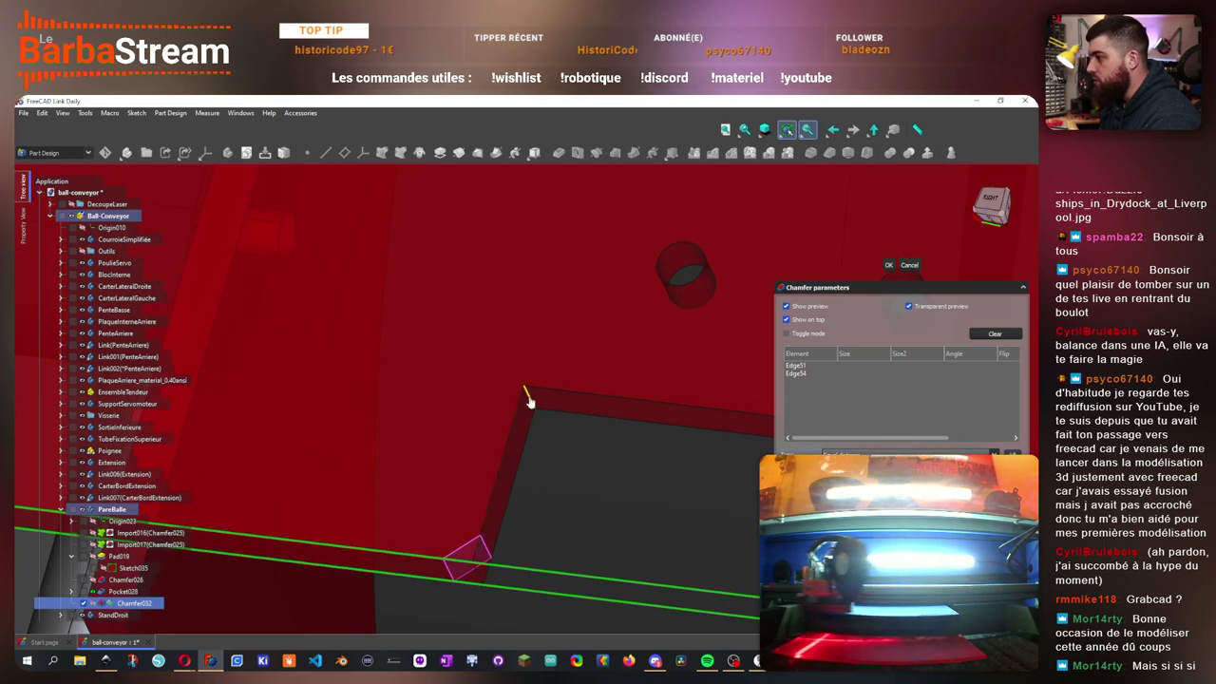
{"action": "left_click", "coordinate": [529, 402]}
{"action": "scroll", "coordinate": [529, 402], "scroll_direction": "down", "scroll_amount": 5}
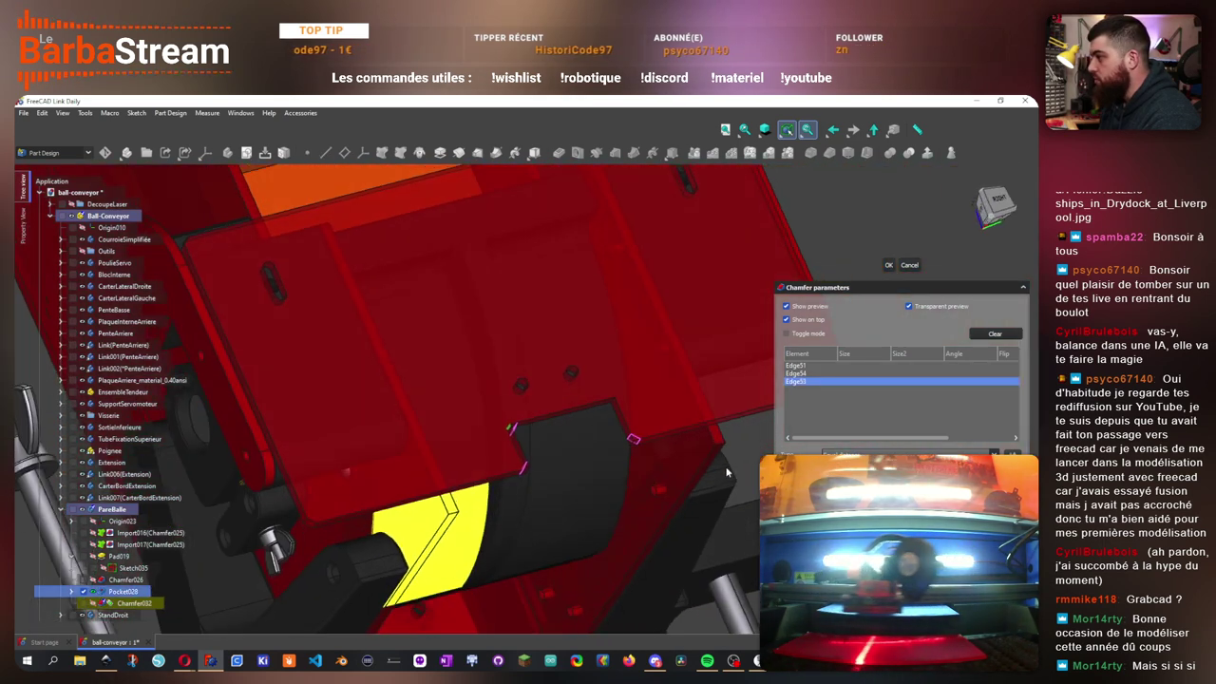
{"action": "scroll", "coordinate": [608, 399], "scroll_direction": "up", "scroll_amount": 5}
{"action": "left_click", "coordinate": [598, 384]}
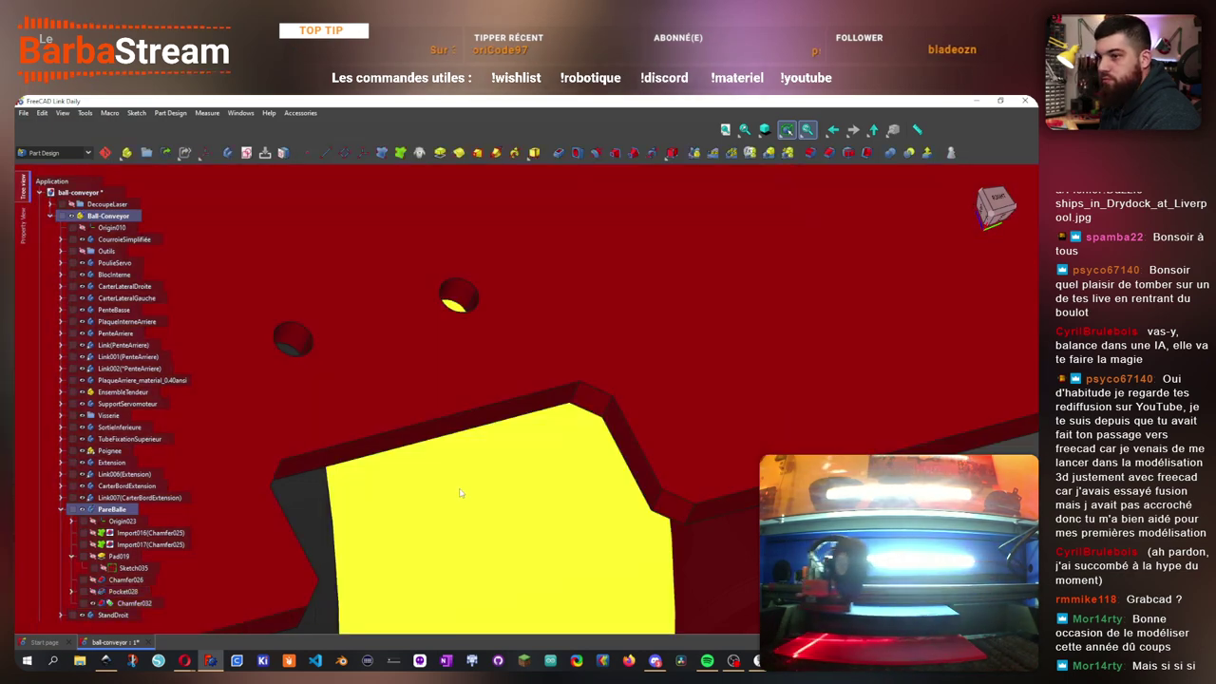
- Collapse the PareBalle body and examine the notched guard plate on the conveyor from several sides
{"action": "scroll", "coordinate": [466, 479], "scroll_direction": "down", "scroll_amount": 6}
{"action": "left_click_drag", "start_coordinate": [467, 480], "coordinate": [425, 384]}
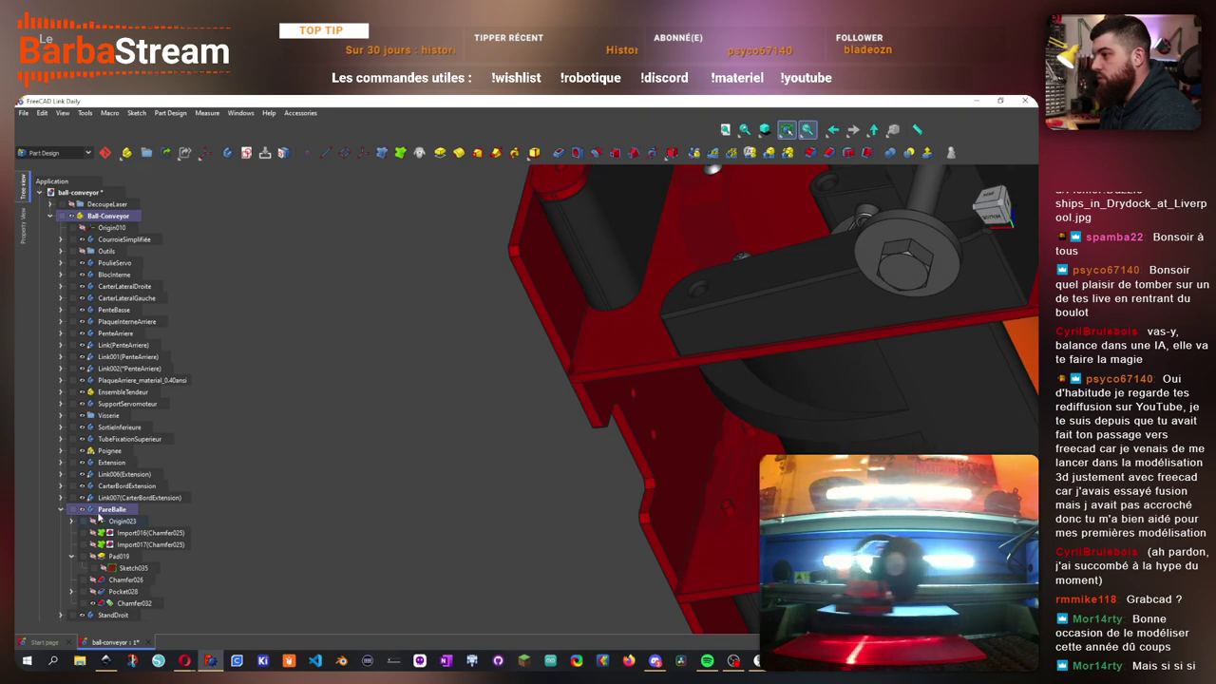
{"action": "left_click", "coordinate": [98, 510]}
{"action": "left_click", "coordinate": [61, 509]}
{"action": "left_click", "coordinate": [427, 481]}
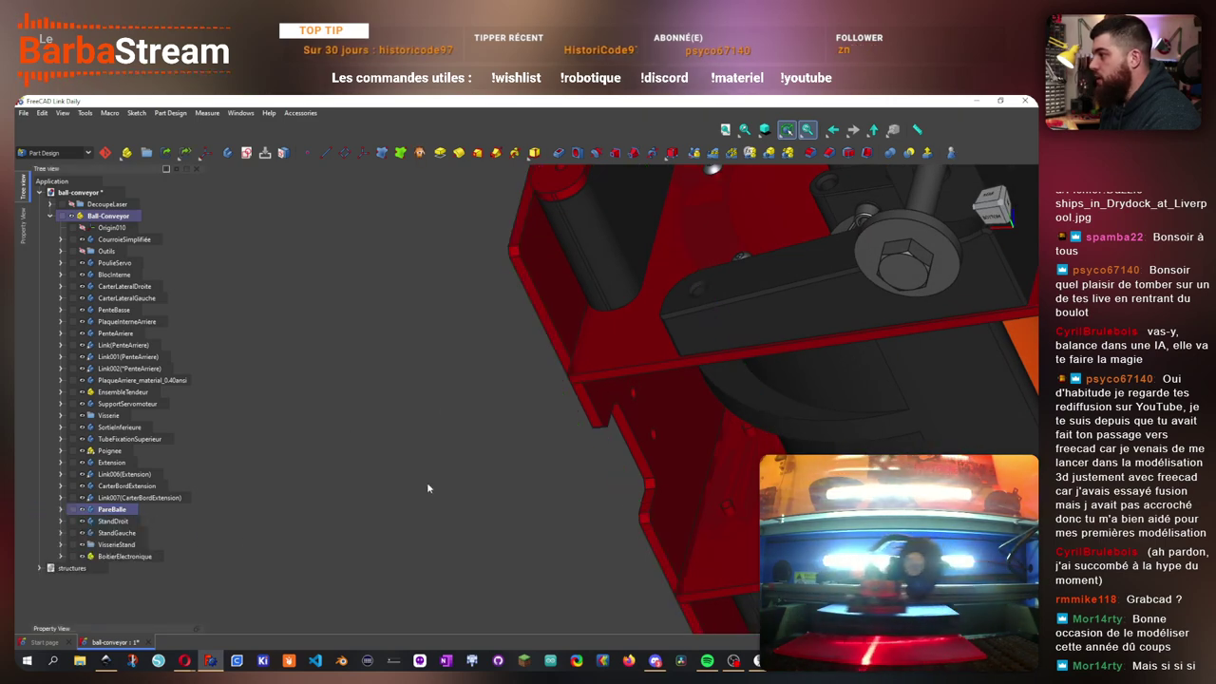
{"action": "left_click_drag", "start_coordinate": [426, 482], "coordinate": [475, 447]}
{"action": "left_click_drag", "start_coordinate": [618, 344], "coordinate": [532, 399]}
{"action": "left_click_drag", "start_coordinate": [451, 545], "coordinate": [617, 479]}
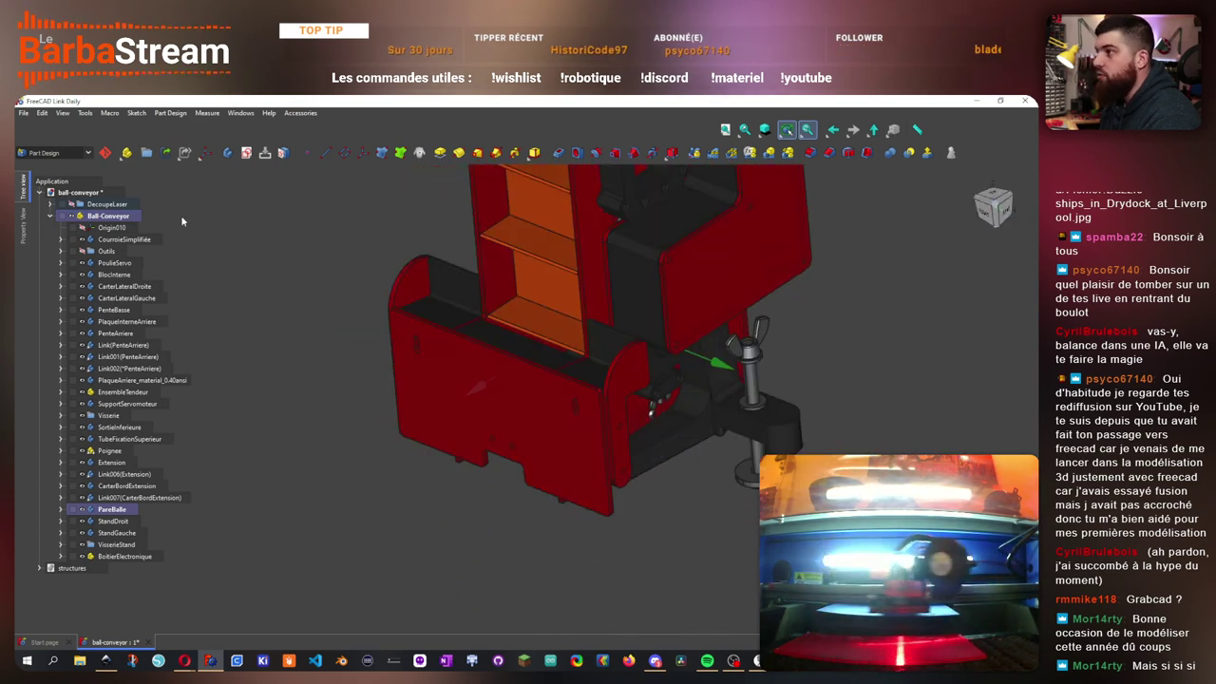
- Create a new body and move it out of the Ball-Conveyor part to the document's root level
{"action": "left_click", "coordinate": [227, 153]}
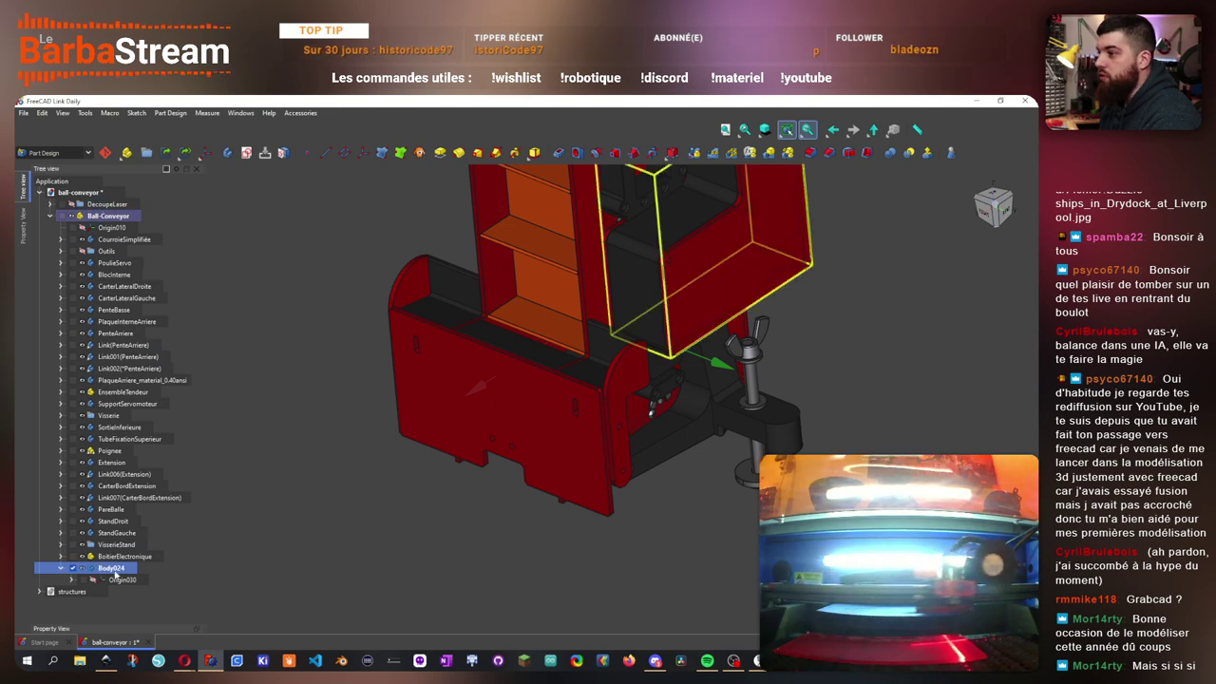
{"action": "key", "text": "5"}
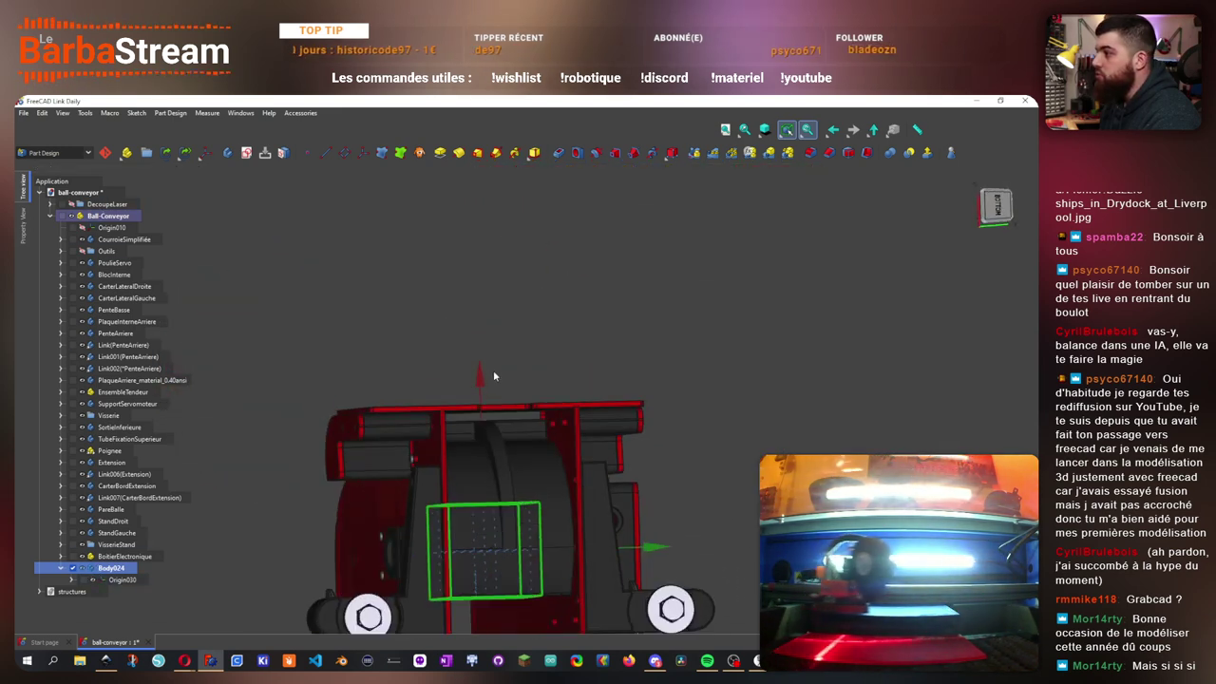
{"action": "left_click_drag", "start_coordinate": [485, 396], "coordinate": [387, 547]}
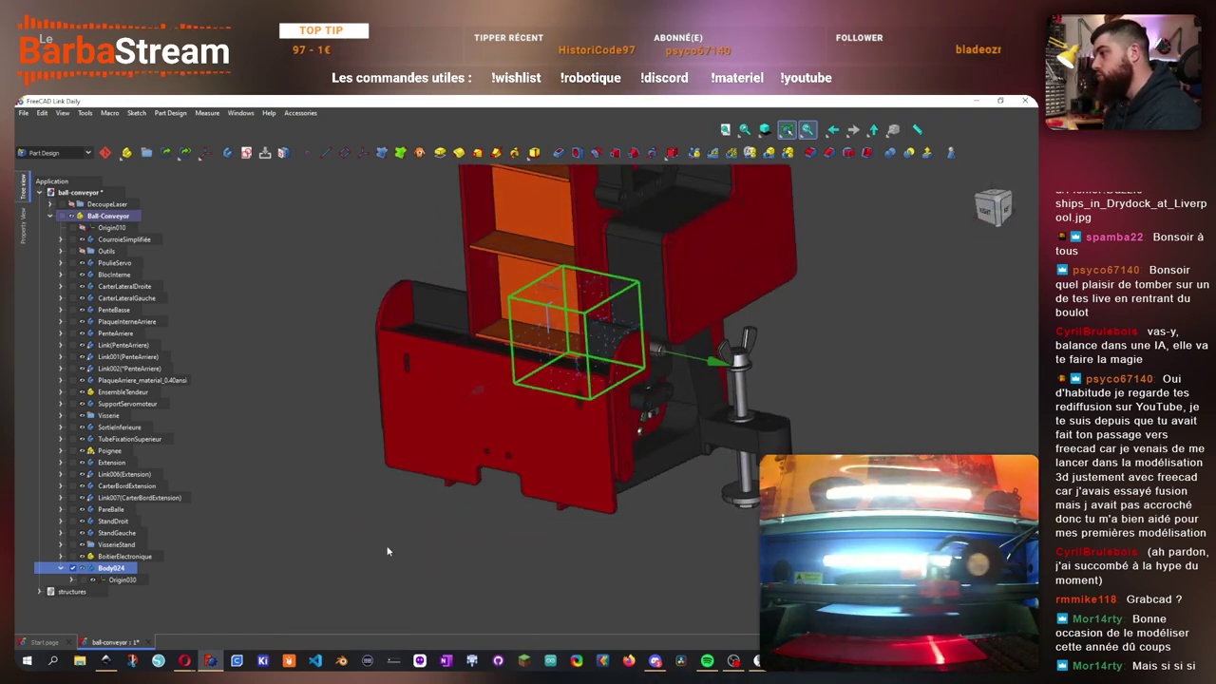
{"action": "left_click", "coordinate": [511, 503]}
{"action": "left_click_drag", "start_coordinate": [518, 527], "coordinate": [836, 433]}
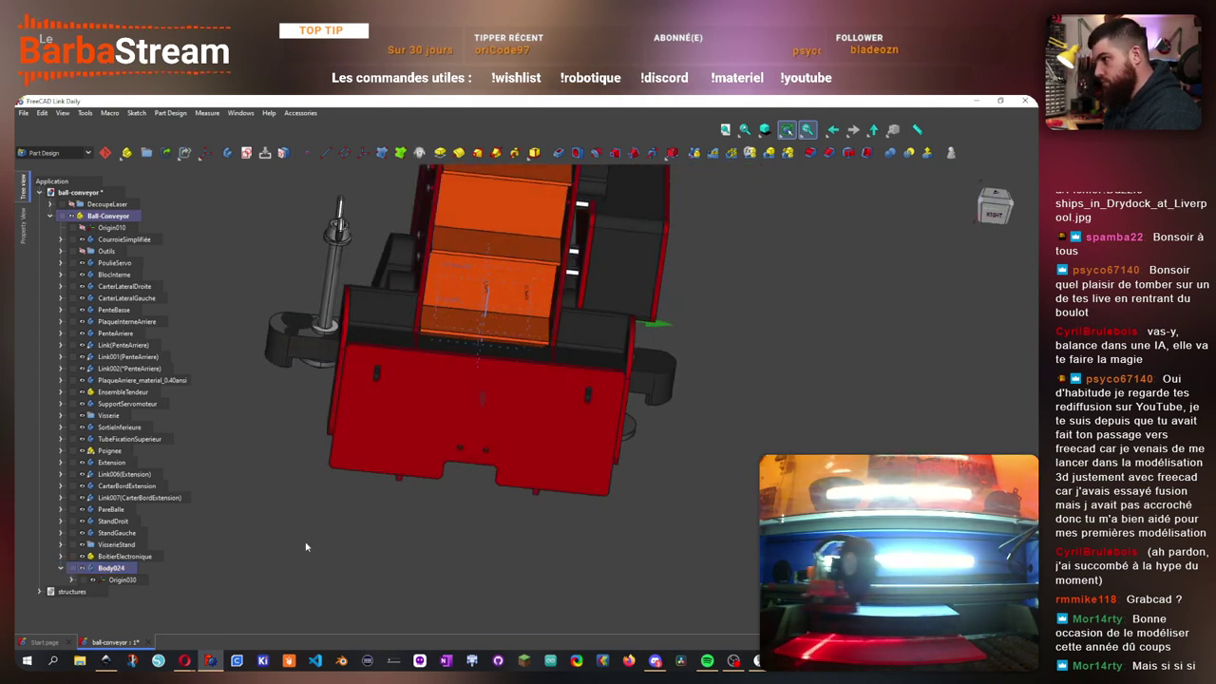
{"action": "scroll", "coordinate": [255, 545], "scroll_direction": "down", "scroll_amount": 1}
{"action": "left_click", "coordinate": [113, 569]}
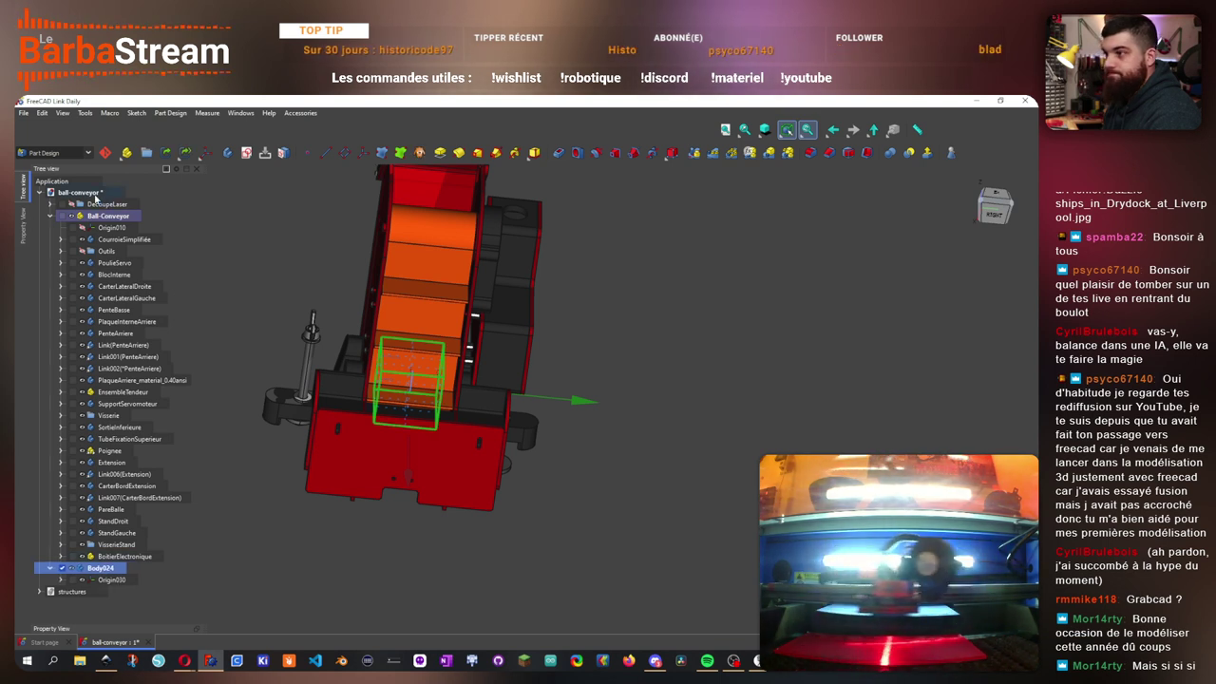
- Collapse and hide the Ball-Conveyor part, and make the new body the active one
{"action": "left_click", "coordinate": [51, 216]}
{"action": "key", "text": "space"}
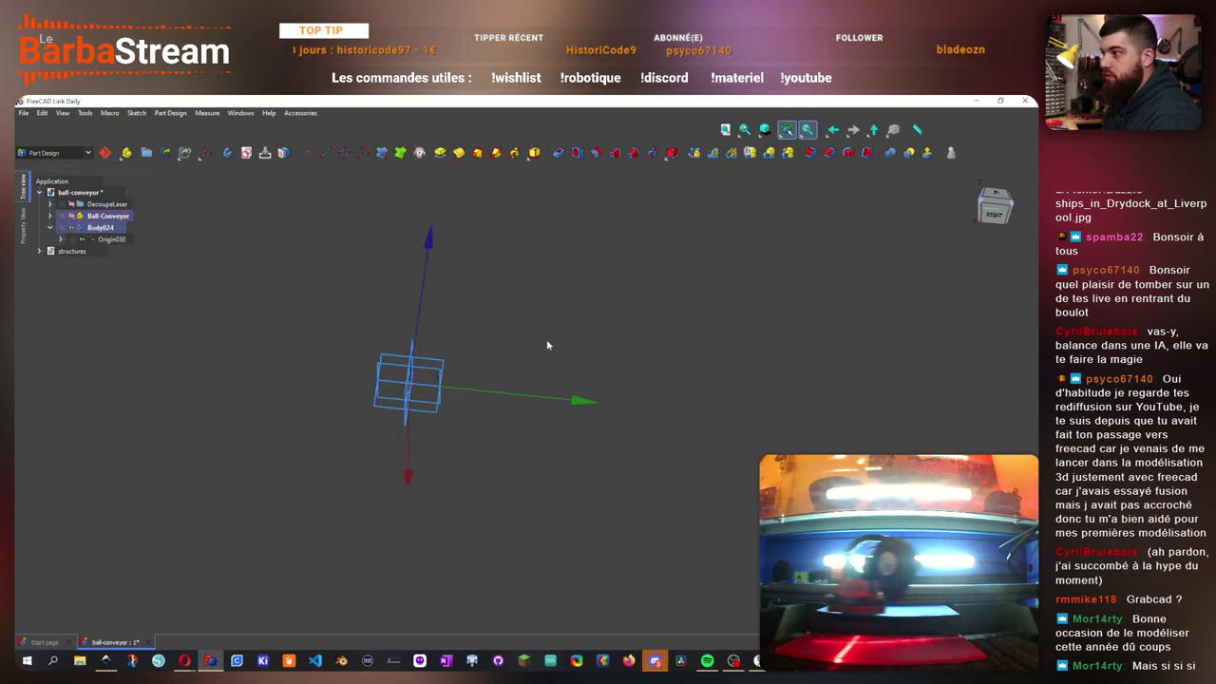
{"action": "left_click_drag", "start_coordinate": [546, 340], "coordinate": [439, 366]}
{"action": "scroll", "coordinate": [438, 367], "scroll_direction": "up", "scroll_amount": 2}
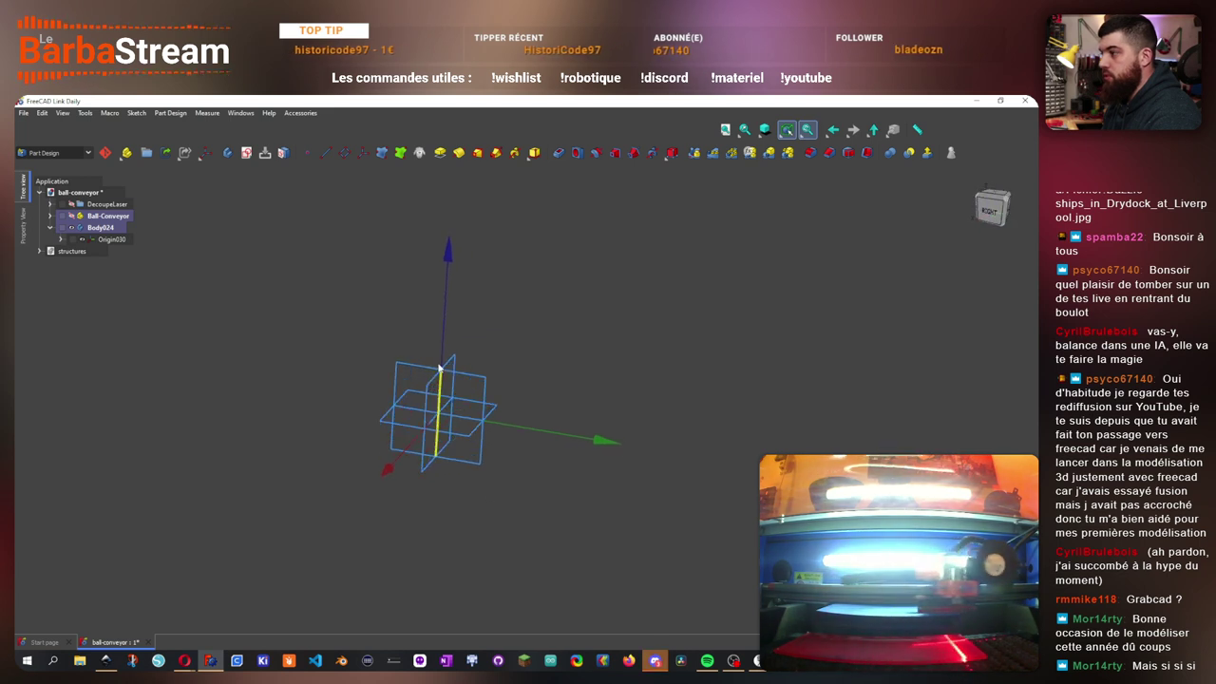
{"action": "scroll", "coordinate": [440, 367], "scroll_direction": "up", "scroll_amount": 3}
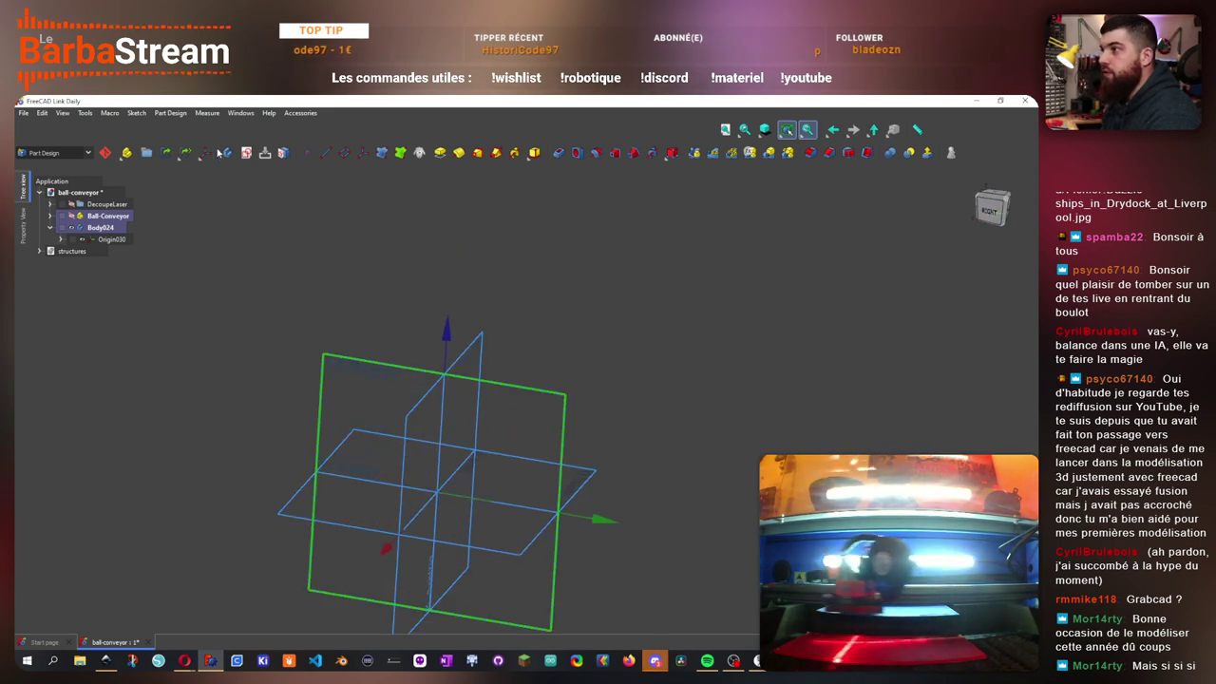
{"action": "left_click", "coordinate": [102, 229]}
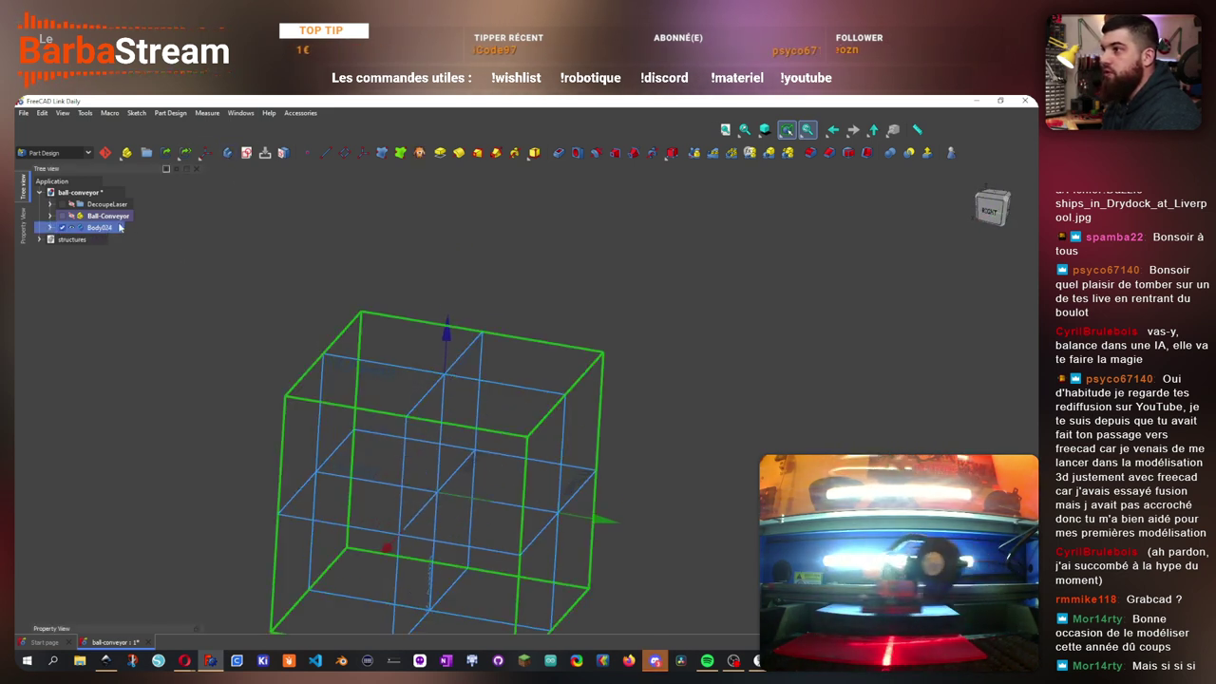
{"action": "double_click", "coordinate": [113, 217]}
{"action": "double_click", "coordinate": [112, 230]}
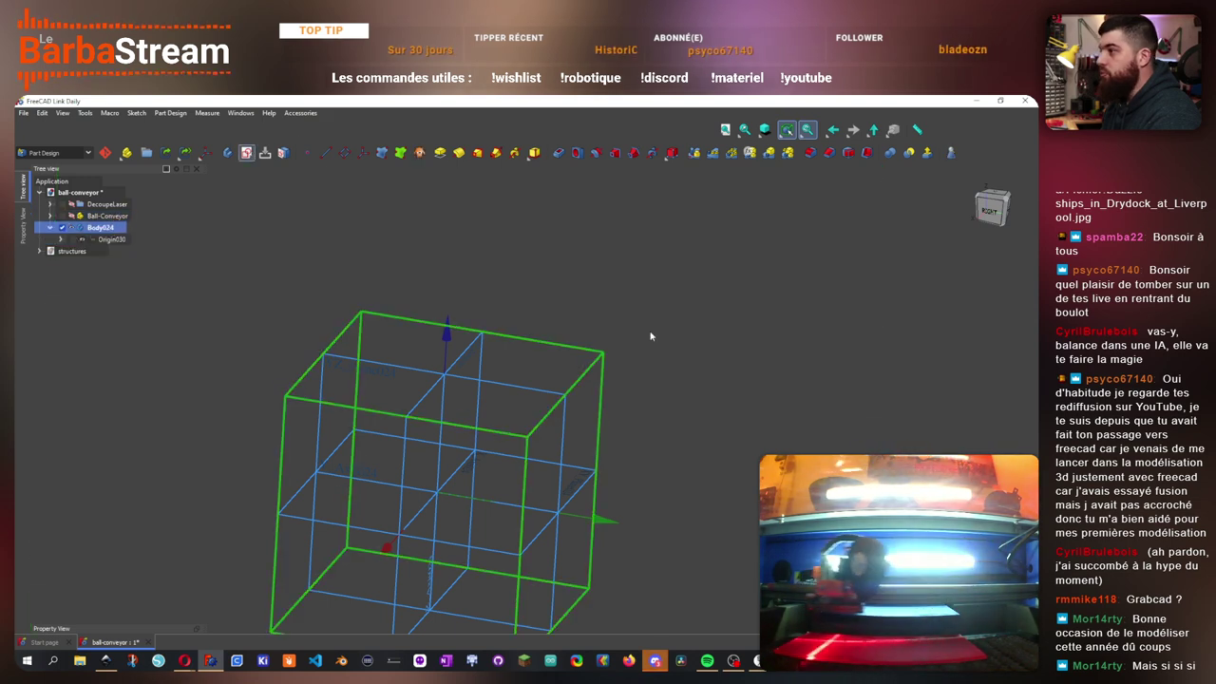
- Create a sketch on the new body's YZ plane and hide the body's origin
{"action": "key", "text": "s"}
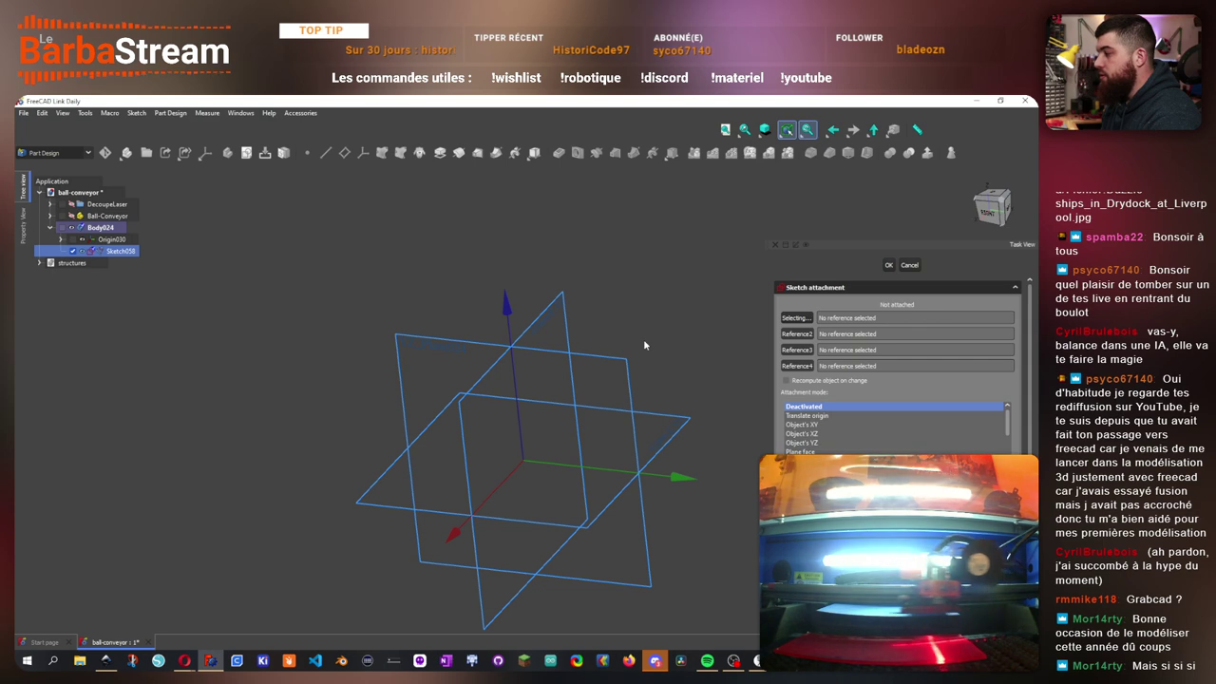
{"action": "left_click", "coordinate": [625, 361]}
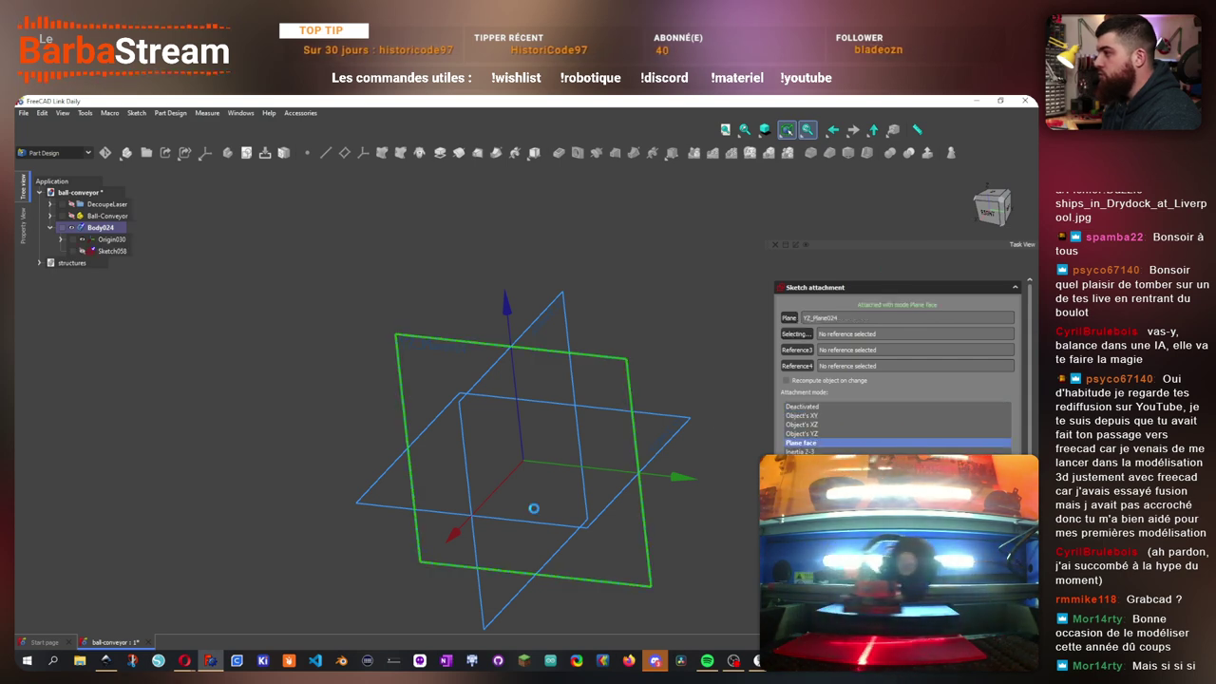
{"action": "key", "text": "Return"}
{"action": "scroll", "coordinate": [456, 527], "scroll_direction": "down", "scroll_amount": 4}
{"action": "scroll", "coordinate": [449, 537], "scroll_direction": "up", "scroll_amount": 8}
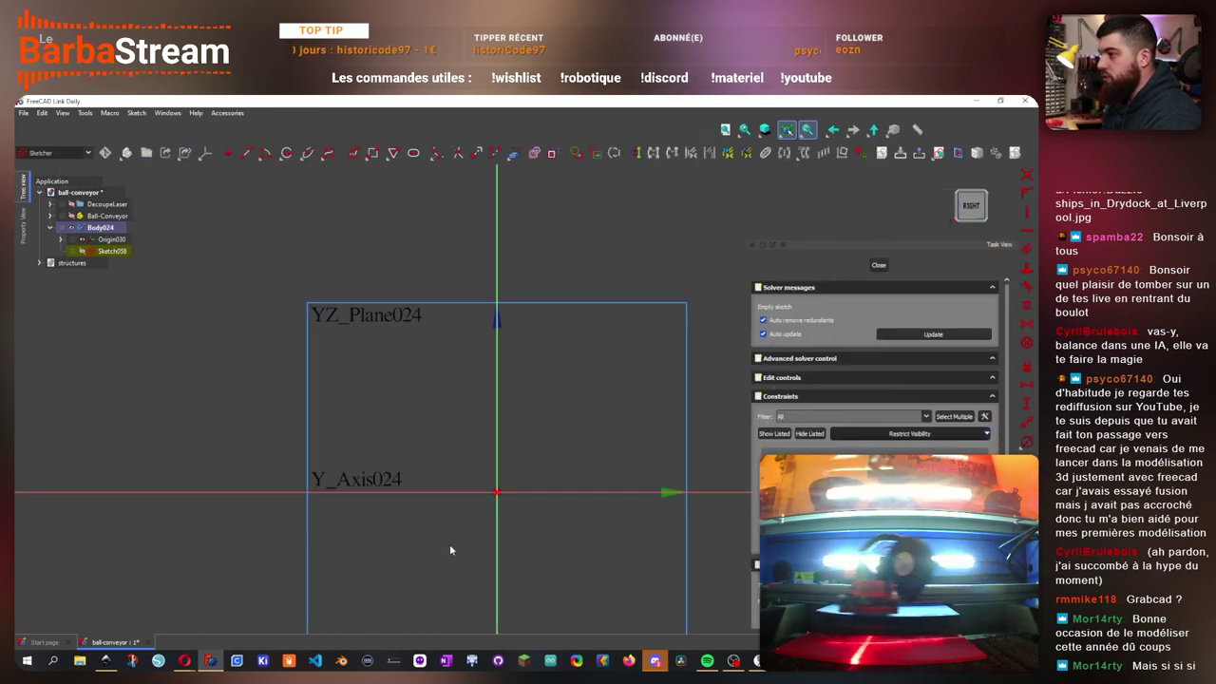
{"action": "left_click", "coordinate": [83, 240]}
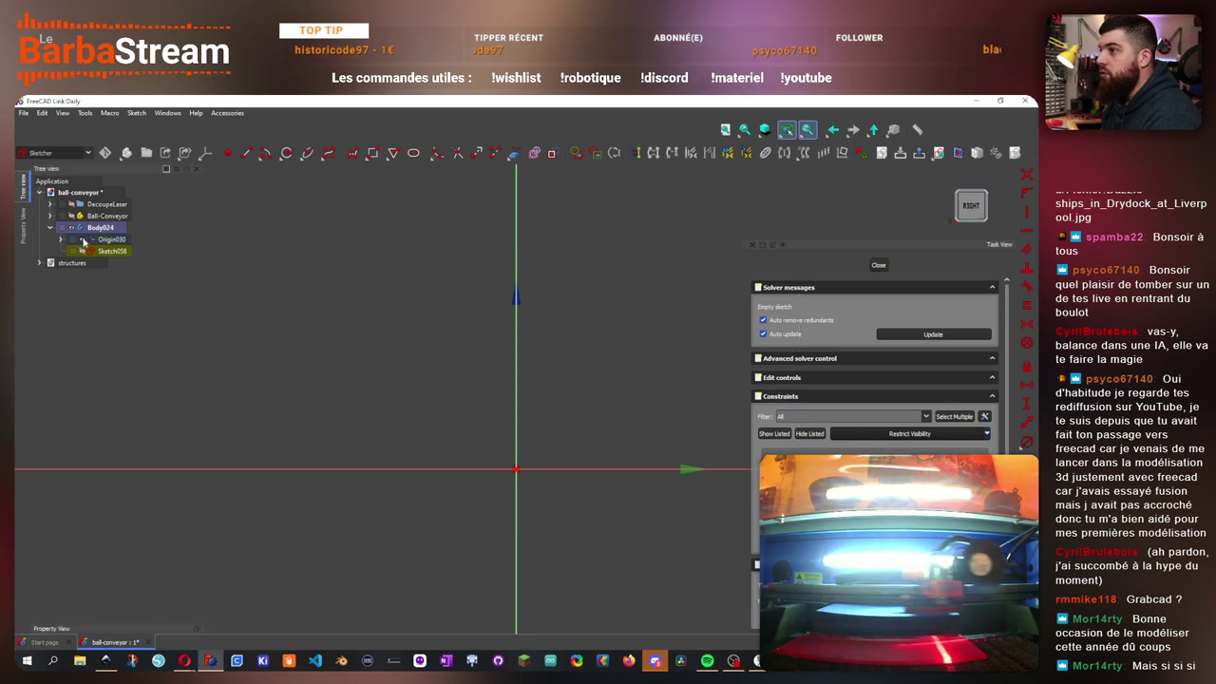
- Draw two equal circles above the origin, symmetric about the vertical axis, and constrain their diameter
{"action": "left_click", "coordinate": [617, 368]}
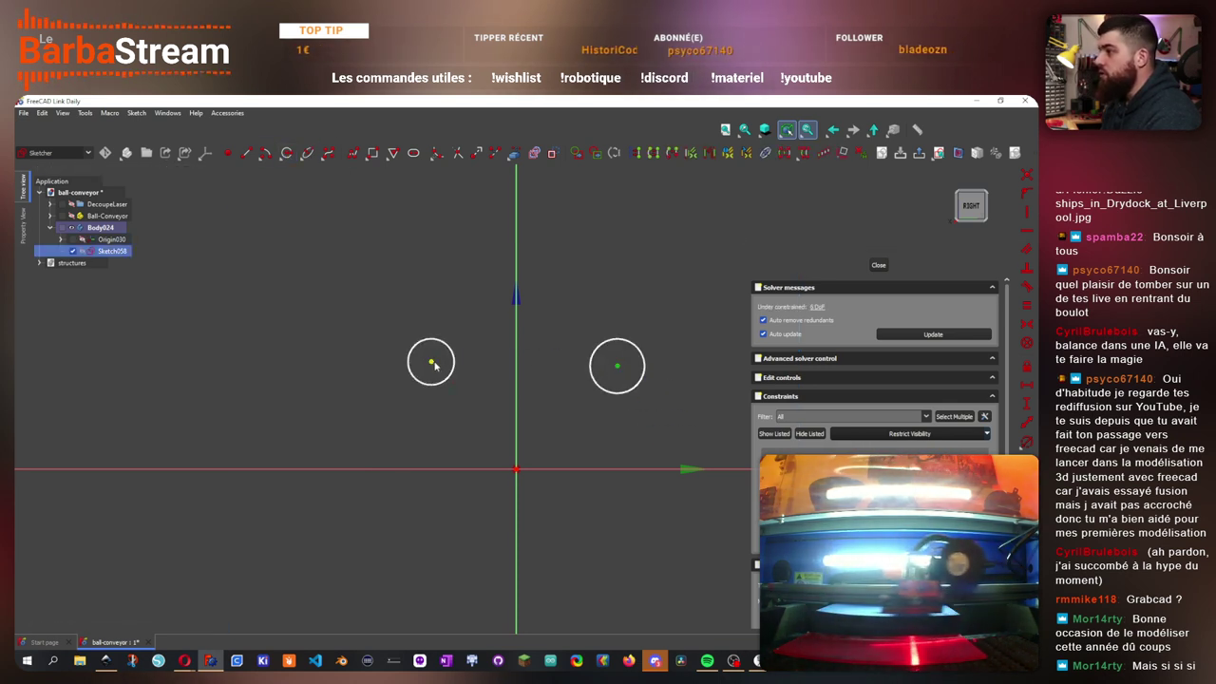
{"action": "left_click", "coordinate": [622, 341]}
{"action": "left_click", "coordinate": [428, 343]}
{"action": "left_click", "coordinate": [1025, 439]}
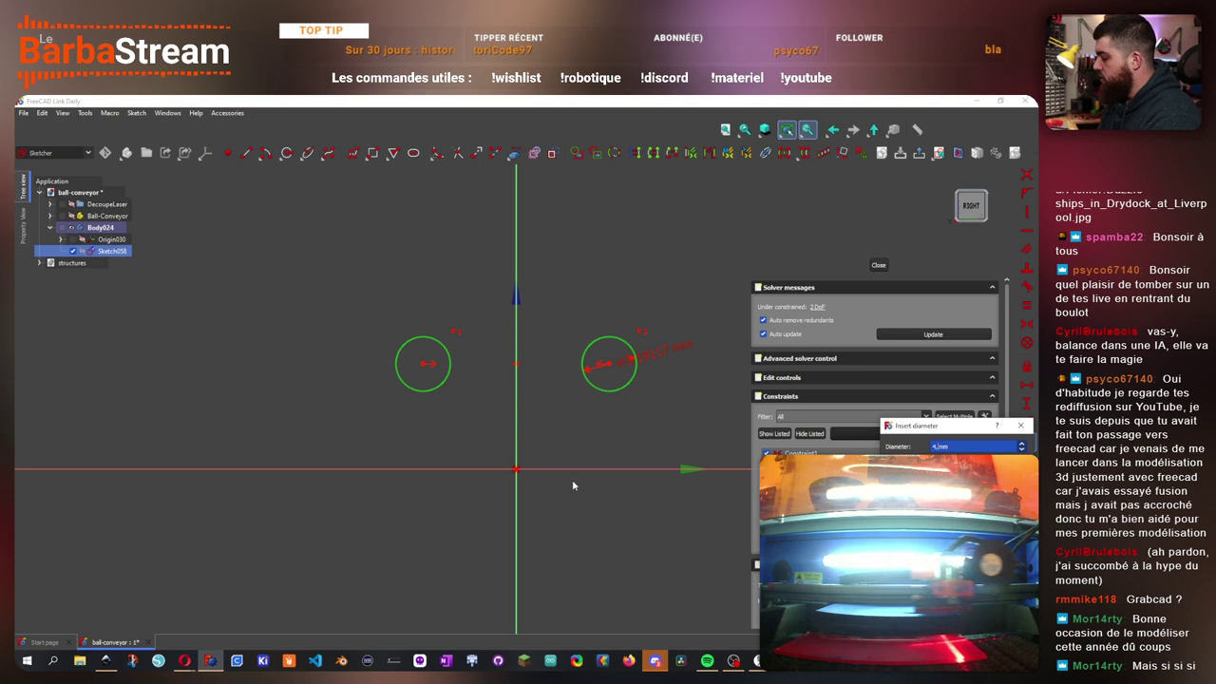
{"action": "key", "text": "Return"}
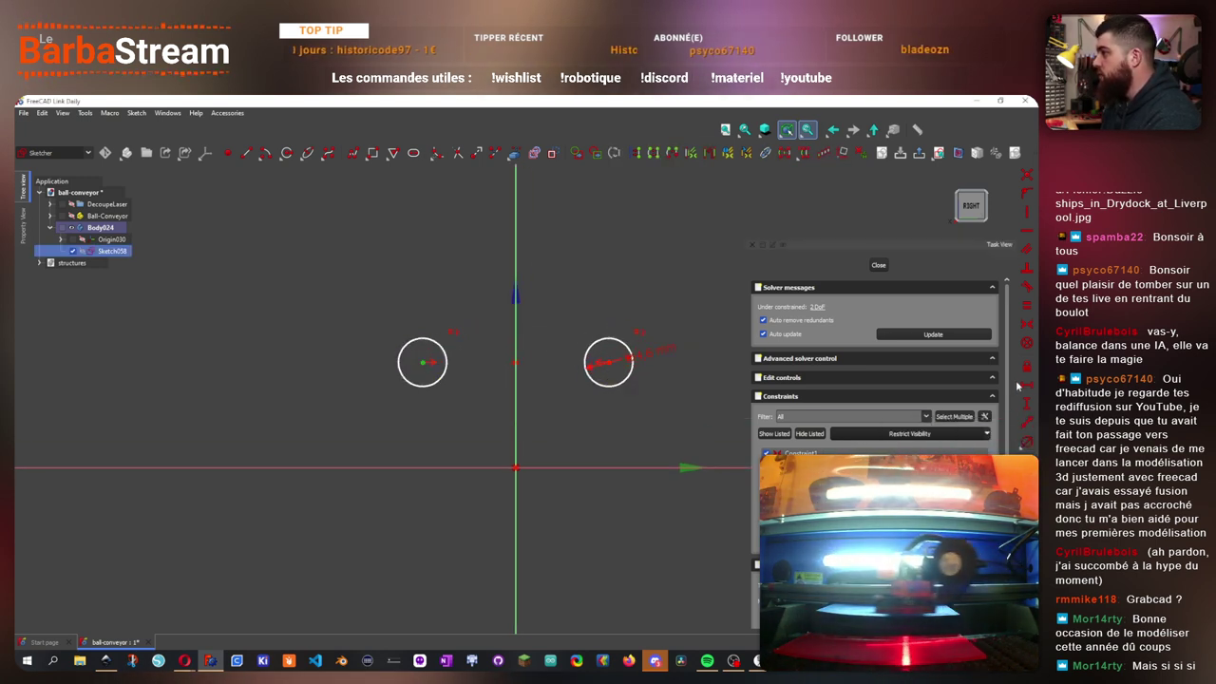
- Set the horizontal distance between the two circle centres to 15 mm
{"action": "key", "text": "l"}
{"action": "left_click", "coordinate": [1002, 446]}
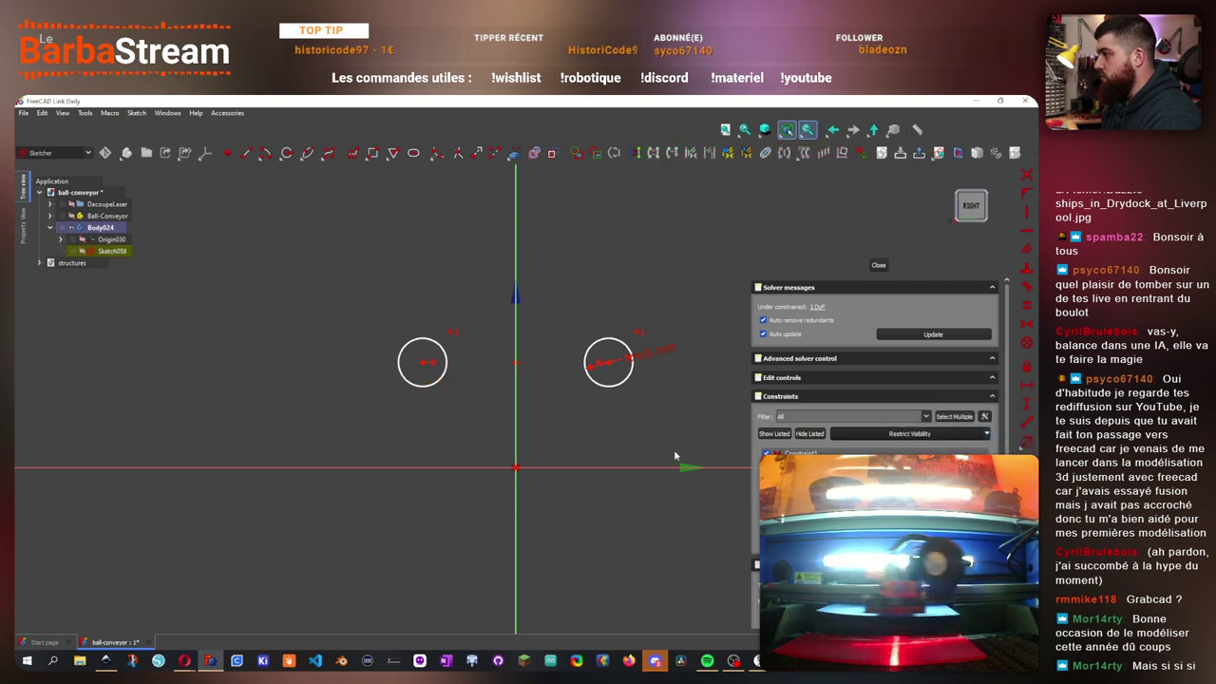
{"action": "left_click", "coordinate": [608, 363]}
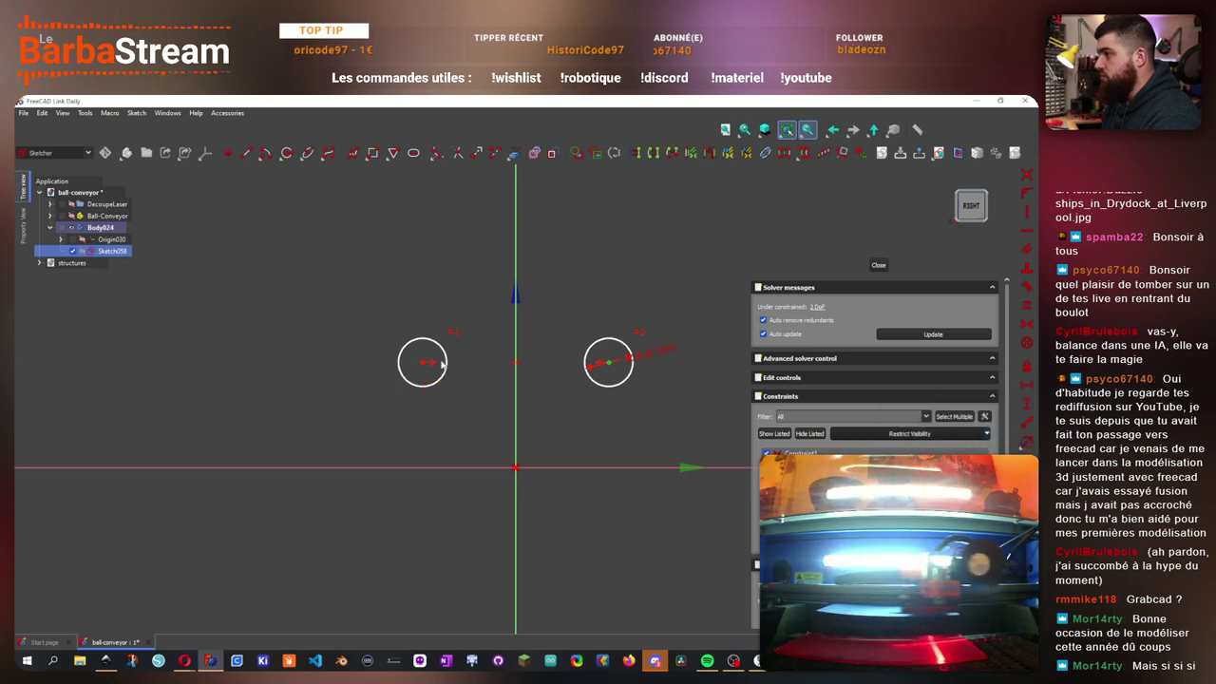
{"action": "left_click", "coordinate": [1026, 385]}
{"action": "type", "text": "15"}
{"action": "key", "text": "Return"}
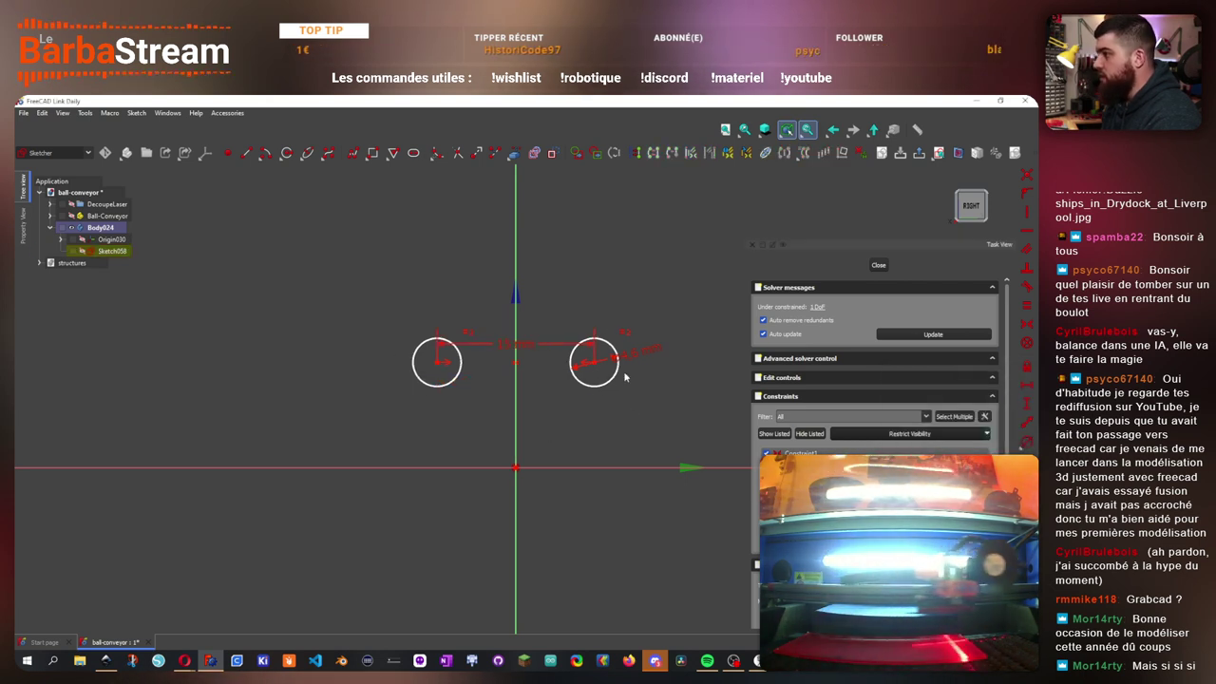
- Set the circle centres 10 mm above the origin and move that dimension clear of the circles
{"action": "left_click", "coordinate": [593, 363]}
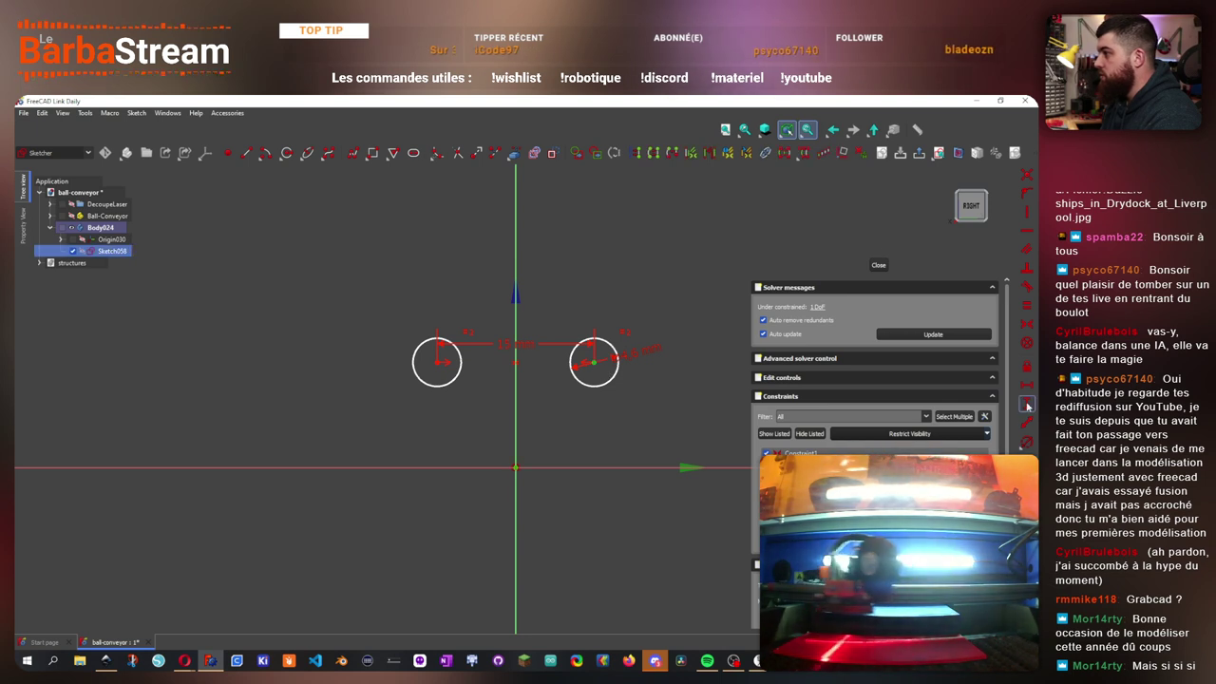
{"action": "left_click", "coordinate": [1023, 404]}
{"action": "key", "text": "Return"}
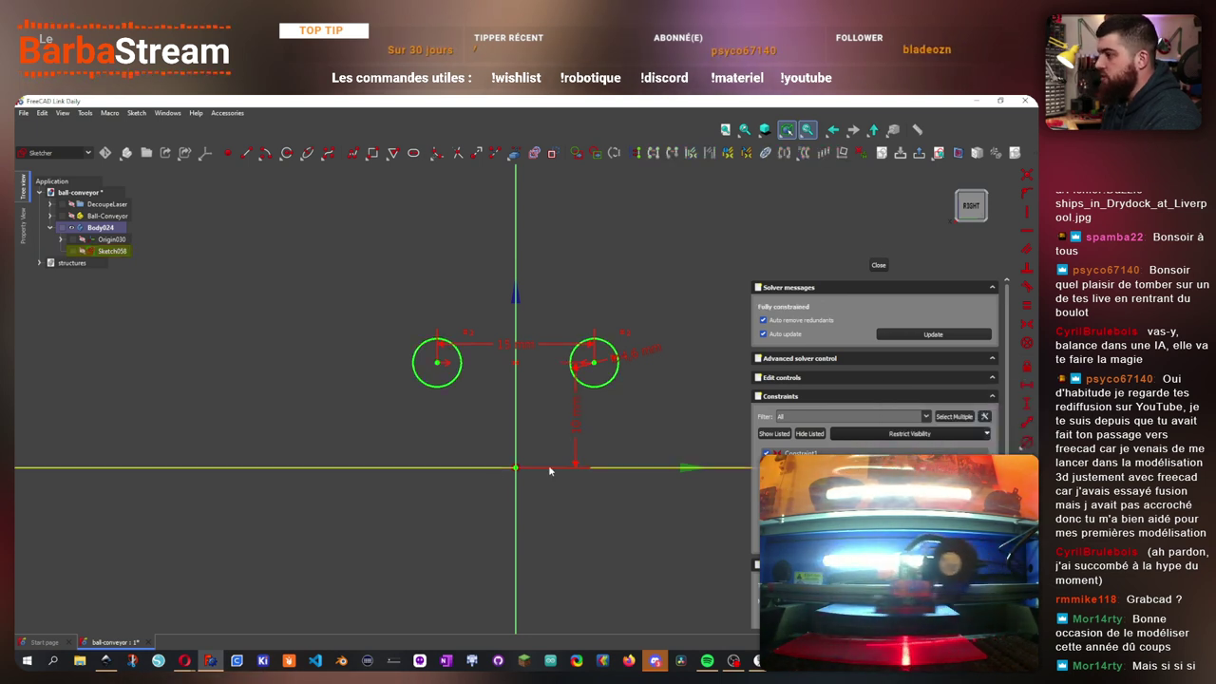
{"action": "left_click_drag", "start_coordinate": [624, 416], "coordinate": [675, 417]}
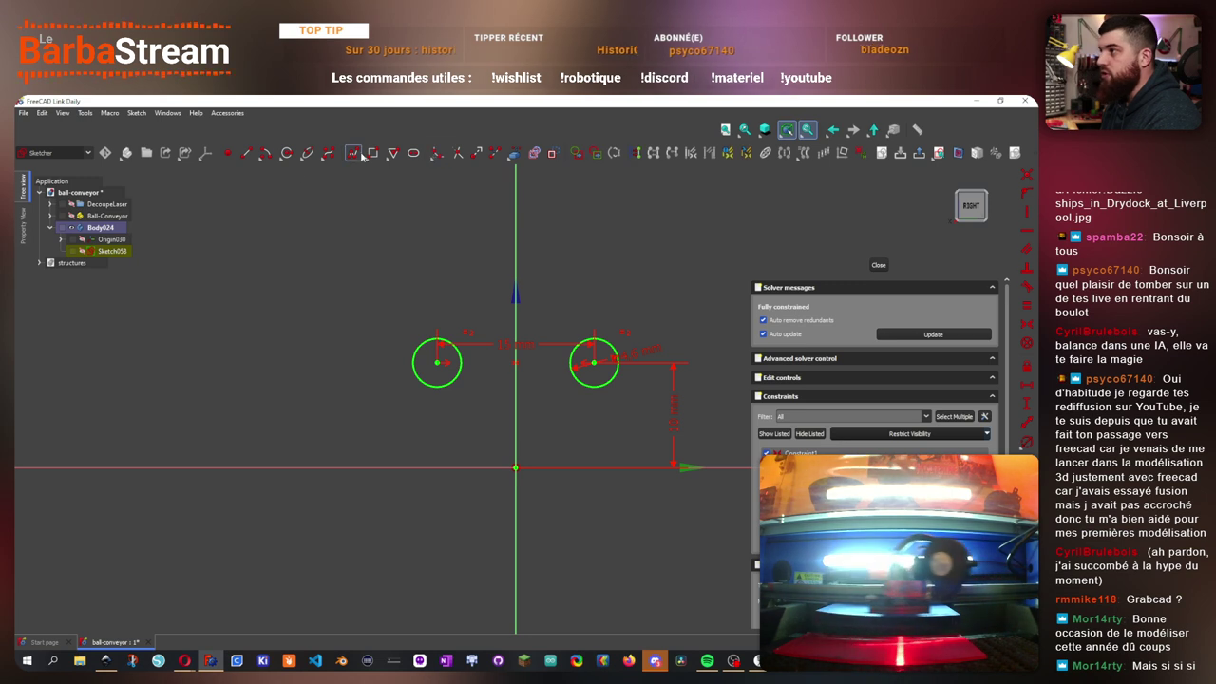
- Draw a rectangle around both circles with its lower edge on the horizontal axis, and make its lower corners symmetric about the origin
{"action": "left_click", "coordinate": [371, 316]}
{"action": "left_click", "coordinate": [657, 467]}
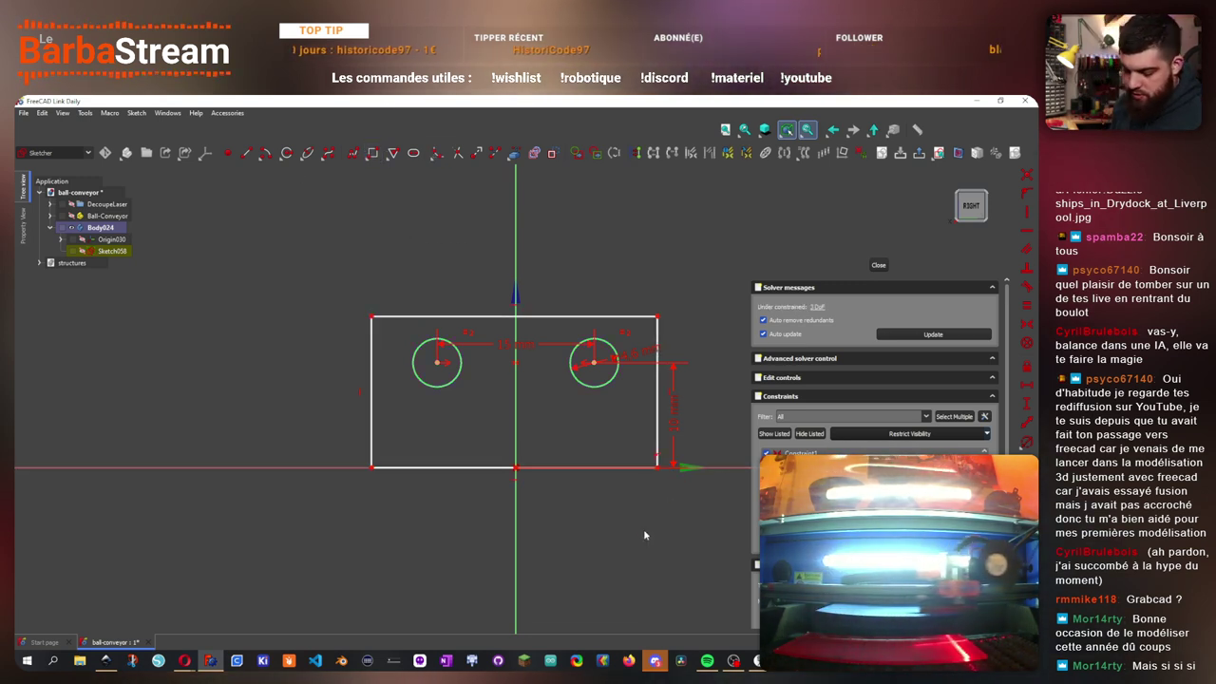
{"action": "left_click", "coordinate": [642, 472]}
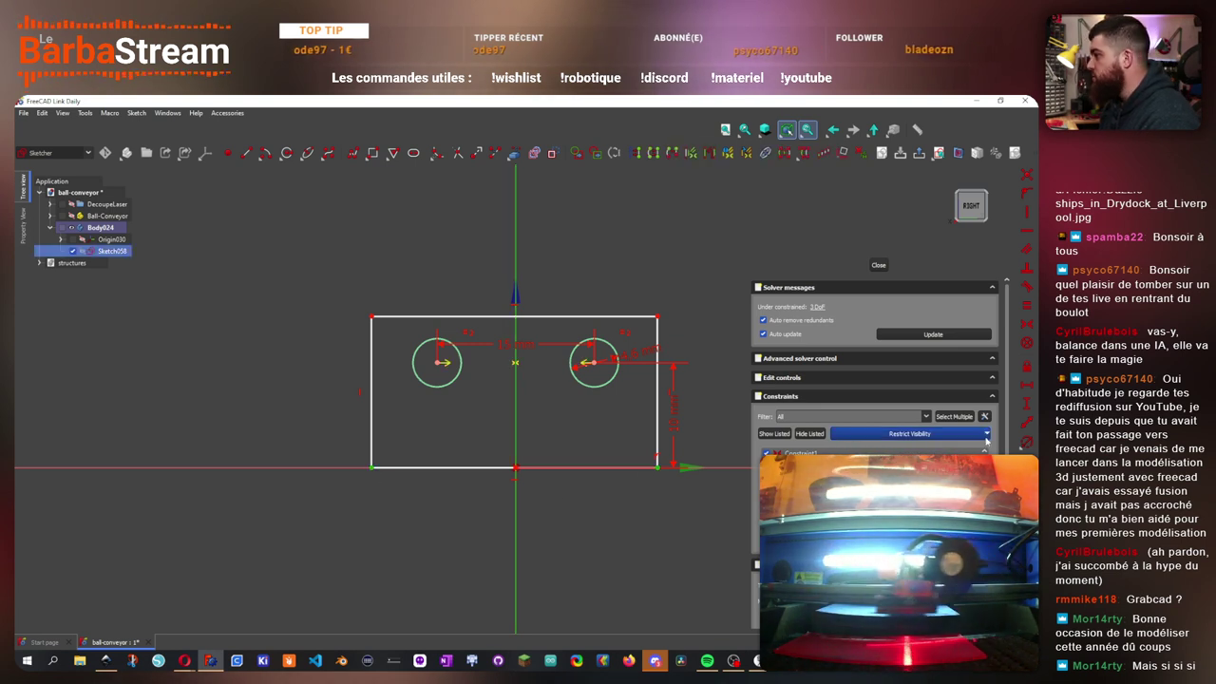
{"action": "left_click", "coordinate": [1027, 341]}
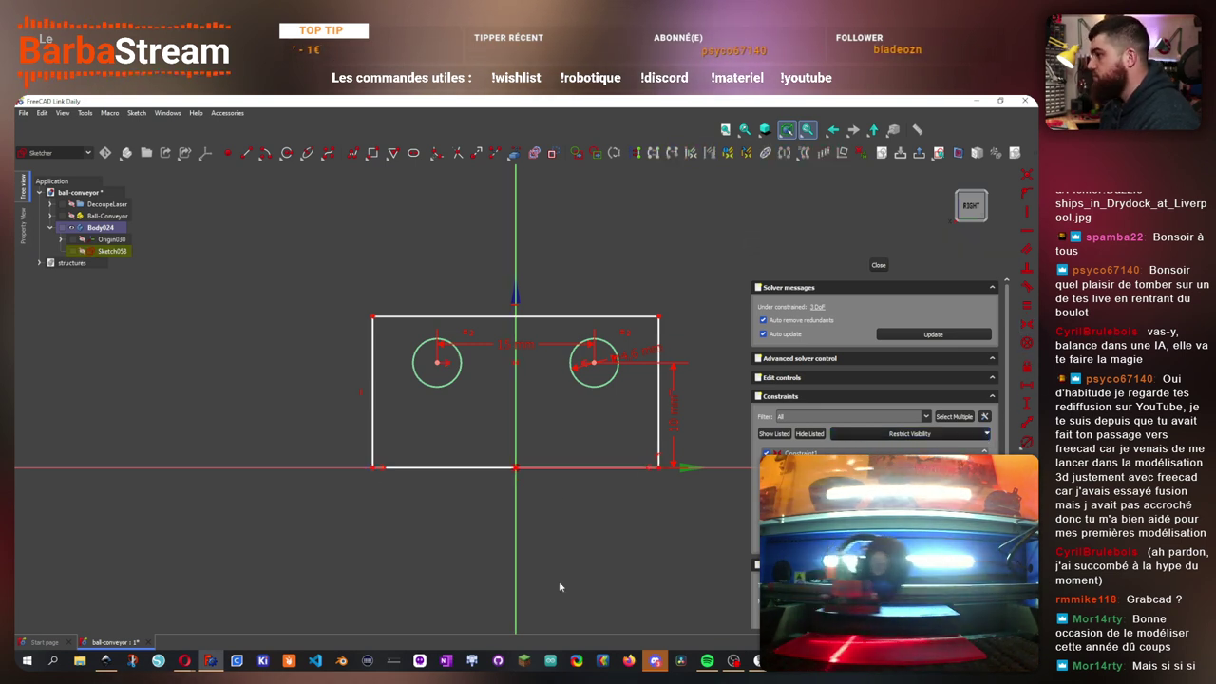
- Dimension the rectangle around the circles to 31 mm wide and 15 mm high, and close the sketch
{"action": "left_click", "coordinate": [561, 472]}
{"action": "type", "text": "l"}
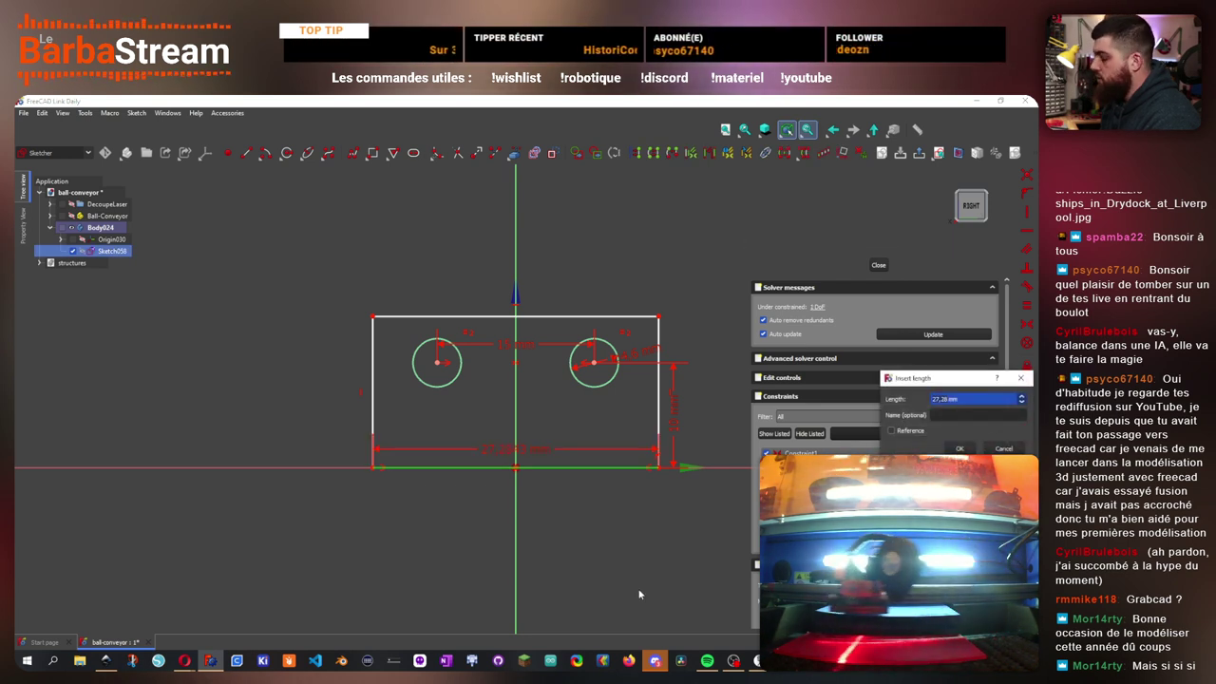
{"action": "type", "text": "31"}
{"action": "key", "text": "Return"}
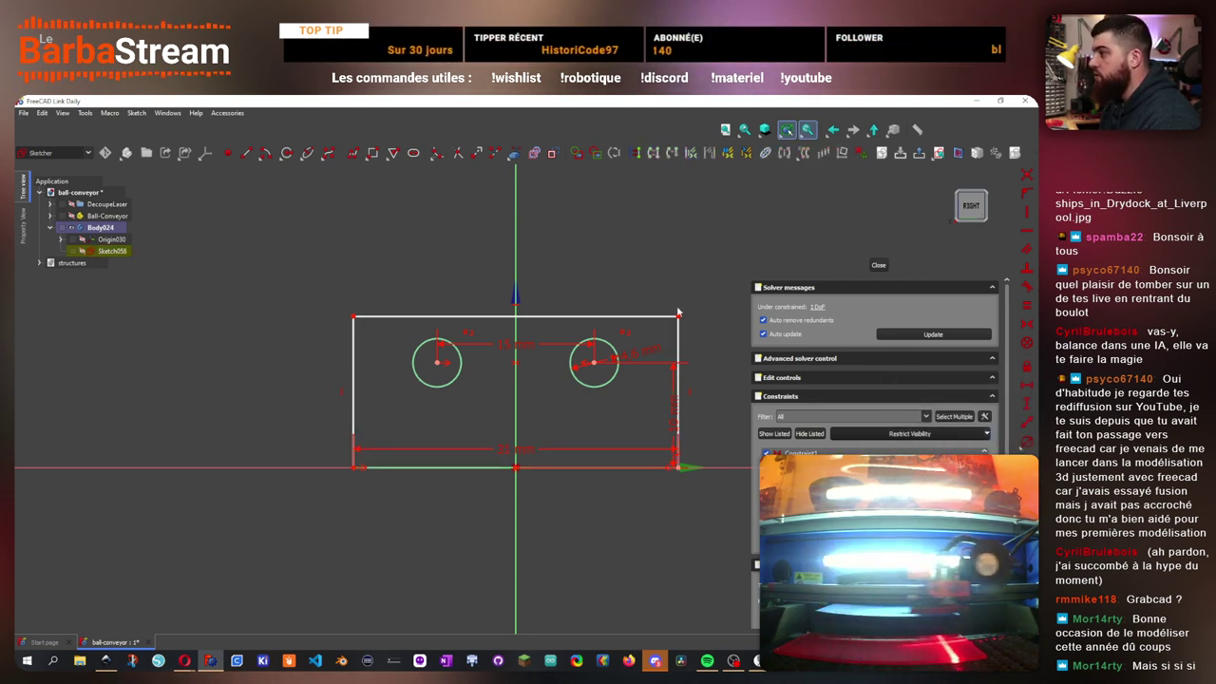
{"action": "left_click", "coordinate": [354, 359]}
{"action": "key", "text": "i"}
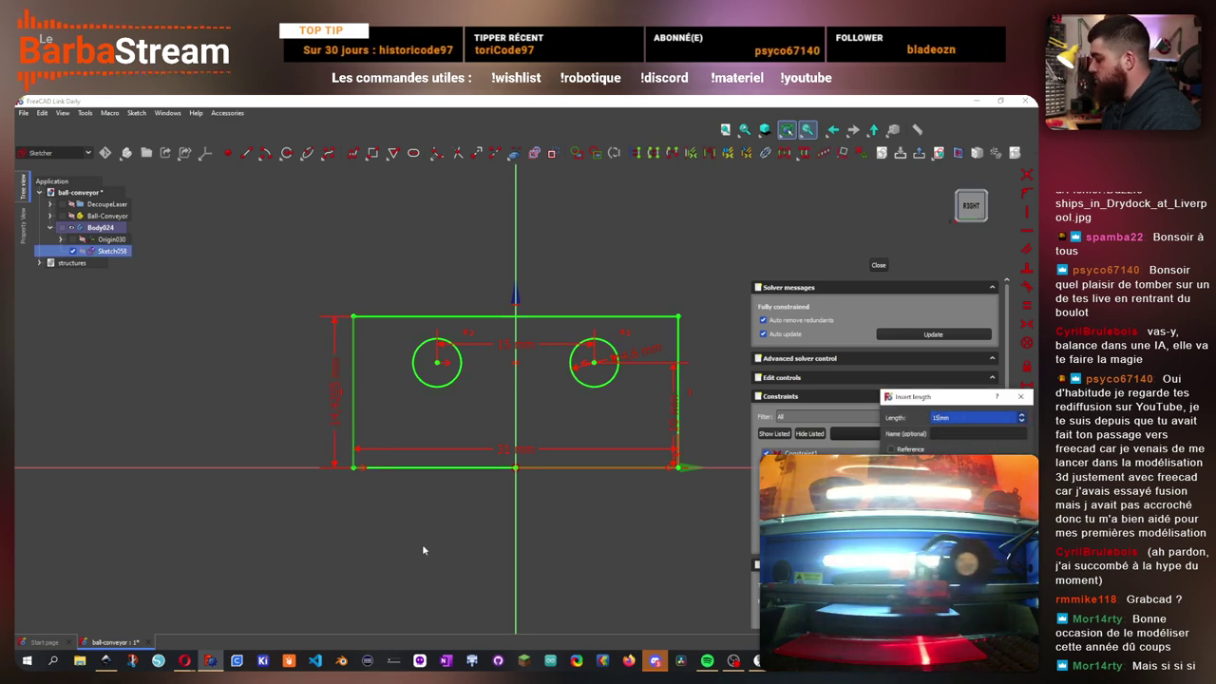
{"action": "key", "text": "Return"}
{"action": "key", "text": "Escape"}
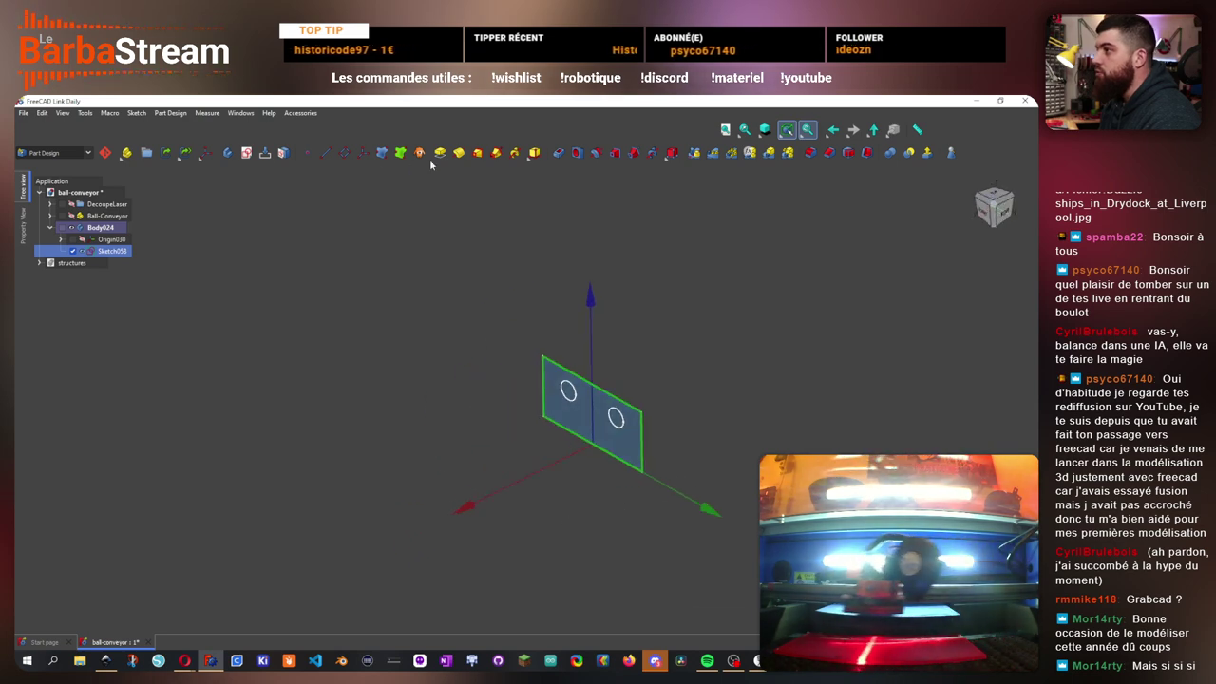
- Pad the two-hole profile 15 mm in the reversed direction
{"action": "left_click", "coordinate": [439, 153]}
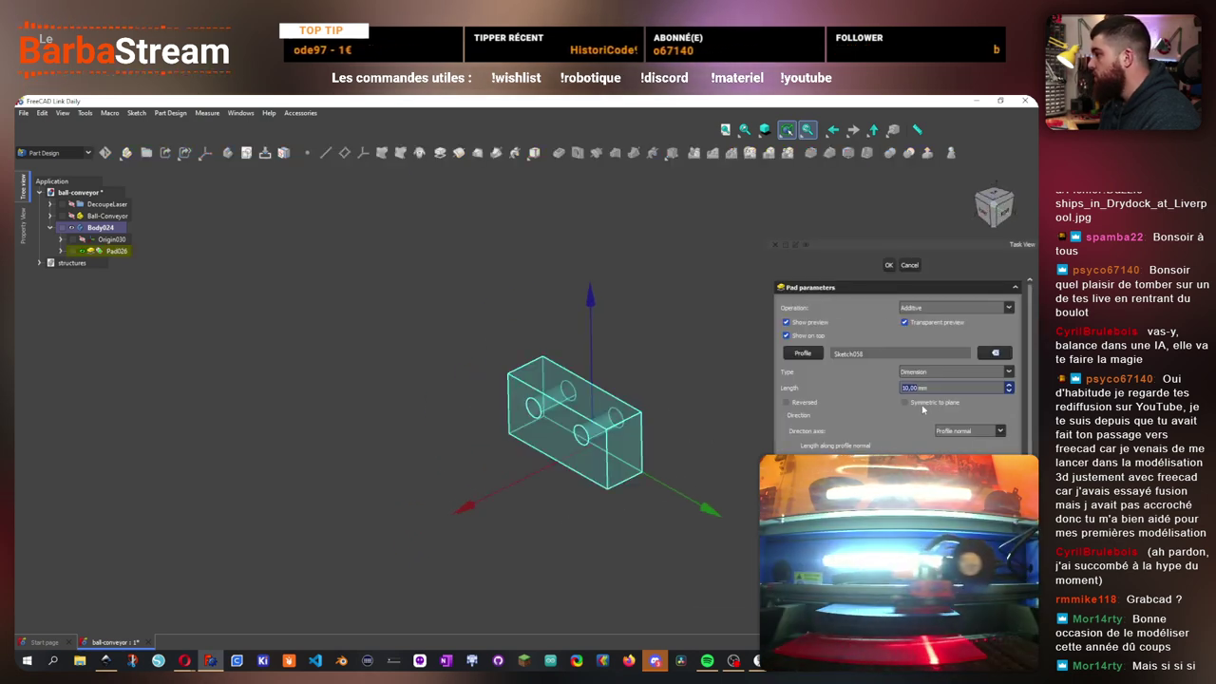
{"action": "left_click", "coordinate": [905, 402]}
{"action": "left_click", "coordinate": [905, 403]}
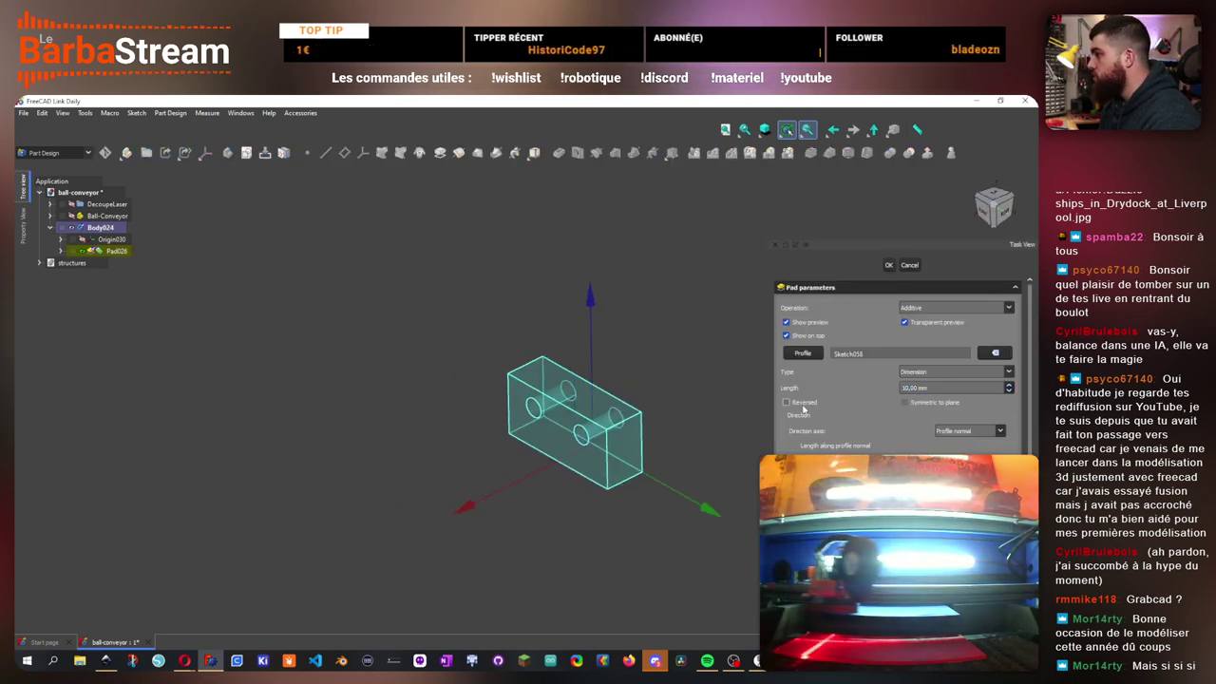
{"action": "left_click", "coordinate": [786, 402]}
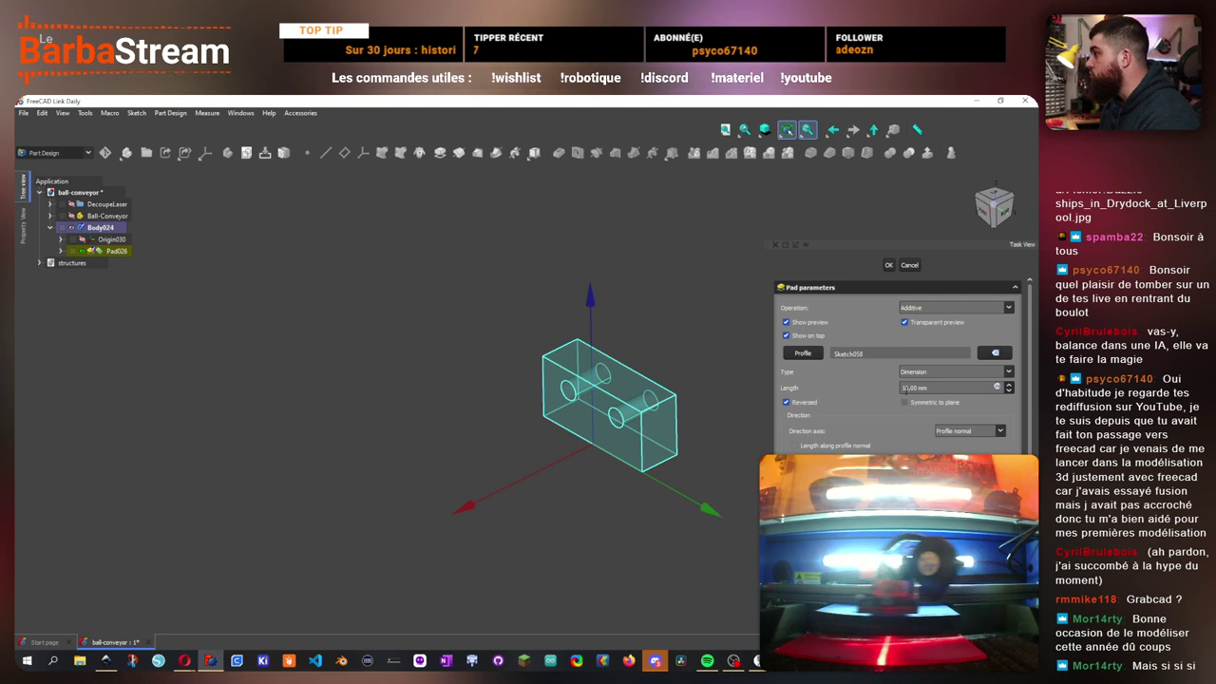
{"action": "type", "text": "15"}
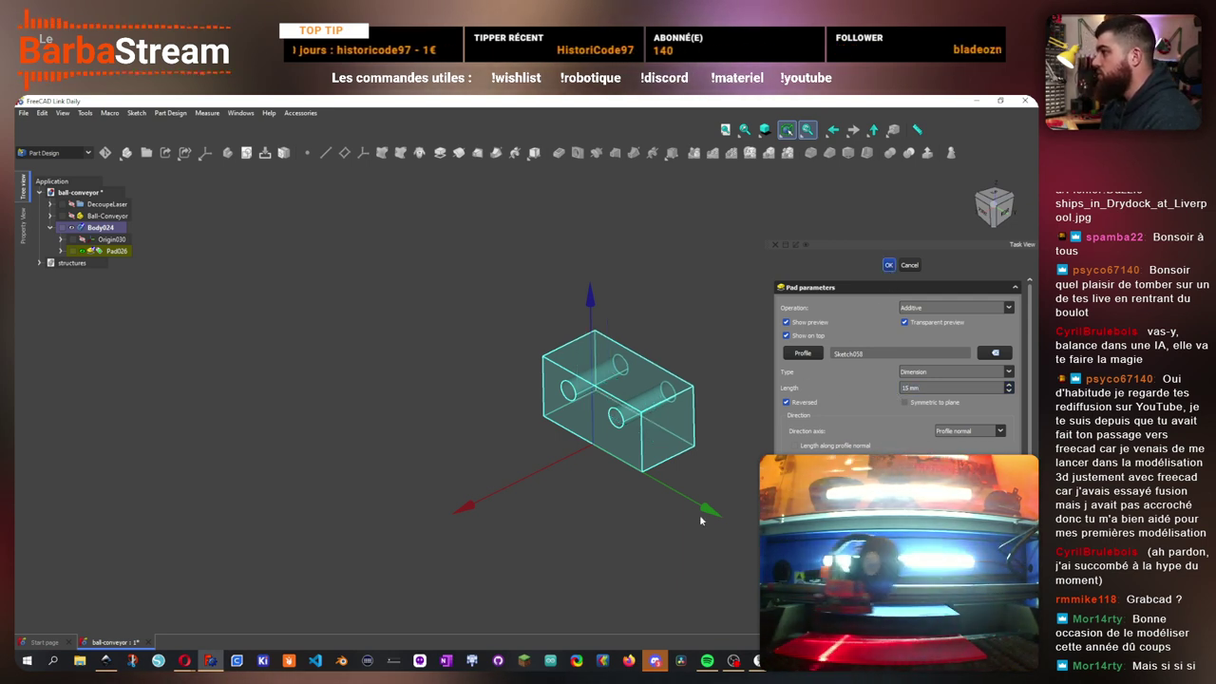
{"action": "key", "text": "Return"}
- Create a sketch on the body's XY plane and draw two circles inside the block's outline, one on each side of the horizontal axis
{"action": "left_click_drag", "start_coordinate": [687, 575], "coordinate": [708, 529]}
{"action": "left_click", "coordinate": [246, 152]}
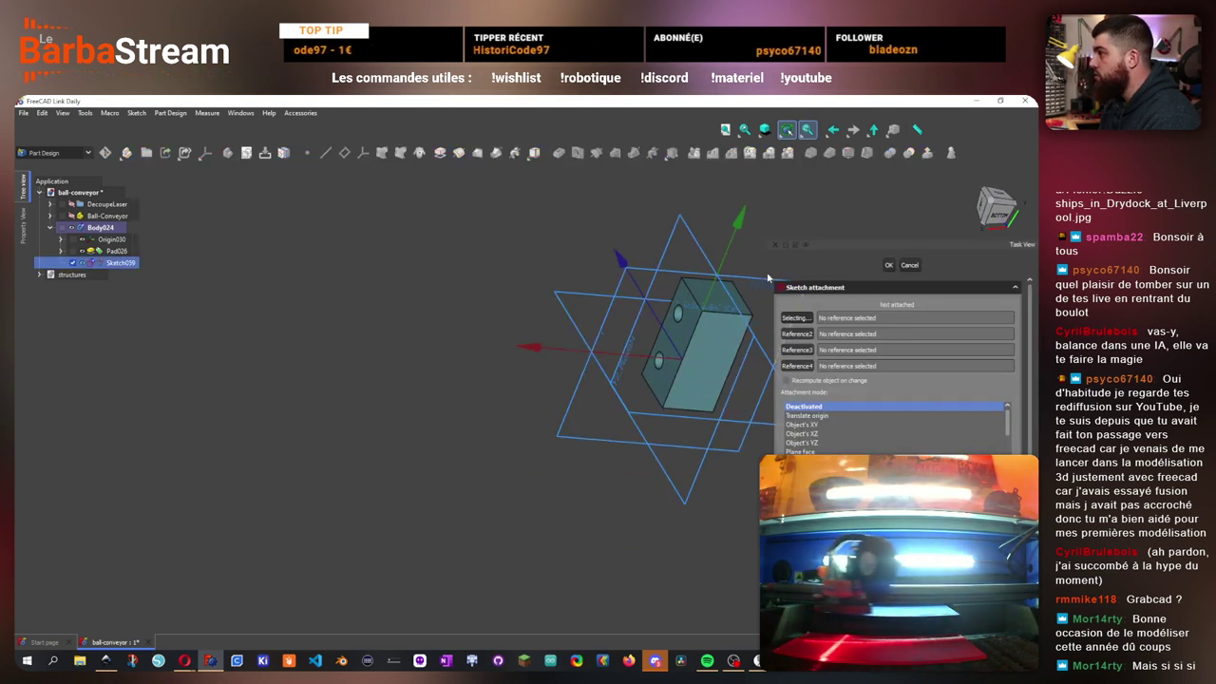
{"action": "left_click", "coordinate": [757, 279]}
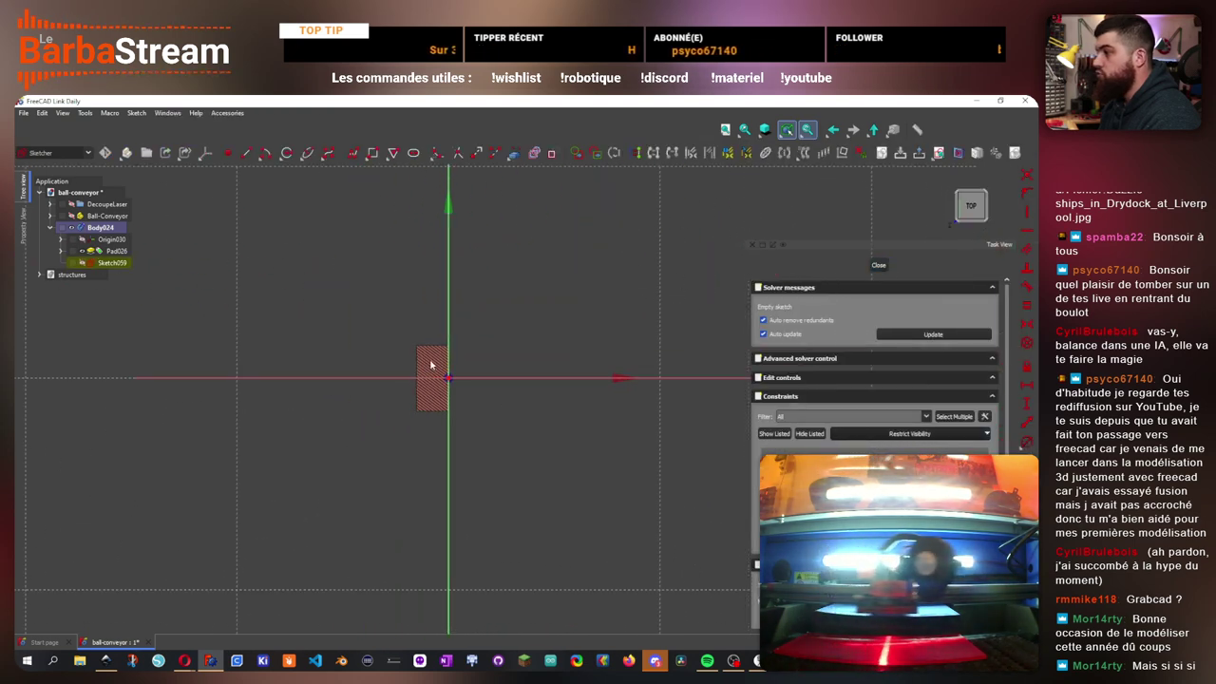
{"action": "scroll", "coordinate": [430, 364], "scroll_direction": "up", "scroll_amount": 5}
{"action": "left_click", "coordinate": [286, 152]}
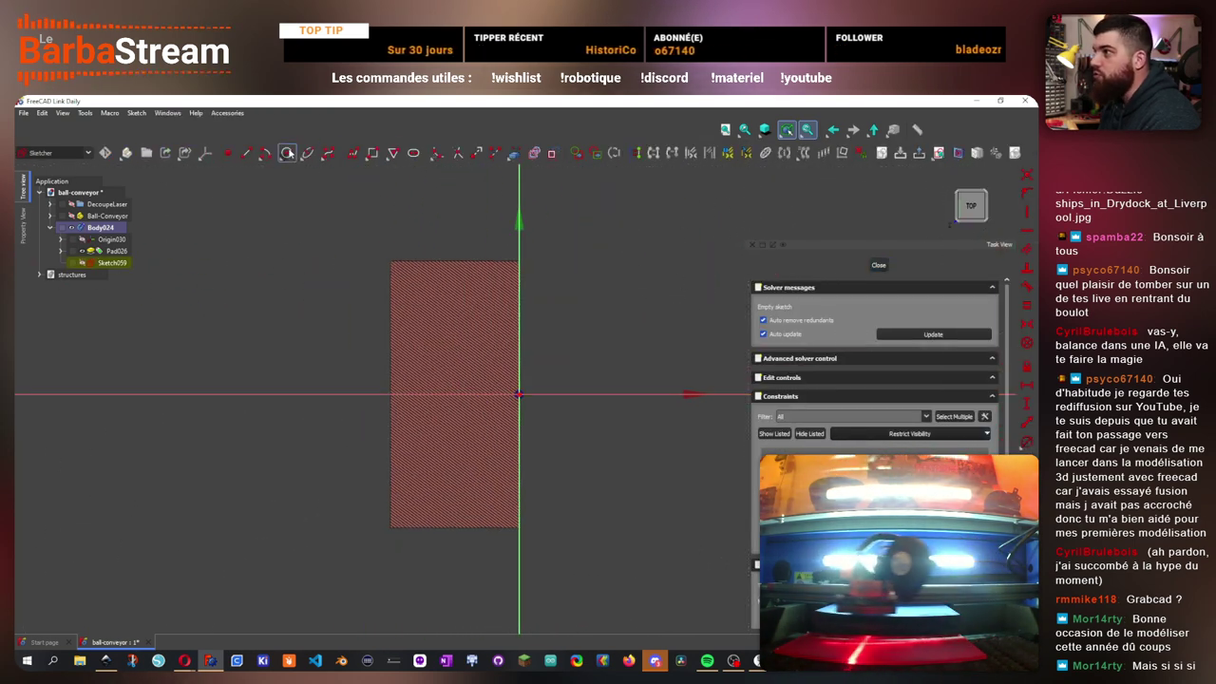
{"action": "left_click", "coordinate": [449, 309]}
{"action": "left_click", "coordinate": [454, 332]}
{"action": "left_click", "coordinate": [449, 477]}
{"action": "left_click", "coordinate": [484, 458]}
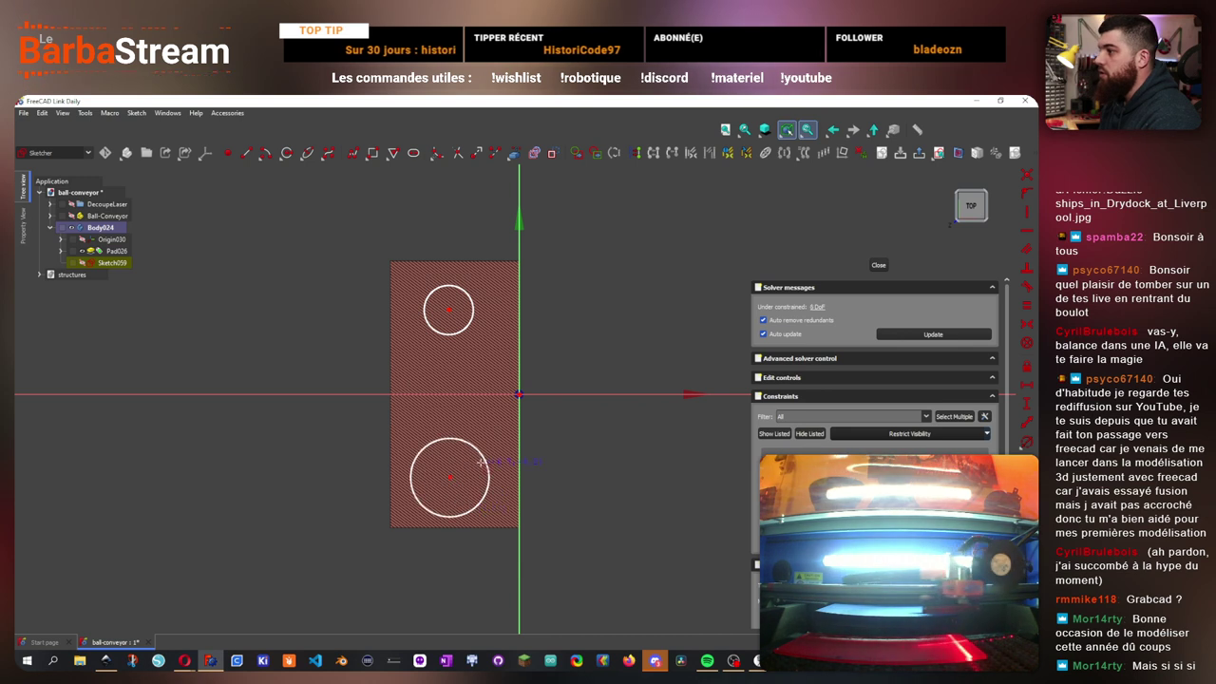
- Make the two circle centres symmetric about the horizontal axis and set the vertical distance between them to 25 mm
{"action": "left_click", "coordinate": [449, 477]}
{"action": "left_click", "coordinate": [448, 310]}
{"action": "left_click", "coordinate": [557, 395]}
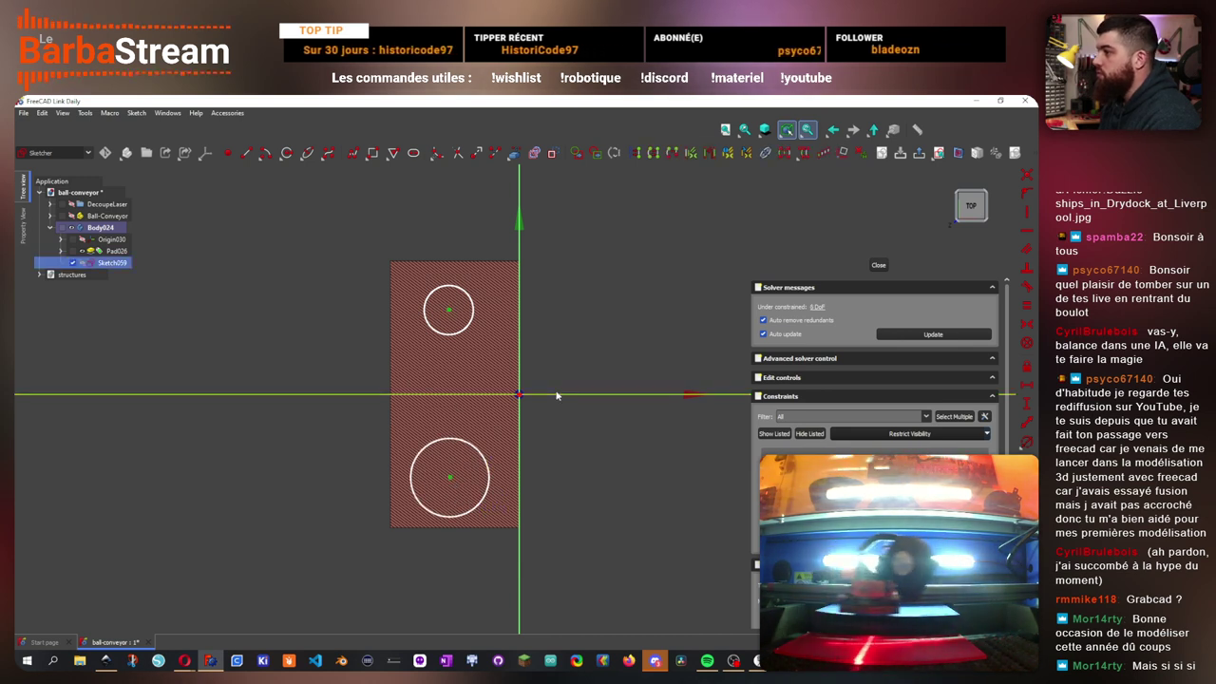
{"action": "left_click", "coordinate": [1026, 324]}
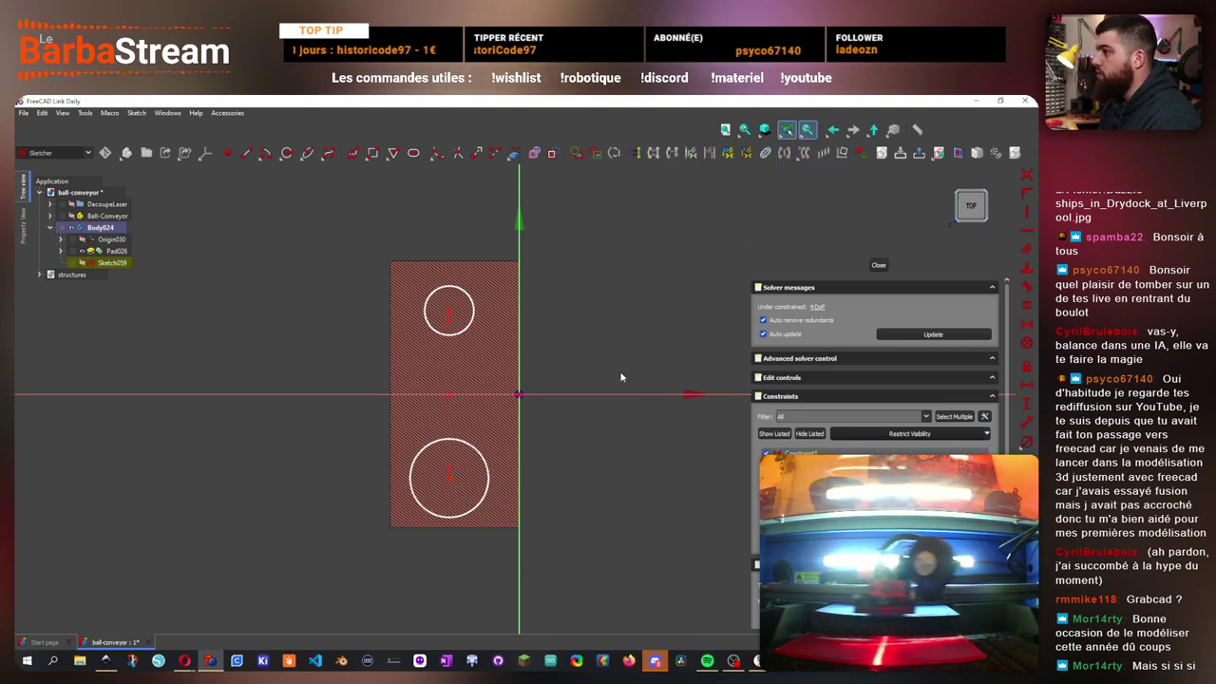
{"action": "left_click", "coordinate": [449, 477]}
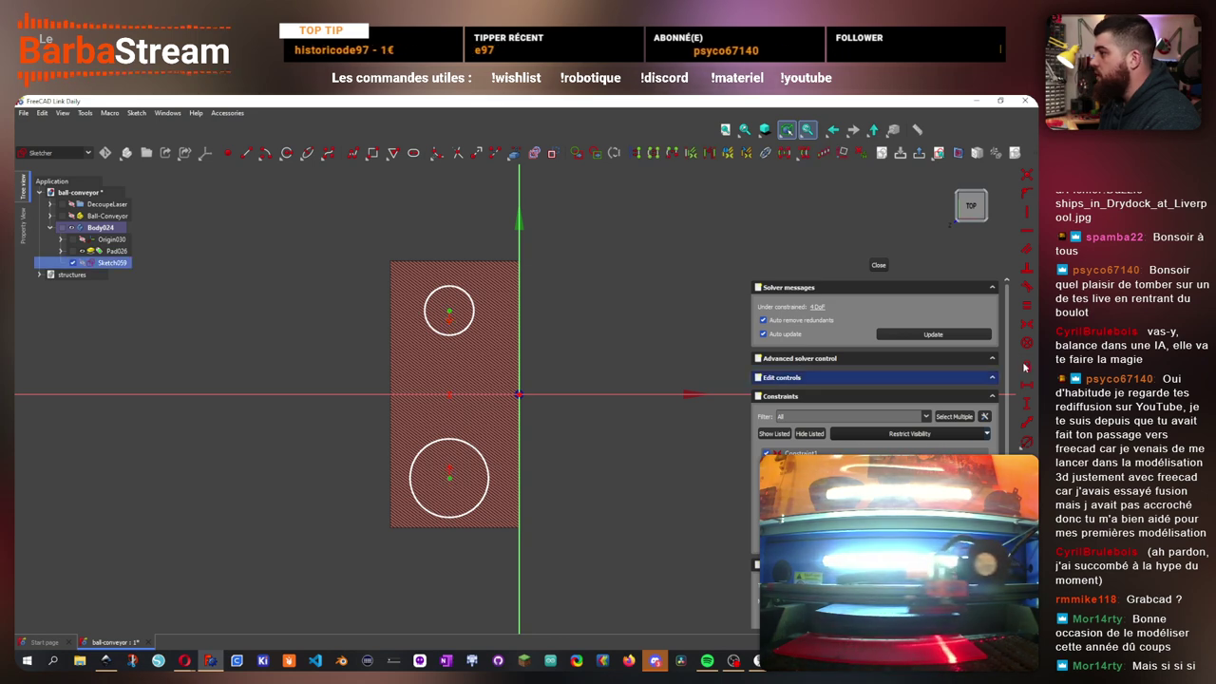
{"action": "left_click", "coordinate": [1026, 404]}
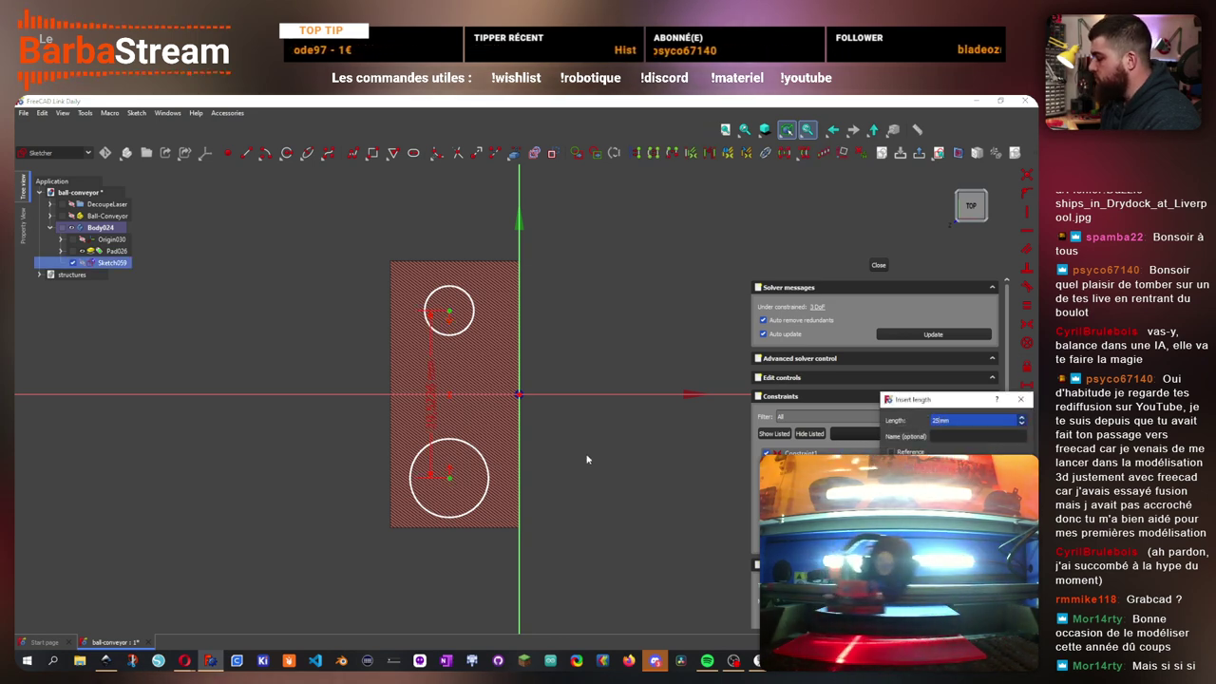
{"action": "key", "text": "Return"}
- Constrain both circles to an equal diameter of 4.6 mm and close the sketch
{"action": "left_click", "coordinate": [488, 503]}
{"action": "left_click", "coordinate": [468, 304]}
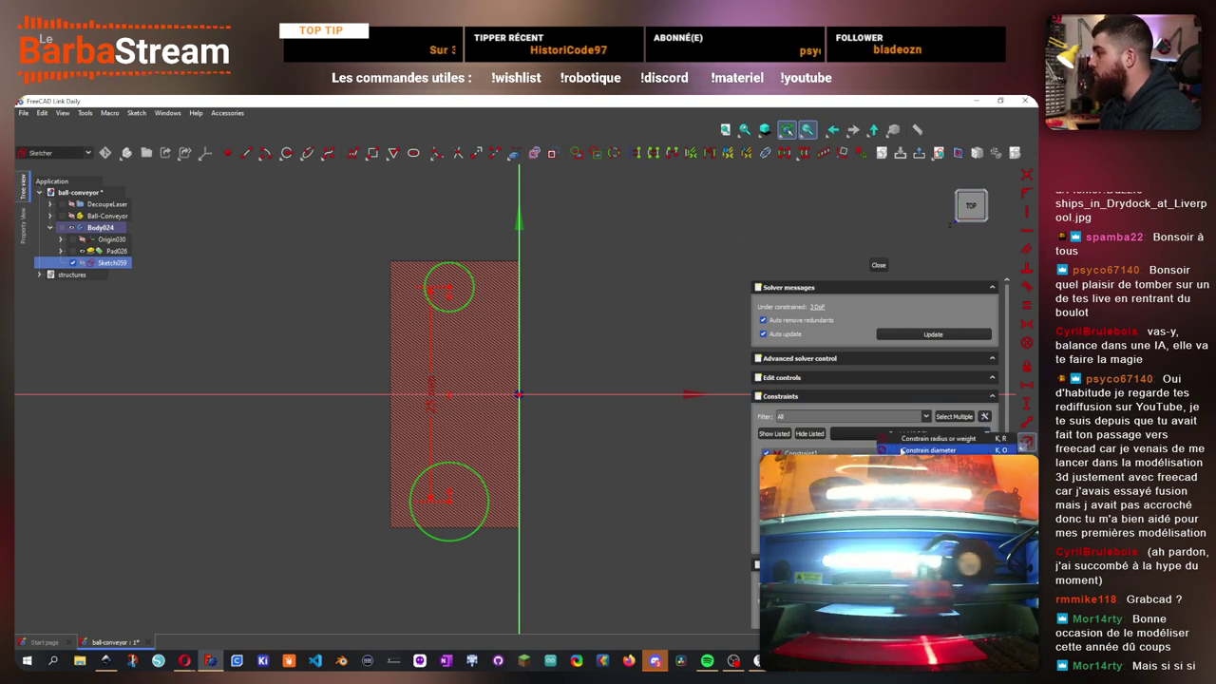
{"action": "left_click", "coordinate": [1024, 442]}
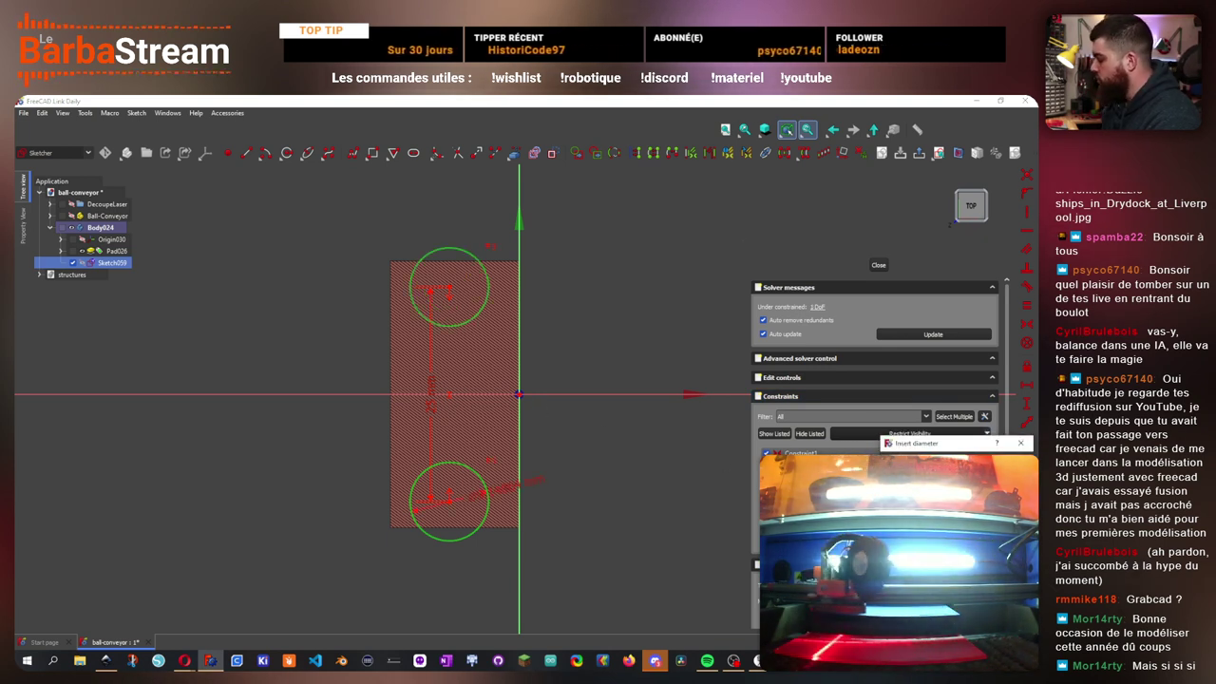
{"action": "key", "text": "Return"}
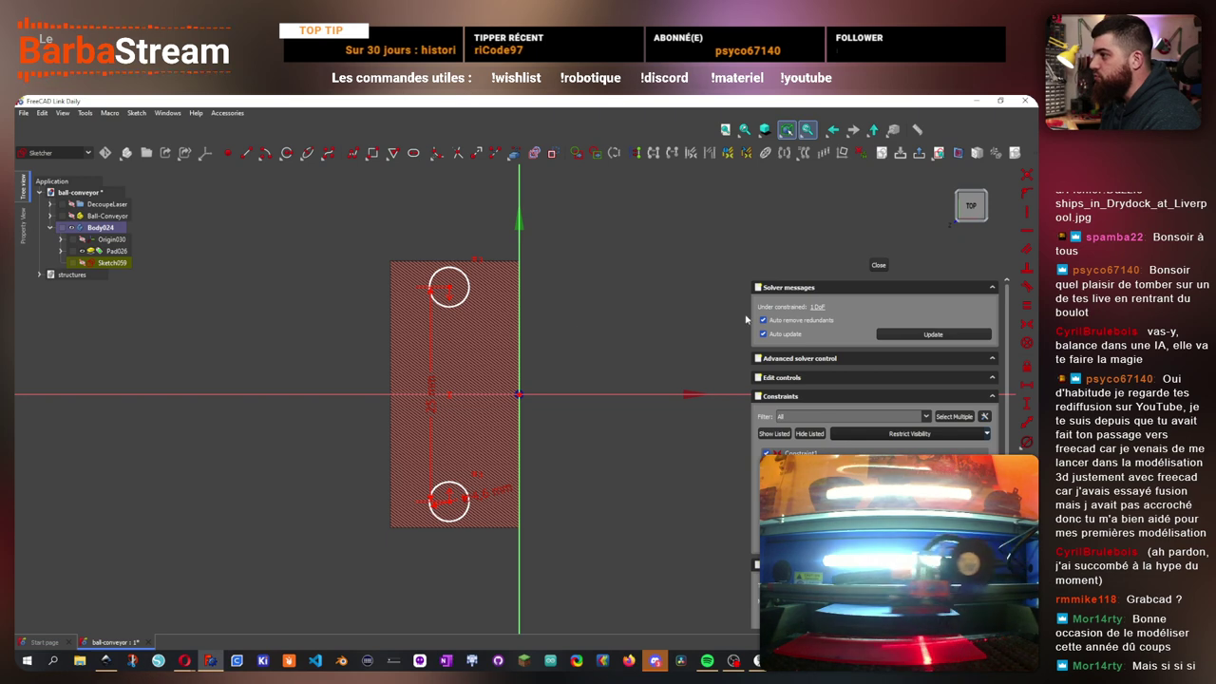
{"action": "key", "text": "Escape"}
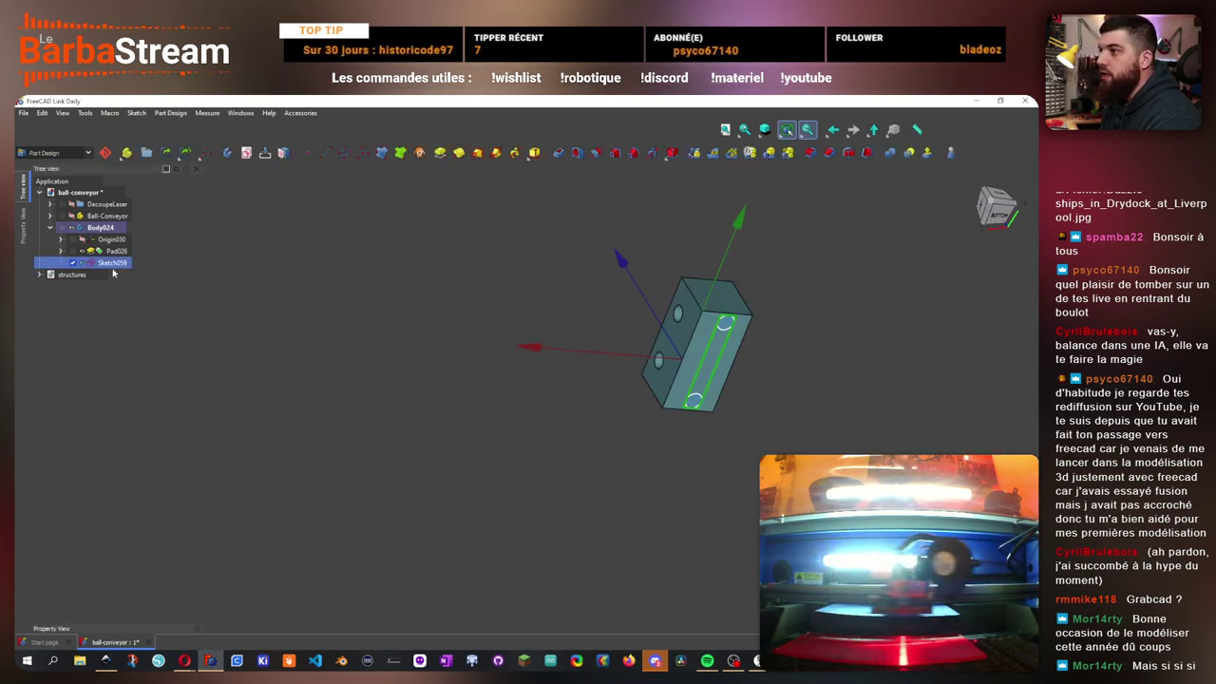
- Edit the pad's sketch and set the rectangle's width to 36 mm
{"action": "left_click", "coordinate": [61, 251]}
{"action": "double_click", "coordinate": [120, 262]}
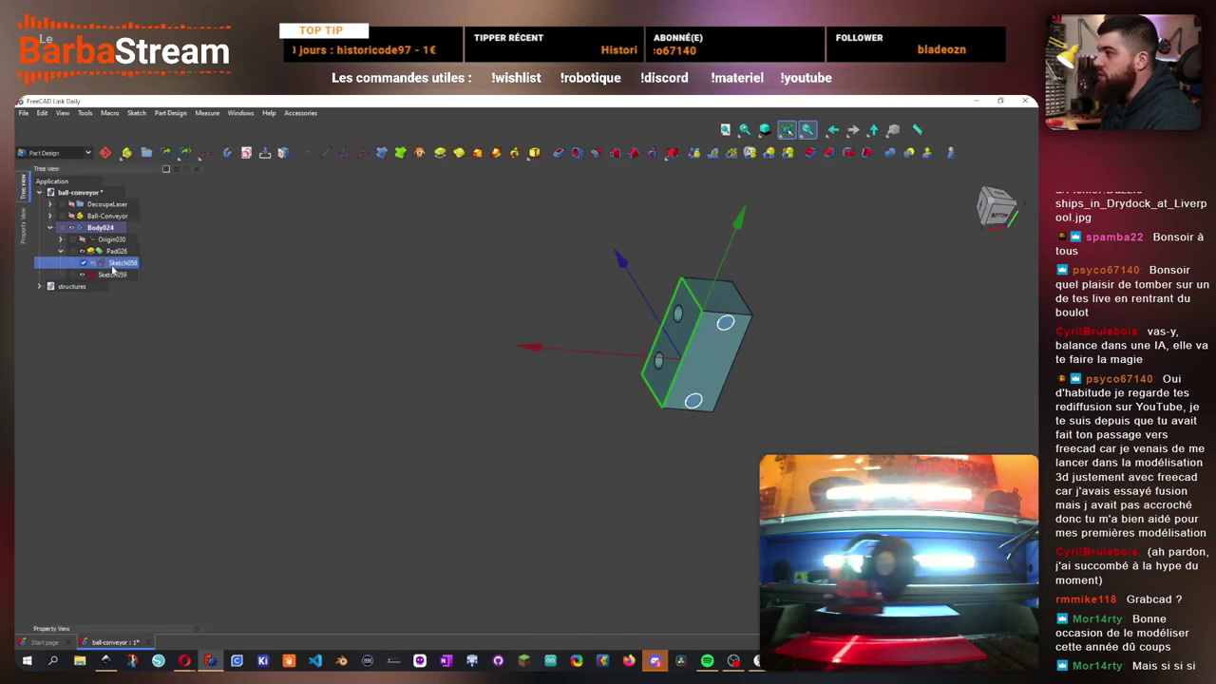
{"action": "scroll", "coordinate": [623, 384], "scroll_direction": "up", "scroll_amount": 5}
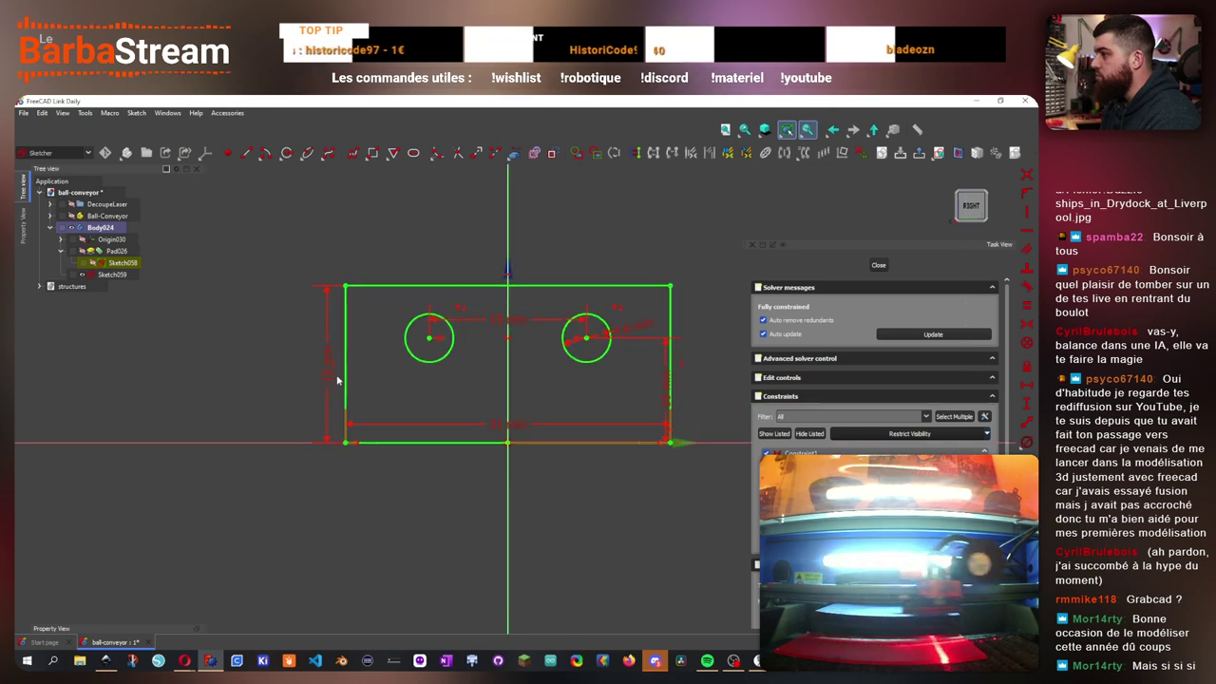
{"action": "double_click", "coordinate": [494, 428]}
{"action": "key", "text": "Return"}
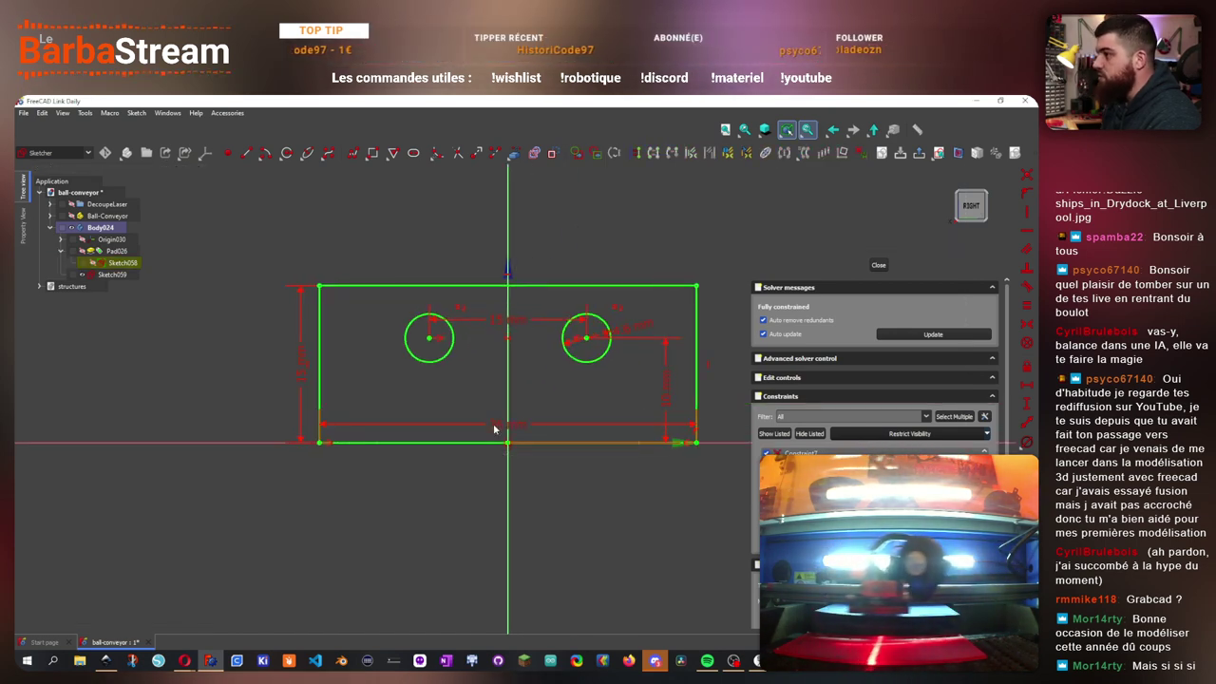
{"action": "key", "text": "Escape"}
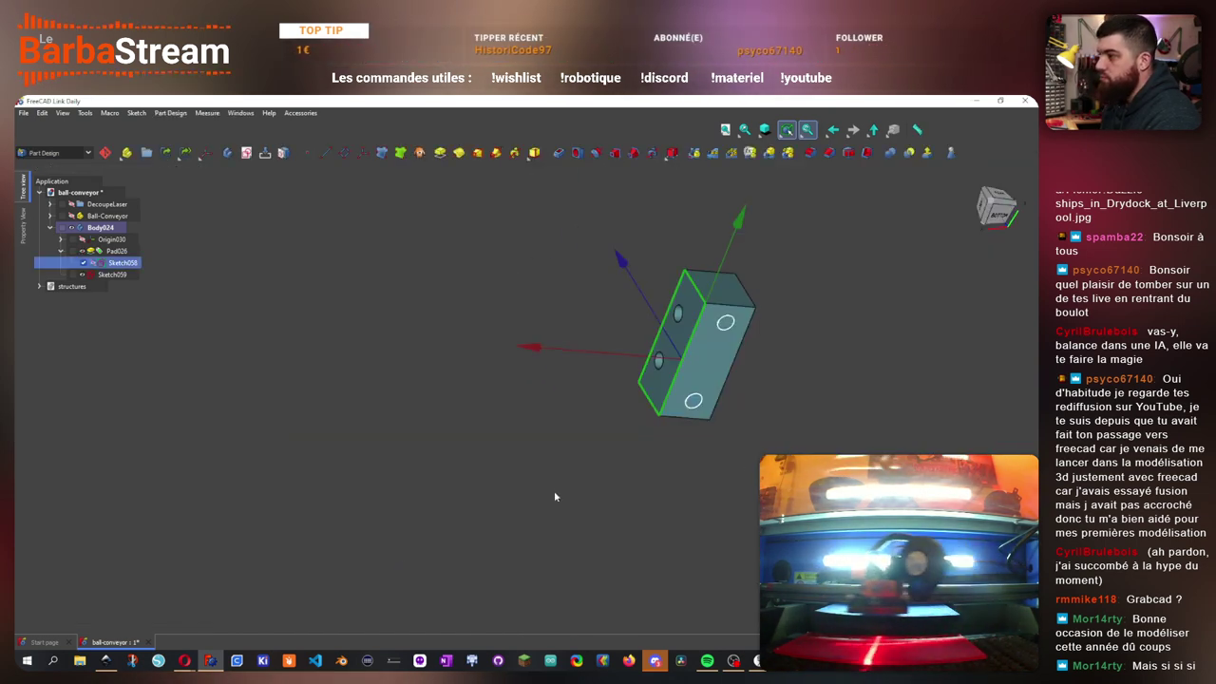
- Pocket the two circles of the underside sketch in the reversed direction through the full height of the block
{"action": "mouse_move", "coordinate": [555, 493]}
{"action": "left_mouse_down"}
{"action": "mouse_move", "coordinate": [811, 298]}
{"action": "mouse_move", "coordinate": [670, 279]}
{"action": "mouse_move", "coordinate": [784, 337]}
{"action": "mouse_move", "coordinate": [771, 357]}
{"action": "left_mouse_up"}
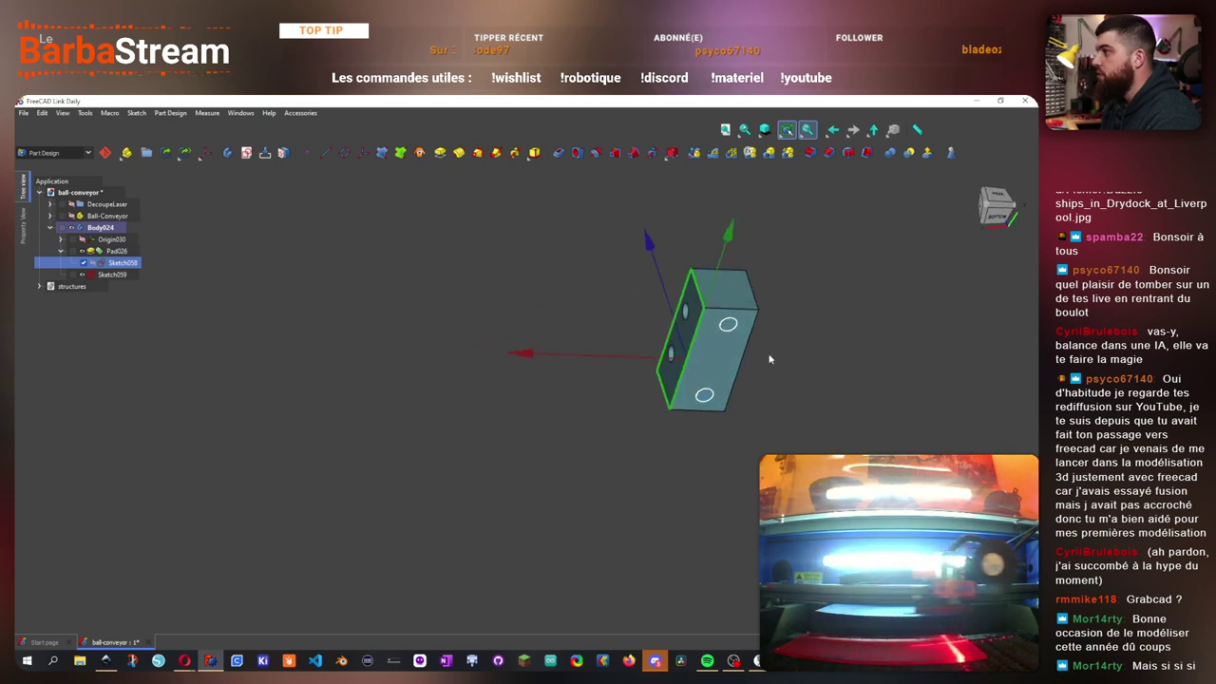
{"action": "key", "text": "Down"}
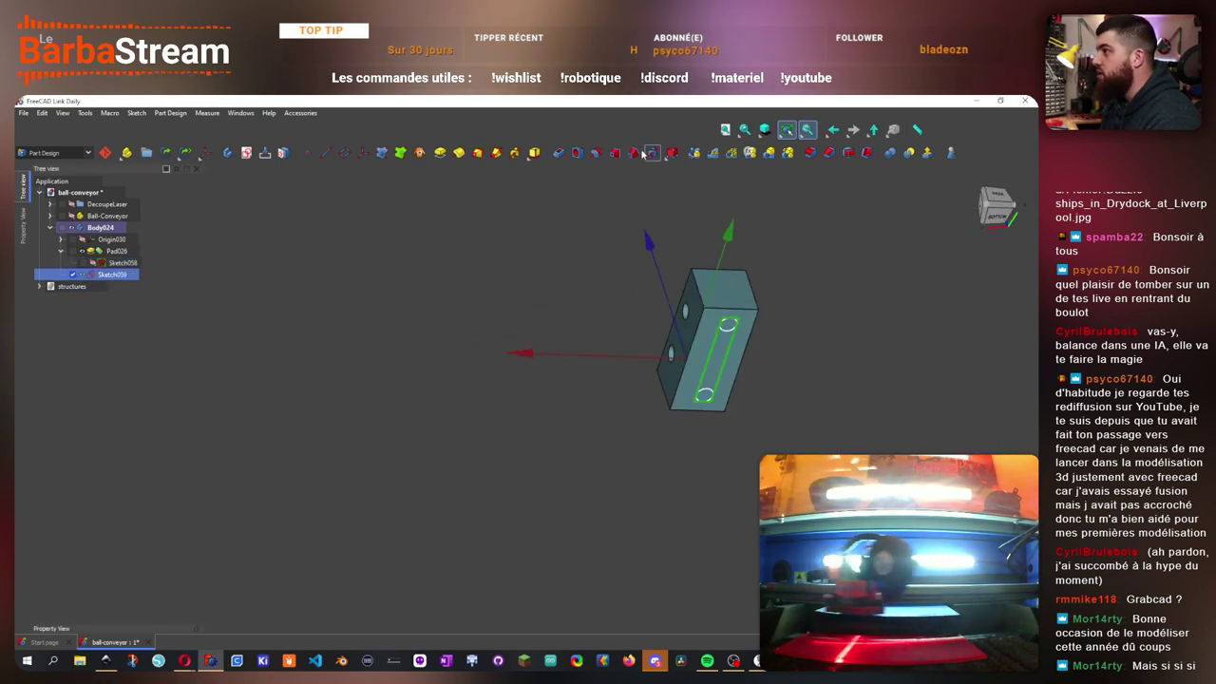
{"action": "left_click", "coordinate": [556, 152]}
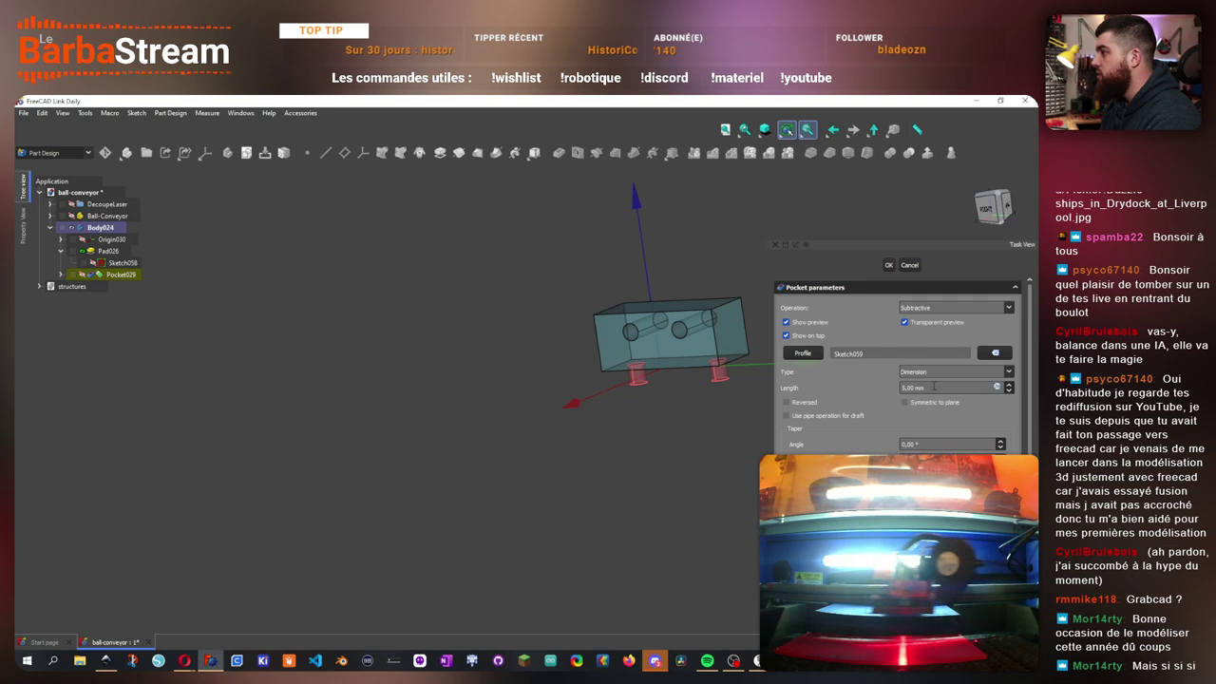
{"action": "left_click", "coordinate": [807, 403]}
{"action": "left_click", "coordinate": [986, 208]}
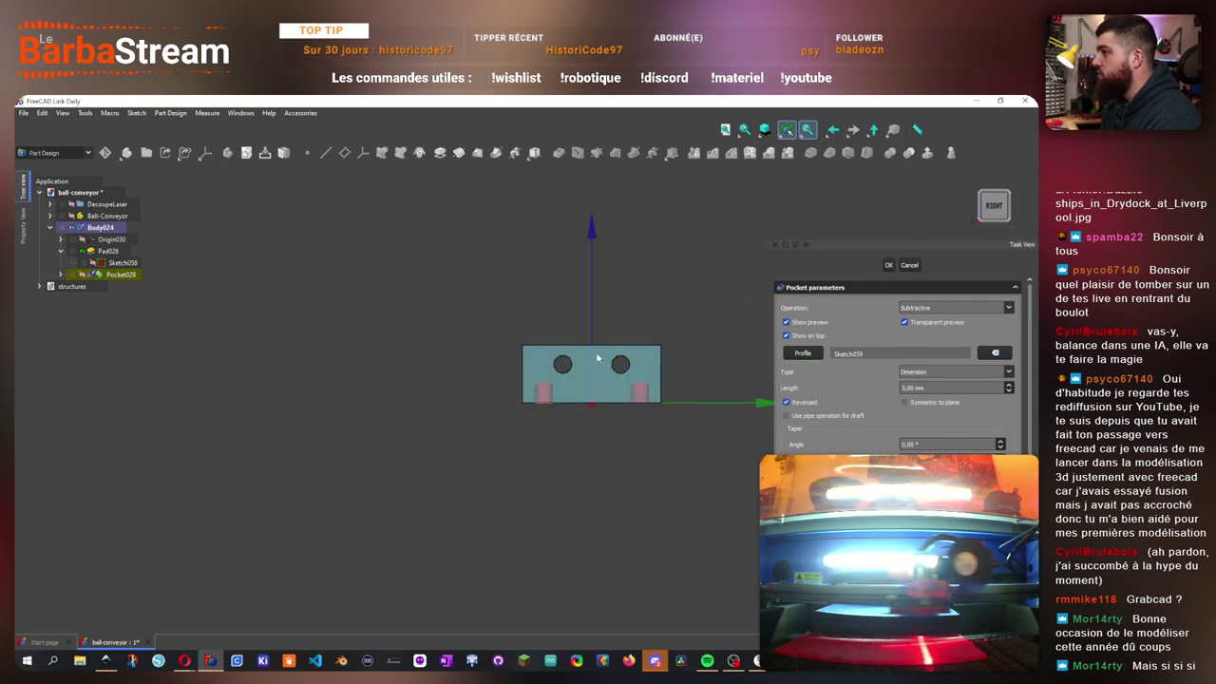
{"action": "left_click", "coordinate": [930, 387]}
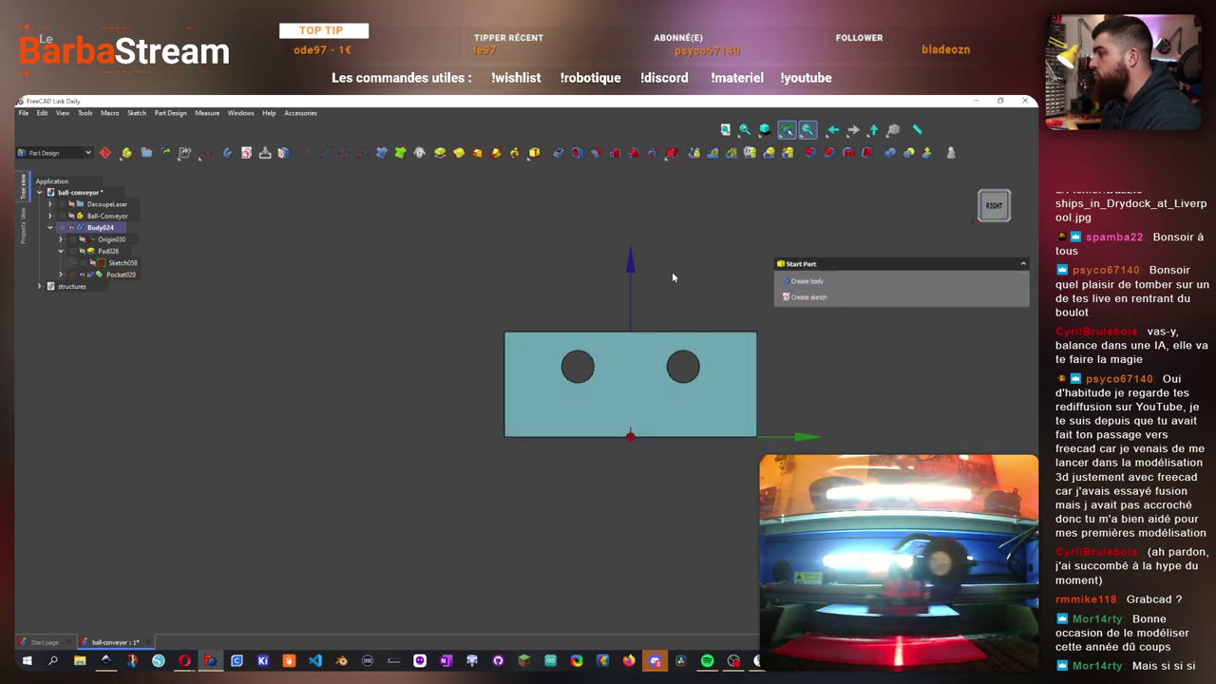
- Reopen the pad's sketch, set the rectangle's width to 40 mm and close the sketch
{"action": "left_click_drag", "start_coordinate": [672, 277], "coordinate": [691, 318]}
{"action": "scroll", "coordinate": [653, 336], "scroll_direction": "down", "scroll_amount": 3}
{"action": "scroll", "coordinate": [713, 260], "scroll_direction": "up", "scroll_amount": 7}
{"action": "scroll", "coordinate": [697, 323], "scroll_direction": "down", "scroll_amount": 4}
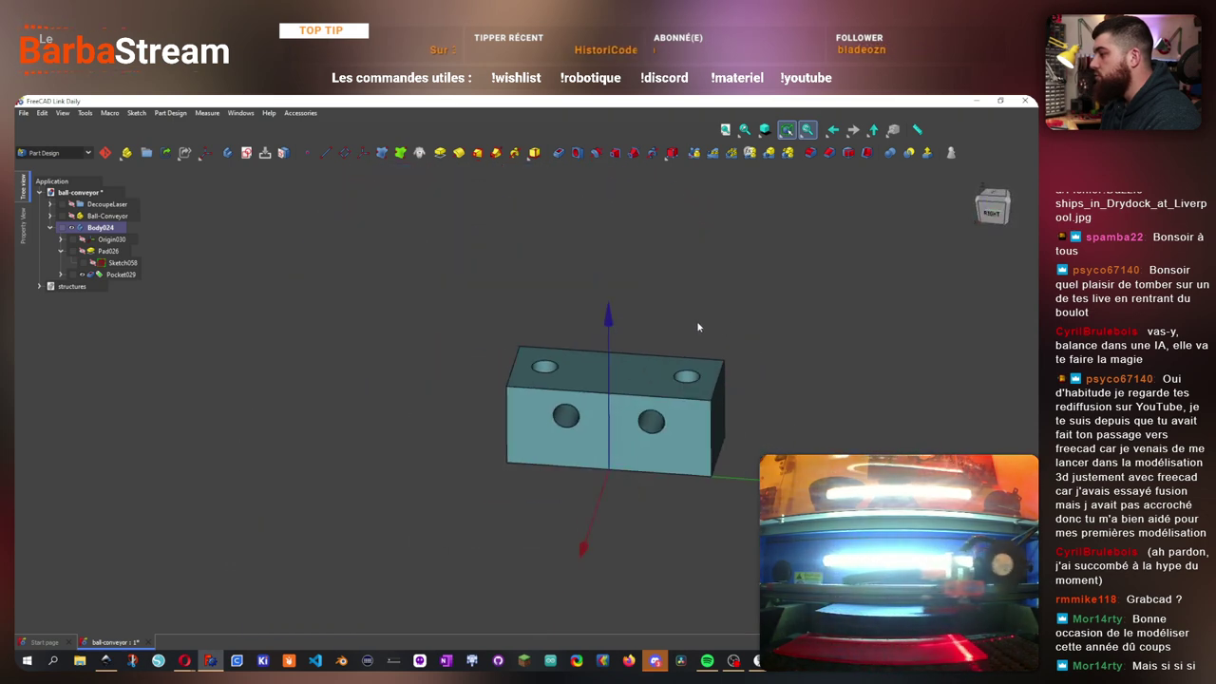
{"action": "scroll", "coordinate": [628, 431], "scroll_direction": "up", "scroll_amount": 2}
{"action": "left_click_drag", "start_coordinate": [844, 427], "coordinate": [817, 439]}
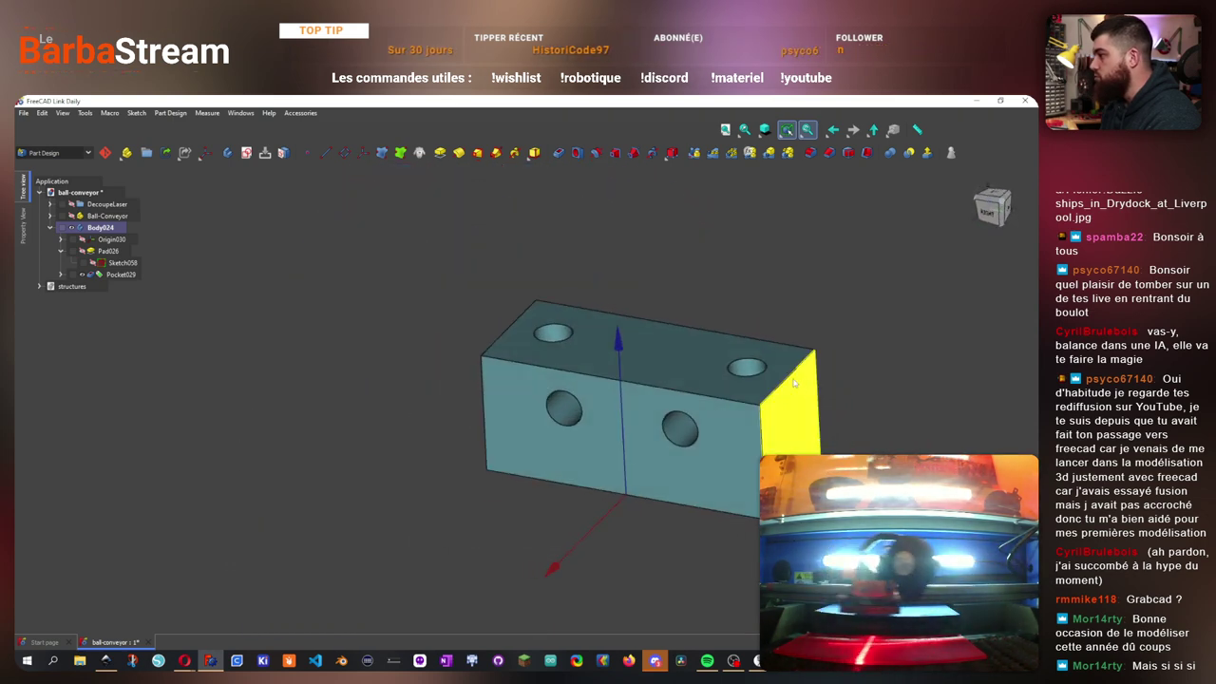
{"action": "double_click", "coordinate": [122, 262]}
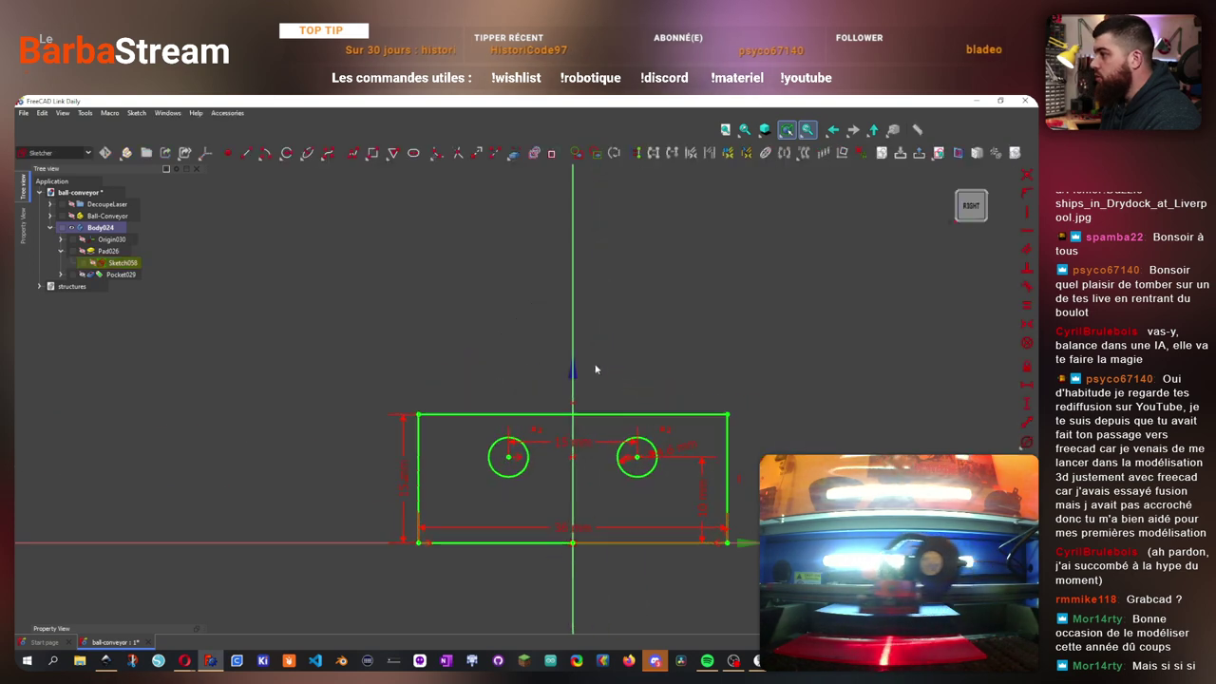
{"action": "double_click", "coordinate": [561, 528]}
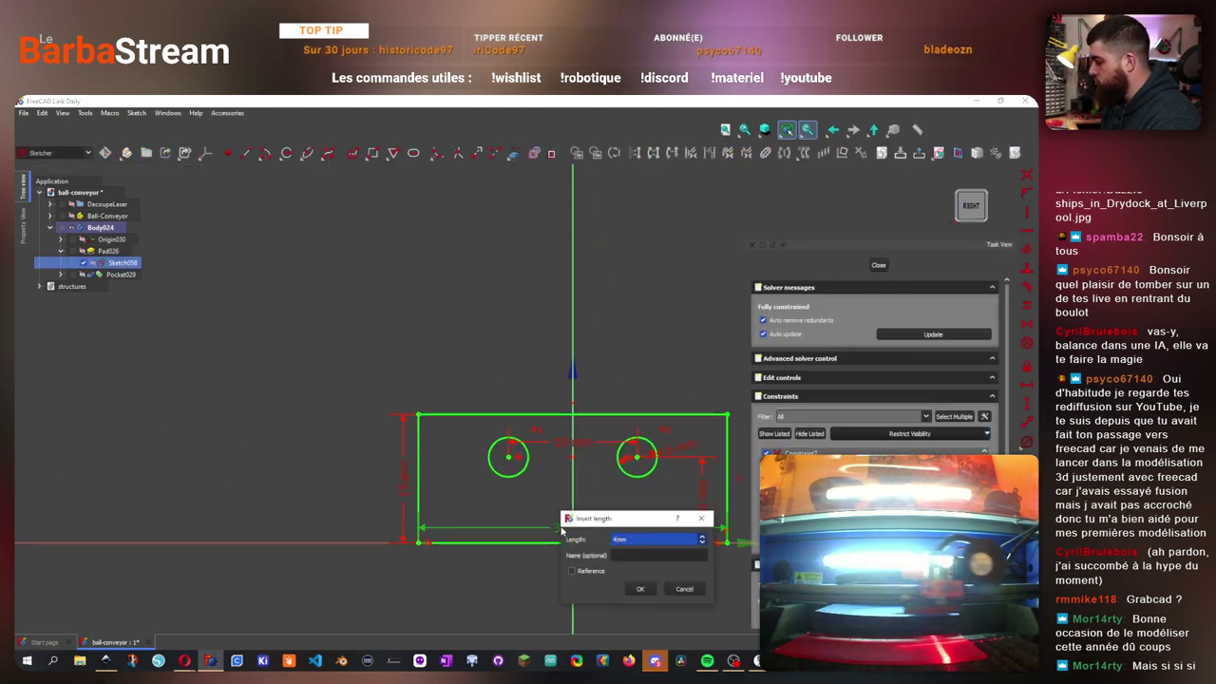
{"action": "type", "text": "45"}
{"action": "key", "text": "Return"}
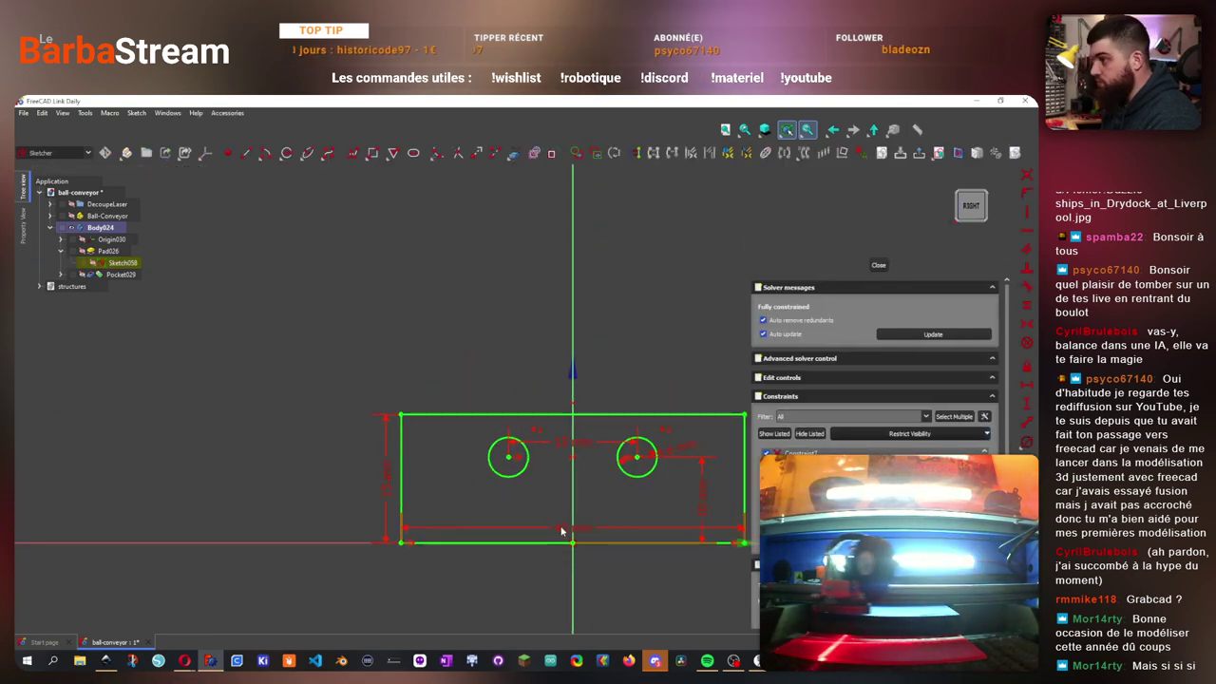
{"action": "left_click", "coordinate": [878, 265]}
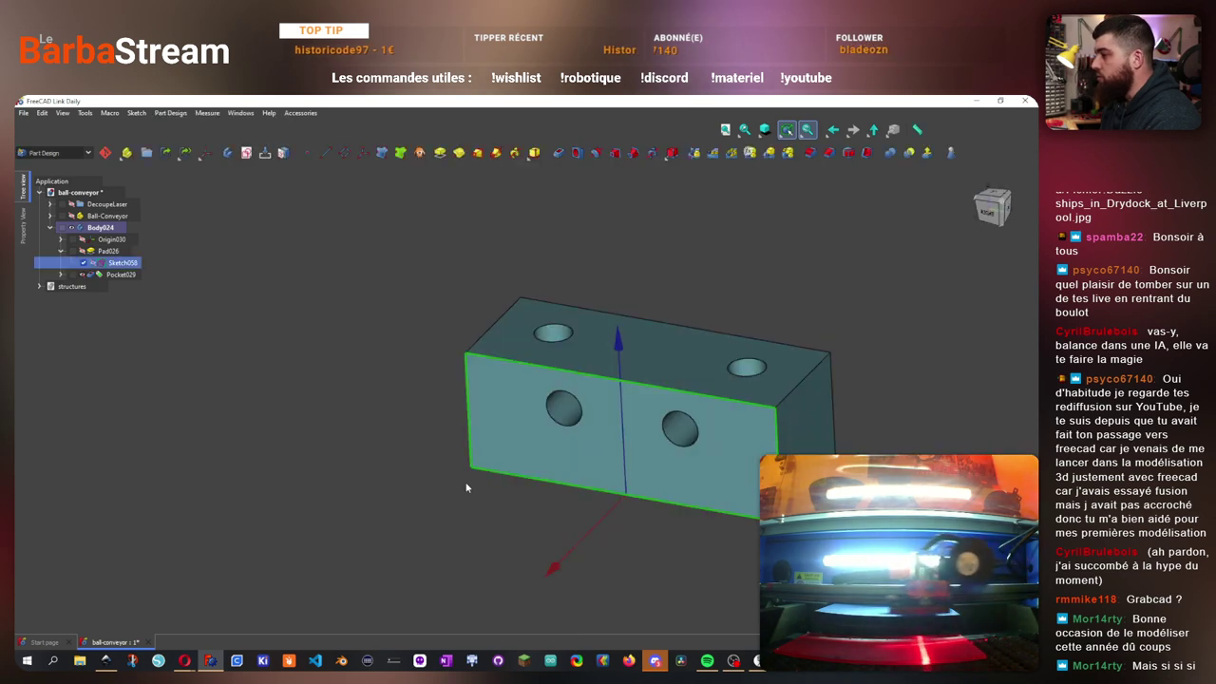
{"action": "left_click_drag", "start_coordinate": [615, 432], "coordinate": [663, 543]}
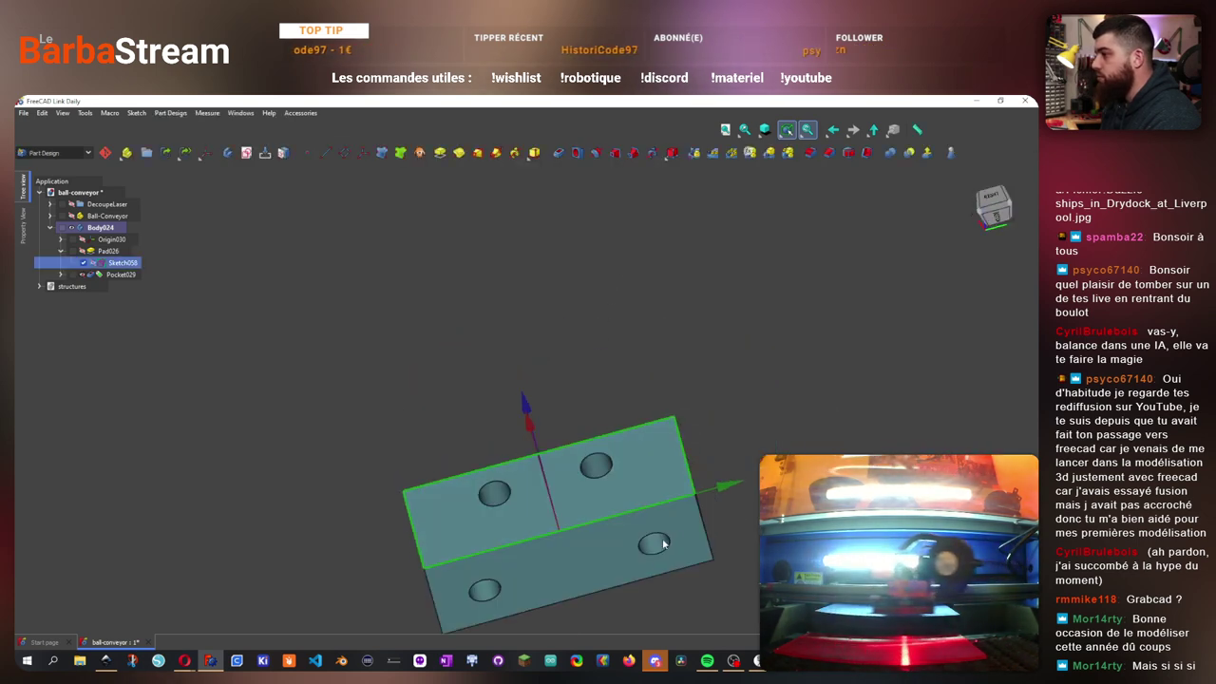
{"action": "left_click", "coordinate": [732, 154]}
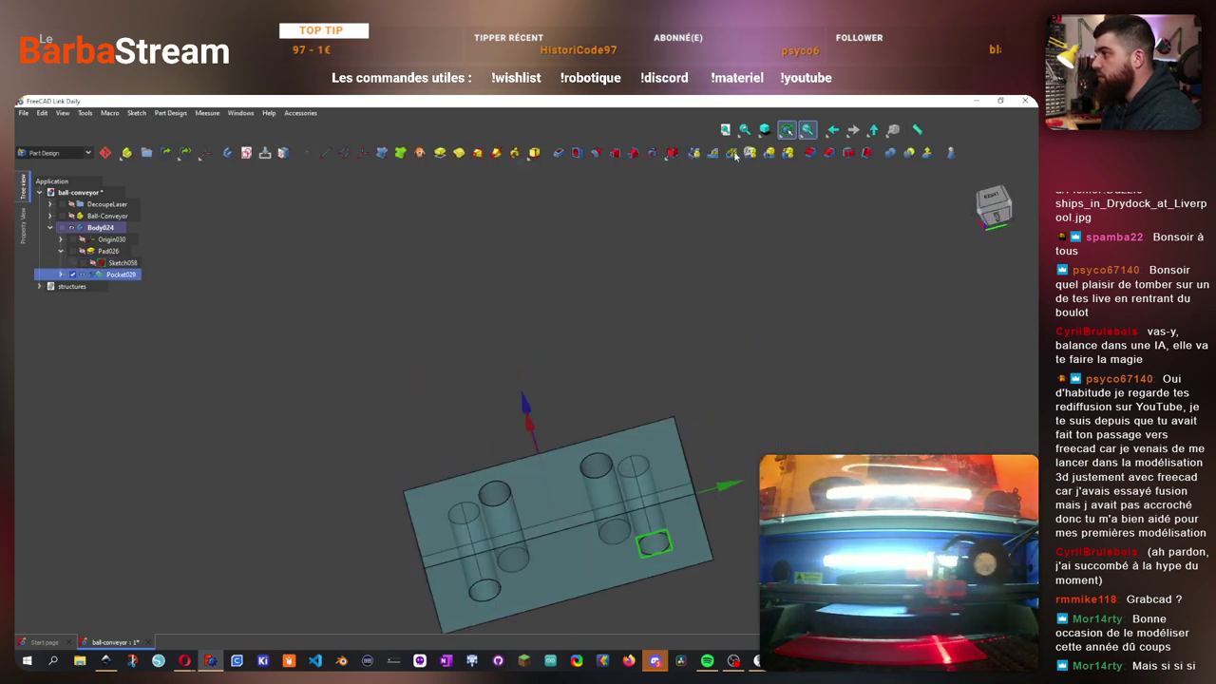
{"action": "left_click", "coordinate": [828, 152]}
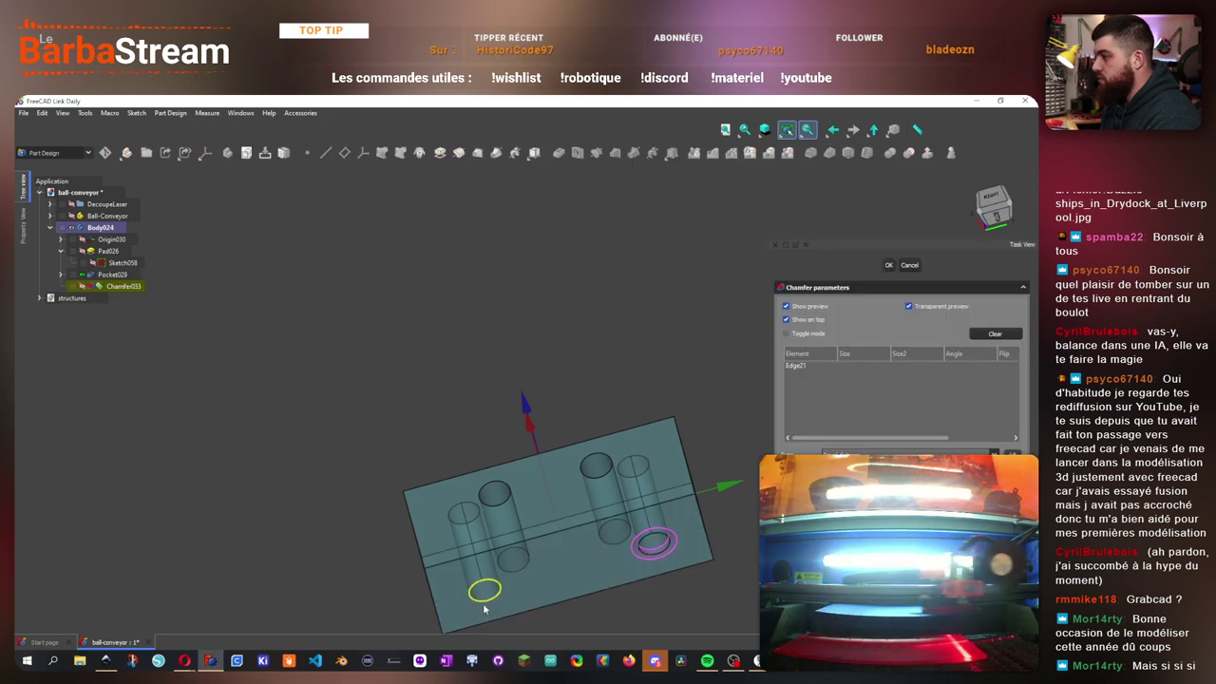
{"action": "left_click", "coordinate": [910, 265]}
- Fillet the two short upper edges at the ends of the block
{"action": "left_click_drag", "start_coordinate": [633, 274], "coordinate": [585, 433]}
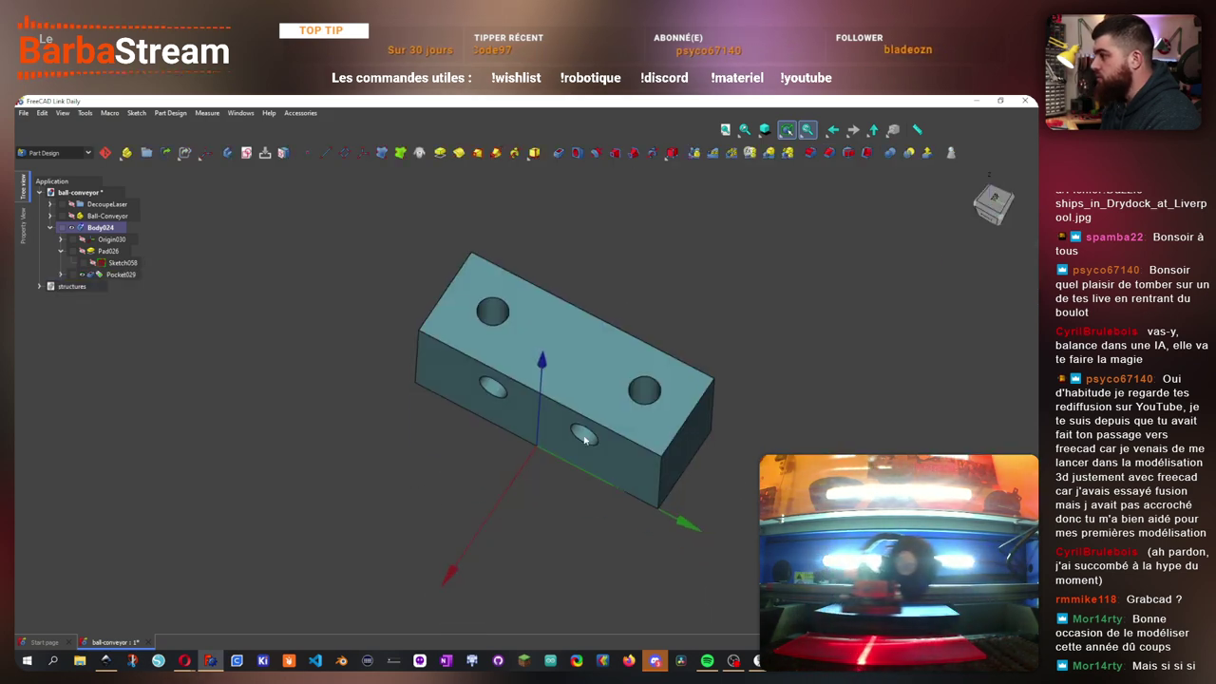
{"action": "left_click", "coordinate": [699, 411]}
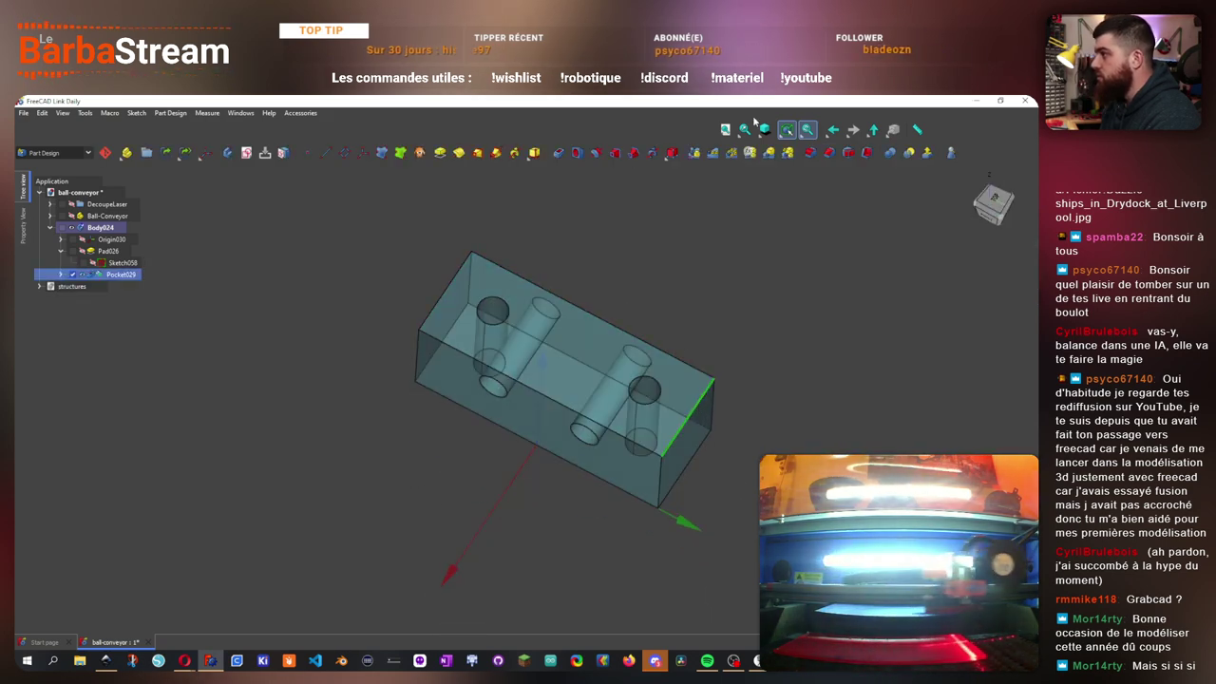
{"action": "left_click", "coordinate": [781, 408]}
{"action": "left_click_drag", "start_coordinate": [782, 407], "coordinate": [735, 424]}
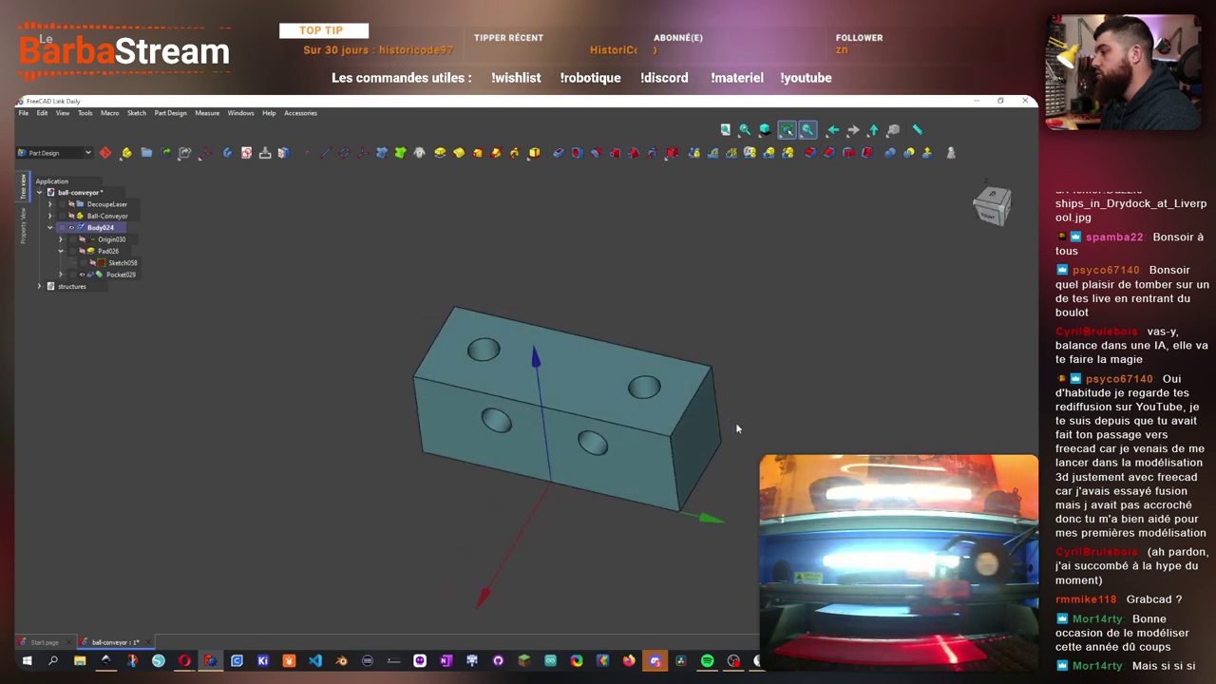
{"action": "left_click", "coordinate": [700, 400]}
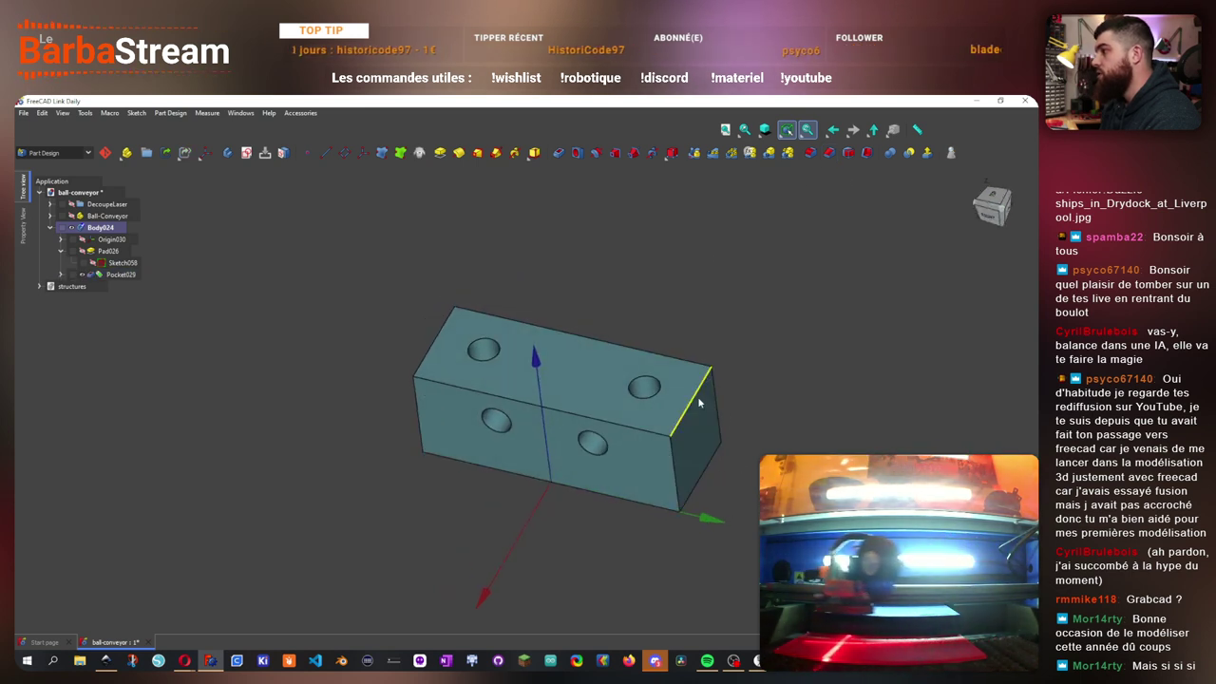
{"action": "left_click", "coordinate": [434, 340]}
{"action": "key", "text": "3"}
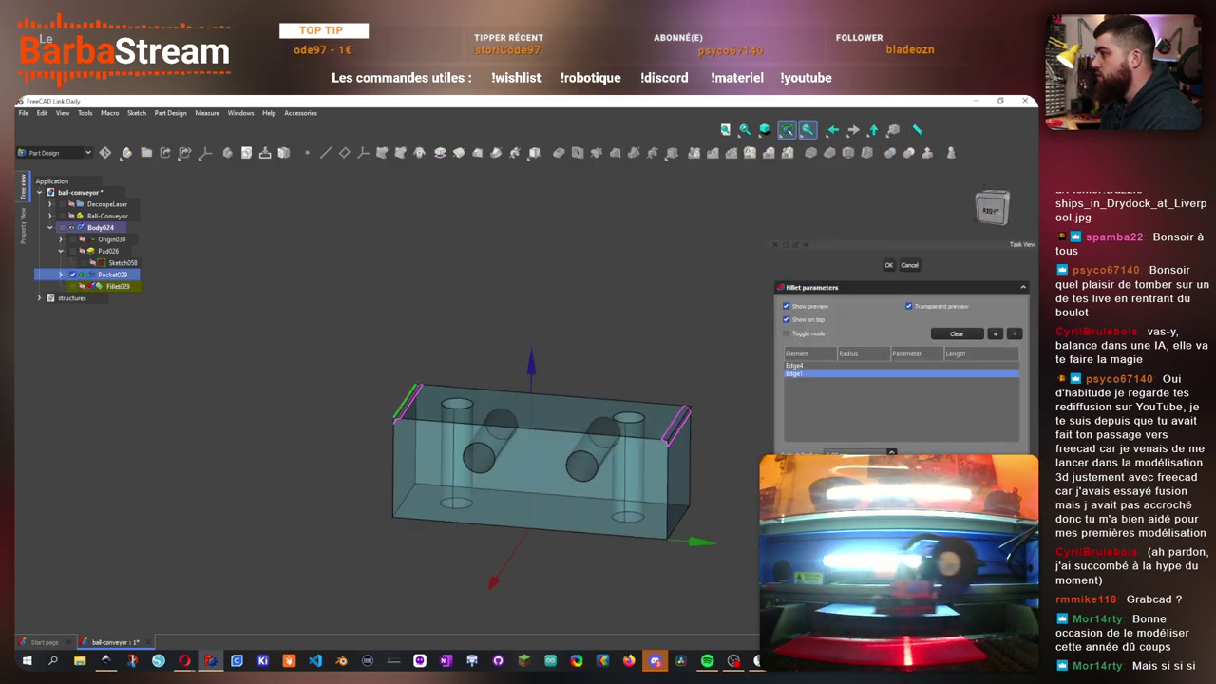
{"action": "left_click", "coordinate": [890, 452]}
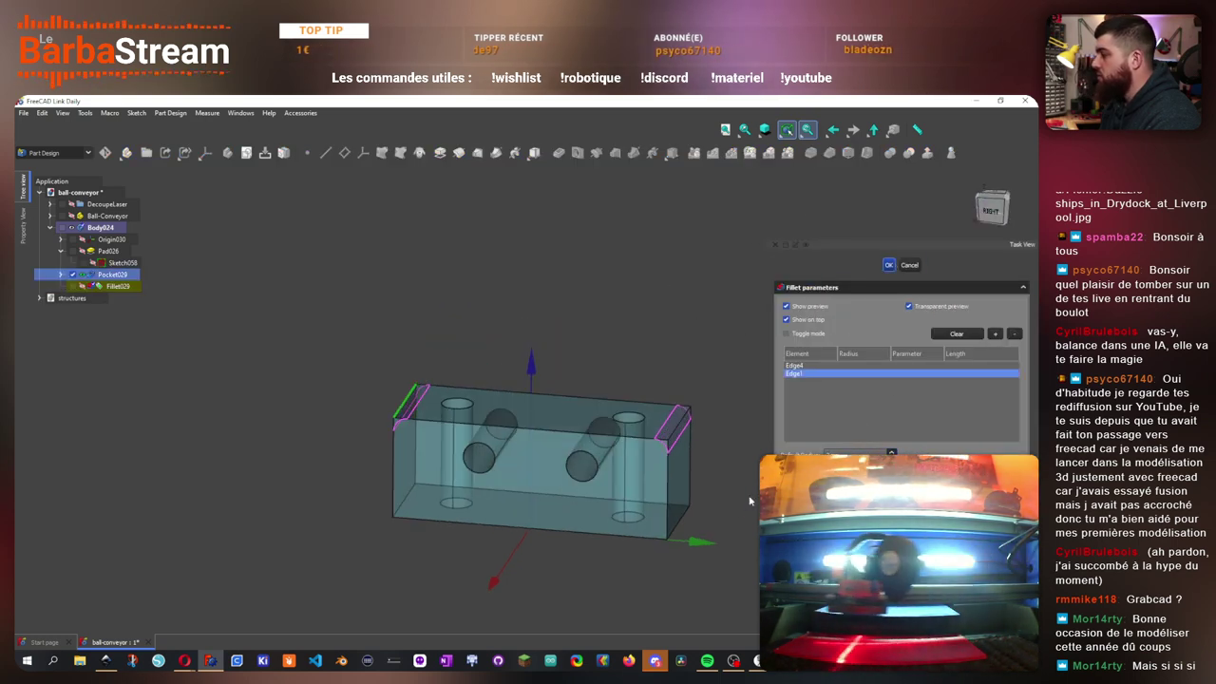
{"action": "left_click", "coordinate": [891, 265]}
- Start a chamfer on the front rims of the two sensor holes and the upper rims of the two vertical holes
{"action": "left_click_drag", "start_coordinate": [558, 567], "coordinate": [610, 585]}
{"action": "scroll", "coordinate": [563, 421], "scroll_direction": "up", "scroll_amount": 3}
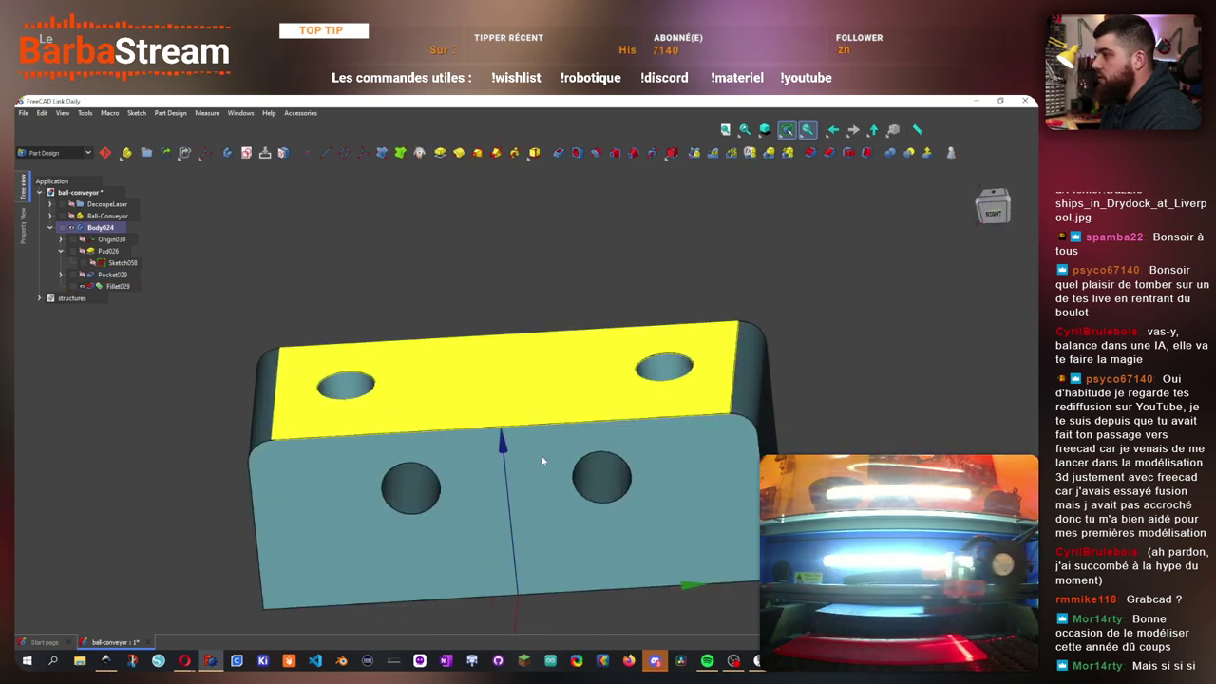
{"action": "left_click", "coordinate": [415, 513]}
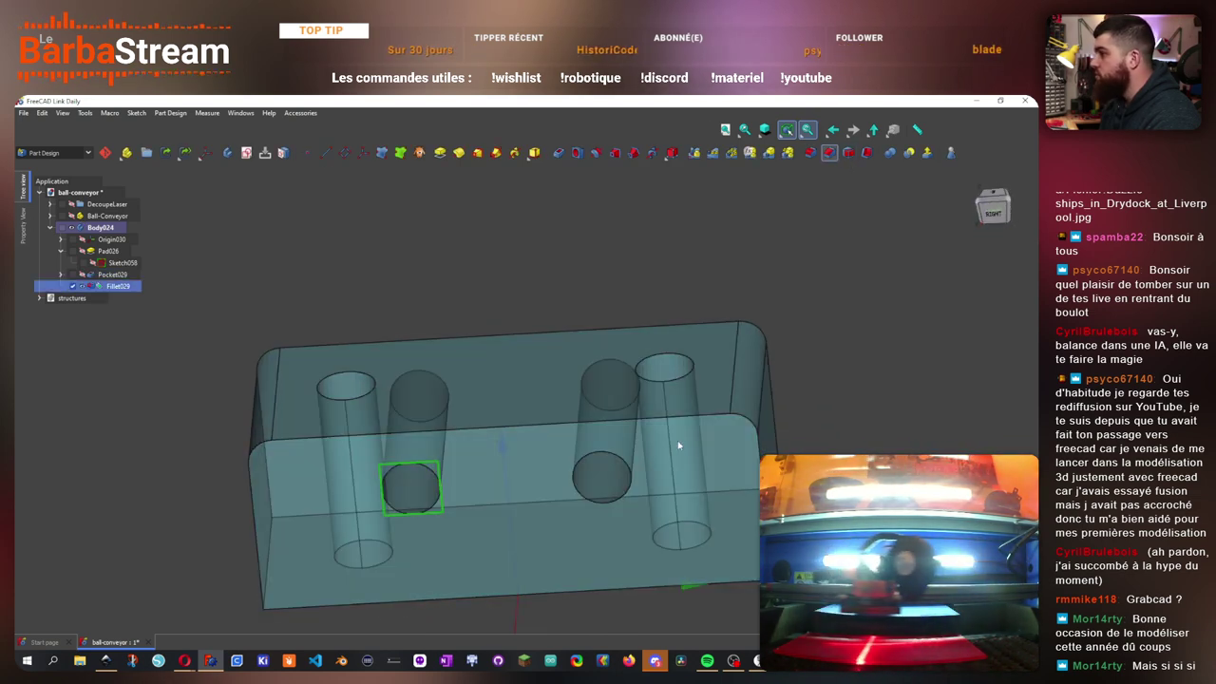
{"action": "left_click", "coordinate": [602, 498]}
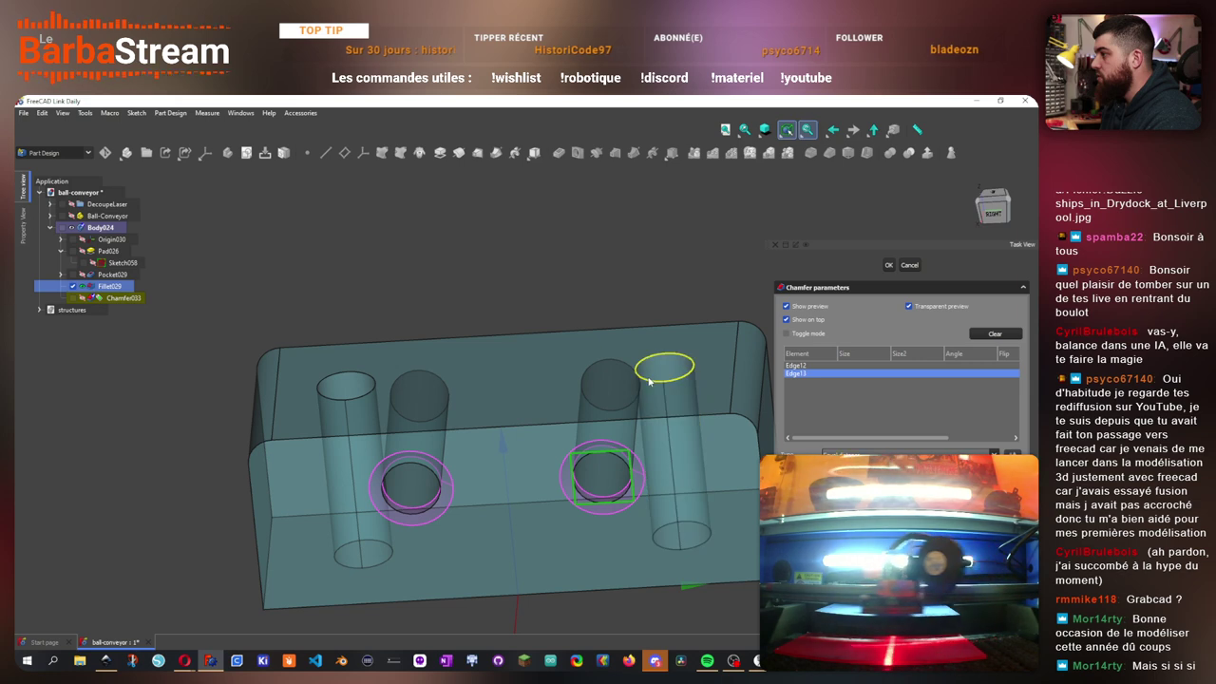
{"action": "left_click", "coordinate": [657, 378]}
{"action": "left_click", "coordinate": [347, 397]}
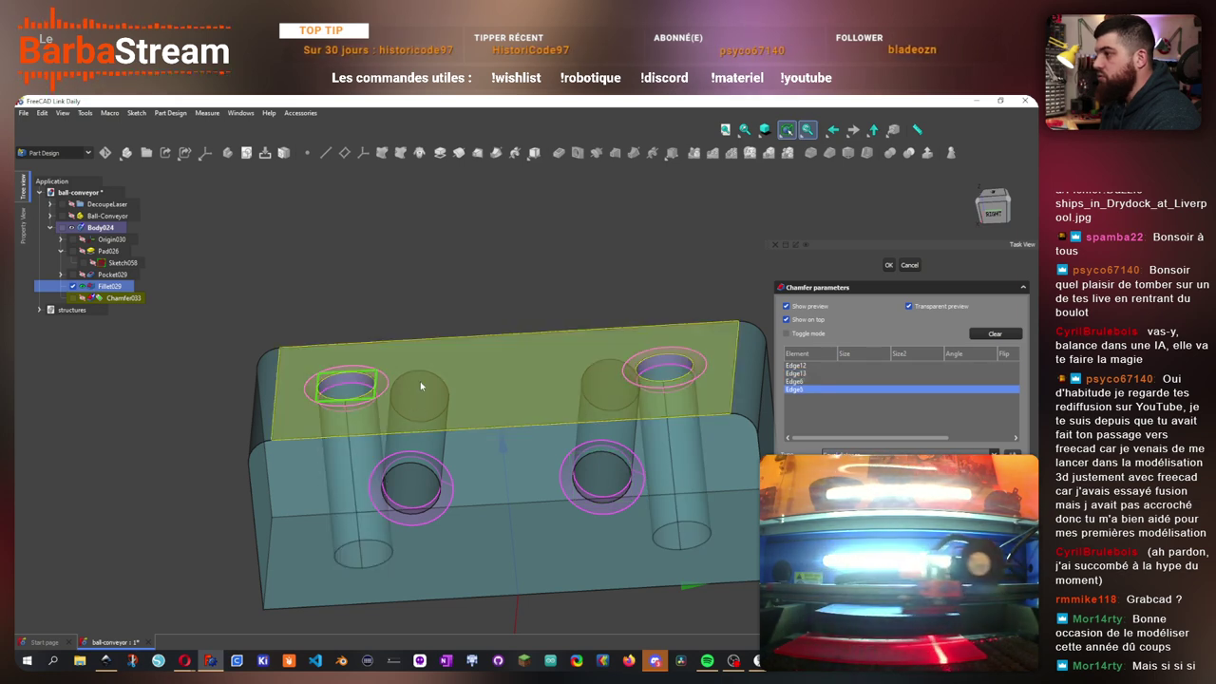
- Add the rear rims of the sensor holes and the underside rims of the vertical holes to the chamfer and apply it
{"action": "left_click_drag", "start_coordinate": [420, 380], "coordinate": [506, 523]}
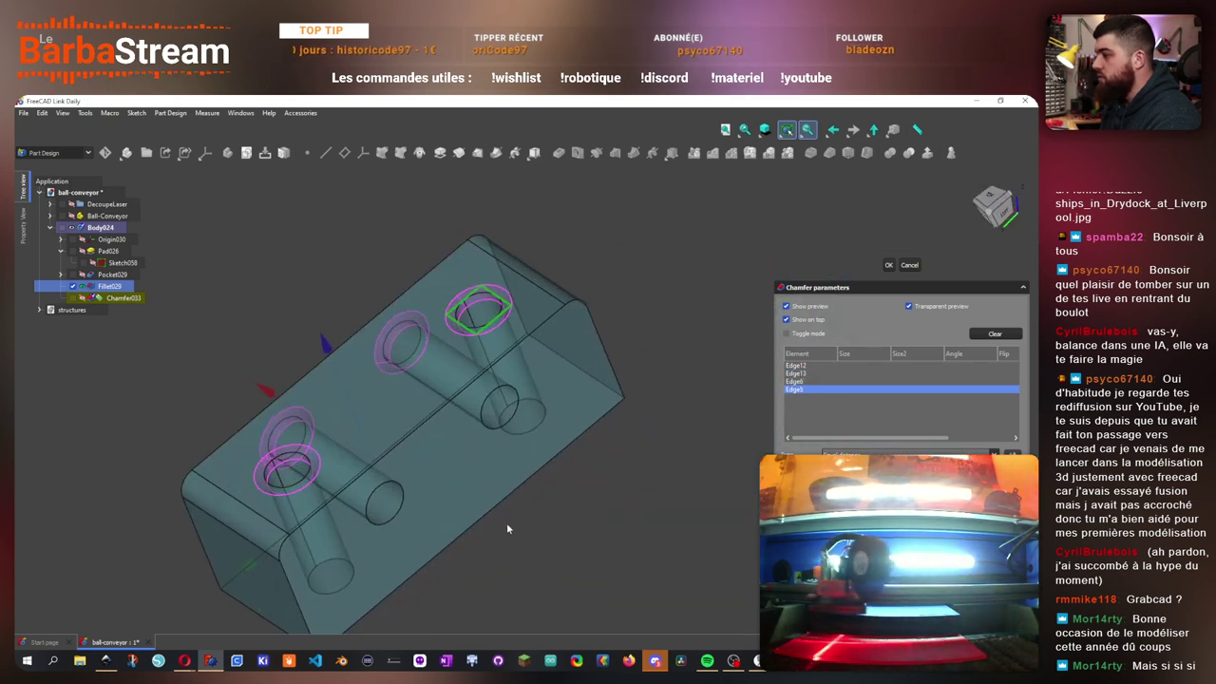
{"action": "left_click", "coordinate": [494, 432]}
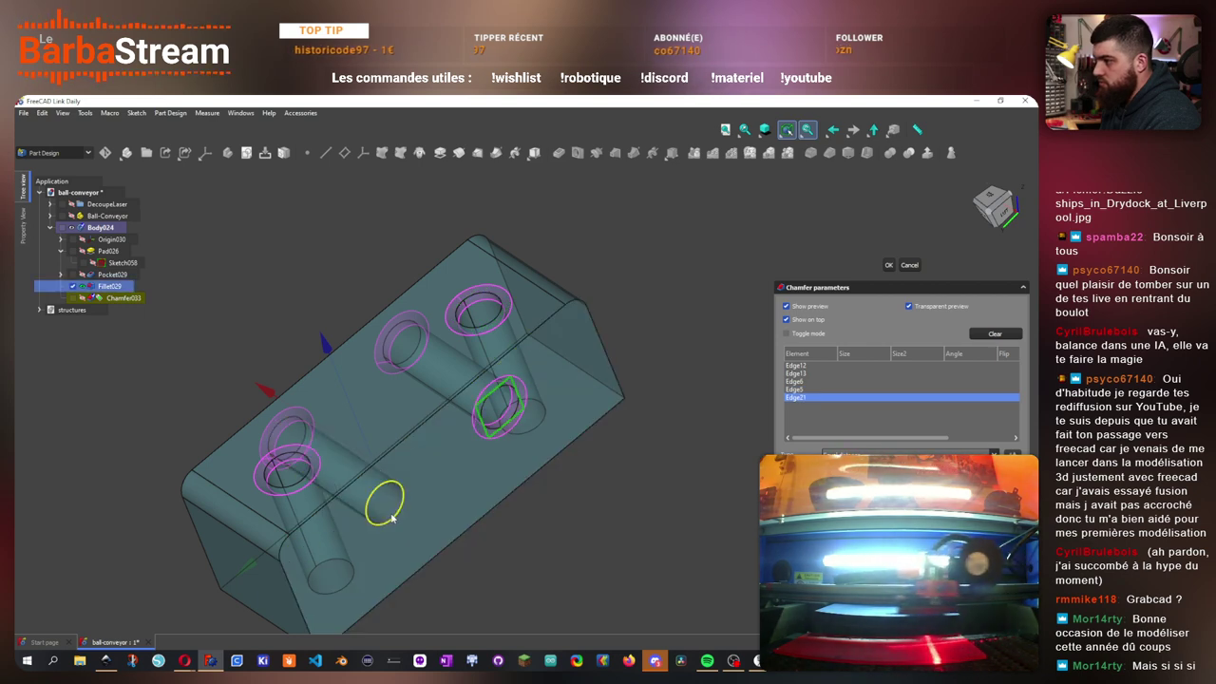
{"action": "left_click", "coordinate": [391, 517]}
{"action": "scroll", "coordinate": [523, 495], "scroll_direction": "down", "scroll_amount": 3}
{"action": "left_click_drag", "start_coordinate": [523, 497], "coordinate": [504, 378]}
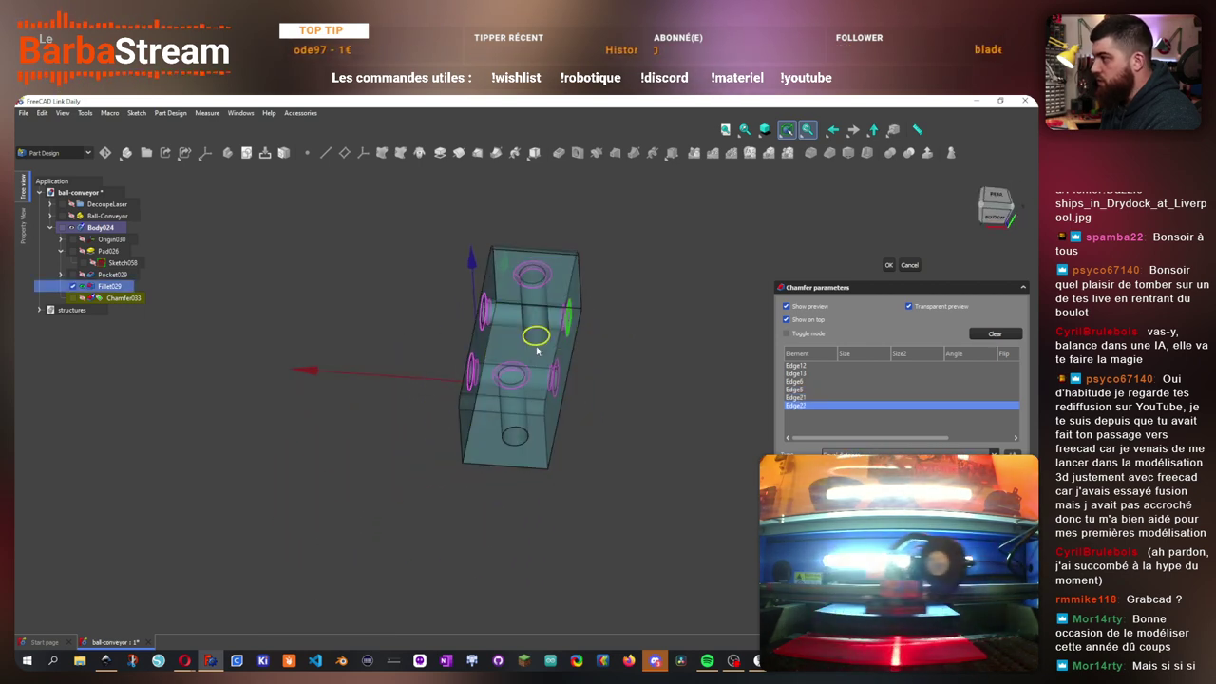
{"action": "left_click", "coordinate": [535, 337]}
{"action": "left_click", "coordinate": [513, 435]}
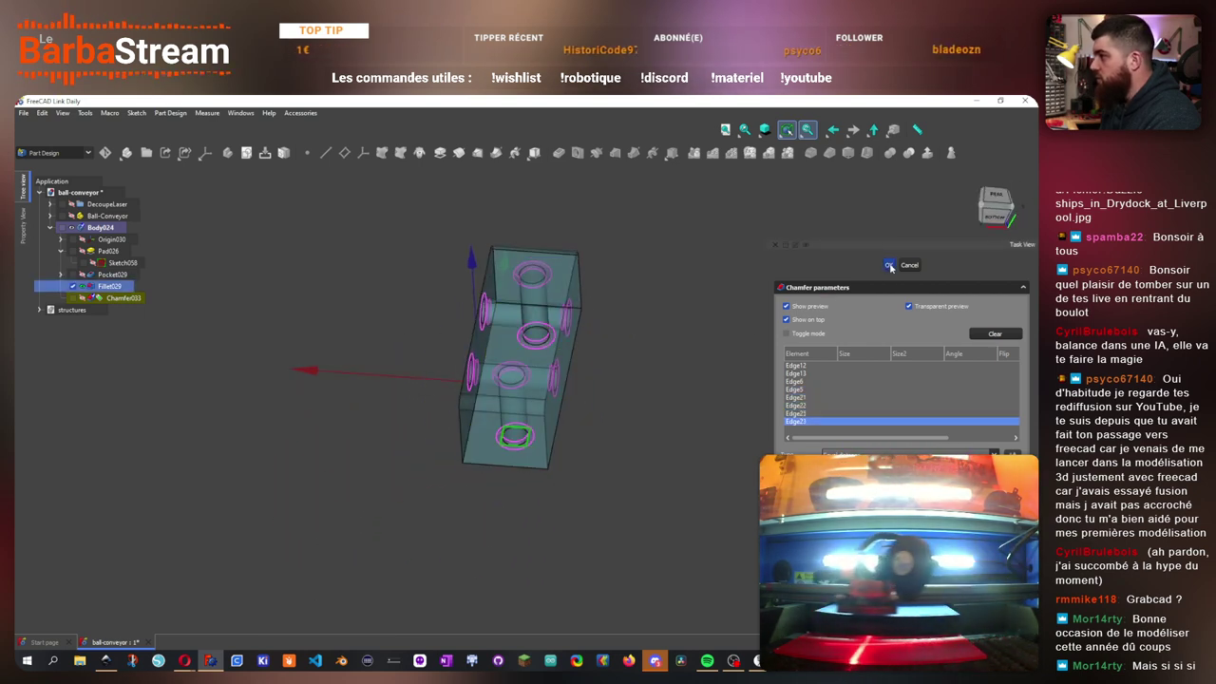
- Chamfer the four outer edges of the block's underside
{"action": "left_click_drag", "start_coordinate": [604, 368], "coordinate": [736, 323]}
{"action": "scroll", "coordinate": [617, 304], "scroll_direction": "up", "scroll_amount": 2}
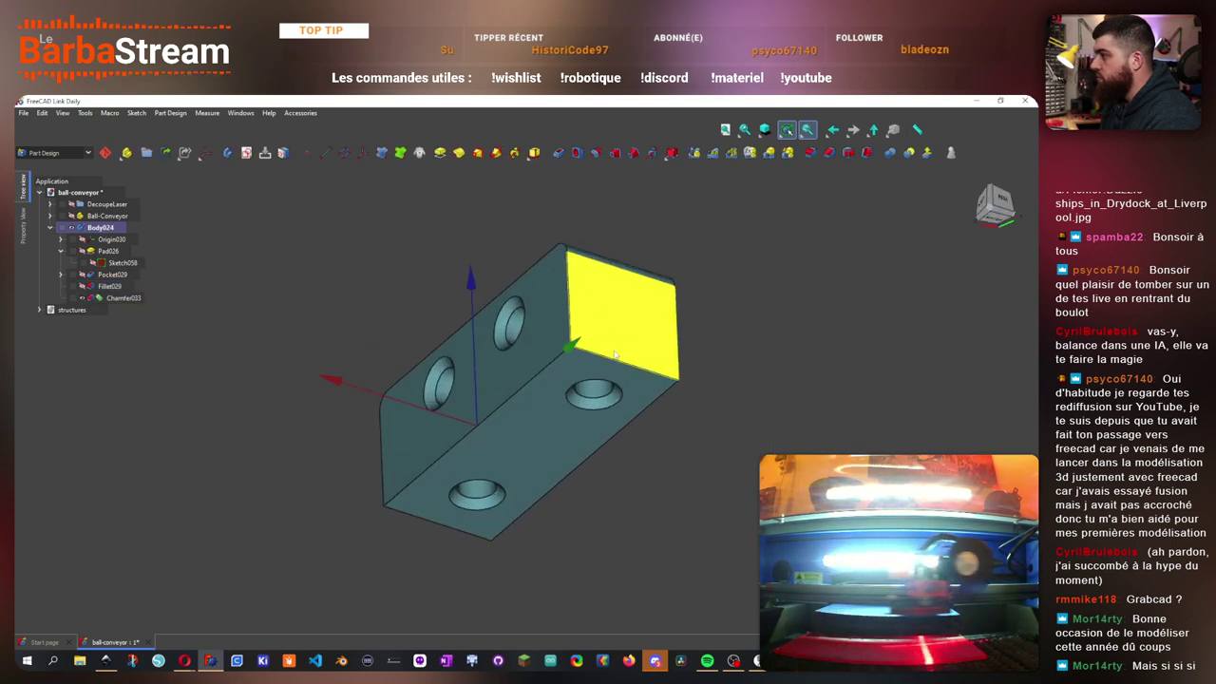
{"action": "left_click", "coordinate": [506, 399]}
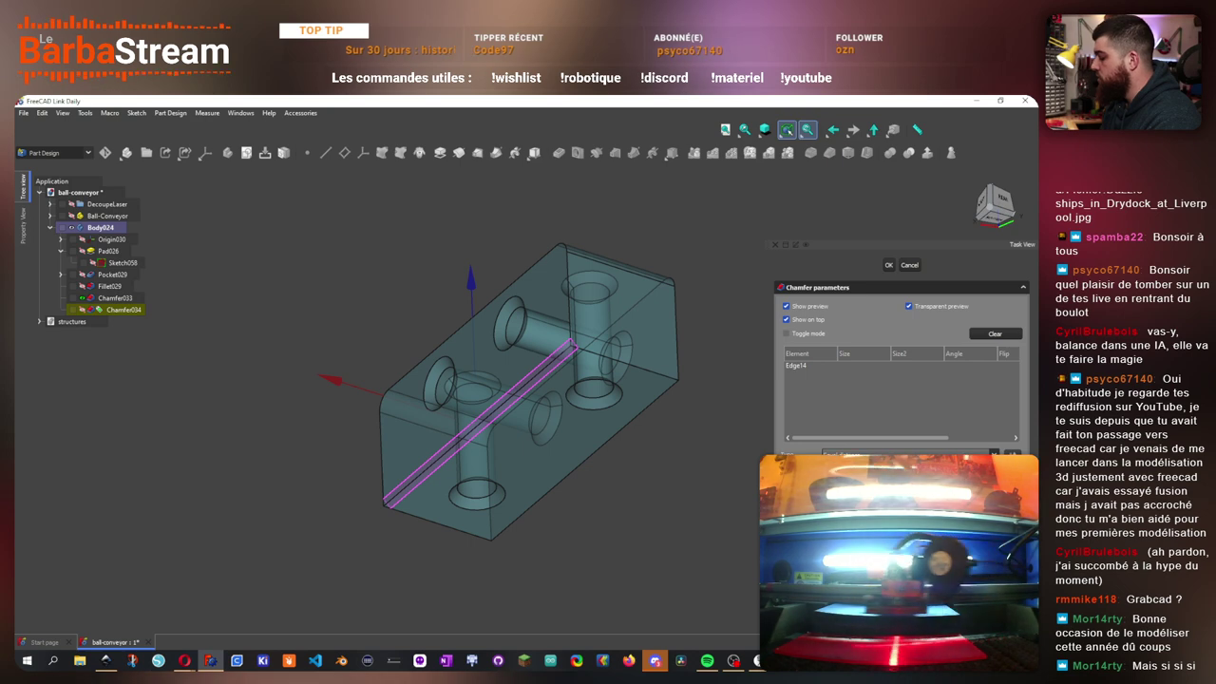
{"action": "left_click", "coordinate": [628, 363]}
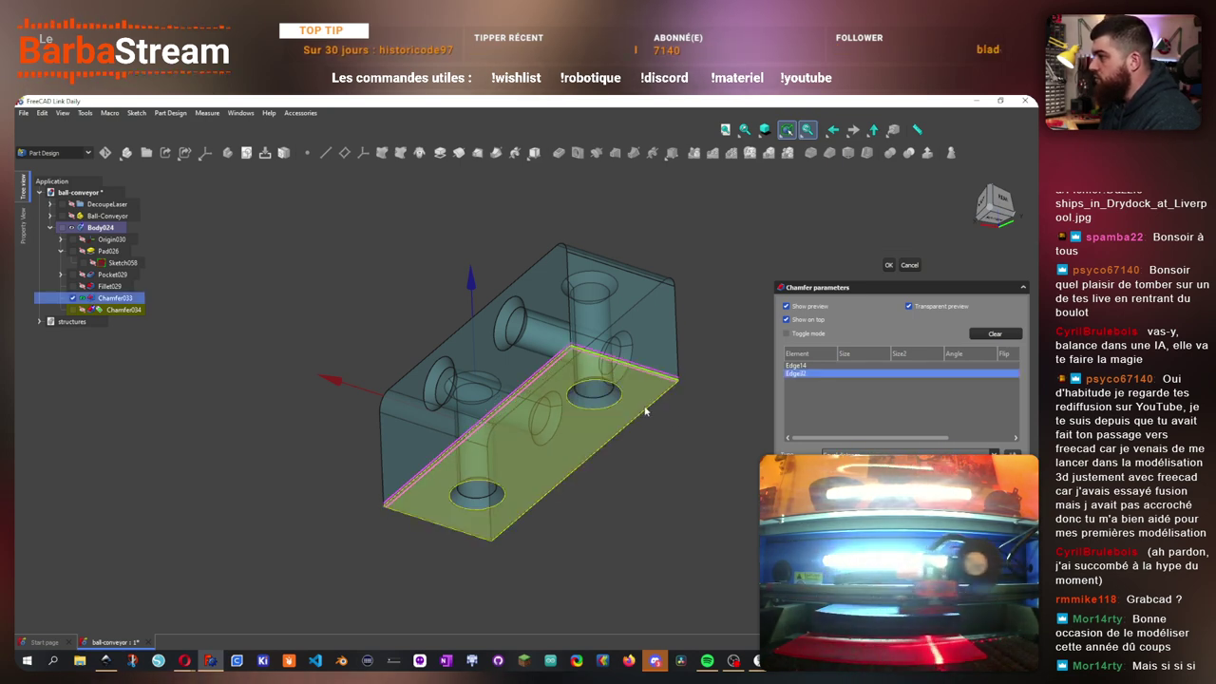
{"action": "left_click", "coordinate": [499, 537]}
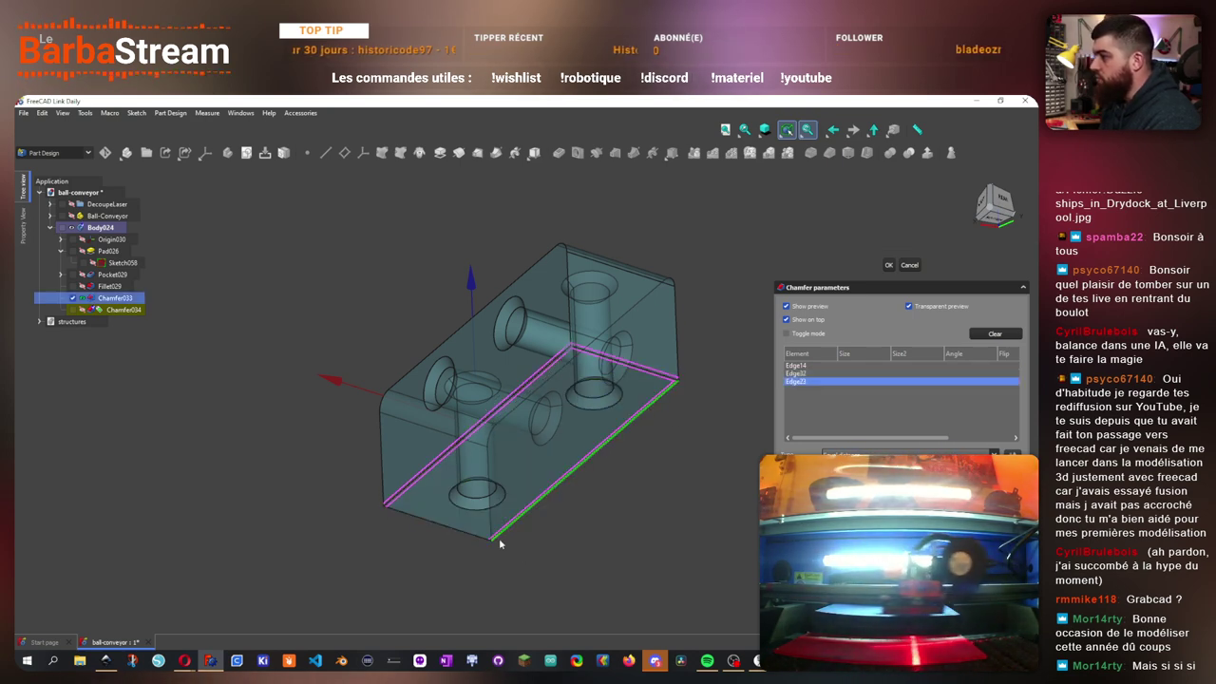
{"action": "left_click", "coordinate": [444, 528]}
{"action": "left_click_drag", "start_coordinate": [388, 264], "coordinate": [435, 349]}
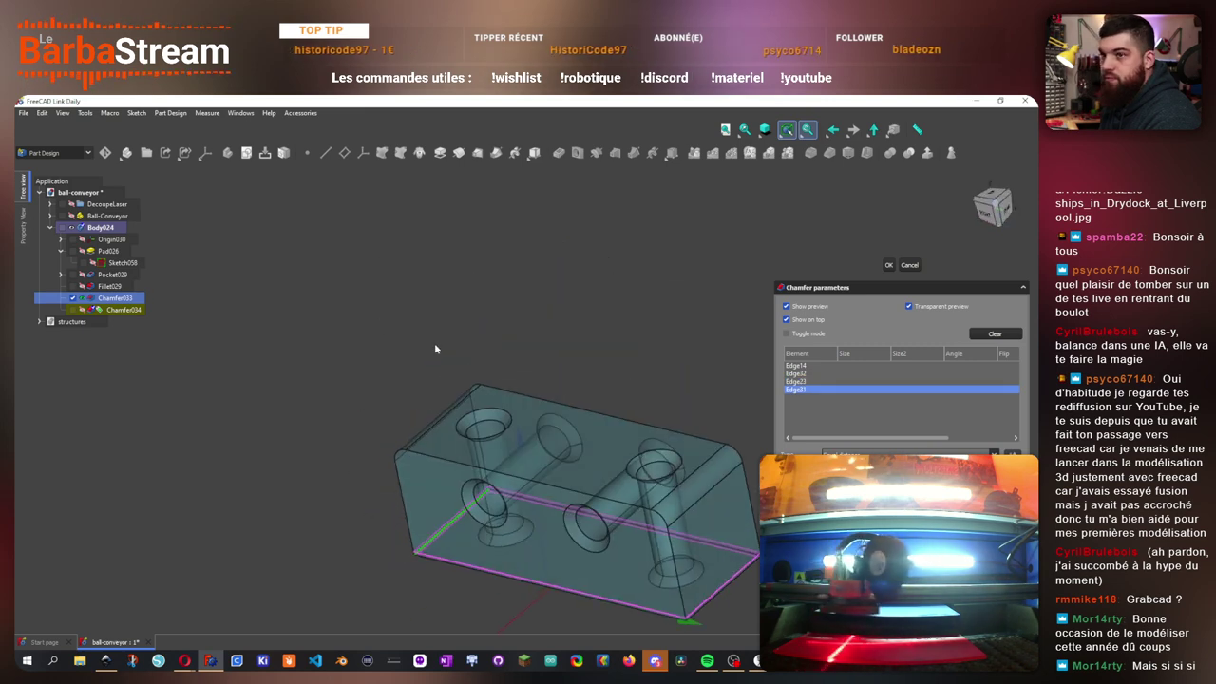
{"action": "scroll", "coordinate": [456, 336], "scroll_direction": "down", "scroll_amount": 2}
{"action": "scroll", "coordinate": [516, 456], "scroll_direction": "up", "scroll_amount": 2}
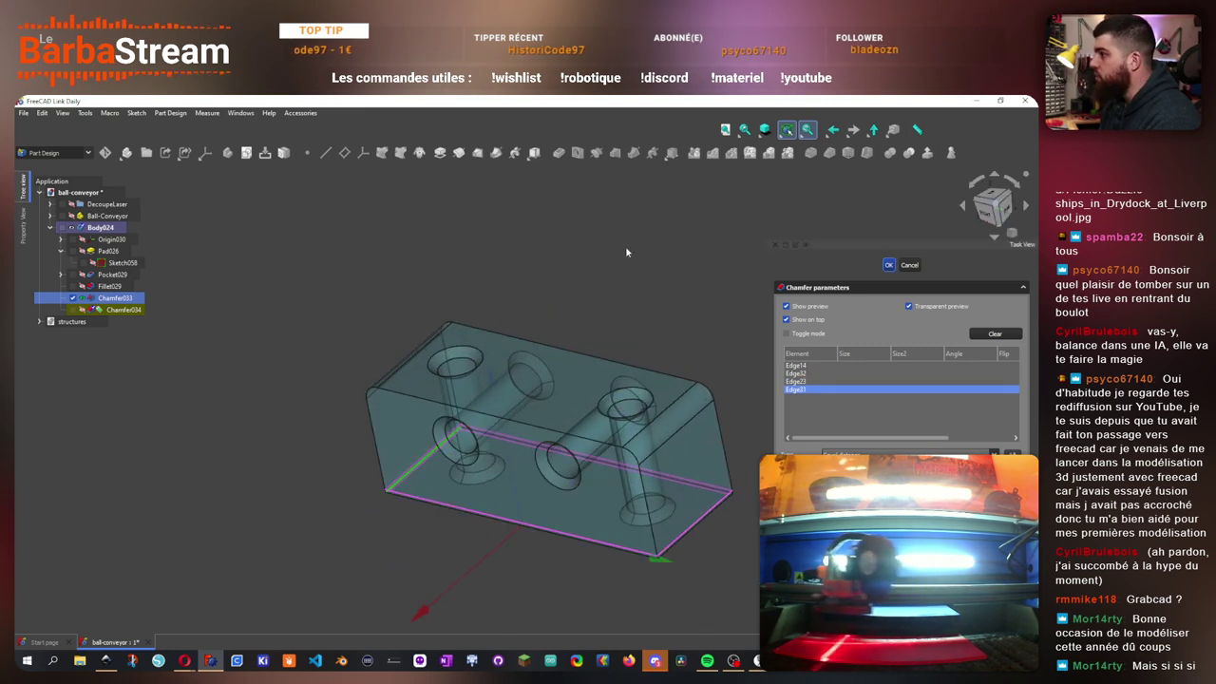
{"action": "key", "text": "Return"}
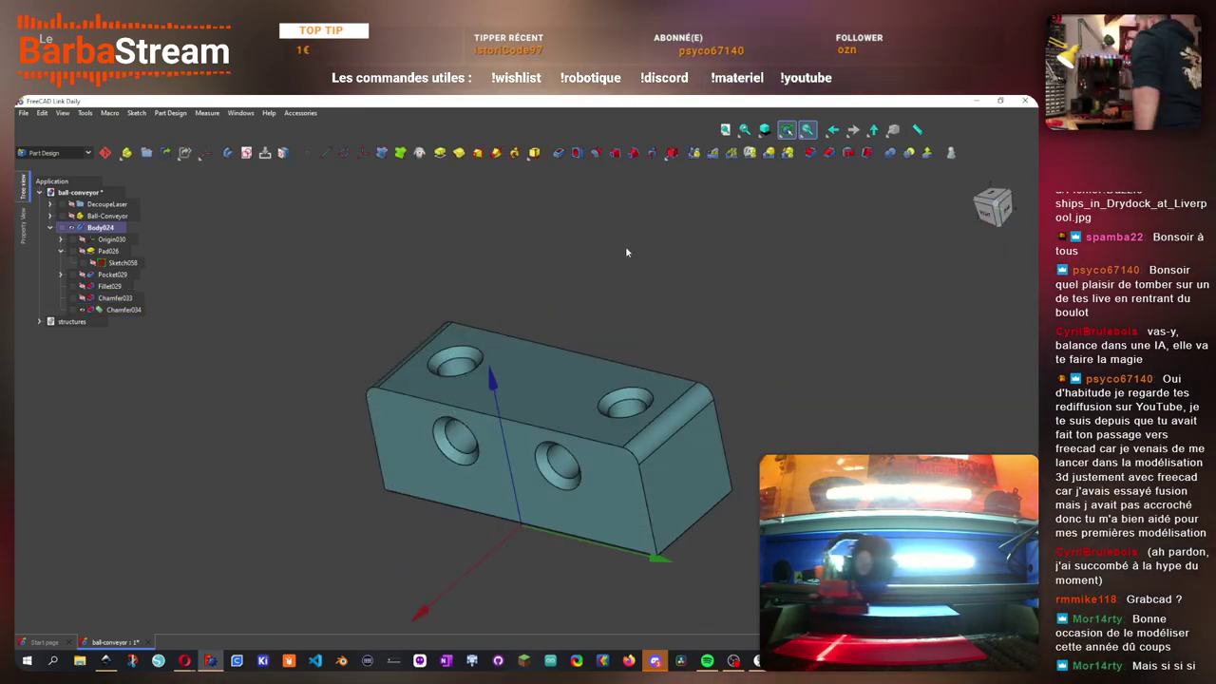
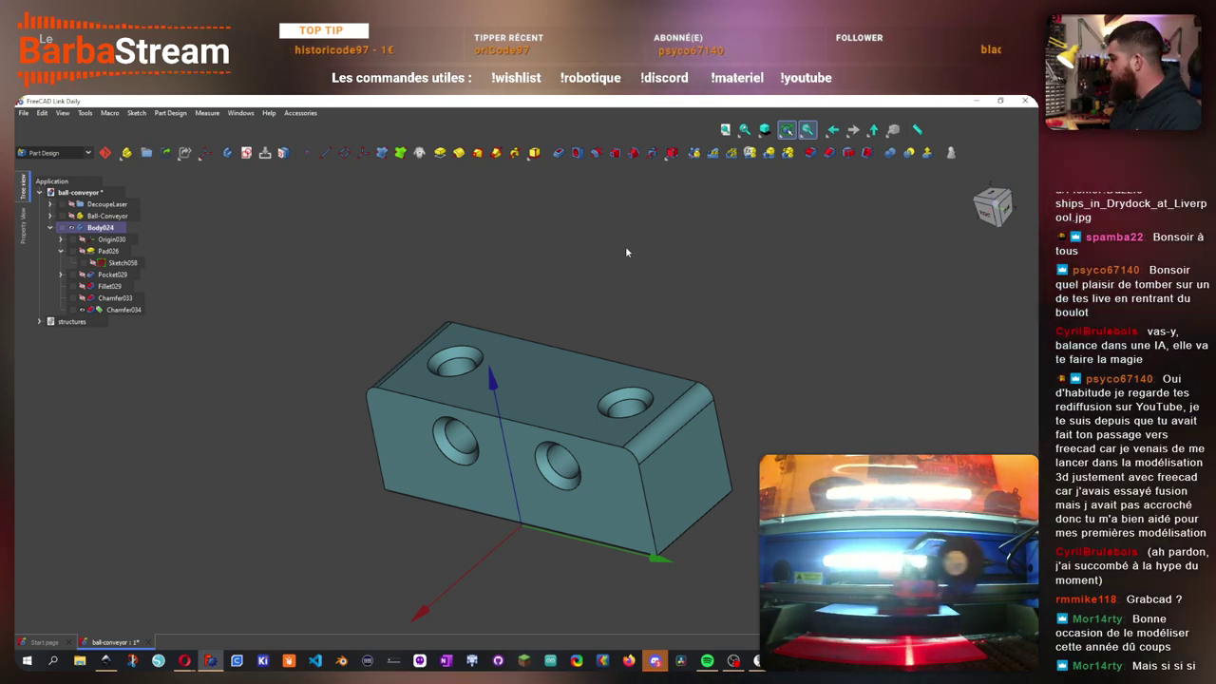
- Examine the block from several sides and compare its shape with the outline of the pad's sketch
{"action": "scroll", "coordinate": [708, 249], "scroll_direction": "down", "scroll_amount": 4}
{"action": "scroll", "coordinate": [675, 285], "scroll_direction": "up", "scroll_amount": 3}
{"action": "left_click_drag", "start_coordinate": [461, 287], "coordinate": [551, 436]}
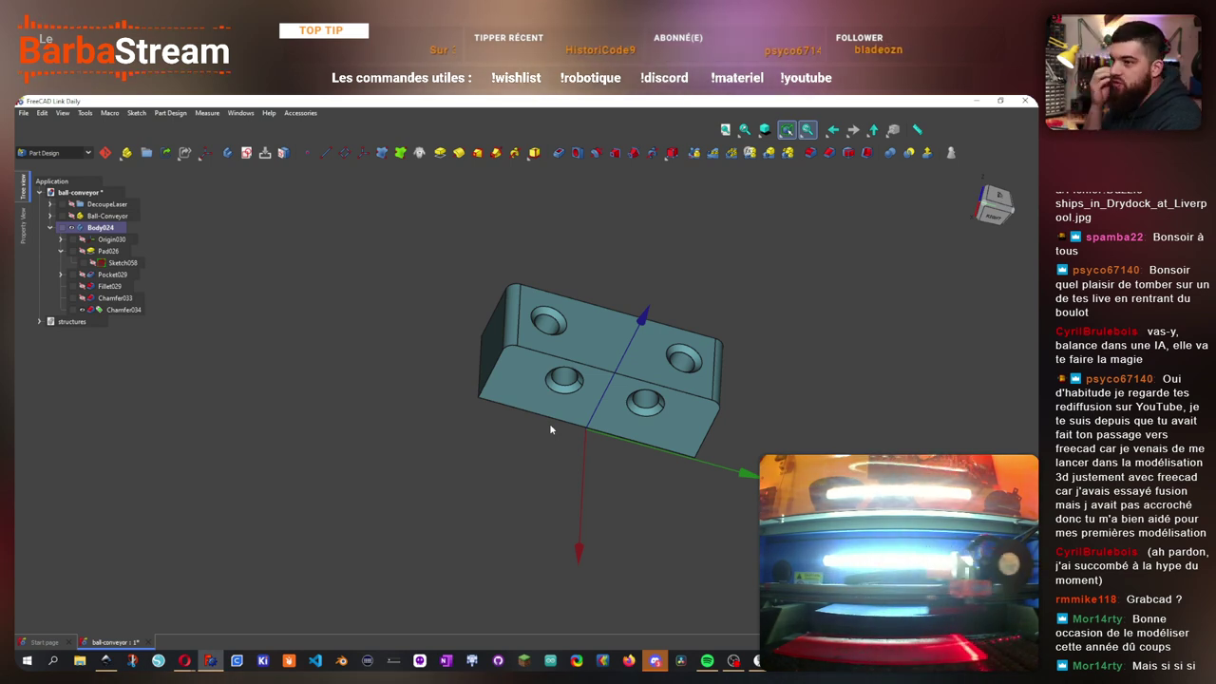
{"action": "scroll", "coordinate": [703, 303], "scroll_direction": "up", "scroll_amount": 5}
{"action": "left_click_drag", "start_coordinate": [697, 303], "coordinate": [595, 323]}
{"action": "scroll", "coordinate": [595, 327], "scroll_direction": "down", "scroll_amount": 1}
{"action": "left_click_drag", "start_coordinate": [572, 437], "coordinate": [556, 279]}
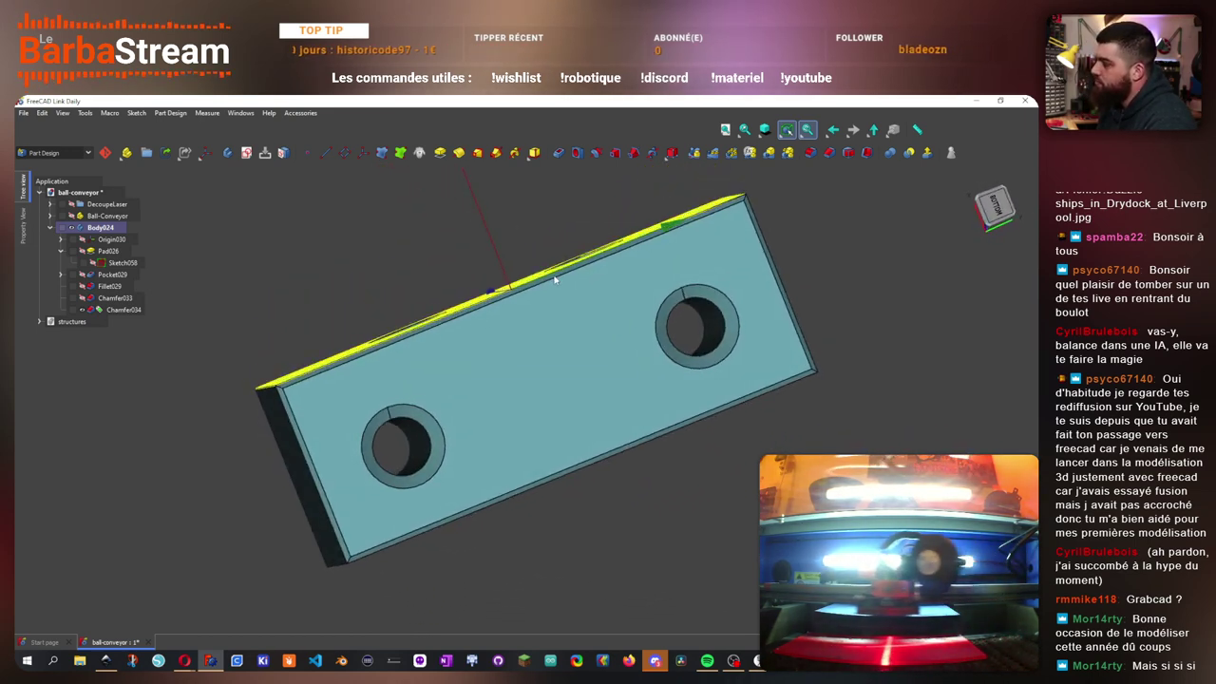
{"action": "left_click", "coordinate": [120, 264]}
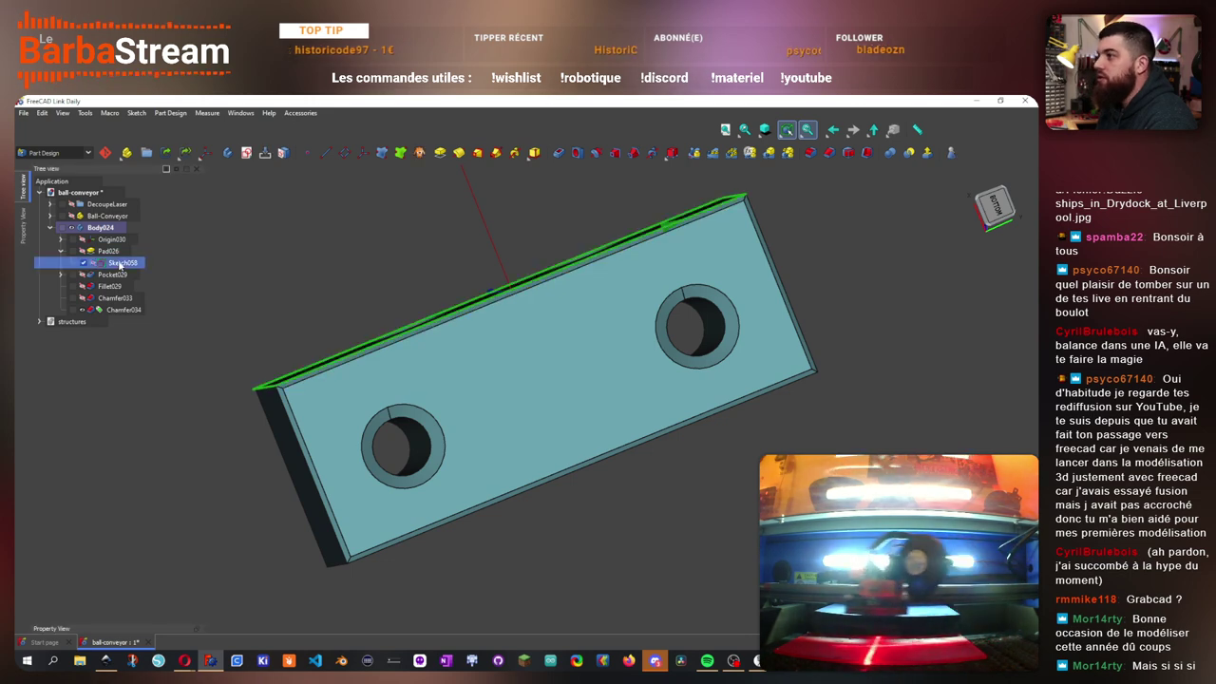
{"action": "mouse_move", "coordinate": [505, 245]}
{"action": "left_mouse_down"}
{"action": "mouse_move", "coordinate": [562, 402]}
{"action": "mouse_move", "coordinate": [526, 390]}
{"action": "mouse_move", "coordinate": [548, 329]}
{"action": "left_mouse_up"}
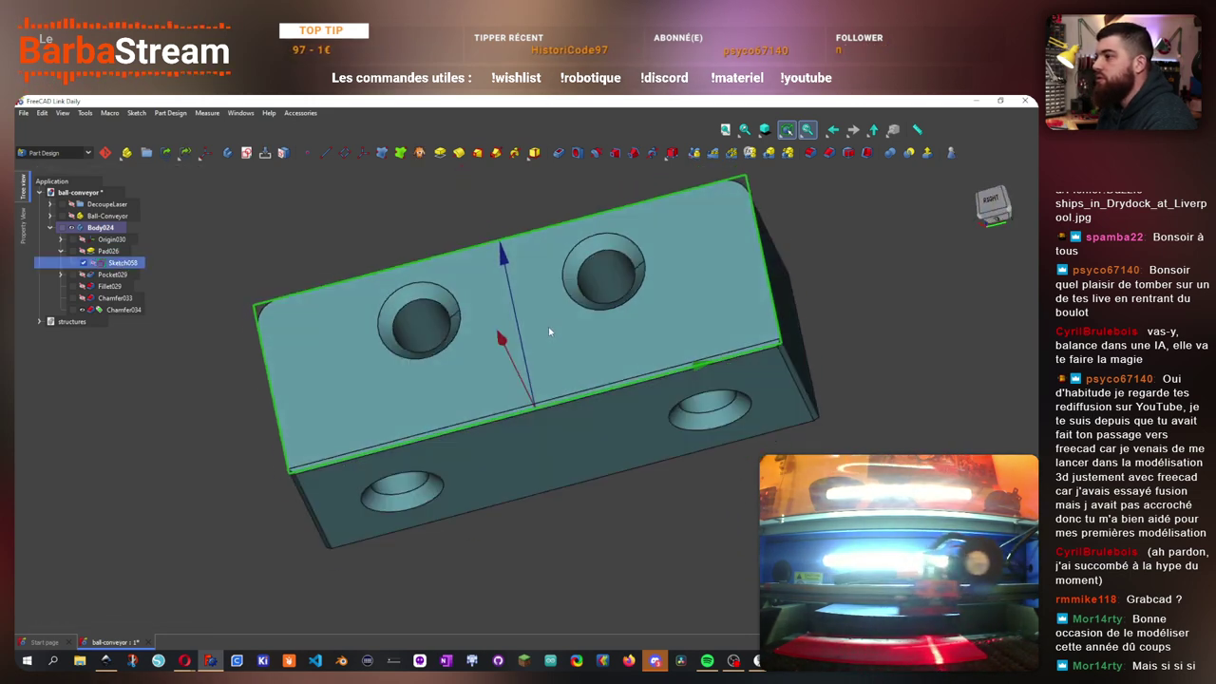
{"action": "left_click", "coordinate": [84, 263]}
- Reopen the pocket's sketch, constrain the horizontal distance of the upper circle's centre from the vertical axis, and close the sketch
{"action": "left_click", "coordinate": [62, 273]}
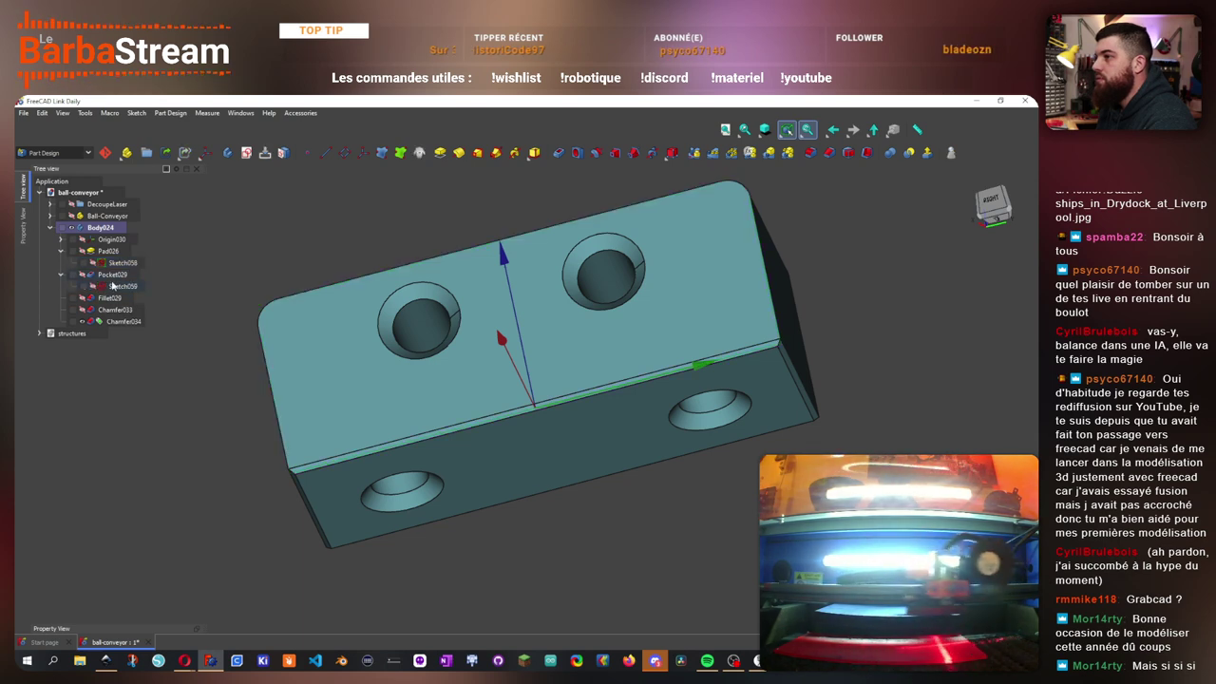
{"action": "double_click", "coordinate": [112, 286]}
{"action": "scroll", "coordinate": [427, 344], "scroll_direction": "down", "scroll_amount": 4}
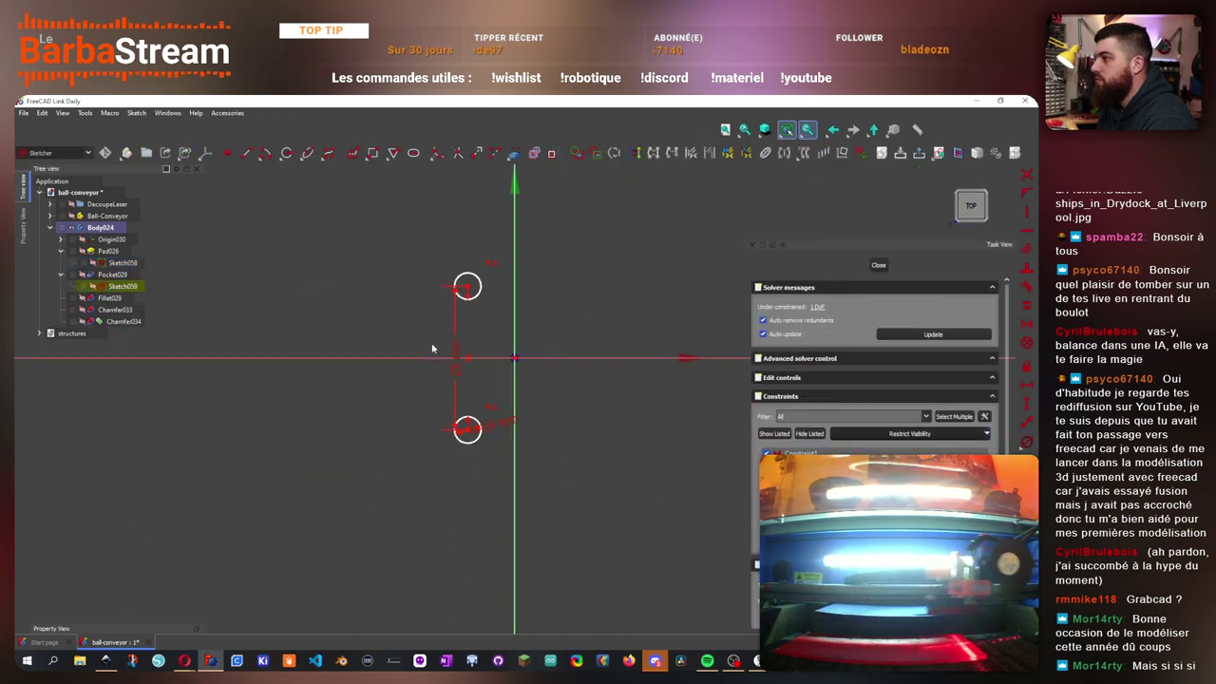
{"action": "scroll", "coordinate": [483, 345], "scroll_direction": "up", "scroll_amount": 2}
{"action": "left_click_drag", "start_coordinate": [456, 263], "coordinate": [482, 255]}
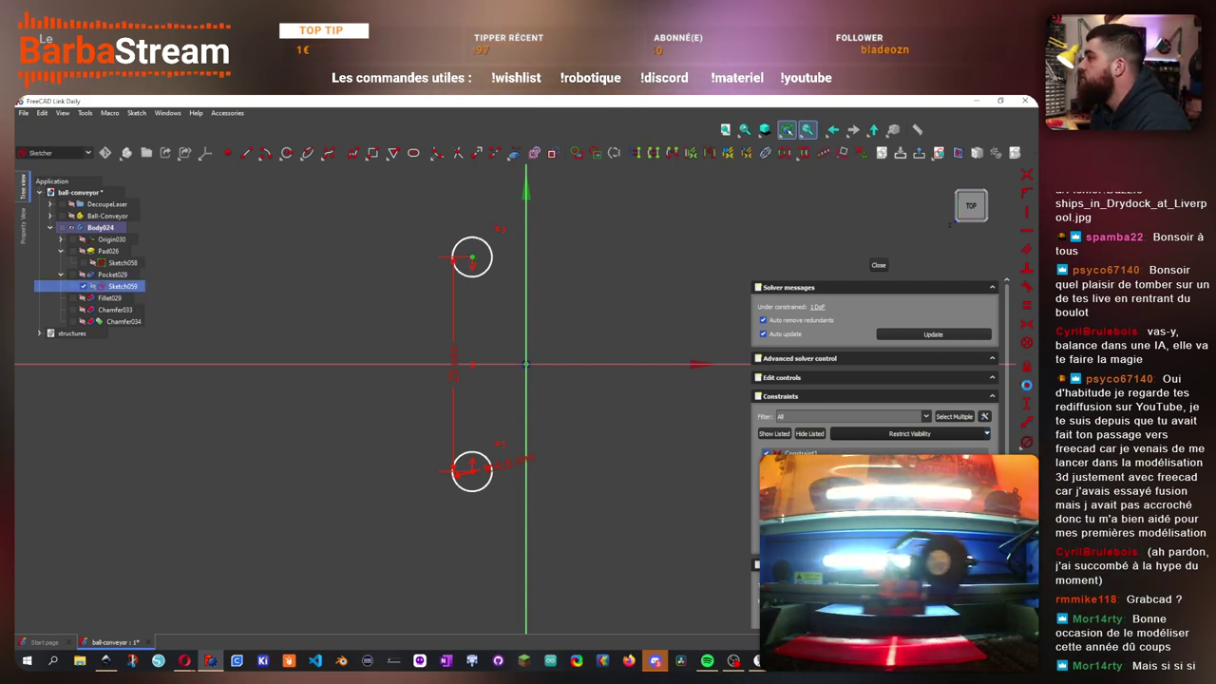
{"action": "key", "text": "l"}
{"action": "key", "text": "Return"}
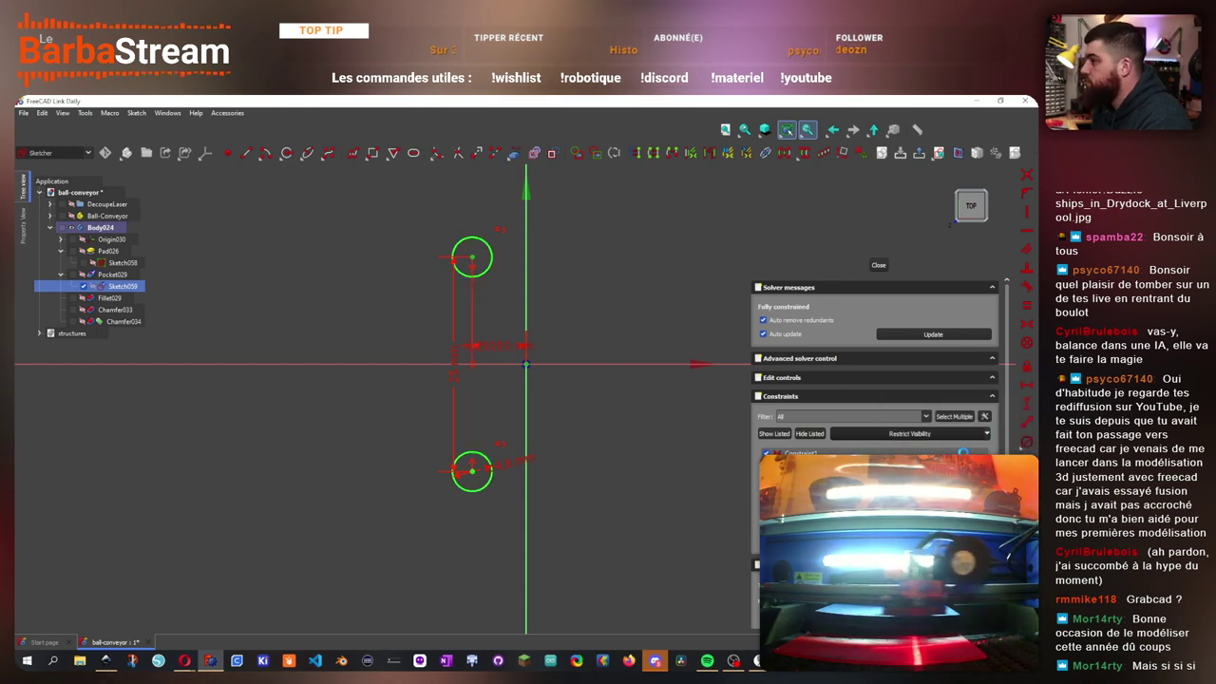
{"action": "left_click", "coordinate": [879, 265]}
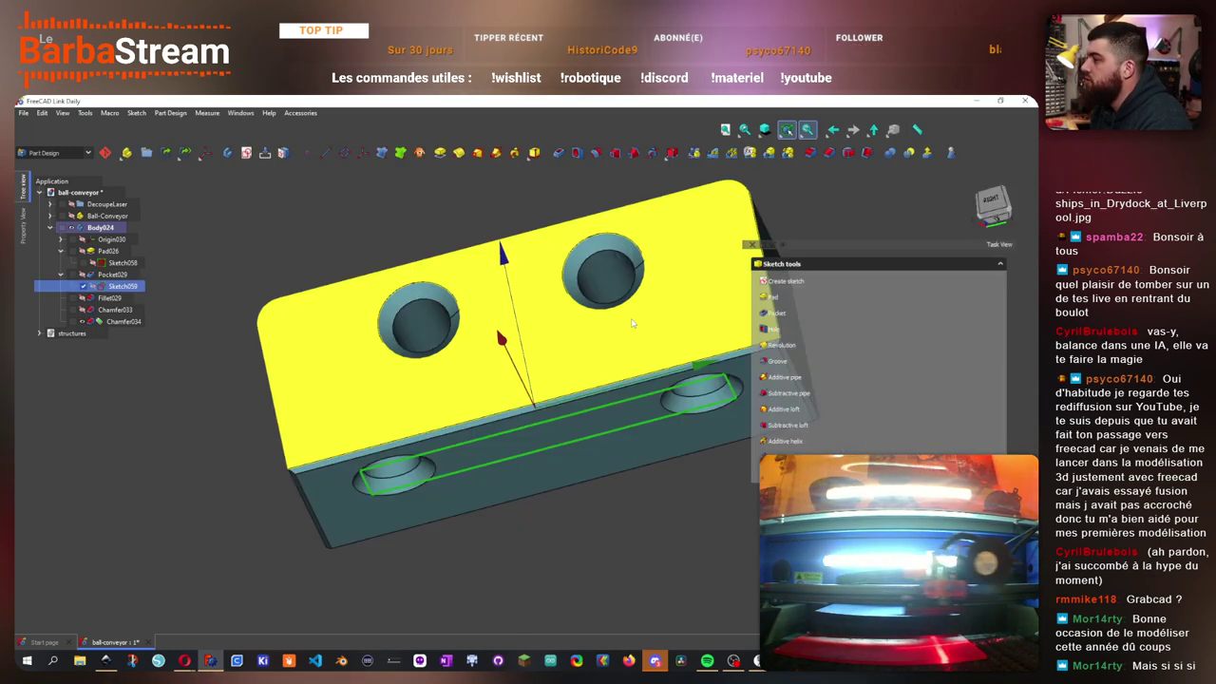
{"action": "left_click_drag", "start_coordinate": [507, 298], "coordinate": [474, 275]}
{"action": "scroll", "coordinate": [469, 326], "scroll_direction": "down", "scroll_amount": 3}
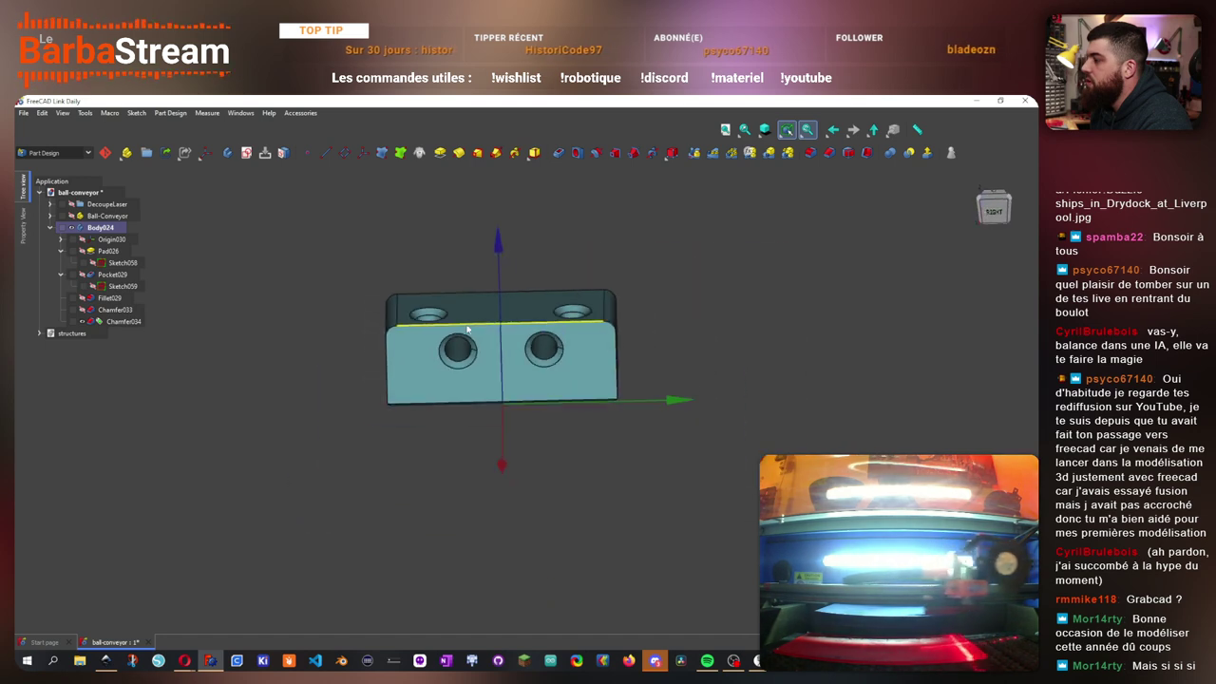
- Place the finished block body inside a new part and rename the body Bloc90Sensor
{"action": "left_click_drag", "start_coordinate": [665, 384], "coordinate": [561, 361]}
{"action": "left_click", "coordinate": [69, 229]}
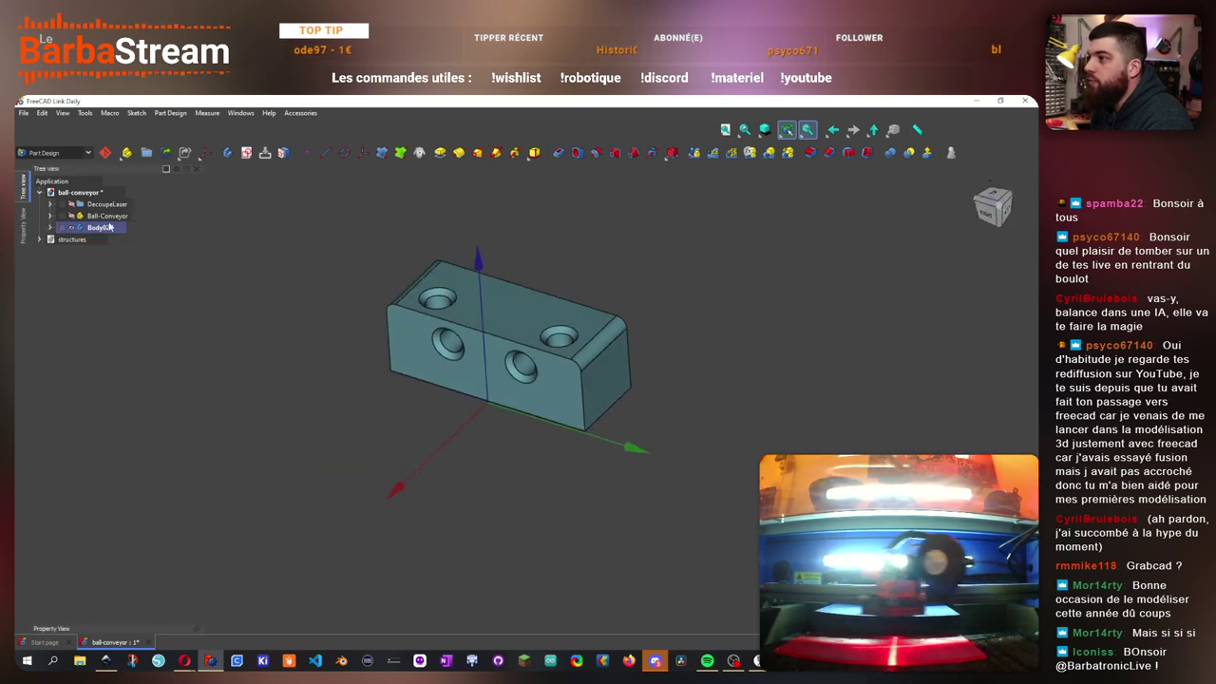
{"action": "left_click", "coordinate": [101, 229]}
{"action": "left_click", "coordinate": [126, 153]}
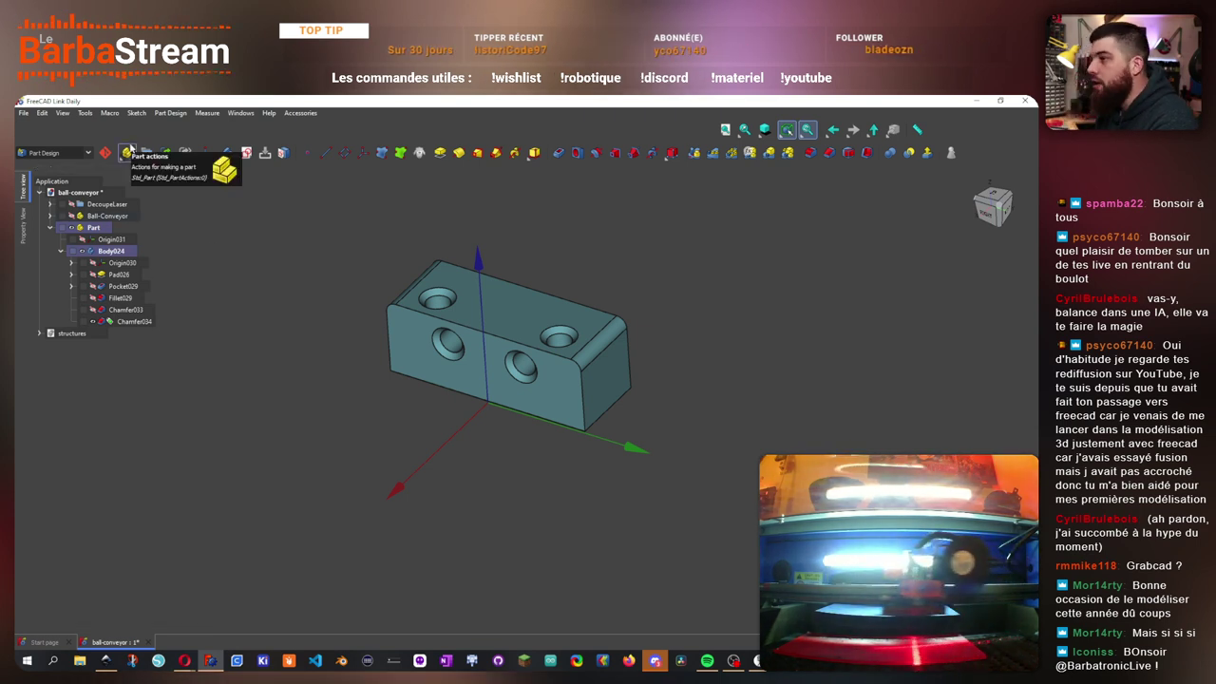
{"action": "right_click", "coordinate": [121, 251]}
{"action": "left_click", "coordinate": [199, 536]}
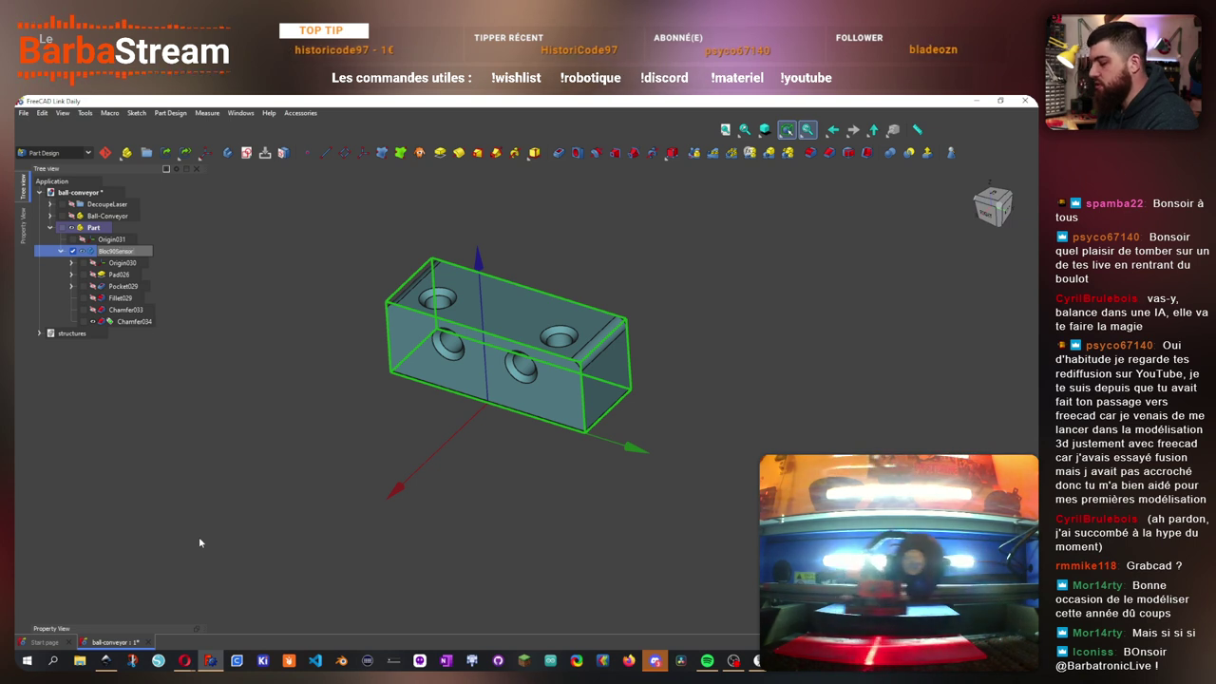
{"action": "key", "text": "Return"}
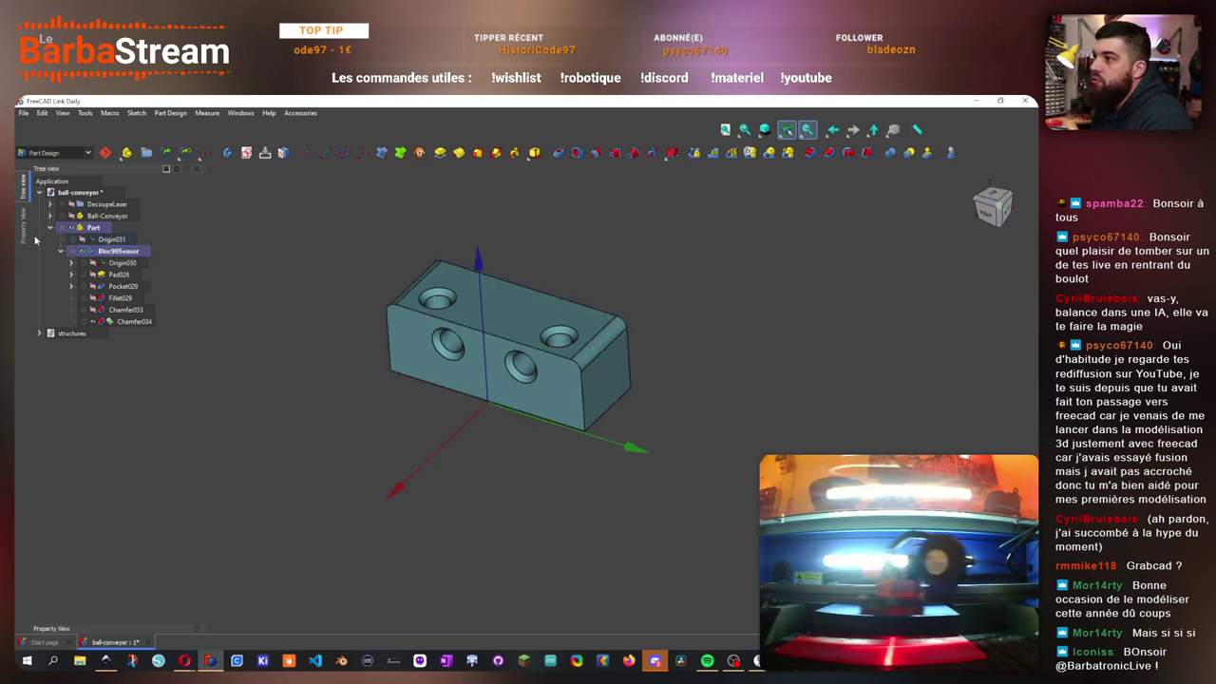
- Set the Bloc90Sensor body's shape colour to the dark grey custom colour [38, 38, 38]
{"action": "left_click", "coordinate": [82, 252]}
{"action": "left_click", "coordinate": [82, 251]}
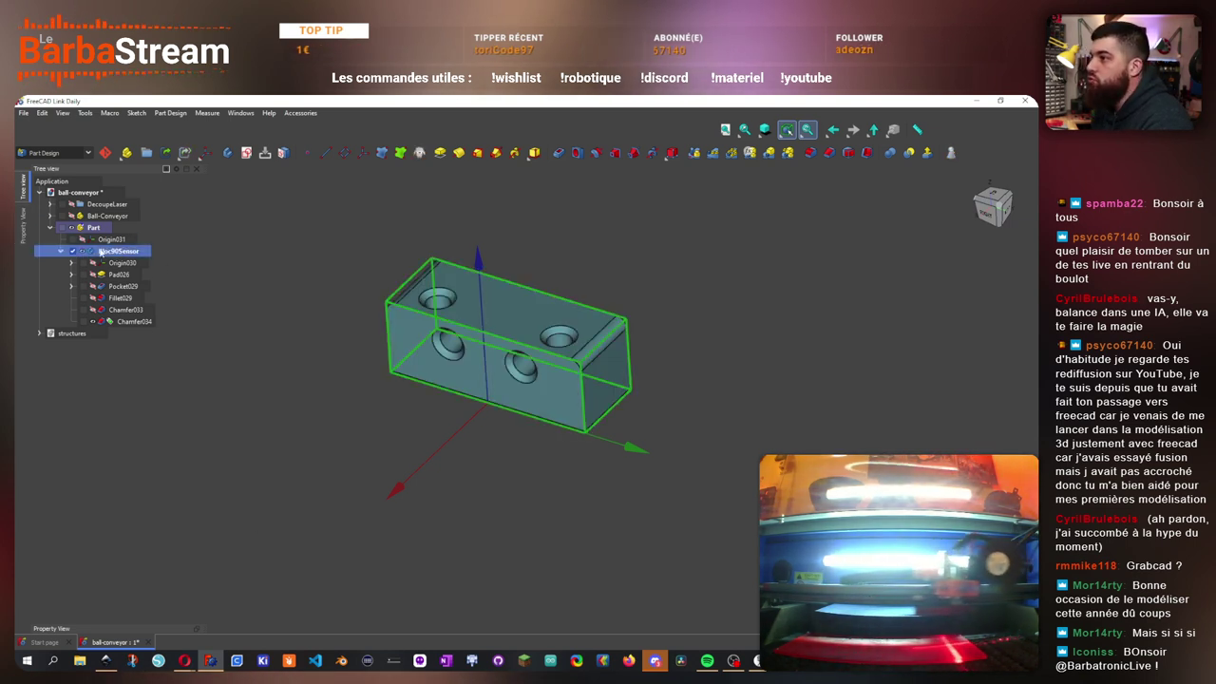
{"action": "left_click", "coordinate": [26, 217]}
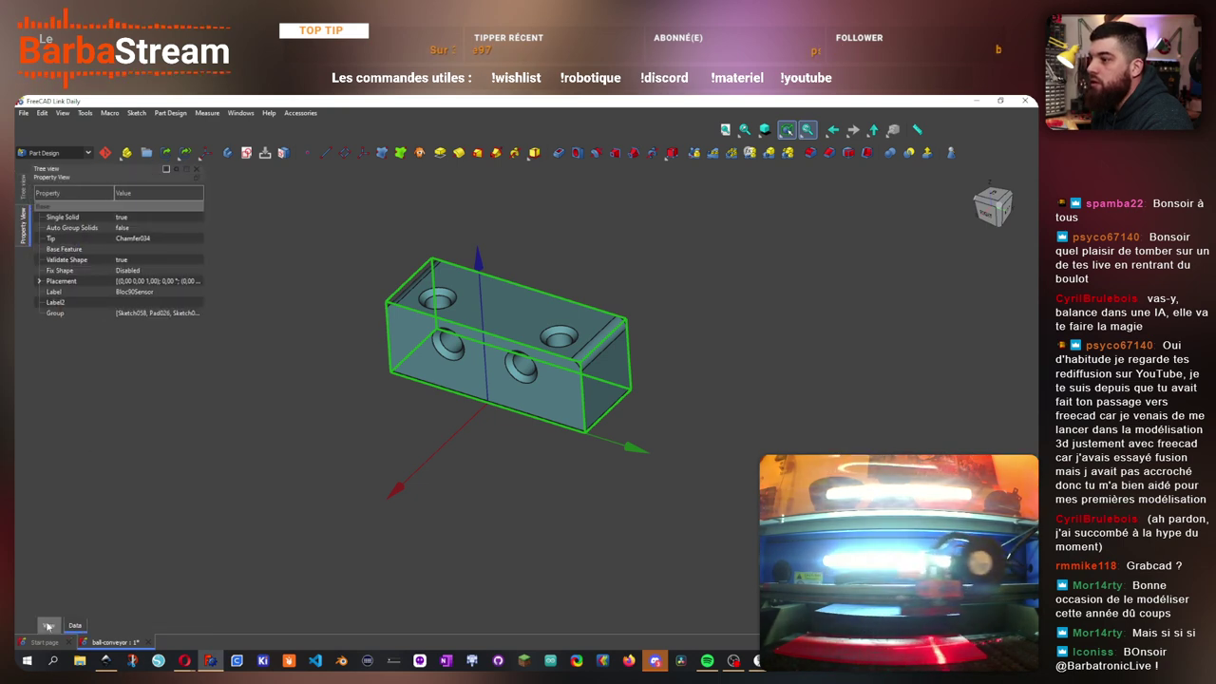
{"action": "left_click", "coordinate": [47, 625]}
{"action": "left_click", "coordinate": [138, 475]}
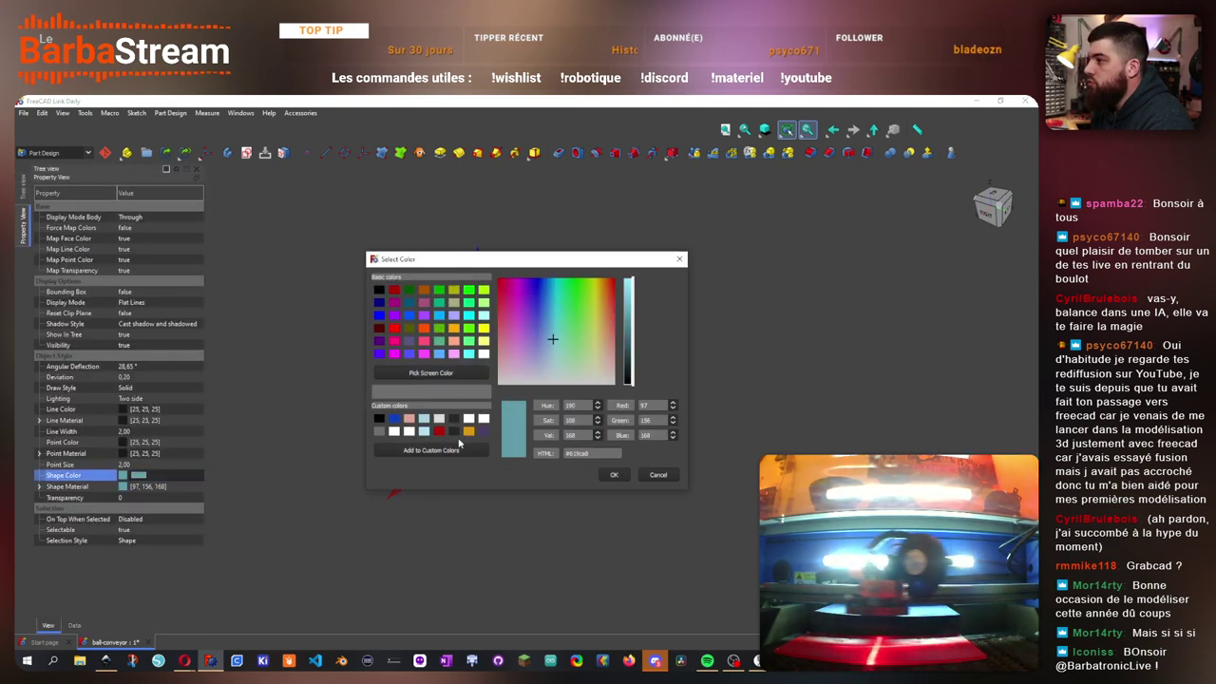
{"action": "left_click", "coordinate": [454, 420]}
{"action": "left_click", "coordinate": [617, 475]}
{"action": "left_click", "coordinate": [336, 310]}
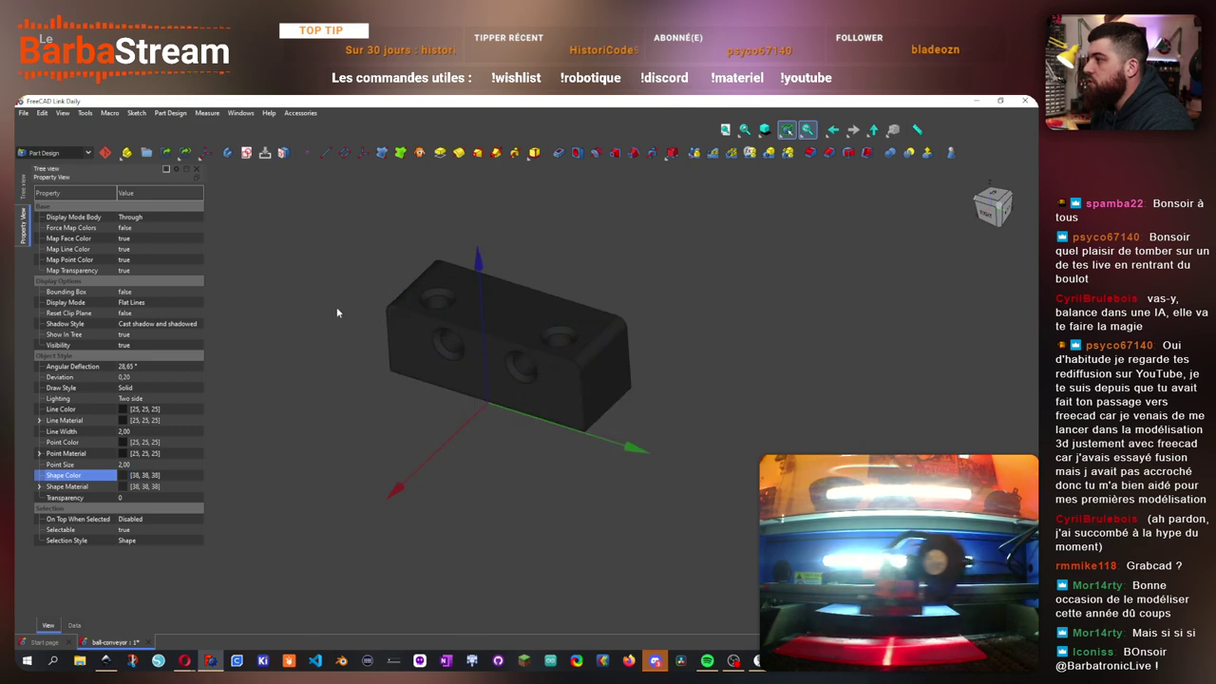
- Reopen the block's first chamfer, add the missing rear vertical edge at the end of the block, and apply it
{"action": "left_click", "coordinate": [25, 190]}
{"action": "scroll", "coordinate": [479, 300], "scroll_direction": "up", "scroll_amount": 2}
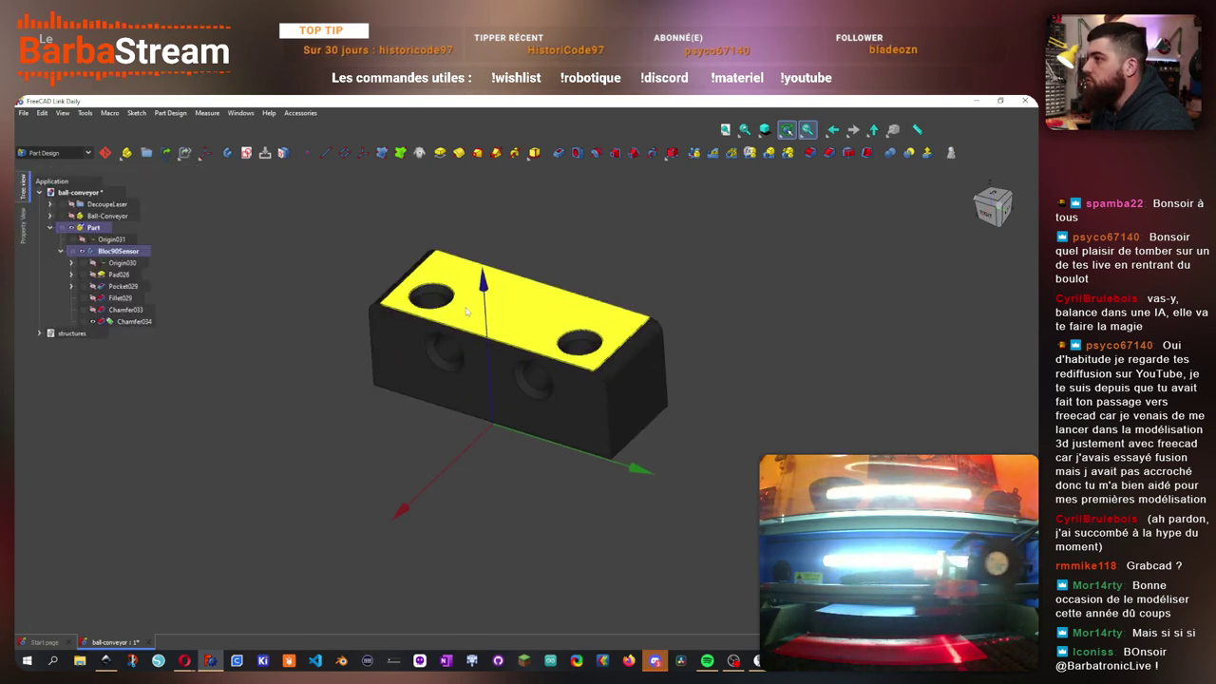
{"action": "left_click_drag", "start_coordinate": [513, 370], "coordinate": [608, 247]}
{"action": "double_click", "coordinate": [125, 309]}
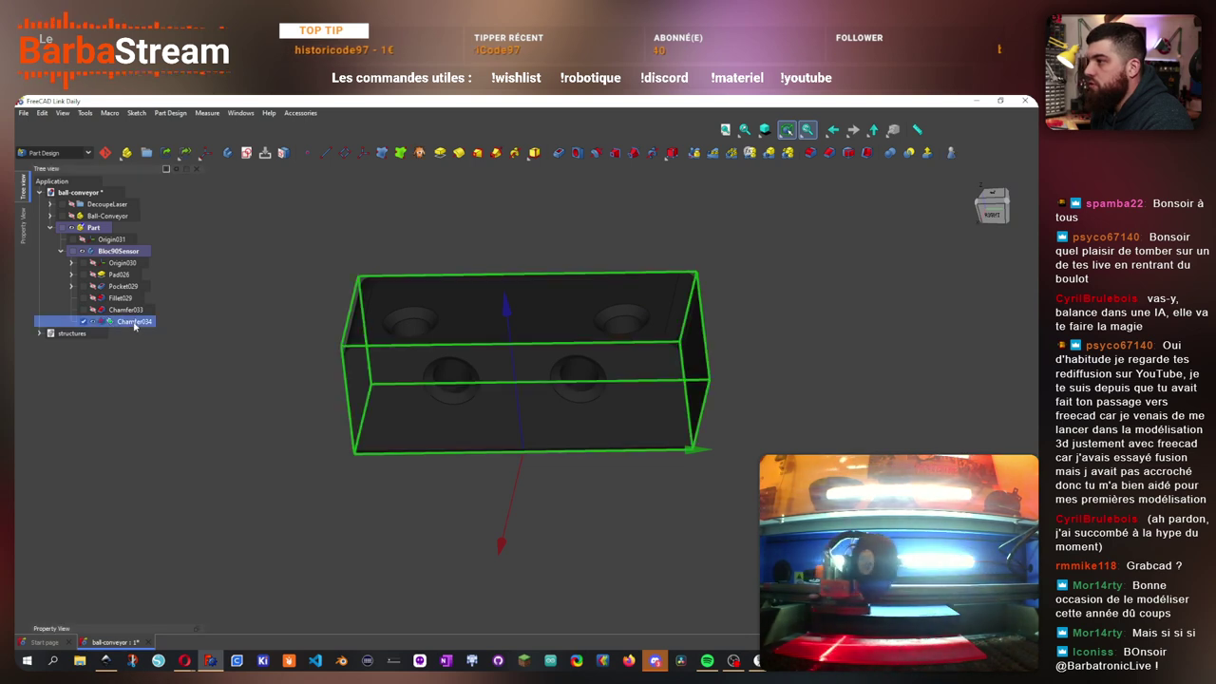
{"action": "left_click_drag", "start_coordinate": [334, 438], "coordinate": [469, 431]}
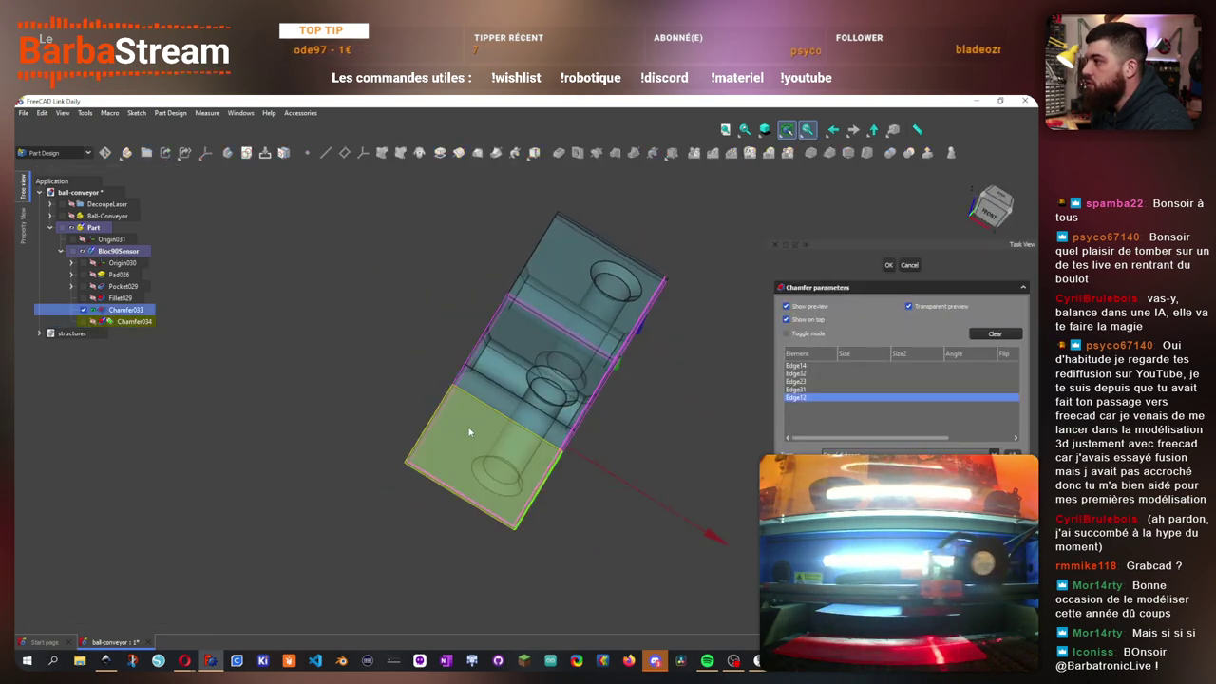
{"action": "left_click", "coordinate": [439, 412]}
{"action": "left_click_drag", "start_coordinate": [639, 446], "coordinate": [397, 403]}
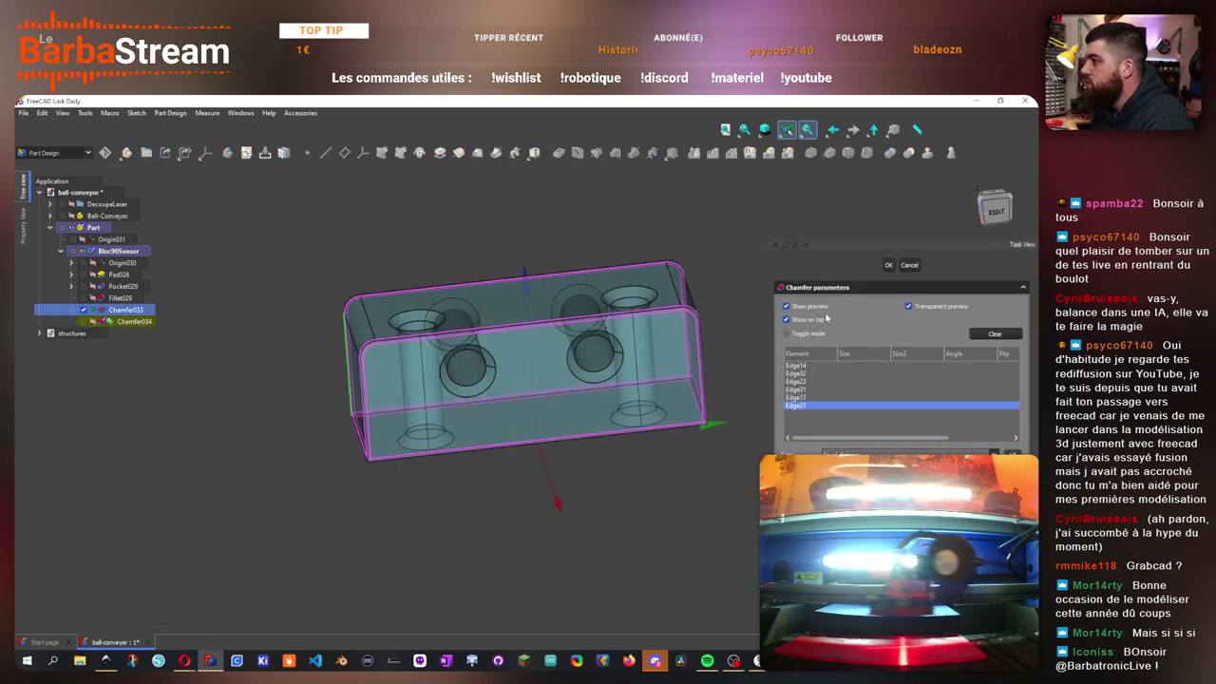
{"action": "key", "text": "Return"}
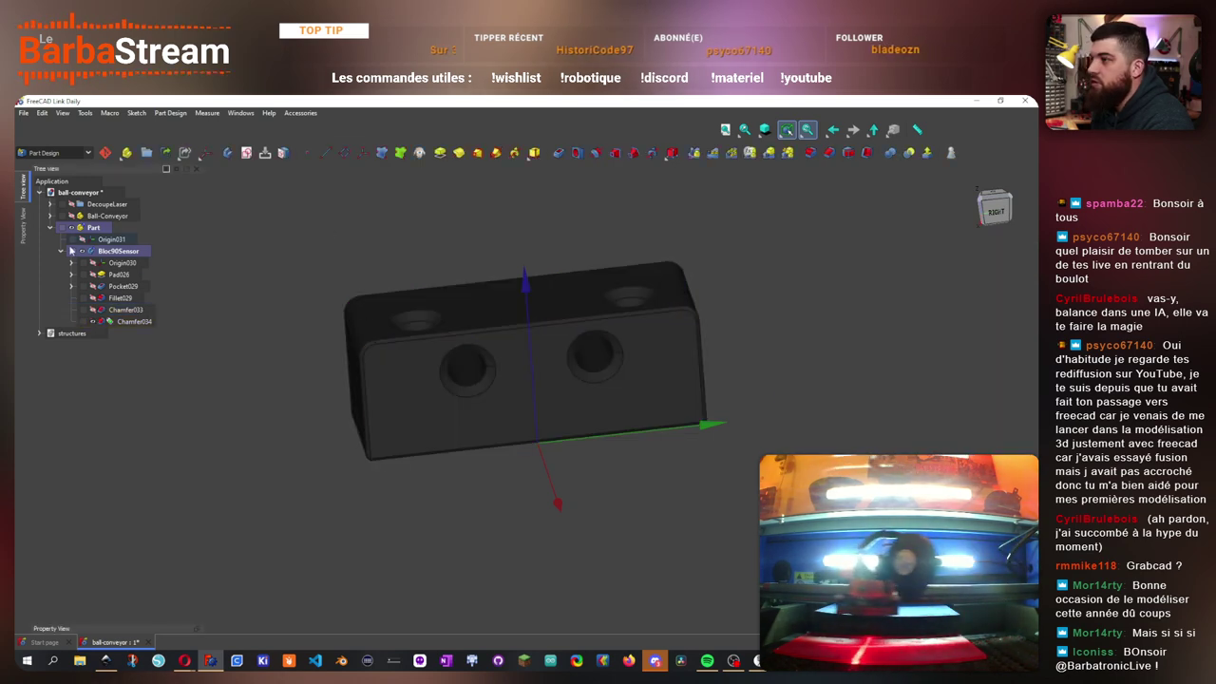
- Collapse and deactivate the Bloc90Sensor body, and switch to the Fasteners workbench
{"action": "left_click", "coordinate": [61, 250]}
{"action": "double_click", "coordinate": [123, 251]}
{"action": "left_click", "coordinate": [283, 237]}
{"action": "left_click_drag", "start_coordinate": [902, 295], "coordinate": [810, 259]}
{"action": "left_click_drag", "start_coordinate": [711, 313], "coordinate": [616, 517]}
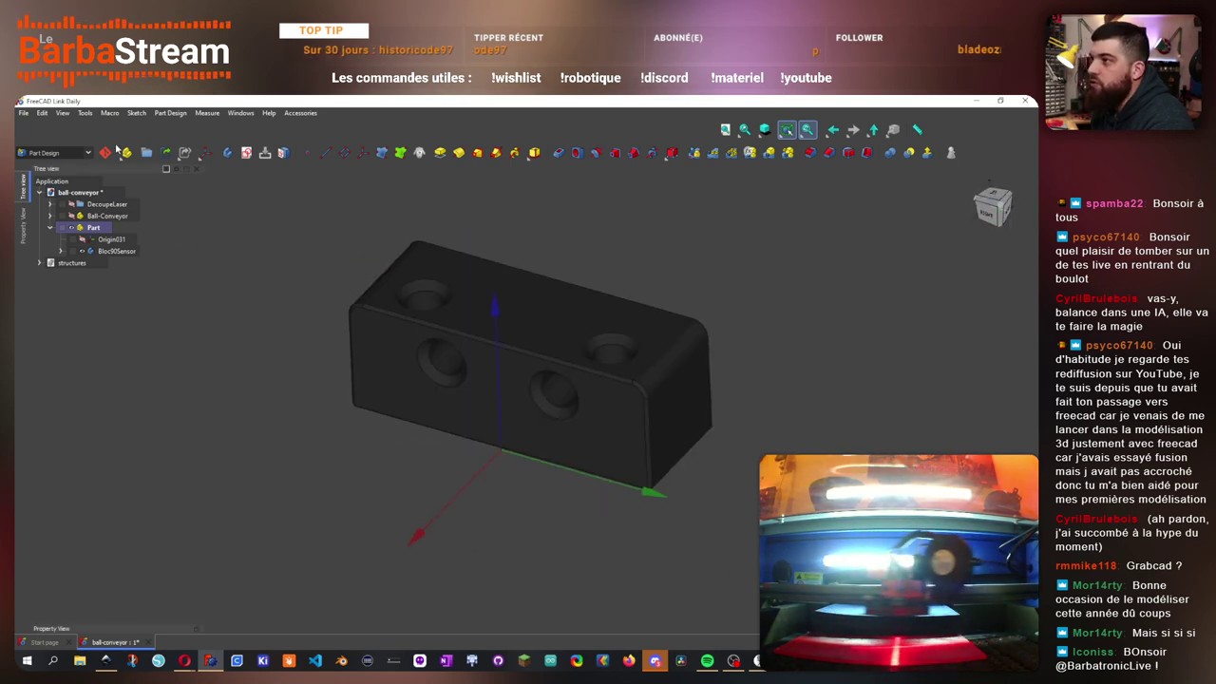
{"action": "left_click", "coordinate": [62, 154]}
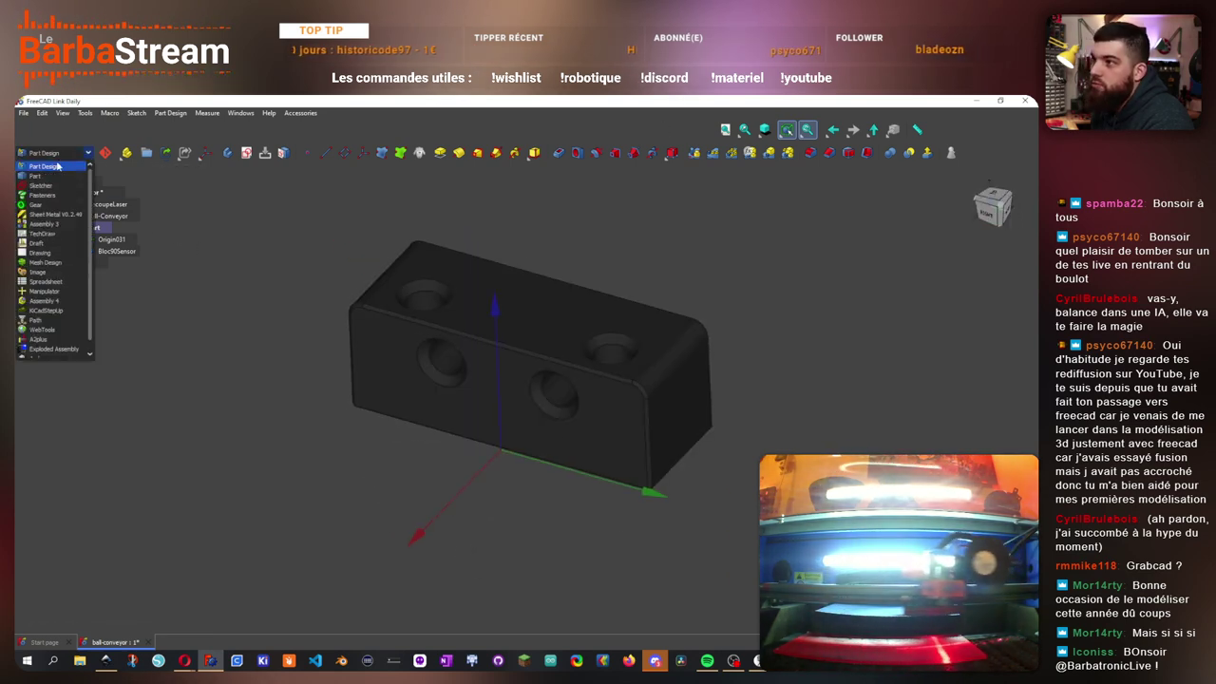
{"action": "left_click", "coordinate": [46, 194]}
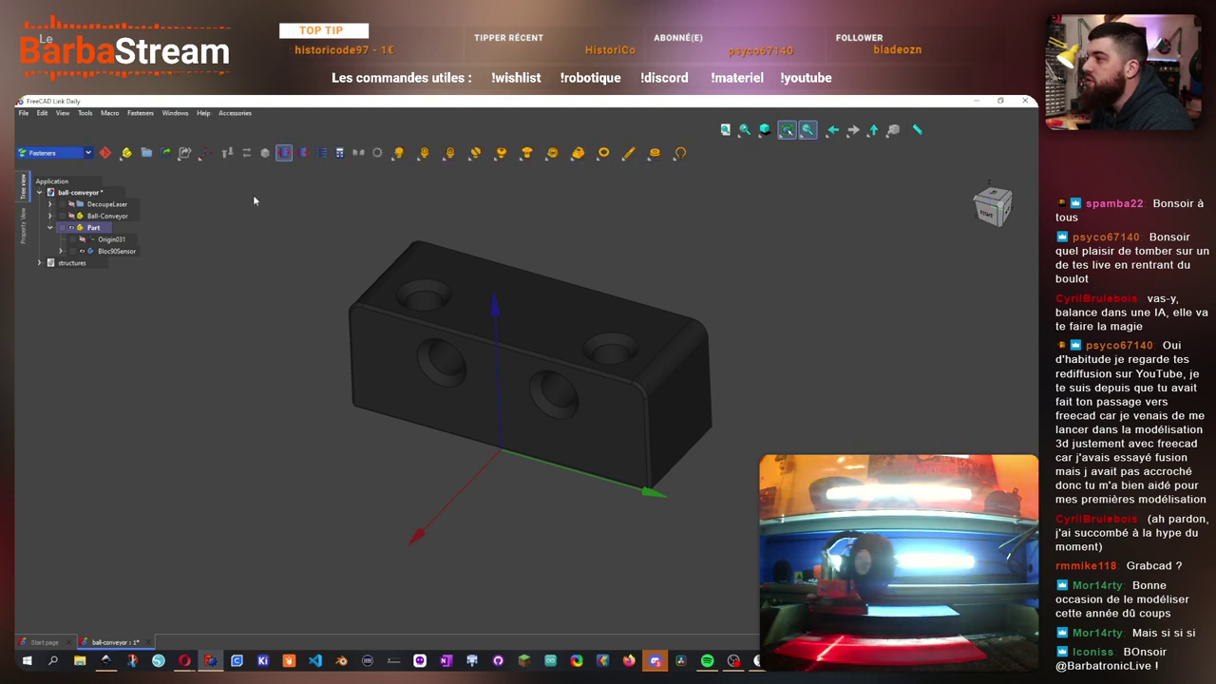
{"action": "left_click", "coordinate": [623, 161]}
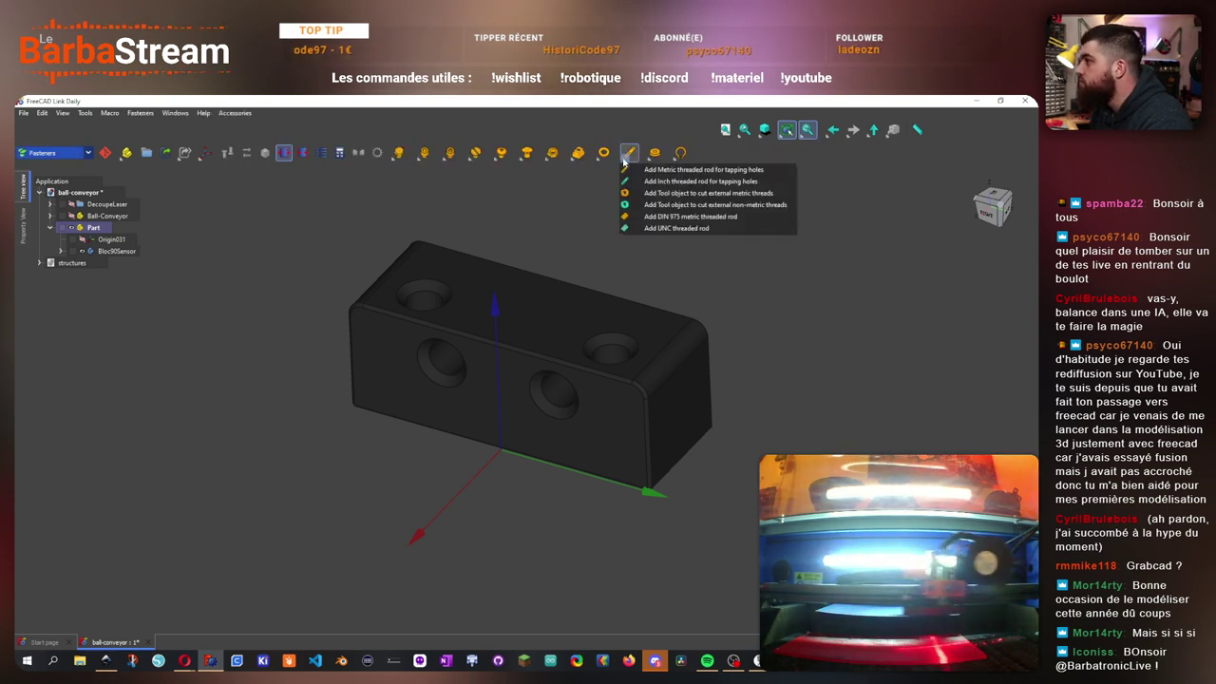
{"action": "left_click", "coordinate": [649, 161]}
{"action": "left_click", "coordinate": [649, 162]}
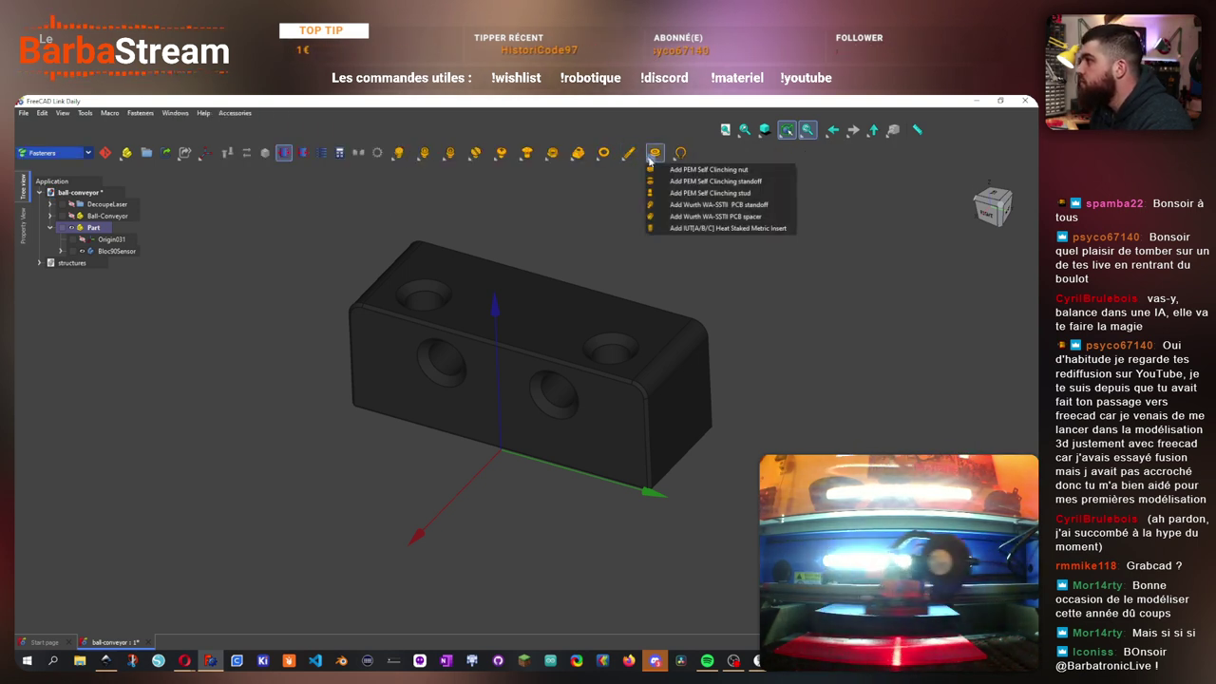
{"action": "left_click", "coordinate": [685, 229]}
- Add heat staked metric inserts at the front rims of the two sensor holes and the underside rims of the two vertical holes
{"action": "scroll", "coordinate": [532, 411], "scroll_direction": "up", "scroll_amount": 3}
{"action": "left_click", "coordinate": [575, 427]}
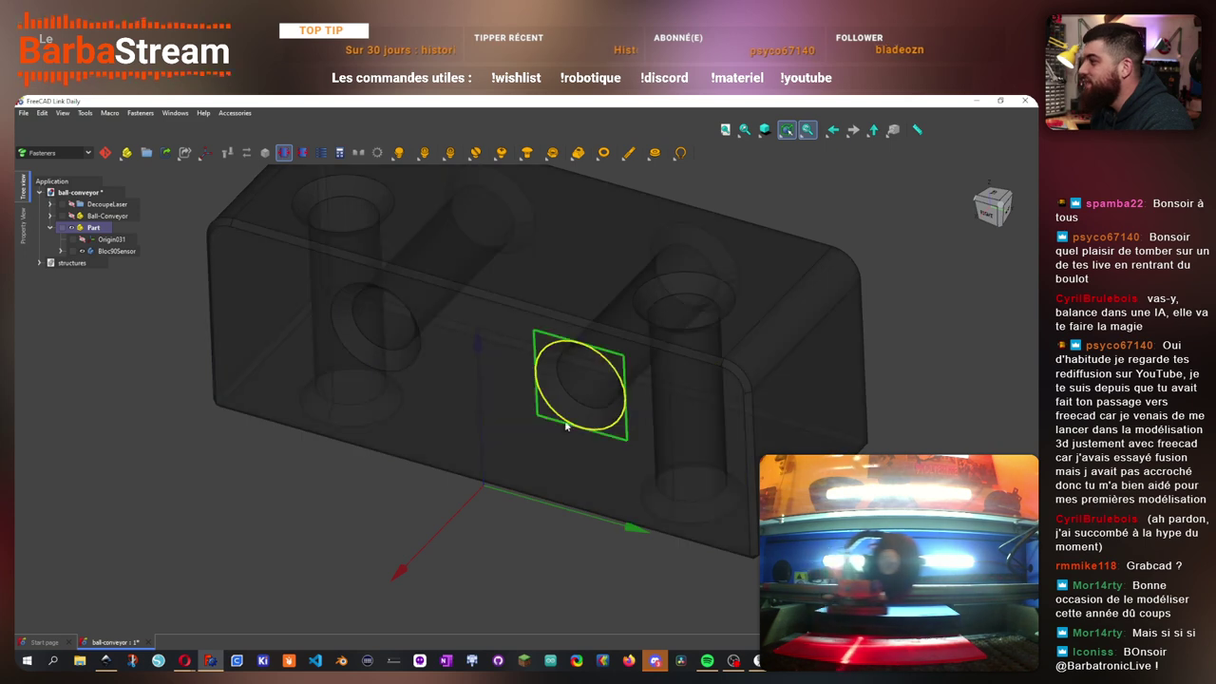
{"action": "left_click", "coordinate": [391, 373]}
{"action": "left_click_drag", "start_coordinate": [472, 551], "coordinate": [452, 430]}
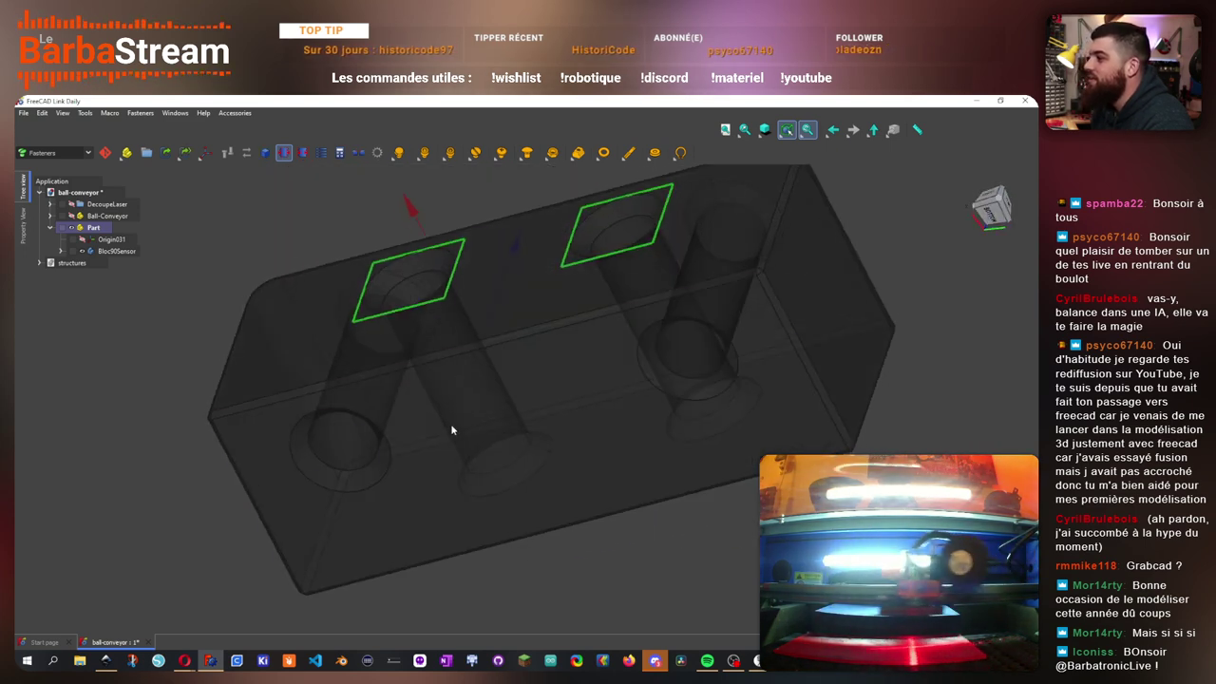
{"action": "left_click", "coordinate": [374, 477], "text": "ctrl"}
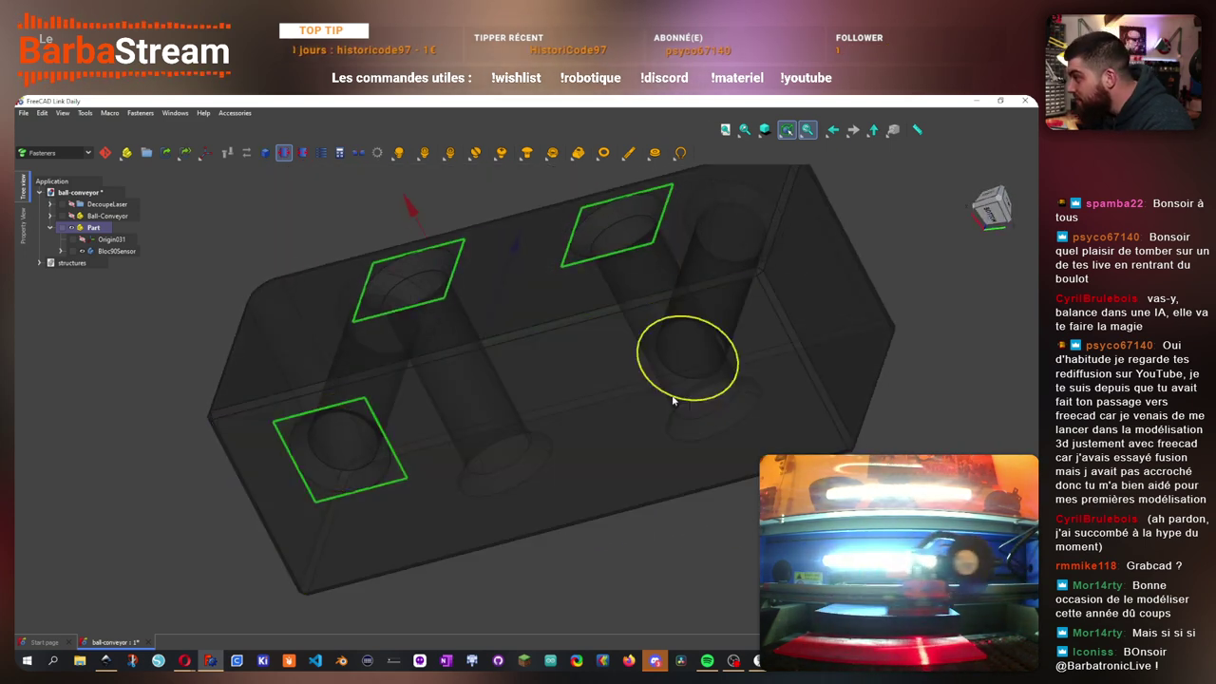
{"action": "left_click", "coordinate": [671, 401], "text": "ctrl"}
{"action": "scroll", "coordinate": [613, 433], "scroll_direction": "down", "scroll_amount": 3}
{"action": "left_click_drag", "start_coordinate": [611, 435], "coordinate": [495, 318]}
{"action": "key", "text": "0"}
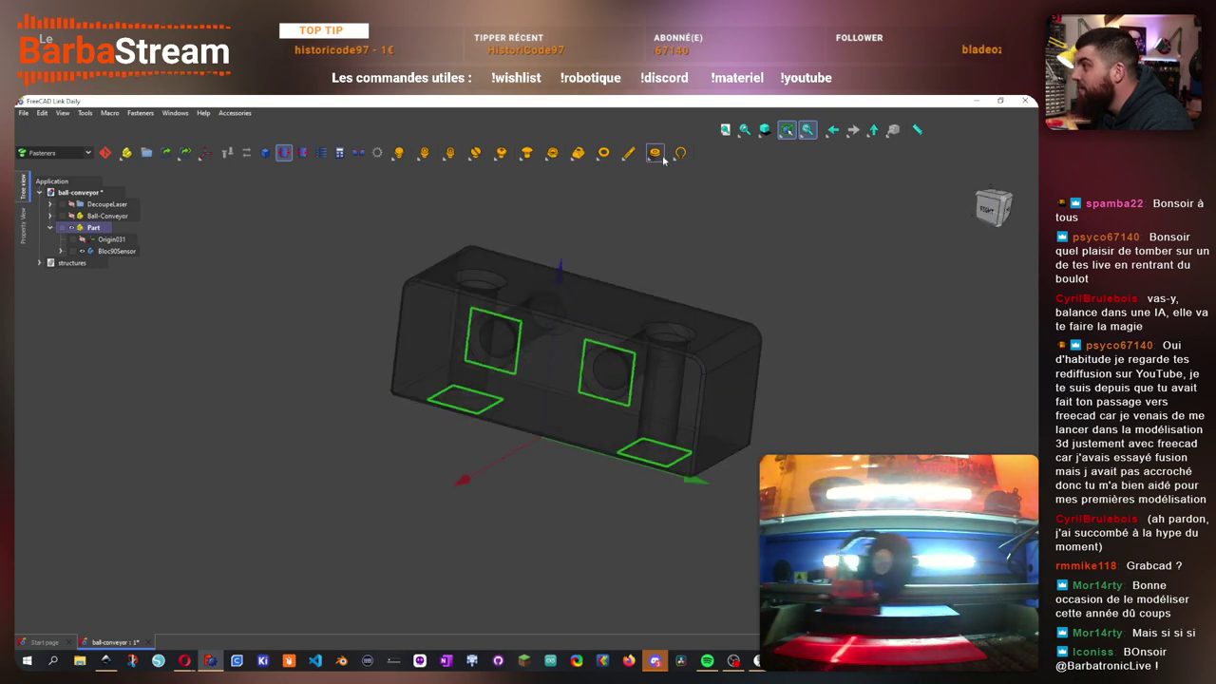
{"action": "left_click", "coordinate": [648, 161]}
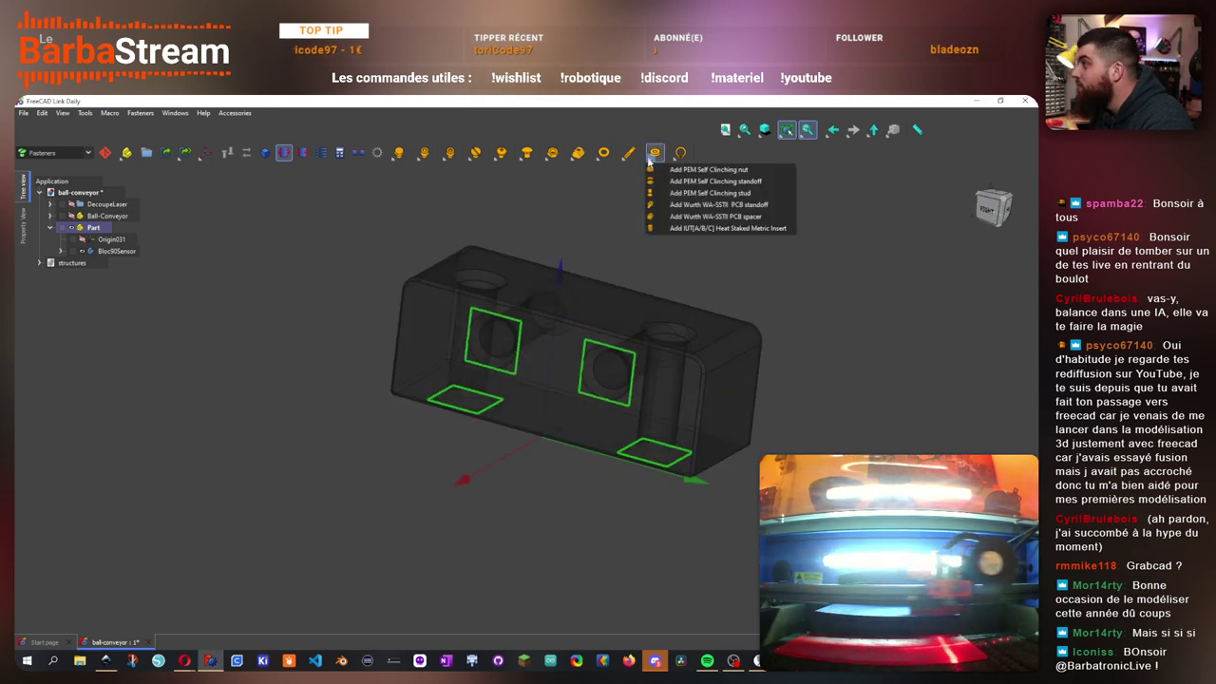
{"action": "left_click", "coordinate": [650, 227]}
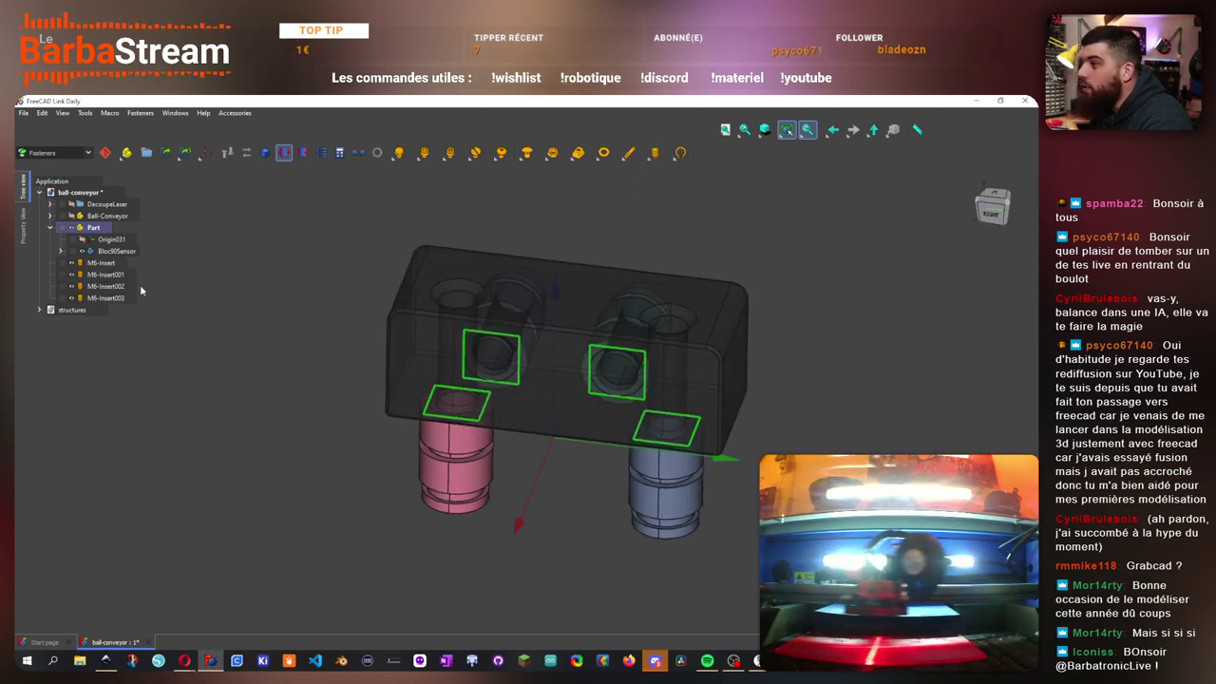
- Set the diameter of all four heat staked inserts to M3
{"action": "left_click", "coordinate": [101, 262]}
{"action": "left_click", "coordinate": [112, 299], "text": "shift"}
{"action": "left_click", "coordinate": [25, 224]}
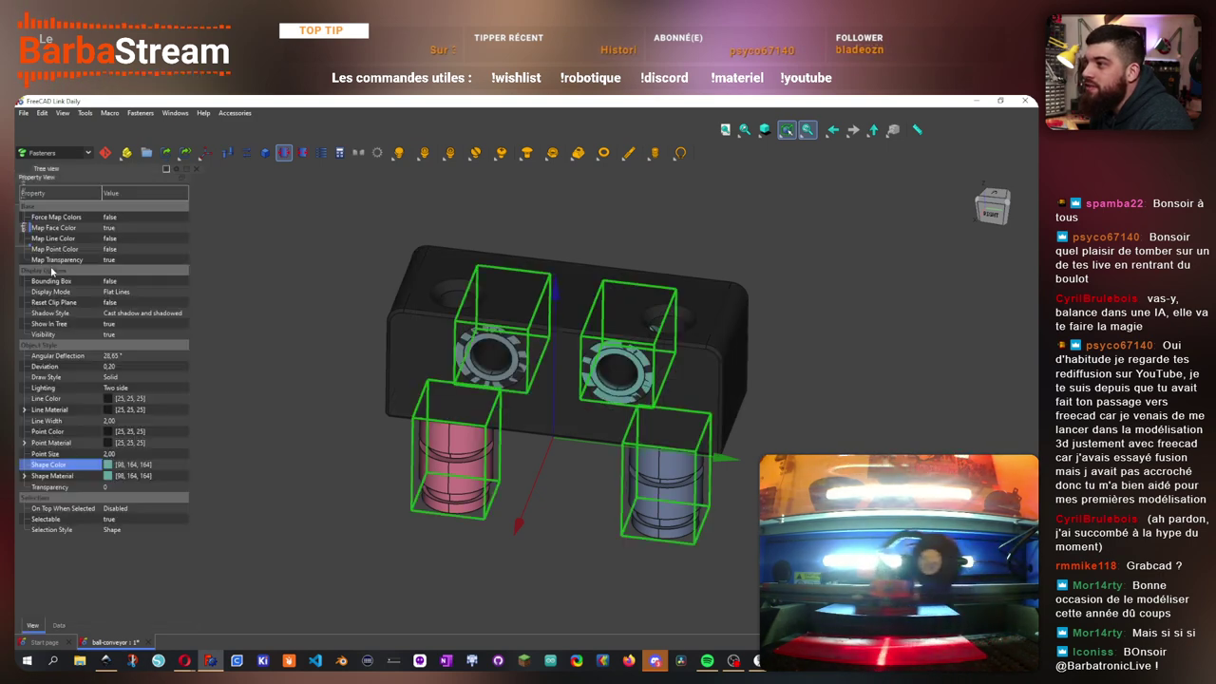
{"action": "left_click", "coordinate": [76, 625]}
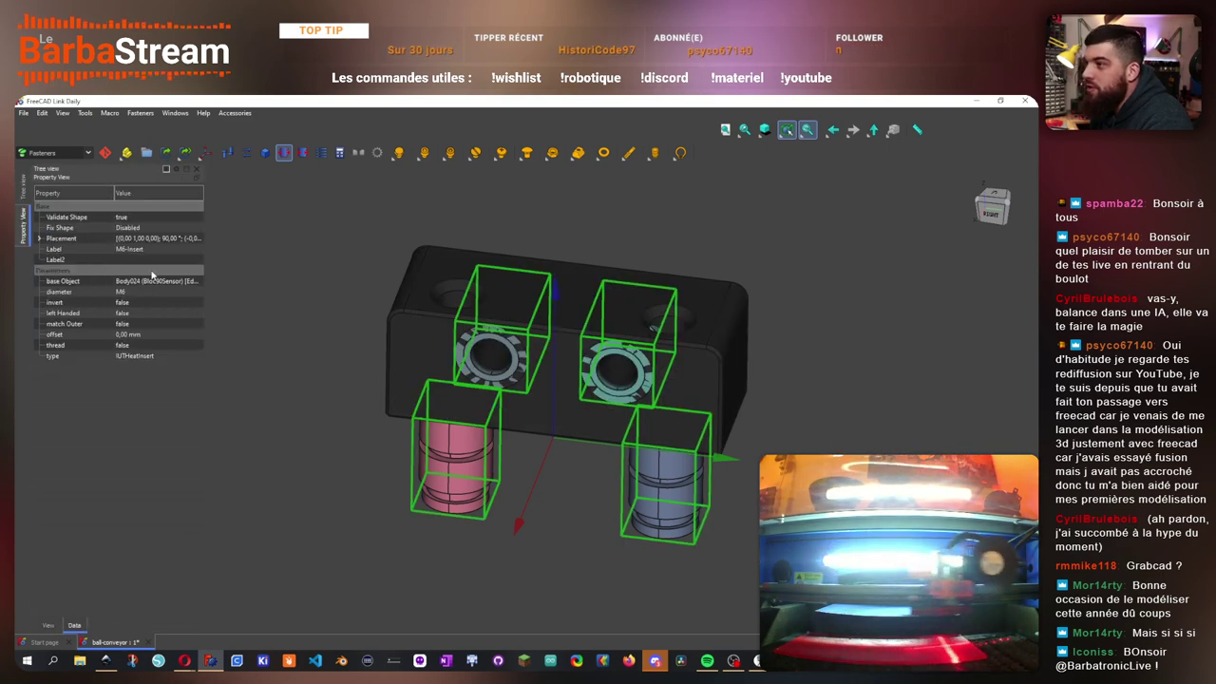
{"action": "left_click", "coordinate": [154, 294]}
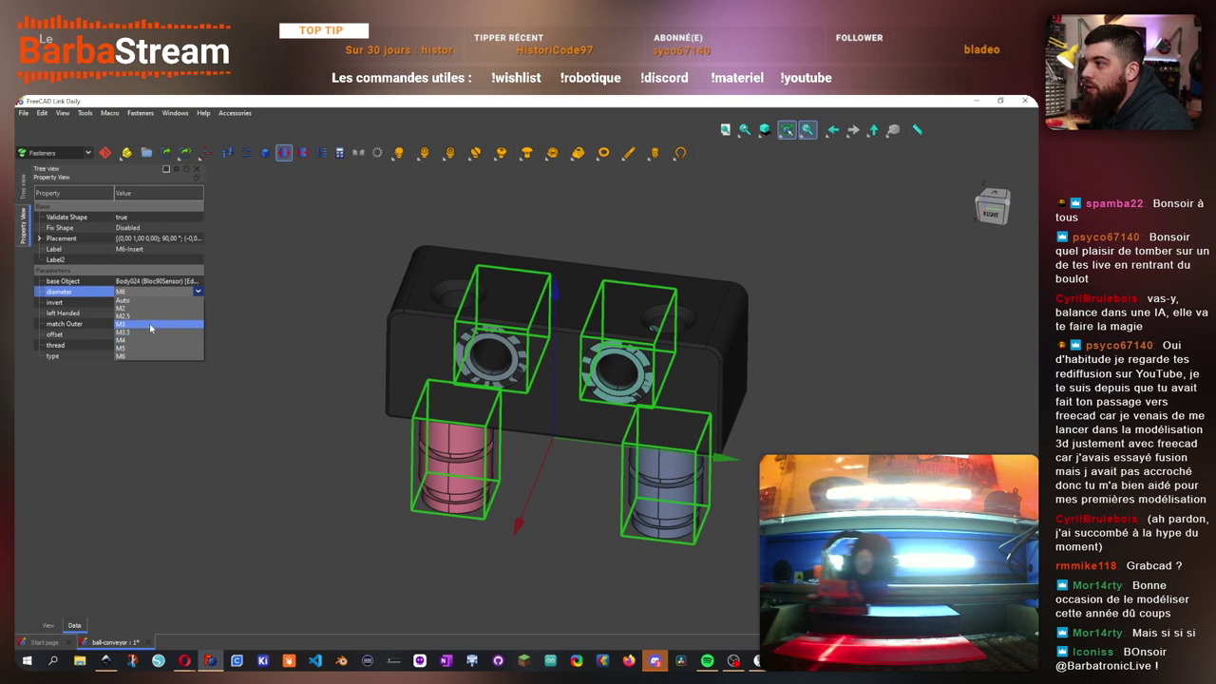
{"action": "left_click", "coordinate": [225, 367]}
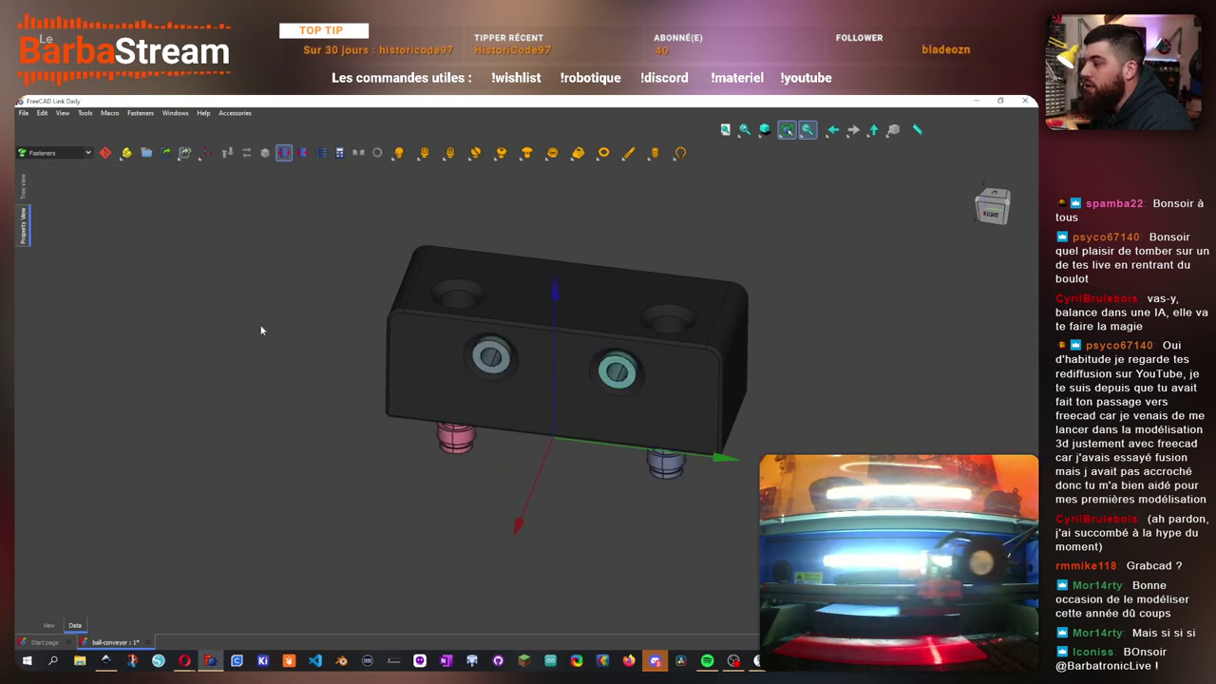
- Set the invert property to true for the two inserts under the block so that they point into the vertical holes
{"action": "left_click_drag", "start_coordinate": [261, 329], "coordinate": [399, 261]}
{"action": "mouse_move", "coordinate": [30, 195]}
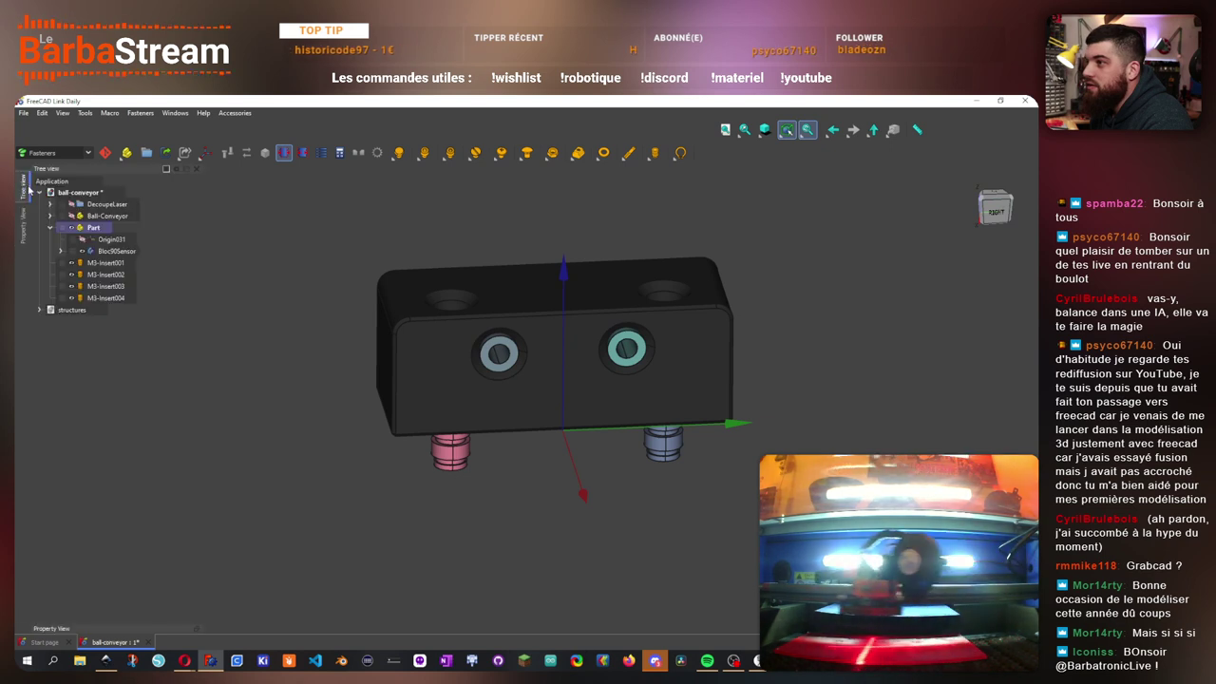
{"action": "left_click", "coordinate": [103, 298]}
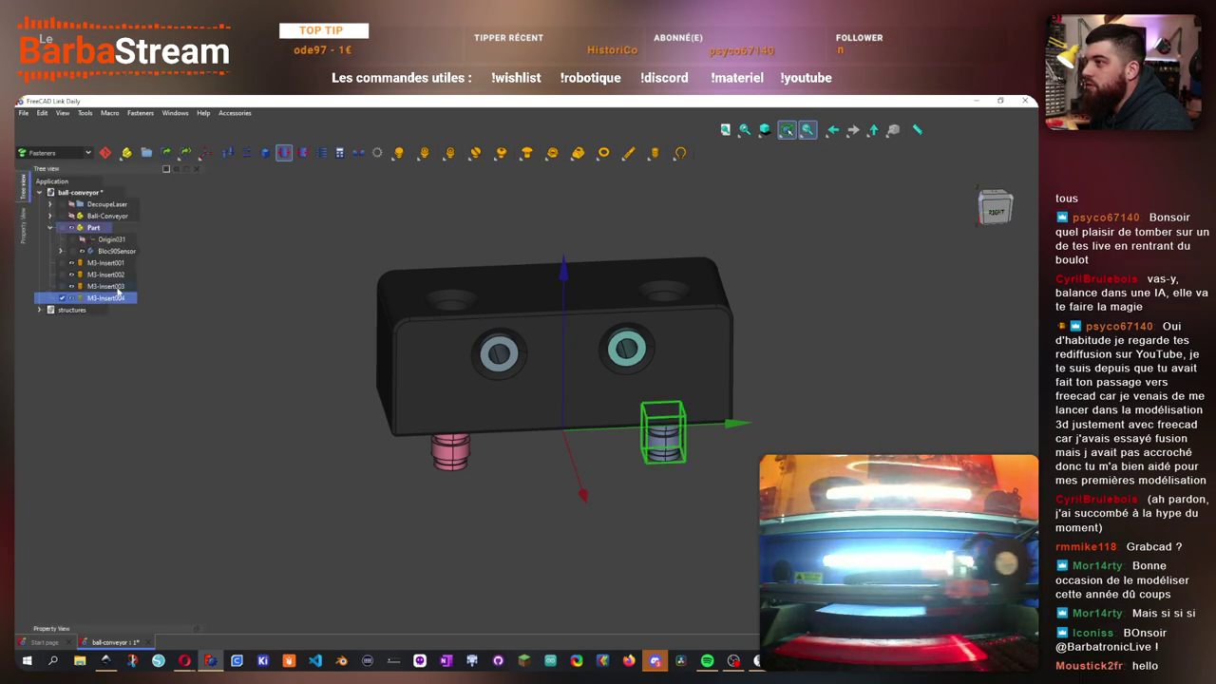
{"action": "left_click", "coordinate": [103, 286], "text": "ctrl"}
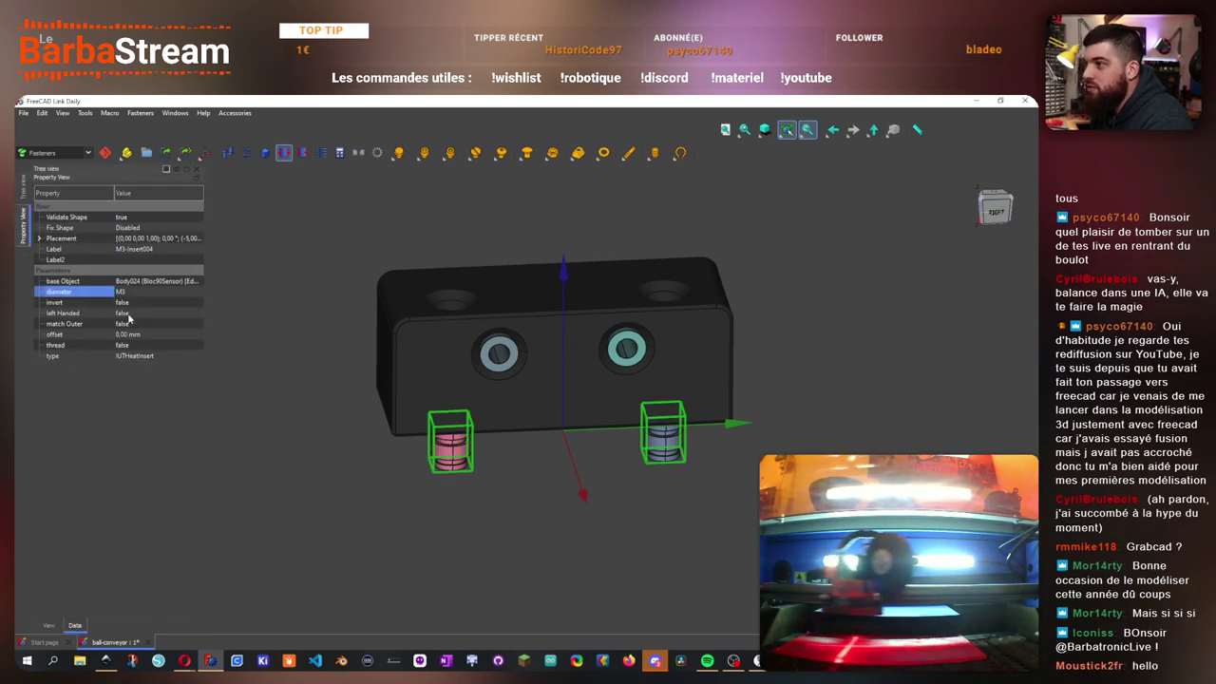
{"action": "left_click", "coordinate": [127, 303]}
{"action": "left_click", "coordinate": [147, 316]}
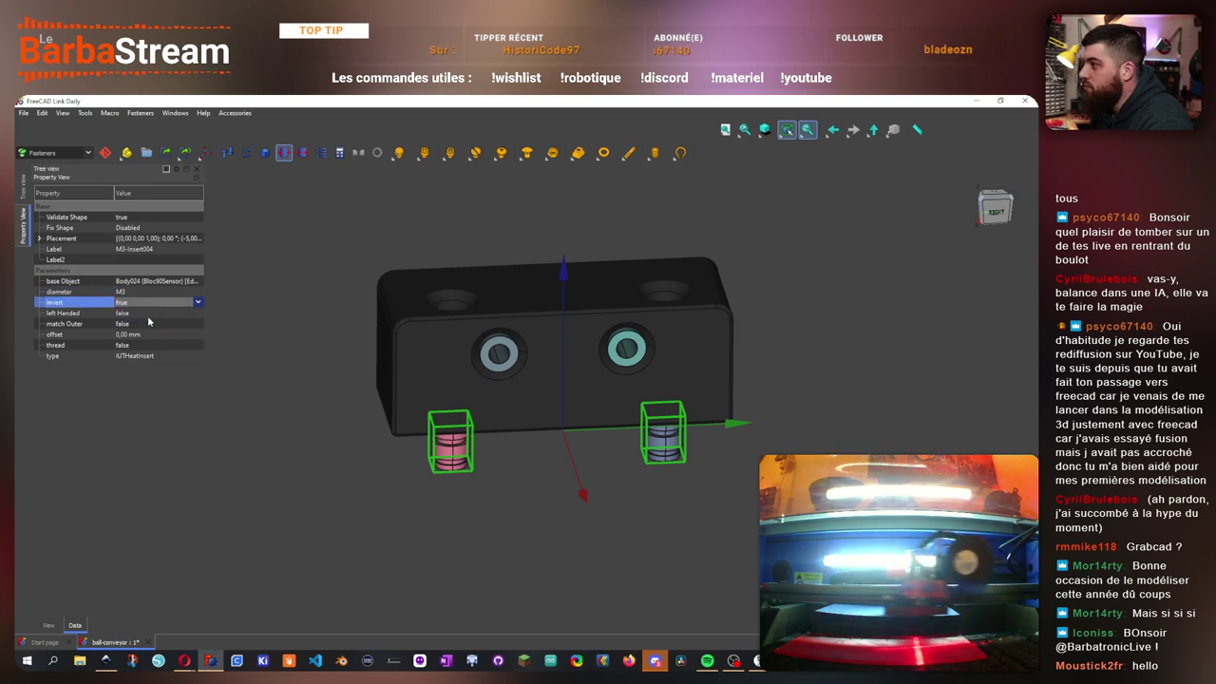
{"action": "left_click", "coordinate": [466, 501]}
{"action": "left_click_drag", "start_coordinate": [522, 500], "coordinate": [484, 432]}
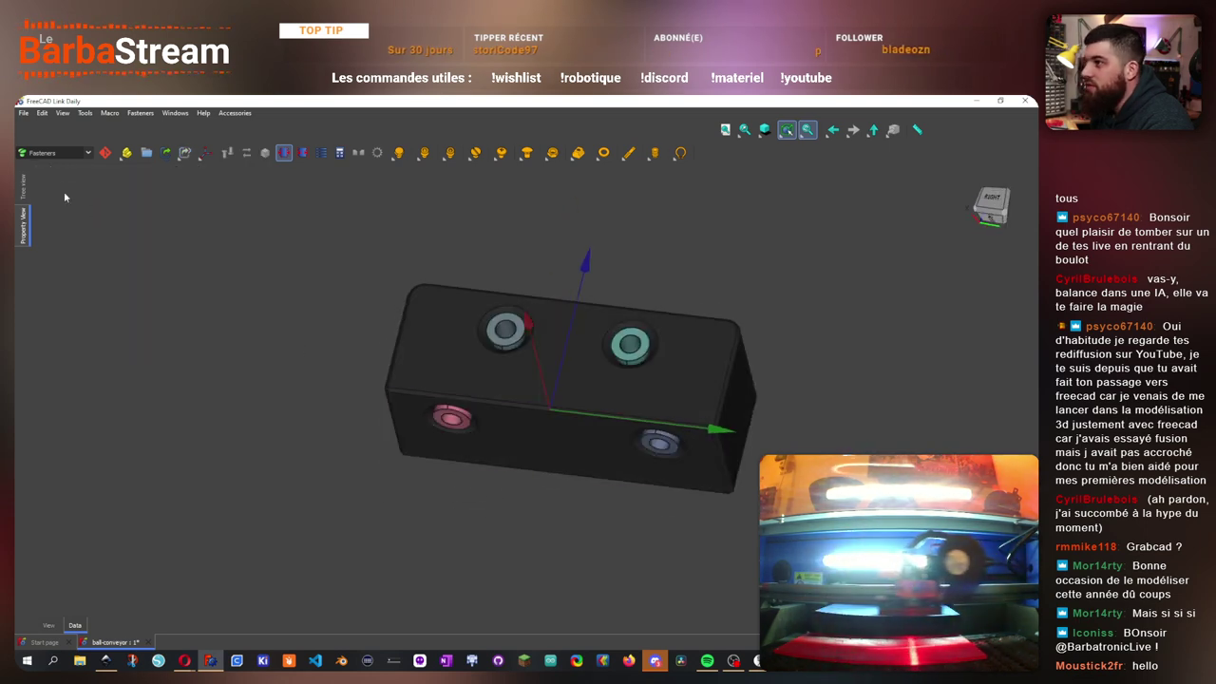
- Apply the Gold material to all four M3 heat staked inserts
{"action": "left_click", "coordinate": [28, 194]}
{"action": "left_click", "coordinate": [113, 297], "text": "shift"}
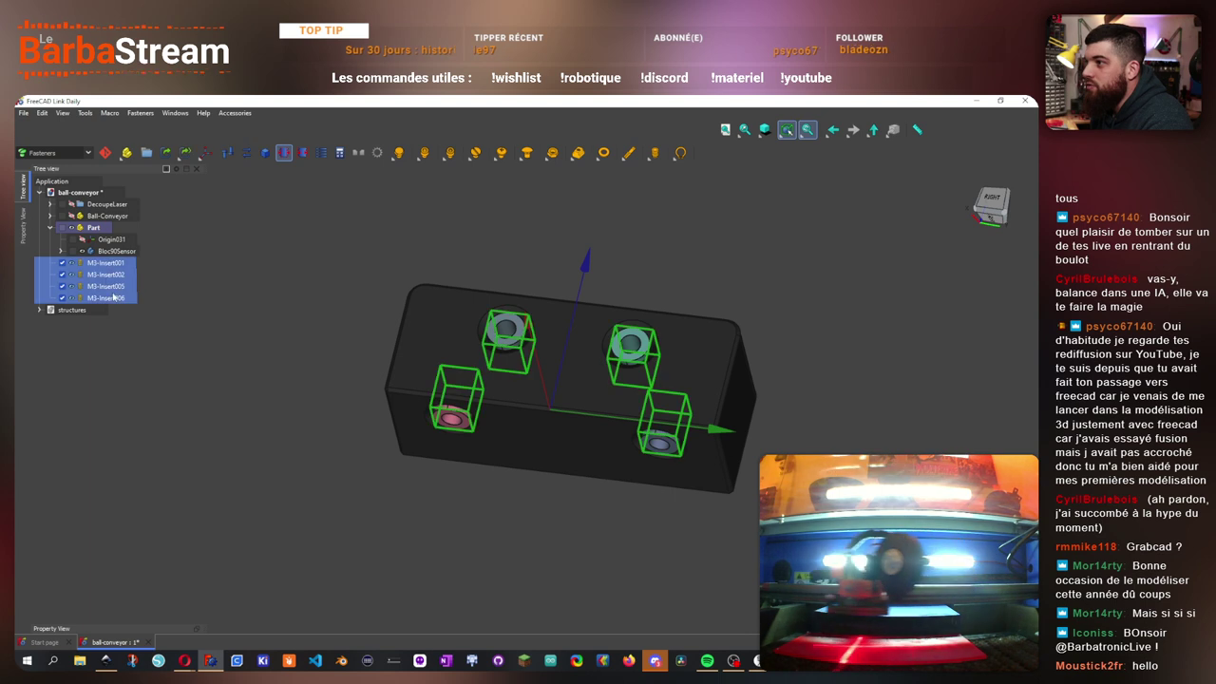
{"action": "right_click", "coordinate": [102, 296]}
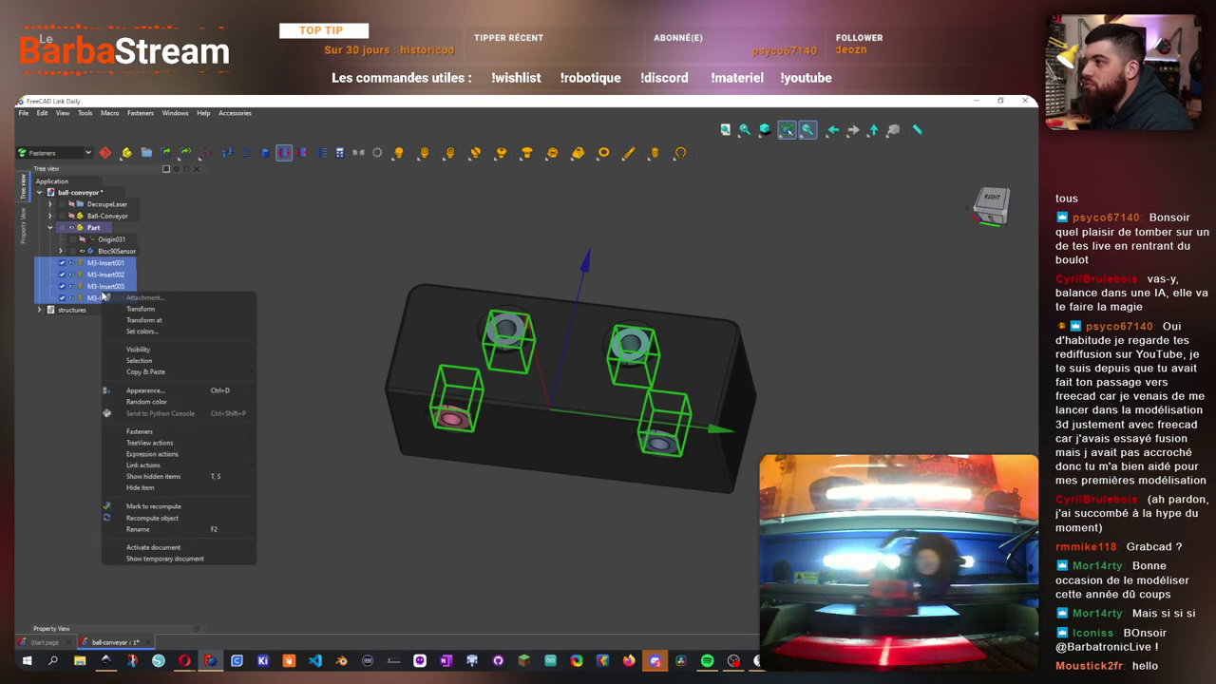
{"action": "left_click", "coordinate": [172, 393]}
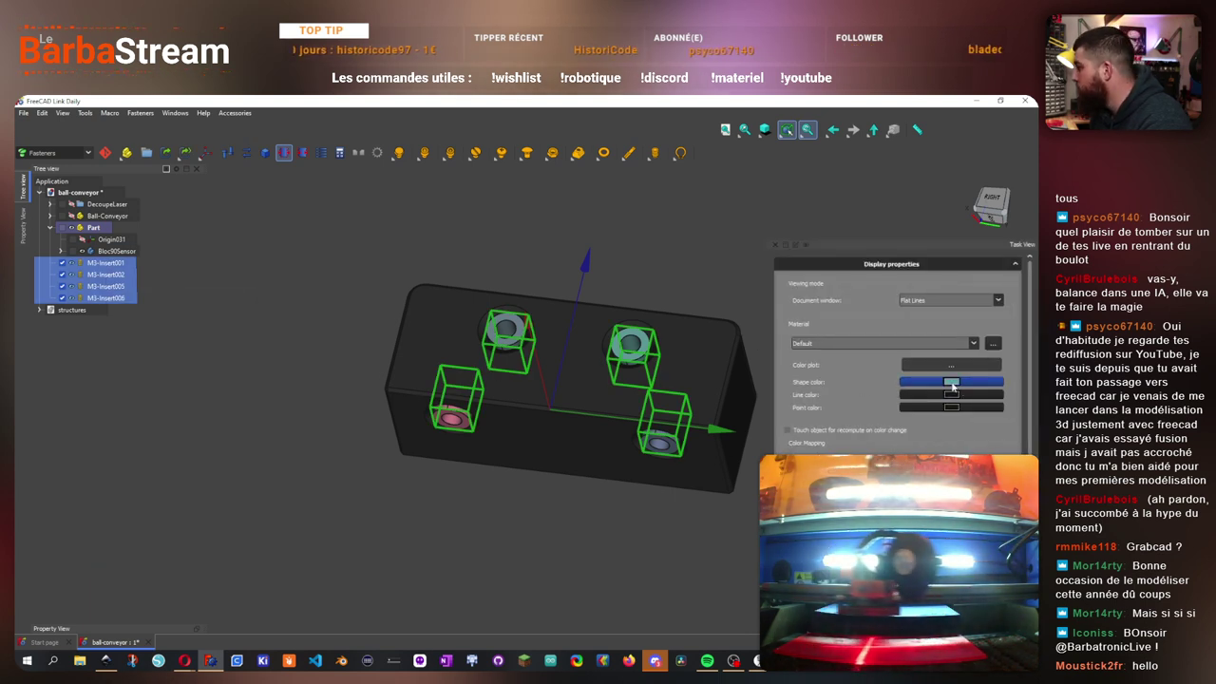
{"action": "left_click", "coordinate": [919, 343]}
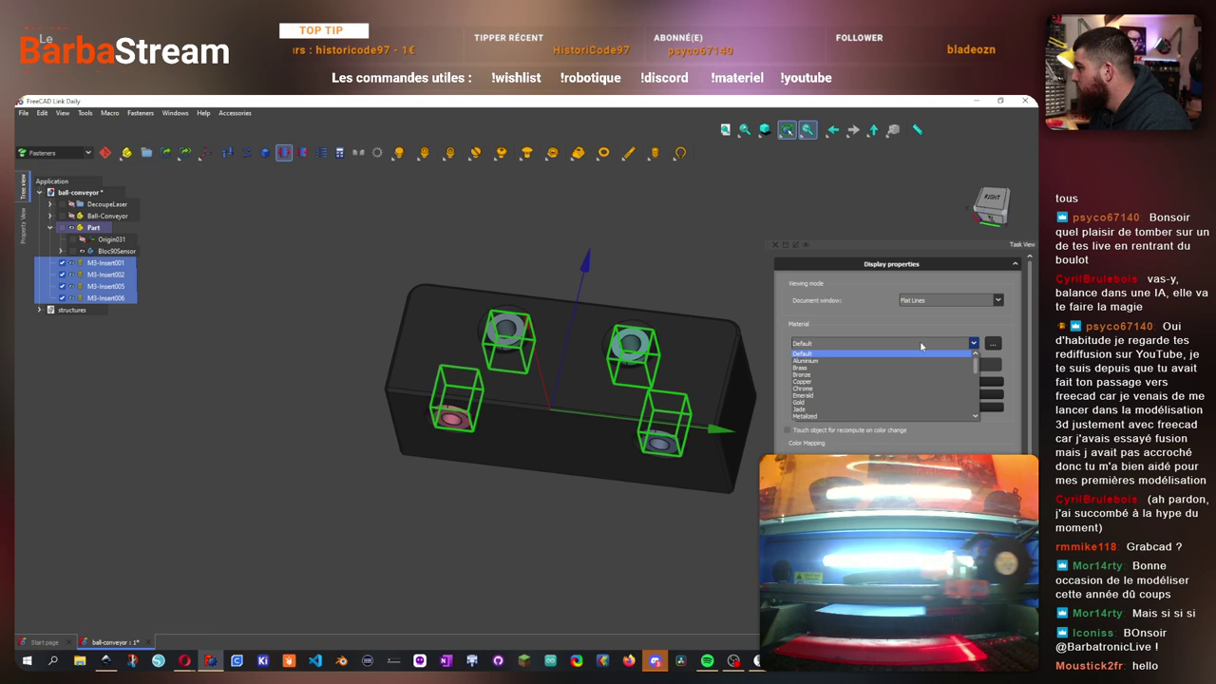
{"action": "left_click", "coordinate": [859, 402]}
{"action": "left_click", "coordinate": [636, 257]}
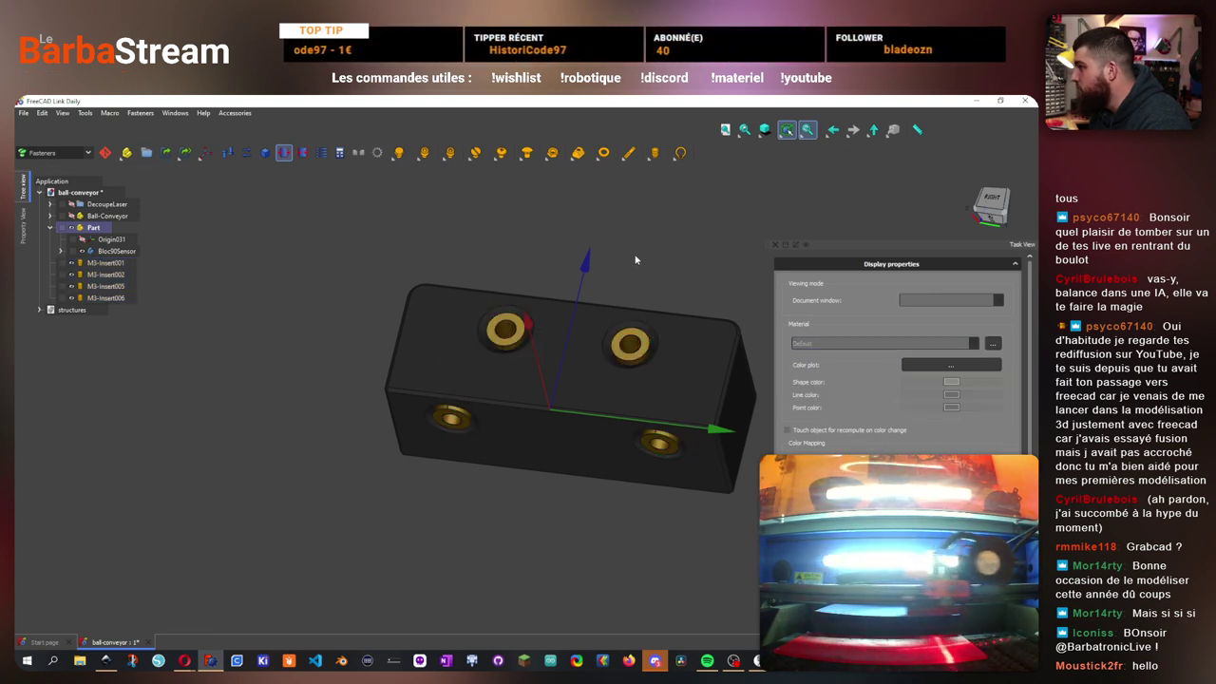
{"action": "left_click_drag", "start_coordinate": [635, 258], "coordinate": [608, 328]}
{"action": "key", "text": "Escape"}
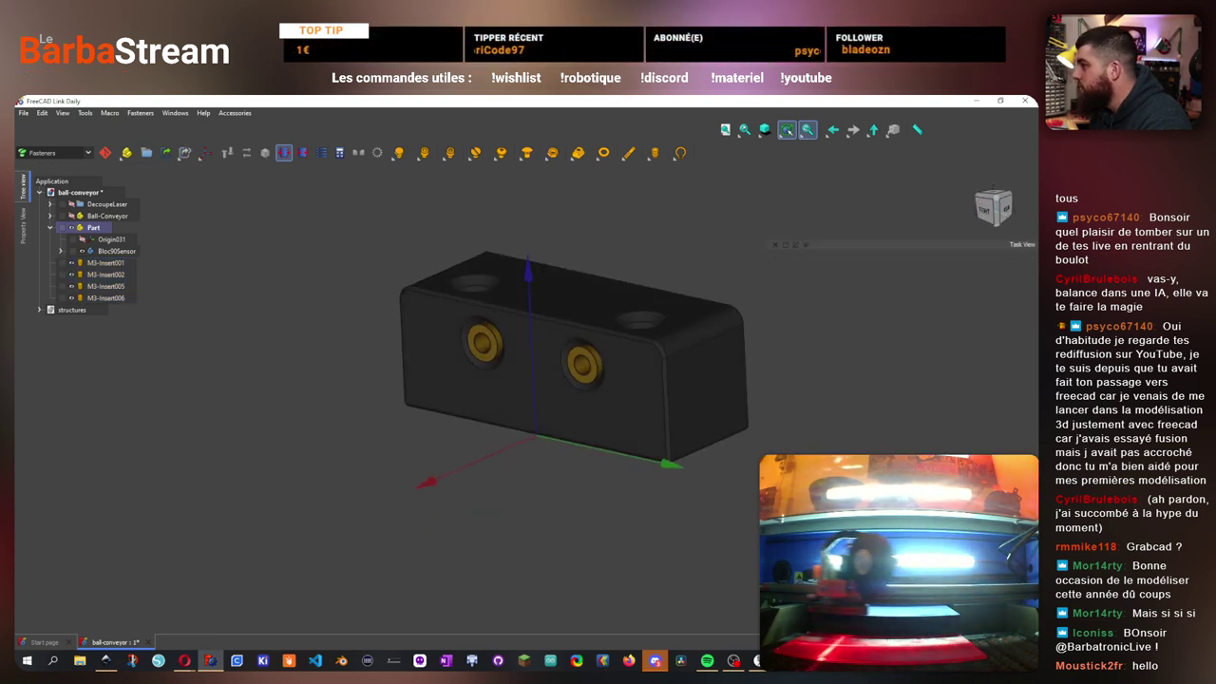
{"action": "mouse_move", "coordinate": [562, 481]}
{"action": "left_mouse_down"}
{"action": "mouse_move", "coordinate": [497, 567]}
{"action": "mouse_move", "coordinate": [632, 483]}
{"action": "mouse_move", "coordinate": [574, 319]}
{"action": "mouse_move", "coordinate": [576, 446]}
{"action": "mouse_move", "coordinate": [556, 489]}
{"action": "left_mouse_up"}
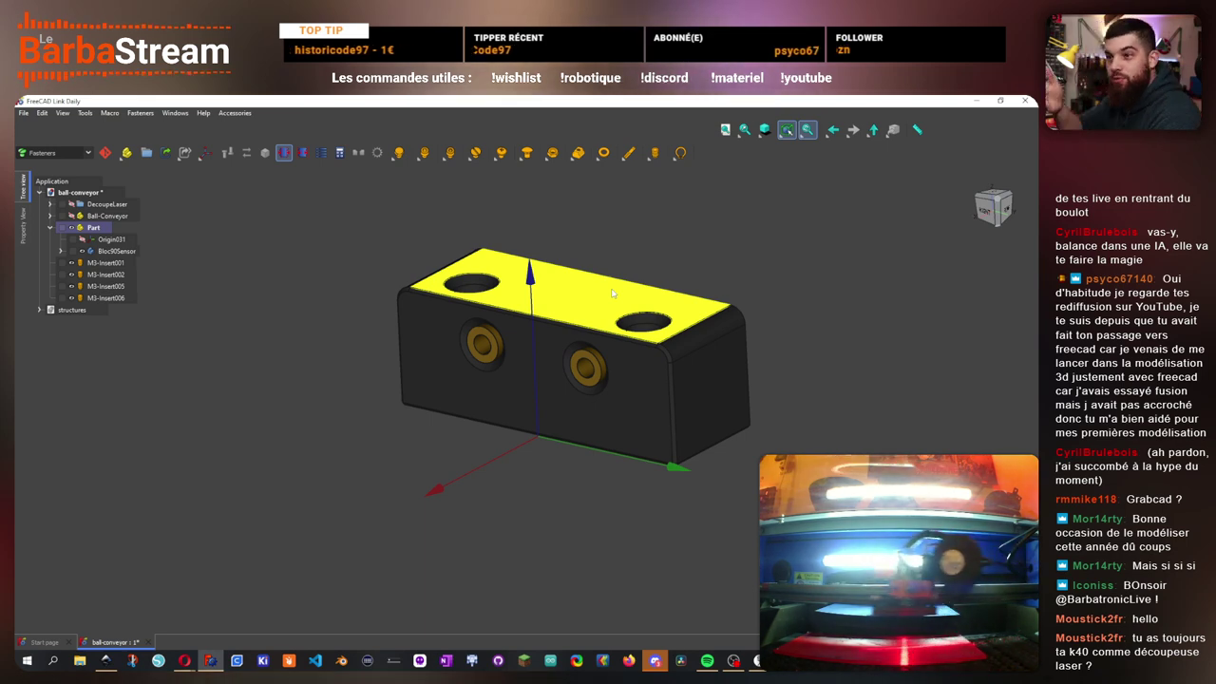
{"action": "left_click_drag", "start_coordinate": [613, 294], "coordinate": [571, 525]}
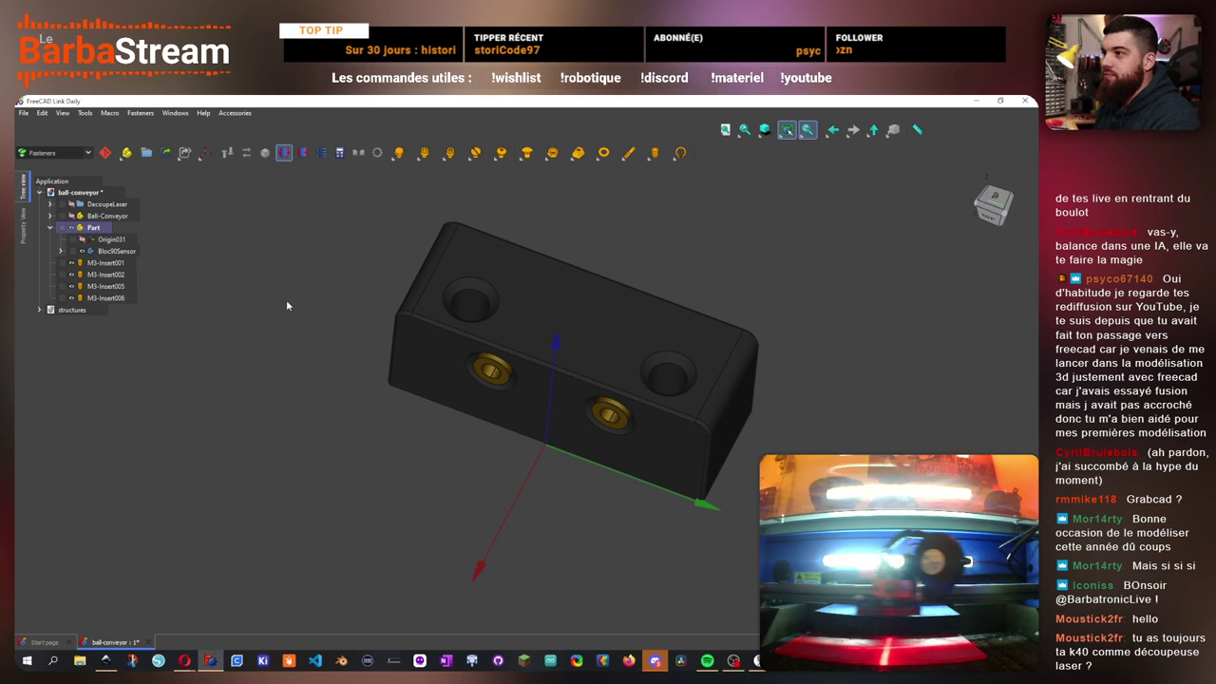
- Move the four M3 inserts into the Part container and rename that container EnsembleBloc90Sensor
{"action": "left_click", "coordinate": [128, 262]}
{"action": "left_click", "coordinate": [120, 294], "text": "shift"}
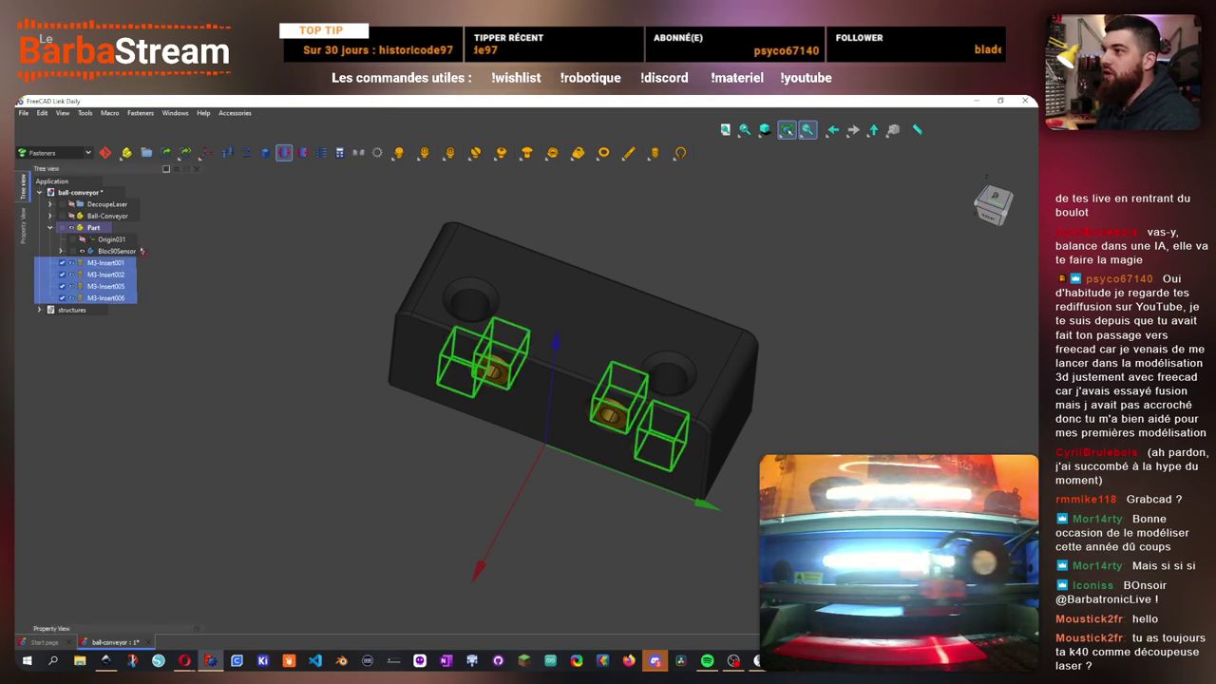
{"action": "left_click_drag", "start_coordinate": [86, 229], "coordinate": [92, 229]}
{"action": "right_click", "coordinate": [93, 228]}
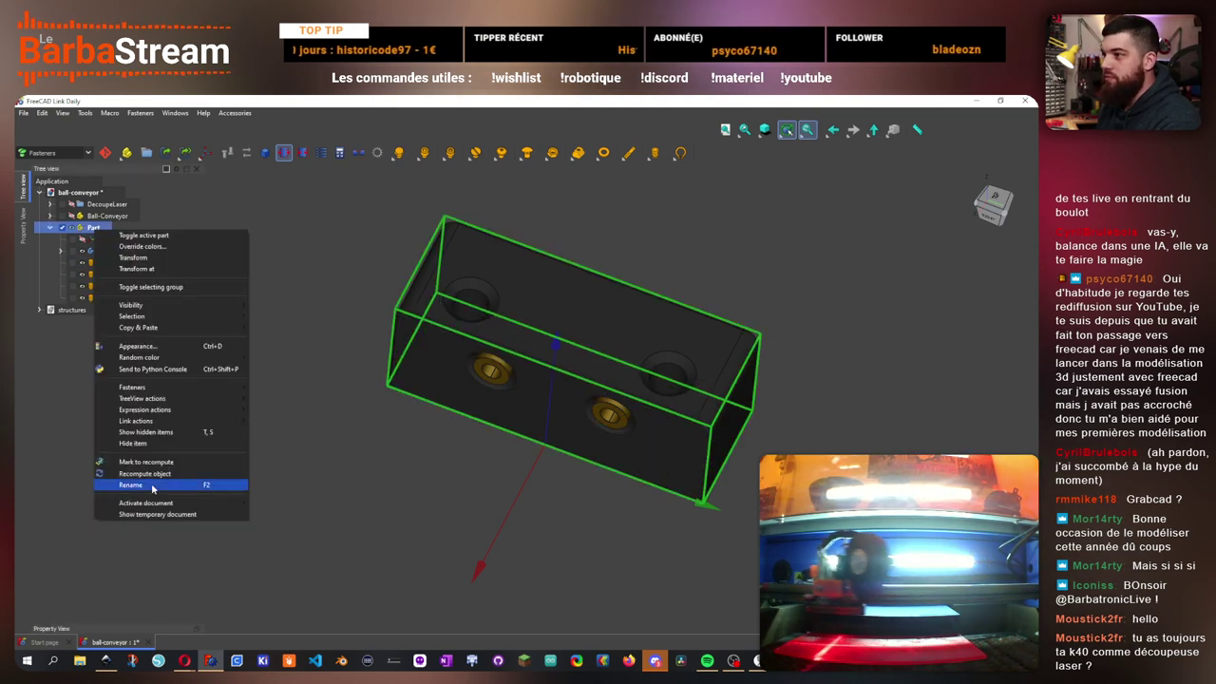
{"action": "left_click", "coordinate": [152, 485]}
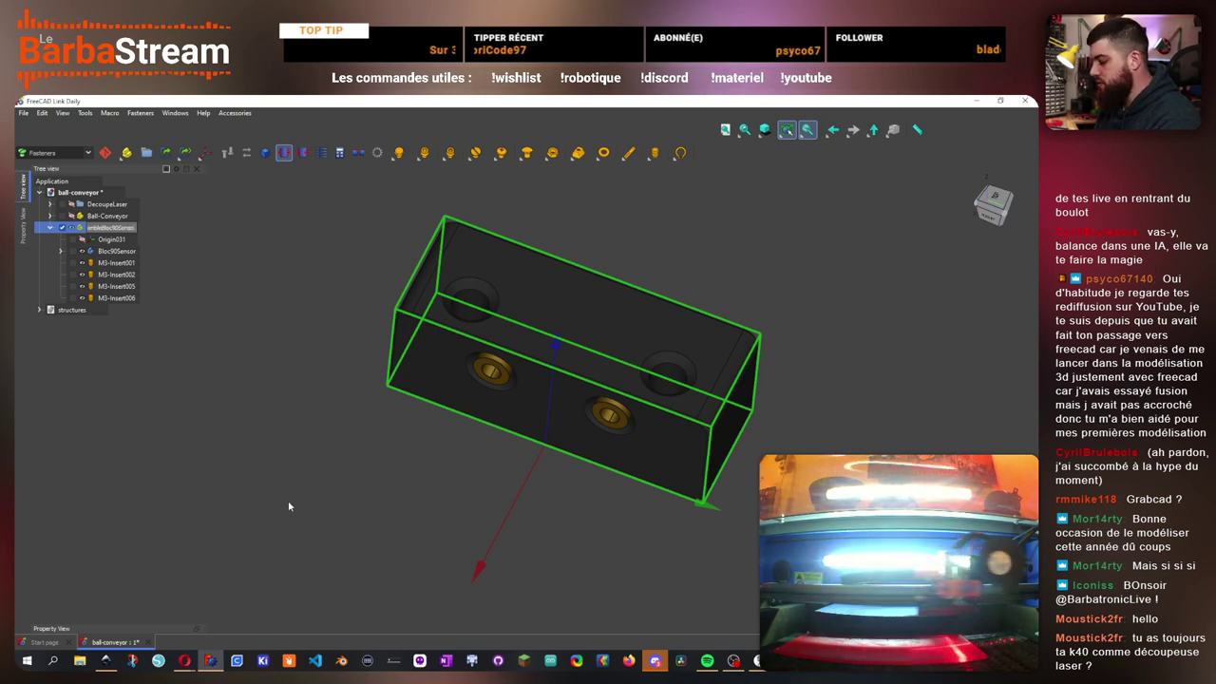
{"action": "left_click", "coordinate": [146, 193]}
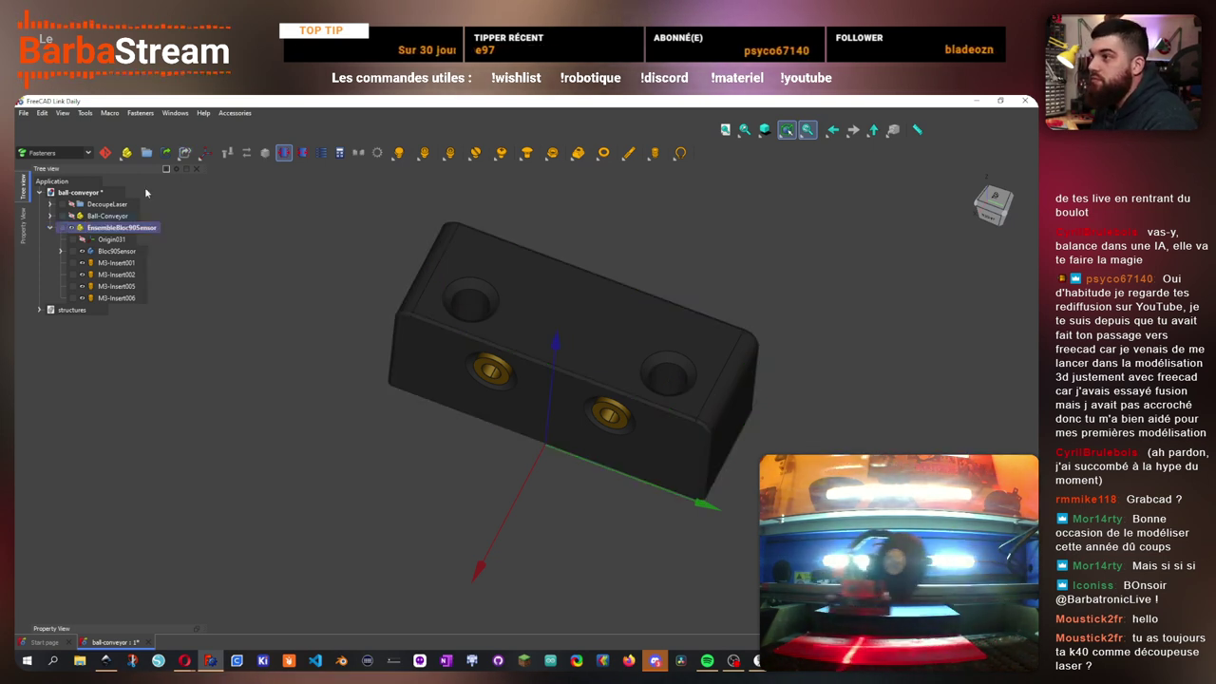
- Put the four M3 inserts into a new group inside EnsembleBloc90Sensor and name the group Visserie
{"action": "left_click", "coordinate": [118, 264]}
{"action": "left_click", "coordinate": [115, 297], "text": "shift"}
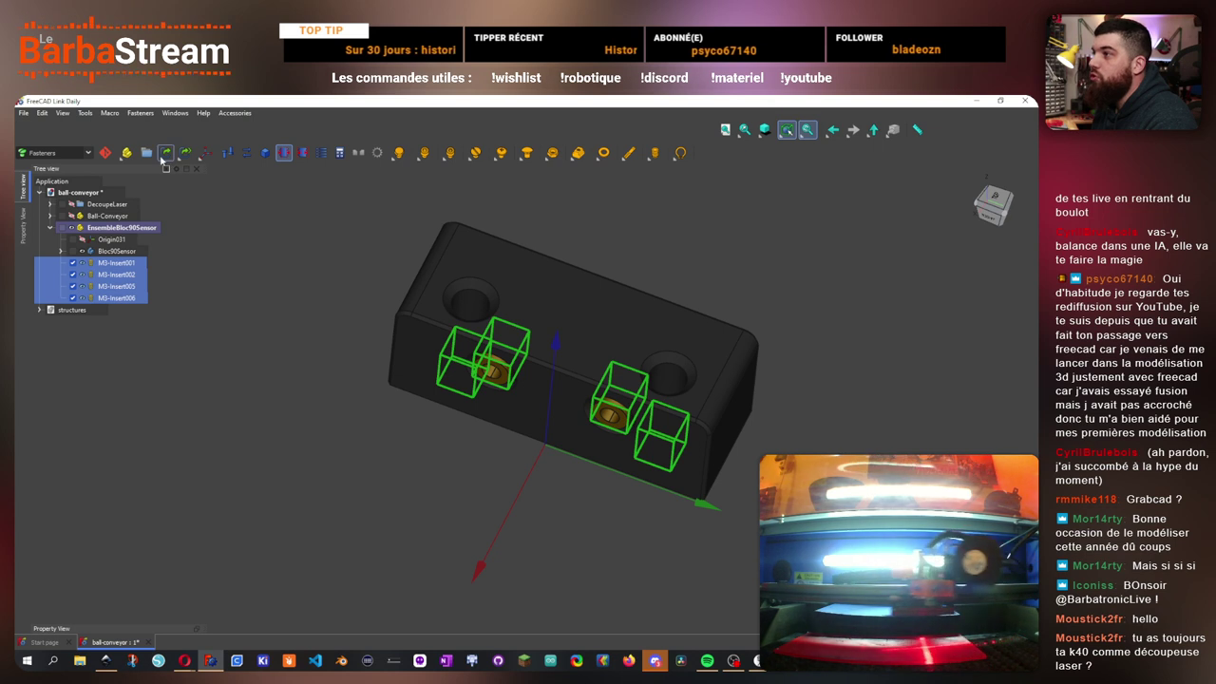
{"action": "left_click", "coordinate": [146, 152]}
{"action": "right_click", "coordinate": [108, 262]}
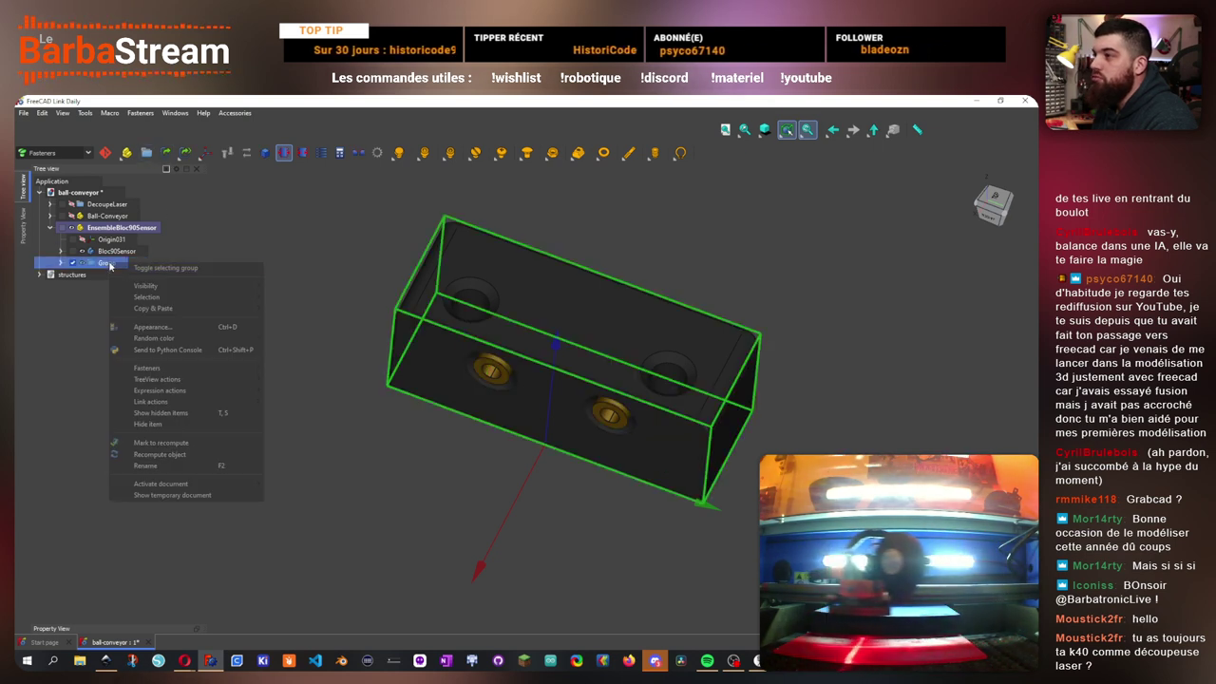
{"action": "left_click", "coordinate": [182, 471]}
{"action": "type", "text": "Visseri"}
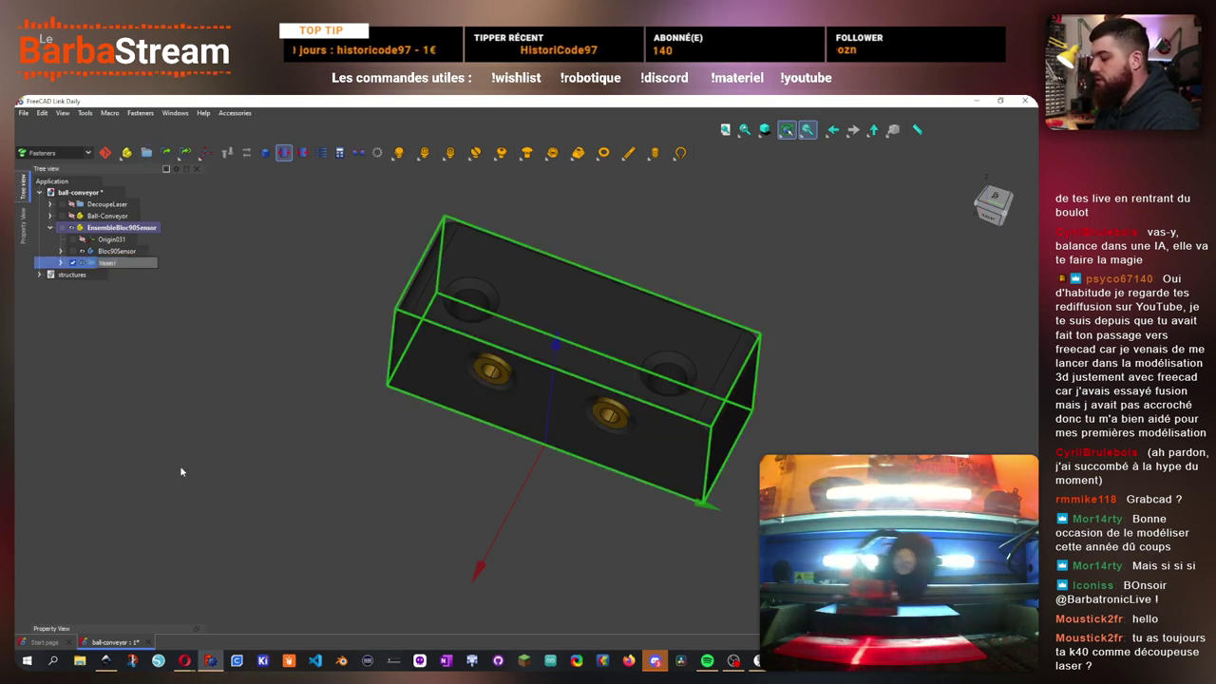
{"action": "type", "text": "e"}
{"action": "key", "text": "Return"}
{"action": "left_click", "coordinate": [238, 295]}
- Rename the group of inserts as VisserieBloc
{"action": "left_click", "coordinate": [114, 264]}
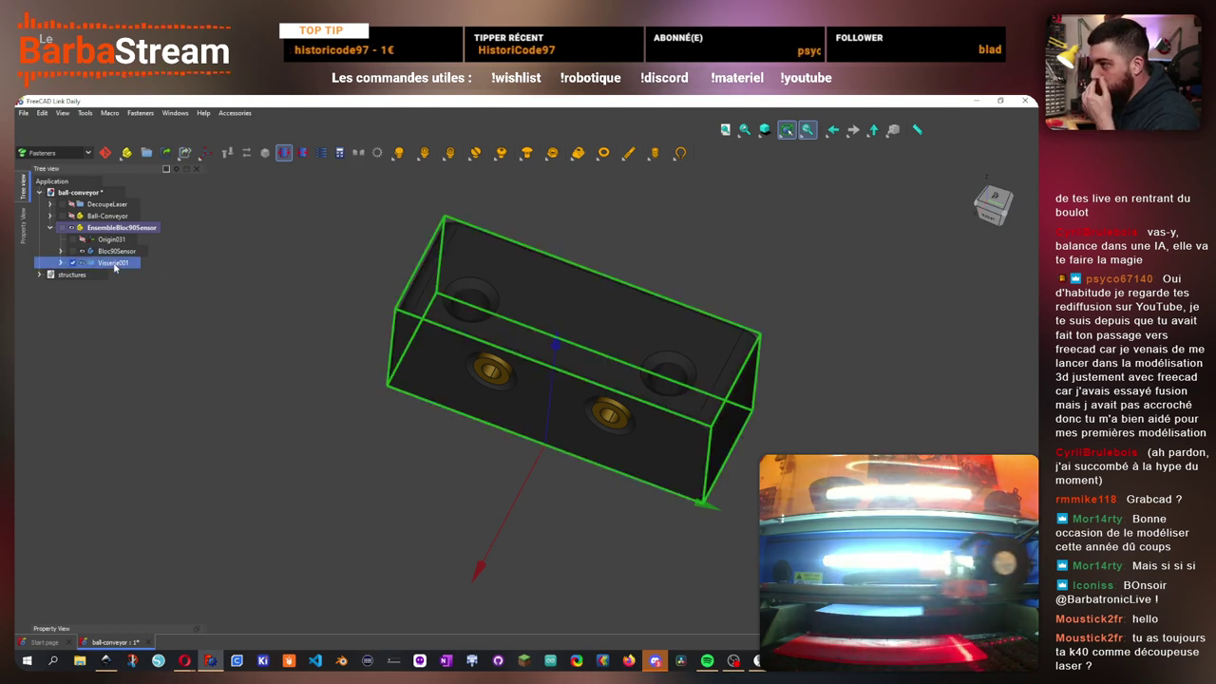
{"action": "right_click", "coordinate": [114, 266]}
{"action": "left_click", "coordinate": [189, 469]}
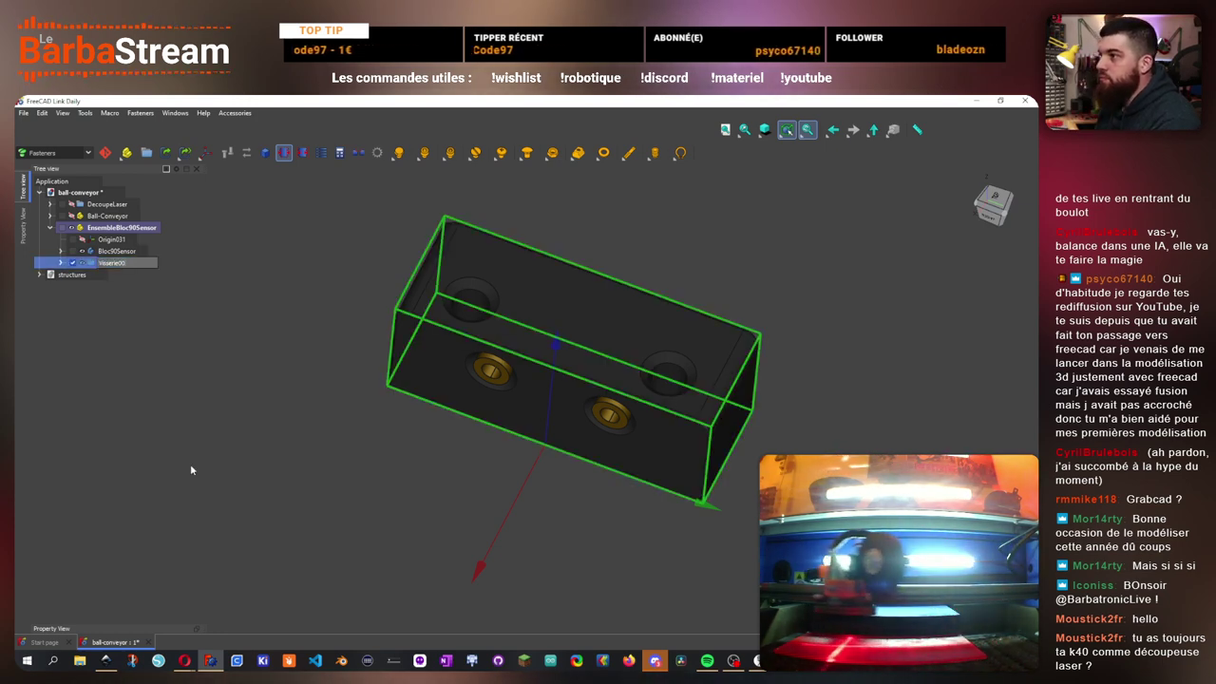
{"action": "key", "text": "BackSpace"}
{"action": "key", "text": "BackSpace"}
{"action": "key", "text": "BackSpace"}
{"action": "key", "text": "BackSpace"}
{"action": "key", "text": "BackSpace"}
{"action": "key", "text": "BackSpace"}
{"action": "key", "text": "BackSpace"}
{"action": "key", "text": "BackSpace"}
{"action": "type", "text": "Insert"}
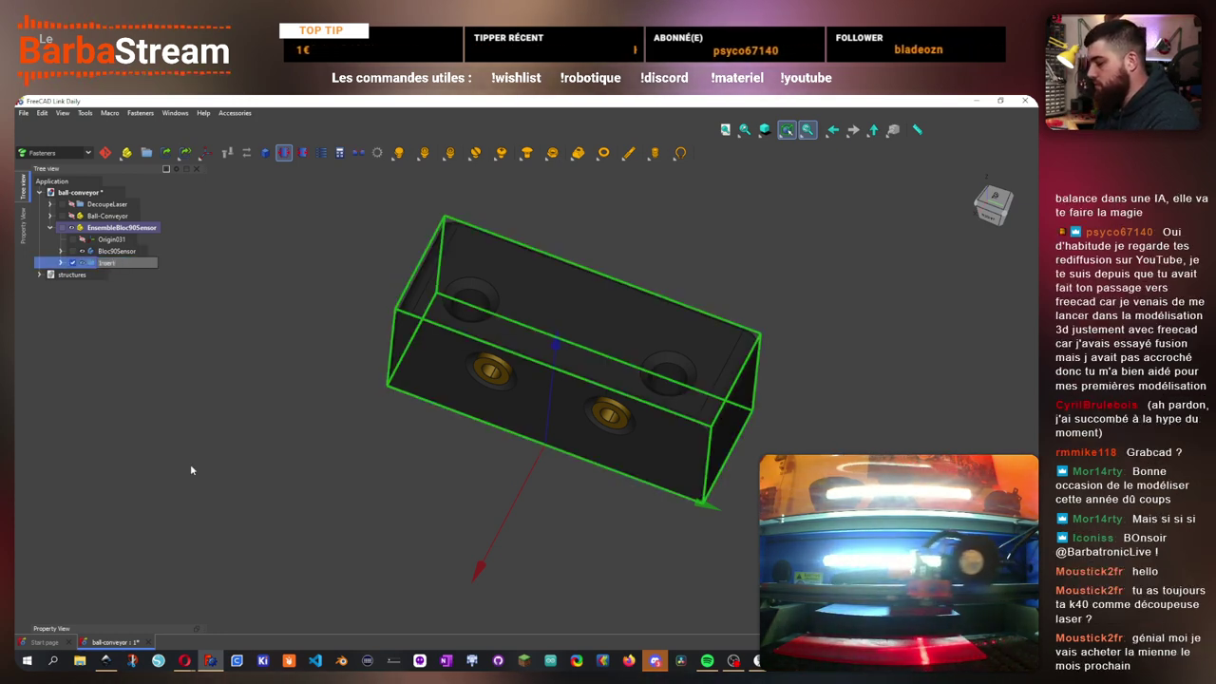
{"action": "type", "text": "Bloc"}
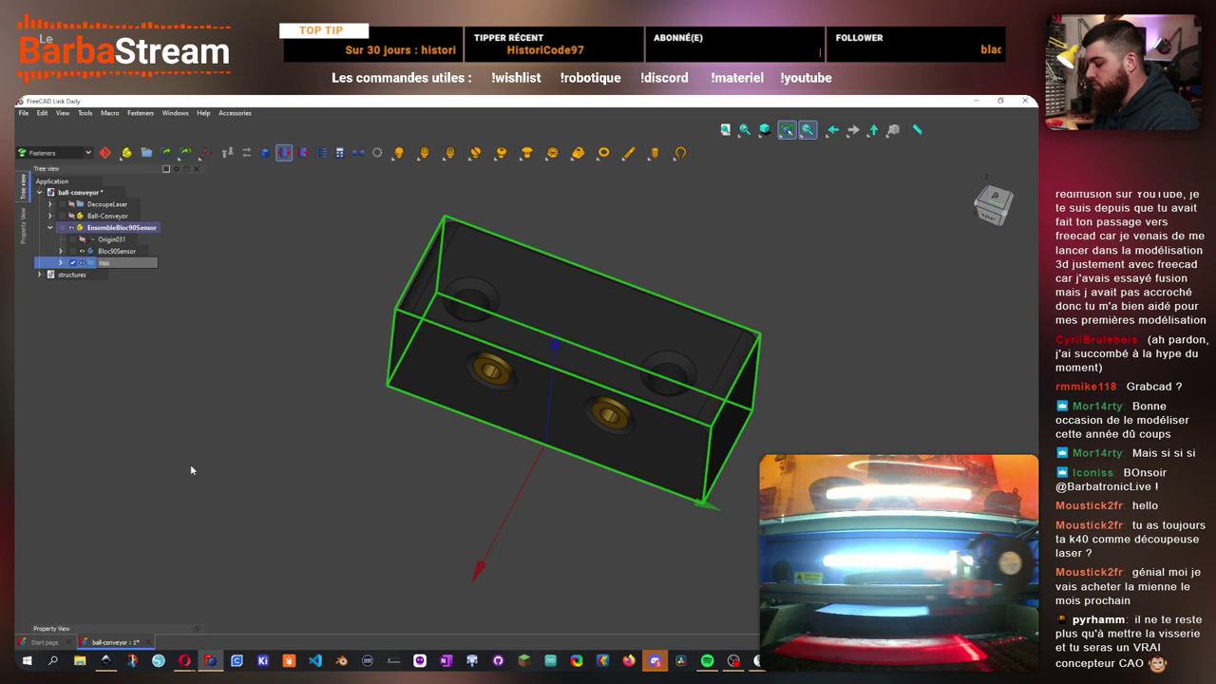
{"action": "type", "text": "Visserie"}
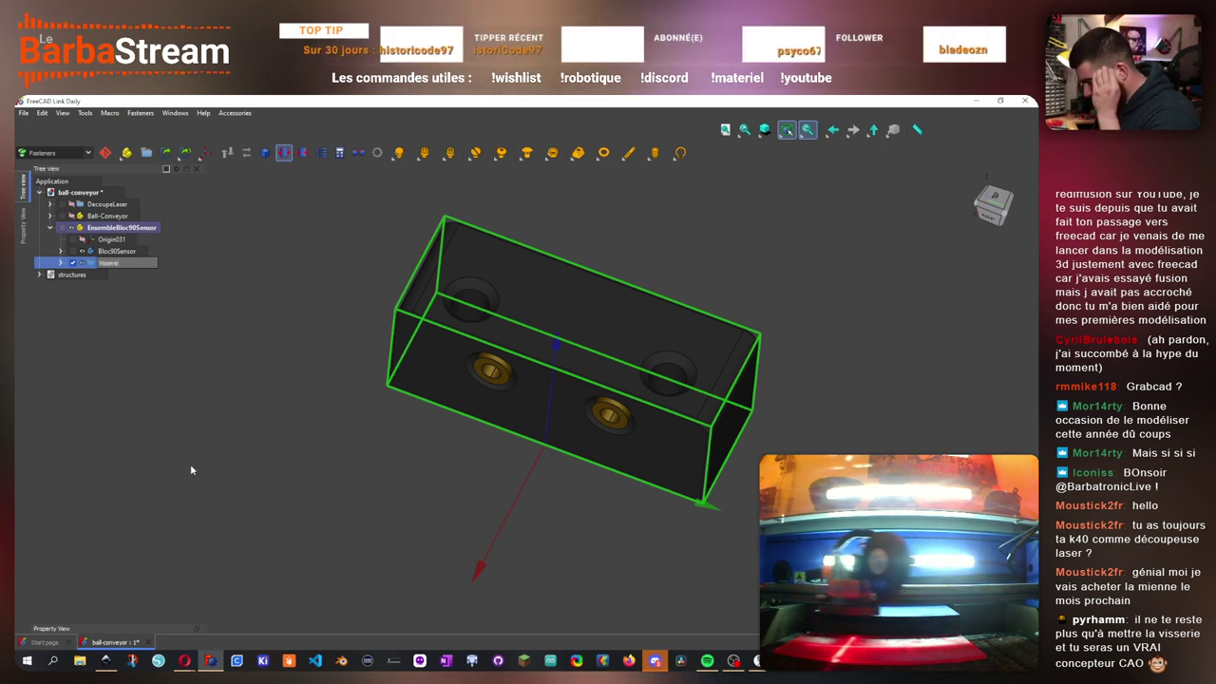
{"action": "type", "text": "Bloc"}
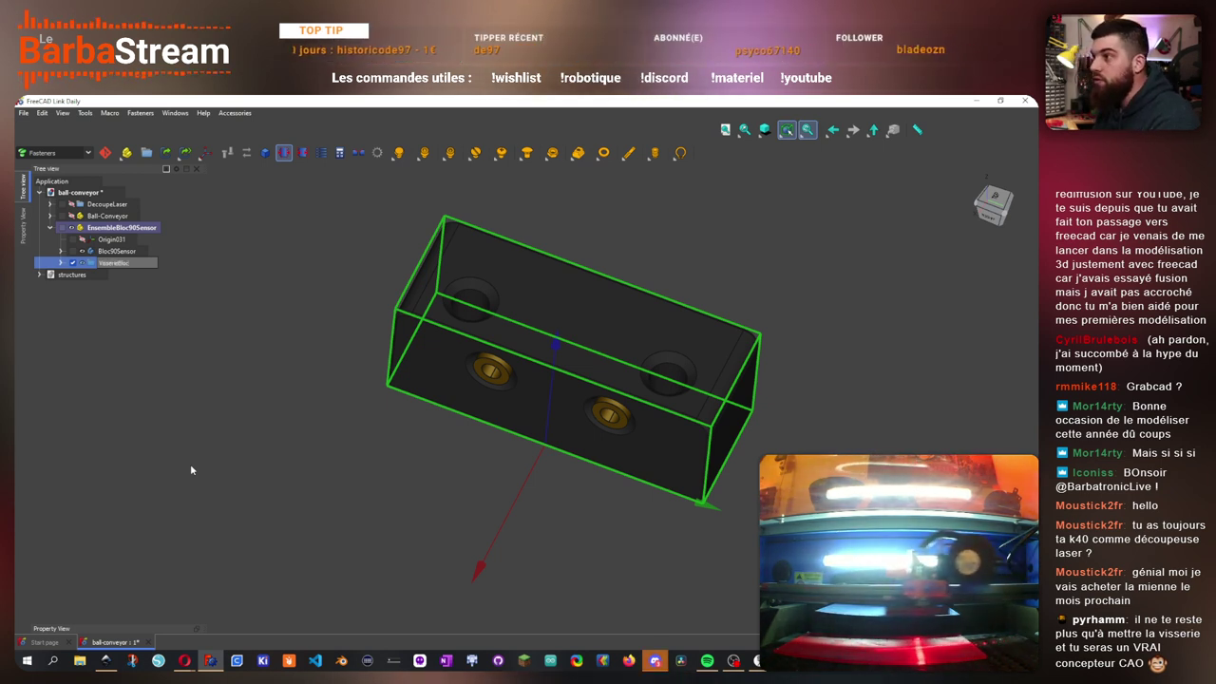
{"action": "left_click_drag", "start_coordinate": [285, 476], "coordinate": [424, 475]}
{"action": "left_click", "coordinate": [424, 475]}
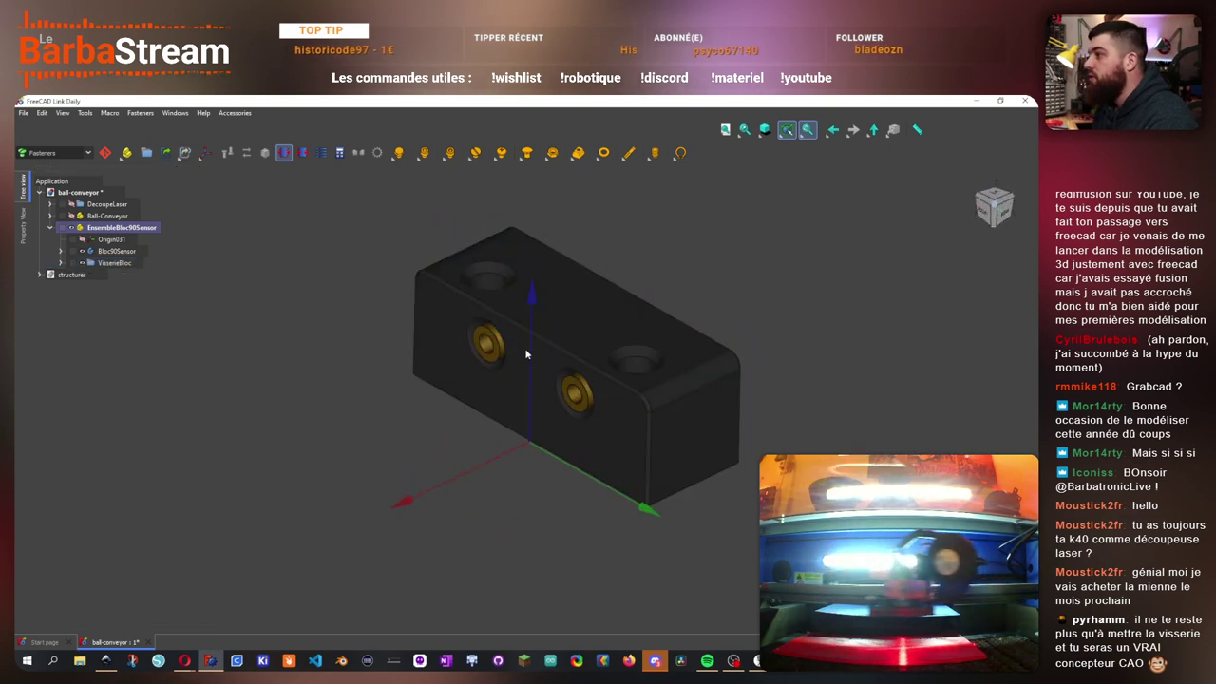
- Add ISO 10642 hexagon socket countersunk head screws at the rims of the two front inserts
{"action": "scroll", "coordinate": [526, 355], "scroll_direction": "up", "scroll_amount": 4}
{"action": "left_click", "coordinate": [464, 380]}
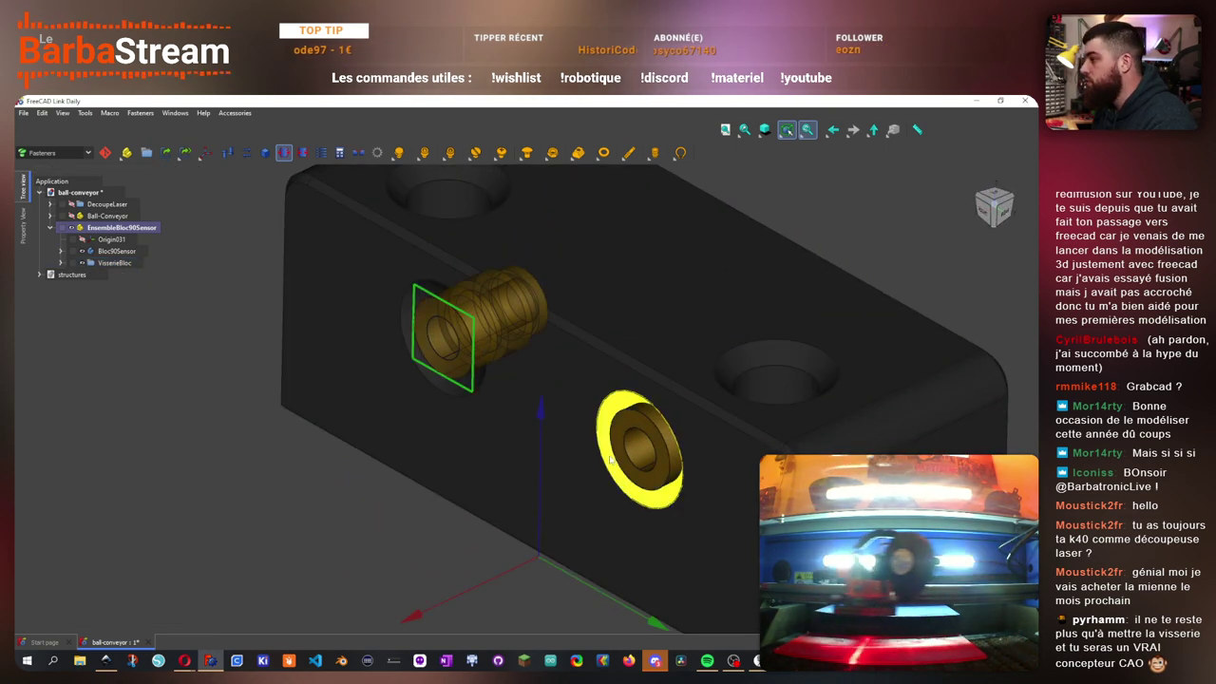
{"action": "left_click", "coordinate": [624, 479], "text": "ctrl"}
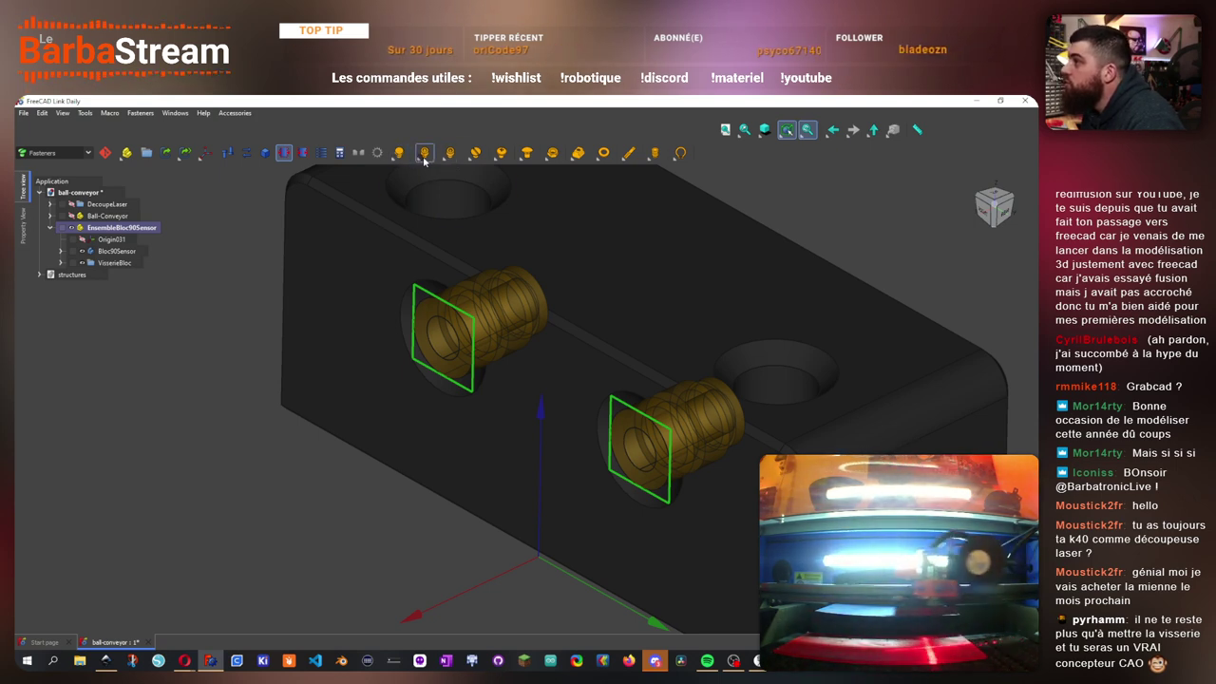
{"action": "left_click", "coordinate": [424, 154]}
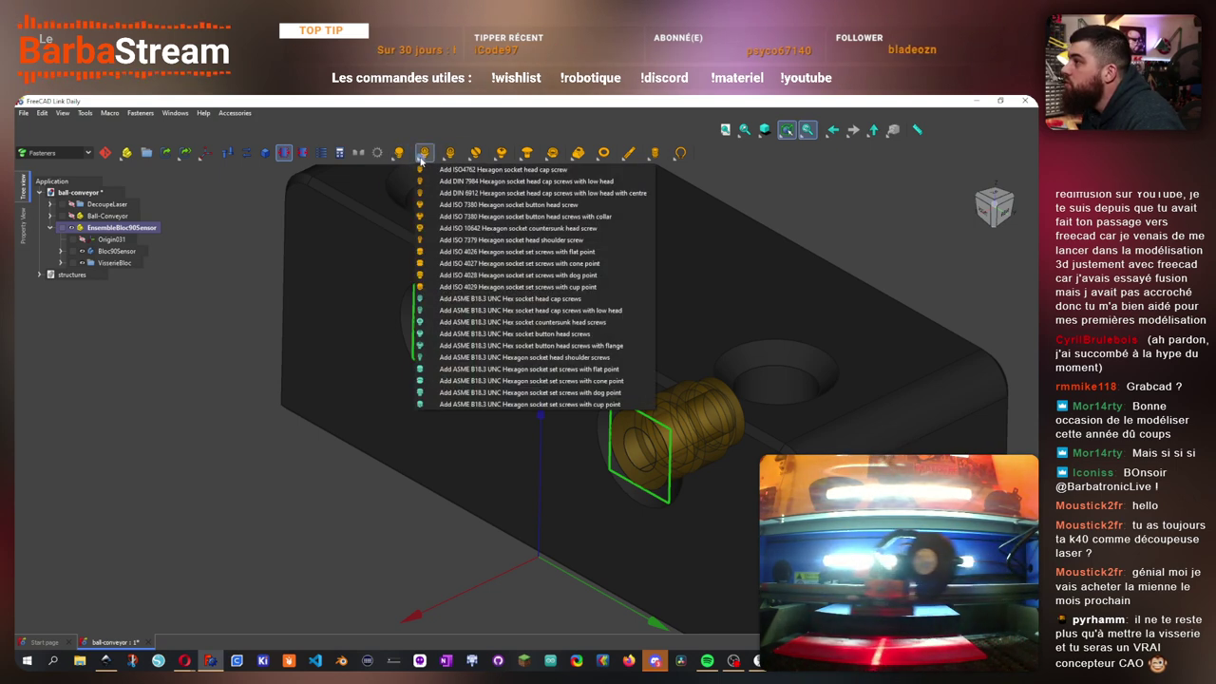
{"action": "left_click", "coordinate": [419, 227]}
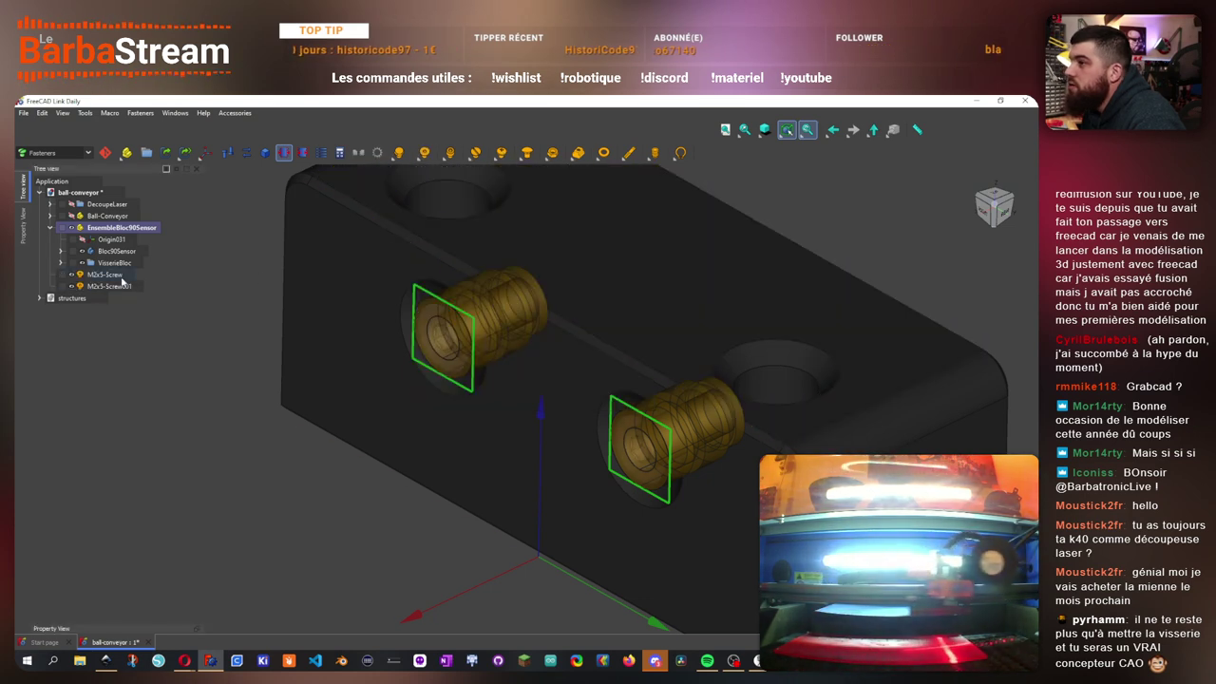
- Set the diameter of the two new countersunk screws to M3
{"action": "left_click", "coordinate": [117, 275]}
{"action": "left_click", "coordinate": [126, 289], "text": "ctrl"}
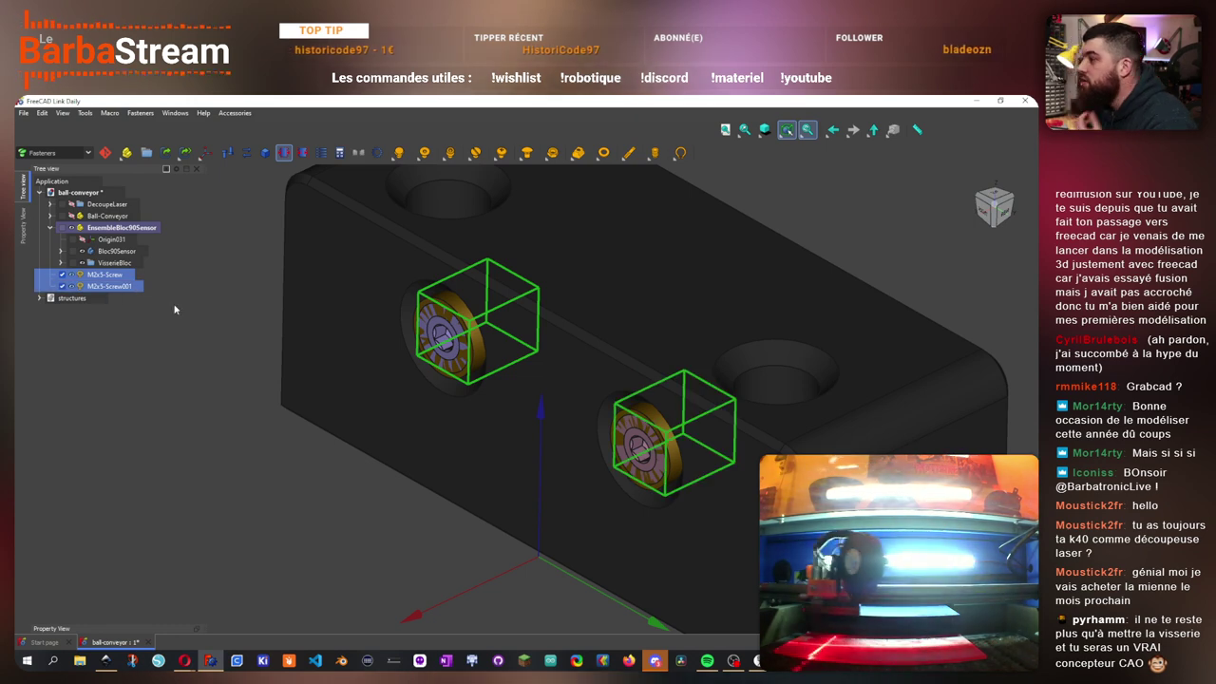
{"action": "left_click", "coordinate": [22, 221]}
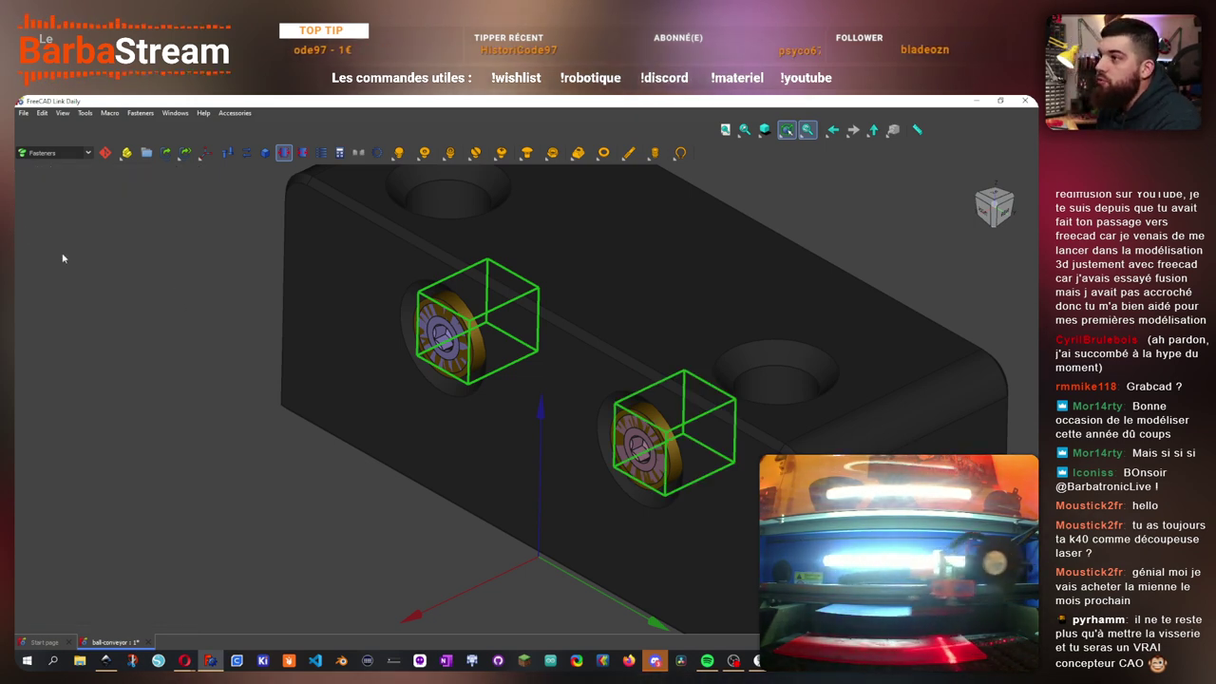
{"action": "left_click", "coordinate": [136, 295]}
{"action": "left_click", "coordinate": [138, 294]}
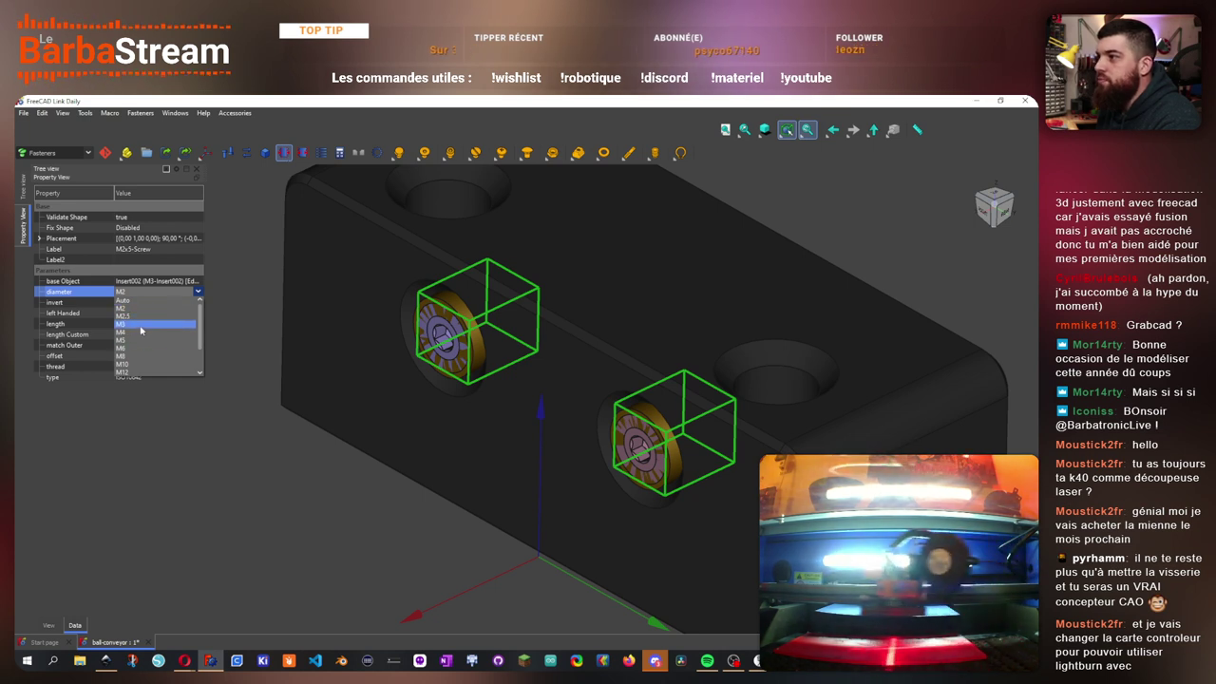
{"action": "left_click", "coordinate": [140, 326]}
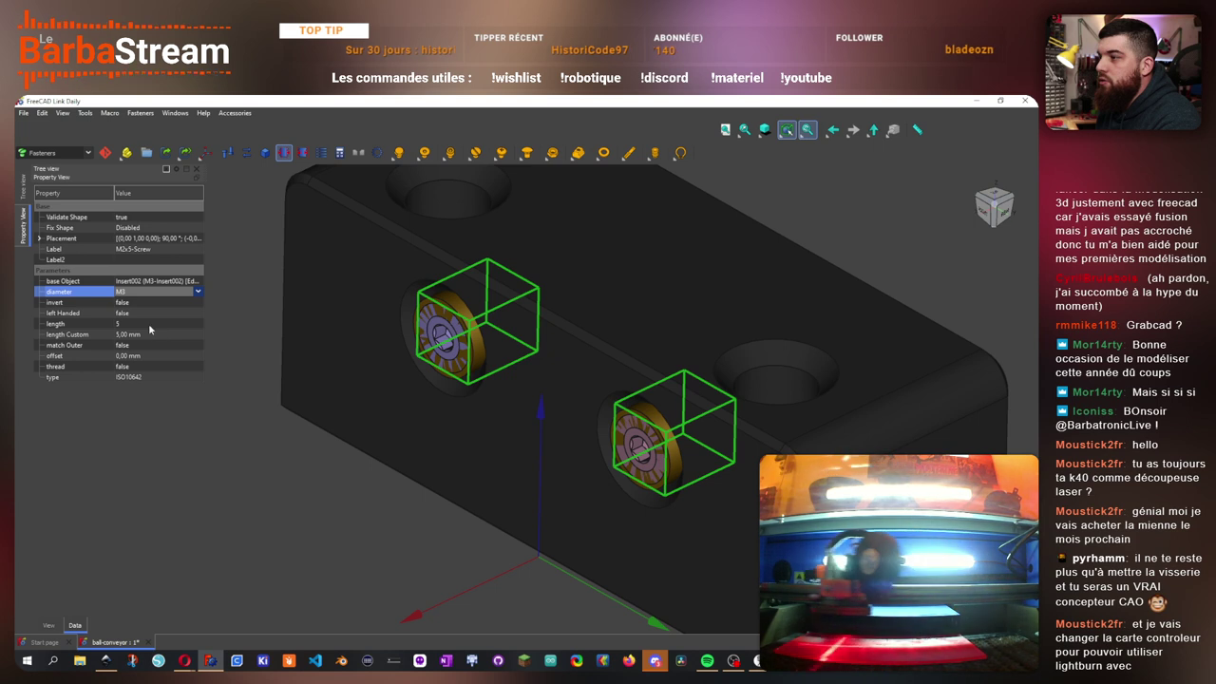
- Set the two countersunk screws' length to 12 and their offset to 3 mm
{"action": "left_click", "coordinate": [149, 323]}
{"action": "left_click", "coordinate": [149, 324]}
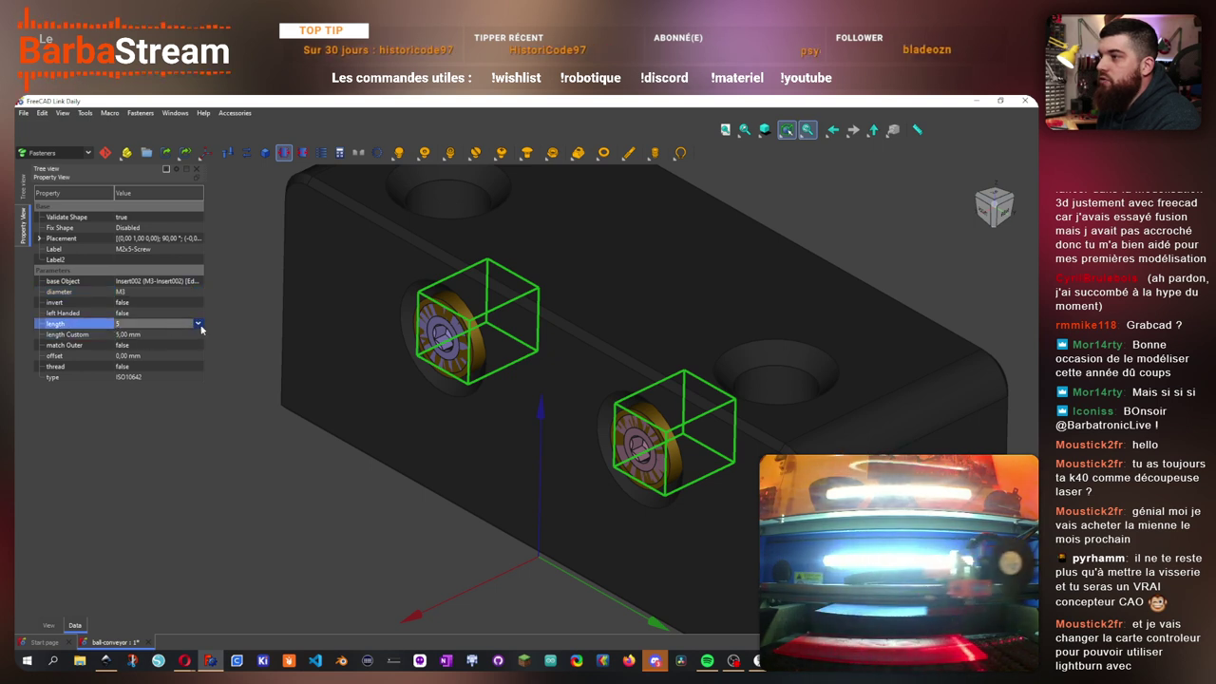
{"action": "left_click", "coordinate": [199, 323]}
{"action": "left_click", "coordinate": [178, 356]}
{"action": "left_click", "coordinate": [195, 323]}
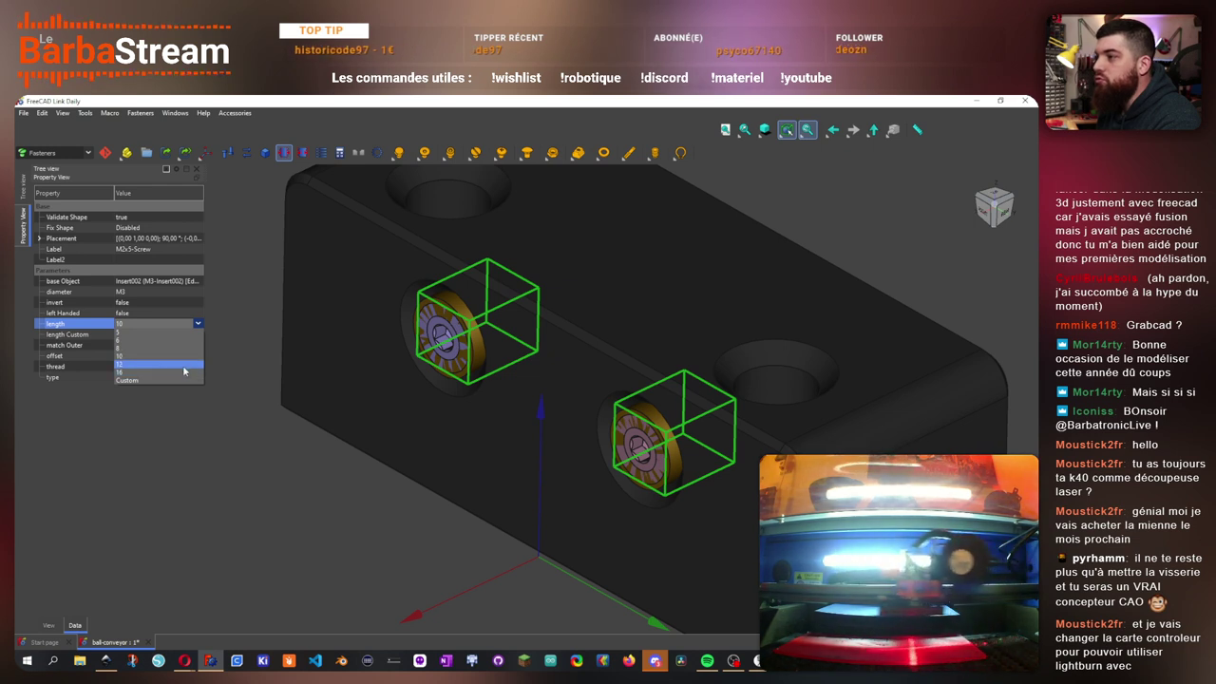
{"action": "left_click", "coordinate": [184, 366]}
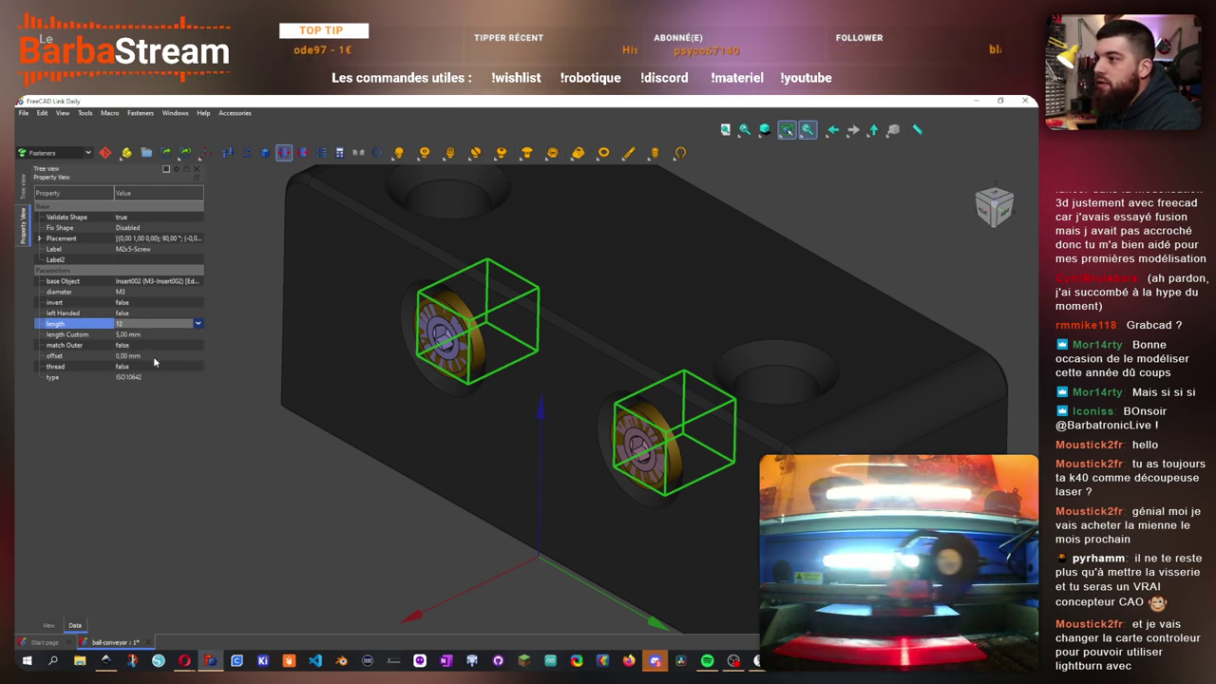
{"action": "left_click", "coordinate": [178, 345]}
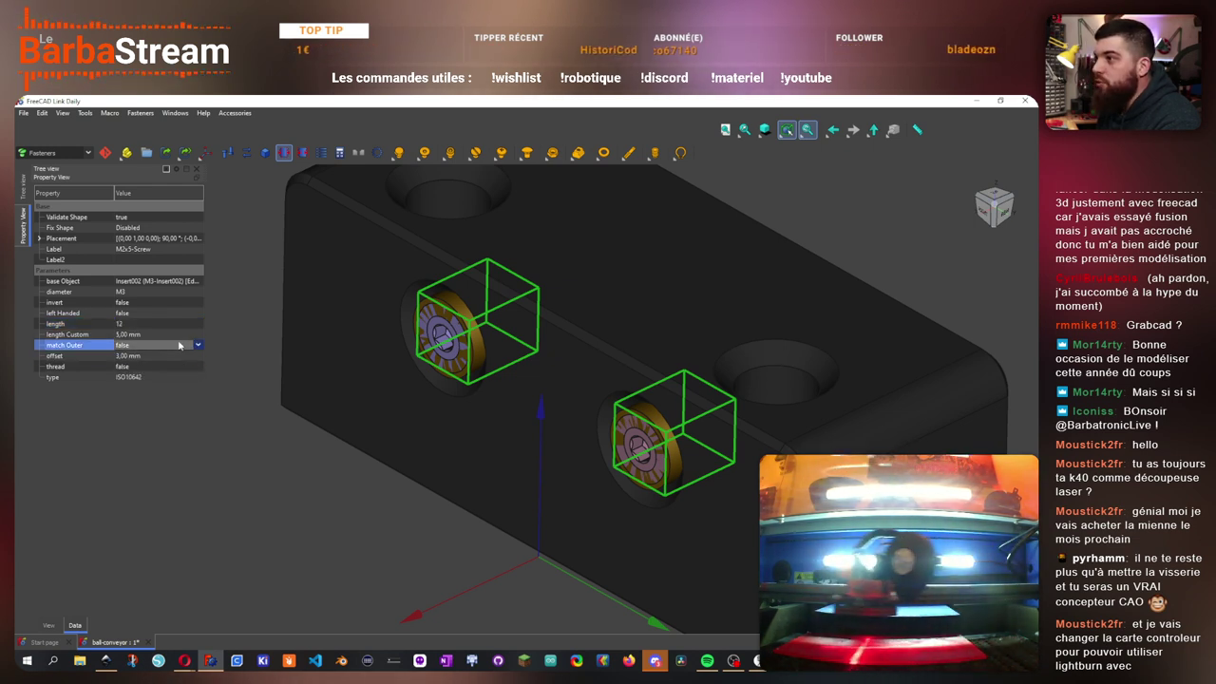
{"action": "left_click", "coordinate": [269, 356]}
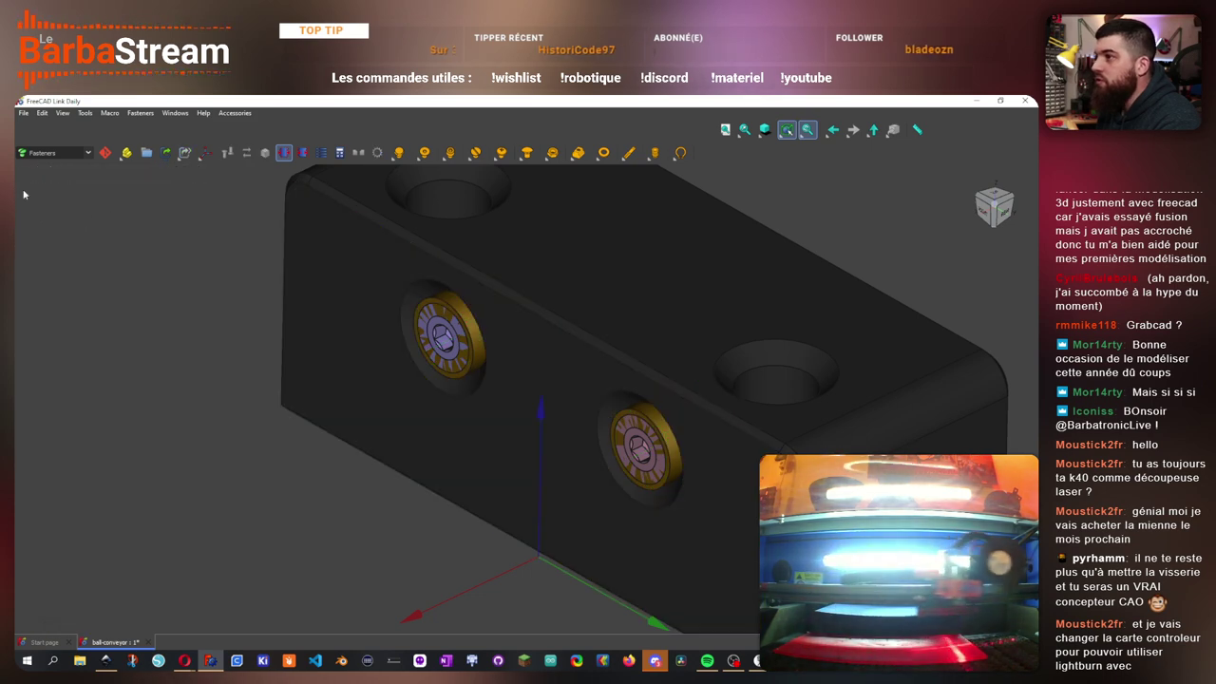
- Mark the two countersunk screws for recompute and rebuild them with their new dimensions
{"action": "mouse_move", "coordinate": [25, 194]}
{"action": "left_click", "coordinate": [104, 273]}
{"action": "left_click", "coordinate": [100, 285], "text": "ctrl"}
{"action": "right_click", "coordinate": [106, 280]}
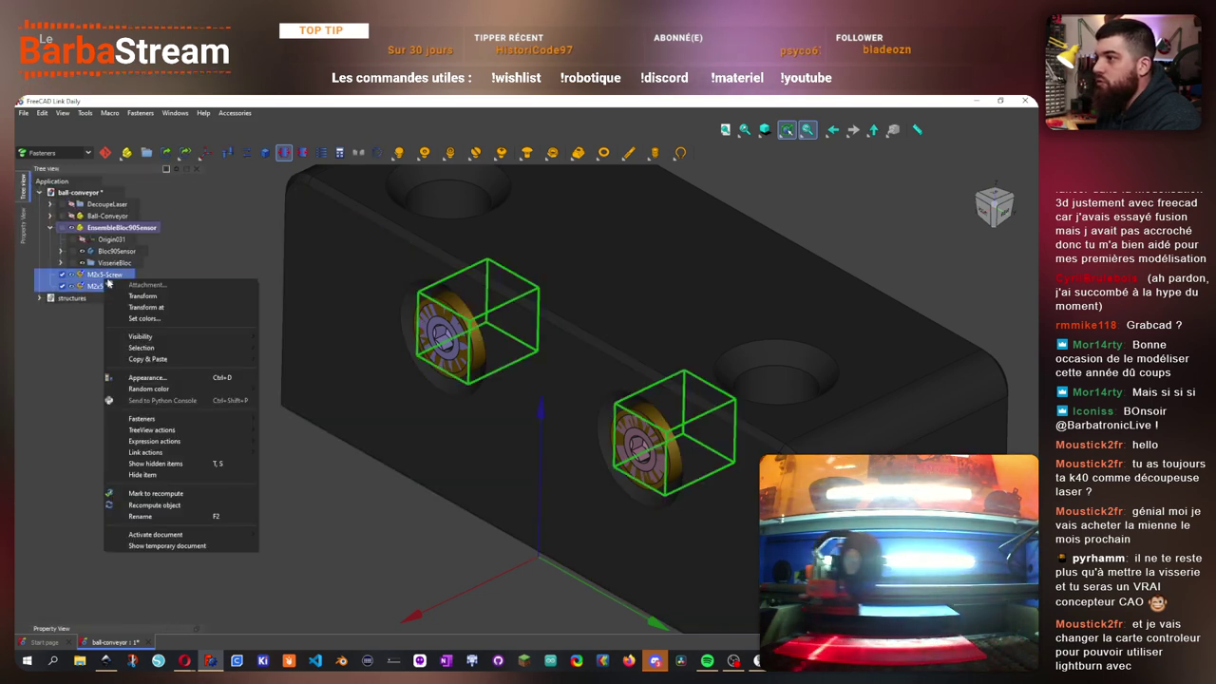
{"action": "left_click", "coordinate": [157, 493]}
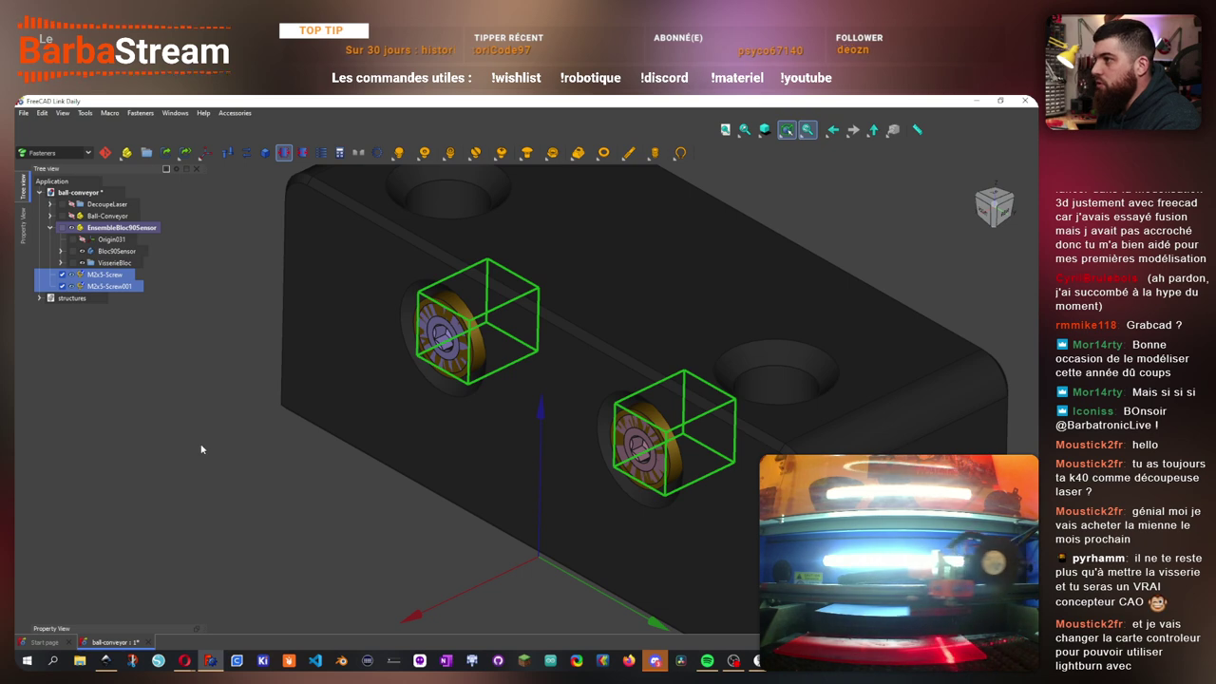
{"action": "left_click", "coordinate": [124, 306]}
{"action": "left_click", "coordinate": [104, 274]}
{"action": "left_click", "coordinate": [100, 285], "text": "ctrl"}
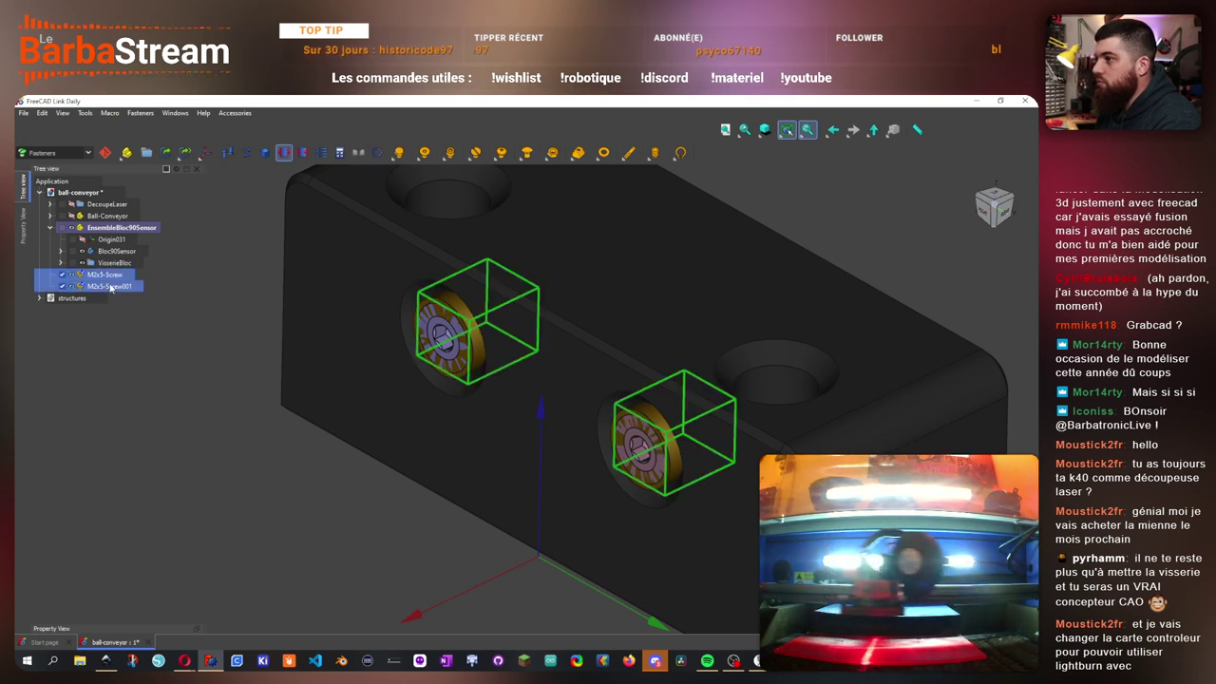
{"action": "right_click", "coordinate": [110, 285]}
{"action": "left_click", "coordinate": [180, 510]}
{"action": "left_click", "coordinate": [267, 428]}
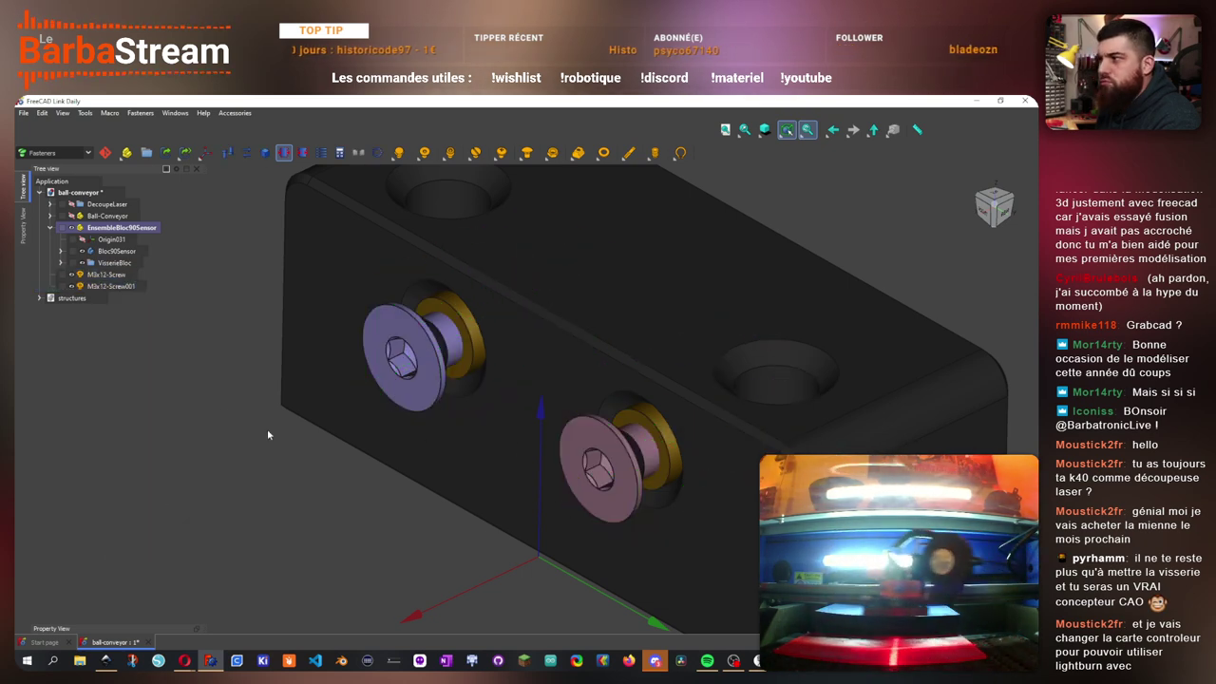
- Give both M3x12 countersunk screws a grey metallic material through their display properties
{"action": "scroll", "coordinate": [374, 443], "scroll_direction": "down", "scroll_amount": 3}
{"action": "left_click_drag", "start_coordinate": [383, 482], "coordinate": [541, 526]}
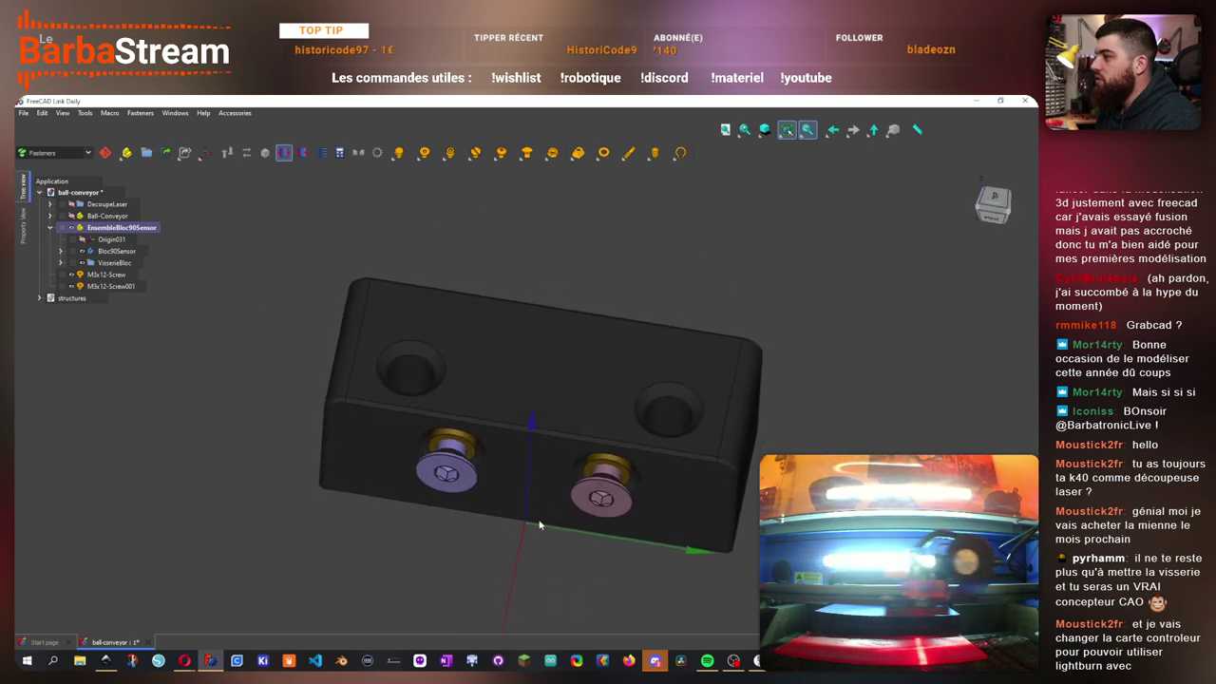
{"action": "left_click", "coordinate": [107, 276]}
{"action": "left_click", "coordinate": [113, 286], "text": "ctrl"}
{"action": "left_click", "coordinate": [33, 226]}
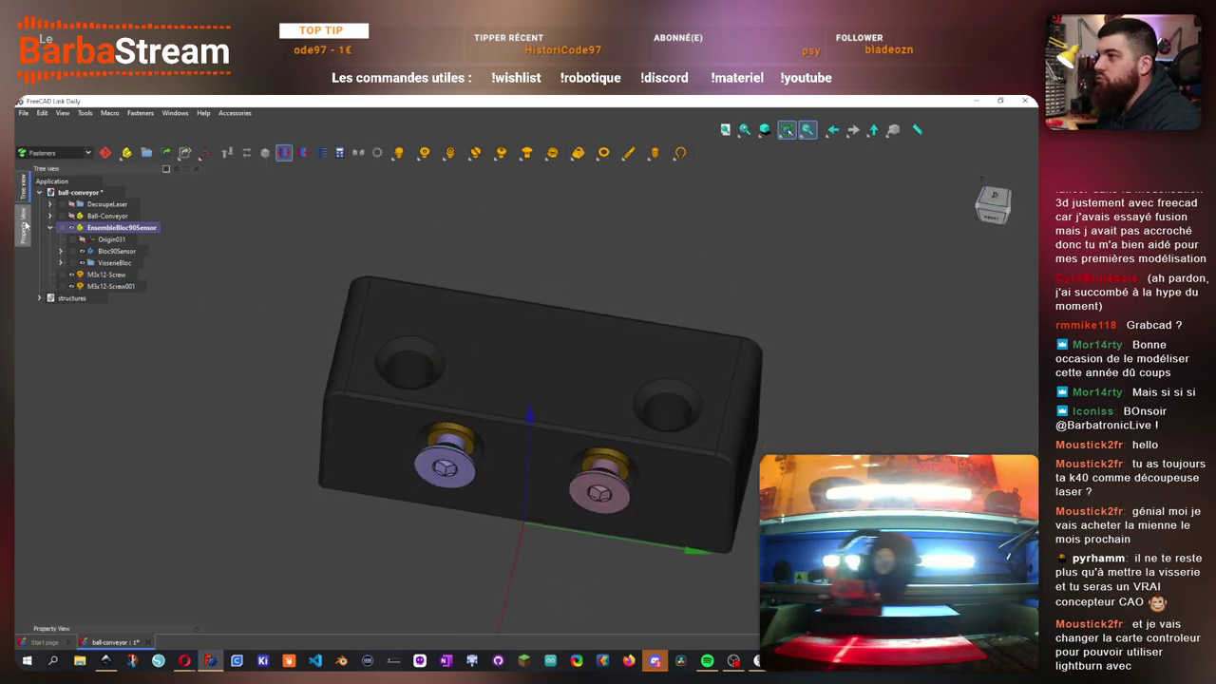
{"action": "left_click", "coordinate": [97, 274]}
{"action": "left_click", "coordinate": [104, 285], "text": "ctrl"}
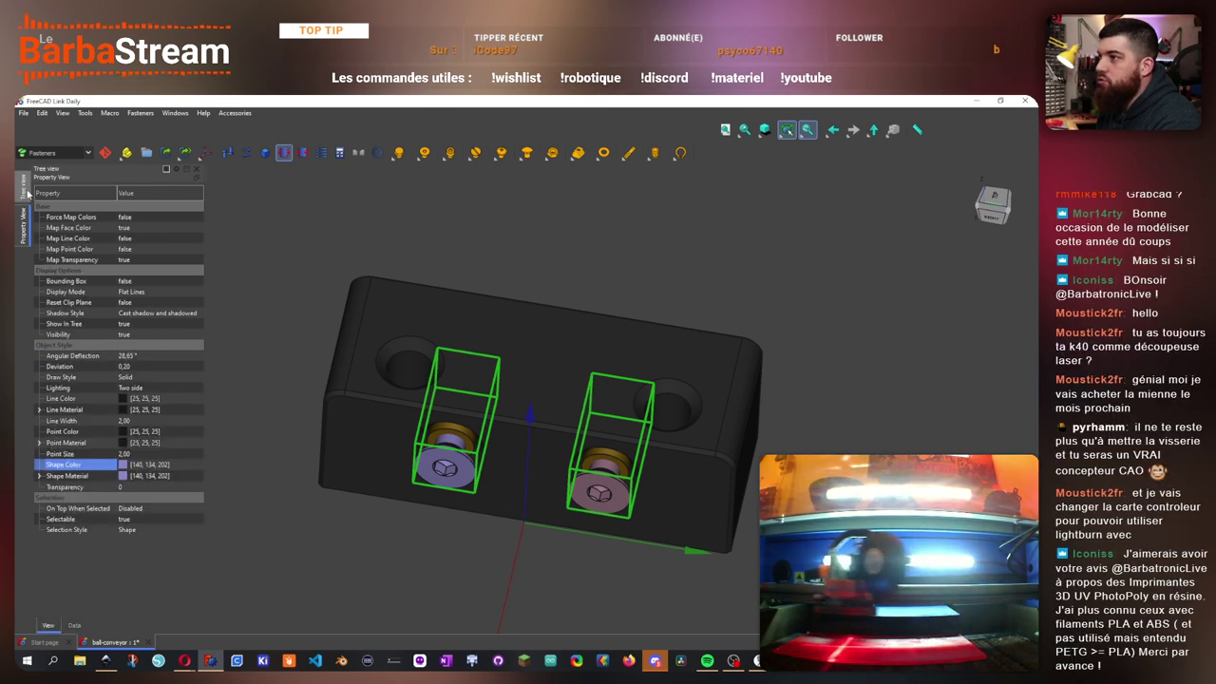
{"action": "left_click", "coordinate": [23, 185]}
{"action": "right_click", "coordinate": [95, 283]}
{"action": "mouse_move", "coordinate": [142, 380]}
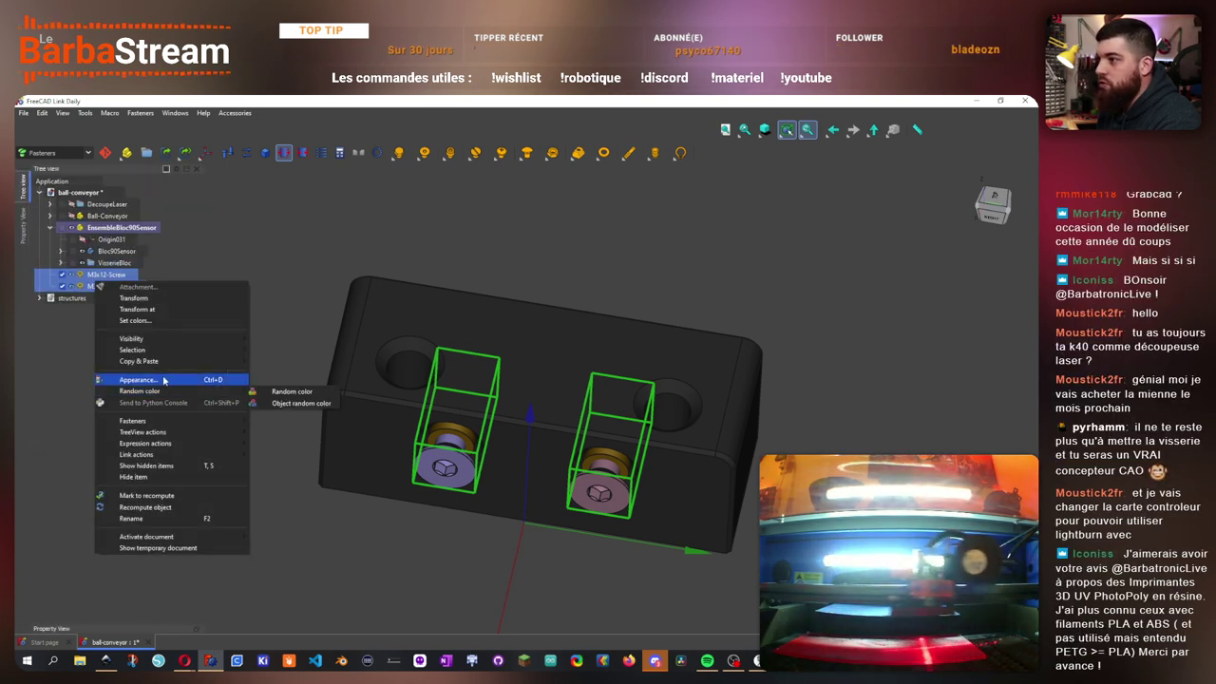
{"action": "left_click", "coordinate": [285, 383]}
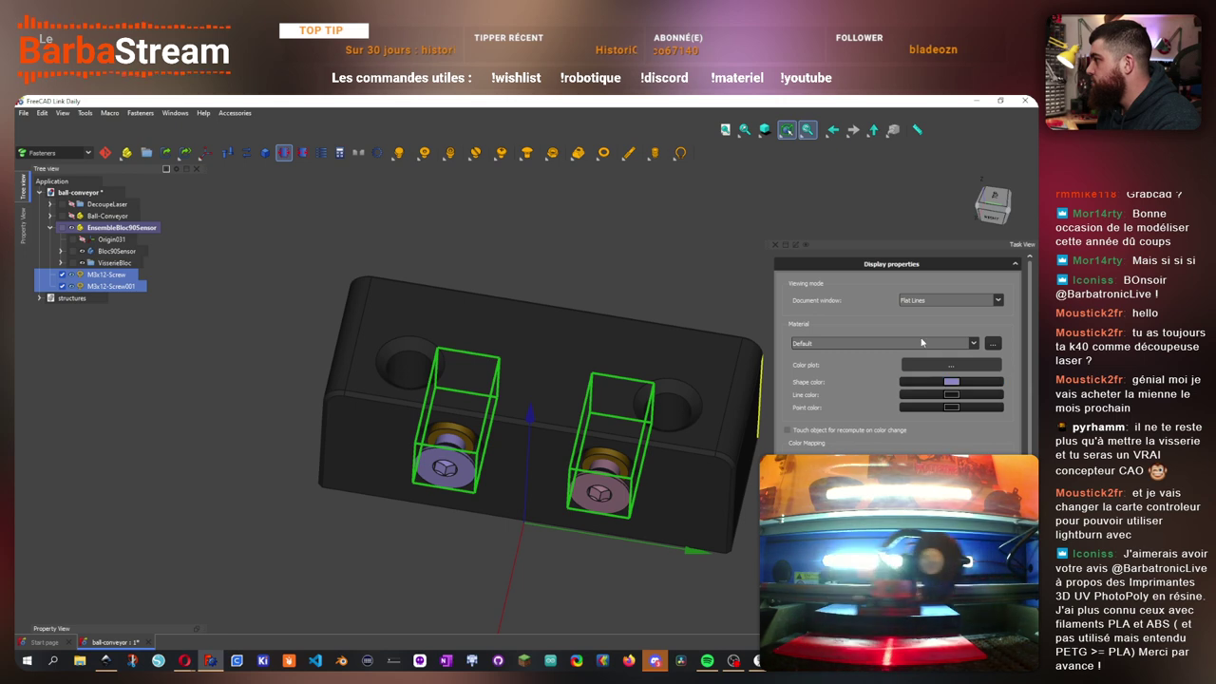
{"action": "left_click", "coordinate": [920, 342]}
{"action": "left_click", "coordinate": [907, 373]}
{"action": "key", "text": "Escape"}
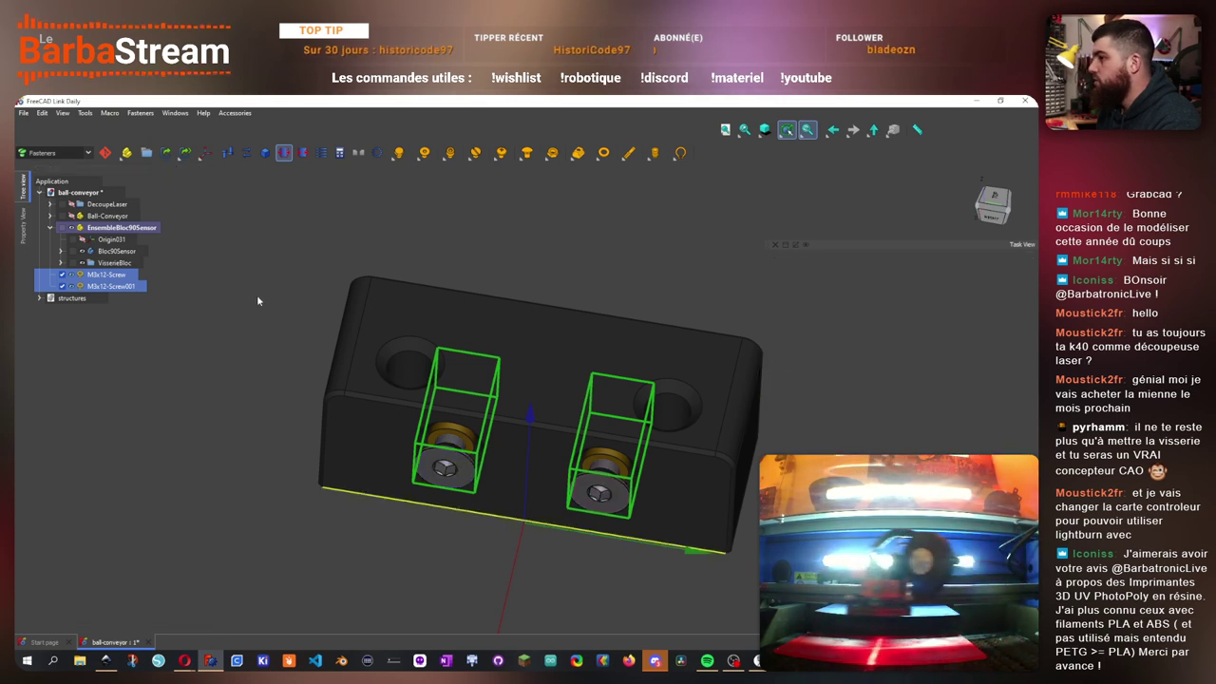
- Put the two screws into the VisserieBloc group and nest EnsembleBloc90Sensor inside the Ball-Conveyor part
{"action": "left_click_drag", "start_coordinate": [99, 283], "coordinate": [109, 216]}
{"action": "left_click", "coordinate": [125, 229]}
{"action": "left_click", "coordinate": [52, 228]}
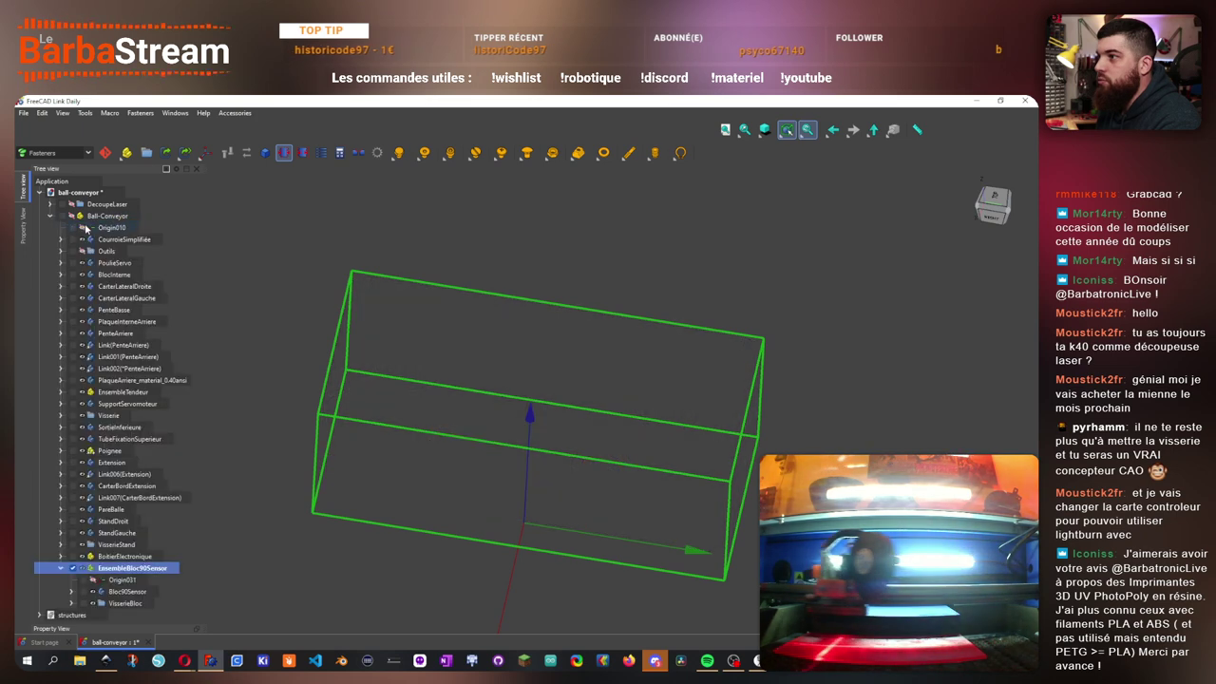
- Show the Ball-Conveyor part and shift EnsembleBloc90Sensor outward along its X axis, in front of the red front plate
{"action": "left_click", "coordinate": [72, 216]}
{"action": "scroll", "coordinate": [268, 284], "scroll_direction": "down", "scroll_amount": 10}
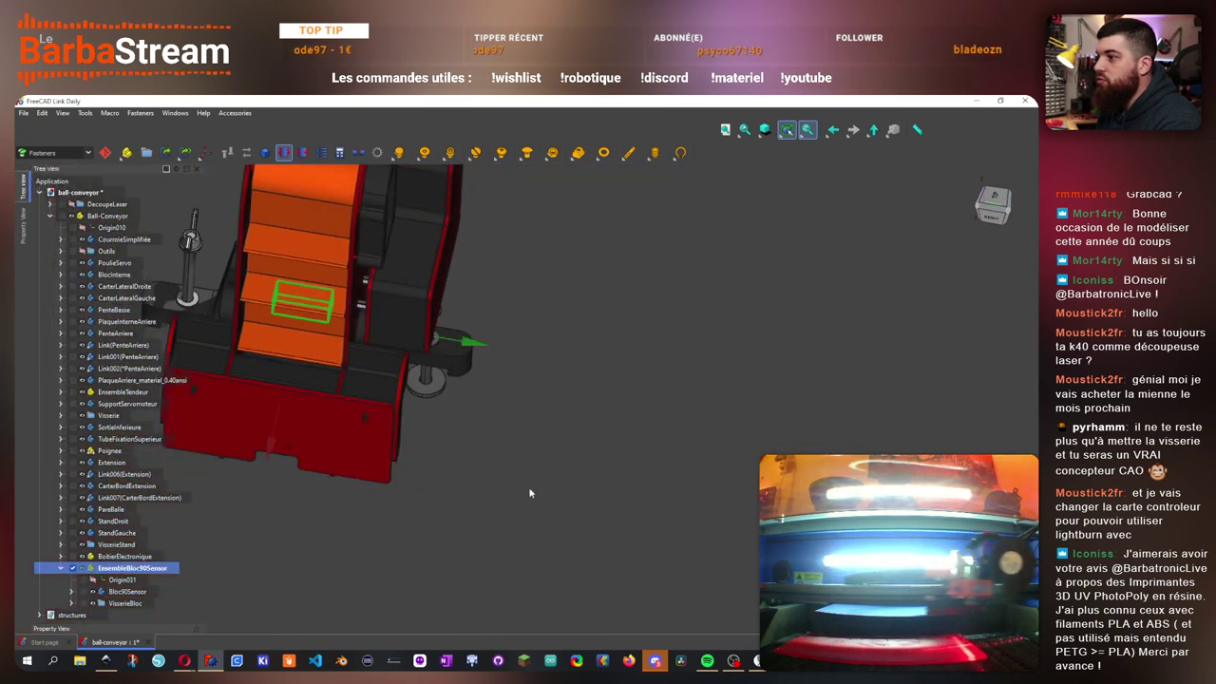
{"action": "right_click", "coordinate": [134, 570]}
{"action": "left_click", "coordinate": [190, 304]}
{"action": "left_click_drag", "start_coordinate": [288, 339], "coordinate": [475, 399]}
{"action": "left_click_drag", "start_coordinate": [343, 422], "coordinate": [170, 481]}
{"action": "scroll", "coordinate": [358, 456], "scroll_direction": "down", "scroll_amount": 4}
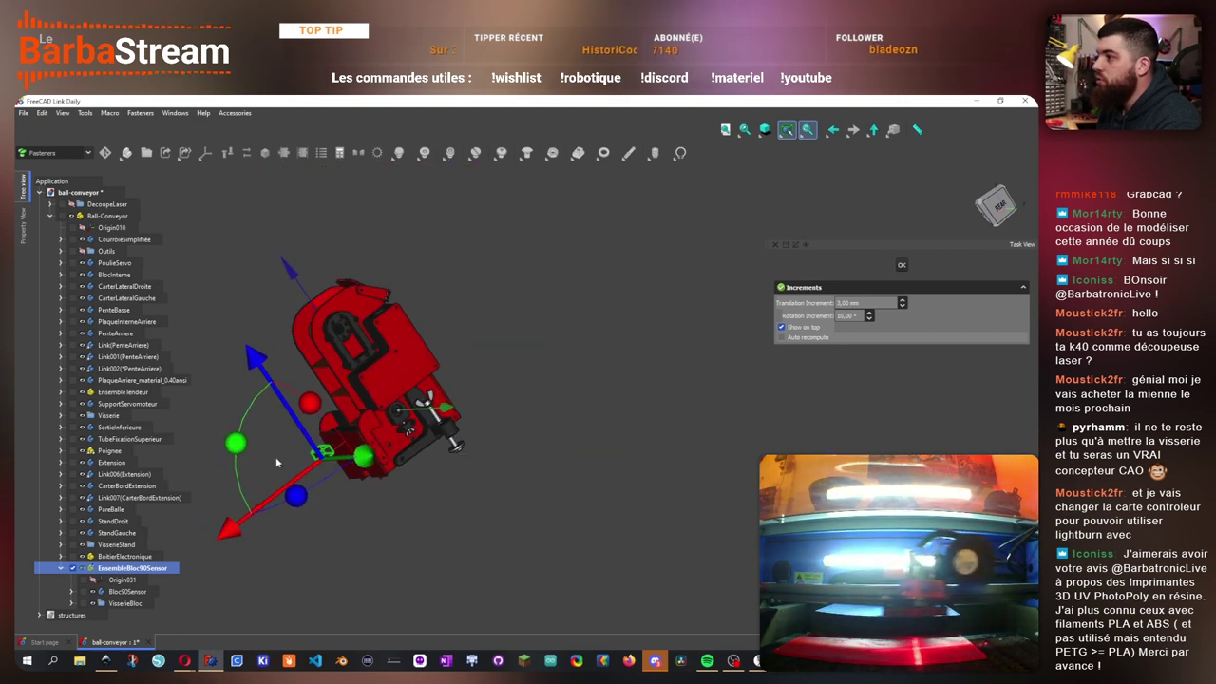
{"action": "scroll", "coordinate": [279, 457], "scroll_direction": "up", "scroll_amount": 8}
{"action": "left_click_drag", "start_coordinate": [334, 395], "coordinate": [330, 511]}
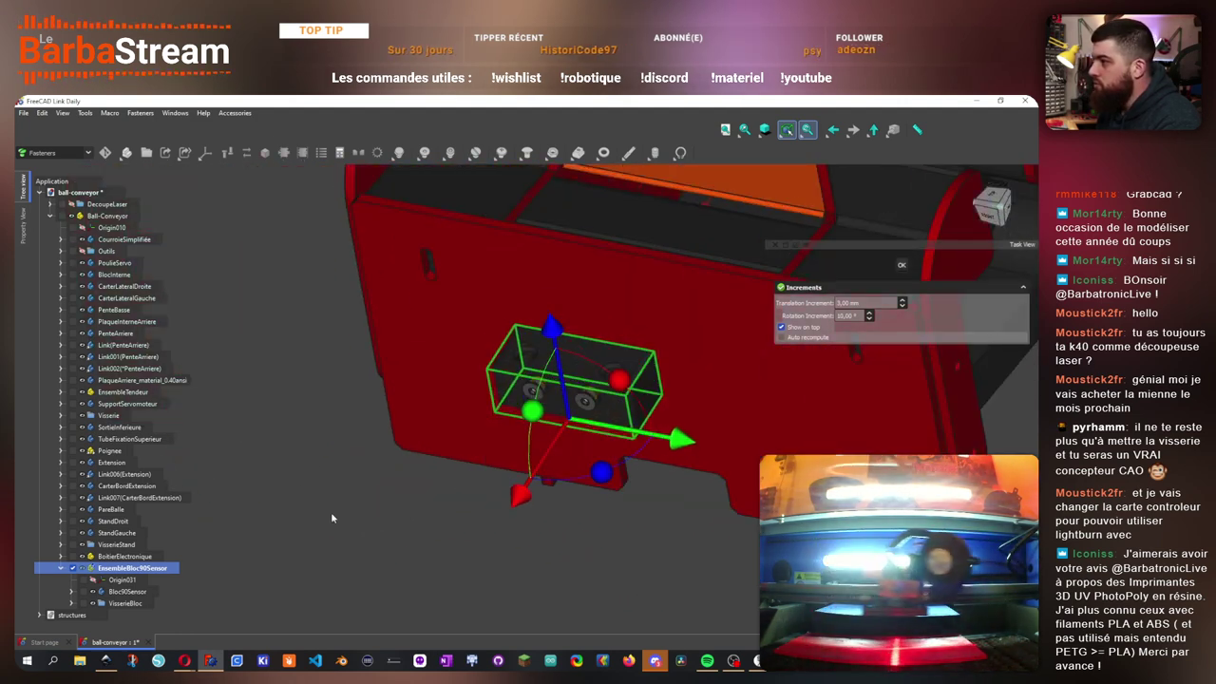
{"action": "left_click", "coordinate": [901, 265]}
{"action": "scroll", "coordinate": [580, 404], "scroll_direction": "up", "scroll_amount": 3}
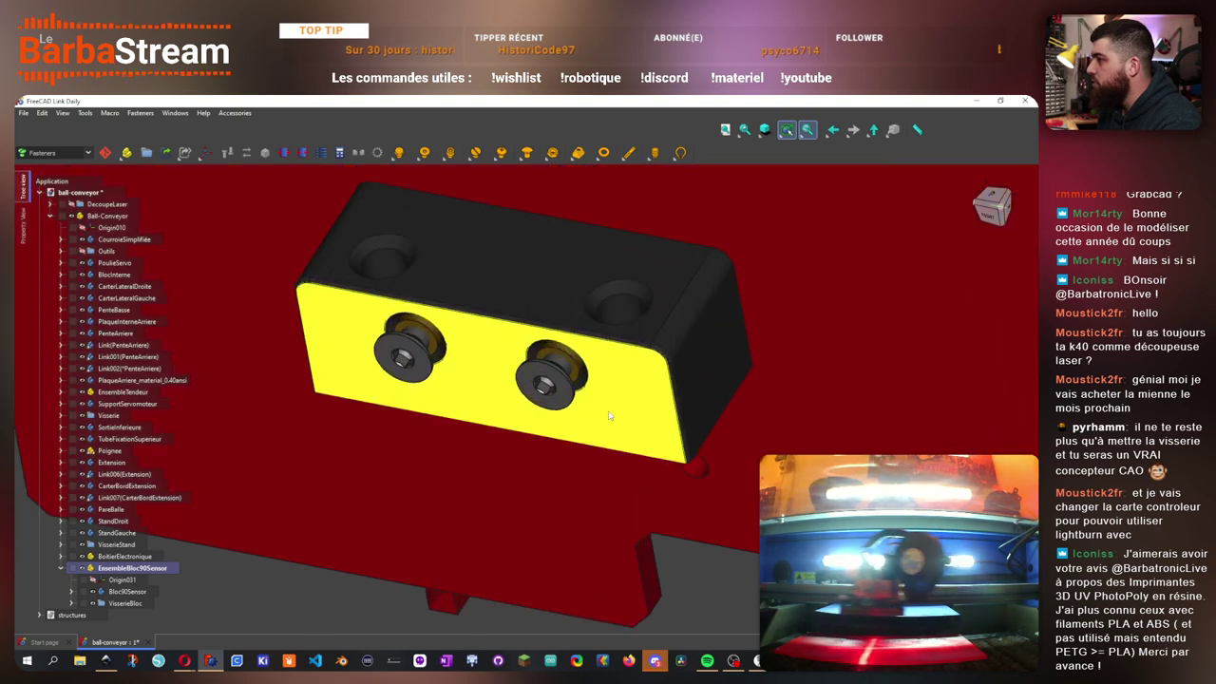
- Transform EnsembleBloc90Sensor again, lowering it along its Z axis until it sits clear below the red front plate
{"action": "scroll", "coordinate": [598, 504], "scroll_direction": "down", "scroll_amount": 4}
{"action": "right_click", "coordinate": [144, 568]}
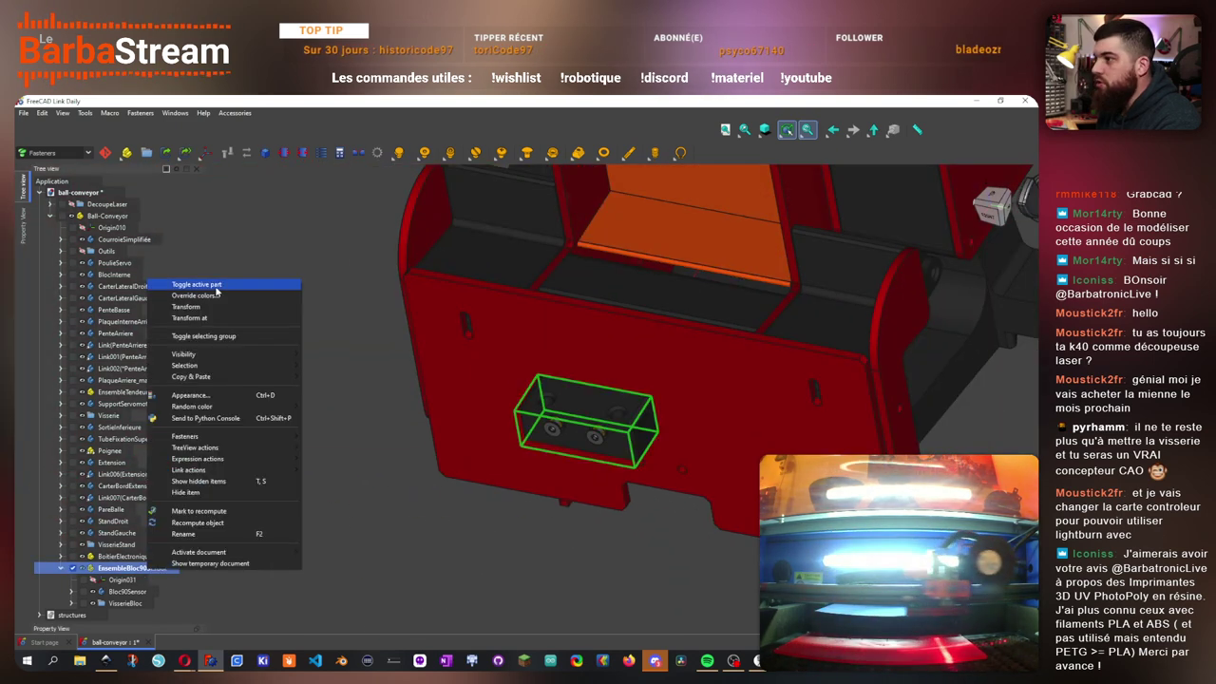
{"action": "left_click", "coordinate": [231, 309]}
{"action": "key", "text": "3"}
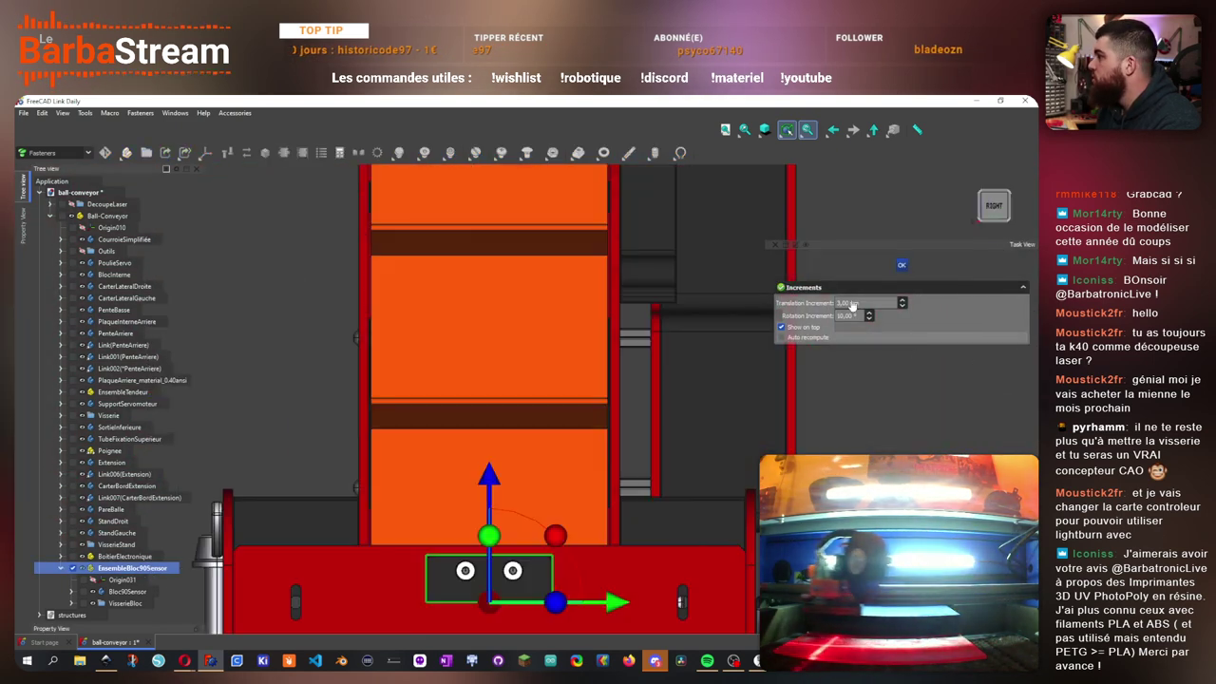
{"action": "left_click_drag", "start_coordinate": [576, 188], "coordinate": [577, 328]}
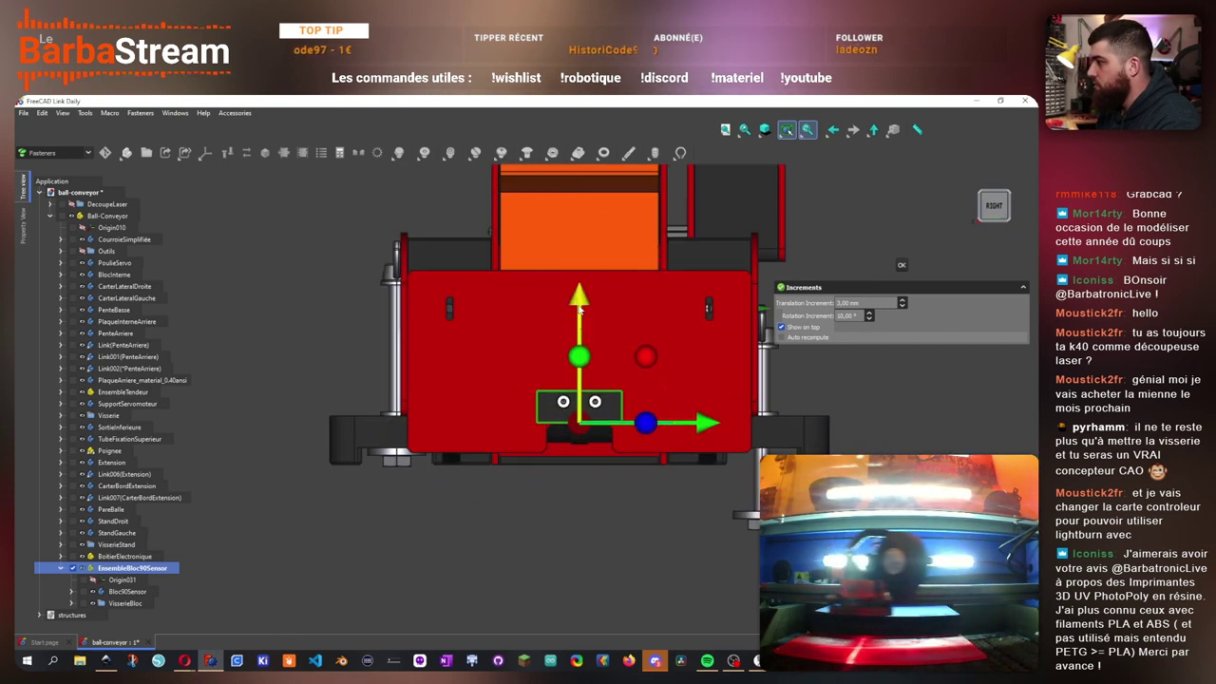
{"action": "scroll", "coordinate": [564, 428], "scroll_direction": "up", "scroll_amount": 5}
{"action": "scroll", "coordinate": [564, 429], "scroll_direction": "down", "scroll_amount": 5}
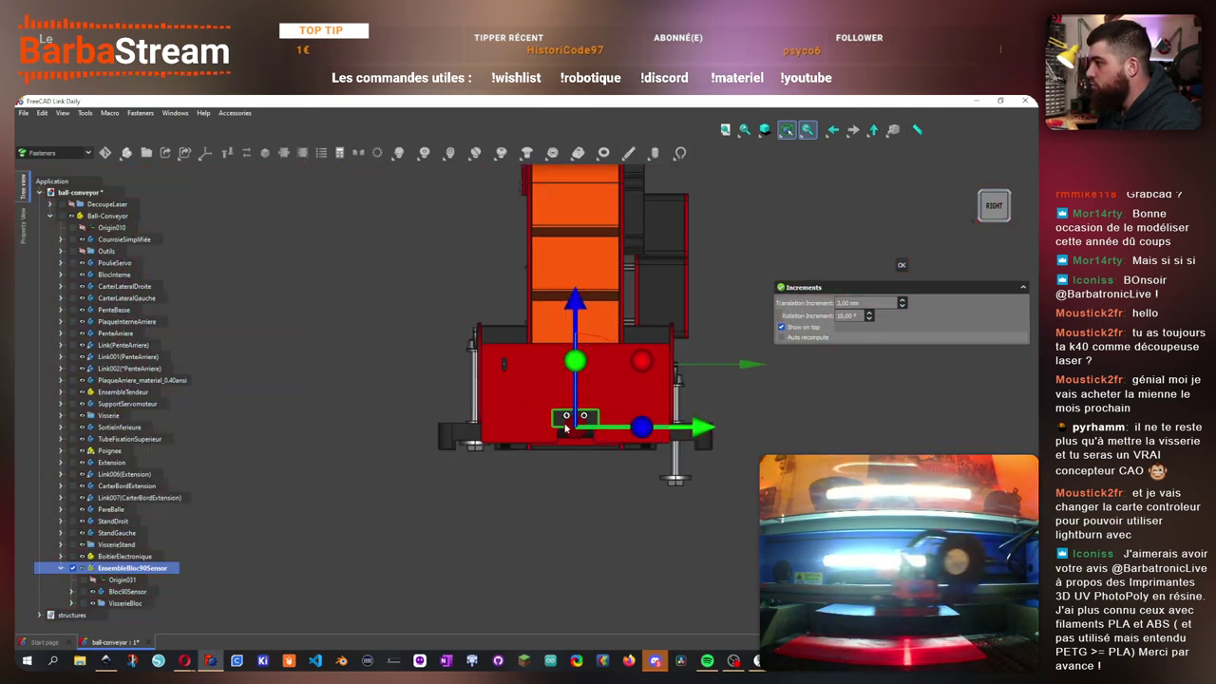
{"action": "left_click_drag", "start_coordinate": [575, 294], "coordinate": [587, 475]}
{"action": "scroll", "coordinate": [700, 493], "scroll_direction": "down", "scroll_amount": 3}
{"action": "scroll", "coordinate": [696, 495], "scroll_direction": "up", "scroll_amount": 3}
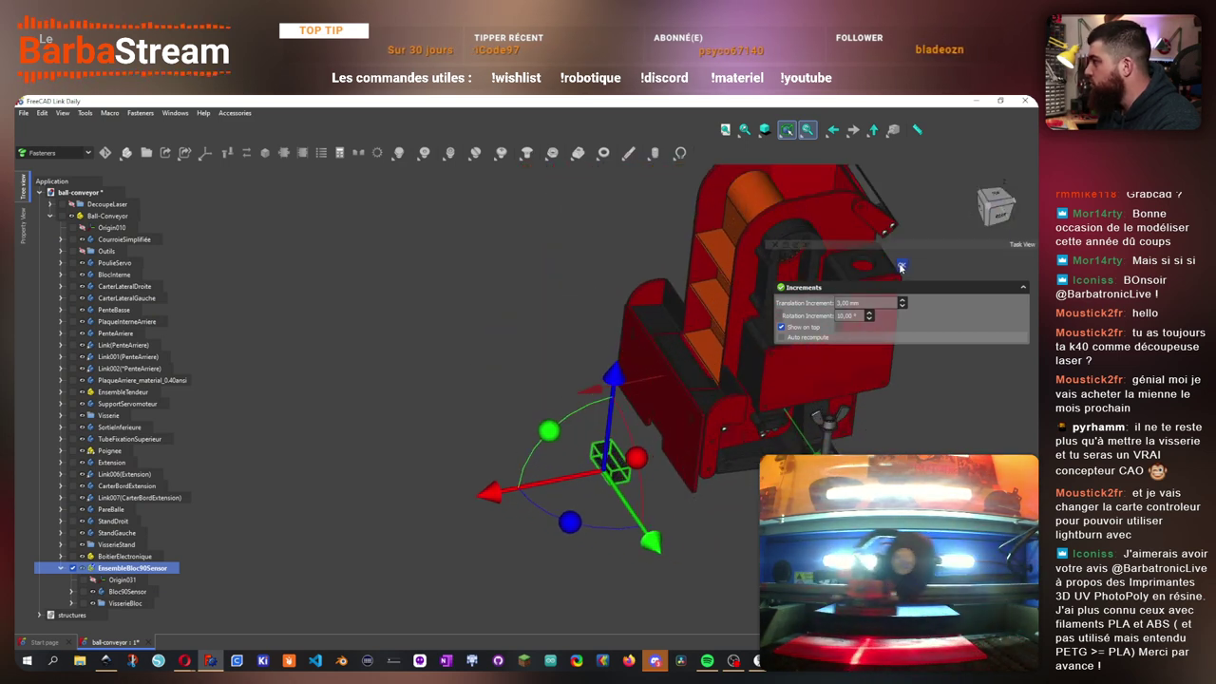
{"action": "left_click", "coordinate": [900, 265]}
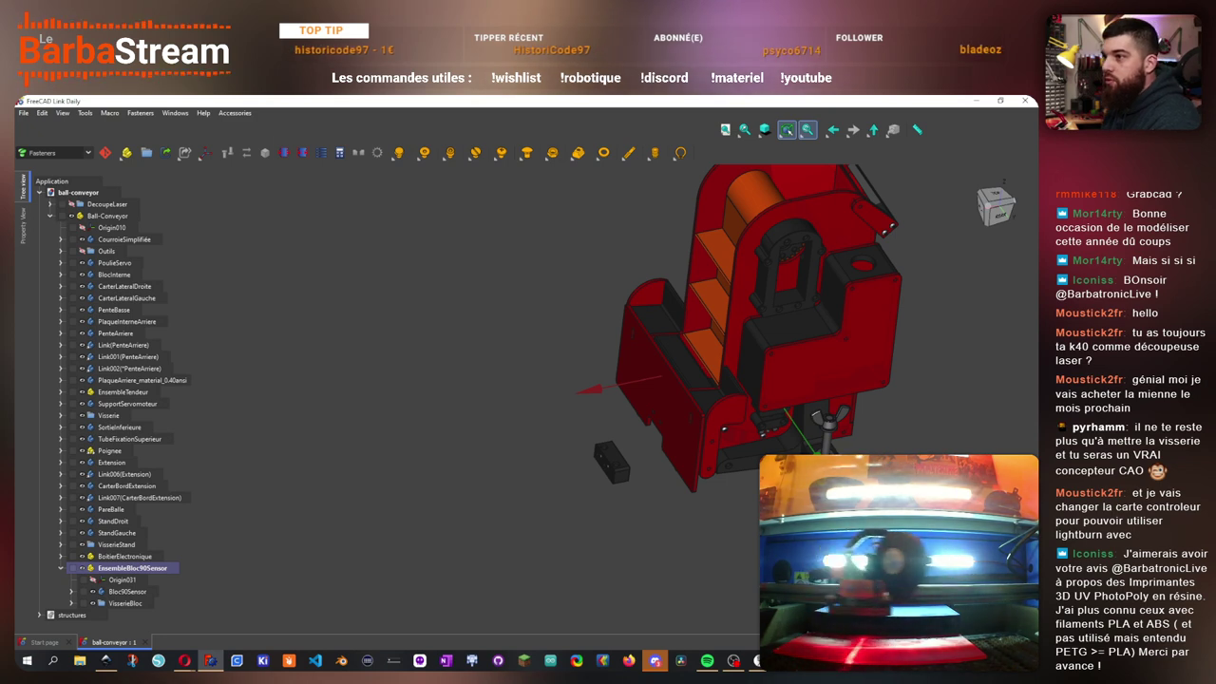
- Examine the sensor block's front screws against the two holes above the notch in the red front plate
{"action": "left_click_drag", "start_coordinate": [480, 522], "coordinate": [543, 517]}
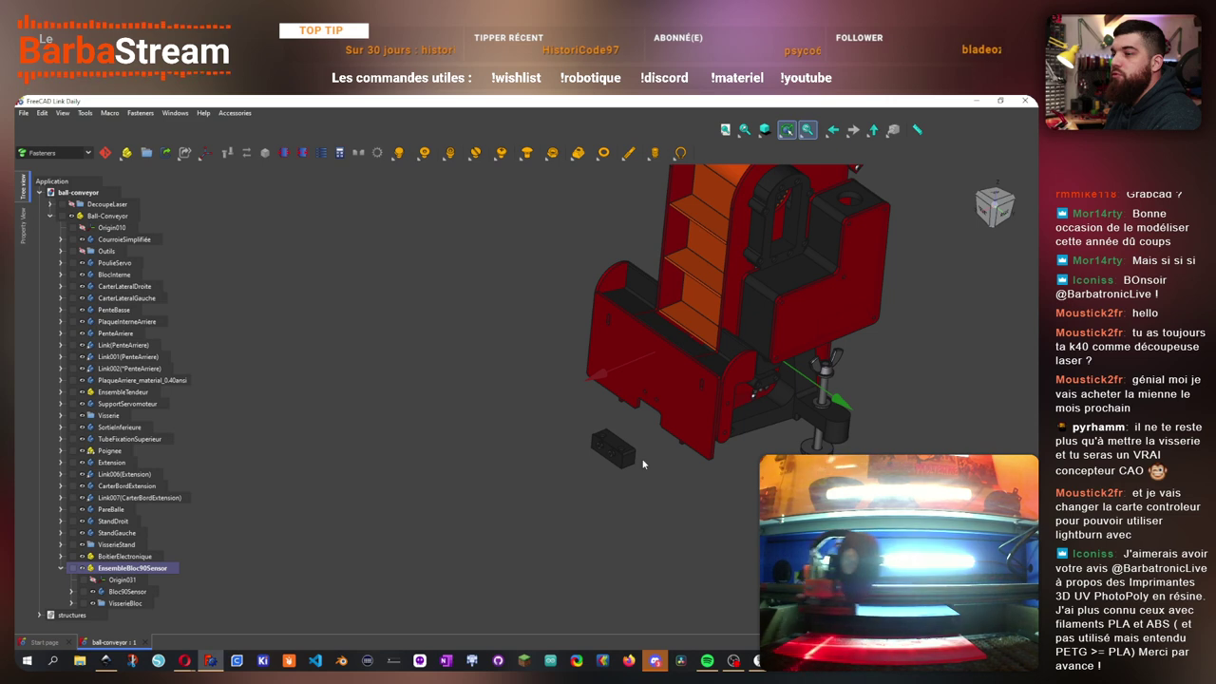
{"action": "scroll", "coordinate": [642, 463], "scroll_direction": "up", "scroll_amount": 7}
{"action": "left_click_drag", "start_coordinate": [642, 463], "coordinate": [620, 426]}
{"action": "scroll", "coordinate": [543, 452], "scroll_direction": "down", "scroll_amount": 3}
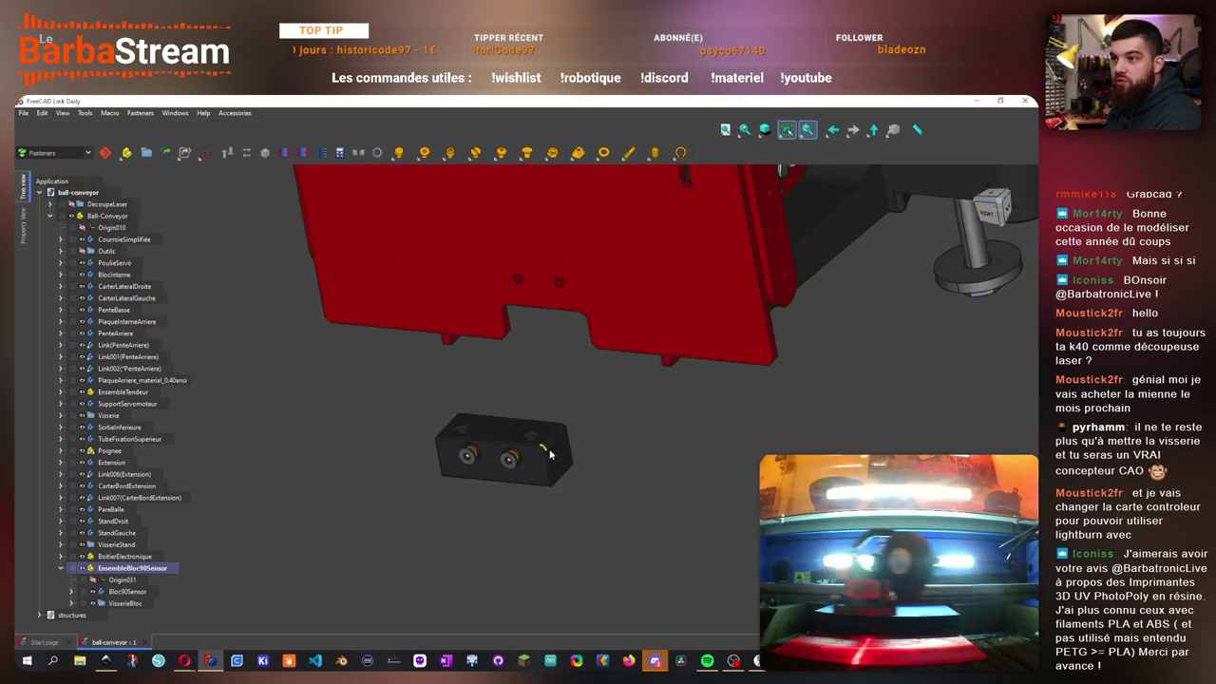
{"action": "scroll", "coordinate": [415, 439], "scroll_direction": "up", "scroll_amount": 2}
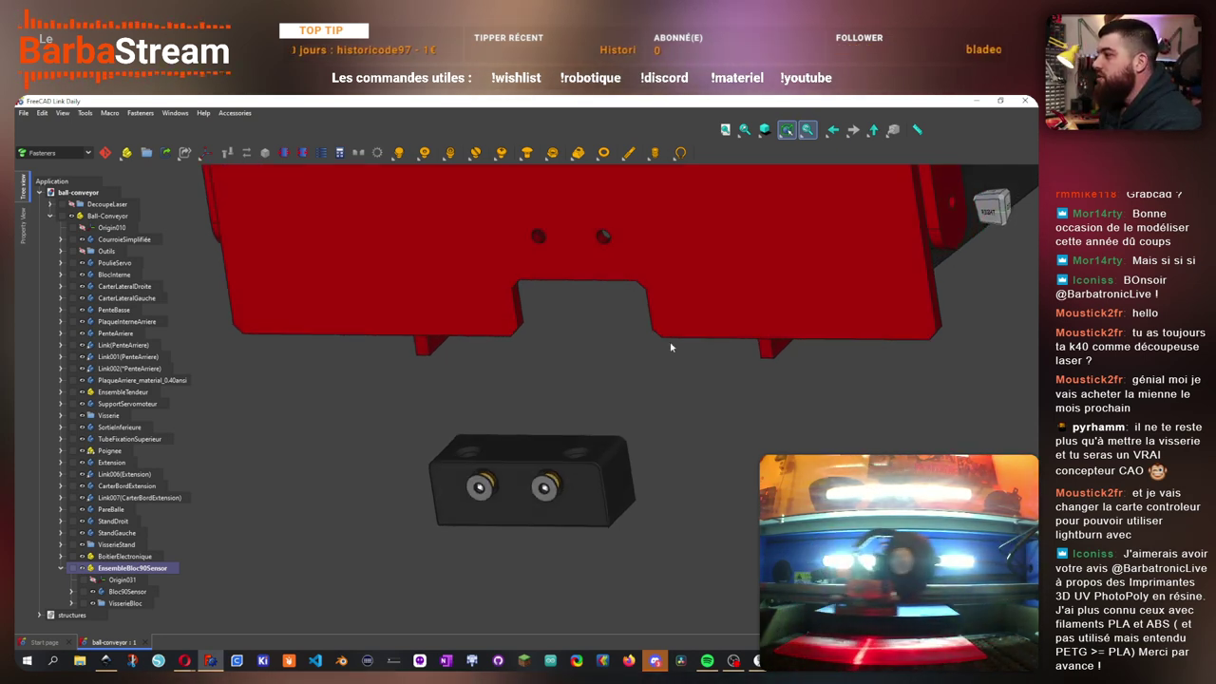
{"action": "scroll", "coordinate": [626, 480], "scroll_direction": "up", "scroll_amount": 5}
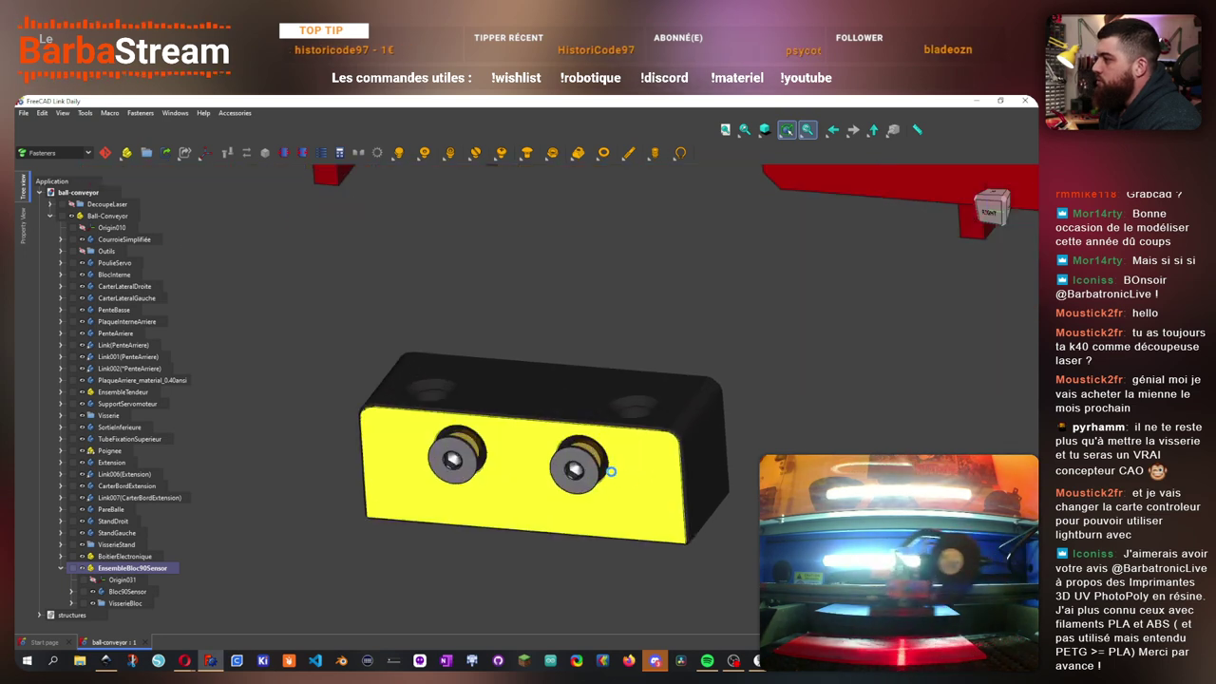
{"action": "left_click_drag", "start_coordinate": [694, 321], "coordinate": [641, 366]}
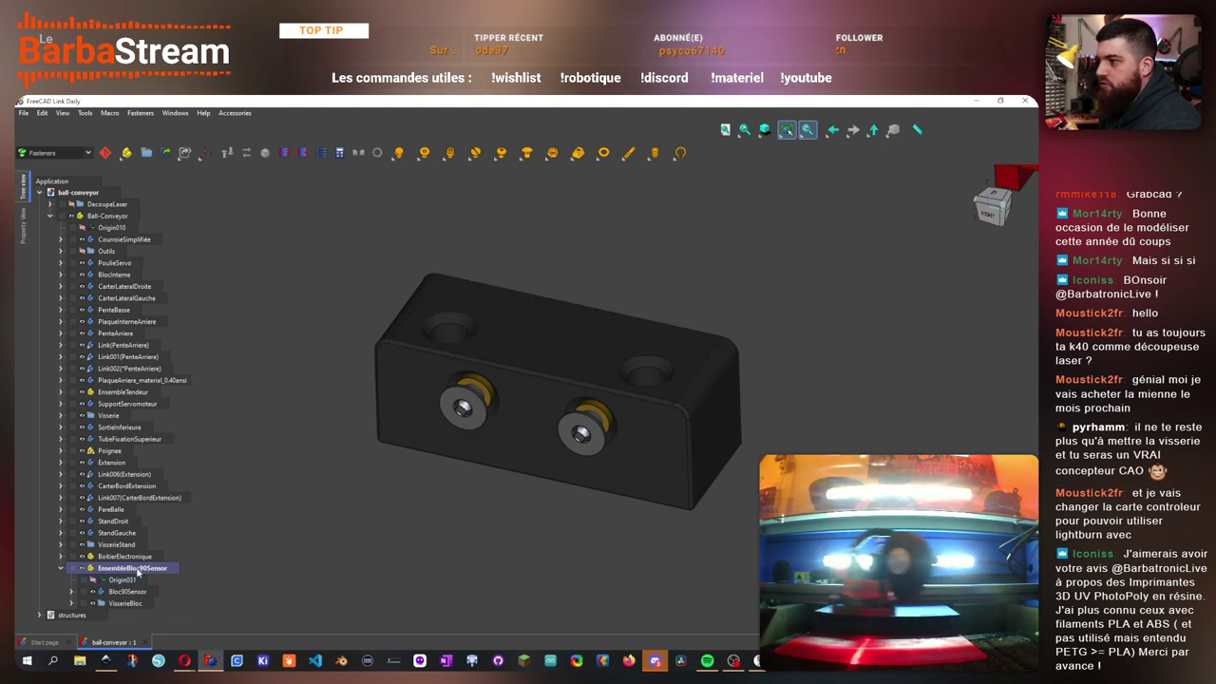
- Try to move EnsembleBloc90Sensor from the centre of its right front insert to the matching hole centre in the red plate
{"action": "left_click", "coordinate": [134, 567]}
{"action": "key", "text": "Tab"}
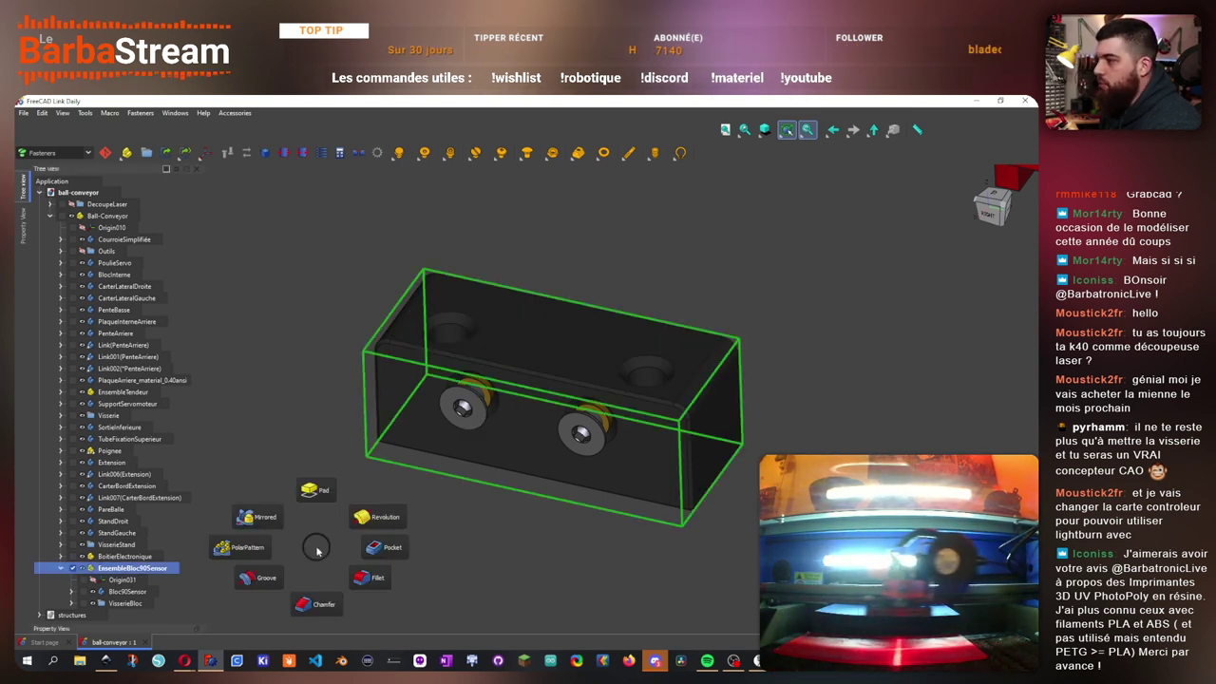
{"action": "left_click", "coordinate": [317, 551]}
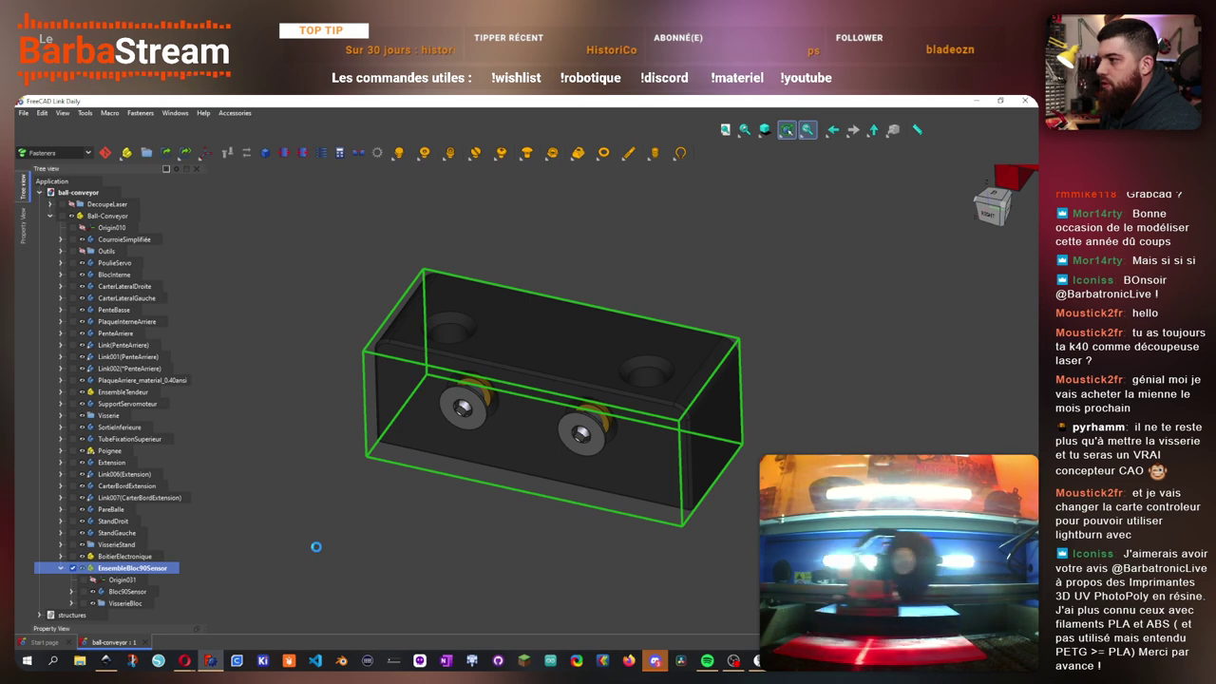
{"action": "key", "text": "Tab"}
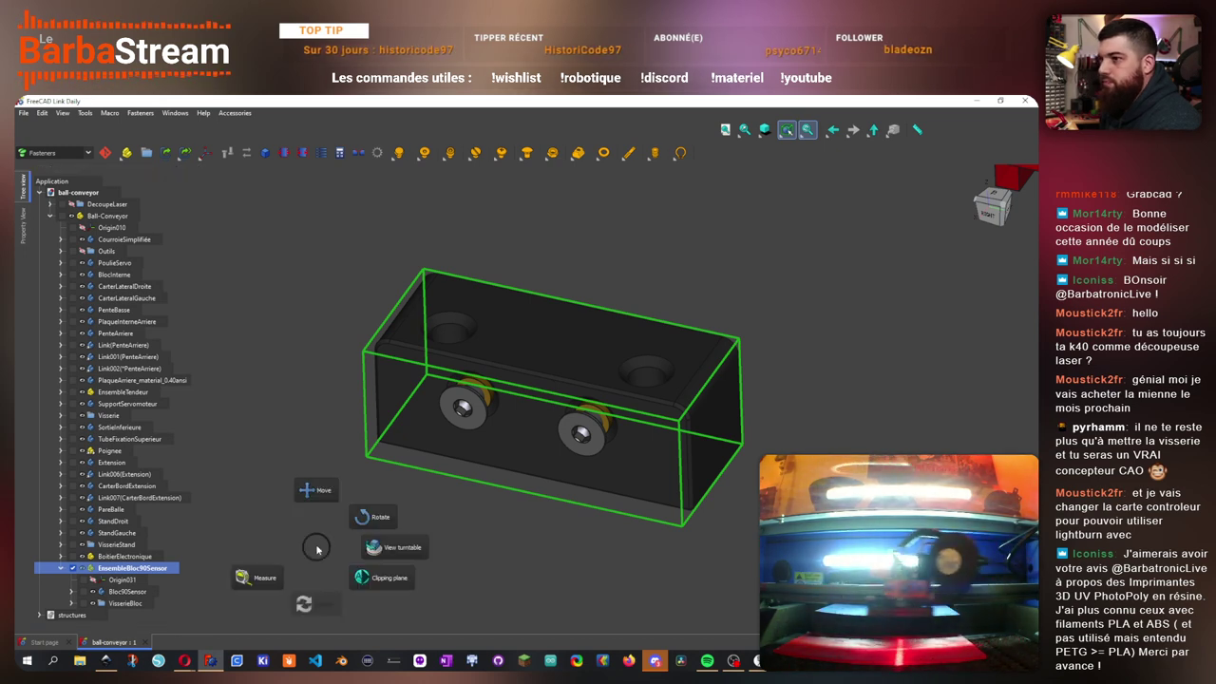
{"action": "left_click", "coordinate": [321, 488]}
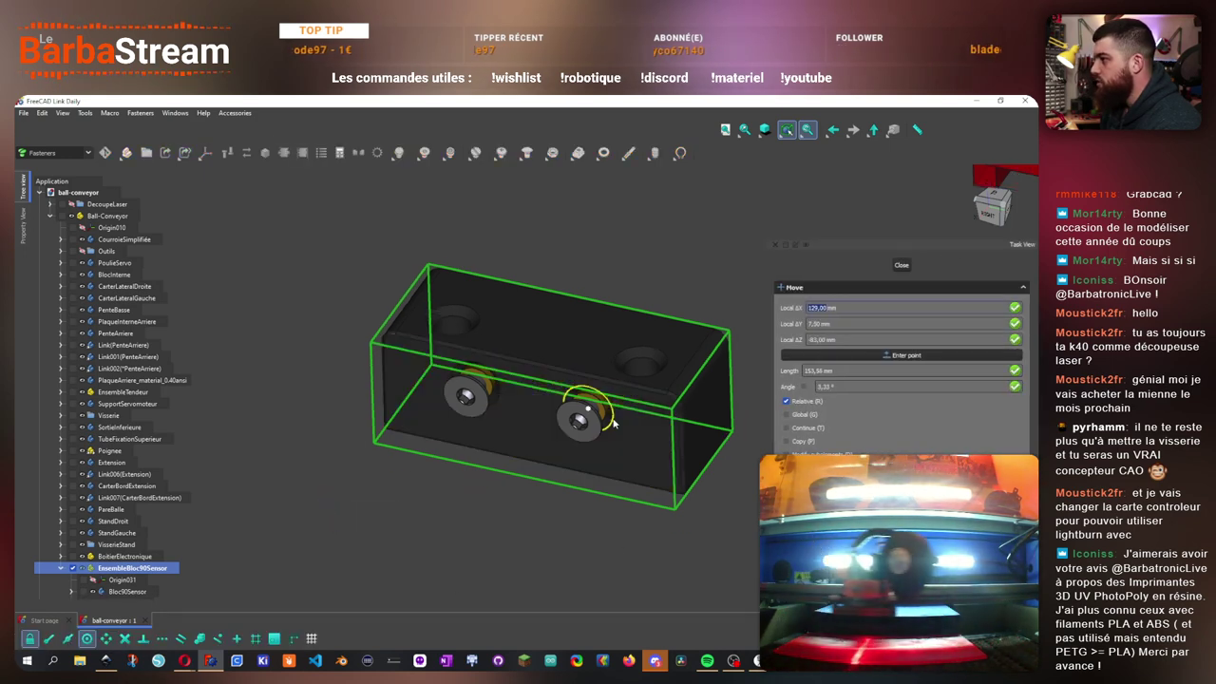
{"action": "scroll", "coordinate": [532, 487], "scroll_direction": "down", "scroll_amount": 5}
{"action": "left_click_drag", "start_coordinate": [649, 452], "coordinate": [514, 379]}
{"action": "scroll", "coordinate": [514, 379], "scroll_direction": "up", "scroll_amount": 3}
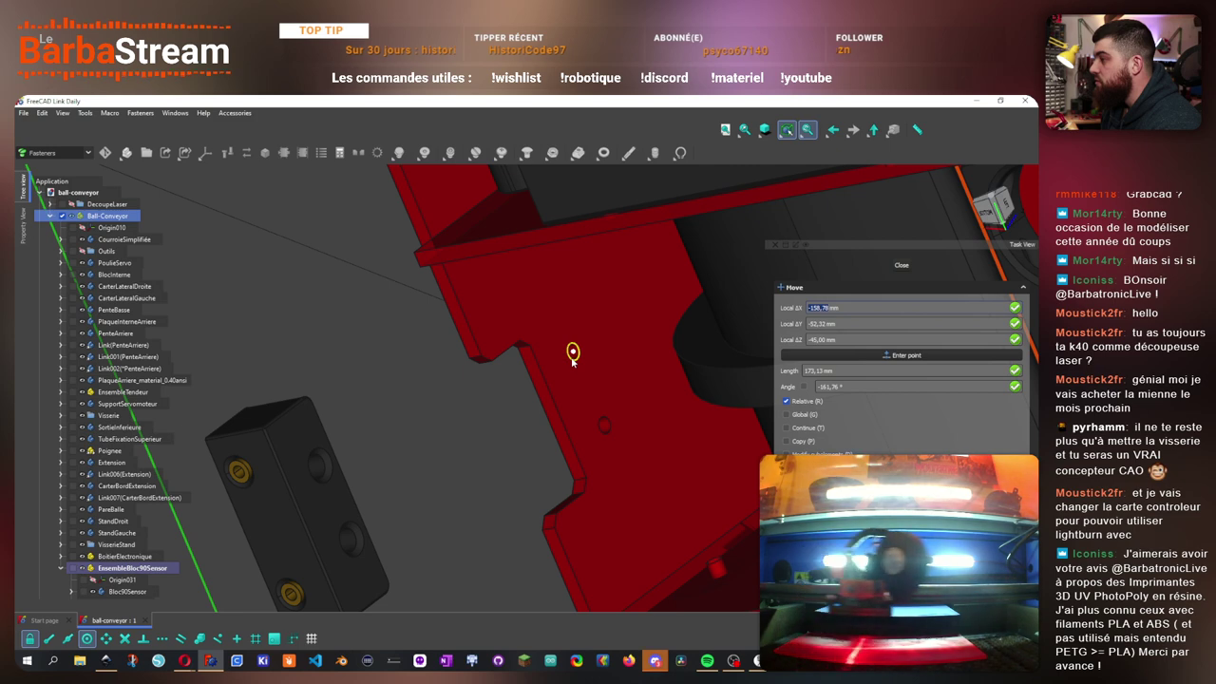
{"action": "left_click", "coordinate": [573, 352]}
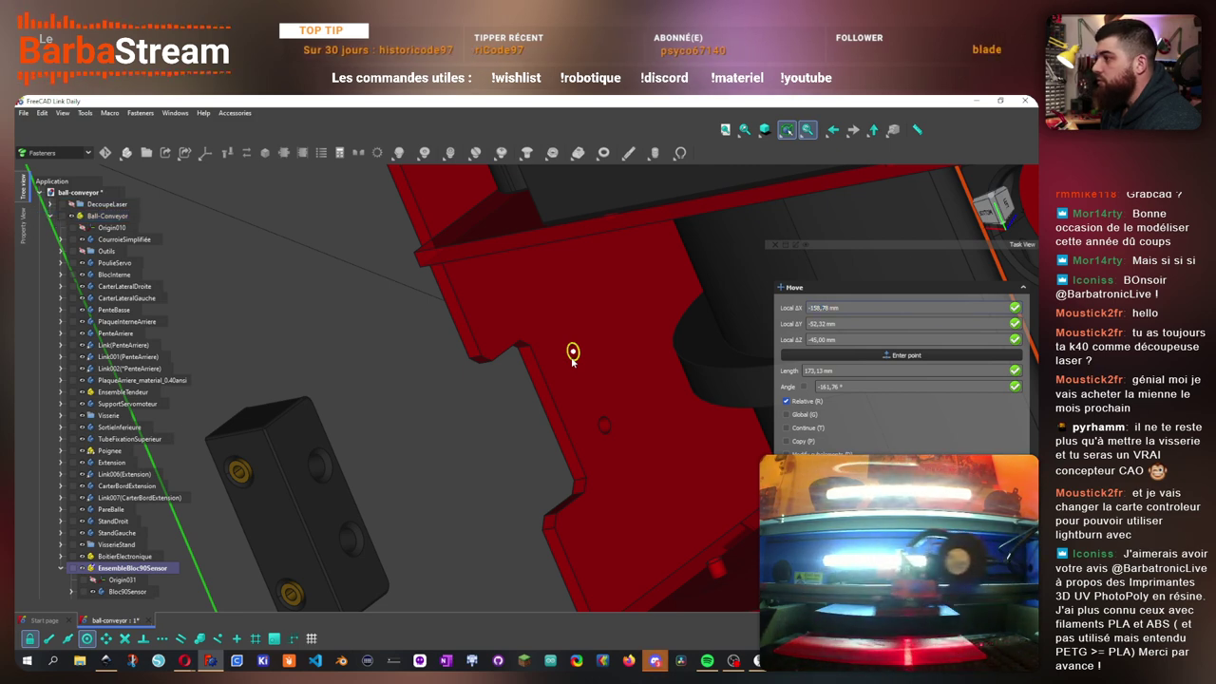
- Show the origin planes of EnsembleBloc90Sensor and check the block's position relative to the conveyor
{"action": "scroll", "coordinate": [413, 396], "scroll_direction": "down", "scroll_amount": 5}
{"action": "left_click_drag", "start_coordinate": [414, 396], "coordinate": [706, 443]}
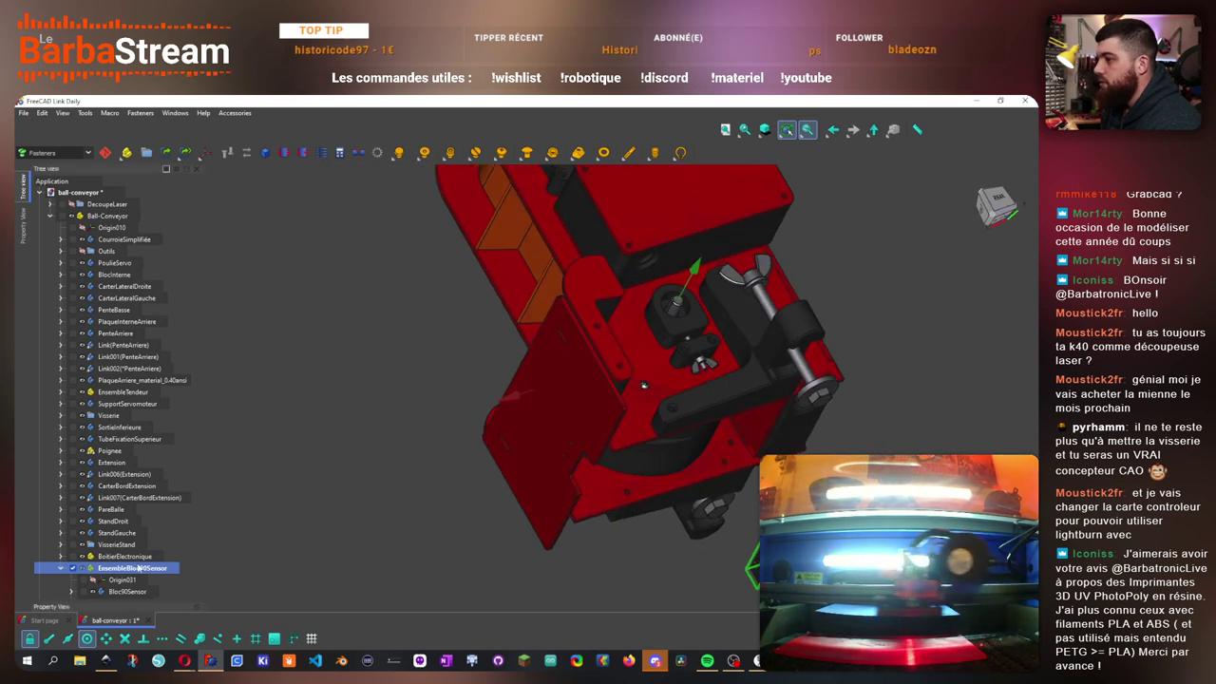
{"action": "left_click", "coordinate": [294, 510]}
{"action": "left_click", "coordinate": [92, 581]}
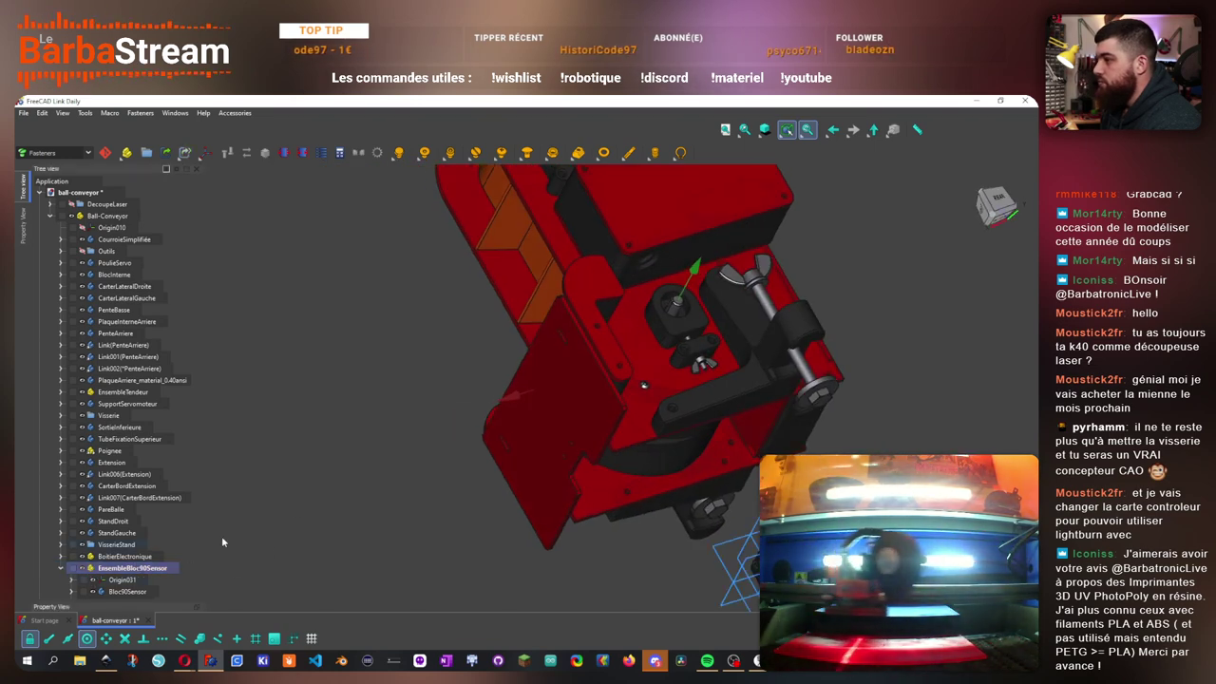
{"action": "left_click_drag", "start_coordinate": [379, 416], "coordinate": [812, 439]}
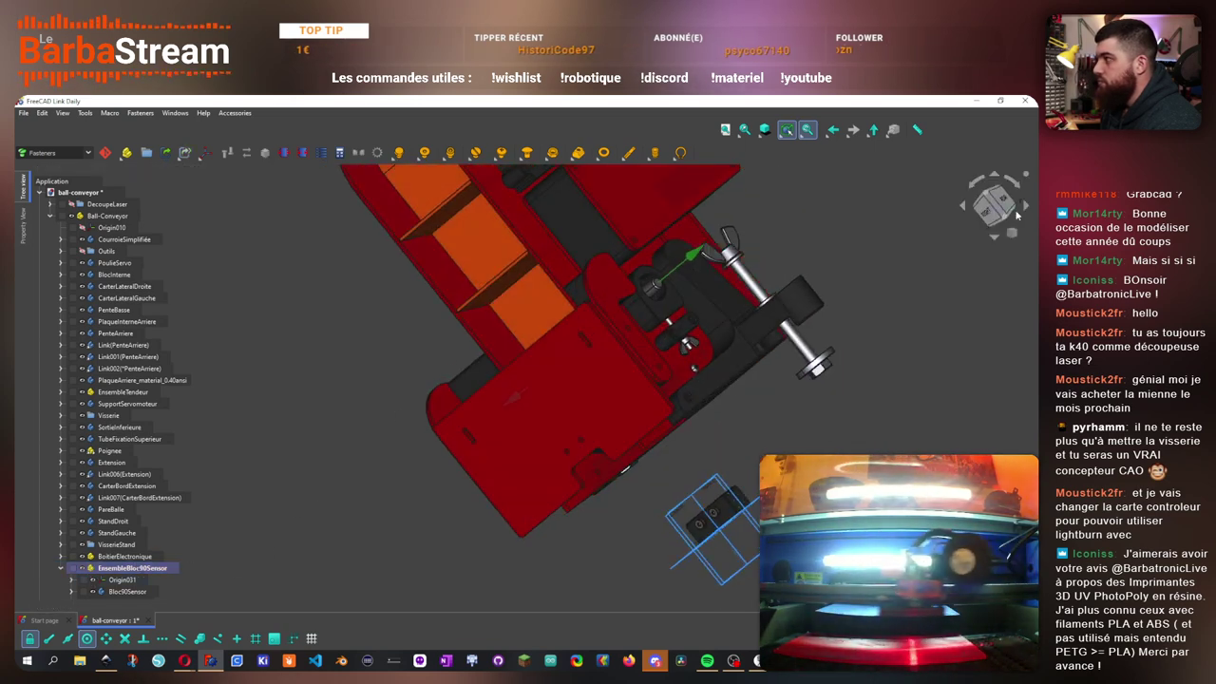
- Undo the last change and transform EnsembleBloc90Sensor, raising it along its Z axis until its screws line up with the red plate's two holes
{"action": "key", "text": "ctrl+z"}
{"action": "left_click_drag", "start_coordinate": [738, 466], "coordinate": [954, 197]}
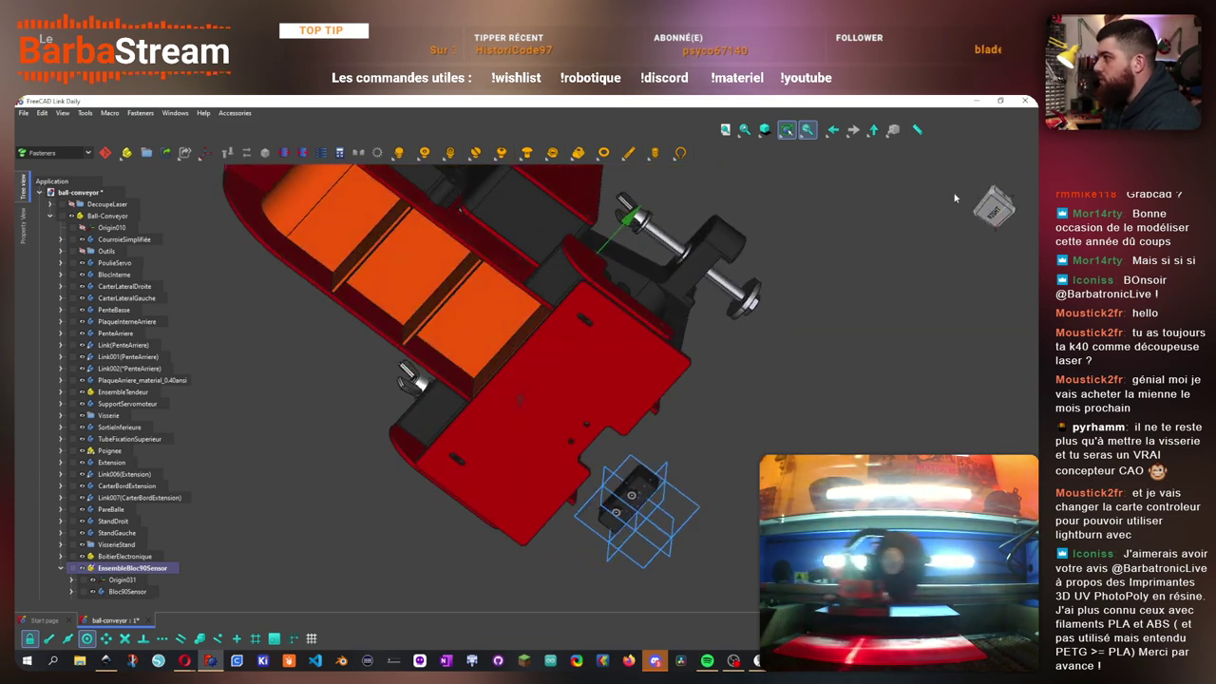
{"action": "left_click", "coordinate": [990, 208]}
{"action": "scroll", "coordinate": [700, 434], "scroll_direction": "down", "scroll_amount": 1}
{"action": "scroll", "coordinate": [678, 412], "scroll_direction": "up", "scroll_amount": 4}
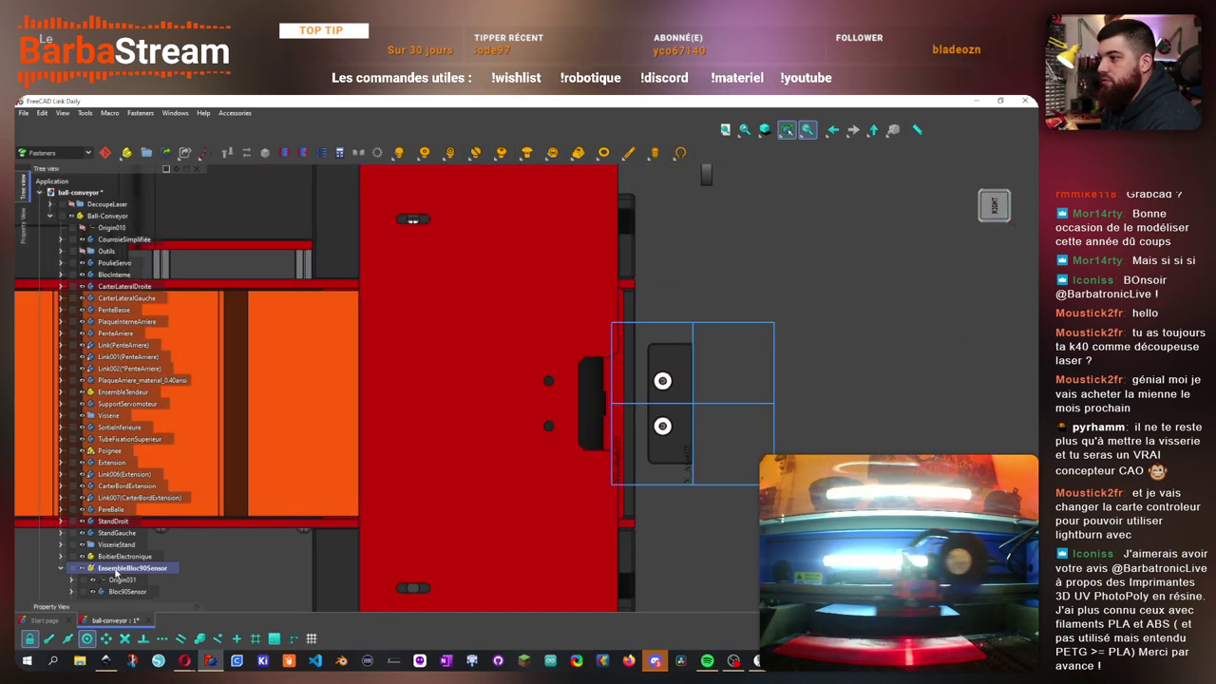
{"action": "right_click", "coordinate": [115, 574]}
{"action": "left_click", "coordinate": [161, 310]}
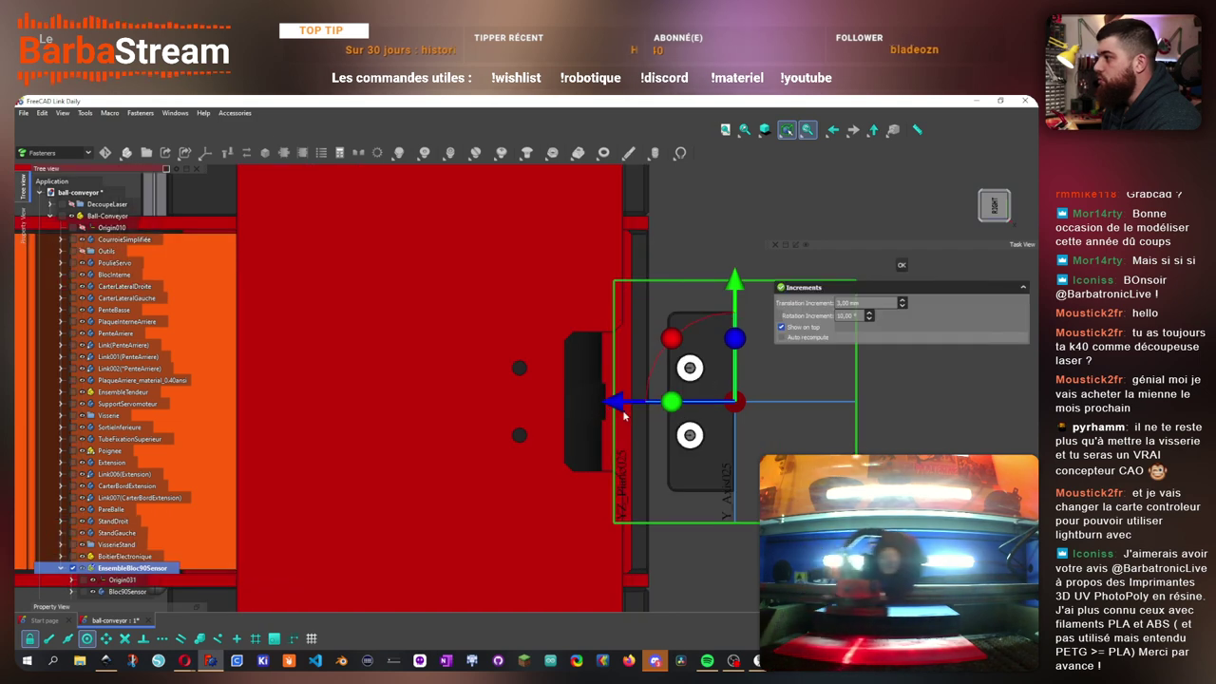
{"action": "left_click_drag", "start_coordinate": [623, 415], "coordinate": [449, 406]}
- Move EnsembleBloc90Sensor along its X axis closer to the red front plate and hide its origin planes
{"action": "left_click_drag", "start_coordinate": [751, 314], "coordinate": [594, 412]}
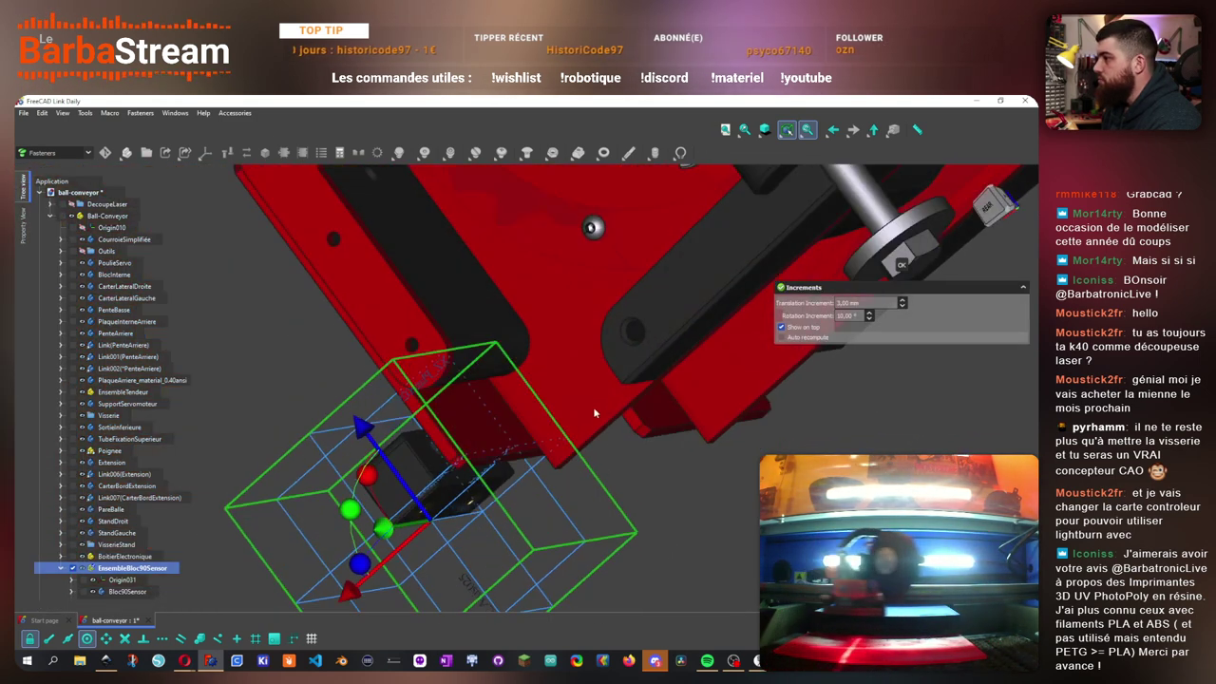
{"action": "left_click", "coordinate": [988, 207]}
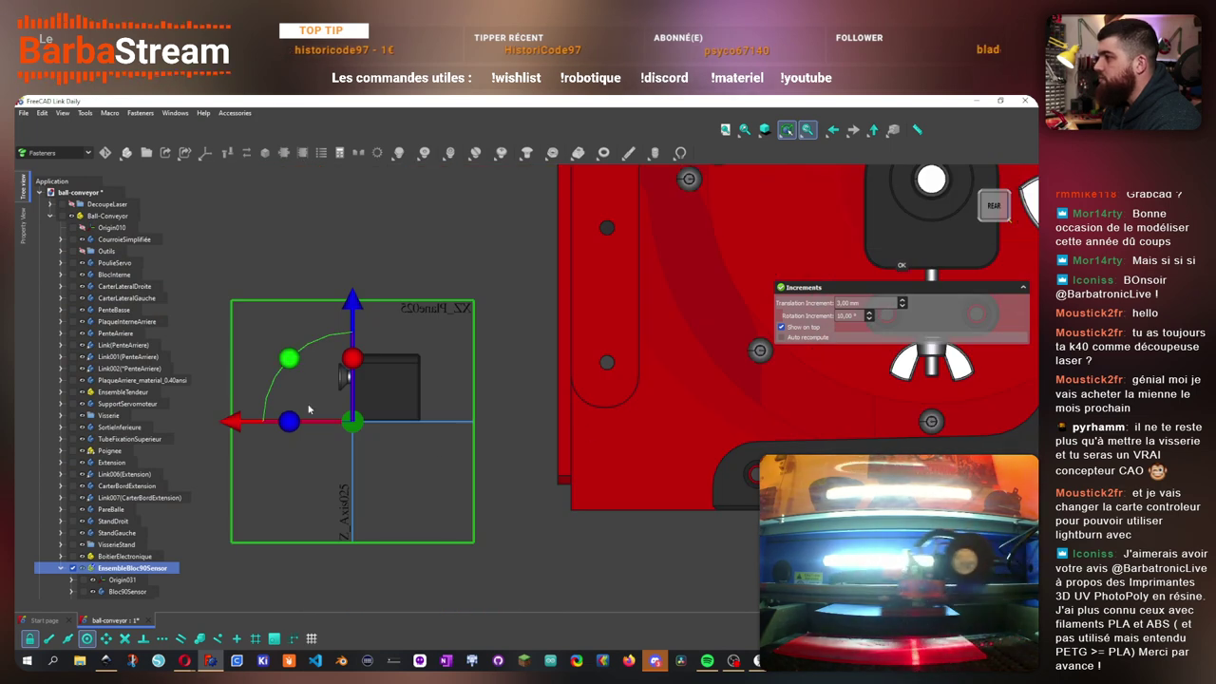
{"action": "left_click_drag", "start_coordinate": [242, 420], "coordinate": [350, 418]}
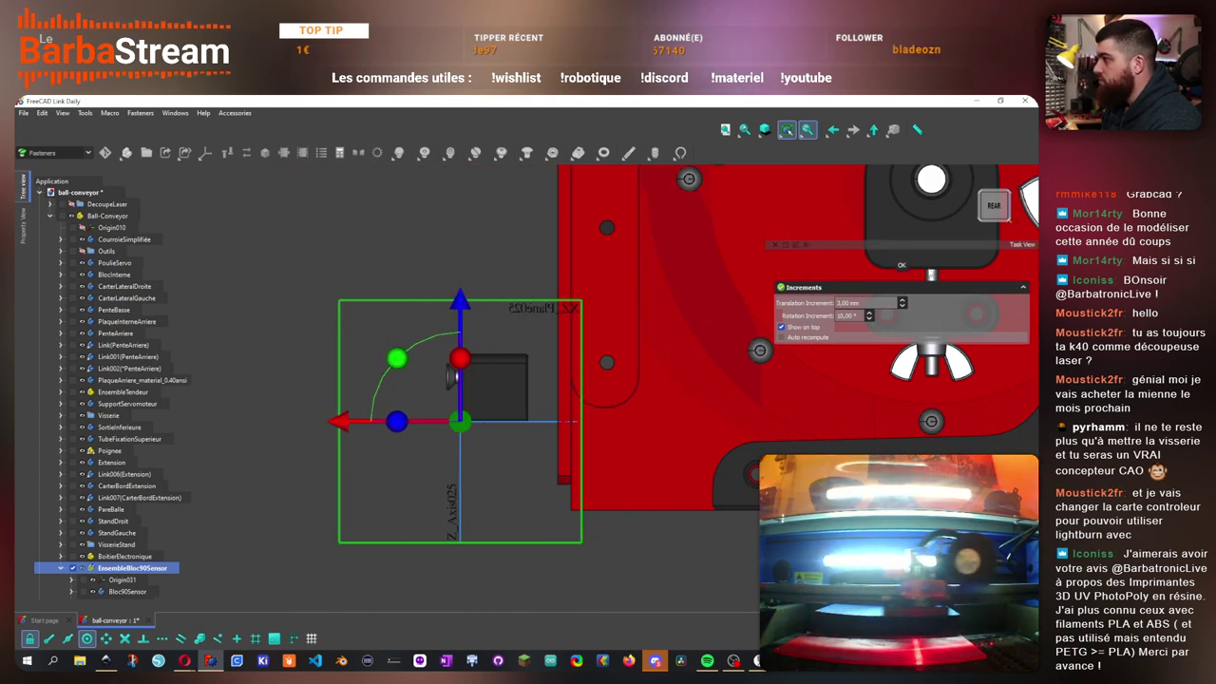
{"action": "left_click", "coordinate": [901, 265]}
{"action": "left_click", "coordinate": [93, 580]}
- Measure the distance between the sensor block's mounting face and the red front plate's face
{"action": "left_click", "coordinate": [271, 408]}
{"action": "left_click_drag", "start_coordinate": [275, 403], "coordinate": [505, 499]}
{"action": "left_click_drag", "start_coordinate": [442, 521], "coordinate": [497, 488]}
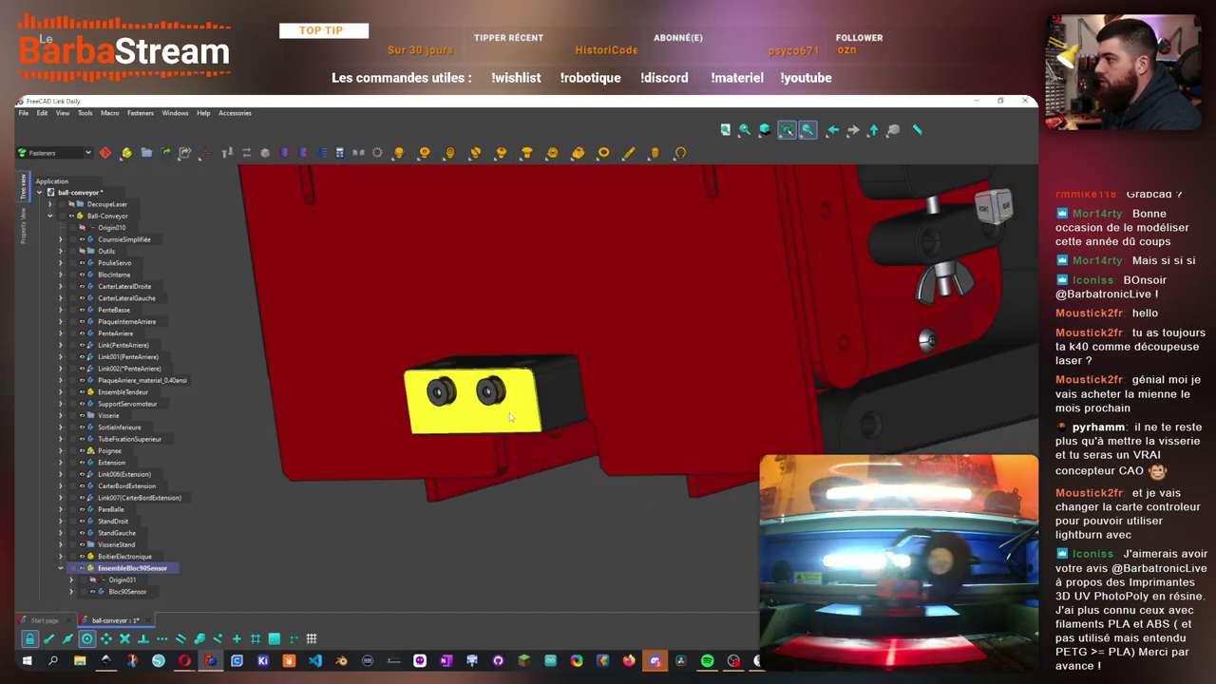
{"action": "left_click", "coordinate": [507, 412]}
{"action": "left_click_drag", "start_coordinate": [589, 512], "coordinate": [505, 432]}
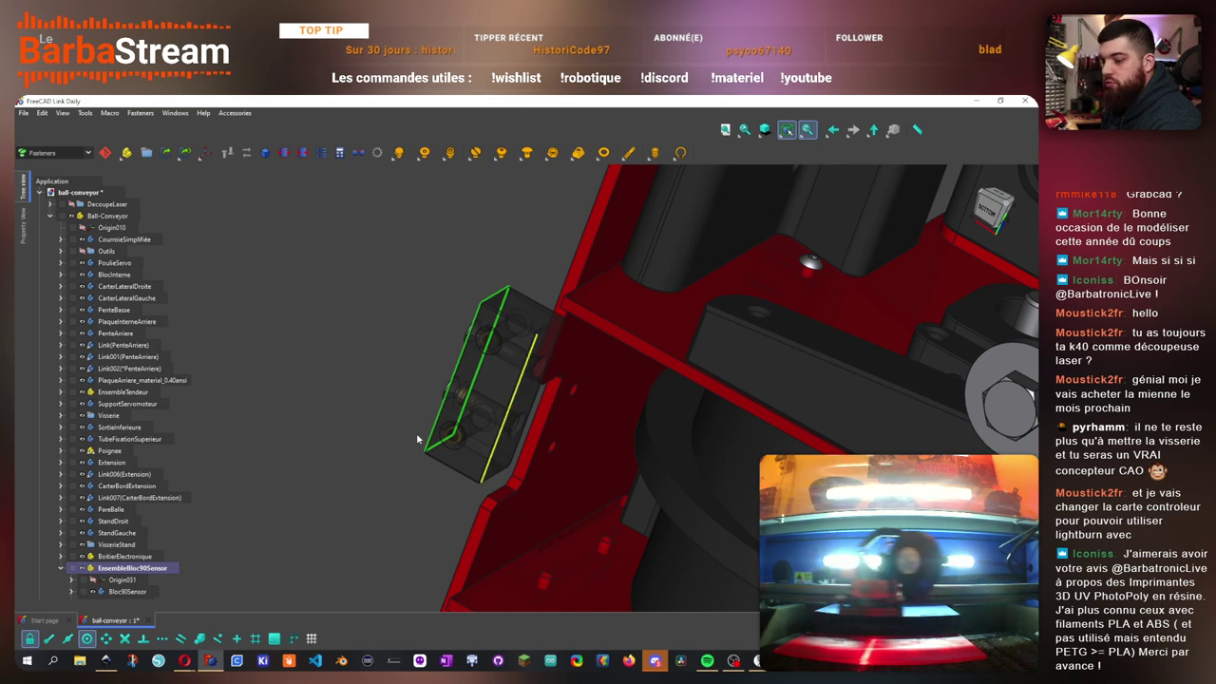
{"action": "left_click", "coordinate": [331, 418]}
{"action": "key", "text": "Tab"}
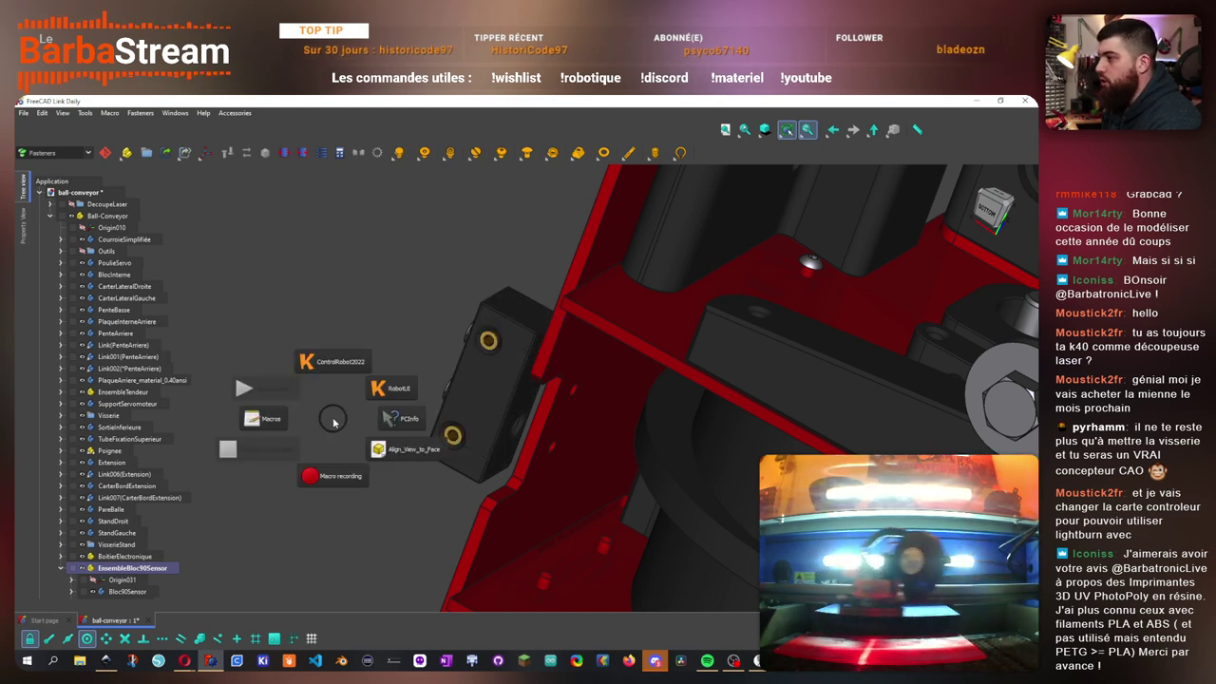
{"action": "left_click", "coordinate": [292, 452]}
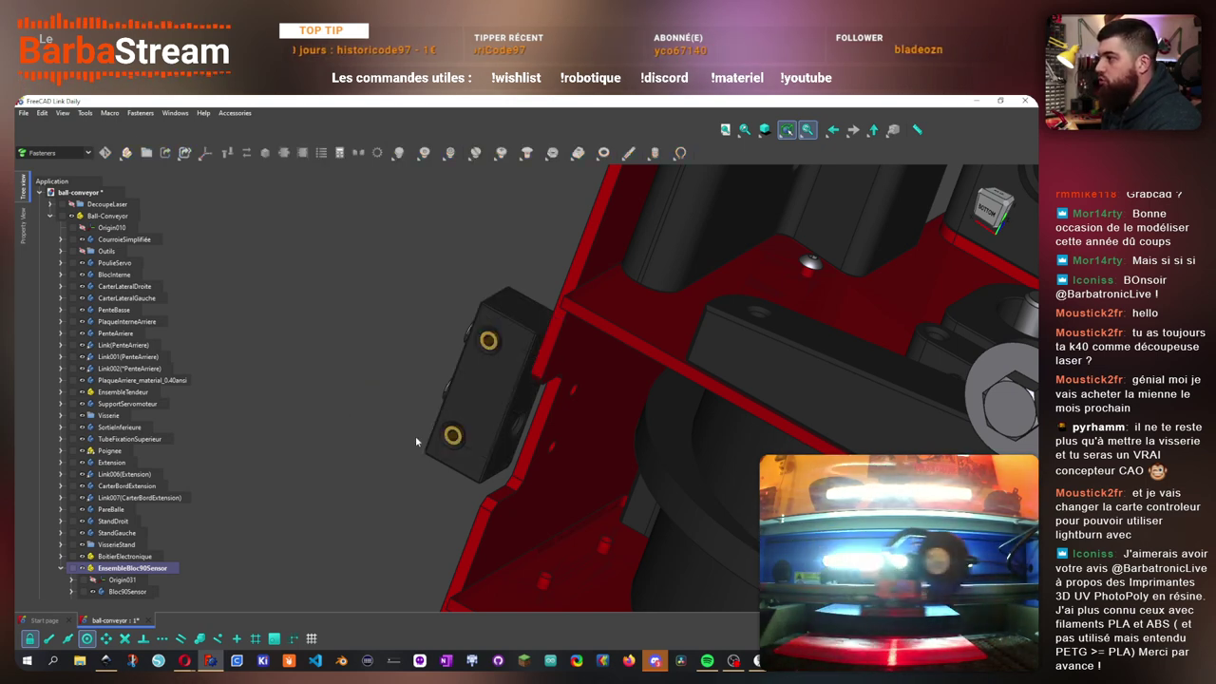
{"action": "left_click", "coordinate": [589, 442]}
{"action": "left_click_drag", "start_coordinate": [472, 428], "coordinate": [588, 399]}
{"action": "left_click", "coordinate": [464, 428]}
{"action": "left_click", "coordinate": [869, 325]}
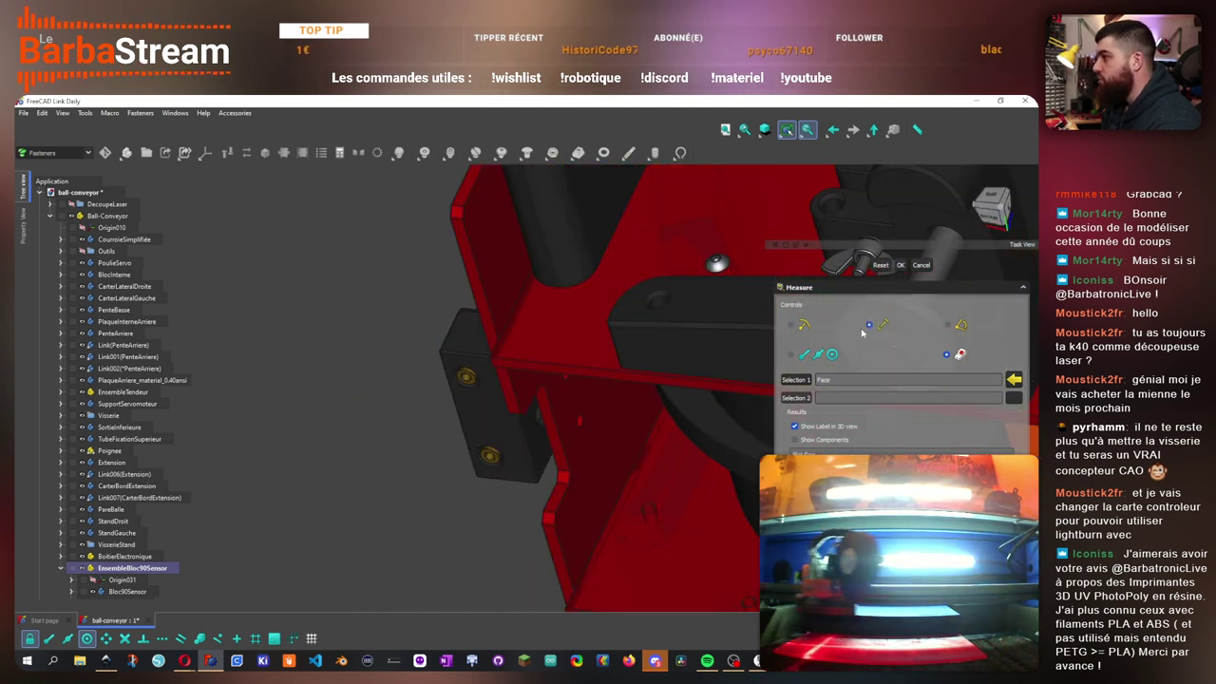
{"action": "left_click", "coordinate": [564, 371]}
{"action": "left_click_drag", "start_coordinate": [377, 329], "coordinate": [754, 287]}
{"action": "left_click", "coordinate": [481, 391]}
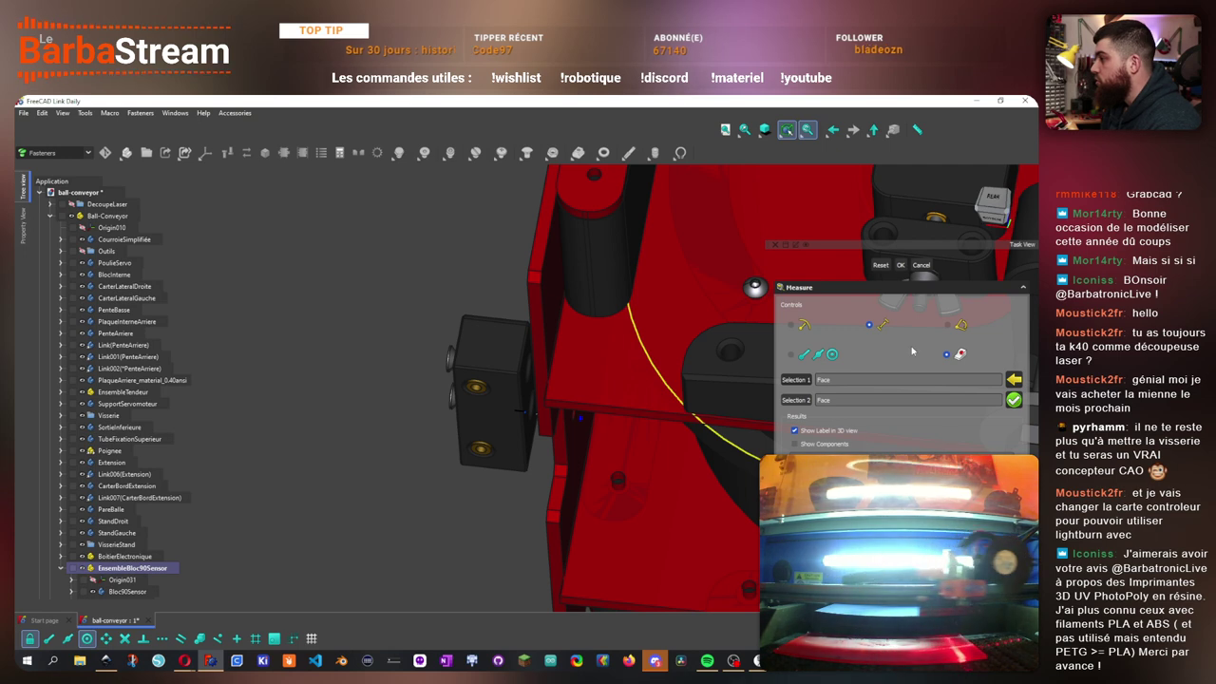
{"action": "left_click", "coordinate": [920, 265]}
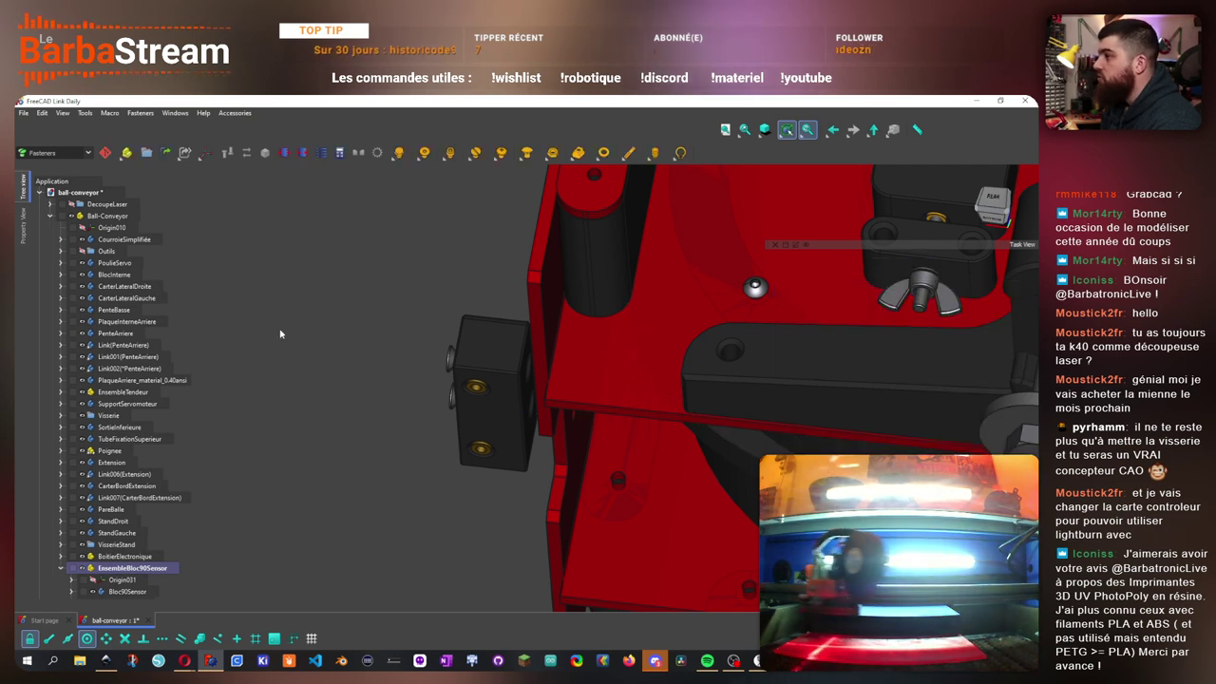
{"action": "right_click", "coordinate": [138, 570]}
{"action": "left_click", "coordinate": [228, 310]}
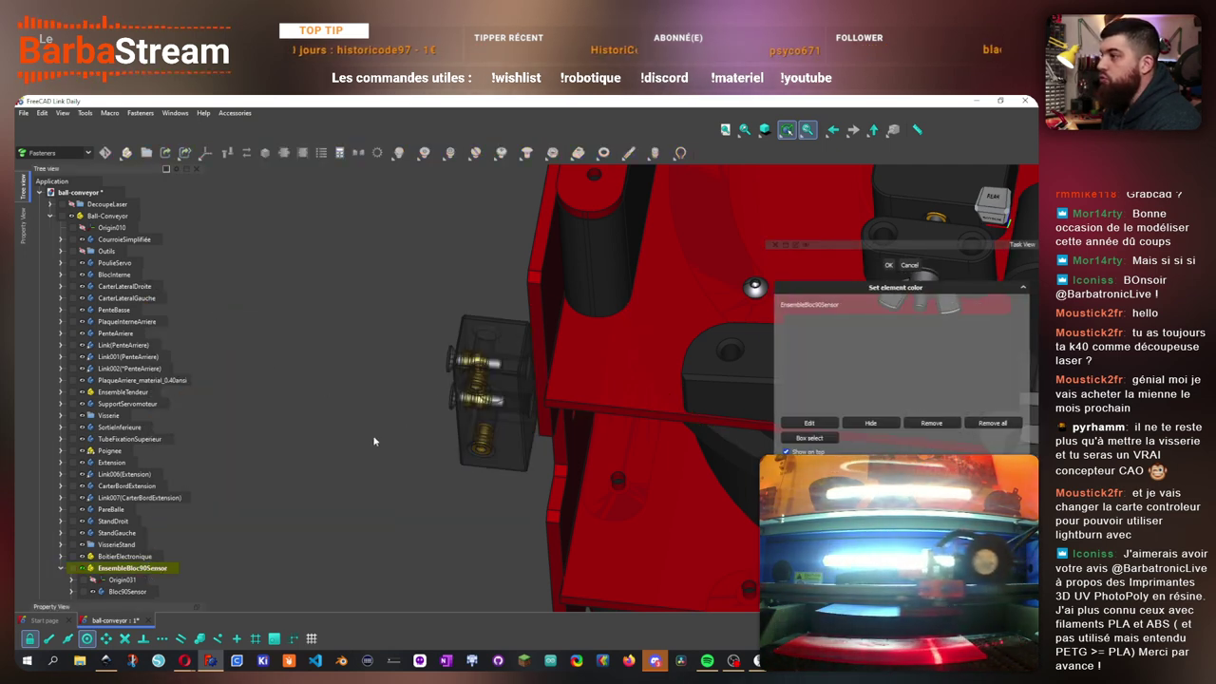
{"action": "left_click", "coordinate": [909, 265]}
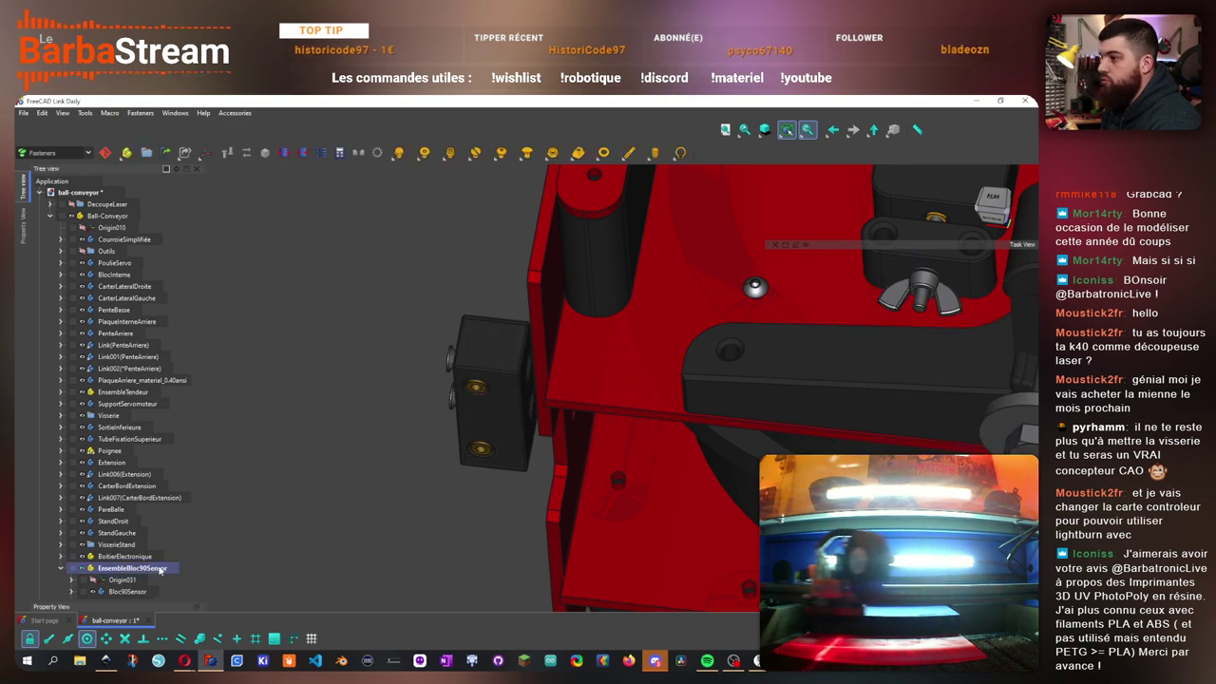
- Transform EnsembleBloc90Sensor with a 24,70 mm translation increment, moving it along its X axis against the inside of the red front plate
{"action": "right_click", "coordinate": [164, 568]}
{"action": "left_click", "coordinate": [207, 408]}
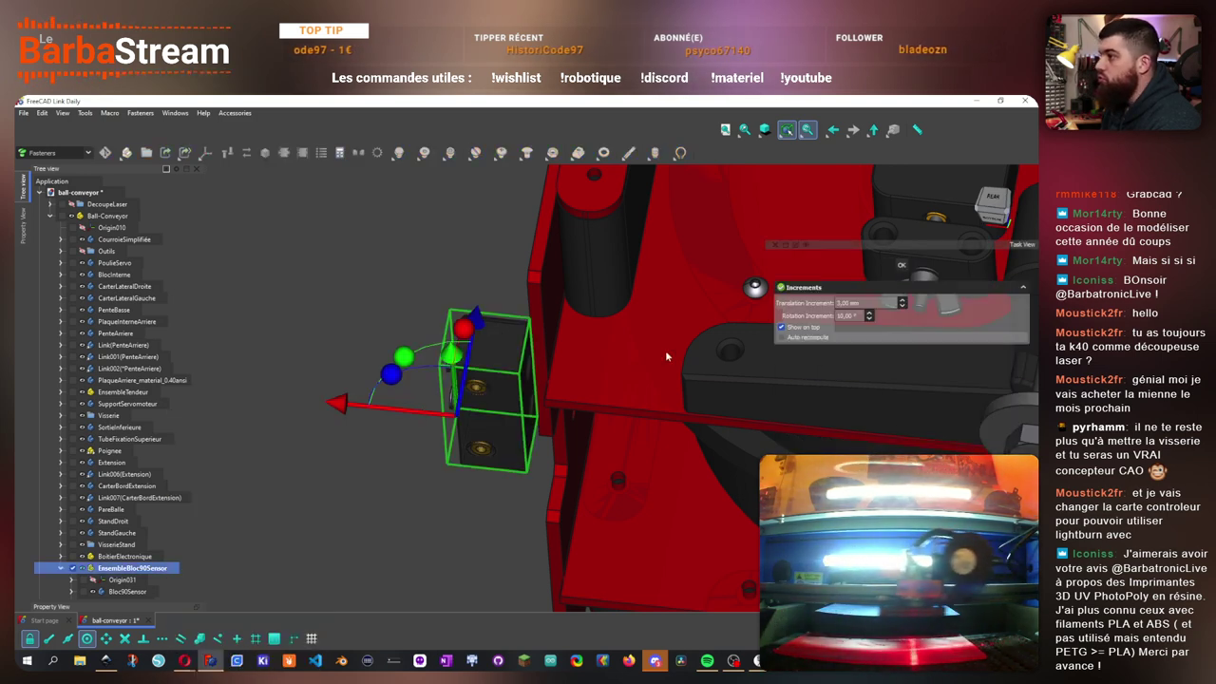
{"action": "type", "text": "24,70"}
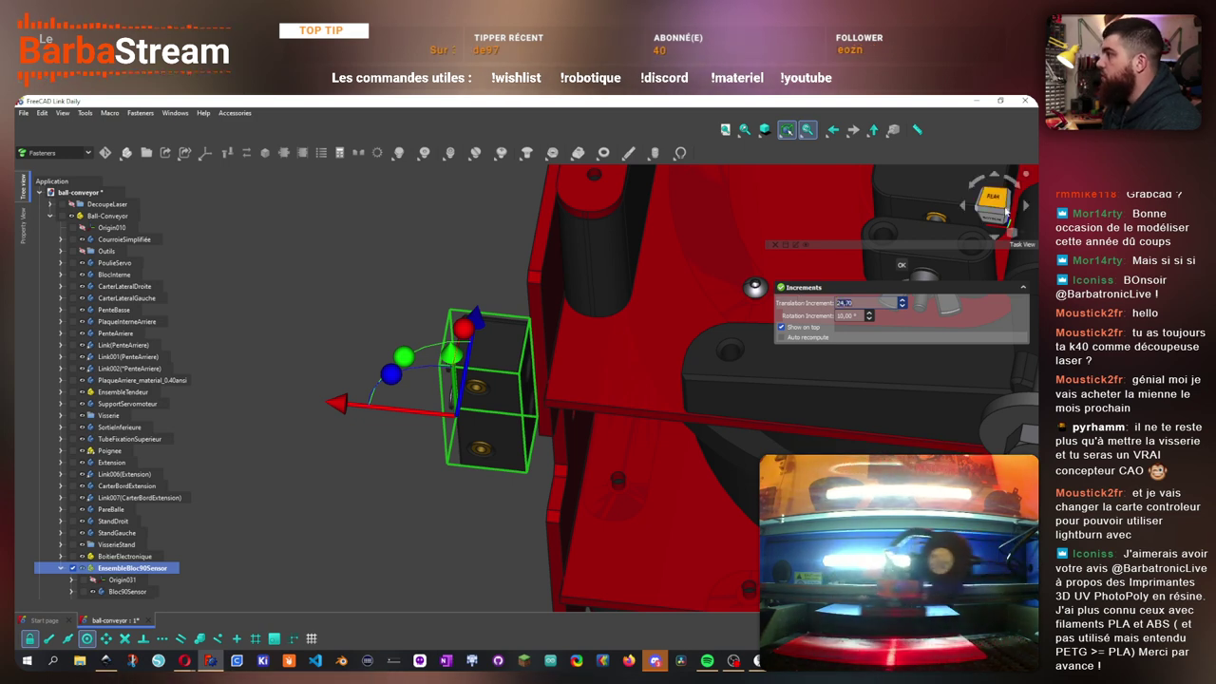
{"action": "left_click_drag", "start_coordinate": [390, 411], "coordinate": [658, 397]}
{"action": "key", "text": "1"}
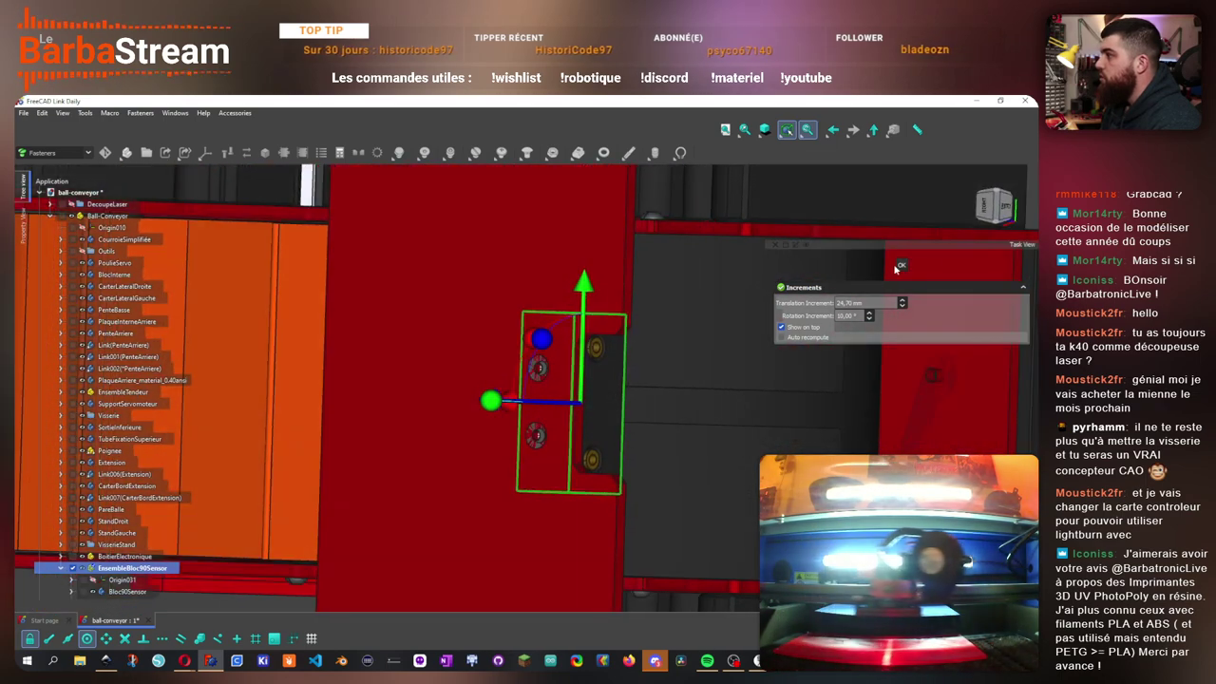
{"action": "left_click", "coordinate": [901, 265]}
- Measure the distance between the edge of the red plate's notch and the sensor block's face that holds the inserts
{"action": "scroll", "coordinate": [556, 412], "scroll_direction": "down", "scroll_amount": 5}
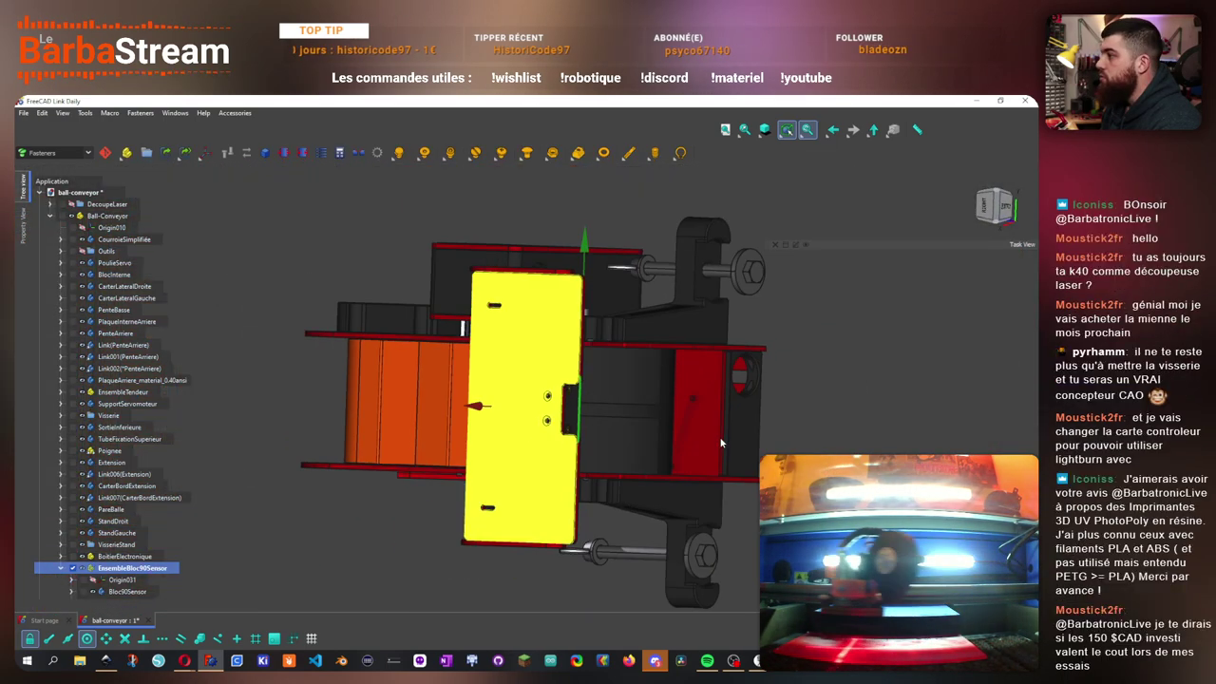
{"action": "left_click", "coordinate": [575, 579]}
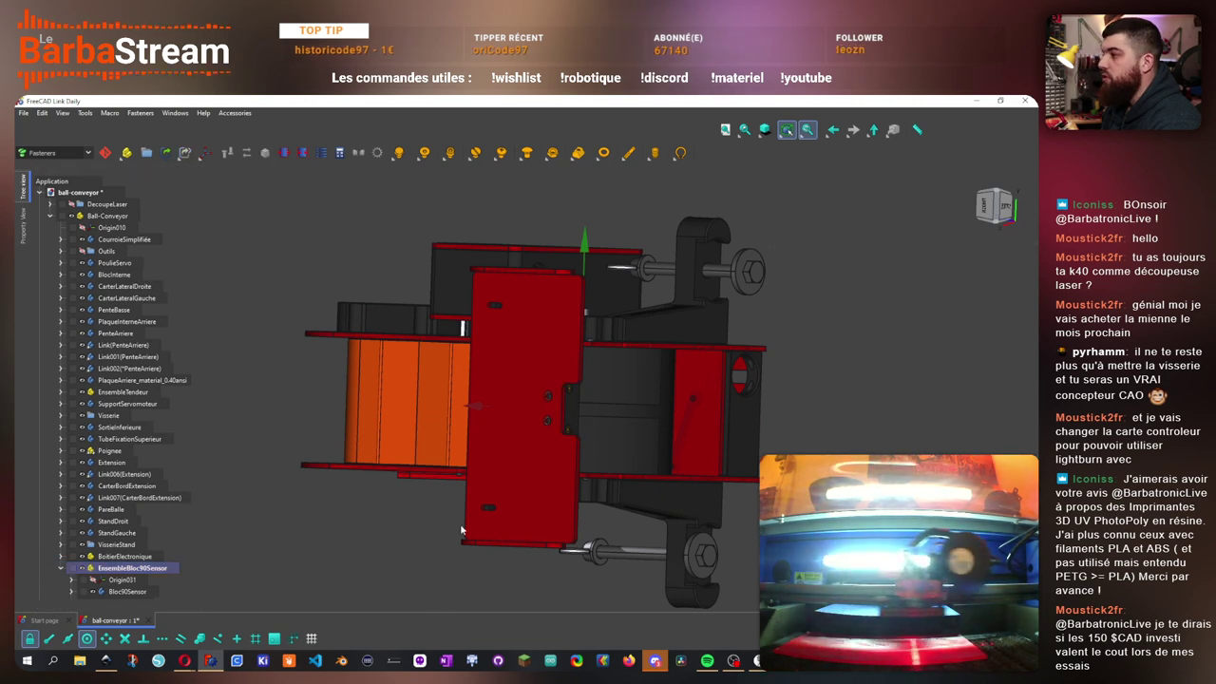
{"action": "scroll", "coordinate": [525, 461], "scroll_direction": "up", "scroll_amount": 5}
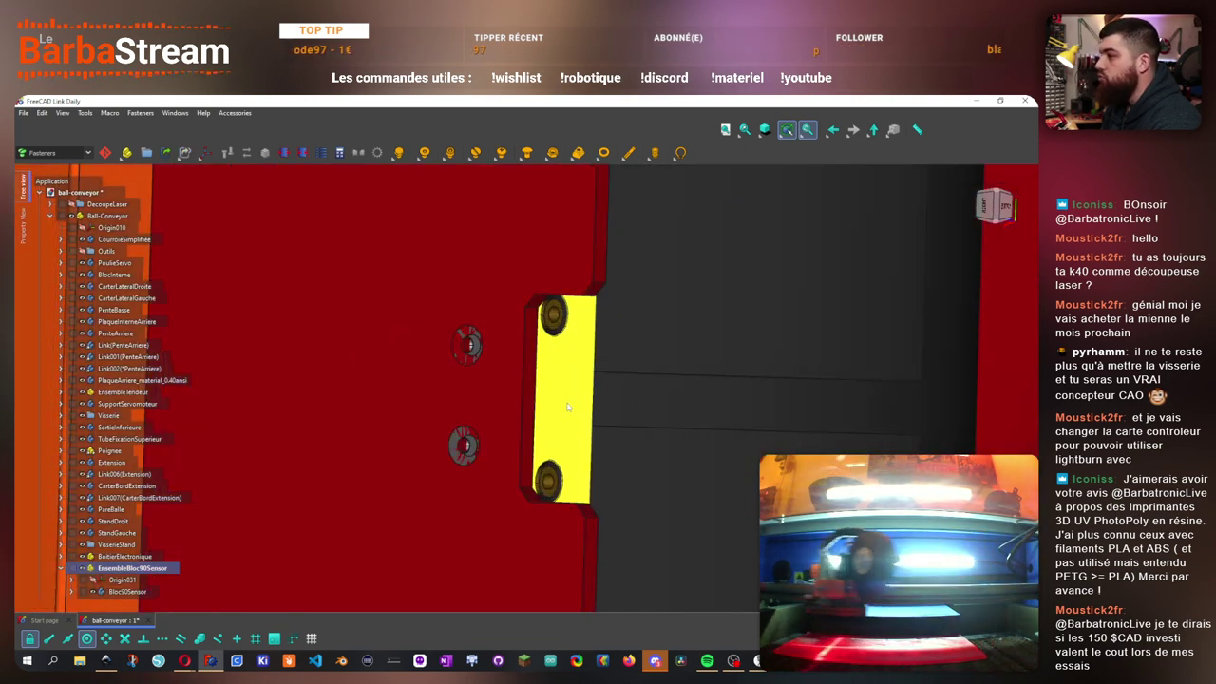
{"action": "key", "text": "Tab"}
{"action": "left_click", "coordinate": [219, 592]}
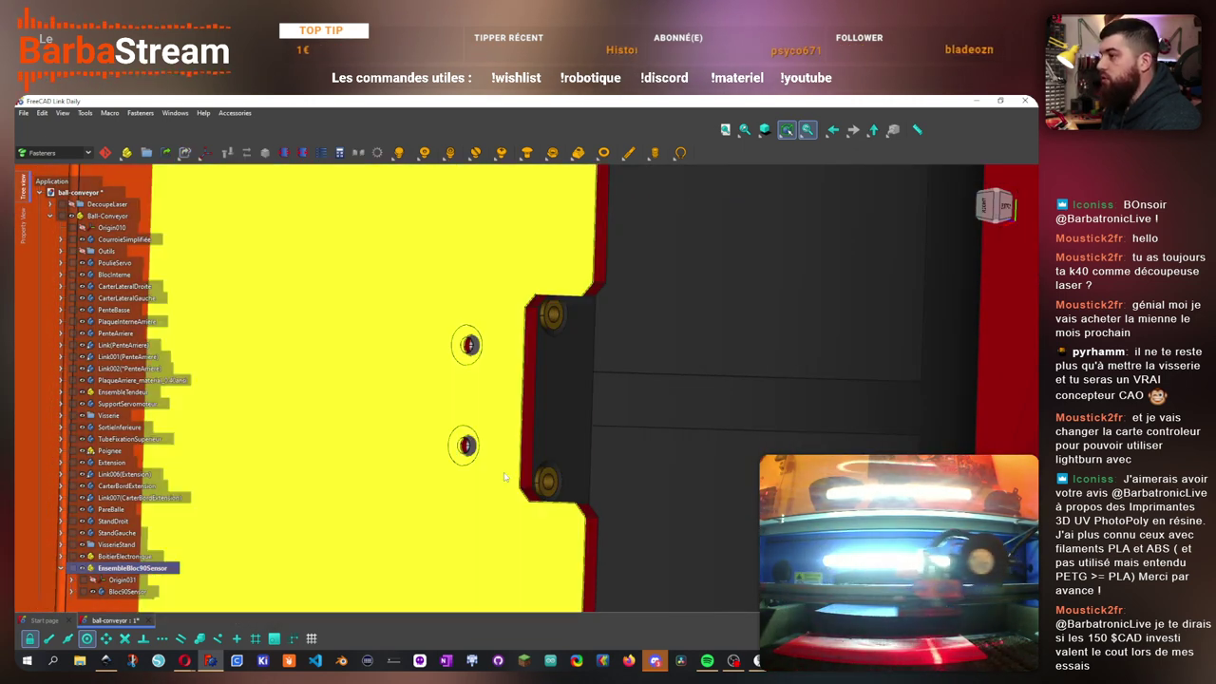
{"action": "left_click", "coordinate": [529, 388]}
{"action": "left_click_drag", "start_coordinate": [529, 388], "coordinate": [562, 414]}
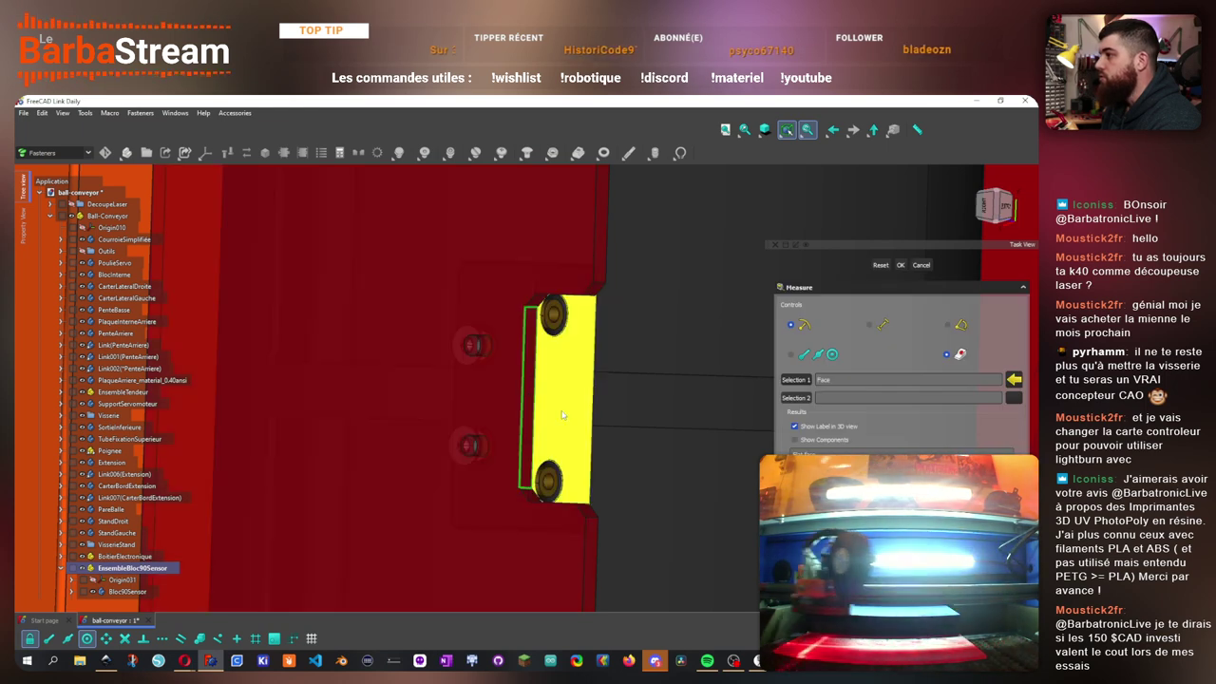
{"action": "left_click", "coordinate": [868, 324]}
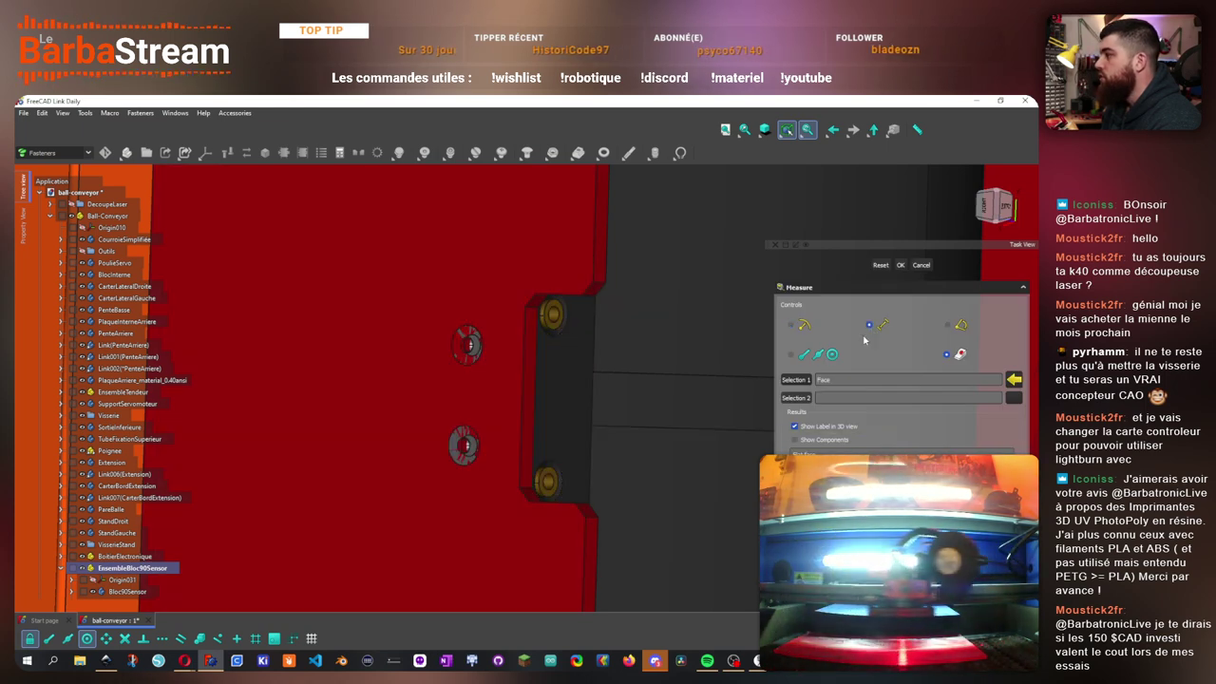
{"action": "left_click", "coordinate": [572, 392]}
{"action": "left_click", "coordinate": [531, 387]}
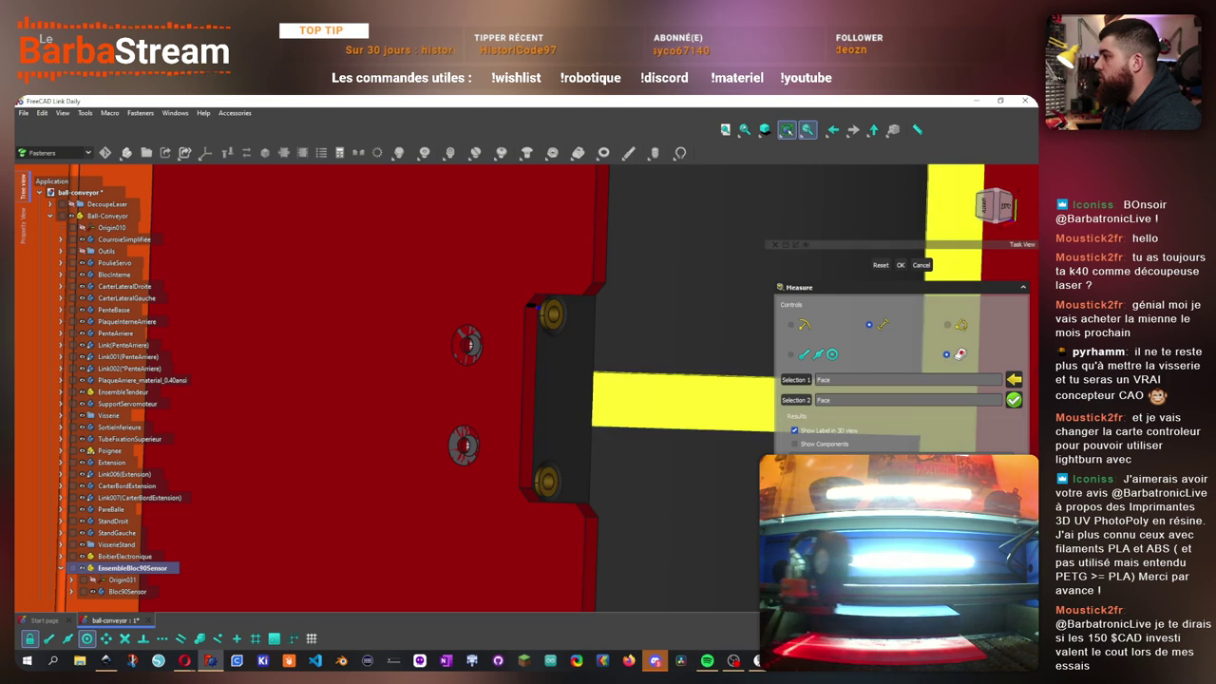
{"action": "left_click", "coordinate": [920, 266]}
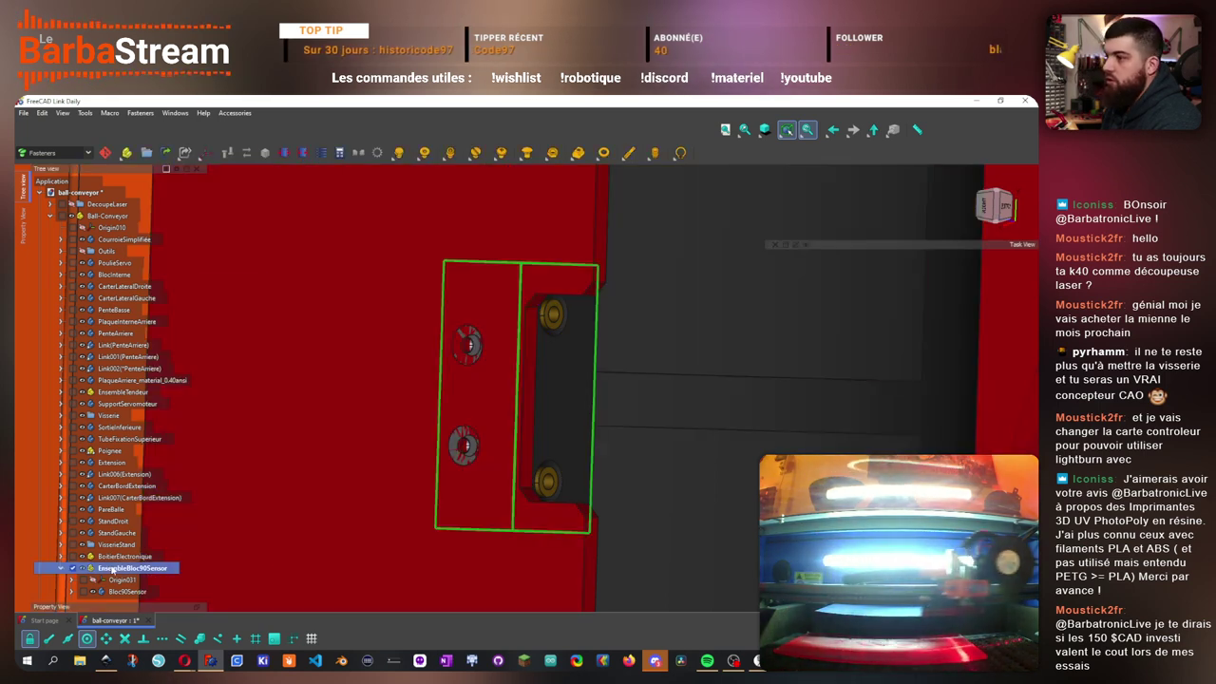
- Transform EnsembleBloc90Sensor with a 1,08 mm translation increment, shifting it along its Z axis to centre its screws in the plate holes
{"action": "right_click", "coordinate": [134, 277]}
{"action": "left_click", "coordinate": [152, 303]}
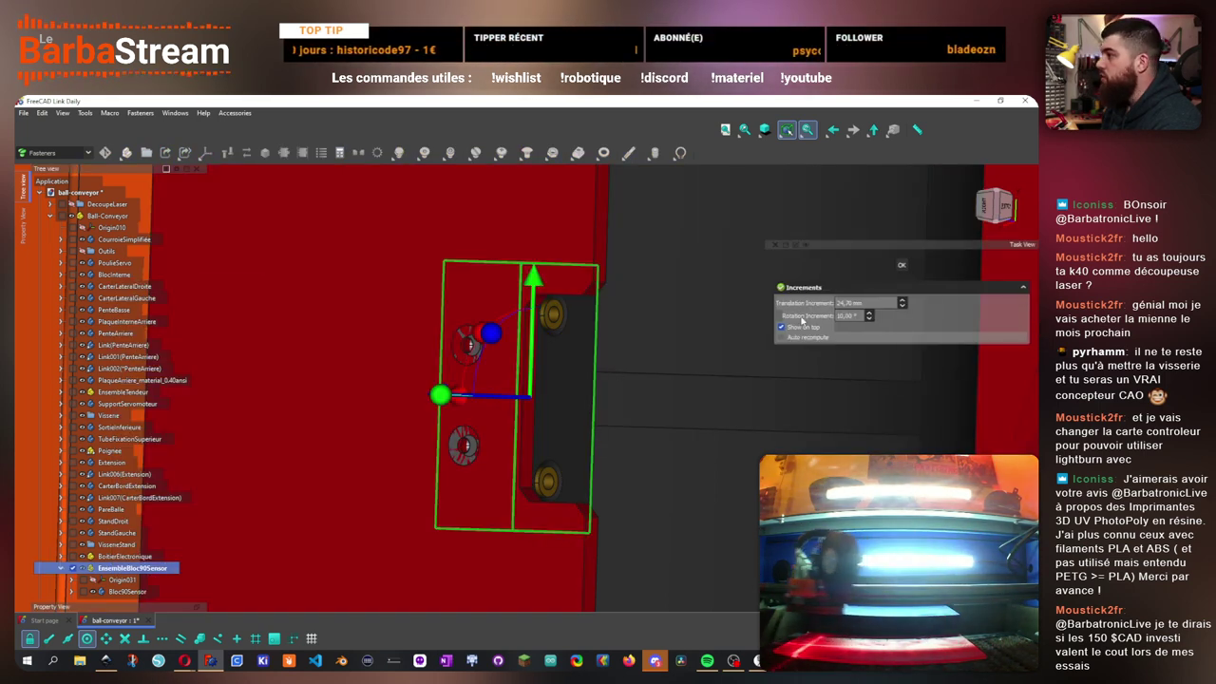
{"action": "left_click", "coordinate": [836, 302]}
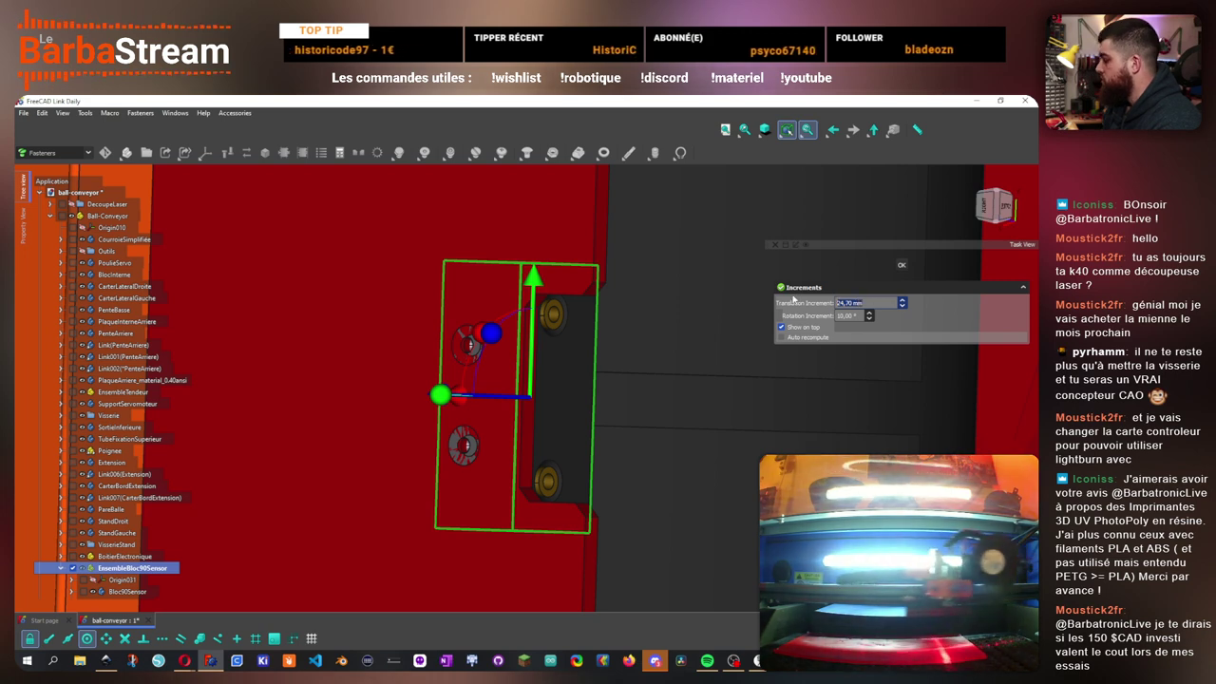
{"action": "type", "text": "1,08"}
{"action": "key", "text": "Return"}
{"action": "scroll", "coordinate": [512, 356], "scroll_direction": "up", "scroll_amount": 5}
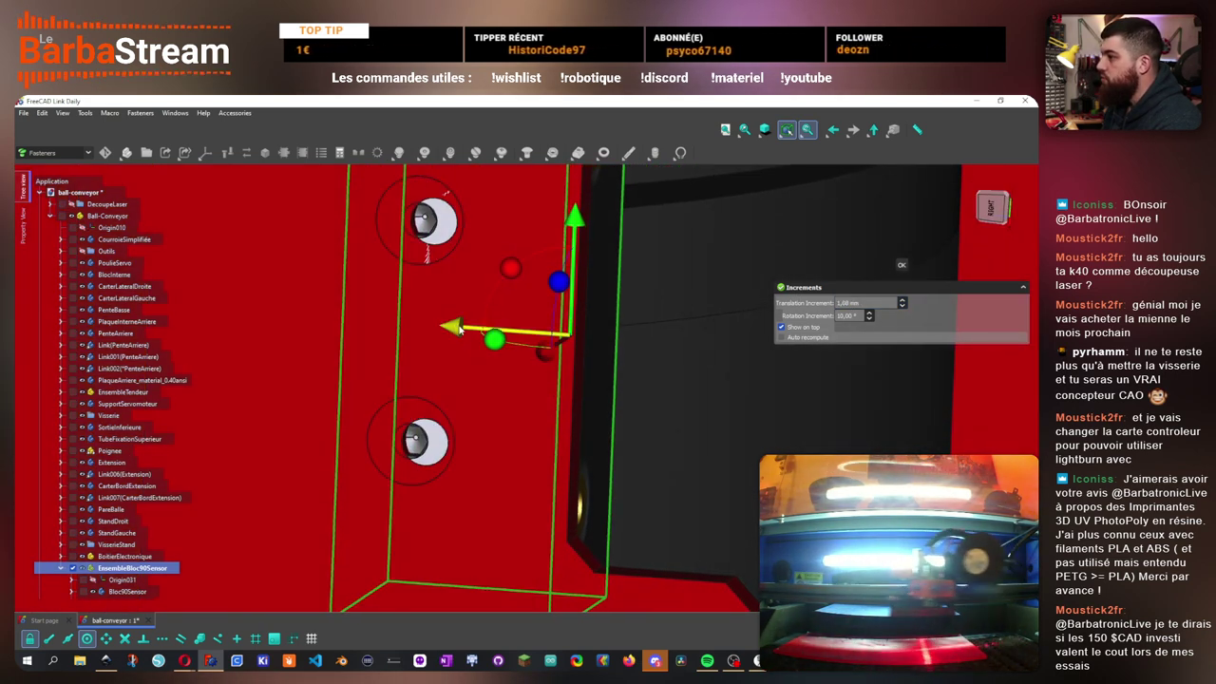
{"action": "left_click_drag", "start_coordinate": [465, 328], "coordinate": [472, 329]}
{"action": "scroll", "coordinate": [670, 357], "scroll_direction": "down", "scroll_amount": 4}
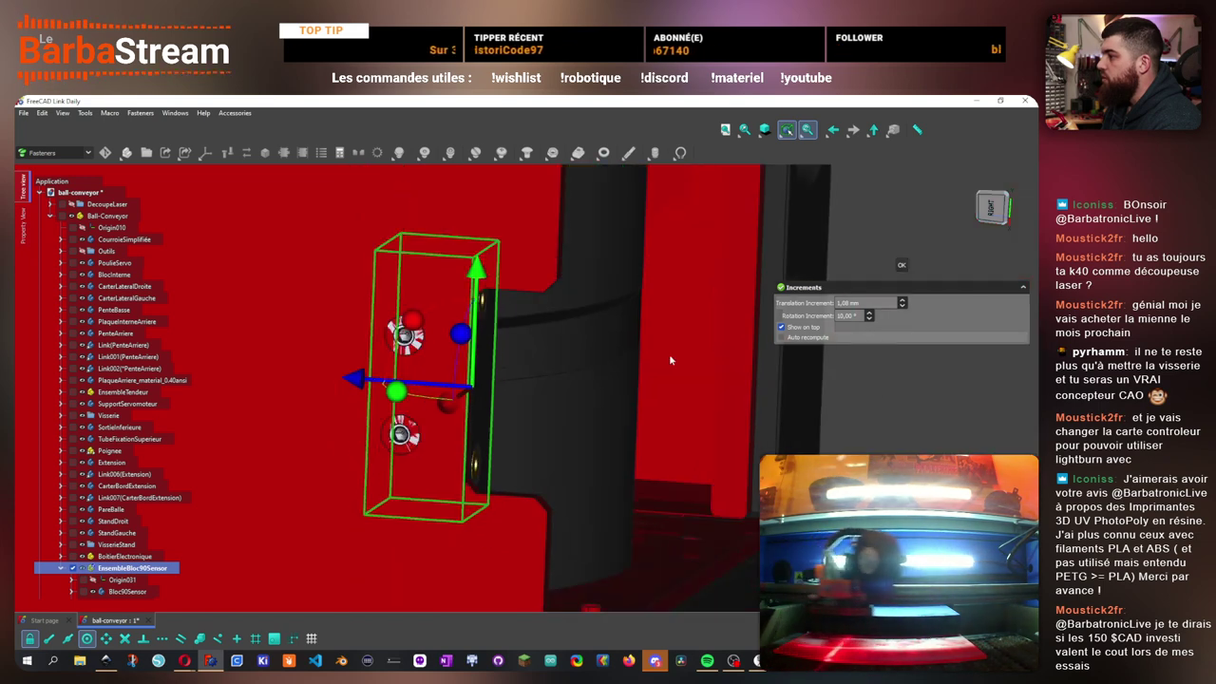
{"action": "left_click", "coordinate": [903, 265]}
- Examine the mounted sensor block's fit behind the red front plate and its two screws from several angles
{"action": "scroll", "coordinate": [359, 357], "scroll_direction": "down", "scroll_amount": 7}
{"action": "left_click_drag", "start_coordinate": [663, 334], "coordinate": [863, 288]}
{"action": "scroll", "coordinate": [576, 469], "scroll_direction": "down", "scroll_amount": 6}
{"action": "scroll", "coordinate": [591, 405], "scroll_direction": "up", "scroll_amount": 6}
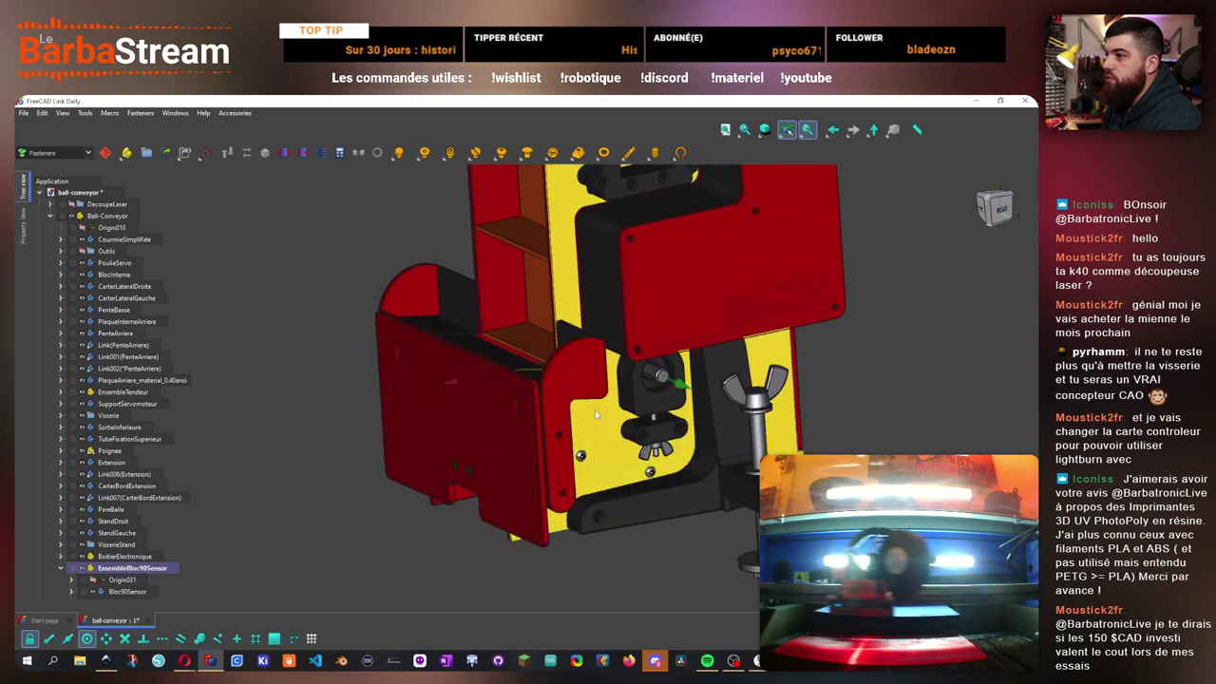
{"action": "left_click_drag", "start_coordinate": [468, 387], "coordinate": [454, 456]}
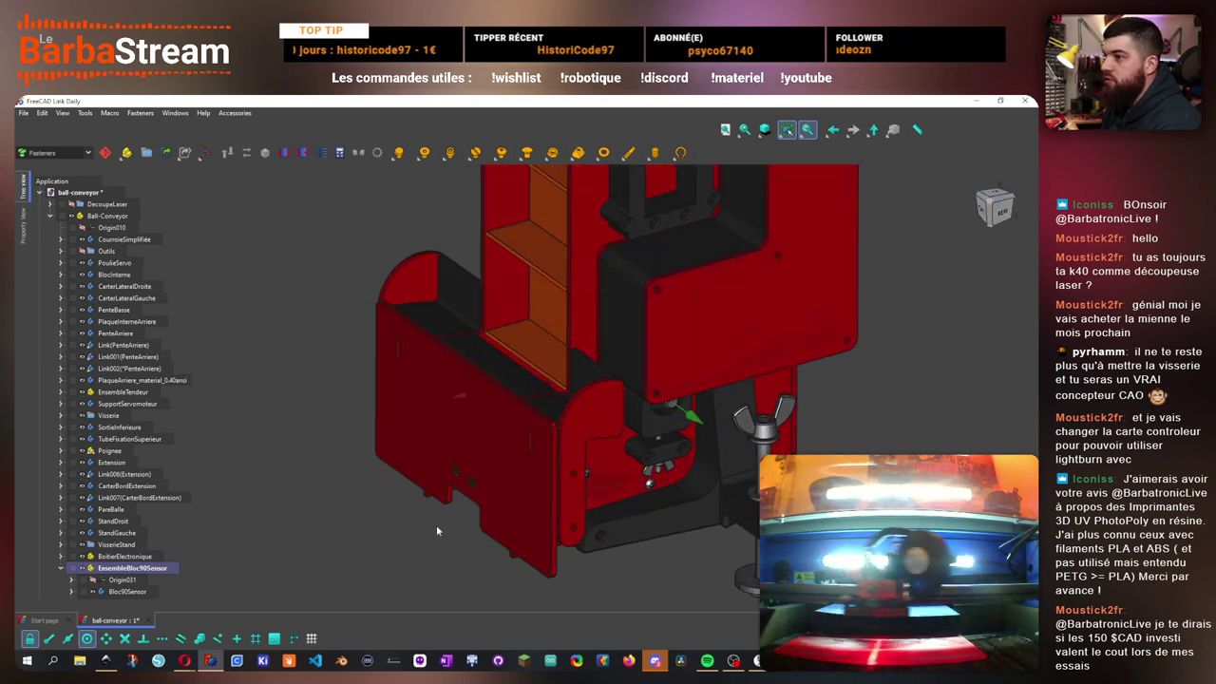
{"action": "left_click_drag", "start_coordinate": [437, 530], "coordinate": [579, 399]}
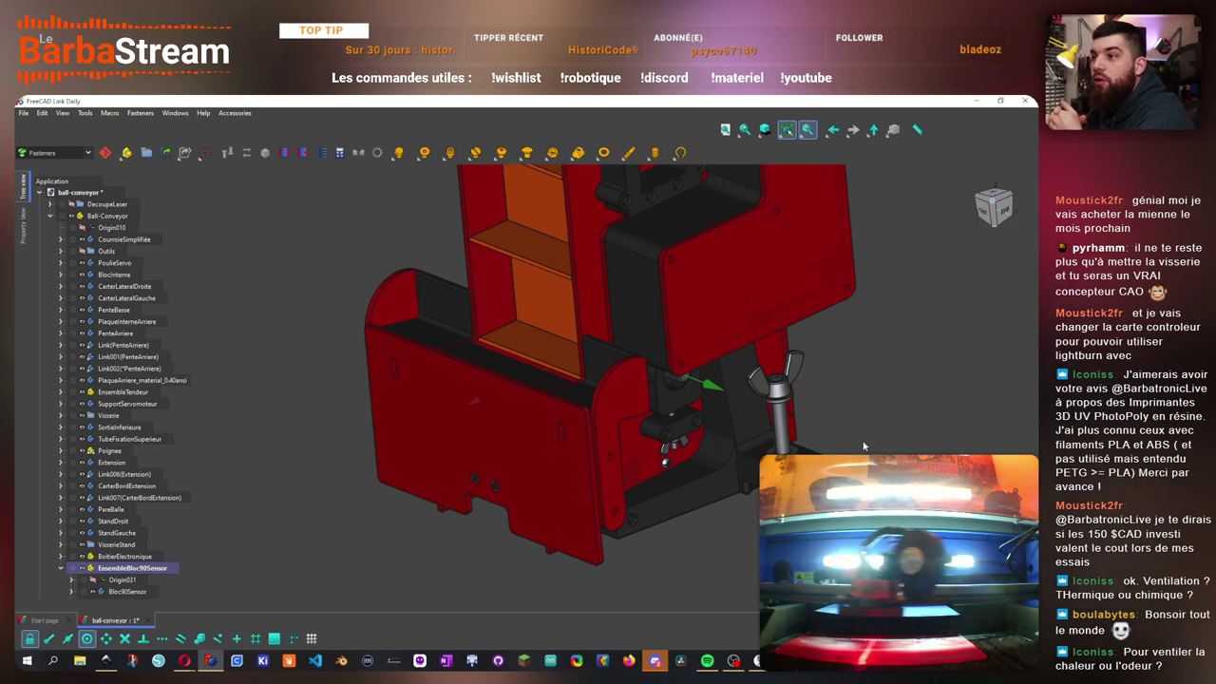
{"action": "scroll", "coordinate": [560, 366], "scroll_direction": "down", "scroll_amount": 4}
{"action": "scroll", "coordinate": [467, 394], "scroll_direction": "up", "scroll_amount": 8}
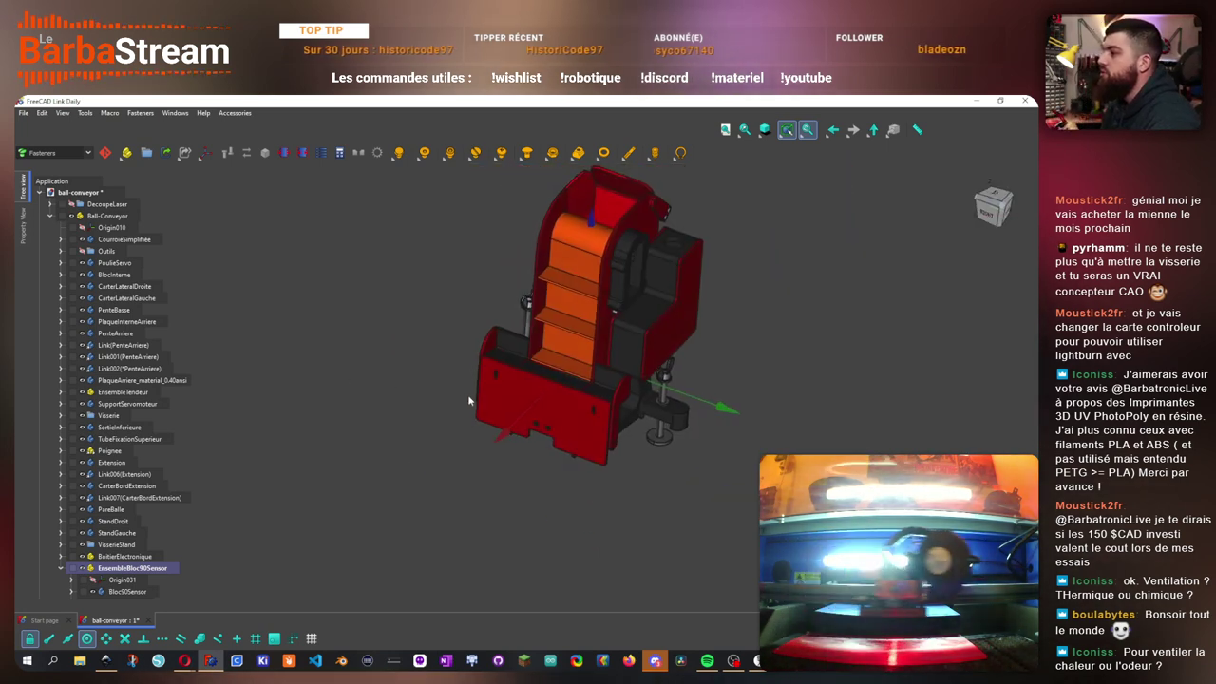
{"action": "left_click_drag", "start_coordinate": [464, 474], "coordinate": [511, 451]}
{"action": "scroll", "coordinate": [146, 561], "scroll_direction": "down", "scroll_amount": 1}
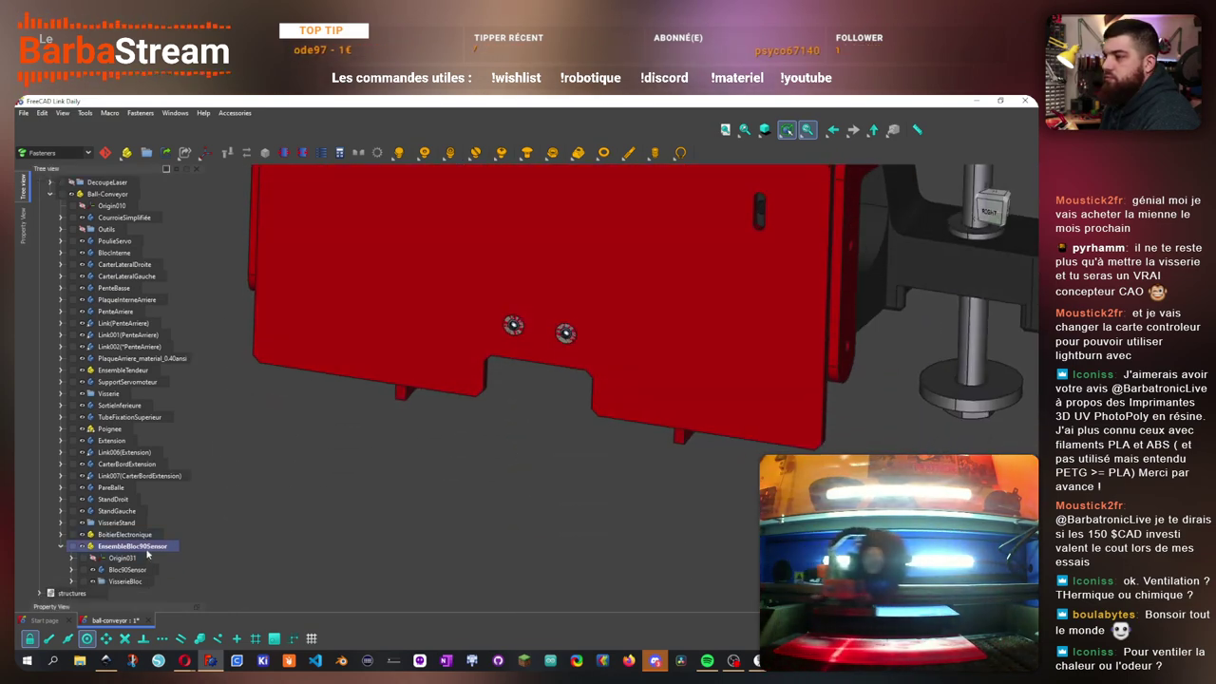
- Show the origin planes of EnsembleBloc90Sensor and switch to the Part Design workbench
{"action": "left_click", "coordinate": [146, 548]}
{"action": "left_click", "coordinate": [93, 559]}
{"action": "left_click_drag", "start_coordinate": [573, 535], "coordinate": [611, 475]}
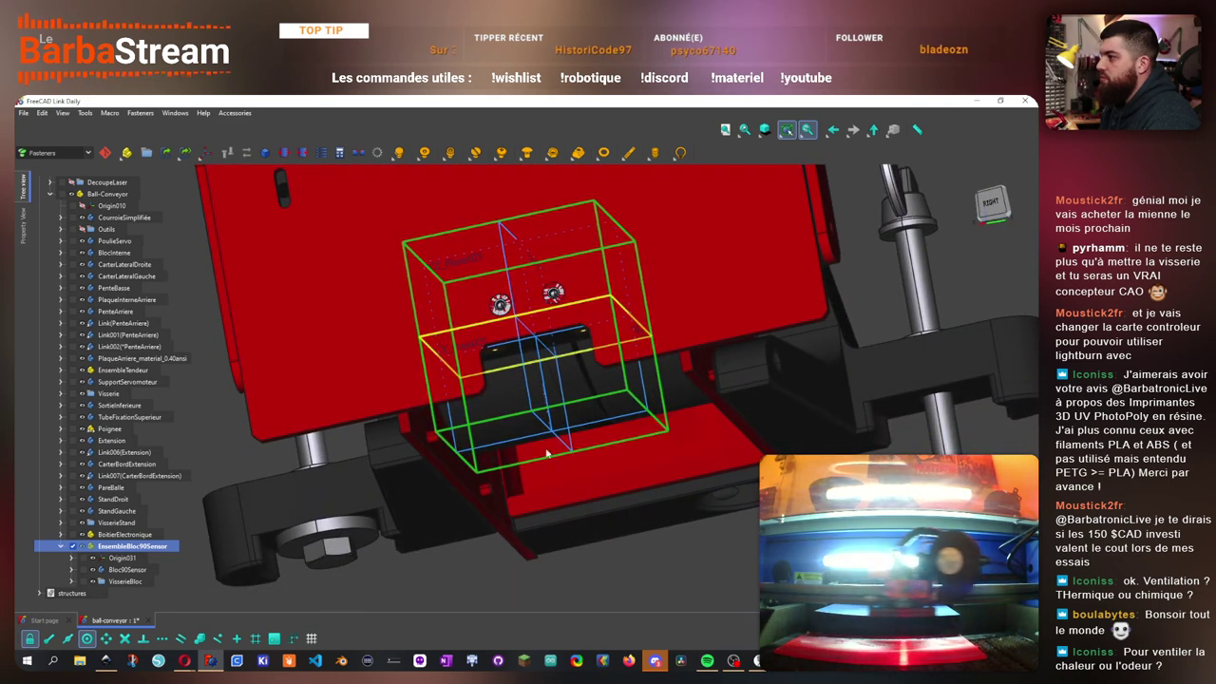
{"action": "left_click", "coordinate": [357, 555]}
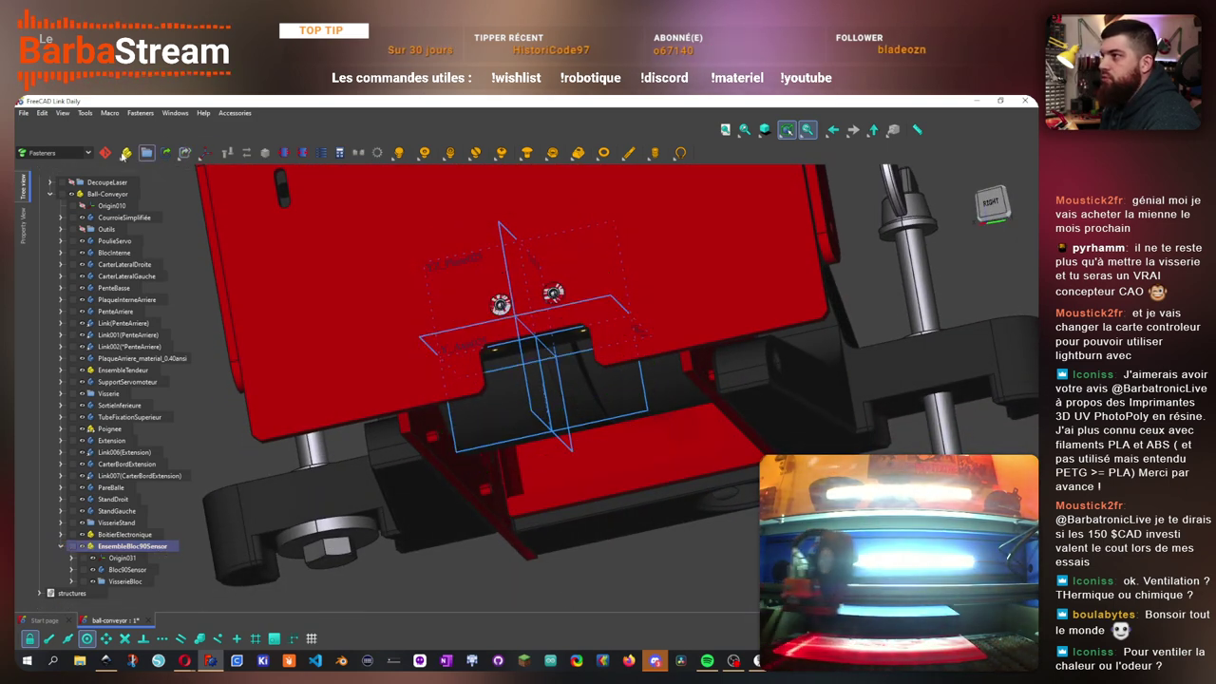
{"action": "left_click", "coordinate": [69, 153]}
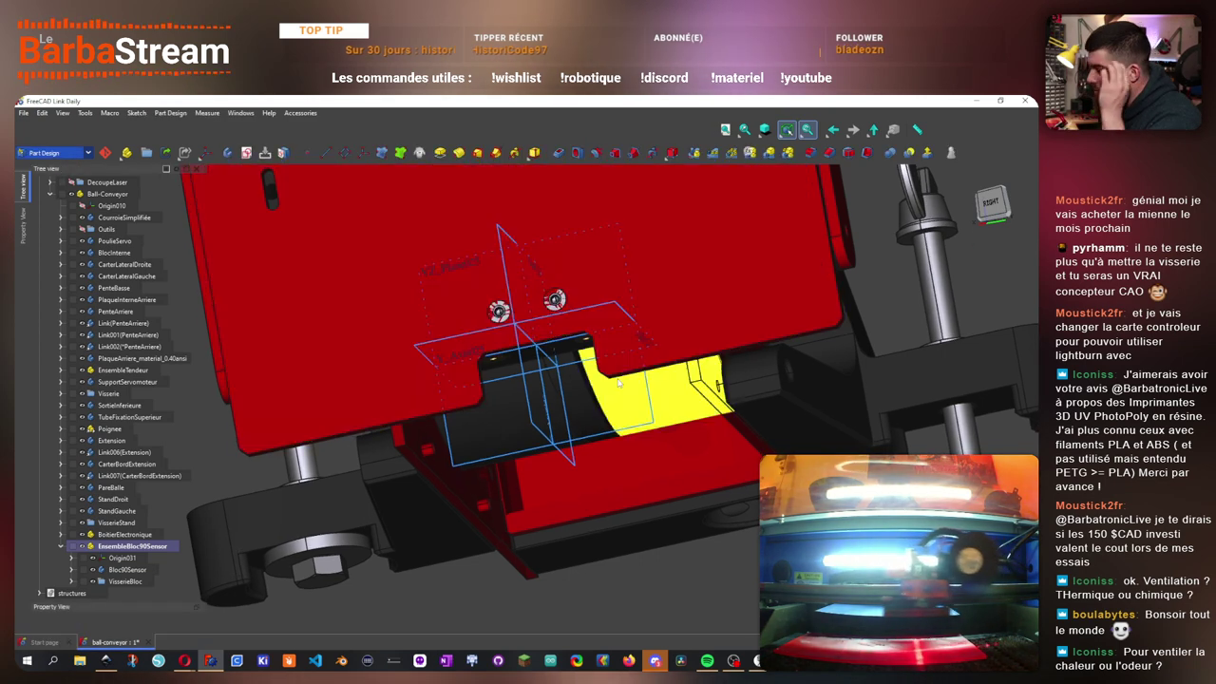
{"action": "scroll", "coordinate": [634, 395], "scroll_direction": "down", "scroll_amount": 3}
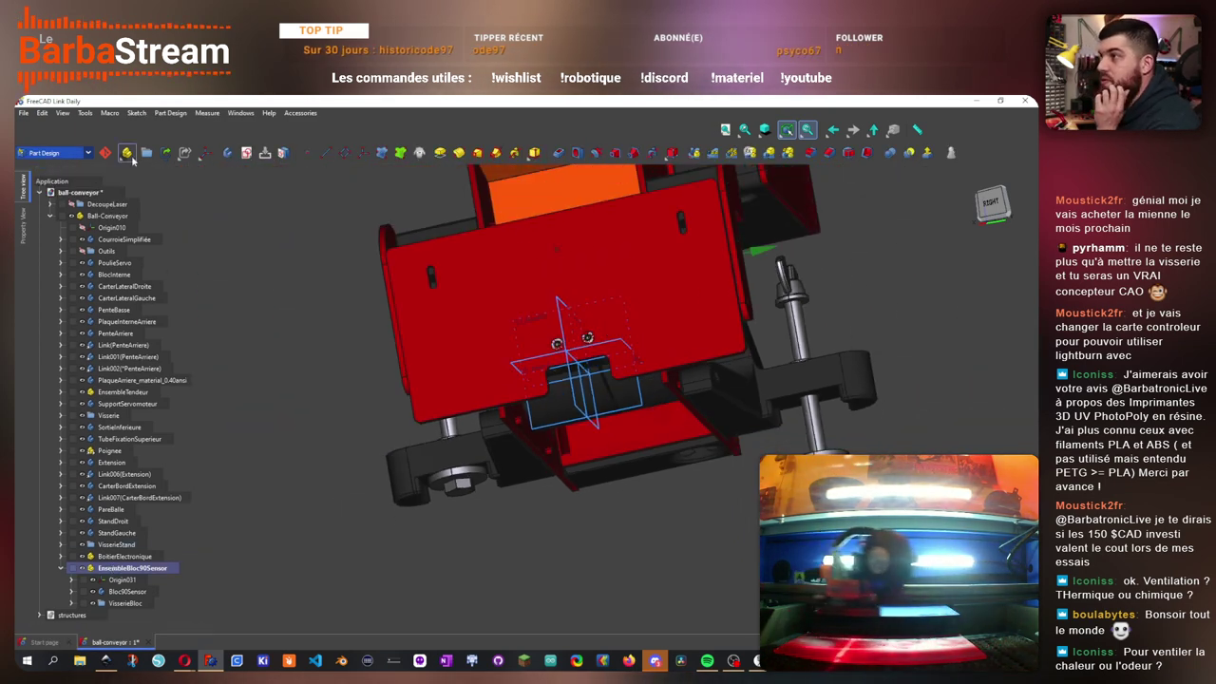
{"action": "left_click", "coordinate": [127, 153]}
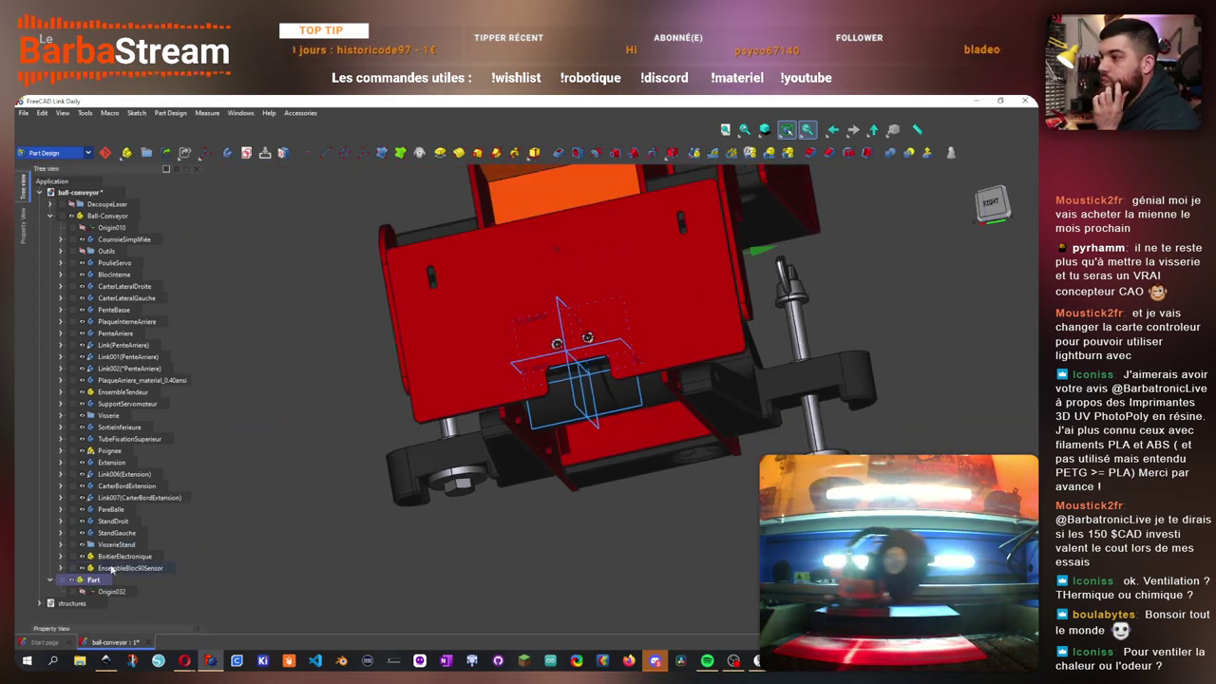
{"action": "left_click_drag", "start_coordinate": [114, 578], "coordinate": [130, 568]}
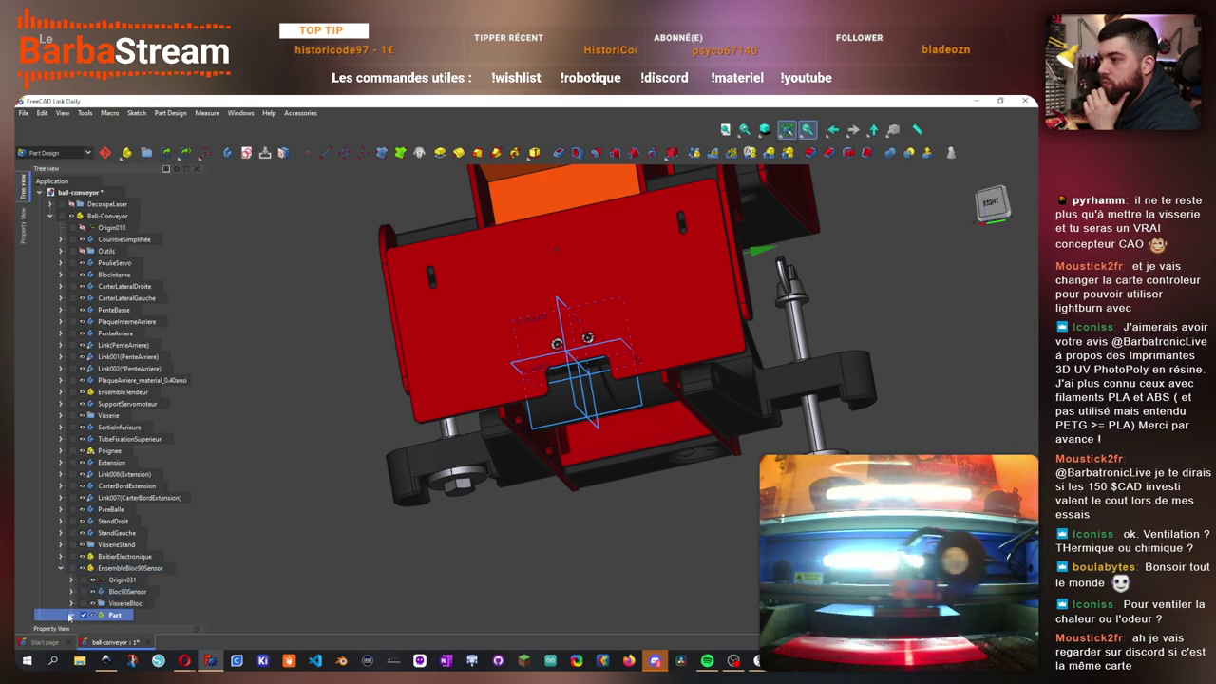
{"action": "left_click", "coordinate": [70, 615]}
{"action": "left_click", "coordinate": [126, 606]}
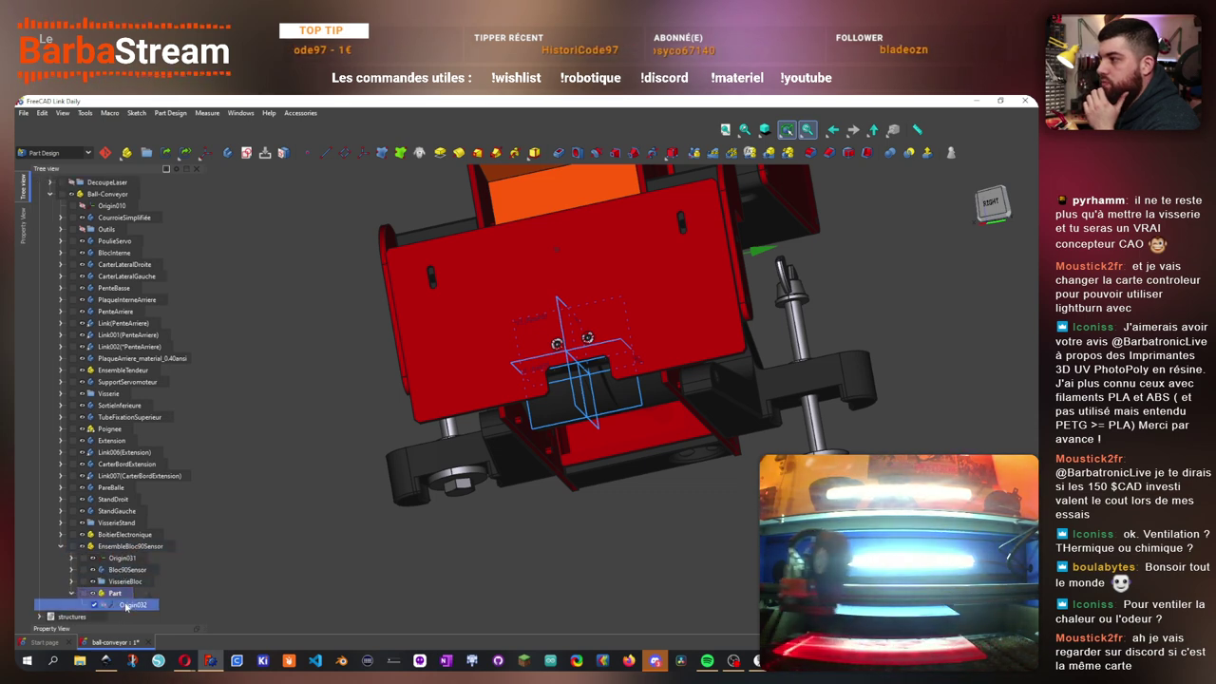
{"action": "left_click_drag", "start_coordinate": [627, 513], "coordinate": [532, 485]}
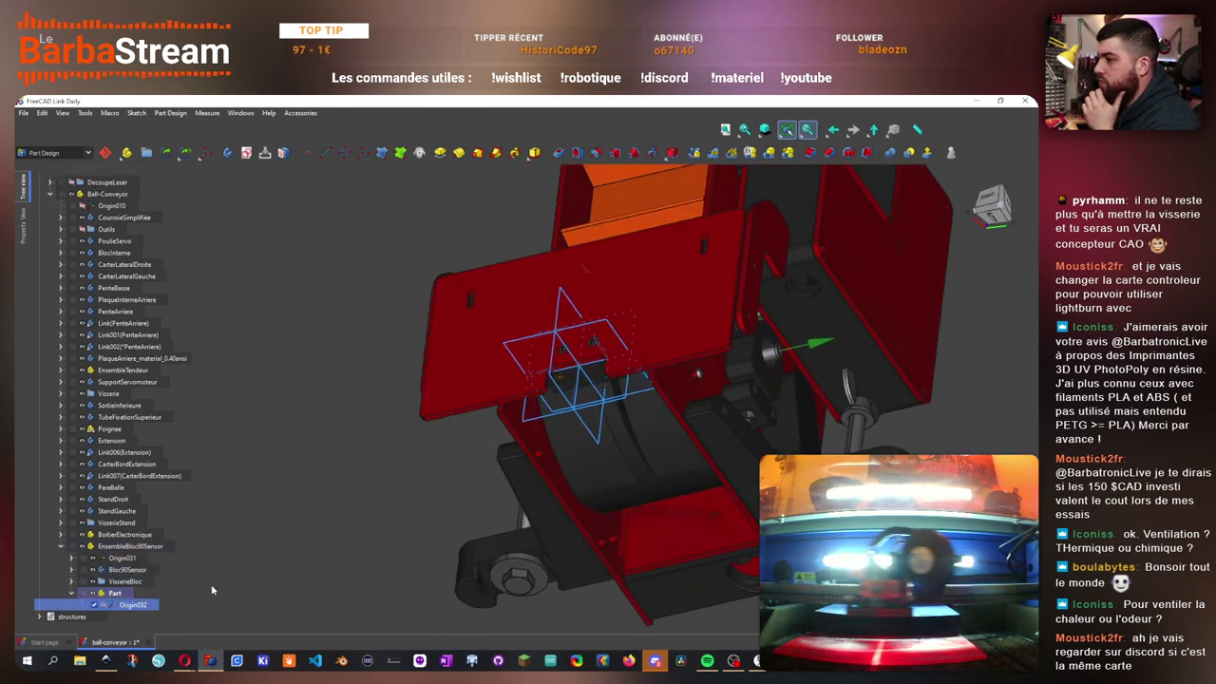
{"action": "left_click", "coordinate": [105, 604]}
{"action": "left_click_drag", "start_coordinate": [560, 352], "coordinate": [361, 533]}
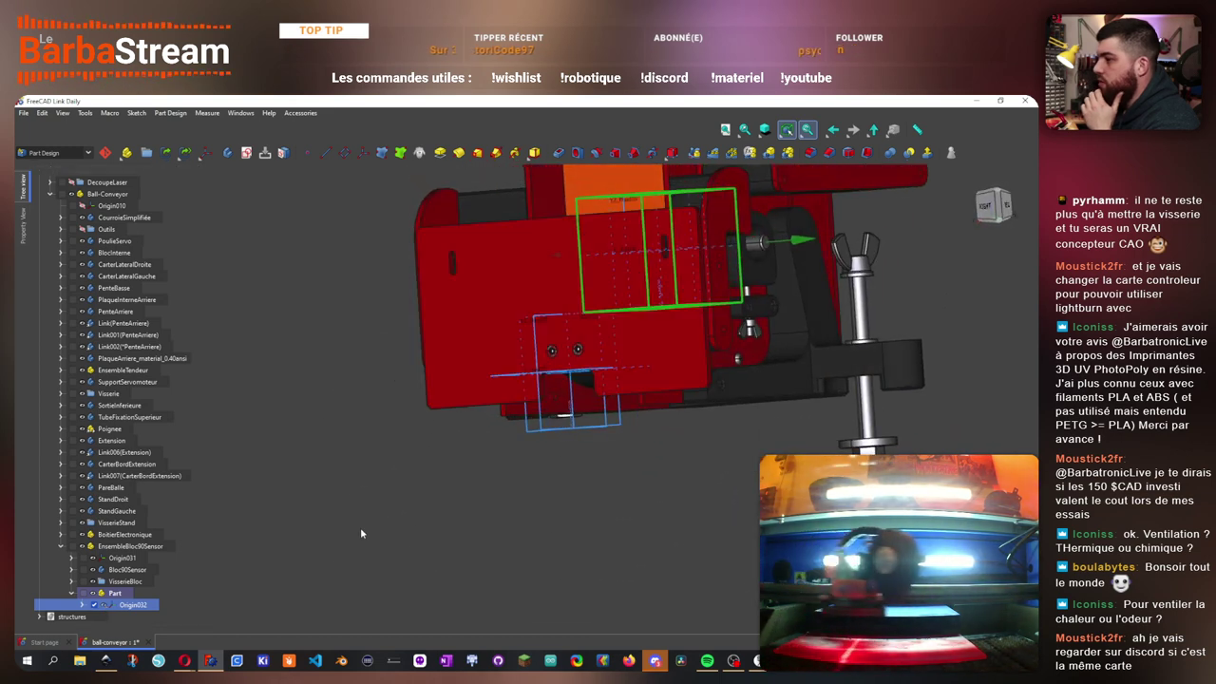
{"action": "left_click", "coordinate": [360, 531]}
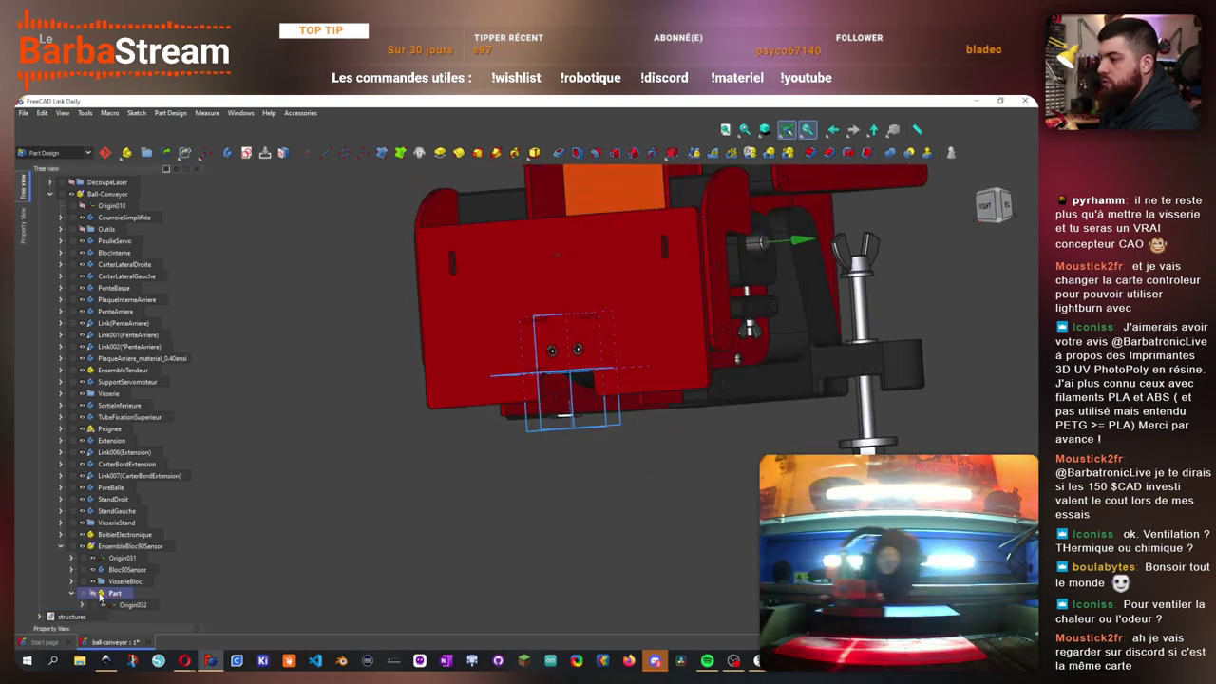
{"action": "left_click", "coordinate": [109, 594]}
{"action": "key", "text": "Delete"}
- Make EnsembleBloc90Sensor the active part and create a new part inside it
{"action": "double_click", "coordinate": [142, 570]}
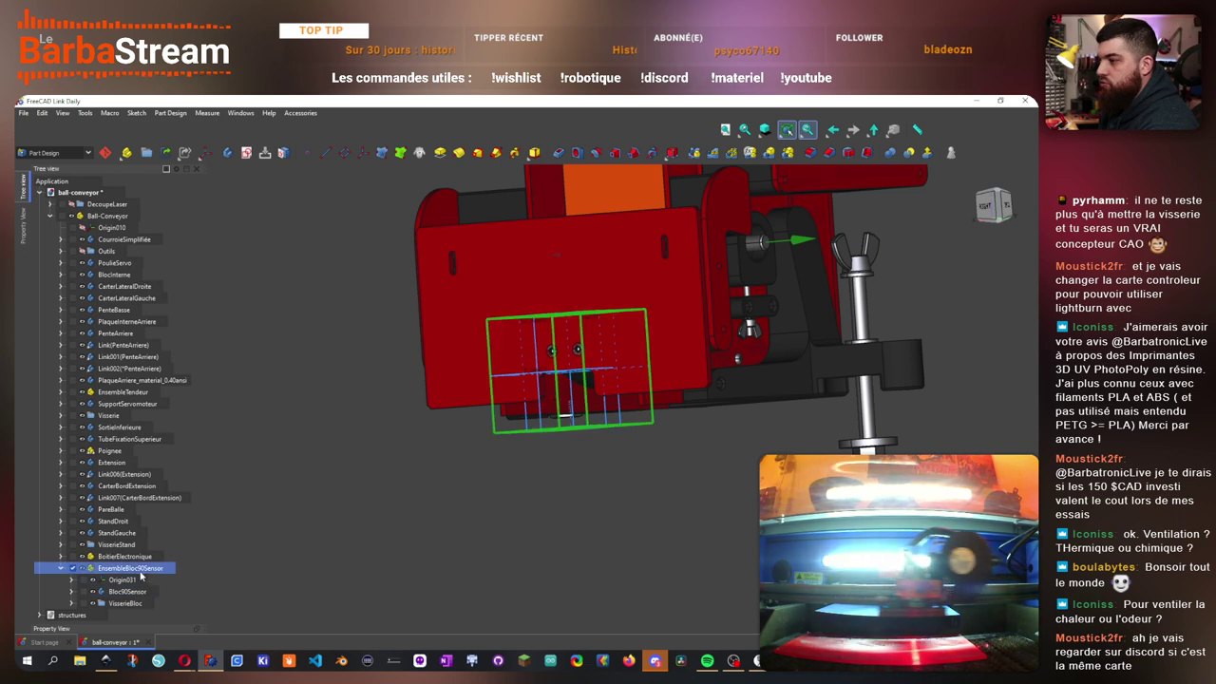
{"action": "left_click", "coordinate": [127, 153]}
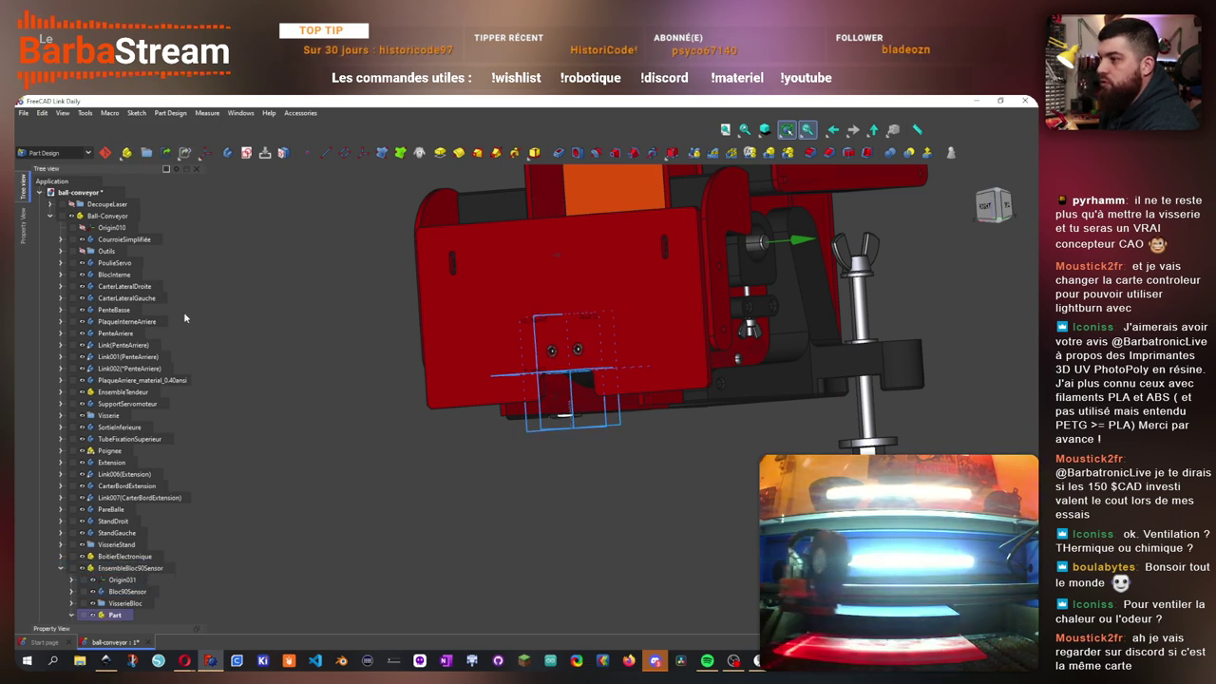
{"action": "scroll", "coordinate": [259, 518], "scroll_direction": "down", "scroll_amount": 5}
{"action": "scroll", "coordinate": [370, 473], "scroll_direction": "up", "scroll_amount": 4}
{"action": "left_click_drag", "start_coordinate": [369, 473], "coordinate": [524, 428]}
{"action": "scroll", "coordinate": [664, 428], "scroll_direction": "down", "scroll_amount": 4}
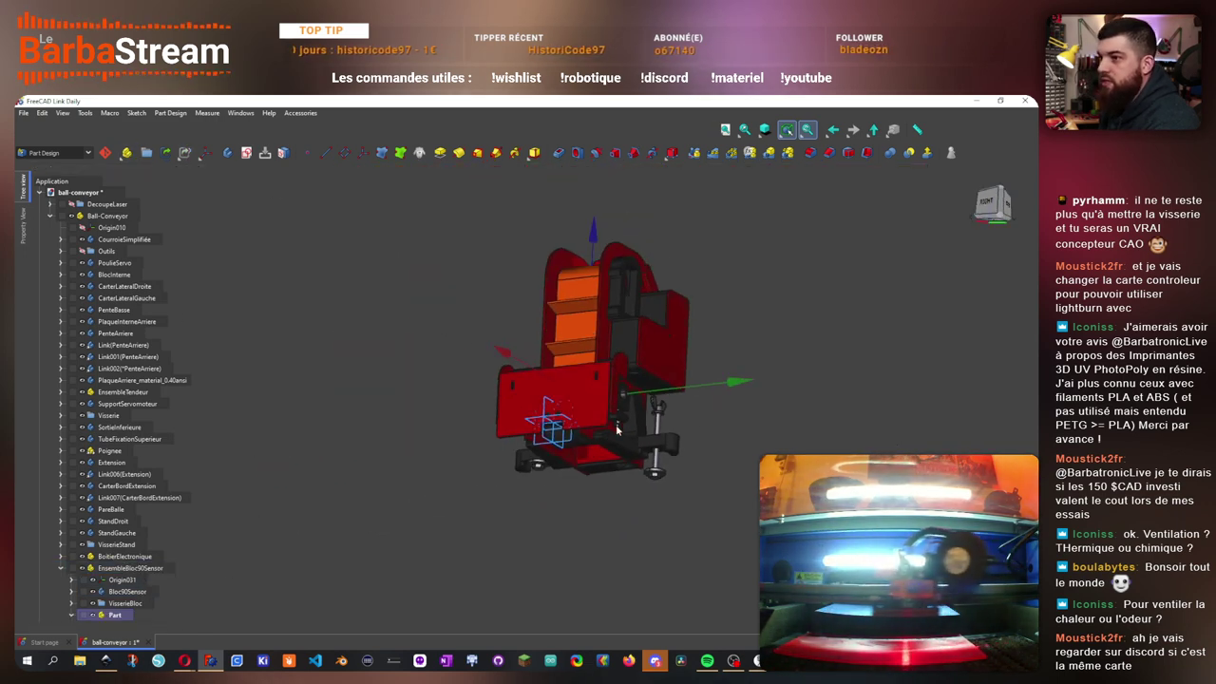
{"action": "scroll", "coordinate": [536, 439], "scroll_direction": "up", "scroll_amount": 3}
{"action": "scroll", "coordinate": [537, 439], "scroll_direction": "up", "scroll_amount": 1}
{"action": "scroll", "coordinate": [131, 506], "scroll_direction": "down", "scroll_amount": 1}
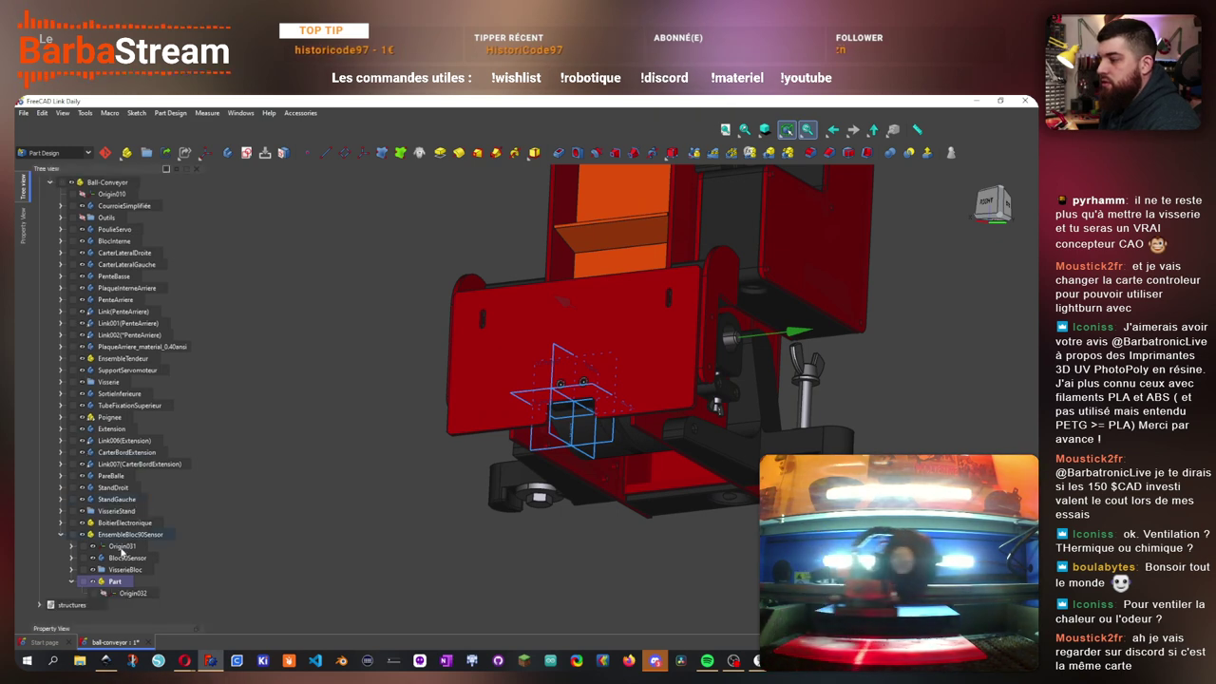
- Rename the new part inside EnsembleBloc90Sensor as Sensor50NK
{"action": "right_click", "coordinate": [117, 586]}
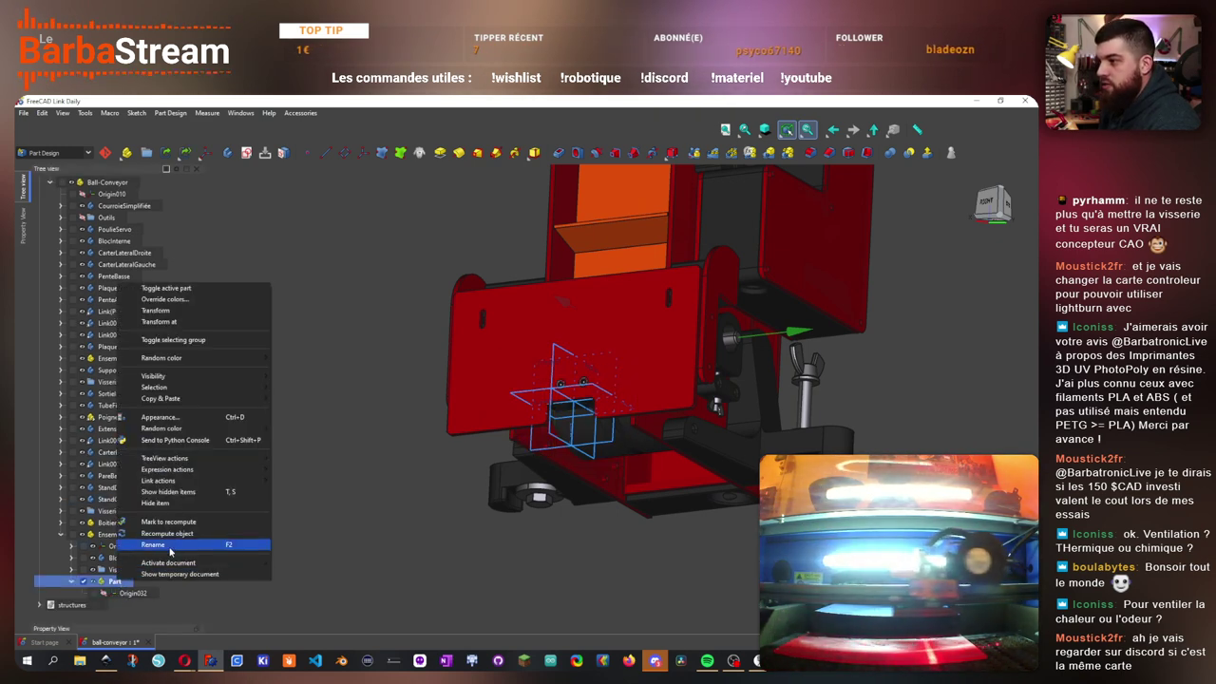
{"action": "left_click", "coordinate": [162, 546]}
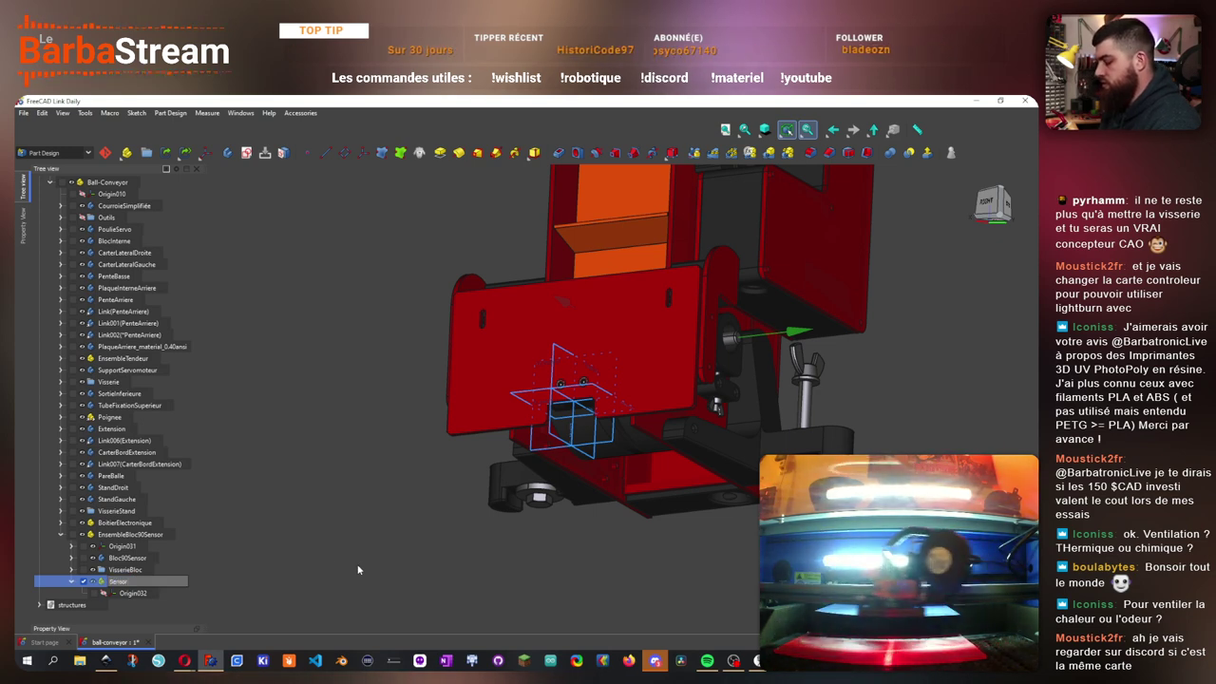
{"action": "type", "text": "Sensor50NK"}
{"action": "key", "text": "Return"}
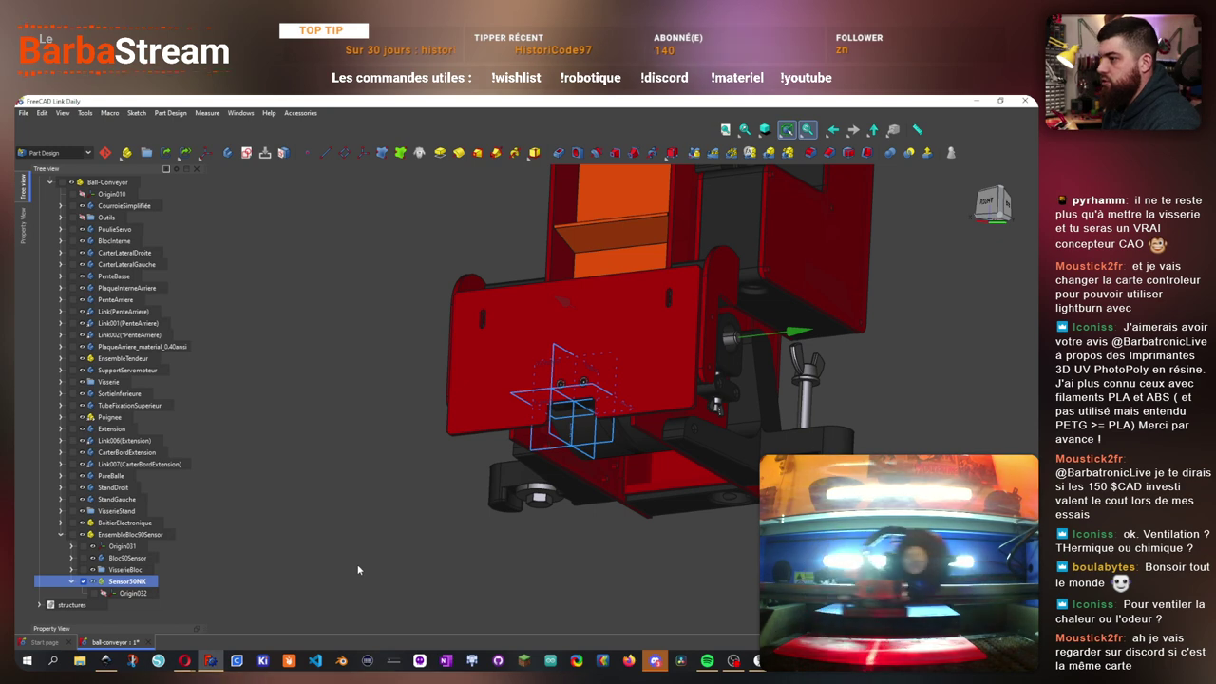
{"action": "left_click", "coordinate": [434, 618]}
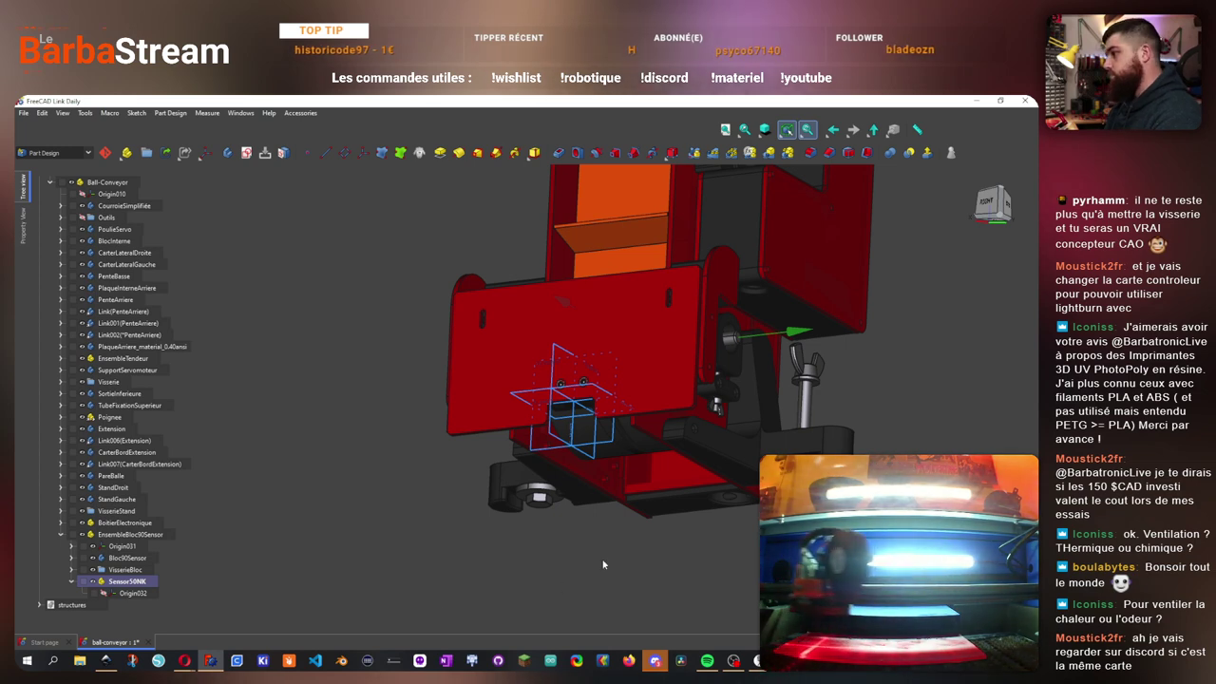
- Create a new body inside the Sensor50NK part and rename it Boitier50NK
{"action": "left_click_drag", "start_coordinate": [603, 564], "coordinate": [544, 379]}
{"action": "scroll", "coordinate": [511, 323], "scroll_direction": "up", "scroll_amount": 4}
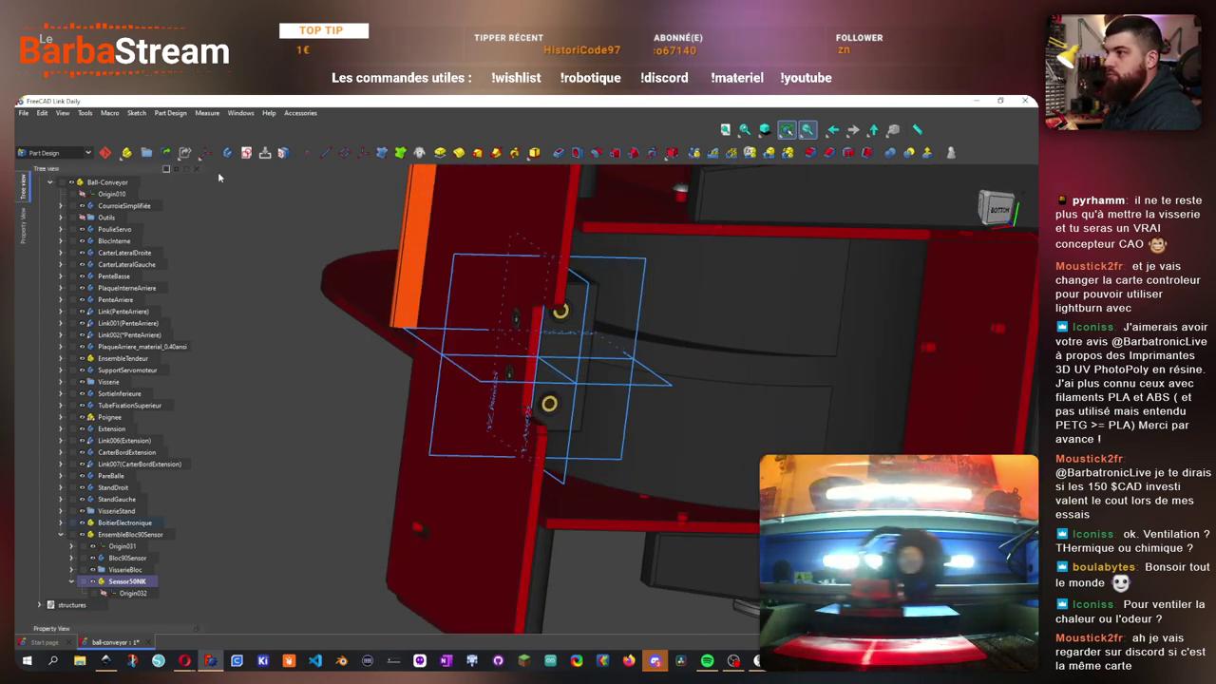
{"action": "left_click", "coordinate": [227, 152]}
{"action": "right_click", "coordinate": [130, 605]}
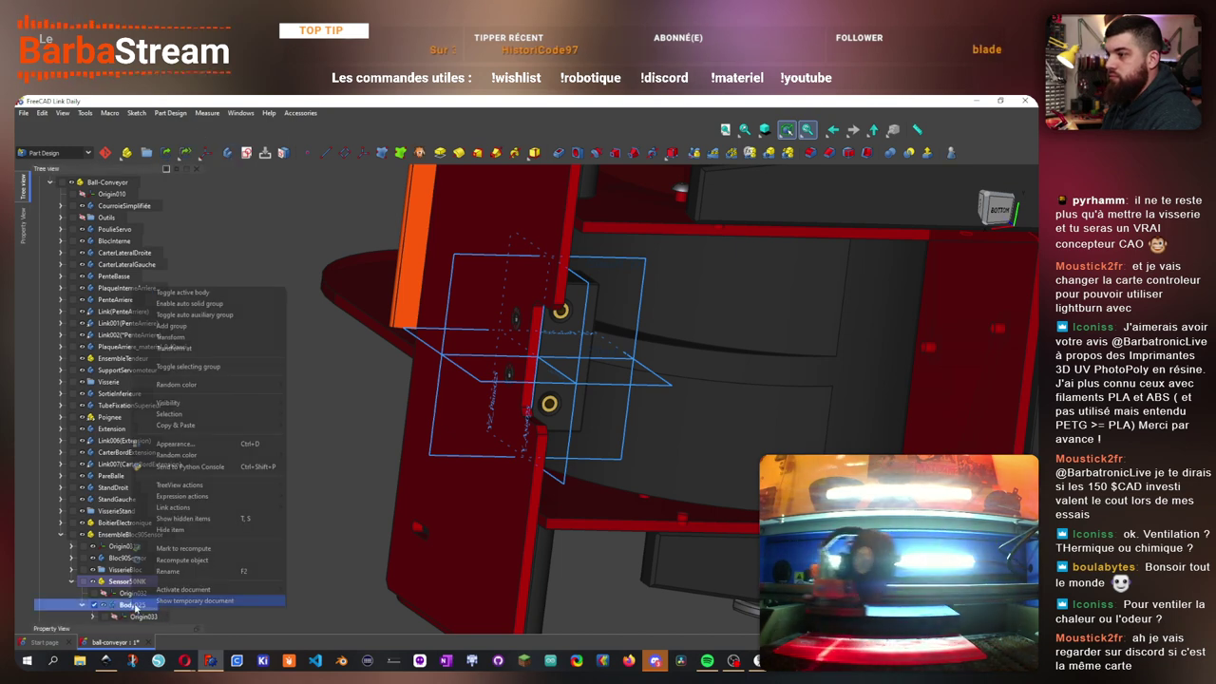
{"action": "left_click", "coordinate": [213, 570]}
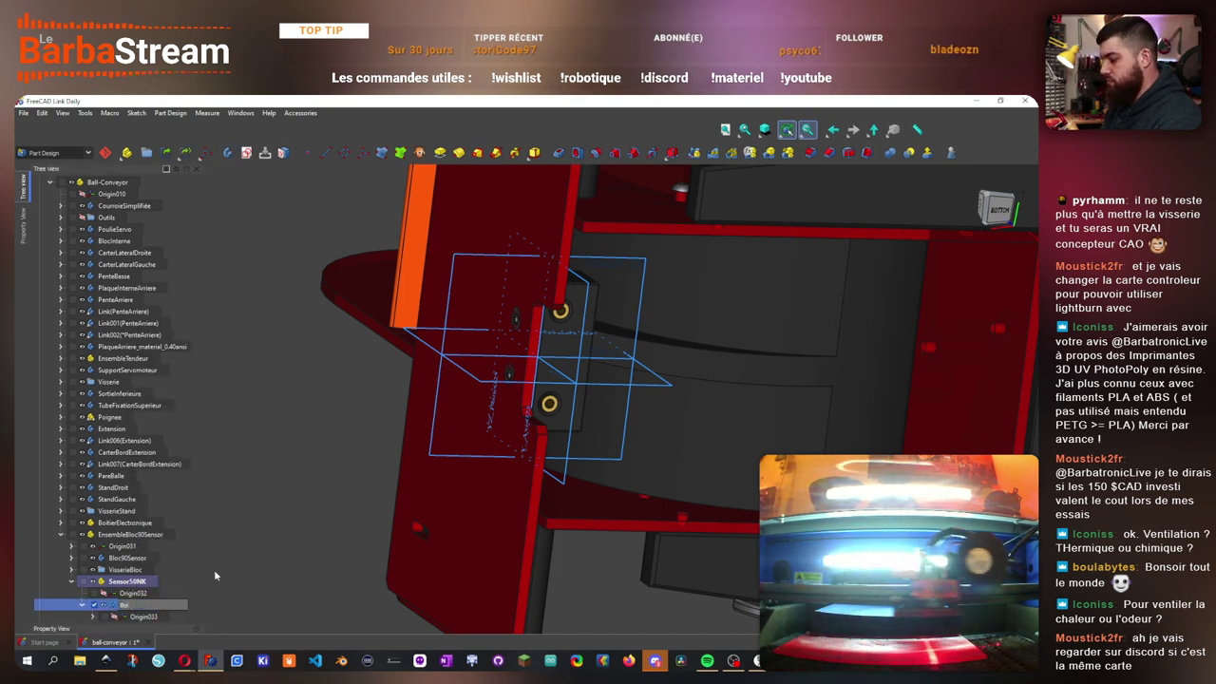
{"action": "type", "text": "Boitier"}
{"action": "key", "text": "Return"}
{"action": "right_click", "coordinate": [135, 604]}
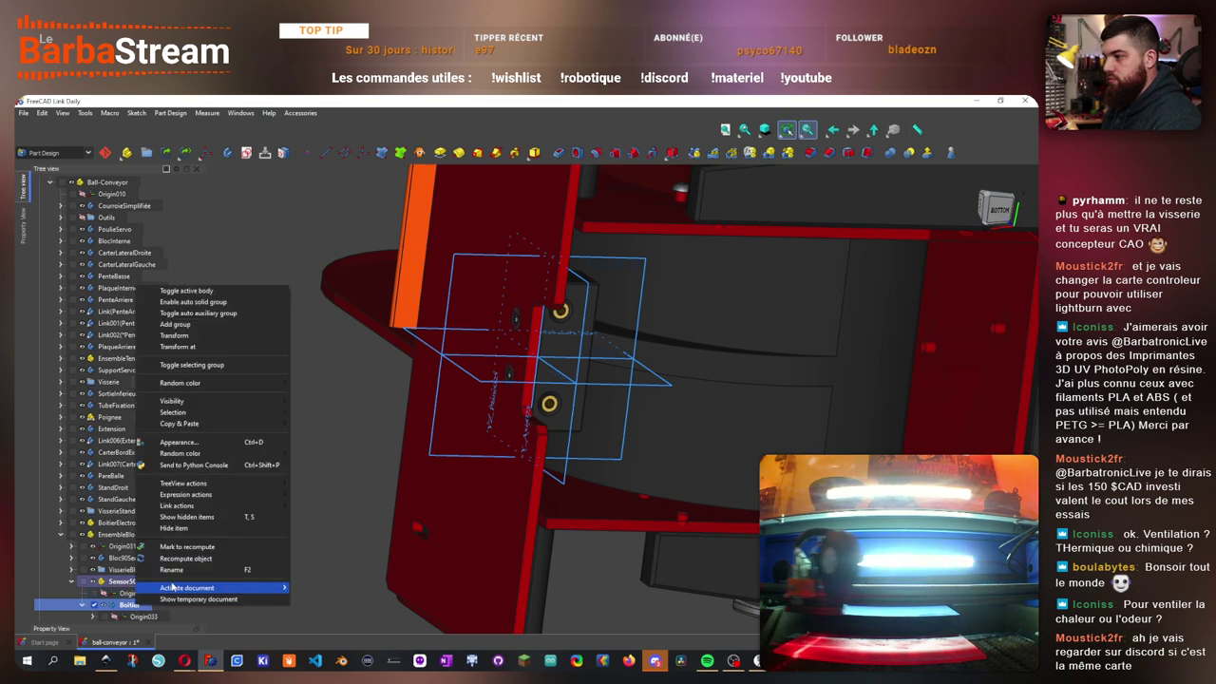
{"action": "left_click", "coordinate": [179, 570]}
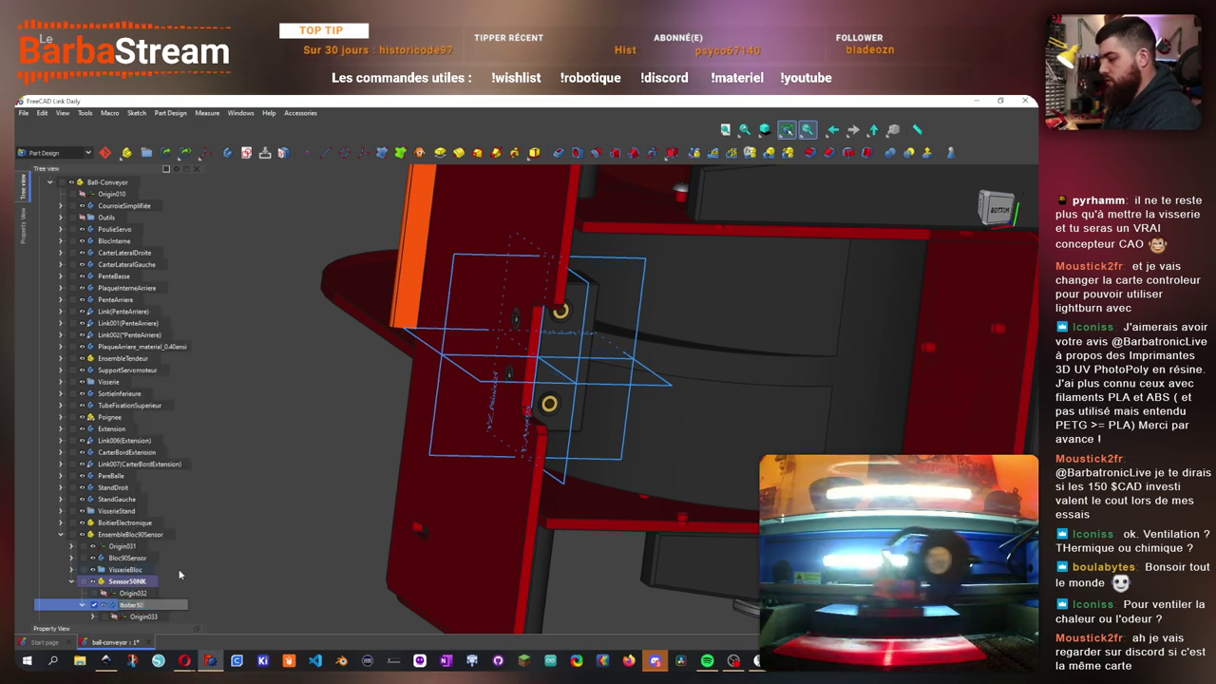
{"action": "type", "text": "50NK"}
{"action": "key", "text": "Return"}
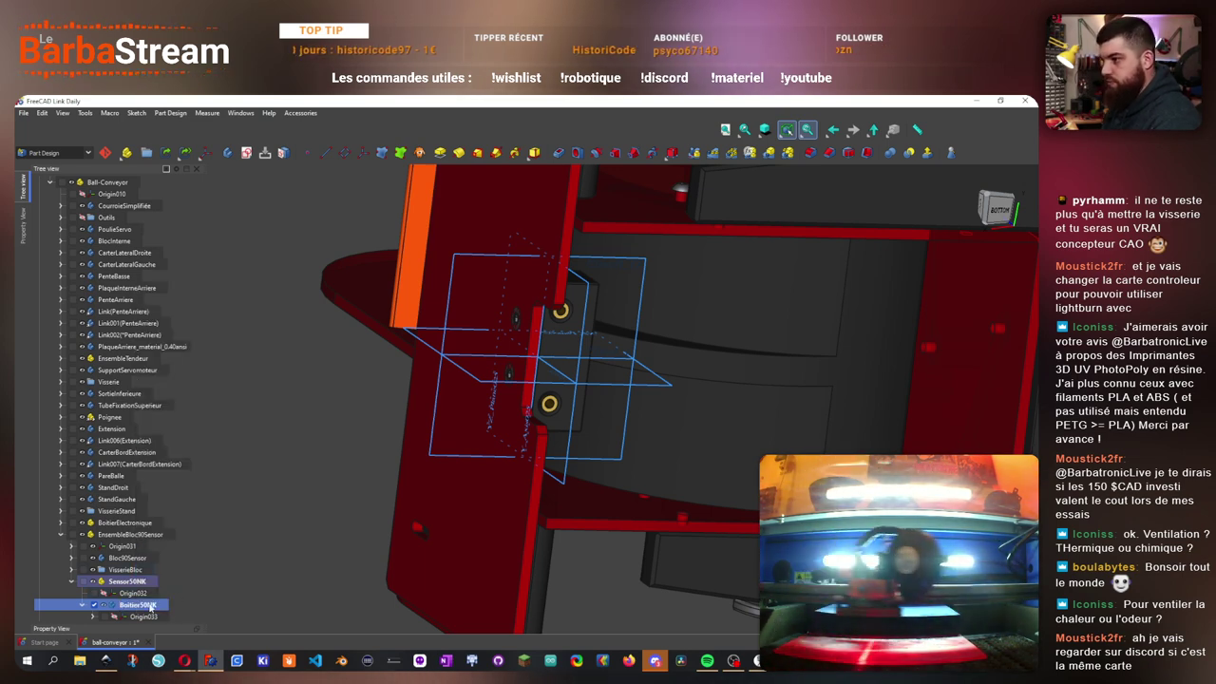
- Hide the origin planes of EnsembleBloc90Sensor and start a sketch on the XY plane in the Boitier50NK body
{"action": "scroll", "coordinate": [173, 590], "scroll_direction": "down", "scroll_amount": 5}
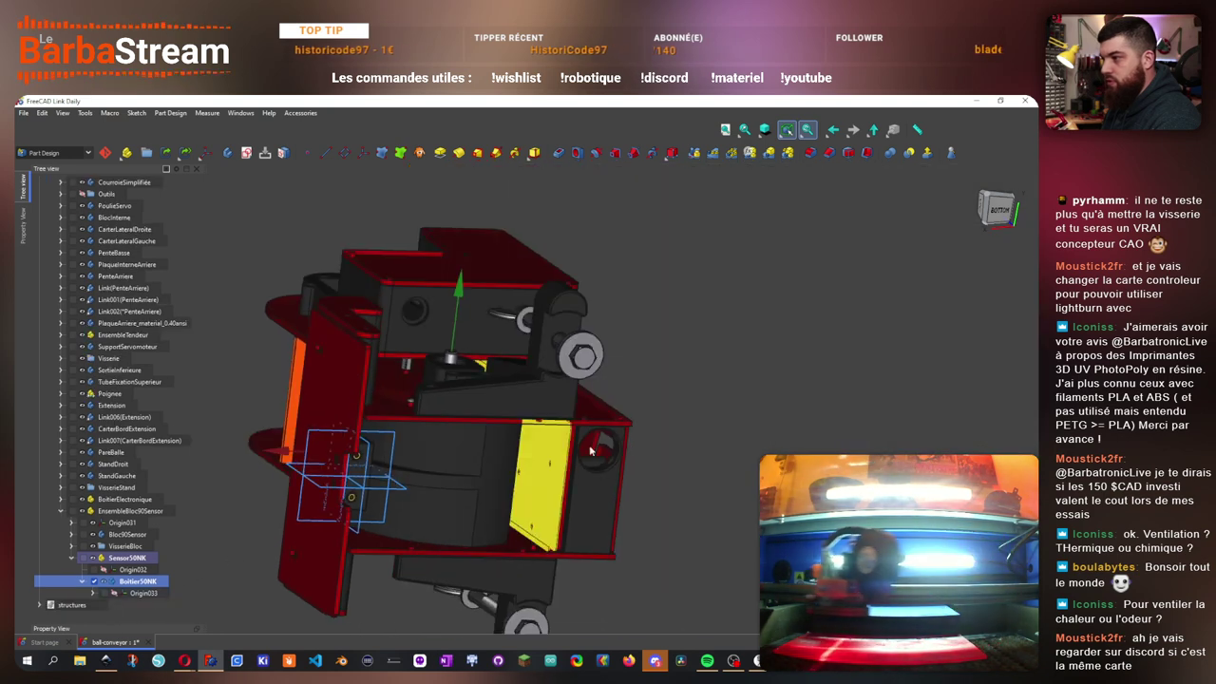
{"action": "scroll", "coordinate": [593, 461], "scroll_direction": "up", "scroll_amount": 3}
{"action": "scroll", "coordinate": [617, 488], "scroll_direction": "down", "scroll_amount": 5}
{"action": "scroll", "coordinate": [366, 465], "scroll_direction": "up", "scroll_amount": 8}
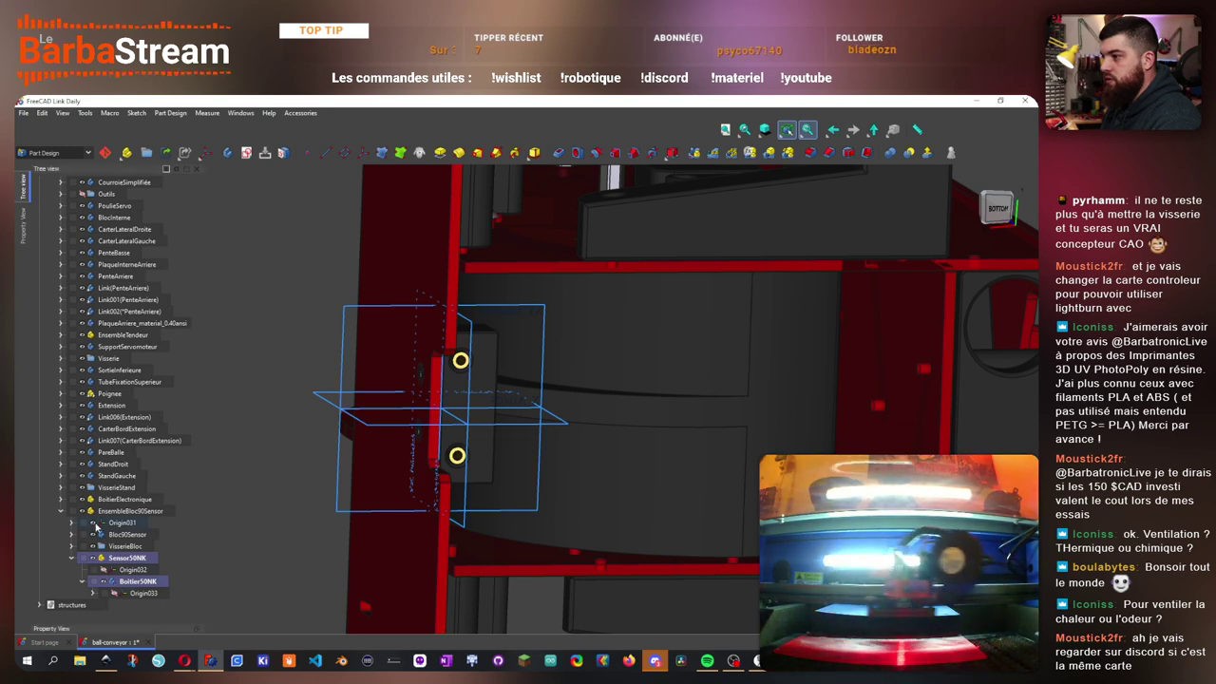
{"action": "left_click", "coordinate": [143, 582]}
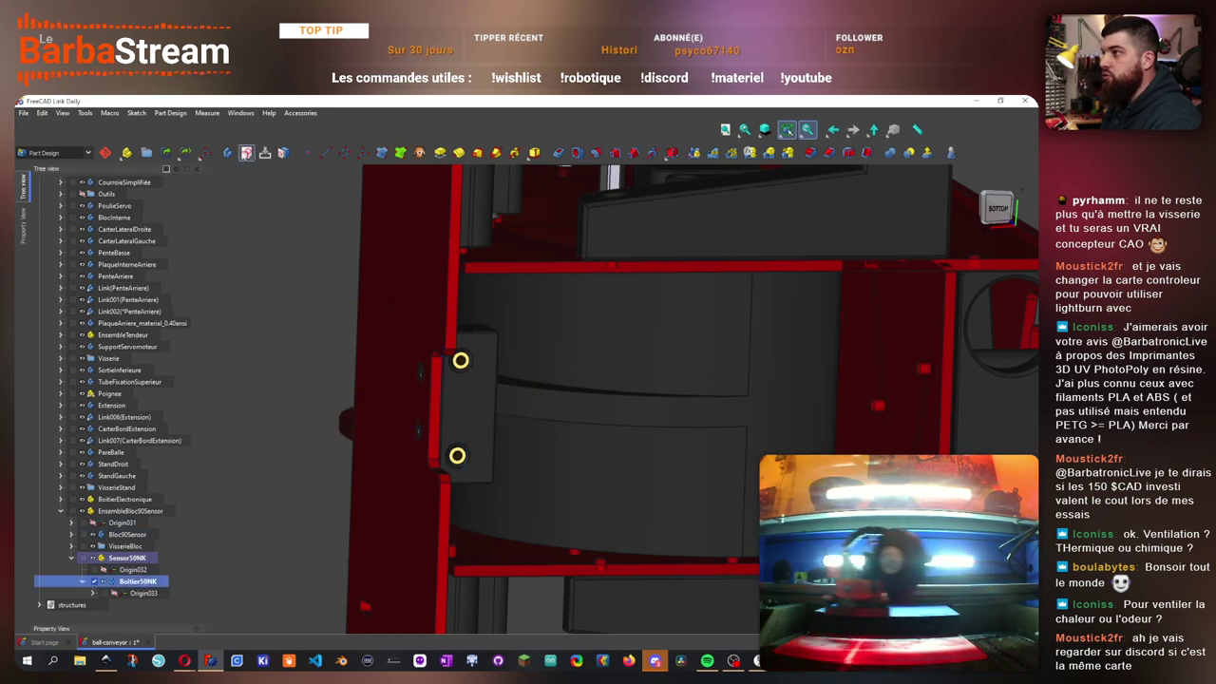
{"action": "left_click", "coordinate": [400, 308]}
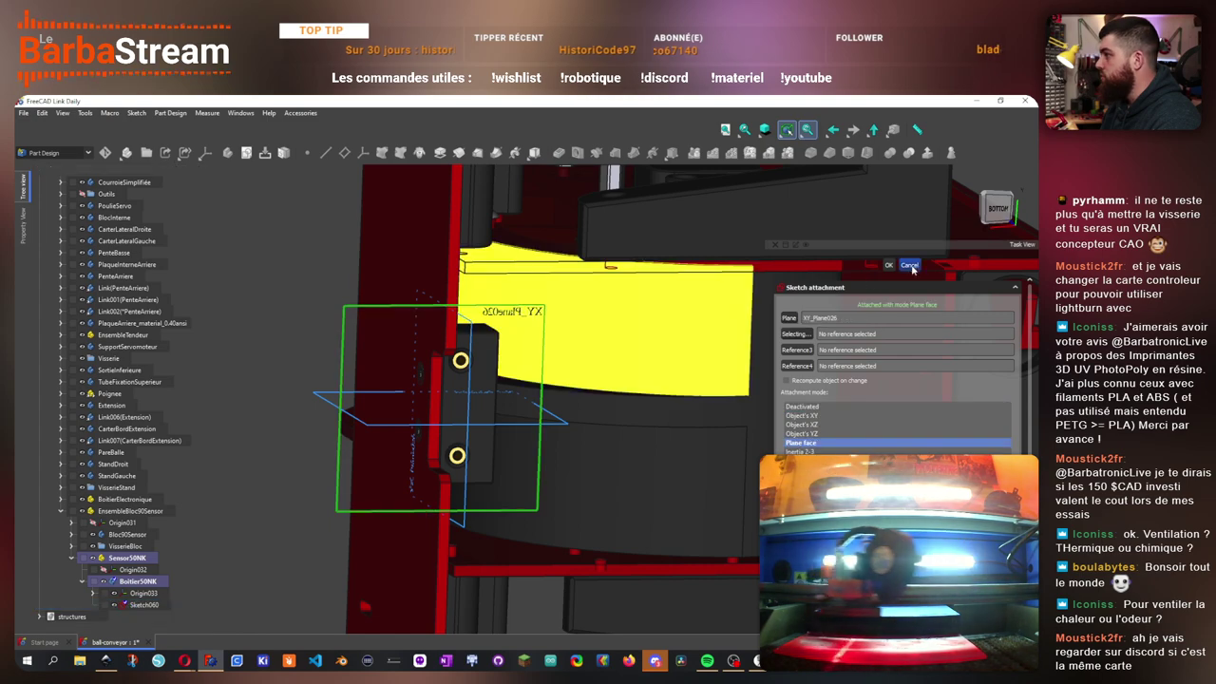
{"action": "left_click", "coordinate": [889, 265]}
{"action": "key", "text": "Return"}
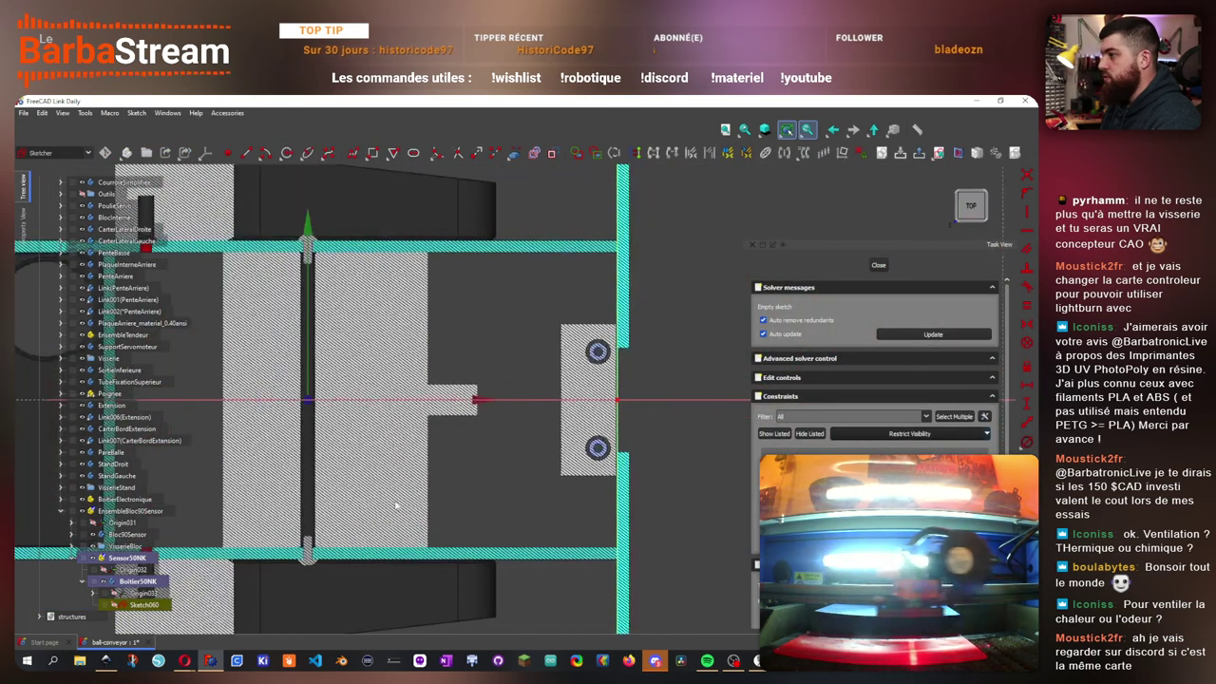
- Sketch a closed five-sided housing outline about 32 mm wide over the sensor block, with its upper inner corner cut diagonally and all corners coincident
{"action": "scroll", "coordinate": [379, 502], "scroll_direction": "up", "scroll_amount": 3}
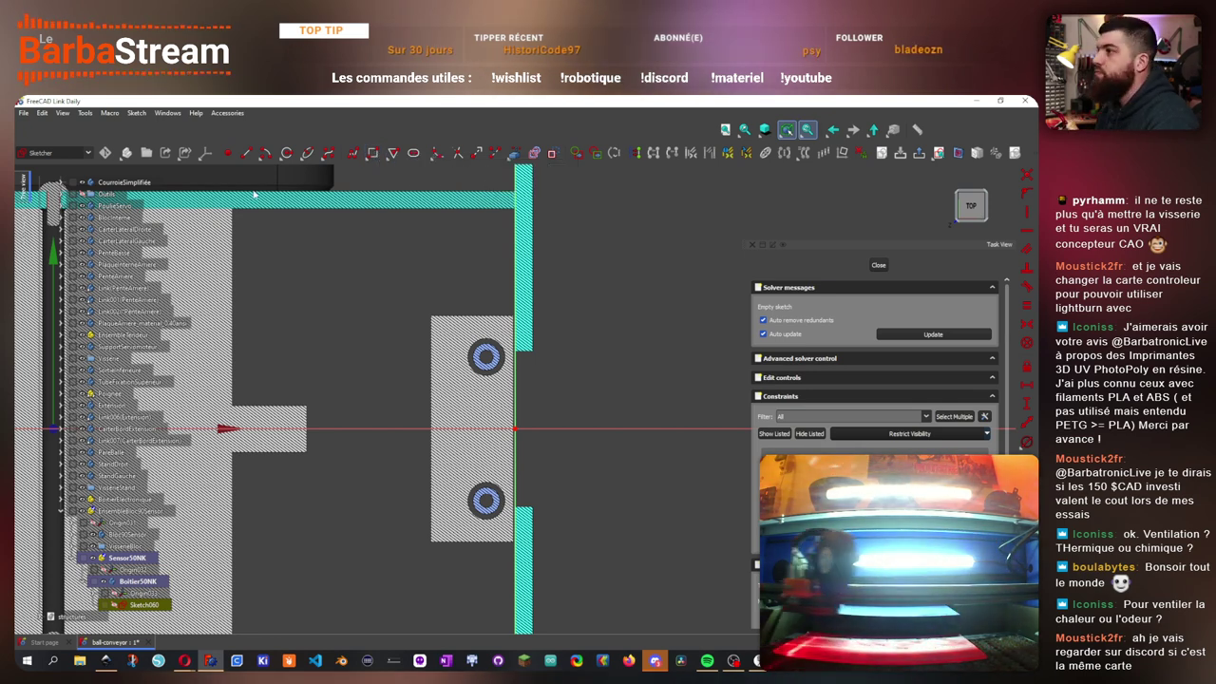
{"action": "left_click", "coordinate": [248, 157]}
{"action": "left_click", "coordinate": [495, 593]}
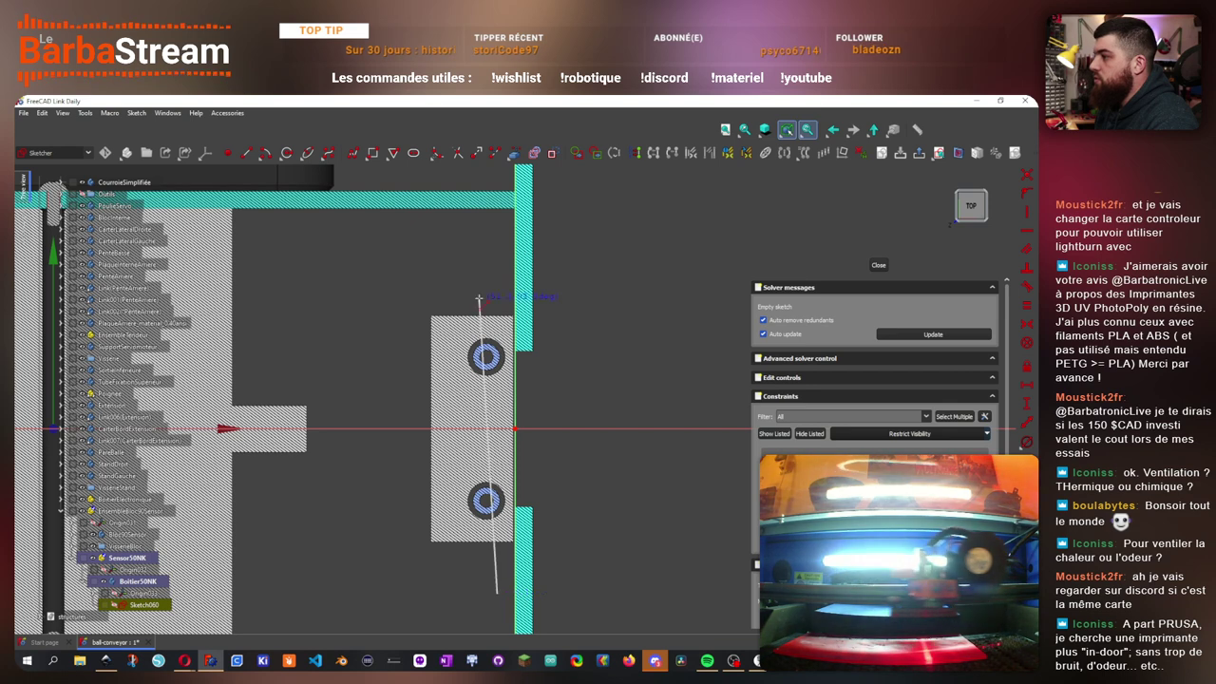
{"action": "left_click", "coordinate": [498, 283]}
{"action": "left_click", "coordinate": [496, 283]}
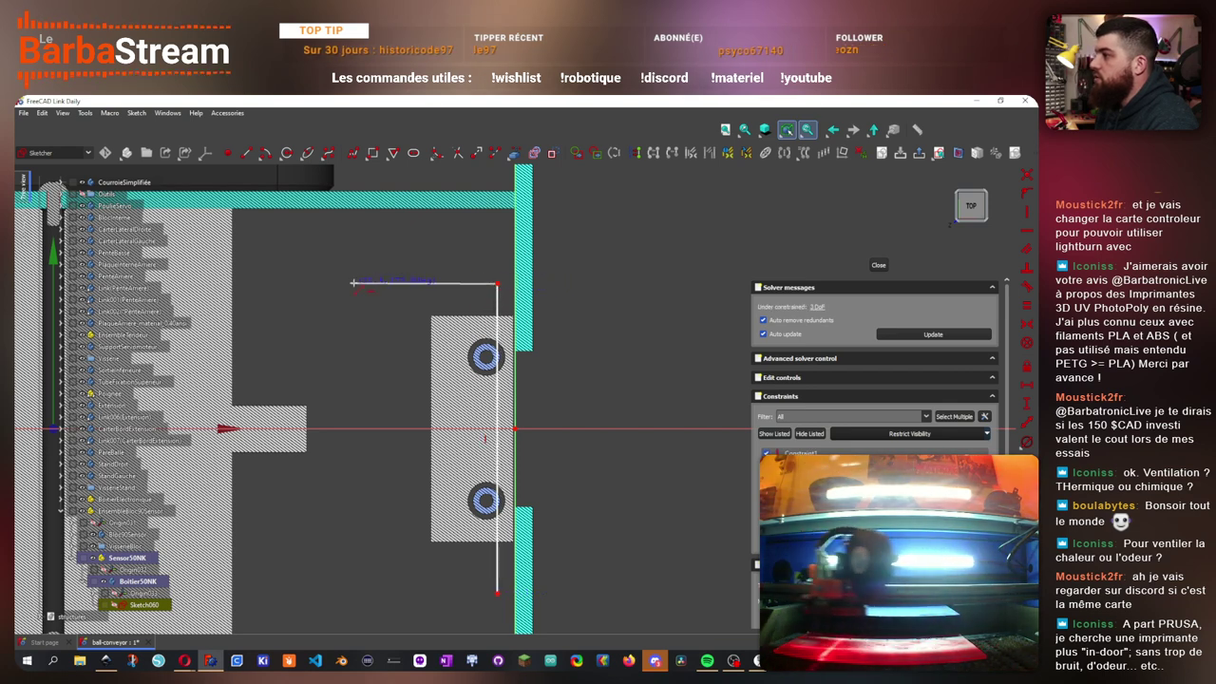
{"action": "left_click", "coordinate": [314, 331]}
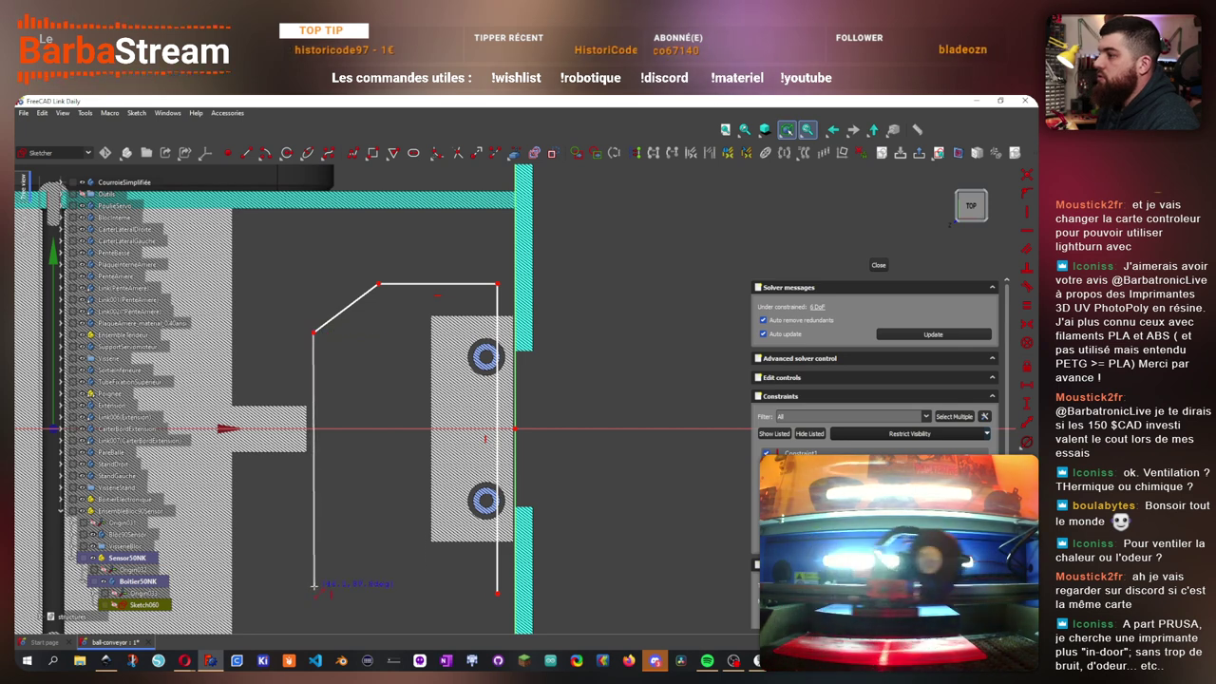
{"action": "left_click", "coordinate": [314, 593]}
{"action": "left_click", "coordinate": [496, 594]}
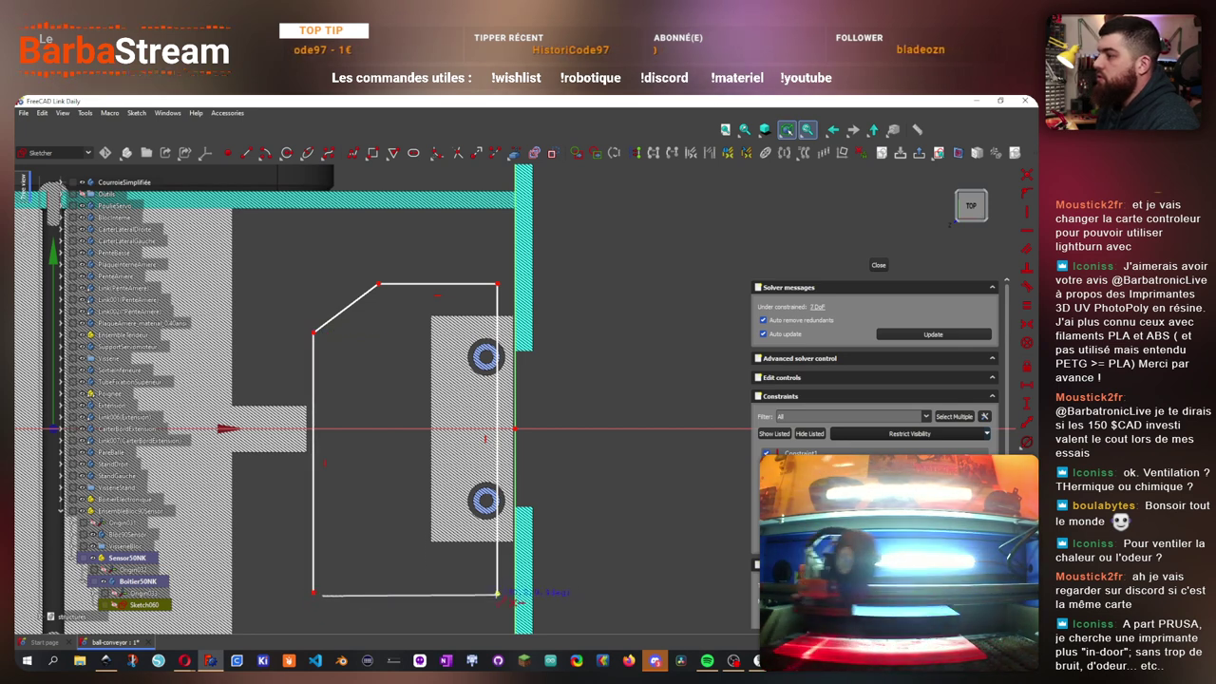
{"action": "left_click_drag", "start_coordinate": [304, 579], "coordinate": [367, 599]}
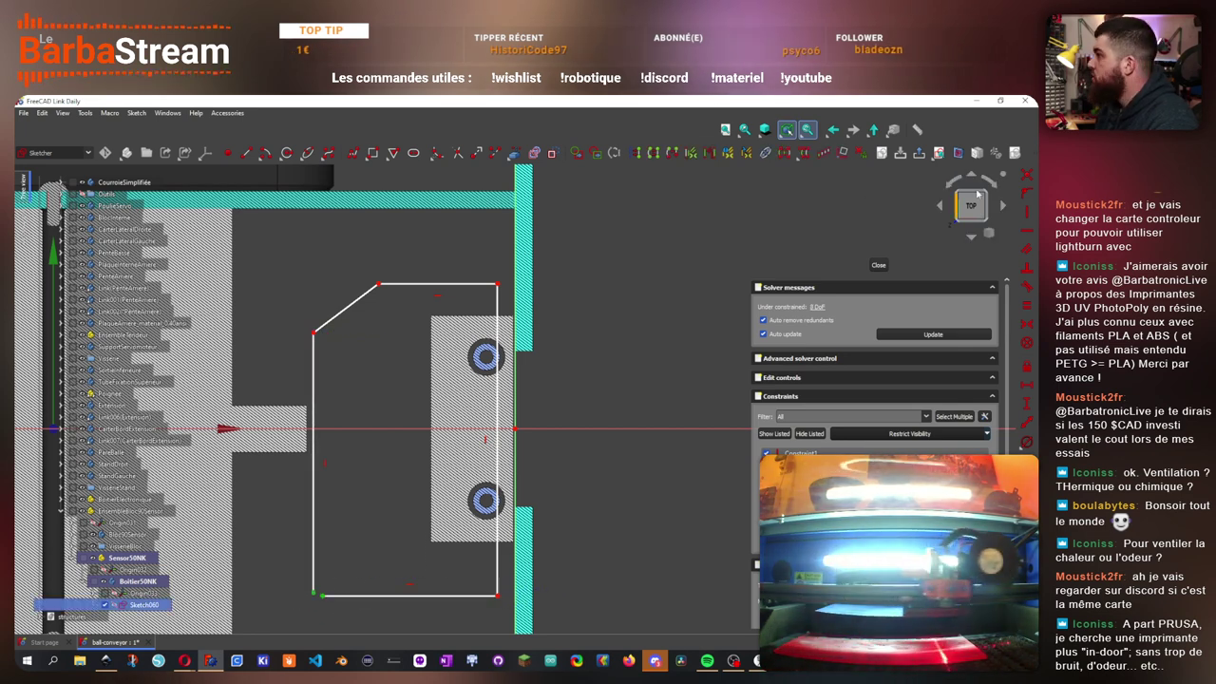
{"action": "left_click", "coordinate": [1026, 175]}
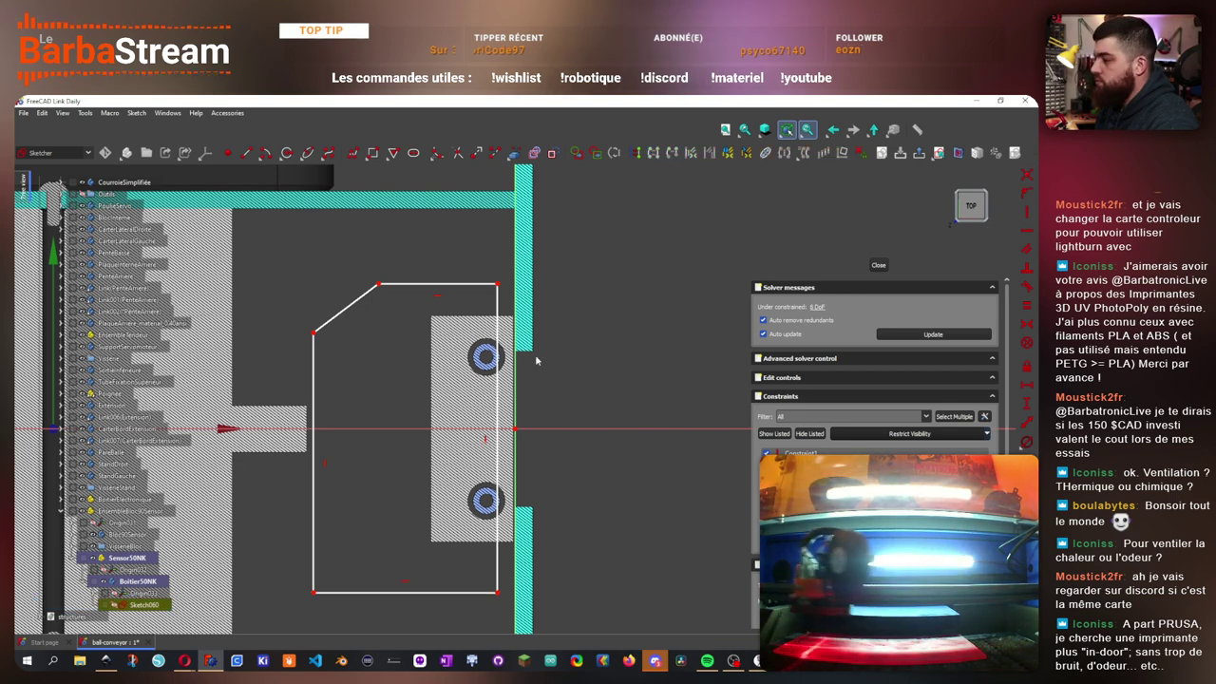
- Make the outline's long vertical edge near the front plate symmetric about the horizontal axis and set its length to 31 mm
{"action": "left_click", "coordinate": [496, 284]}
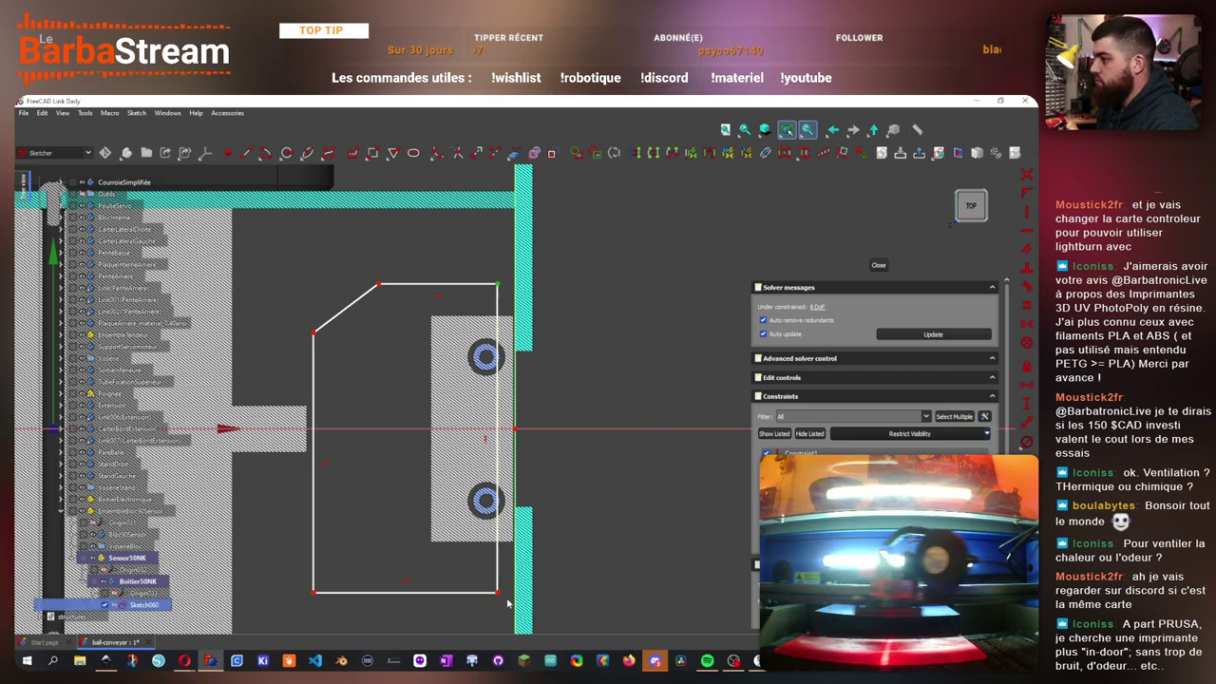
{"action": "left_click", "coordinate": [591, 432]}
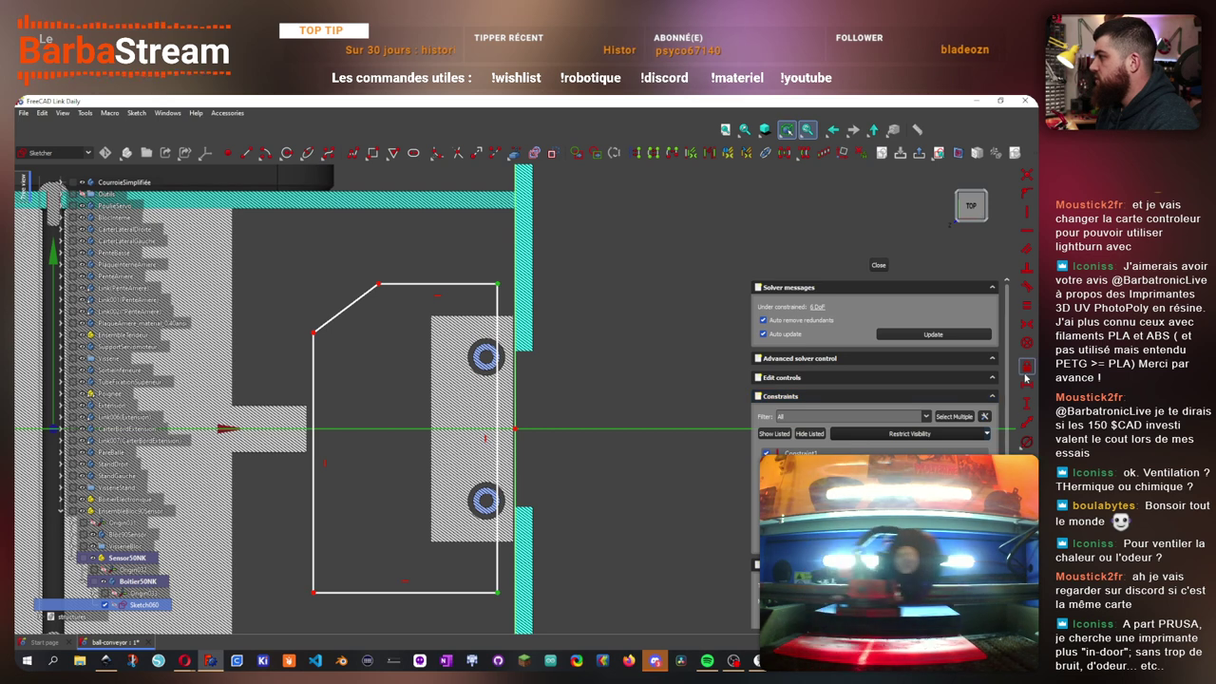
{"action": "left_click", "coordinate": [1028, 325]}
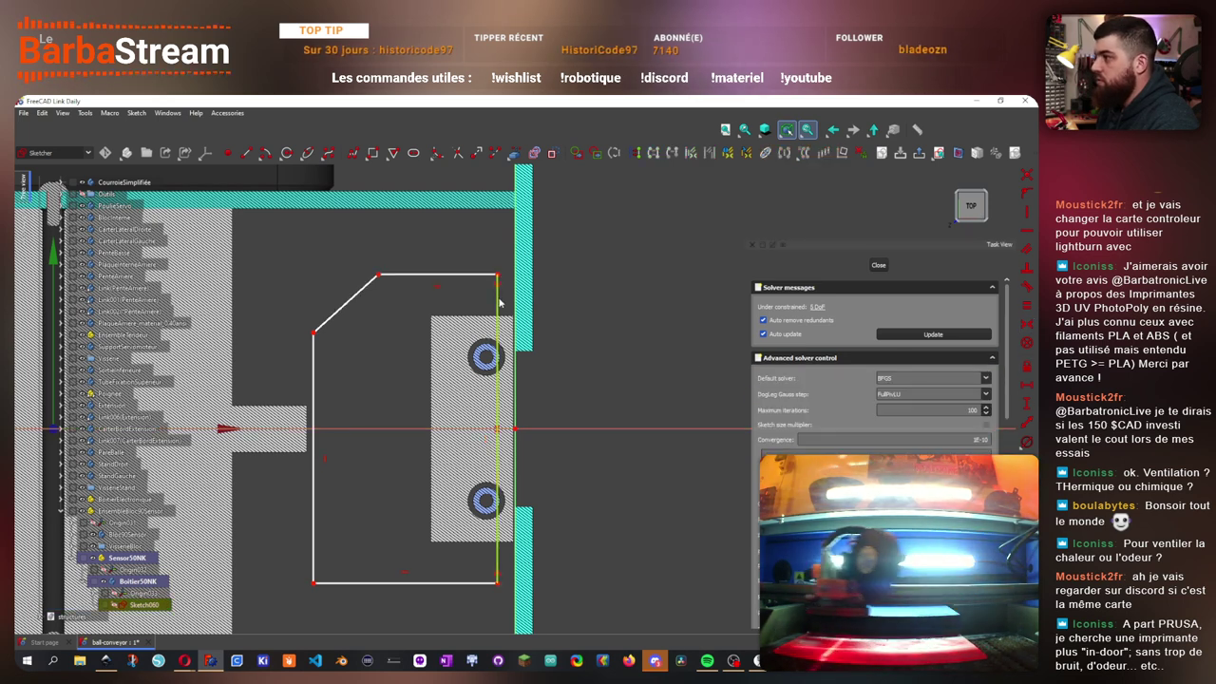
{"action": "left_click", "coordinate": [1028, 404]}
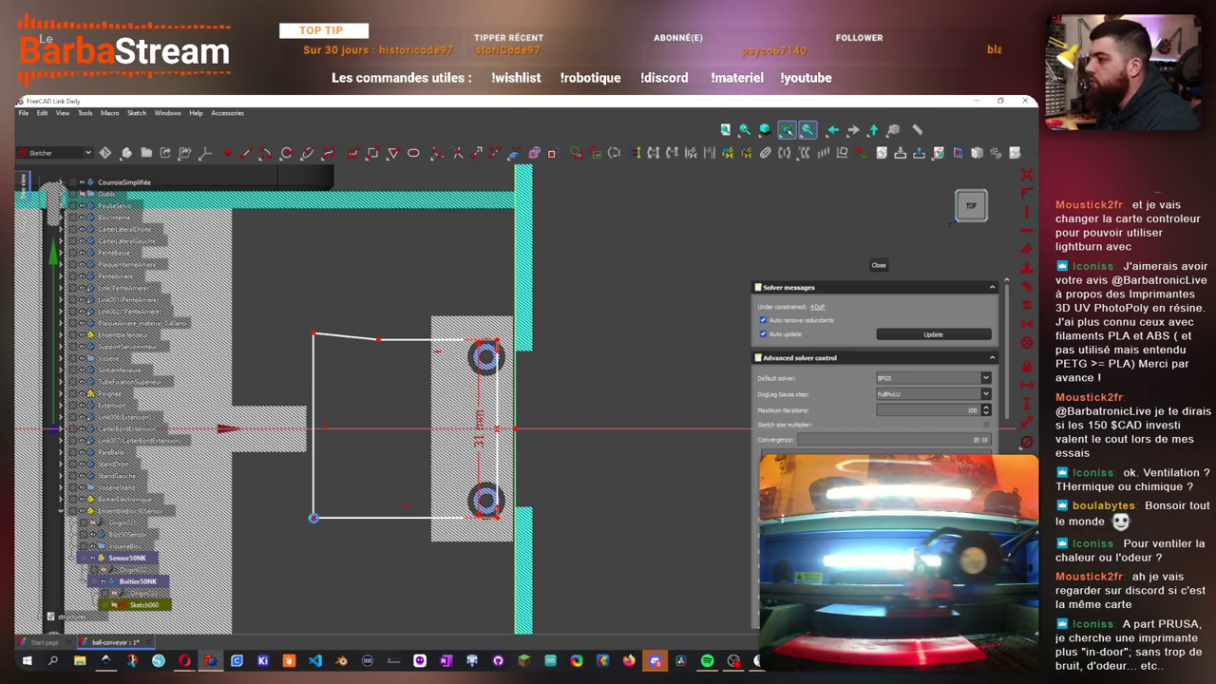
- Set the horizontal width of the housing outline along its lower edge to 25 mm
{"action": "left_click", "coordinate": [314, 520]}
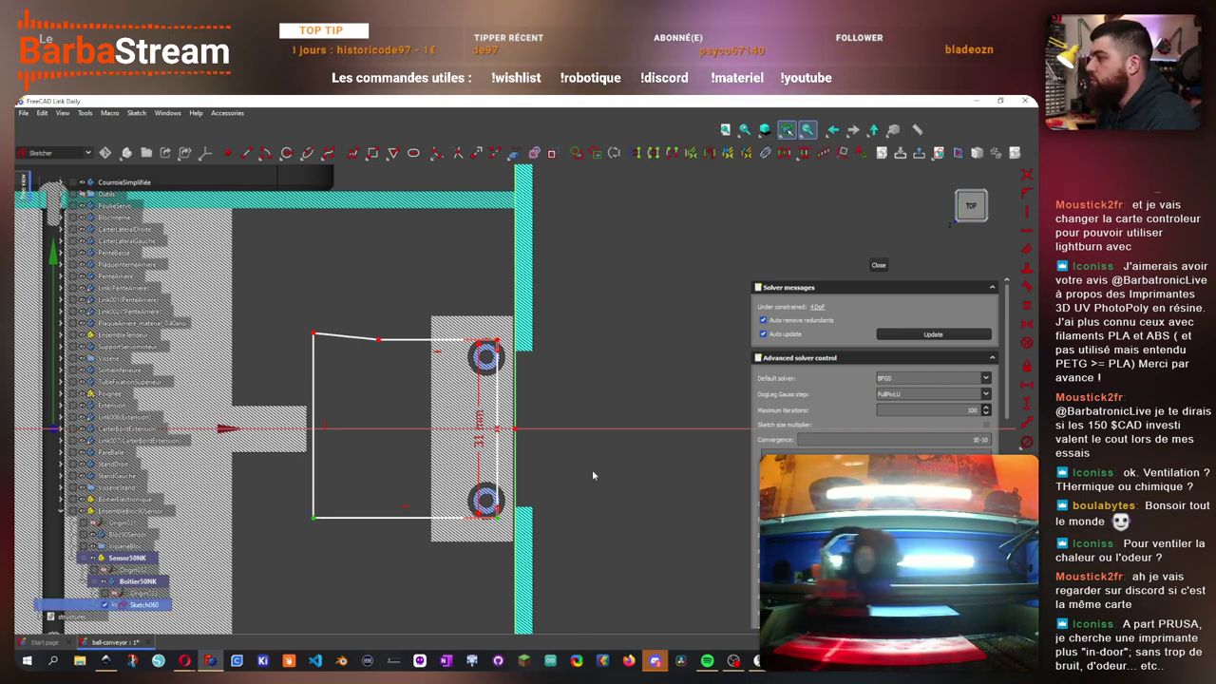
{"action": "left_click", "coordinate": [1028, 385]}
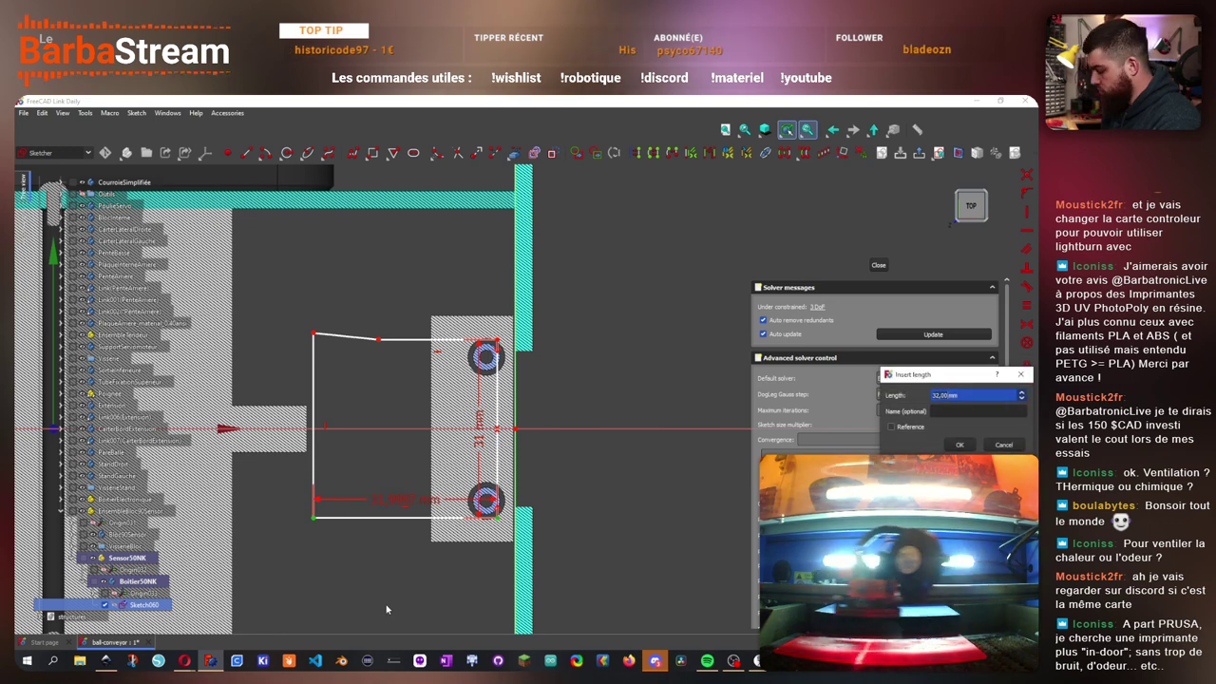
{"action": "type", "text": "25"}
{"action": "key", "text": "Return"}
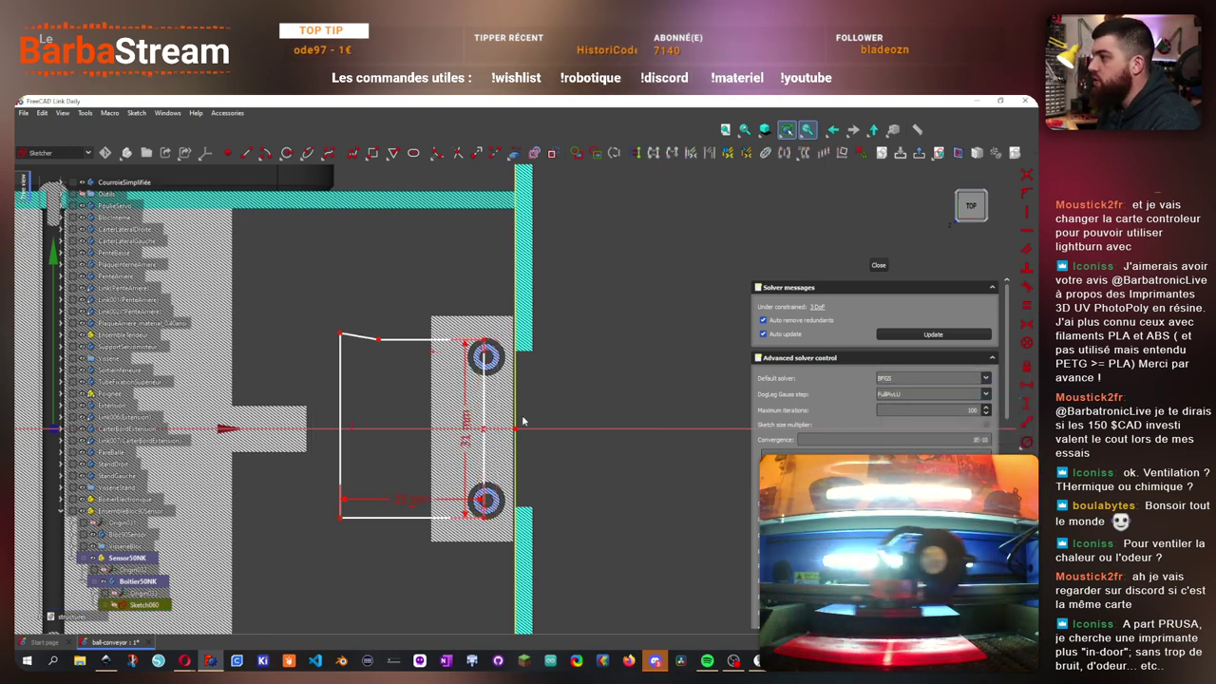
- Reshape the outline's diagonal corner, then constrain its angle to the upper edge and the length of the diagonal
{"action": "left_click_drag", "start_coordinate": [340, 333], "coordinate": [344, 378]}
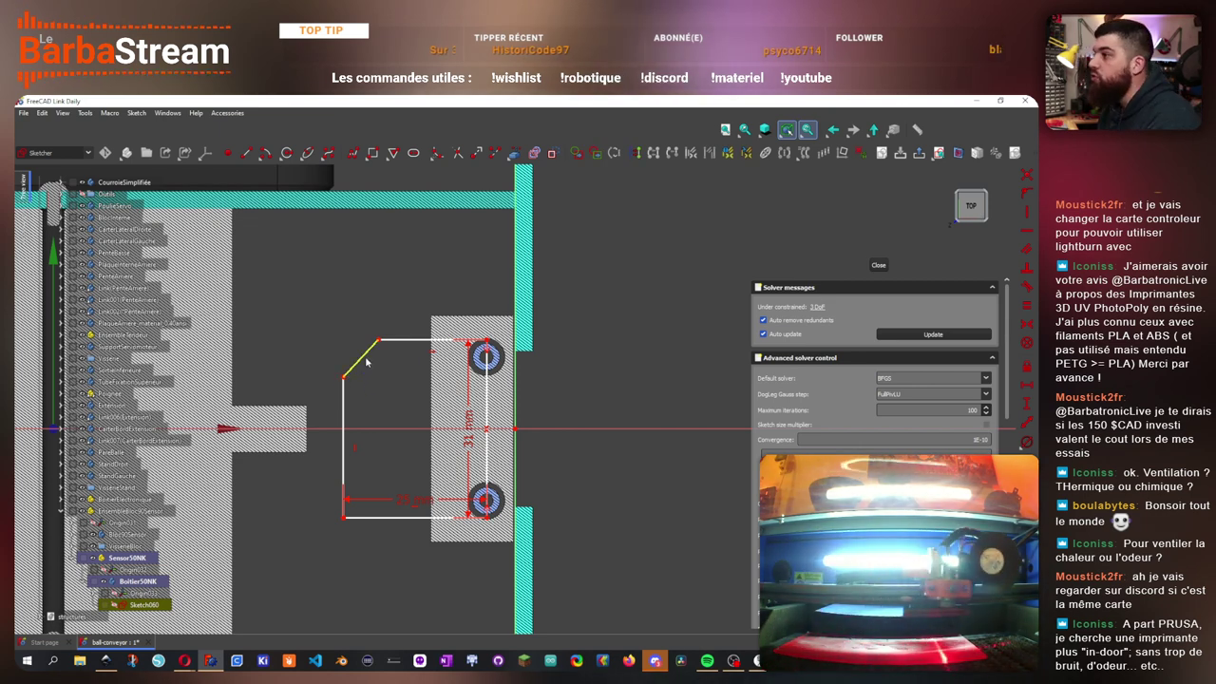
{"action": "left_click", "coordinate": [364, 357]}
{"action": "left_click", "coordinate": [401, 339]}
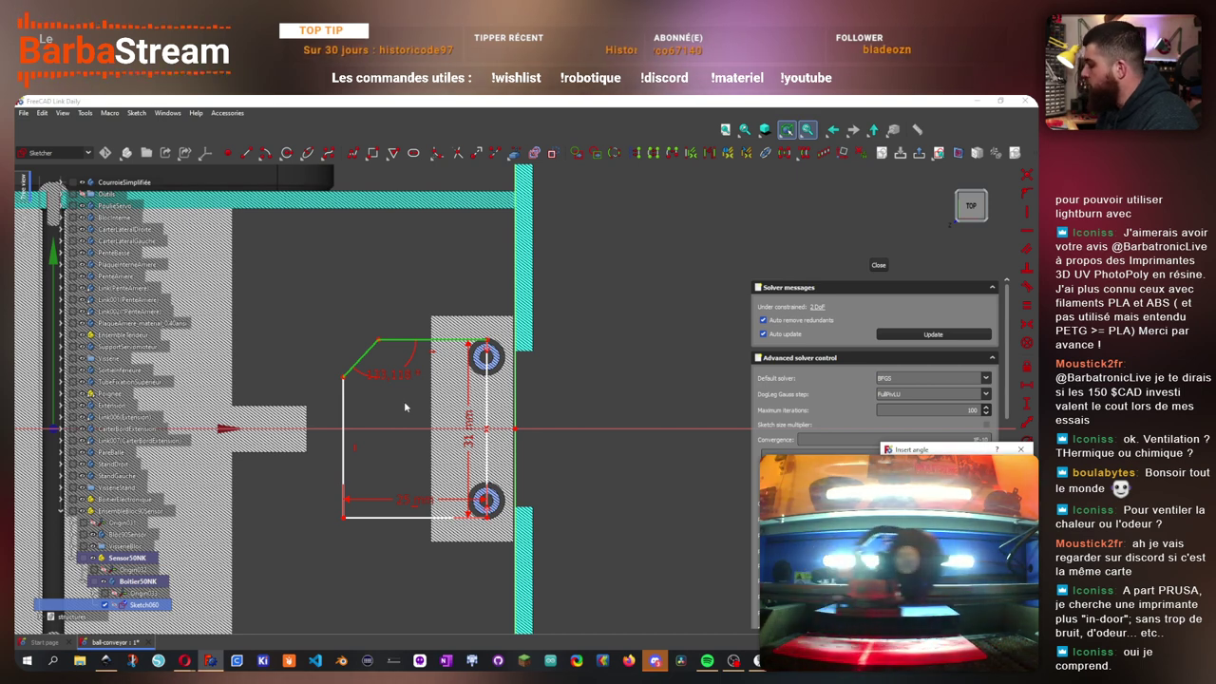
{"action": "key", "text": "Return"}
{"action": "mouse_move", "coordinate": [488, 401]}
{"action": "left_mouse_down"}
{"action": "mouse_move", "coordinate": [473, 400]}
{"action": "mouse_move", "coordinate": [485, 403]}
{"action": "left_mouse_up"}
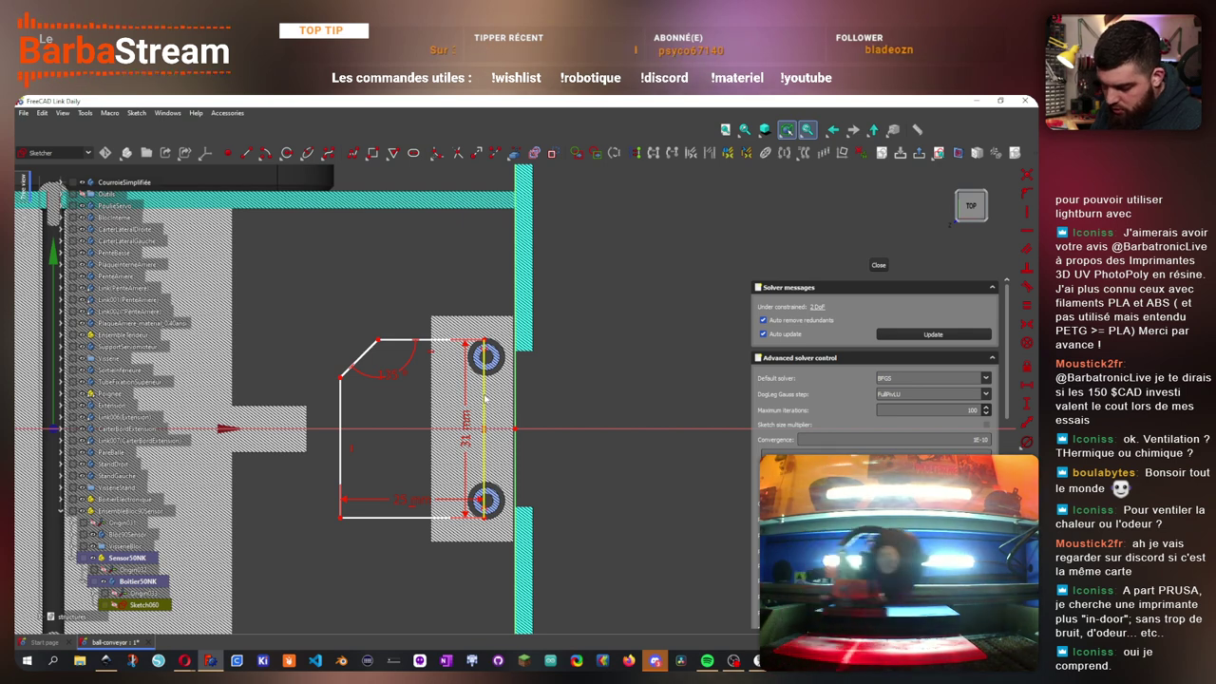
{"action": "left_click", "coordinate": [372, 349]}
{"action": "left_click", "coordinate": [1029, 441]}
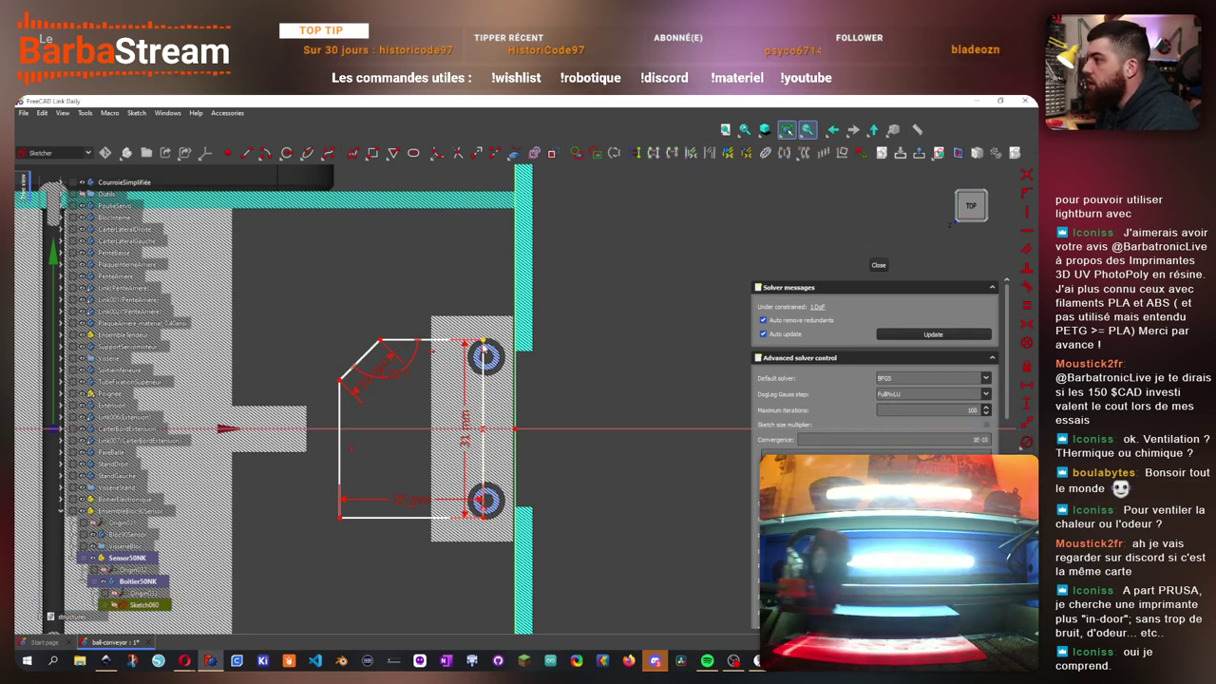
- Move the outline closer to the front plate and place the height and width dimensions outside the profile
{"action": "left_click_drag", "start_coordinate": [483, 342], "coordinate": [501, 343]}
{"action": "scroll", "coordinate": [493, 448], "scroll_direction": "up", "scroll_amount": 3}
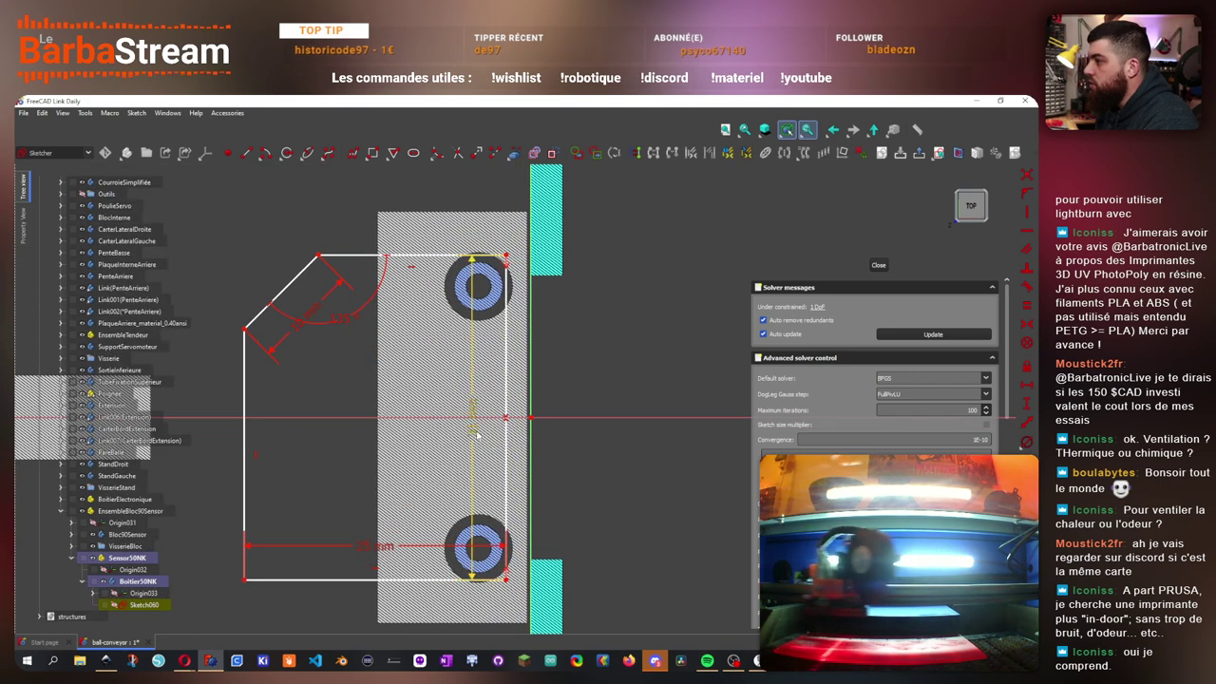
{"action": "left_click_drag", "start_coordinate": [366, 548], "coordinate": [364, 616]}
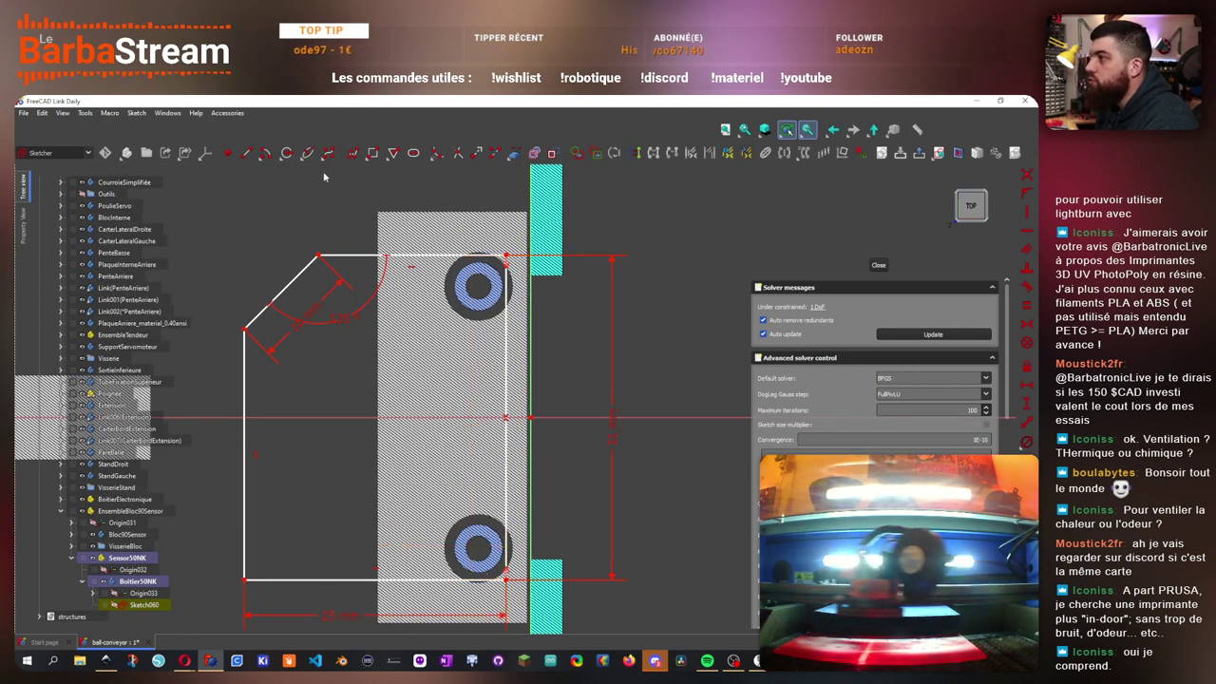
- Draw a circle over each of the two mounting holes and make their centres symmetric about the horizontal axis
{"action": "left_click", "coordinate": [485, 560]}
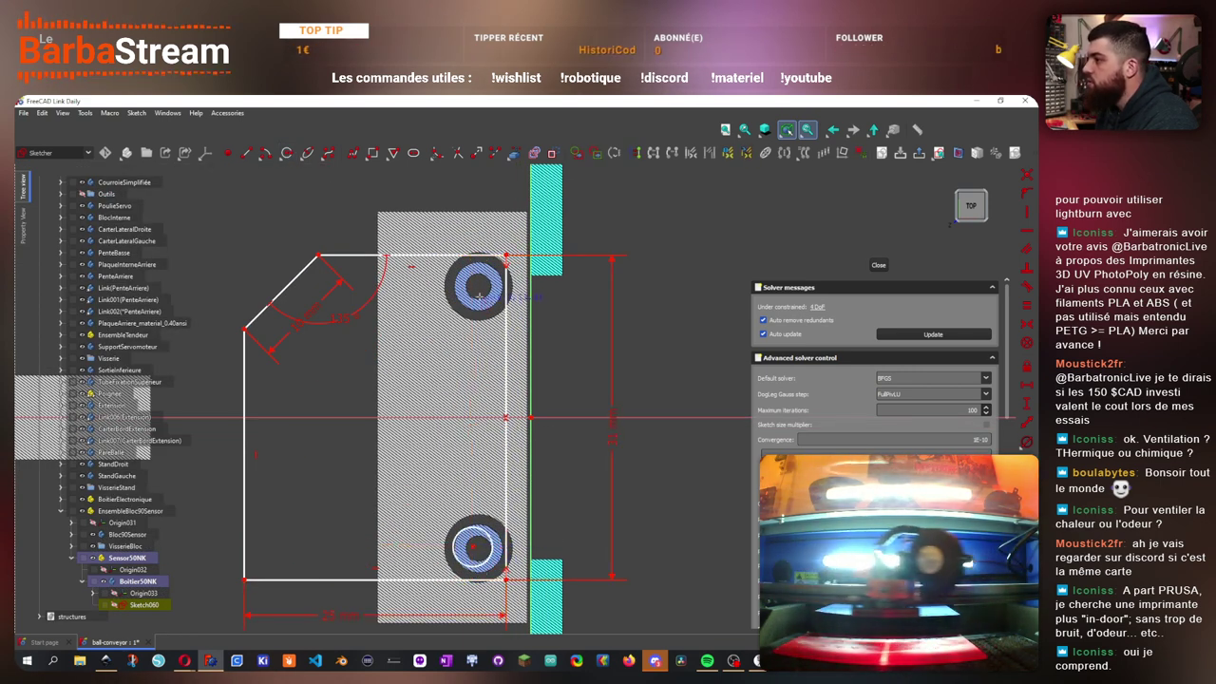
{"action": "left_click", "coordinate": [487, 294]}
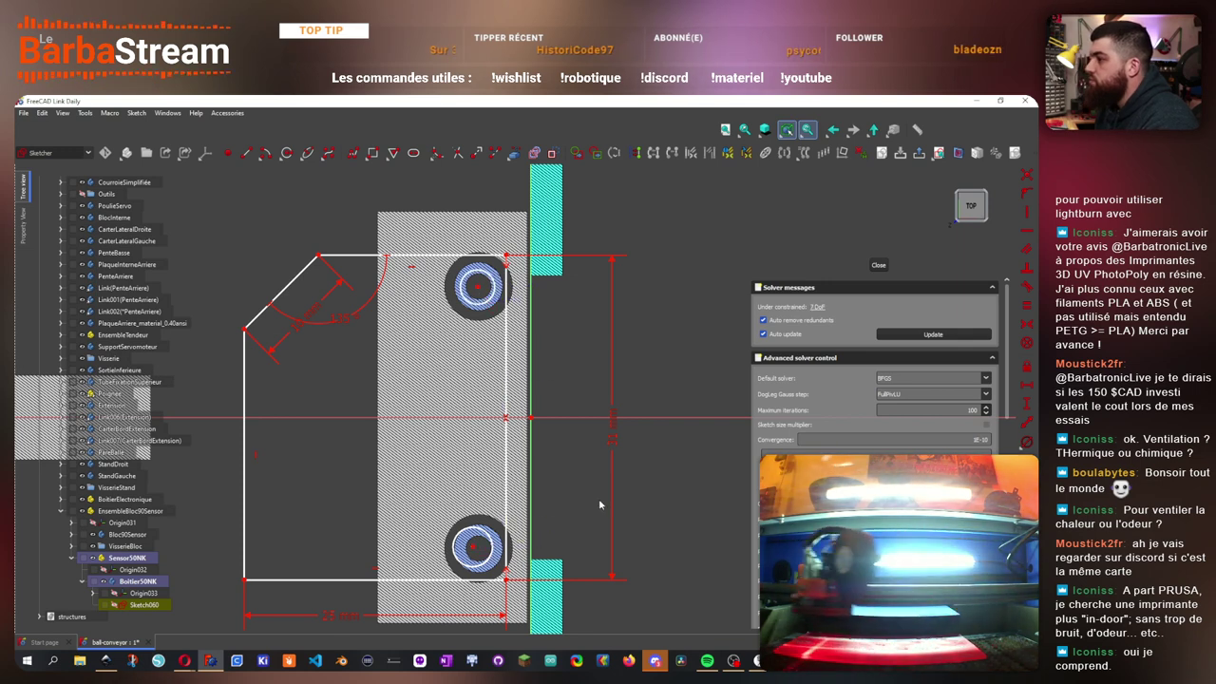
{"action": "left_click", "coordinate": [472, 547]}
{"action": "left_click", "coordinate": [478, 287]}
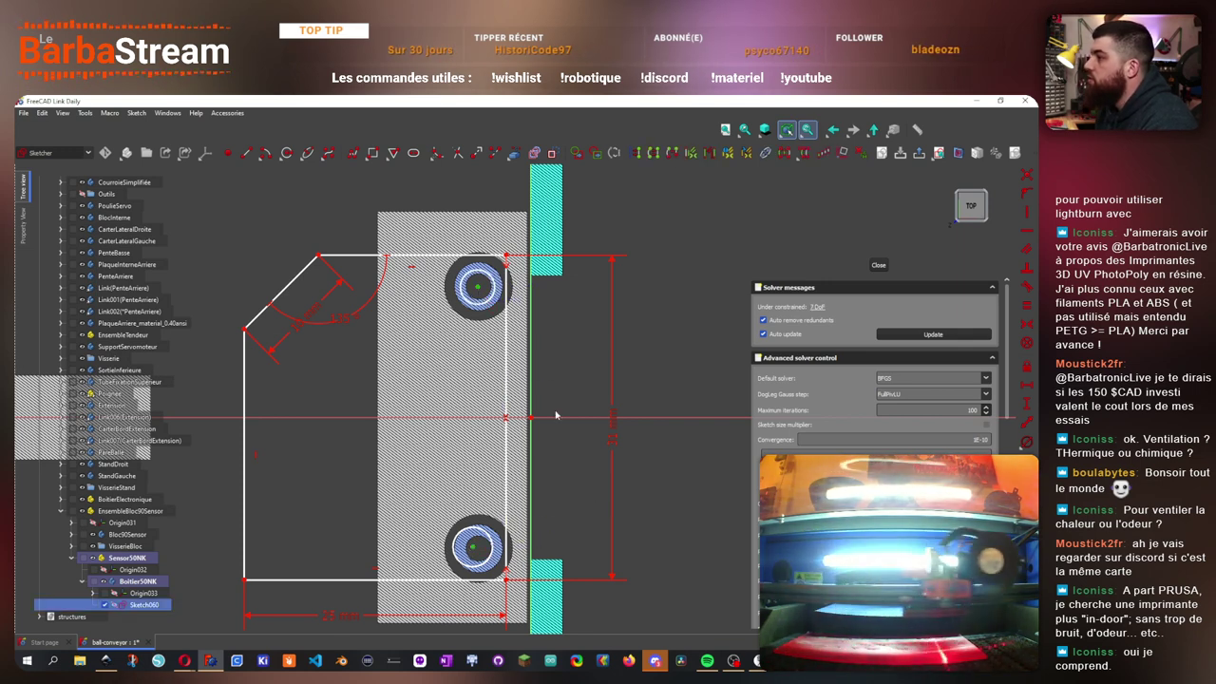
{"action": "left_click", "coordinate": [560, 417]}
{"action": "key", "text": "s"}
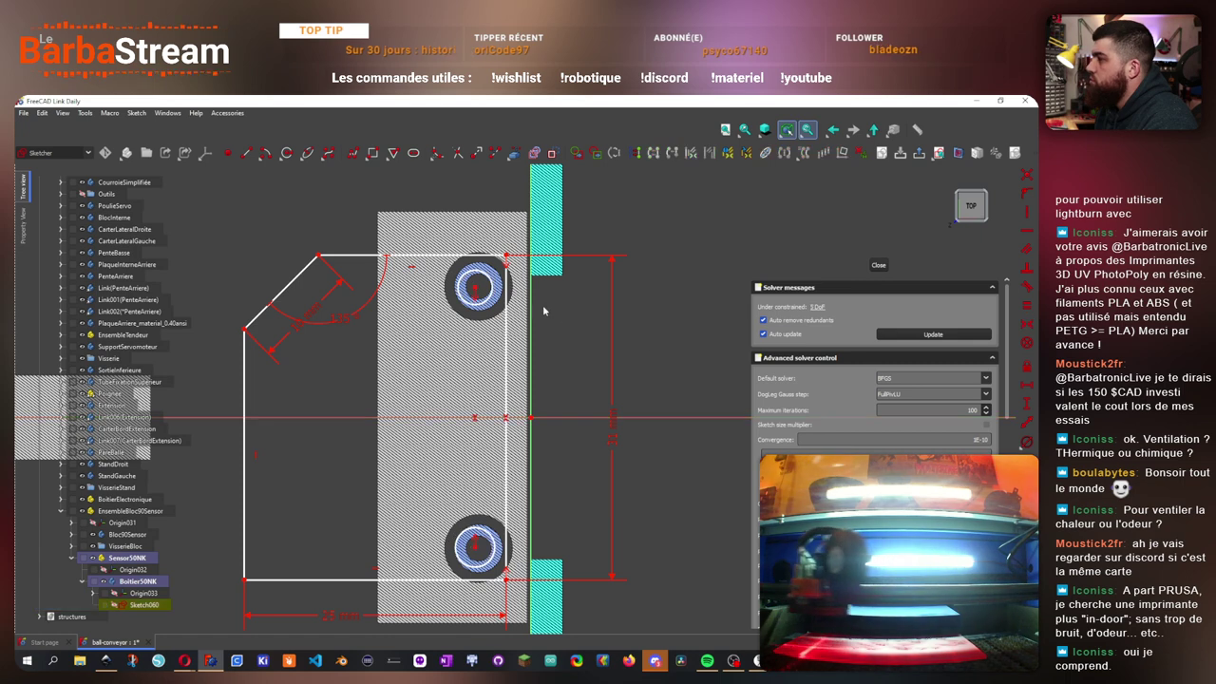
- Make the two mounting-hole circles equal and set their diameter to 3 mm
{"action": "left_click", "coordinate": [475, 547]}
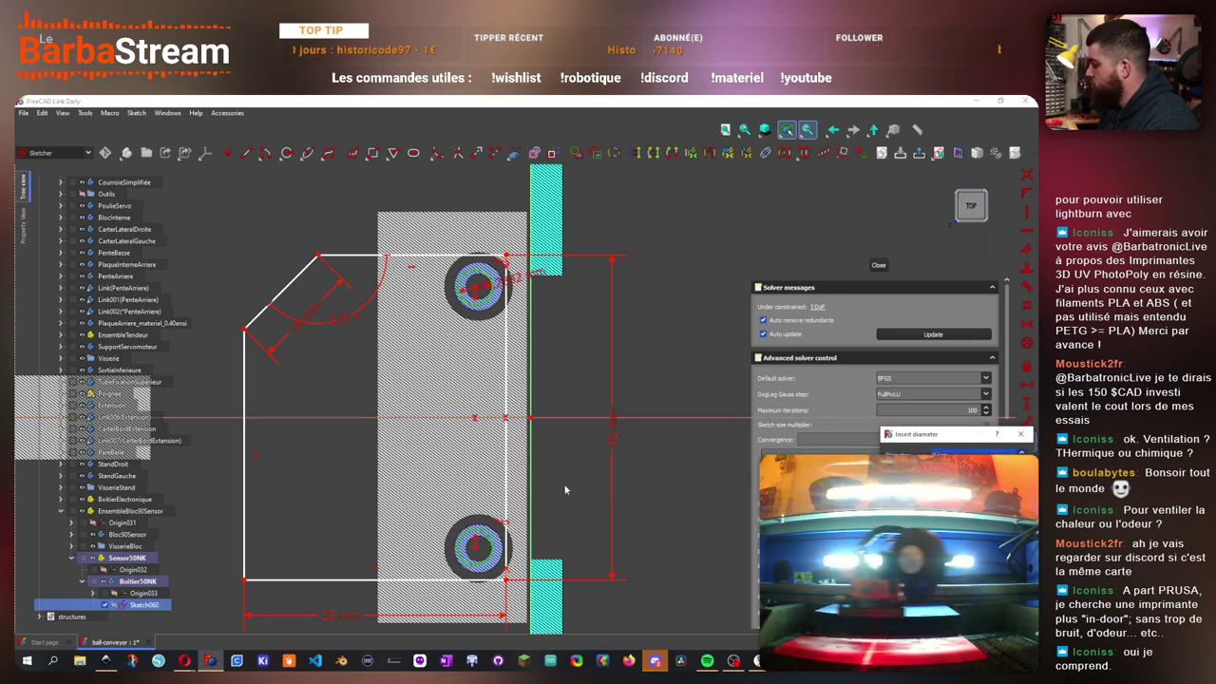
{"action": "key", "text": "Return"}
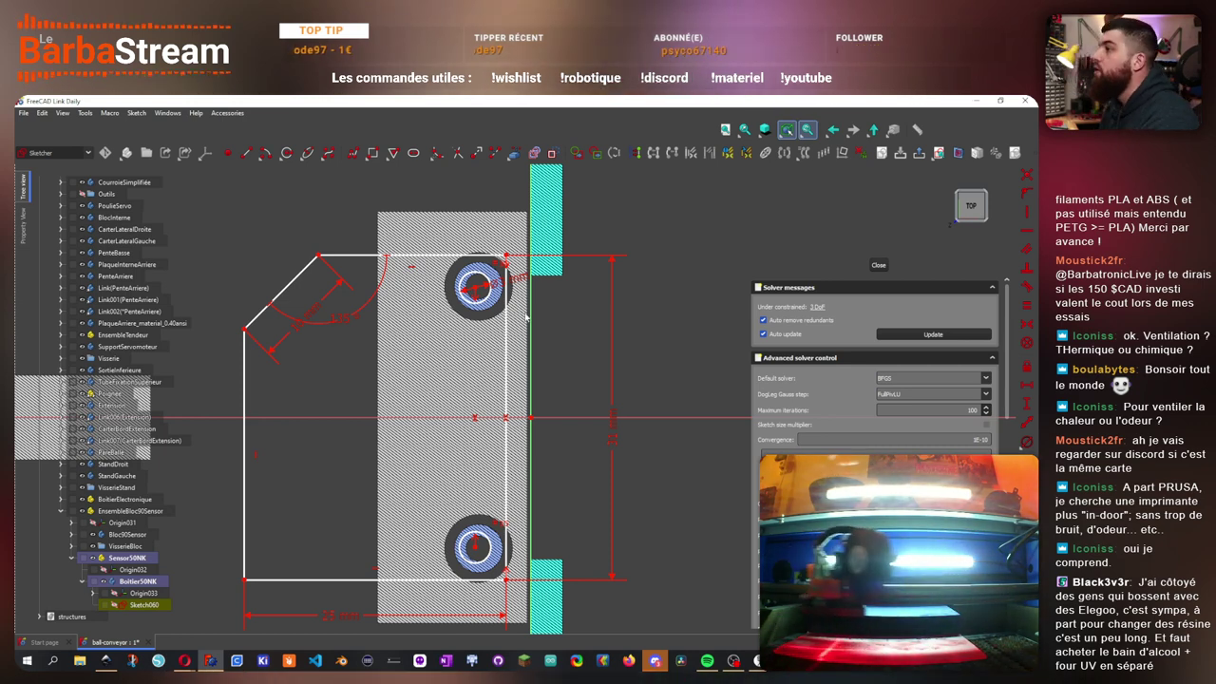
- Dimension the circle centres 3.5 mm horizontally from the profile's straight mounting edge and 25.5 mm apart vertically
{"action": "left_click", "coordinate": [471, 293]}
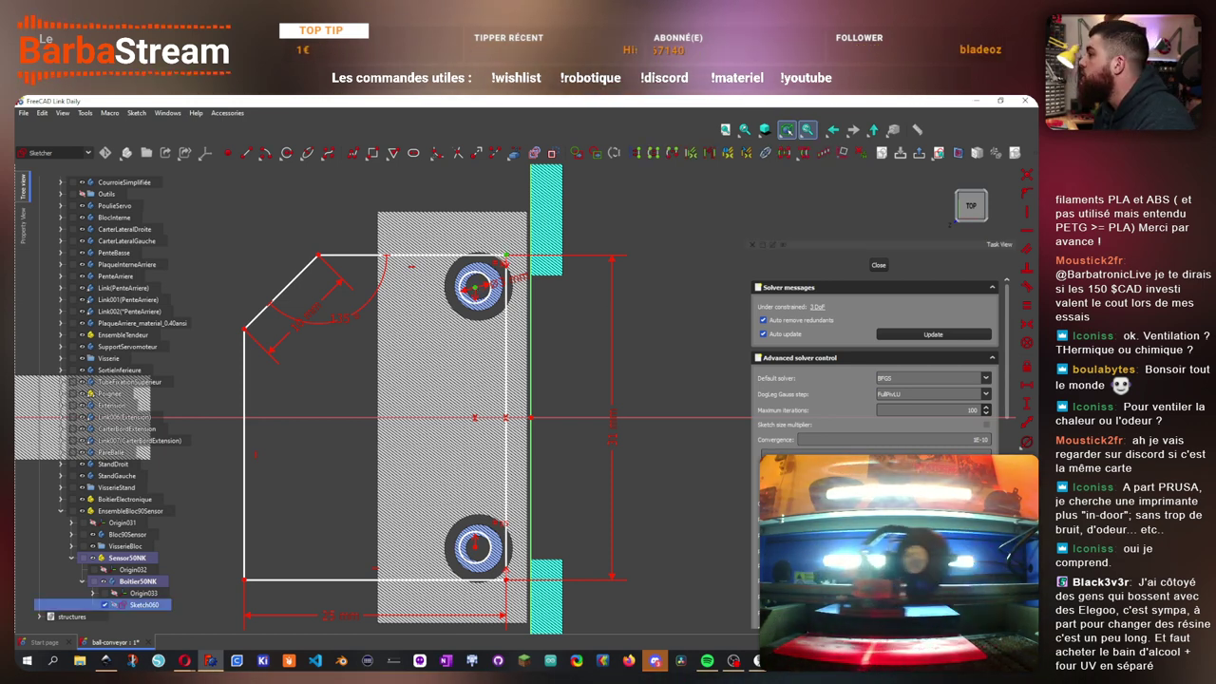
{"action": "left_click", "coordinate": [1026, 385]}
{"action": "type", "text": "3,5"}
{"action": "key", "text": "Return"}
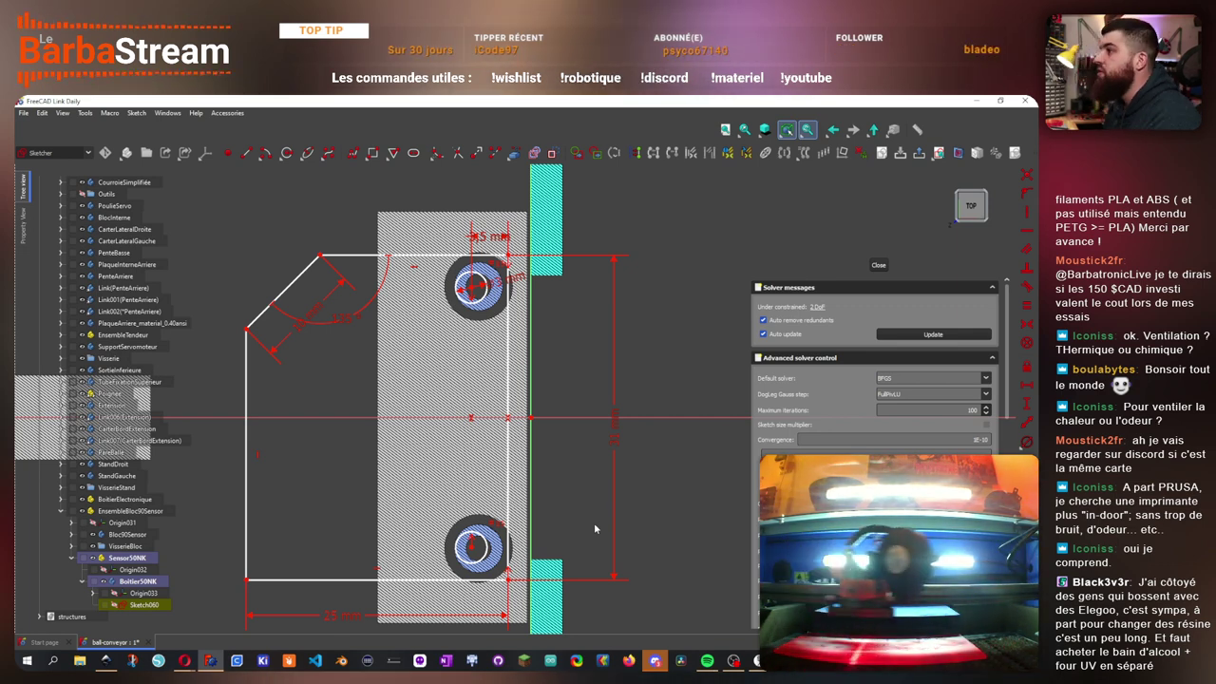
{"action": "left_click", "coordinate": [472, 549]}
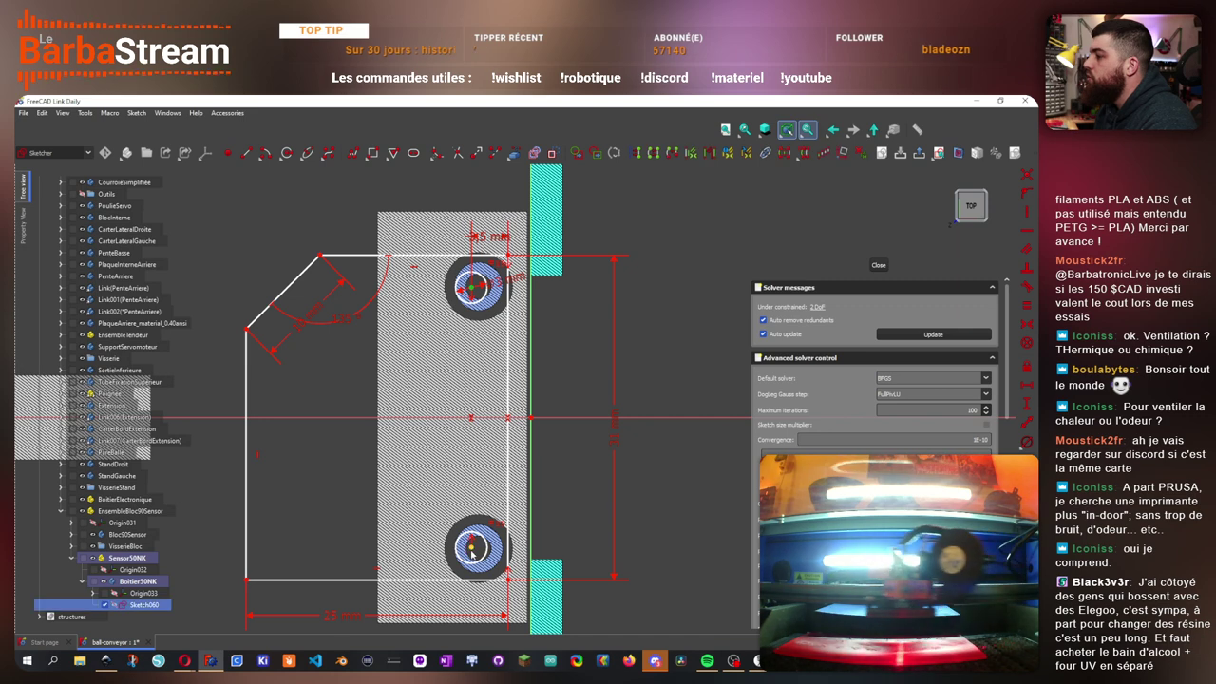
{"action": "left_click", "coordinate": [1026, 403]}
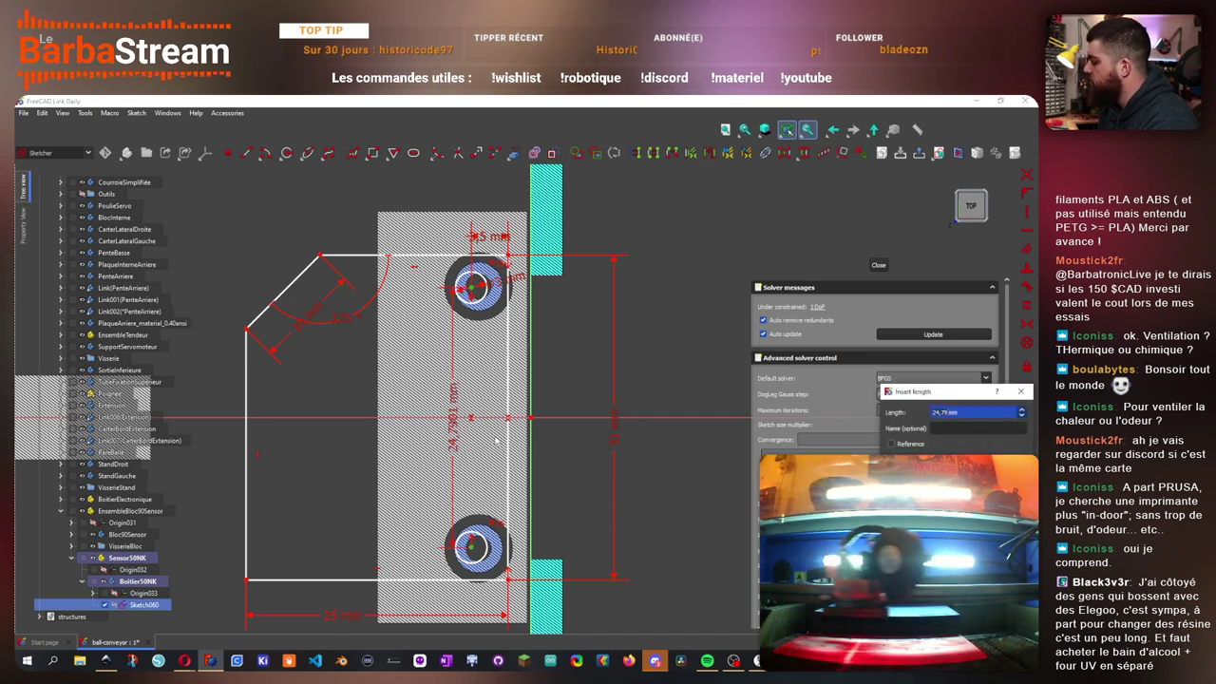
{"action": "type", "text": "25,5"}
{"action": "key", "text": "Return"}
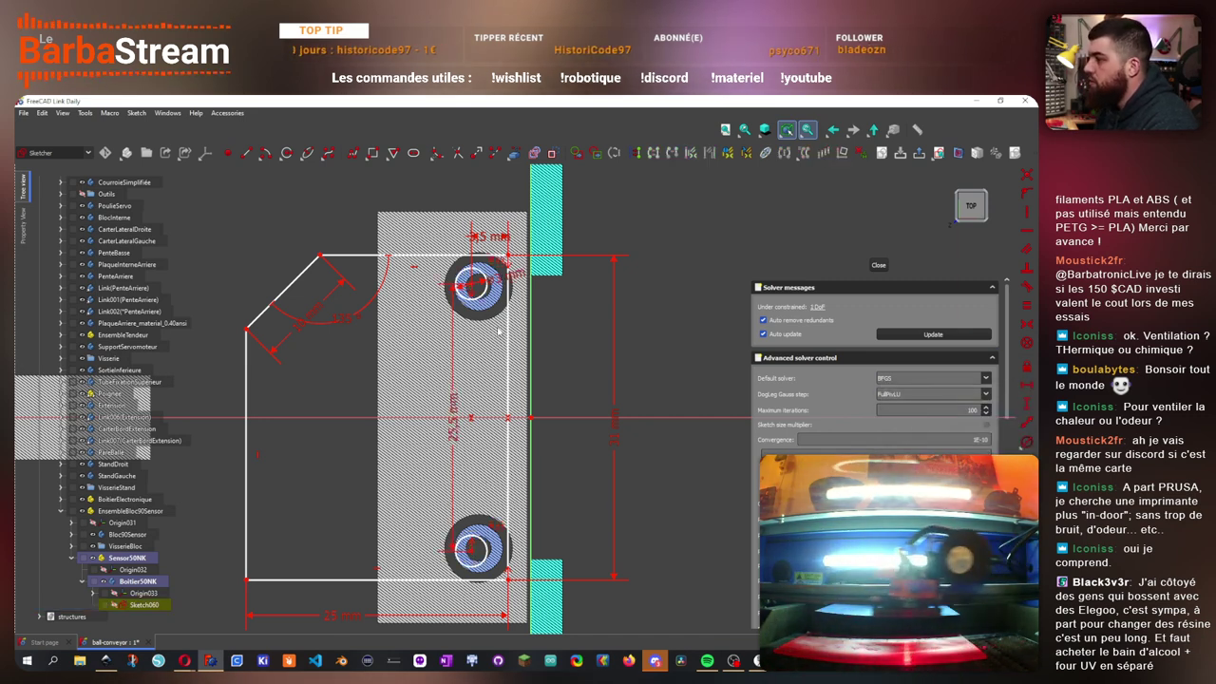
- Constrain the profile's mounting edge onto the vertical axis and close the sketch
{"action": "left_click_drag", "start_coordinate": [472, 288], "coordinate": [462, 284]}
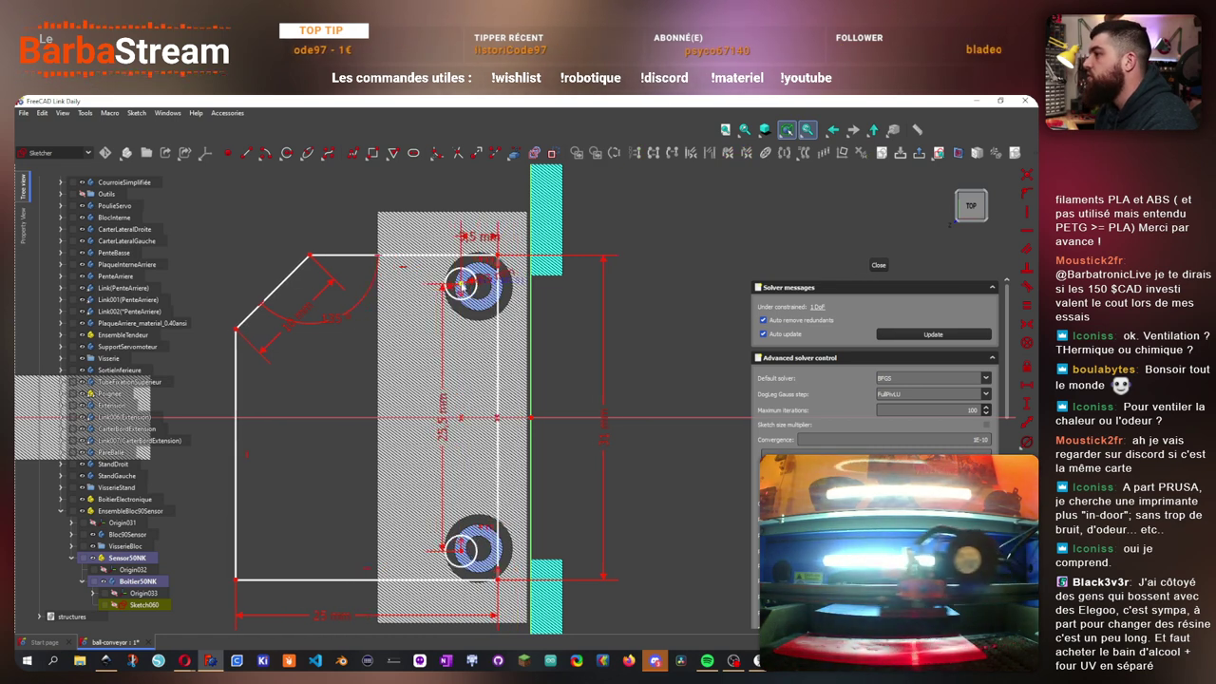
{"action": "left_click", "coordinate": [497, 392]}
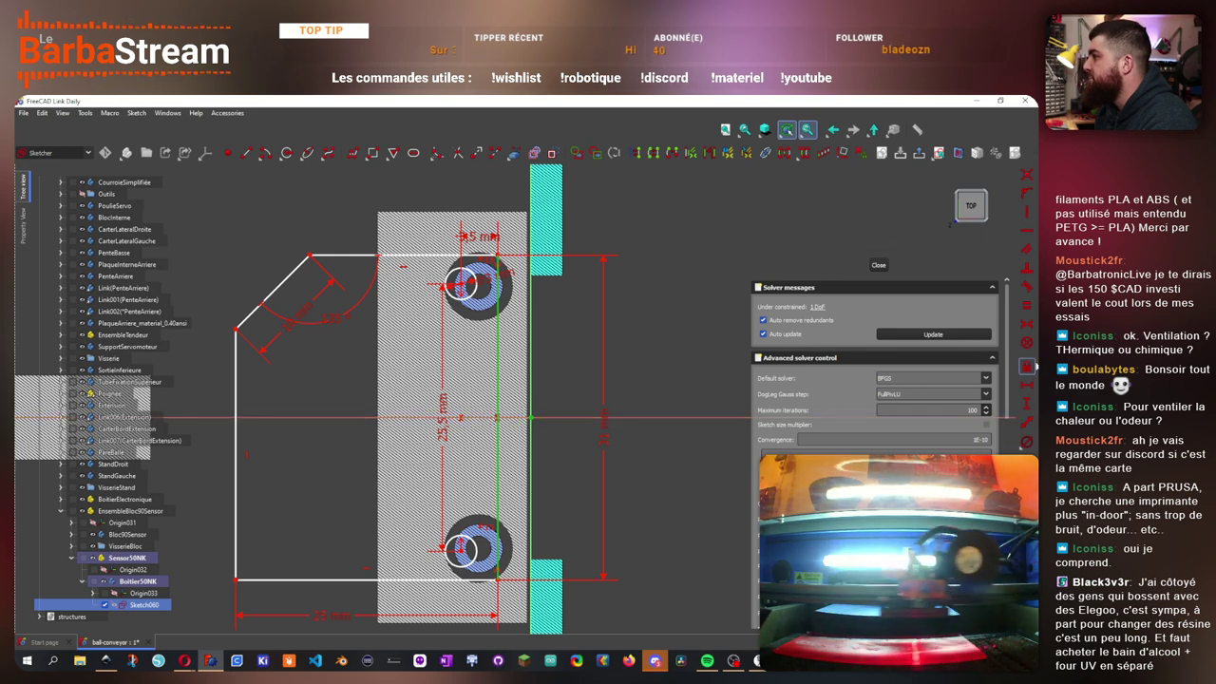
{"action": "left_click", "coordinate": [1028, 287]}
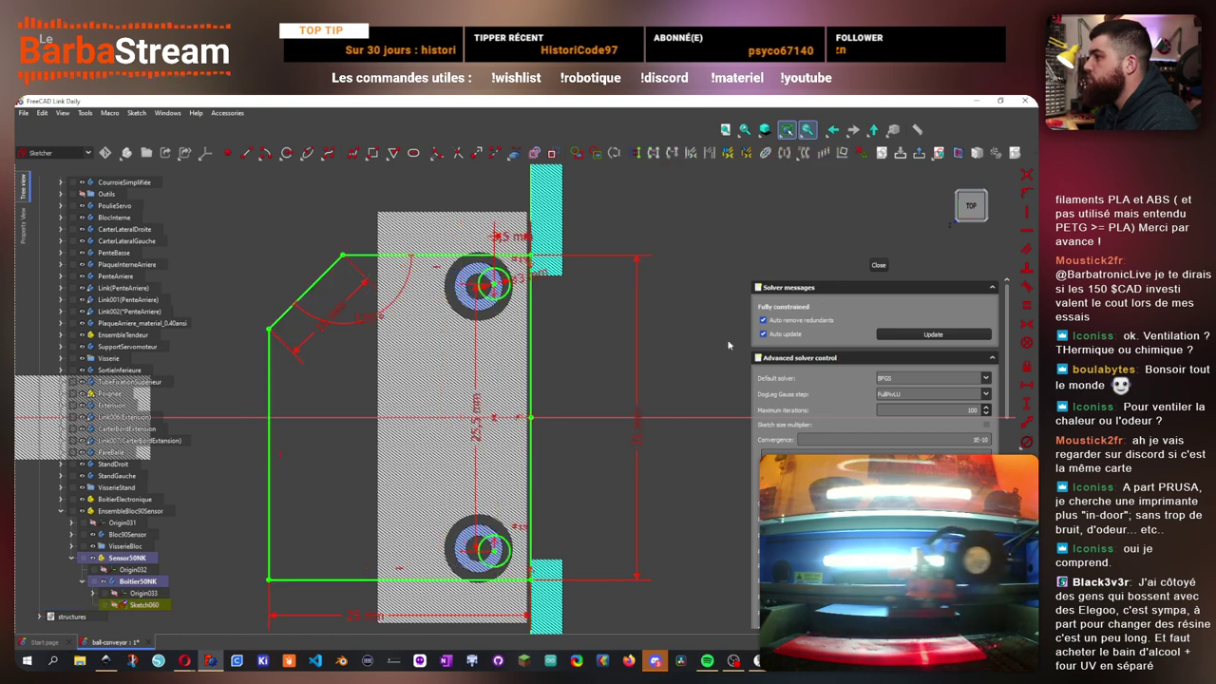
{"action": "key", "text": "Escape"}
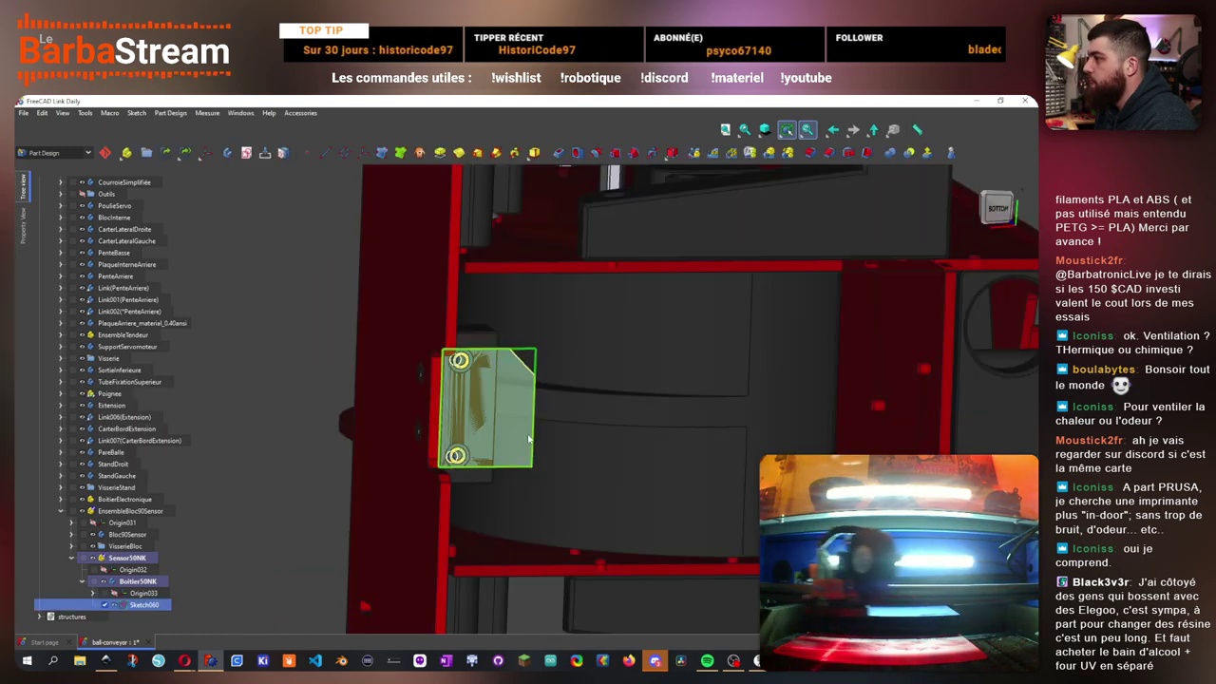
- Pad the sensor case sketch 13 mm in the reversed direction
{"action": "left_click_drag", "start_coordinate": [378, 325], "coordinate": [497, 364]}
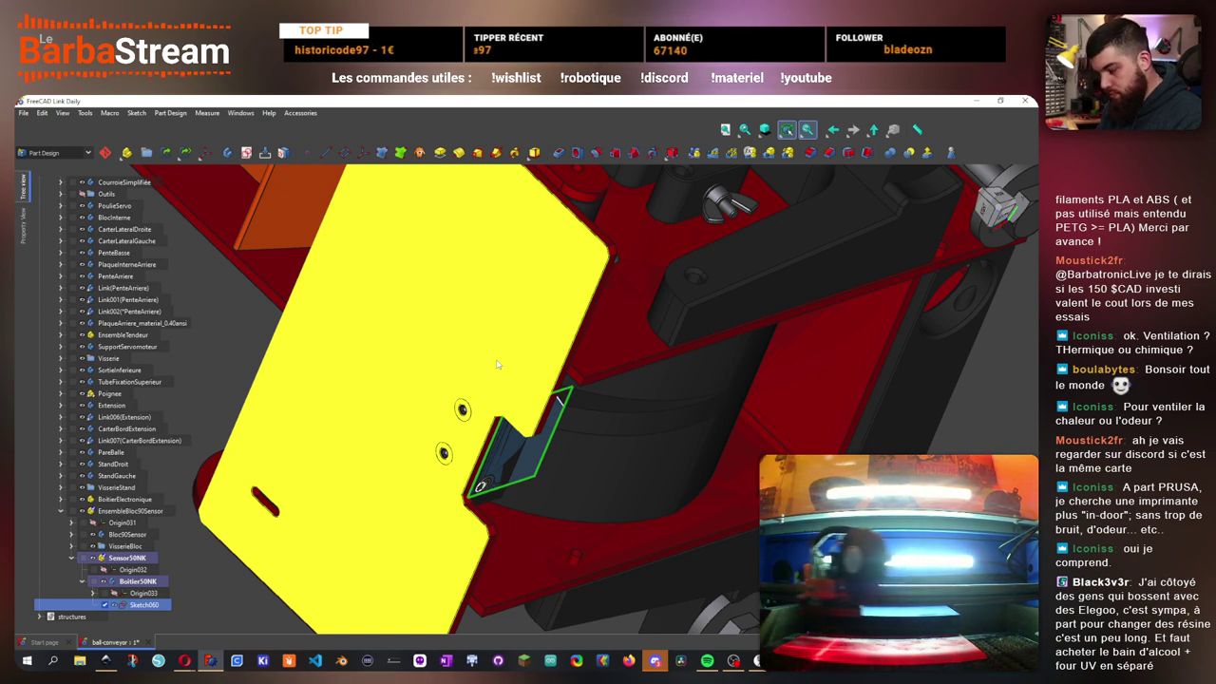
{"action": "scroll", "coordinate": [558, 432], "scroll_direction": "down", "scroll_amount": 3}
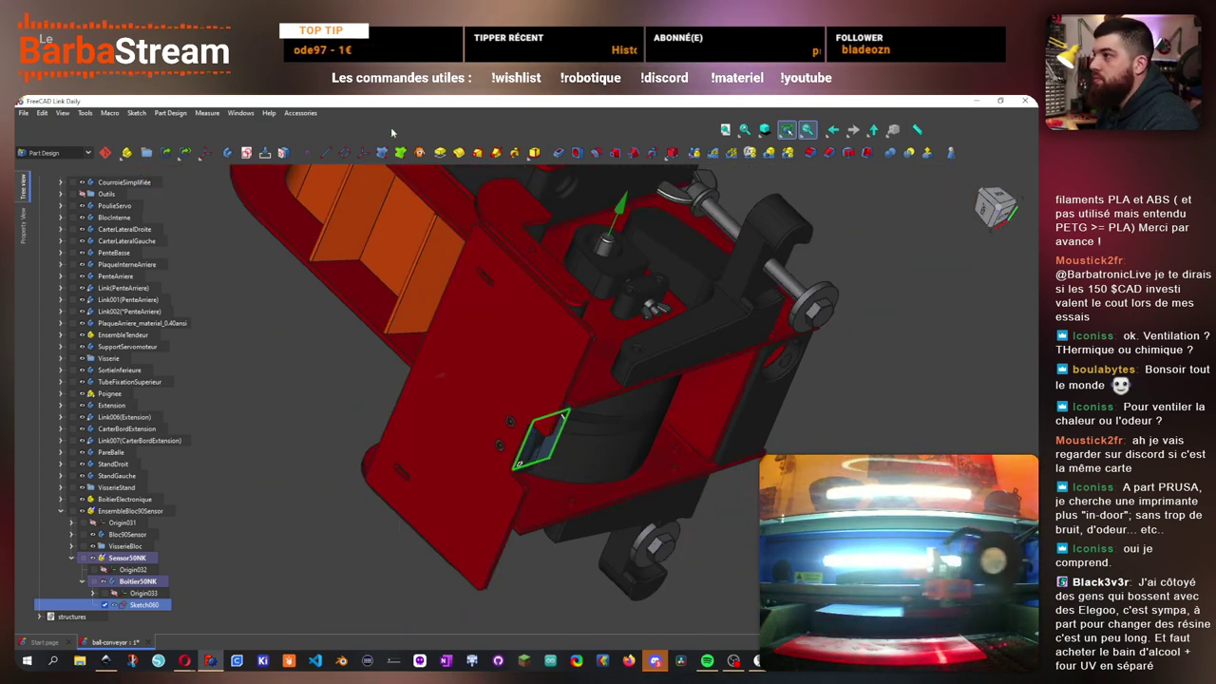
{"action": "left_click", "coordinate": [440, 152]}
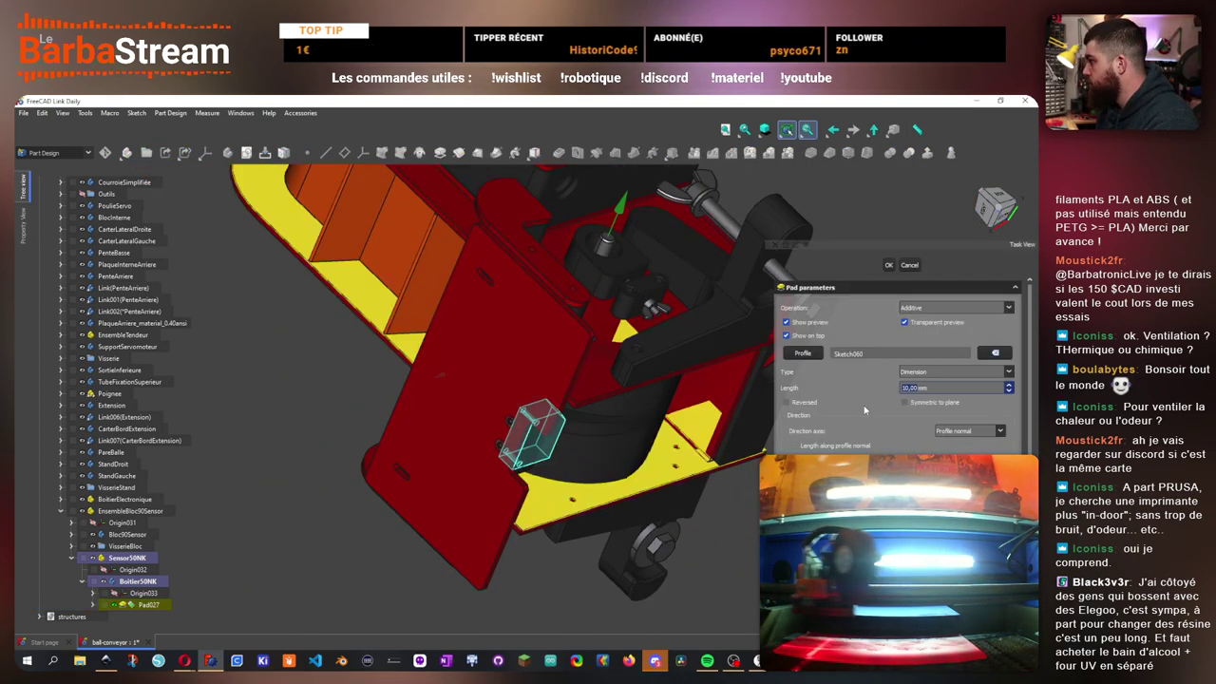
{"action": "left_click", "coordinate": [786, 401]}
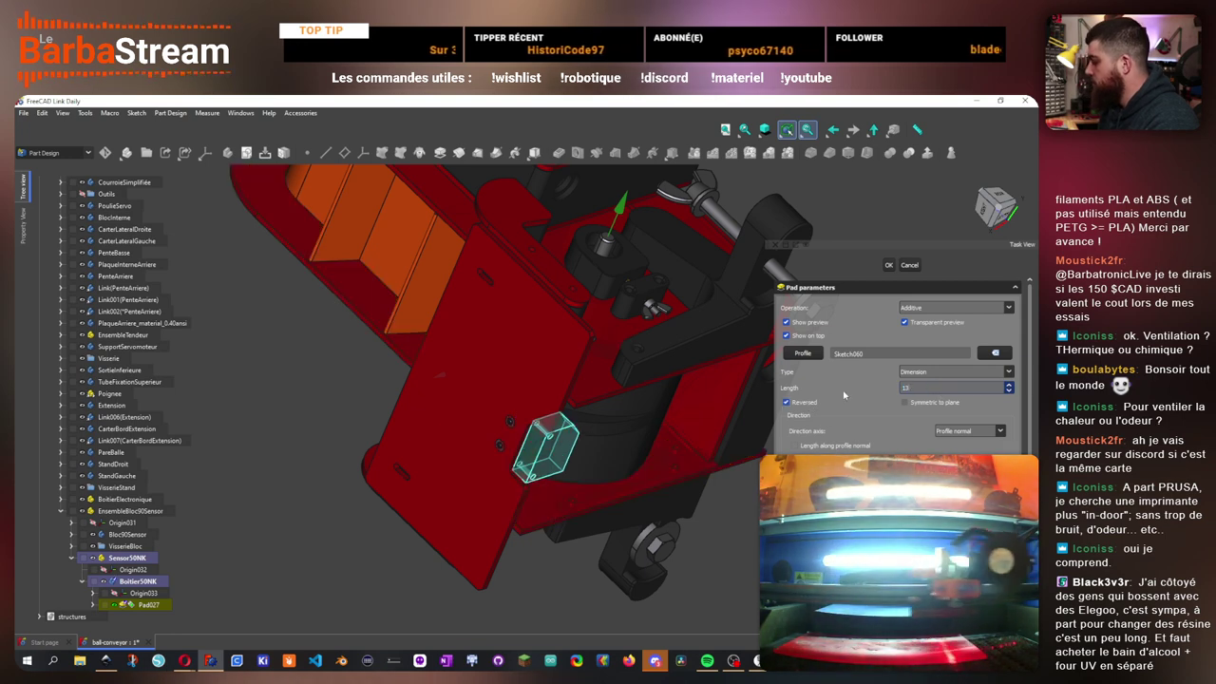
{"action": "key", "text": "Return"}
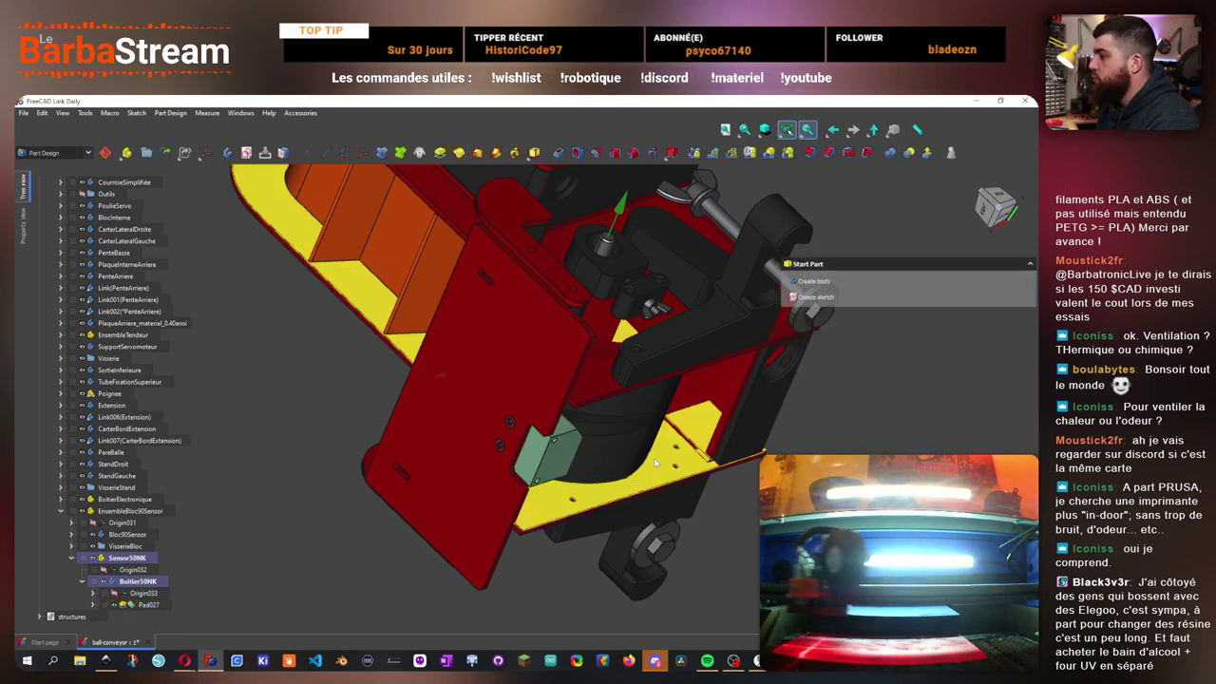
- Edit the pocket sketch Sketch059 of Bloc90Sensor, set the spacing between its two holes to 25.5 mm, and close it
{"action": "left_click_drag", "start_coordinate": [691, 480], "coordinate": [255, 595]}
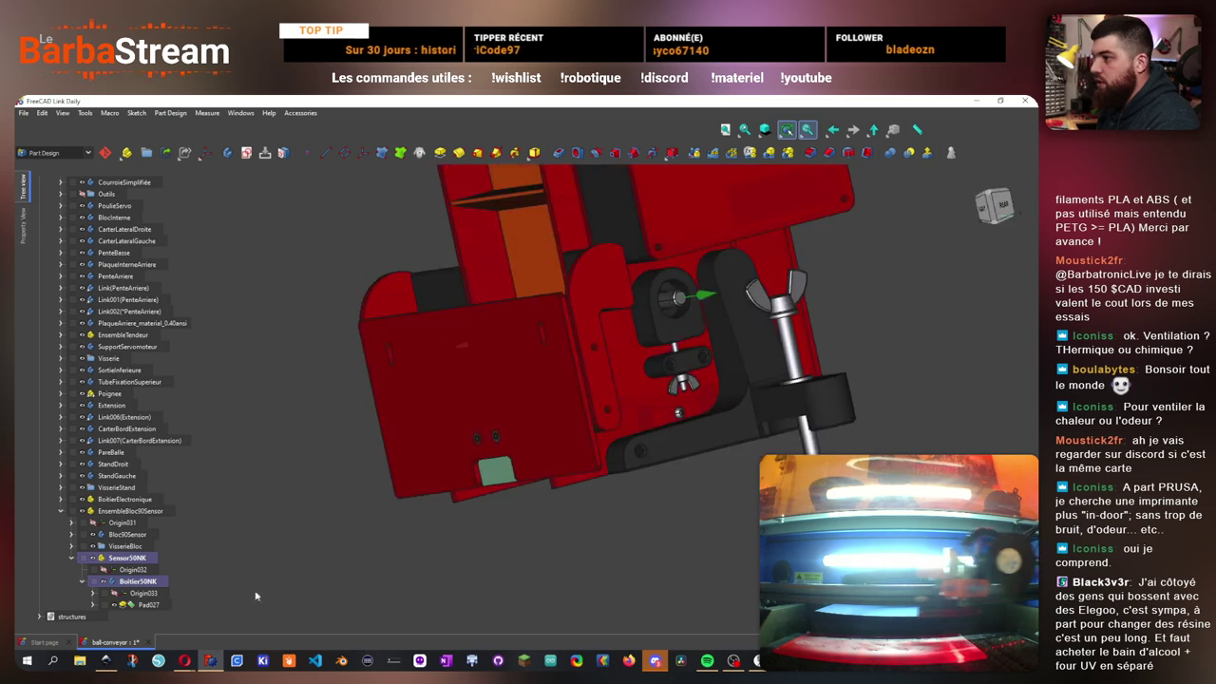
{"action": "left_click", "coordinate": [74, 535]}
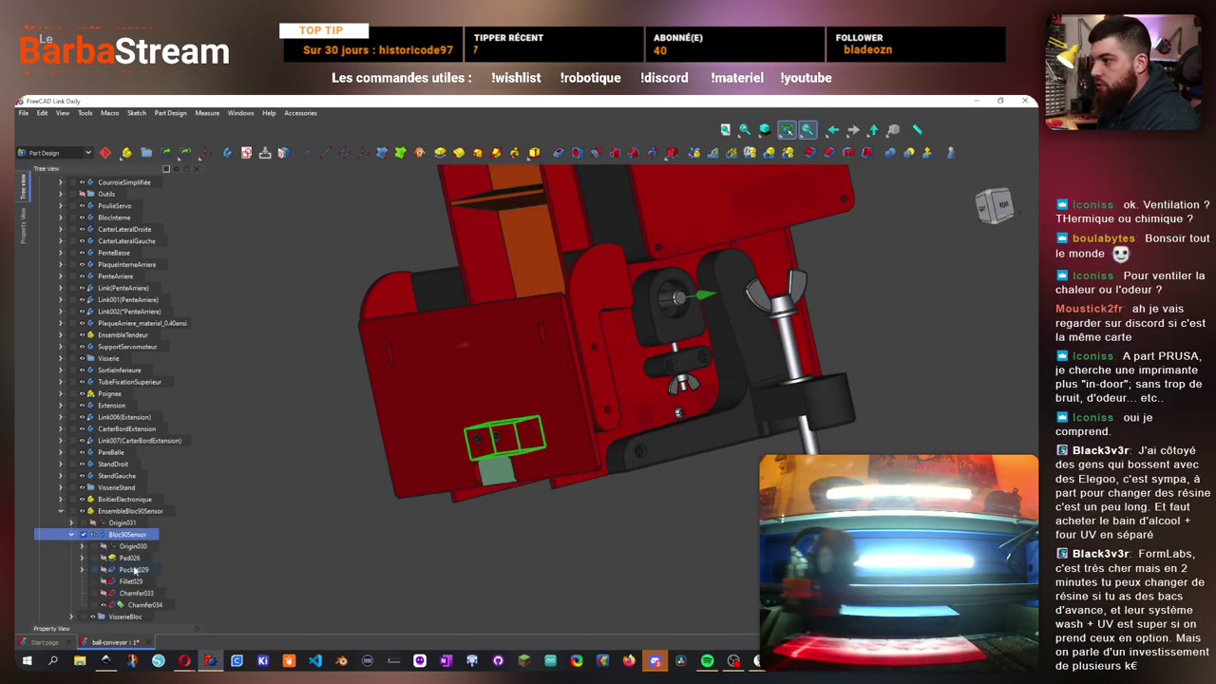
{"action": "left_click", "coordinate": [133, 569]}
{"action": "double_click", "coordinate": [140, 581]}
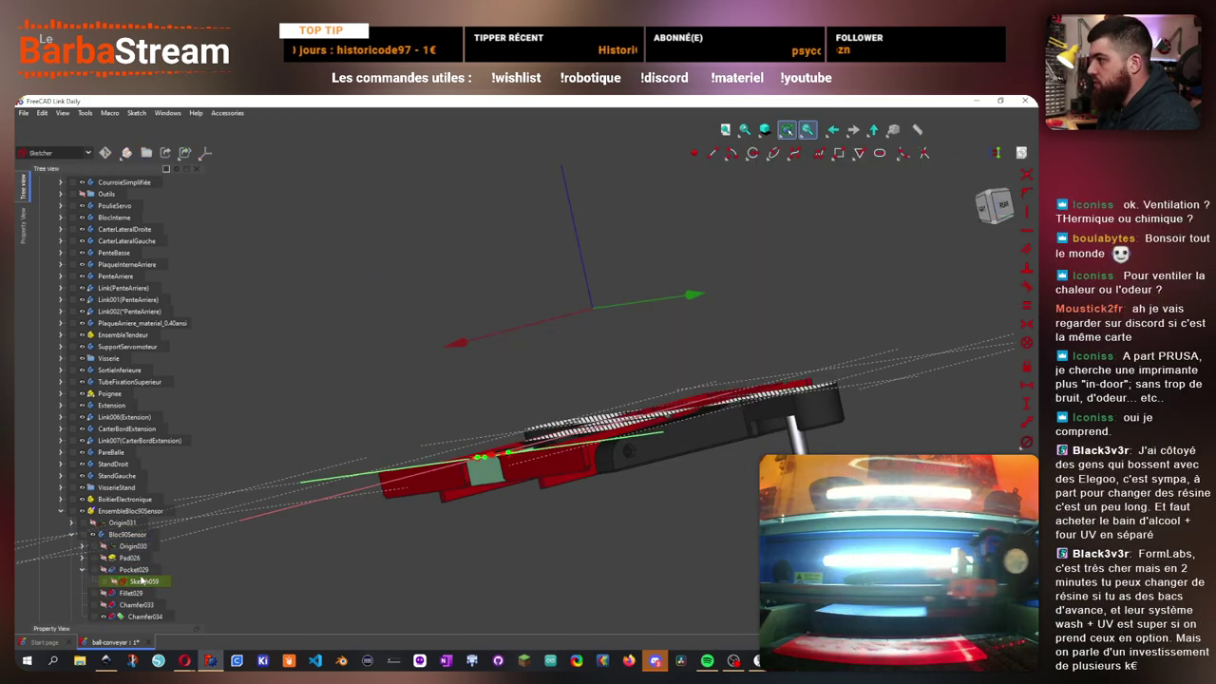
{"action": "scroll", "coordinate": [555, 421], "scroll_direction": "up", "scroll_amount": 2}
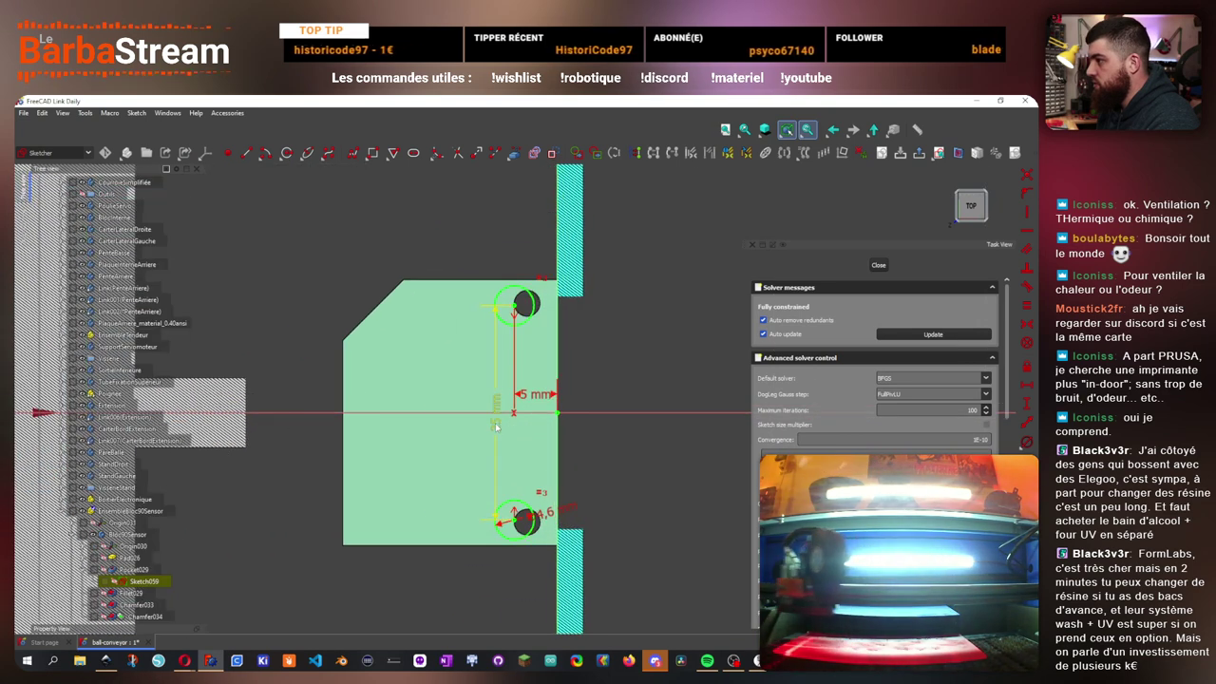
{"action": "double_click", "coordinate": [297, 367]}
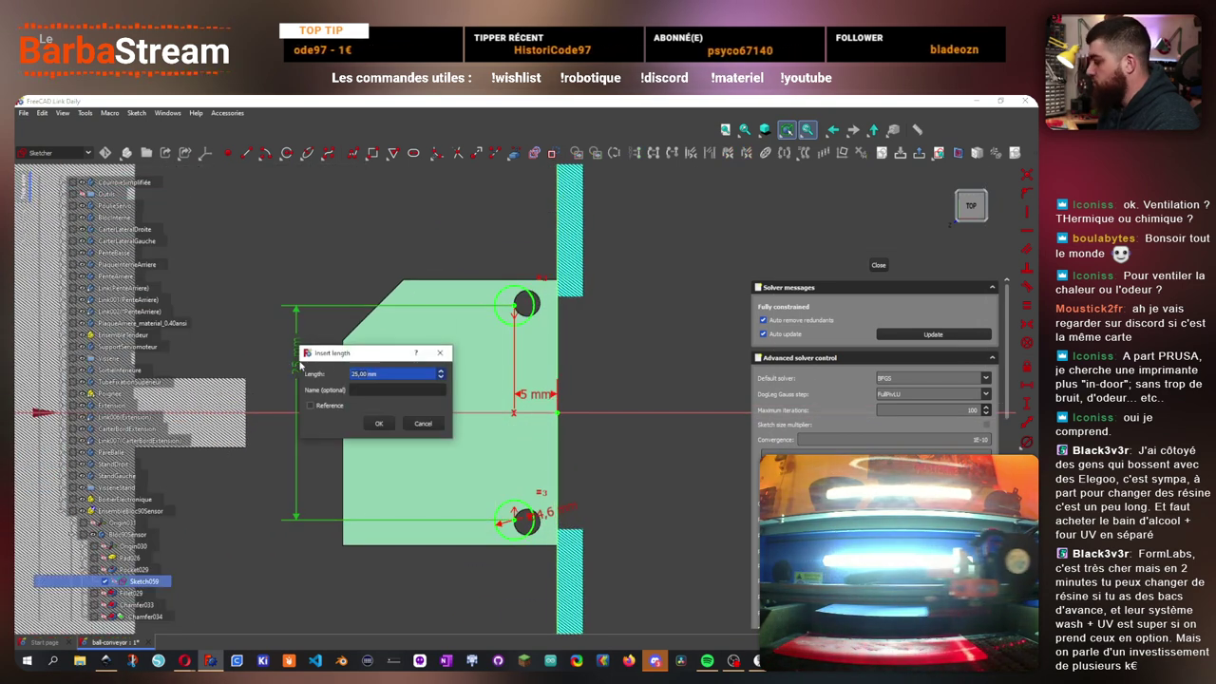
{"action": "type", "text": "25,5"}
{"action": "key", "text": "Return"}
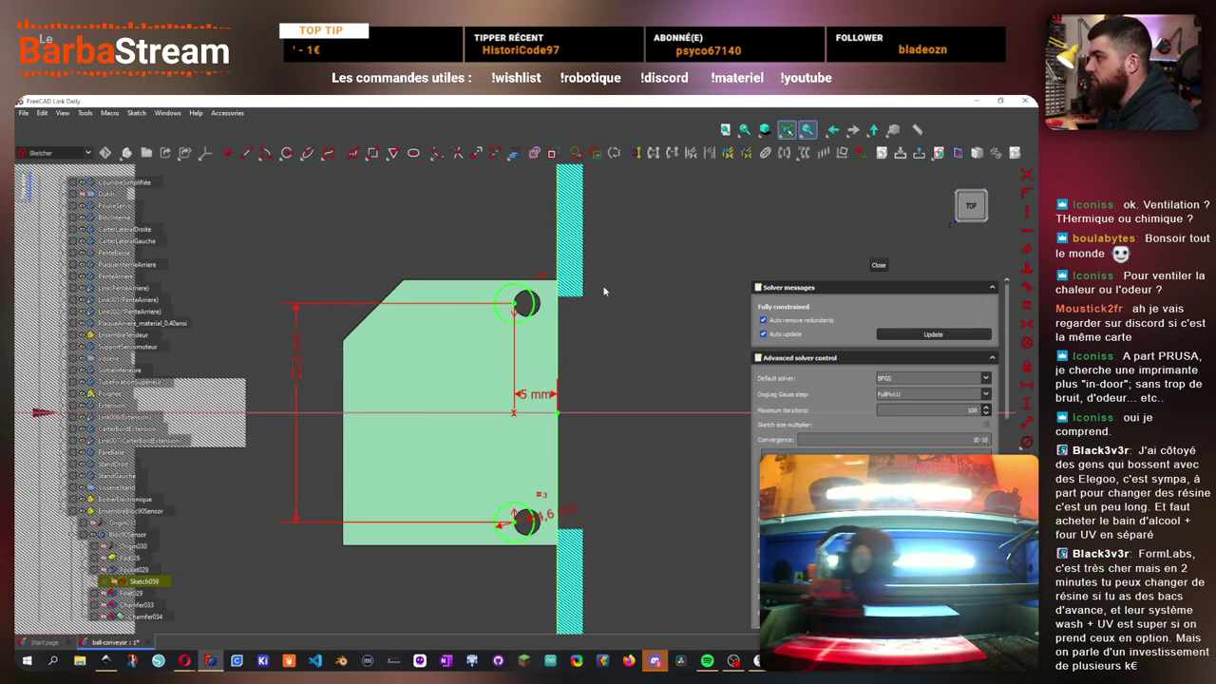
{"action": "left_click", "coordinate": [870, 262]}
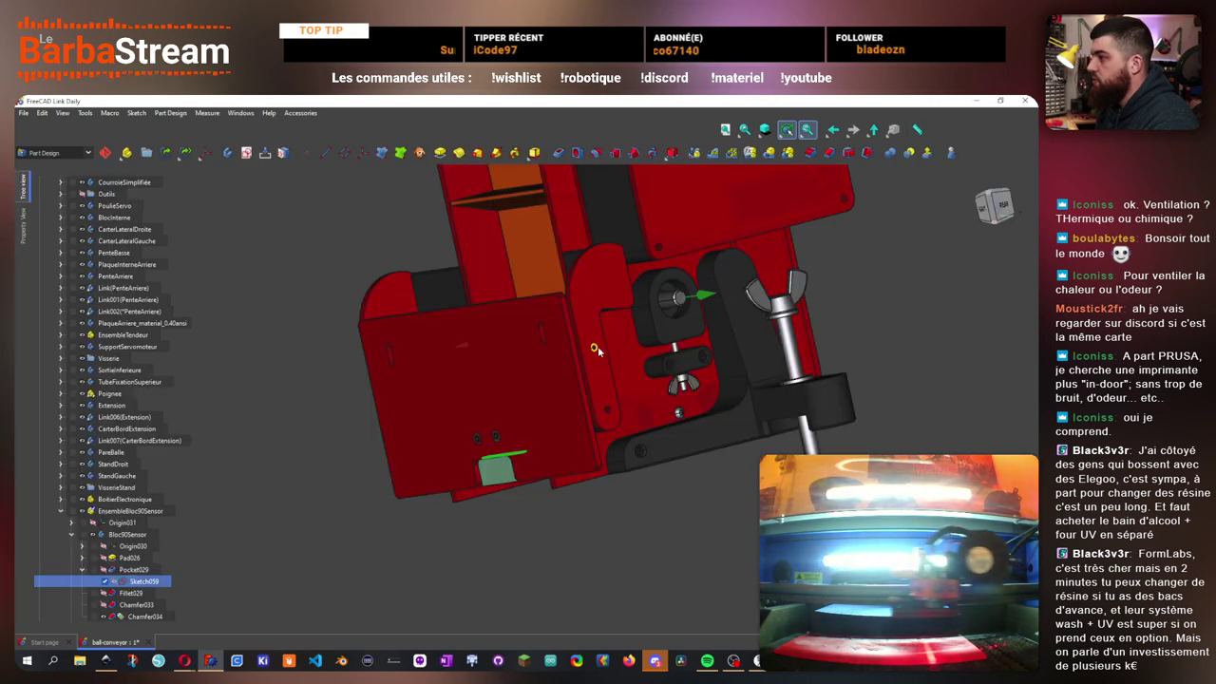
- Fillet the two outer edges of the sensor case that run beside the mounting holes
{"action": "mouse_move", "coordinate": [703, 560]}
{"action": "left_mouse_down"}
{"action": "mouse_move", "coordinate": [614, 407]}
{"action": "mouse_move", "coordinate": [370, 261]}
{"action": "left_mouse_up"}
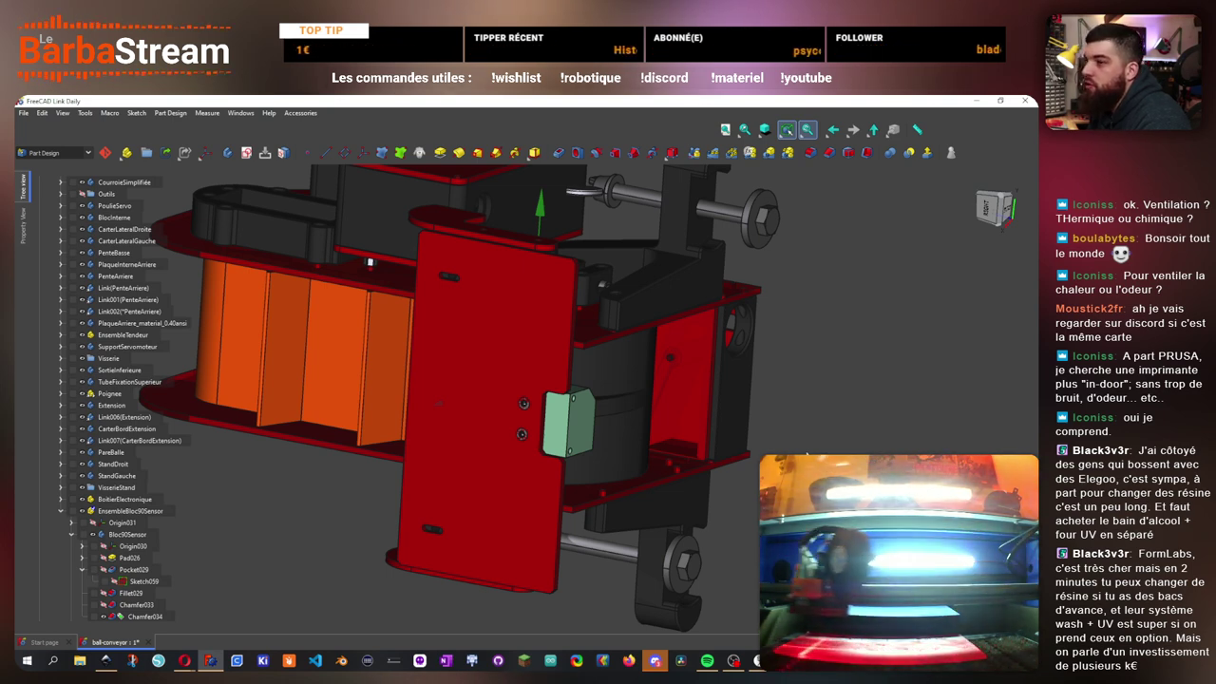
{"action": "left_click_drag", "start_coordinate": [807, 454], "coordinate": [818, 385]}
{"action": "scroll", "coordinate": [543, 384], "scroll_direction": "up", "scroll_amount": 5}
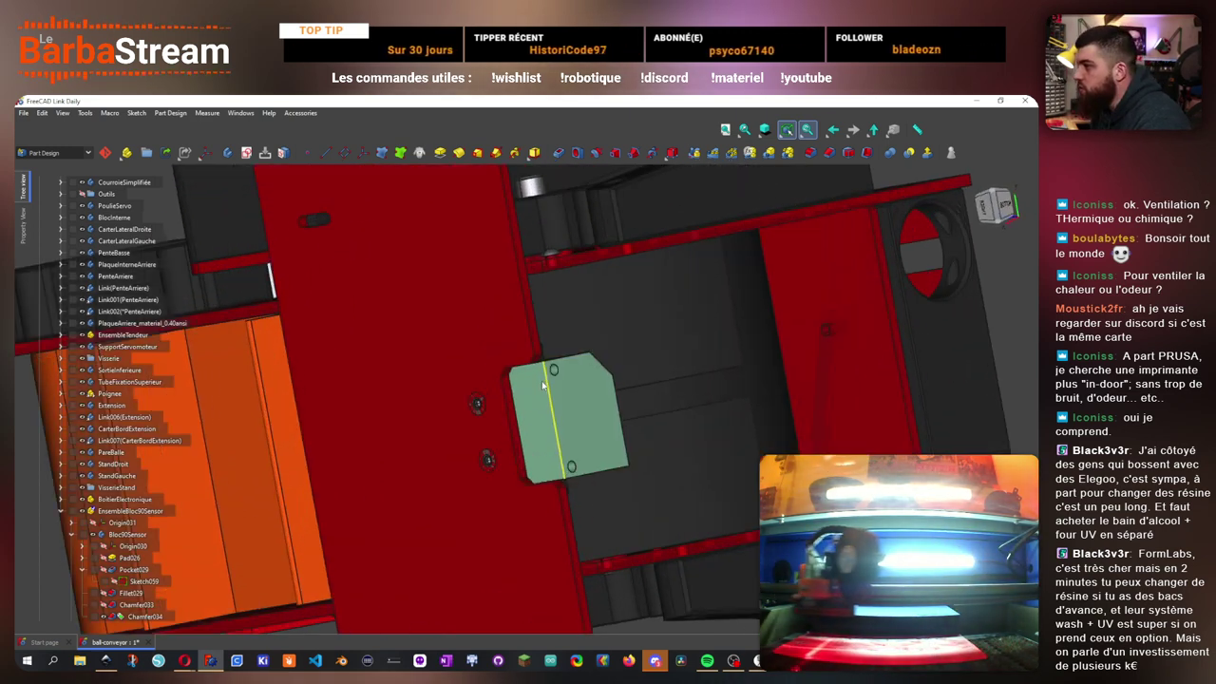
{"action": "scroll", "coordinate": [540, 368], "scroll_direction": "up", "scroll_amount": 6}
{"action": "left_click", "coordinate": [542, 348]}
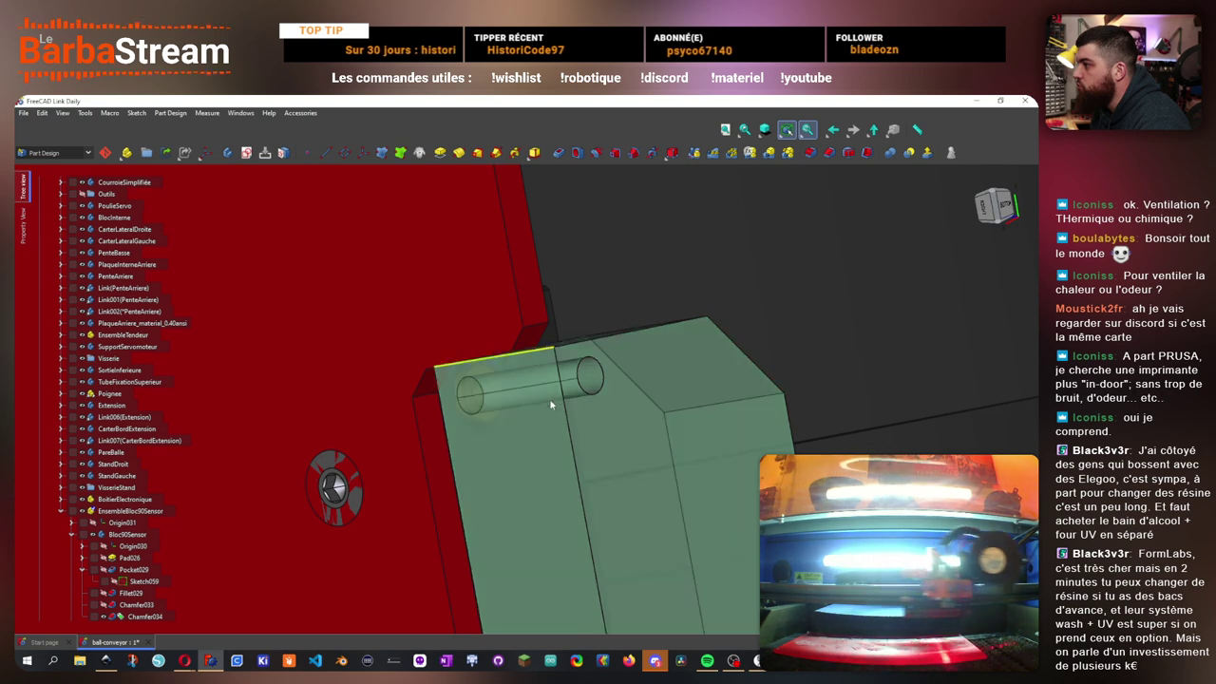
{"action": "scroll", "coordinate": [553, 402], "scroll_direction": "down", "scroll_amount": 8}
{"action": "scroll", "coordinate": [554, 500], "scroll_direction": "up", "scroll_amount": 6}
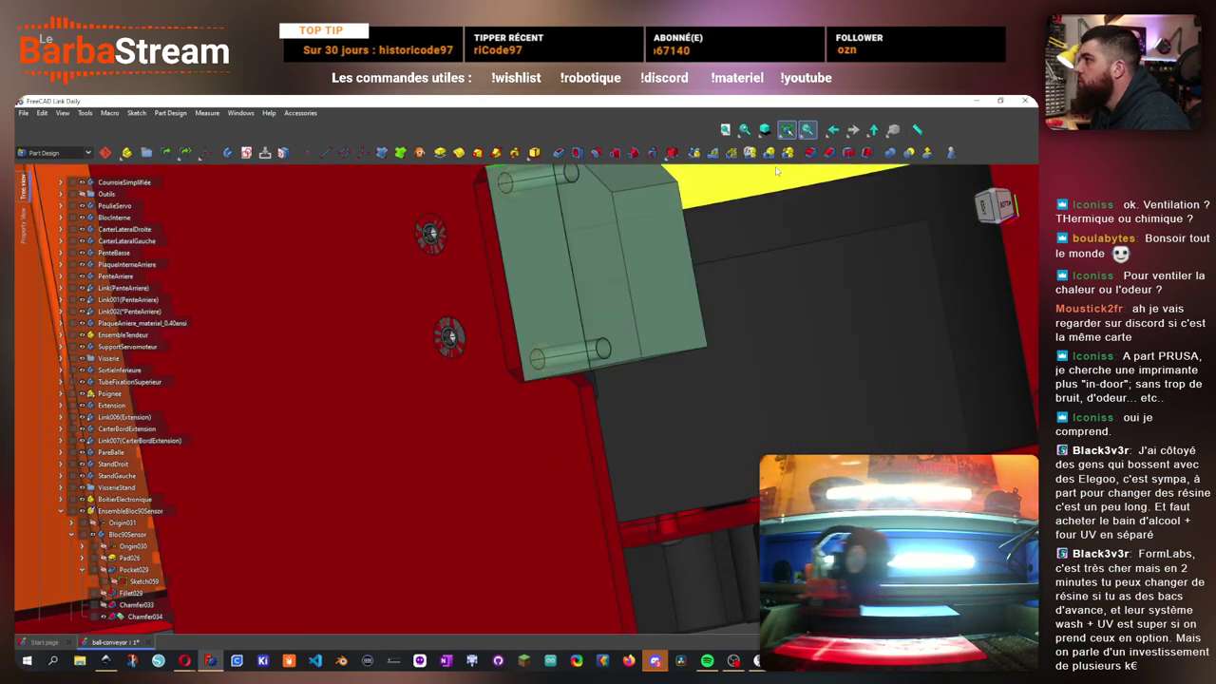
{"action": "left_click", "coordinate": [808, 152]}
{"action": "scroll", "coordinate": [573, 361], "scroll_direction": "up", "scroll_amount": 2}
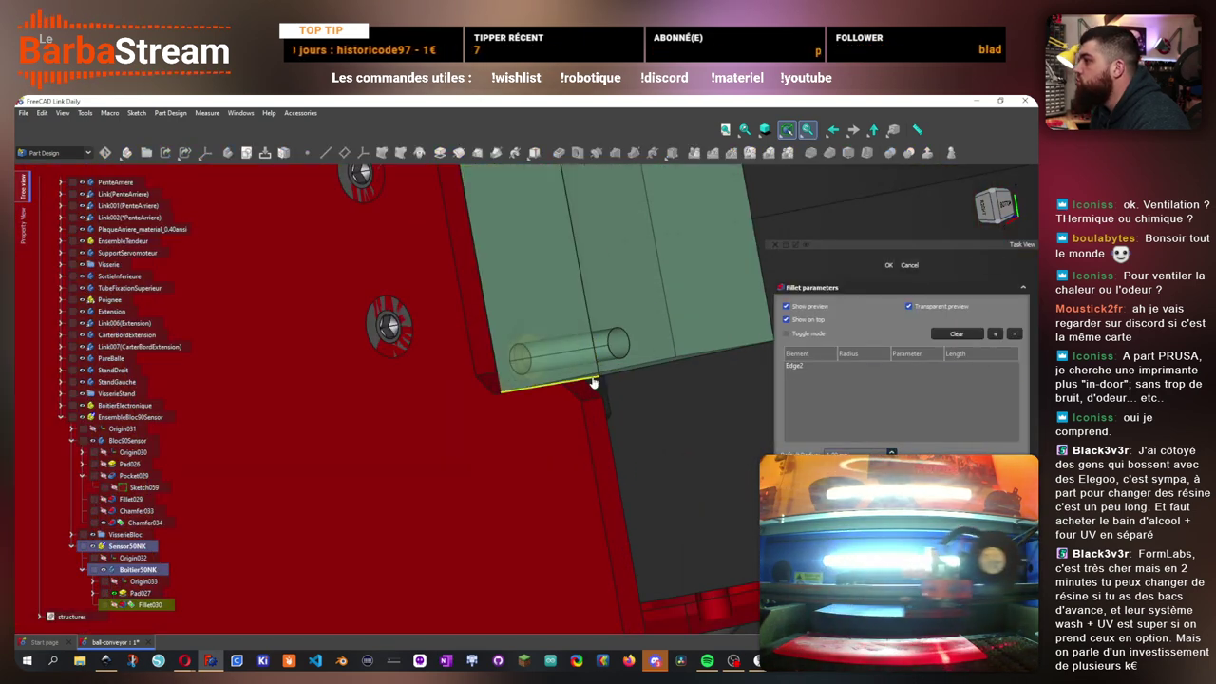
{"action": "left_click", "coordinate": [592, 382]}
{"action": "scroll", "coordinate": [591, 382], "scroll_direction": "down", "scroll_amount": 4}
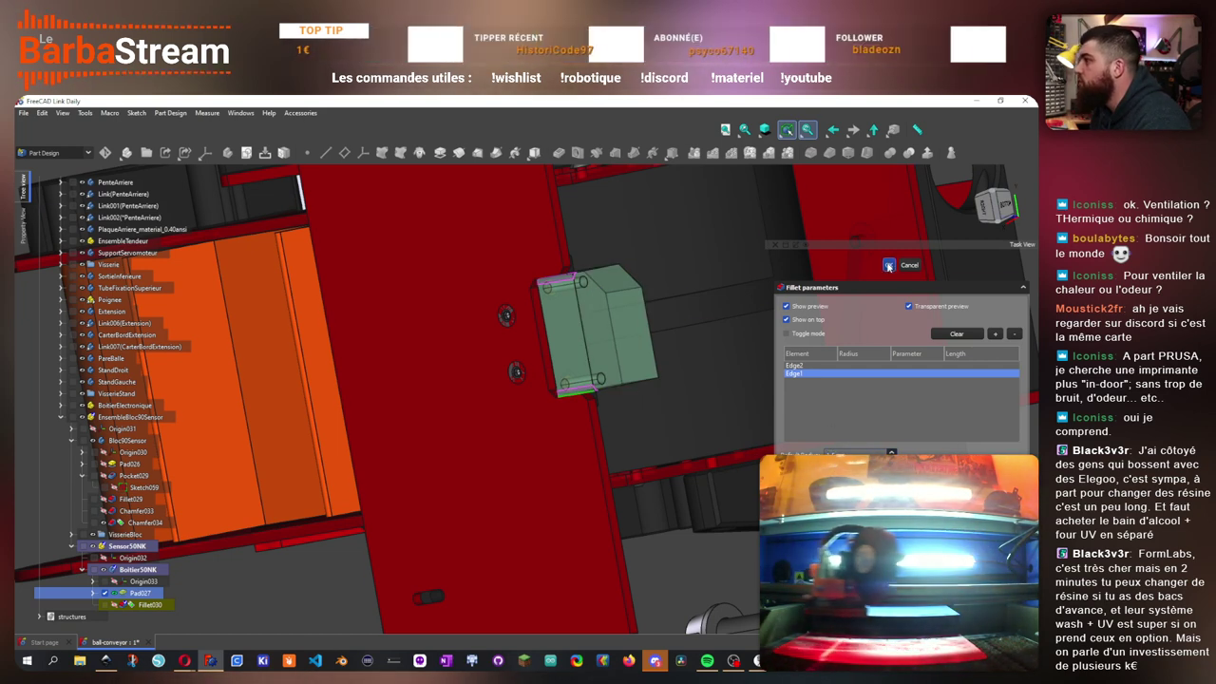
{"action": "key", "text": "Return"}
- Create a new sketch on the angled corner face of the sensor case
{"action": "scroll", "coordinate": [607, 308], "scroll_direction": "down", "scroll_amount": 5}
{"action": "left_click_drag", "start_coordinate": [615, 303], "coordinate": [532, 375]}
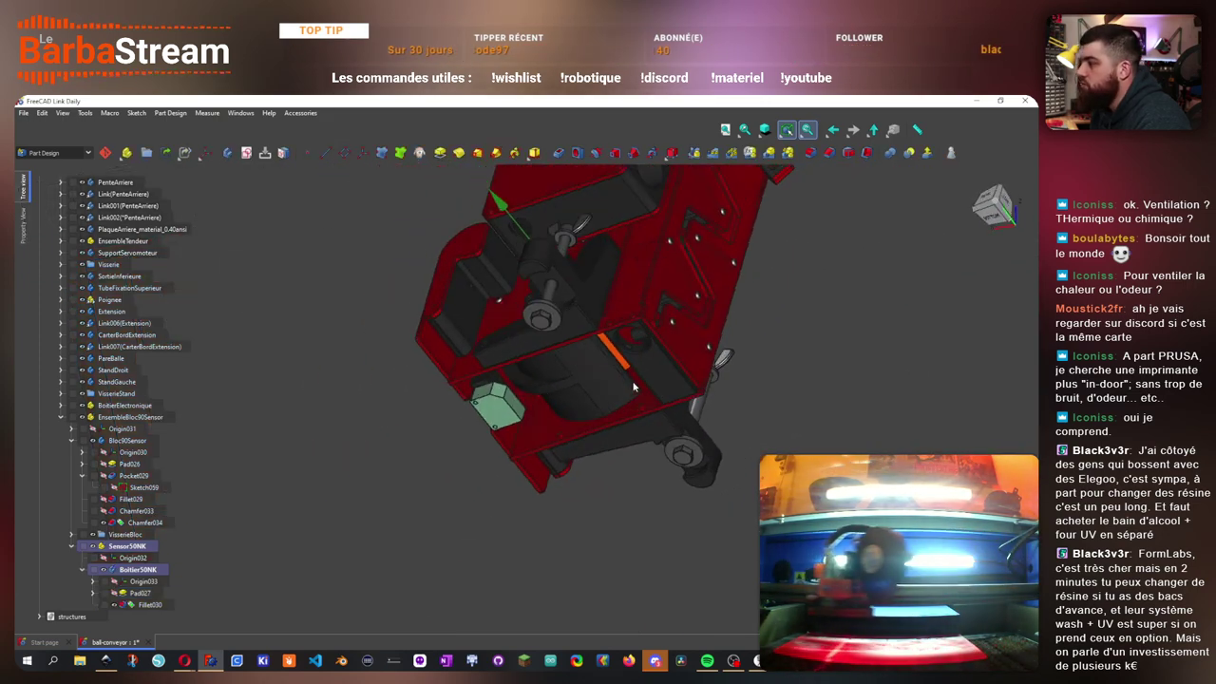
{"action": "scroll", "coordinate": [513, 385], "scroll_direction": "up", "scroll_amount": 5}
{"action": "left_click", "coordinate": [497, 390]}
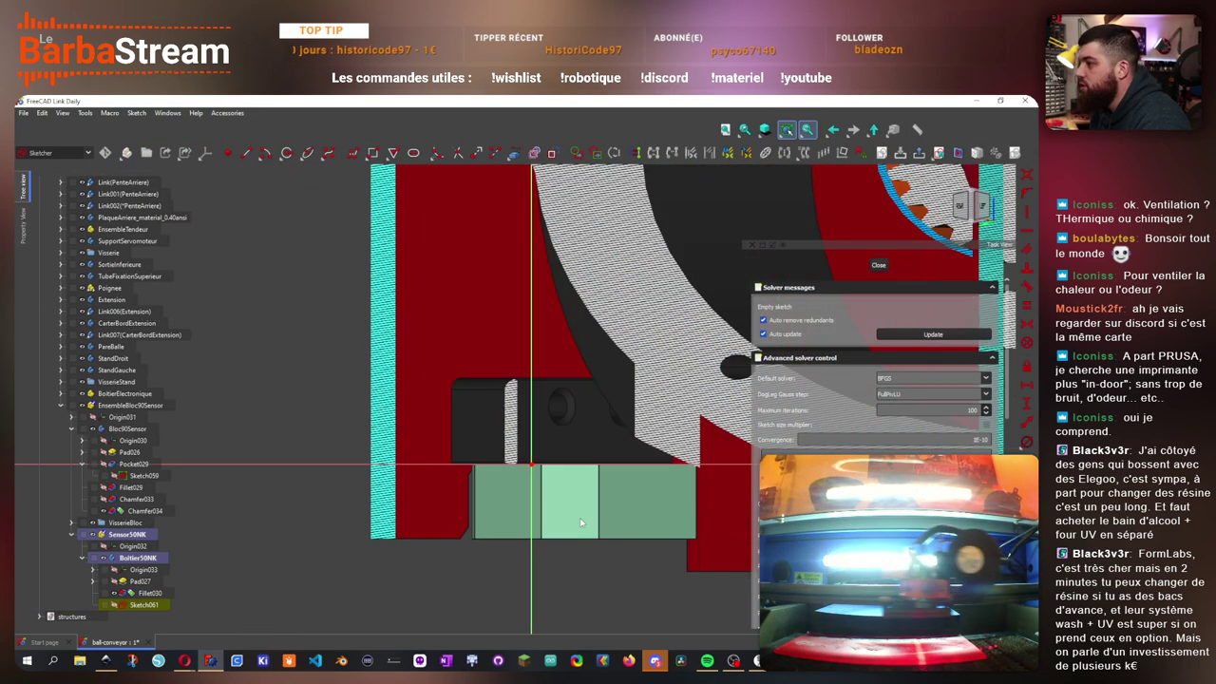
- Sketch a circle about 5 mm in diameter in the middle of the angled corner face and reference the face's side edge as external geometry
{"action": "scroll", "coordinate": [580, 518], "scroll_direction": "up", "scroll_amount": 3}
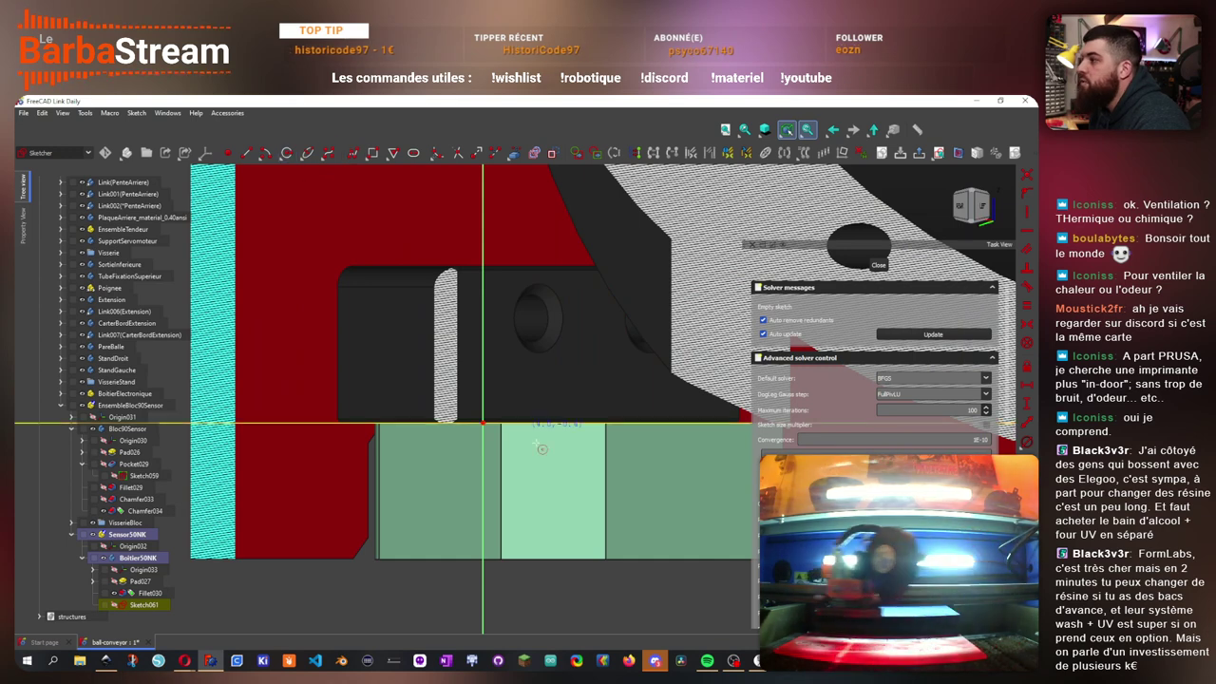
{"action": "left_click", "coordinate": [549, 492]}
{"action": "left_click", "coordinate": [576, 496]}
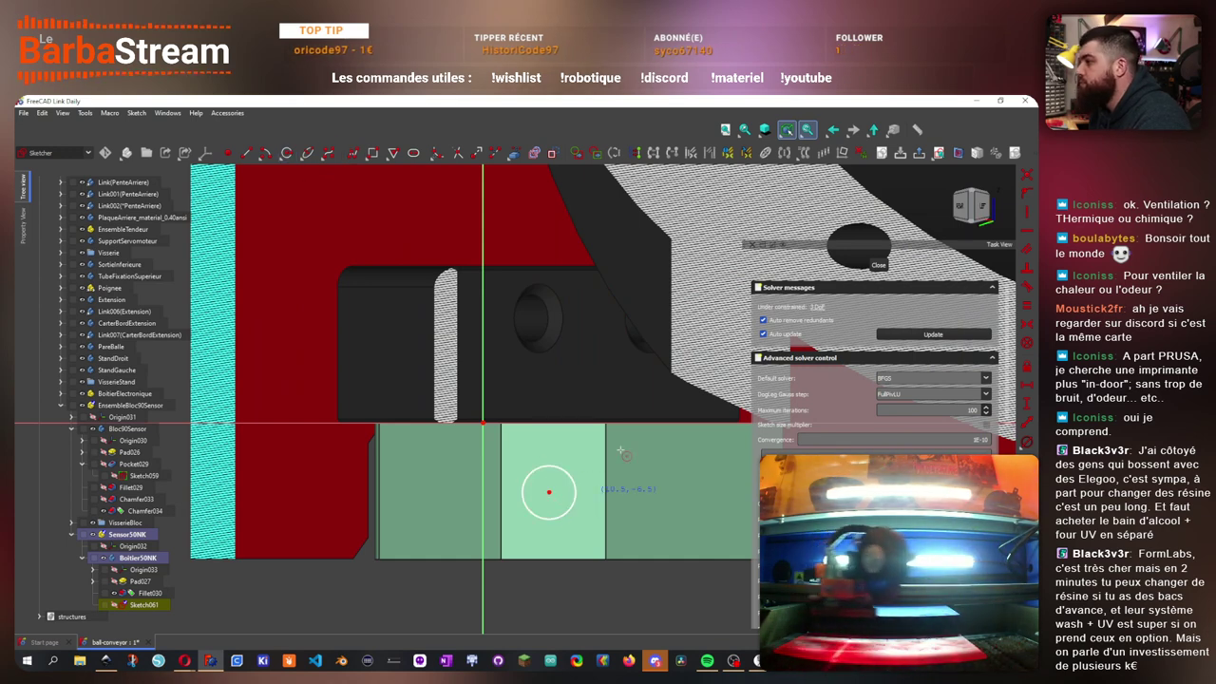
{"action": "left_click", "coordinate": [514, 152]}
{"action": "left_click", "coordinate": [500, 490]}
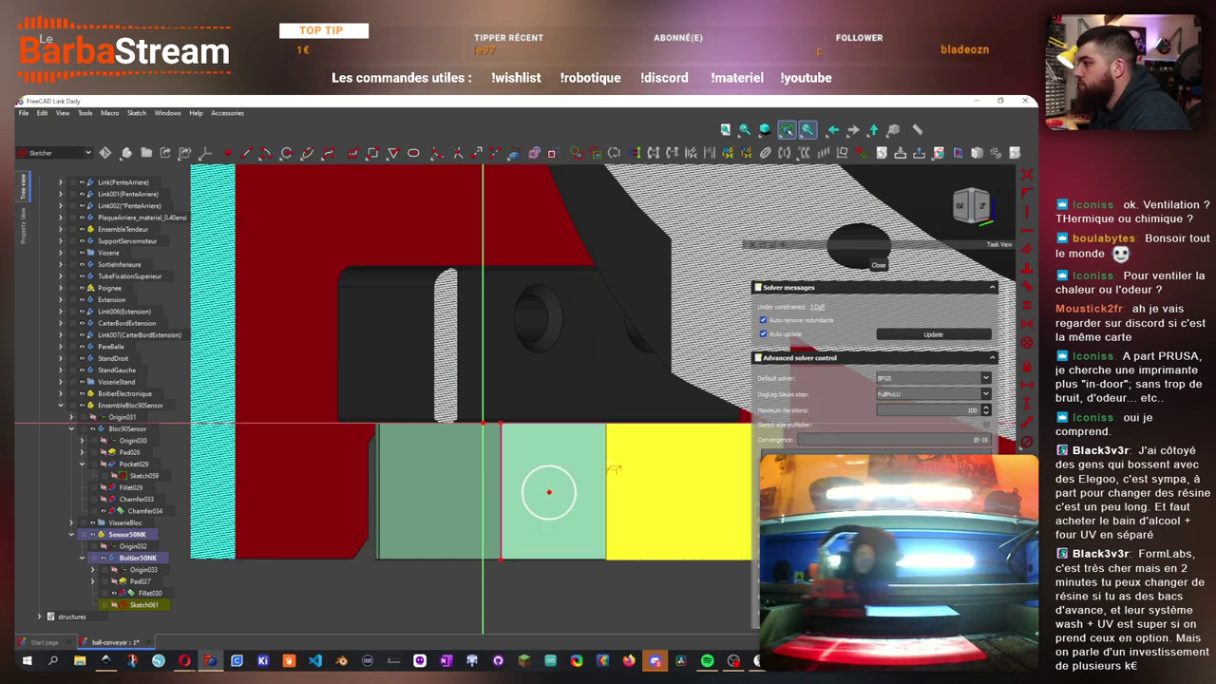
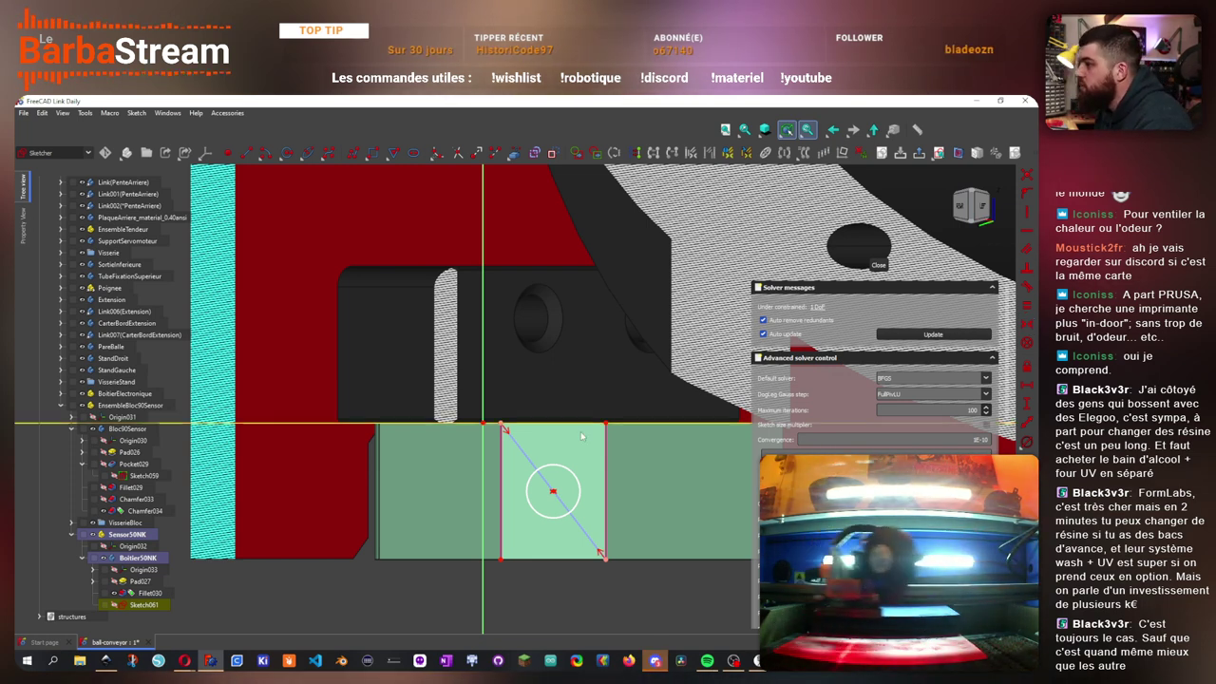
- Set the circle's diameter to 7 mm and close the sketch
{"action": "left_click", "coordinate": [573, 474]}
{"action": "left_click", "coordinate": [1027, 441]}
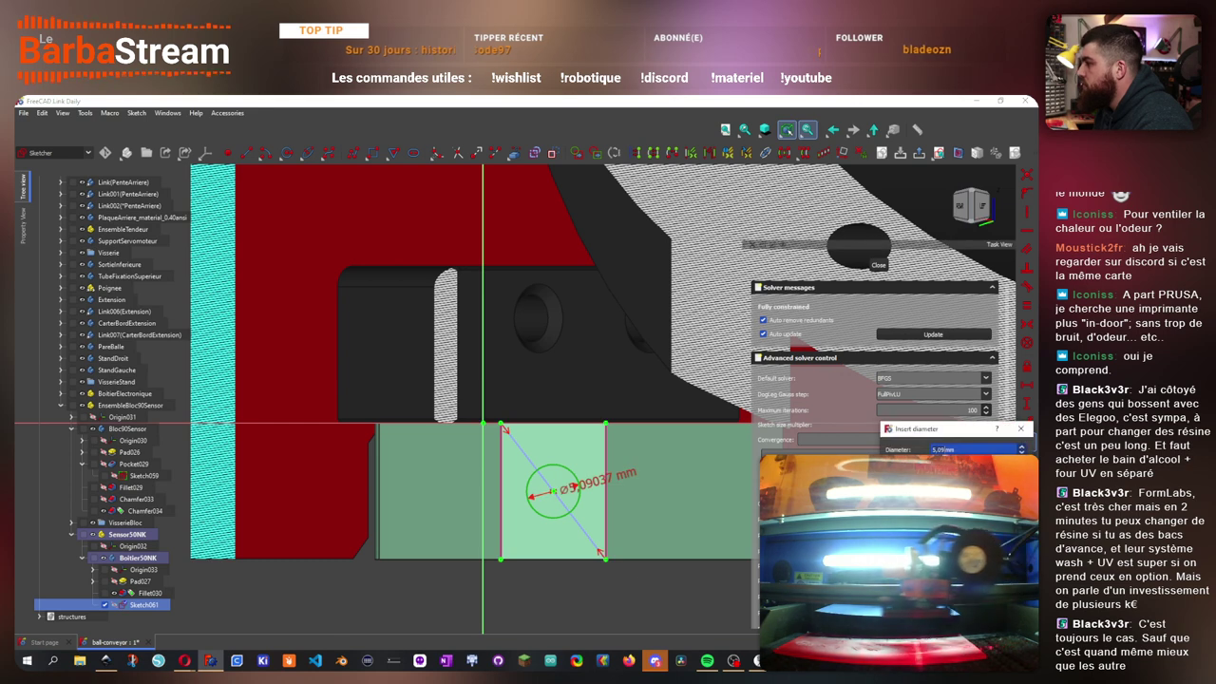
{"action": "type", "text": "7"}
{"action": "key", "text": "Return"}
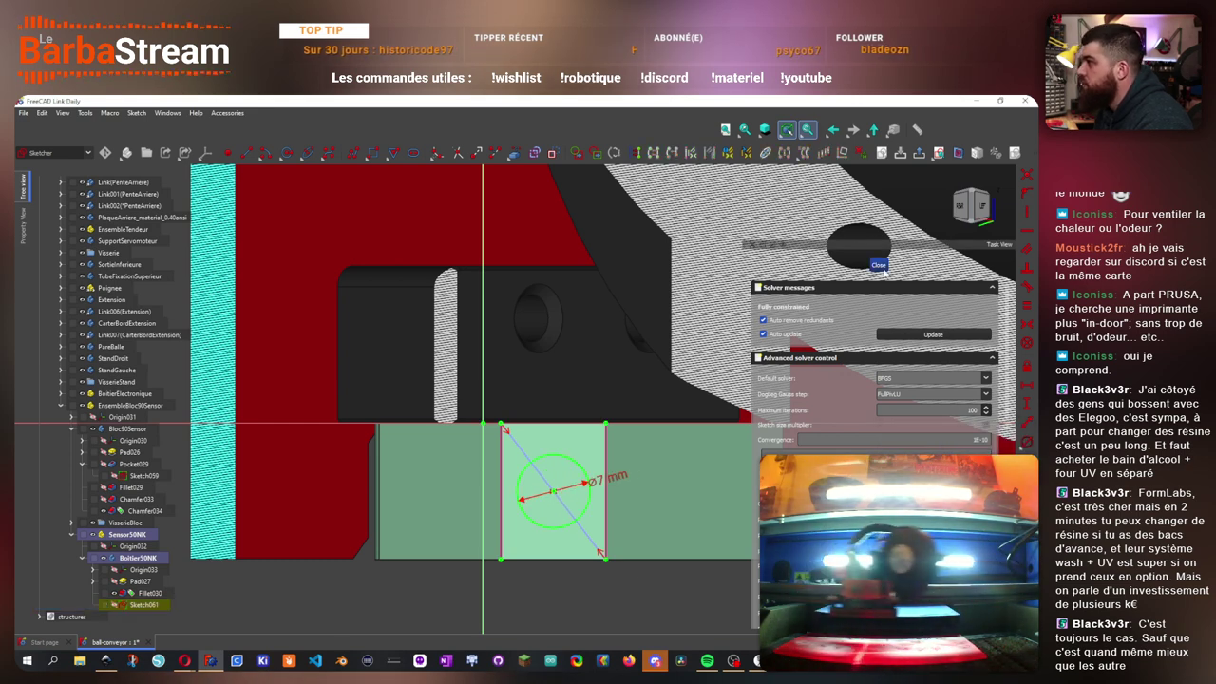
{"action": "key", "text": "Escape"}
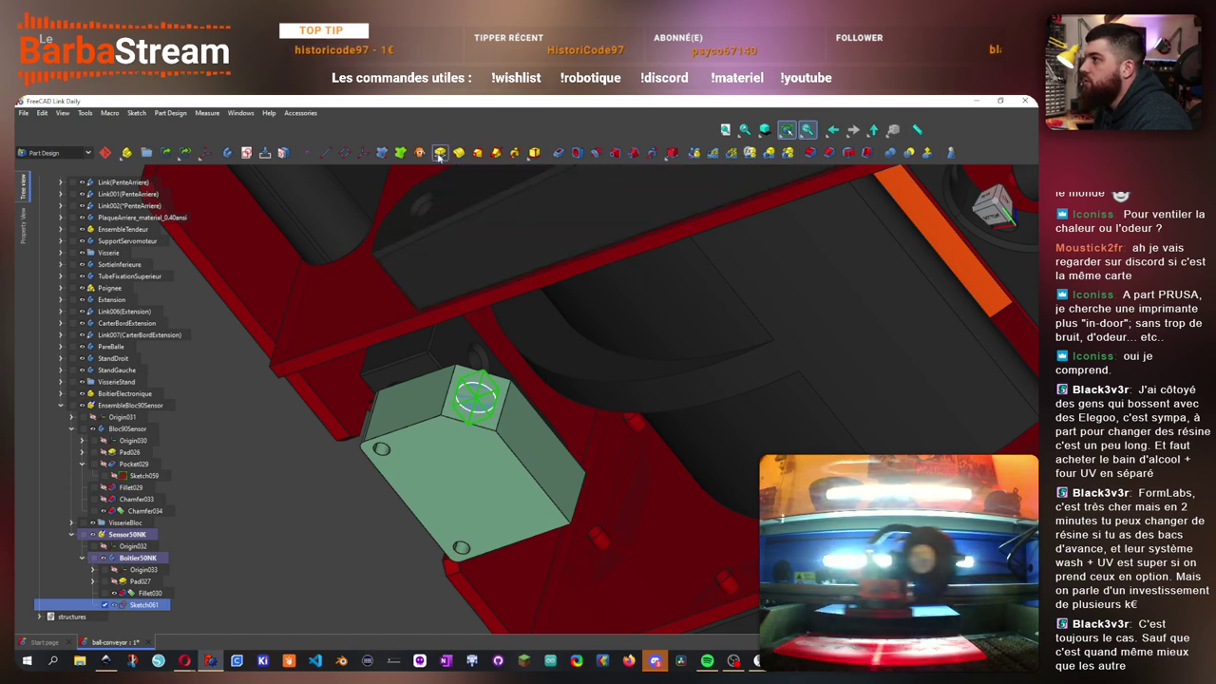
- Pad the circle sketch 1.5 mm outward from the angled corner face of the sensor case
{"action": "left_click_drag", "start_coordinate": [440, 477], "coordinate": [488, 374]}
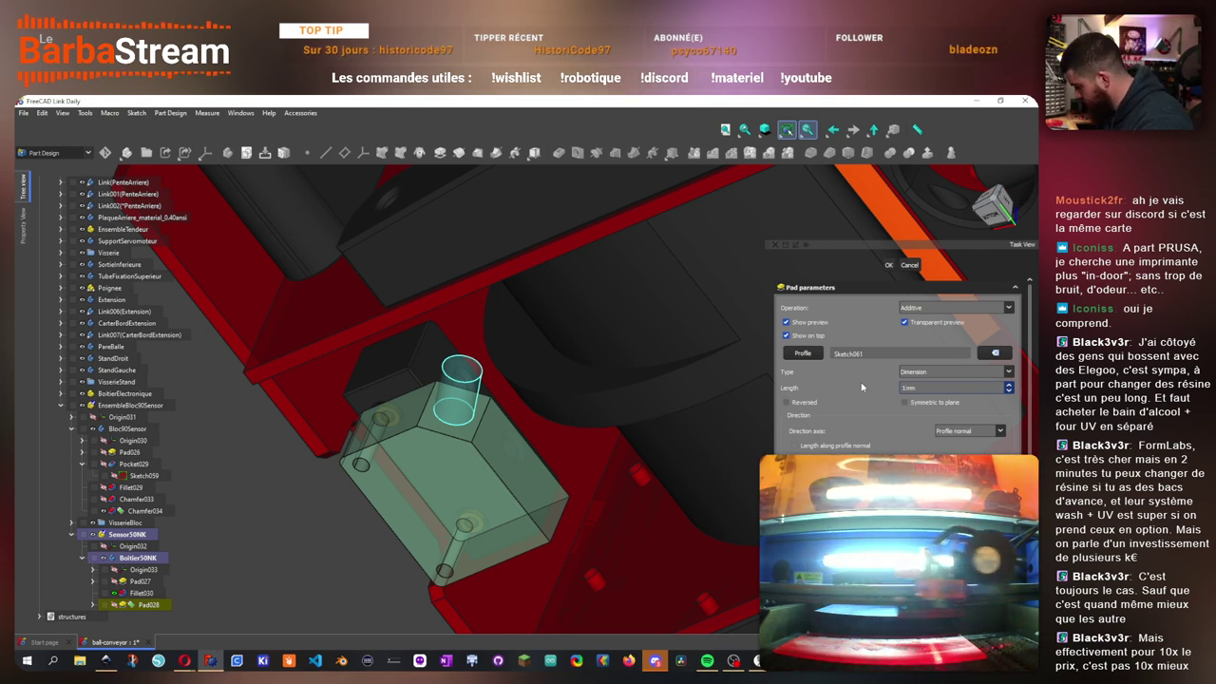
{"action": "type", "text": ",5"}
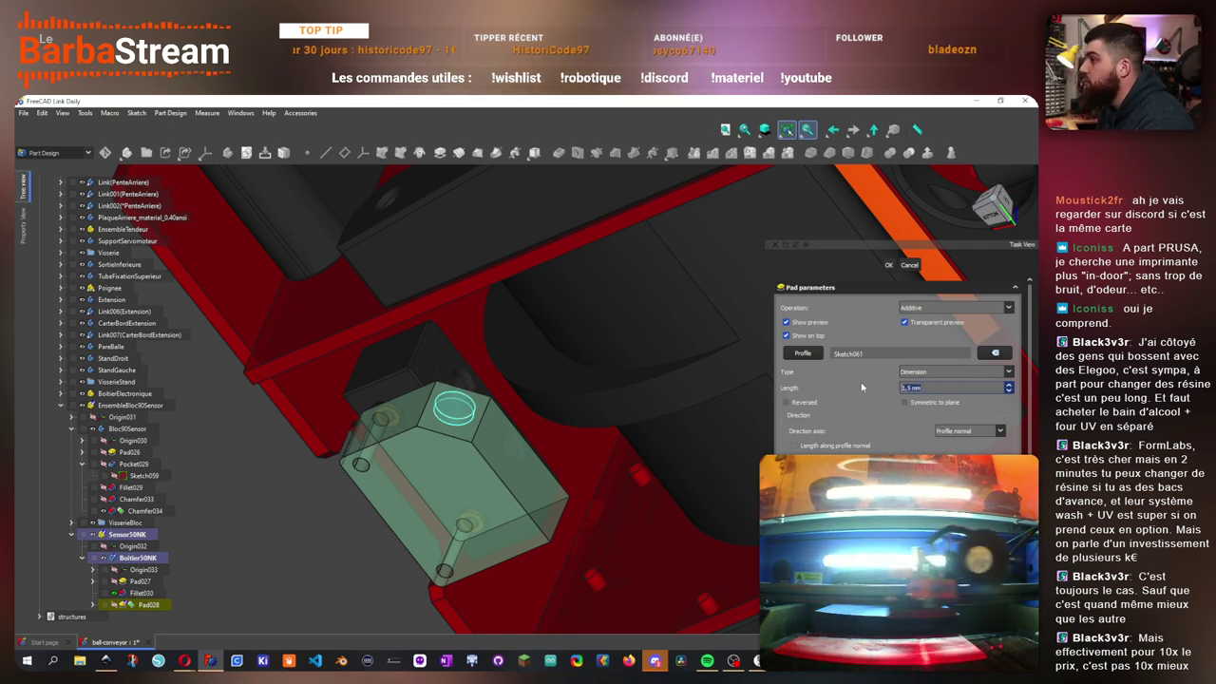
{"action": "left_click", "coordinate": [888, 265]}
- Fillet the outer circular edge of the round boss on the sensor case's angled corner face
{"action": "scroll", "coordinate": [435, 465], "scroll_direction": "down", "scroll_amount": 3}
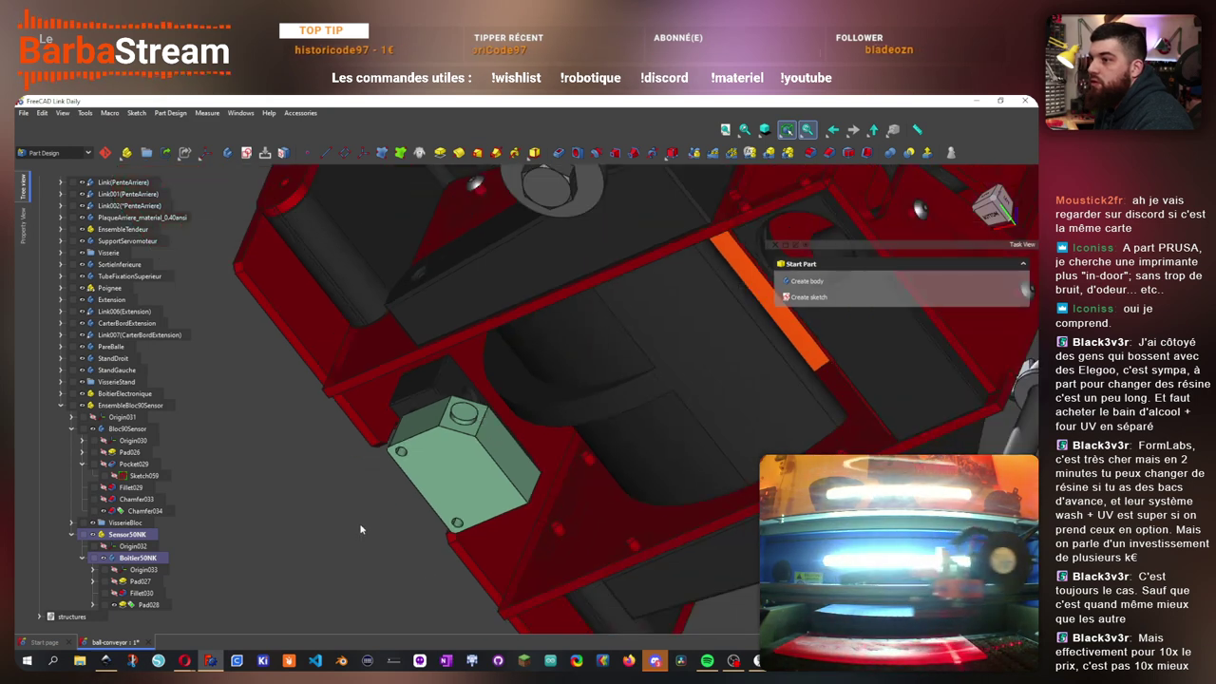
{"action": "scroll", "coordinate": [359, 522], "scroll_direction": "up", "scroll_amount": 4}
{"action": "scroll", "coordinate": [554, 340], "scroll_direction": "up", "scroll_amount": 2}
{"action": "left_click", "coordinate": [554, 338]}
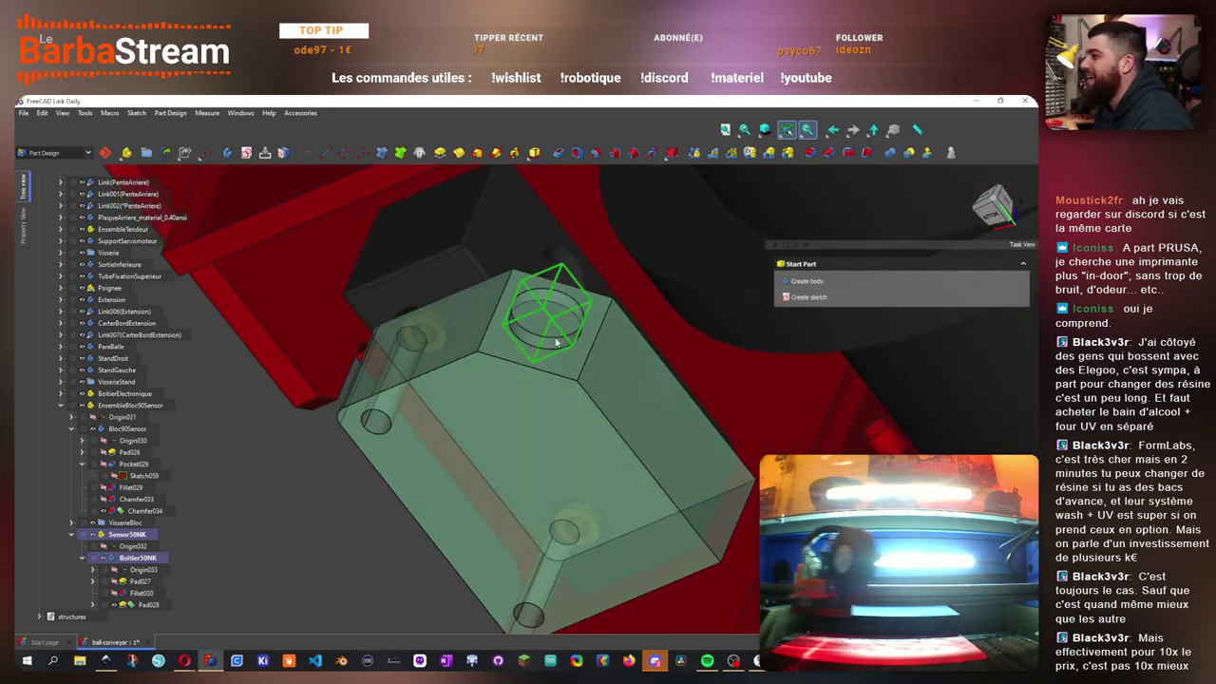
{"action": "left_click", "coordinate": [810, 152]}
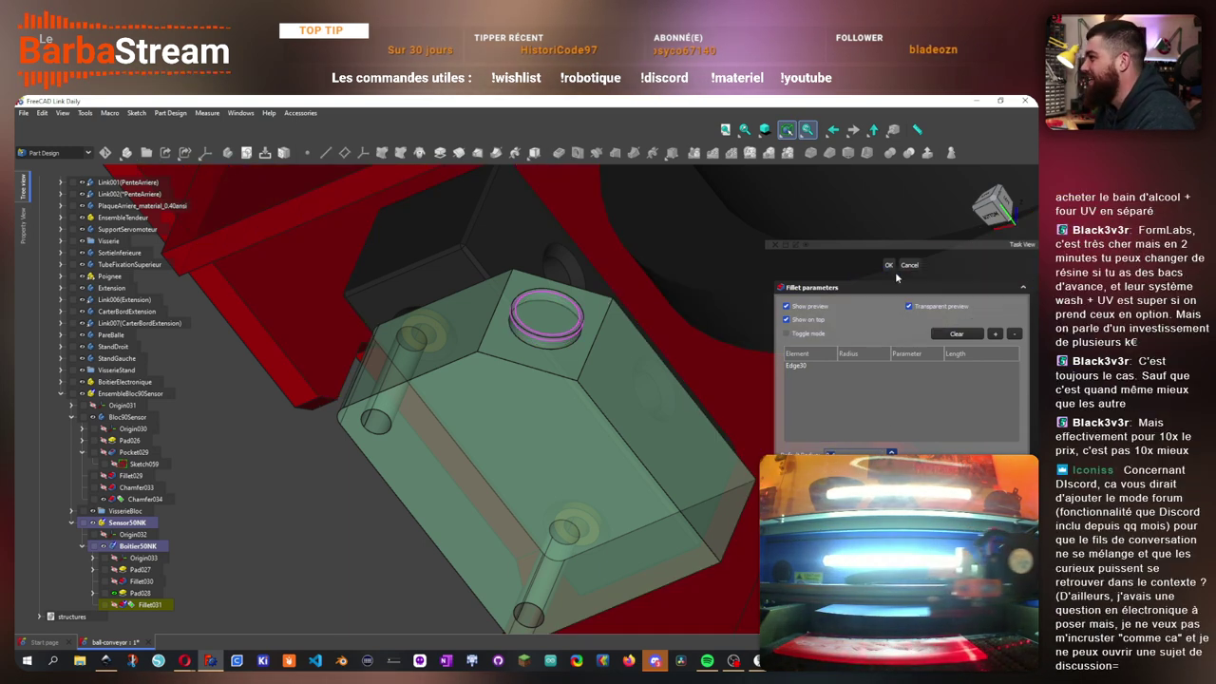
{"action": "scroll", "coordinate": [493, 421], "scroll_direction": "down", "scroll_amount": 4}
- Create a new sketch on the outer side face of the sensor case, next to the red plate's two screws
{"action": "left_click_drag", "start_coordinate": [309, 507], "coordinate": [568, 411]}
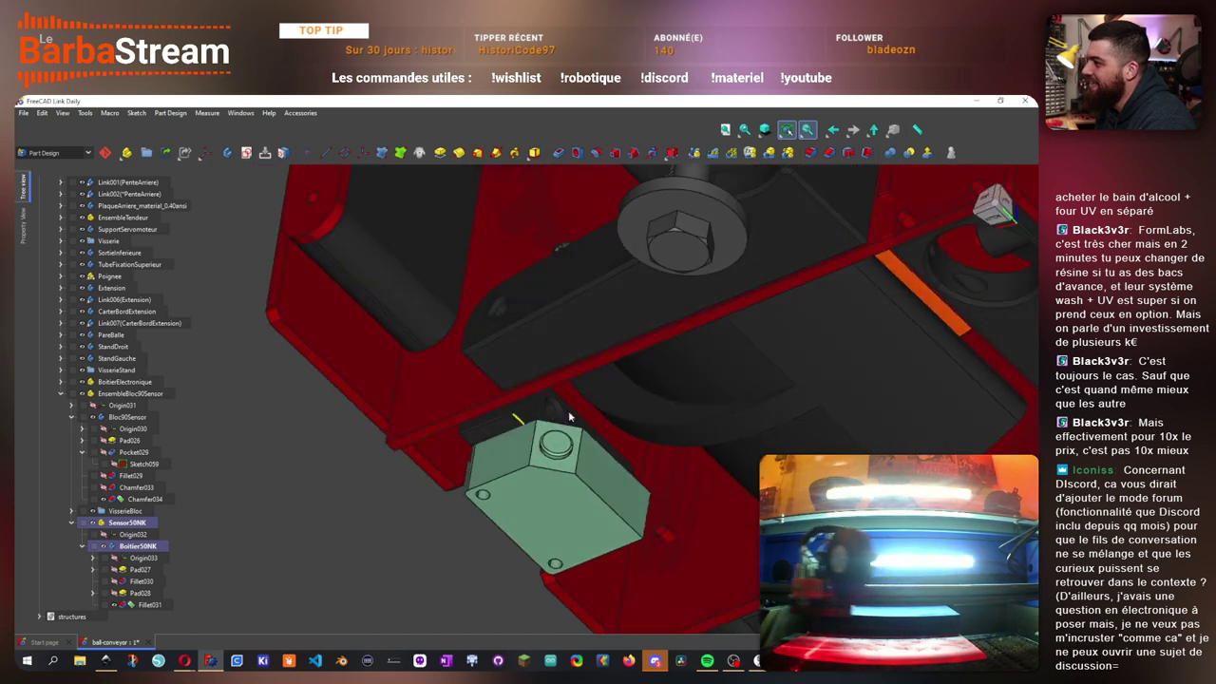
{"action": "left_click", "coordinate": [559, 444]}
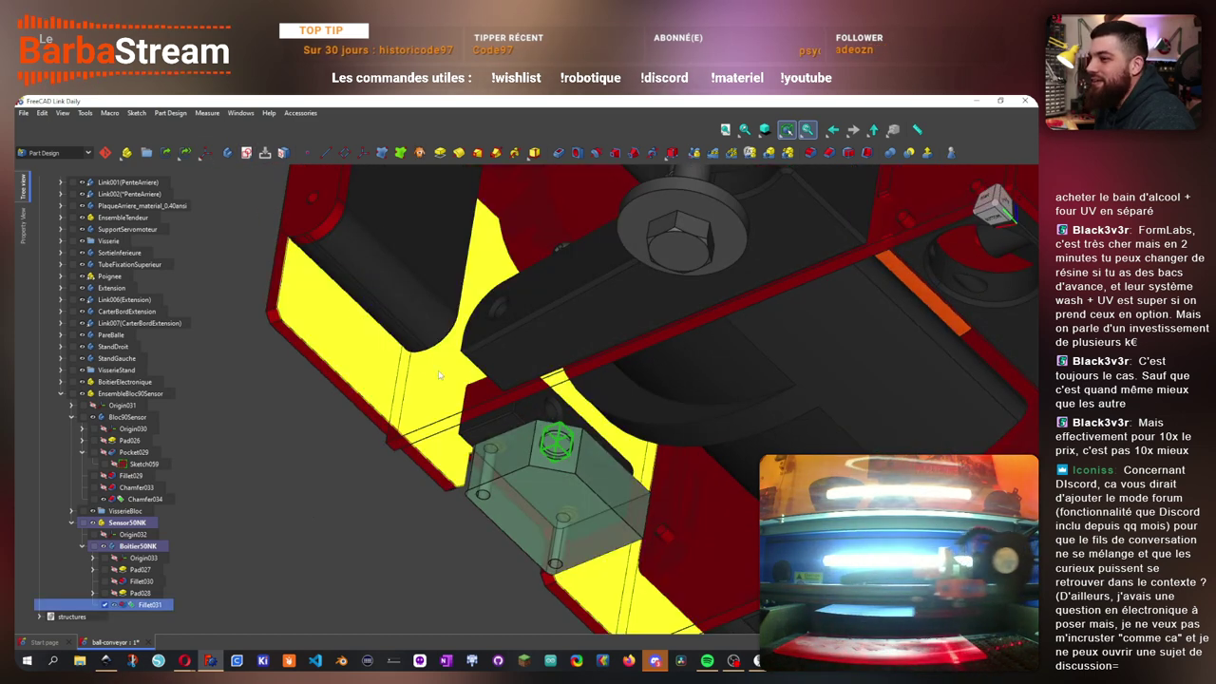
{"action": "scroll", "coordinate": [503, 387], "scroll_direction": "down", "scroll_amount": 2}
{"action": "left_click", "coordinate": [376, 534]}
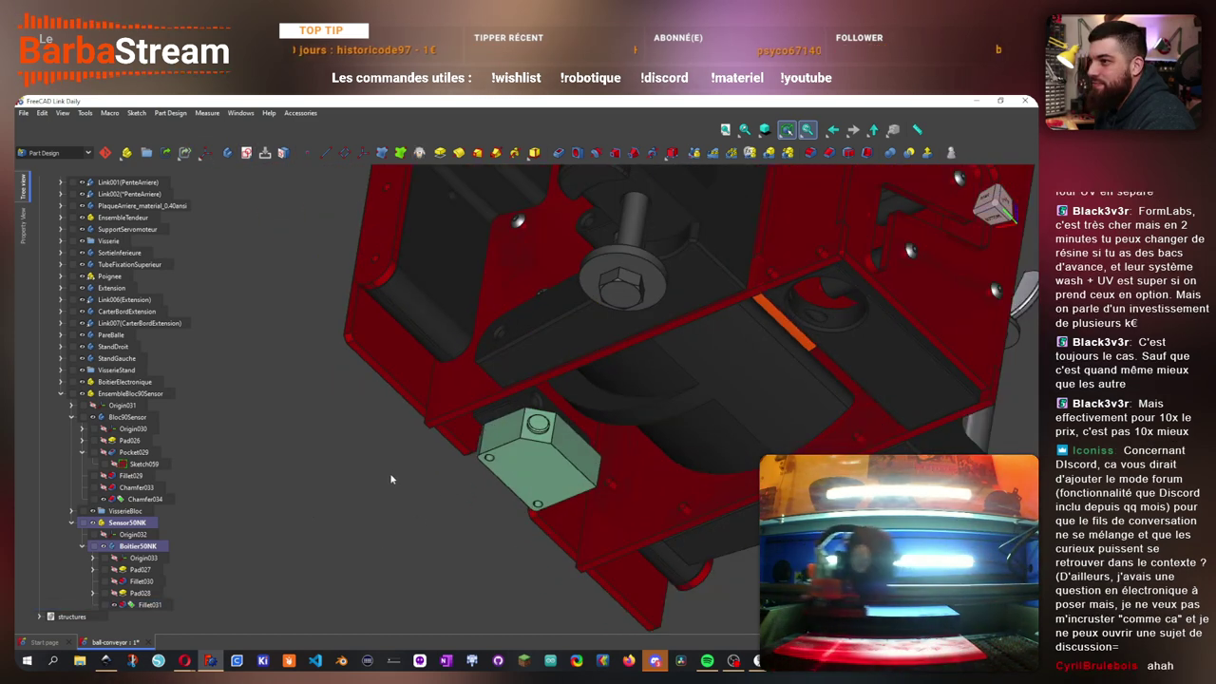
{"action": "left_click_drag", "start_coordinate": [394, 445], "coordinate": [544, 302]}
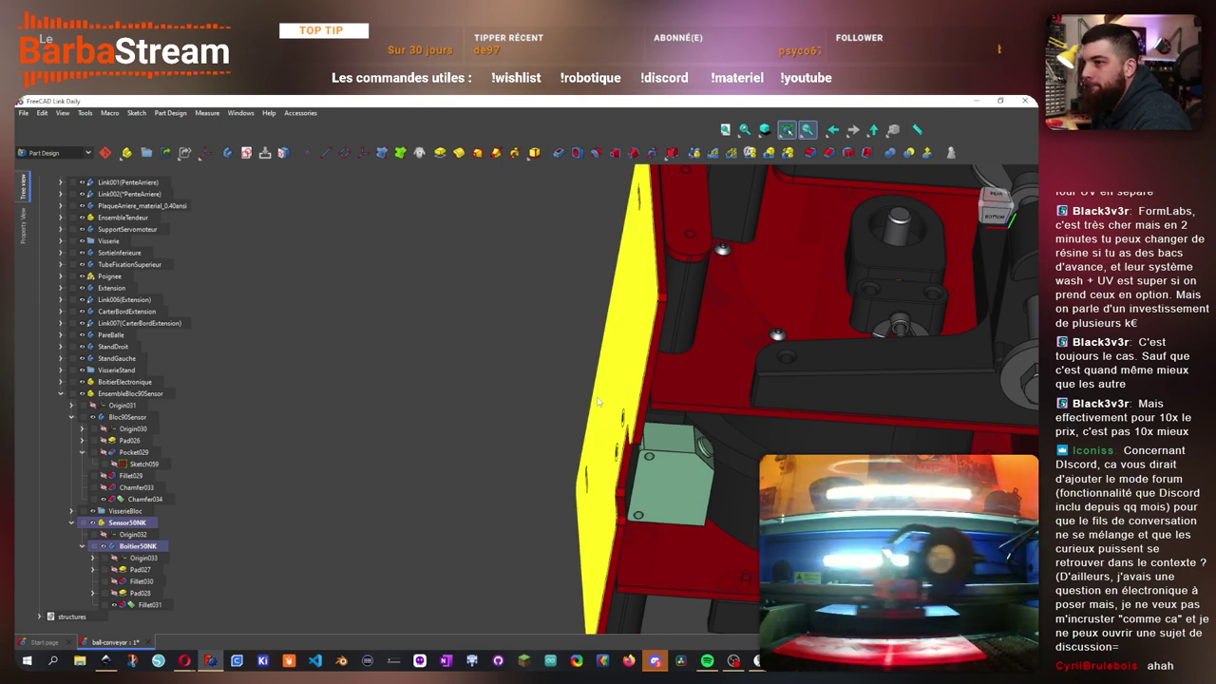
{"action": "left_click_drag", "start_coordinate": [598, 403], "coordinate": [864, 365]}
{"action": "left_click", "coordinate": [654, 522]}
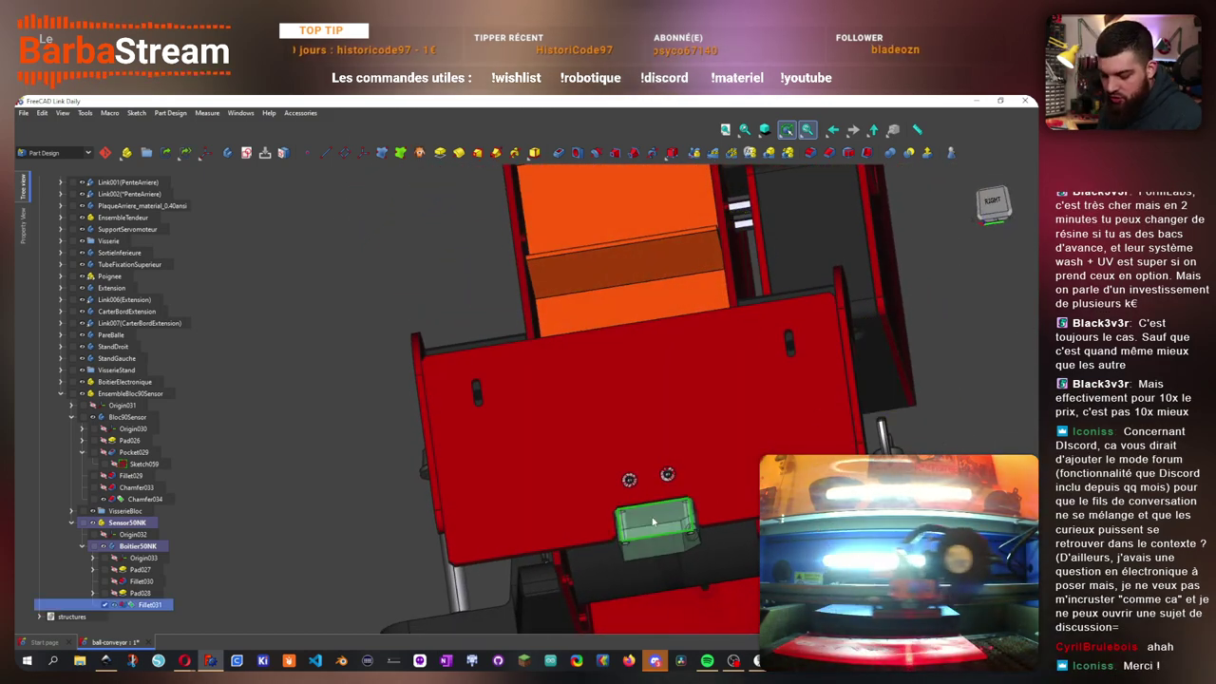
{"action": "key", "text": "3"}
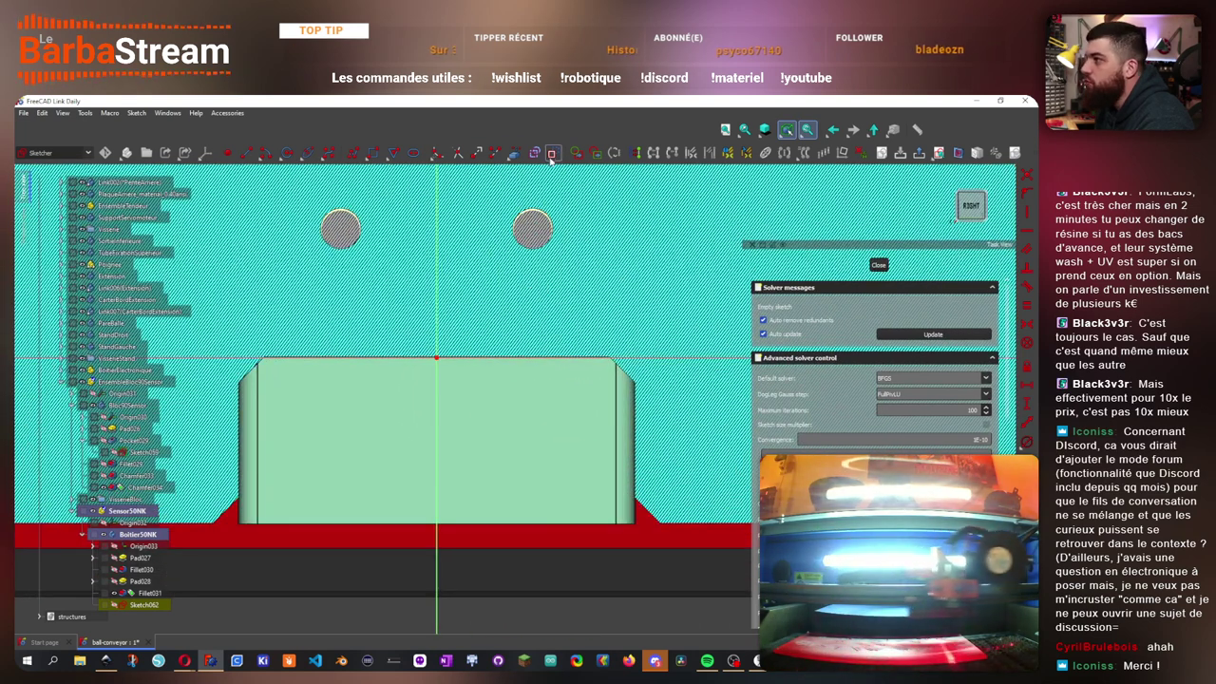
- Sketch a rectangle about 21 mm wide and 9 mm high inside the sensor case's side face
{"action": "left_click", "coordinate": [371, 153]}
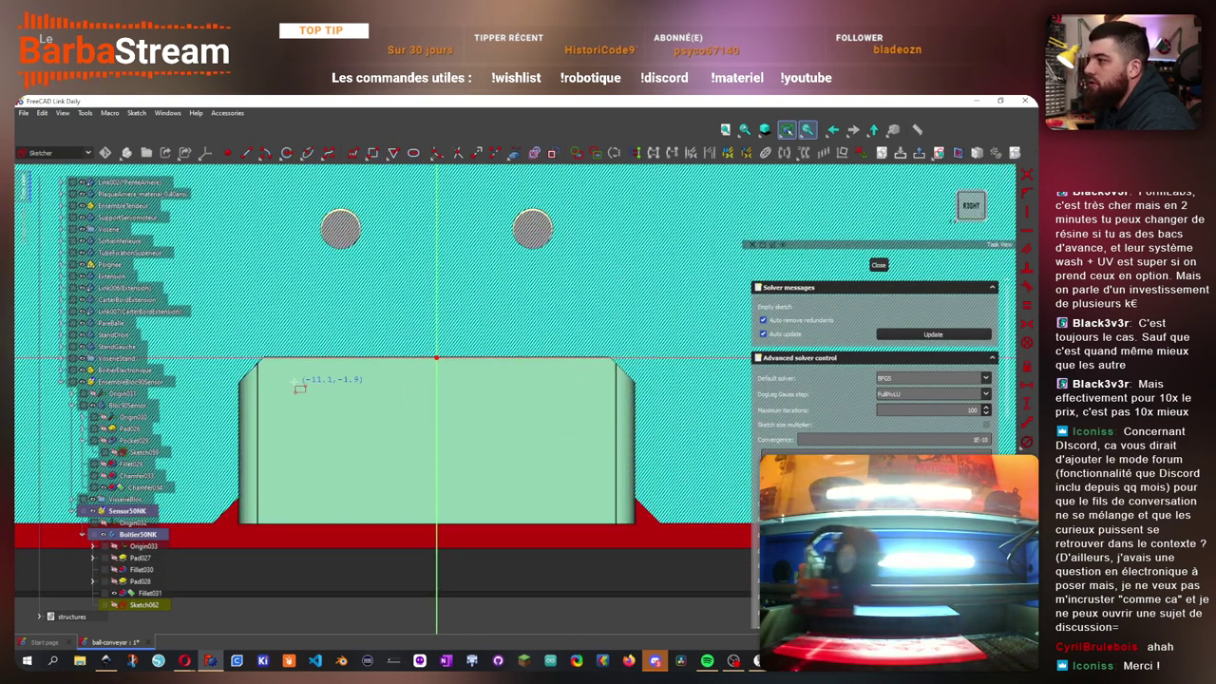
{"action": "left_click", "coordinate": [304, 381]}
{"action": "left_click", "coordinate": [573, 495]}
{"action": "key", "text": "Escape"}
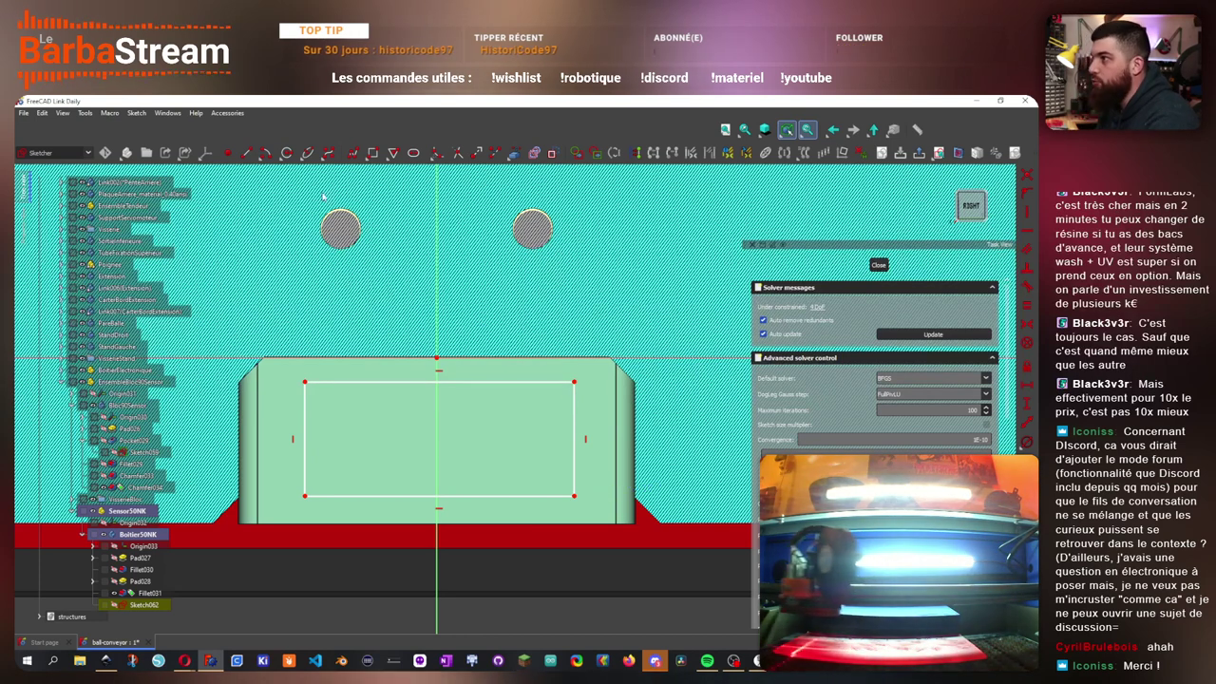
- Reference the side face's edges as external geometry and add a horizontal construction line between its side edges, centred on the face's height
{"action": "left_click", "coordinate": [514, 153]}
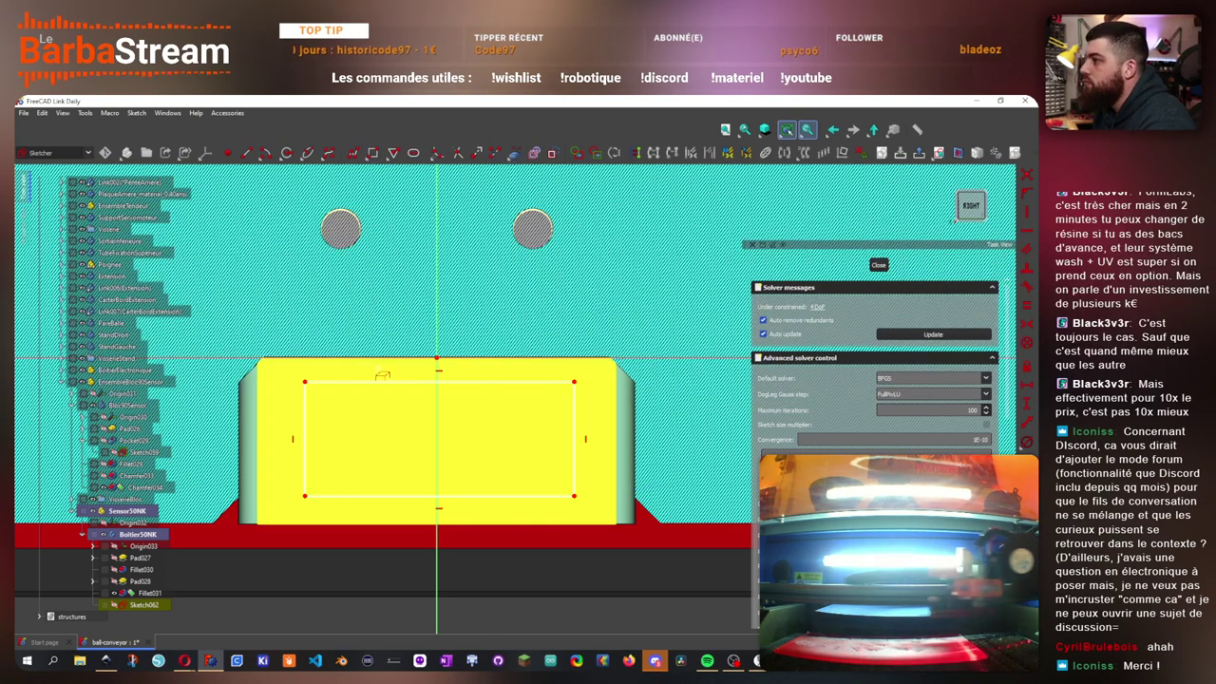
{"action": "left_click", "coordinate": [369, 538]}
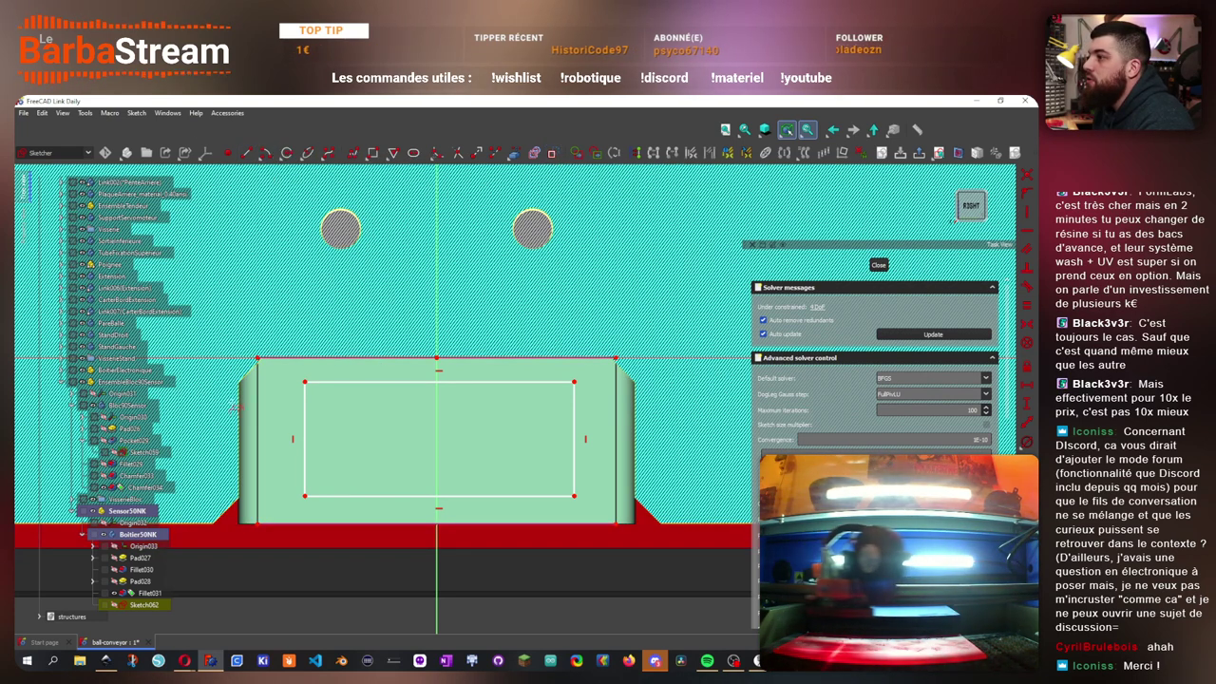
{"action": "left_click", "coordinate": [266, 409]}
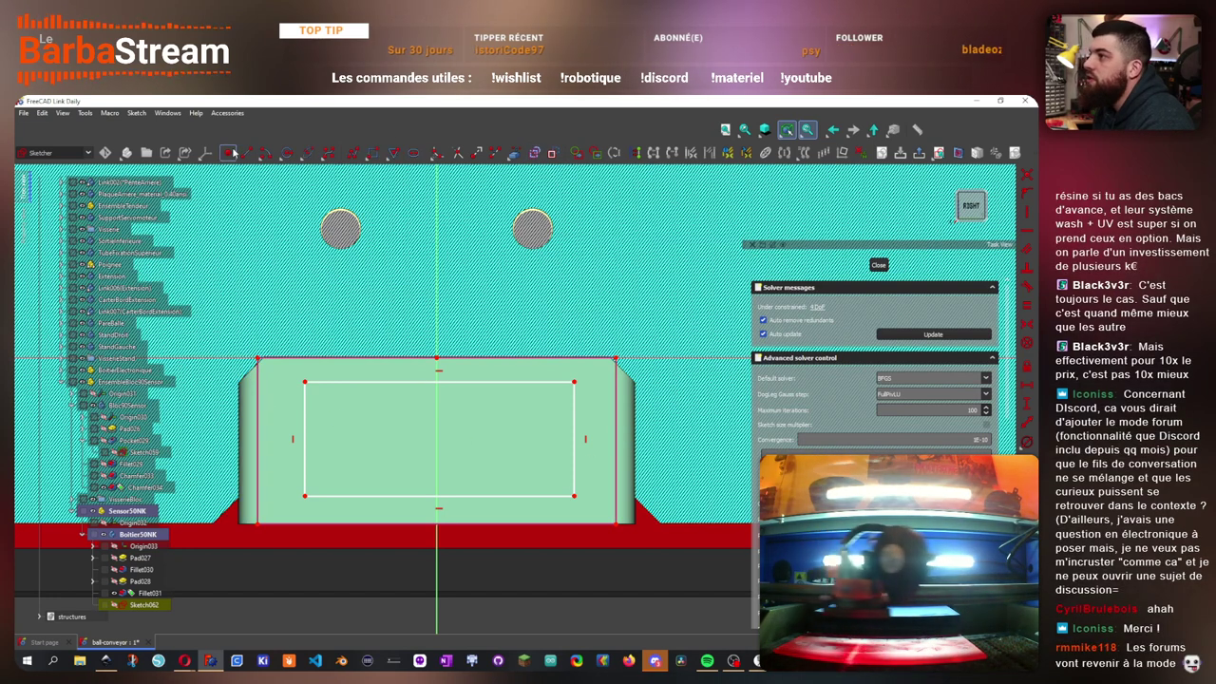
{"action": "left_click", "coordinate": [619, 429]}
{"action": "left_click", "coordinate": [257, 523]}
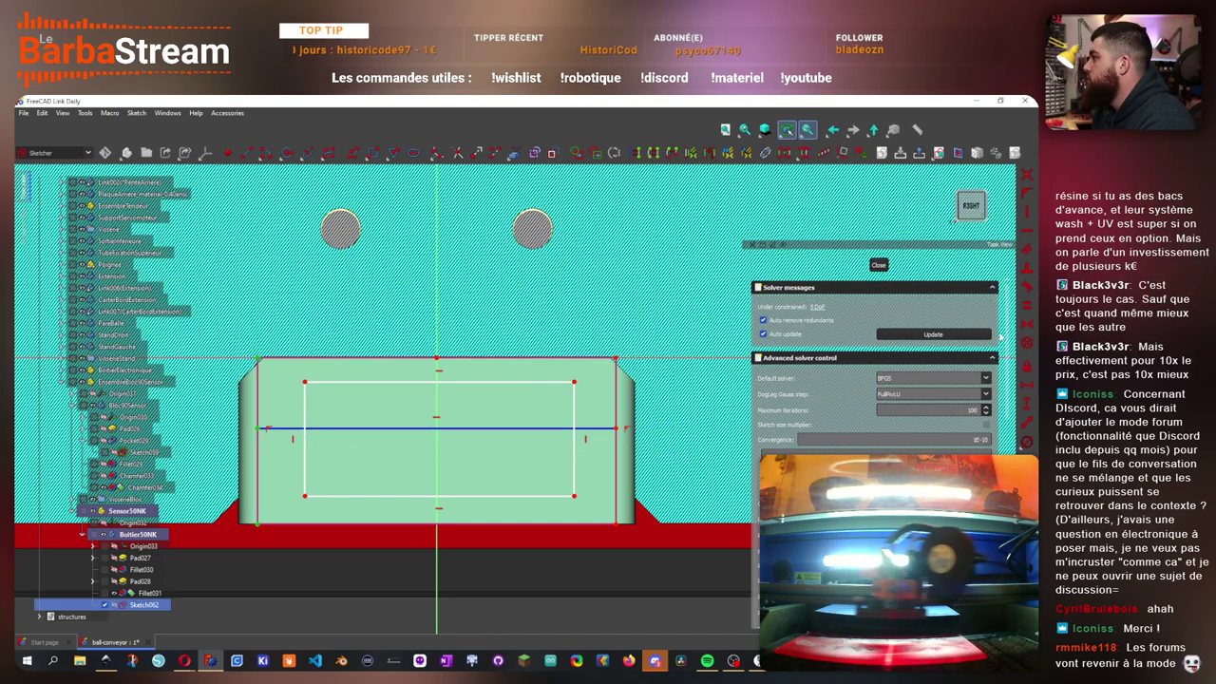
{"action": "left_click", "coordinate": [1027, 324]}
- Centre the rectangle with symmetry constraints about the horizontal construction line and the vertical sketch axis
{"action": "left_click", "coordinate": [575, 495]}
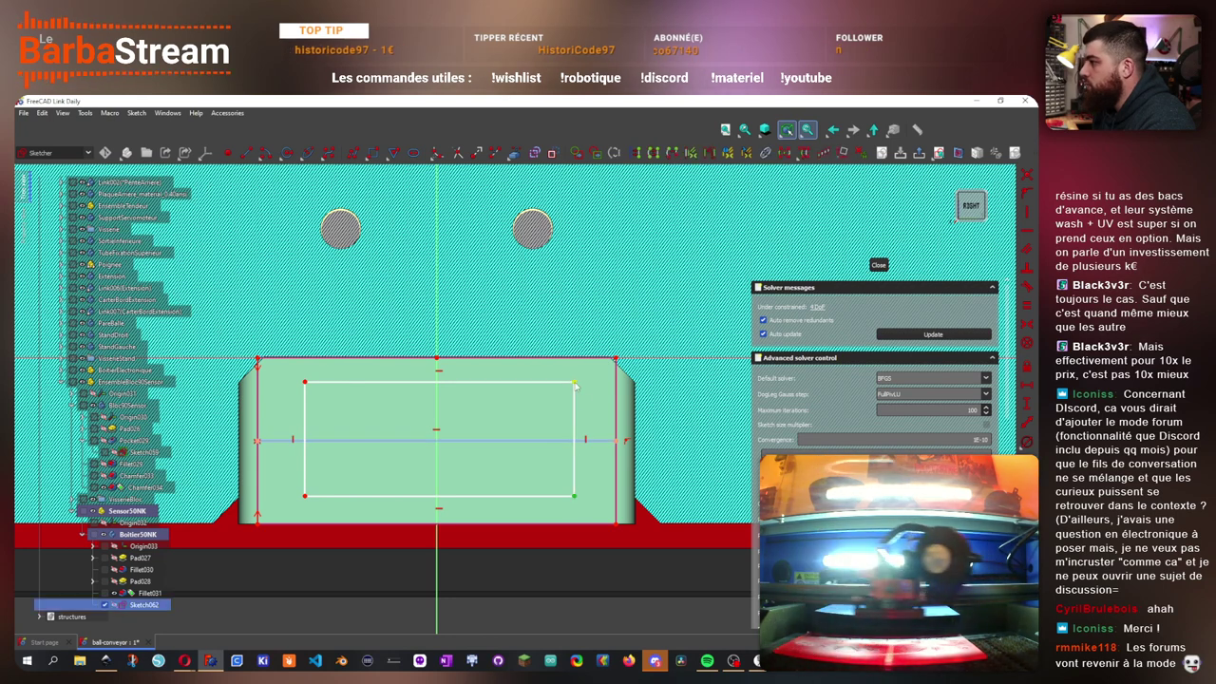
{"action": "left_click", "coordinate": [561, 440]}
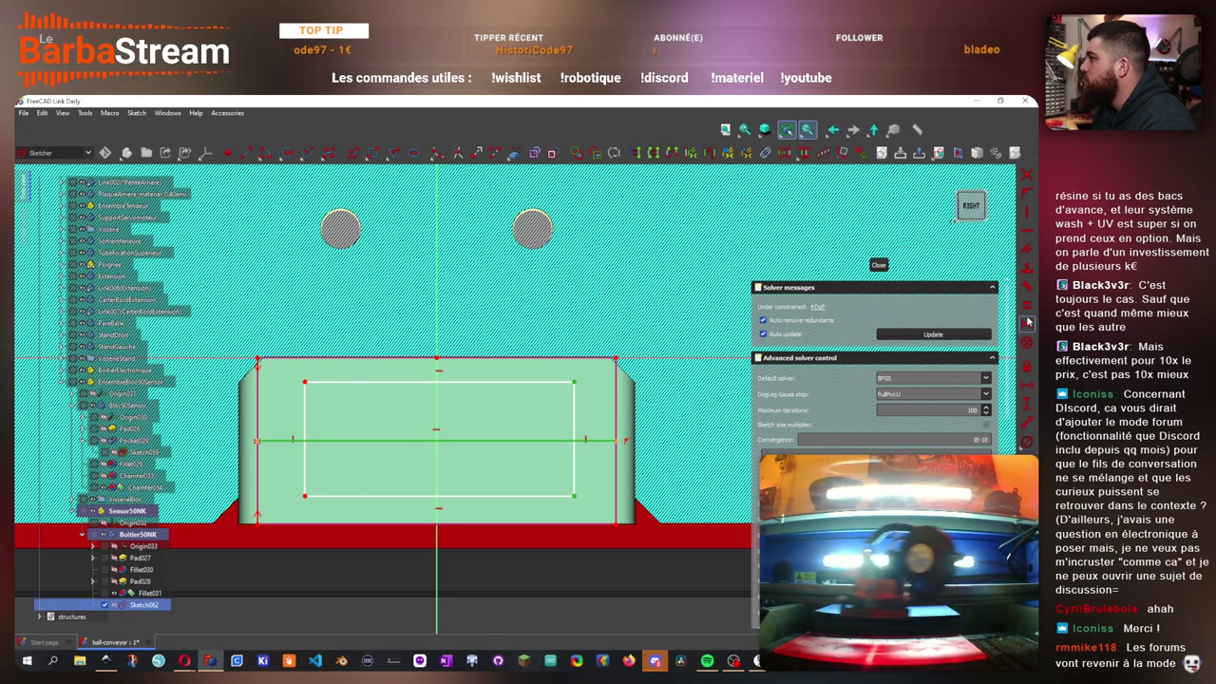
{"action": "left_click", "coordinate": [1027, 324]}
{"action": "left_click", "coordinate": [574, 383]}
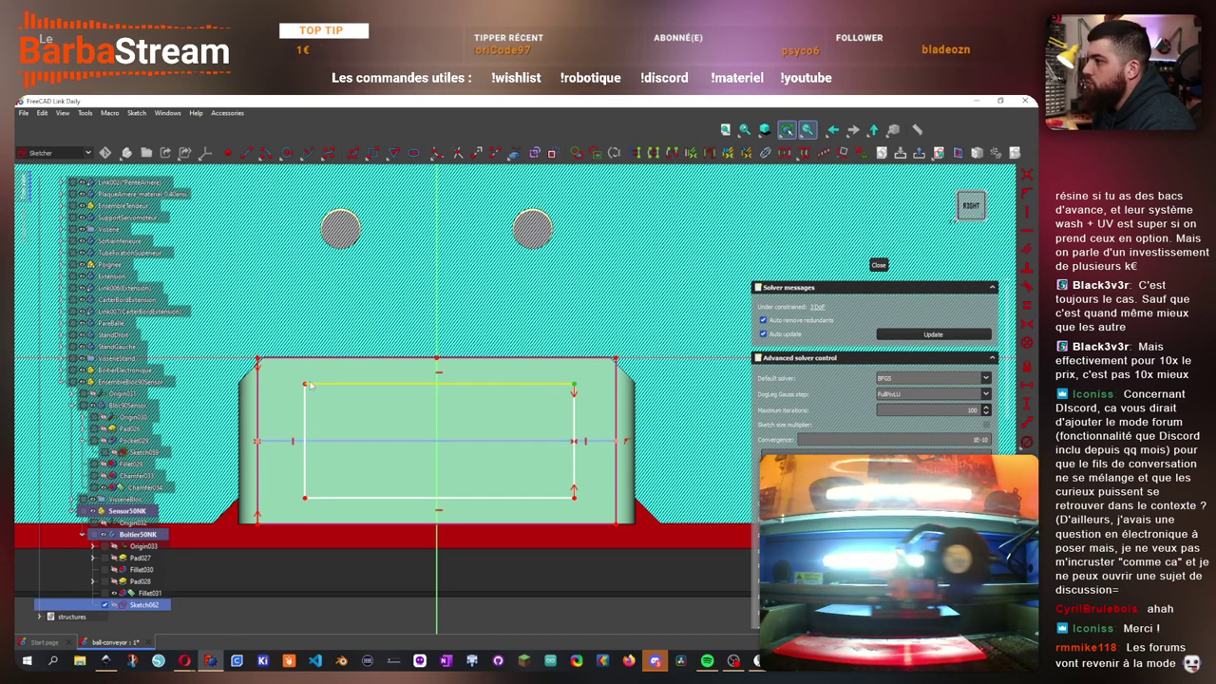
{"action": "left_click", "coordinate": [305, 383]}
{"action": "left_click", "coordinate": [436, 404]}
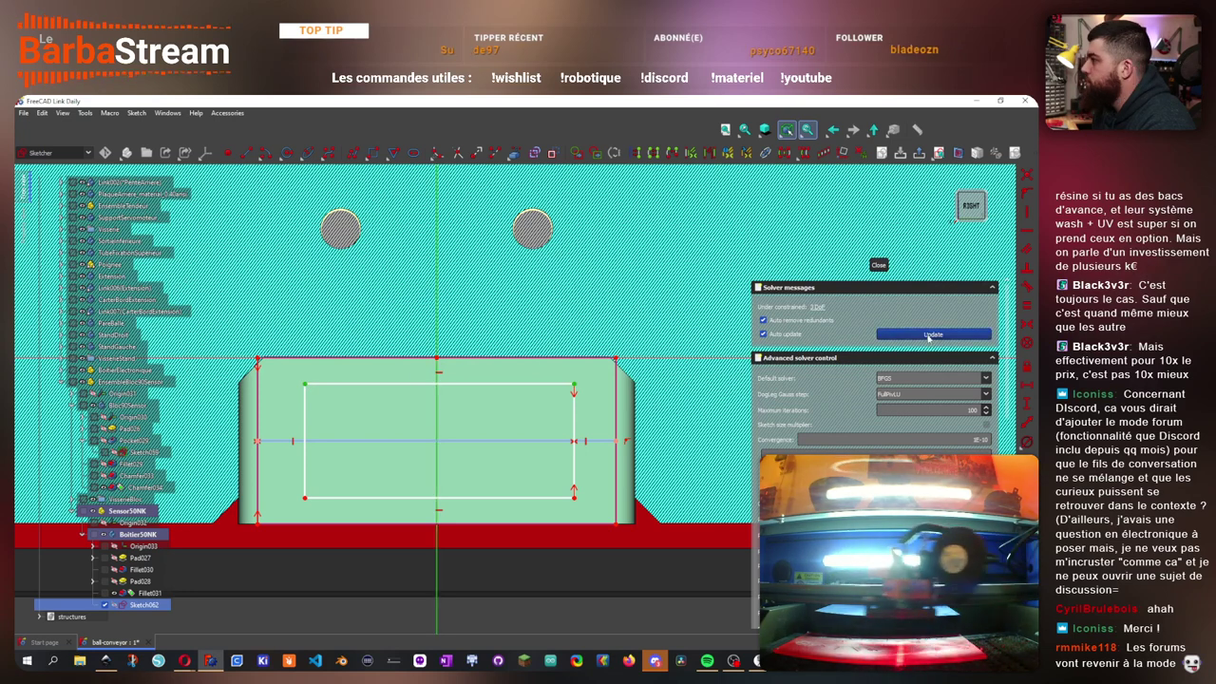
{"action": "left_click", "coordinate": [1026, 324]}
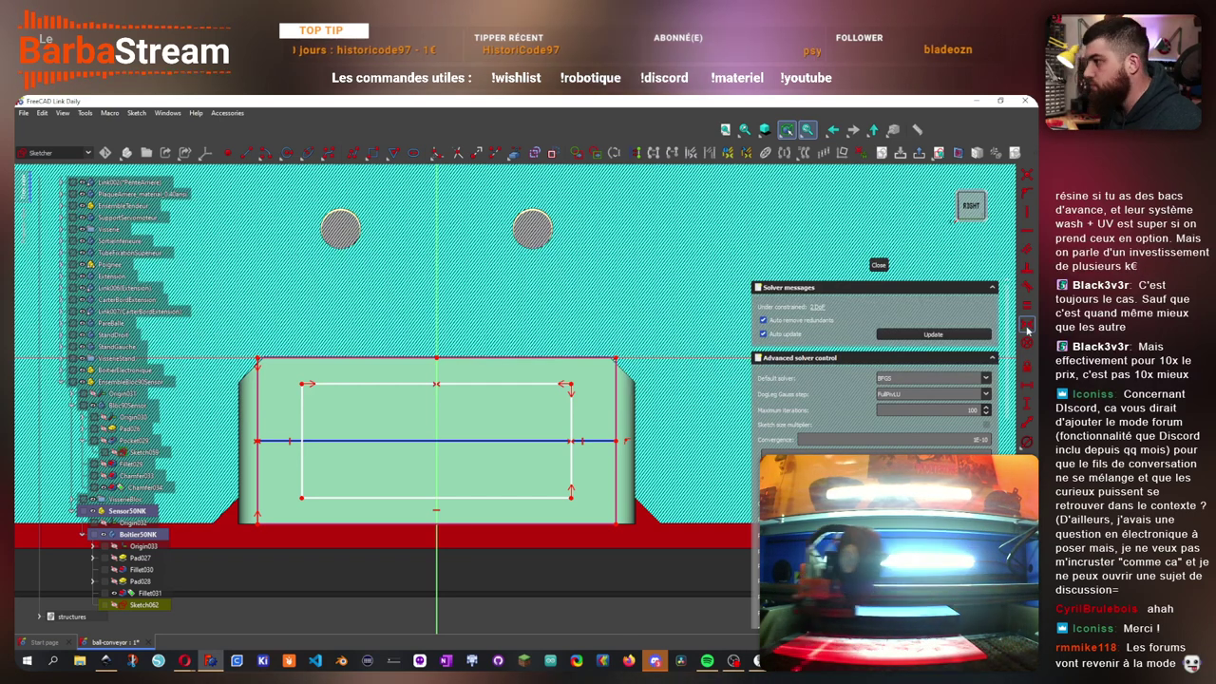
- Set the rectangle's width to 19.5 mm and its height to 11 mm
{"action": "left_click", "coordinate": [560, 384]}
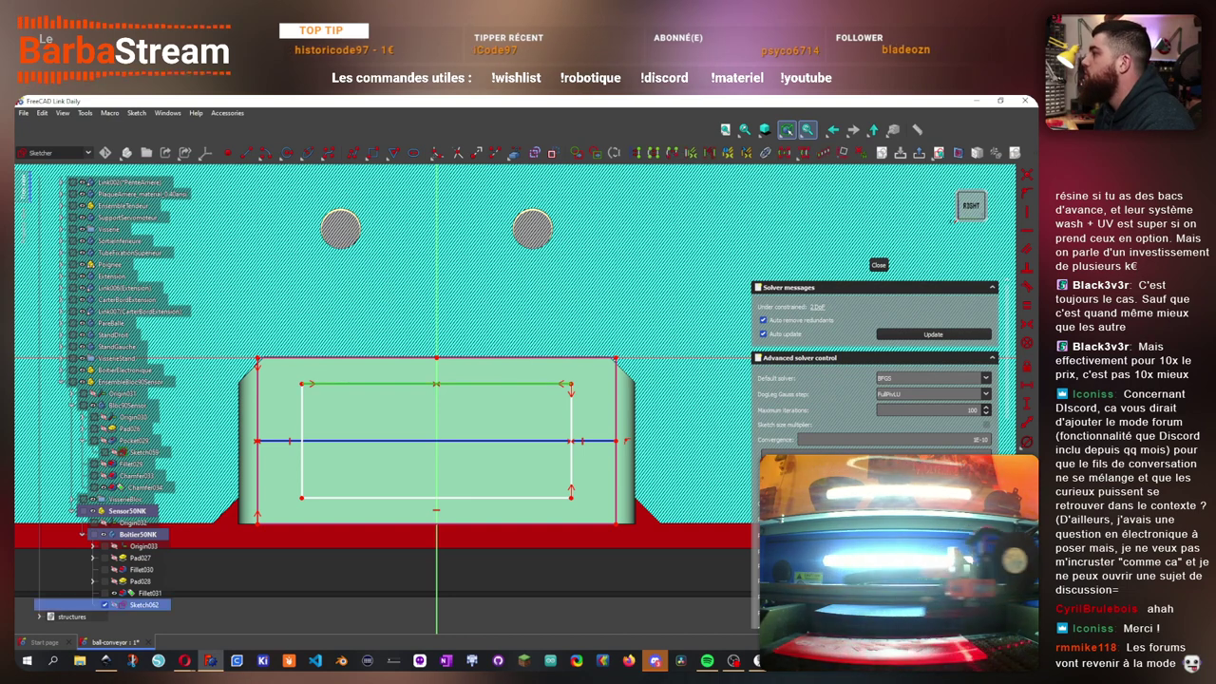
{"action": "left_click", "coordinate": [1023, 385]}
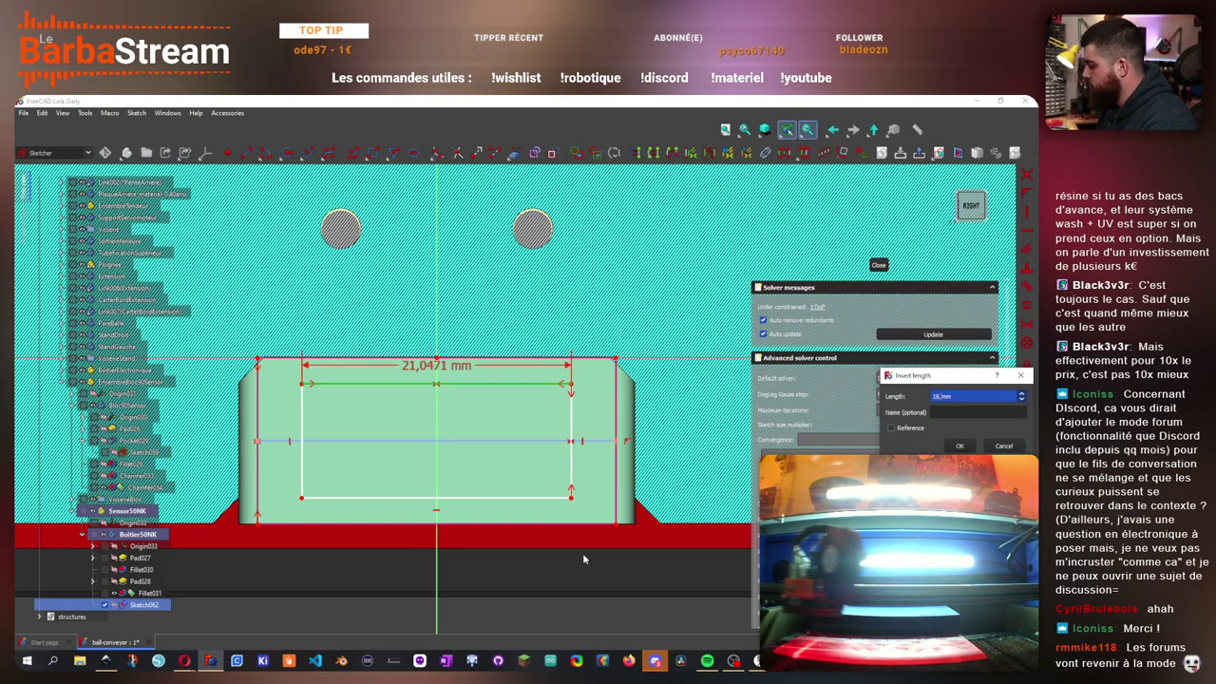
{"action": "type", "text": "19,5"}
{"action": "key", "text": "Return"}
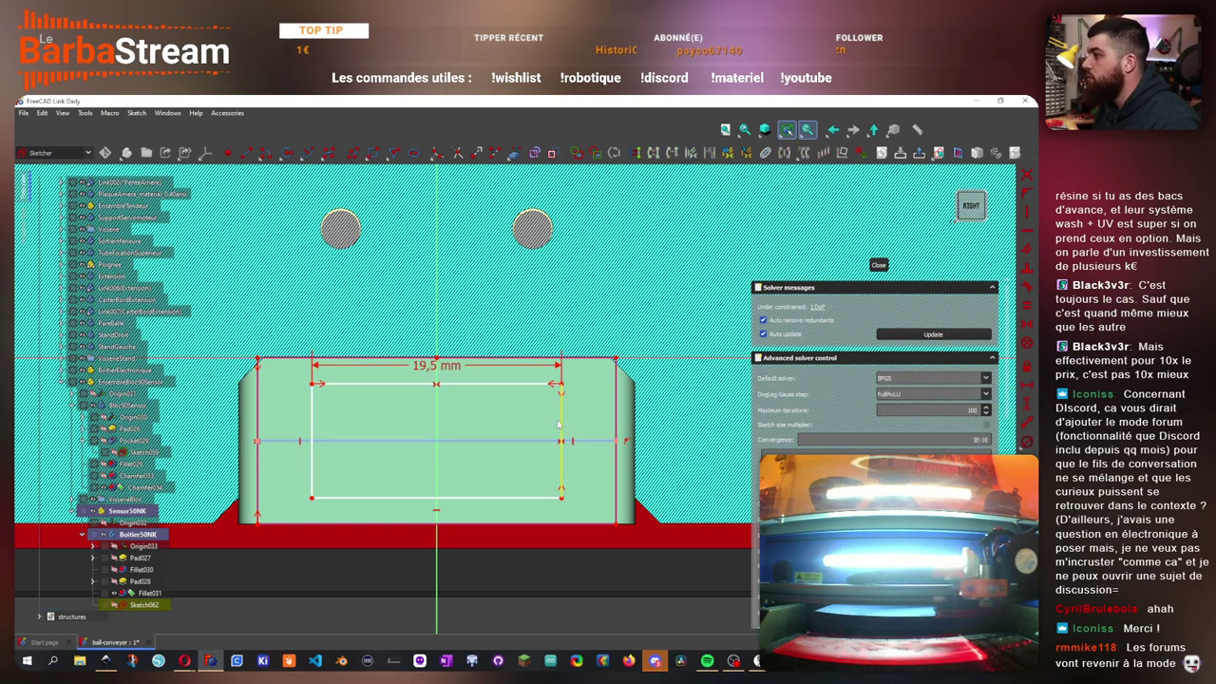
{"action": "left_click", "coordinate": [558, 424]}
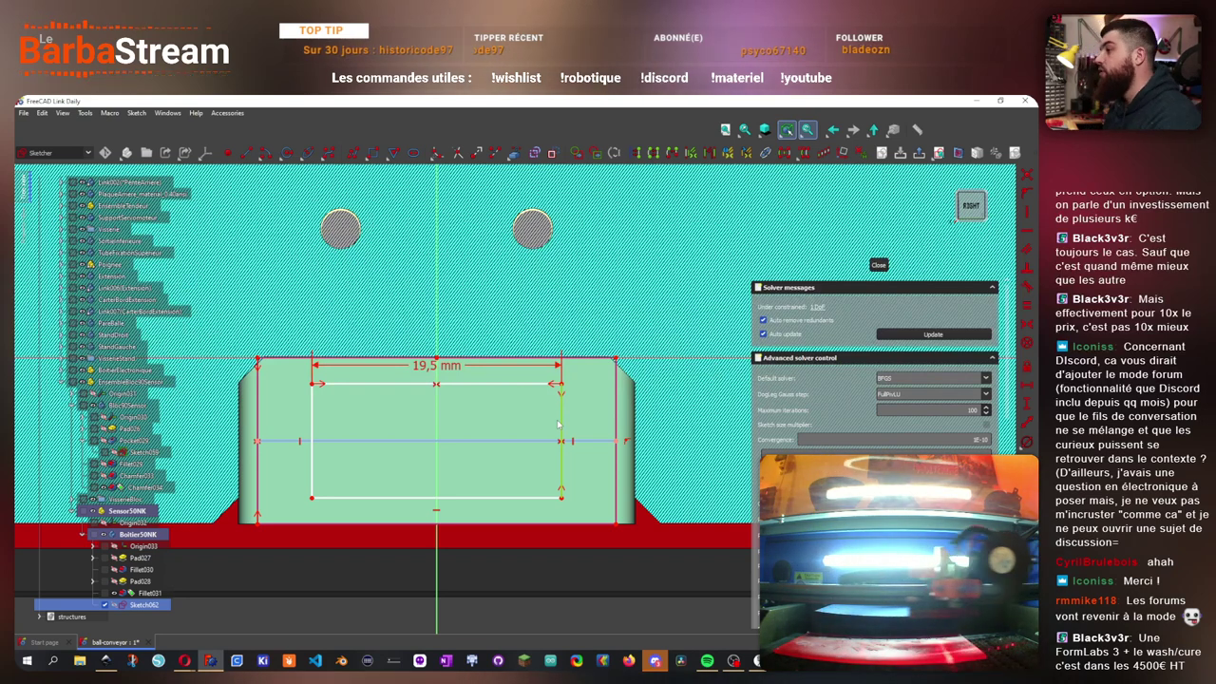
{"action": "type", "text": "i"}
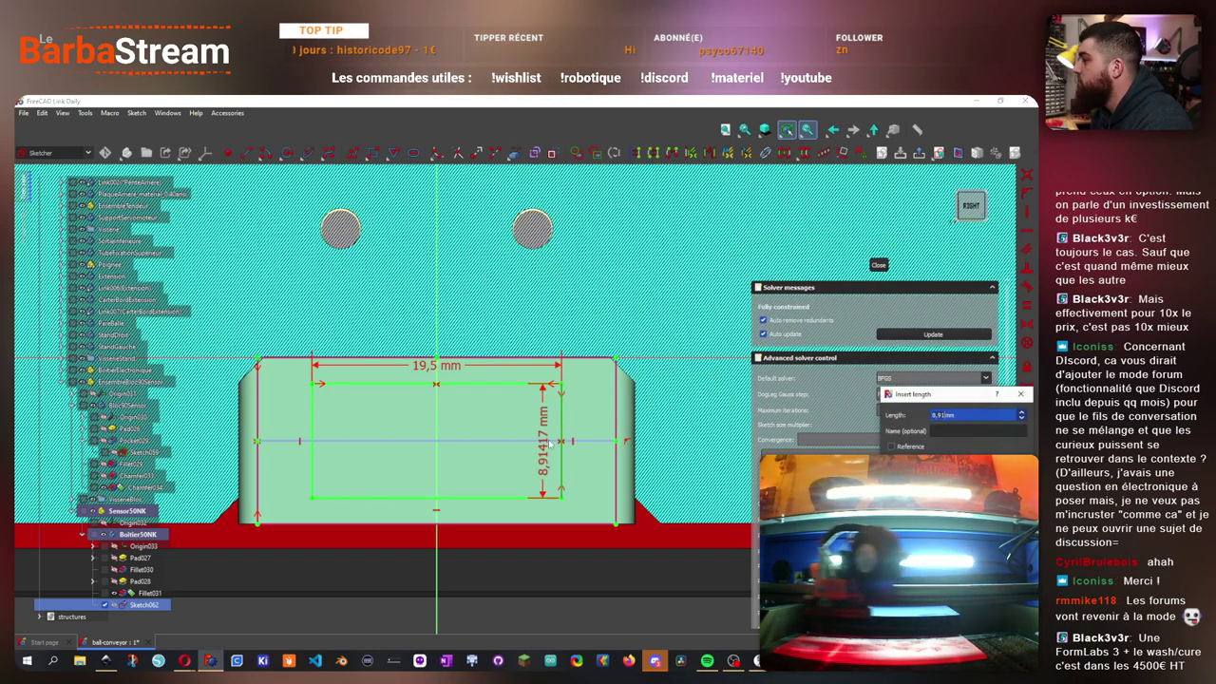
{"action": "type", "text": "11"}
{"action": "key", "text": "Return"}
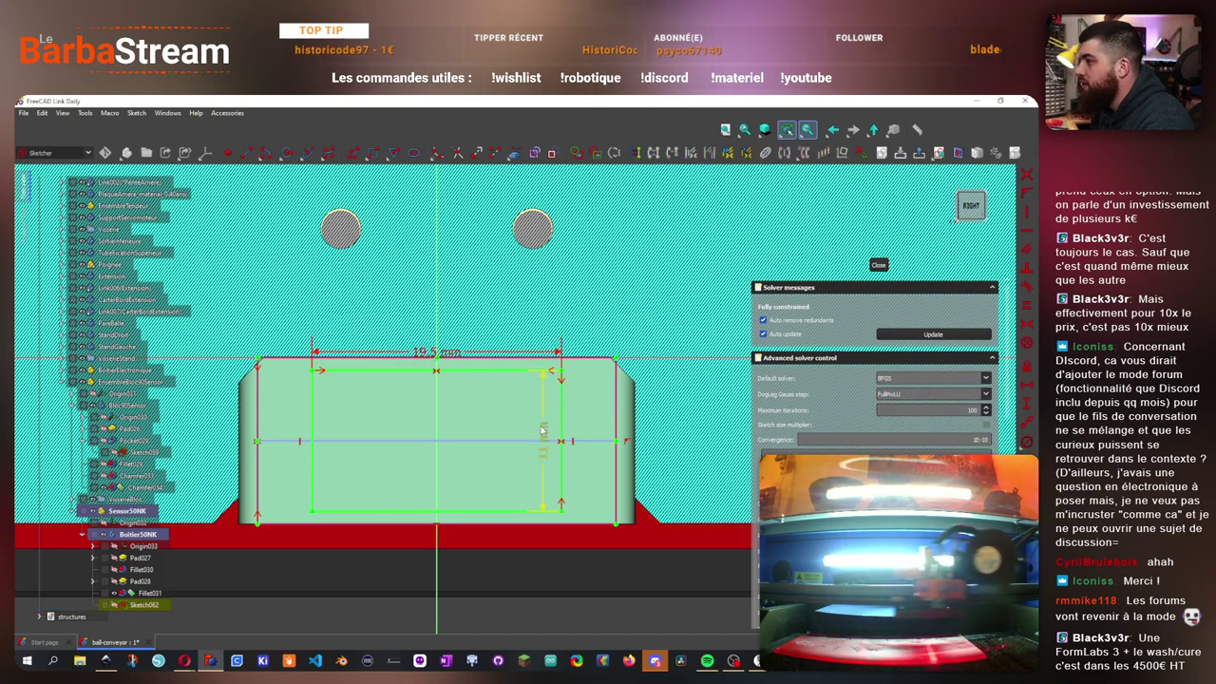
- Move the rectangle's height and width dimensions to clearer spots and finish the sketch
{"action": "left_click_drag", "start_coordinate": [541, 430], "coordinate": [586, 406]}
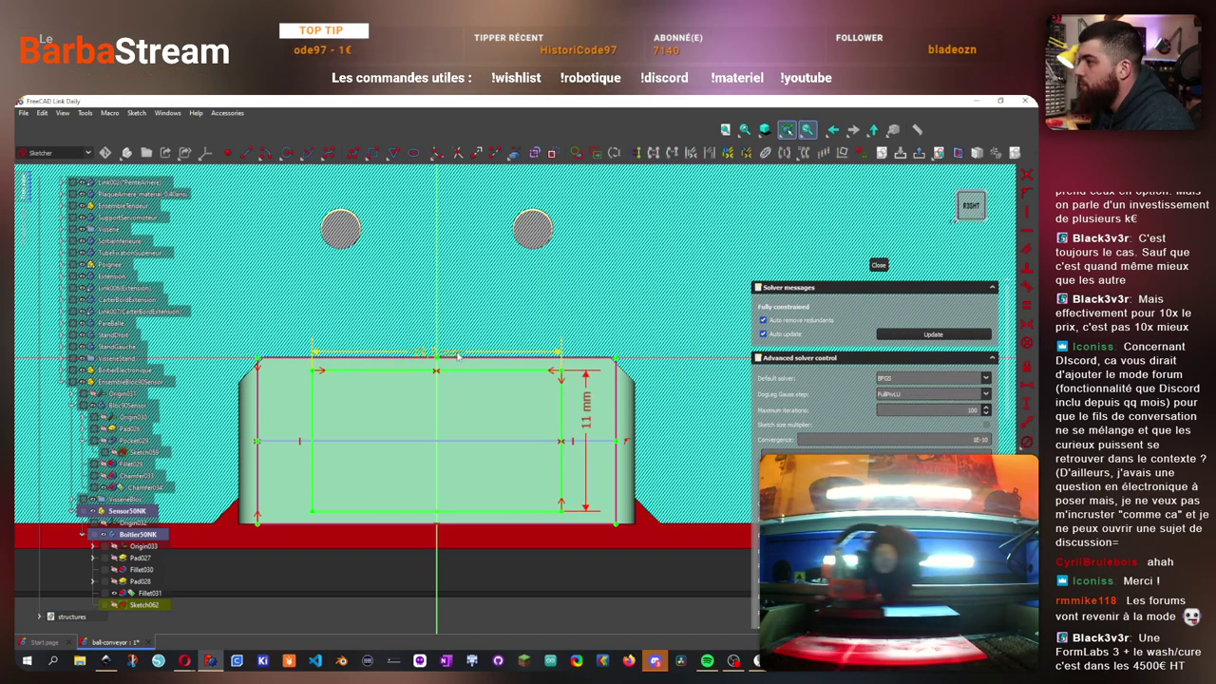
{"action": "left_click_drag", "start_coordinate": [457, 355], "coordinate": [374, 394]}
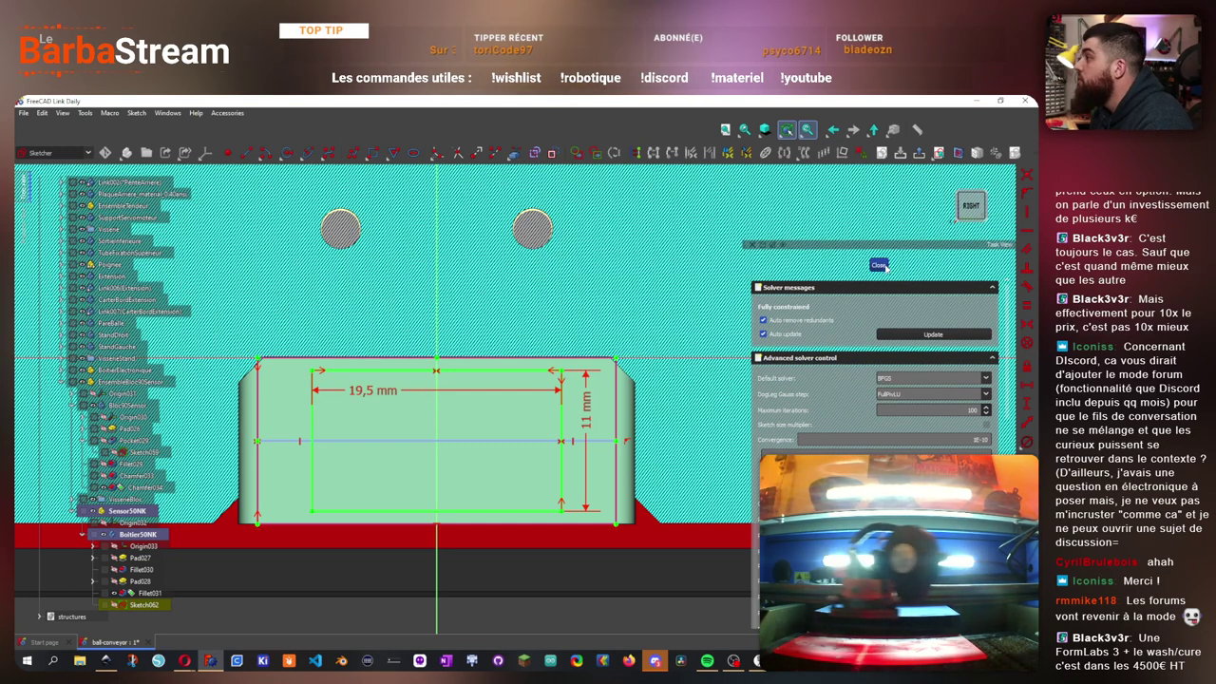
{"action": "scroll", "coordinate": [584, 424], "scroll_direction": "down", "scroll_amount": 2}
{"action": "scroll", "coordinate": [696, 474], "scroll_direction": "up", "scroll_amount": 2}
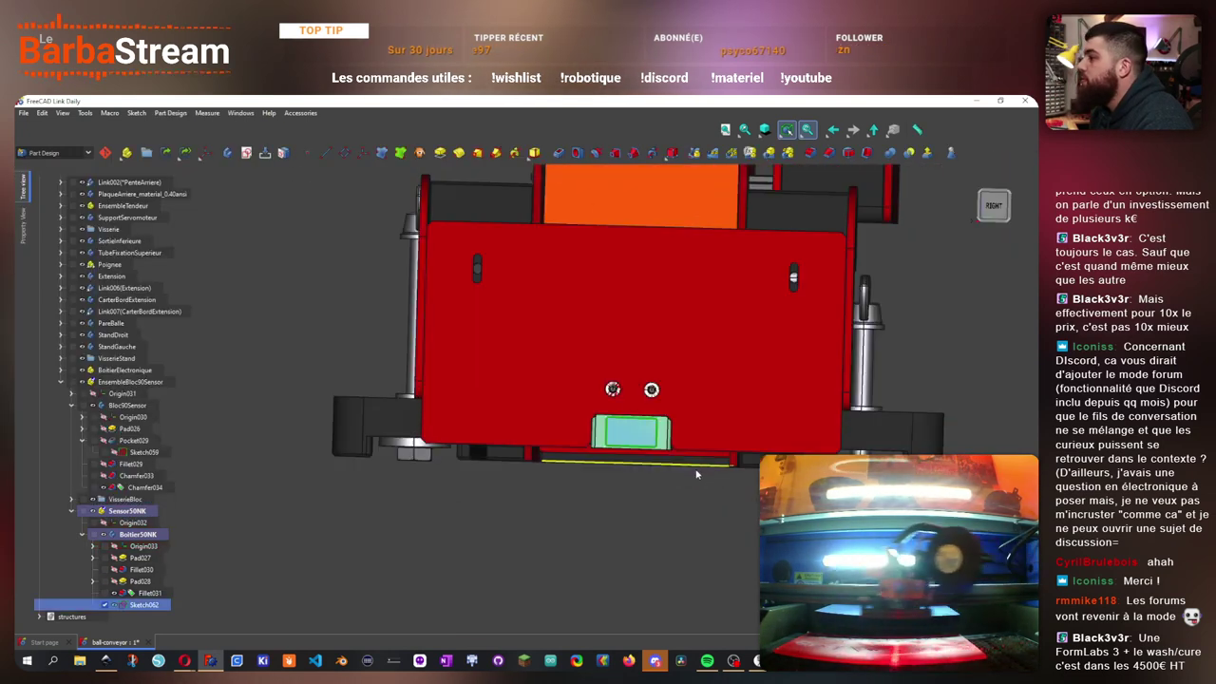
- Pocket the rectangle 1 mm deep into the sensor case's side face
{"action": "left_click_drag", "start_coordinate": [696, 475], "coordinate": [615, 436]}
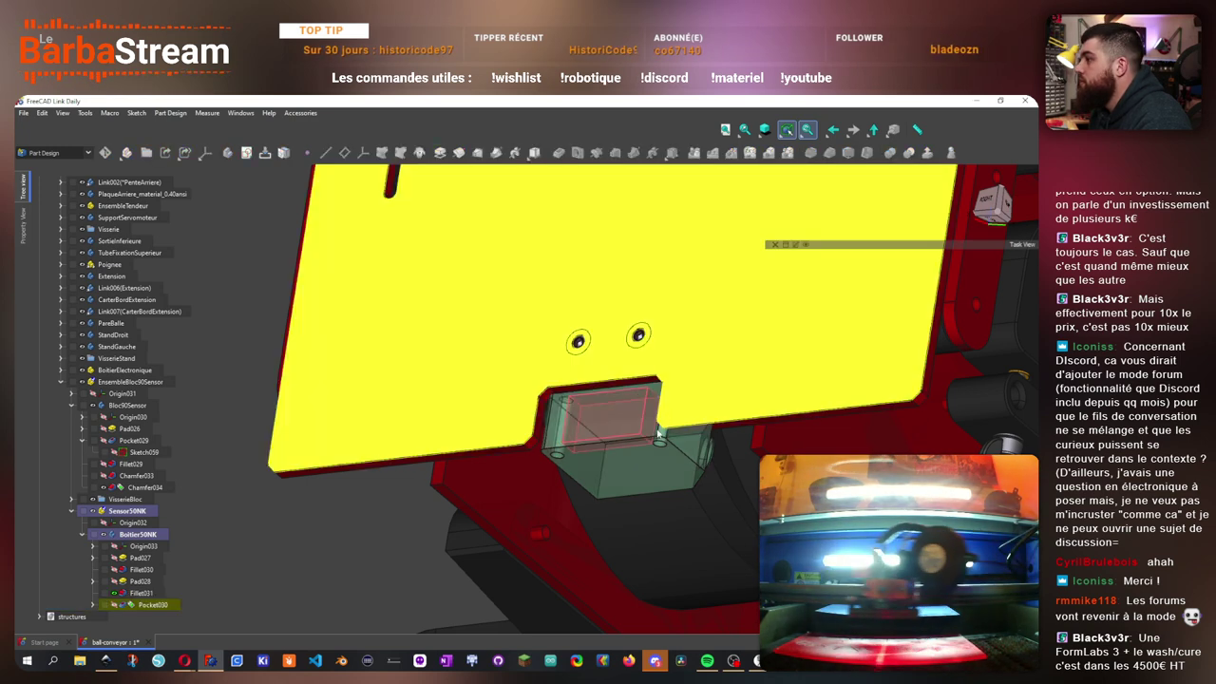
{"action": "left_click_drag", "start_coordinate": [669, 414], "coordinate": [604, 400]}
{"action": "scroll", "coordinate": [604, 400], "scroll_direction": "up", "scroll_amount": 3}
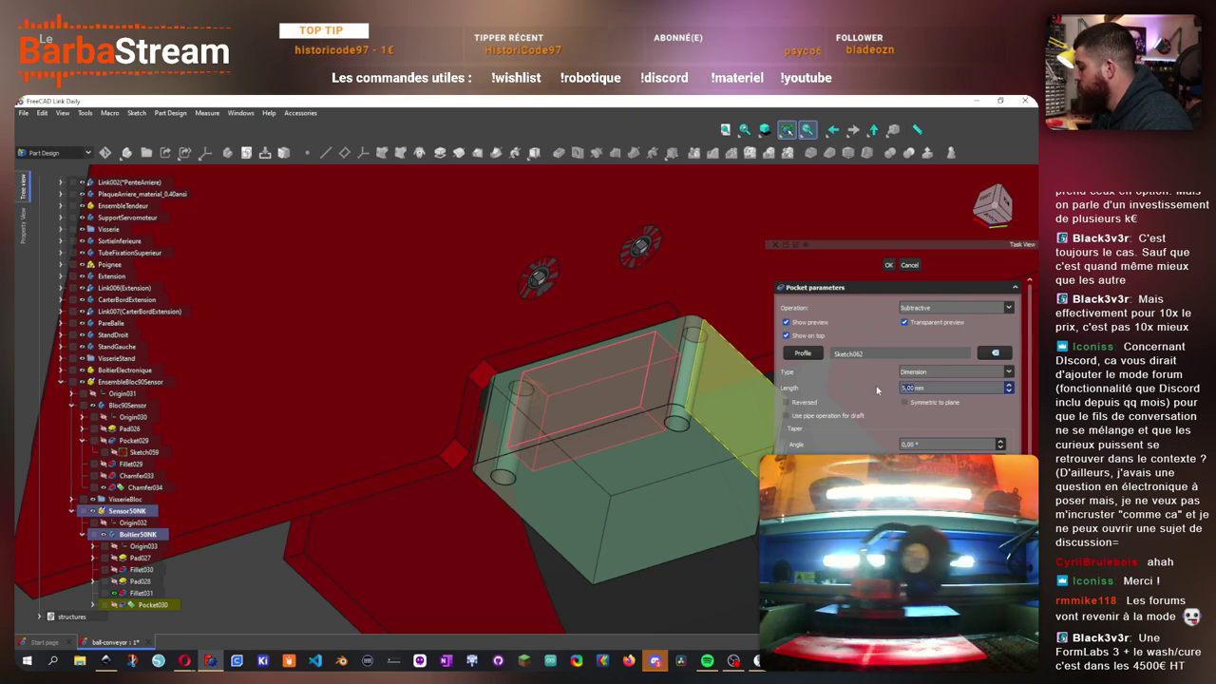
{"action": "type", "text": "1"}
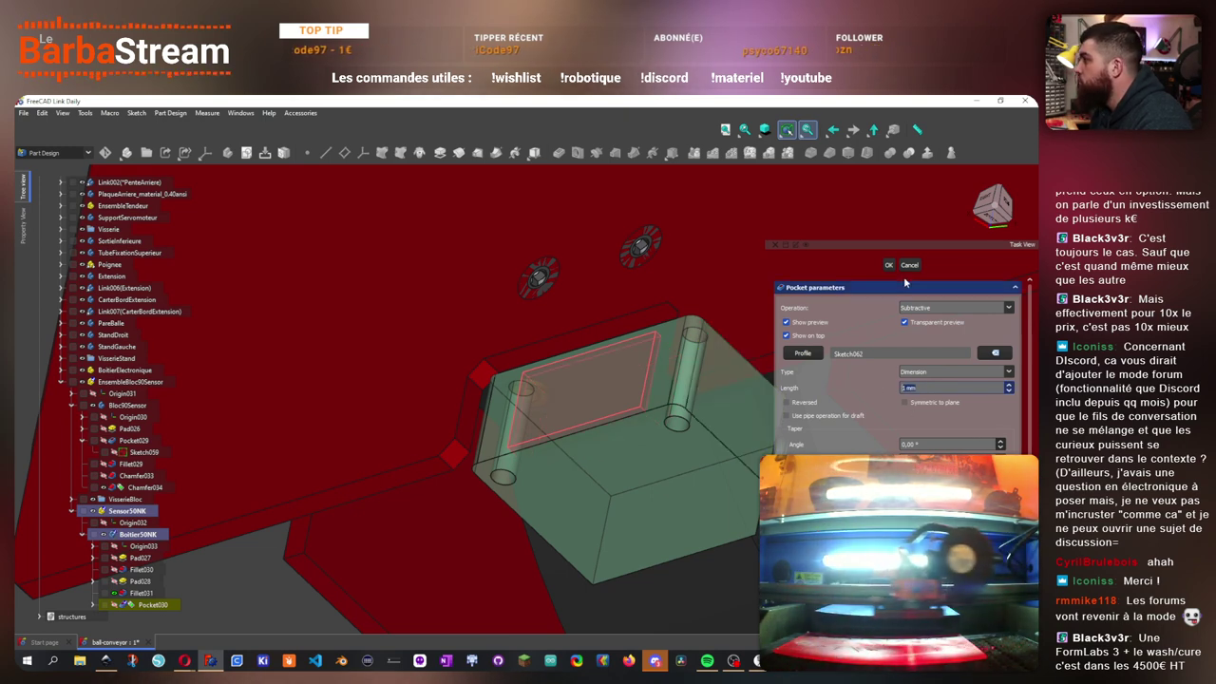
{"action": "key", "text": "Return"}
{"action": "scroll", "coordinate": [548, 390], "scroll_direction": "up", "scroll_amount": 2}
{"action": "scroll", "coordinate": [548, 389], "scroll_direction": "up", "scroll_amount": 1}
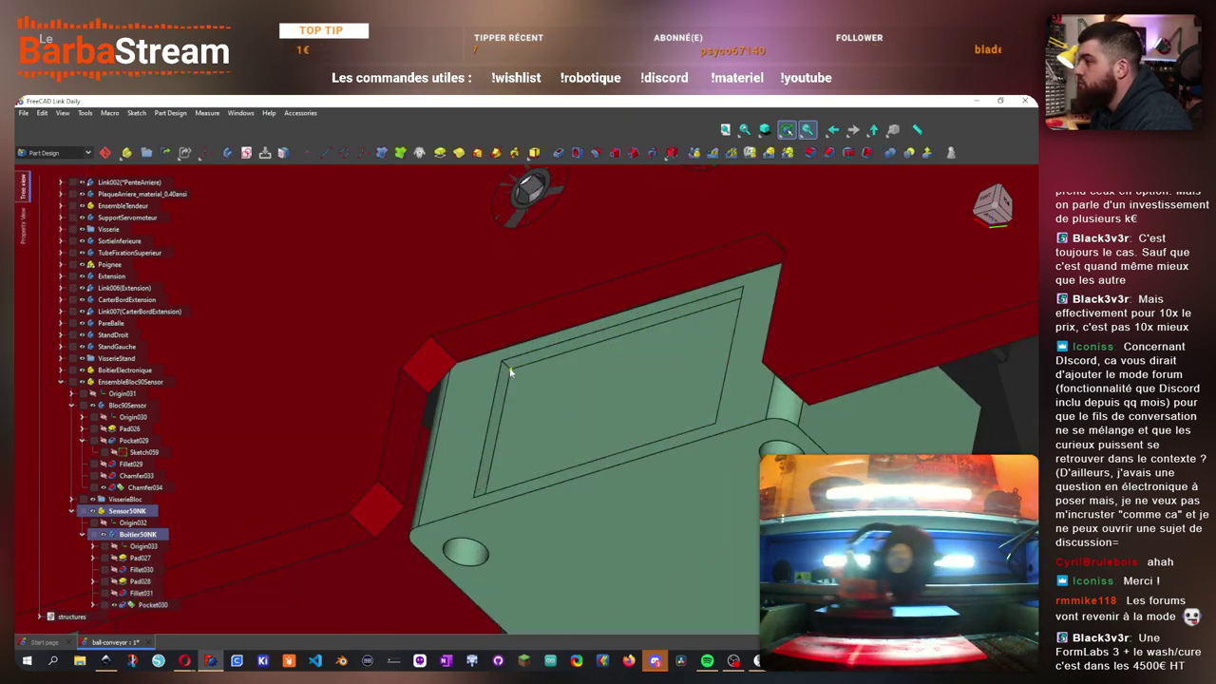
- Fillet the four short corner edges of the rectangular recess in the case's side face
{"action": "left_click", "coordinate": [505, 363]}
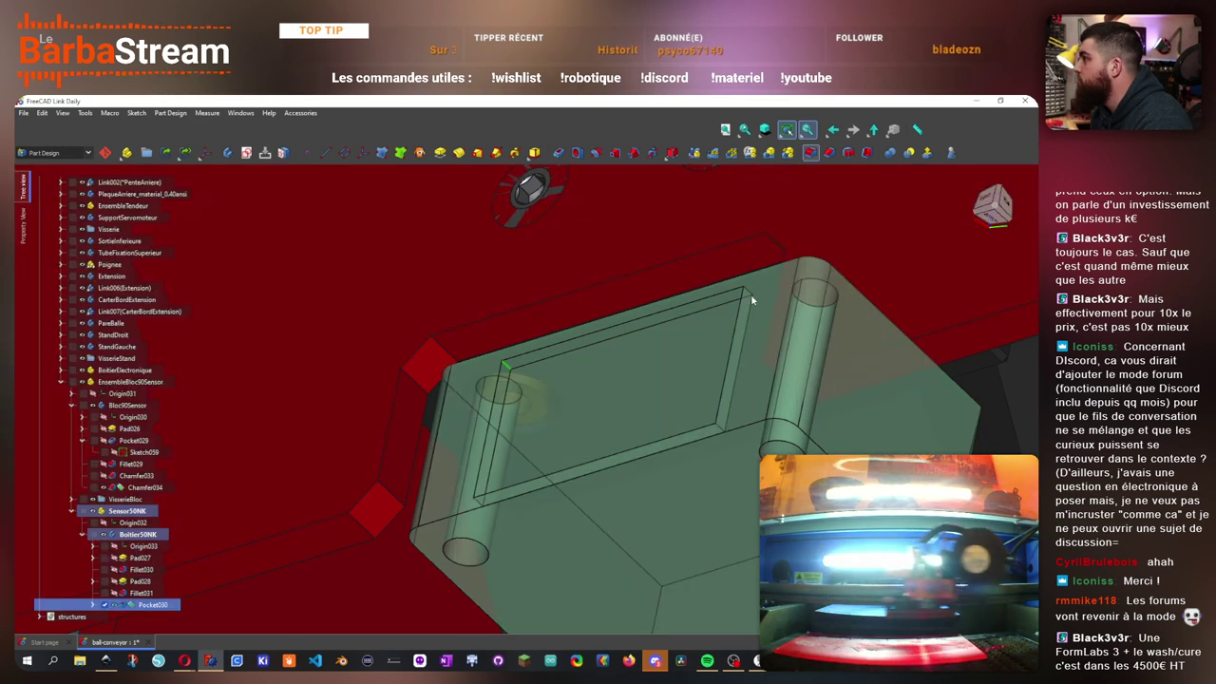
{"action": "key", "text": "f"}
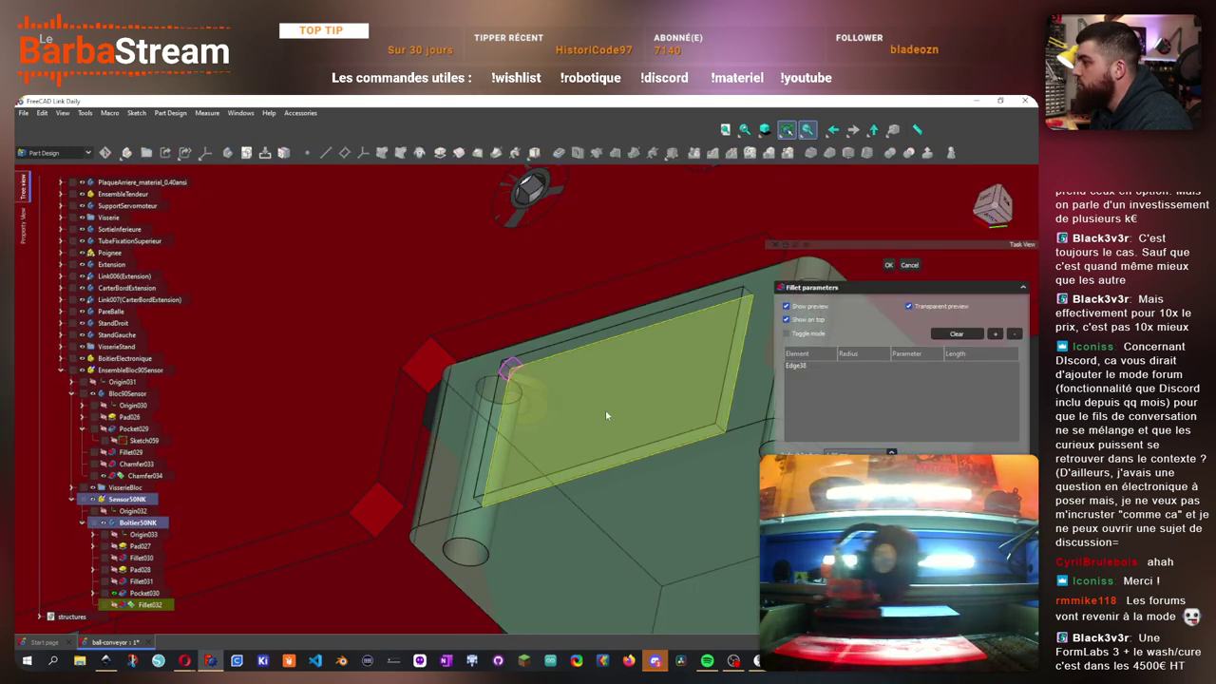
{"action": "left_click_drag", "start_coordinate": [605, 415], "coordinate": [748, 500]}
{"action": "scroll", "coordinate": [748, 499], "scroll_direction": "down", "scroll_amount": 3}
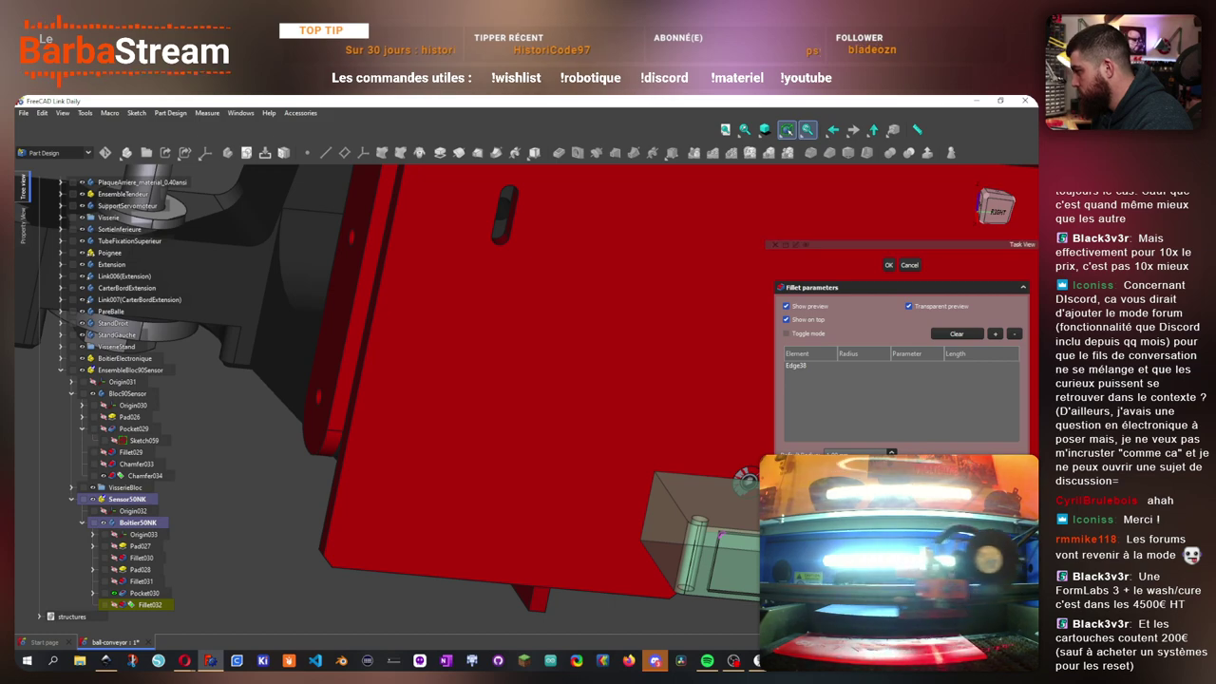
{"action": "scroll", "coordinate": [557, 560], "scroll_direction": "down", "scroll_amount": 6}
{"action": "scroll", "coordinate": [593, 555], "scroll_direction": "up", "scroll_amount": 12}
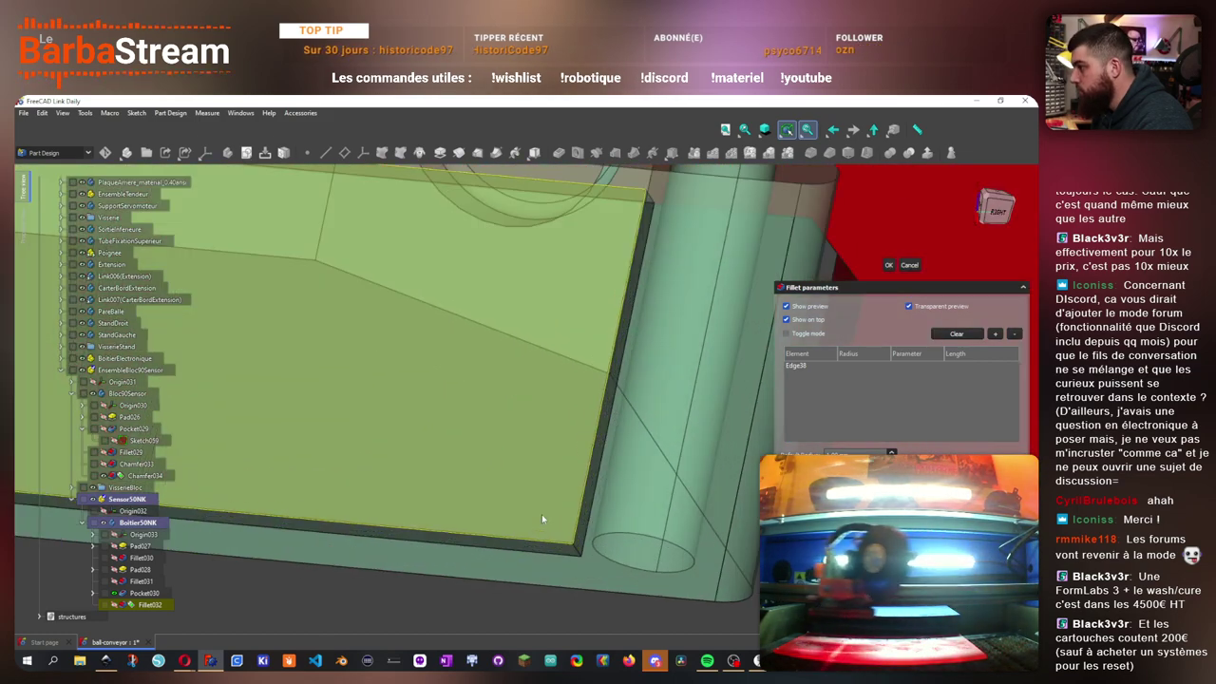
{"action": "left_click_drag", "start_coordinate": [542, 518], "coordinate": [455, 446]}
{"action": "left_click", "coordinate": [582, 554]}
{"action": "scroll", "coordinate": [582, 554], "scroll_direction": "down", "scroll_amount": 5}
{"action": "scroll", "coordinate": [615, 403], "scroll_direction": "up", "scroll_amount": 4}
{"action": "left_click", "coordinate": [613, 399]}
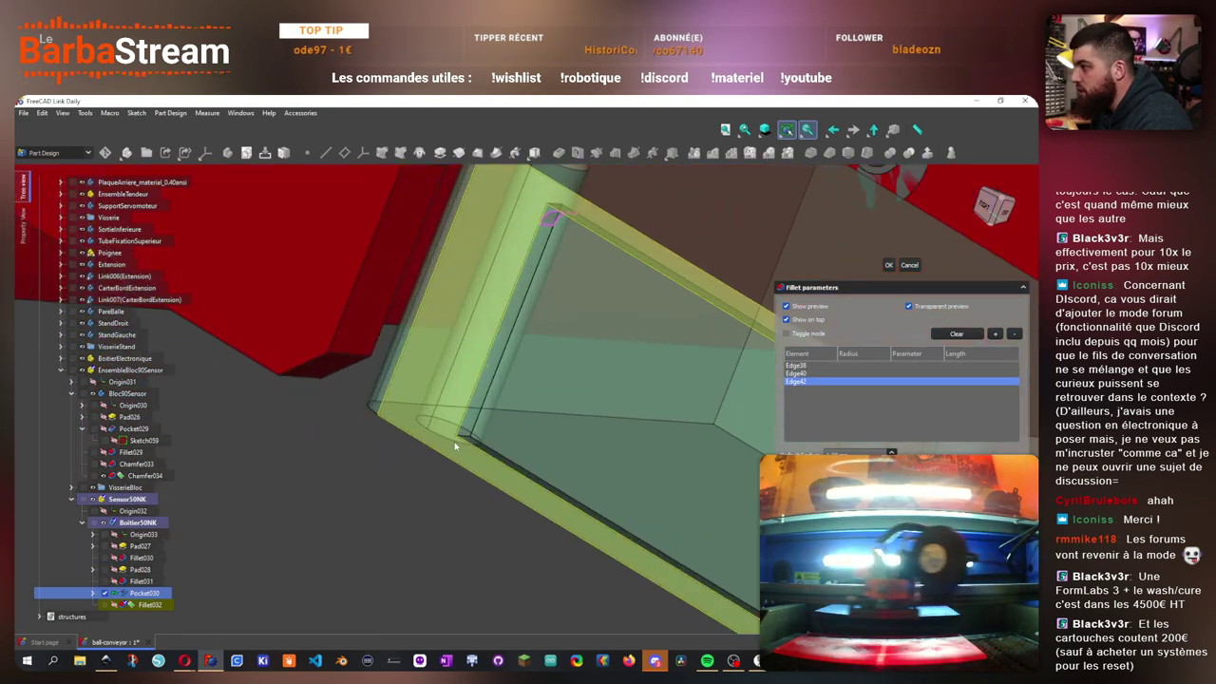
{"action": "scroll", "coordinate": [455, 447], "scroll_direction": "up", "scroll_amount": 2}
{"action": "left_click", "coordinate": [475, 445]}
{"action": "scroll", "coordinate": [470, 474], "scroll_direction": "down", "scroll_amount": 5}
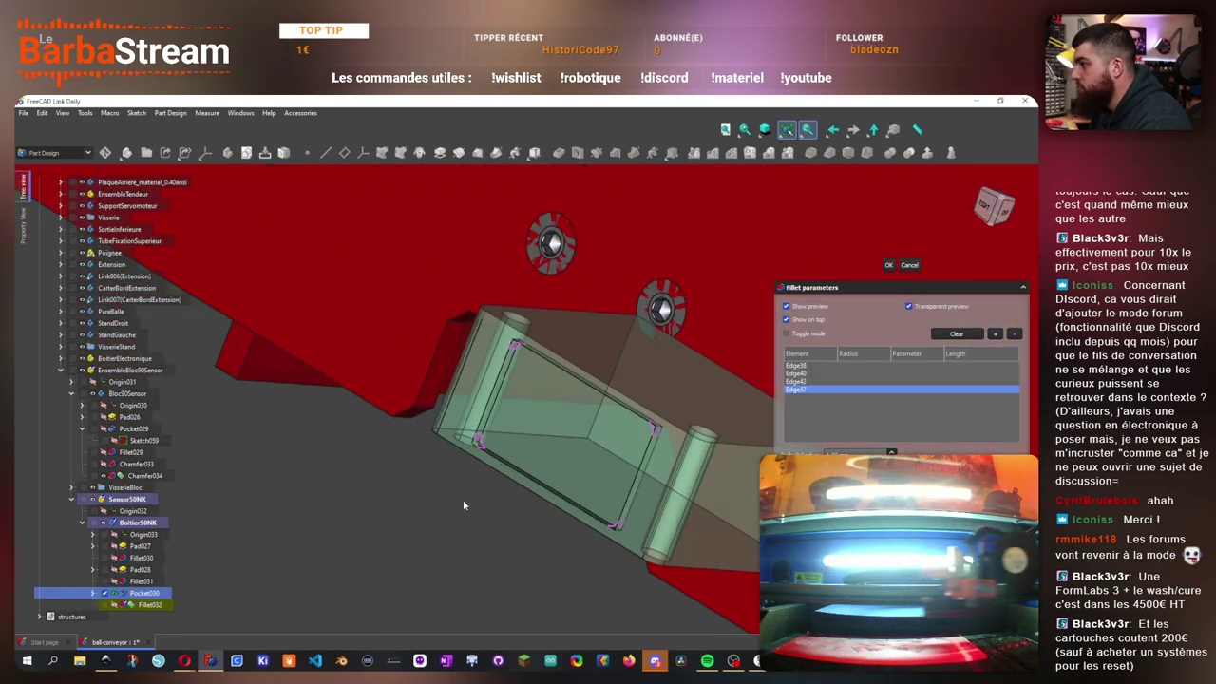
{"action": "key", "text": "3"}
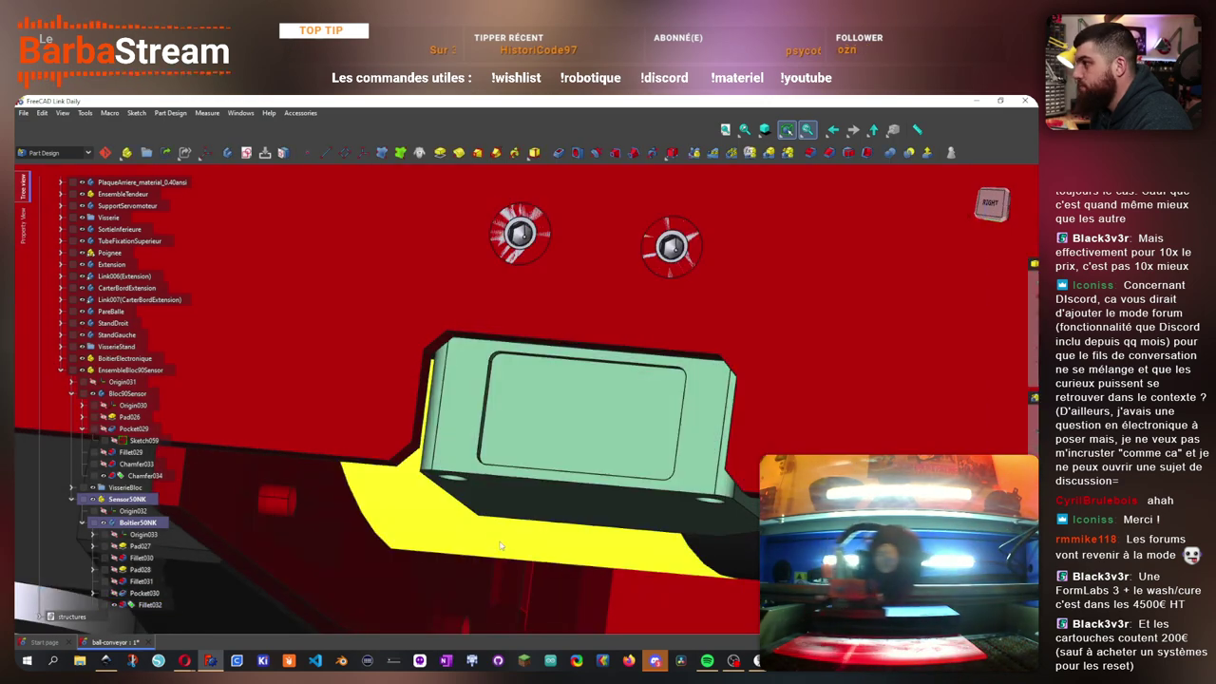
- Collapse the Boitier50NK body and create a new body inside the Sensor50NK part
{"action": "scroll", "coordinate": [529, 544], "scroll_direction": "down", "scroll_amount": 3}
{"action": "left_click_drag", "start_coordinate": [653, 450], "coordinate": [490, 396]}
{"action": "key", "text": "3"}
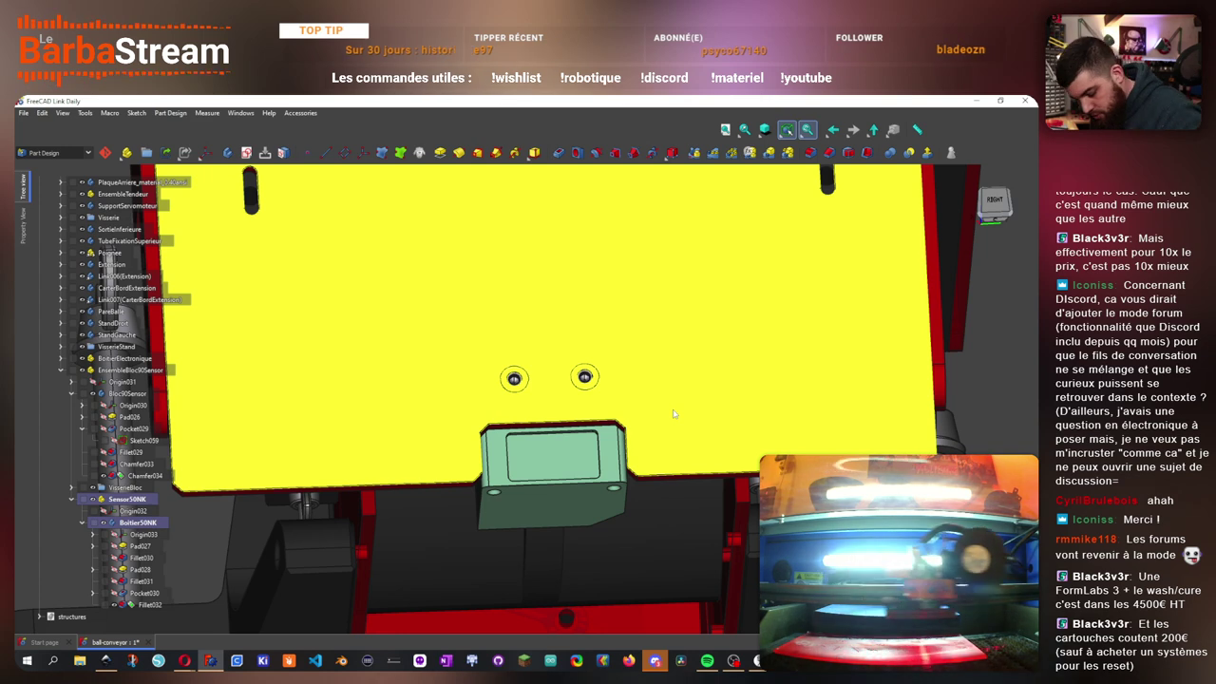
{"action": "left_click_drag", "start_coordinate": [673, 413], "coordinate": [628, 450]}
{"action": "left_click", "coordinate": [545, 472]}
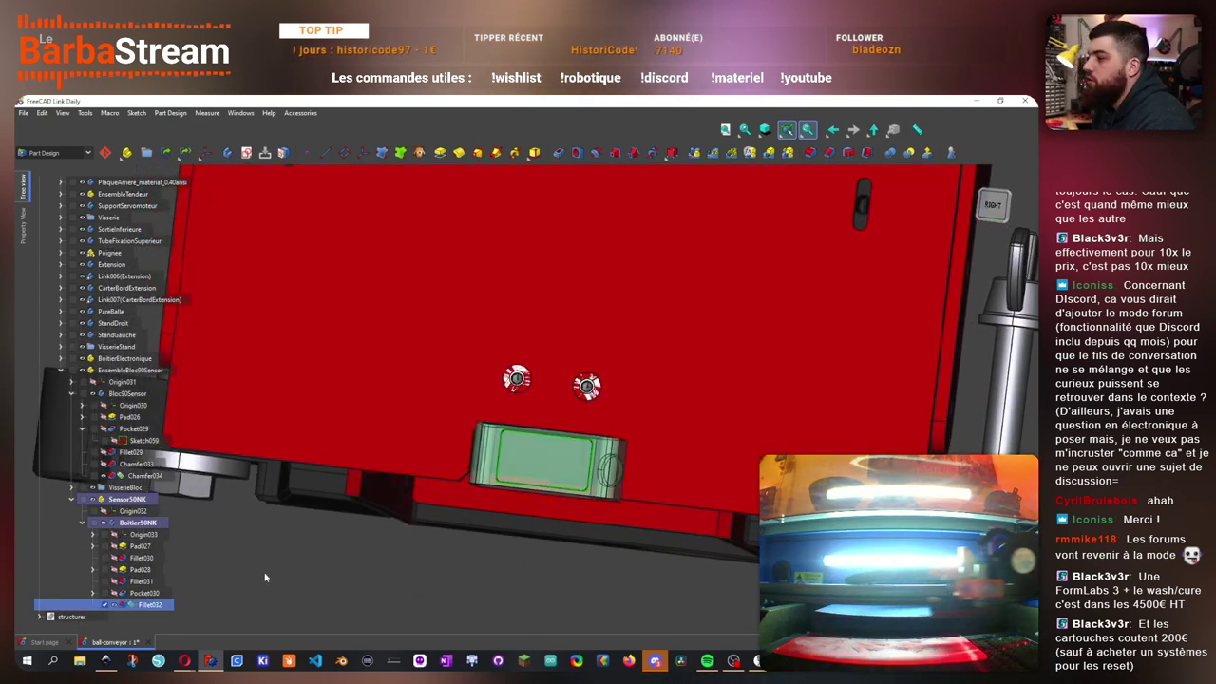
{"action": "left_click", "coordinate": [82, 522]}
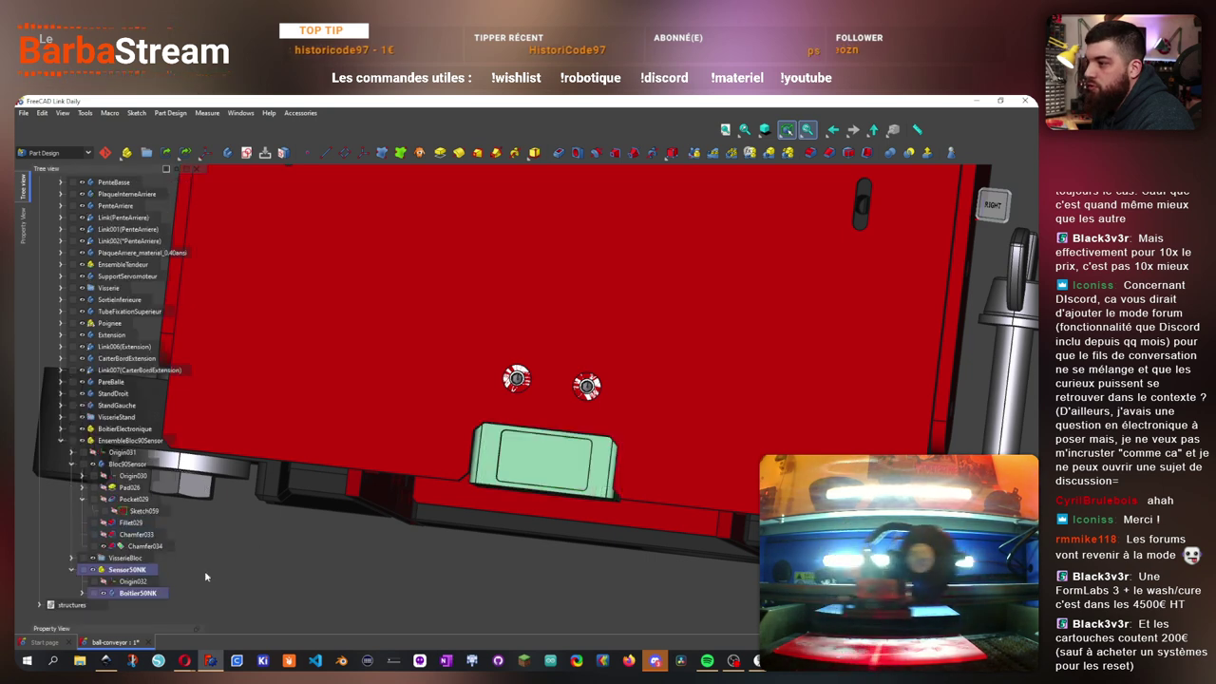
{"action": "left_click", "coordinate": [127, 568]}
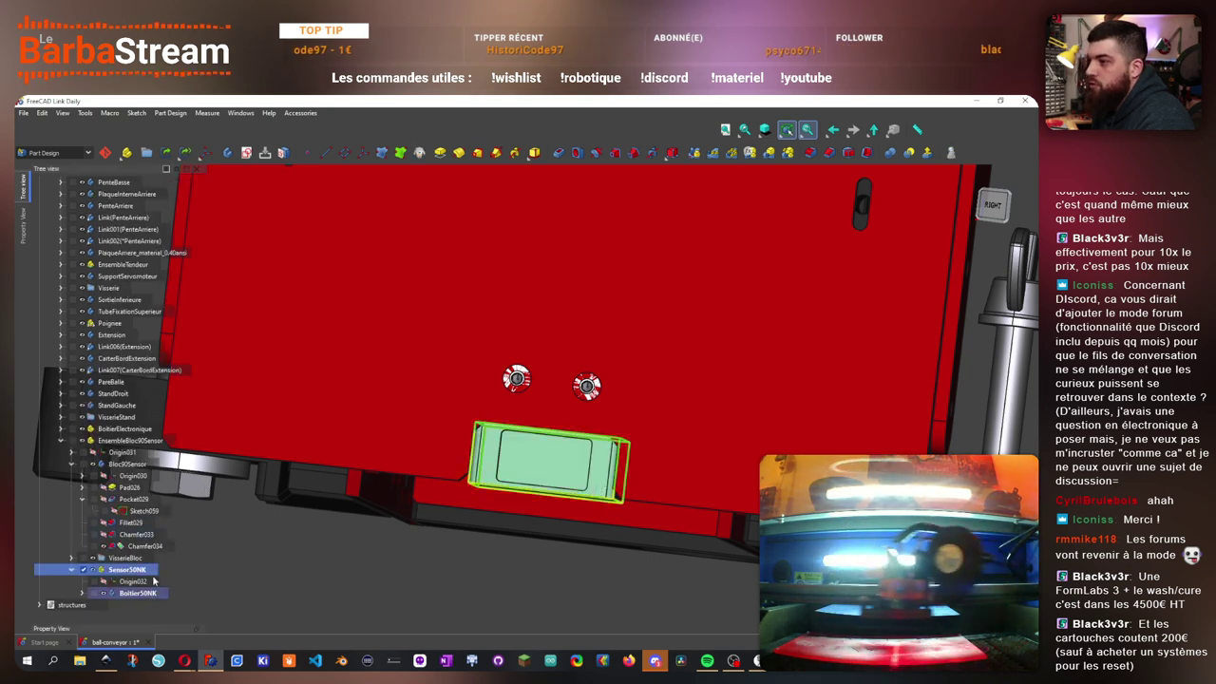
{"action": "left_click", "coordinate": [227, 152]}
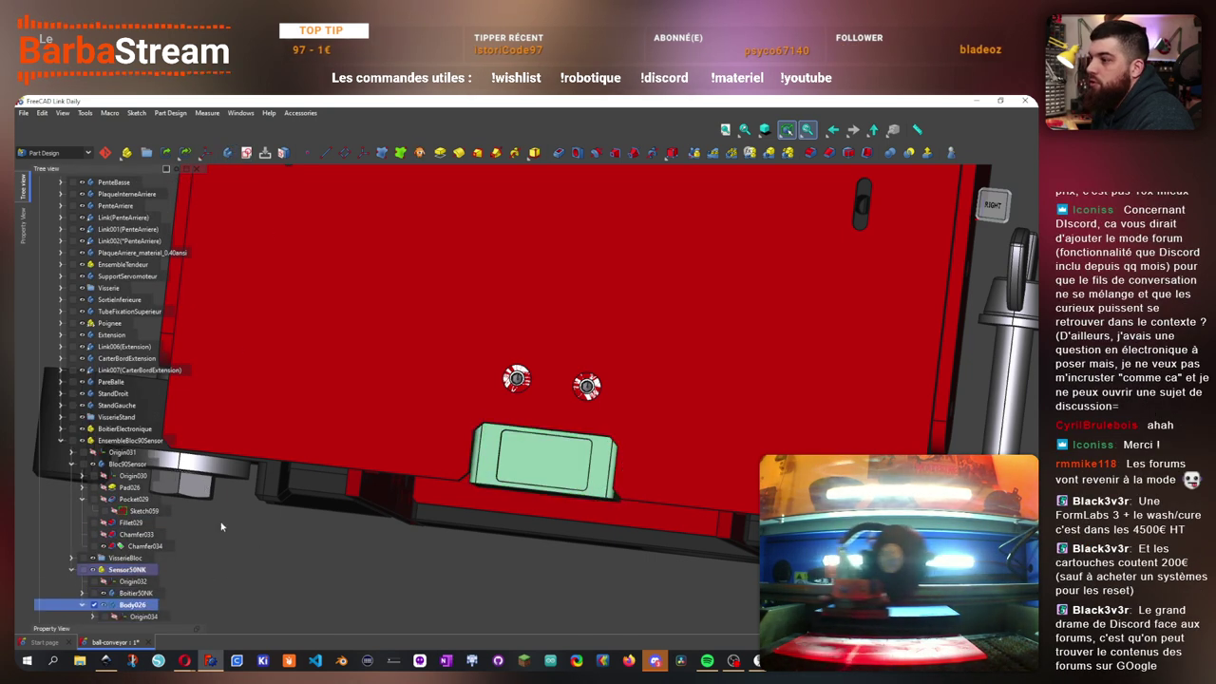
{"action": "right_click", "coordinate": [138, 611]}
{"action": "left_click", "coordinate": [346, 524]}
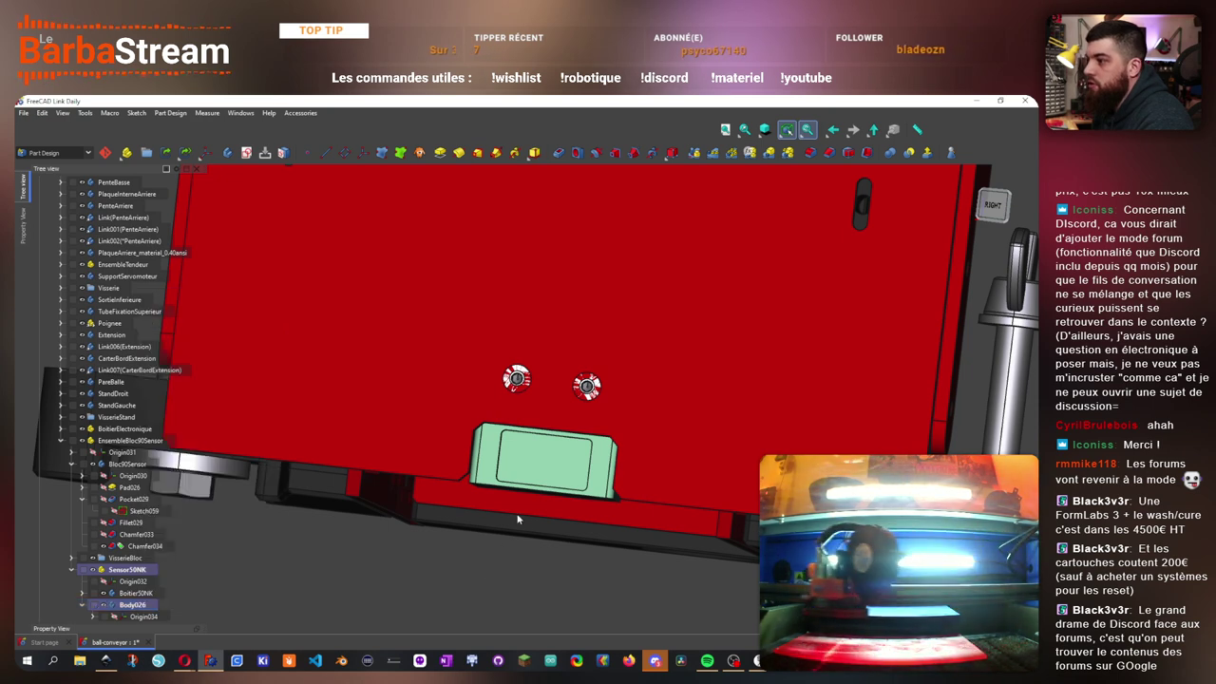
{"action": "left_click", "coordinate": [545, 472]}
{"action": "left_click", "coordinate": [246, 152]}
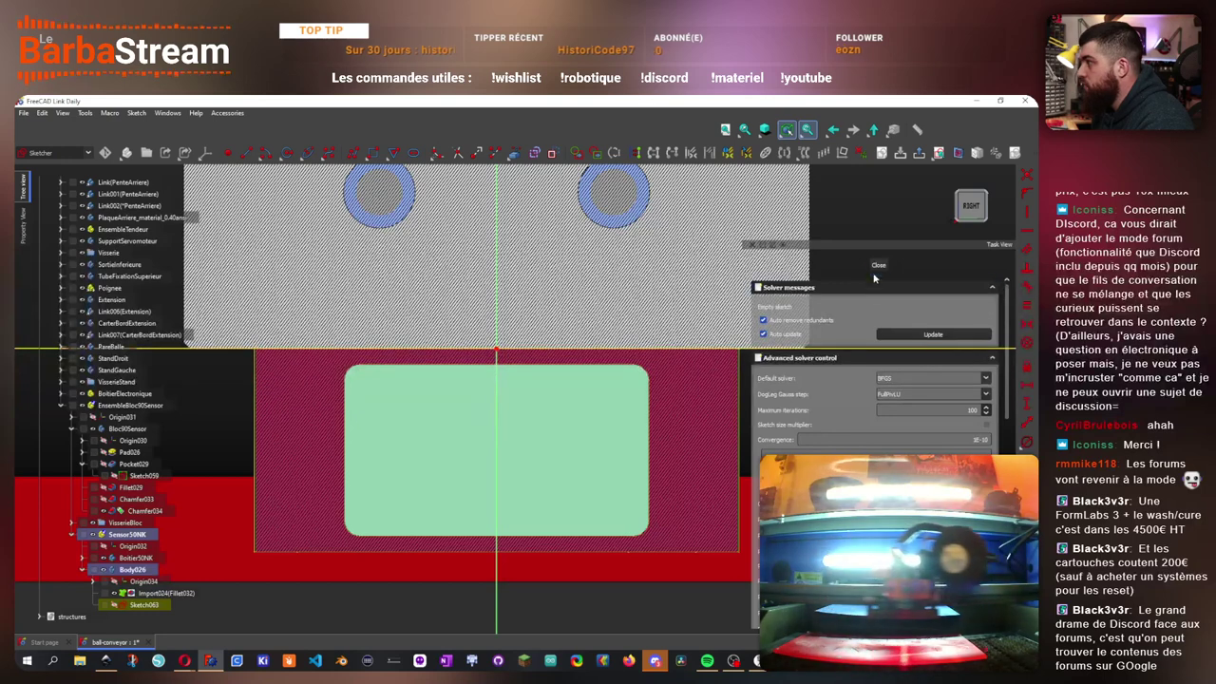
{"action": "key", "text": "Escape"}
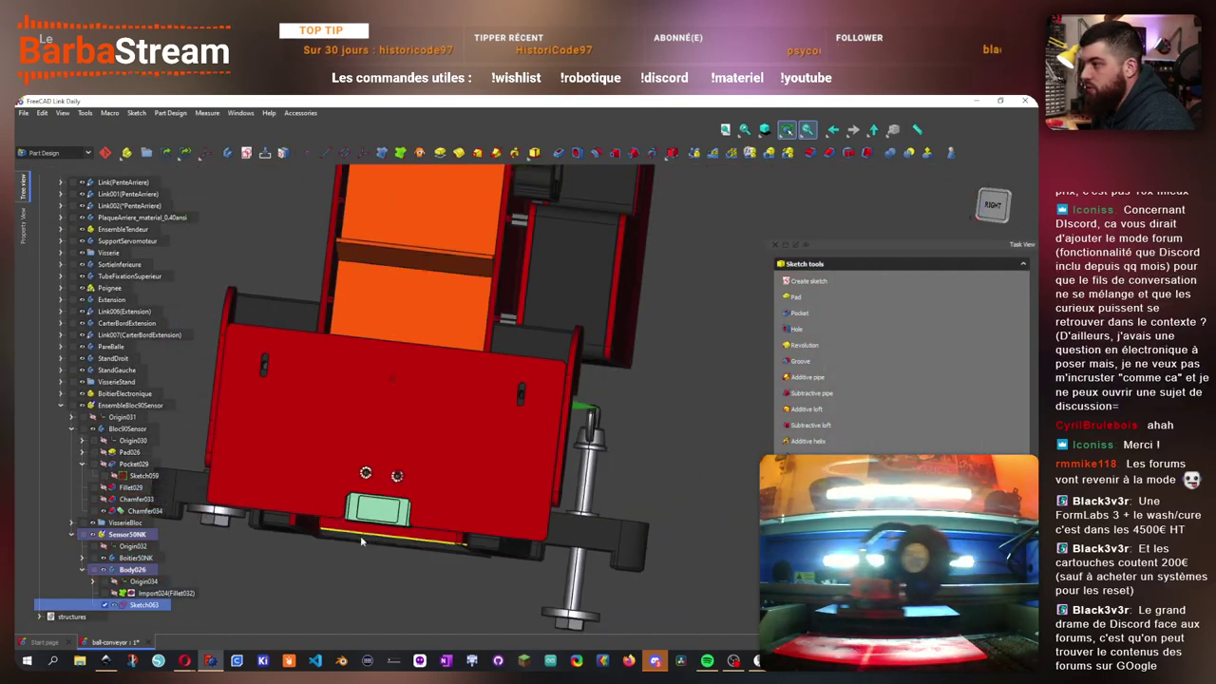
{"action": "scroll", "coordinate": [421, 565], "scroll_direction": "up", "scroll_amount": 4}
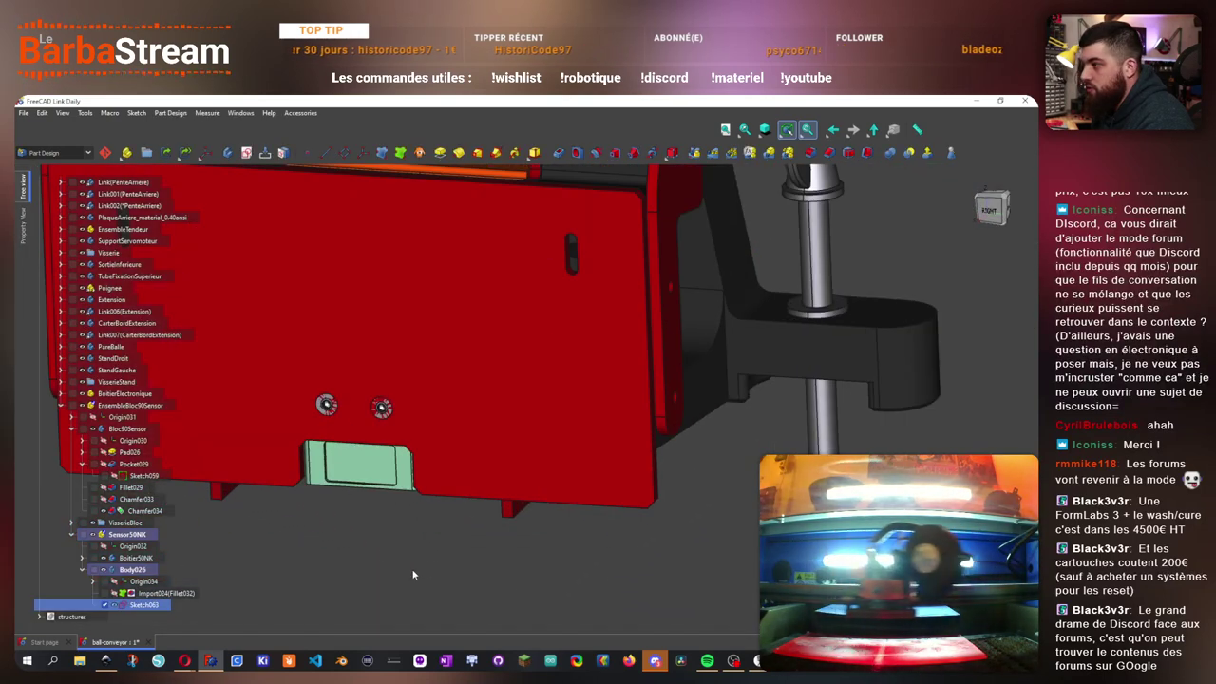
{"action": "key", "text": "Delete"}
{"action": "scroll", "coordinate": [273, 579], "scroll_direction": "up", "scroll_amount": 2}
{"action": "left_click", "coordinate": [175, 593]}
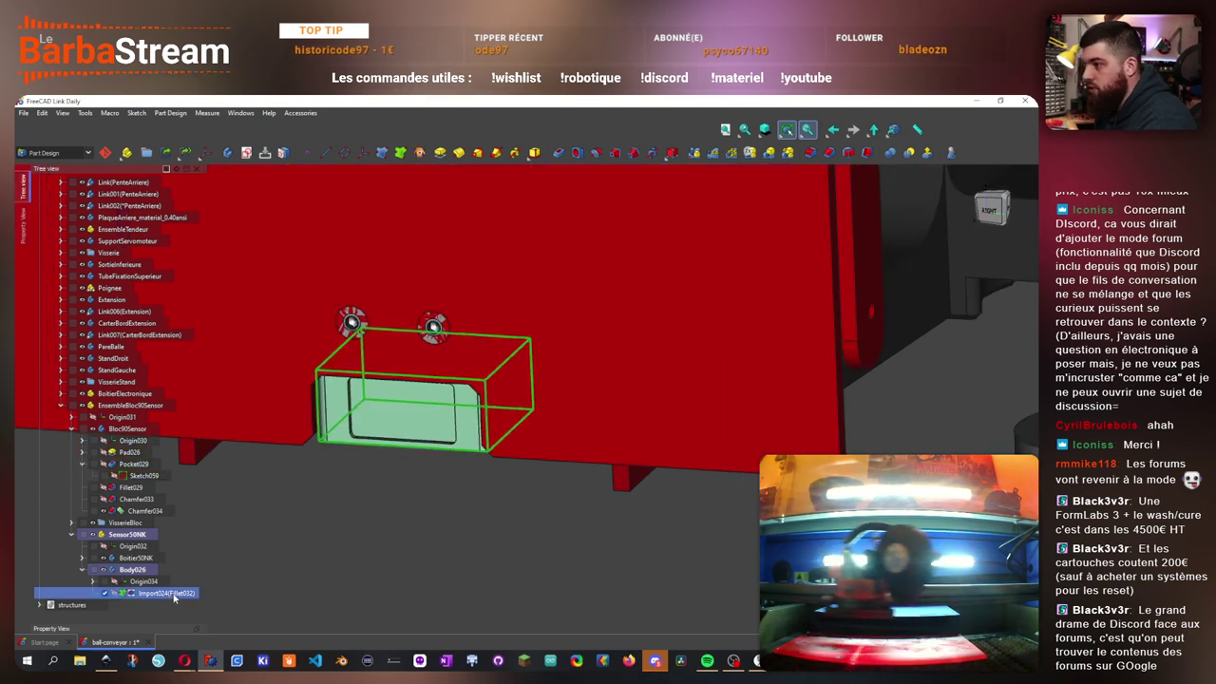
{"action": "key", "text": "Delete"}
- Try to pad the recess floor face directly by 10 mm in the new body
{"action": "left_click", "coordinate": [385, 420]}
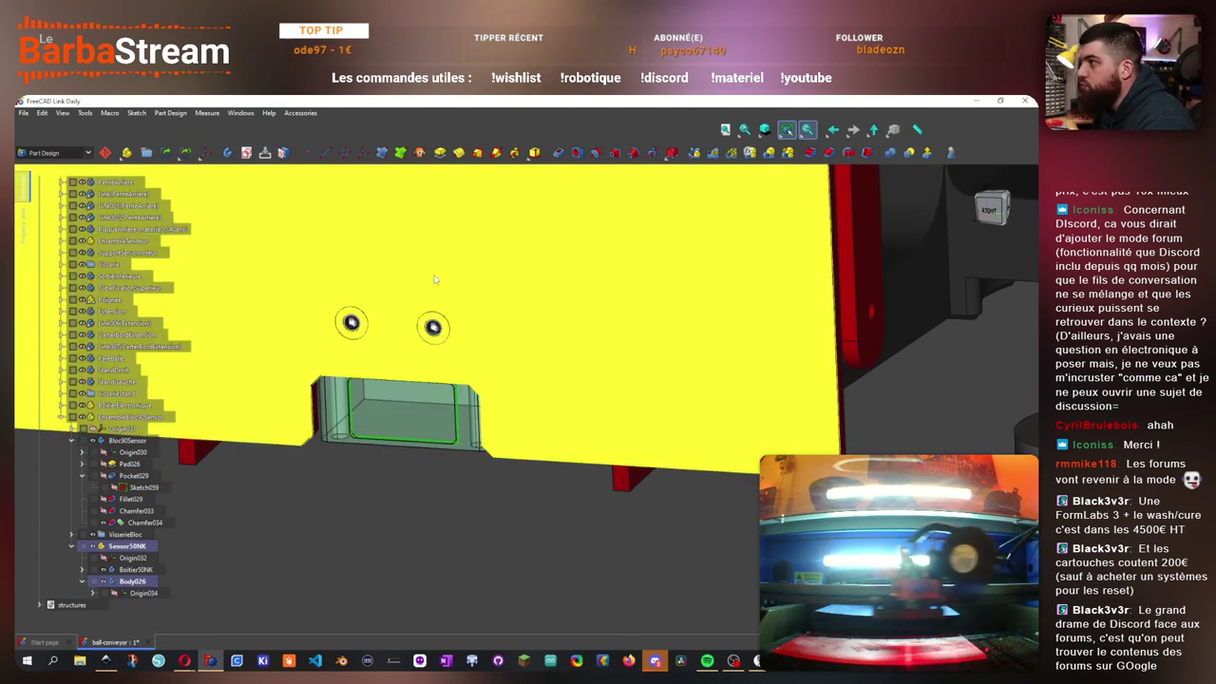
{"action": "left_click", "coordinate": [441, 152]}
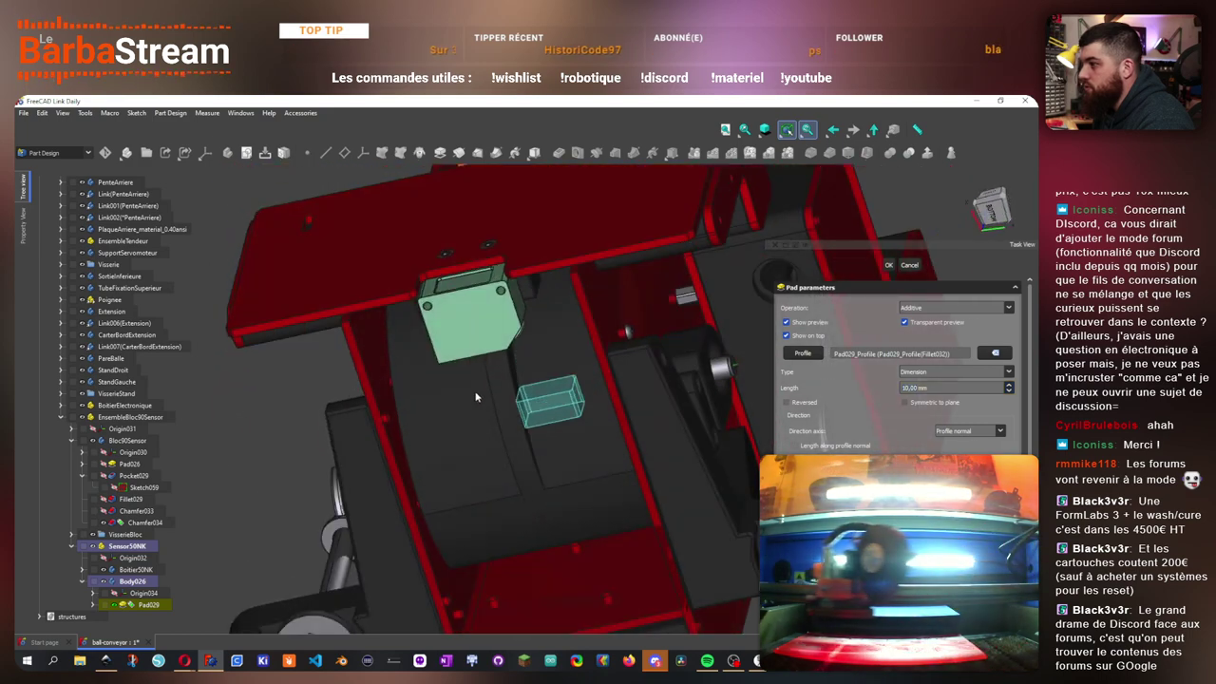
{"action": "left_click", "coordinate": [890, 265]}
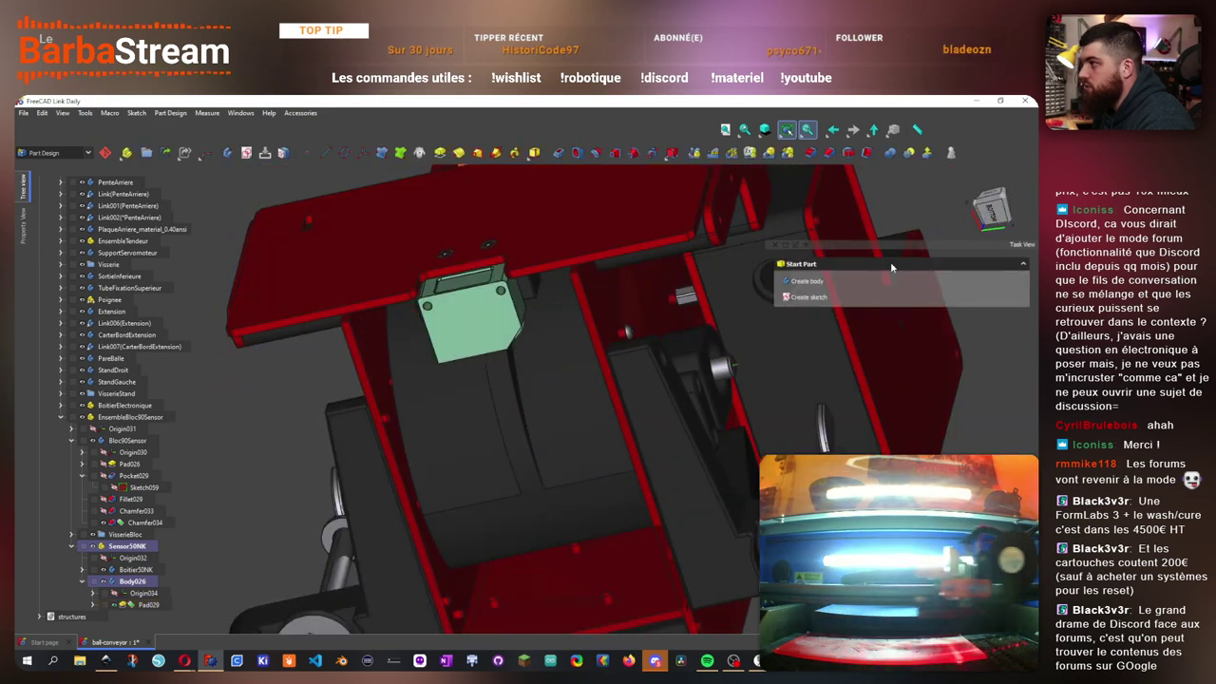
- Show the new body's origin and undo the pad of the recess floor
{"action": "left_click_drag", "start_coordinate": [608, 219], "coordinate": [179, 605]}
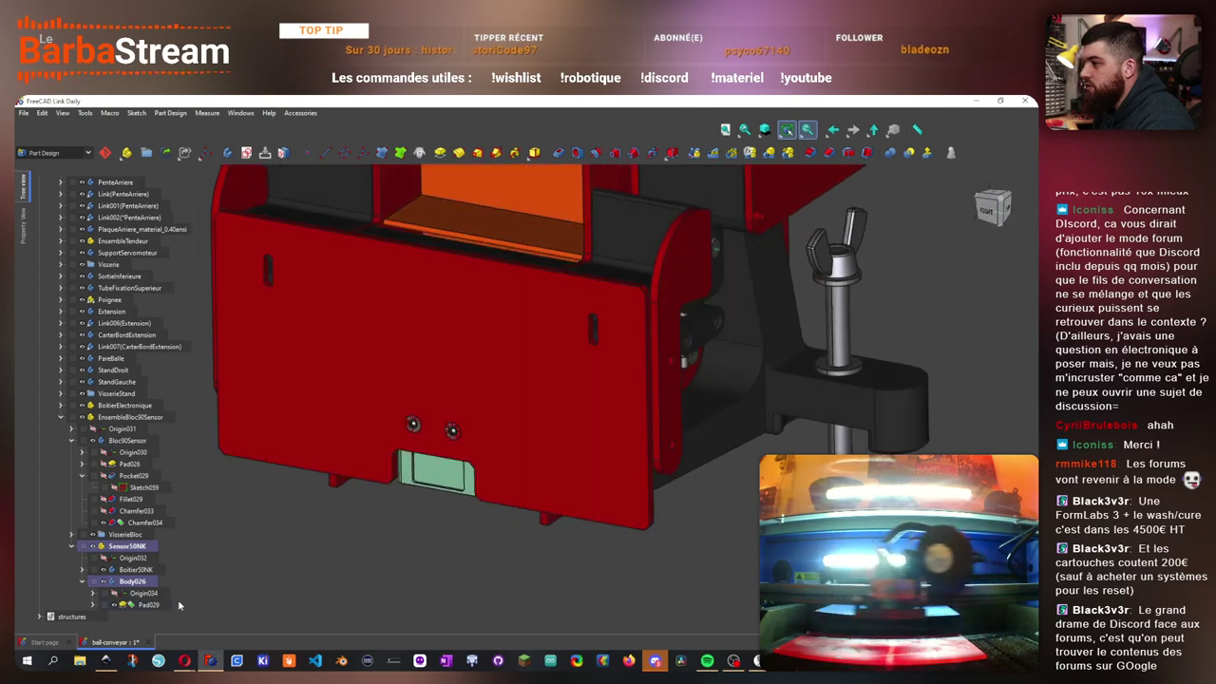
{"action": "left_click", "coordinate": [112, 593]}
{"action": "left_click_drag", "start_coordinate": [502, 516], "coordinate": [528, 437]}
{"action": "key", "text": "ctrl+z"}
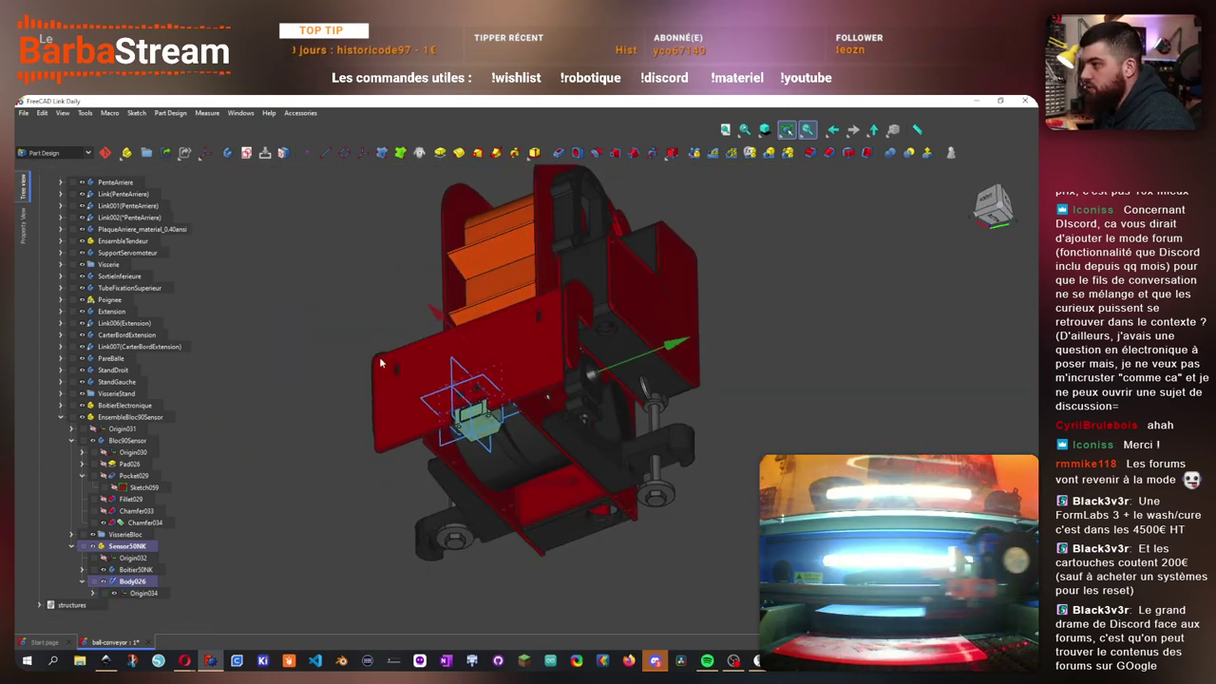
- Hide the new body's origin and start a sketch on the recess floor face
{"action": "left_click_drag", "start_coordinate": [380, 358], "coordinate": [629, 553]}
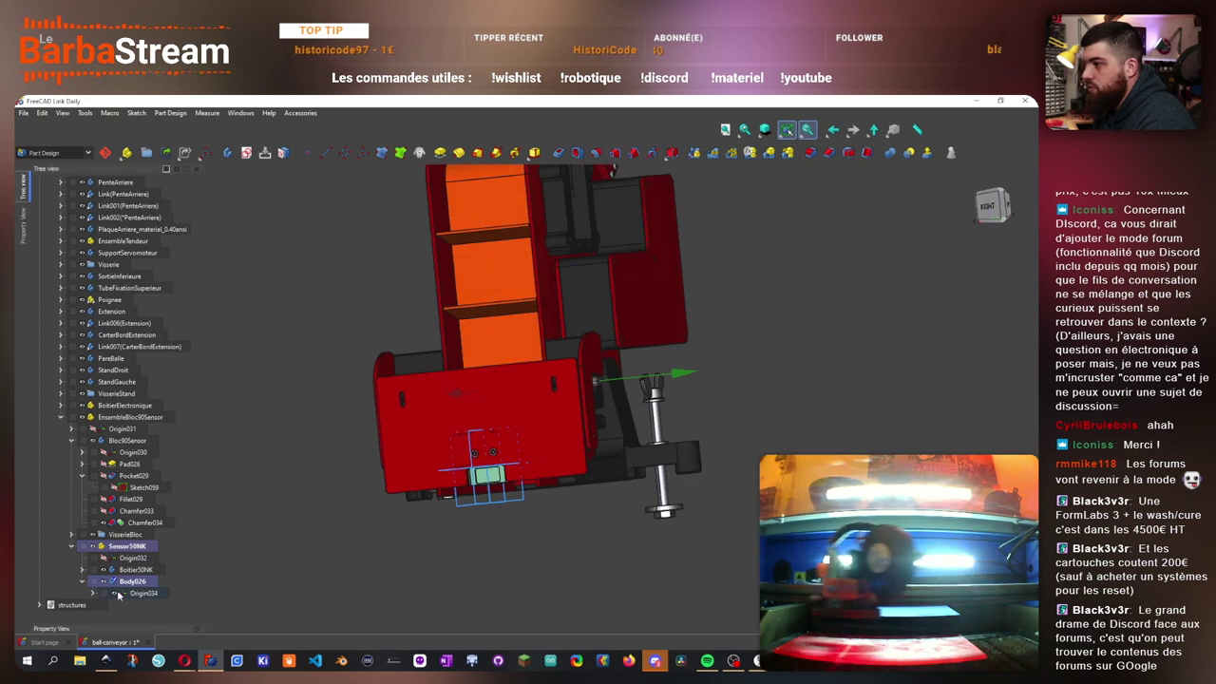
{"action": "left_click_drag", "start_coordinate": [451, 574], "coordinate": [467, 513]}
{"action": "scroll", "coordinate": [467, 512], "scroll_direction": "up", "scroll_amount": 5}
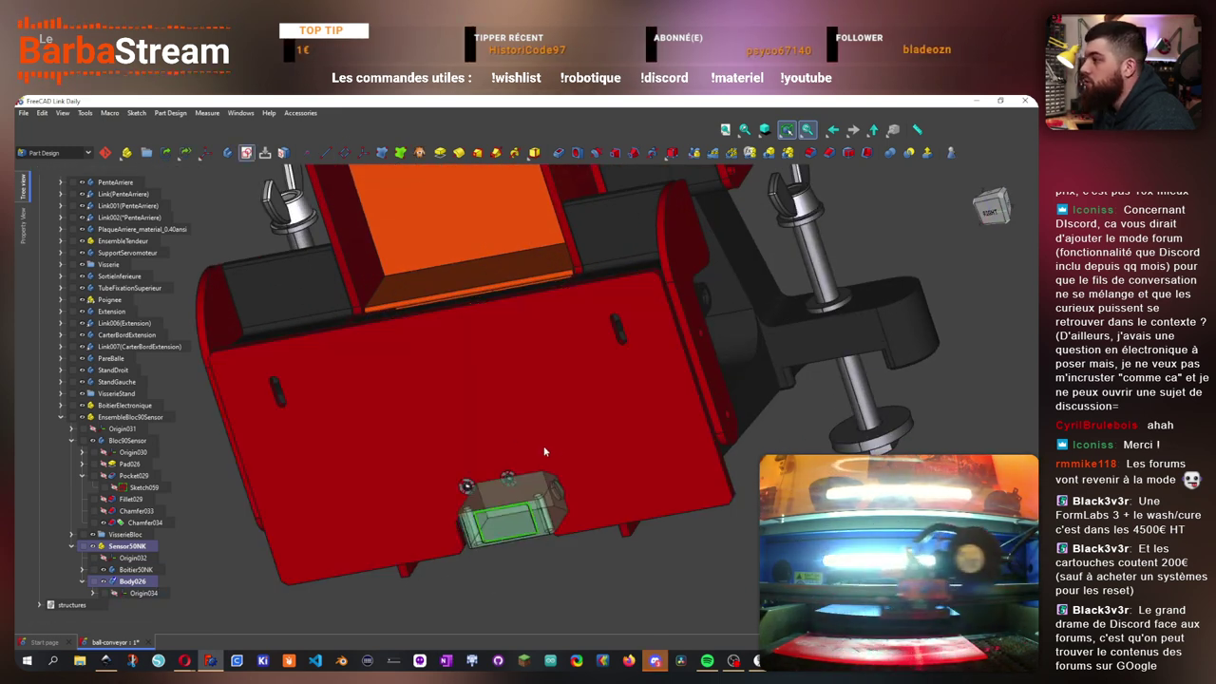
{"action": "left_click", "coordinate": [246, 152]}
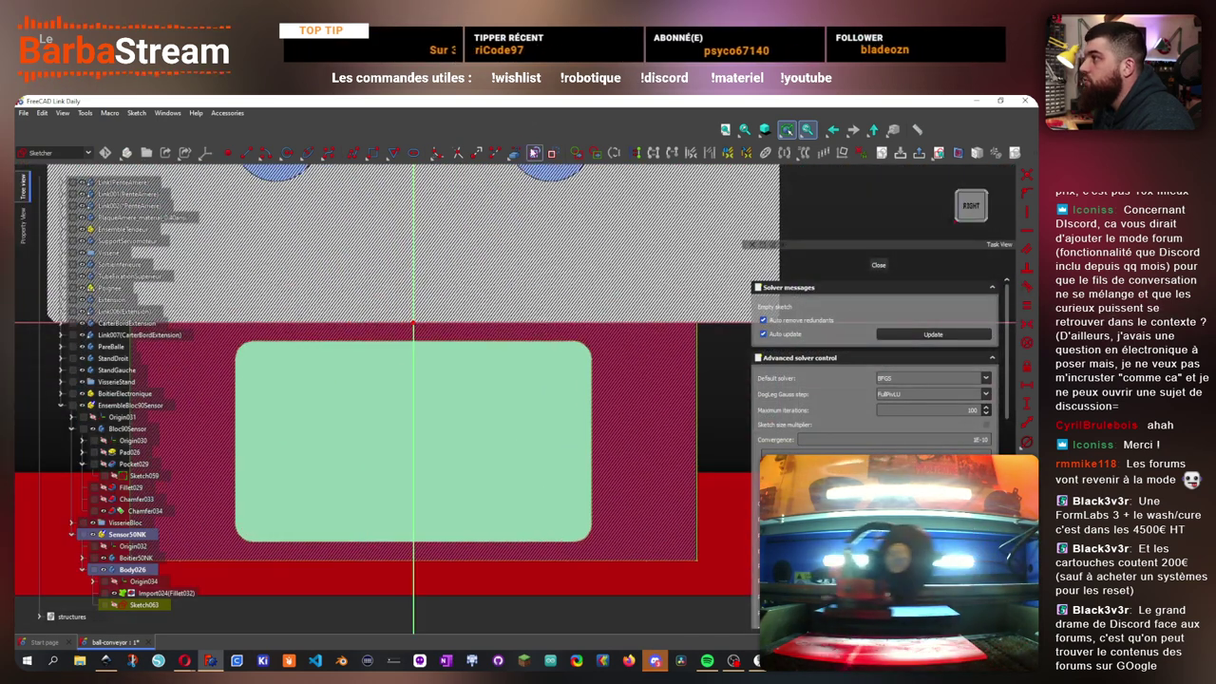
- Bring the recess outline's straight edges and rounded corners into the sketch as external geometry and close the sketch
{"action": "left_click", "coordinate": [516, 152]}
{"action": "left_click", "coordinate": [525, 171]}
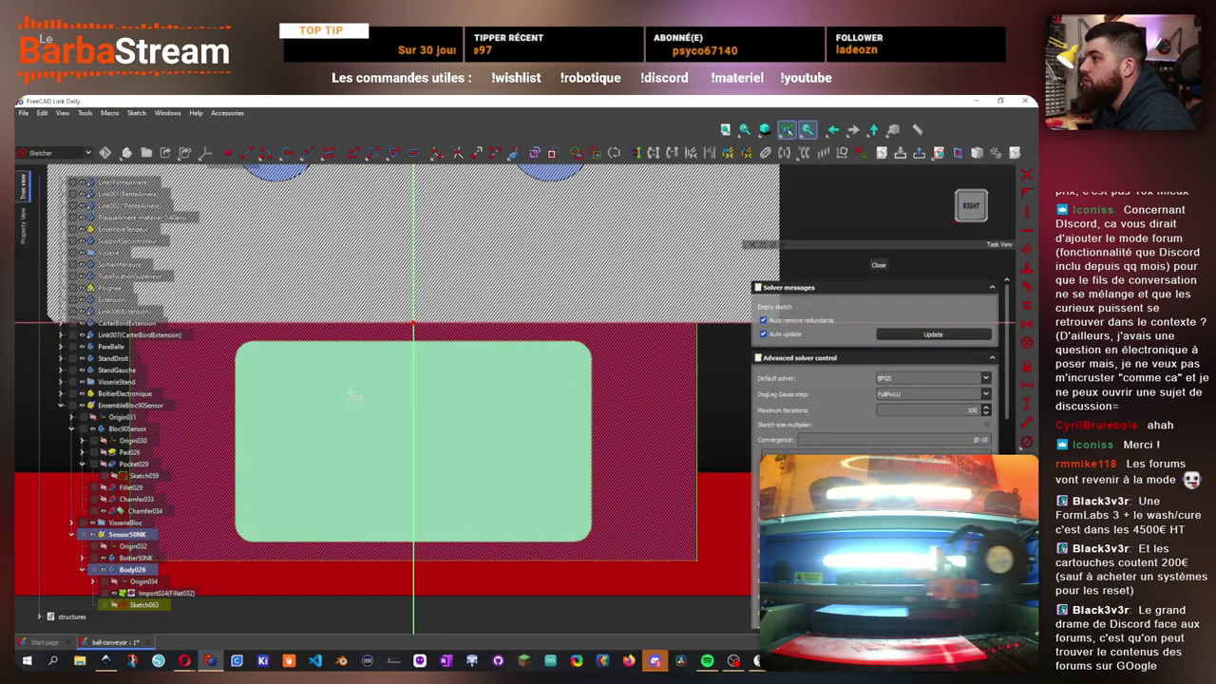
{"action": "left_click", "coordinate": [236, 399]}
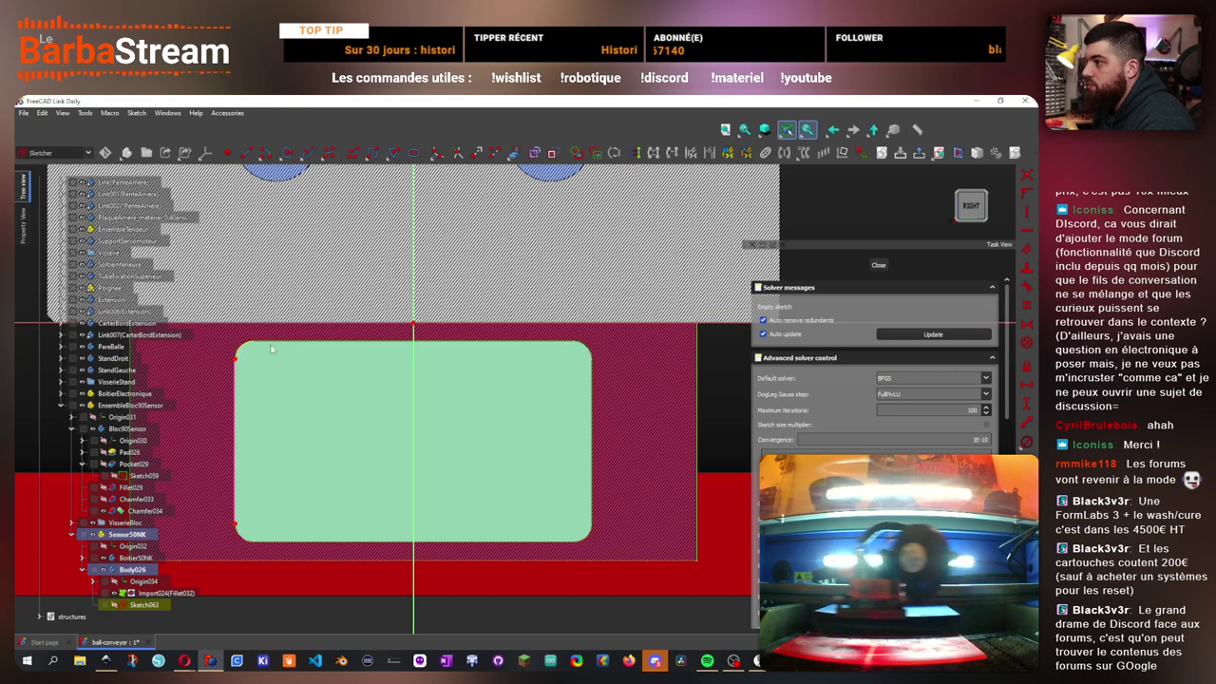
{"action": "left_click", "coordinate": [242, 346]}
{"action": "left_click", "coordinate": [378, 341]}
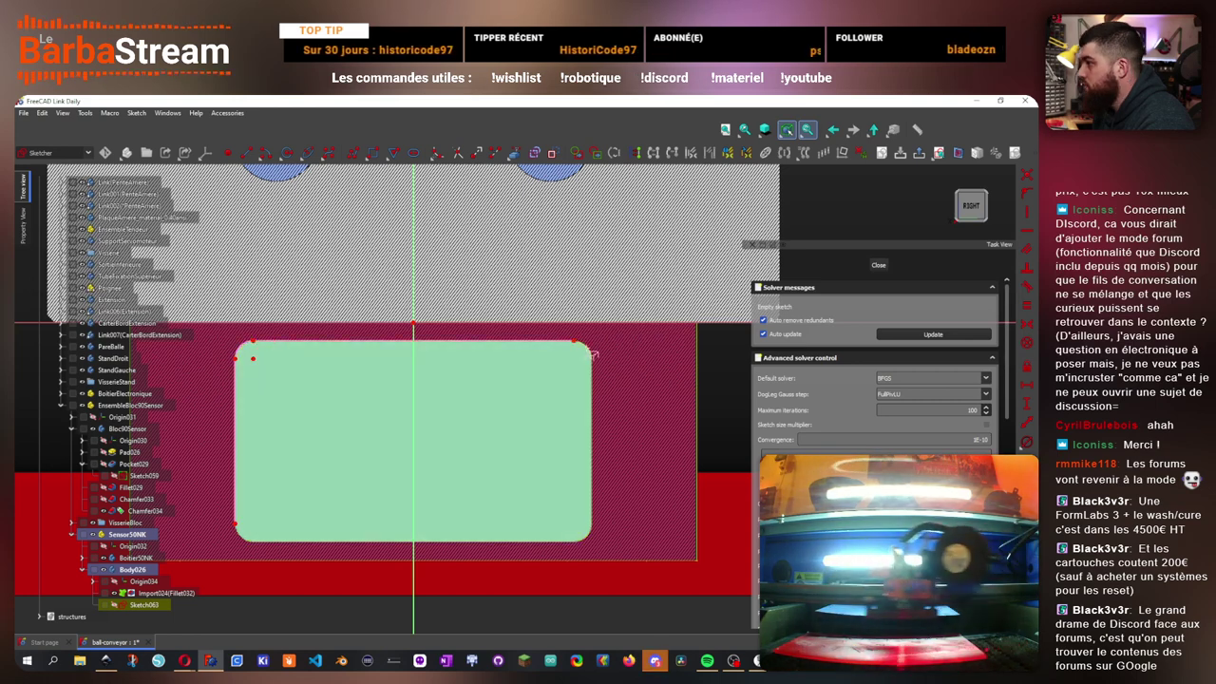
{"action": "left_click", "coordinate": [591, 353]}
{"action": "left_click", "coordinate": [590, 534]}
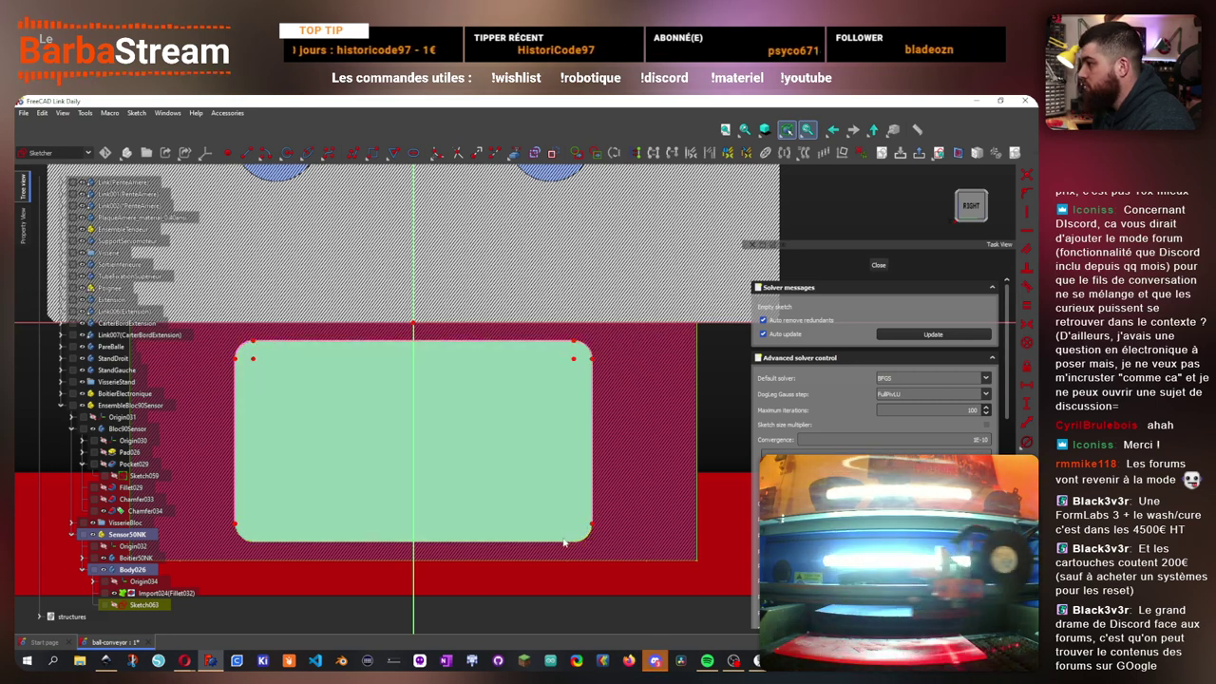
{"action": "left_click", "coordinate": [244, 540]}
{"action": "left_click", "coordinate": [878, 266]}
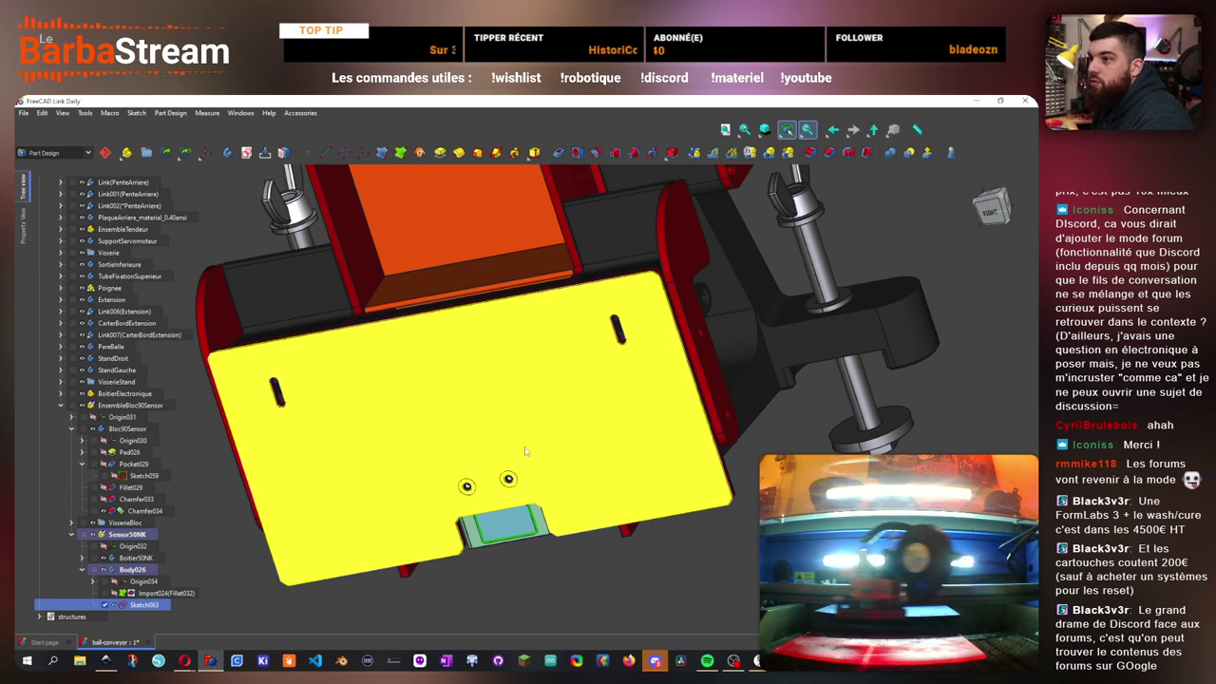
- Pad the recess outline sketch by 1 mm
{"action": "scroll", "coordinate": [526, 451], "scroll_direction": "down", "scroll_amount": 3}
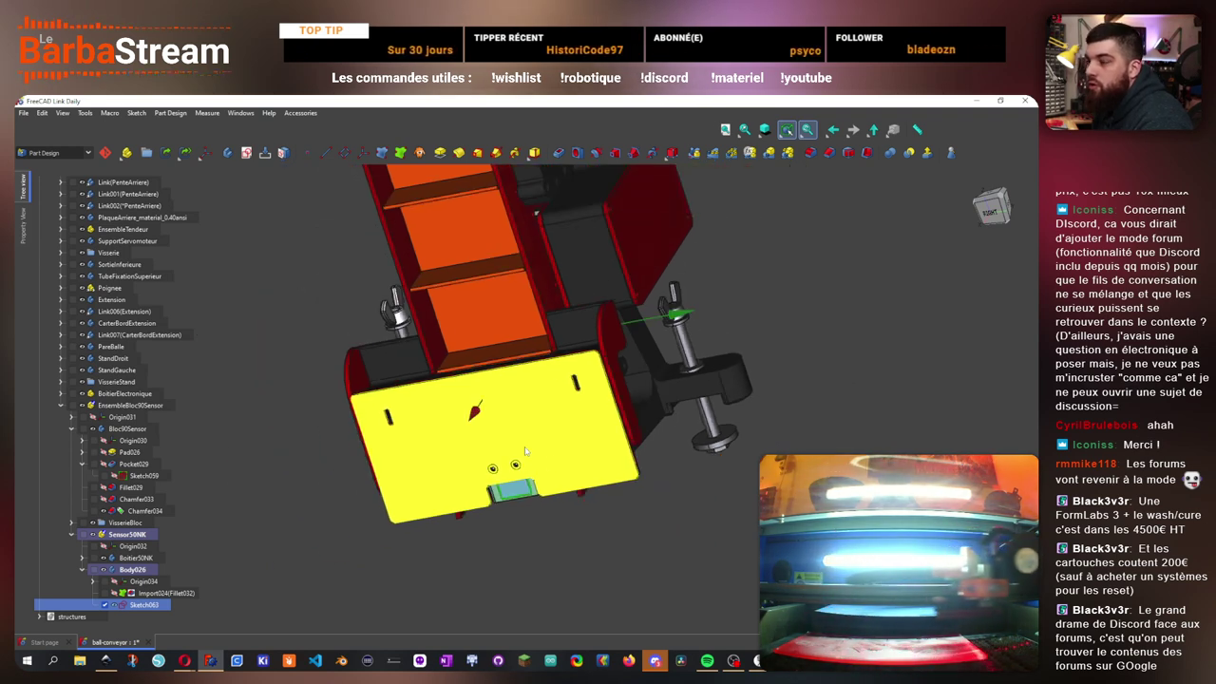
{"action": "left_click_drag", "start_coordinate": [653, 530], "coordinate": [570, 510]}
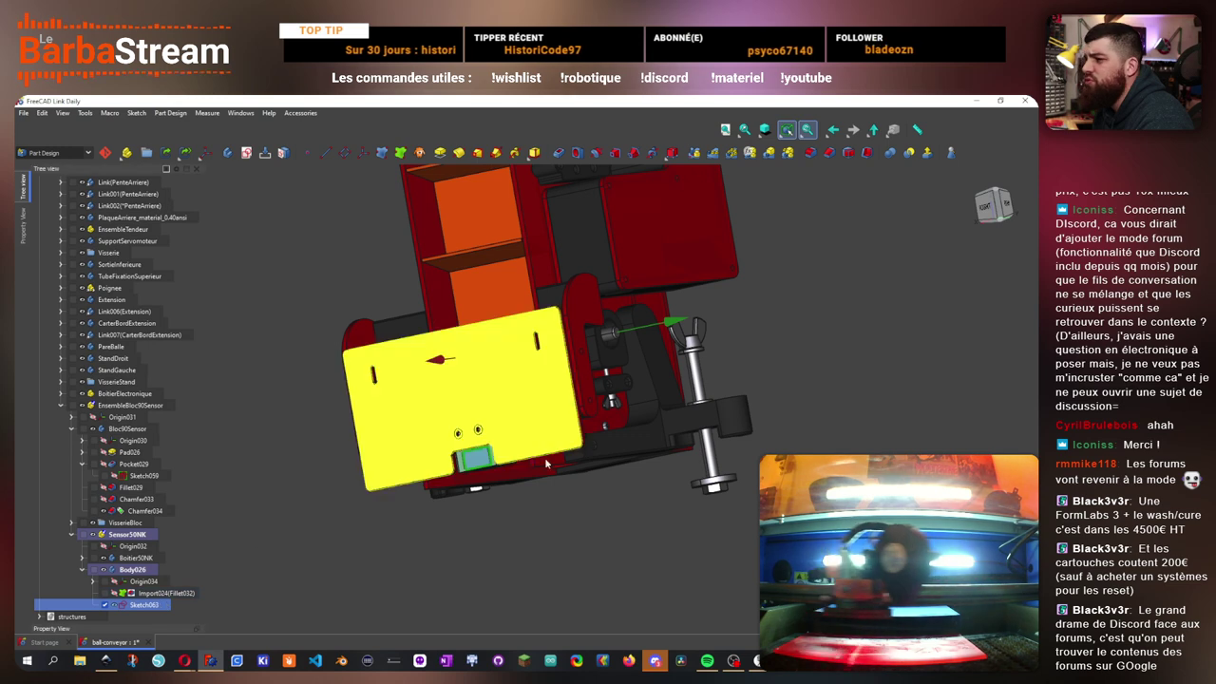
{"action": "scroll", "coordinate": [509, 449], "scroll_direction": "up", "scroll_amount": 3}
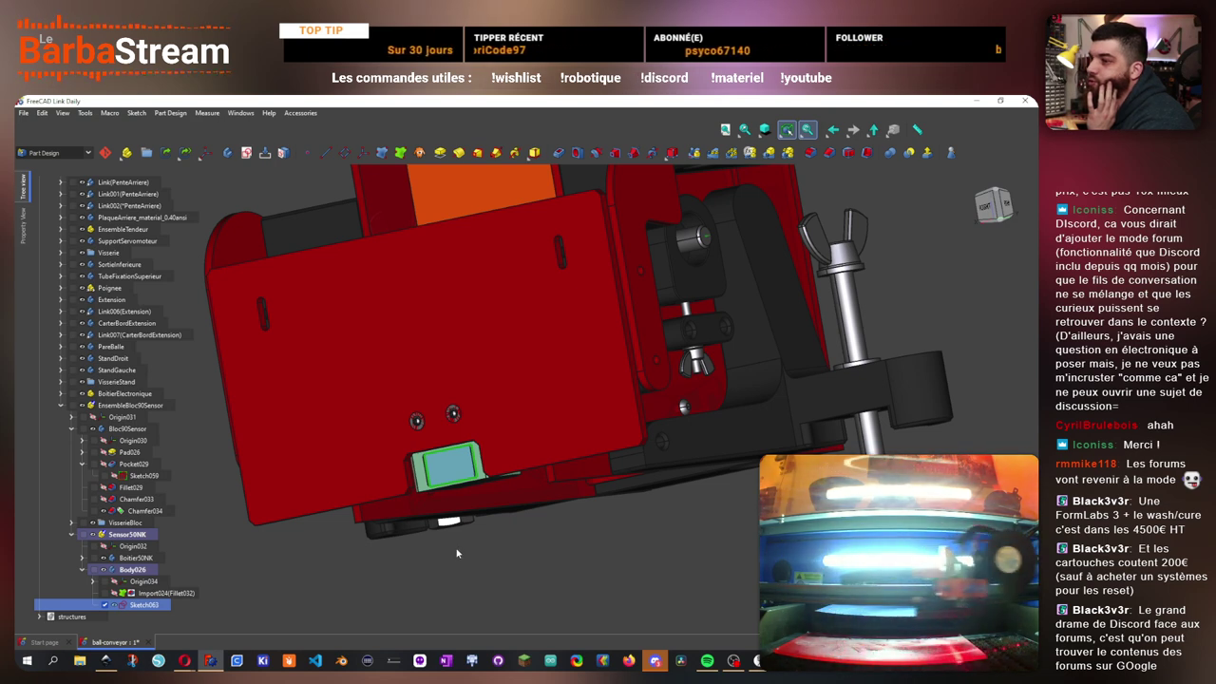
{"action": "left_click", "coordinate": [439, 153]}
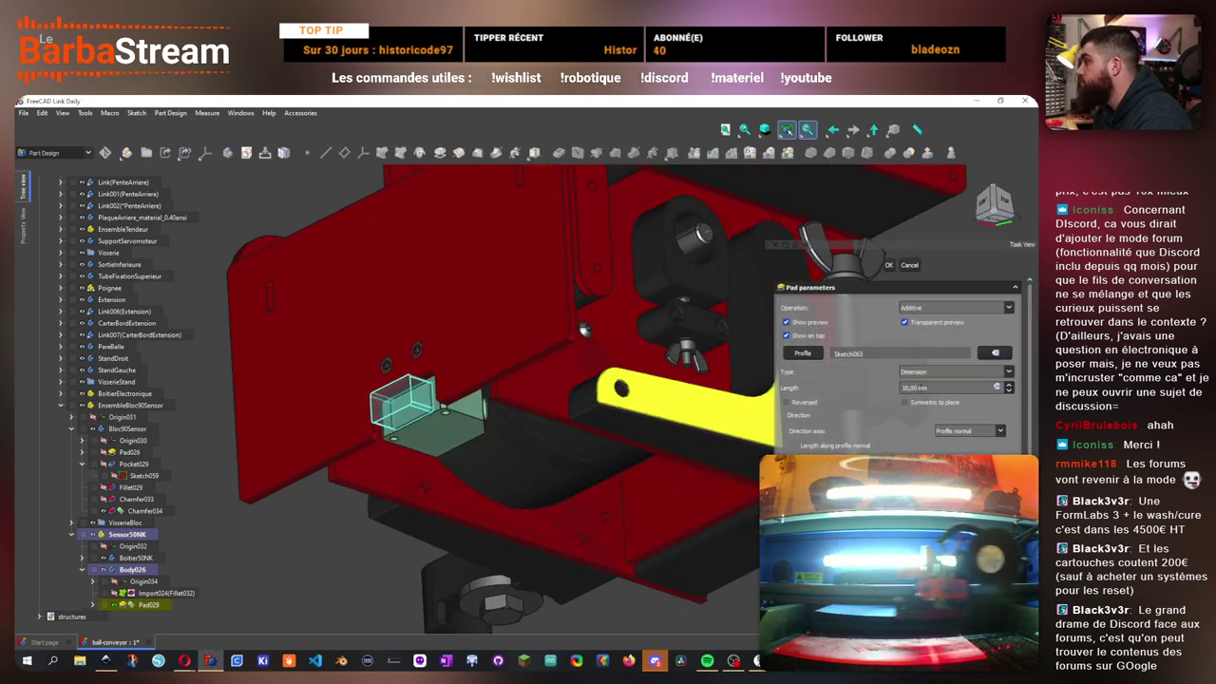
{"action": "type", "text": "1"}
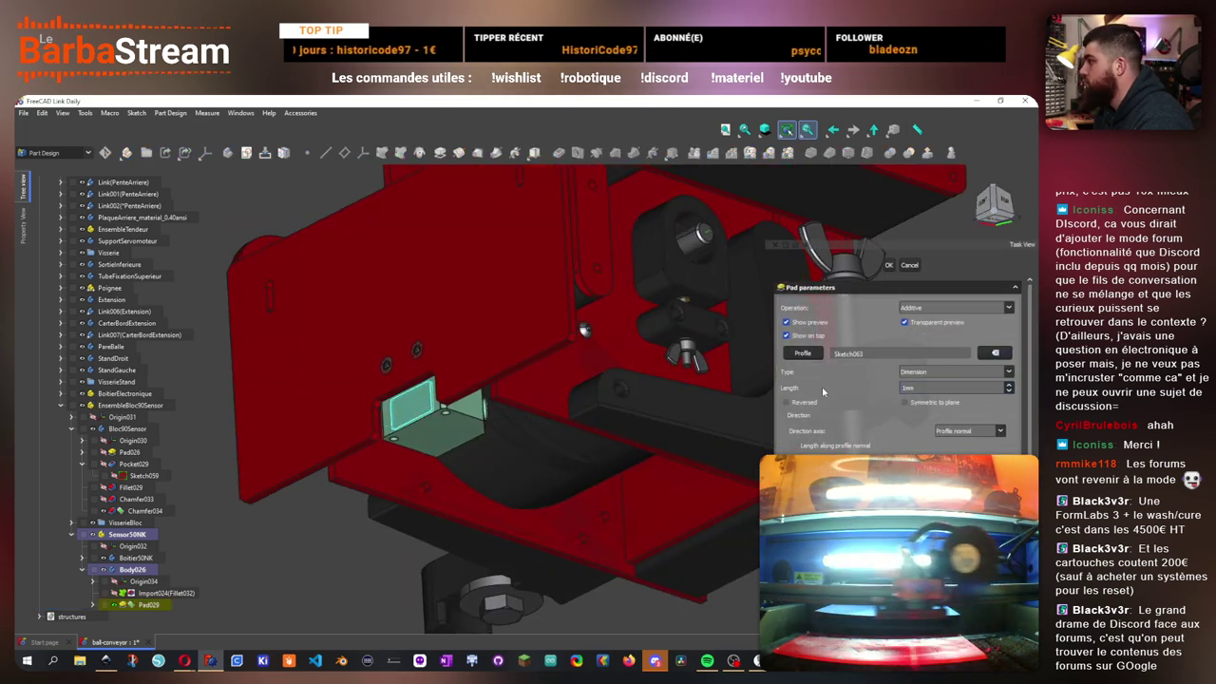
{"action": "scroll", "coordinate": [349, 395], "scroll_direction": "up", "scroll_amount": 4}
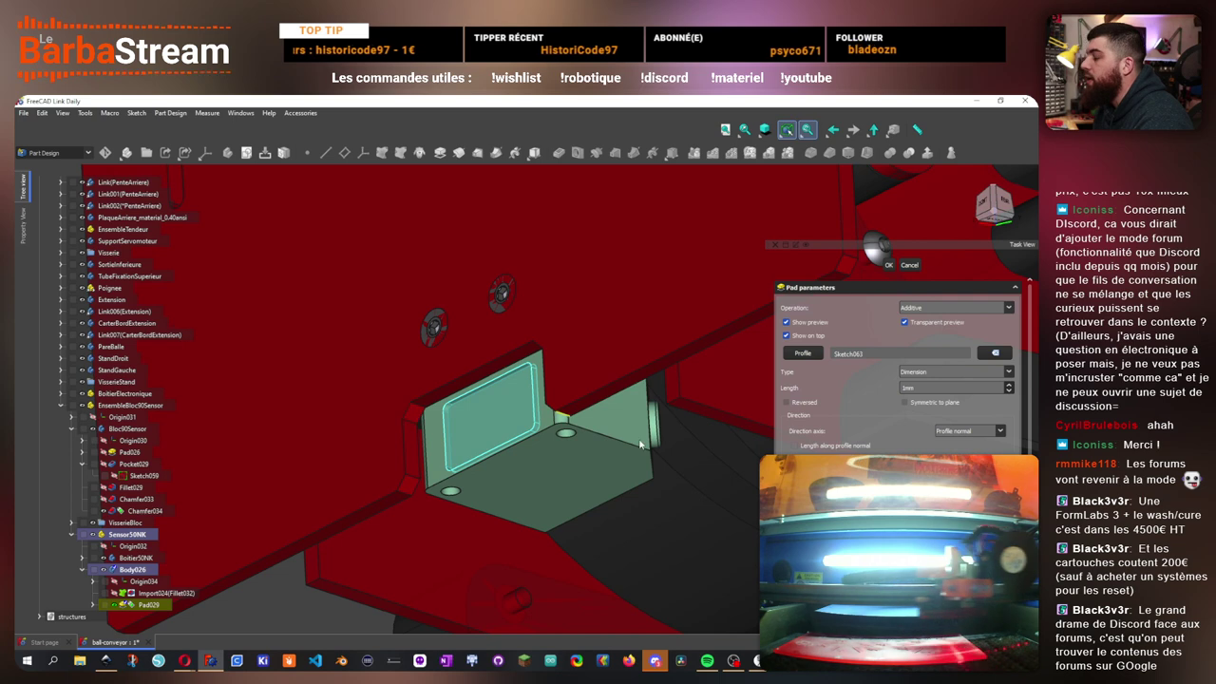
{"action": "left_click", "coordinate": [891, 265]}
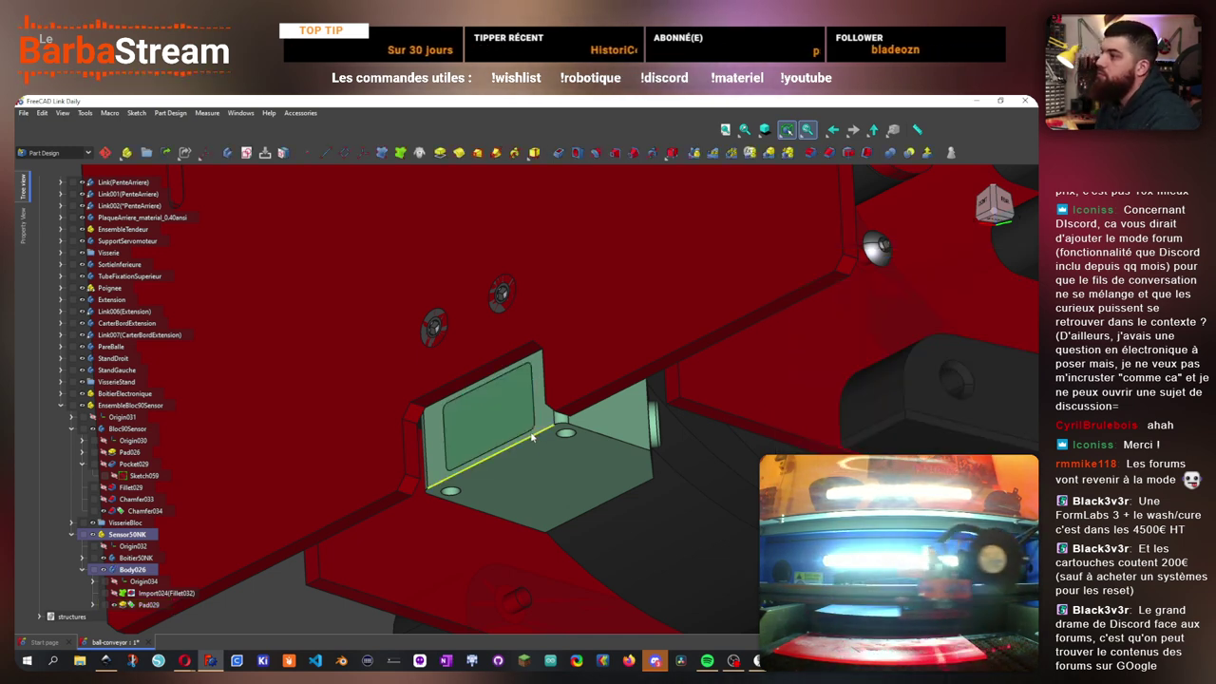
- Rename the new body inside Sensor50NK as SensorIRPlate
{"action": "scroll", "coordinate": [524, 306], "scroll_direction": "down", "scroll_amount": 5}
{"action": "left_click_drag", "start_coordinate": [523, 307], "coordinate": [299, 572]}
{"action": "left_click", "coordinate": [137, 571]}
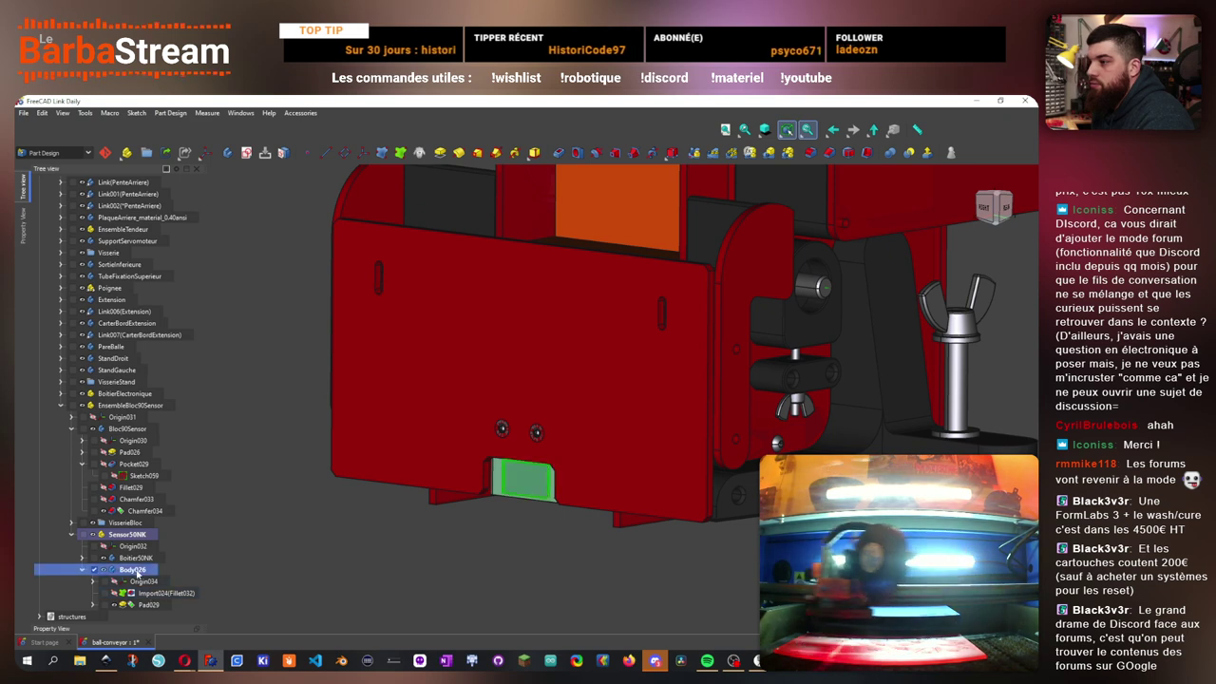
{"action": "right_click", "coordinate": [139, 571]}
{"action": "left_click", "coordinate": [237, 535]}
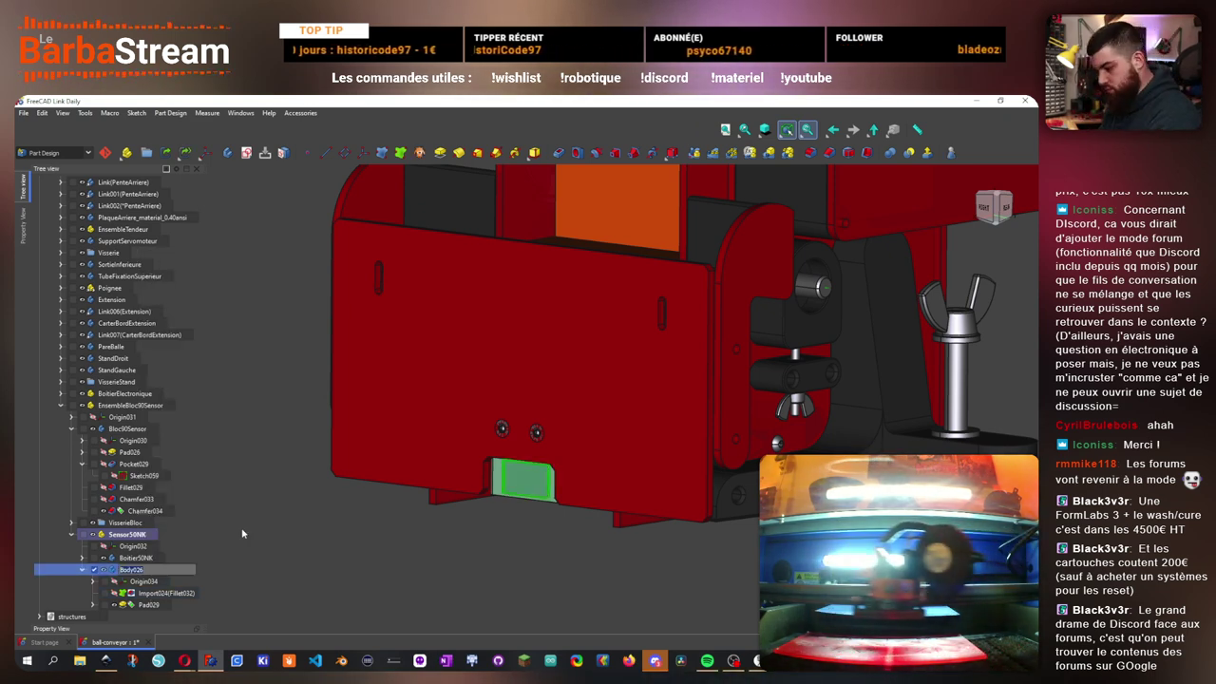
{"action": "type", "text": "SensorP"}
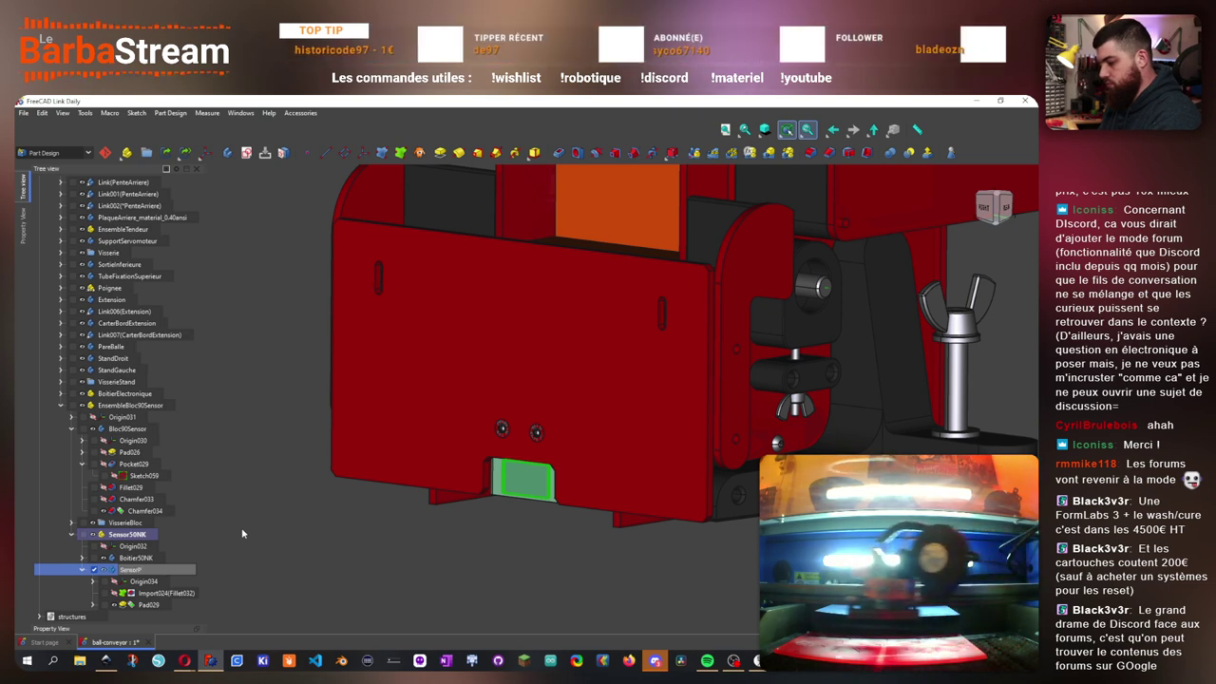
{"action": "key", "text": "BackSpace"}
{"action": "type", "text": "IRPlate"}
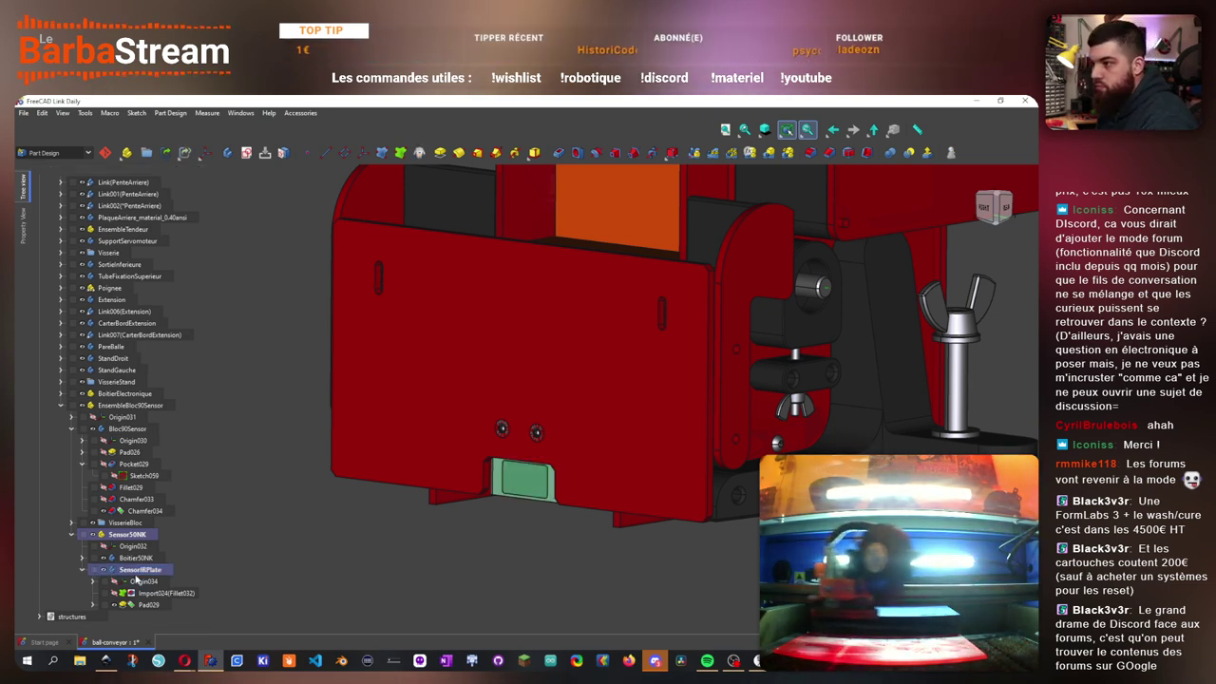
- Set the SensorIRPlate body's shape material colour to dark red (104, 0, 0)
{"action": "left_click", "coordinate": [25, 235]}
{"action": "left_click", "coordinate": [72, 474]}
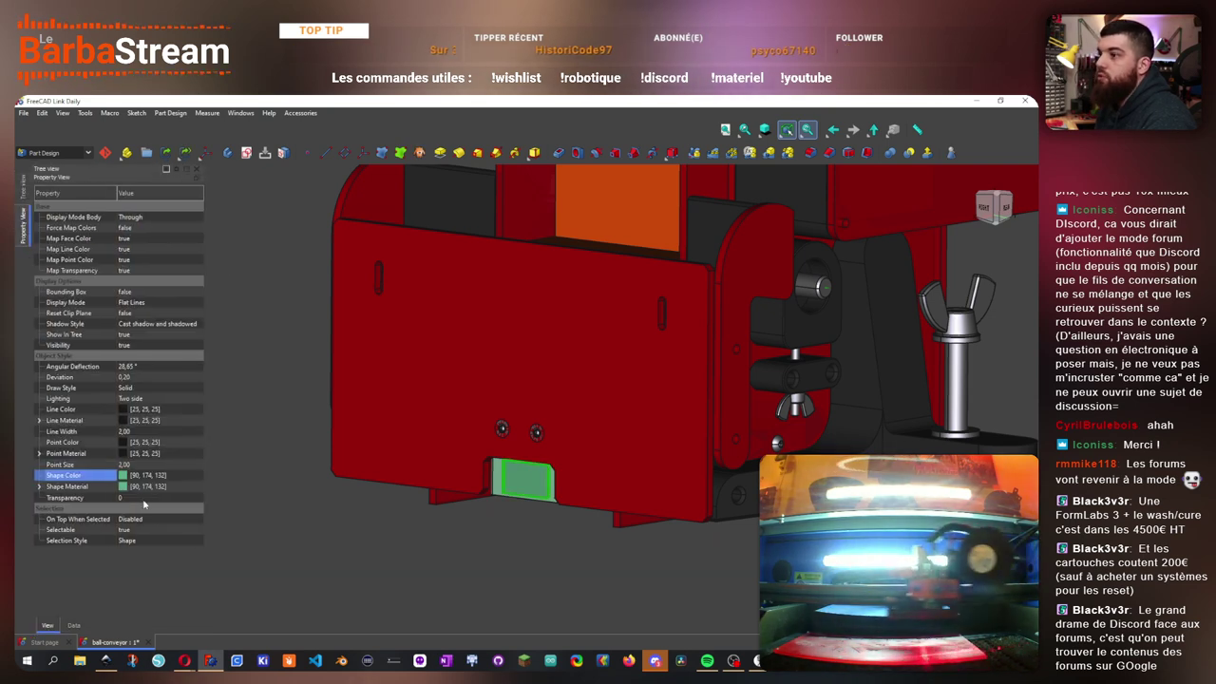
{"action": "left_click", "coordinate": [128, 486]}
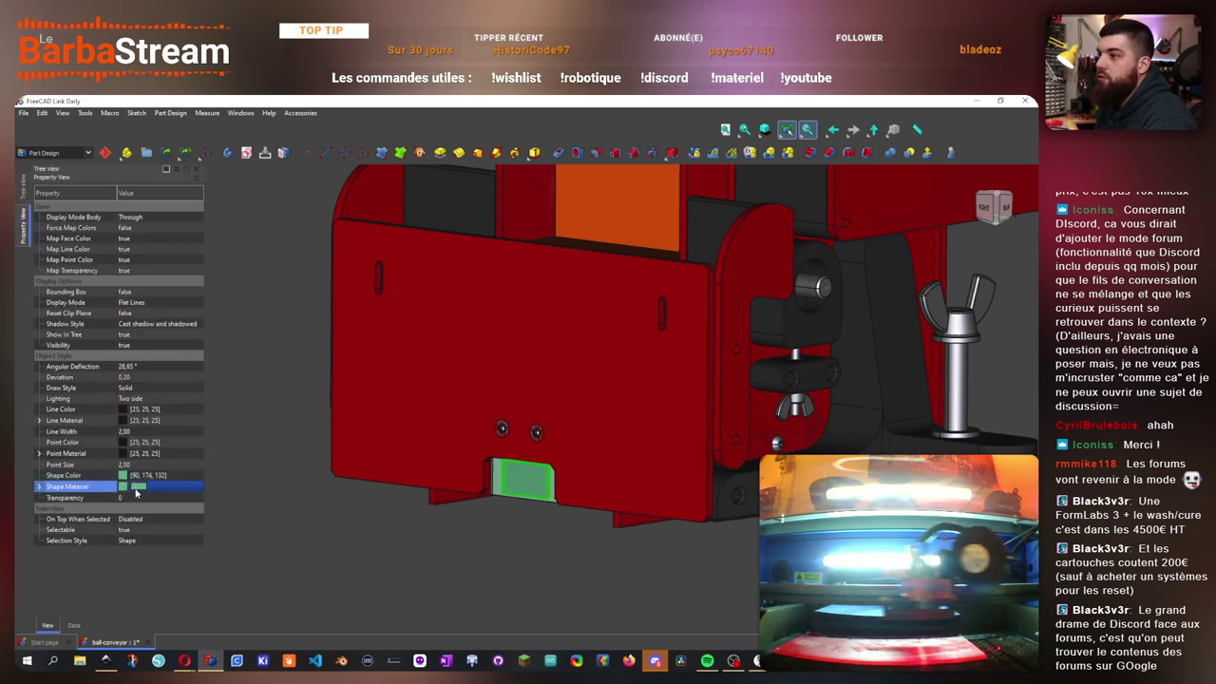
{"action": "left_click", "coordinate": [137, 486]}
{"action": "left_click", "coordinate": [441, 430]}
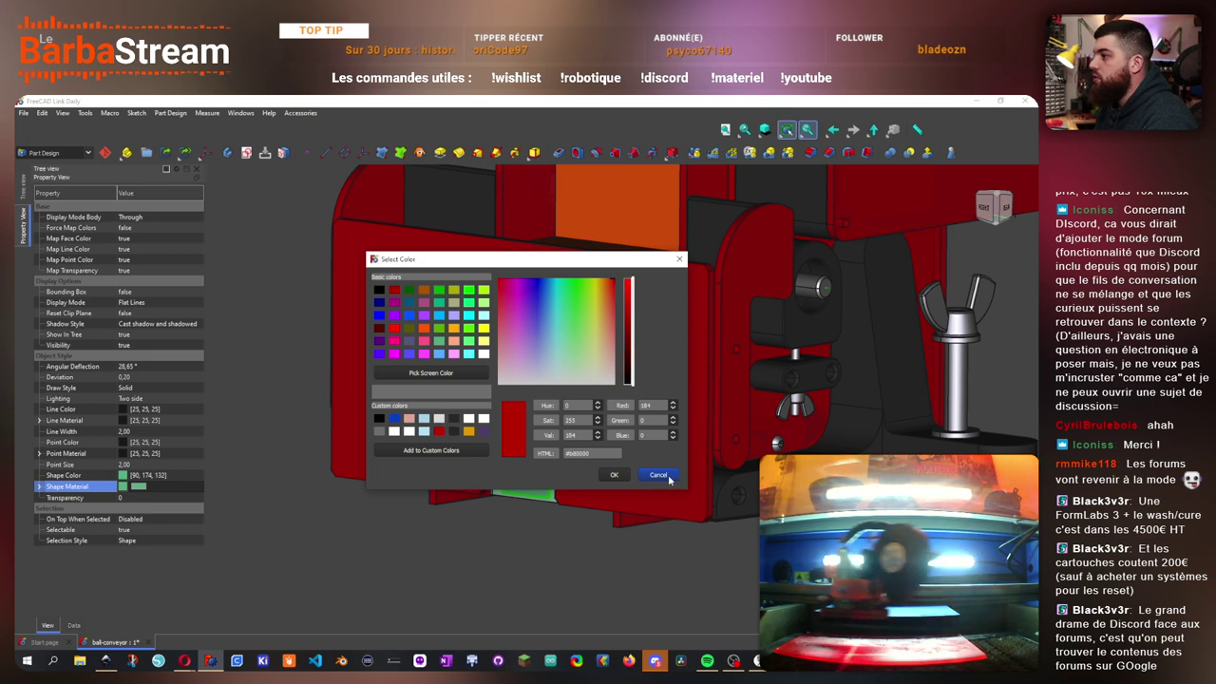
{"action": "left_click", "coordinate": [393, 327]}
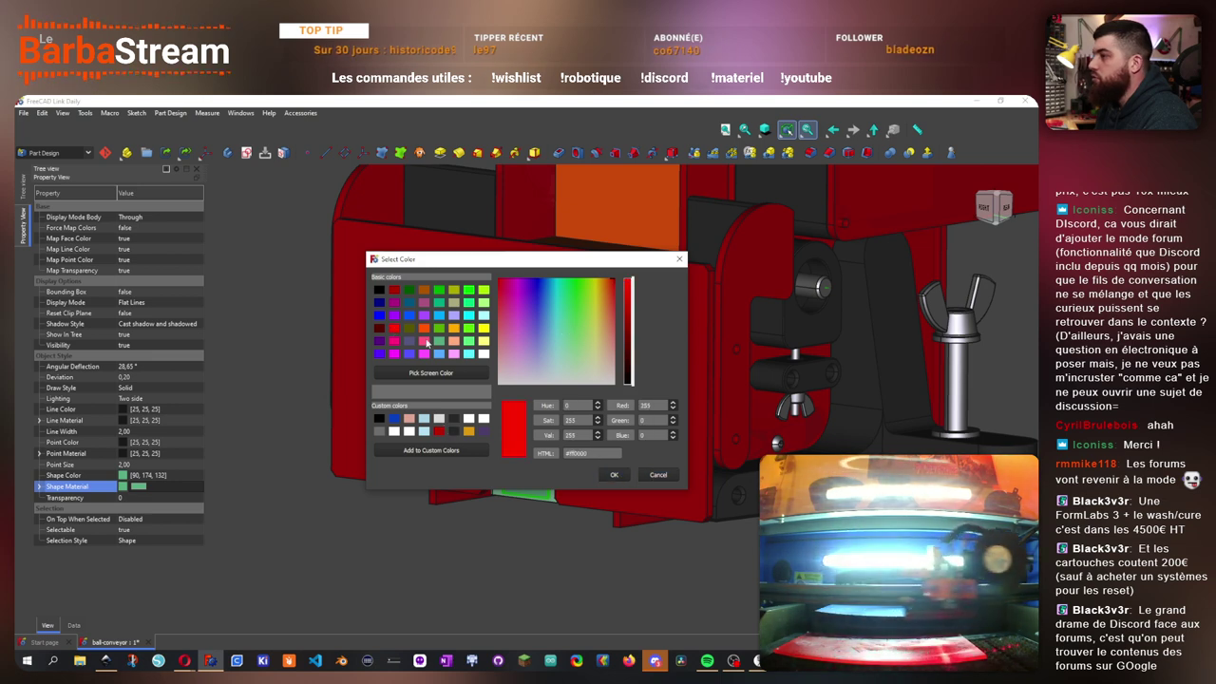
{"action": "left_click", "coordinate": [613, 475]}
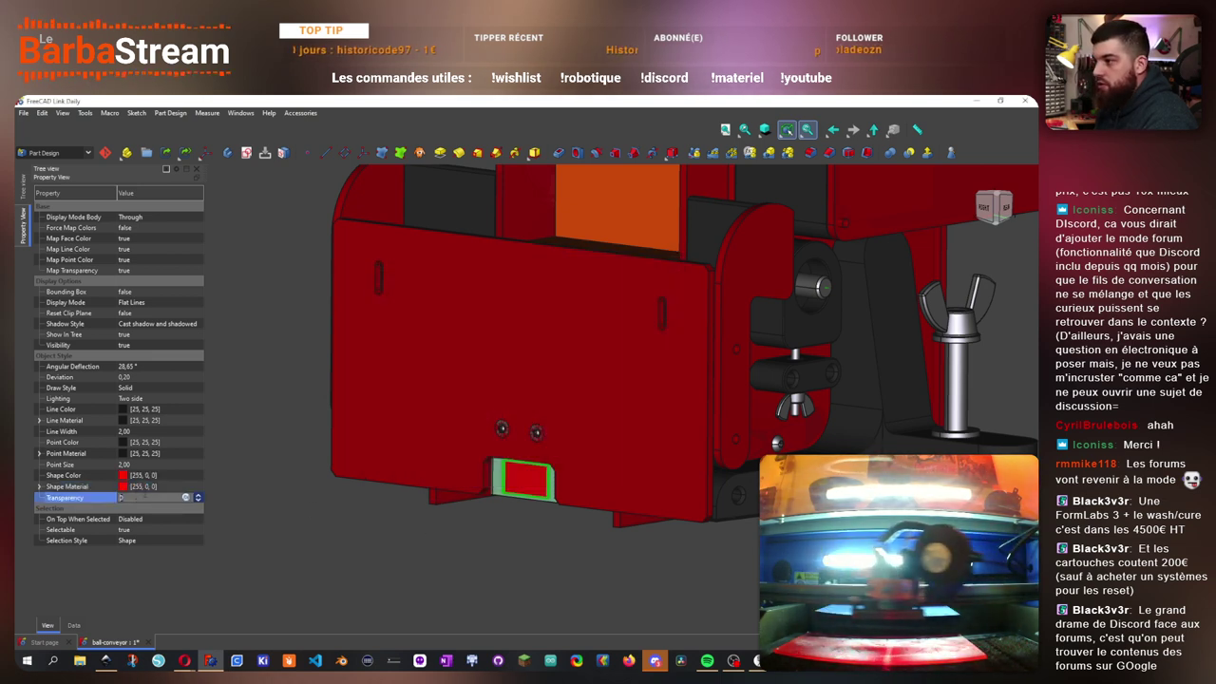
{"action": "left_click", "coordinate": [139, 486]}
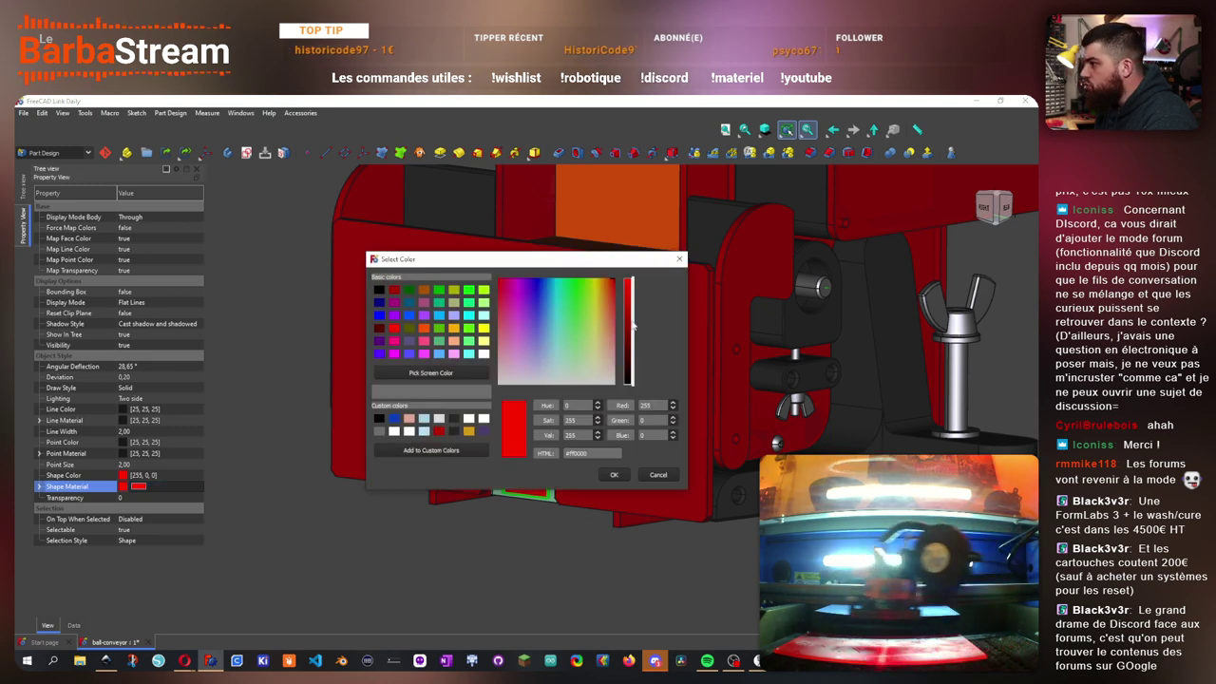
{"action": "left_click", "coordinate": [612, 475]}
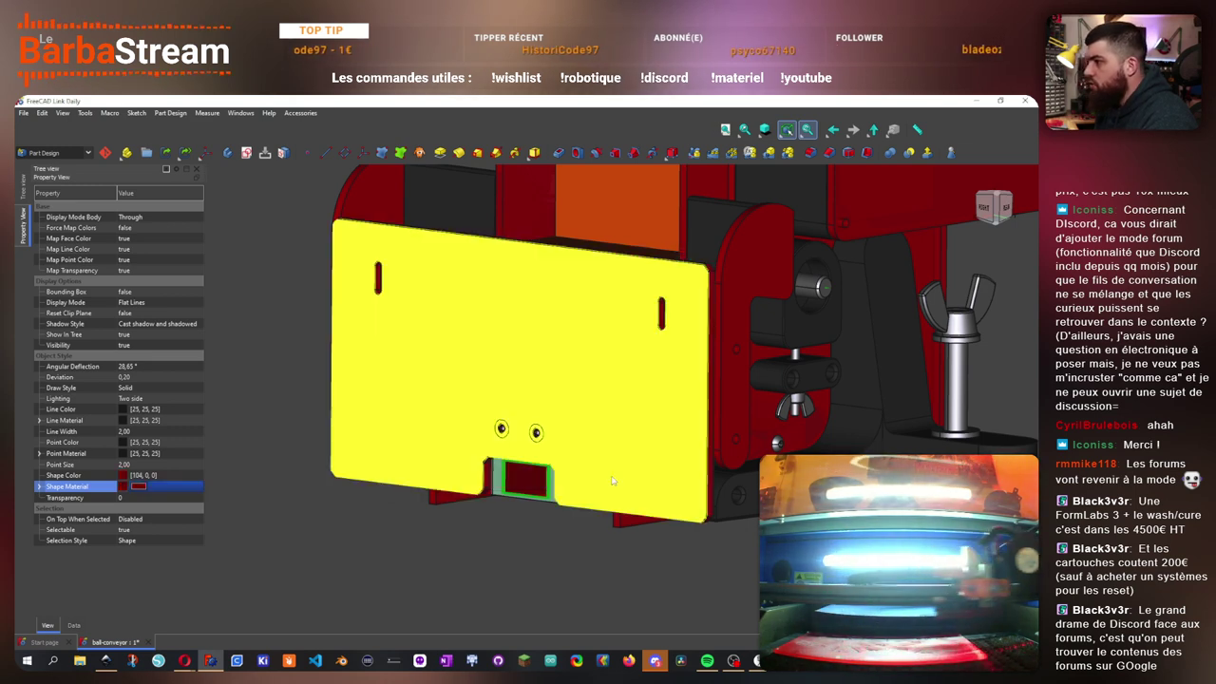
- Set the SensorIRPlate body's transparency to 40
{"action": "left_click", "coordinate": [131, 497]}
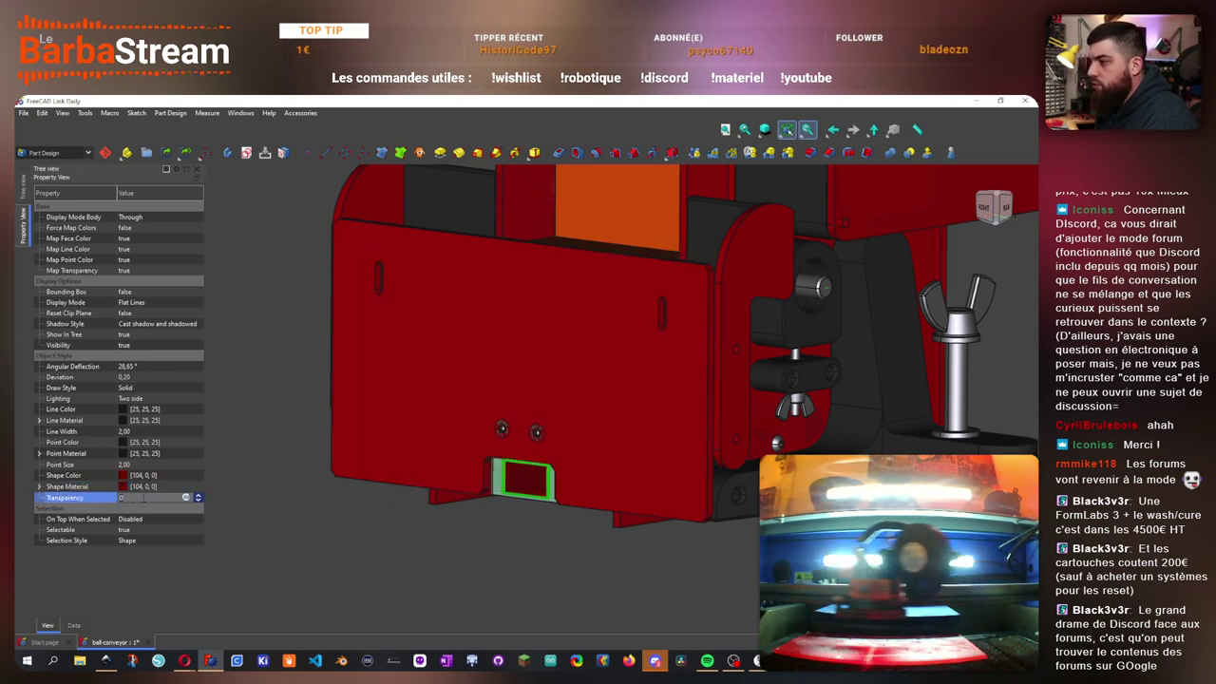
{"action": "scroll", "coordinate": [144, 498], "scroll_direction": "up", "scroll_amount": 8}
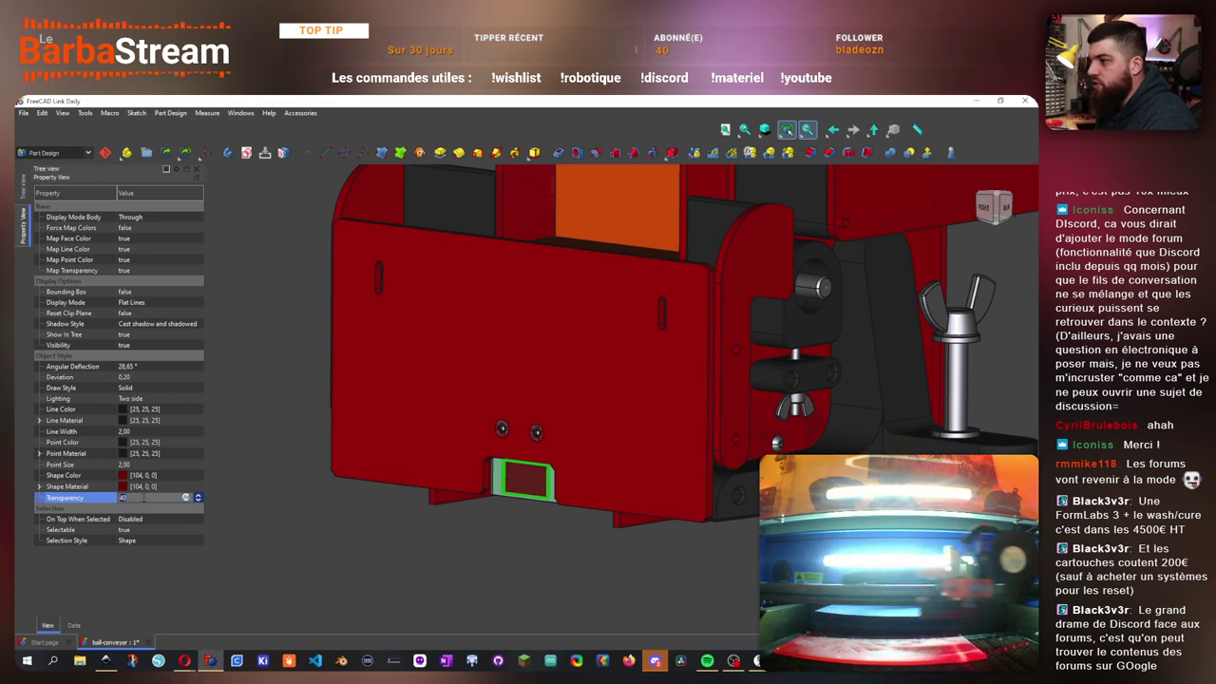
{"action": "left_click_drag", "start_coordinate": [384, 520], "coordinate": [252, 270]}
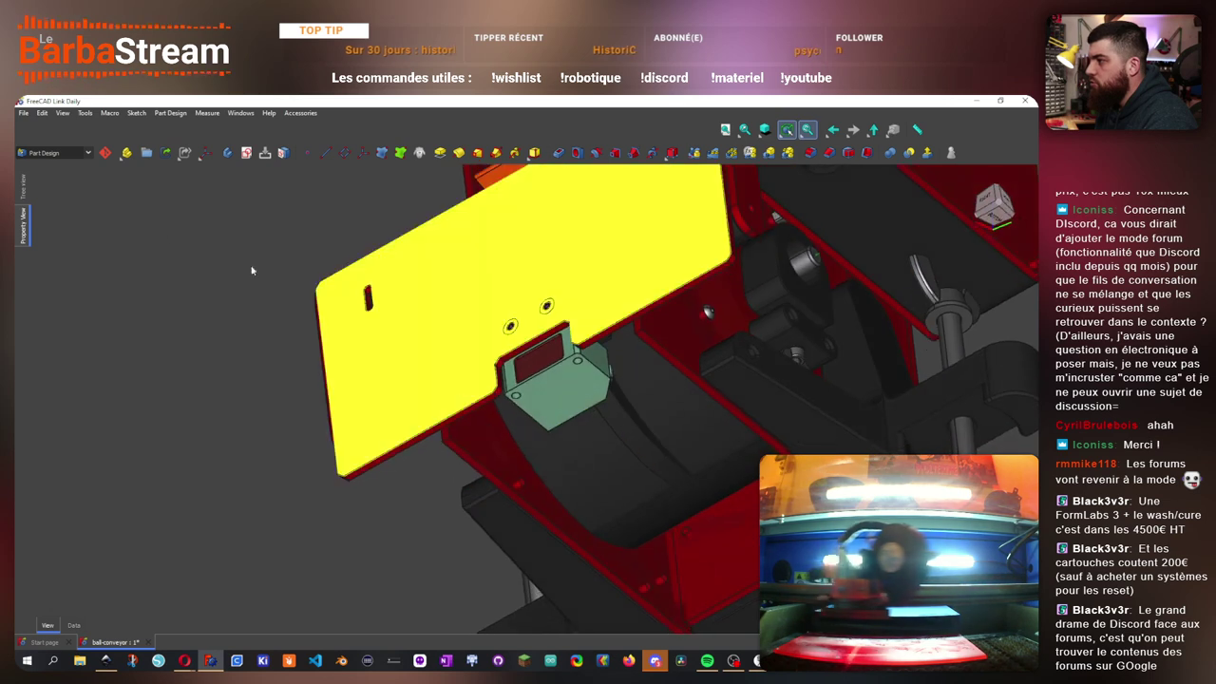
- Collapse the SensorIRPlate body and set the Boitier50NK case's shape material colour to dark grey (51, 51, 51)
{"action": "left_click", "coordinate": [23, 187]}
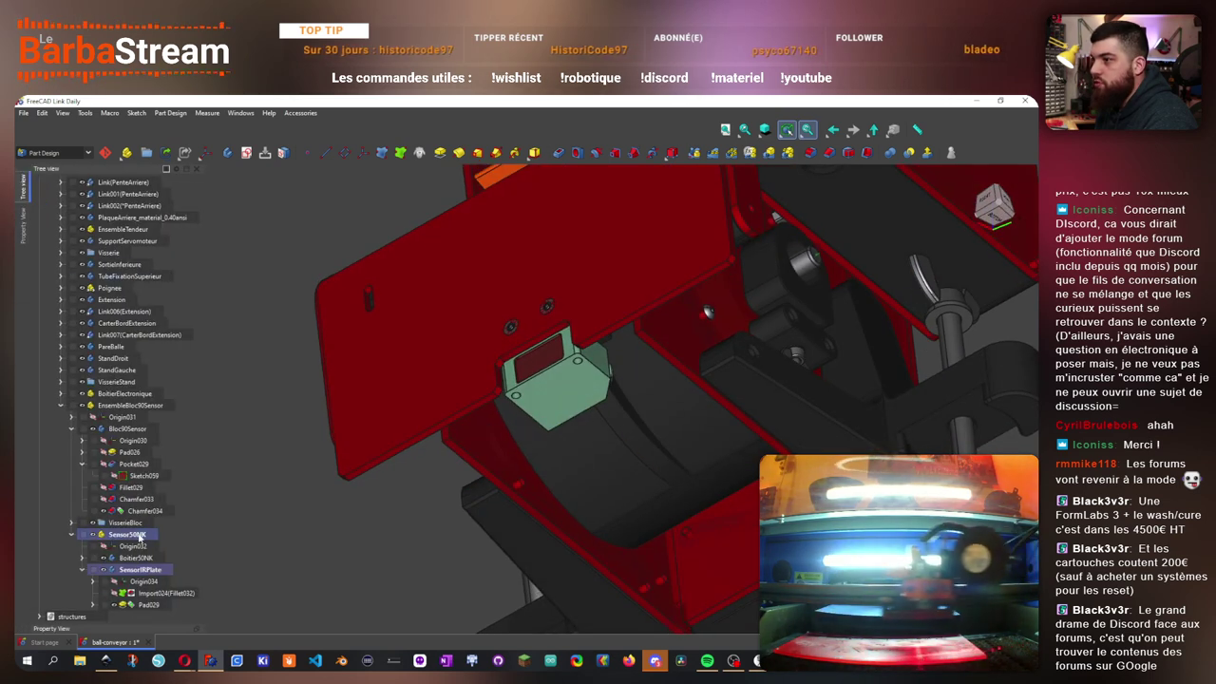
{"action": "left_click", "coordinate": [136, 557]}
{"action": "left_click", "coordinate": [83, 570]}
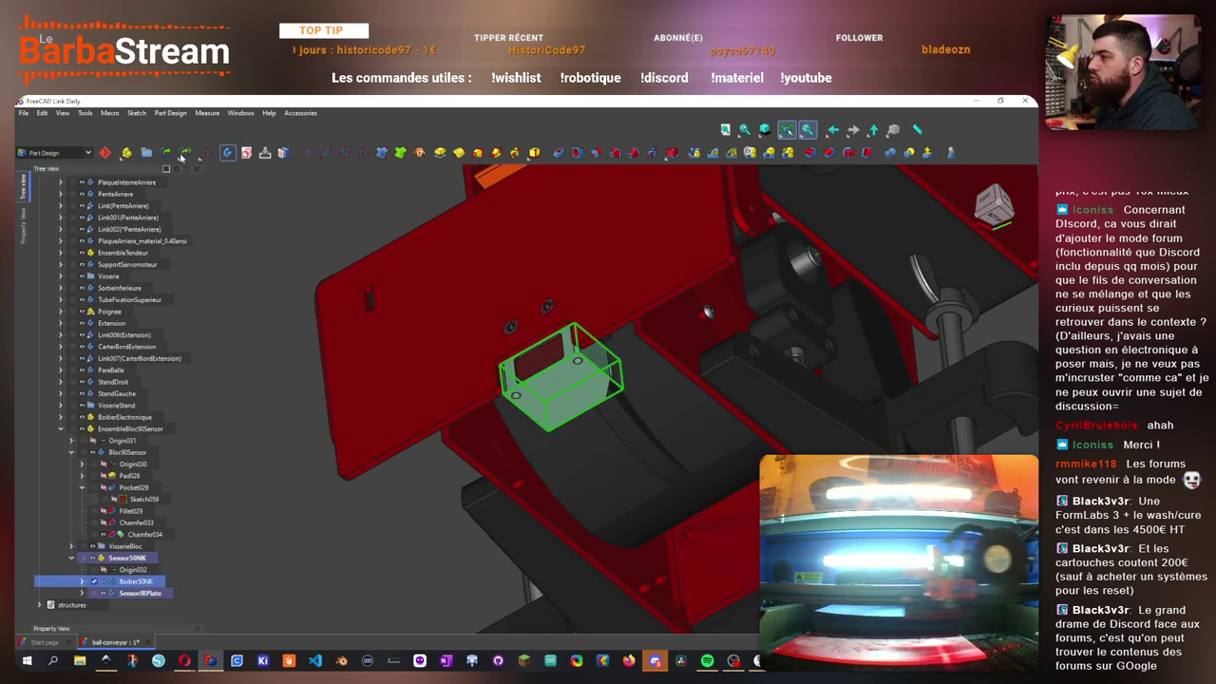
{"action": "left_click", "coordinate": [24, 225]}
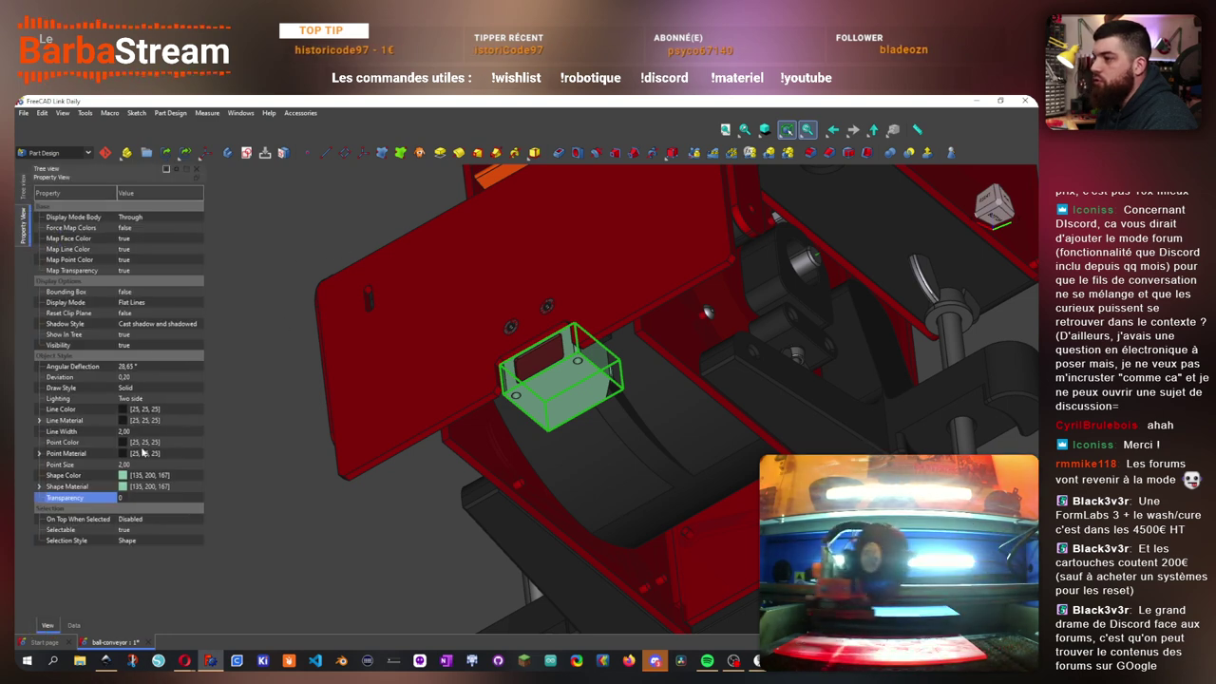
{"action": "left_click", "coordinate": [138, 485]}
{"action": "left_click", "coordinate": [138, 486]}
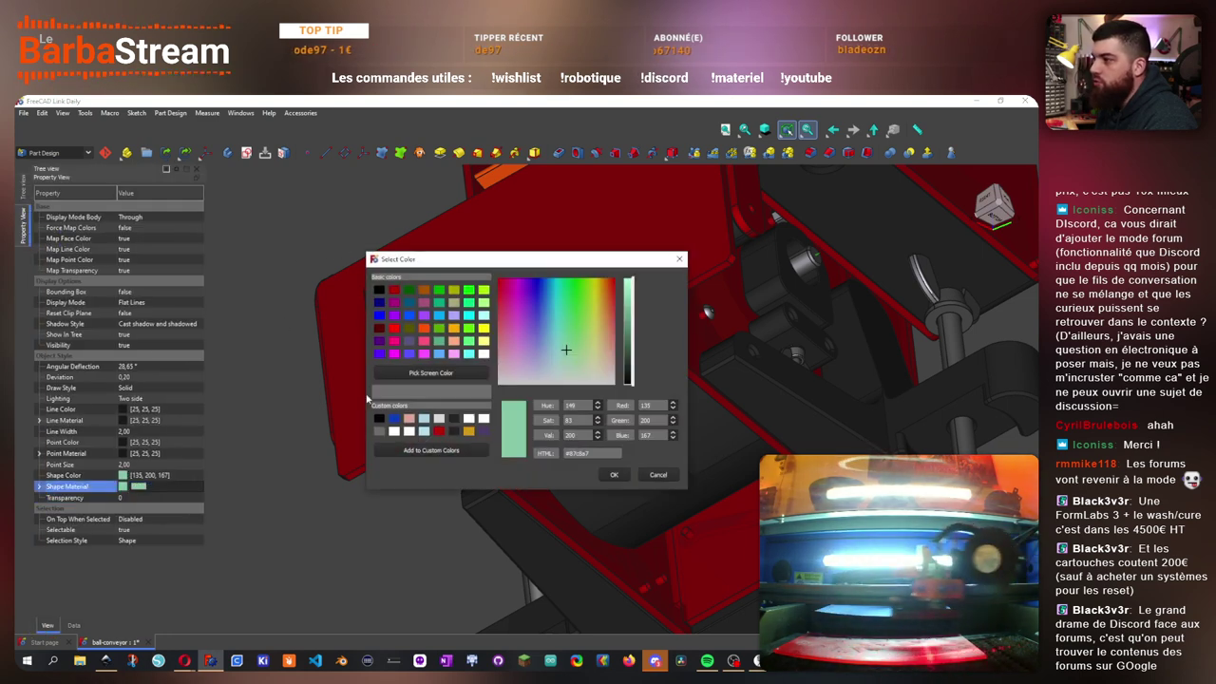
{"action": "left_click", "coordinate": [455, 421]}
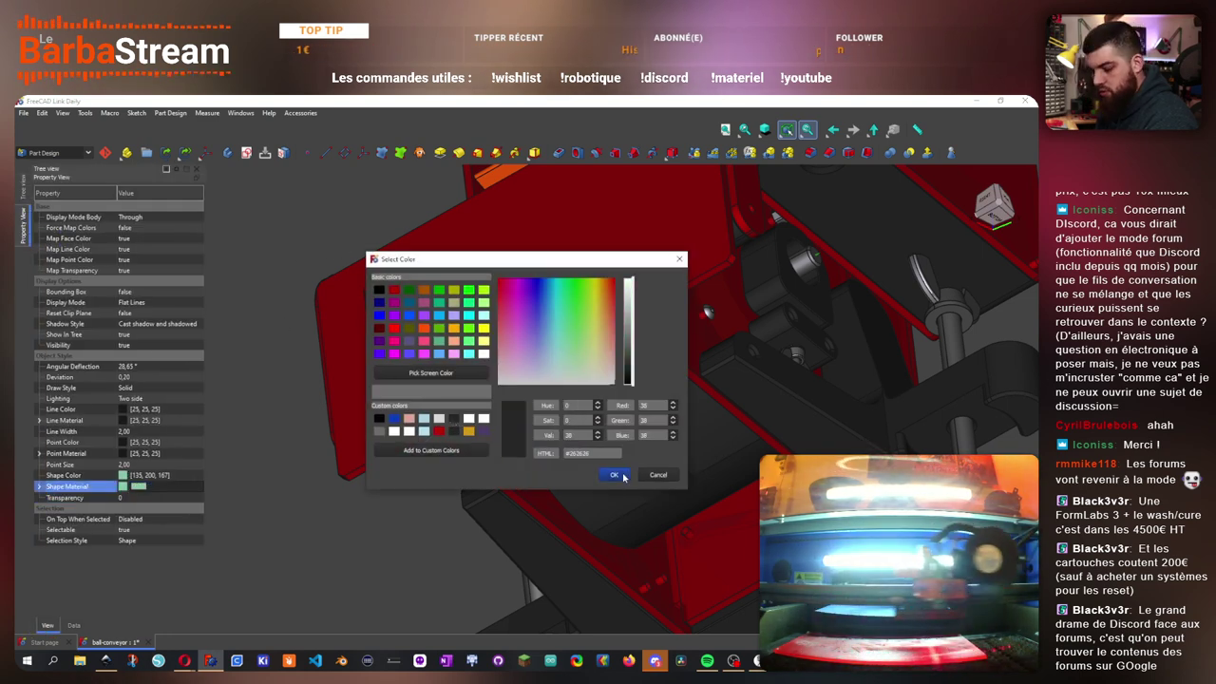
{"action": "left_click_drag", "start_coordinate": [629, 366], "coordinate": [629, 365]}
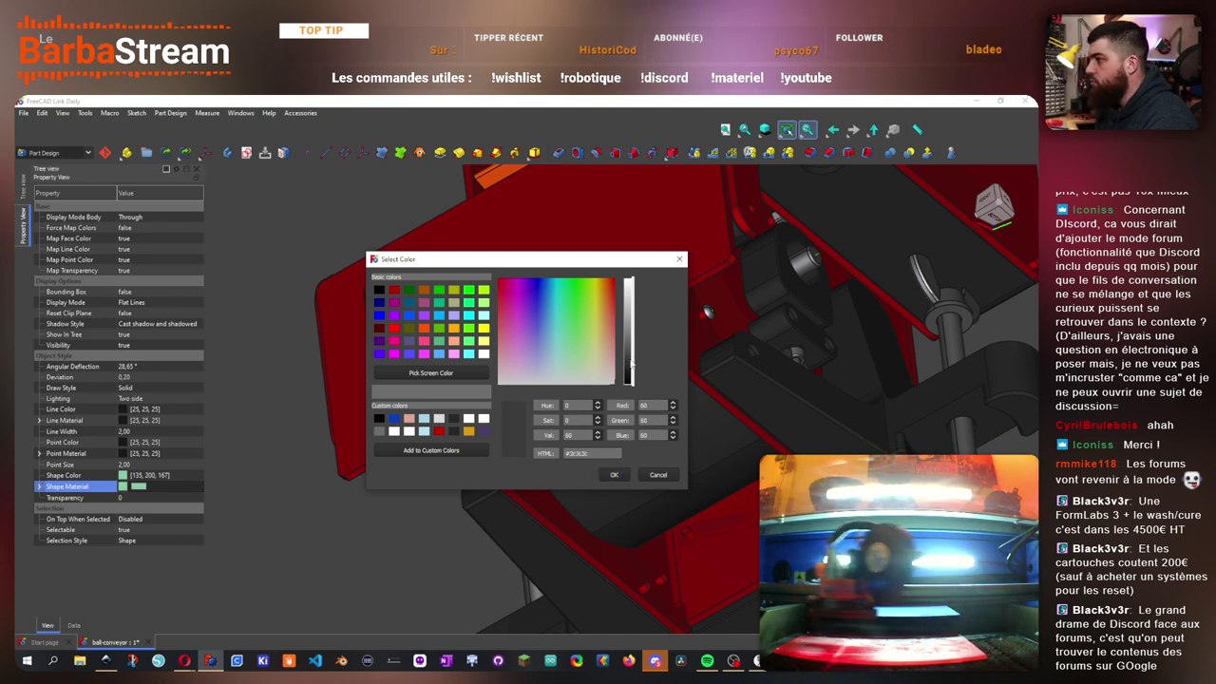
{"action": "left_click", "coordinate": [613, 474]}
{"action": "key", "text": "3"}
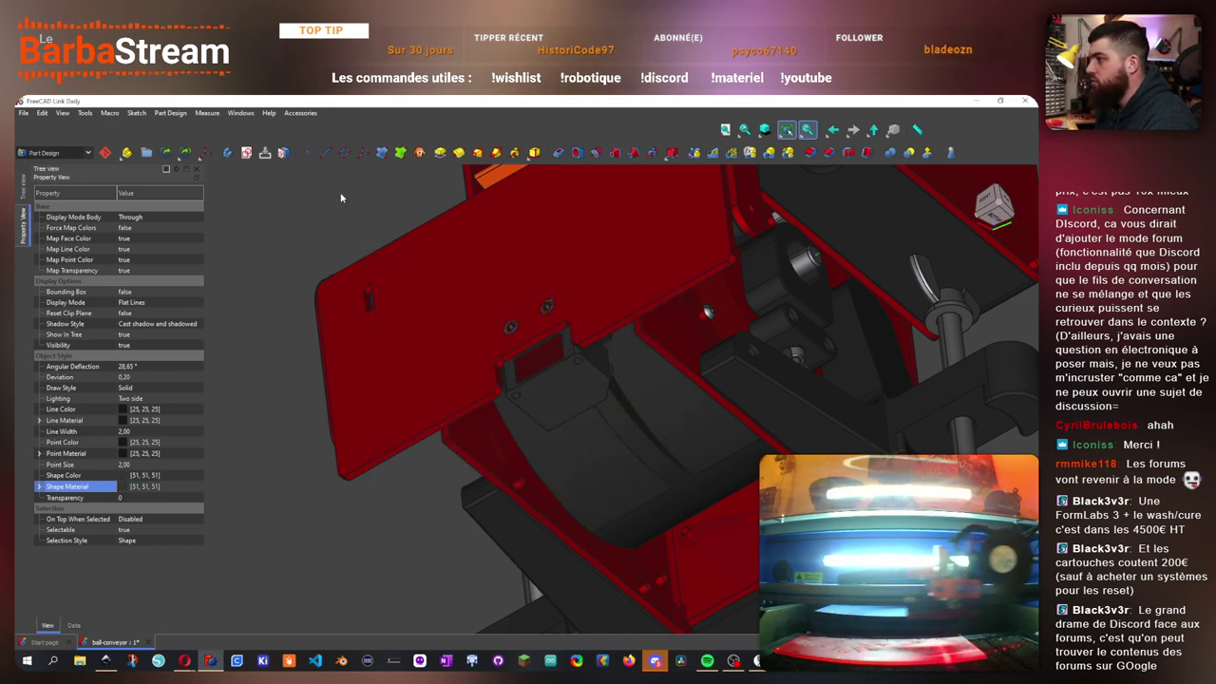
{"action": "left_click_drag", "start_coordinate": [445, 291], "coordinate": [693, 470]}
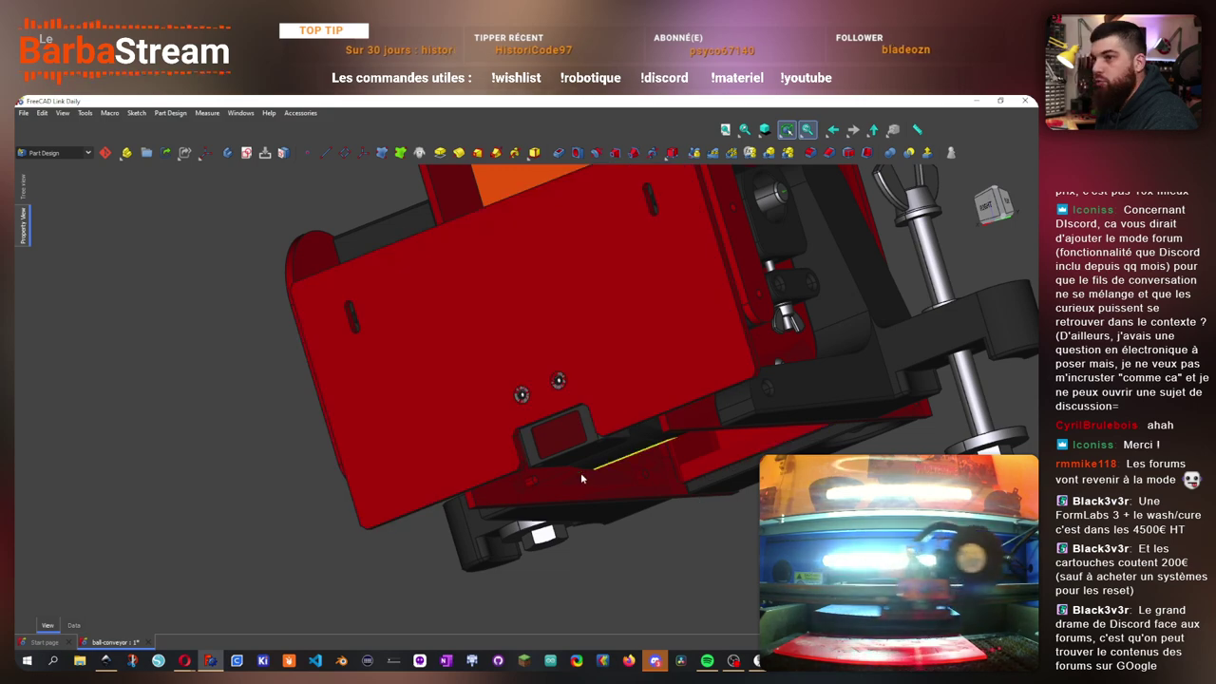
{"action": "scroll", "coordinate": [584, 471], "scroll_direction": "down", "scroll_amount": 2}
{"action": "scroll", "coordinate": [596, 469], "scroll_direction": "up", "scroll_amount": 1}
{"action": "left_click_drag", "start_coordinate": [596, 470], "coordinate": [492, 311]}
{"action": "left_click", "coordinate": [492, 312]}
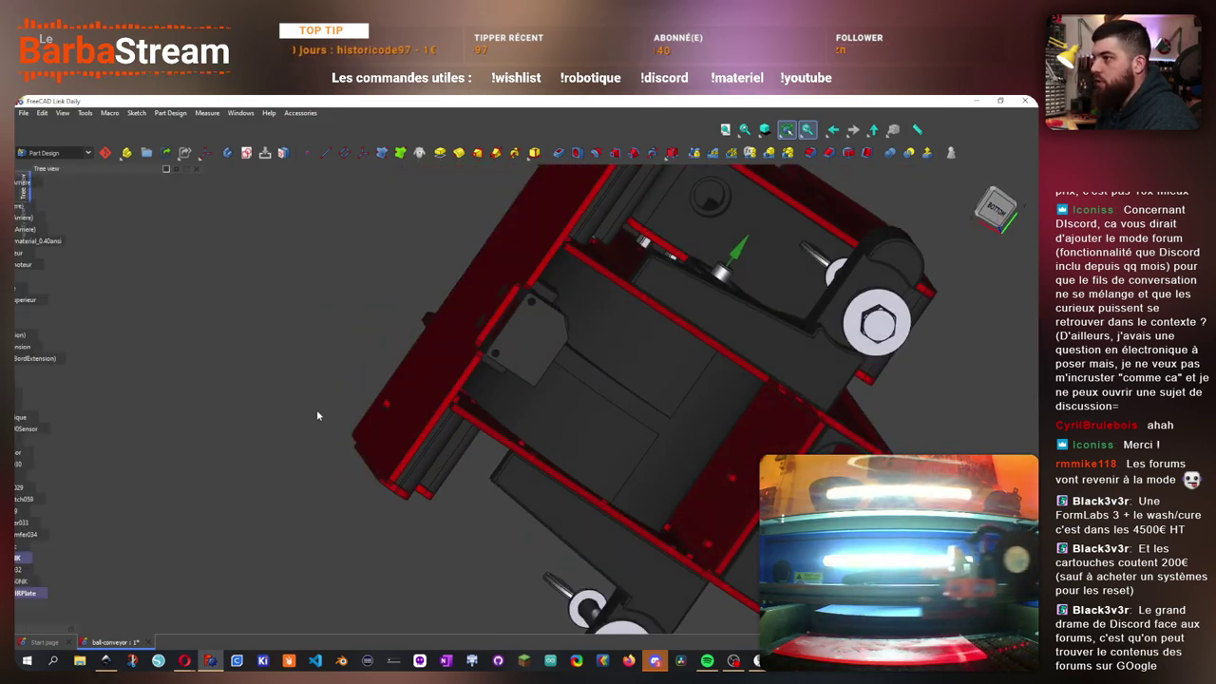
- Add ISO 7380 hexagon socket button head screws to the two mounting holes on the underside of the Boitier50NK case
{"action": "left_click_drag", "start_coordinate": [316, 409], "coordinate": [432, 544]}
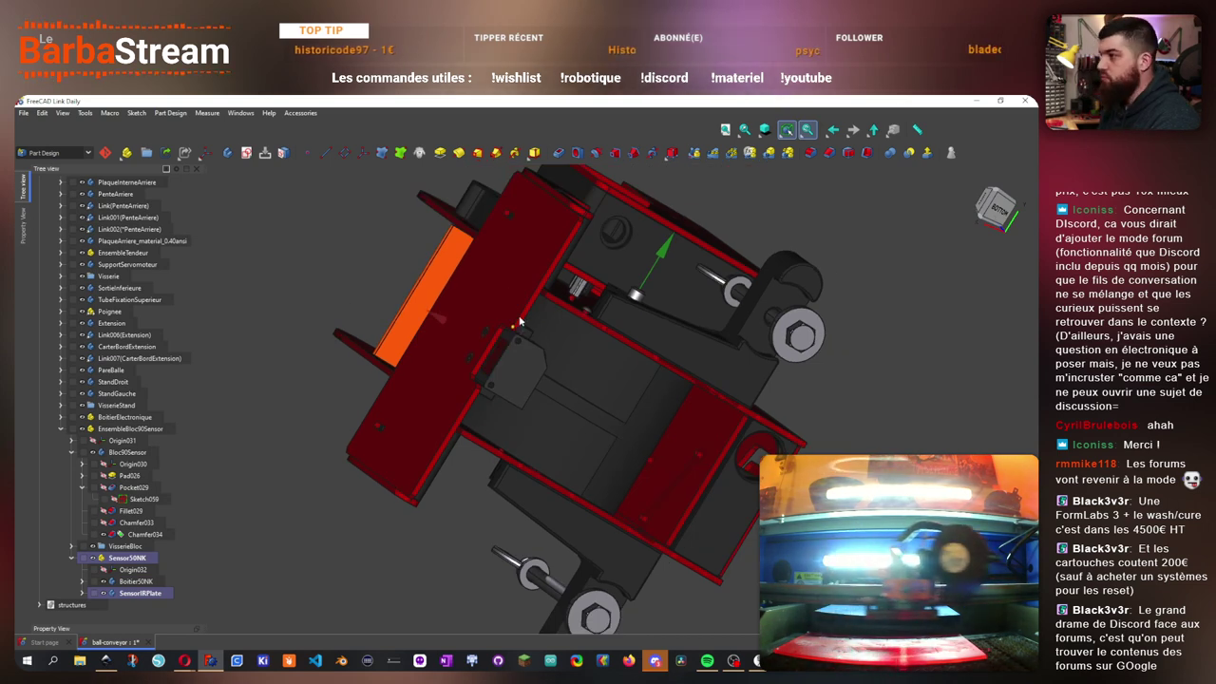
{"action": "scroll", "coordinate": [514, 372], "scroll_direction": "up", "scroll_amount": 5}
{"action": "left_click", "coordinate": [518, 376]}
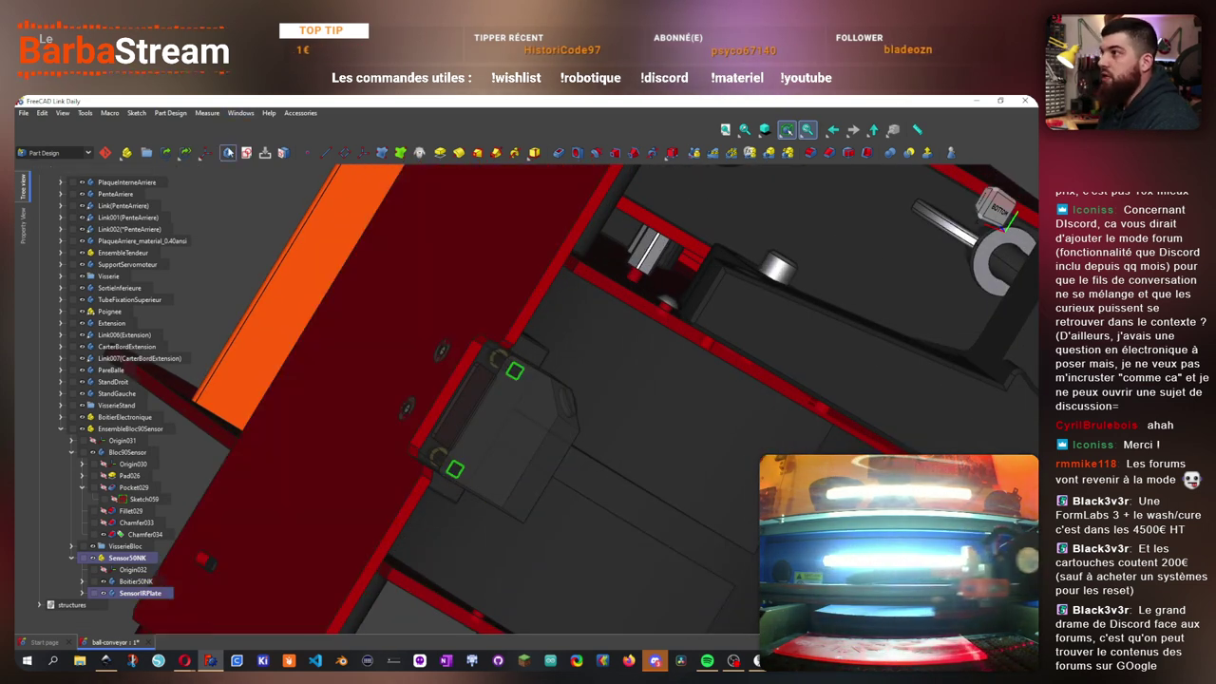
{"action": "left_click", "coordinate": [77, 156]}
{"action": "left_click", "coordinate": [50, 200]}
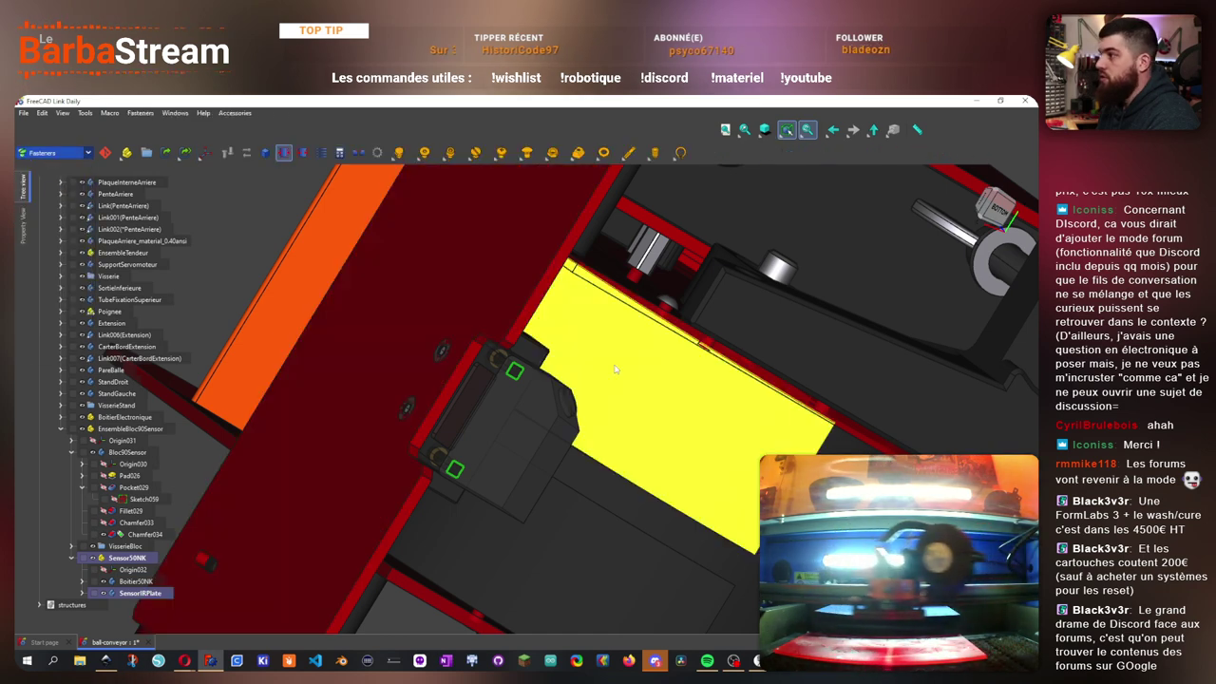
{"action": "left_click", "coordinate": [423, 156]}
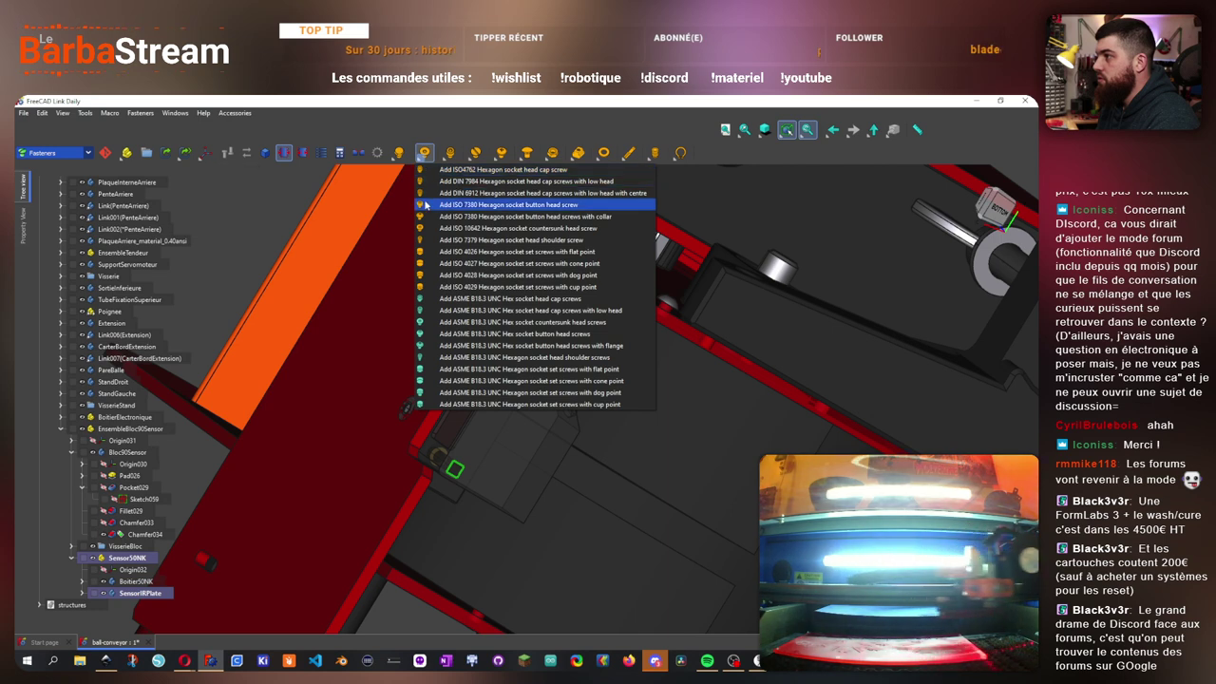
{"action": "left_click", "coordinate": [423, 205]}
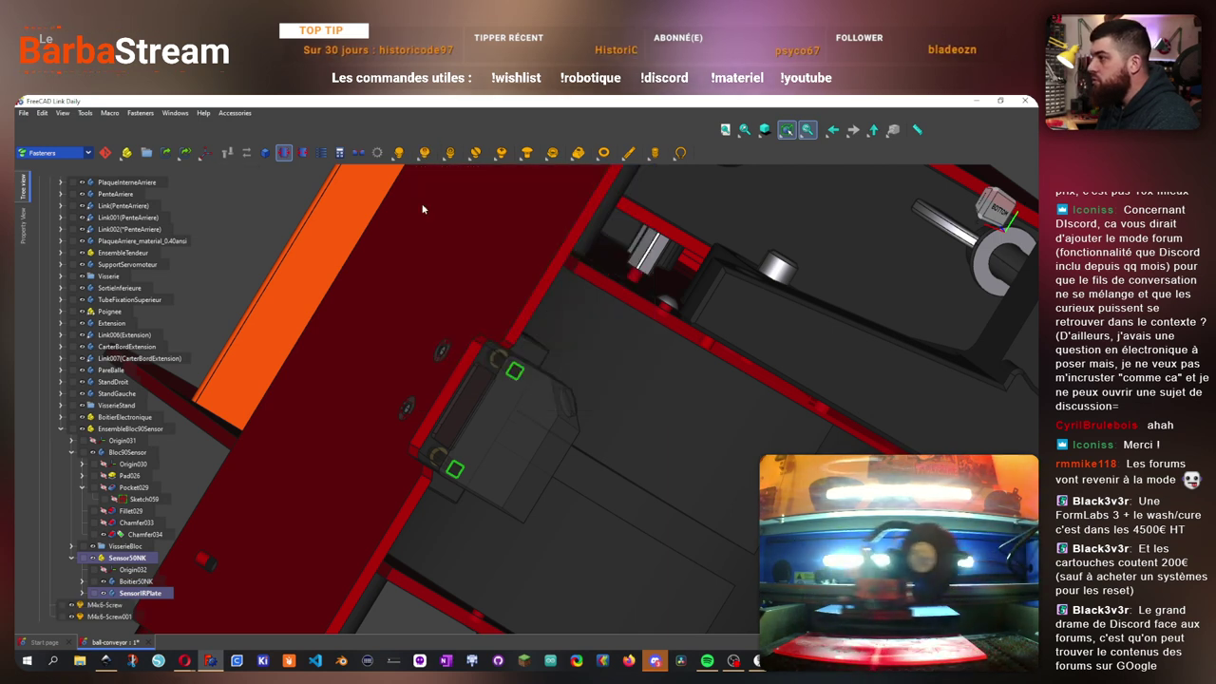
- Move the two new button head screws into the Sensor50NK part
{"action": "scroll", "coordinate": [588, 349], "scroll_direction": "down", "scroll_amount": 3}
{"action": "scroll", "coordinate": [114, 570], "scroll_direction": "down", "scroll_amount": 1}
{"action": "left_click", "coordinate": [104, 581]}
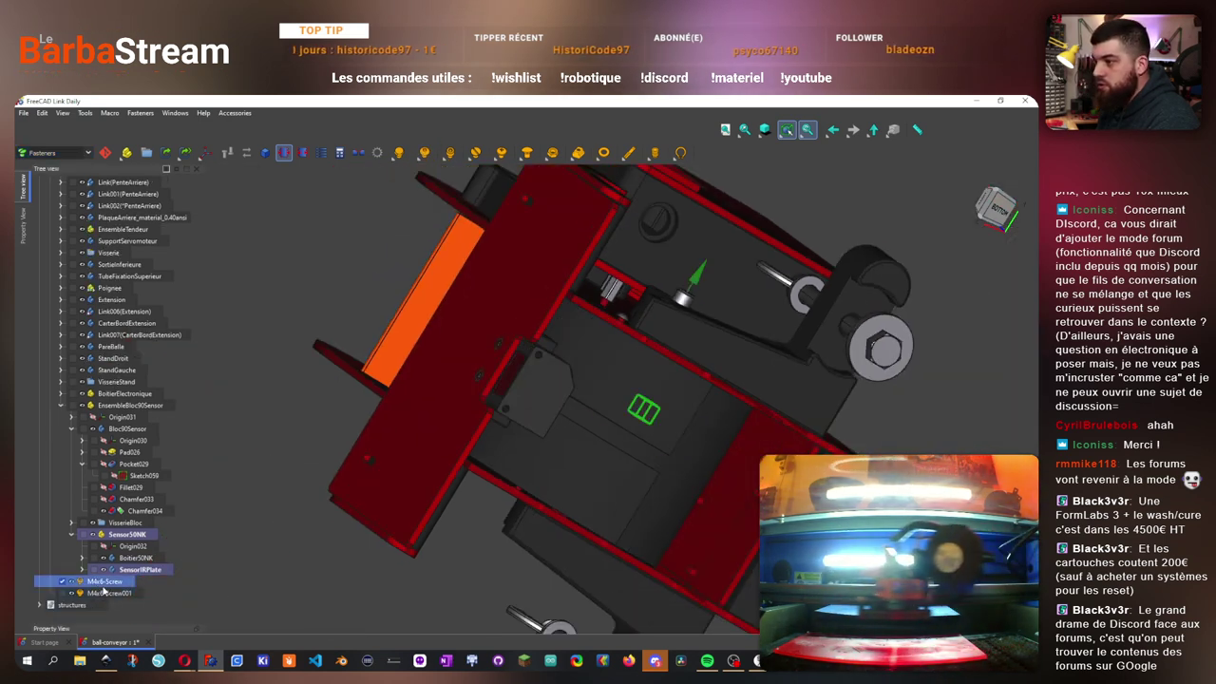
{"action": "left_click", "coordinate": [105, 591], "text": "ctrl"}
{"action": "left_click_drag", "start_coordinate": [109, 539], "coordinate": [112, 535]}
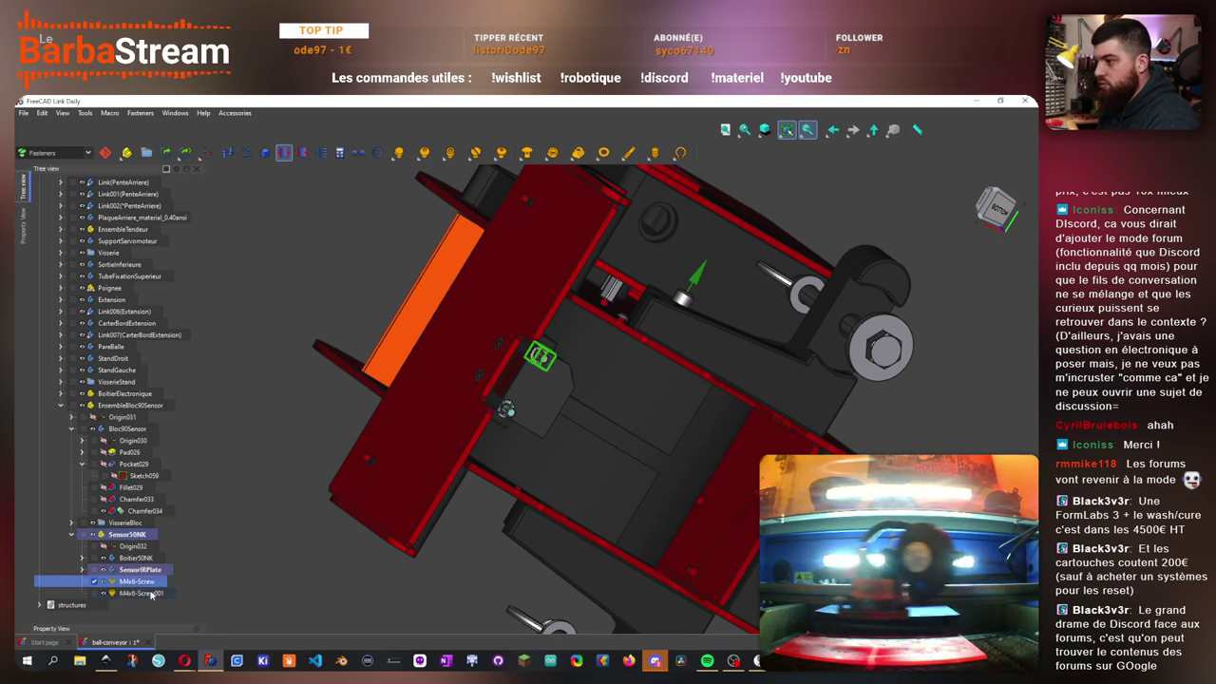
- Set the diameter of both sensor screws to M3
{"action": "left_click", "coordinate": [25, 222]}
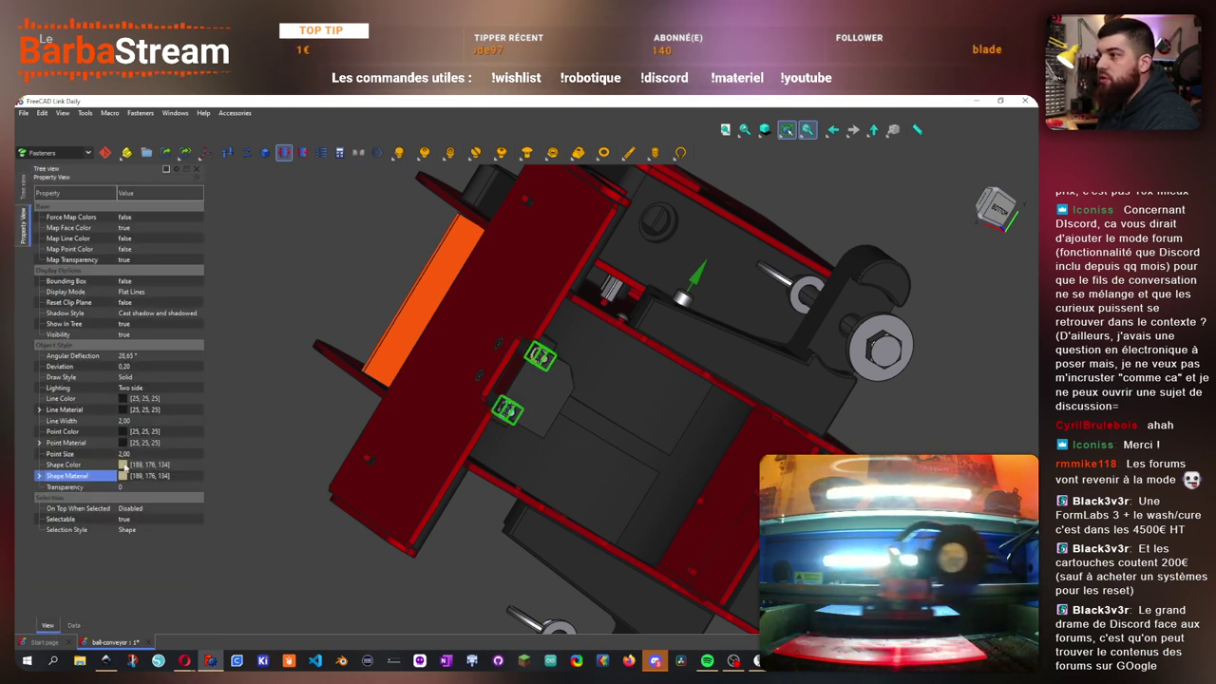
{"action": "left_click", "coordinate": [74, 624]}
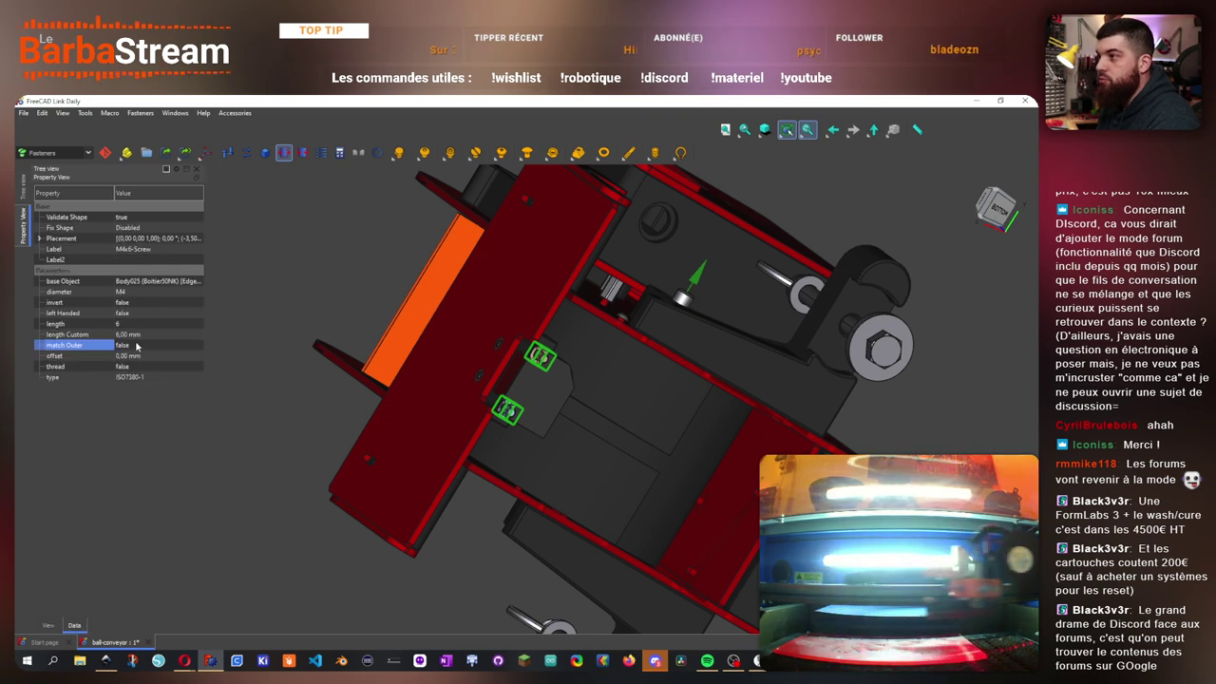
{"action": "left_click", "coordinate": [141, 291]}
{"action": "left_click", "coordinate": [142, 291]}
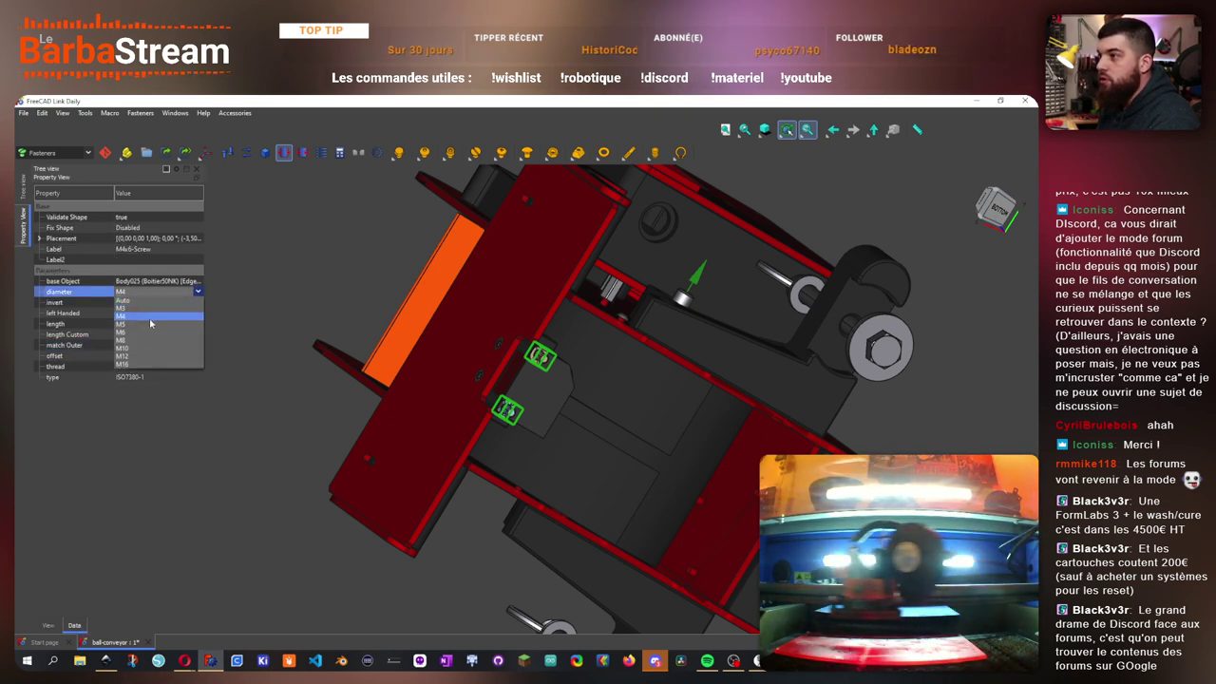
{"action": "left_click", "coordinate": [124, 308]}
- Set invert to true and the length to 16 for both sensor screws
{"action": "left_click_drag", "start_coordinate": [304, 276], "coordinate": [455, 306]}
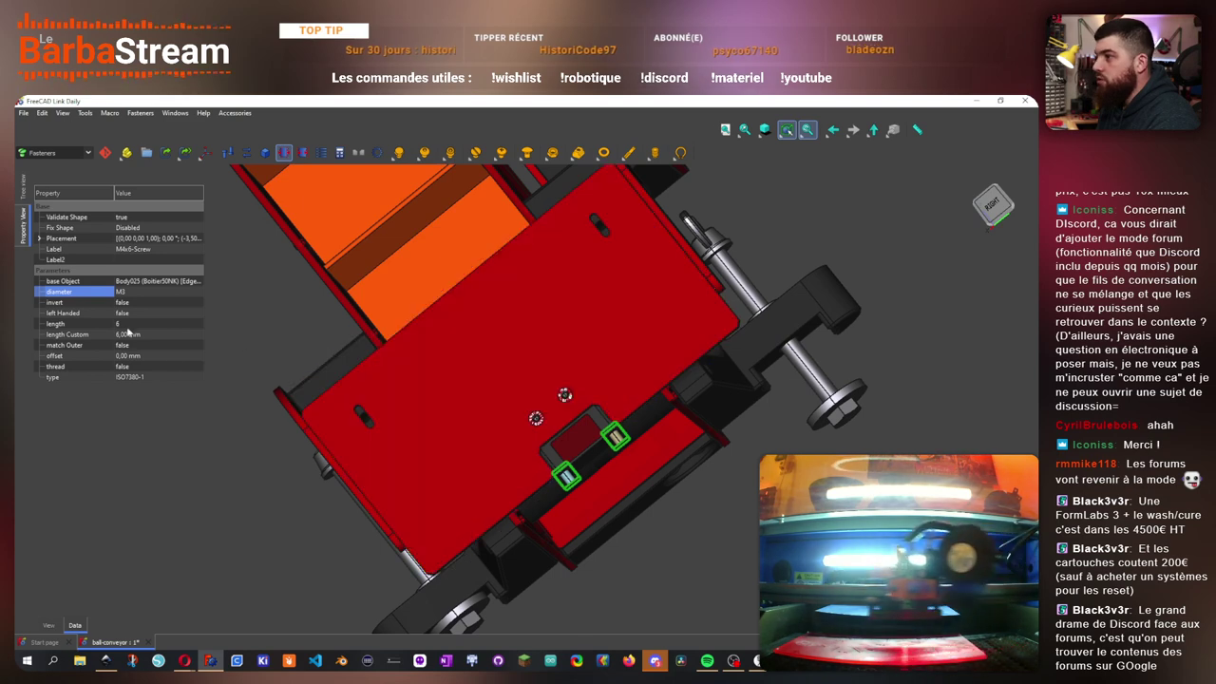
{"action": "left_click", "coordinate": [143, 324]}
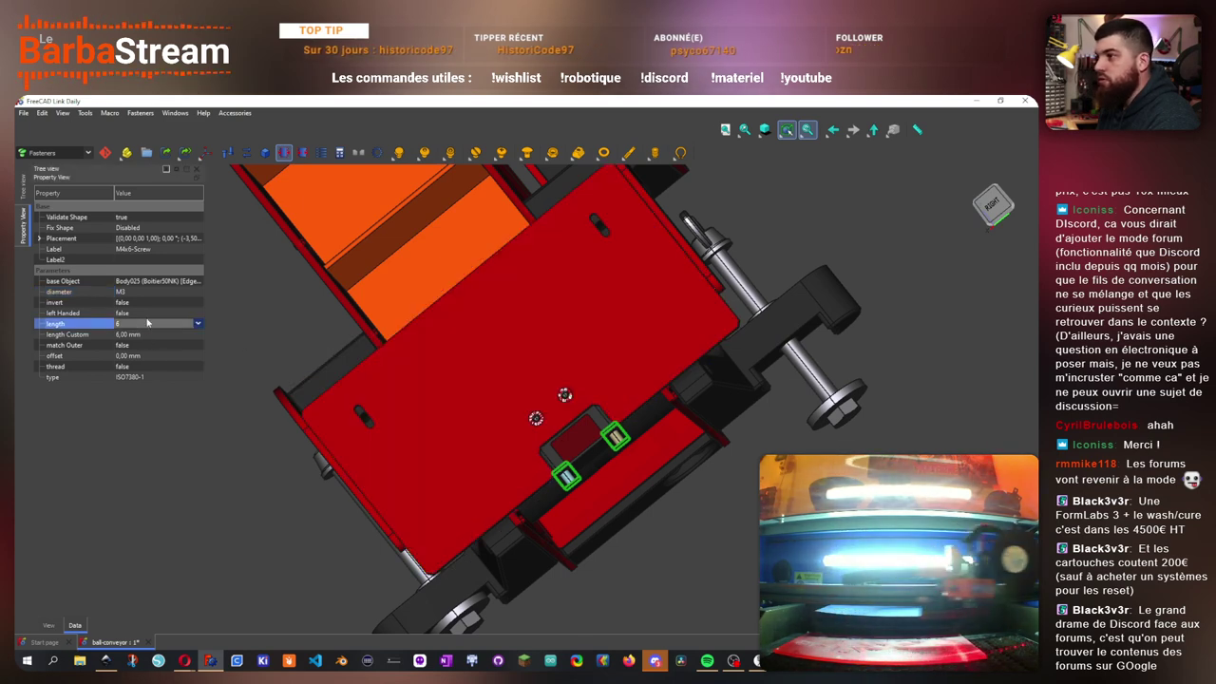
{"action": "left_click", "coordinate": [145, 302]}
{"action": "left_click", "coordinate": [152, 302]}
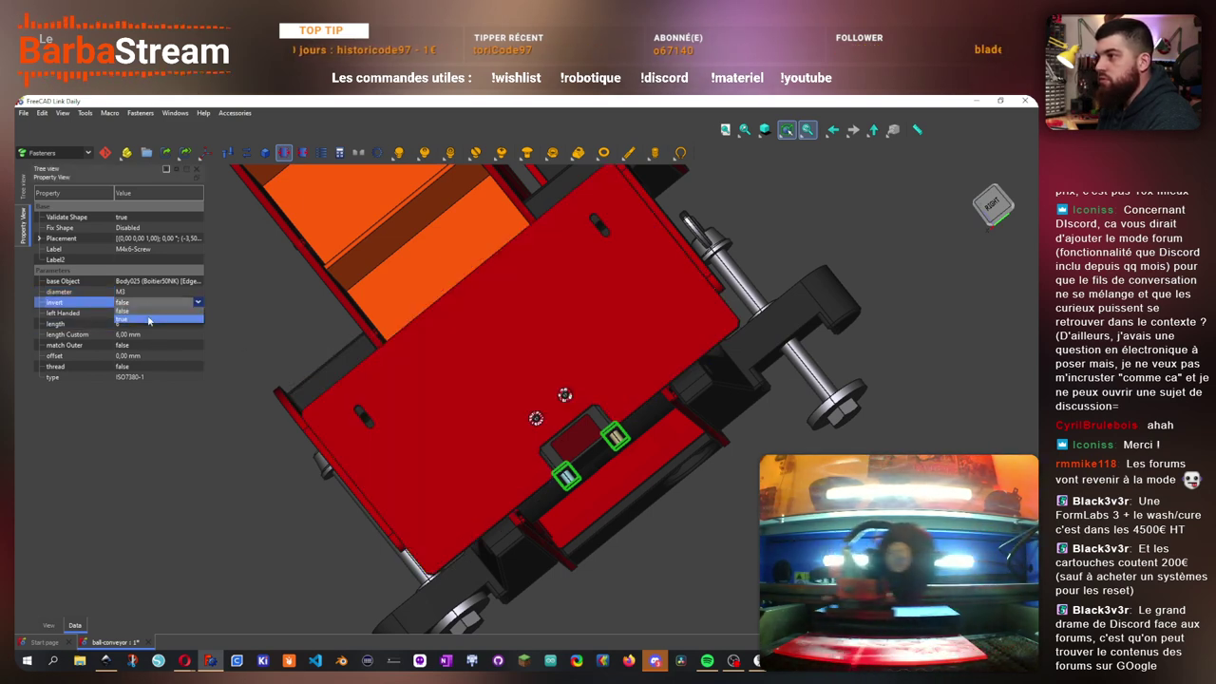
{"action": "left_click", "coordinate": [147, 324]}
{"action": "left_click", "coordinate": [147, 324]}
{"action": "left_click", "coordinate": [149, 324]}
{"action": "left_click", "coordinate": [149, 325]}
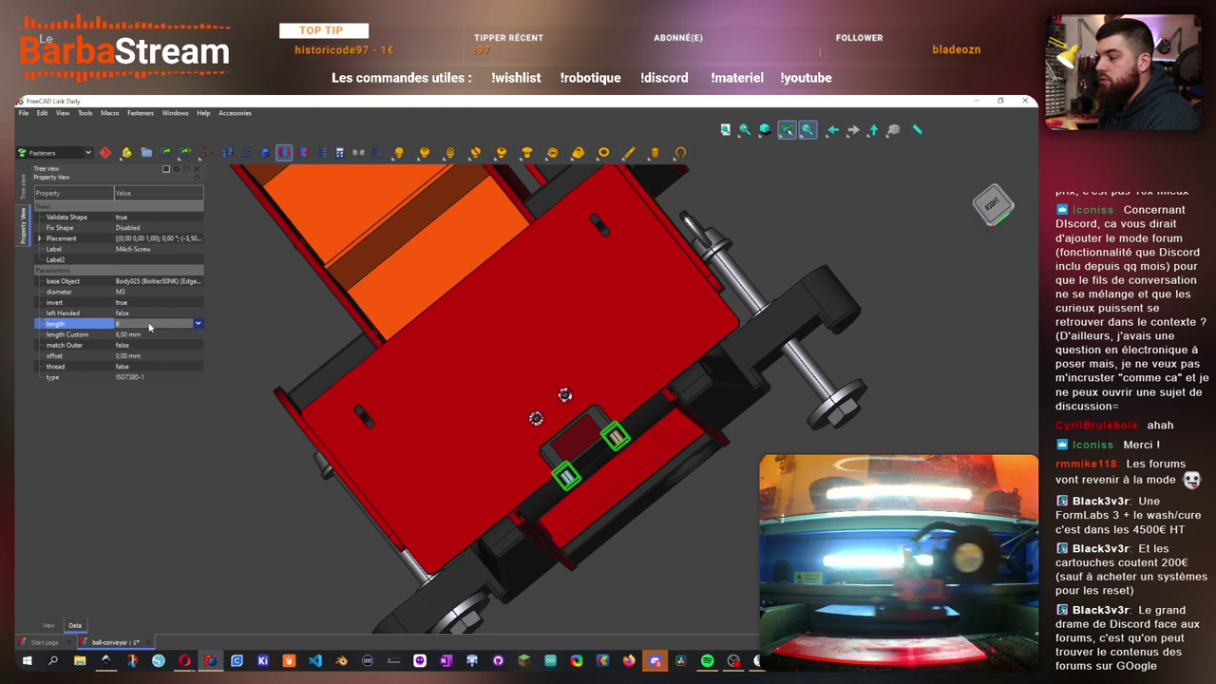
{"action": "left_click", "coordinate": [149, 326]}
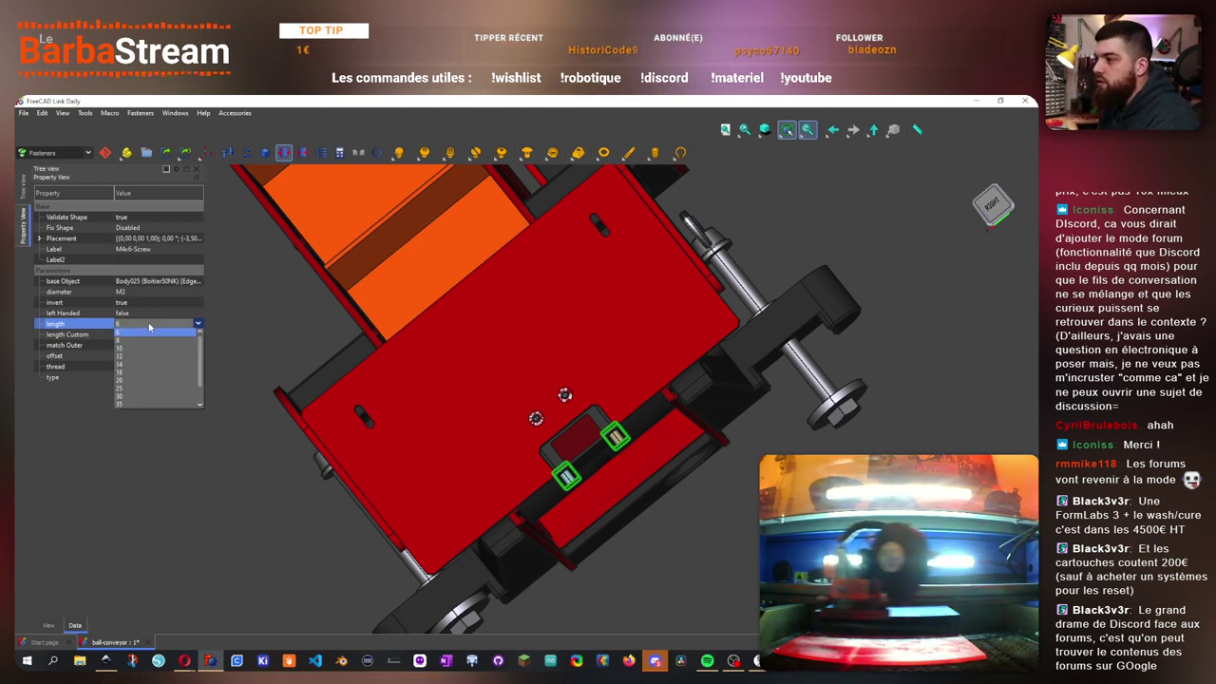
{"action": "left_click", "coordinate": [175, 373]}
{"action": "left_click", "coordinate": [248, 393]}
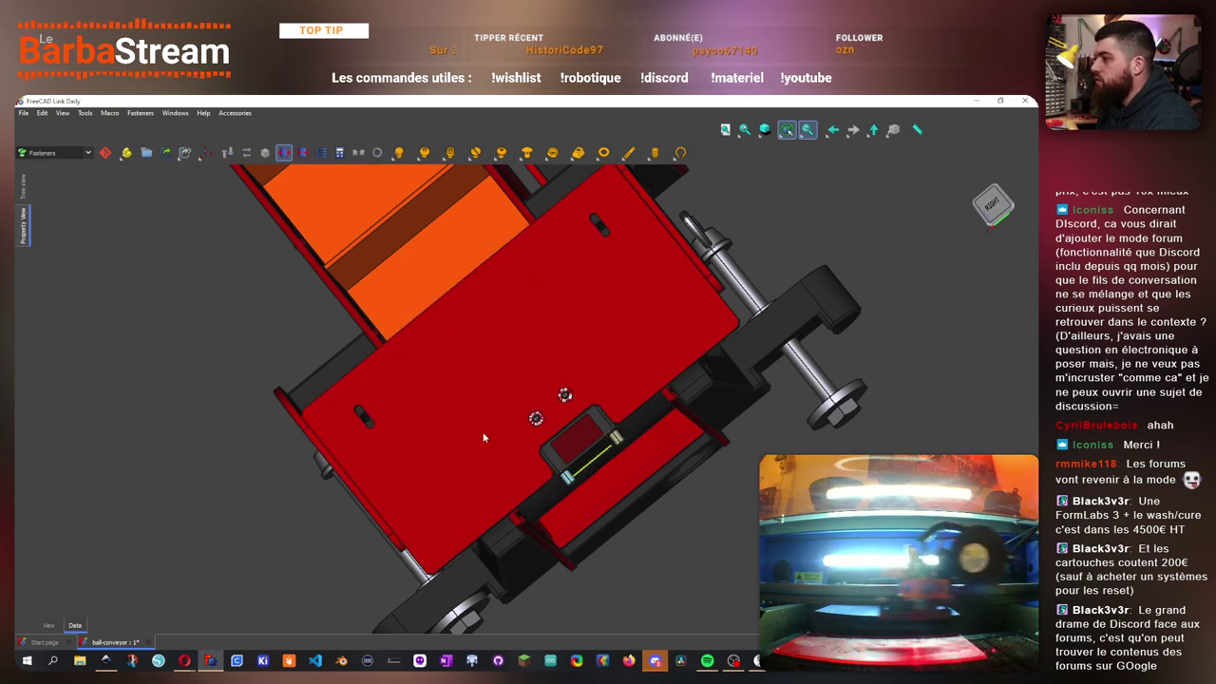
- Apply the Aluminium material to both screws in Sensor50NK
{"action": "left_click", "coordinate": [133, 580]}
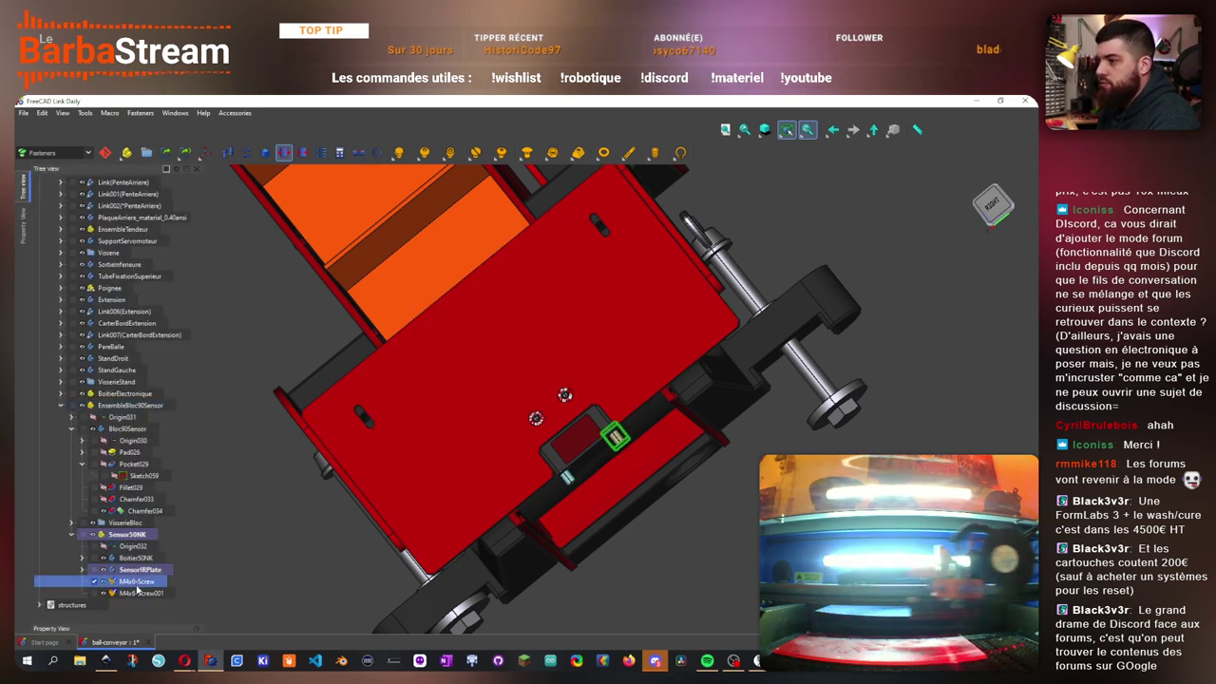
{"action": "left_click", "coordinate": [138, 593], "text": "ctrl"}
{"action": "right_click", "coordinate": [141, 584]}
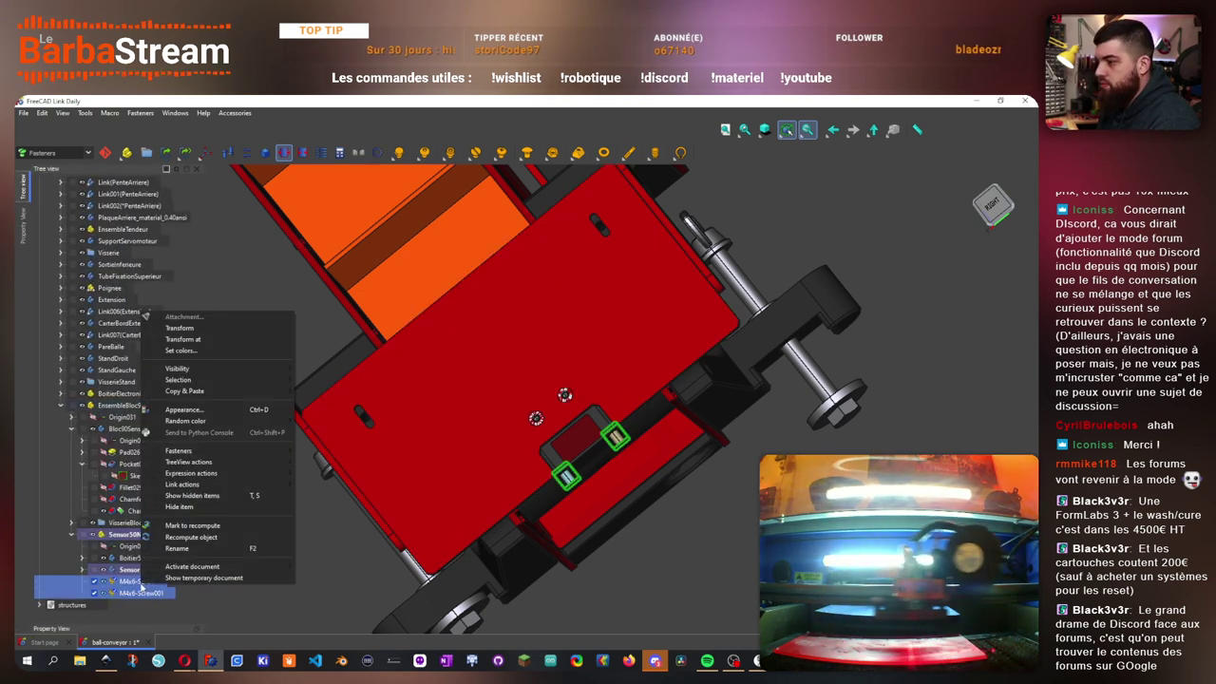
{"action": "left_click", "coordinate": [183, 410]}
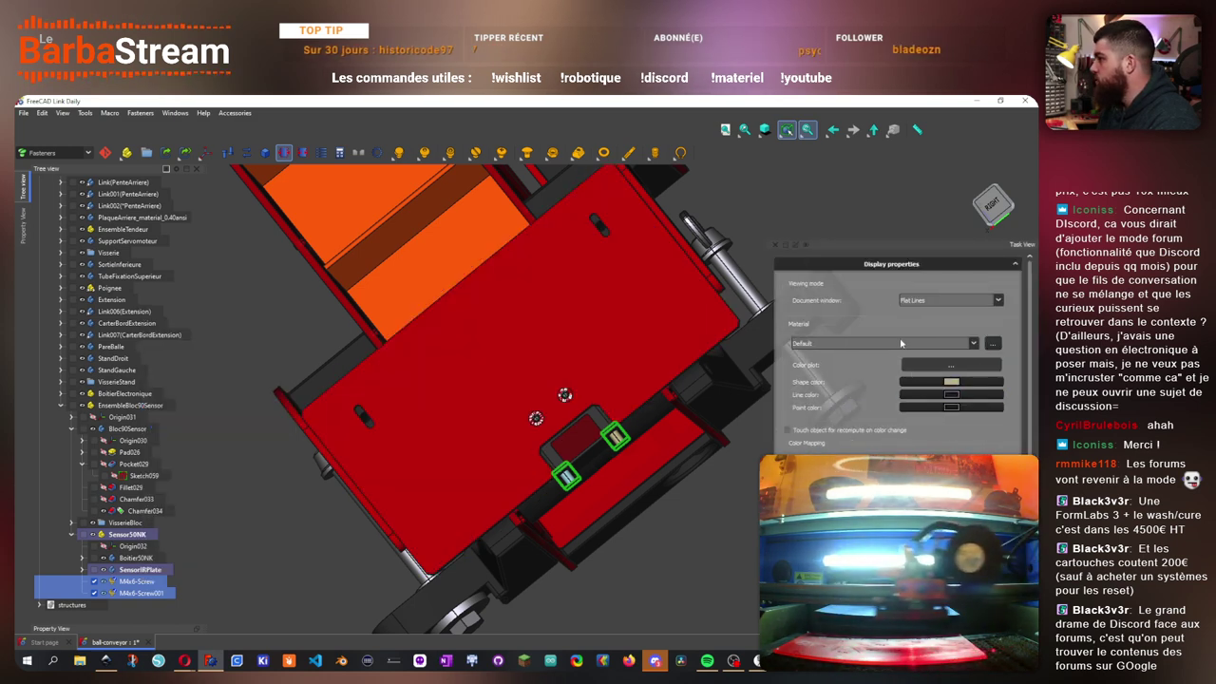
{"action": "left_click", "coordinate": [900, 343]}
{"action": "left_click", "coordinate": [874, 366]}
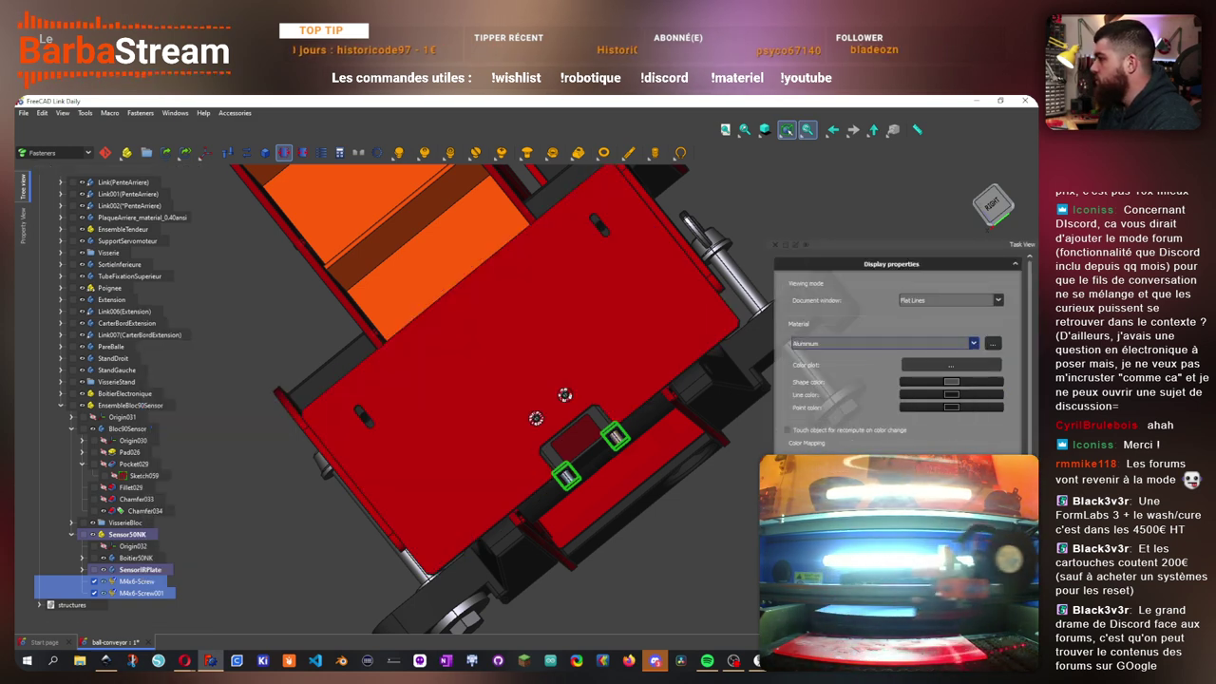
{"action": "key", "text": "Escape"}
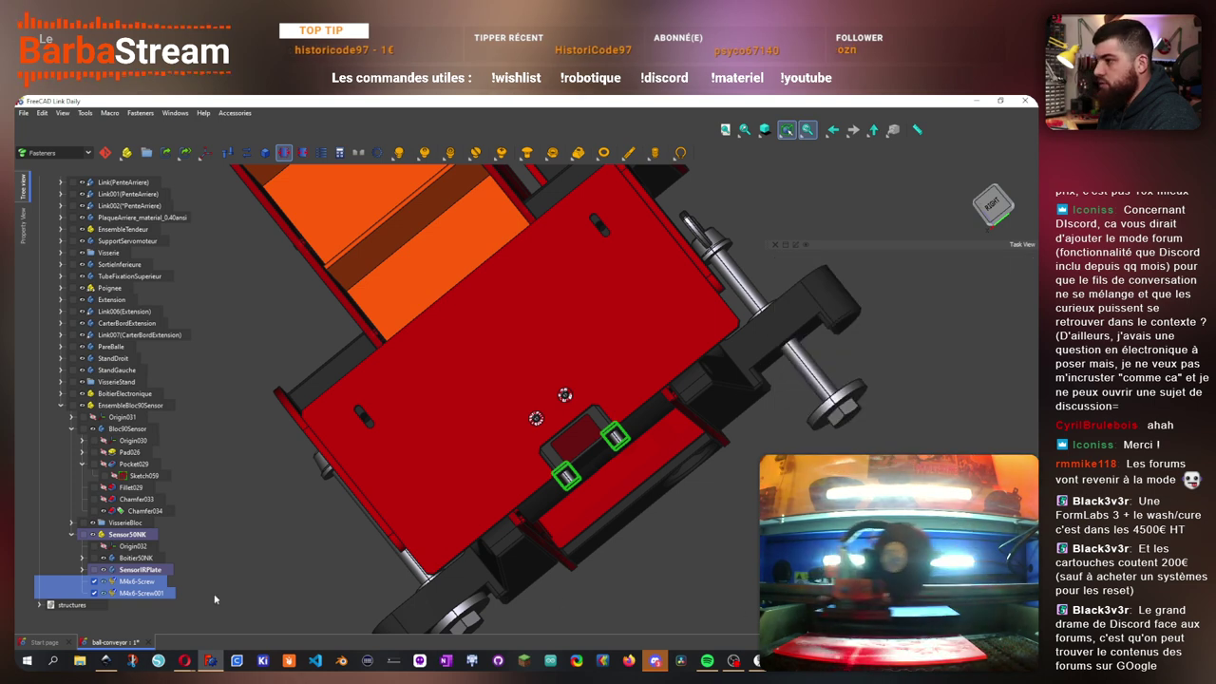
- Recompute the two sensor screws and check them from the underside of the assembly
{"action": "right_click", "coordinate": [135, 585]}
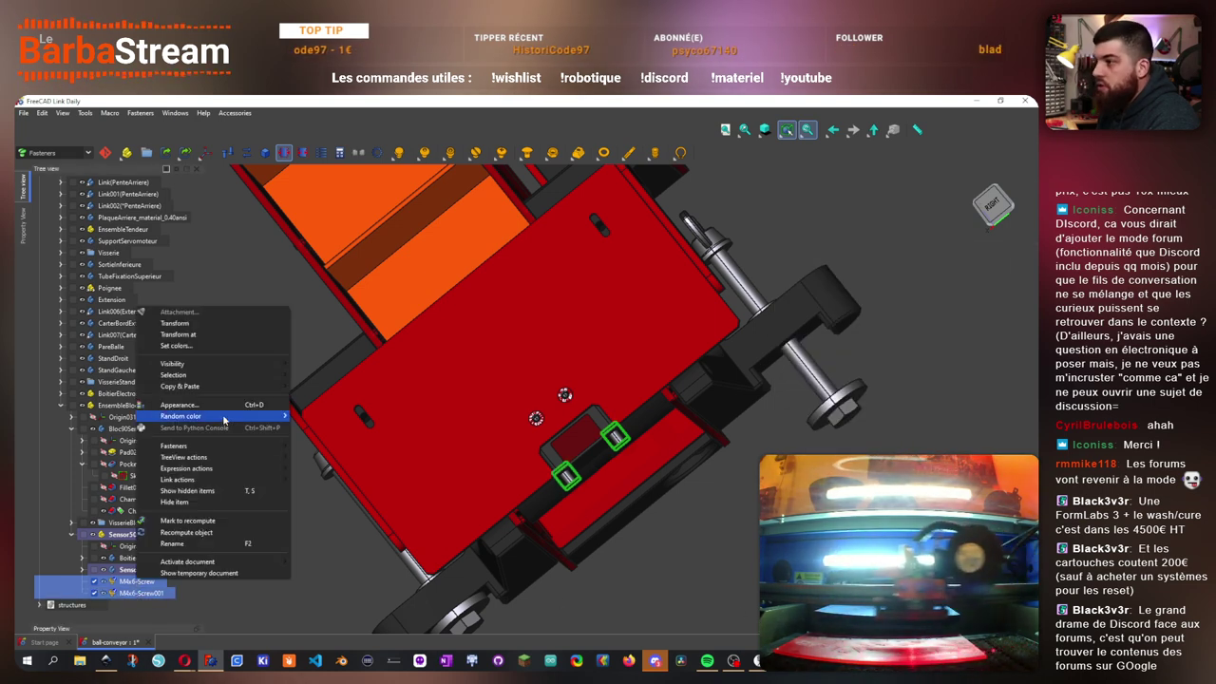
{"action": "left_click", "coordinate": [228, 532]}
{"action": "left_click", "coordinate": [731, 523]}
{"action": "left_click_drag", "start_coordinate": [731, 522], "coordinate": [499, 401]}
{"action": "key", "text": "3"}
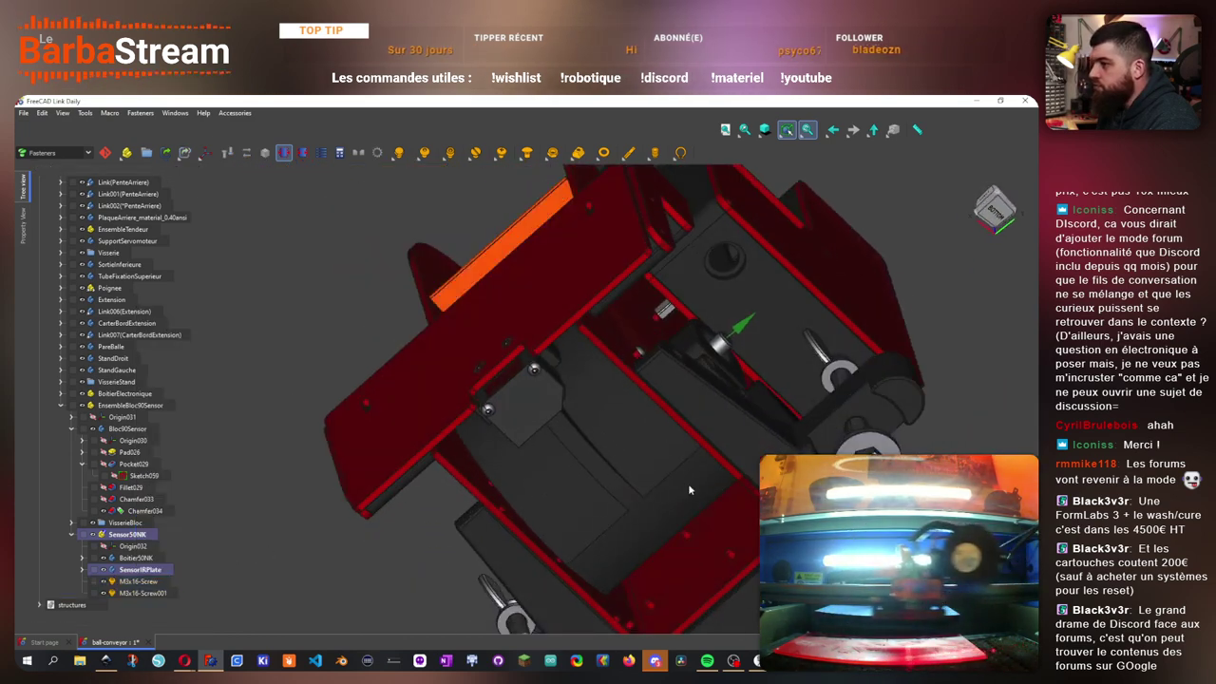
- Move both M3x16 screws out of Sensor50NK into the VisserieBloc group
{"action": "left_click", "coordinate": [143, 592]}
{"action": "left_click", "coordinate": [138, 568]}
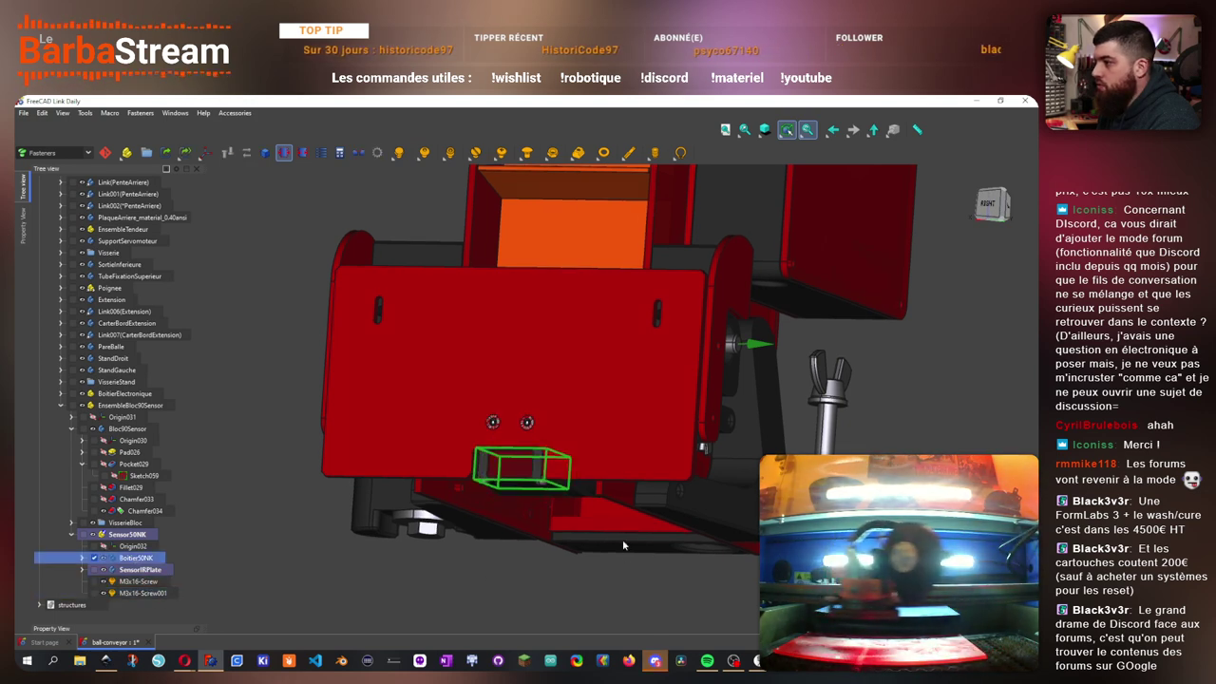
{"action": "left_click_drag", "start_coordinate": [622, 539], "coordinate": [414, 554]}
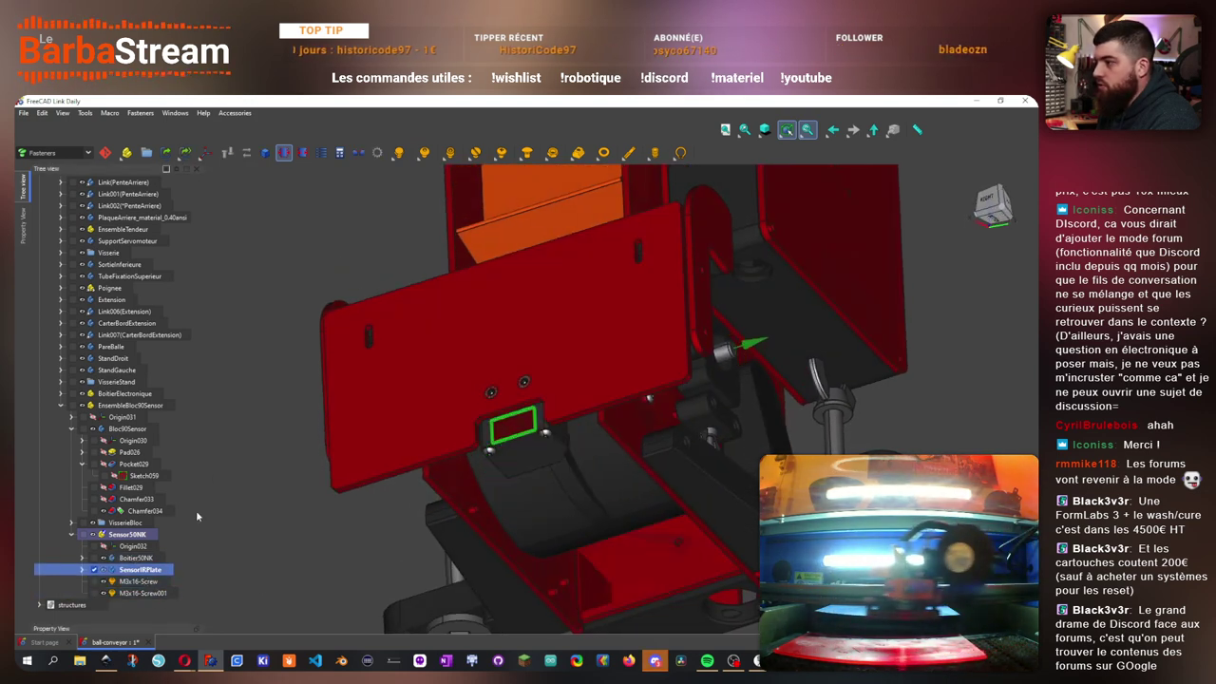
{"action": "left_click", "coordinate": [144, 582]}
{"action": "left_click", "coordinate": [146, 592], "text": "ctrl"}
{"action": "left_click_drag", "start_coordinate": [147, 593], "coordinate": [185, 542]}
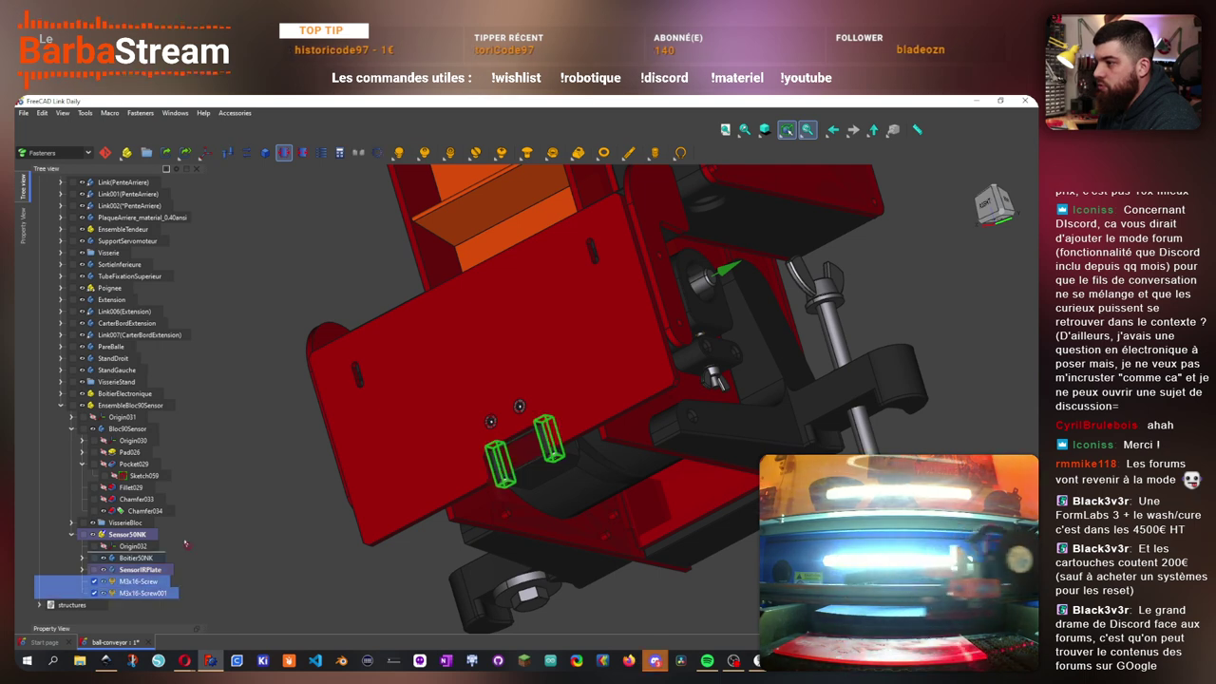
{"action": "key", "text": "Delete"}
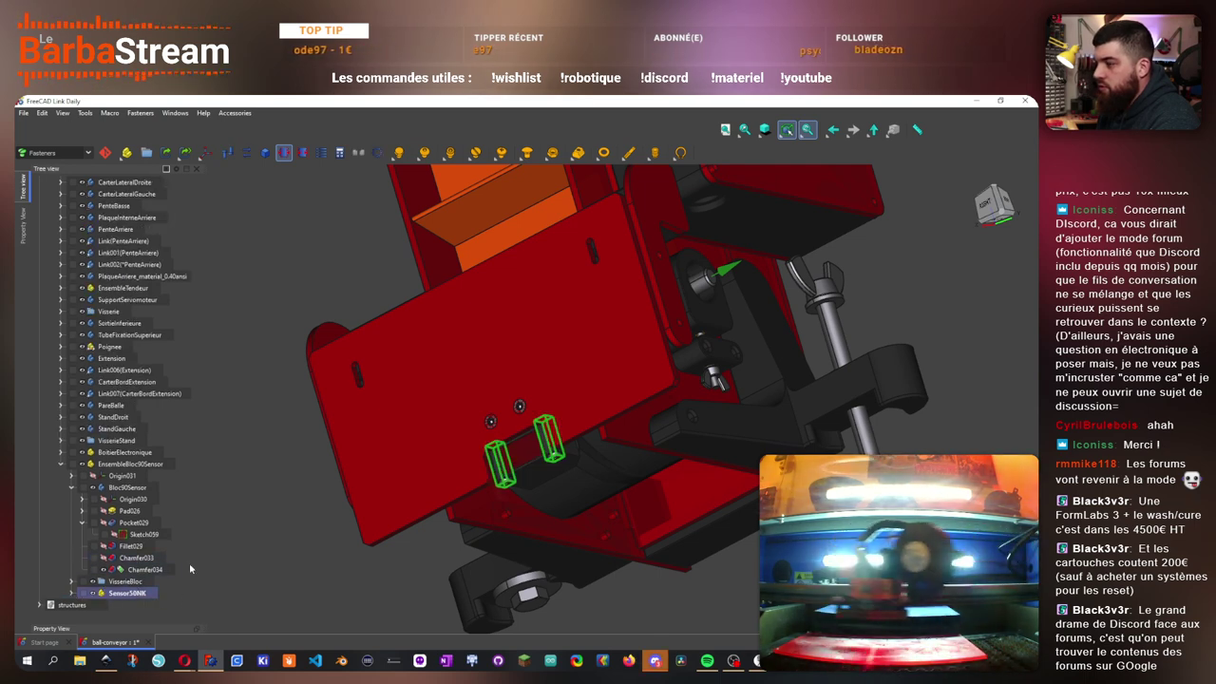
- Deactivate the Sensor50NK part, check its remaining bodies and collapse it in the model tree
{"action": "left_click", "coordinate": [152, 596]}
{"action": "left_click", "coordinate": [203, 562]}
{"action": "left_click", "coordinate": [72, 593]}
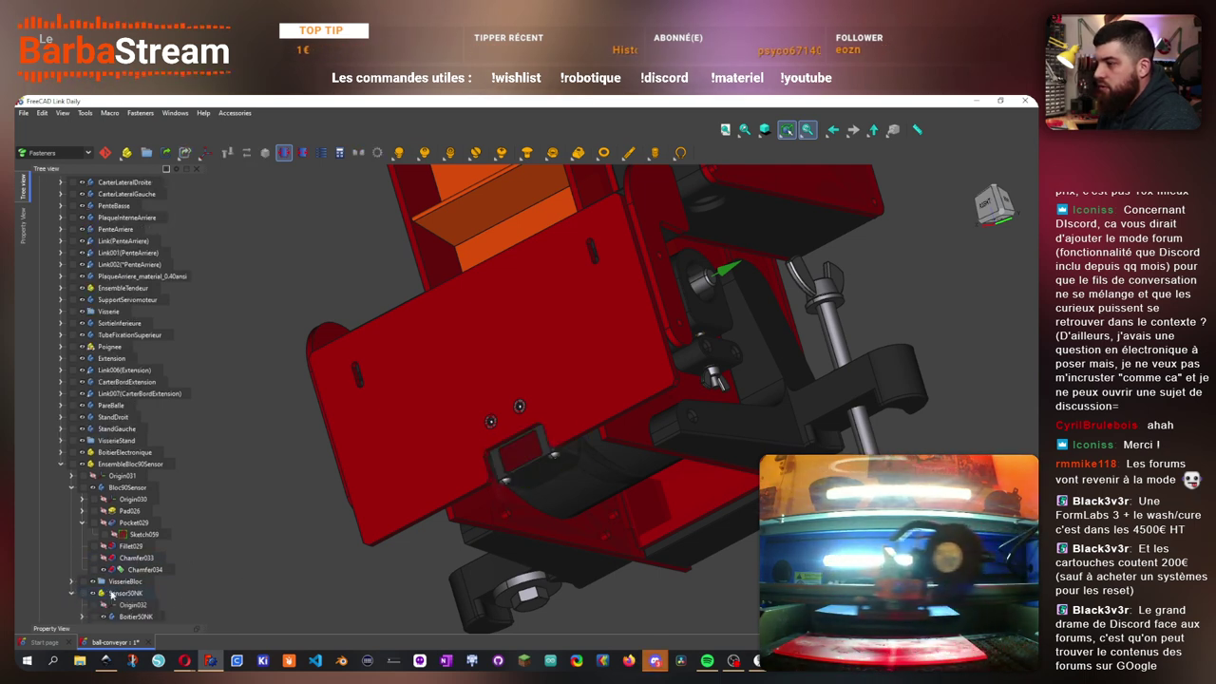
{"action": "scroll", "coordinate": [181, 568], "scroll_direction": "down", "scroll_amount": 3}
{"action": "scroll", "coordinate": [181, 568], "scroll_direction": "down", "scroll_amount": 1}
{"action": "left_click", "coordinate": [127, 592]}
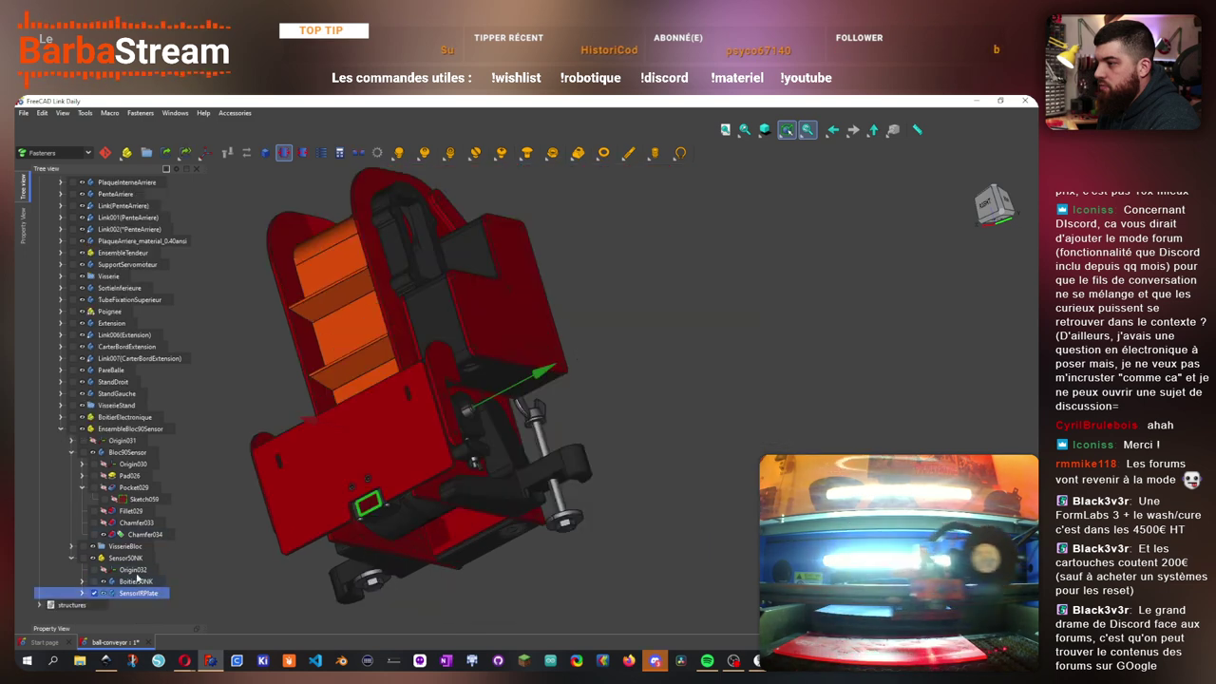
{"action": "left_click", "coordinate": [71, 557]}
- Export the Bloc90Sensor body as ball-conveyor-Ball-ConveyorBloc90Sensor.stl and clear the selection
{"action": "left_click_drag", "start_coordinate": [643, 433], "coordinate": [515, 372]}
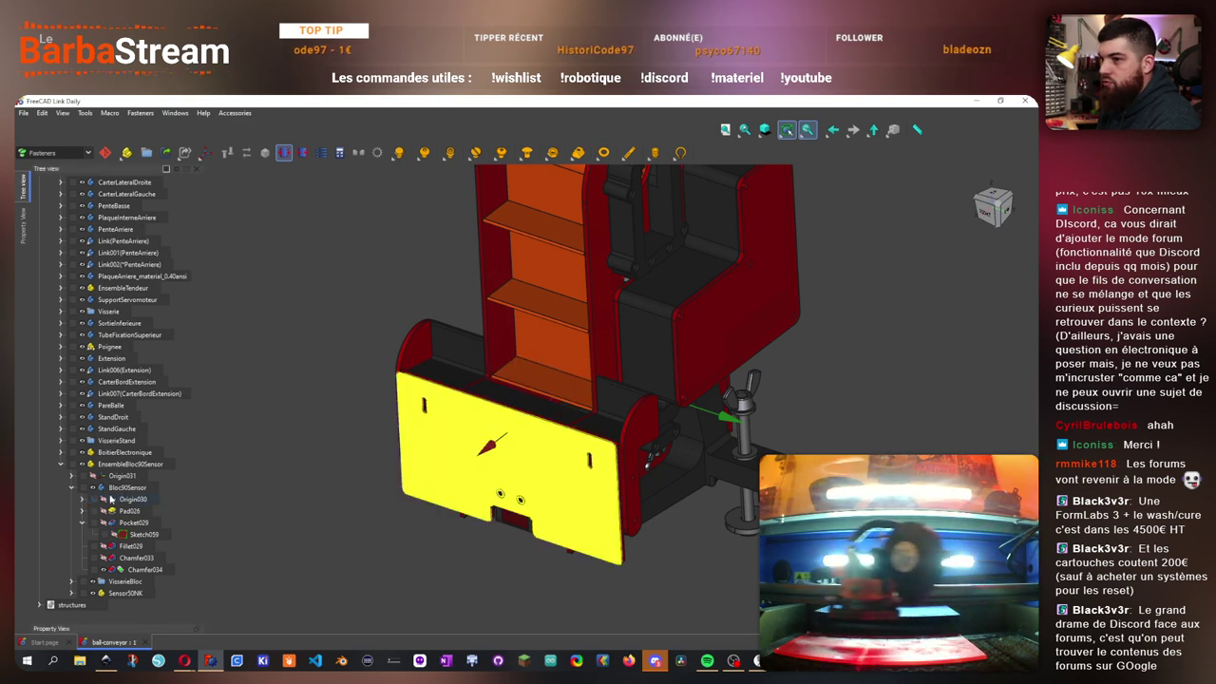
{"action": "left_click", "coordinate": [127, 489]}
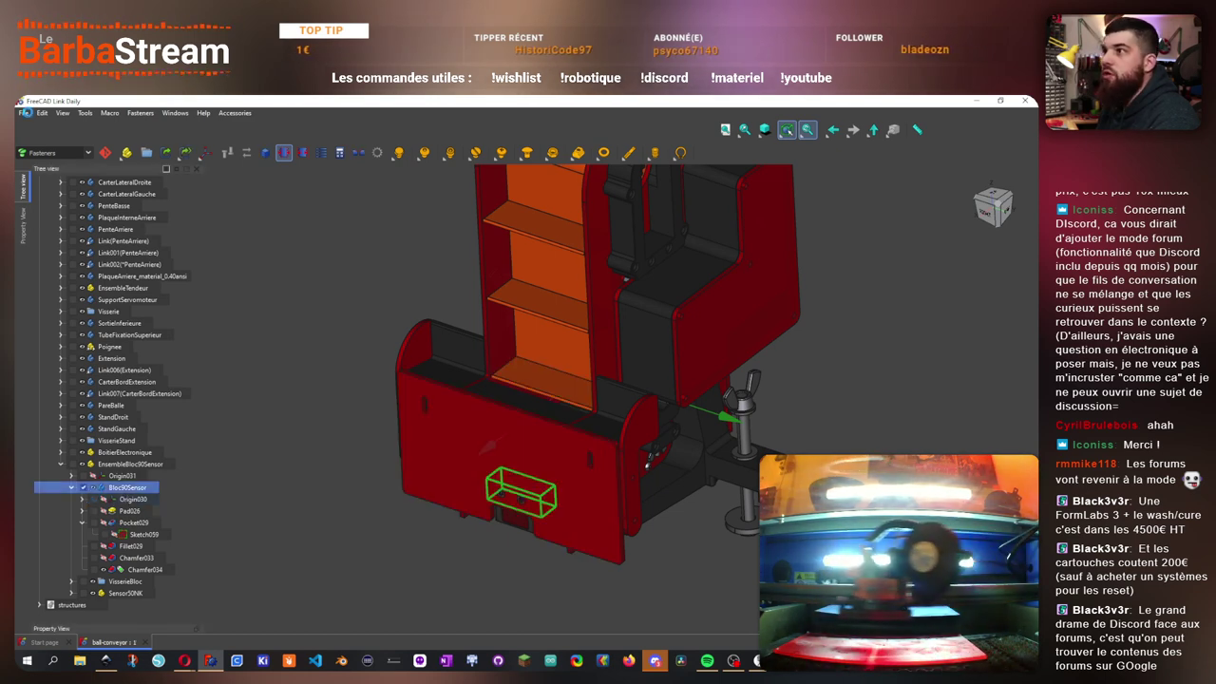
{"action": "left_click", "coordinate": [23, 112]}
{"action": "left_click", "coordinate": [82, 285]}
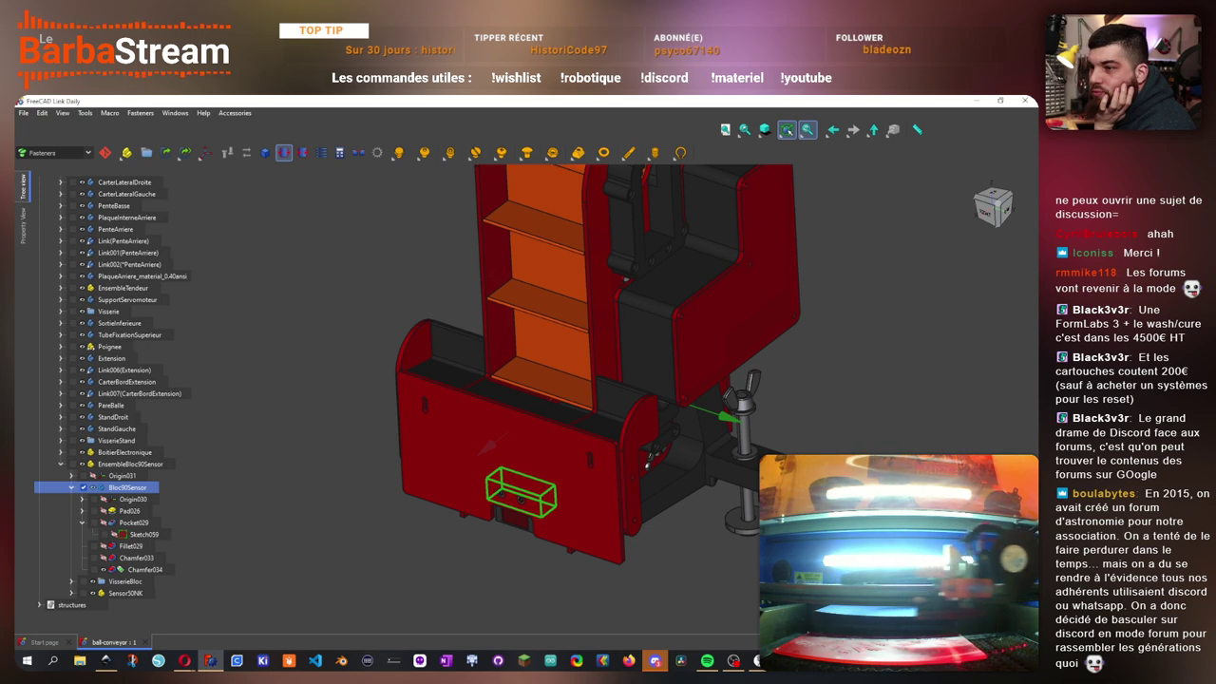
{"action": "left_click", "coordinate": [431, 578]}
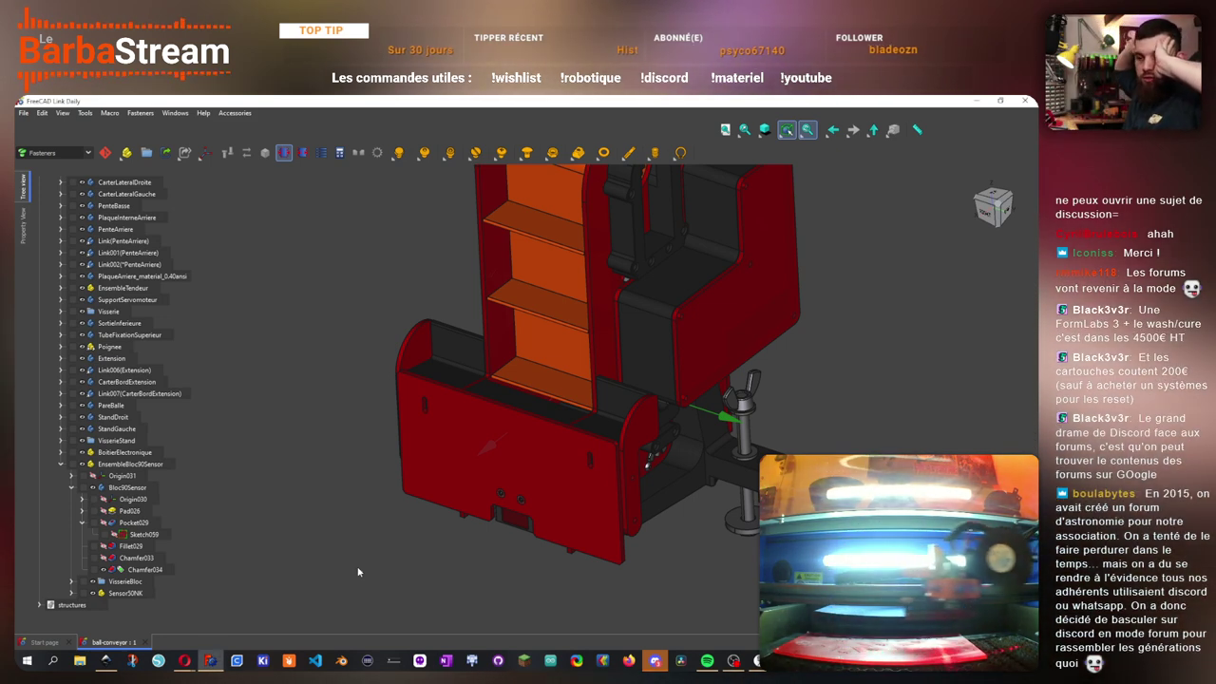
- Switch to Ultimaker Cura, dismiss the update notice and inspect the loaded Bloc90Sensor block on the build plate
{"action": "key", "text": "alt+Tab"}
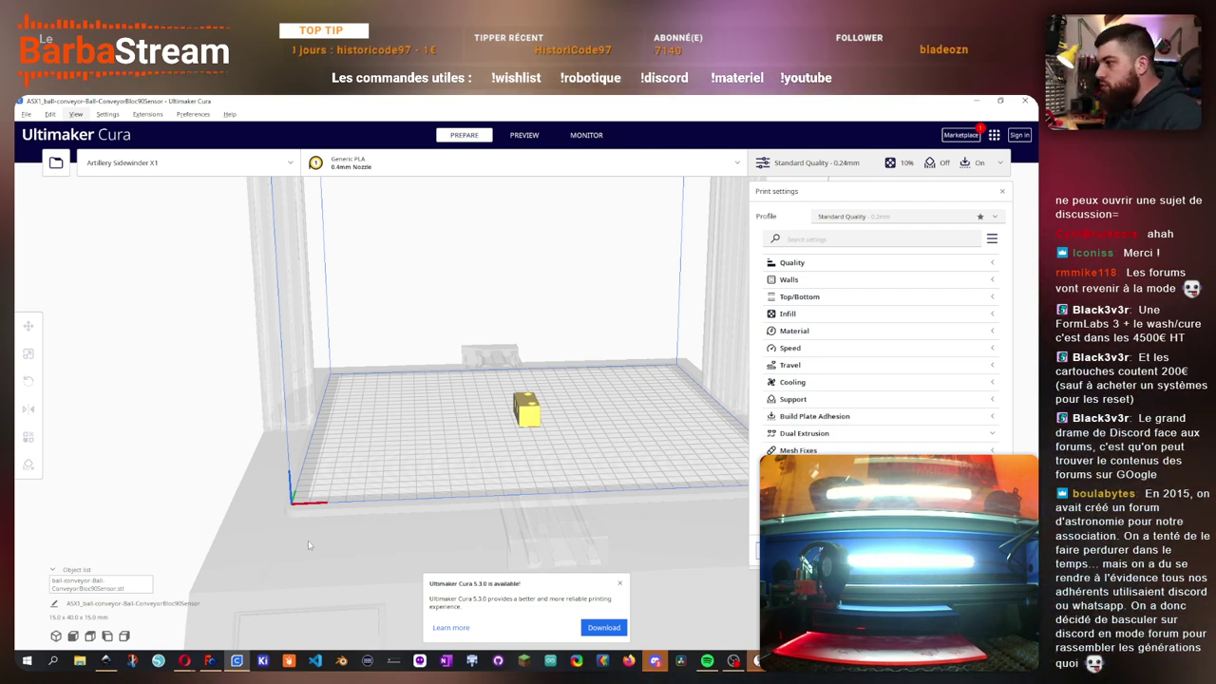
{"action": "left_click", "coordinate": [619, 583]}
{"action": "scroll", "coordinate": [453, 483], "scroll_direction": "up", "scroll_amount": 10}
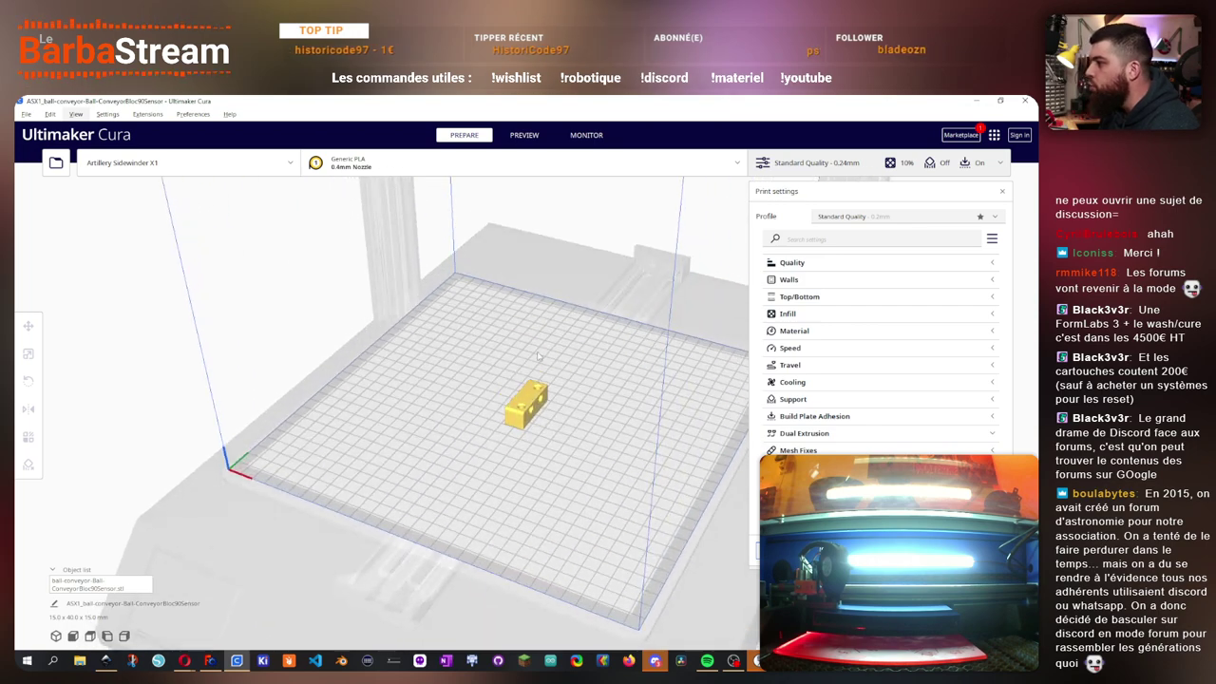
{"action": "left_click_drag", "start_coordinate": [454, 483], "coordinate": [684, 475]}
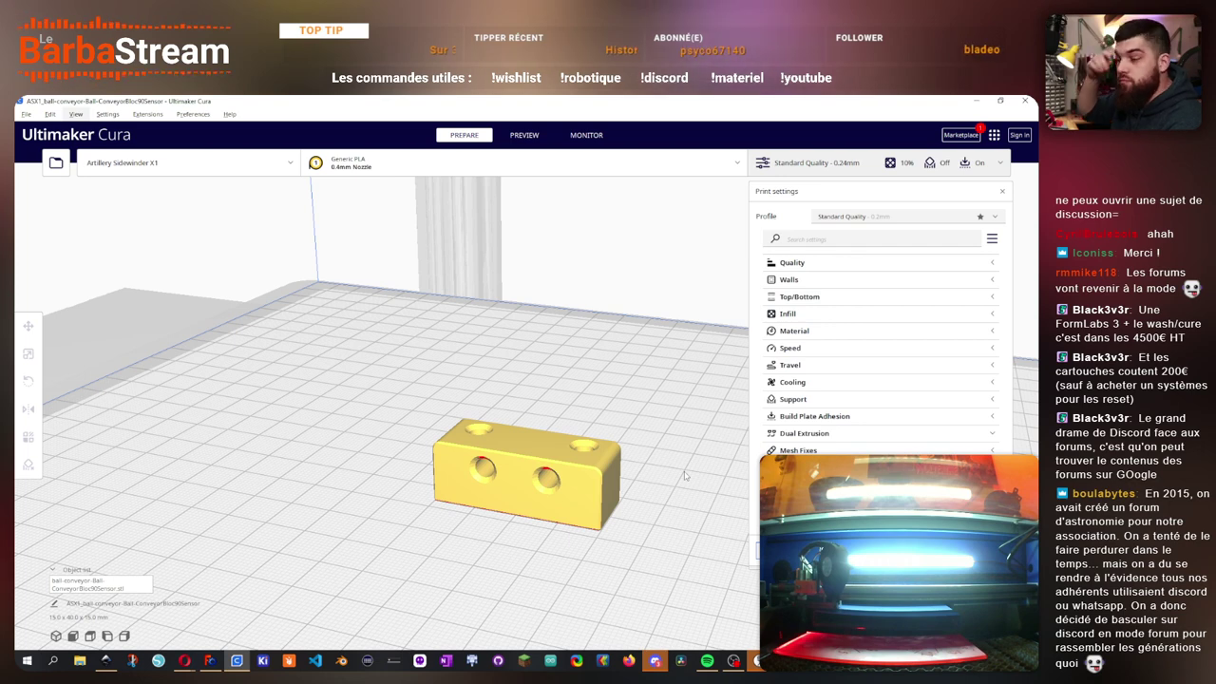
{"action": "left_click_drag", "start_coordinate": [704, 515], "coordinate": [608, 541]}
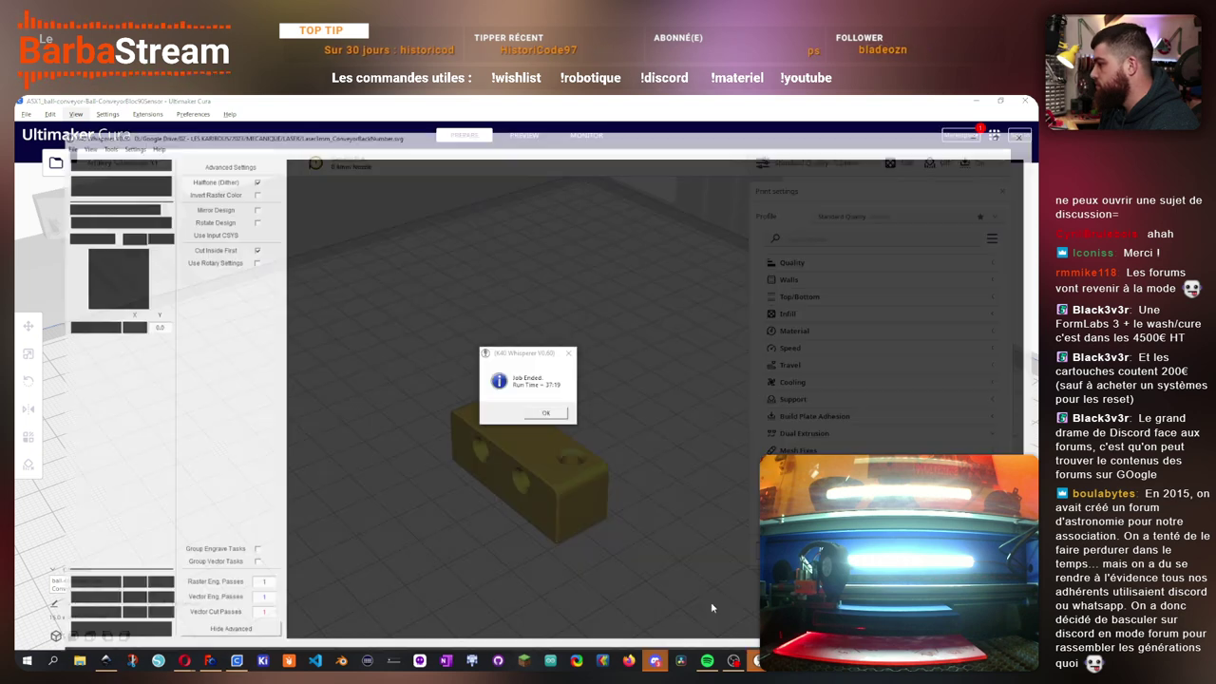
- Switch to K40 Whisperer, dismiss the job notice and start the vector cut of the numbered conveyor back plate
{"action": "left_click", "coordinate": [710, 601]}
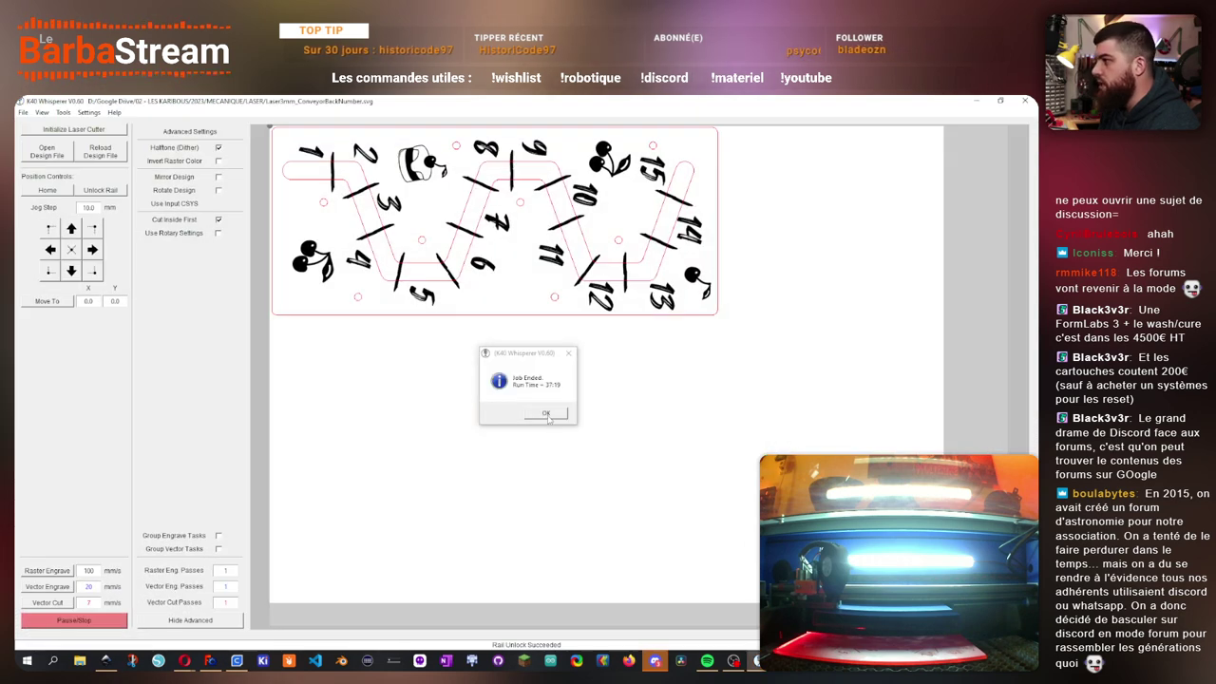
{"action": "left_click", "coordinate": [546, 414]}
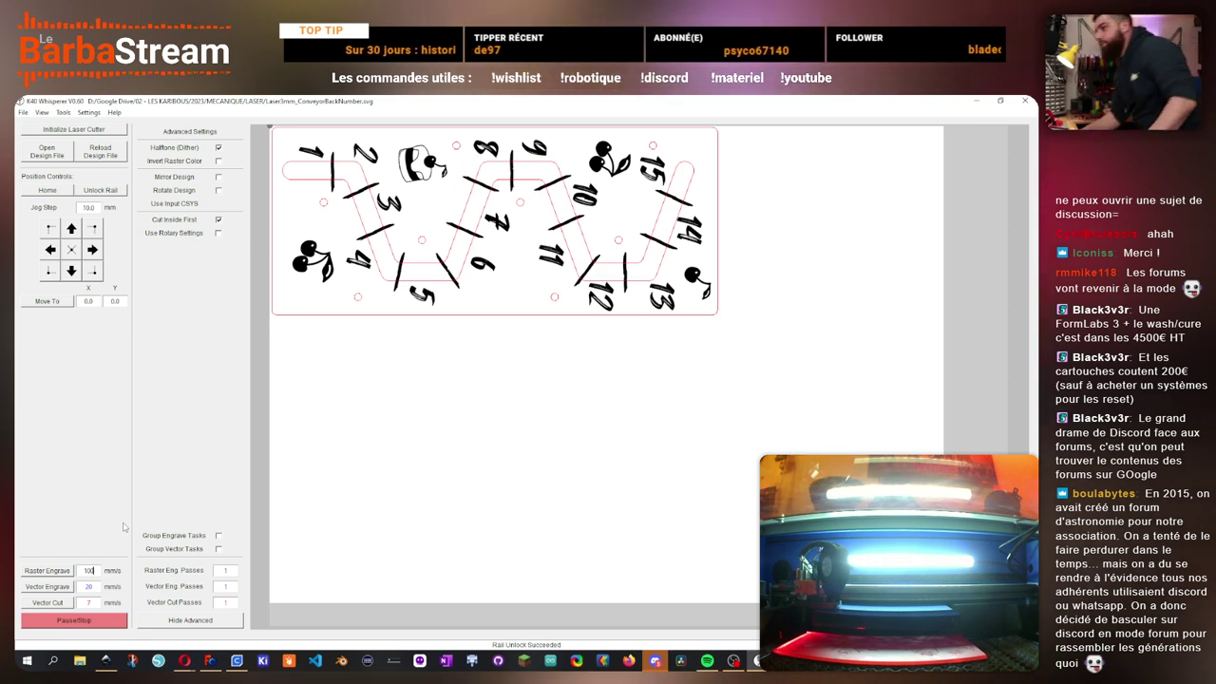
{"action": "left_click", "coordinate": [46, 602]}
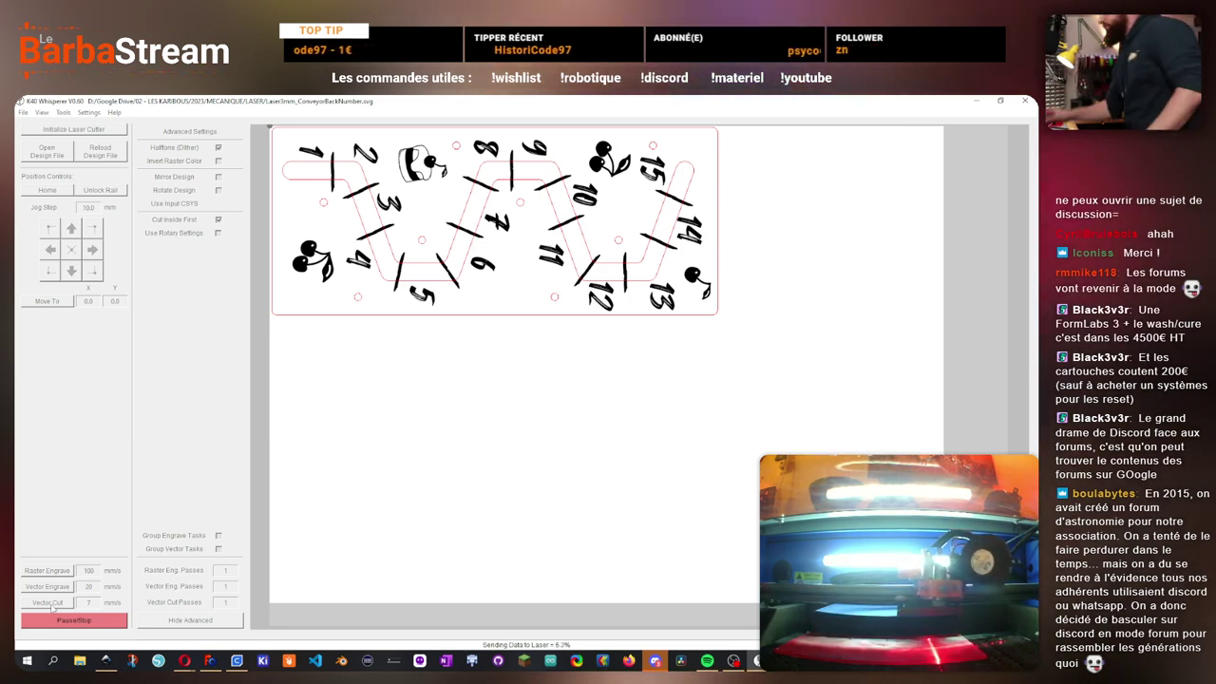
{"action": "left_click", "coordinate": [975, 101]}
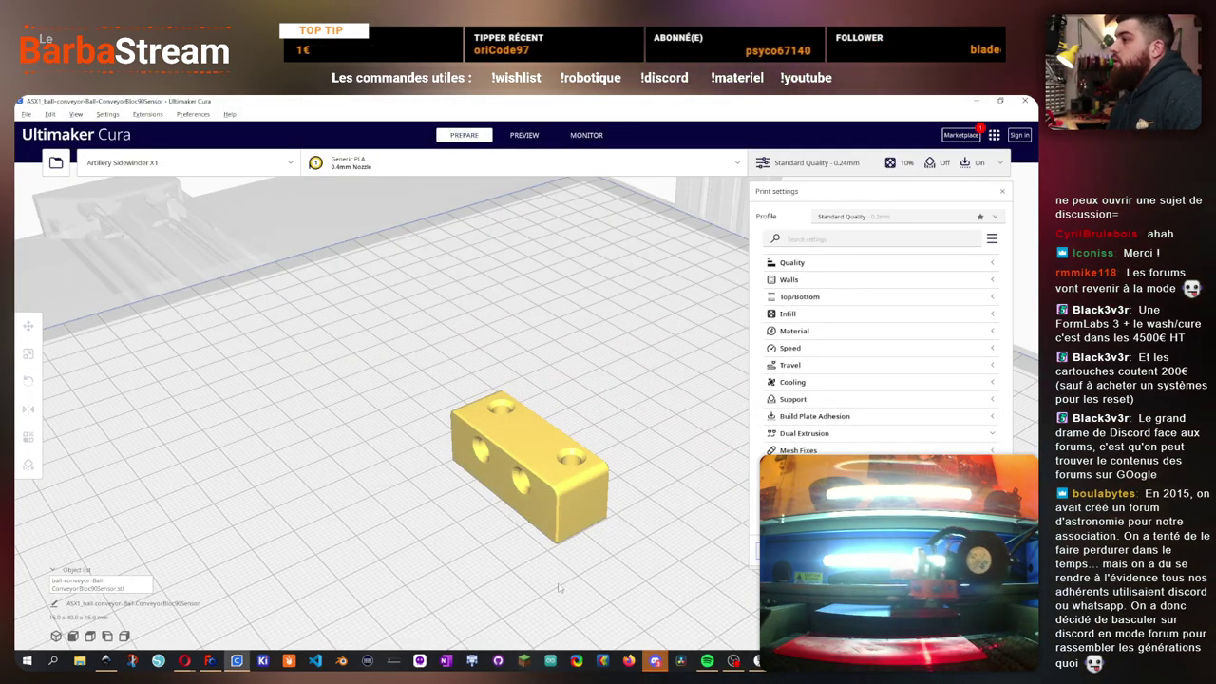
- Preview the sliced Bloc90Sensor block in Cura and examine its layers up close
{"action": "left_click", "coordinate": [523, 135]}
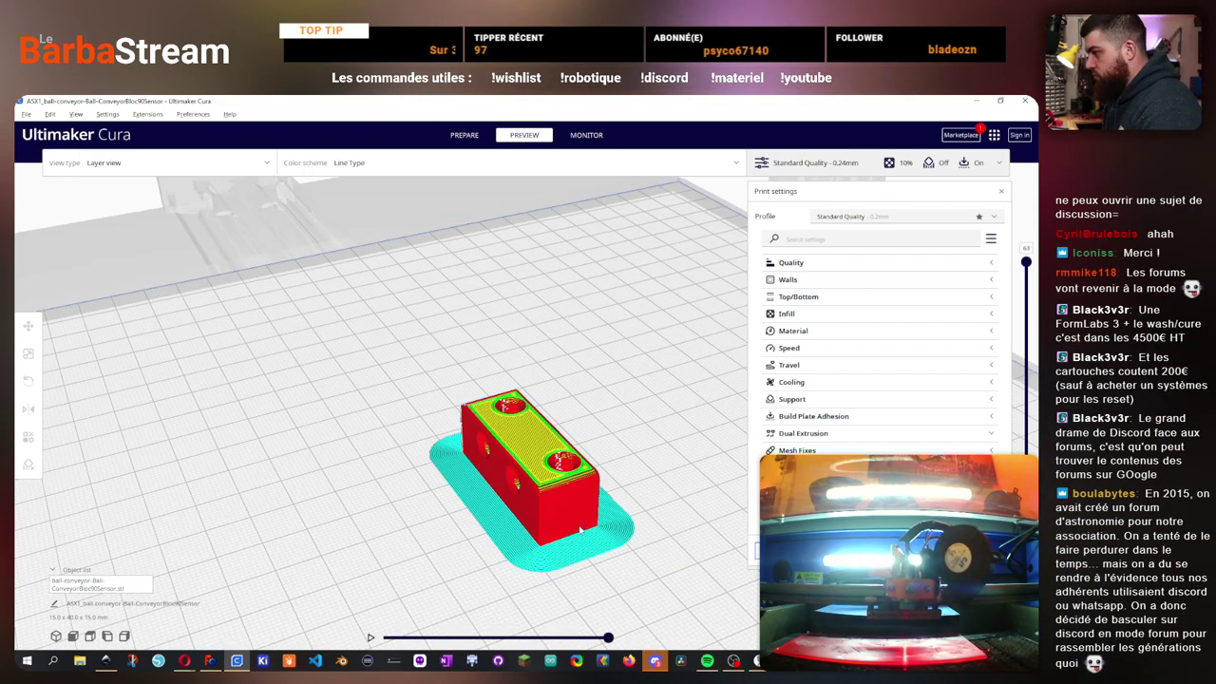
{"action": "scroll", "coordinate": [576, 485], "scroll_direction": "up", "scroll_amount": 3}
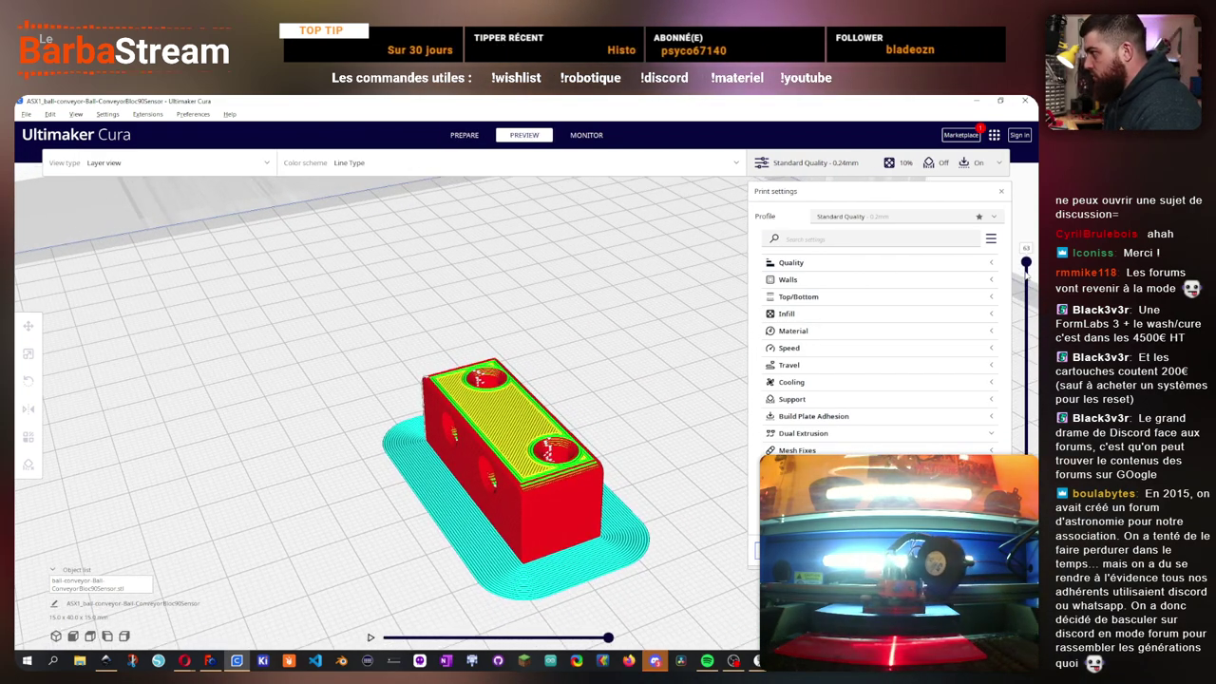
{"action": "mouse_move", "coordinate": [1026, 261]}
{"action": "left_mouse_down"}
{"action": "mouse_move", "coordinate": [1012, 327]}
{"action": "mouse_move", "coordinate": [1024, 439]}
{"action": "mouse_move", "coordinate": [1026, 261]}
{"action": "left_mouse_up"}
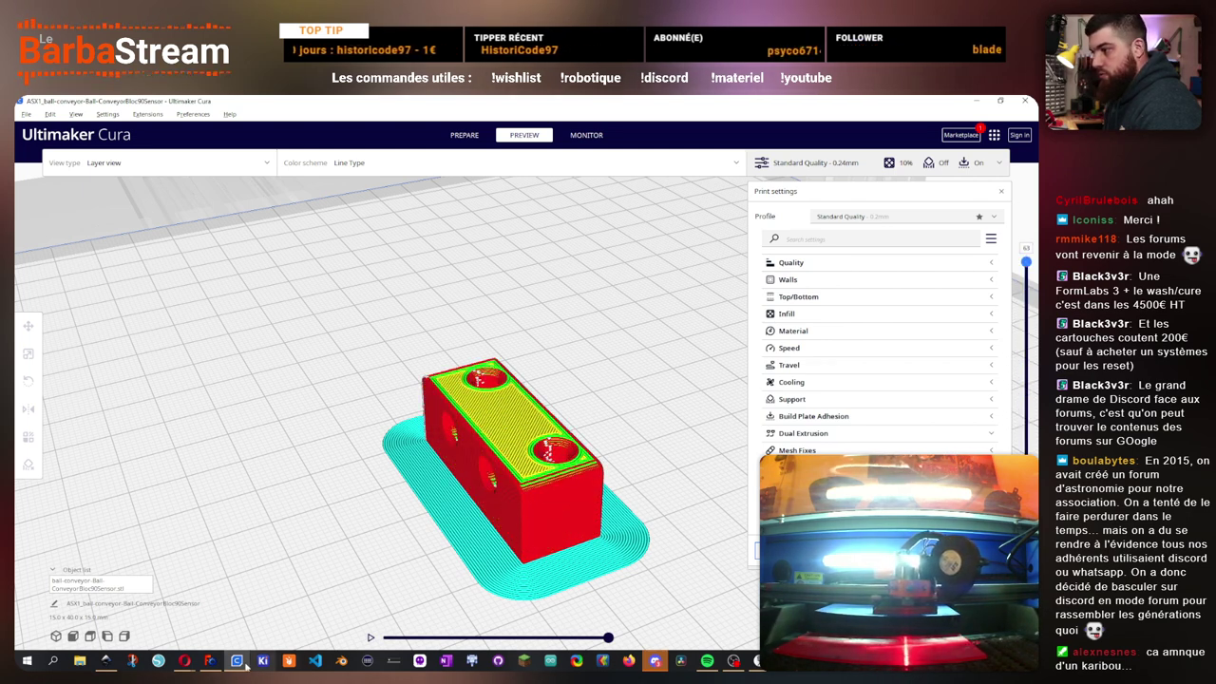
- Switch to FreeCAD and examine the conveyor's lower front plate around the two screw holes and the cutout from several angles
{"action": "left_click", "coordinate": [215, 664]}
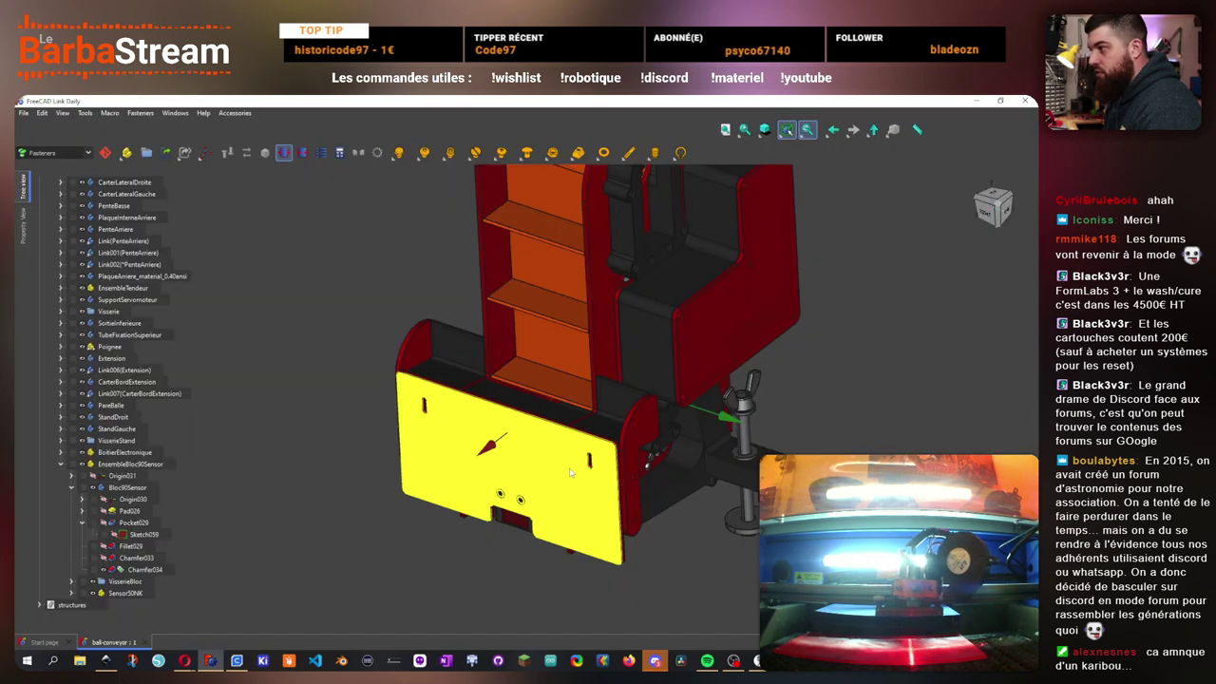
{"action": "left_click_drag", "start_coordinate": [518, 481], "coordinate": [499, 436]}
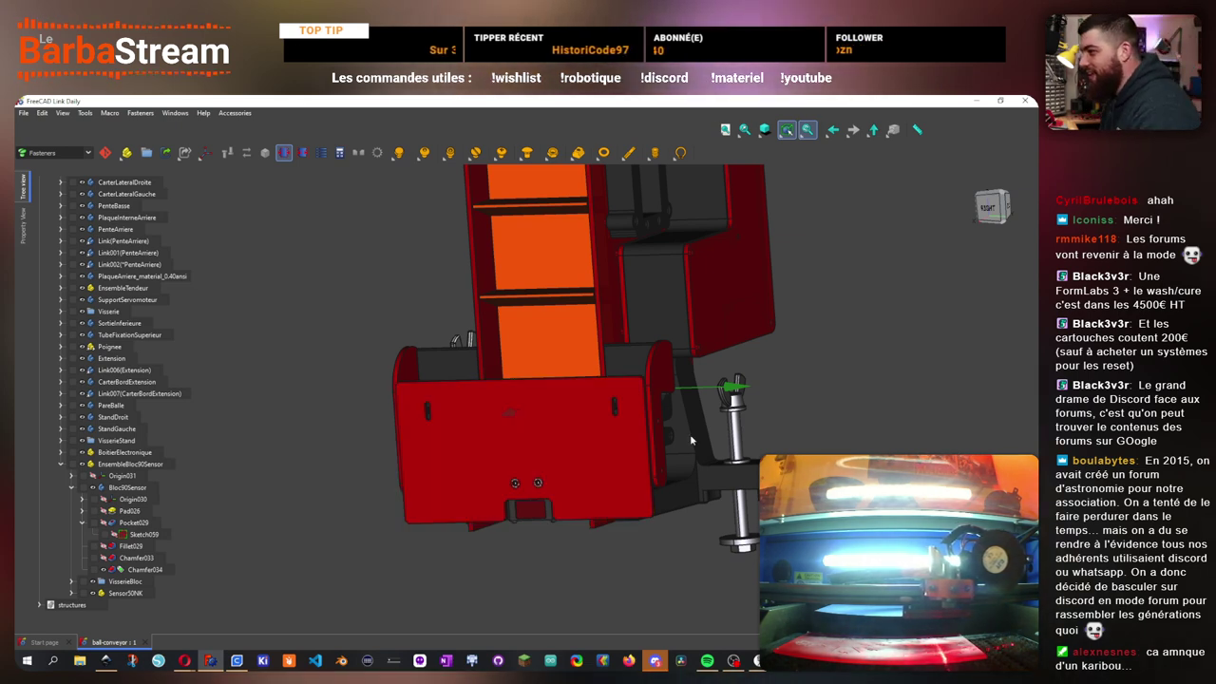
{"action": "left_click_drag", "start_coordinate": [306, 372], "coordinate": [344, 395]}
{"action": "left_click_drag", "start_coordinate": [493, 446], "coordinate": [629, 414]}
{"action": "scroll", "coordinate": [512, 434], "scroll_direction": "up", "scroll_amount": 3}
{"action": "scroll", "coordinate": [589, 435], "scroll_direction": "down", "scroll_amount": 4}
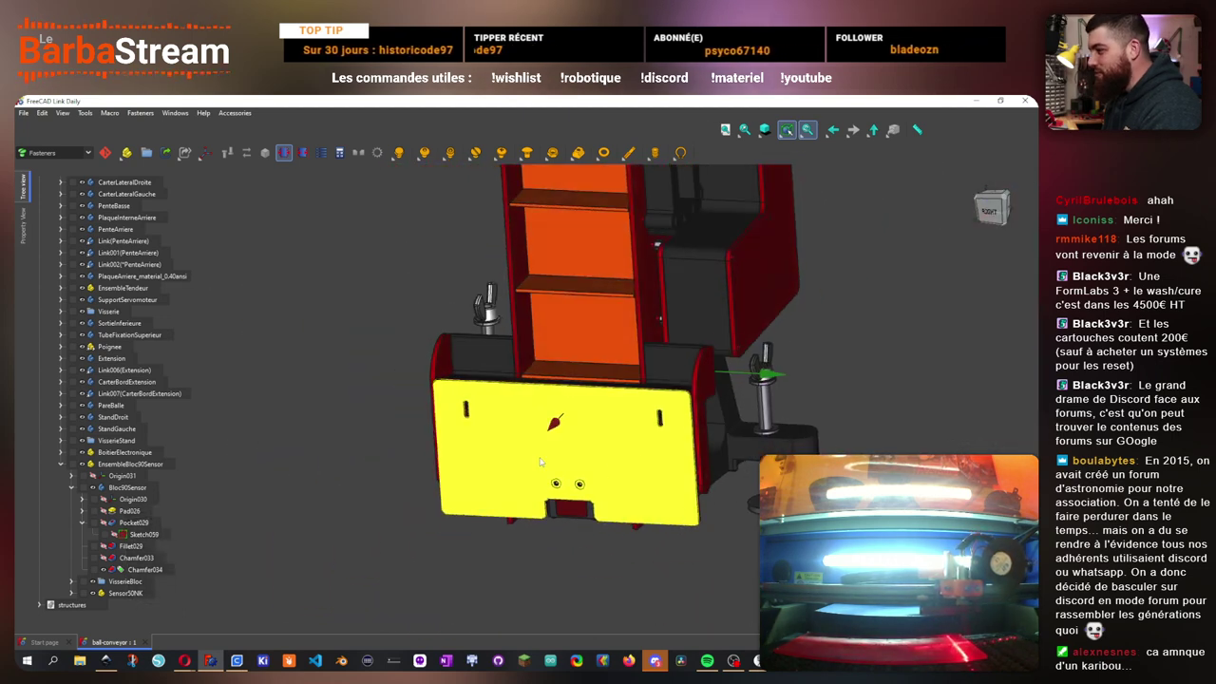
{"action": "left_click_drag", "start_coordinate": [505, 440], "coordinate": [519, 488]}
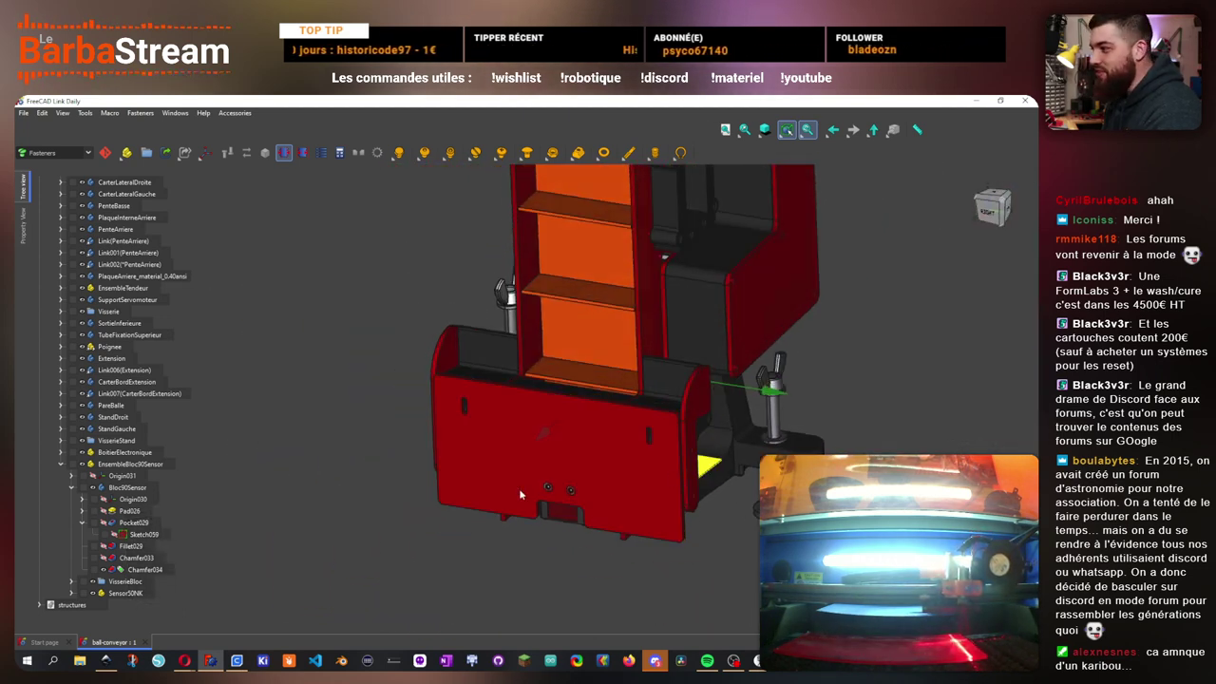
{"action": "scroll", "coordinate": [518, 488], "scroll_direction": "up", "scroll_amount": 3}
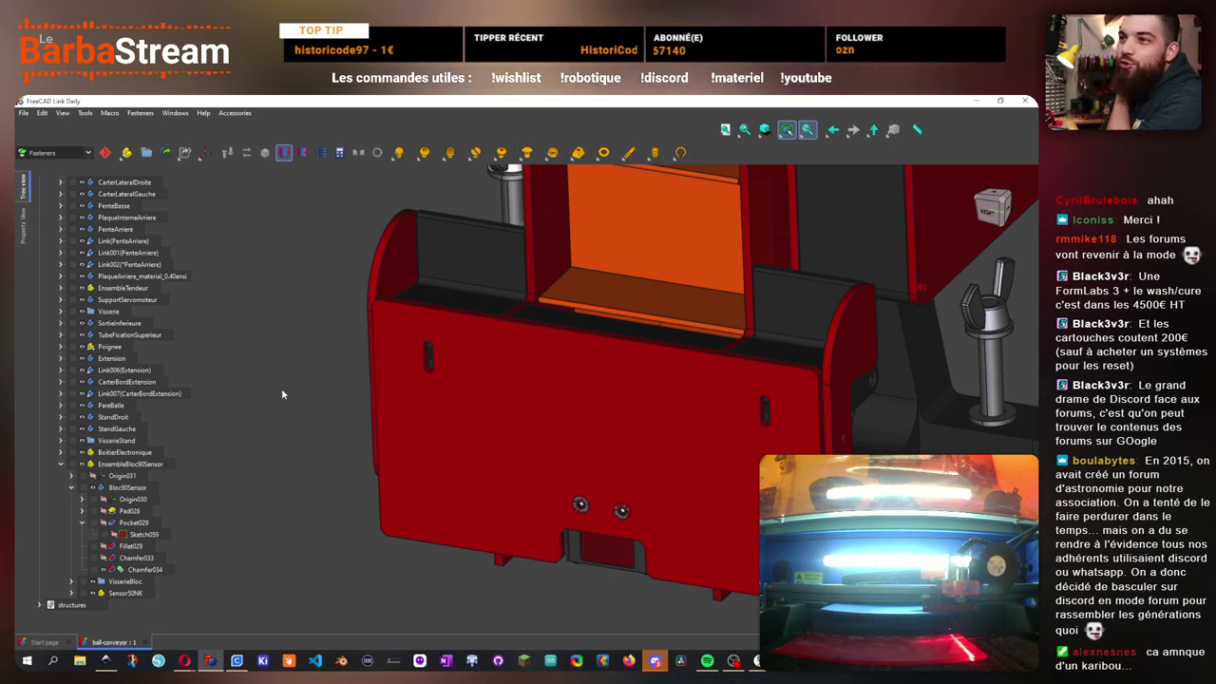
{"action": "left_click_drag", "start_coordinate": [380, 396], "coordinate": [347, 391]}
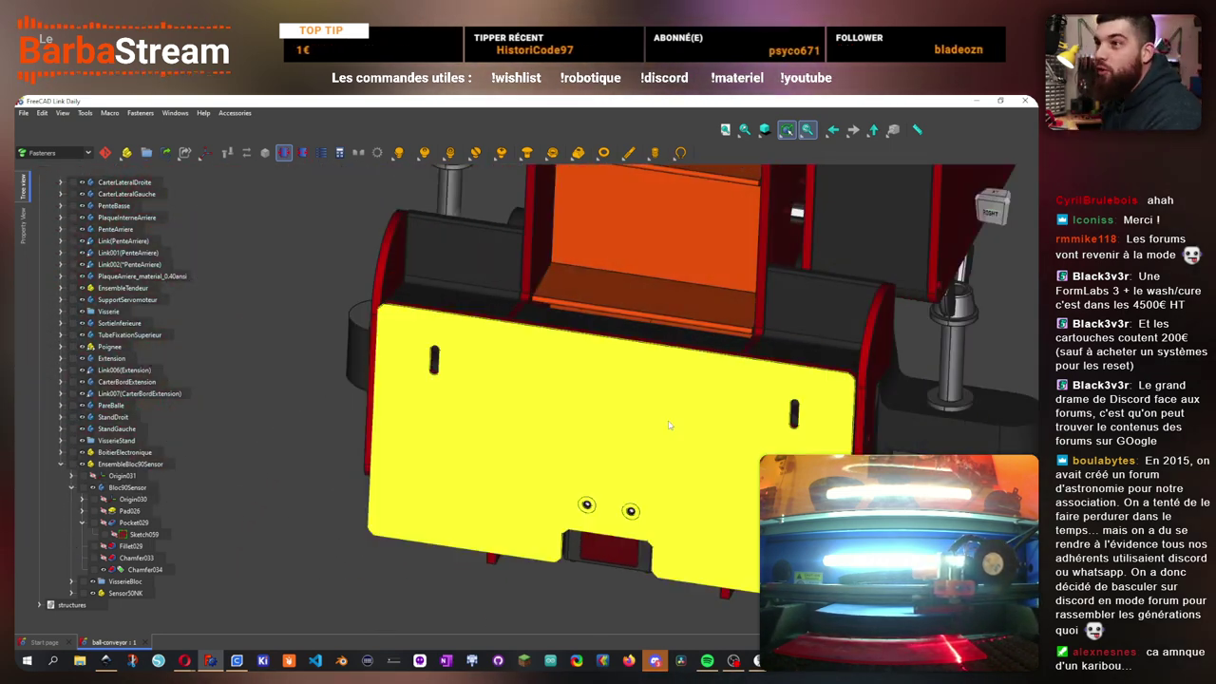
{"action": "left_click_drag", "start_coordinate": [670, 427], "coordinate": [586, 349]}
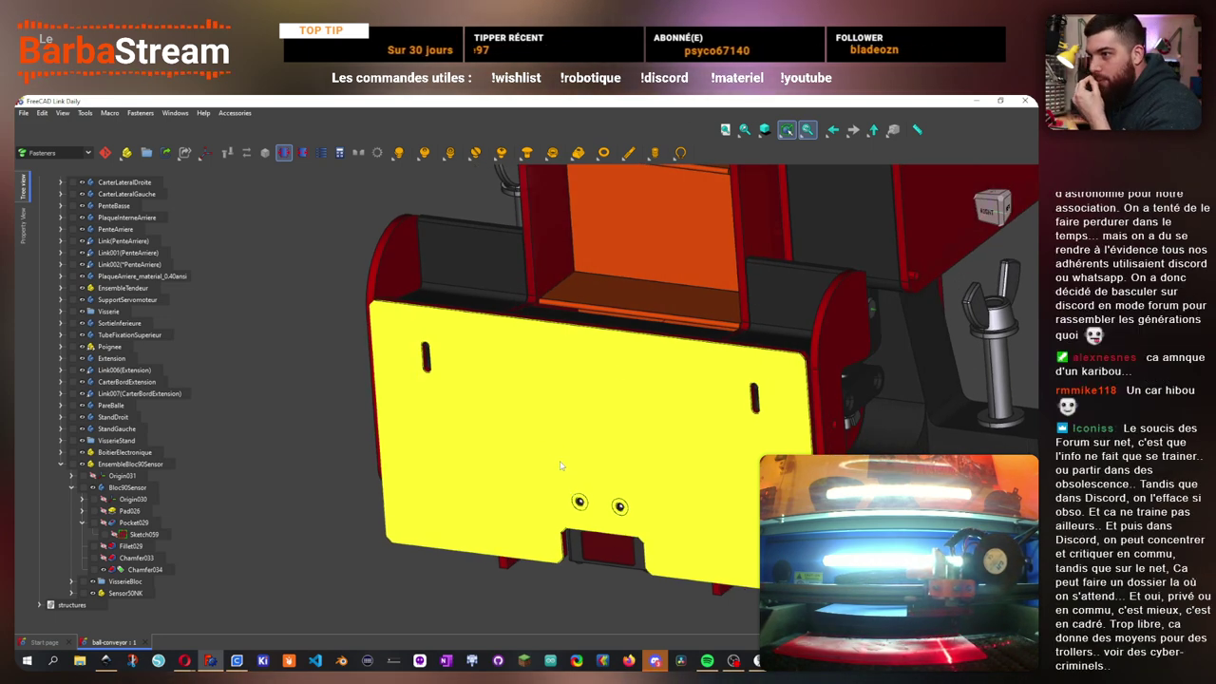
- Return to Cura, lower the layer preview to layer 20 and reset the infill density to its default of 20%
{"action": "key", "text": "alt+Tab"}
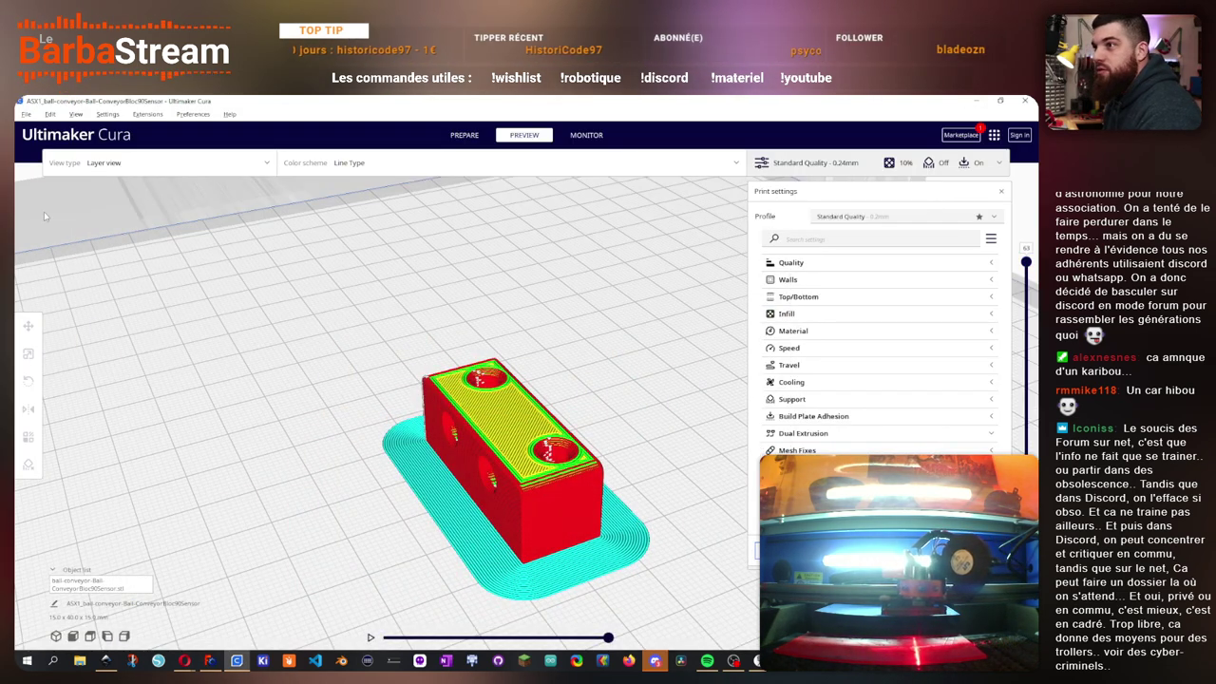
{"action": "left_click_drag", "start_coordinate": [1025, 262], "coordinate": [1026, 405]}
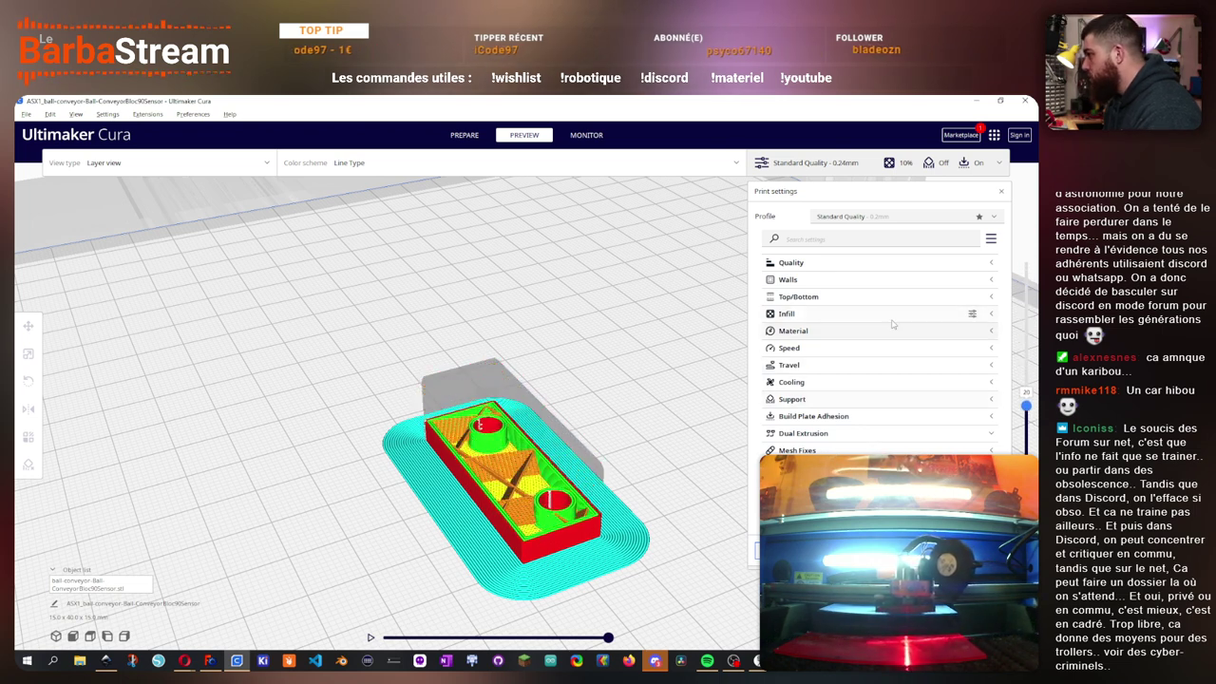
{"action": "left_click", "coordinate": [990, 314]}
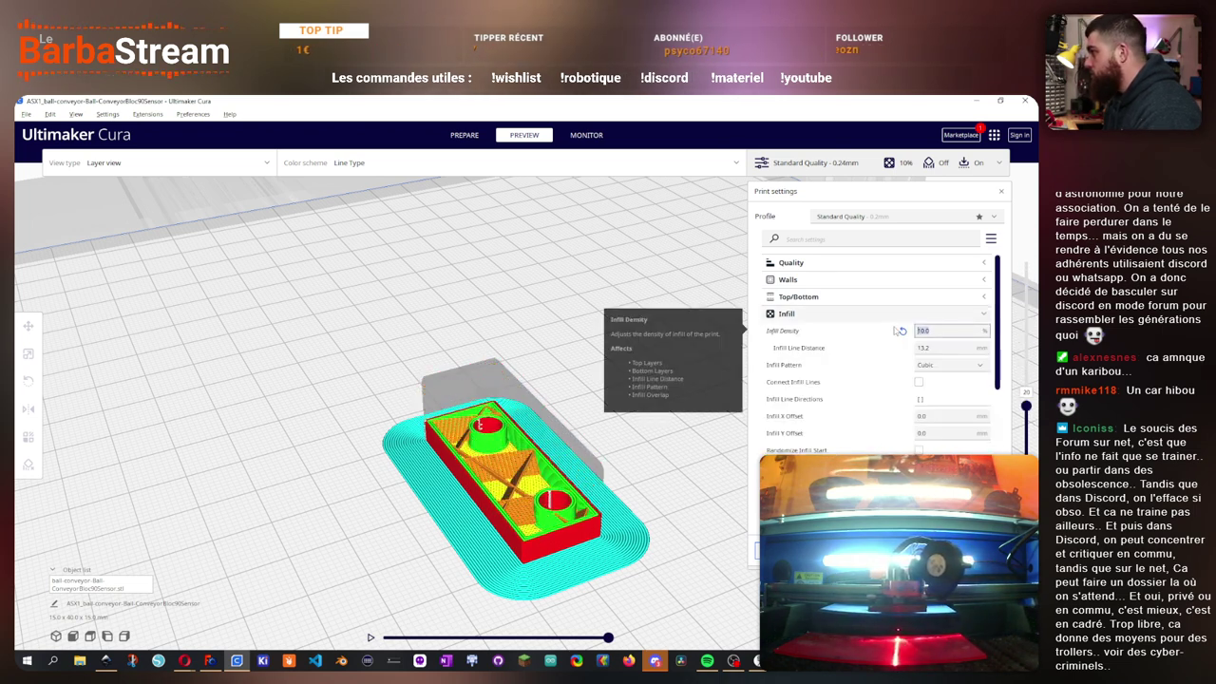
{"action": "left_click", "coordinate": [902, 332]}
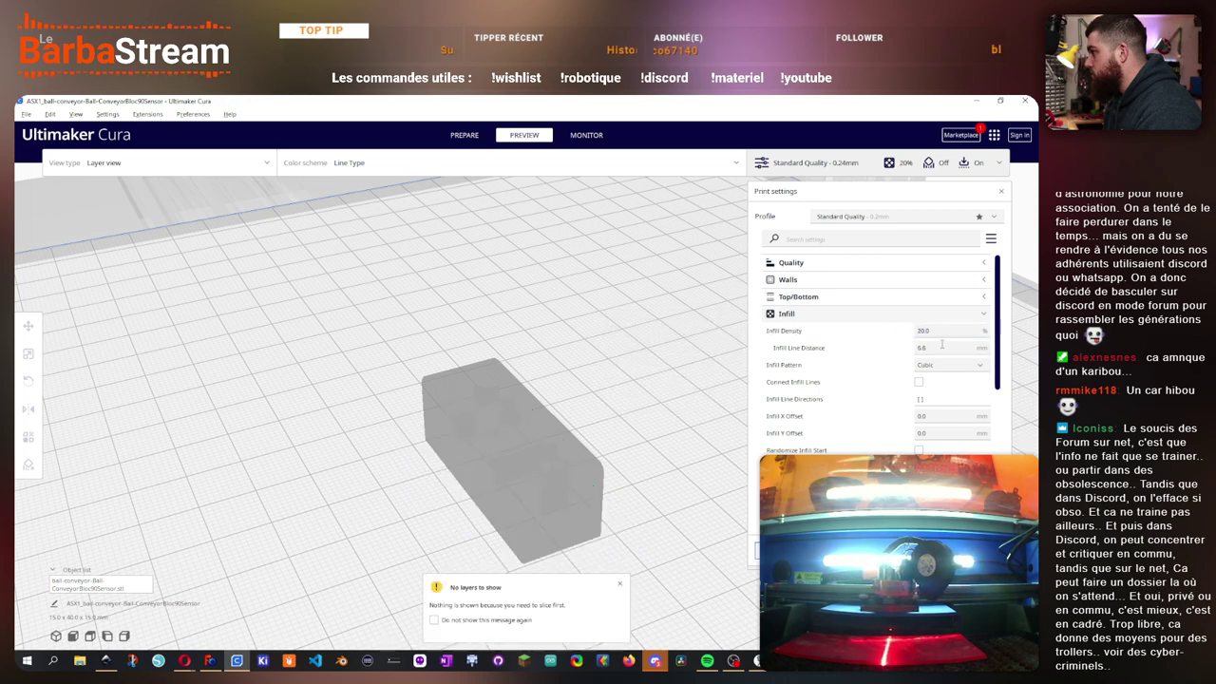
{"action": "left_click", "coordinate": [991, 317]}
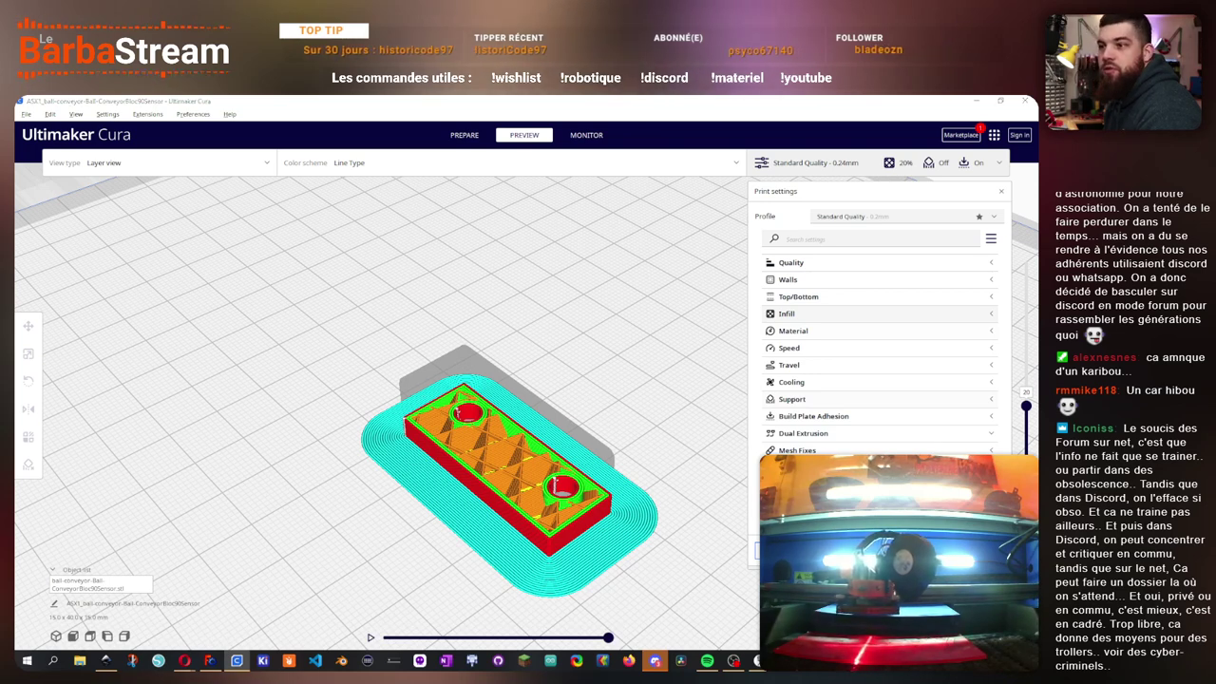
- Switch to the Beagleprint page in Opera, connect to the 3D printer and maximize the browser window
{"action": "mouse_move", "coordinate": [184, 660]}
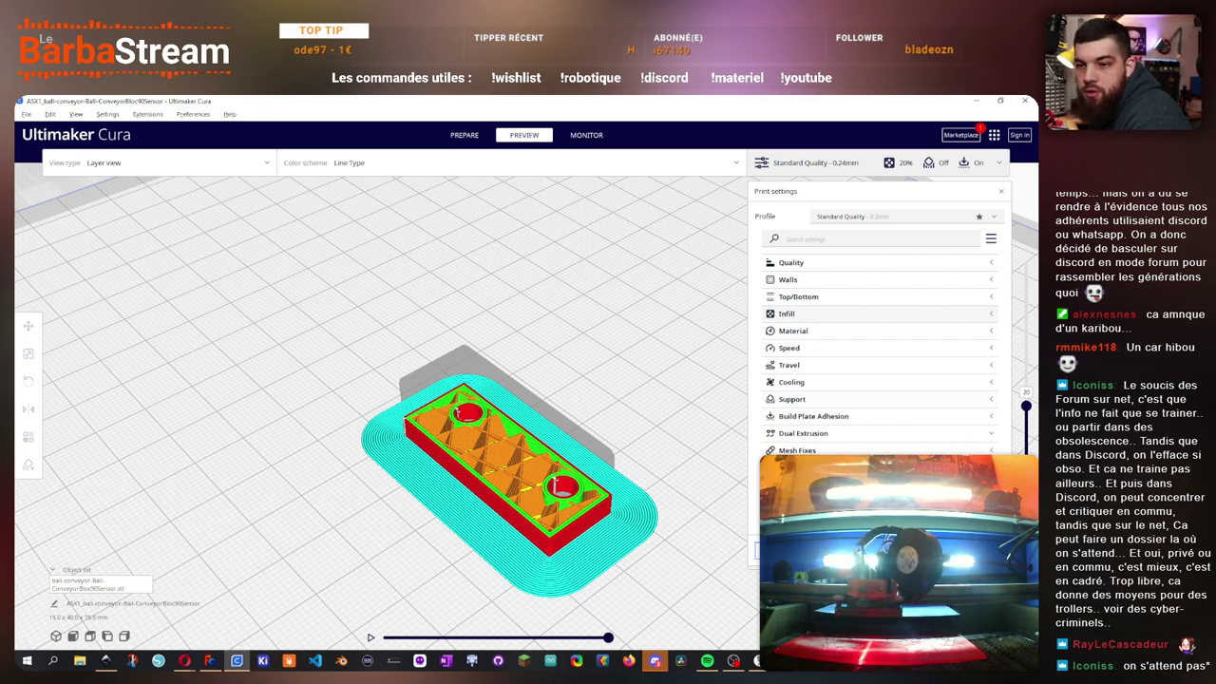
{"action": "key", "text": "alt+Tab"}
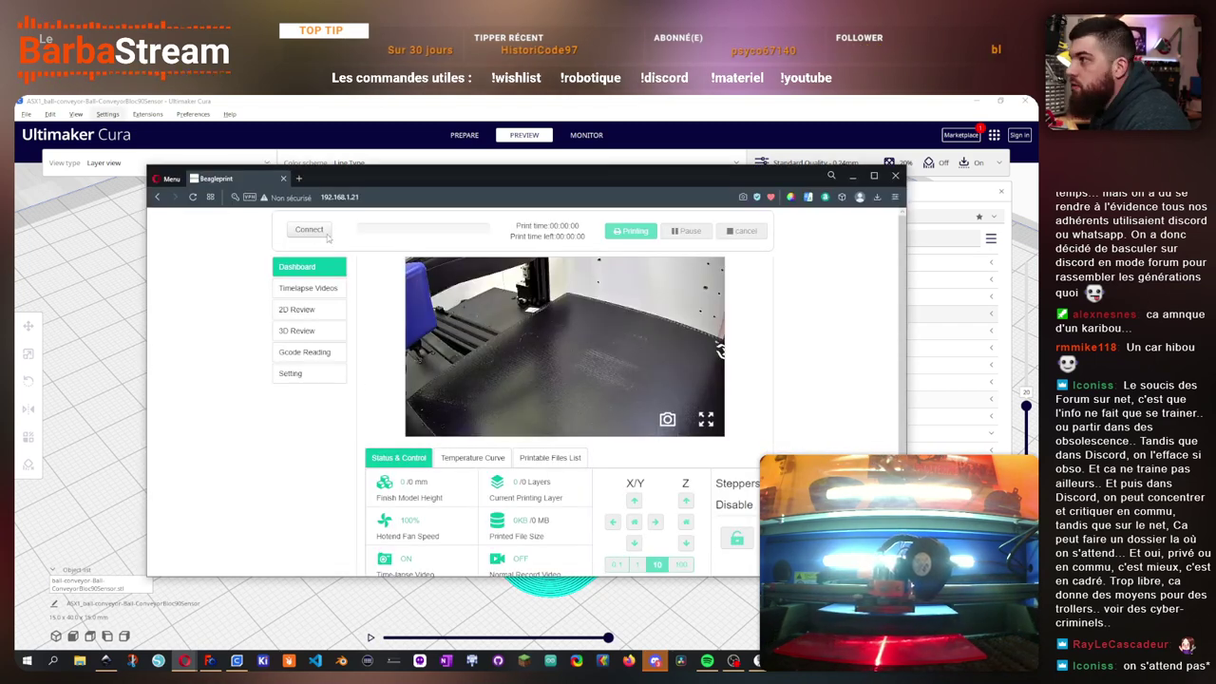
{"action": "left_click", "coordinate": [323, 231]}
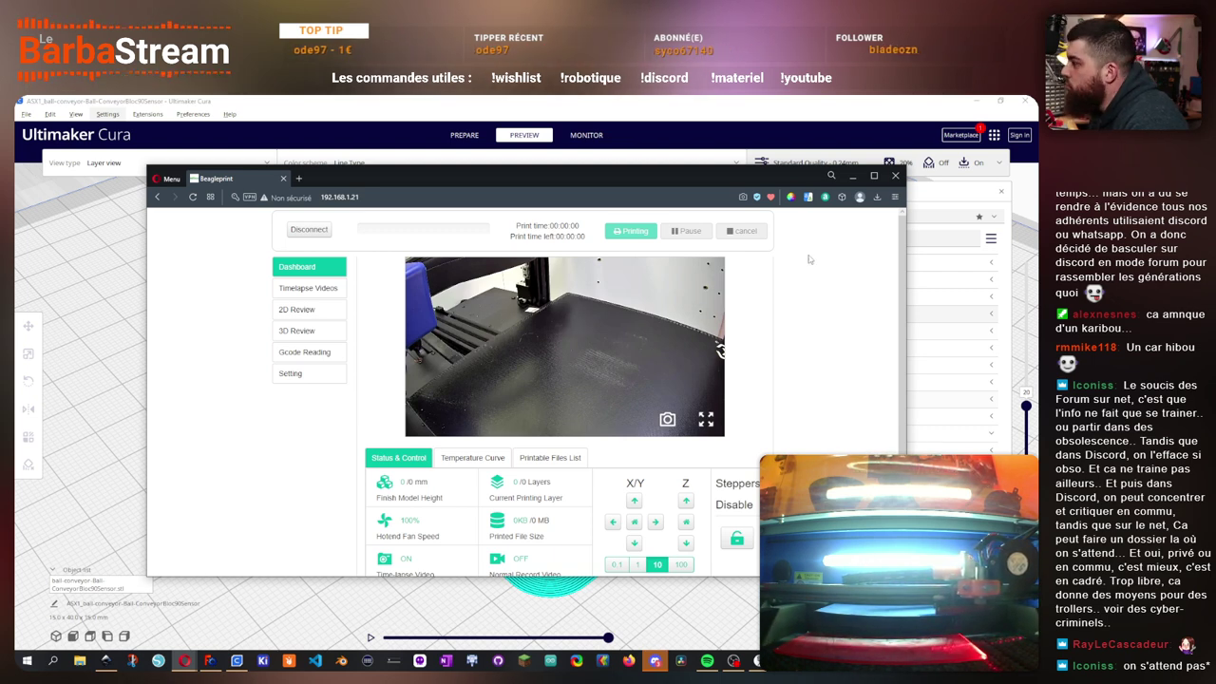
{"action": "left_click", "coordinate": [874, 174]}
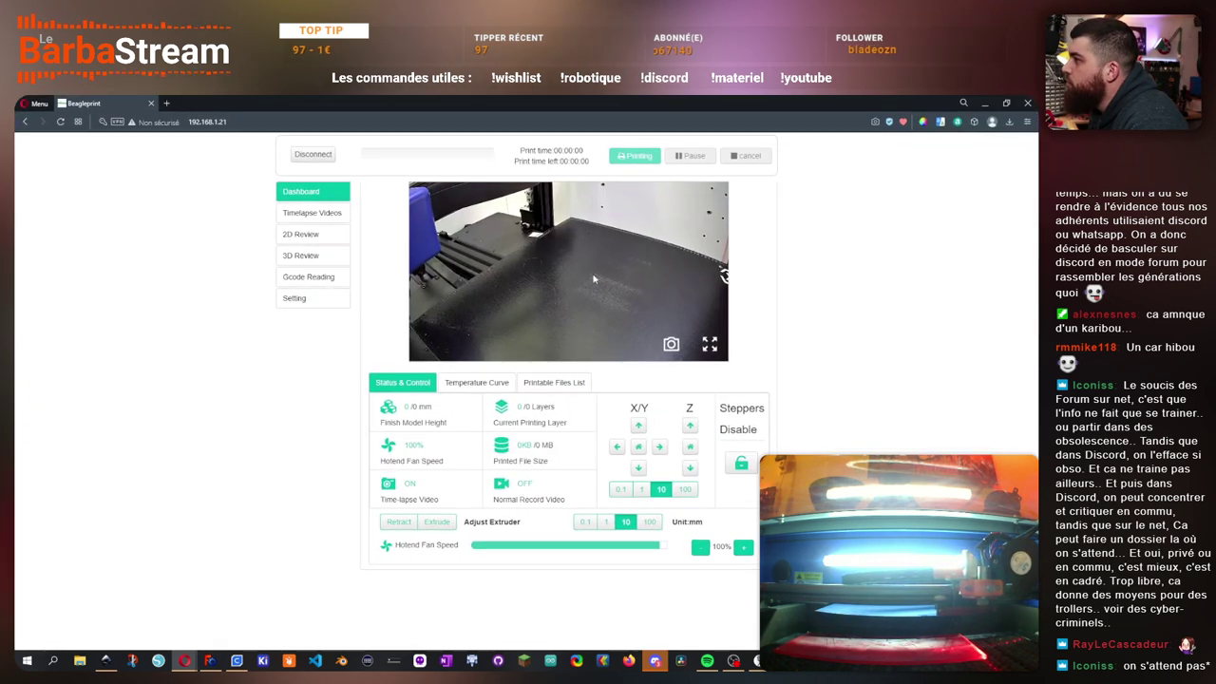
- Upload ASX1_ball-conveyor-Ball-ConveyorBloc90Sensor.gcode to the printer's file list and start printing it
{"action": "left_click", "coordinate": [564, 383]}
{"action": "left_click", "coordinate": [401, 406]}
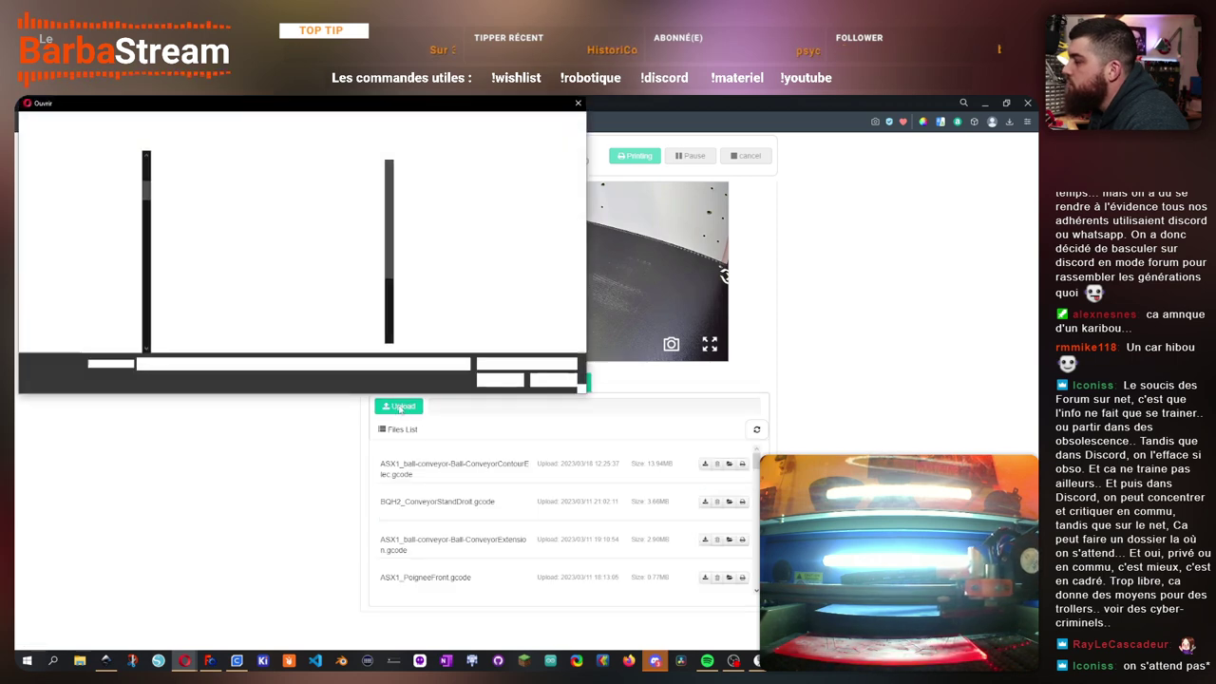
{"action": "left_click_drag", "start_coordinate": [483, 112], "coordinate": [0, 285]}
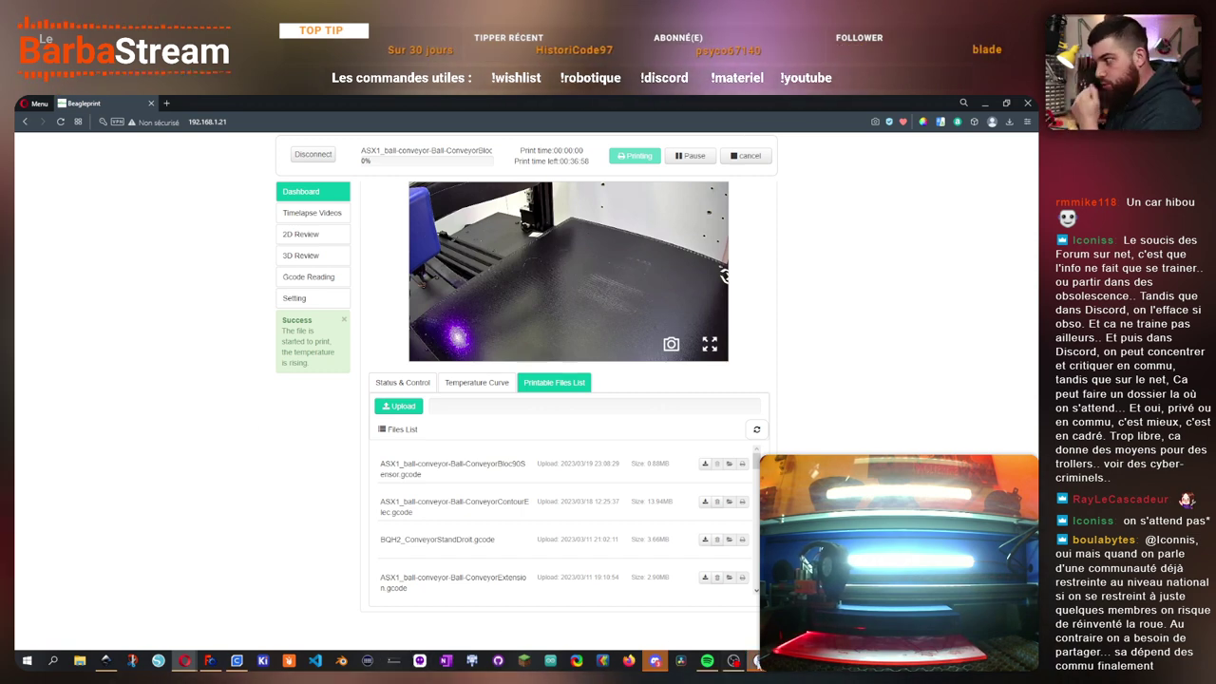
- Check the laser job in K40 Whisperer, and examine the whole conveyor with its grooved back plate in FreeCAD
{"action": "left_click", "coordinate": [757, 660]}
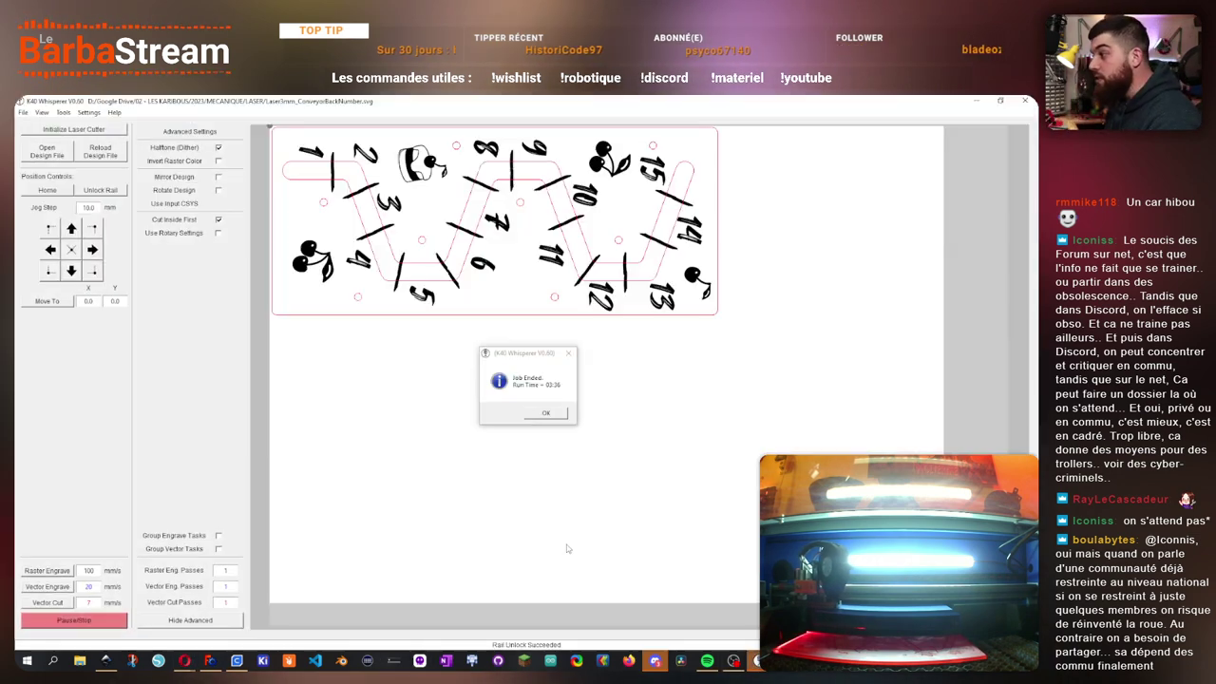
{"action": "left_click", "coordinate": [977, 101]}
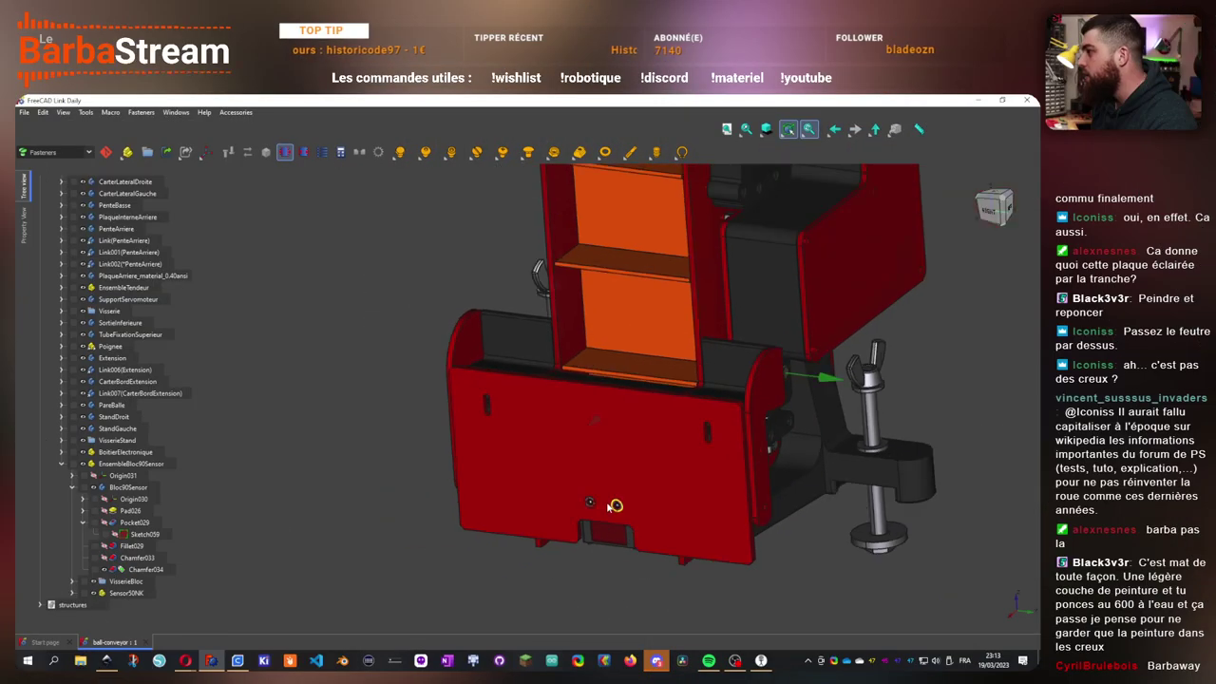
{"action": "left_click_drag", "start_coordinate": [531, 475], "coordinate": [695, 510]}
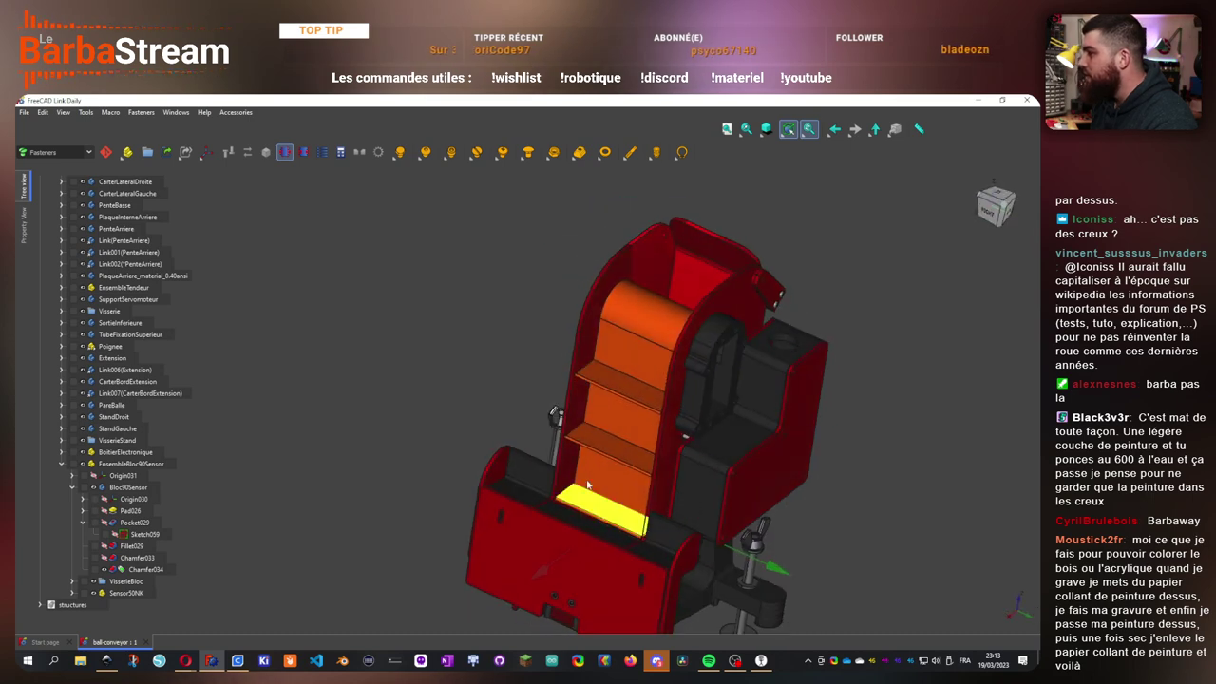
{"action": "left_click_drag", "start_coordinate": [603, 514], "coordinate": [505, 441]}
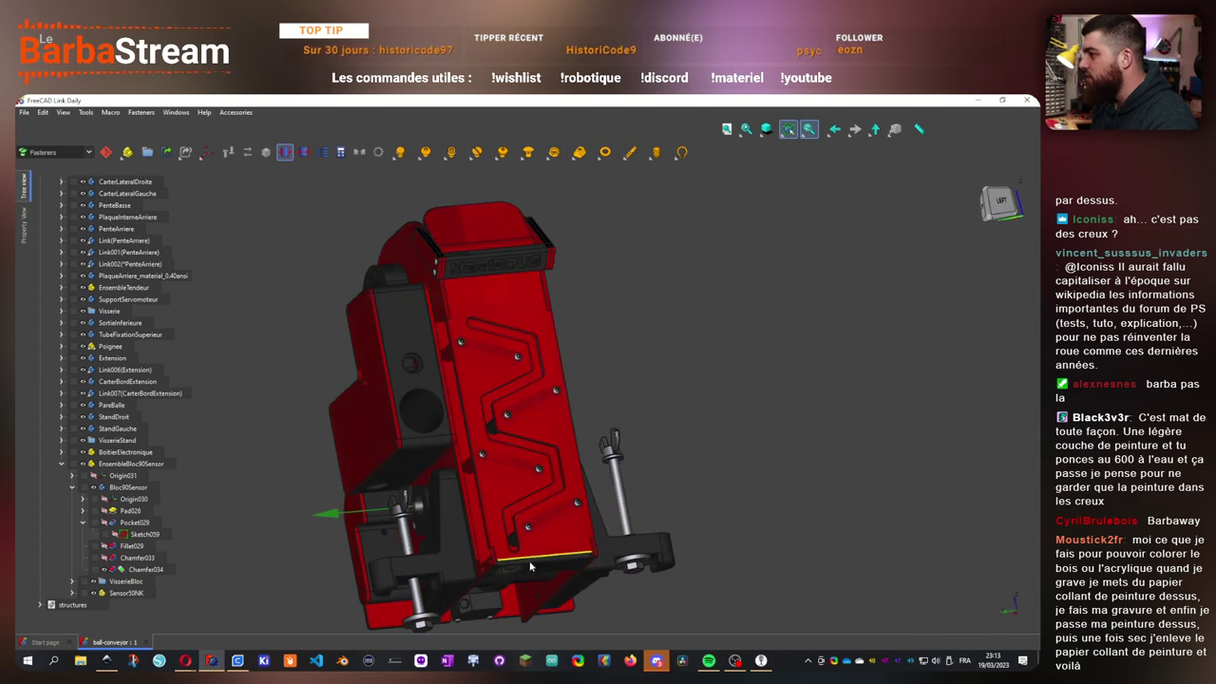
{"action": "left_click_drag", "start_coordinate": [493, 353], "coordinate": [518, 407]}
{"action": "scroll", "coordinate": [556, 386], "scroll_direction": "down", "scroll_amount": 3}
{"action": "scroll", "coordinate": [554, 459], "scroll_direction": "up", "scroll_amount": 3}
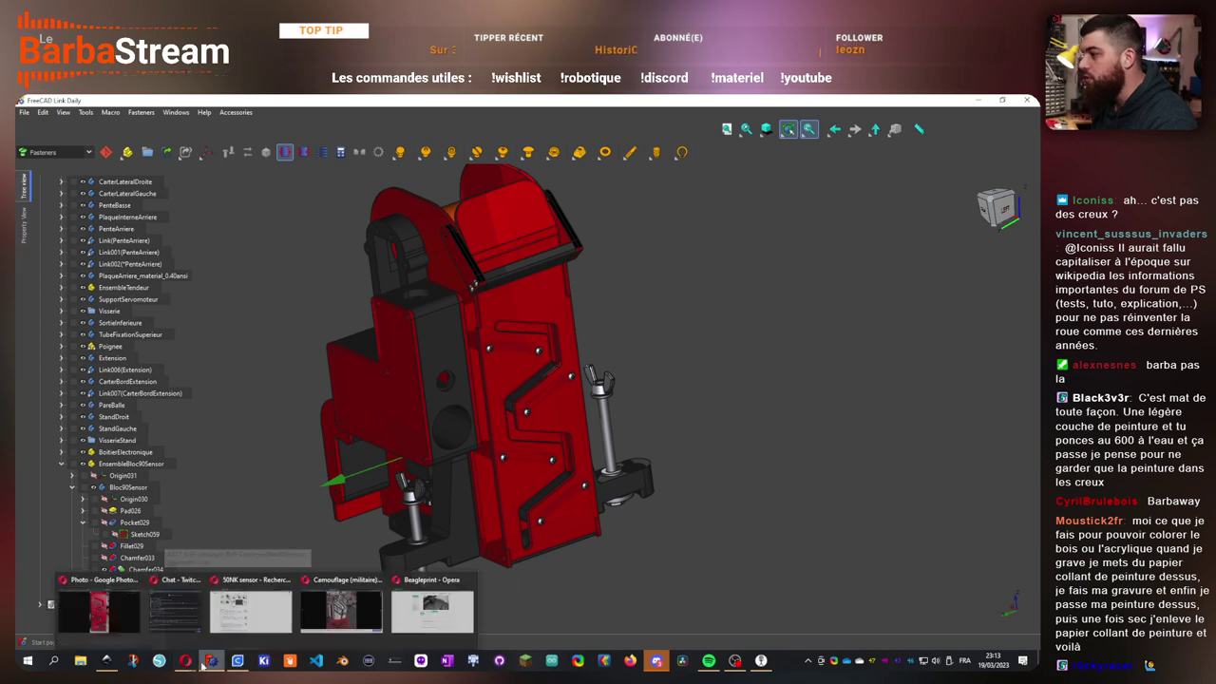
- Look over the plate outlines of Laser3mm_ConveyorBack.svg in Inkscape and return to K40 Whisperer
{"action": "mouse_move", "coordinate": [112, 664]}
{"action": "left_click", "coordinate": [102, 610]}
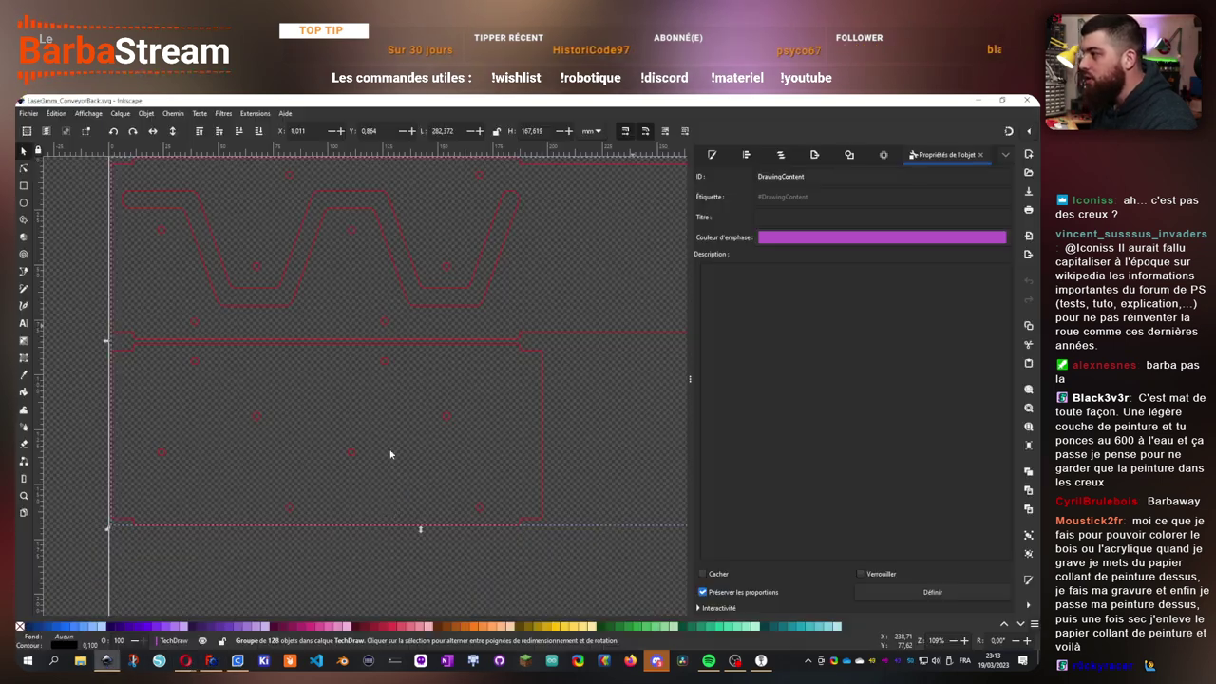
{"action": "scroll", "coordinate": [391, 448], "scroll_direction": "down", "scroll_amount": 2}
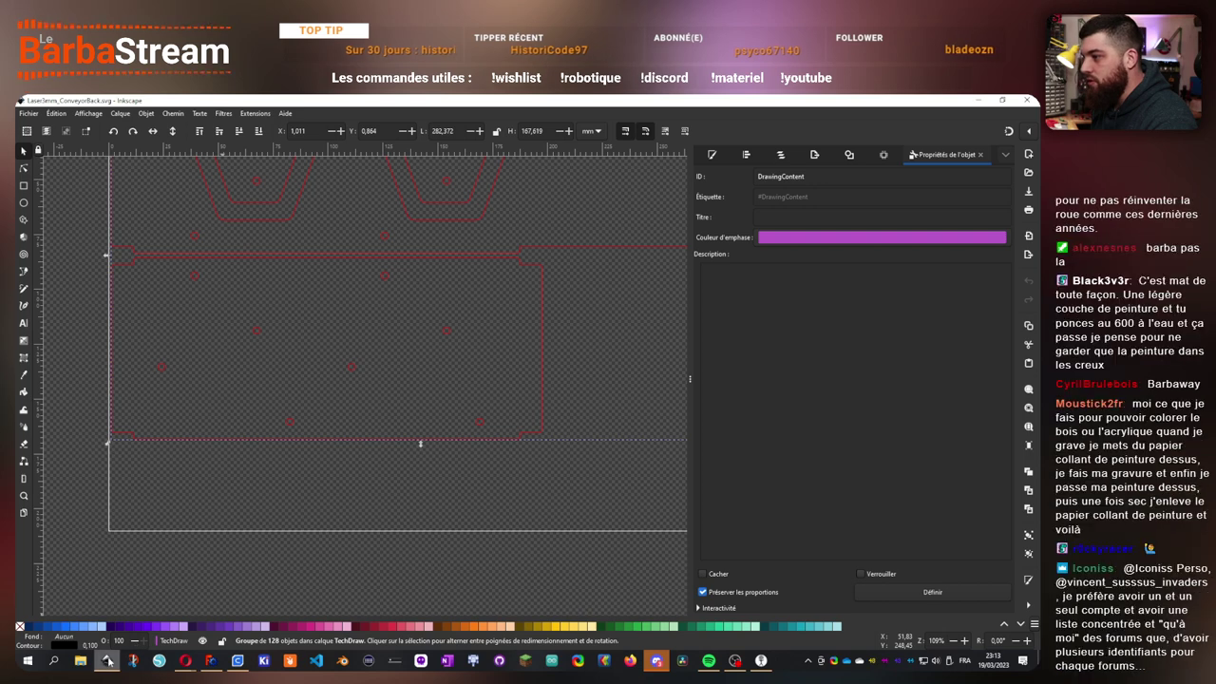
{"action": "left_click", "coordinate": [760, 661]}
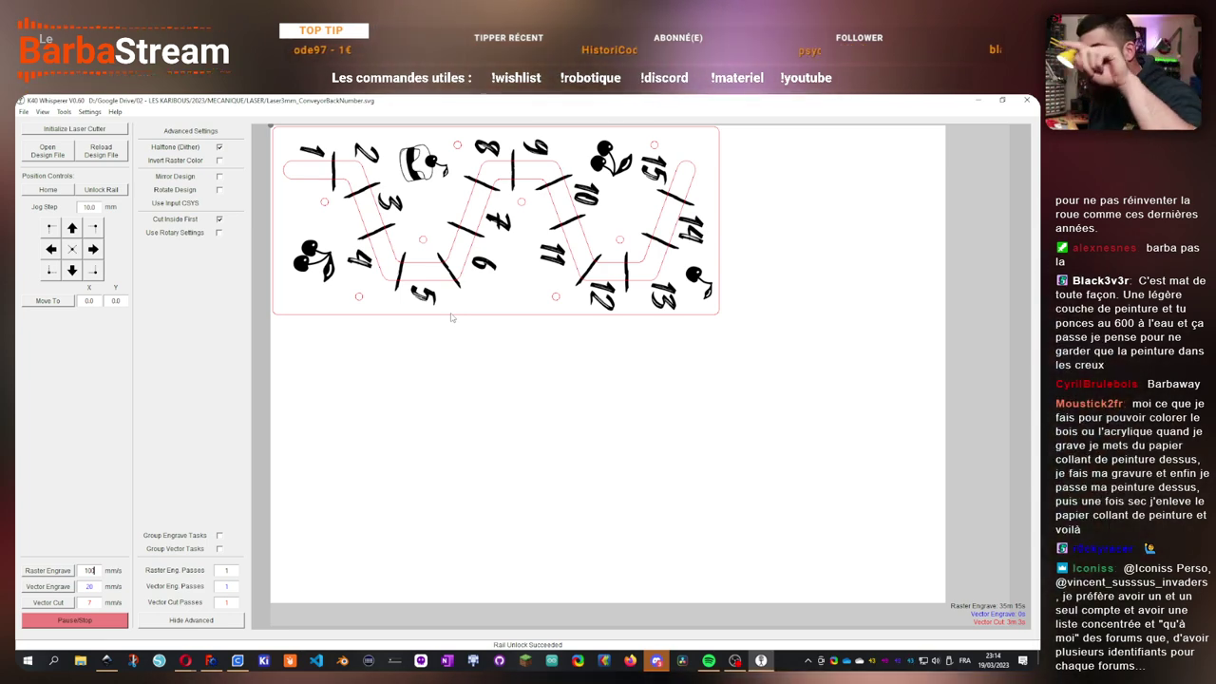
- Switch to the FreeCAD conveyor model and examine the sensor block mounted on its underside
{"action": "left_click", "coordinate": [979, 101]}
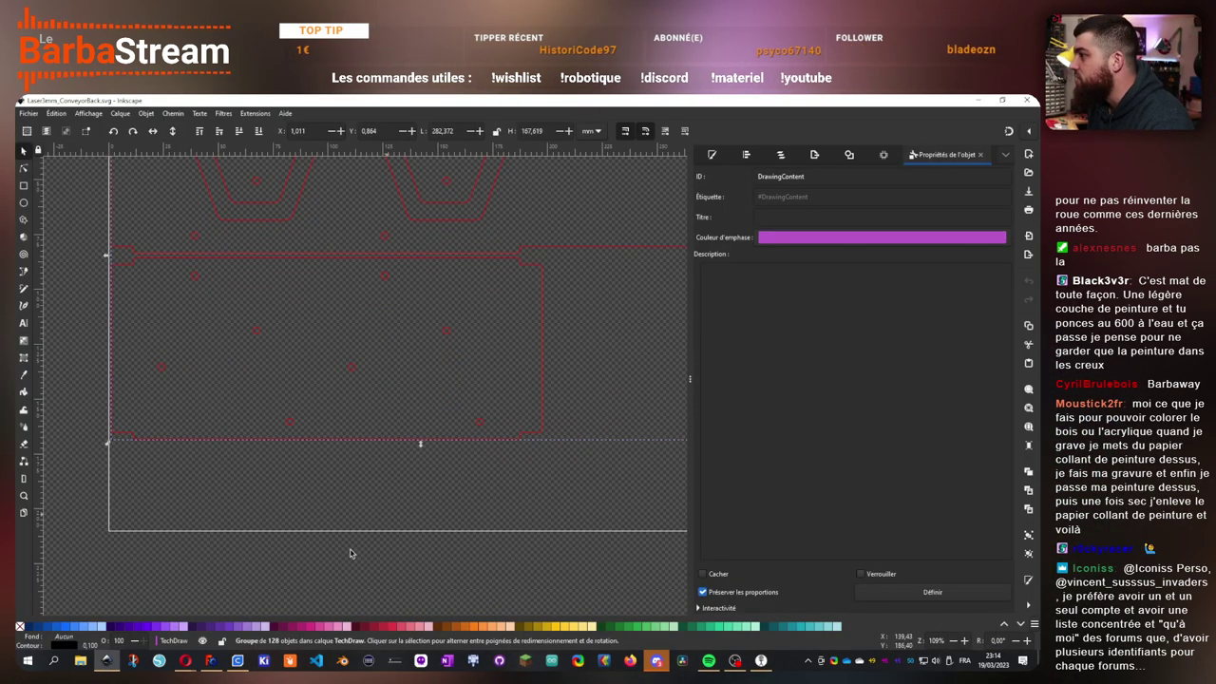
{"action": "left_click", "coordinate": [211, 660]}
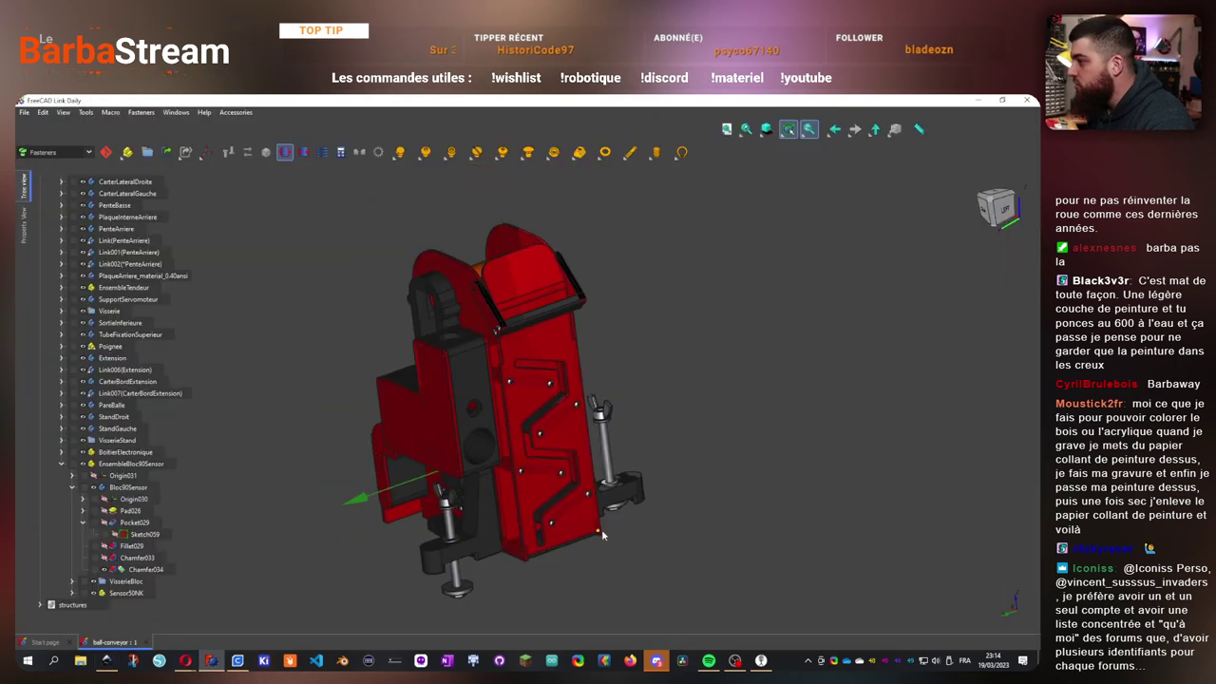
{"action": "left_click_drag", "start_coordinate": [337, 453], "coordinate": [453, 399]}
{"action": "scroll", "coordinate": [588, 328], "scroll_direction": "up", "scroll_amount": 8}
{"action": "scroll", "coordinate": [453, 399], "scroll_direction": "down", "scroll_amount": 5}
{"action": "left_click_drag", "start_coordinate": [367, 502], "coordinate": [342, 361]}
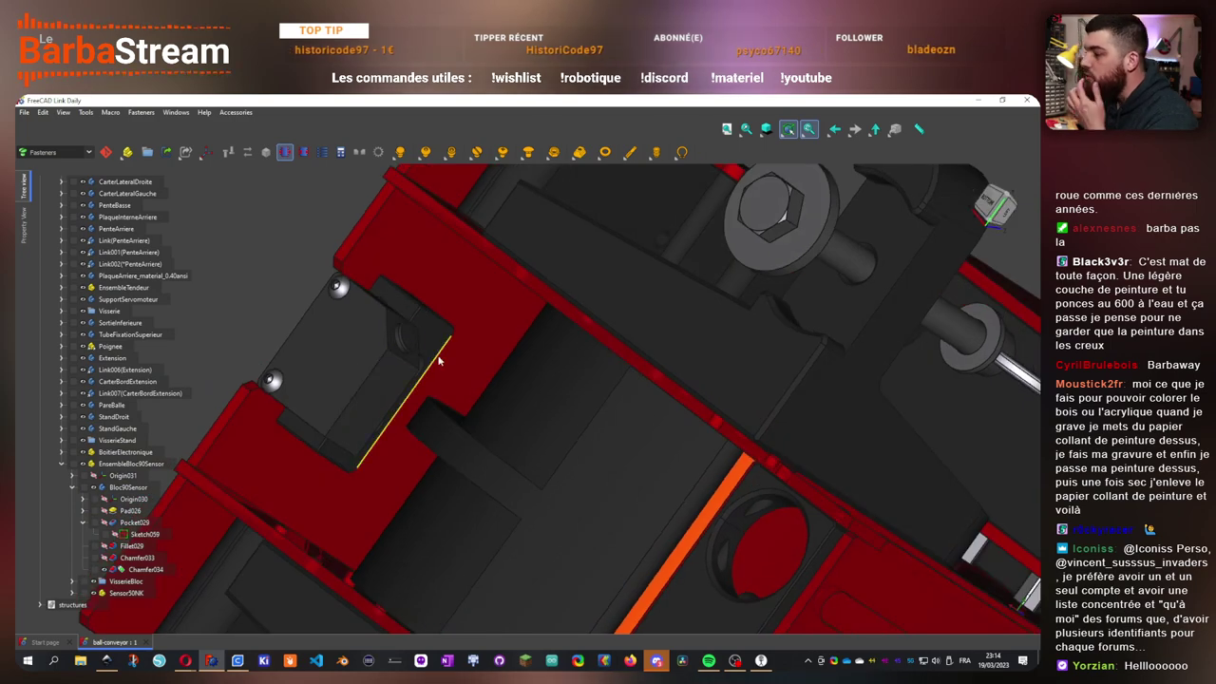
{"action": "left_click", "coordinate": [401, 323]}
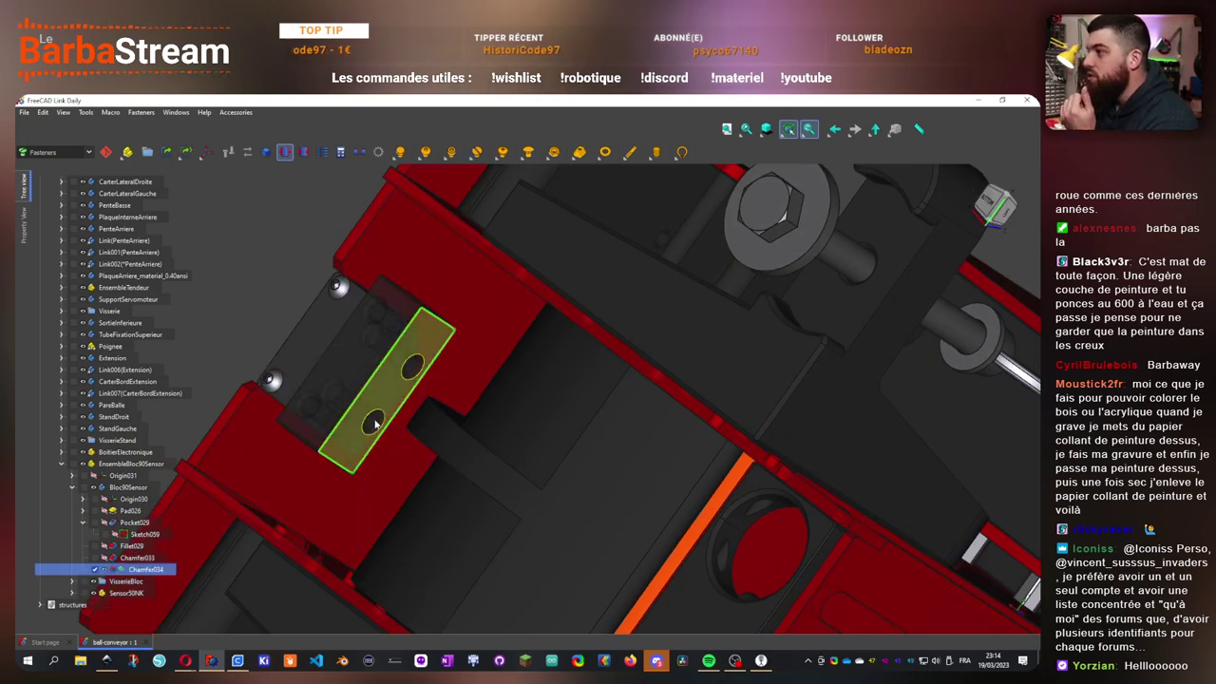
{"action": "left_click_drag", "start_coordinate": [326, 353], "coordinate": [510, 465]}
- Examine the whole conveyor and its lower front section from several angles
{"action": "scroll", "coordinate": [570, 460], "scroll_direction": "down", "scroll_amount": 5}
{"action": "left_click_drag", "start_coordinate": [622, 399], "coordinate": [569, 522]}
{"action": "left_click", "coordinate": [569, 523]}
{"action": "left_click_drag", "start_coordinate": [556, 463], "coordinate": [551, 329]}
{"action": "scroll", "coordinate": [551, 330], "scroll_direction": "down", "scroll_amount": 3}
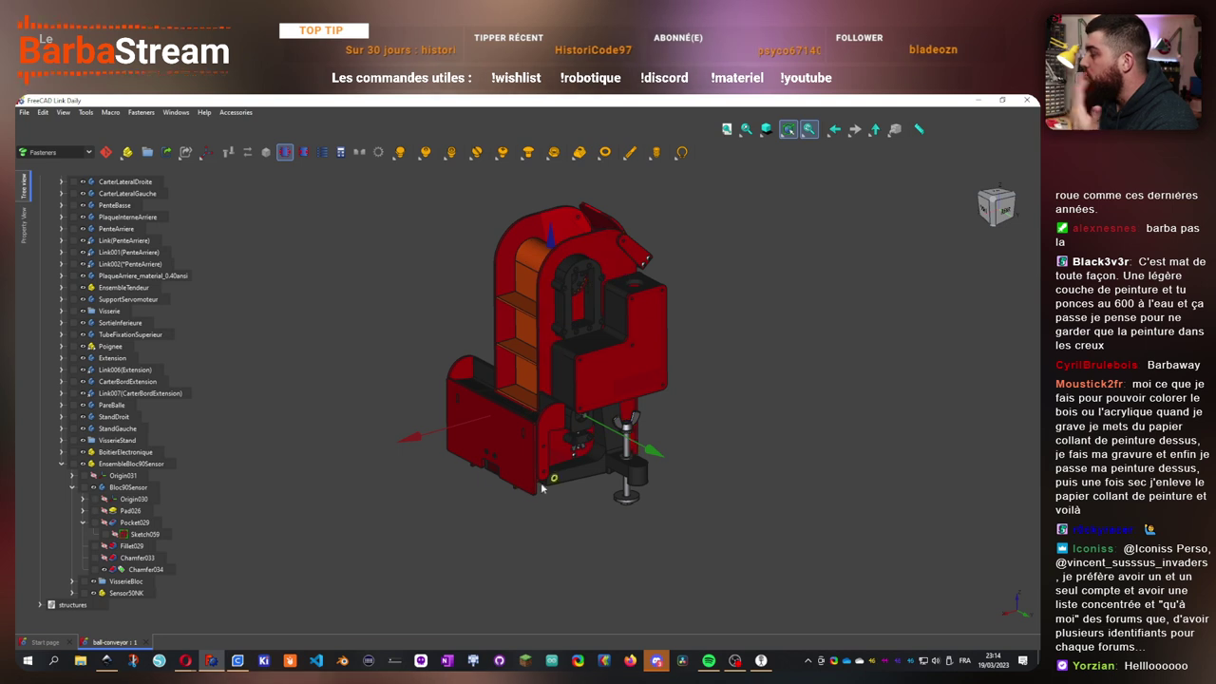
{"action": "scroll", "coordinate": [487, 454], "scroll_direction": "up", "scroll_amount": 3}
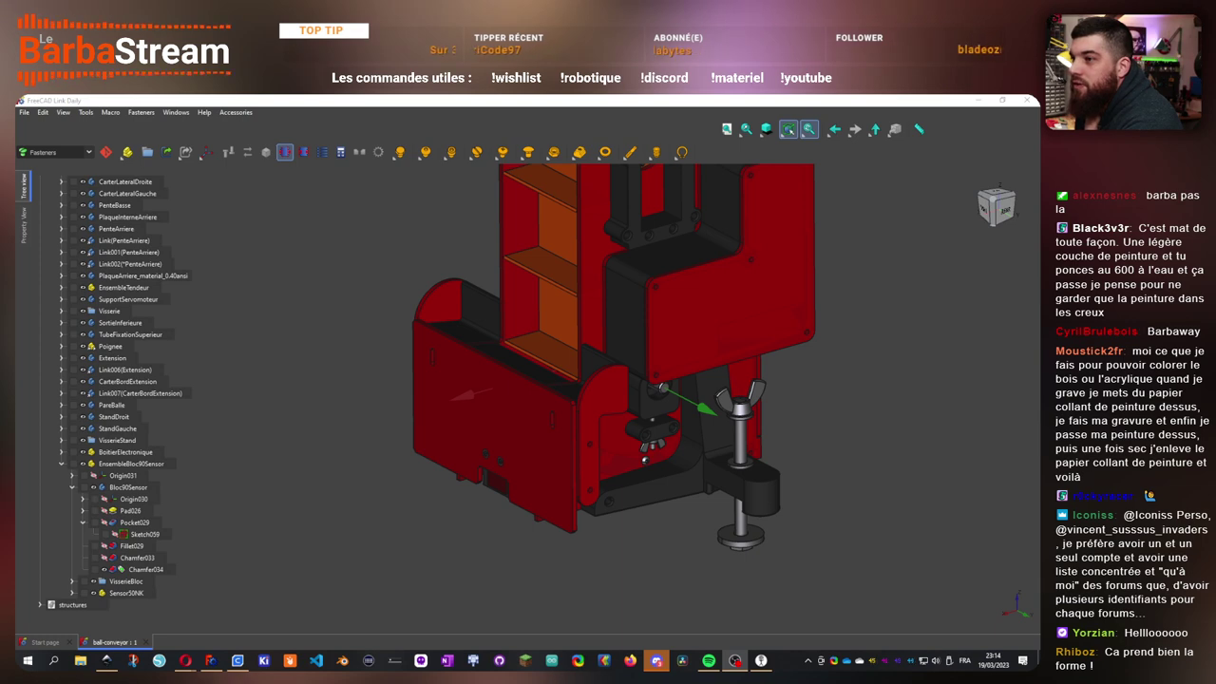
{"action": "left_click_drag", "start_coordinate": [366, 385], "coordinate": [395, 389]}
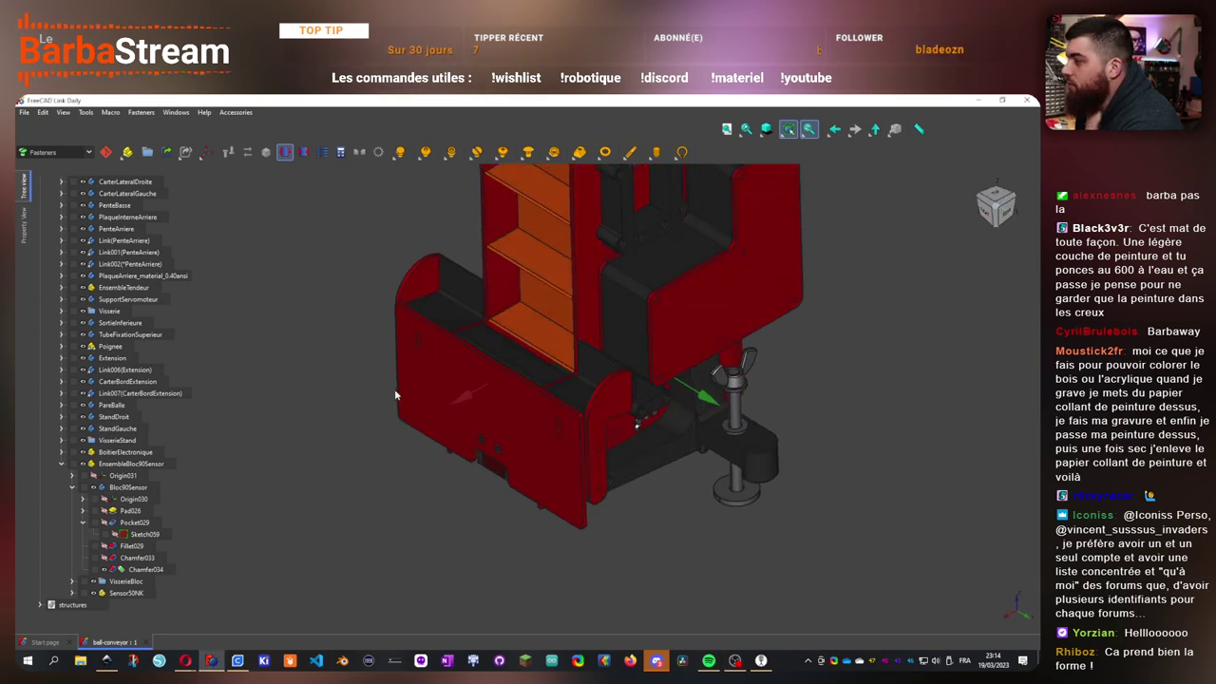
{"action": "scroll", "coordinate": [520, 446], "scroll_direction": "down", "scroll_amount": 3}
{"action": "scroll", "coordinate": [510, 361], "scroll_direction": "up", "scroll_amount": 3}
{"action": "left_click_drag", "start_coordinate": [449, 420], "coordinate": [426, 403]}
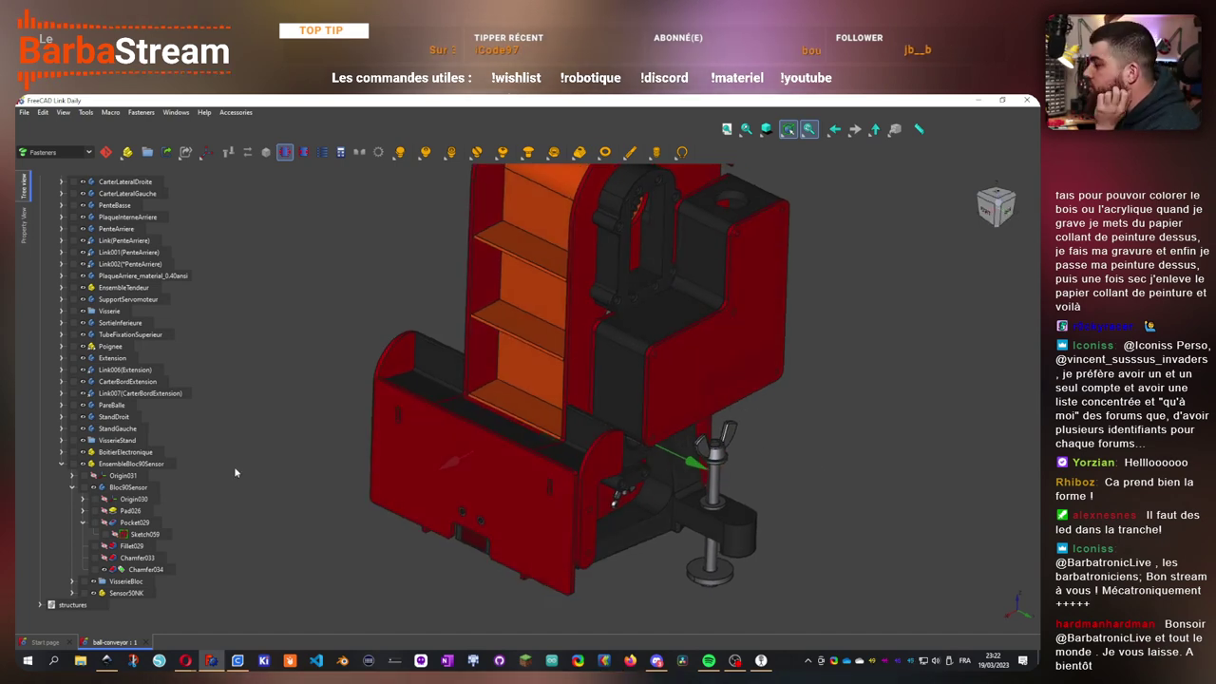
- Collapse EnsembleBloc90Sensor and check which tree objects correspond to the stands, side covers and extension boxes
{"action": "left_click_drag", "start_coordinate": [237, 472], "coordinate": [463, 472]}
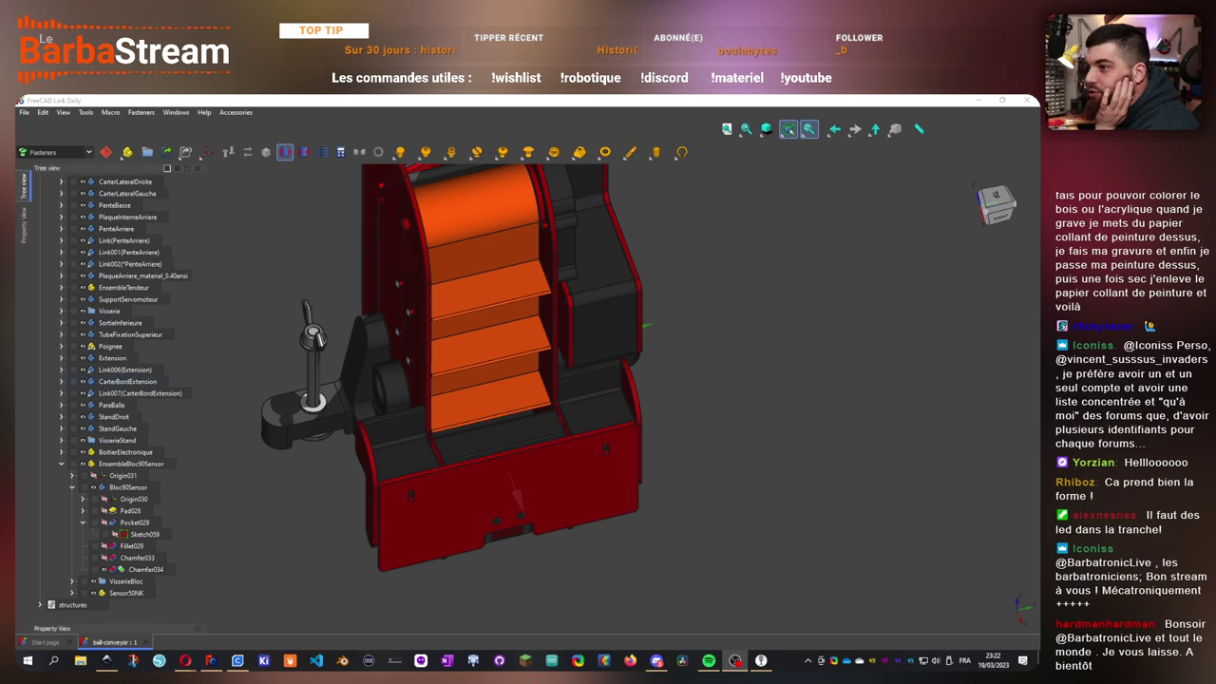
{"action": "left_click_drag", "start_coordinate": [622, 535], "coordinate": [703, 529]}
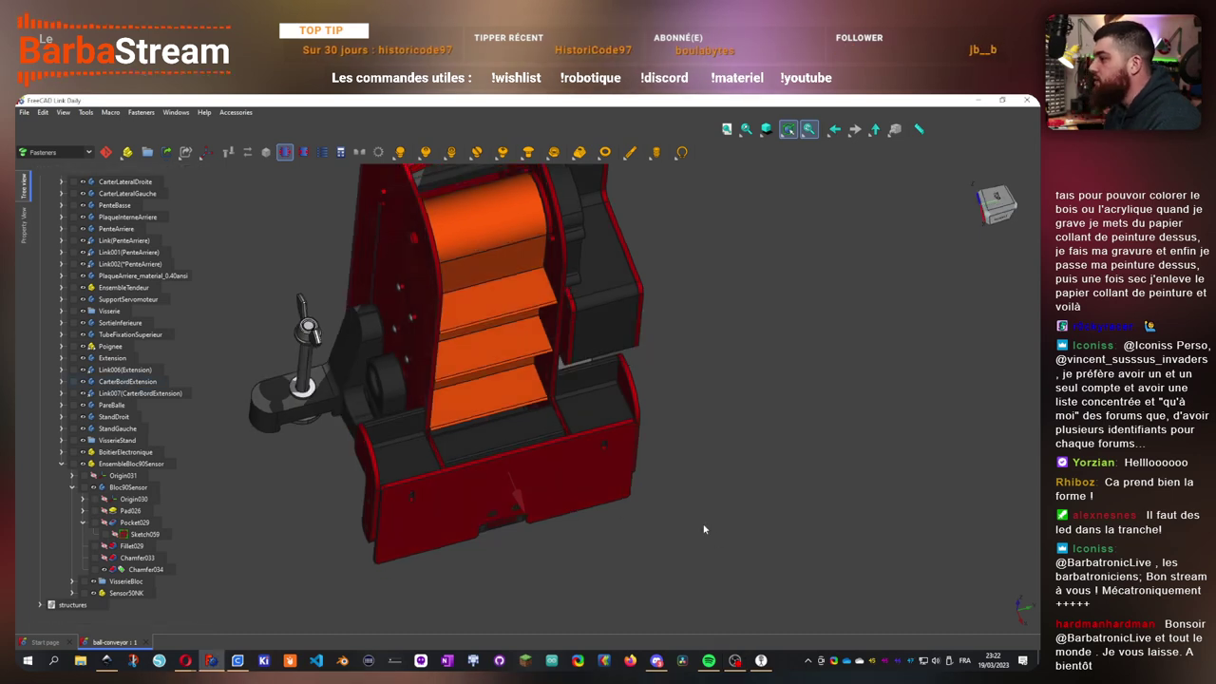
{"action": "scroll", "coordinate": [596, 412], "scroll_direction": "up", "scroll_amount": 3}
{"action": "left_click", "coordinate": [597, 412]}
{"action": "scroll", "coordinate": [662, 434], "scroll_direction": "down", "scroll_amount": 4}
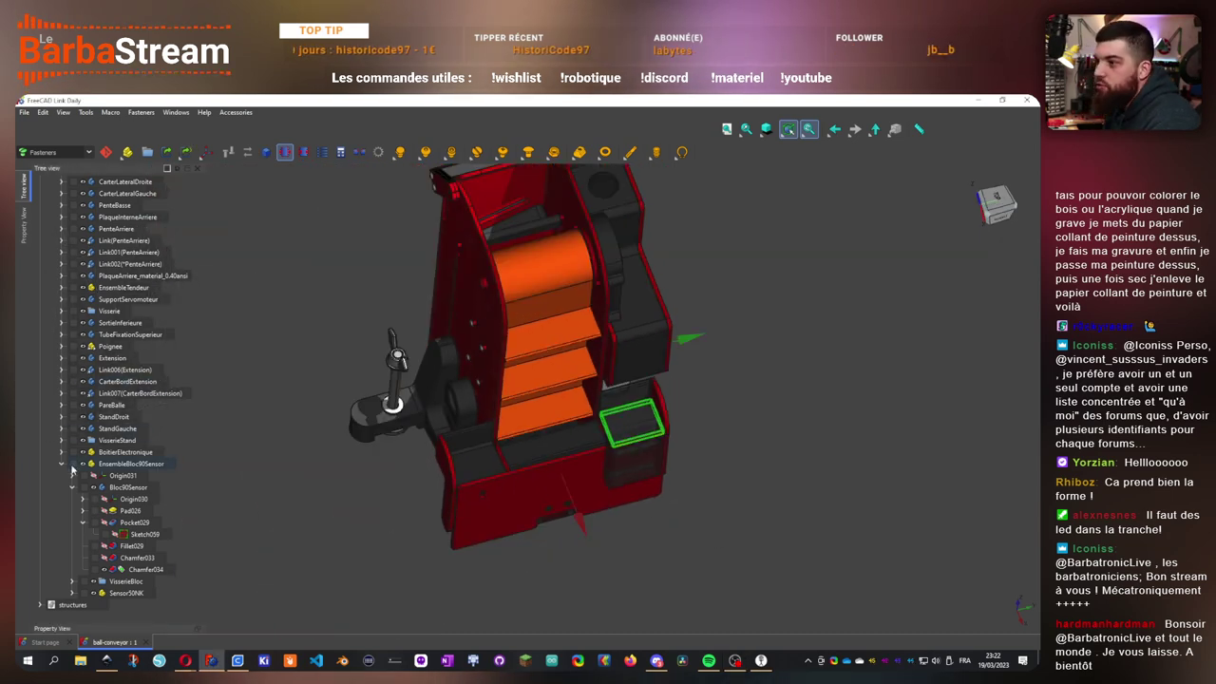
{"action": "left_click", "coordinate": [61, 463]}
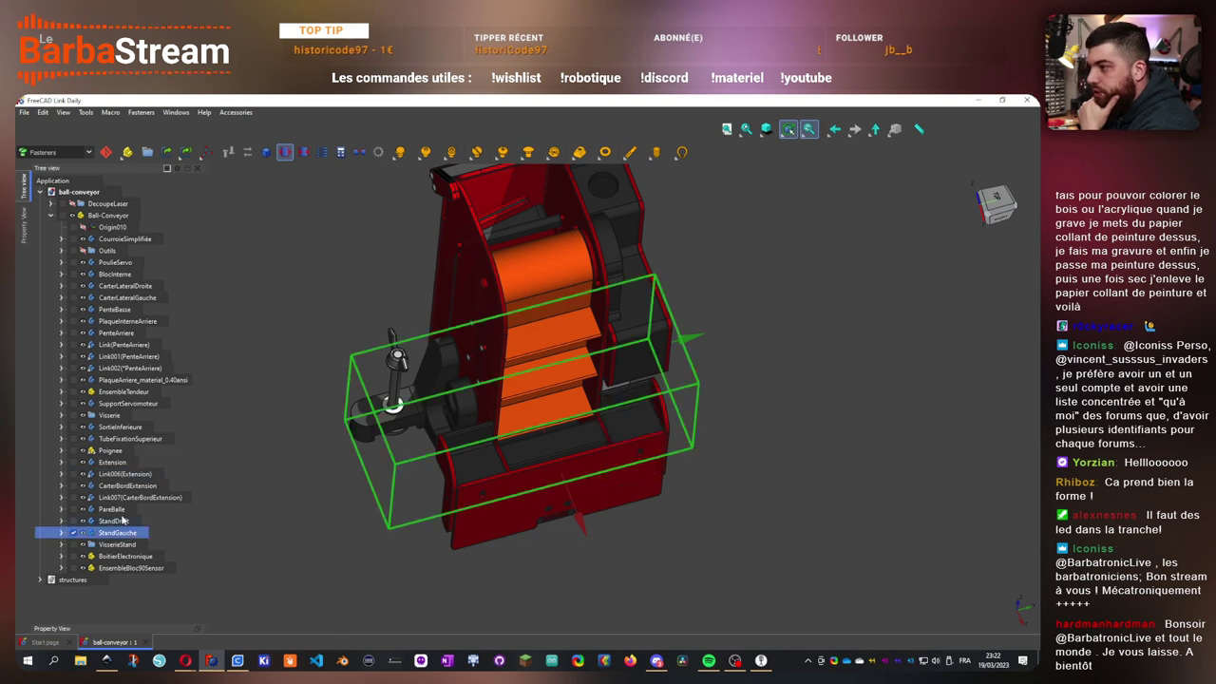
{"action": "left_click", "coordinate": [118, 521]}
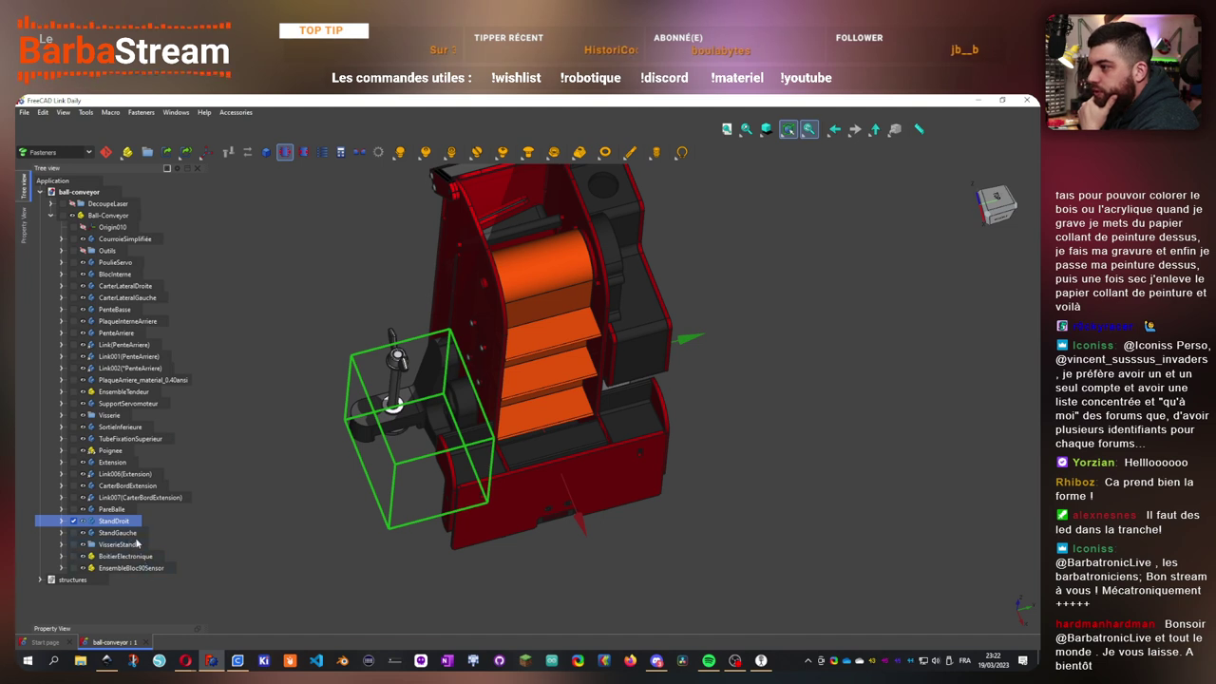
{"action": "left_click", "coordinate": [135, 485]}
{"action": "left_click", "coordinate": [145, 497]}
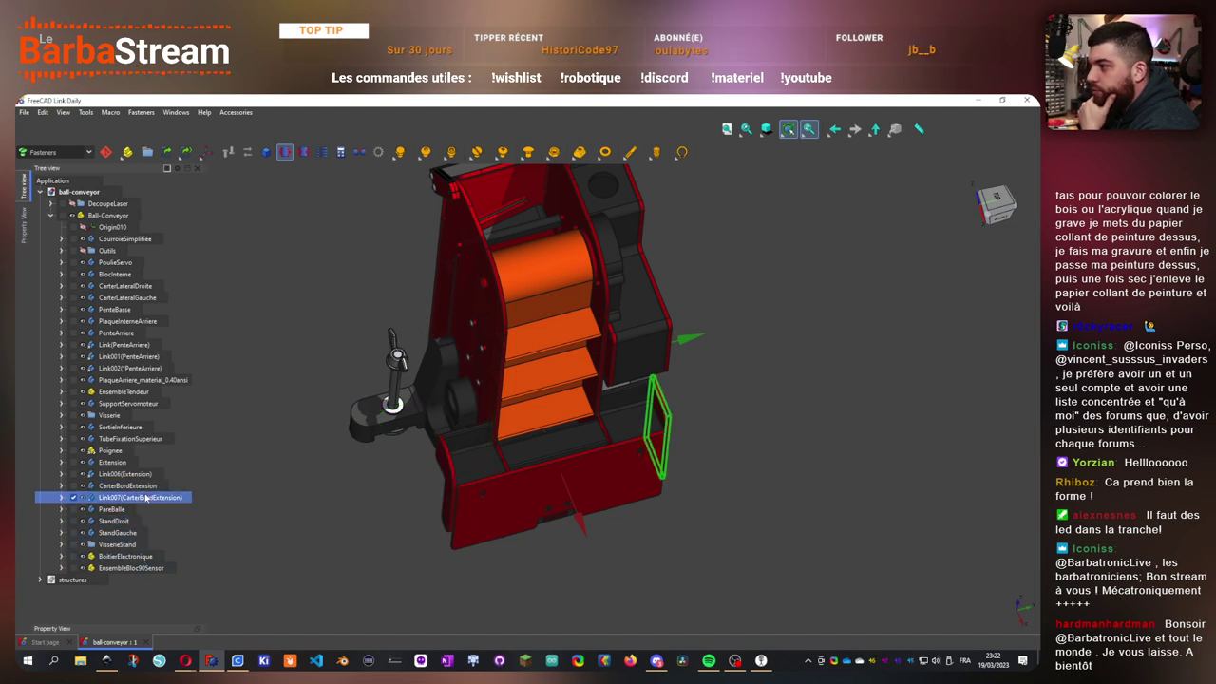
{"action": "left_click", "coordinate": [137, 485]}
{"action": "left_click", "coordinate": [113, 463]}
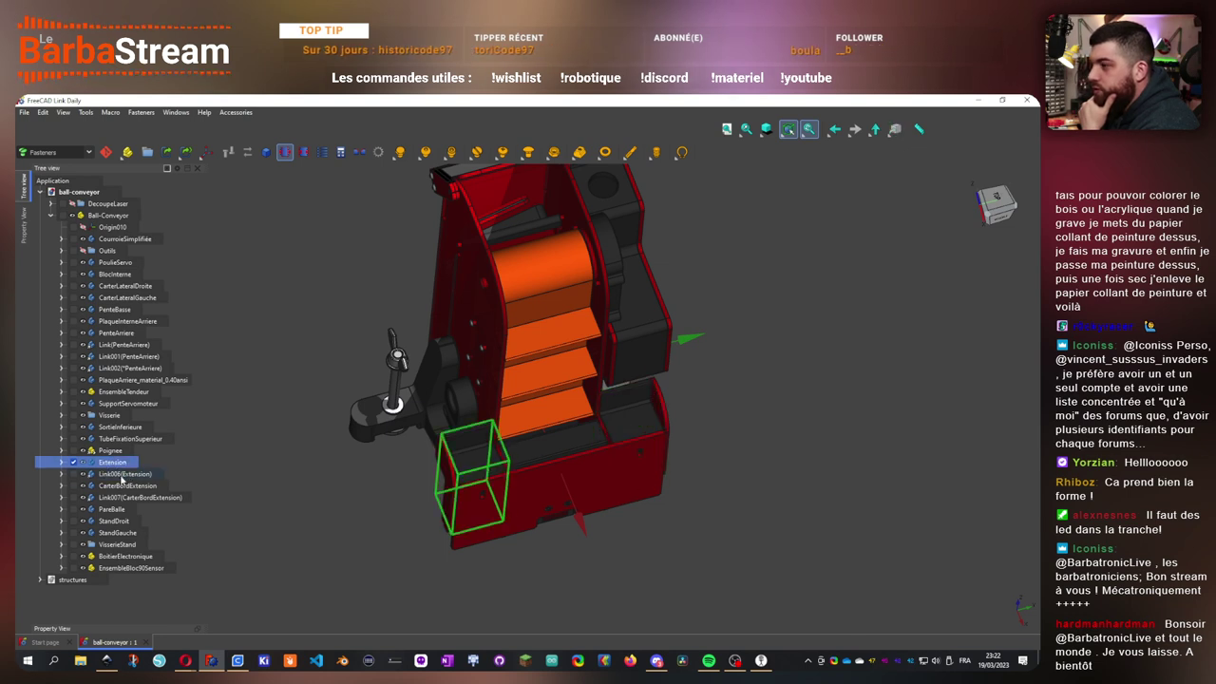
{"action": "left_click", "coordinate": [122, 475]}
- Expand the features of the Extension body and make it the active body
{"action": "left_click", "coordinate": [62, 474]}
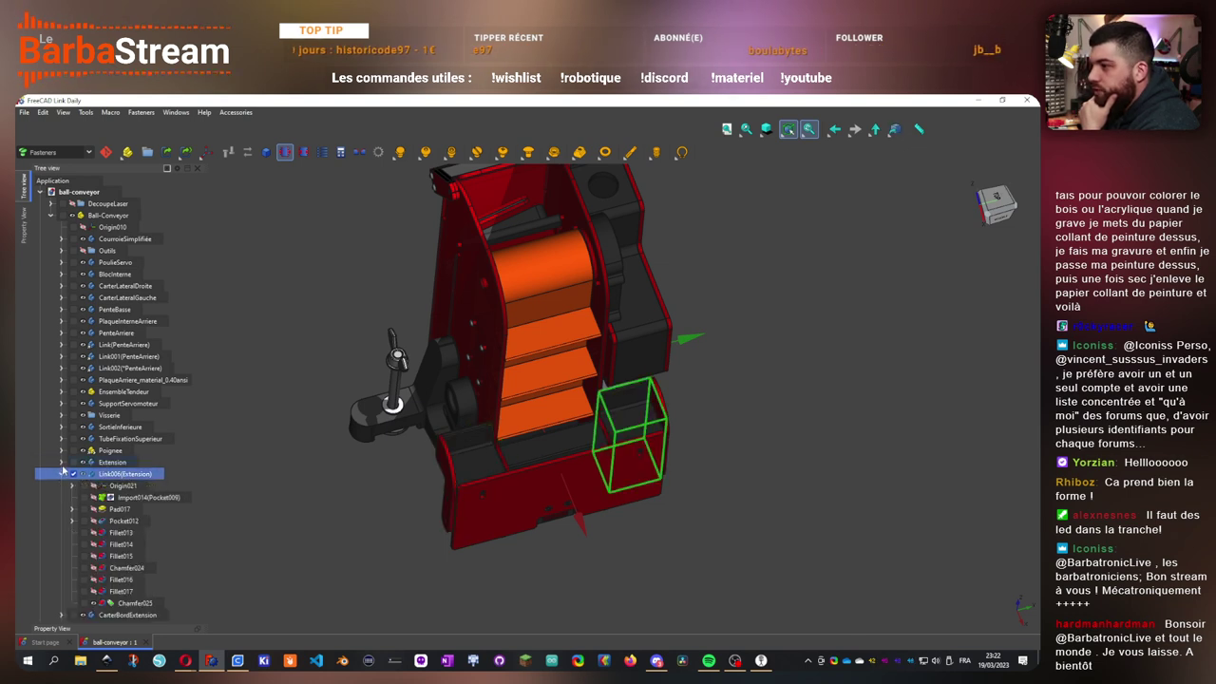
{"action": "left_click", "coordinate": [62, 474]}
{"action": "left_click", "coordinate": [61, 461]}
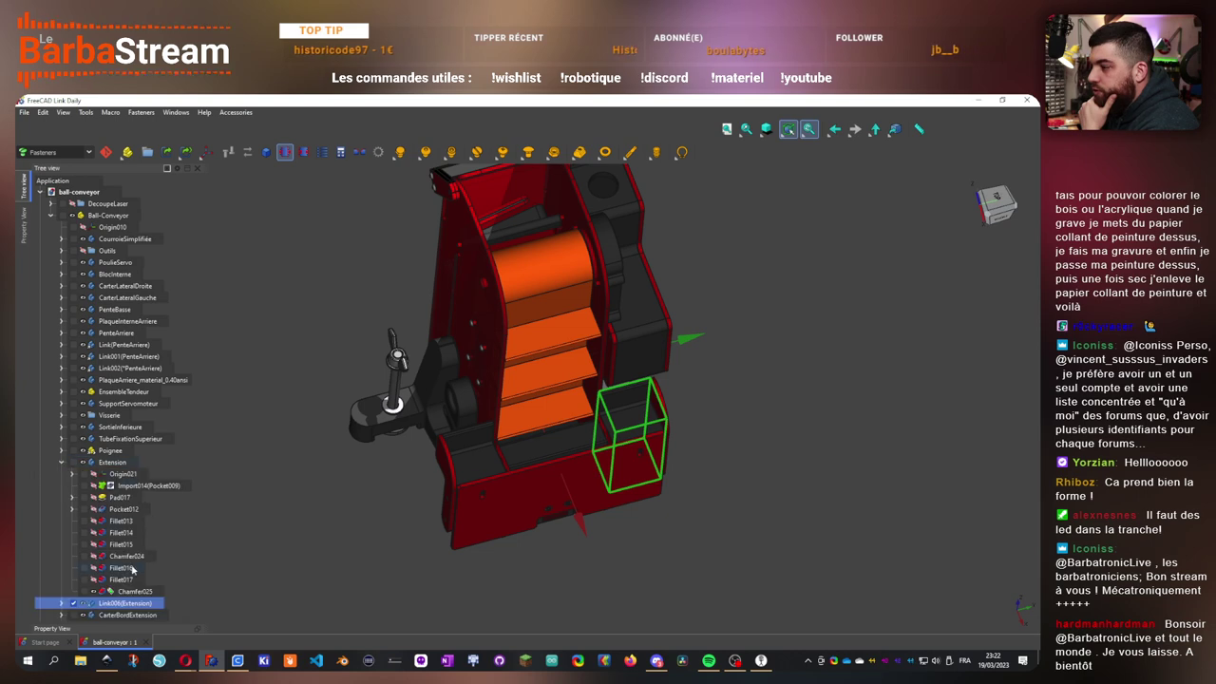
{"action": "double_click", "coordinate": [113, 462]}
{"action": "left_click", "coordinate": [702, 546]}
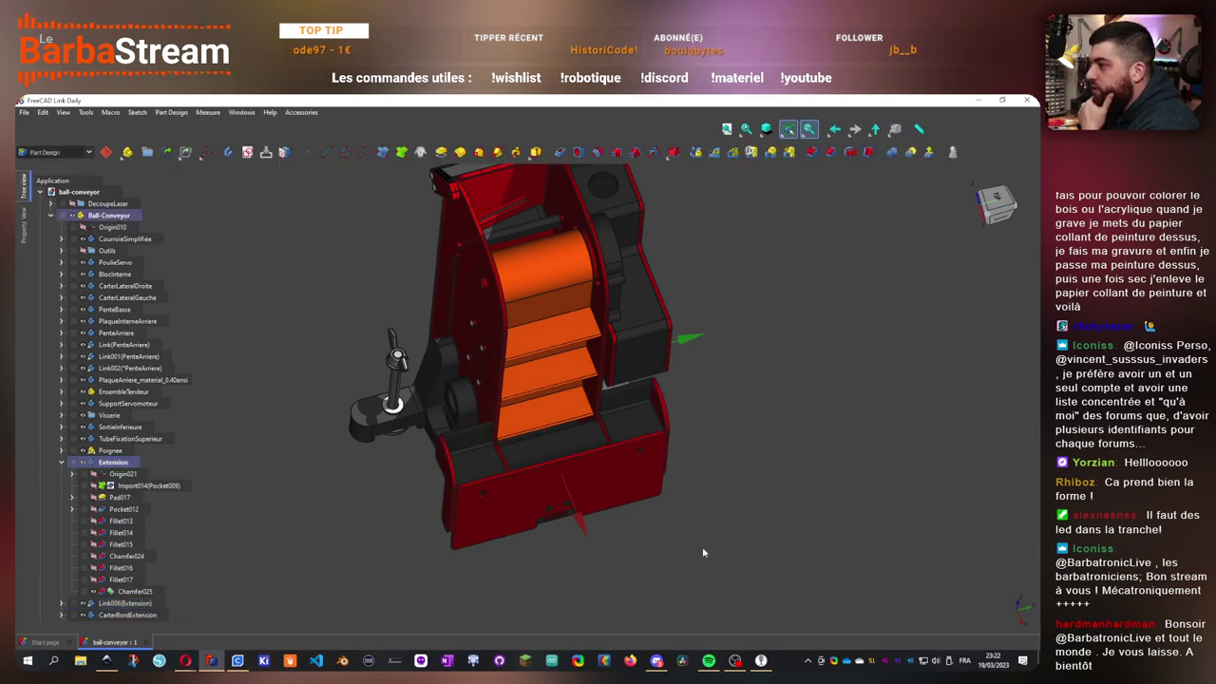
{"action": "left_click_drag", "start_coordinate": [702, 546], "coordinate": [494, 546]}
{"action": "scroll", "coordinate": [134, 573], "scroll_direction": "down", "scroll_amount": 3}
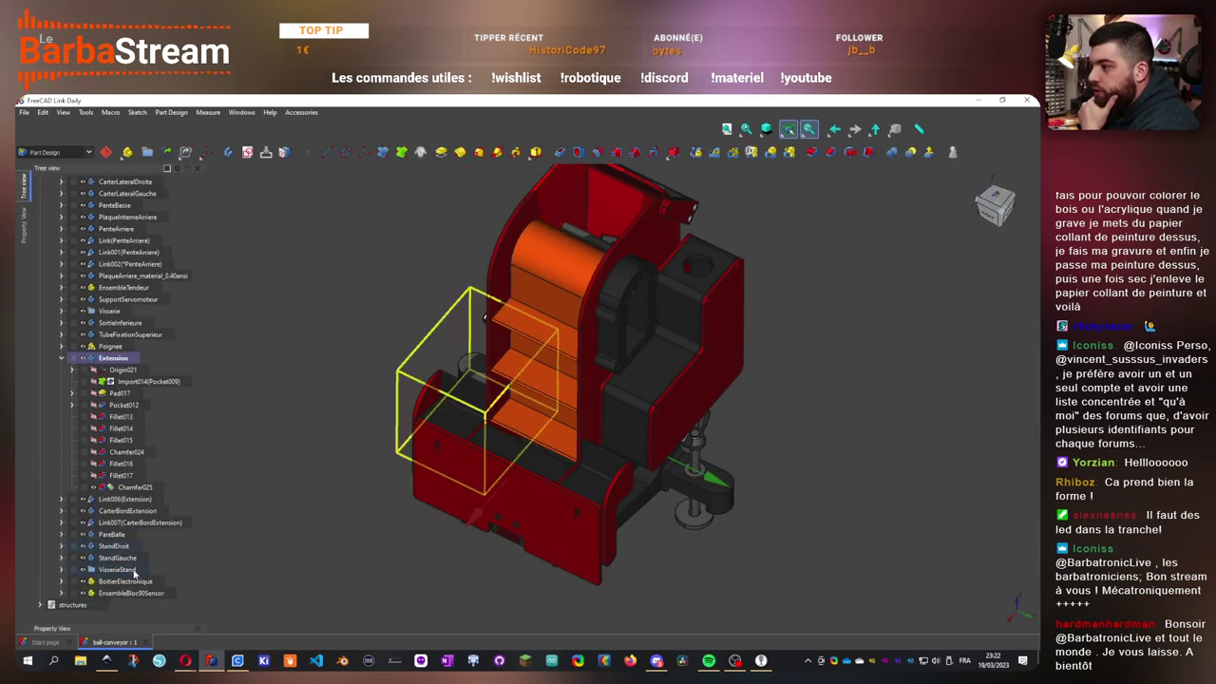
- Check which parts are around the front panel and hide the PareBalle panel
{"action": "left_click", "coordinate": [107, 582]}
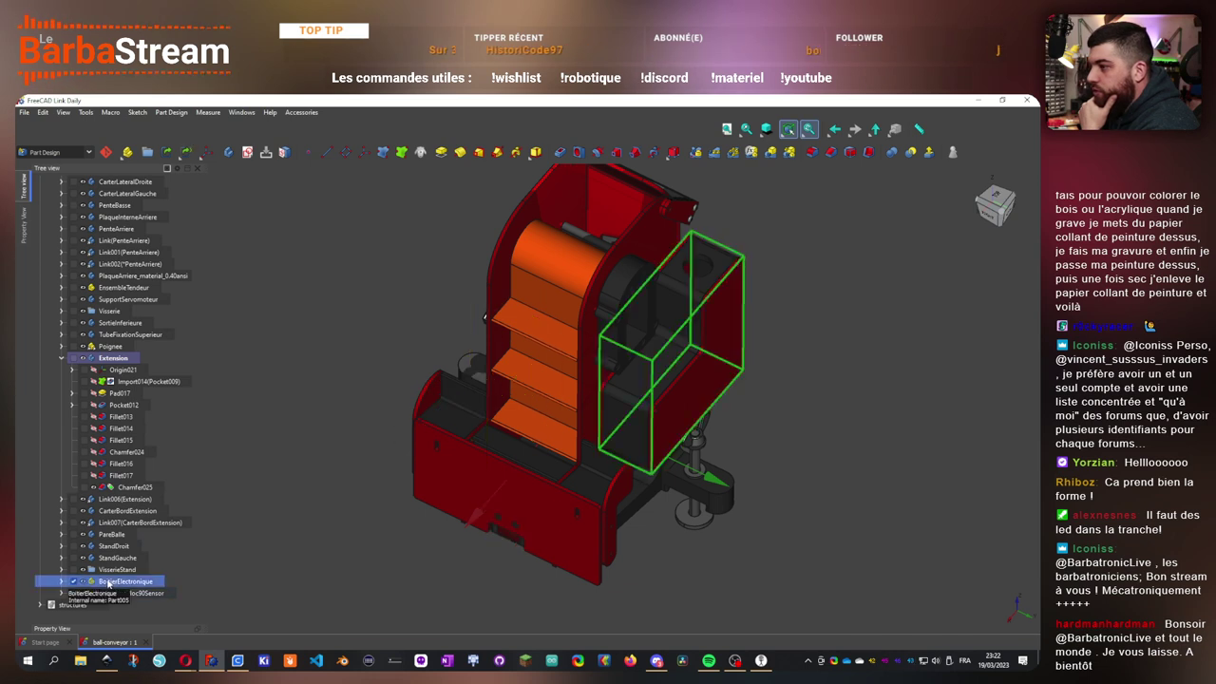
{"action": "left_click", "coordinate": [114, 570]}
{"action": "left_click", "coordinate": [119, 583]}
{"action": "left_click", "coordinate": [124, 594]}
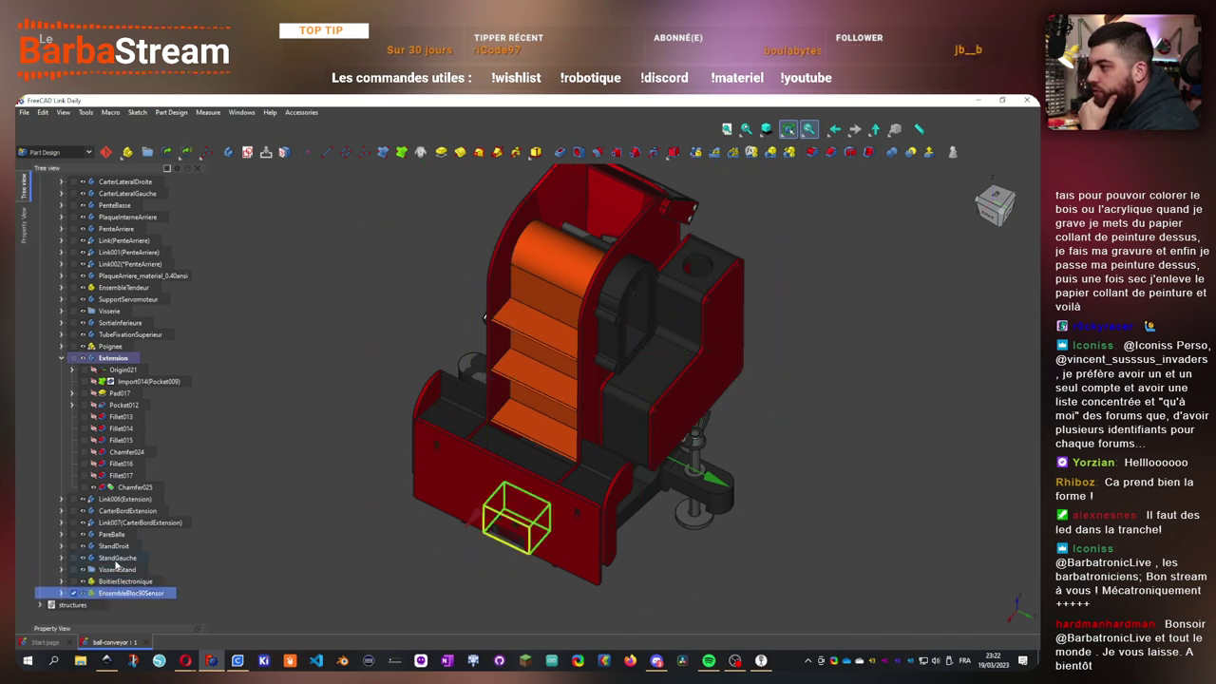
{"action": "left_click", "coordinate": [115, 534]}
{"action": "key", "text": "space"}
{"action": "left_click", "coordinate": [464, 557]}
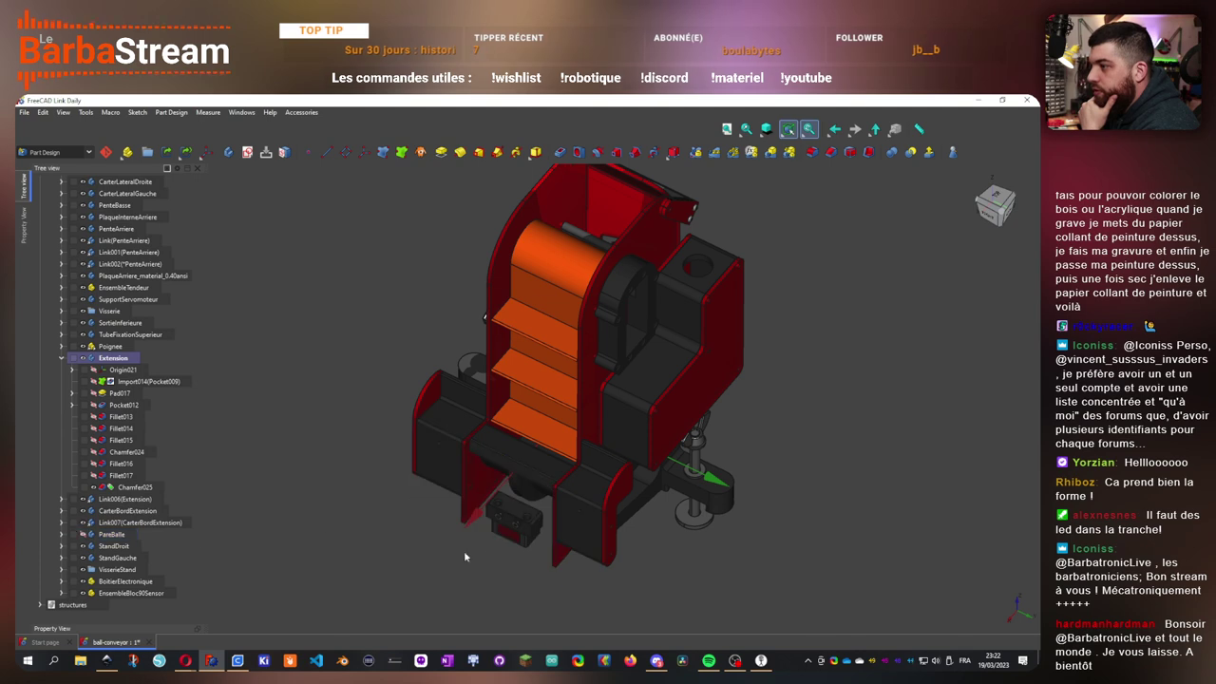
- Examine the steps and front edge of the Extension body from straight on and at an angle
{"action": "left_click_drag", "start_coordinate": [465, 556], "coordinate": [507, 518]}
{"action": "scroll", "coordinate": [462, 480], "scroll_direction": "up", "scroll_amount": 4}
{"action": "scroll", "coordinate": [409, 362], "scroll_direction": "up", "scroll_amount": 3}
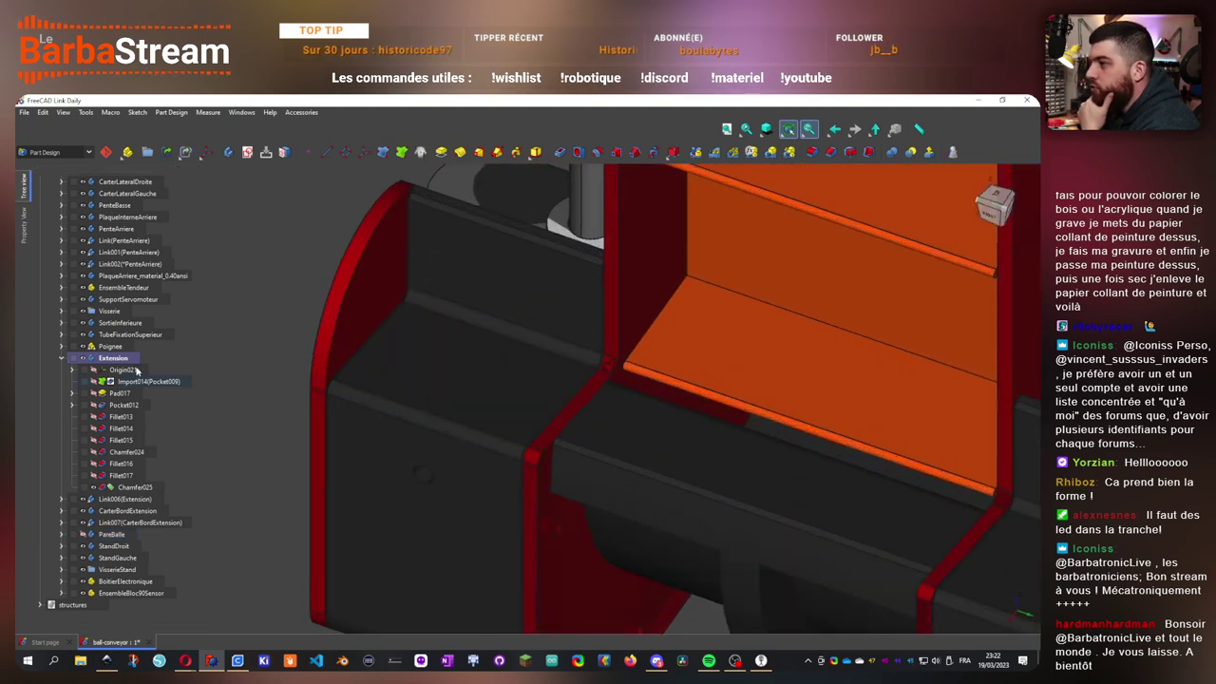
{"action": "left_click", "coordinate": [116, 358]}
{"action": "scroll", "coordinate": [404, 406], "scroll_direction": "down", "scroll_amount": 2}
{"action": "left_click", "coordinate": [994, 210]}
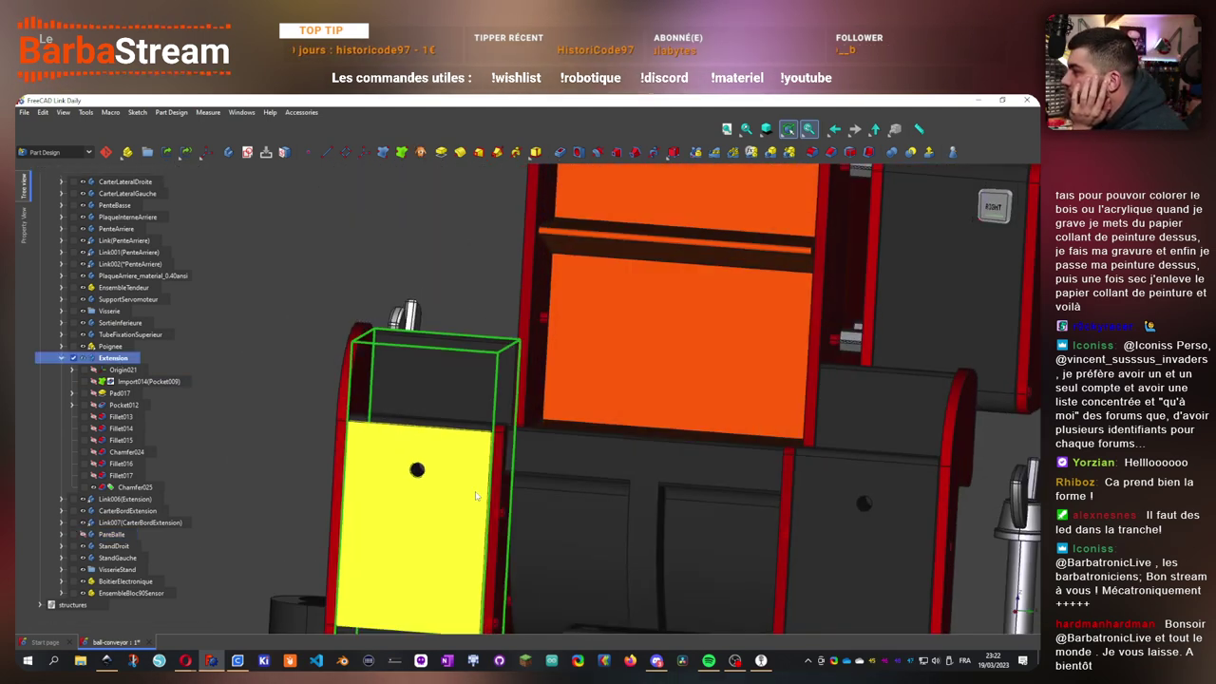
{"action": "scroll", "coordinate": [459, 391], "scroll_direction": "up", "scroll_amount": 3}
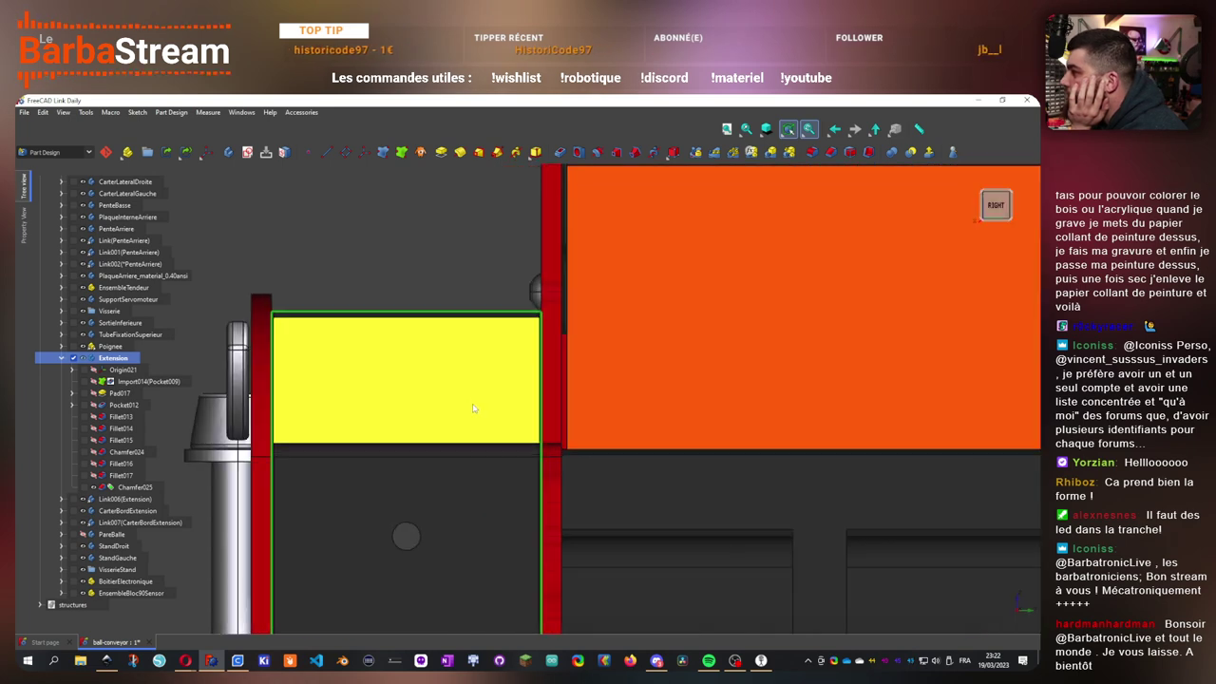
{"action": "left_click_drag", "start_coordinate": [475, 409], "coordinate": [380, 523]}
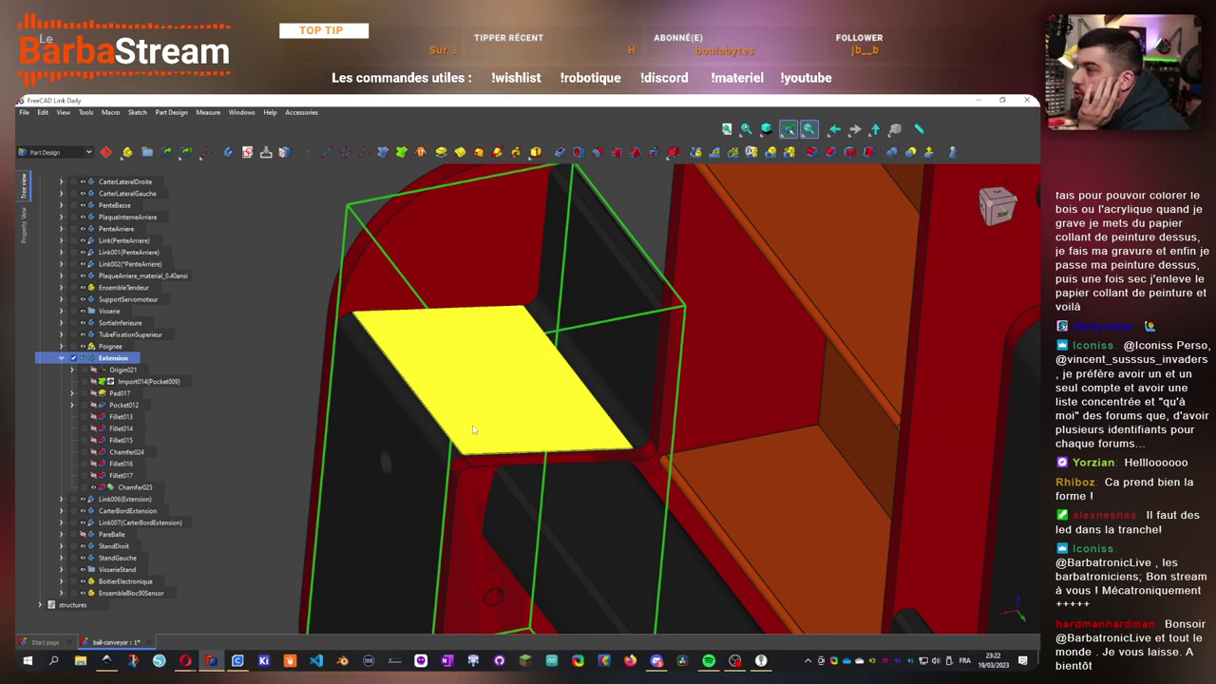
{"action": "left_click_drag", "start_coordinate": [463, 462], "coordinate": [595, 481]}
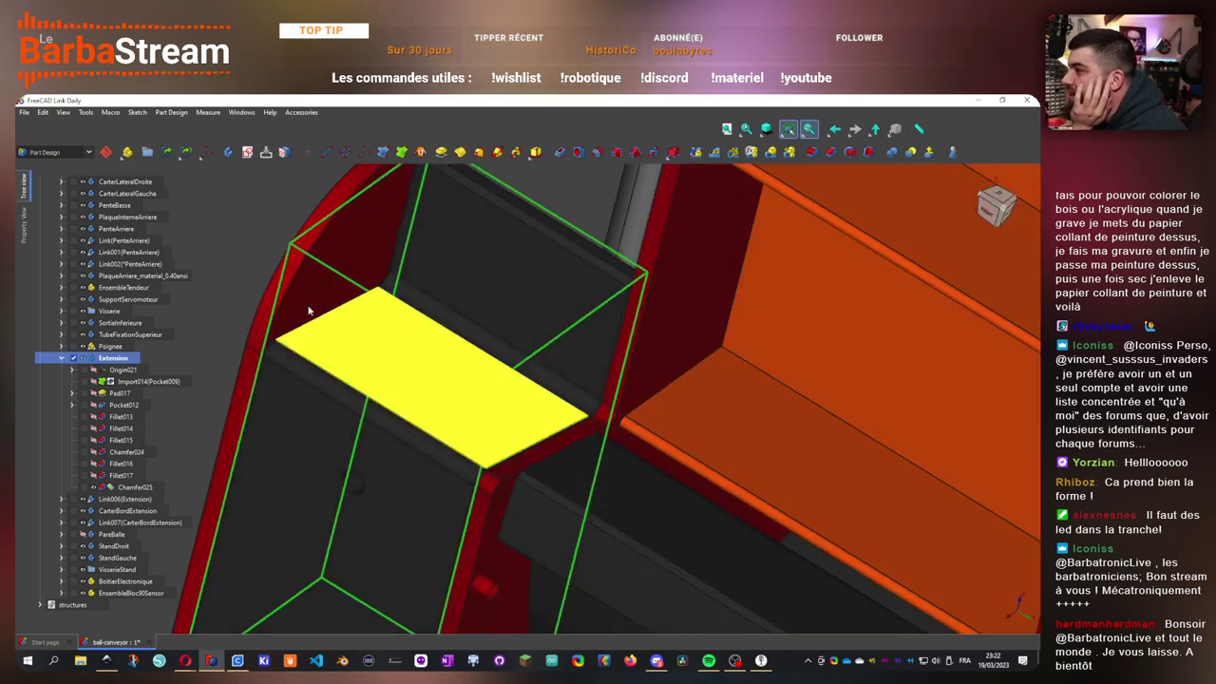
{"action": "left_click_drag", "start_coordinate": [309, 310], "coordinate": [477, 334]}
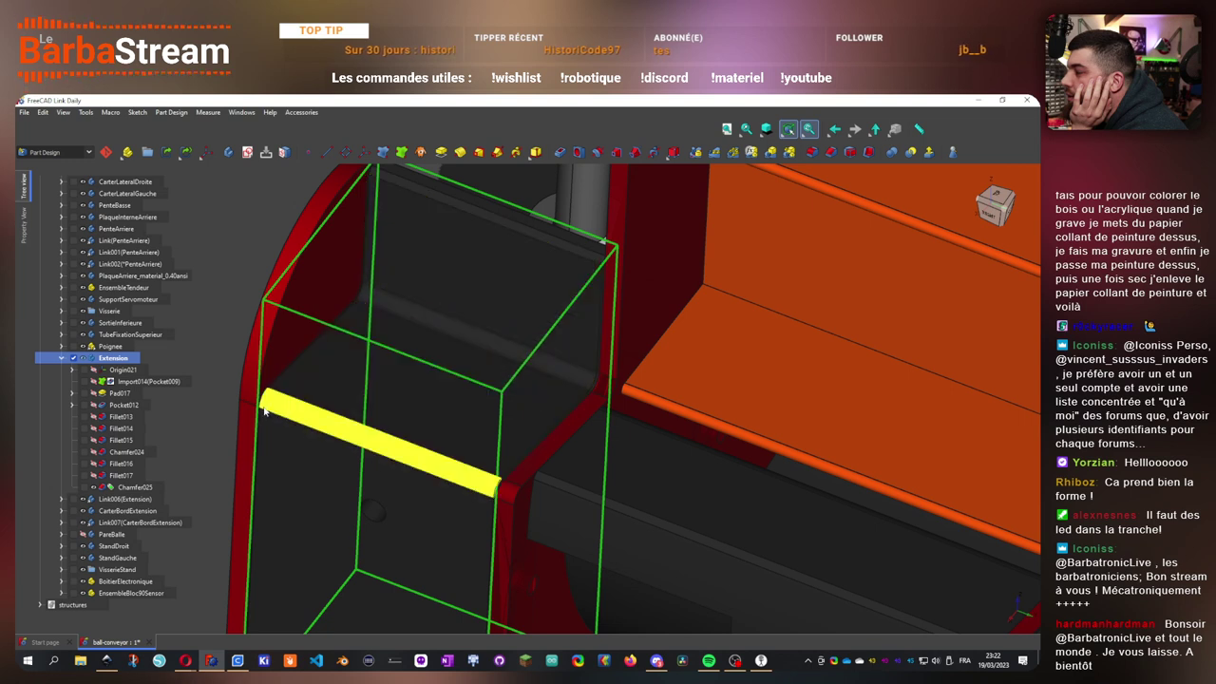
- Display the Extension body at its Pad017 base stage and examine the two extension boxes from several angles
{"action": "left_click", "coordinate": [120, 393]}
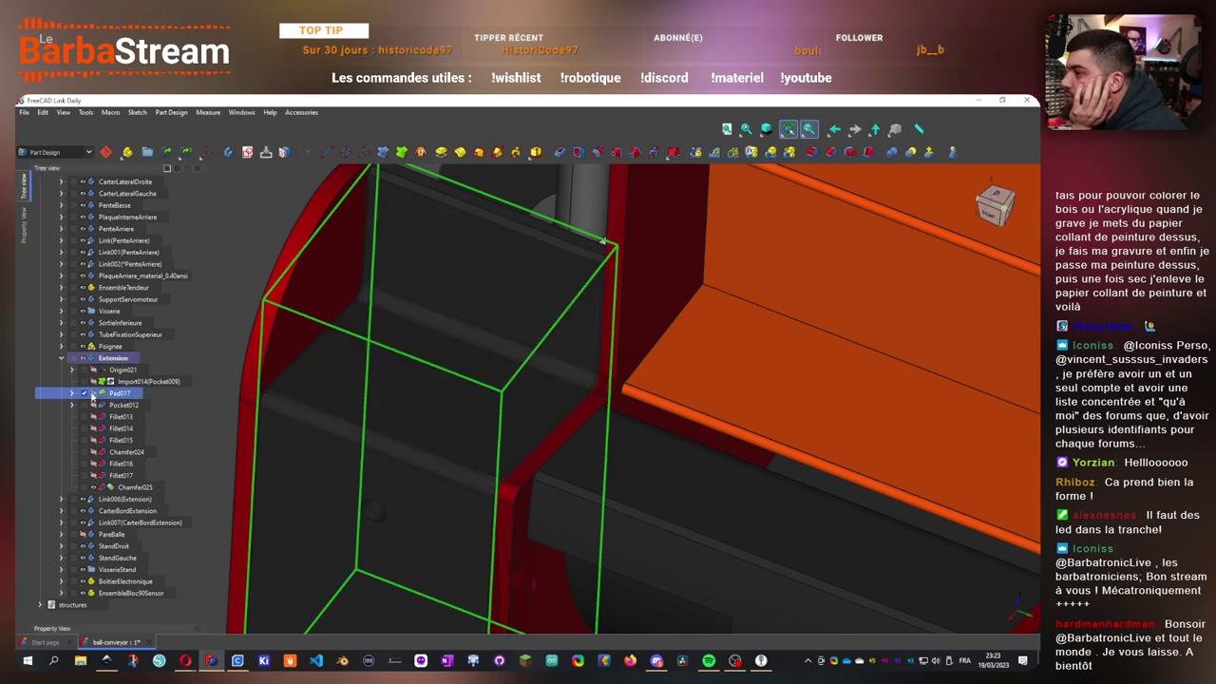
{"action": "left_click", "coordinate": [85, 395]}
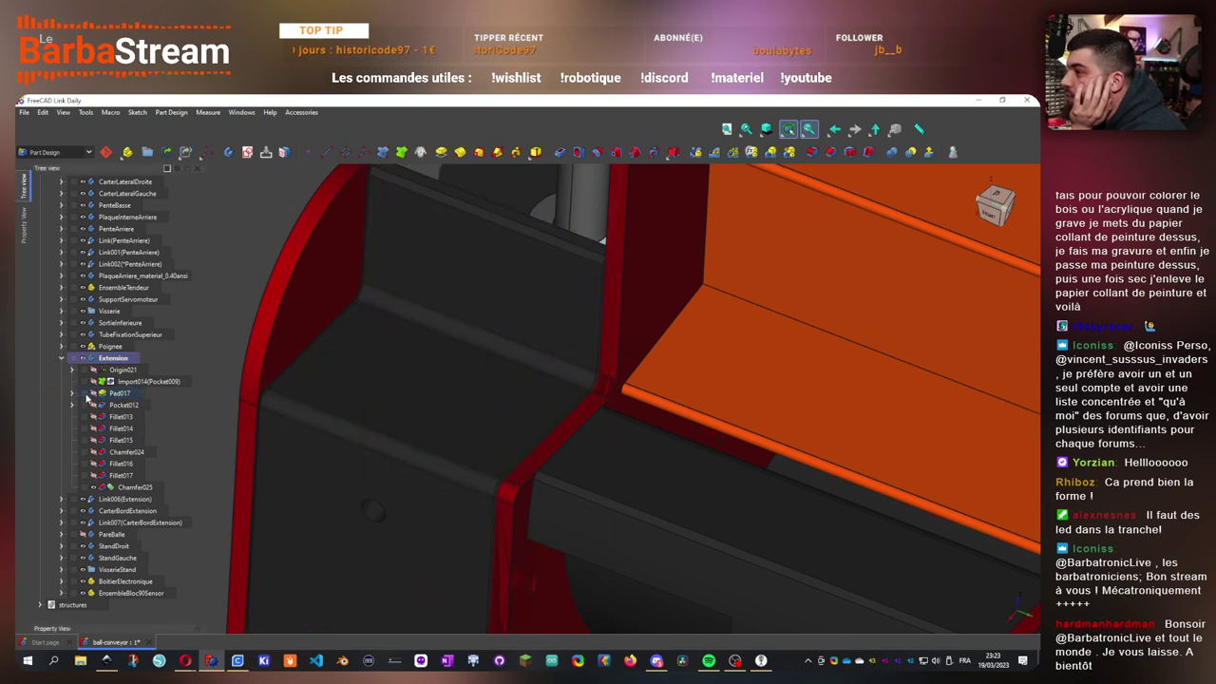
{"action": "left_click", "coordinate": [93, 393]}
{"action": "scroll", "coordinate": [440, 437], "scroll_direction": "down", "scroll_amount": 4}
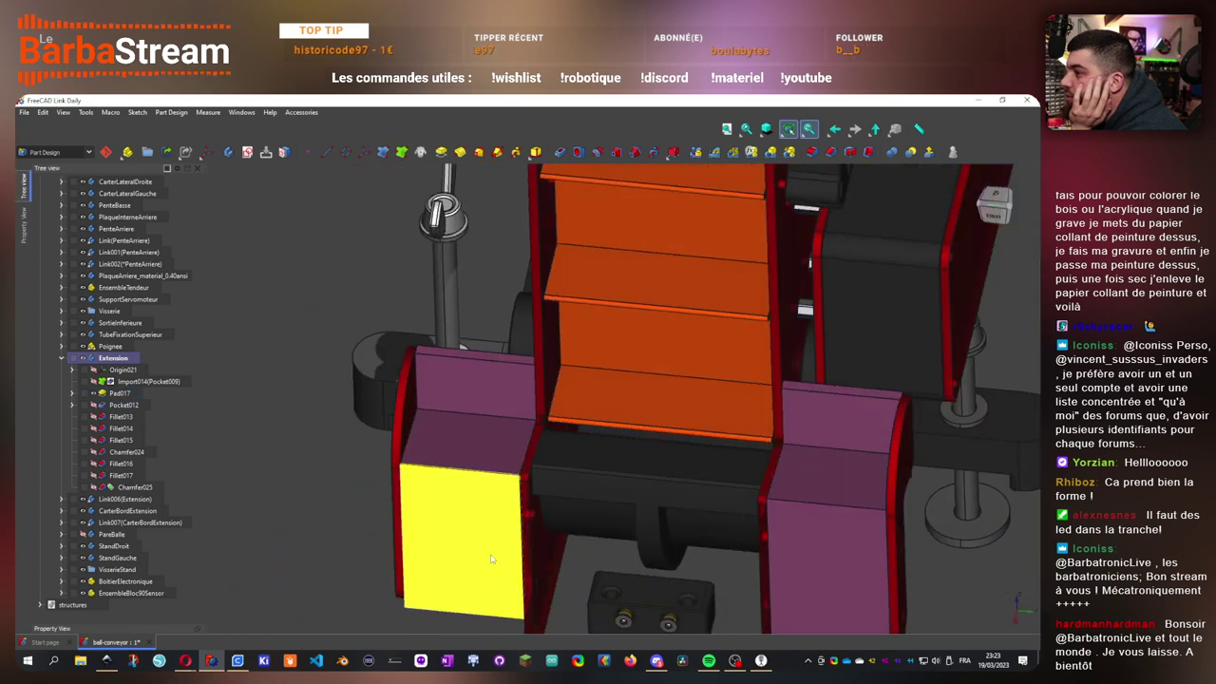
{"action": "left_click_drag", "start_coordinate": [491, 561], "coordinate": [494, 406]}
{"action": "left_click_drag", "start_coordinate": [607, 399], "coordinate": [503, 489]}
{"action": "scroll", "coordinate": [484, 449], "scroll_direction": "up", "scroll_amount": 2}
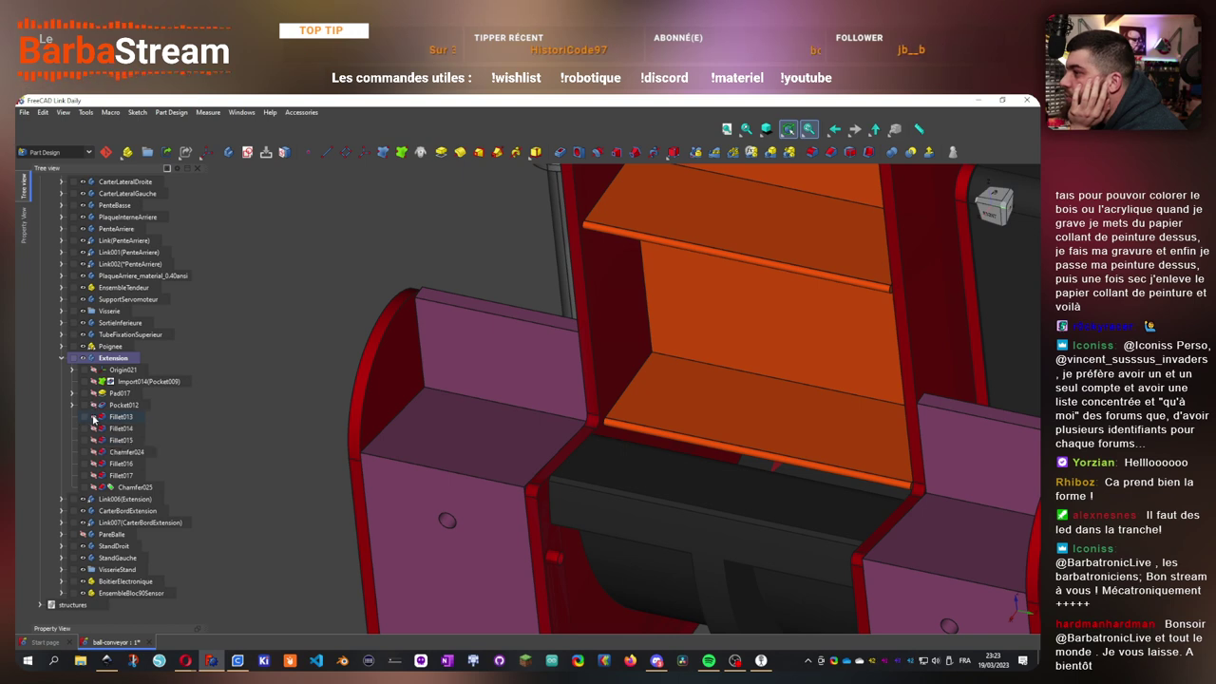
- Review the Extension body at its Fillet013, Fillet014 and Fillet015 stages one after another
{"action": "scroll", "coordinate": [551, 386], "scroll_direction": "down", "scroll_amount": 3}
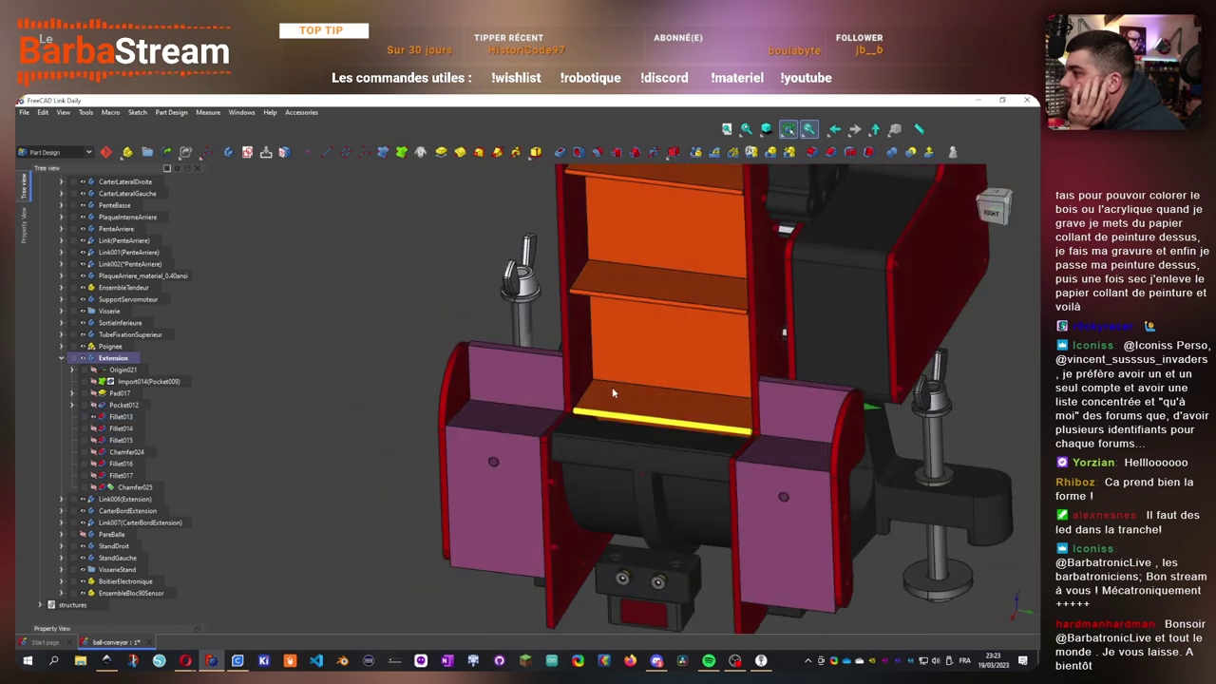
{"action": "left_click_drag", "start_coordinate": [614, 393], "coordinate": [675, 472]}
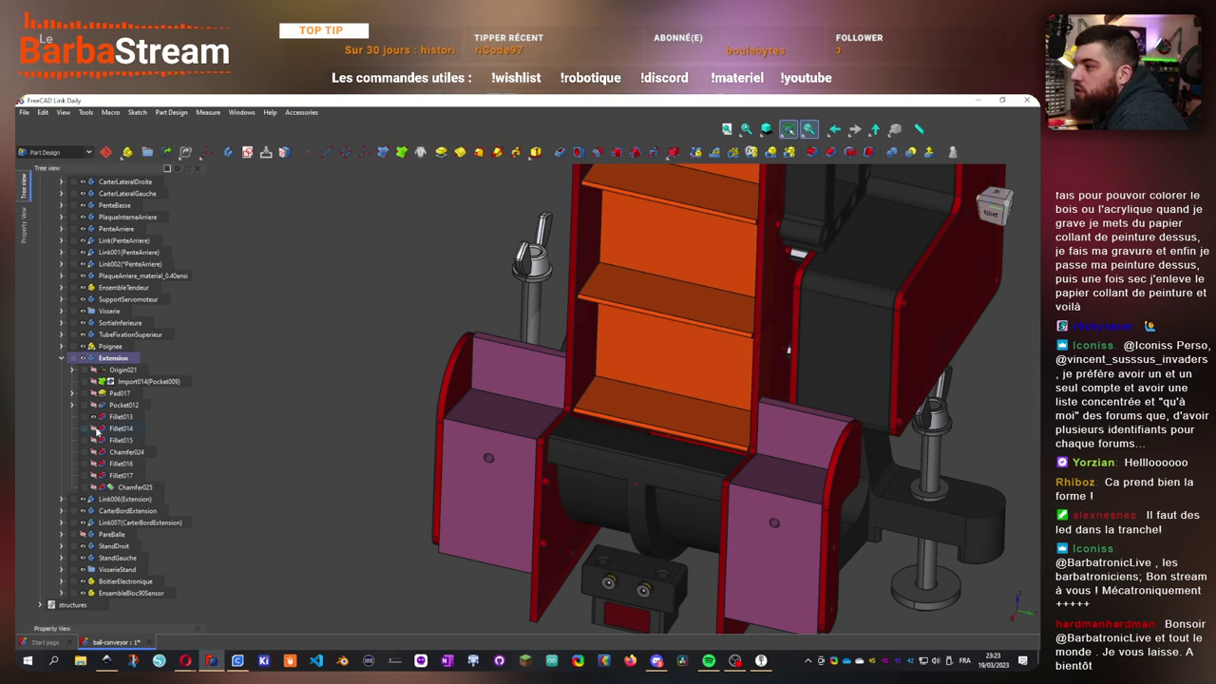
{"action": "scroll", "coordinate": [513, 429], "scroll_direction": "up", "scroll_amount": 2}
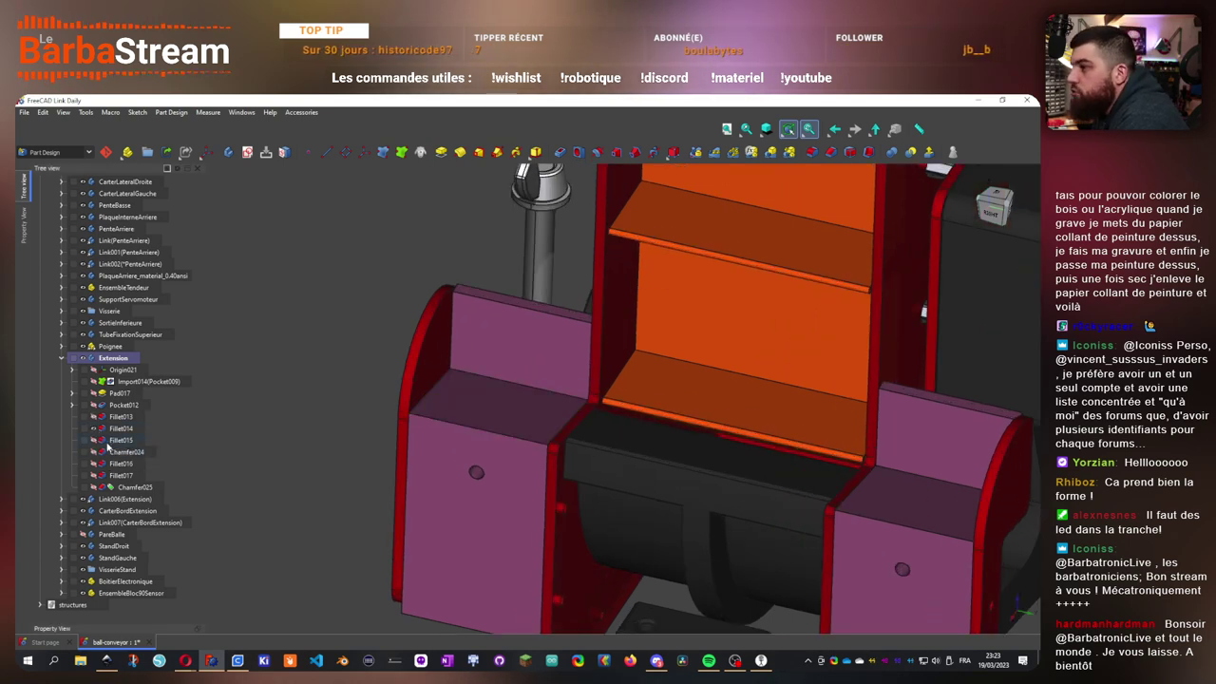
{"action": "left_click", "coordinate": [95, 441]}
{"action": "left_click", "coordinate": [95, 444]}
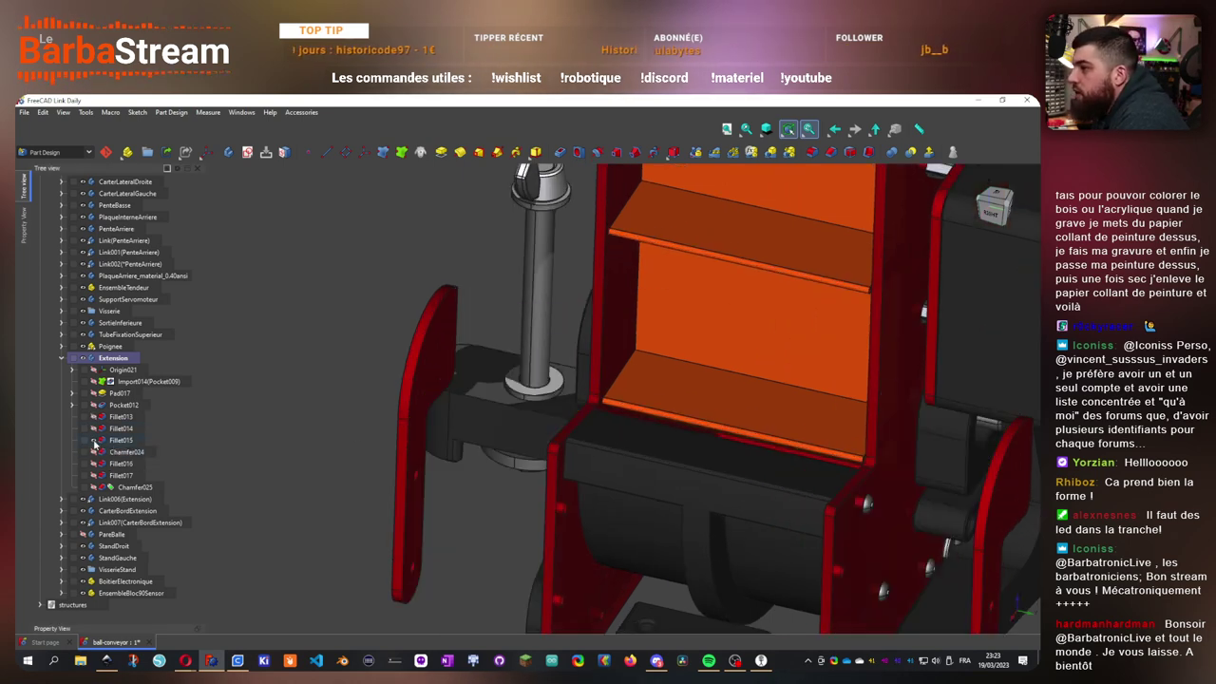
{"action": "left_click", "coordinate": [96, 441]}
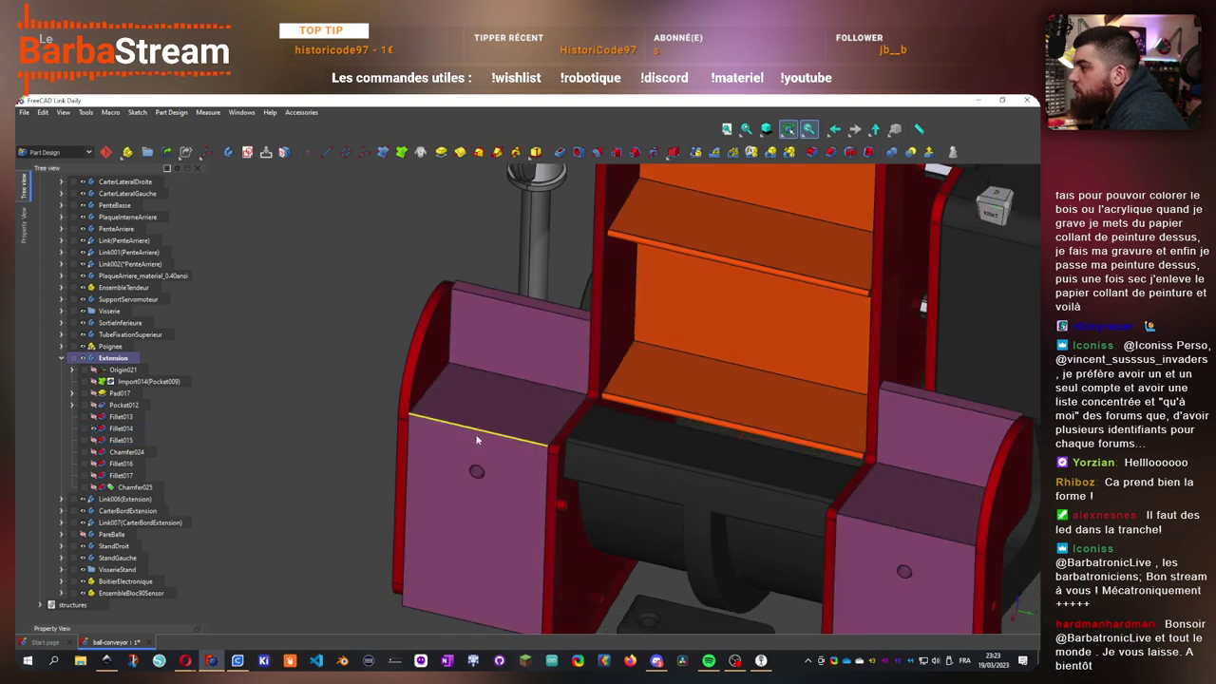
- Check which actions are available for Fillet014, and display the Extension body at its Chamfer025 stage again
{"action": "left_click", "coordinate": [120, 429]}
{"action": "right_click", "coordinate": [120, 430]}
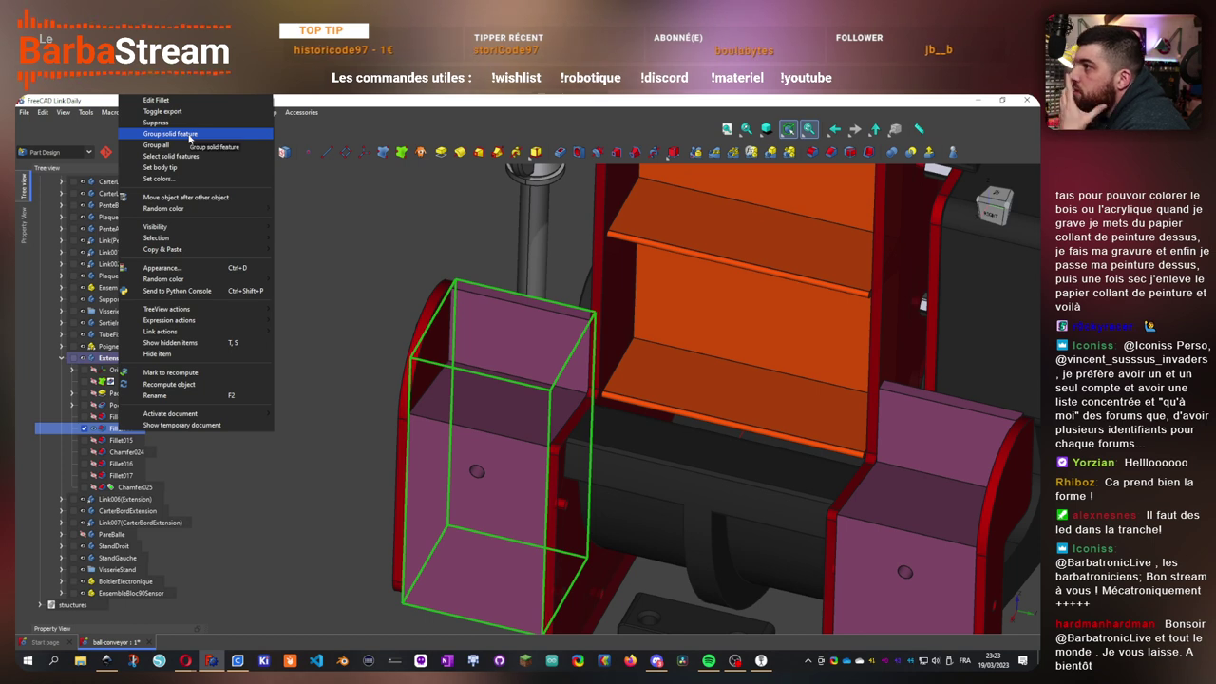
{"action": "left_click", "coordinate": [120, 488]}
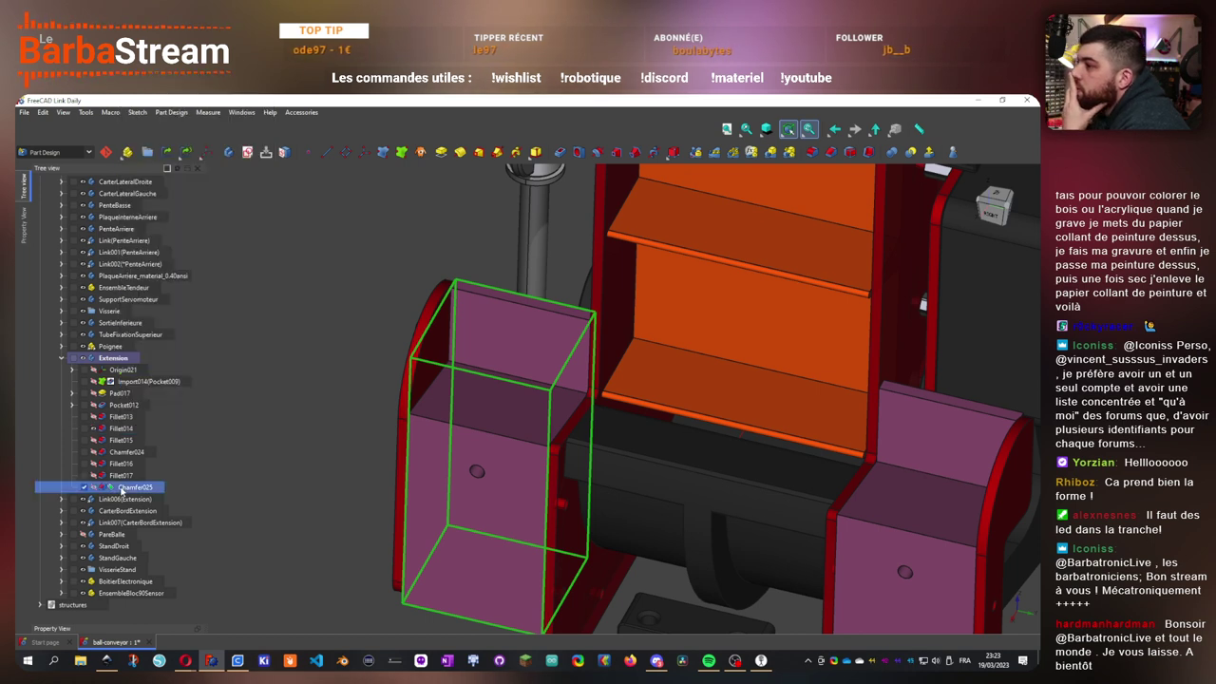
{"action": "double_click", "coordinate": [123, 488]}
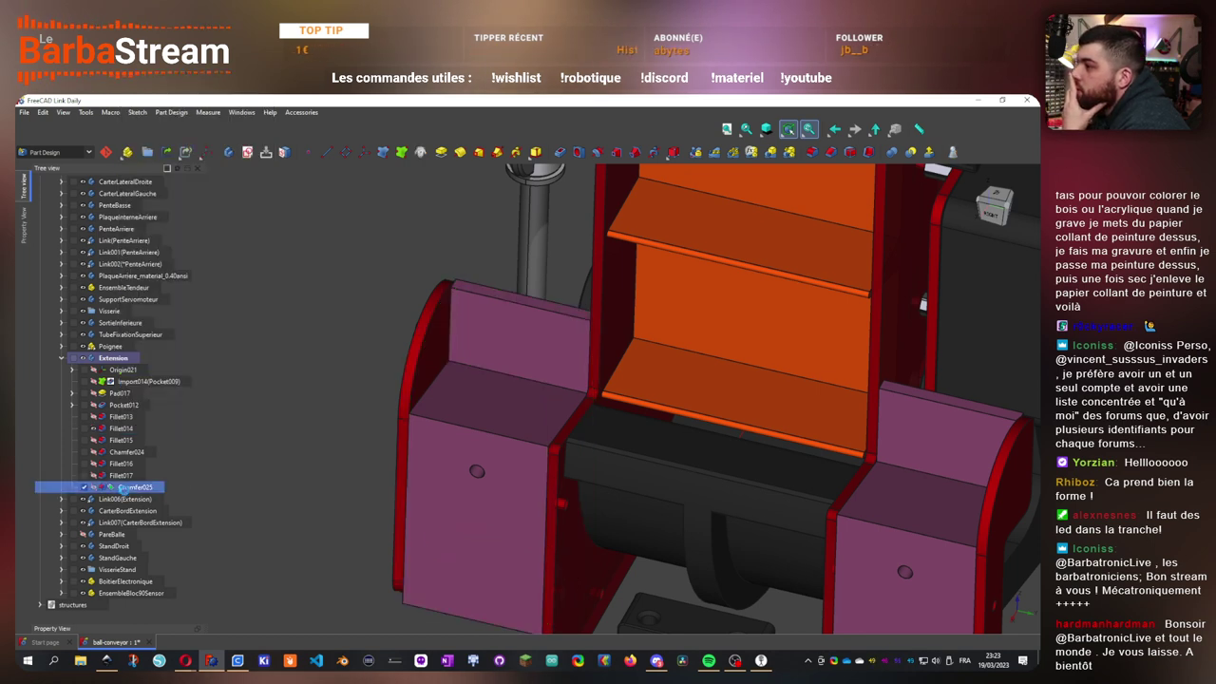
{"action": "left_click", "coordinate": [123, 488]}
{"action": "left_click", "coordinate": [93, 488]}
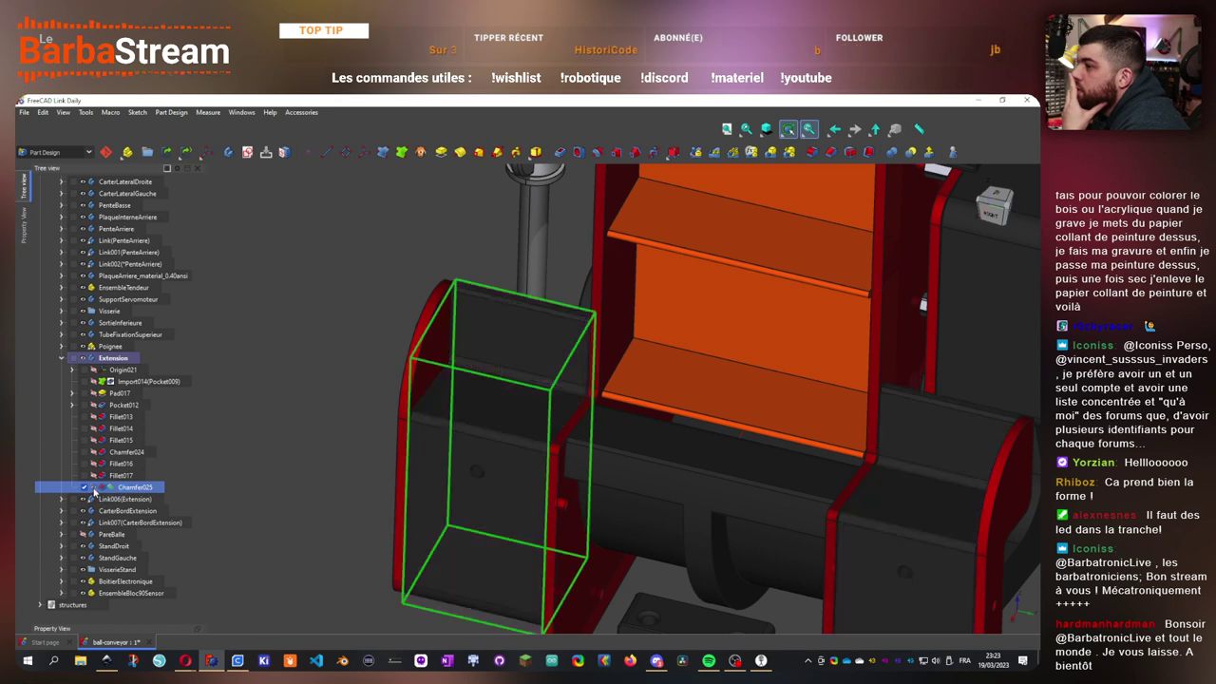
- Hide the red CarterBordExtension side edges and their Link007 copy around the extension boxes
{"action": "scroll", "coordinate": [410, 412], "scroll_direction": "down", "scroll_amount": 2}
{"action": "left_click_drag", "start_coordinate": [372, 499], "coordinate": [191, 487]}
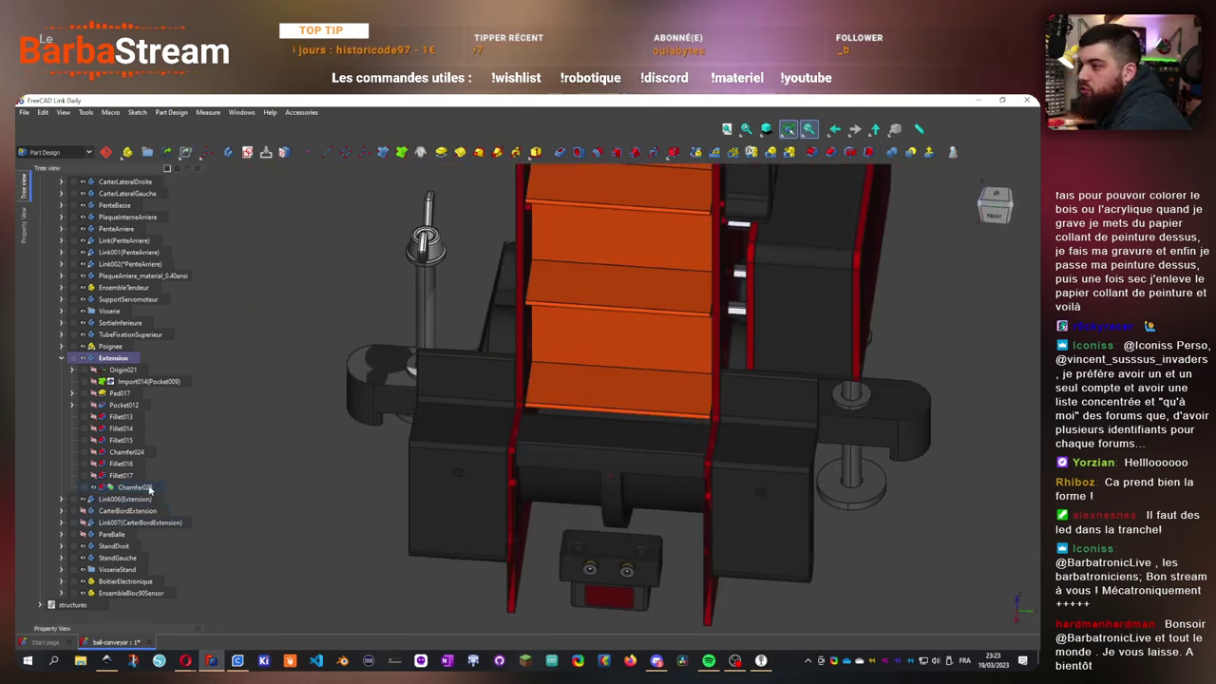
{"action": "left_click", "coordinate": [124, 475]}
{"action": "left_click", "coordinate": [350, 512]}
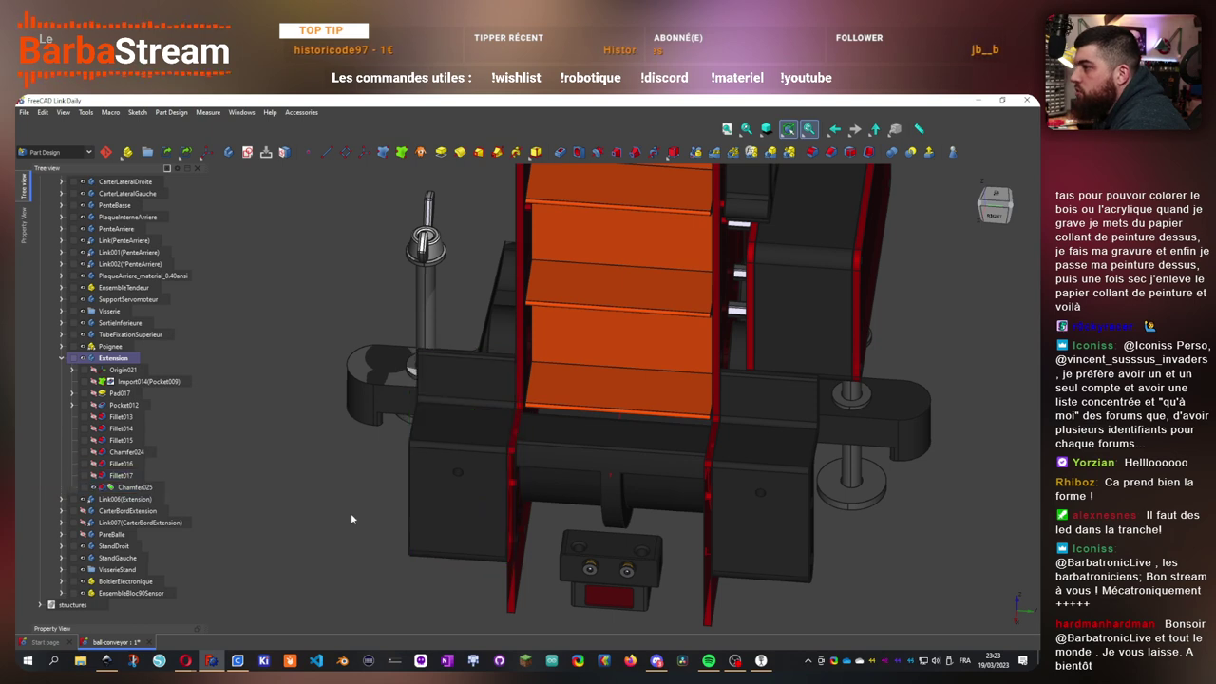
{"action": "mouse_move", "coordinate": [350, 512]}
{"action": "left_mouse_down"}
{"action": "mouse_move", "coordinate": [607, 474]}
{"action": "mouse_move", "coordinate": [570, 446]}
{"action": "mouse_move", "coordinate": [432, 512]}
{"action": "mouse_move", "coordinate": [371, 503]}
{"action": "left_mouse_up"}
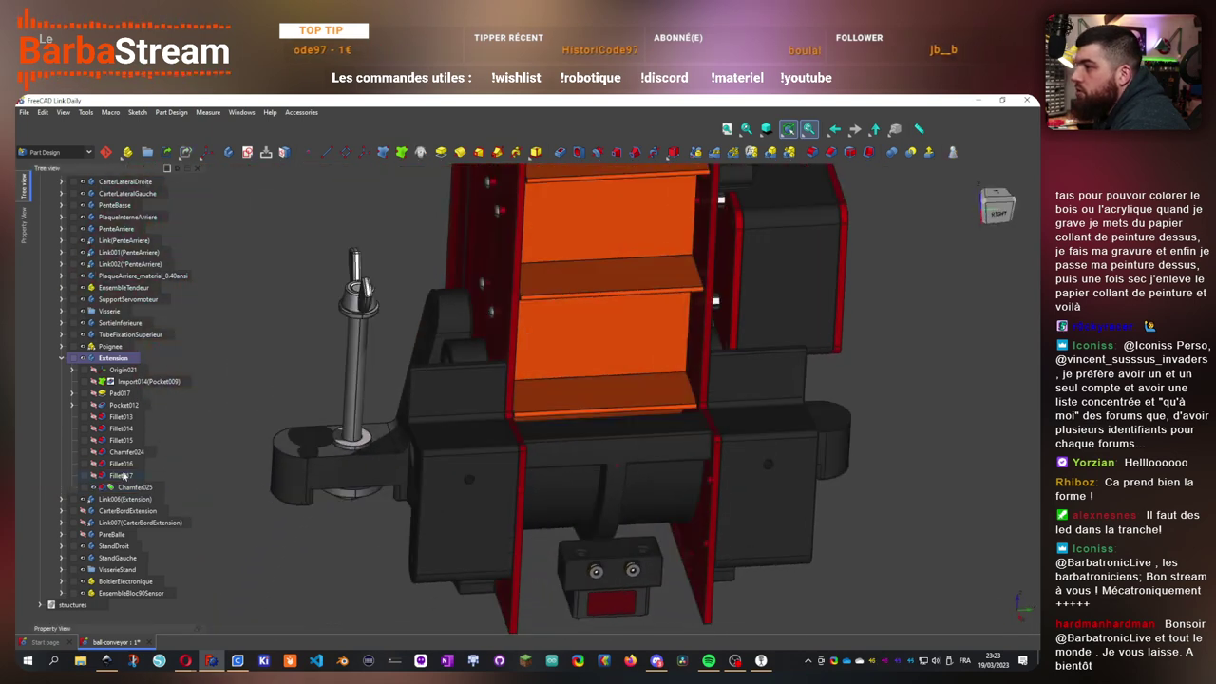
- Try deleting Chamfer025 from the Extension body, check the dependent bodies in the tree, and undo the deletion
{"action": "left_click", "coordinate": [122, 475]}
{"action": "left_click", "coordinate": [125, 463]}
{"action": "left_click", "coordinate": [127, 452]}
{"action": "left_click", "coordinate": [122, 441]}
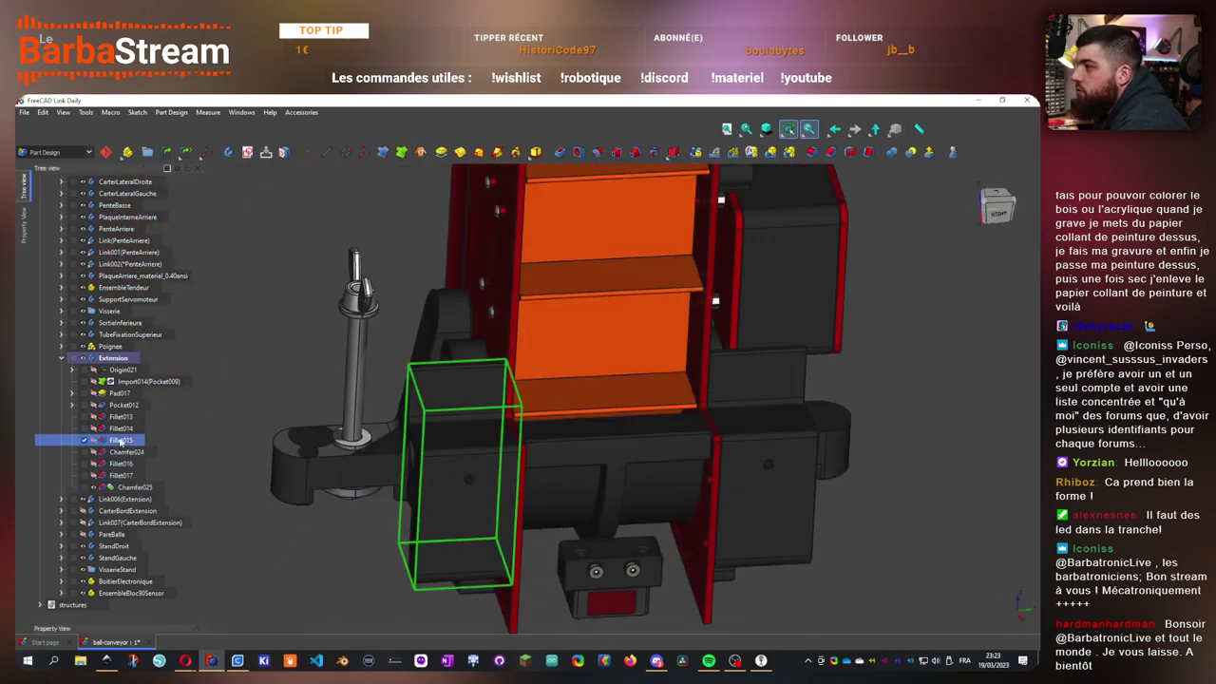
{"action": "left_click", "coordinate": [136, 487]}
{"action": "key", "text": "Delete"}
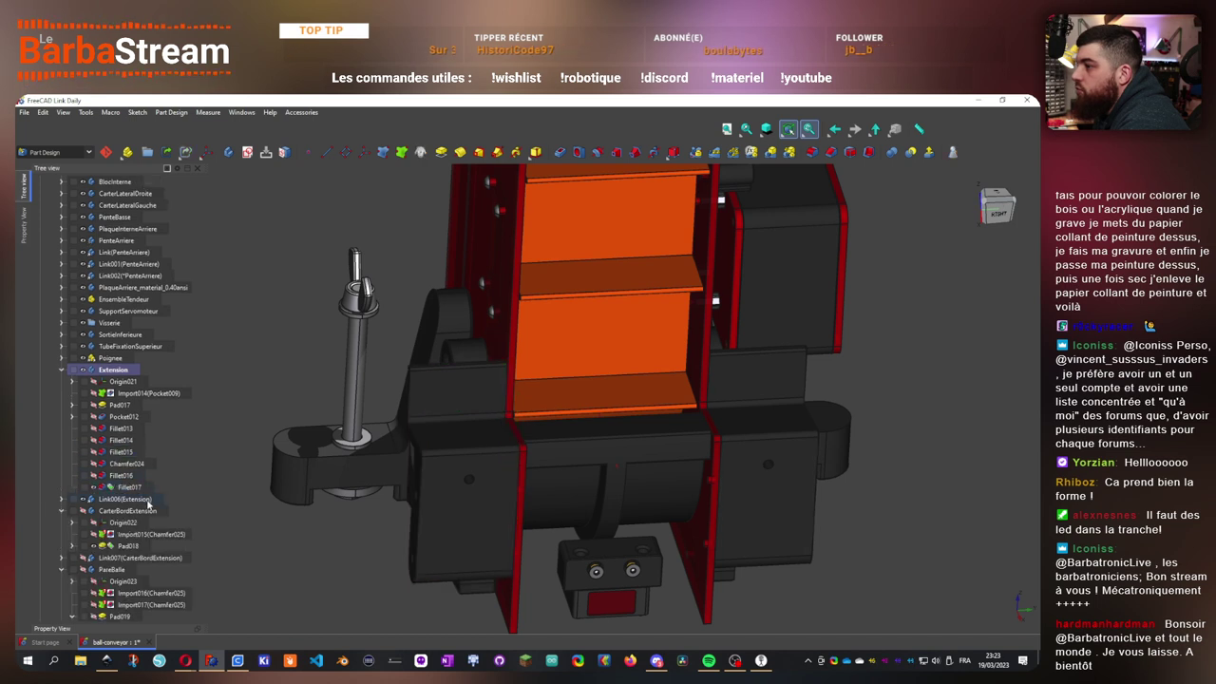
{"action": "scroll", "coordinate": [146, 554], "scroll_direction": "down", "scroll_amount": 3}
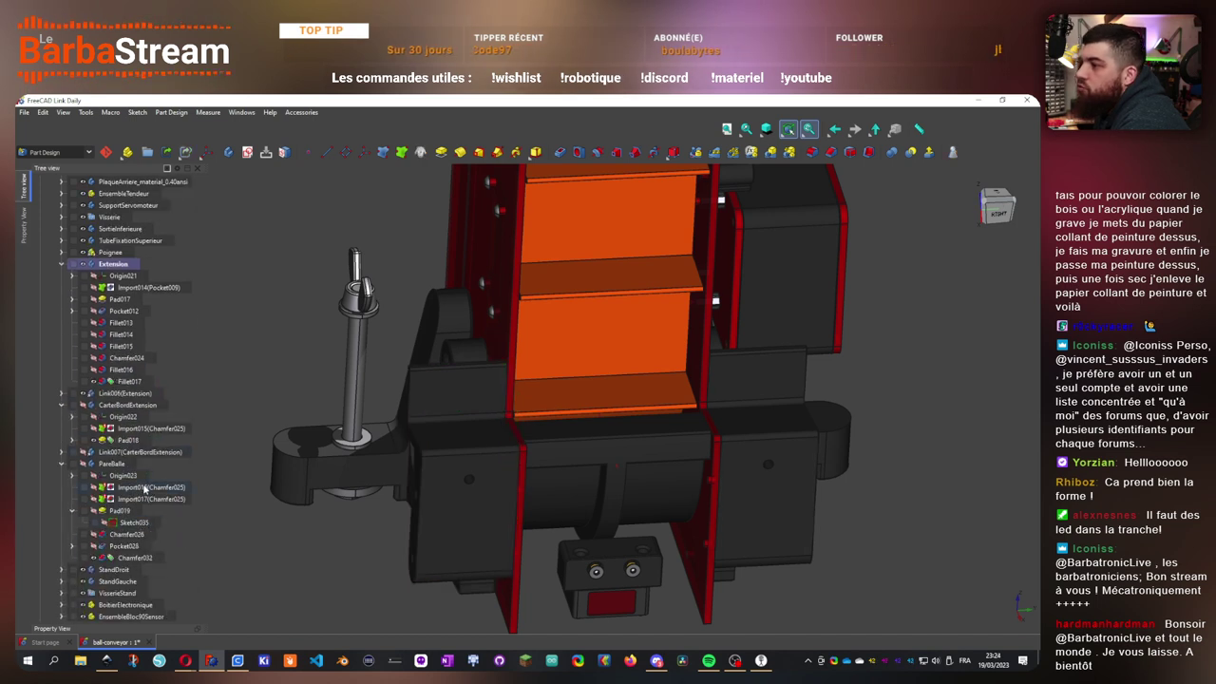
{"action": "key", "text": "ctrl+z"}
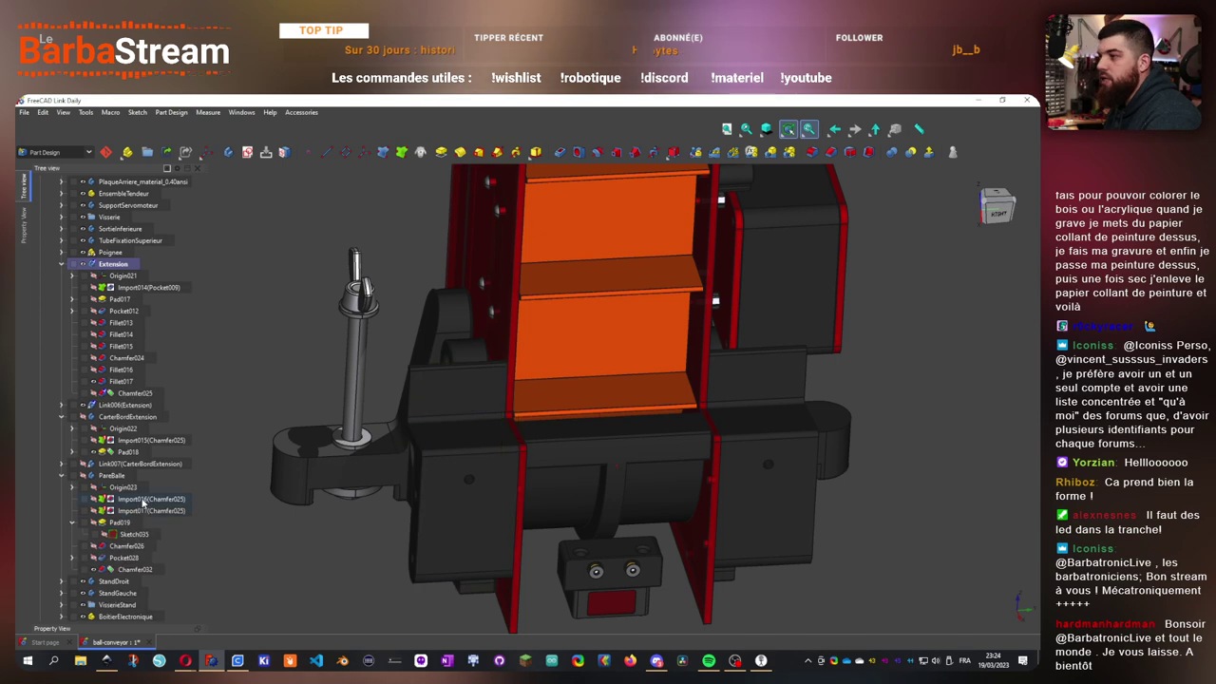
- Recompute the Chamfer025 feature of the Extension body
{"action": "left_click_drag", "start_coordinate": [460, 518], "coordinate": [362, 554]}
{"action": "left_click_drag", "start_coordinate": [496, 504], "coordinate": [409, 451]}
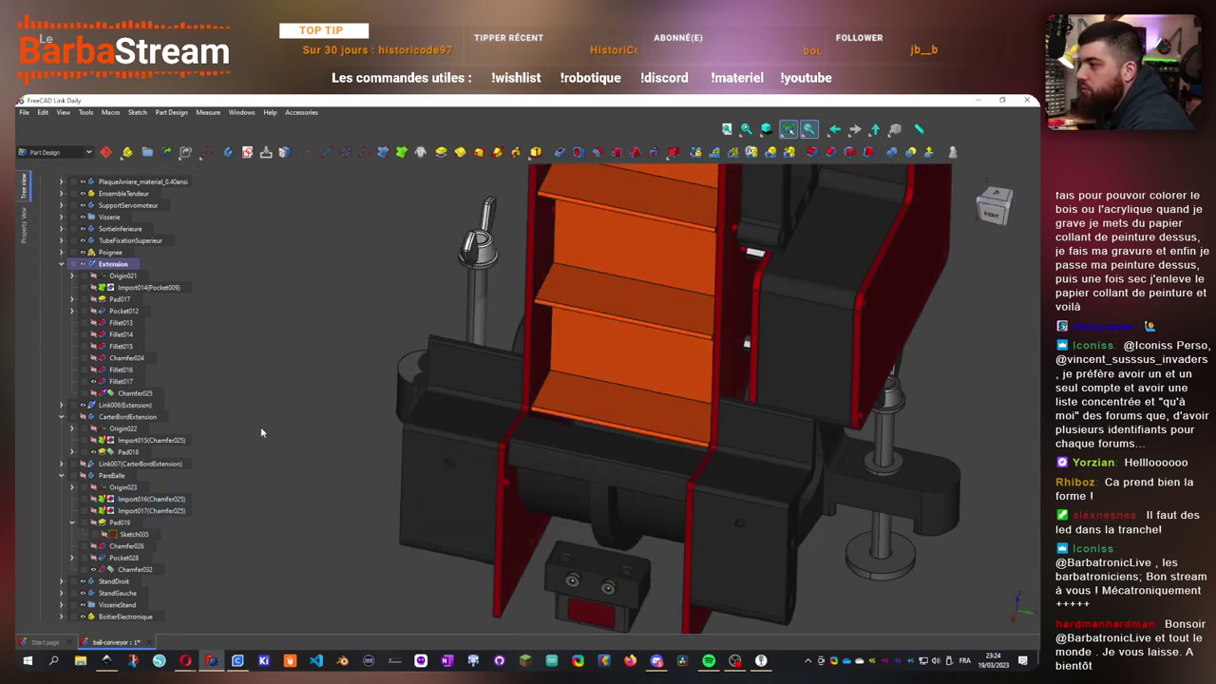
{"action": "left_click", "coordinate": [124, 392]}
{"action": "right_click", "coordinate": [123, 392]}
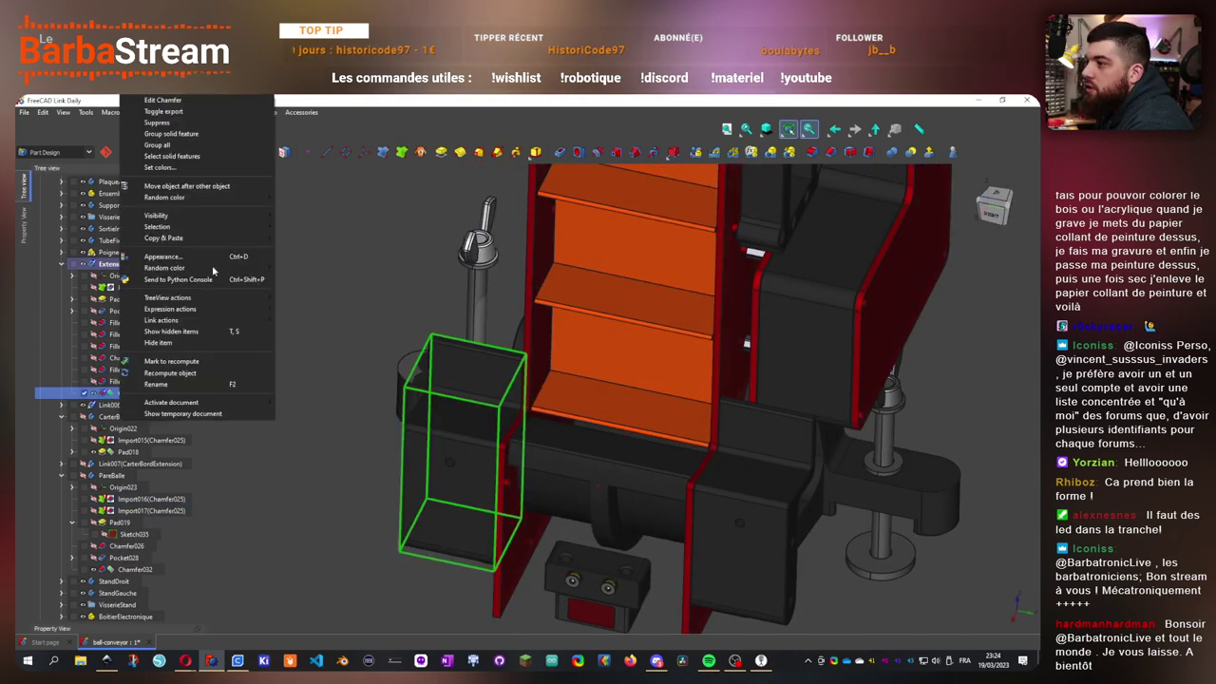
{"action": "left_click", "coordinate": [177, 377]}
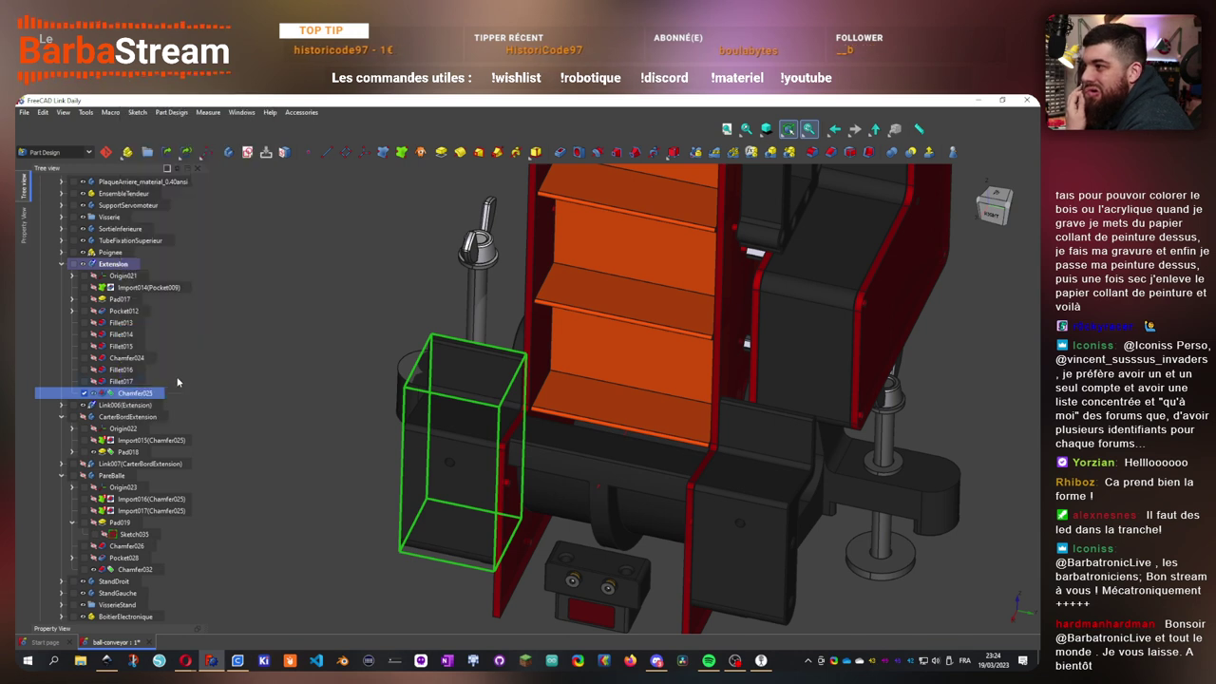
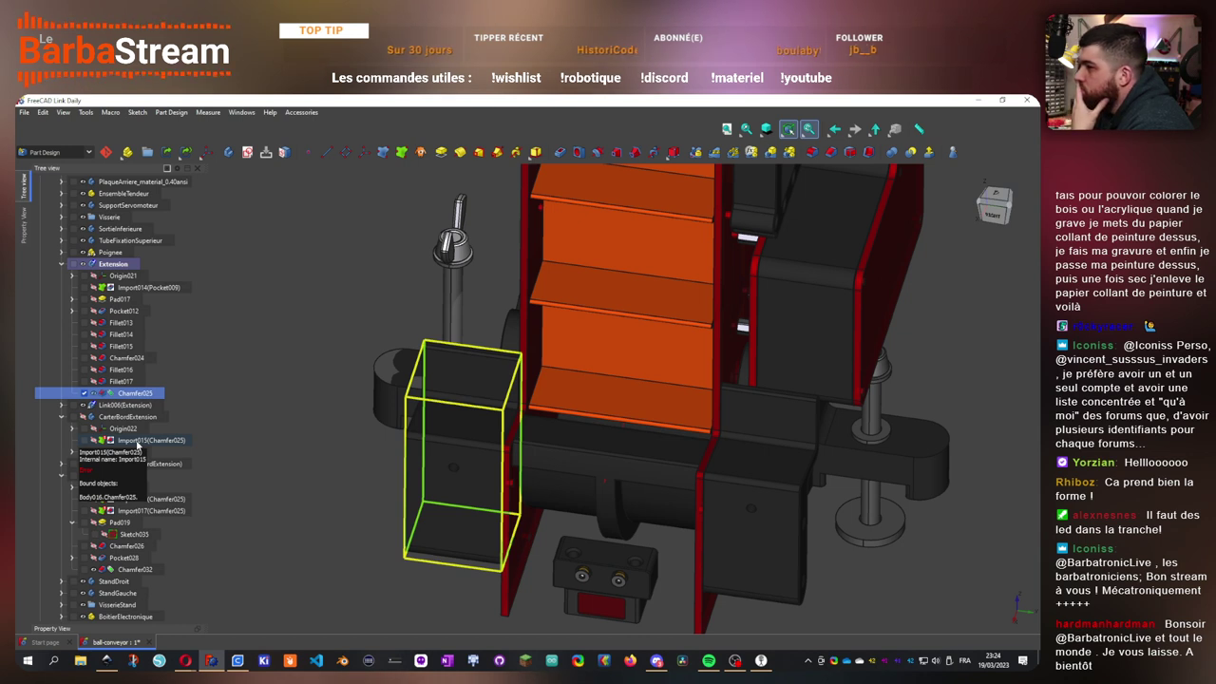
- Delete the Chamfer025 and Fillet017 features from the end of the Extension body
{"action": "left_click", "coordinate": [431, 580]}
{"action": "left_click_drag", "start_coordinate": [619, 522], "coordinate": [570, 518]}
{"action": "scroll", "coordinate": [438, 423], "scroll_direction": "up", "scroll_amount": 3}
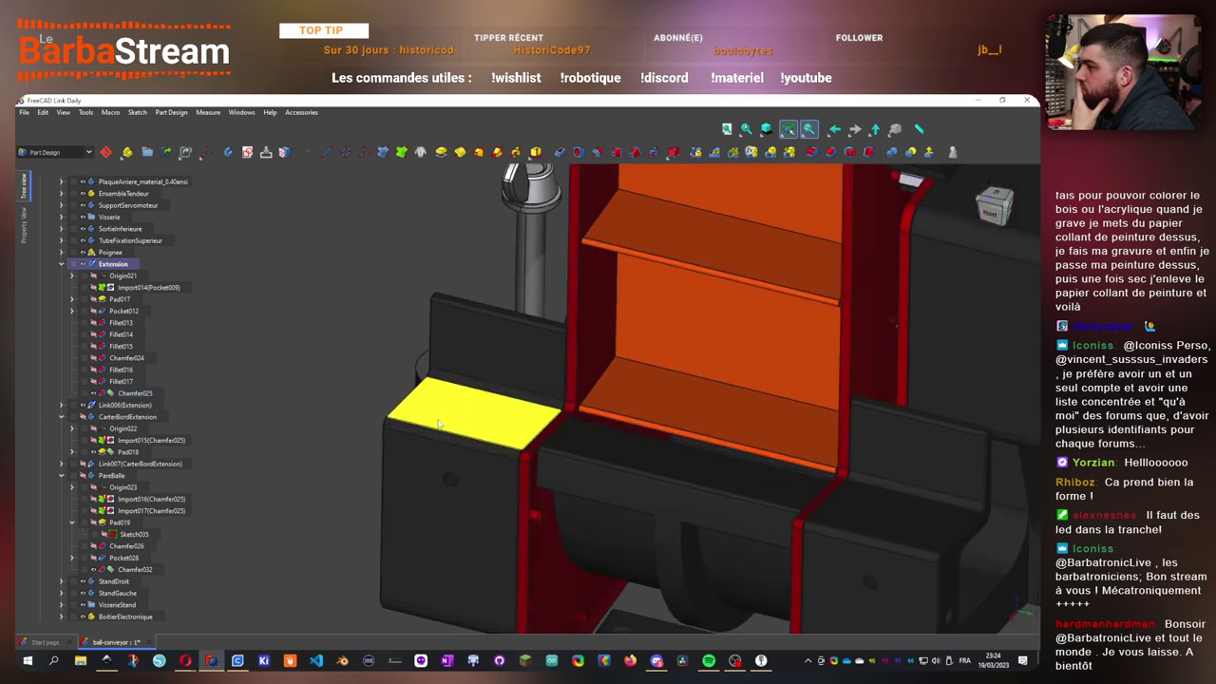
{"action": "left_click", "coordinate": [131, 395]}
{"action": "key", "text": "Delete"}
{"action": "left_click", "coordinate": [122, 384]}
{"action": "key", "text": "Delete"}
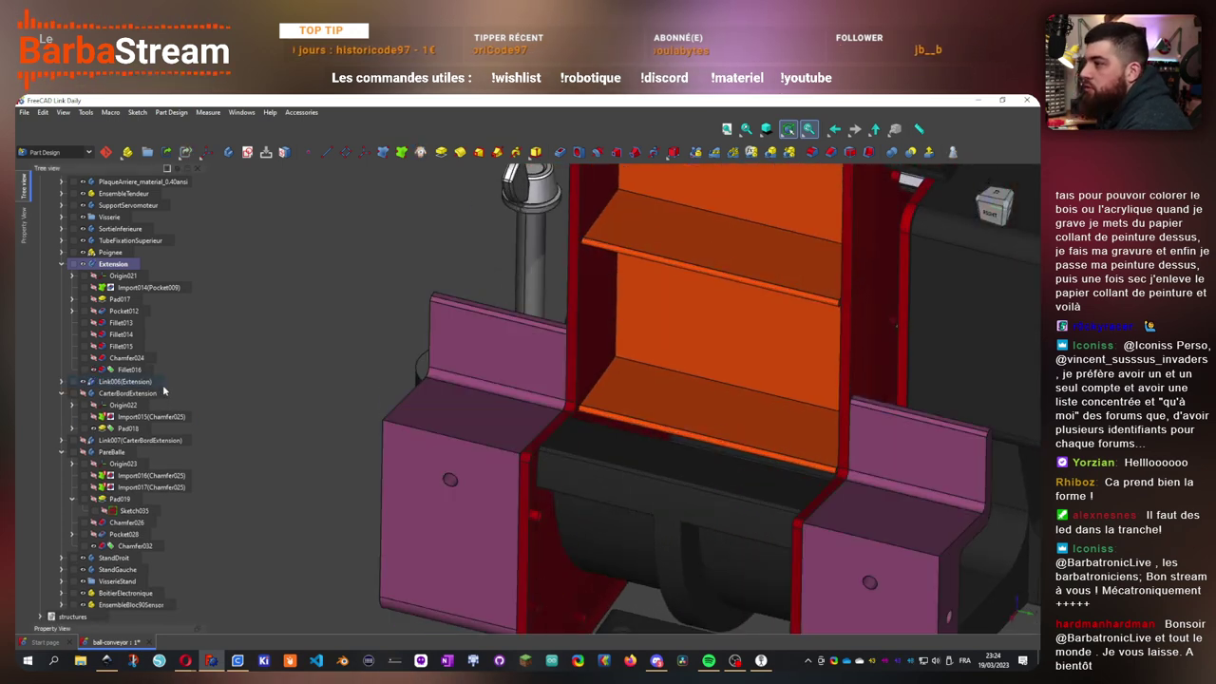
- Examine the Extension body's remaining fillets, including Fillet016, on both boxes from several angles
{"action": "left_click", "coordinate": [127, 370]}
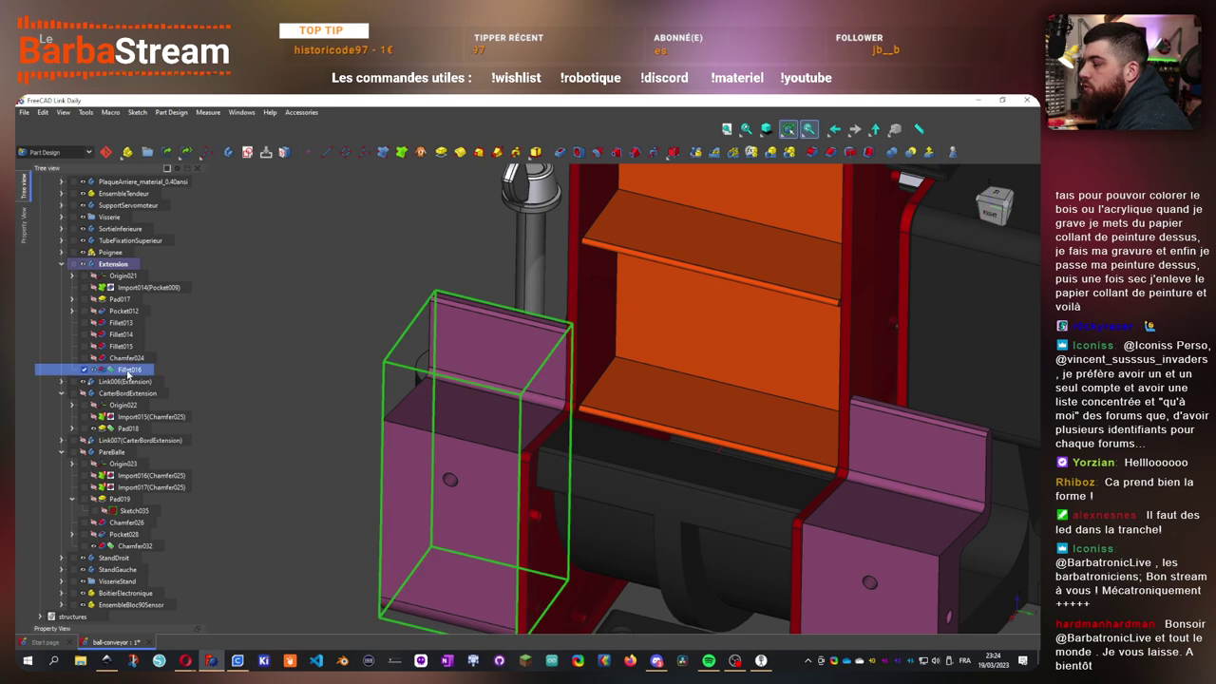
{"action": "left_click", "coordinate": [125, 325]}
{"action": "left_click", "coordinate": [203, 351]}
{"action": "left_click", "coordinate": [127, 370]}
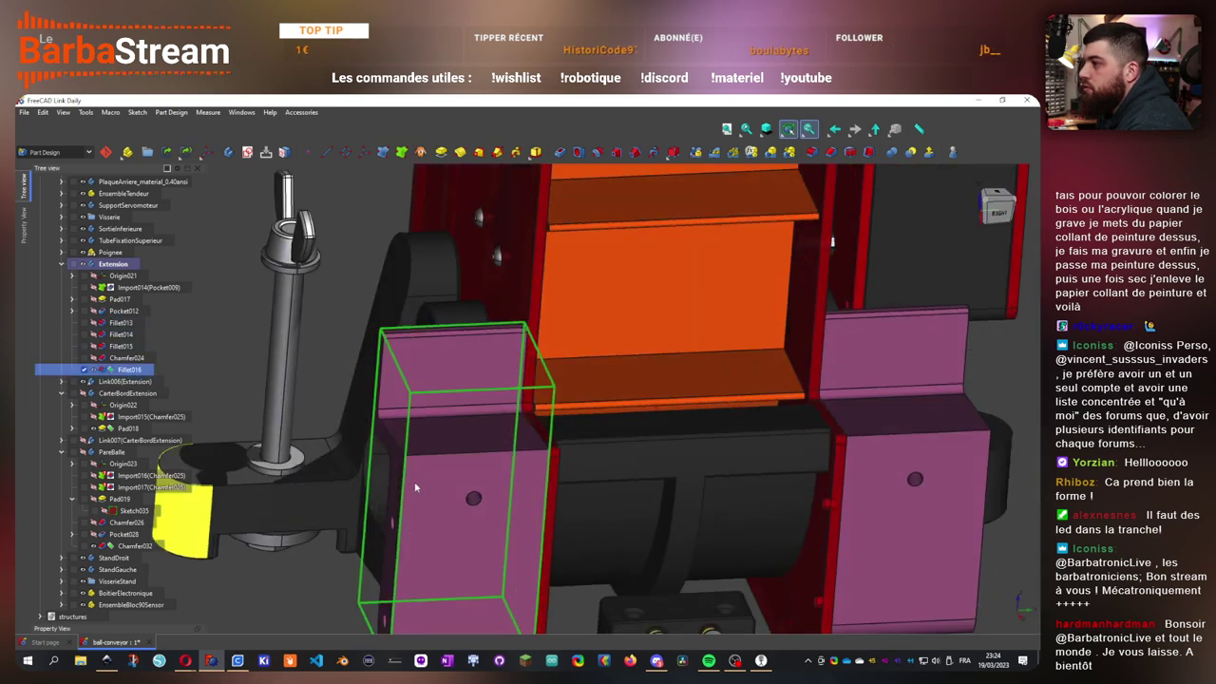
{"action": "left_click_drag", "start_coordinate": [415, 487], "coordinate": [332, 466]}
{"action": "scroll", "coordinate": [510, 423], "scroll_direction": "down", "scroll_amount": 1}
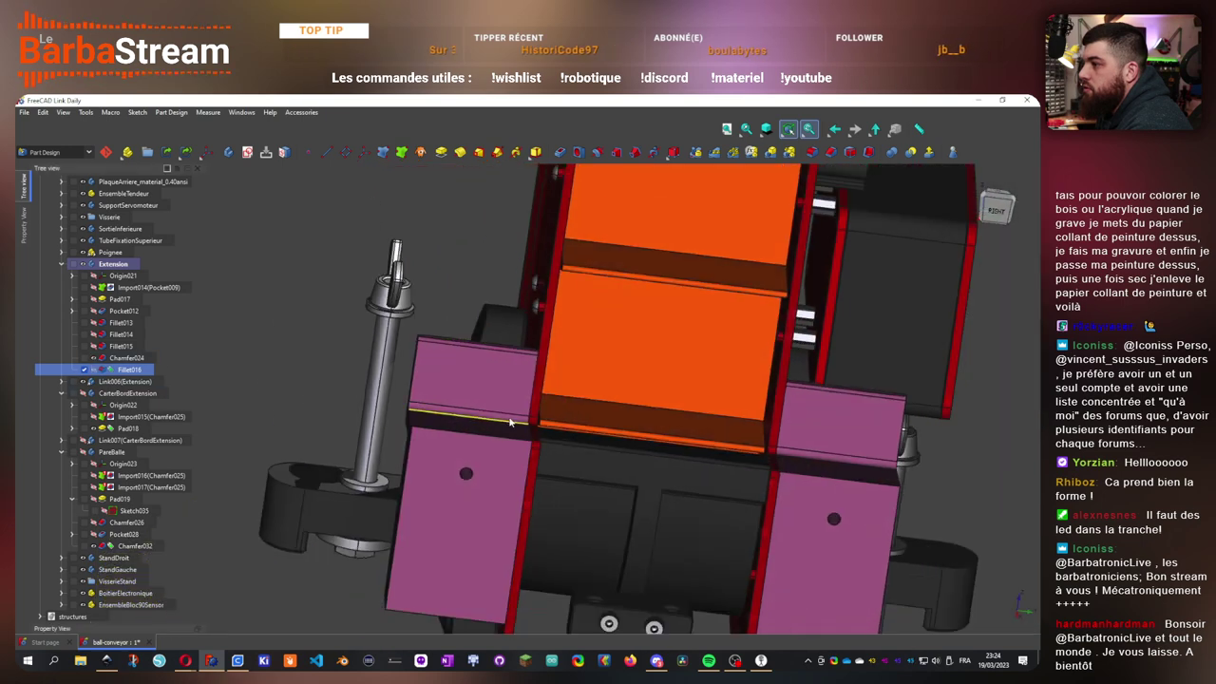
{"action": "left_click_drag", "start_coordinate": [510, 423], "coordinate": [560, 466]}
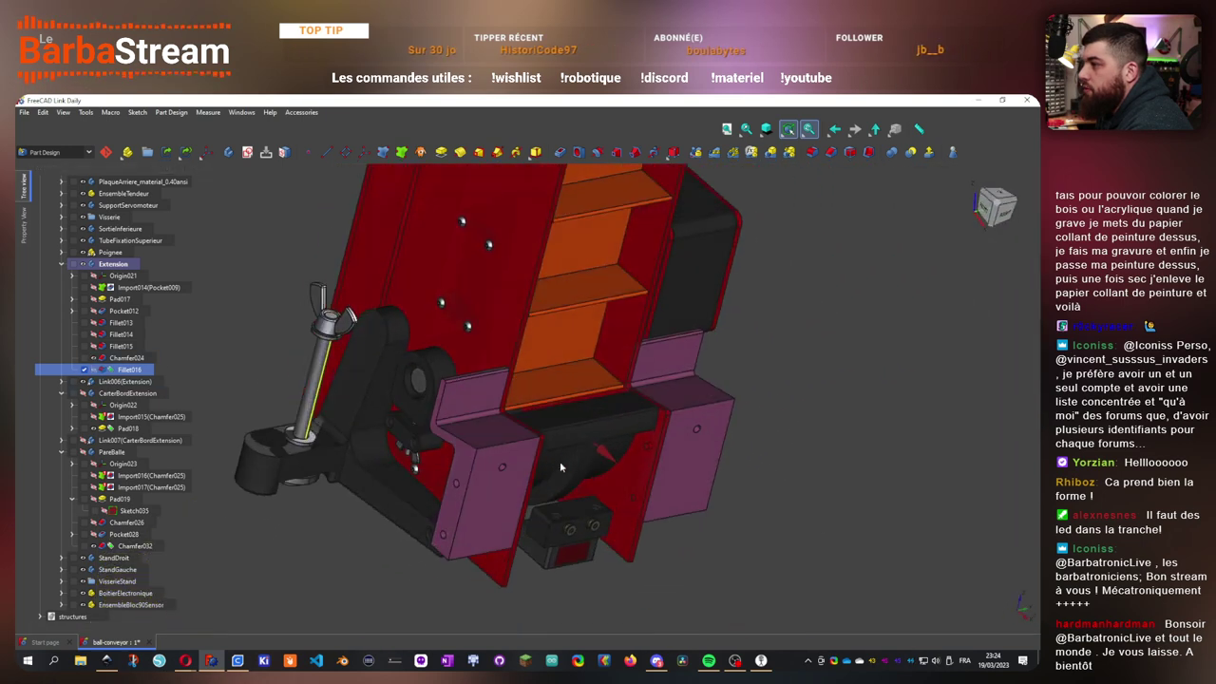
- Try deleting Fillet014 despite its Fillet015 dependency, check Fillet015's definition, and undo the deletion
{"action": "left_click", "coordinate": [121, 334]}
{"action": "key", "text": "Delete"}
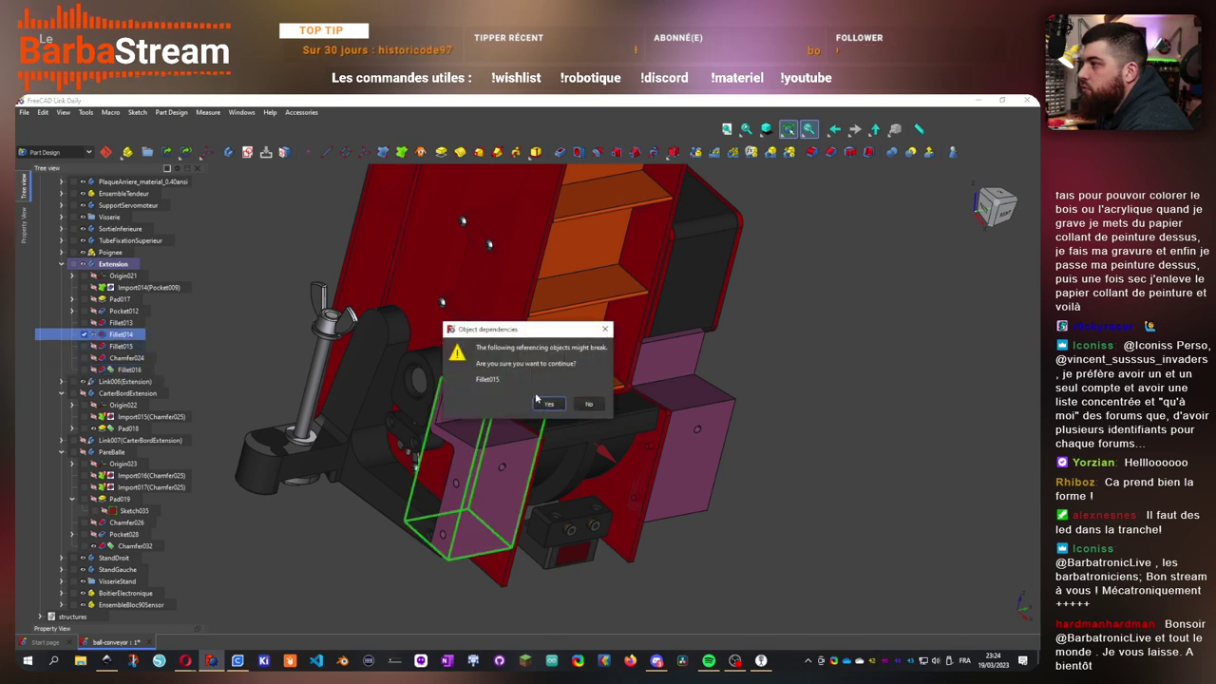
{"action": "key", "text": "Return"}
{"action": "double_click", "coordinate": [115, 336]}
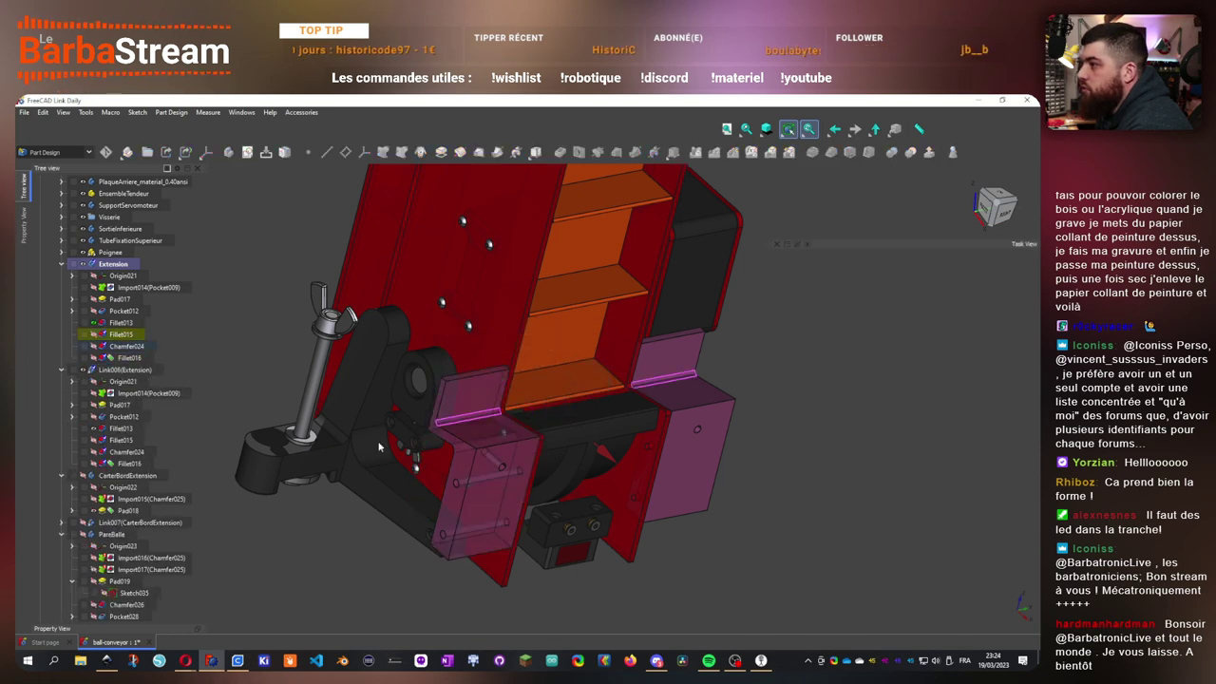
{"action": "left_click_drag", "start_coordinate": [536, 419], "coordinate": [532, 456]}
{"action": "key", "text": "Escape"}
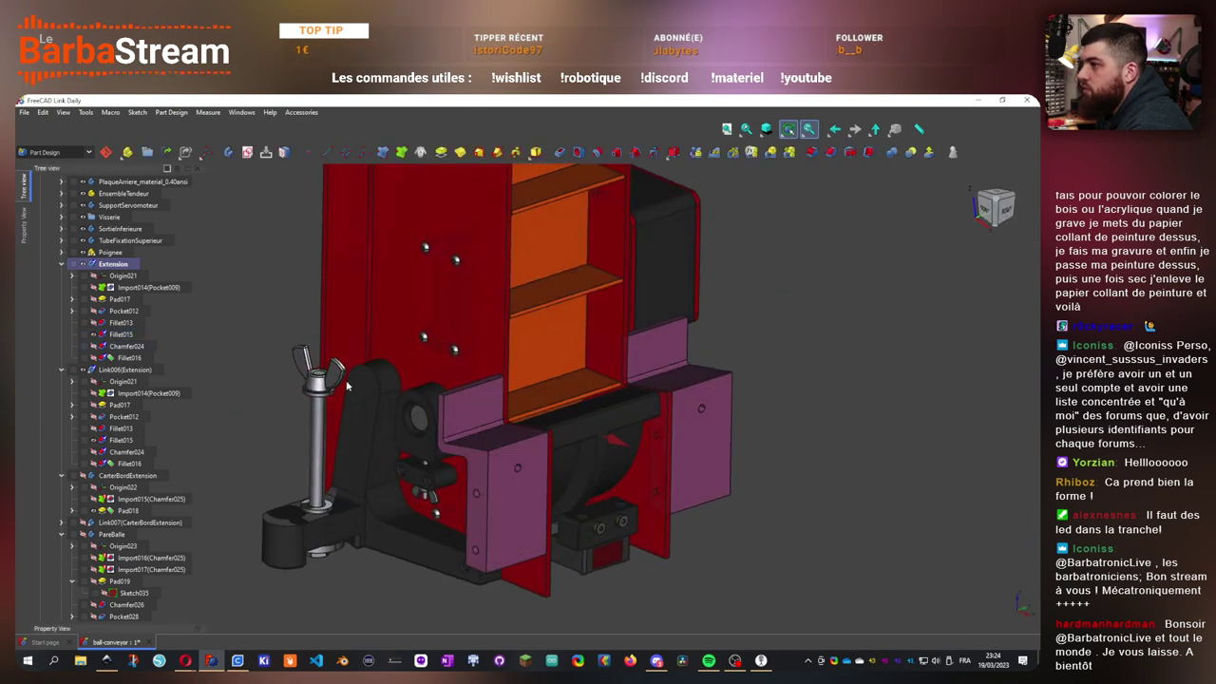
{"action": "key", "text": "ctrl+z"}
{"action": "mouse_move", "coordinate": [746, 494]}
{"action": "left_mouse_down"}
{"action": "mouse_move", "coordinate": [790, 502]}
{"action": "mouse_move", "coordinate": [759, 489]}
{"action": "left_mouse_up"}
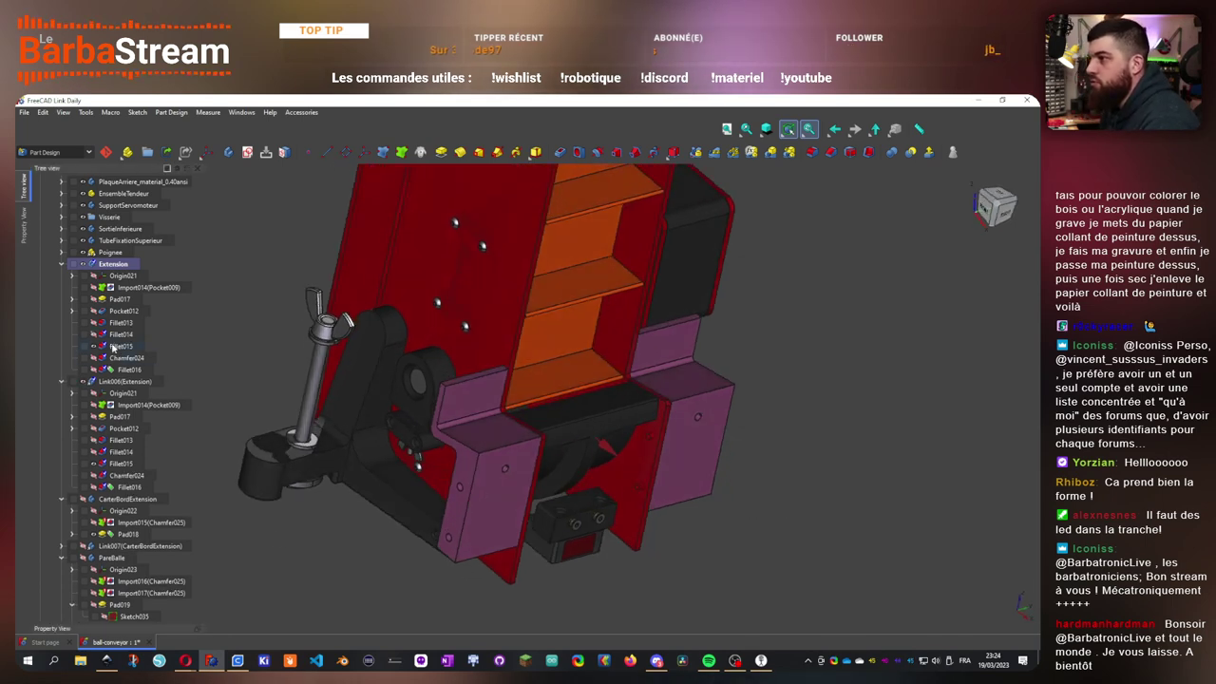
- Recompute the Extension body's Fillet014 feature and compare it with Fillet015 by toggling their visibility
{"action": "left_click", "coordinate": [107, 334]}
{"action": "right_click", "coordinate": [117, 337]}
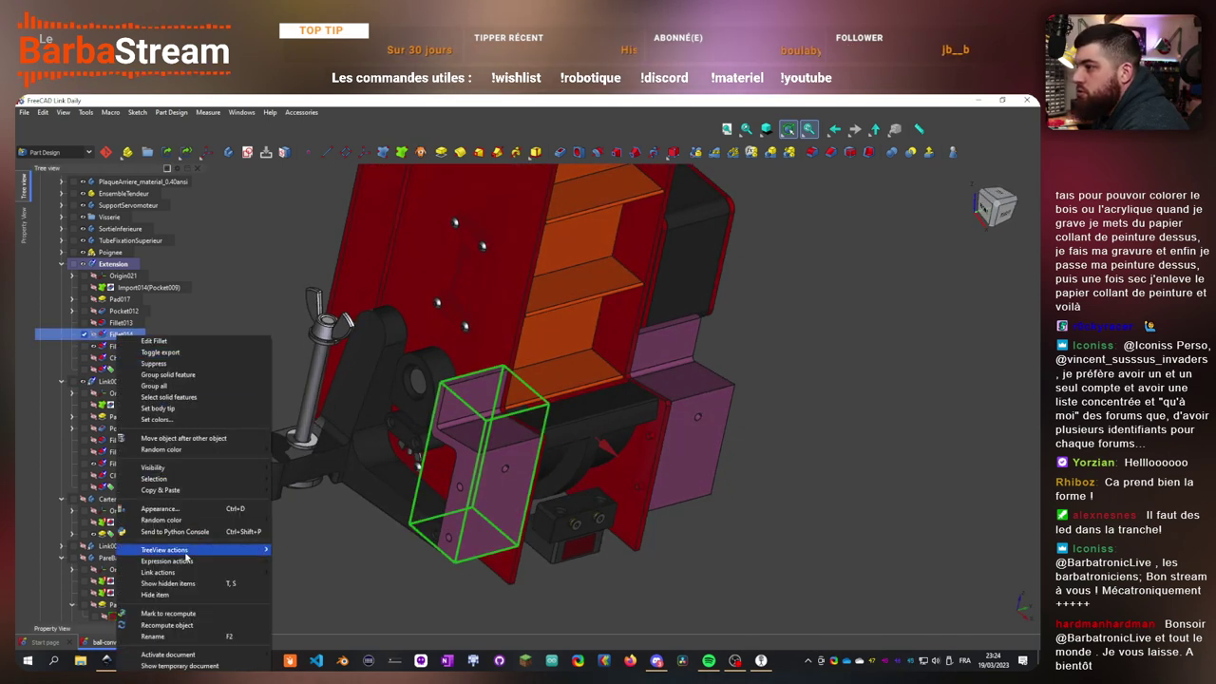
{"action": "left_click", "coordinate": [179, 626]}
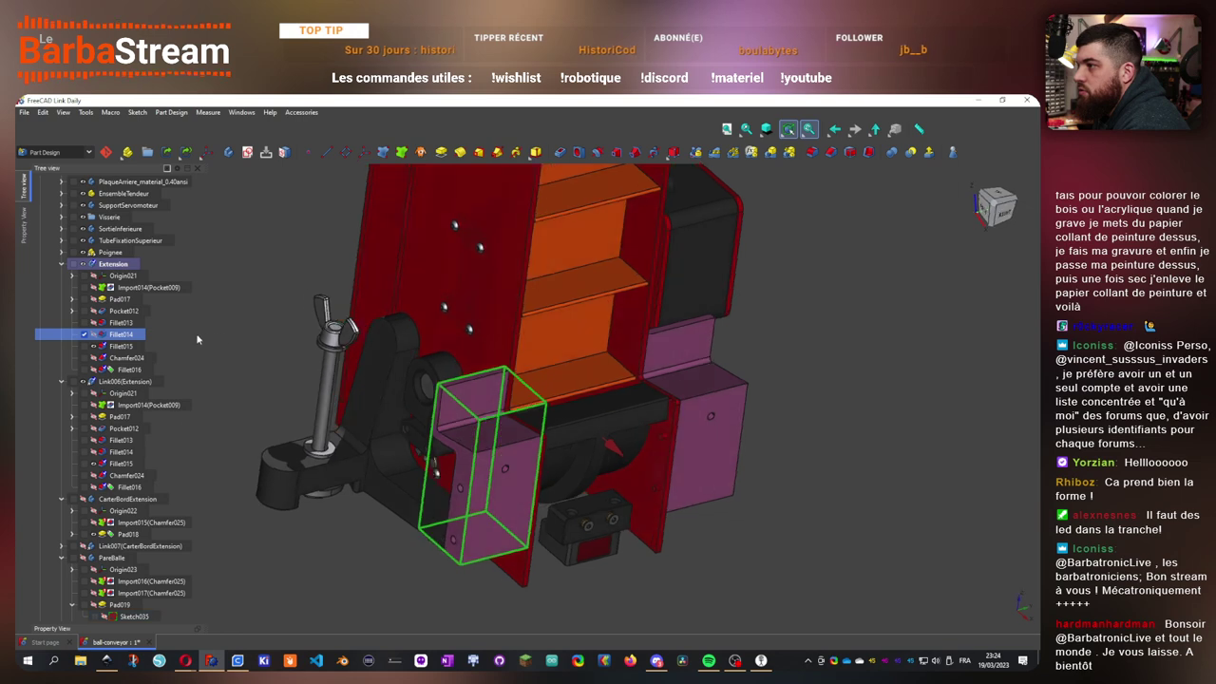
{"action": "left_click", "coordinate": [93, 335]}
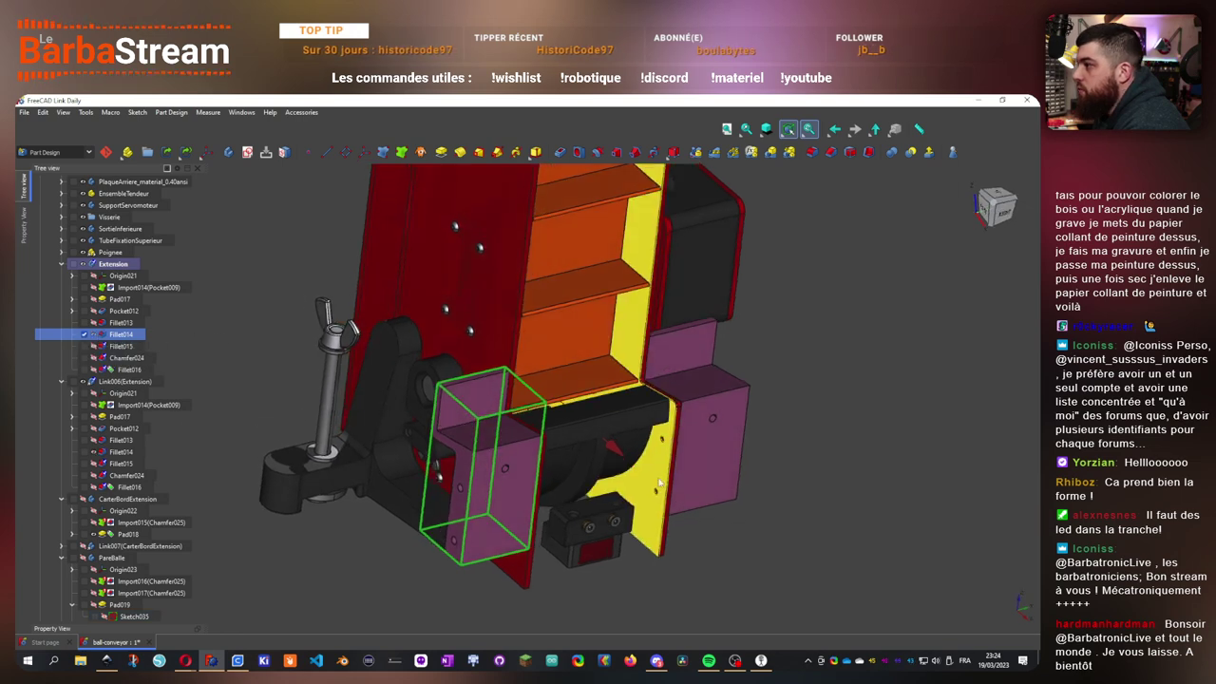
{"action": "left_click", "coordinate": [93, 346]}
{"action": "scroll", "coordinate": [485, 434], "scroll_direction": "up", "scroll_amount": 2}
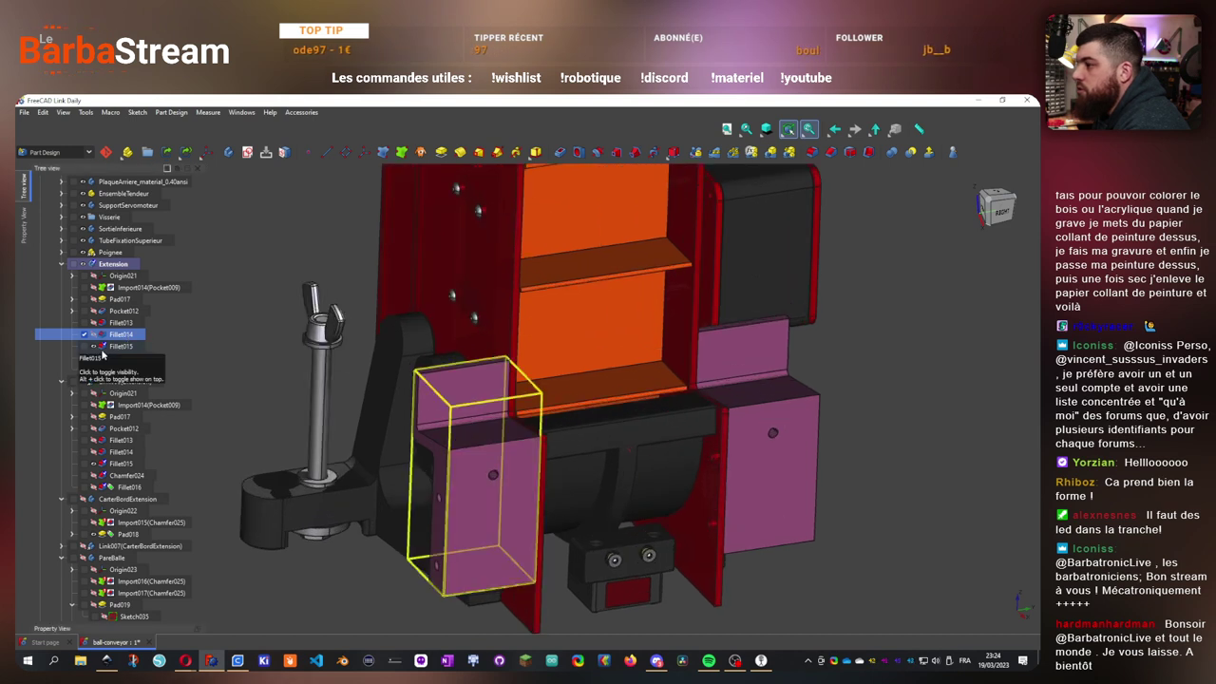
- Delete the Extension body's Fillet015 feature despite its Chamfer024 dependency
{"action": "left_click", "coordinate": [104, 346]}
{"action": "key", "text": "Delete"}
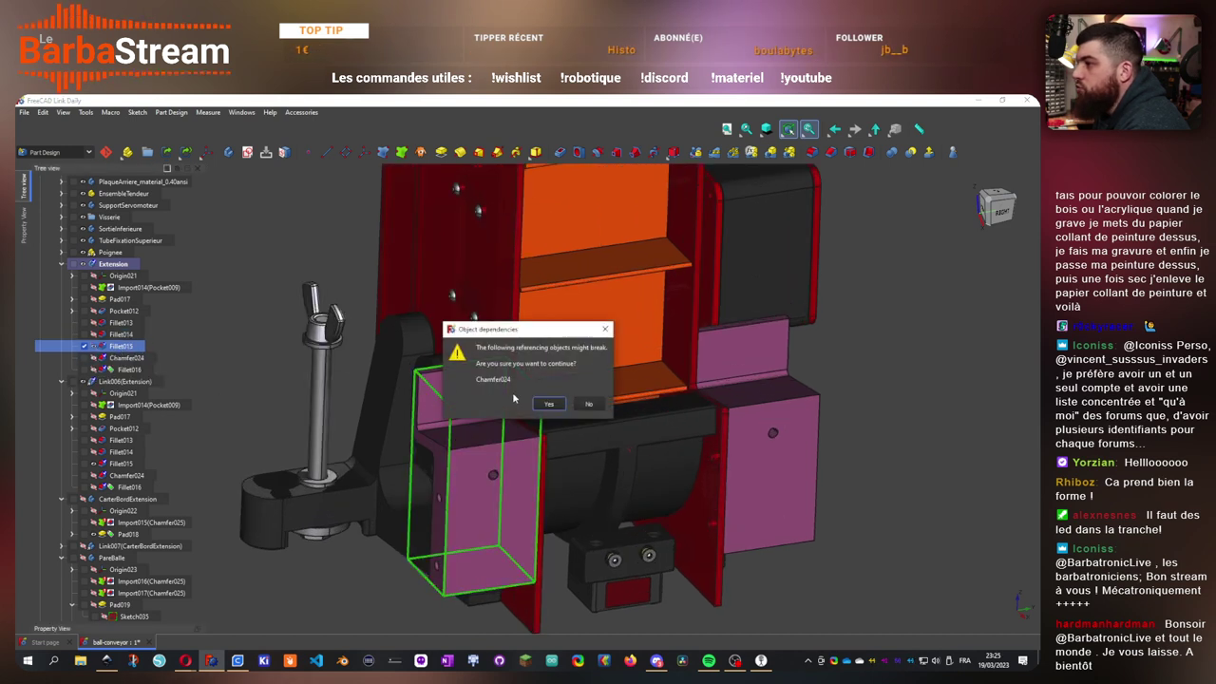
{"action": "key", "text": "Return"}
{"action": "left_click", "coordinate": [133, 348]}
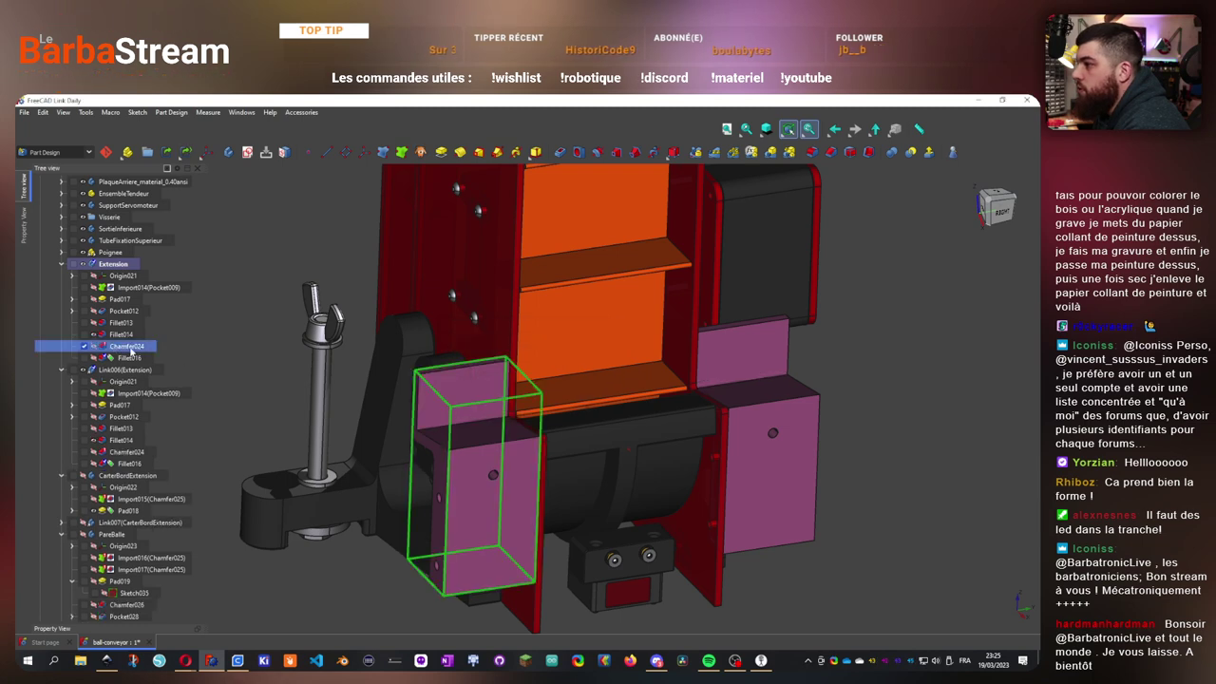
{"action": "double_click", "coordinate": [131, 349]}
{"action": "left_click_drag", "start_coordinate": [443, 437], "coordinate": [567, 466]}
{"action": "scroll", "coordinate": [448, 397], "scroll_direction": "up", "scroll_amount": 5}
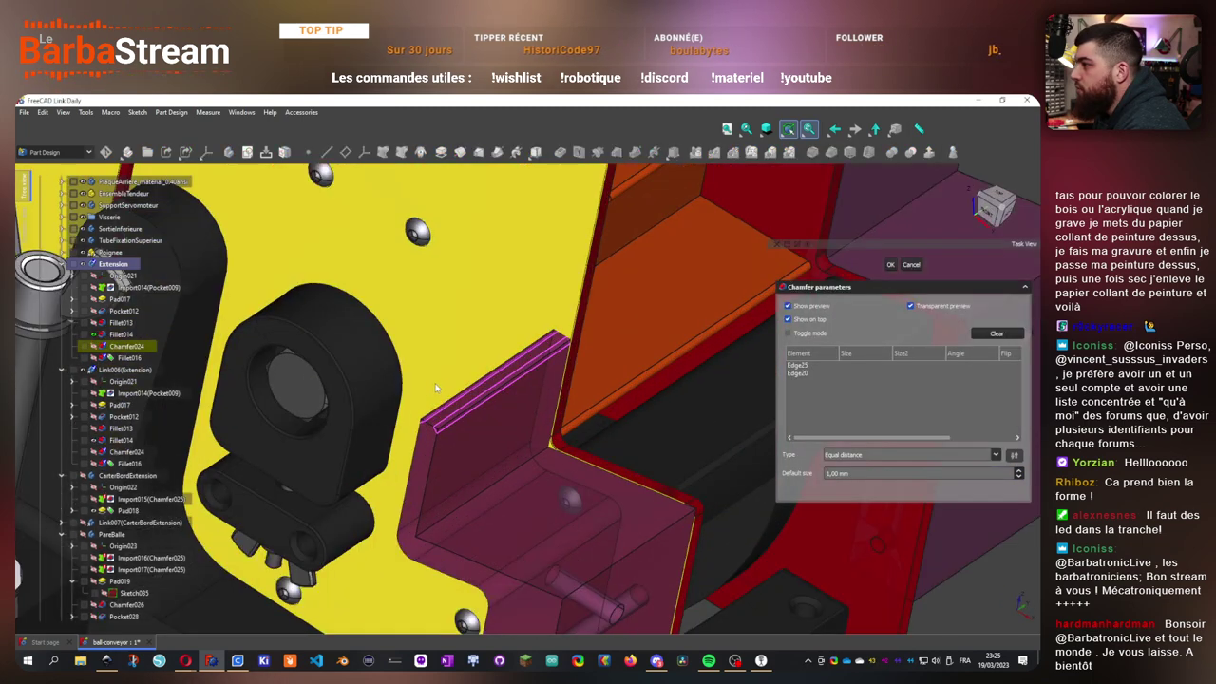
{"action": "scroll", "coordinate": [435, 383], "scroll_direction": "up", "scroll_amount": 3}
{"action": "left_click", "coordinate": [803, 373]}
{"action": "left_click", "coordinate": [802, 370]}
{"action": "key", "text": "Delete"}
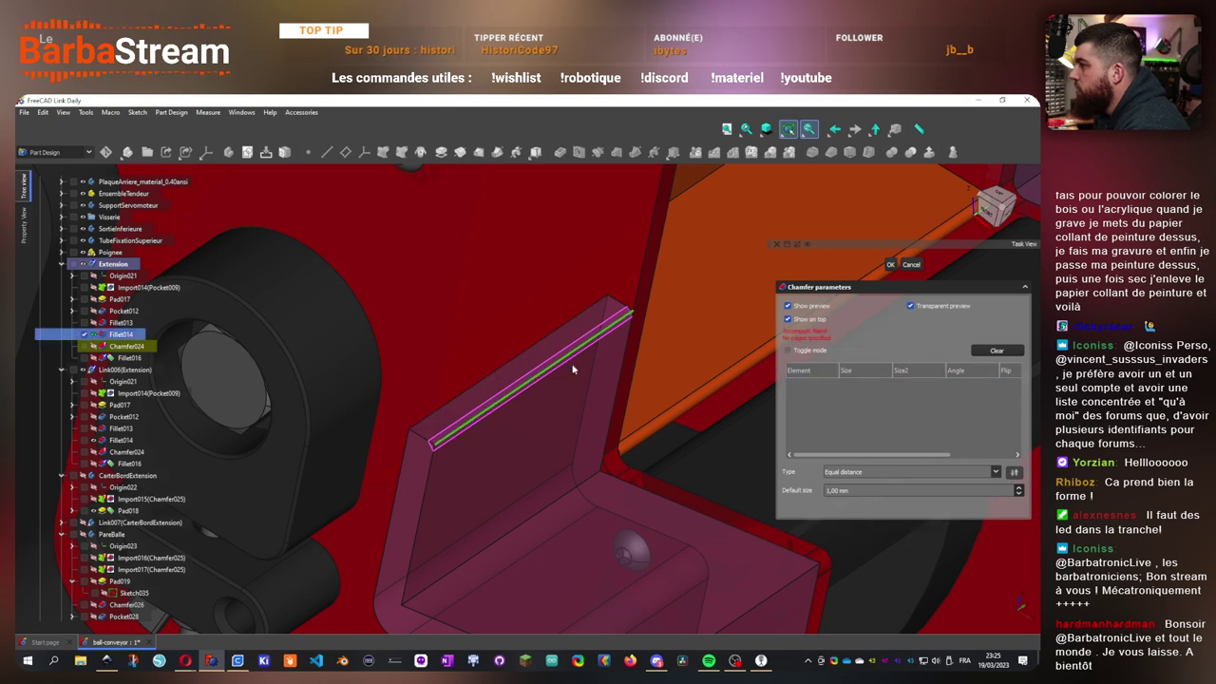
{"action": "left_click", "coordinate": [465, 394]}
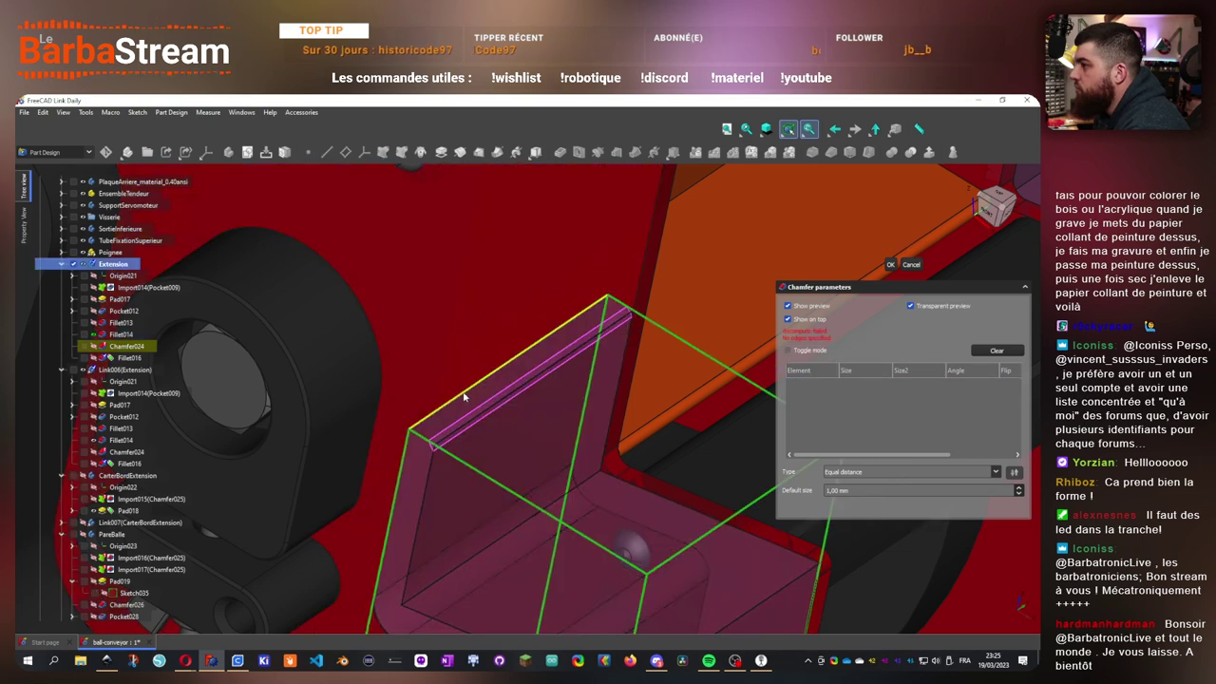
{"action": "scroll", "coordinate": [477, 415], "scroll_direction": "down", "scroll_amount": 4}
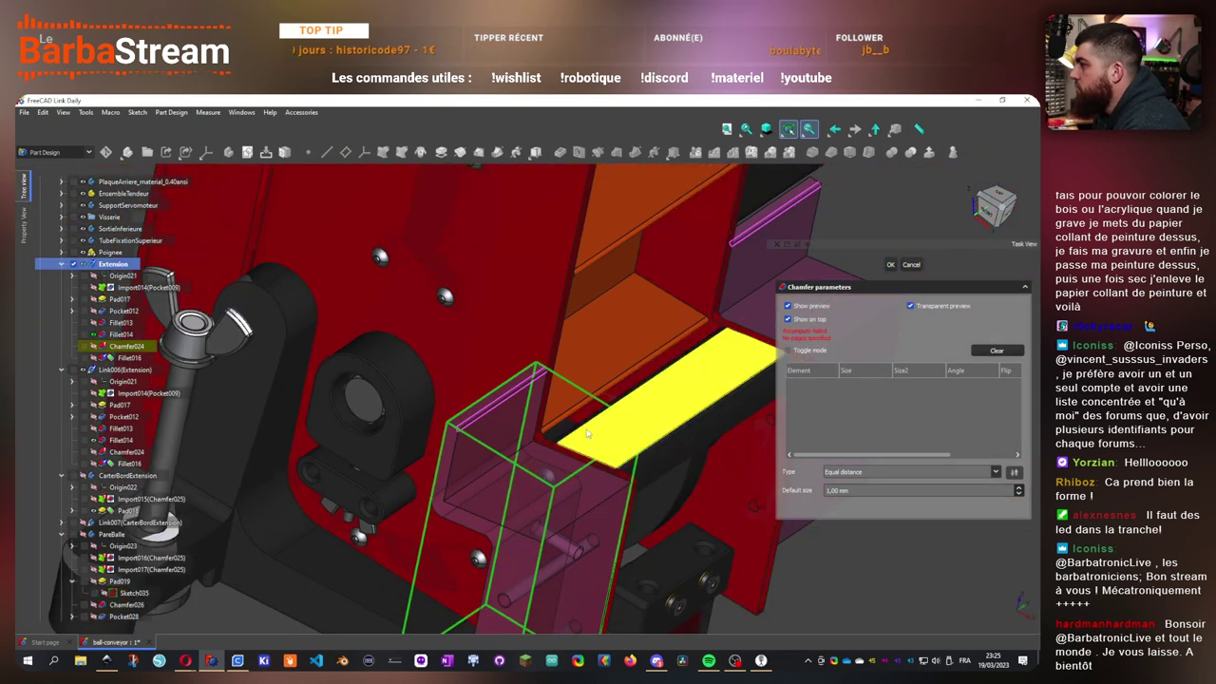
{"action": "scroll", "coordinate": [534, 423], "scroll_direction": "up", "scroll_amount": 5}
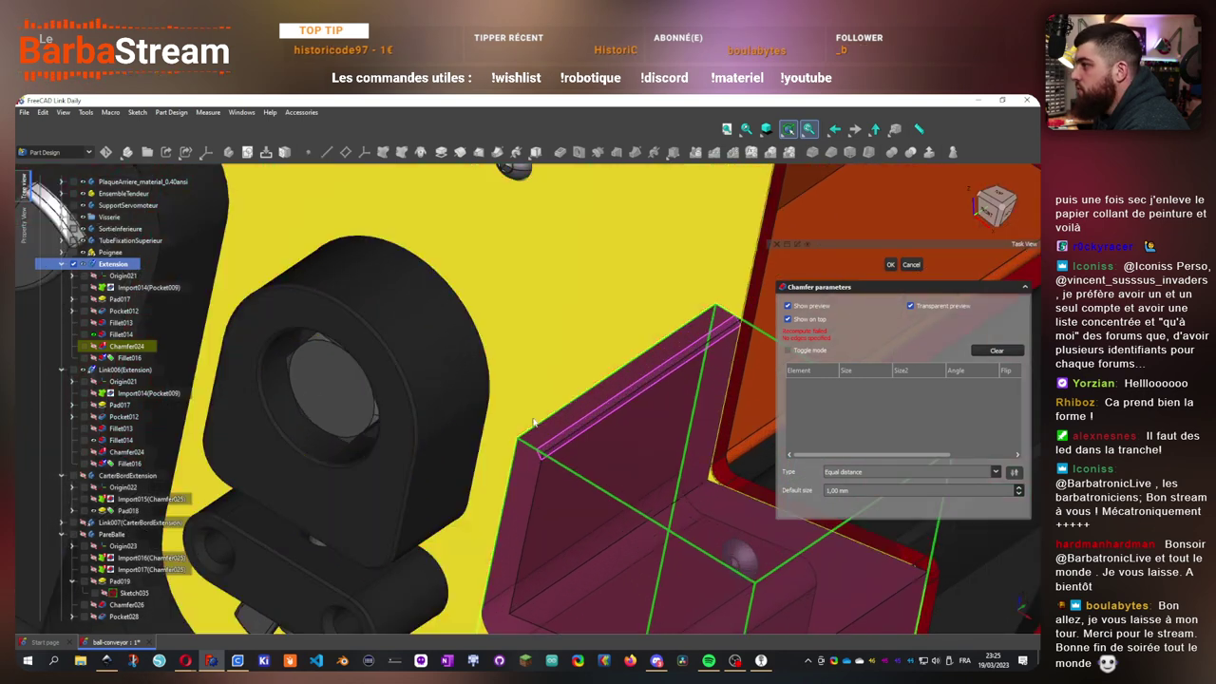
{"action": "left_click", "coordinate": [539, 426]}
{"action": "left_click", "coordinate": [557, 445]}
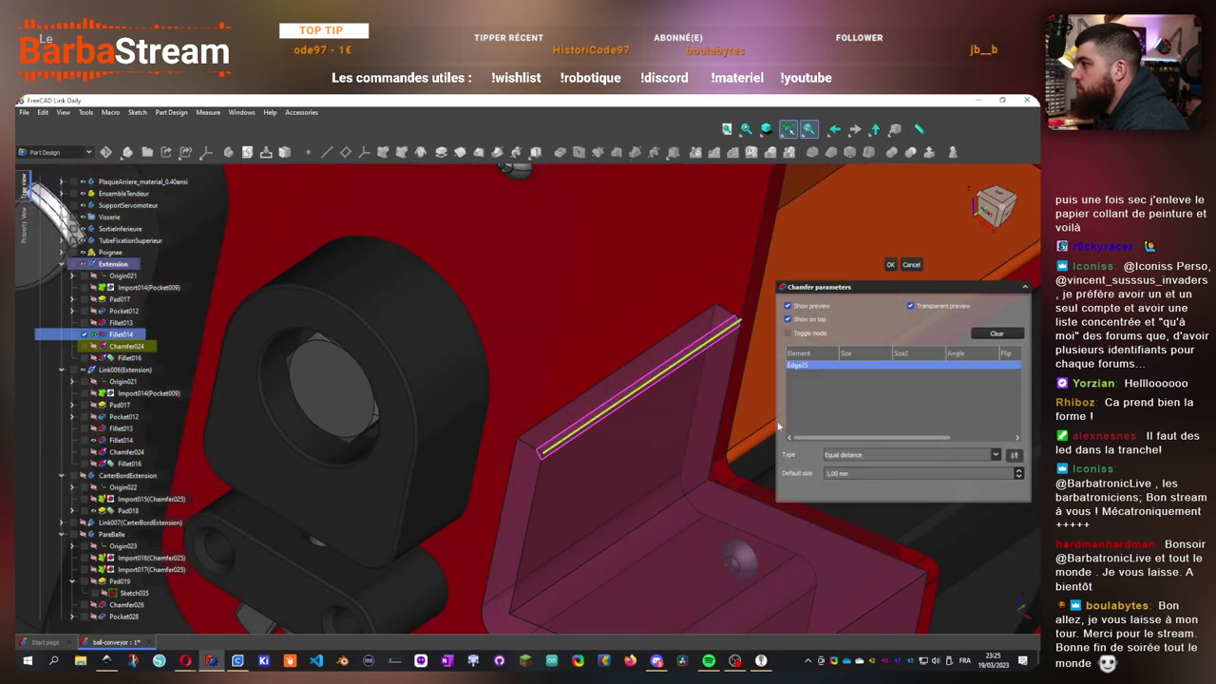
{"action": "scroll", "coordinate": [537, 406], "scroll_direction": "down", "scroll_amount": 3}
{"action": "left_click", "coordinate": [580, 403]}
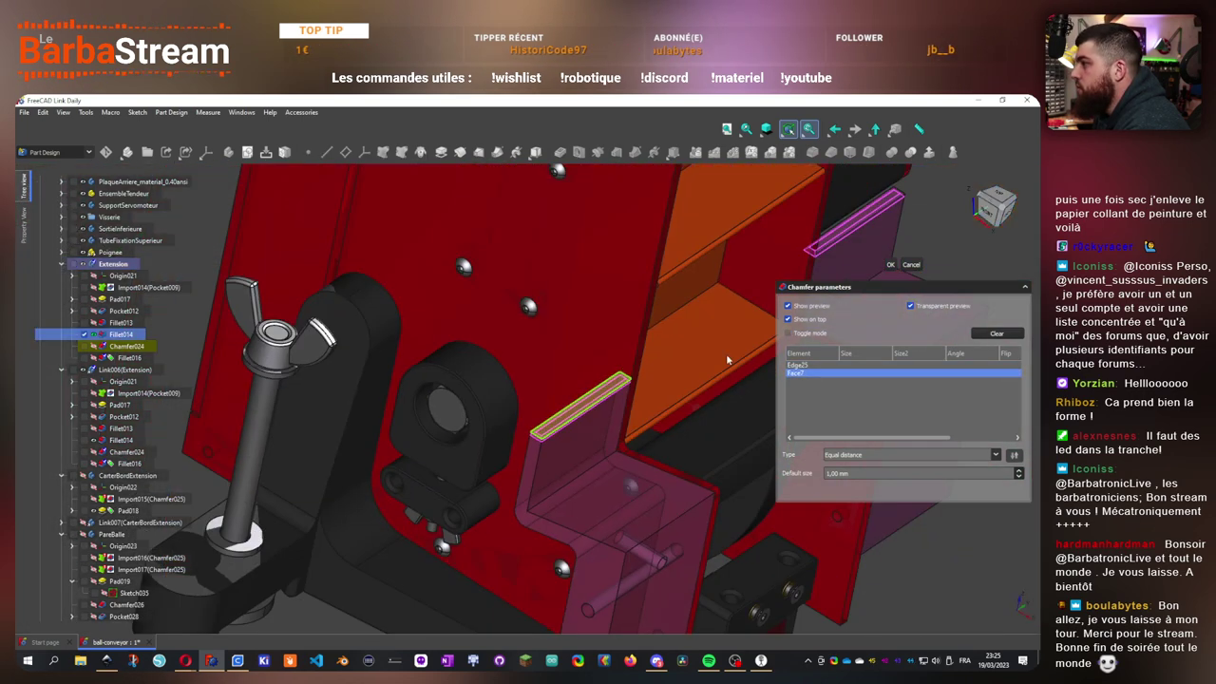
{"action": "key", "text": "Escape"}
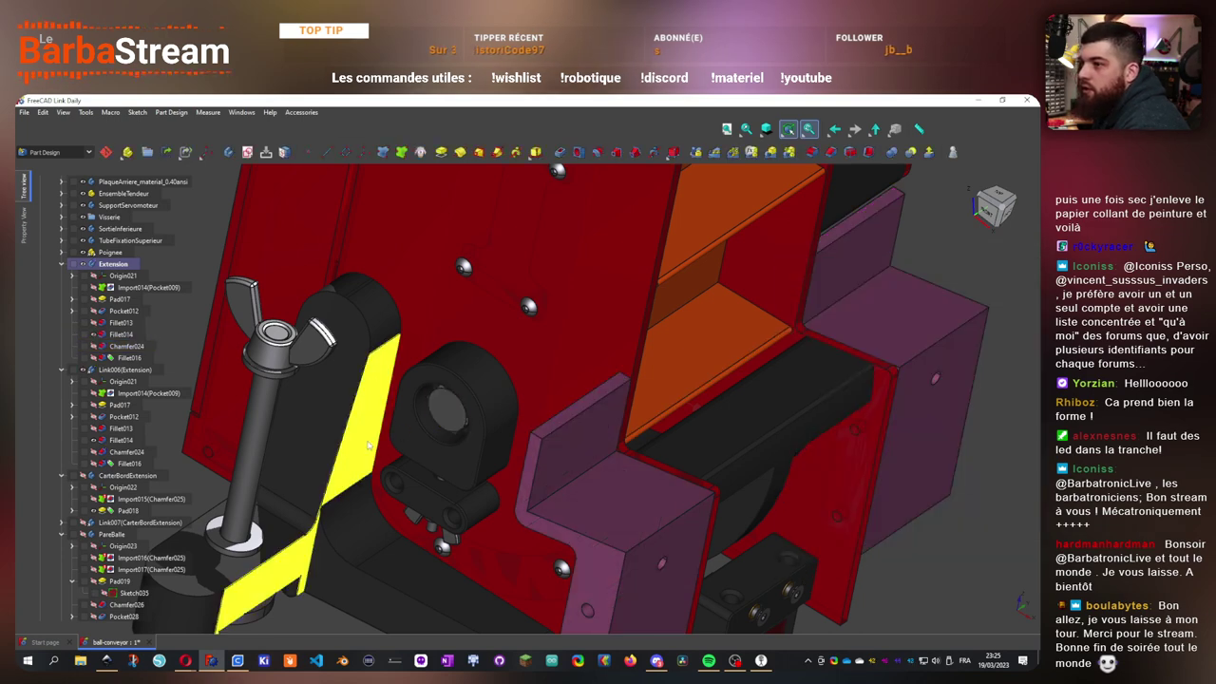
- Make the Extension body's Fillet016 result visible and examine the upper part of the box from several angles
{"action": "scroll", "coordinate": [403, 432], "scroll_direction": "down", "scroll_amount": 3}
{"action": "left_click_drag", "start_coordinate": [535, 432], "coordinate": [466, 416]}
{"action": "scroll", "coordinate": [463, 423], "scroll_direction": "up", "scroll_amount": 3}
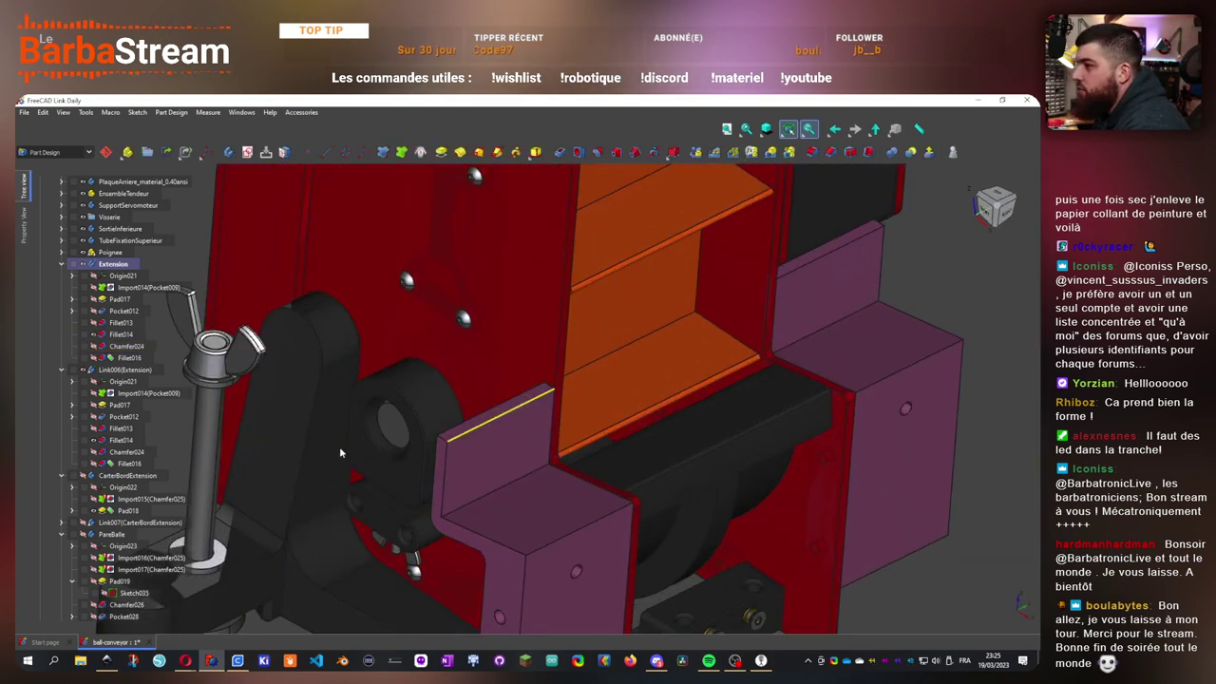
{"action": "left_click", "coordinate": [93, 463]}
{"action": "scroll", "coordinate": [604, 483], "scroll_direction": "down", "scroll_amount": 4}
{"action": "left_click_drag", "start_coordinate": [604, 482], "coordinate": [639, 534]}
{"action": "scroll", "coordinate": [538, 479], "scroll_direction": "up", "scroll_amount": 4}
{"action": "left_click_drag", "start_coordinate": [539, 480], "coordinate": [597, 489]}
- Start a draft on the flat ledge face (Face4) of the Extension box, below its upright flange
{"action": "left_click", "coordinate": [554, 527]}
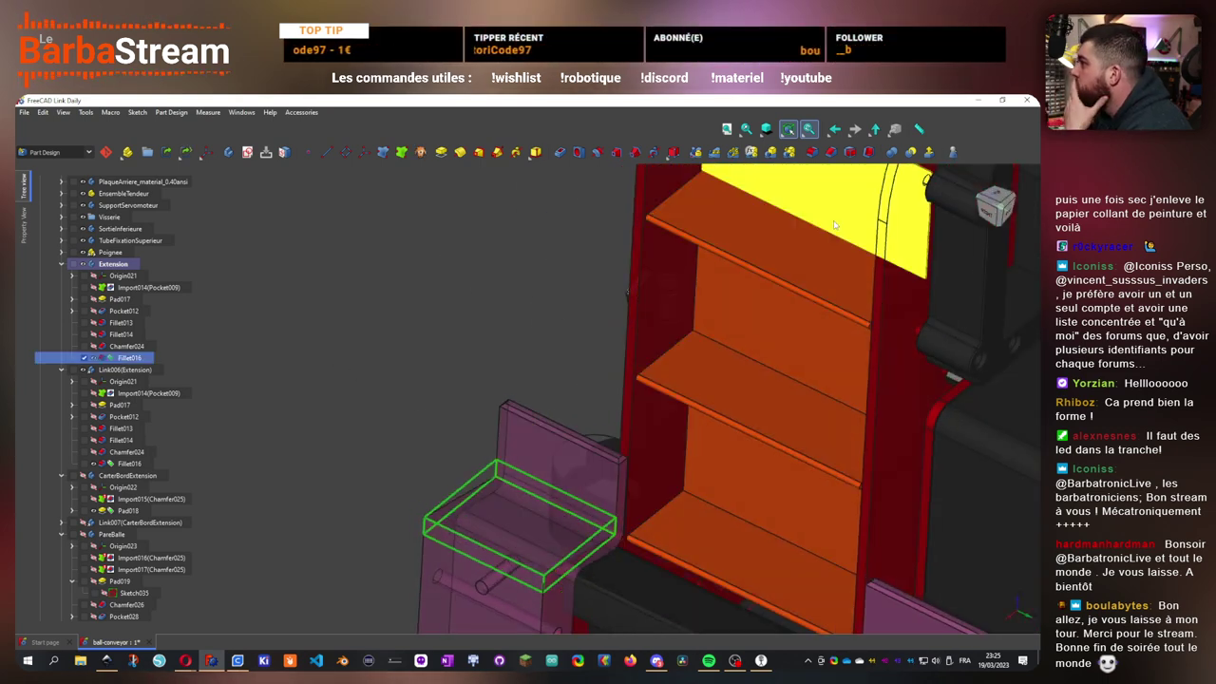
{"action": "left_click_drag", "start_coordinate": [531, 462], "coordinate": [668, 490]}
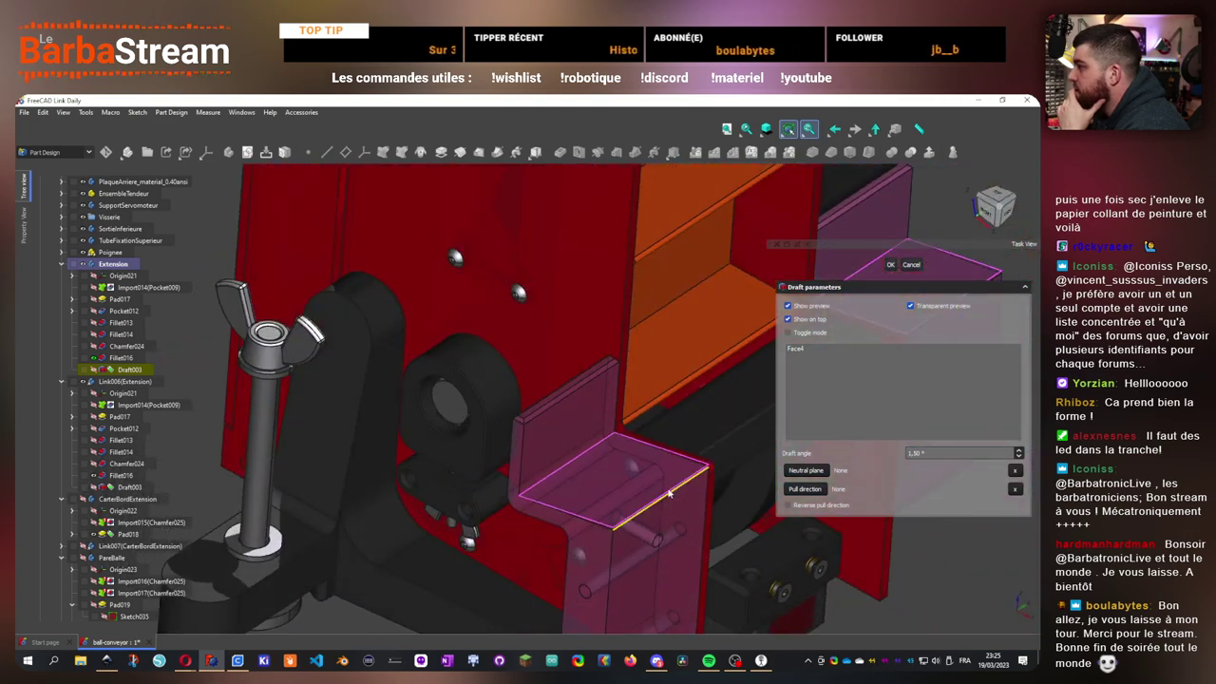
{"action": "scroll", "coordinate": [646, 465], "scroll_direction": "up", "scroll_amount": 3}
{"action": "left_click_drag", "start_coordinate": [621, 436], "coordinate": [713, 437]}
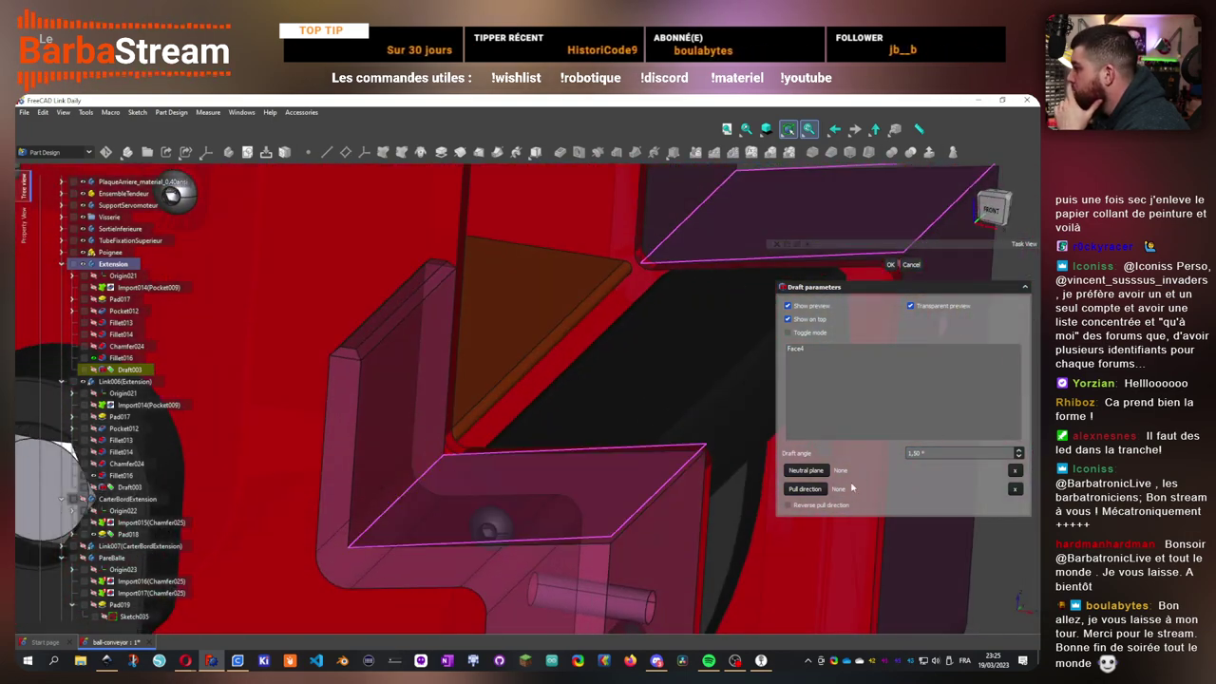
{"action": "left_click_drag", "start_coordinate": [663, 485], "coordinate": [599, 424]}
{"action": "scroll", "coordinate": [596, 423], "scroll_direction": "down", "scroll_amount": 3}
{"action": "left_click_drag", "start_coordinate": [686, 513], "coordinate": [617, 494]}
{"action": "scroll", "coordinate": [615, 488], "scroll_direction": "up", "scroll_amount": 3}
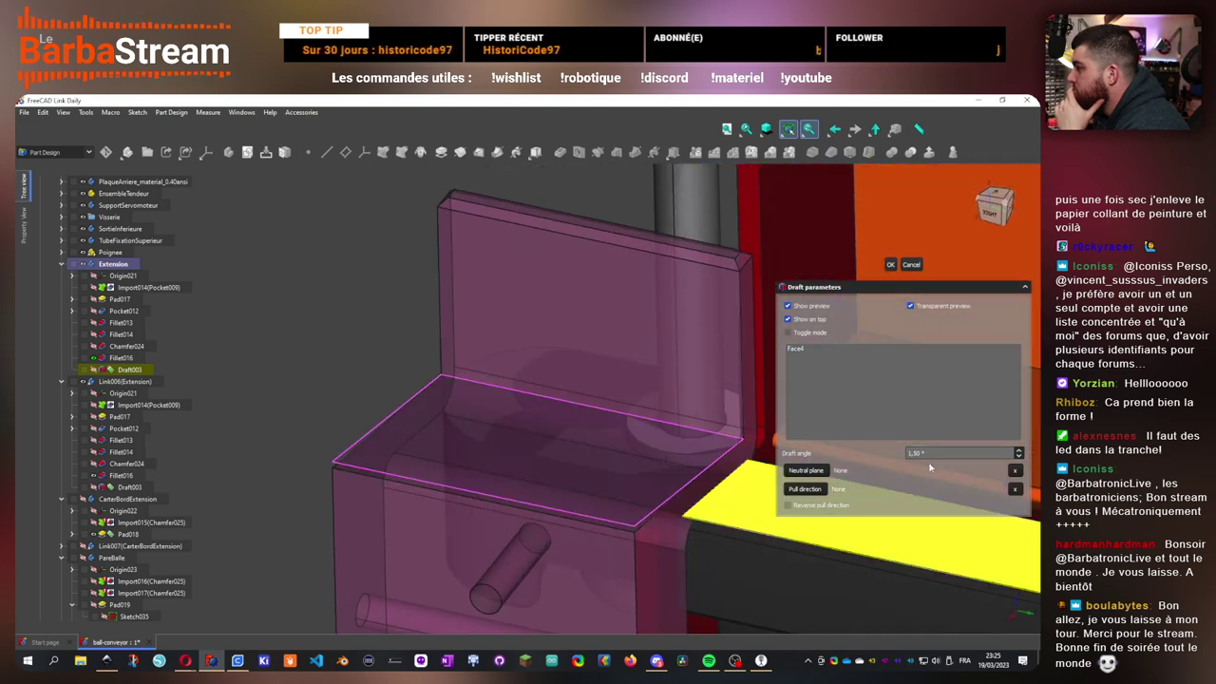
- Try the L-shaped side face, Face16 of Fillet016, as the draft's neutral plane
{"action": "left_click", "coordinate": [819, 472]}
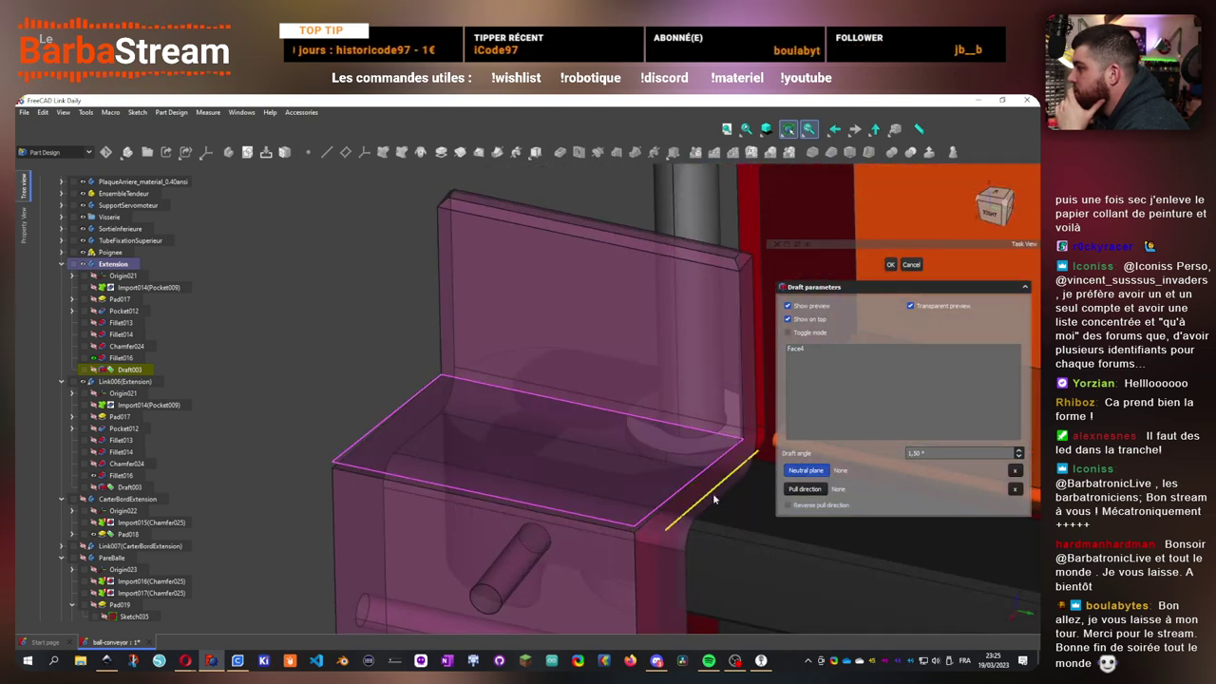
{"action": "left_click_drag", "start_coordinate": [707, 491], "coordinate": [623, 459]}
{"action": "left_click", "coordinate": [418, 539]}
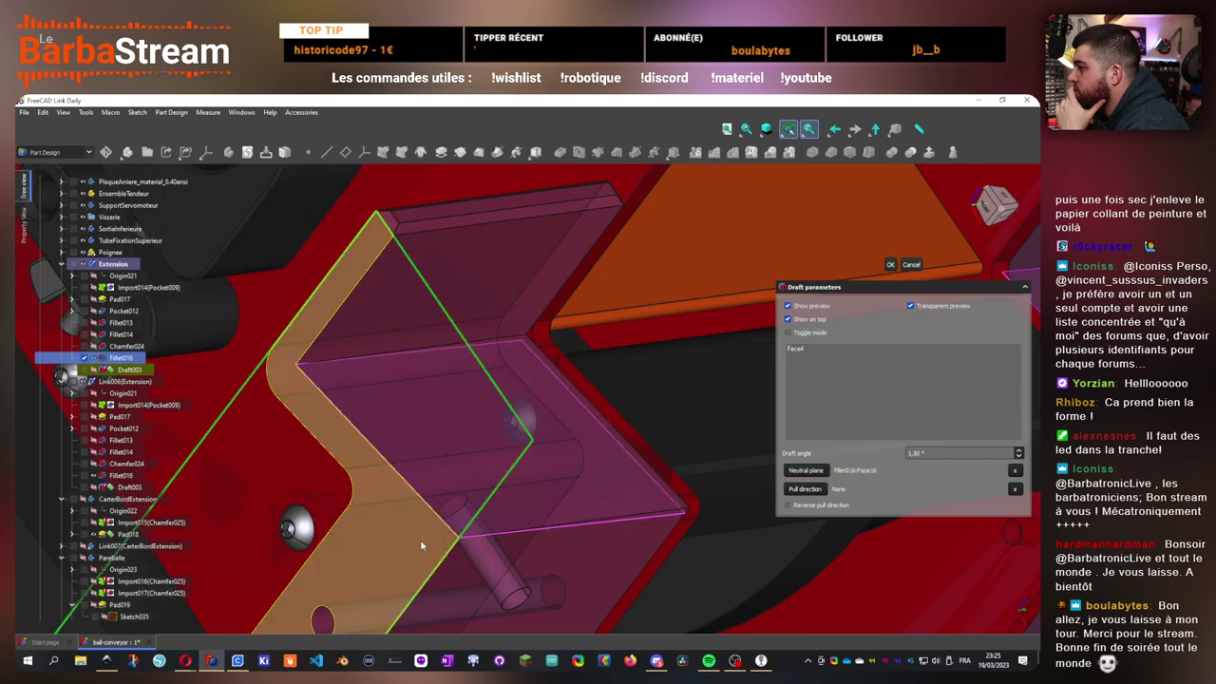
{"action": "left_click_drag", "start_coordinate": [417, 538], "coordinate": [453, 421]}
{"action": "left_click_drag", "start_coordinate": [471, 356], "coordinate": [489, 418]}
- Set the draft's neutral plane to the opposite side face of the box, Face1 of Fillet016
{"action": "left_click", "coordinate": [805, 472]}
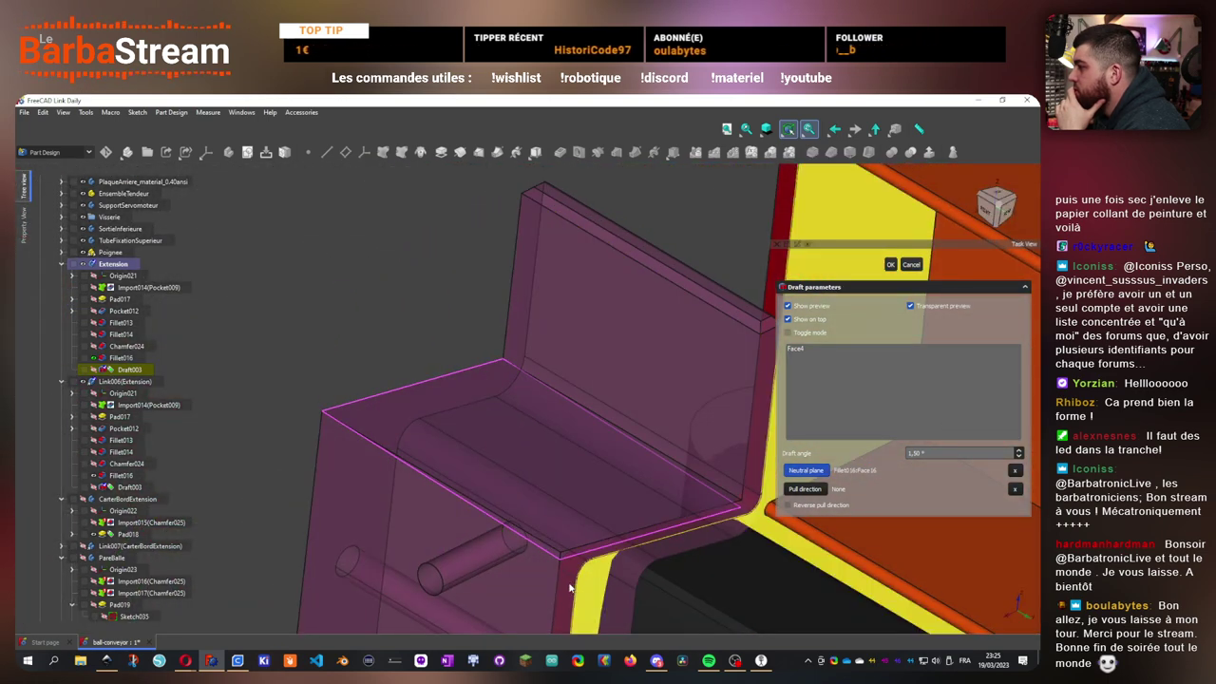
{"action": "scroll", "coordinate": [568, 557], "scroll_direction": "up", "scroll_amount": 1}
{"action": "scroll", "coordinate": [568, 557], "scroll_direction": "down", "scroll_amount": 2}
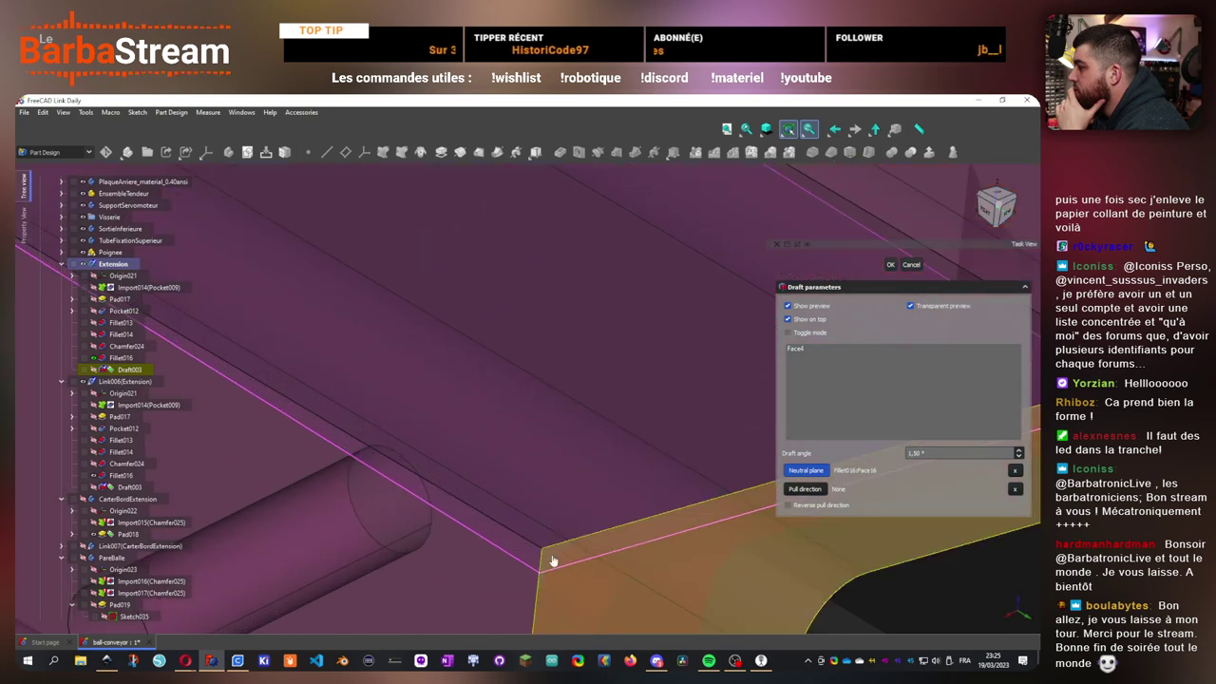
{"action": "left_click", "coordinate": [561, 551]}
- Set the draft angle to 10° and apply the draft to the box's ledge face
{"action": "key", "text": "3"}
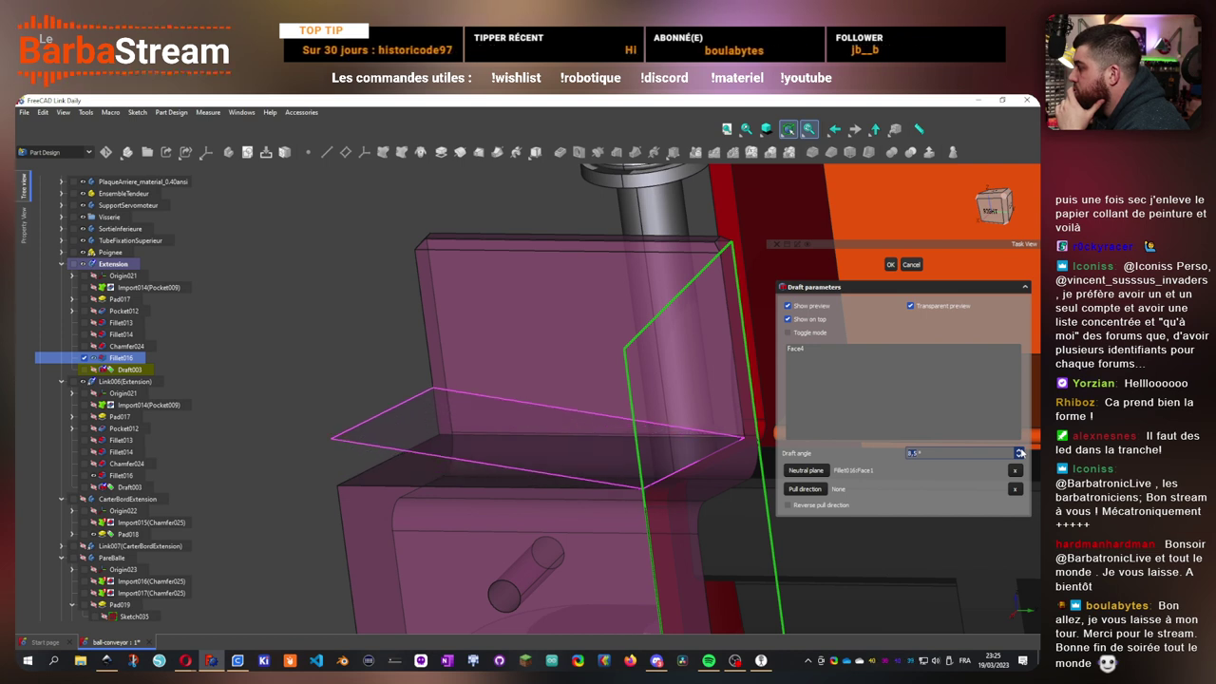
{"action": "left_click", "coordinate": [313, 327]}
{"action": "left_click_drag", "start_coordinate": [350, 328], "coordinate": [429, 343]}
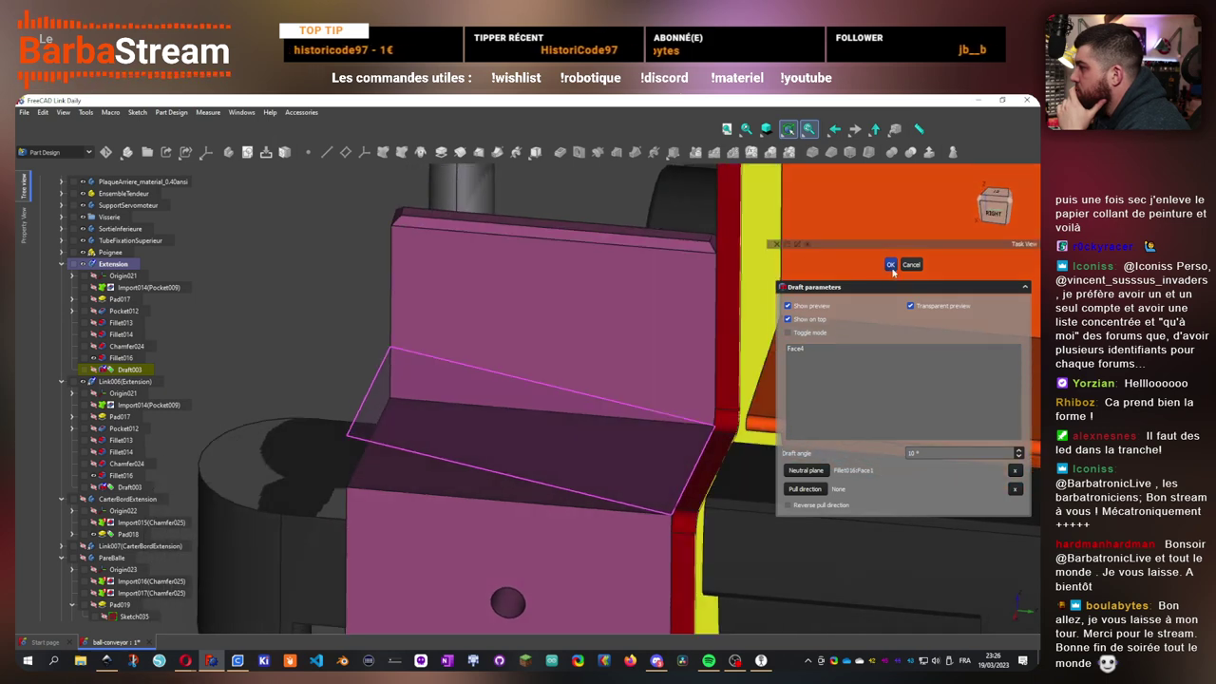
{"action": "key", "text": "Return"}
{"action": "scroll", "coordinate": [437, 424], "scroll_direction": "down", "scroll_amount": 4}
{"action": "left_click_drag", "start_coordinate": [415, 440], "coordinate": [999, 402]}
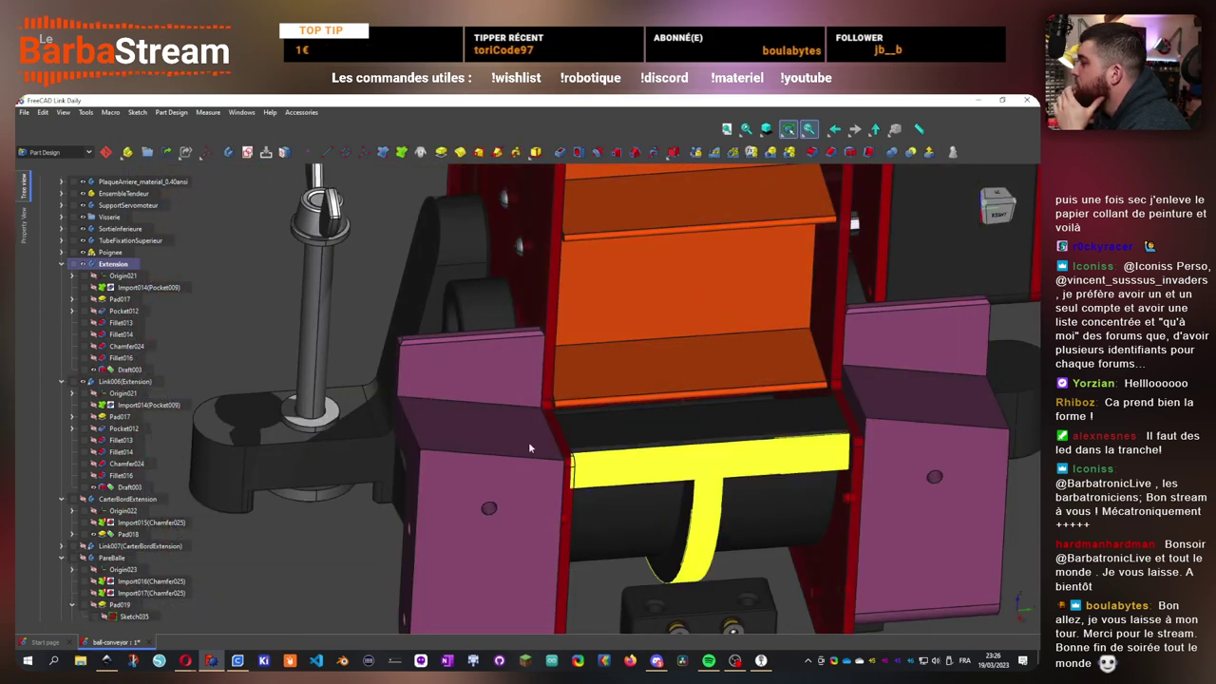
{"action": "left_click_drag", "start_coordinate": [528, 442], "coordinate": [569, 440]}
{"action": "scroll", "coordinate": [504, 418], "scroll_direction": "up", "scroll_amount": 3}
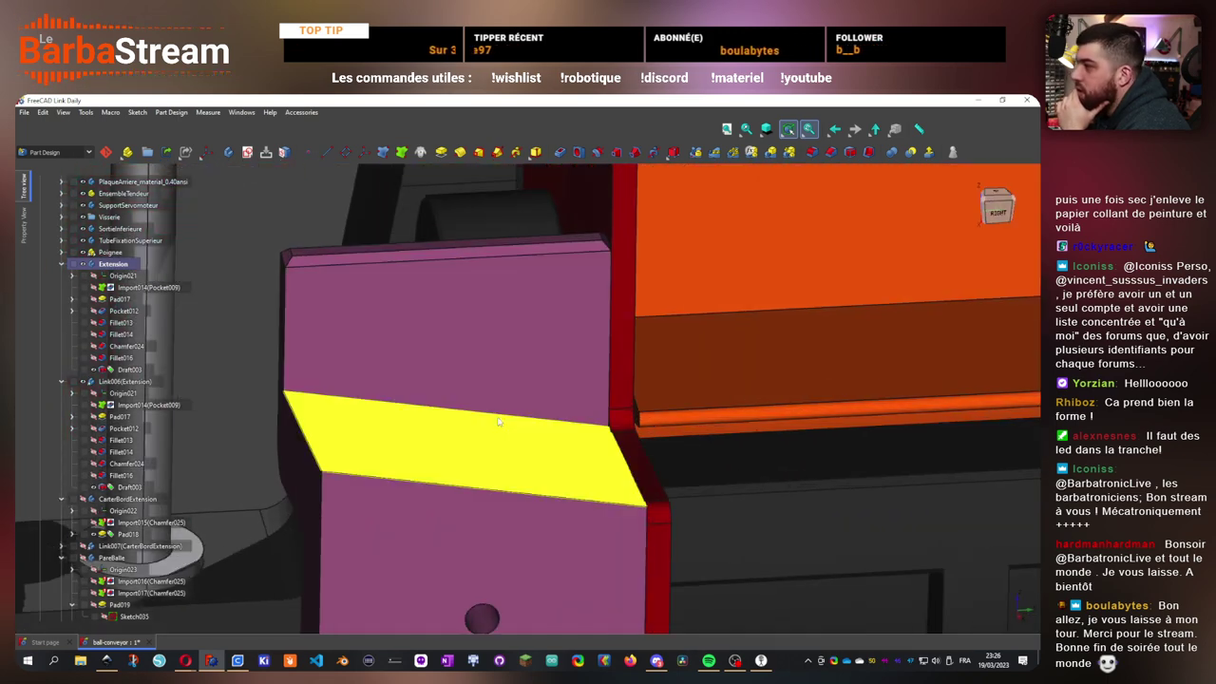
{"action": "left_click", "coordinate": [555, 398]}
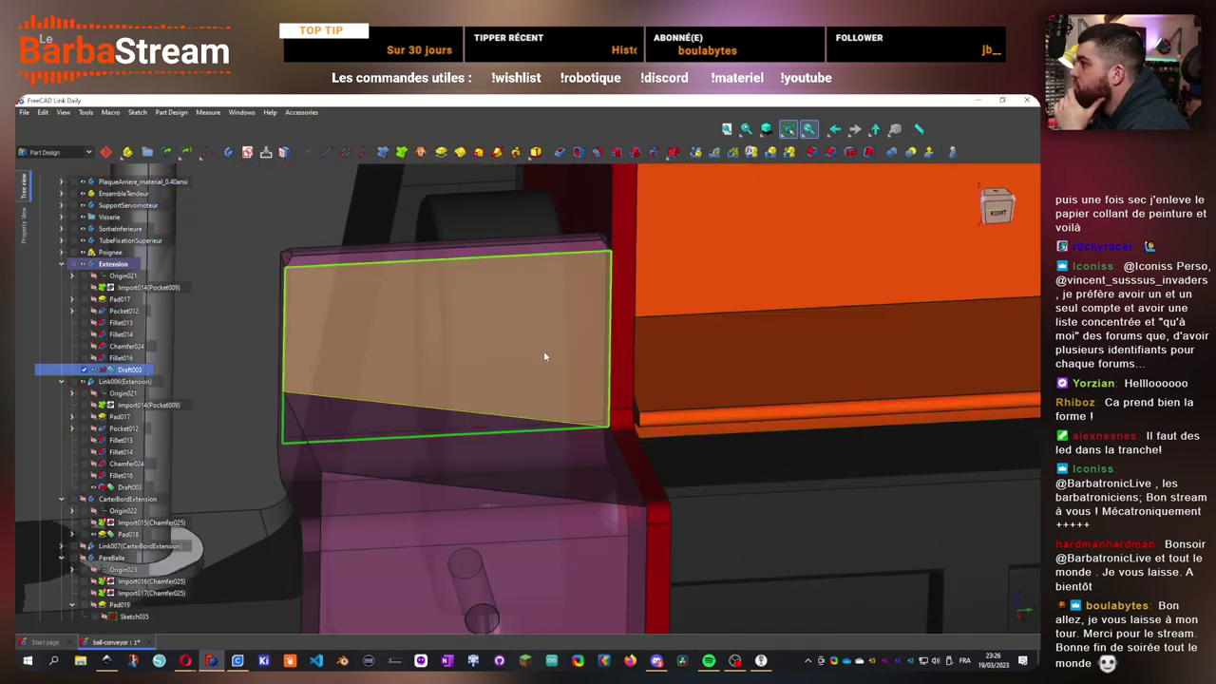
{"action": "scroll", "coordinate": [584, 361], "scroll_direction": "down", "scroll_amount": 5}
{"action": "key", "text": "f"}
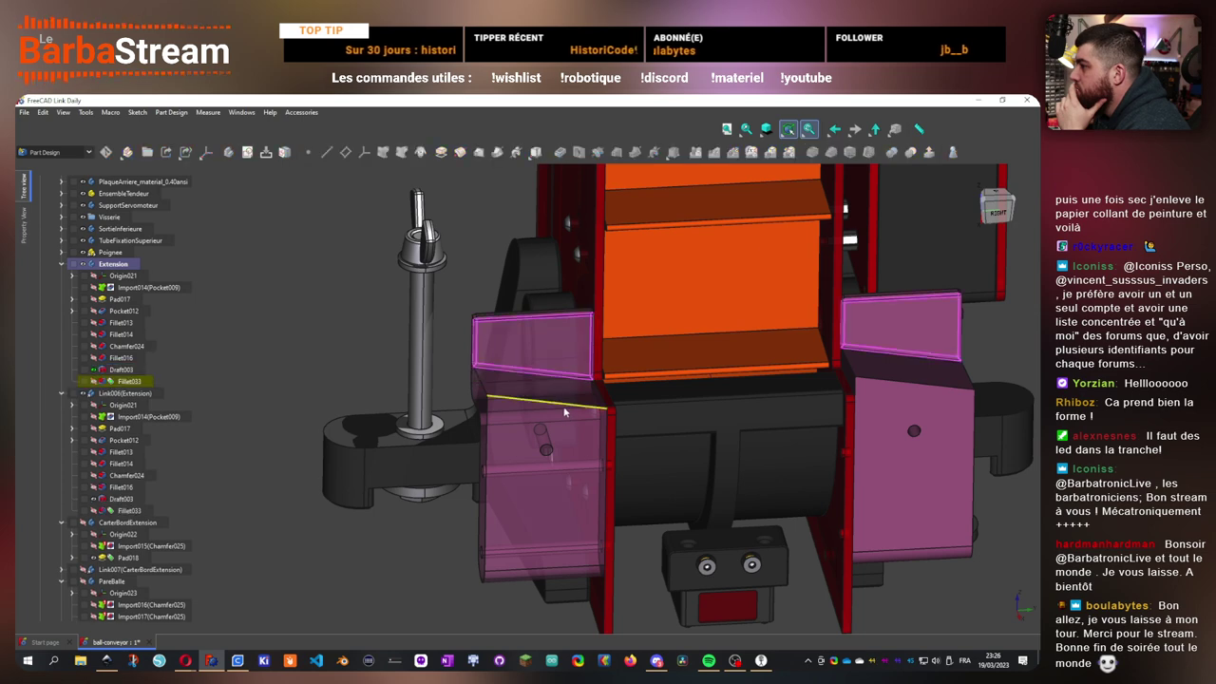
{"action": "scroll", "coordinate": [497, 415], "scroll_direction": "up", "scroll_amount": 2}
{"action": "left_click_drag", "start_coordinate": [497, 415], "coordinate": [486, 355]}
{"action": "scroll", "coordinate": [486, 354], "scroll_direction": "up", "scroll_amount": 2}
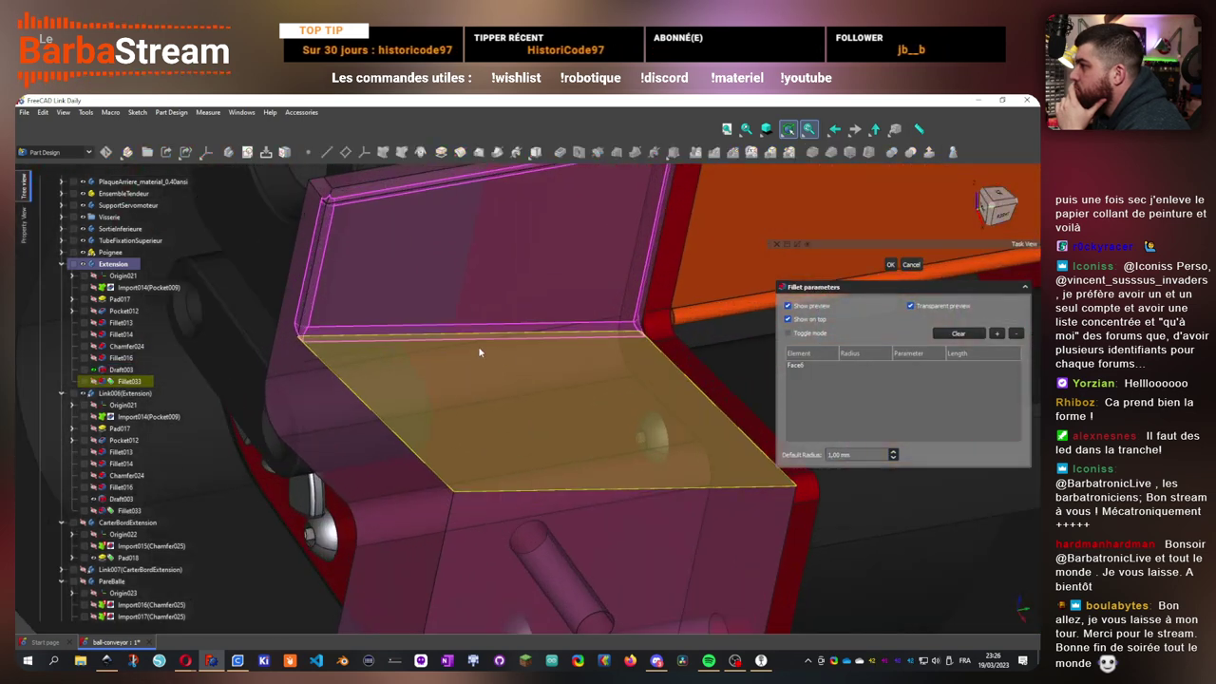
{"action": "left_click", "coordinate": [910, 265]}
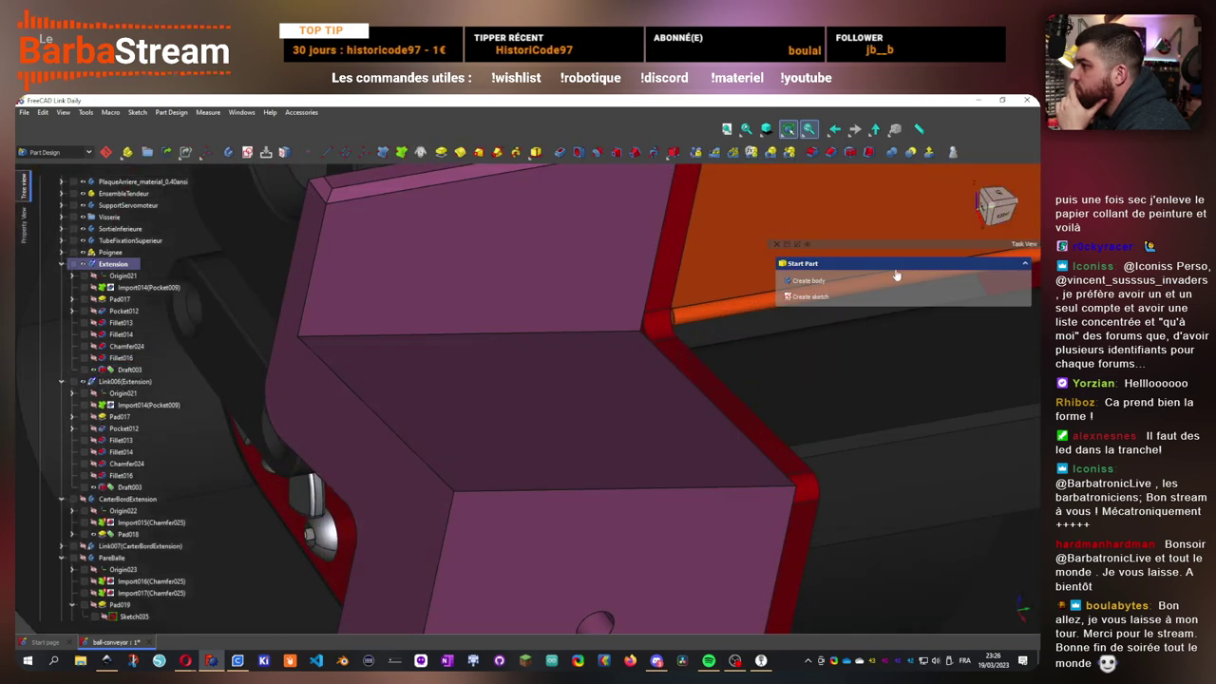
- Fillet the inner edge between the upright flange and the drafted ledge (Edge21) with a 2 mm radius
{"action": "double_click", "coordinate": [520, 335]}
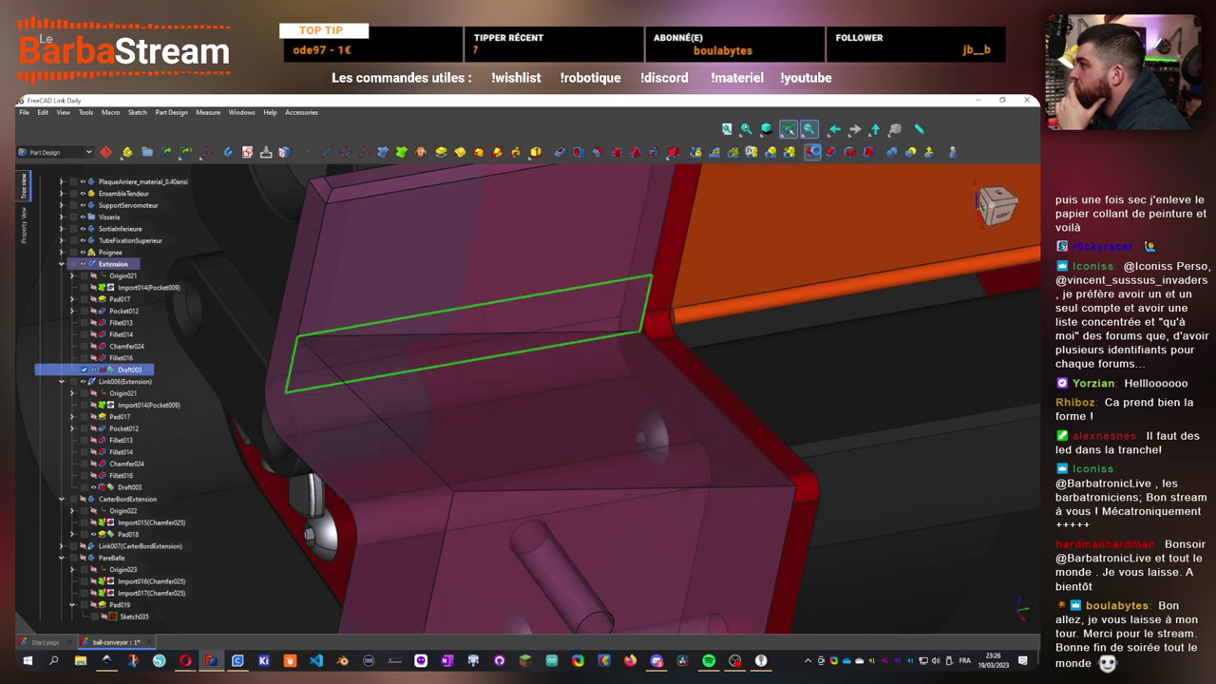
{"action": "left_click", "coordinate": [811, 151]}
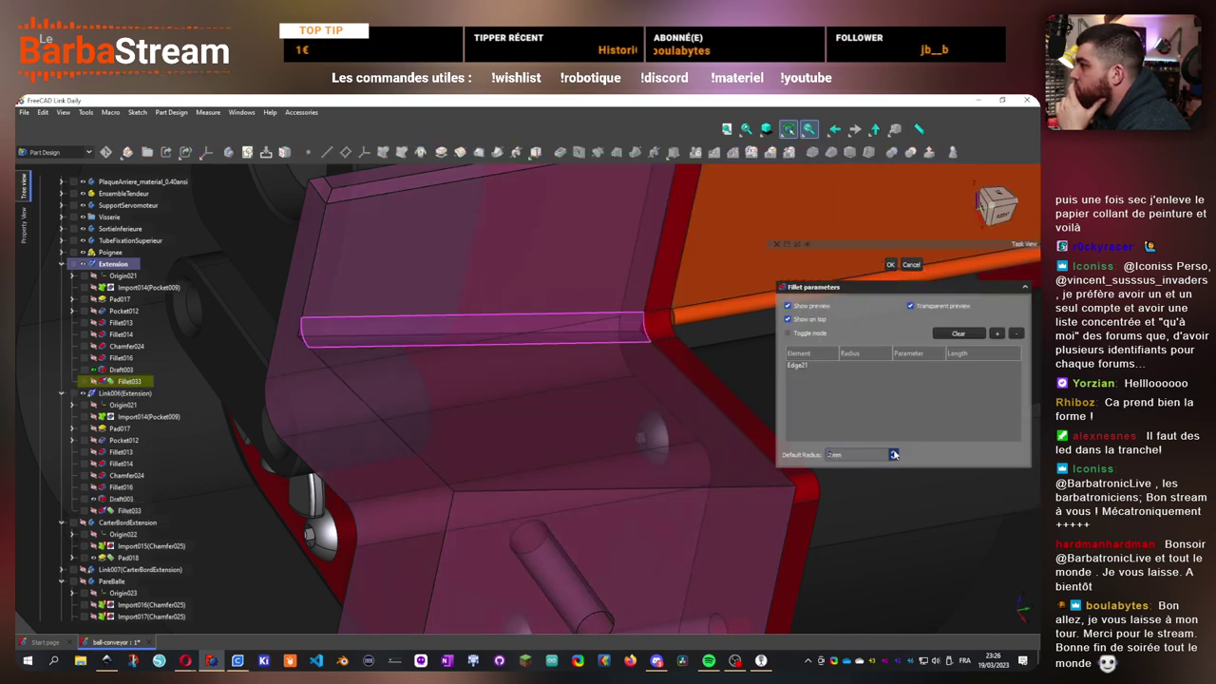
{"action": "scroll", "coordinate": [507, 410], "scroll_direction": "down", "scroll_amount": 3}
{"action": "left_click_drag", "start_coordinate": [507, 409], "coordinate": [453, 433]}
{"action": "scroll", "coordinate": [638, 374], "scroll_direction": "up", "scroll_amount": 5}
{"action": "left_click_drag", "start_coordinate": [678, 374], "coordinate": [604, 417]}
{"action": "scroll", "coordinate": [518, 412], "scroll_direction": "up", "scroll_amount": 3}
{"action": "scroll", "coordinate": [603, 417], "scroll_direction": "down", "scroll_amount": 6}
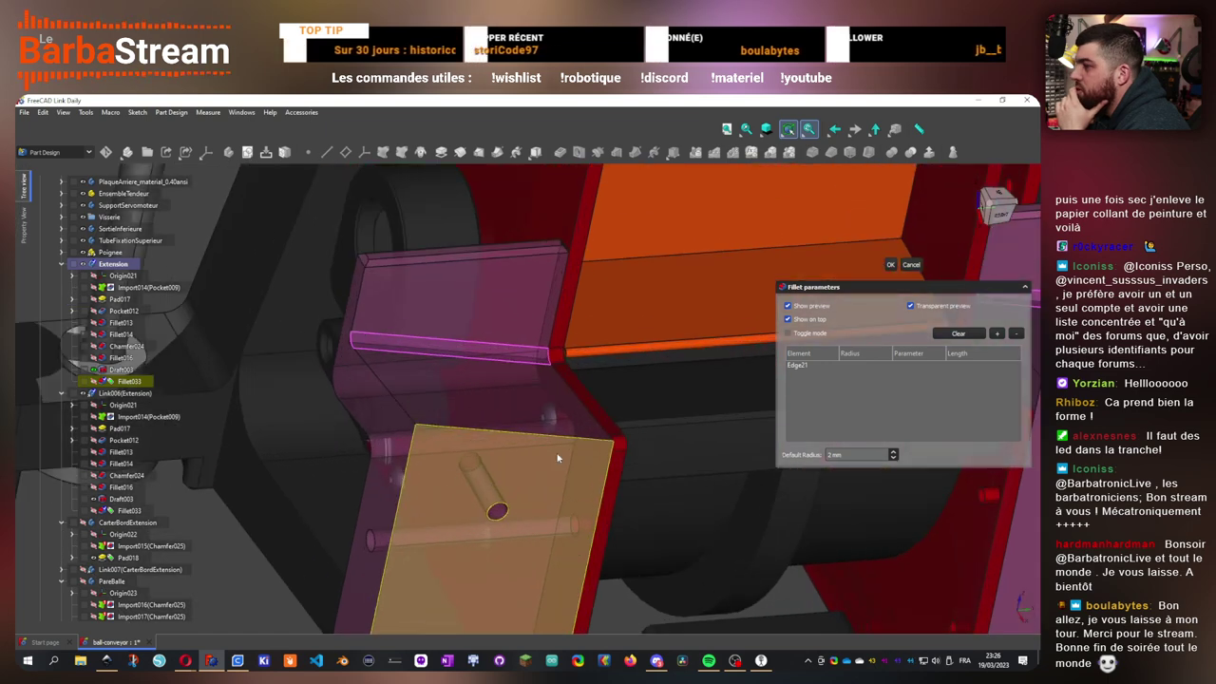
{"action": "left_click", "coordinate": [890, 264]}
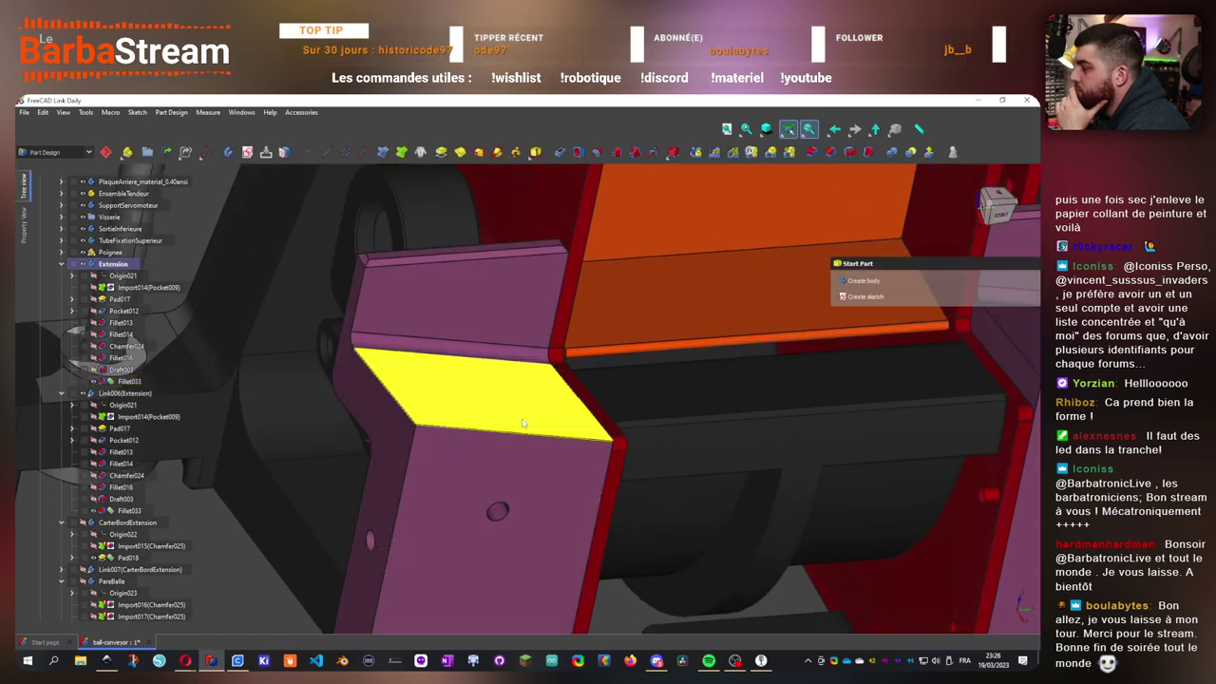
- Chamfer the outer edge between the drafted ledge and the box's front face (Edge17) with a 1 mm equal distance
{"action": "left_click", "coordinate": [506, 435]}
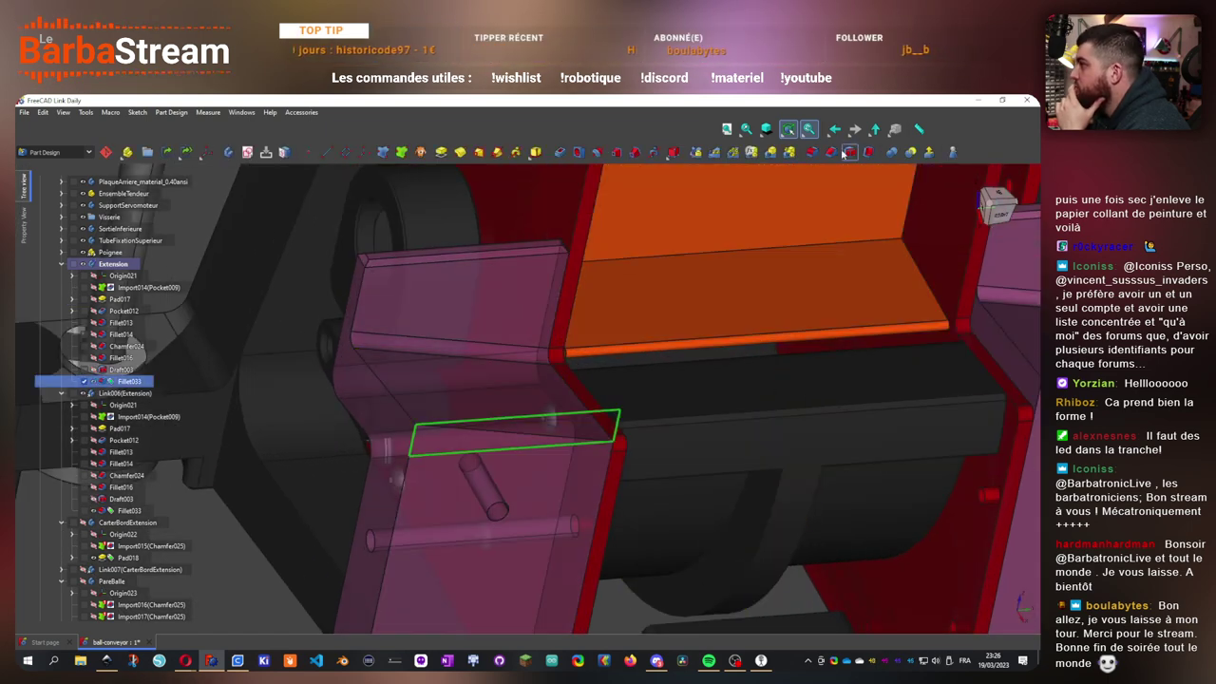
{"action": "left_click_drag", "start_coordinate": [469, 504], "coordinate": [643, 482]}
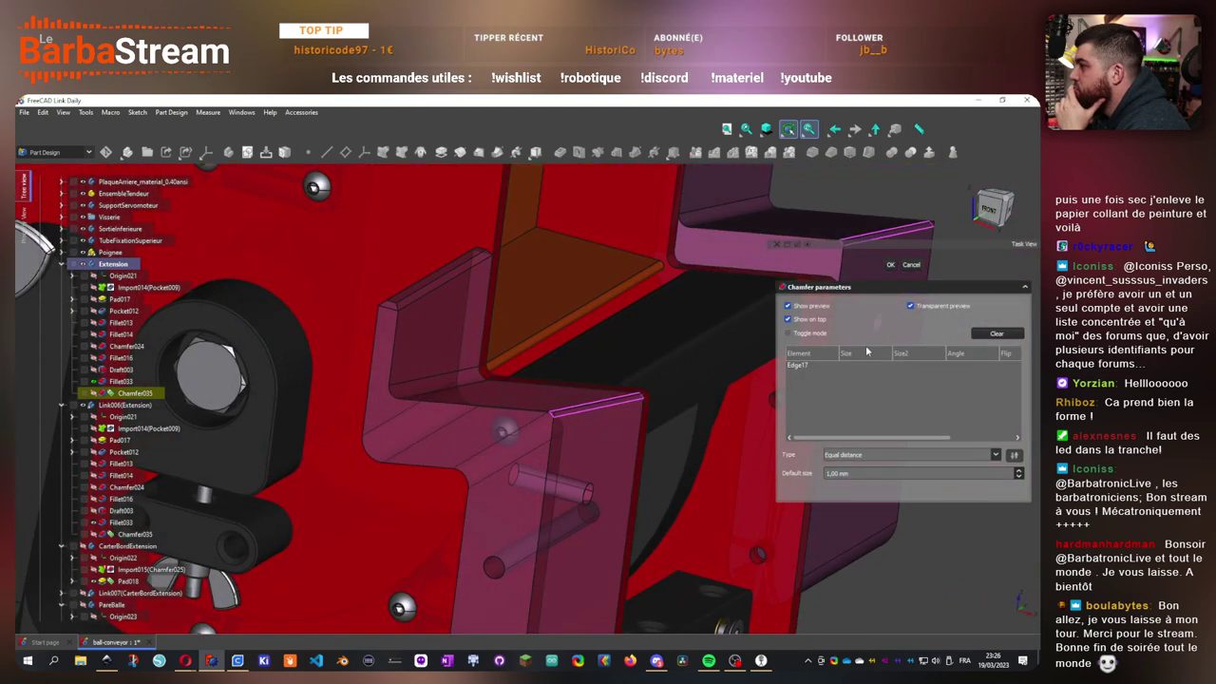
{"action": "scroll", "coordinate": [530, 429], "scroll_direction": "down", "scroll_amount": 4}
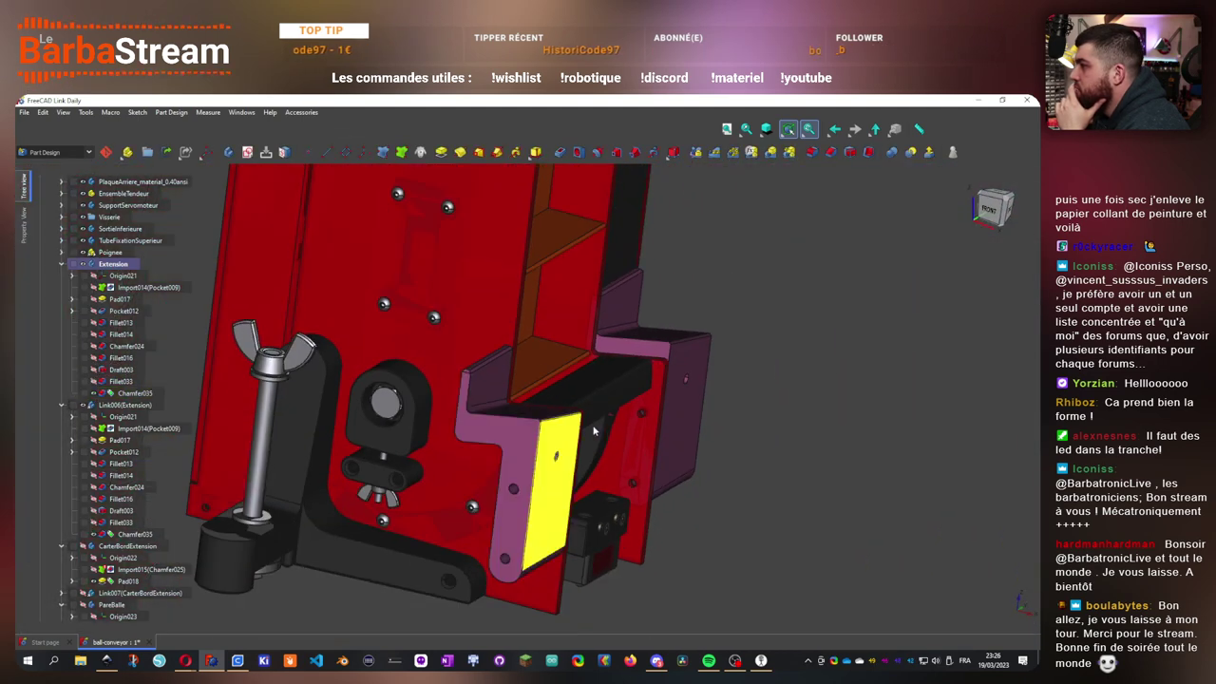
{"action": "left_click_drag", "start_coordinate": [560, 347], "coordinate": [533, 398]}
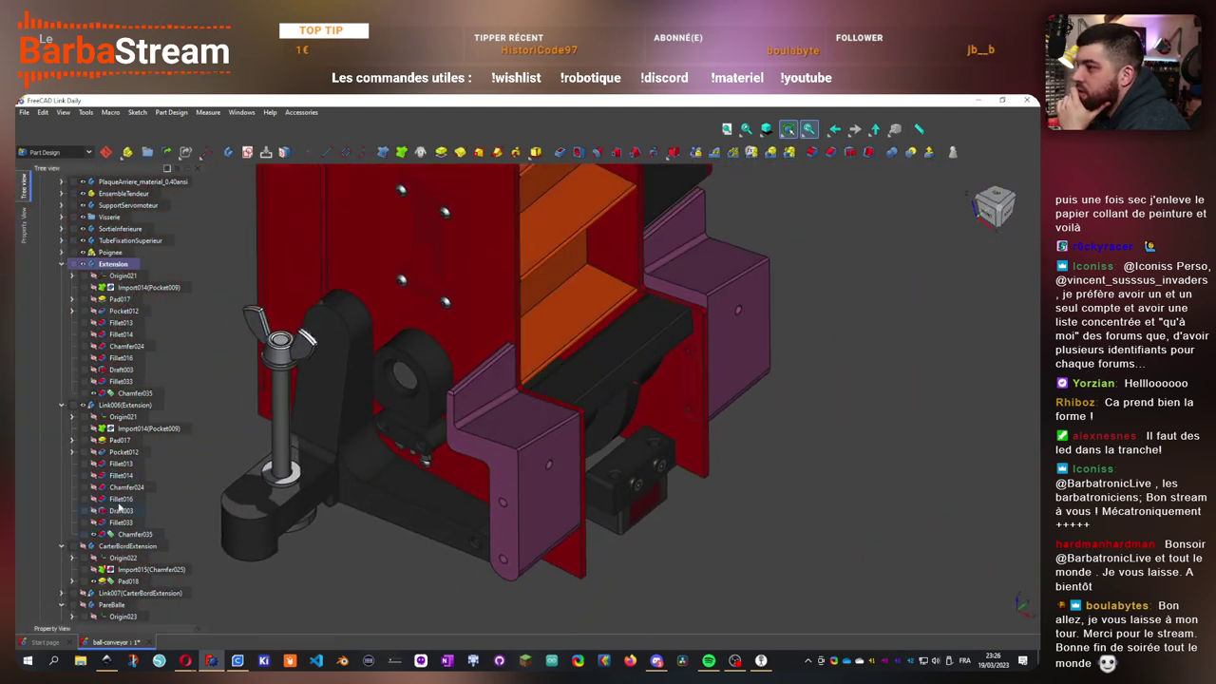
- Edit Chamfer024 on the upright flange, replacing Face7 with Edge20 alongside Edge25 at the 1 mm size
{"action": "left_click", "coordinate": [121, 500]}
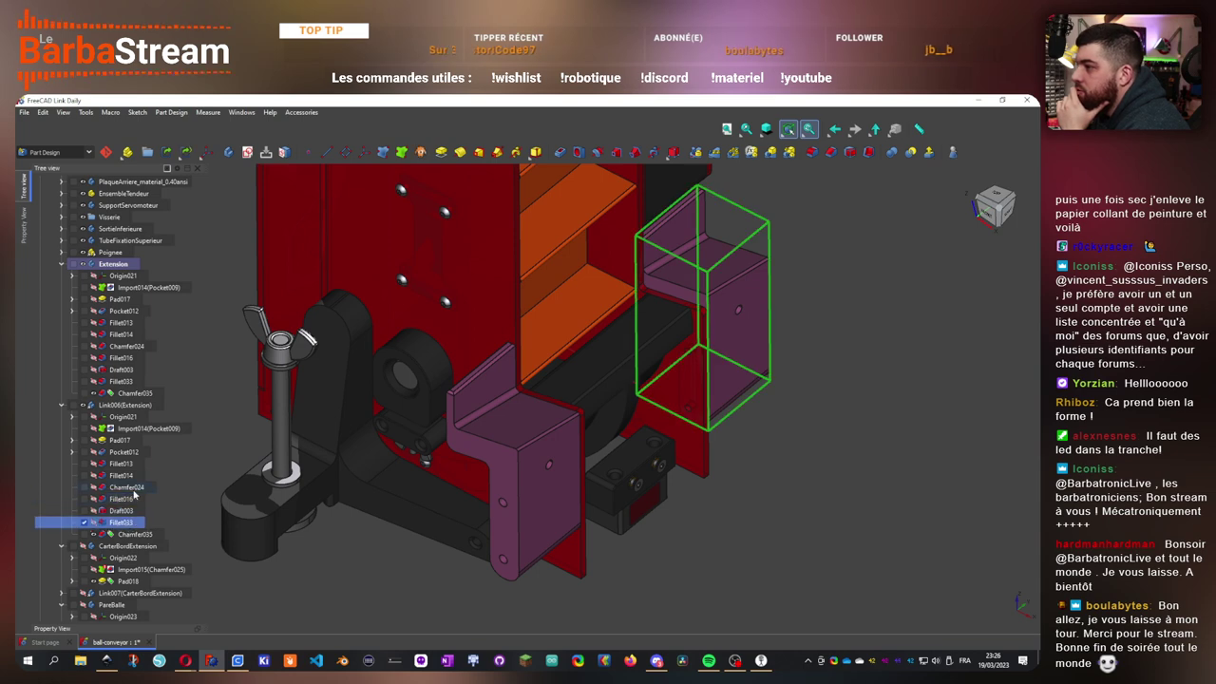
{"action": "double_click", "coordinate": [131, 489]}
{"action": "scroll", "coordinate": [732, 385], "scroll_direction": "up", "scroll_amount": 5}
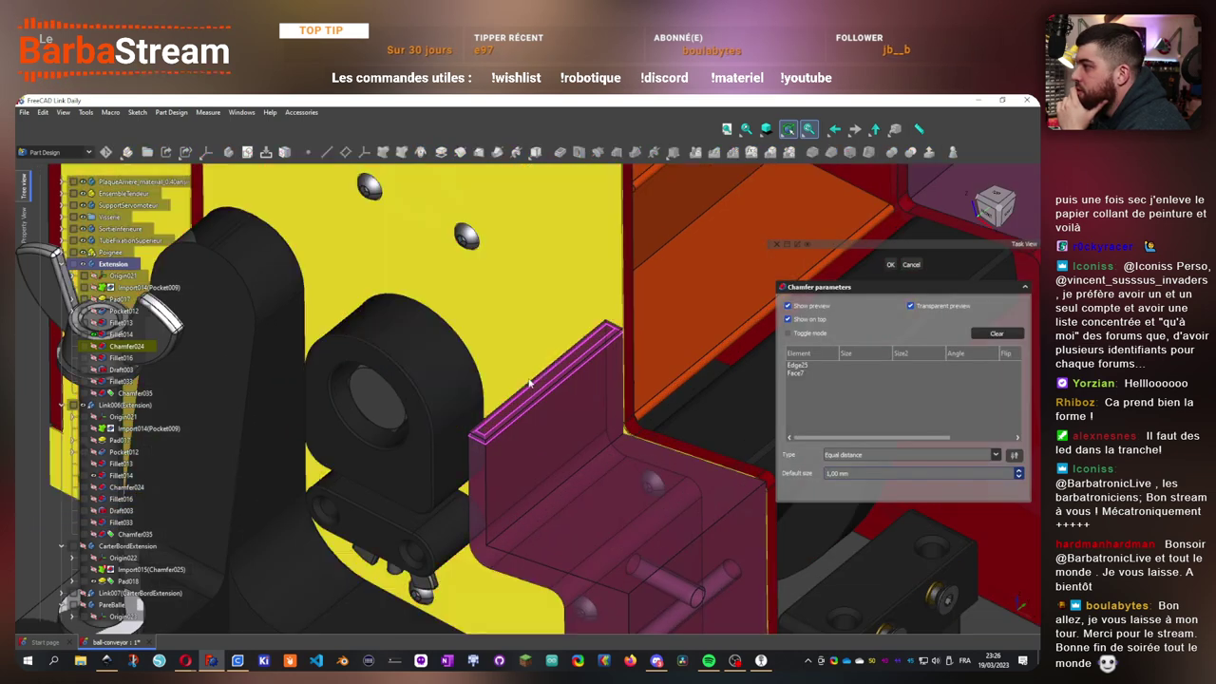
{"action": "left_click", "coordinate": [793, 377]}
{"action": "key", "text": "Delete"}
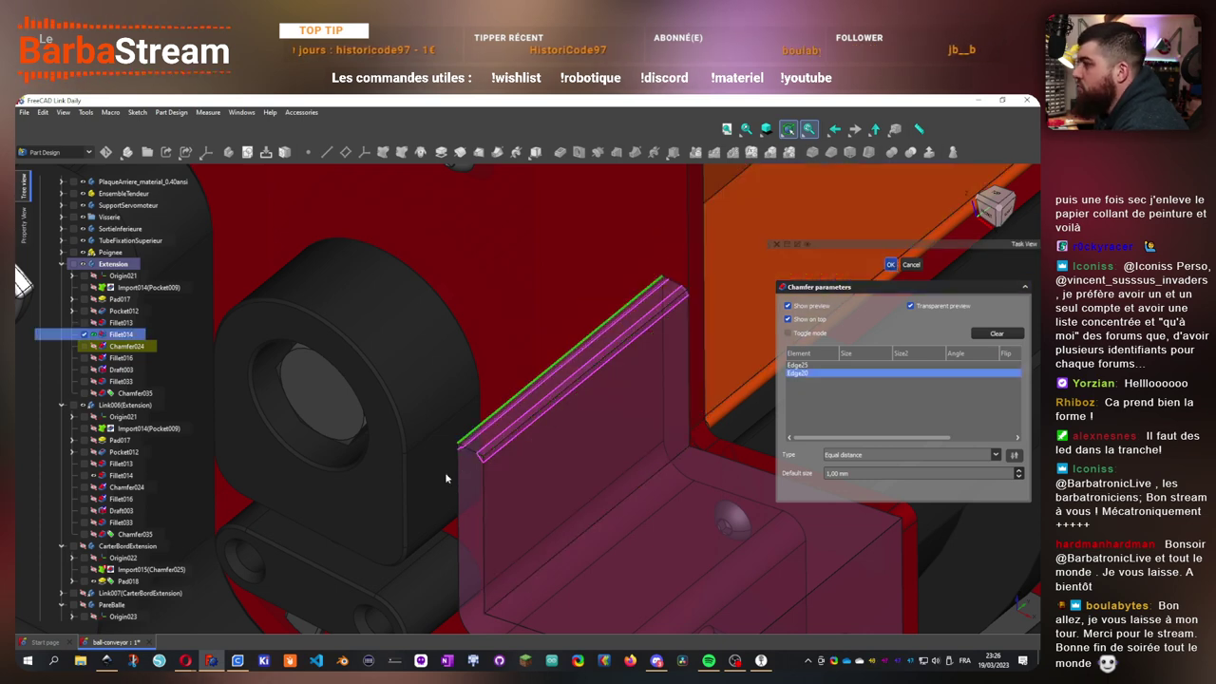
{"action": "scroll", "coordinate": [476, 467], "scroll_direction": "down", "scroll_amount": 6}
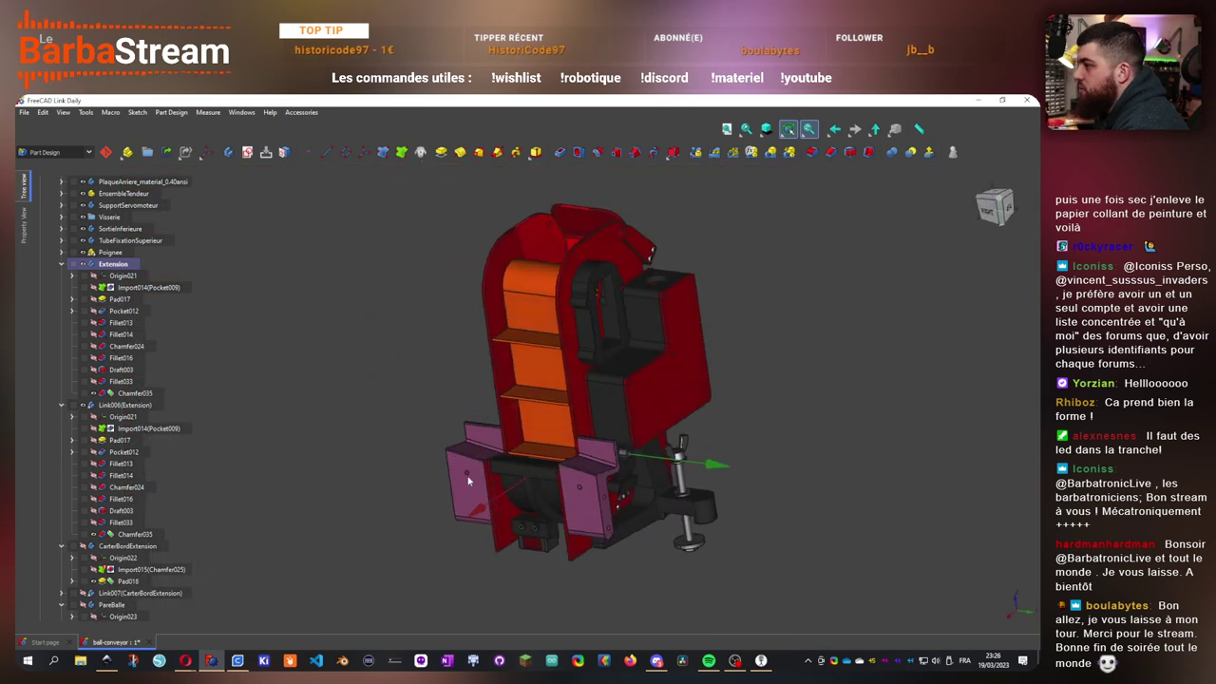
- Edit Draft003 on the Extension's ledge face and set its draft angle to 5°
{"action": "left_click_drag", "start_coordinate": [638, 427], "coordinate": [713, 456]}
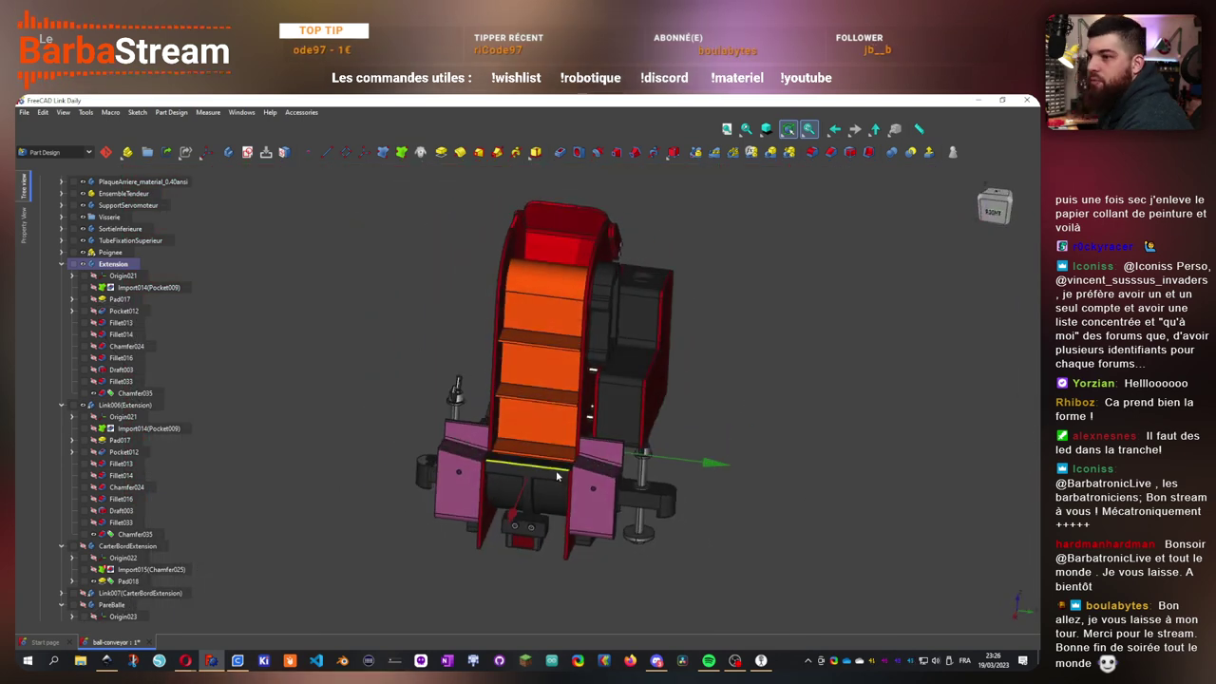
{"action": "scroll", "coordinate": [527, 473], "scroll_direction": "up", "scroll_amount": 5}
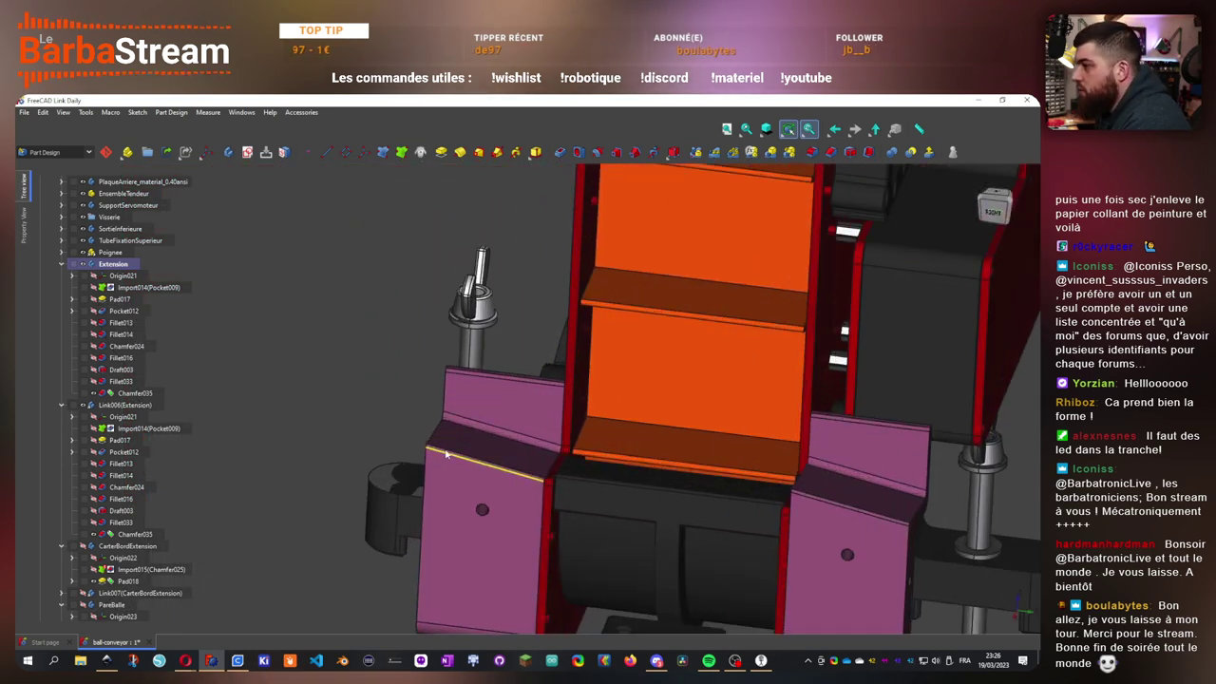
{"action": "double_click", "coordinate": [122, 511]}
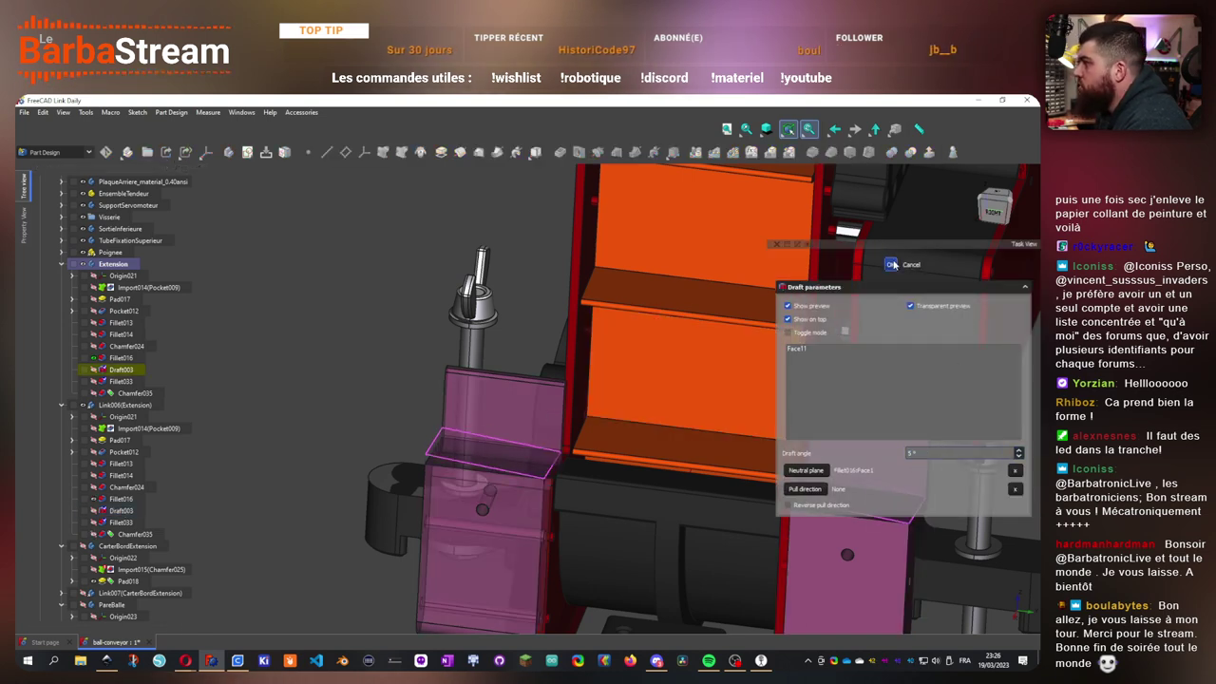
{"action": "key", "text": "Escape"}
{"action": "left_click_drag", "start_coordinate": [406, 542], "coordinate": [461, 522]}
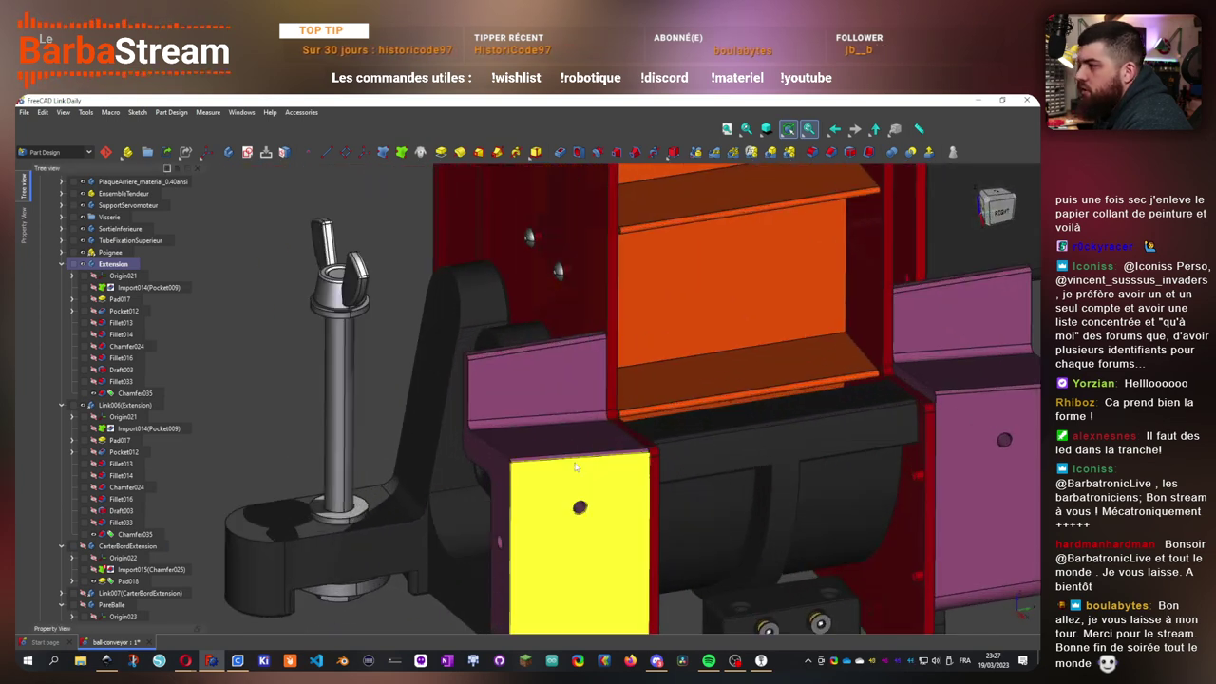
- Chamfer the outlines of the Extension's two opposite side faces, Face1 and Face20, with a 0.4 mm equal distance
{"action": "left_click_drag", "start_coordinate": [579, 469], "coordinate": [592, 469]}
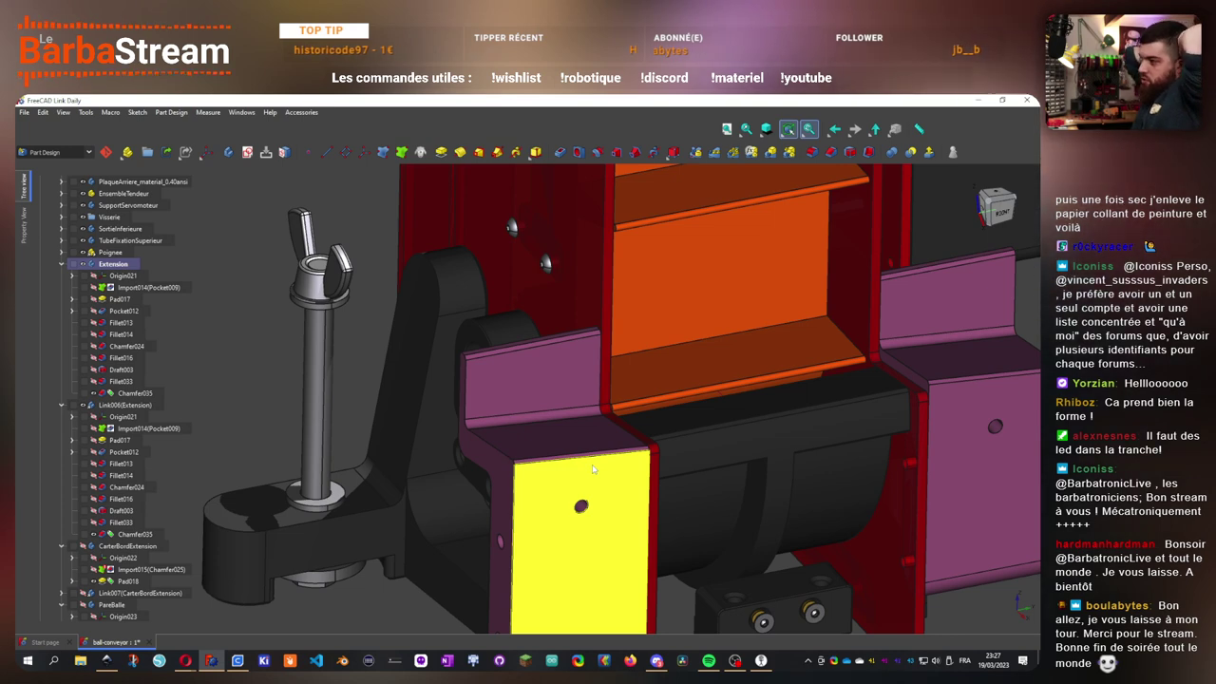
{"action": "left_click_drag", "start_coordinate": [591, 468], "coordinate": [570, 480]}
{"action": "scroll", "coordinate": [576, 482], "scroll_direction": "up", "scroll_amount": 5}
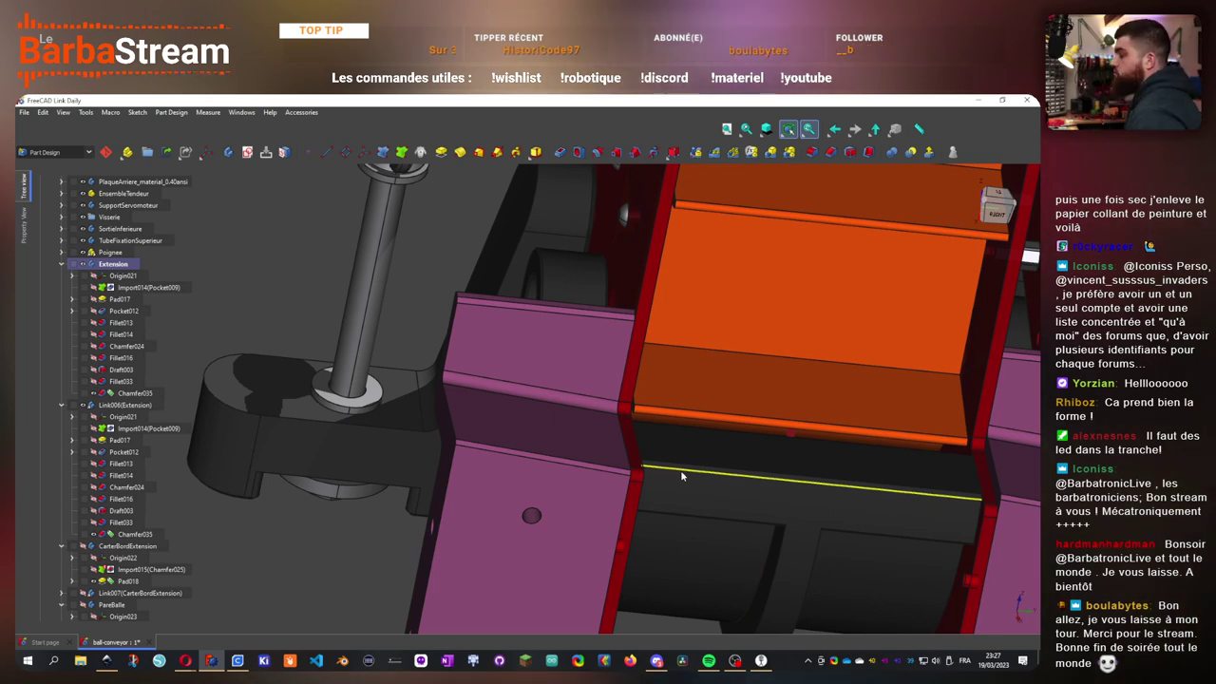
{"action": "mouse_move", "coordinate": [681, 475]}
{"action": "left_mouse_down"}
{"action": "mouse_move", "coordinate": [685, 396]}
{"action": "mouse_move", "coordinate": [632, 492]}
{"action": "mouse_move", "coordinate": [703, 483]}
{"action": "left_mouse_up"}
{"action": "scroll", "coordinate": [560, 442], "scroll_direction": "up", "scroll_amount": 10}
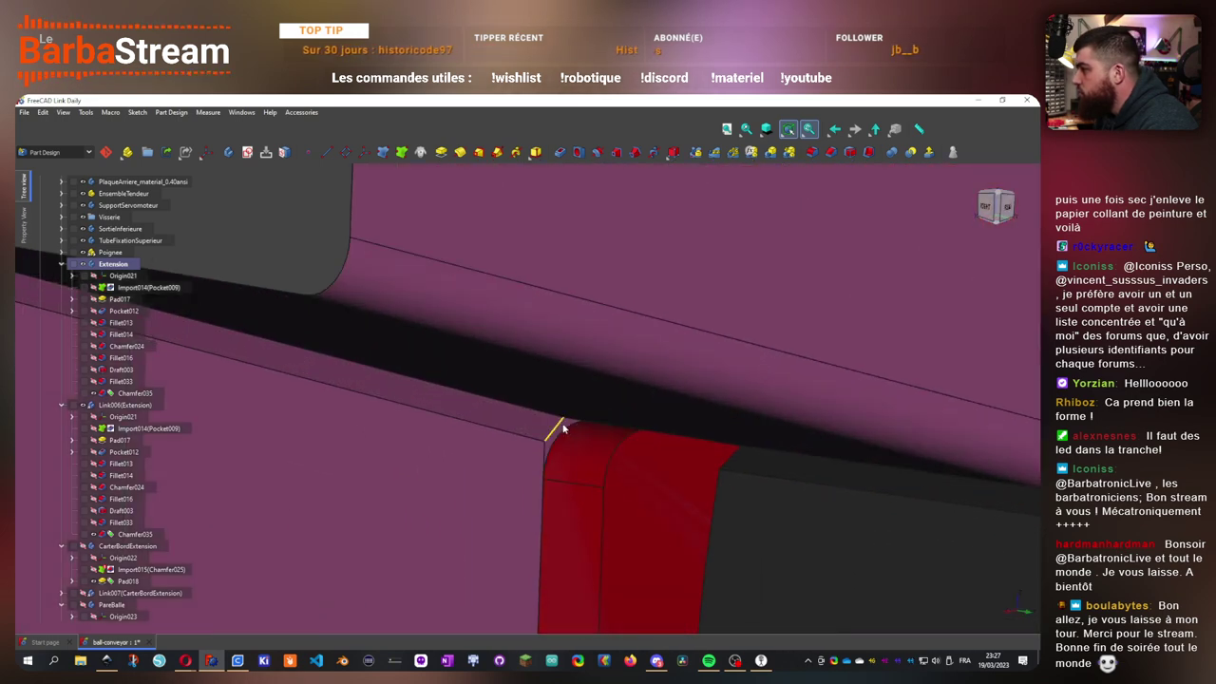
{"action": "left_click", "coordinate": [563, 428]}
{"action": "scroll", "coordinate": [565, 424], "scroll_direction": "down", "scroll_amount": 8}
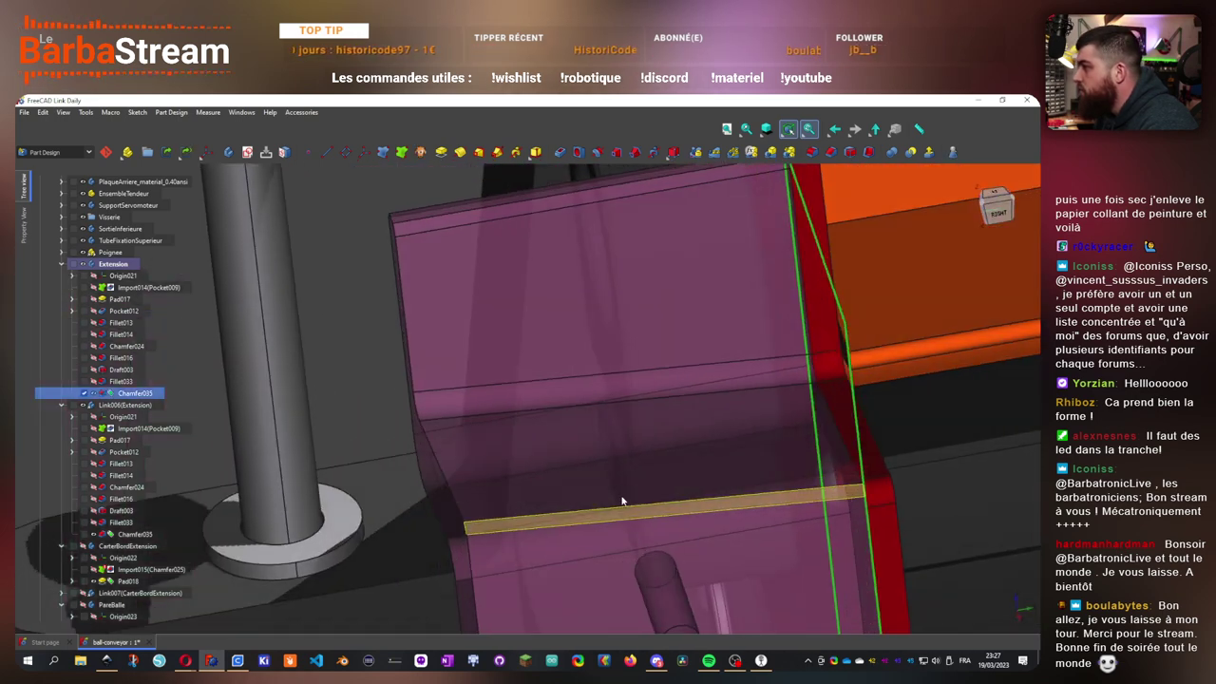
{"action": "left_click_drag", "start_coordinate": [622, 500], "coordinate": [807, 361]}
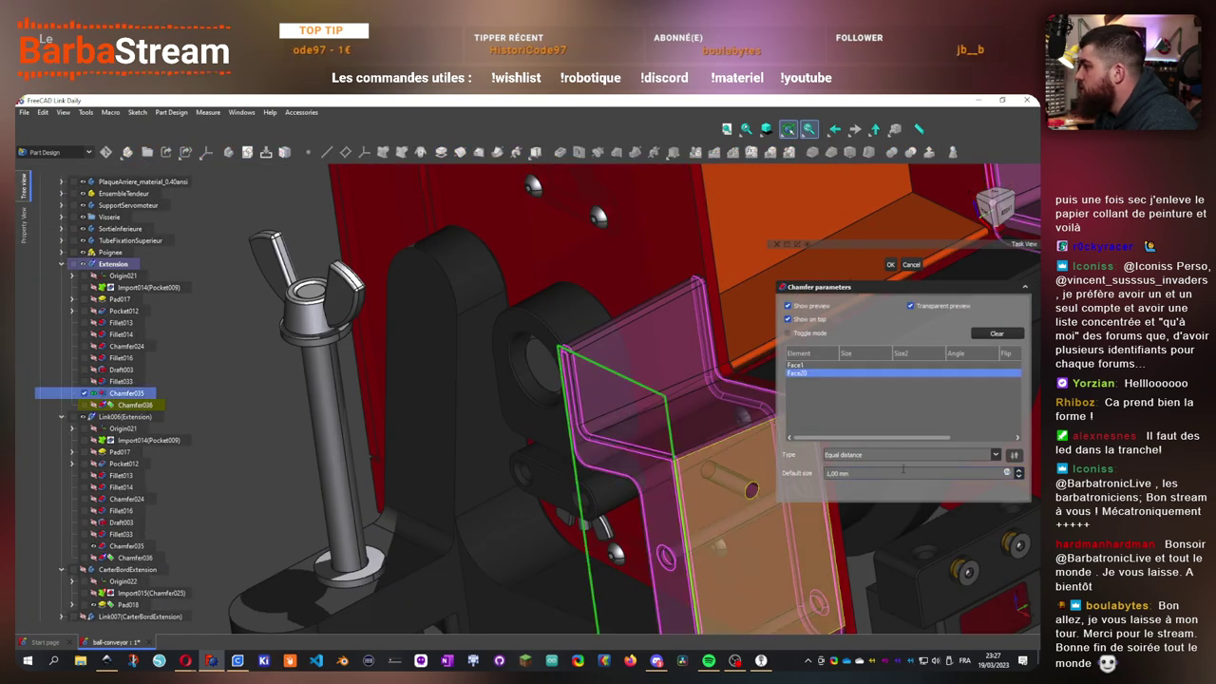
{"action": "left_click_drag", "start_coordinate": [870, 478], "coordinate": [775, 468]}
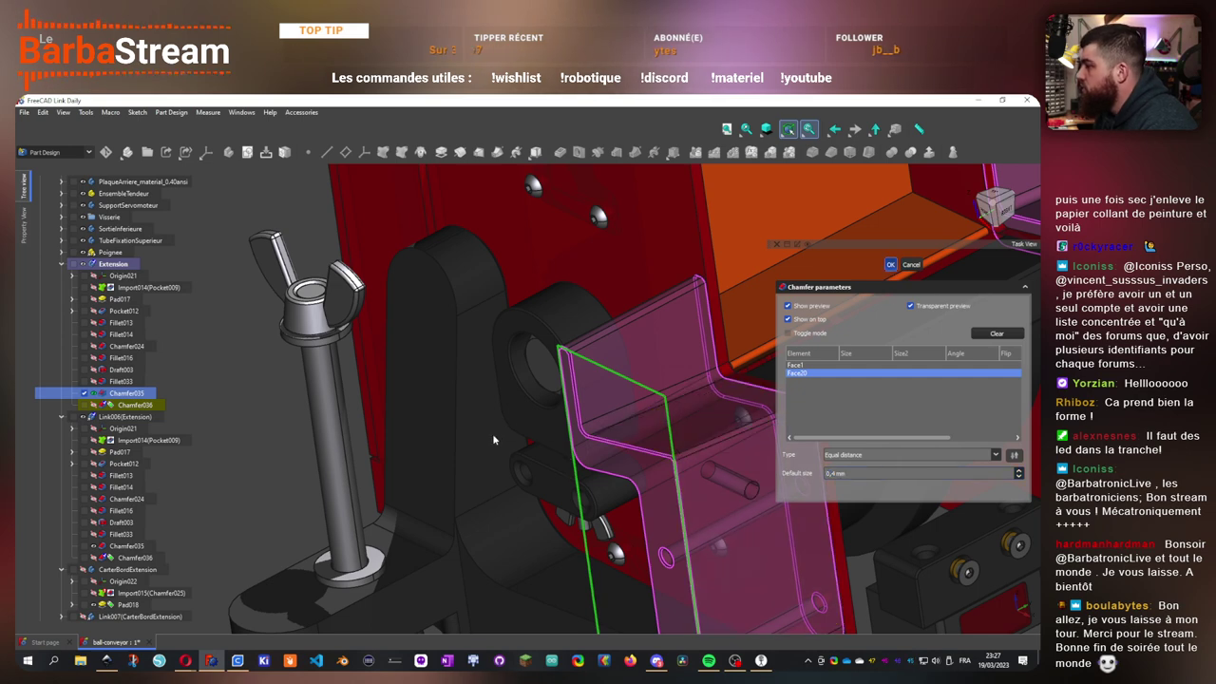
{"action": "scroll", "coordinate": [493, 439], "scroll_direction": "down", "scroll_amount": 5}
{"action": "left_click_drag", "start_coordinate": [838, 467], "coordinate": [698, 470]}
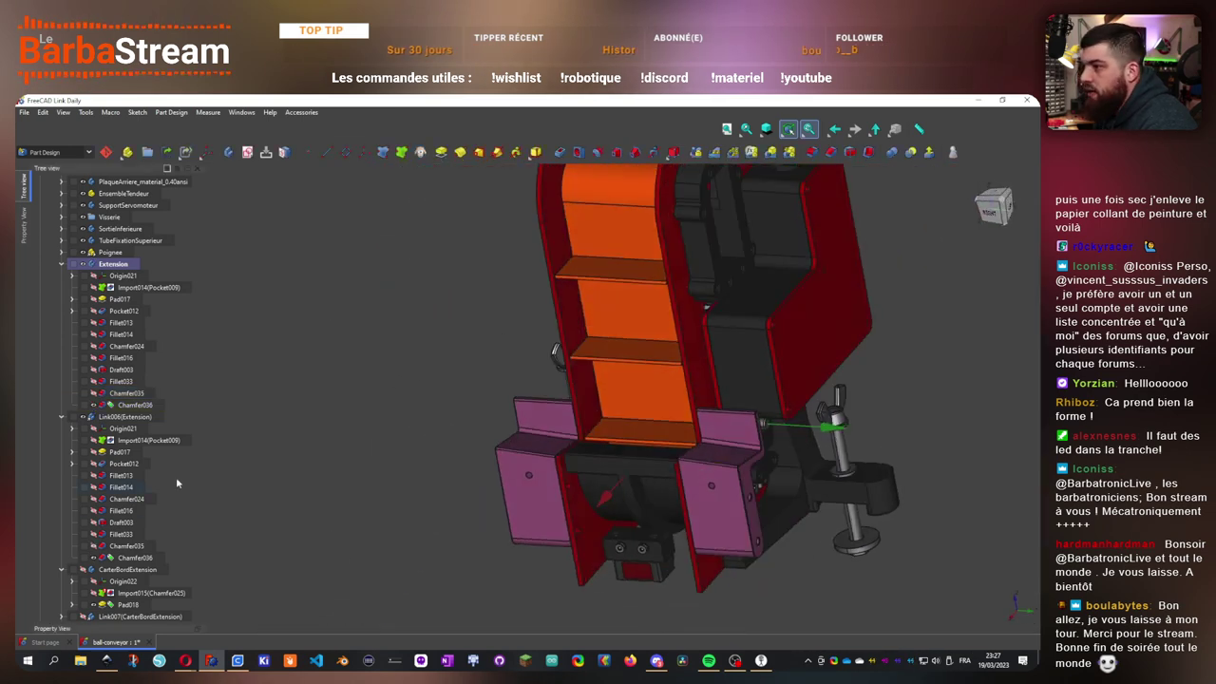
- Show the CarterBordExtension side cover and collapse the tree branches of CarterBordExtension and Link006
{"action": "scroll", "coordinate": [176, 483], "scroll_direction": "down", "scroll_amount": 4}
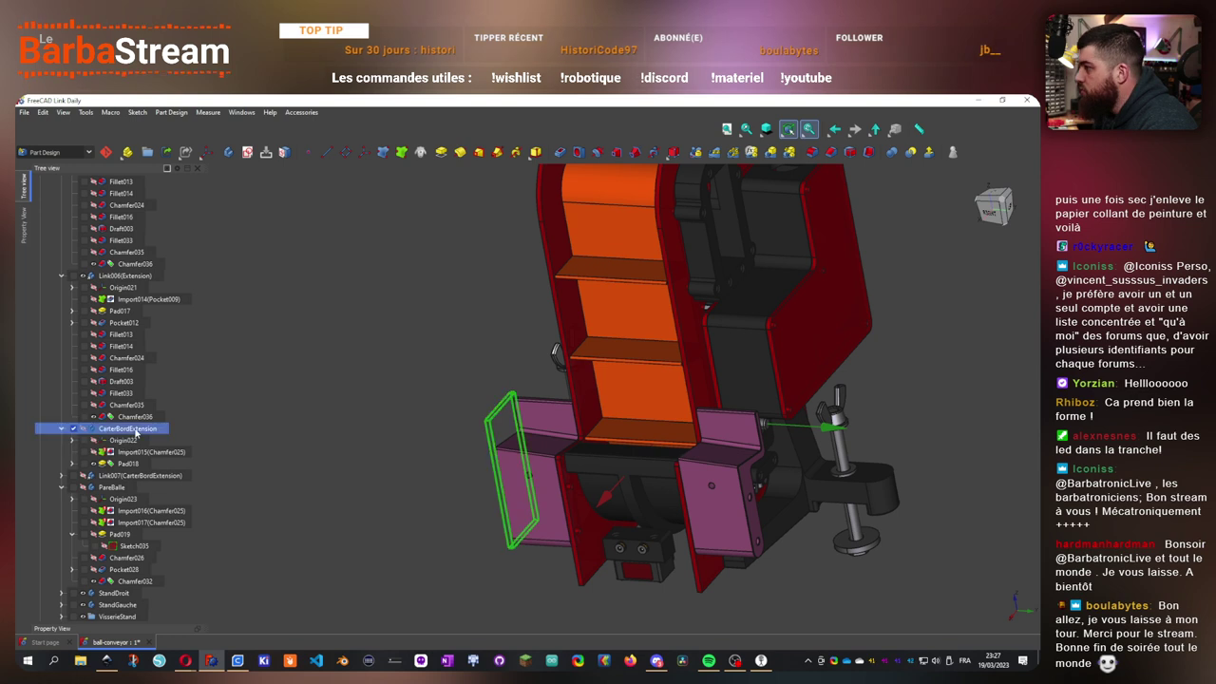
{"action": "left_click", "coordinate": [62, 430]}
{"action": "left_click", "coordinate": [117, 276]}
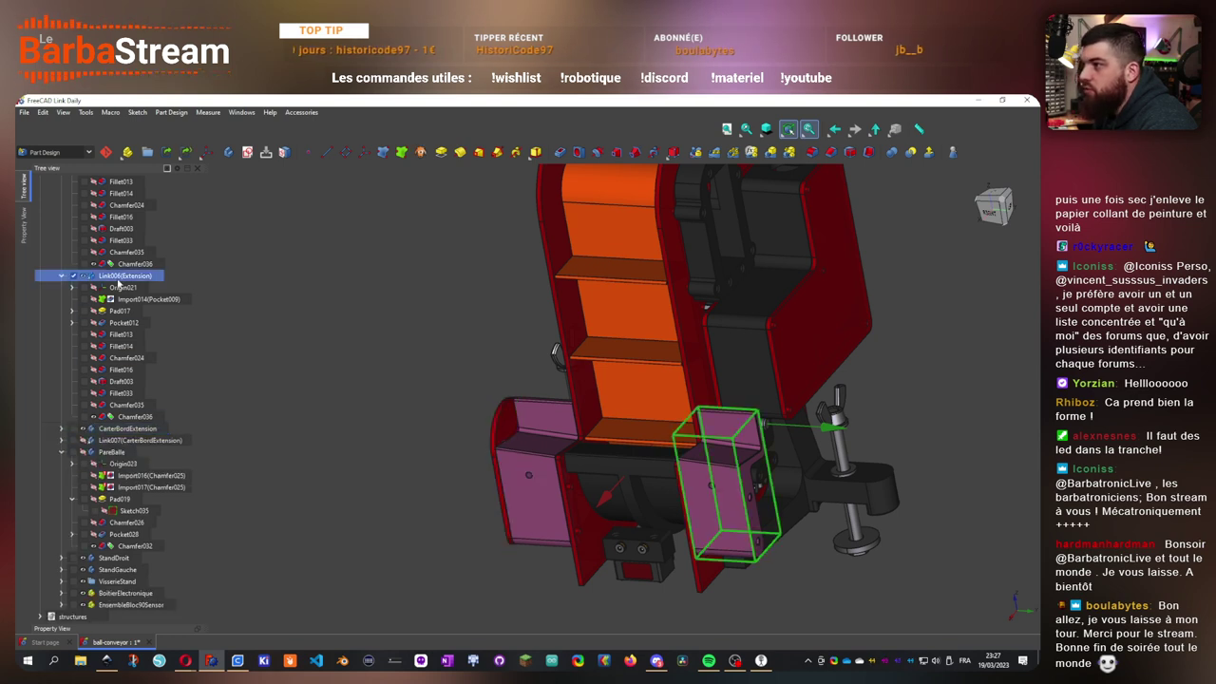
{"action": "scroll", "coordinate": [141, 351], "scroll_direction": "up", "scroll_amount": 3}
{"action": "left_click", "coordinate": [61, 381]}
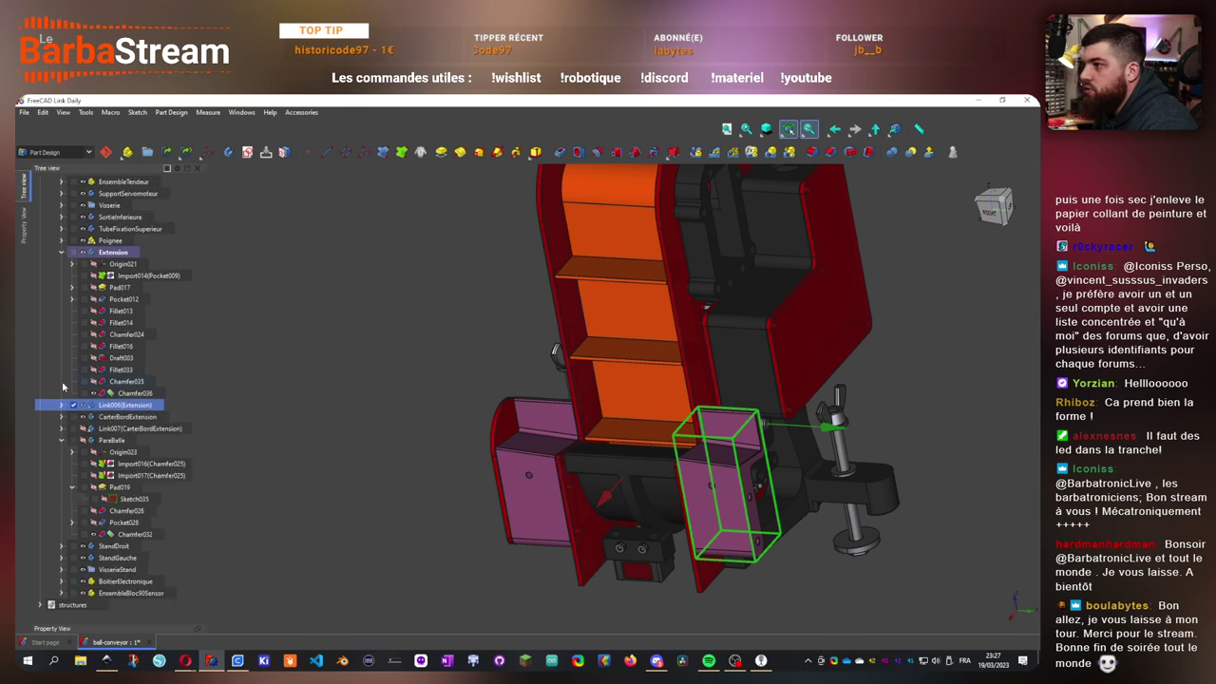
- Collapse the PareBalle branch and show the PareBalle plate together with the second side cover, Link007
{"action": "left_click", "coordinate": [63, 440]}
{"action": "left_click", "coordinate": [98, 442], "text": "shift"}
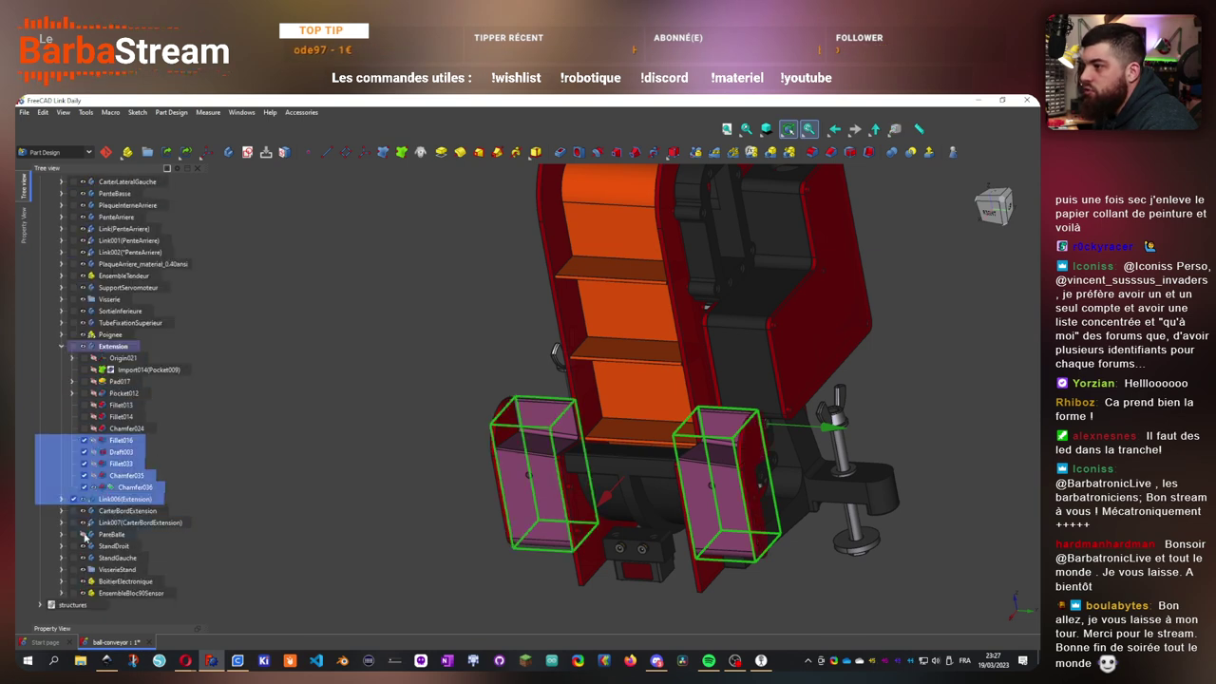
{"action": "left_click", "coordinate": [84, 533]}
{"action": "left_click", "coordinate": [391, 421]}
{"action": "mouse_move", "coordinate": [940, 456]}
{"action": "left_mouse_down"}
{"action": "mouse_move", "coordinate": [874, 491]}
{"action": "mouse_move", "coordinate": [953, 465]}
{"action": "left_mouse_up"}
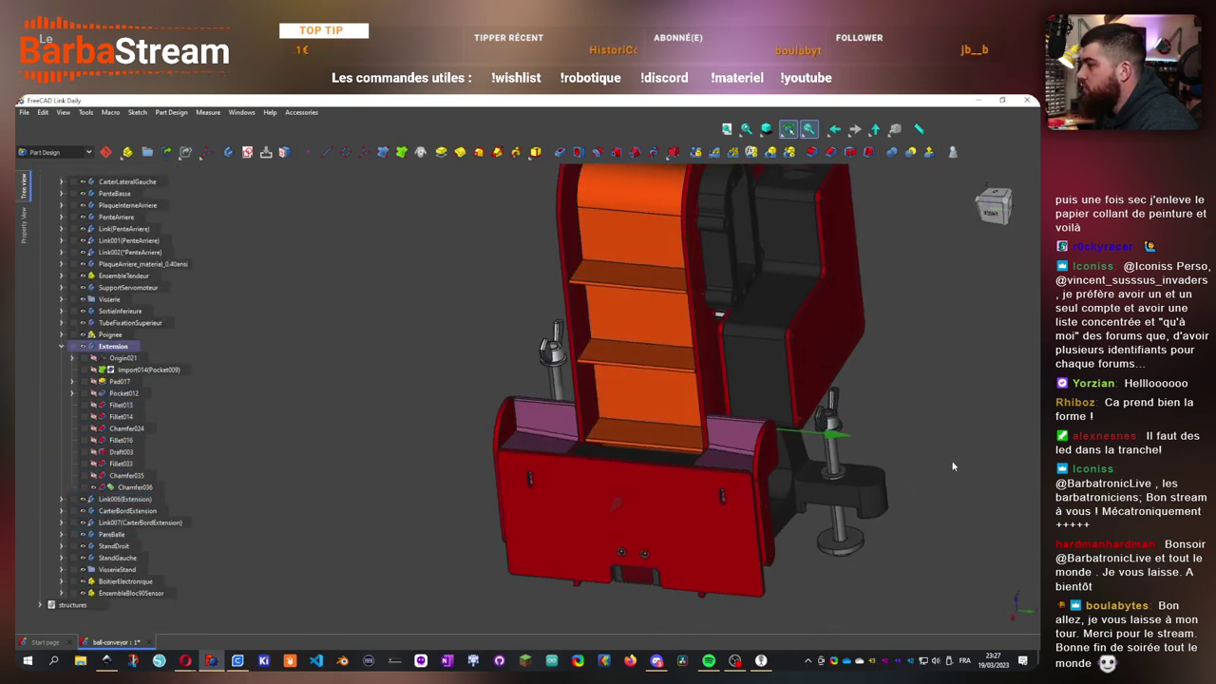
{"action": "scroll", "coordinate": [504, 458], "scroll_direction": "up", "scroll_amount": 5}
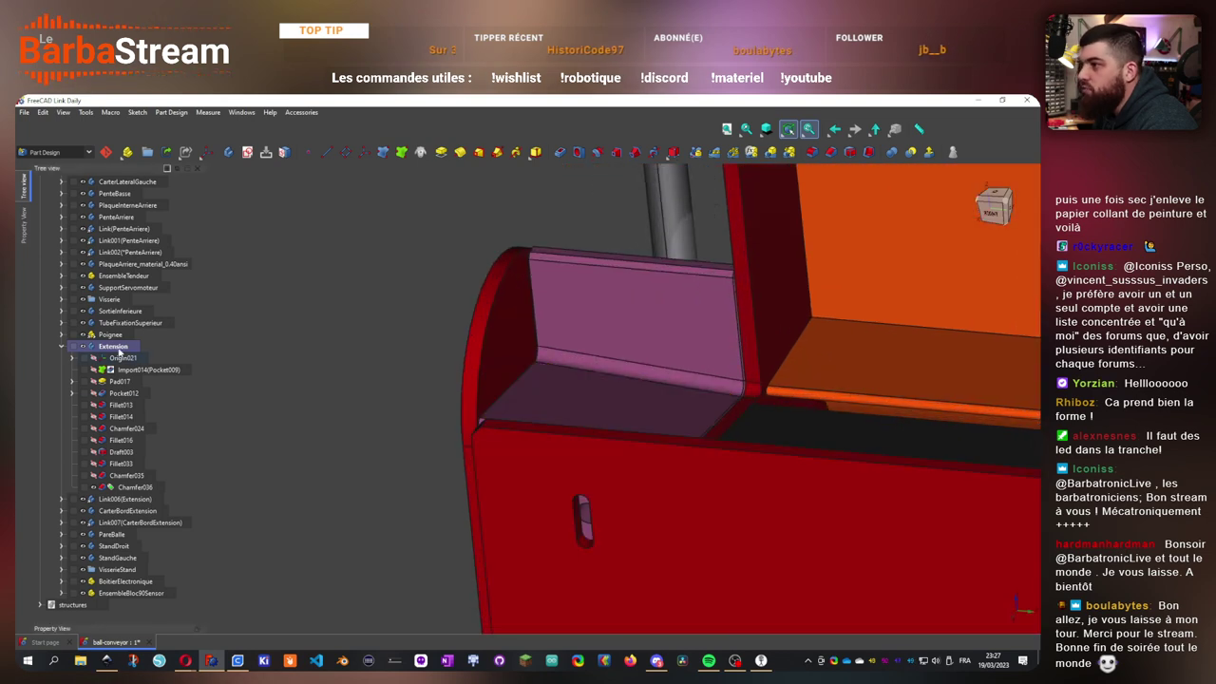
- Try to recolor the Extension body by reapplying the dark grey 38, 38, 38 as its Shape Color property
{"action": "left_click", "coordinate": [119, 350]}
{"action": "scroll", "coordinate": [349, 462], "scroll_direction": "down", "scroll_amount": 4}
{"action": "left_click", "coordinate": [21, 227]}
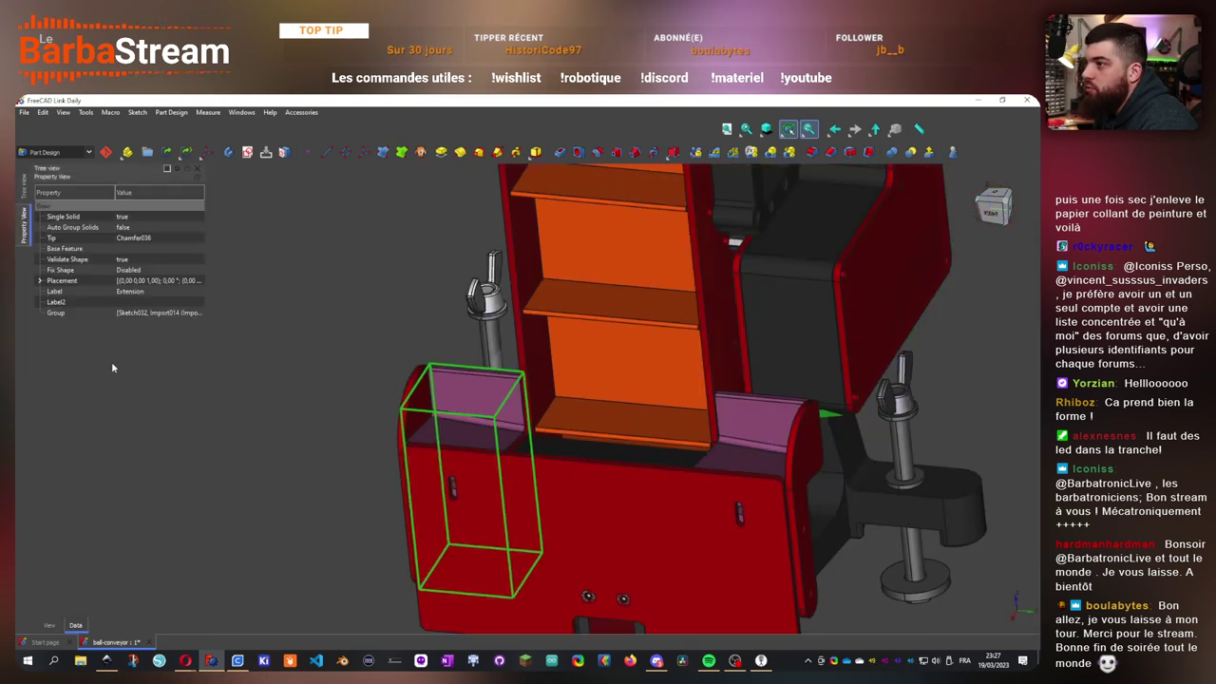
{"action": "left_click", "coordinate": [48, 625]}
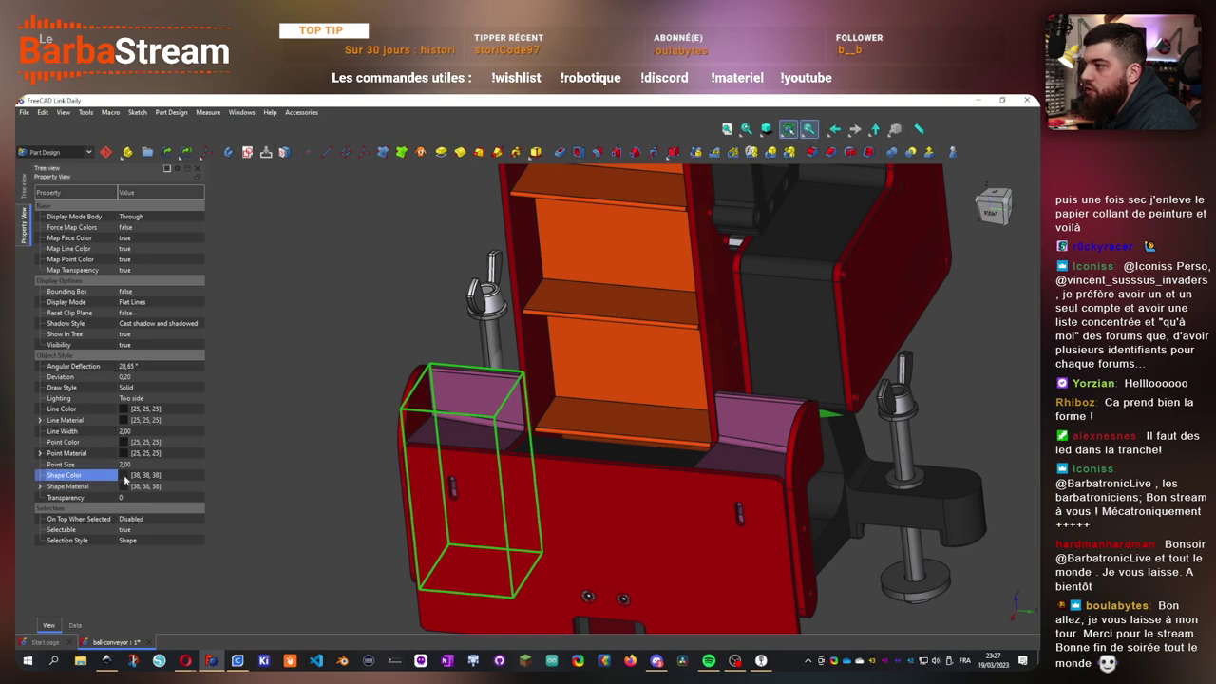
{"action": "left_click", "coordinate": [147, 476]}
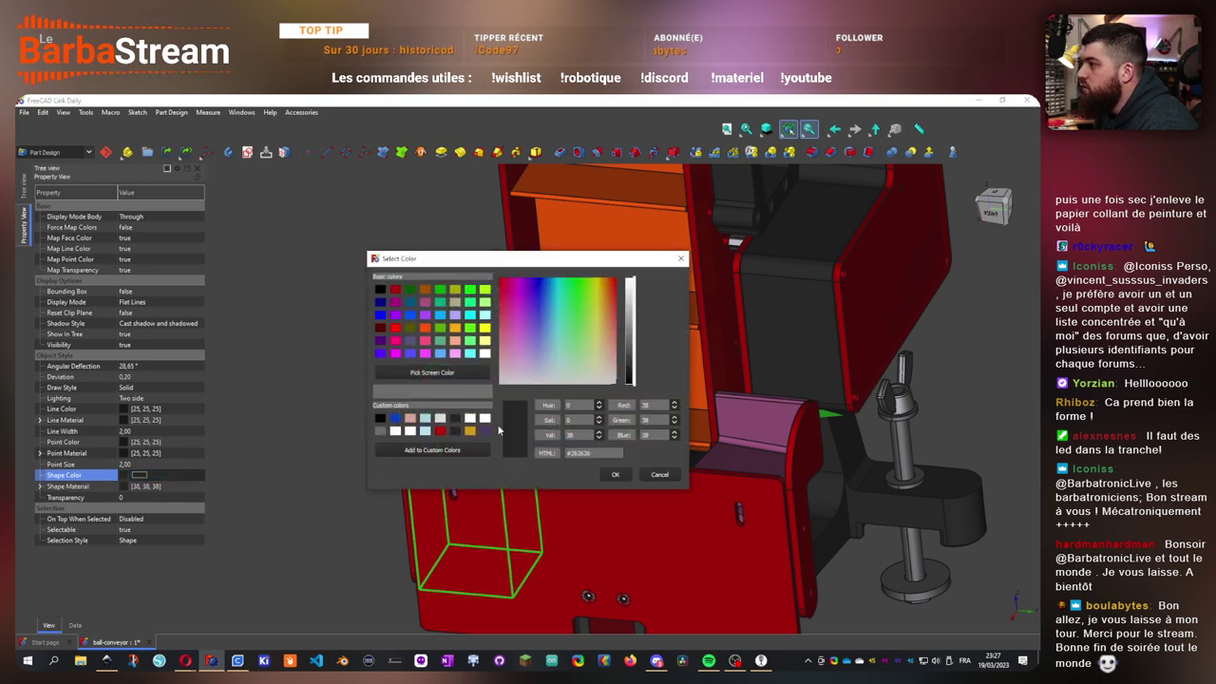
{"action": "left_click", "coordinate": [613, 475]}
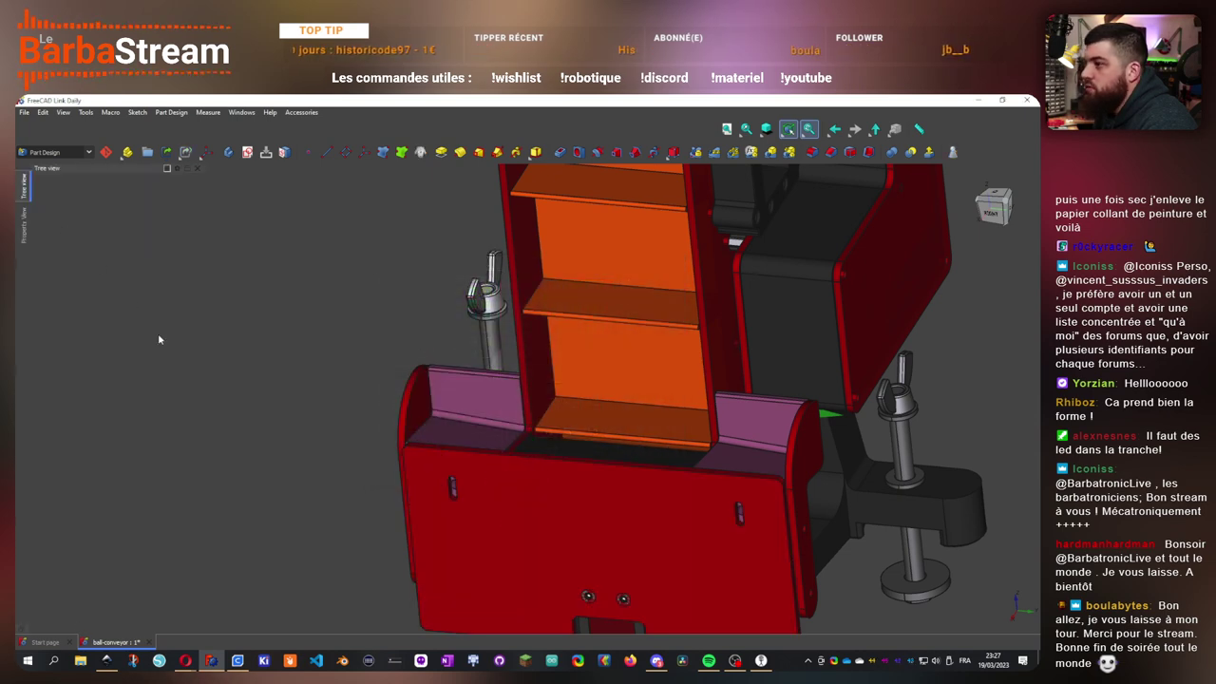
- Try reapplying the dark grey #262626 as shape color through the Extension body's Appearance settings
{"action": "mouse_move", "coordinate": [164, 365]}
{"action": "left_click", "coordinate": [113, 346]}
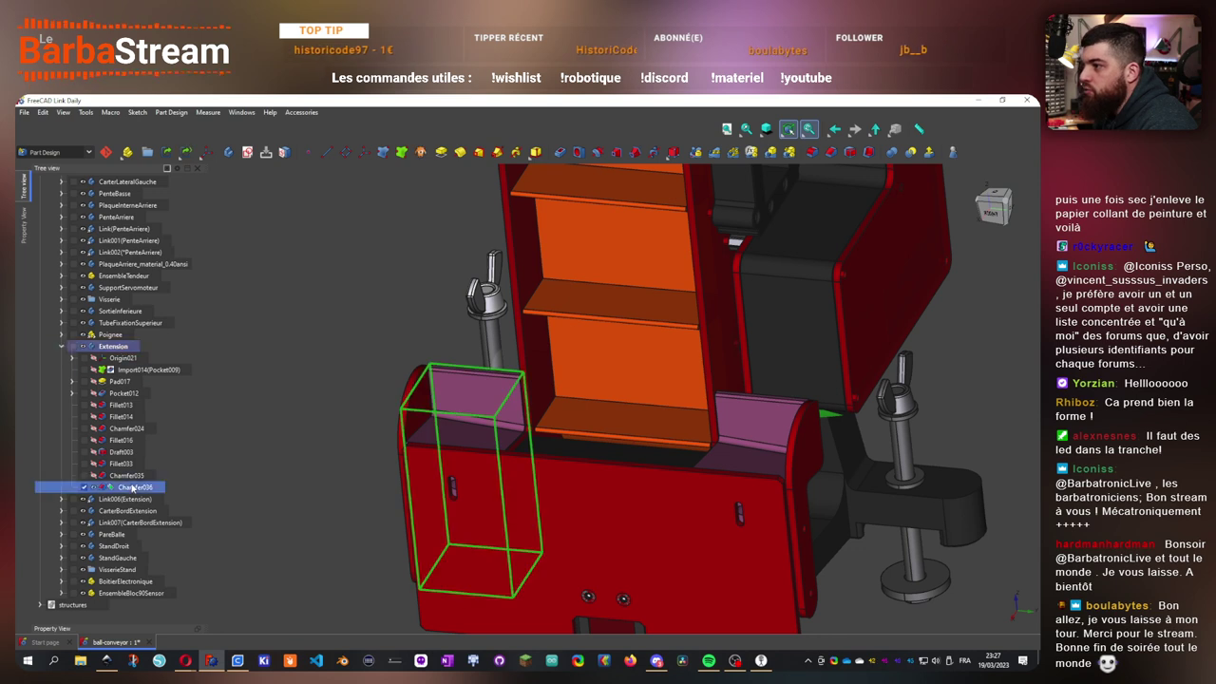
{"action": "right_click", "coordinate": [120, 349]}
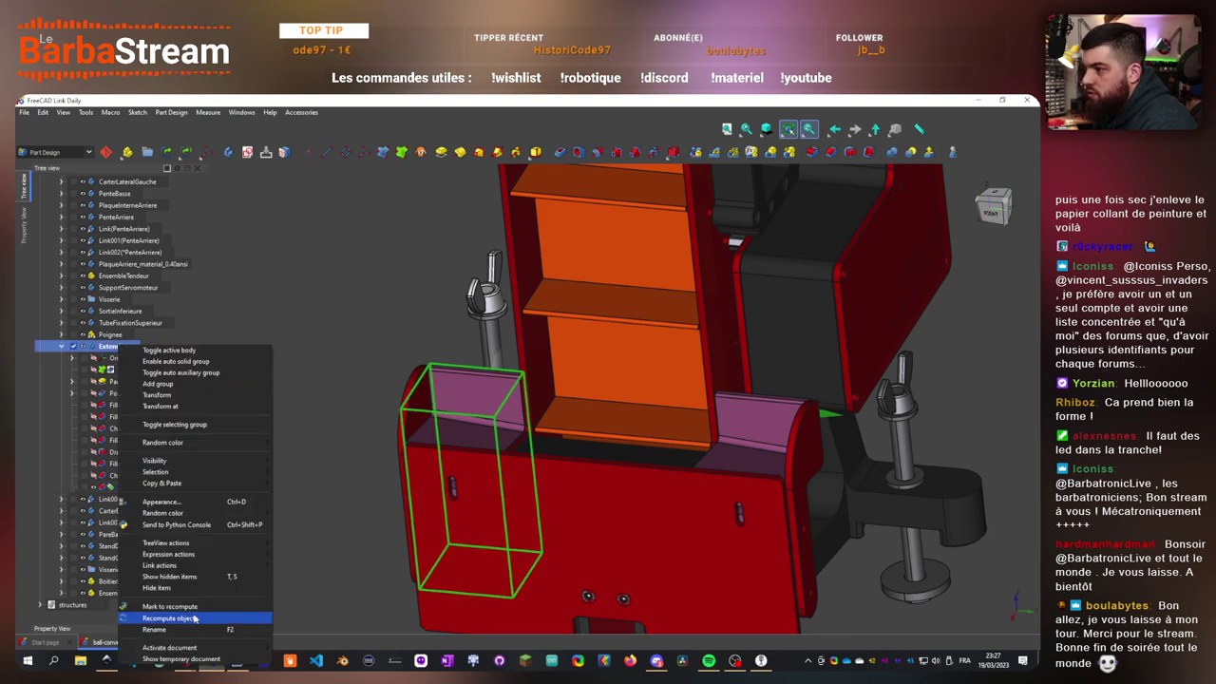
{"action": "left_click", "coordinate": [200, 501]}
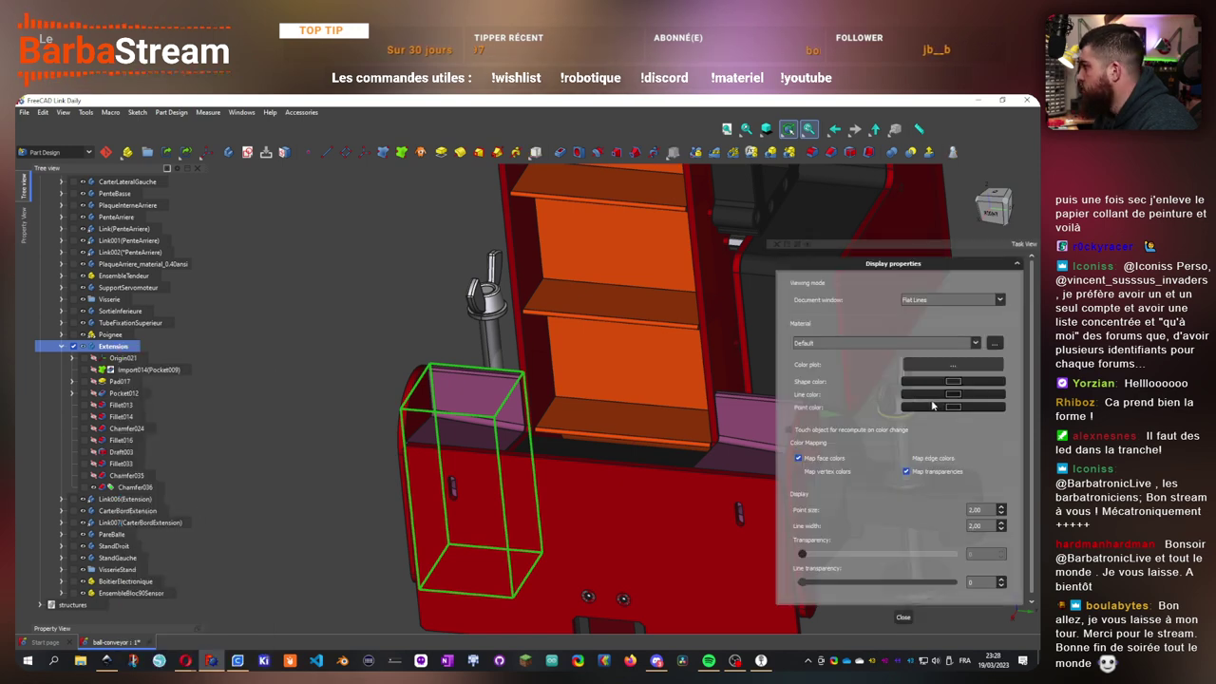
{"action": "left_click", "coordinate": [953, 383]}
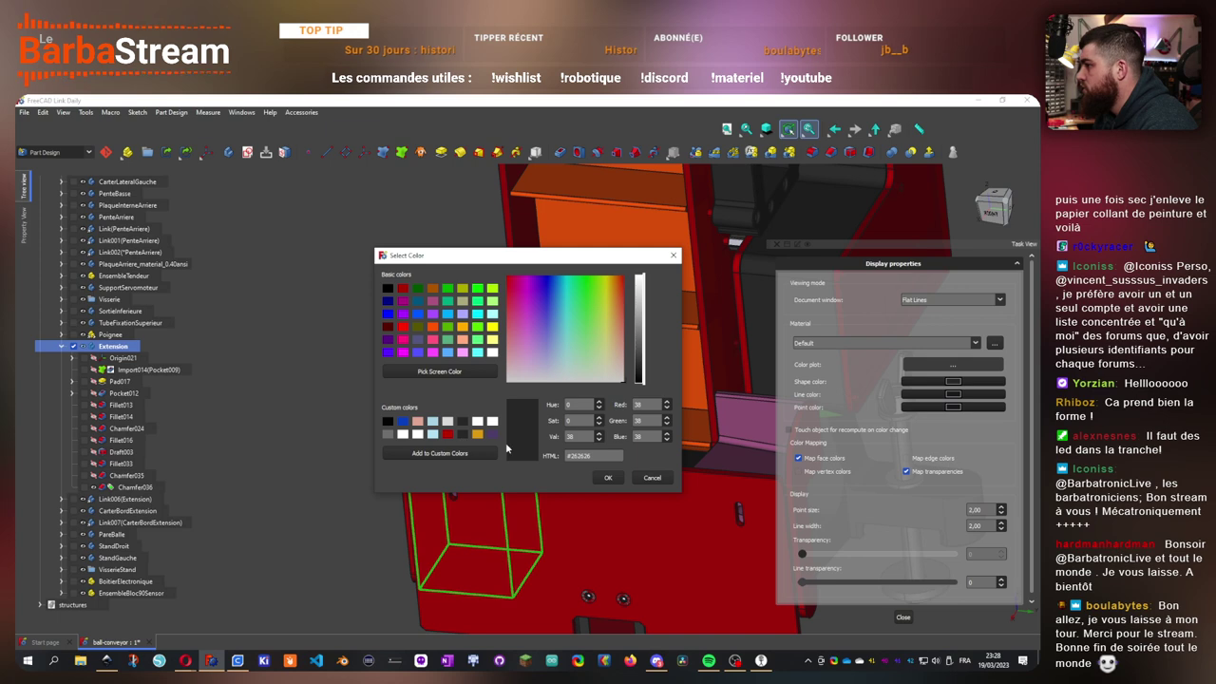
{"action": "left_click", "coordinate": [608, 477]}
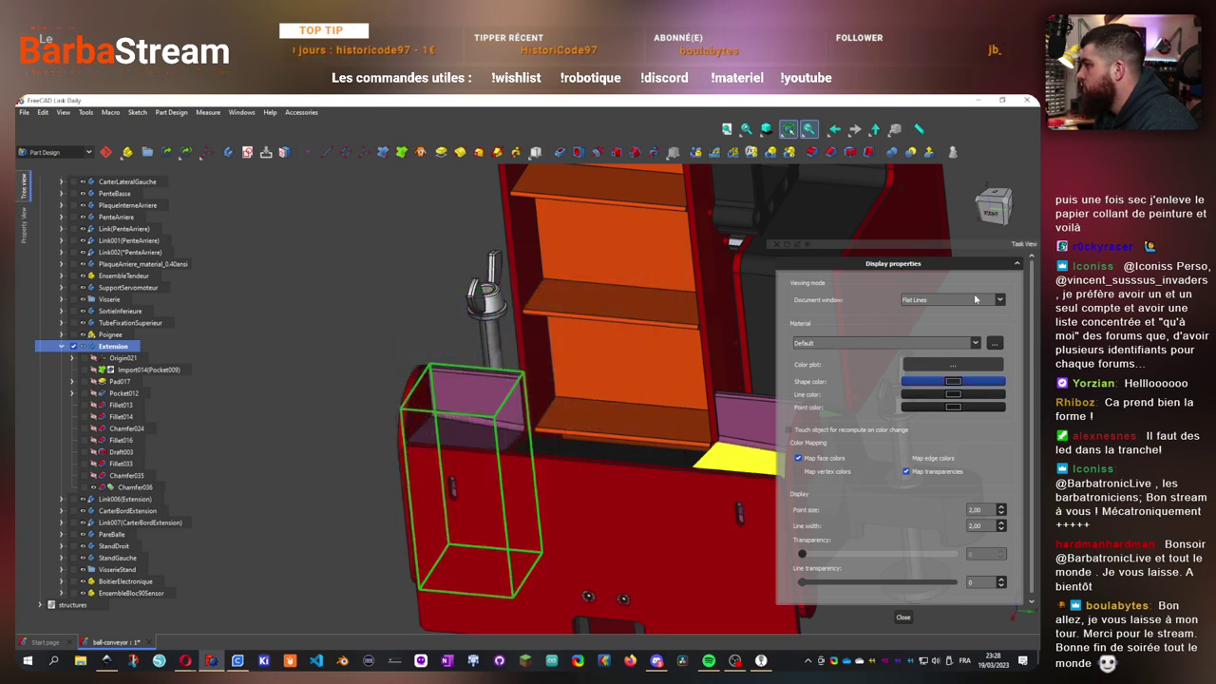
{"action": "left_click", "coordinate": [903, 617]}
- Change the Shape Color of Chamfer036, the last feature of the Extension body, to the dark grey custom color
{"action": "left_click", "coordinate": [133, 486]}
{"action": "right_click", "coordinate": [152, 488]}
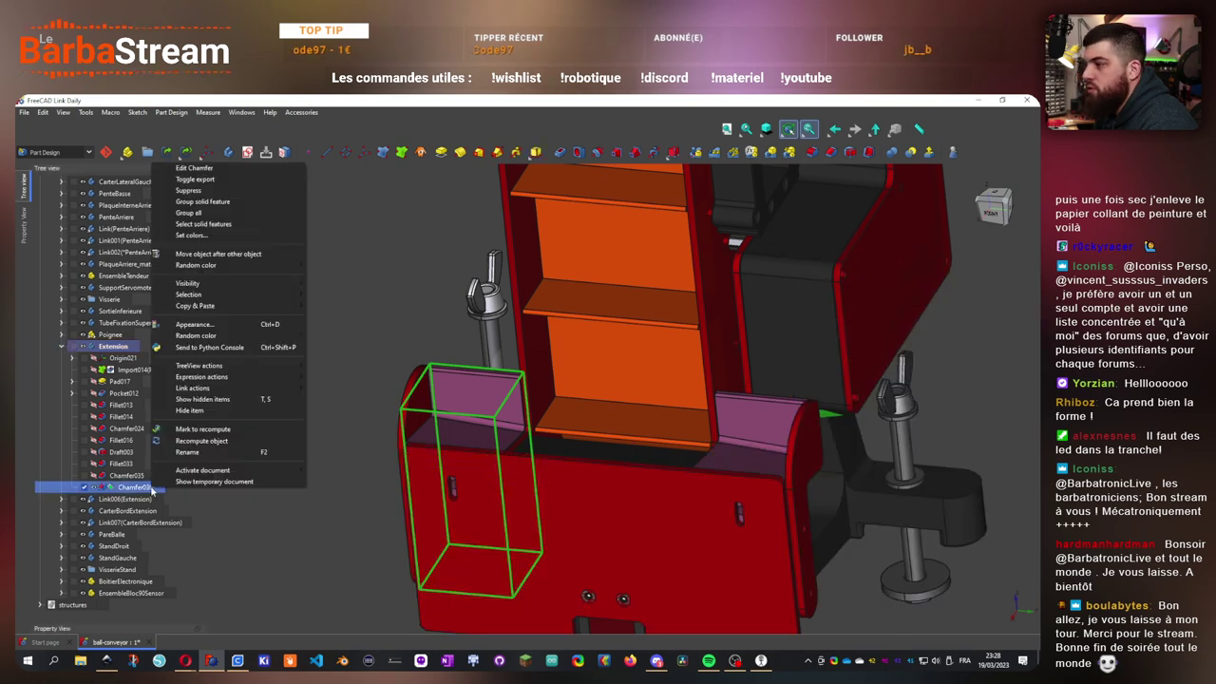
{"action": "left_click", "coordinate": [23, 221]}
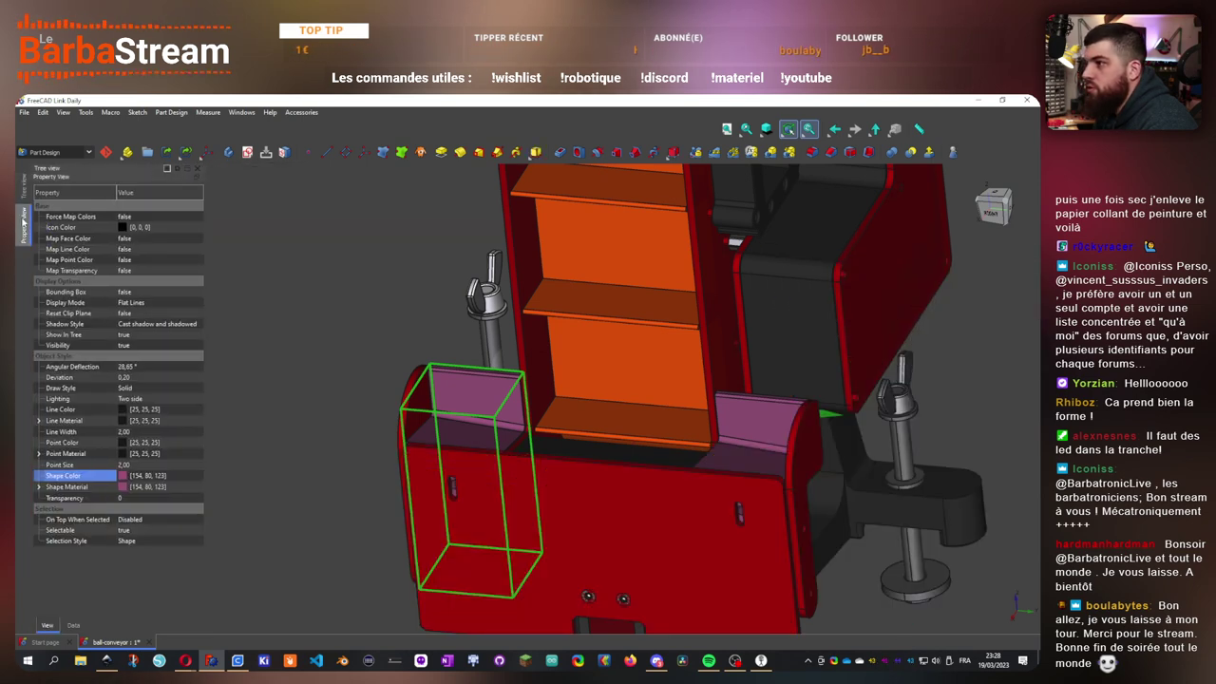
{"action": "left_click", "coordinate": [142, 476]}
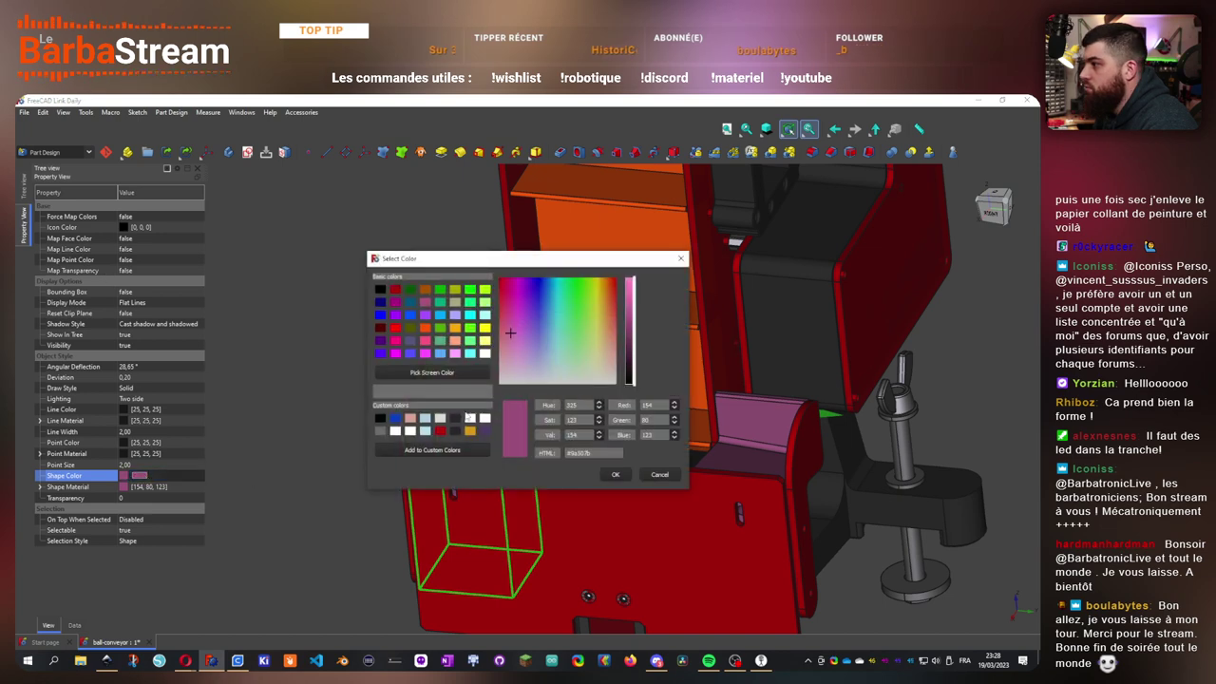
{"action": "left_click", "coordinate": [611, 477]}
{"action": "left_click_drag", "start_coordinate": [521, 468], "coordinate": [671, 462]}
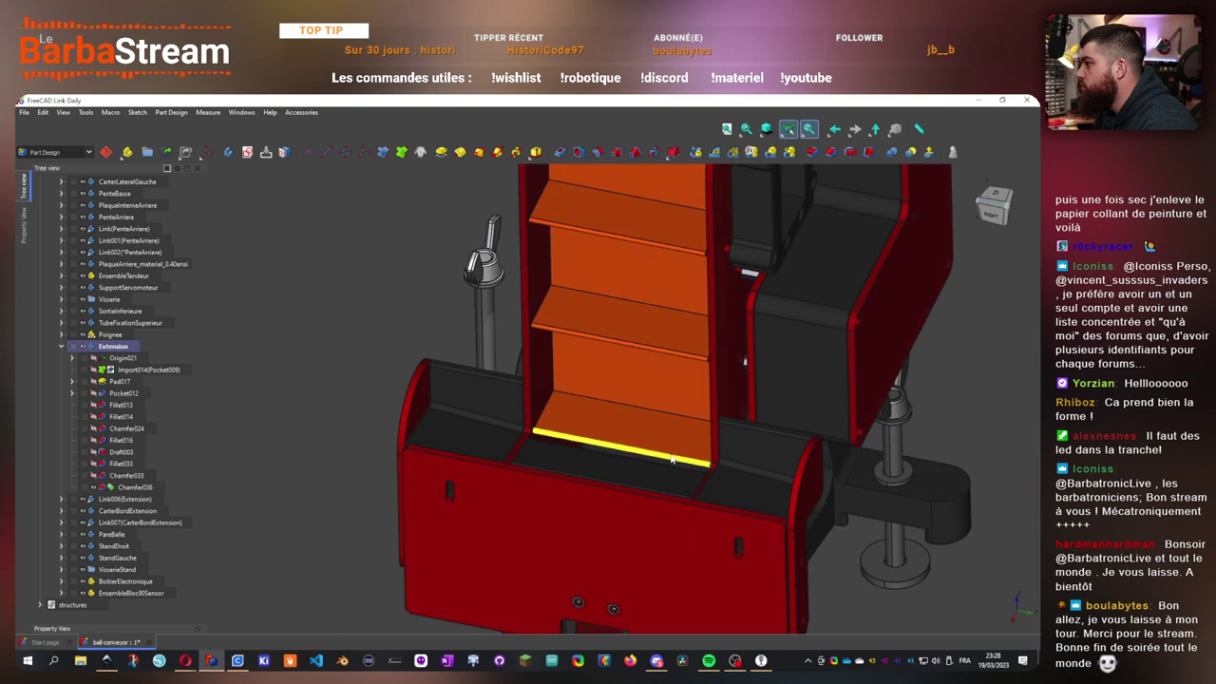
{"action": "left_click_drag", "start_coordinate": [732, 503], "coordinate": [508, 472]}
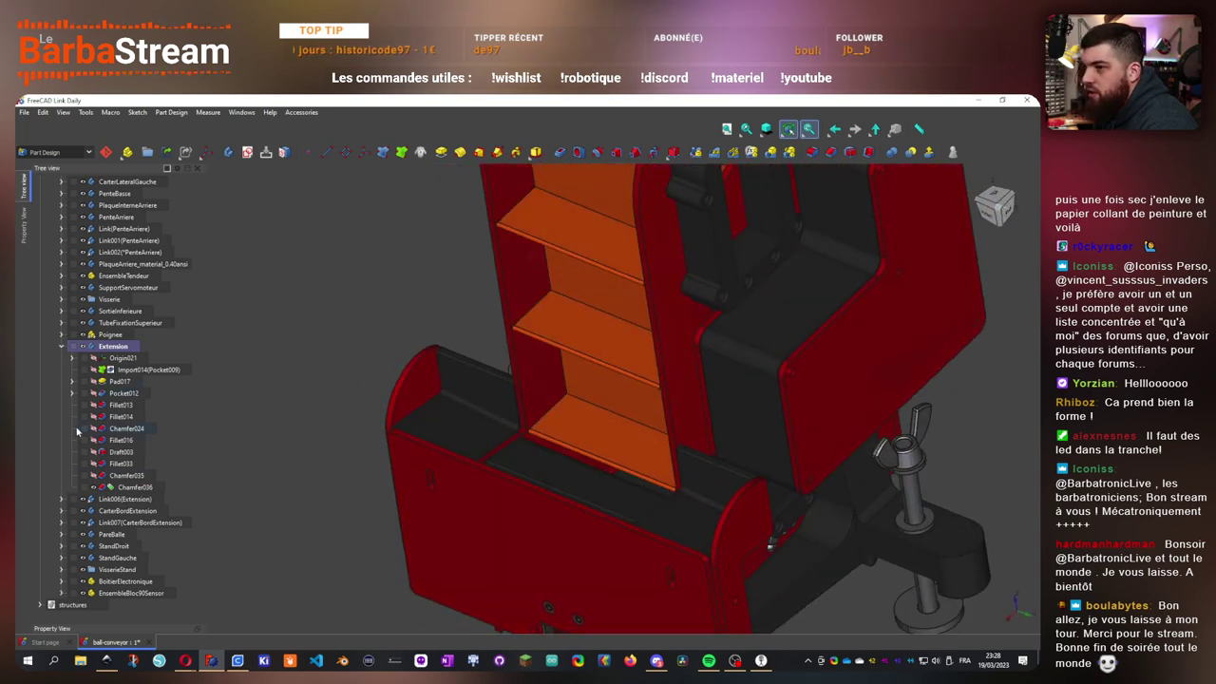
- Examine how the Extension body and its Link006 copy sit in the model and compare their feature branches
{"action": "left_click", "coordinate": [116, 345]}
{"action": "left_click_drag", "start_coordinate": [357, 414], "coordinate": [389, 414]}
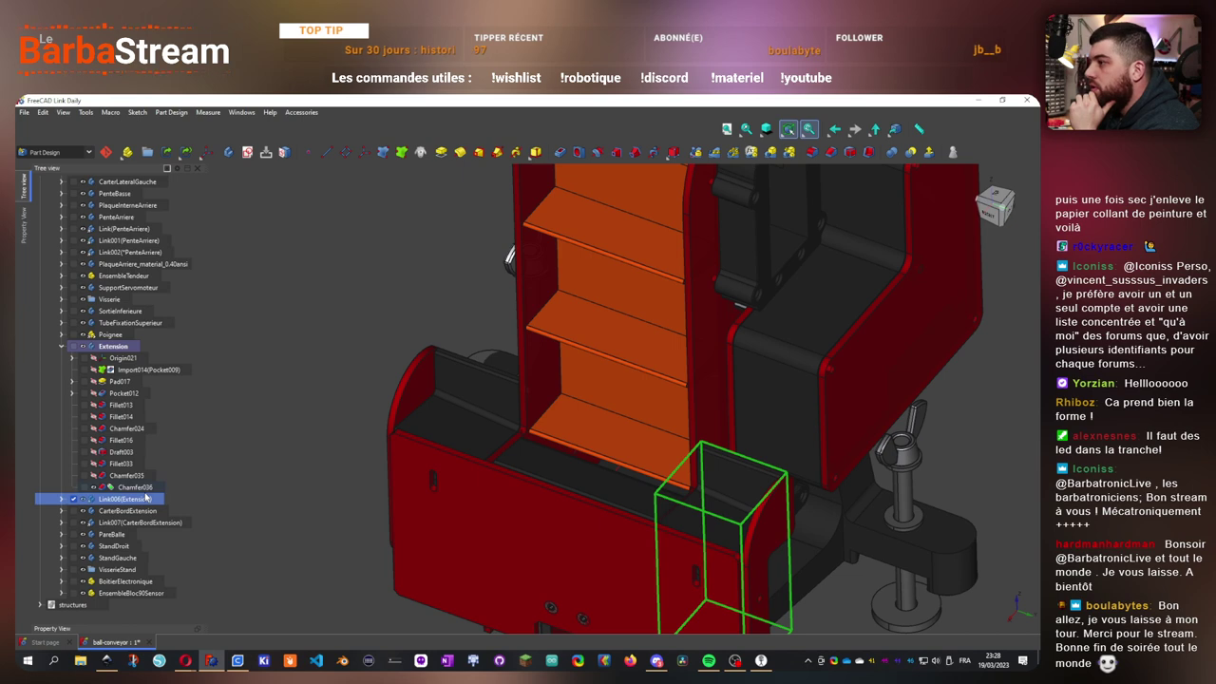
{"action": "left_click_drag", "start_coordinate": [276, 466], "coordinate": [334, 458]}
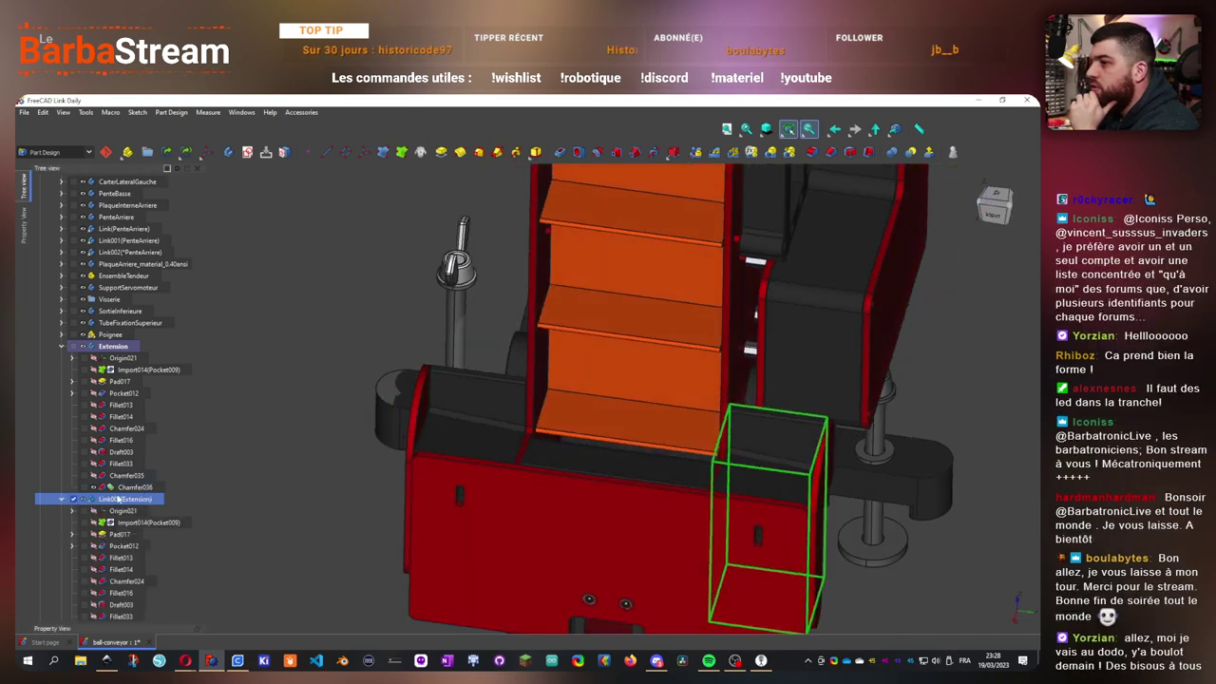
{"action": "left_click", "coordinate": [62, 499]}
{"action": "left_click_drag", "start_coordinate": [304, 418], "coordinate": [279, 428]}
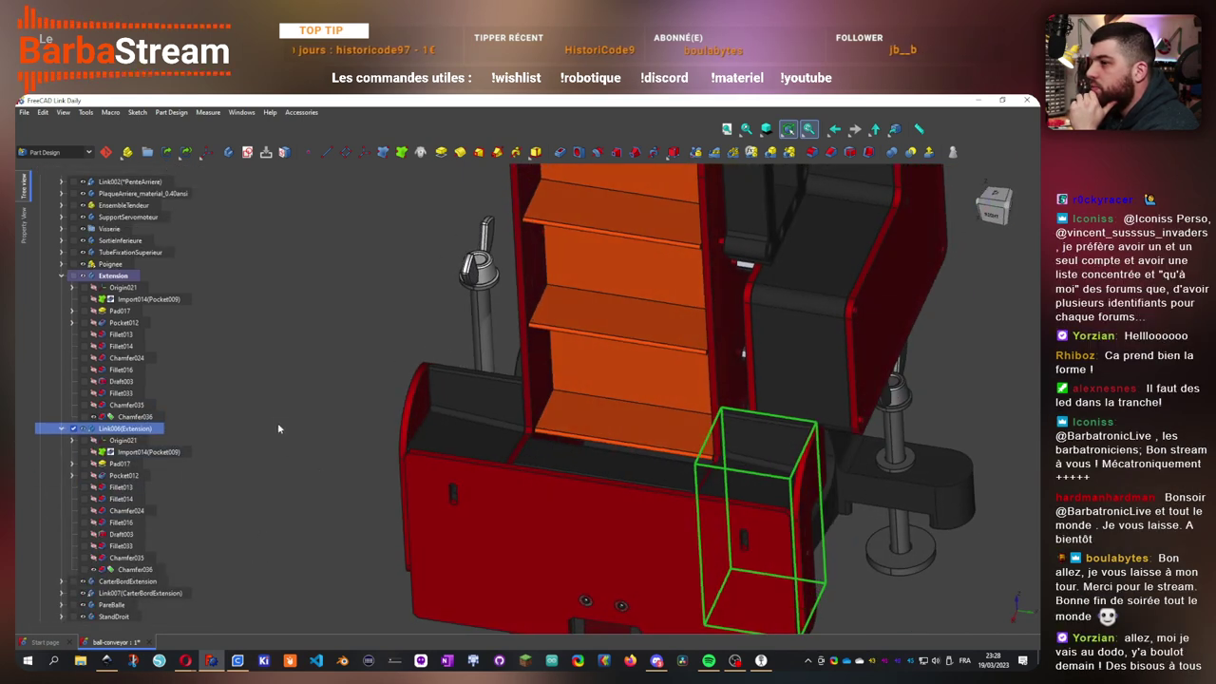
{"action": "scroll", "coordinate": [283, 438], "scroll_direction": "down", "scroll_amount": 3}
{"action": "scroll", "coordinate": [434, 519], "scroll_direction": "up", "scroll_amount": 2}
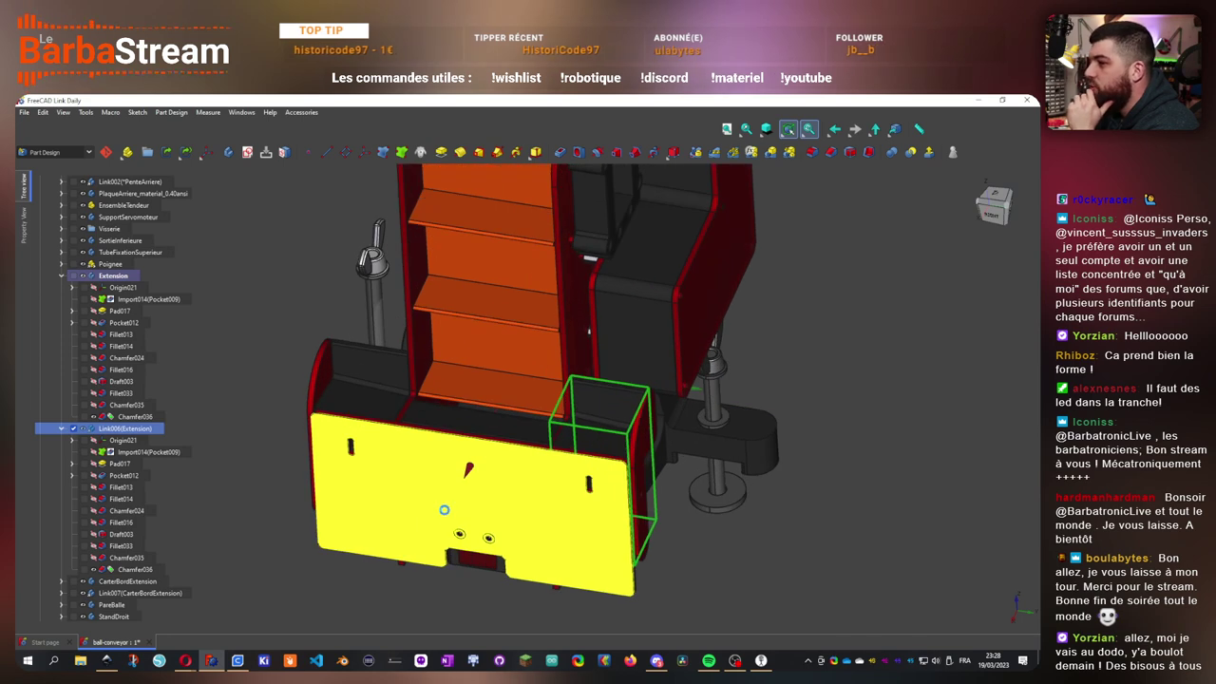
- Try to delete the Link006(Extension) copy of the Extension body
{"action": "left_click_drag", "start_coordinate": [721, 460], "coordinate": [876, 451]}
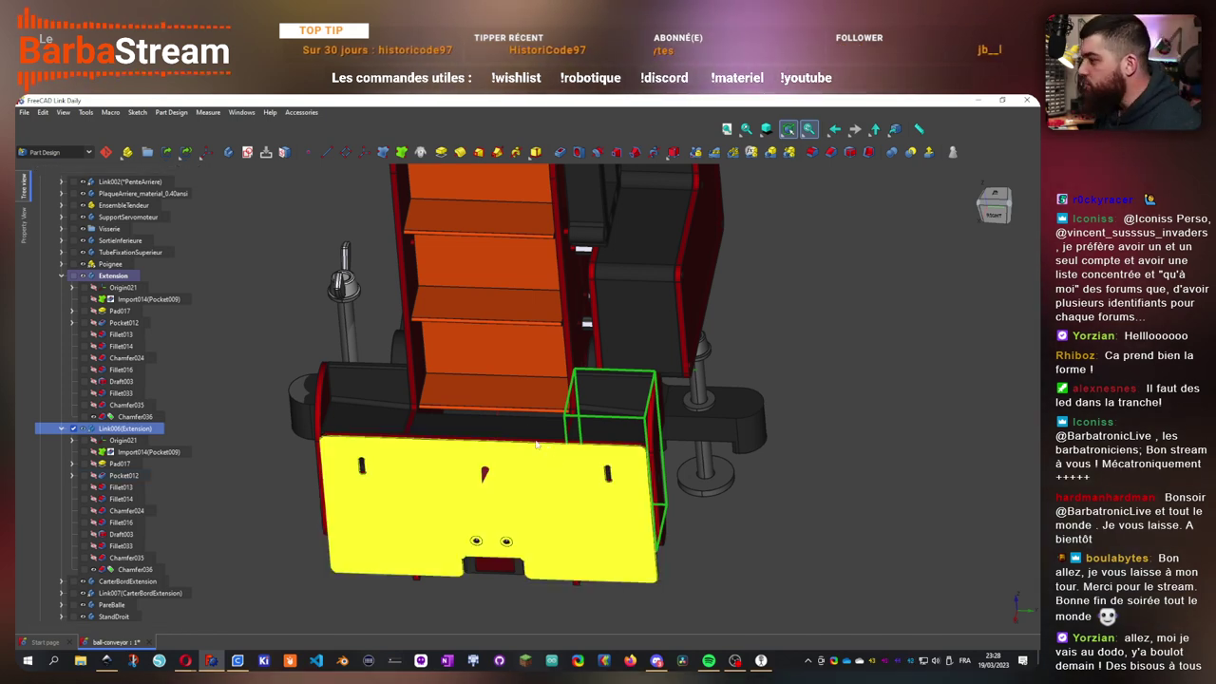
{"action": "left_click_drag", "start_coordinate": [554, 447], "coordinate": [662, 423]}
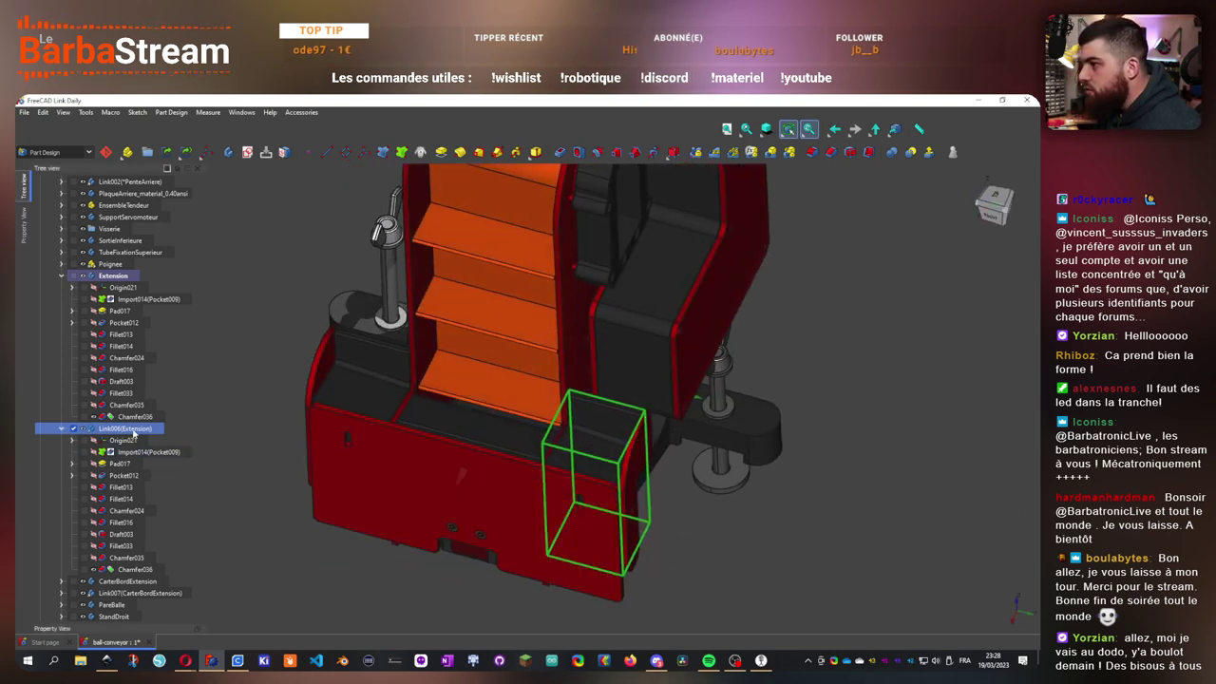
{"action": "key", "text": "Delete"}
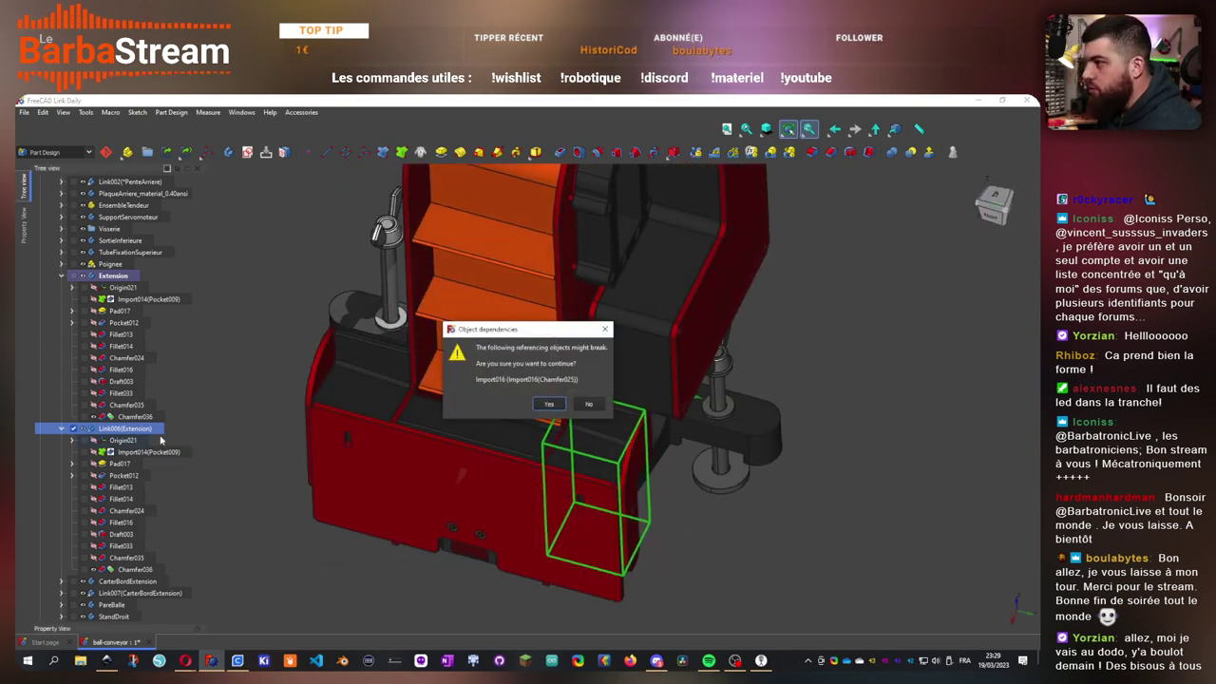
{"action": "left_click", "coordinate": [591, 405]}
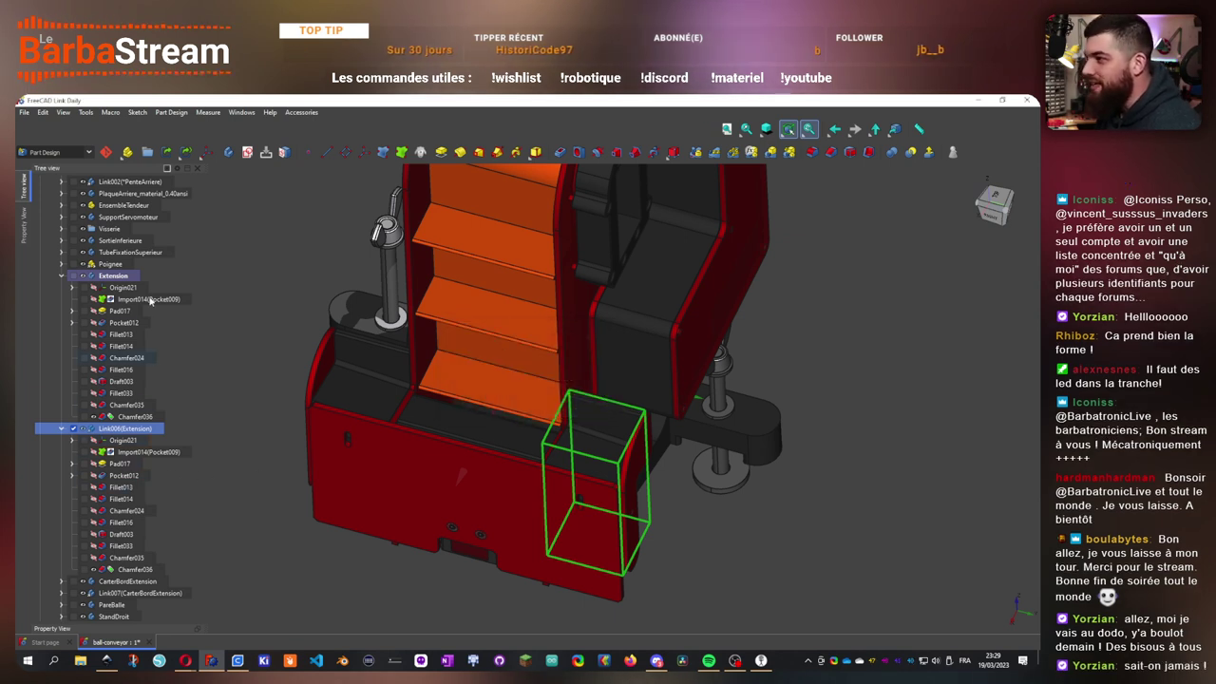
- Clone the Extension body, collapse the expanded tree branches and move the new body into the Ball-Conveyor assembly
{"action": "left_click", "coordinate": [114, 275]}
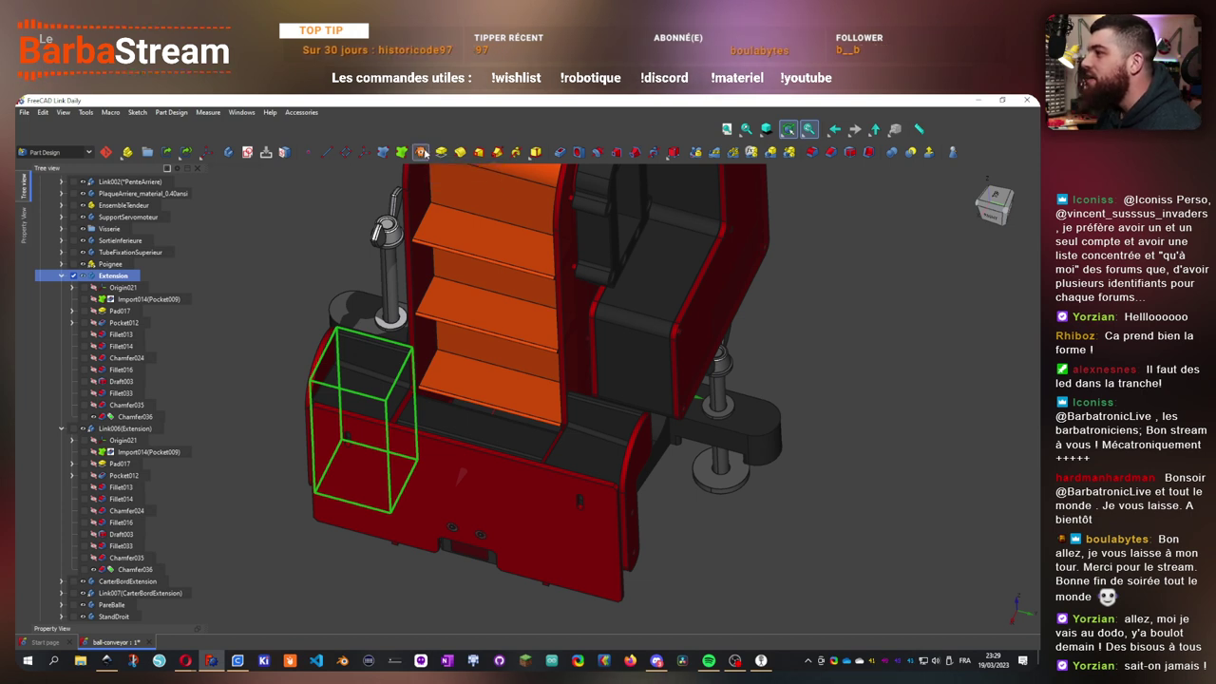
{"action": "scroll", "coordinate": [150, 504], "scroll_direction": "down", "scroll_amount": 6}
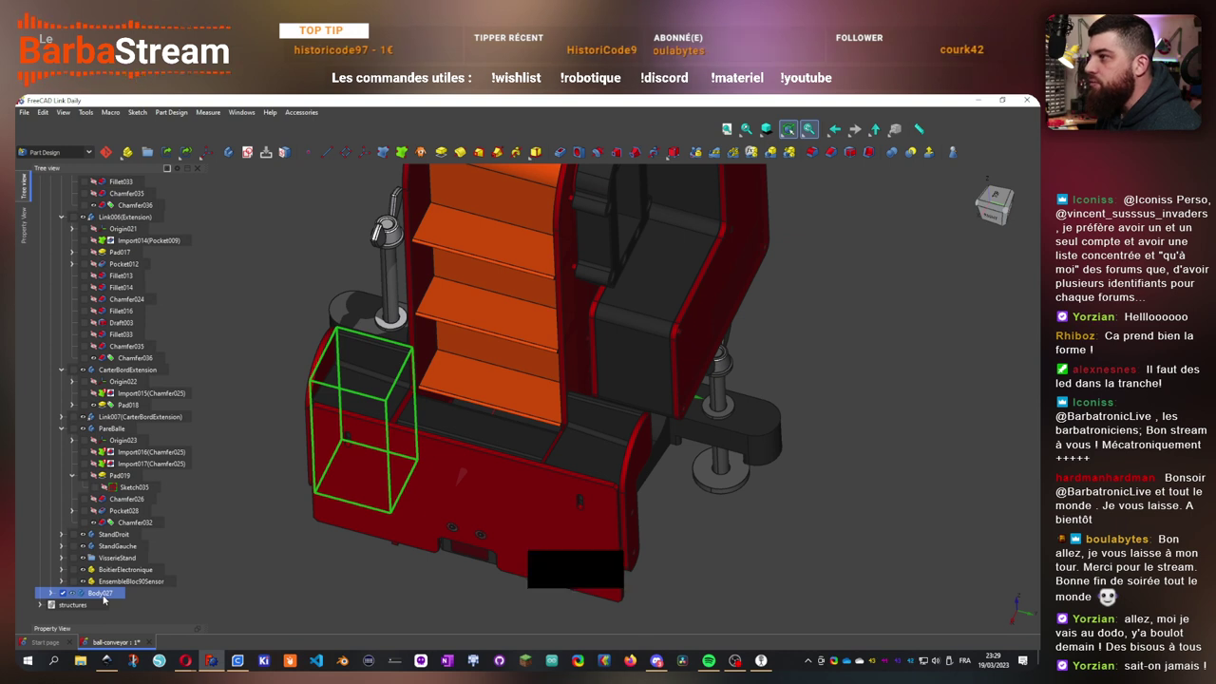
{"action": "left_click", "coordinate": [60, 428]}
{"action": "left_click", "coordinate": [60, 463]}
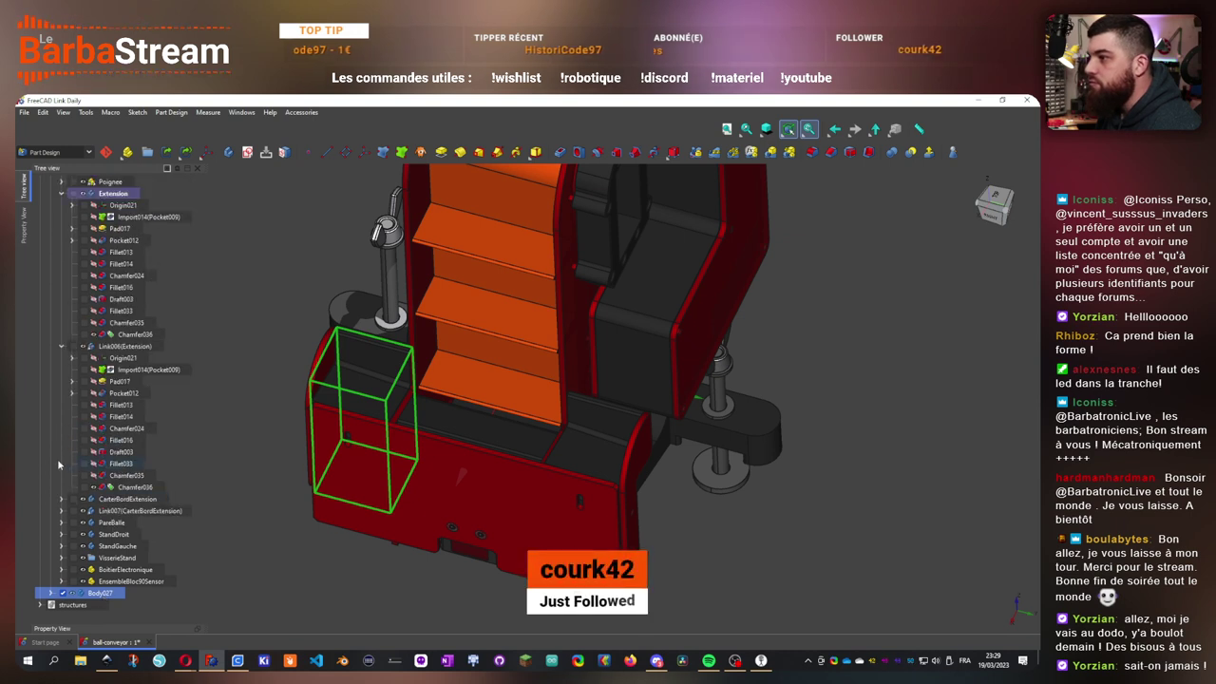
{"action": "left_click", "coordinate": [61, 346]}
{"action": "left_click", "coordinate": [61, 336]}
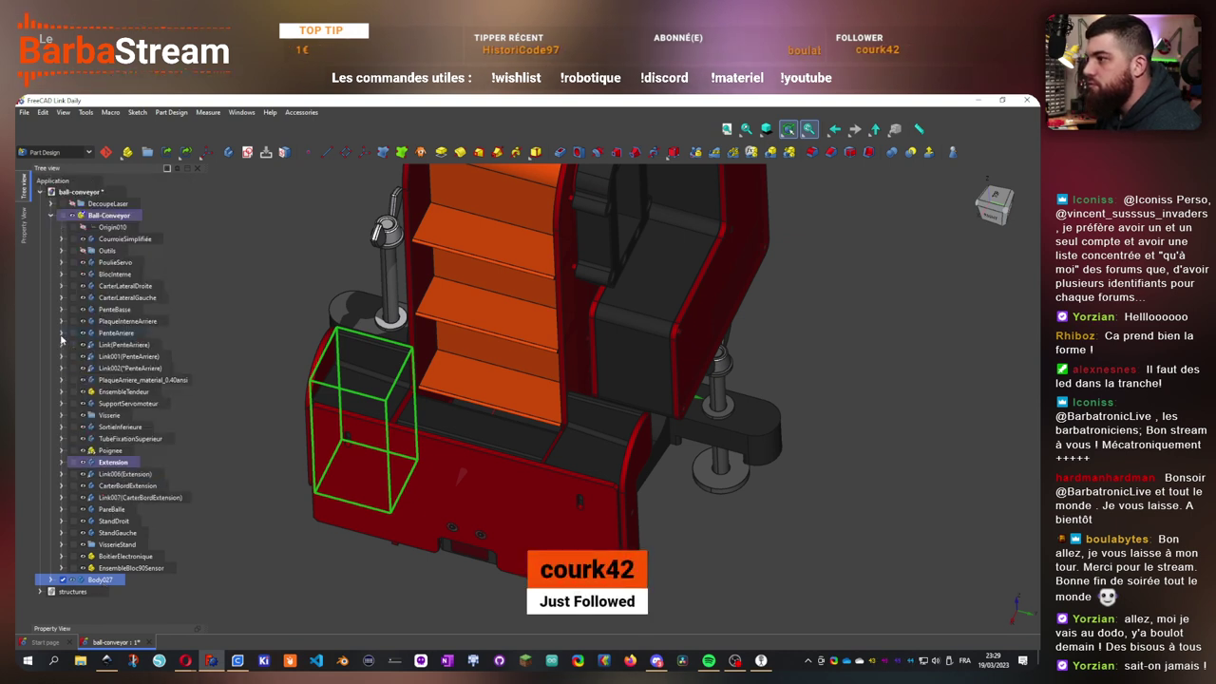
{"action": "left_click_drag", "start_coordinate": [119, 218], "coordinate": [120, 220]}
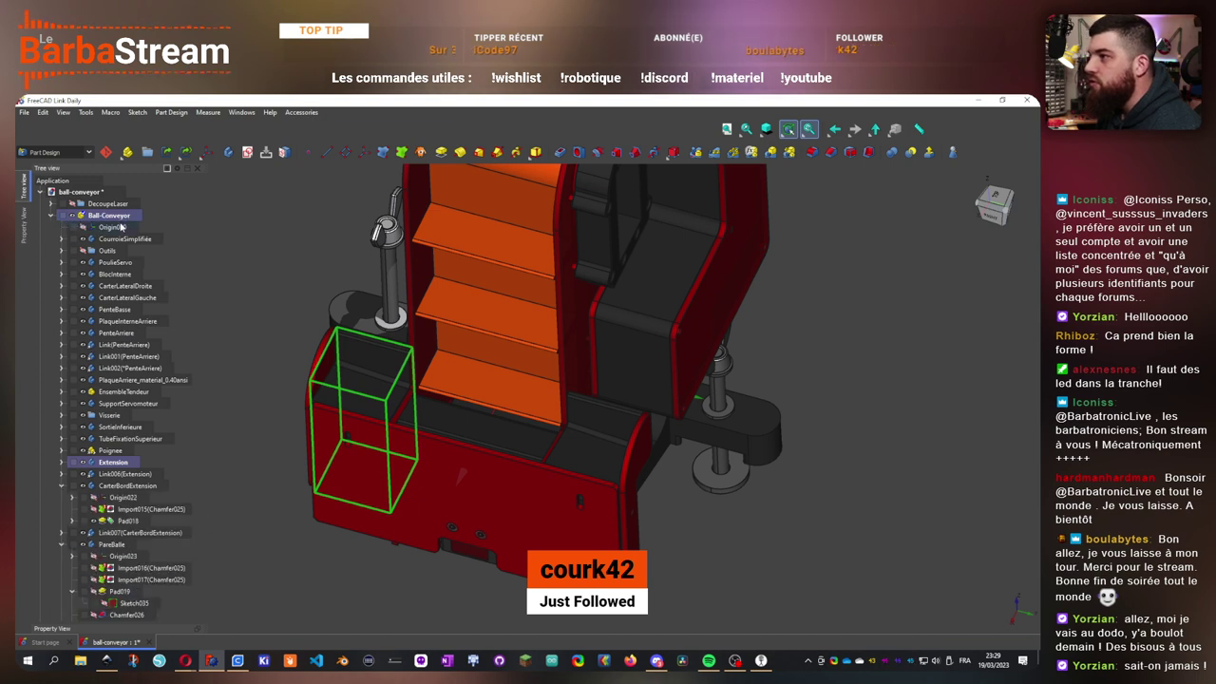
{"action": "scroll", "coordinate": [122, 537], "scroll_direction": "down", "scroll_amount": 3}
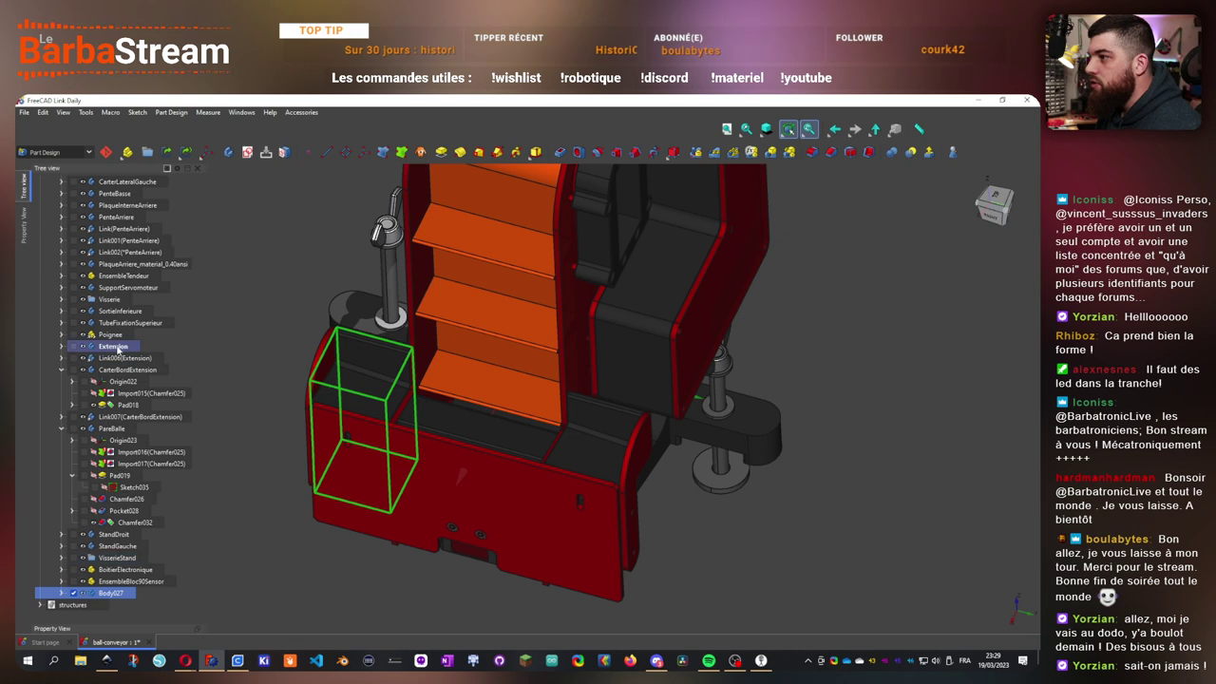
- Rename the Extension body as ExtensionDroite
{"action": "left_click", "coordinate": [119, 347]}
{"action": "right_click", "coordinate": [118, 348]}
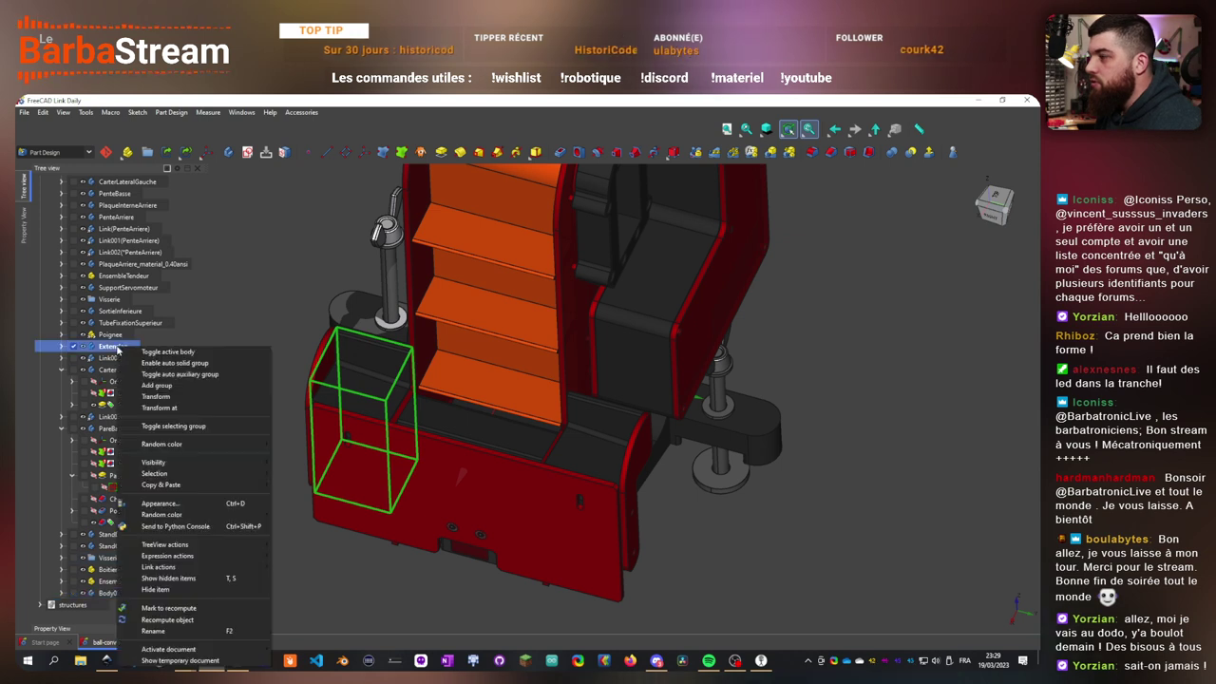
{"action": "left_click", "coordinate": [178, 631]}
{"action": "type", "text": "Dro"}
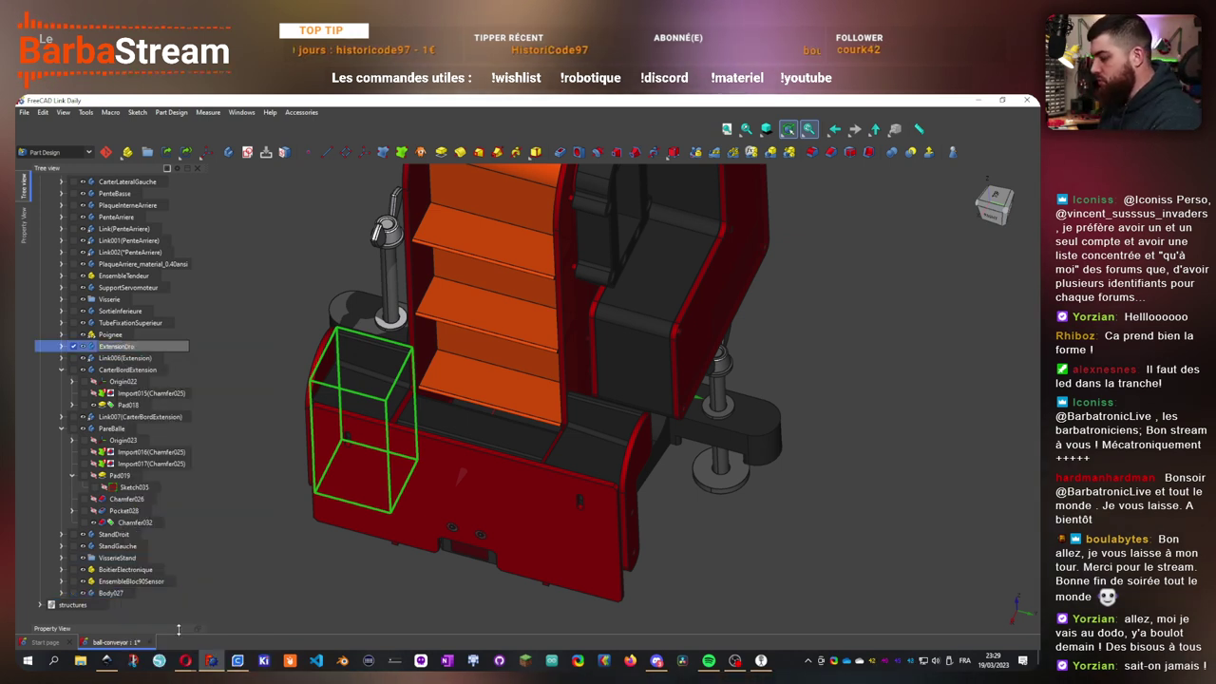
{"action": "type", "text": "ite"}
{"action": "key", "text": "Return"}
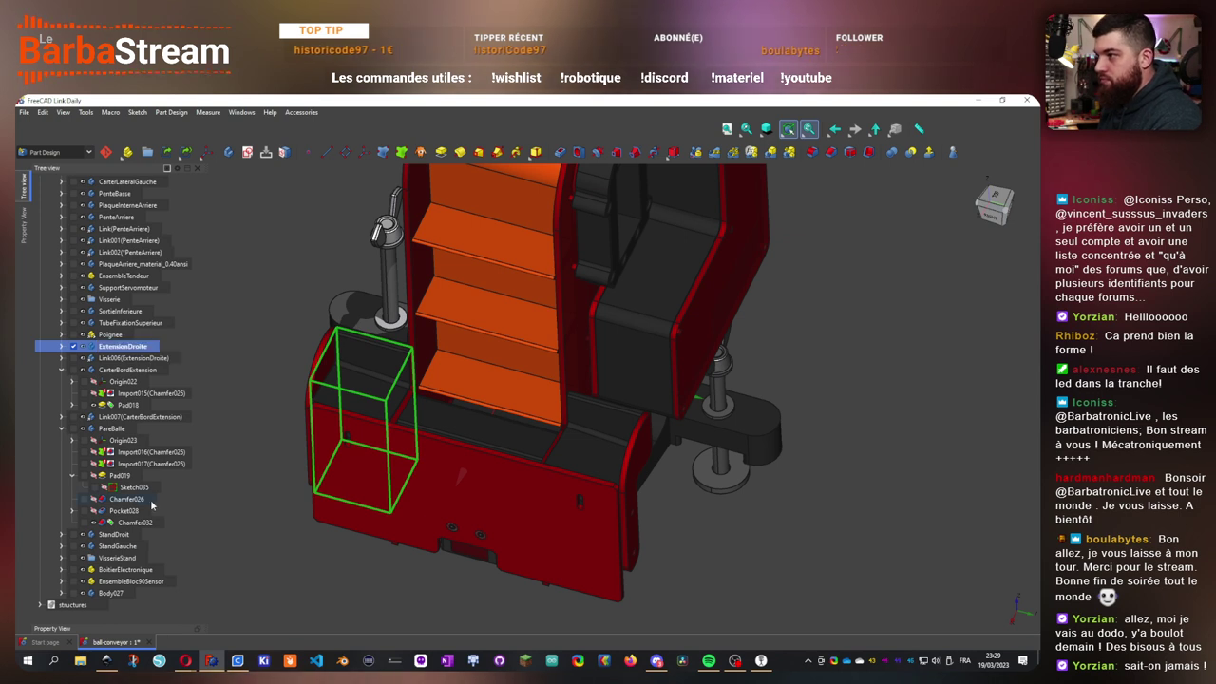
- Rename the cloned body, Body027, as ExtensionGauche
{"action": "right_click", "coordinate": [116, 594]}
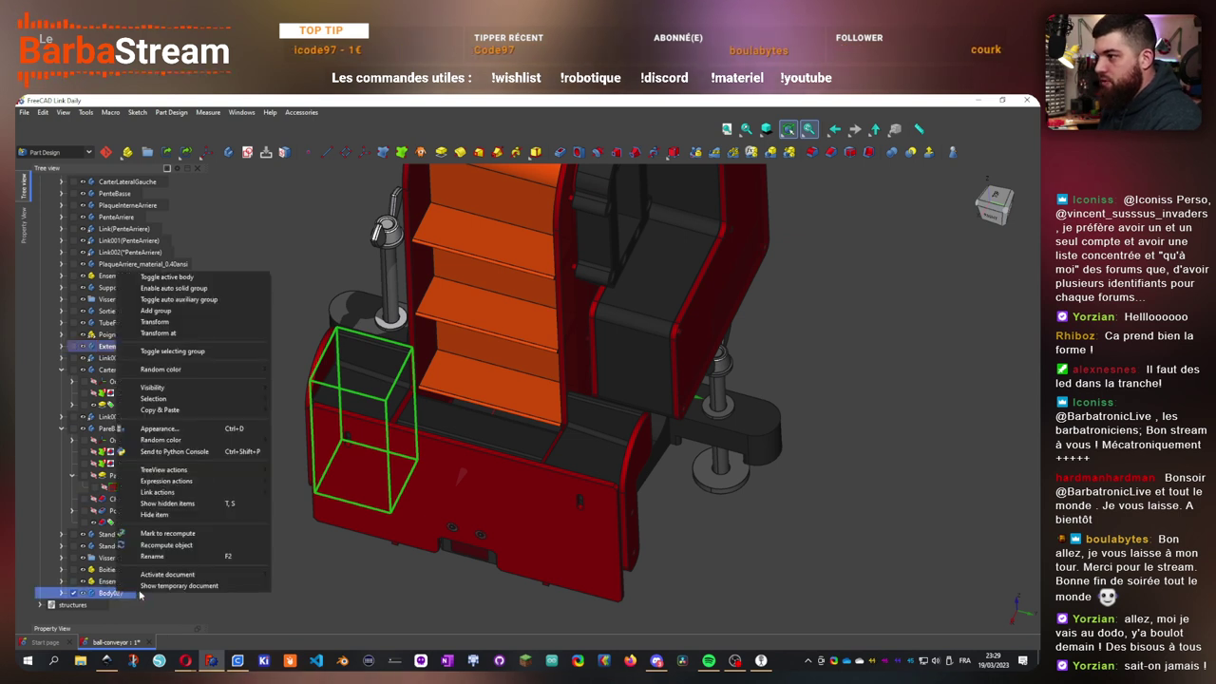
{"action": "left_click", "coordinate": [173, 544]}
{"action": "type", "text": "ExtensionGauche"}
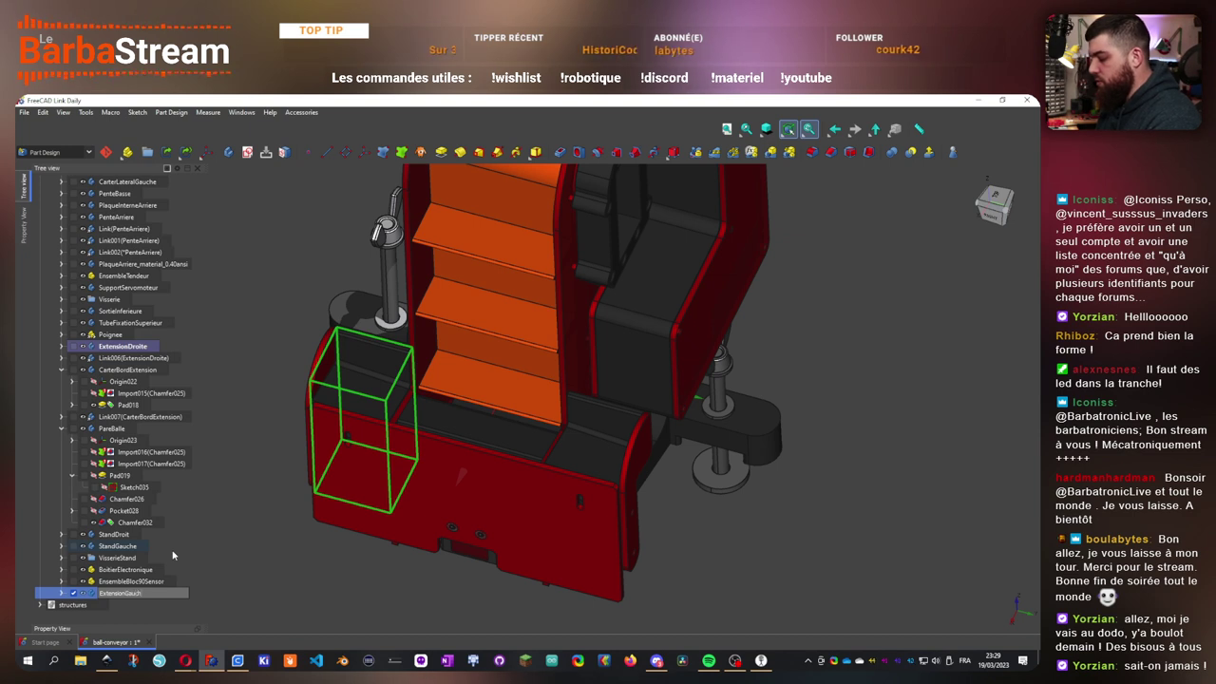
- Make ExtensionGauche the active body and try a Mirrored feature on its Clone007 feature
{"action": "scroll", "coordinate": [140, 592], "scroll_direction": "down", "scroll_amount": 1}
{"action": "left_click", "coordinate": [133, 593]}
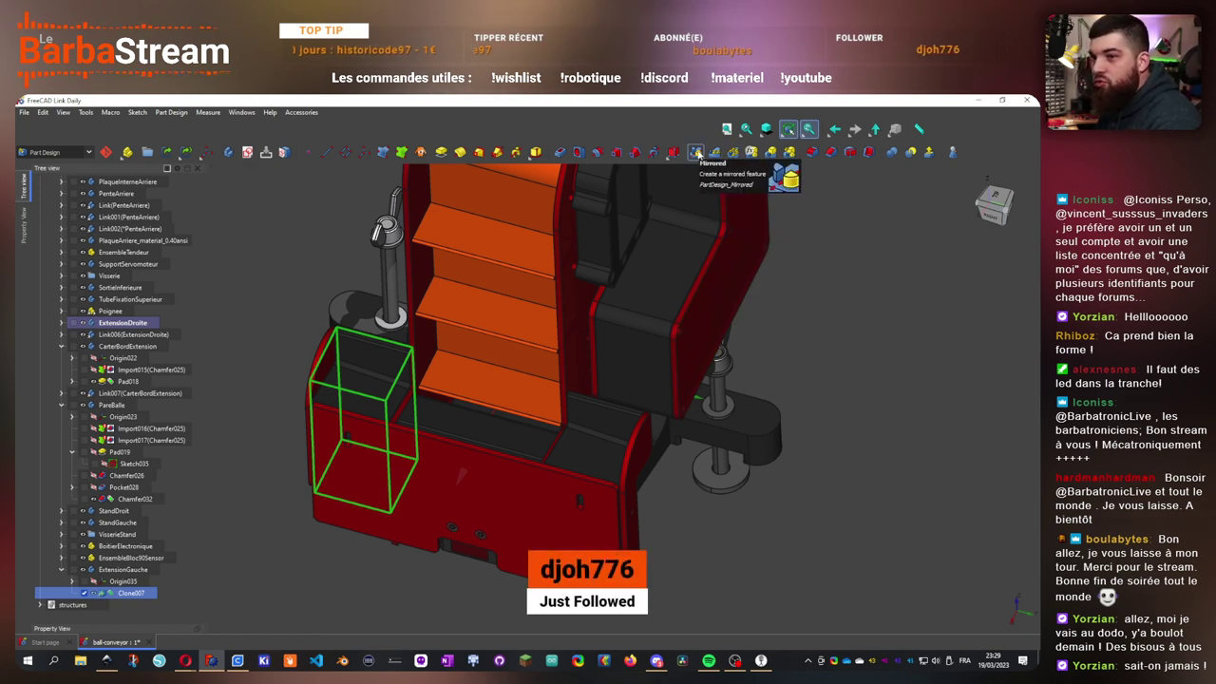
{"action": "left_click", "coordinate": [697, 155]}
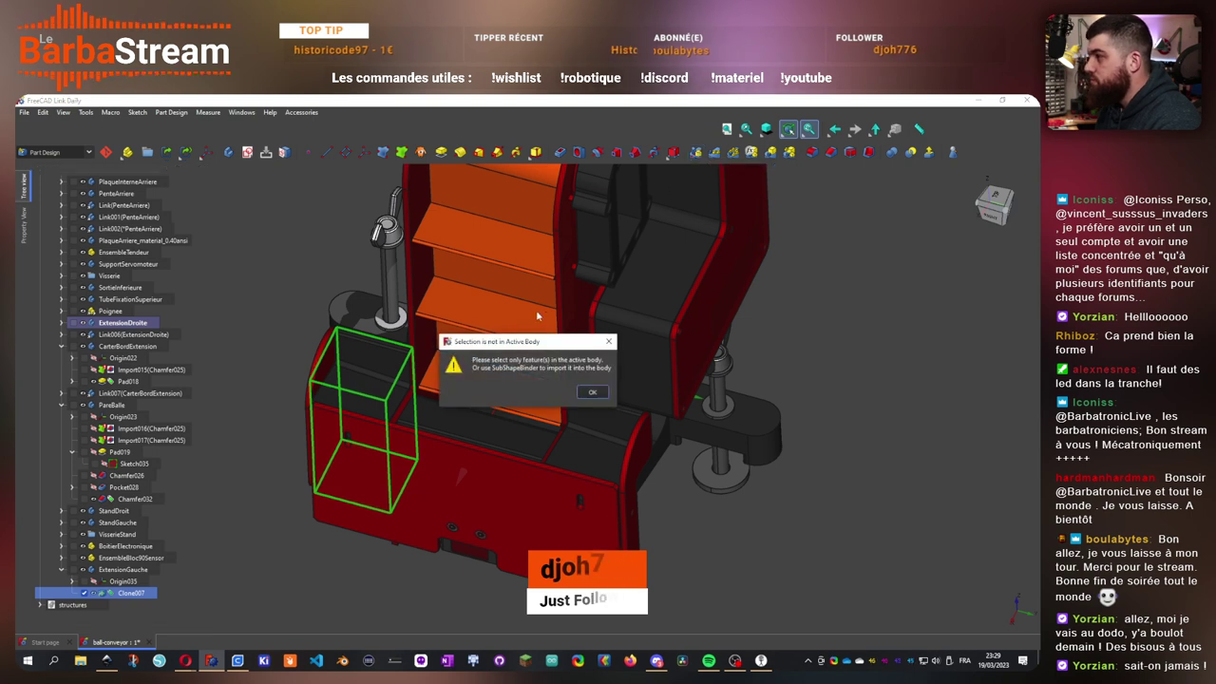
{"action": "left_click", "coordinate": [608, 344]}
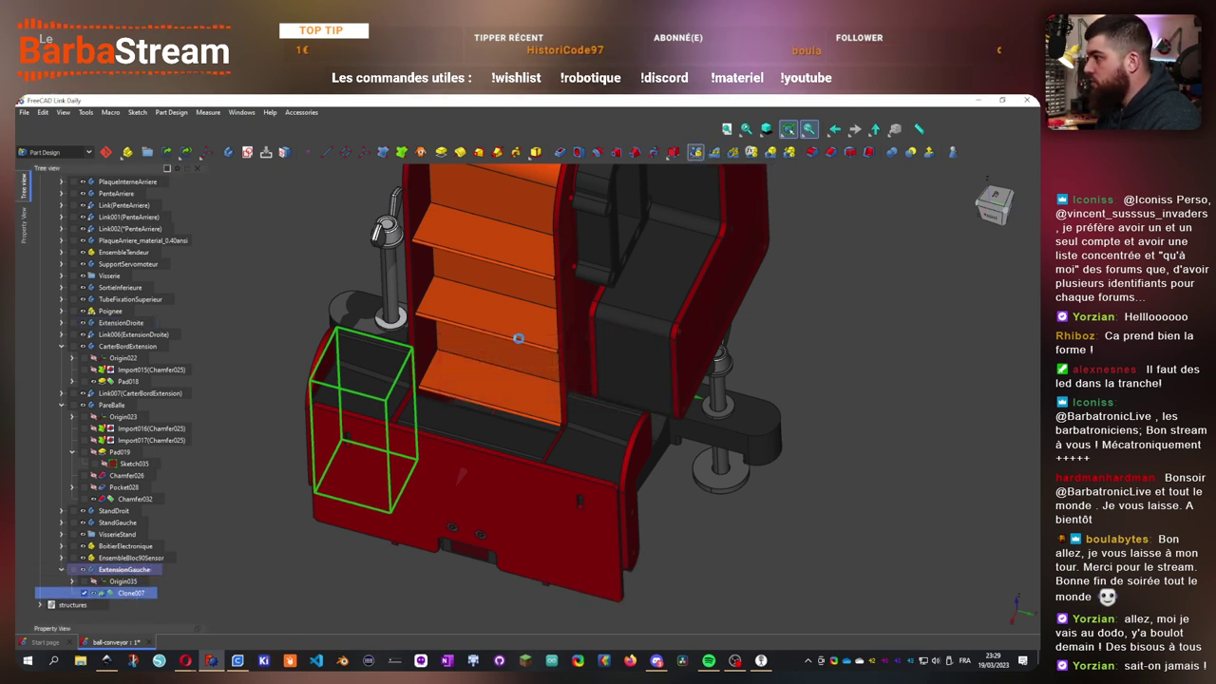
{"action": "left_click", "coordinate": [697, 156]}
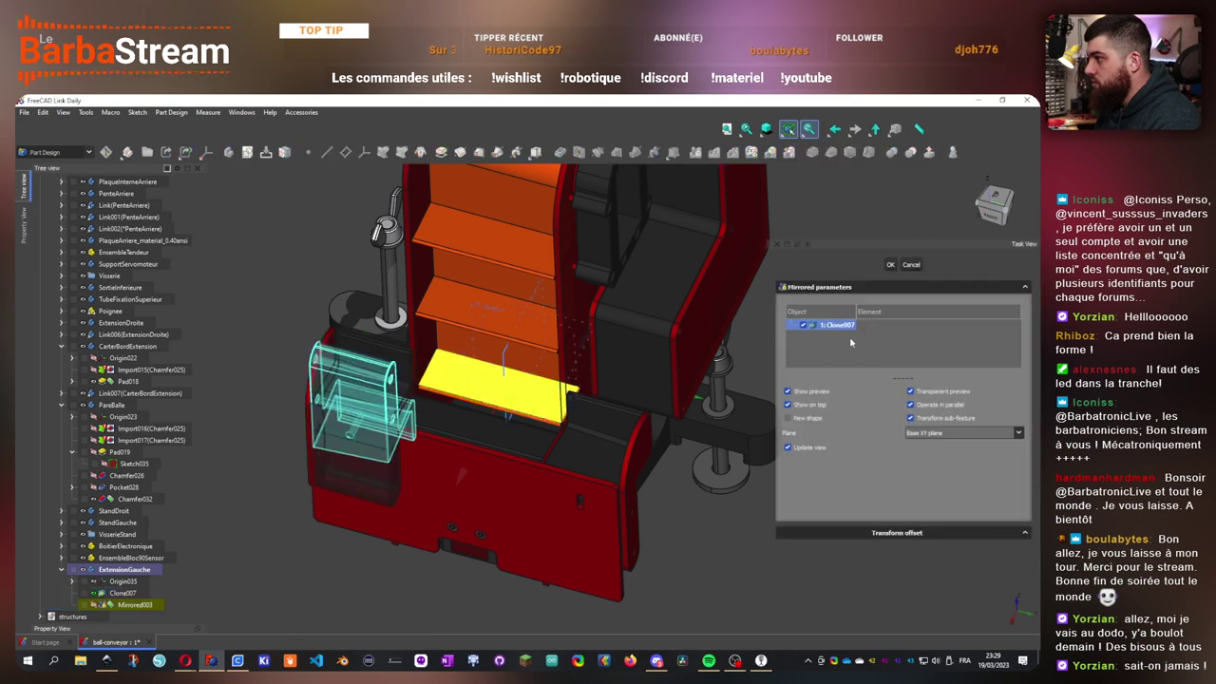
{"action": "left_click", "coordinate": [910, 265]}
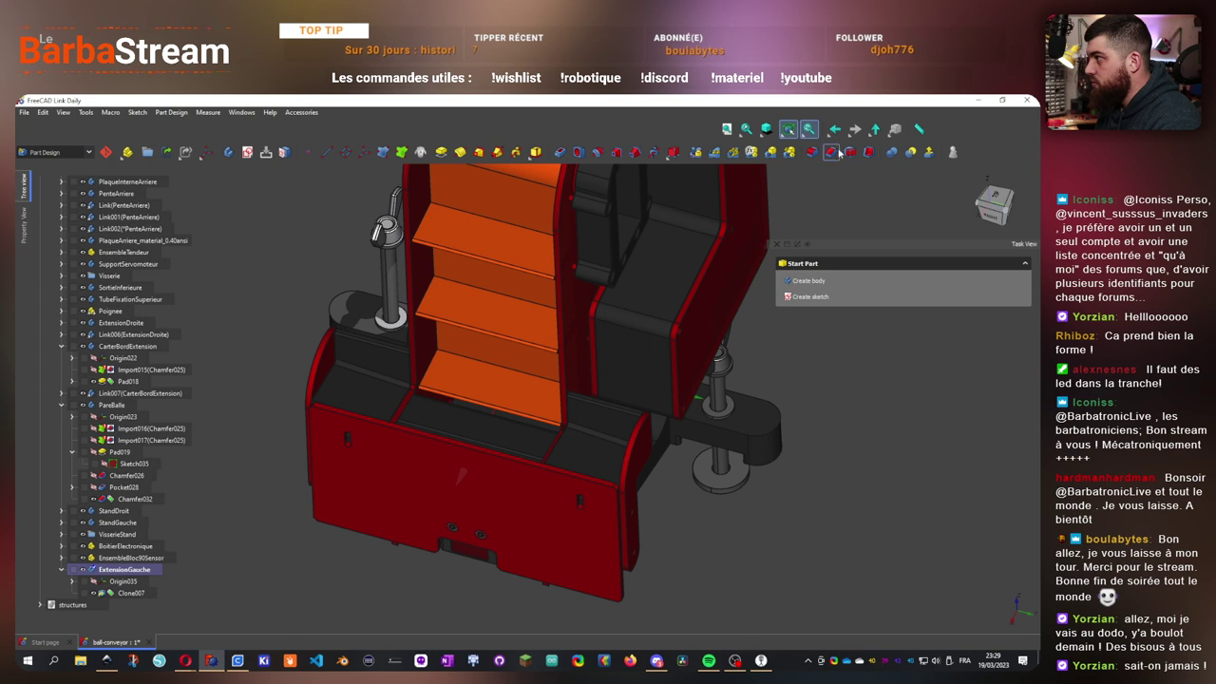
- Mirror ExtensionGauche's Clone007 feature across the base XZ plane, overriding the Part mirror command with its PartDesign equivalent
{"action": "left_click", "coordinate": [132, 593]}
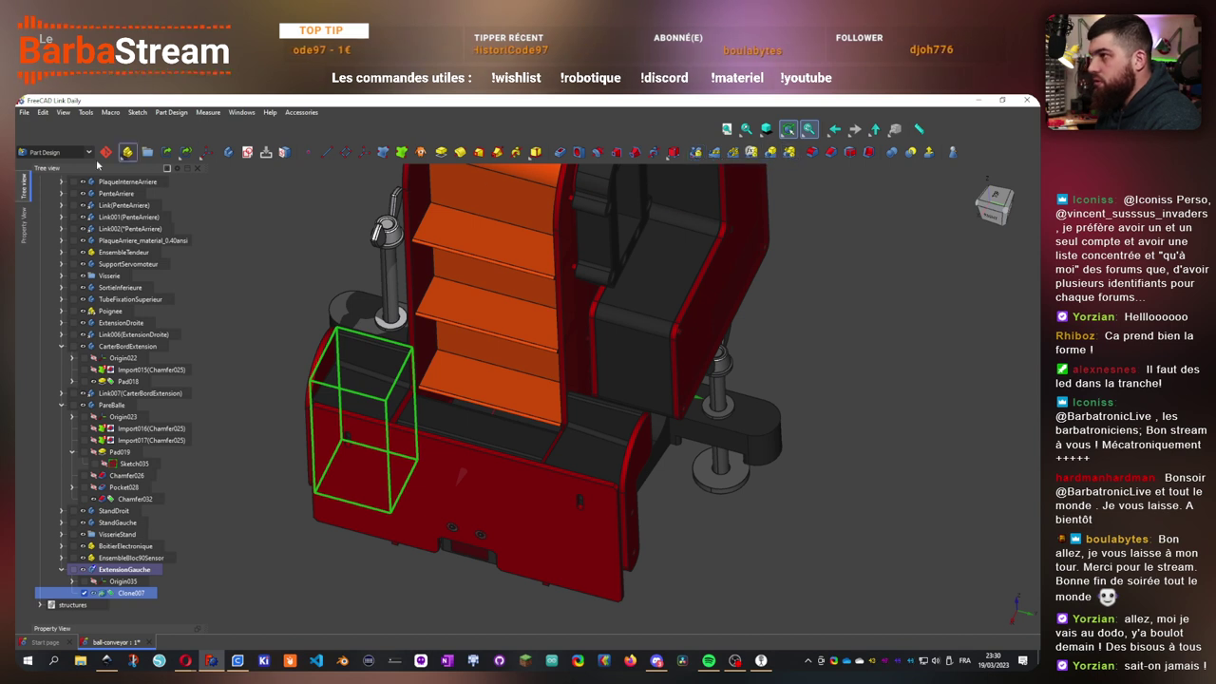
{"action": "left_click", "coordinate": [84, 153]}
{"action": "left_click", "coordinate": [66, 176]}
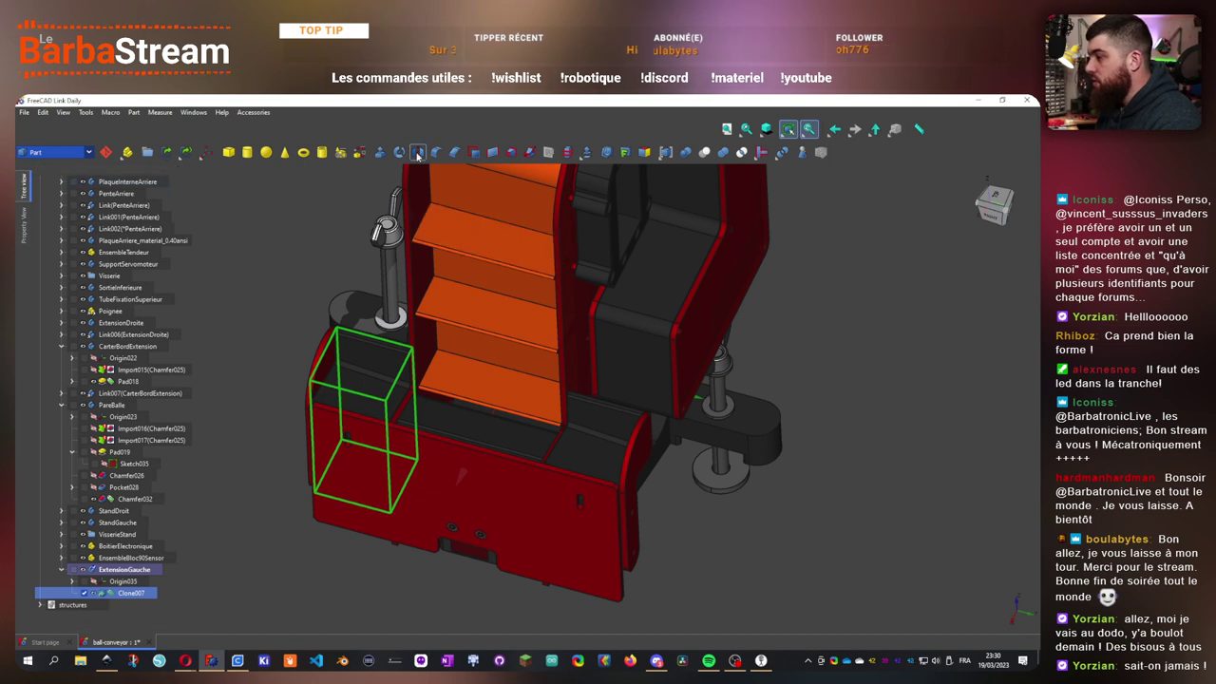
{"action": "left_click", "coordinate": [418, 155]}
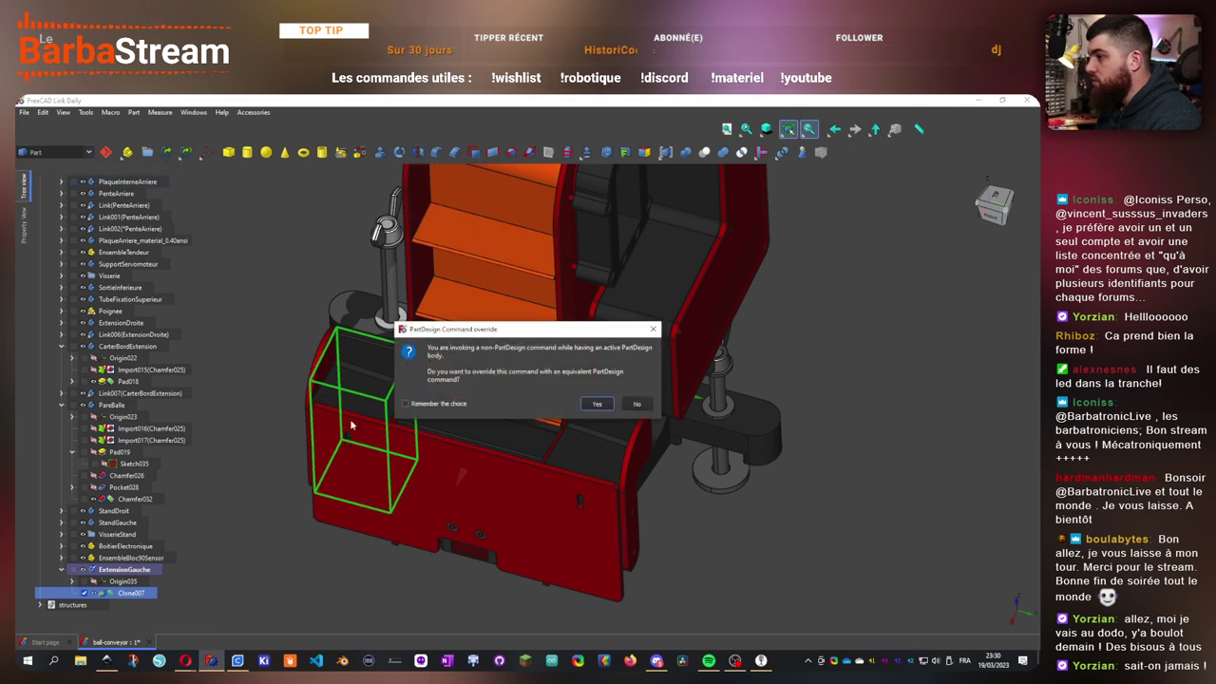
{"action": "left_click", "coordinate": [597, 404]}
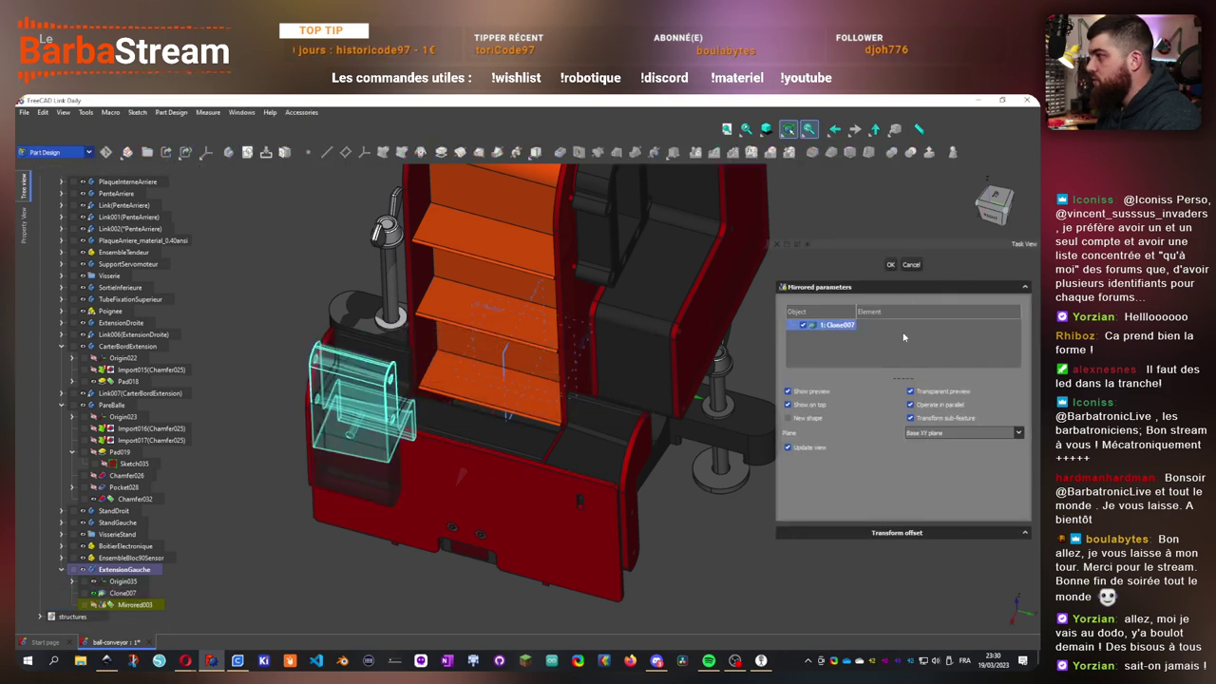
{"action": "left_click_drag", "start_coordinate": [463, 480], "coordinate": [442, 510]}
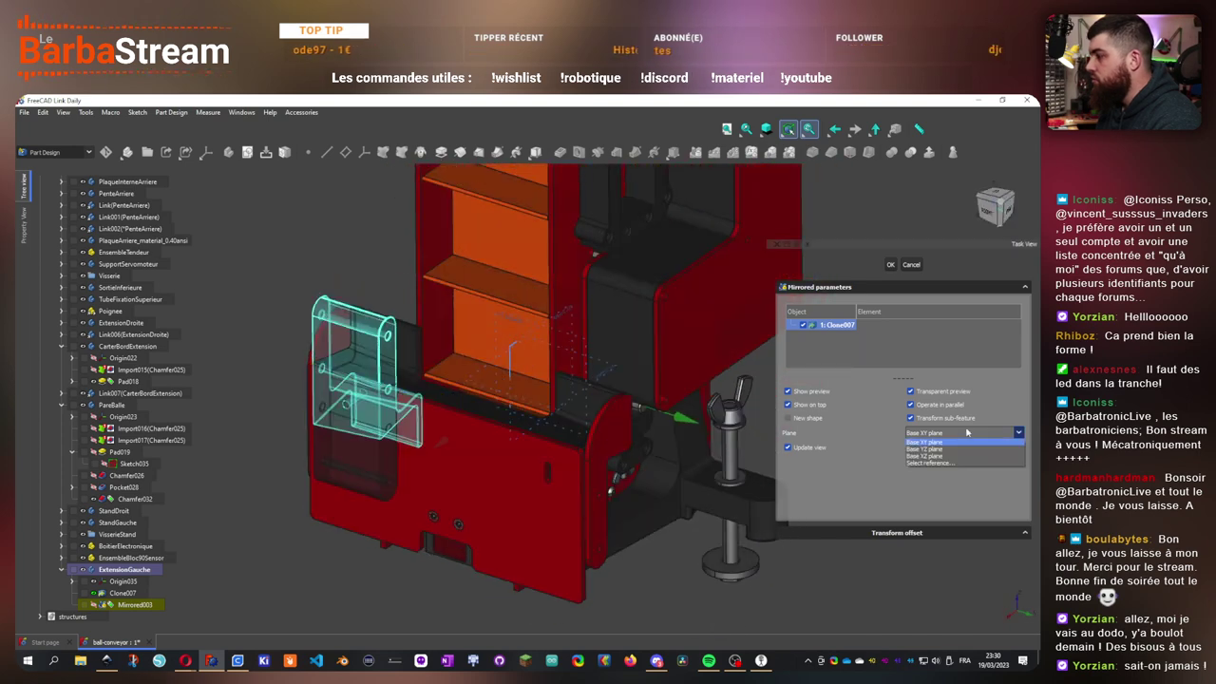
{"action": "left_click", "coordinate": [948, 456]}
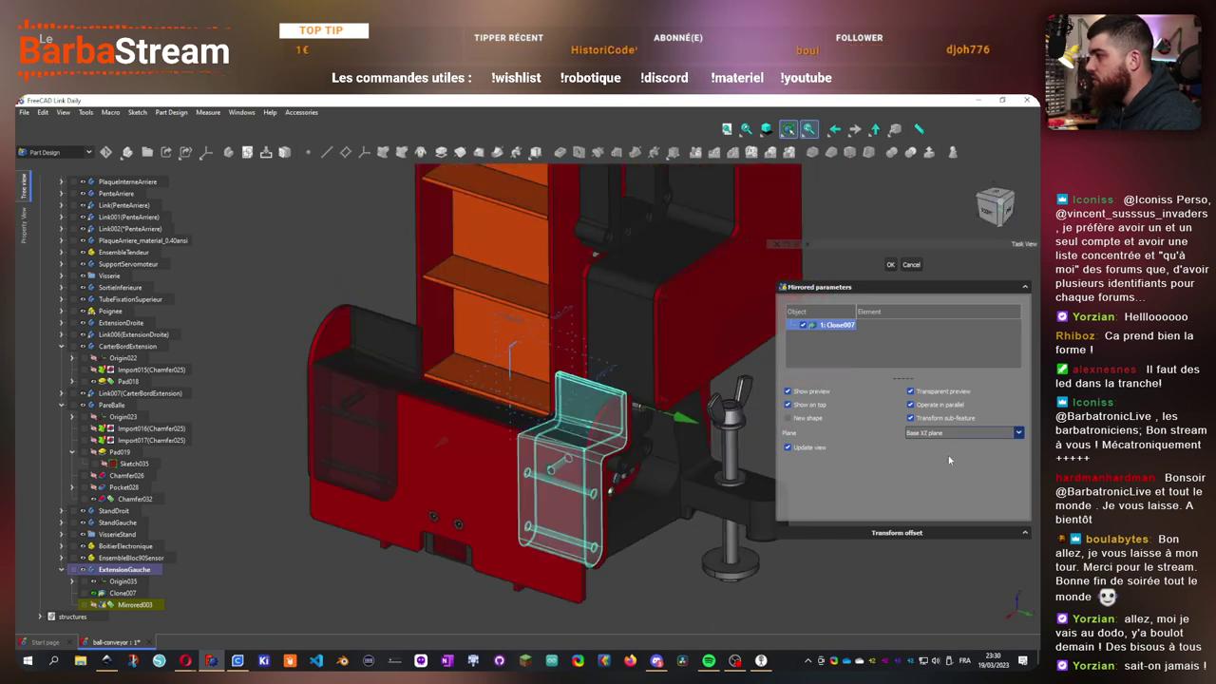
{"action": "left_click", "coordinate": [890, 267]}
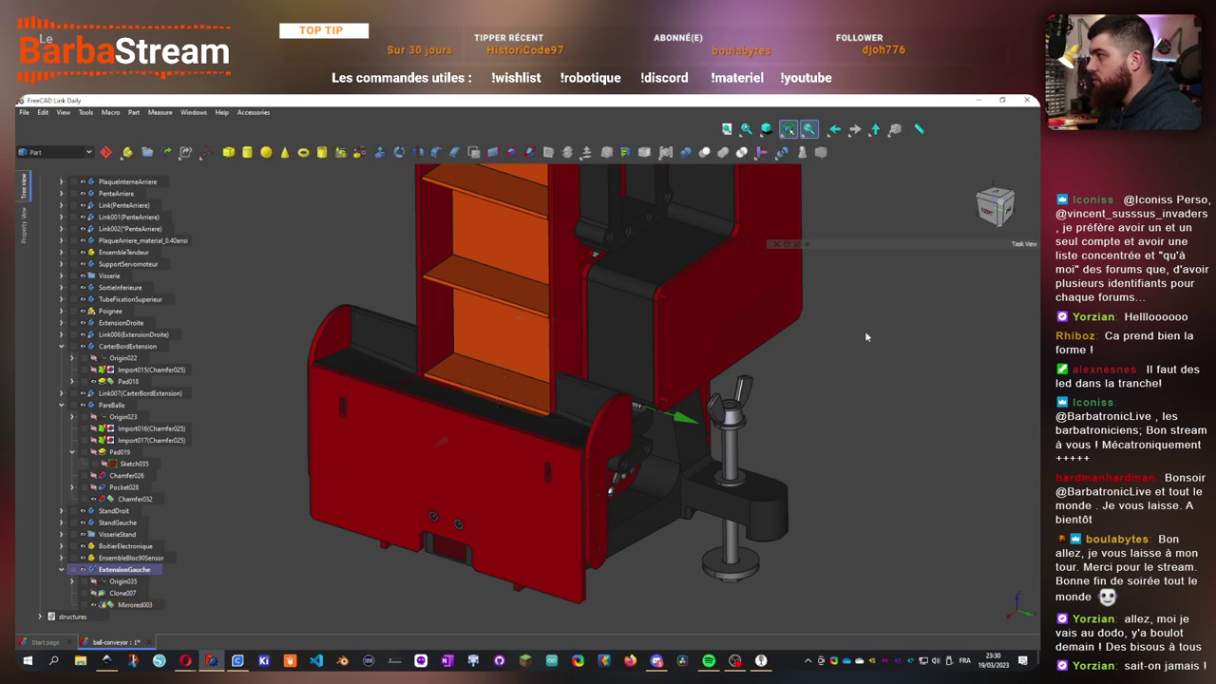
- Collapse the ExtensionGauche, PareBalle and CarterBordExtension branches and hide the linked copy Link006(ExtensionDroite)
{"action": "left_click_drag", "start_coordinate": [864, 331], "coordinate": [273, 607]}
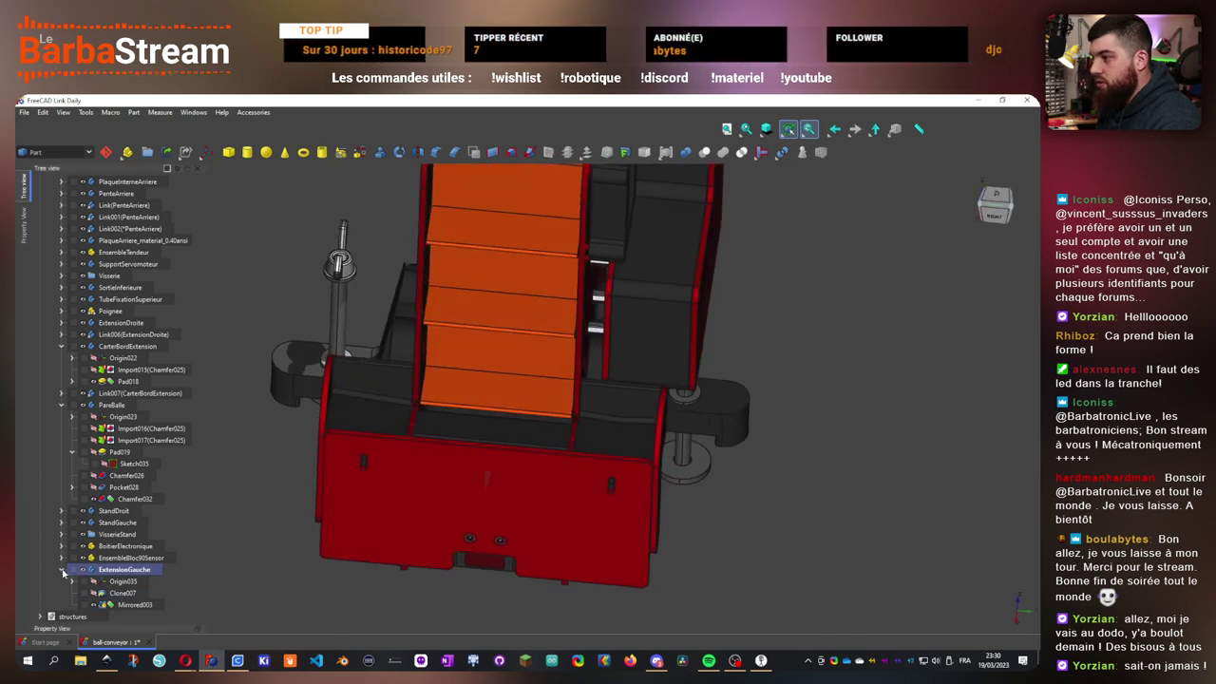
{"action": "left_click", "coordinate": [61, 569]}
{"action": "left_click", "coordinate": [62, 429]}
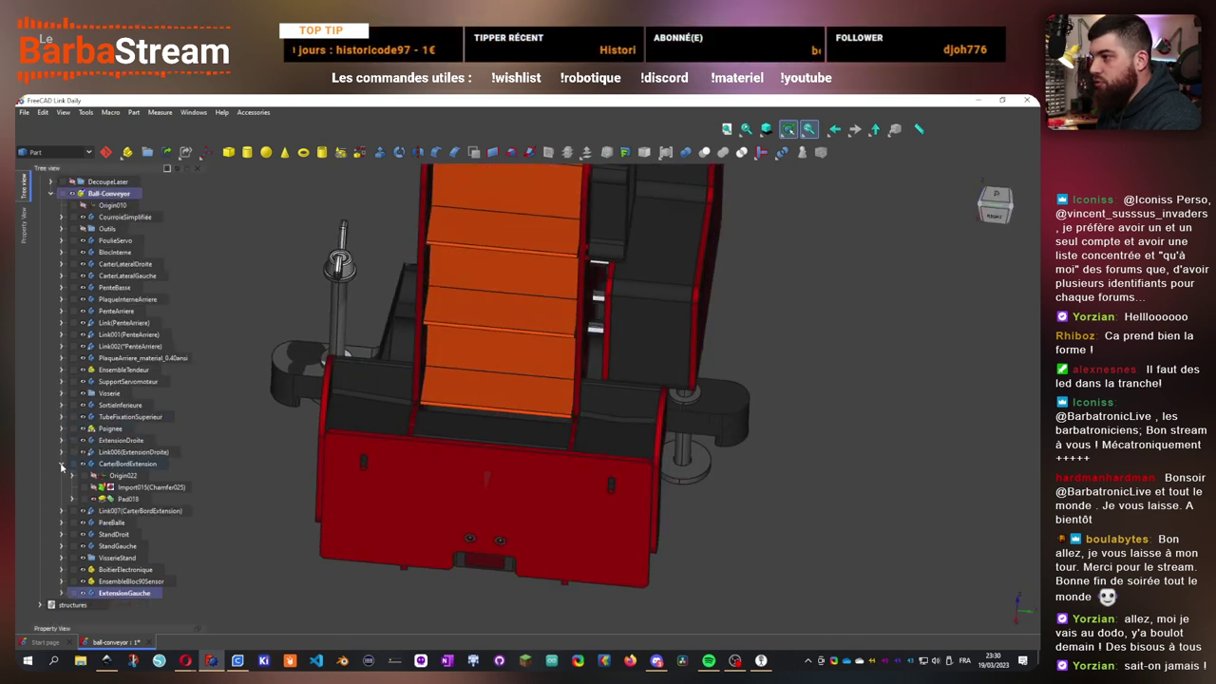
{"action": "left_click", "coordinate": [62, 464]}
{"action": "left_click", "coordinate": [155, 474]}
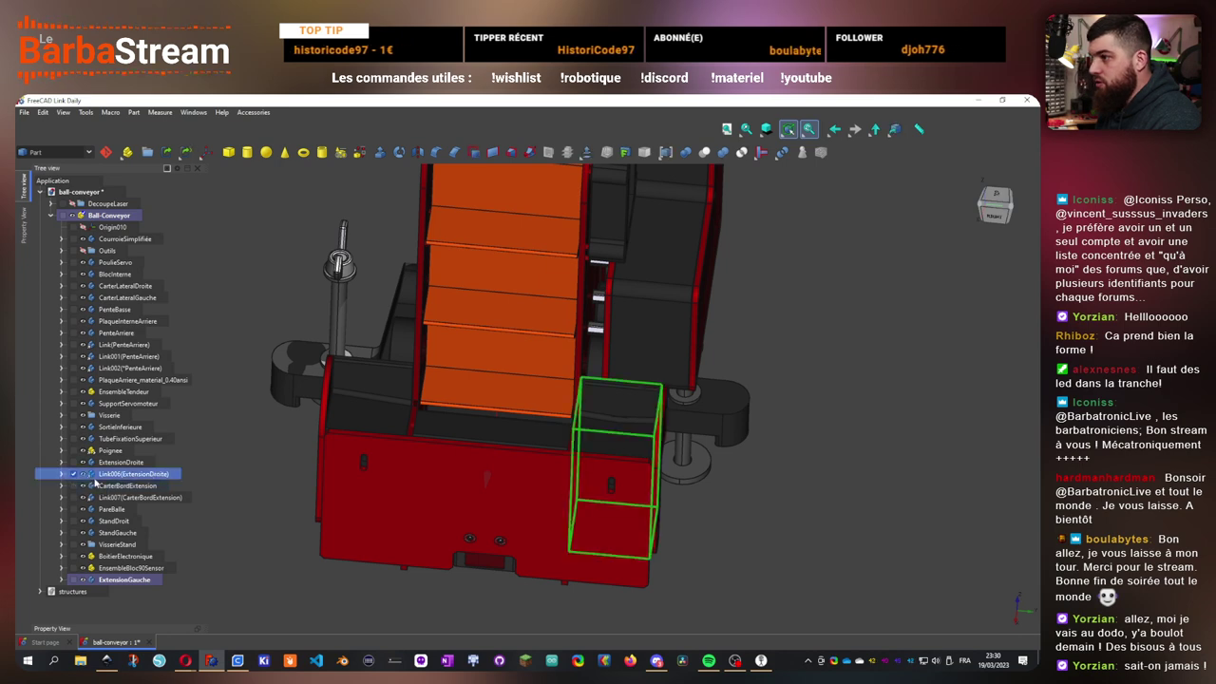
{"action": "left_click", "coordinate": [84, 474]}
{"action": "left_click_drag", "start_coordinate": [814, 528], "coordinate": [893, 507]}
{"action": "scroll", "coordinate": [678, 446], "scroll_direction": "up", "scroll_amount": 4}
{"action": "left_click_drag", "start_coordinate": [627, 423], "coordinate": [489, 407]}
{"action": "scroll", "coordinate": [700, 458], "scroll_direction": "down", "scroll_amount": 4}
{"action": "scroll", "coordinate": [430, 424], "scroll_direction": "up", "scroll_amount": 2}
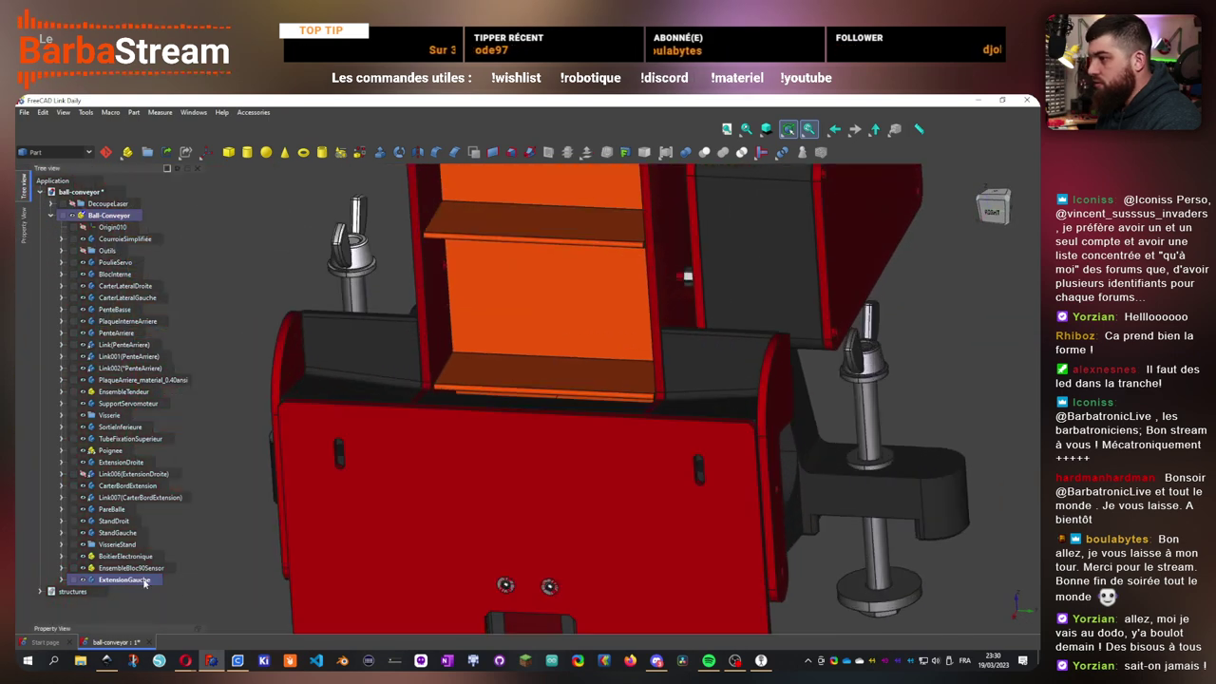
- Reorder ExtensionGauche to sit directly below ExtensionDroite in the model tree and collapse the reopened PareBalle branch
{"action": "left_click", "coordinate": [124, 580]}
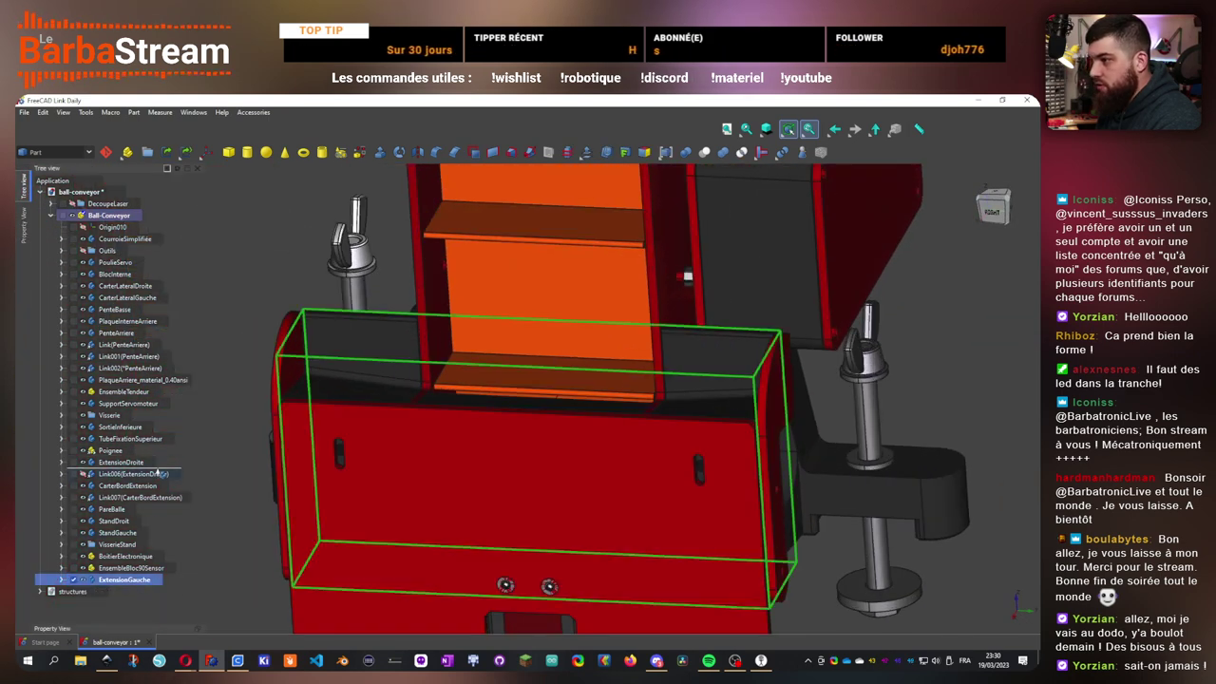
{"action": "left_click_drag", "start_coordinate": [157, 472], "coordinate": [156, 473]}
{"action": "left_click", "coordinate": [227, 473]}
{"action": "left_click", "coordinate": [60, 496]}
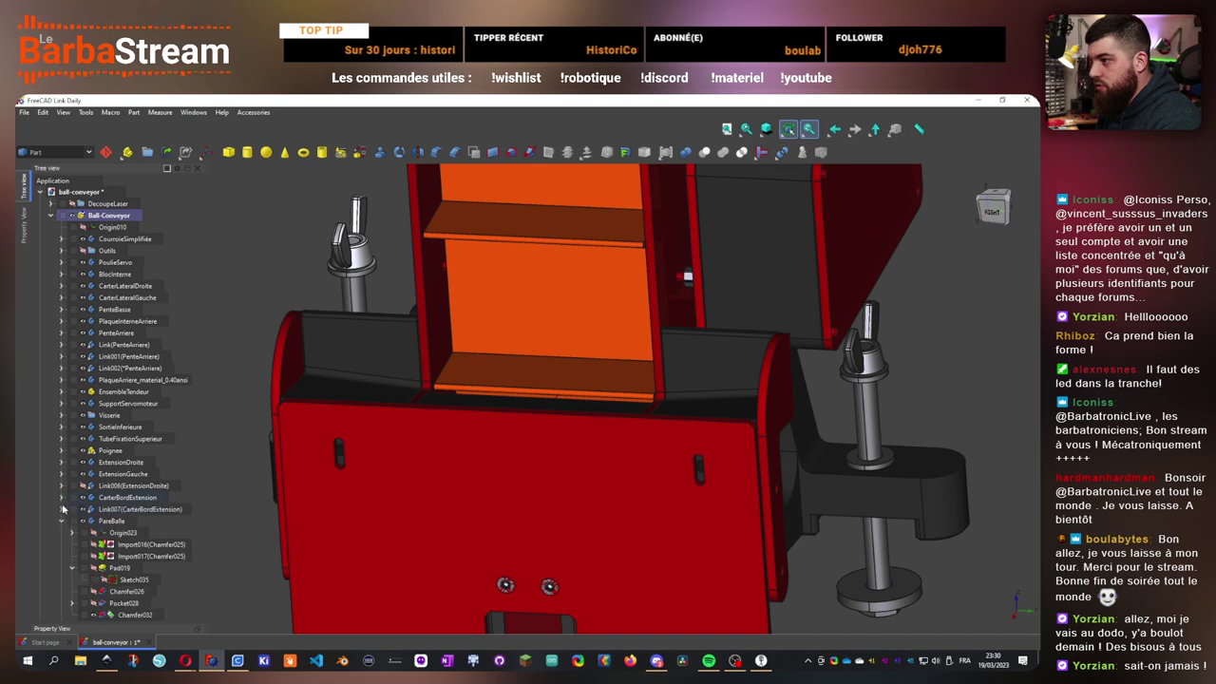
{"action": "left_click", "coordinate": [60, 521]}
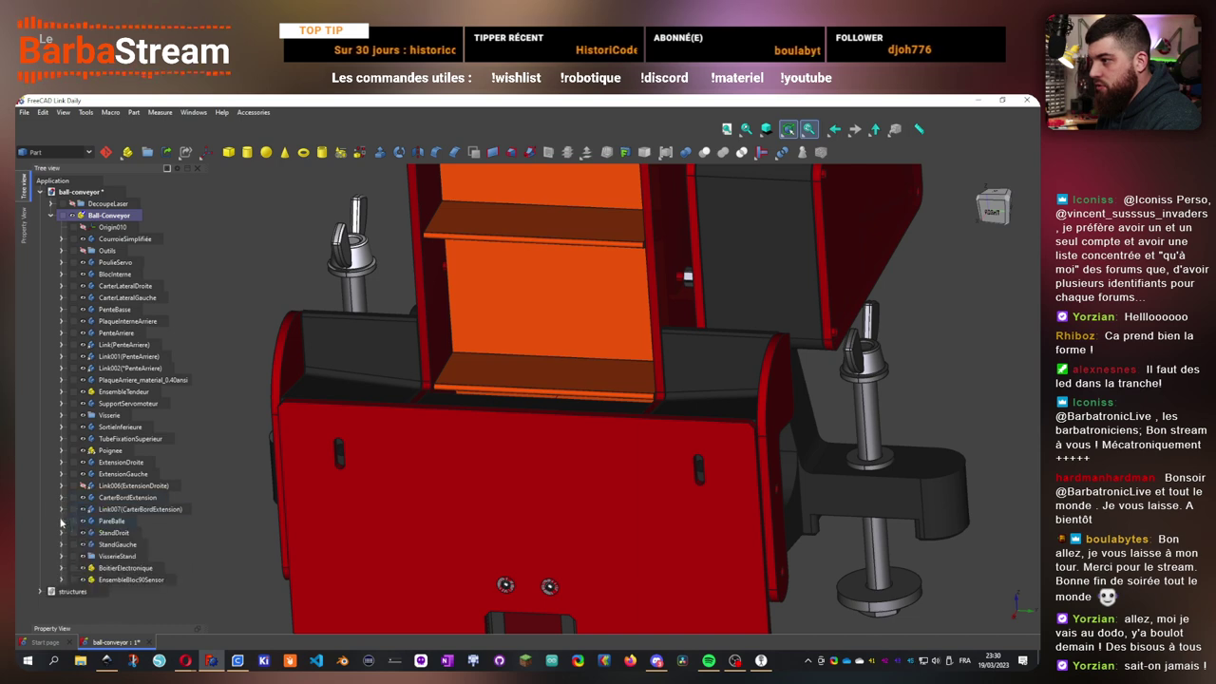
- Delete the linked copy Link006(ExtensionDroite) from the Ball-Conveyor assembly and collapse the PareBalle branch again
{"action": "left_click", "coordinate": [140, 487]}
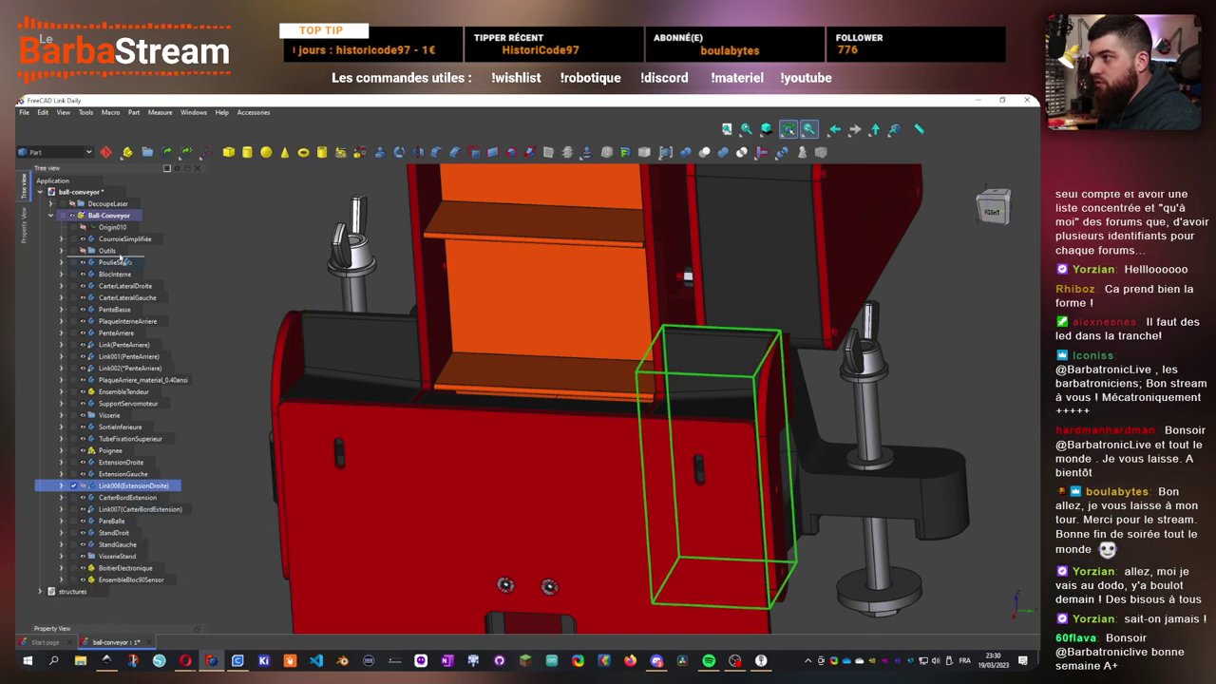
{"action": "key", "text": "Delete"}
{"action": "left_click", "coordinate": [62, 486]}
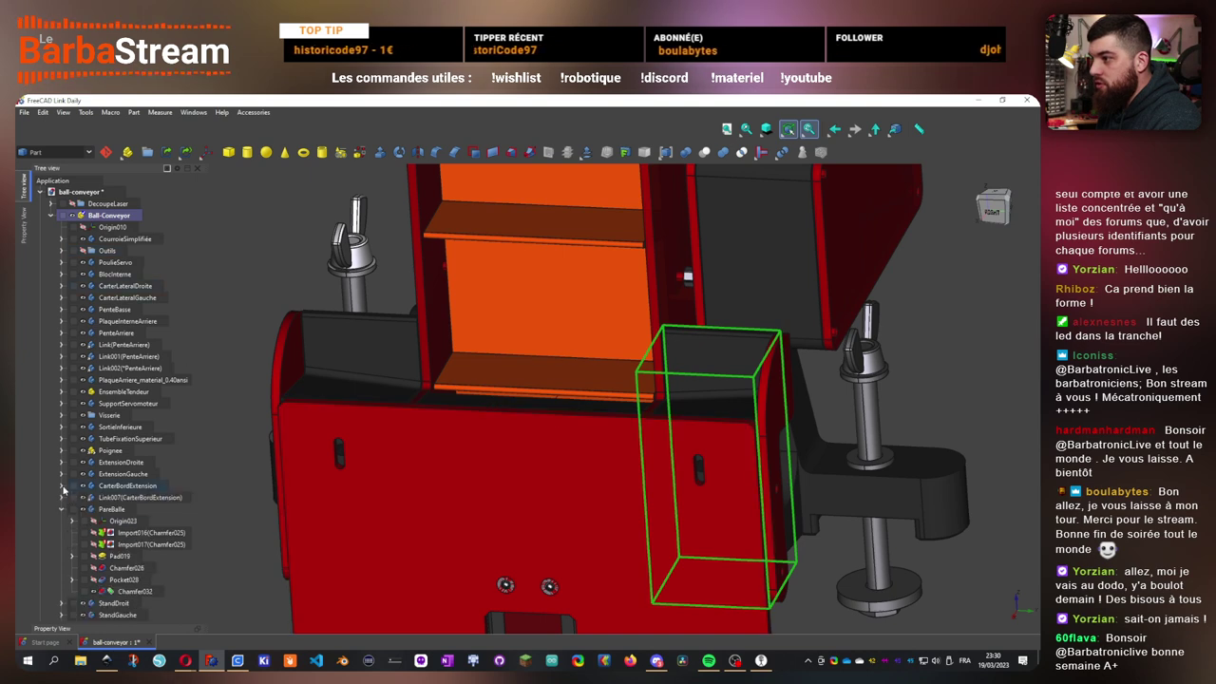
{"action": "left_click", "coordinate": [63, 509]}
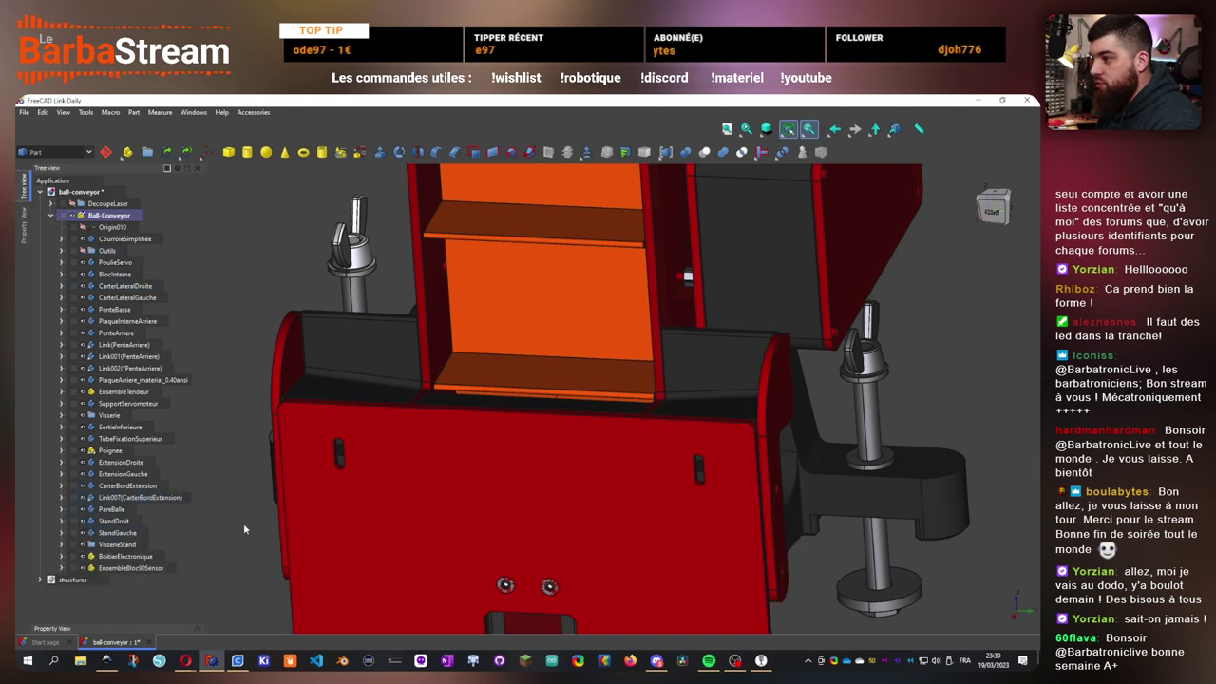
- Examine both extension sides, the front plate and the overall conveyor from several angles, including the standard right view
{"action": "scroll", "coordinate": [607, 508], "scroll_direction": "down", "scroll_amount": 3}
{"action": "left_click_drag", "start_coordinate": [600, 424], "coordinate": [642, 480]}
{"action": "left_click_drag", "start_coordinate": [799, 549], "coordinate": [791, 549]}
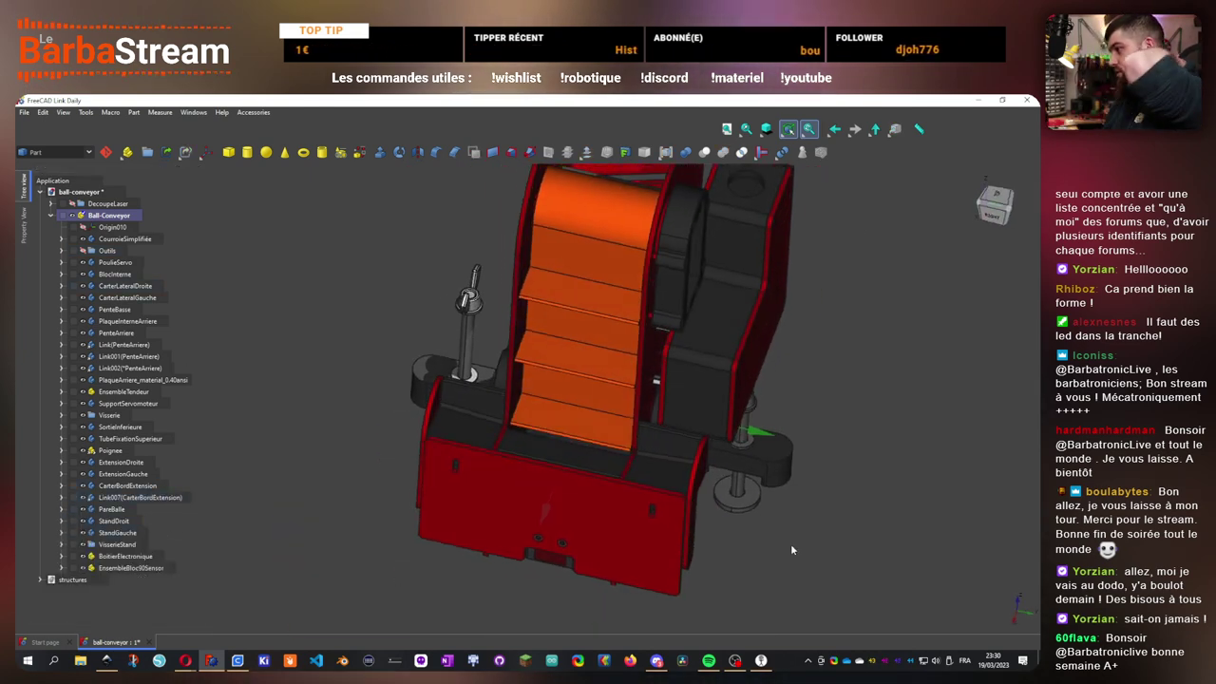
{"action": "scroll", "coordinate": [790, 544], "scroll_direction": "up", "scroll_amount": 3}
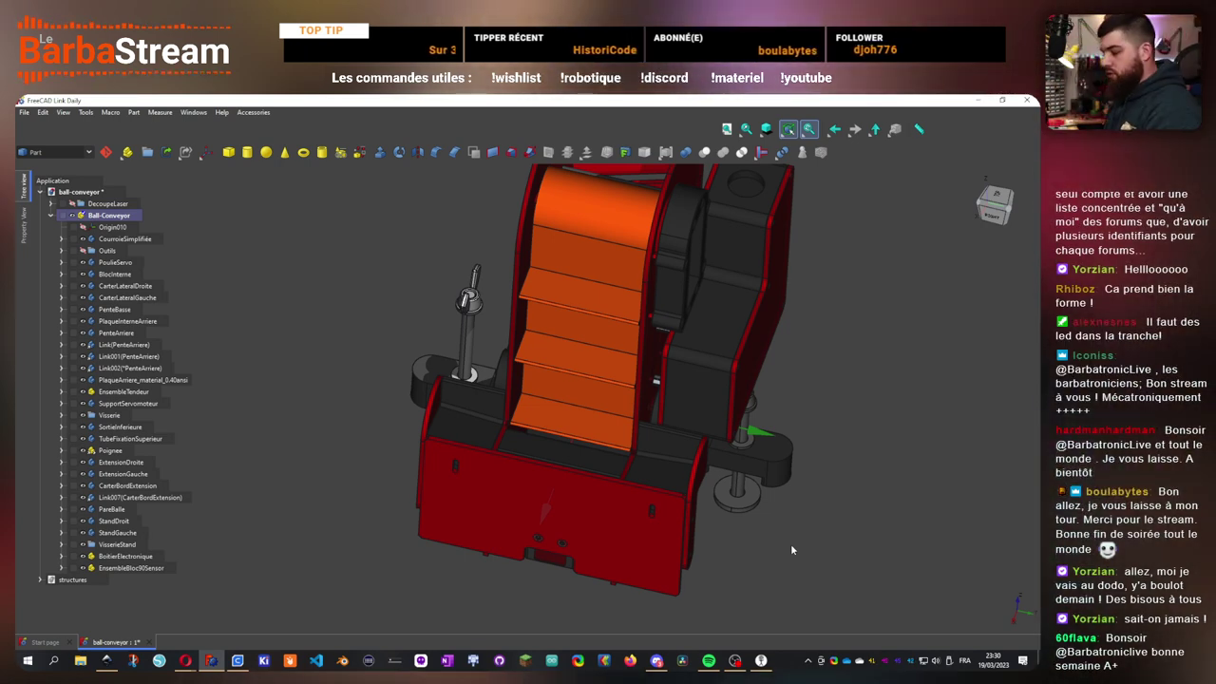
{"action": "scroll", "coordinate": [790, 543], "scroll_direction": "down", "scroll_amount": 3}
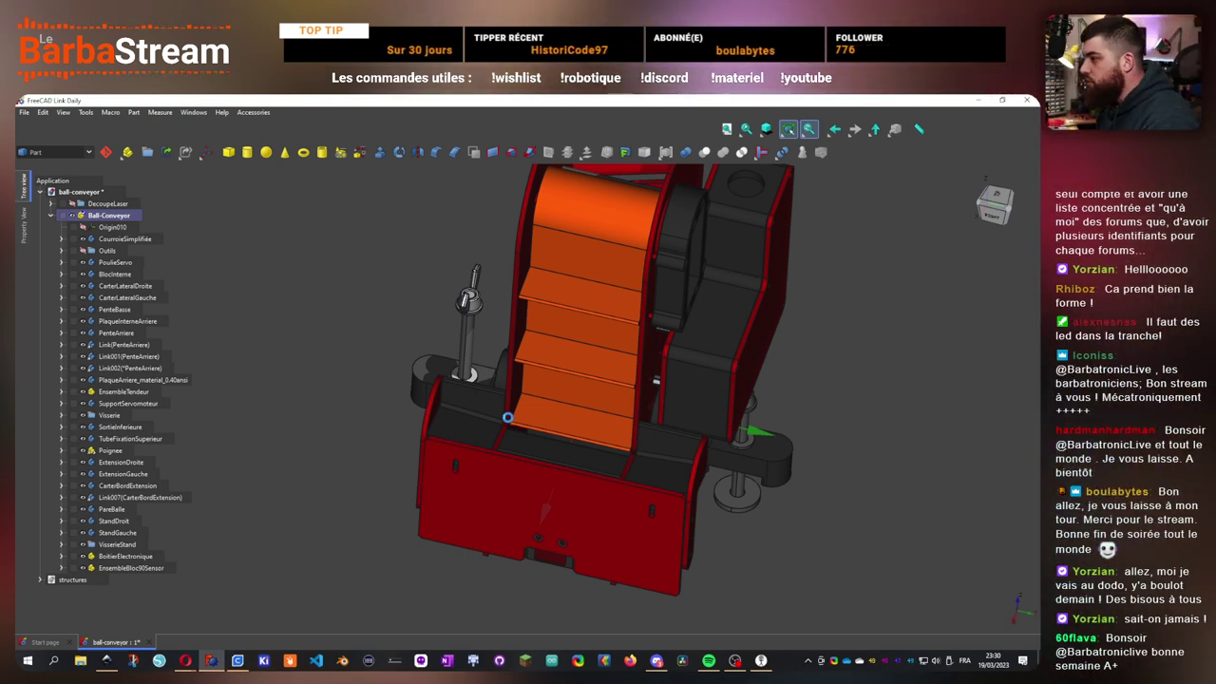
{"action": "scroll", "coordinate": [507, 419], "scroll_direction": "up", "scroll_amount": 6}
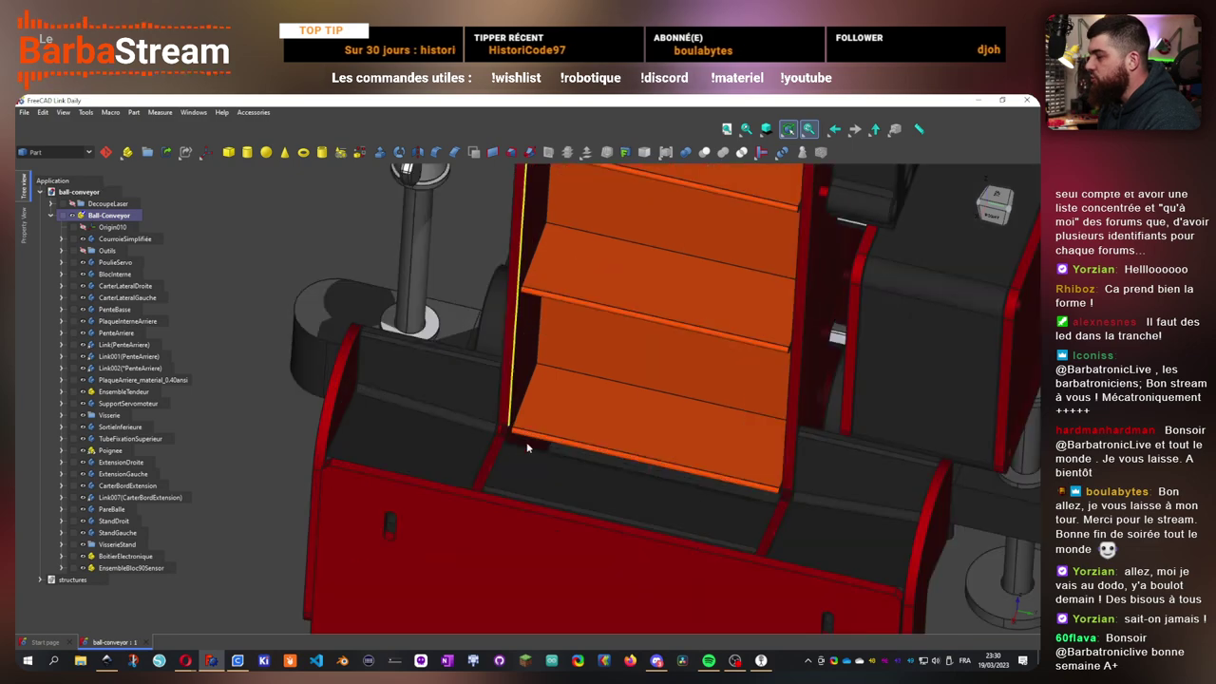
{"action": "left_click_drag", "start_coordinate": [564, 488], "coordinate": [482, 484]}
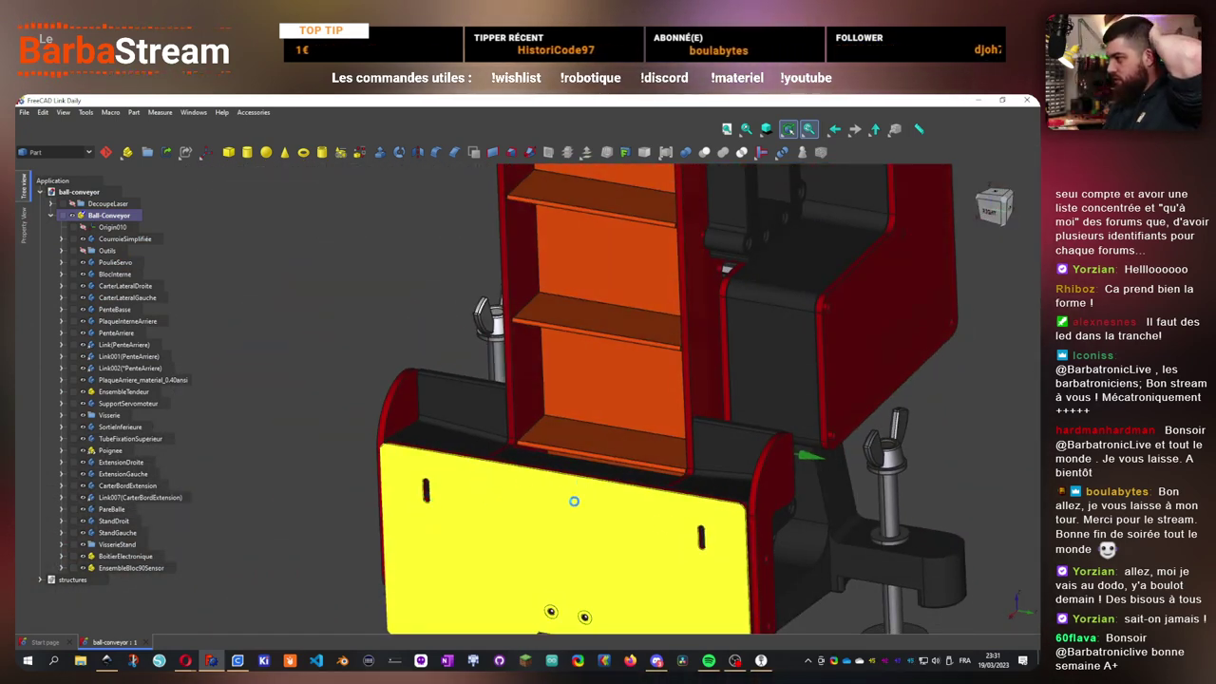
{"action": "left_click_drag", "start_coordinate": [573, 500], "coordinate": [523, 469]}
{"action": "left_click", "coordinate": [999, 201]}
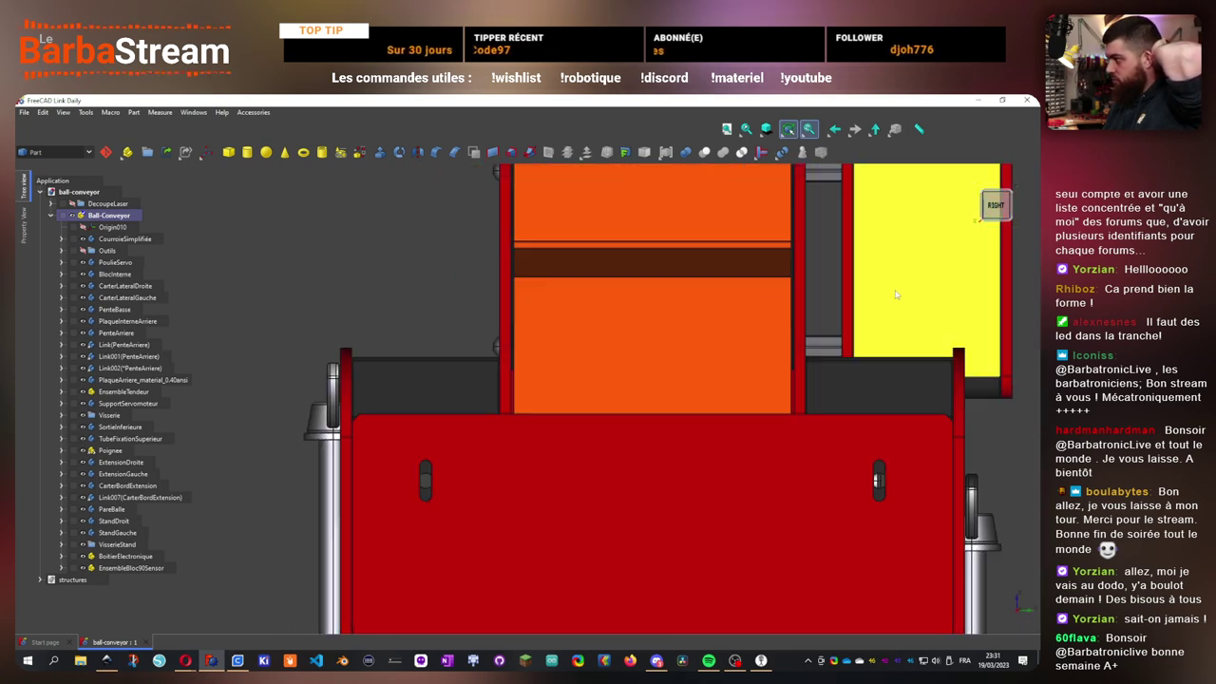
{"action": "mouse_move", "coordinate": [837, 478]}
{"action": "left_mouse_down"}
{"action": "mouse_move", "coordinate": [623, 422]}
{"action": "mouse_move", "coordinate": [719, 329]}
{"action": "mouse_move", "coordinate": [637, 357]}
{"action": "mouse_move", "coordinate": [681, 356]}
{"action": "mouse_move", "coordinate": [979, 257]}
{"action": "left_mouse_up"}
{"action": "left_click_drag", "start_coordinate": [855, 402], "coordinate": [711, 426]}
{"action": "scroll", "coordinate": [711, 435], "scroll_direction": "down", "scroll_amount": 3}
{"action": "scroll", "coordinate": [710, 438], "scroll_direction": "up", "scroll_amount": 3}
{"action": "left_click_drag", "start_coordinate": [610, 398], "coordinate": [628, 455]}
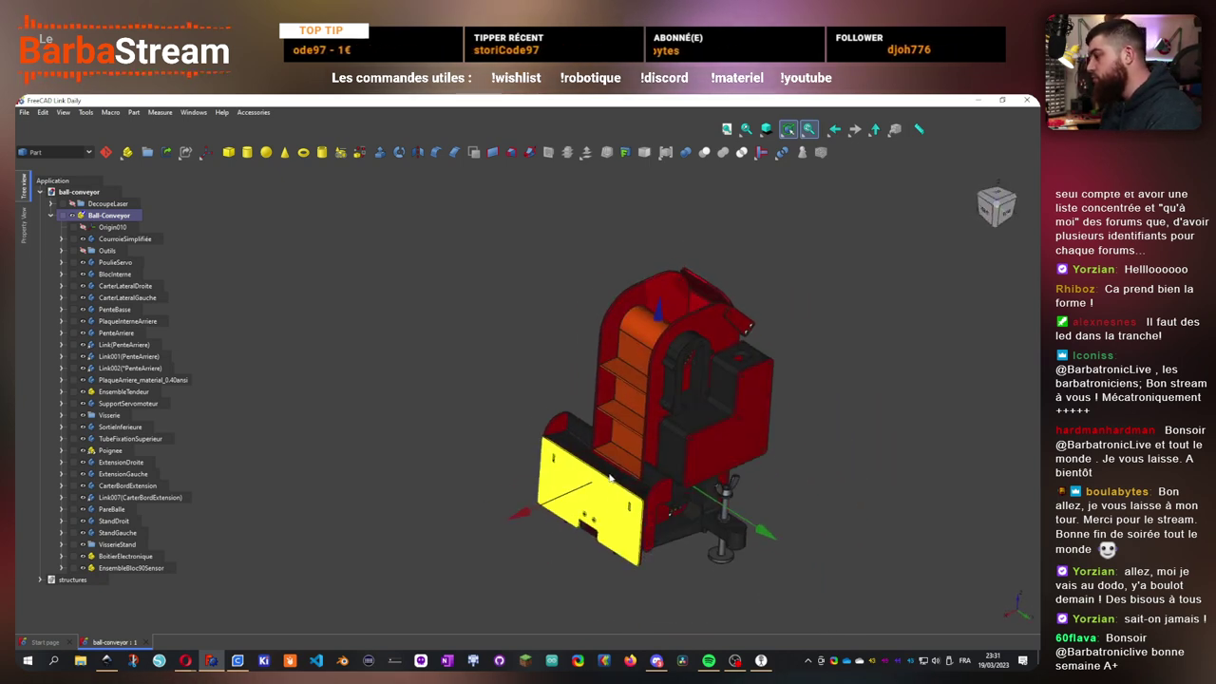
- Save the ball-conveyor document
{"action": "scroll", "coordinate": [686, 426], "scroll_direction": "up", "scroll_amount": 2}
{"action": "left_click_drag", "start_coordinate": [653, 416], "coordinate": [678, 411]}
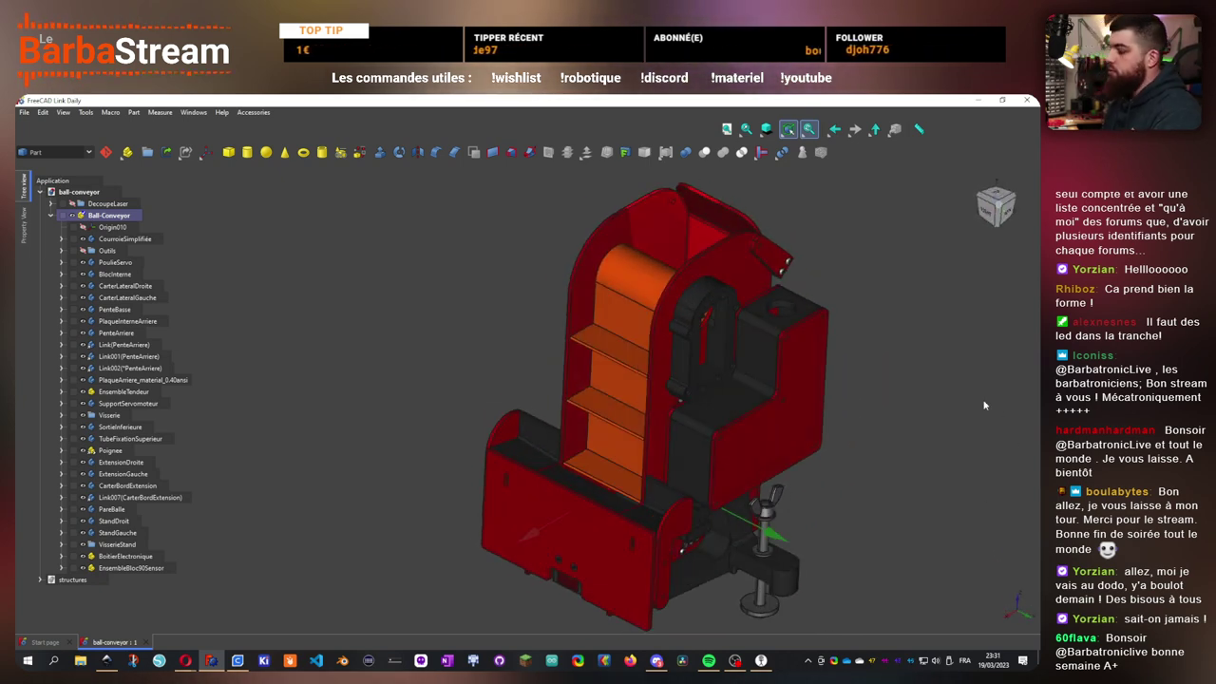
{"action": "key", "text": "ctrl+s"}
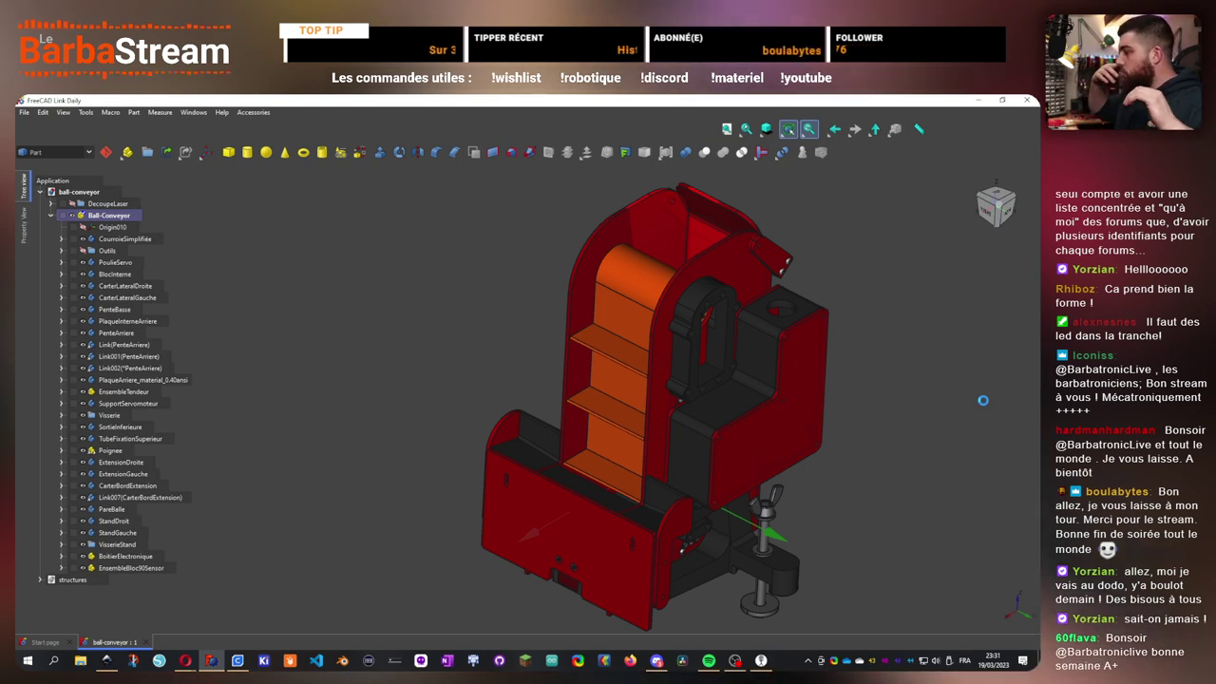